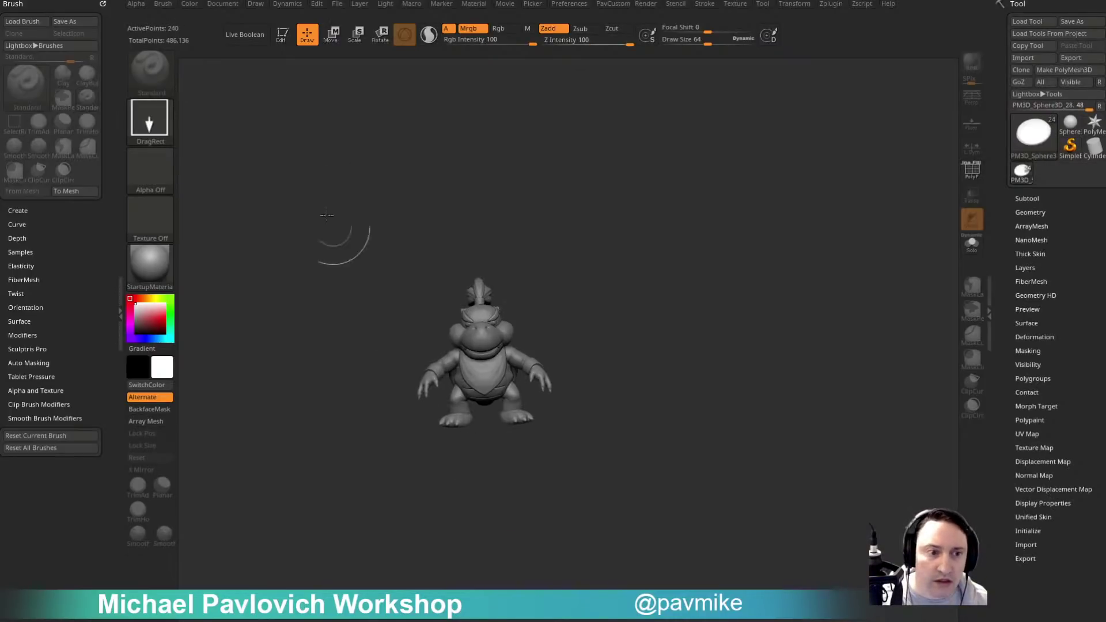
Frame and inspect the loaded character, cannon box, flower, ghost and question mark box models from several angles.
key("f")
mouse_move(753, 383)
left_mouse_down()
mouse_move(692, 390)
mouse_move(686, 404)
mouse_move(694, 389)
mouse_move(676, 342)
left_mouse_up()
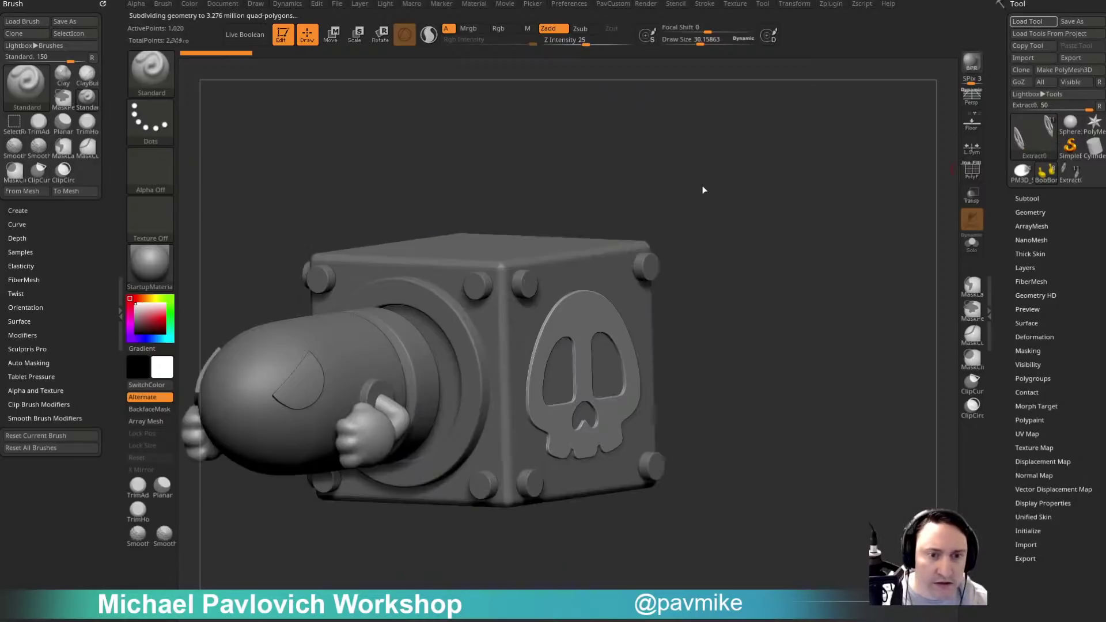
mouse_move(703, 190)
left_mouse_down()
mouse_move(716, 178)
mouse_move(669, 176)
mouse_move(705, 181)
left_mouse_up()
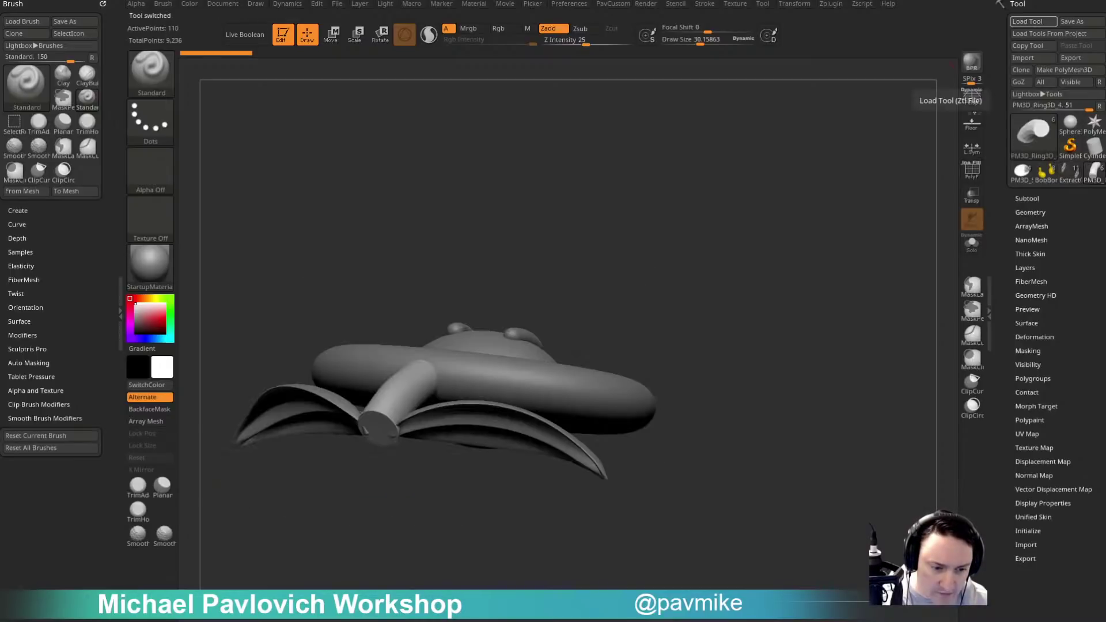
left_click_drag(723, 457, 774, 428)
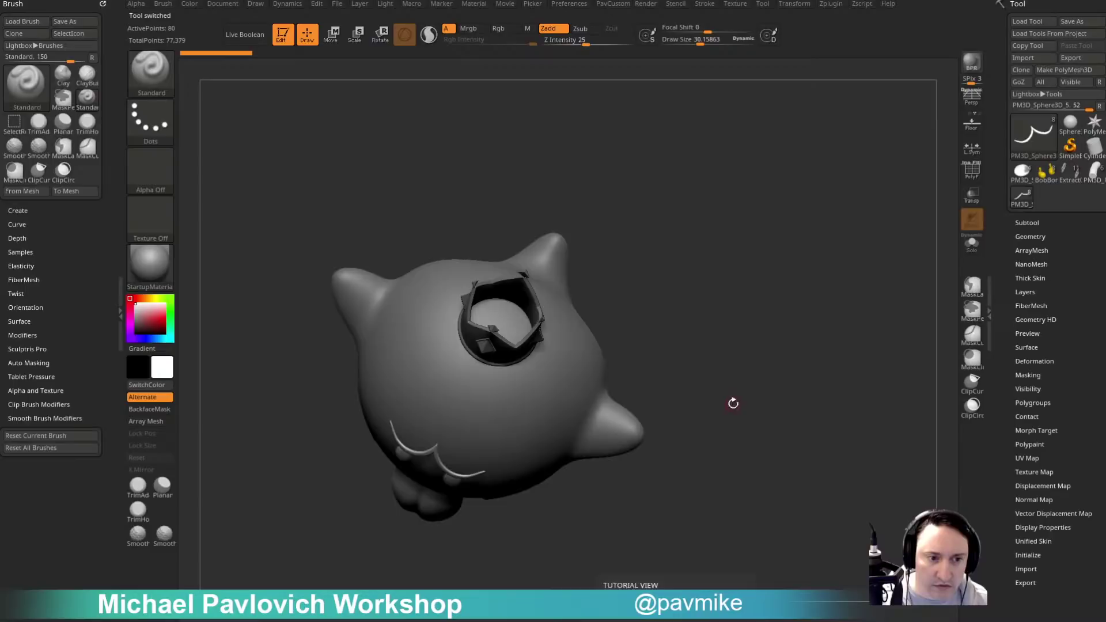
left_click_drag(733, 402, 760, 289)
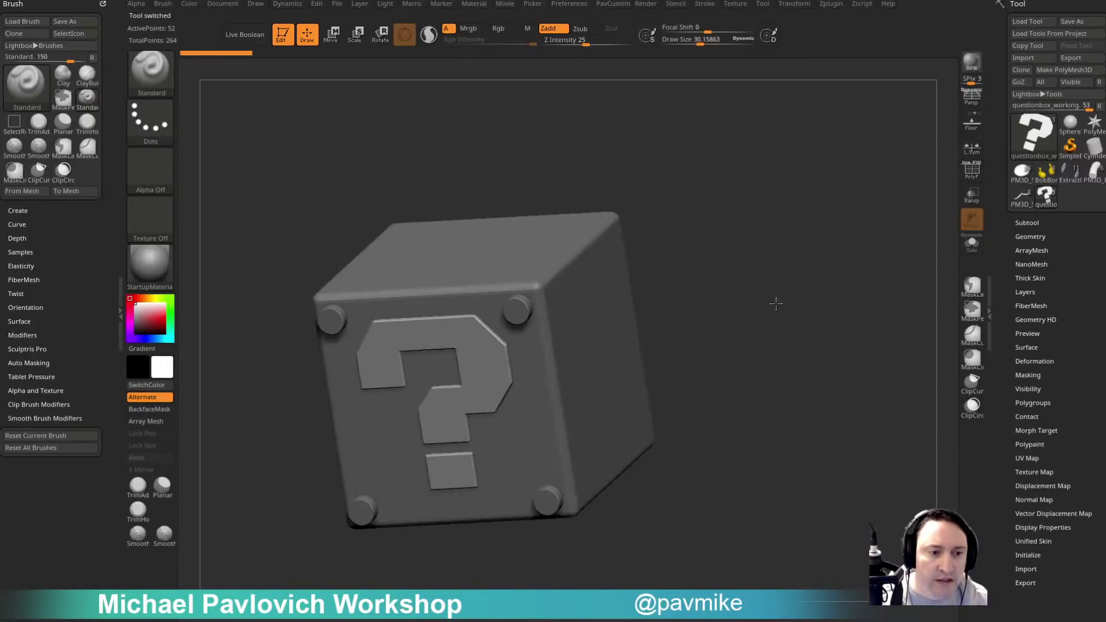
left_click_drag(777, 302, 548, 164)
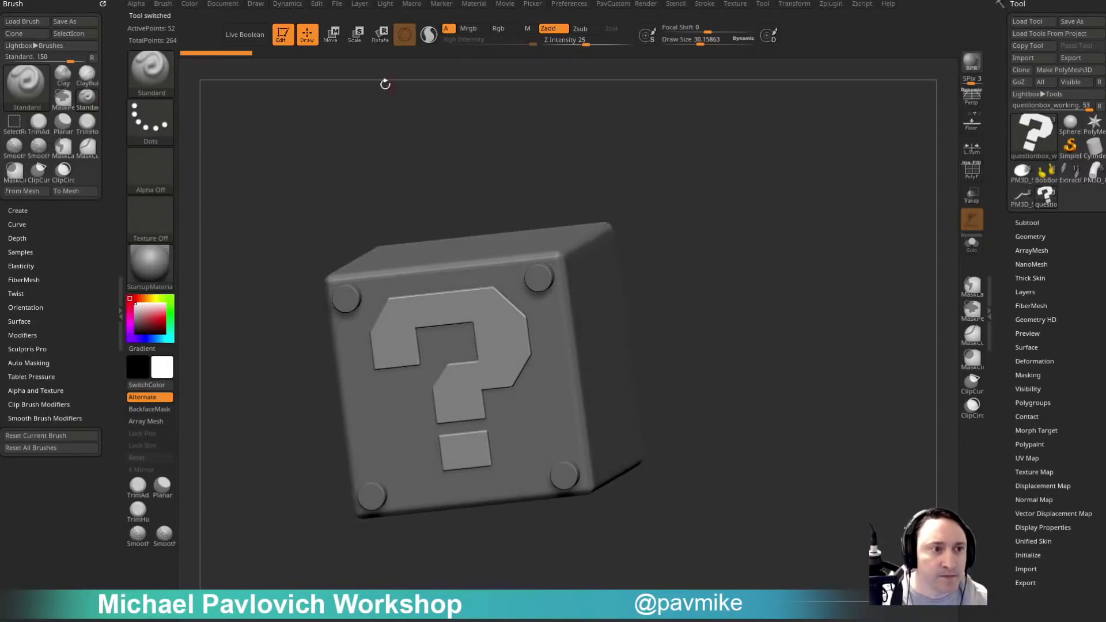
Turn on Live Boolean and make the question mark box's cube the active subtool.
left_click(260, 41)
left_click_drag(663, 207, 865, 209)
left_click(528, 239, "alt")
left_click_drag(835, 195, 867, 211)
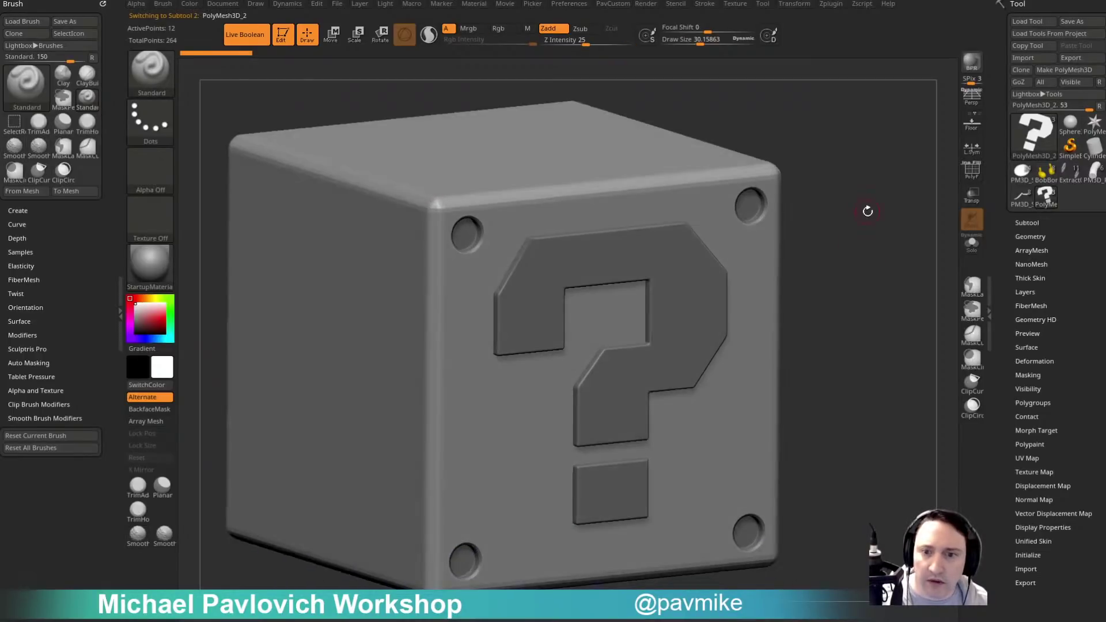
key("space")
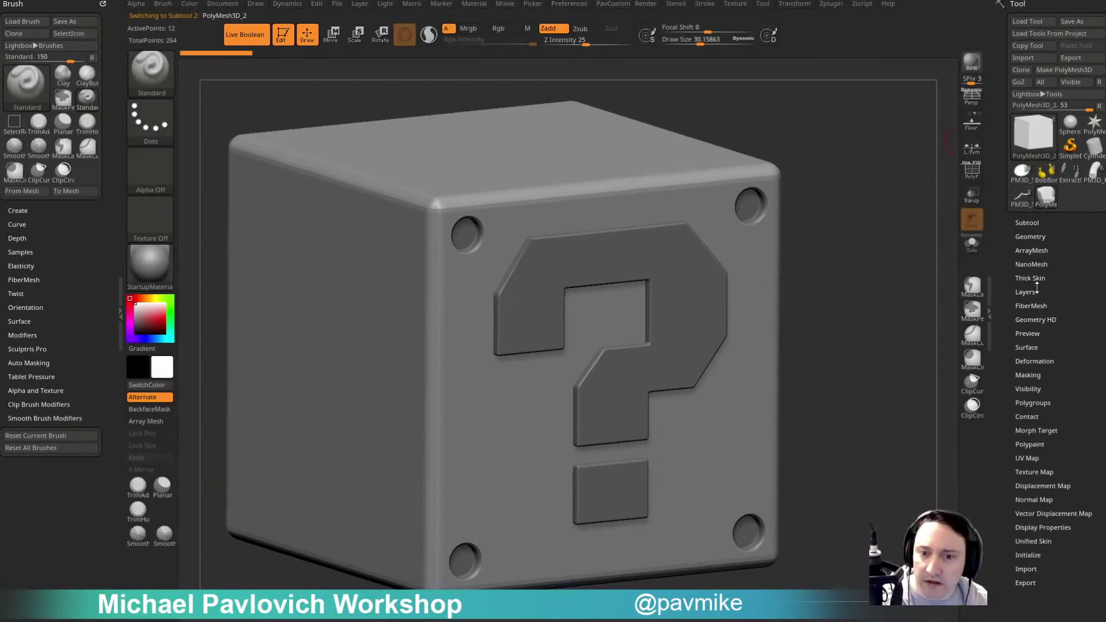
Set the cube's dynamic subdivision to Chamfer with QGrid 9, Coverage 0.446 and SmoothSubdiv 2.
left_click_drag(1009, 280, 1026, 263)
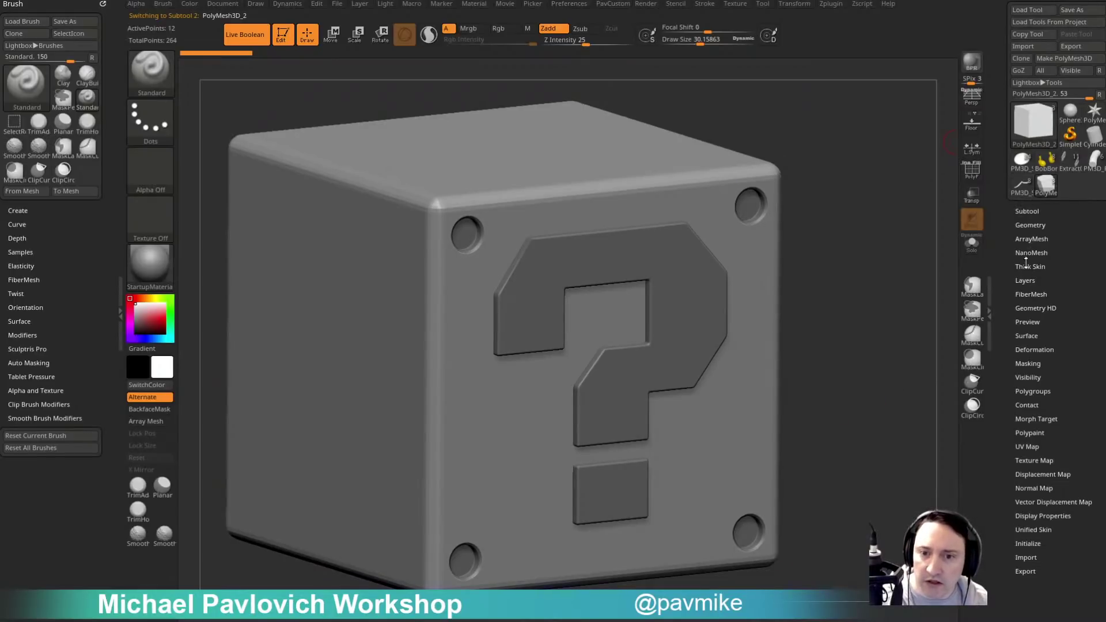
left_click(1030, 225, "shift")
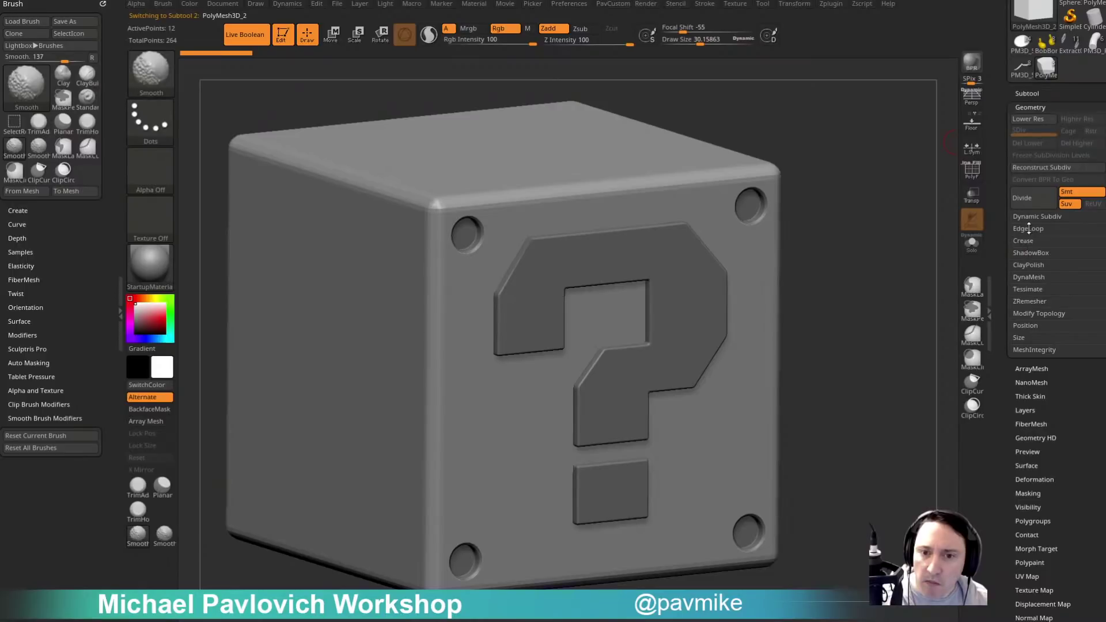
left_click(1031, 216)
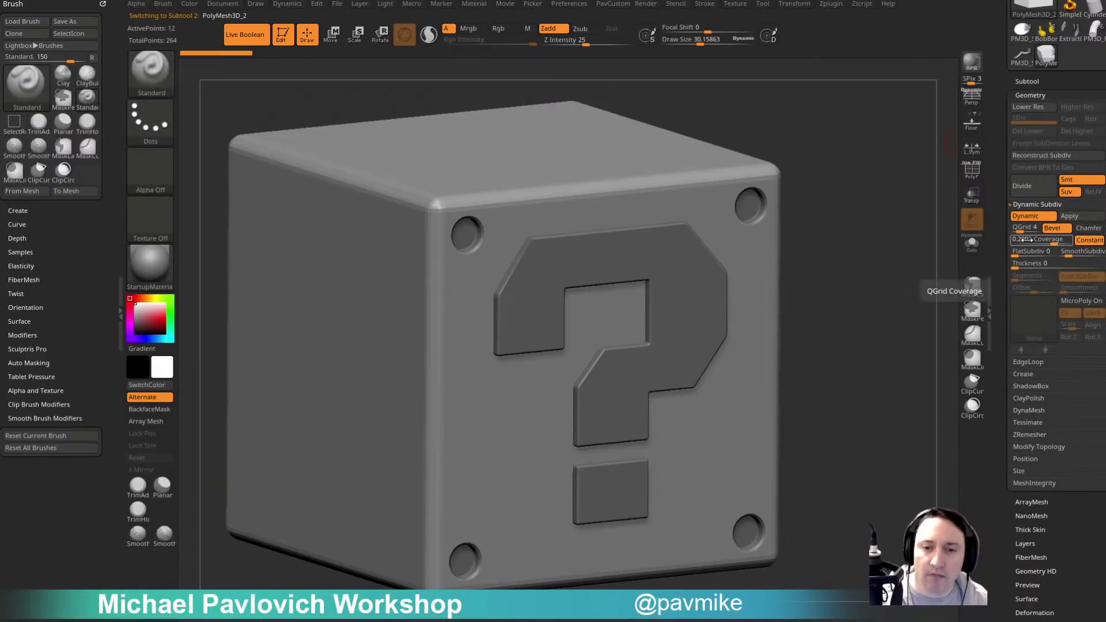
left_click(1088, 229)
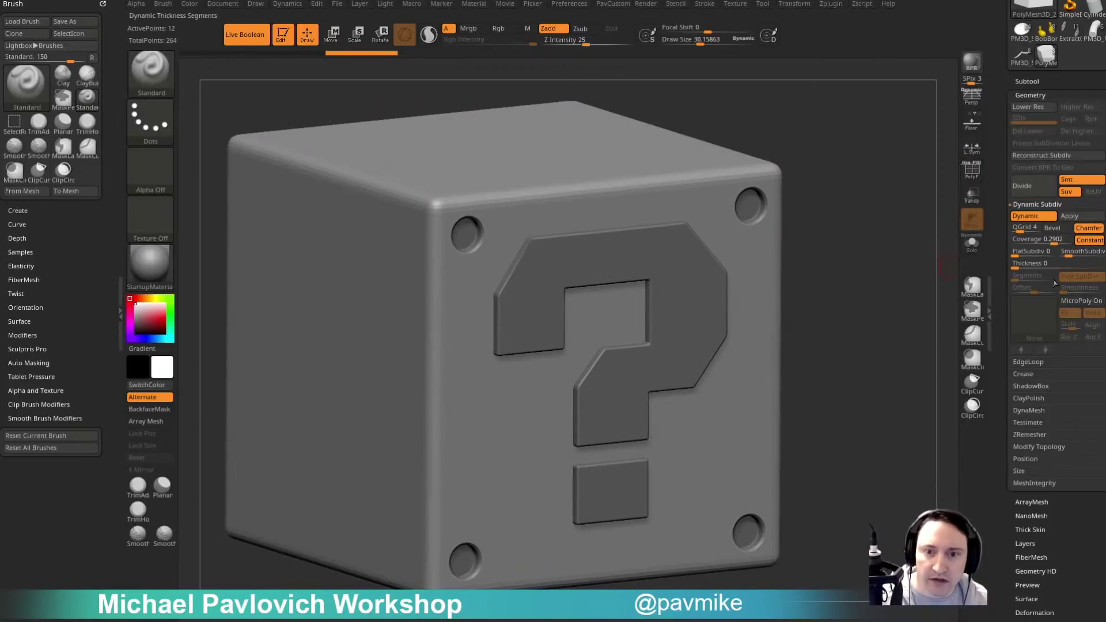
left_click(1025, 230)
left_click_drag(1026, 229, 1027, 229)
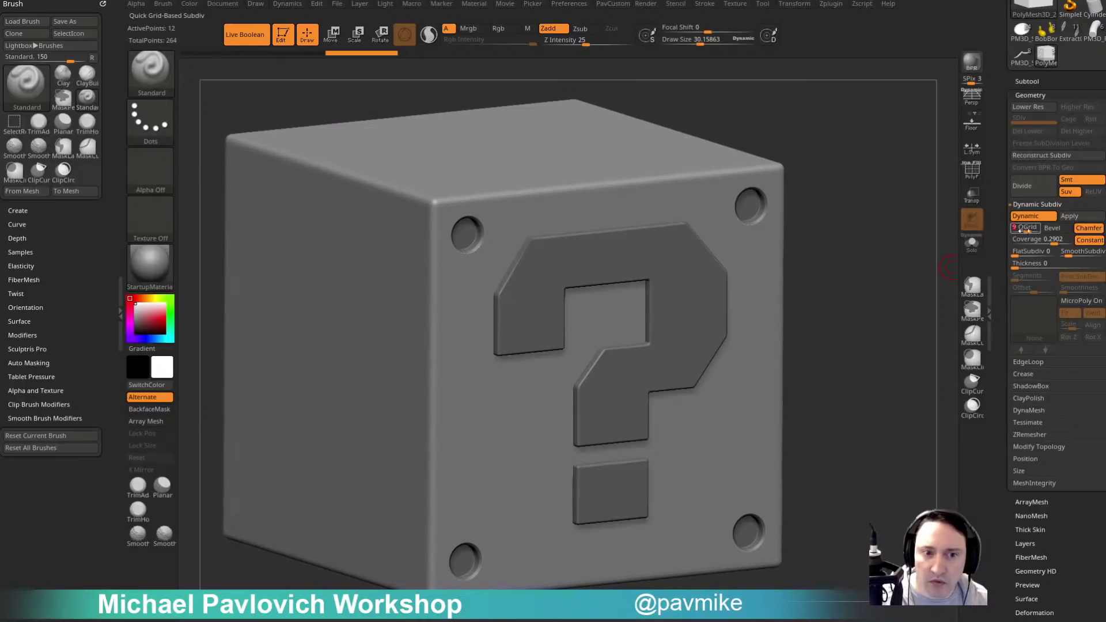
left_click_drag(1054, 241, 1055, 239)
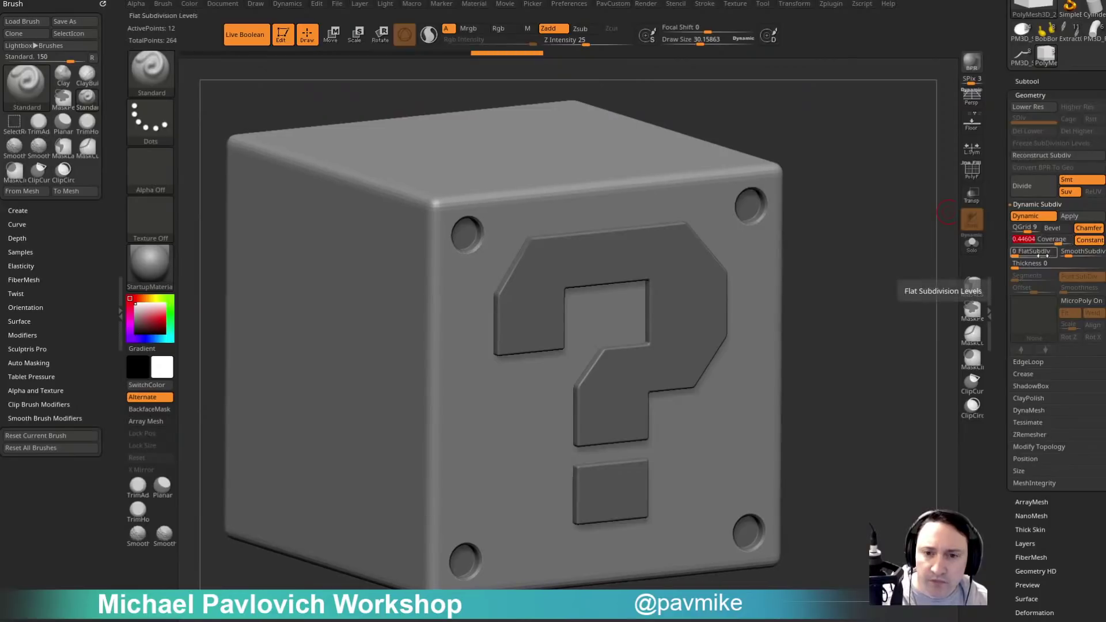
left_click(1074, 253)
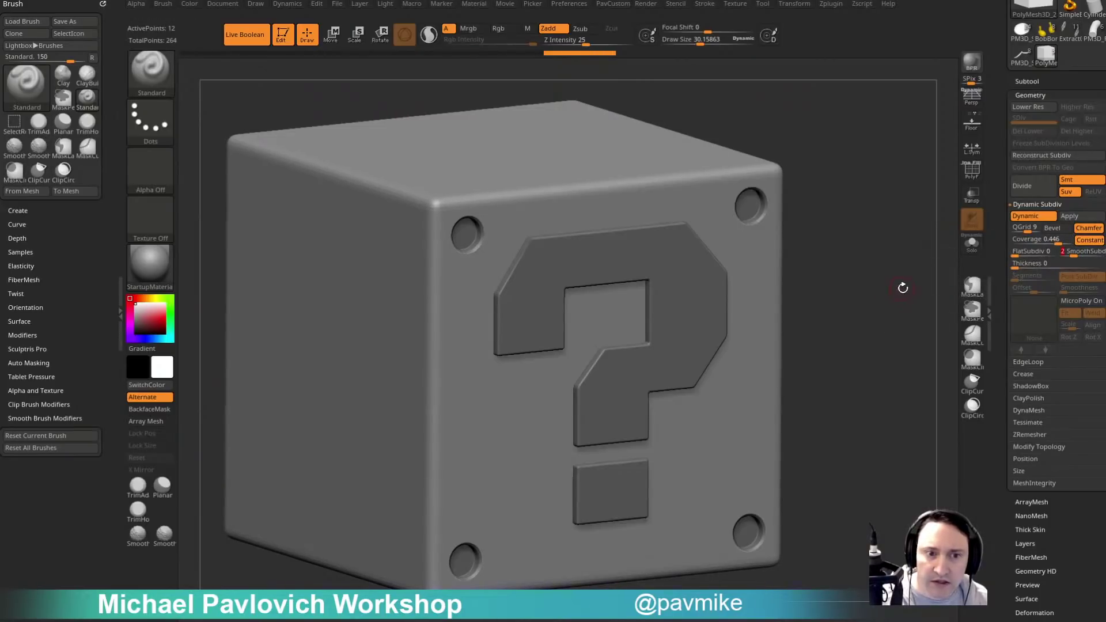
Inspect the cube's chamfered edges and corners, and turn off Live Boolean.
left_click_drag(901, 288, 871, 206)
mouse_move(878, 212)
left_mouse_down("shift")
mouse_move(858, 234)
mouse_move(875, 250)
mouse_move(869, 264)
mouse_move(857, 247)
left_mouse_up("shift")
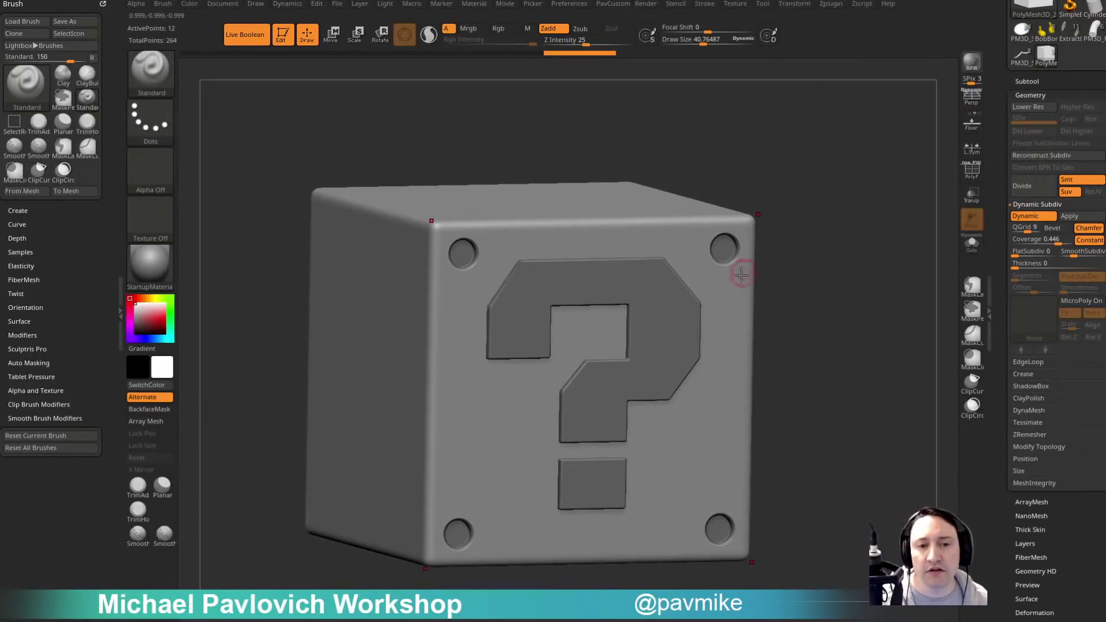
left_click_drag(754, 222, 865, 244)
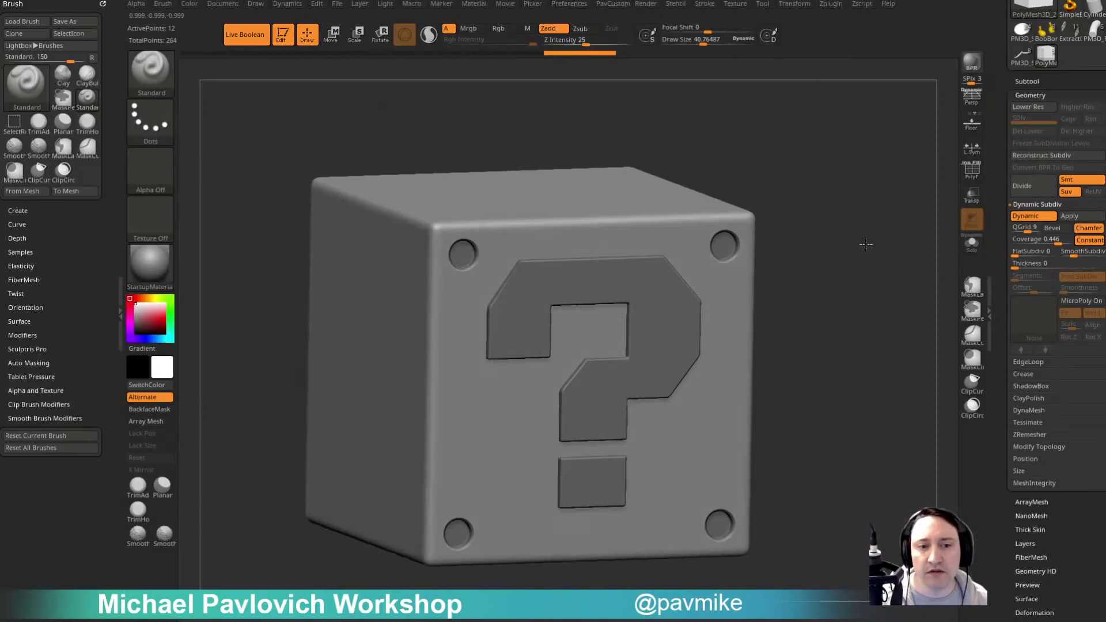
left_click(244, 35)
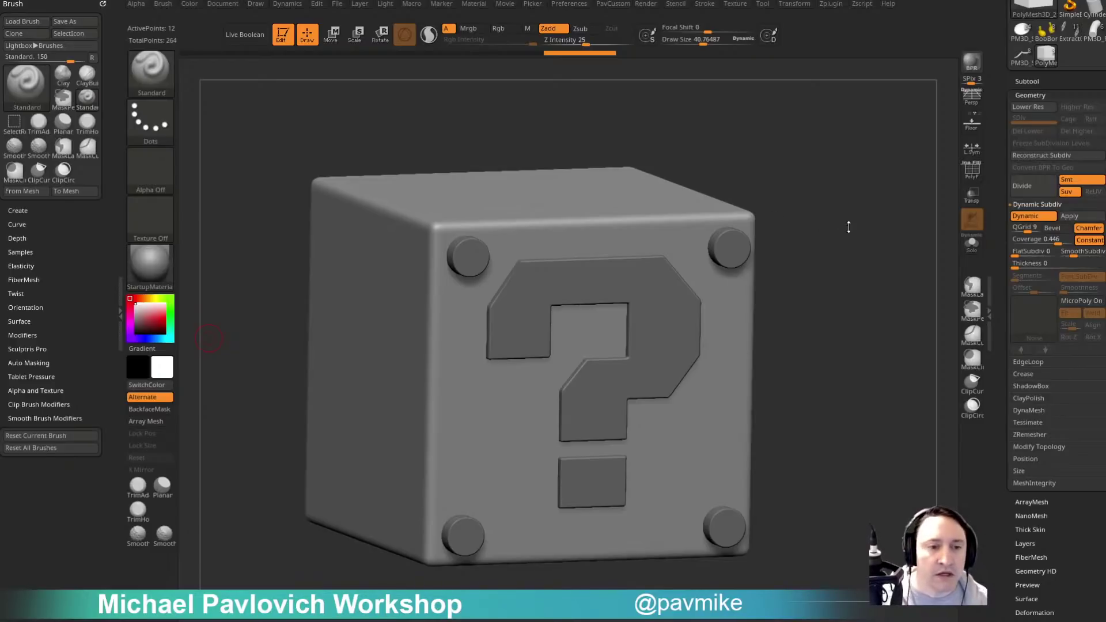
left_click_drag(849, 227, 881, 219)
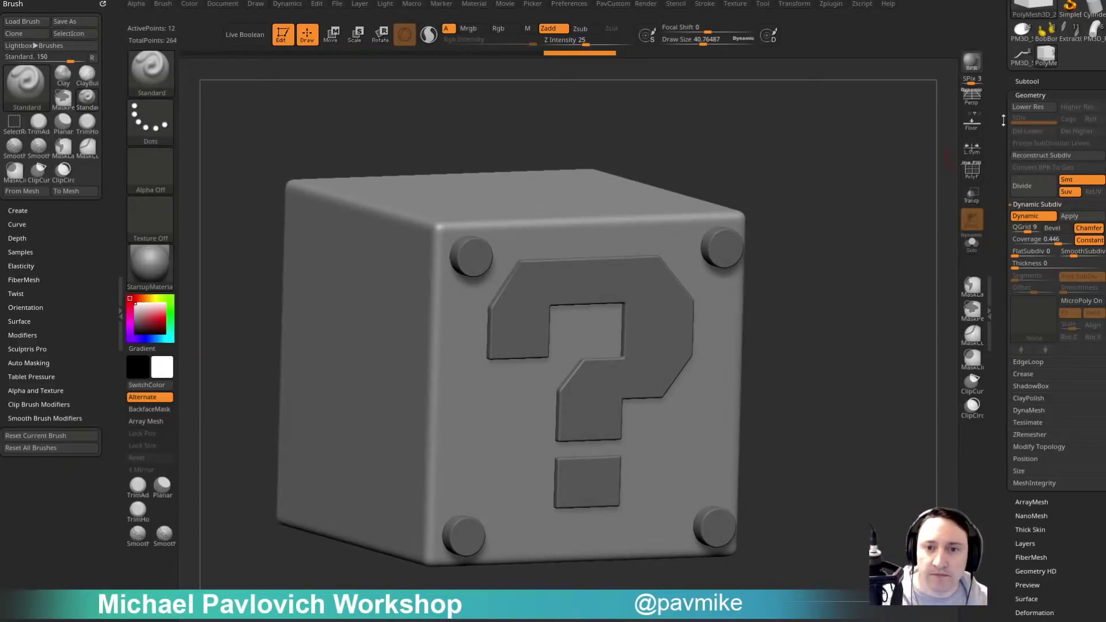
Look through the crowned ghost, bomb, character, cannon box and flower models, and return to a straight front view of the question mark box.
left_click(1022, 55)
left_click_drag(1073, 60, 1064, 110)
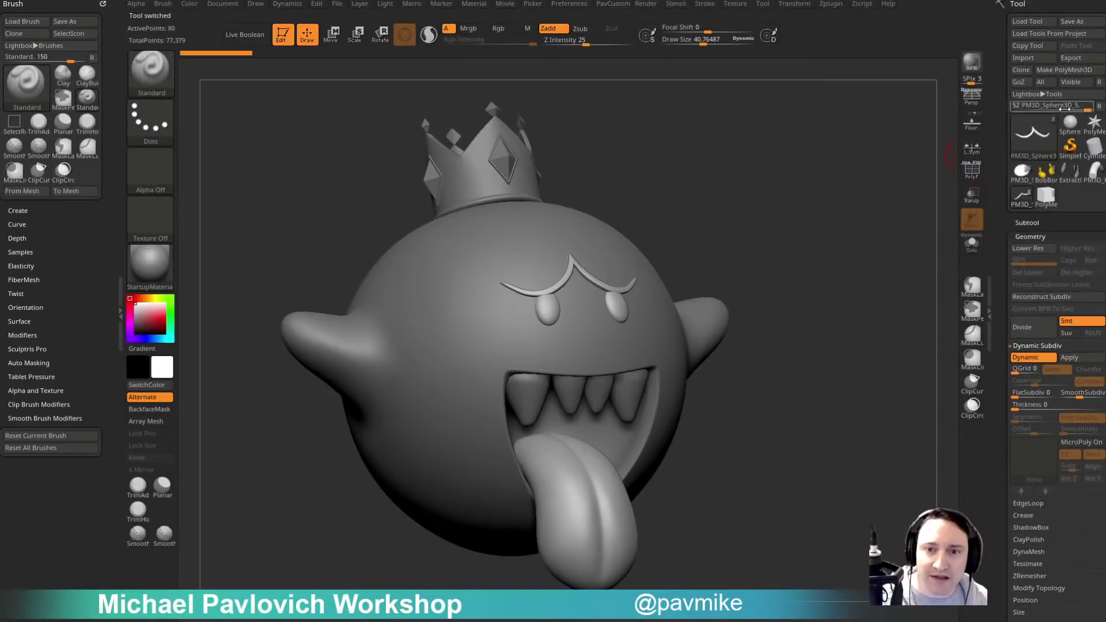
left_click(1093, 175)
left_click(1072, 176)
left_click(1047, 176)
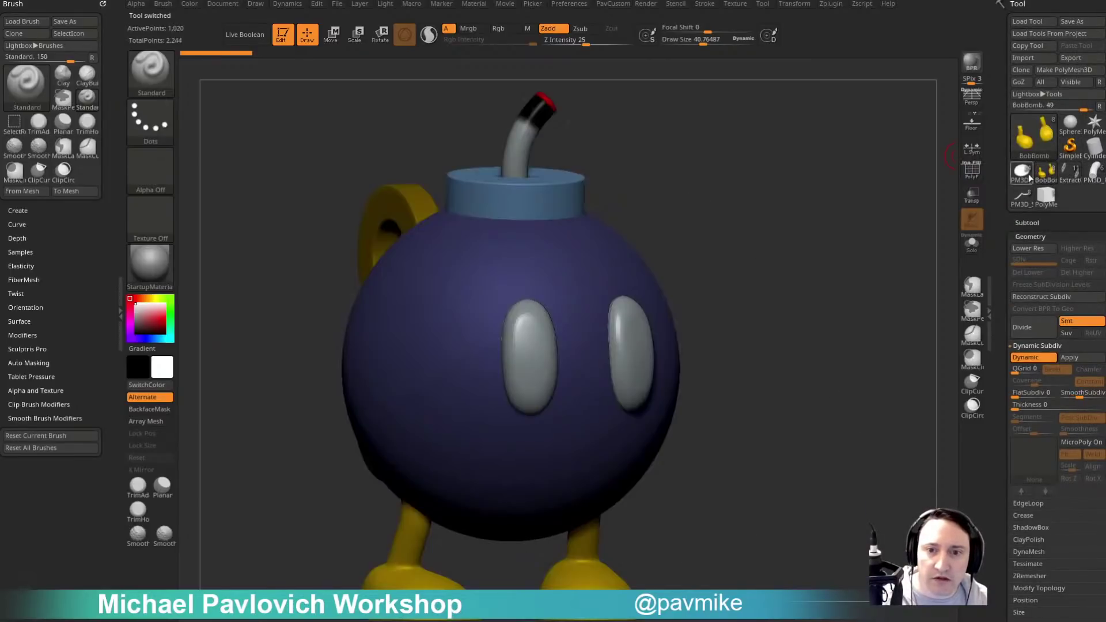
left_click(1030, 177)
mouse_move(852, 210)
left_mouse_down("alt")
mouse_move(864, 202)
mouse_move(861, 230)
mouse_move(881, 230)
left_mouse_up("alt")
key("s")
left_click(858, 217)
left_click(1046, 171)
left_click(1094, 171)
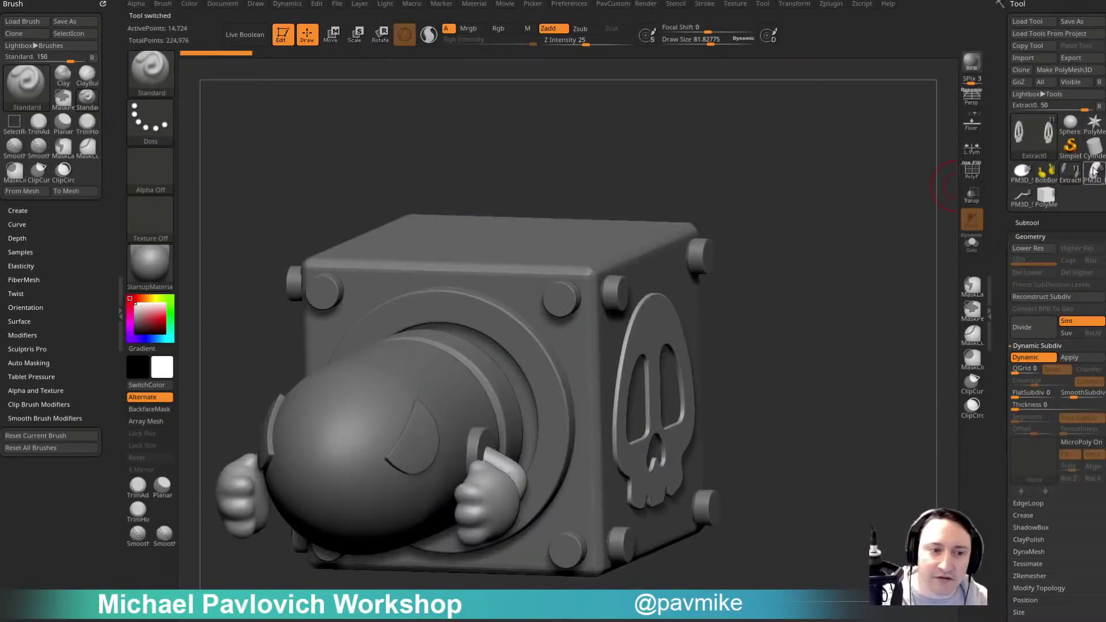
left_click(1094, 171)
mouse_move(834, 269)
left_mouse_down()
mouse_move(862, 230)
mouse_move(859, 249)
left_mouse_up()
key("s")
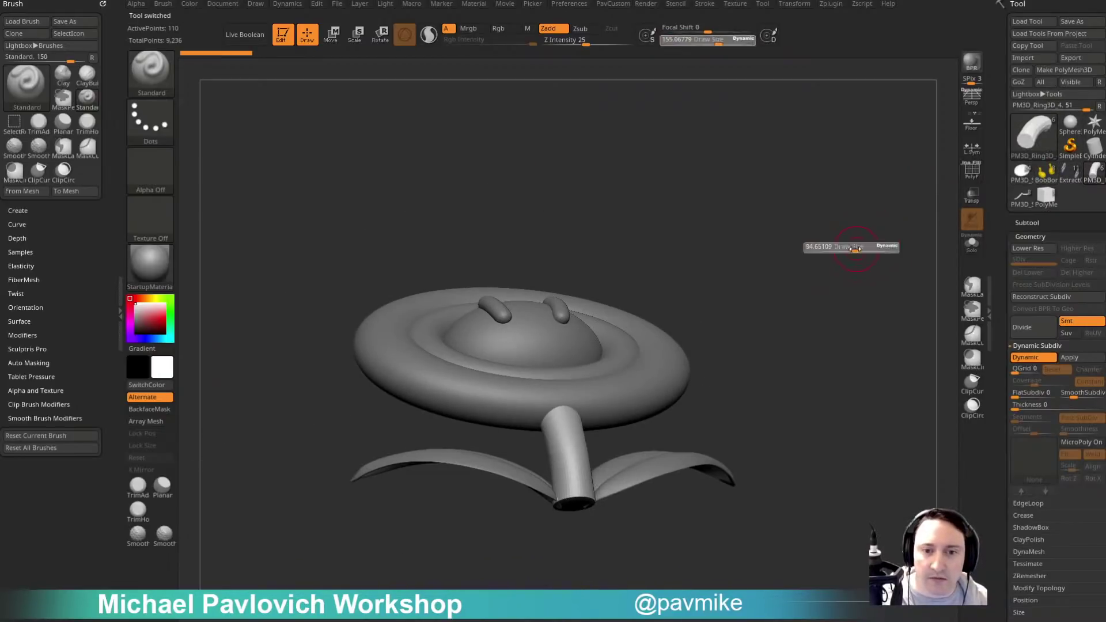
left_click(855, 249)
left_click(1045, 198)
mouse_move(845, 298)
left_mouse_down("shift")
mouse_move(841, 275)
mouse_move(847, 329)
mouse_move(842, 213)
mouse_move(858, 284)
mouse_move(887, 233)
left_mouse_up("shift")
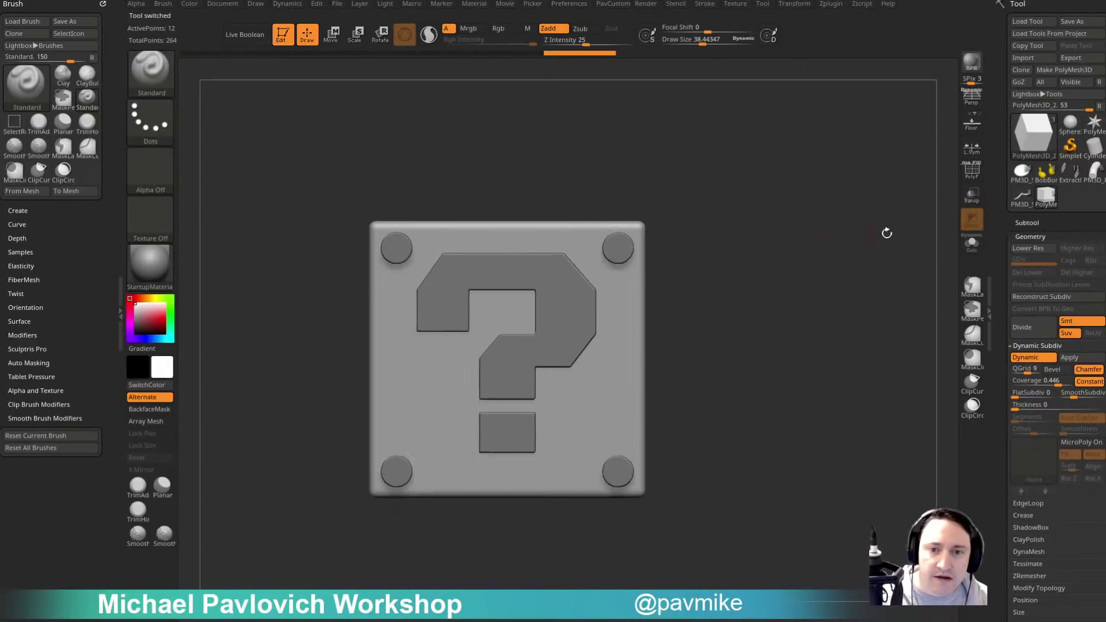
Duplicate the cube subtool and move the copy below the bolts subtool PolyMesh3D_4.
left_click(1027, 222)
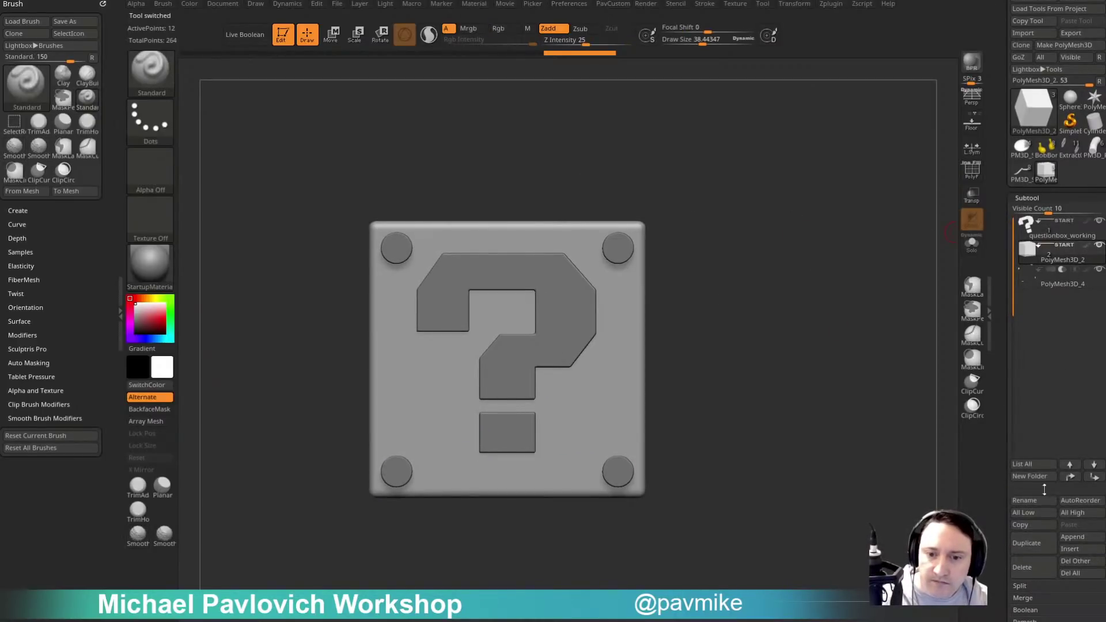
left_click(1040, 543)
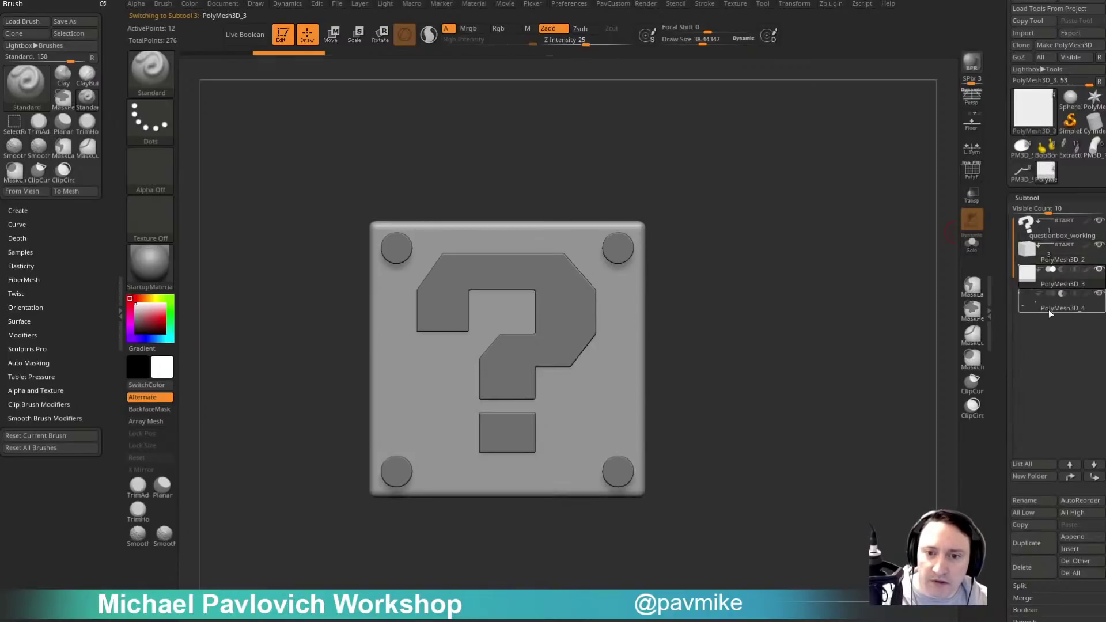
left_click(1094, 464)
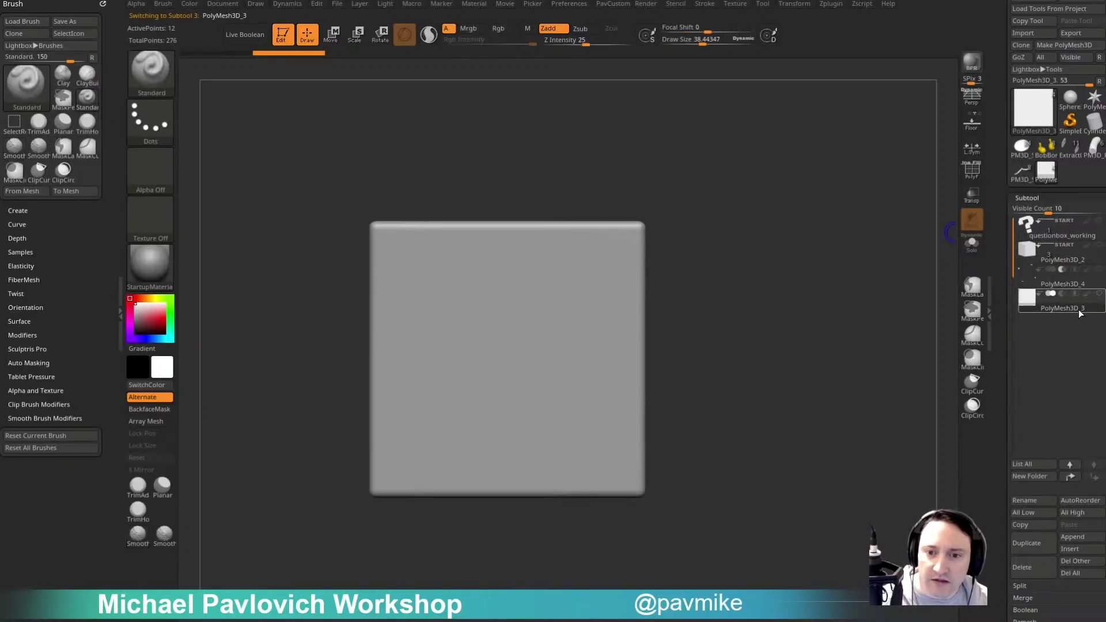
Display only the duplicated cube and the bolts, with the polyframe turned on, and examine the cube's polygroups.
left_click(1099, 269)
left_click_drag(842, 320, 834, 291)
left_click(972, 170)
left_click_drag(719, 221, 803, 259)
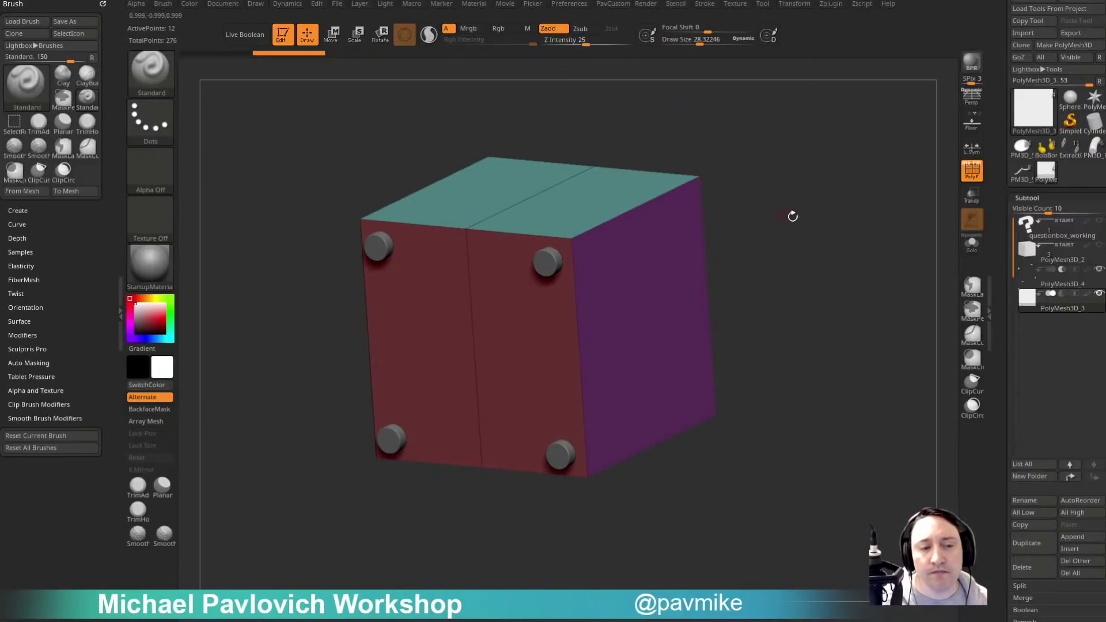
left_click_drag(793, 214, 843, 235)
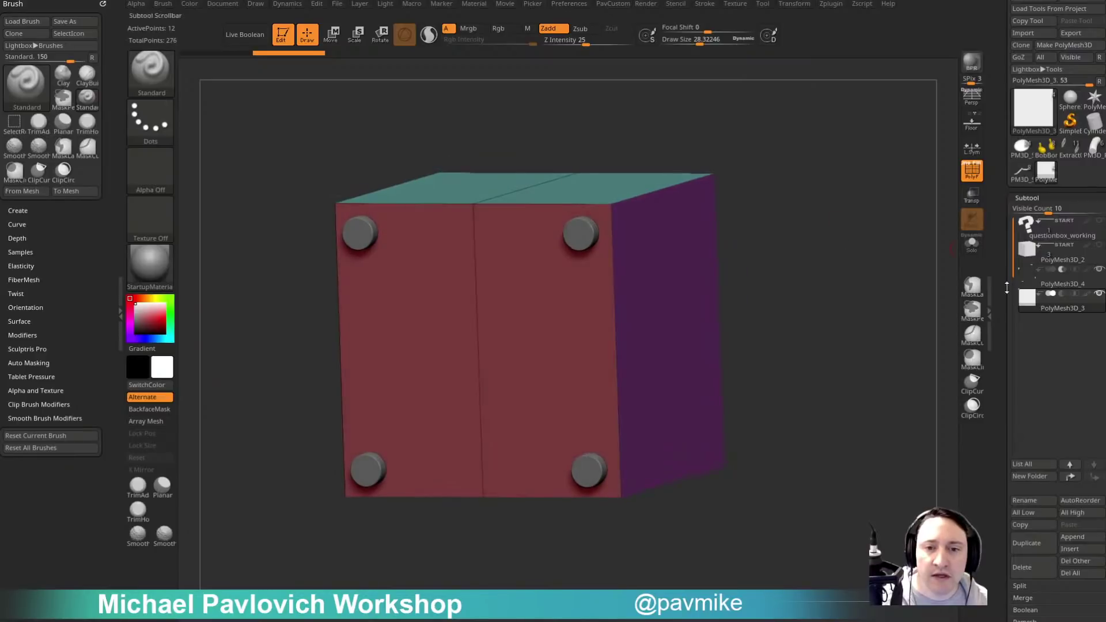
Bevel the duplicated cube's creased edges with a Bevel Width of 0.24943.
left_click_drag(1003, 246, 1002, 211)
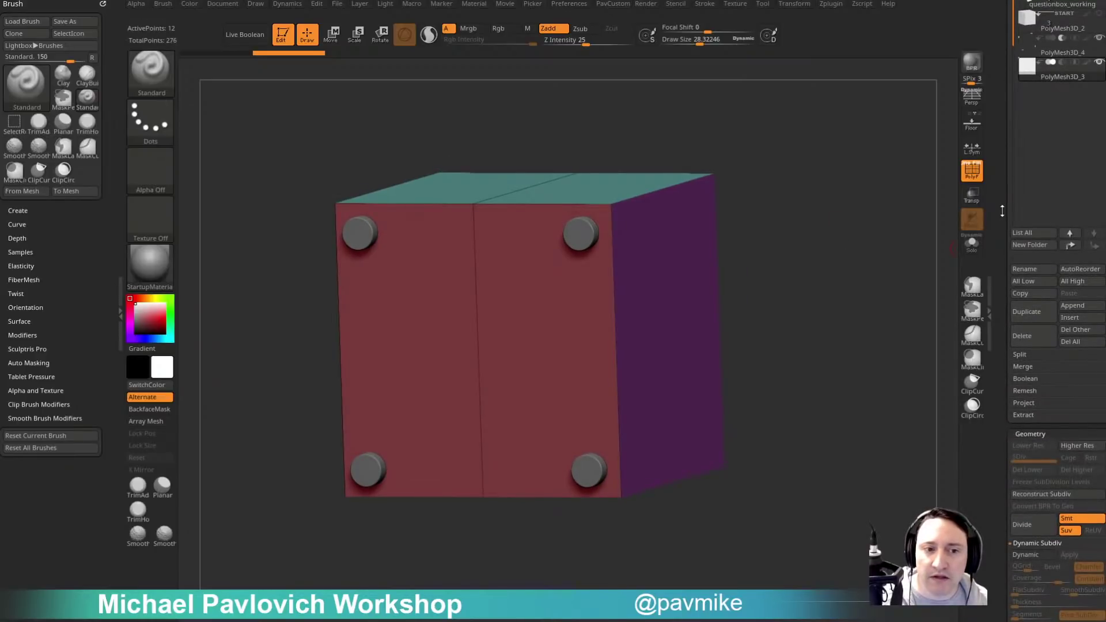
scroll(1002, 212, "down", 6)
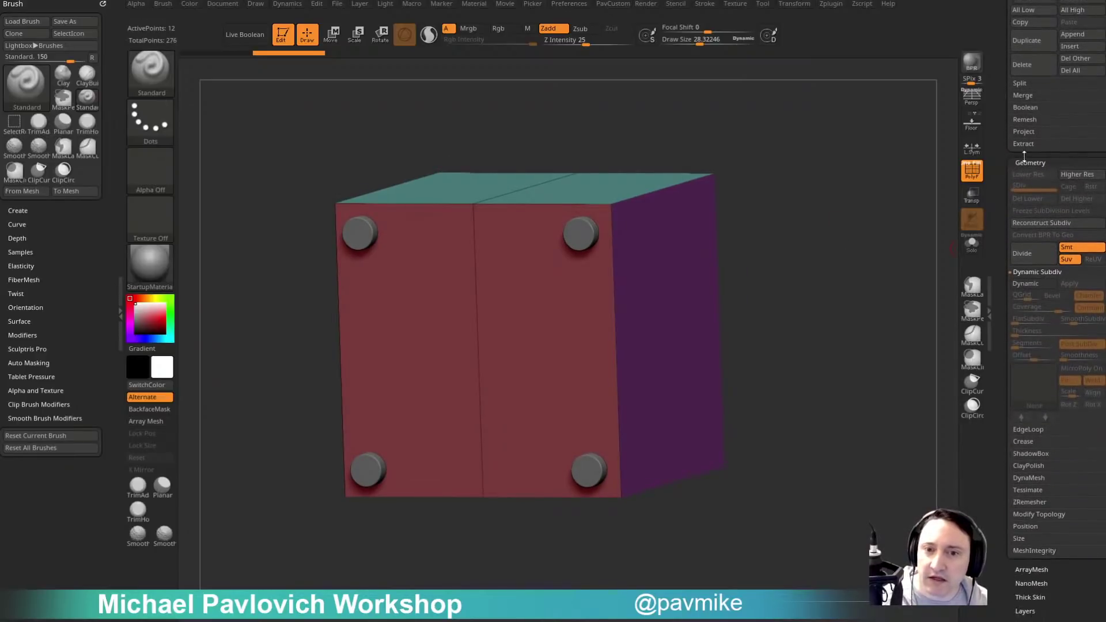
scroll(996, 219, "down", 1)
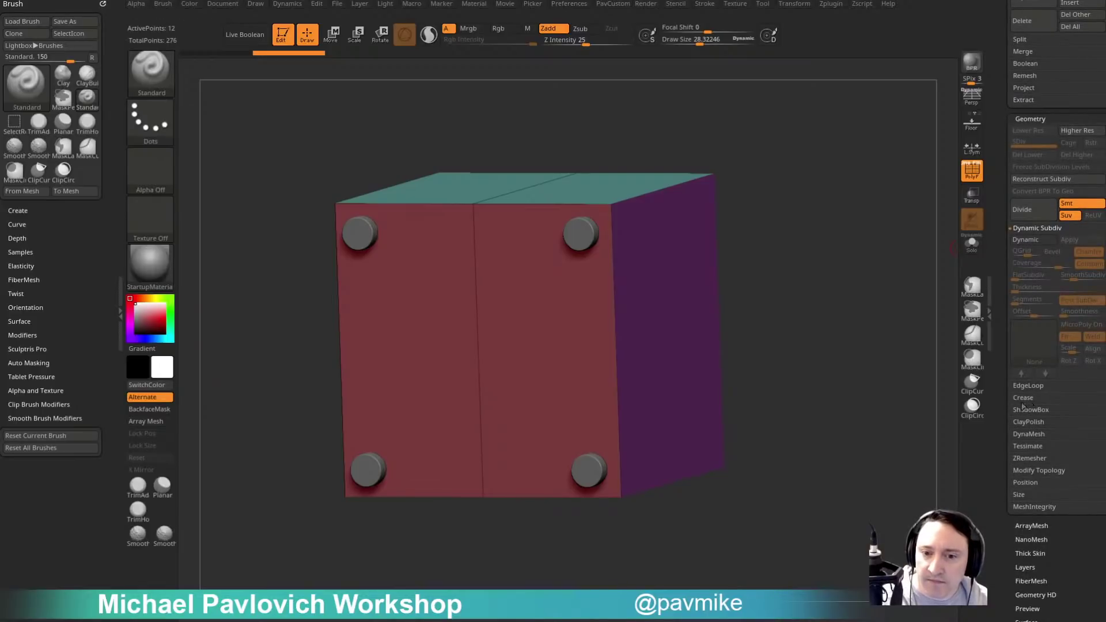
left_click(1027, 385)
scroll(1042, 374, "down", 5)
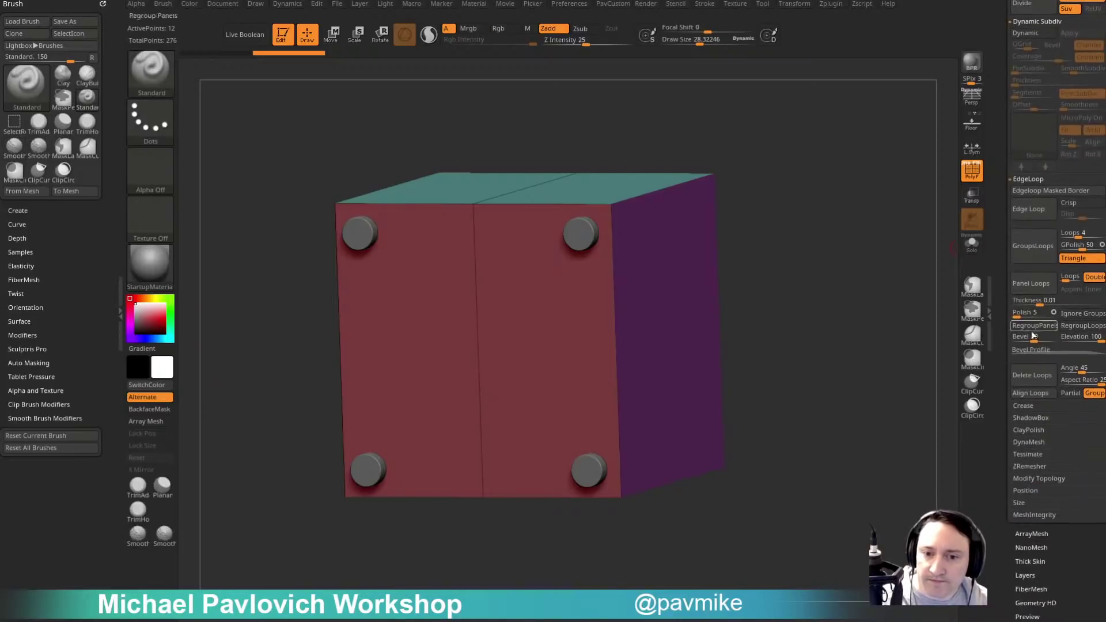
left_click(1024, 405)
scroll(1025, 413, "down", 3)
mouse_move(1062, 361)
left_mouse_down()
mouse_move(1080, 360)
mouse_move(1061, 361)
left_mouse_up()
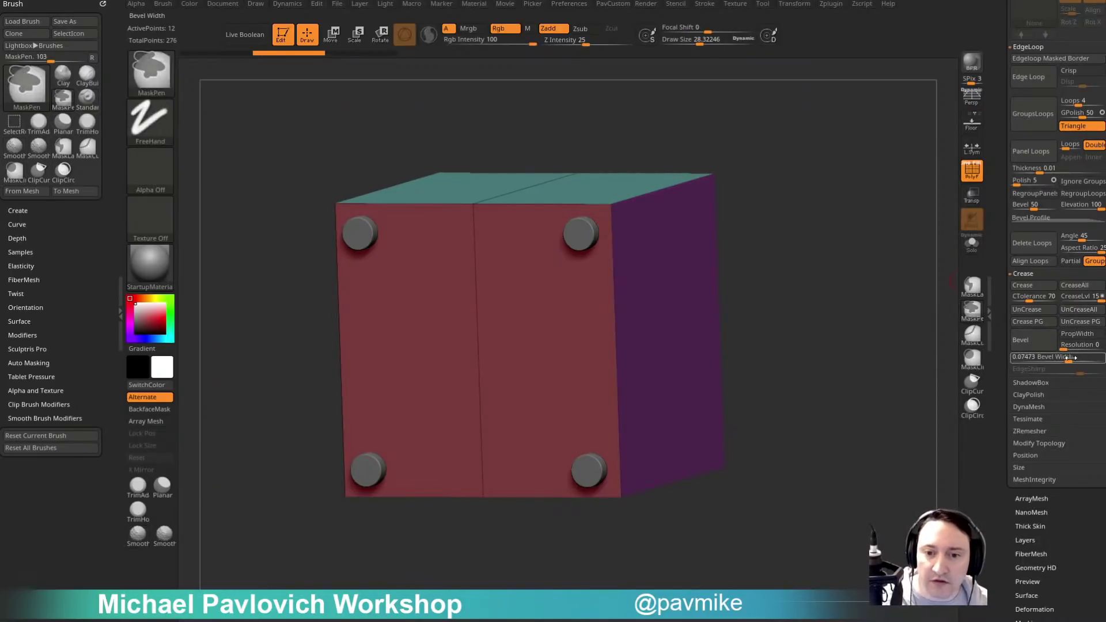
left_click_drag(1067, 360, 1087, 359, "ctrl")
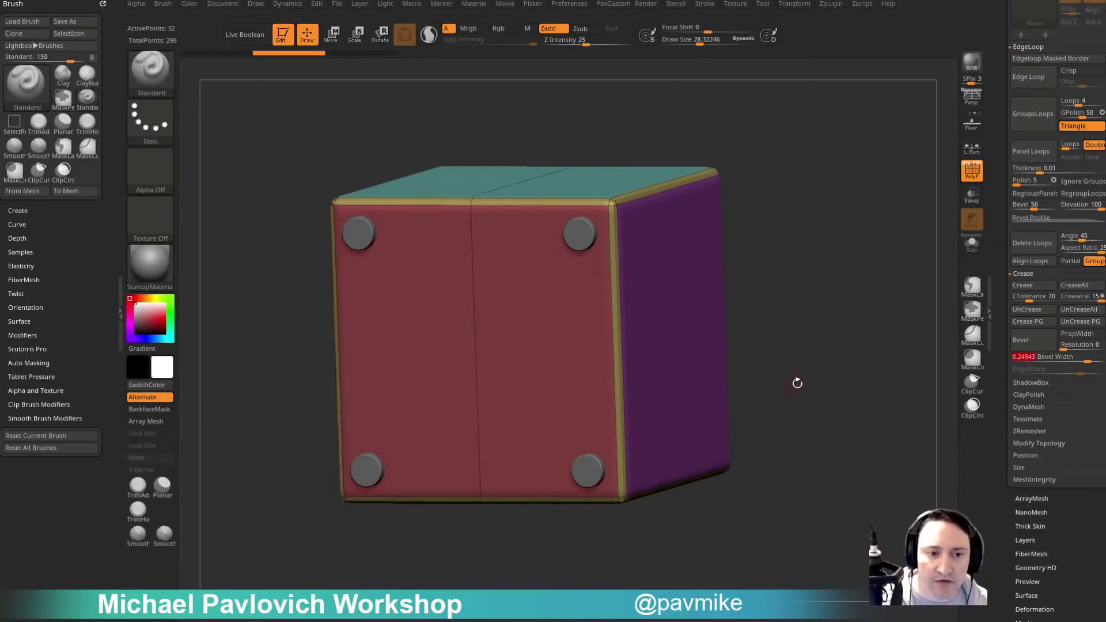
left_click_drag(824, 297, 673, 256)
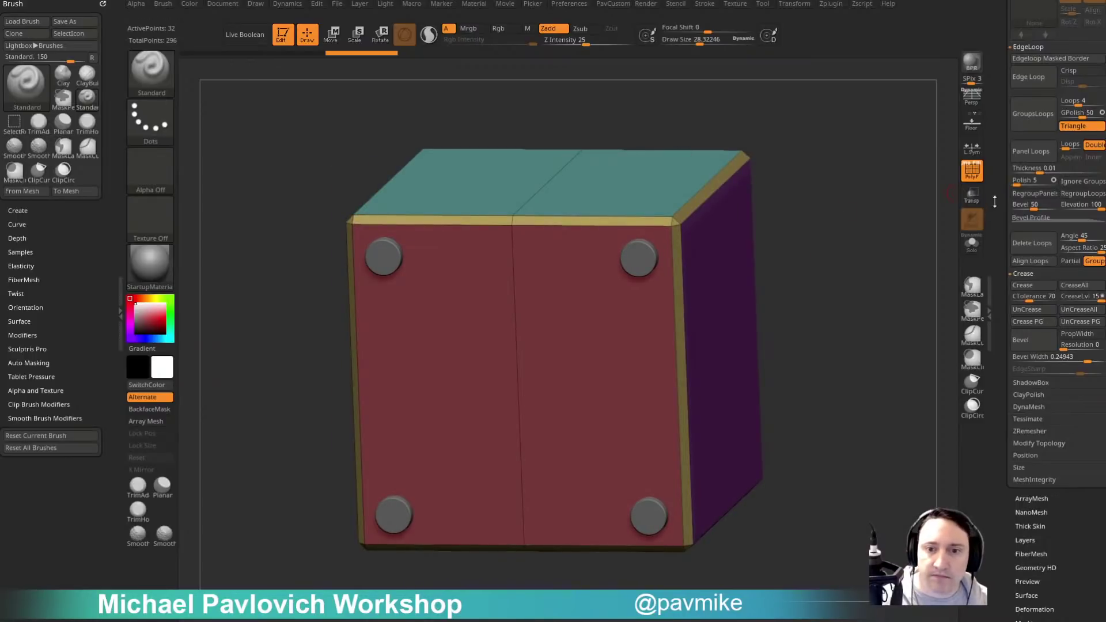
Switch to the ZModeler brush and set its edge action to Insert with Multiple EdgeLoops as the target.
mouse_move(871, 214)
left_mouse_down("alt")
mouse_move(840, 219)
mouse_move(888, 219)
left_mouse_up("alt")
left_click_drag(879, 176, 923, 209, "alt")
left_click_drag(823, 241, 878, 239)
key("b")
key("z")
key("m")
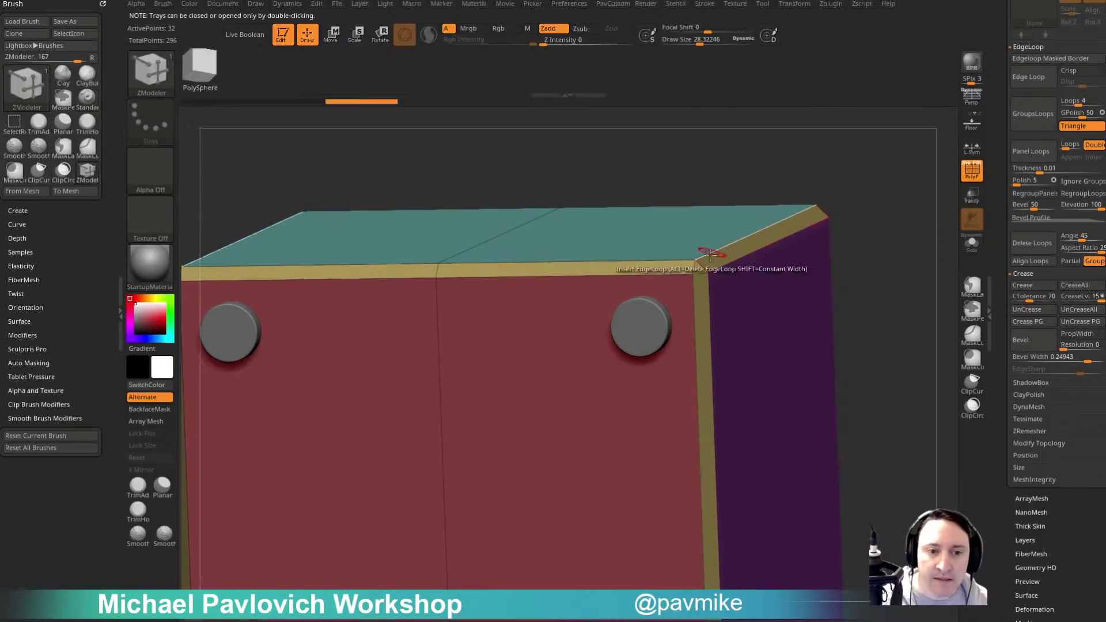
key("grave")
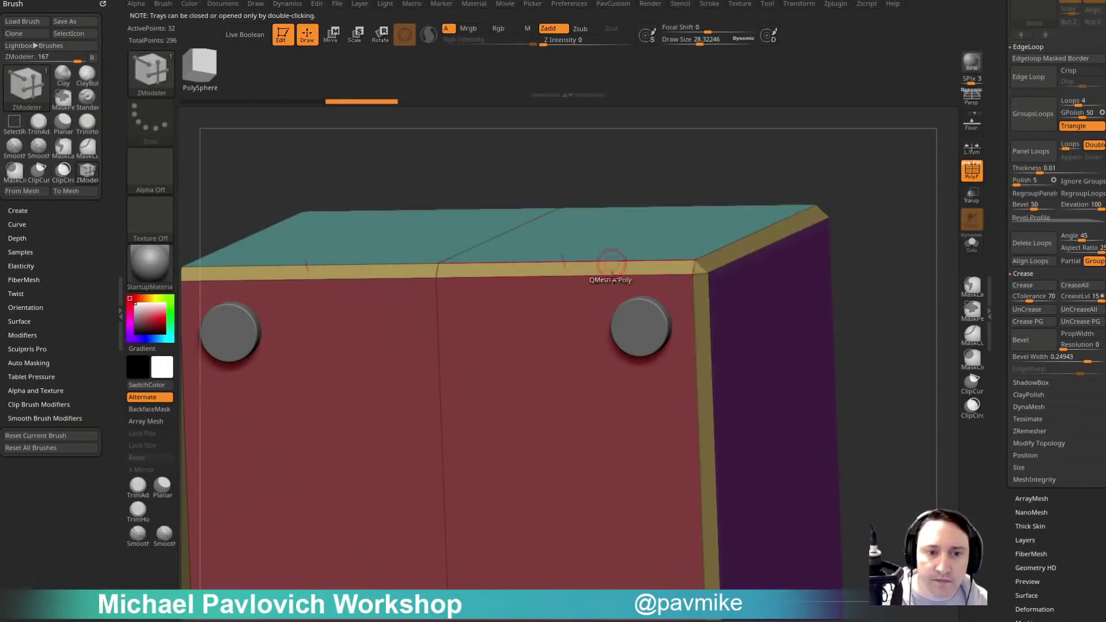
key("space")
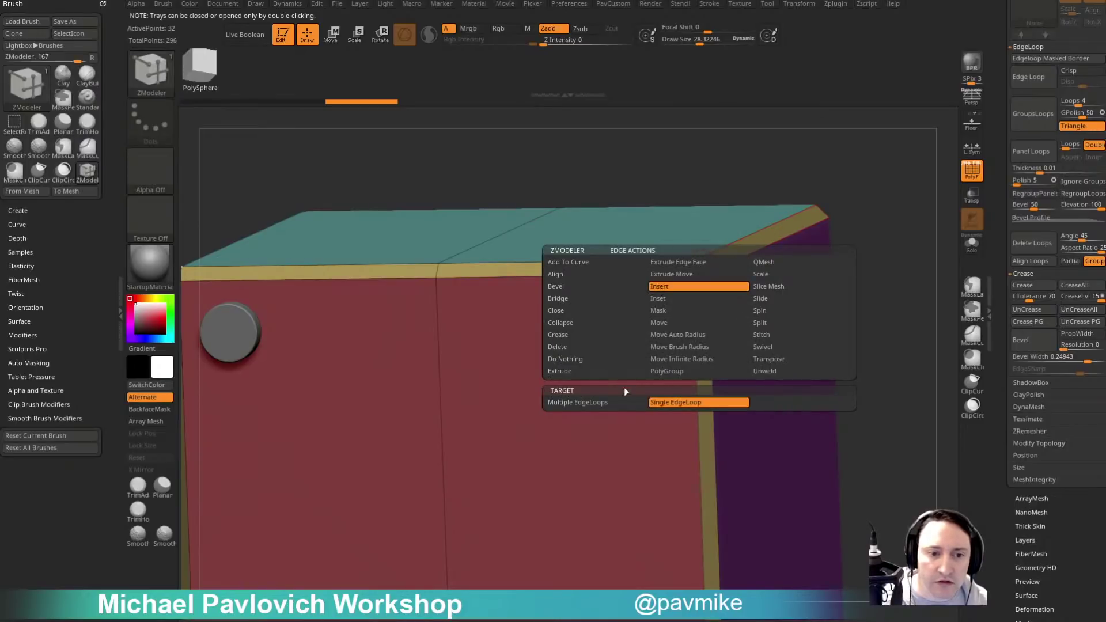
left_click(577, 402)
Try inserting multiple edge loops along the duplicated cube's beveled edge strip, and undo them.
left_click_drag(916, 243, 862, 273, "alt")
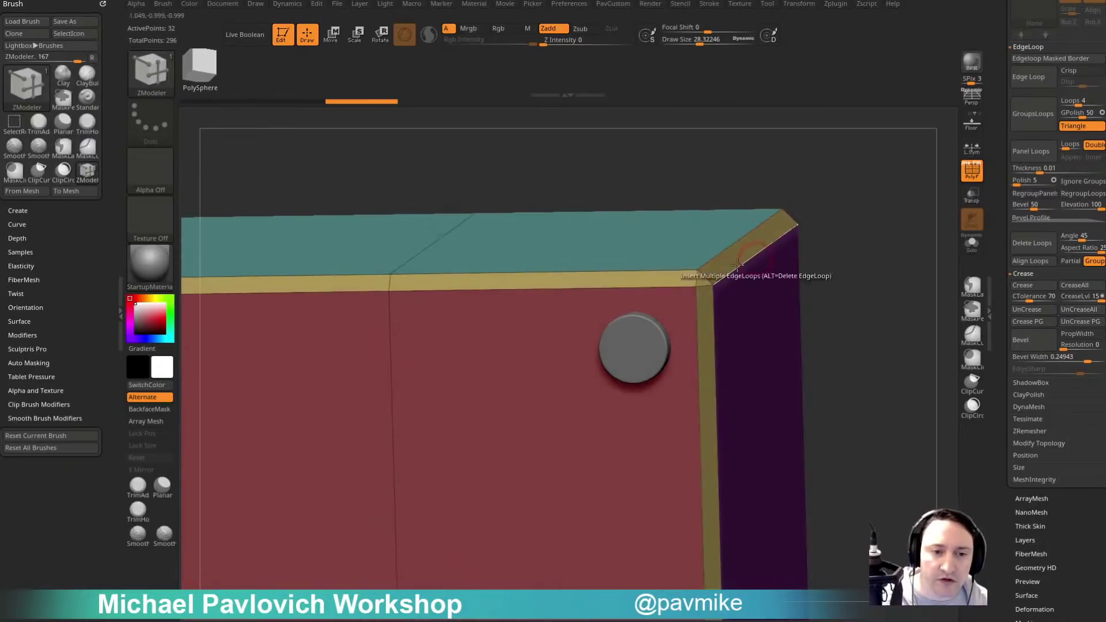
left_click_drag(704, 278, 797, 251)
left_click_drag(896, 267, 664, 168)
mouse_move(850, 402)
left_mouse_down()
mouse_move(857, 309)
mouse_move(881, 312)
mouse_move(867, 257)
mouse_move(878, 259)
mouse_move(861, 377)
left_mouse_up()
key("ctrl+z")
key("ctrl+z")
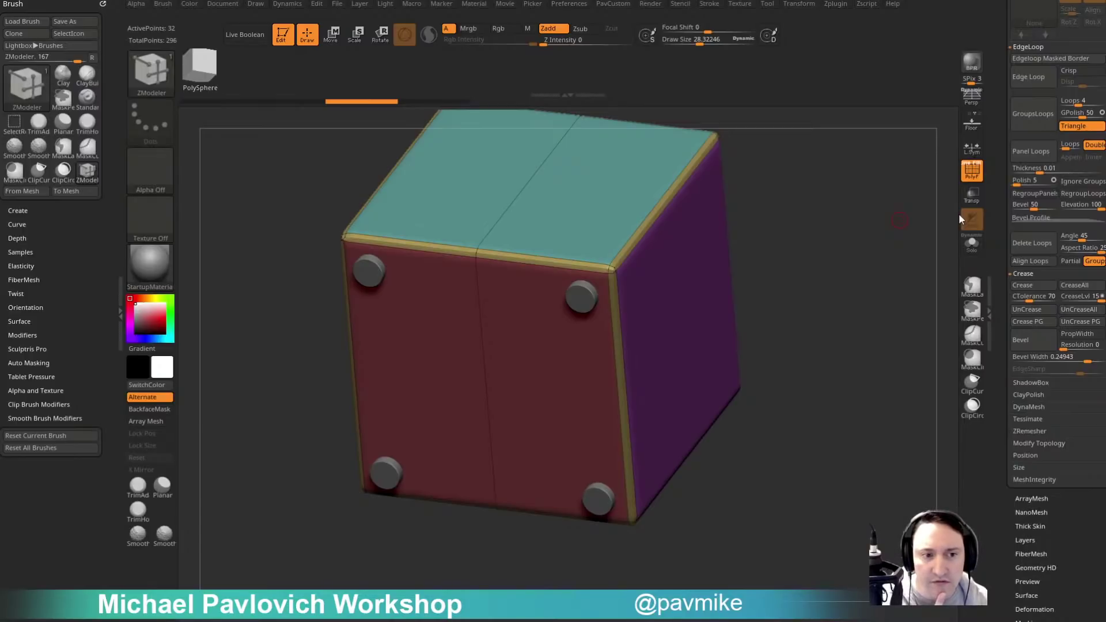
left_click_drag(749, 141, 889, 184)
left_click_drag(881, 189, 885, 200)
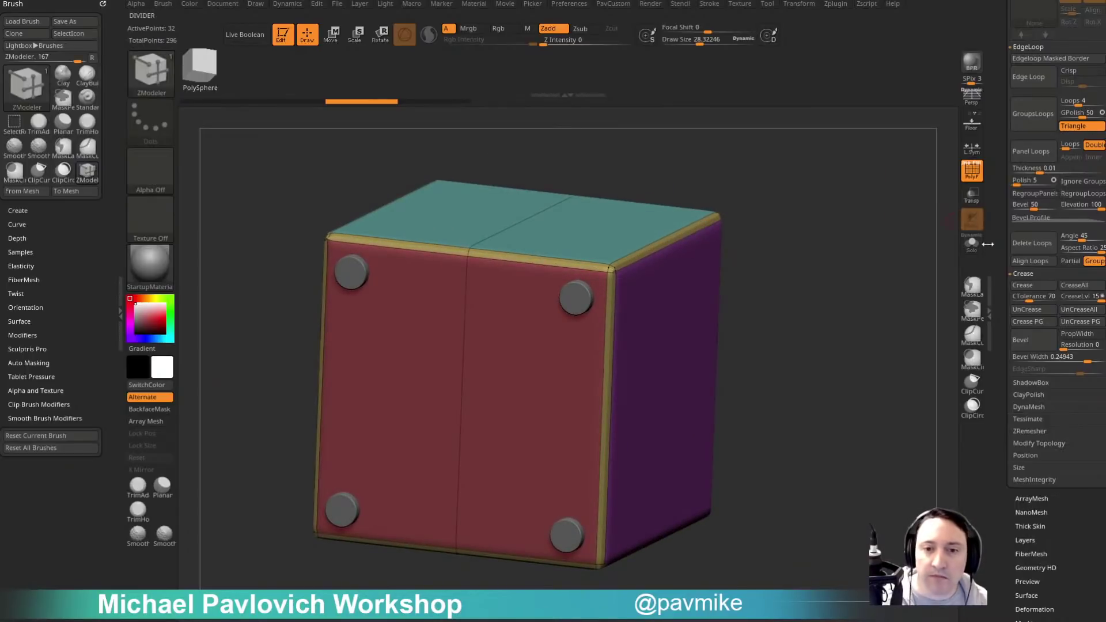
Delete the beveled cube copy PolyMesh3D_3 and make the original cube PolyMesh3D_2 the active subtool.
scroll(1039, 371, "up", 10)
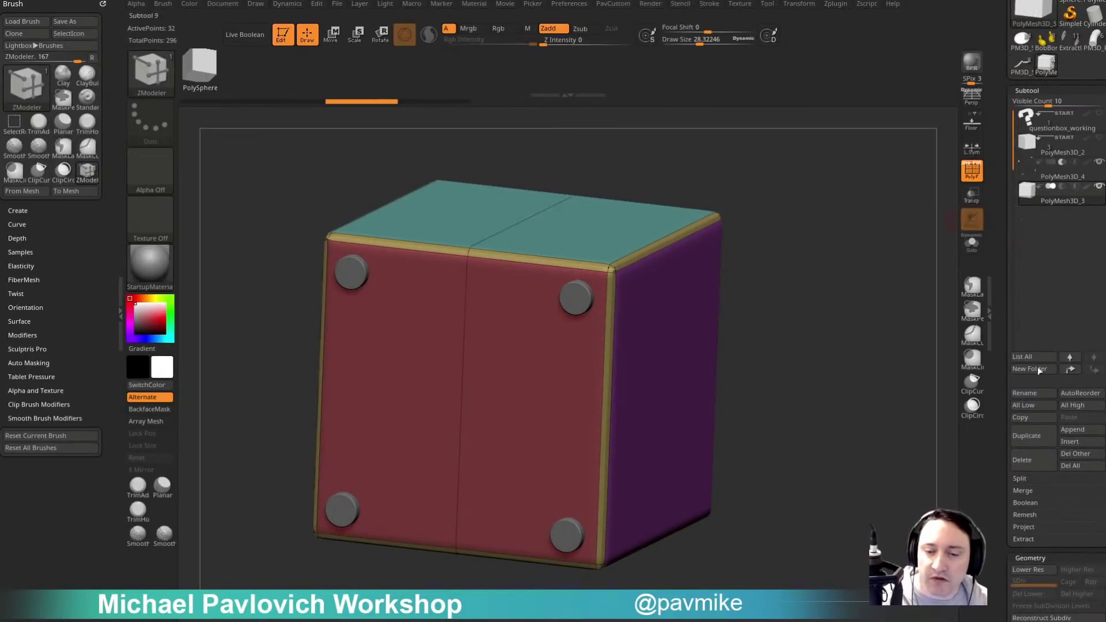
left_click(1031, 464)
left_click(1018, 493)
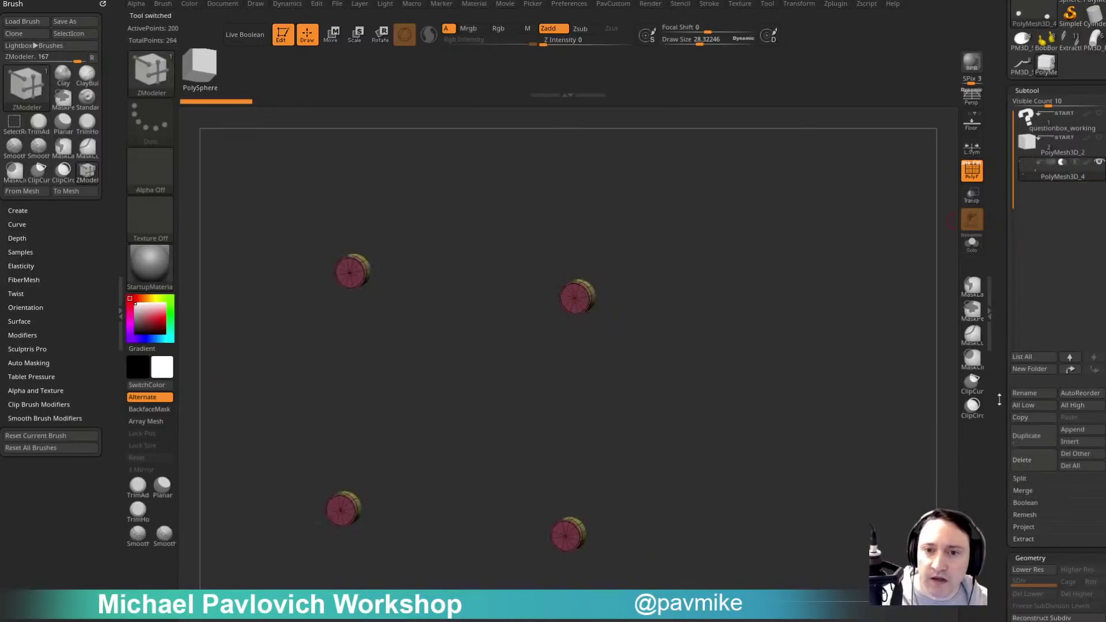
left_click(1061, 151)
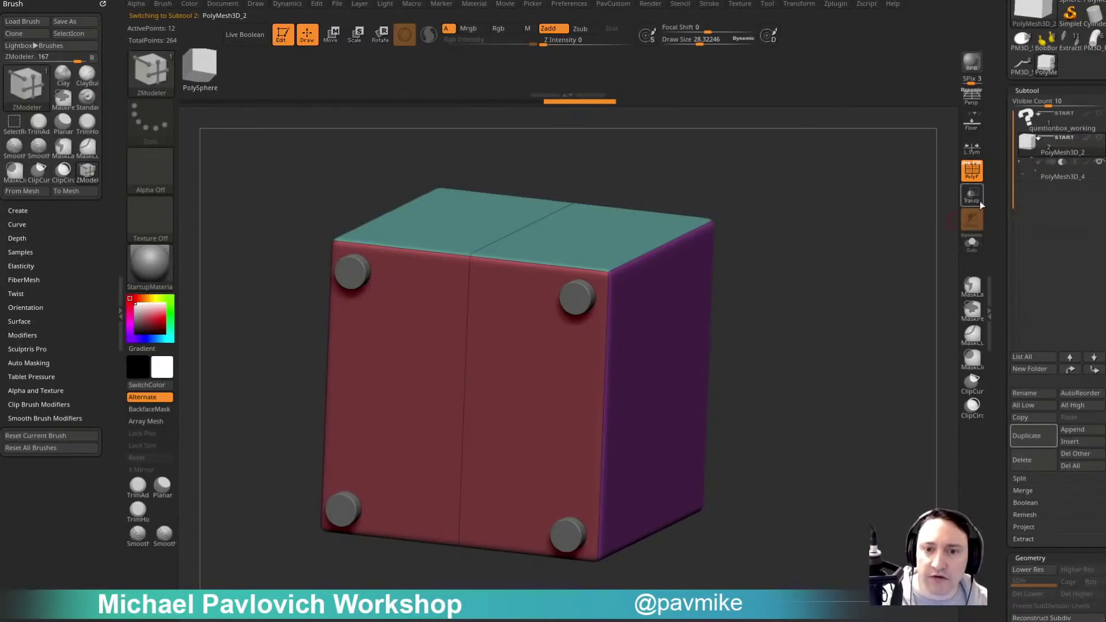
Isolate the original cube and activate Dynamic Subdiv on it, answering Always YES to automatic activation.
left_click(972, 243)
left_click_drag(840, 317, 850, 317)
key("d")
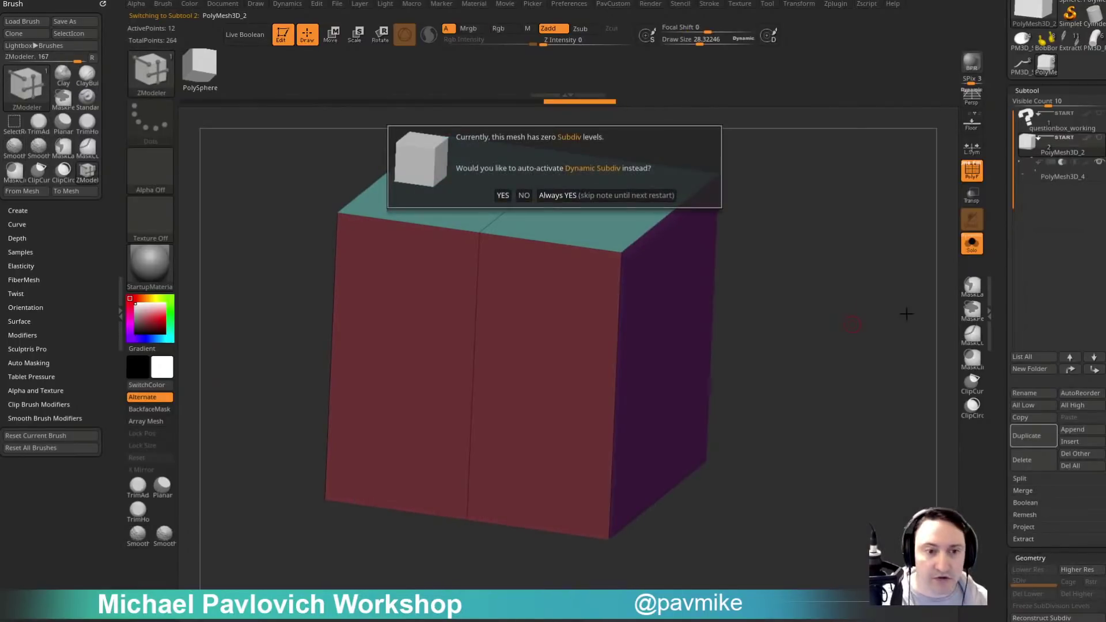
left_click(668, 197)
Set the ZModeler edge target to Single EdgeLoop and delete the edge loop running through the cube's middle.
left_click_drag(909, 247, 757, 212)
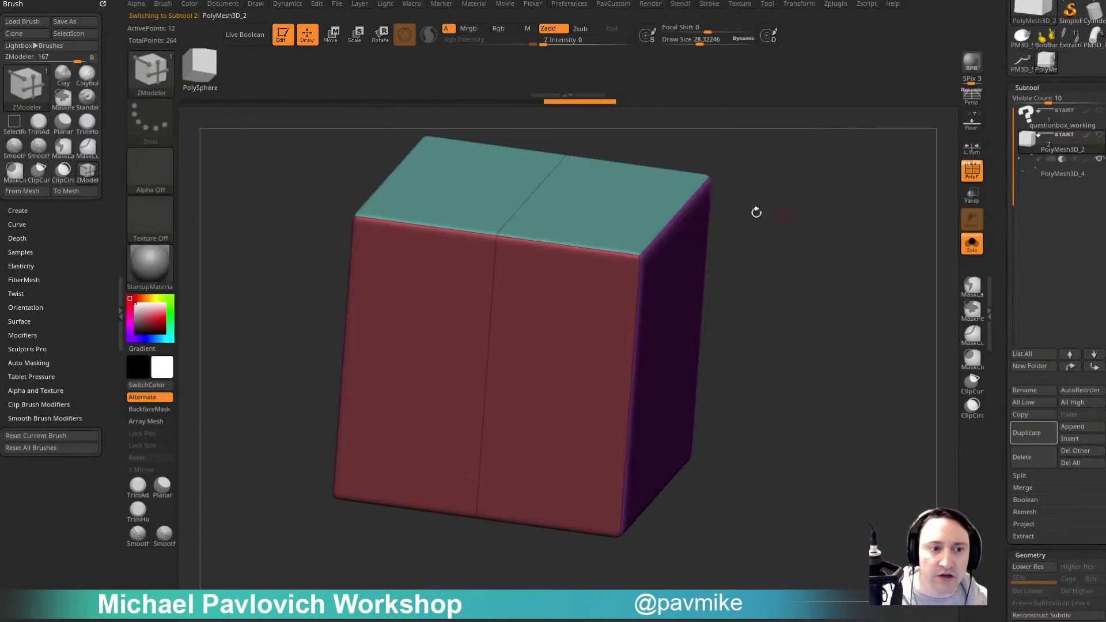
key("space")
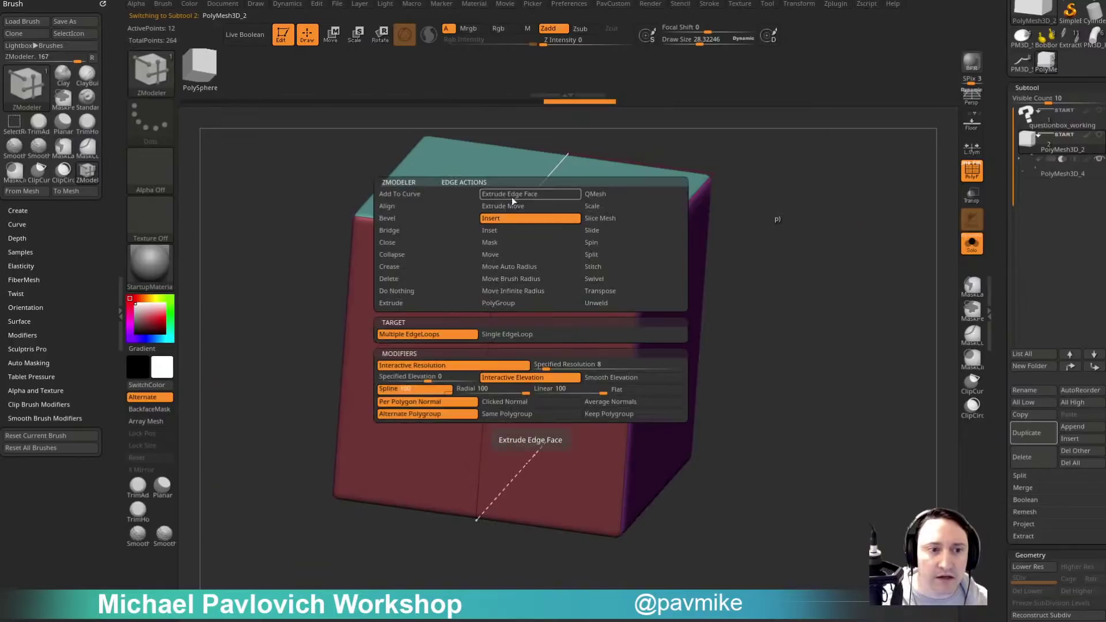
left_click(512, 338)
left_click(502, 249, "alt")
Apply the cube's Dynamic Subdiv to convert it into real subdivision levels, and face the cube straight on.
left_click_drag(1004, 295, 1000, 79)
scroll(1029, 288, "down", 2)
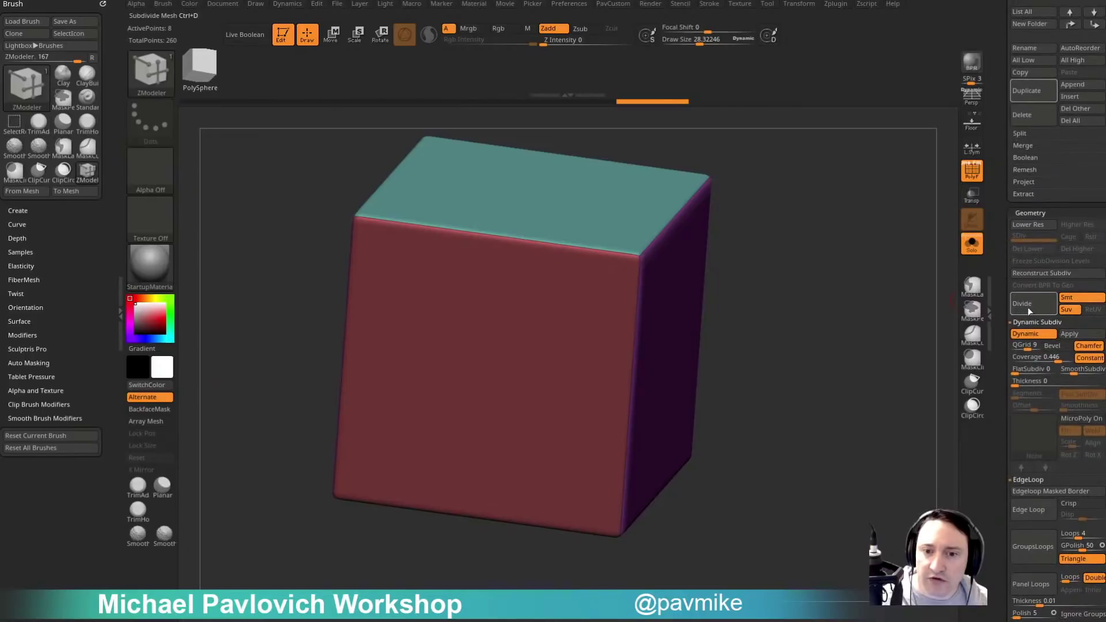
left_click(1069, 333)
left_click_drag(946, 383, 879, 324, "shift")
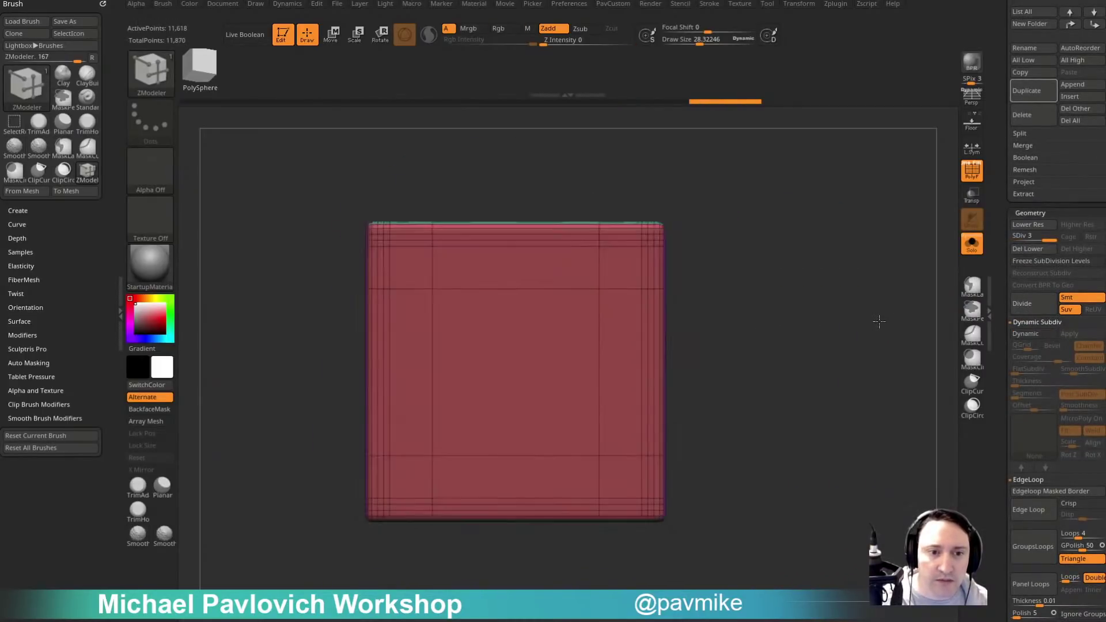
right_click_drag(879, 323, 887, 308, "ctrl")
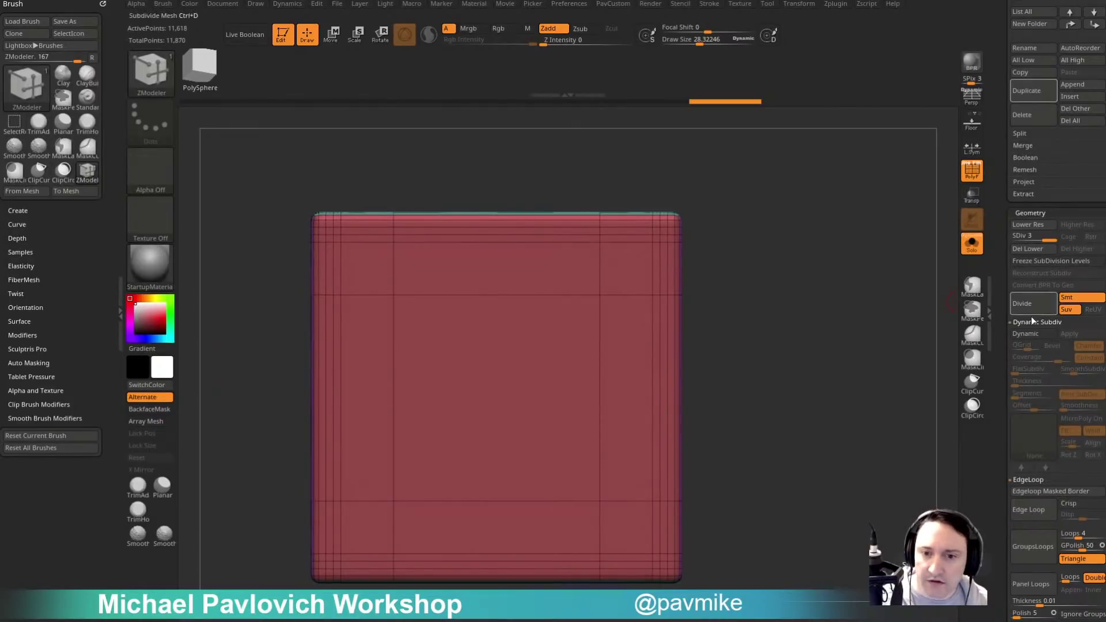
Lower the cube to SDiv 1 and examine the edge loop layout around its rounded edges and corners.
left_click_drag(908, 321, 891, 323)
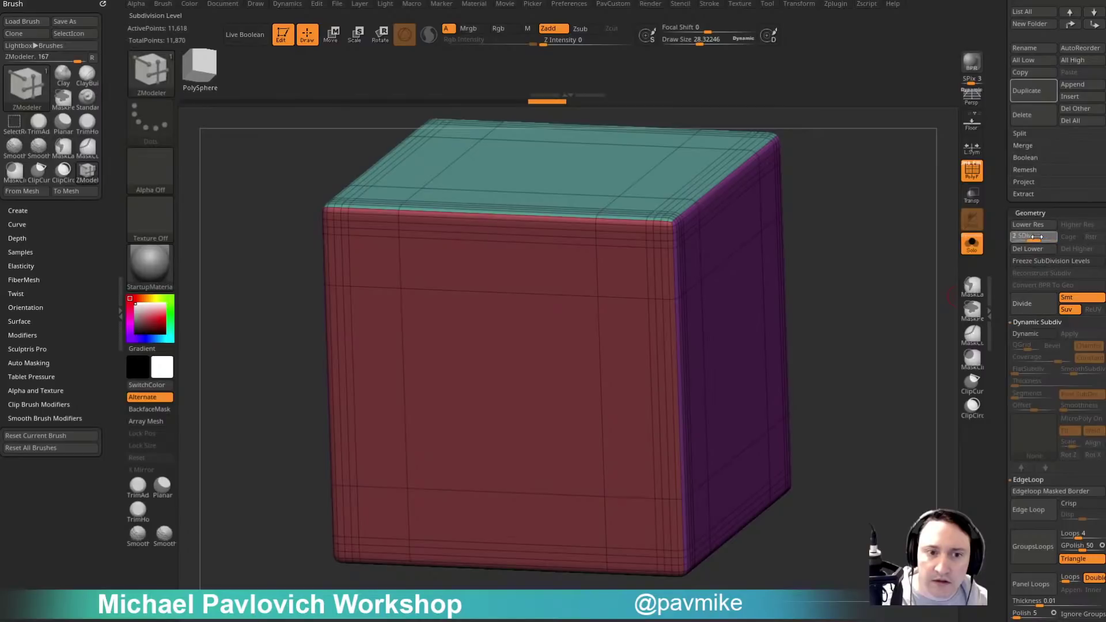
left_click_drag(1037, 237, 1017, 237)
left_click_drag(888, 269, 910, 266)
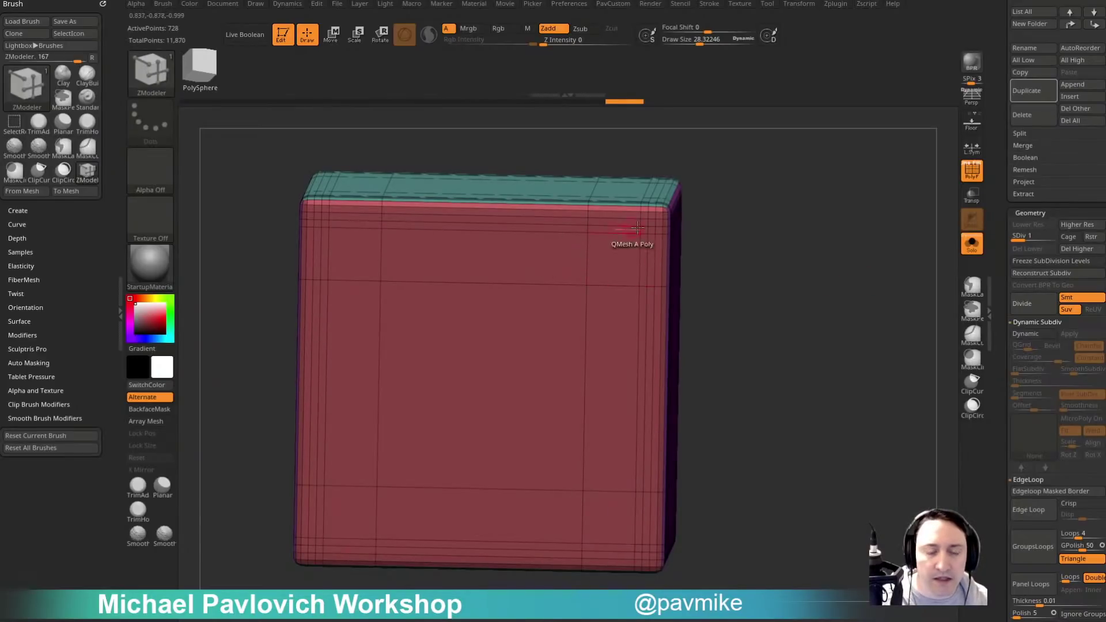
left_click_drag(801, 235, 896, 250)
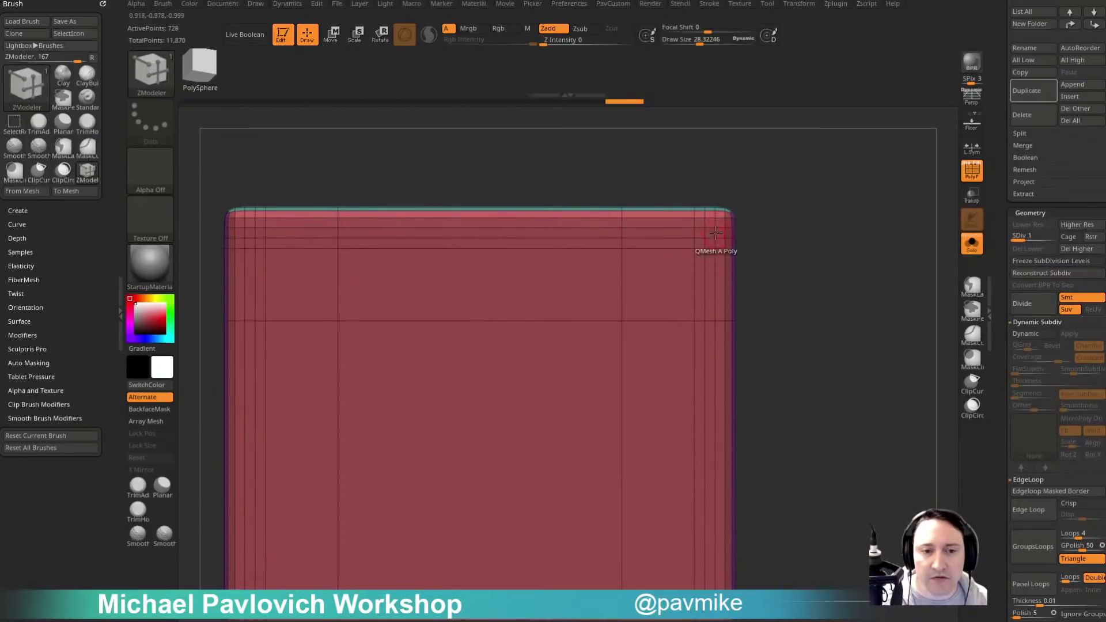
key("f")
left_click_drag(839, 227, 790, 242)
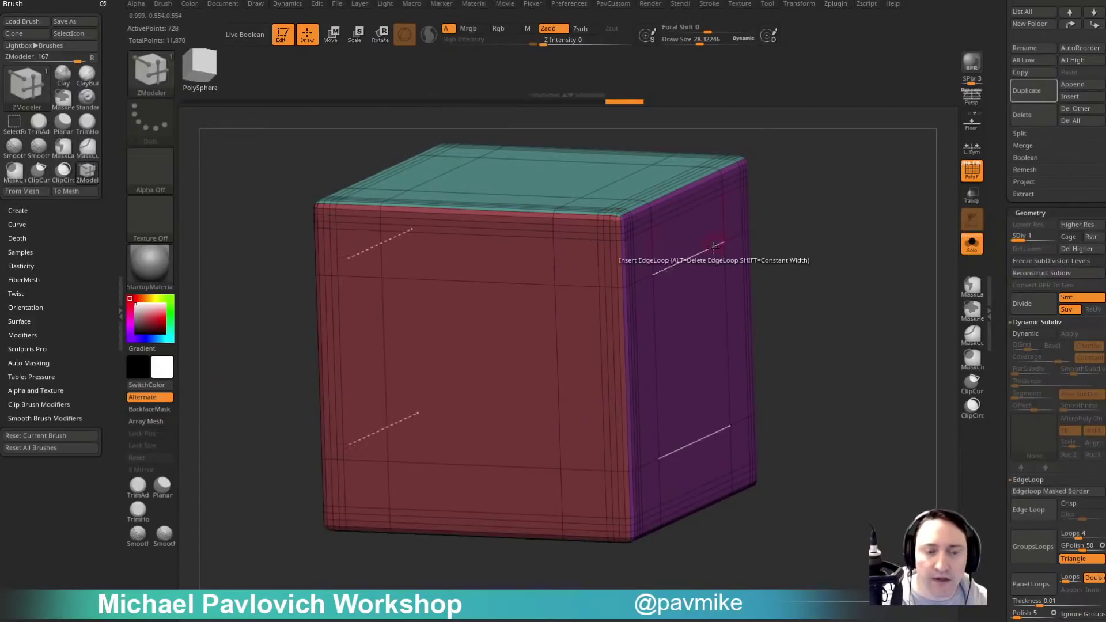
Switch the active mesh to 2.5D mode and clear the canvas.
key("t")
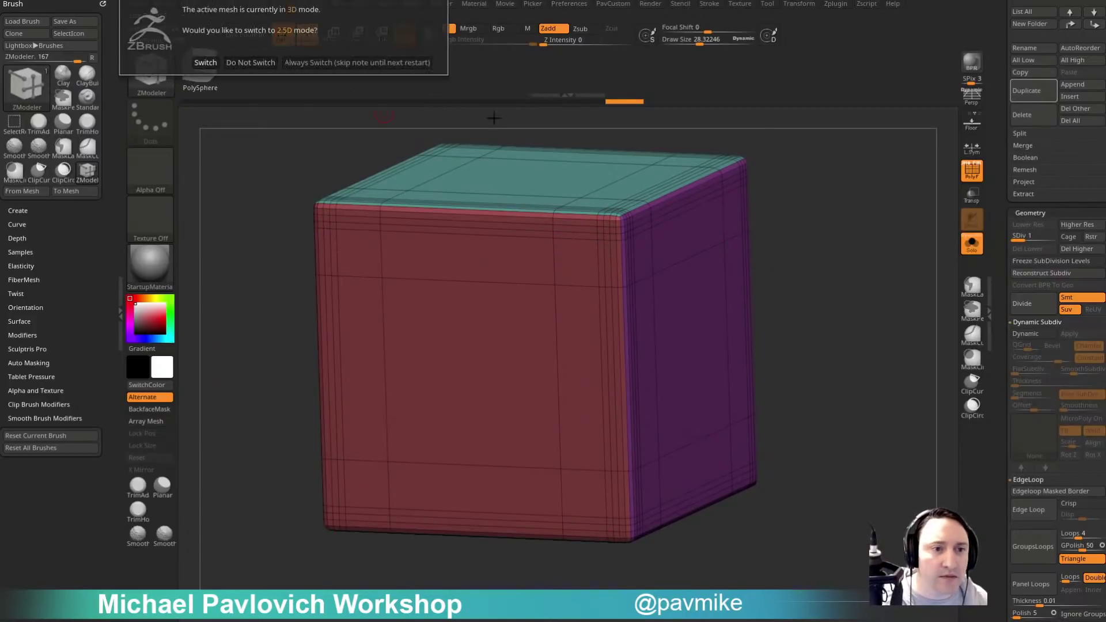
left_click(314, 61)
key("ctrl+n")
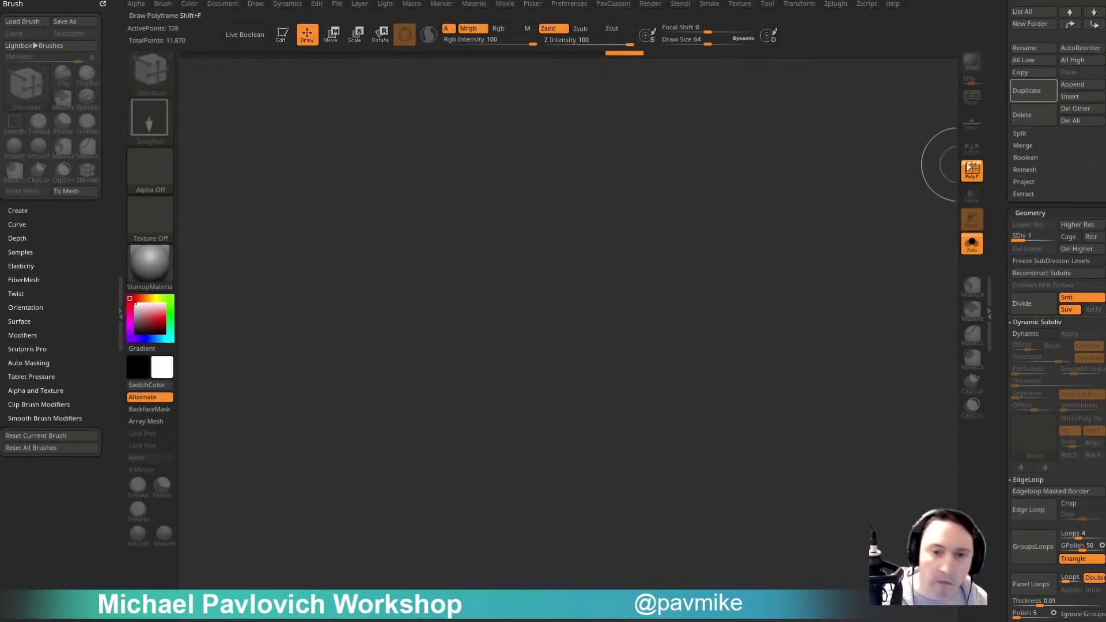
Place a Cylinder3D primitive on the canvas in edit mode and convert it to a PolyMesh3D.
left_click_drag(1011, 164, 1012, 361)
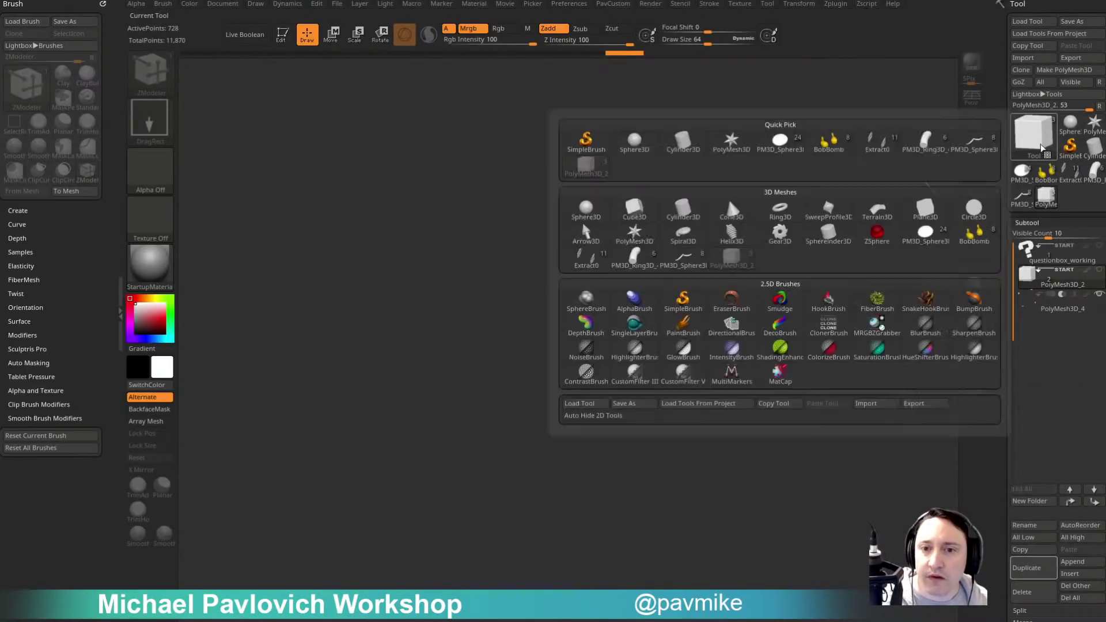
left_click(1036, 139)
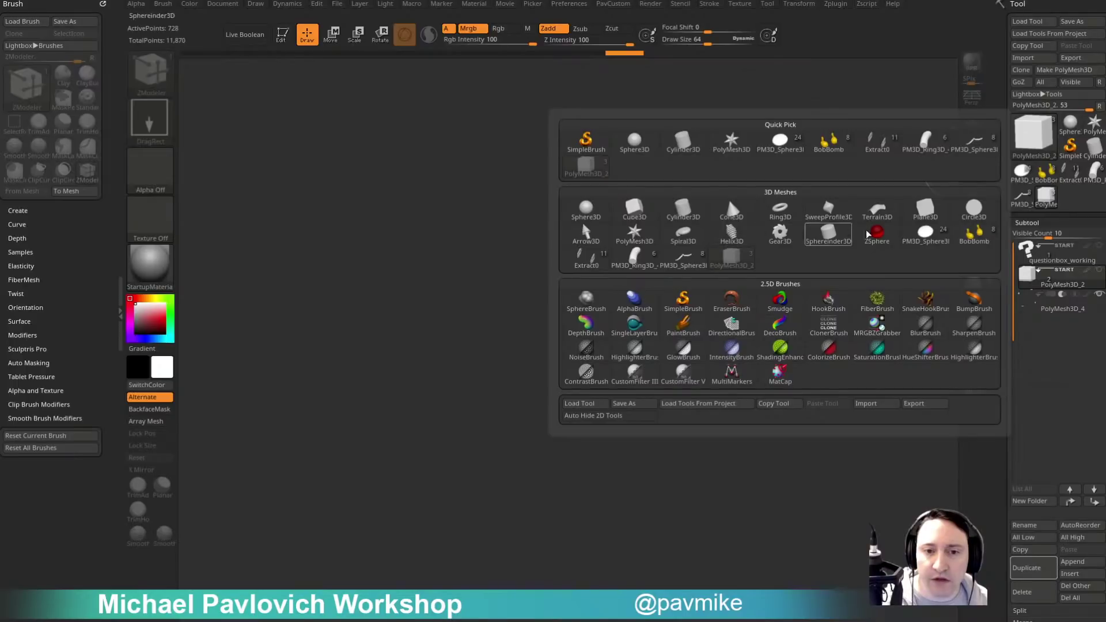
left_click(682, 210)
left_click(283, 35)
left_click(1040, 72)
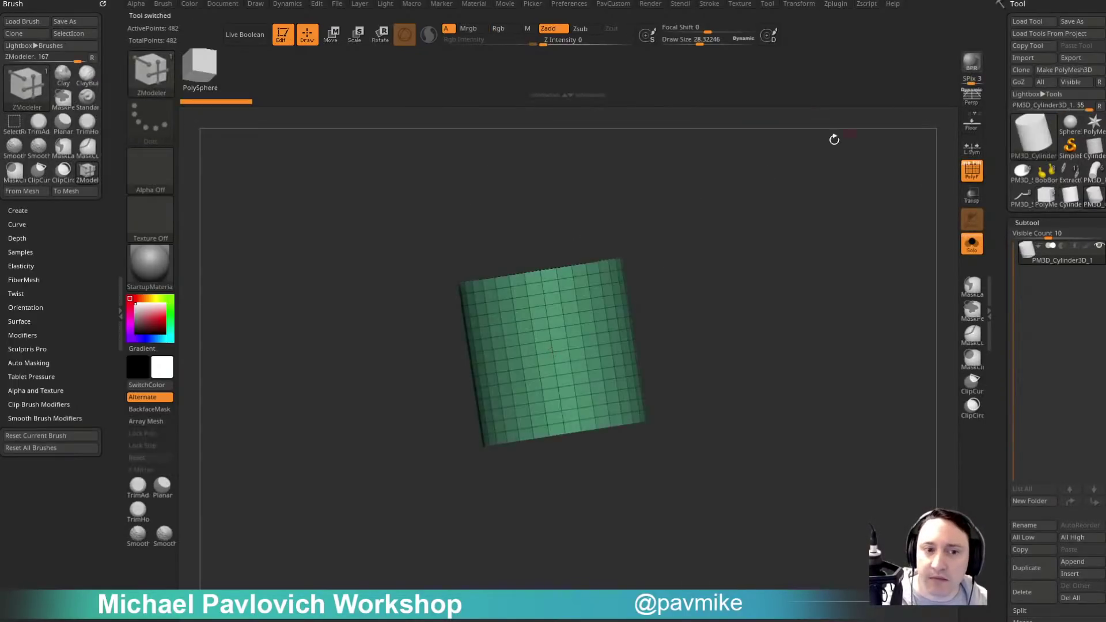
Stretch the cylinder in two perpendicular directions across its cap with the Extender deformer, forming a rounded square block.
left_click_drag(834, 139, 756, 275, "shift")
key("w")
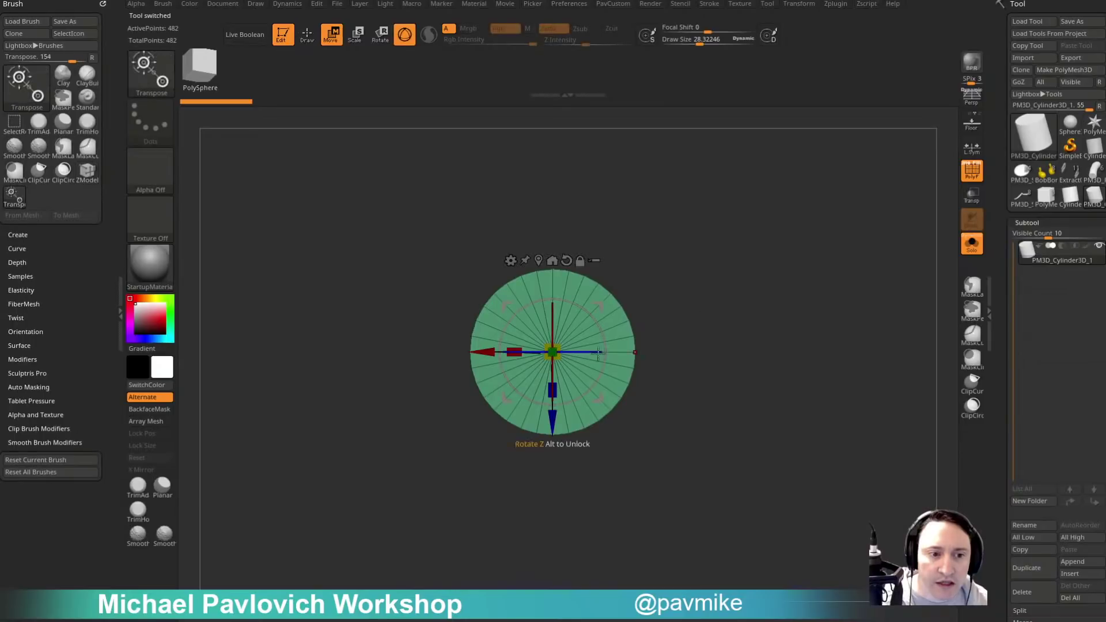
left_click(514, 260)
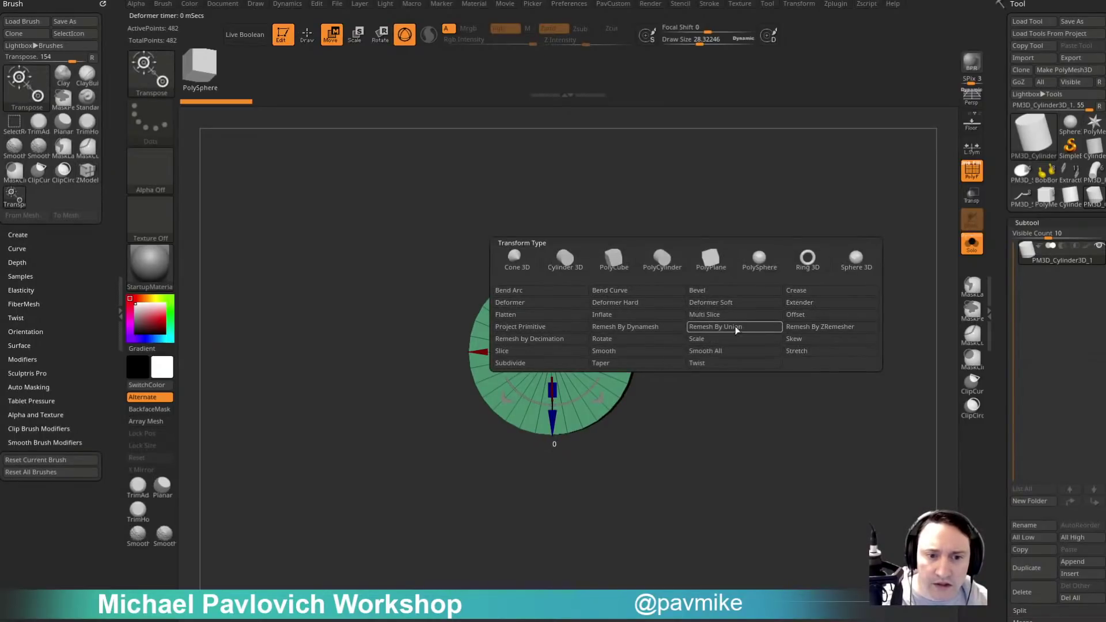
left_click(797, 303)
left_click_drag(458, 352, 383, 352)
mouse_move(551, 259)
right_mouse_down()
mouse_move(546, 200)
mouse_move(547, 262)
right_mouse_up()
left_click_drag(551, 259, 551, 193)
key("f")
right_click_drag(825, 227, 809, 248)
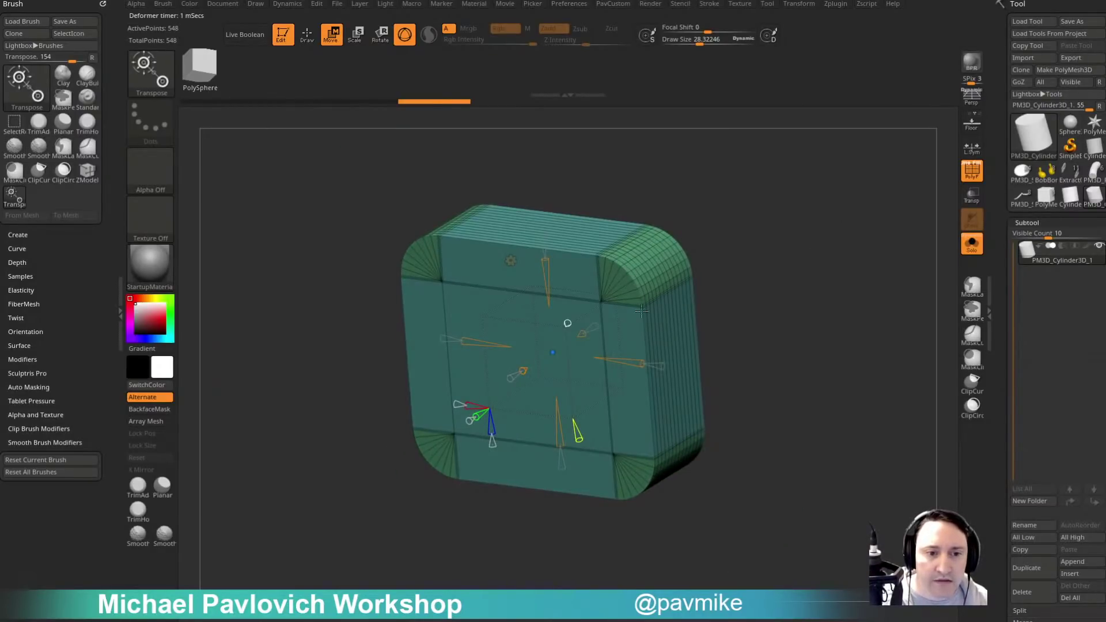
mouse_move(642, 311)
left_mouse_down()
mouse_move(807, 276)
mouse_move(703, 267)
mouse_move(766, 272)
left_mouse_up()
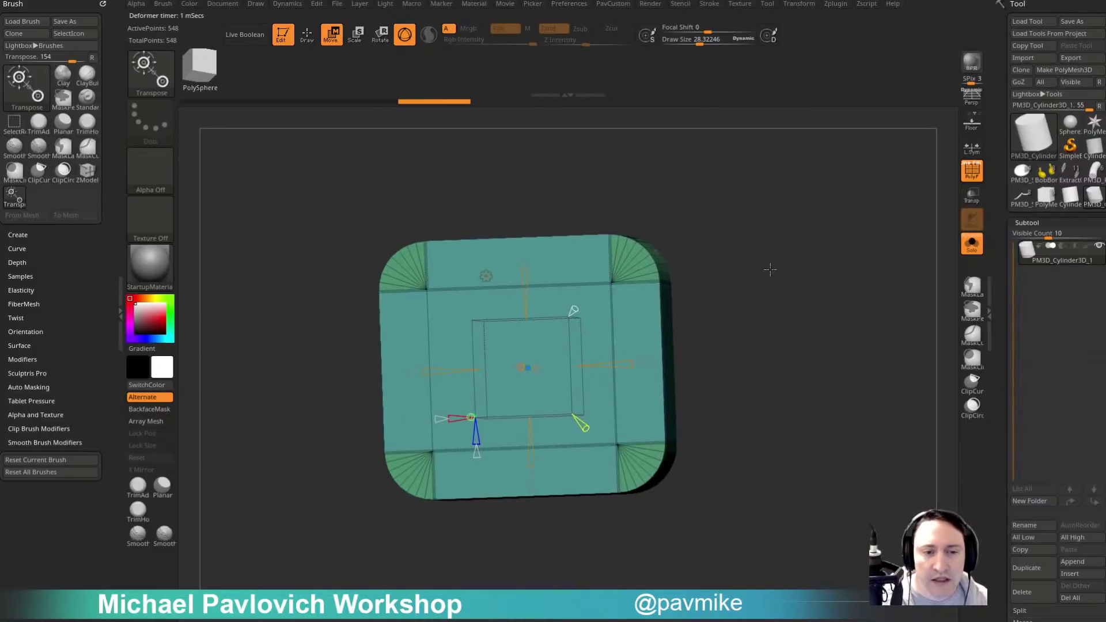
Undo the cylinder's extensions and return to draw mode.
key("ctrl+z")
key("ctrl+z")
key("q")
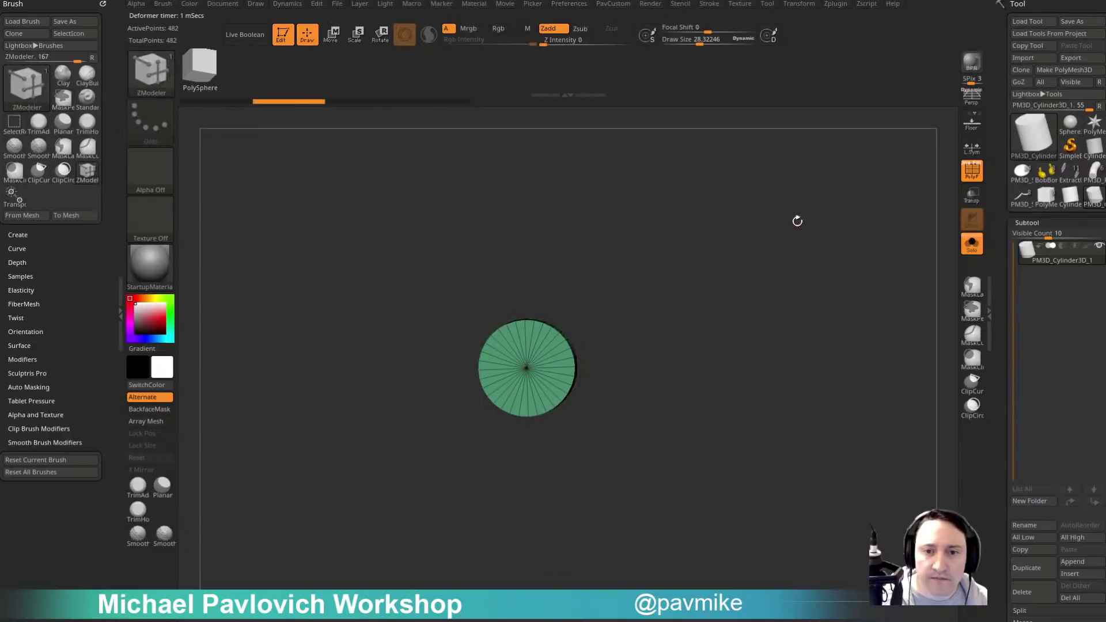
Switch to a Sphere3D primitive and convert it to a PolyMesh3D.
left_click(1033, 134)
left_click(679, 195)
left_click_drag(783, 272, 800, 282, "alt")
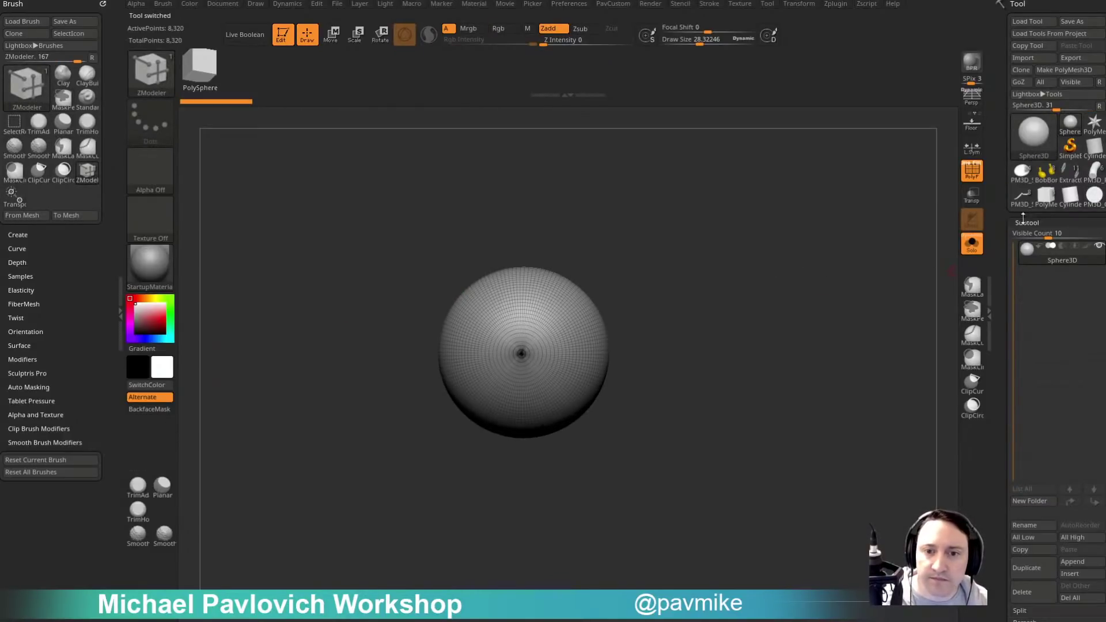
left_click(1062, 73)
Replace the sphere with an evenly quadded PolySphere using the gizmo's transform types.
key("w")
left_click(482, 261)
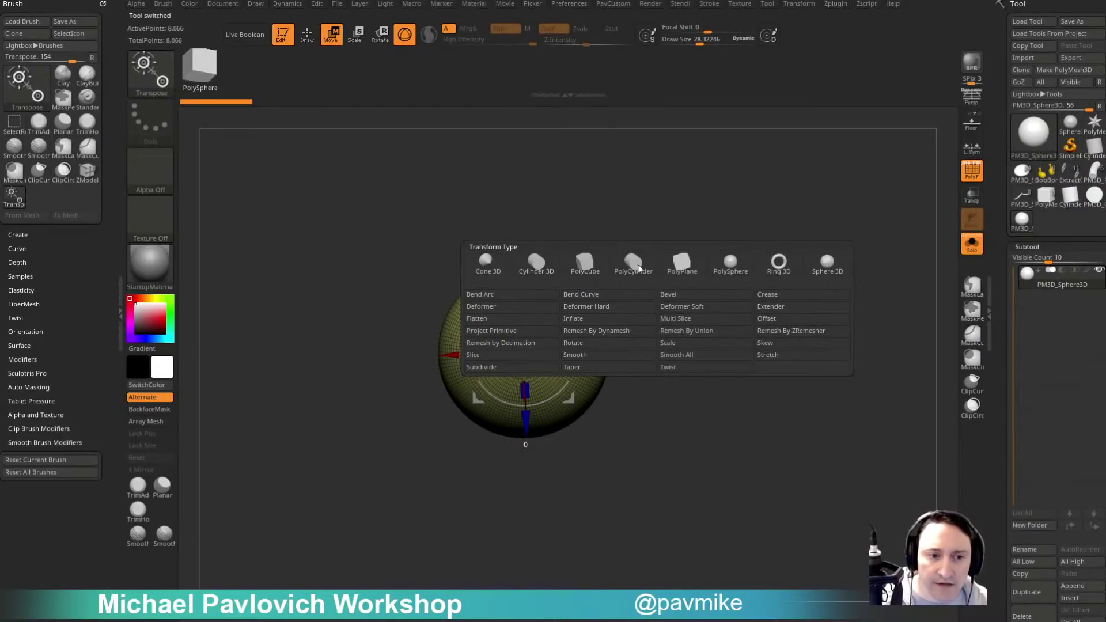
left_click(741, 270)
left_click_drag(698, 282, 720, 298)
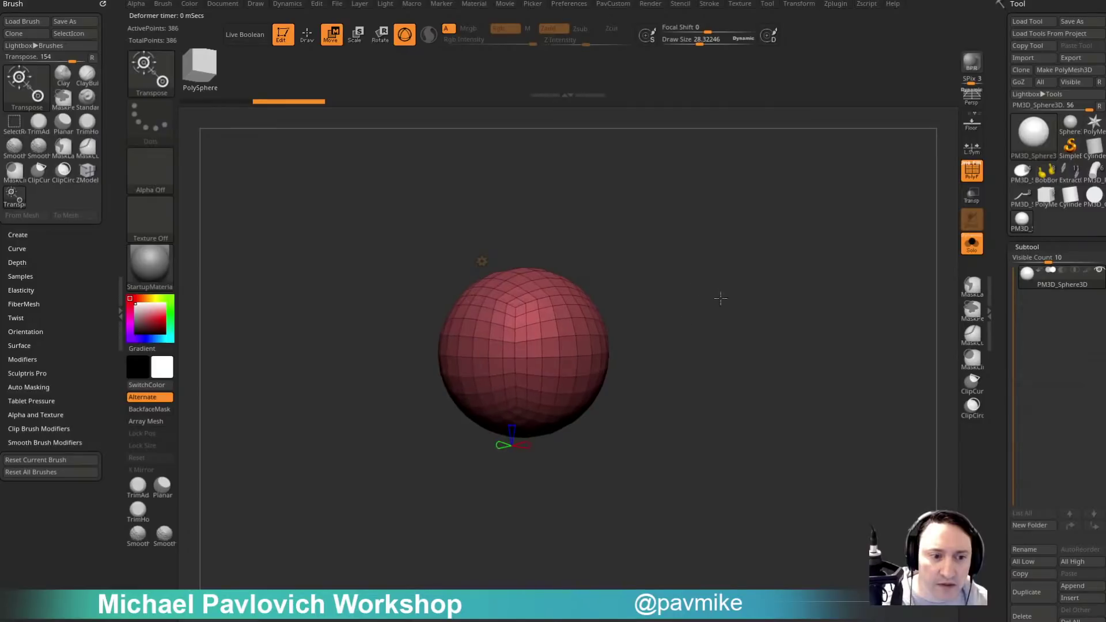
left_click_drag(524, 440, 574, 464)
key("ctrl+z")
Stretch the PolySphere along three axes with the Extender deformer into a box with rounded corners, and return to draw mode.
left_click(482, 263)
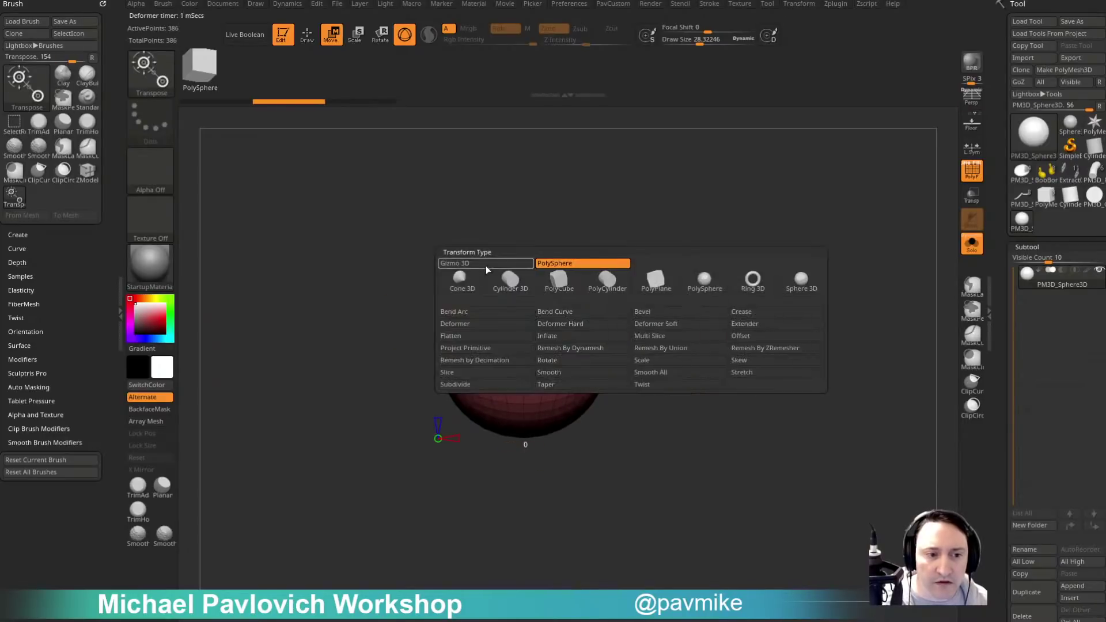
left_click(738, 326)
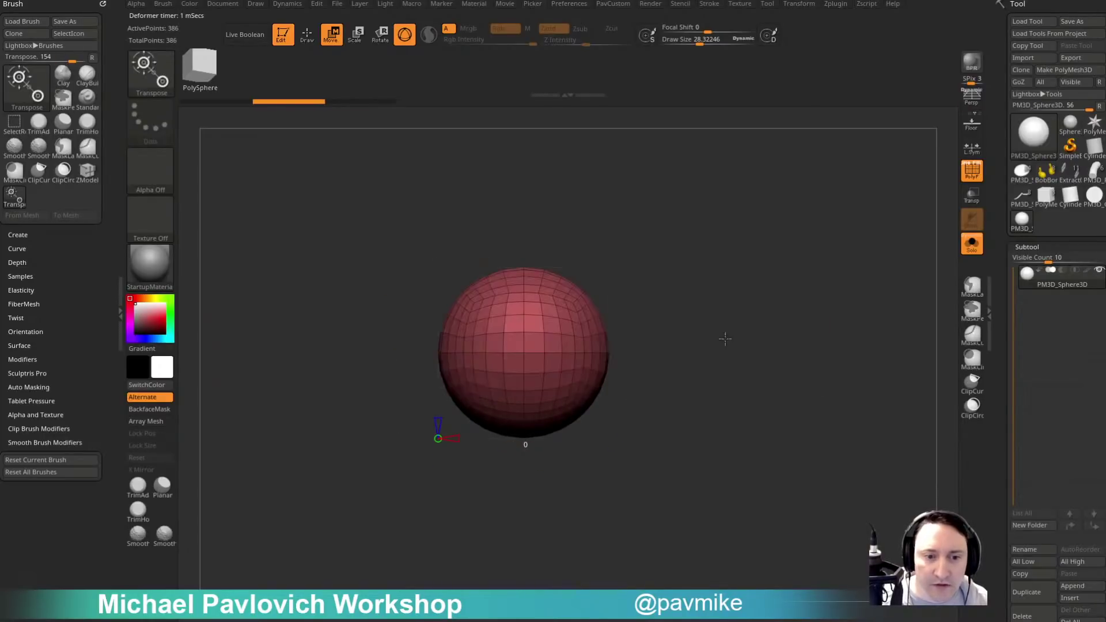
left_click_drag(416, 352, 378, 352)
right_click_drag(516, 261, 537, 277)
left_click_drag(537, 261, 546, 172)
right_click_drag(749, 201, 677, 234)
left_click_drag(574, 350, 656, 349)
key("q")
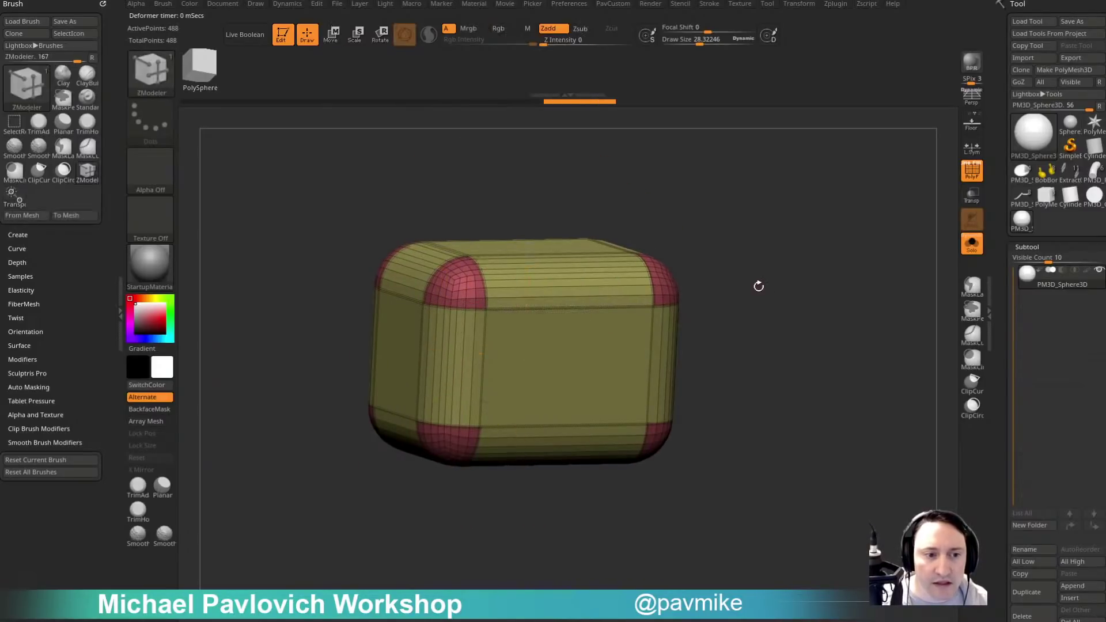
Try the ZModeler Split point action on a point where the rounded box's corner meets its flat front face.
right_click_drag(758, 284, 835, 285)
right_click_drag(754, 320, 768, 316, "shift")
key("f")
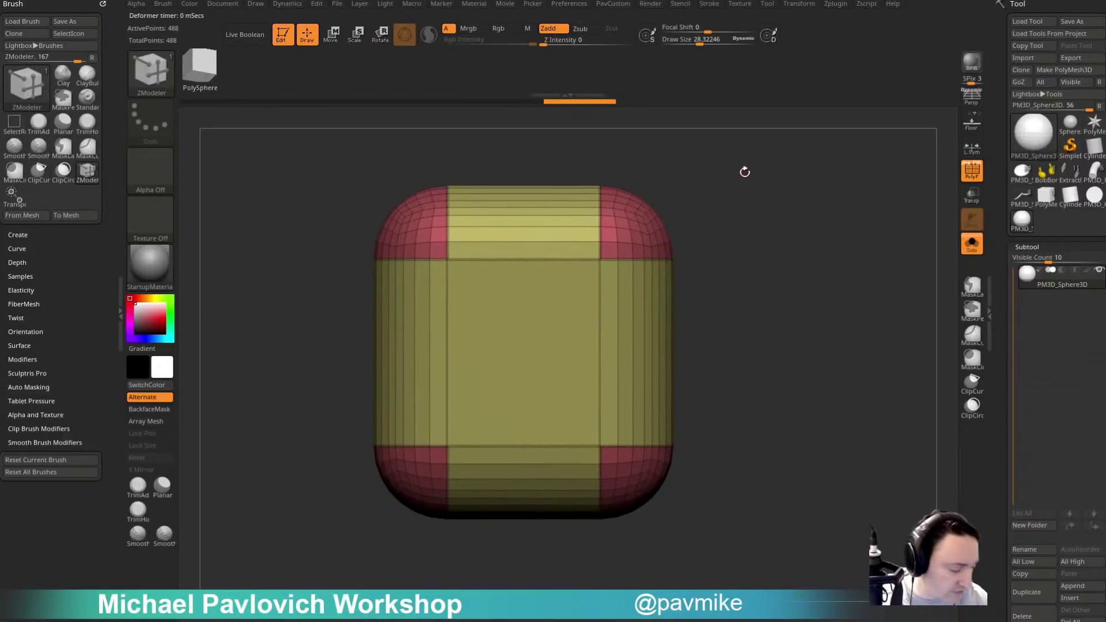
key("b")
key("i")
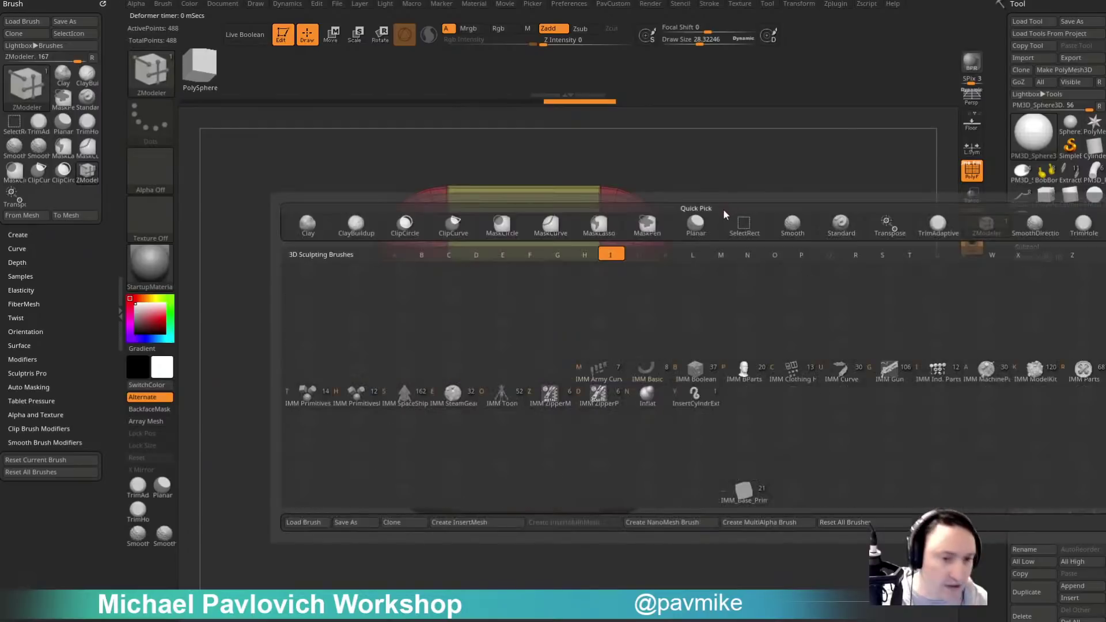
key("space")
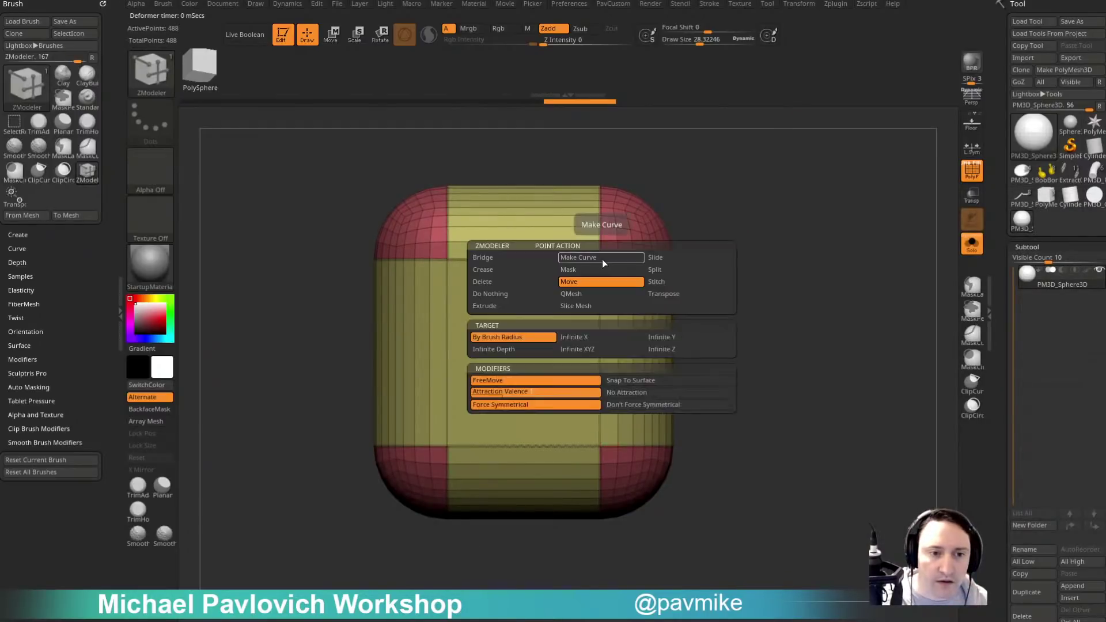
left_click(668, 269)
left_click_drag(601, 258, 642, 244)
left_click_drag(858, 283, 669, 231)
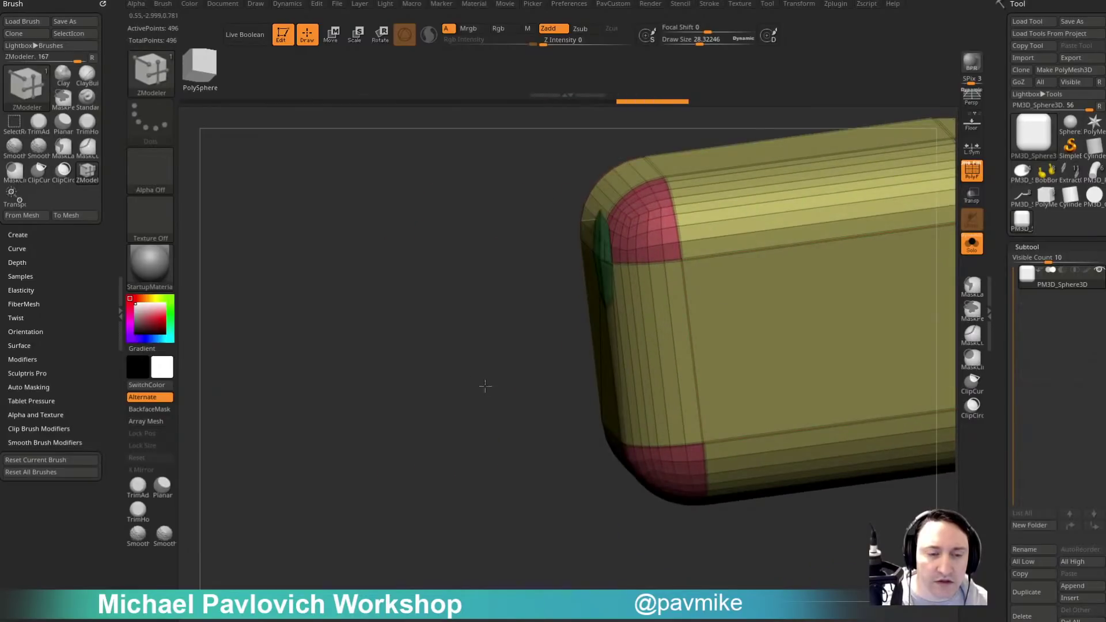
Undo the point split on the rounded box.
left_click_drag(485, 385, 553, 363, "alt")
key("ctrl+z")
left_click_drag(830, 306, 841, 289)
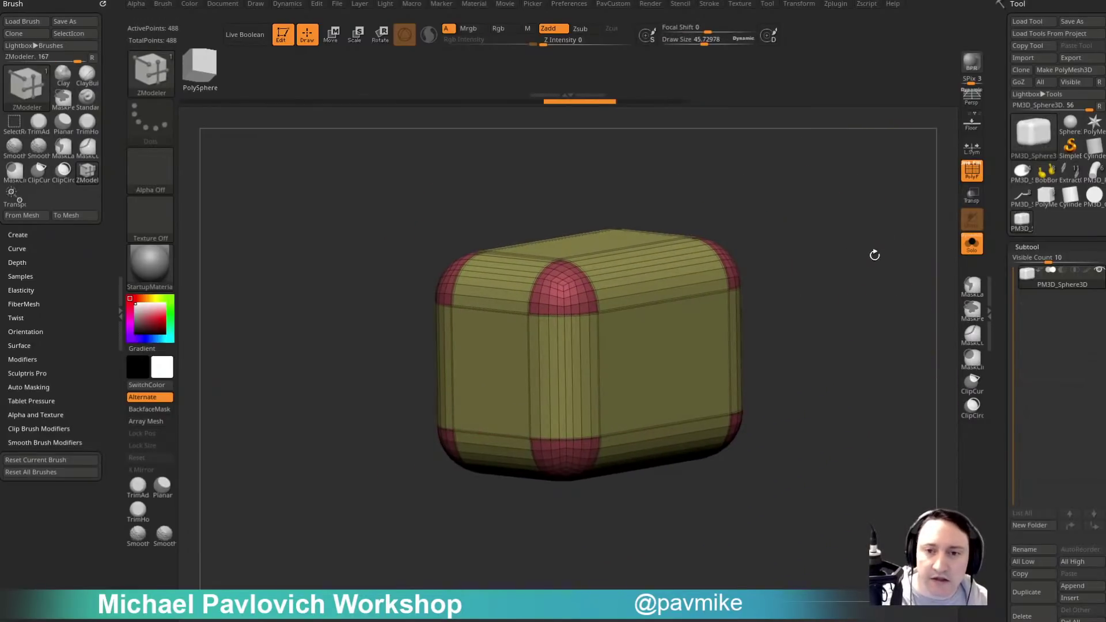
Delete the rounded sphere box and switch back to the question mark box's tool with its PolyMesh3D_2 cube.
scroll(1031, 519, "down", 3)
left_click(1020, 547)
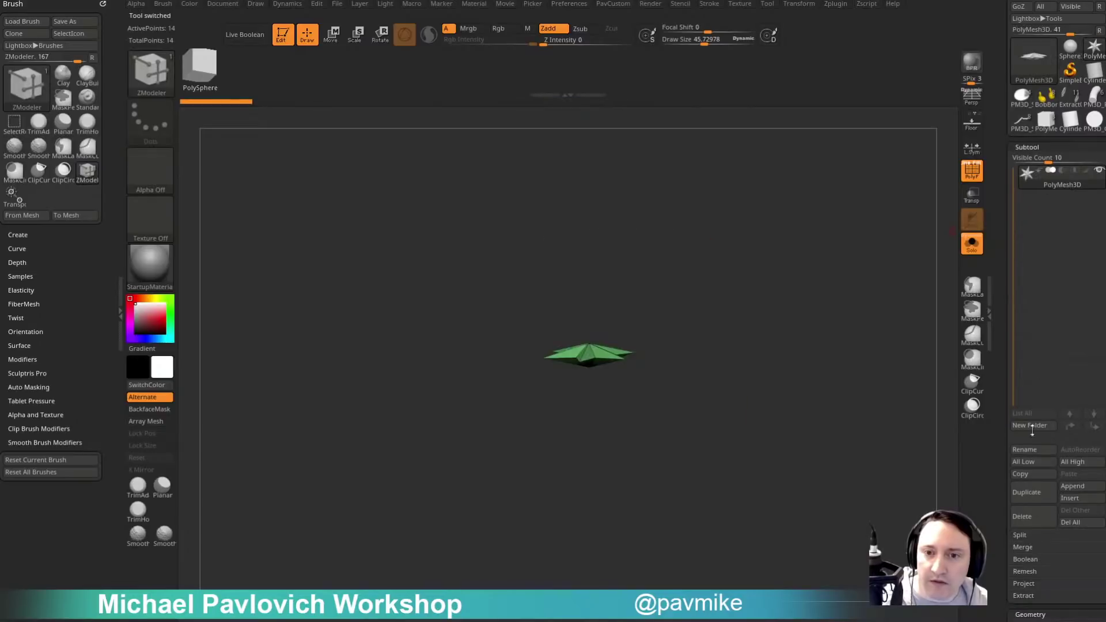
left_click(1022, 122)
left_click(1047, 126)
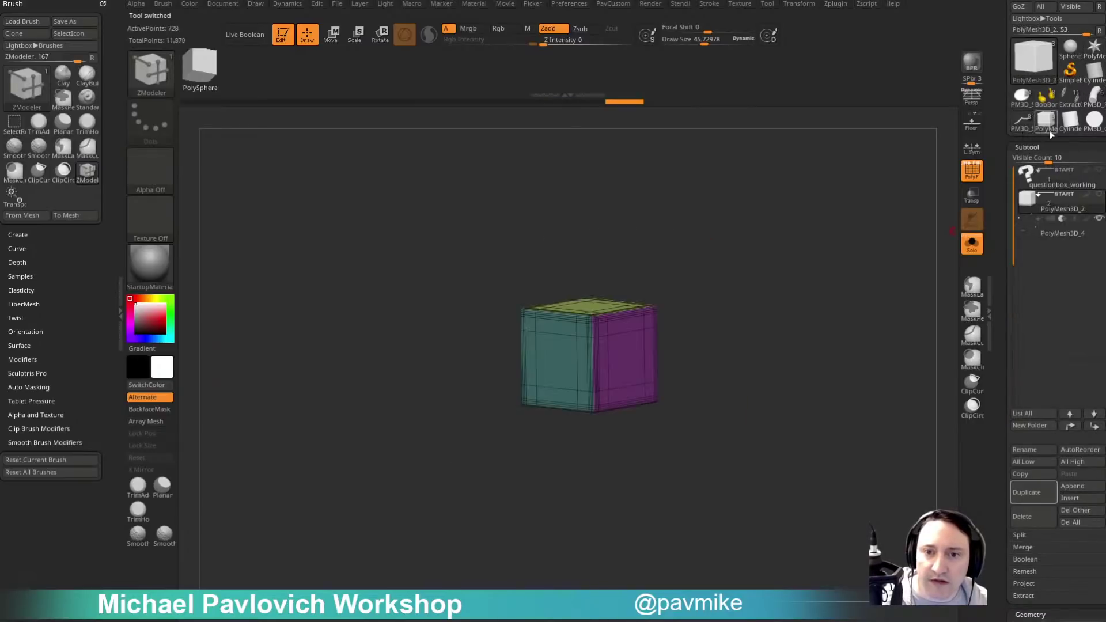
left_click_drag(828, 273, 885, 288, "alt")
left_click_drag(887, 219, 846, 332, "alt")
Step the cube back through its undo history to the plain cube with dynamic subdivision and Chamfer enabled.
scroll(994, 273, "down", 10)
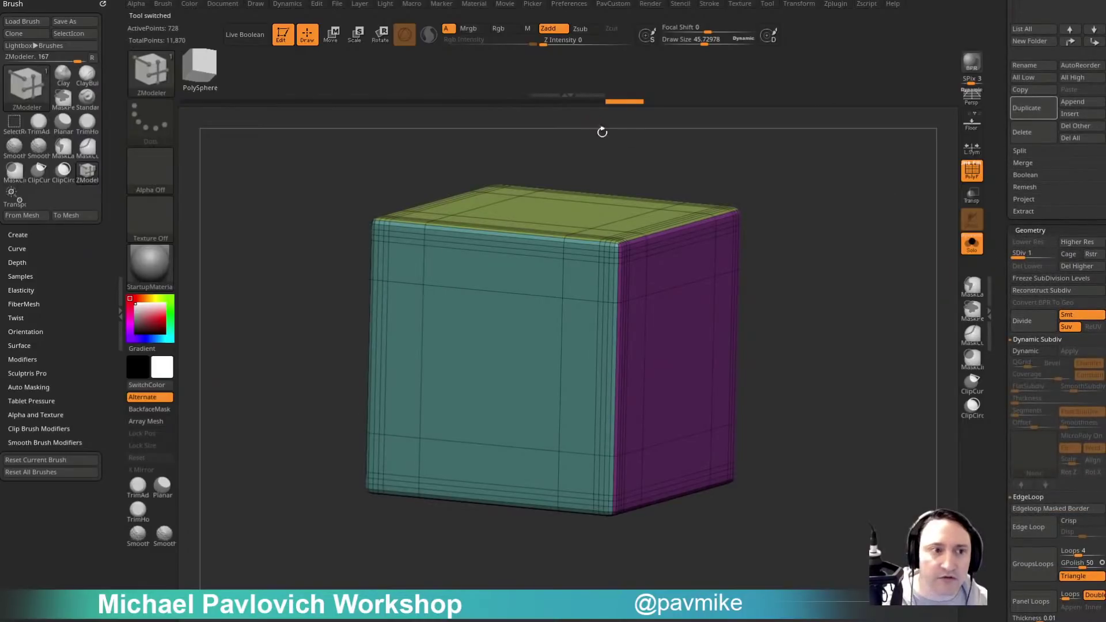
key("d")
key("d")
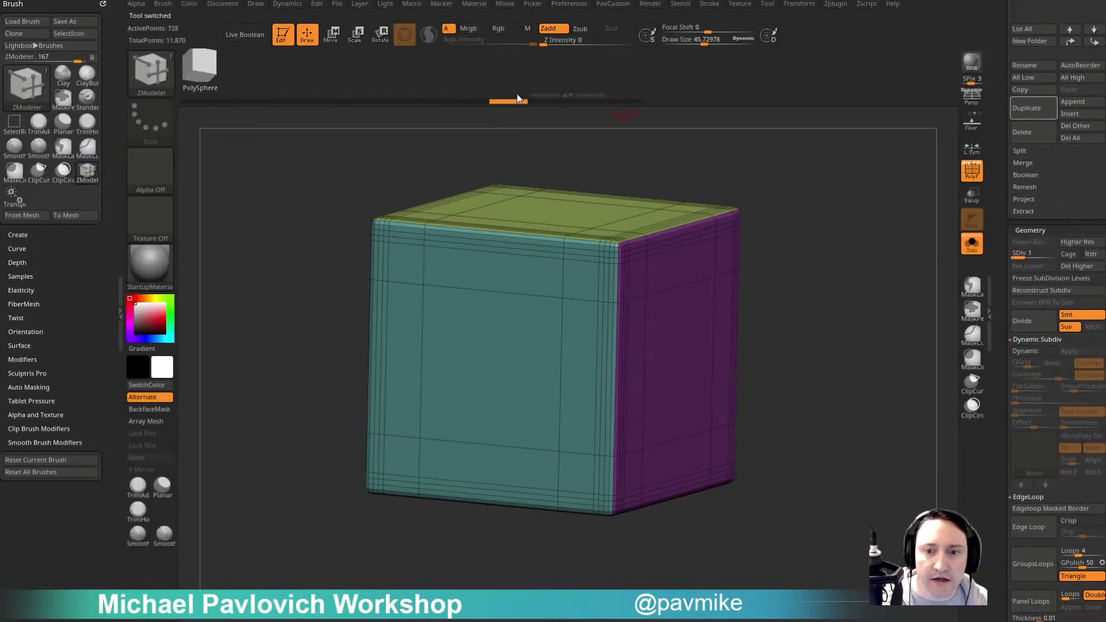
left_click_drag(477, 101, 431, 101)
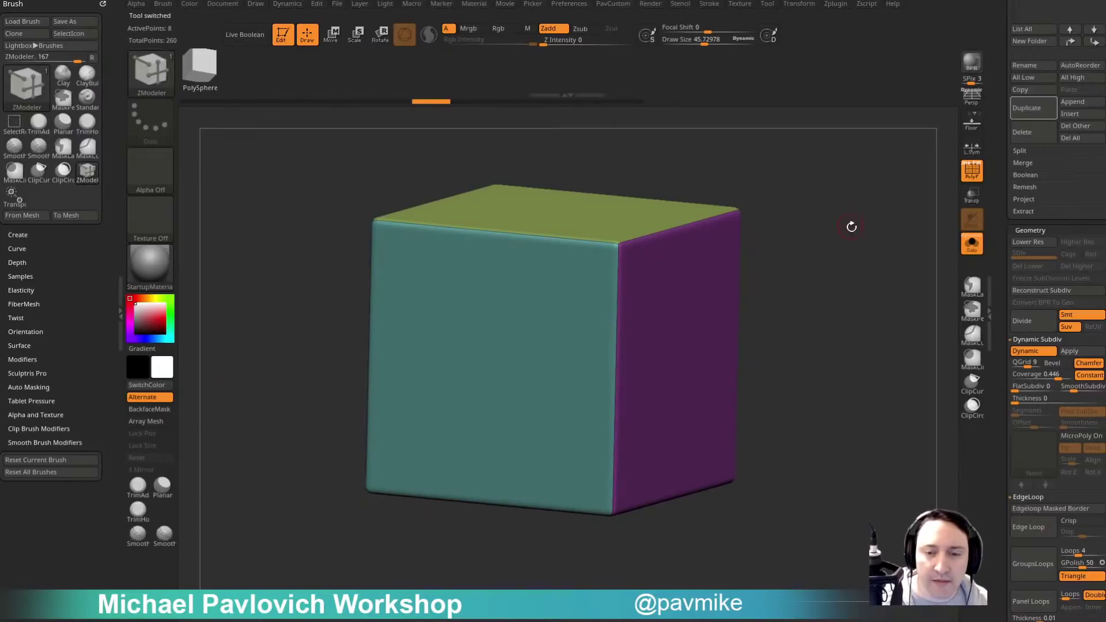
scroll(1017, 239, "up", 10)
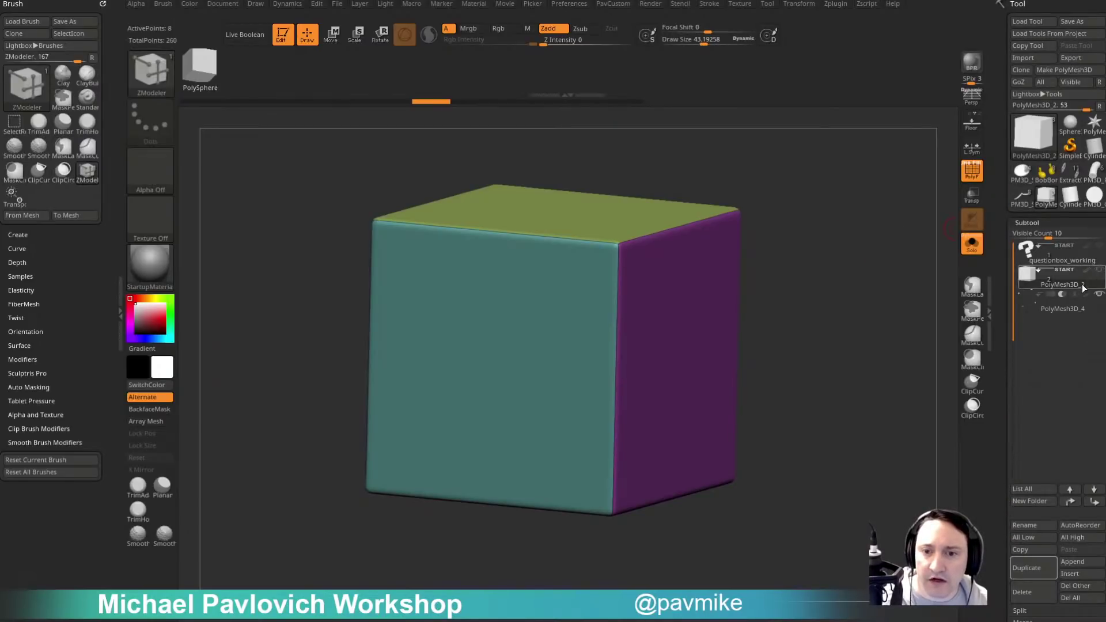
Leave solo mode, enable Live Boolean and hide the polyframe to preview the cylinders cut from the cube's corners.
left_click(972, 243)
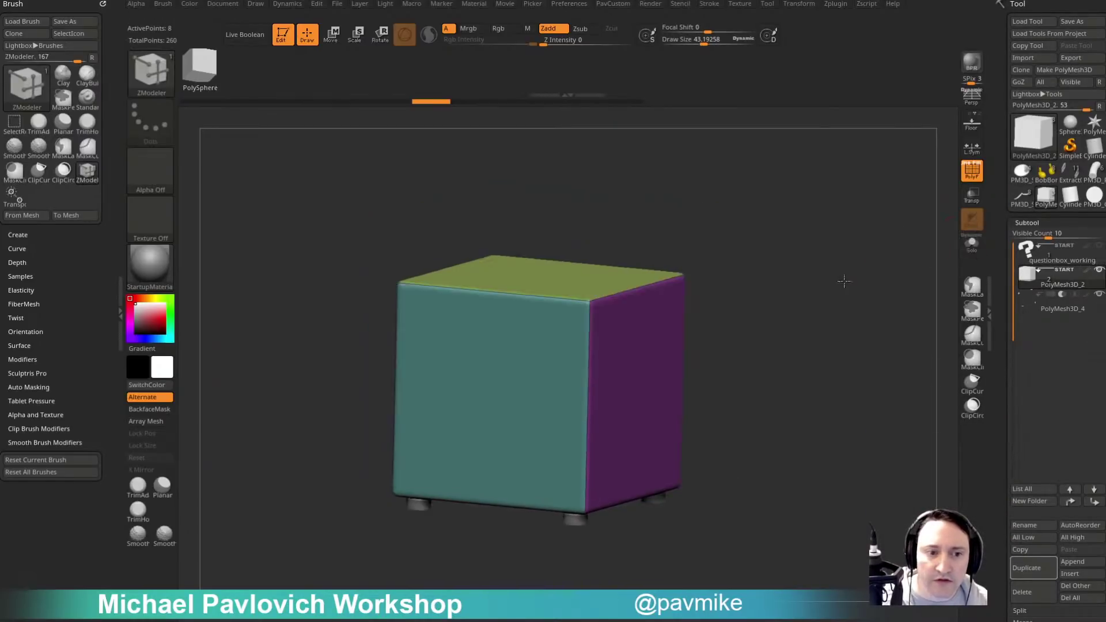
left_click_drag(841, 346, 807, 264)
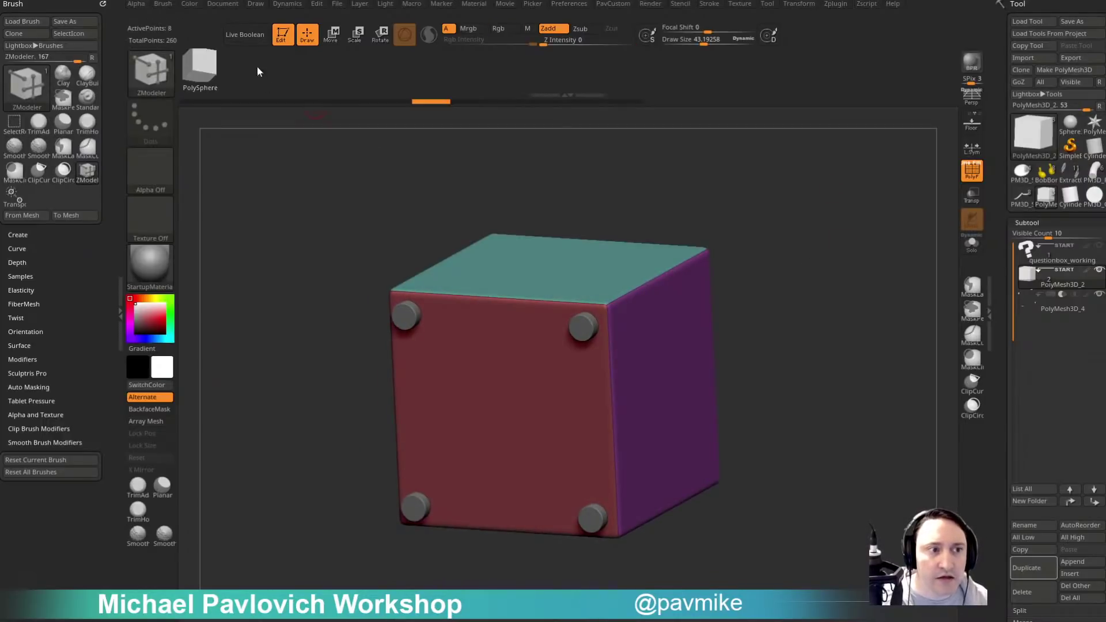
left_click(245, 34)
key("shift+f")
left_click_drag(866, 217, 933, 299)
left_click_drag(994, 346, 994, 242)
left_click_drag(840, 283, 835, 357, "alt")
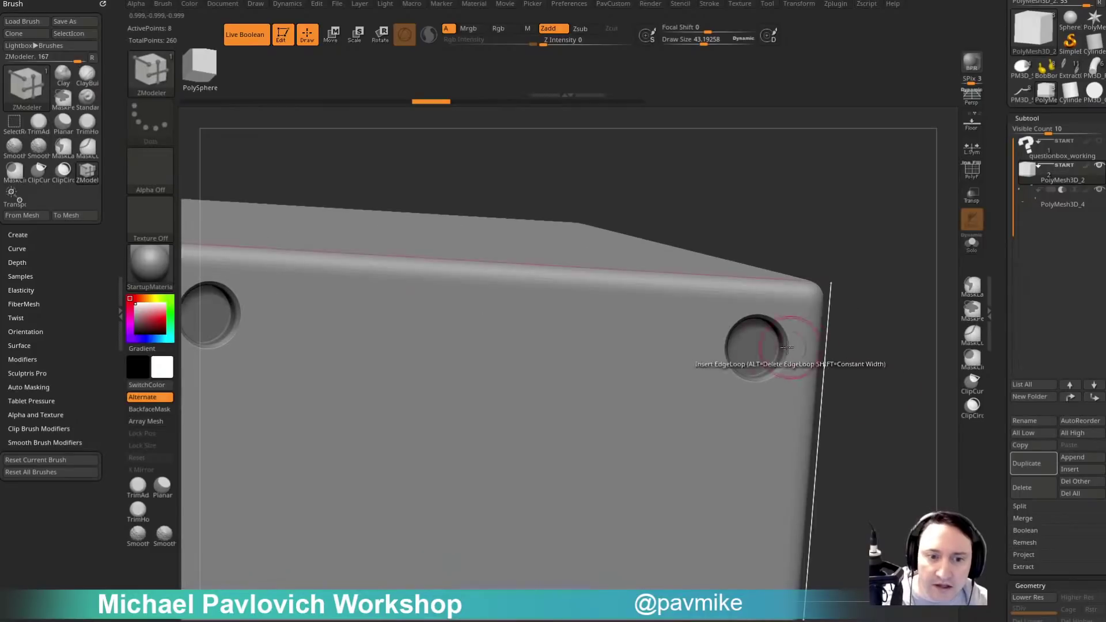
scroll(766, 322, "down", 5)
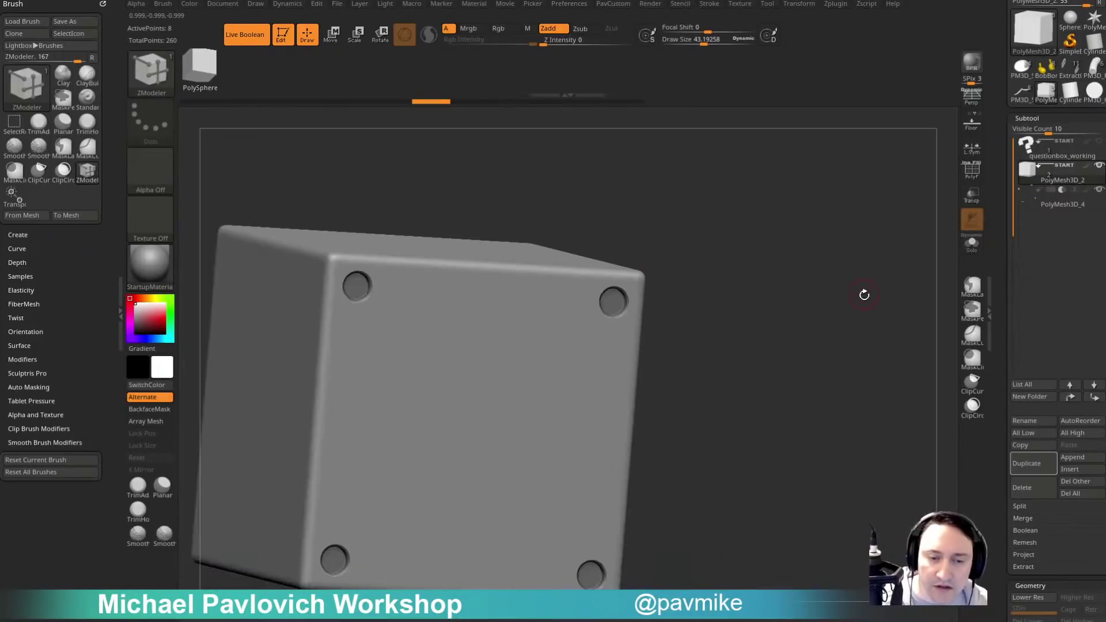
mouse_move(871, 318)
left_mouse_down("alt")
mouse_move(904, 299)
mouse_move(874, 306)
mouse_move(884, 312)
left_mouse_up("alt")
key("s")
left_click_drag(877, 274, 899, 248)
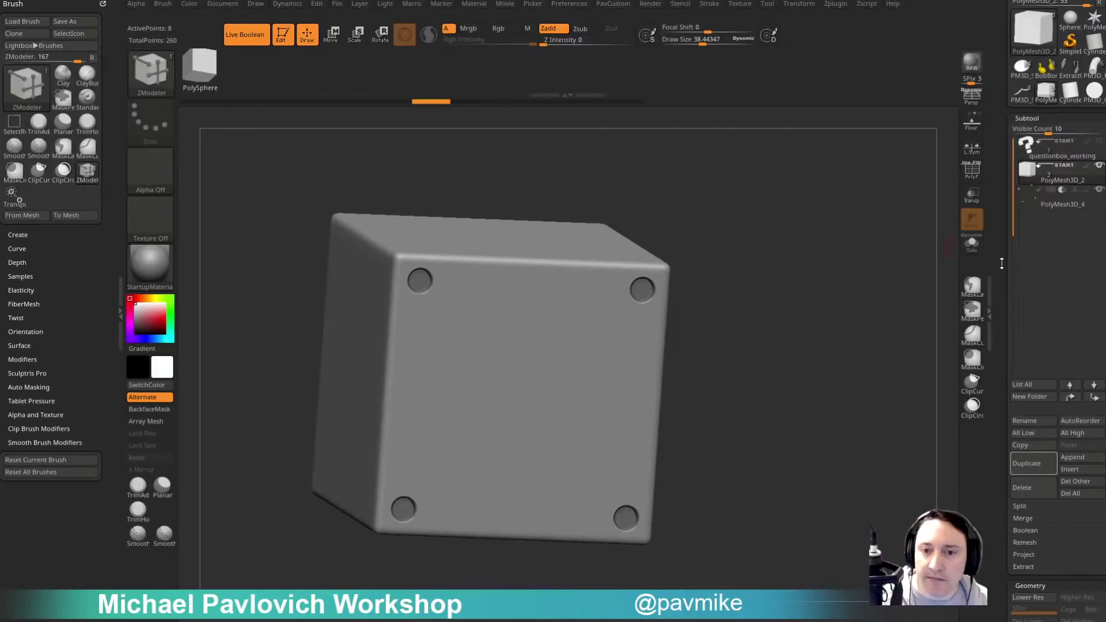
Make a Boolean mesh of the cube minus the corner cylinders with DSDiv enabled, and switch to the generated tool.
left_click_drag(997, 258, 1000, 229)
scroll(1000, 341, "down", 4)
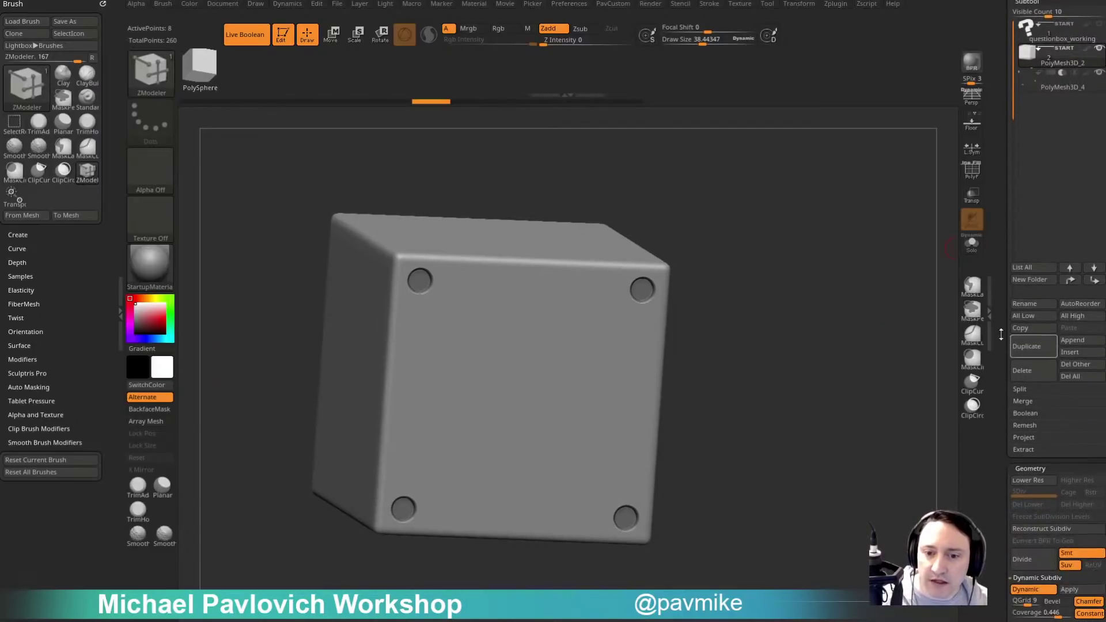
left_click(1028, 412)
left_click(1027, 404)
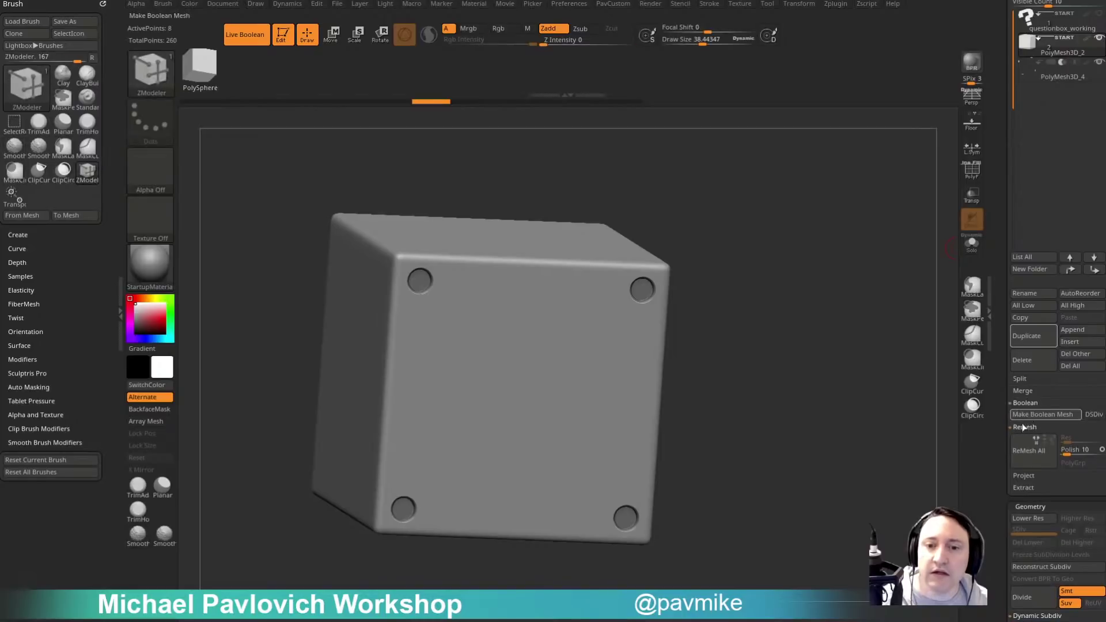
left_click(1062, 416)
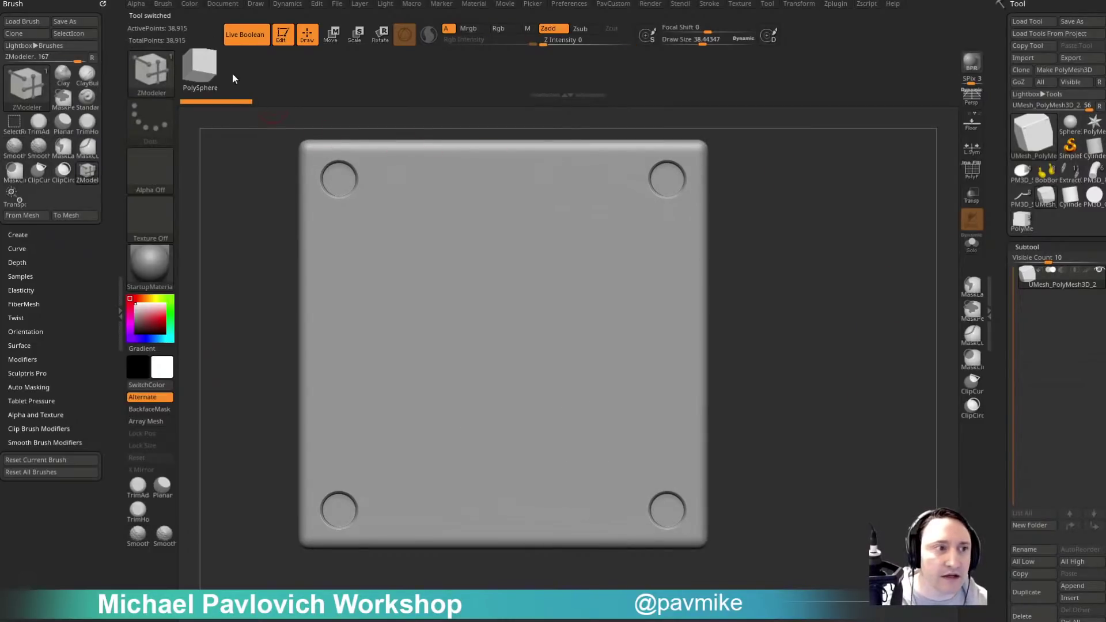
Show the polyframe on the Boolean mesh to examine its topology, and select the Standard brush.
left_click_drag(816, 176, 829, 266)
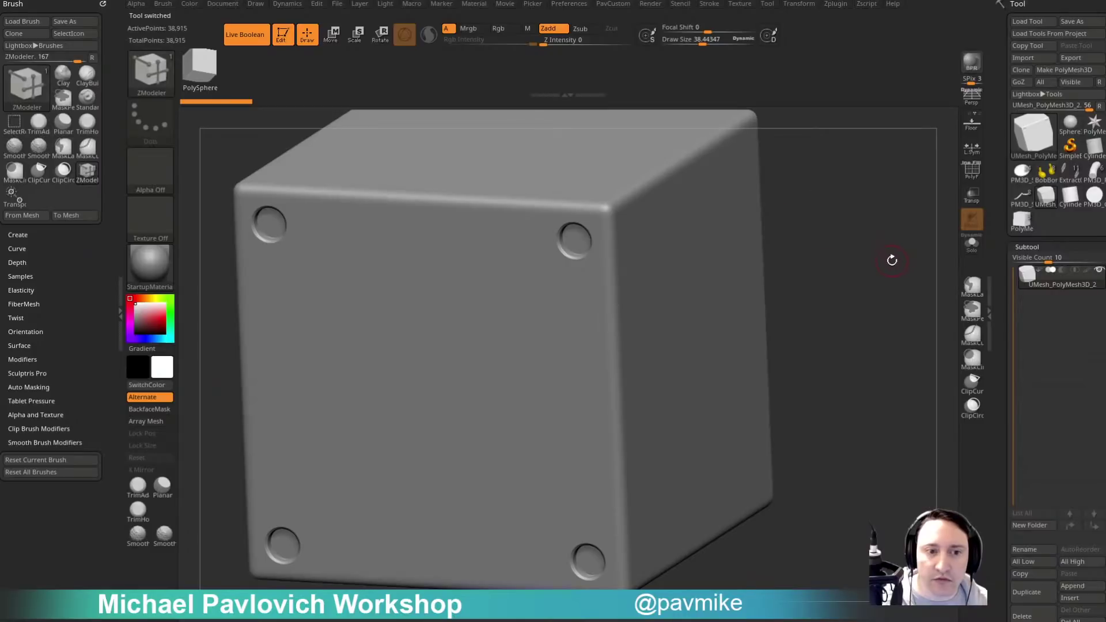
left_click(980, 179)
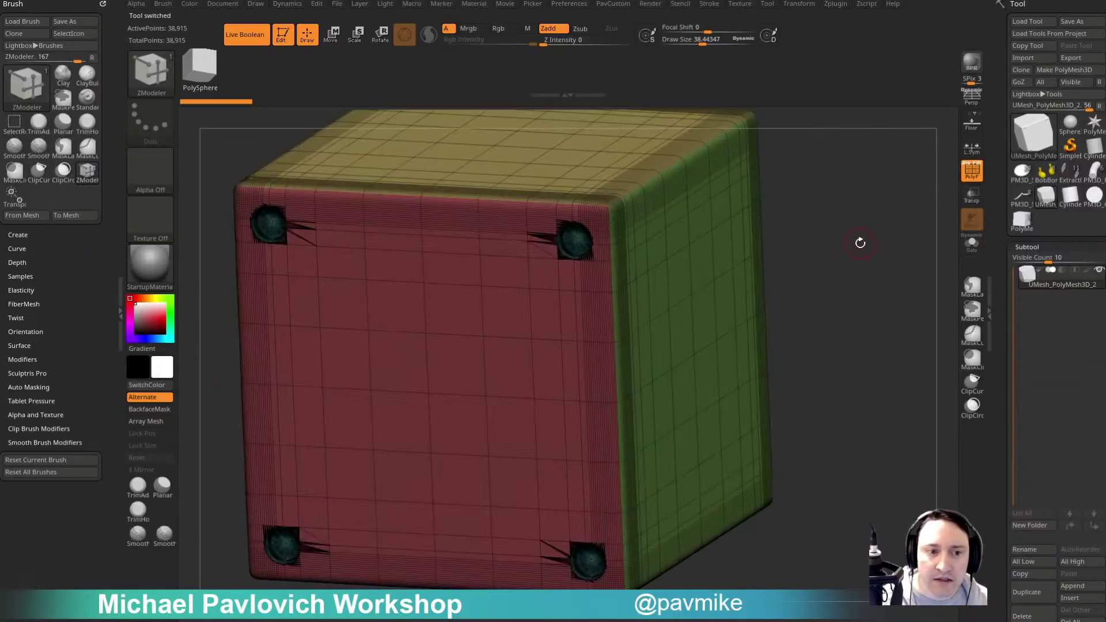
mouse_move(858, 242)
left_mouse_down("shift")
mouse_move(876, 224)
mouse_move(746, 416)
mouse_move(898, 276)
mouse_move(948, 153)
mouse_move(864, 245)
mouse_move(869, 281)
mouse_move(594, 527)
mouse_move(886, 240)
left_mouse_up("shift")
key("b")
key("s")
key("t")
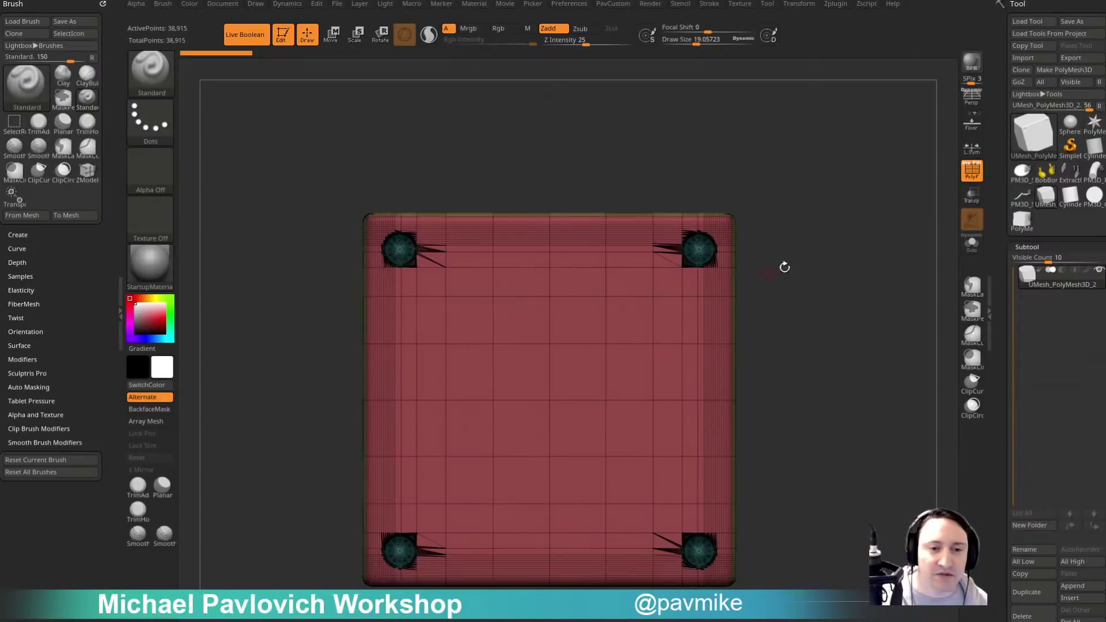
Set the draw size to about 23 and hide the polyframe on the Boolean mesh.
left_click_drag(862, 243, 864, 273)
key("s")
left_click(866, 268)
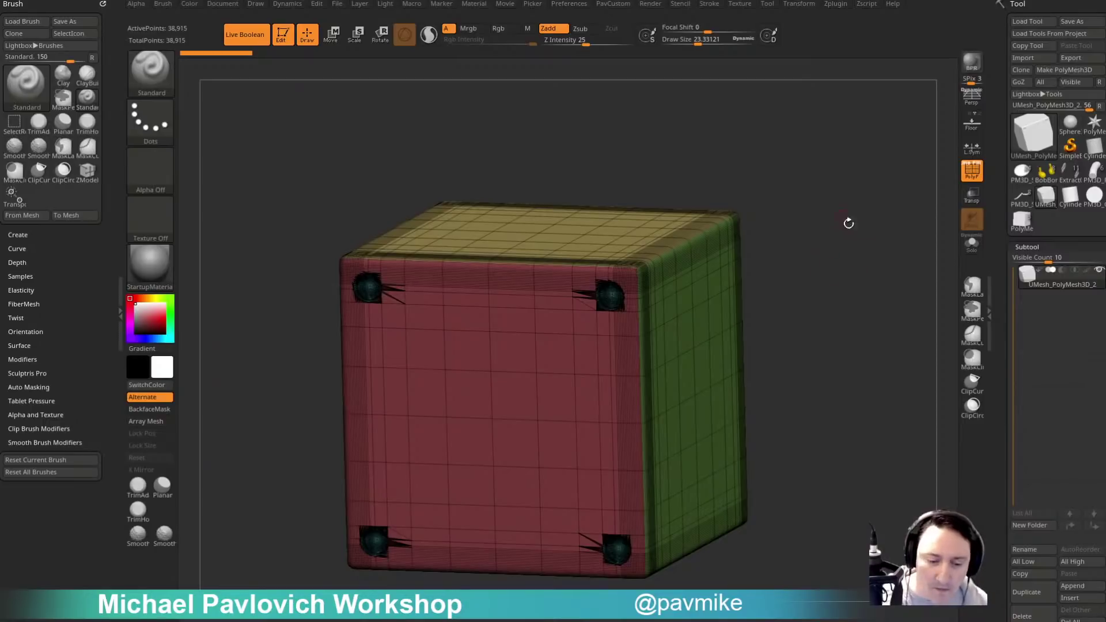
mouse_move(908, 239)
left_mouse_down()
mouse_move(888, 221)
mouse_move(894, 282)
mouse_move(889, 247)
left_mouse_up()
left_click(971, 171)
mouse_move(856, 289)
left_mouse_down("shift")
mouse_move(859, 235)
mouse_move(886, 247)
mouse_move(853, 342)
mouse_move(832, 355)
mouse_move(857, 282)
left_mouse_up("shift")
left_click_drag(1002, 274, 1002, 261)
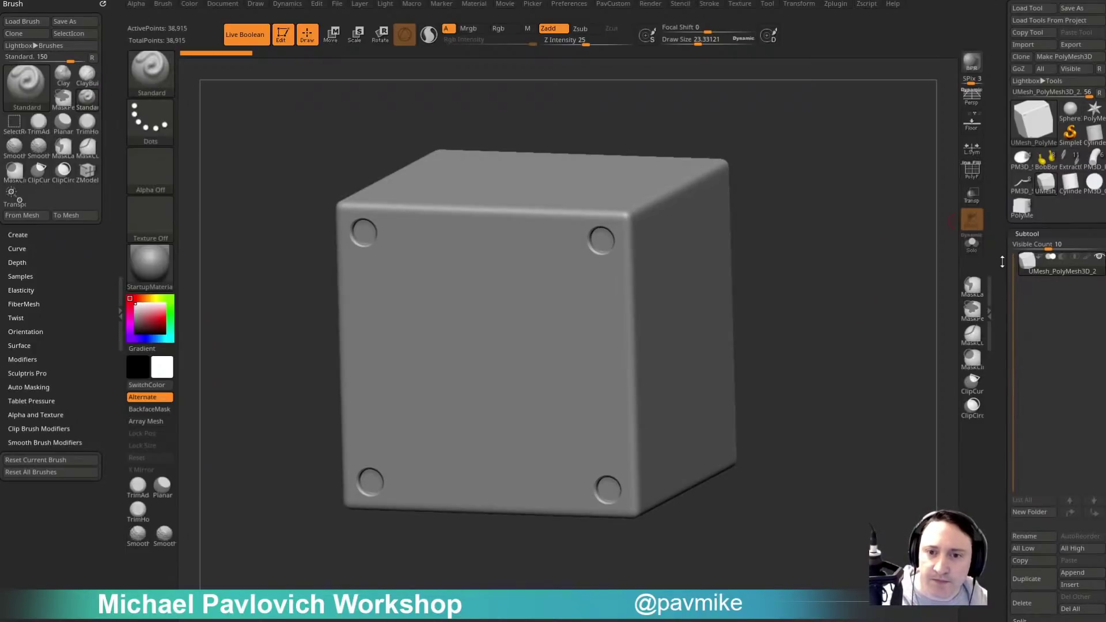
Return to the source tool and remove the start group flag from the PolyMesh3D_2 cube subtool.
left_click(1021, 207)
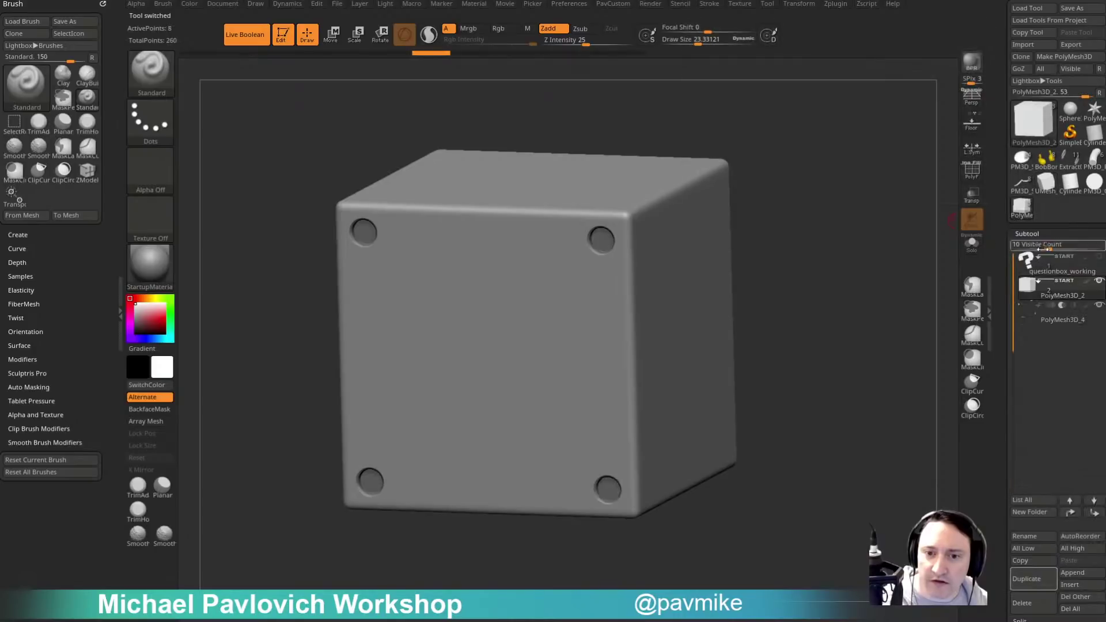
mouse_move(1040, 313)
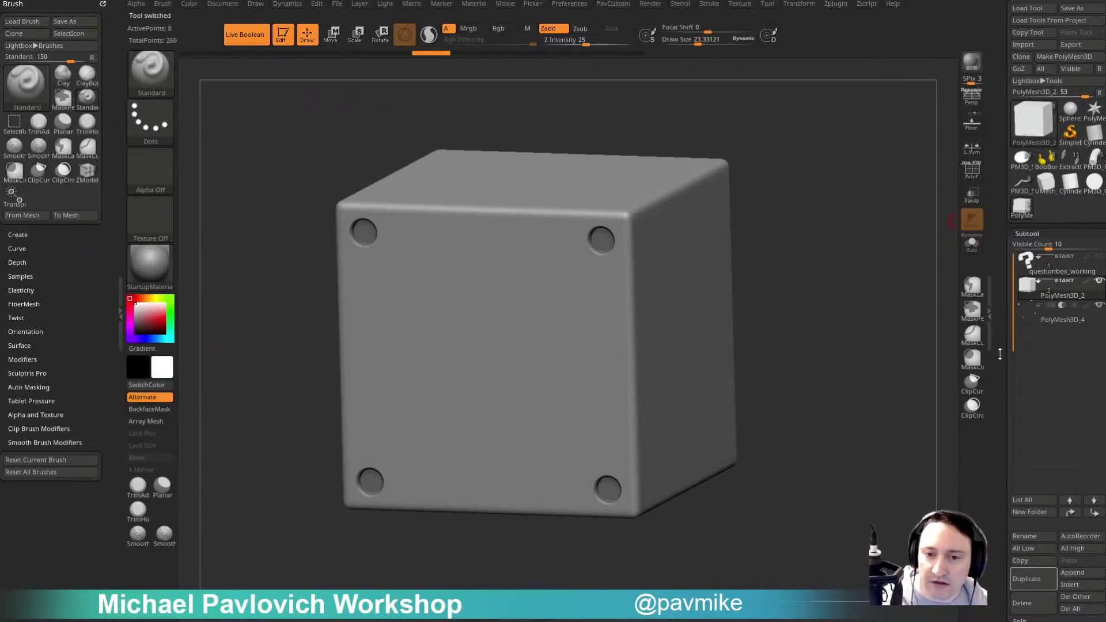
left_click_drag(1000, 353, 1000, 341)
left_click(1039, 268)
mouse_move(1049, 284)
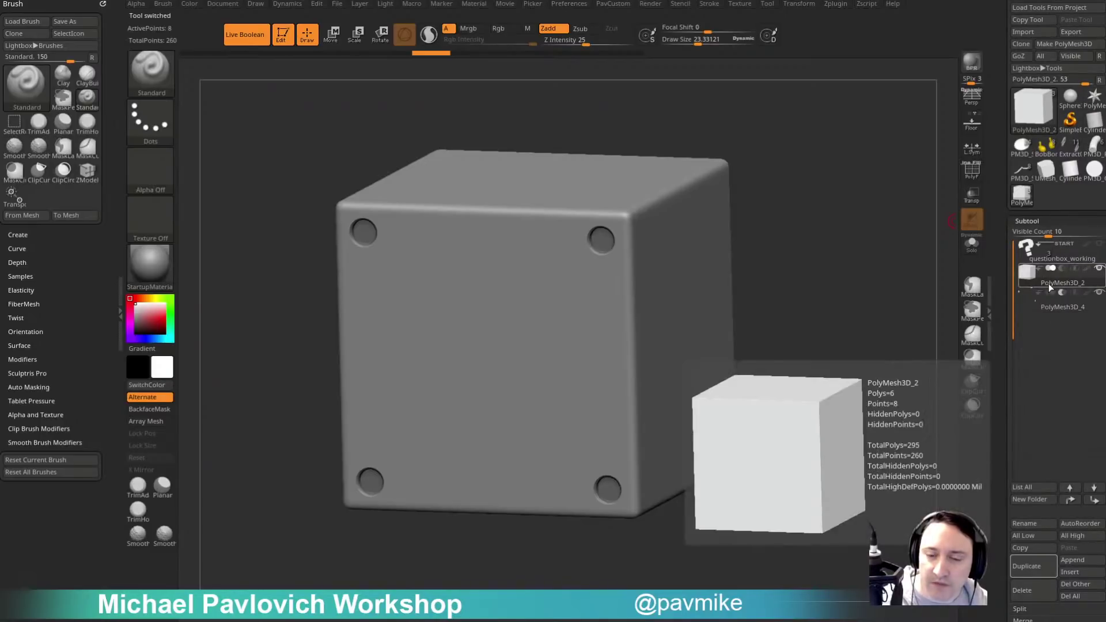
key("ctrl")
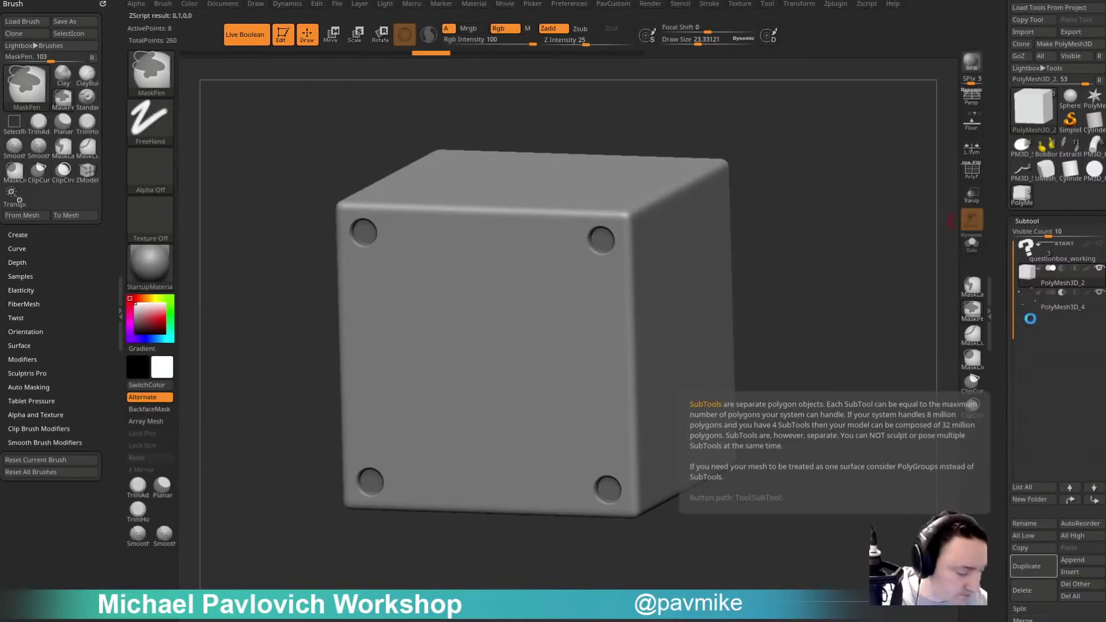
left_click(599, 295)
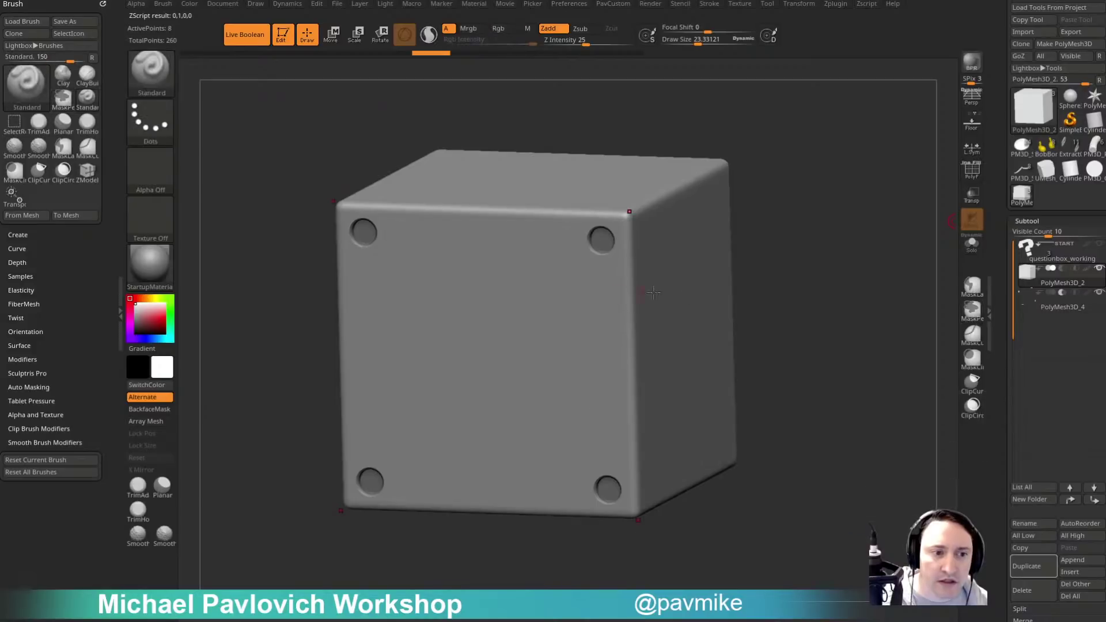
Create a subtool folder named BoxWorking that holds the cube and its corner cylinders.
right_click_drag(653, 293, 915, 326)
scroll(1025, 370, "down", 3)
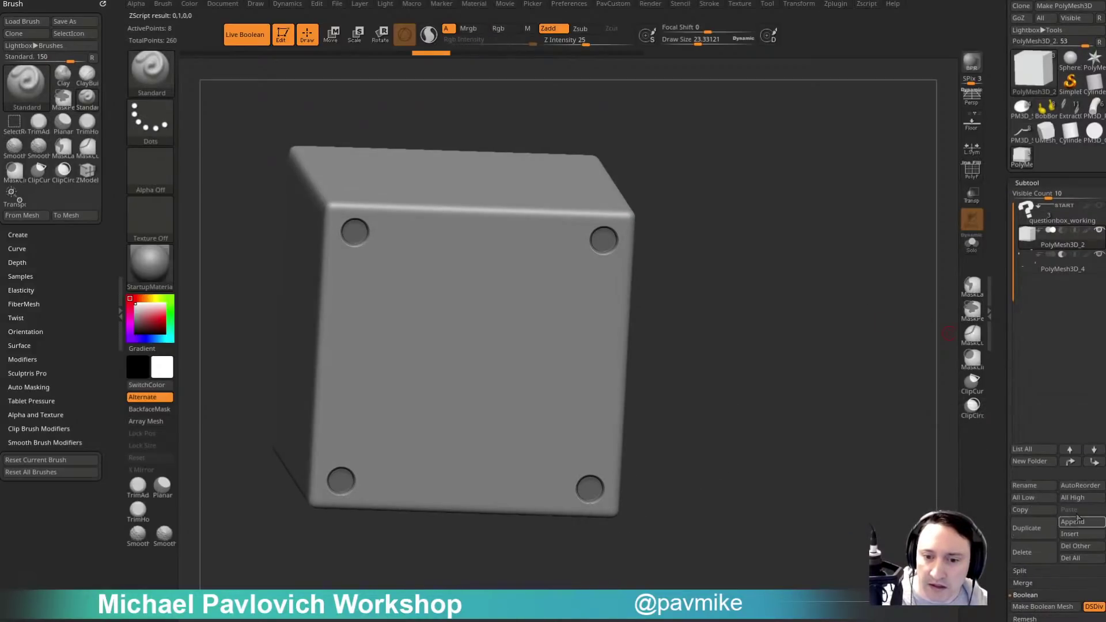
left_click(1029, 462)
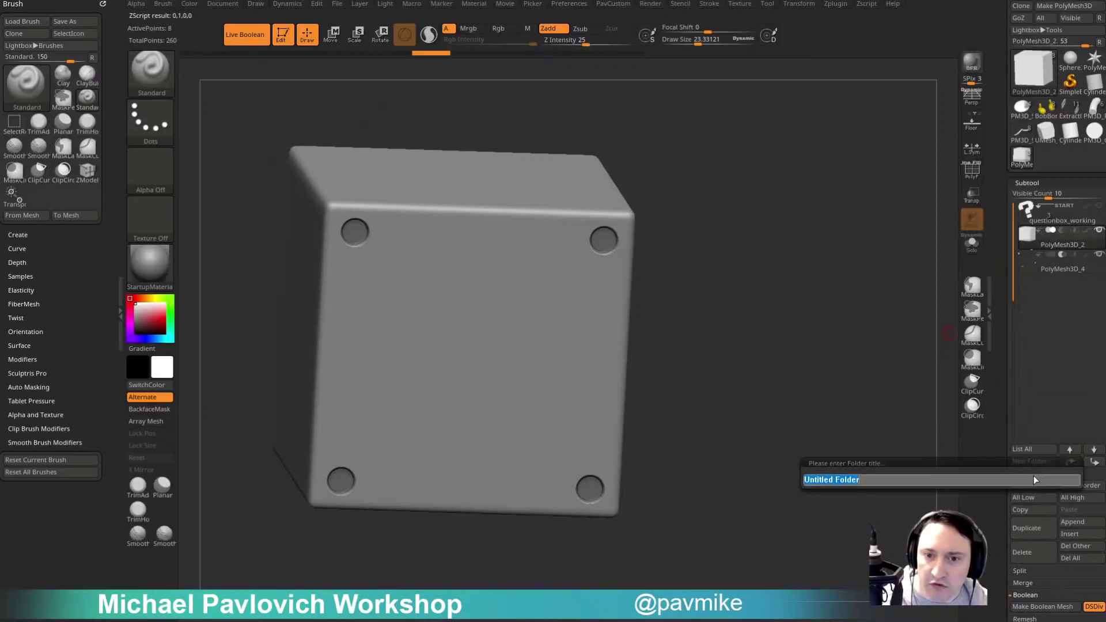
type("Box")
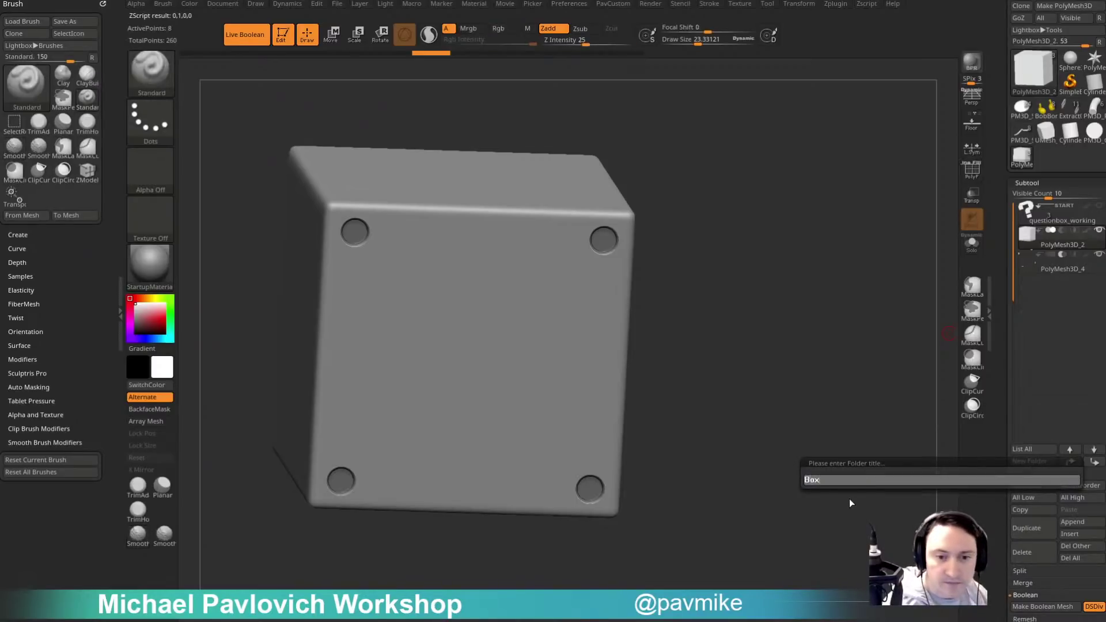
type("Working")
key("Return")
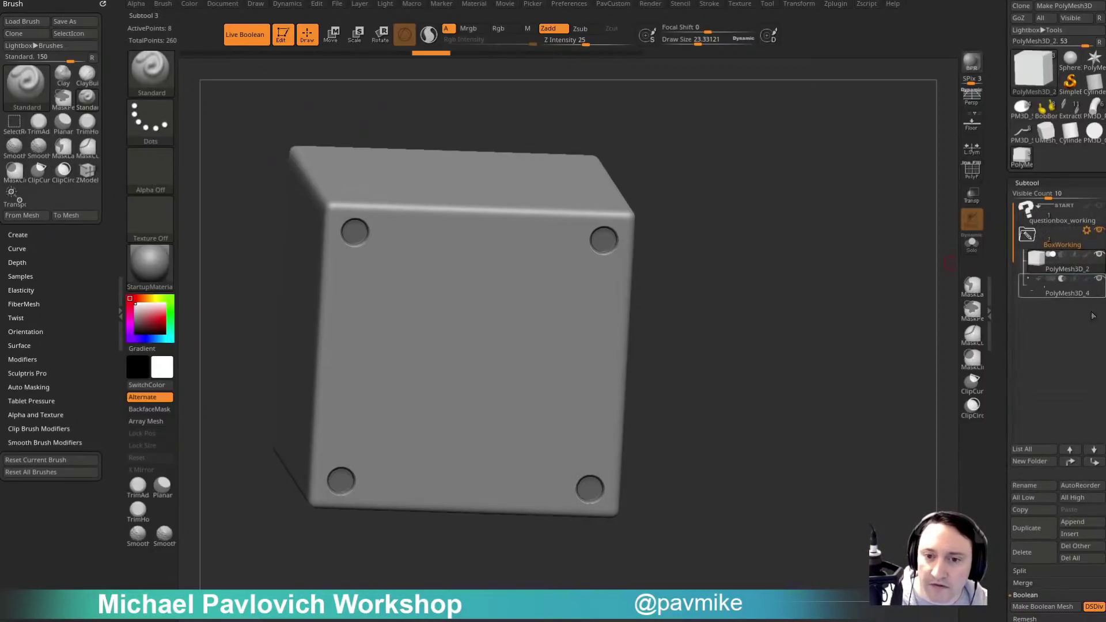
Run a Boolean with DSDiv on the BoxWorking folder and select the resulting UMesh_PolyMesh3D_2 subtool.
left_click_drag(898, 295, 921, 291)
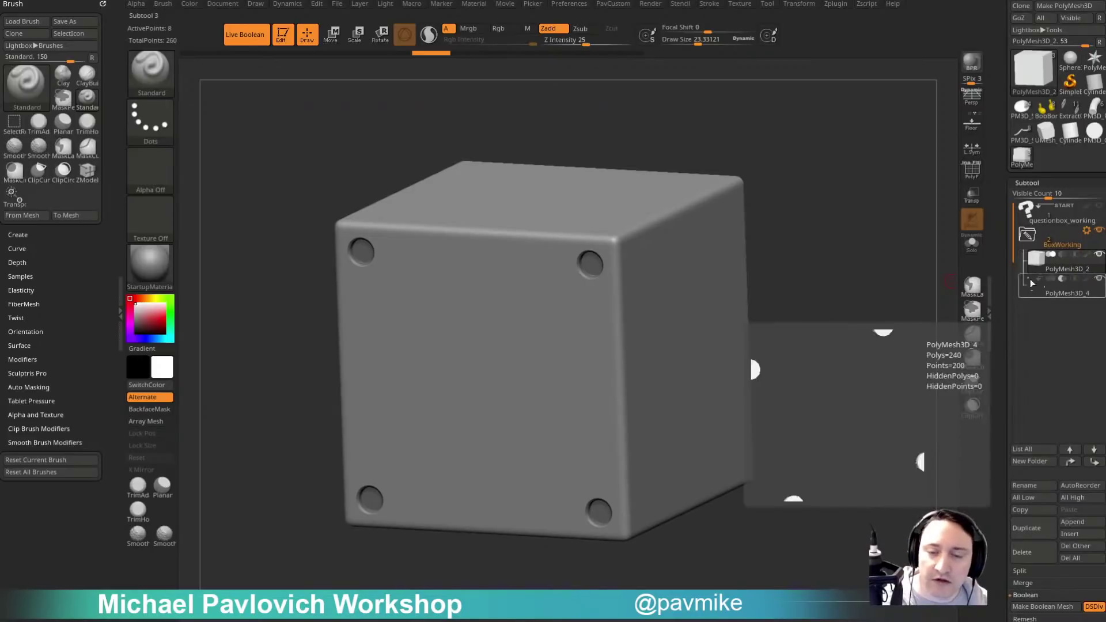
left_click(1027, 234)
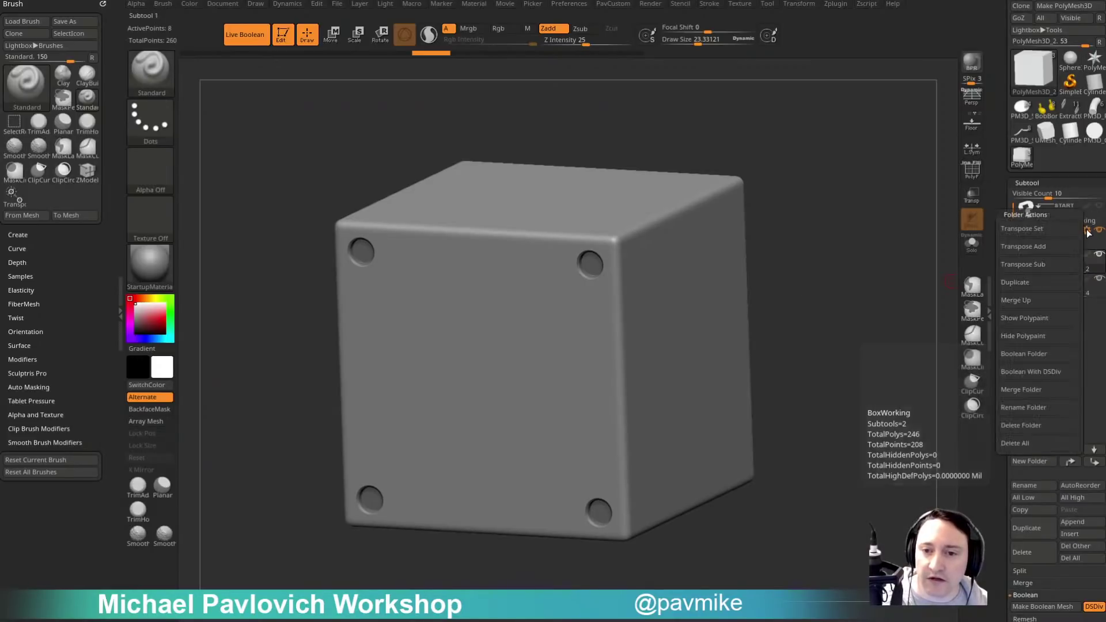
left_click(1043, 372)
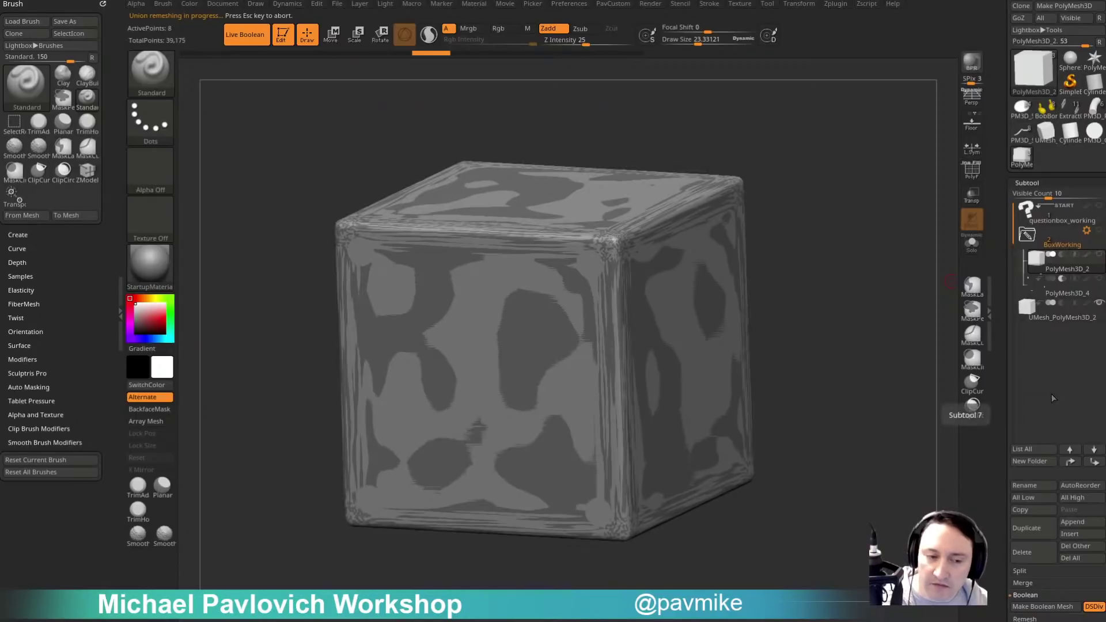
mouse_move(1063, 312)
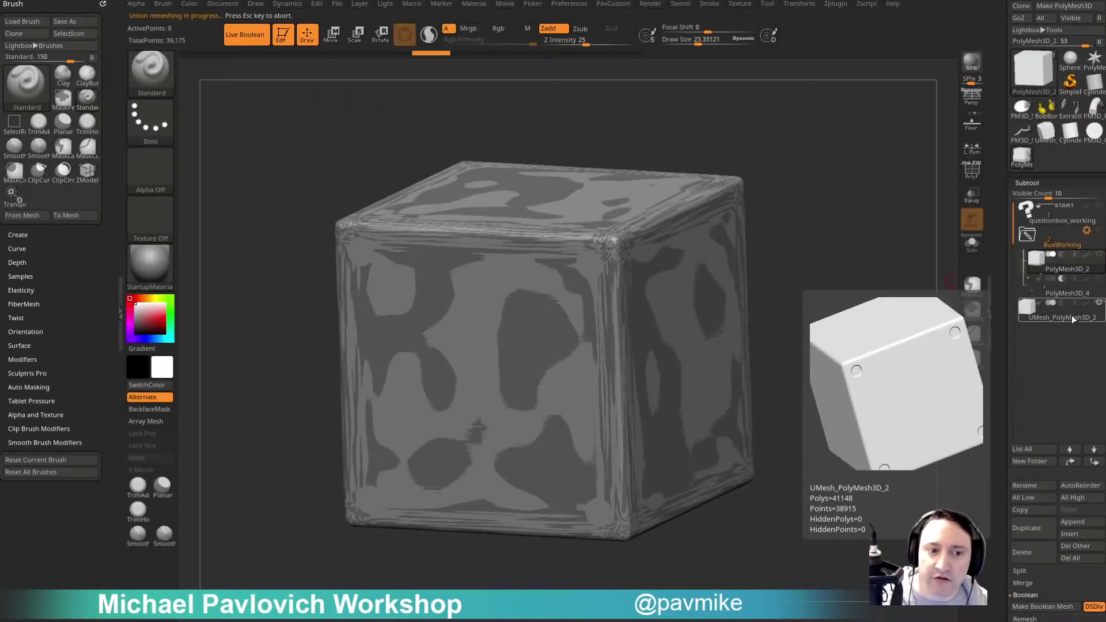
left_click(1059, 318)
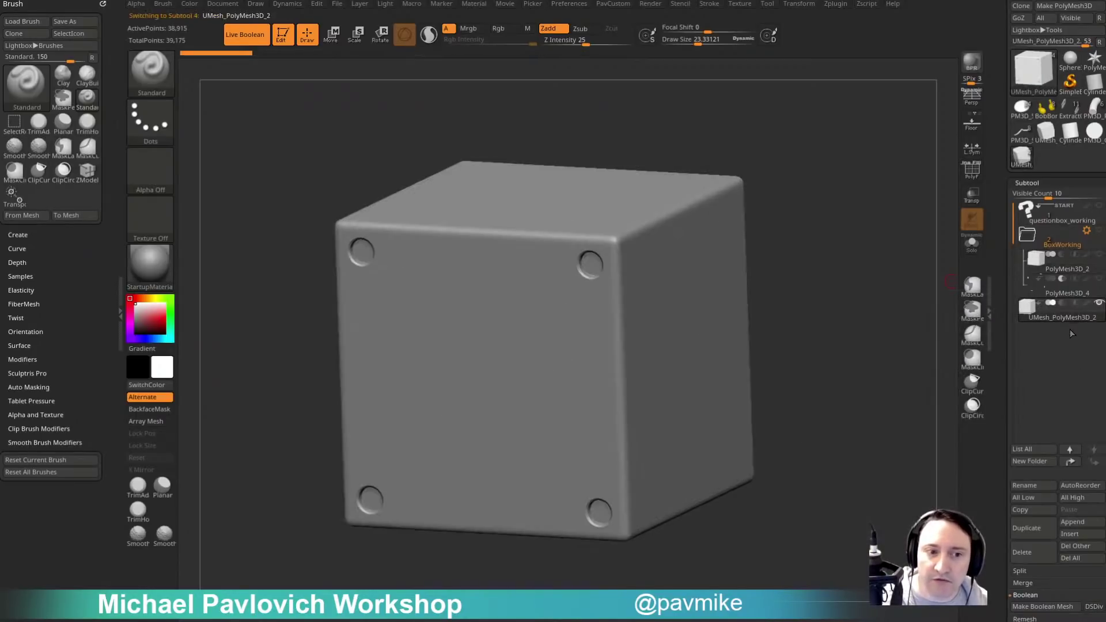
left_click_drag(856, 311, 896, 274)
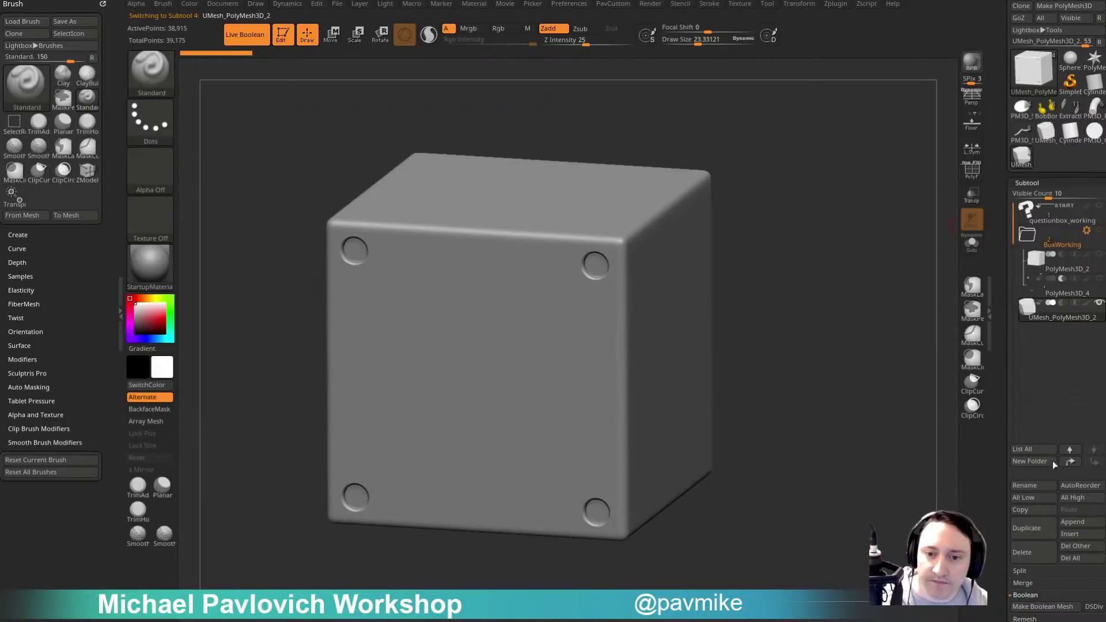
Show the questionbox_working question mark on the Boolean box and reselect the UMesh_PolyMesh3D_2 subtool.
left_click(1072, 521)
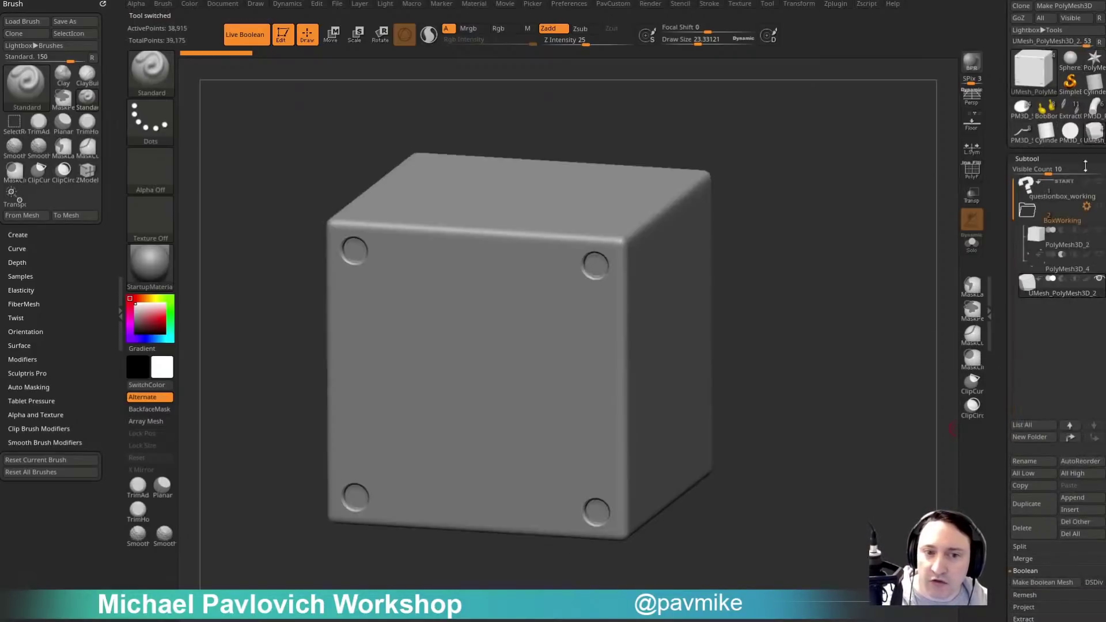
mouse_move(1058, 206)
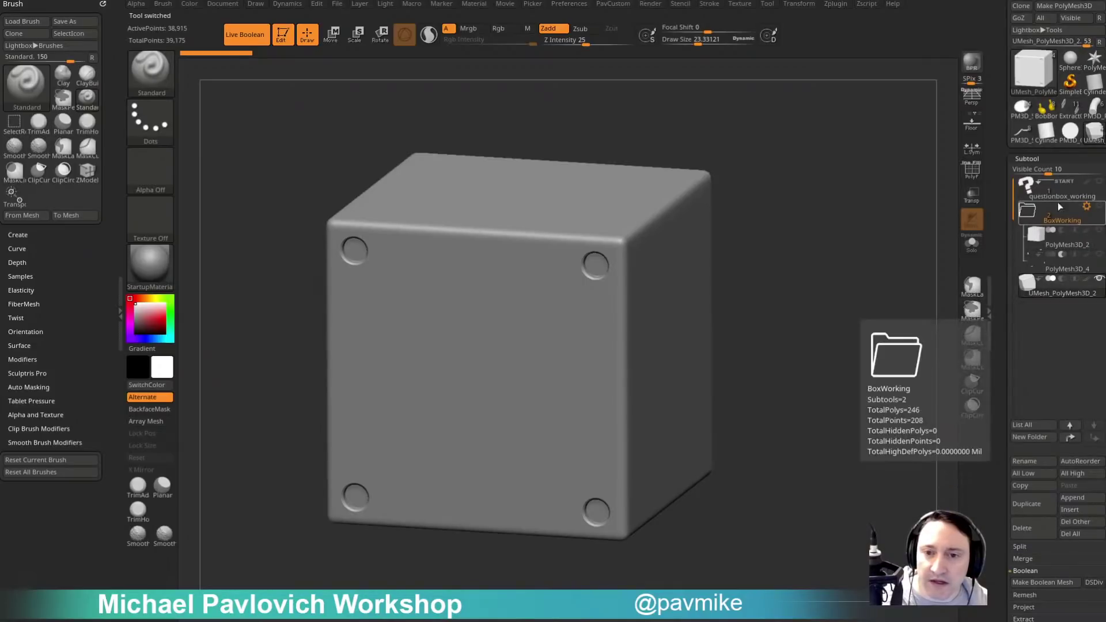
left_click(1041, 186)
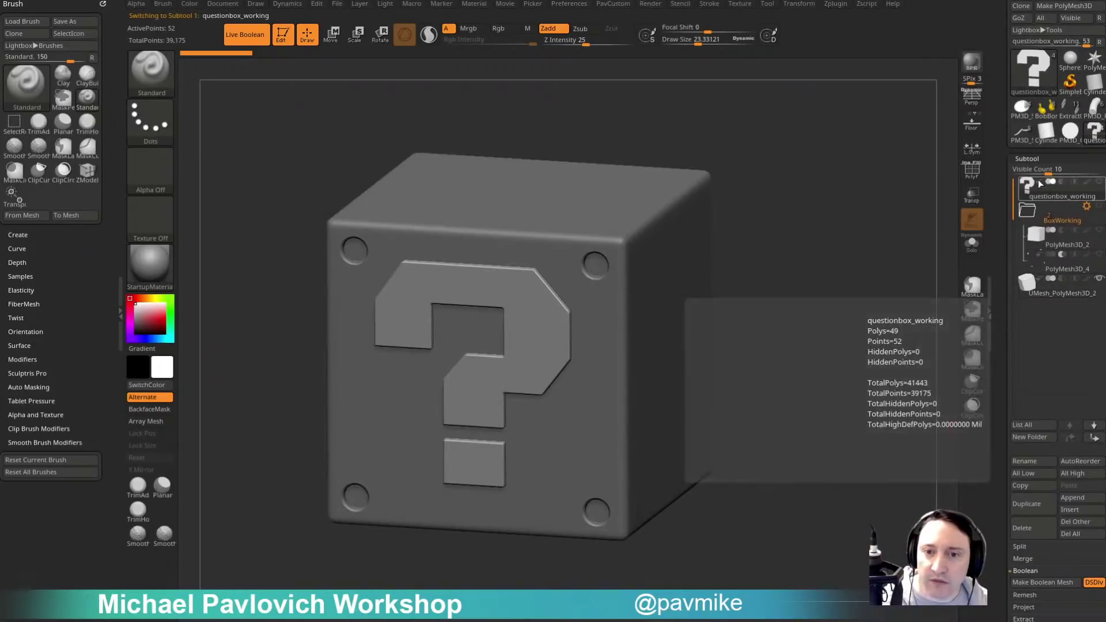
left_click_drag(832, 251, 878, 274)
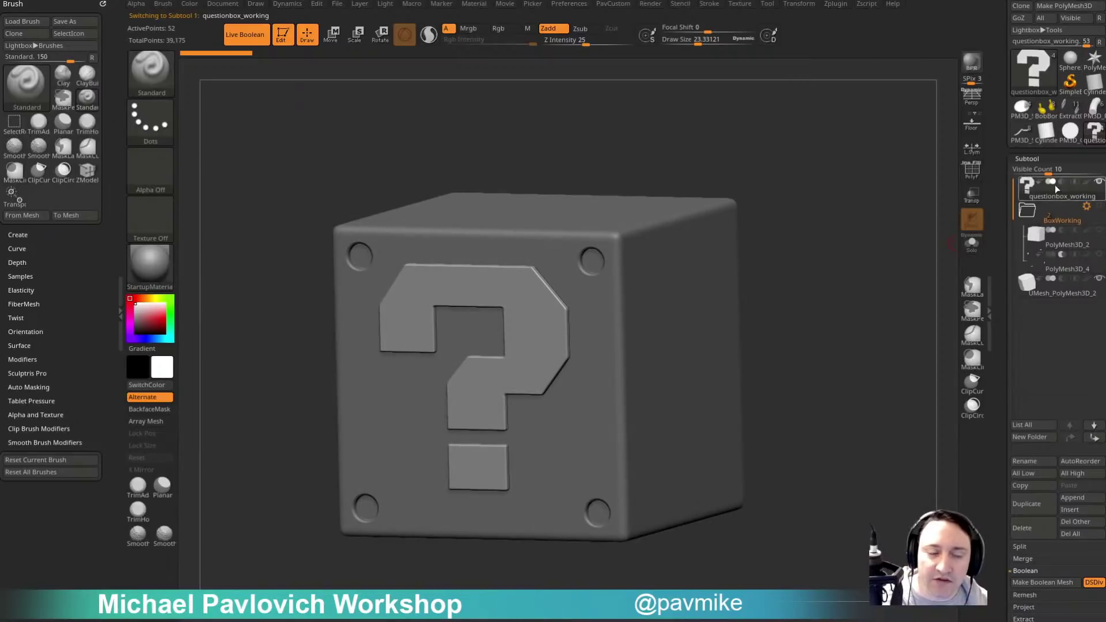
left_click(1059, 292)
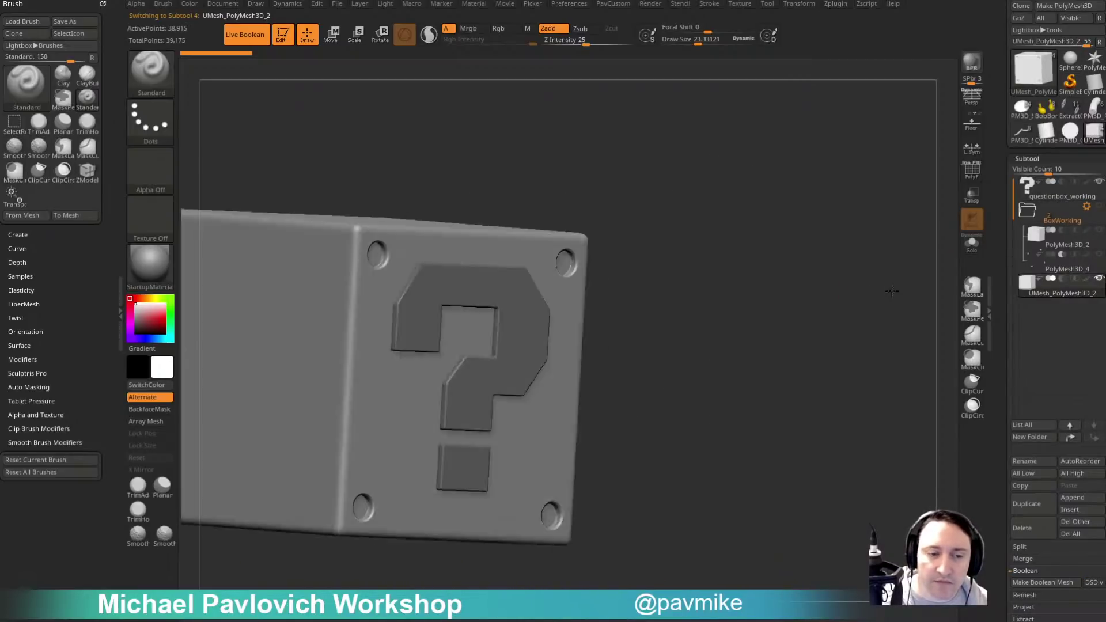
left_click_drag(891, 291, 831, 333)
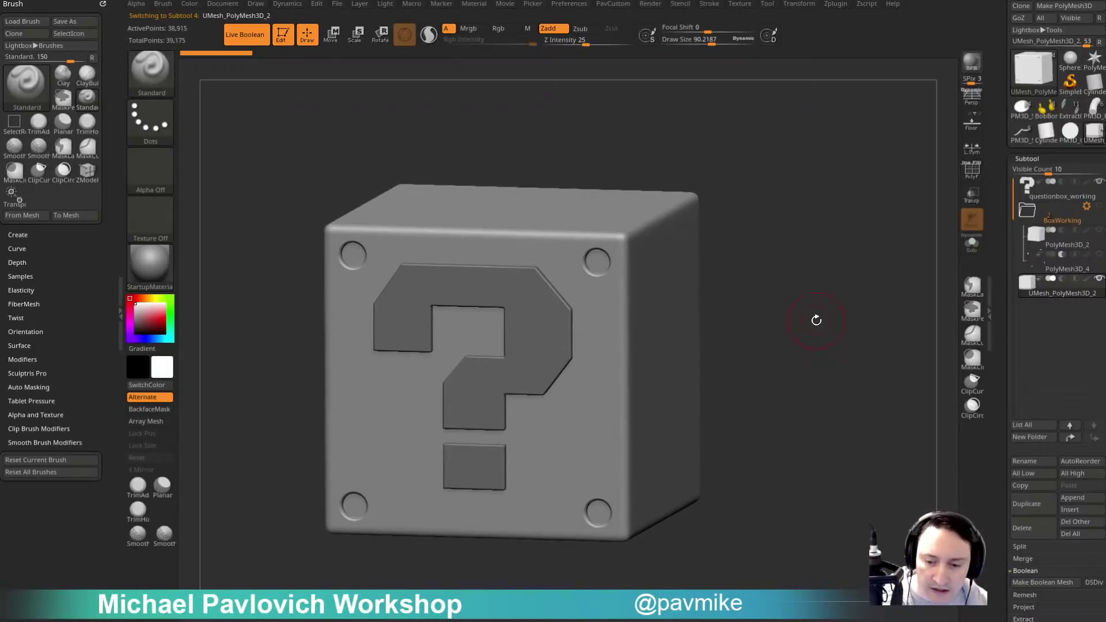
mouse_move(803, 319)
left_mouse_down("shift")
mouse_move(812, 317)
mouse_move(793, 313)
mouse_move(818, 344)
mouse_move(798, 299)
mouse_move(835, 311)
left_mouse_up("shift")
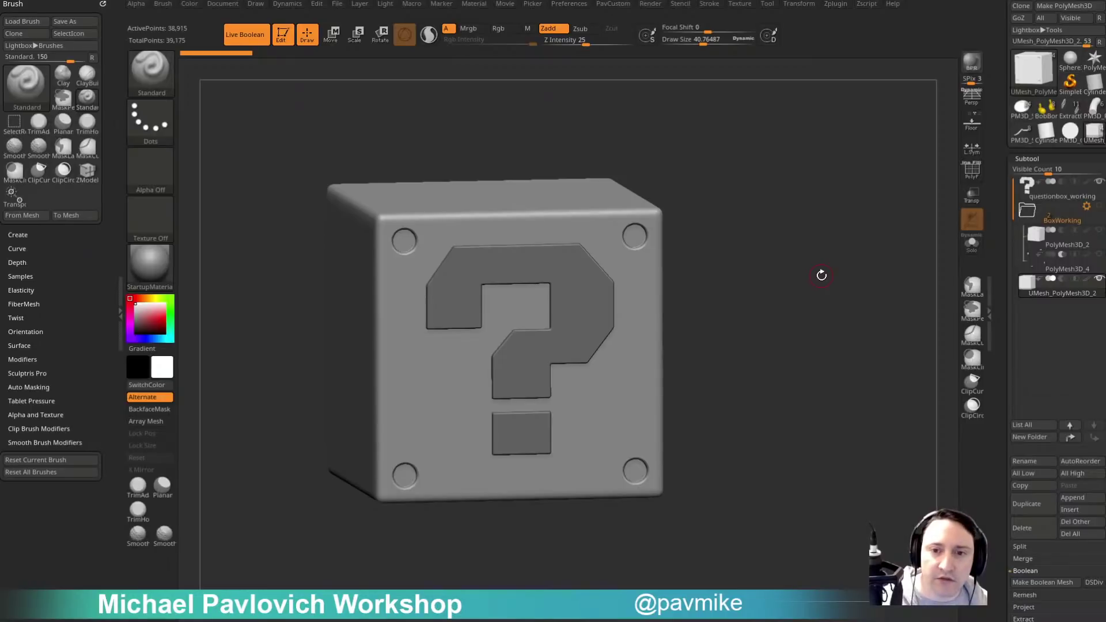
Delete the BoxWorking folder with all its subtools, skipping the deletion note until the next restart.
left_click(1087, 205)
left_click_drag(1007, 106, 1008, 172)
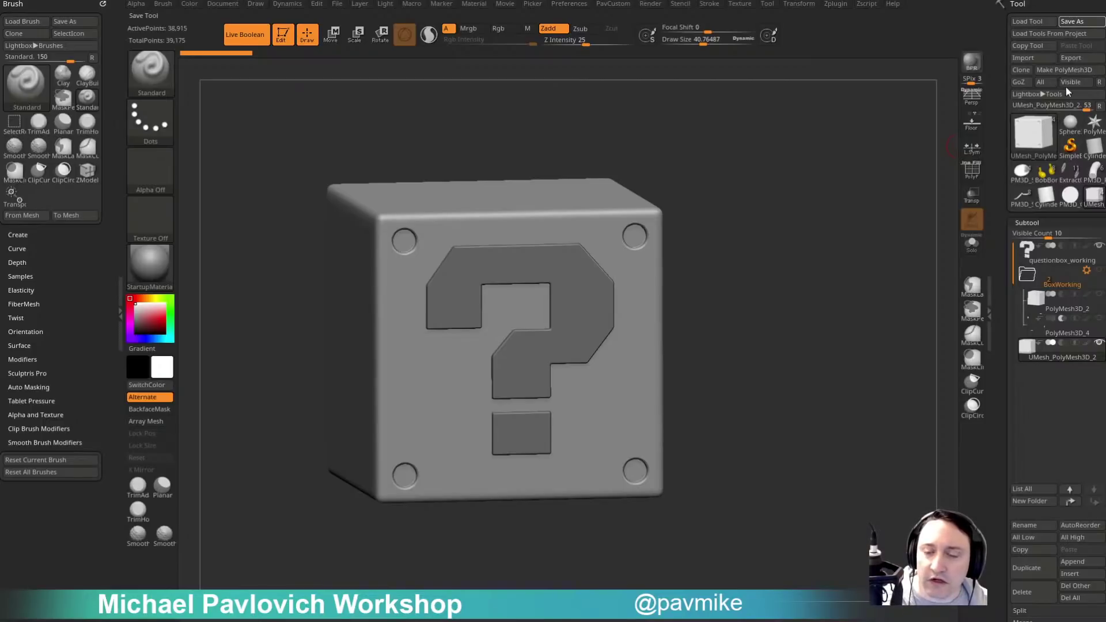
scroll(1062, 230, "down", 1)
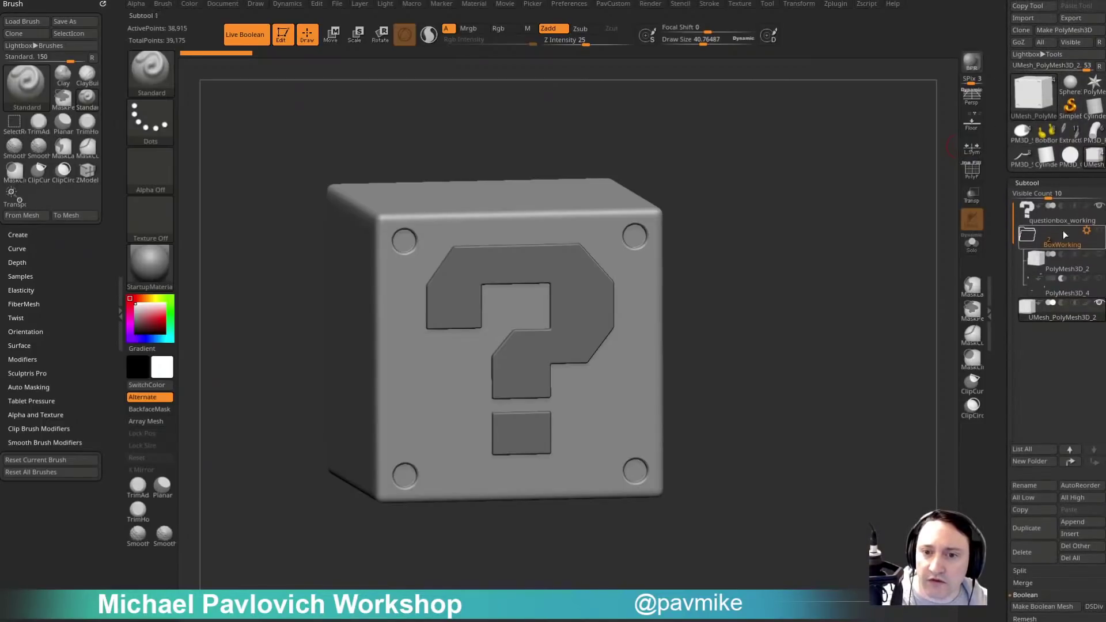
left_click(1087, 230)
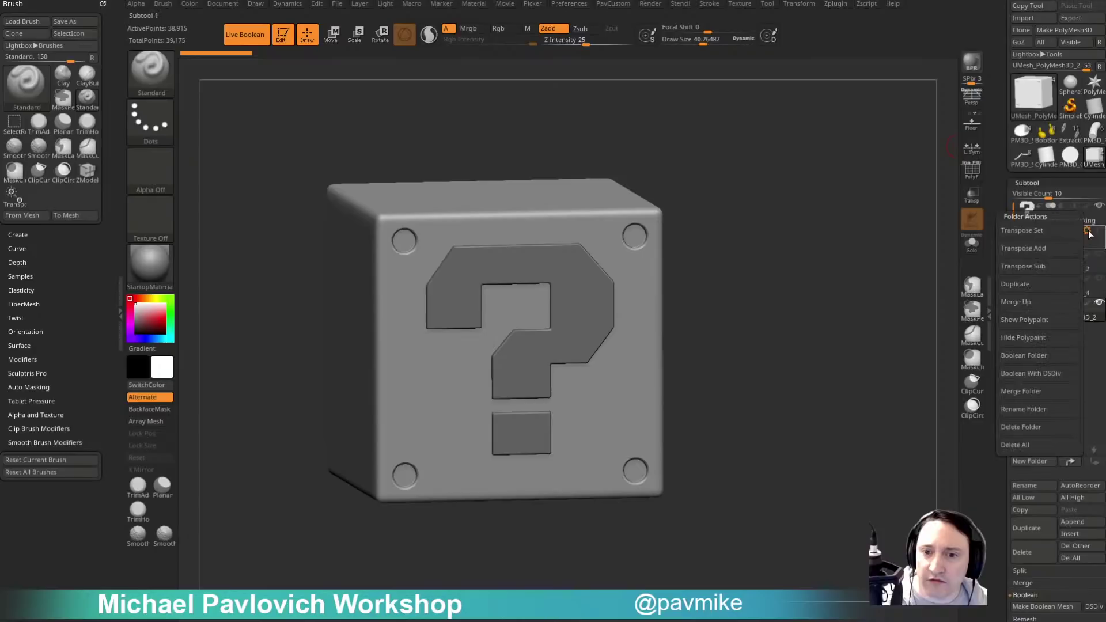
left_click(1038, 443)
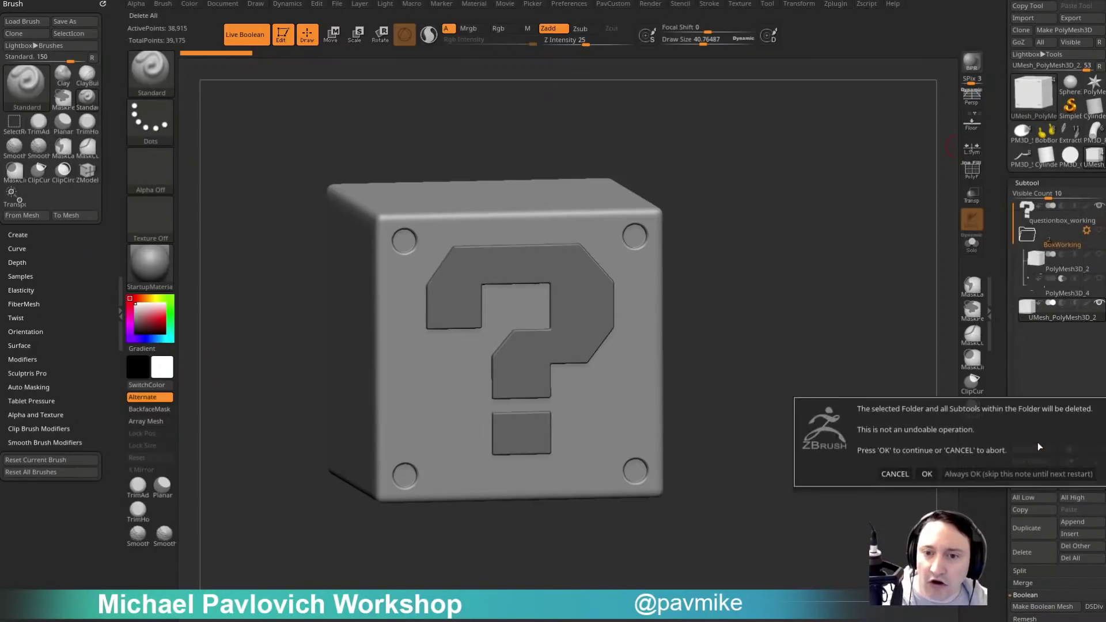
left_click(1005, 474)
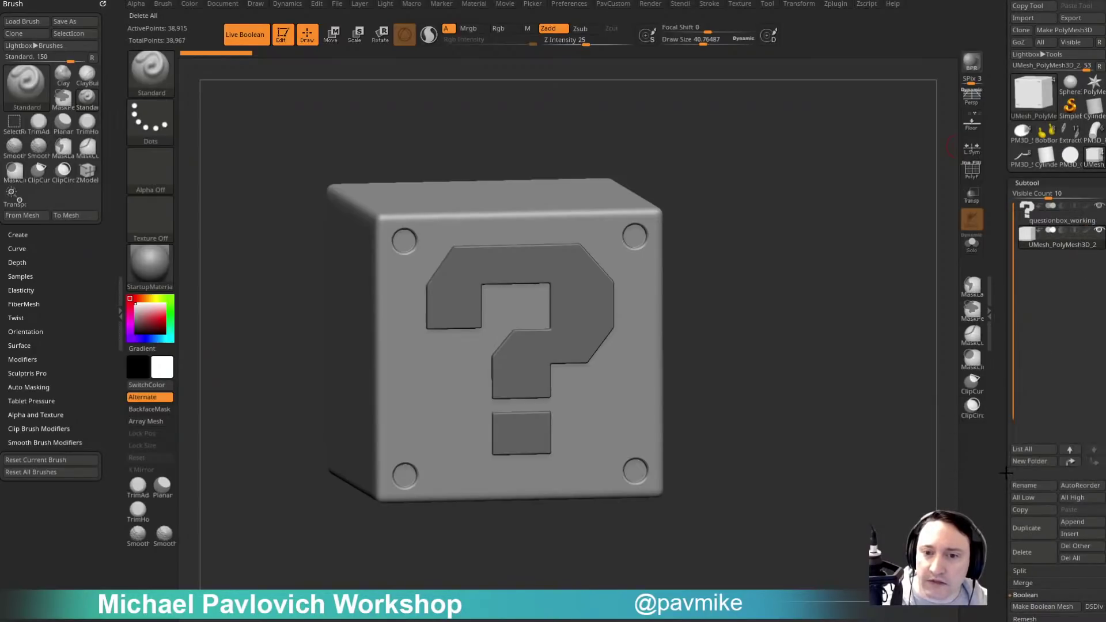
Select the questionbox_working subtool and view the finished box from the front.
left_click(1063, 221)
left_click_drag(833, 221, 857, 232)
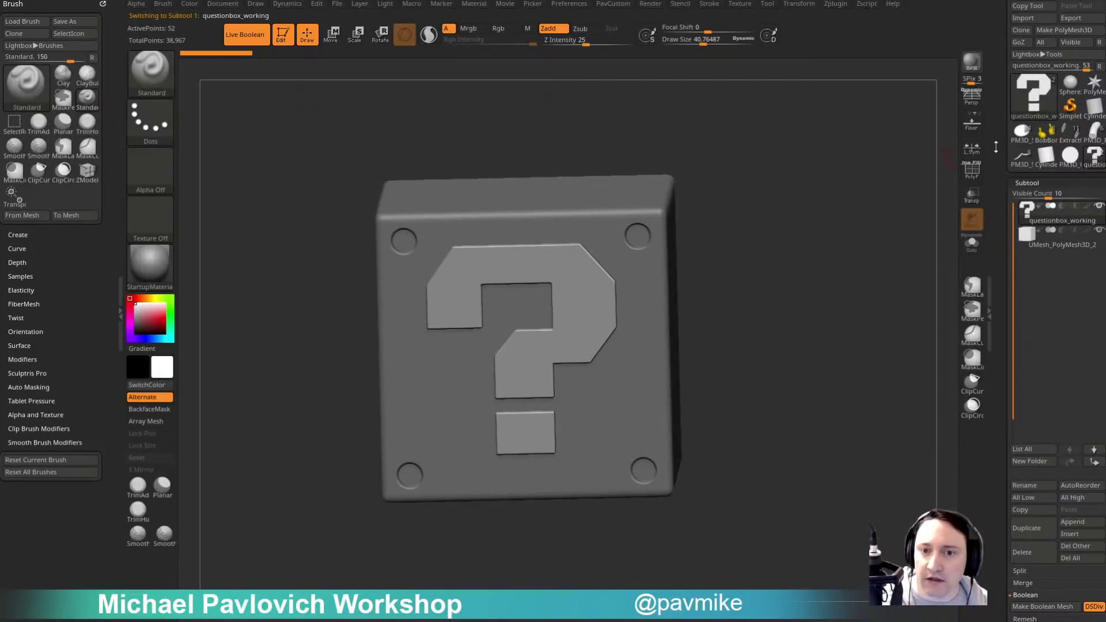
left_click_drag(996, 147, 1006, 230)
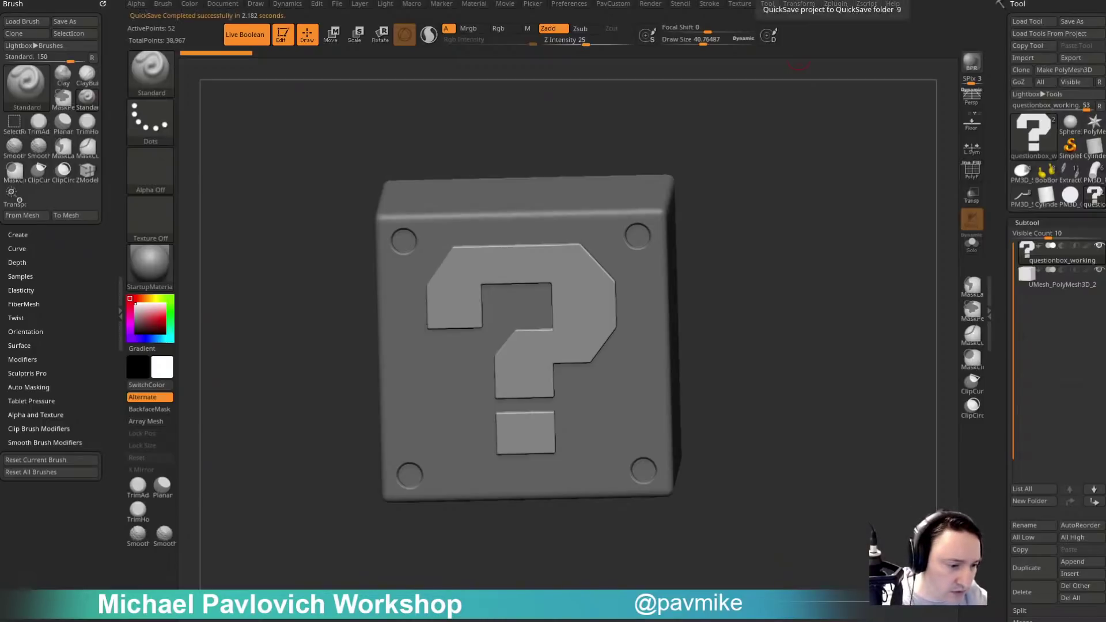
key("shift")
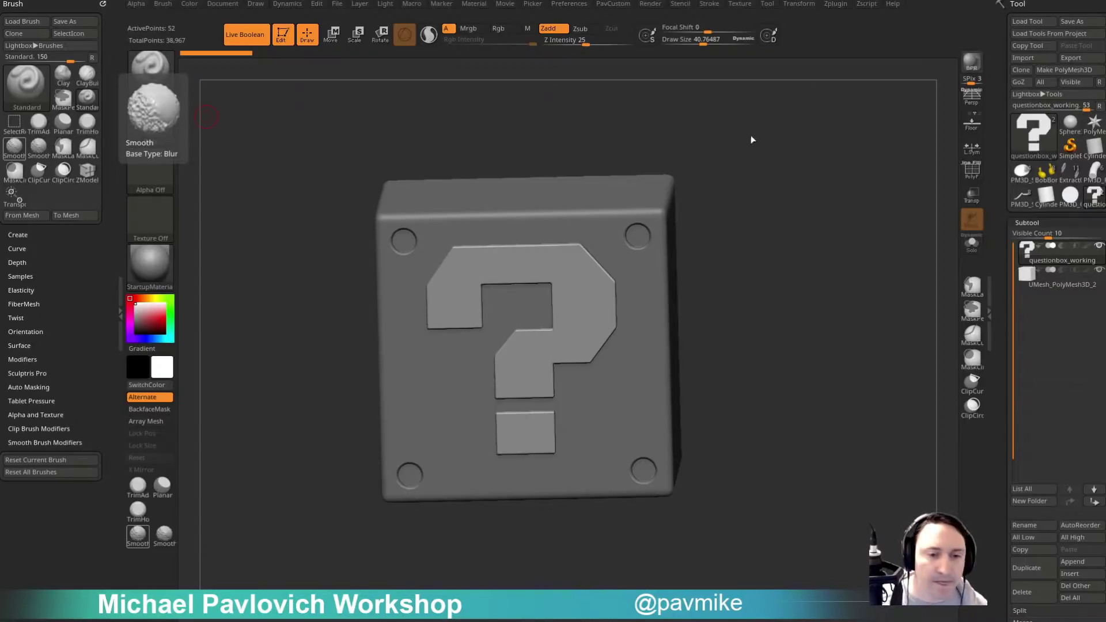
mouse_move(795, 239)
left_mouse_down("shift")
mouse_move(793, 210)
mouse_move(792, 227)
mouse_move(787, 217)
left_mouse_up("shift")
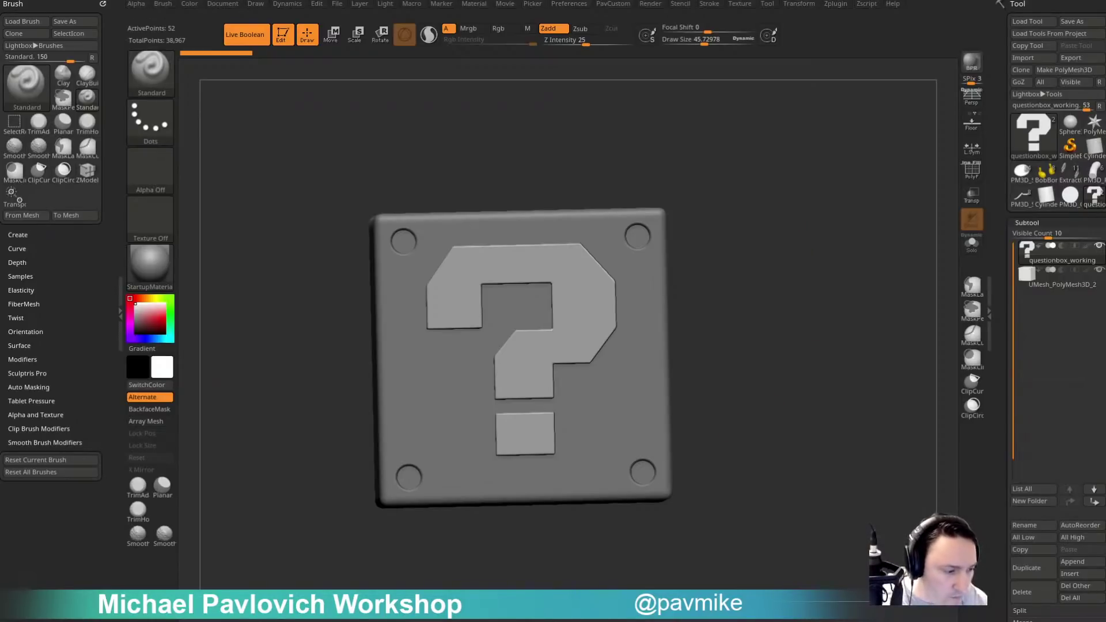
mouse_move(819, 206)
left_mouse_down()
mouse_move(816, 235)
mouse_move(822, 214)
left_mouse_up()
Switch to the Bowser Jr. blockout tool and frame it, and bring up the crowned ghost tool.
left_click(1023, 173)
key("f")
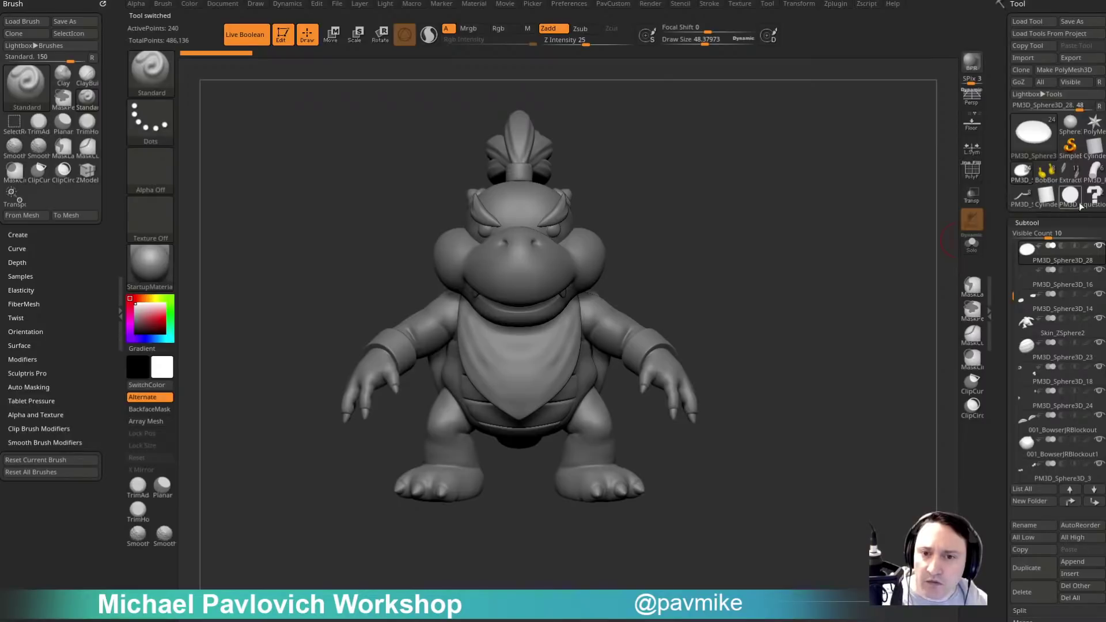
mouse_move(1088, 205)
left_click(1024, 199)
left_click_drag(862, 226, 829, 247)
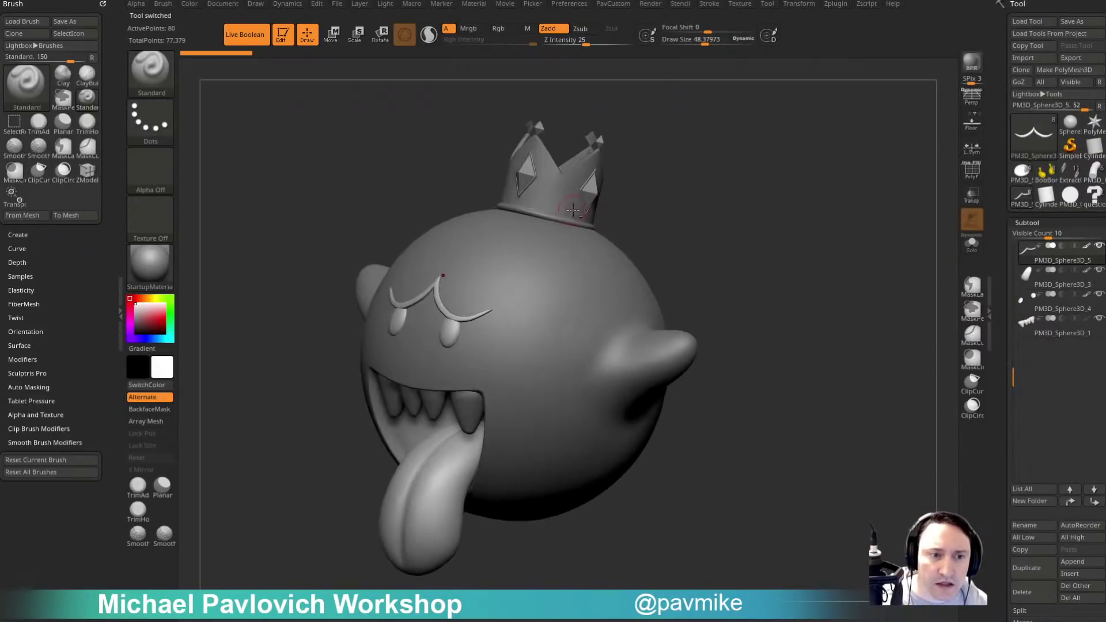
Select the ghost's crown, body and teeth subtools in turn to examine the separate parts.
left_click(571, 206, "alt")
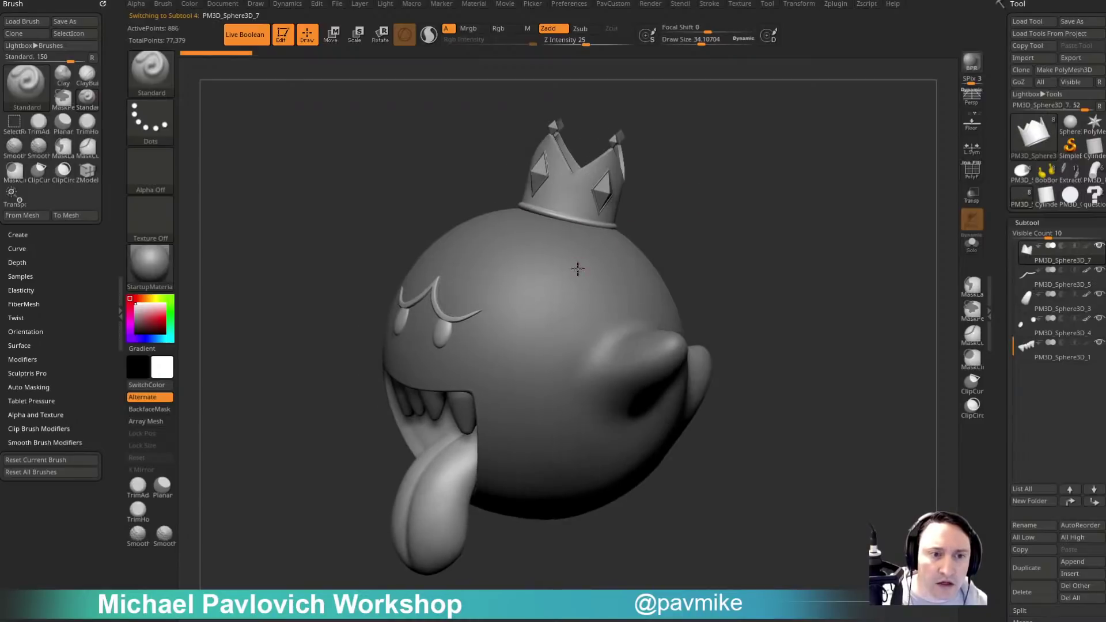
left_click_drag(680, 241, 718, 252)
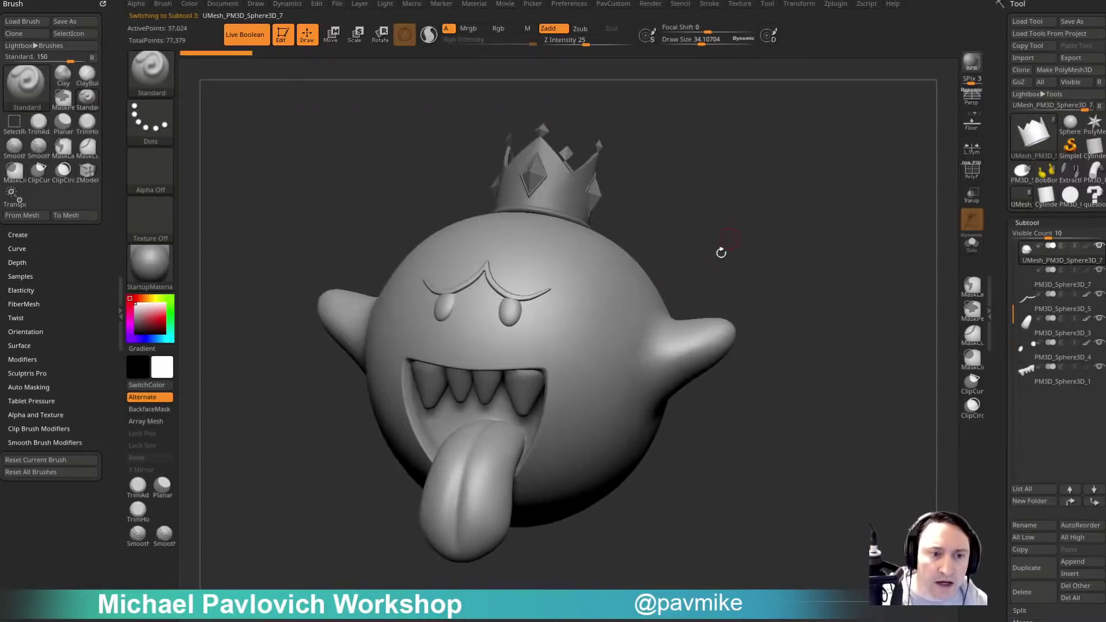
left_click(513, 379, "alt")
left_click_drag(775, 230, 827, 213)
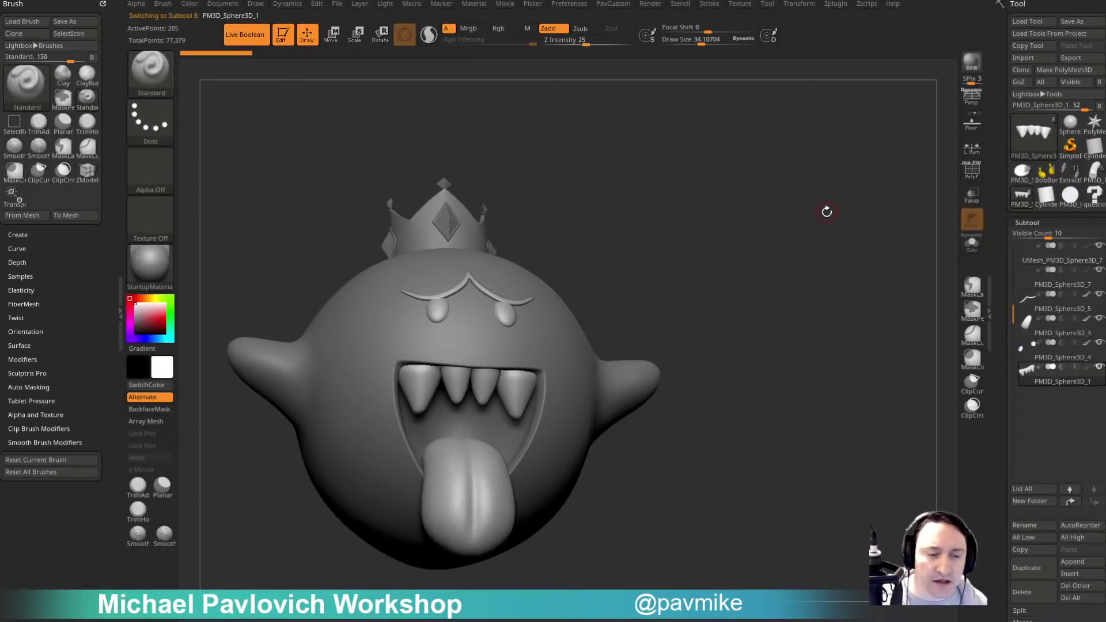
mouse_move(640, 208)
left_mouse_down("alt")
mouse_move(657, 167)
mouse_move(565, 329)
mouse_move(669, 184)
mouse_move(639, 204)
mouse_move(632, 129)
mouse_move(593, 198)
mouse_move(812, 255)
mouse_move(839, 247)
mouse_move(827, 240)
mouse_move(841, 286)
mouse_move(762, 283)
mouse_move(800, 247)
mouse_move(818, 208)
mouse_move(797, 257)
mouse_move(780, 244)
mouse_move(828, 205)
mouse_move(827, 180)
mouse_move(811, 213)
mouse_move(548, 227)
mouse_move(420, 346)
mouse_move(584, 286)
left_mouse_up("alt")
Select the Move brush, try a Bend Arc deformer on the ghost's teeth with the gizmo, and return to Draw mode.
key("b")
key("m")
key("v")
key("w")
left_click(438, 213)
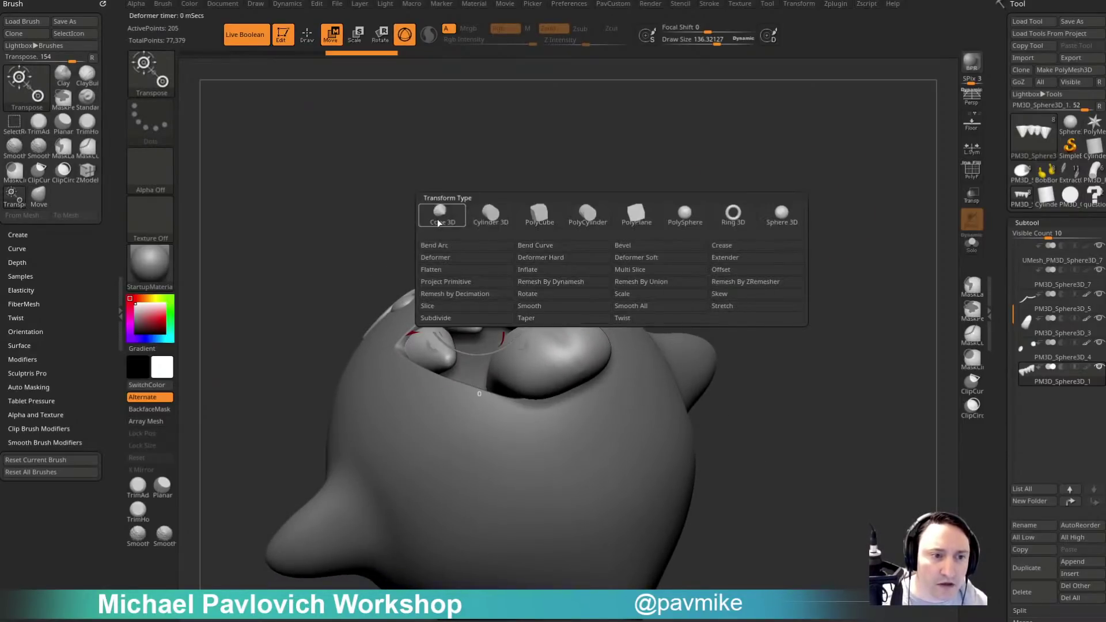
left_click(450, 245)
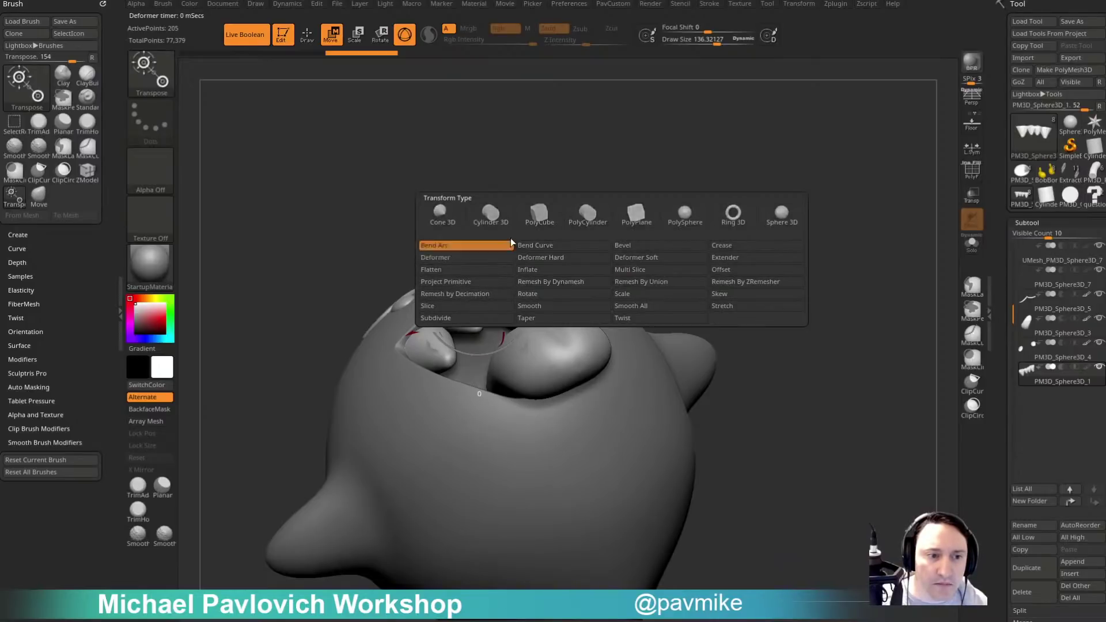
left_click_drag(469, 307, 470, 322)
key("q")
mouse_move(593, 238)
left_mouse_down()
mouse_move(668, 215)
mouse_move(662, 193)
left_mouse_up()
left_click_drag(555, 189, 614, 180)
Select the ghost's body subtool and turn off its dynamic subdivision.
left_click(556, 340, "alt")
left_click_drag(671, 248, 925, 219)
scroll(996, 249, "down", 5)
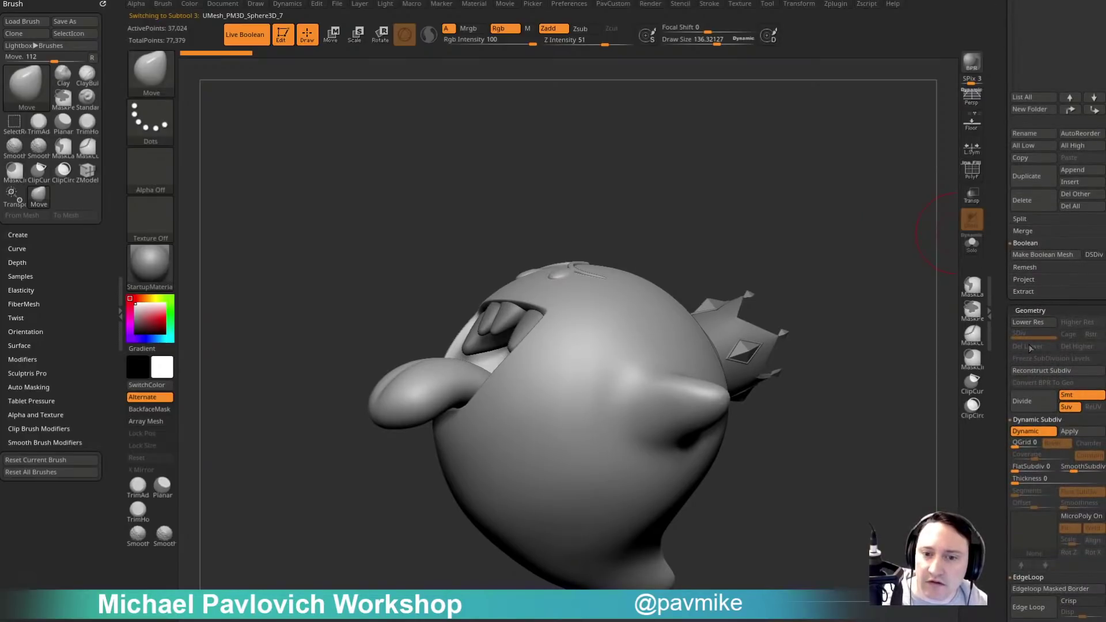
left_click_drag(888, 307, 885, 336)
key("shift+d")
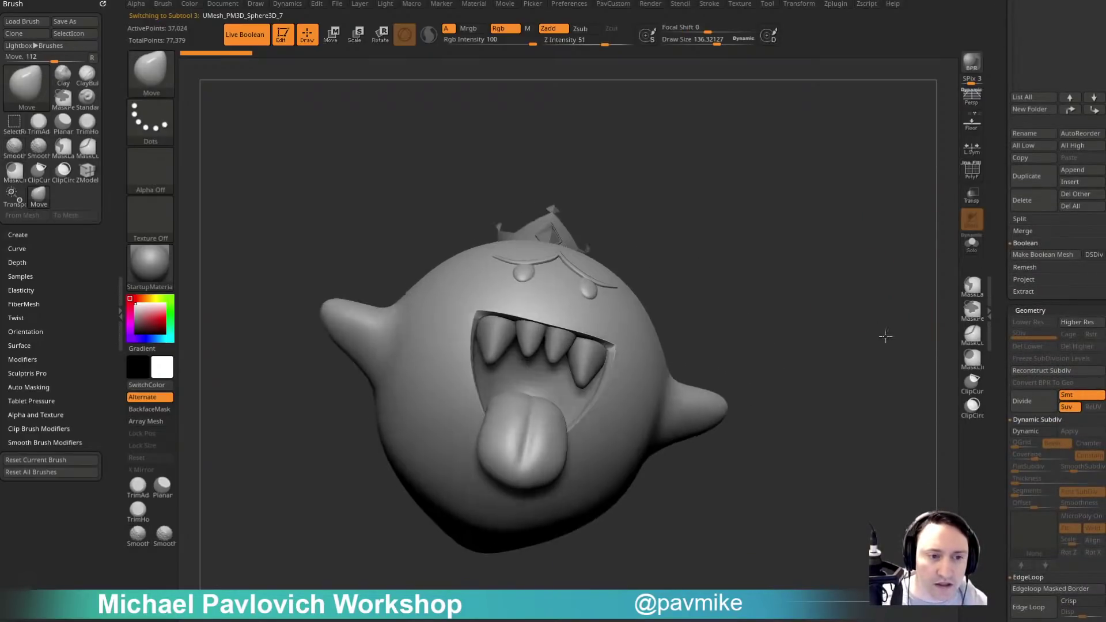
Isolate the ghost's body and show its polyframe to examine the topology around the mouth.
left_click(972, 175)
left_click_drag(882, 274, 864, 306)
left_click(971, 244)
mouse_move(903, 338)
left_mouse_down()
mouse_move(848, 200)
mouse_move(814, 203)
mouse_move(946, 415)
mouse_move(887, 369)
left_mouse_up()
key("f")
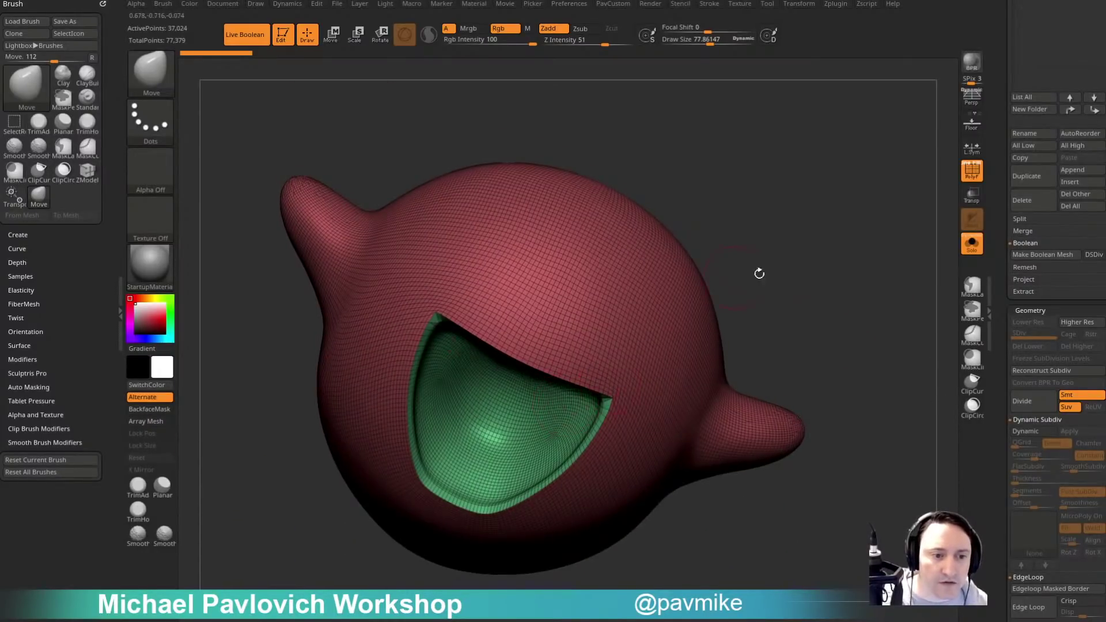
left_click_drag(837, 339, 854, 315)
Lower the adaptive size and ZRemesh the ghost's body with the Half option and polygroups kept.
key("space")
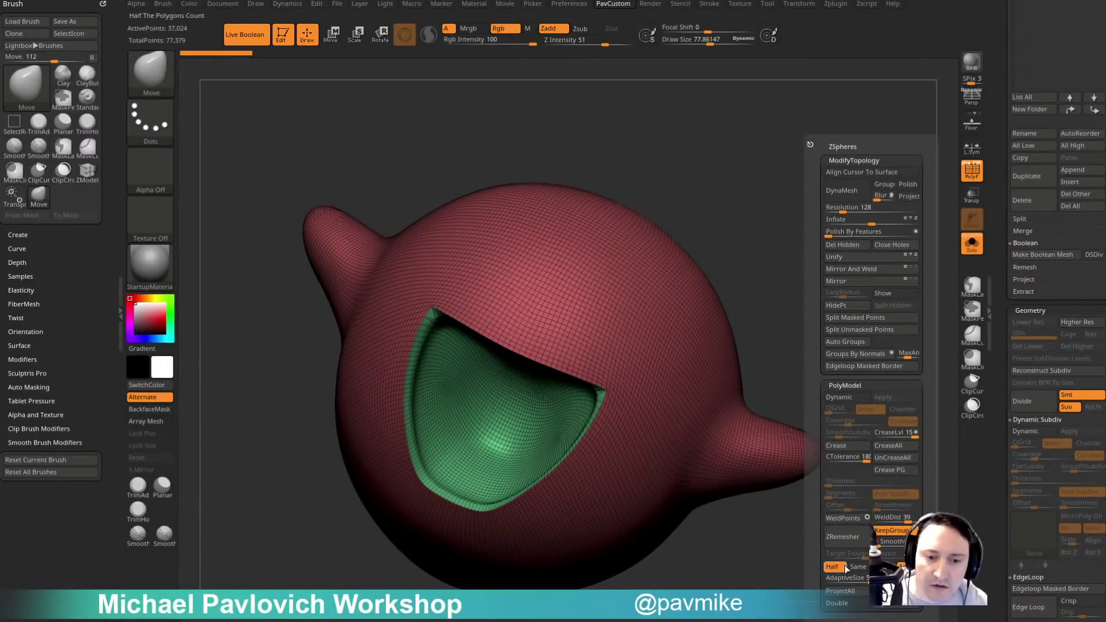
left_click_drag(864, 581, 842, 585)
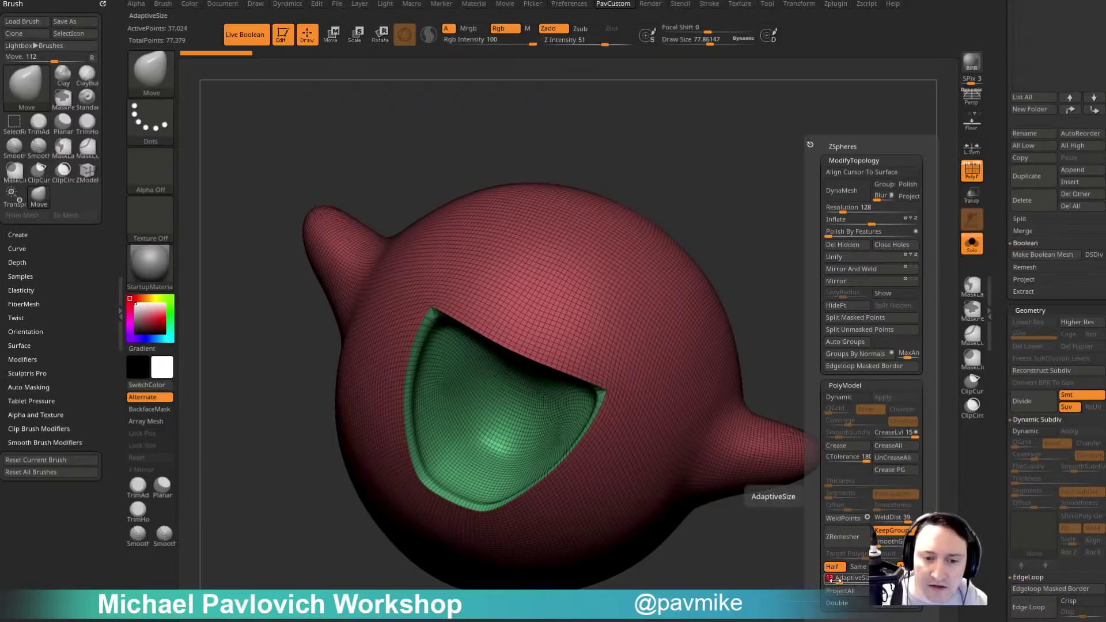
left_click(862, 545)
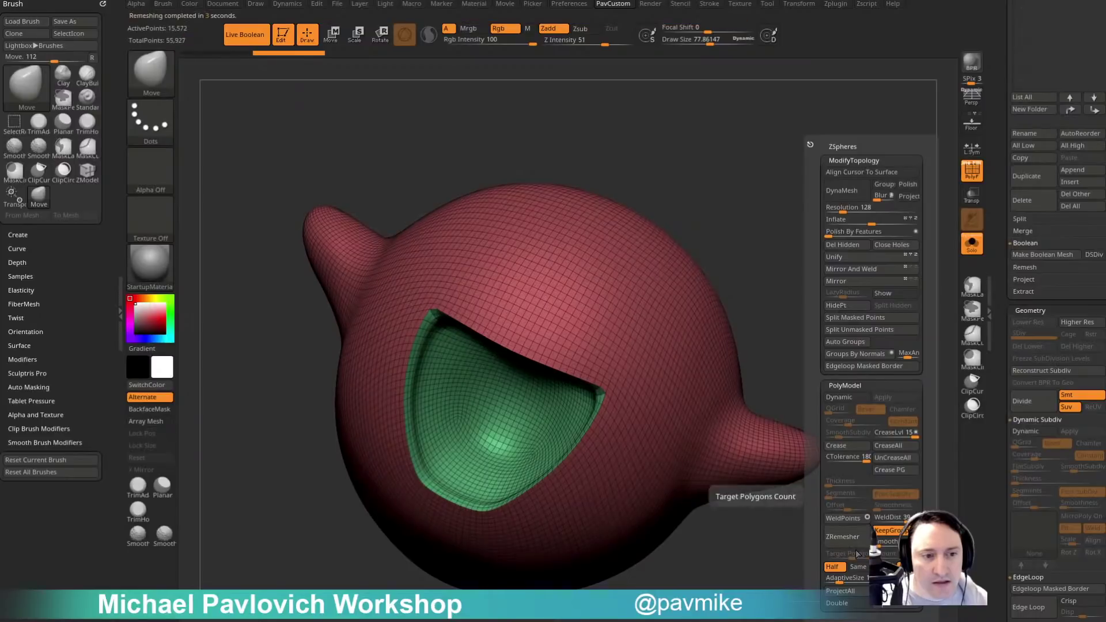
ZRemesh the ghost's body again with Half, and select the MoveAccu brush with a draw size of about 23.
left_click(855, 546)
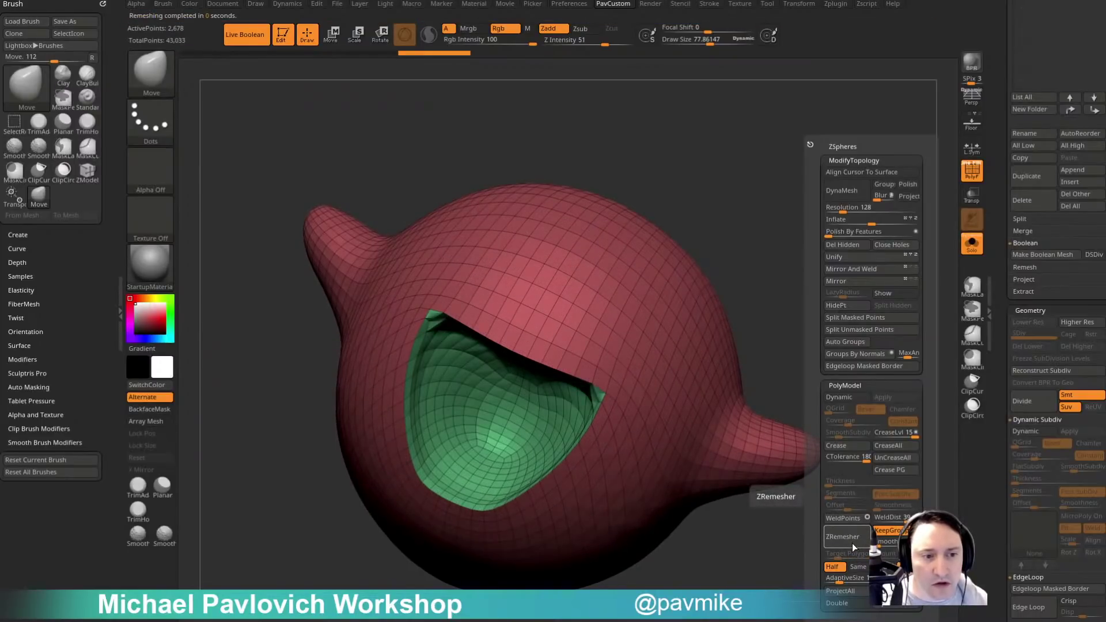
left_click_drag(772, 329, 839, 243)
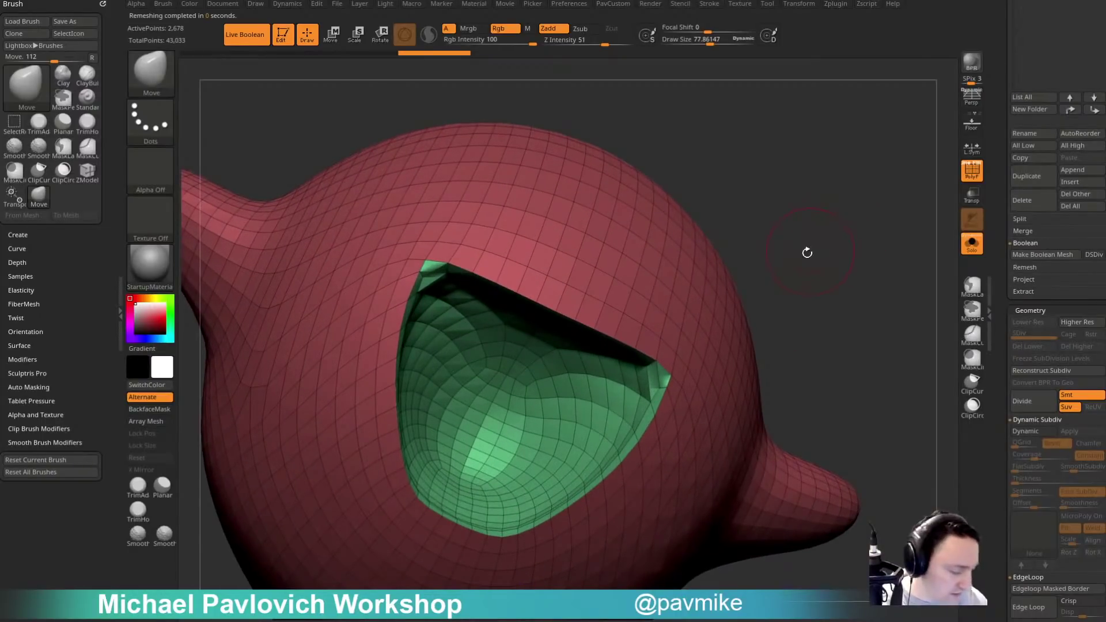
key("b")
key("m")
key("a")
key("s")
left_click_drag(654, 390, 664, 378)
key("s")
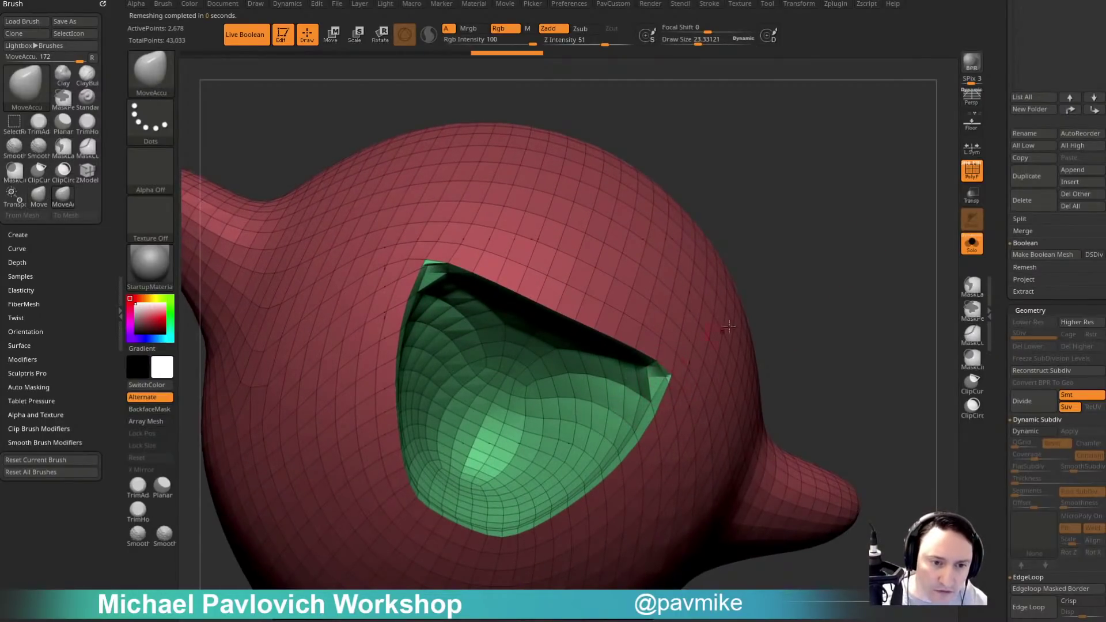
Nudge the vertices at the upper corner of the ghost's mouth outward with the MoveAccu brush.
left_click_drag(729, 327, 706, 335)
left_click_drag(654, 400, 661, 390)
left_click_drag(789, 346, 717, 360)
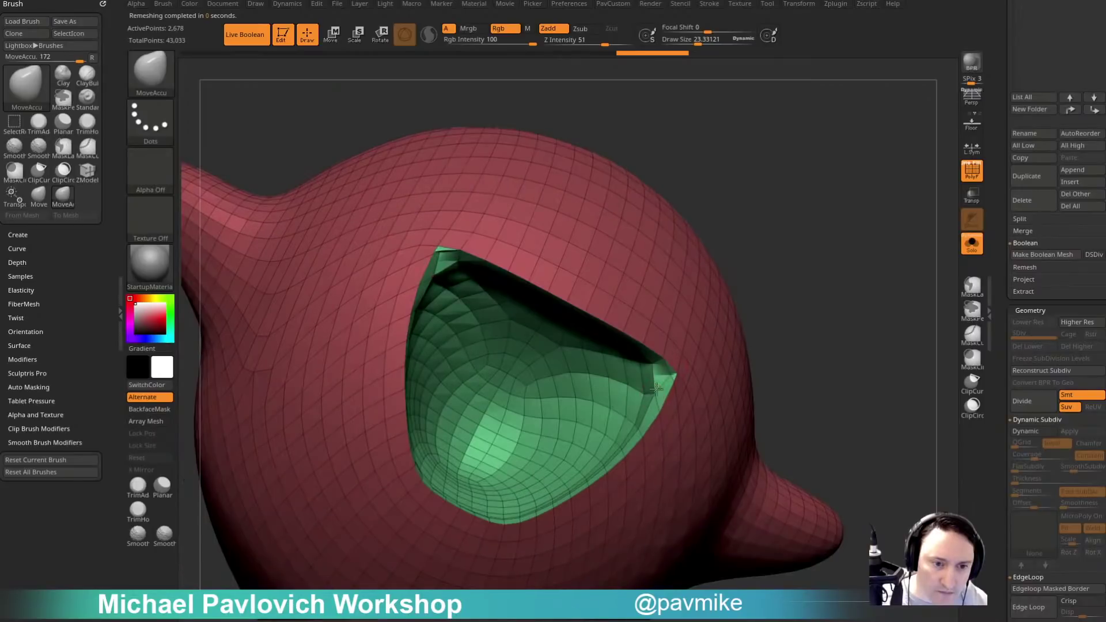
left_click_drag(657, 391, 666, 374)
mouse_move(797, 314)
left_mouse_down()
mouse_move(837, 297)
mouse_move(745, 385)
left_mouse_up()
With the ZModeler brush, set the point action to Bridge Two Points and collapse the short edge at the mouth's corner.
key("b")
key("z")
key("m")
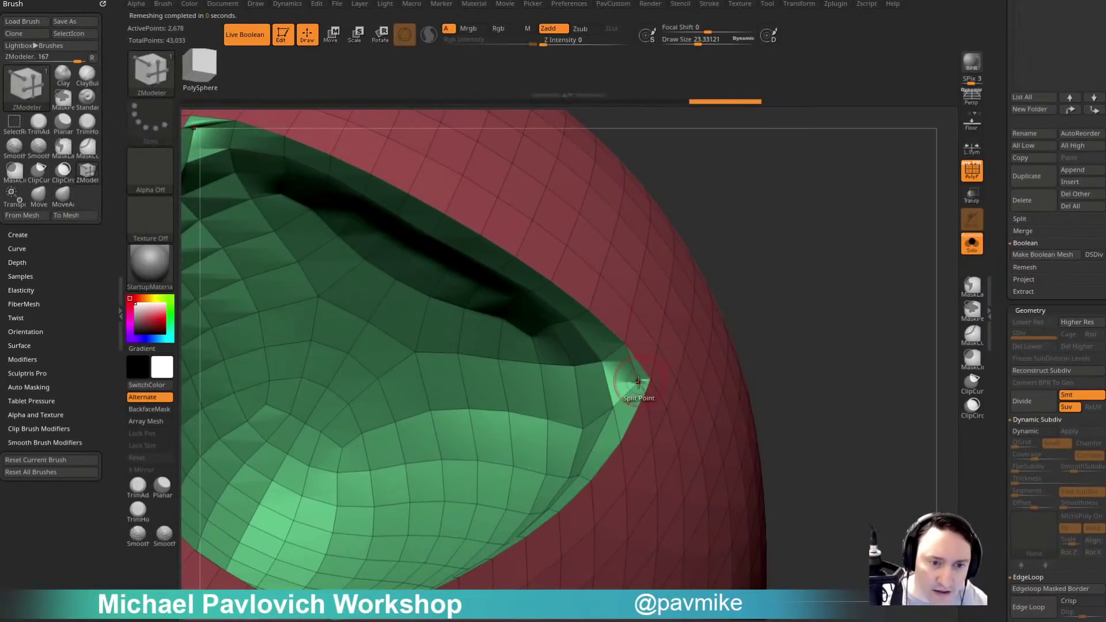
key("space")
left_click(557, 381)
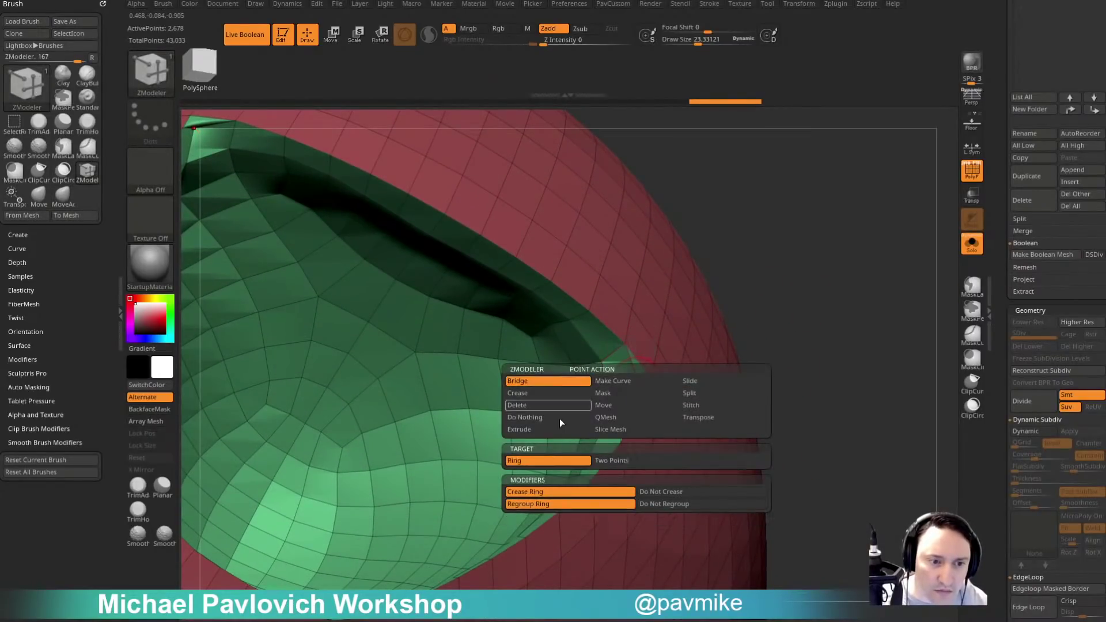
left_click(629, 459)
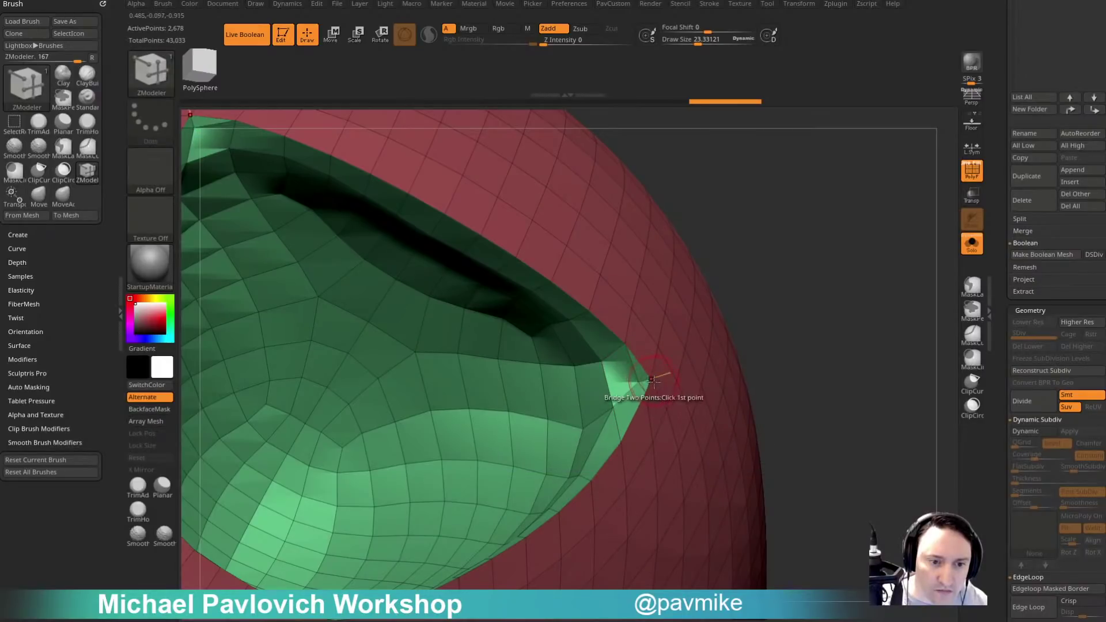
key("space")
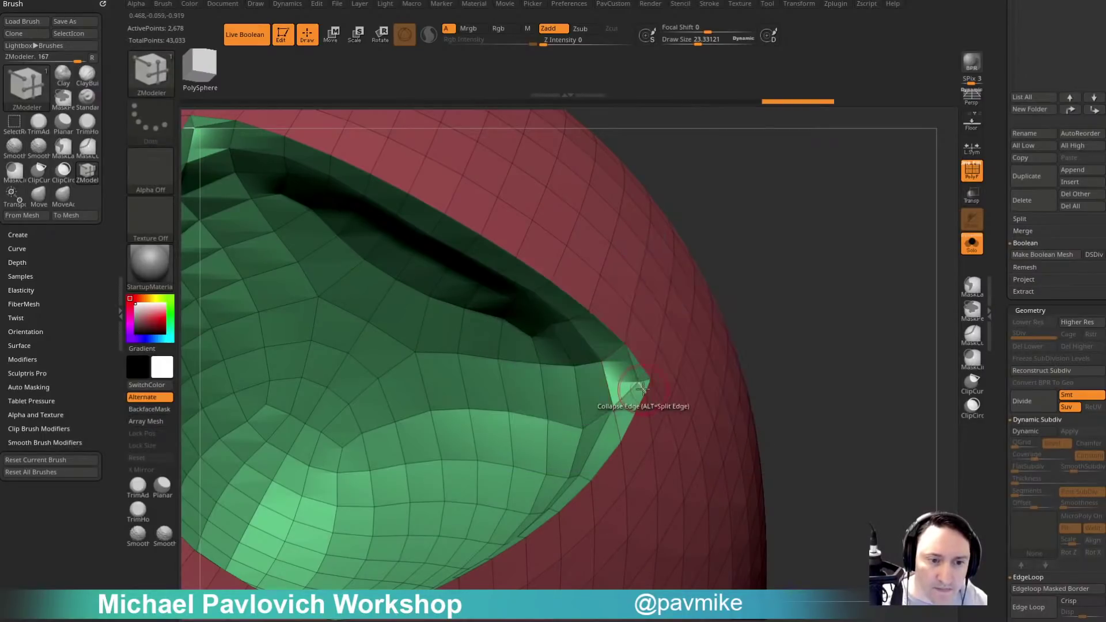
left_click(645, 379)
Return to the MoveAccu brush and reshape the mouth's upper corners and side edges.
mouse_move(769, 391)
left_mouse_down("alt")
mouse_move(752, 326)
mouse_move(777, 358)
mouse_move(802, 274)
mouse_move(854, 282)
mouse_move(749, 305)
mouse_move(798, 300)
left_mouse_up("alt")
key("b")
key("m")
key("v")
key("b")
key("m")
key("a")
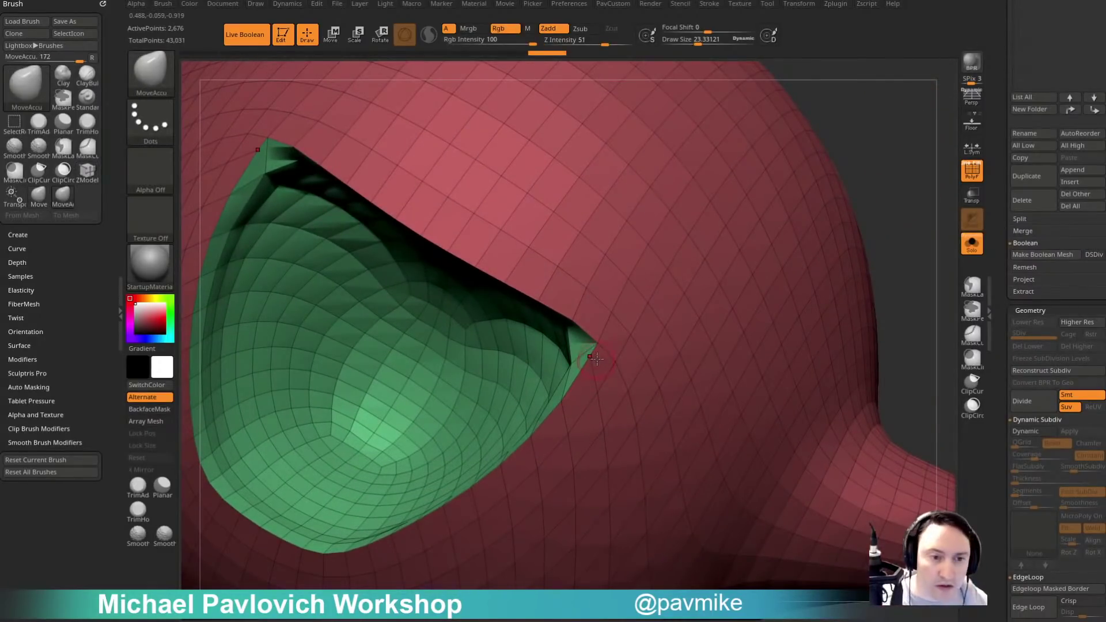
left_click_drag(568, 402, 568, 405)
mouse_move(835, 259)
left_mouse_down("alt")
mouse_move(862, 195)
mouse_move(831, 257)
mouse_move(794, 228)
left_mouse_up("alt")
left_click_drag(583, 359, 632, 314)
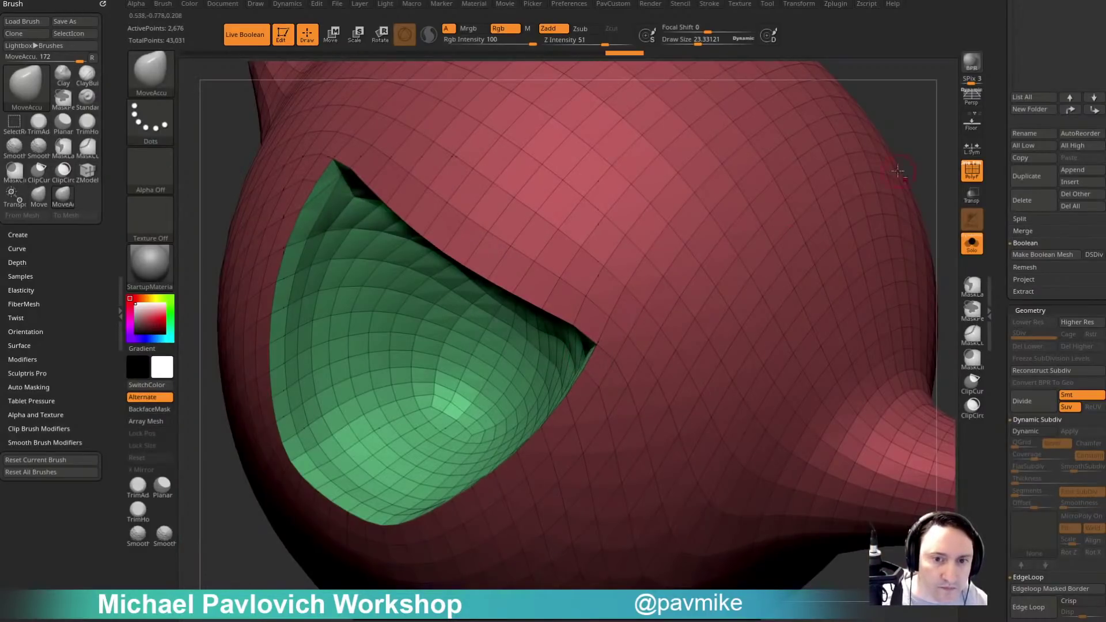
mouse_move(897, 171)
left_mouse_down("alt")
mouse_move(902, 141)
mouse_move(913, 158)
mouse_move(906, 129)
mouse_move(900, 170)
left_mouse_up("alt")
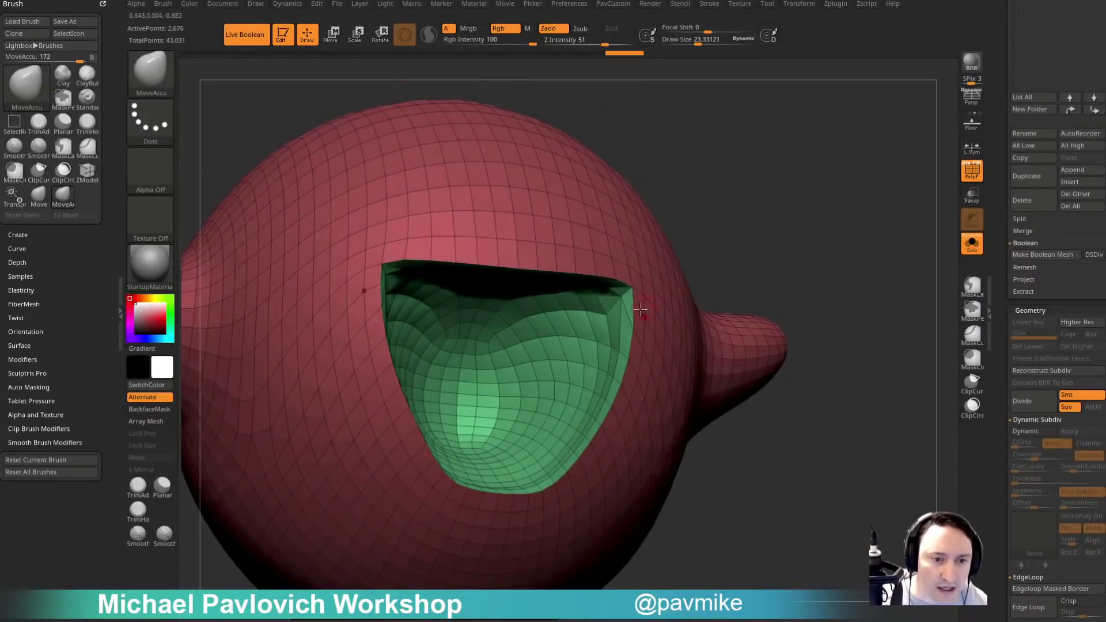
mouse_move(916, 277)
left_mouse_down()
mouse_move(879, 317)
mouse_move(918, 291)
mouse_move(911, 281)
left_mouse_up()
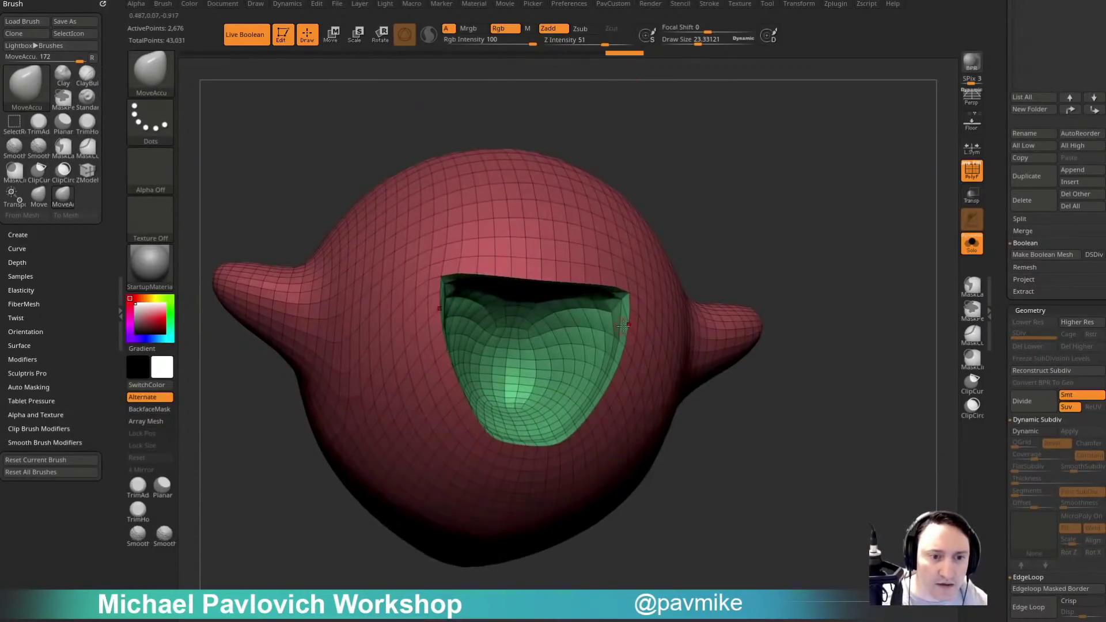
ZRemesh the reshaped body once more at half its polygon count, keeping the polygroups.
left_click_drag(838, 262, 844, 285, "alt")
key("space")
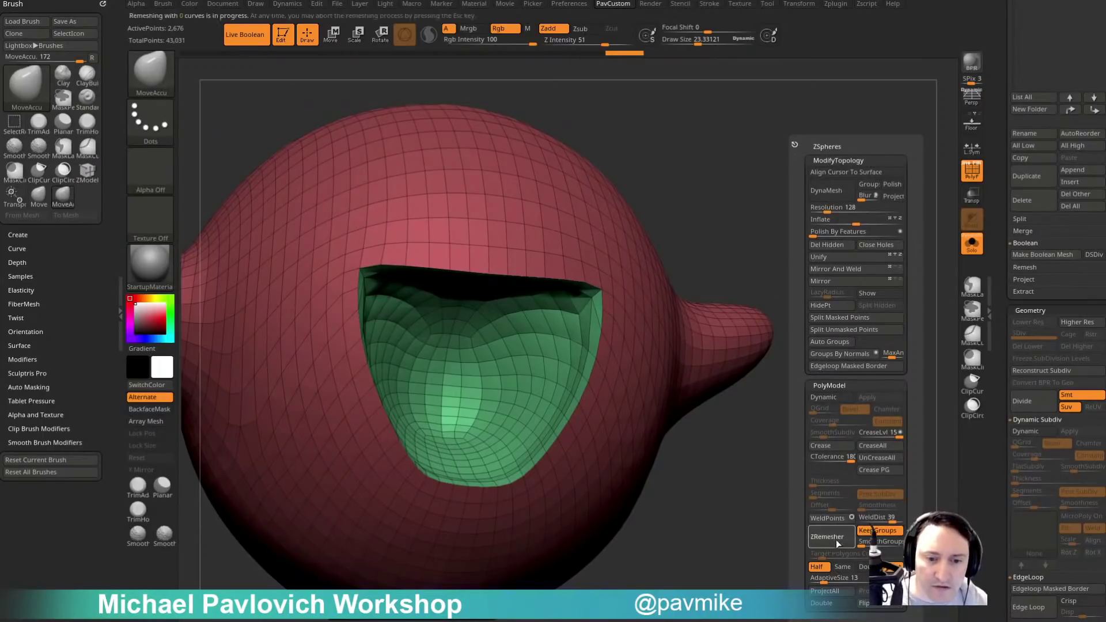
left_click(844, 536)
left_click_drag(842, 531, 833, 478)
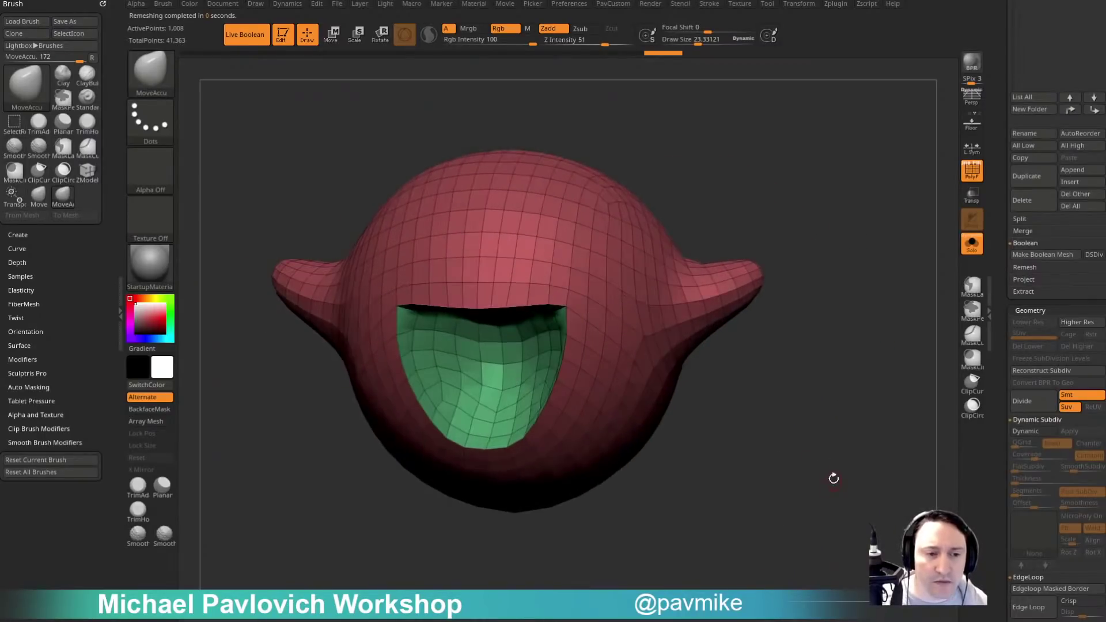
Crease the body's polygroup borders and turn on its dynamic subdivision.
key("space")
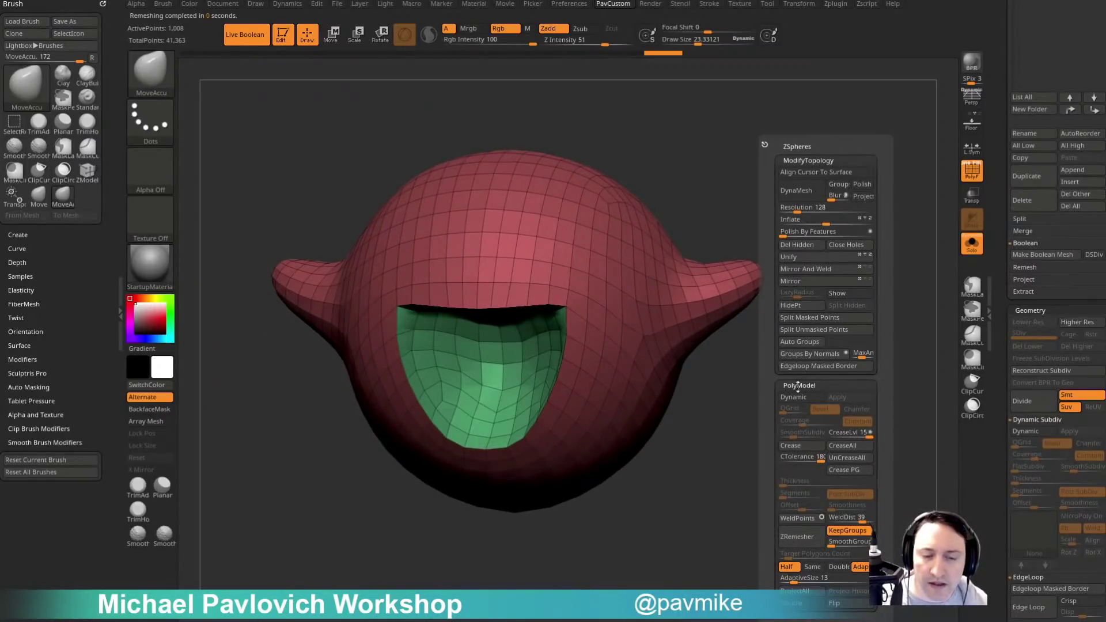
left_click(848, 470)
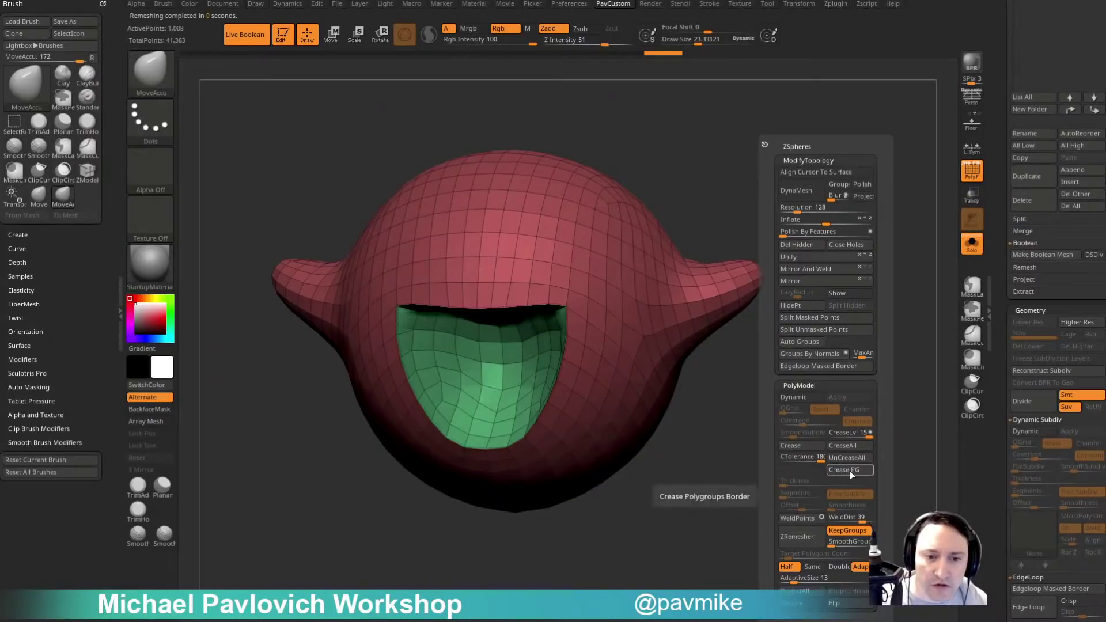
left_click(801, 395)
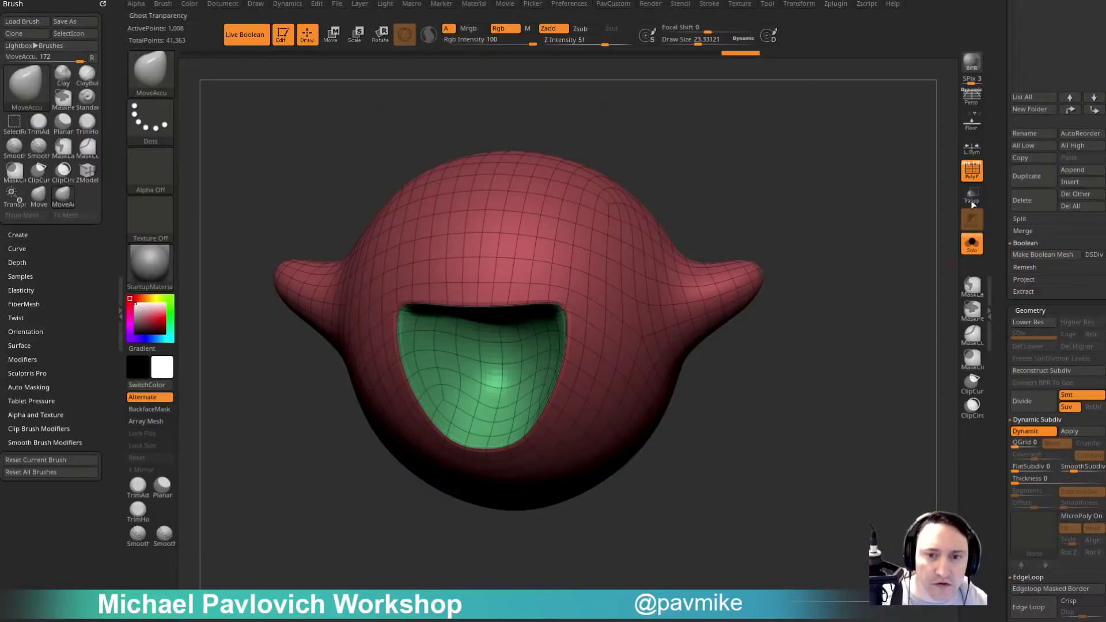
Set the body's crease level to 1 and its smooth subdivision level to 4, with the polyframe hidden and all subtools shown.
key("shift+f")
left_click_drag(843, 311, 854, 320)
key("2")
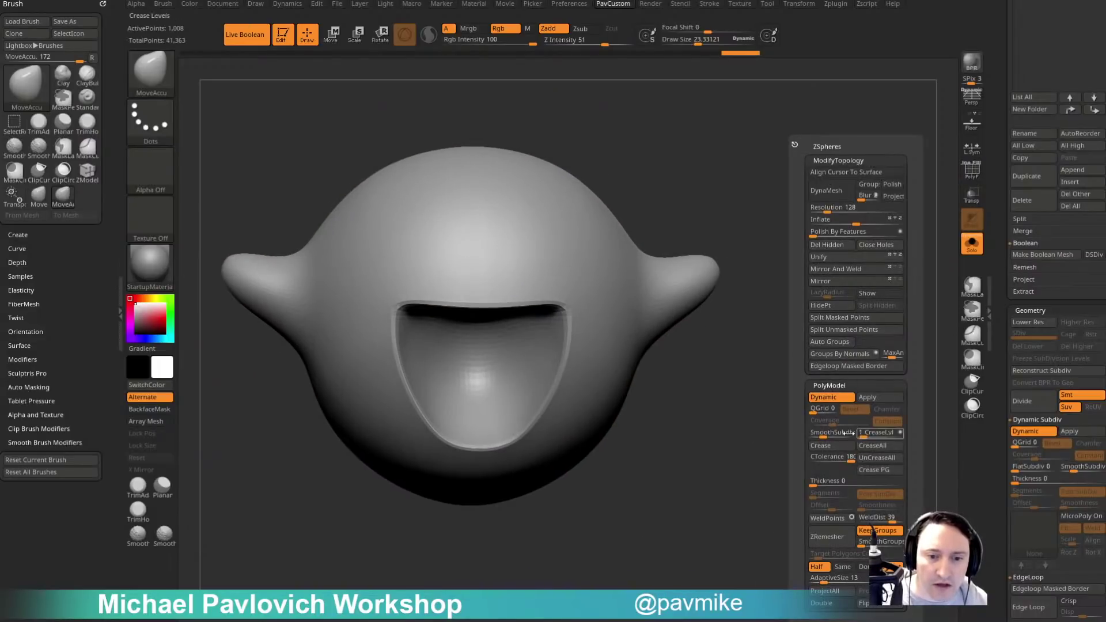
mouse_move(780, 430)
left_mouse_down()
mouse_move(822, 427)
mouse_move(801, 429)
left_mouse_up()
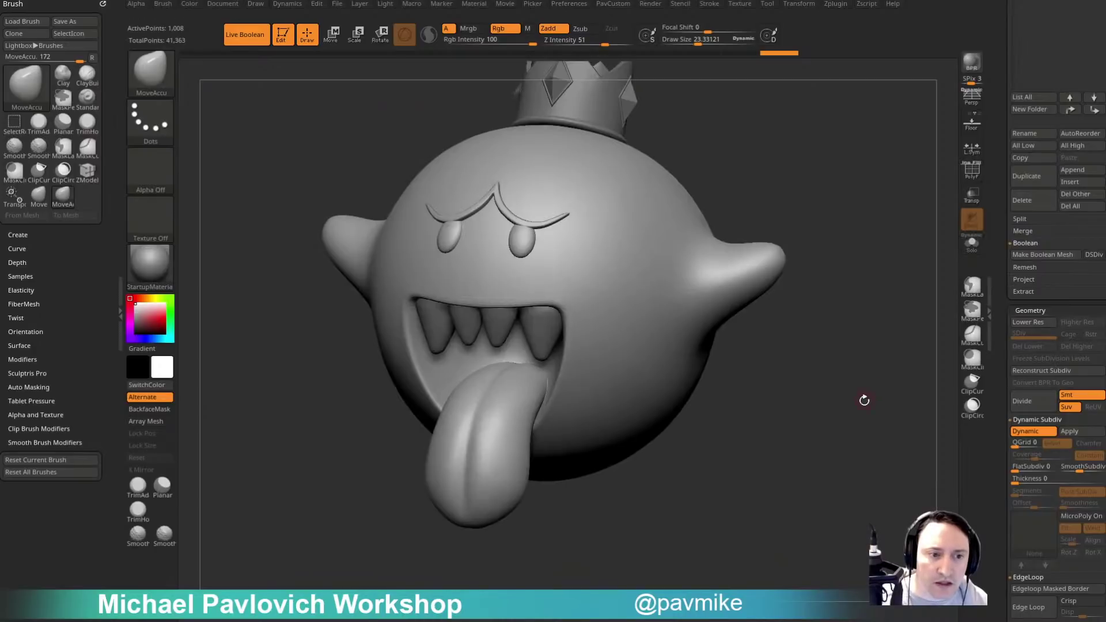
left_click_drag(864, 400, 890, 371)
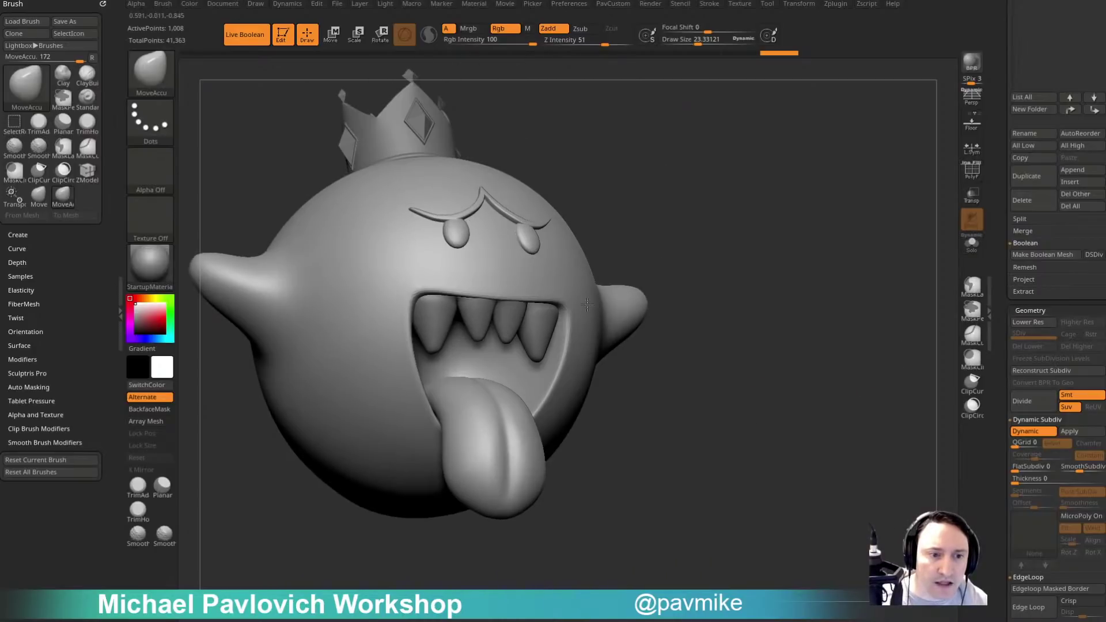
key("4")
left_click(775, 432)
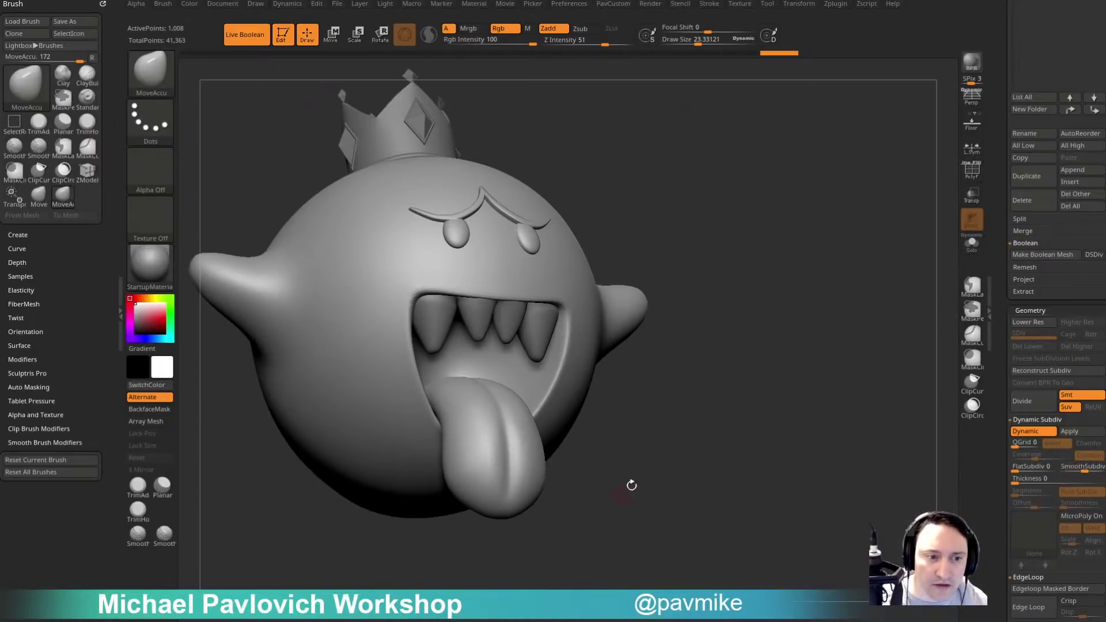
Nudge the mouth's corner on the unsubdivided mesh with the polyframe shown, and isolate the body.
mouse_move(744, 346)
left_mouse_down()
mouse_move(818, 347)
mouse_move(789, 362)
mouse_move(828, 383)
mouse_move(758, 354)
left_mouse_up()
key("shift+d")
left_click(971, 171)
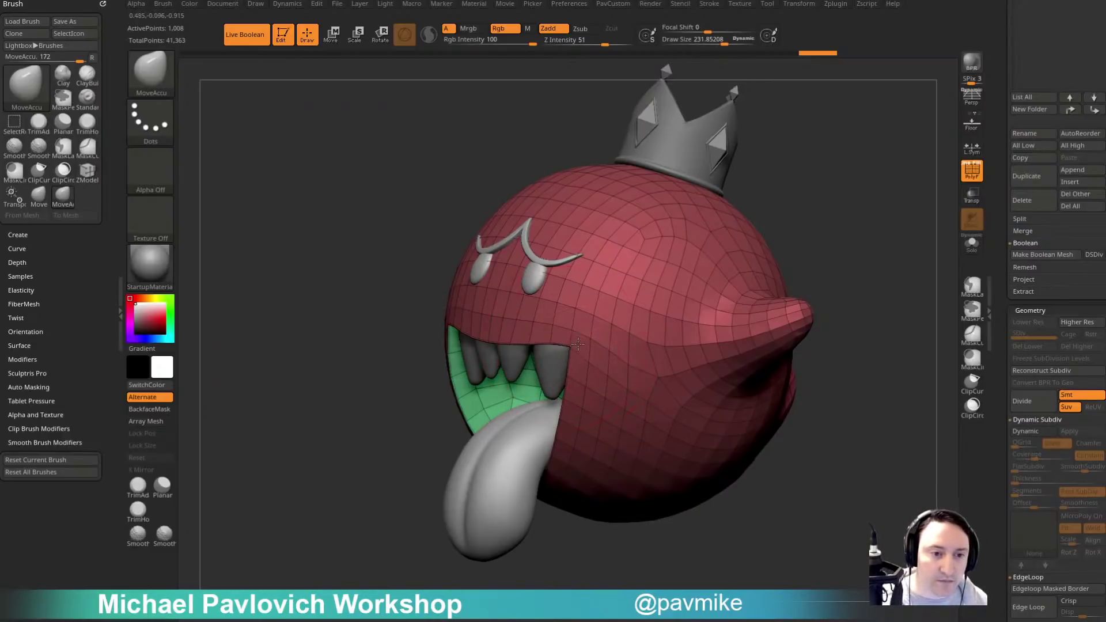
mouse_move(576, 348)
left_mouse_down()
mouse_move(557, 443)
mouse_move(593, 336)
left_mouse_up()
mouse_move(405, 464)
left_mouse_down()
mouse_move(853, 369)
mouse_move(791, 347)
mouse_move(786, 373)
mouse_move(849, 249)
mouse_move(831, 250)
mouse_move(854, 274)
mouse_move(852, 366)
mouse_move(793, 383)
mouse_move(839, 374)
mouse_move(896, 308)
left_mouse_up()
key("shift+d")
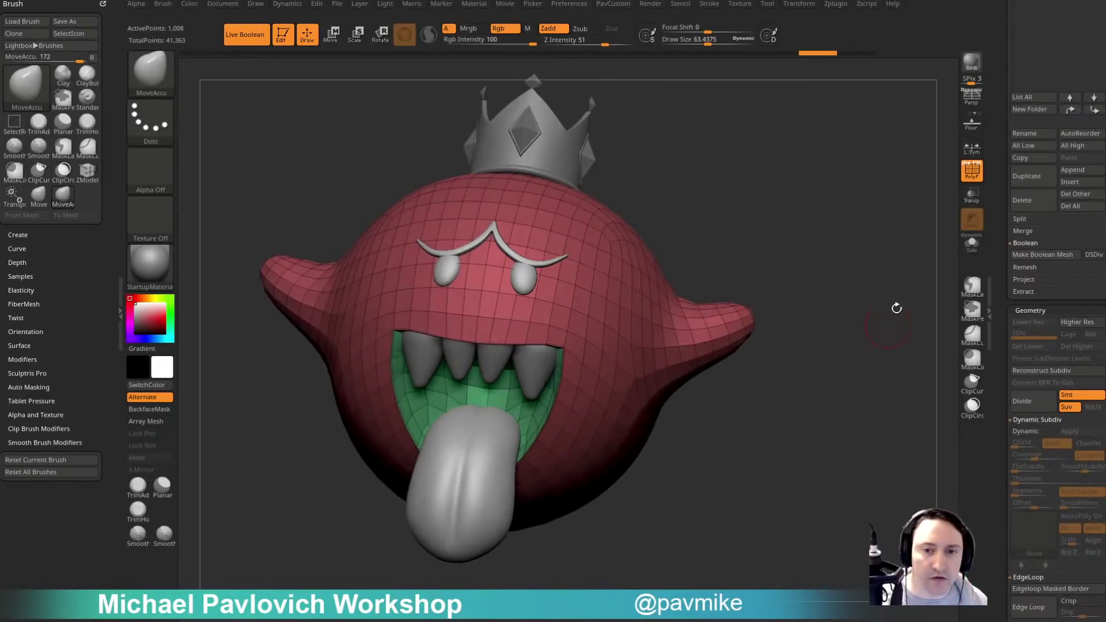
left_click(972, 243)
left_click_drag(852, 360, 825, 387)
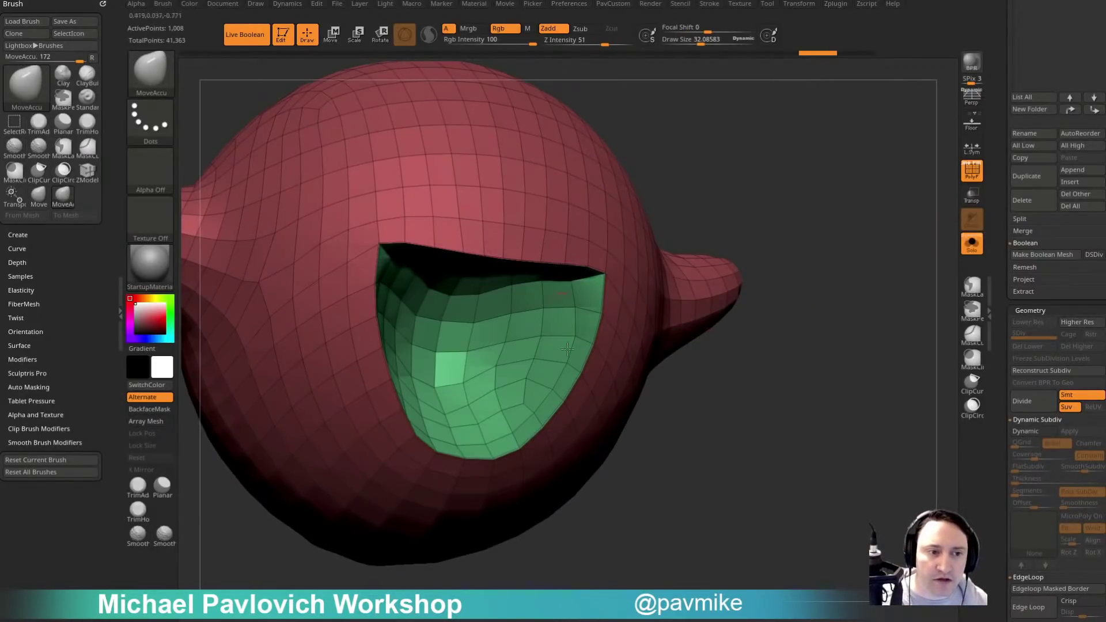
Try beveling the creased mouth border with a bevel width of 0.04343, and undo it.
left_click_drag(994, 335, 1006, 235)
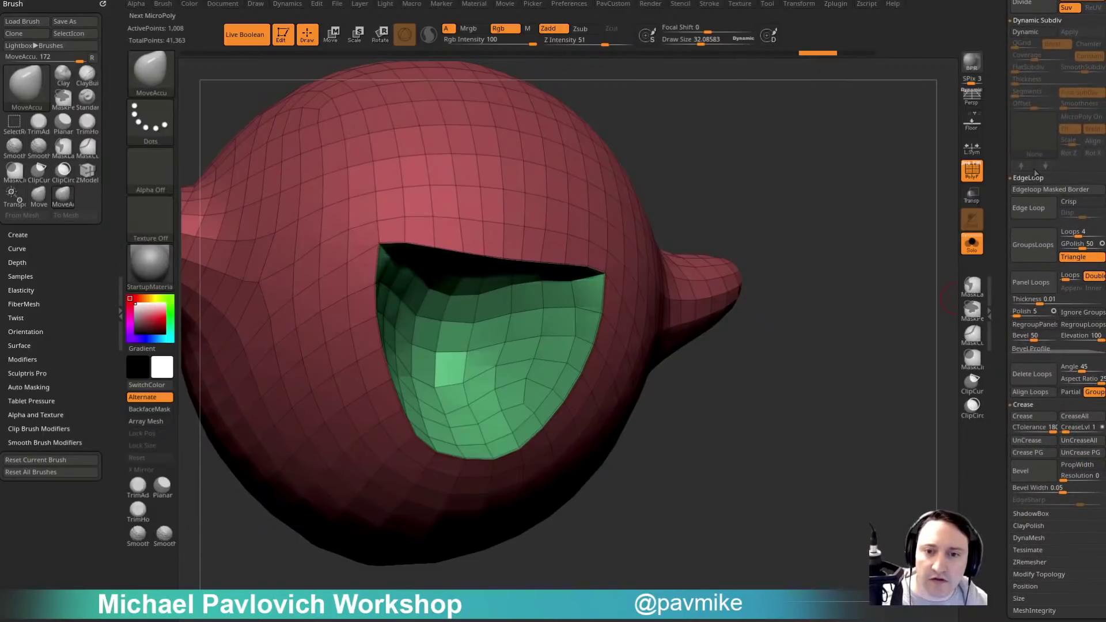
left_click_drag(1004, 338, 1001, 311)
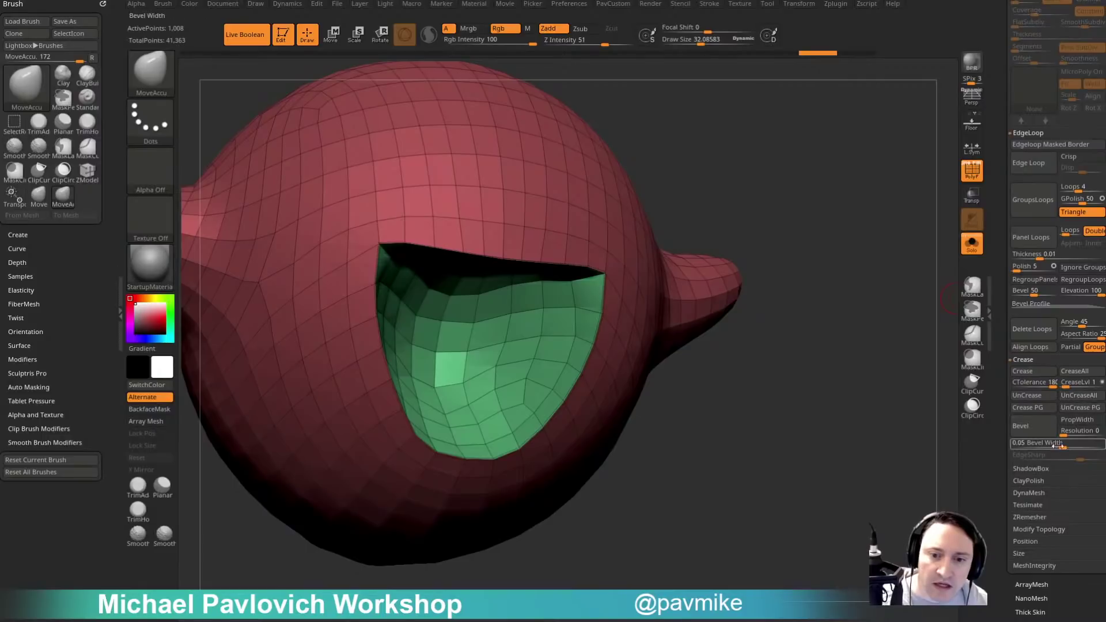
mouse_move(1059, 443)
left_mouse_down()
mouse_move(1075, 442)
mouse_move(1062, 446)
left_mouse_up()
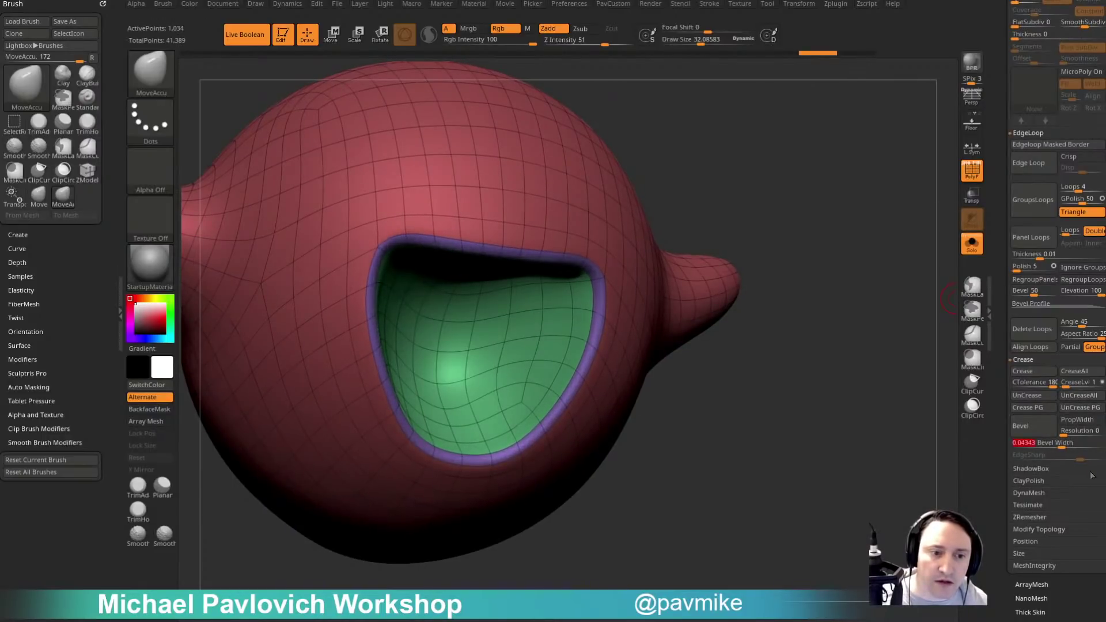
key("ctrl+z")
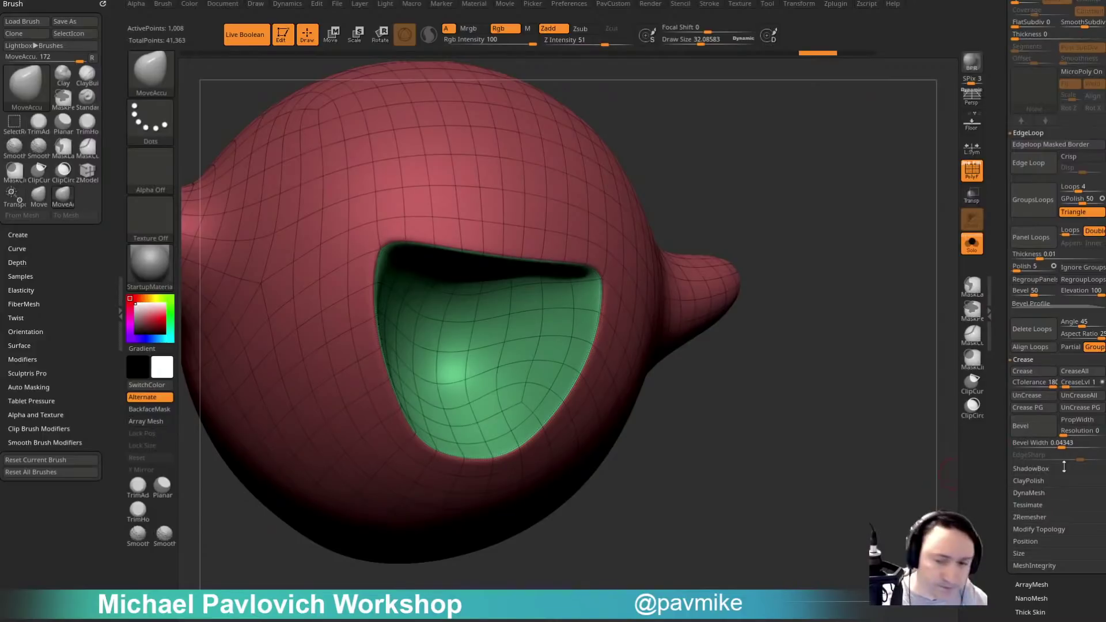
Try wider crease bevels on the mouth border, with widths of 0.15609 and 0.16171, undoing each one.
left_click_drag(1063, 444, 1093, 457, "ctrl")
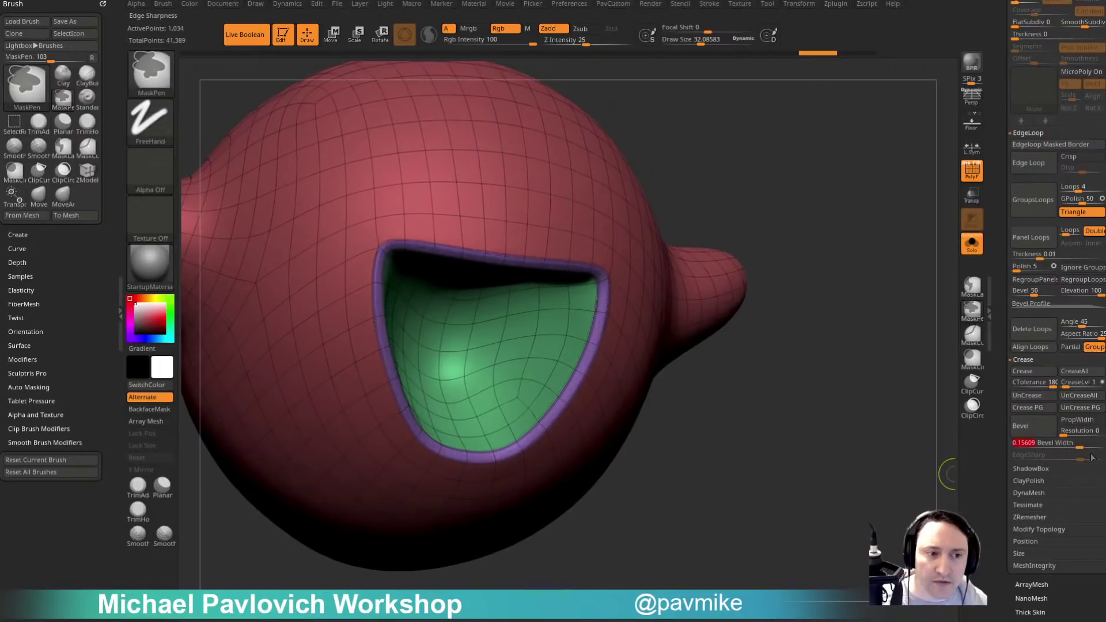
key("ctrl+z")
left_click_drag(869, 429, 878, 434)
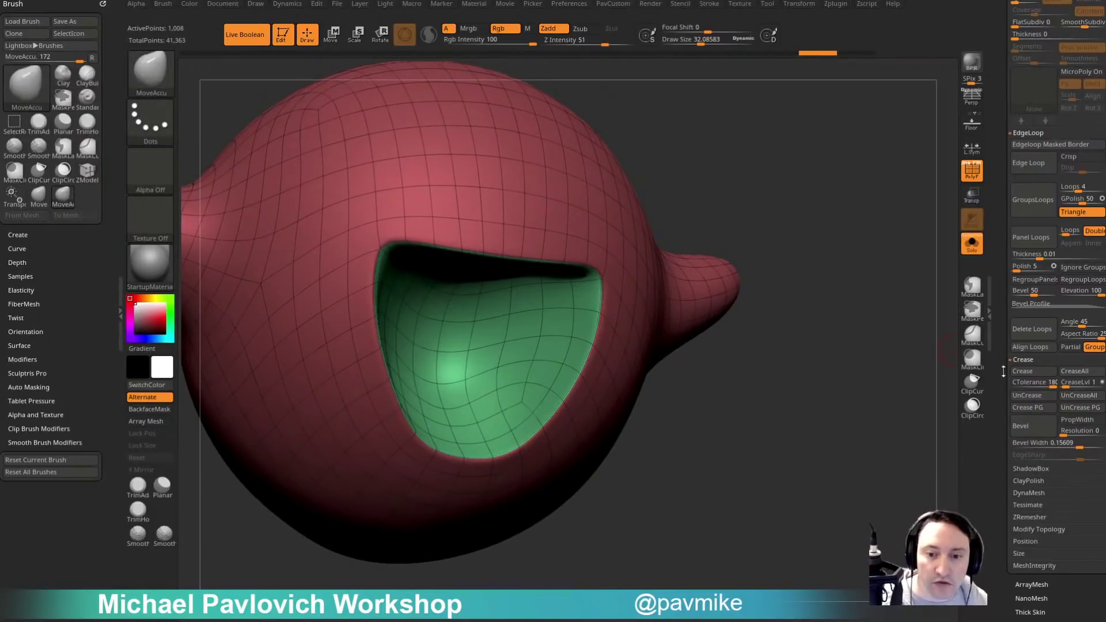
left_click(1070, 448)
left_click_drag(1074, 446, 1080, 447)
key("shift+d")
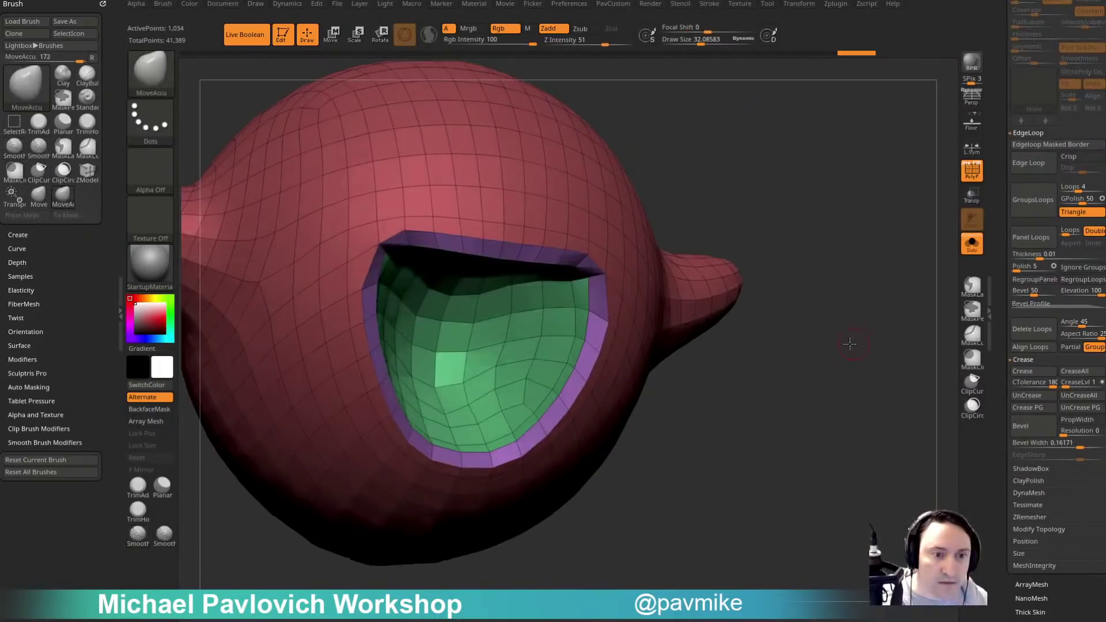
left_click_drag(852, 343, 861, 377)
key("ctrl+z")
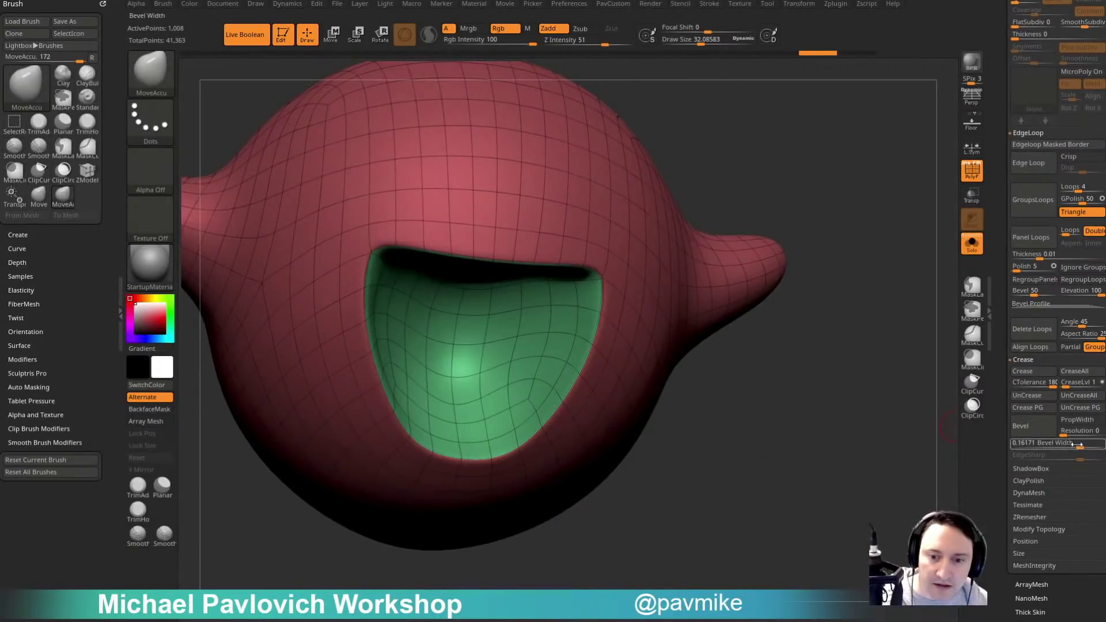
Bevel the creased mouth border with a bevel width of 0.02604 and show the unsubdivided mesh.
left_click(1064, 448)
left_click_drag(1066, 448, 1057, 449)
key("shift+d")
left_click_drag(849, 424, 818, 225)
left_click_drag(818, 225, 806, 259, "alt")
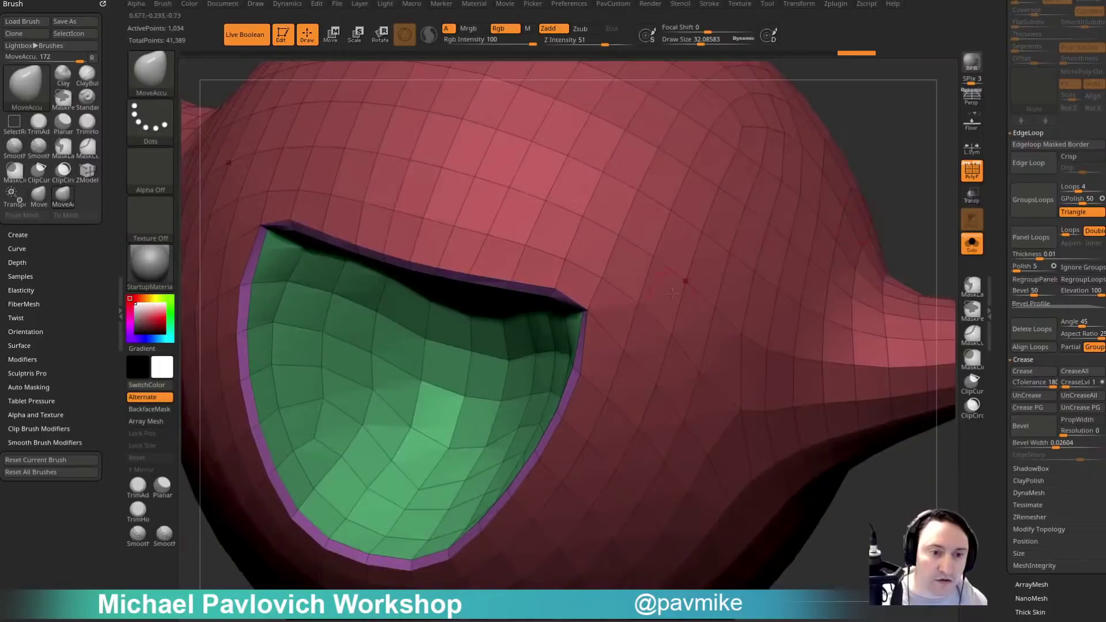
Reduce the draw size to about 22 and nudge the beveled vertices at the mouth's upper corner into line.
key("bracketleft")
key("bracketleft")
left_click_drag(587, 310, 591, 308)
left_click_drag(929, 110, 884, 138)
left_click_drag(709, 227, 590, 313)
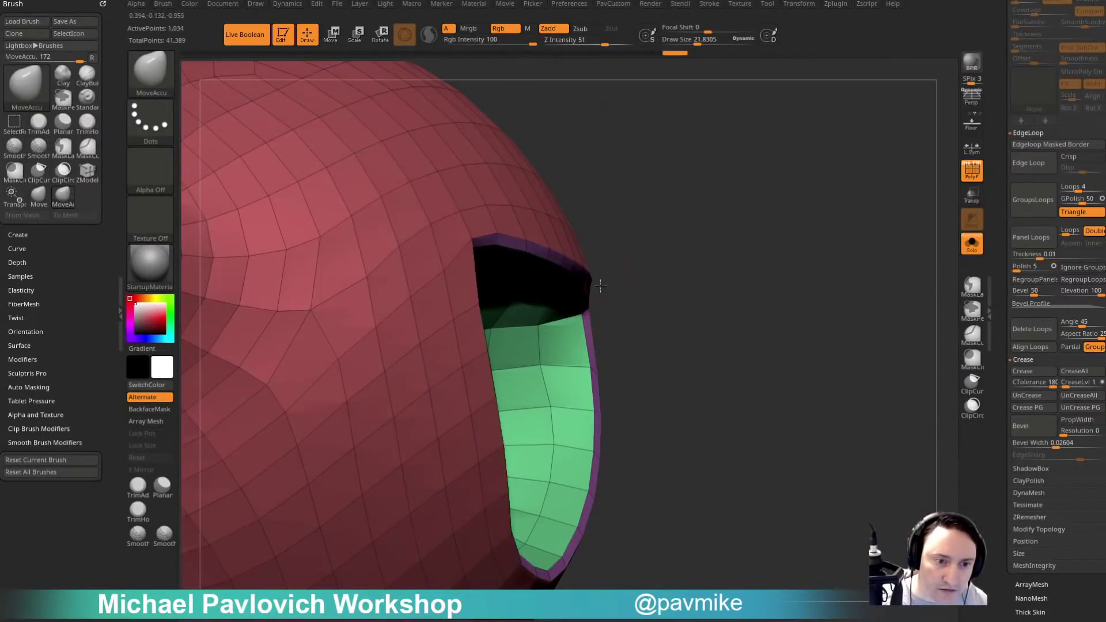
Turn off the body's polyframe and isolation, and review the smoothed mouth border together with the rest of the ghost.
left_click_drag(910, 201, 908, 327)
key("f")
key("3")
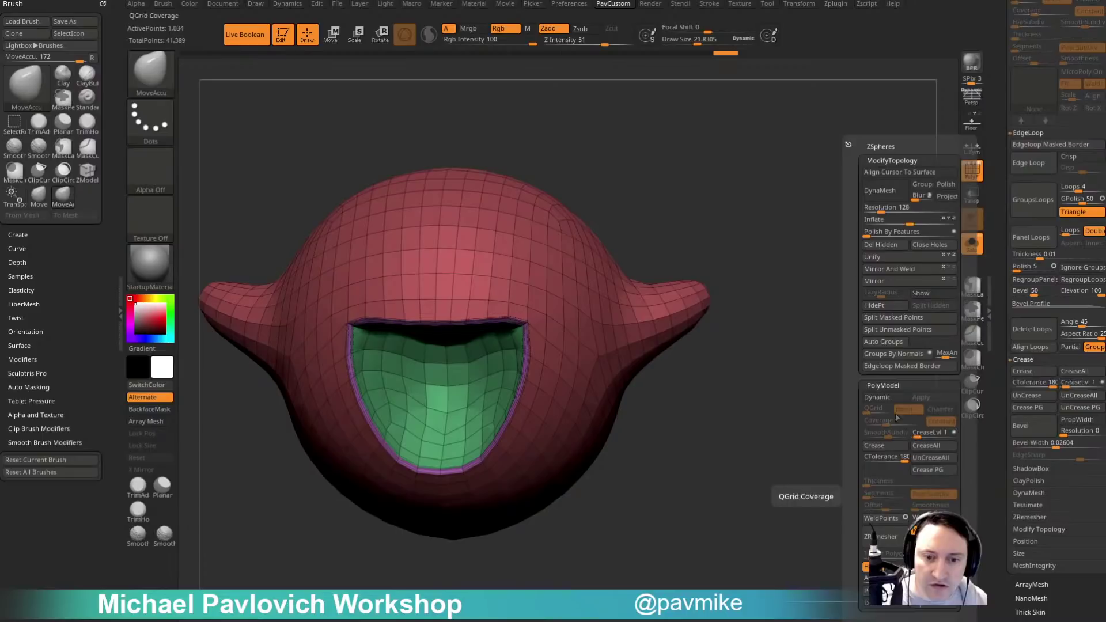
key("shift+f")
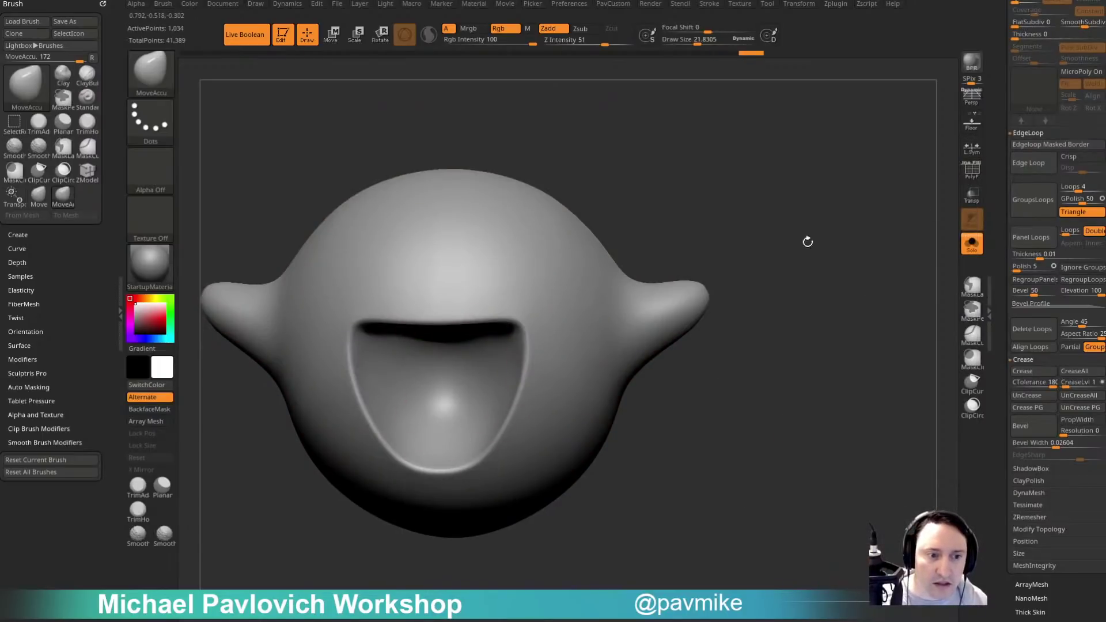
left_click_drag(807, 240, 921, 269)
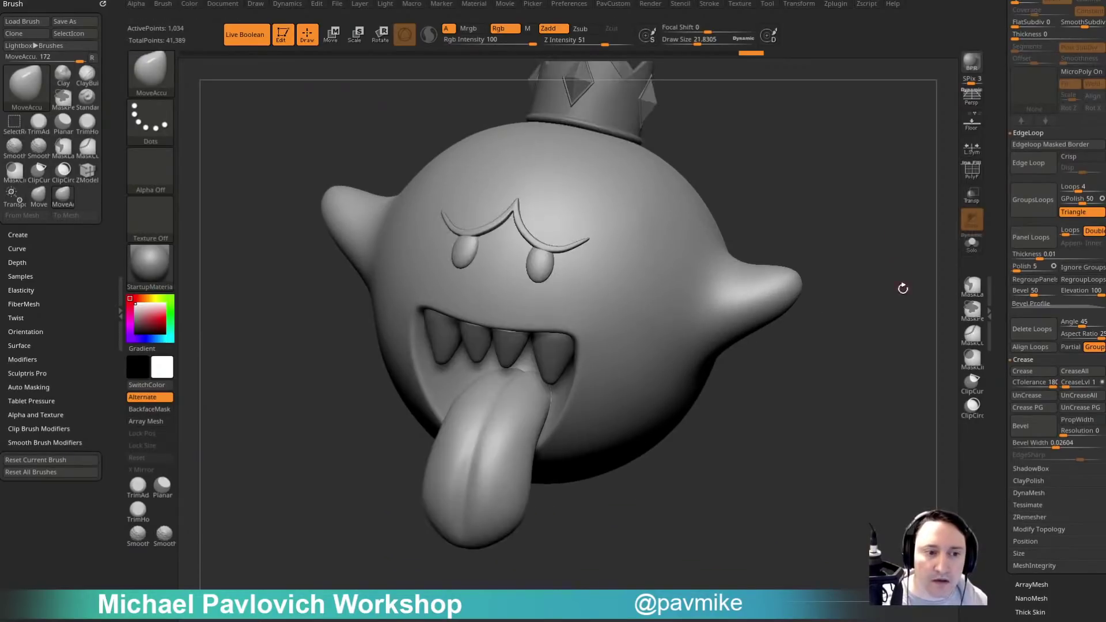
mouse_move(906, 287)
left_mouse_down()
mouse_move(889, 247)
mouse_move(905, 256)
mouse_move(890, 270)
mouse_move(913, 288)
mouse_move(898, 282)
mouse_move(902, 296)
left_mouse_up()
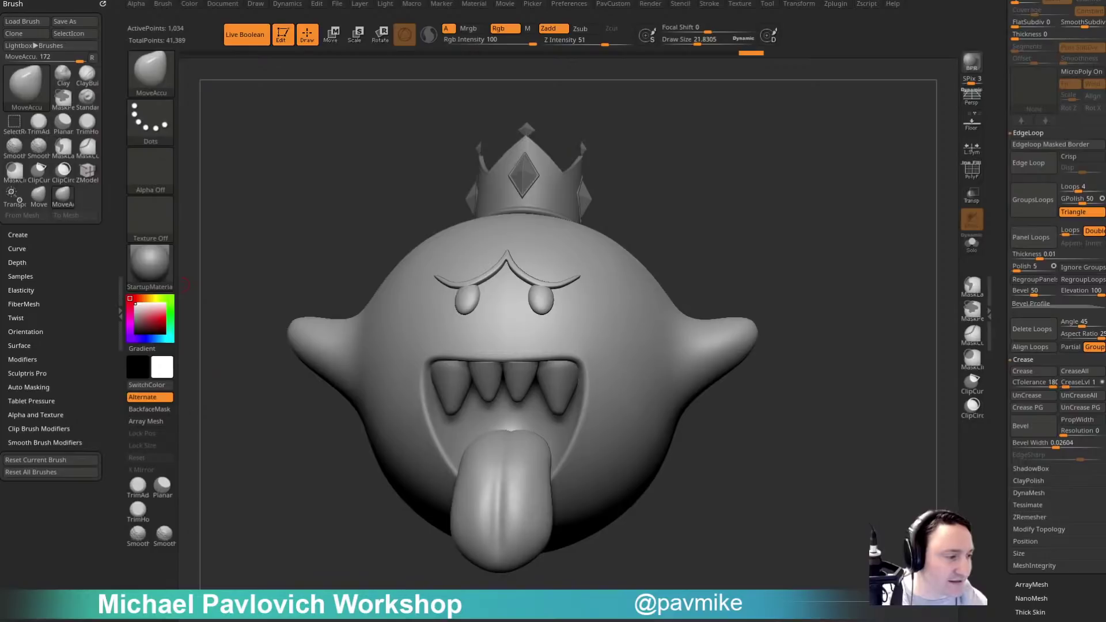
mouse_move(815, 190)
left_mouse_down()
mouse_move(795, 215)
mouse_move(801, 226)
left_mouse_up()
Switch to the Standard brush and enlarge the draw size to about 130.
key("s")
key("b")
key("s")
key("t")
left_click_drag(731, 235, 735, 249, "shift")
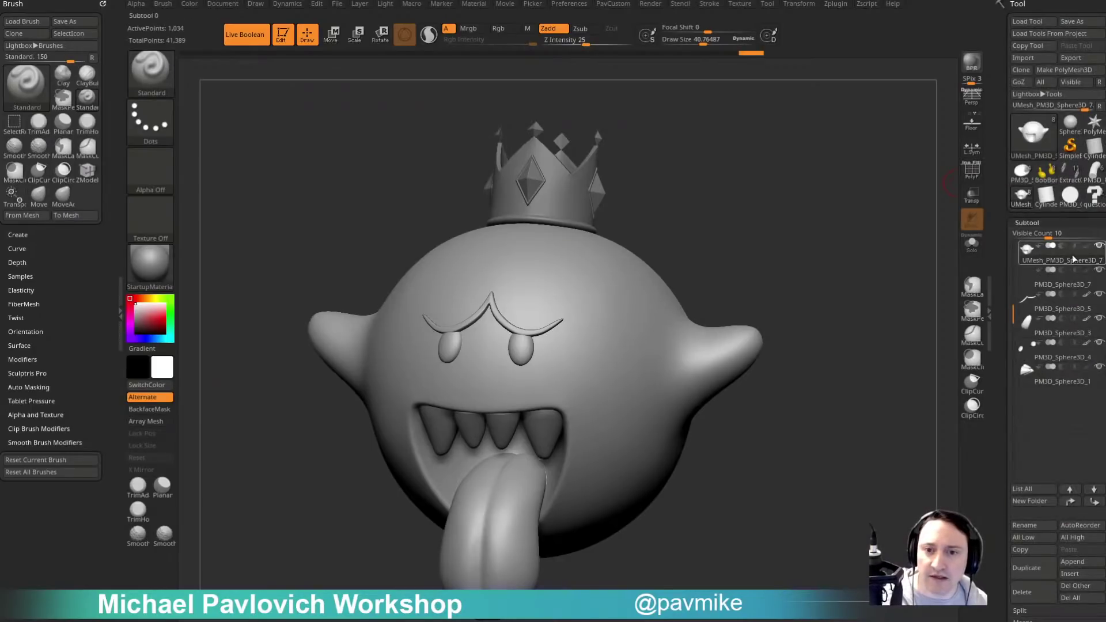
key("s")
left_click_drag(721, 268, 727, 263)
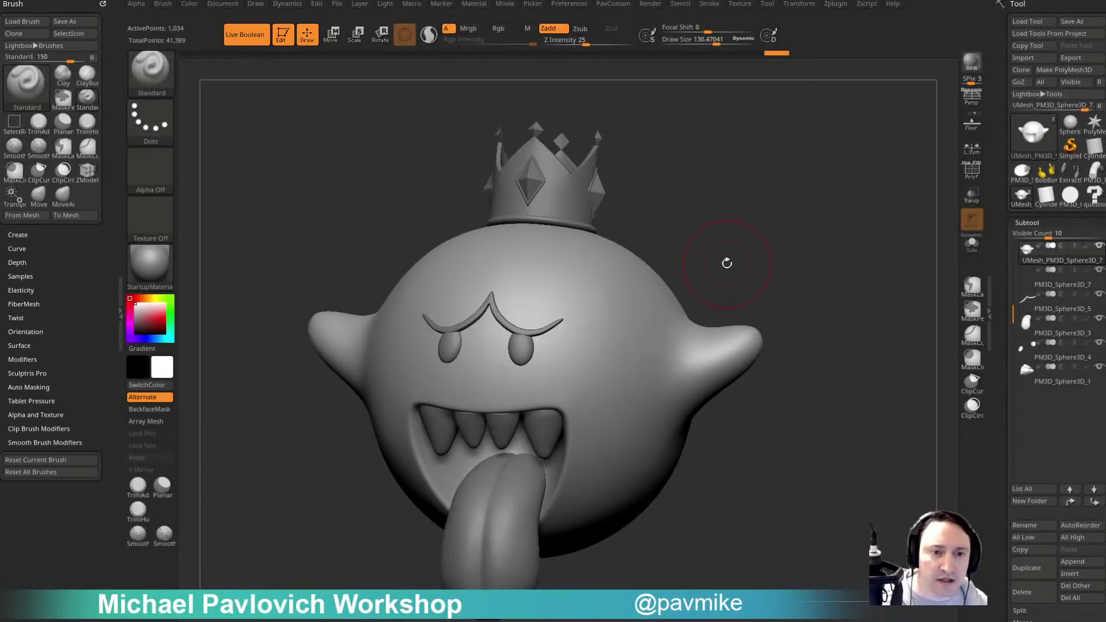
Switch to the Move brush, select the crown subtool and turn off its dynamic subdivision.
mouse_move(814, 230)
left_mouse_down()
mouse_move(810, 216)
mouse_move(819, 215)
mouse_move(841, 240)
mouse_move(892, 241)
mouse_move(807, 242)
left_mouse_up()
key("b")
key("m")
key("v")
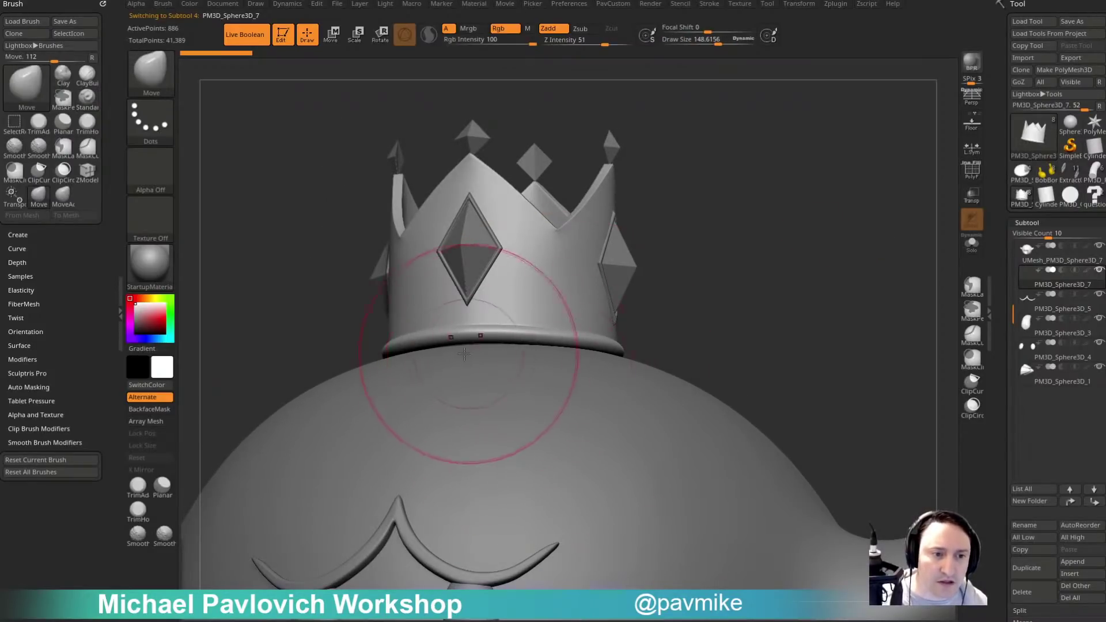
mouse_move(790, 297)
left_mouse_down()
mouse_move(788, 305)
mouse_move(839, 306)
left_mouse_up()
left_click_drag(1000, 332, 1002, 173)
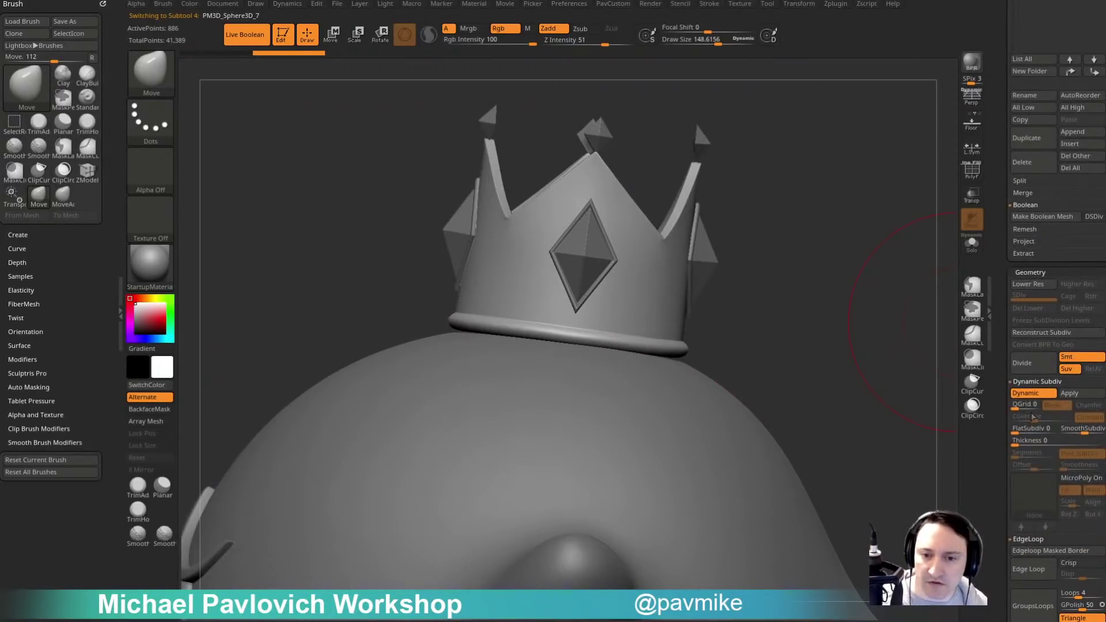
scroll(1002, 375, "down", 5)
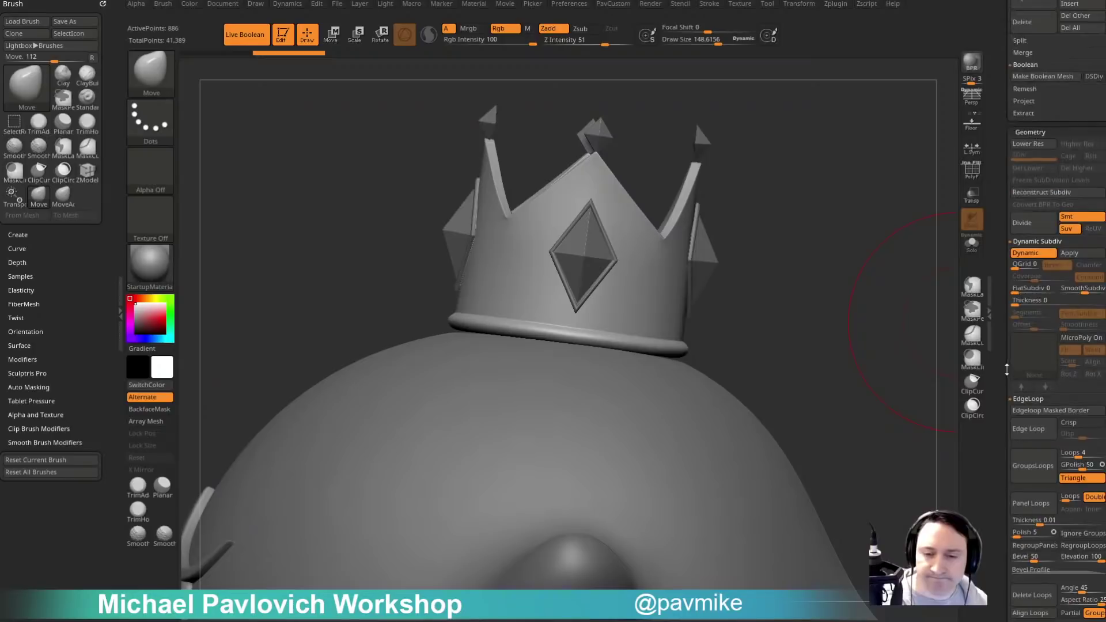
scroll(997, 357, "up", 4)
key("shift+d")
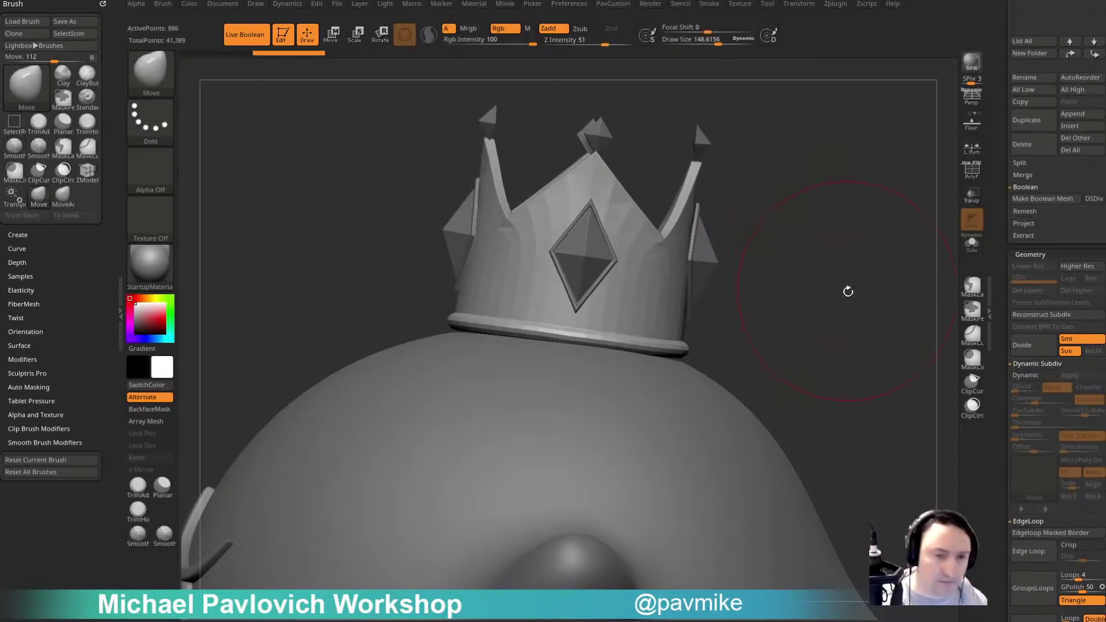
Reduce the draw size to about 11 and isolate the crown with its polyframe shown.
left_click_drag(847, 292, 526, 354)
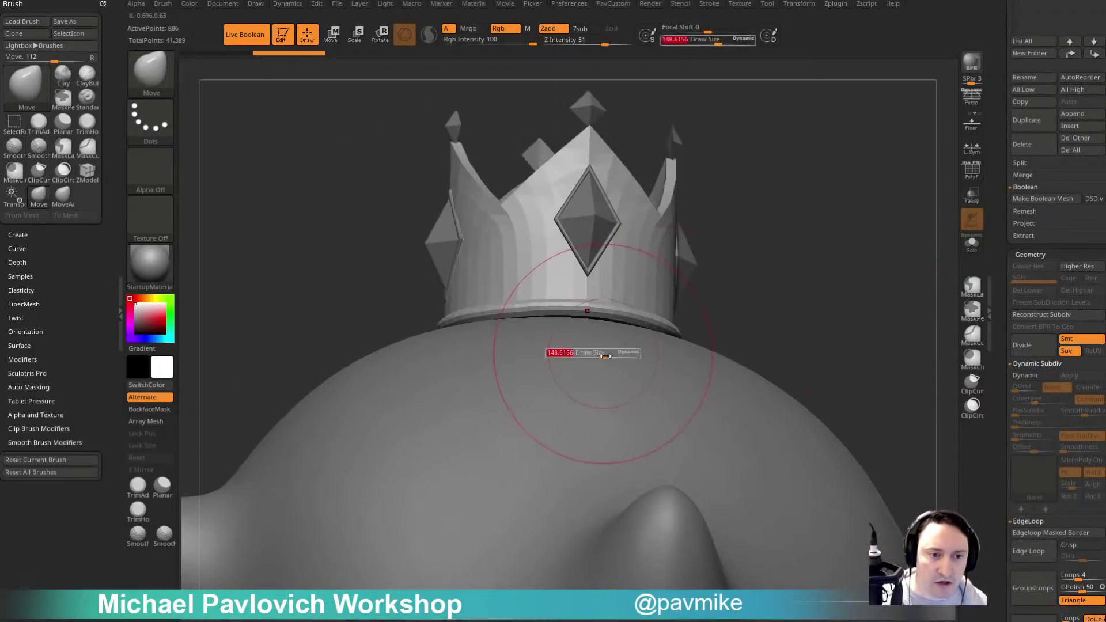
mouse_move(720, 299)
left_mouse_down()
mouse_move(846, 284)
mouse_move(741, 218)
mouse_move(859, 247)
mouse_move(916, 245)
mouse_move(933, 231)
left_mouse_up()
left_click(972, 171)
mouse_move(867, 225)
left_mouse_down()
mouse_move(879, 247)
mouse_move(807, 254)
mouse_move(876, 254)
mouse_move(881, 109)
mouse_move(876, 332)
mouse_move(884, 224)
mouse_move(883, 275)
mouse_move(919, 226)
mouse_move(911, 250)
mouse_move(911, 227)
mouse_move(835, 173)
mouse_move(889, 202)
mouse_move(807, 222)
mouse_move(871, 230)
mouse_move(856, 271)
mouse_move(893, 254)
mouse_move(919, 289)
mouse_move(904, 264)
left_mouse_up()
left_click(972, 245)
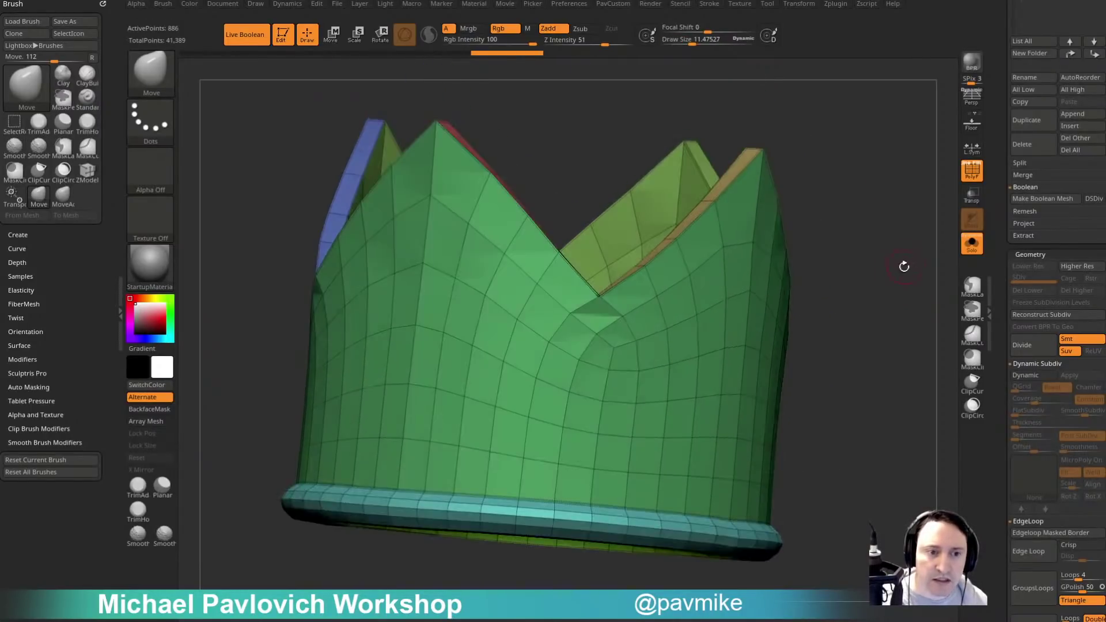
Bridge the bottom corner of the crown's notch to the point below it with ZModeler's Two Points target.
key("b")
key("z")
key("m")
right_click_drag(639, 334, 610, 374)
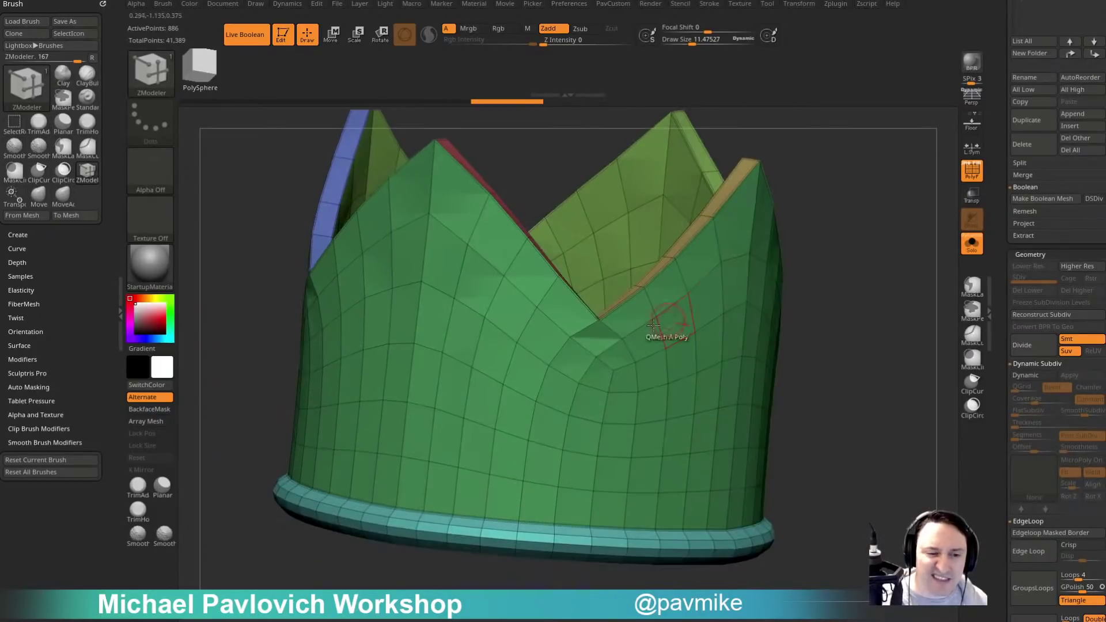
key("space")
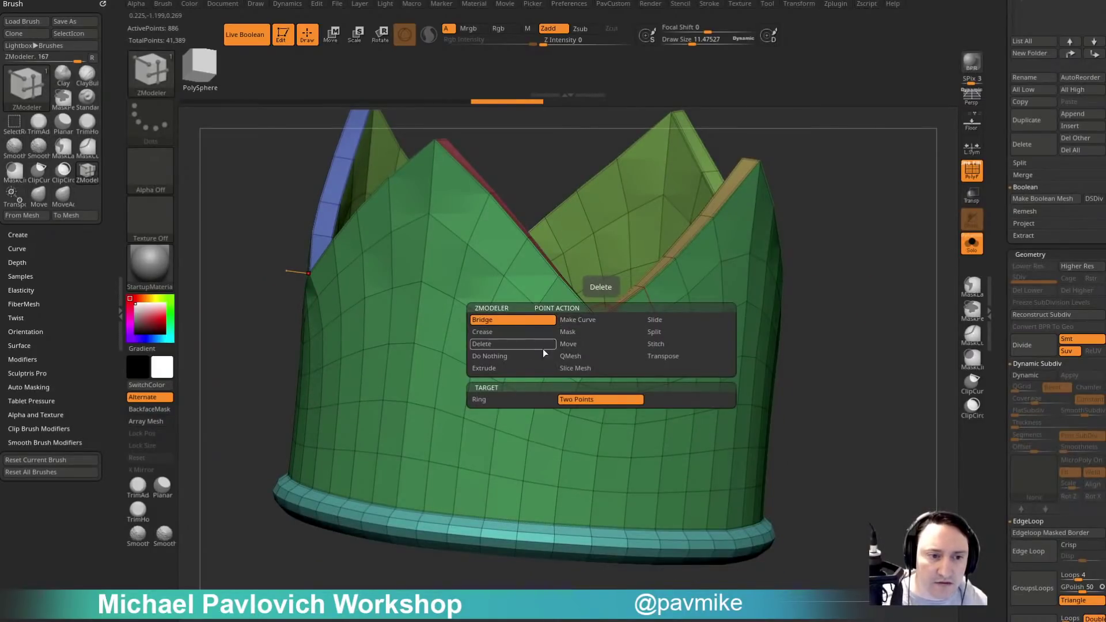
left_click(576, 368)
left_click(597, 319)
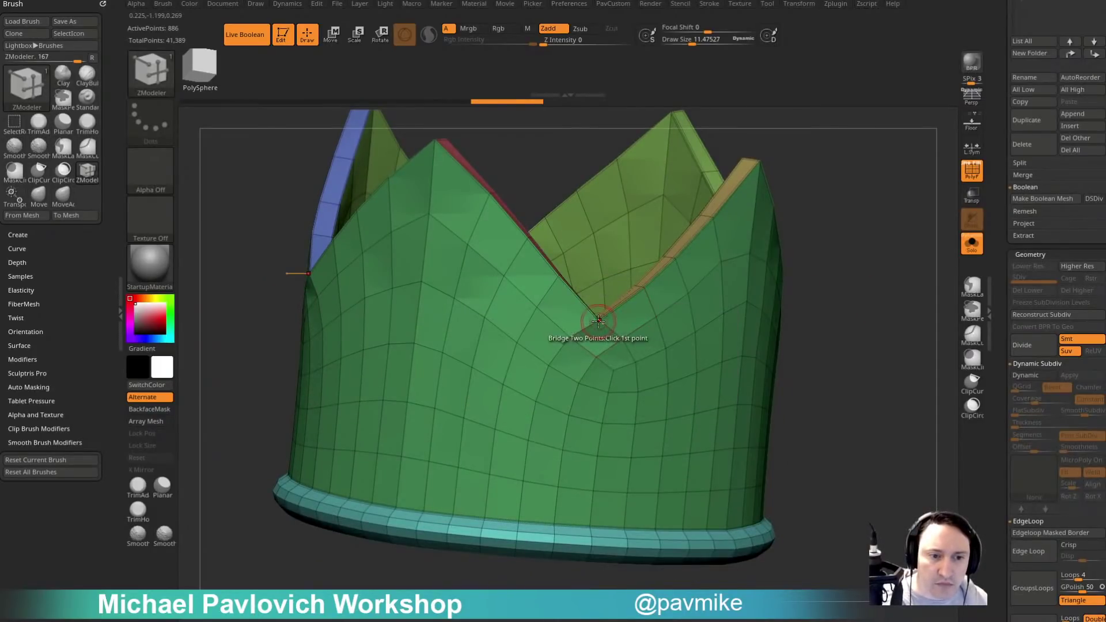
left_click(597, 356)
Delete the stray edges below the crown's notch with ZModeler and rework the polygons around its bottom corner.
left_click_drag(878, 286, 839, 255)
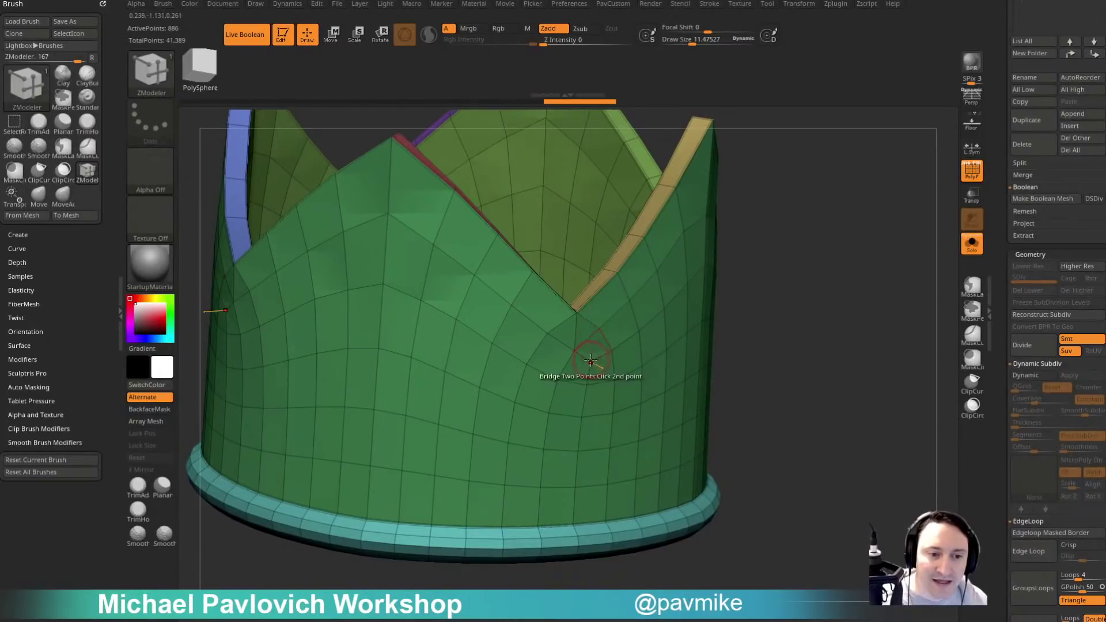
key("space")
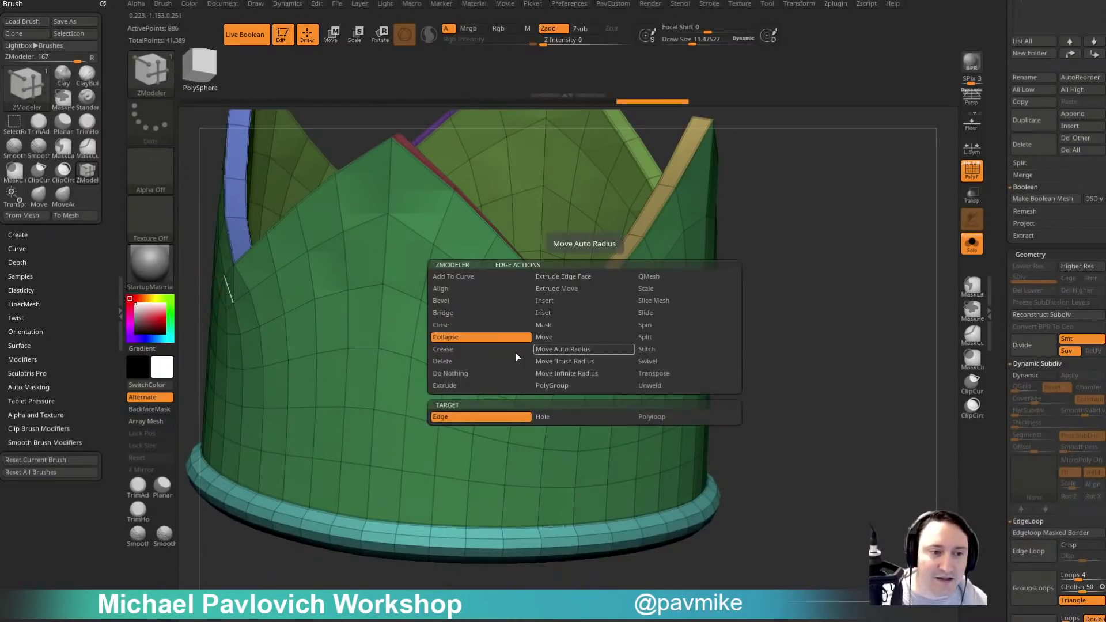
left_click(455, 361)
left_click(585, 343)
mouse_move(806, 276)
left_mouse_down()
mouse_move(817, 288)
mouse_move(822, 278)
left_mouse_up()
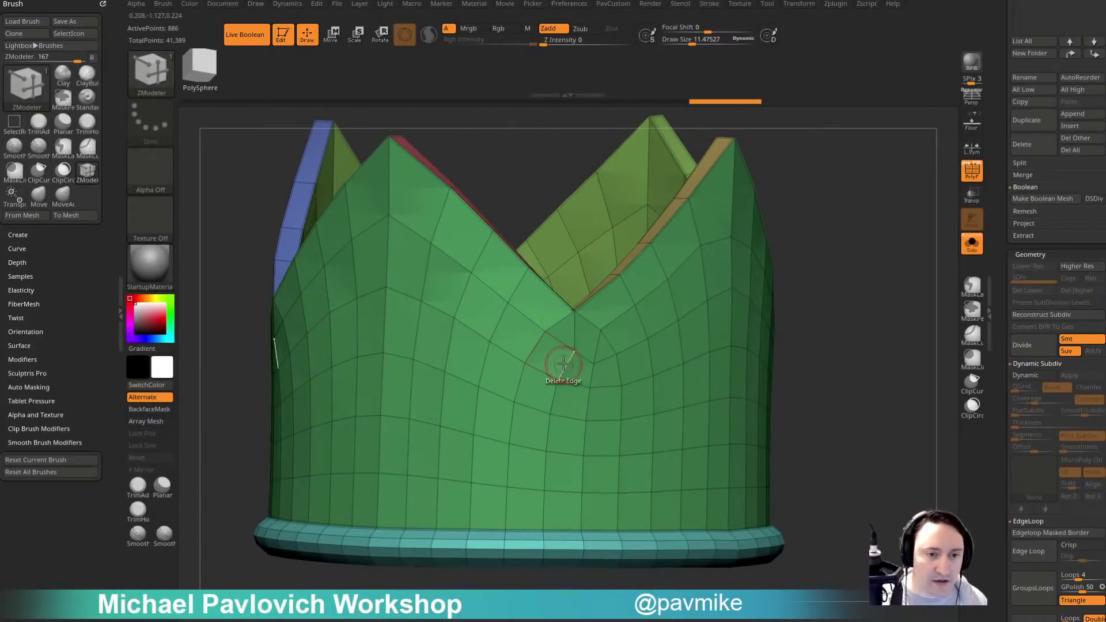
key("space")
left_click(617, 351)
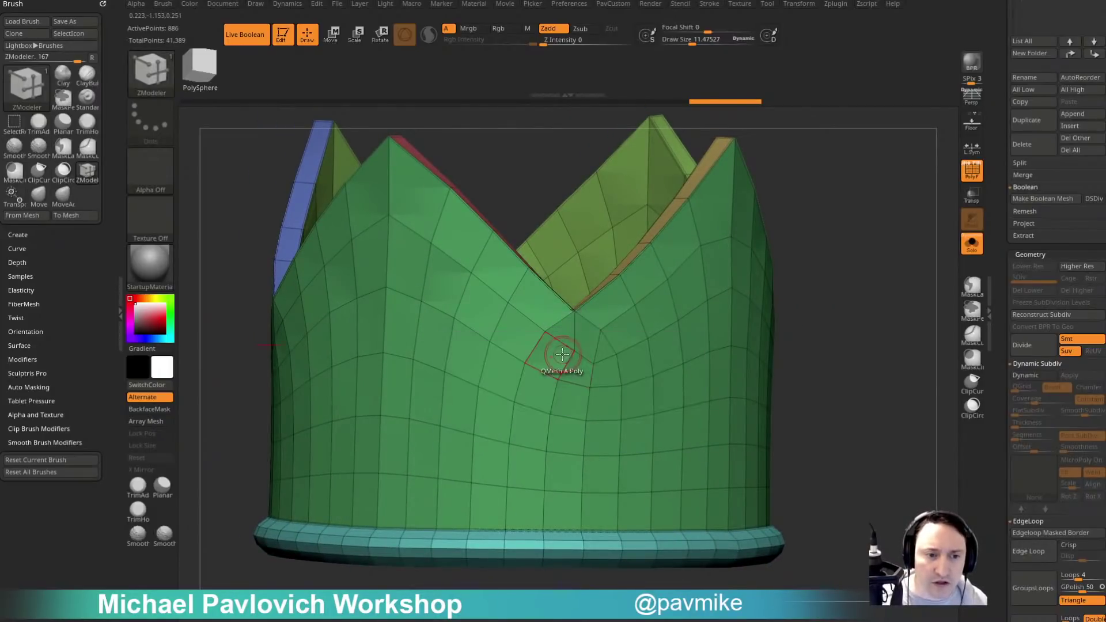
left_click_drag(574, 351, 567, 349)
left_click(600, 359)
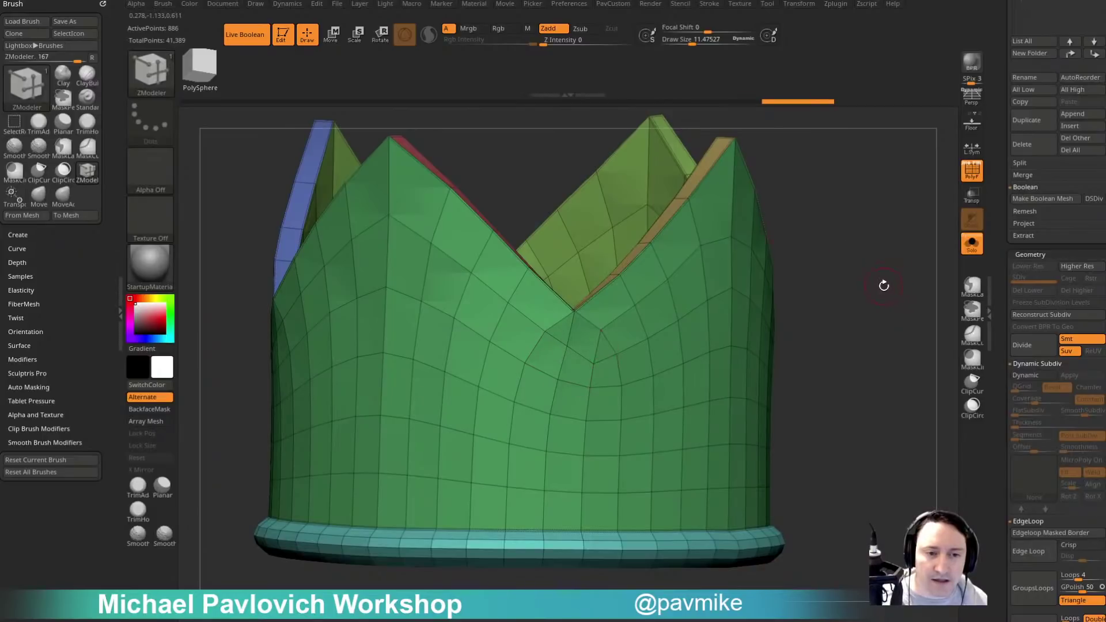
Split the outer and inner rim edges beside the bottom of the crown's notch with ZModeler's Split edge action.
left_click_drag(884, 286, 887, 320)
left_click_drag(889, 251, 748, 280)
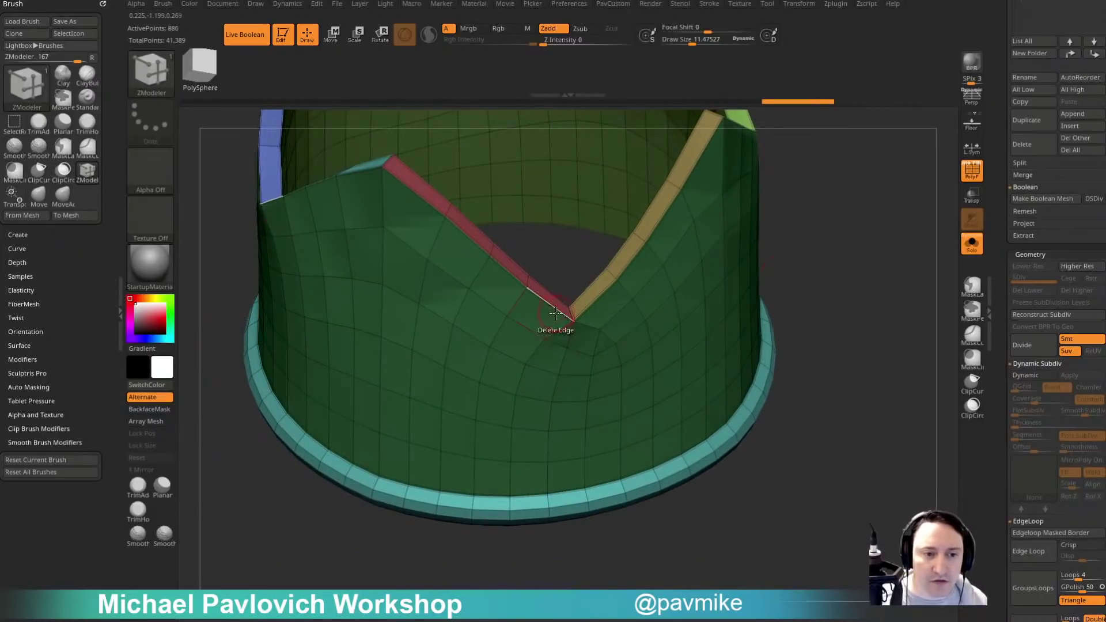
key("space")
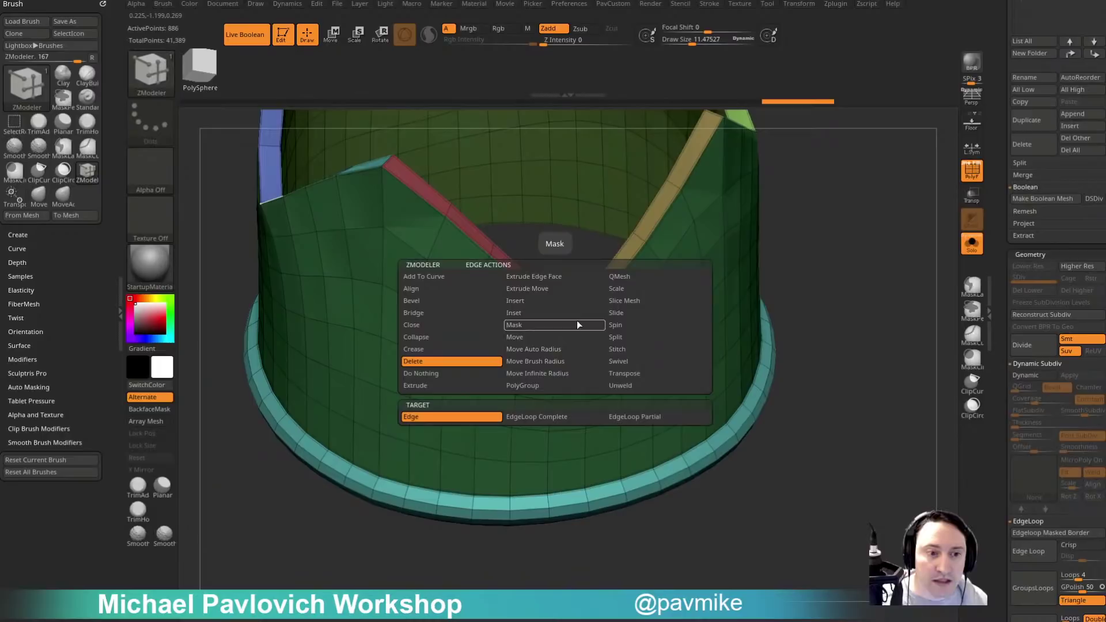
left_click(618, 324)
left_click(623, 336)
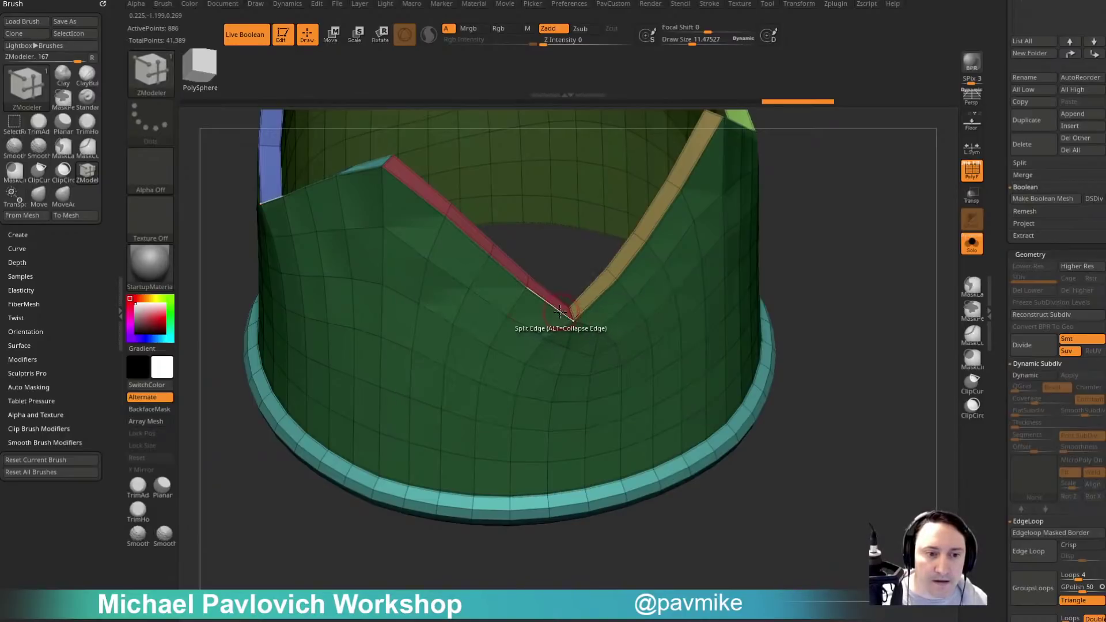
left_click_drag(857, 247, 838, 318)
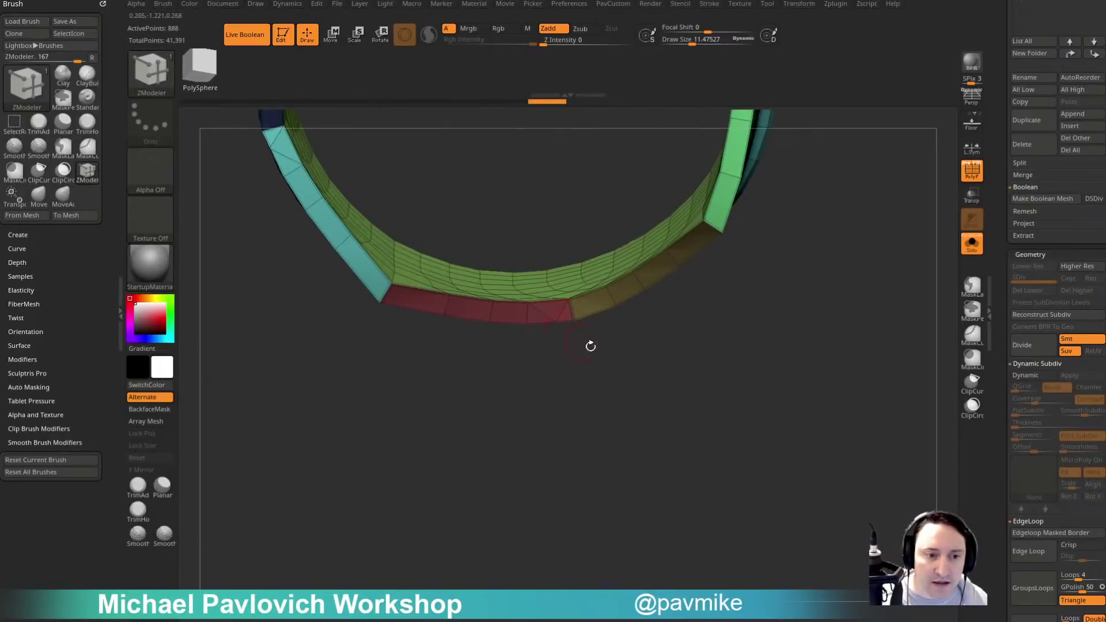
left_click_drag(590, 346, 604, 440)
left_click(536, 305)
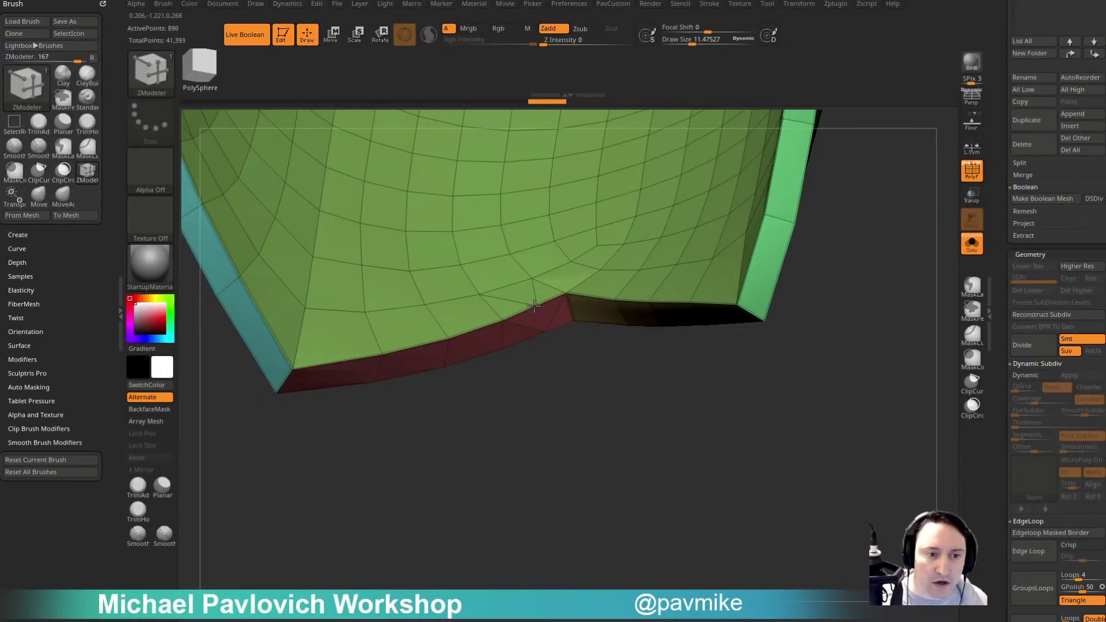
Bridge the new split points across the crown's rim and tie them into the outer face beside the notch.
key("space")
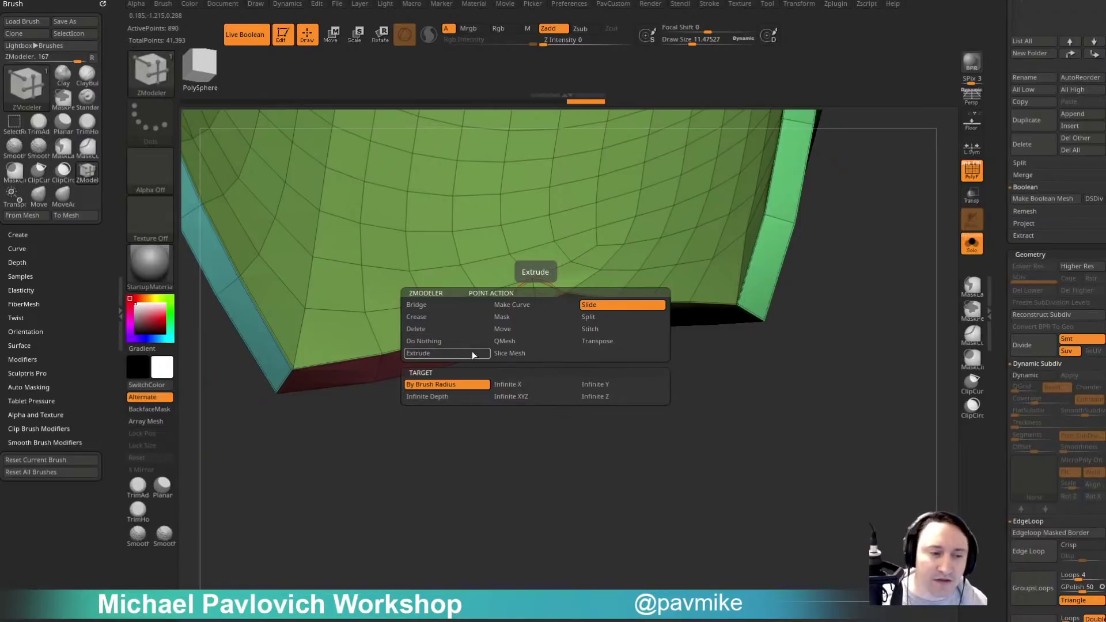
left_click(465, 307)
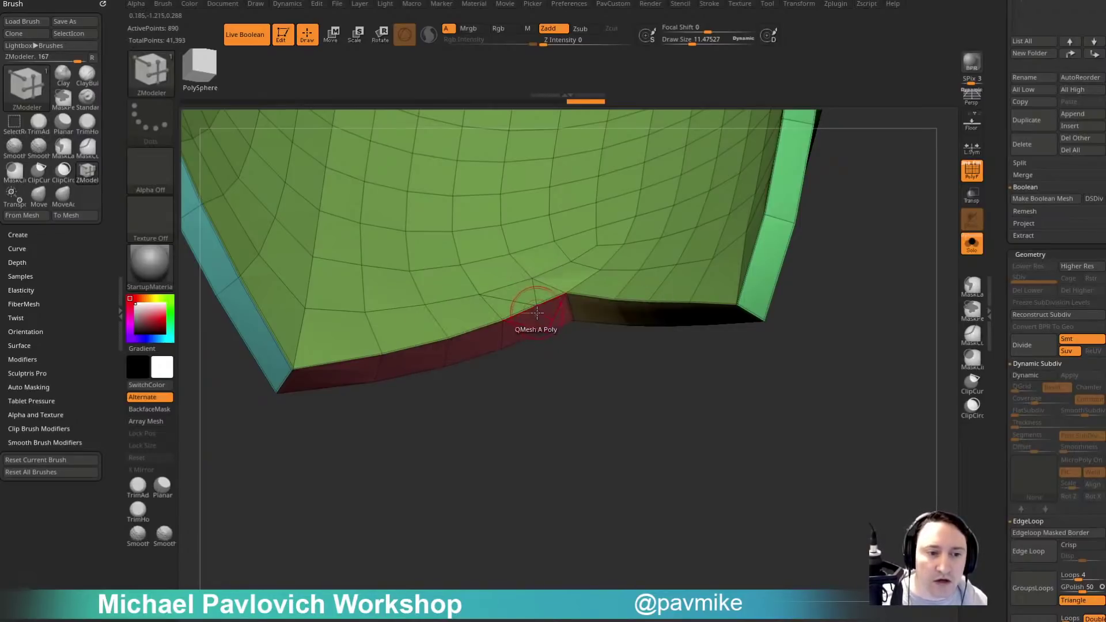
left_click_drag(558, 418, 563, 316)
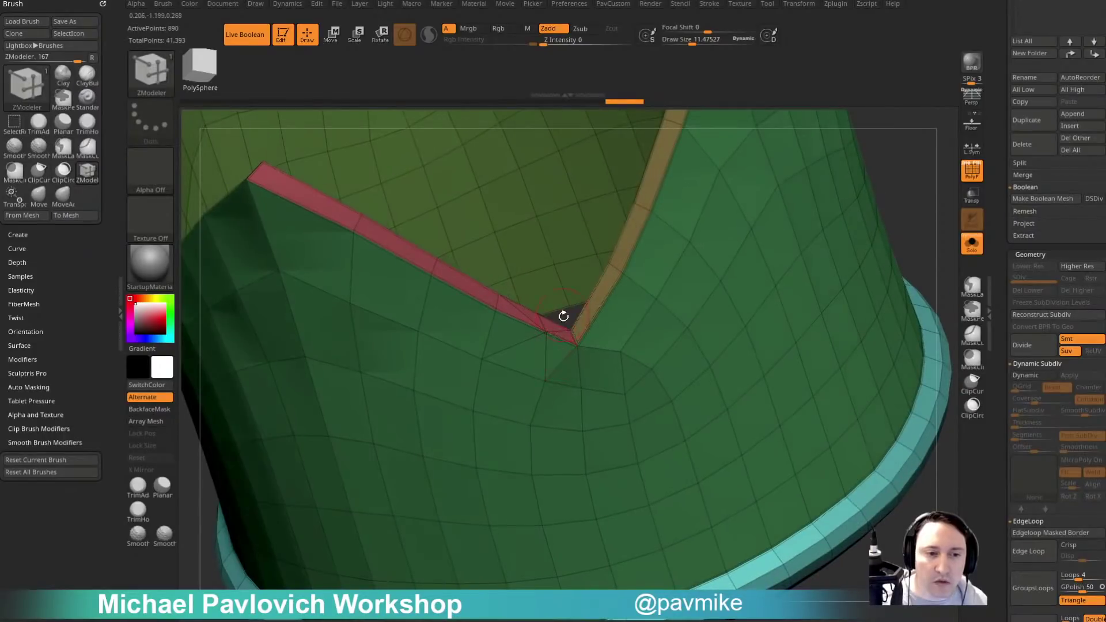
left_click_drag(921, 165, 757, 380)
key("space")
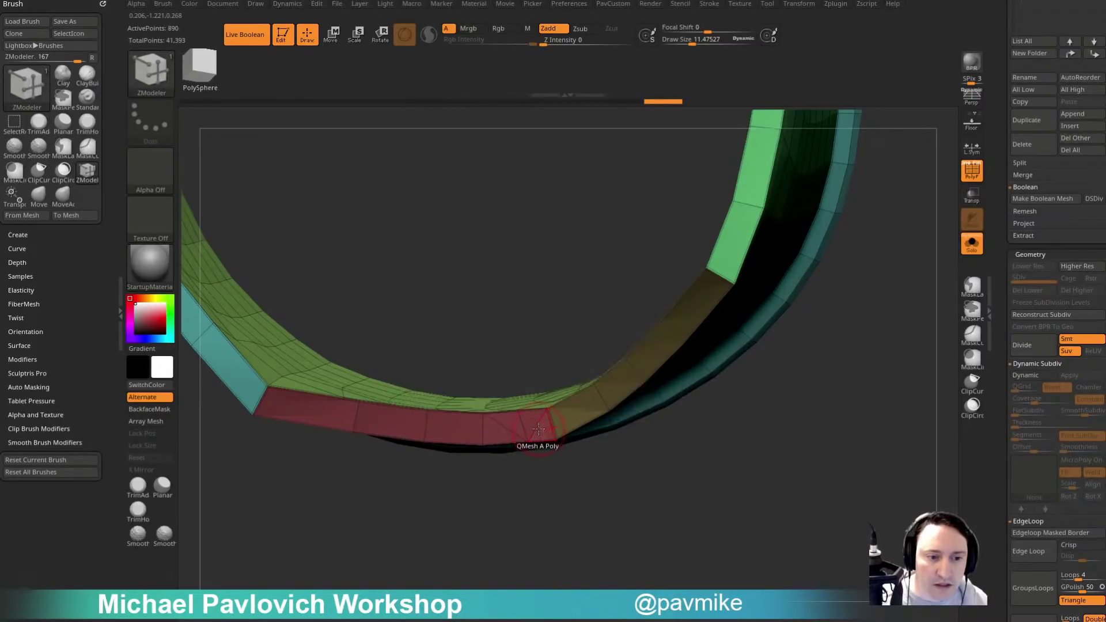
left_click_drag(525, 529, 507, 435)
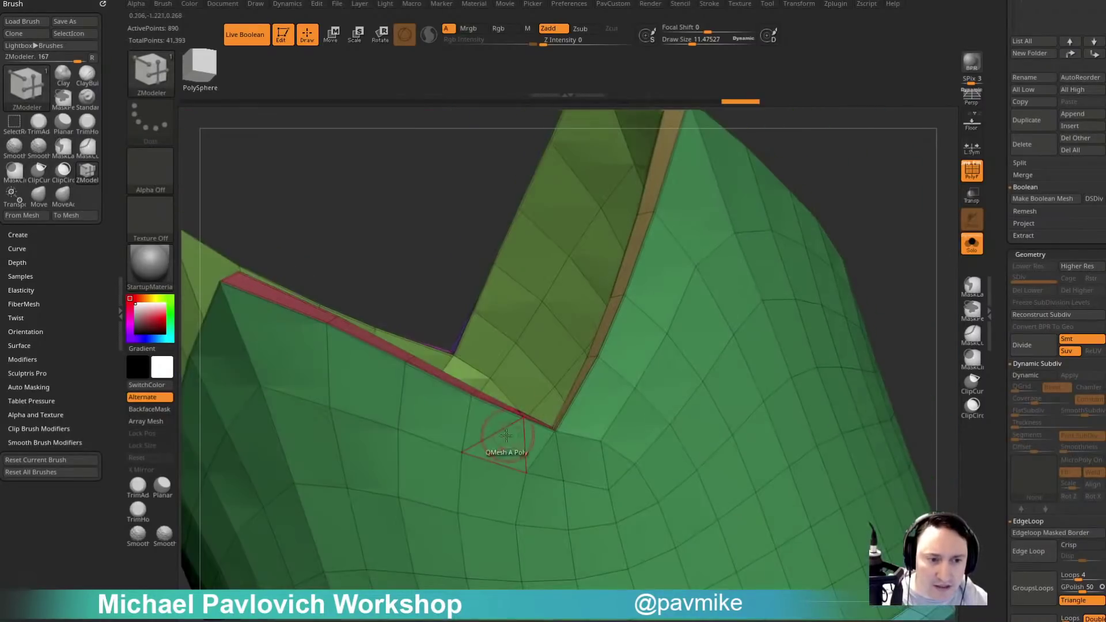
left_click(542, 448)
right_click_drag(861, 277, 897, 198, "ctrl")
Use ZModeler's Slide point action on the points below the crown's notch.
left_click_drag(897, 199, 587, 357)
key("space")
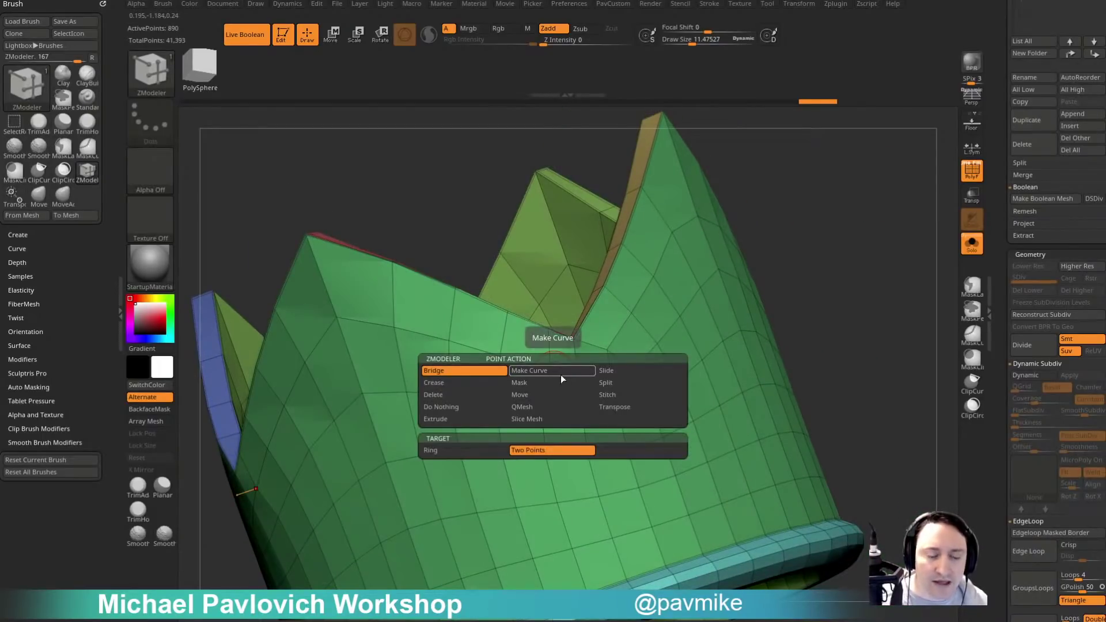
left_click(610, 373)
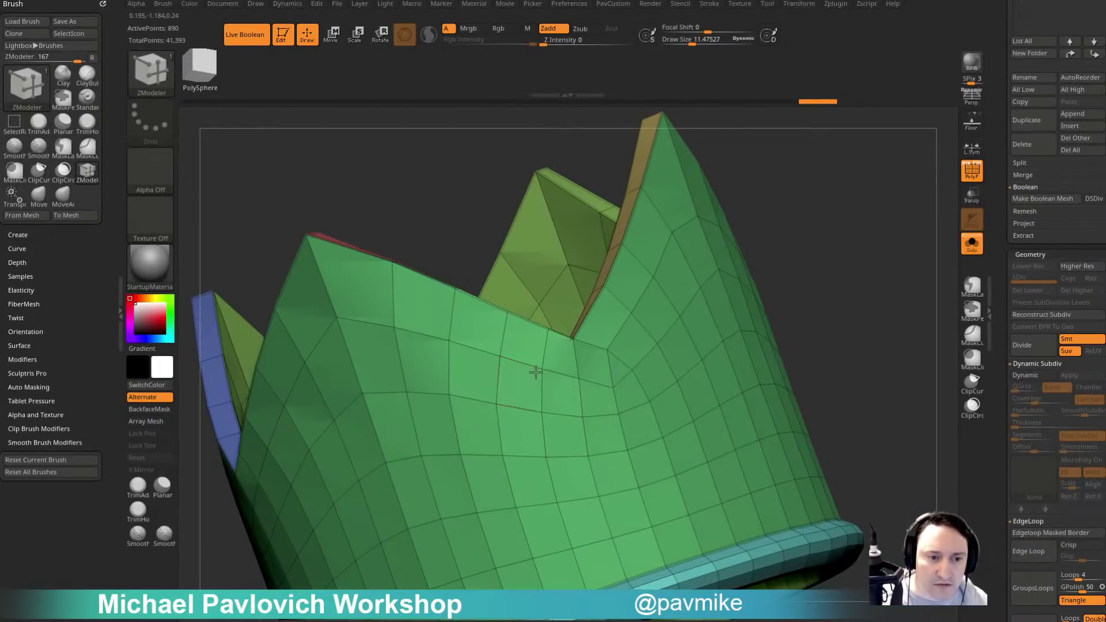
Compare the crown's dynamic subdivision preview with its unsubdivided polyframe around the notches.
mouse_move(850, 299)
left_mouse_down()
mouse_move(822, 321)
mouse_move(844, 296)
mouse_move(807, 265)
mouse_move(766, 300)
mouse_move(575, 338)
mouse_move(822, 302)
mouse_move(897, 343)
mouse_move(880, 206)
mouse_move(906, 288)
mouse_move(894, 250)
mouse_move(929, 270)
mouse_move(864, 264)
mouse_move(843, 286)
left_mouse_up()
key("d")
key("shift+f")
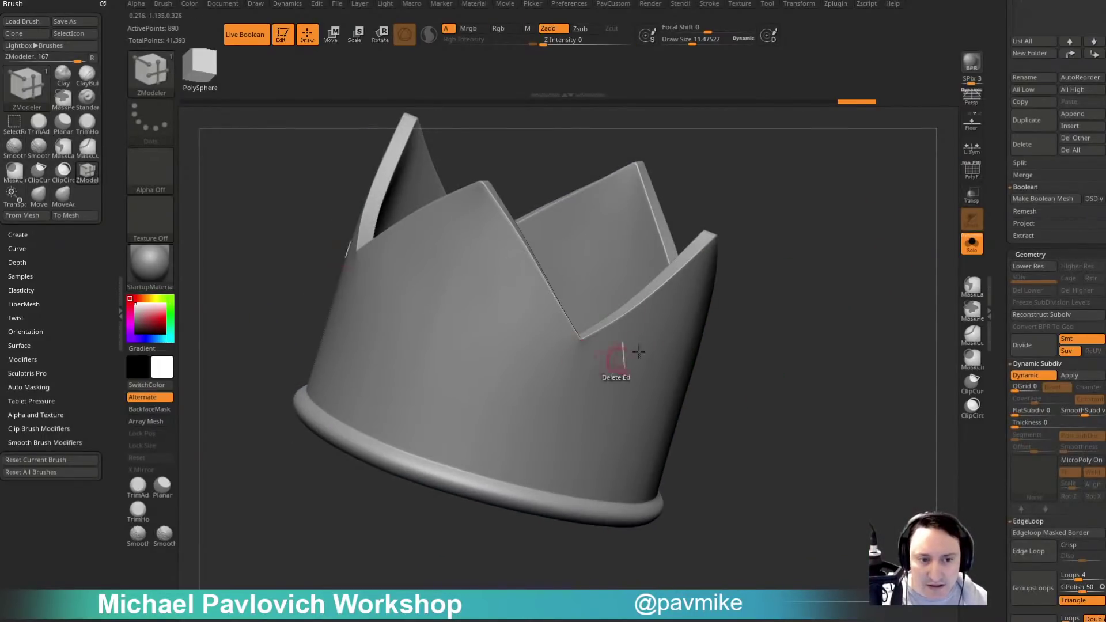
key("d")
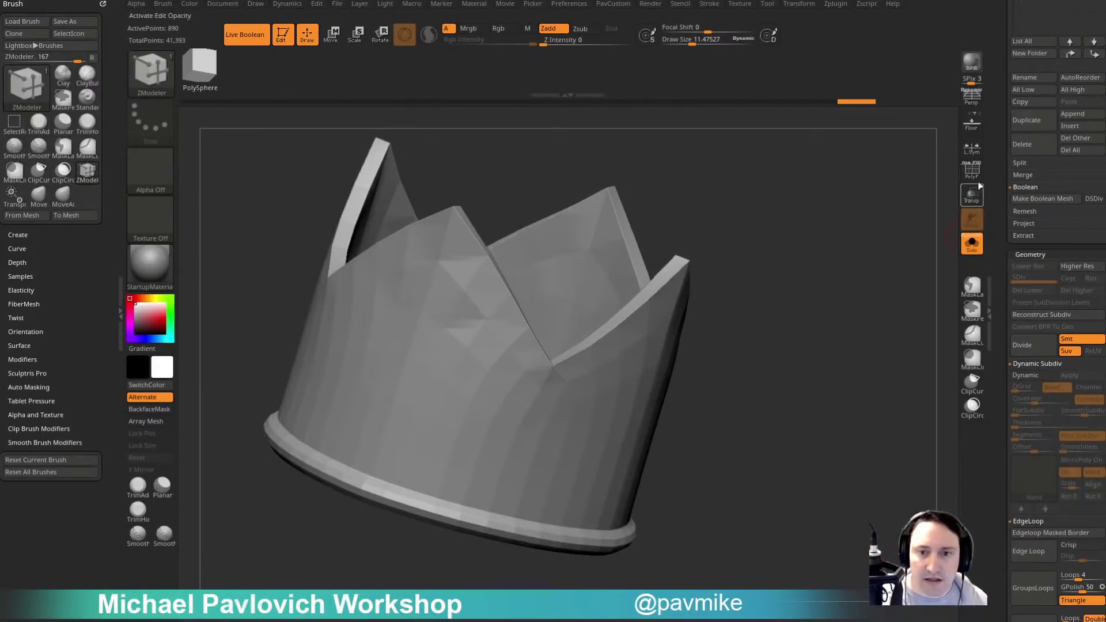
key("shift+f")
left_click_drag(818, 354, 885, 343)
left_click_drag(621, 434, 514, 395)
left_click_drag(632, 348, 512, 382)
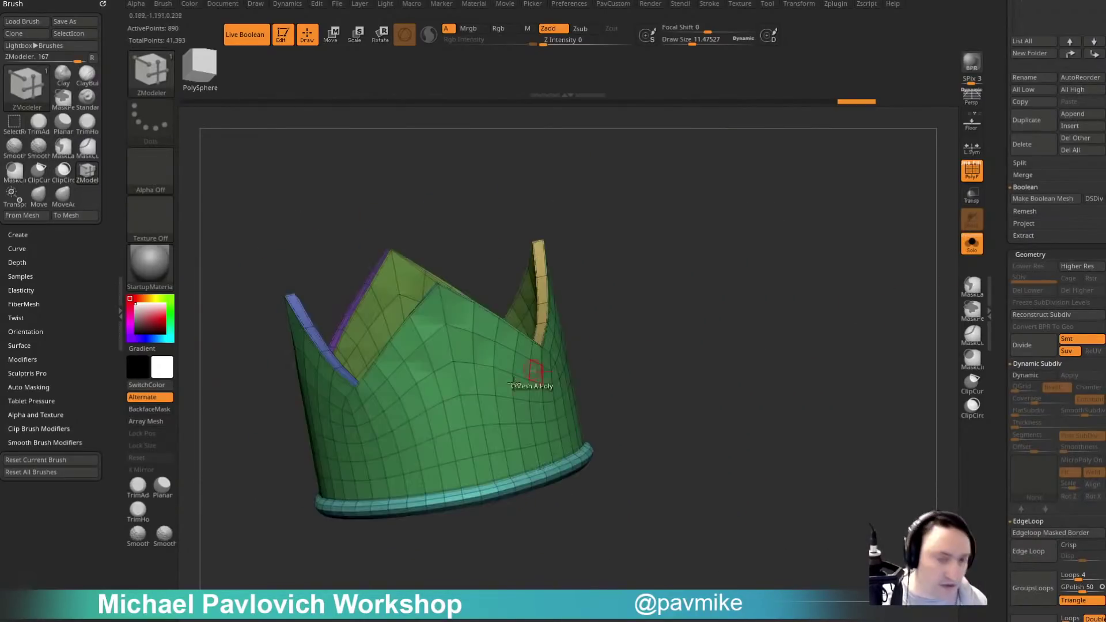
Bridge the bottom point of the crown's notch to the point below it on the outer face with ZModeler's Two Points target.
left_click_drag(602, 323, 843, 297)
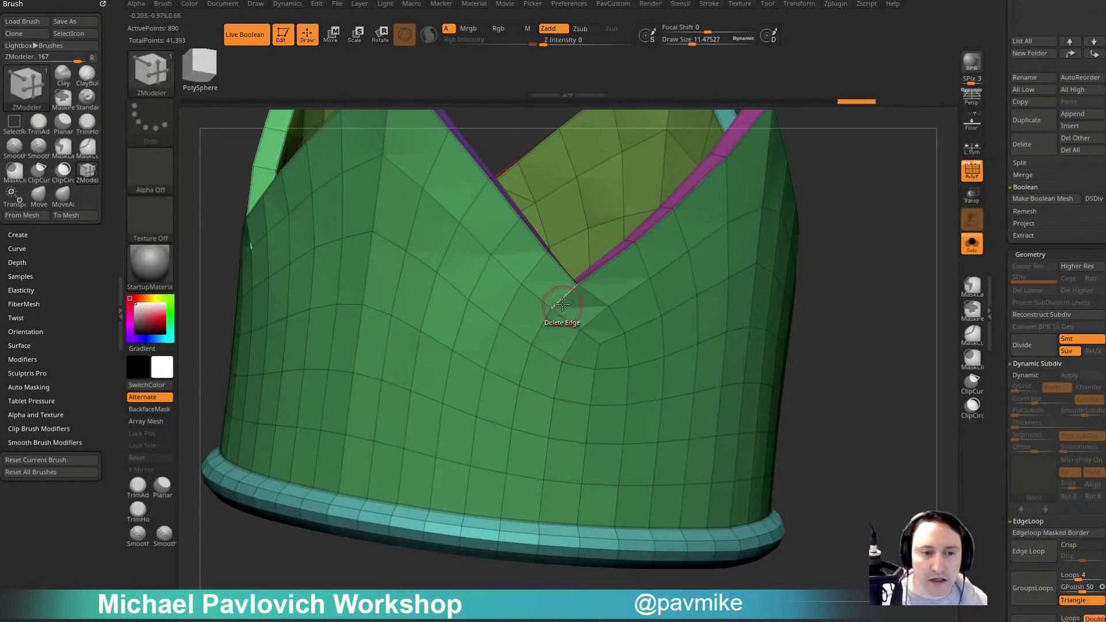
key("space")
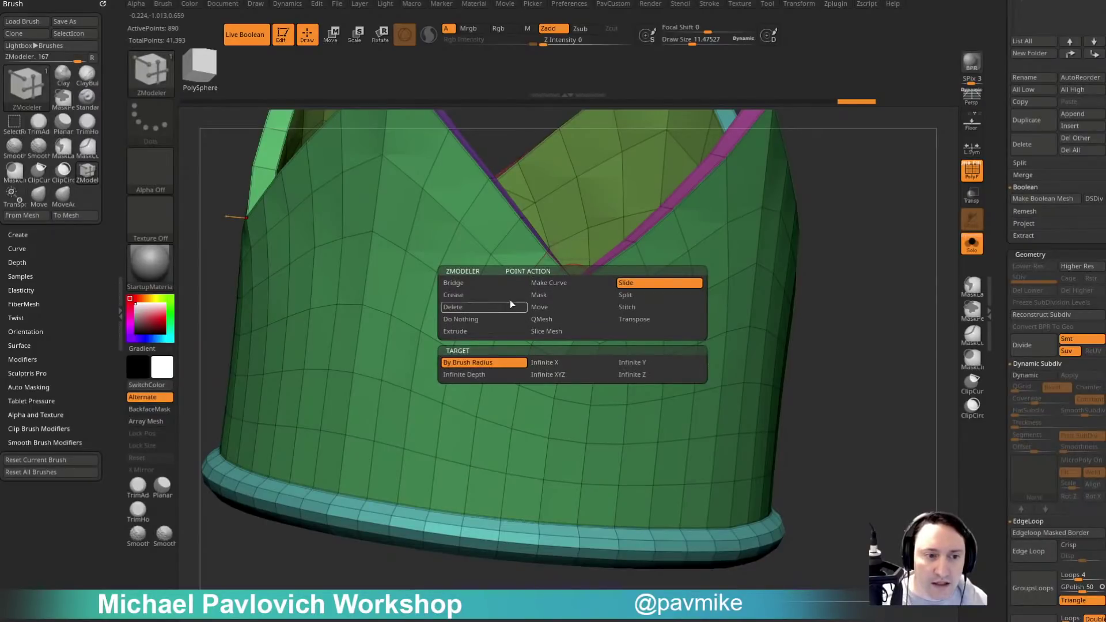
left_click(486, 283)
left_click(577, 283)
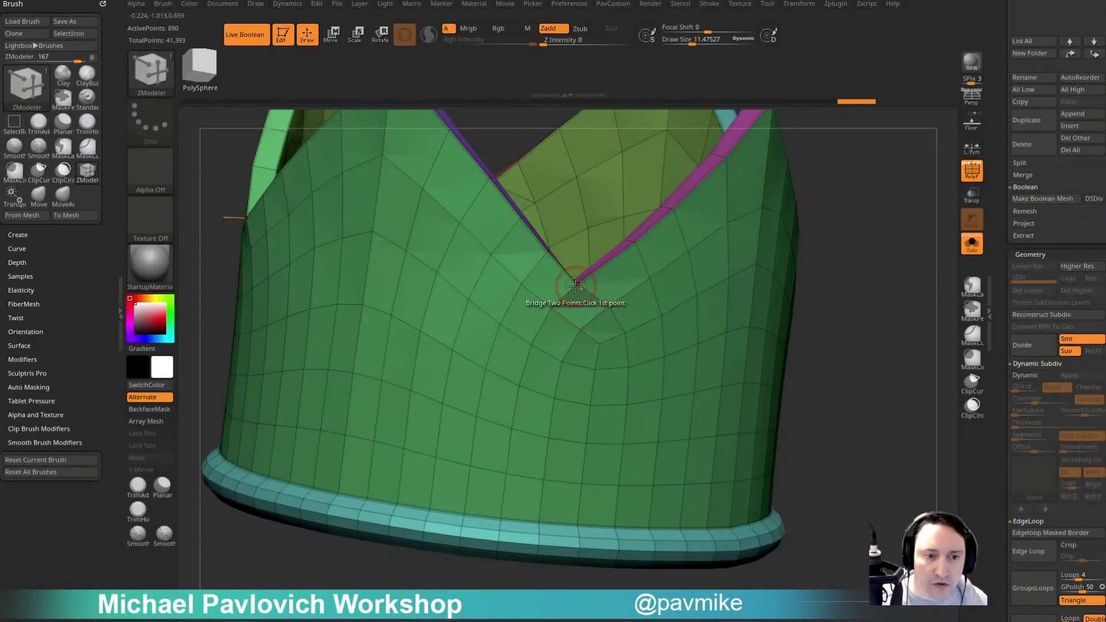
left_click(580, 327)
left_click_drag(852, 240, 858, 261)
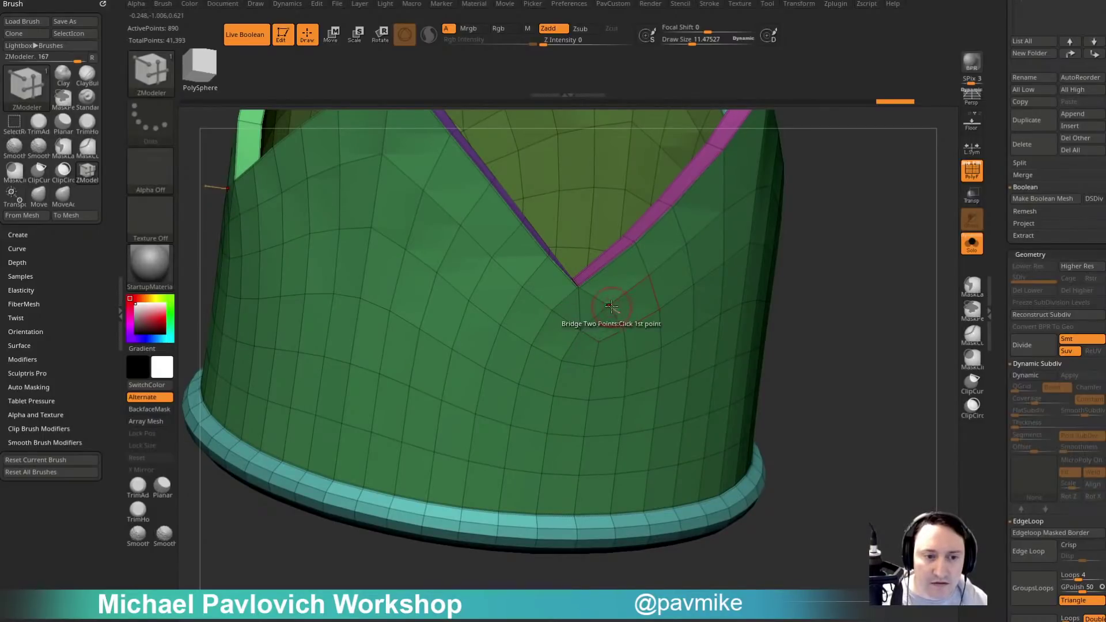
right_click_drag(643, 300, 634, 274)
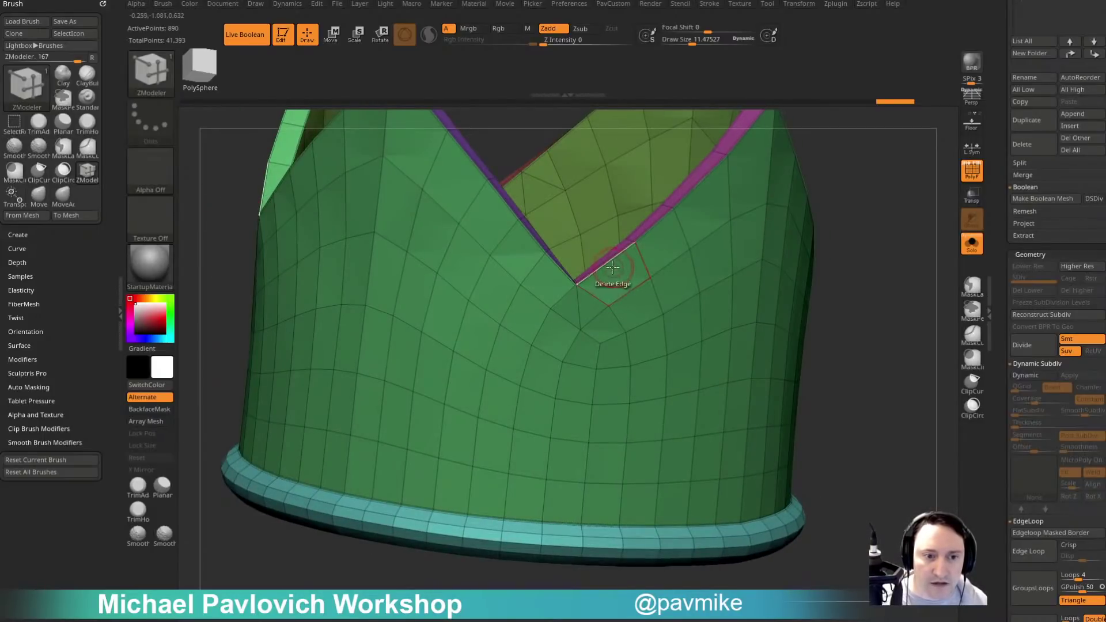
Set ZModeler's edge and point actions to Slice Mesh for cutting around the crown's notch.
key("space")
left_click(672, 314)
left_click(679, 324)
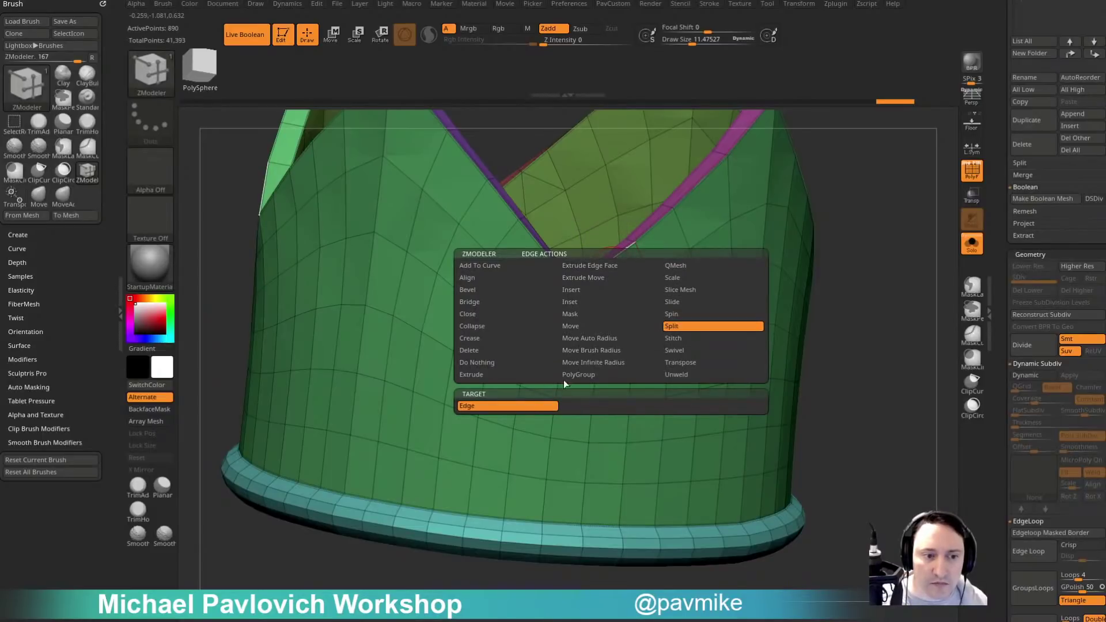
key("space")
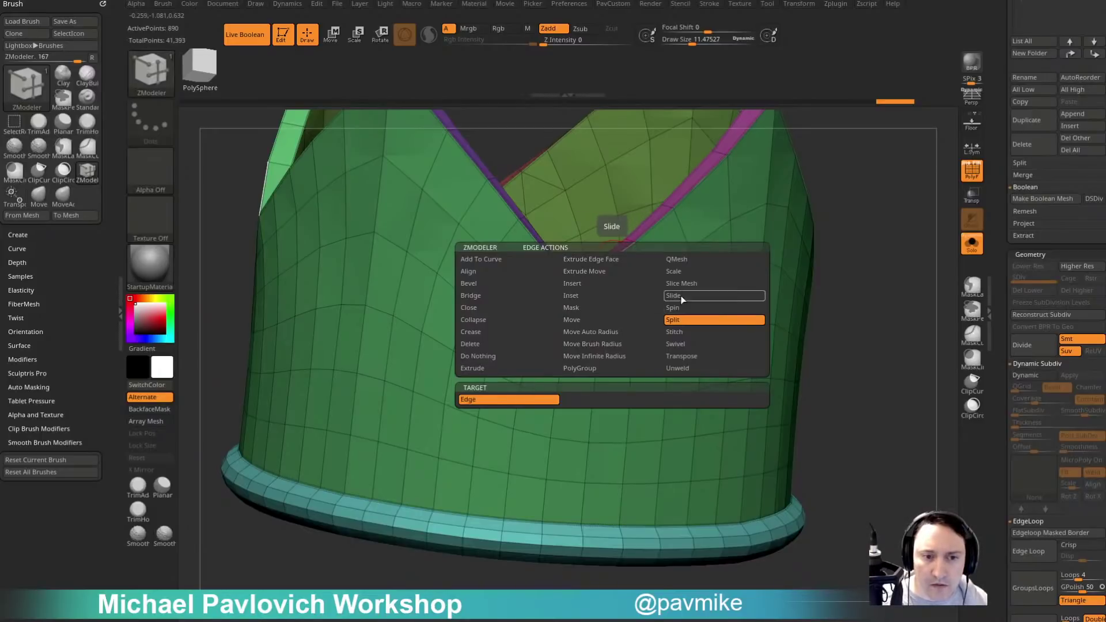
left_click(693, 283)
left_click_drag(897, 234, 818, 270, "alt")
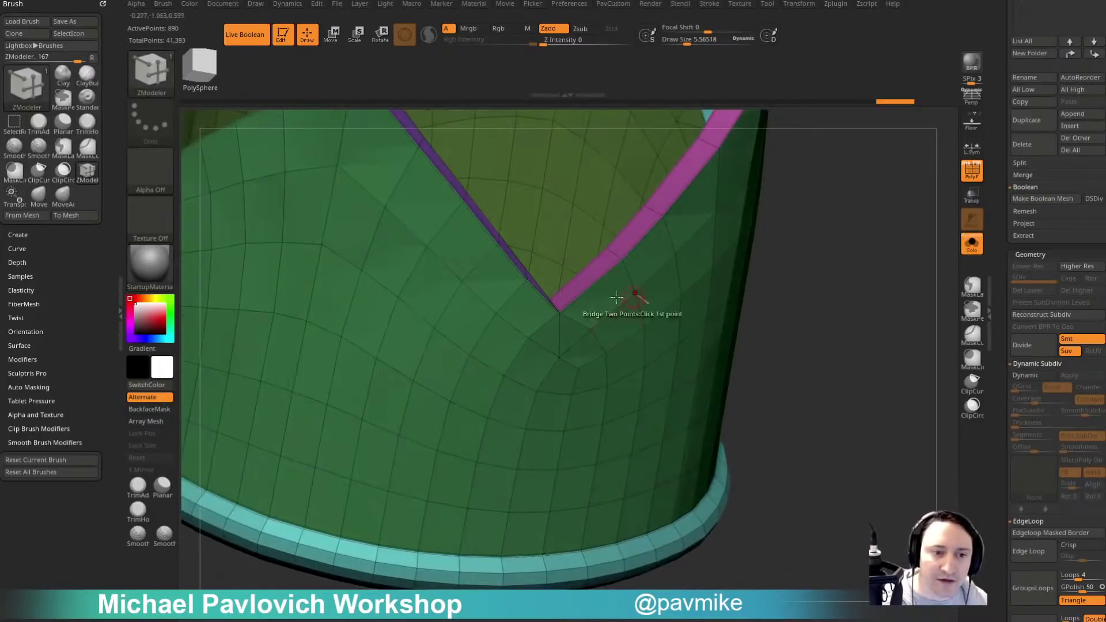
left_click(593, 286)
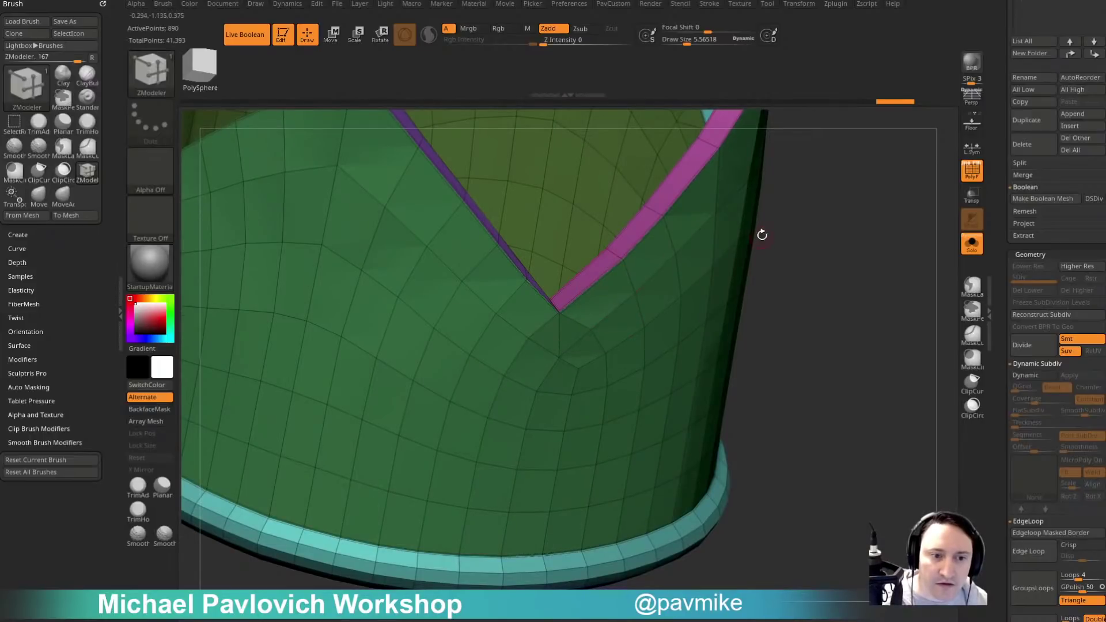
key("space")
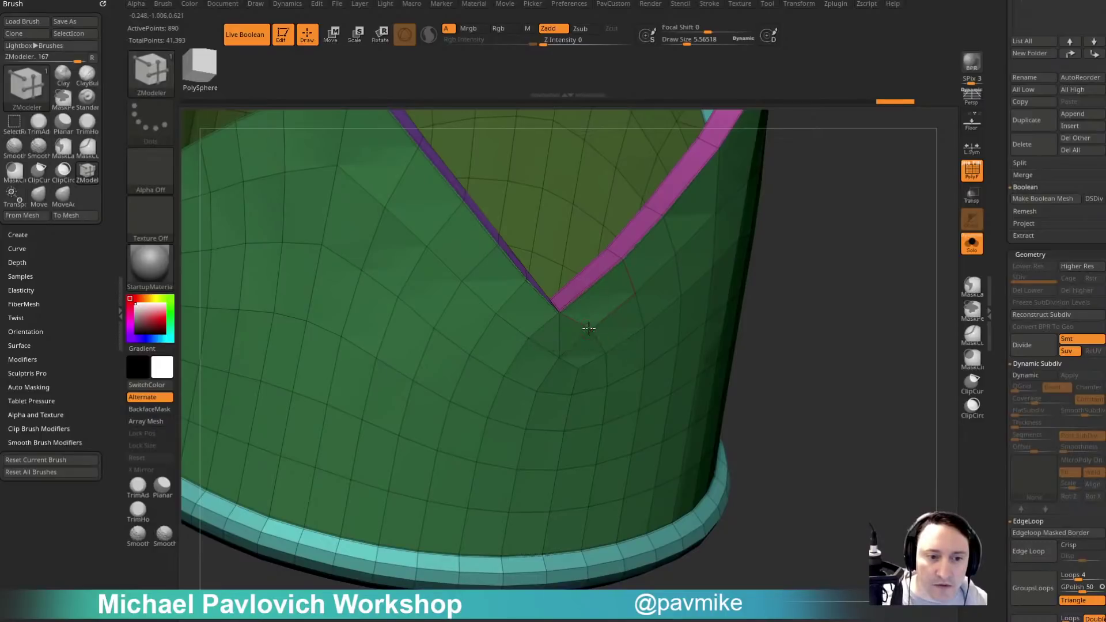
key("space")
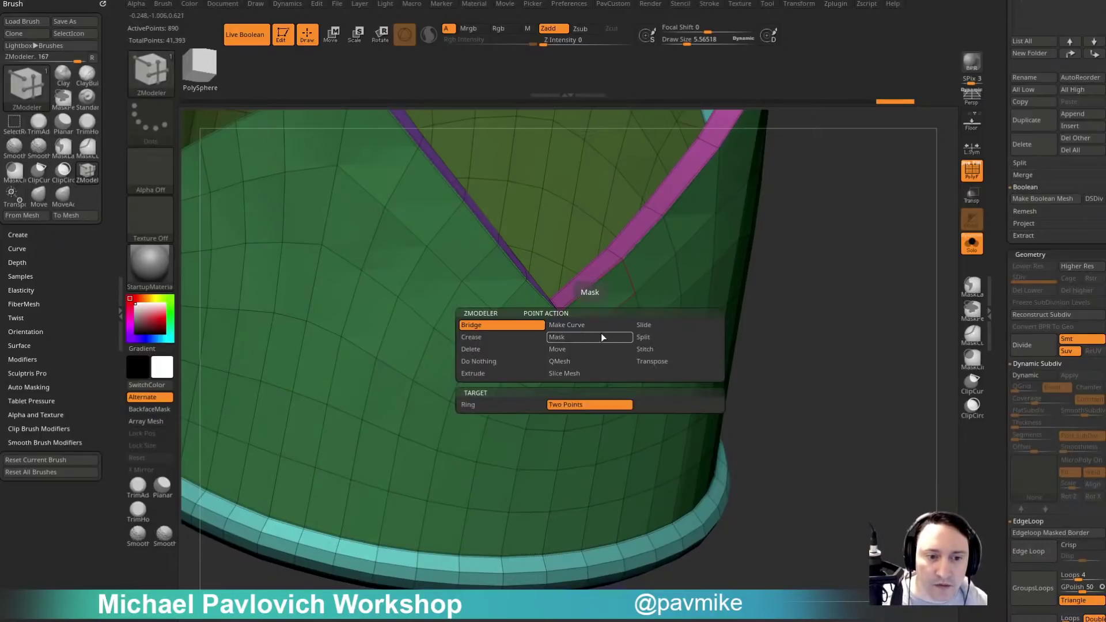
left_click(646, 337)
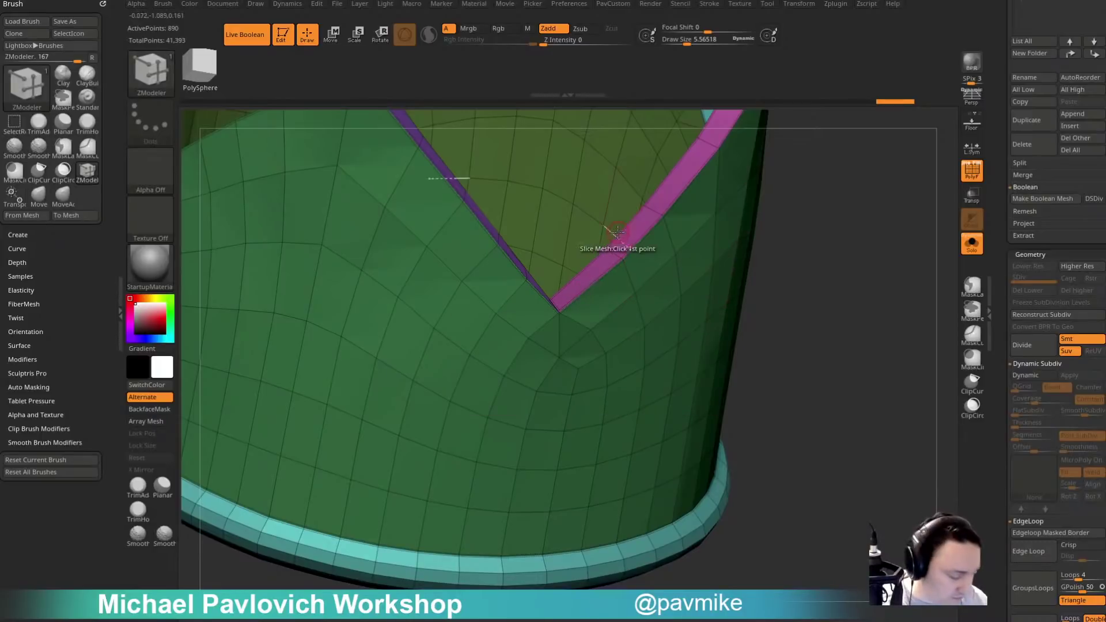
Switch to the ZM_Slice brush and check its point and polygon actions below the notch.
key("b")
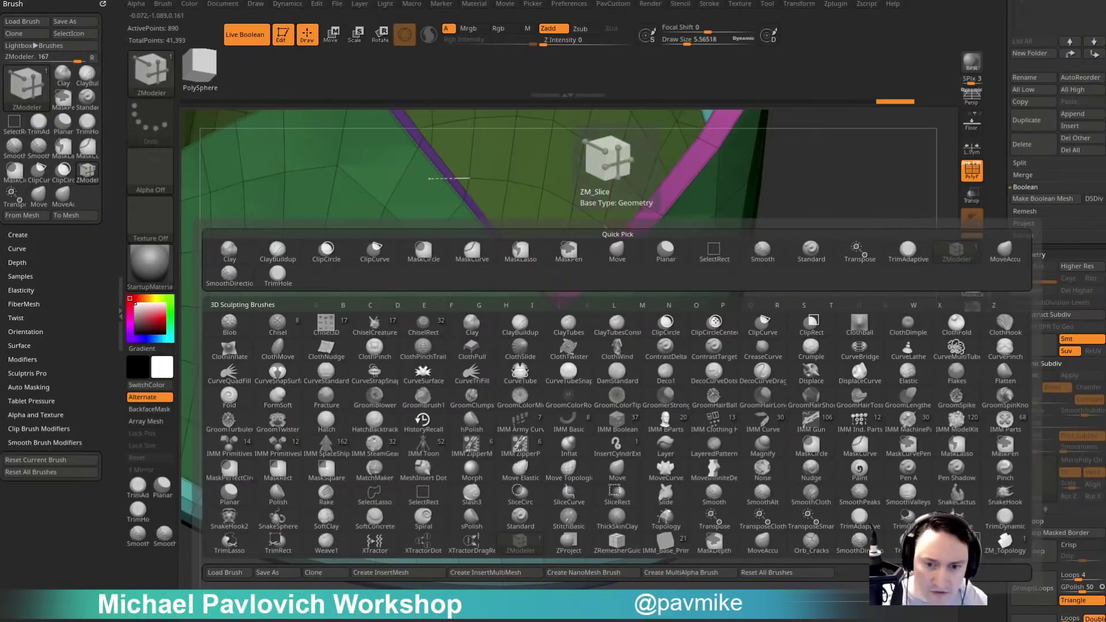
left_click(959, 546)
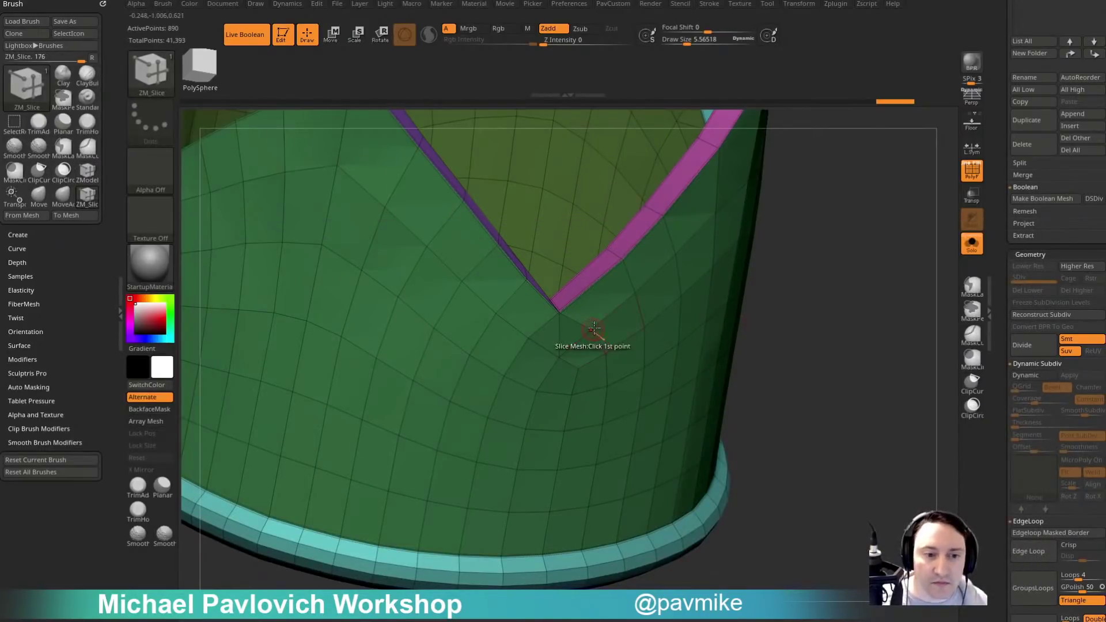
key("space")
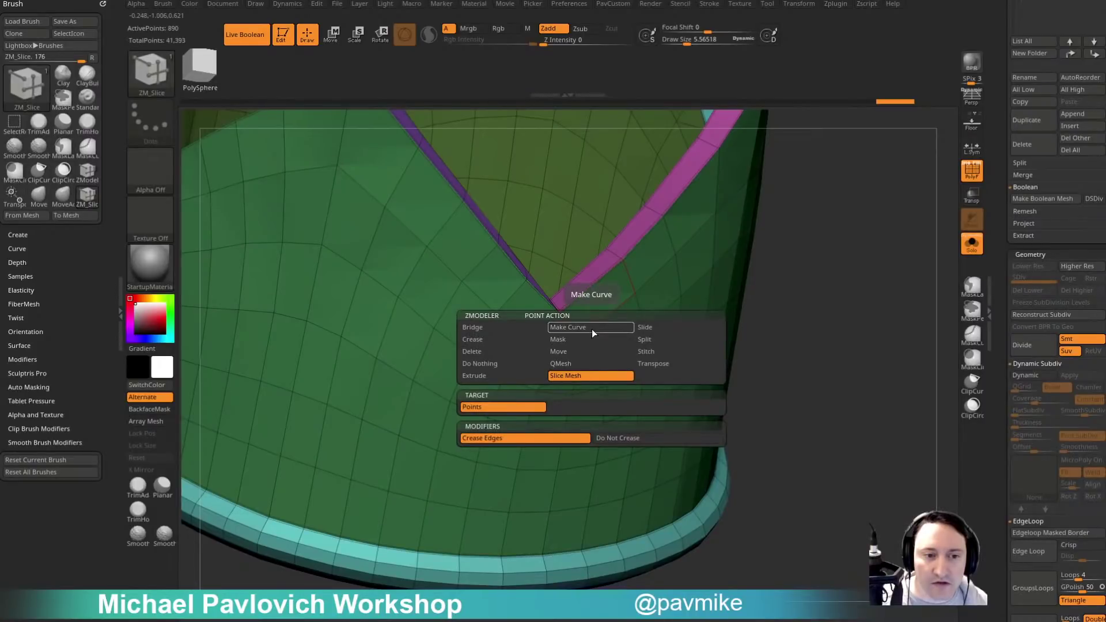
key("space")
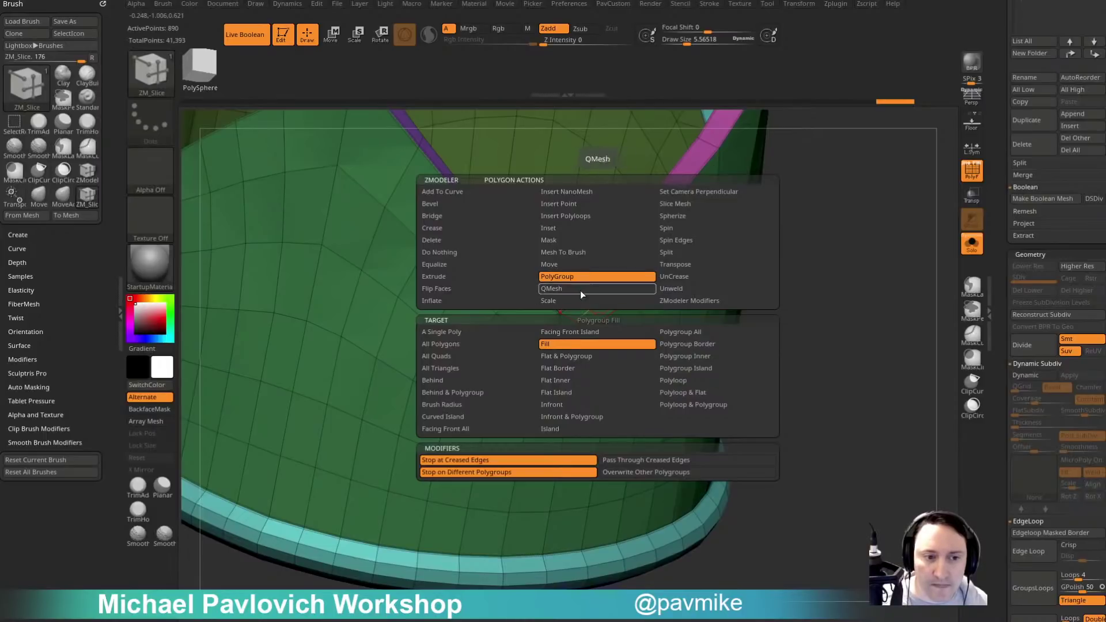
left_click(579, 343)
key("space")
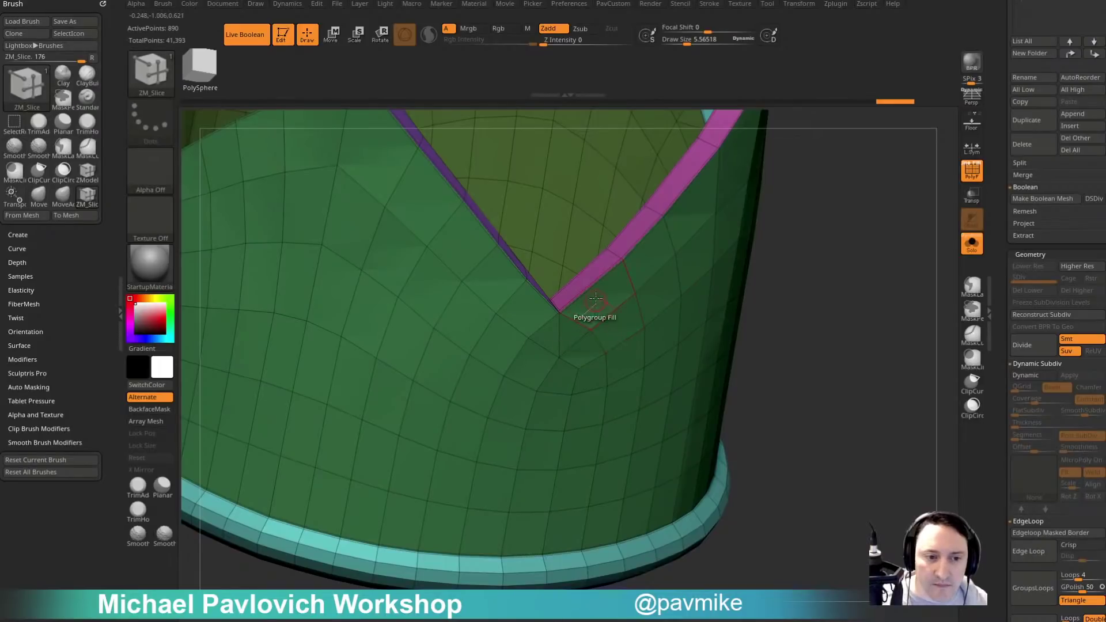
Slice the mesh beside the notch's magenta rim, carrying the cut across the rim to the crown's inner face.
left_click(595, 282)
left_click_drag(762, 292, 827, 362)
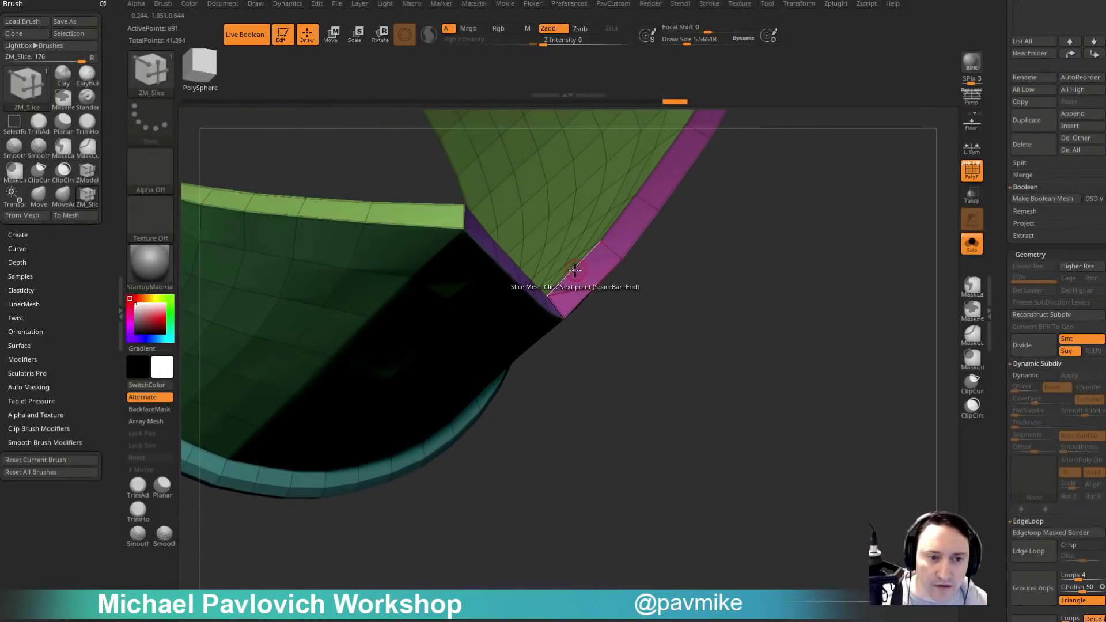
left_click(575, 270)
left_click_drag(716, 299, 699, 337)
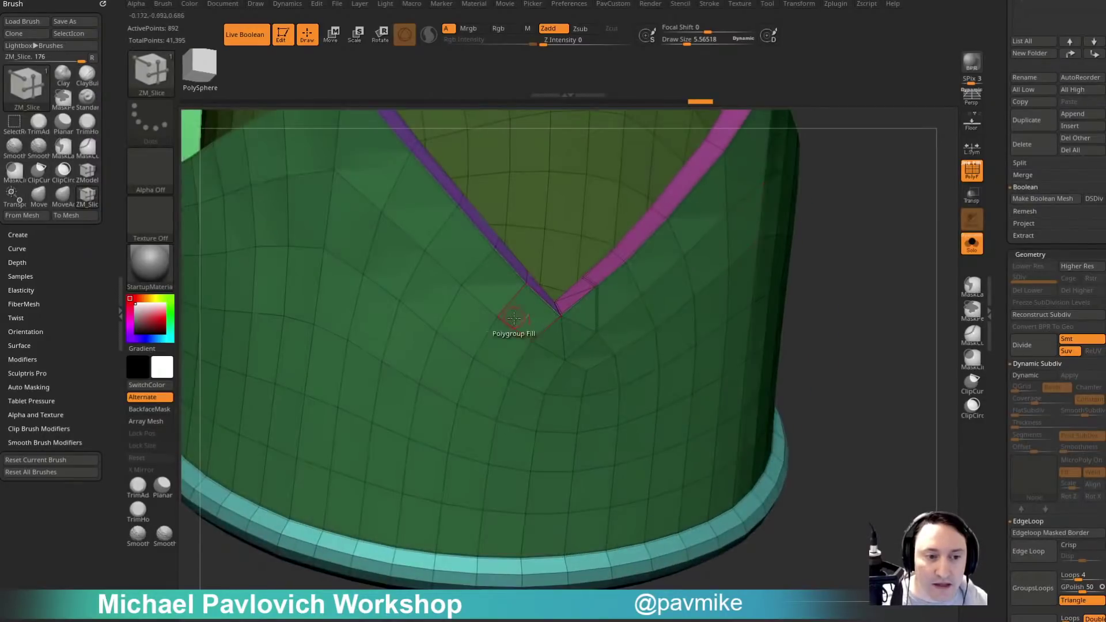
Try to slice from the outer face to the notch's purple rim, undoing each attempt.
left_click(529, 343)
left_click(541, 299)
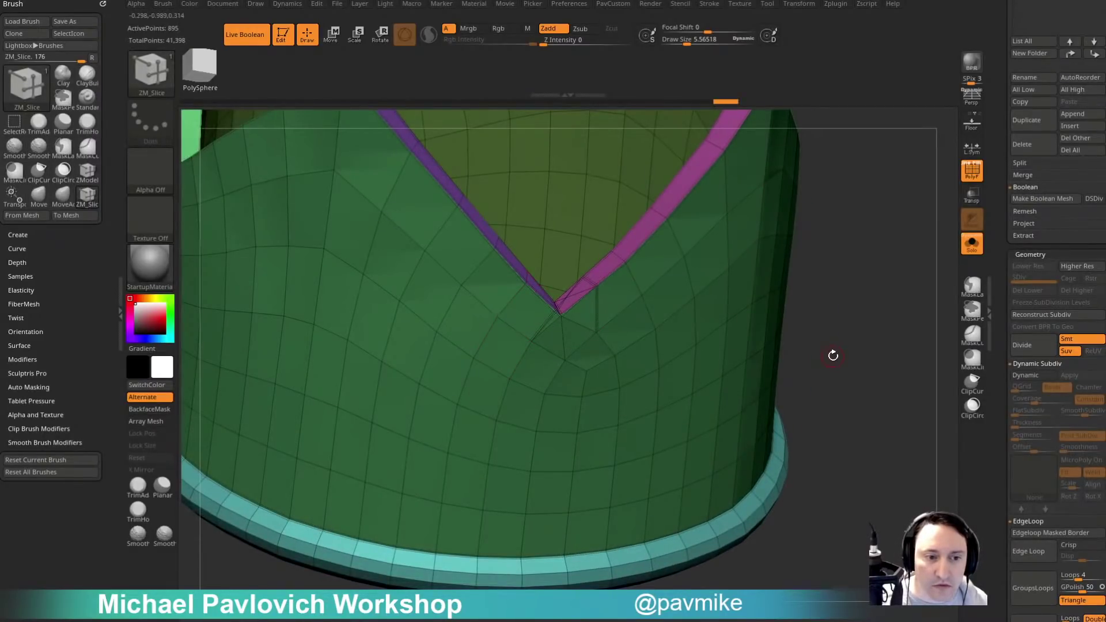
key("ctrl+z")
left_click_drag(833, 355, 845, 331)
left_click(532, 344)
left_click(547, 307)
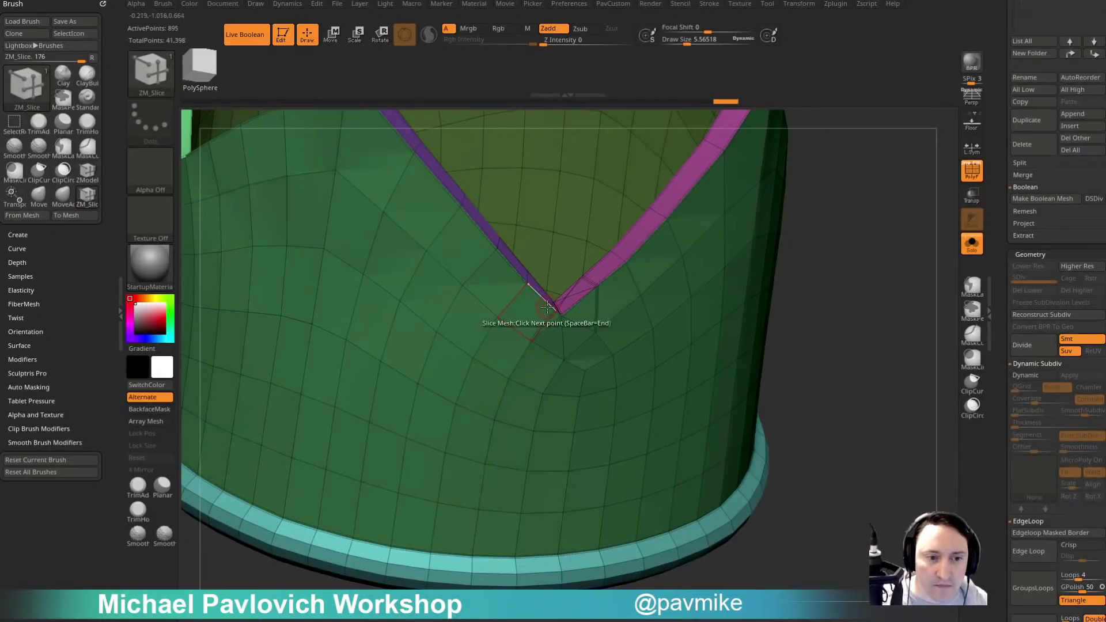
key("ctrl+z")
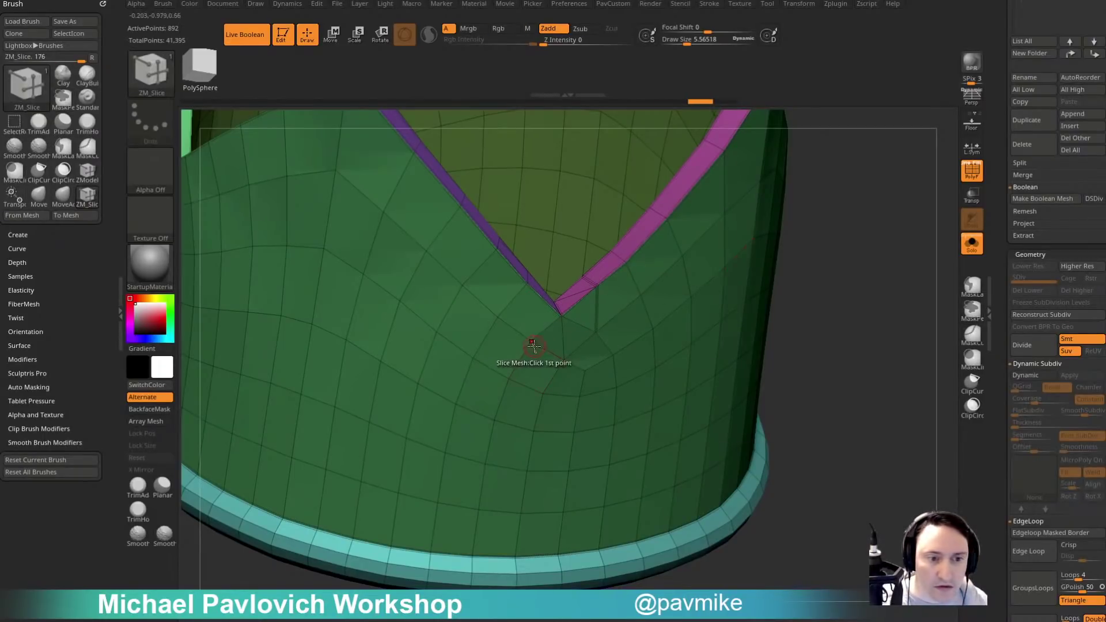
Slice across the notch's purple rim and continue the cut through the crown's inner face.
left_click(541, 297)
left_click_drag(854, 289, 876, 425)
left_click(536, 250)
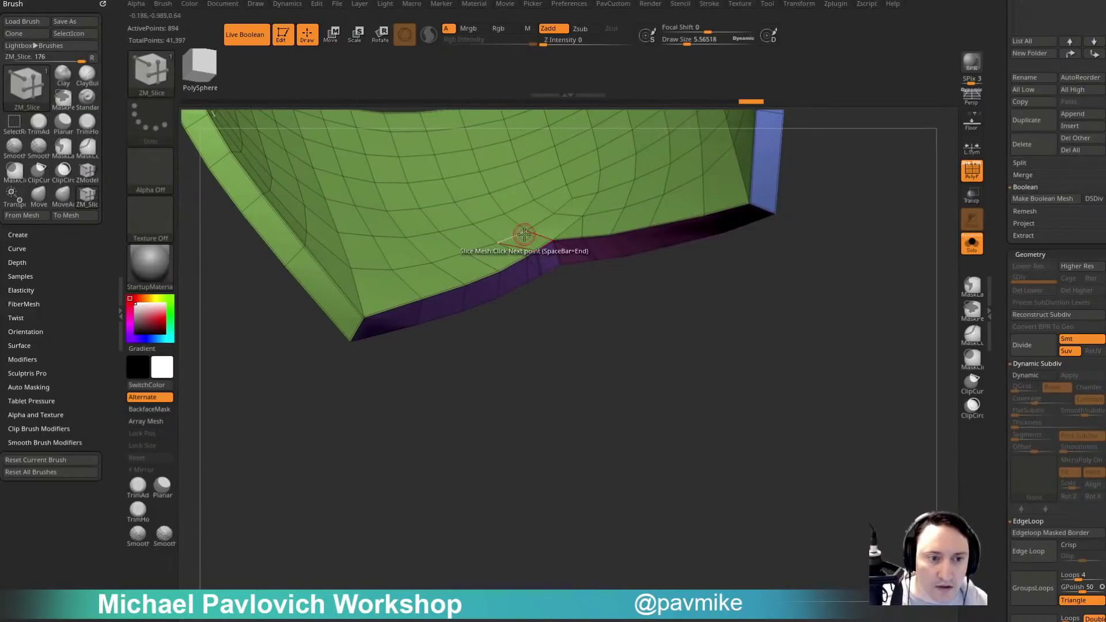
left_click_drag(576, 323, 564, 240)
left_click(564, 240)
left_click(553, 196)
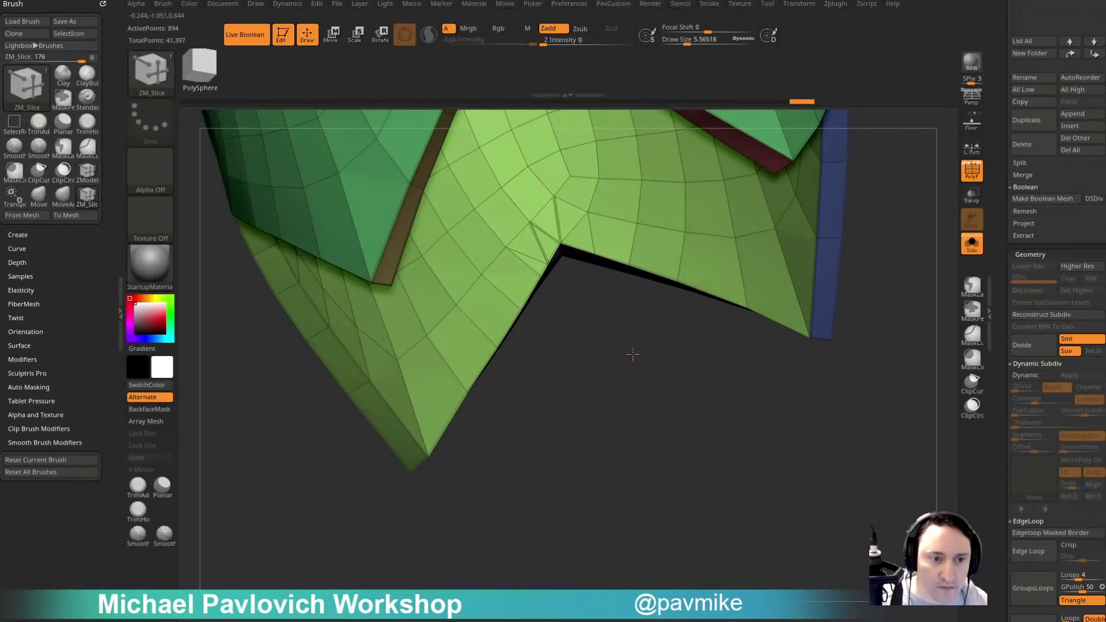
left_click_drag(632, 354, 624, 349)
Switch back to the ZModeler brush and set its edge action to Delete.
key("b")
key("z")
key("m")
key("space")
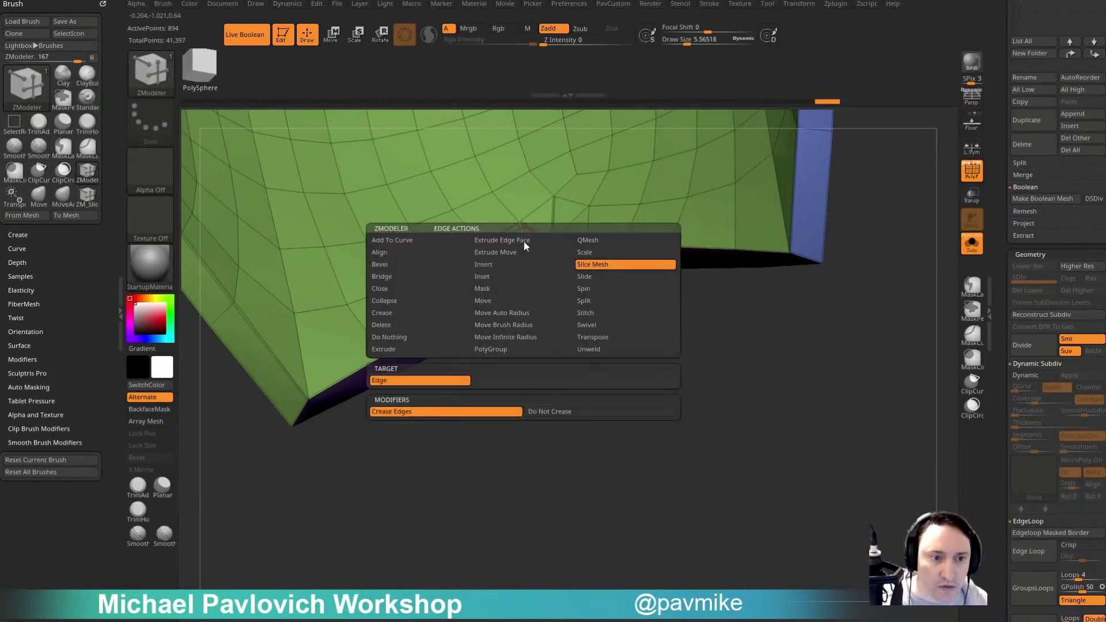
left_click(400, 338)
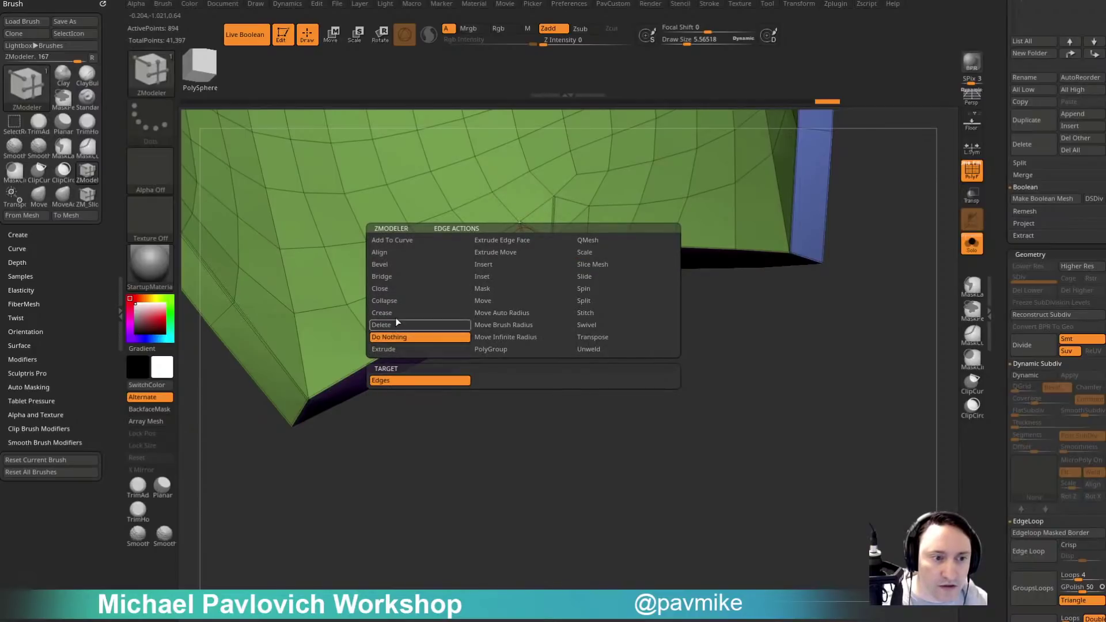
key("space")
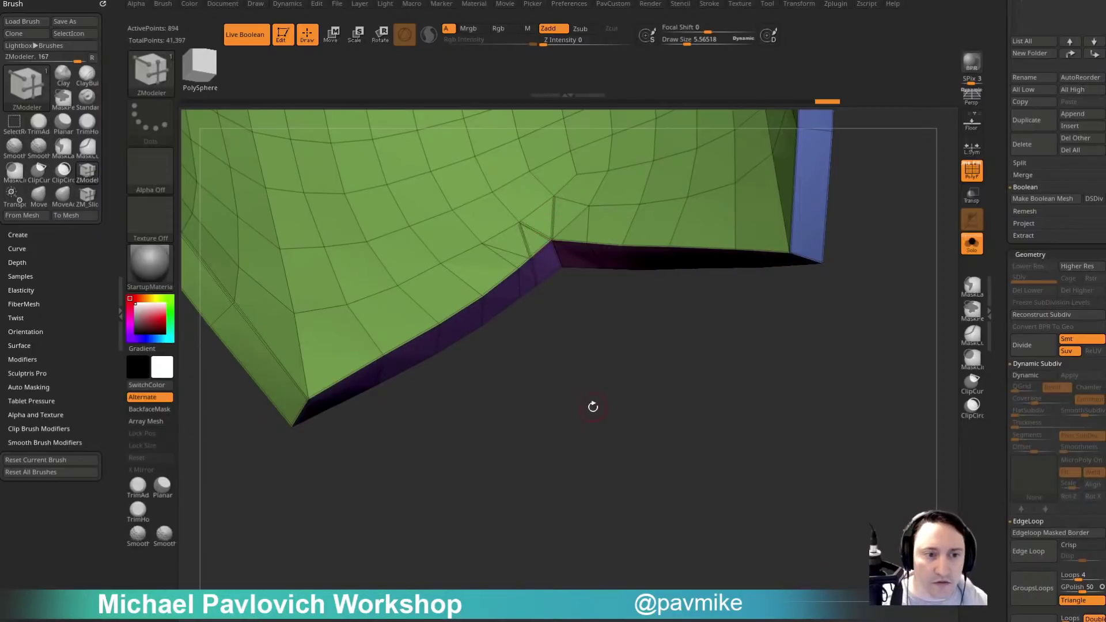
left_click_drag(593, 407, 582, 372)
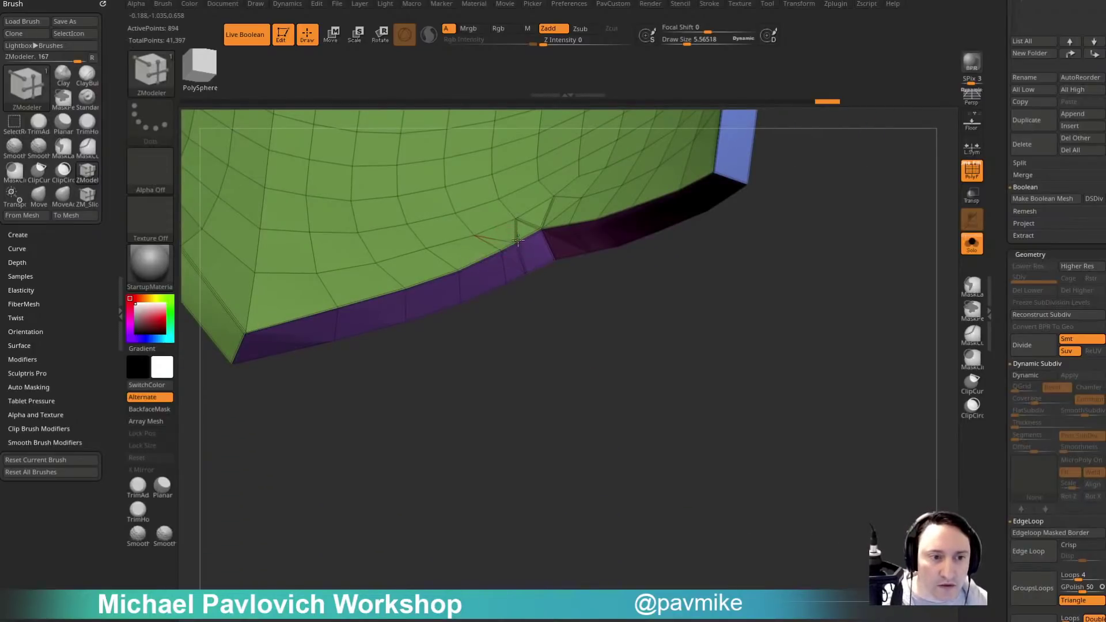
Try to delete the leftover slice points and edges around the notch on the crown's outer face.
left_click_drag(752, 370, 756, 331)
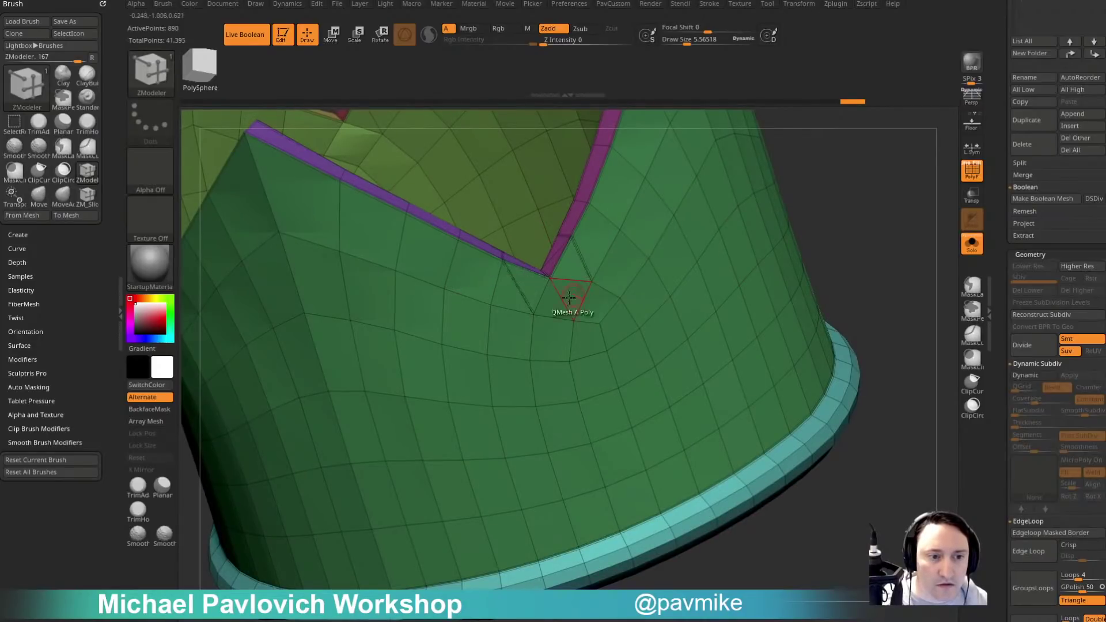
key("space")
left_click(397, 350)
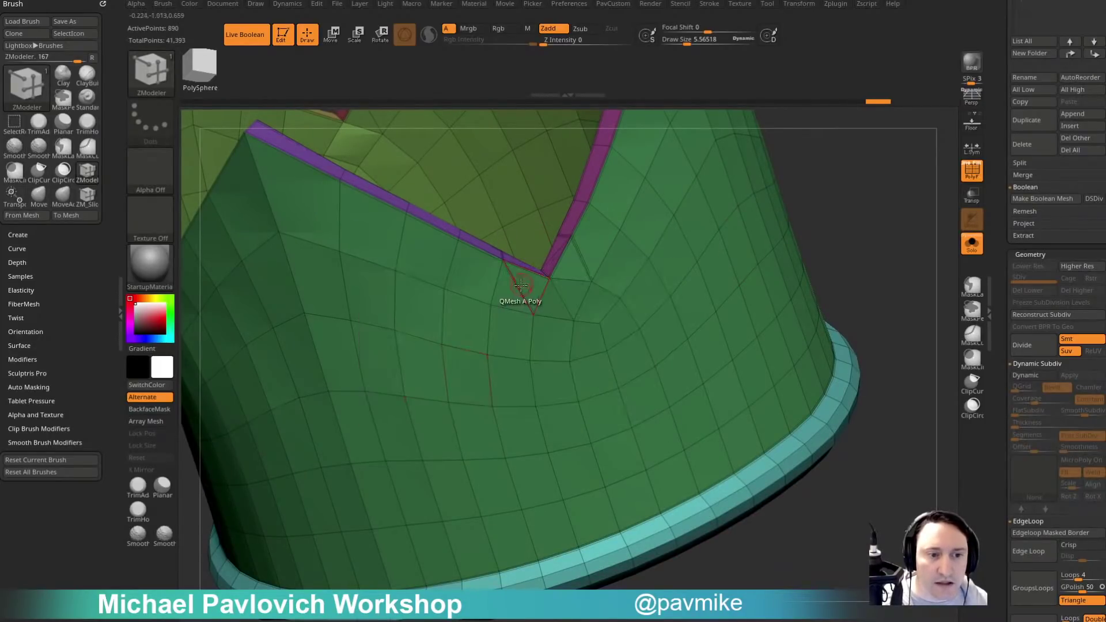
left_click_drag(846, 157, 850, 218, "alt")
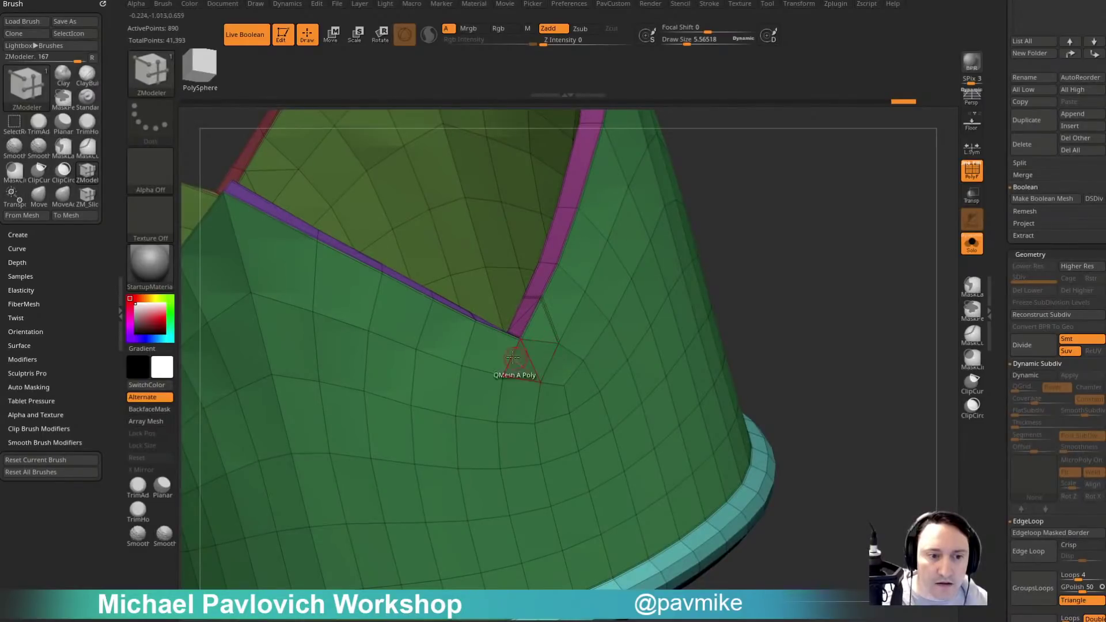
mouse_move(763, 273)
left_mouse_down()
mouse_move(743, 244)
mouse_move(723, 239)
mouse_move(768, 306)
mouse_move(767, 400)
mouse_move(829, 366)
mouse_move(827, 434)
mouse_move(492, 382)
mouse_move(509, 381)
left_mouse_up()
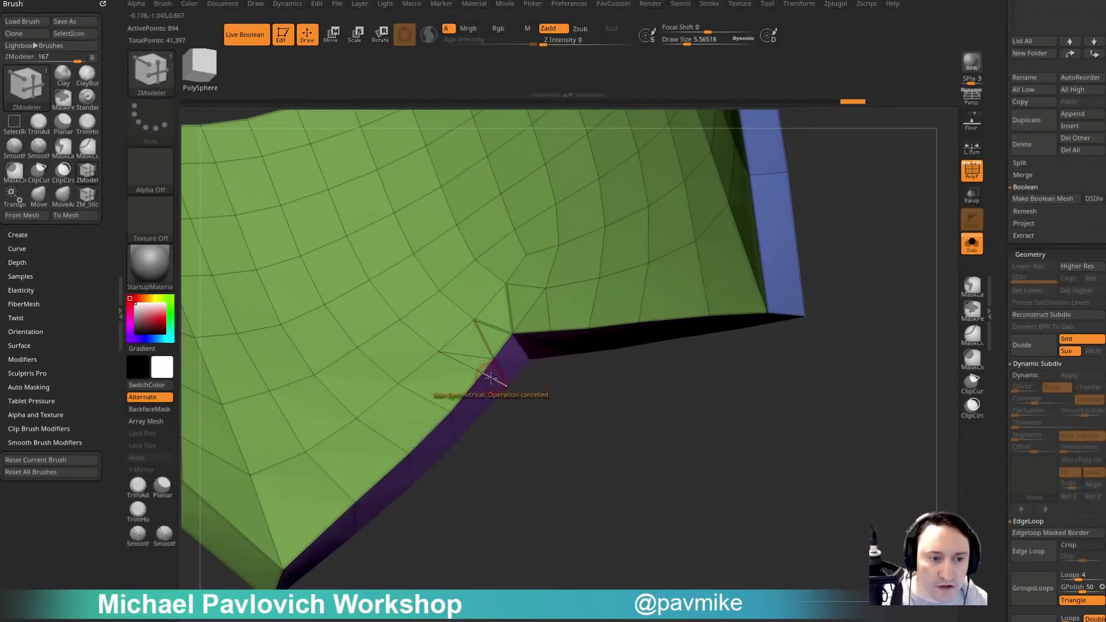
Try Mirror And Weld on the crown, undo it, and return to the sliced edges on the notch's inner side.
left_click_drag(582, 398, 684, 415)
key("2")
key("2")
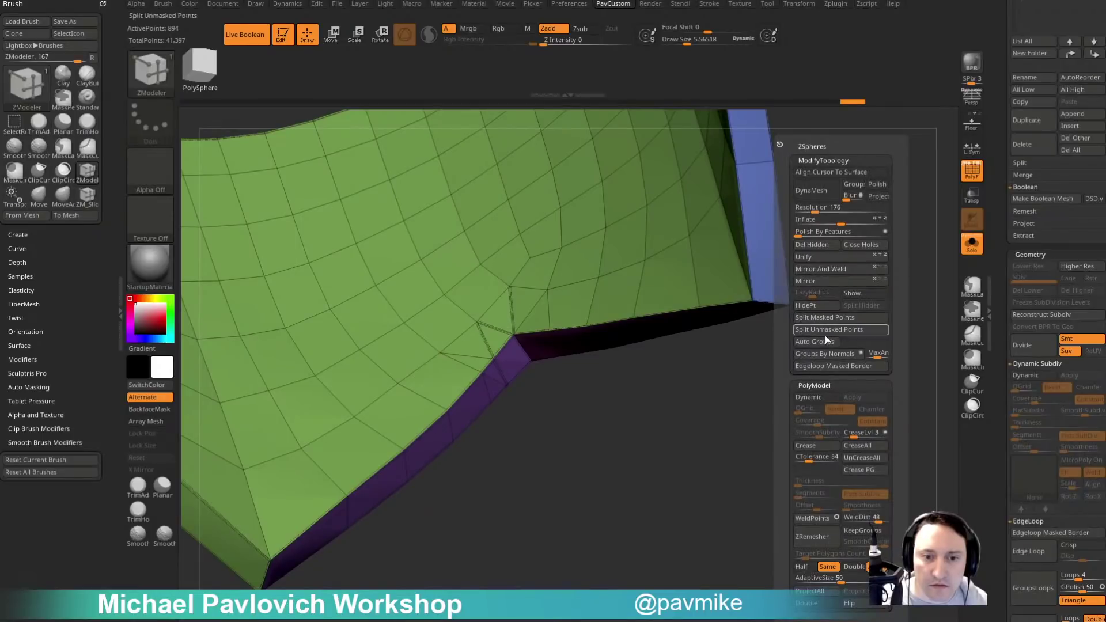
left_click(831, 271)
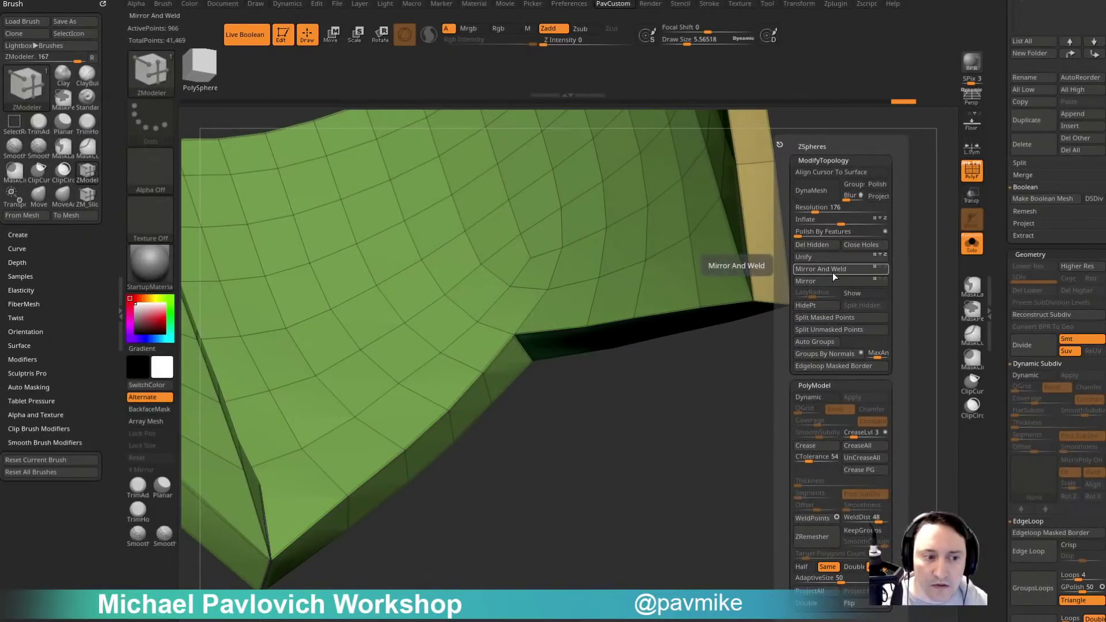
key("ctrl+z")
left_click_drag(655, 387, 507, 337)
left_click_drag(580, 398, 541, 320)
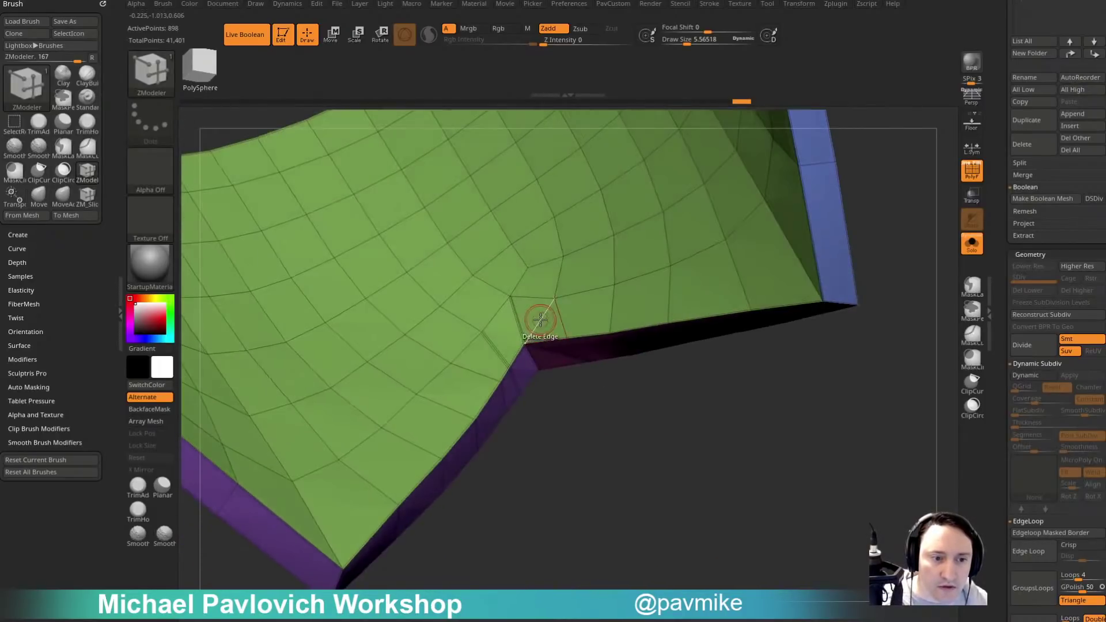
Remove all creases from the crown and crease its edges again using the existing crease tolerance.
left_click_drag(582, 423, 539, 352)
left_click_drag(743, 441, 686, 291)
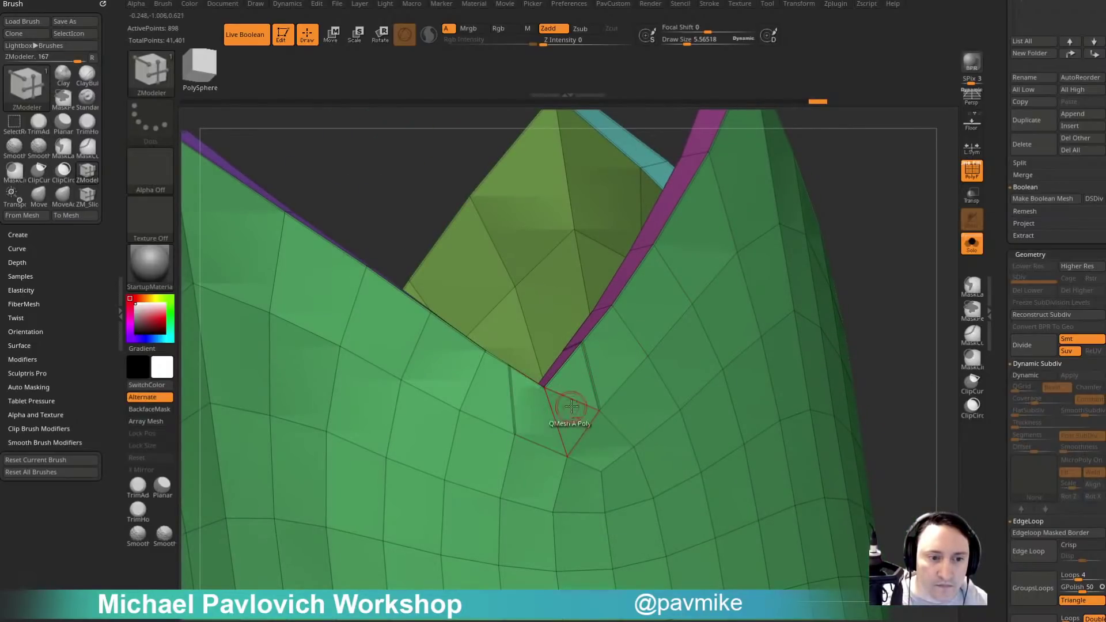
left_click_drag(874, 323, 875, 298, "alt")
key("space")
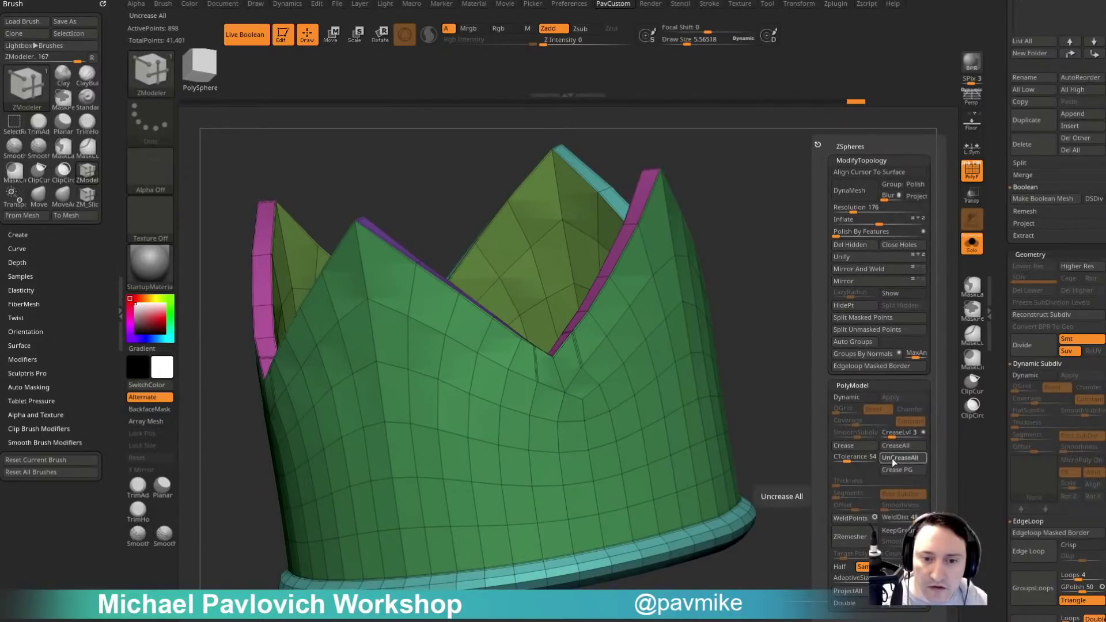
left_click(892, 460)
left_click(857, 448)
left_click_drag(796, 303, 875, 316)
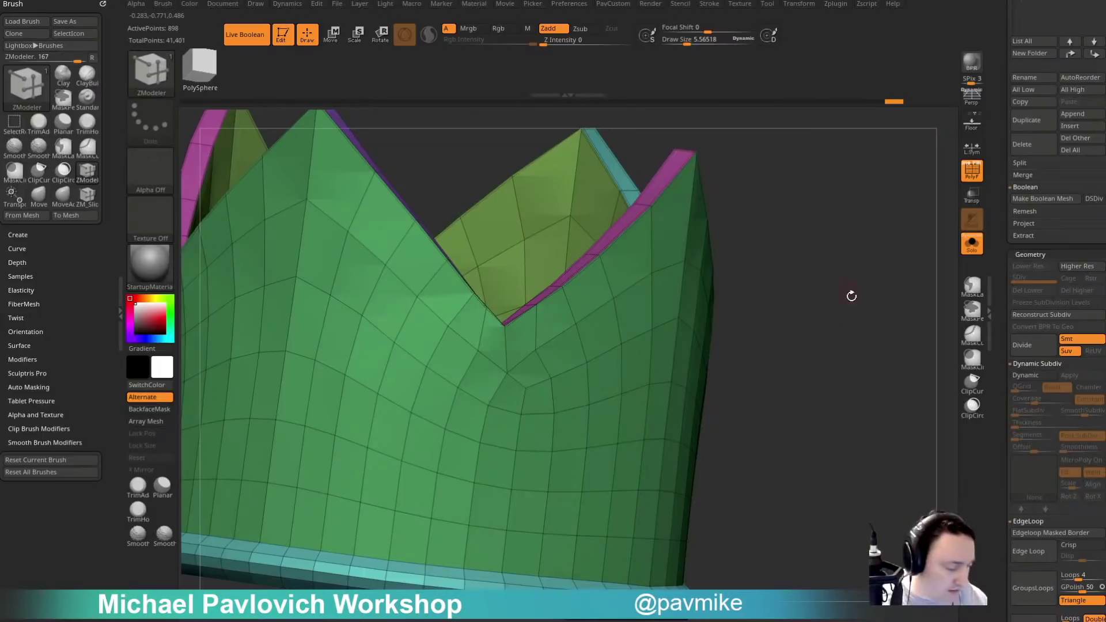
Set the ZModeler point action to Slide and slide a point below the notch on the crown's outer face.
key("space")
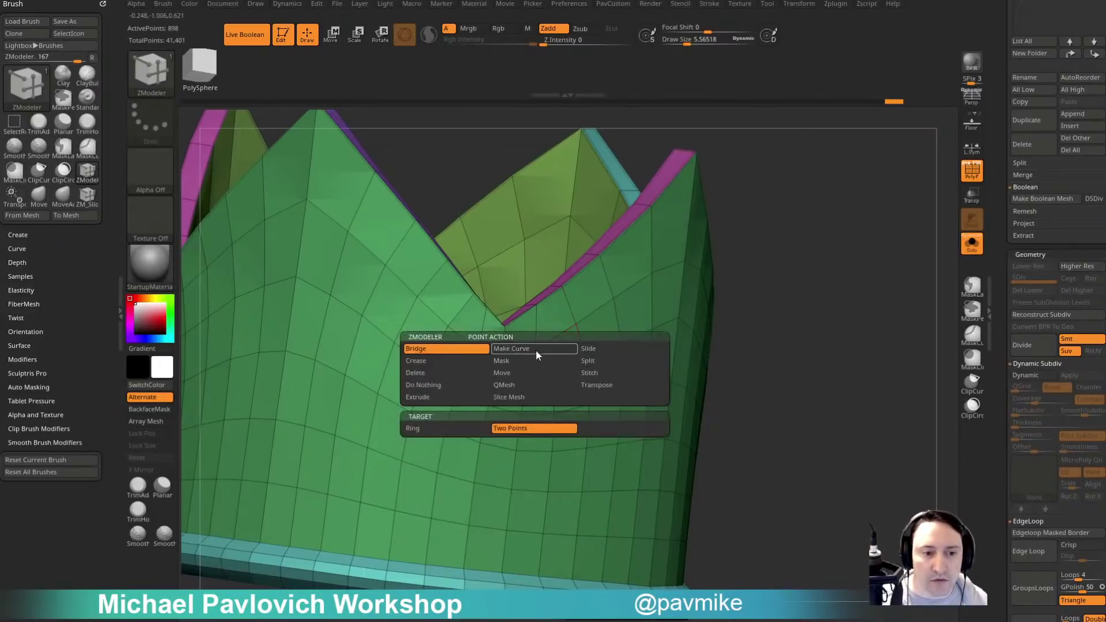
left_click(597, 352)
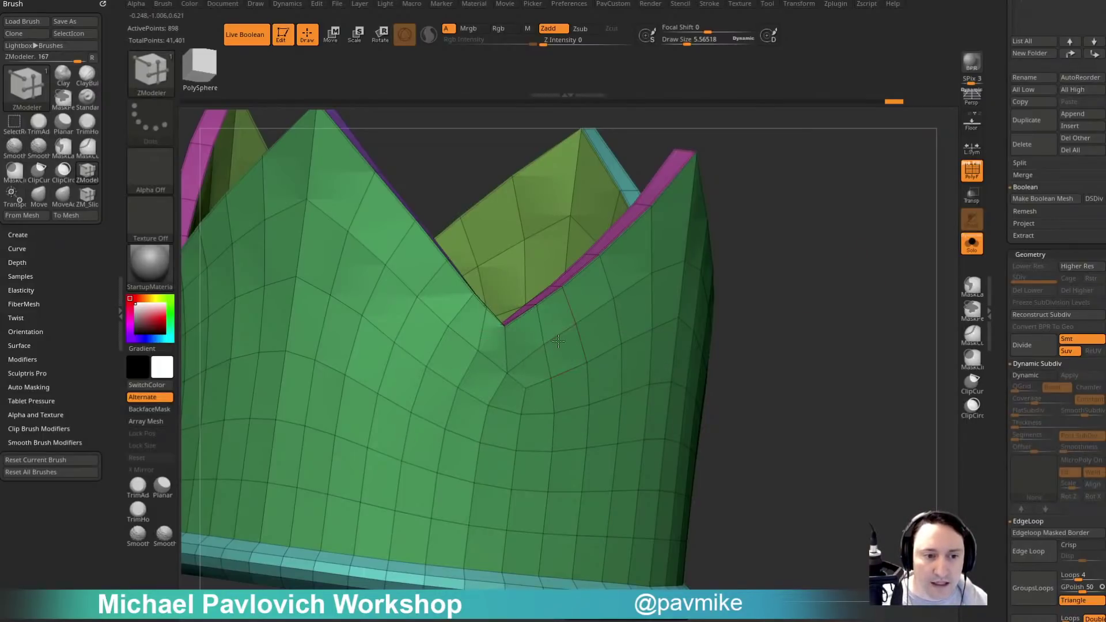
mouse_move(501, 355)
left_mouse_down()
mouse_move(505, 375)
mouse_move(495, 370)
left_mouse_up()
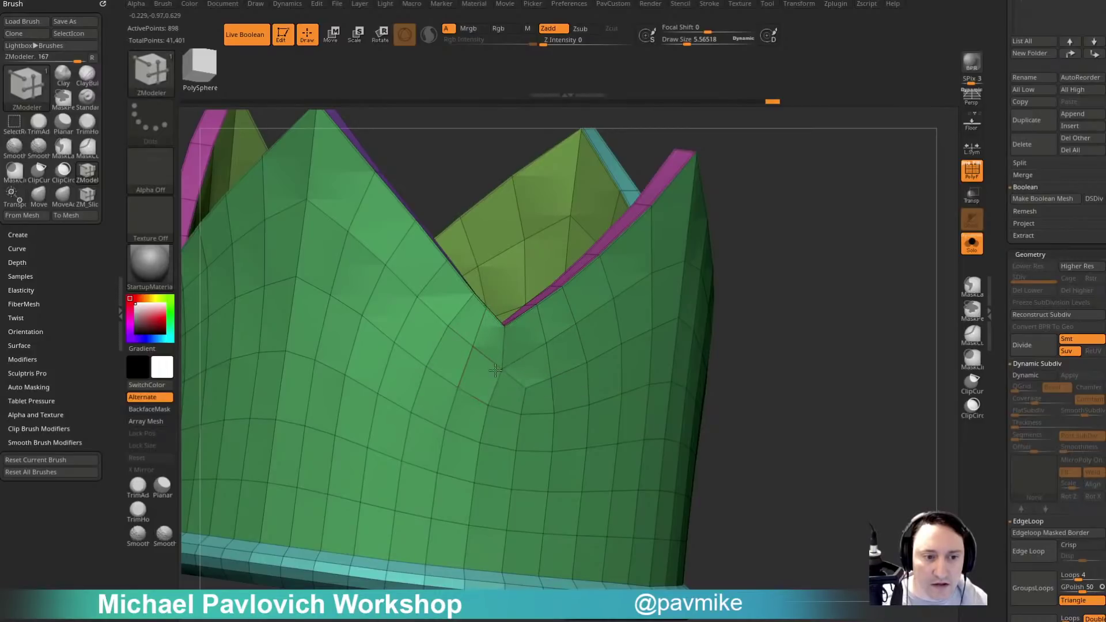
Slide the points around the notch on the crown's inner and outer faces to even the topology, and turn on dynamic subdivision.
left_click_drag(770, 290, 780, 476)
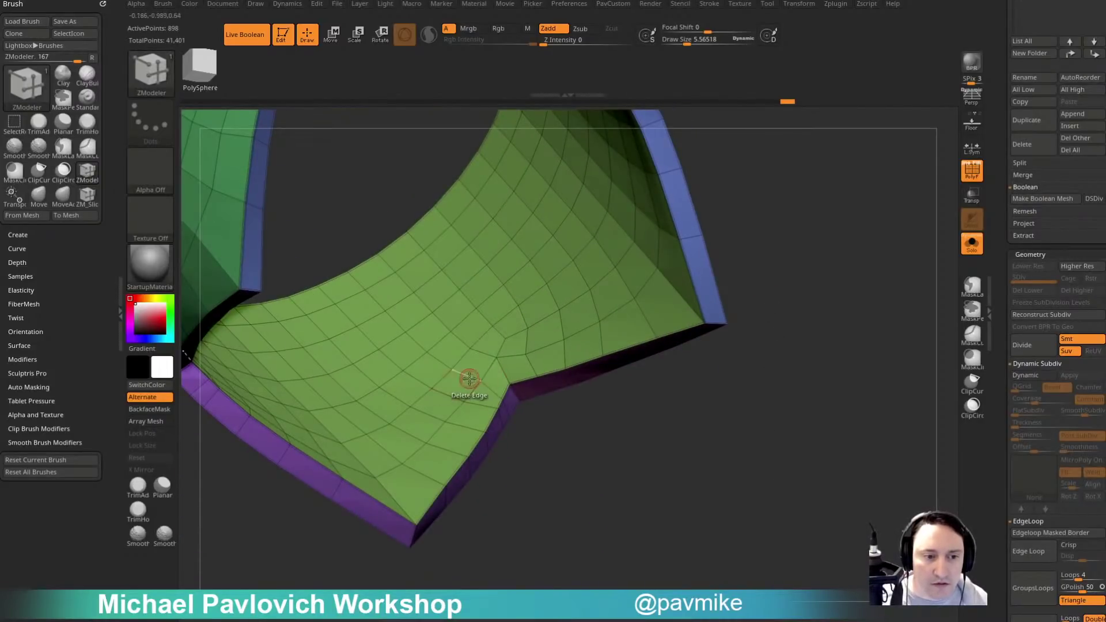
left_click_drag(599, 429, 625, 478)
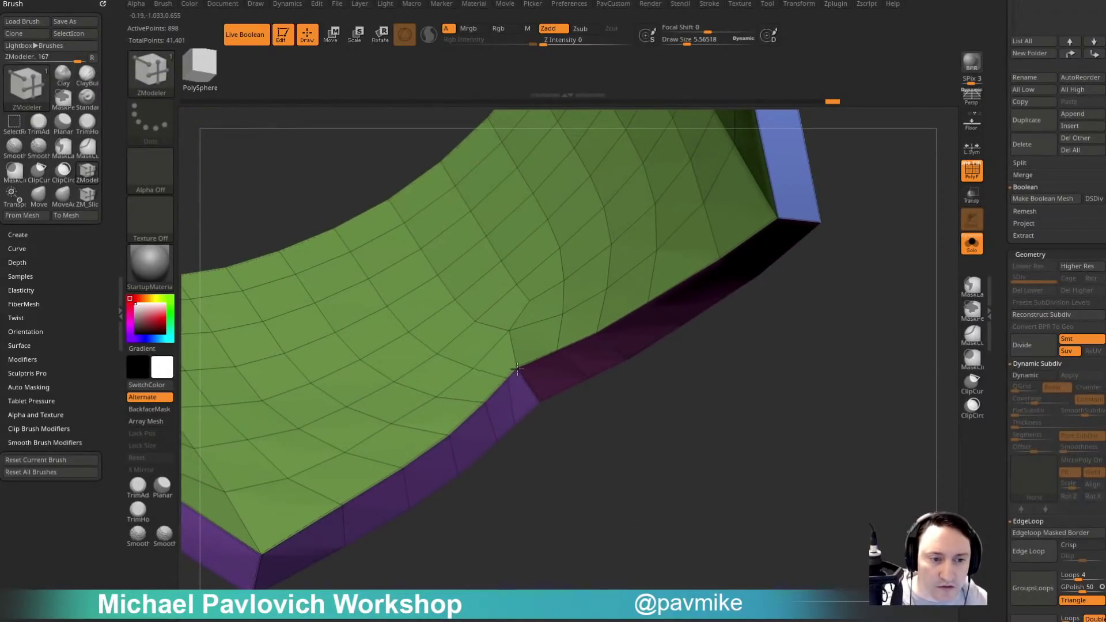
left_click_drag(588, 419, 572, 332)
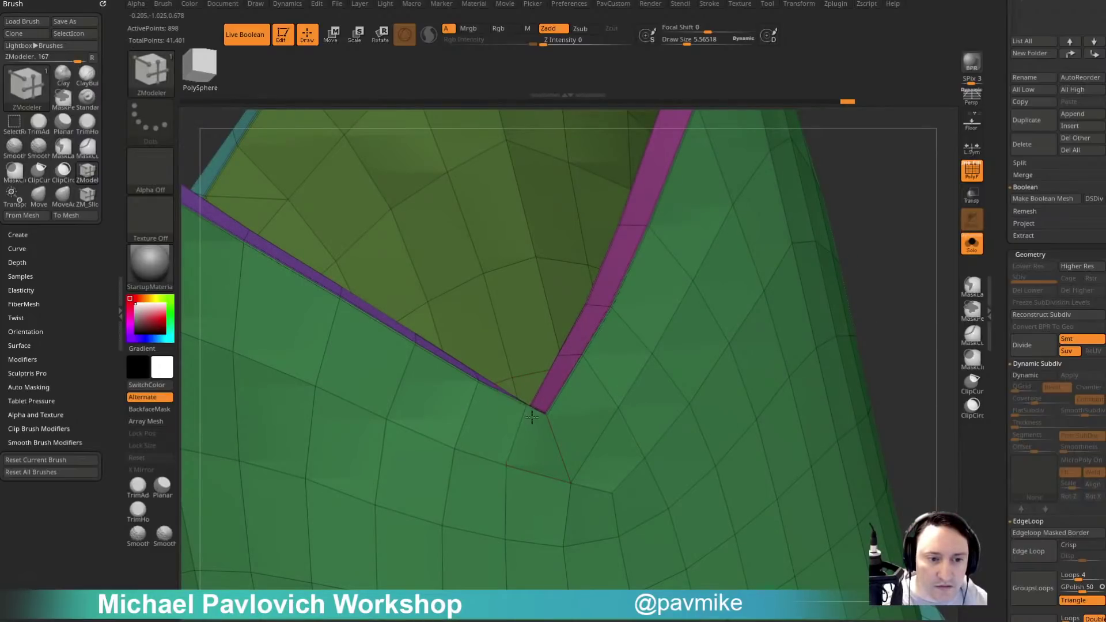
left_click_drag(883, 285, 846, 257)
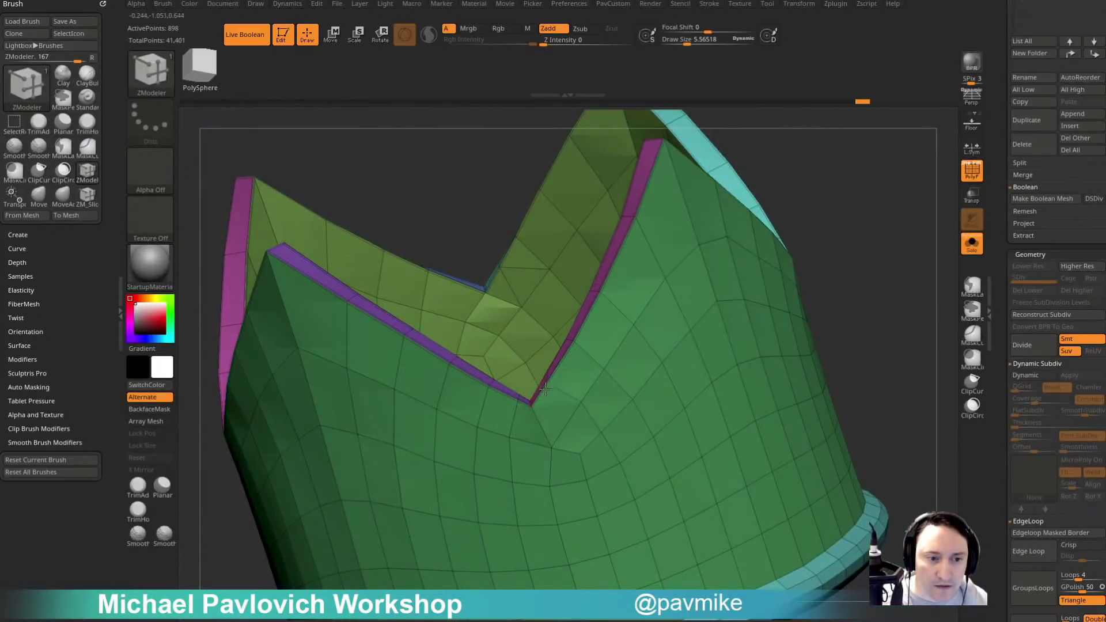
left_click_drag(827, 214, 871, 368)
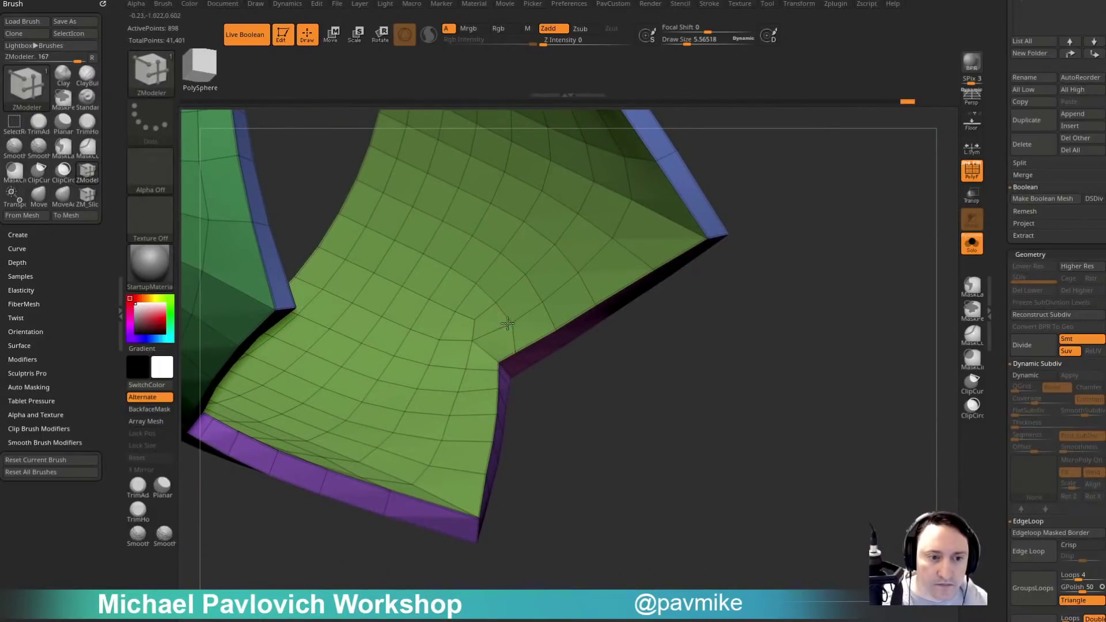
left_click_drag(712, 344, 835, 299)
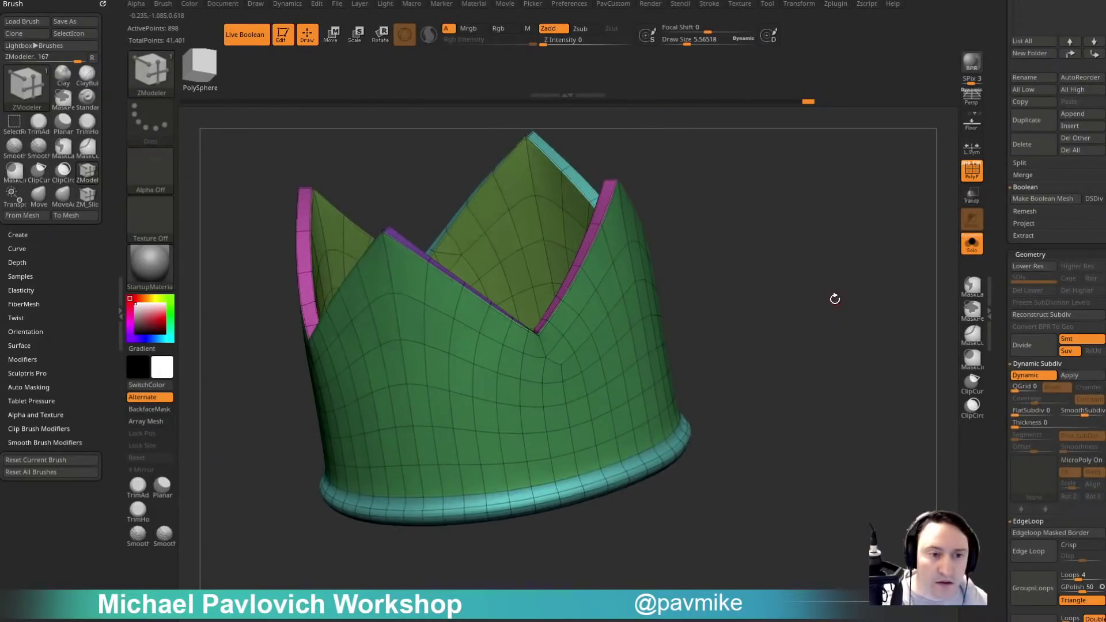
left_click_drag(832, 347, 845, 332)
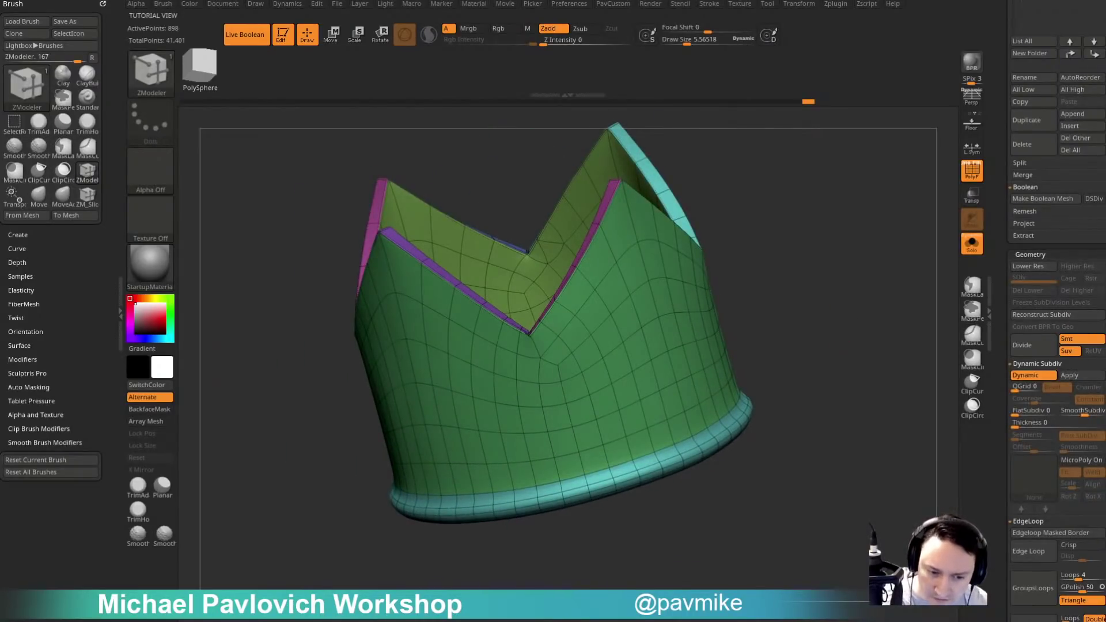
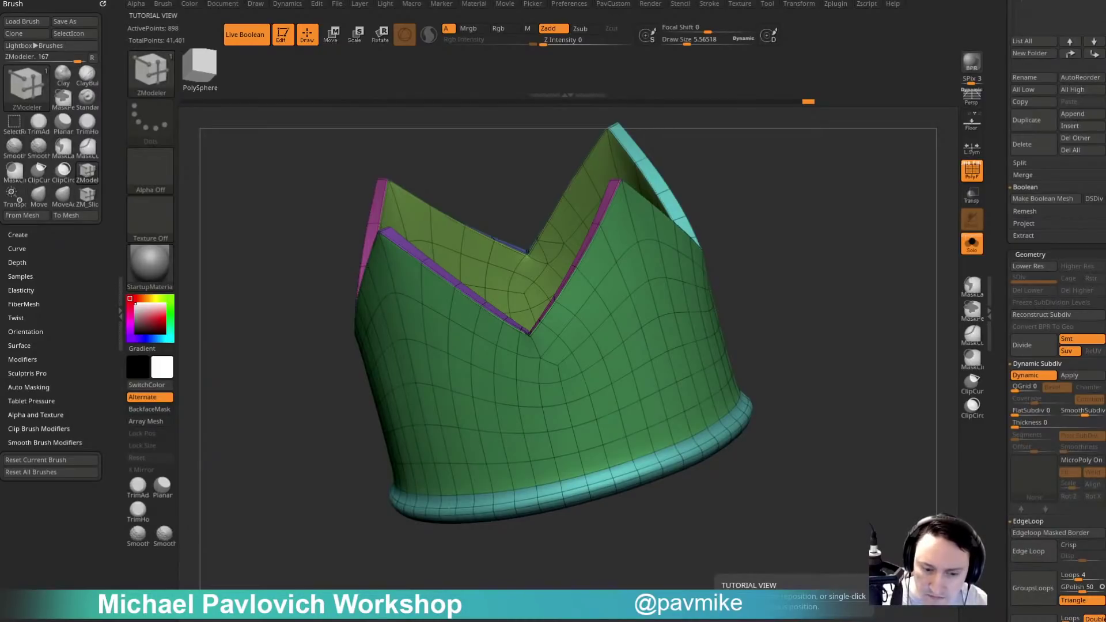
Switch to the web browser, view the channel's YouTube playlists and ArtStation portfolio, and select the portfolio's web address.
left_click_drag(1105, 115, 882, 61)
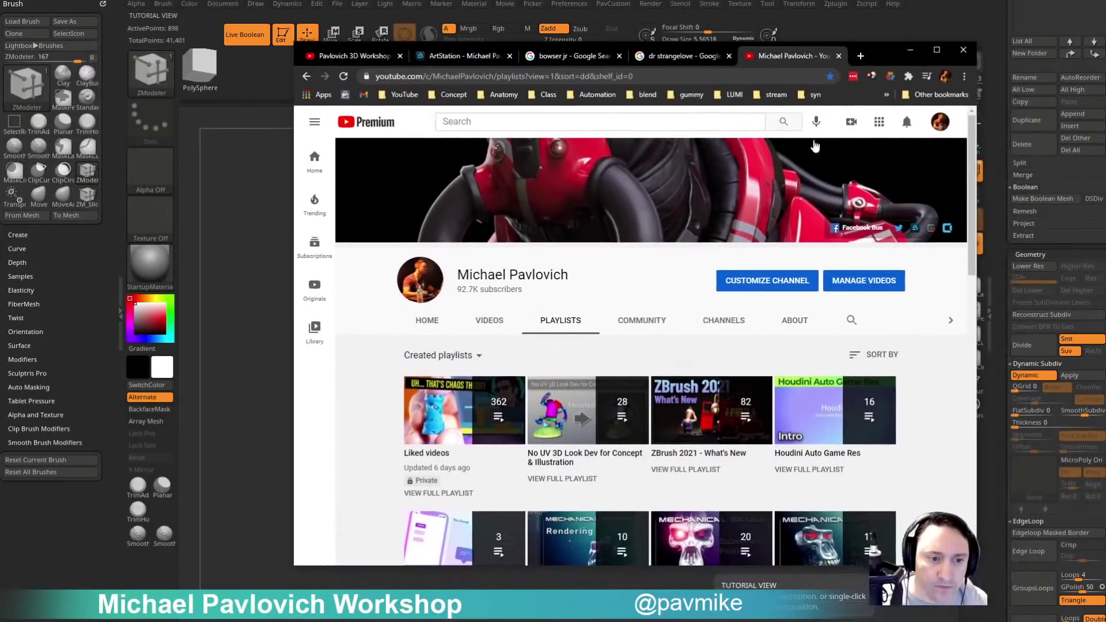
left_click(466, 54)
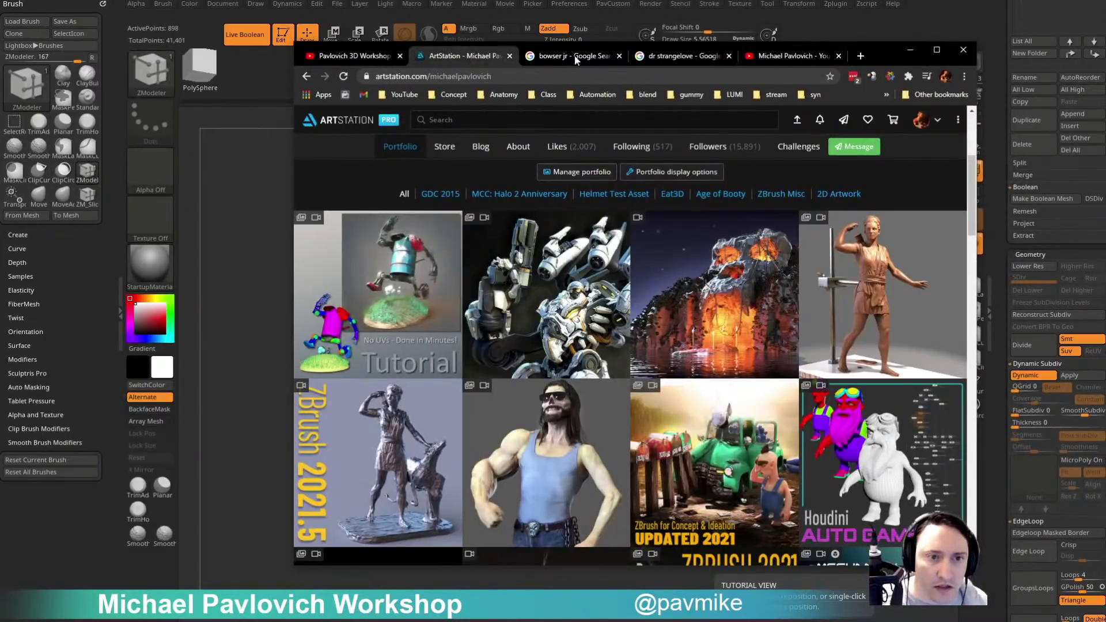
left_click(778, 56)
scroll(505, 295, "down", 3)
scroll(548, 210, "up", 3)
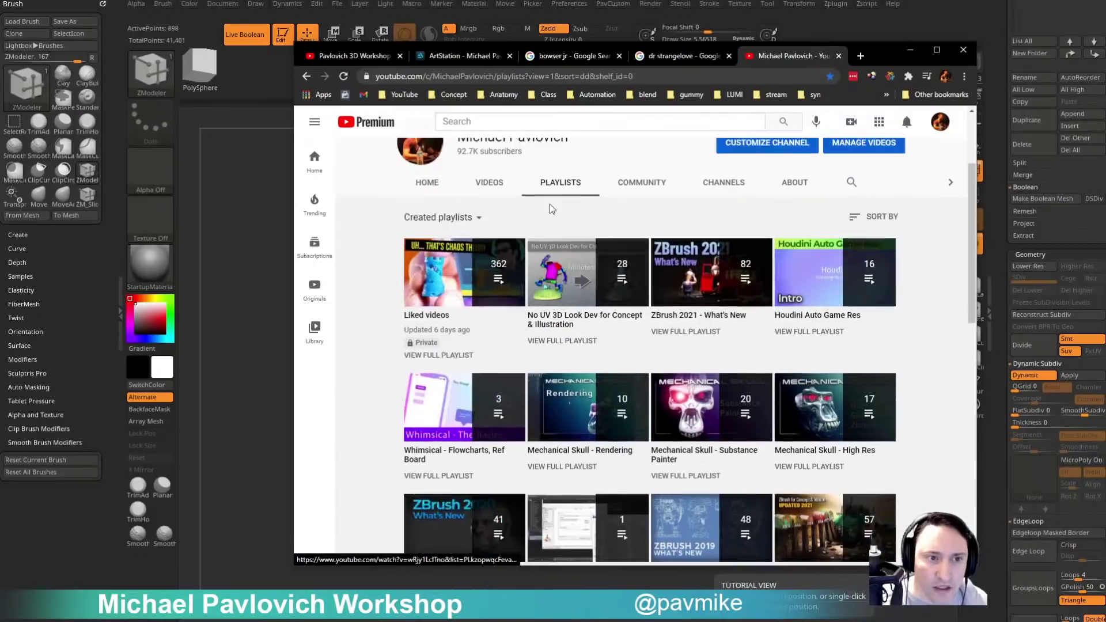
left_click(477, 55)
scroll(518, 277, "down", 3)
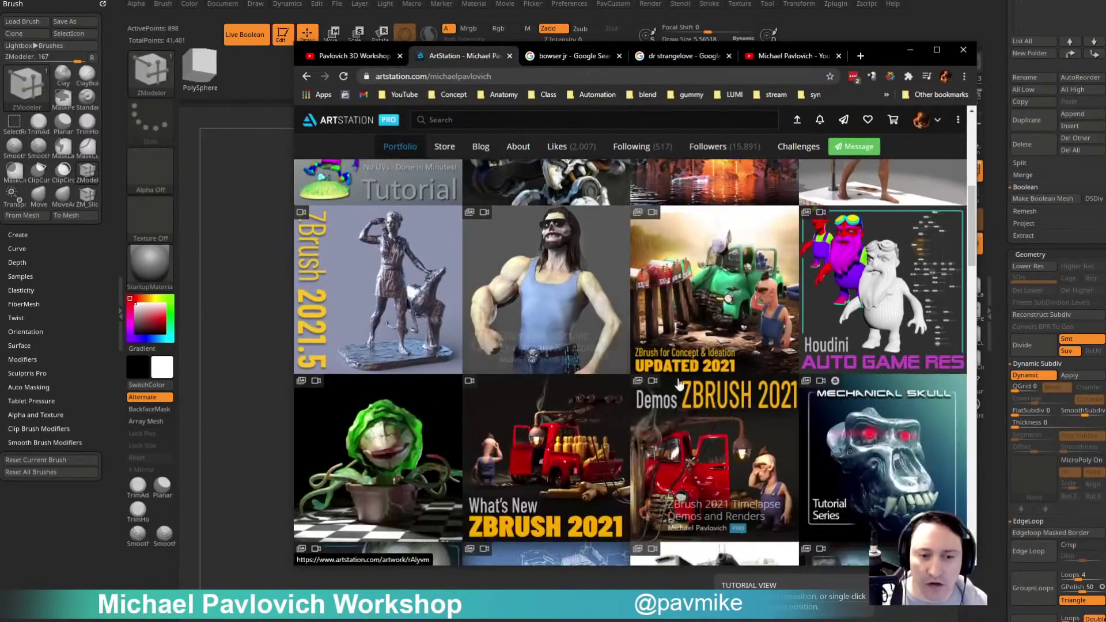
left_click(529, 73)
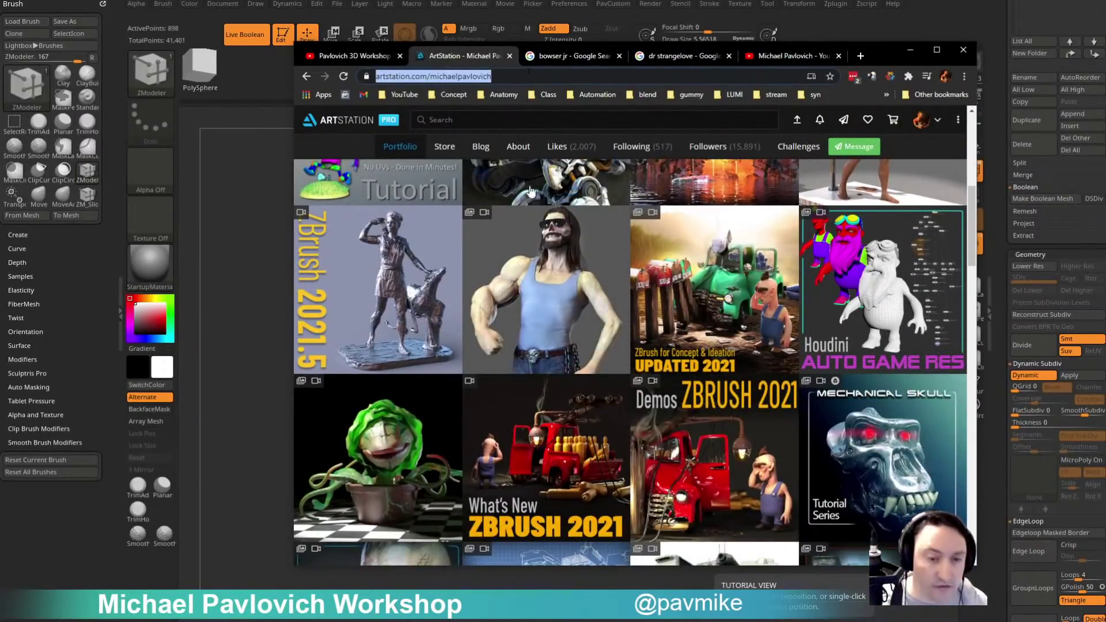
key("alt+Tab")
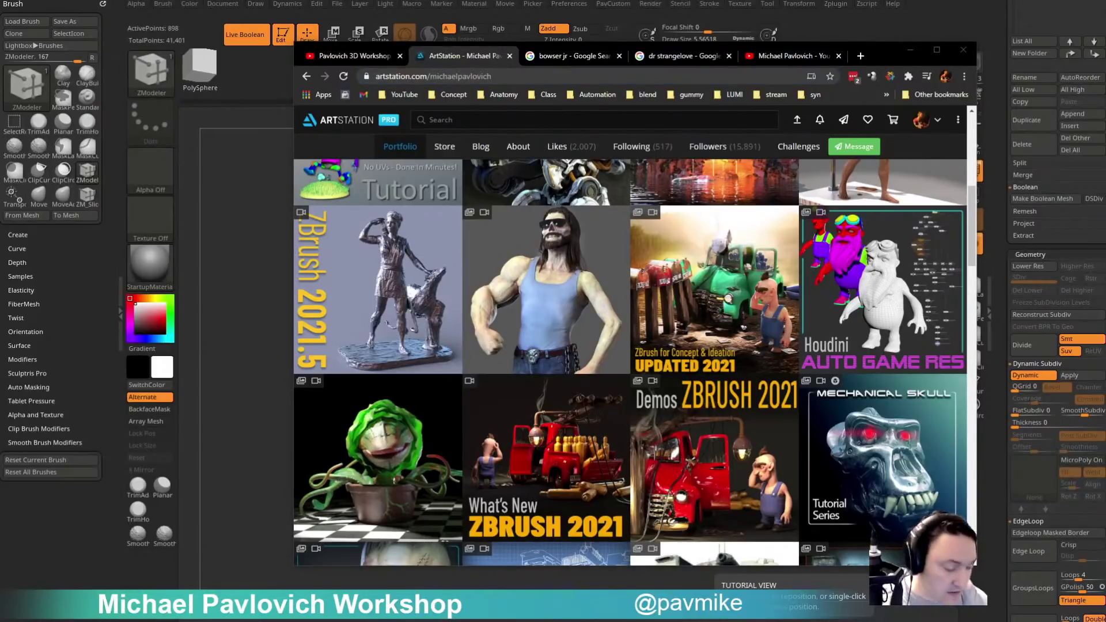
Browse the channel's YouTube playlists, open the Livestream Full Episodes playlist and select its web address.
scroll(401, 250, "down", 1)
scroll(402, 250, "up", 3)
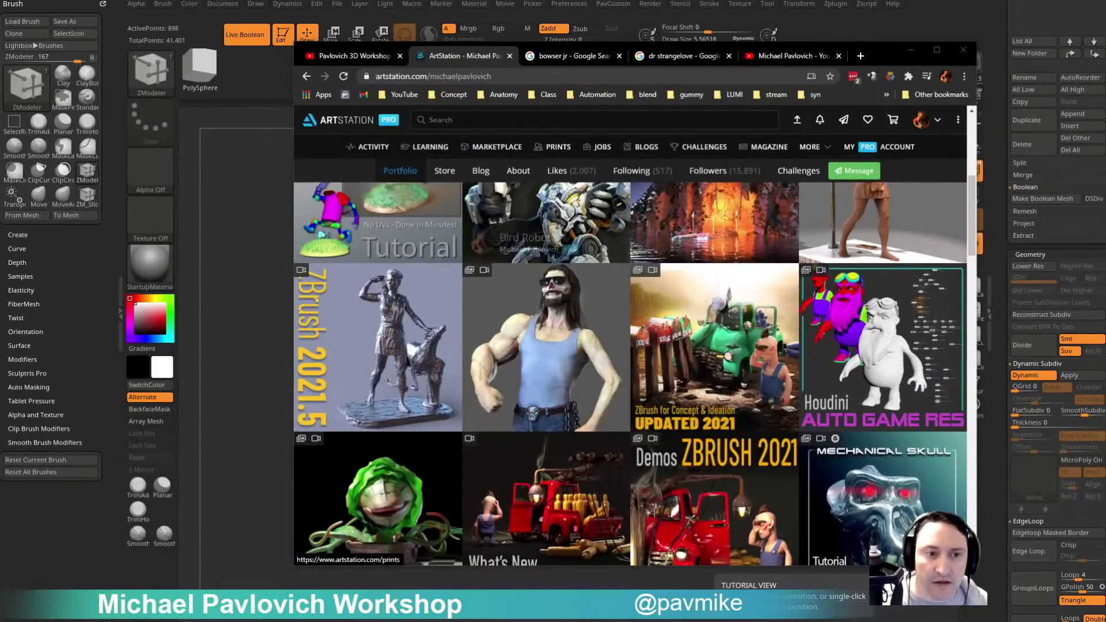
left_click(789, 56)
scroll(603, 254, "down", 8)
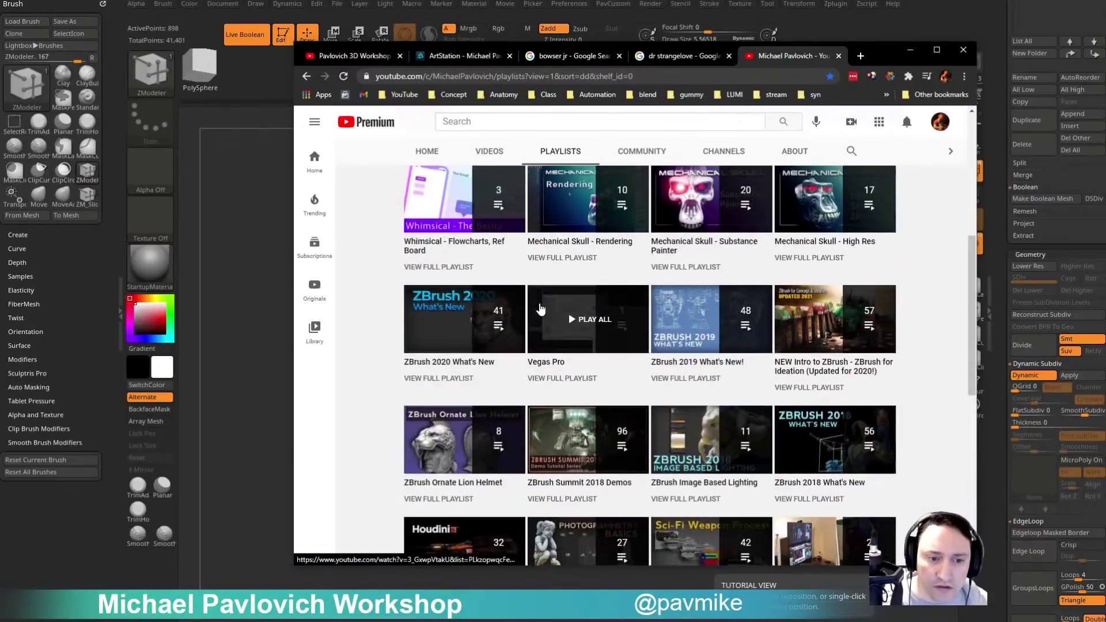
scroll(540, 308, "down", 10)
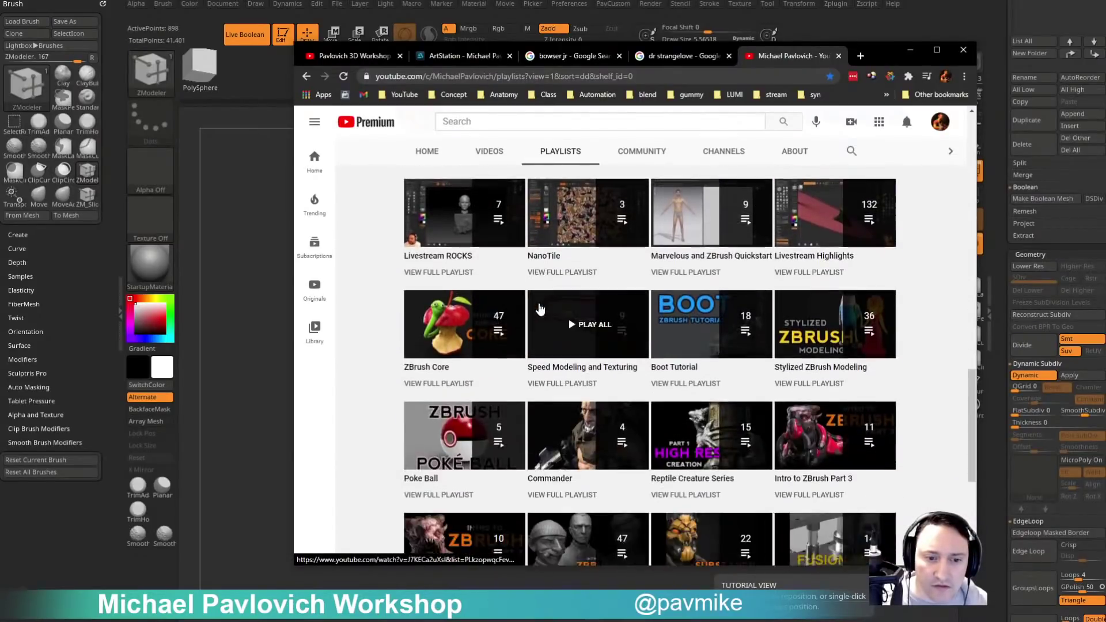
scroll(540, 309, "down", 4)
scroll(799, 387, "up", 10)
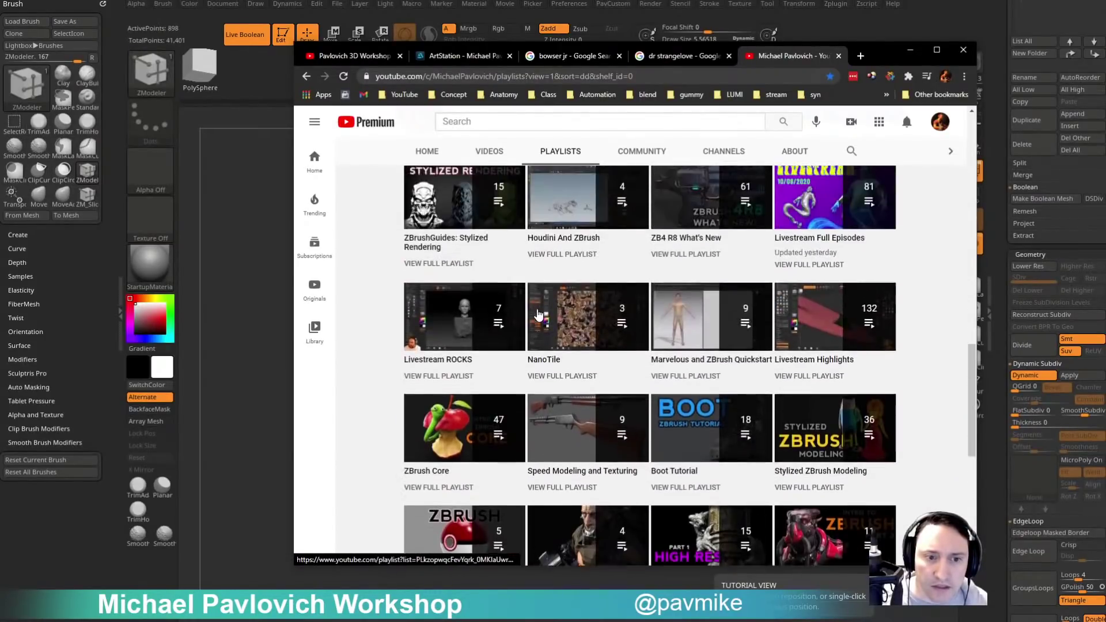
left_click(803, 380)
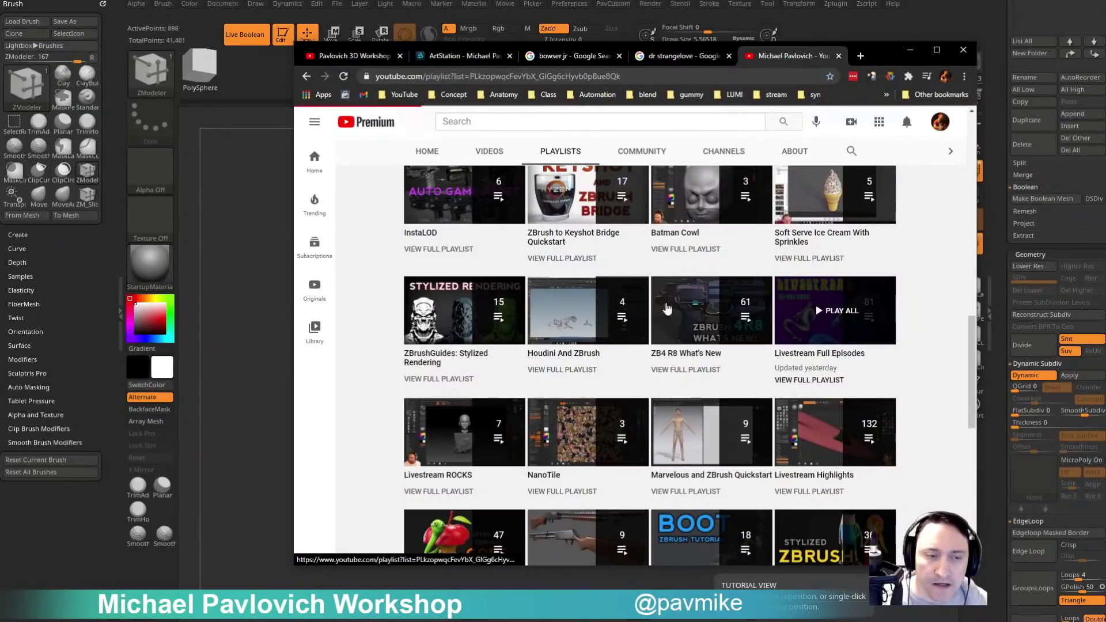
left_click(637, 79)
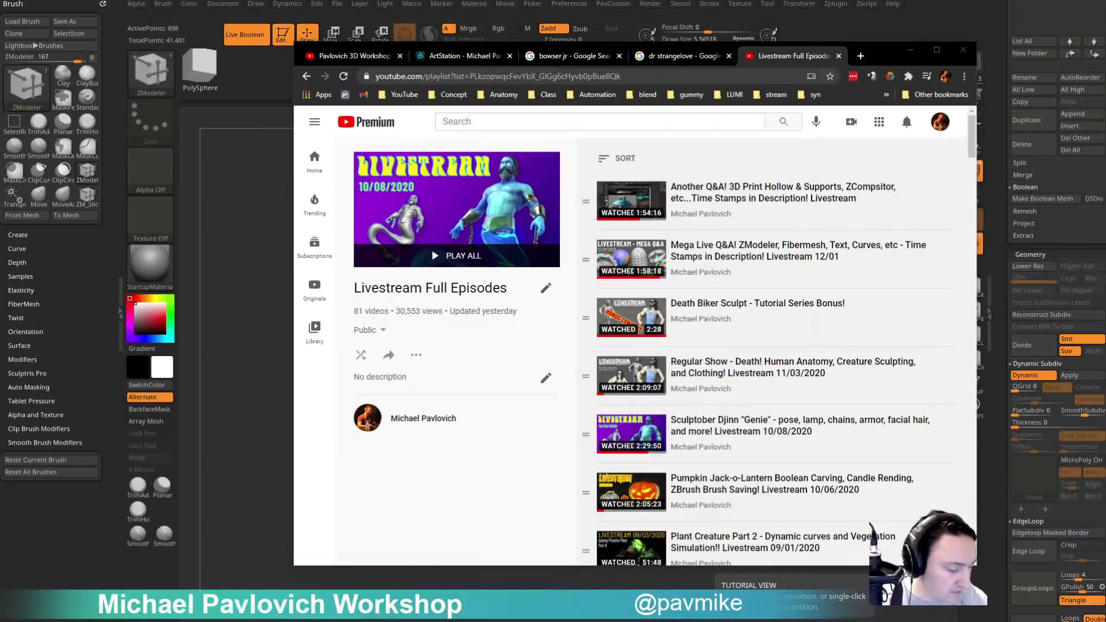
Look through the videos in the Livestream Full Episodes playlist, and return to ZBrush.
scroll(768, 386, "down", 20)
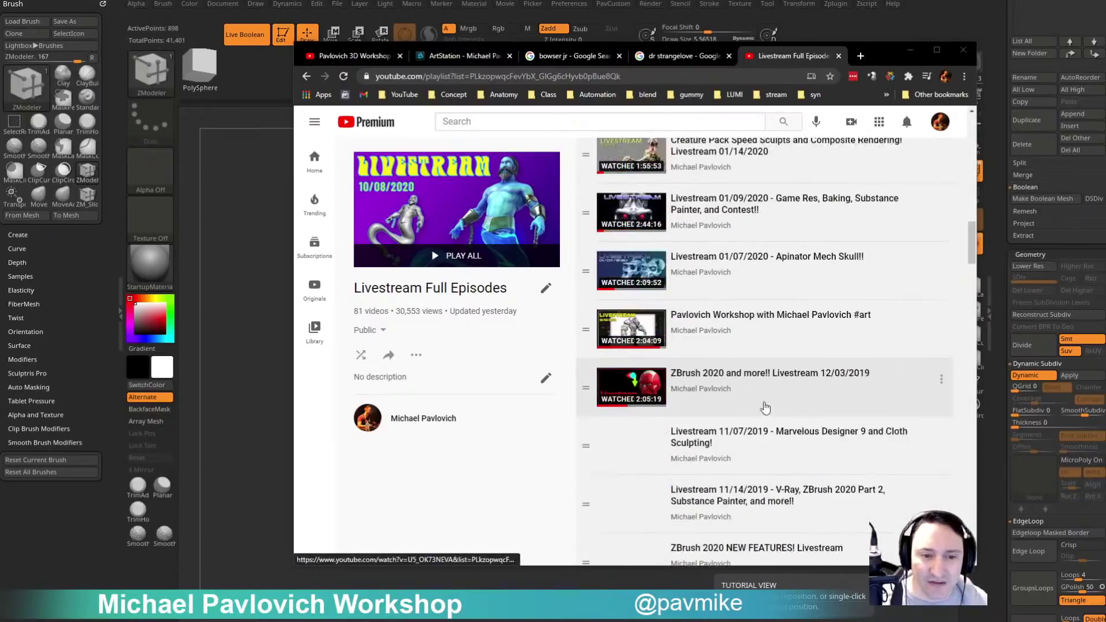
scroll(766, 364, "down", 20)
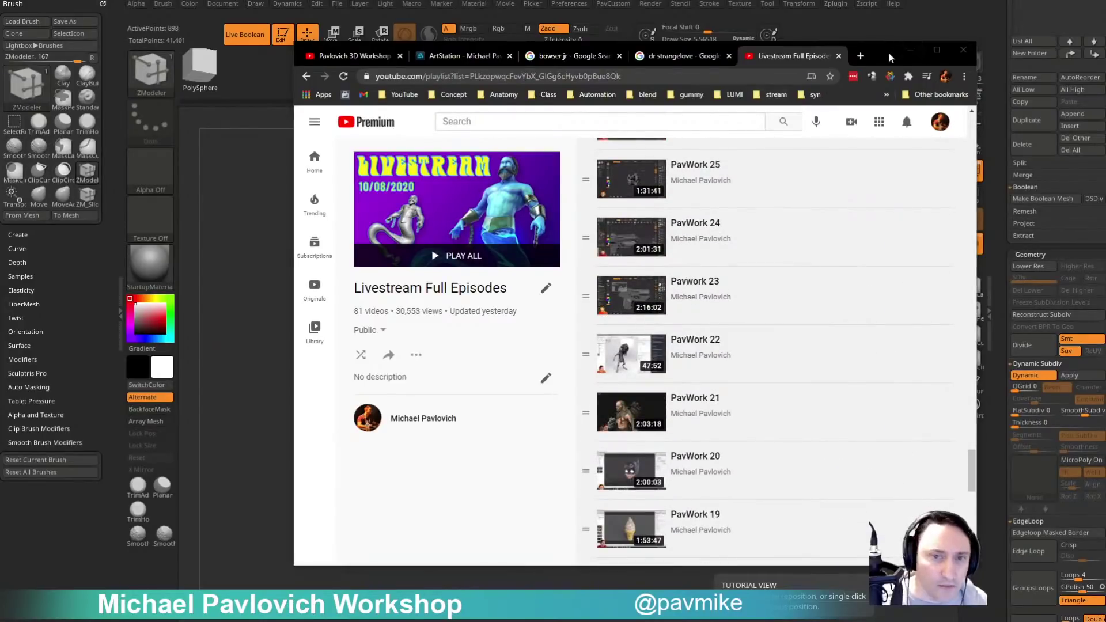
left_click(910, 50)
Set the crown's smooth subdivision levels to 4 and its crease level to 2, and hide the polyframe.
left_click_drag(874, 307, 894, 312)
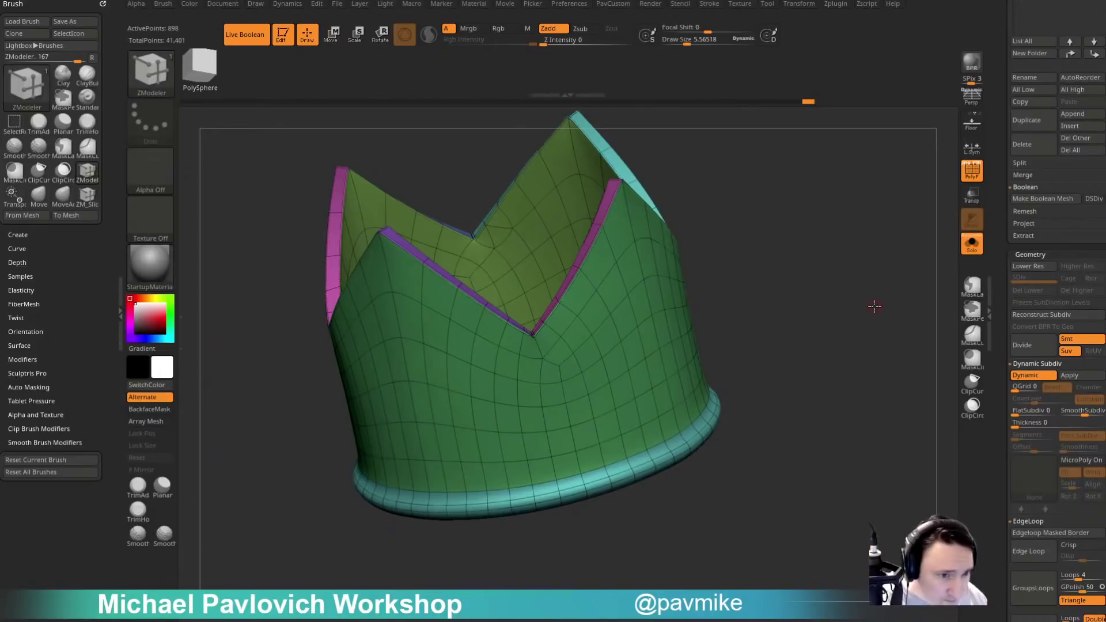
left_click_drag(816, 286, 884, 325)
key("grave")
left_click(853, 471)
key("space")
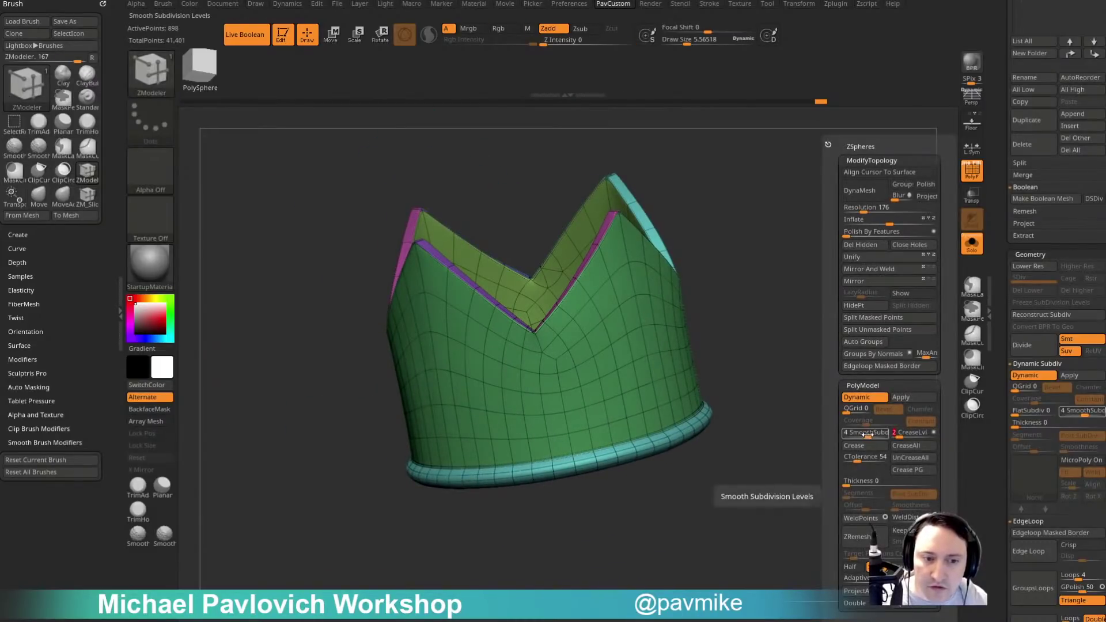
key("shift+f")
left_click_drag(823, 276, 810, 294)
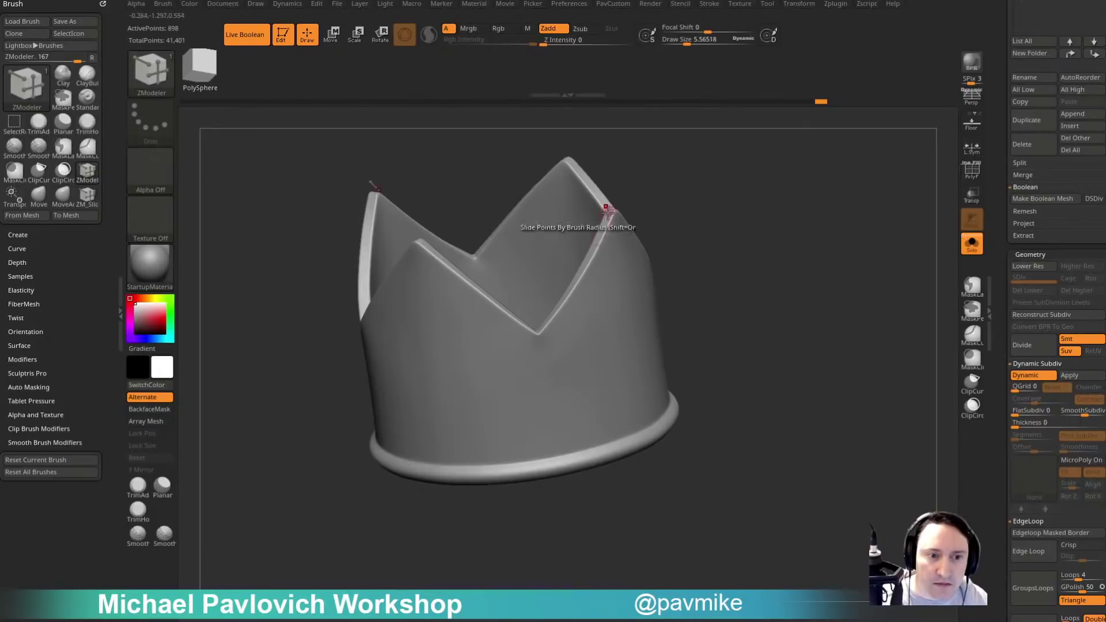
Adjust the crease level to tune the sharpness of the crown's rim edges.
key("space")
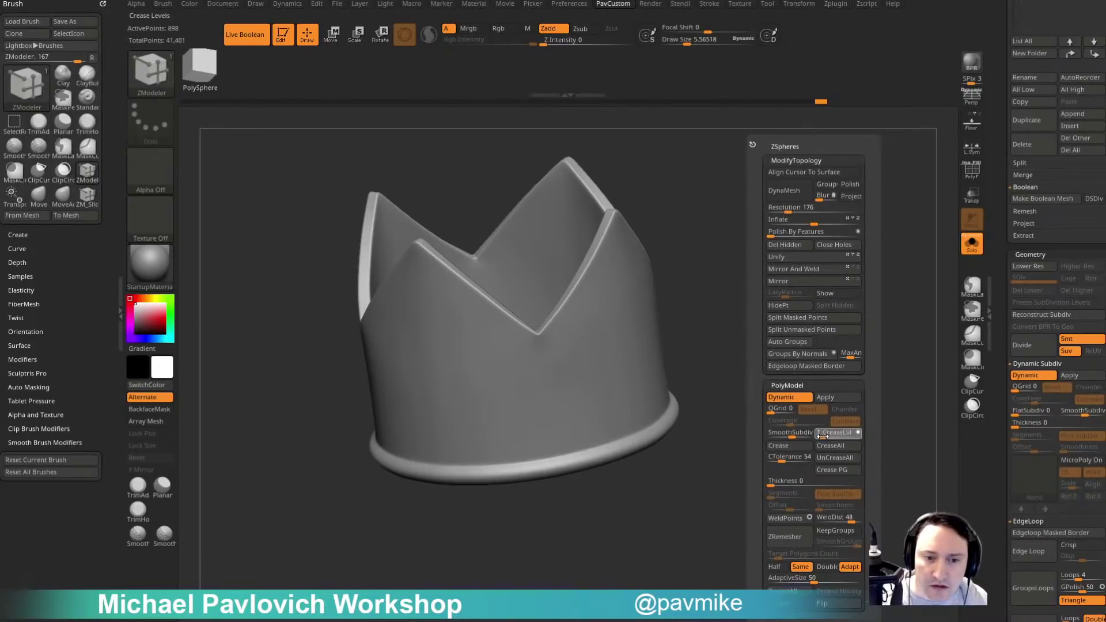
left_click_drag(823, 436, 816, 433)
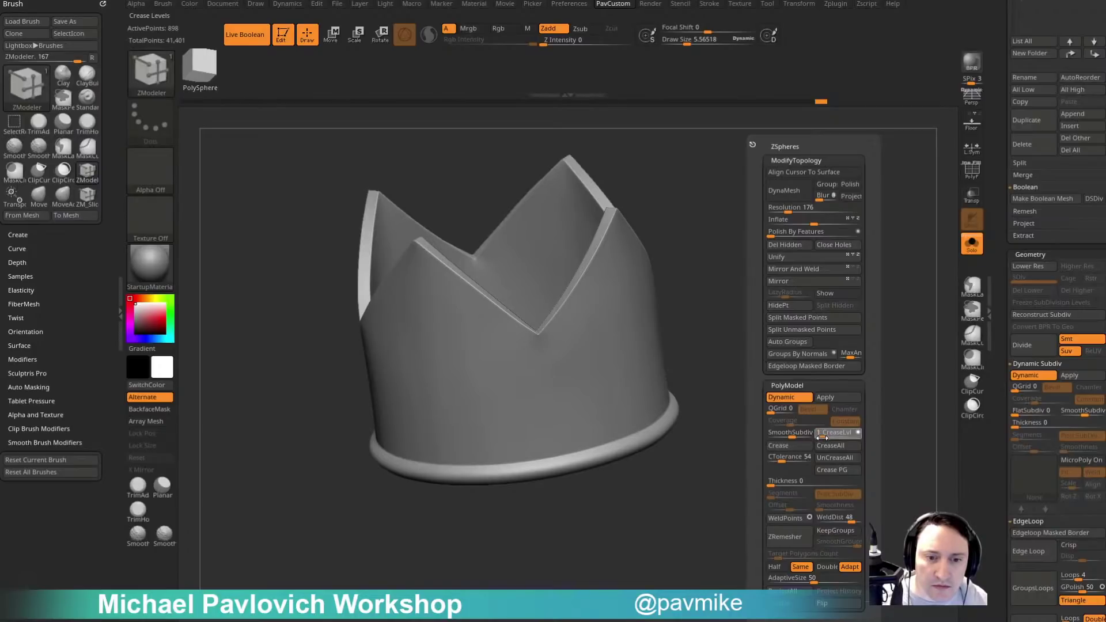
left_click_drag(824, 437, 822, 437)
Toggle the crown's dynamic subdivision off and on, enlarge the draw size to about 25, and turn off Solo to show the whole ghost.
right_click_drag(740, 477, 815, 431, "ctrl")
key("shift+d")
key("d")
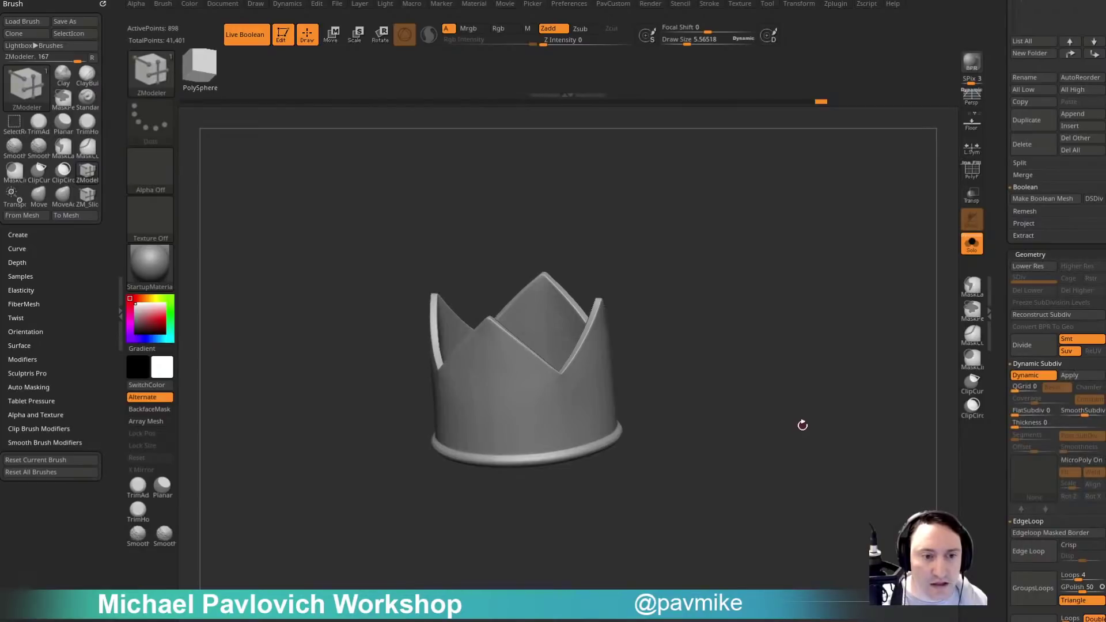
key("s")
left_click(803, 396)
left_click(971, 243)
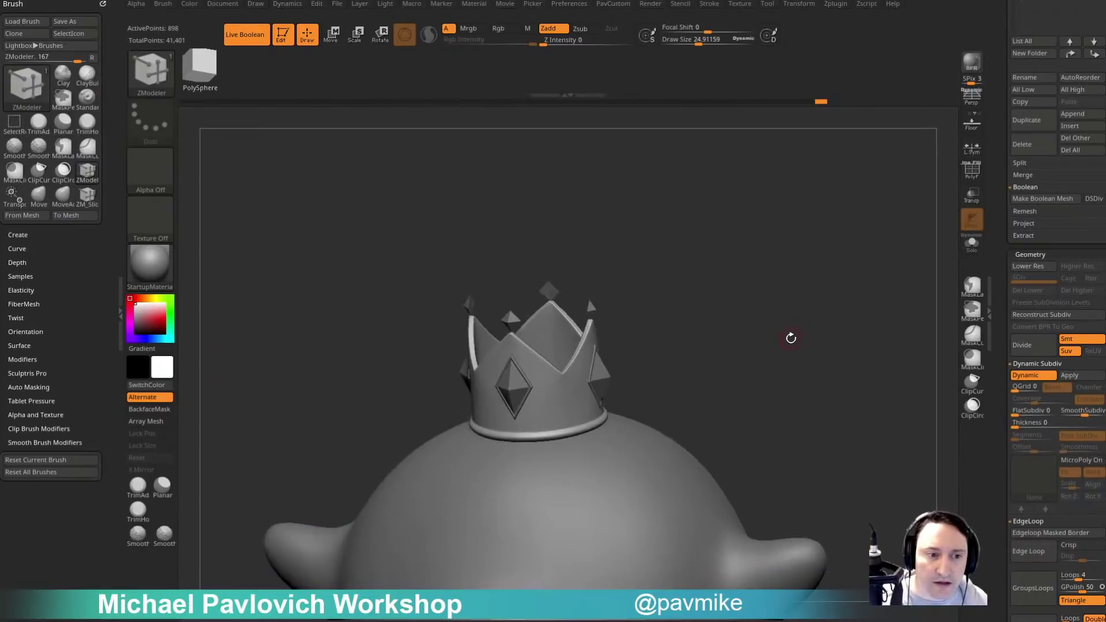
Switch to the Standard brush with a draw size of about 10, and select the crown's diamond-shaped side gems.
key("s")
key("b")
key("s")
key("t")
right_click_drag(786, 320, 798, 371, "ctrl")
mouse_move(797, 372)
right_mouse_down()
mouse_move(782, 368)
mouse_move(799, 352)
right_mouse_up()
left_click(662, 371, "alt")
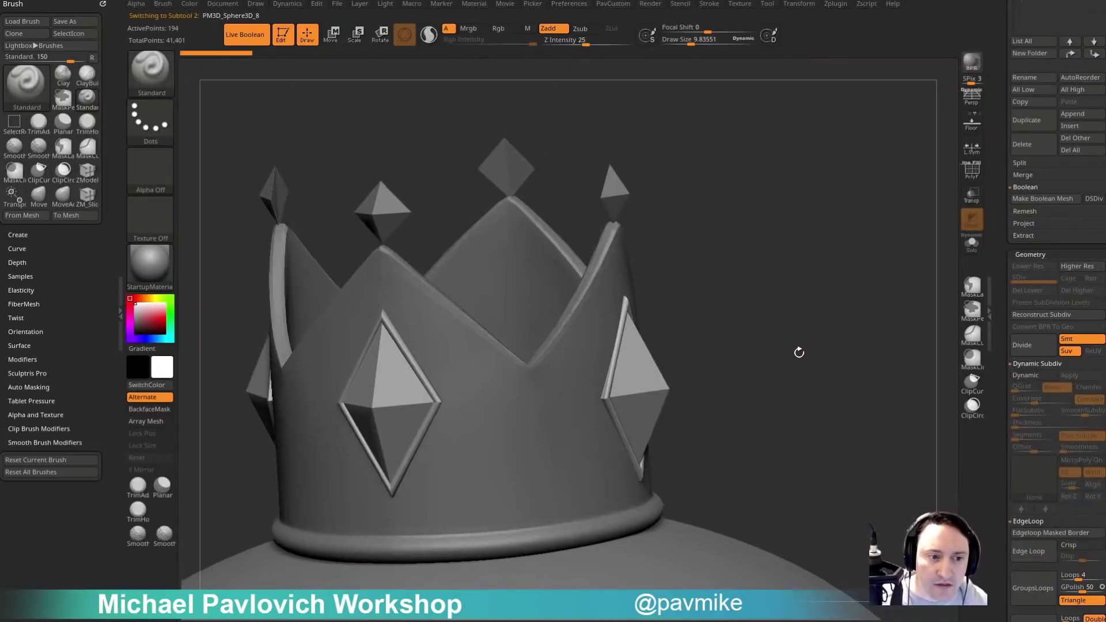
Show the polyframe on the side gems and isolate them with Solo, framing the inner side of one gem.
left_click(972, 178)
mouse_move(851, 272)
left_mouse_down()
mouse_move(833, 302)
mouse_move(836, 323)
mouse_move(851, 324)
mouse_move(824, 316)
mouse_move(837, 321)
mouse_move(849, 304)
mouse_move(869, 313)
mouse_move(786, 332)
mouse_move(857, 323)
mouse_move(887, 340)
left_mouse_up()
left_click(708, 354, "ctrl+shift")
key("grave")
left_click(915, 307)
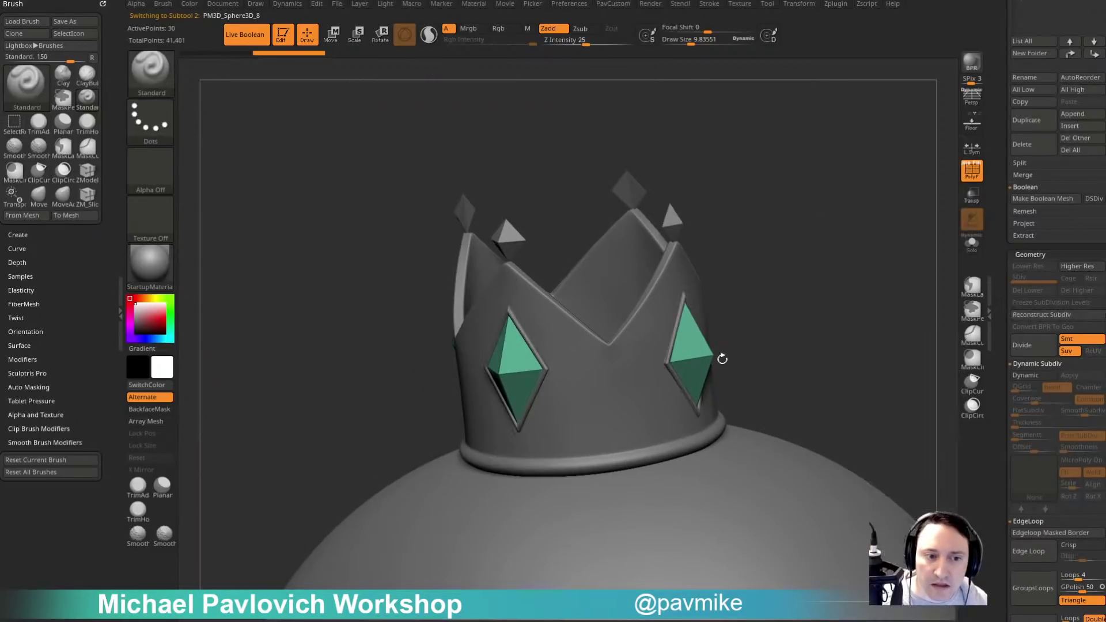
left_click_drag(721, 358, 931, 287, "alt")
left_click(972, 244)
left_click_drag(827, 299, 700, 262)
left_click_drag(799, 204, 639, 320, "alt")
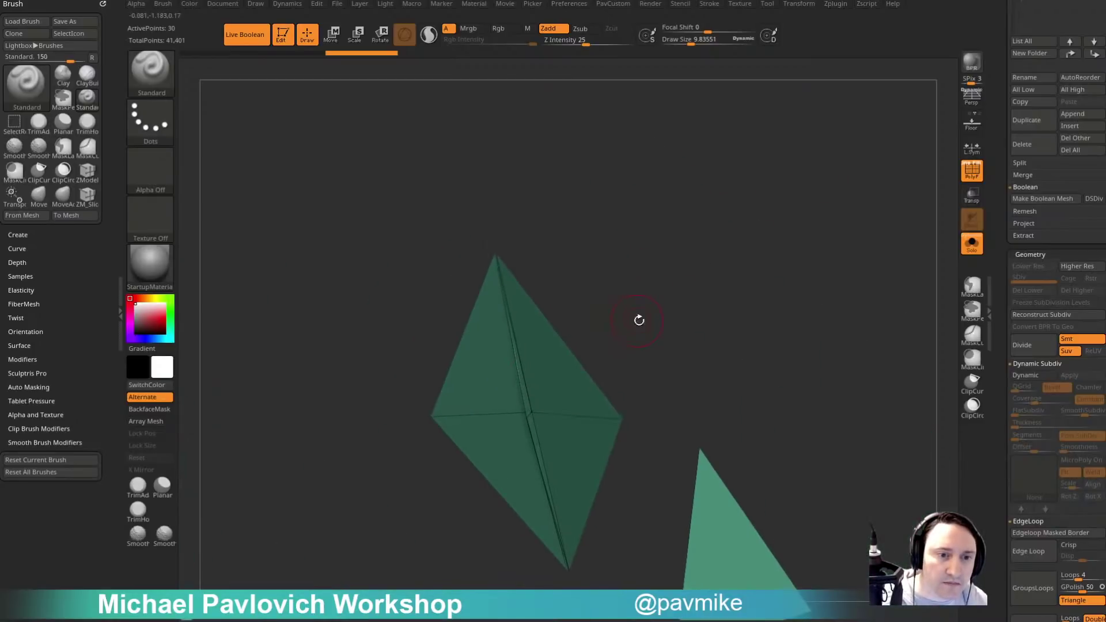
Mark one gem's inner polygons with the ZModeler brush, isolate its broken faces by polygroup and delete the unwanted geometry.
key("b")
key("z")
key("m")
left_click_drag(654, 361, 631, 299, "alt")
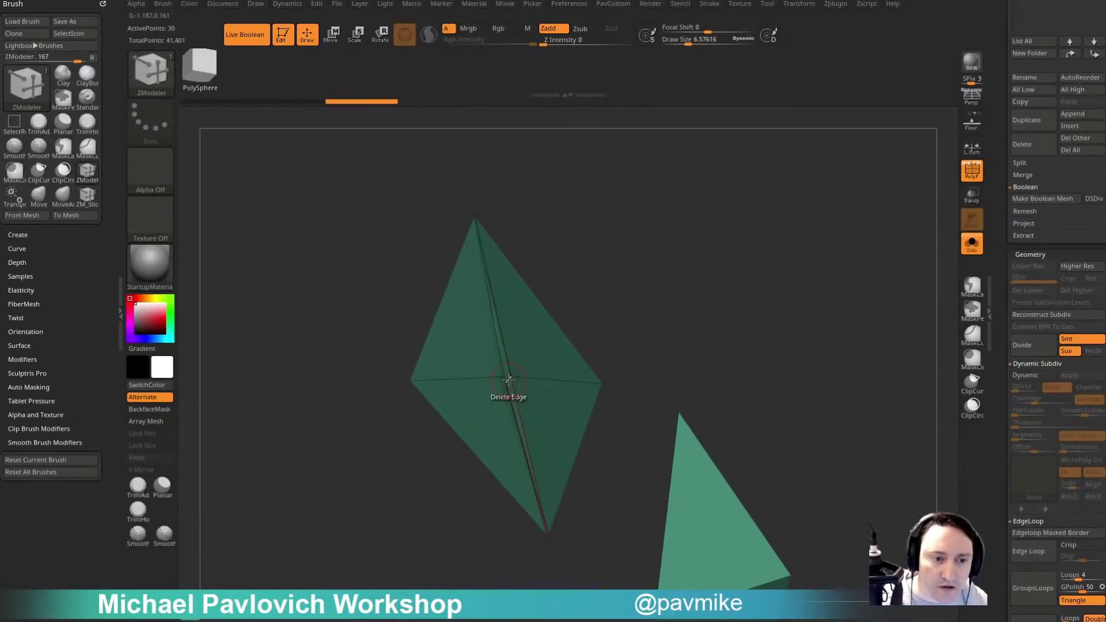
key("space")
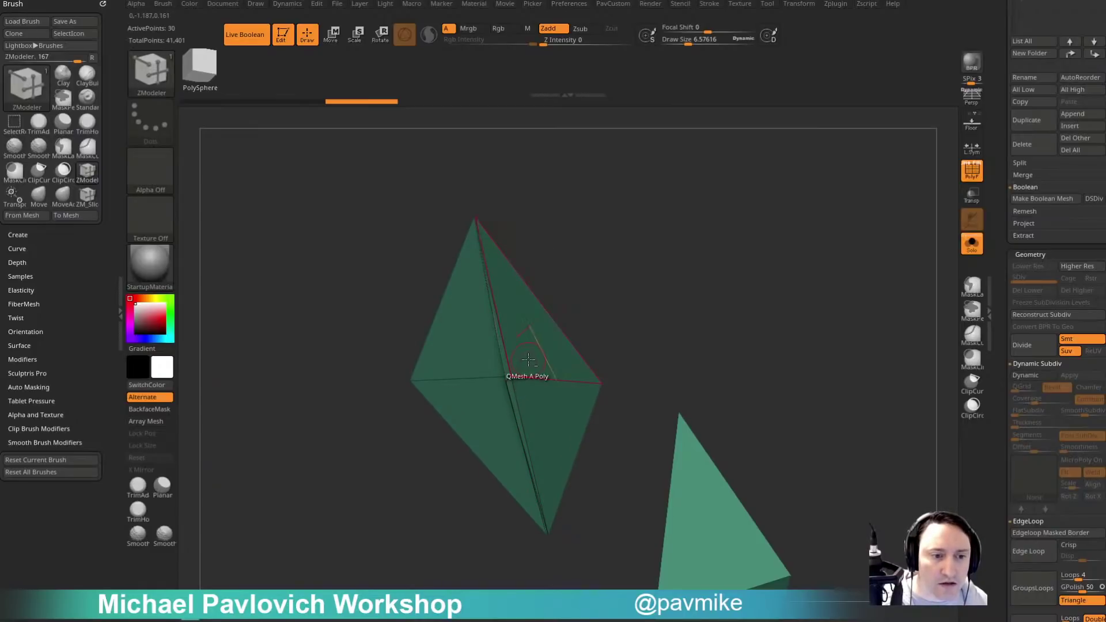
mouse_move(528, 359)
left_mouse_down("alt")
mouse_move(485, 353)
mouse_move(536, 397)
left_mouse_up("alt")
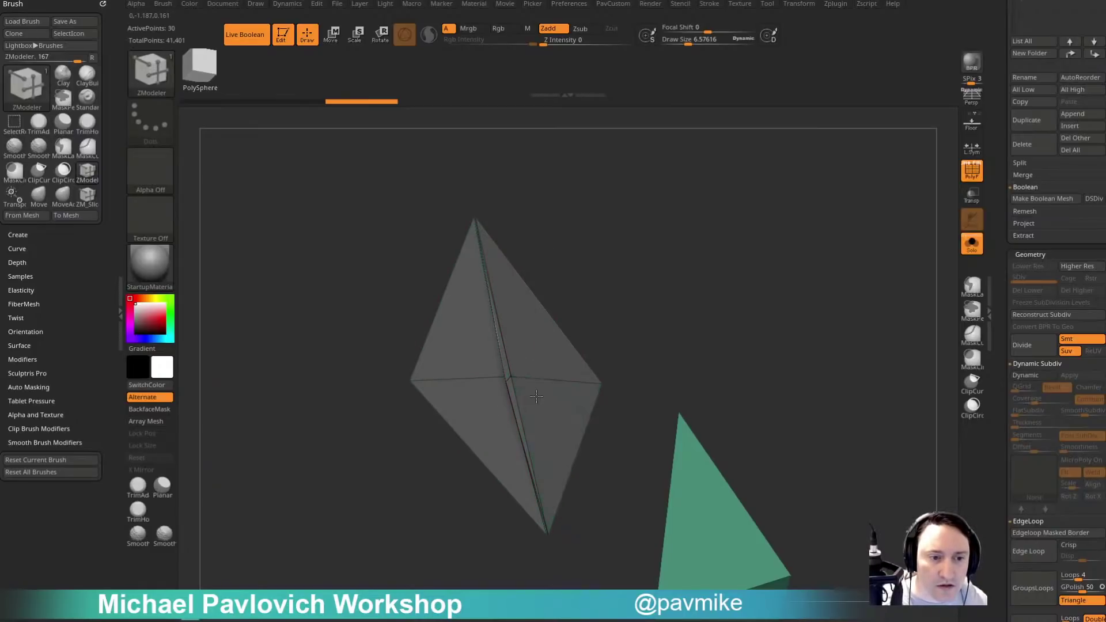
mouse_move(622, 294)
left_mouse_down()
mouse_move(745, 260)
mouse_move(676, 256)
mouse_move(644, 320)
mouse_move(695, 305)
left_mouse_up()
left_click(442, 334, "ctrl+shift")
key("grave")
left_click(700, 252)
key("grave")
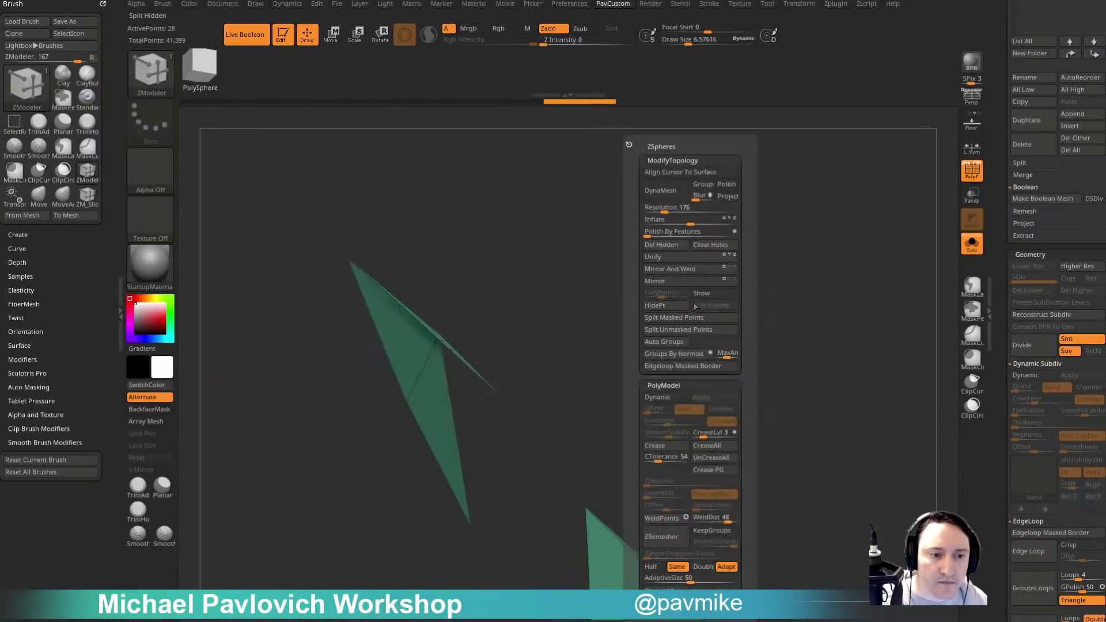
Mark the stray flap polygons inside the same gem with ZModeler and delete them.
left_click_drag(595, 326, 625, 326)
left_click(481, 366)
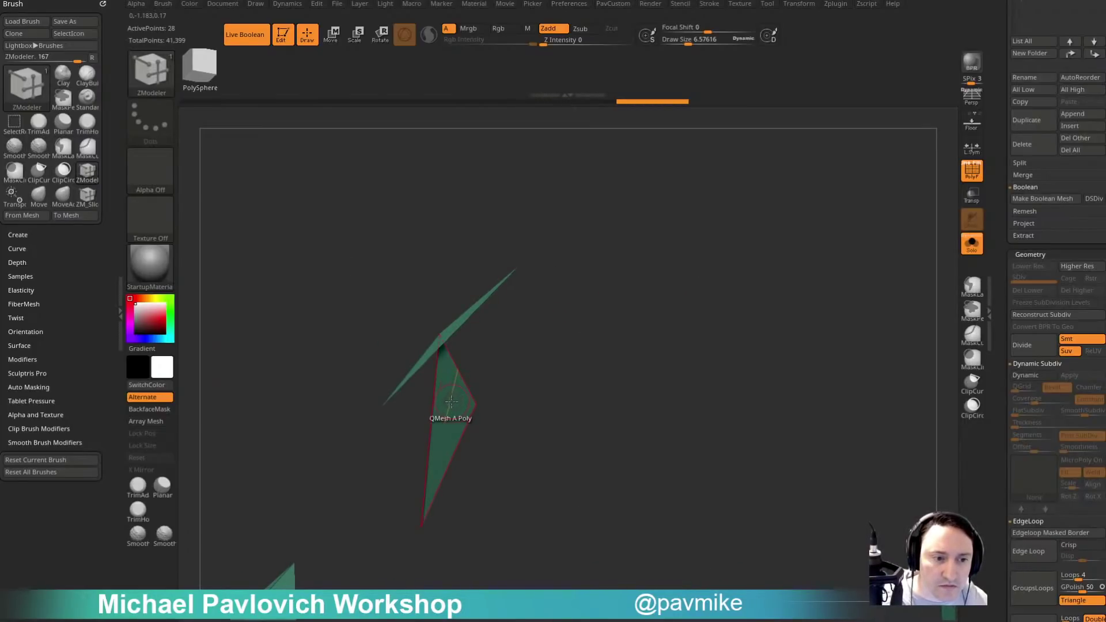
left_click_drag(451, 402, 465, 362)
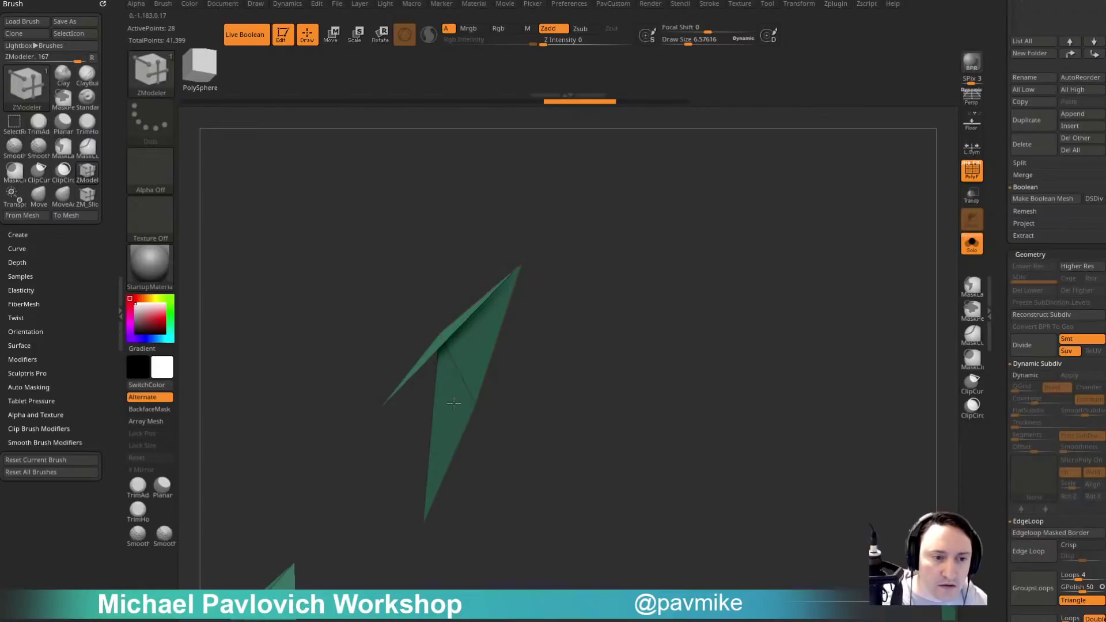
left_click(475, 343, "alt")
left_click_drag(593, 325, 616, 305)
key("space")
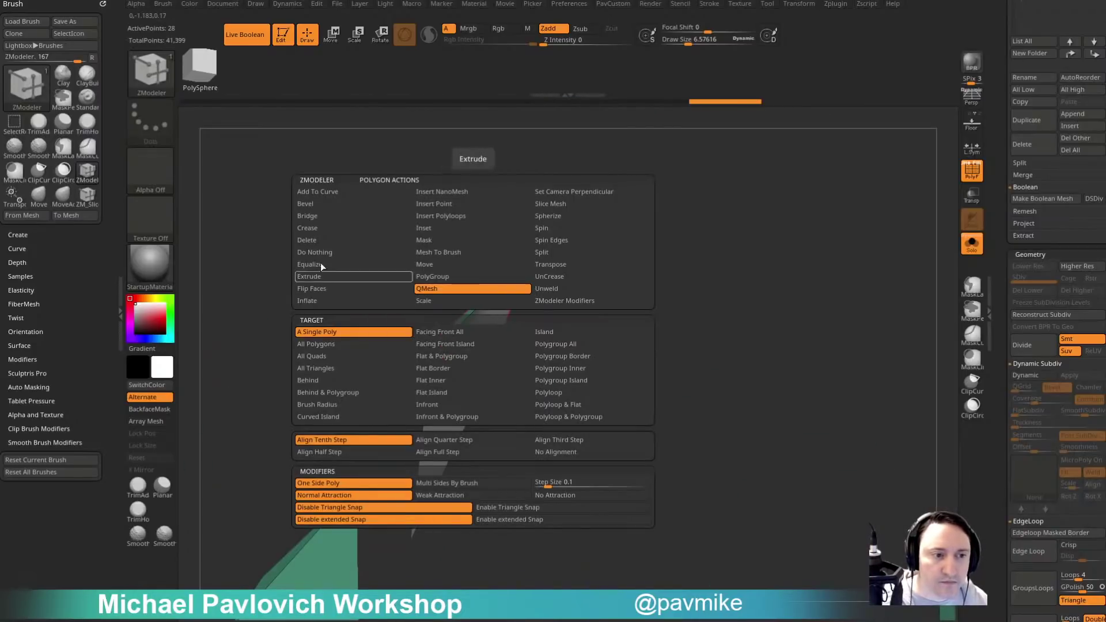
left_click(457, 375)
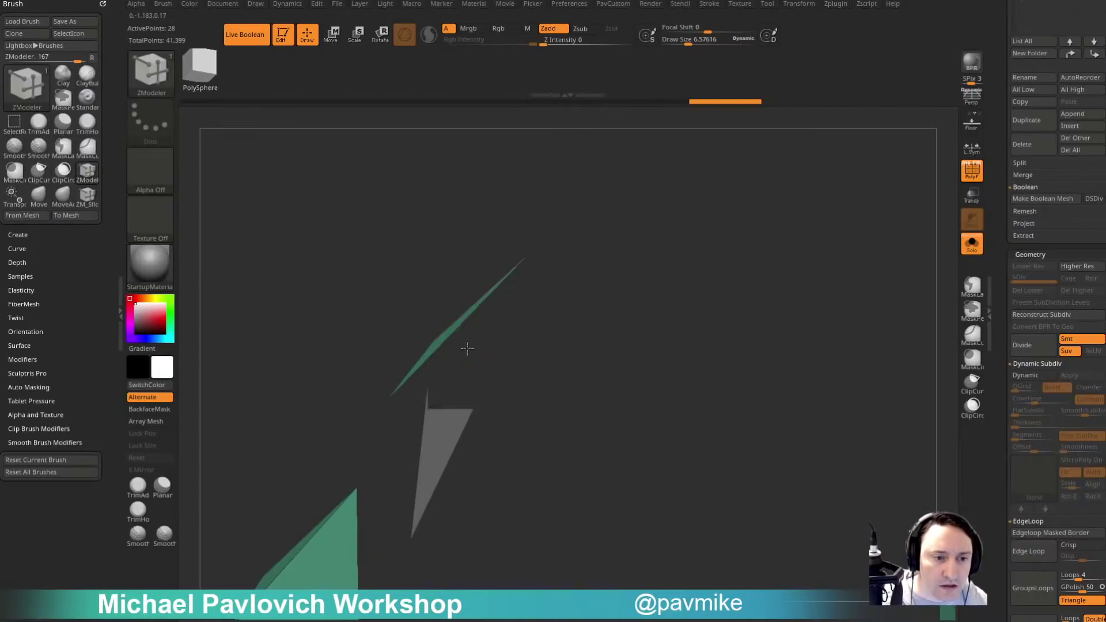
Weld the loose points along the gem's open seam, and mirror and weld the gems to the opposite side.
left_click_drag(594, 312, 736, 327)
key("4")
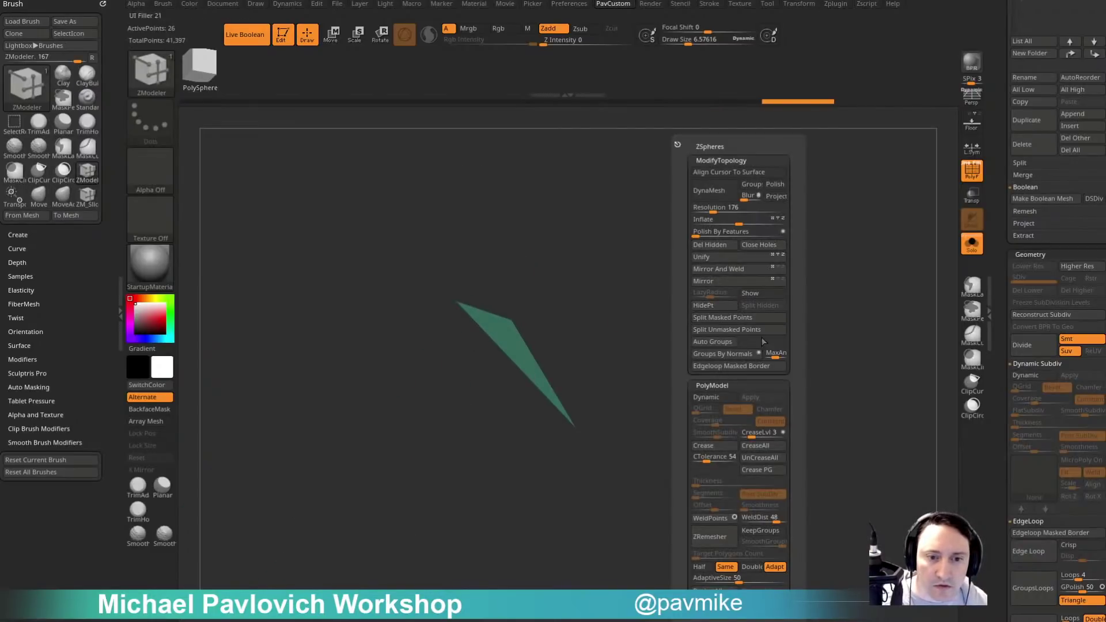
left_click(765, 268)
left_click_drag(638, 279, 756, 263)
right_click_drag(755, 263, 844, 316)
key("shift+space")
key("shift+space")
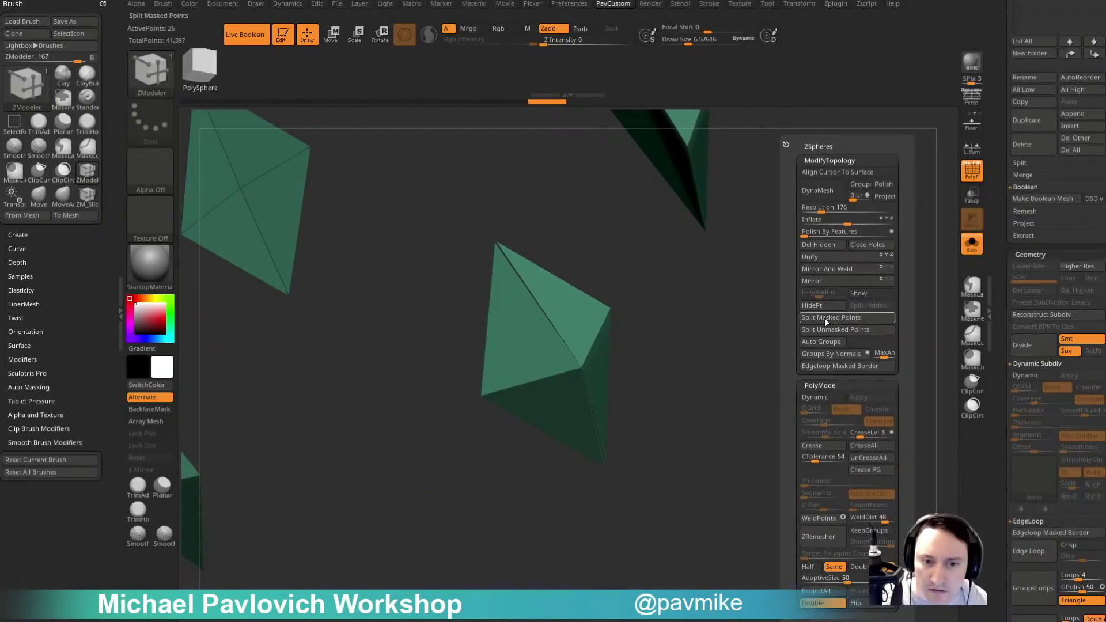
left_click(820, 521)
key("shift+space")
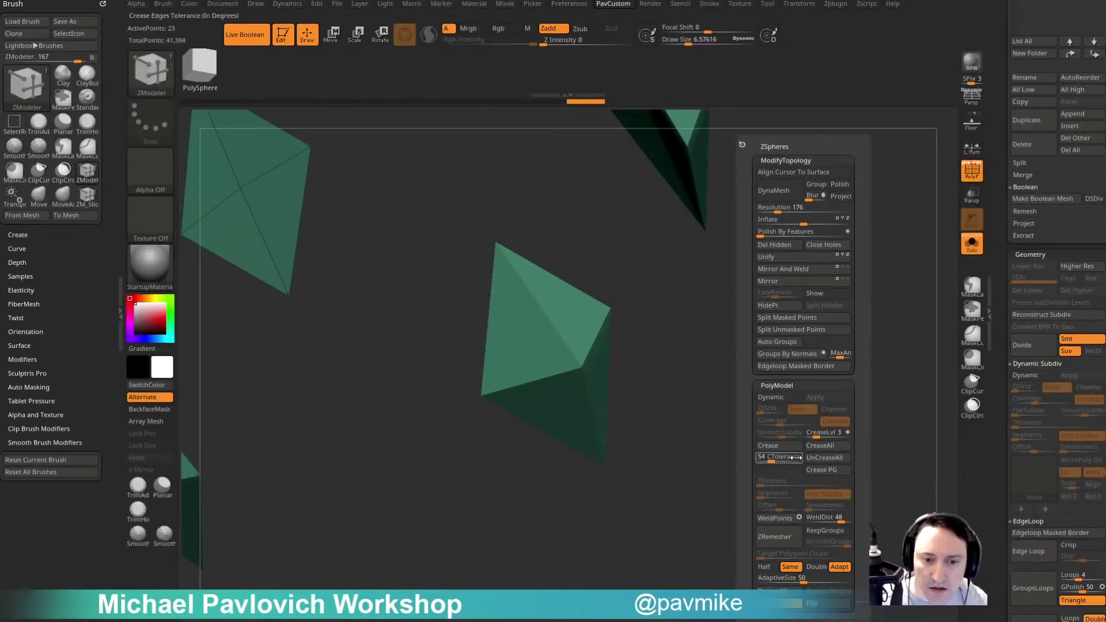
left_click(807, 269)
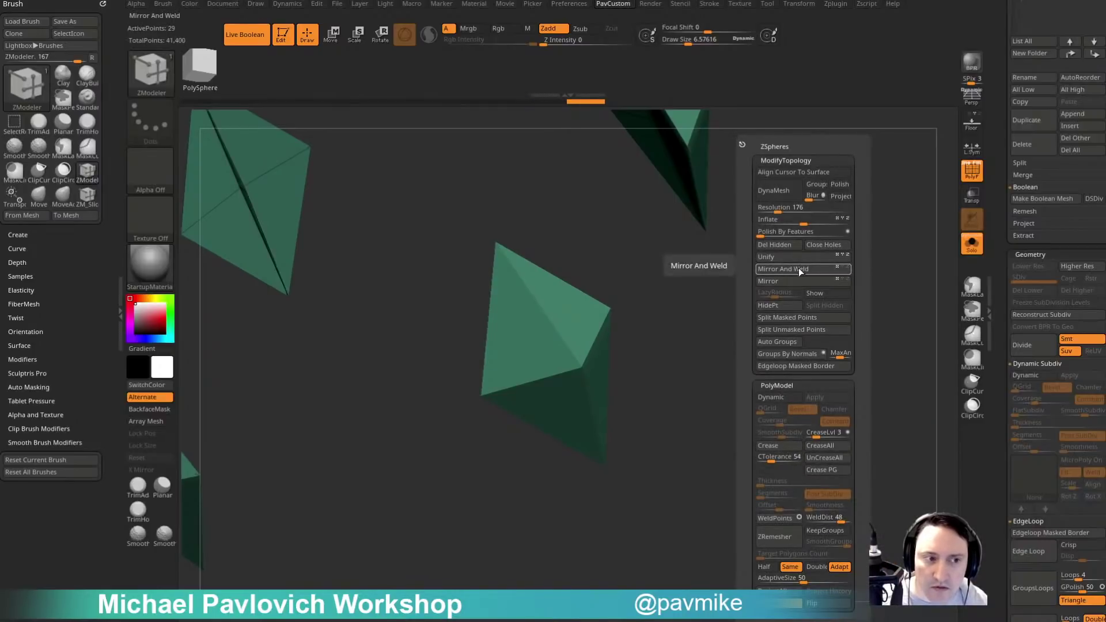
right_click_drag(804, 279, 815, 318)
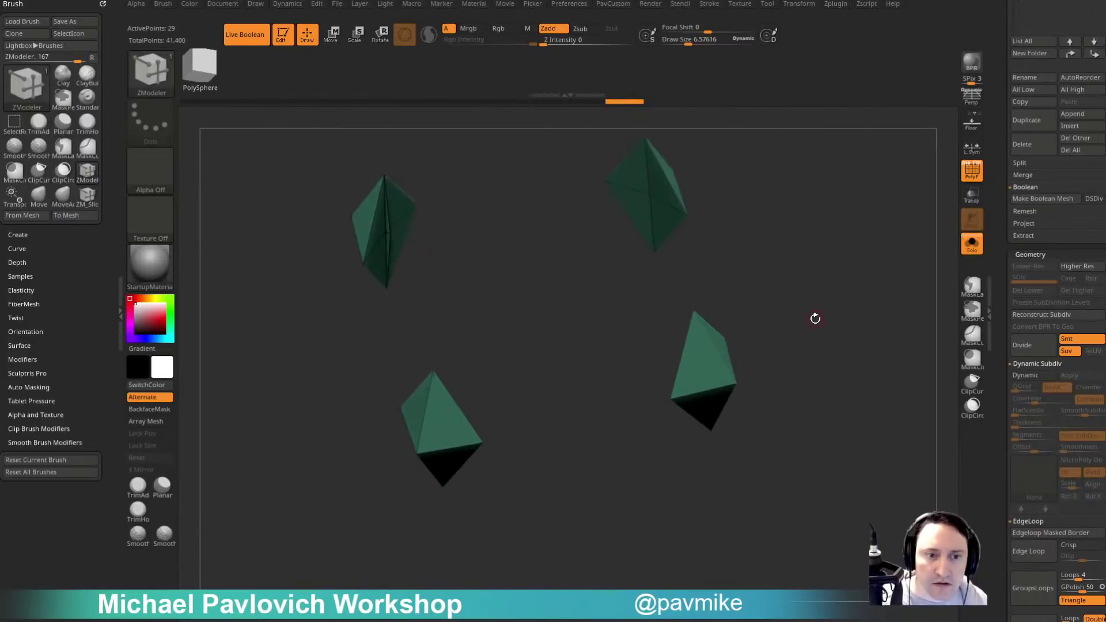
Frame the gems and set the selection brush to SelectLasso.
key("ctrl+shift")
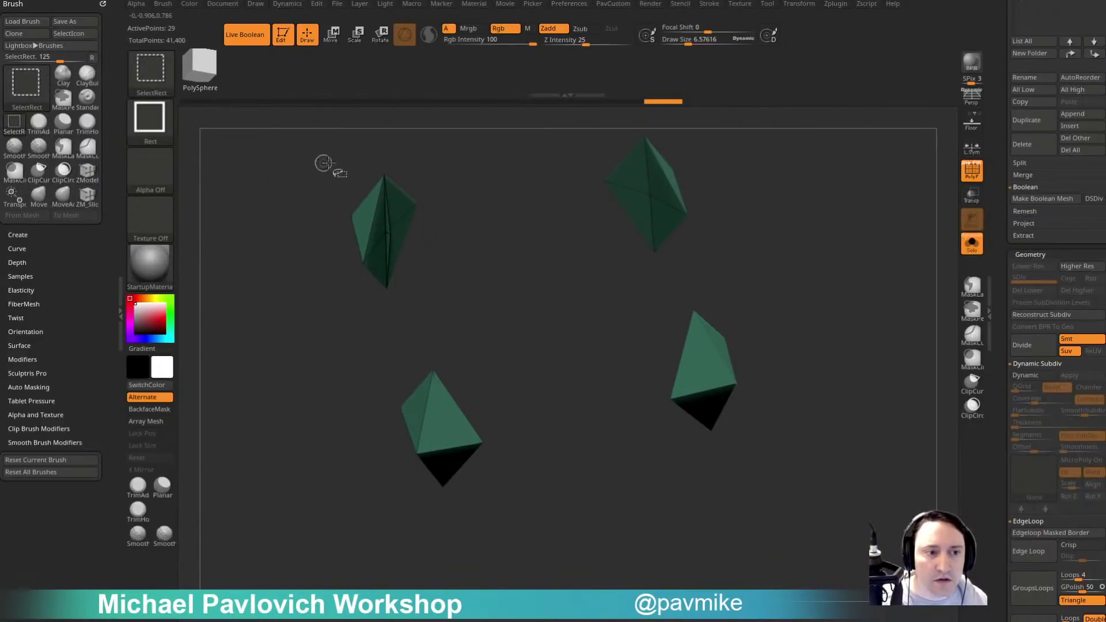
right_click_drag(835, 274, 853, 296)
right_click_drag(689, 265, 781, 278, "ctrl")
mouse_move(856, 294)
right_mouse_down("ctrl")
mouse_move(763, 289)
mouse_move(818, 314)
right_mouse_up("ctrl")
key("f")
mouse_move(818, 313)
left_mouse_down()
mouse_move(829, 313)
mouse_move(806, 271)
mouse_move(827, 309)
mouse_move(589, 366)
mouse_move(592, 388)
left_mouse_up()
key("ctrl+shift")
left_click(151, 74, "ctrl+shift")
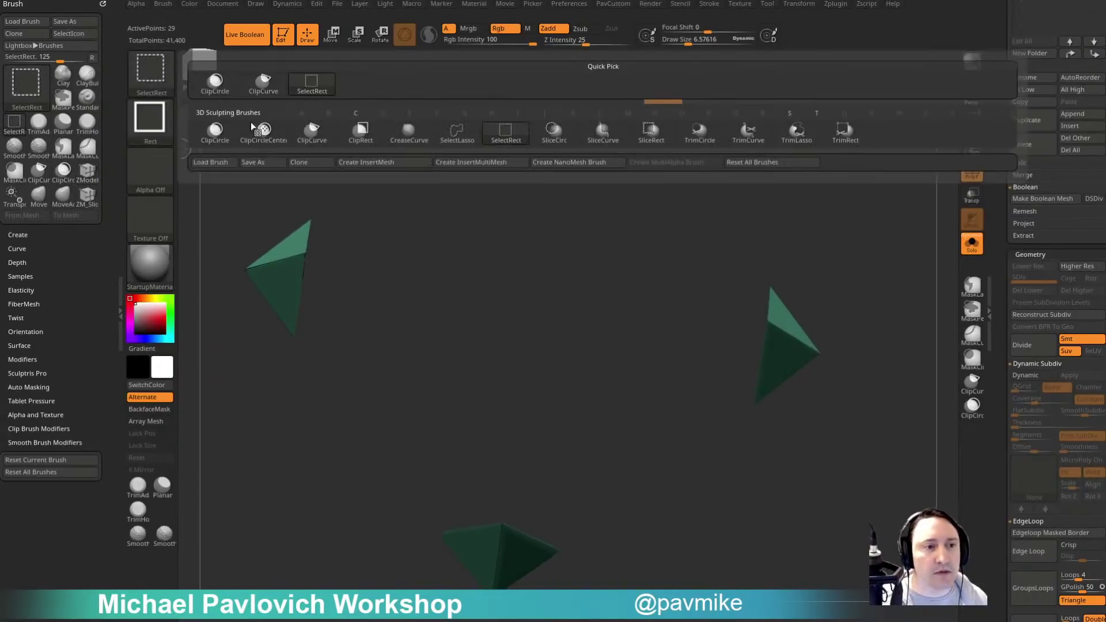
left_click(468, 136, "ctrl+shift")
Lasso the unwanted faces of the damaged side gem, hide them and delete the hidden geometry.
left_click_drag(416, 202, 405, 229)
mouse_move(302, 195)
left_mouse_down("ctrl+shift")
mouse_move(326, 407)
mouse_move(282, 198)
left_mouse_up("ctrl+shift")
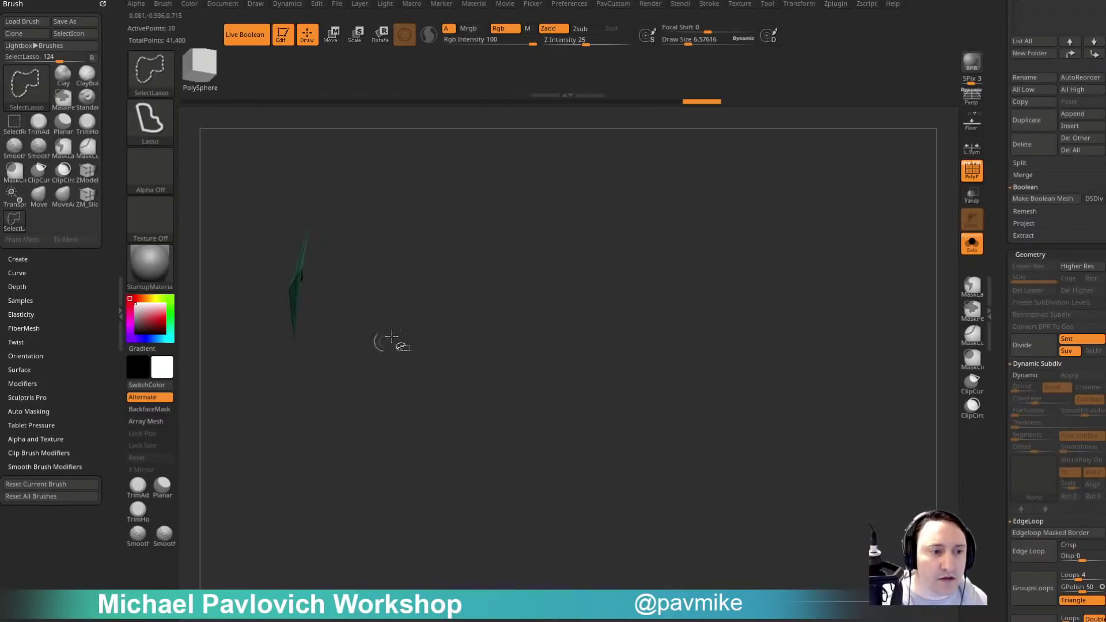
left_click_drag(384, 343, 412, 334, "ctrl+shift")
left_click_drag(528, 314, 509, 295)
key("3")
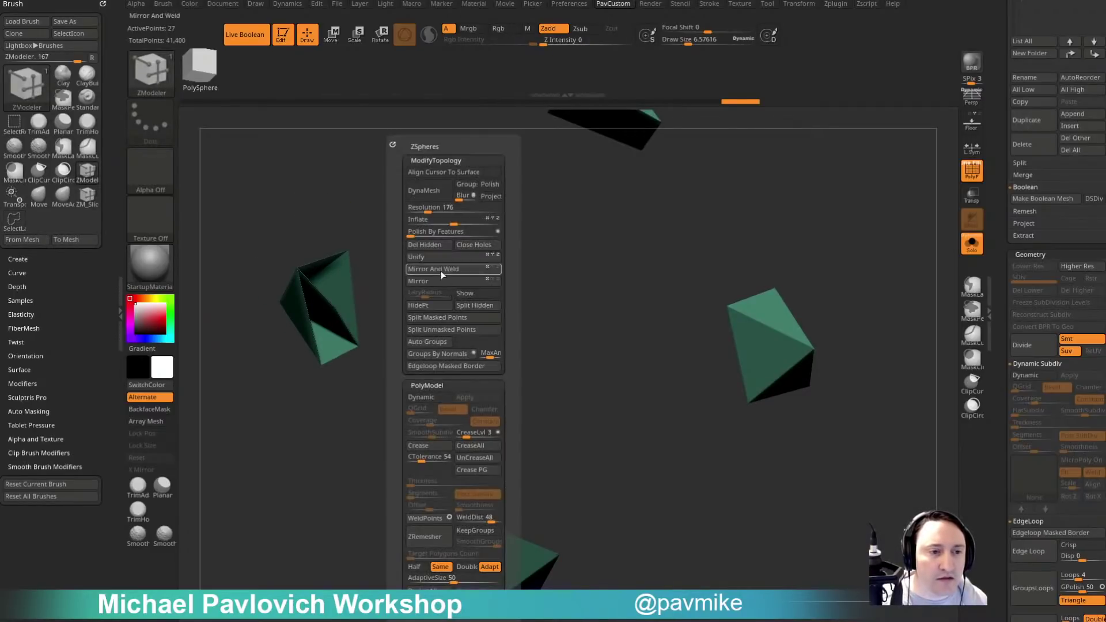
left_click(438, 247)
Delete the leftover inner polygons of the damaged side gem with ZModeler.
left_click_drag(451, 234, 378, 366, "alt")
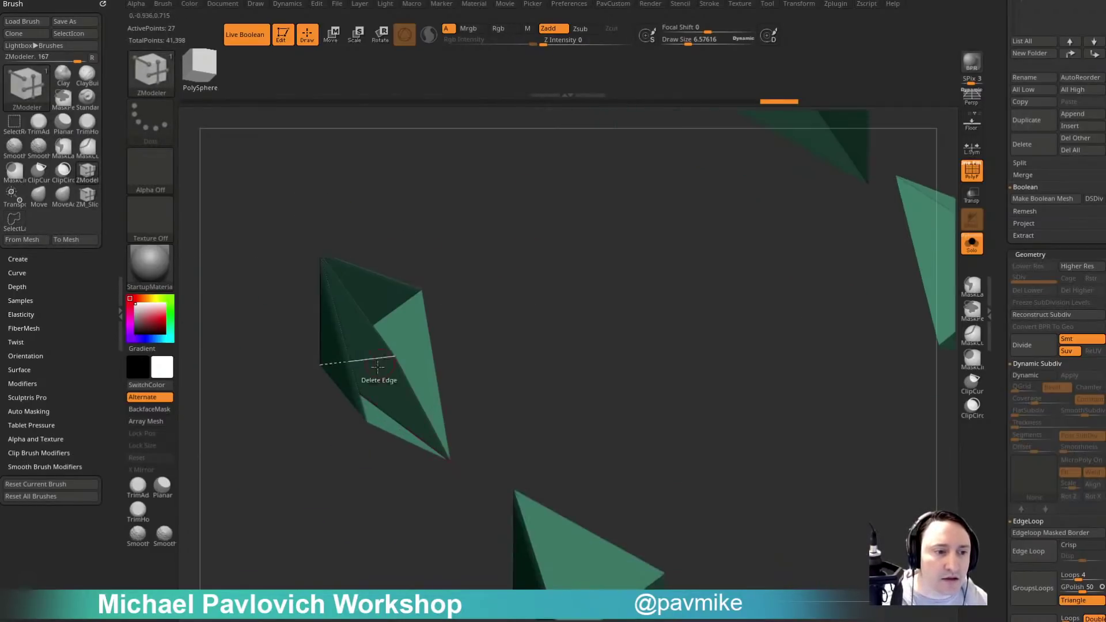
left_click(362, 331)
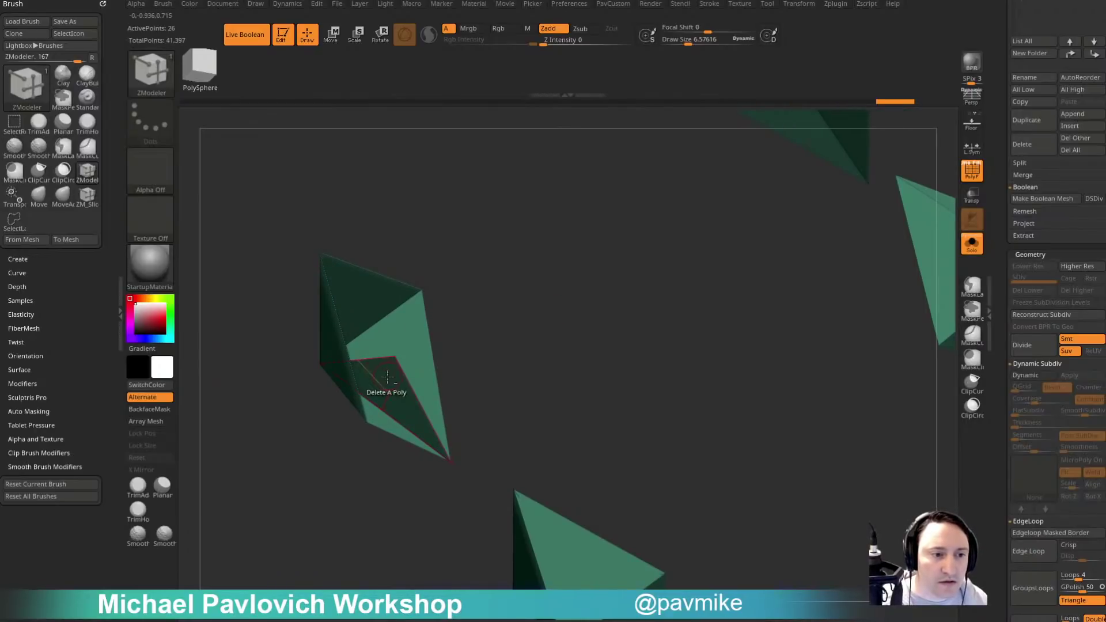
key("ctrl+z")
left_click_drag(502, 296, 482, 374)
left_click_drag(353, 332, 398, 340, "alt")
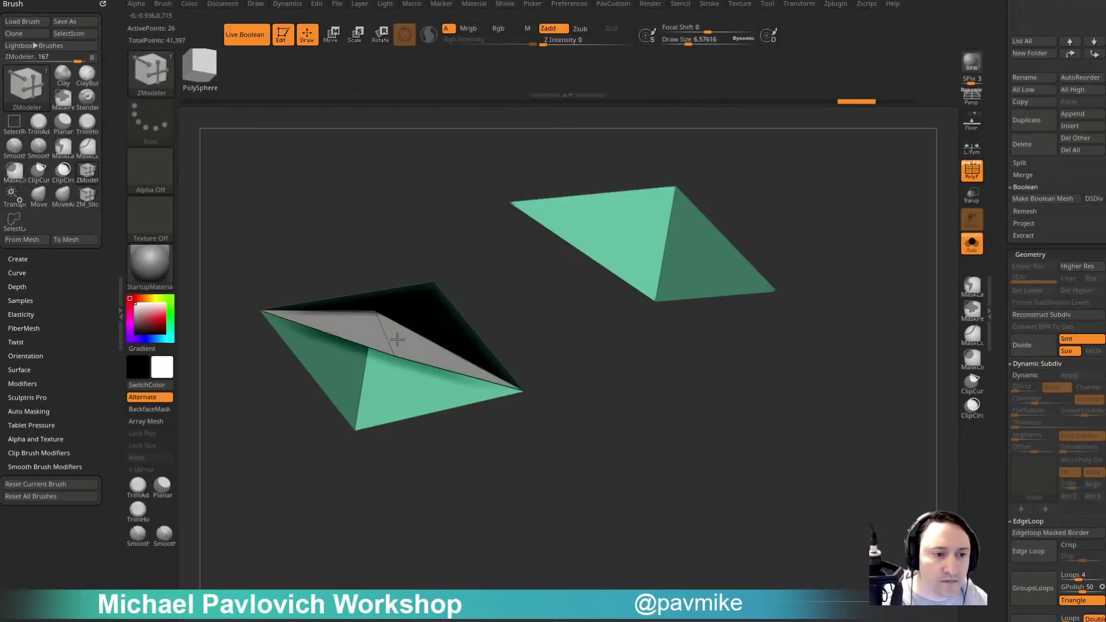
left_click(369, 330)
Weld the gems' loose points and close the hole in the open gem.
left_click_drag(529, 375, 520, 316)
key("grave")
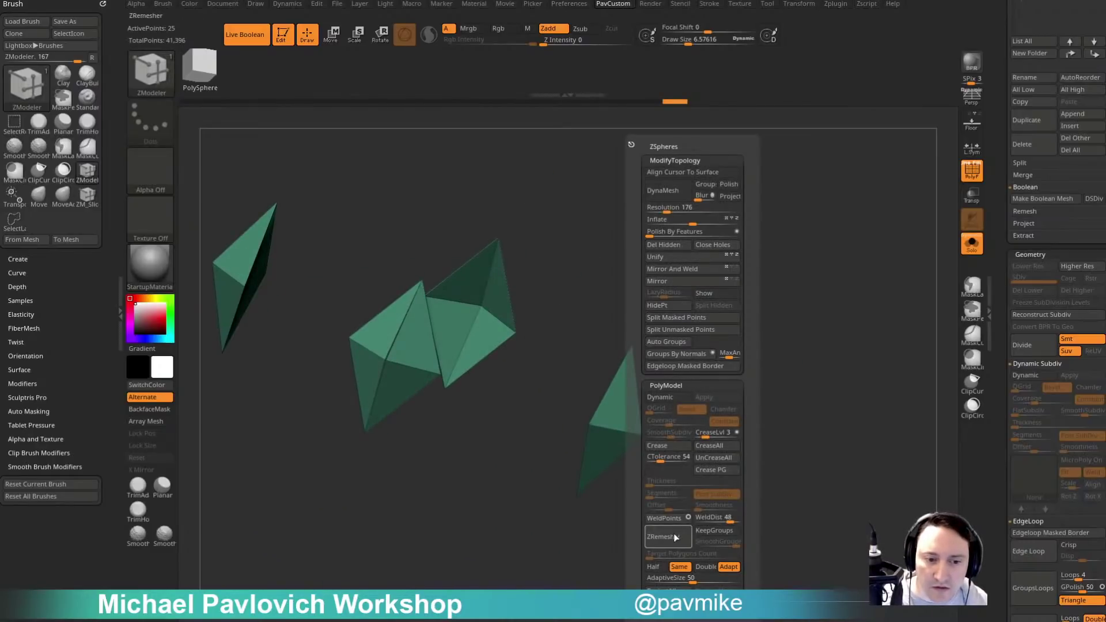
left_click_drag(794, 369, 883, 311)
key("grave")
left_click(807, 269)
key("space")
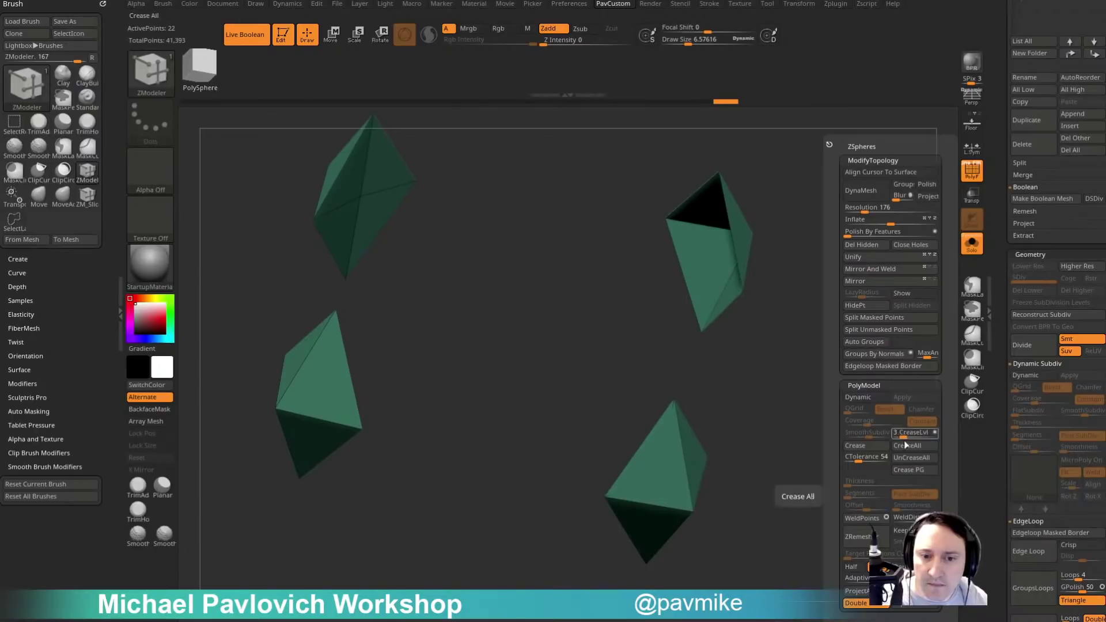
left_click(904, 245)
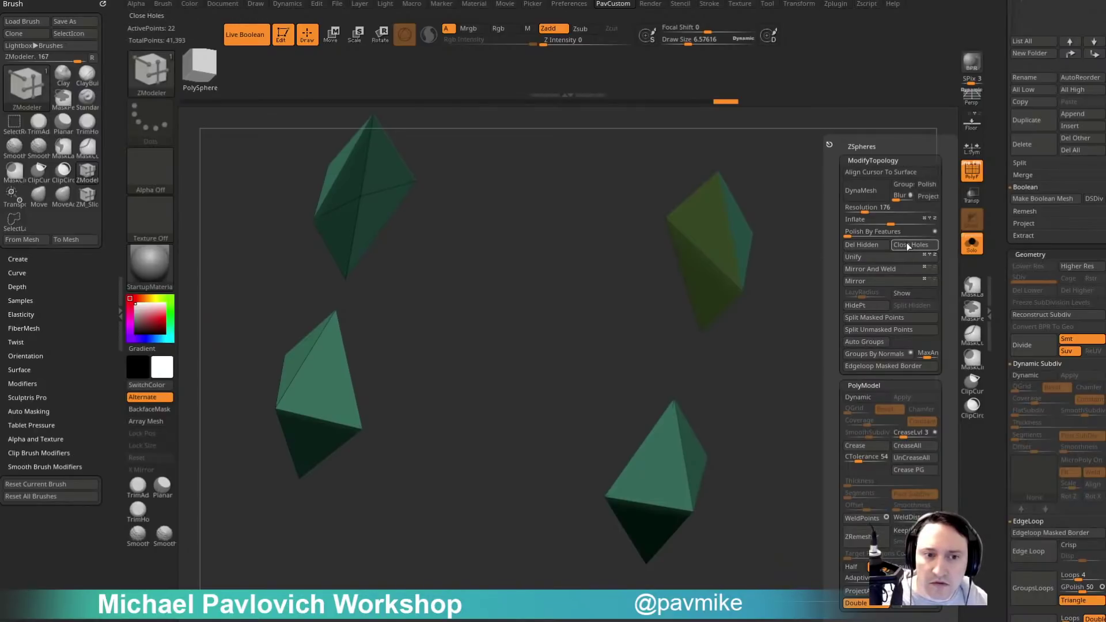
Mirror and weld the repaired gems across, and merge all four into a single polygroup.
left_click_drag(787, 343, 891, 332)
key("space")
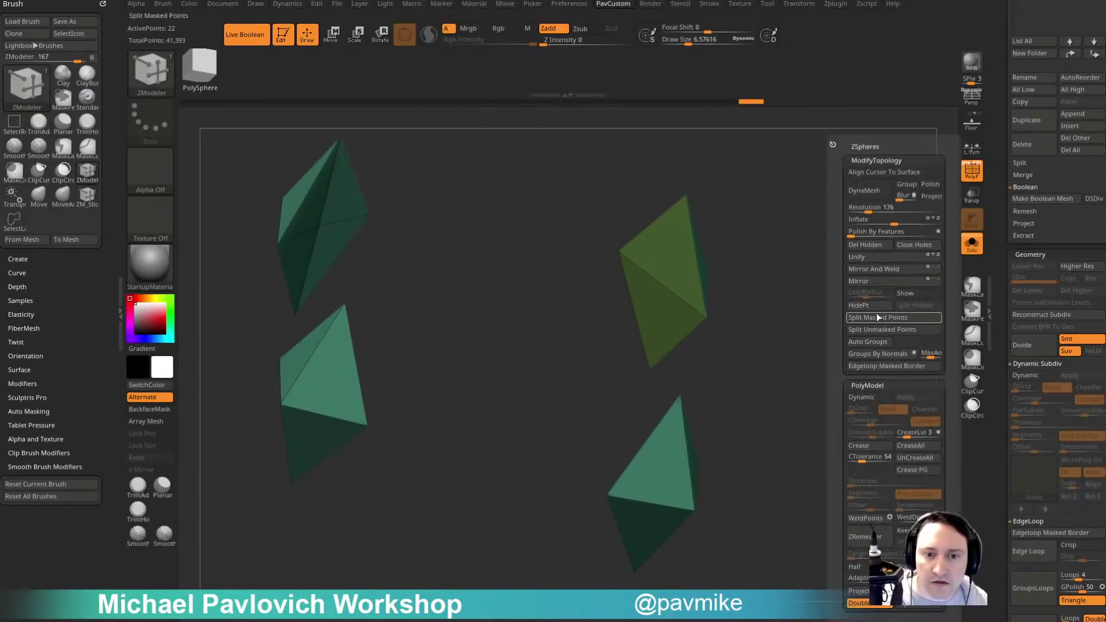
left_click(877, 271)
mouse_move(785, 332)
left_mouse_down()
mouse_move(874, 316)
mouse_move(884, 348)
mouse_move(804, 337)
mouse_move(851, 350)
mouse_move(852, 370)
mouse_move(856, 326)
mouse_move(835, 375)
mouse_move(835, 353)
mouse_move(823, 363)
left_mouse_up()
key("ctrl")
left_click(834, 365, "ctrl")
Turn on dynamic subdivision for the gems and set QGrid to 6, with the polyframe hidden.
left_click_drag(1000, 339, 1000, 247)
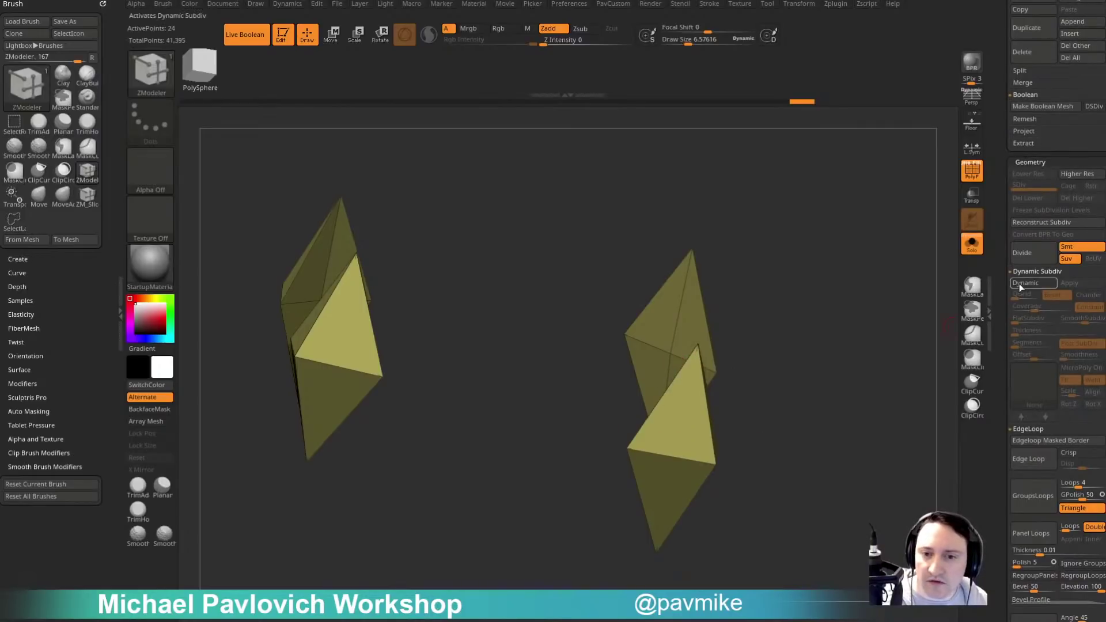
left_click(1018, 283)
left_click_drag(1018, 296, 1021, 296)
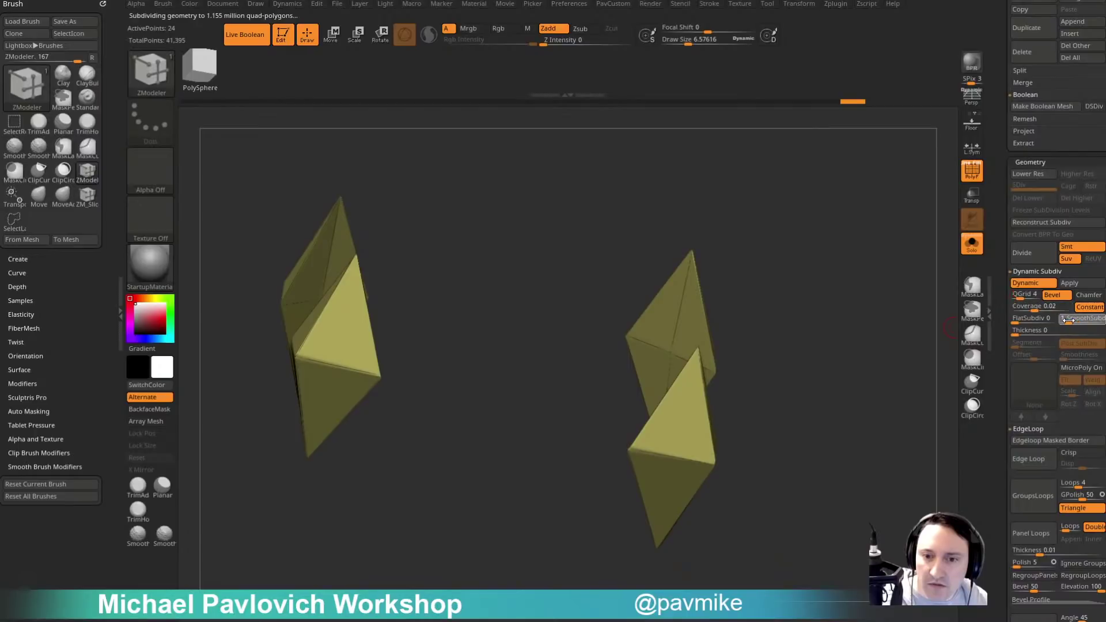
left_click(972, 170)
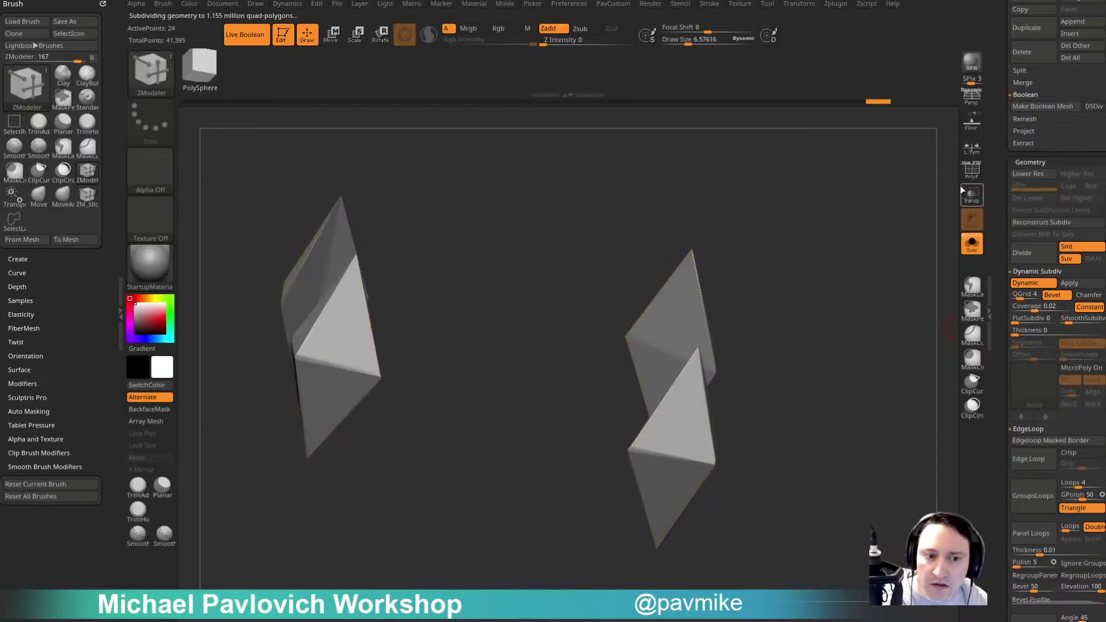
left_click_drag(876, 271, 923, 217)
left_click_drag(1014, 295, 1022, 298)
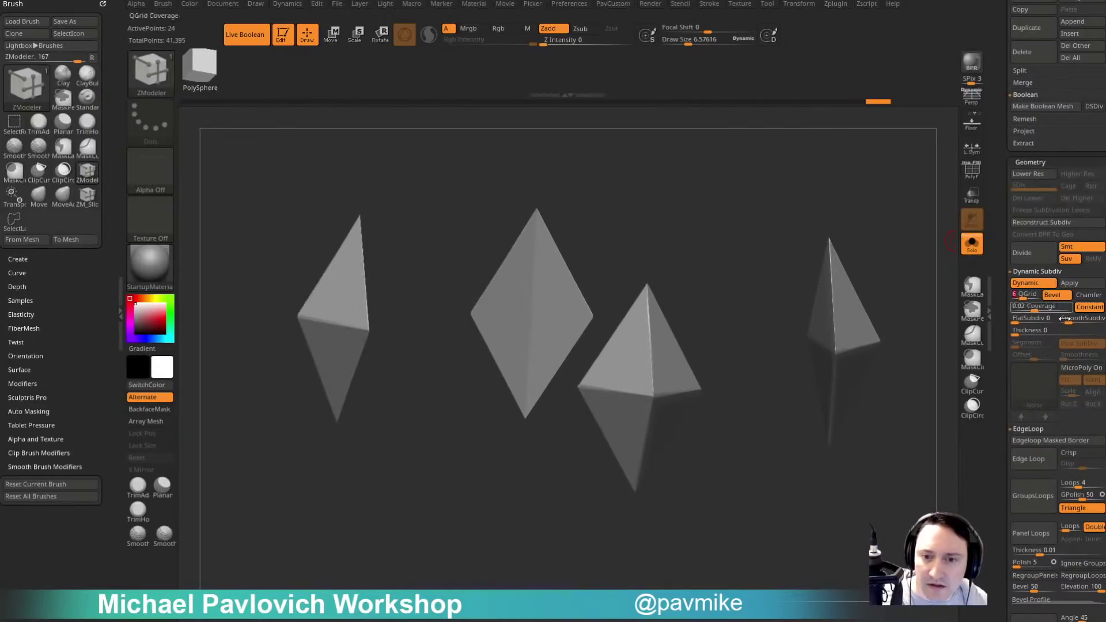
Set the gems' QGrid edges to Chamfer, and turn off dynamic subdivision with the polyframe shown.
left_click(1088, 295)
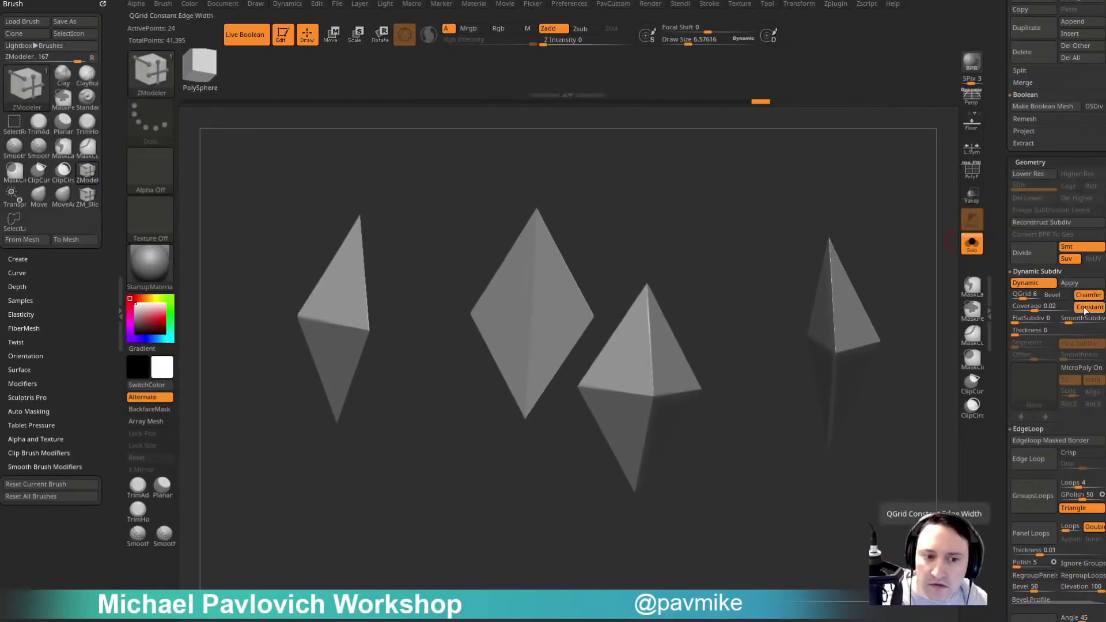
left_click(971, 172)
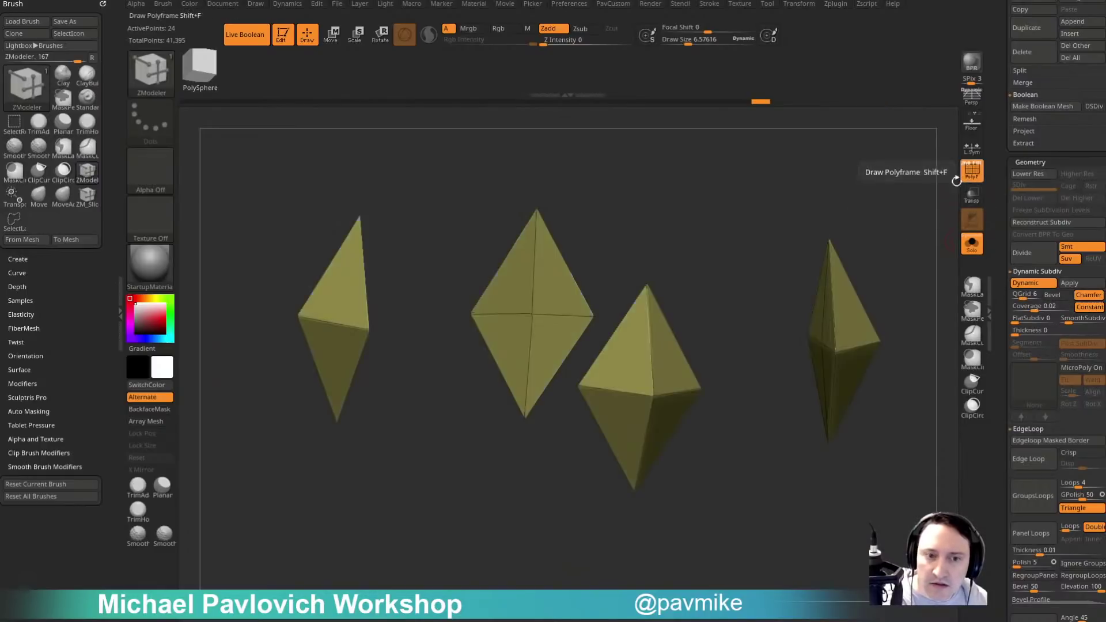
left_click_drag(949, 251, 703, 225, "alt")
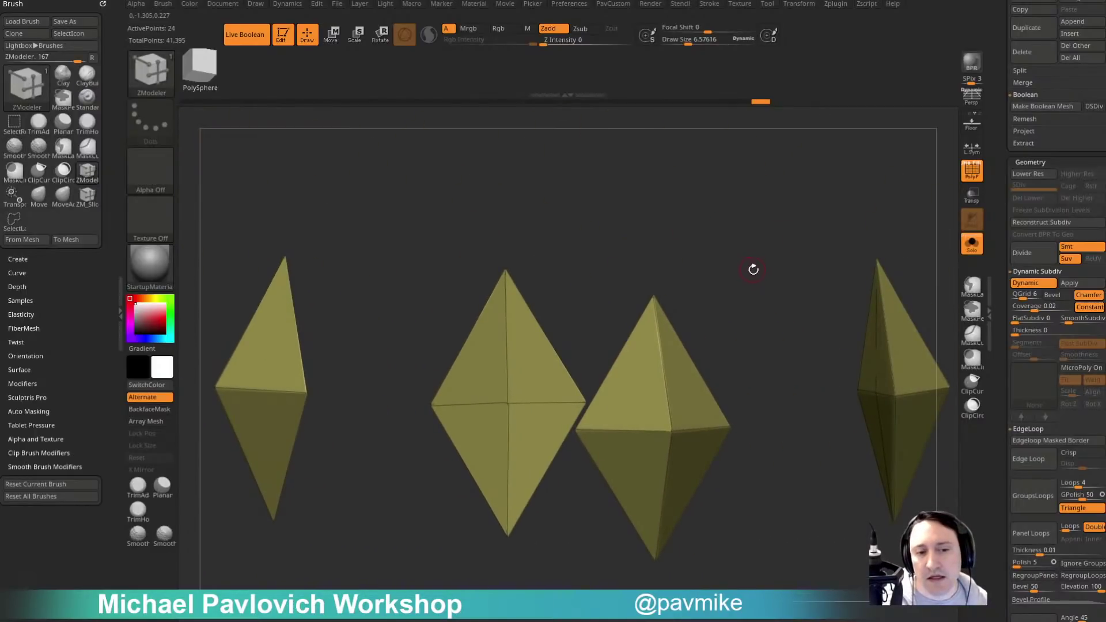
key("shift+d")
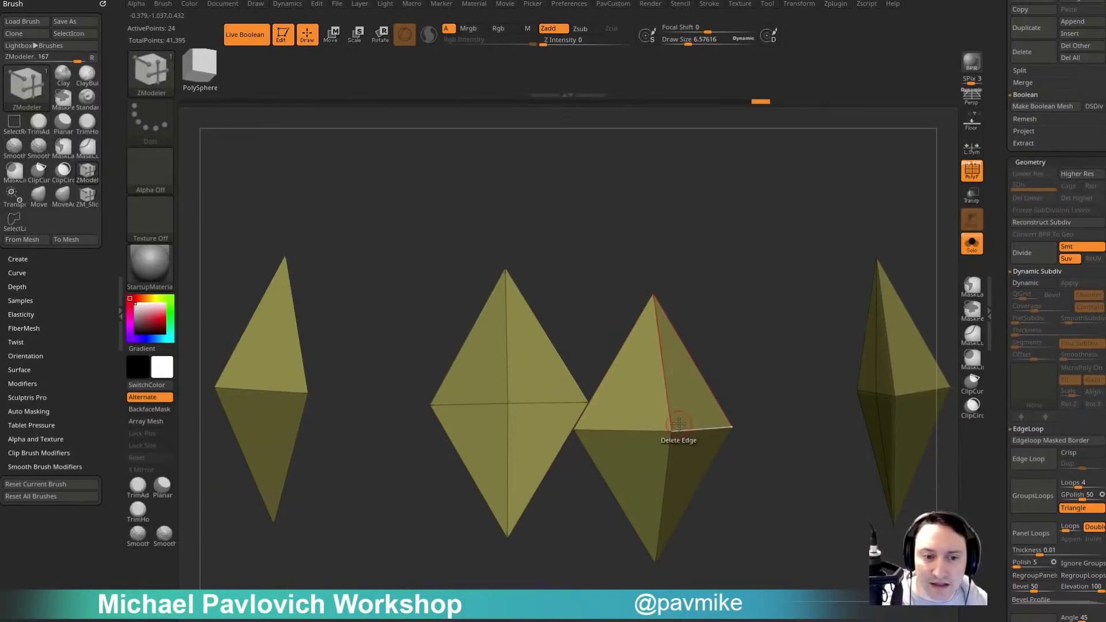
Split the gems' facets into separate polygroups according to their face normals.
mouse_move(740, 318)
left_mouse_down()
mouse_move(764, 310)
mouse_move(726, 305)
left_mouse_up()
key("2")
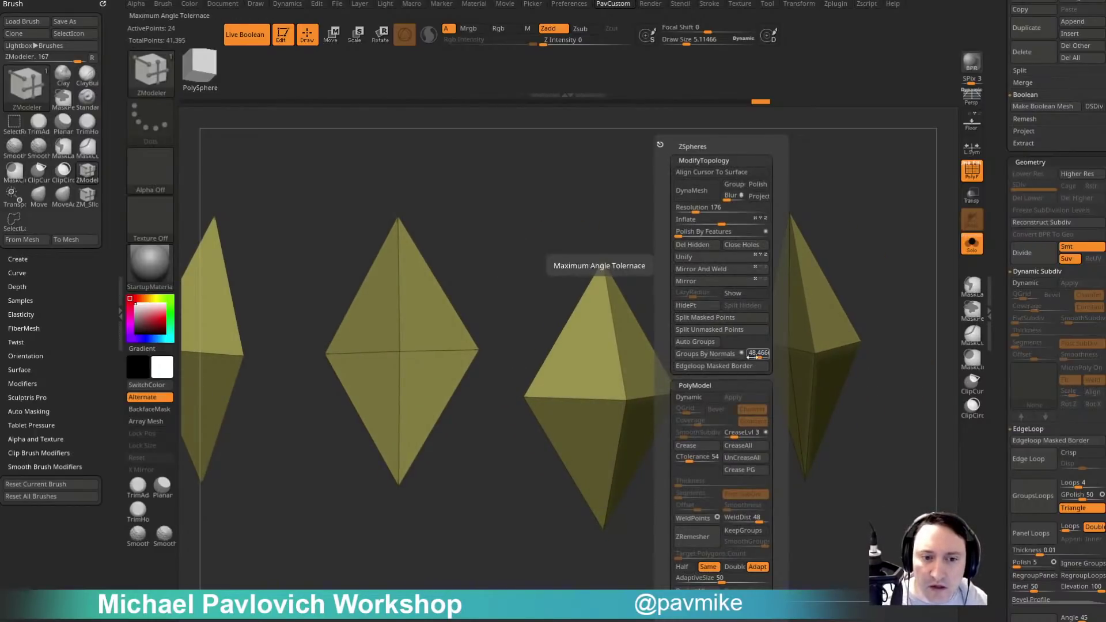
left_click(726, 354)
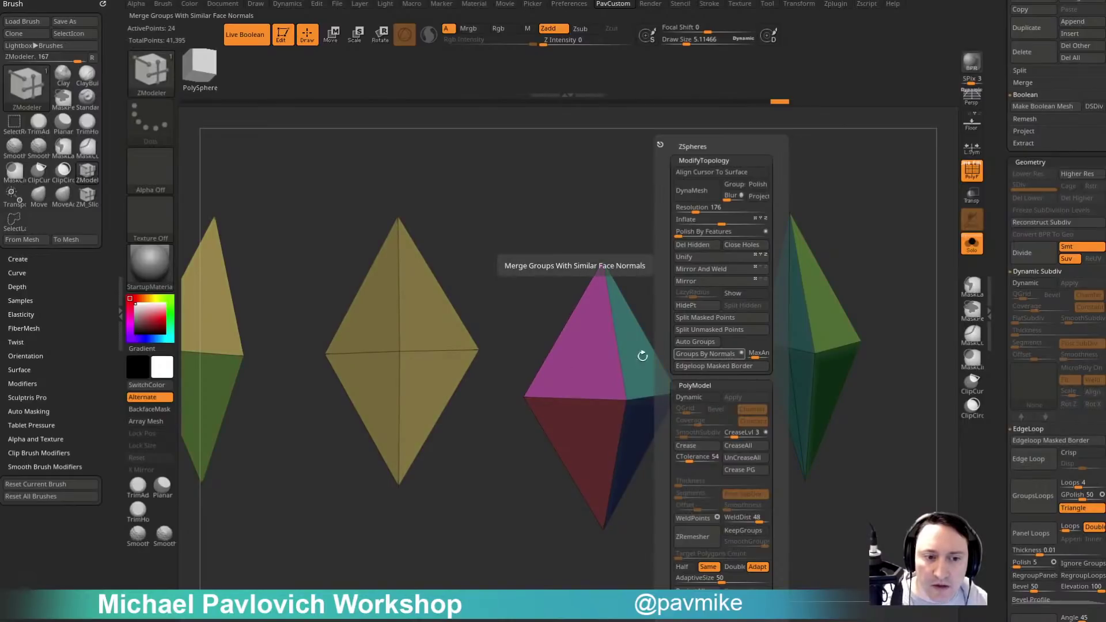
left_click_drag(642, 354, 668, 274)
left_click_drag(600, 277, 637, 232)
left_click_drag(885, 324, 802, 291, "alt")
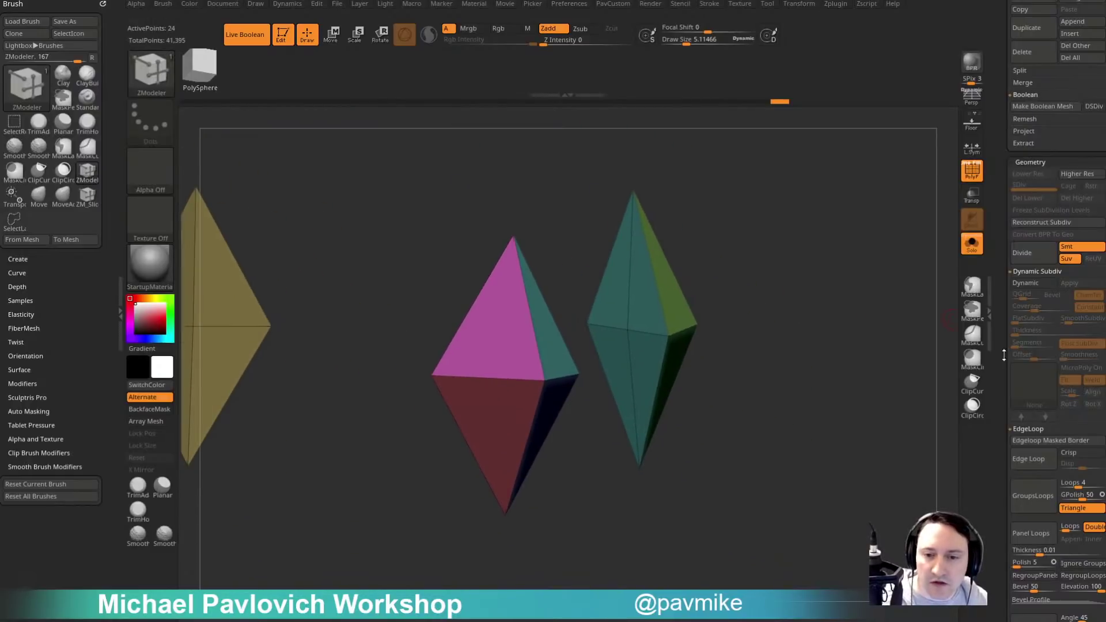
Bevel the gems' creased edges with a bevel width of 0.03218.
left_click_drag(997, 381, 989, 305)
scroll(989, 304, "down", 1)
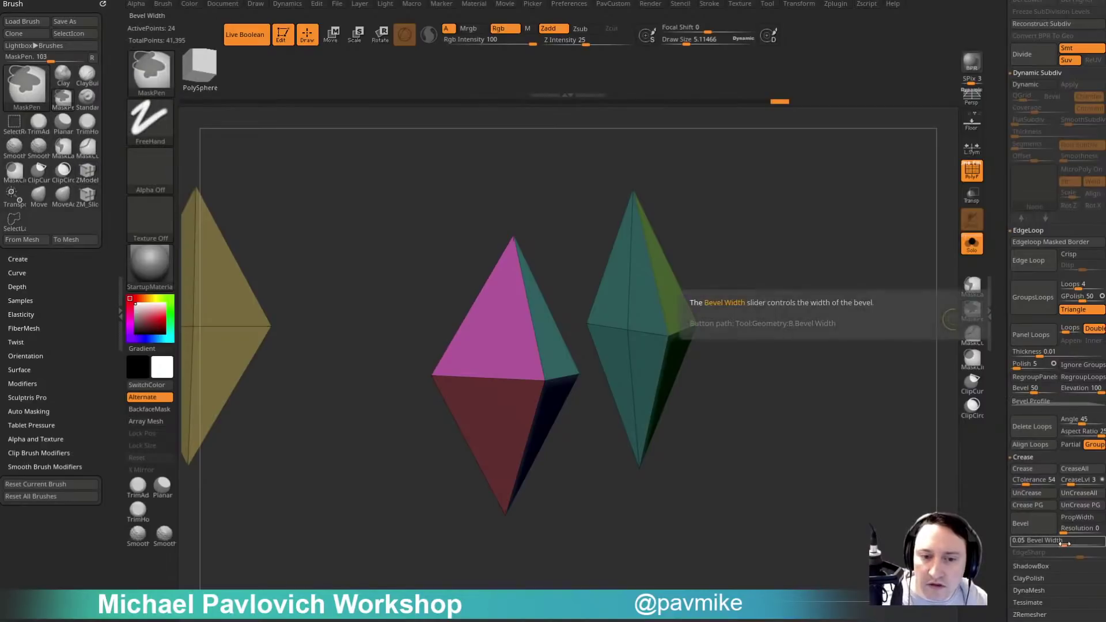
left_click_drag(1062, 545, 1057, 545, "ctrl")
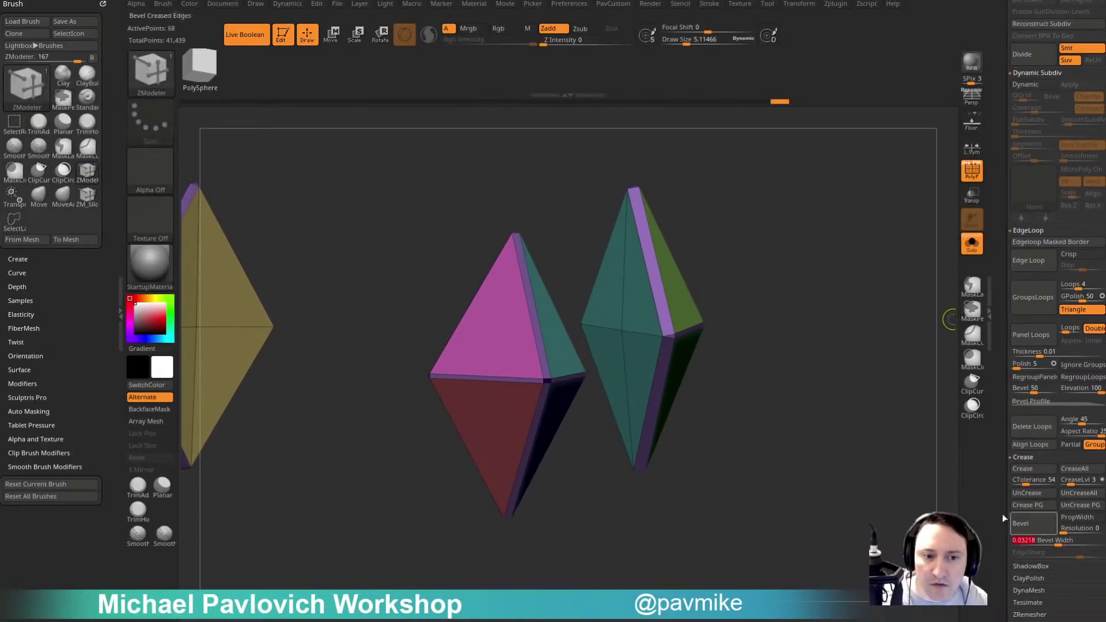
Close the holes at the gems' bevelled corners and merge all the gems into a single polygroup.
mouse_move(827, 406)
left_mouse_down()
mouse_move(746, 395)
mouse_move(804, 388)
mouse_move(670, 474)
mouse_move(700, 467)
left_mouse_up()
key("space")
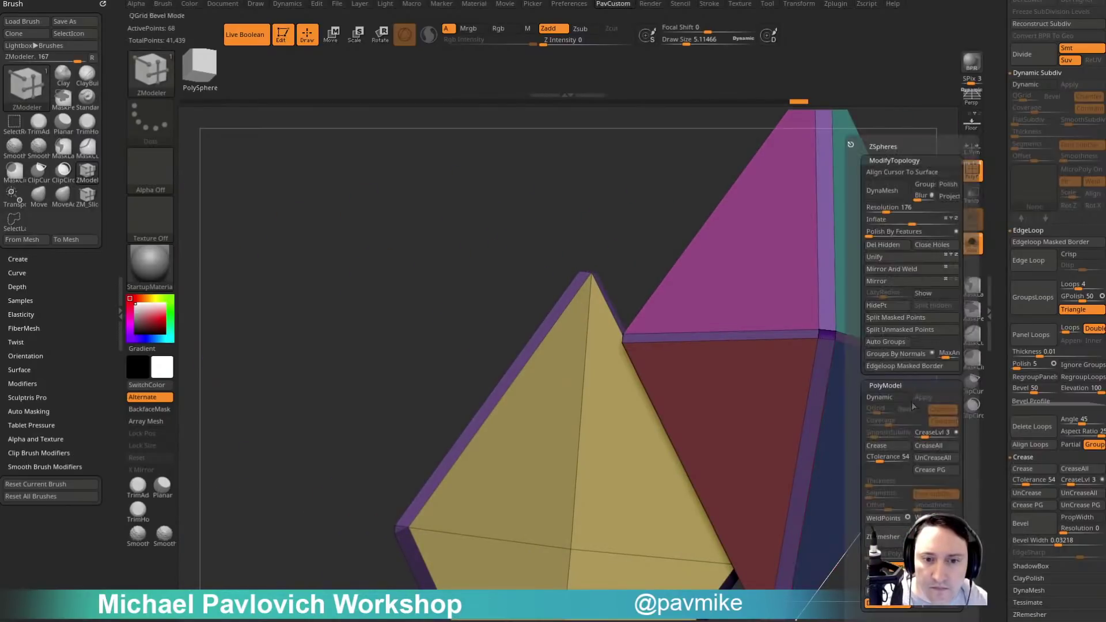
left_click(931, 246)
left_click_drag(573, 210, 530, 262, "alt")
key("space")
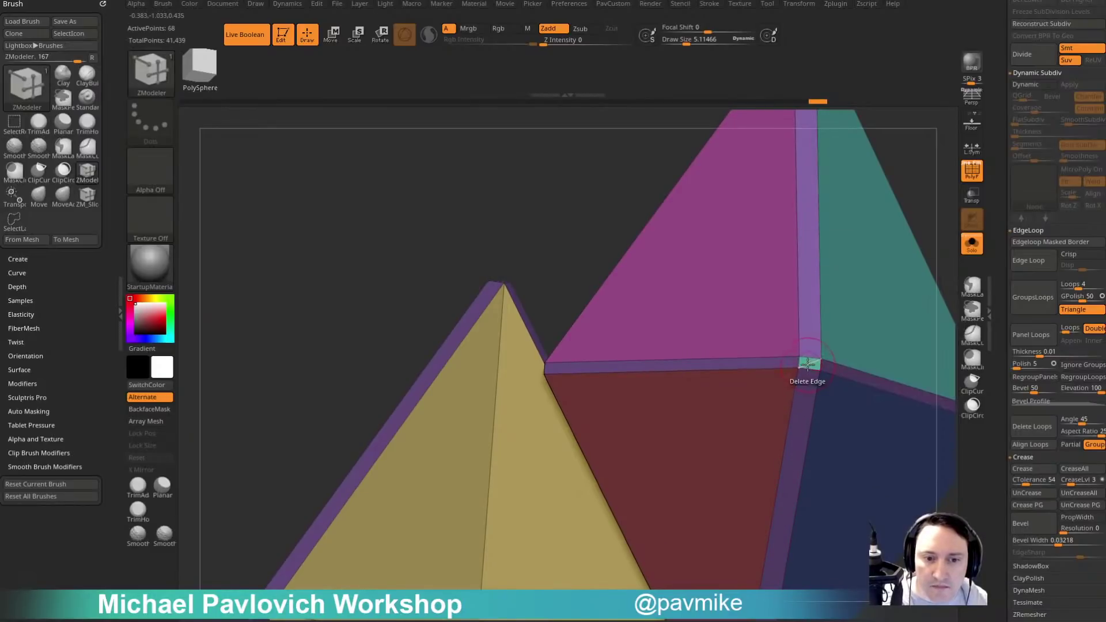
key("f")
left_click_drag(822, 168, 852, 245)
key("shift+f")
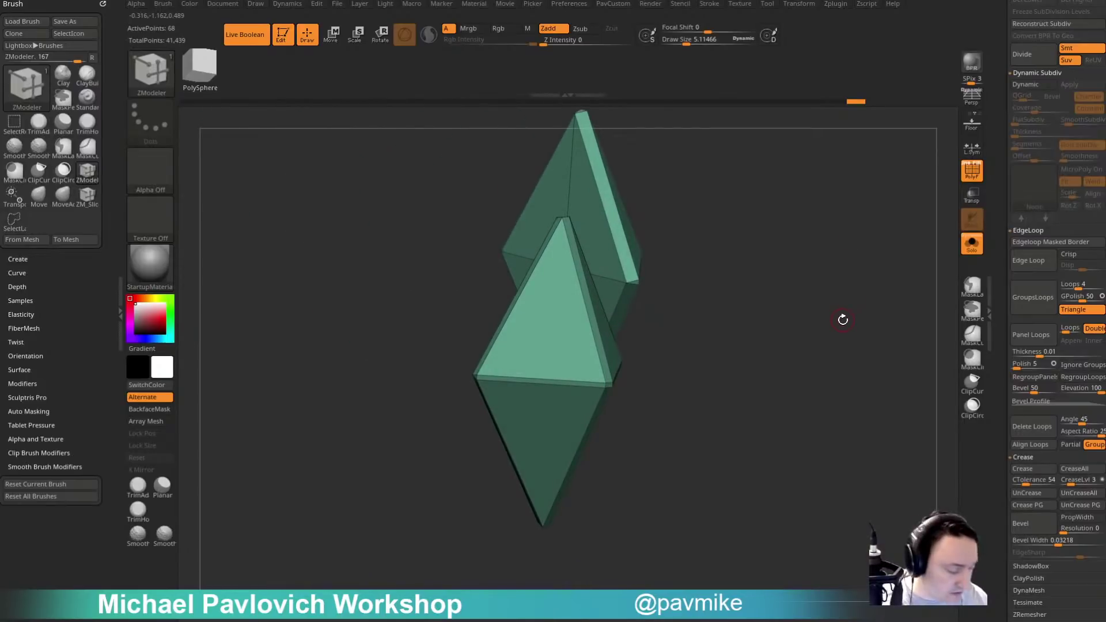
Turn on dynamic subdivision for the gems with the polyframe hidden, and set QGrid to 0.
key("d")
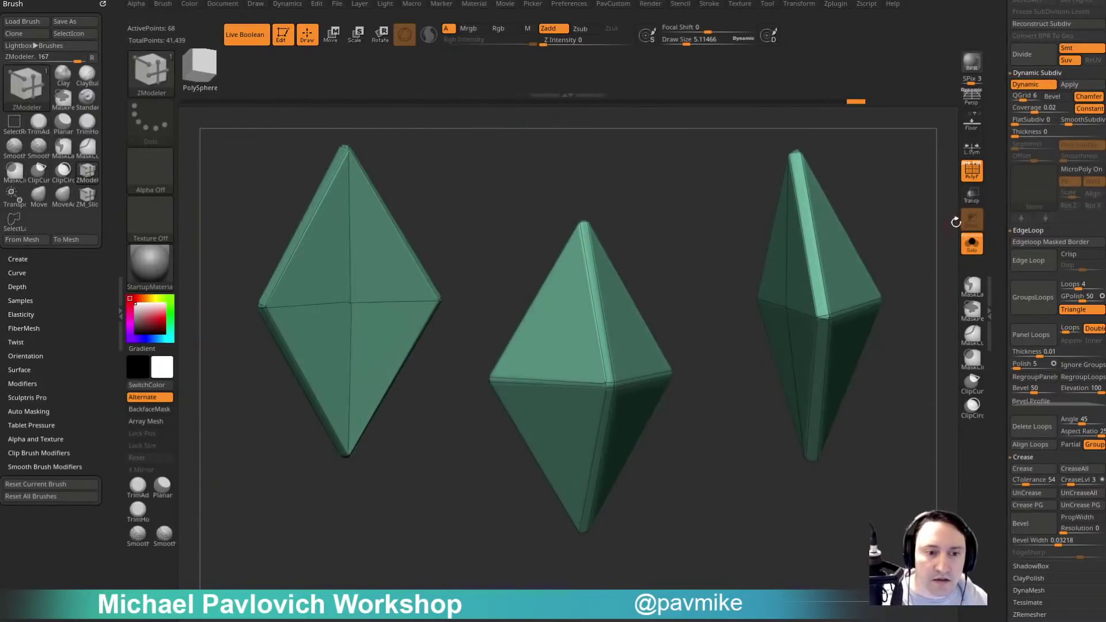
left_click(972, 171)
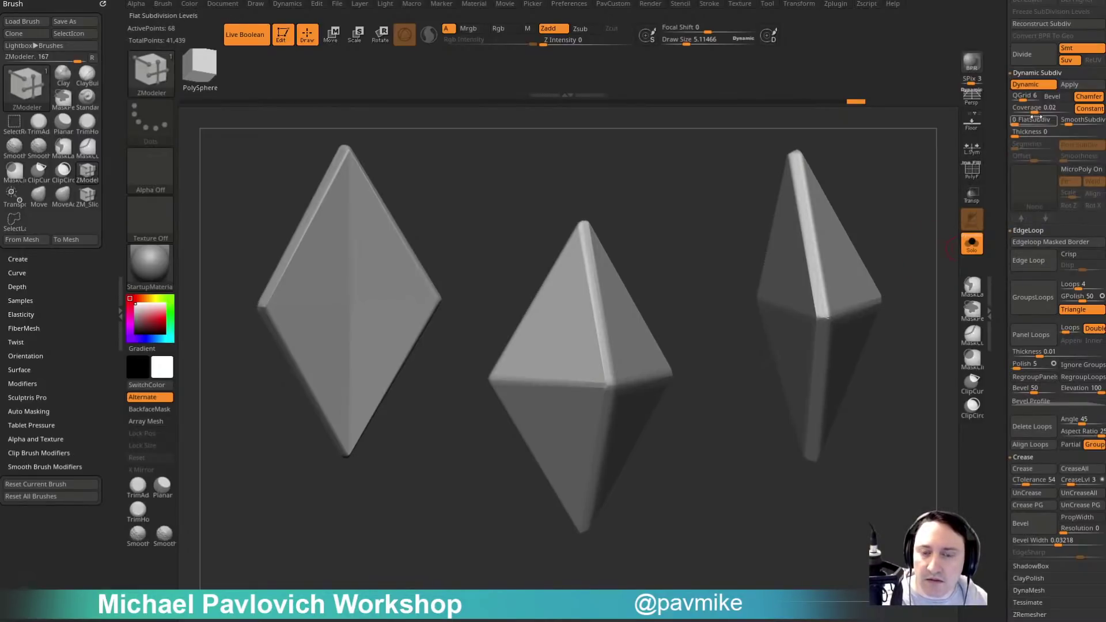
left_click_drag(1024, 99, 1006, 103)
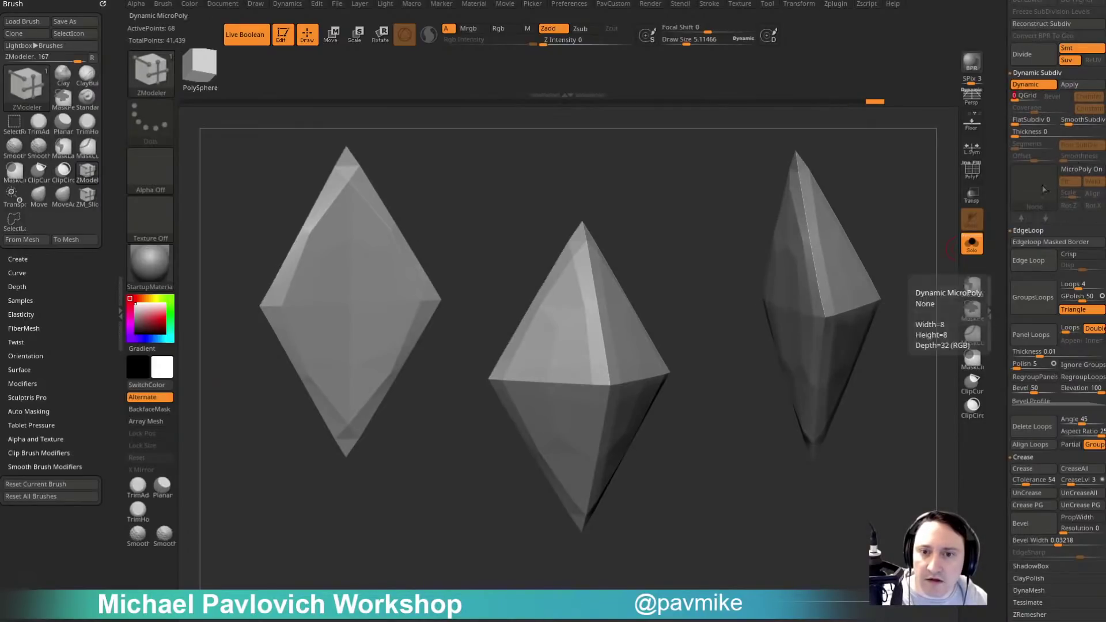
Crease all edges of the gems, with the crease level at 1 and smooth subdivision at 4.
key("grave")
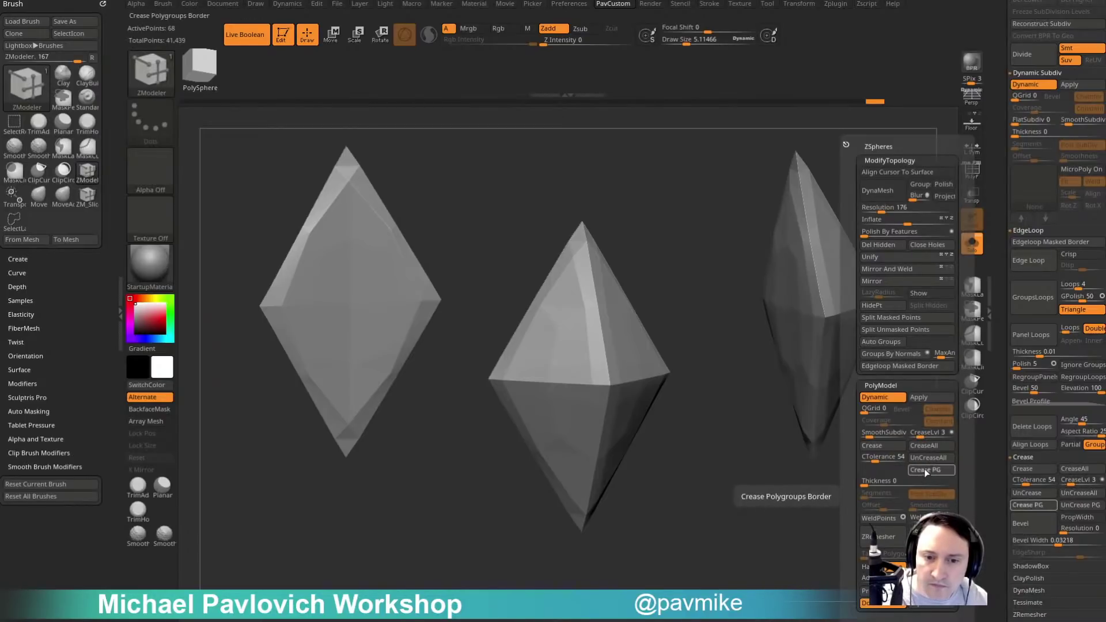
left_click(886, 447)
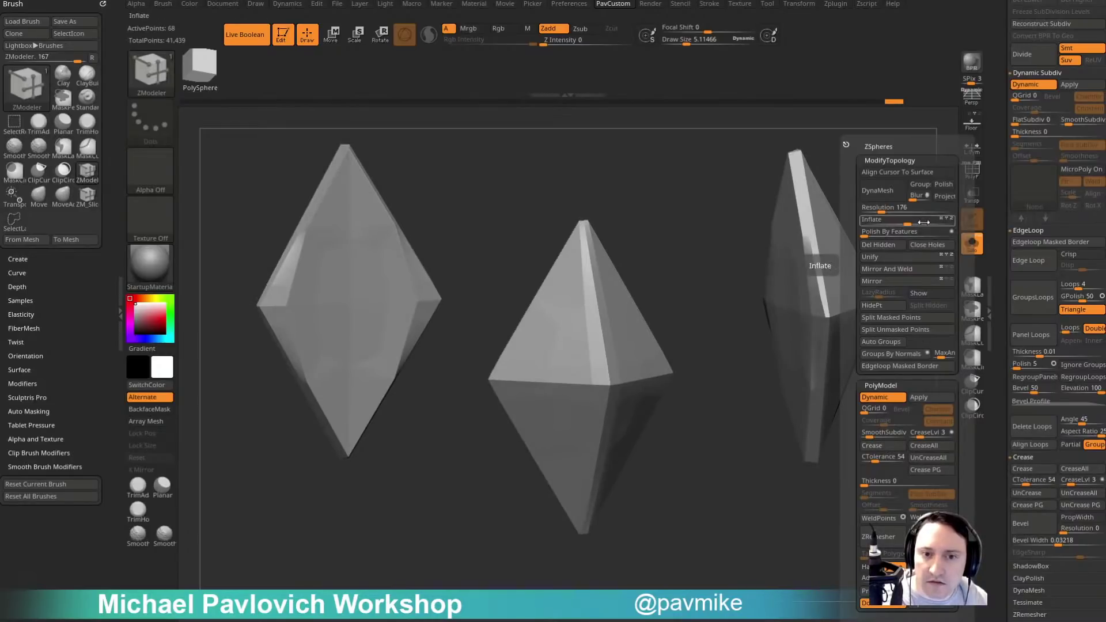
scroll(1049, 138, "up", 2)
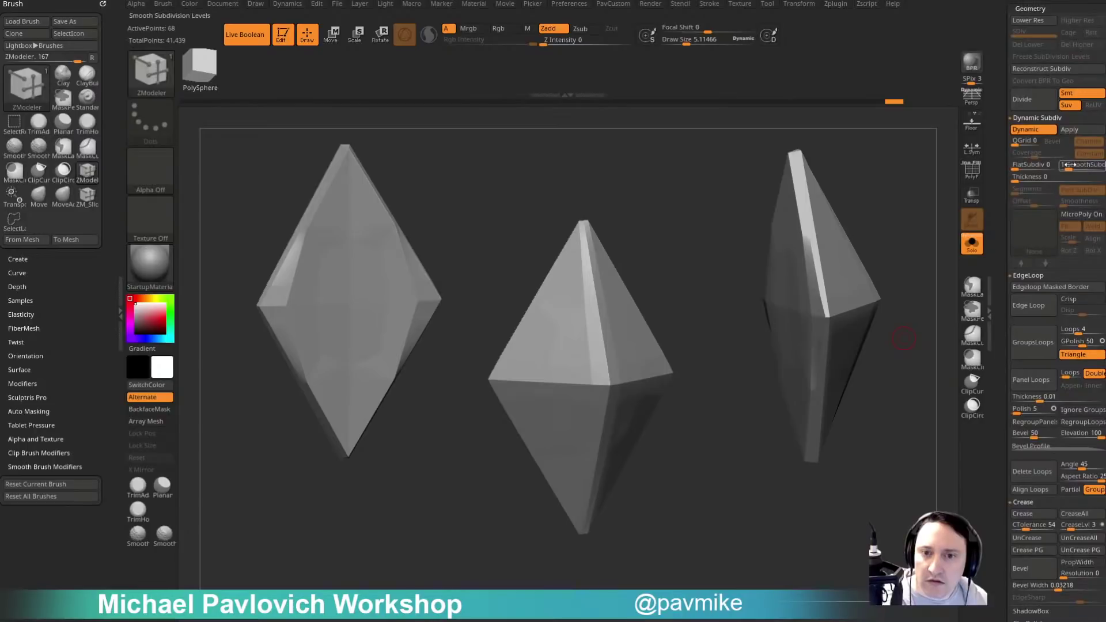
left_click_drag(1072, 167, 1081, 167)
key("space")
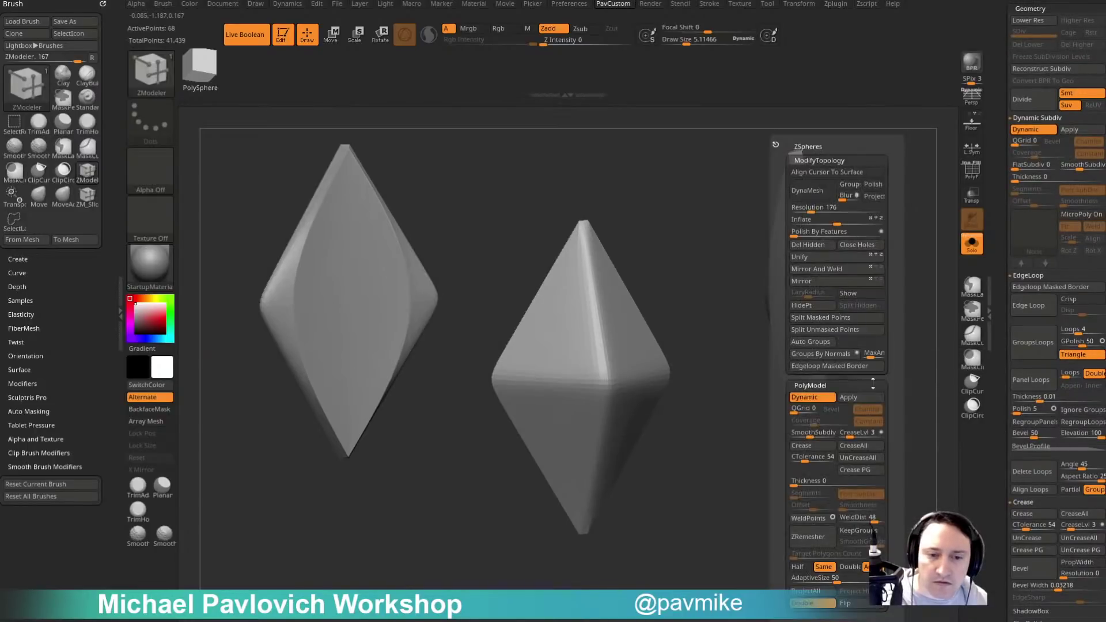
left_click(854, 445)
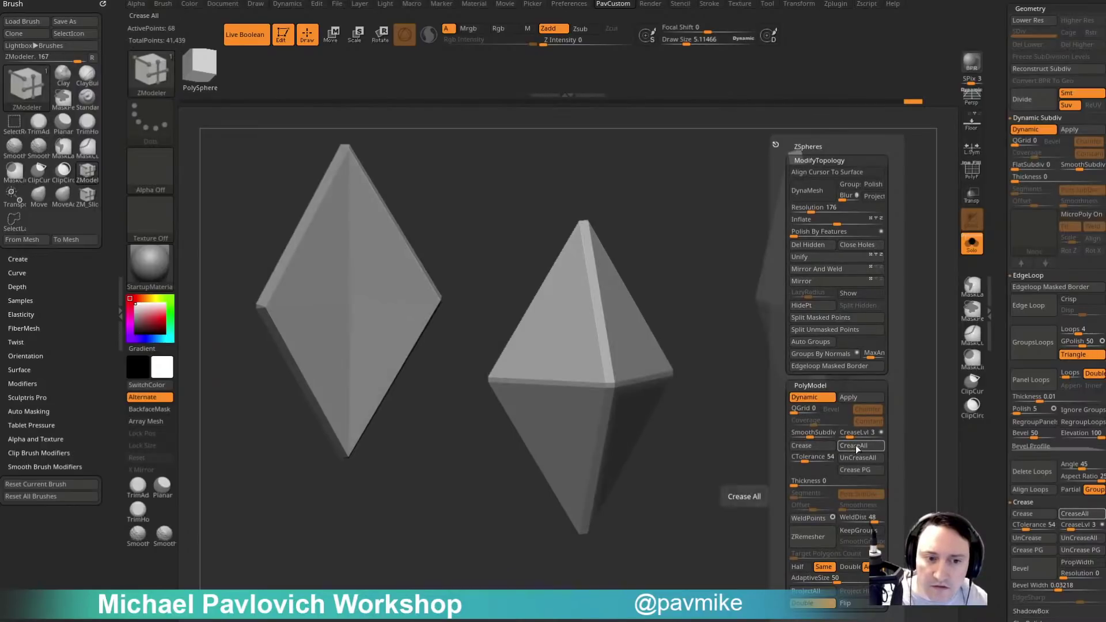
left_click_drag(851, 437, 845, 437)
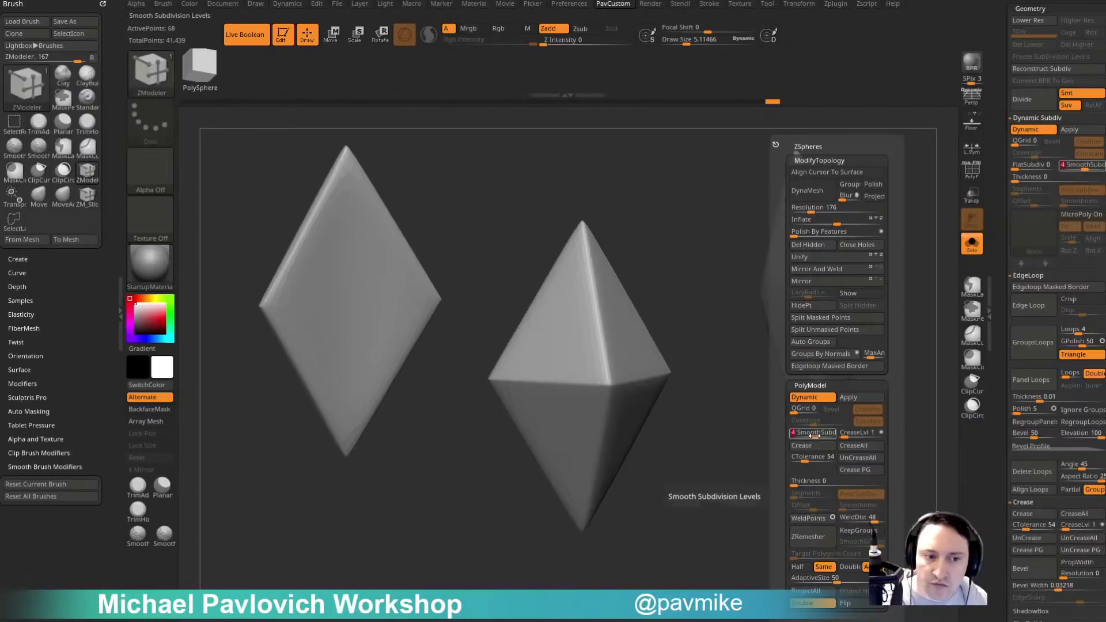
Show the other parts again and examine how the smoothed gems sit in the crown from several angles.
left_click_drag(681, 521, 818, 449)
left_click(963, 249)
mouse_move(890, 353)
left_mouse_down()
mouse_move(859, 330)
mouse_move(867, 316)
left_mouse_up()
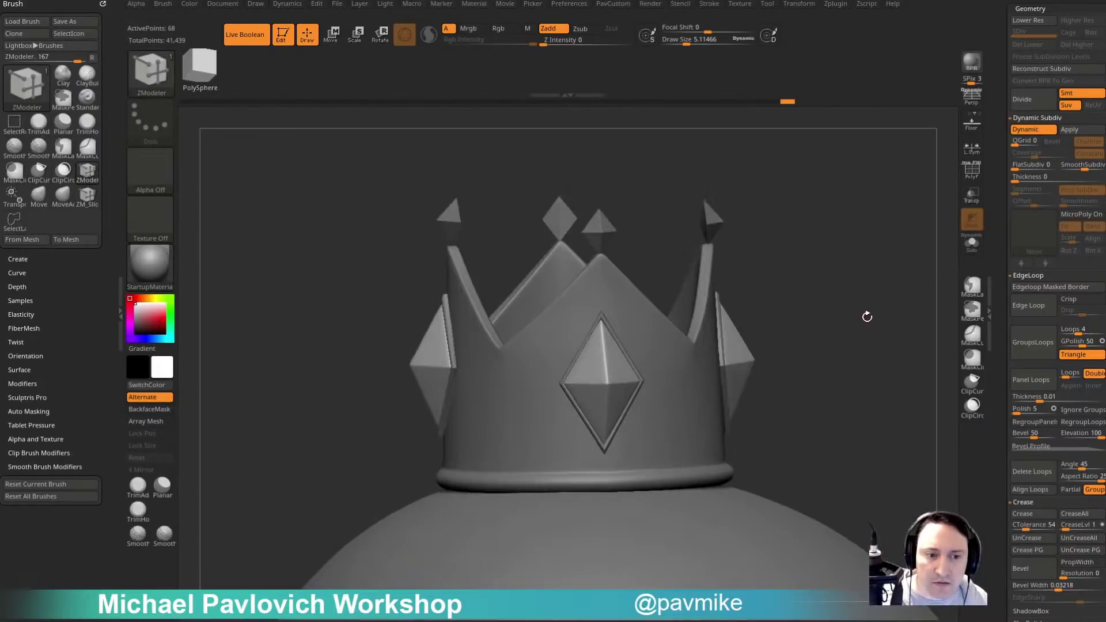
key("s")
left_click(860, 318)
right_click_drag(857, 323, 855, 317, "ctrl")
left_click_drag(855, 318, 862, 311, "shift")
right_click_drag(862, 311, 881, 346, "ctrl")
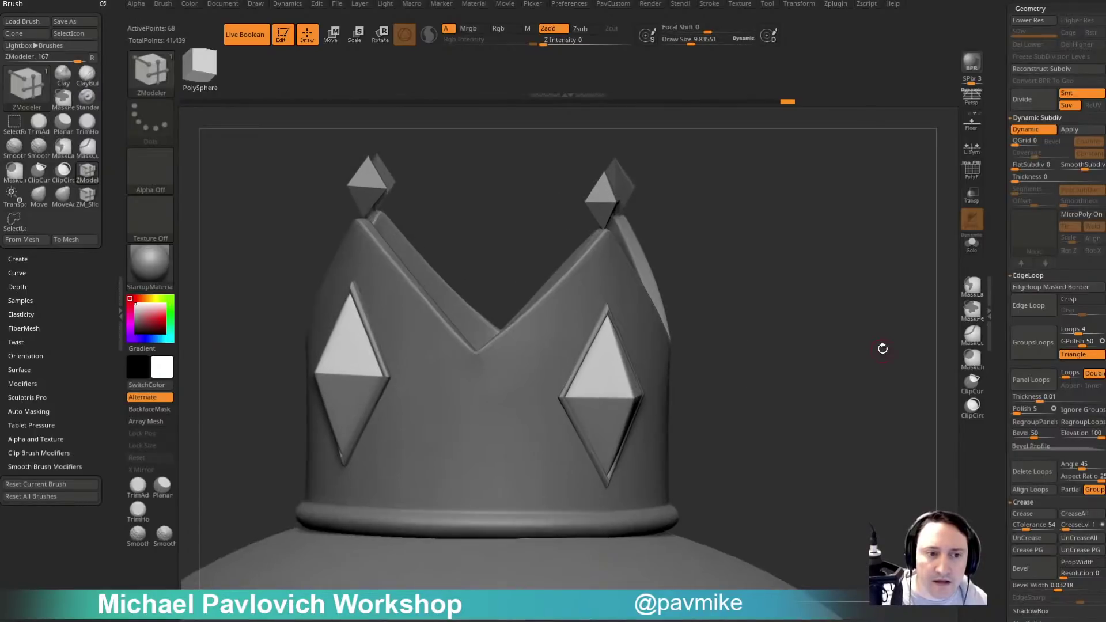
left_click_drag(880, 341, 897, 297)
Isolate the gems without dynamic subdivision, show their polyframe, and place the move gizmo at the centre of one gem's flat back face.
key("w")
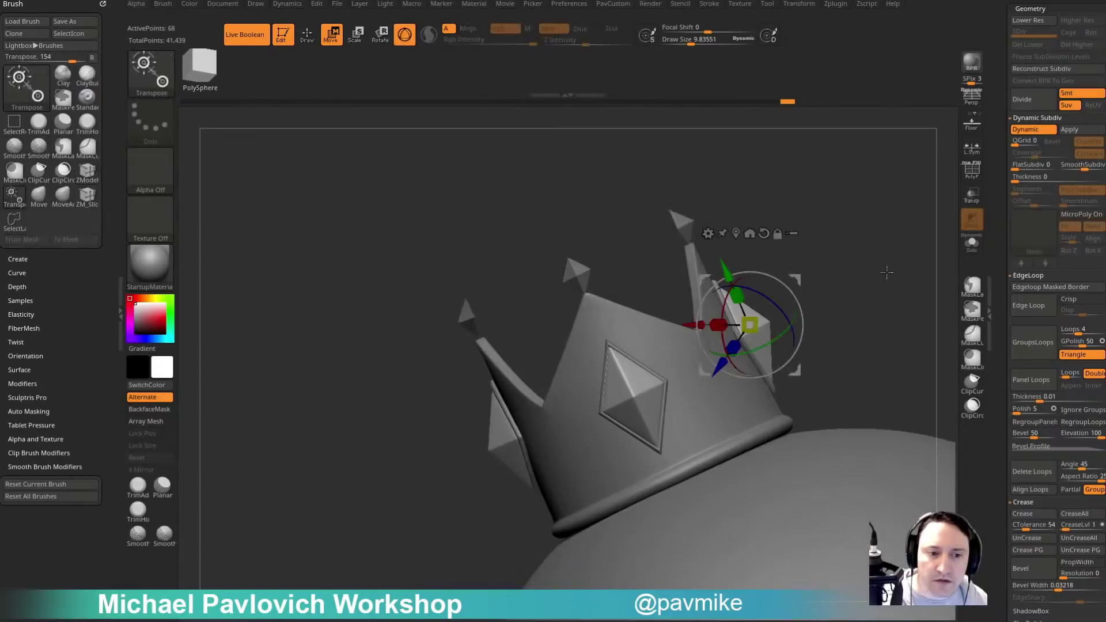
left_click(972, 245)
left_click_drag(749, 247, 853, 312)
left_click(697, 338, "alt")
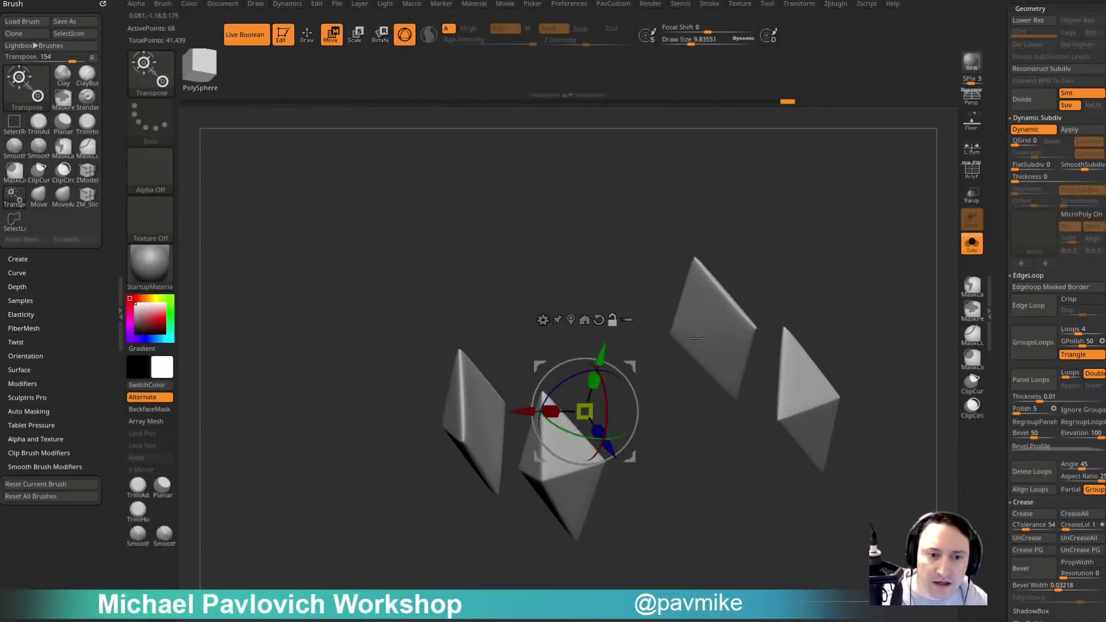
key("shift+d")
left_click(970, 172)
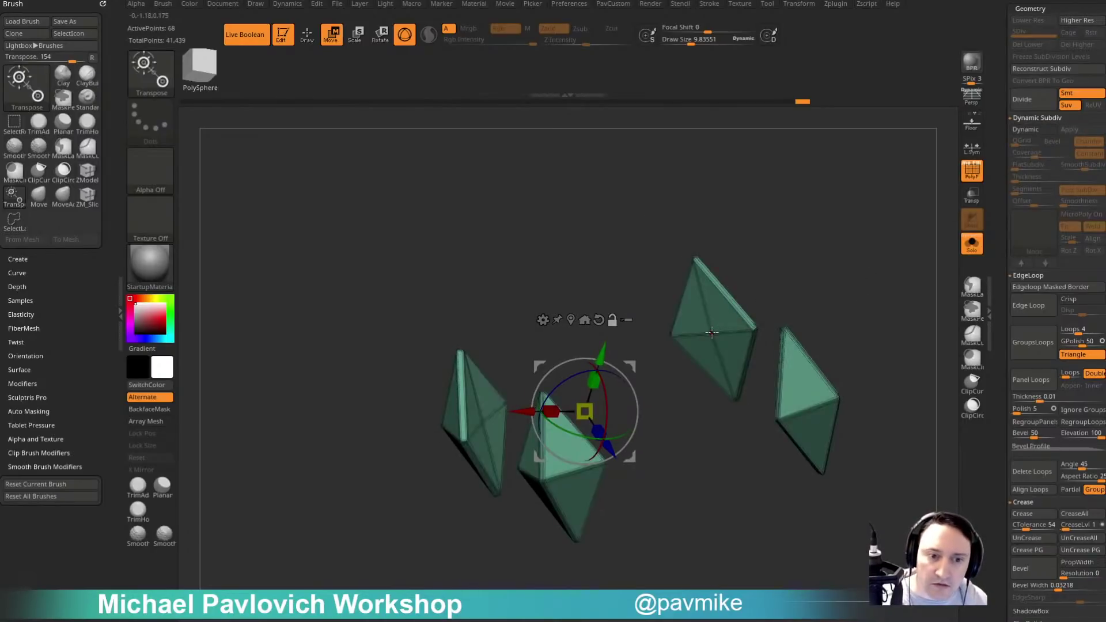
left_click(699, 302, "alt")
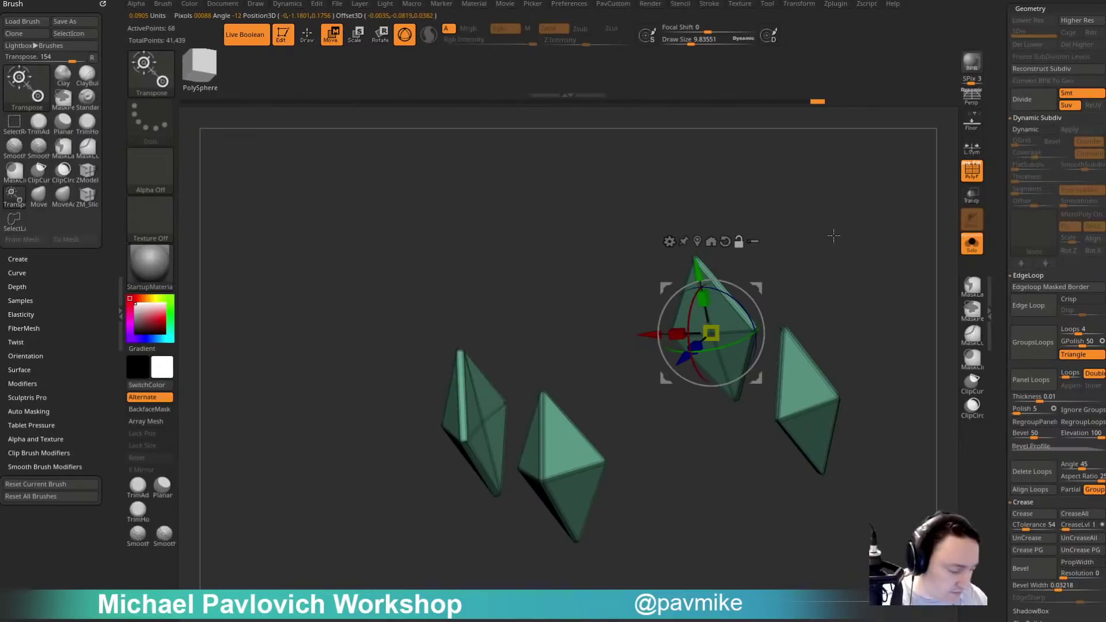
Align a transpose line from the centre of that gem's back face to its upper tip.
key("y")
scroll(839, 242, "up", 3)
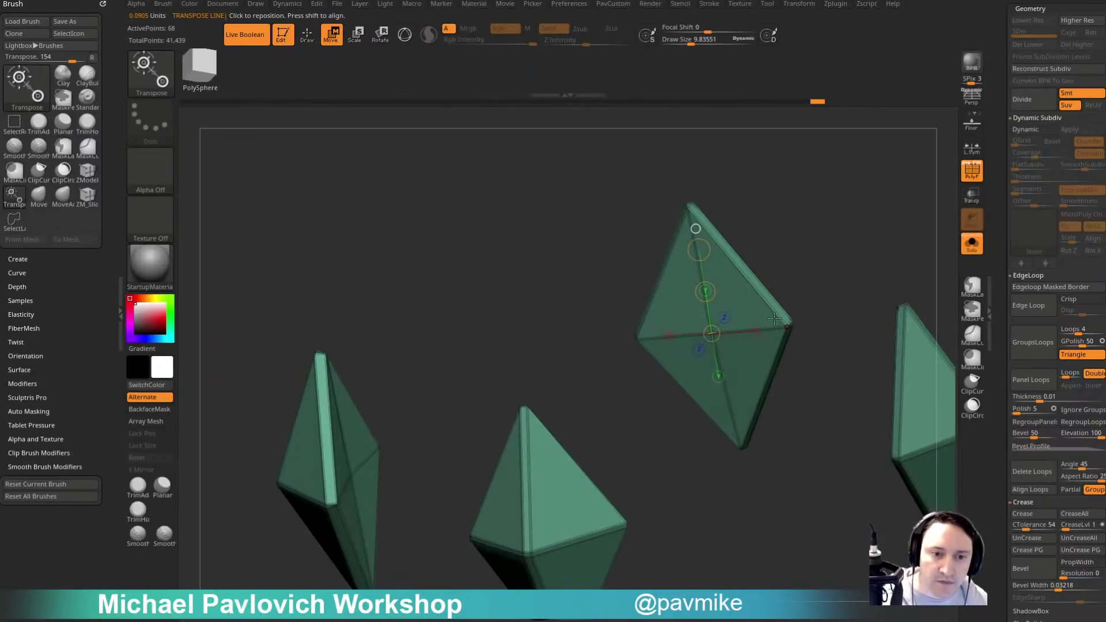
left_click_drag(711, 332, 694, 235)
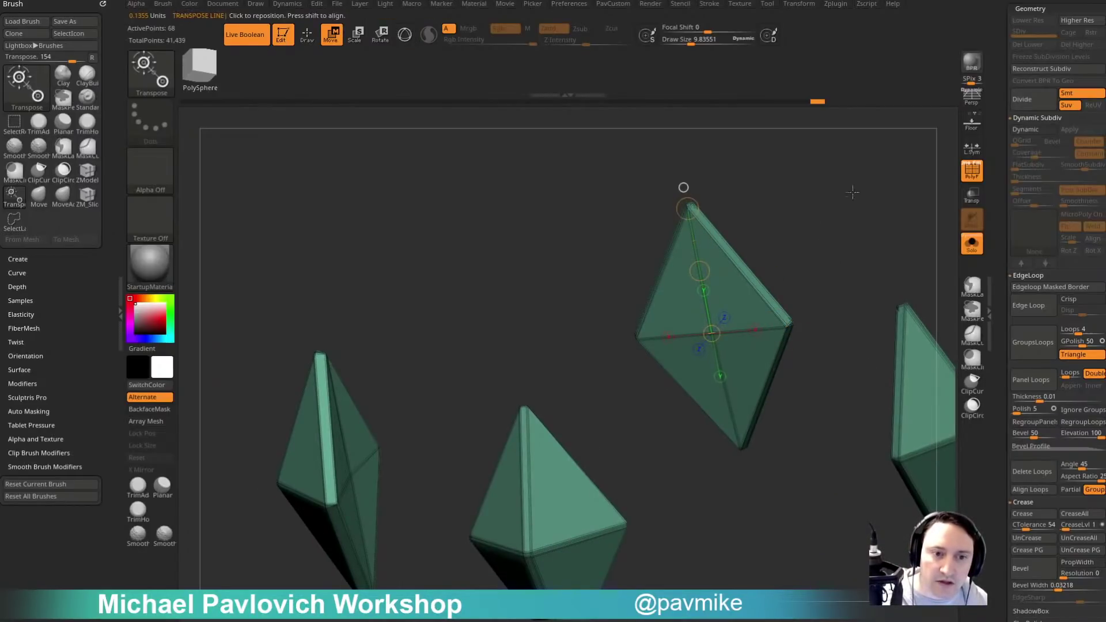
right_click_drag(853, 192, 806, 214)
Show the crown again and duplicate the four side gems along the aligned gizmo's axis up to the crown's points.
left_click(973, 244)
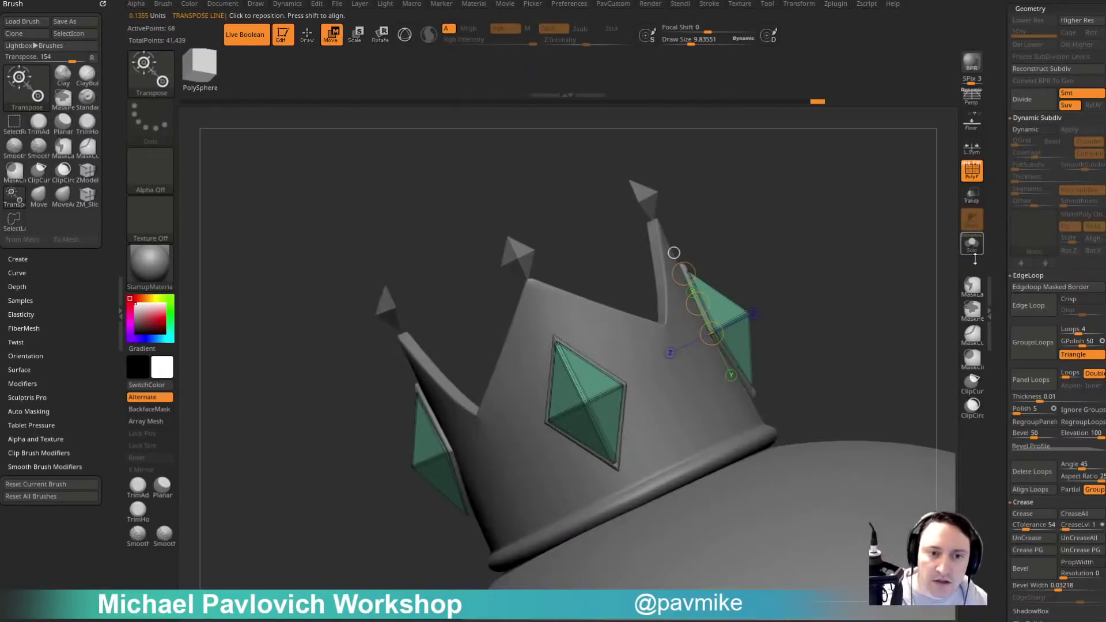
key("y")
right_click_drag(829, 217, 807, 257, "ctrl")
left_click_drag(670, 296, 627, 201, "ctrl")
right_click_drag(809, 277, 776, 213, "ctrl")
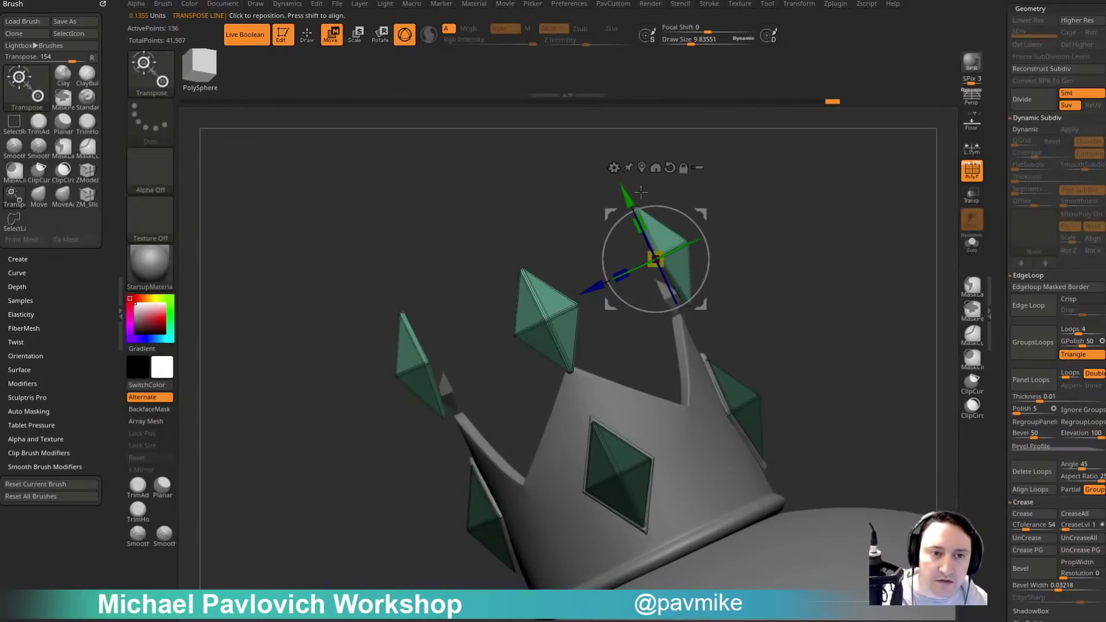
Centre the gizmo on the crown's tip gems, shorten them vertically and lower them toward the crown points.
left_click(641, 168)
left_click_drag(544, 311, 528, 315)
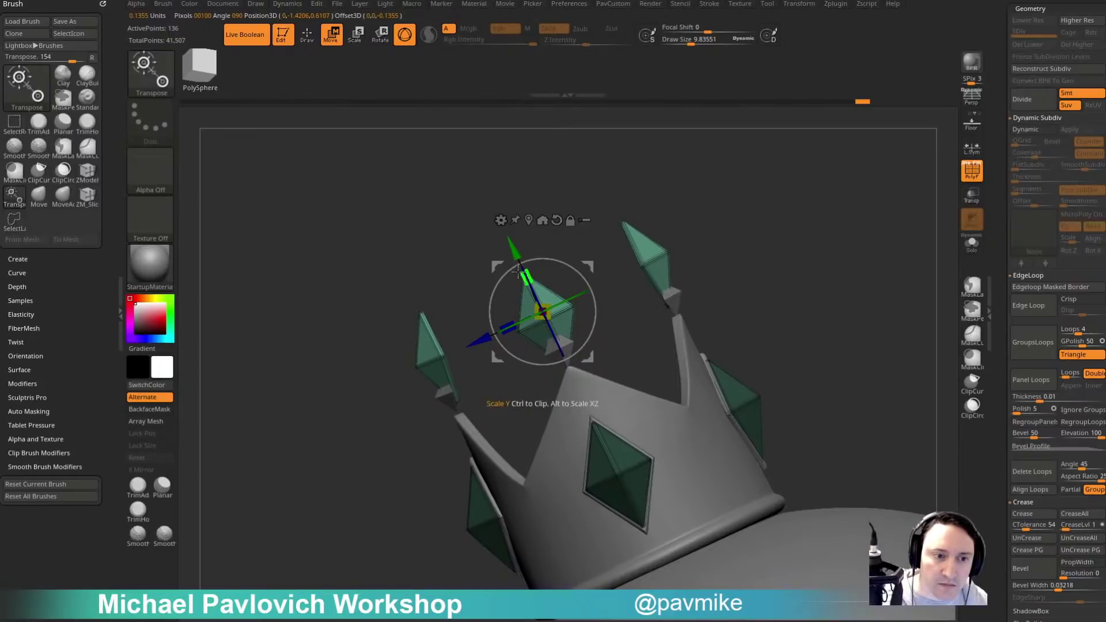
left_click_drag(511, 253, 517, 263)
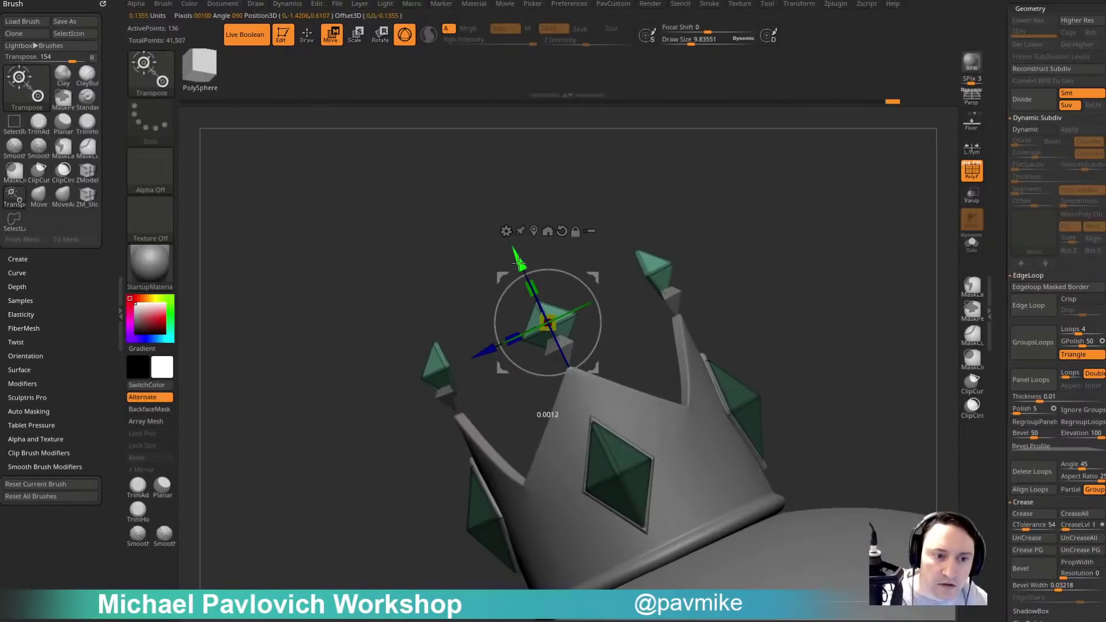
left_click_drag(518, 262, 528, 279)
Nudge the tip gems into place so they rest on the ends of the crown points.
left_click_drag(740, 277, 759, 256, "alt")
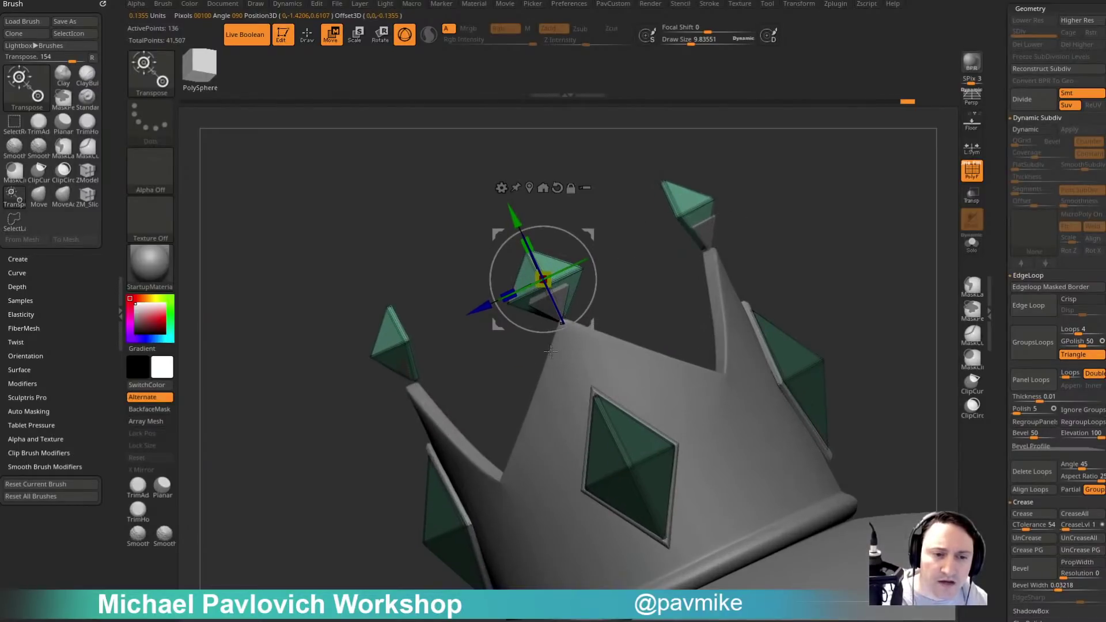
left_click_drag(759, 213, 765, 195, "alt")
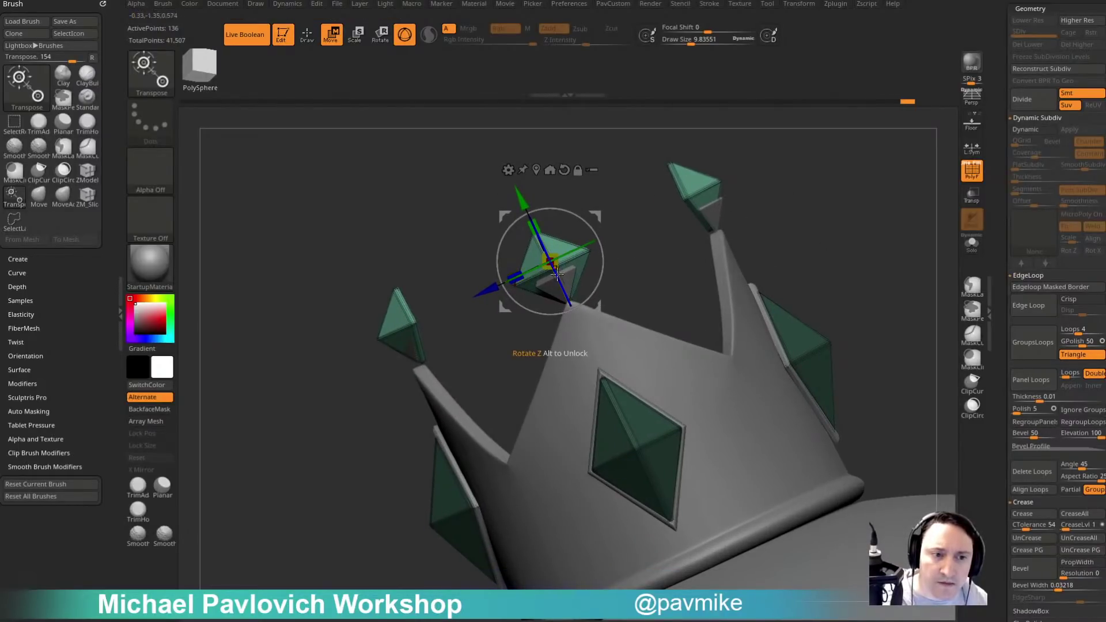
mouse_move(816, 195)
left_mouse_down()
mouse_move(785, 192)
mouse_move(879, 205)
mouse_move(873, 232)
mouse_move(828, 223)
mouse_move(812, 188)
left_mouse_up()
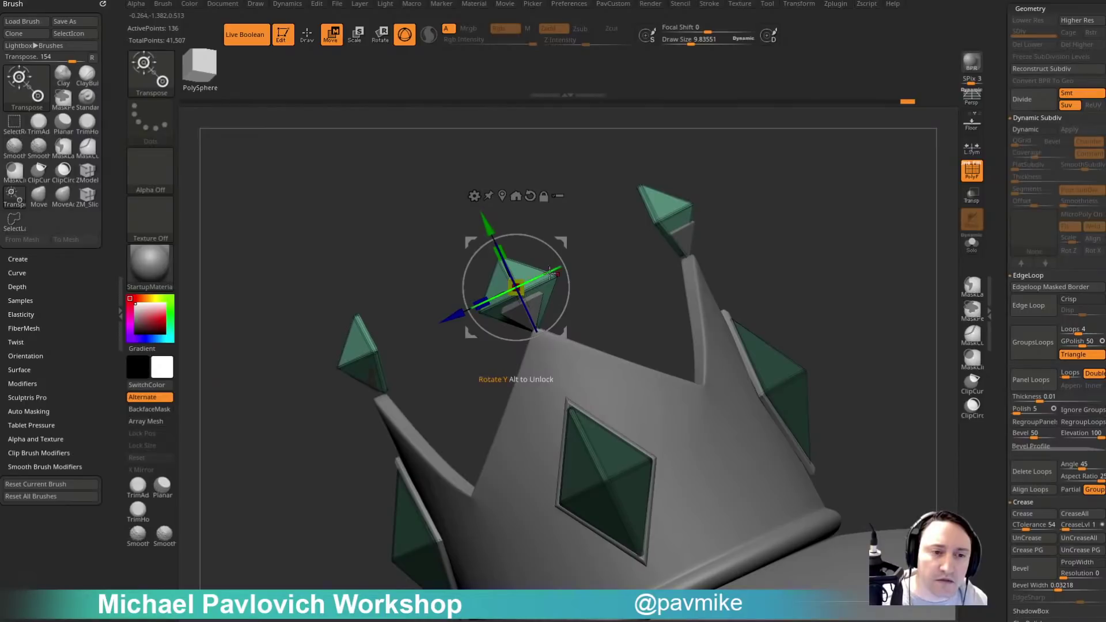
left_click_drag(525, 288, 523, 291)
left_click_drag(487, 225, 491, 234)
Push the outer corner of a side tip gem inward using the Move brush at a draw size of about 22.
left_click_drag(585, 179, 637, 178, "shift")
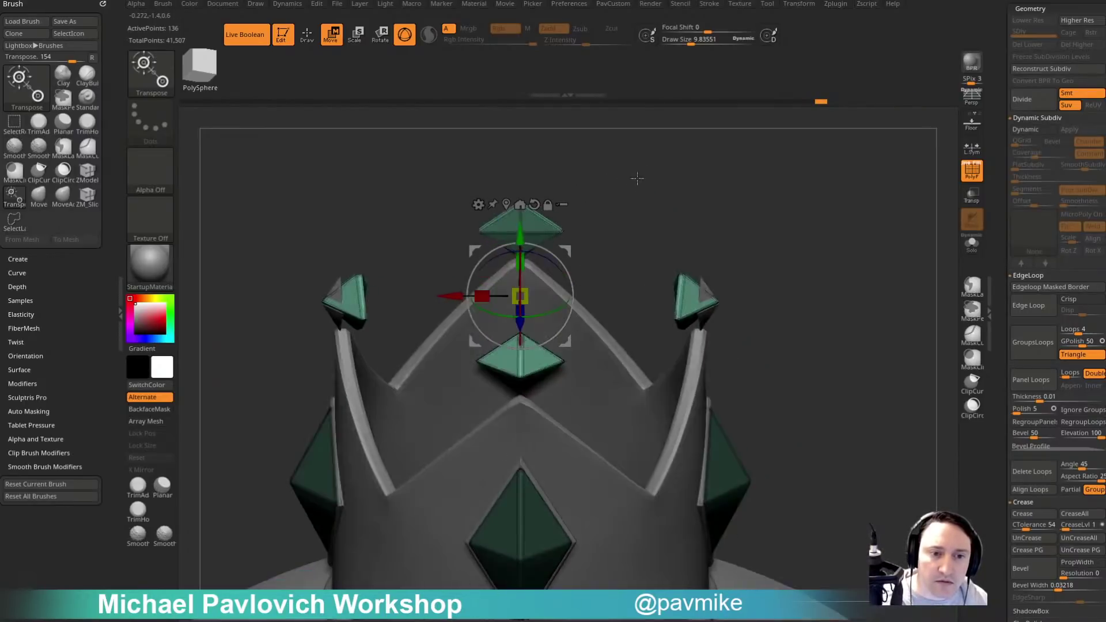
left_click_drag(751, 255, 689, 240, "alt")
left_click_drag(425, 279, 395, 280)
key("q")
key("b")
key("m")
key("v")
key("s")
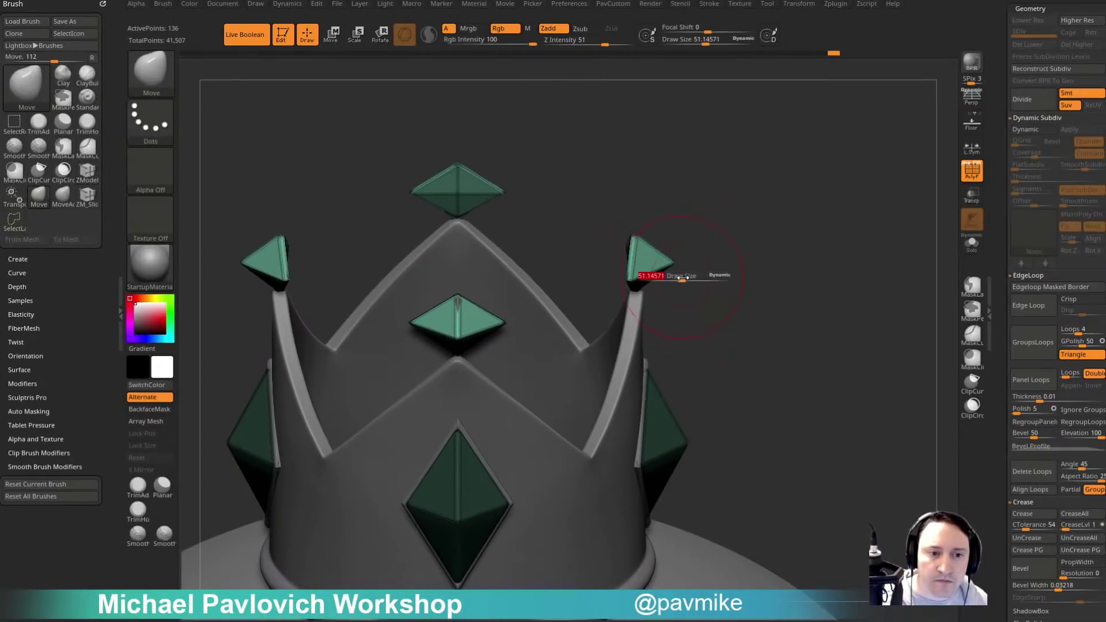
mouse_move(691, 280)
left_mouse_down()
mouse_move(625, 257)
mouse_move(630, 265)
left_mouse_up()
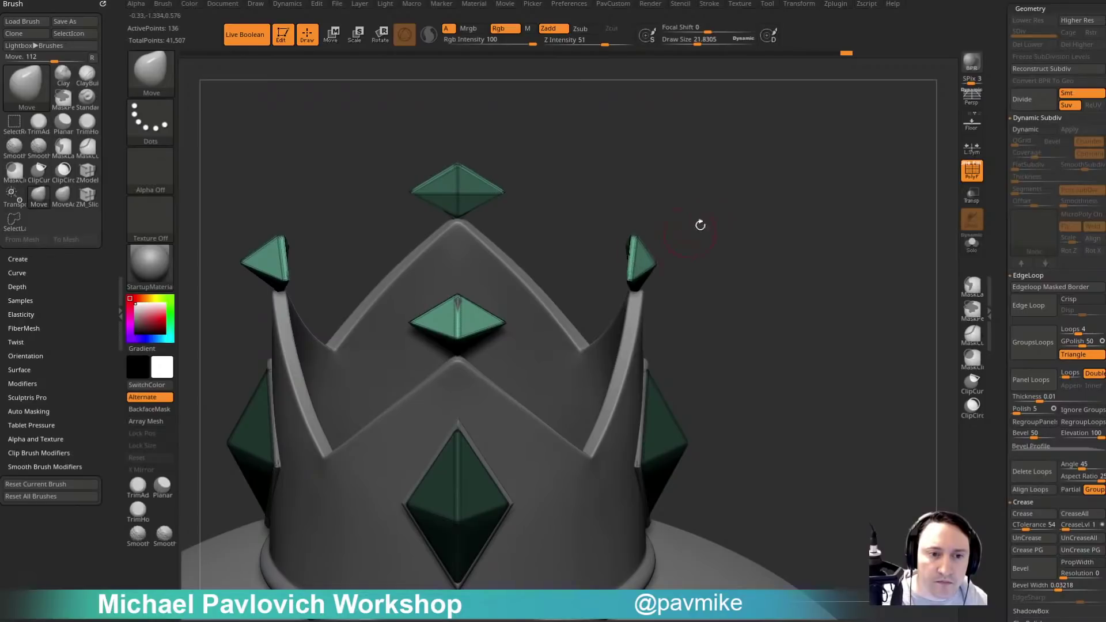
Push in one side corner of a middle tip gem with the Move brush and apply Mirror And Weld to the gems.
mouse_move(699, 223)
left_mouse_down()
mouse_move(642, 227)
mouse_move(753, 221)
left_mouse_up()
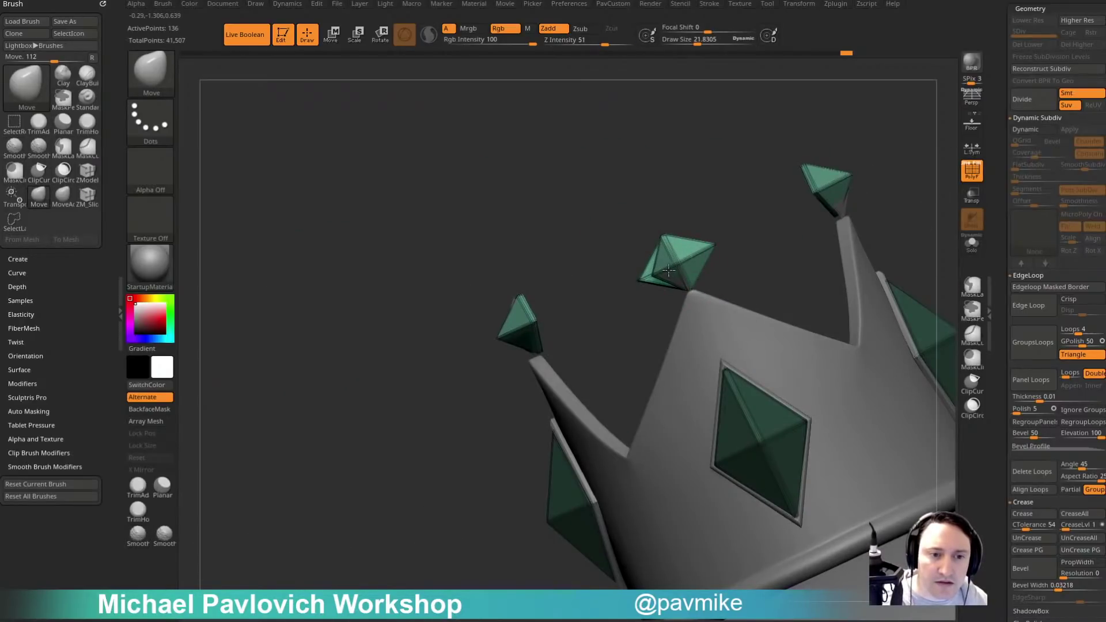
key("]")
mouse_move(713, 245)
left_mouse_down()
mouse_move(670, 264)
mouse_move(716, 254)
mouse_move(820, 190)
mouse_move(727, 229)
left_mouse_up()
left_click_drag(675, 267, 710, 269)
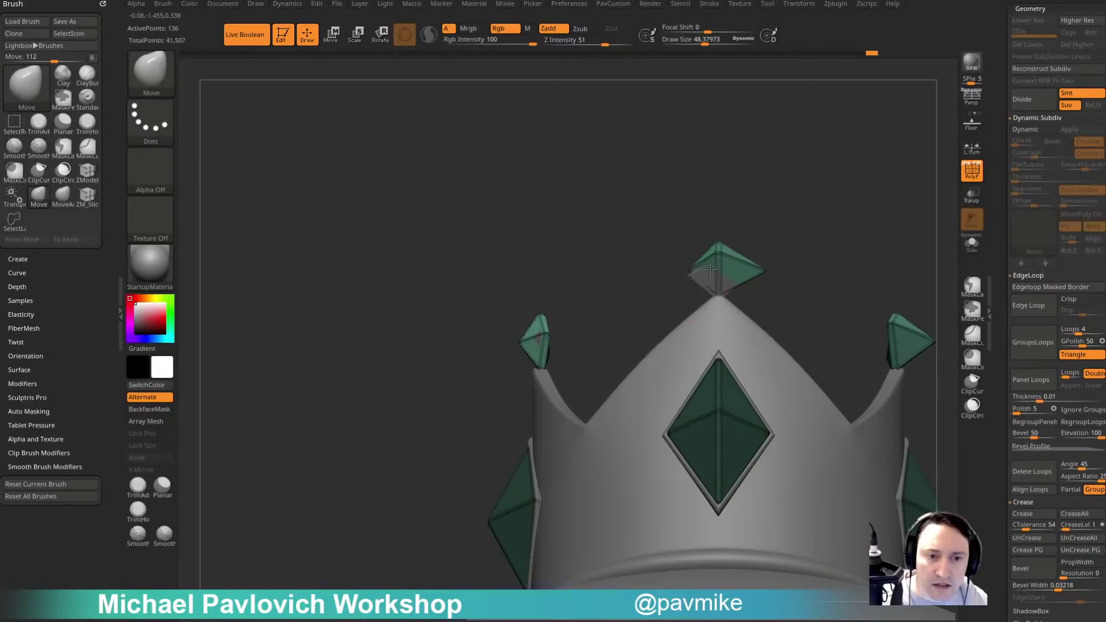
left_click_drag(789, 201, 831, 212)
key("2")
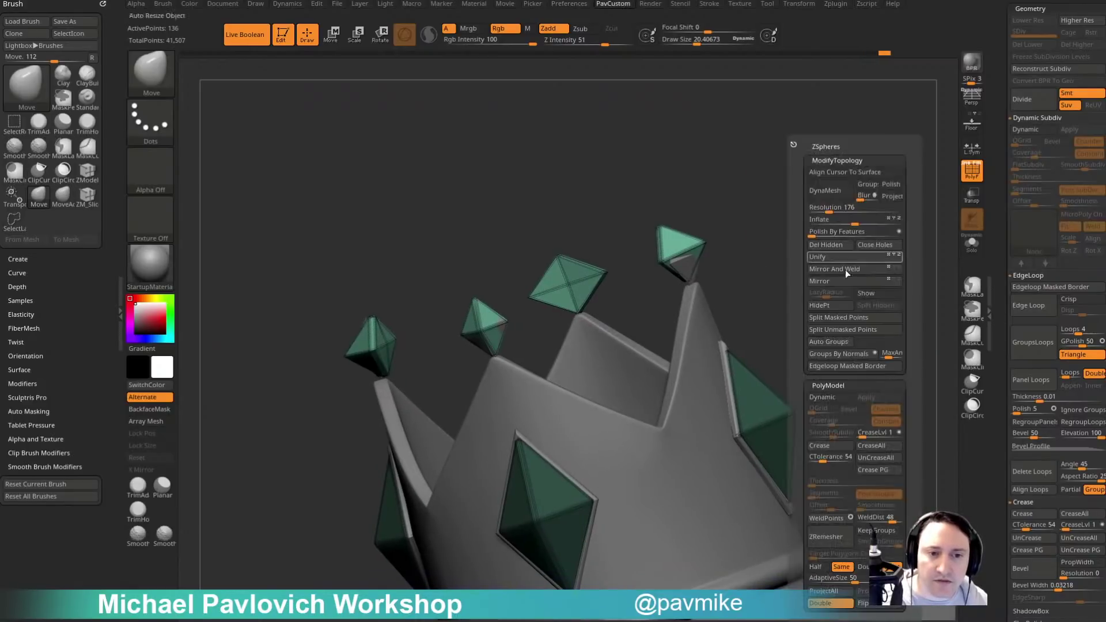
left_click(851, 271)
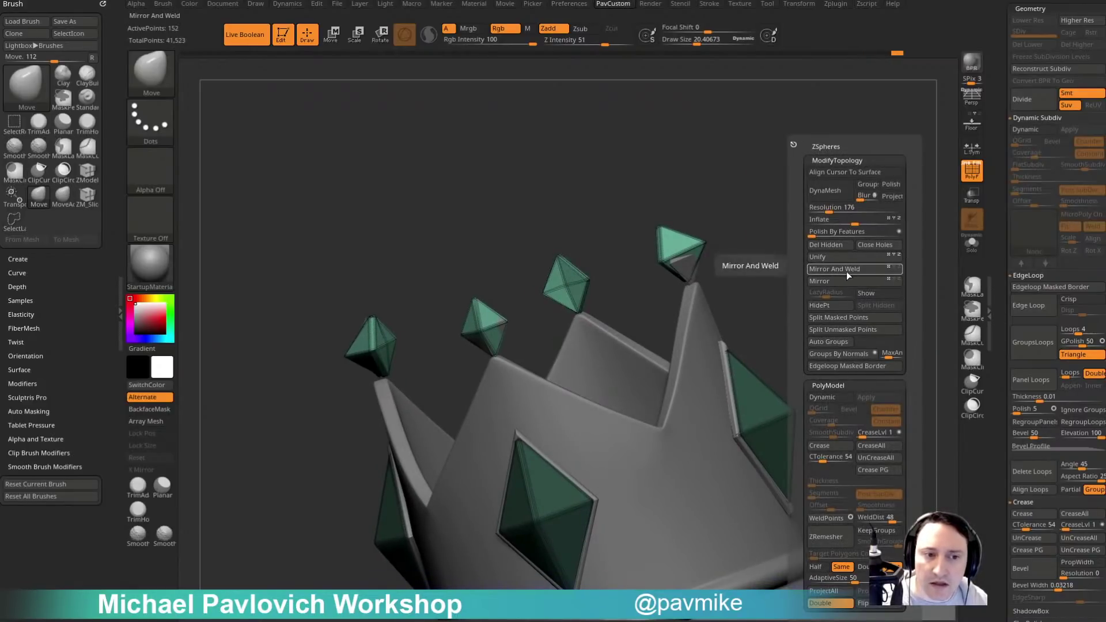
Narrow the remaining wide tip gem by moving its side corners inward with the Move brush.
left_click_drag(846, 272, 809, 259)
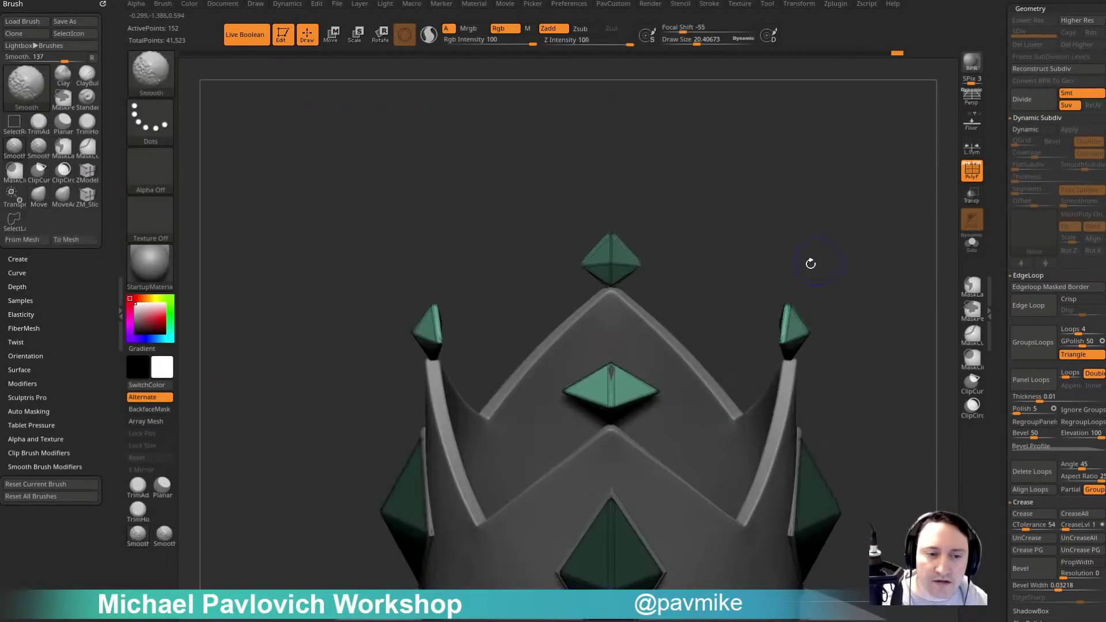
left_click_drag(645, 350, 727, 233)
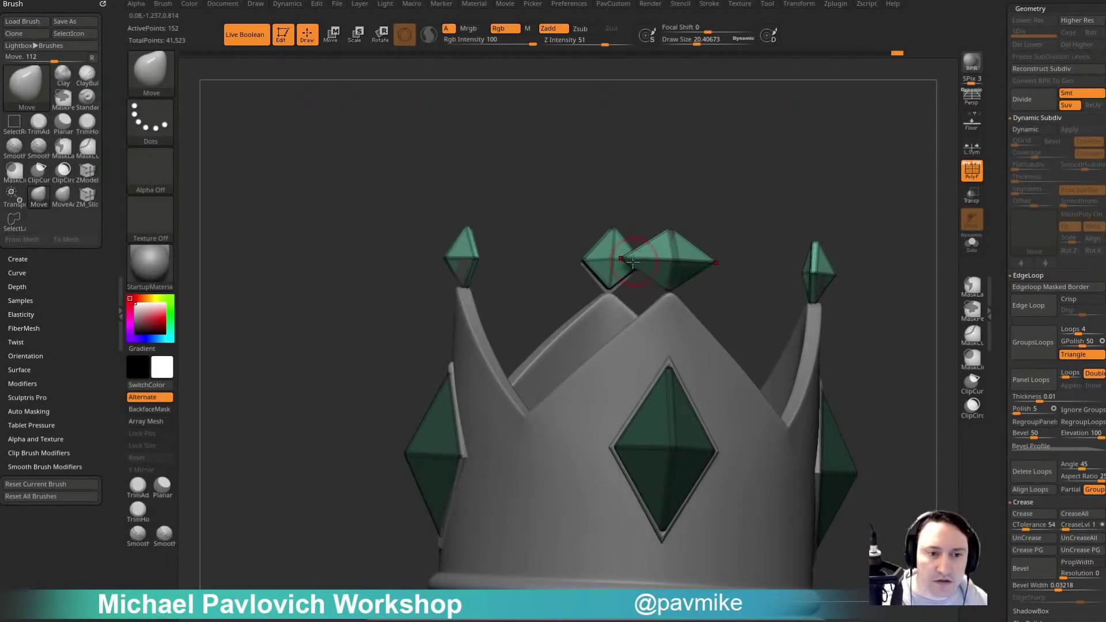
left_click_drag(626, 259, 641, 260)
mouse_move(764, 226)
left_mouse_down()
mouse_move(724, 225)
mouse_move(740, 228)
mouse_move(661, 292)
left_mouse_up()
Select the leftover ghost subtool overlapping the tip gems and delete it.
key("b")
key("s")
key("t")
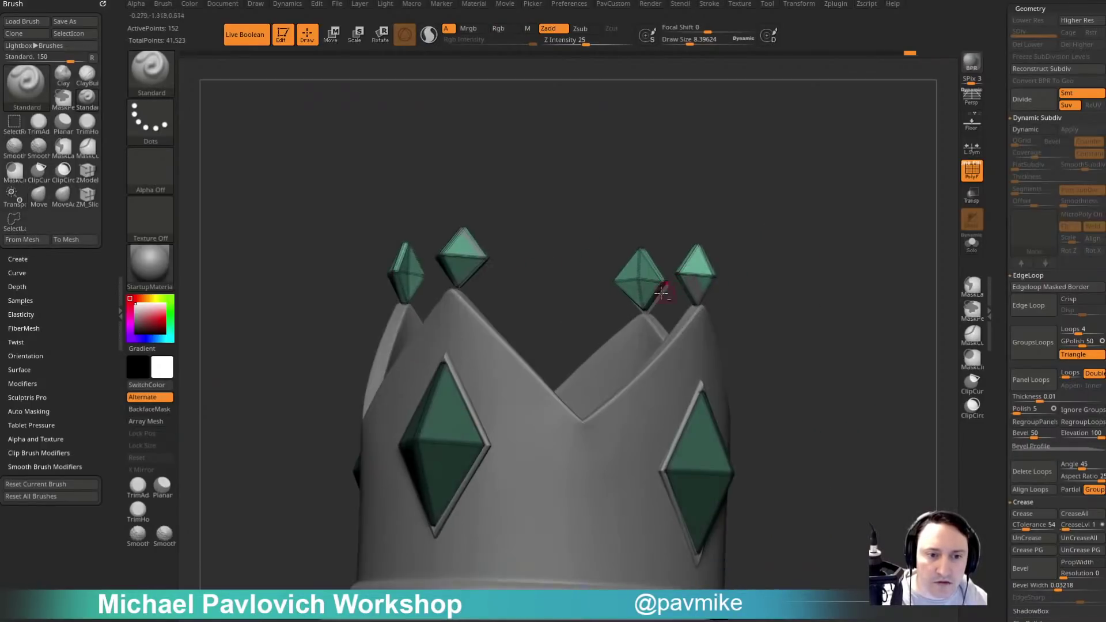
left_click(684, 278, "alt")
left_click_drag(812, 248, 854, 273, "alt")
scroll(1028, 302, "up", 10)
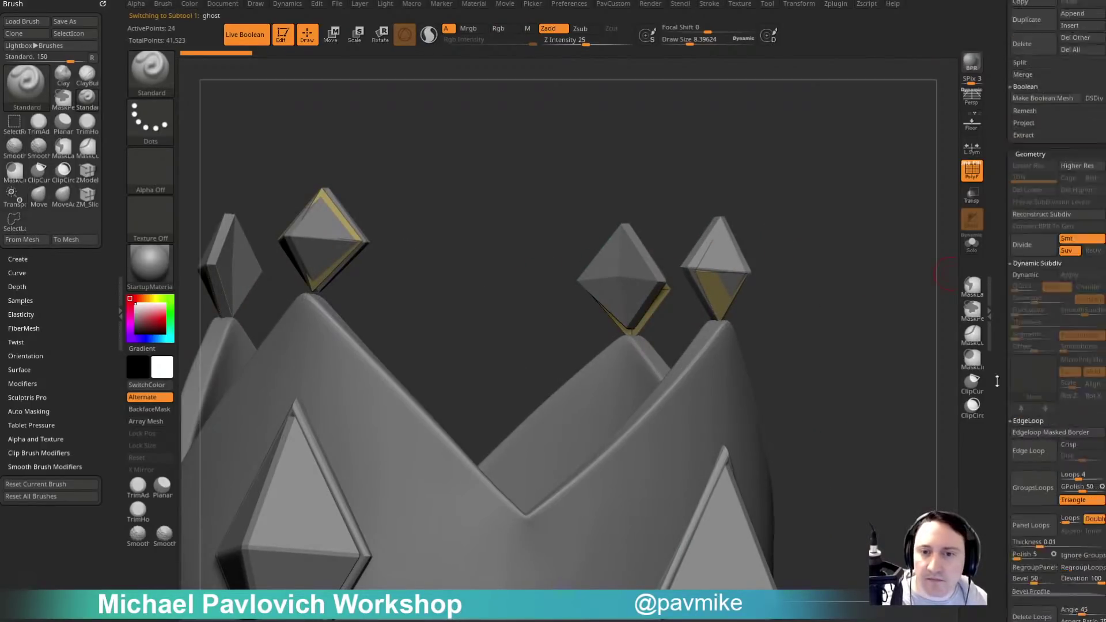
left_click(1022, 414)
Slim a crown tip gem's profile using the MoveAccu brush at a draw size of about 25.
mouse_move(901, 303)
left_mouse_down()
mouse_move(810, 313)
mouse_move(806, 271)
mouse_move(808, 291)
left_mouse_up()
key("2")
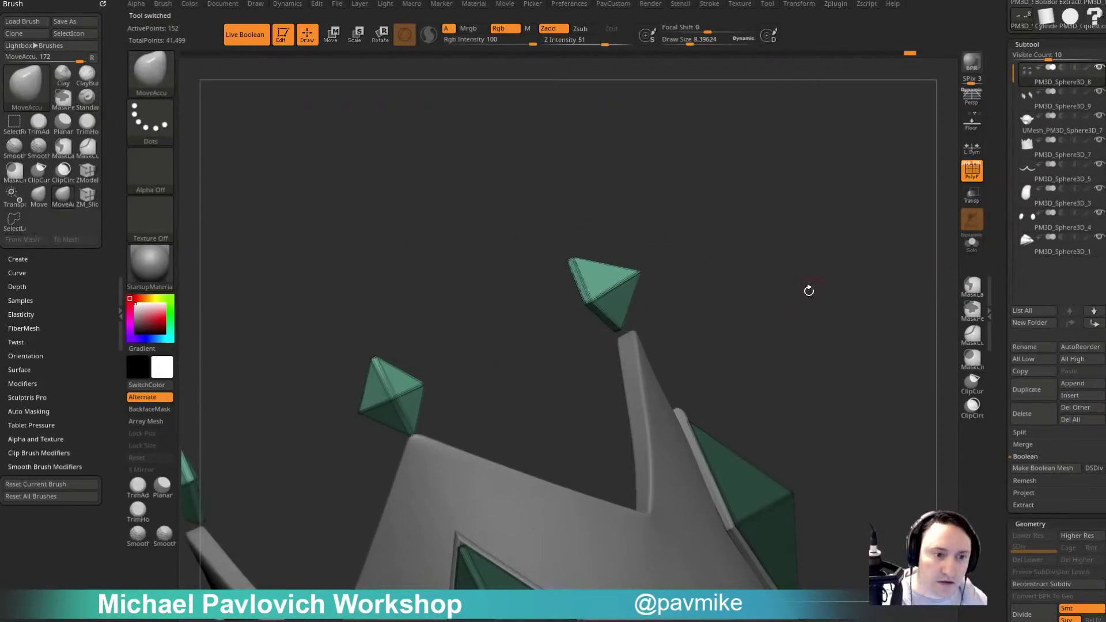
key("s")
left_click_drag(668, 298, 679, 300)
left_click_drag(622, 333, 633, 347)
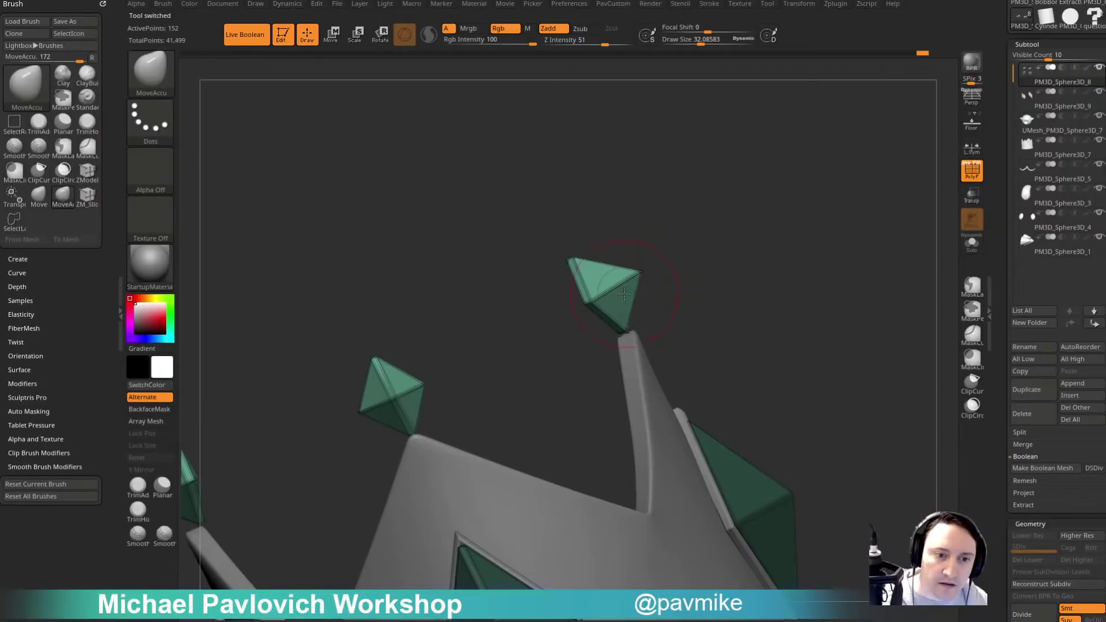
key("s")
left_click_drag(640, 283, 610, 288)
left_click_drag(695, 282, 828, 162, "alt")
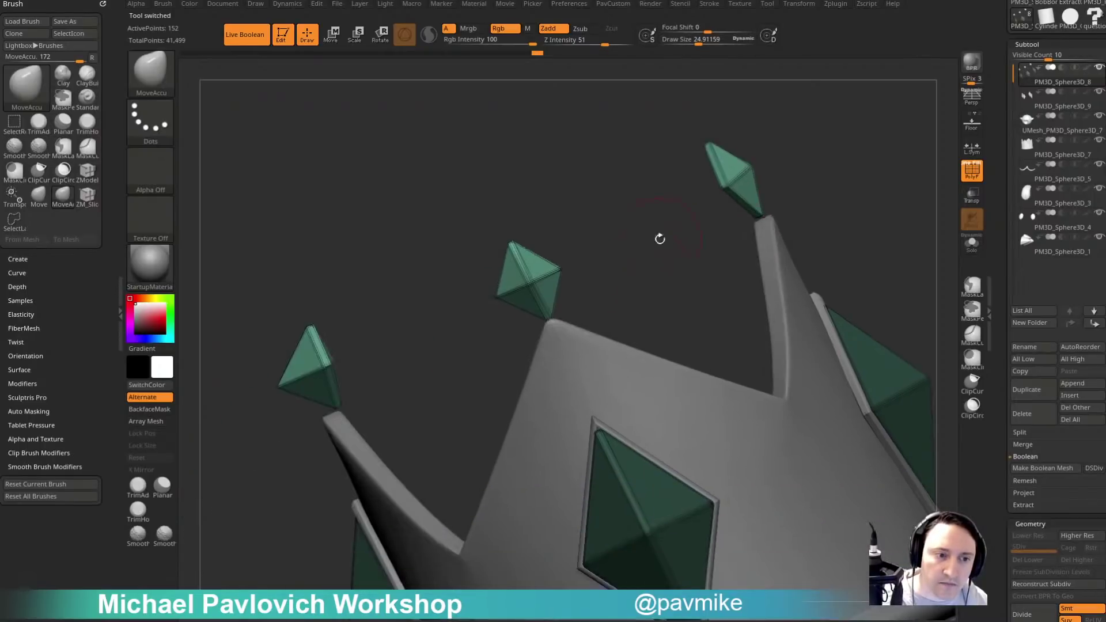
Pull the protruding outer corners of the other tip gems inward with the MoveAccu brush.
left_click_drag(659, 239, 634, 195, "shift")
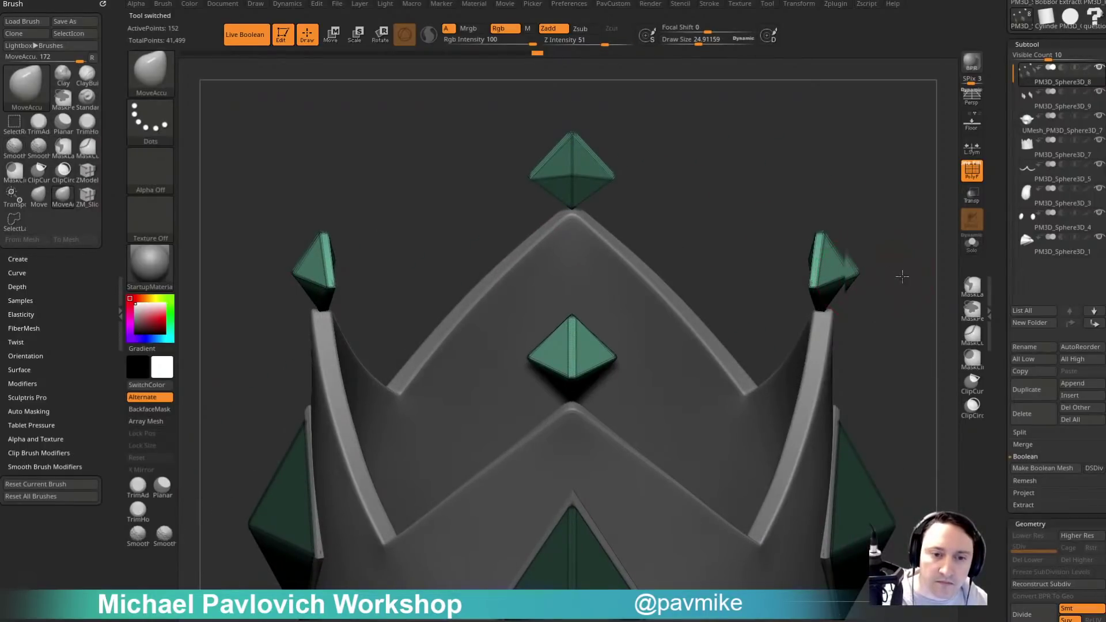
left_click_drag(901, 276, 764, 194)
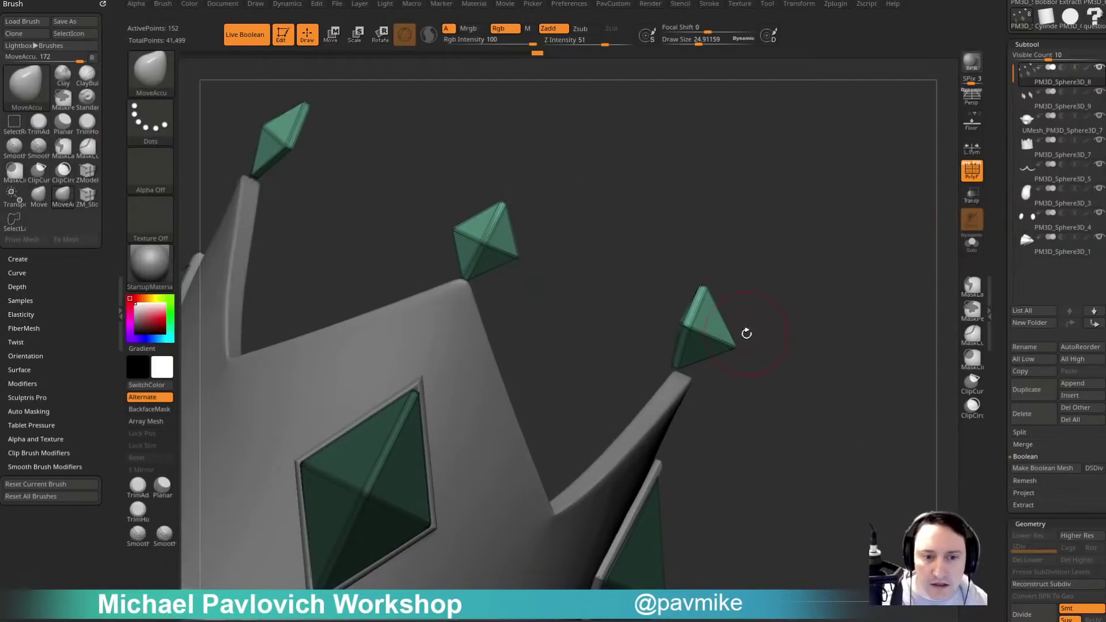
left_click_drag(738, 347, 703, 343)
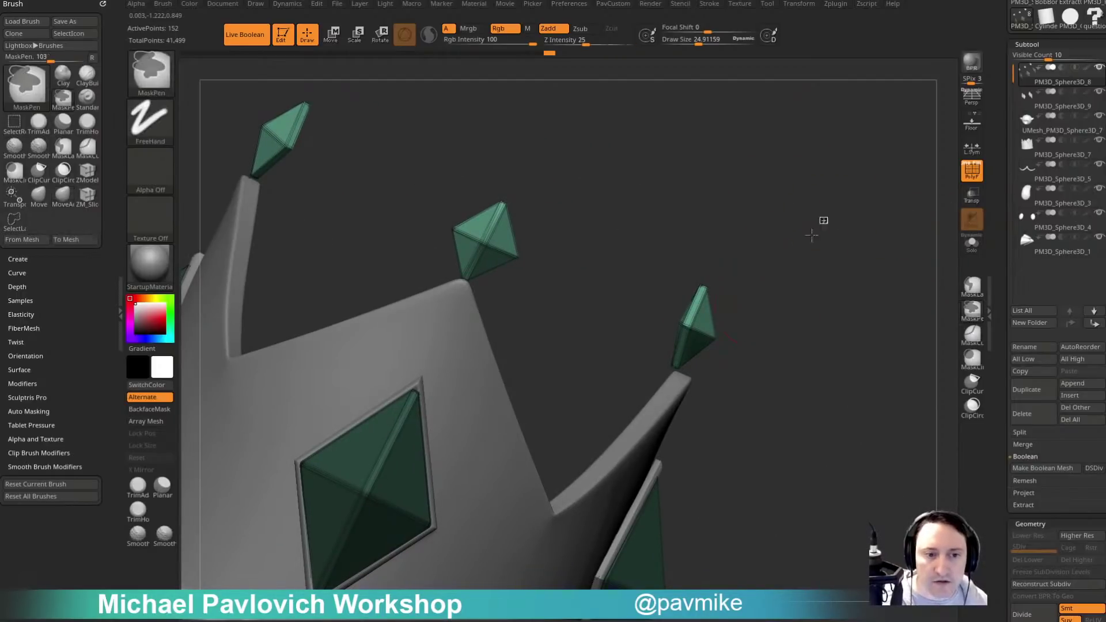
Isolate the outermost tip gem with an inverted mask and shift it slightly outward over its crown point.
left_click_drag(827, 218, 655, 407, "ctrl")
key("w")
left_click(805, 292, "ctrl")
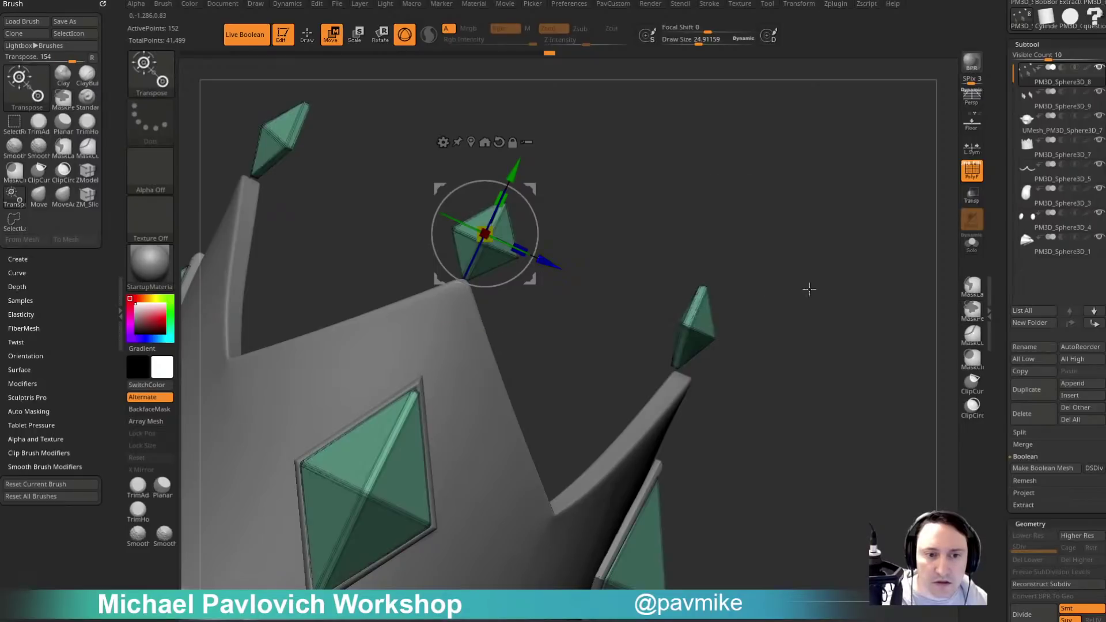
left_click_drag(829, 215, 637, 400, "ctrl")
left_click(652, 292, "ctrl")
left_click_drag(549, 262, 559, 266)
left_click_drag(650, 148, 636, 197, "ctrl")
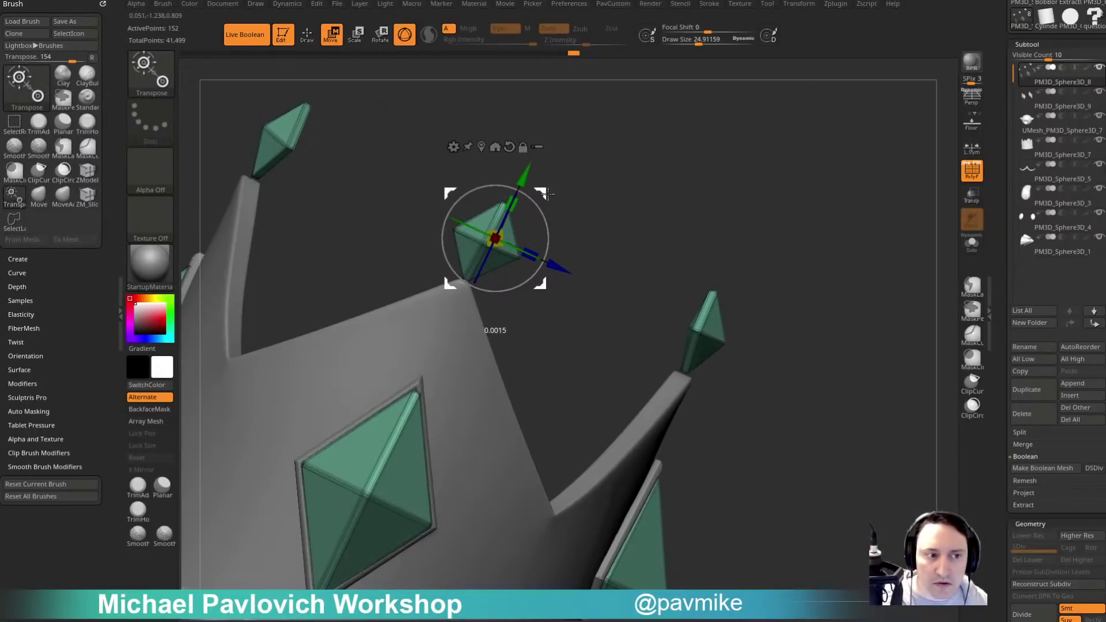
Lasso-select only the crown's tip gems and split the hidden side gems into their own subtool with Split Hidden.
key("ctrl")
mouse_move(606, 177)
right_mouse_down("ctrl")
mouse_move(765, 305)
mouse_move(805, 308)
mouse_move(866, 217)
mouse_move(821, 278)
right_mouse_up("ctrl")
right_click_drag(821, 278, 794, 260)
key("ctrl+shift")
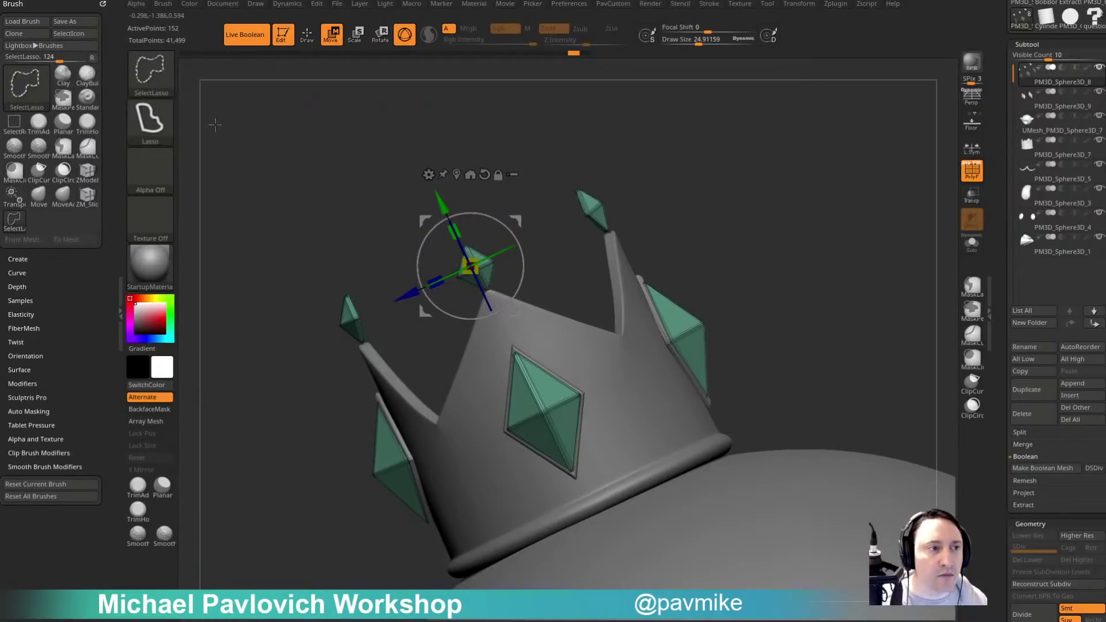
mouse_move(318, 304)
left_mouse_down()
mouse_move(602, 172)
mouse_move(616, 138)
mouse_move(656, 208)
left_mouse_up()
key("space")
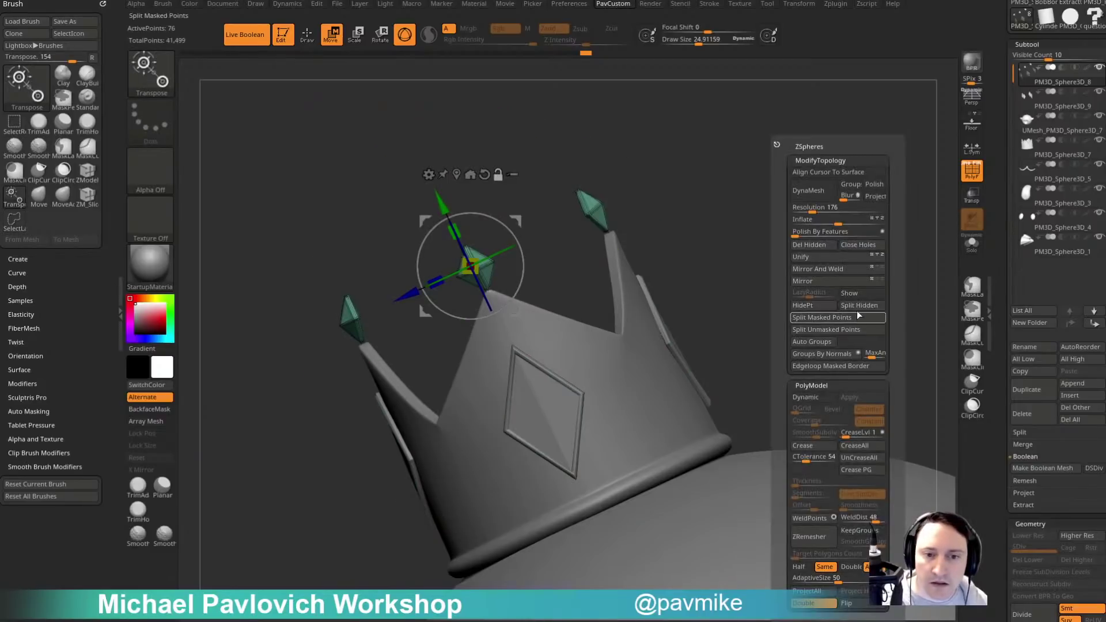
left_click(856, 311)
Mask every tip gem except one end gem, centre the gizmo on it and align it with its crown point.
right_click_drag(747, 272, 778, 222, "alt")
mouse_move(794, 212)
left_mouse_down("ctrl")
mouse_move(583, 199)
mouse_move(593, 132)
mouse_move(612, 155)
mouse_move(599, 122)
left_mouse_up("ctrl")
right_click_drag(779, 167, 751, 204, "alt")
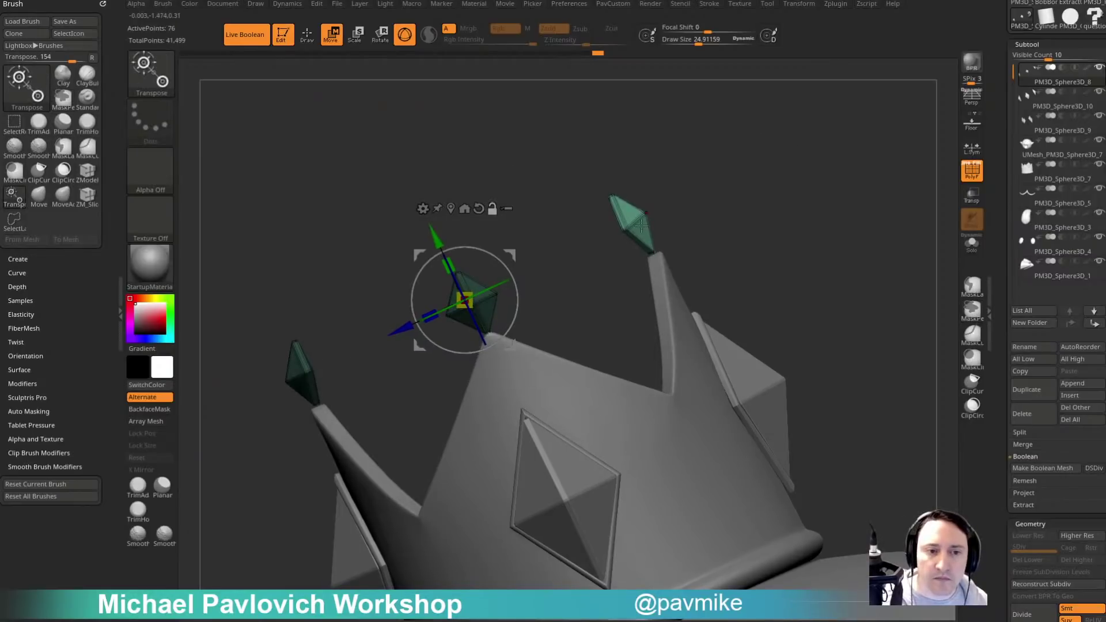
left_click(452, 208, "alt")
left_click_drag(673, 195, 683, 173)
Isolate the opposite end's tip gem by masking and reposition it over its own crown point.
key("q")
right_click_drag(713, 181, 736, 161, "alt")
mouse_move(490, 230)
left_mouse_down("ctrl")
mouse_move(441, 256)
mouse_move(293, 270)
mouse_move(287, 407)
left_mouse_up("ctrl")
key("w")
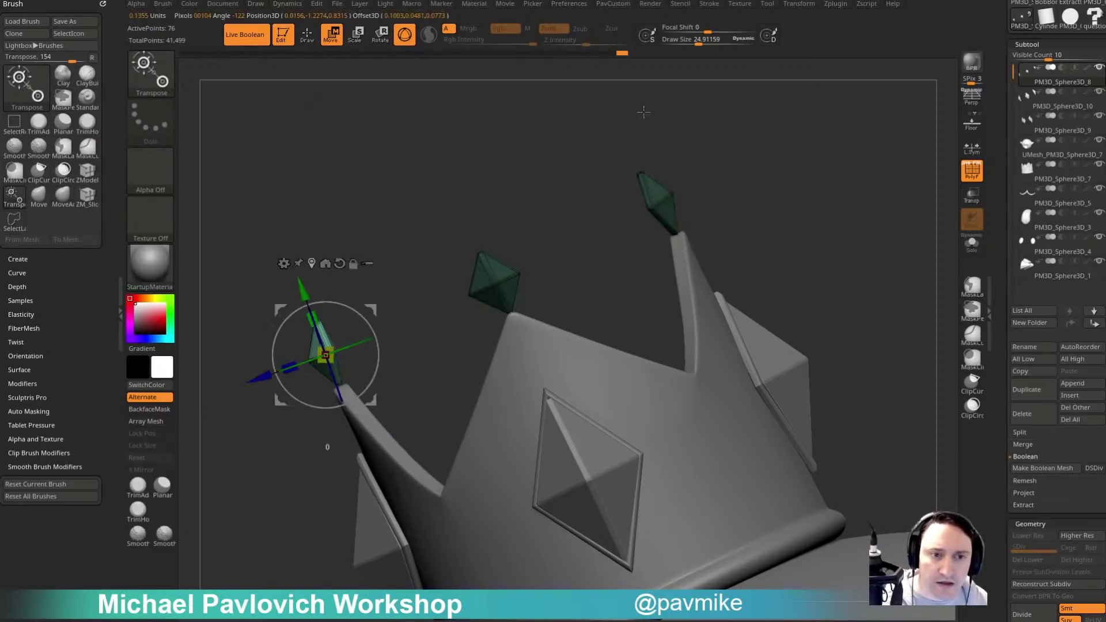
left_click_drag(362, 316, 371, 311)
Clear the mask and nudge a side tip gem sideways with the MoveAccu brush at a draw size of about 46.
key("q")
right_click_drag(431, 197, 489, 188, "shift")
right_click_drag(634, 193, 763, 188, "alt")
key("s")
left_click_drag(762, 190, 753, 236, "ctrl")
right_click_drag(778, 223, 787, 231, "alt")
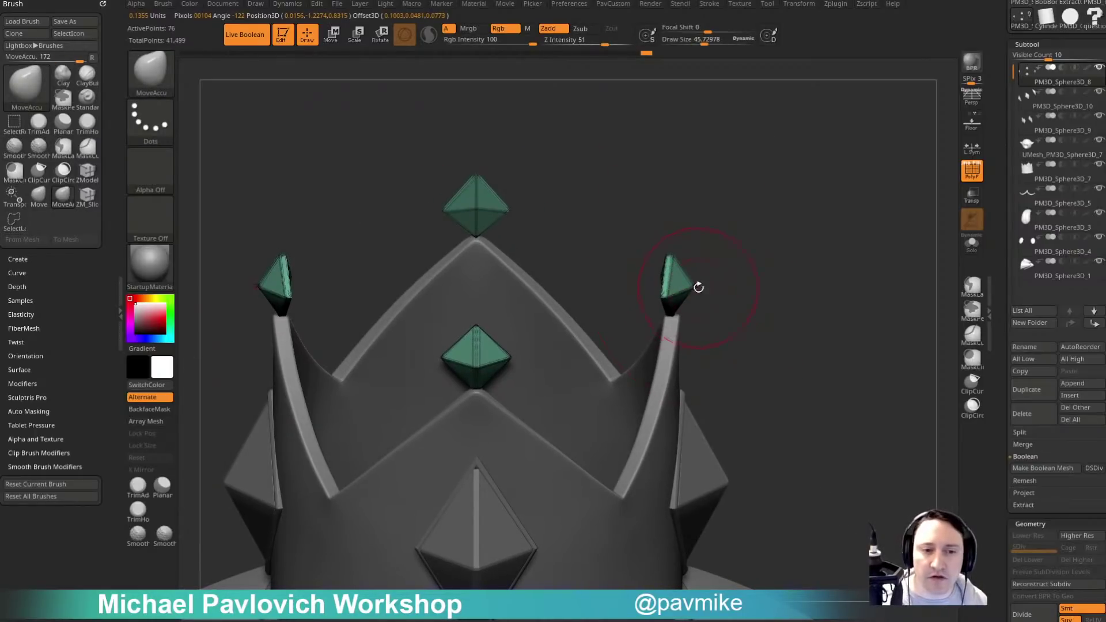
left_click_drag(669, 300, 677, 300)
Fine-tune the tip gems' corners and placement with the MoveAccu brush at a draw size of about 14.
mouse_move(714, 276)
right_mouse_down()
mouse_move(745, 296)
mouse_move(681, 265)
right_mouse_up()
mouse_move(681, 264)
left_mouse_down("shift")
mouse_move(758, 272)
mouse_move(637, 327)
left_mouse_up("shift")
right_click_drag(681, 266, 708, 287)
key("s")
left_click_drag(708, 288, 697, 288)
right_click_drag(697, 282, 721, 178)
key("s")
mouse_move(664, 317)
left_mouse_down()
mouse_move(738, 222)
mouse_move(660, 303)
mouse_move(797, 215)
mouse_move(830, 403)
mouse_move(840, 411)
mouse_move(583, 493)
left_mouse_up()
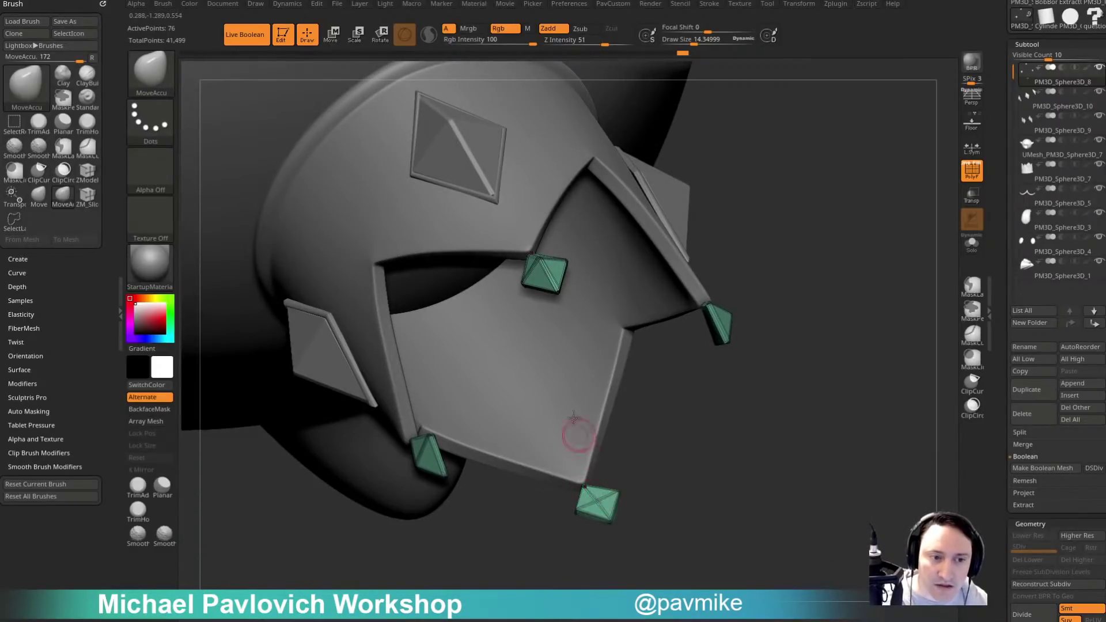
Turn off the polyframe display and switch to the Standard brush with a draw size of about 28.
left_click_drag(689, 402, 845, 296)
left_click(971, 171)
mouse_move(797, 391)
left_mouse_down("alt")
mouse_move(804, 206)
mouse_move(817, 289)
mouse_move(783, 307)
mouse_move(756, 302)
mouse_move(812, 308)
mouse_move(805, 334)
mouse_move(859, 248)
mouse_move(799, 262)
mouse_move(847, 264)
mouse_move(851, 249)
left_mouse_up("alt")
key("s")
key("b")
key("s")
key("t")
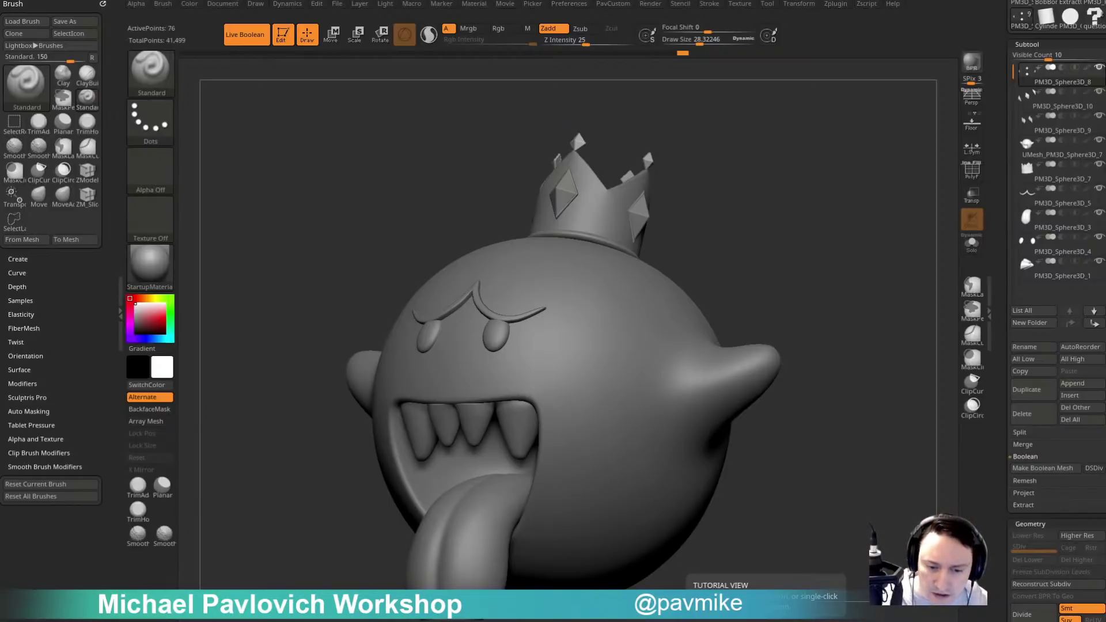
Switch to the web browser and open the "What's New ZBrush 2021" artwork from the ArtStation portfolio.
left_click_drag(973, 621, 857, 65)
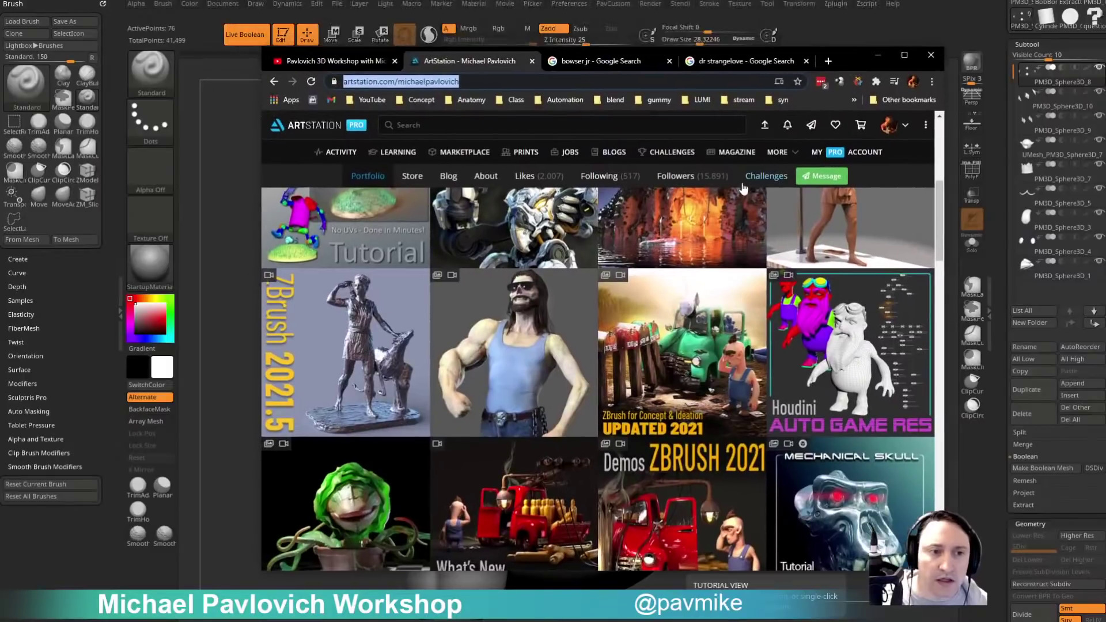
scroll(676, 317, "up", 2)
scroll(564, 322, "down", 5)
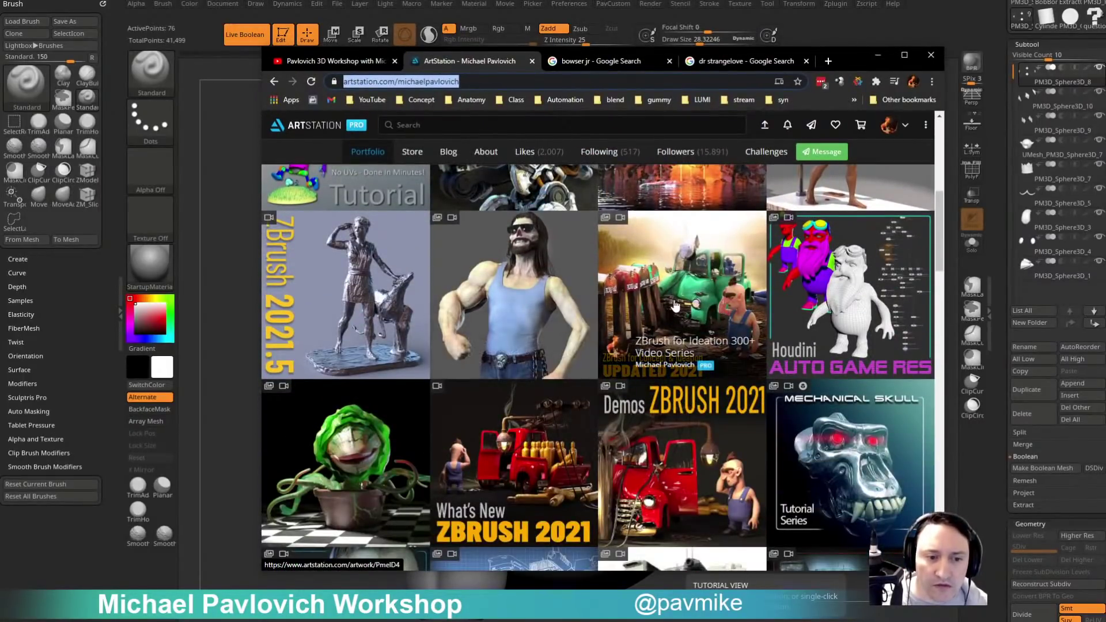
scroll(491, 354, "down", 2)
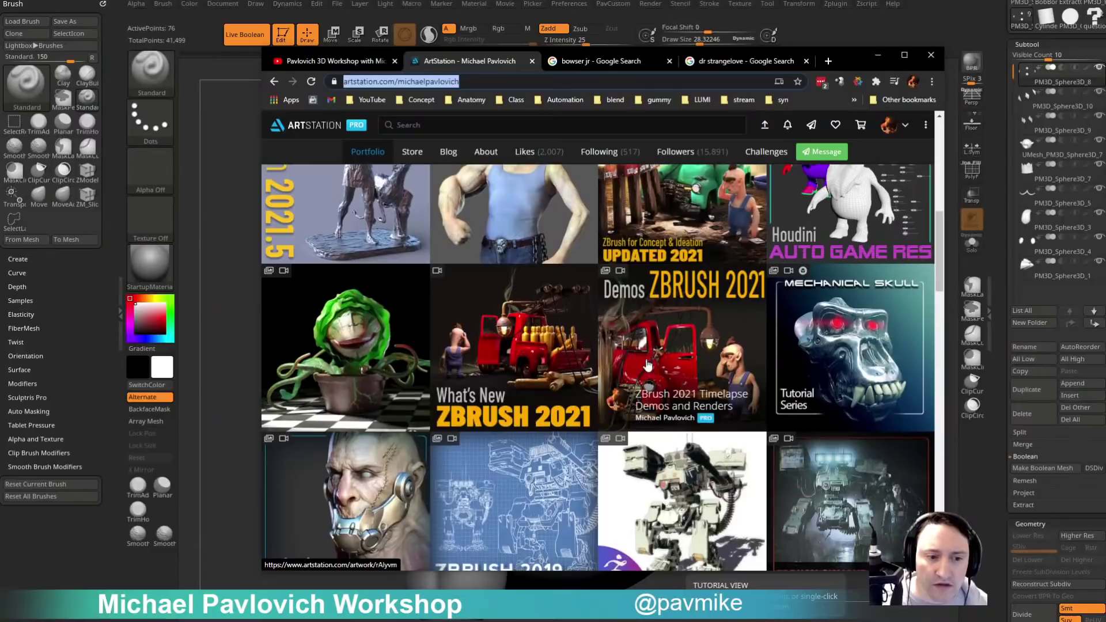
left_click(631, 316)
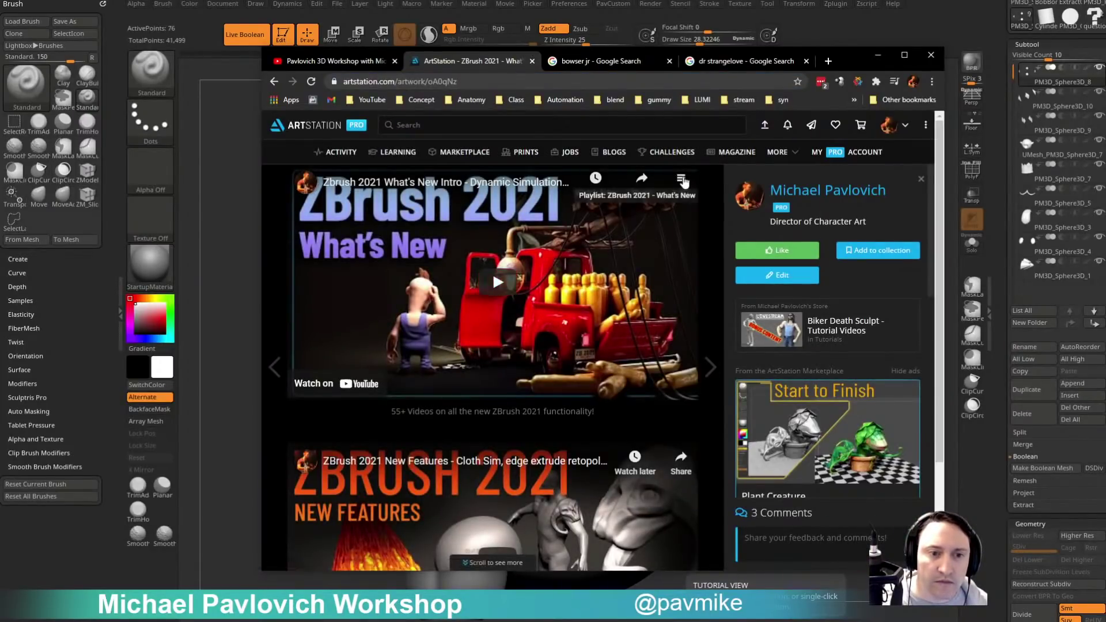
Open the "ZBrush 2021 - What's New" video playlist and browse the ZBrush 2021.5 entries near its end.
left_click(682, 184)
scroll(558, 248, "down", 15)
scroll(559, 247, "down", 15)
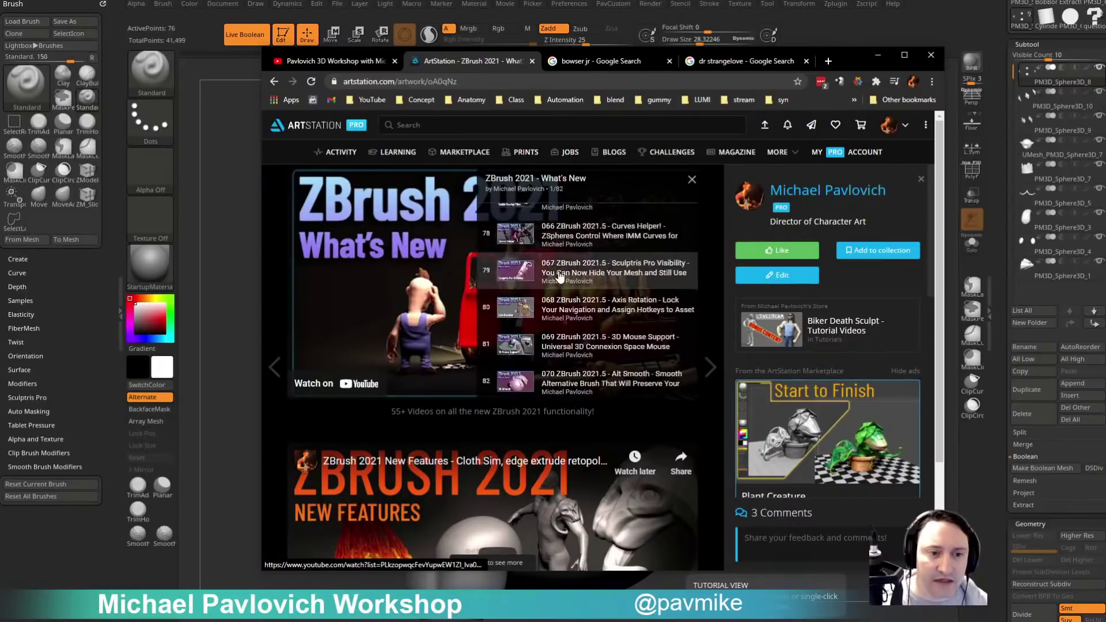
scroll(562, 259, "up", 5)
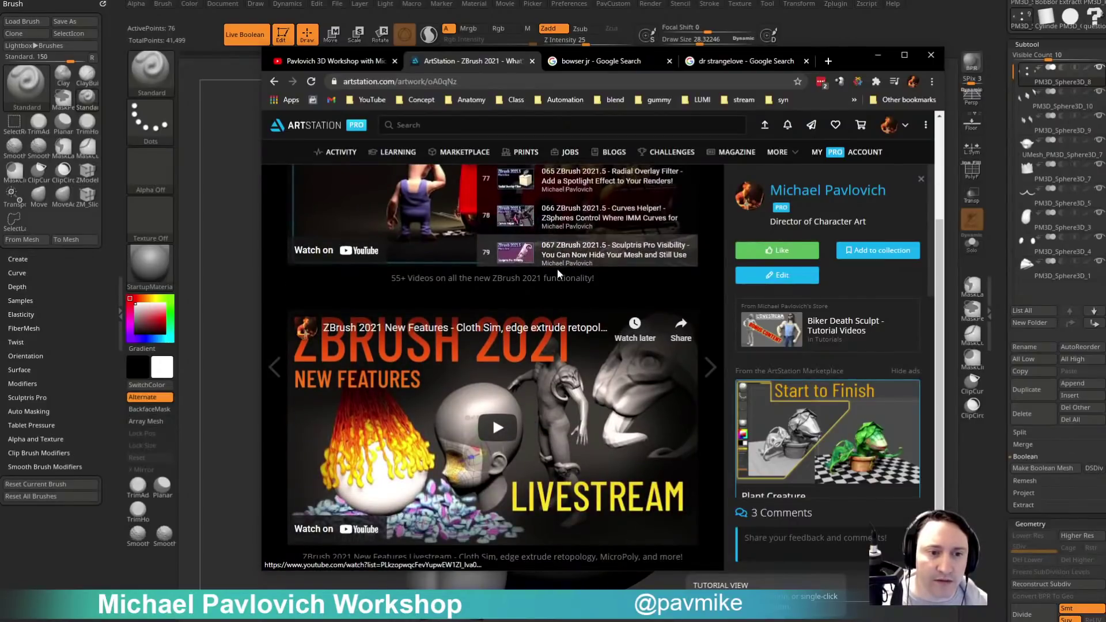
scroll(563, 324, "up", 3)
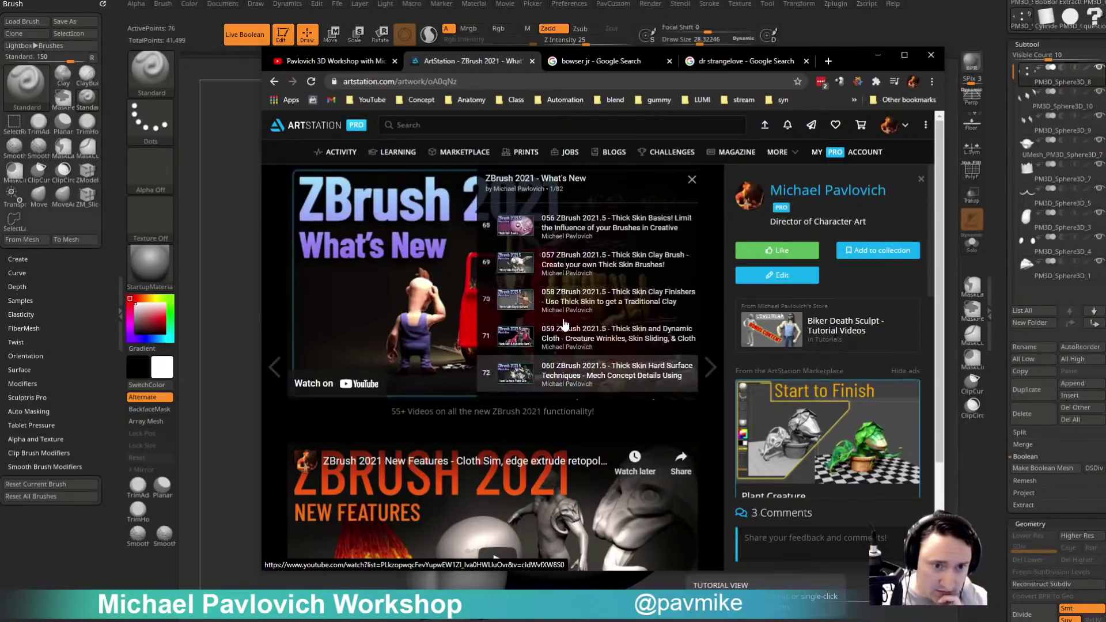
scroll(563, 324, "up", 2)
Select the ArtStation artwork page's web address, then minimize the browser and return to ZBrush.
left_click(500, 82)
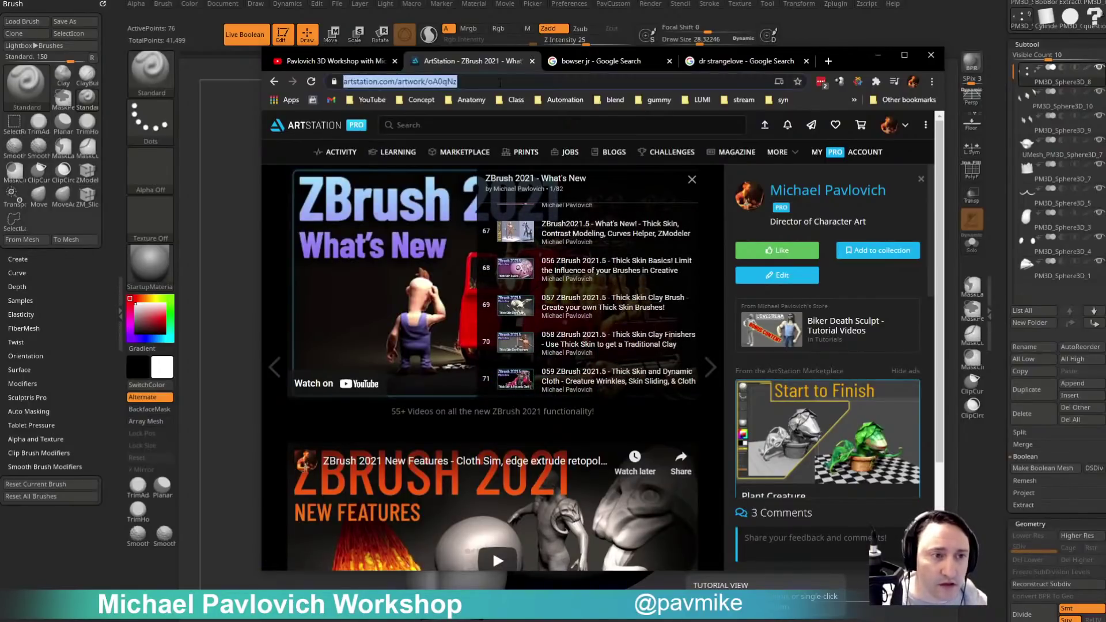
key("alt+Tab")
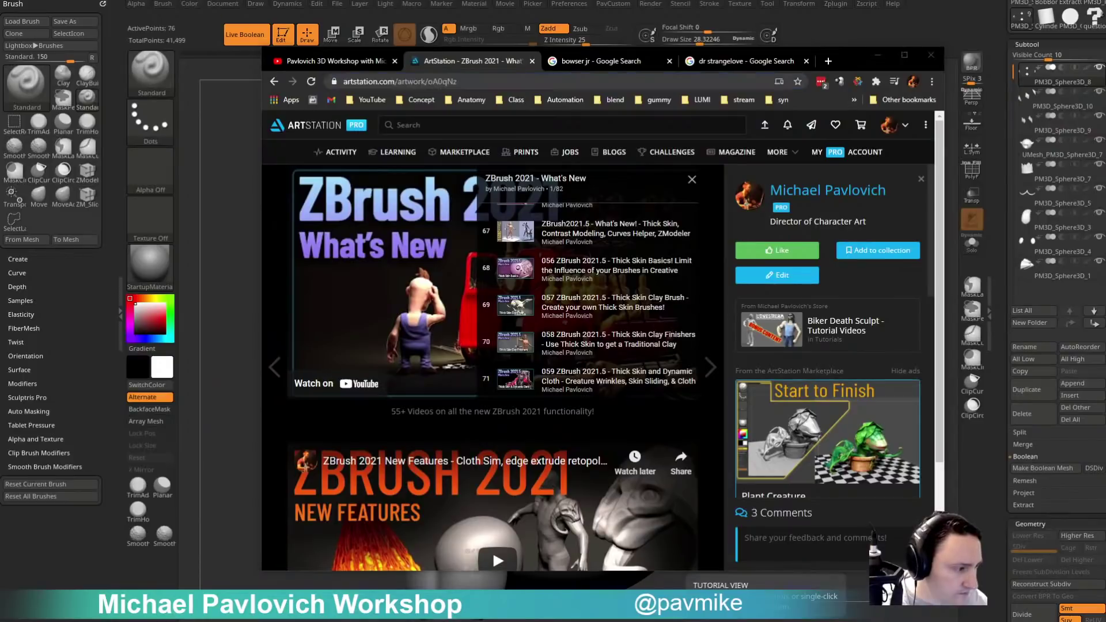
left_click(877, 55)
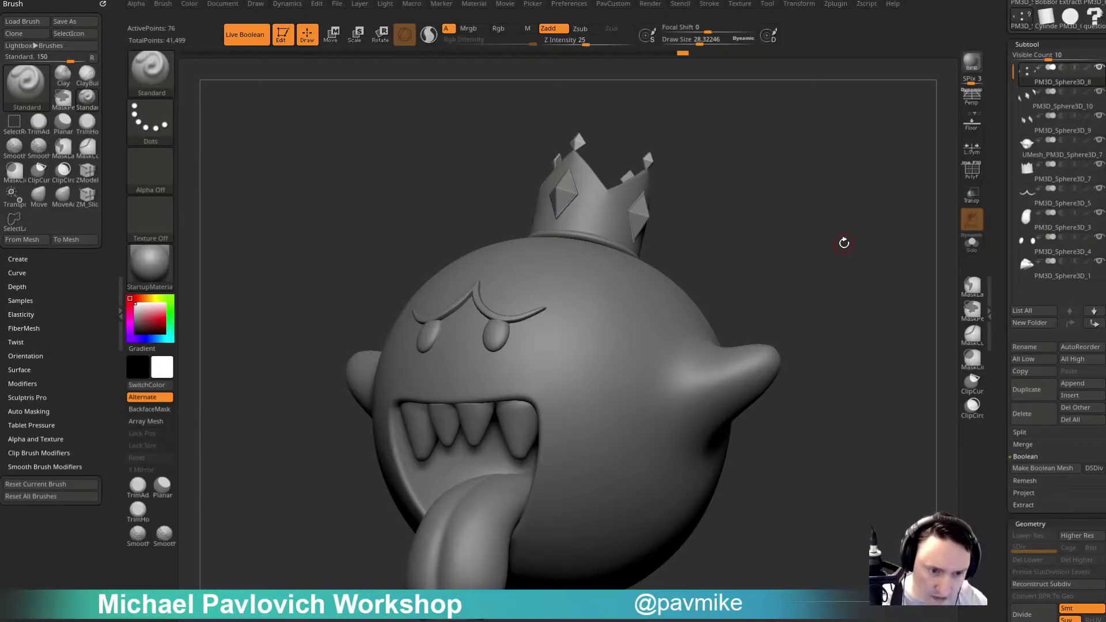
Switch to the MoveAccu brush with a draw size of about 215, looking at the ghost's mouth from below.
mouse_move(812, 226)
left_mouse_down()
mouse_move(841, 278)
mouse_move(852, 205)
mouse_move(869, 217)
left_mouse_up()
key("s")
key("s")
key("b")
key("m")
key("v")
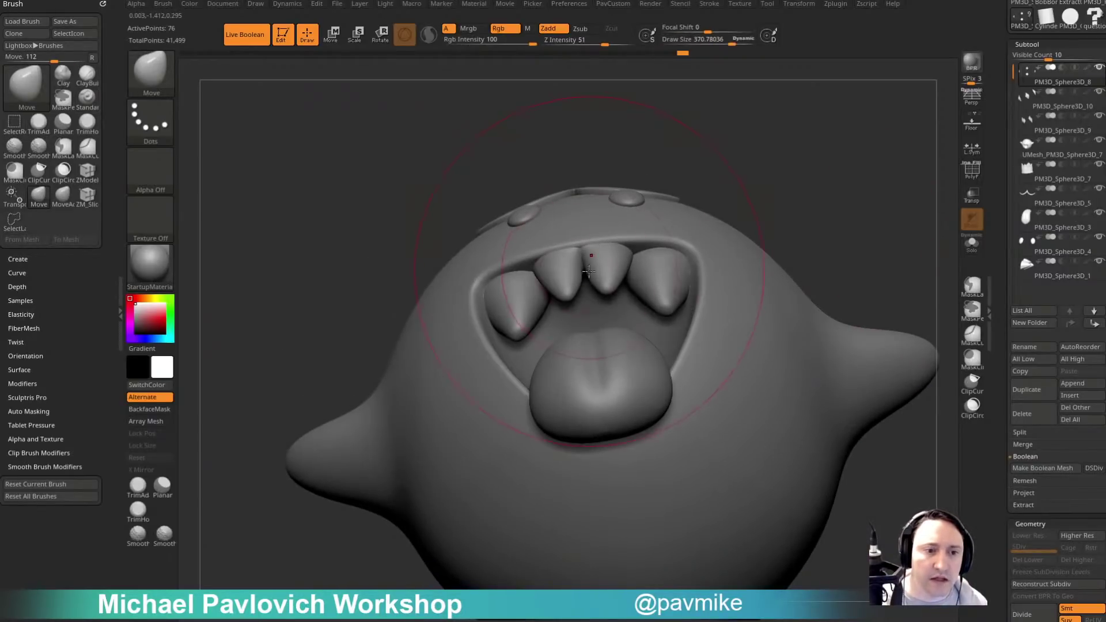
mouse_move(815, 156)
left_mouse_down("alt")
mouse_move(785, 202)
mouse_move(784, 164)
left_mouse_up("alt")
key("b")
key("m")
key("a")
left_click_drag(785, 164, 789, 192, "alt")
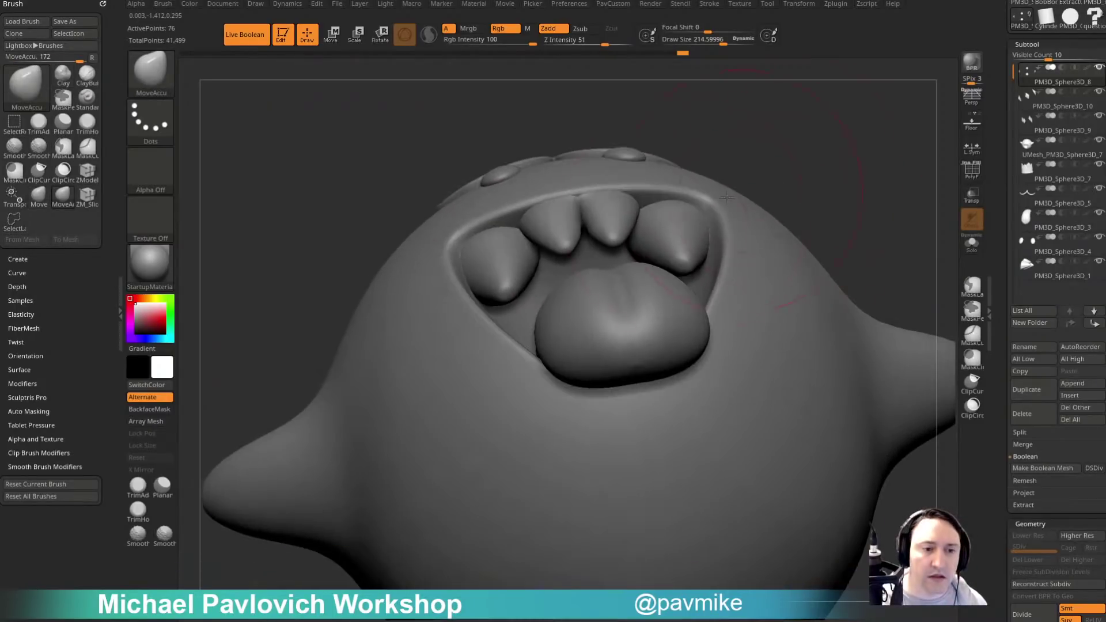
Make the teeth subtool active and reposition its teeth with the MoveAccu brush at draw sizes of about 269 and 169.
left_click(692, 210, "alt")
right_click_drag(697, 186, 696, 273, "alt")
key("s")
left_click_drag(612, 294, 620, 294)
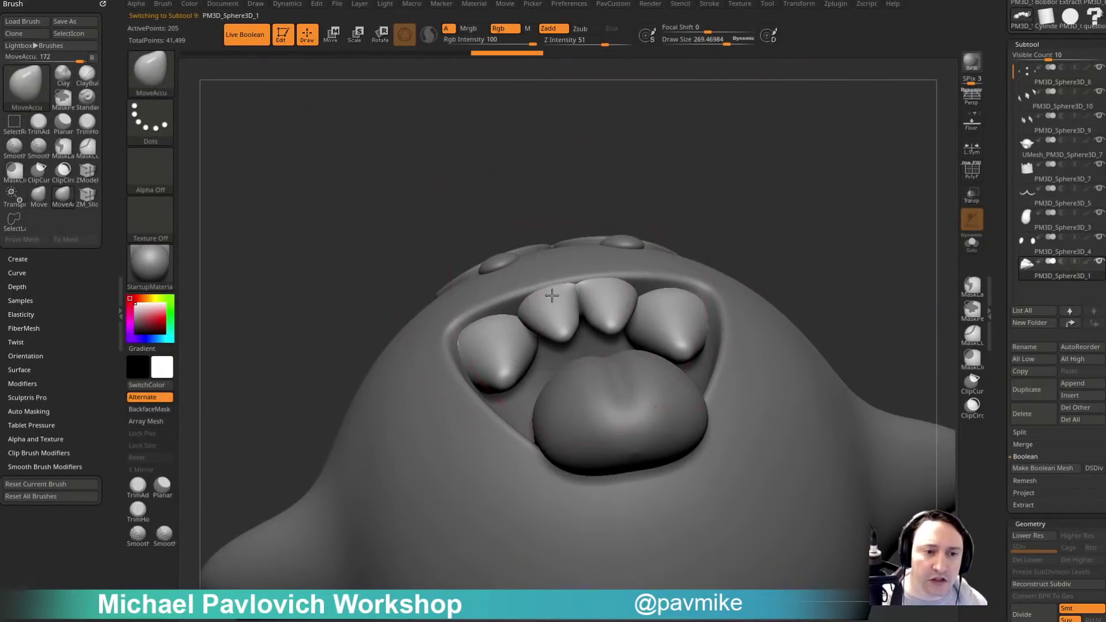
left_click_drag(551, 296, 553, 306)
key("s")
left_click_drag(546, 316, 531, 317)
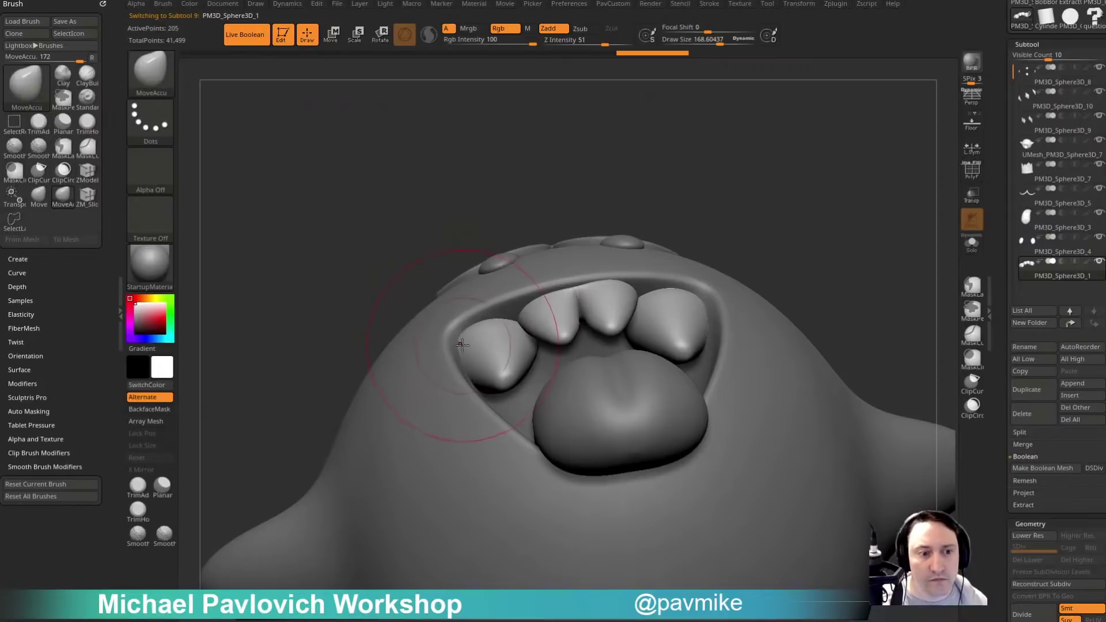
Reduce the draw size to about 142 and apply Mirror And Weld to the teeth.
key("s")
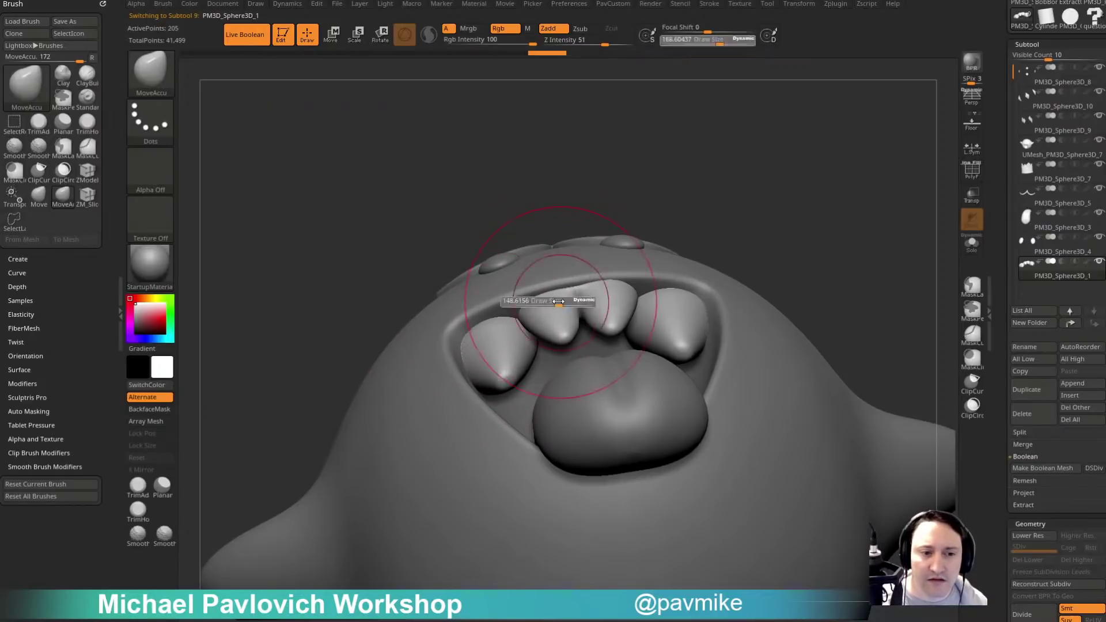
left_click_drag(567, 299, 560, 299)
key("3")
left_click(838, 268)
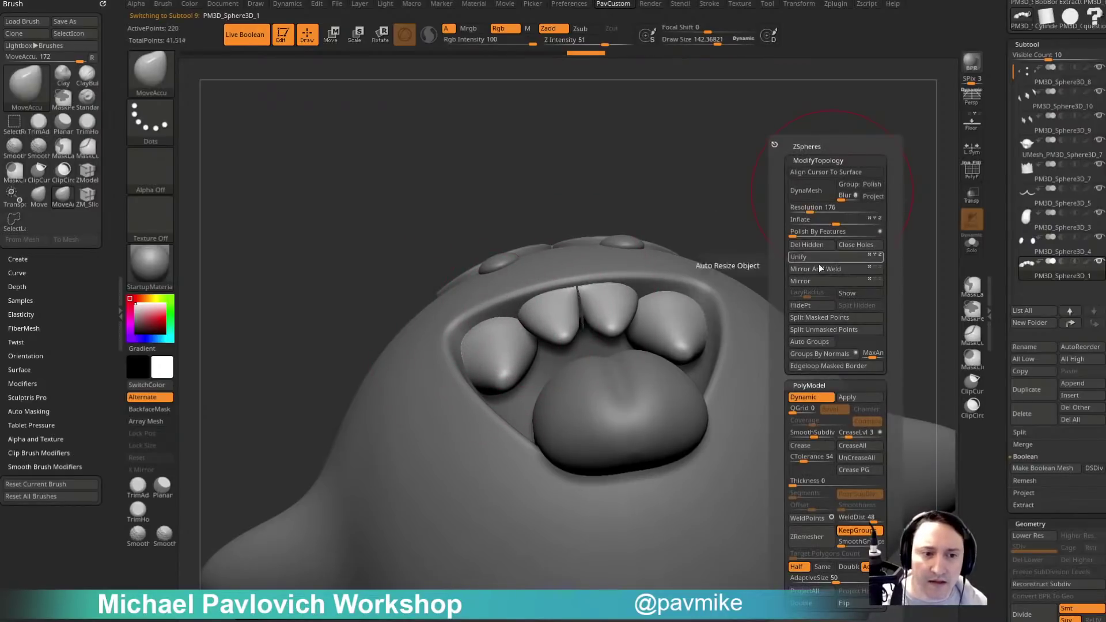
Turn on the polyframe display and assign separate polygroups to the teeth with Auto Groups.
left_click(972, 171)
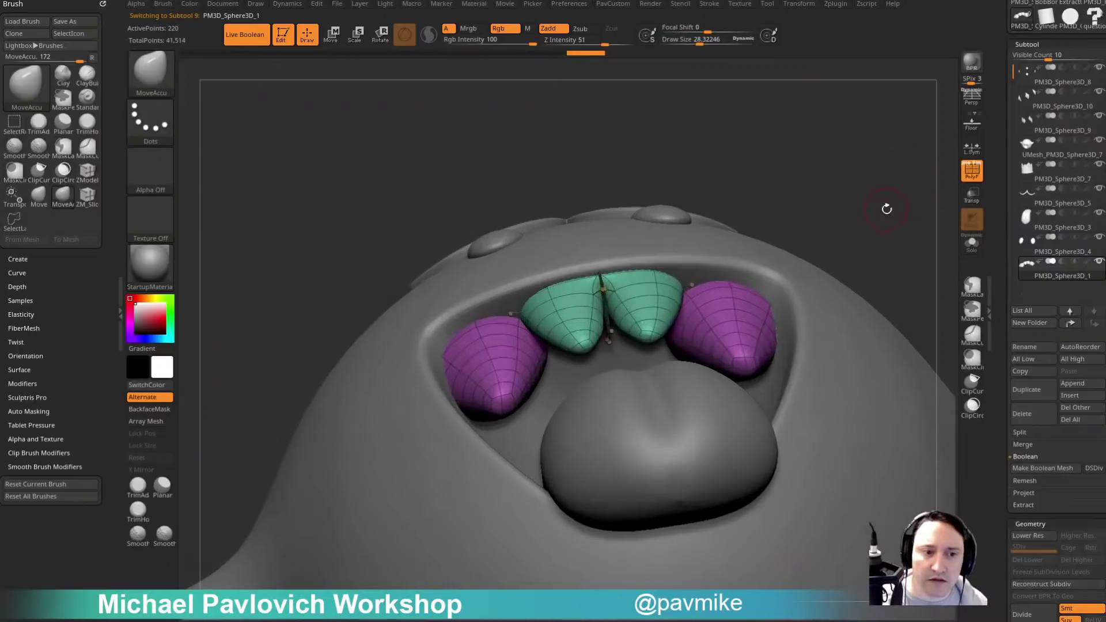
left_click_drag(884, 208, 901, 245)
key("Tab")
left_click(892, 331)
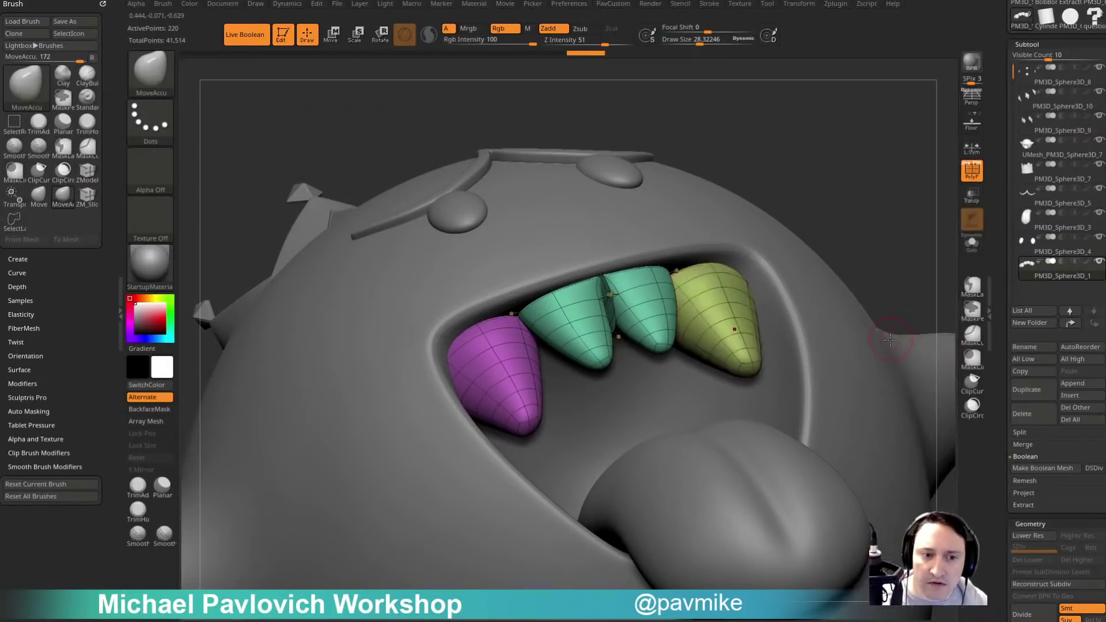
Isolate the teeth in front view, hide the two merged center teeth with SelectLasso, and delete the hidden geometry.
left_click(971, 242)
left_click_drag(869, 310, 913, 279, "shift")
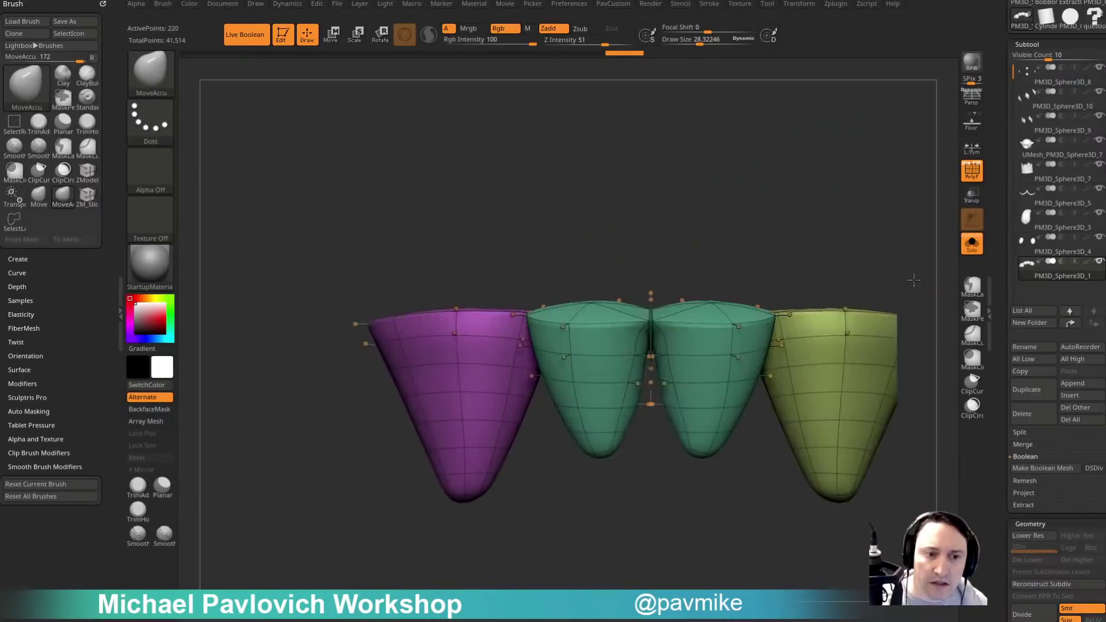
left_click_drag(889, 194, 837, 175, "alt")
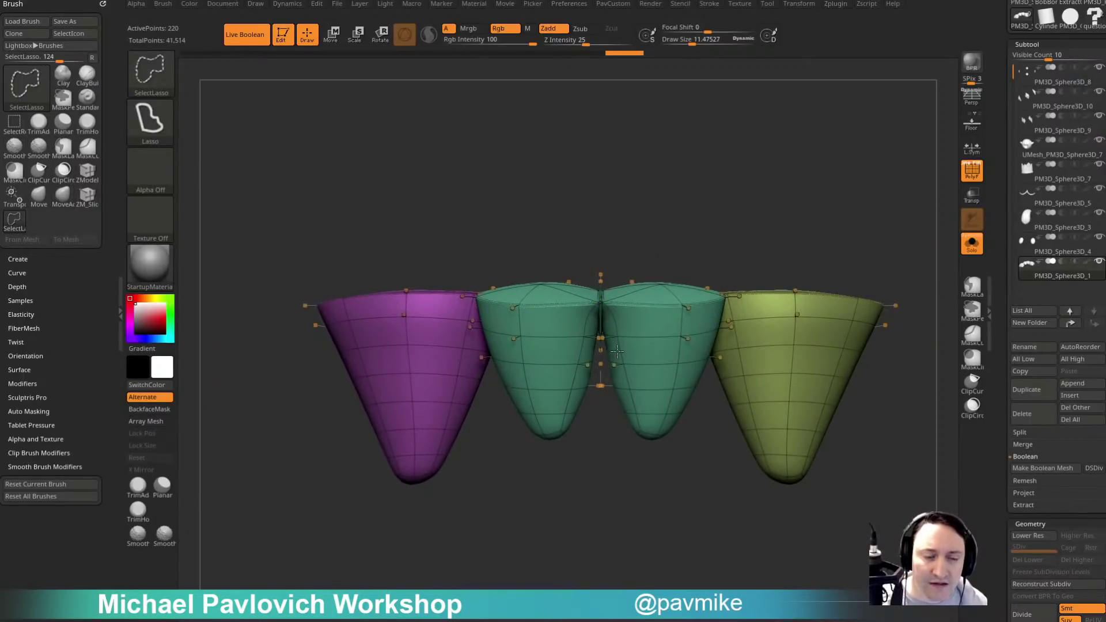
left_click_drag(581, 229, 644, 352, "ctrl+shift")
left_click_drag(854, 197, 893, 242, "ctrl+shift")
key("4")
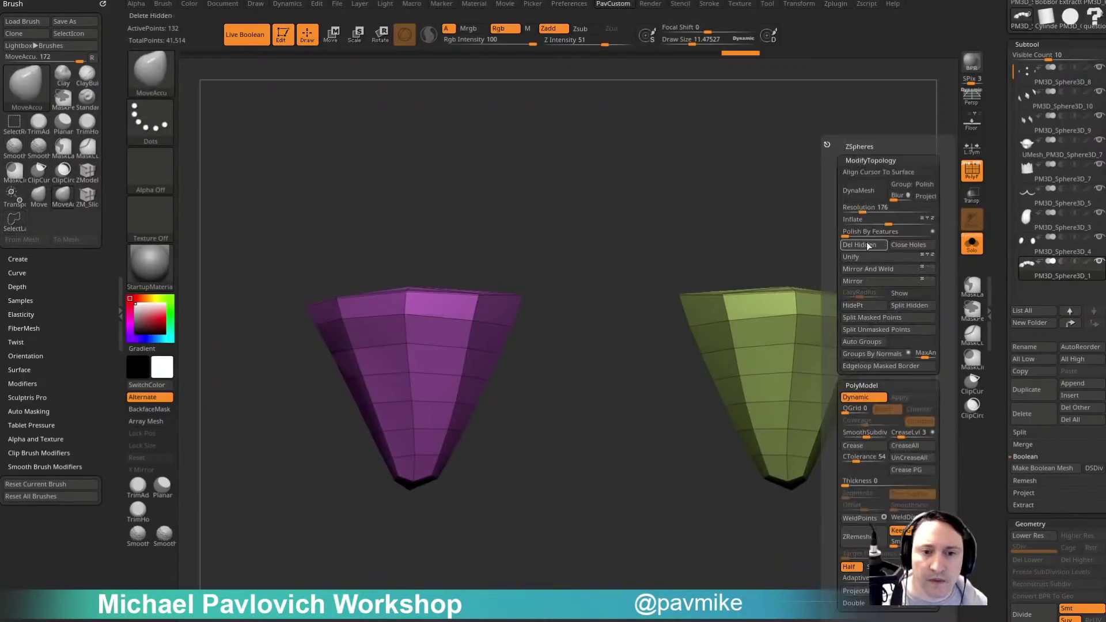
left_click(860, 245)
Frame the two remaining teeth, turn off their dynamic subdivision and place the transform gizmo on one tooth.
key("f")
key("w")
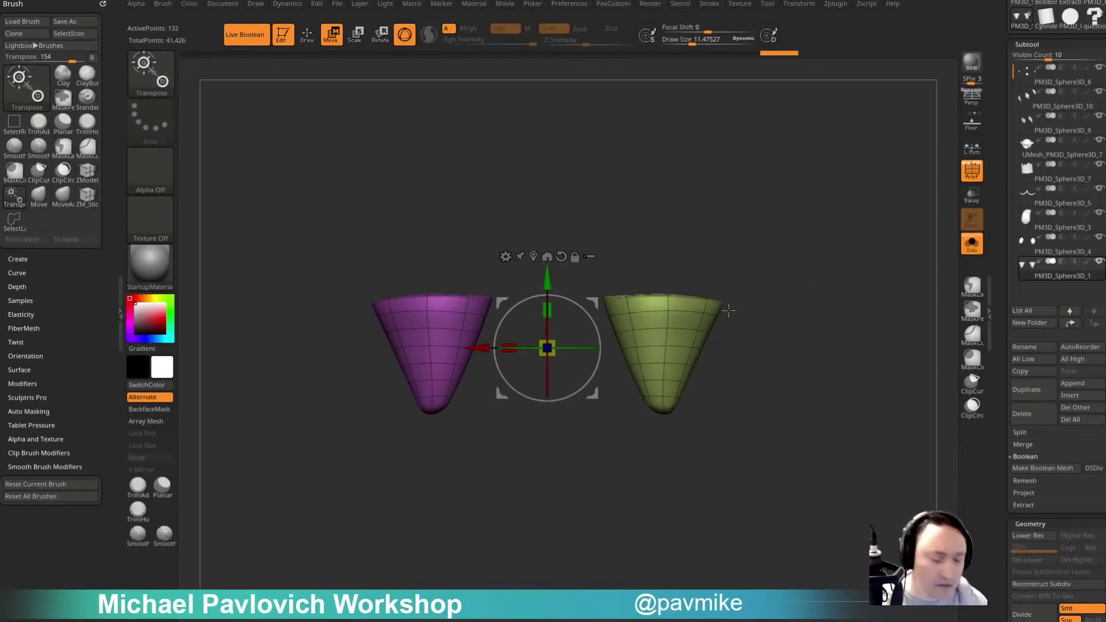
key("shift+d")
left_click_drag(737, 306, 788, 277)
left_click(701, 344)
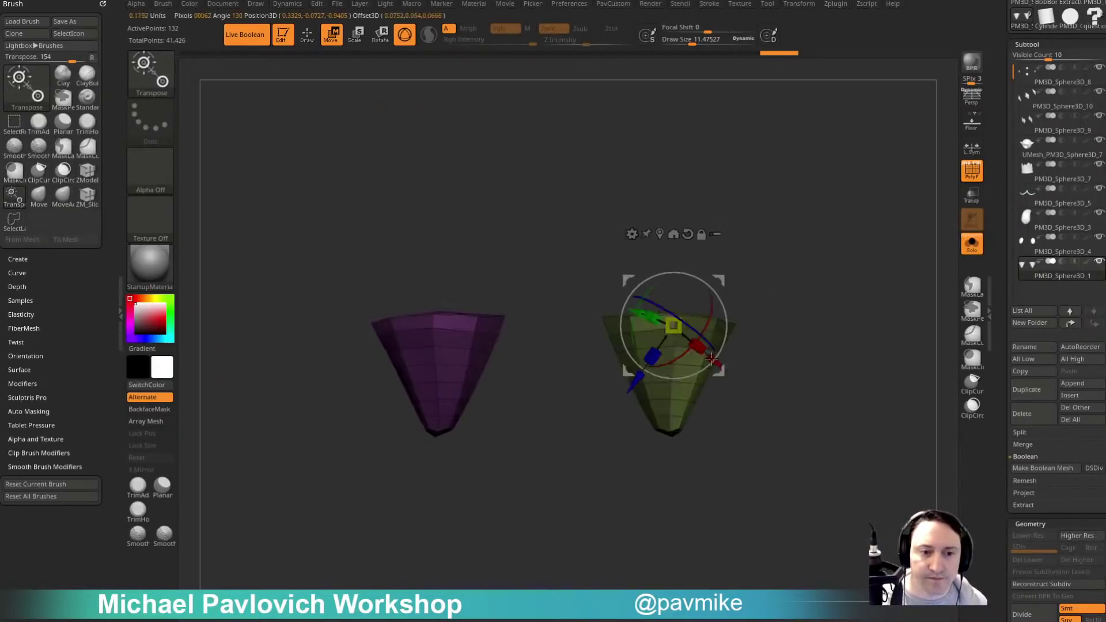
key("q")
key("space")
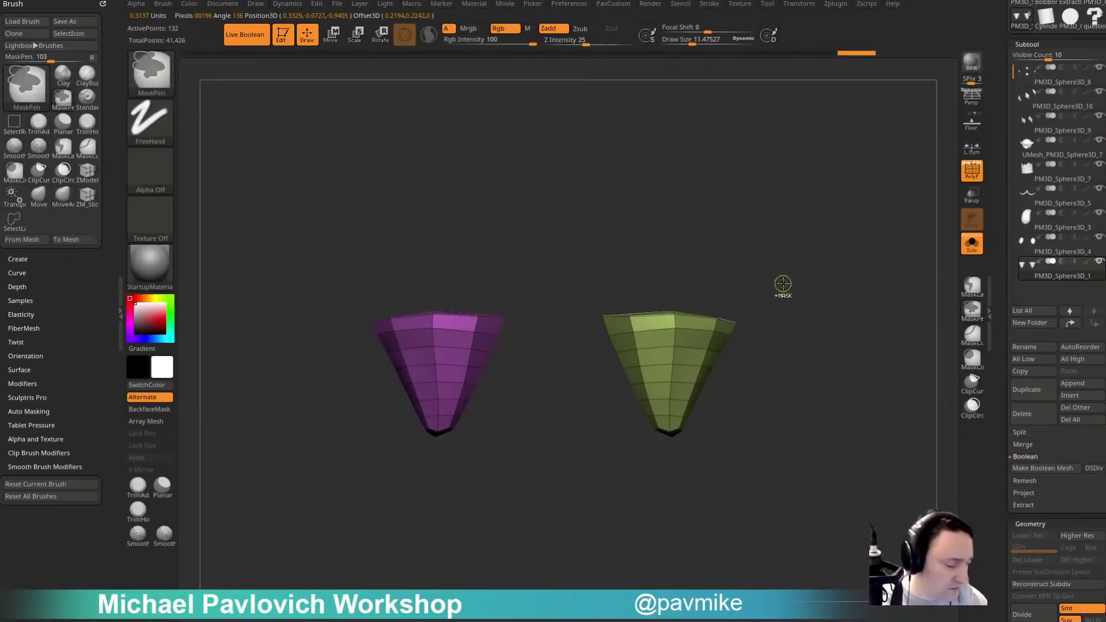
Duplicate the two large teeth with the gizmo and place the scaled-down copies between them as inner teeth.
key("w")
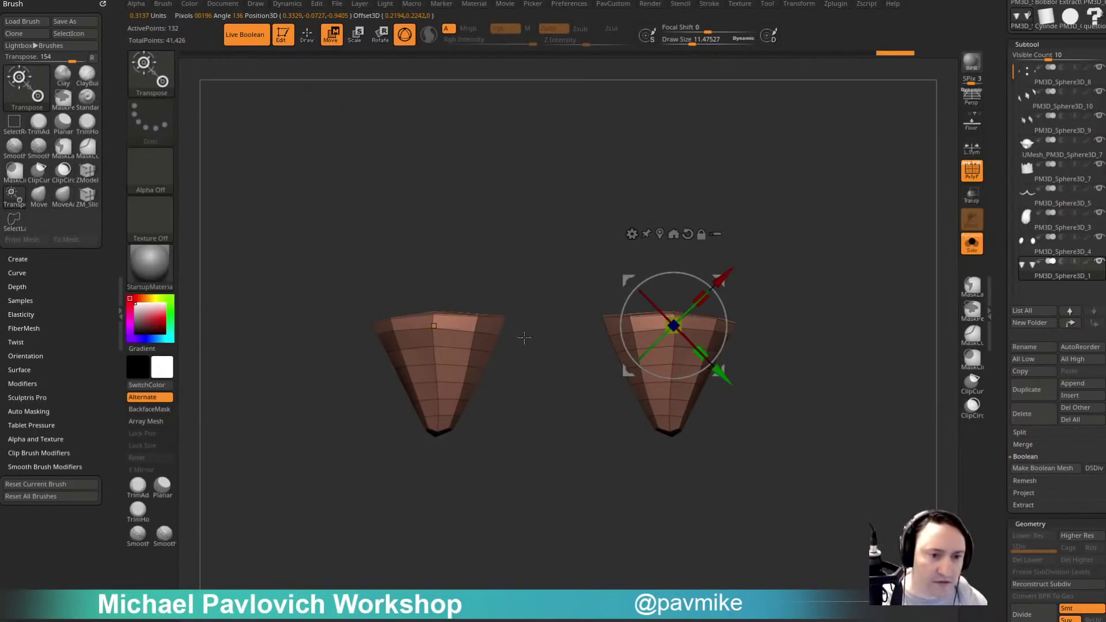
left_click_drag(673, 326, 681, 281, "ctrl")
mouse_move(835, 259)
left_mouse_down()
mouse_move(861, 174)
mouse_move(849, 212)
mouse_move(858, 231)
mouse_move(822, 226)
mouse_move(825, 267)
left_mouse_up()
key("q")
key("w")
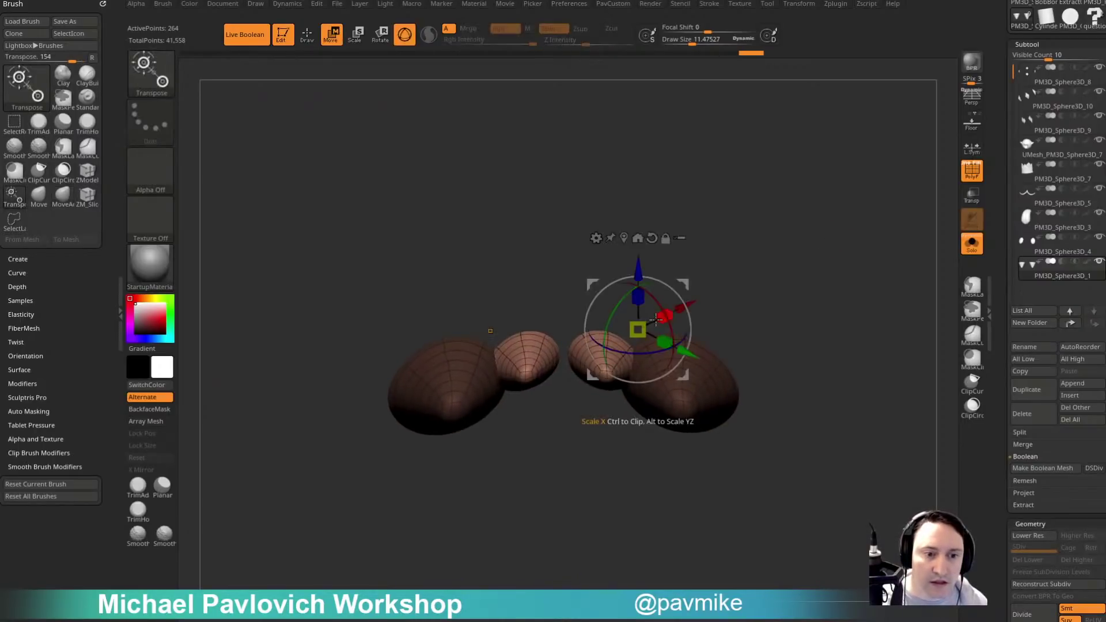
left_click_drag(684, 282, 682, 280)
key("q")
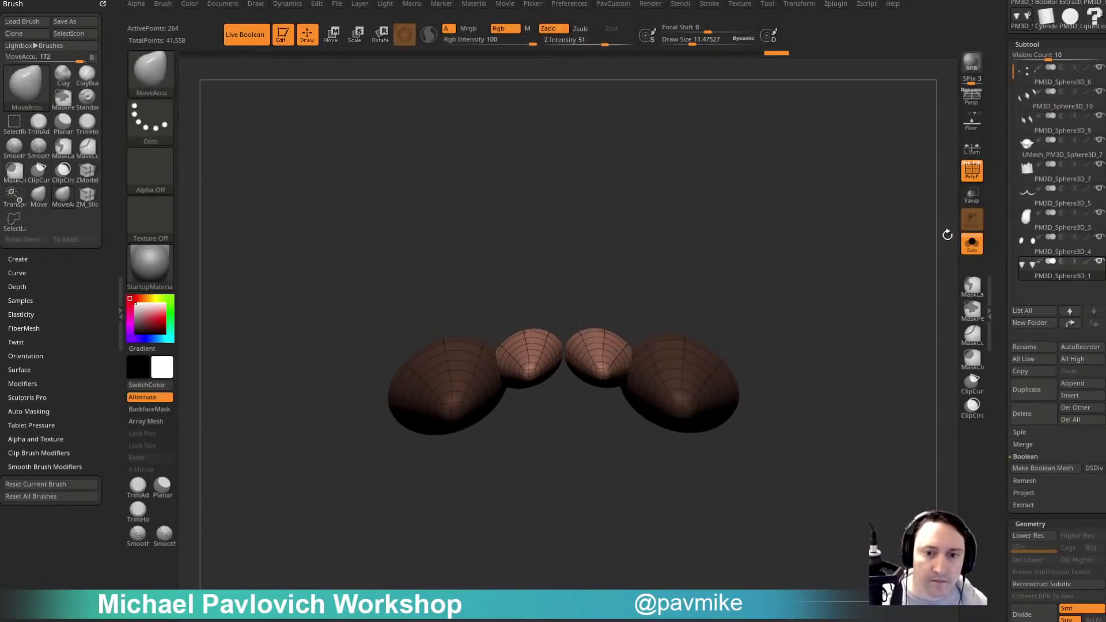
Turn off the polyframe display and Solo mode to bring back the whole ghost around the teeth.
key("shift+f")
mouse_move(842, 246)
left_mouse_down()
mouse_move(851, 284)
mouse_move(929, 285)
left_mouse_up()
left_click(972, 250)
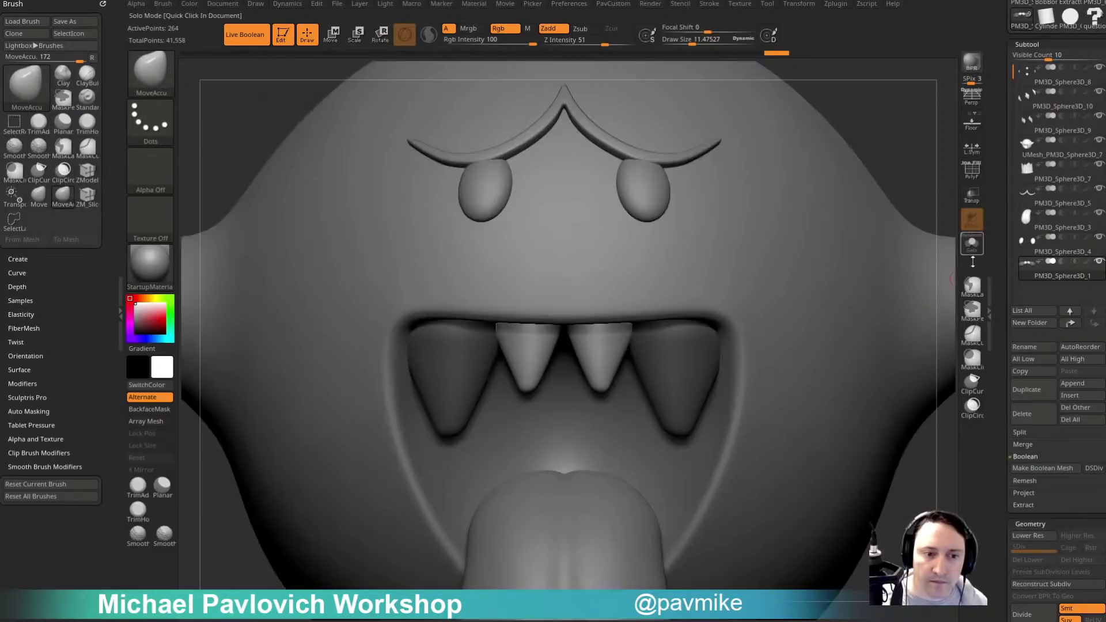
left_click_drag(906, 229, 668, 270)
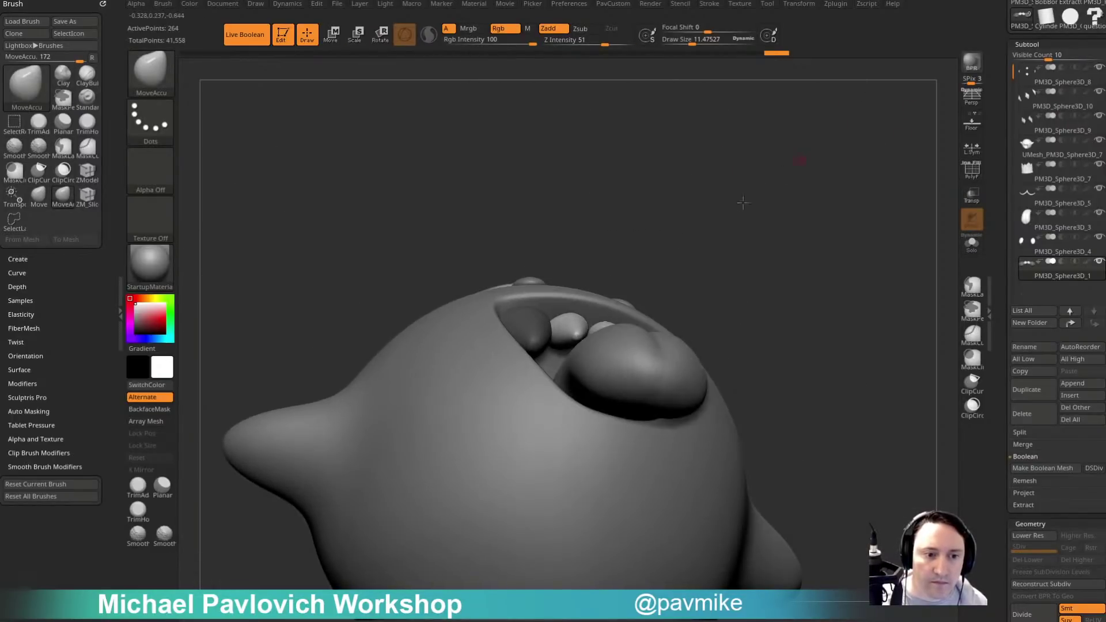
Move the small inner teeth into place against the upper edge of the mouth with the gizmo.
key("w")
key("q")
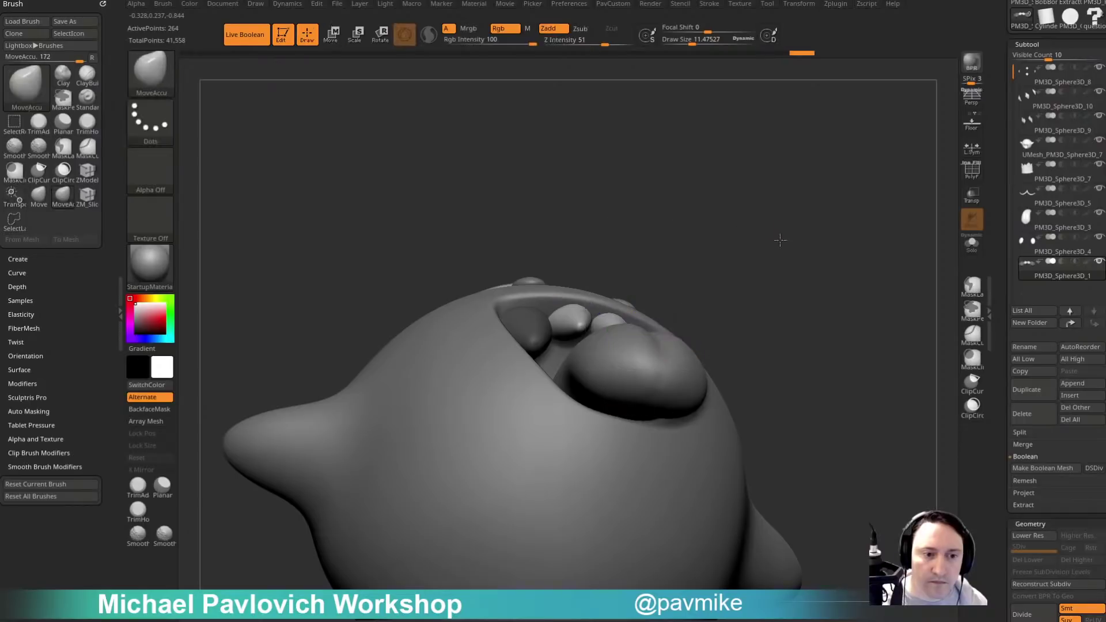
mouse_move(778, 240)
left_mouse_down()
mouse_move(780, 223)
mouse_move(792, 234)
mouse_move(797, 221)
left_mouse_up()
key("w")
mouse_move(655, 281)
left_mouse_down()
mouse_move(852, 192)
mouse_move(849, 284)
mouse_move(859, 217)
mouse_move(889, 235)
mouse_move(893, 190)
mouse_move(876, 148)
mouse_move(802, 217)
mouse_move(766, 210)
mouse_move(654, 274)
mouse_move(605, 262)
left_mouse_up()
key("q")
Adjust the teeth from below with the Move brush, reducing the draw size to about 176 and about 95.
key("b")
key("m")
key("v")
key("s")
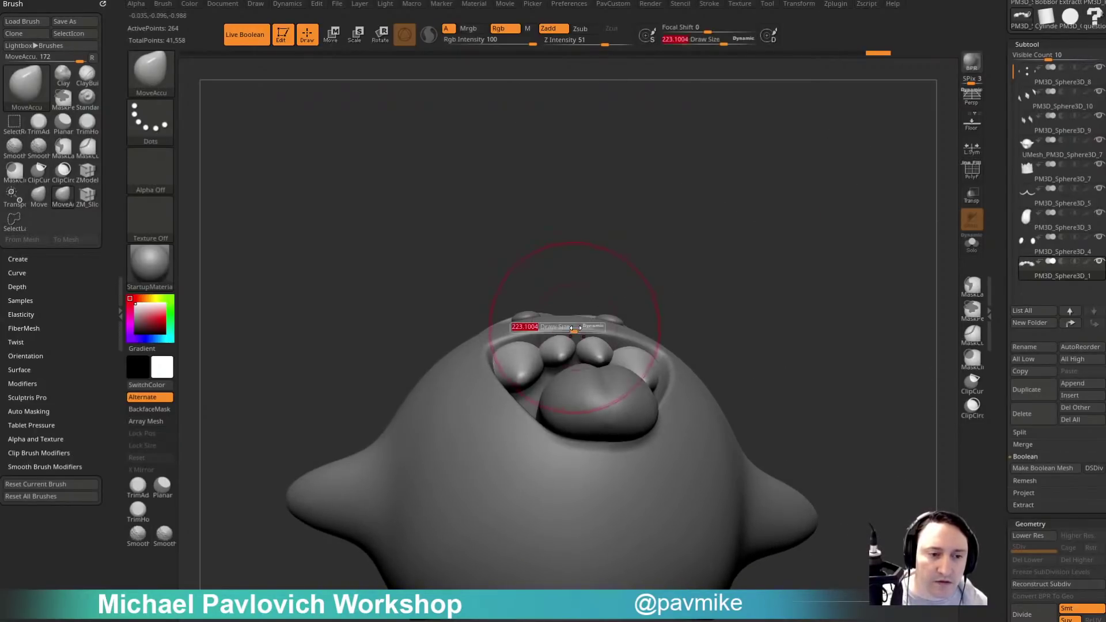
mouse_move(536, 351)
left_mouse_down()
mouse_move(519, 377)
mouse_move(531, 389)
left_mouse_up()
left_click_drag(628, 299, 607, 301)
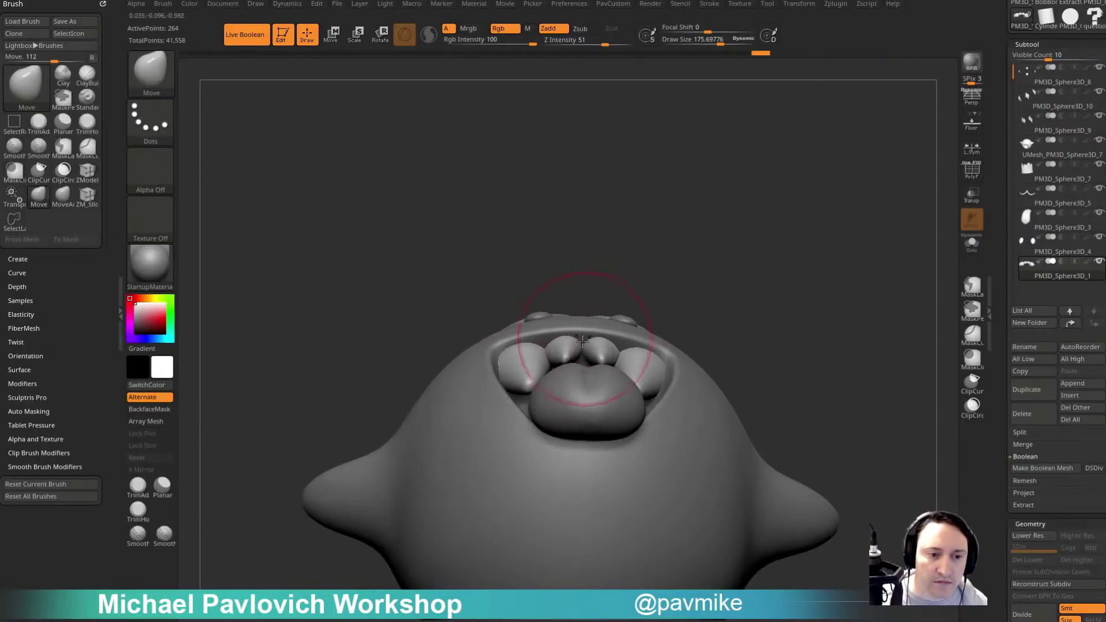
key("bracketleft")
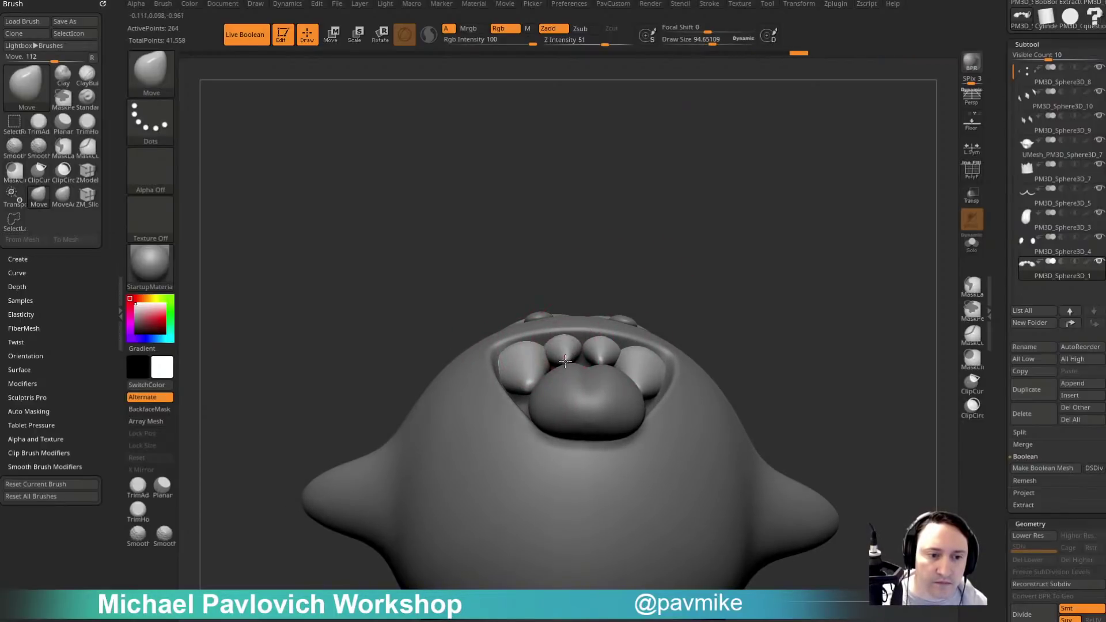
left_click_drag(566, 361, 568, 352)
Refine the large outer teeth from the front with the MoveAccu brush at draw sizes of about 90 and 74.
mouse_move(790, 288)
left_mouse_down()
mouse_move(828, 410)
mouse_move(844, 413)
mouse_move(769, 409)
mouse_move(727, 425)
left_mouse_up()
key("2")
key("s")
left_click_drag(530, 426, 526, 426)
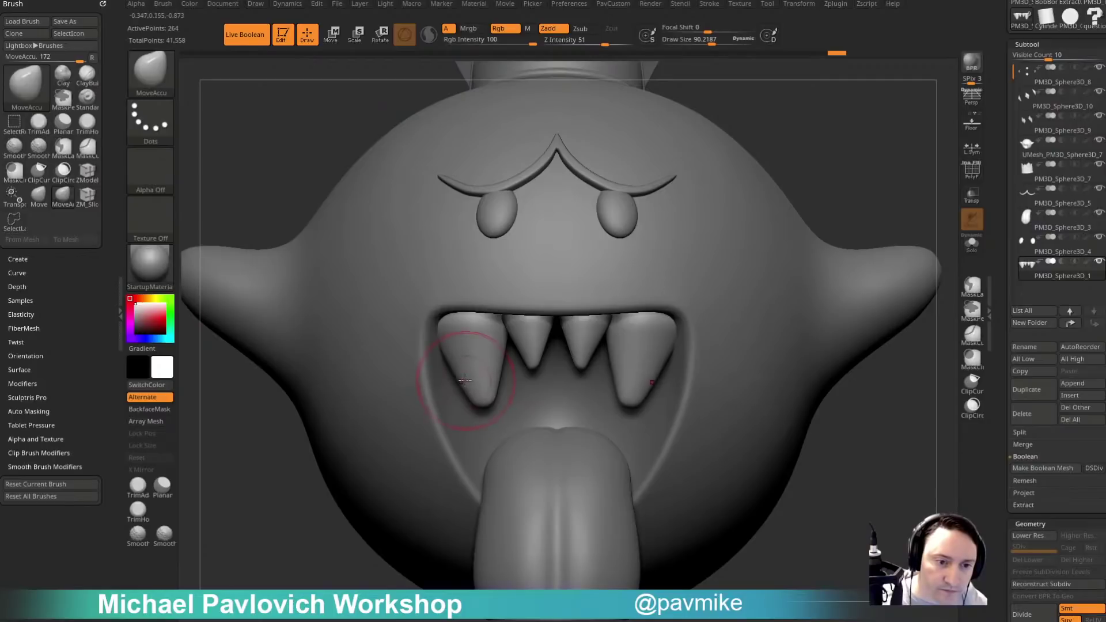
left_click_drag(639, 400, 651, 378, "shift")
key("ctrl+z")
key("s")
left_click_drag(700, 406, 697, 407)
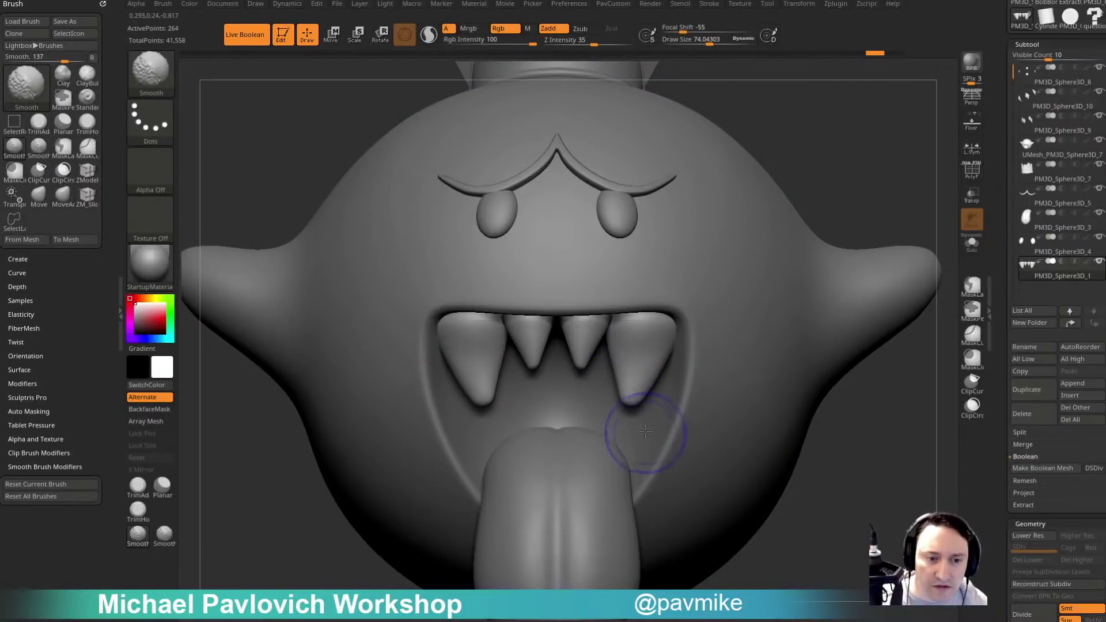
Show the polyframe, turn off dynamic subdivision on the teeth, and divide them to subdivision level 2.
right_click_drag(872, 462, 657, 390)
key("shift+f")
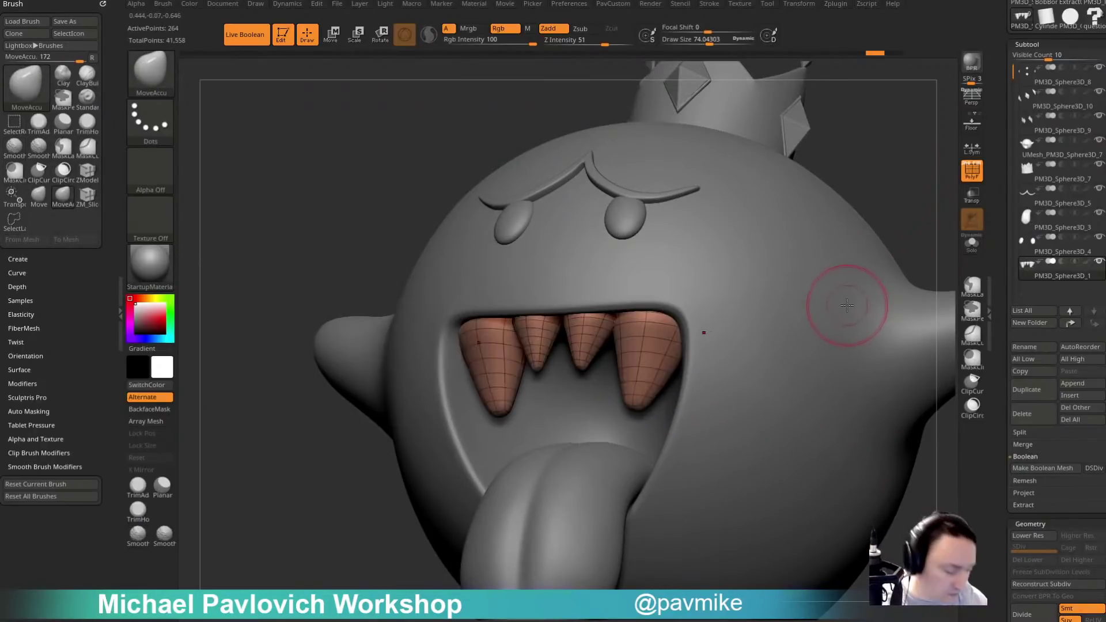
mouse_move(896, 210)
right_mouse_down("shift")
mouse_move(901, 196)
mouse_move(881, 215)
right_mouse_up("shift")
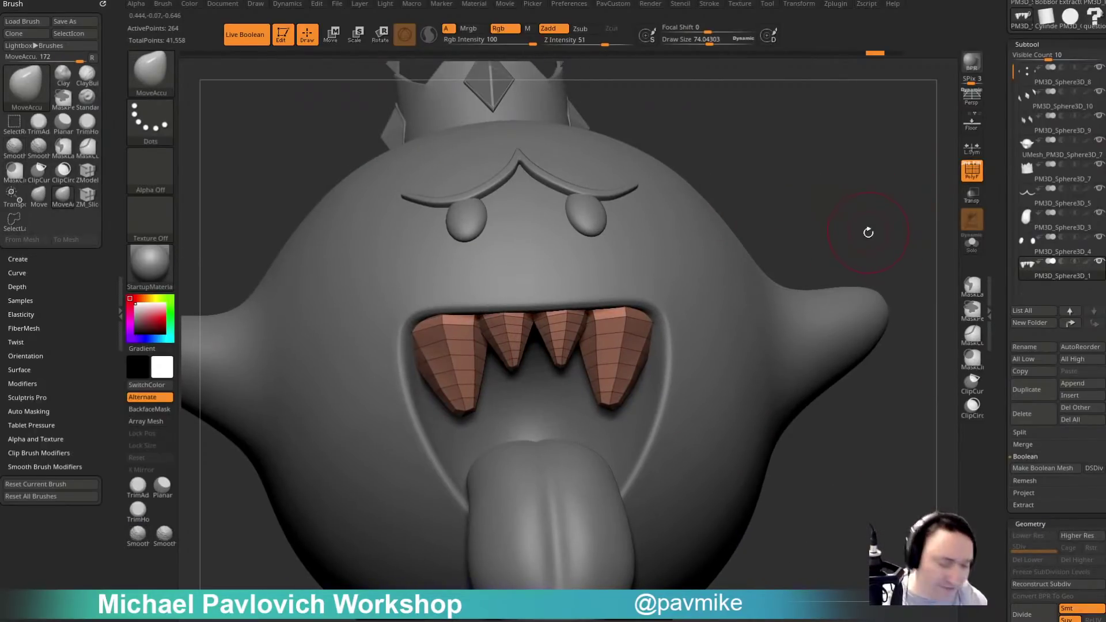
scroll(1013, 419, "down", 5)
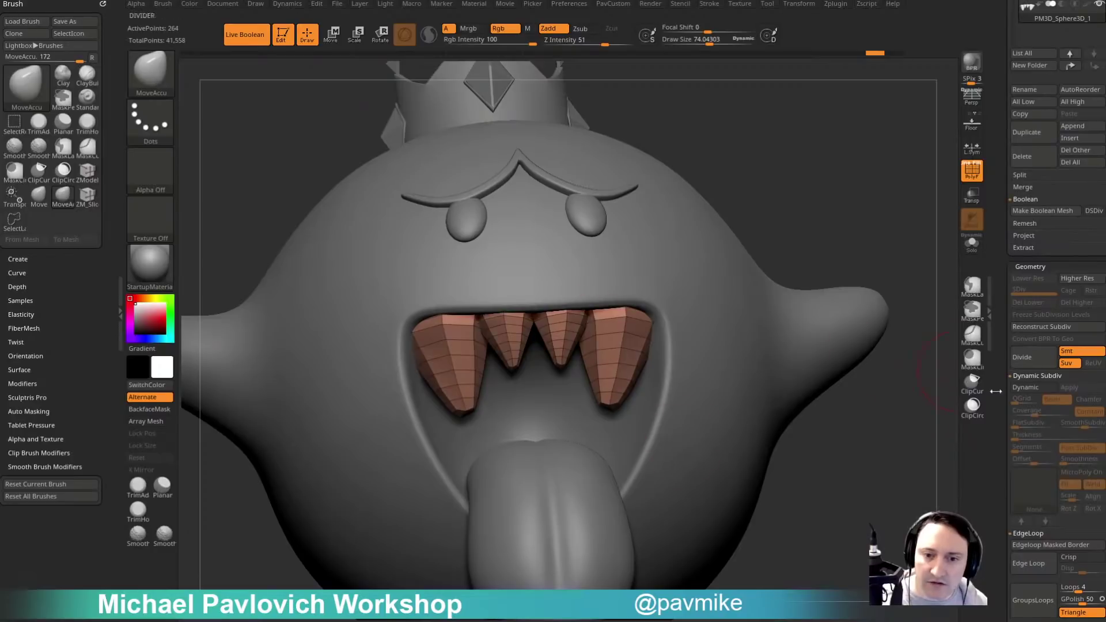
key("ctrl+d")
right_click_drag(844, 299, 843, 280, "alt")
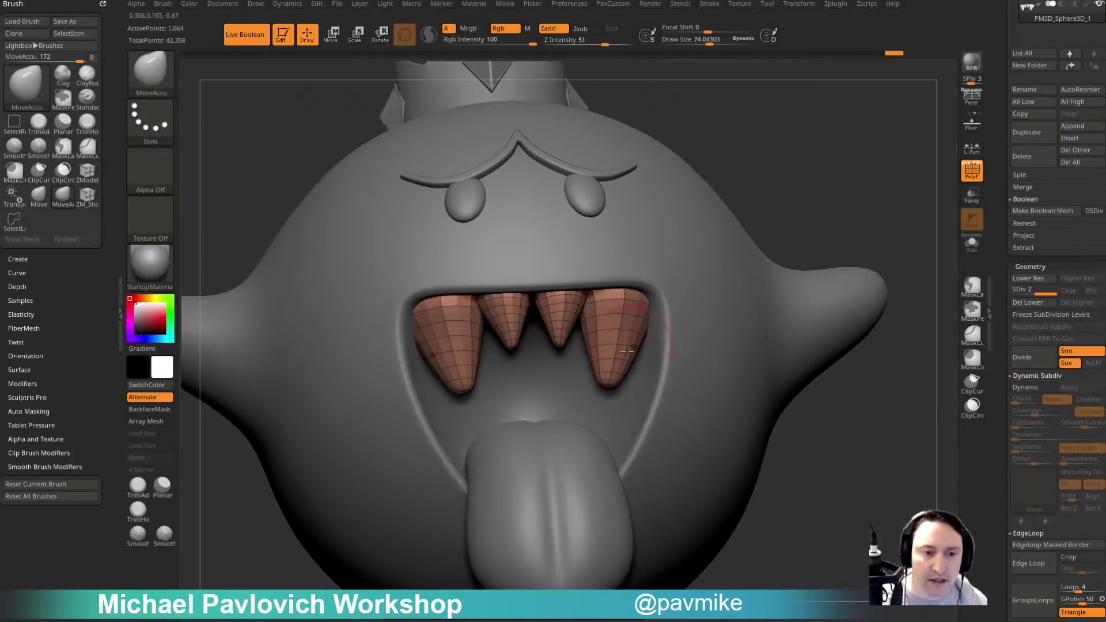
Smooth the large outer teeth with the Smooth brush at a draw size of about 60.
key("shift")
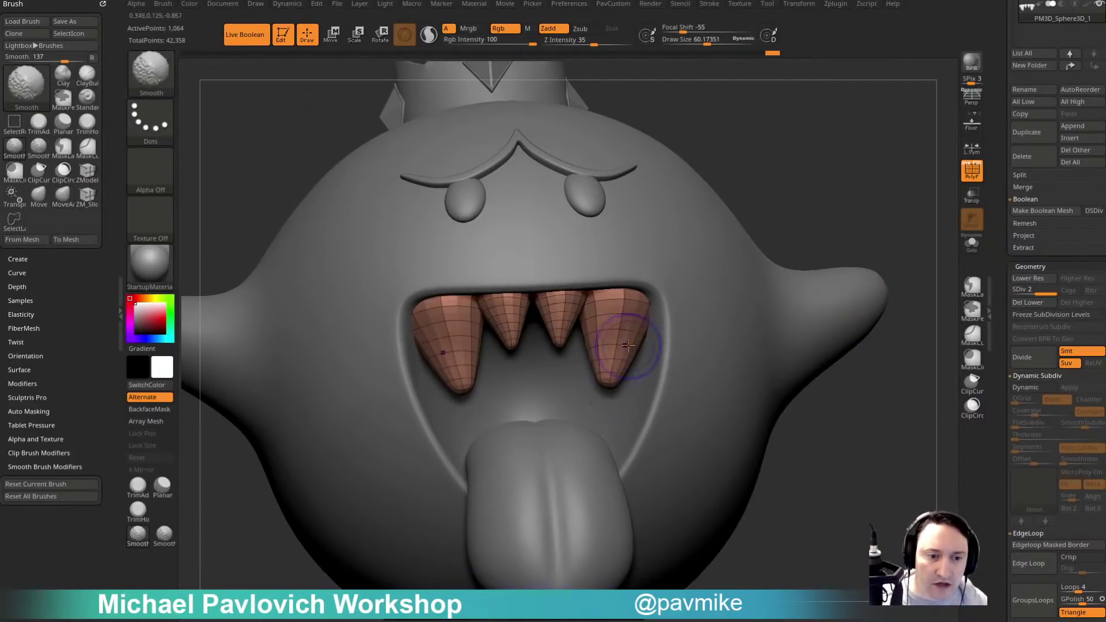
mouse_move(601, 439)
right_mouse_down()
mouse_move(345, 403)
mouse_move(593, 406)
right_mouse_up()
left_click_drag(614, 375, 602, 397, "shift")
Adjust the teeth from the sides with the Move brush at a draw size of about 86.
right_click_drag(602, 397, 339, 374)
key("s")
key("b")
key("m")
key("v")
left_click_drag(605, 355, 607, 349)
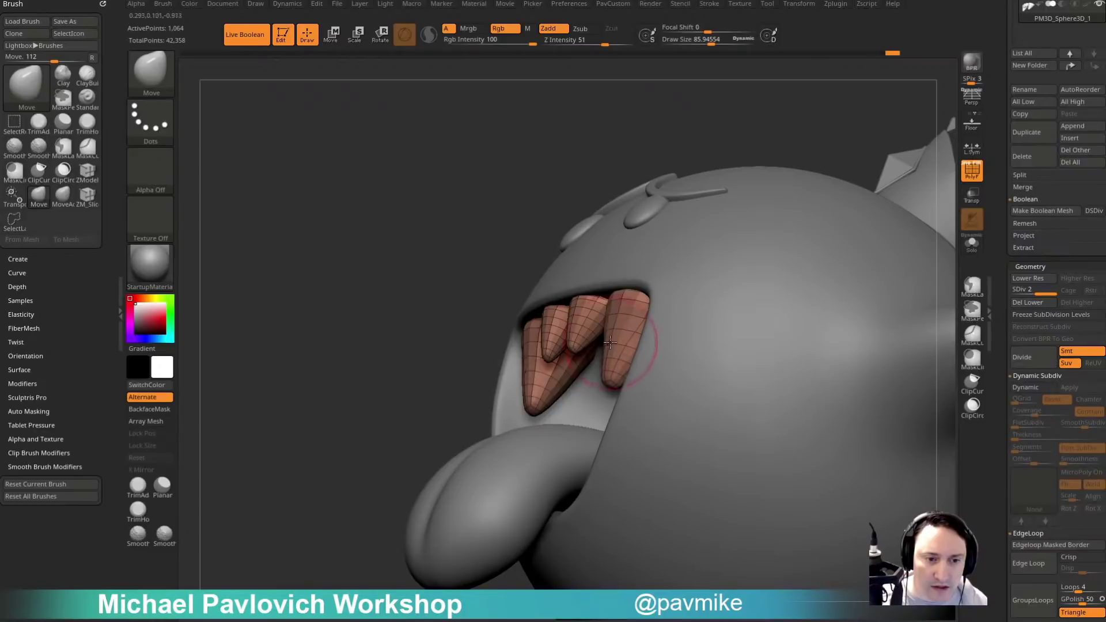
right_click_drag(465, 367, 622, 350)
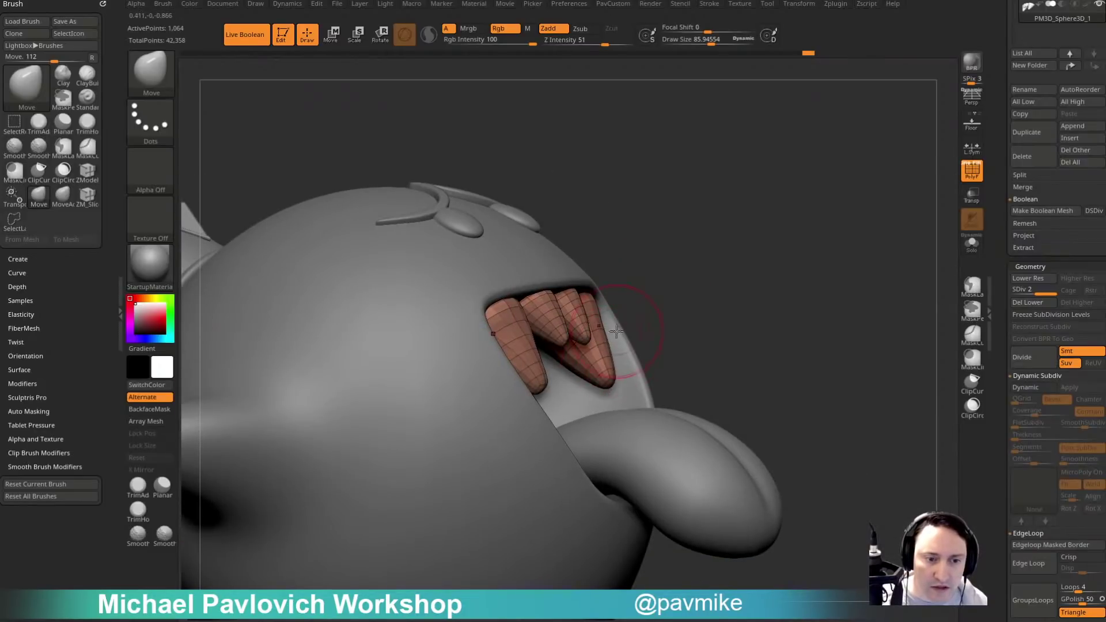
Switch to the Standard brush with a draw size of about 41 and bring the whole character into view.
mouse_move(874, 284)
right_mouse_down()
mouse_move(886, 326)
mouse_move(839, 329)
right_mouse_up()
key("s")
left_click_drag(839, 330, 826, 331)
right_click_drag(899, 338, 783, 351, "shift")
mouse_move(782, 350)
right_mouse_down("ctrl")
mouse_move(845, 349)
mouse_move(839, 366)
right_mouse_up("ctrl")
key("s")
left_click_drag(840, 364, 834, 359)
key("b")
key("s")
key("t")
mouse_move(843, 323)
right_mouse_down("alt")
mouse_move(841, 348)
mouse_move(858, 345)
right_mouse_up("alt")
right_click_drag(858, 346, 829, 346)
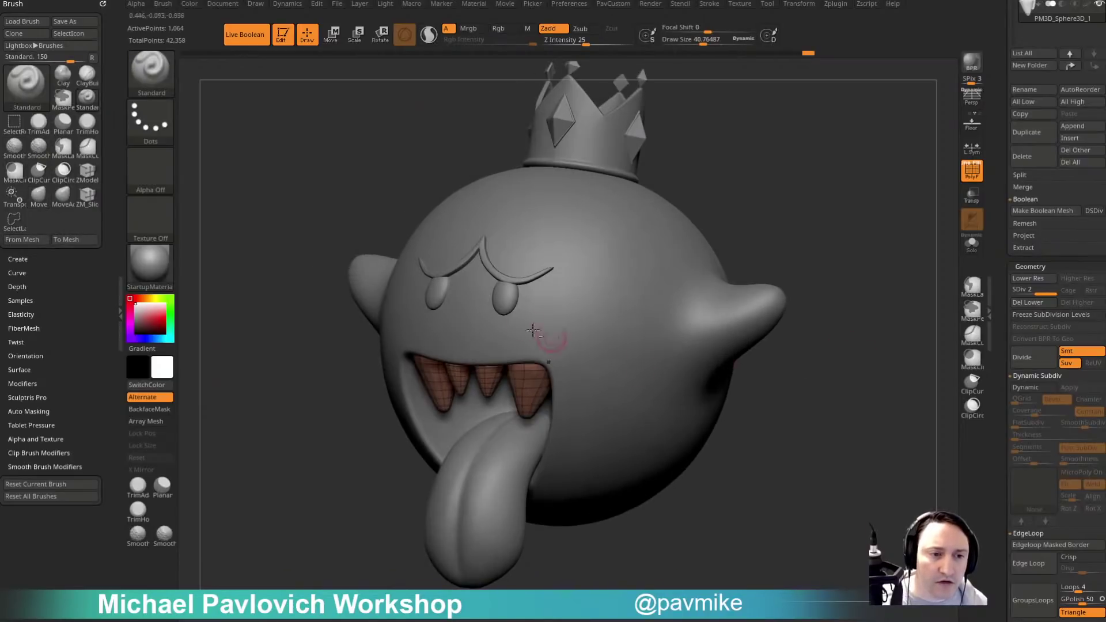
Examine the polyframe topology of the eyes, eyebrows, body and tongue in turn, ending on the teeth.
left_click(507, 297, "alt")
right_click_drag(755, 269, 685, 278)
left_click(533, 278, "alt")
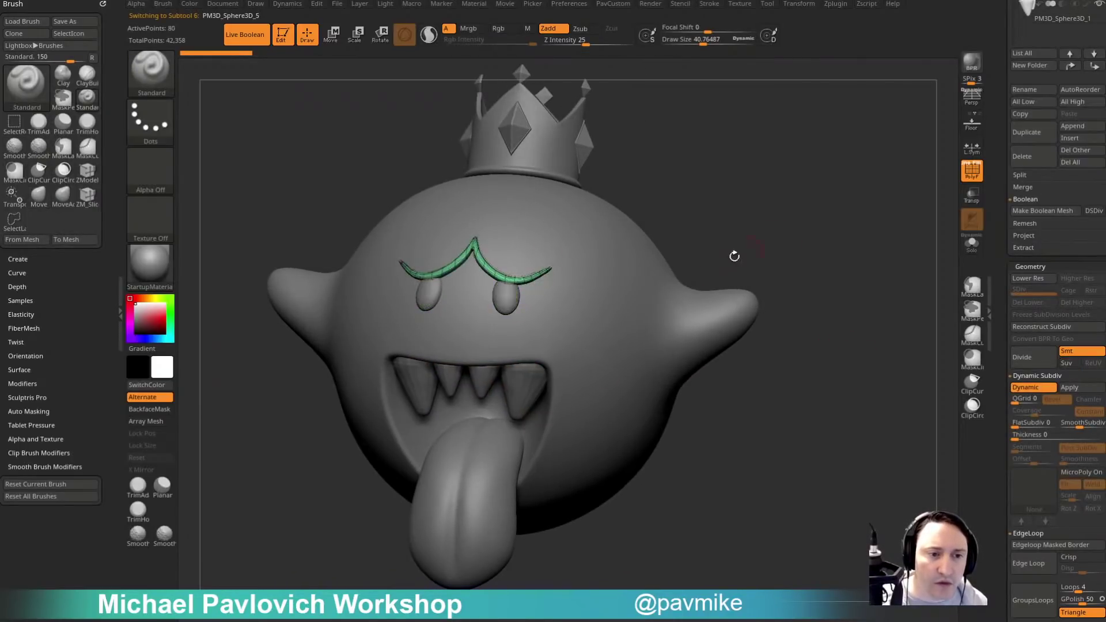
left_click(645, 271, "alt")
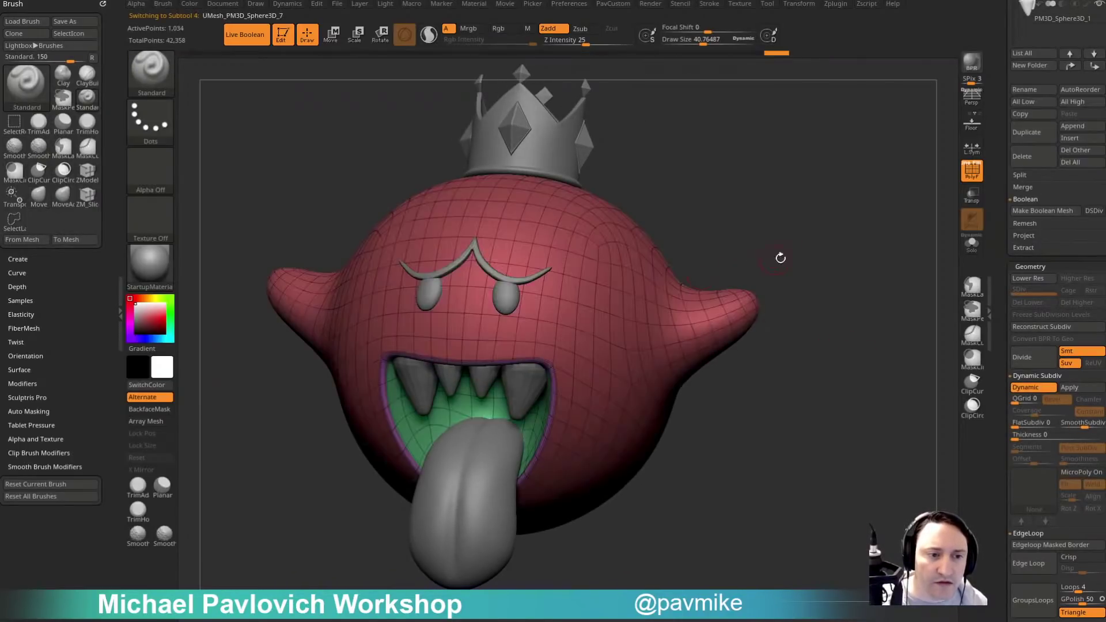
left_click(477, 483, "alt")
left_click(520, 392, "alt")
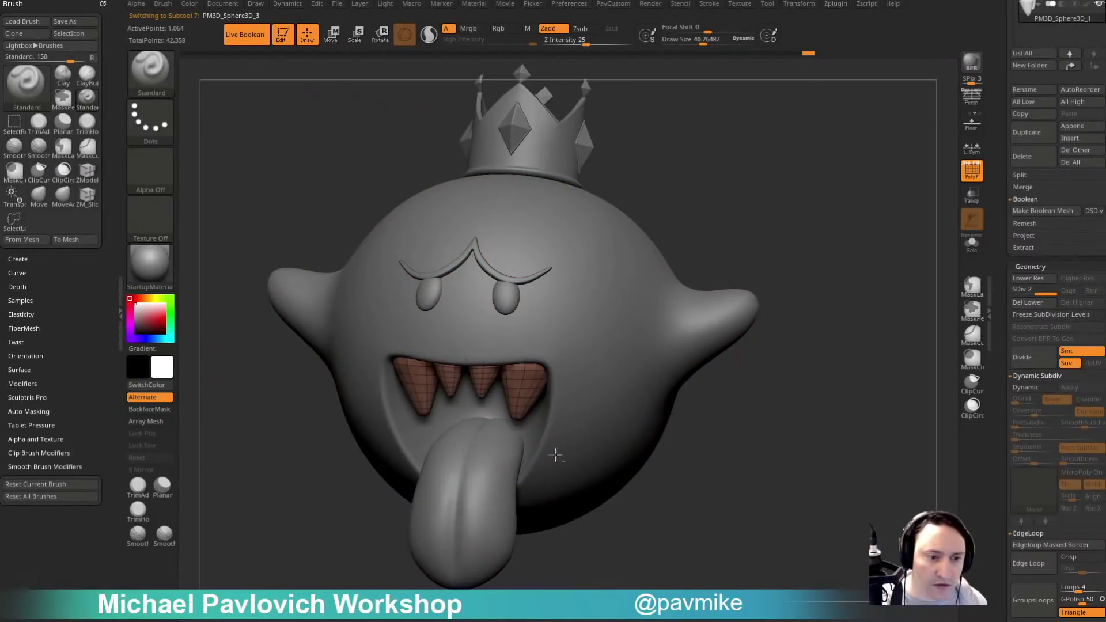
Delete the teeth's lower subdivision level and turn on dynamic subdivision with the polyframe hidden.
left_click_drag(741, 496, 810, 410, "alt")
left_click_drag(805, 365, 825, 397, "alt")
left_click(612, 301, "alt")
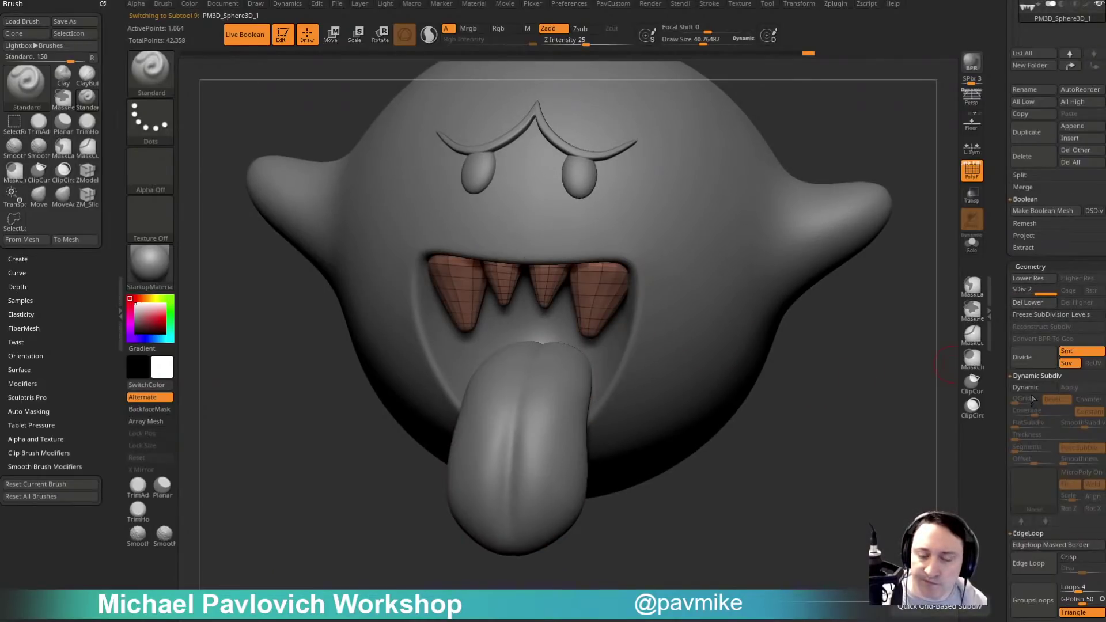
left_click(1034, 357)
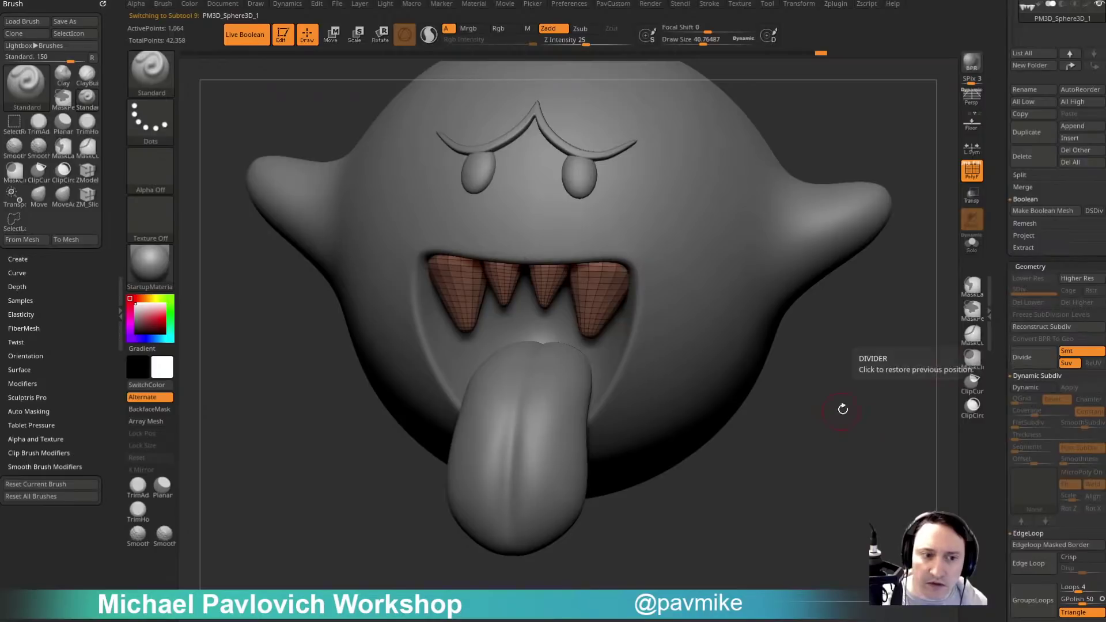
key("d")
left_click(971, 174)
right_click_drag(881, 305, 868, 331, "alt")
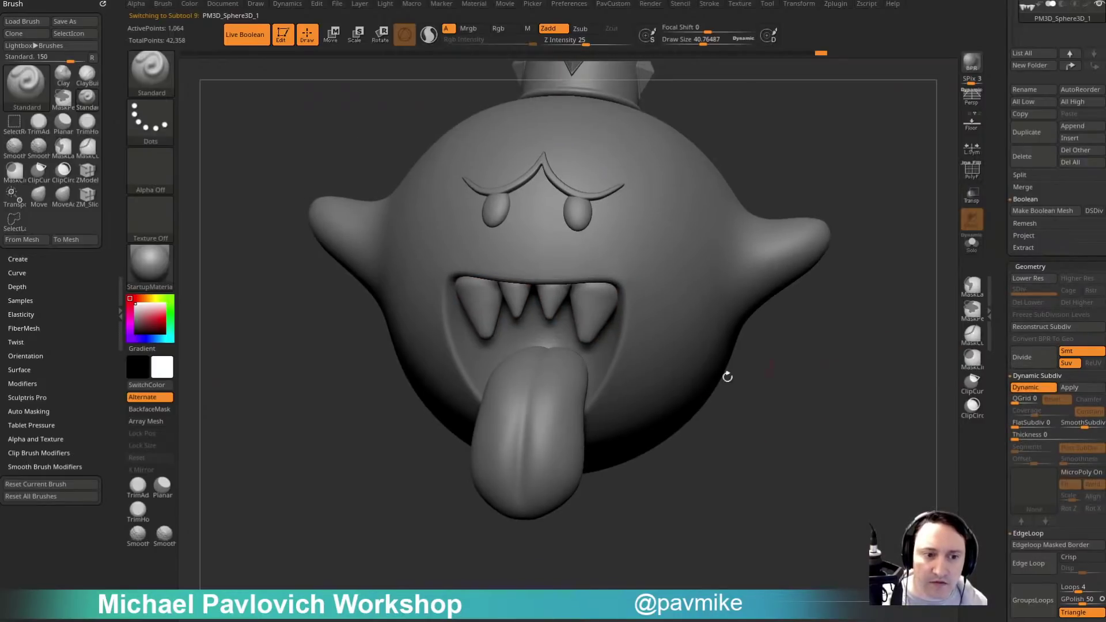
Isolate the tongue in Solo mode with its polyframe shown, and turn off Live Boolean.
left_click(550, 414, "alt")
right_click_drag(834, 372, 806, 387, "alt")
key("shift+f")
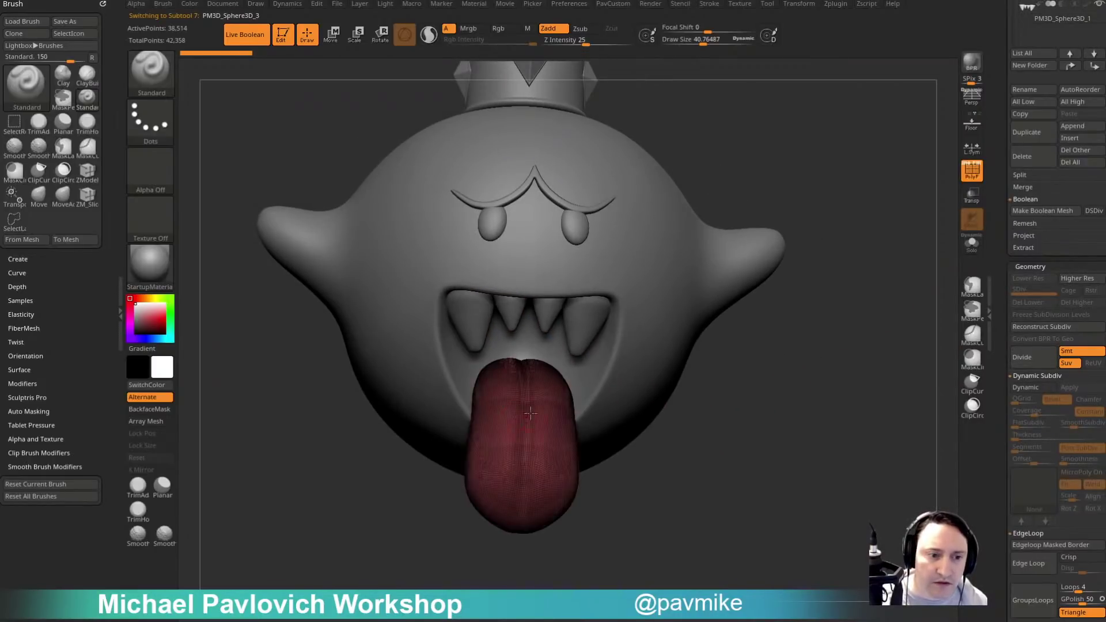
left_click(972, 243)
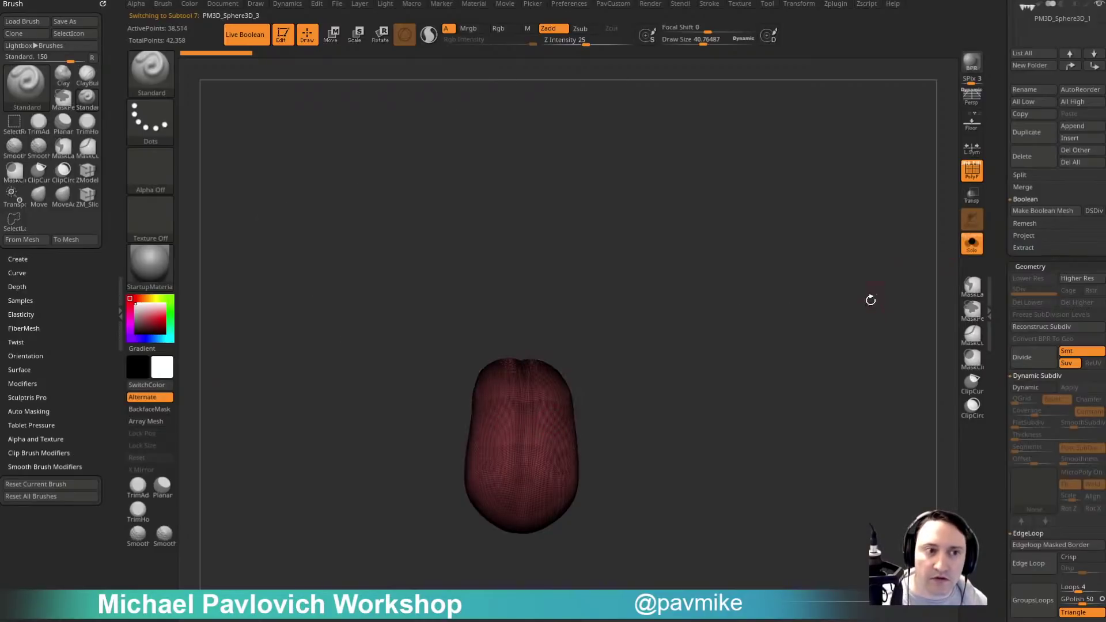
right_click_drag(710, 294, 690, 266, "alt")
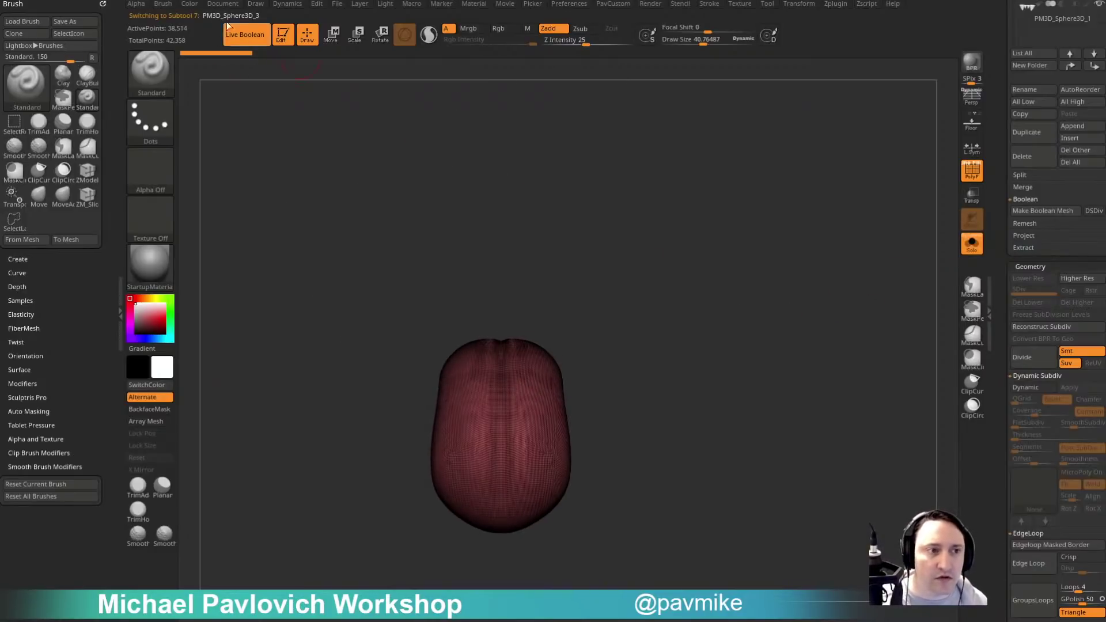
right_click_drag(752, 292, 753, 316)
Remesh the tongue with ZRemesher at adaptive size 0, repeating it with the Half option to reduce the mesh further.
key("space")
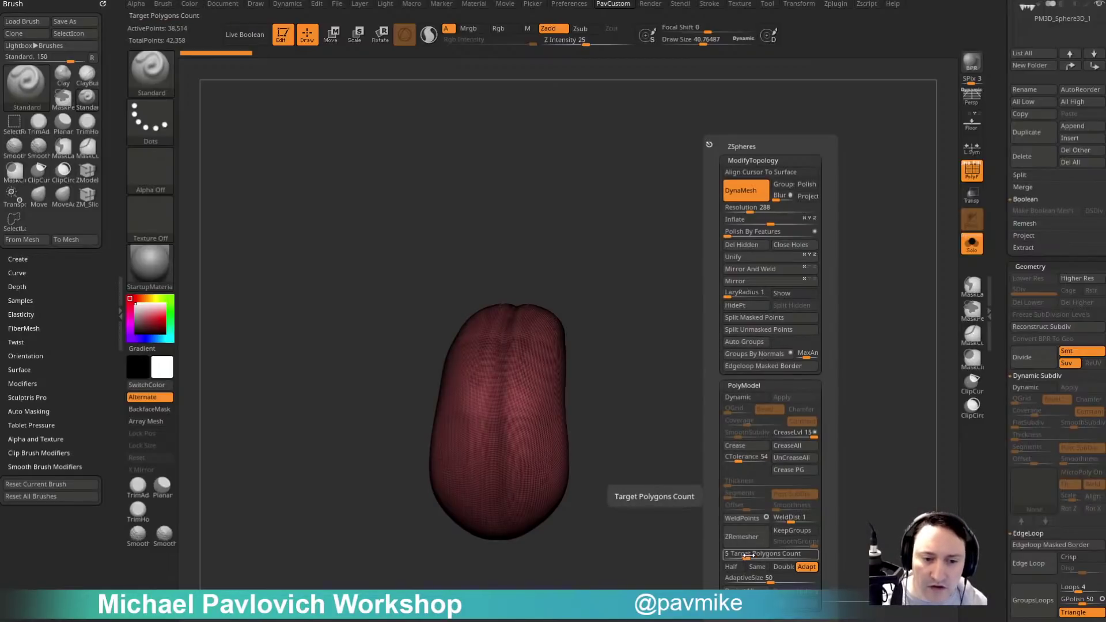
left_click_drag(752, 580, 724, 580)
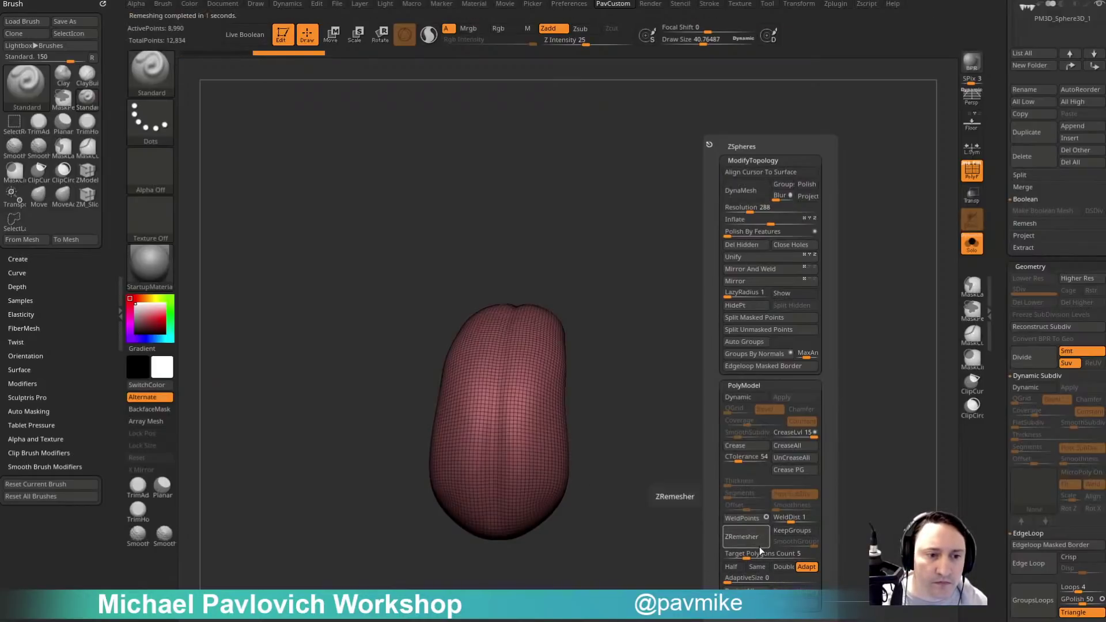
left_click(735, 568)
left_click(755, 542)
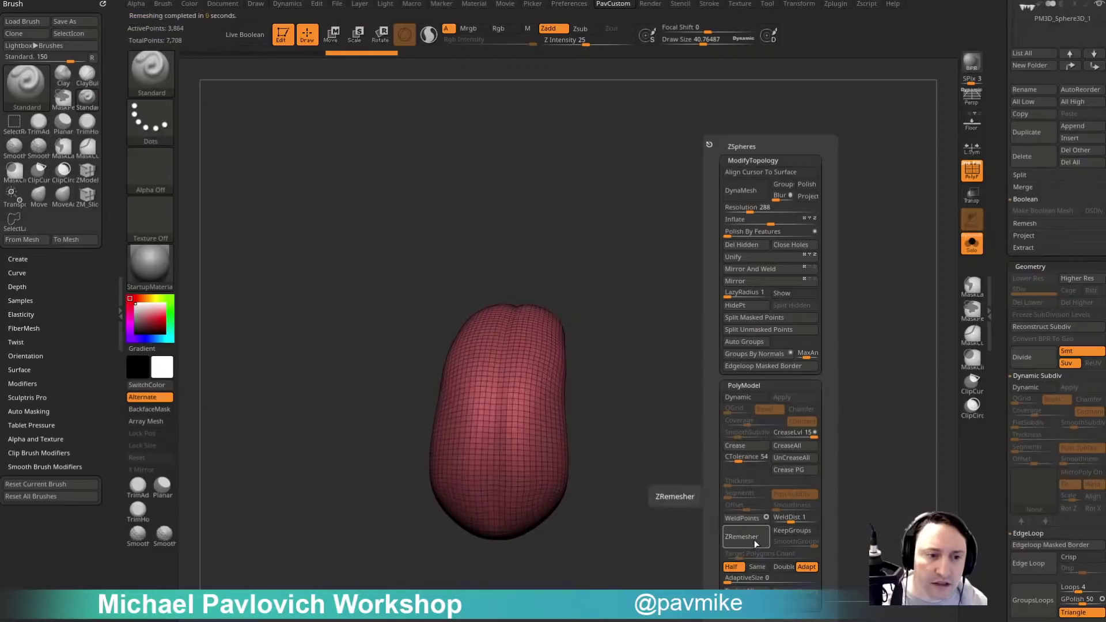
left_click(756, 536)
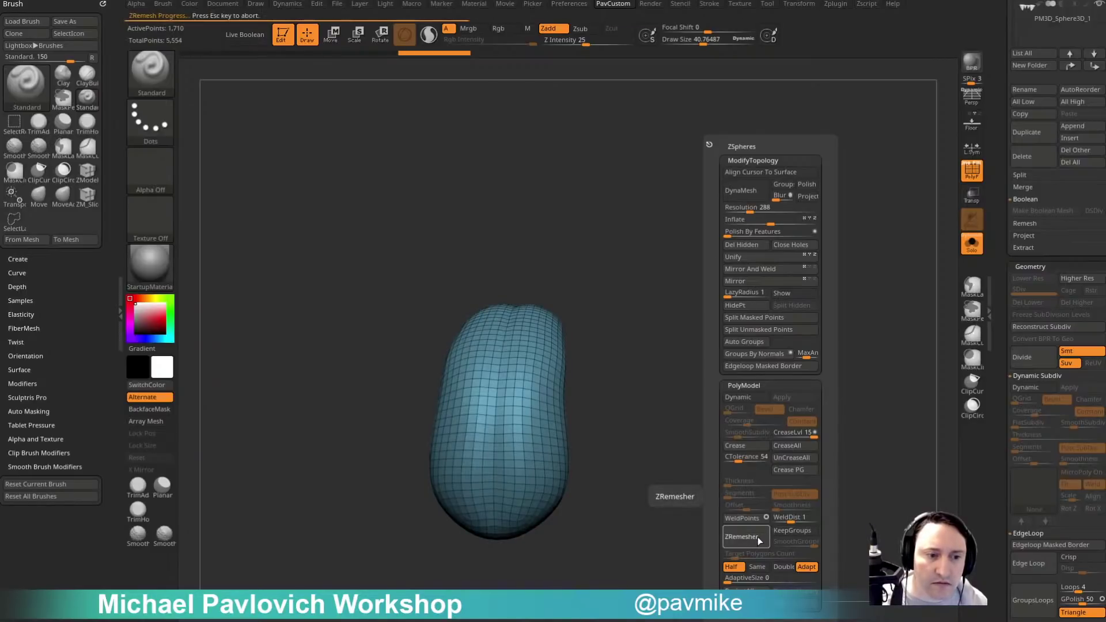
Bevel the tongue's centre edge loop into a narrow strip with the ZModeler brush.
mouse_move(595, 474)
left_mouse_down()
mouse_move(679, 422)
mouse_move(662, 424)
mouse_move(701, 411)
mouse_move(711, 424)
mouse_move(662, 362)
left_mouse_up()
key("s")
key("b")
key("z")
key("m")
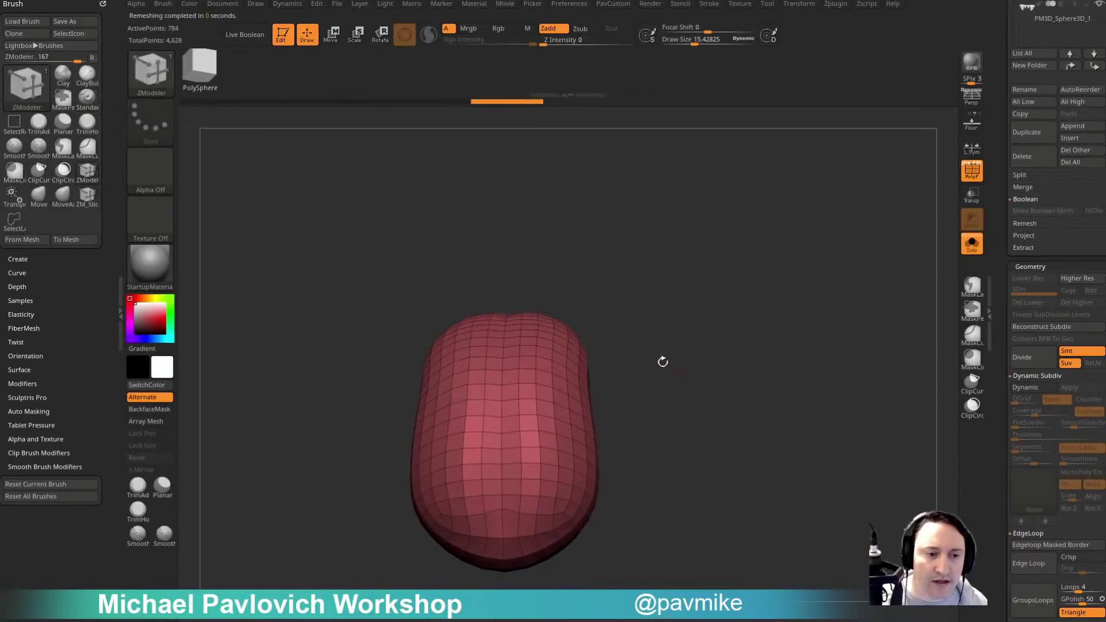
key("space")
left_click(386, 310)
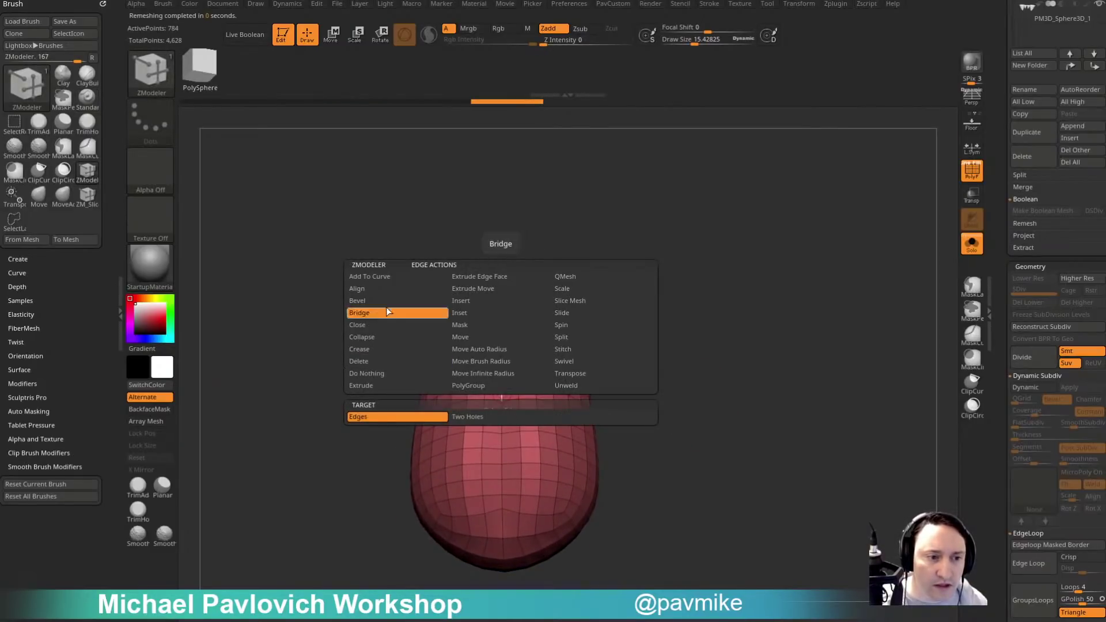
left_click(385, 301)
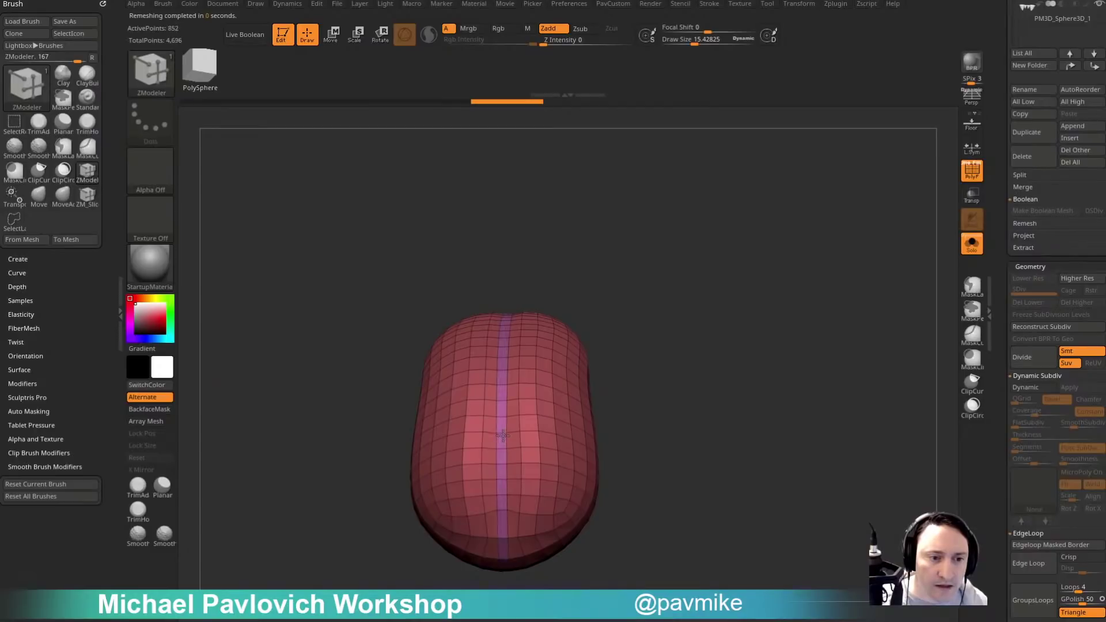
left_click_drag(502, 435, 503, 431)
Mark the centre strip's polygons along the tongue's upper side as a temporary polygroup, stopping short of the tip.
left_click_drag(663, 386, 694, 464, "alt")
left_click(512, 230, "alt")
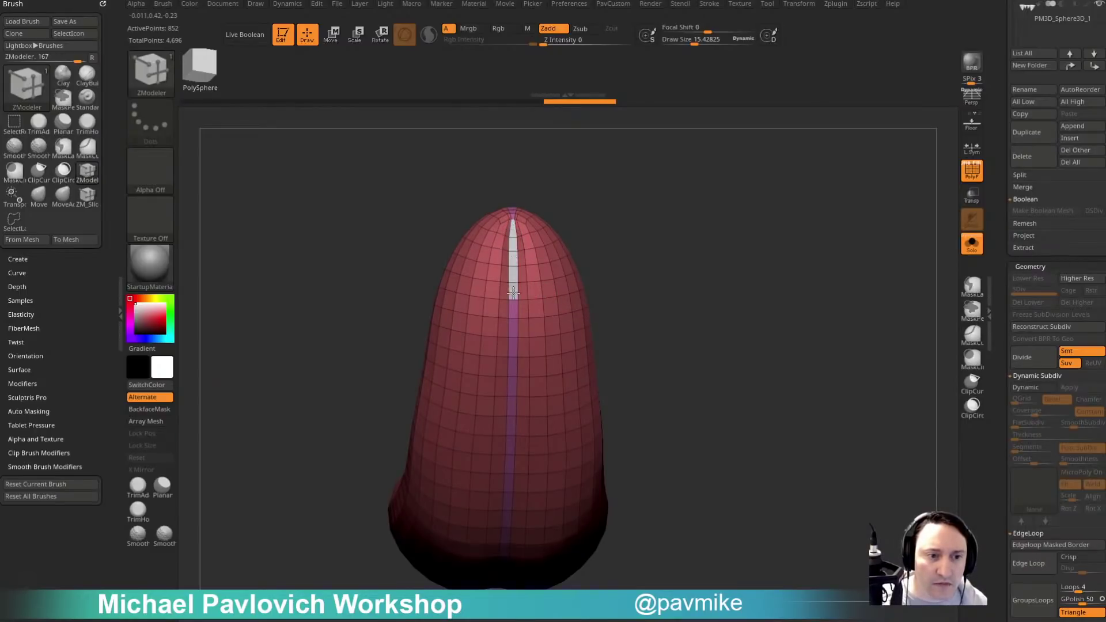
left_click_drag(625, 357, 628, 276)
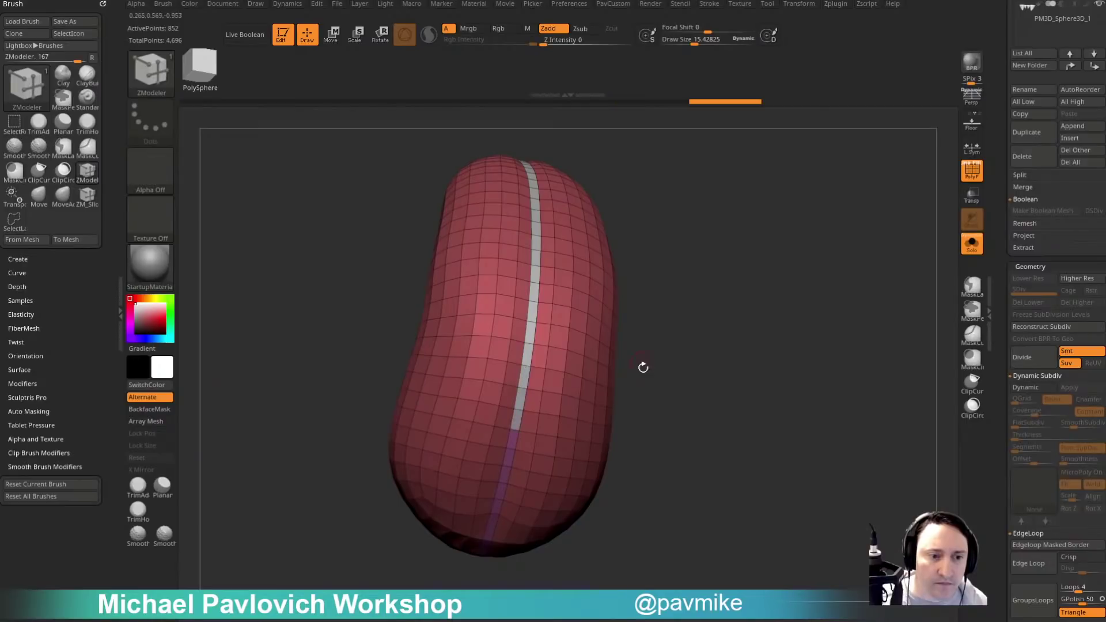
left_click_drag(642, 365, 662, 328)
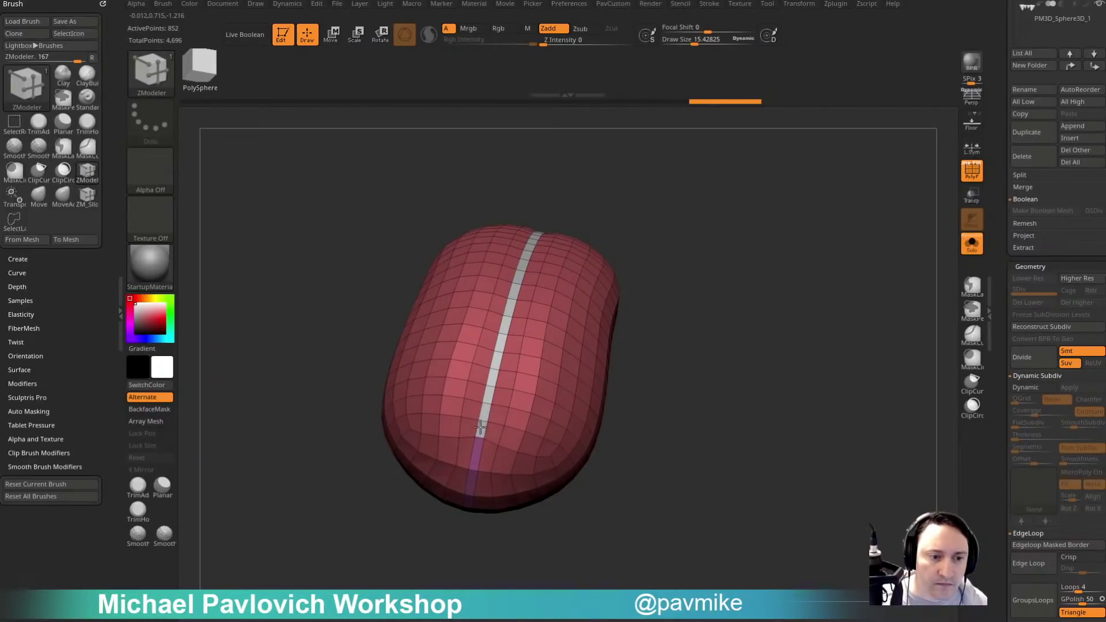
left_click_drag(480, 426, 482, 434, "alt")
left_click_drag(679, 369, 709, 420, "alt")
Inset the marked centre strip with the ZModeler Inset action targeting Polygroup All.
key("space")
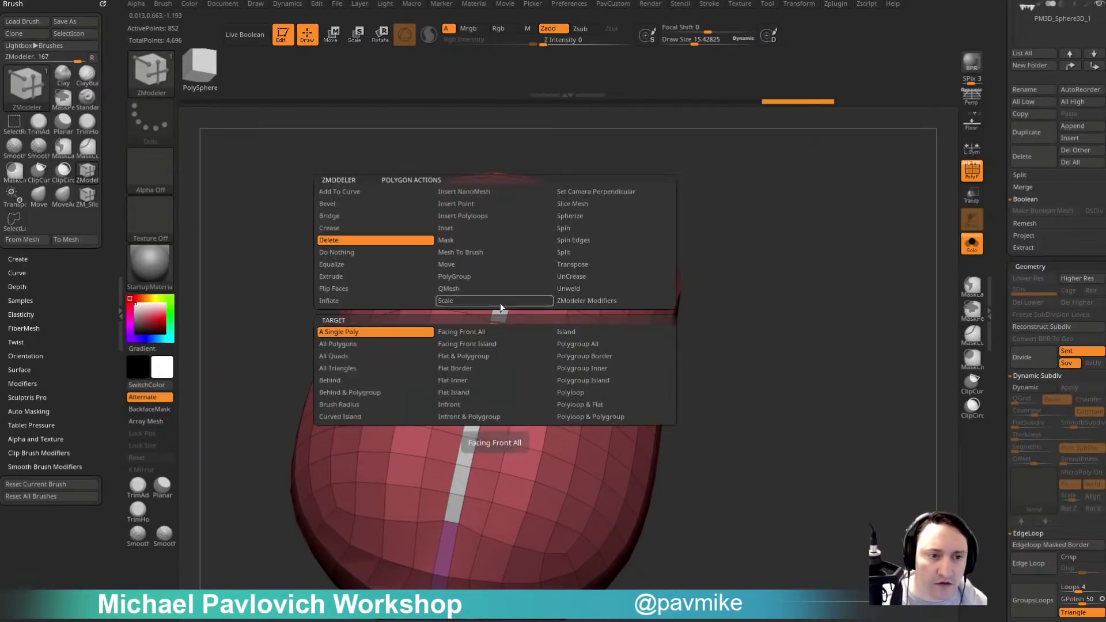
left_click(464, 229)
left_click(576, 343)
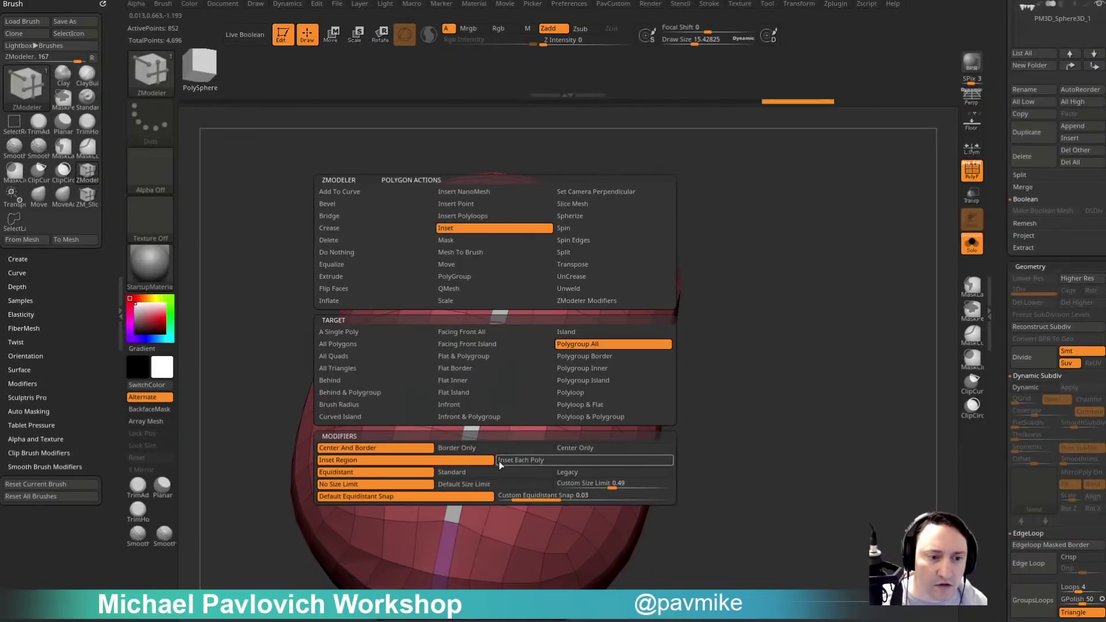
left_click(559, 472)
left_click(492, 361)
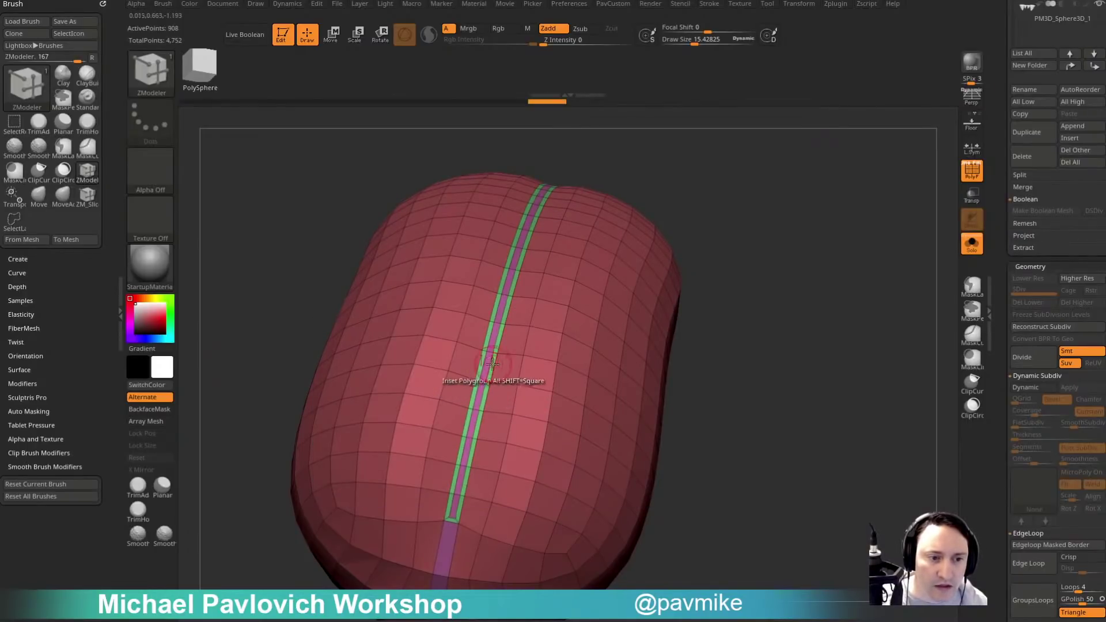
Sink the inner strip into the tongue to form a centre groove.
key("space")
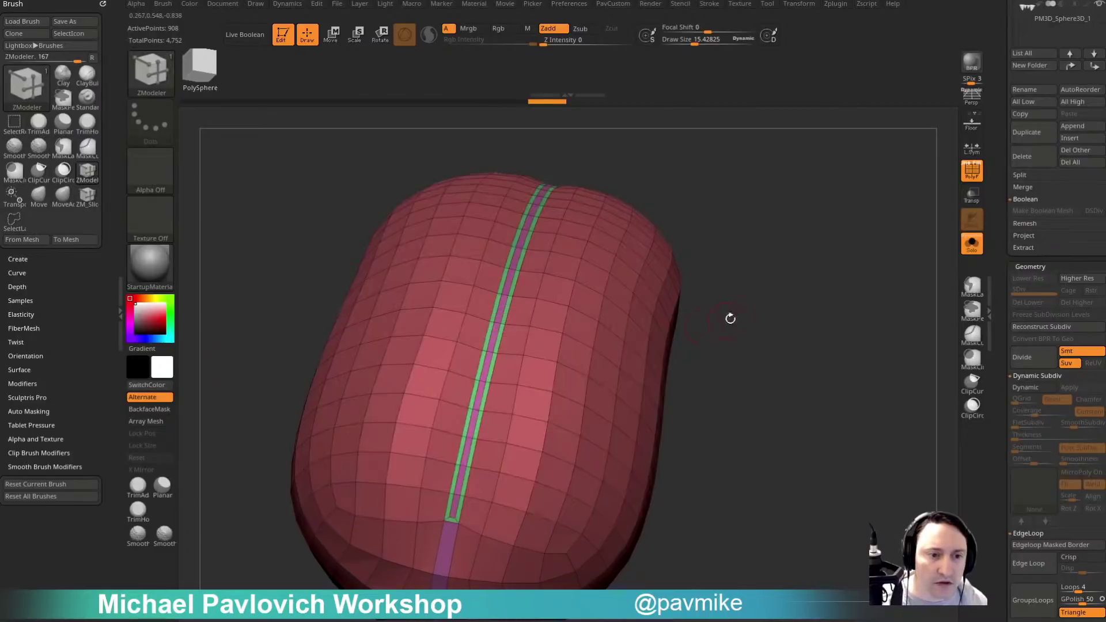
left_click_drag(730, 318, 496, 379)
right_click_drag(536, 344, 792, 305, "ctrl")
Turn on dynamic subdivision for the tongue and inspect the smoothed groove with the polyframe hidden.
key("d")
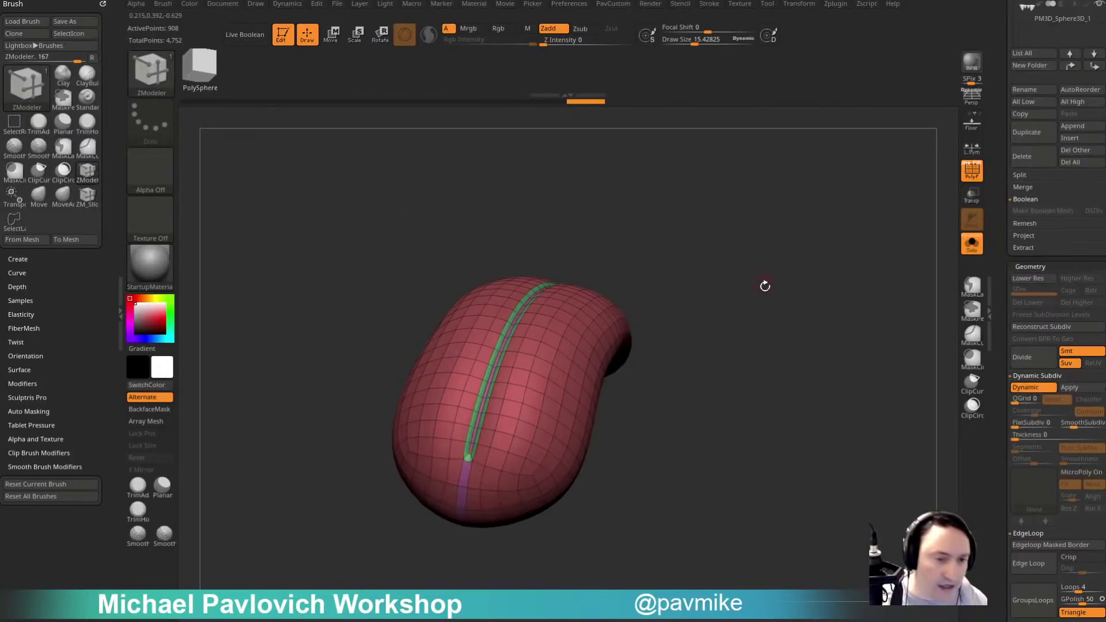
left_click(970, 220)
left_click(971, 176)
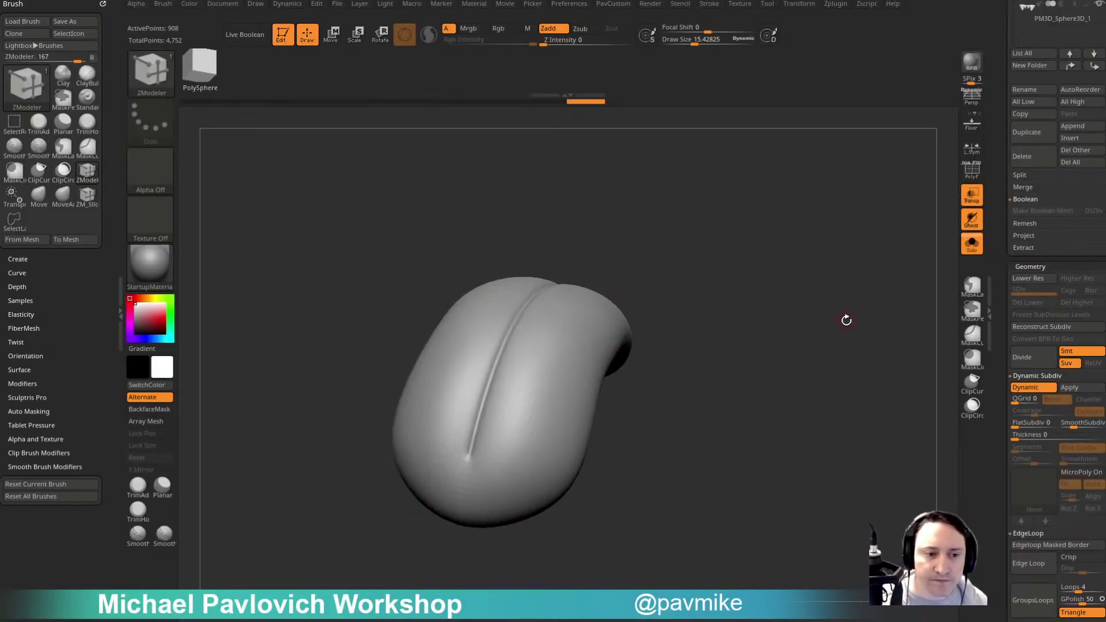
mouse_move(846, 318)
left_mouse_down()
mouse_move(822, 335)
mouse_move(874, 333)
mouse_move(835, 338)
mouse_move(839, 326)
left_mouse_up()
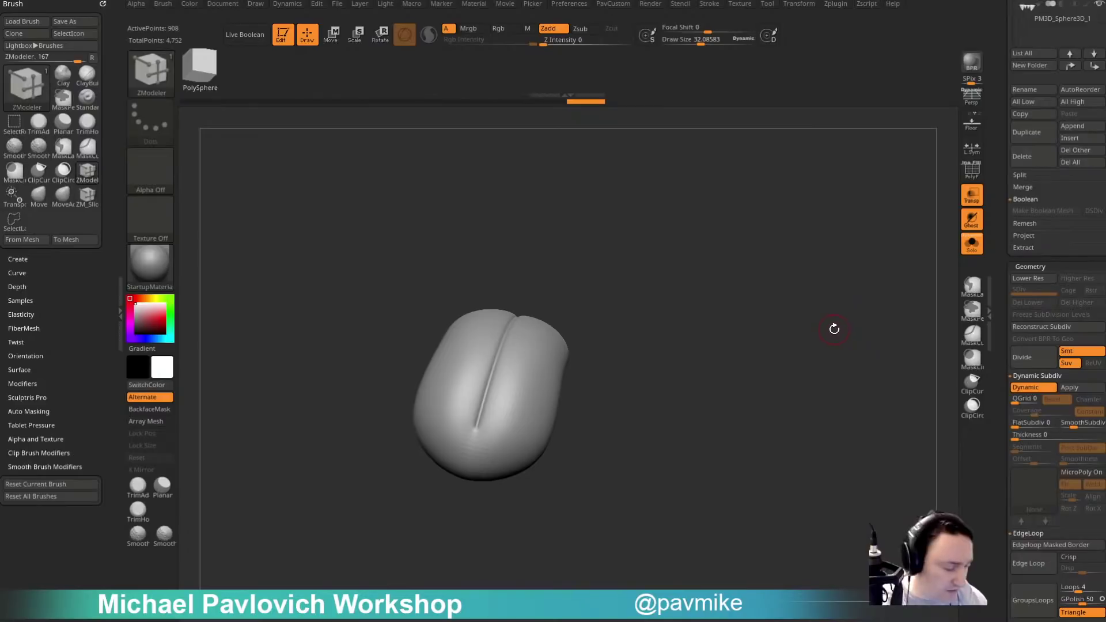
key("shift+d")
key("d")
Leave Solo mode and turn off transparency to bring back the solid character around the tongue.
left_click_drag(766, 294, 801, 329, "alt")
key("s")
left_click_drag(791, 311, 795, 311)
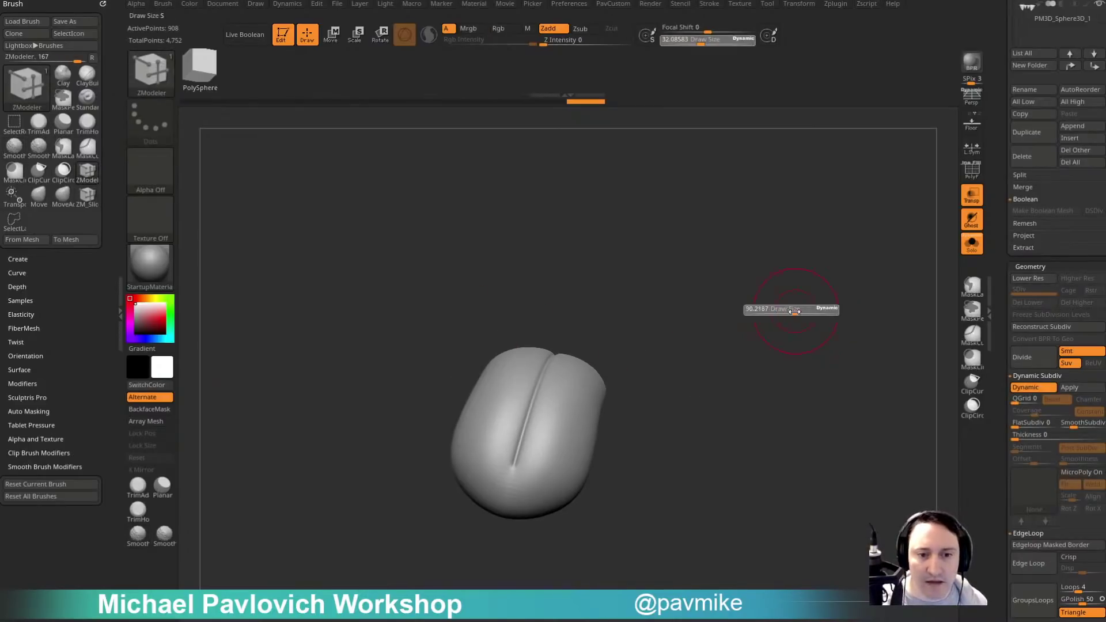
key("1")
left_click(970, 249)
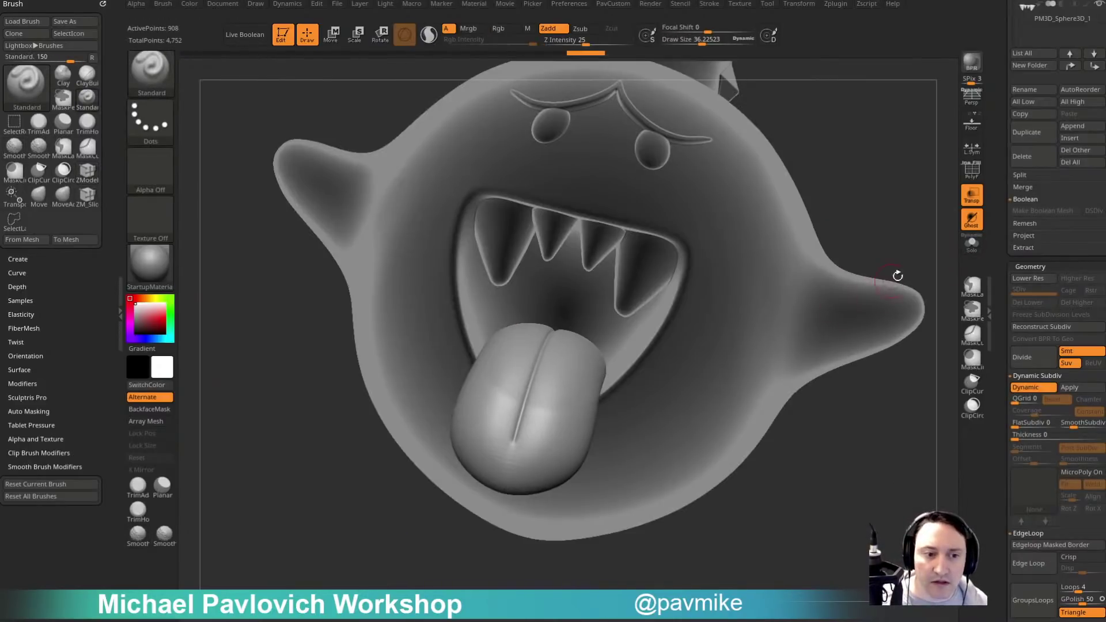
left_click(979, 201)
mouse_move(899, 222)
left_mouse_down("alt")
mouse_move(884, 208)
mouse_move(866, 246)
mouse_move(889, 245)
mouse_move(876, 276)
left_mouse_up("alt")
Soften the tongue's centre groove with the Smooth brush at a draw size of about 57 and Z intensity of 15.
key("s")
left_click_drag(536, 348, 506, 348)
left_click_drag(654, 300, 646, 294, "shift")
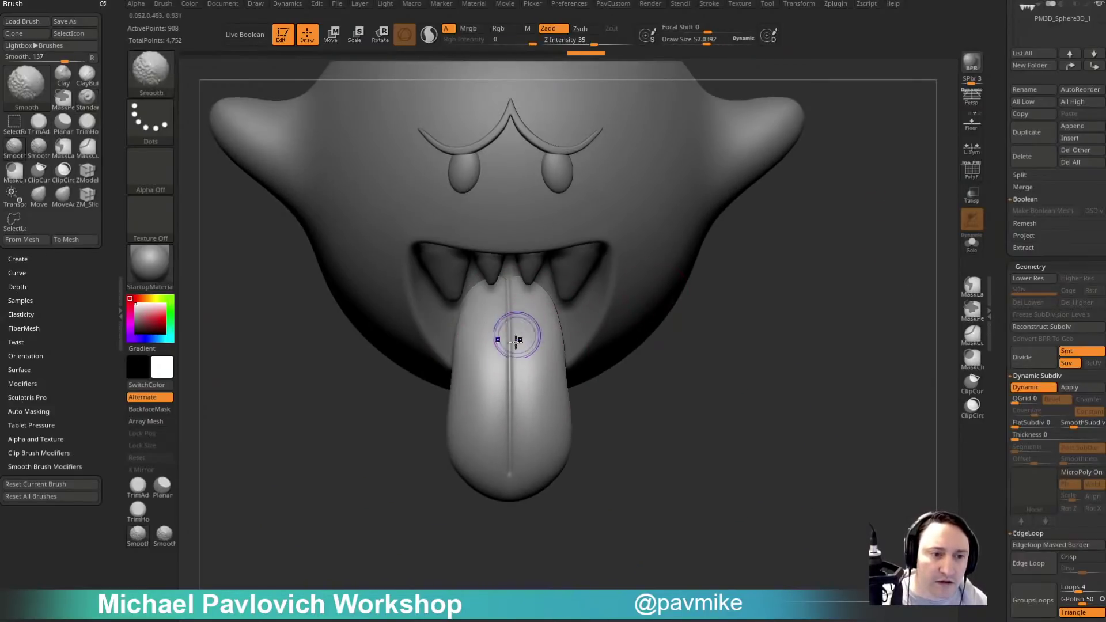
left_click_drag(694, 351, 689, 330)
key("shift+d")
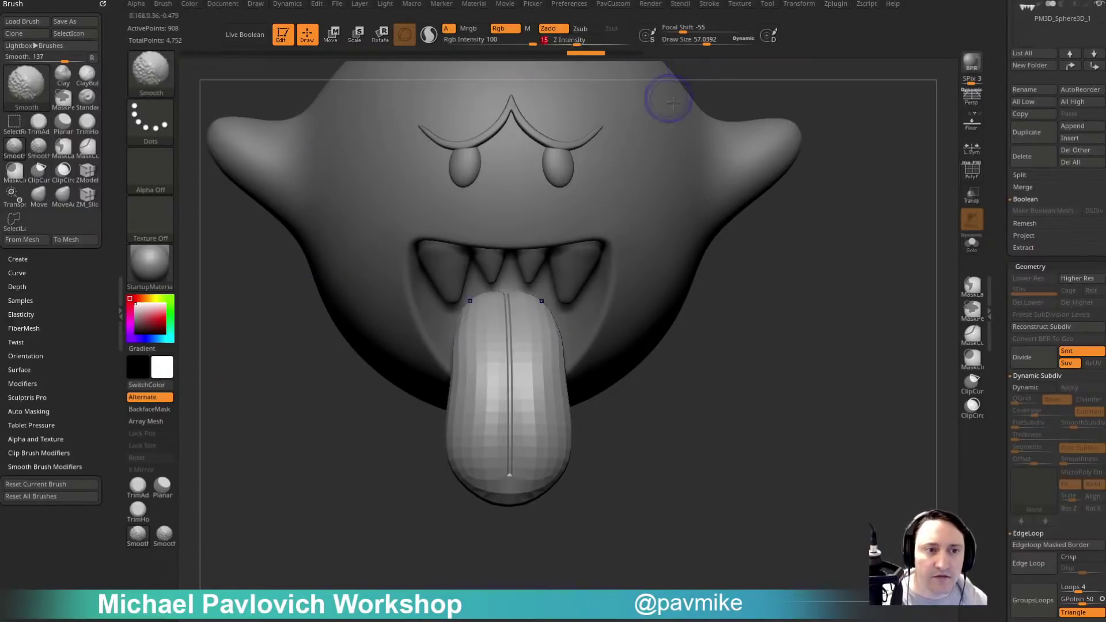
key("d")
left_click_drag(770, 374, 772, 362)
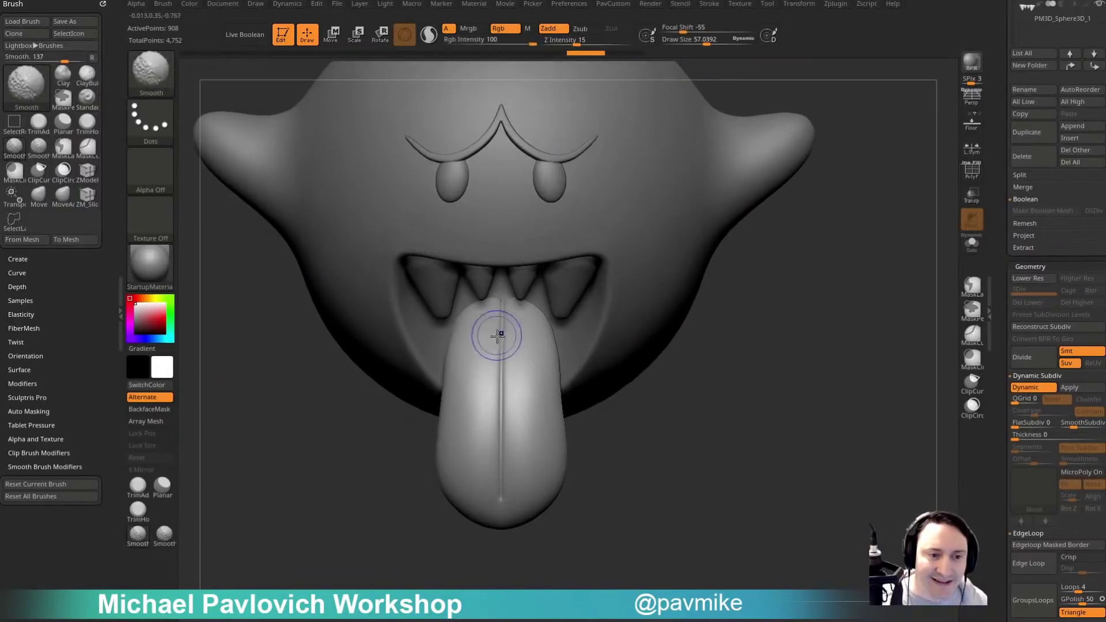
Smooth the tongue's centre groove and the surface on both sides of it, working from several view angles.
left_click_drag(505, 445, 504, 404, "shift")
left_click_drag(706, 377, 697, 380)
mouse_move(519, 395)
left_mouse_down("shift")
mouse_move(517, 486)
mouse_move(521, 450)
left_mouse_up("shift")
left_click_drag(711, 396, 709, 373)
left_click_drag(666, 428, 665, 405)
left_click_drag(469, 354, 497, 441, "shift")
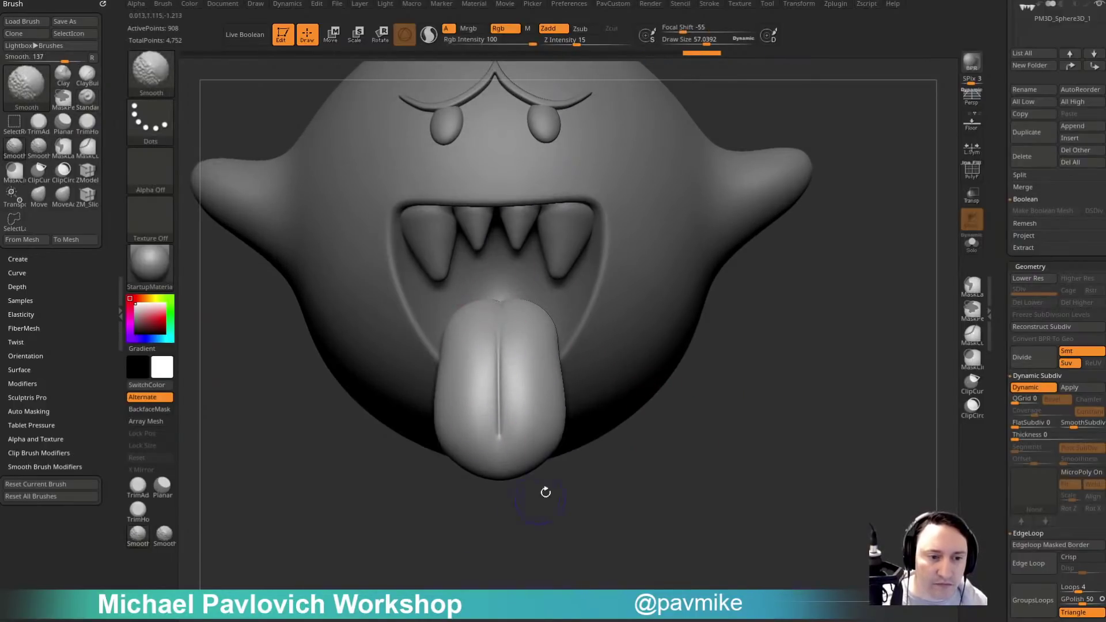
Toggle the tongue's dynamic subdivision off and on to compare, and smooth beside the groove once more.
mouse_move(698, 482)
left_mouse_down()
mouse_move(706, 496)
mouse_move(728, 484)
left_mouse_up()
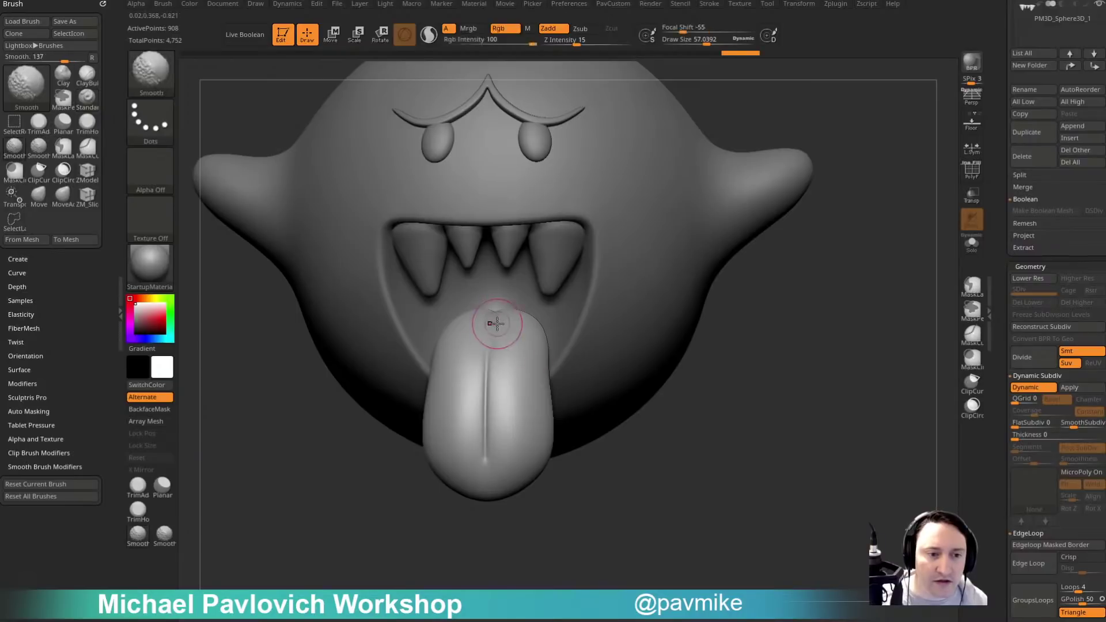
mouse_move(615, 456)
left_mouse_down()
mouse_move(664, 482)
mouse_move(614, 461)
left_mouse_up()
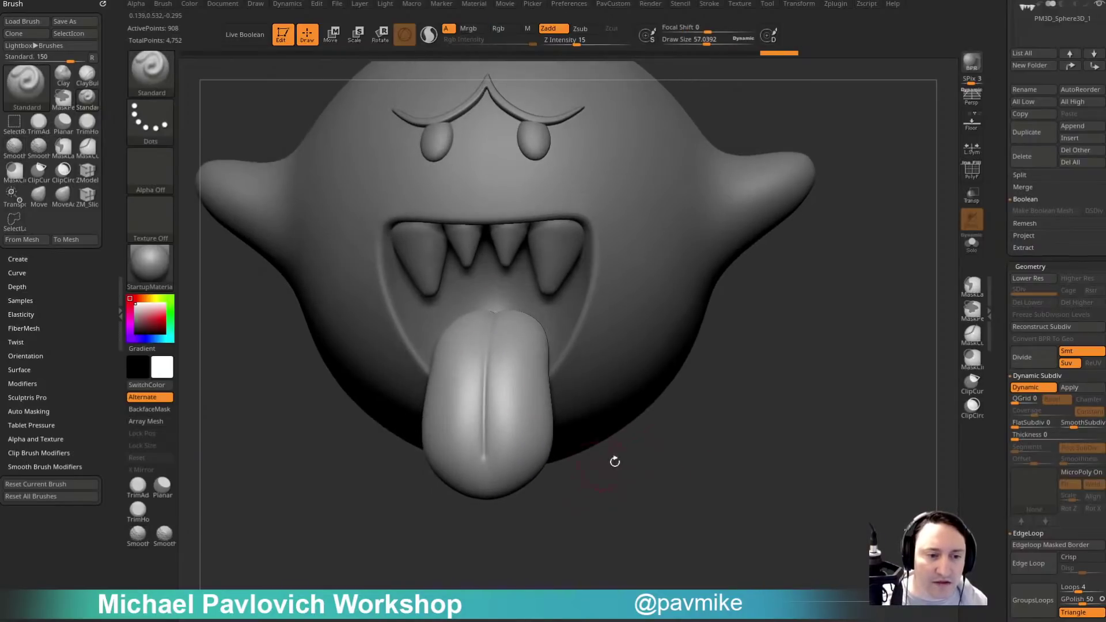
key("shift+d")
key("d")
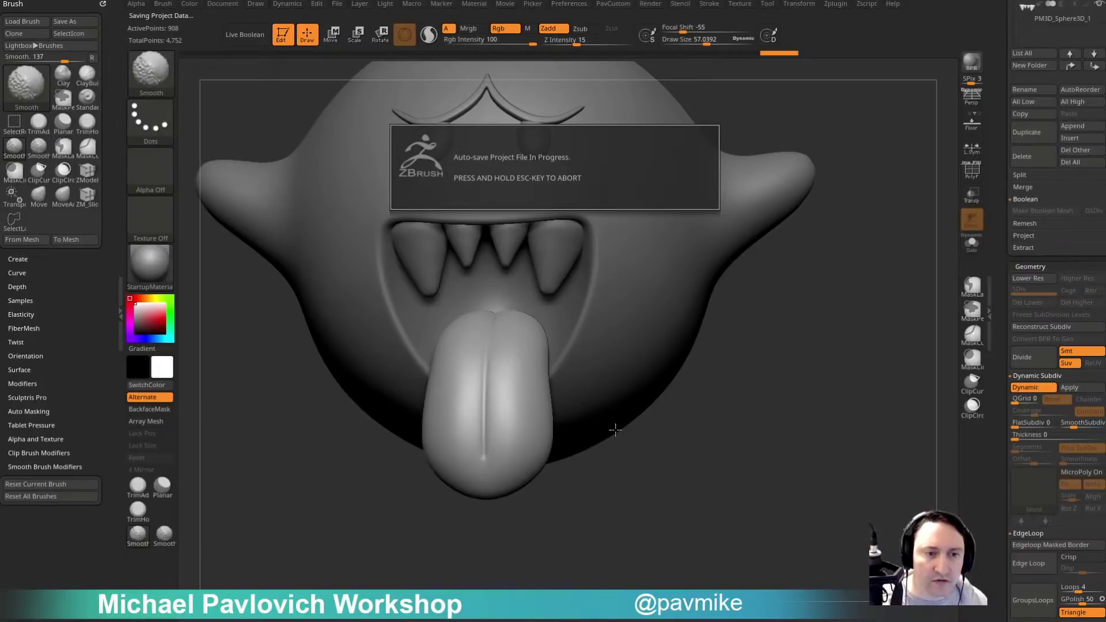
left_click_drag(513, 353, 525, 412, "shift")
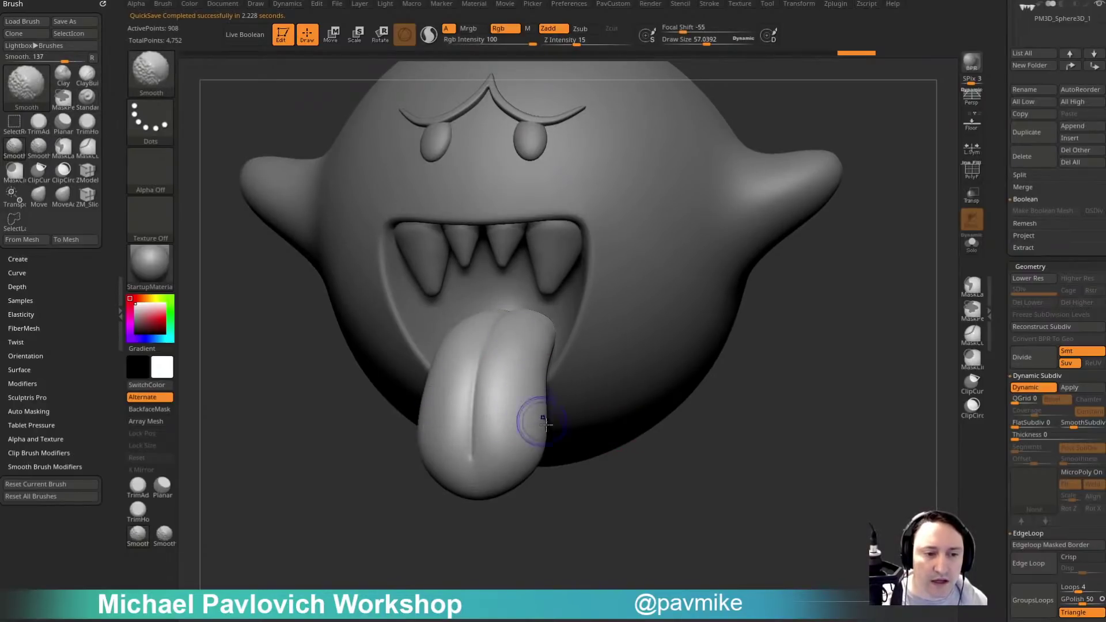
Bring the whole crowned ghost and the subtool list into view and reduce the brush draw size to about 43.
mouse_move(616, 481)
left_mouse_down()
mouse_move(568, 485)
mouse_move(613, 469)
mouse_move(657, 484)
mouse_move(605, 467)
mouse_move(625, 463)
mouse_move(699, 384)
left_mouse_up()
left_click_drag(1005, 233, 1003, 403)
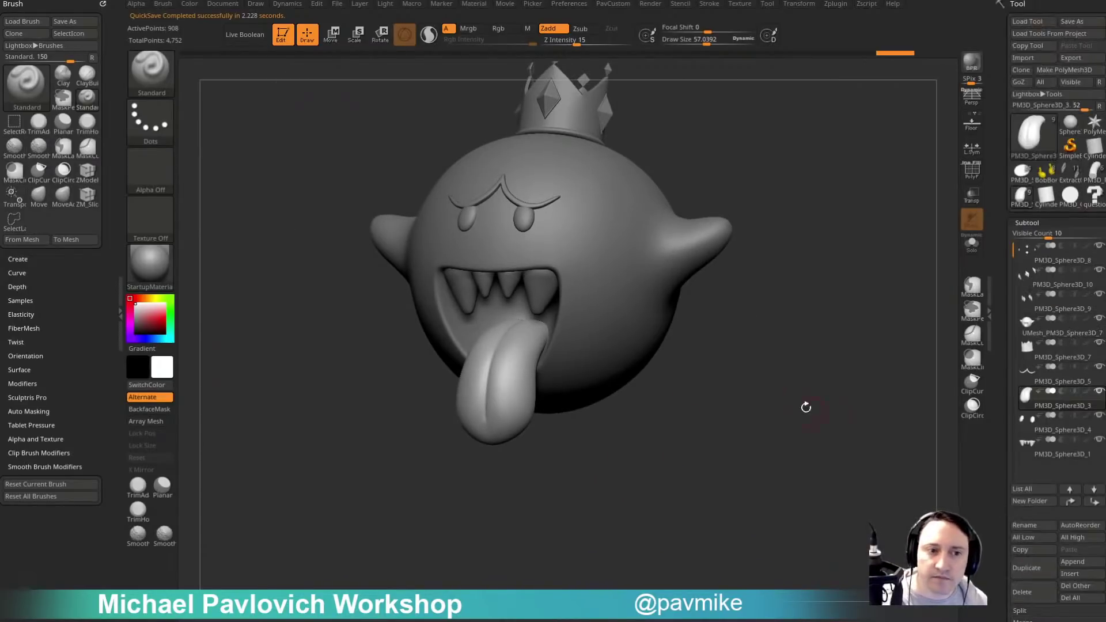
key("[")
key("[")
key("[")
mouse_move(760, 368)
left_mouse_down()
mouse_move(762, 464)
mouse_move(817, 405)
mouse_move(815, 388)
left_mouse_up()
key("[")
key("[")
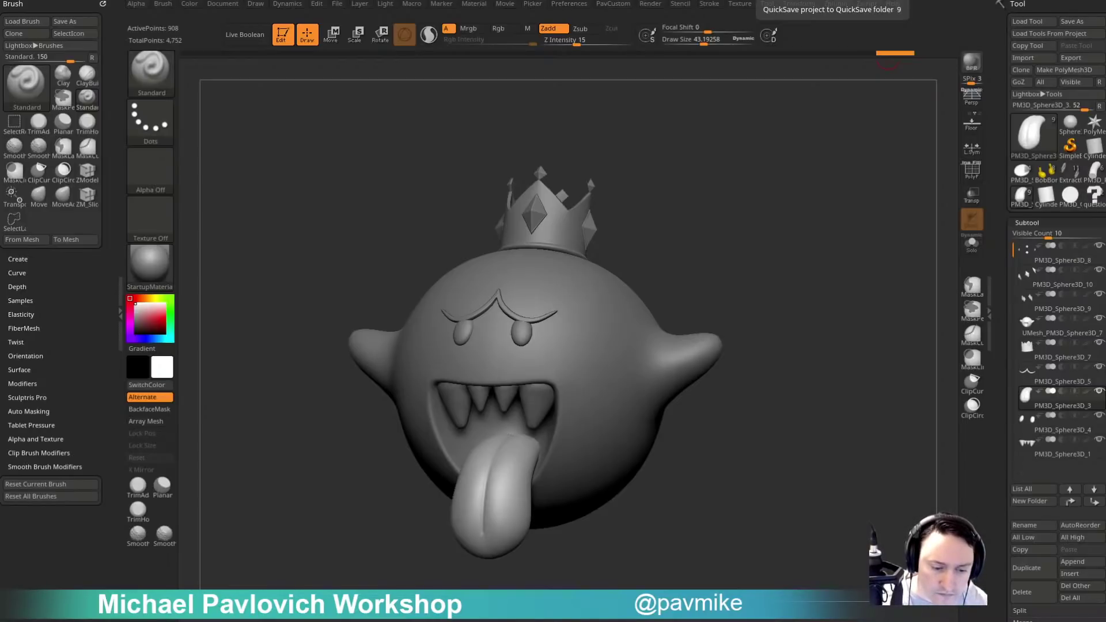
Switch to the web browser and look through the open Gumroad store, YouTube live stream and ArtStation pages.
left_click_drag(1002, 621, 851, 54)
scroll(673, 263, "down", 4)
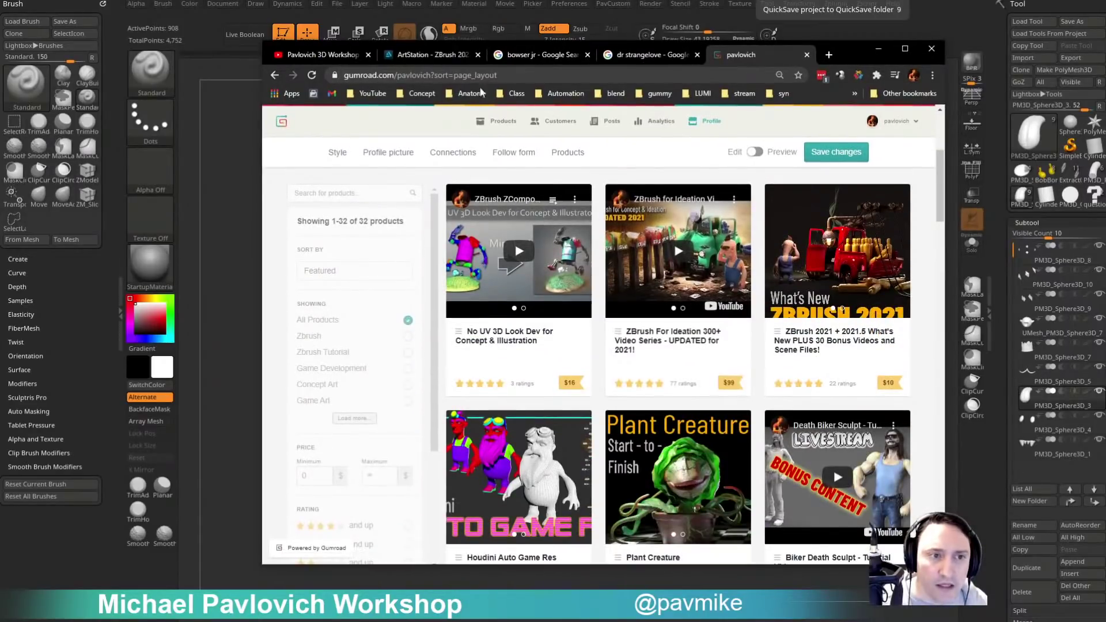
left_click(313, 53)
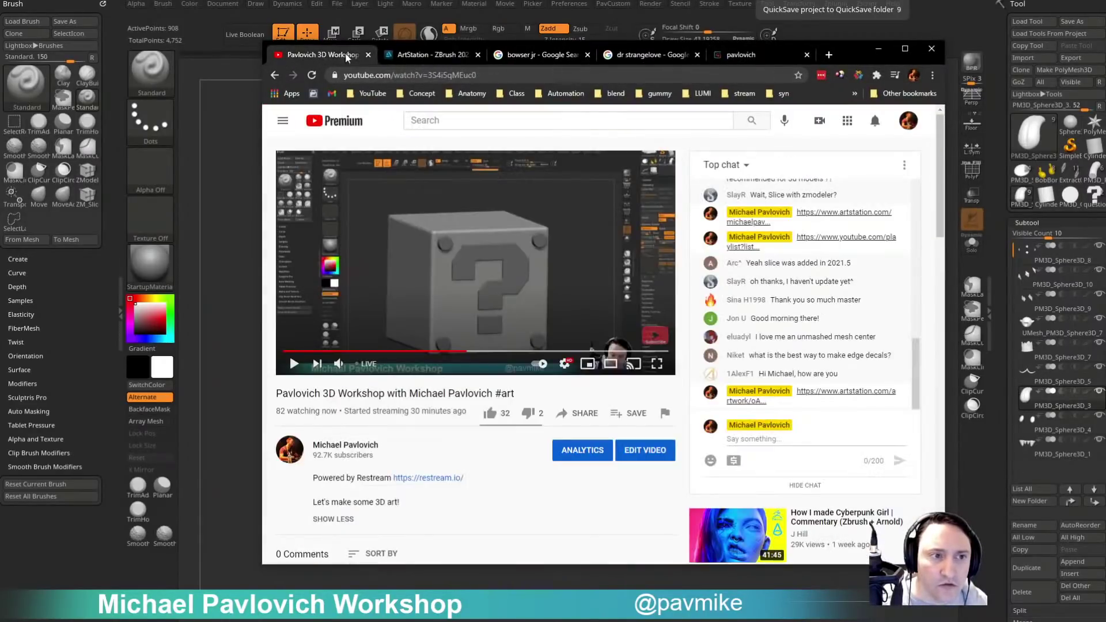
left_click(438, 56)
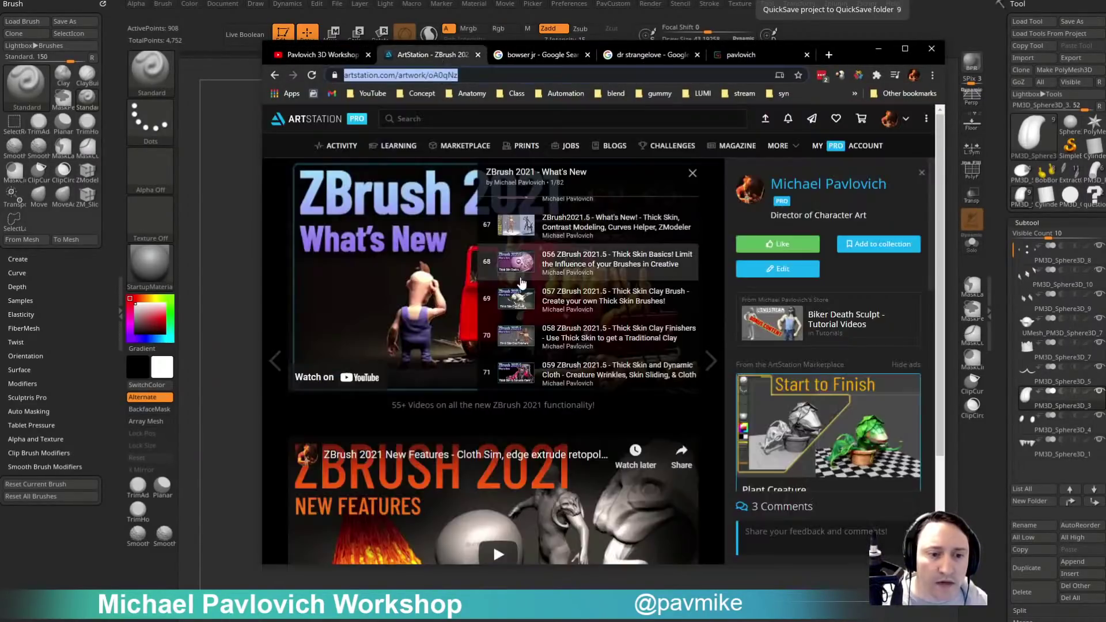
Go back to the ArtStation portfolio, open the What's New ZBrush 2021 project and show its video playlist.
left_click(274, 75)
scroll(421, 260, "up", 4)
scroll(553, 400, "down", 3)
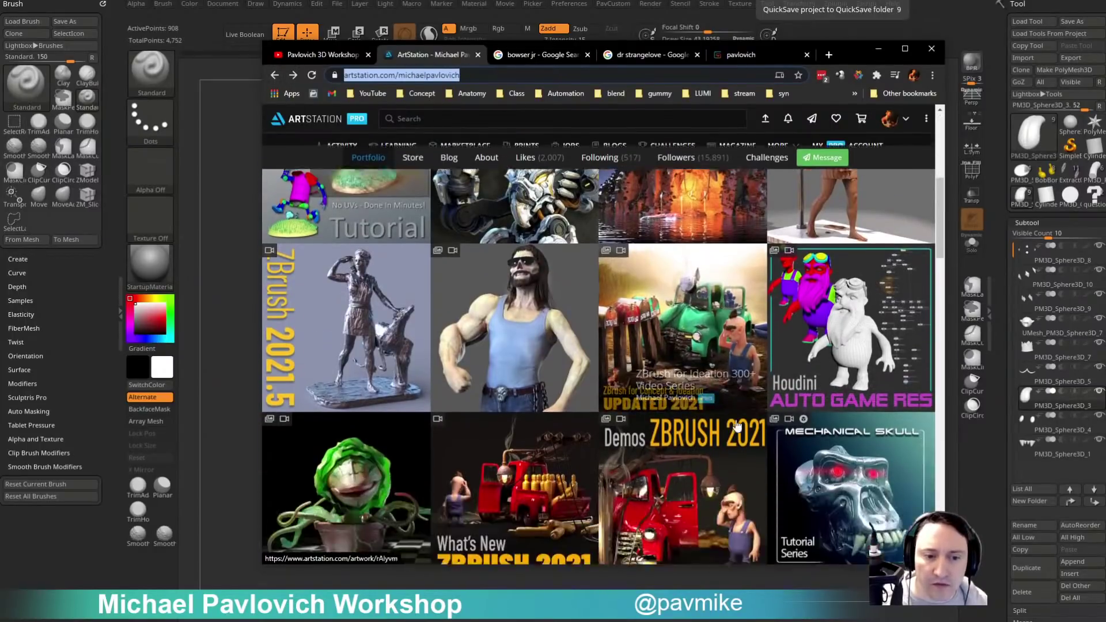
left_click(553, 399)
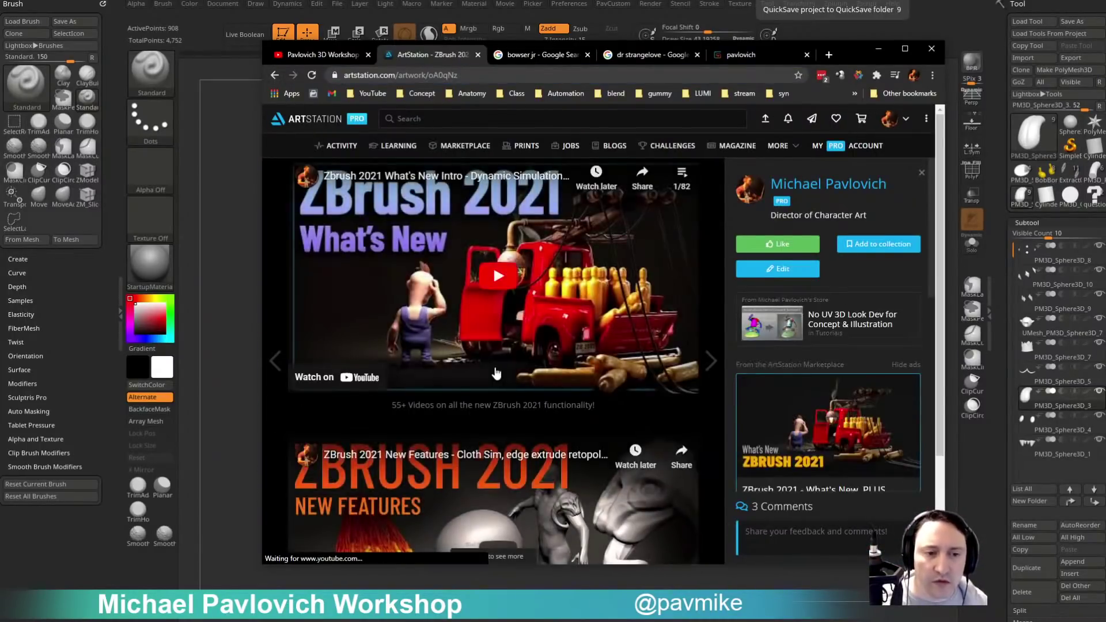
left_click(682, 174)
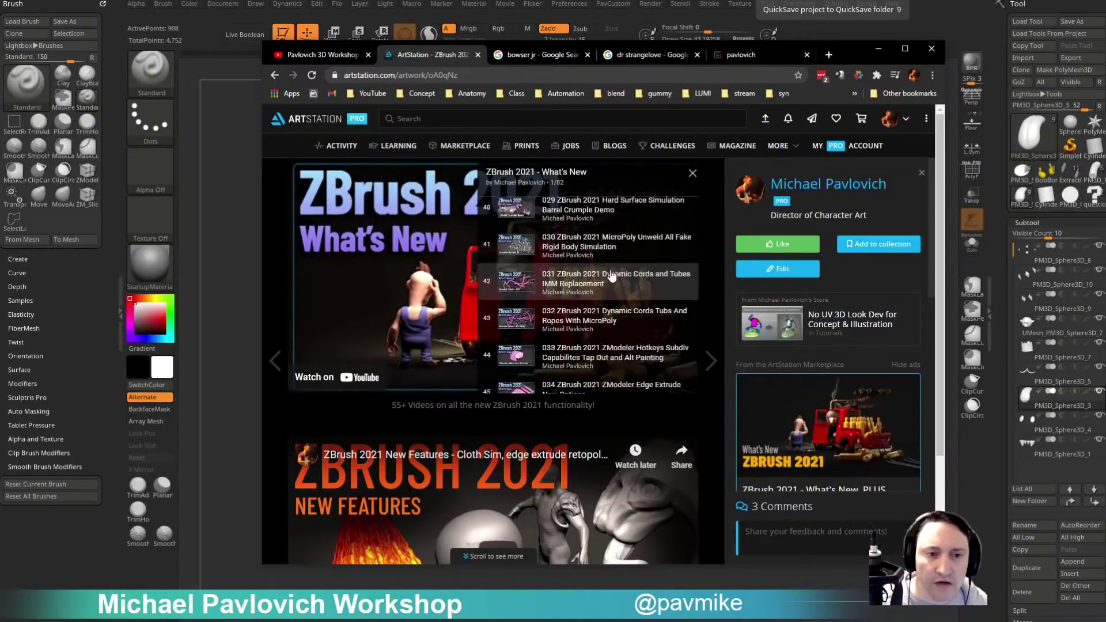
Open the ZBrush 2021 + 2021.5 What's New product page on Gumroad, read its feature list and check the stream's chat.
left_click(738, 55)
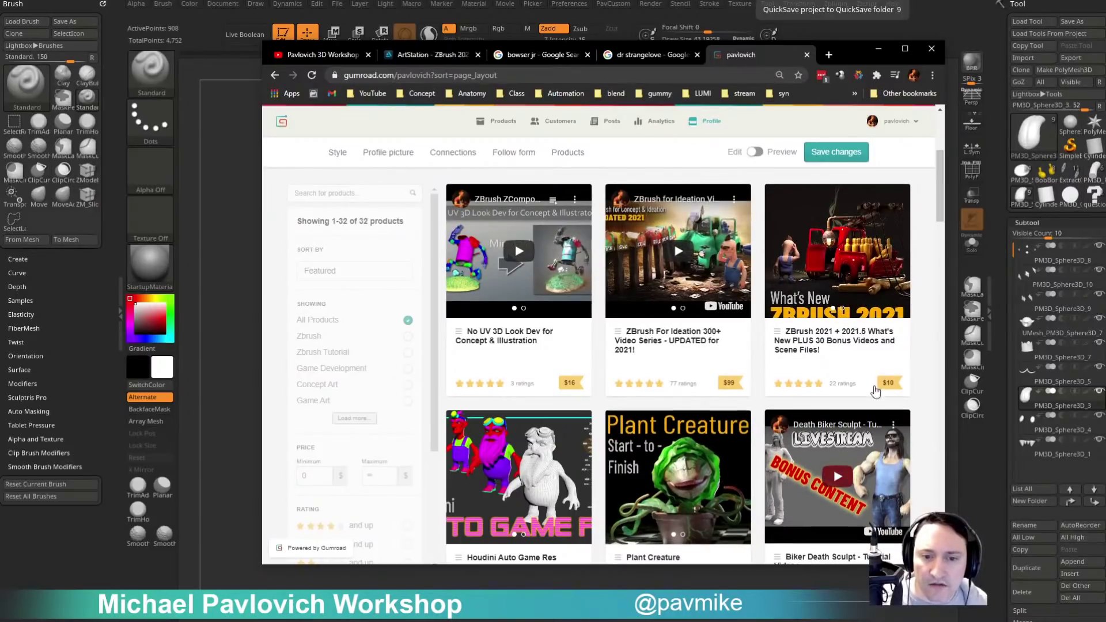
left_click(890, 341)
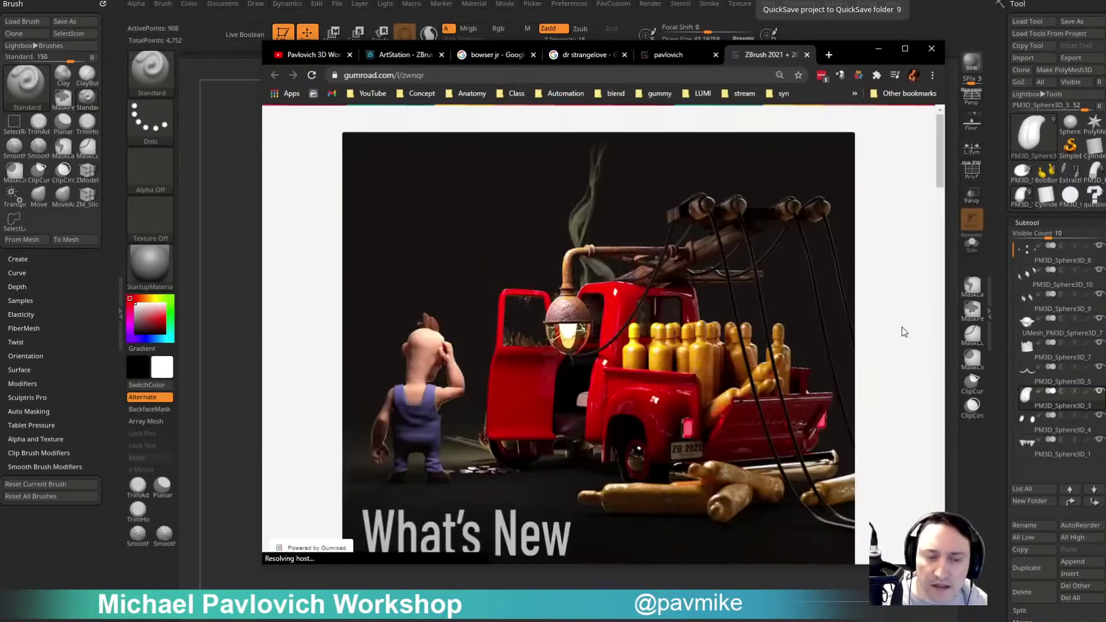
scroll(864, 346, "down", 6)
scroll(544, 366, "down", 2)
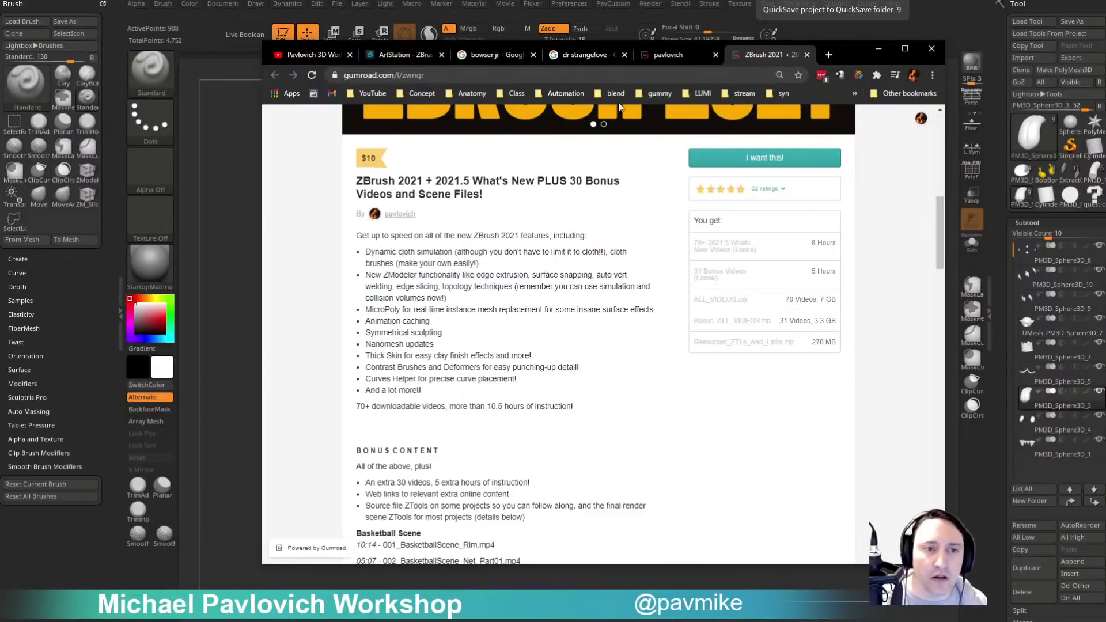
left_click(317, 54)
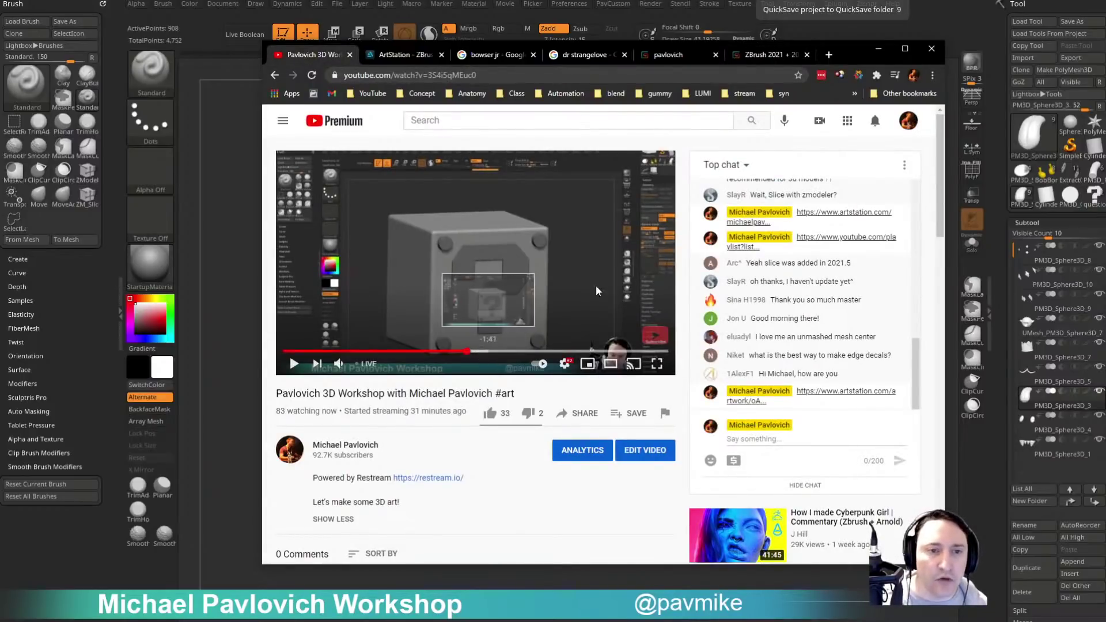
Return to the ZBrush 2021 + 2021.5 product page and highlight its bonus content description while reading it.
left_click(765, 57)
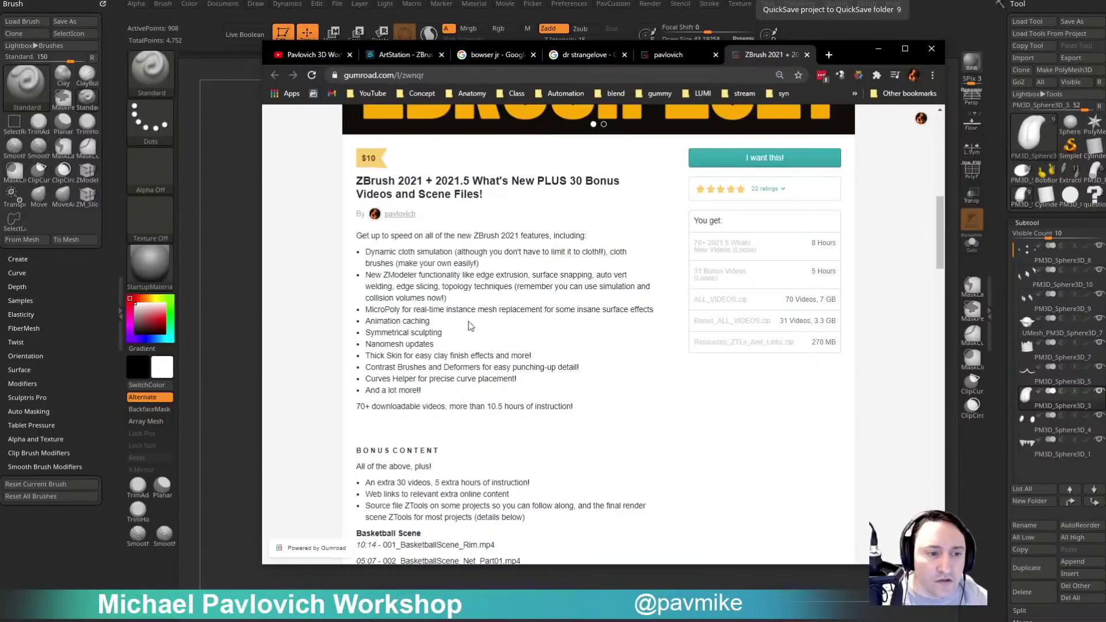
scroll(470, 326, "down", 3)
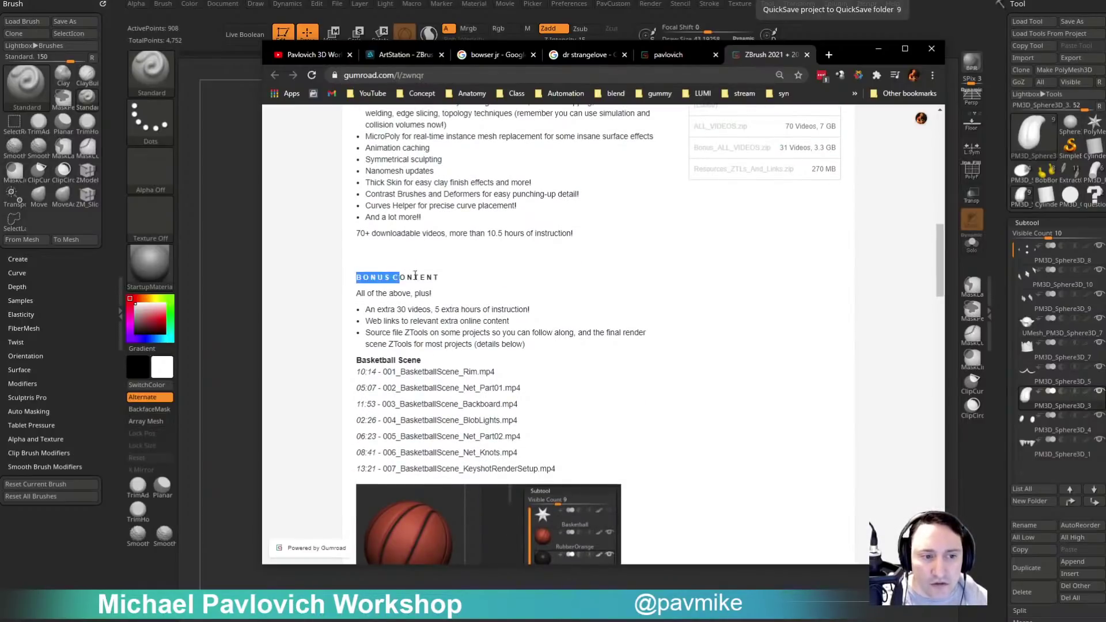
left_click_drag(415, 276, 550, 346)
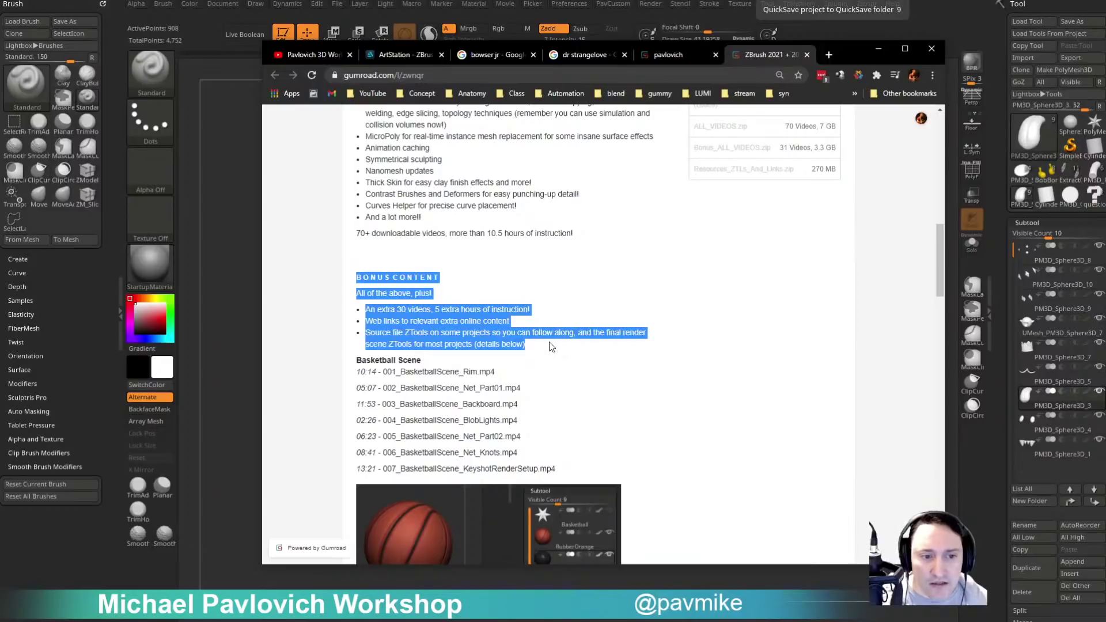
left_click(444, 324)
left_click_drag(394, 306, 507, 325)
left_click(482, 321)
left_click(410, 334)
left_click_drag(386, 331, 557, 356)
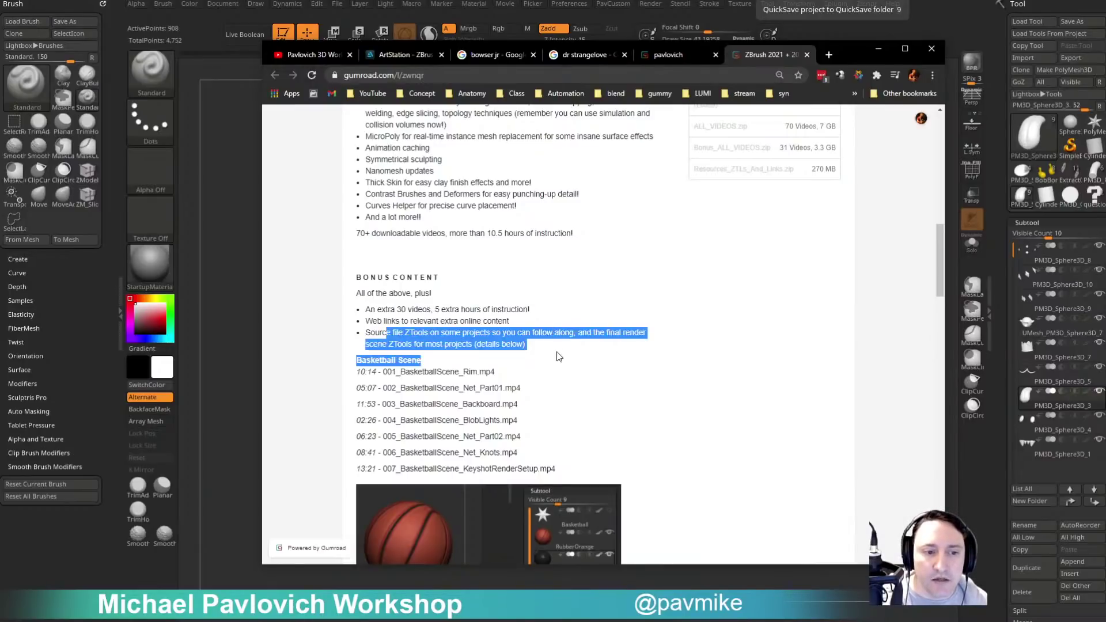
Browse the Gumroad product list and view the No UV 3D Look Dev for Concept & Illustration product page.
left_click(674, 54)
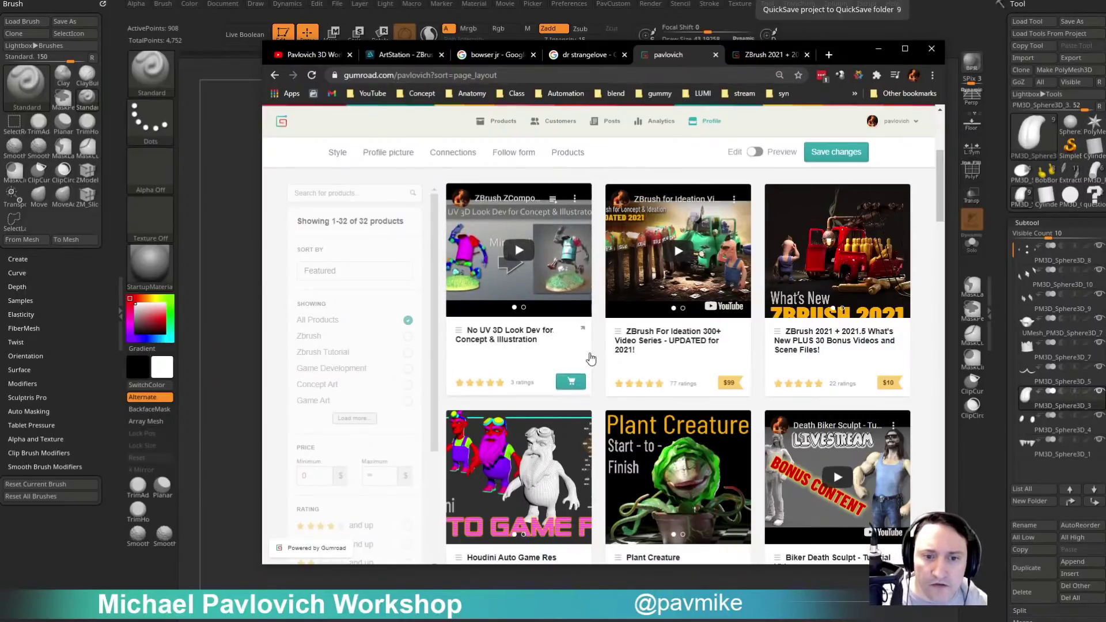
scroll(657, 306, "down", 1)
scroll(657, 307, "down", 3)
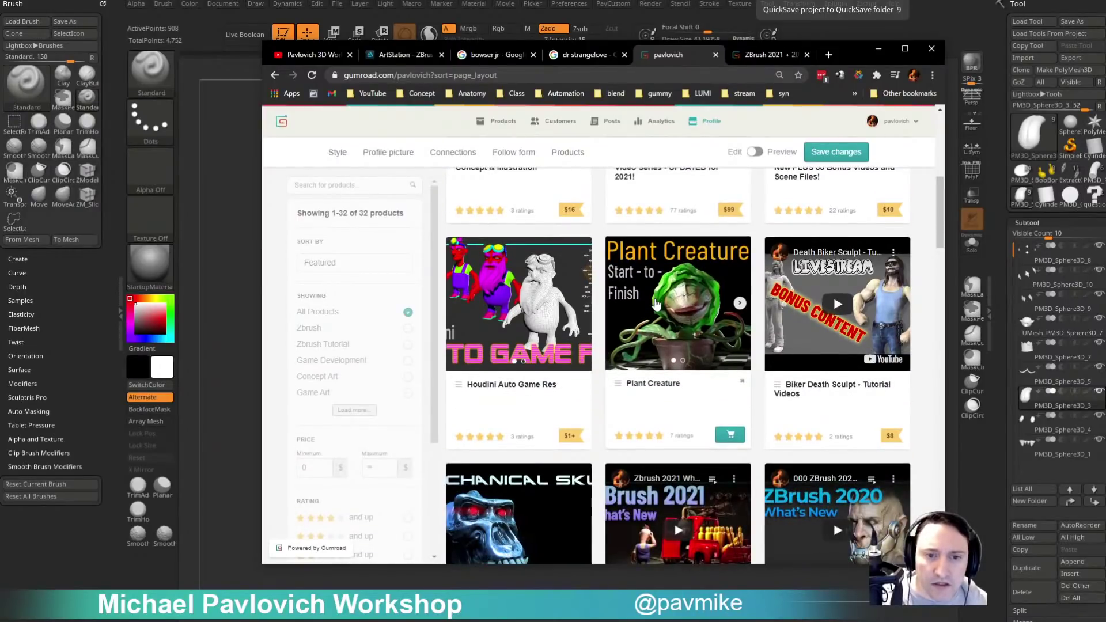
scroll(656, 303, "down", 3)
scroll(683, 235, "up", 2)
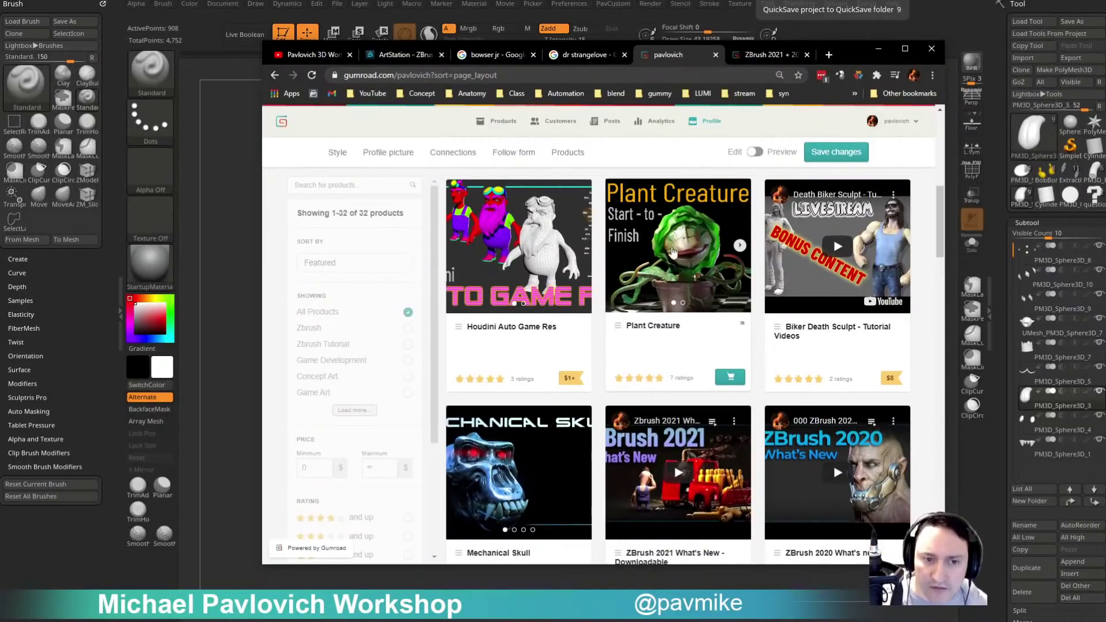
scroll(680, 252, "down", 3)
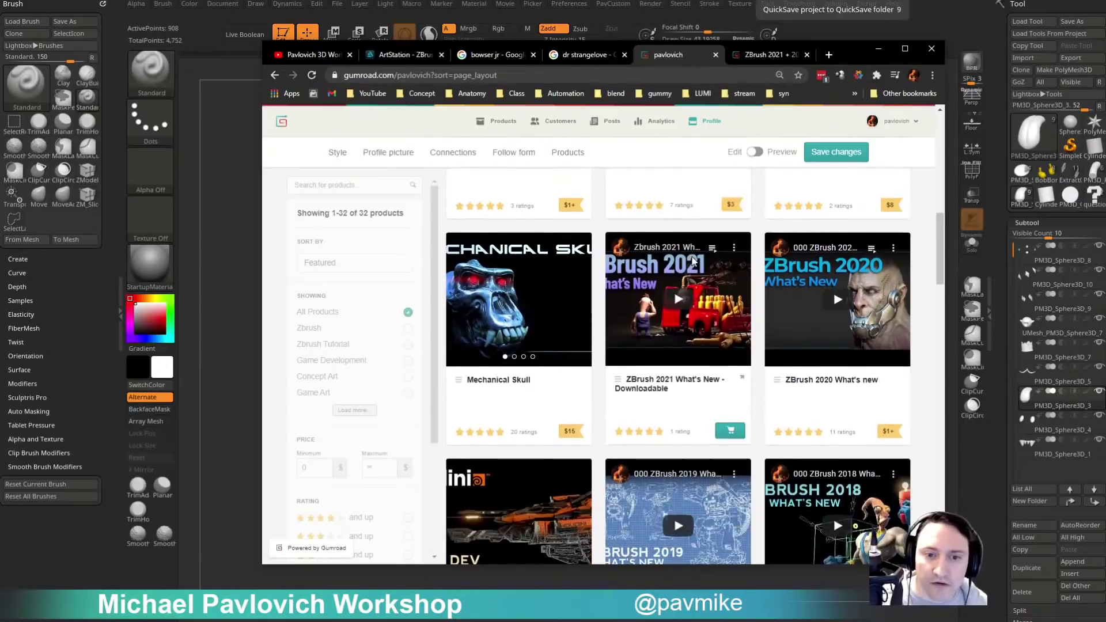
scroll(694, 263, "up", 5)
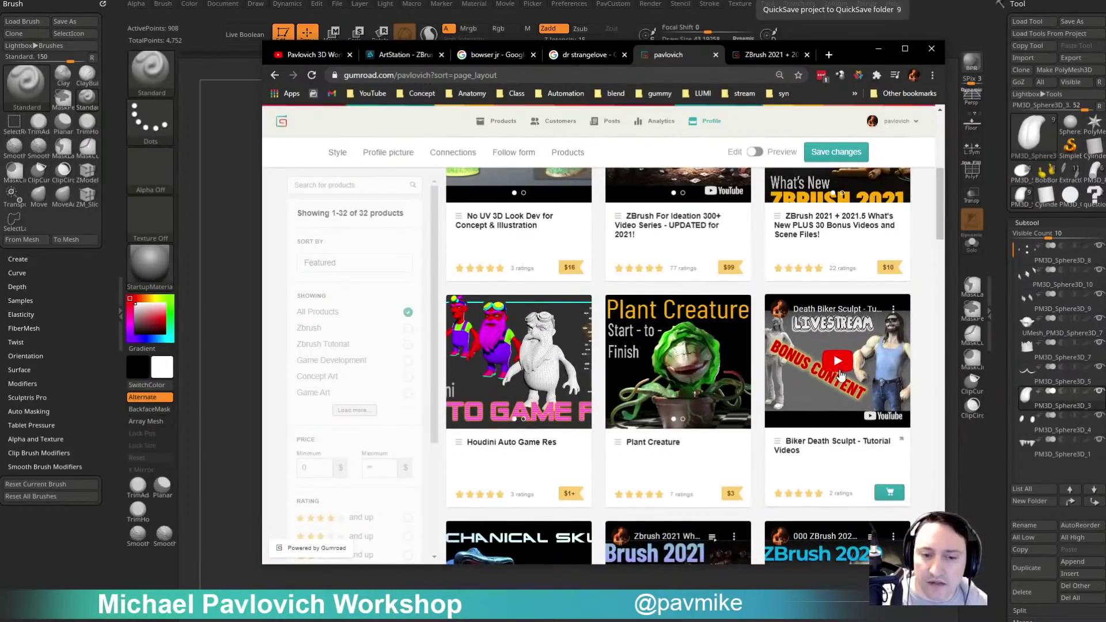
scroll(845, 375, "up", 2)
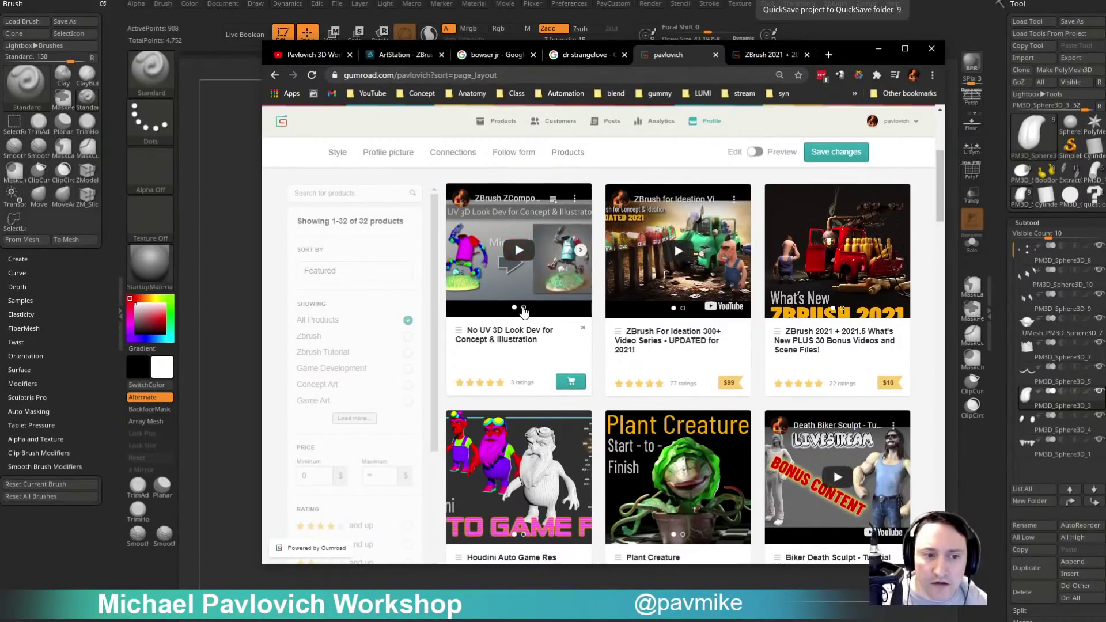
left_click(568, 327)
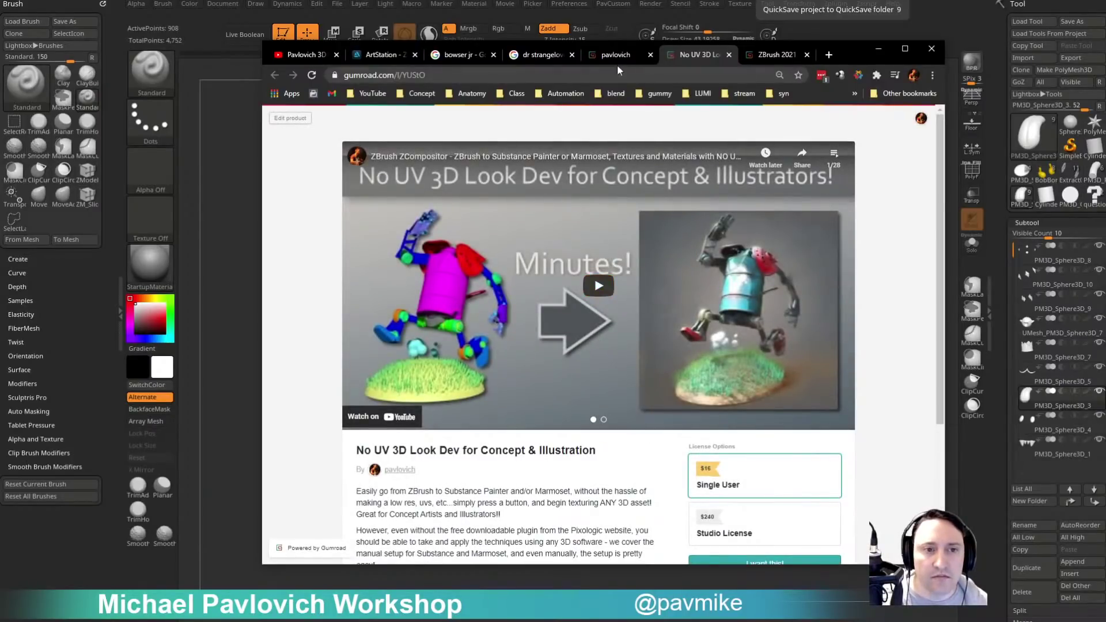
left_click(609, 61)
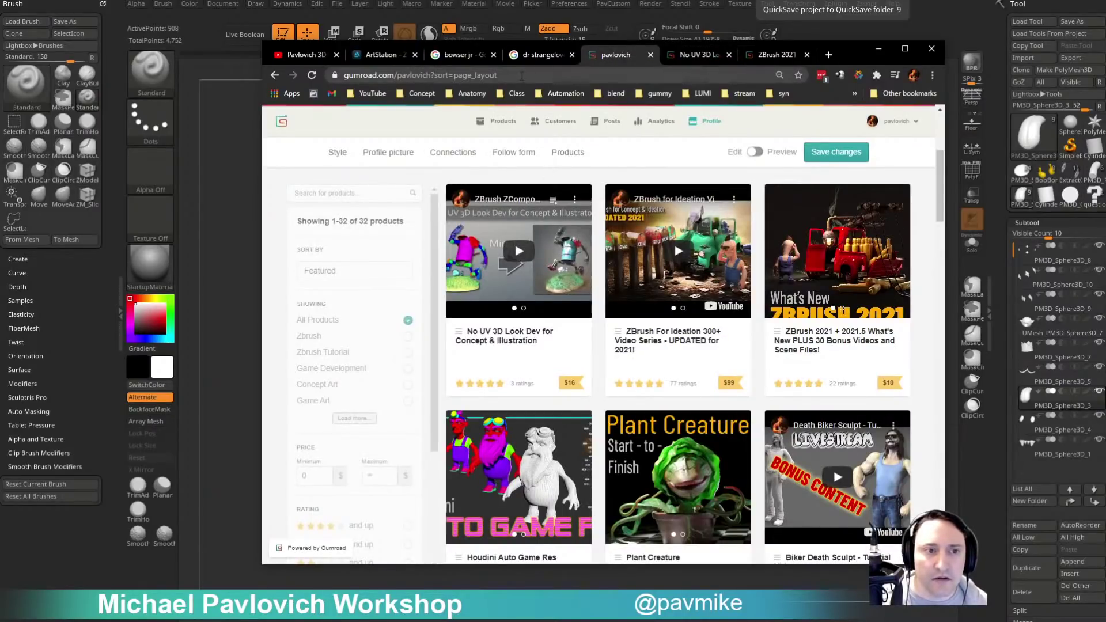
Open the No UV 3D Look Dev project from the ArtStation portfolio and show its video playlist.
left_click(394, 56)
left_click(276, 75)
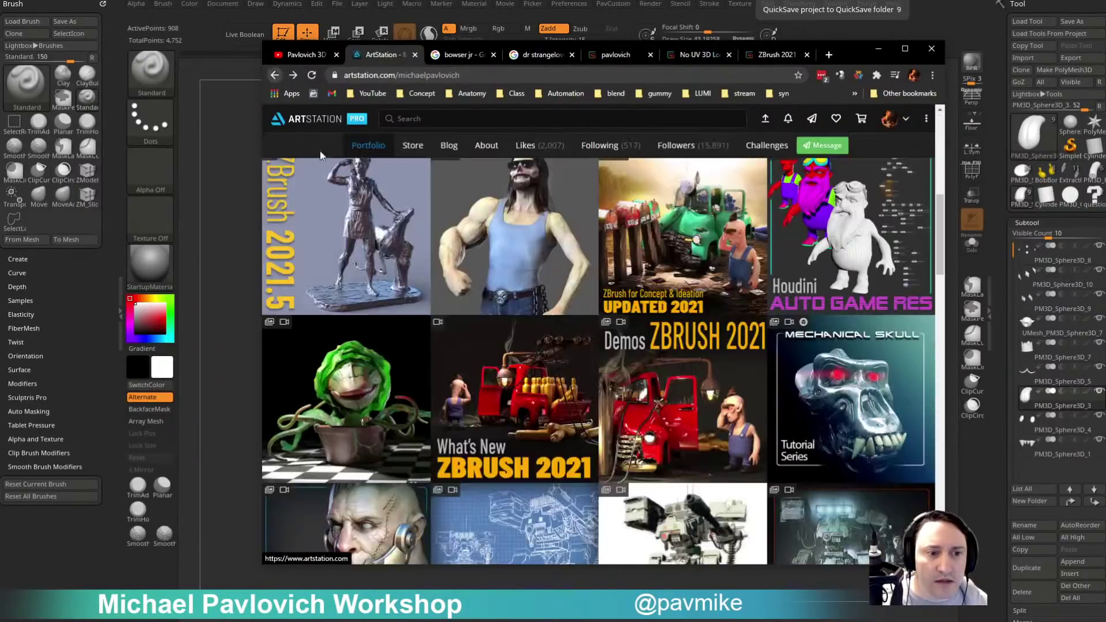
scroll(382, 324, "up", 2)
left_click(381, 321)
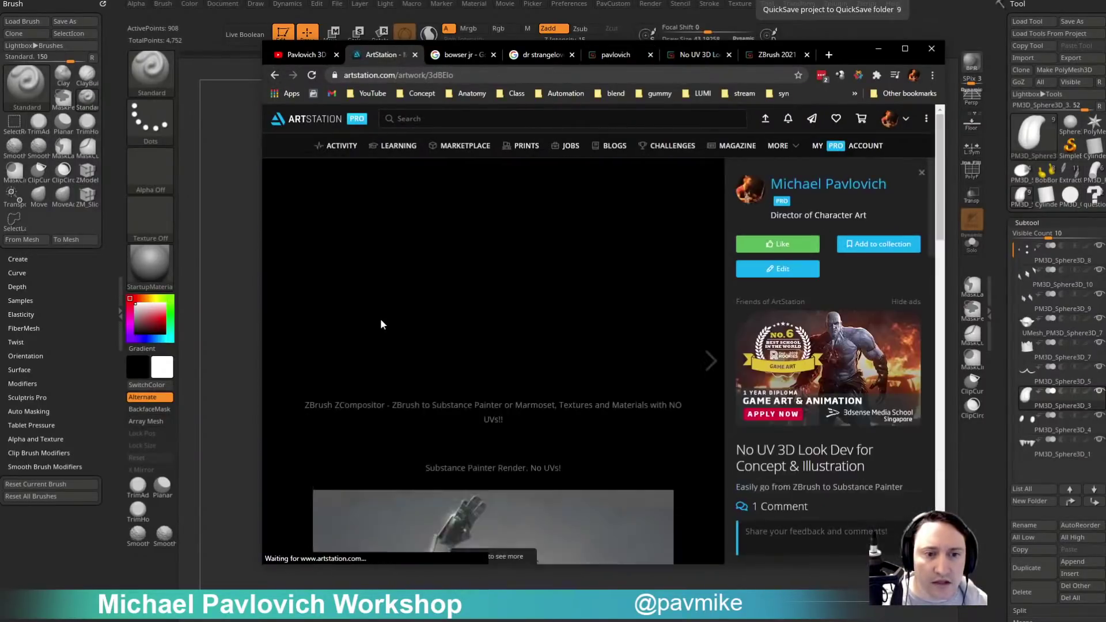
left_click(685, 175)
Examine the Substance Painter robot renders and the oil paint filter version on the project page.
scroll(629, 262, "down", 1)
scroll(628, 263, "down", 15)
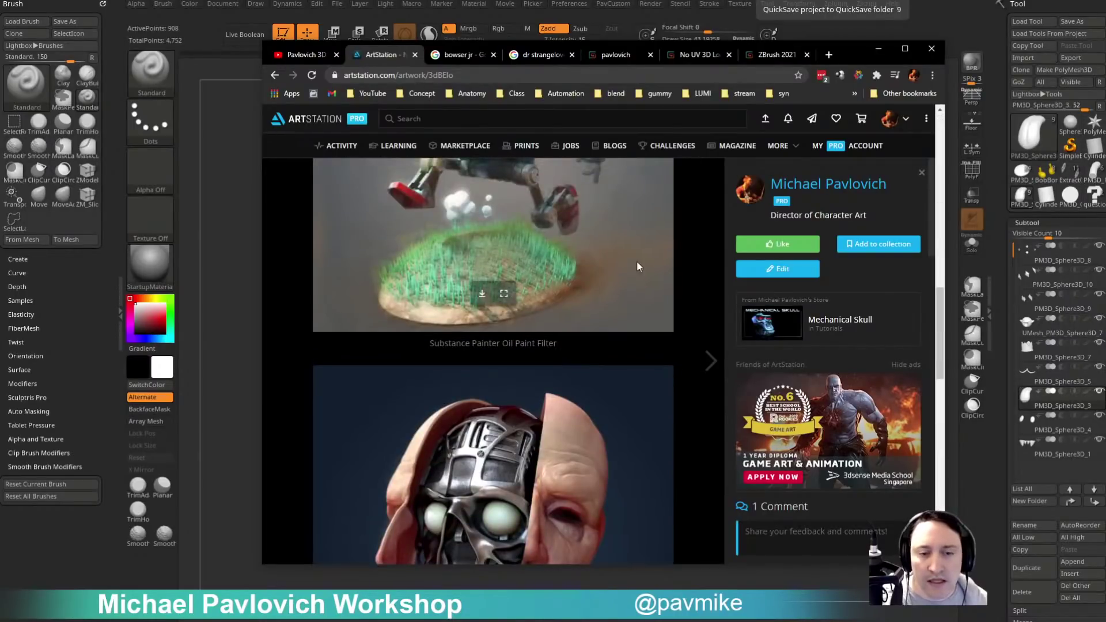
scroll(594, 273, "up", 10)
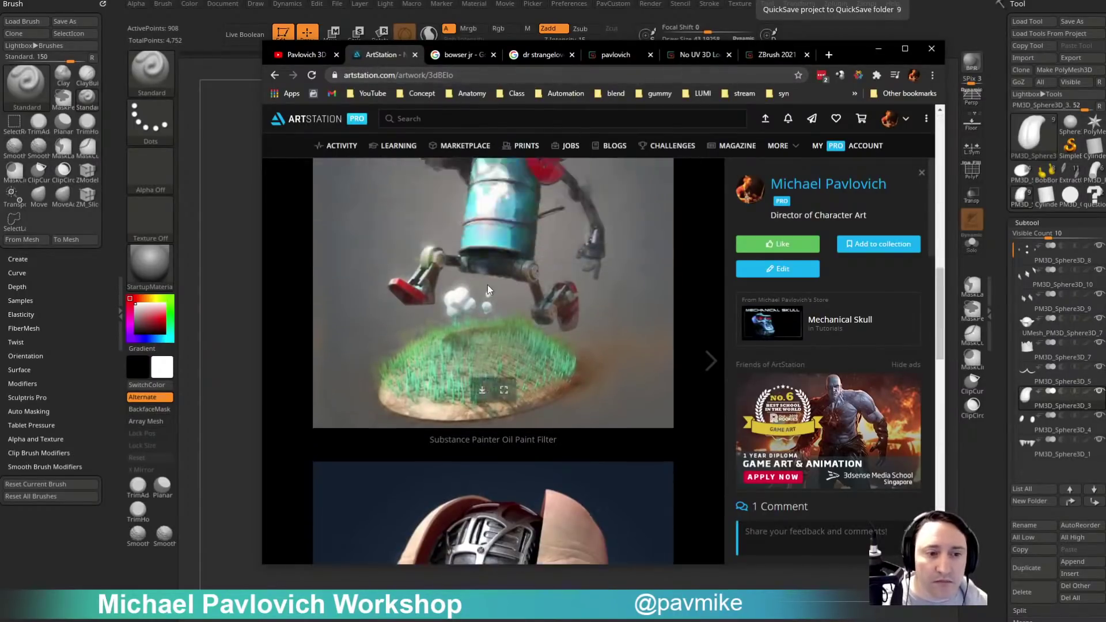
scroll(603, 271, "down", 5)
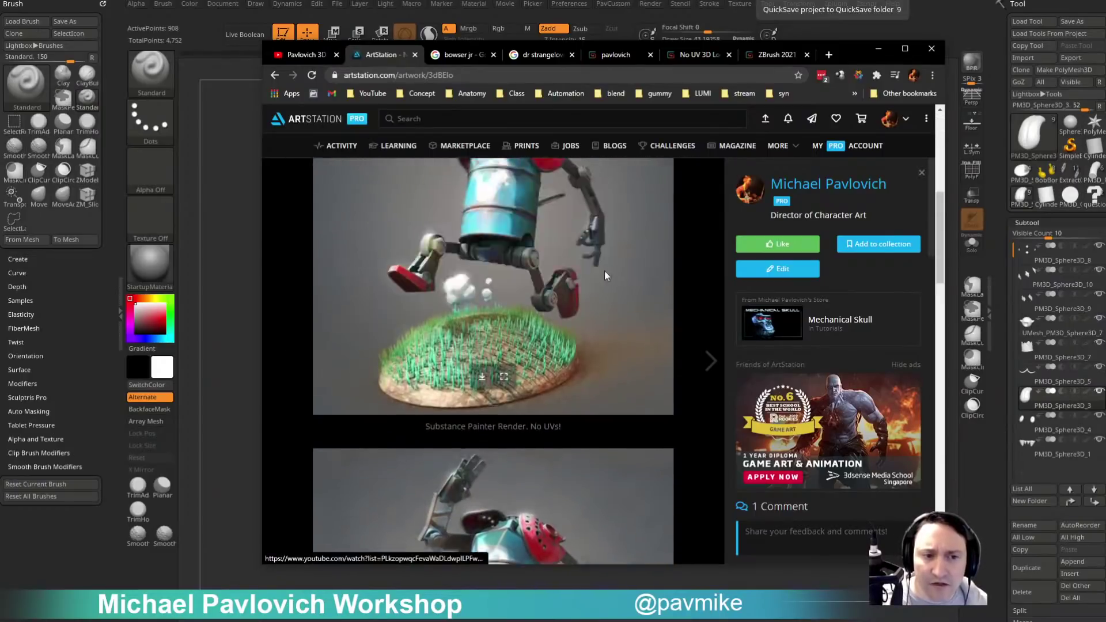
scroll(603, 271, "up", 12)
scroll(570, 265, "down", 15)
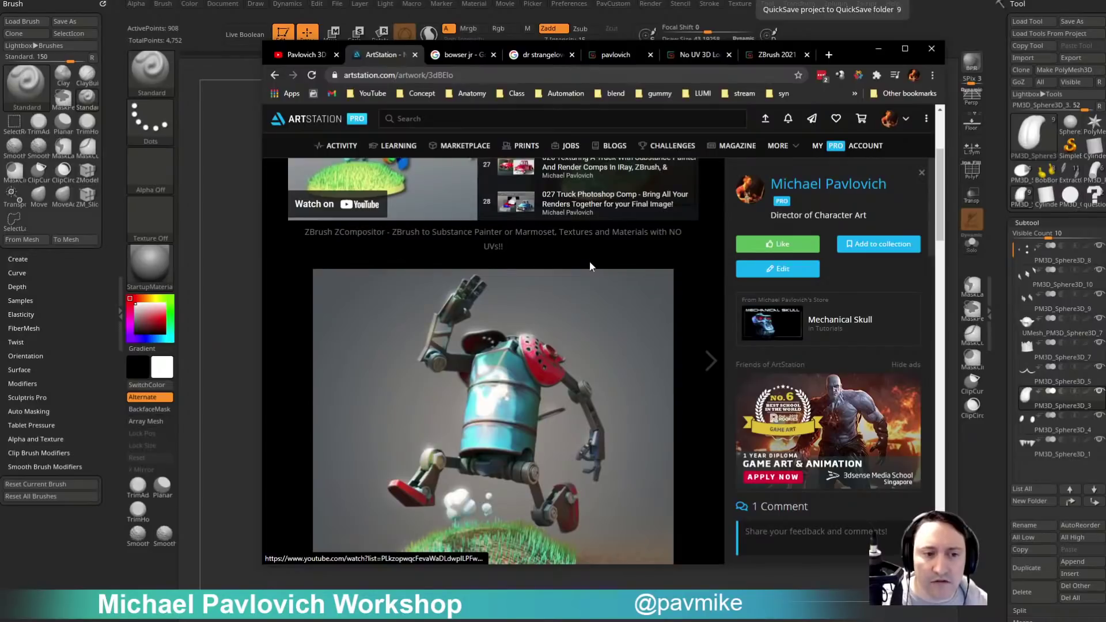
Return to the No UV 3D Look Dev product page on Gumroad and review its description and license options.
scroll(571, 305, "down", 3)
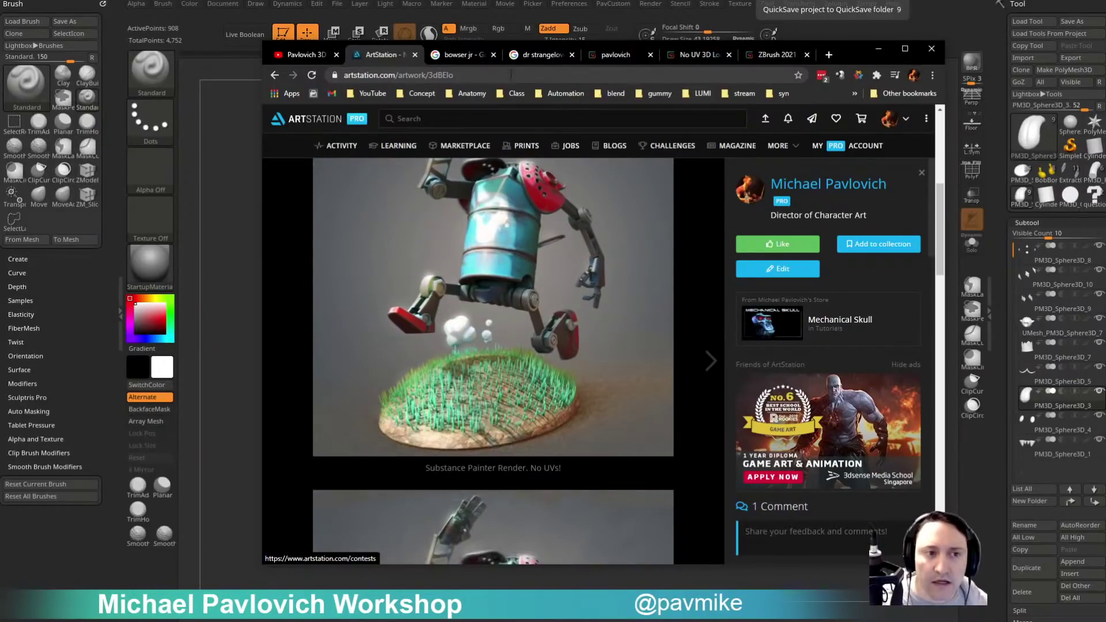
left_click(780, 53)
left_click(700, 54)
scroll(587, 369, "down", 3)
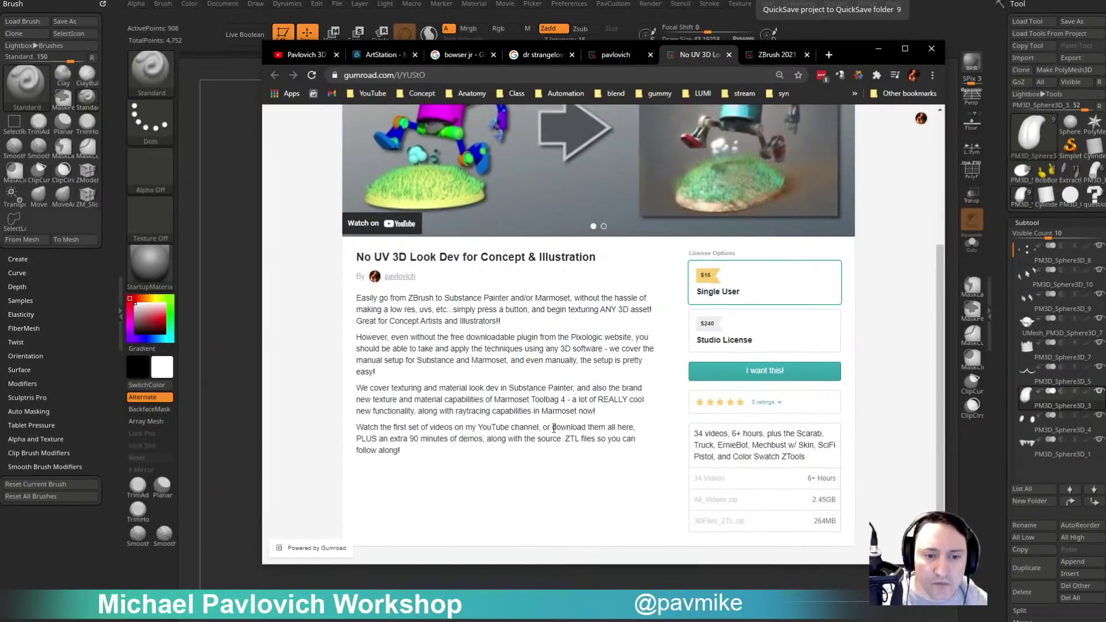
scroll(652, 187, "up", 2)
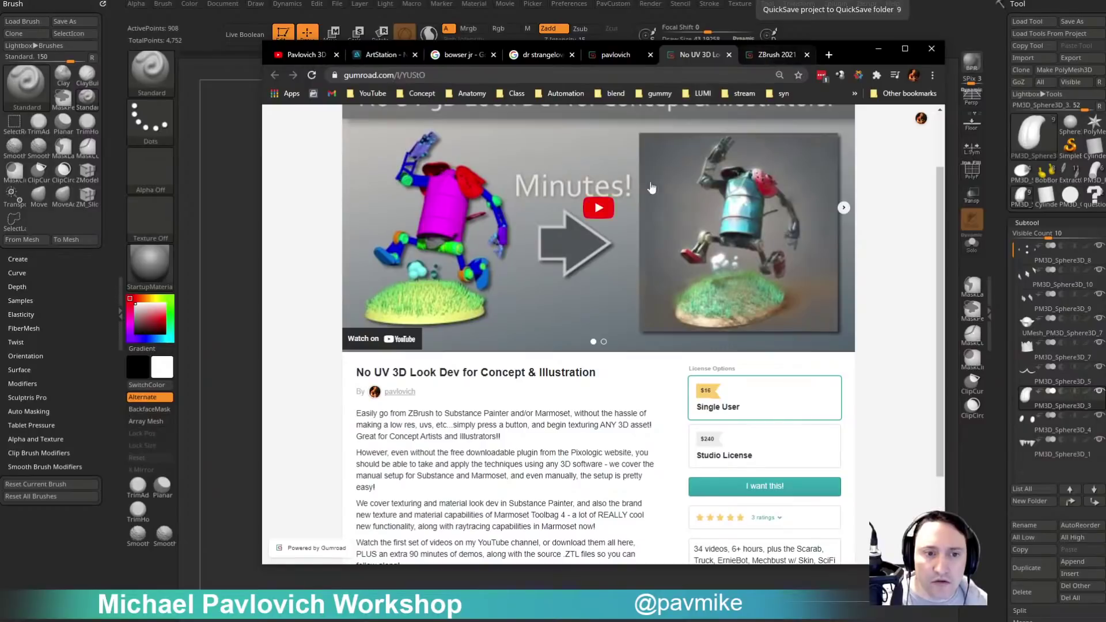
Play the No UV 3D Look Dev preview video, skip through its texturing demonstrations, and pause it near the end.
left_click(605, 208)
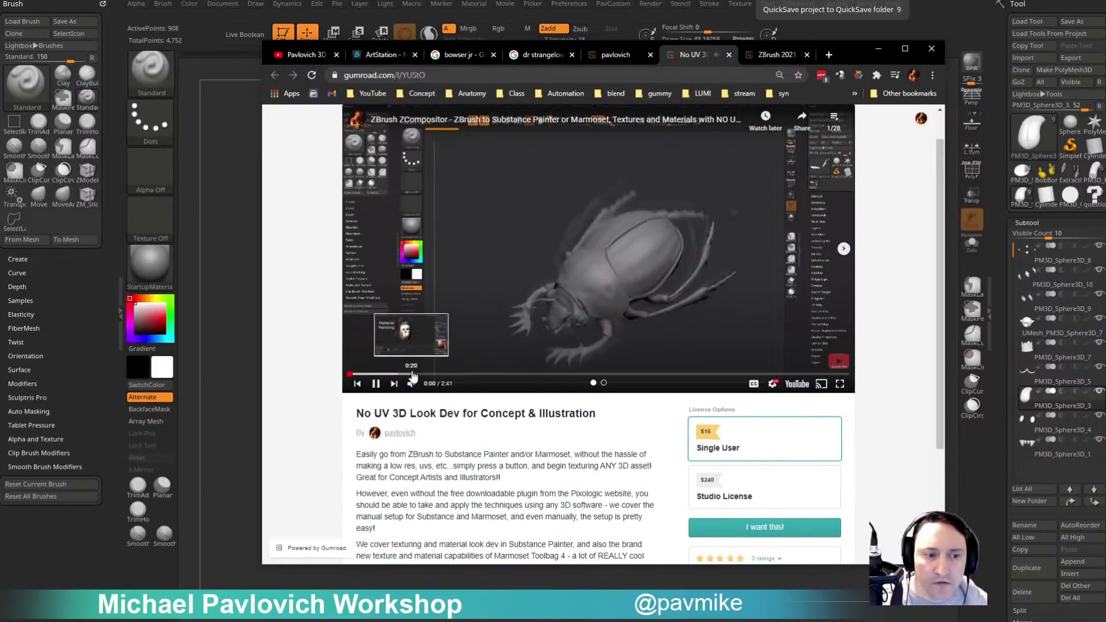
left_click_drag(461, 376, 533, 374)
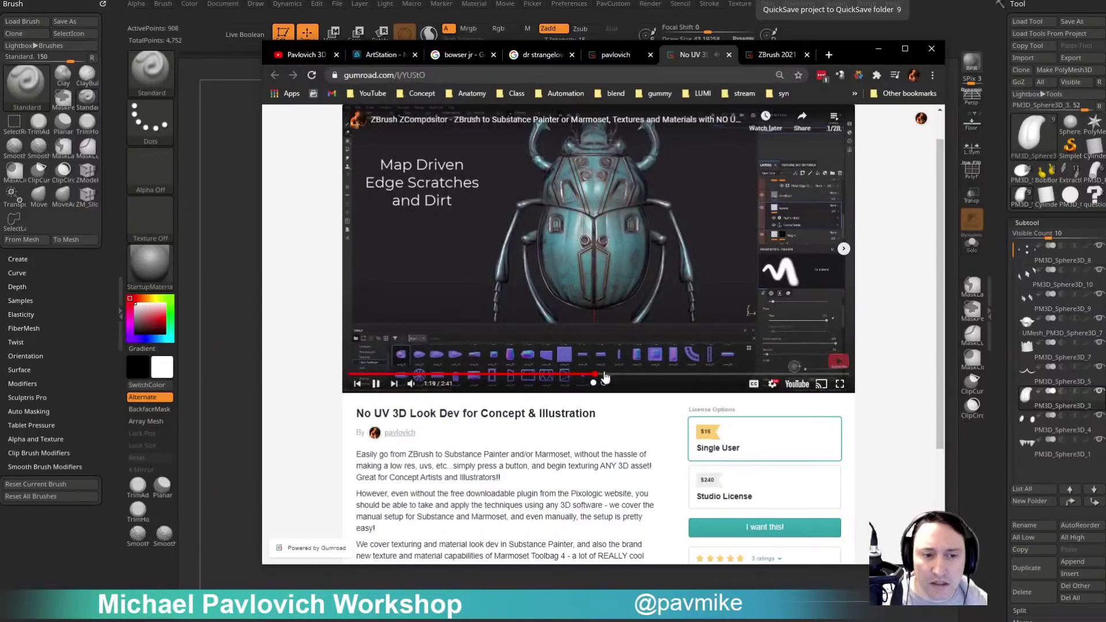
left_click(613, 375)
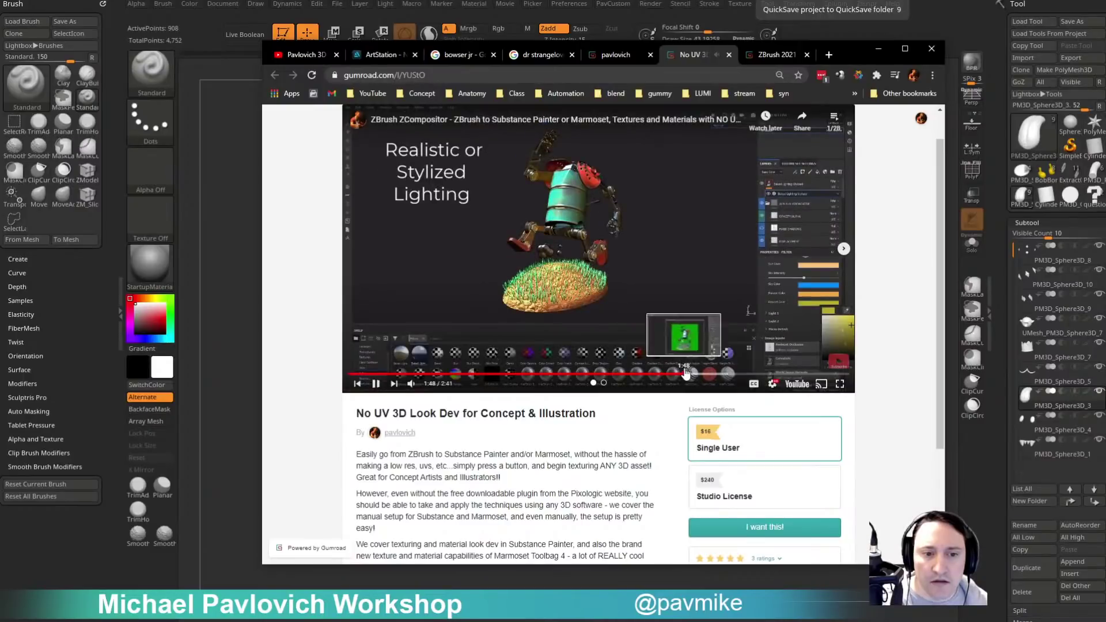
left_click(686, 374)
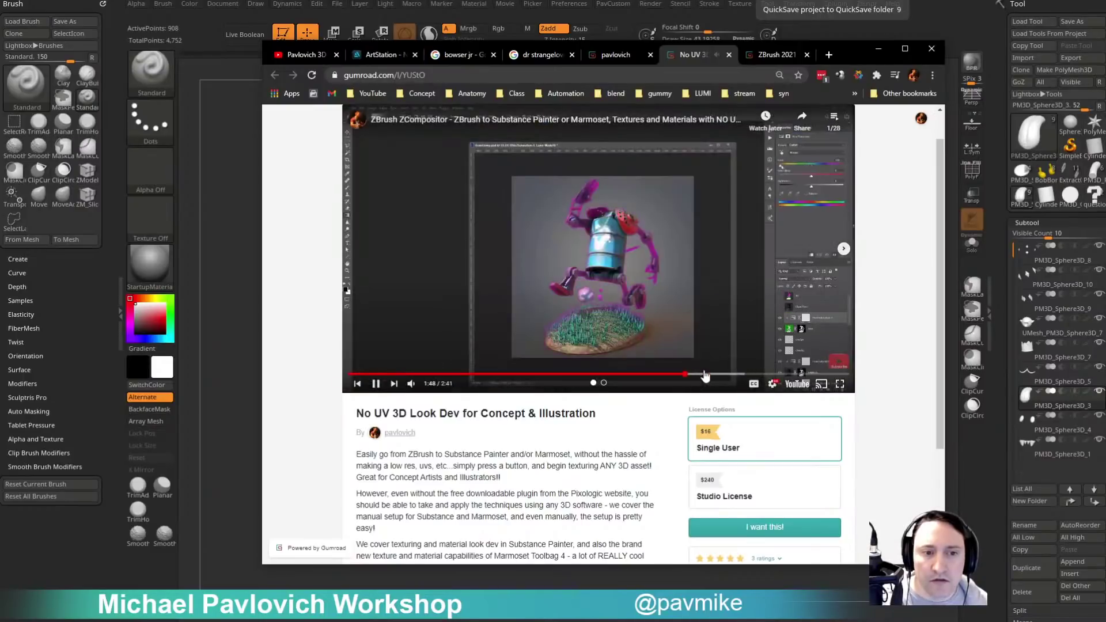
left_click(721, 374)
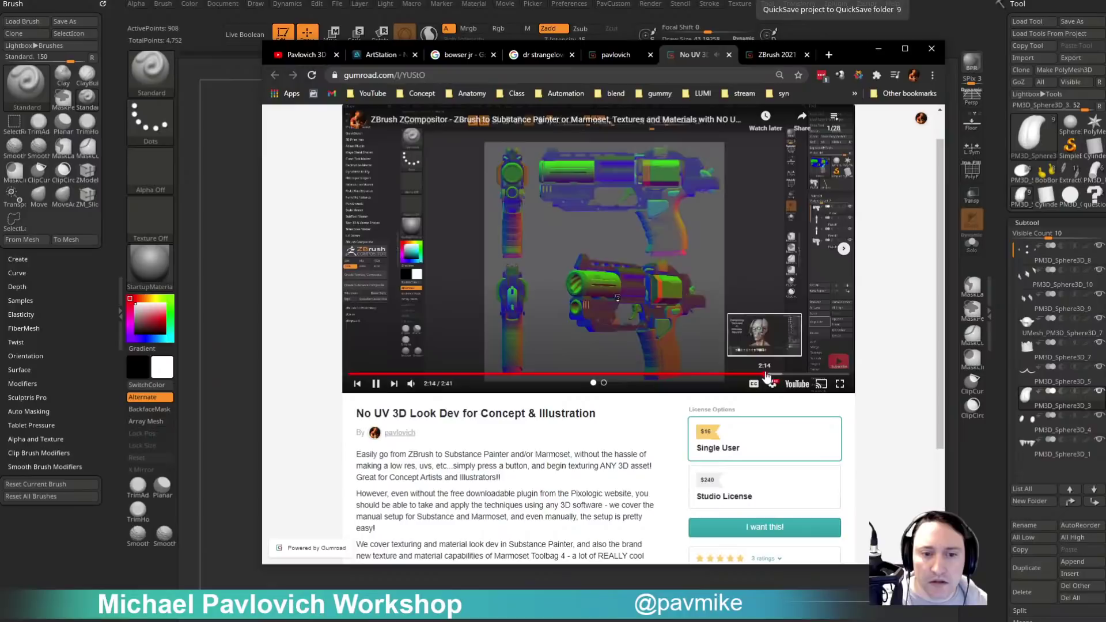
left_click(772, 375)
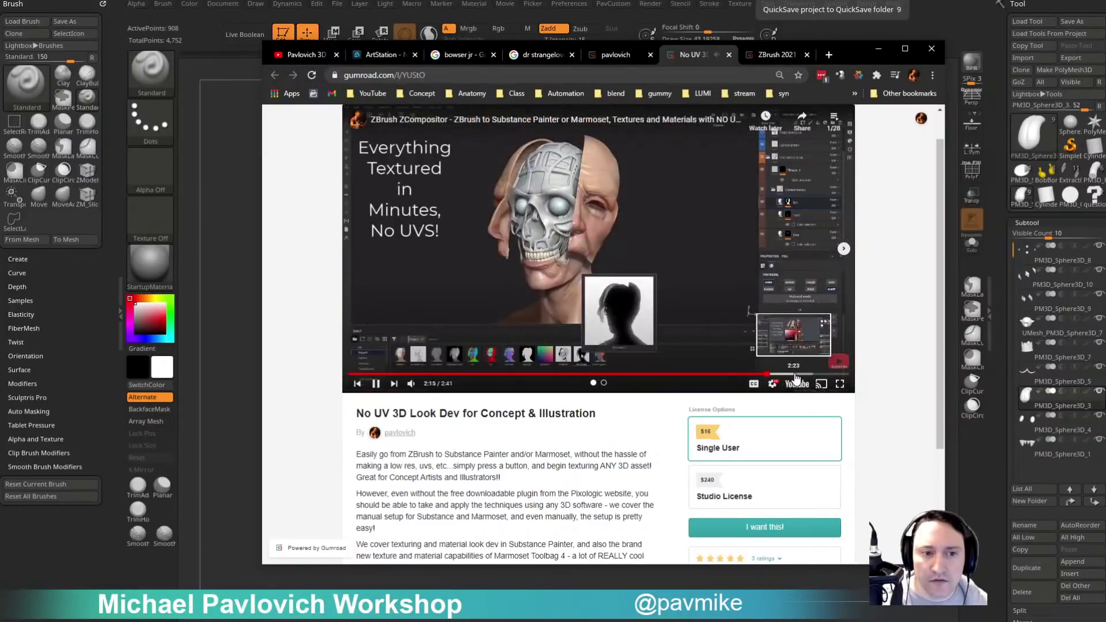
left_click(795, 375)
left_click(816, 375)
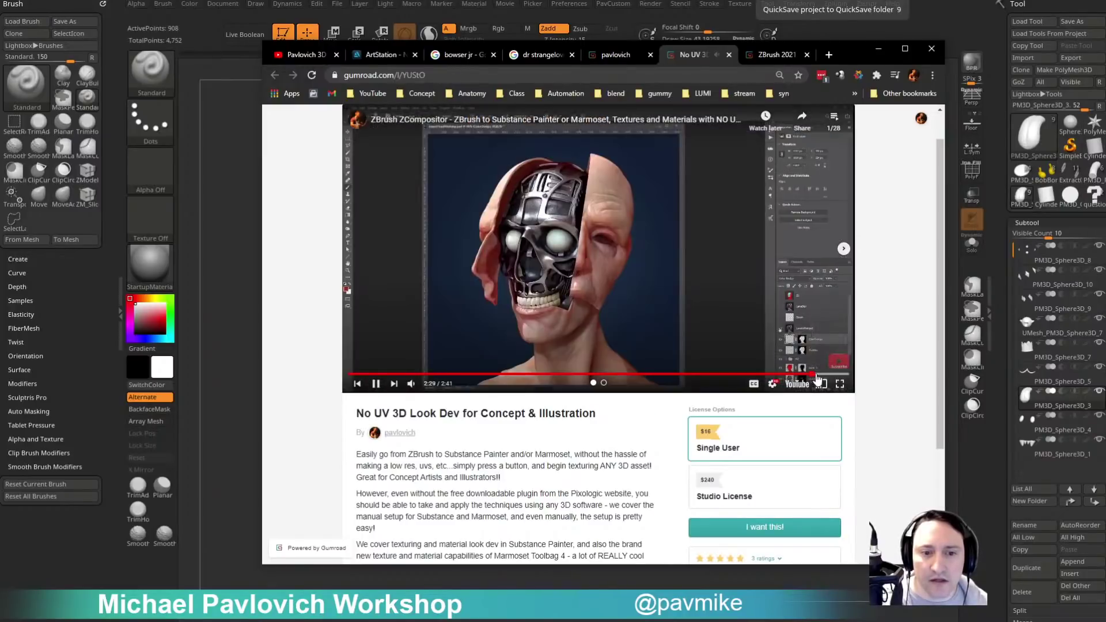
left_click(829, 375)
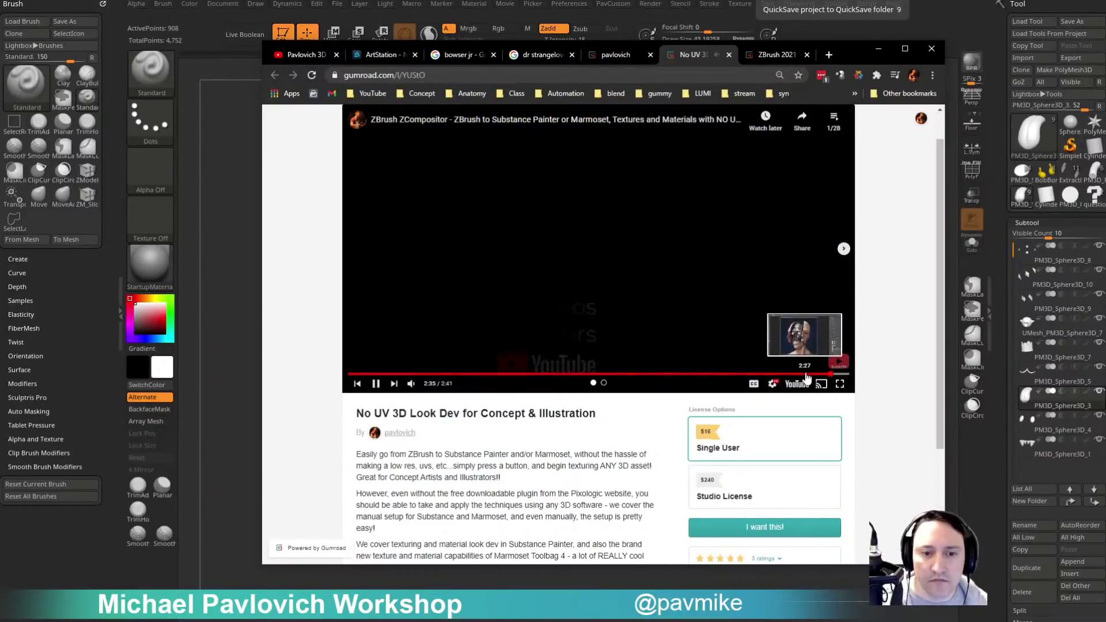
left_click(805, 375)
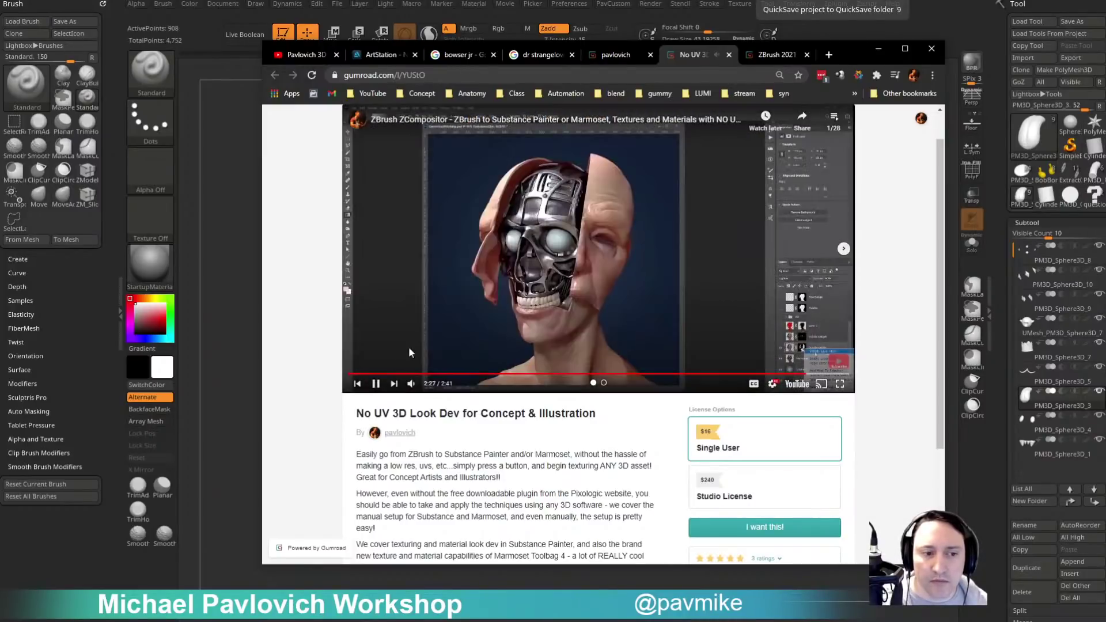
left_click(375, 390)
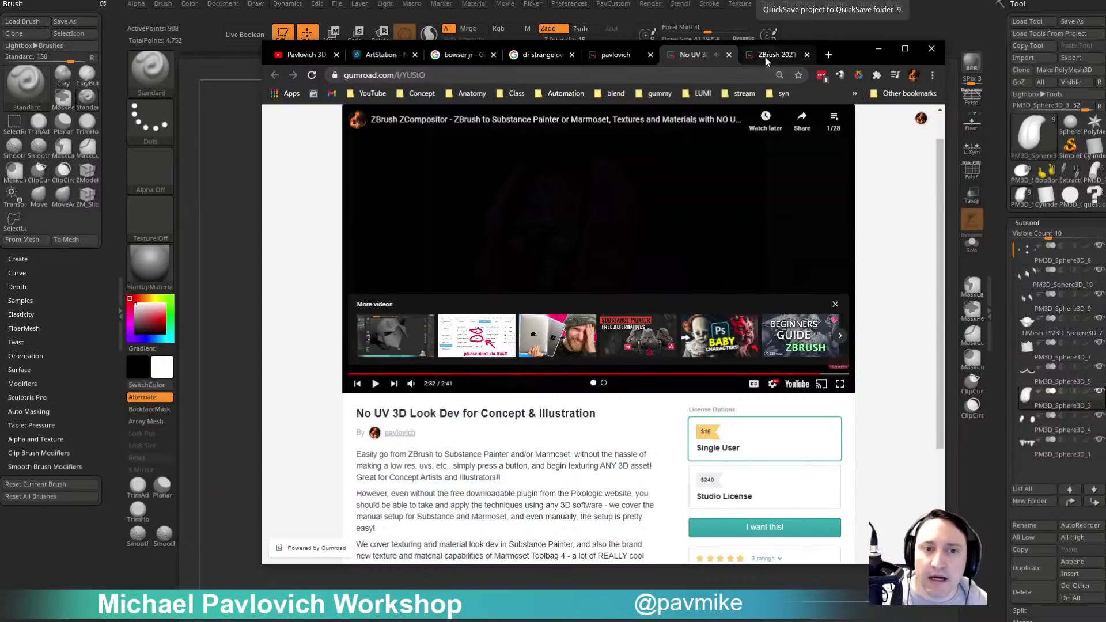
Reopen the No UV 3D Look Dev product from the Gumroad list and show its preview image of the six included ZTools.
left_click(626, 54)
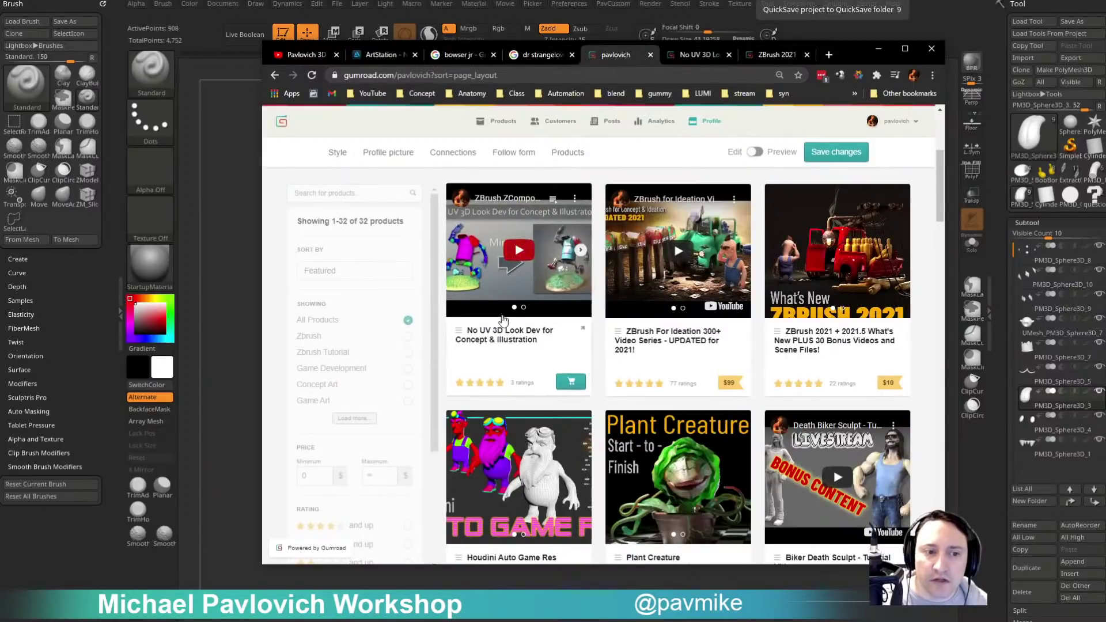
left_click(584, 333)
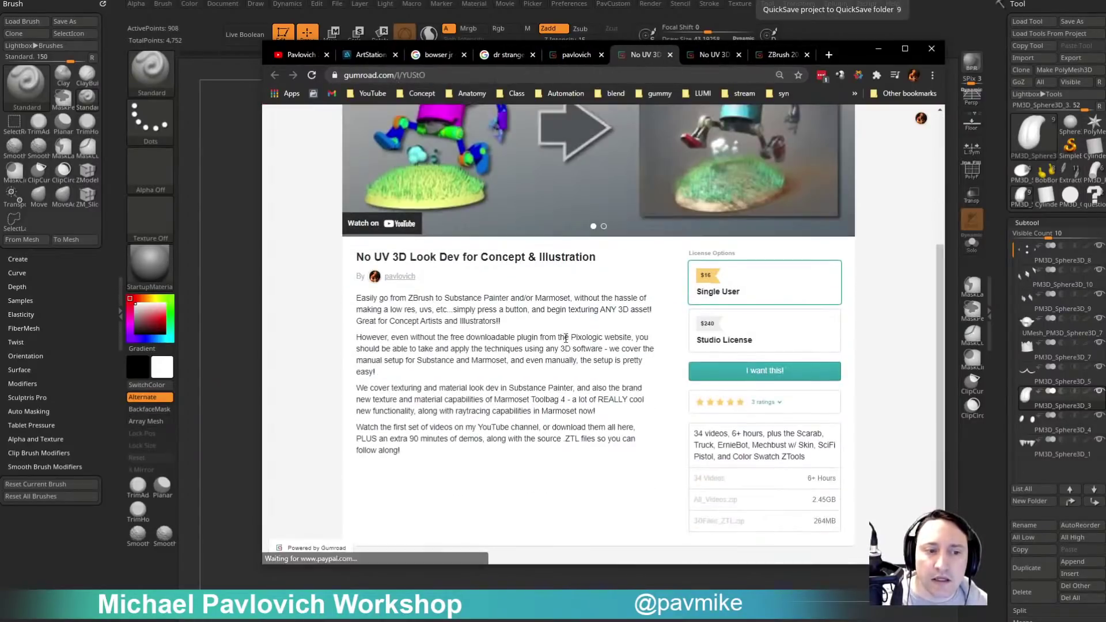
left_click(604, 419)
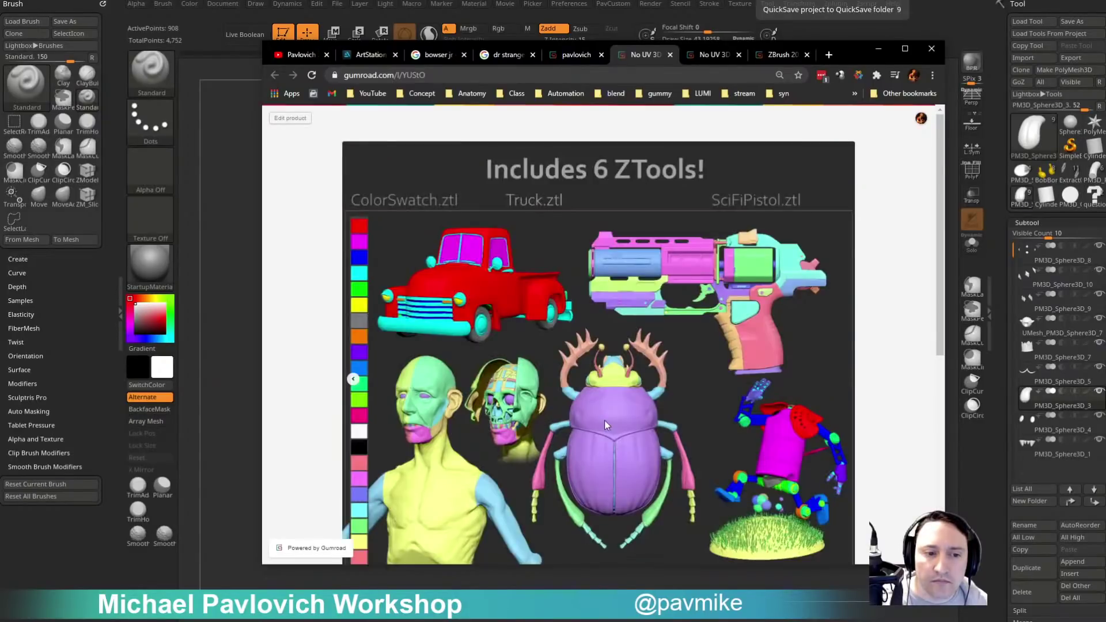
scroll(603, 420, "down", 1)
scroll(603, 417, "up", 1)
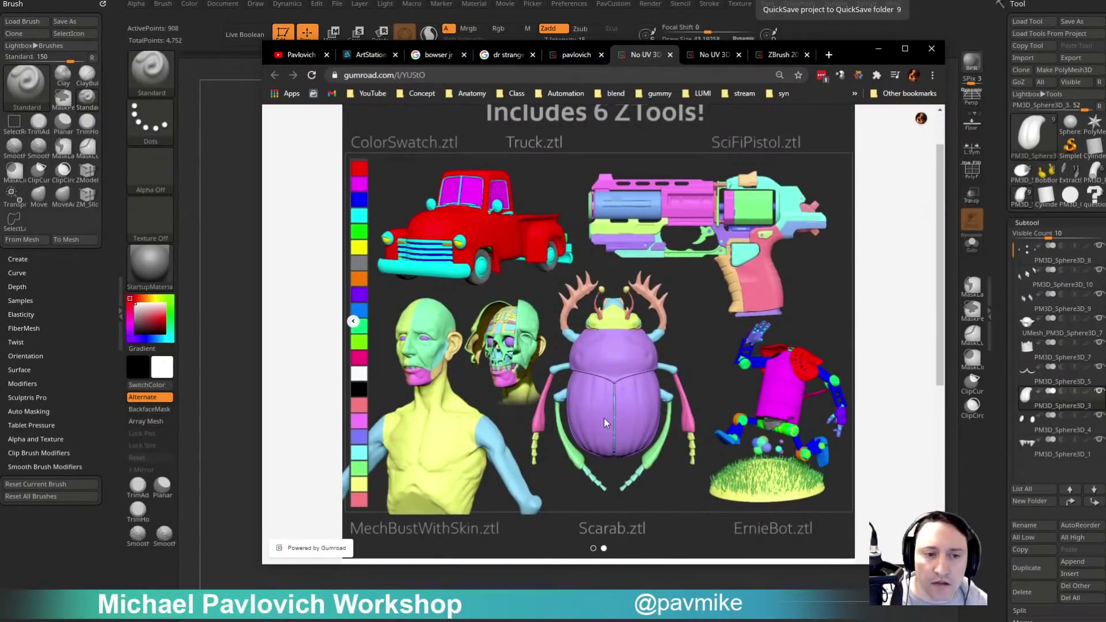
Close the product pages and the Gumroad profile, then minimize the browser to return to ZBrush.
left_click(739, 54)
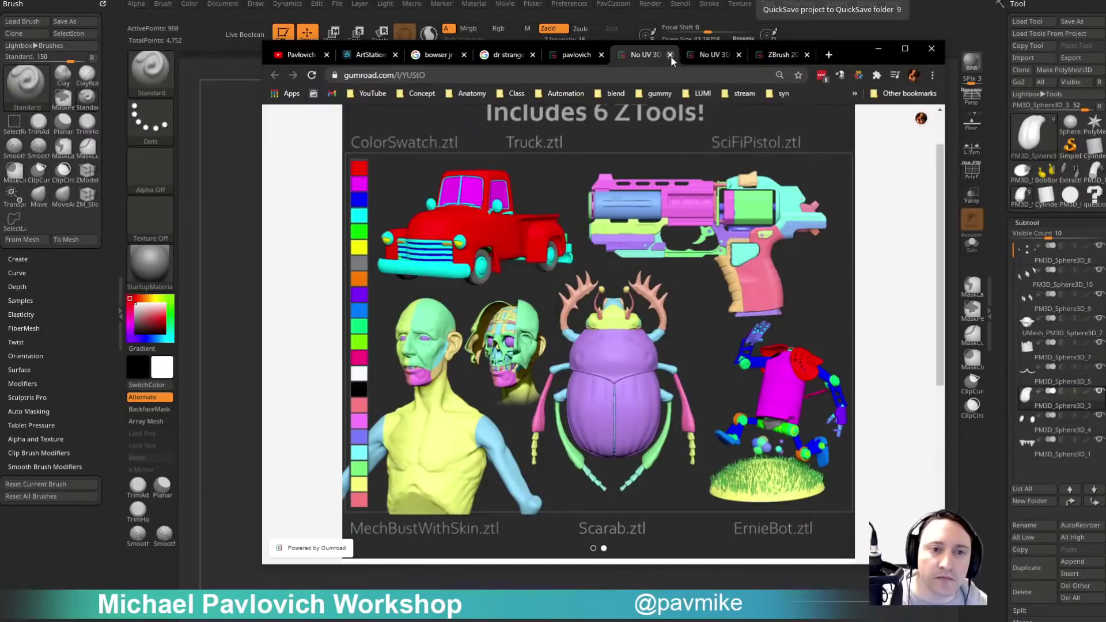
left_click(670, 54)
left_click(669, 55)
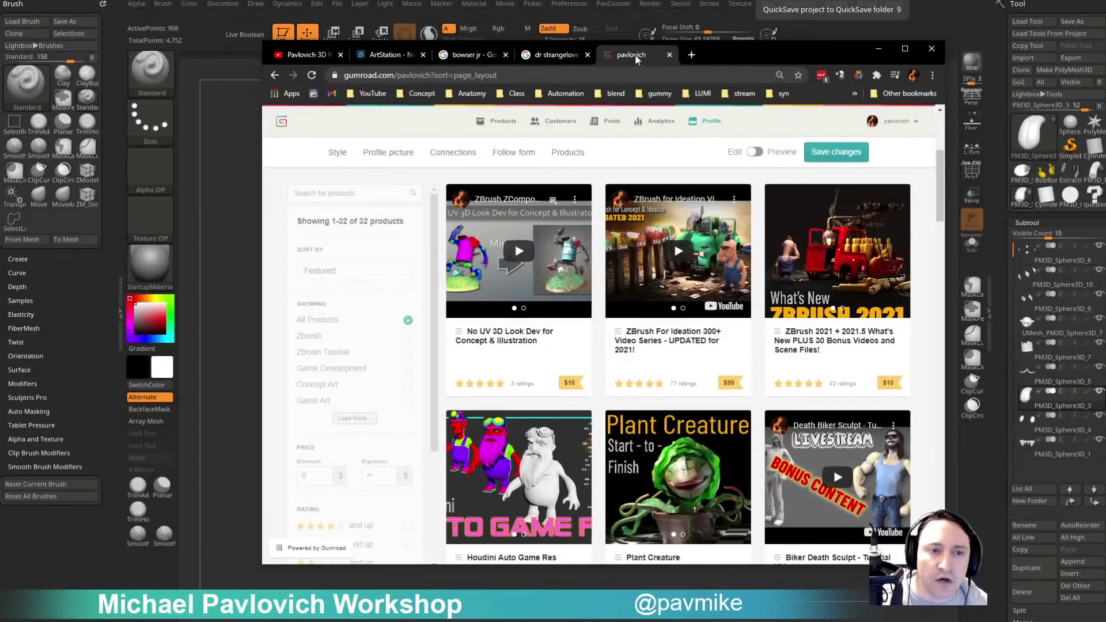
left_click(671, 54)
left_click(877, 48)
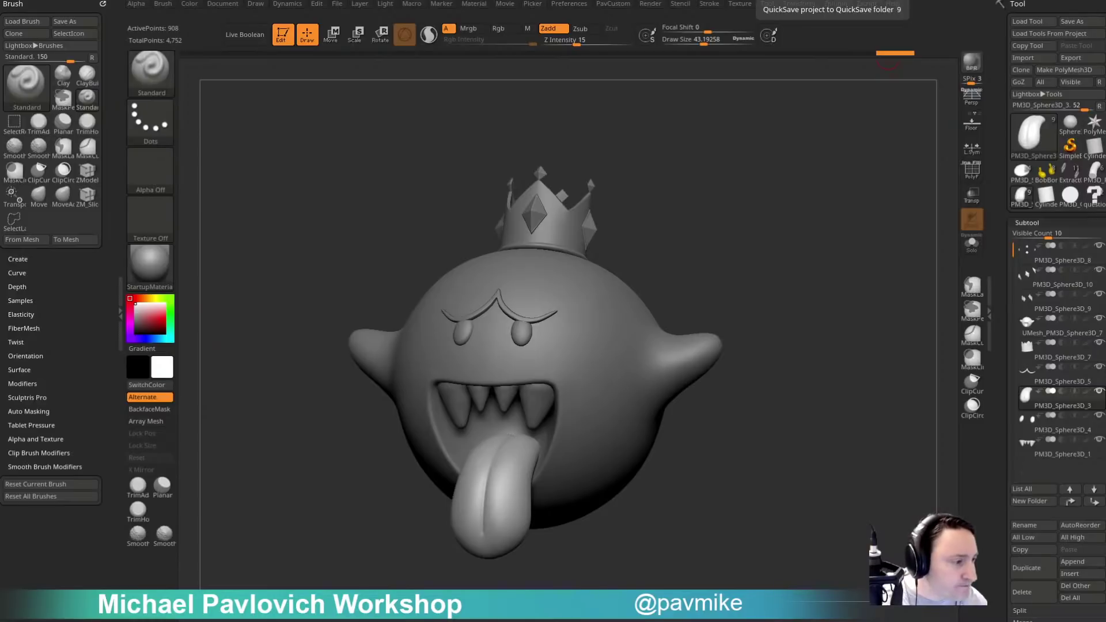
Switch to the flower model and rotate all its subtools together by 90 degrees so it stands upright.
mouse_move(750, 171)
left_mouse_down()
mouse_move(773, 177)
mouse_move(736, 212)
left_mouse_up()
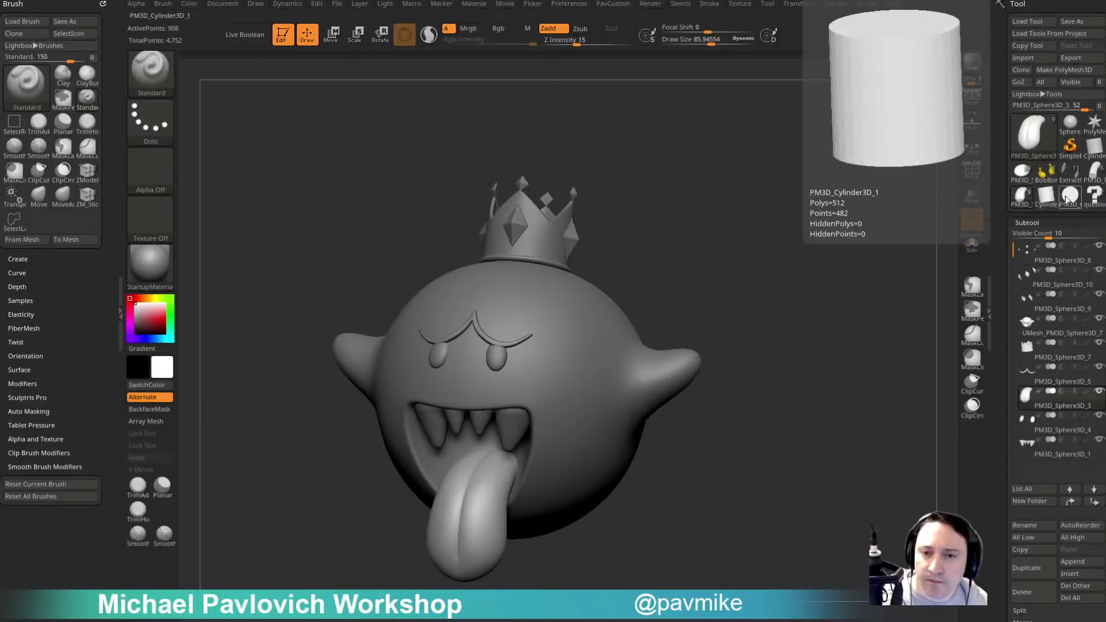
left_click(1023, 195)
left_click_drag(921, 260, 865, 214)
left_click_drag(850, 266, 681, 285)
key("w")
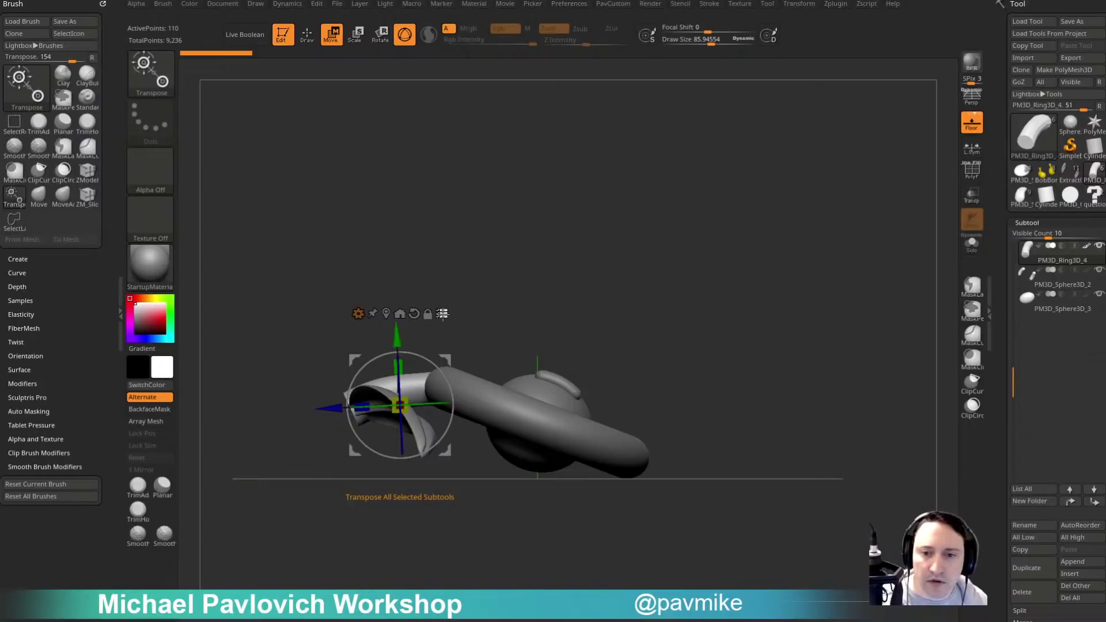
left_click_drag(429, 369, 333, 343)
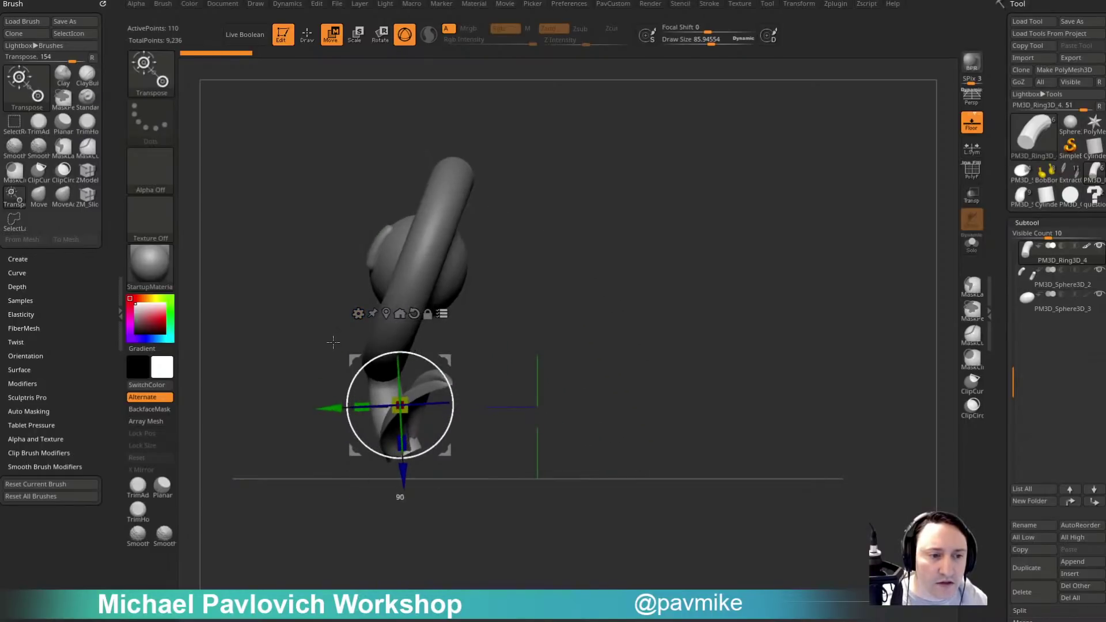
left_click_drag(446, 355, 588, 357)
key("q")
Select the flower's leaves subtool and smooth it with Dynamic Subdiv.
mouse_move(776, 293)
left_mouse_down()
mouse_move(832, 302)
mouse_move(834, 328)
left_mouse_up()
key("s")
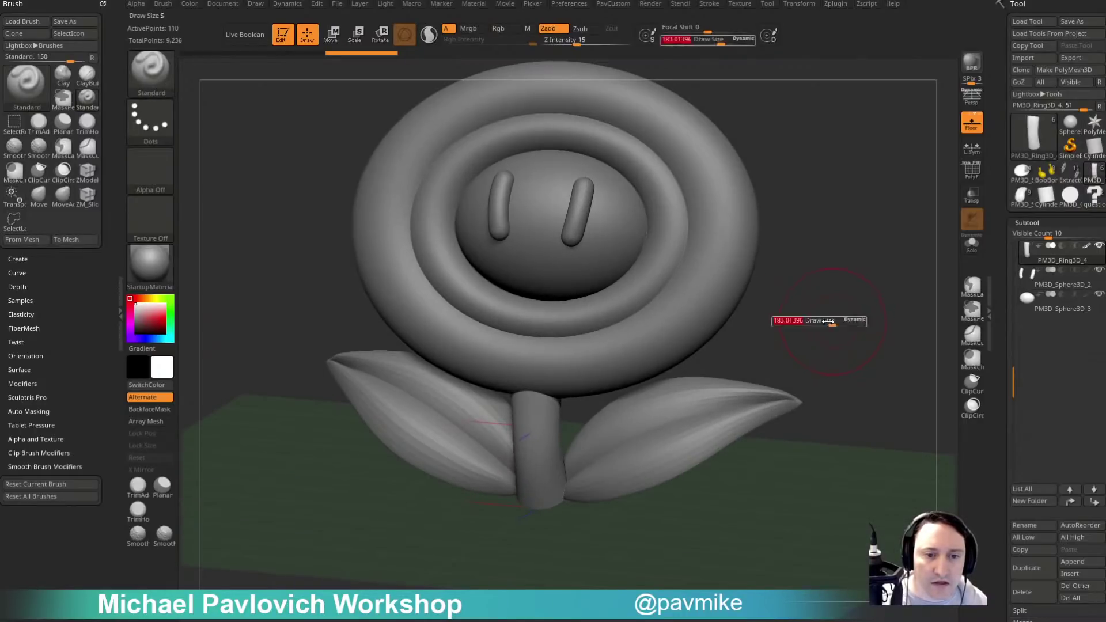
left_click(734, 410, "alt")
left_click_drag(874, 363, 849, 350, "alt")
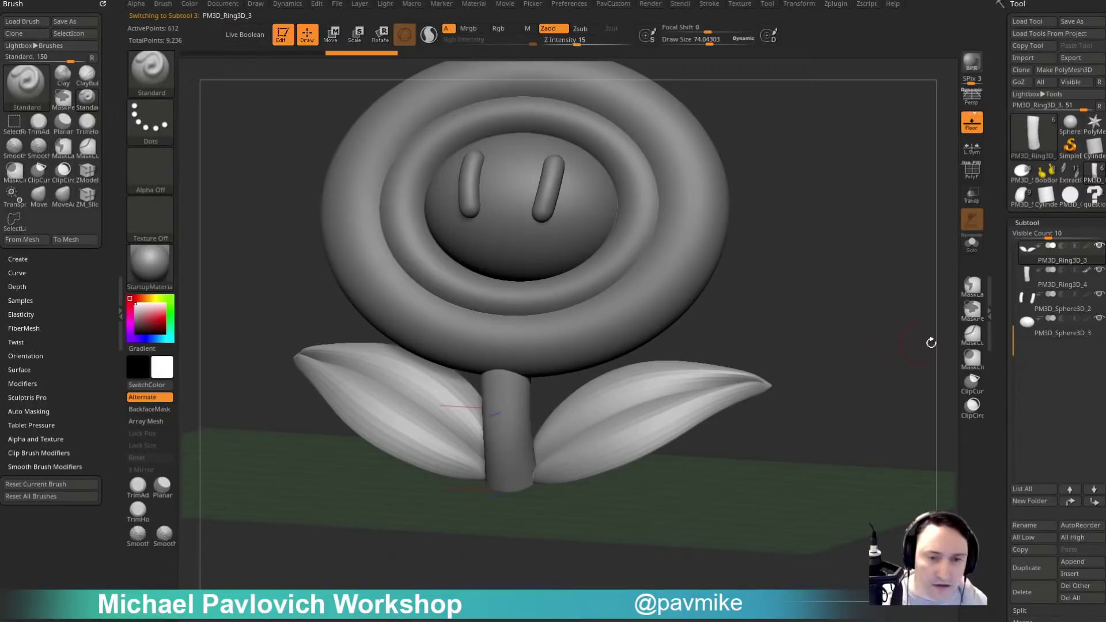
left_click_drag(1004, 348, 994, 226)
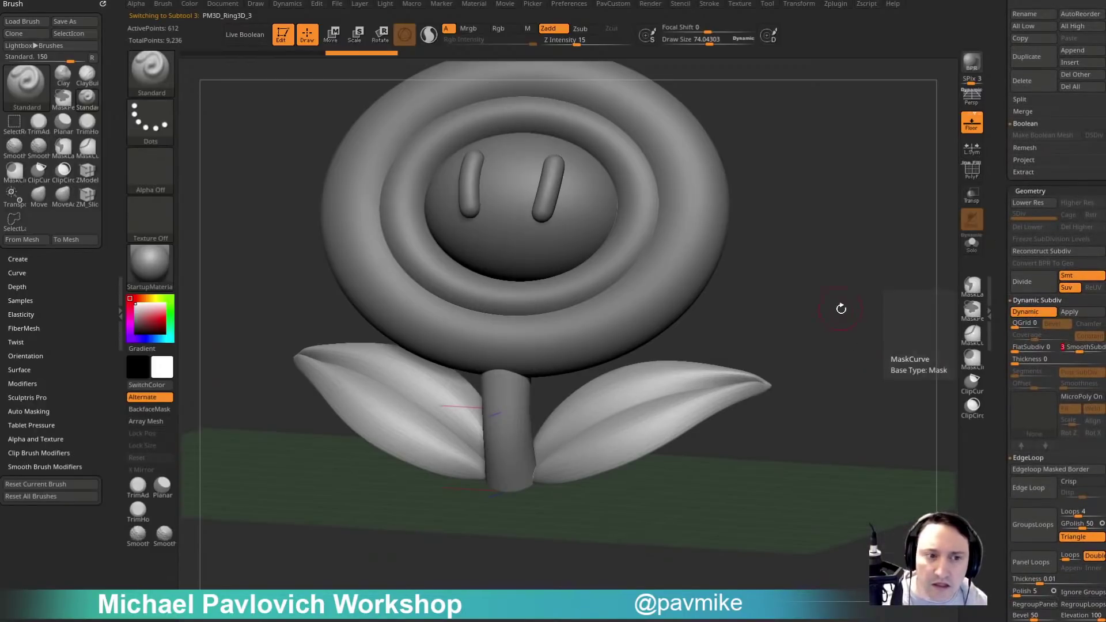
left_click_drag(881, 354, 820, 301)
Make the flower's stem the active subtool and view the whole flower from an angle.
left_click(522, 478, "alt")
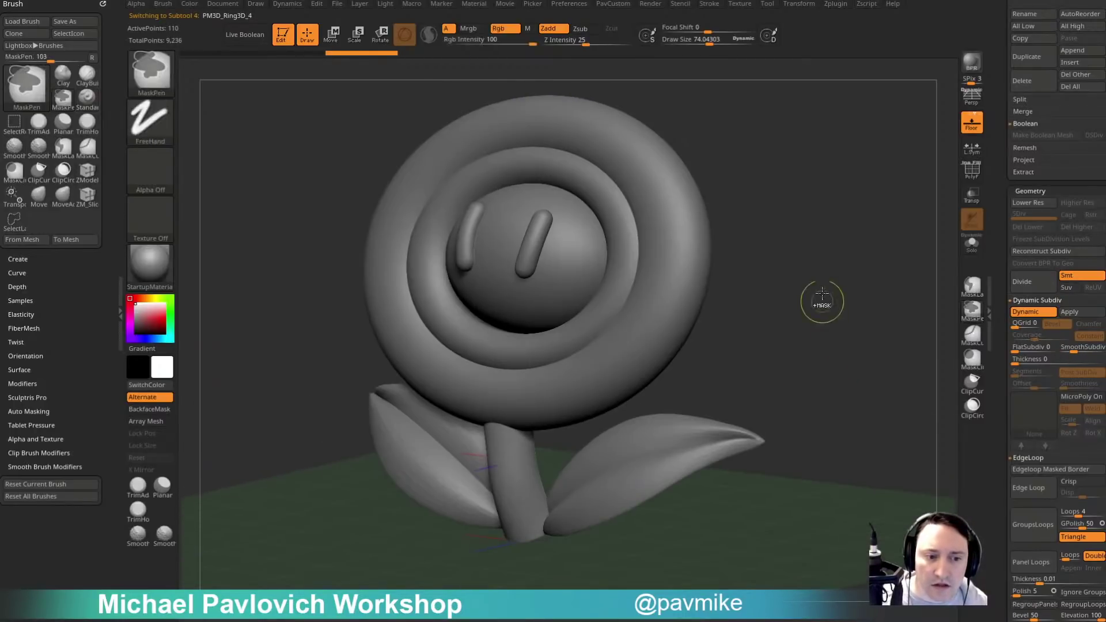
left_click_drag(877, 363, 853, 321)
scroll(1008, 117, "up", 10)
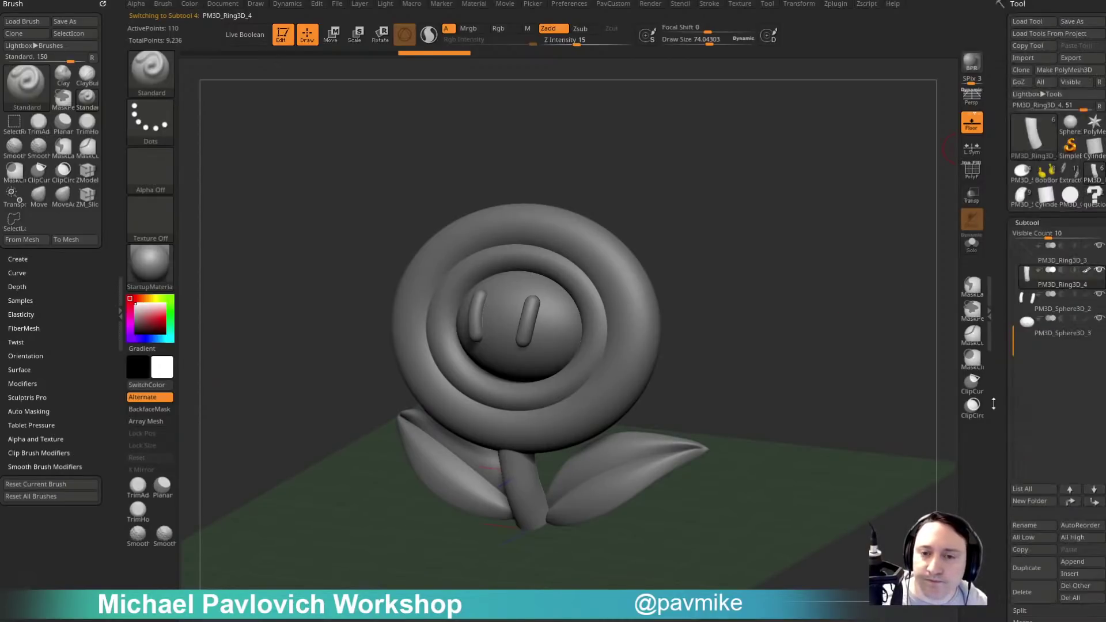
Switch to the bullet cannon model with the skull emblem and turn on Live Boolean.
left_click(1062, 175)
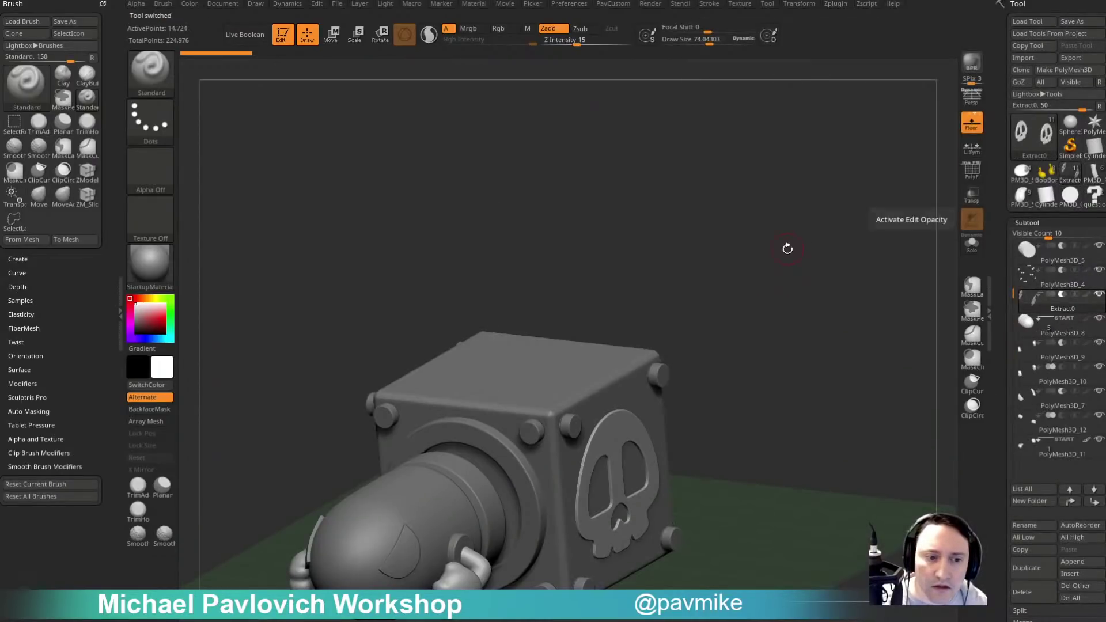
left_click_drag(785, 247, 822, 165)
left_click(244, 34)
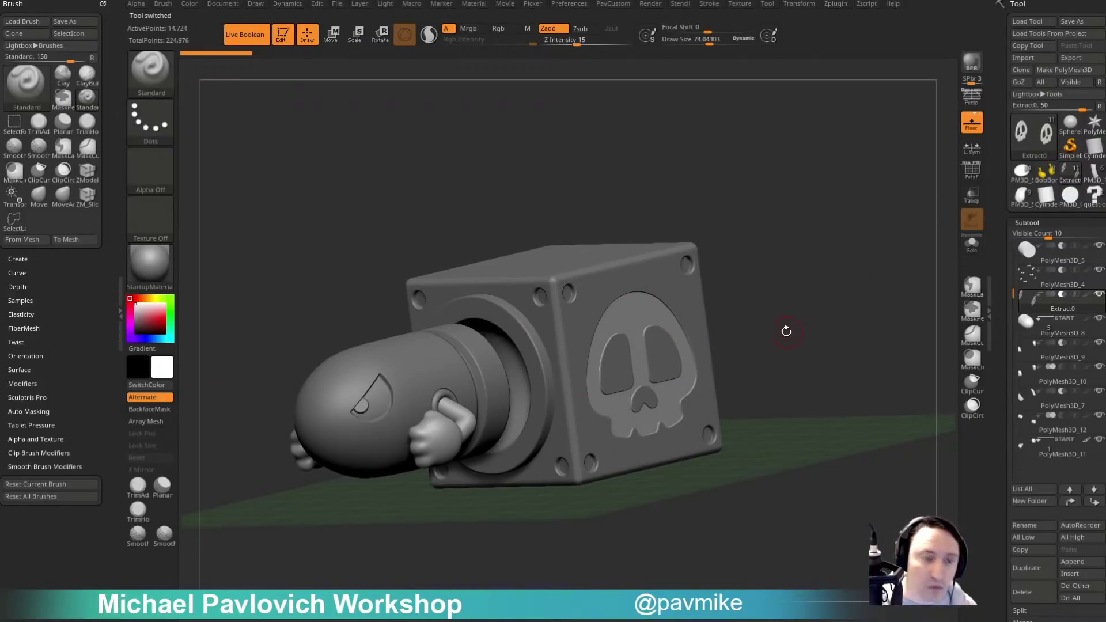
Adjust the brush's draw size and select the bulletbox subtool of the cannon model.
key("s")
key("s")
left_click_drag(784, 324, 794, 322)
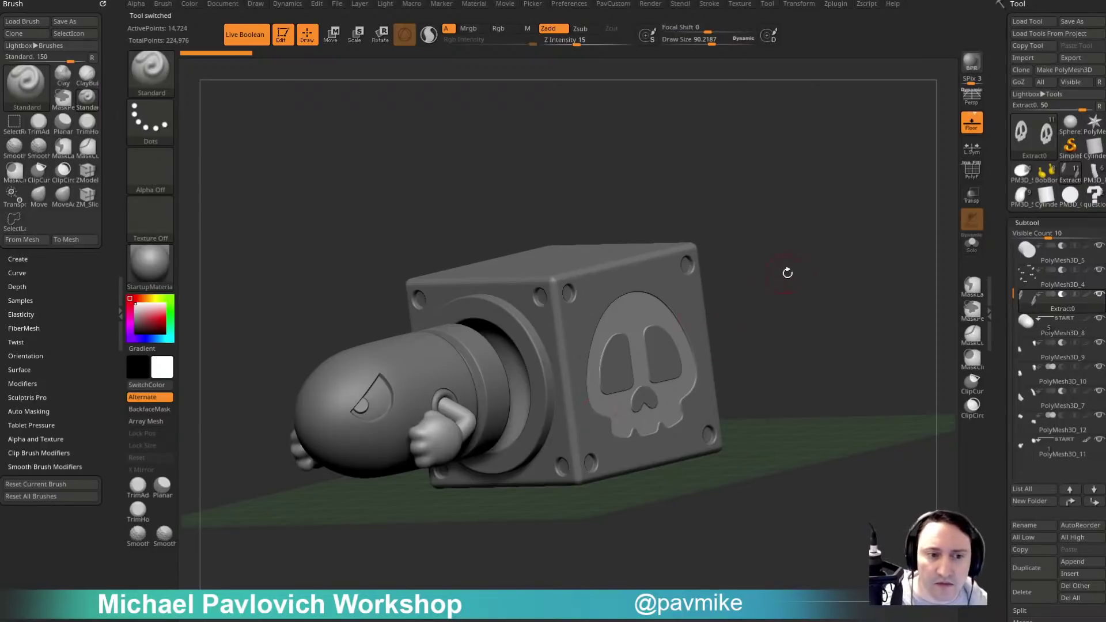
left_click_drag(788, 272, 792, 285)
left_click(716, 271, "alt")
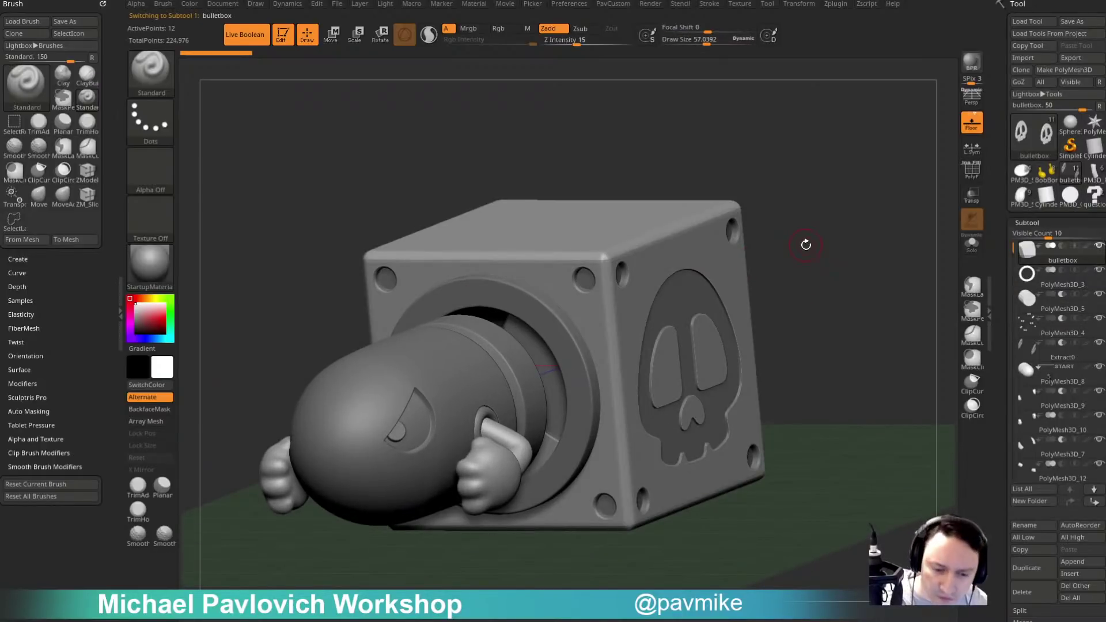
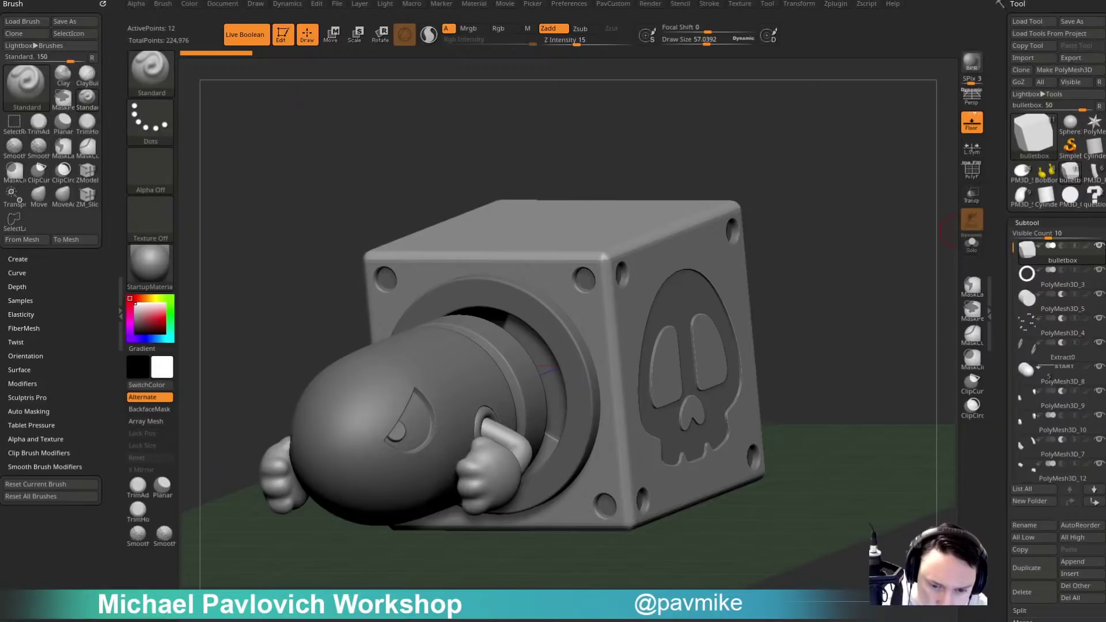
Switch to the browser, search Google Images for "bullet bill house" and browse the results for reference.
key("alt+Tab")
scroll(575, 322, "down", 5)
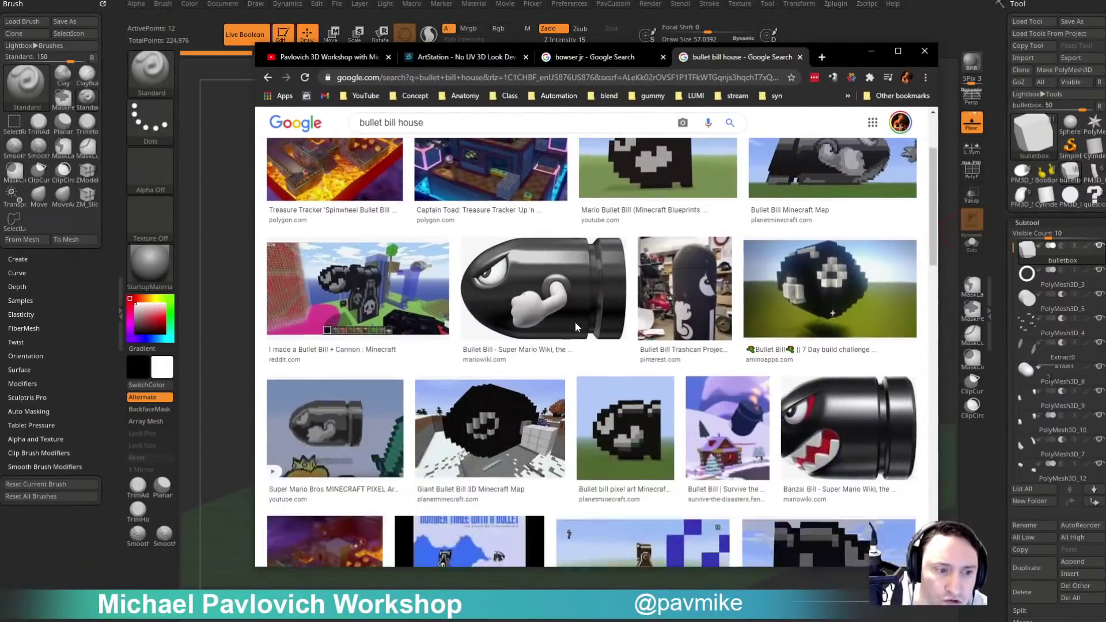
scroll(599, 406, "down", 9)
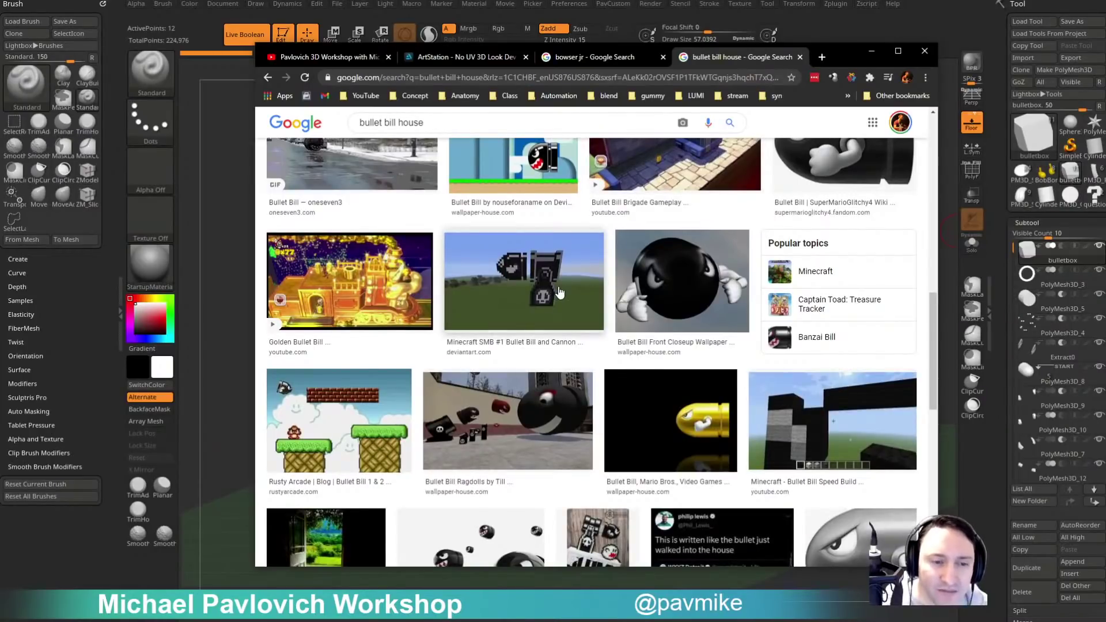
Browse further down the "bullet bill house" image results for cannon references, and move the browser away to return to ZBrush.
scroll(557, 291, "down", 5)
left_click_drag(835, 58, 878, 77)
scroll(684, 392, "down", 5)
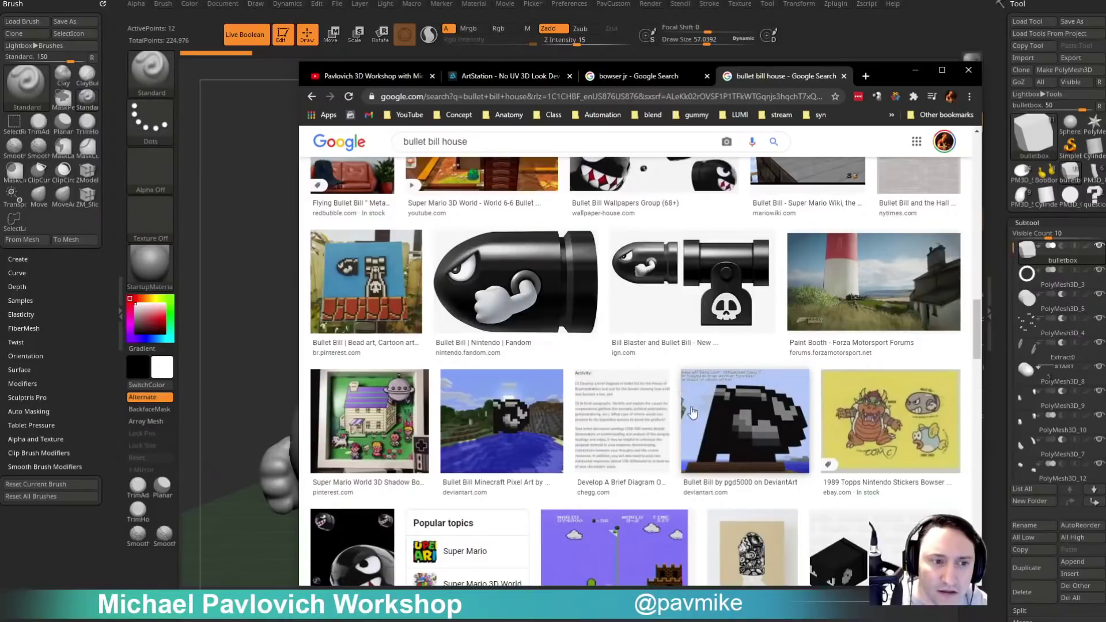
scroll(507, 354, "down", 6)
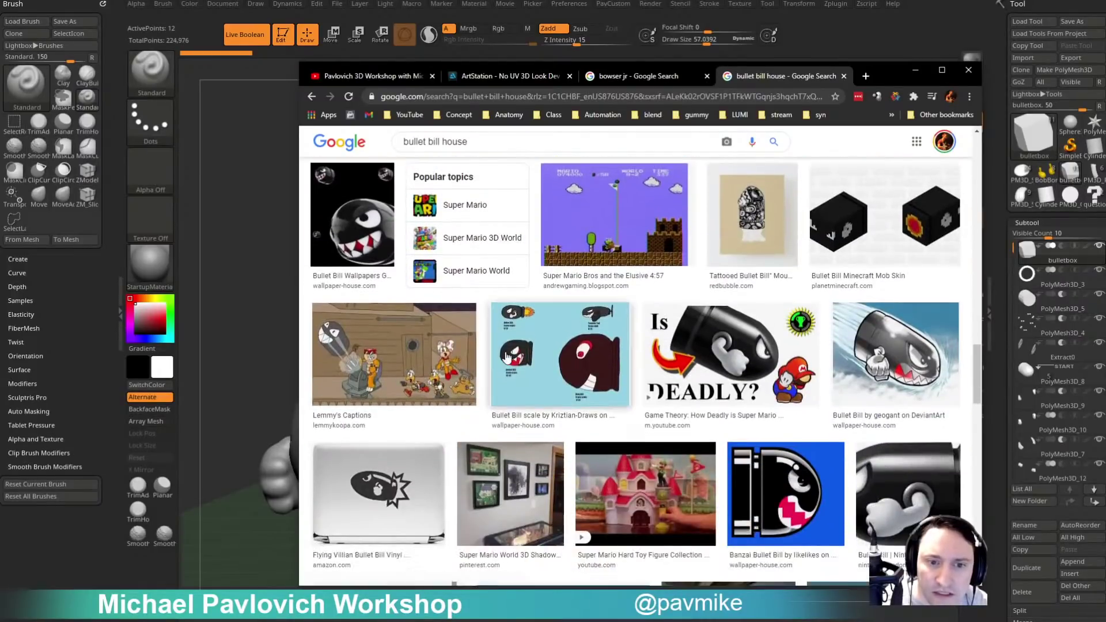
scroll(507, 356, "down", 10)
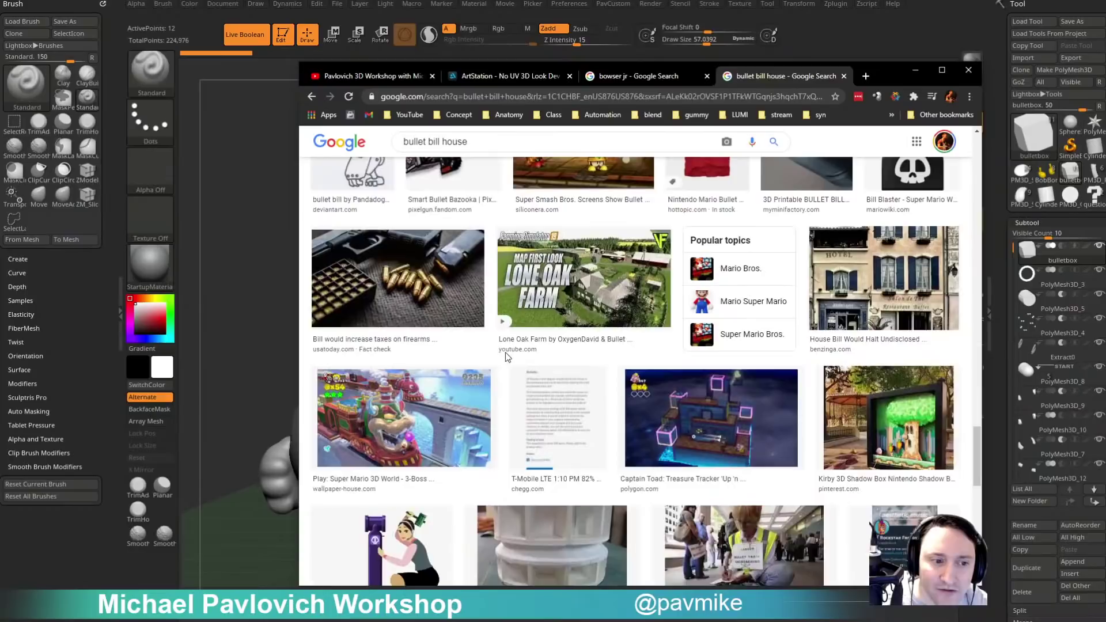
left_click_drag(887, 76, 936, 621)
Bring up the bulletbox's Dynamic Subdiv geometry settings, collapsing the EdgeLoop and Crease sections.
left_click_drag(839, 196, 828, 223, "alt")
key("2")
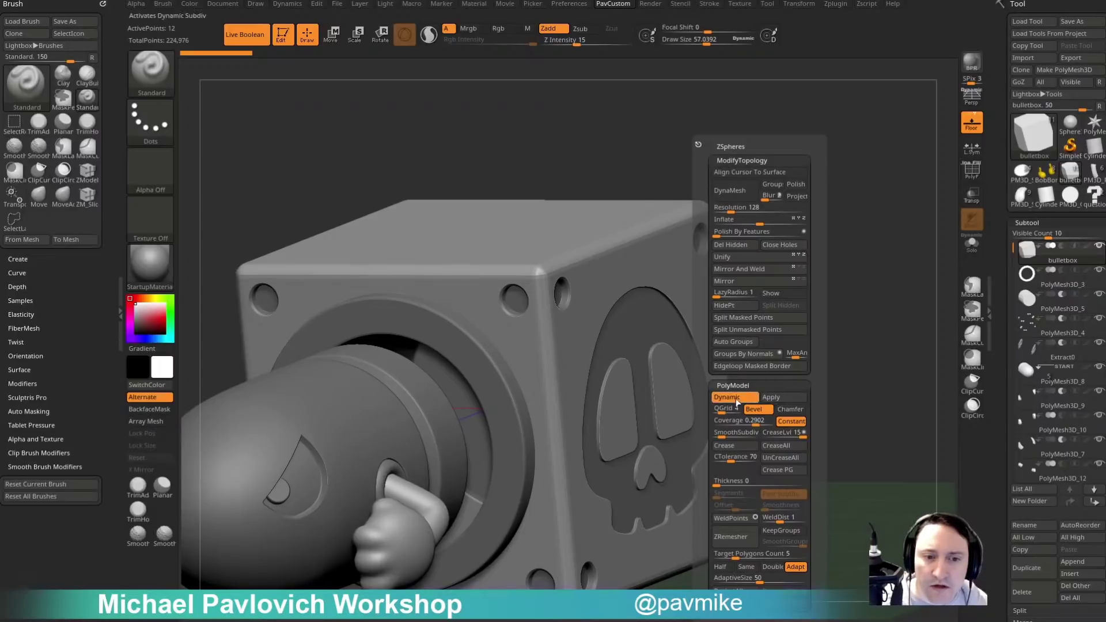
left_click_drag(1002, 341, 989, 192)
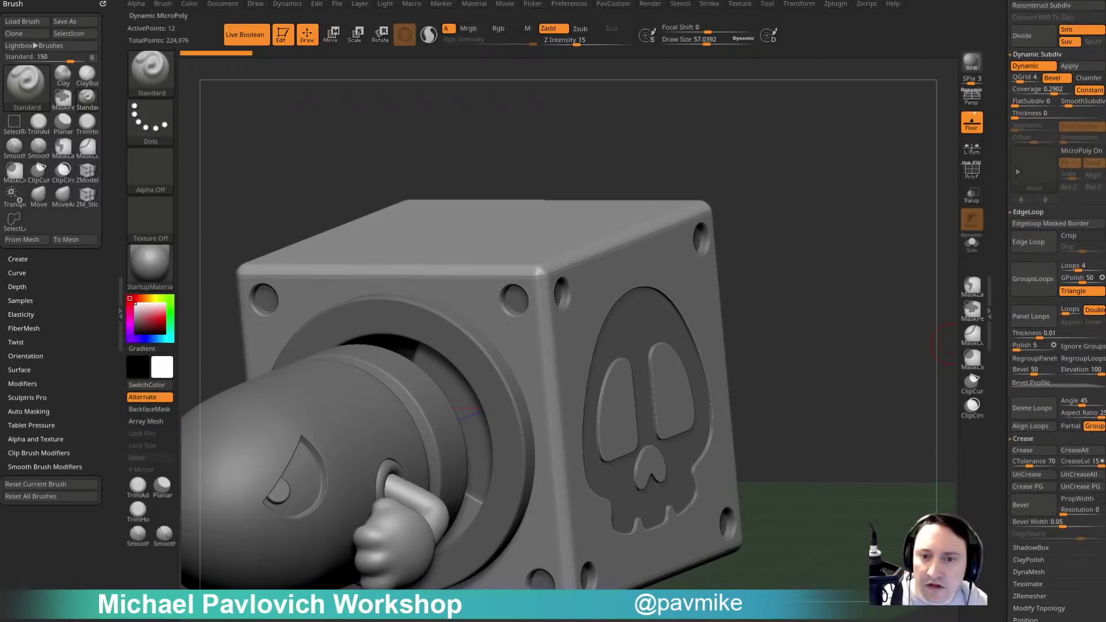
left_click_drag(1004, 299, 1004, 313)
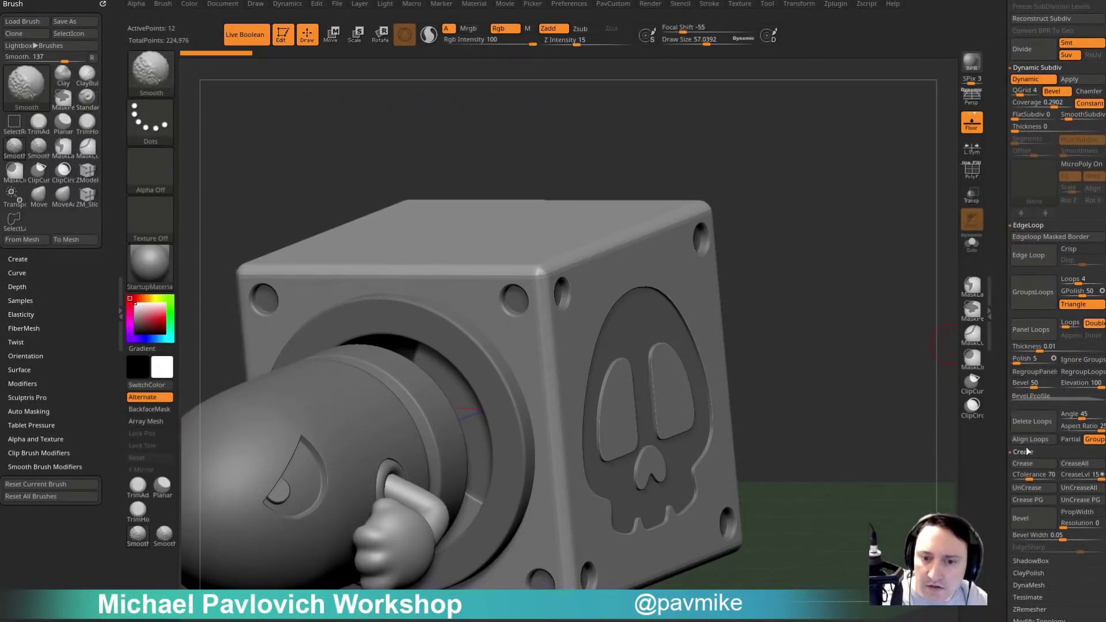
left_click(1025, 452, "shift")
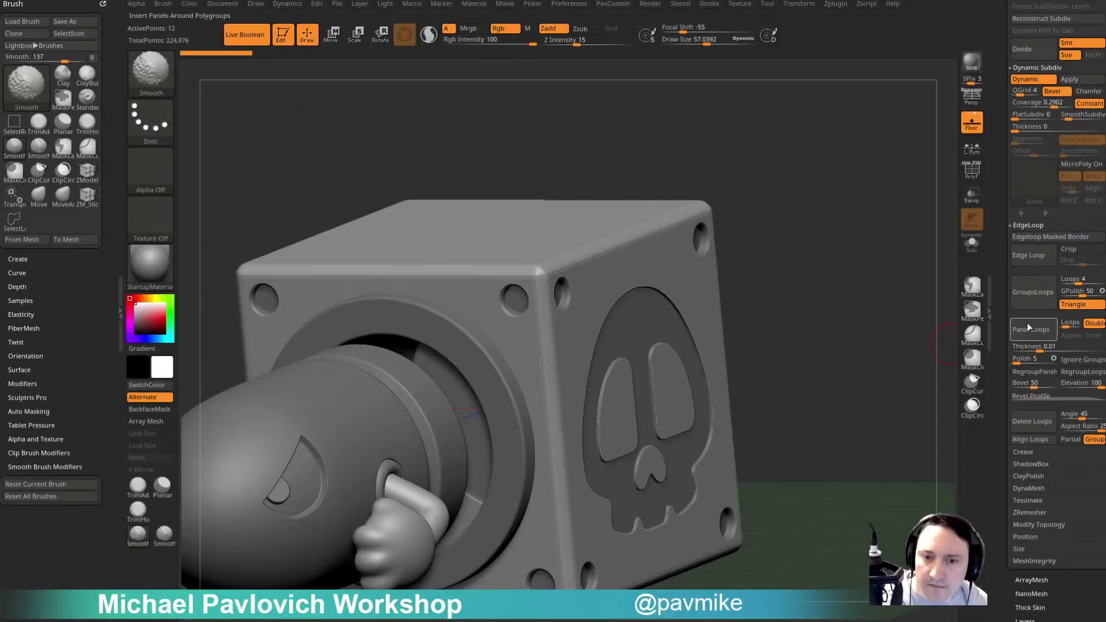
left_click(1029, 226)
scroll(1047, 210, "up", 5)
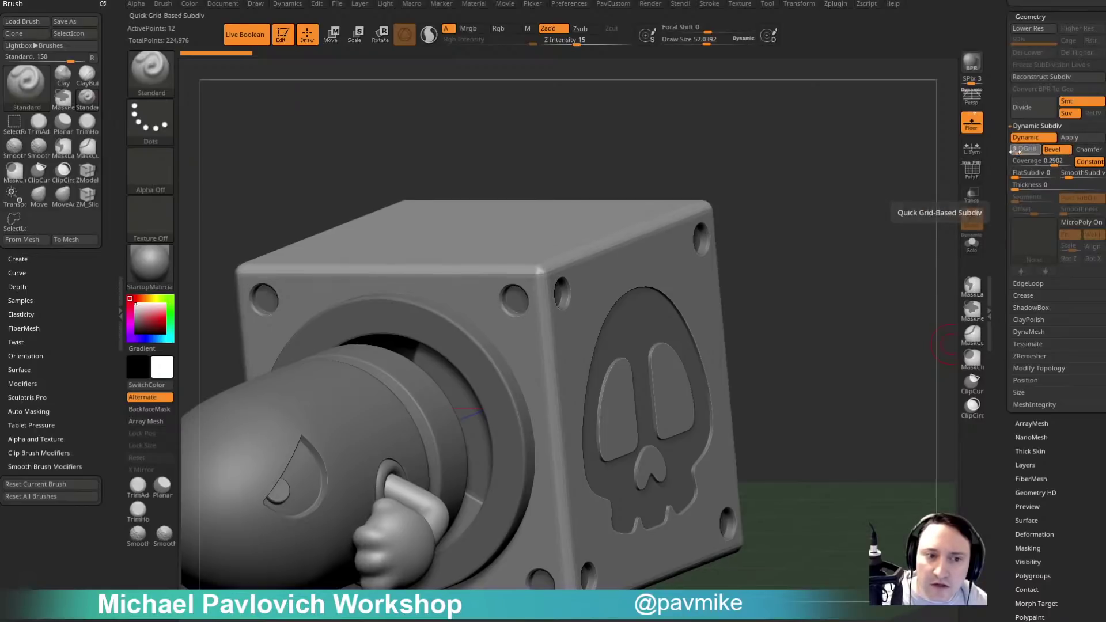
Set the box's Dynamic Subdiv QGrid to 6 and switch its edge style between Chamfer and Bevel to compare them.
left_click_drag(1015, 152, 1023, 152)
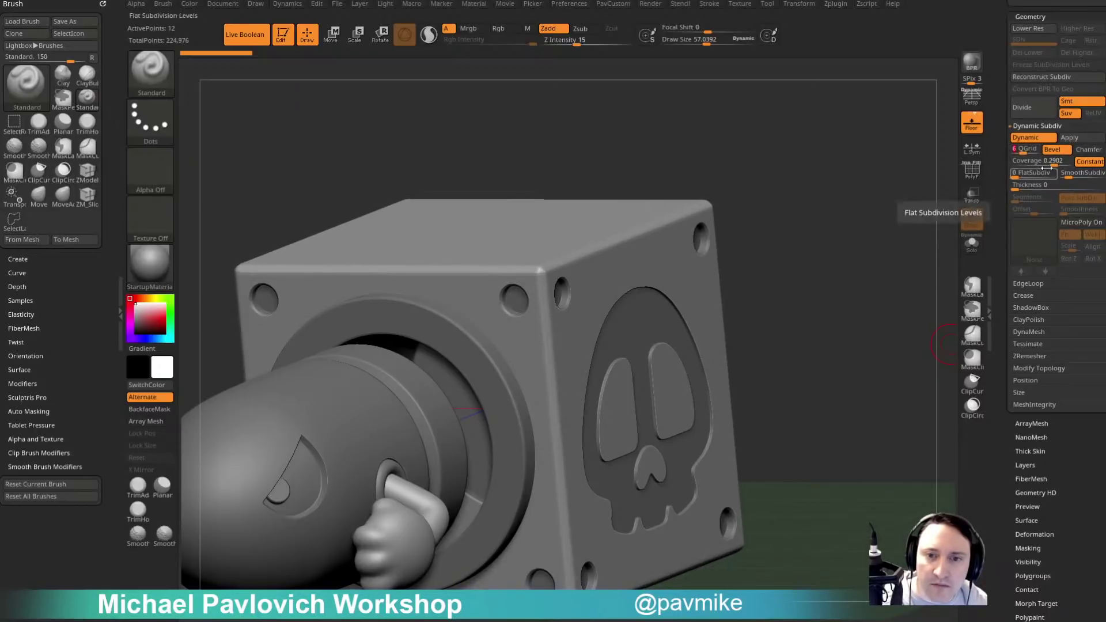
left_click(1088, 151)
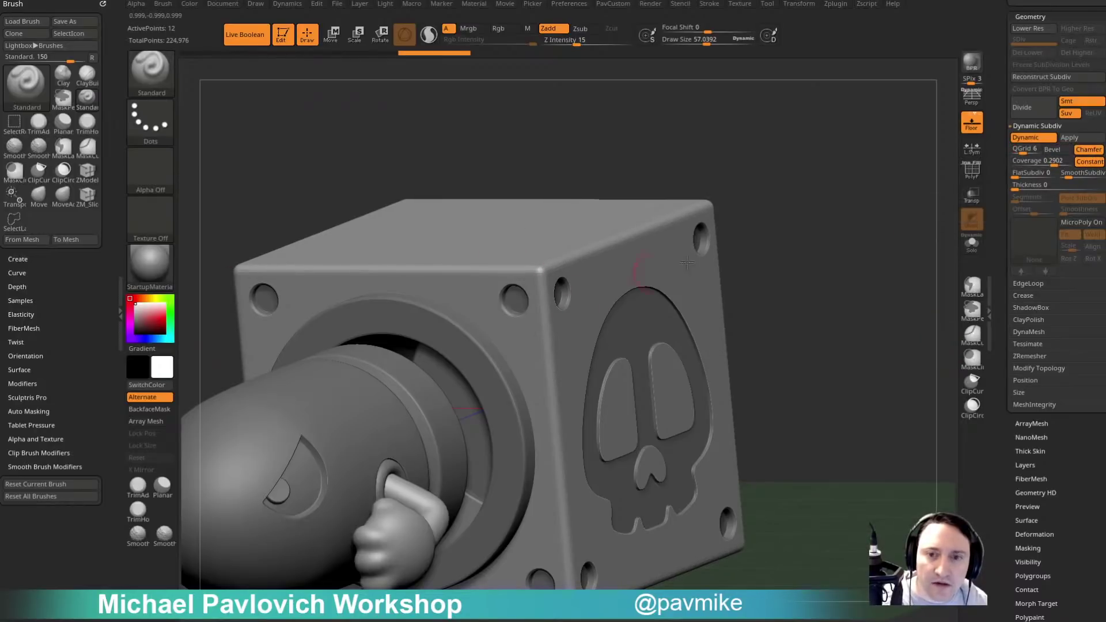
left_click(1064, 149)
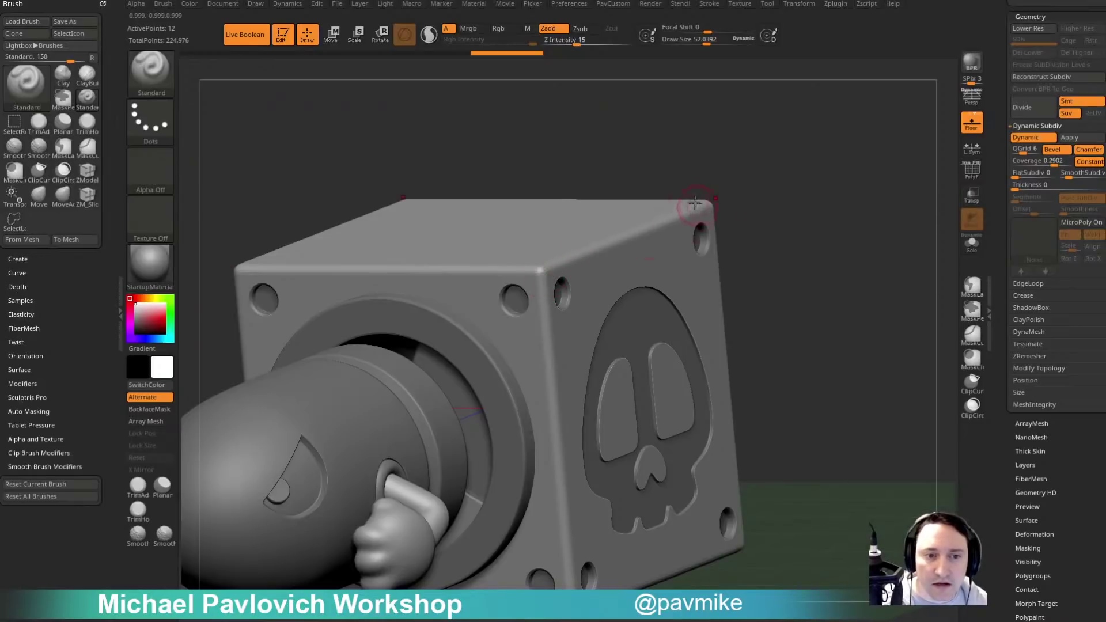
left_click(1084, 152)
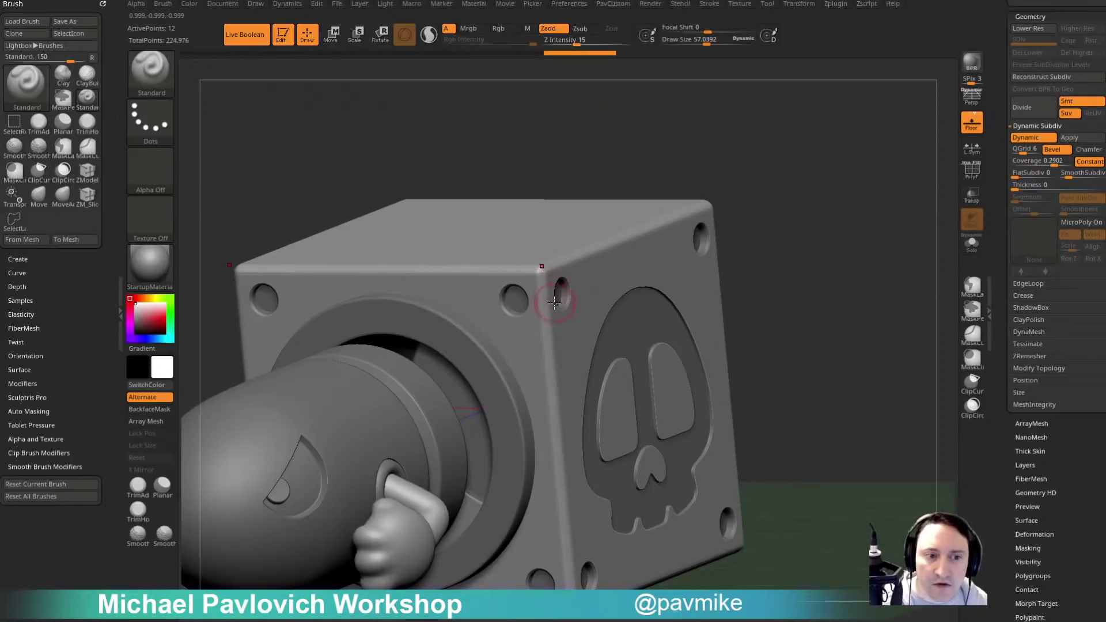
Set the box's QGrid to 9 and Coverage to about 0.4 with Chamfer edges, and inspect the rounded corners.
left_click_drag(1024, 150, 1065, 162)
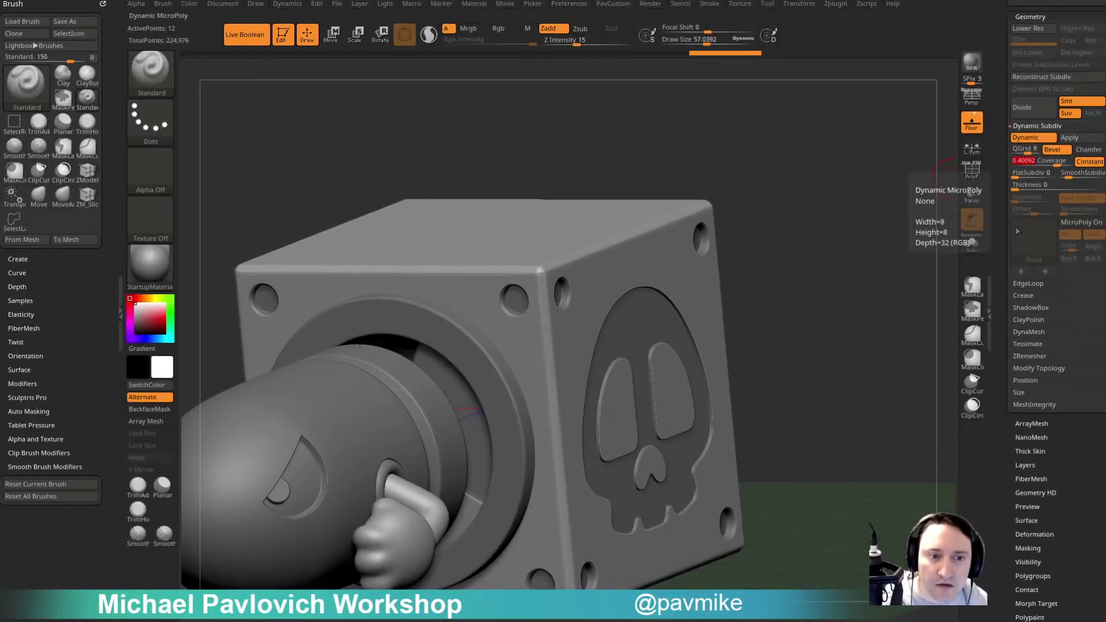
left_click(1088, 149)
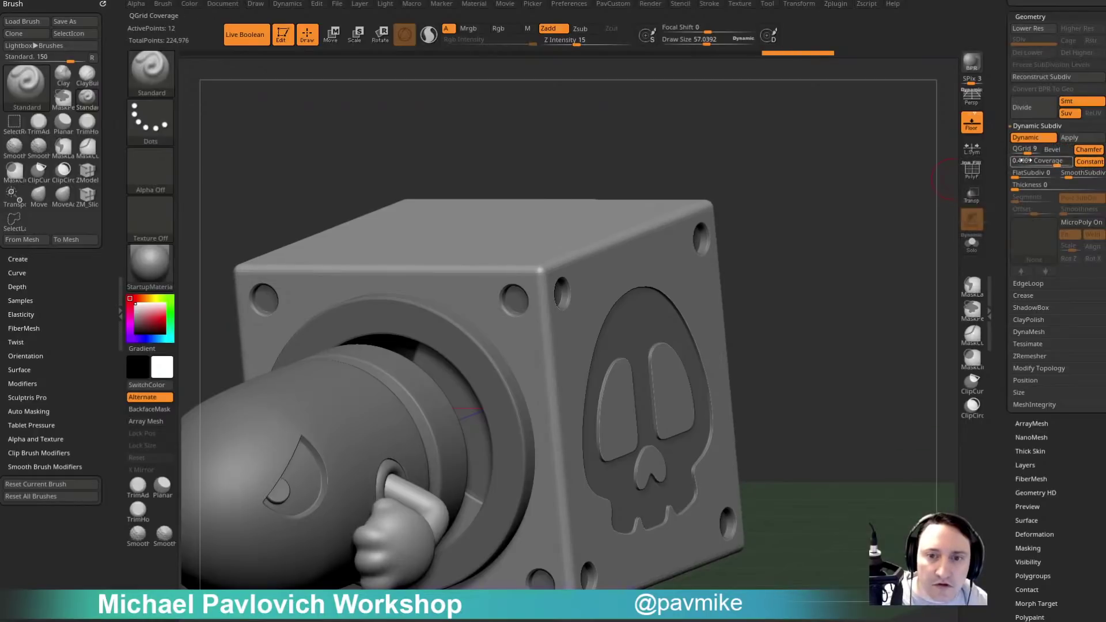
mouse_move(945, 210)
left_mouse_down()
mouse_move(888, 185)
mouse_move(847, 193)
mouse_move(873, 199)
mouse_move(820, 171)
mouse_move(857, 153)
mouse_move(870, 213)
left_mouse_up()
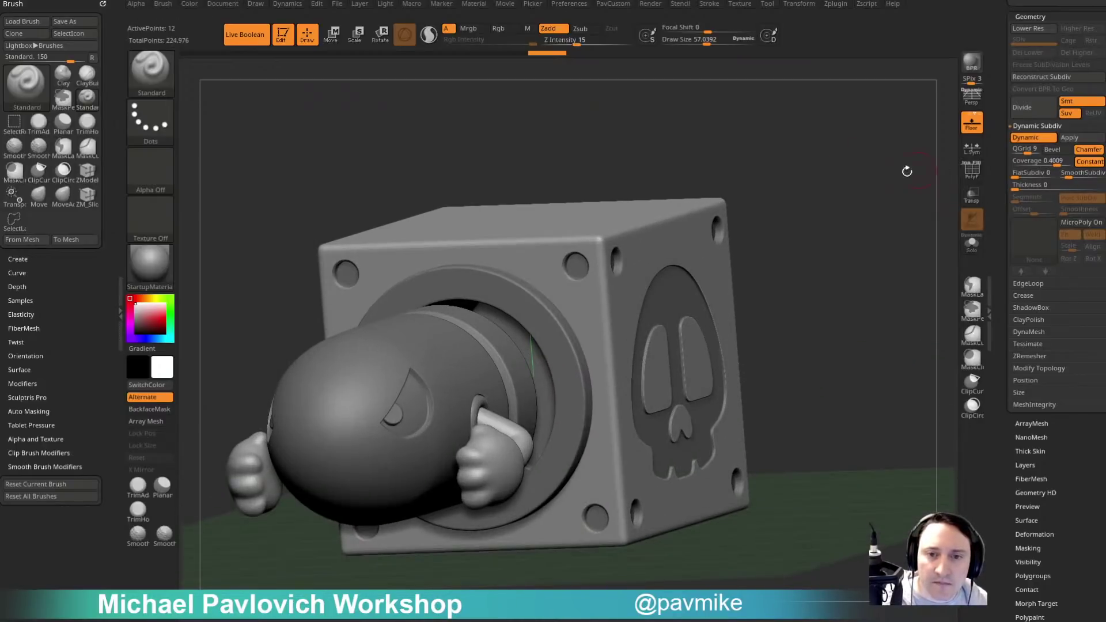
left_click_drag(906, 171, 833, 249, "alt")
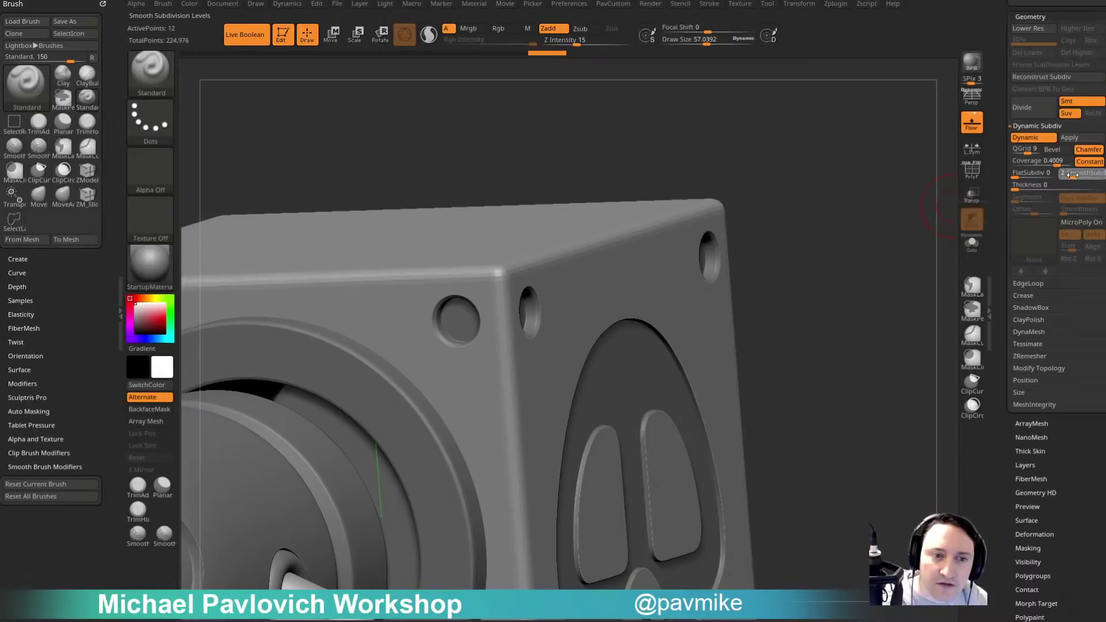
left_click_drag(887, 269, 871, 230, "alt")
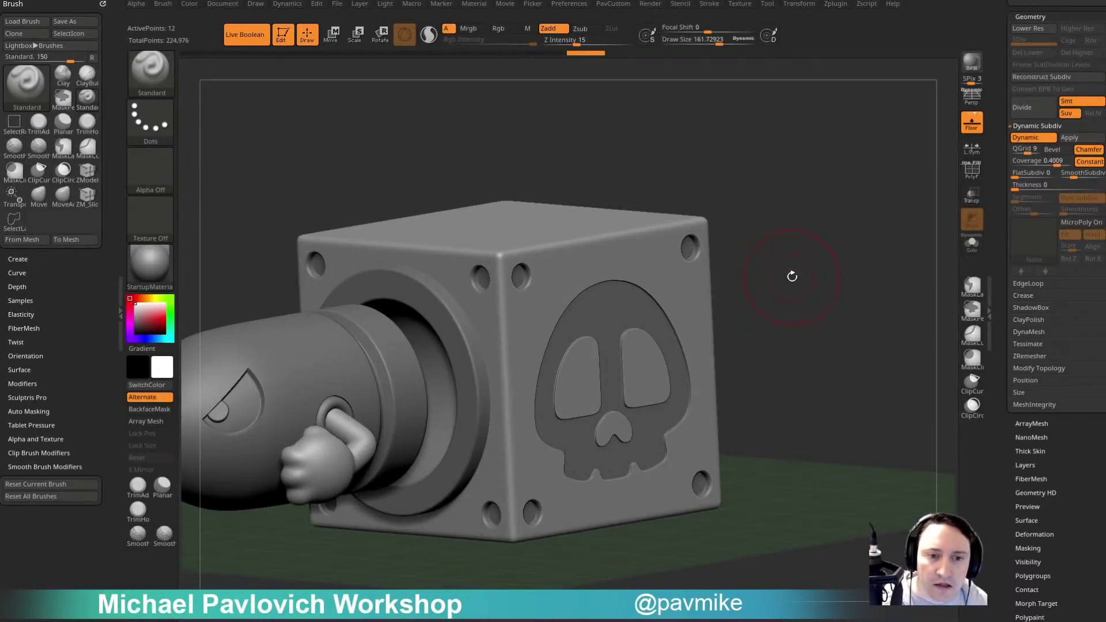
Set the draw size to about 70 and make the skull emblem the active subtool.
mouse_move(792, 276)
left_mouse_down("alt")
mouse_move(844, 227)
mouse_move(824, 244)
mouse_move(870, 248)
left_mouse_up("alt")
key("s")
left_click(809, 254)
left_click(672, 285, "alt")
left_click_drag(870, 248, 849, 247, "alt")
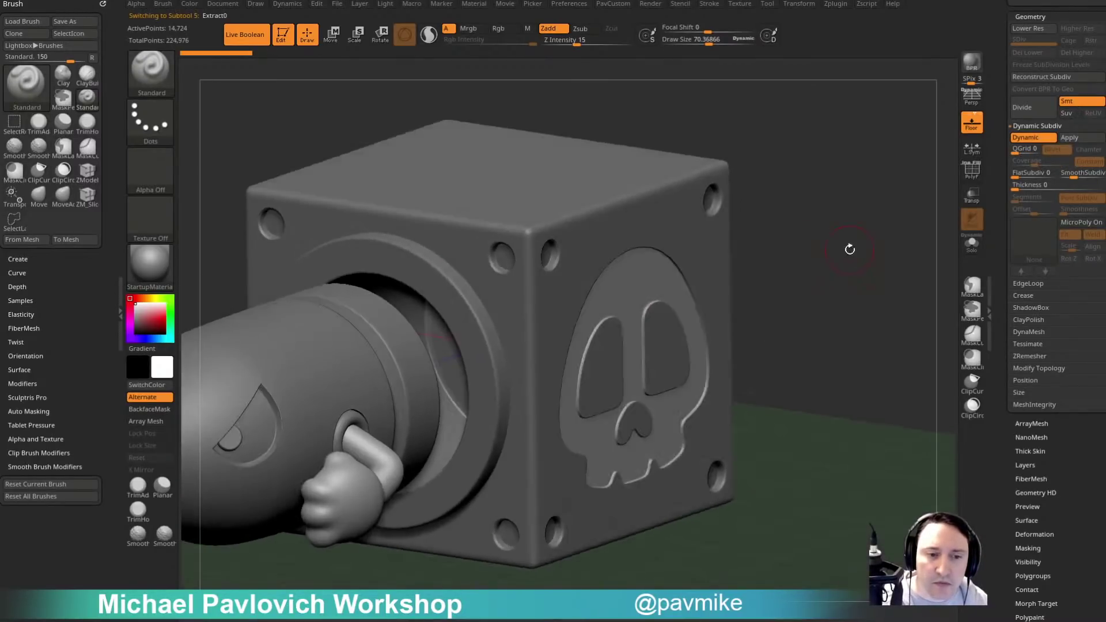
Show the polyframe and move the skull emblem slightly along the Z axis, keeping Live Boolean on.
key("w")
left_click(256, 36)
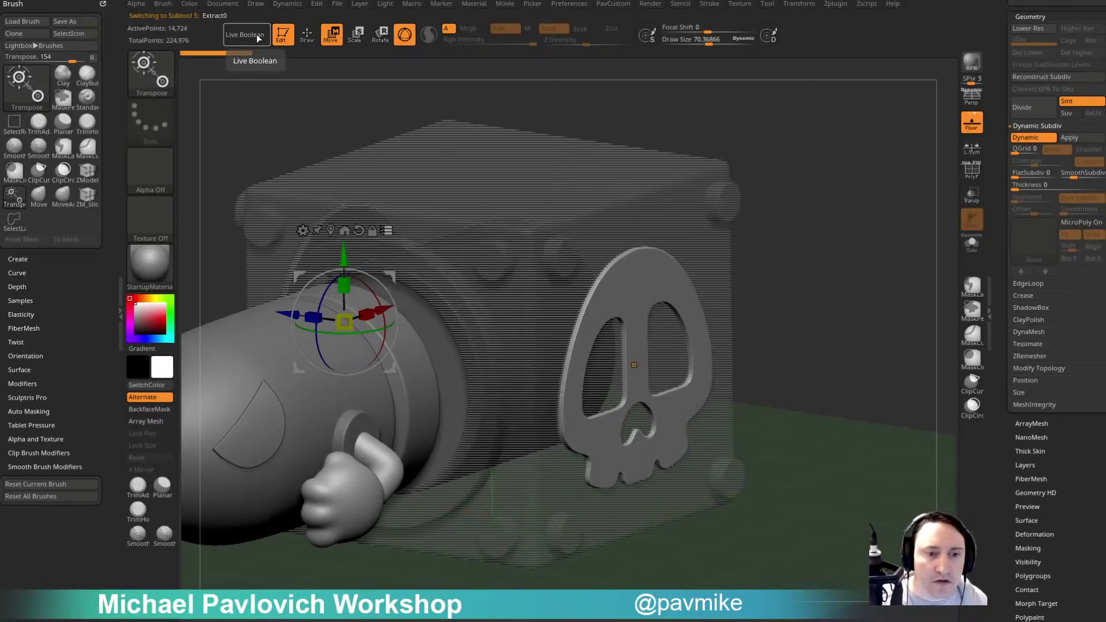
left_click(256, 36)
left_click(977, 178)
mouse_move(873, 271)
left_mouse_down()
mouse_move(861, 272)
mouse_move(900, 278)
mouse_move(885, 283)
left_mouse_up()
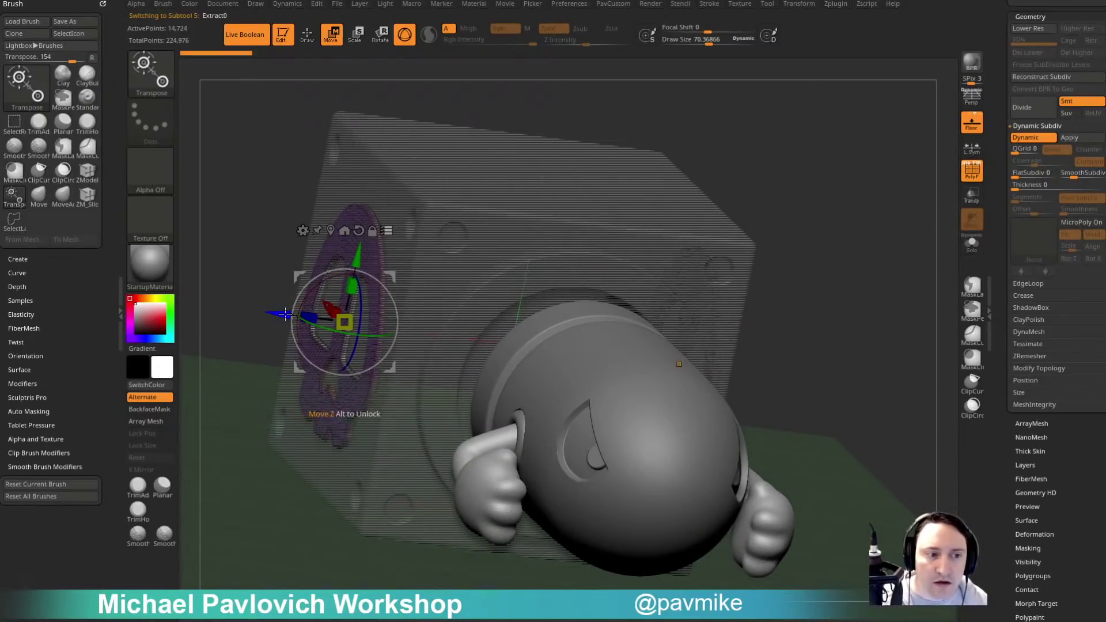
left_click_drag(294, 315, 284, 314)
left_click_drag(811, 208, 817, 211)
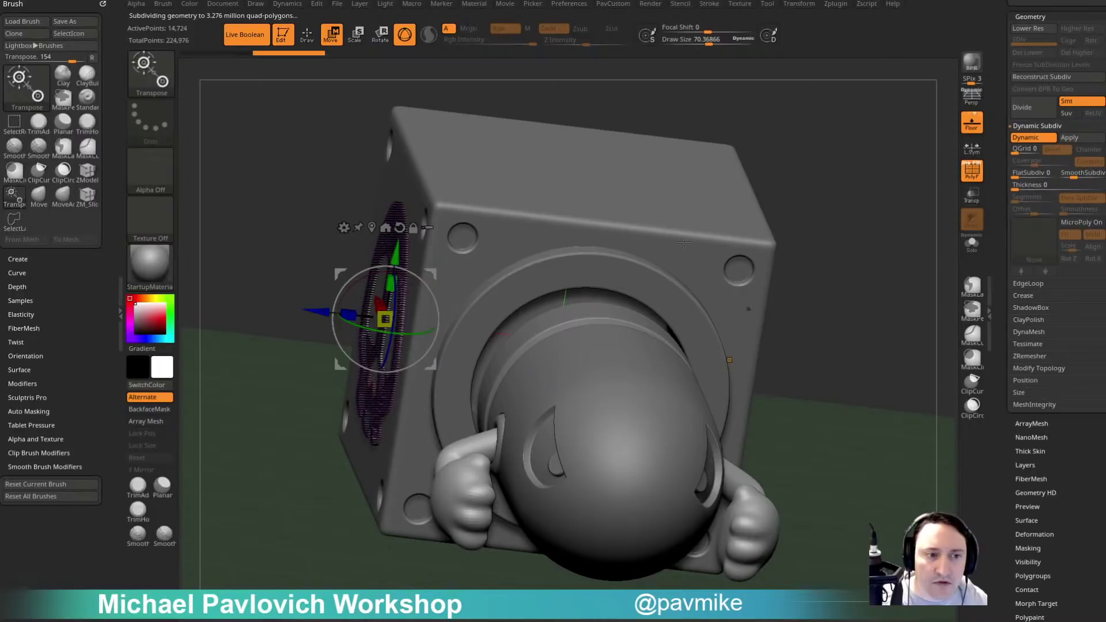
Hide the polyframe and compare the cannon with Live Boolean off and on.
left_click(251, 38)
left_click_drag(872, 187, 832, 200)
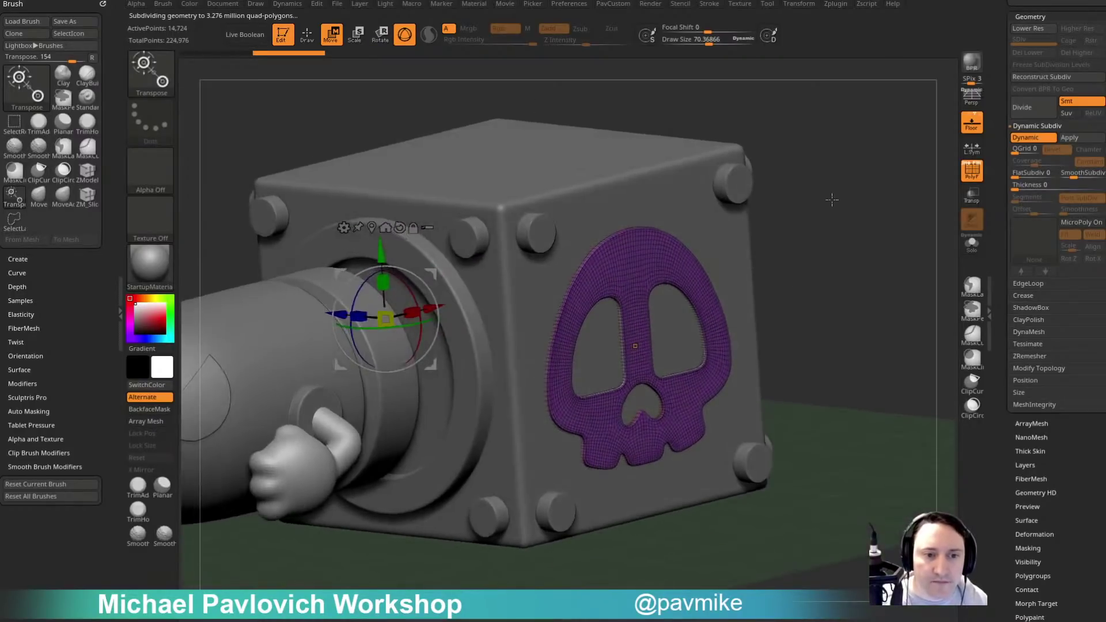
left_click(979, 178)
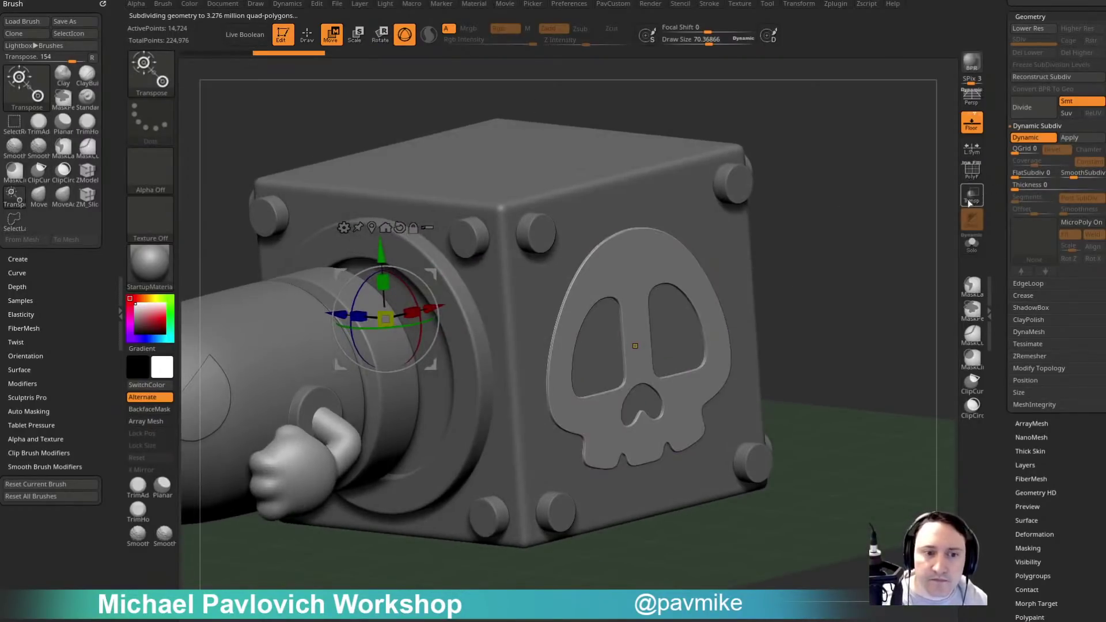
left_click(250, 40)
left_click_drag(862, 201, 887, 217)
Place the transform gizmo on the skull emblem, undo the trial Z adjustment, and turn on local symmetry.
left_click(664, 331)
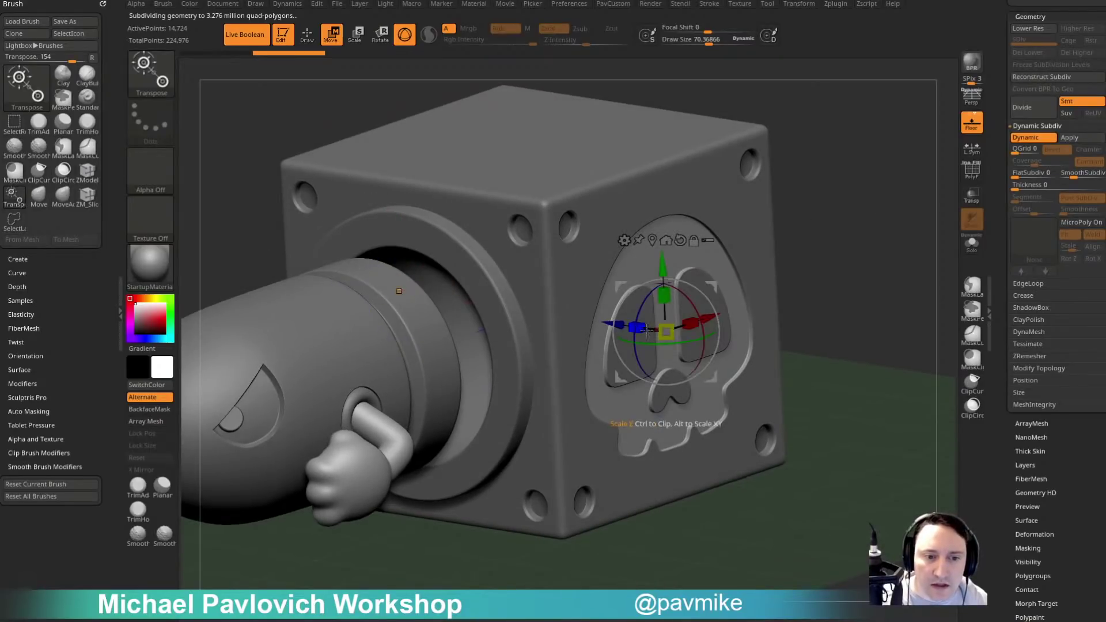
left_click_drag(619, 325, 663, 329)
key("ctrl+z")
left_click_drag(797, 280, 829, 292)
left_click(972, 148)
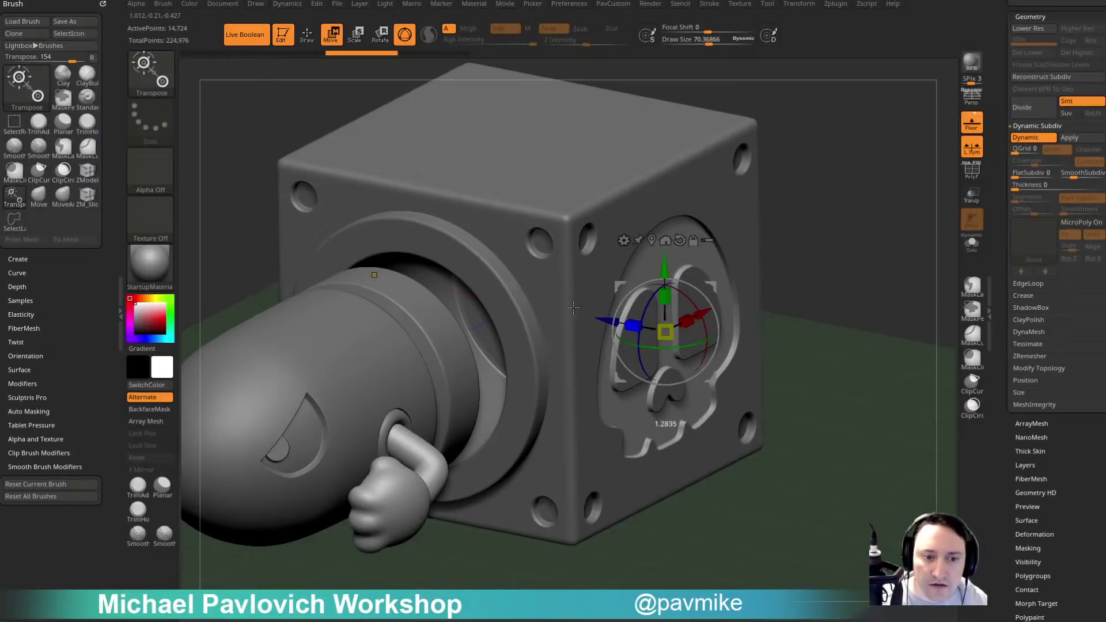
Fine-tune the skull emblem's depth in the box along the Z axis, and frame it in Draw mode.
left_click_drag(573, 308, 573, 308)
left_click_drag(848, 268, 815, 257)
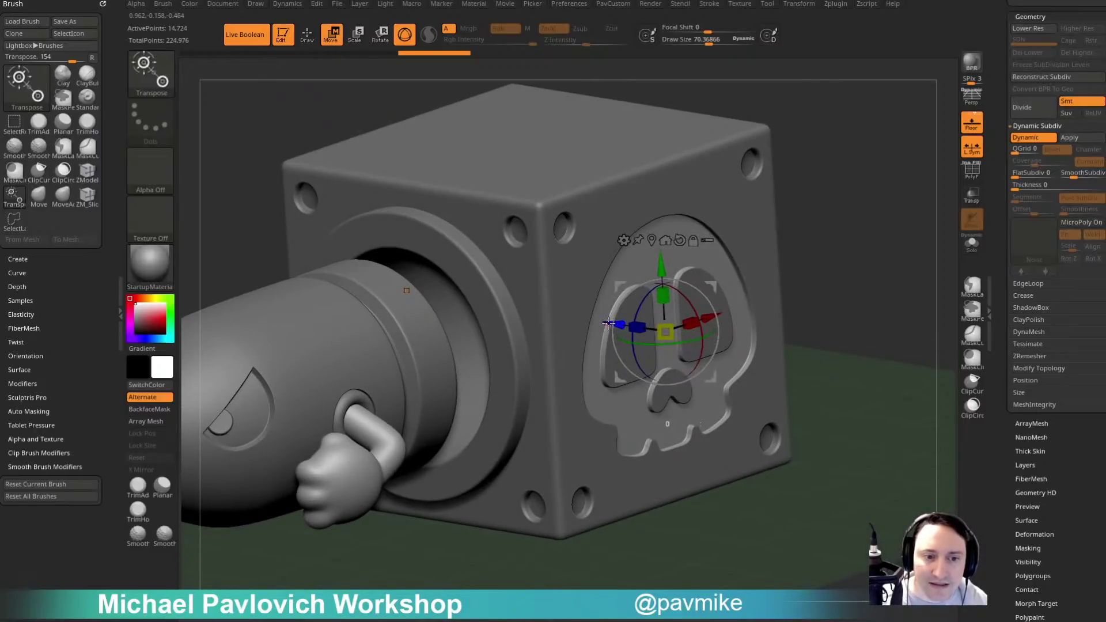
left_click_drag(608, 324, 609, 325)
key("q")
key("f")
mouse_move(865, 254)
left_mouse_down()
mouse_move(839, 242)
mouse_move(878, 289)
left_mouse_up()
key("w")
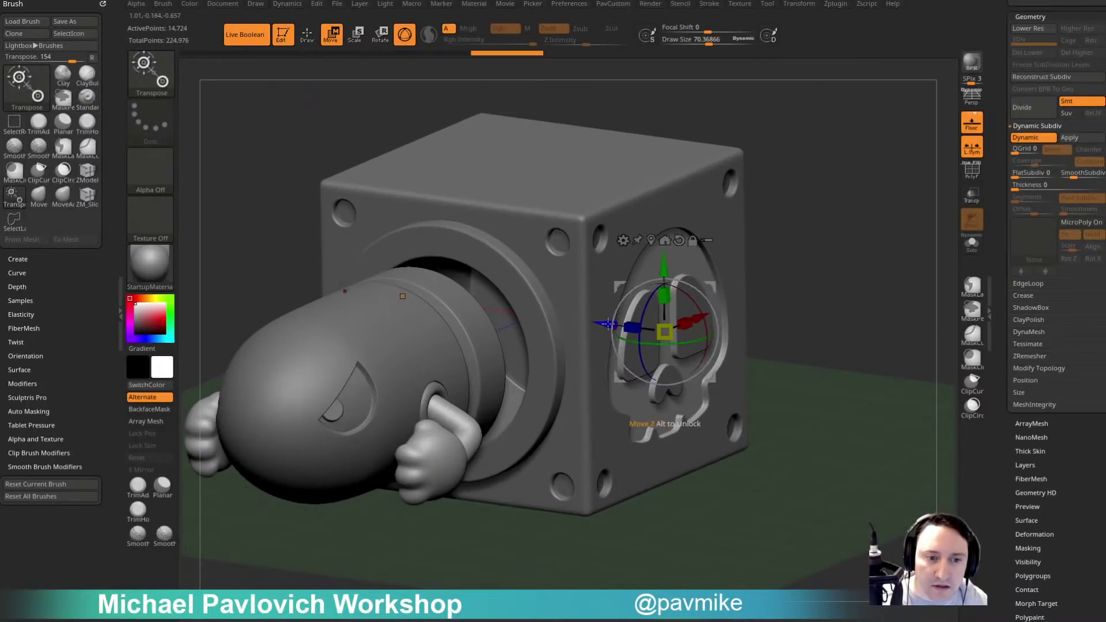
left_click_drag(607, 324, 609, 325)
key("q")
key("f")
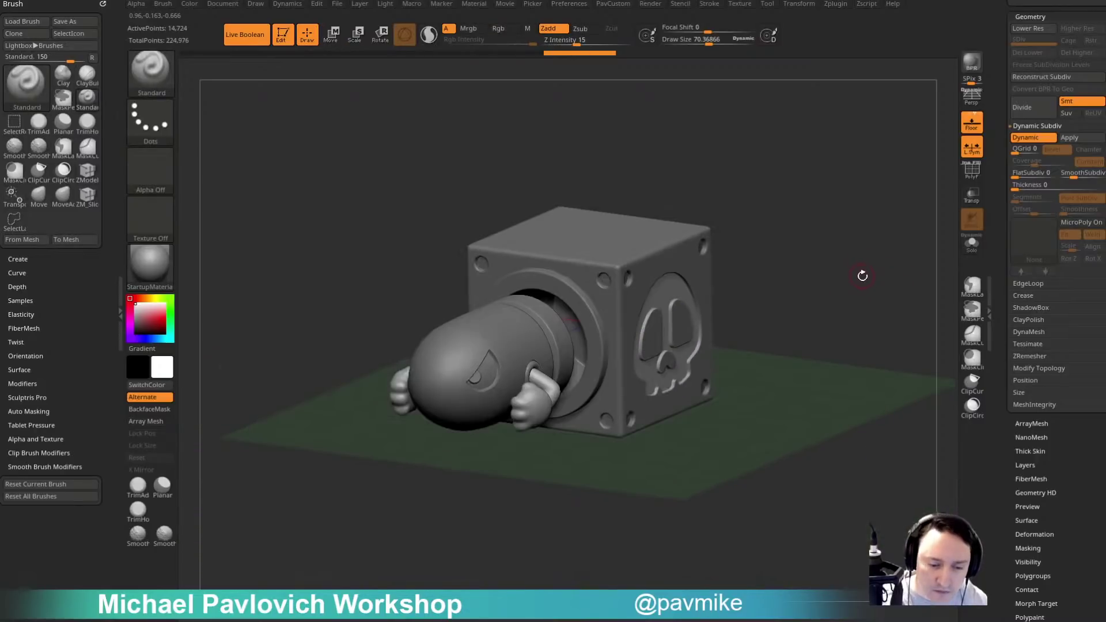
Inspect the bullet cannon from several angles and set the draw size to about 74.
key("s")
mouse_move(844, 296)
left_mouse_down()
mouse_move(840, 286)
mouse_move(837, 307)
left_mouse_up()
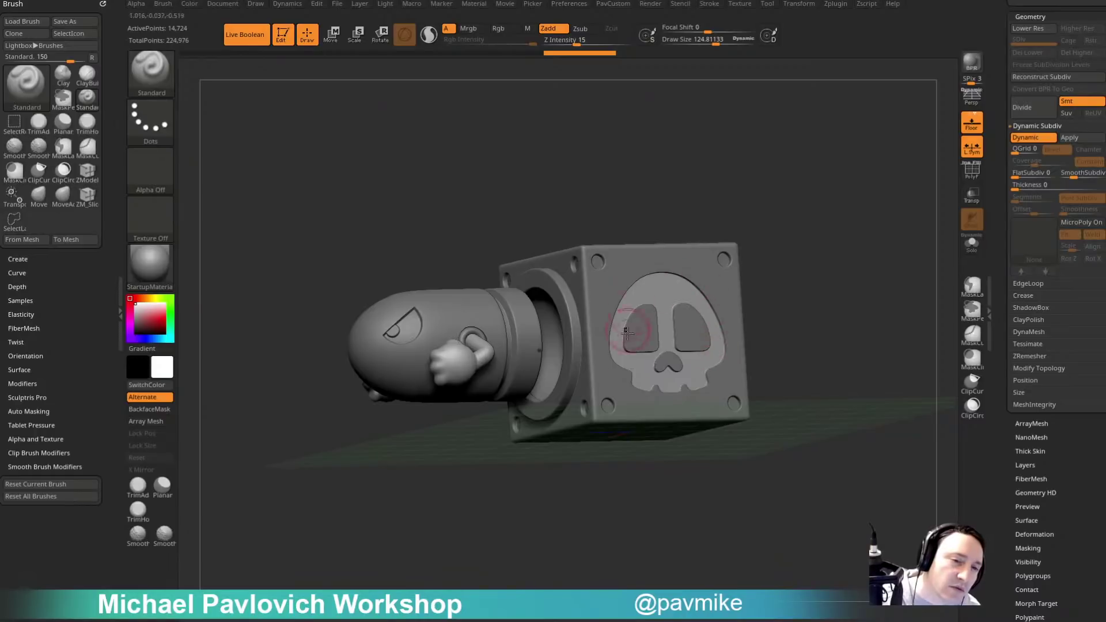
left_click_drag(846, 282, 831, 314)
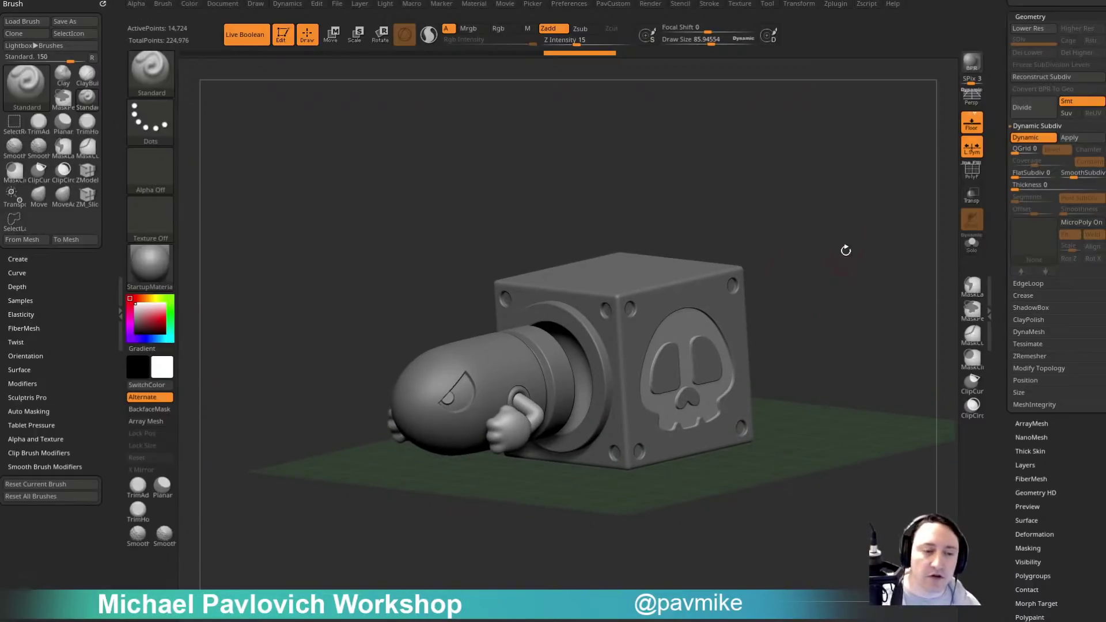
key("s")
mouse_move(840, 276)
left_mouse_down("alt")
mouse_move(881, 316)
mouse_move(863, 311)
left_mouse_up("alt")
key("s")
mouse_move(866, 306)
left_mouse_down()
mouse_move(886, 286)
mouse_move(874, 278)
mouse_move(904, 275)
mouse_move(886, 218)
mouse_move(855, 245)
mouse_move(915, 267)
mouse_move(860, 246)
mouse_move(904, 242)
mouse_move(863, 223)
mouse_move(824, 242)
left_mouse_up()
Show the polyframe, make the bullet body the active subtool and turn off Live Boolean.
left_click(970, 177)
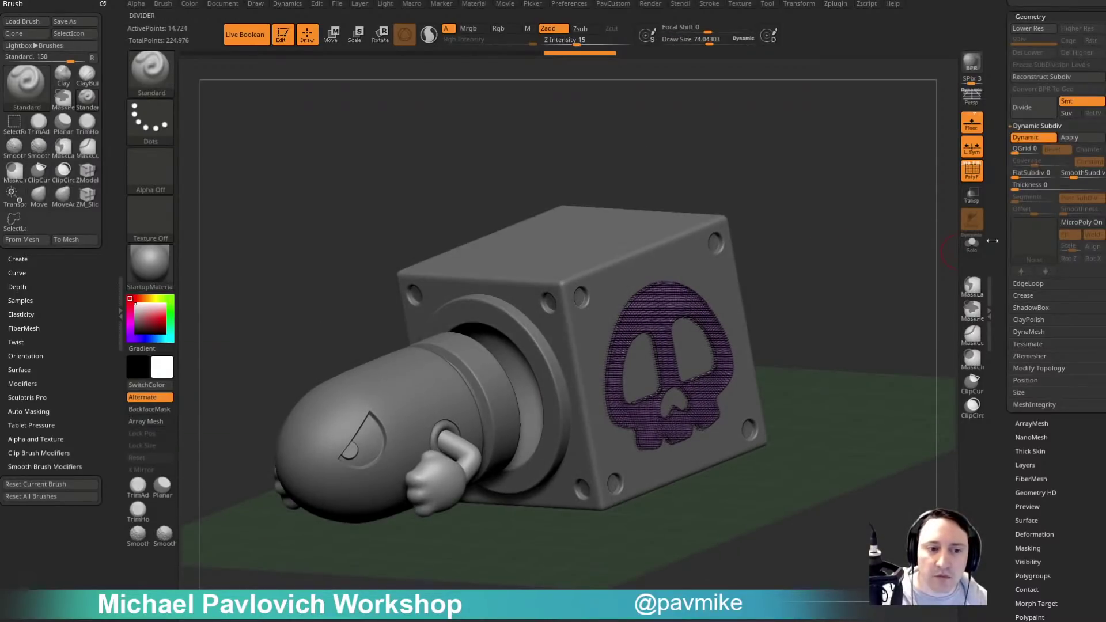
left_click_drag(1002, 267, 997, 397)
left_click(408, 398, "alt")
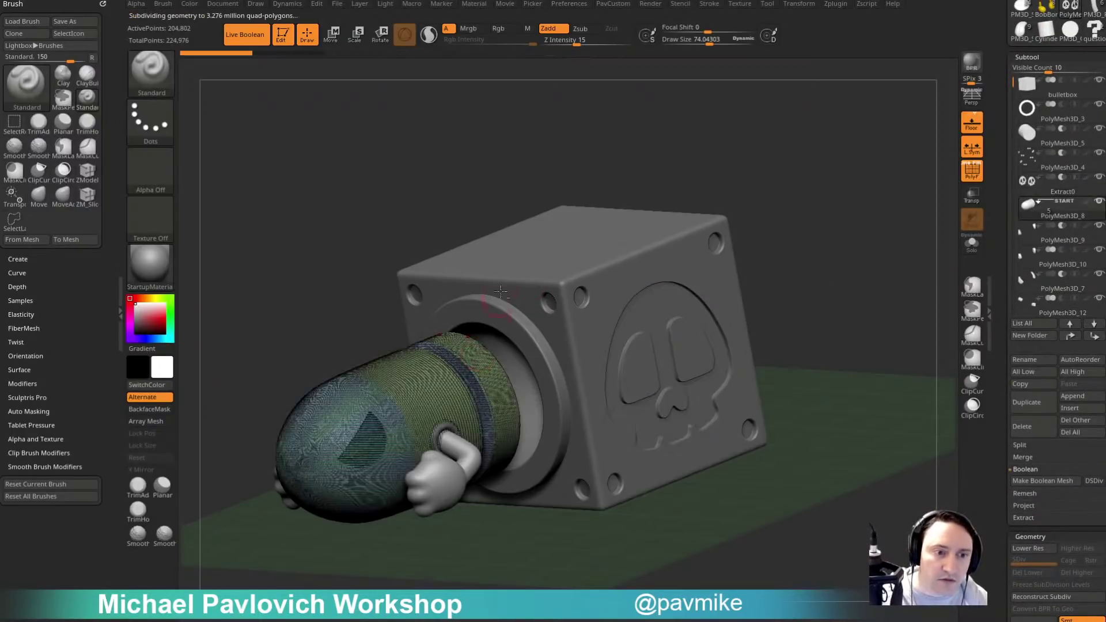
left_click(268, 37)
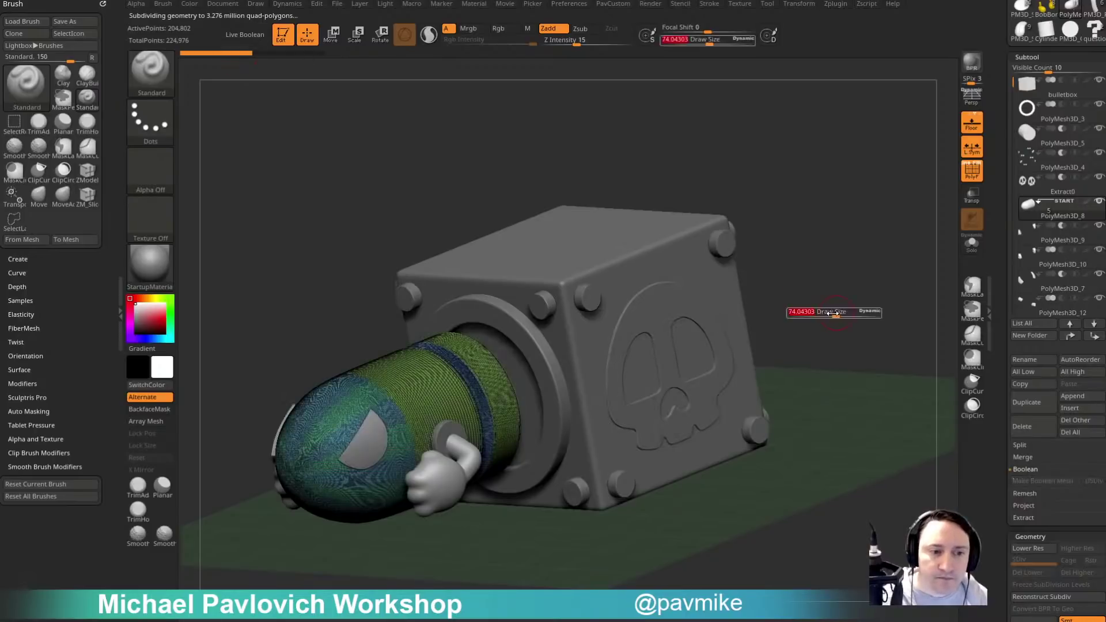
Merge the cannon's visible subtools into a new tool and switch to that merged tool.
left_click_drag(1002, 371, 1000, 465)
left_click(1022, 363)
left_click(1030, 384)
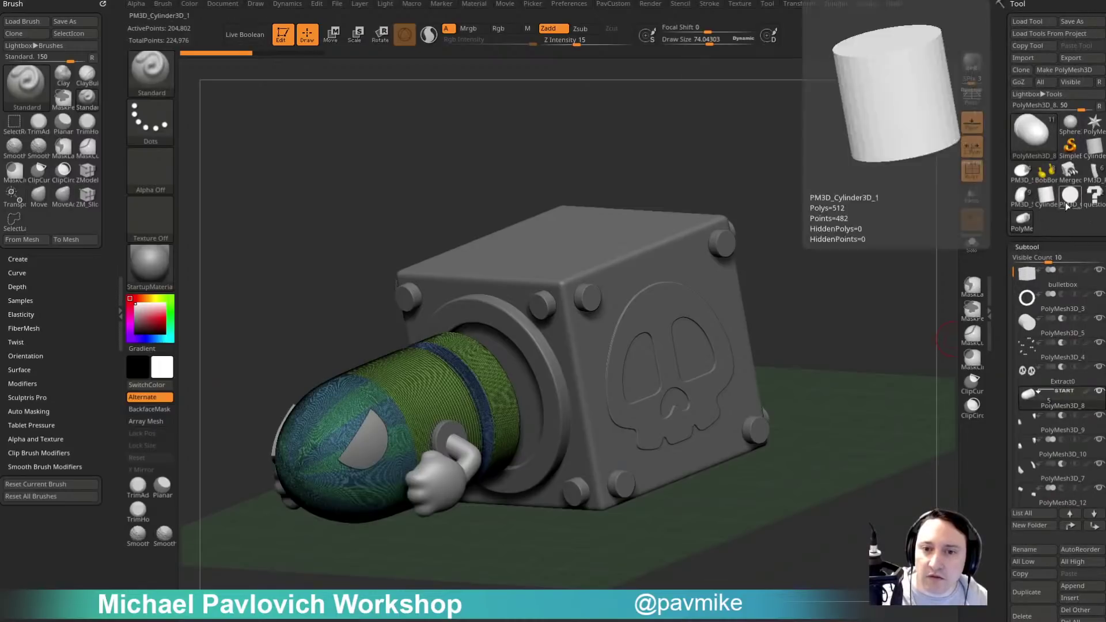
mouse_move(1090, 187)
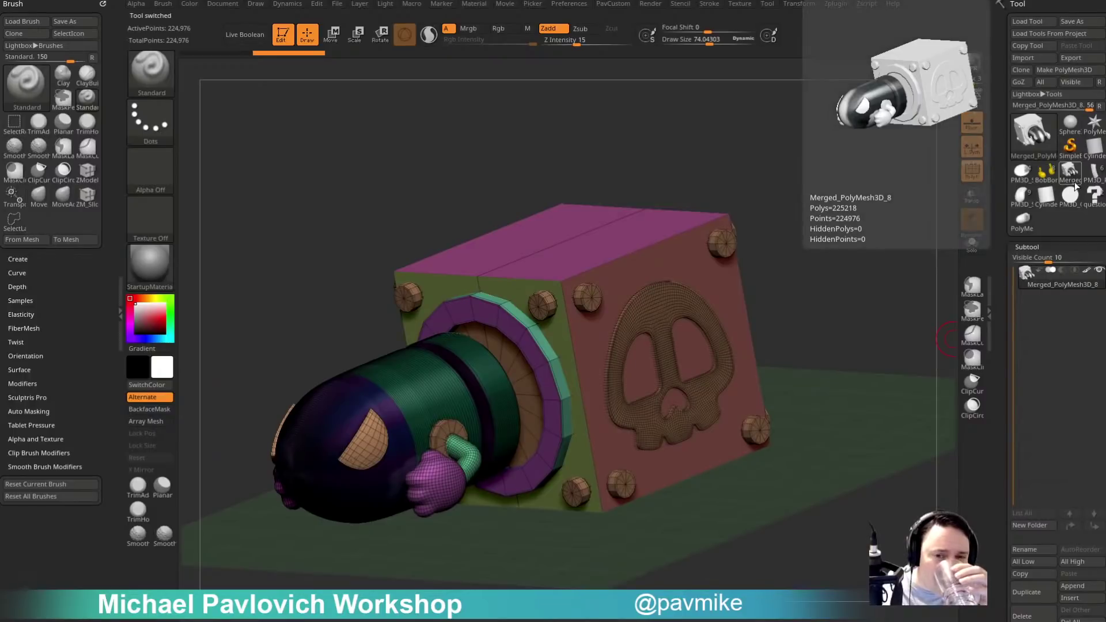
Inspect the merged cannon from several angles, then delete it and return to the original cannon tool with separate subtools.
mouse_move(1070, 193)
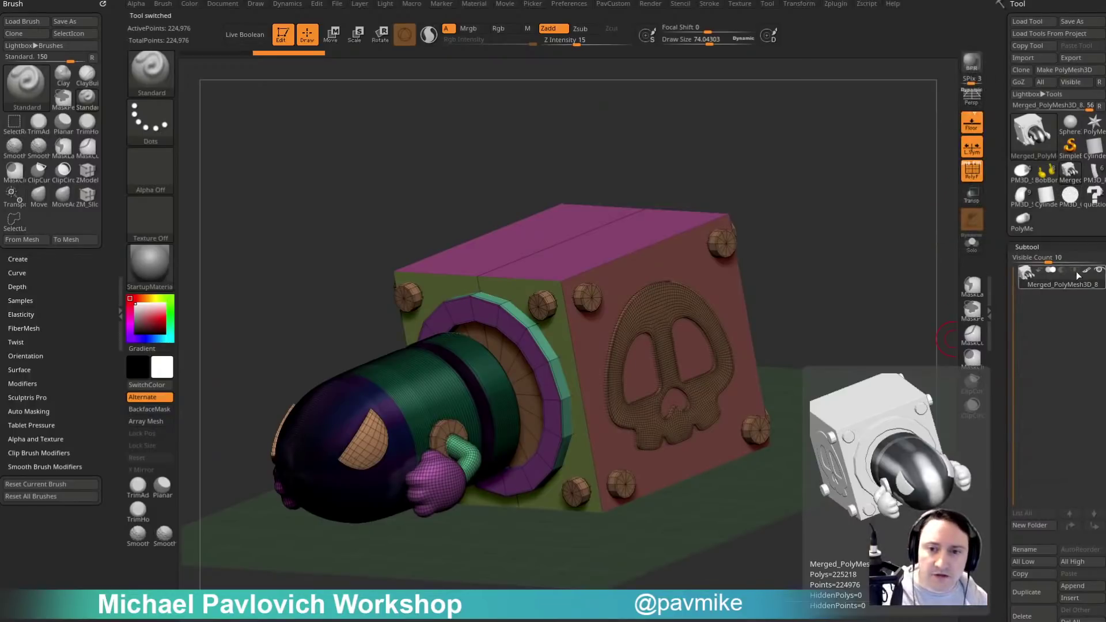
mouse_move(854, 267)
left_mouse_down()
mouse_move(912, 228)
mouse_move(896, 252)
mouse_move(771, 244)
mouse_move(812, 258)
mouse_move(863, 248)
left_mouse_up()
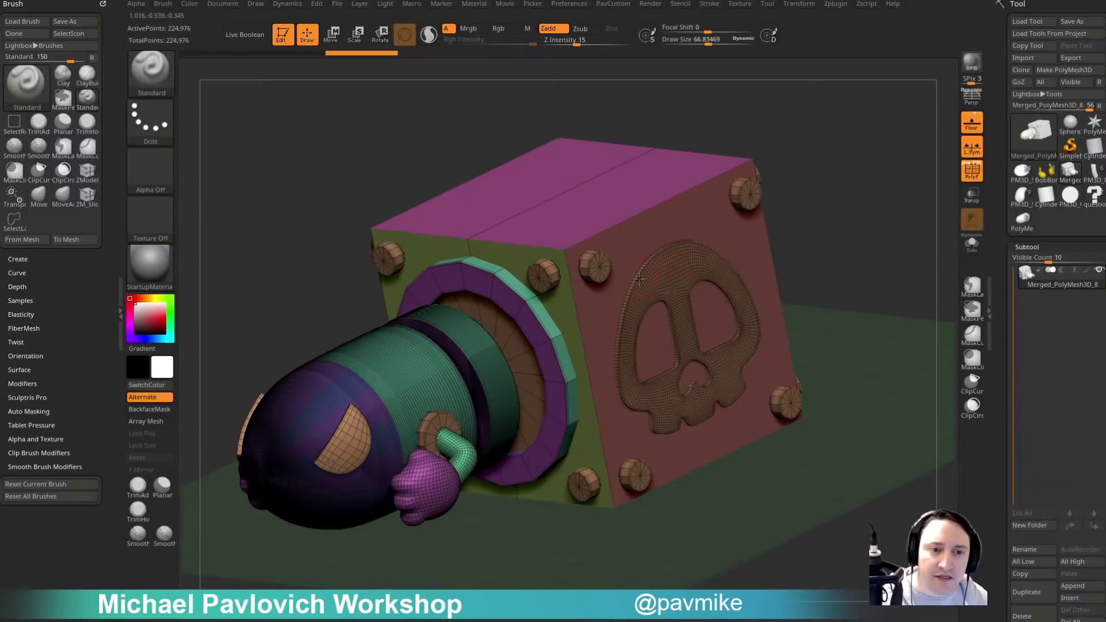
left_click_drag(835, 242, 783, 197)
left_click_drag(837, 240, 738, 326)
left_click_drag(862, 277, 824, 229)
scroll(1027, 430, "down", 3)
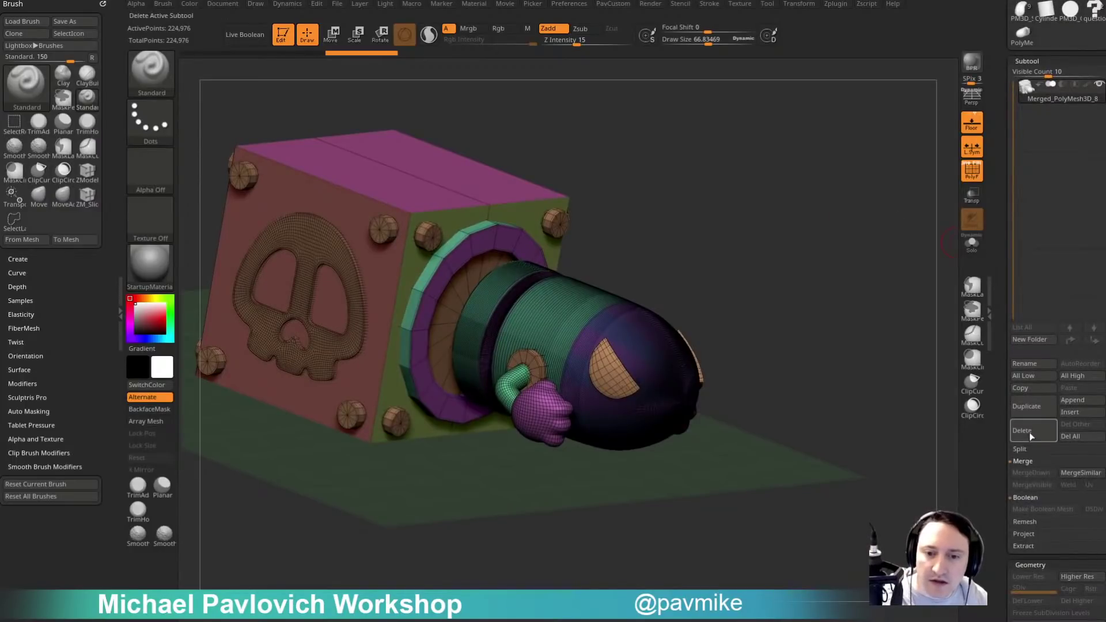
left_click(1030, 436)
left_click_drag(1001, 259, 1000, 439)
left_click(1093, 199)
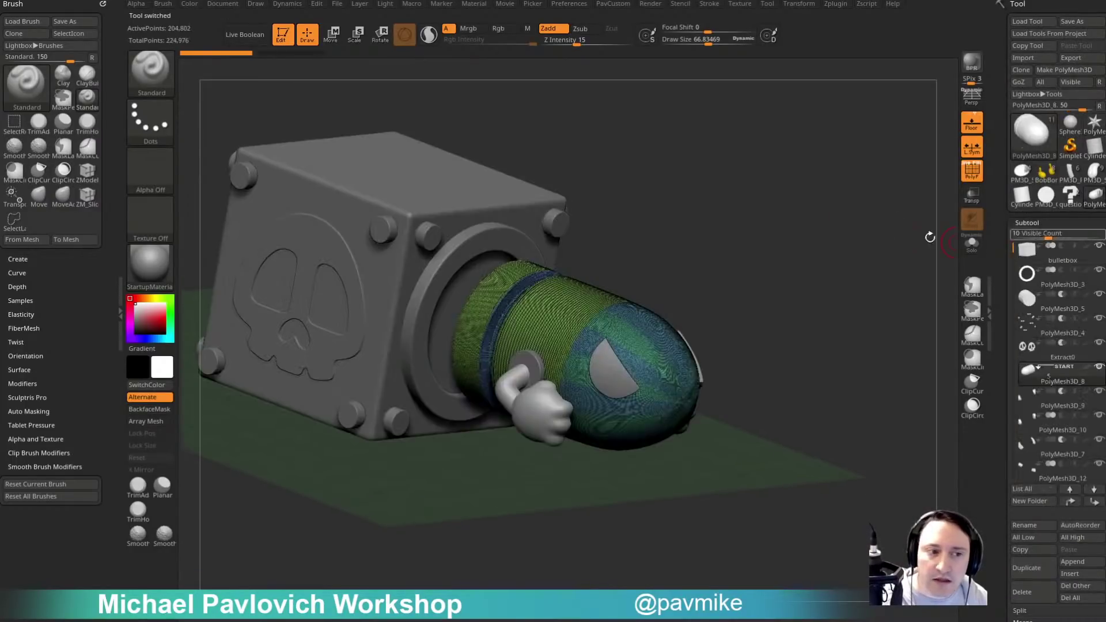
Isolate the bullet body, turn off its Dynamic Subdiv and reduce the draw size to about 22.
left_click_drag(881, 248, 933, 242)
left_click(972, 244)
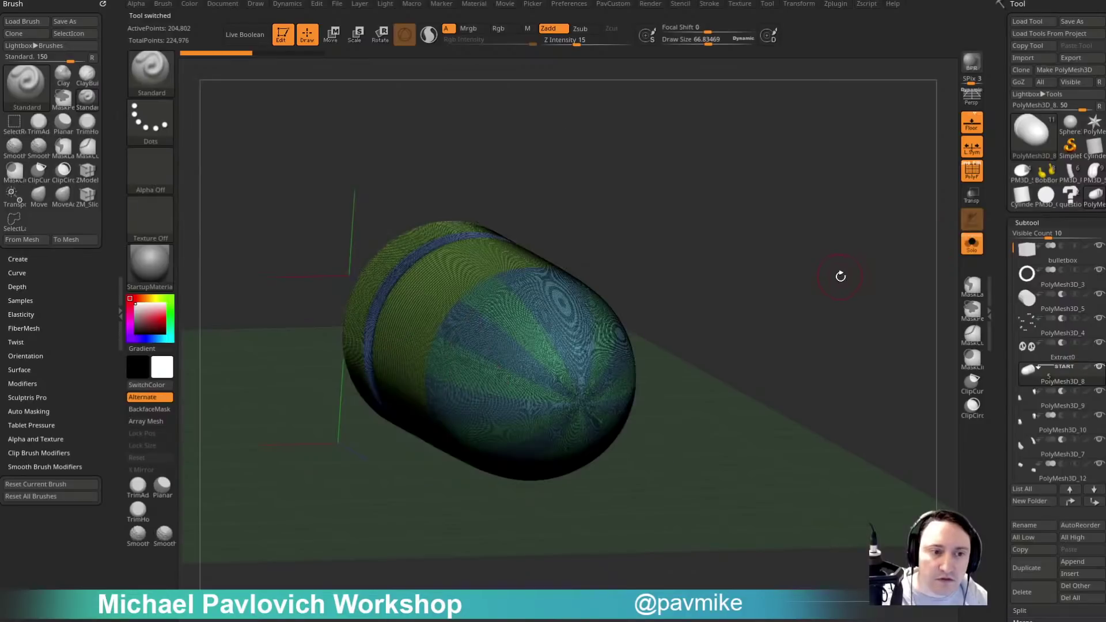
scroll(1014, 305, "down", 10)
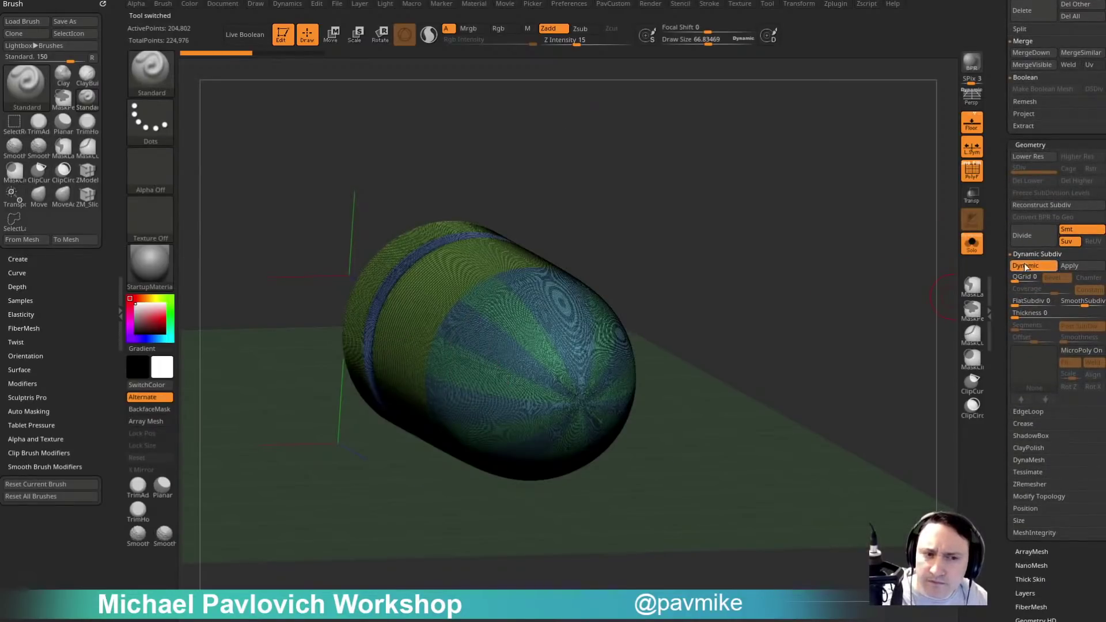
left_click(1026, 267)
mouse_move(804, 302)
left_mouse_down()
mouse_move(891, 218)
mouse_move(911, 178)
mouse_move(697, 190)
mouse_move(741, 245)
left_mouse_up()
key("bracketleft")
key("bracketleft")
key("bracketleft")
key("bracketleft")
key("bracketleft")
left_click_drag(813, 106, 768, 135)
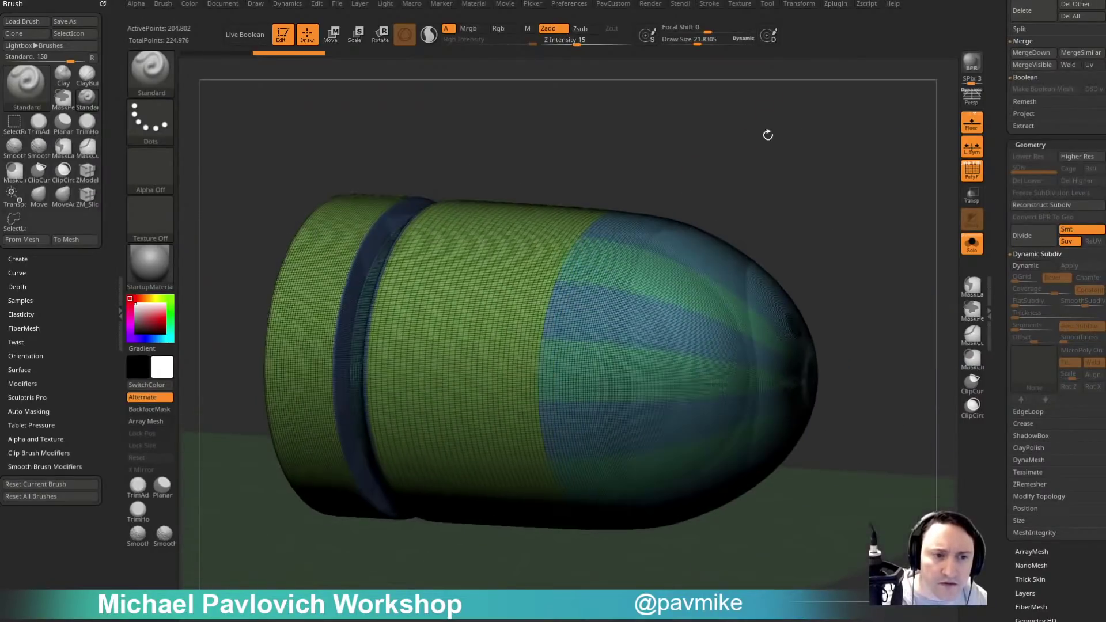
left_click_drag(857, 159, 809, 170)
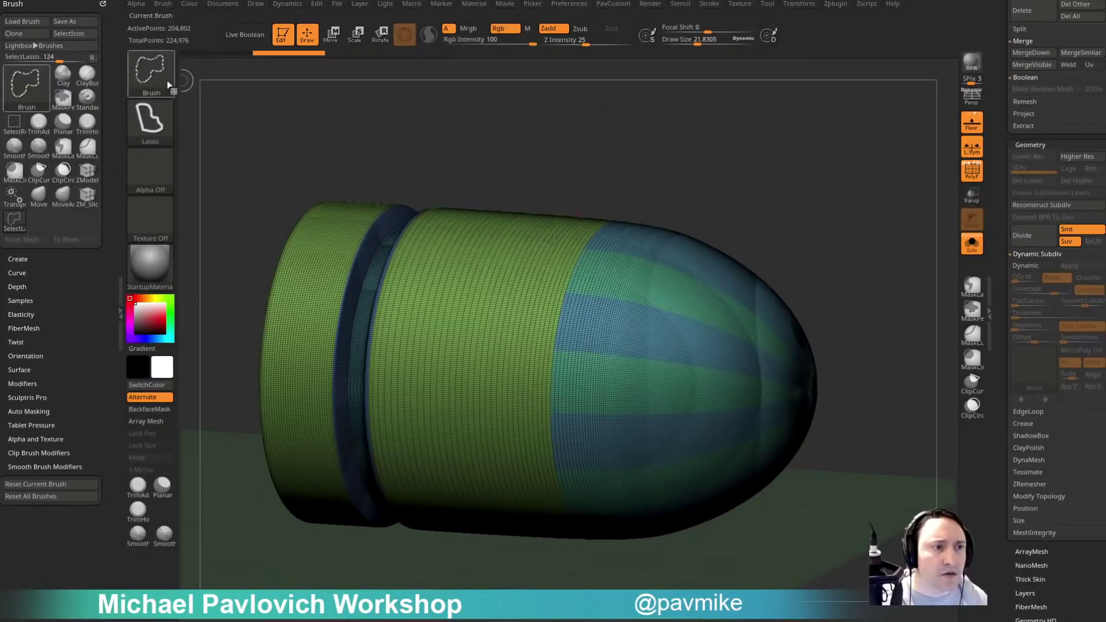
With the SelectRect brush, isolate the bullet's striped nose polygroups, combine them into a single polygroup and show the whole body again.
left_click(167, 84, "ctrl+shift")
left_click(359, 86, "ctrl+shift")
left_click(687, 284, "ctrl+shift")
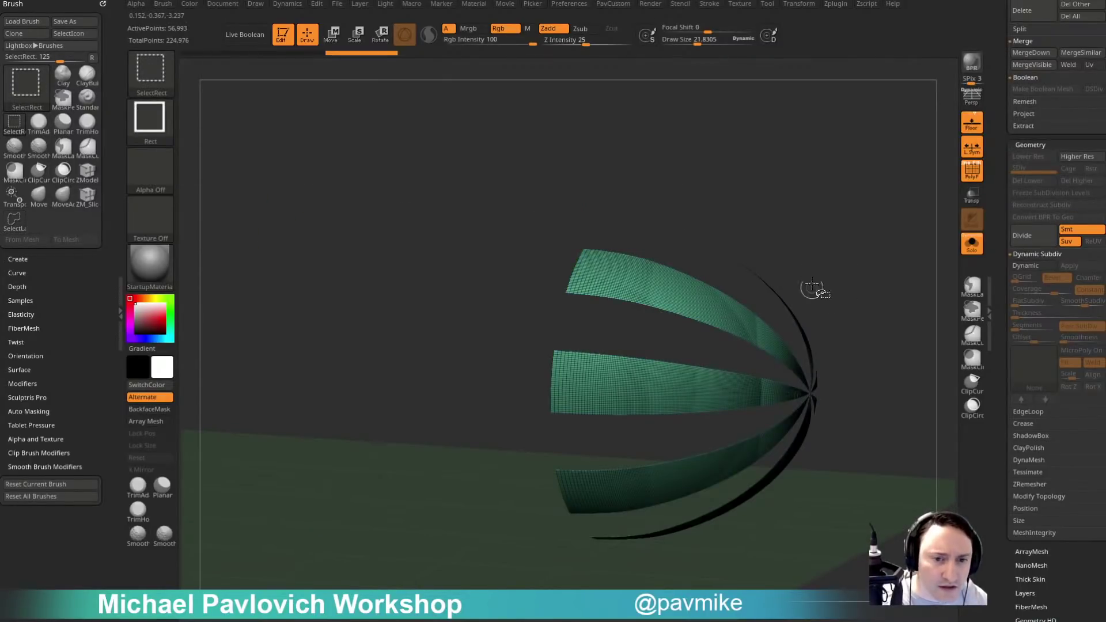
left_click_drag(828, 237, 848, 330, "ctrl+shift")
left_click(763, 302, "ctrl+shift")
left_click_drag(862, 174, 893, 311, "ctrl+shift")
key("ctrl+w")
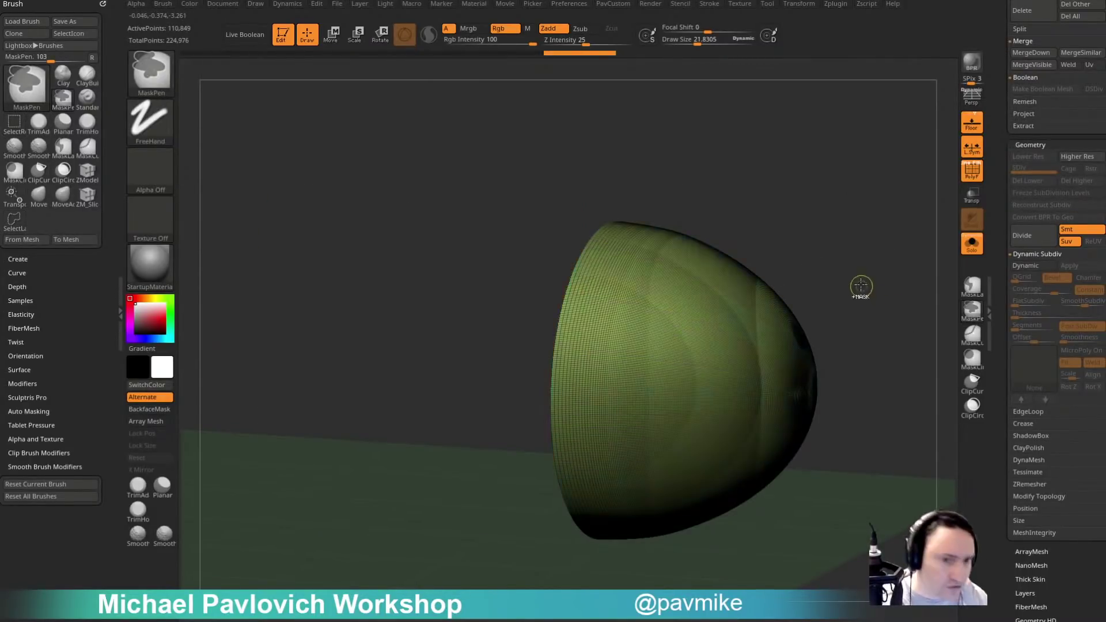
left_click(840, 215, "ctrl+shift")
left_click_drag(841, 215, 866, 195)
Reconstruct the bullet body's subdivision levels down to its lowest-poly base and delete the higher levels.
scroll(1019, 300, "down", 1)
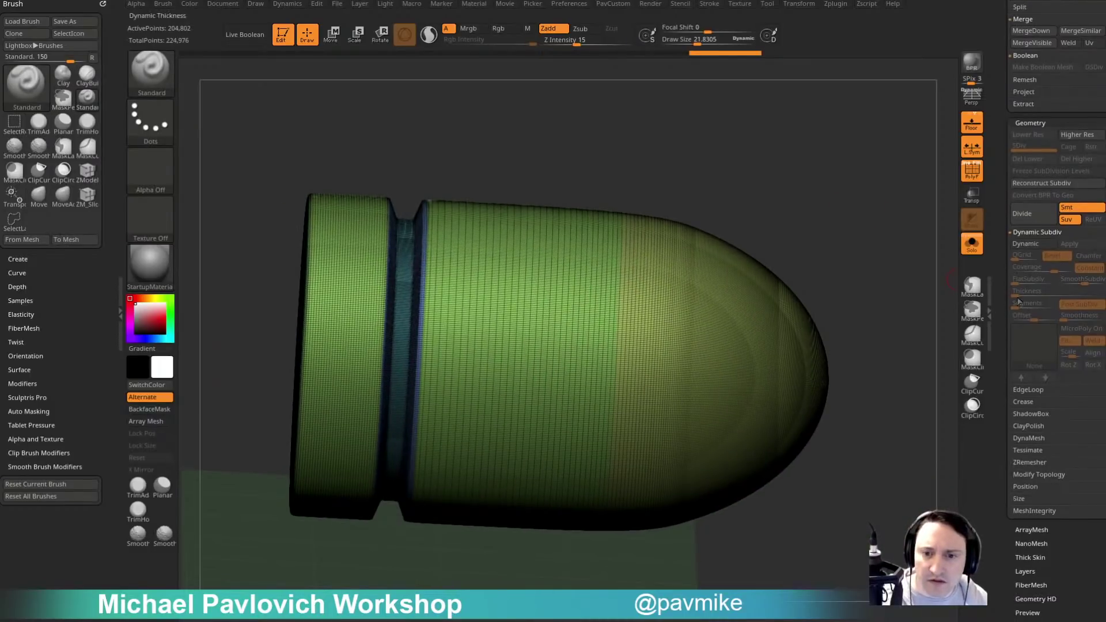
left_click(1035, 185)
left_click(1038, 185)
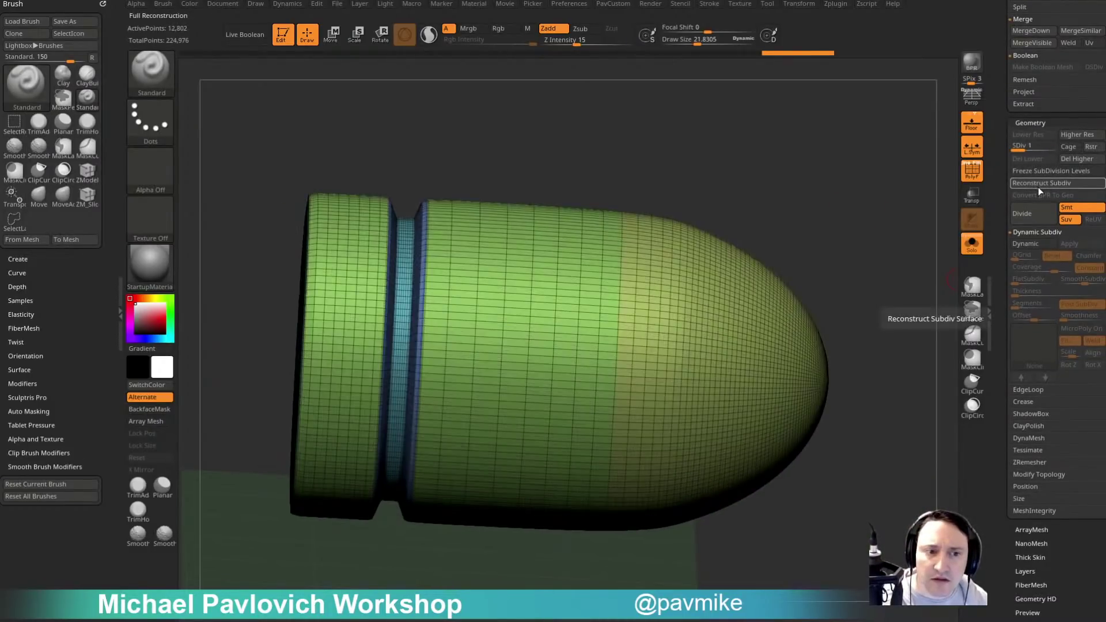
left_click(1040, 184)
left_click(1040, 187)
left_click(1039, 188)
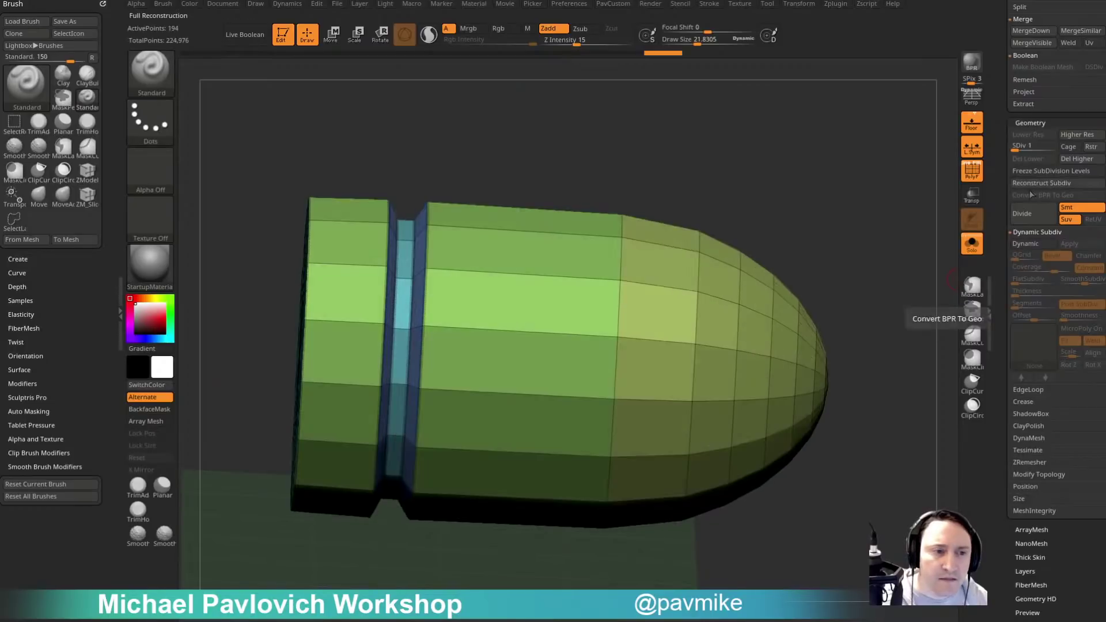
left_click_drag(851, 253, 906, 221, "alt")
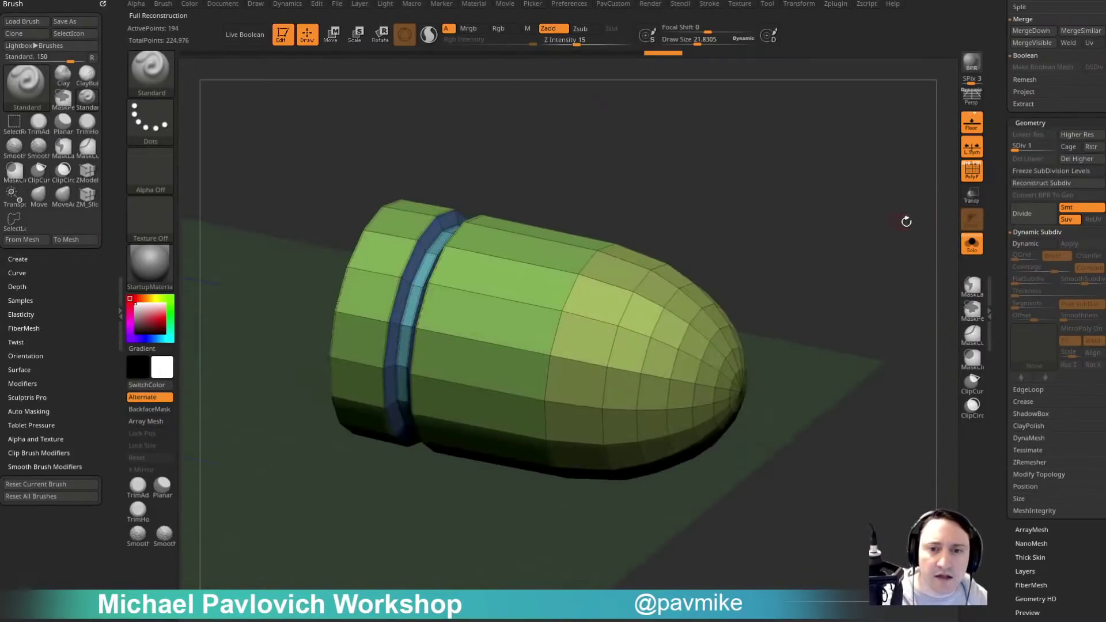
left_click(1069, 159)
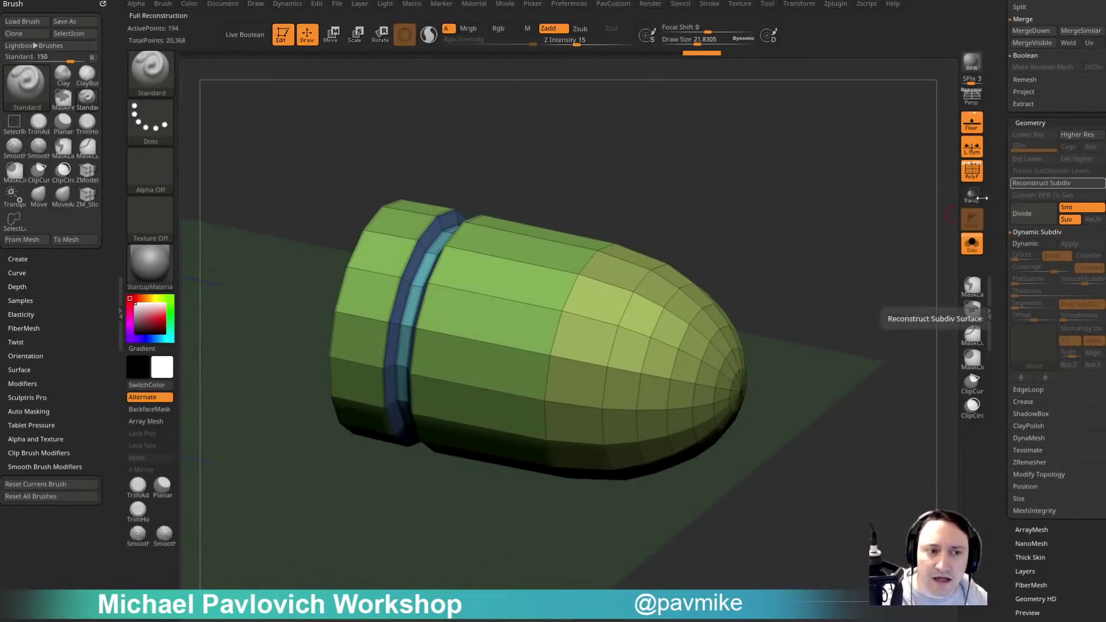
Preview the low-poly bullet body smoothed with Dynamic Subdiv and without polyframe, and switch the smoothing off again.
key("d")
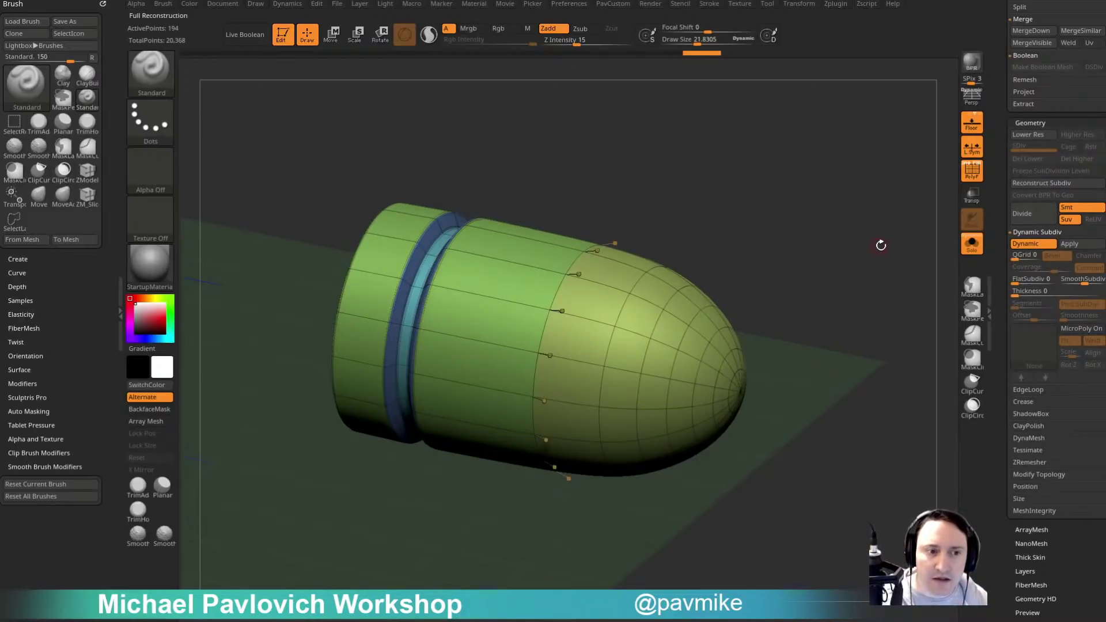
left_click(972, 170)
mouse_move(903, 210)
left_mouse_down()
mouse_move(832, 205)
mouse_move(888, 208)
left_mouse_up()
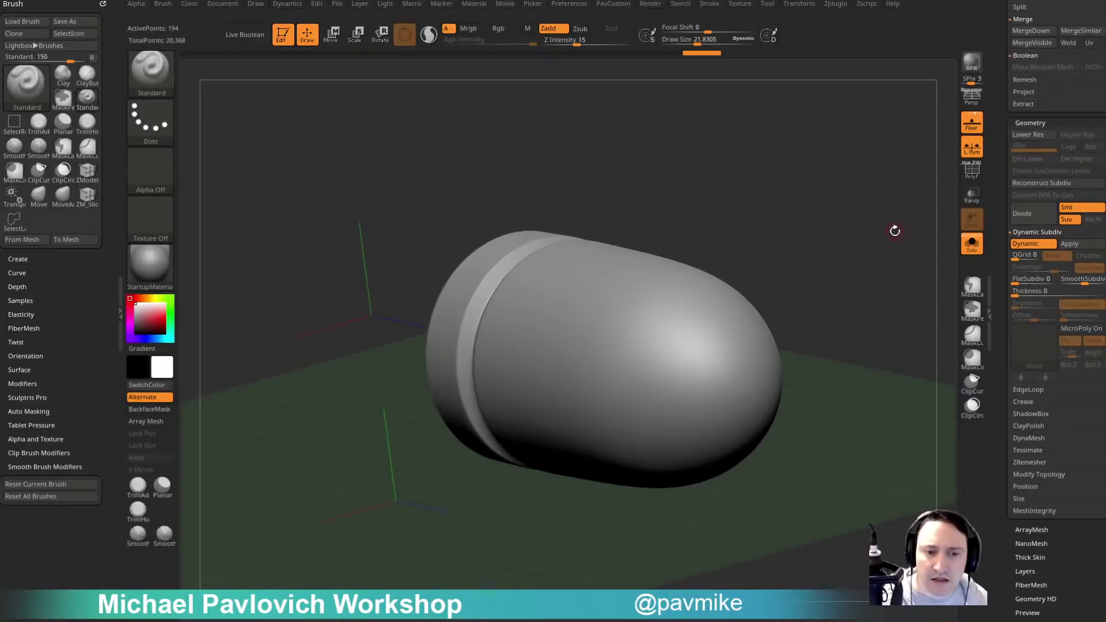
key("shift+d")
left_click_drag(893, 227, 953, 219, "alt")
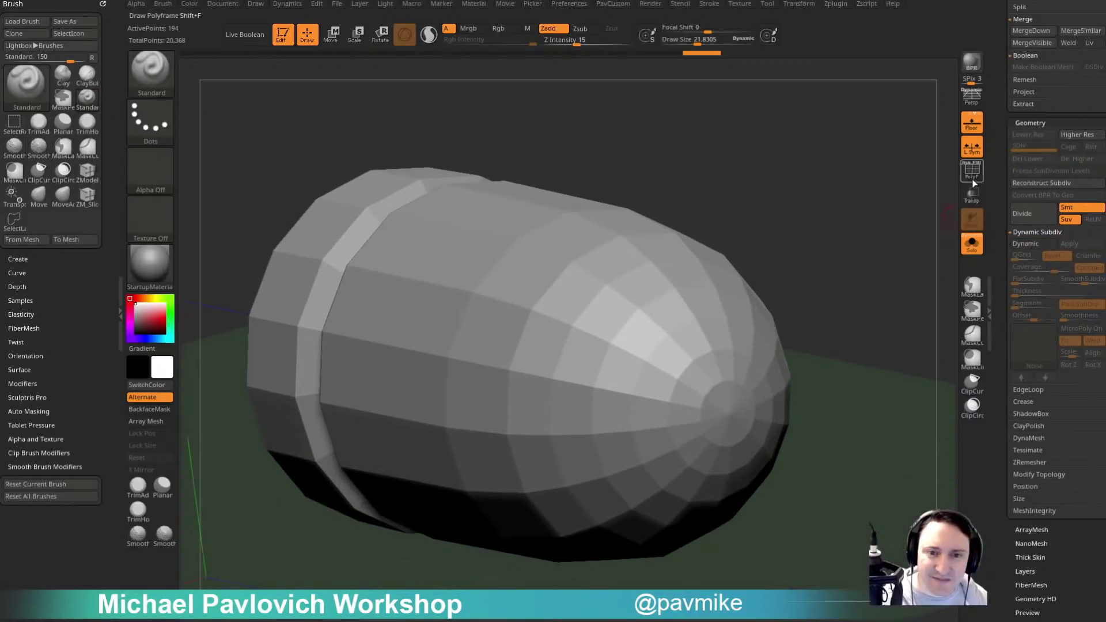
Show the polyframe and isolate the triangular fan of faces at the bullet's nose tip.
left_click(972, 175)
mouse_move(886, 271)
left_mouse_down("alt")
mouse_move(749, 211)
mouse_move(834, 261)
mouse_move(817, 244)
mouse_move(832, 261)
mouse_move(720, 267)
left_mouse_up("alt")
left_click_drag(662, 310, 607, 479, "ctrl+shift")
left_click_drag(720, 297, 829, 289)
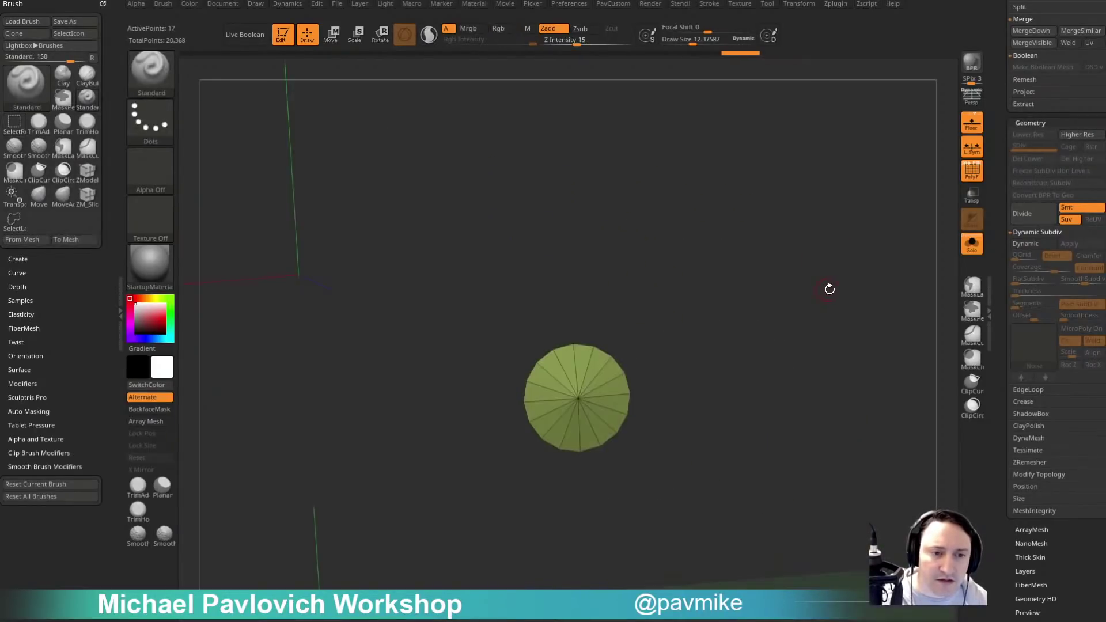
Try to ZRemesh the isolated nose tip into quads and smooth it, then undo back to the triangle fan.
key("2")
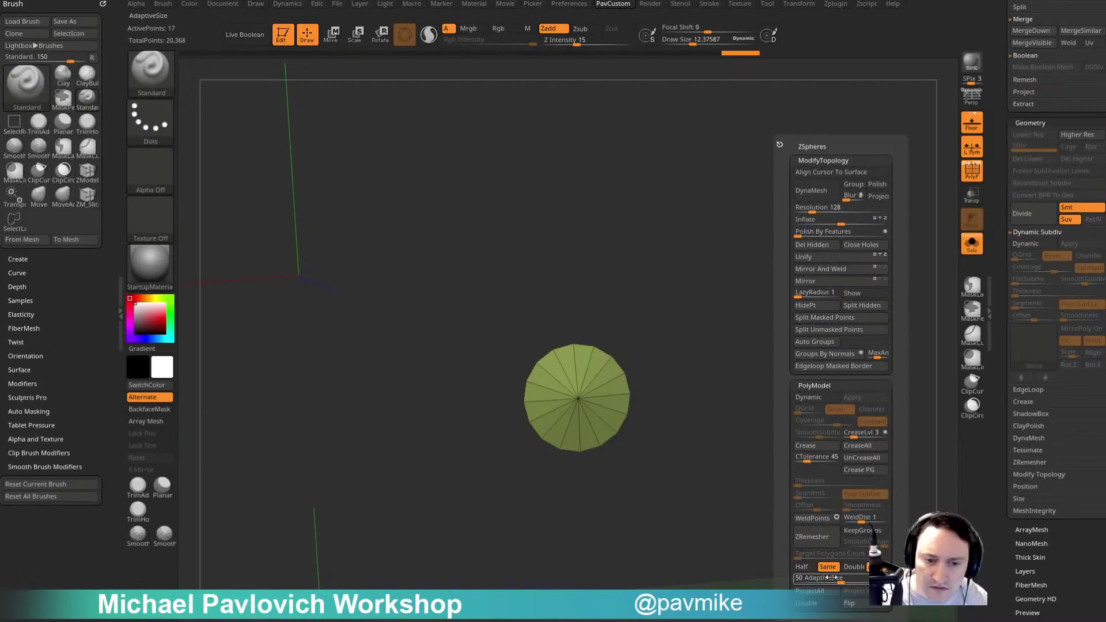
left_click(812, 536)
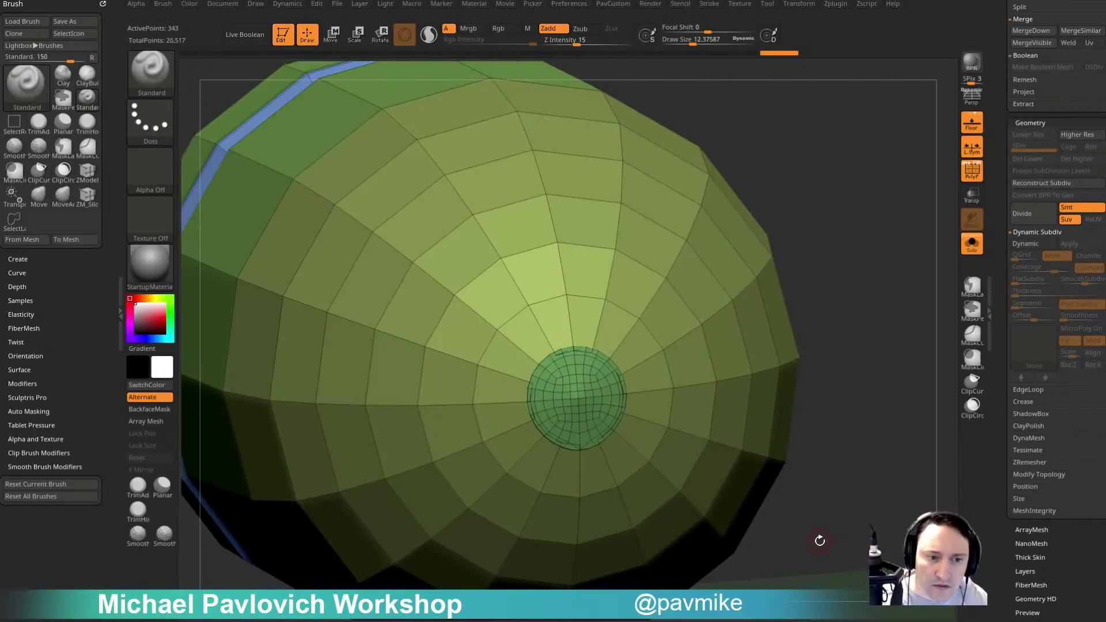
mouse_move(822, 521)
left_mouse_down()
mouse_move(573, 382)
mouse_move(599, 403)
mouse_move(570, 392)
mouse_move(582, 357)
left_mouse_up()
key("shift")
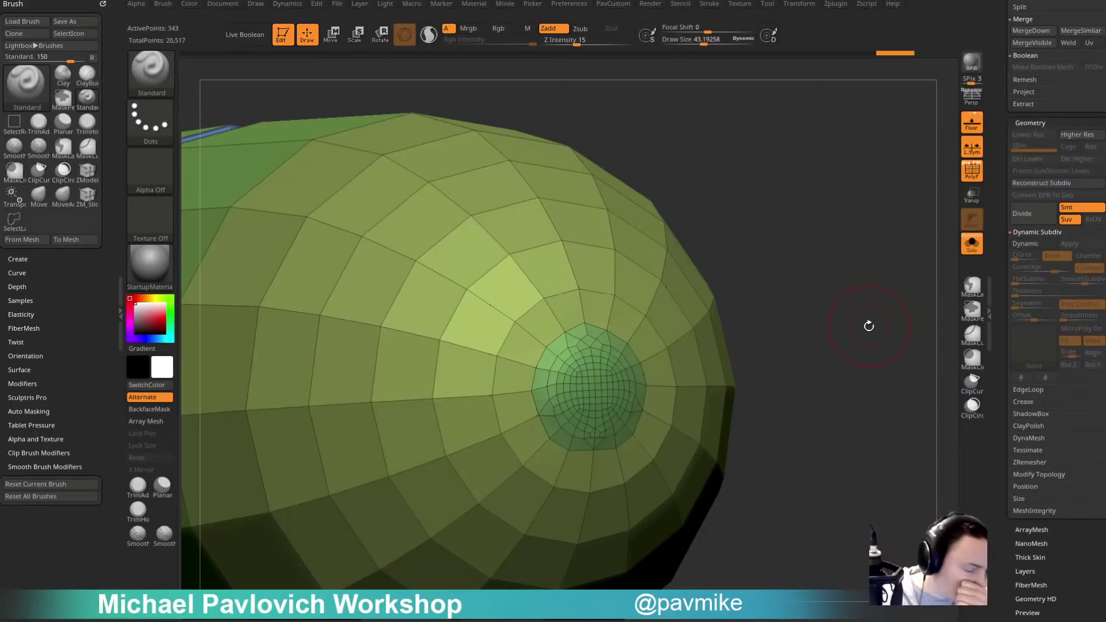
key("ctrl+z")
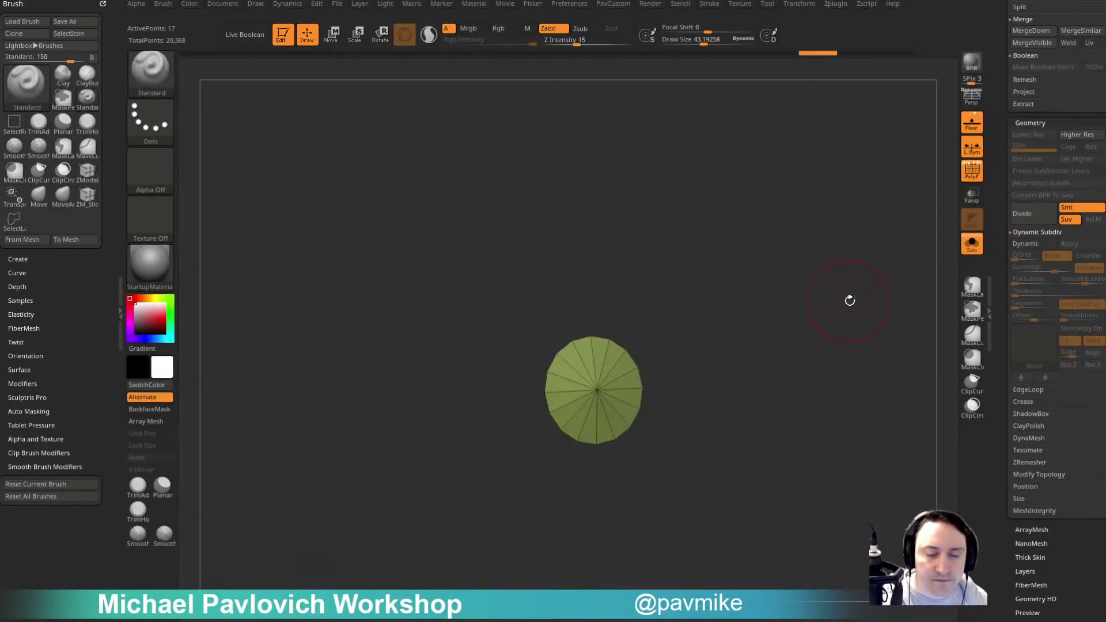
Try ZRemeshing the nose tip with Same polygon count and AdaptiveSize 0, then undo it.
key("space")
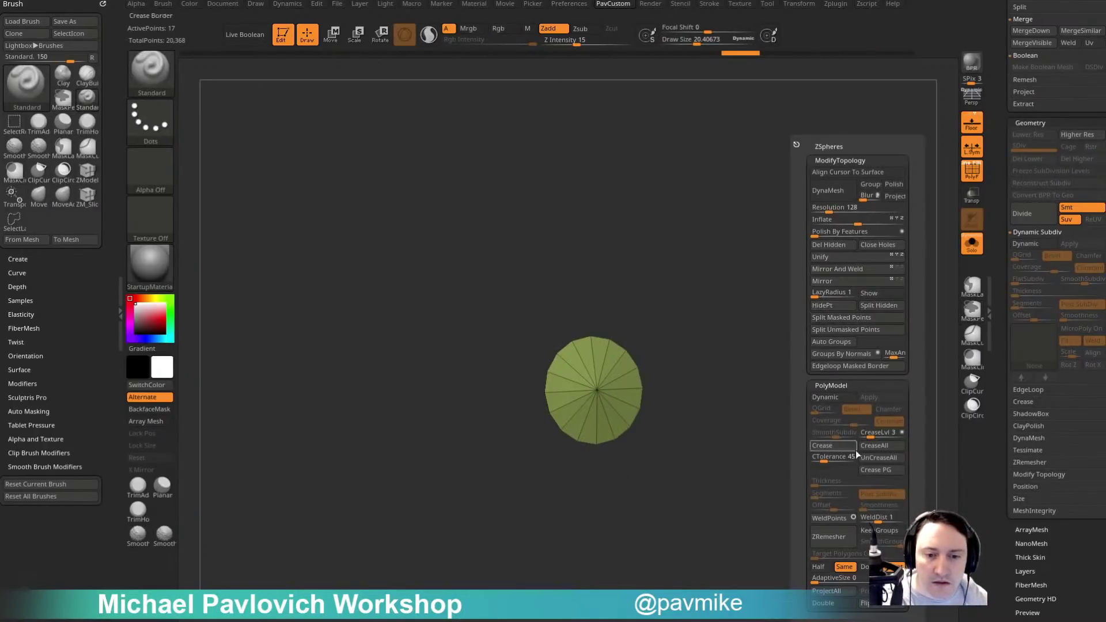
left_click(841, 534)
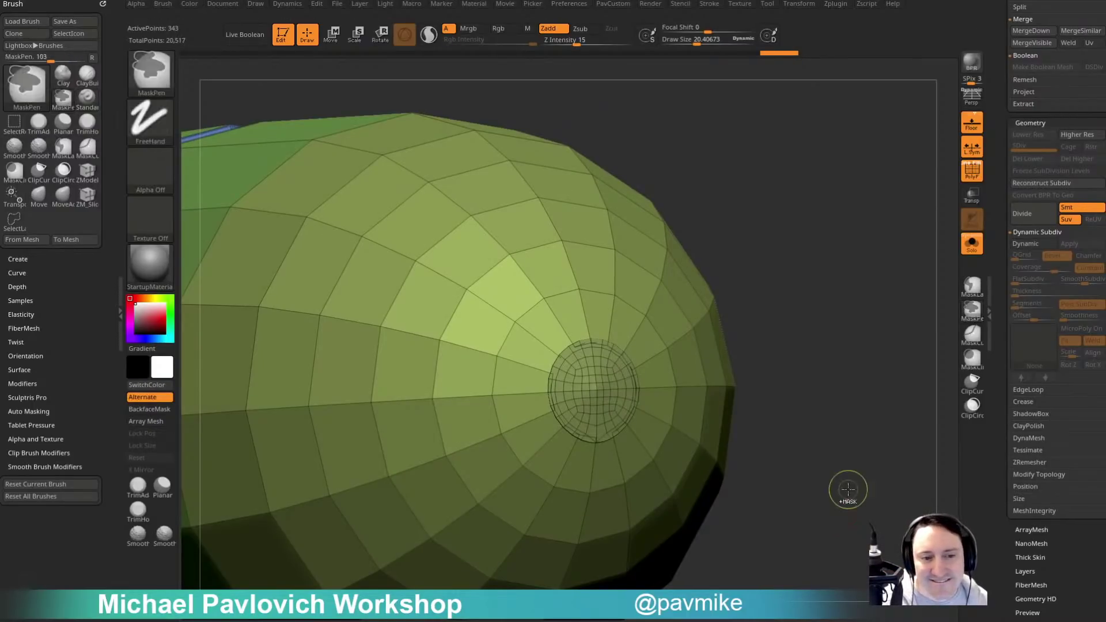
key("ctrl+z")
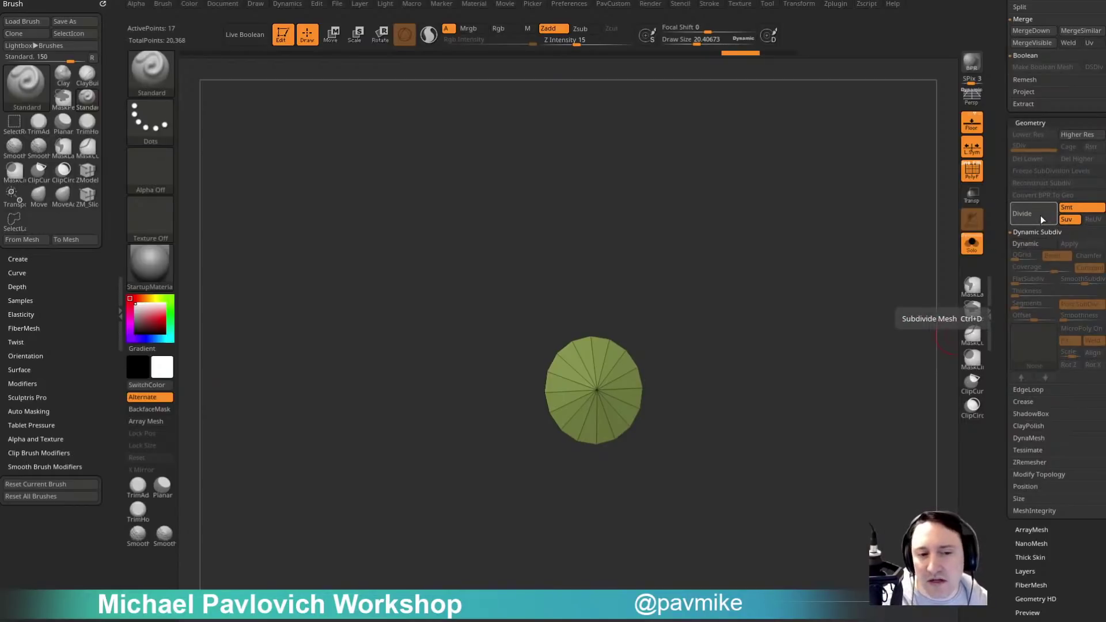
Try ZRemeshing the nose tip with Half polygon count and AdaptiveSize 0, then undo back to the full low-poly bullet.
key("2")
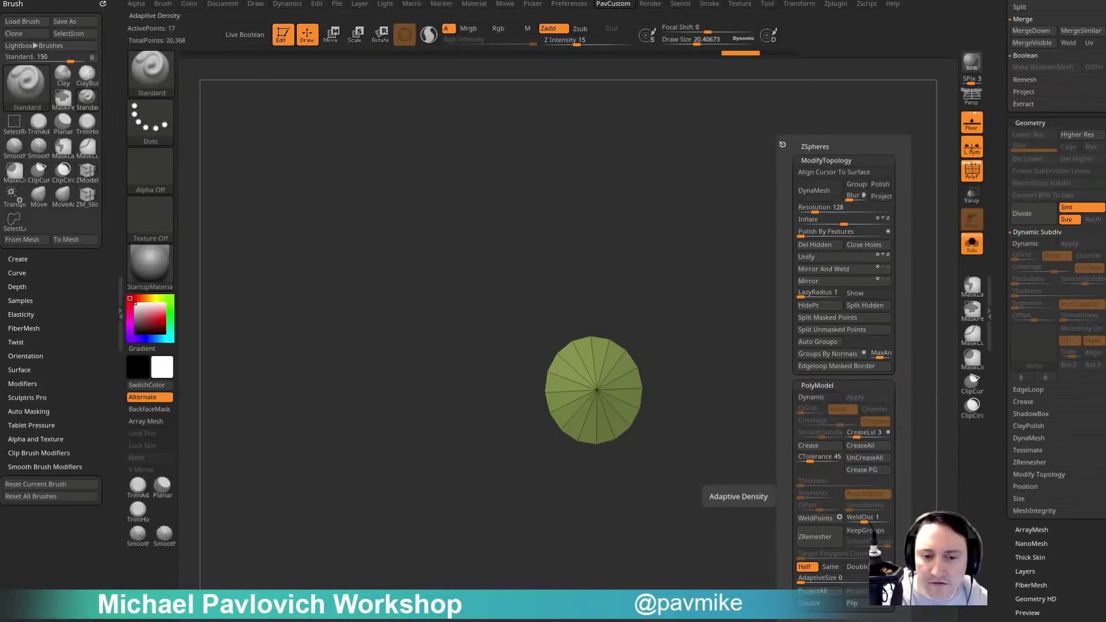
left_click(824, 537)
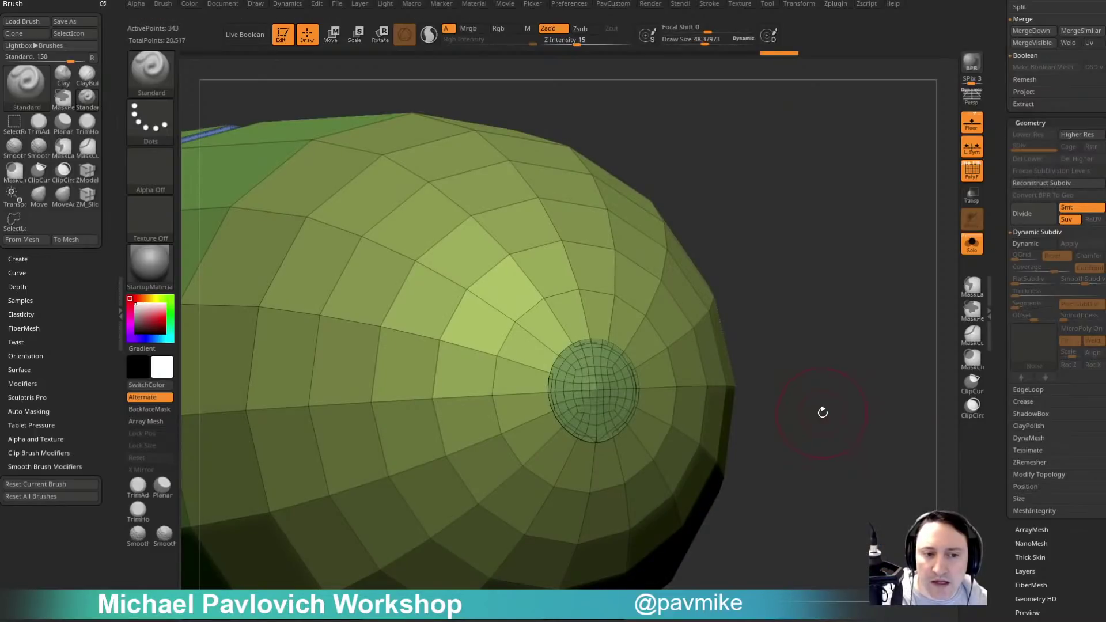
left_click_drag(825, 411, 808, 406)
key("ctrl+z")
key("ctrl+z")
key("ctrl+z")
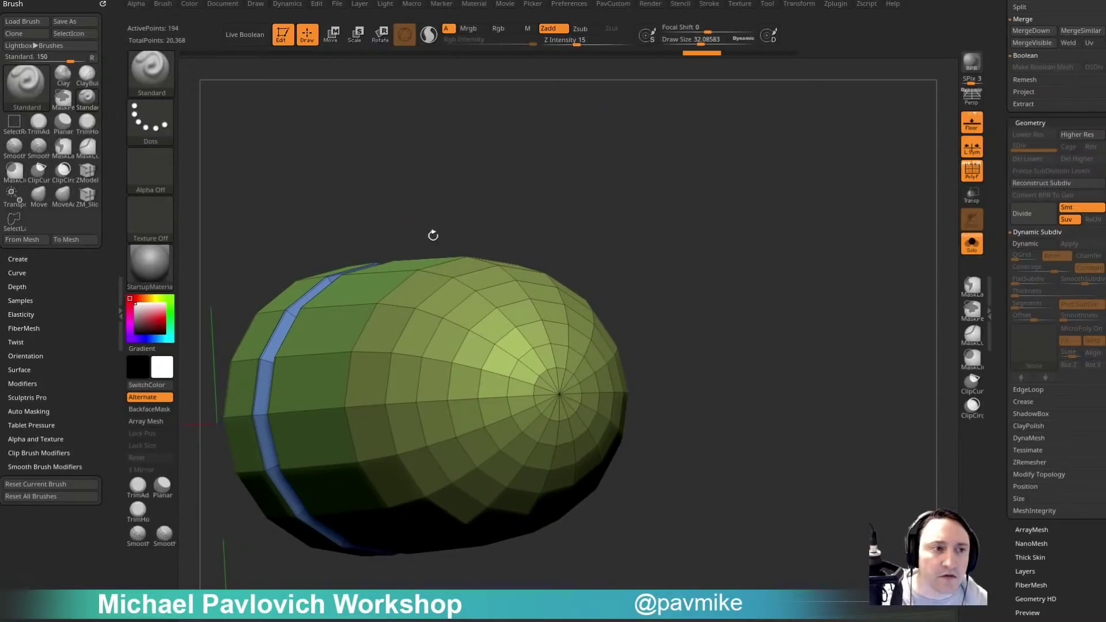
Clear the canvas, place the PolyMesh3D star in Edit mode and snap it to a straight view.
left_click(282, 34)
key("ctrl+n")
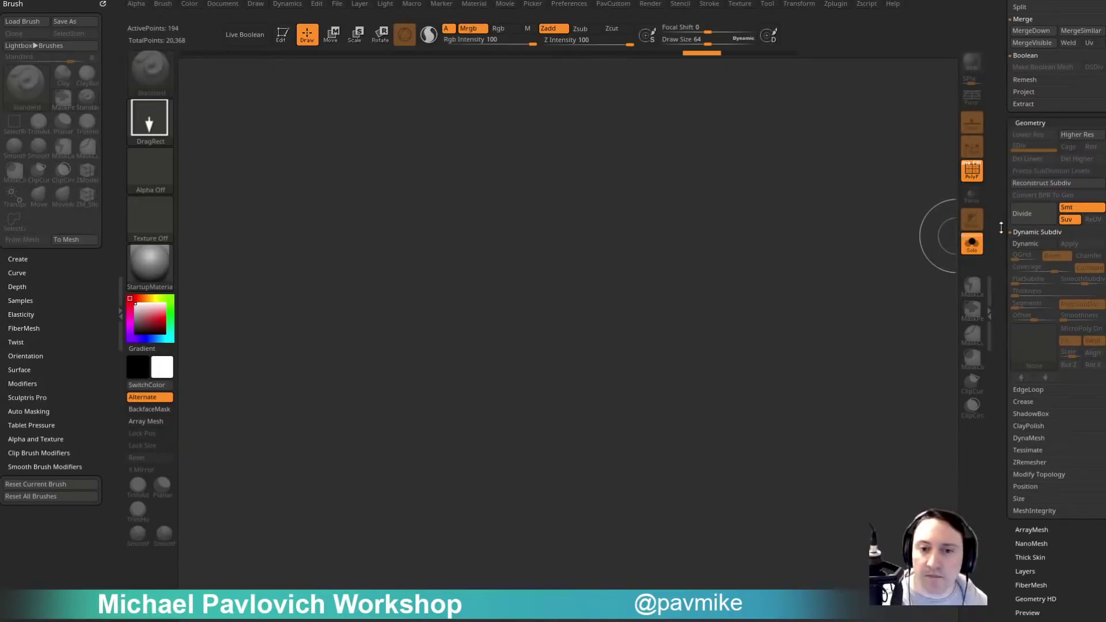
left_click_drag(1001, 228, 1001, 415)
left_click(1034, 137)
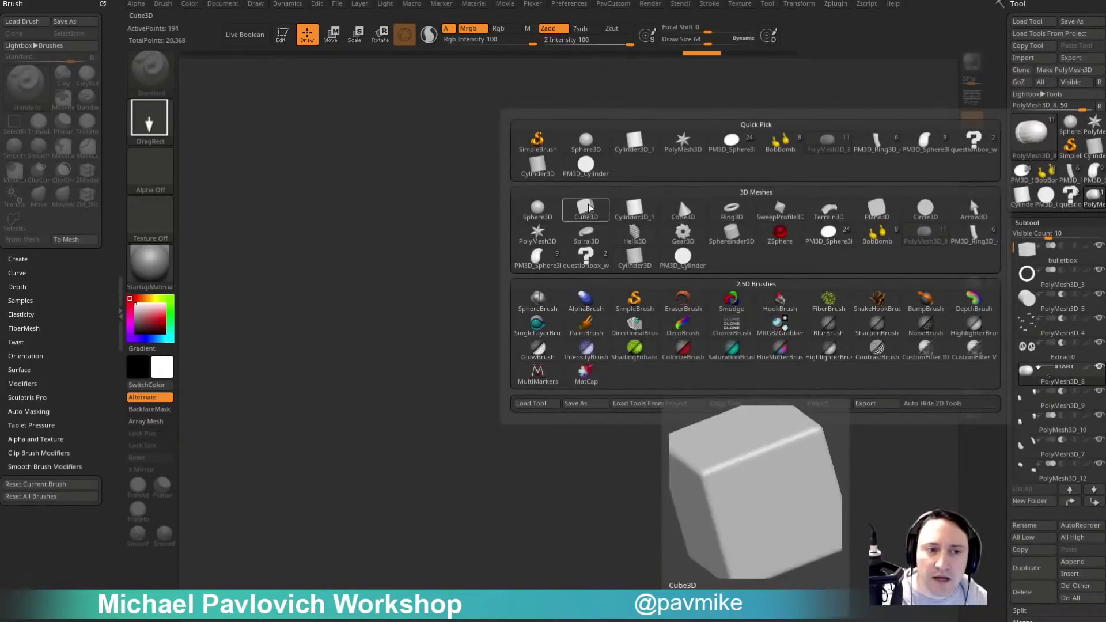
left_click(683, 141)
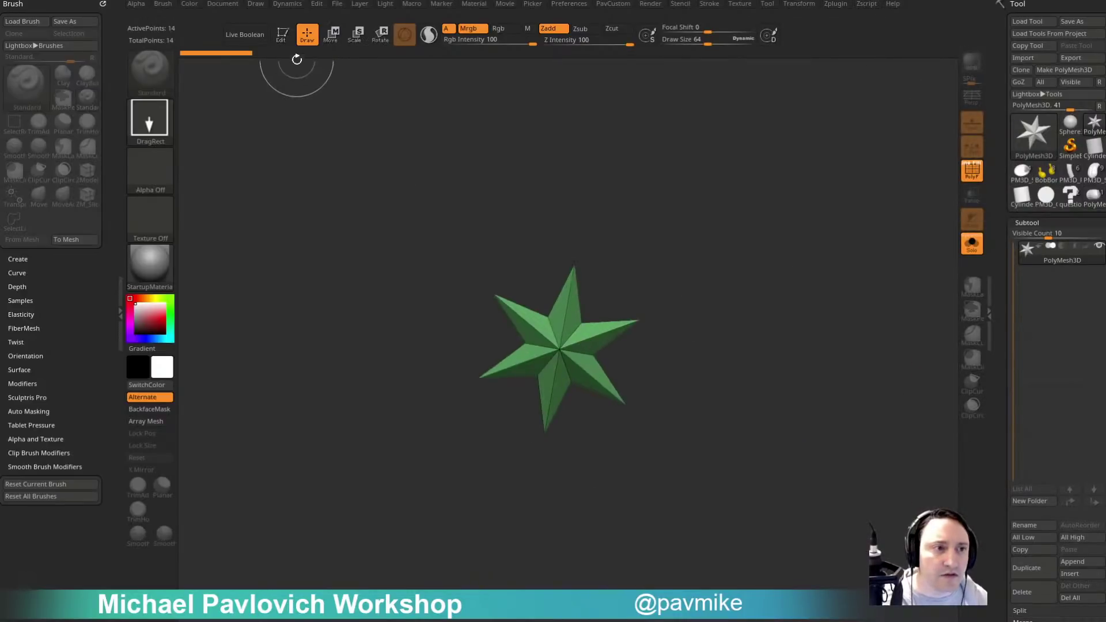
left_click(282, 36)
left_click_drag(609, 189, 685, 216, "shift")
Initialize the star as a quick X-axis cylinder with X, Y and Z Res at 4.
left_click_drag(1002, 345, 986, 167)
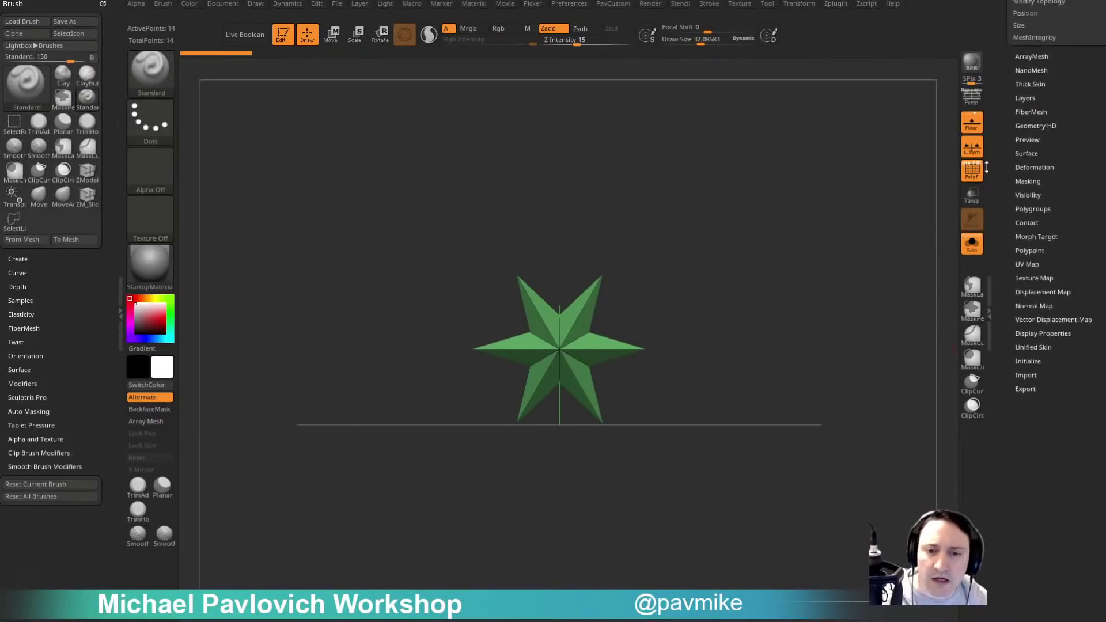
scroll(986, 166, "down", 2)
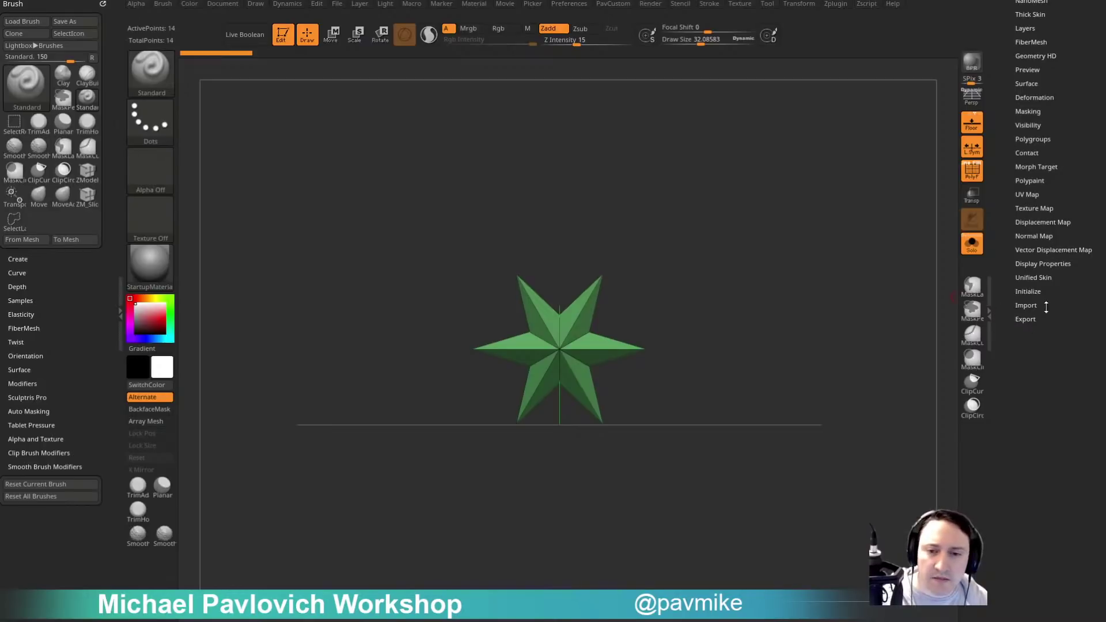
left_click(1027, 291)
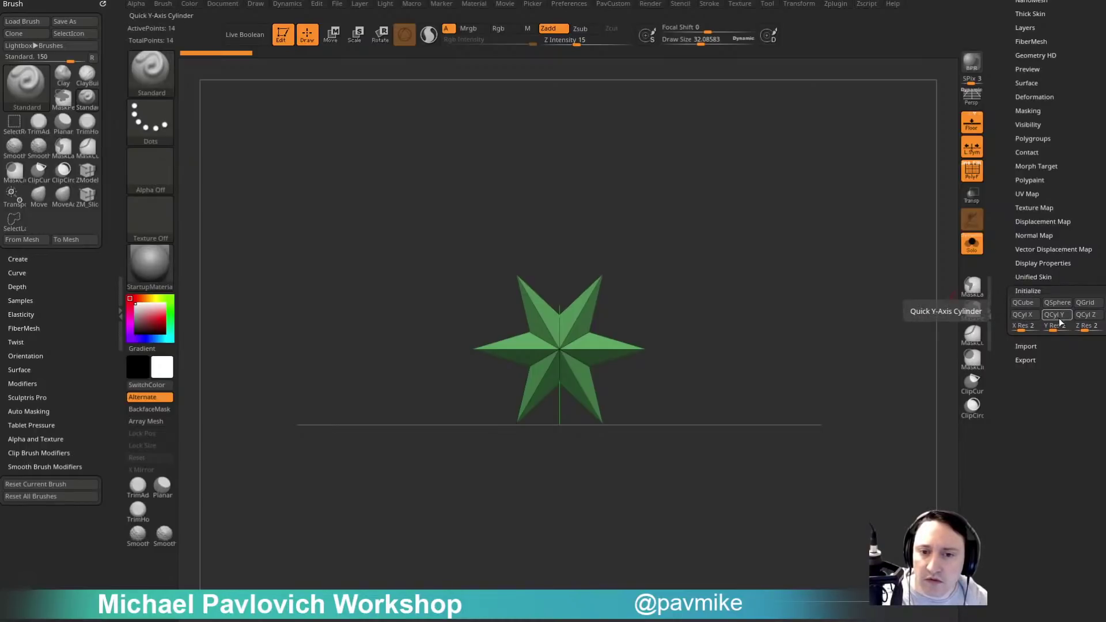
left_click(1025, 315)
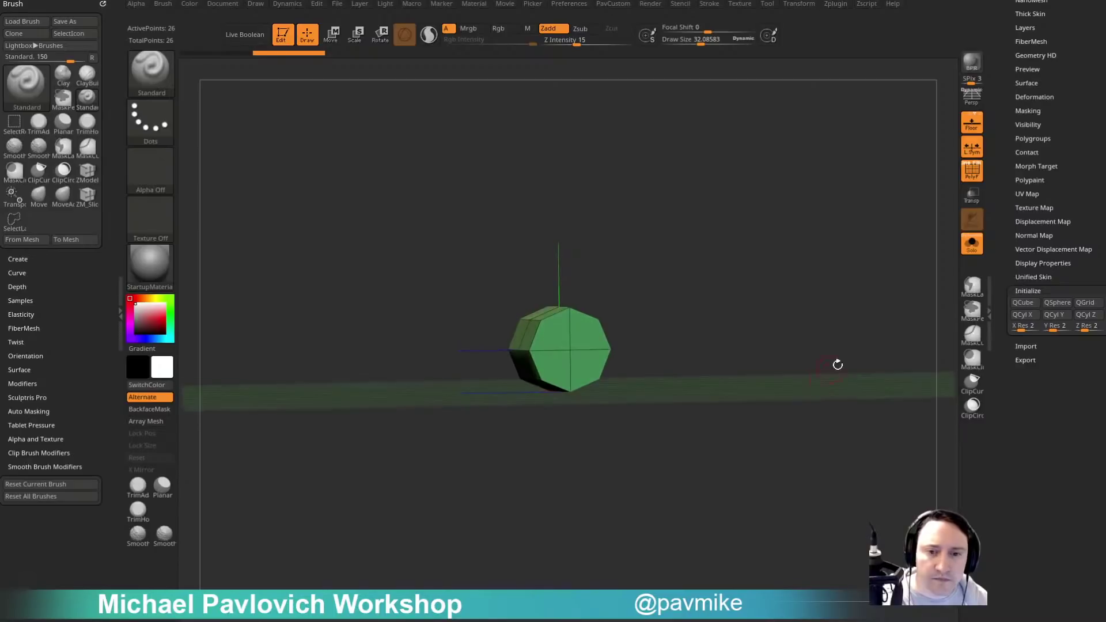
left_click(1028, 326)
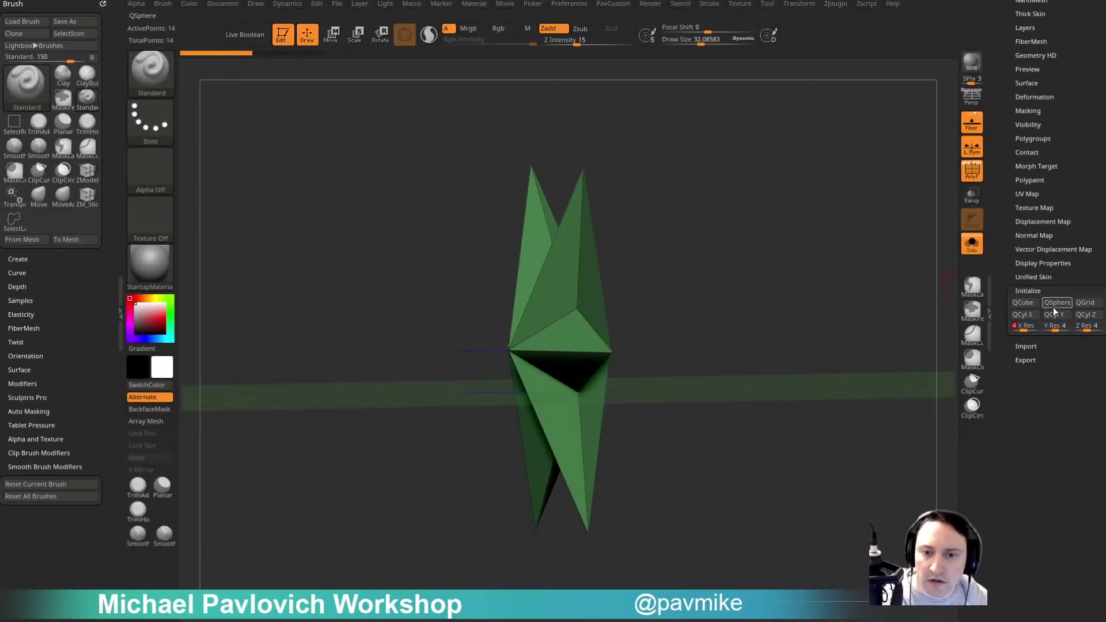
left_click(1037, 316)
left_click_drag(689, 278, 703, 260, "shift")
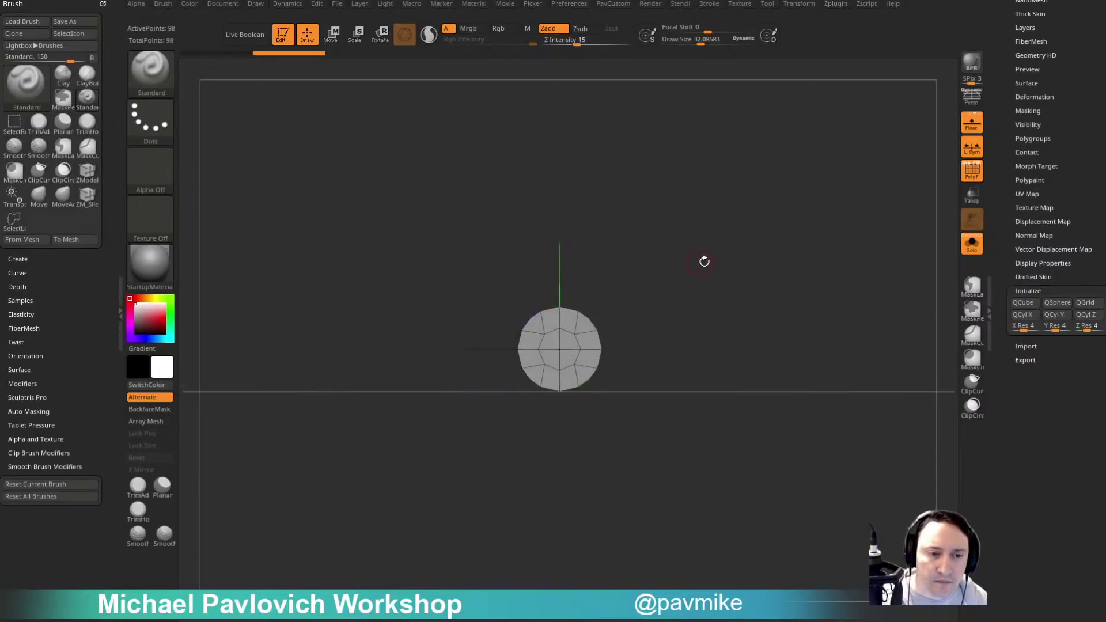
Divide the cylinder into polygroups by normals so its end caps are separate groups.
key("f")
left_click(562, 352, "ctrl+shift")
left_click_drag(687, 300, 791, 292)
left_click(790, 290, "ctrl+shift")
key("5")
left_click(753, 342)
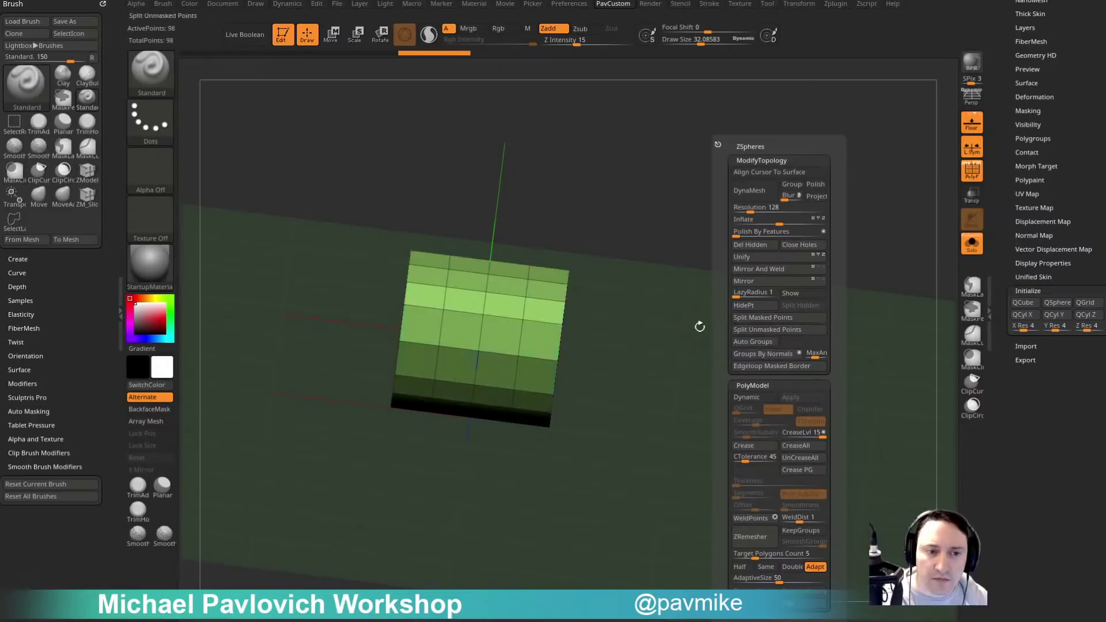
Isolate the cylinder's circular end cap and delete the hidden geometry.
left_click_drag(699, 321, 624, 314, "shift")
key("ctrl+shift")
left_click(560, 351, "ctrl+shift")
key("5")
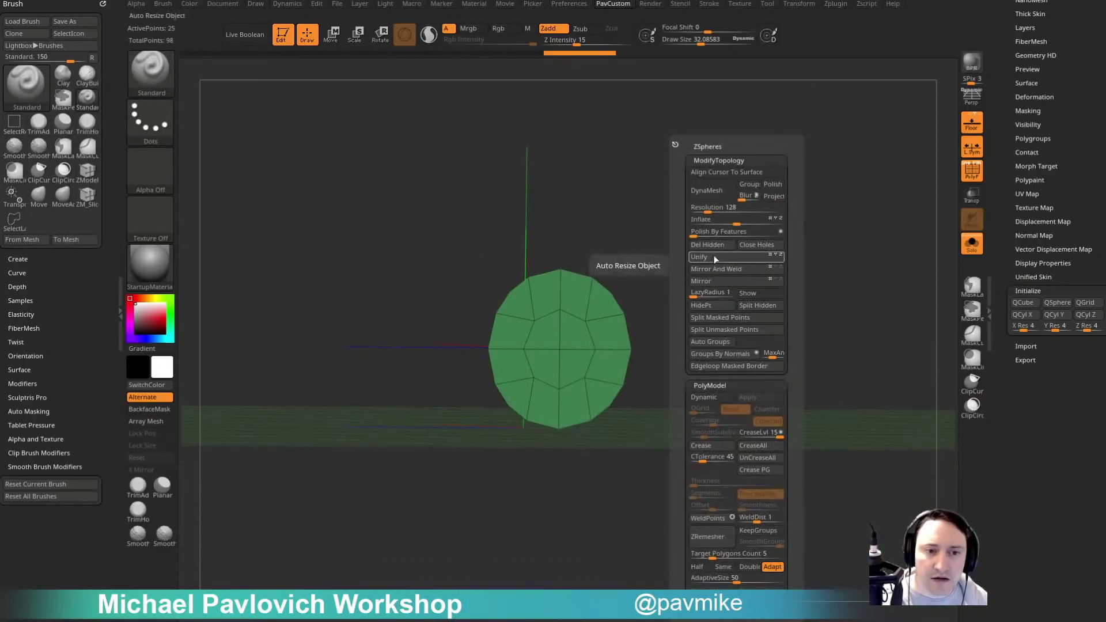
left_click(715, 247)
left_click_drag(727, 291, 713, 283, "shift")
key("[")
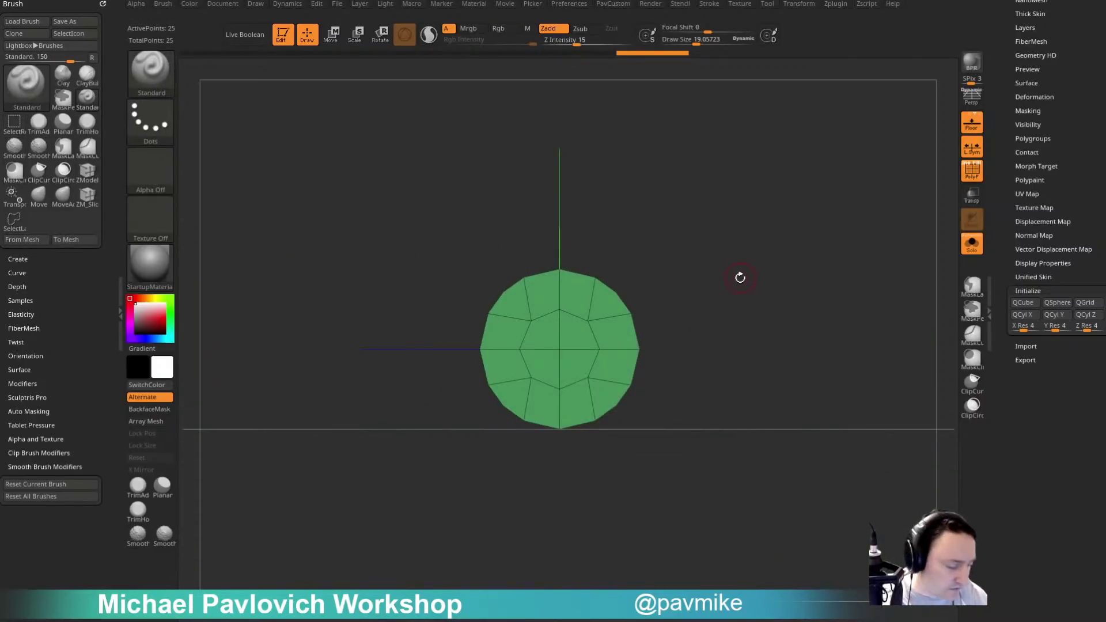
Try to create an InsertMesh brush from the end cap.
key("b")
left_click(488, 605)
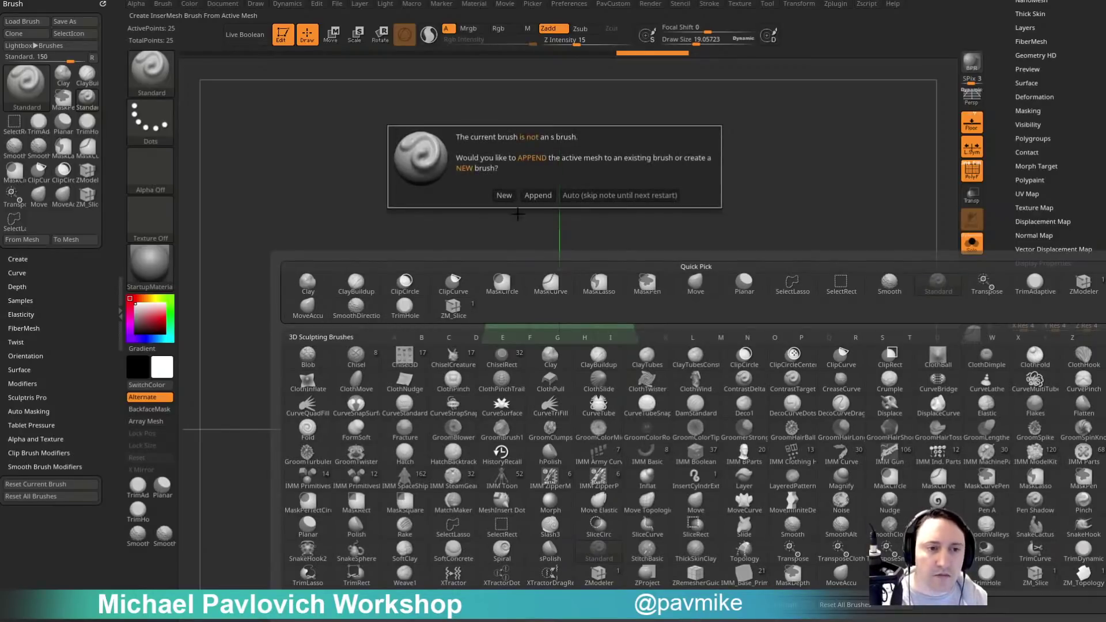
left_click(531, 196)
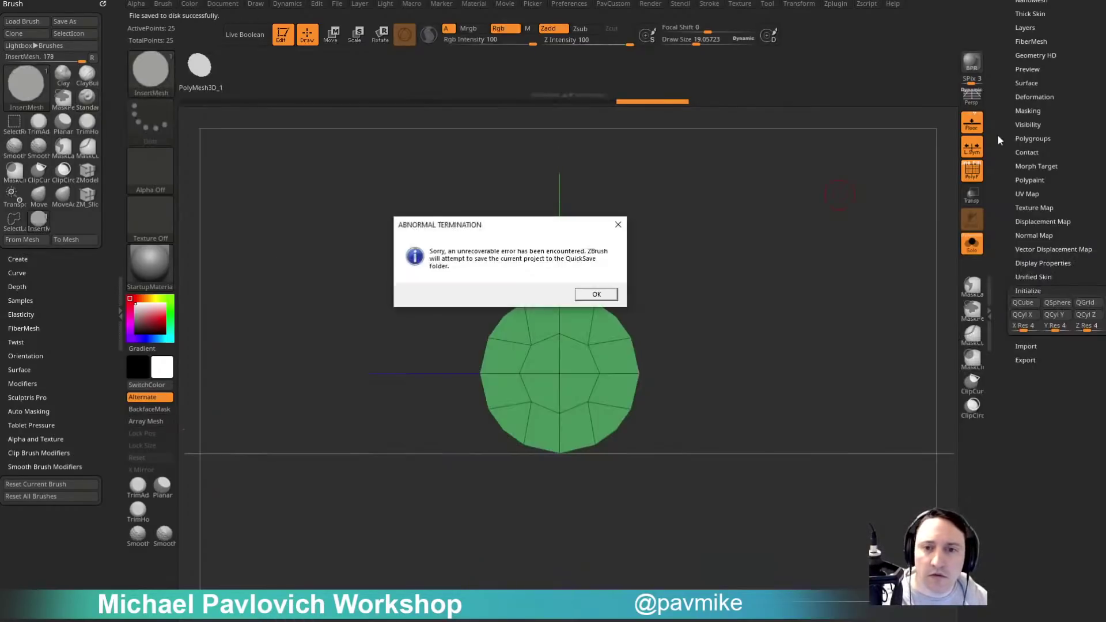
Dismiss the crash notices, restore the recovered project from QuickSave, and show the end cap's polyframe.
left_click(596, 294)
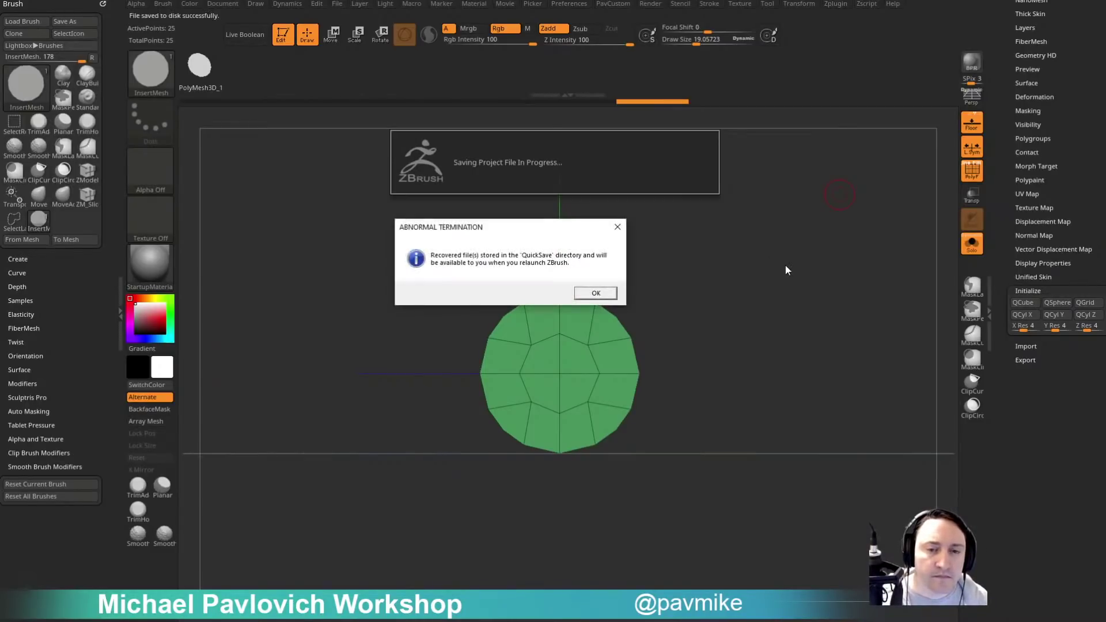
left_click(594, 296)
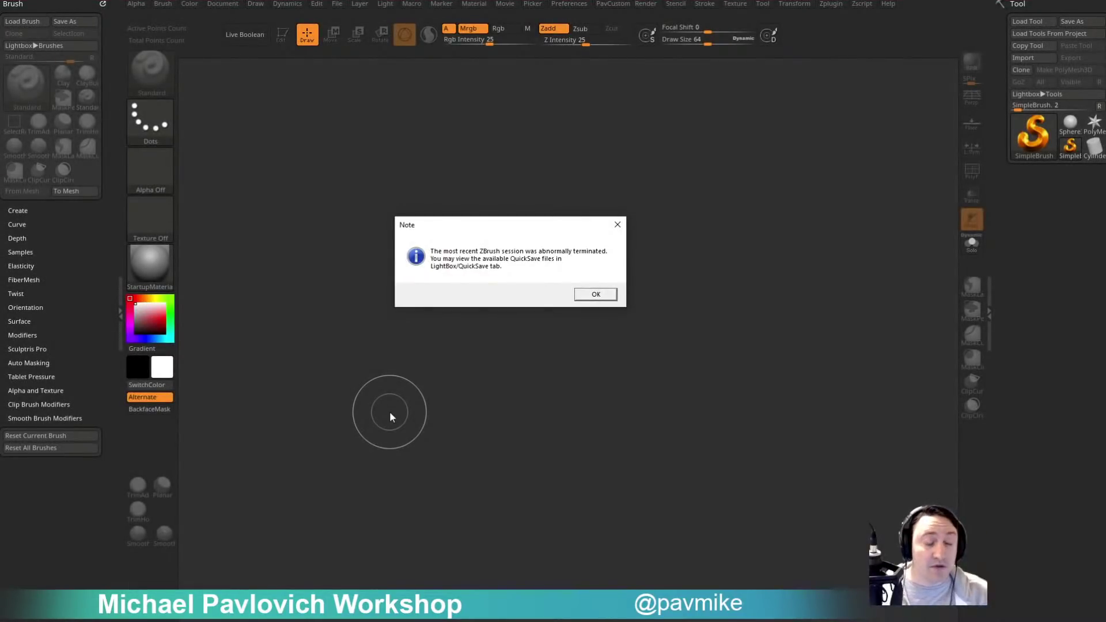
left_click(594, 295)
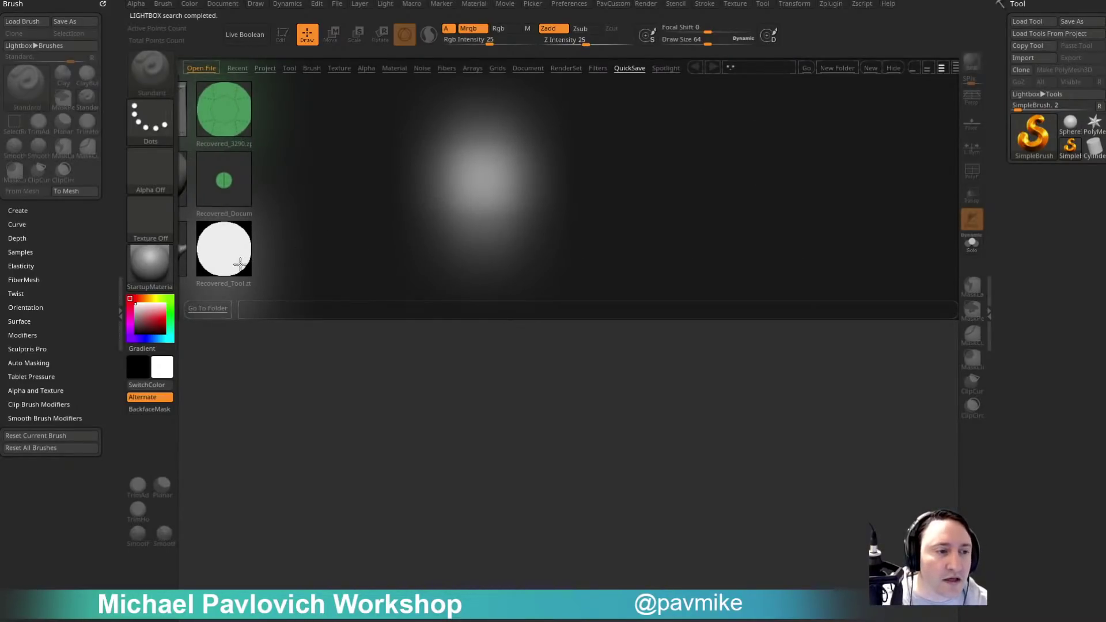
double_click(233, 110)
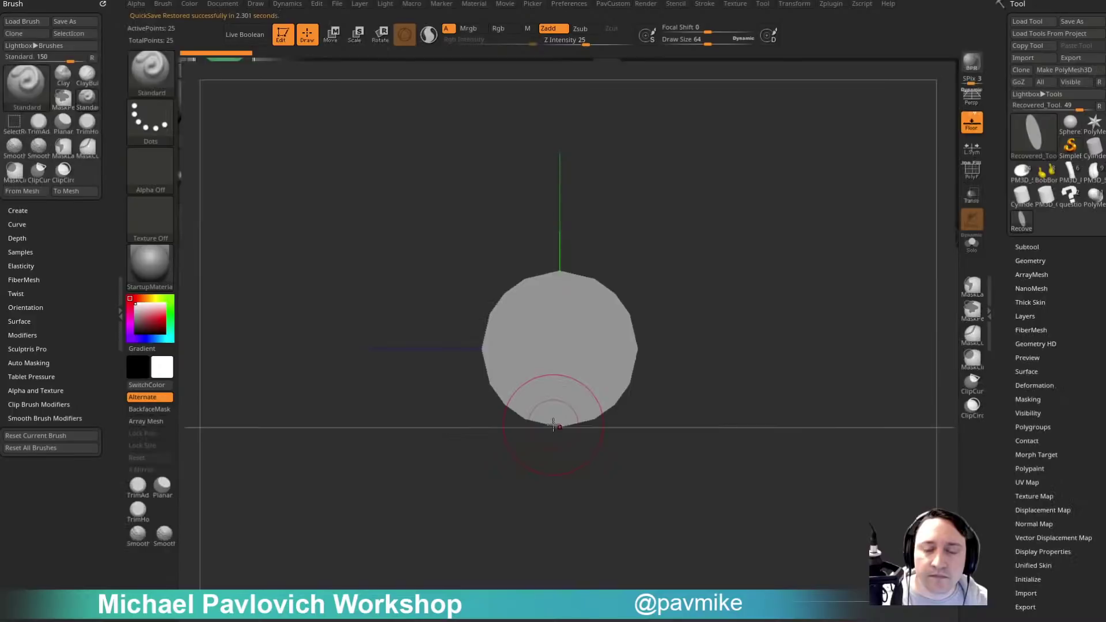
left_click_drag(742, 286, 781, 271)
left_click(968, 173)
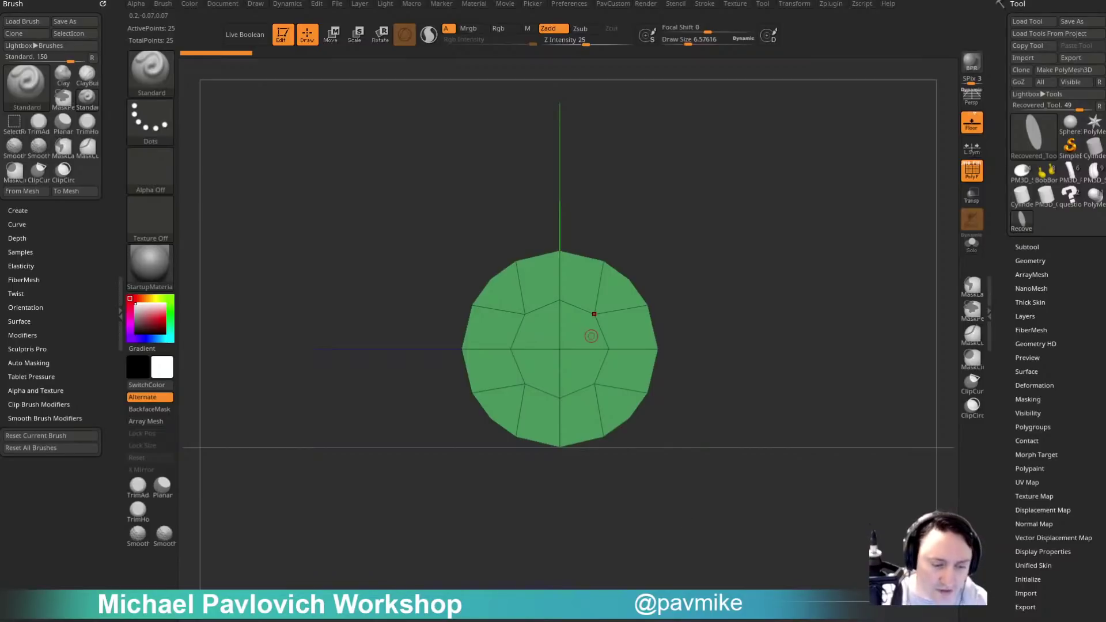
Hide the floor grid and set the brush Draw Size to about 17.
left_click_drag(732, 242, 813, 247)
left_click(984, 122)
left_click_drag(819, 316, 791, 326, "shift")
key("s")
left_click_drag(789, 327, 796, 328)
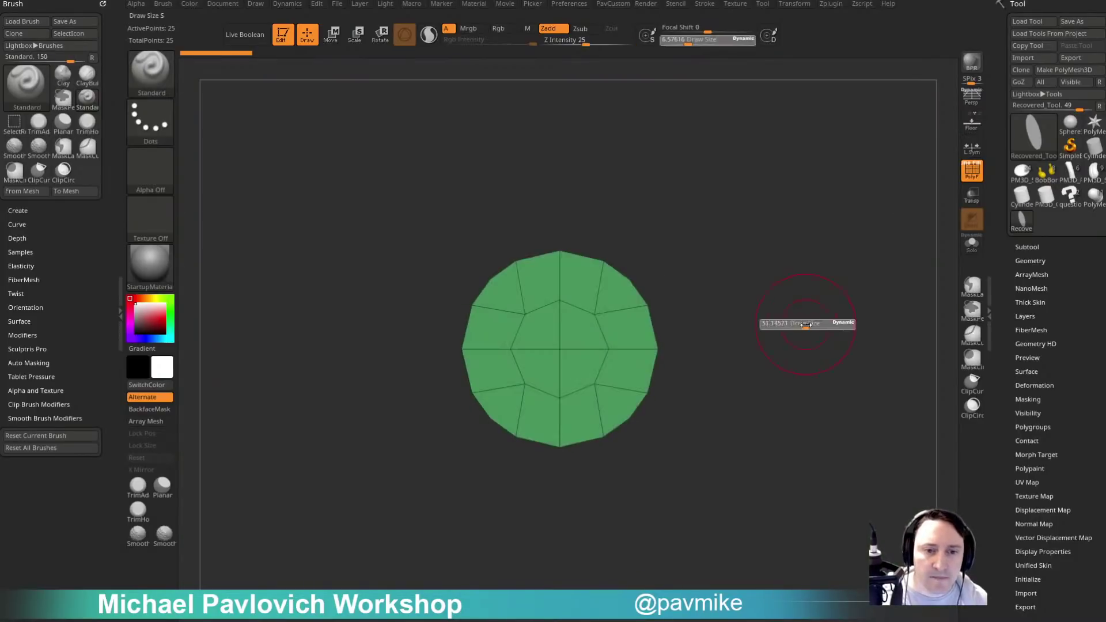
left_click_drag(762, 296, 779, 317, "alt")
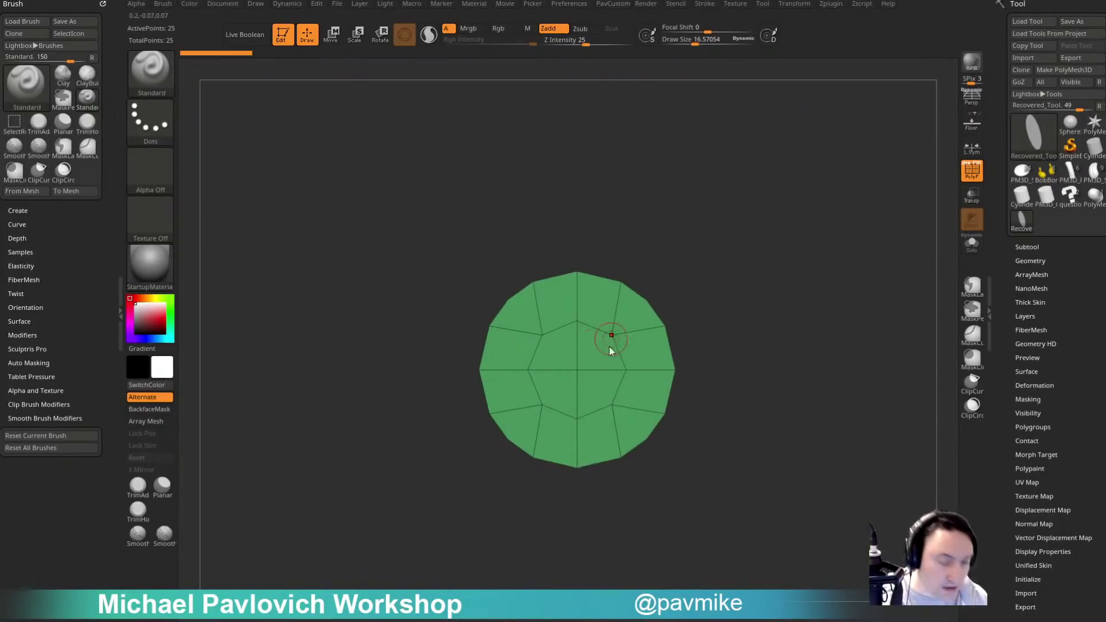
Create a new InsertMesh brush from the recovered quad end cap.
key("b")
left_click(449, 605)
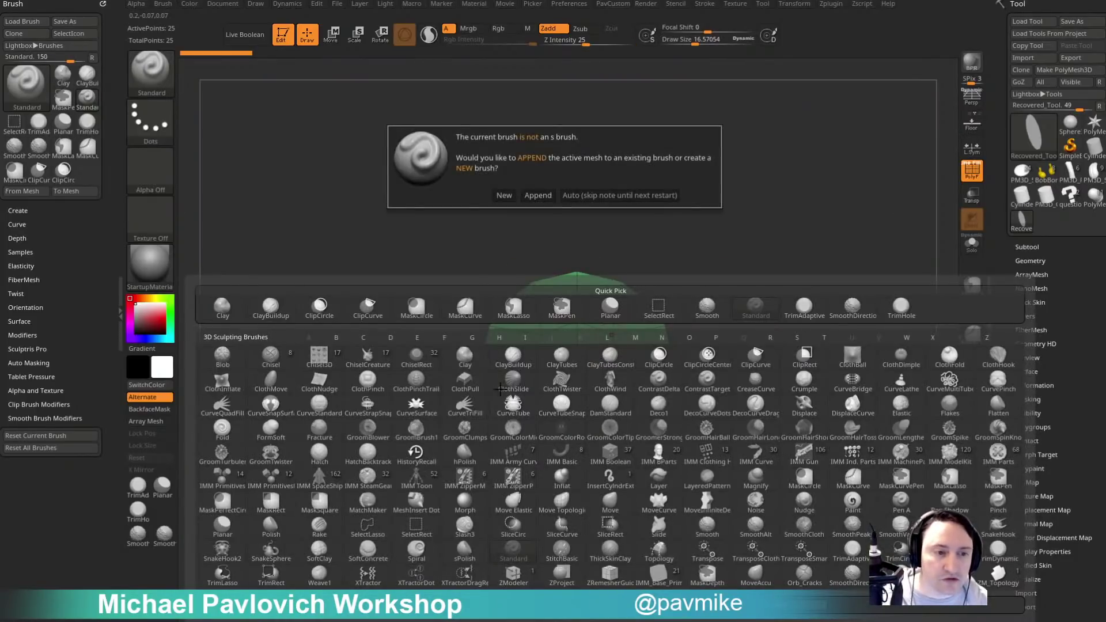
left_click(504, 195)
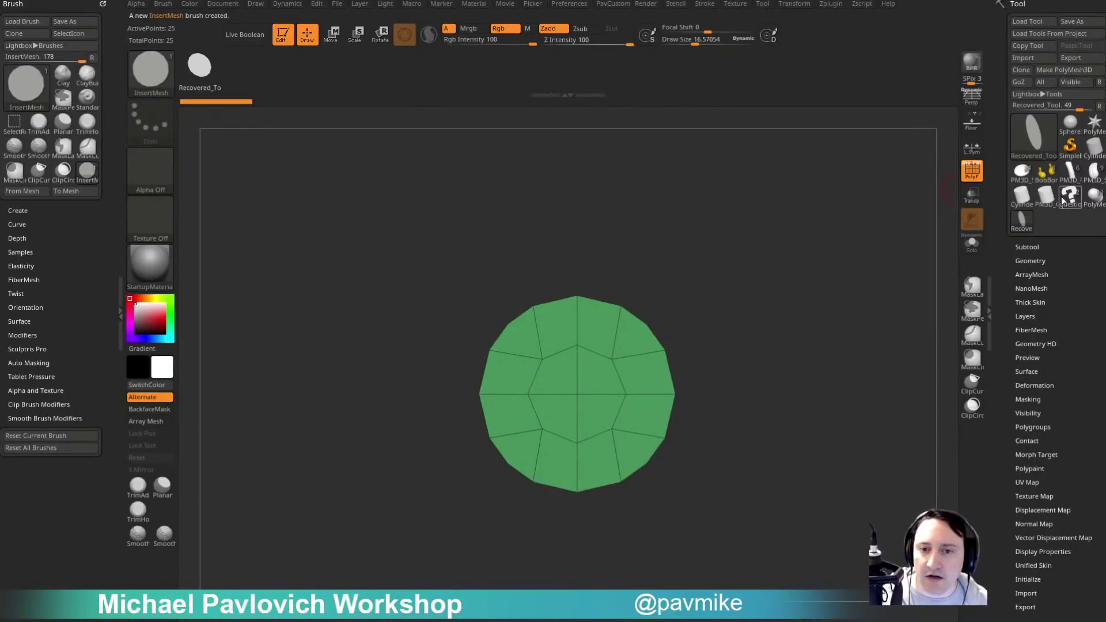
Load the bullet cannon tool and solo its low-poly bullet subtool.
left_click(1021, 180)
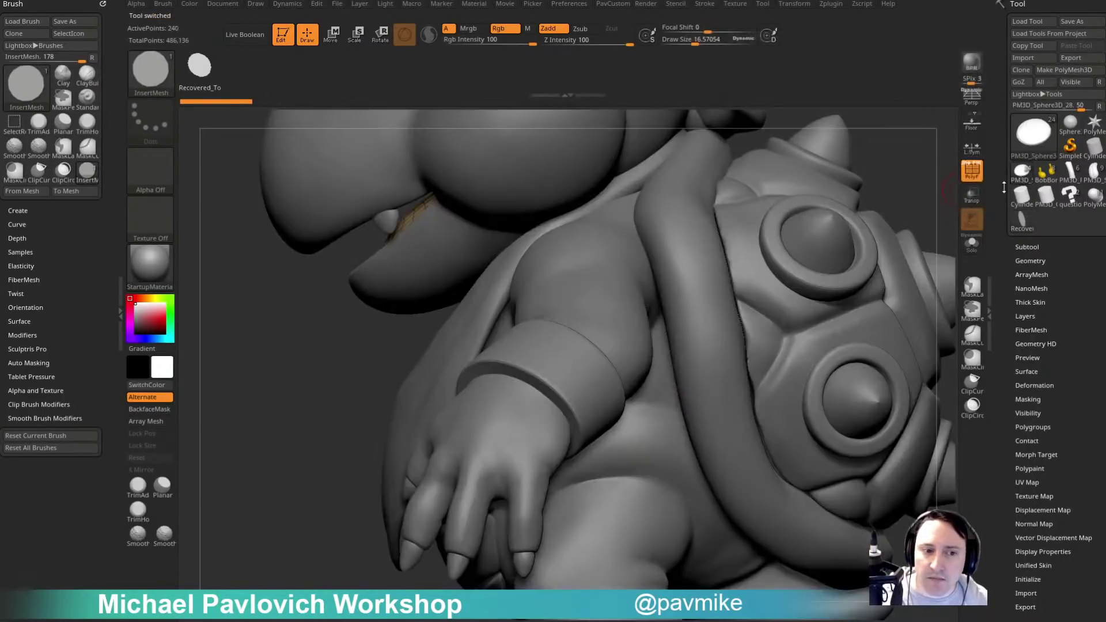
left_click(1094, 197)
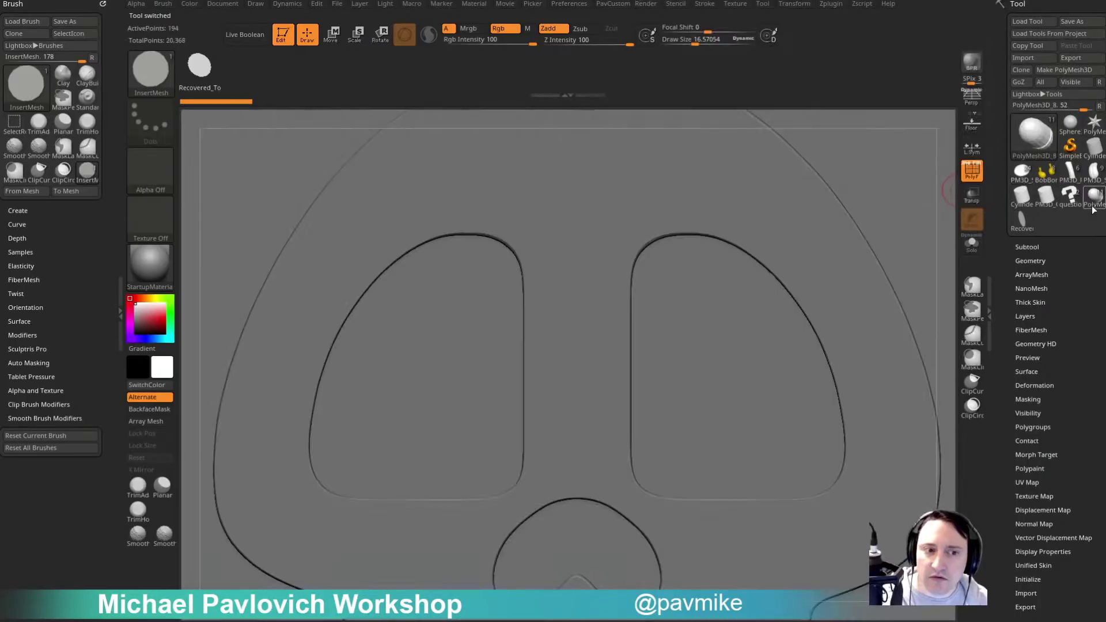
left_click_drag(948, 230, 882, 237, "alt")
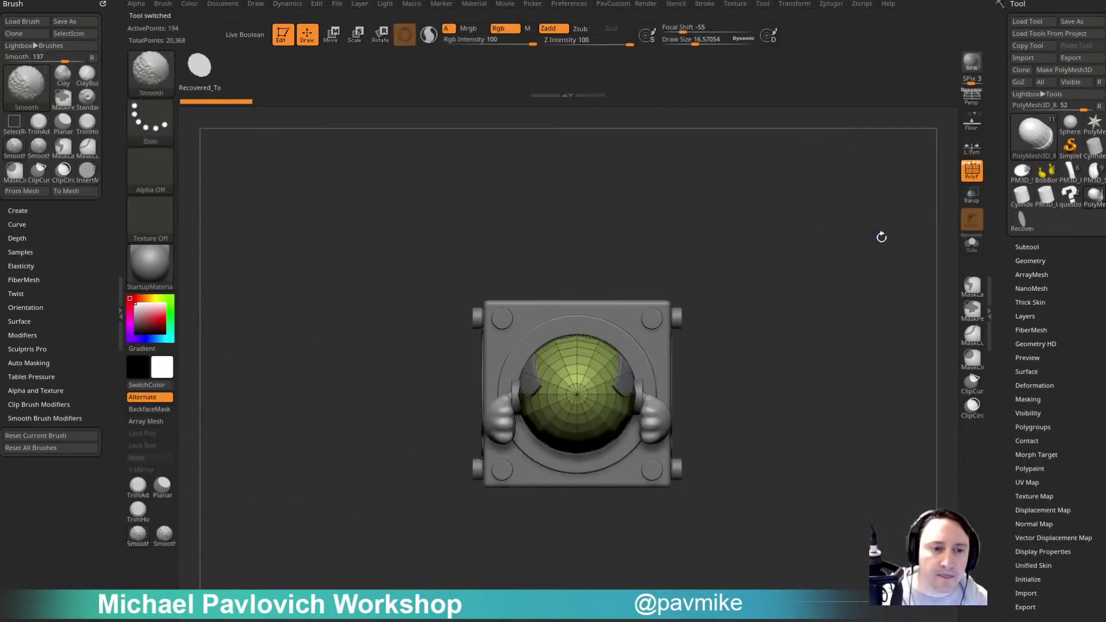
key("f")
key("f")
left_click(972, 242)
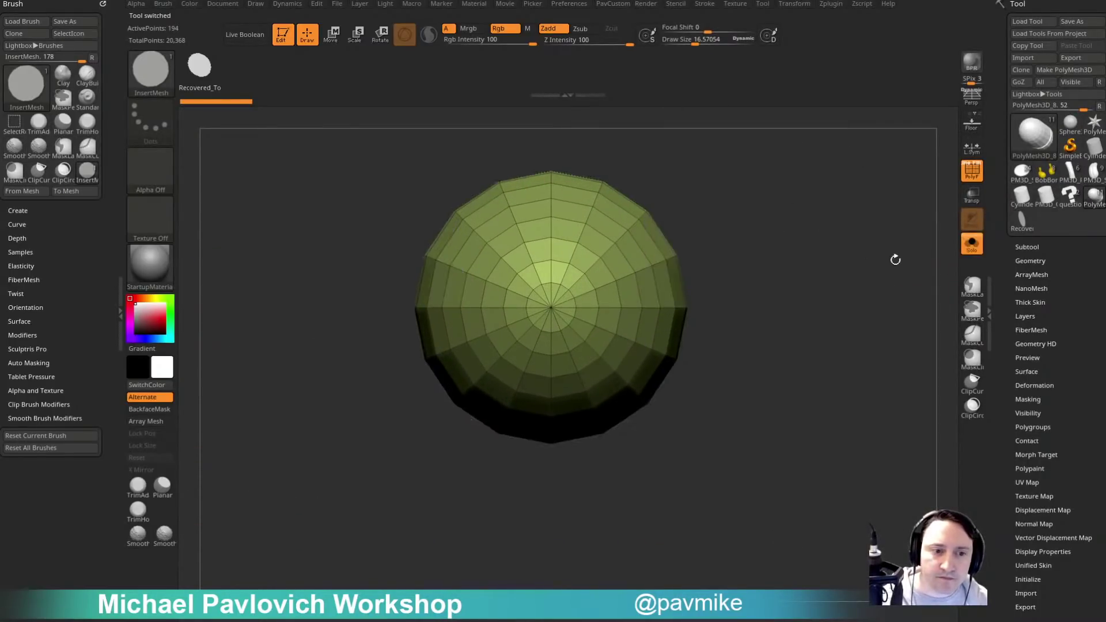
key("f")
Isolate the triangle fan at the bullet's nose, give it its own polygroup, and unhide the rest.
left_click_drag(906, 301, 61, 340, "shift")
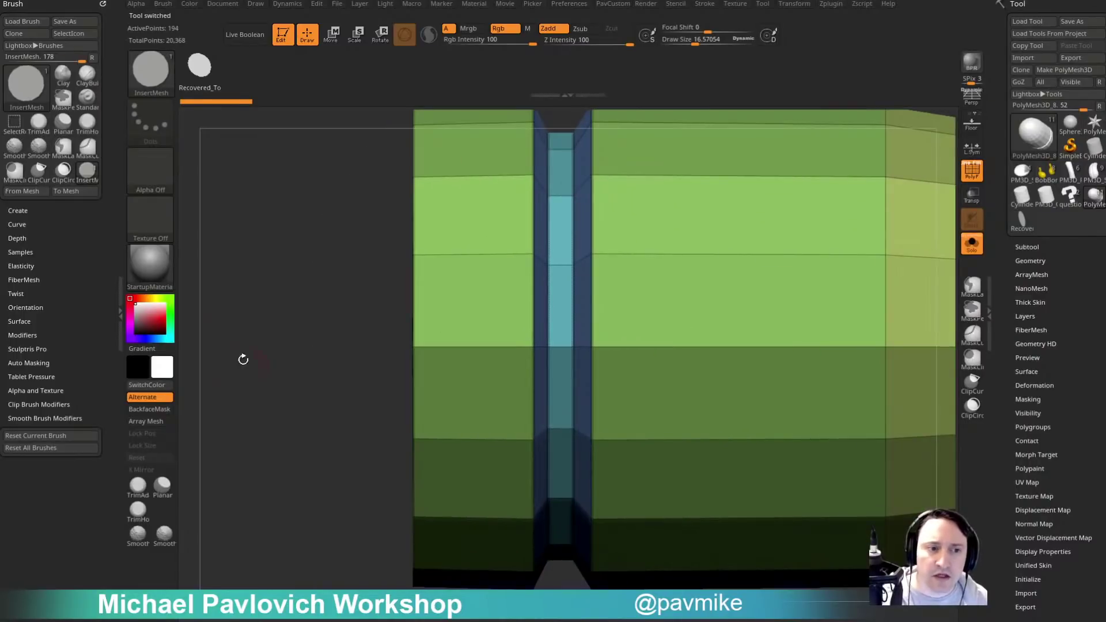
key("f")
left_click_drag(825, 257, 764, 439, "ctrl+shift")
left_click_drag(865, 368, 884, 361)
key("ctrl+w")
left_click(850, 367, "ctrl+shift")
mouse_move(639, 342)
left_mouse_down("alt")
mouse_move(957, 343)
mouse_move(837, 321)
mouse_move(859, 330)
left_mouse_up("alt")
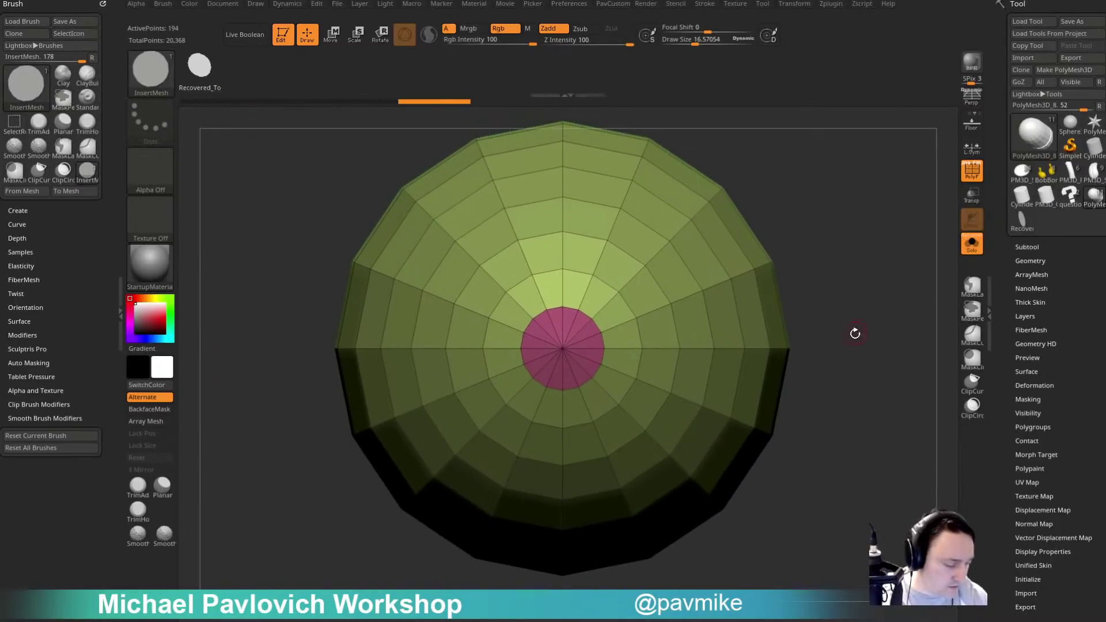
Insert the quad end cap onto the nose tip's polygroup with the InsertMesh brush.
key("b")
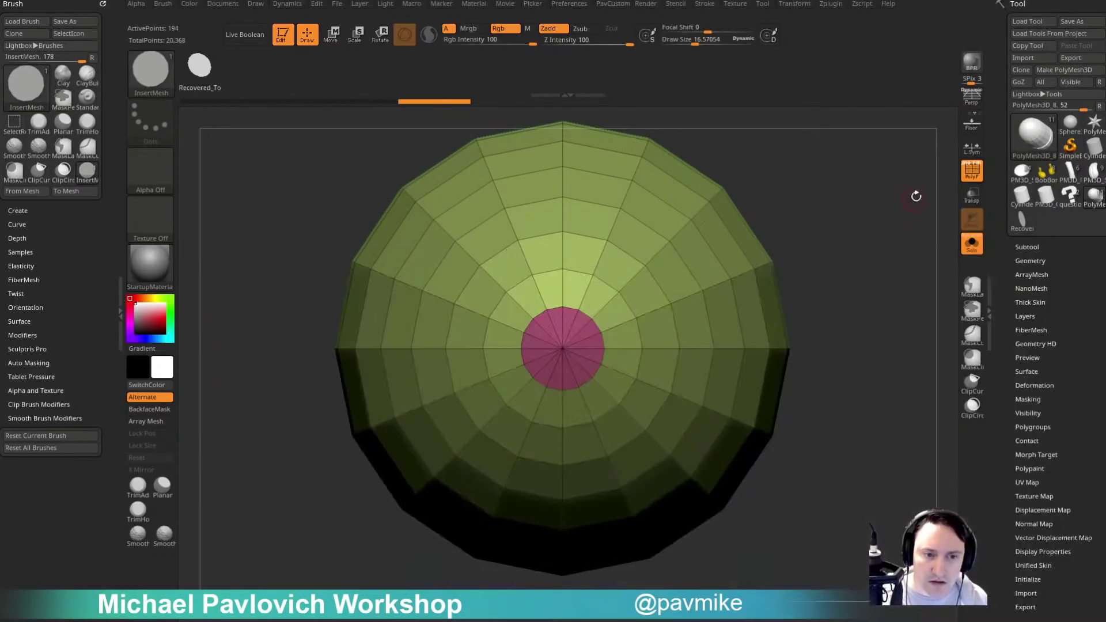
mouse_move(869, 226)
left_mouse_down("alt")
mouse_move(864, 204)
mouse_move(861, 218)
left_mouse_up("alt")
left_click_drag(545, 322, 547, 358)
mouse_move(829, 254)
left_mouse_down()
mouse_move(882, 254)
mouse_move(860, 261)
mouse_move(887, 297)
left_mouse_up()
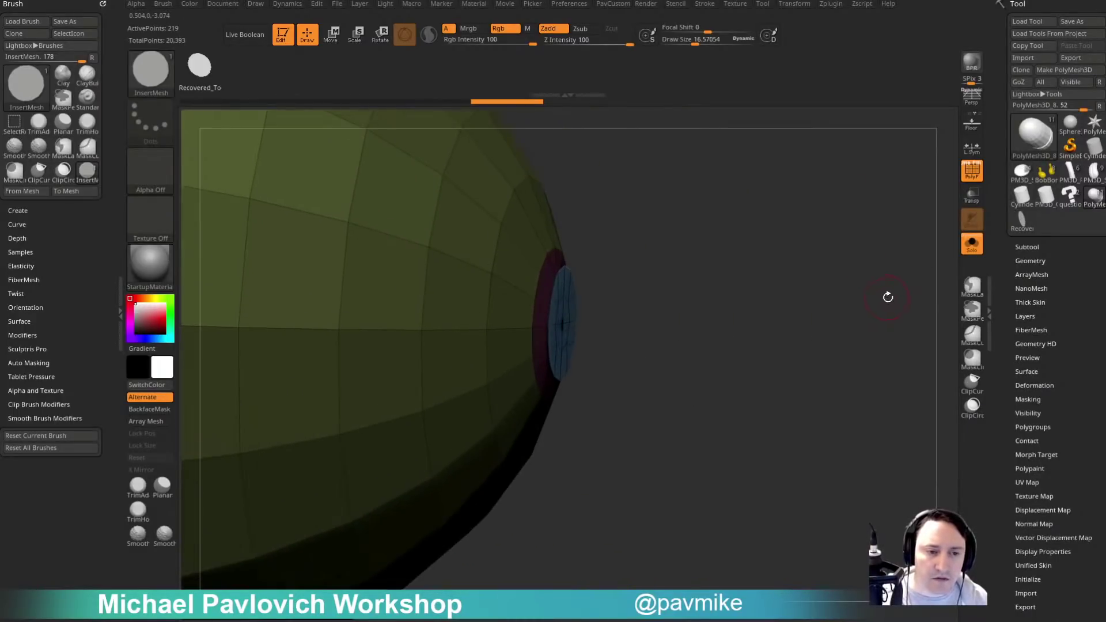
Clear the mask to fuse the inserted cap into the bullet's nose.
left_click(1022, 247, "shift")
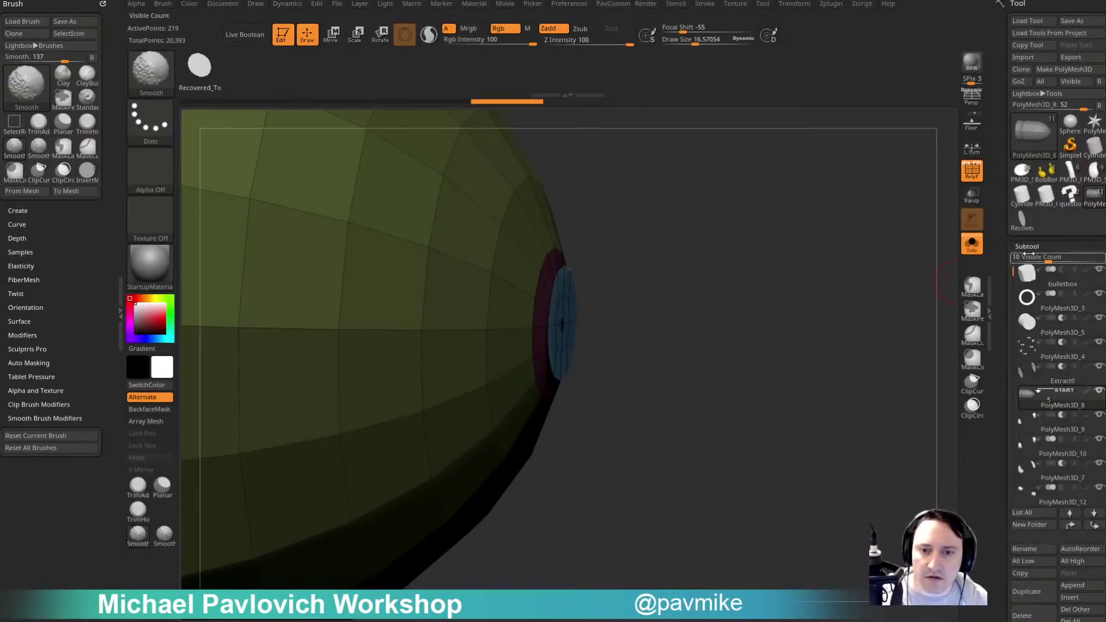
left_click(1022, 247, "shift")
left_click(1027, 244, "shift")
left_click_drag(1002, 264, 1003, 249)
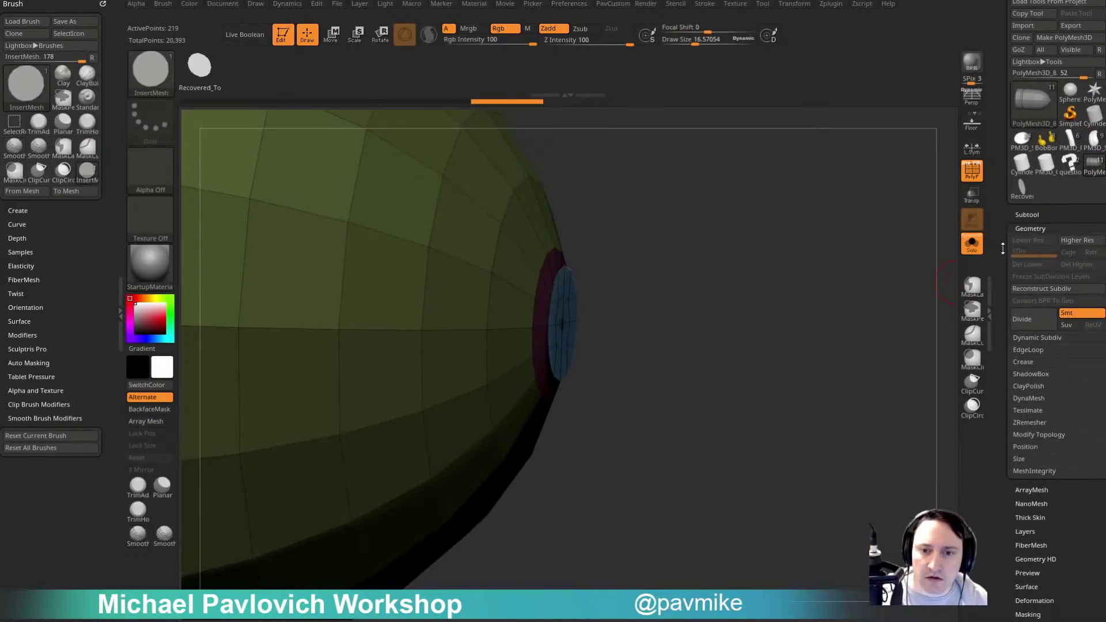
left_click_drag(893, 294, 858, 301)
left_click(884, 351, "ctrl")
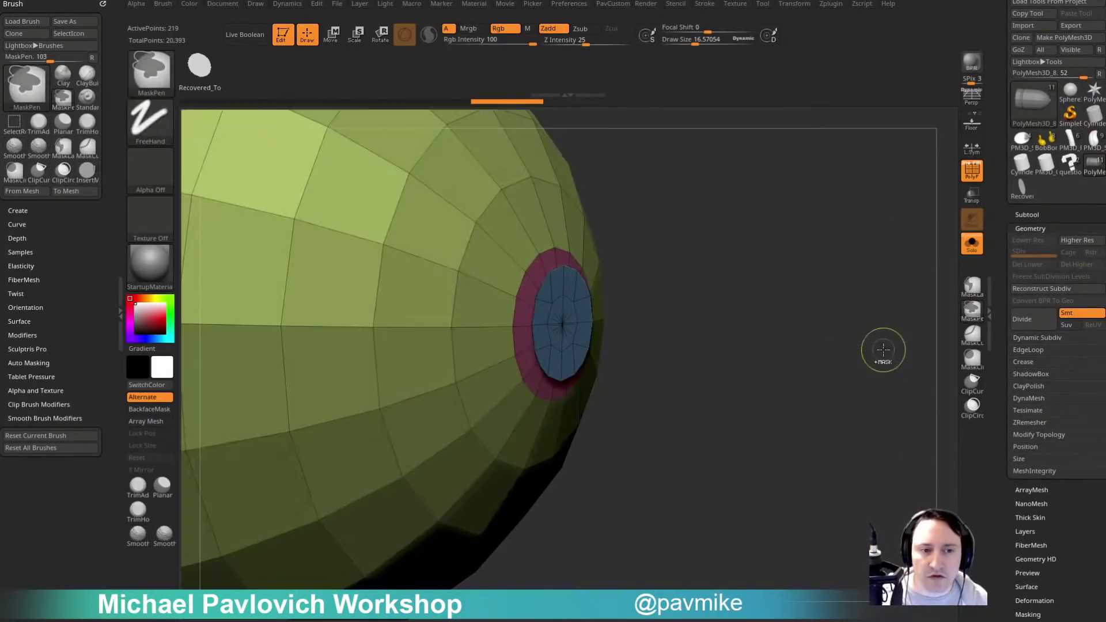
left_click_drag(879, 345, 735, 365)
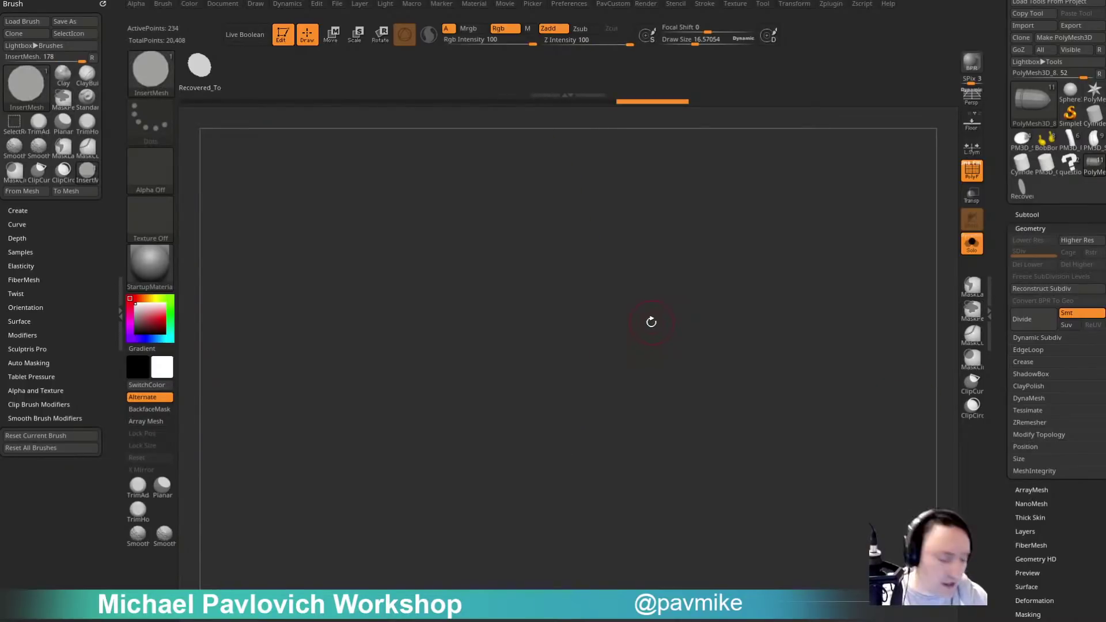
key("f")
left_click_drag(928, 292, 796, 291, "alt")
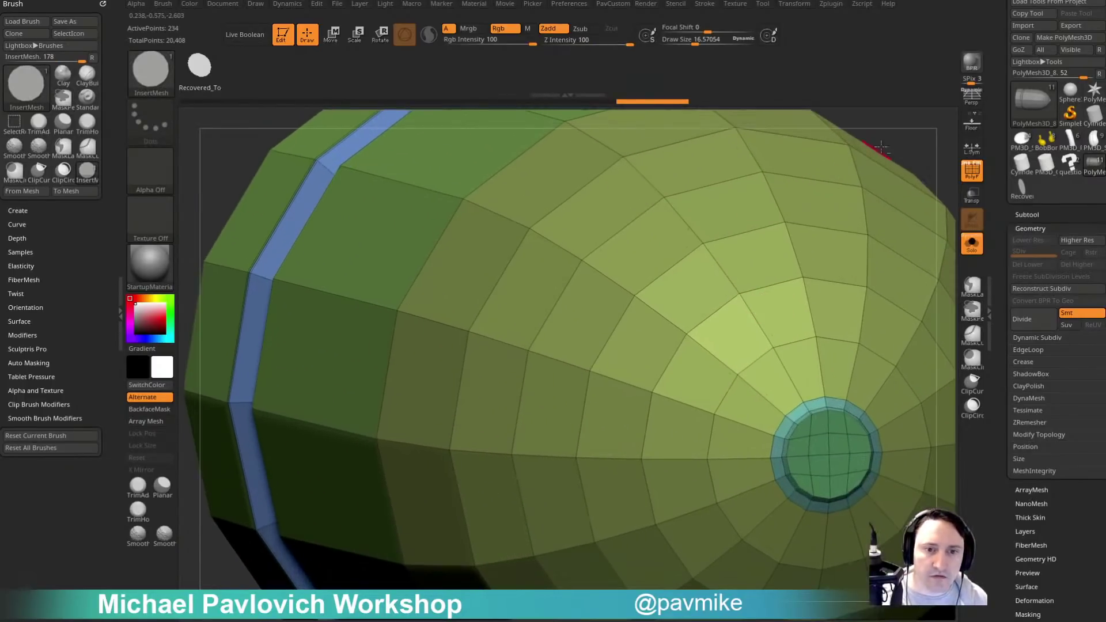
Switch to the Standard brush and examine the fused nose tip's topology up close.
left_click_drag(924, 138, 588, 173, "alt")
left_click_drag(757, 178, 803, 202)
left_click_drag(887, 153, 427, 144, "alt")
key("b")
key("s")
key("t")
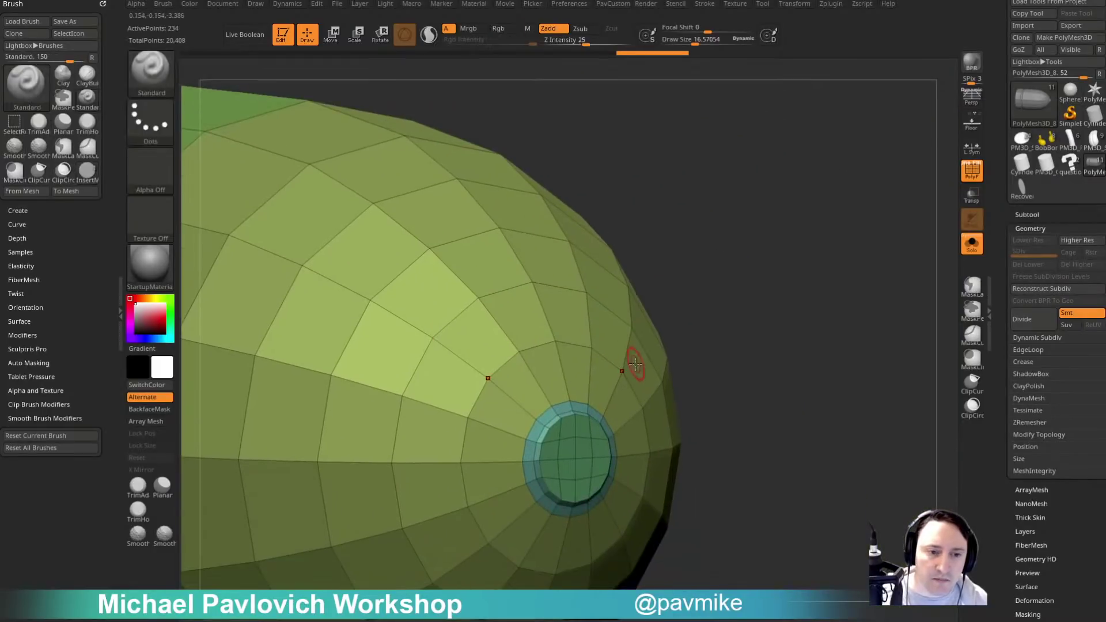
mouse_move(844, 311)
left_mouse_down("alt")
mouse_move(822, 271)
mouse_move(862, 299)
mouse_move(874, 338)
left_mouse_up("alt")
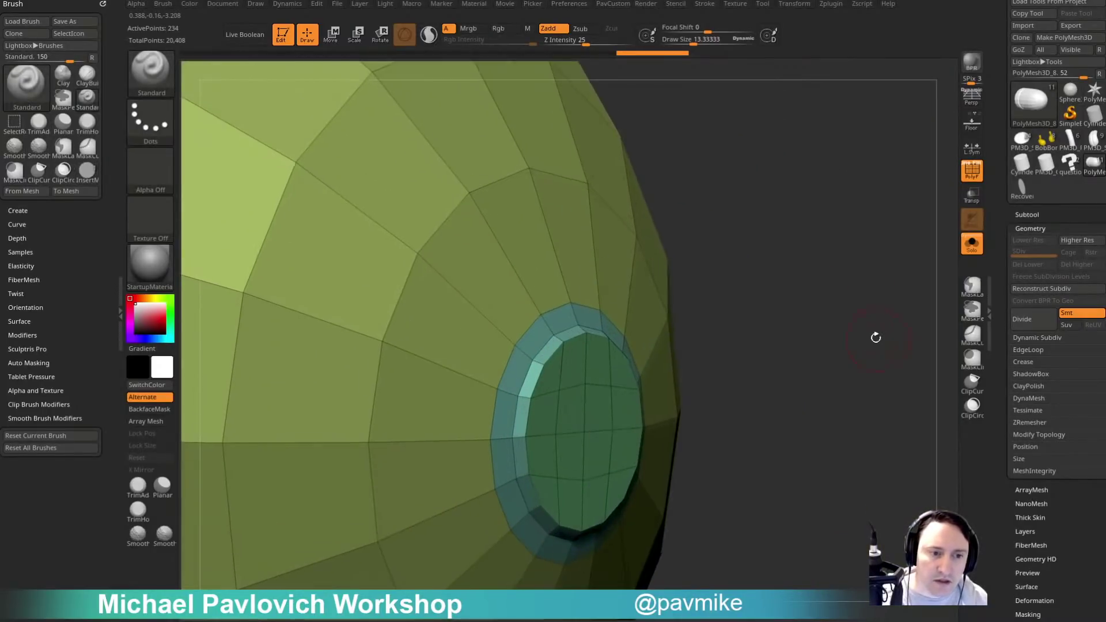
Delete the raised edge loop around the rim of the inserted nose cap with the ZModeler brush.
key("b")
key("z")
key("m")
key("space")
left_click(493, 324)
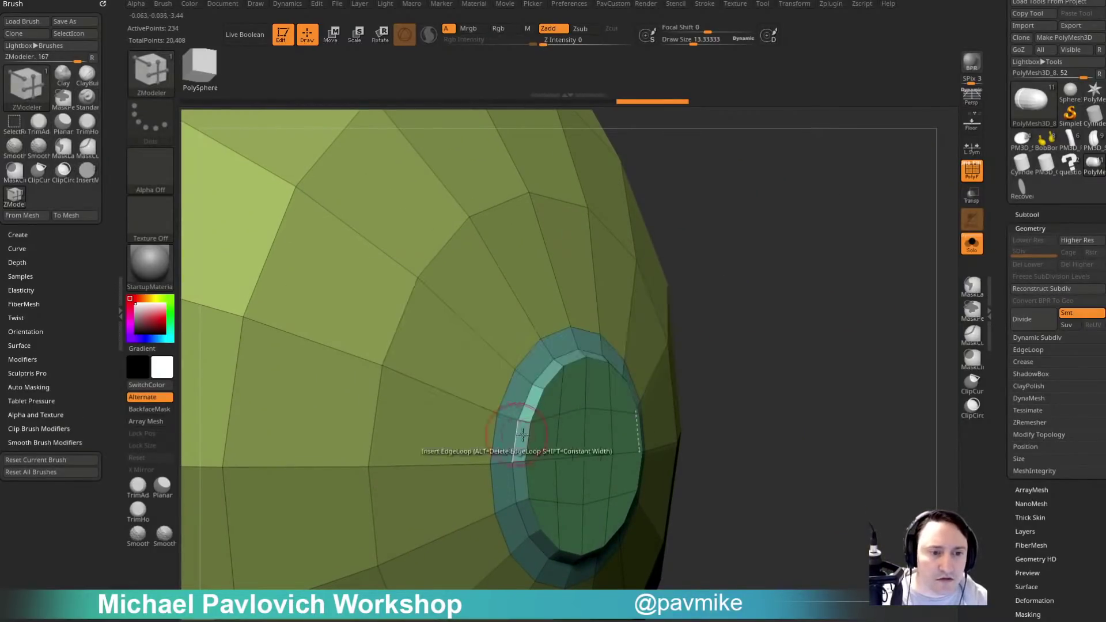
left_click(524, 403, "alt")
left_click_drag(772, 353, 741, 321, "alt")
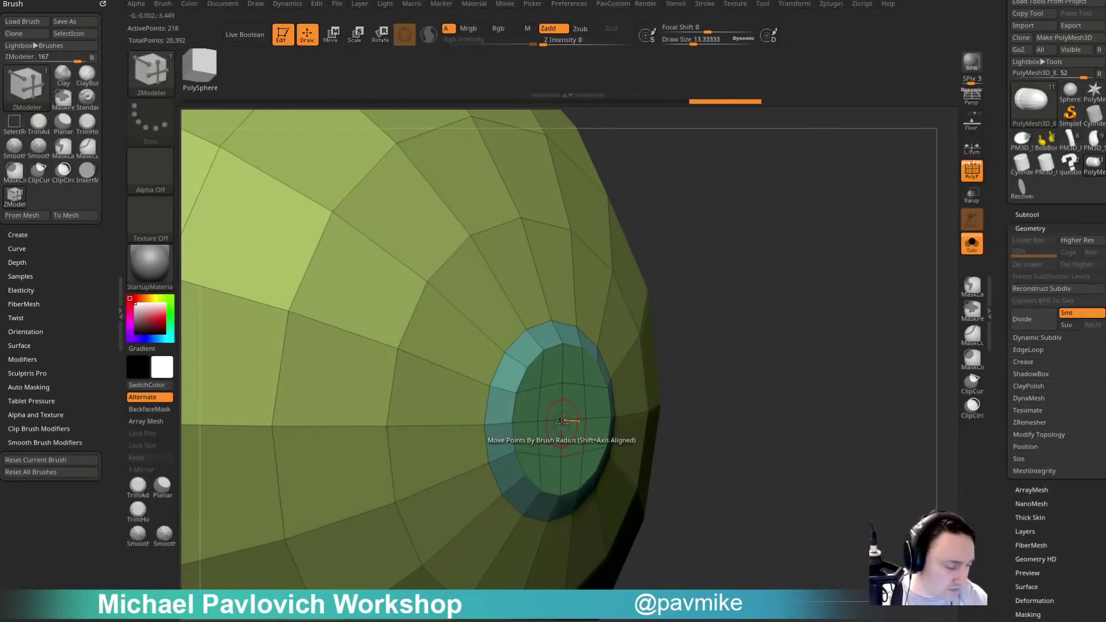
Mask everything except the cap's inner face, scale it down and move it flush with the nose, and clear the mask.
key("w")
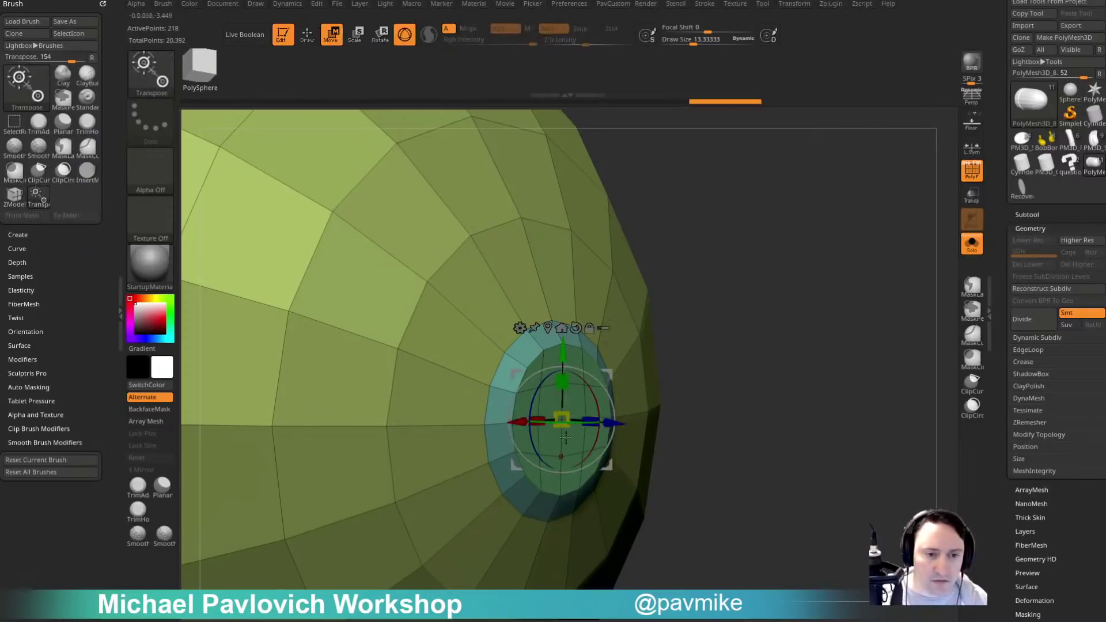
left_click(548, 327)
left_click(562, 398, "ctrl")
left_click_drag(669, 368, 694, 370)
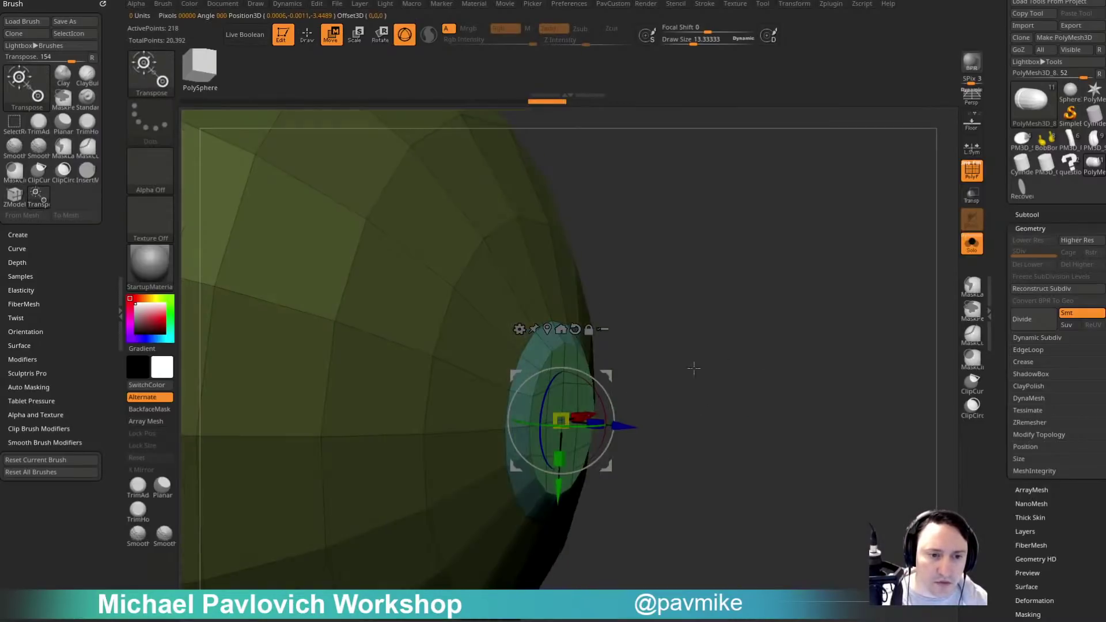
left_click_drag(562, 420, 550, 426)
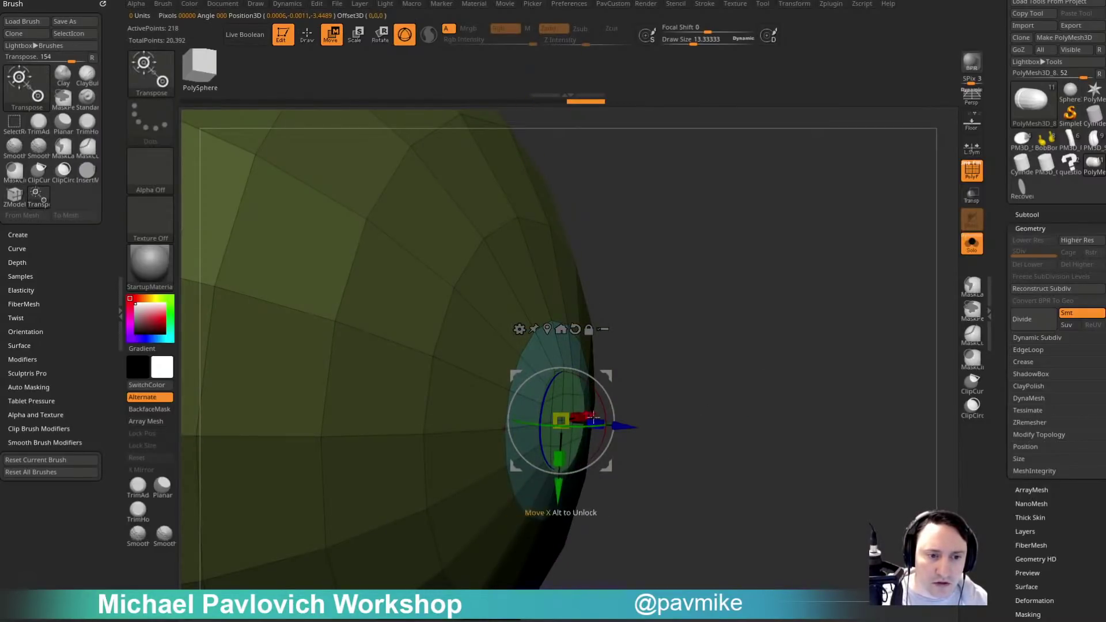
left_click_drag(625, 425, 621, 424)
key("q")
mouse_move(695, 364)
left_mouse_down("ctrl")
mouse_move(707, 385)
mouse_move(697, 388)
left_mouse_up("ctrl")
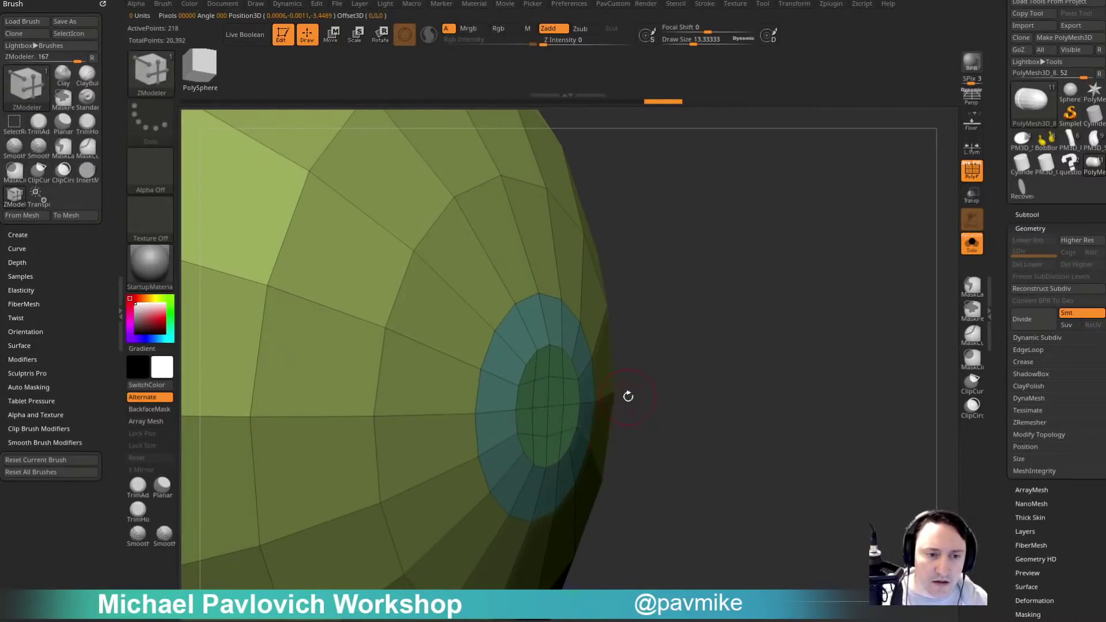
Select the MoveAccu brush and set its draw size to about 36.
key("3")
left_click(704, 174)
left_click_drag(687, 381, 660, 348)
key("1")
key("s")
left_click_drag(660, 348, 675, 348)
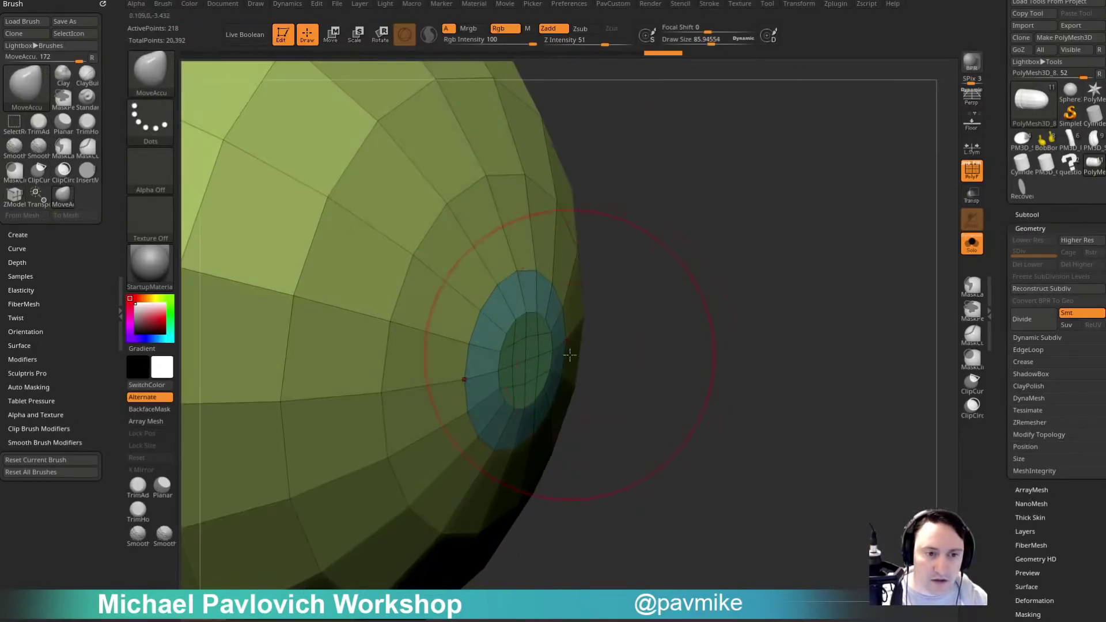
key("s")
left_click_drag(558, 361, 529, 367)
Preview the bullet with dynamic subdivision and smooth its nose tip while the polyframe is hidden, restoring the polyframe to check the topology.
mouse_move(714, 346)
left_mouse_down()
mouse_move(610, 352)
mouse_move(763, 313)
mouse_move(801, 282)
left_mouse_up()
key("d")
left_click(654, 200)
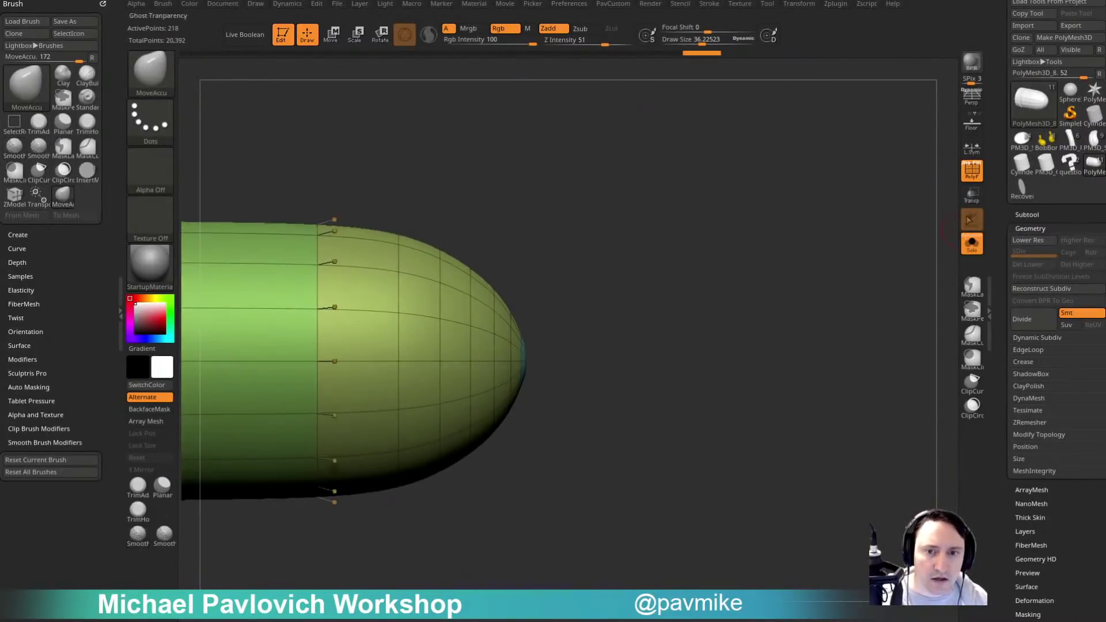
left_click(971, 171)
mouse_move(874, 277)
left_mouse_down()
mouse_move(827, 282)
mouse_move(812, 316)
left_mouse_up()
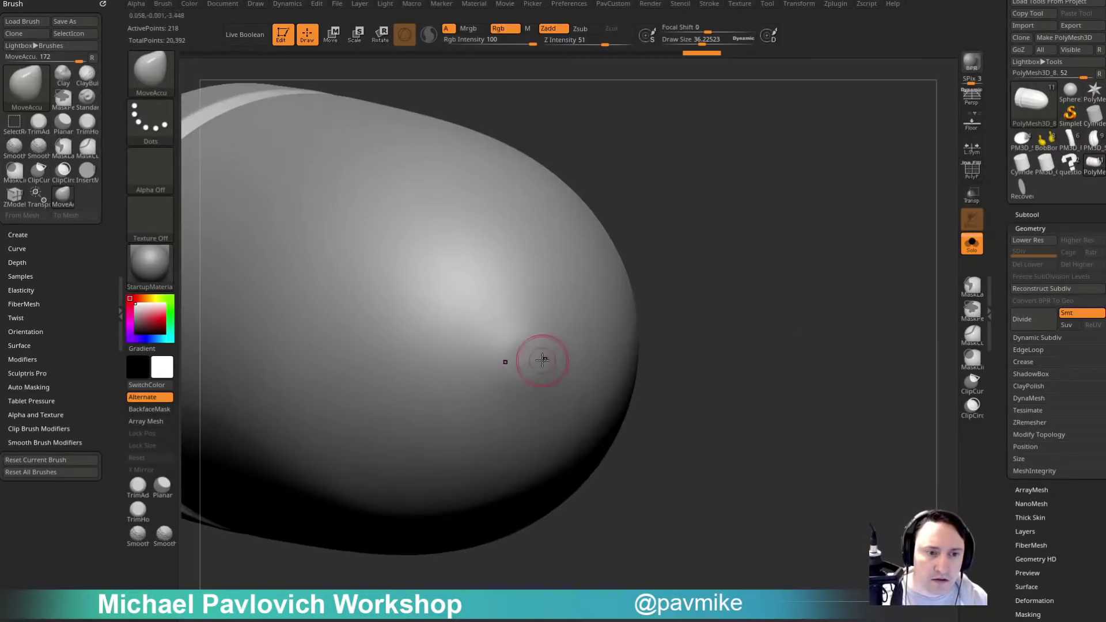
left_click_drag(543, 361, 539, 388, "shift")
left_click_drag(806, 298, 810, 319, "alt")
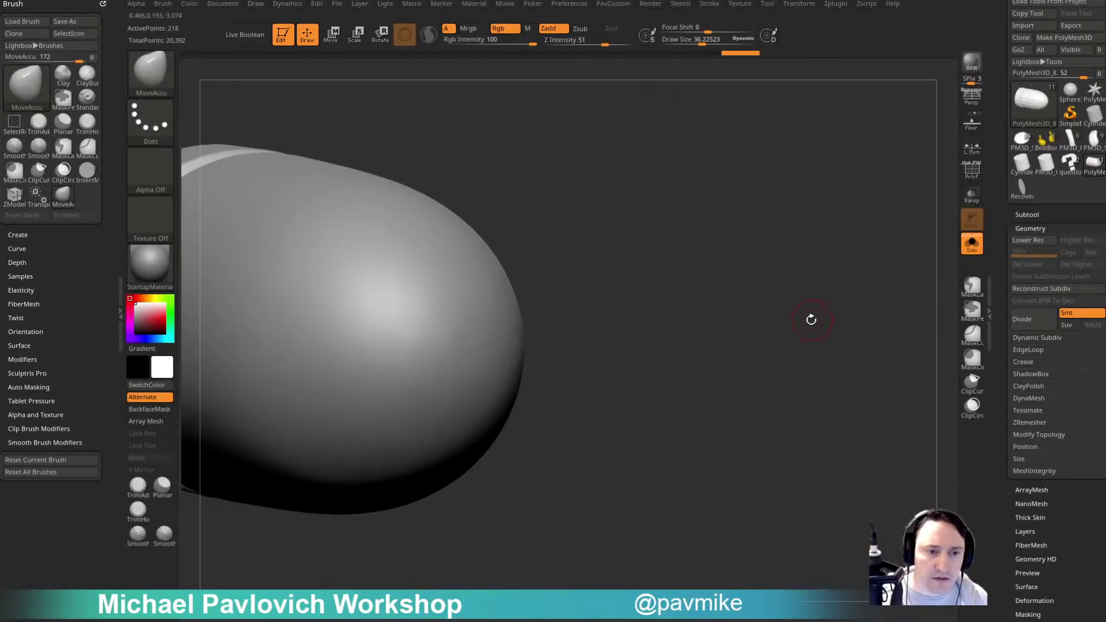
left_click(972, 169)
left_click_drag(738, 277, 818, 294)
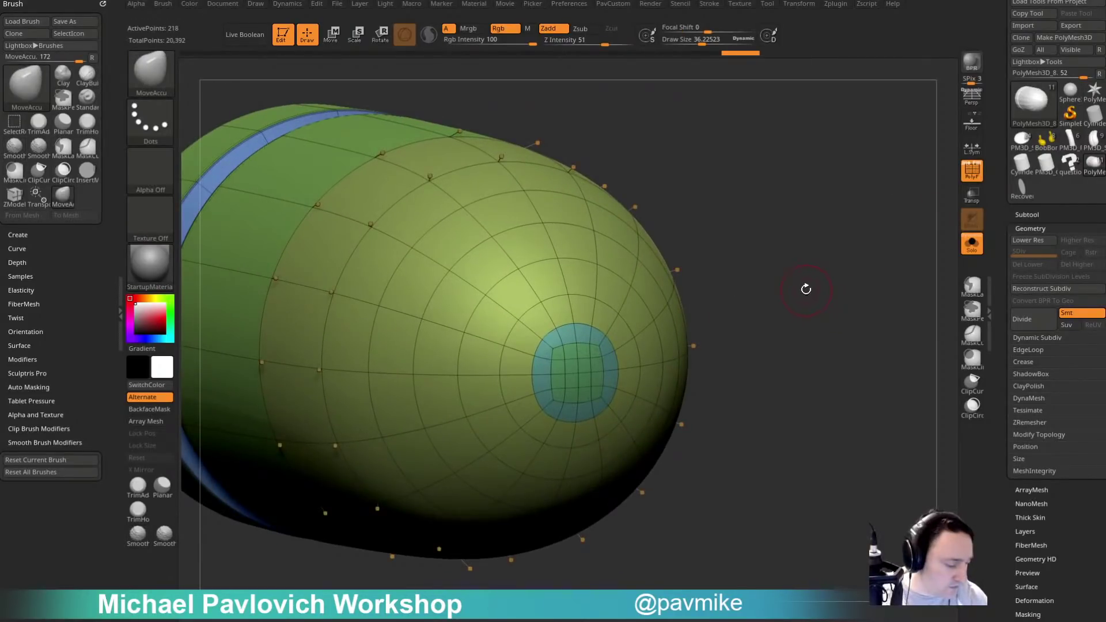
Return the bullet to its low-poly display, set the draw size to about 48, and look through the available smoothing brushes.
key("shift+d")
key("s")
left_click(816, 305)
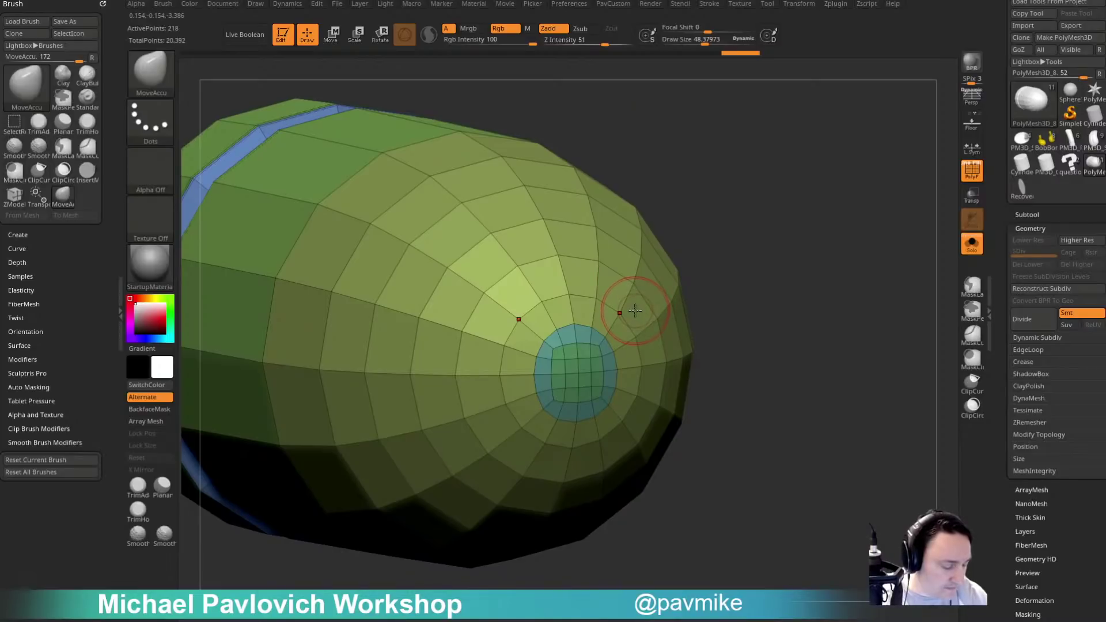
key("b")
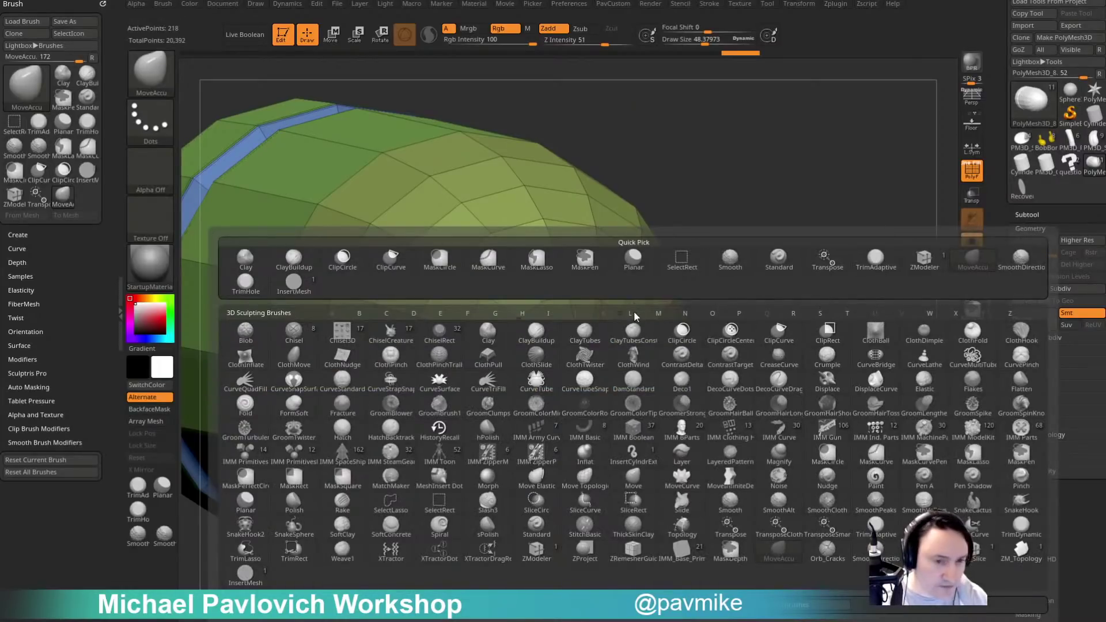
key("s")
mouse_move(778, 505)
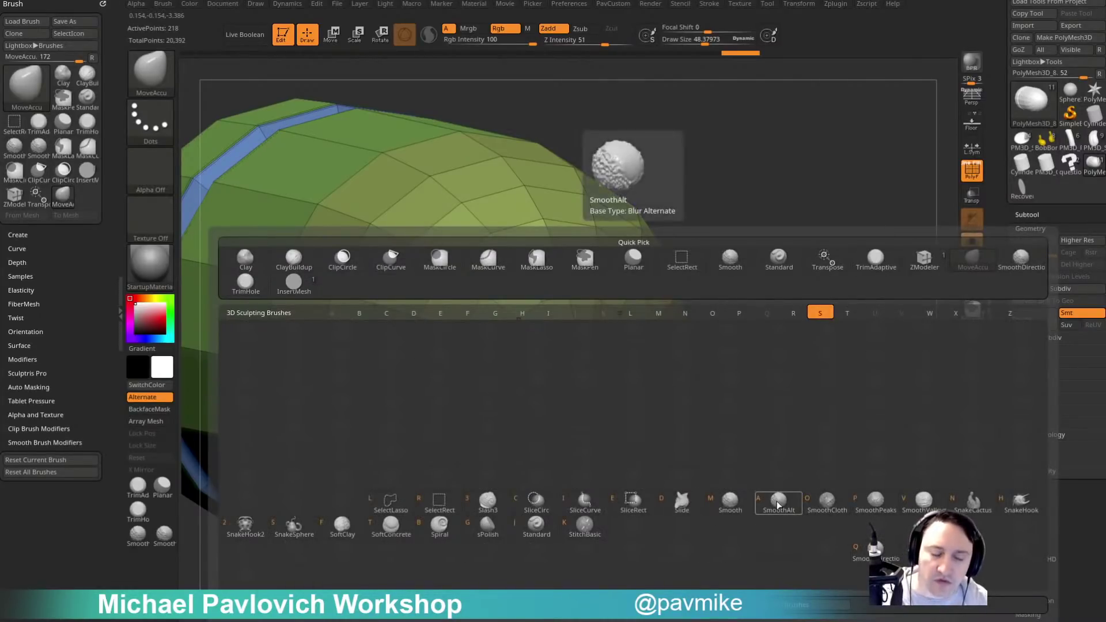
left_click_drag(745, 207, 874, 190, "alt")
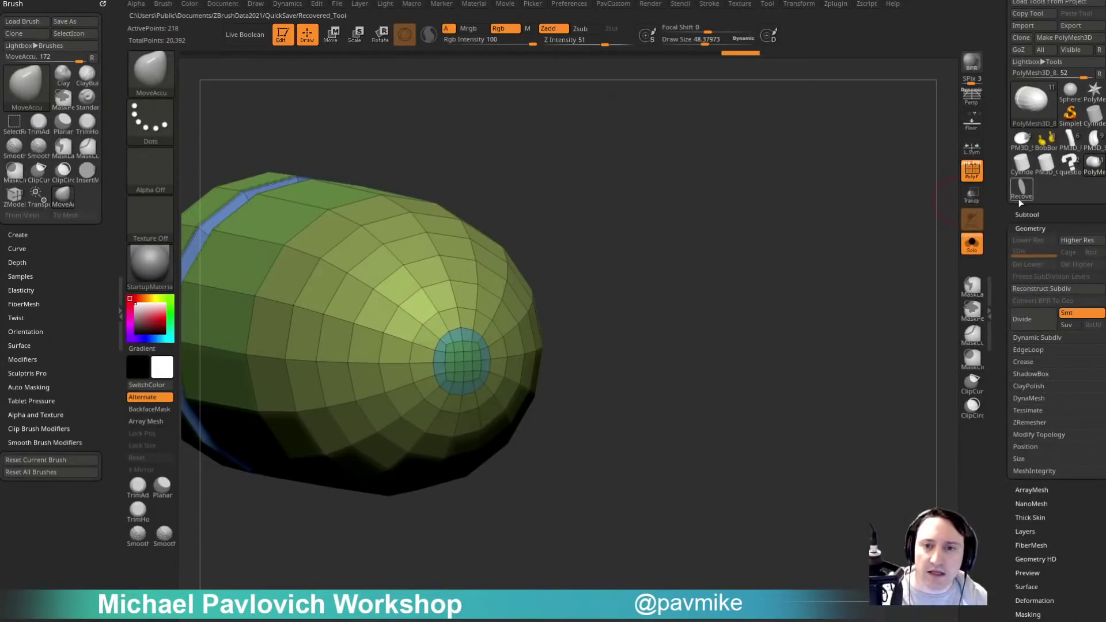
mouse_move(807, 249)
left_mouse_down("alt")
mouse_move(863, 237)
mouse_move(872, 255)
left_mouse_up("alt")
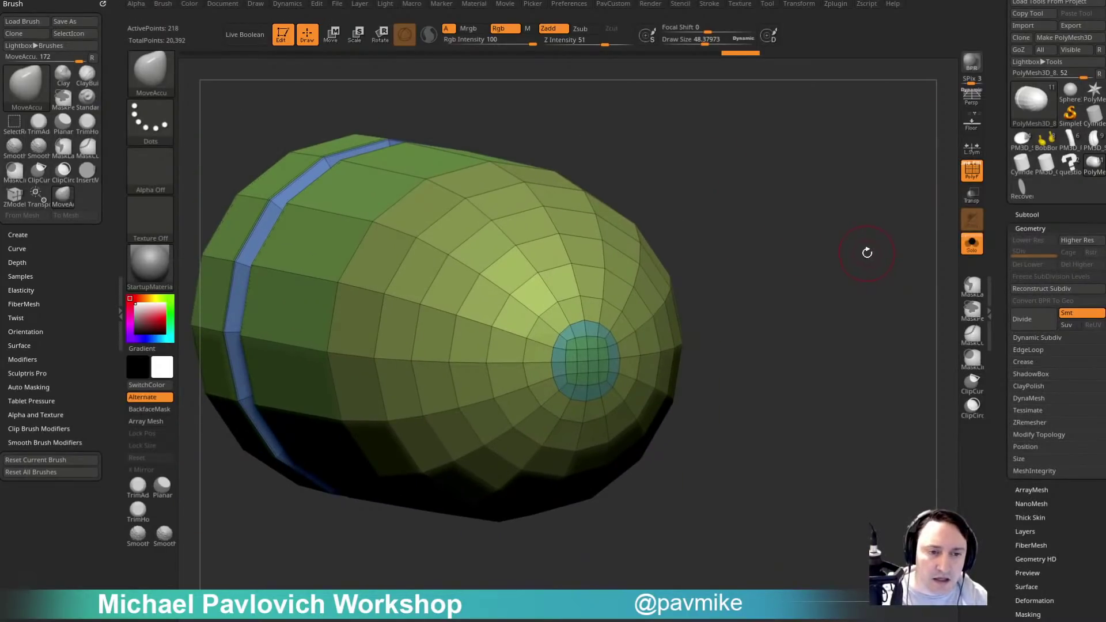
Try smoothing the nose with a draw size of about 125, compare it in the subdivided preview, and undo the smoothing.
mouse_move(578, 353)
left_mouse_down("shift")
mouse_move(506, 336)
mouse_move(478, 299)
mouse_move(525, 385)
left_mouse_up("shift")
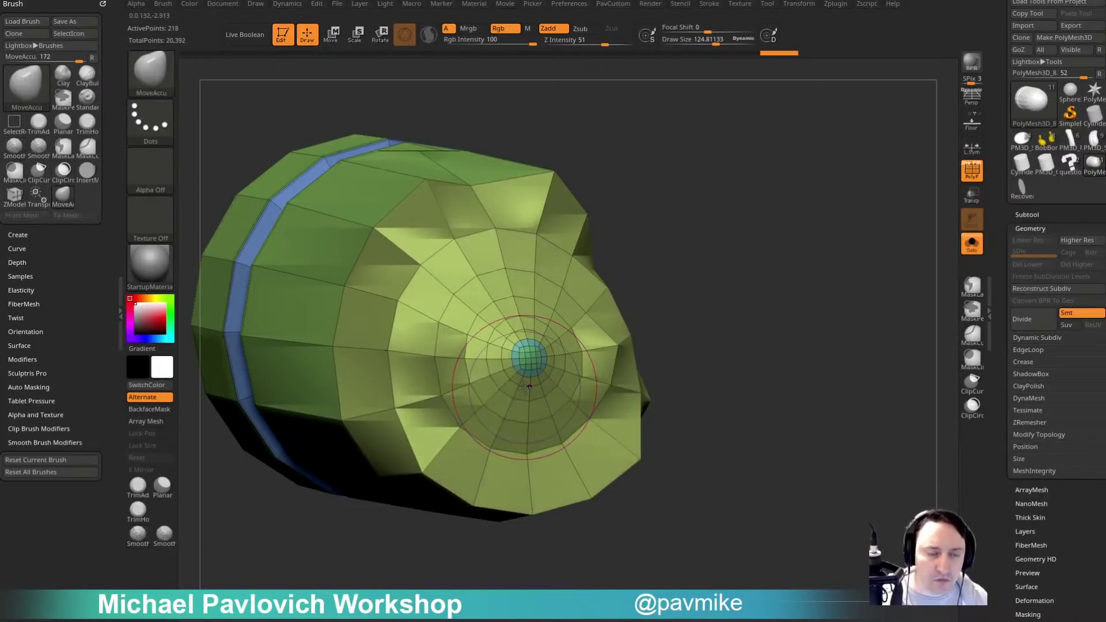
key("ctrl+d")
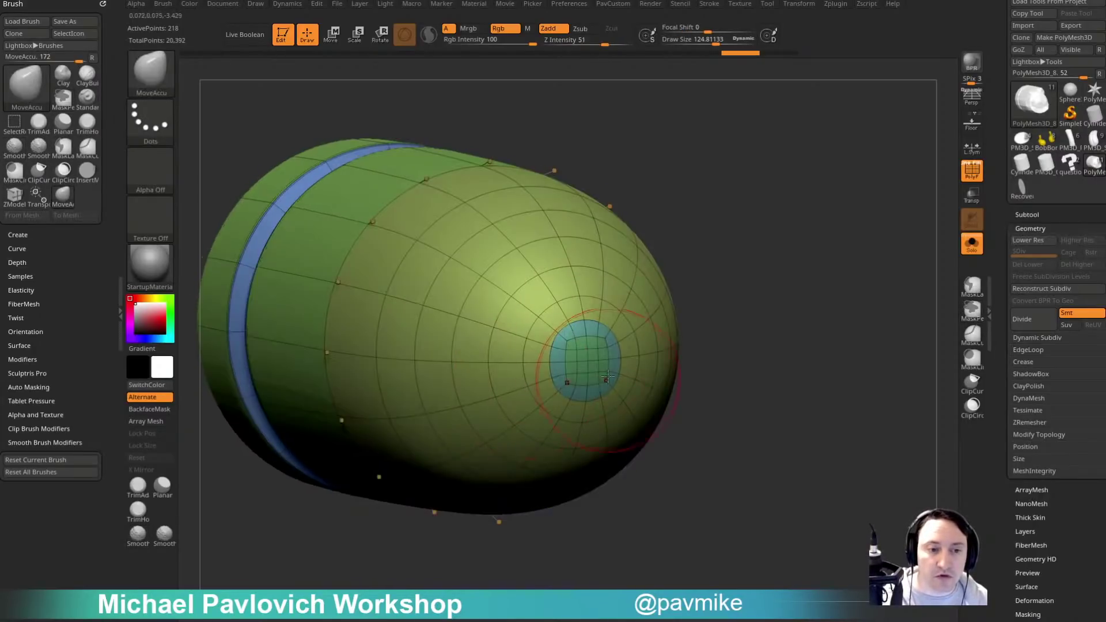
mouse_move(577, 361)
left_mouse_down("shift")
mouse_move(553, 323)
mouse_move(576, 345)
left_mouse_up("shift")
left_click_drag(845, 453, 842, 380)
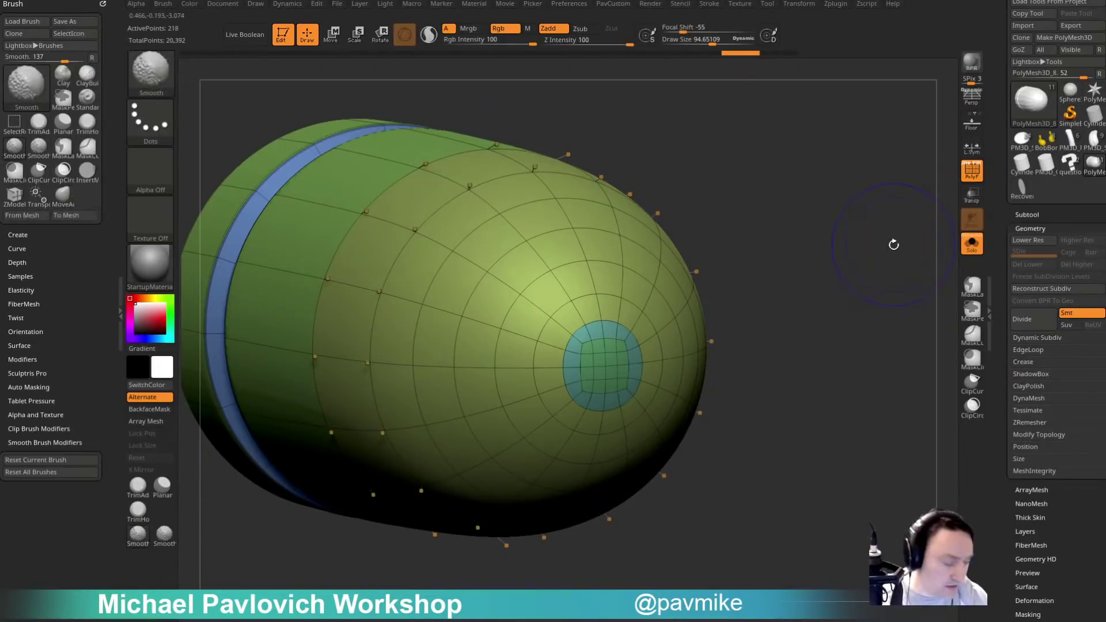
key("shift+d")
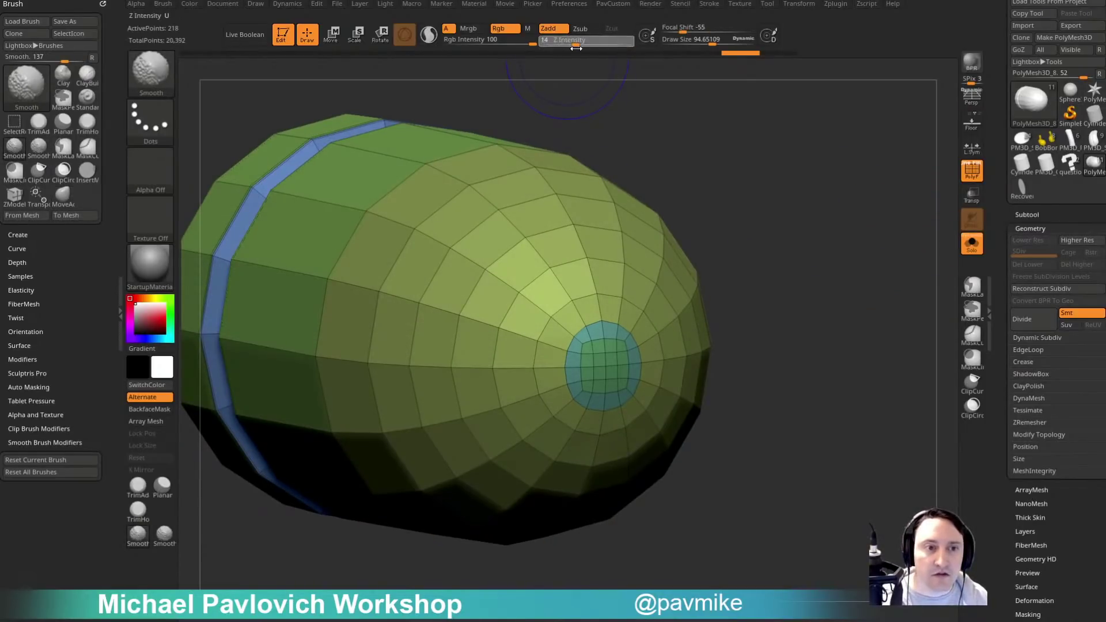
key("ctrl")
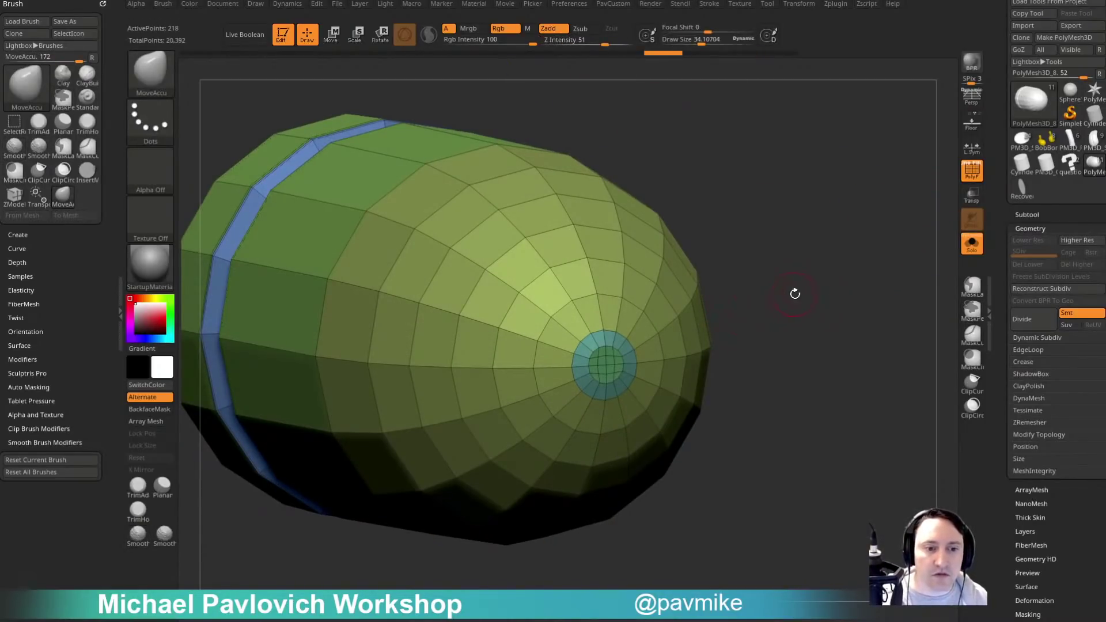
Lower the Z Intensity to 19, set the draw size to about 60, and smooth the cap at the nose tip.
left_click_drag(585, 44, 581, 43)
key("s")
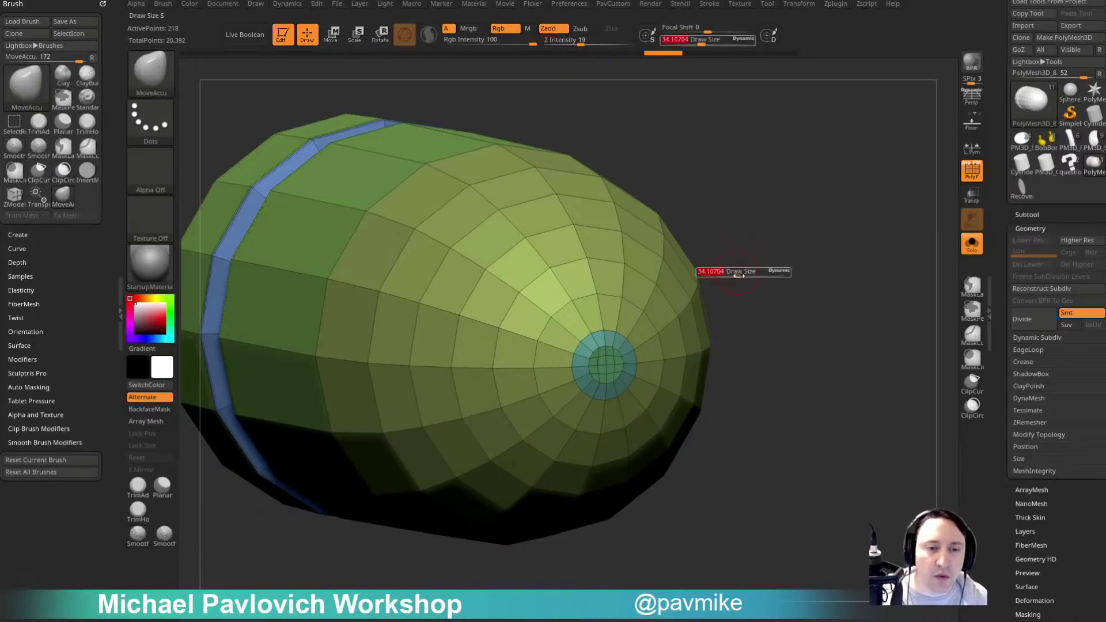
left_click_drag(739, 274, 745, 274)
left_click_drag(616, 378, 613, 370, "shift")
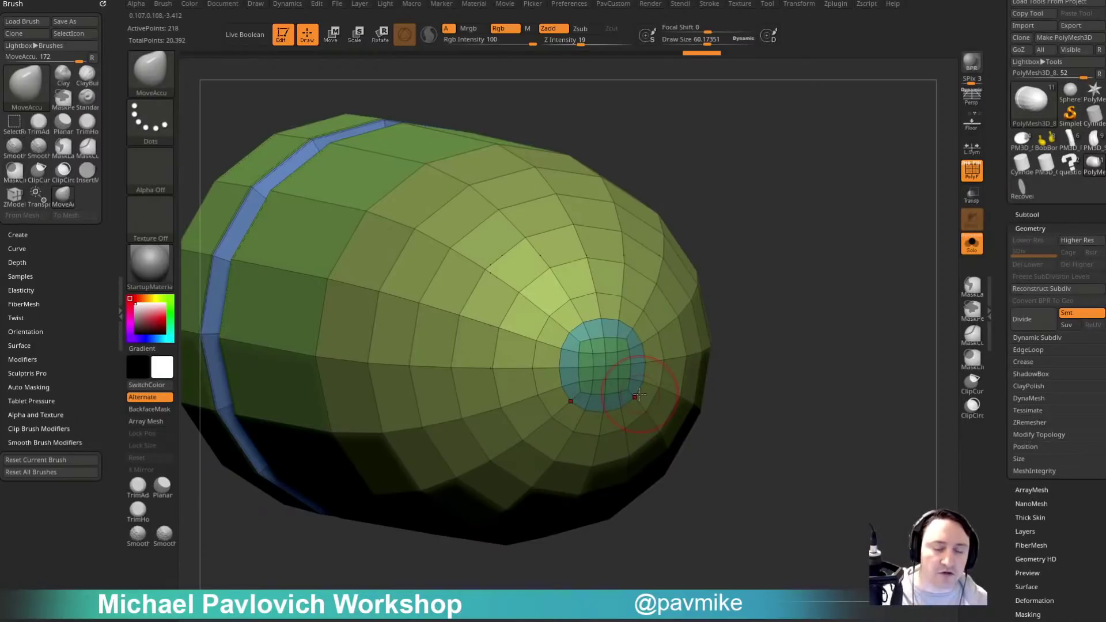
Try further smoothing across the nose with a different draw size, inspect the shape, and undo the last two strokes.
key("s")
left_click(742, 307)
mouse_move(599, 349)
left_mouse_down("shift")
mouse_move(593, 357)
mouse_move(592, 307)
mouse_move(628, 313)
left_mouse_up("shift")
left_click_drag(810, 338, 864, 365)
mouse_move(817, 153)
left_mouse_down("alt")
mouse_move(666, 157)
mouse_move(911, 202)
left_mouse_up("alt")
key("ctrl+z")
key("ctrl+z")
Set the draw size to about 82 and smooth the cap topology into the bullet's nose.
key("s")
mouse_move(782, 237)
left_mouse_down()
mouse_move(749, 233)
mouse_move(842, 241)
mouse_move(740, 206)
left_mouse_up()
left_click(744, 234)
mouse_move(637, 370)
left_mouse_down("shift")
mouse_move(627, 354)
mouse_move(637, 349)
left_mouse_up("shift")
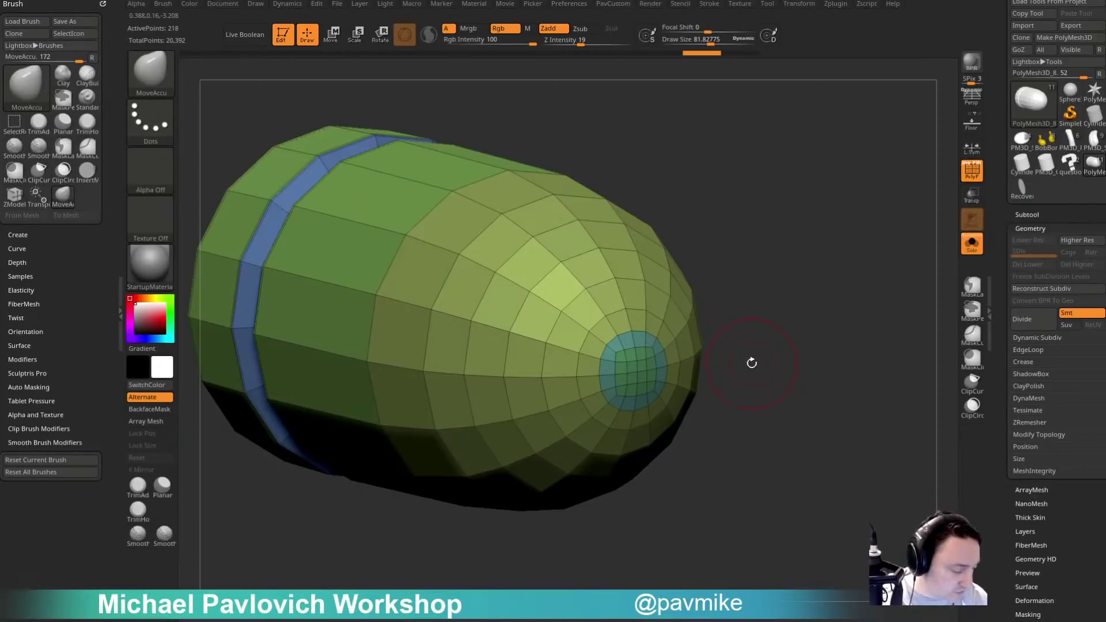
Try the SmoothAlt brush on the bullet's nose tip twice, undoing each stroke.
key("shift+b")
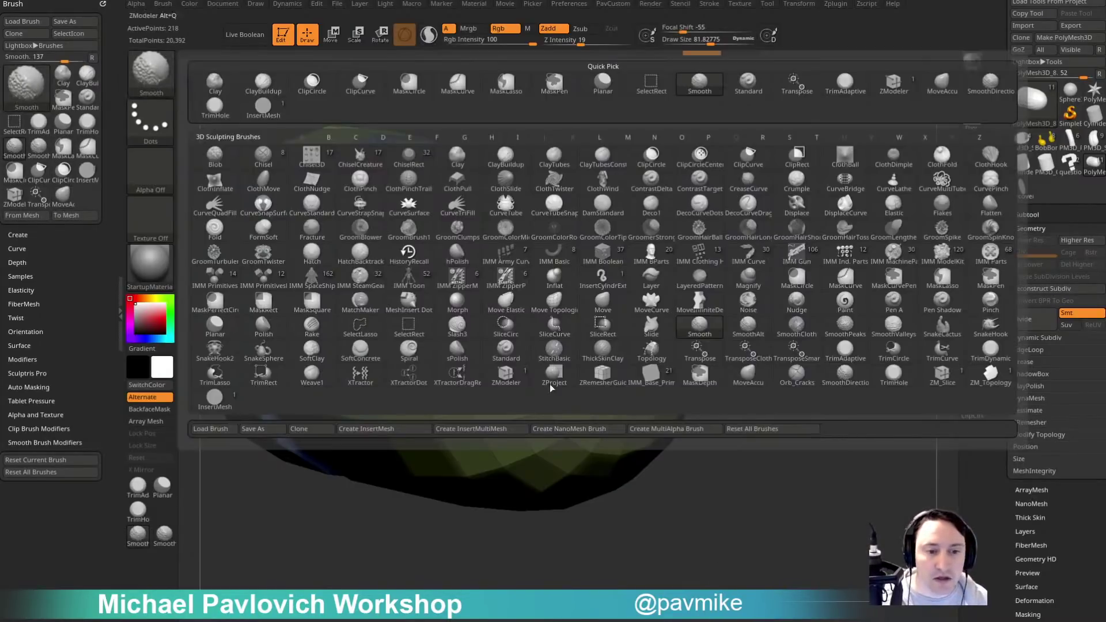
left_click(768, 328)
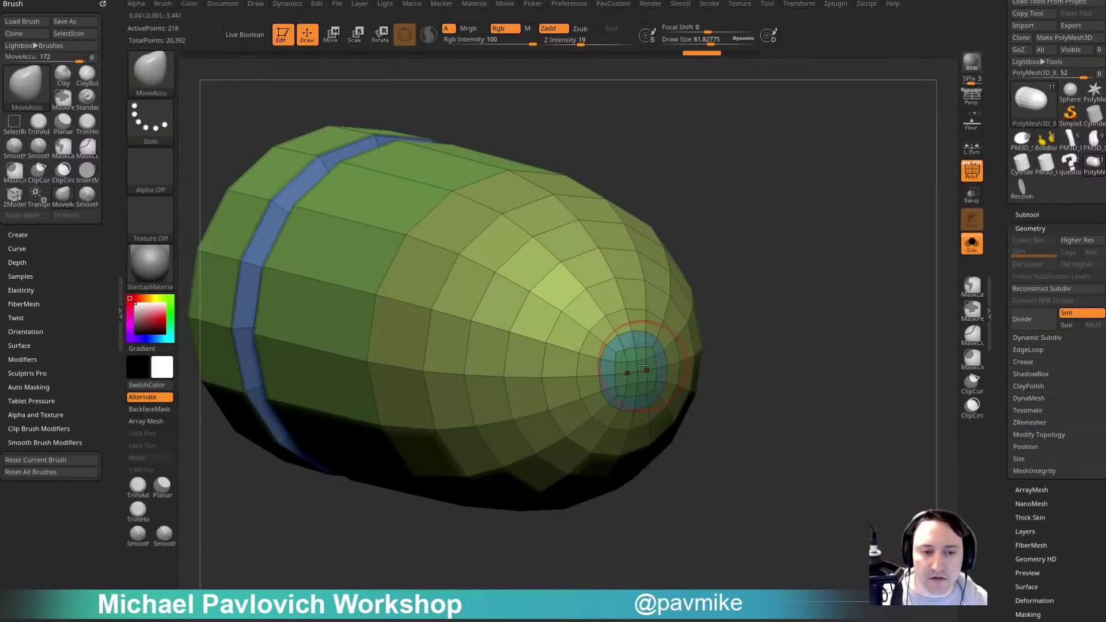
left_click_drag(653, 361, 657, 403, "shift")
key("ctrl+z")
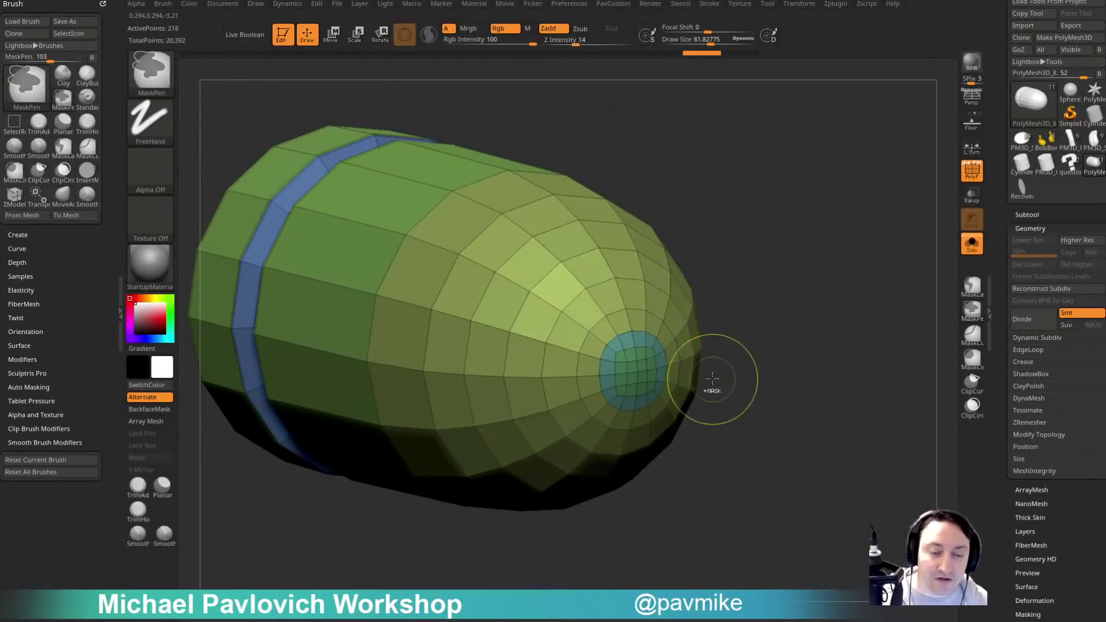
mouse_move(645, 367)
left_mouse_down("shift")
mouse_move(634, 363)
mouse_move(649, 390)
left_mouse_up("shift")
key("ctrl+z")
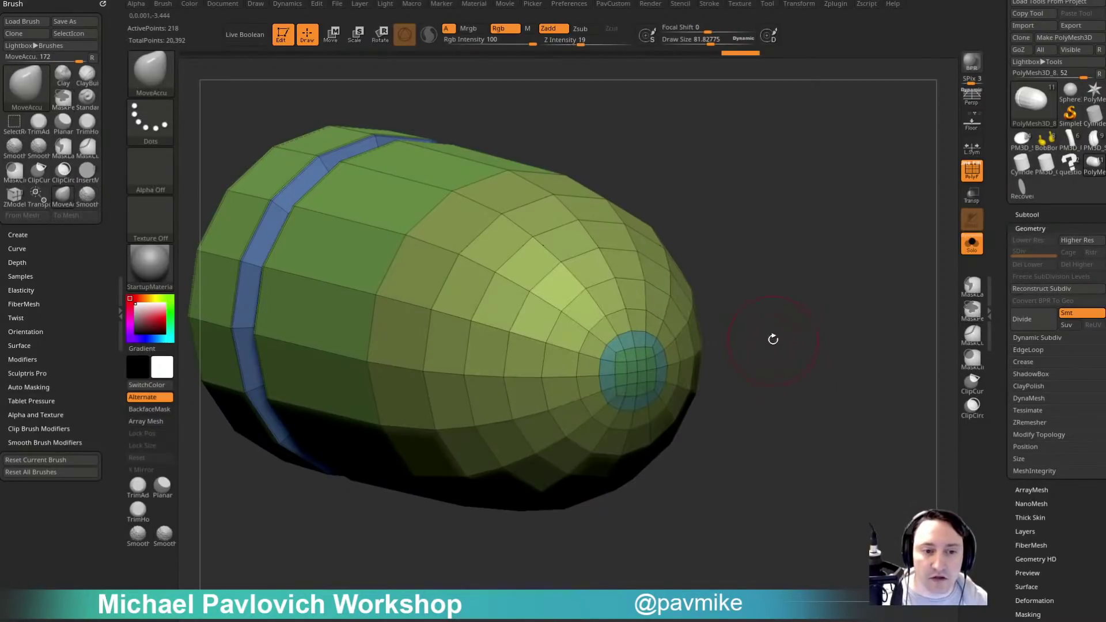
Switch the smoothing brush back to the regular Smooth brush and set the draw size to about 67.
key("s")
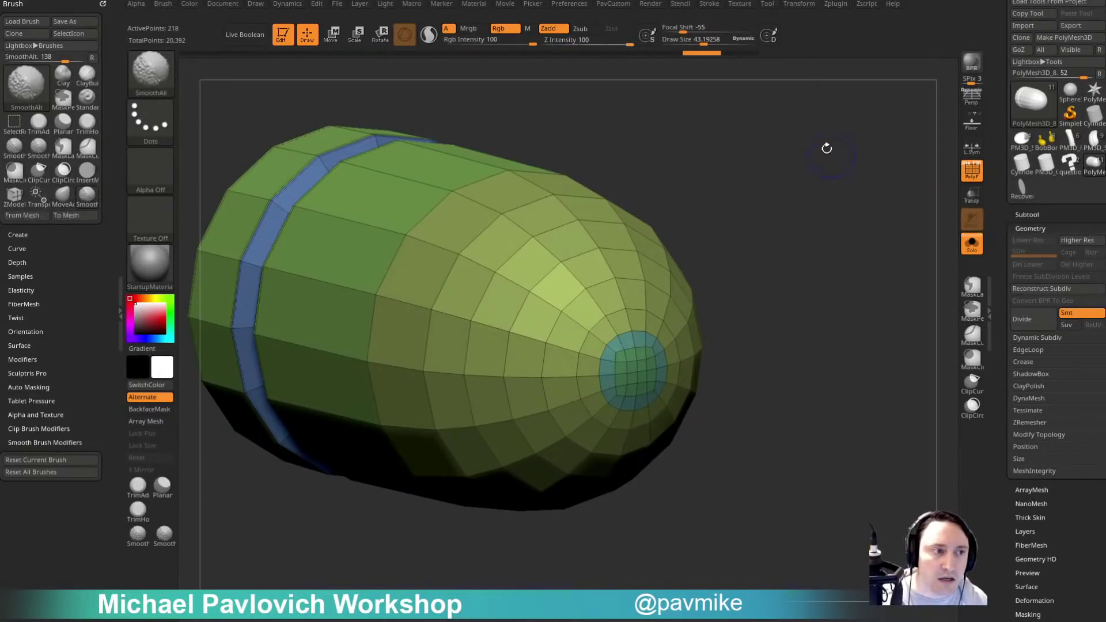
key("shift+b")
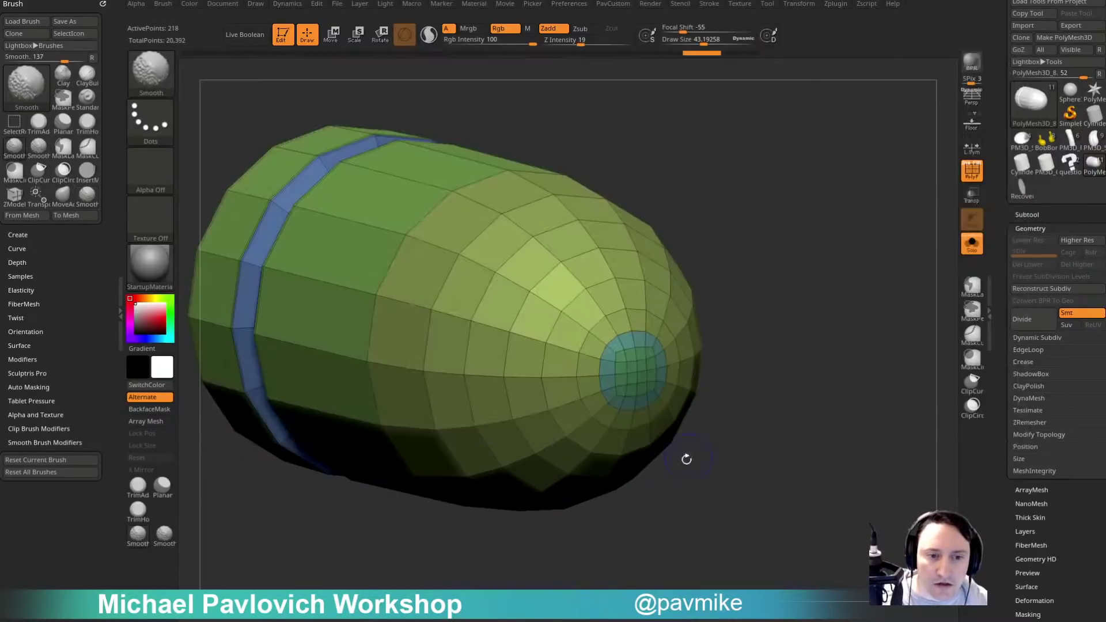
left_click_drag(706, 282, 801, 278)
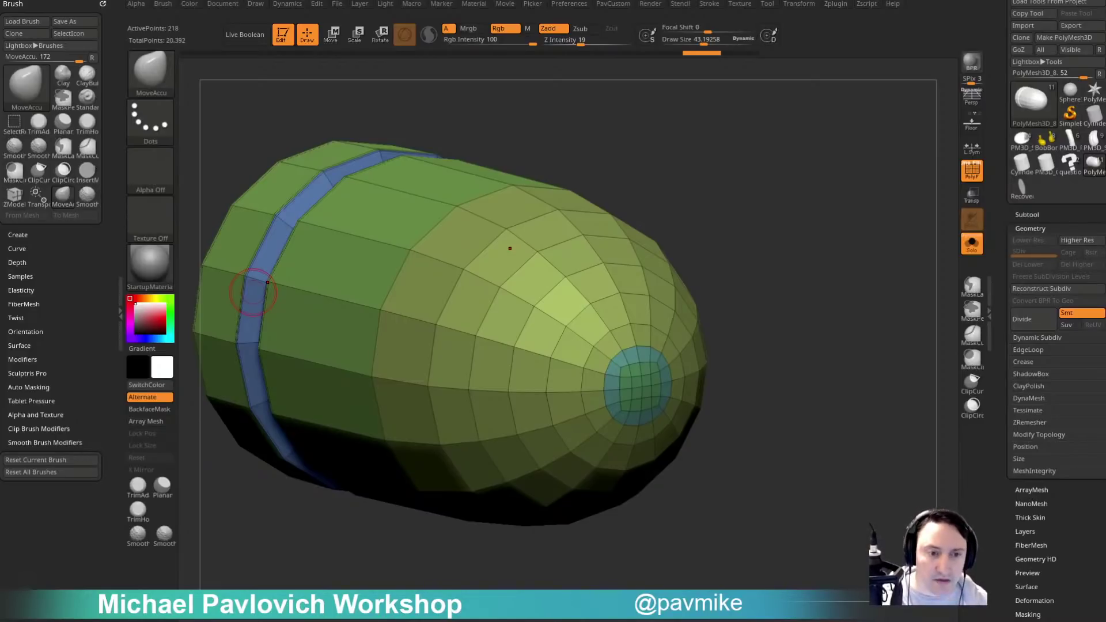
left_click_drag(737, 268, 780, 267)
key("s")
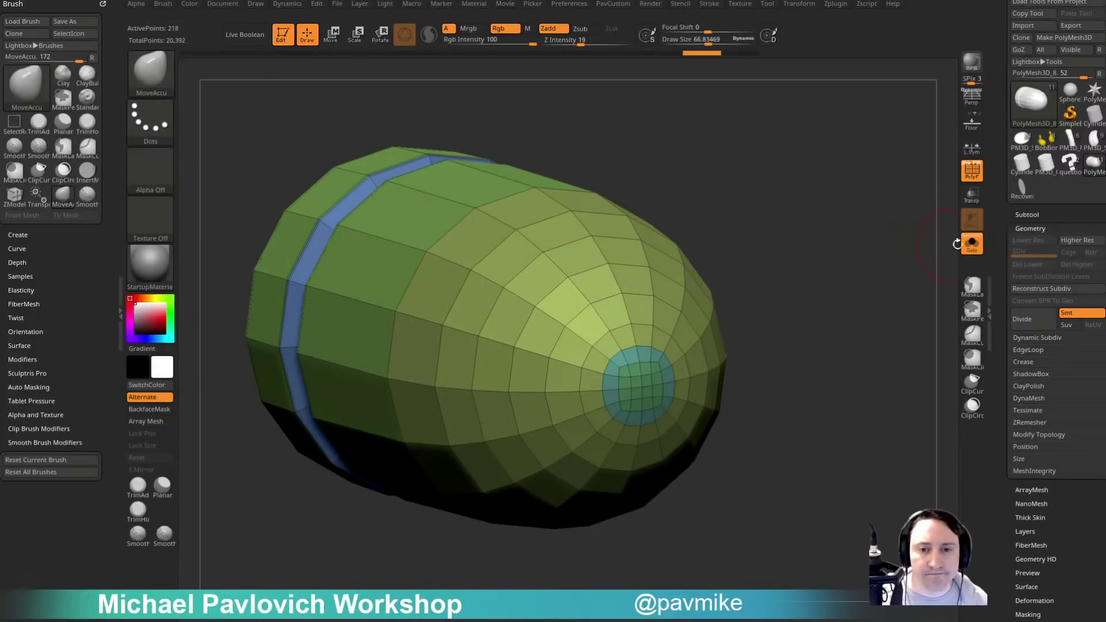
Hide the bullet's polyframe, preview it with dynamic subdivision, and set the draw size to about 48.
left_click(978, 182)
left_click_drag(822, 314, 838, 316)
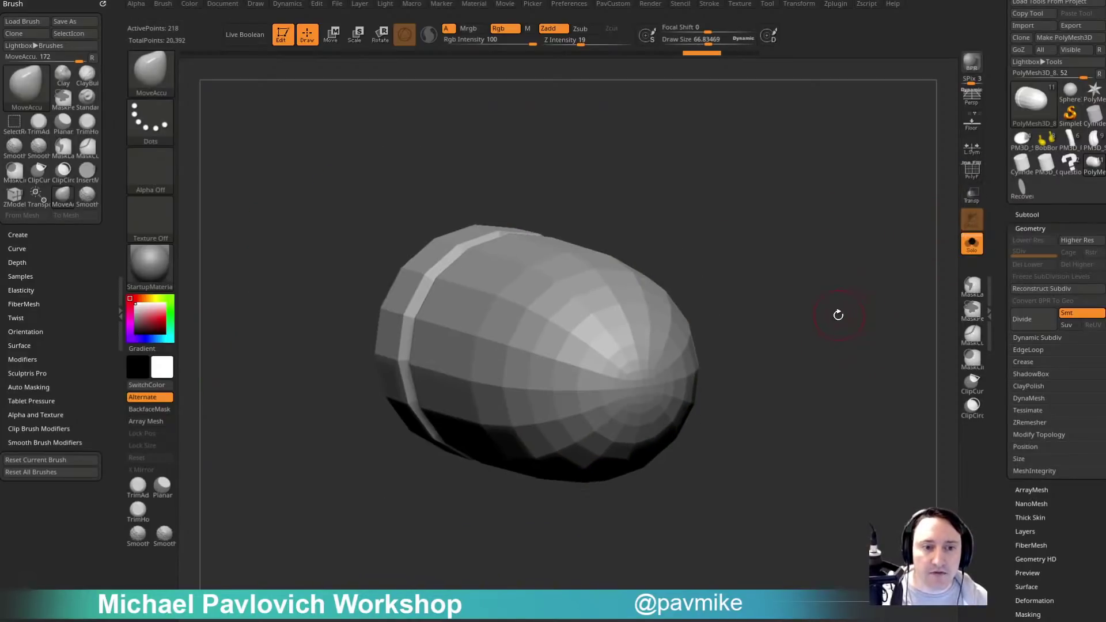
key("d")
key("s")
mouse_move(803, 297)
right_mouse_down()
mouse_move(854, 308)
mouse_move(786, 267)
mouse_move(753, 272)
right_mouse_up()
left_click(810, 298)
Expand the subtool list and turn off Solo to show the bullet together with the complete cannon.
left_click(1028, 214)
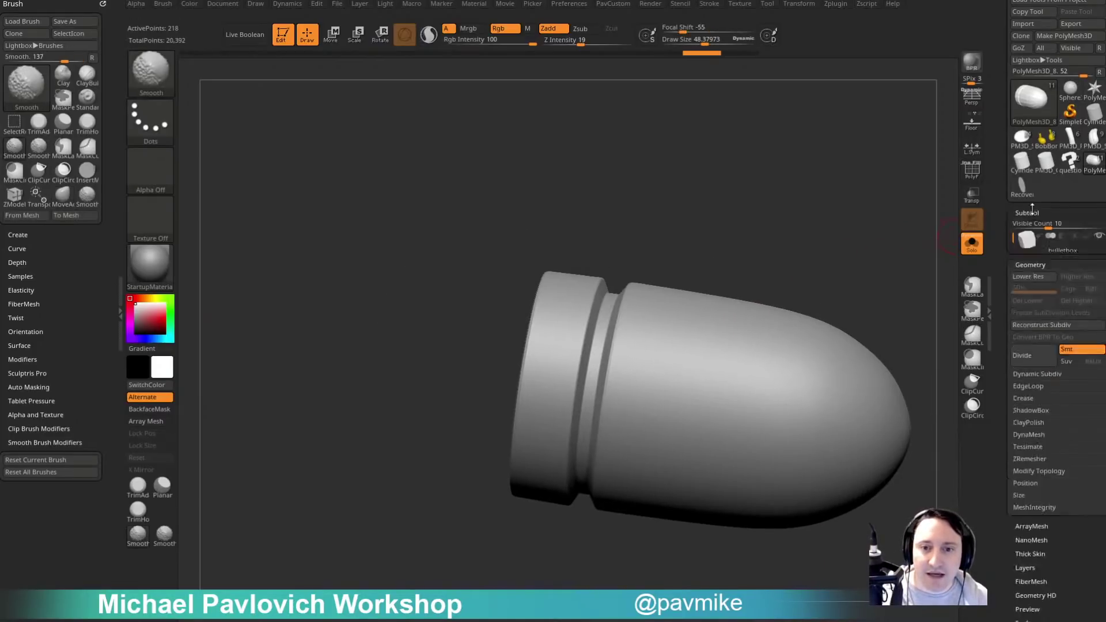
right_click_drag(932, 254, 859, 242)
left_click(968, 248)
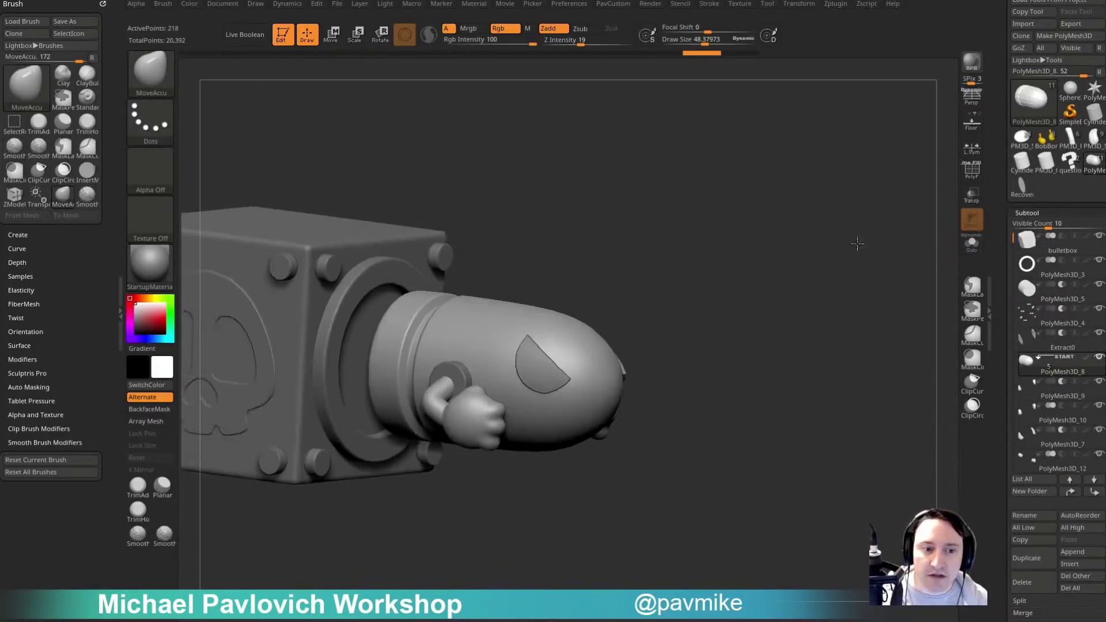
Switch to the Standard brush and set the draw size to about 67.
mouse_move(781, 263)
right_mouse_down()
mouse_move(942, 237)
mouse_move(887, 259)
mouse_move(895, 290)
mouse_move(827, 274)
mouse_move(890, 269)
right_mouse_up()
key("s")
key("b")
key("s")
key("t")
mouse_move(890, 269)
left_mouse_down()
mouse_move(873, 263)
mouse_move(881, 279)
mouse_move(870, 353)
mouse_move(814, 328)
mouse_move(875, 259)
left_mouse_up()
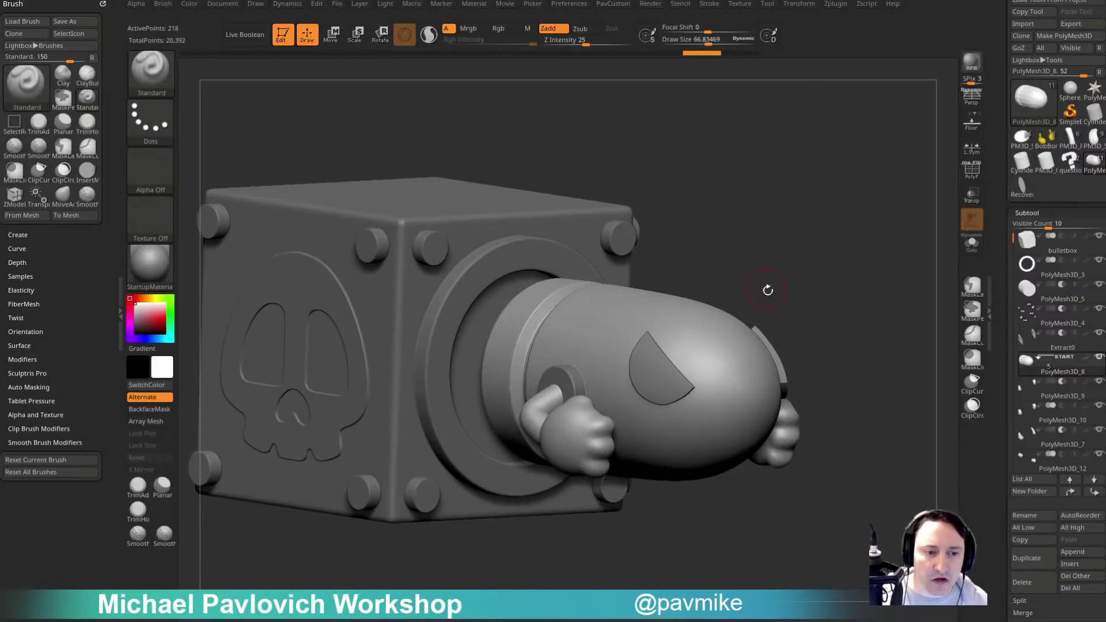
Show the polyframe, set the draw size to about 46, and make the gloved arms the active subtool.
left_click(978, 177)
left_click_drag(827, 260, 818, 270)
key("s")
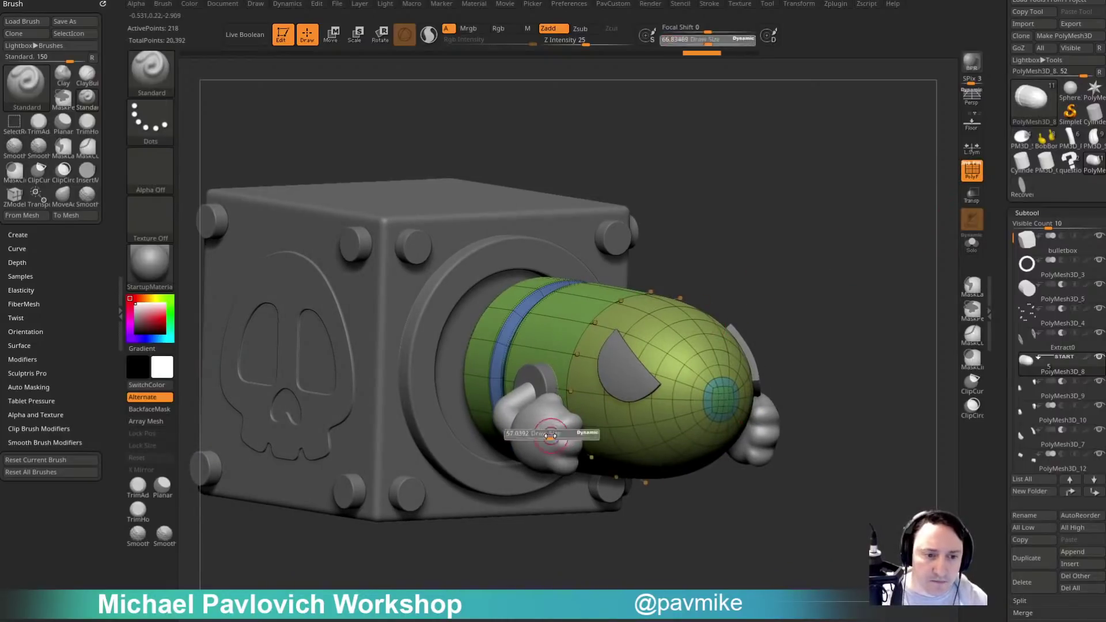
left_click_drag(551, 436, 548, 436)
left_click(548, 436, "alt")
mouse_move(847, 282)
left_mouse_down()
mouse_move(886, 271)
mouse_move(857, 266)
mouse_move(906, 303)
left_mouse_up()
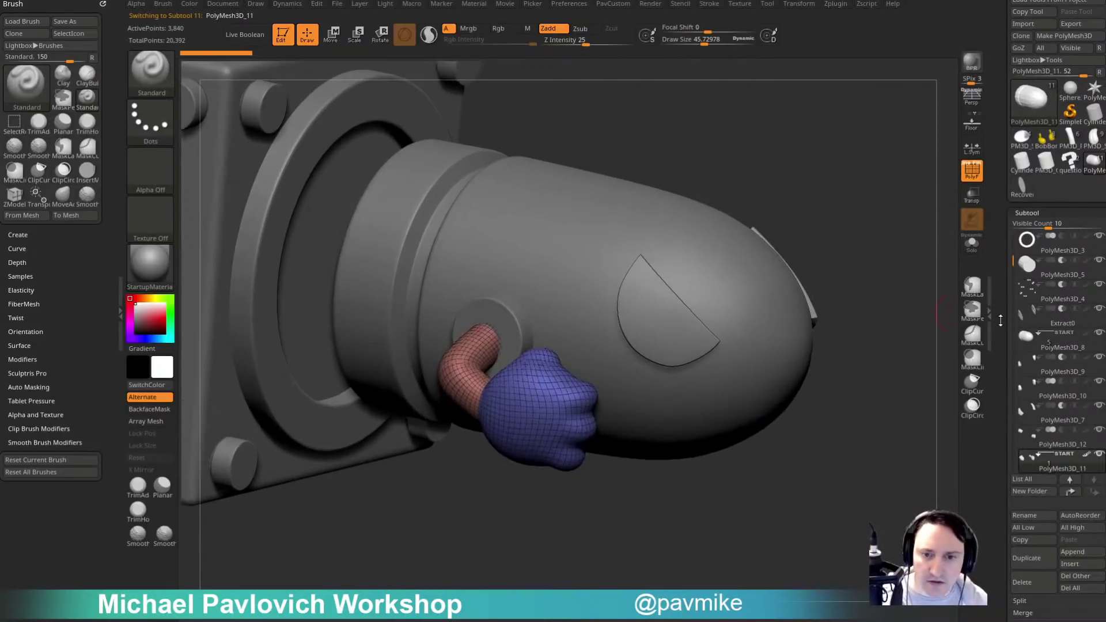
Try to reconstruct lower subdivision levels for the gloved arms.
scroll(1026, 300, "down", 8)
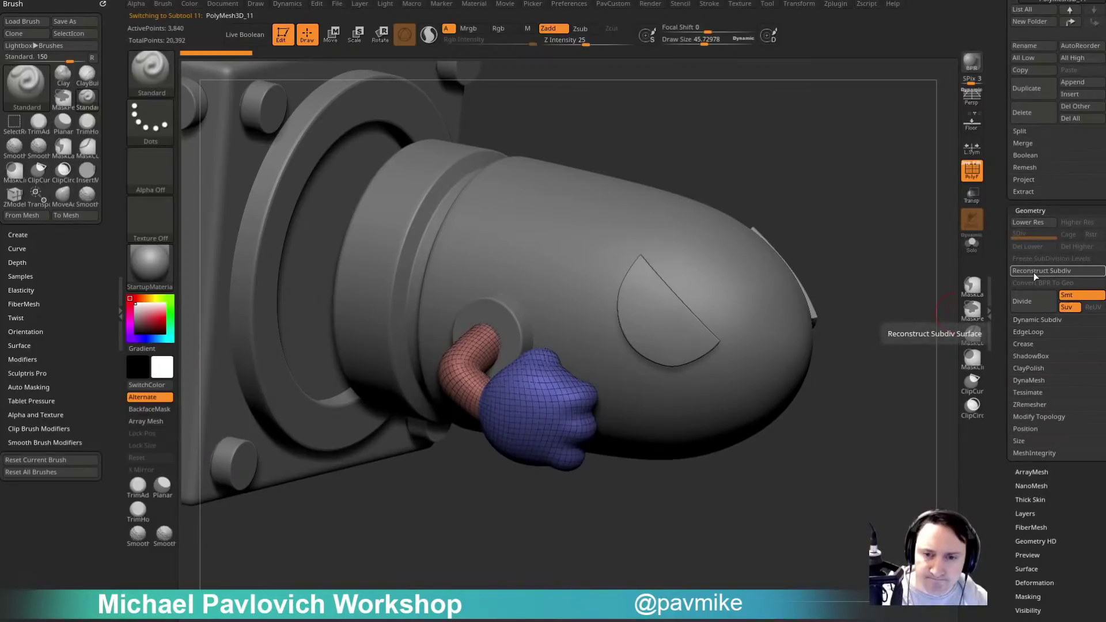
left_click(1033, 272)
left_click_drag(921, 271, 988, 254)
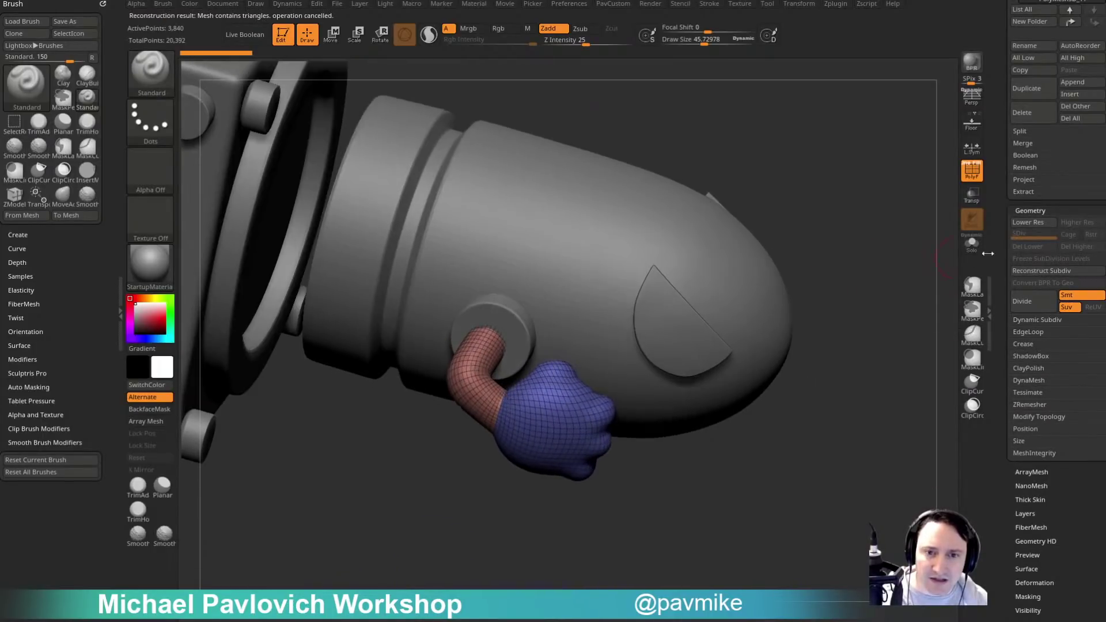
Solo the gloved arms, hide the end cap of one arm, and delete the hidden geometry.
left_click(972, 245)
mouse_move(916, 286)
left_mouse_down()
mouse_move(847, 331)
mouse_move(896, 316)
mouse_move(909, 276)
mouse_move(620, 284)
mouse_move(624, 334)
left_mouse_up()
left_click(540, 255, "ctrl+shift")
left_click_drag(664, 242, 720, 362, "ctrl+shift")
key("2")
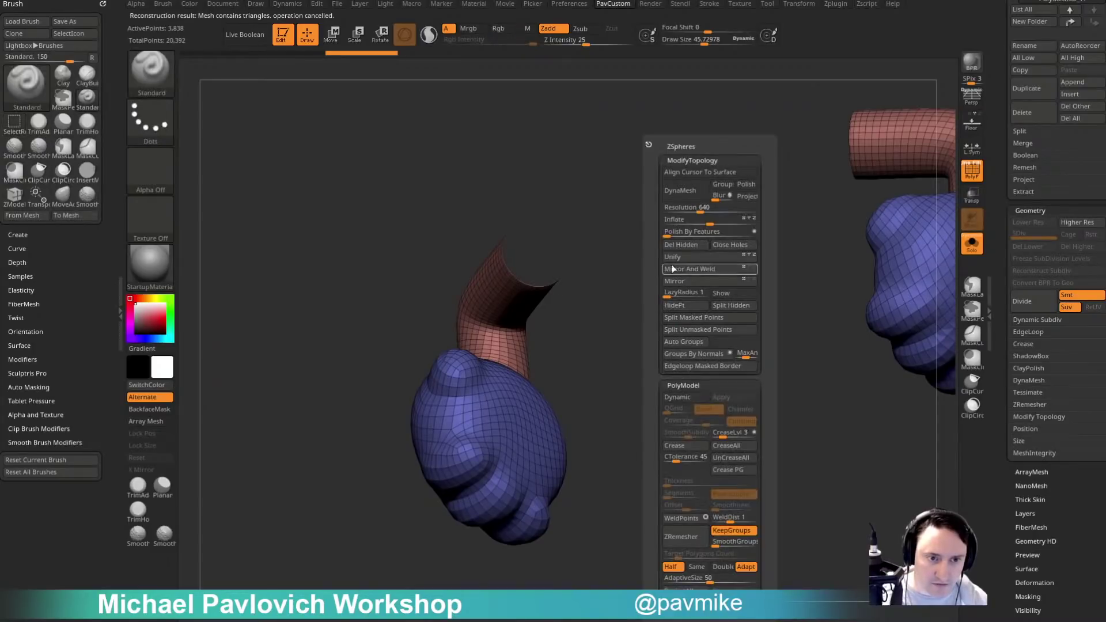
left_click(674, 245)
left_click_drag(609, 279, 584, 374, "alt")
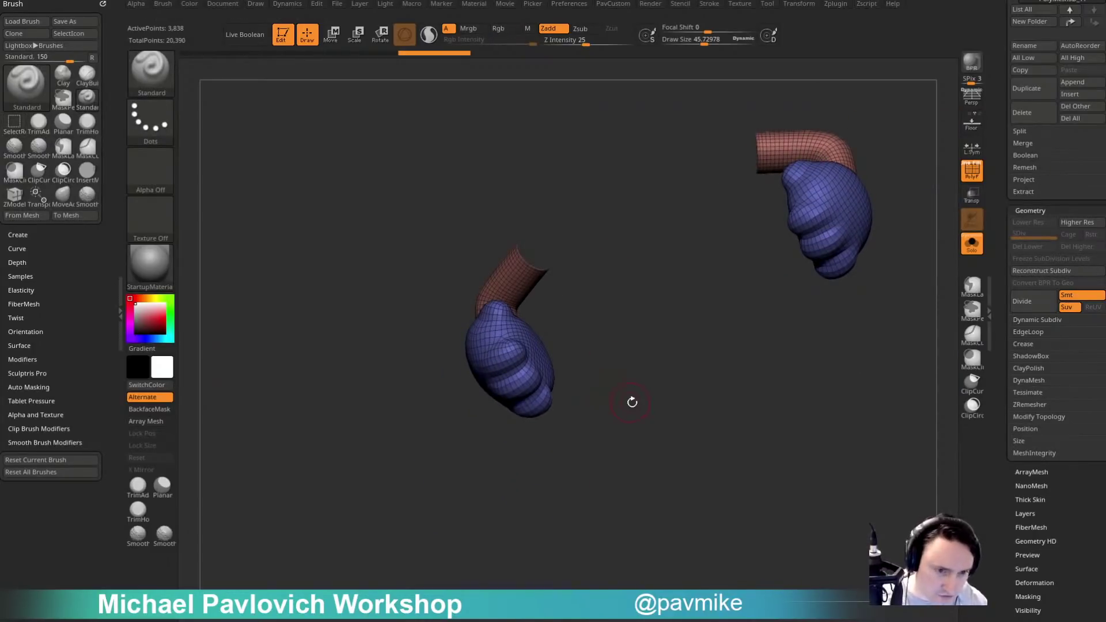
Try DynaMesh on the open-ended arms at resolution 640 and undo it.
mouse_move(632, 402)
left_mouse_down()
mouse_move(647, 437)
mouse_move(671, 430)
mouse_move(718, 333)
left_mouse_up()
key("s")
left_click(689, 382)
mouse_move(685, 403)
left_mouse_down()
mouse_move(659, 417)
mouse_move(718, 477)
left_mouse_up()
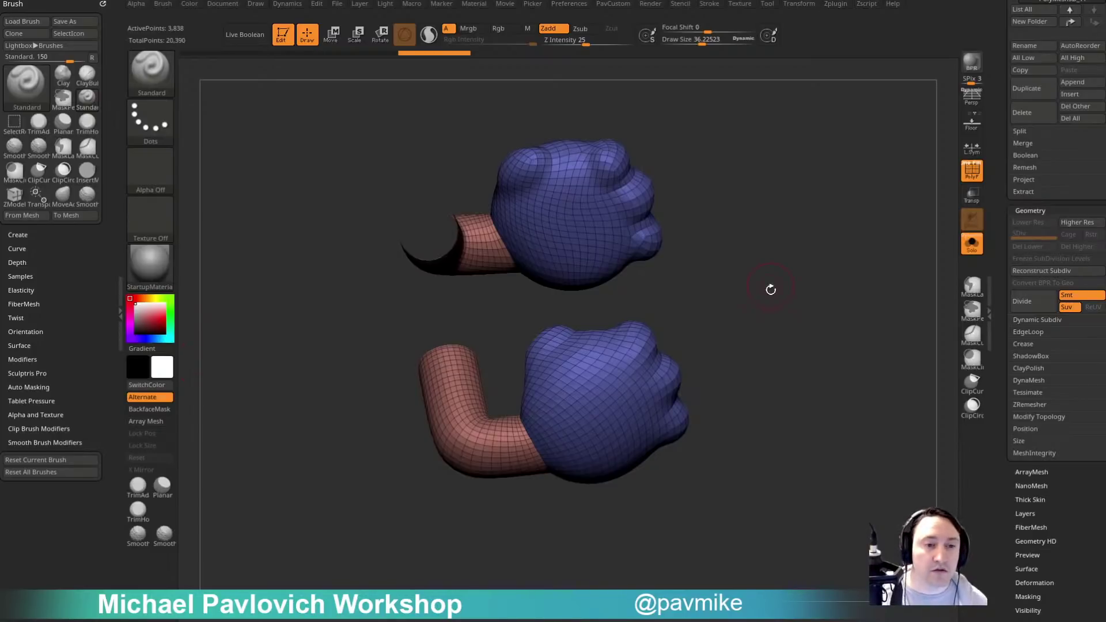
left_click_drag(771, 289, 800, 340)
key("grave")
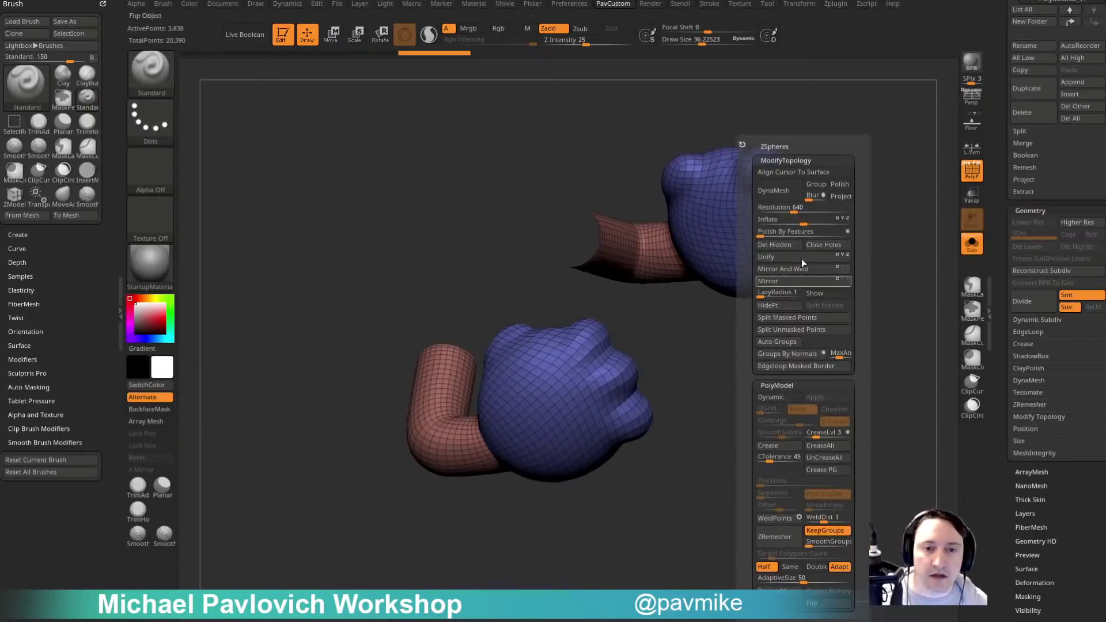
left_click(795, 199)
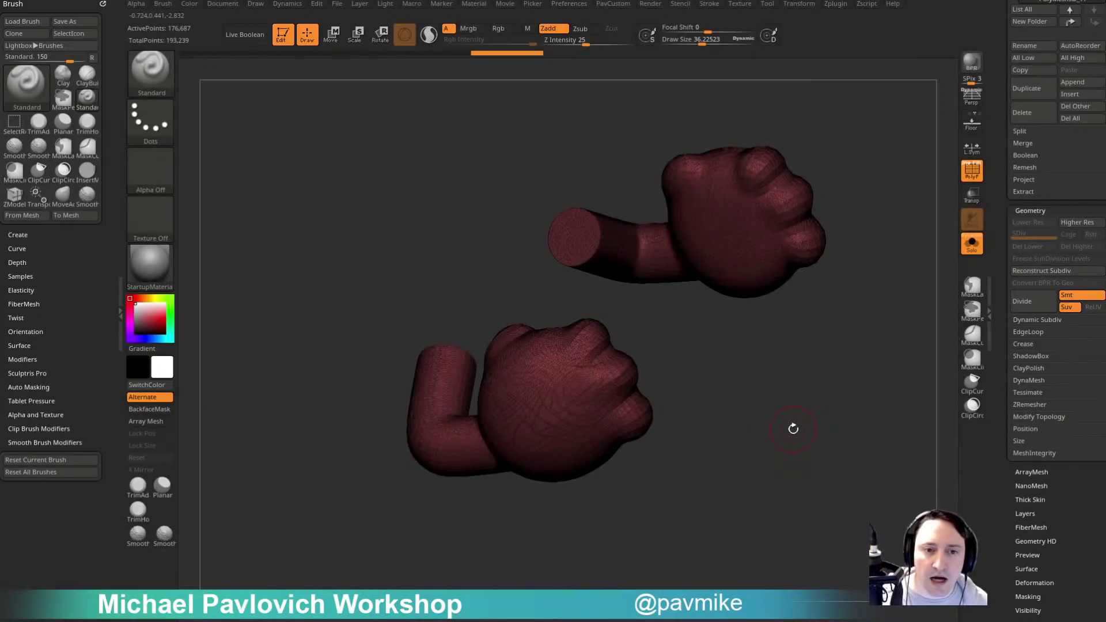
key("p")
key("ctrl+z")
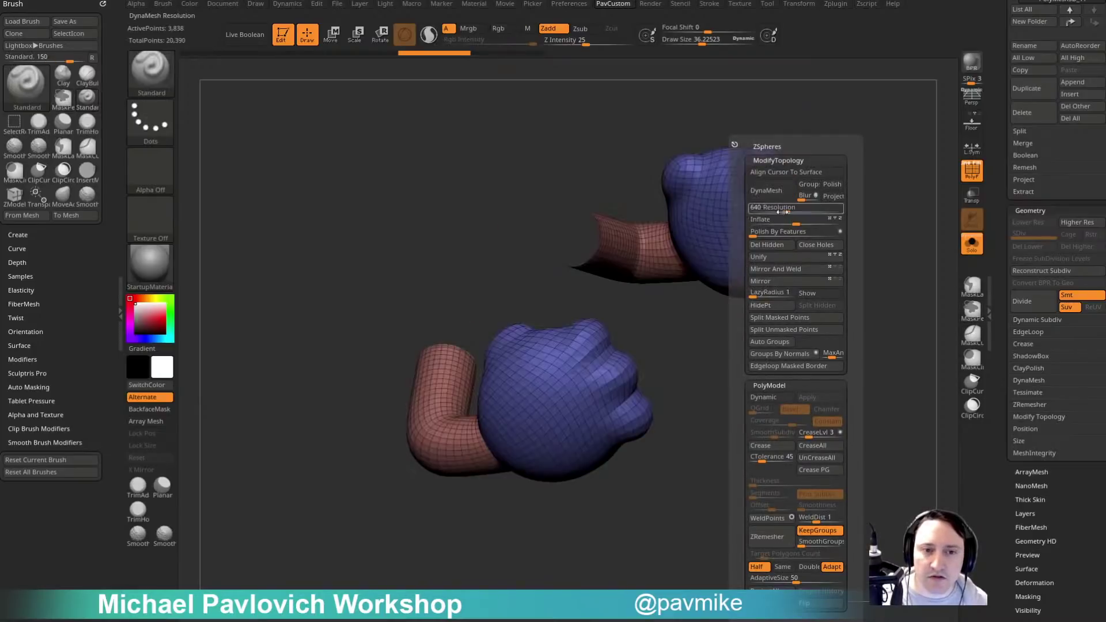
DynaMesh the arms at resolution 88, divide them to subdivision level 2, and set the draw size to about 19.
key("p")
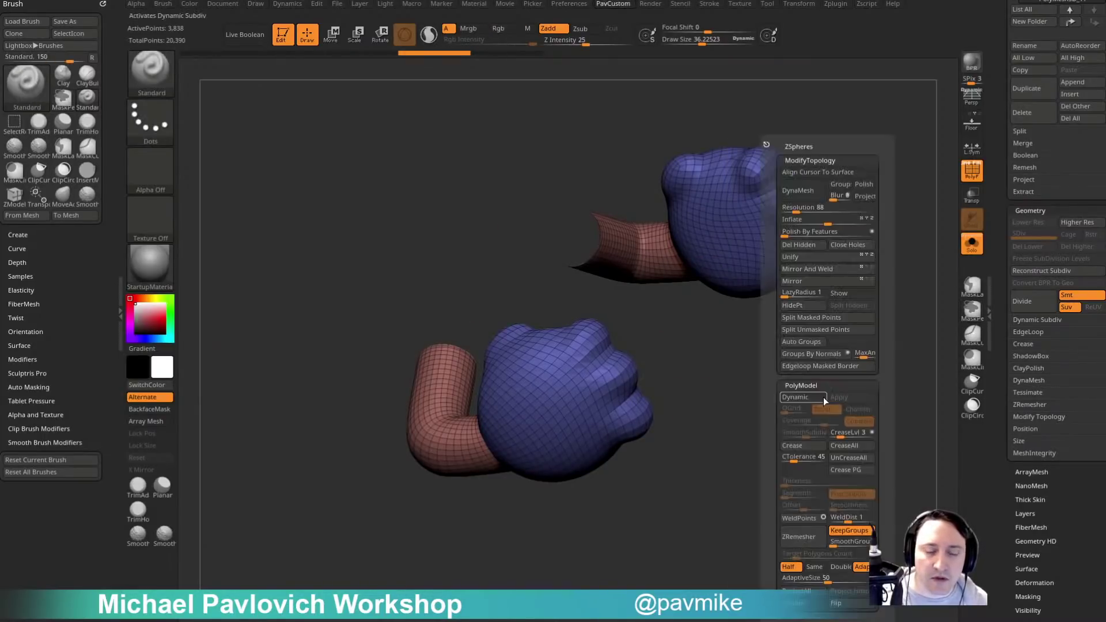
left_click(796, 208)
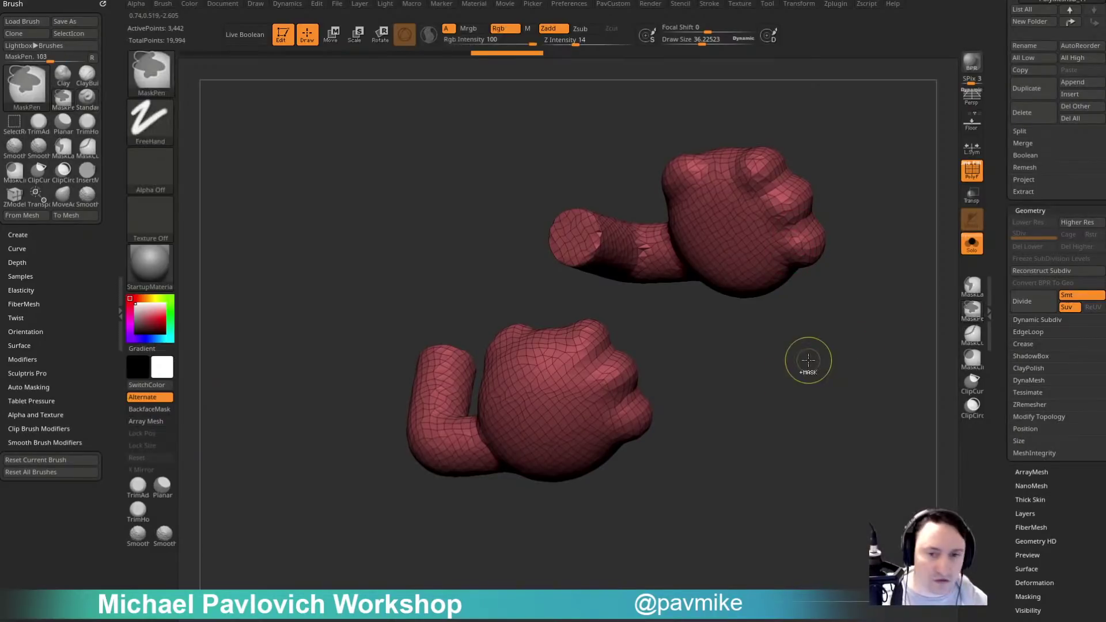
key("ctrl+d")
key("s")
left_click_drag(797, 346, 791, 346)
right_click_drag(743, 234, 730, 269, "alt")
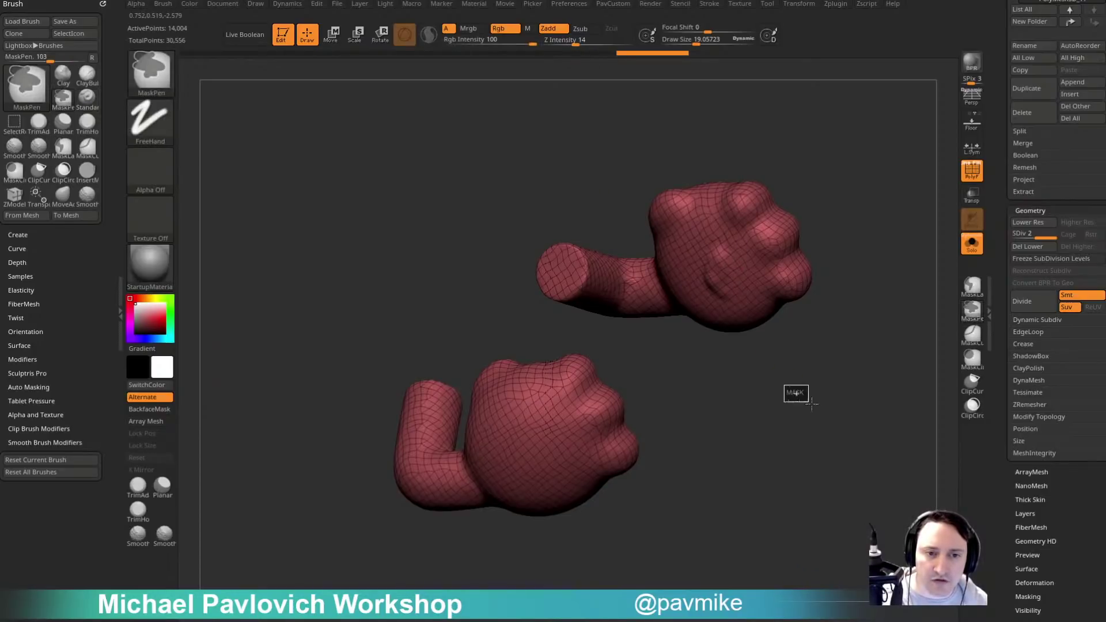
Compare the arms at subdivision levels 1 and 2, with the polyframe shown and hidden.
key("shift+d")
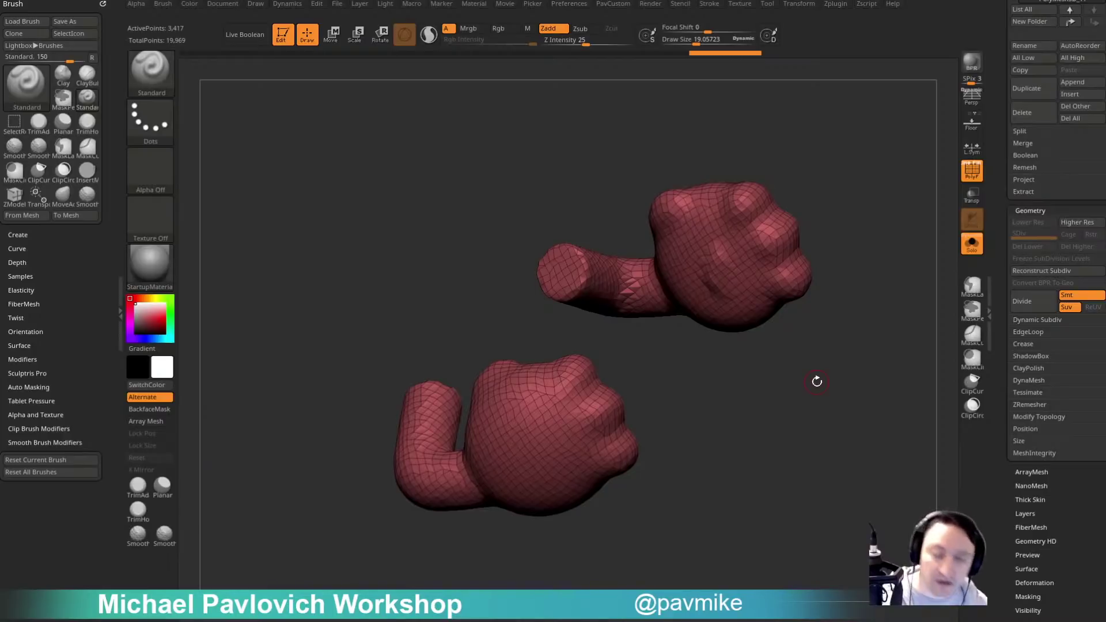
key("d")
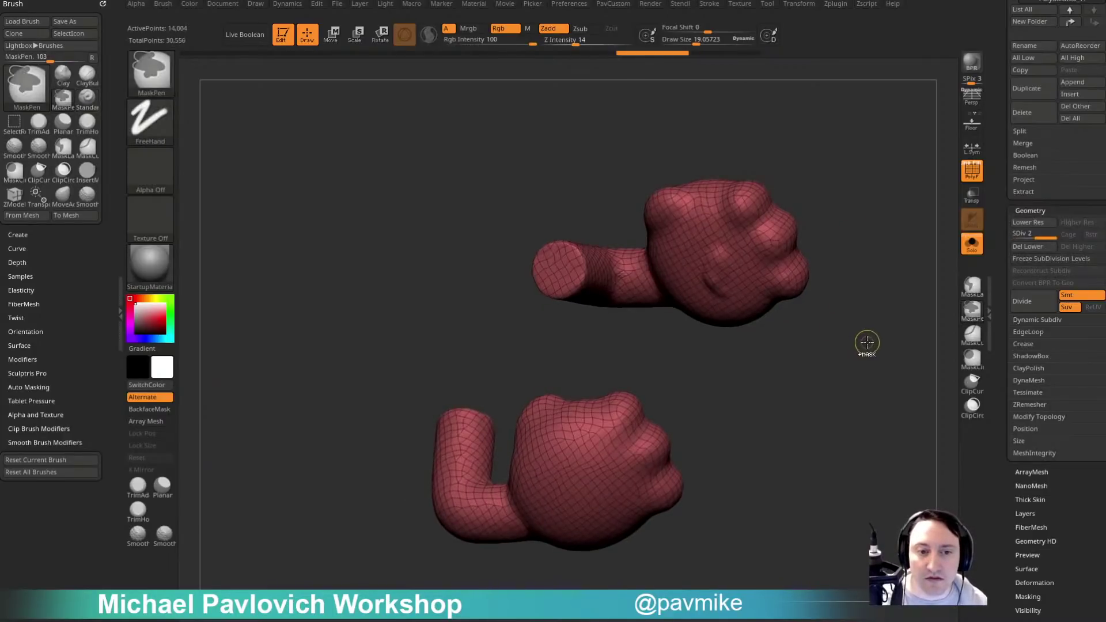
left_click_drag(860, 269, 868, 321)
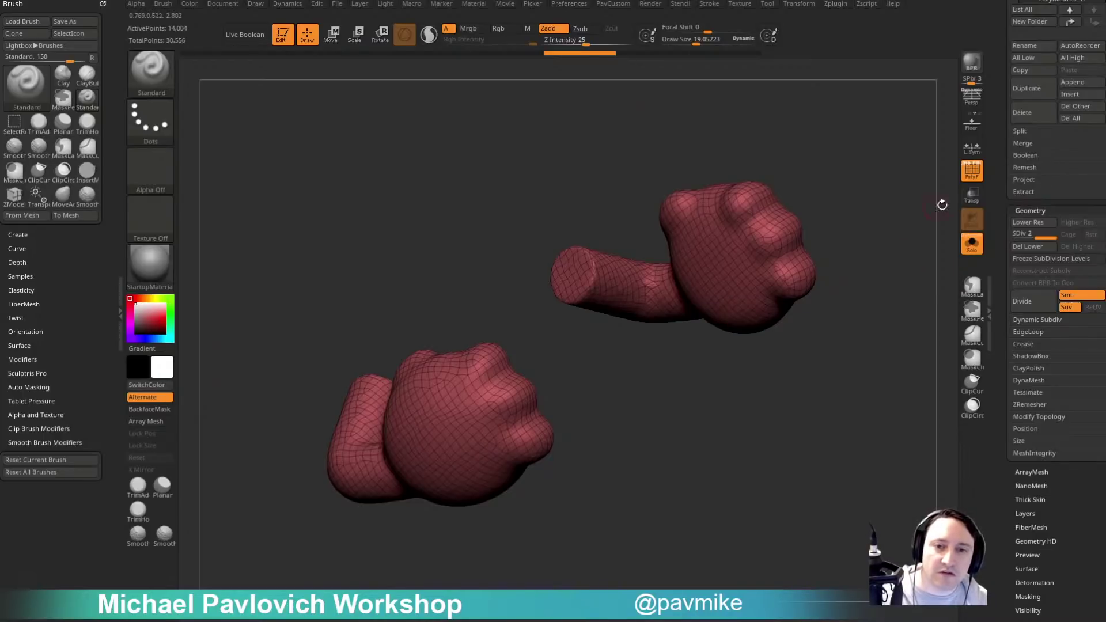
left_click_drag(891, 227, 880, 324)
key("shift+d")
key("shift+f")
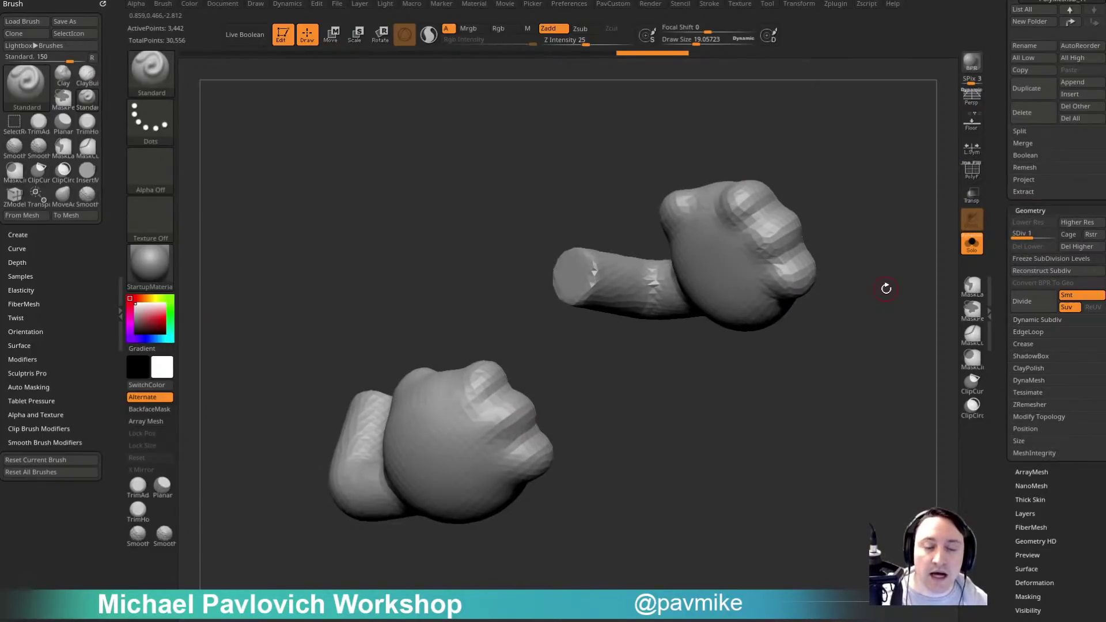
left_click_drag(887, 264, 892, 314)
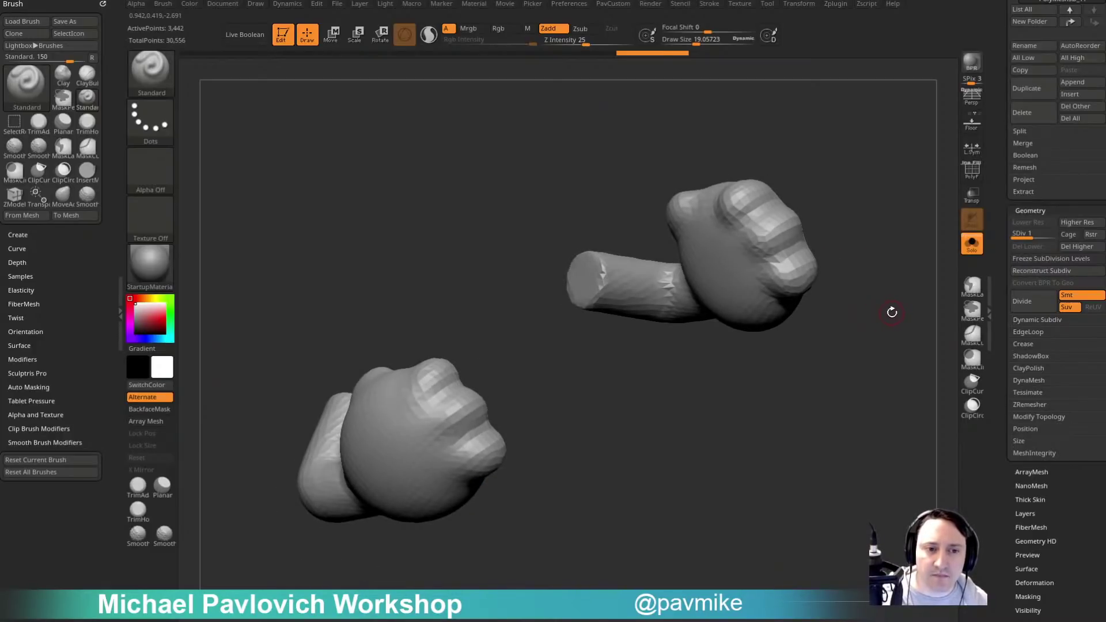
Undo the DynaMesh and subdivision of the arms and set the draw size to about 82.
key("ctrl+z")
key("ctrl+z")
key("ctrl+z")
left_click_drag(890, 311, 794, 323)
key("s")
left_click_drag(735, 351, 753, 358)
key("s")
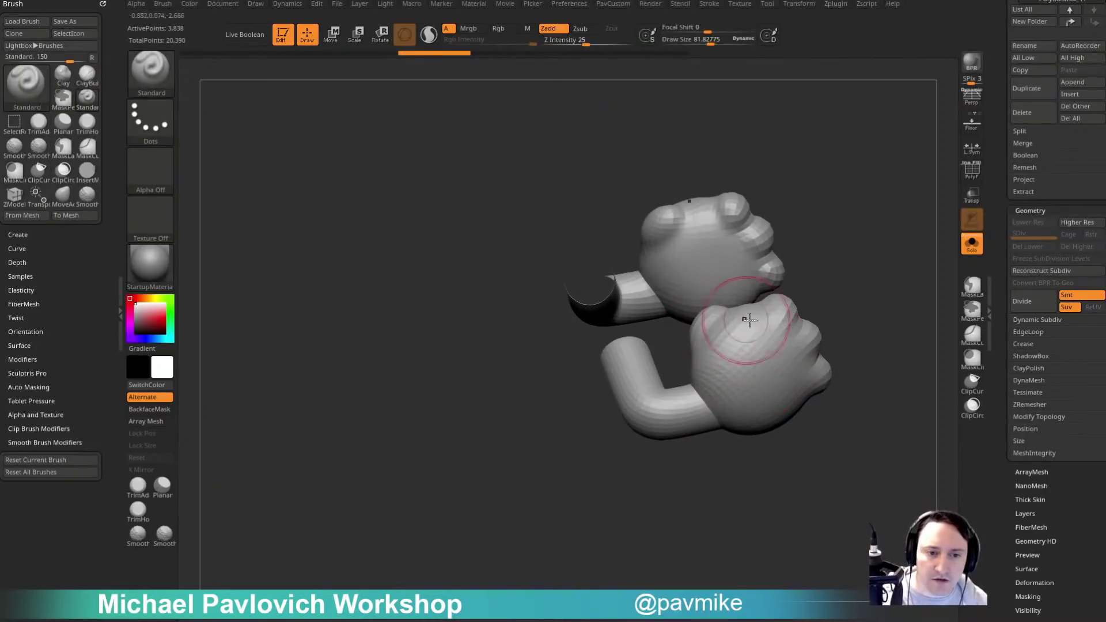
left_click_drag(873, 362, 850, 396)
left_click_drag(610, 409, 704, 383)
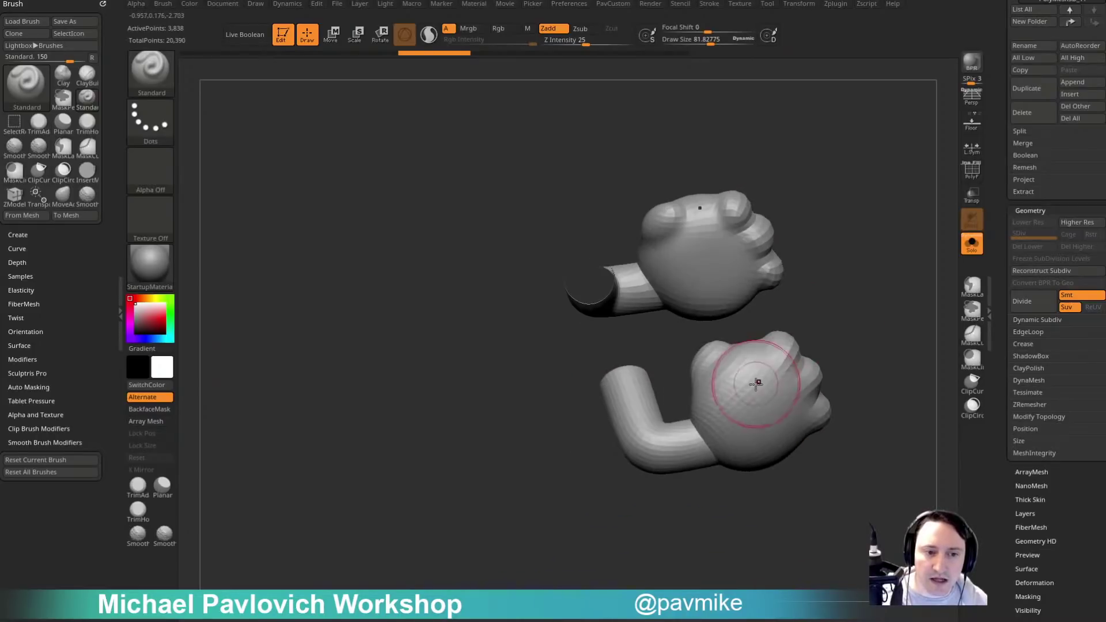
Show the polyframe, try ZRemesher on the arms with Half and KeepGroups, and undo the remesh.
key("shift+f")
left_click_drag(896, 272, 839, 378)
key("grave")
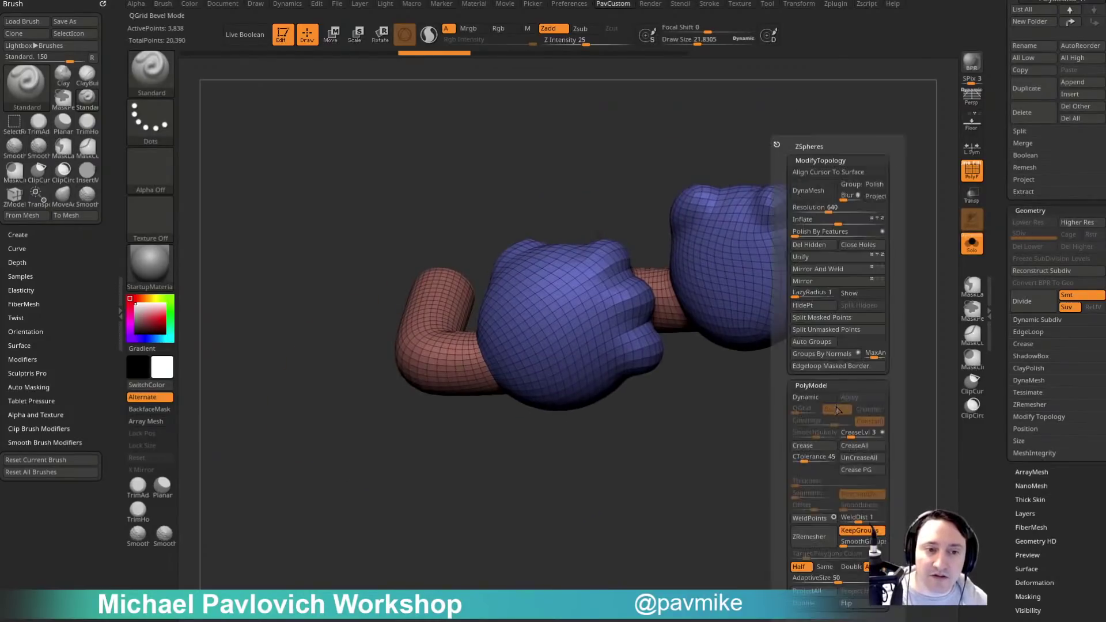
left_click(810, 538)
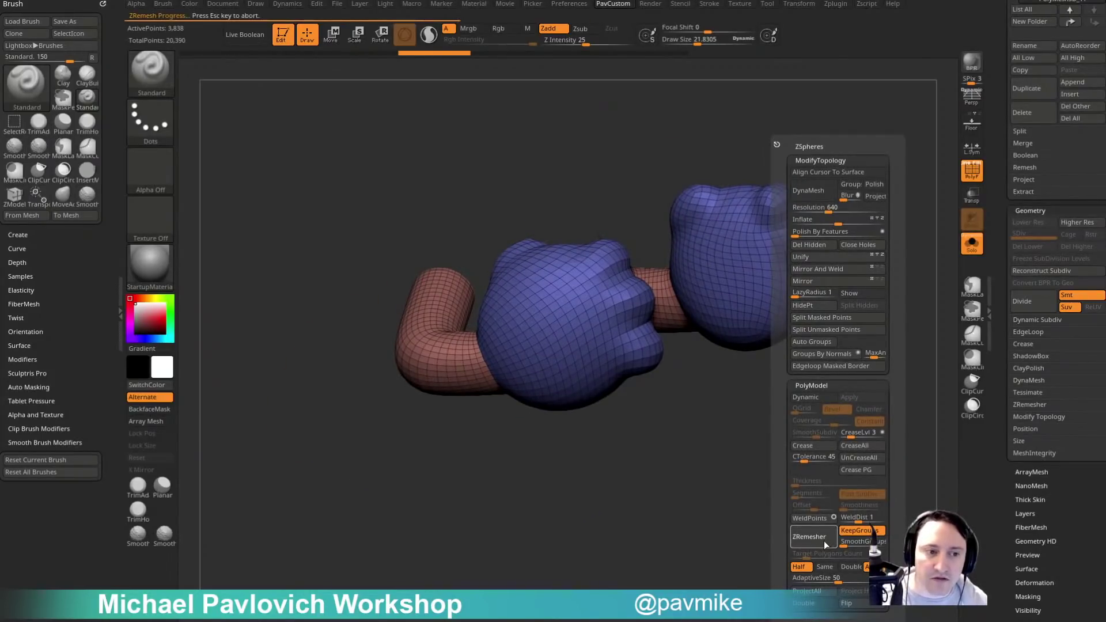
left_click_drag(661, 507, 765, 444)
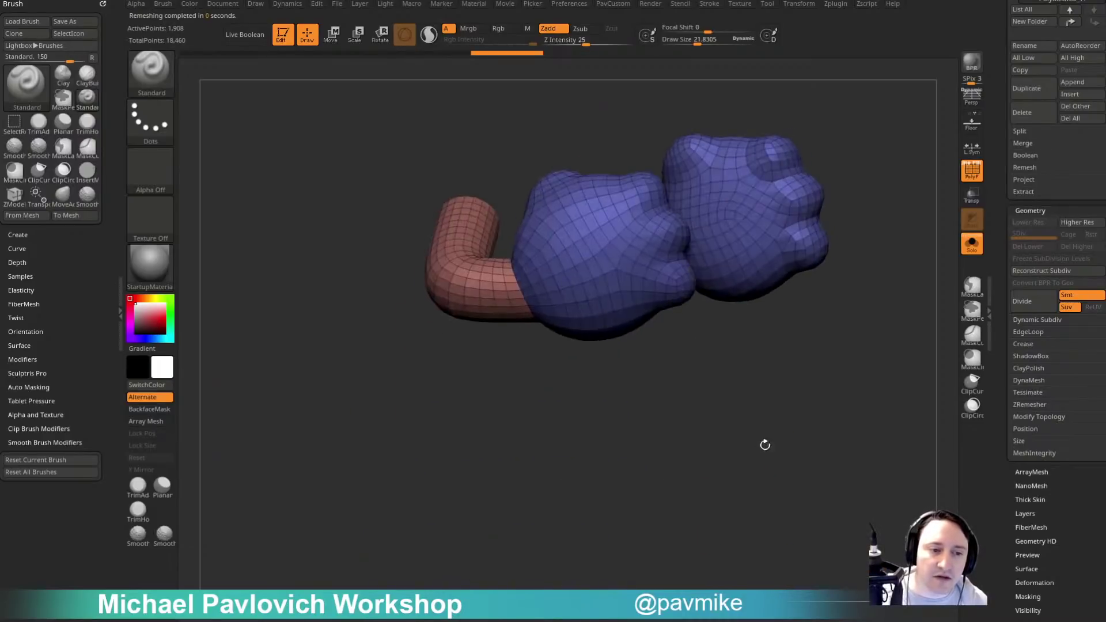
key("ctrl+z")
Set SmoothGroups to 1 and try ZRemesher on the arms again.
key("2")
left_click_drag(848, 541, 883, 540)
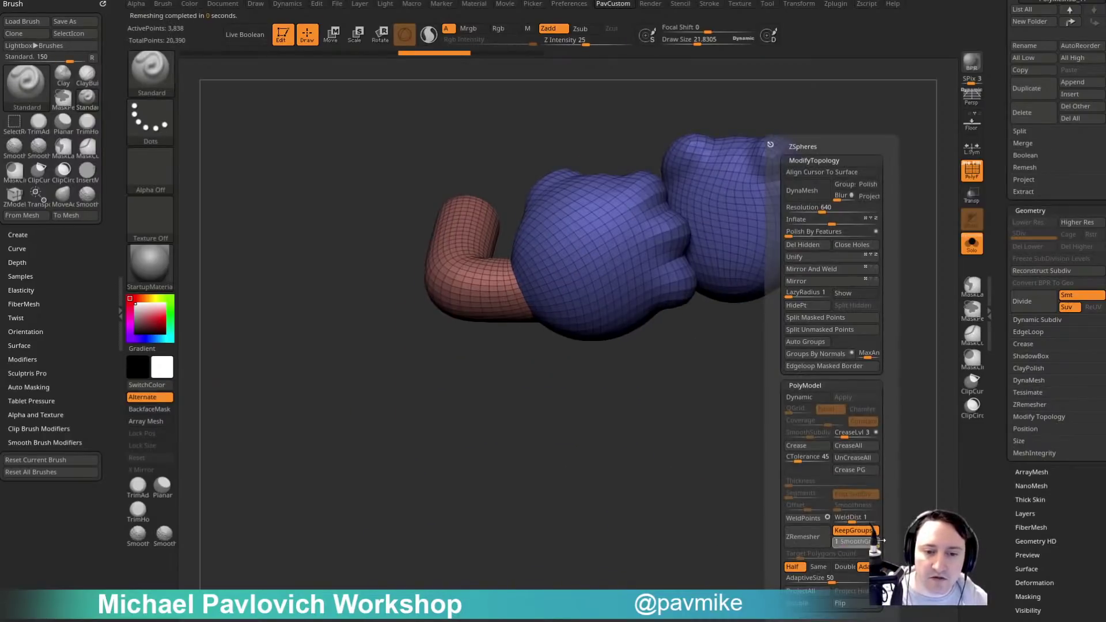
left_click(810, 537)
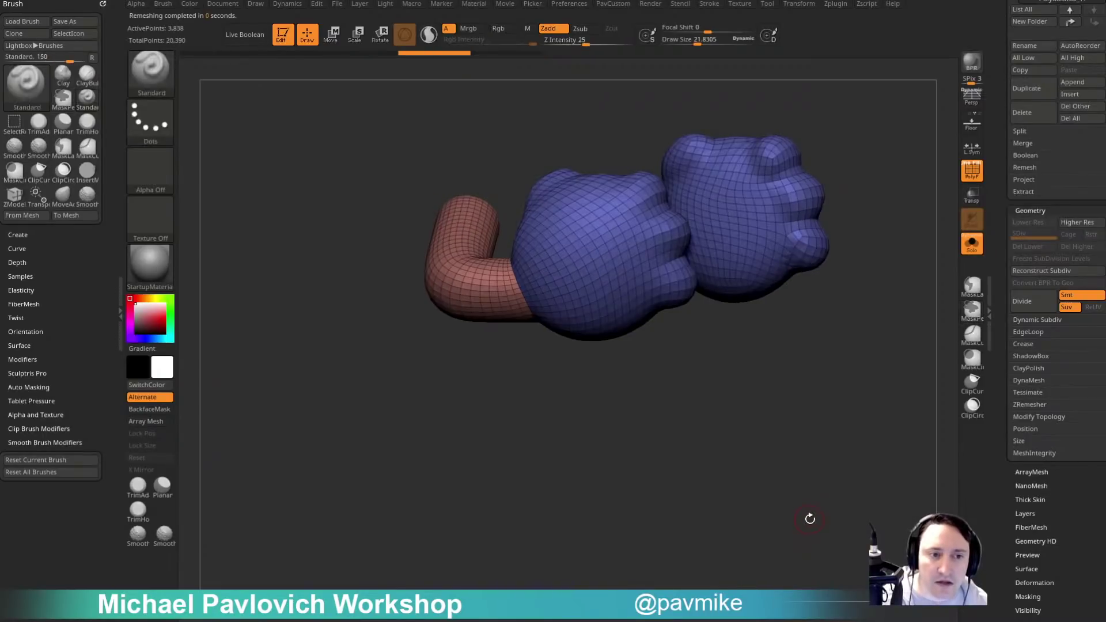
key("space")
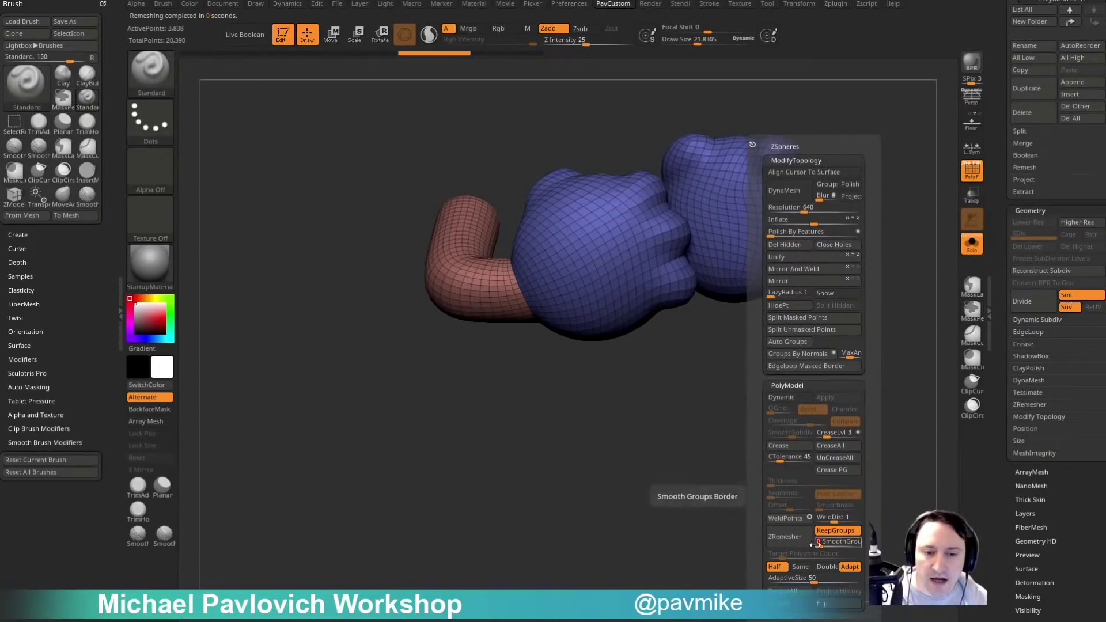
left_click_drag(551, 370, 699, 451)
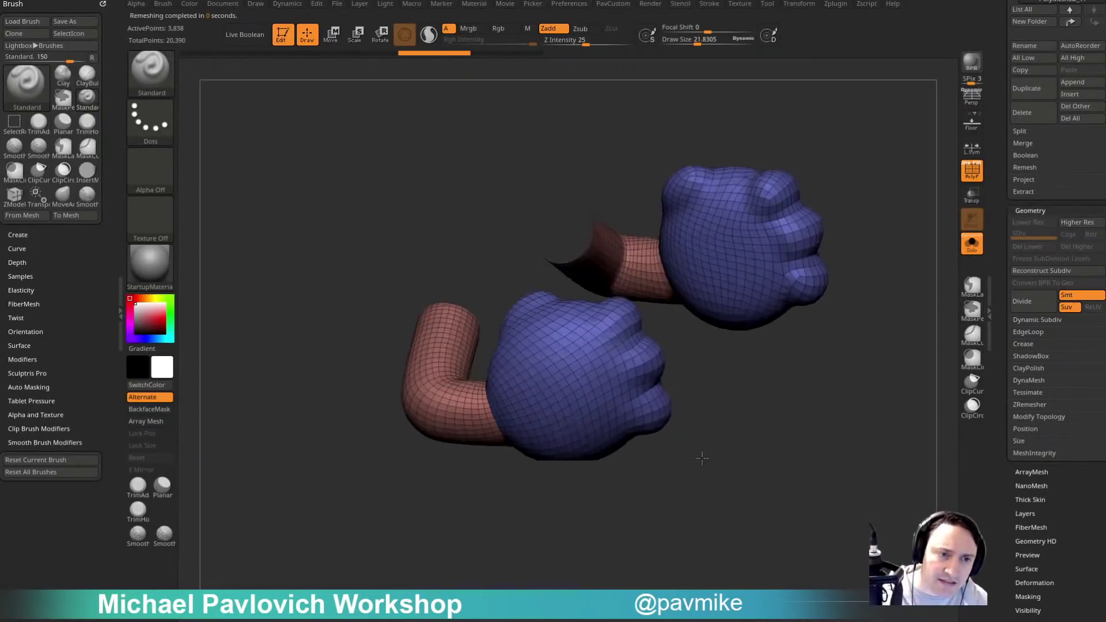
ZRemesh the fist-and-arm mesh twice at half the polygon count while keeping its polygroups.
key("space")
left_click(830, 538)
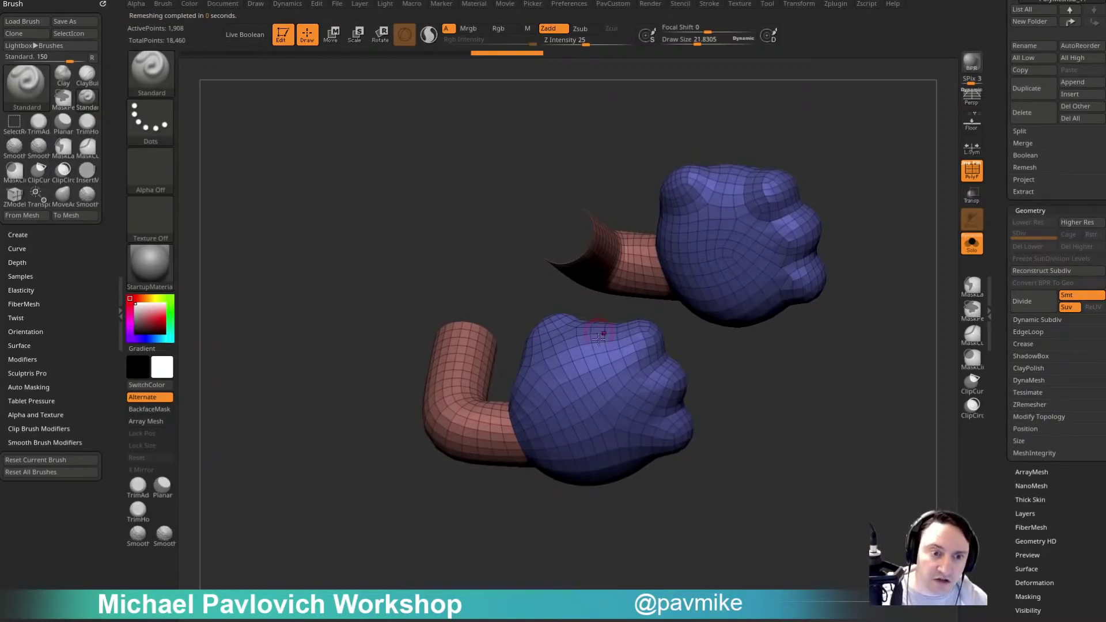
left_click_drag(806, 479, 804, 480)
key("space")
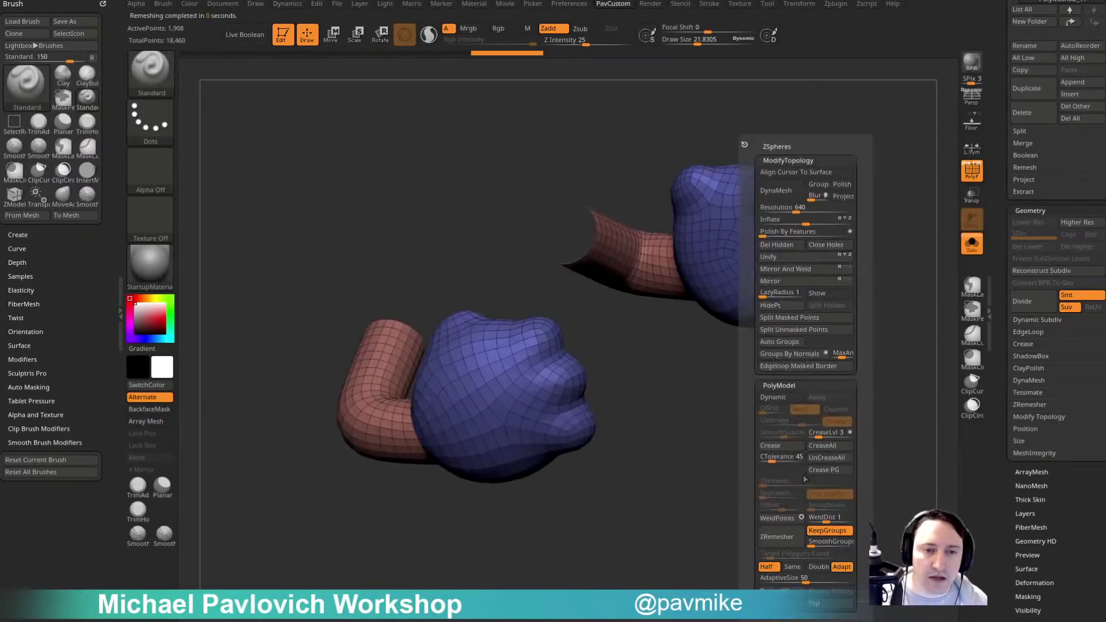
left_click(797, 537)
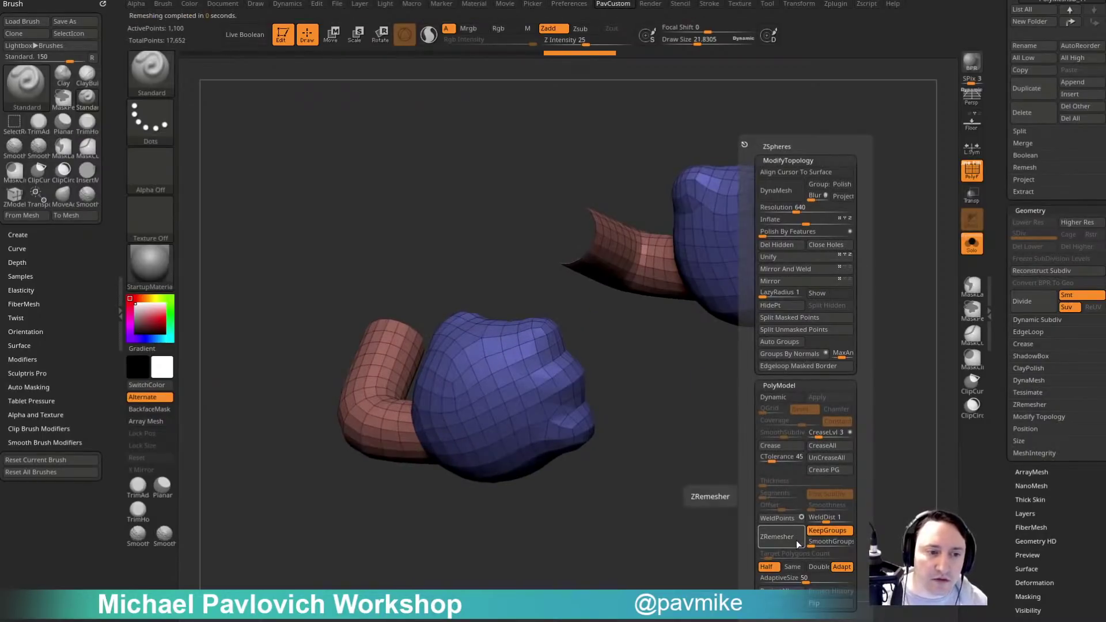
Cap the open end of the arm using ZModeler's Close edge action with the Convex Hole target.
mouse_move(722, 506)
left_mouse_down()
mouse_move(777, 501)
mouse_move(788, 483)
mouse_move(772, 501)
left_mouse_up()
key("b")
key("z")
key("m")
key("space")
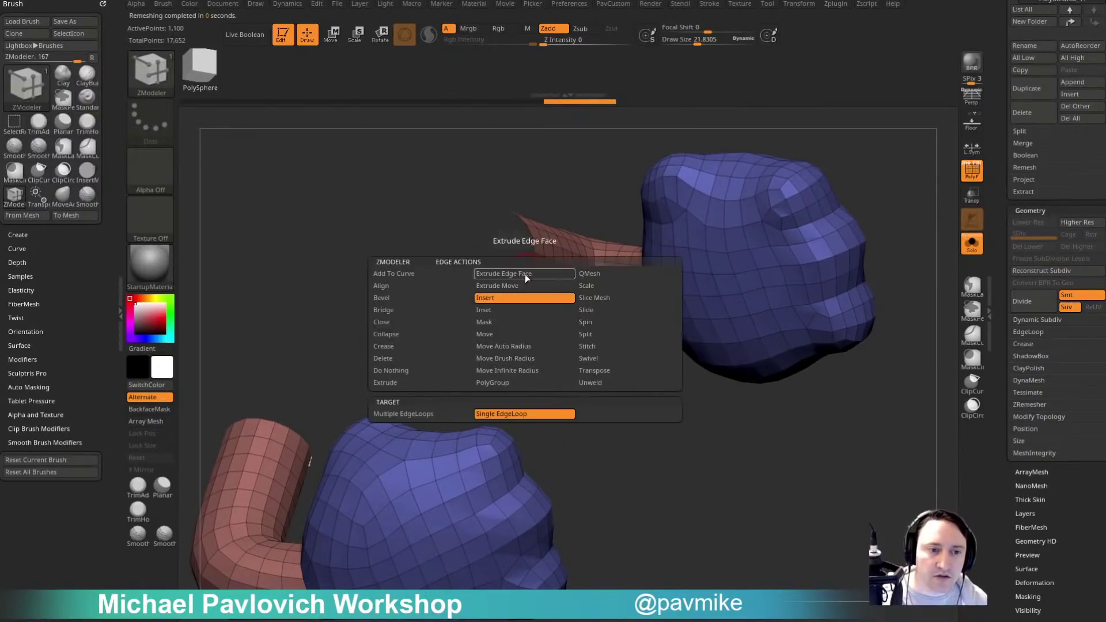
left_click(413, 324)
left_click(505, 412)
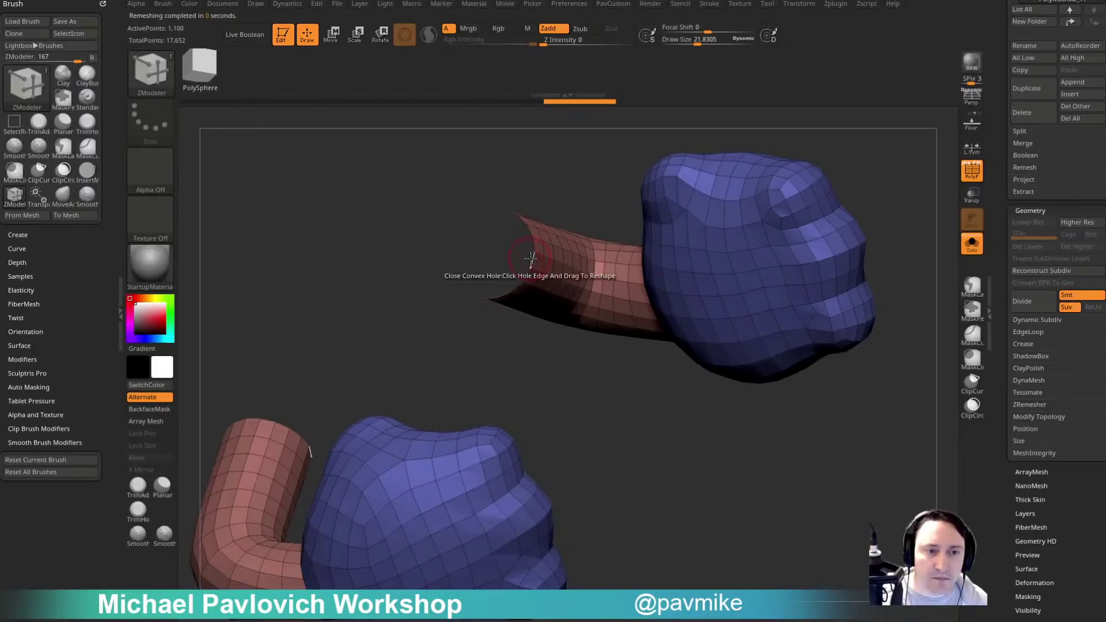
left_click(523, 250)
mouse_move(625, 406)
right_mouse_down("ctrl")
mouse_move(677, 462)
mouse_move(725, 471)
right_mouse_up("ctrl")
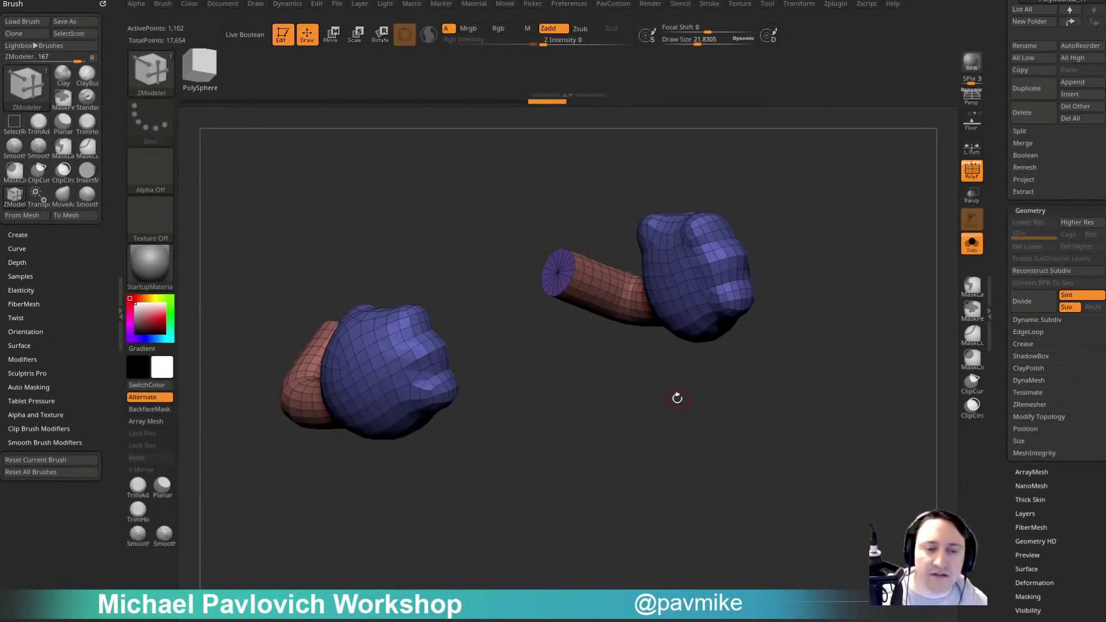
Preview the fists with dynamic subdivision on, the Clay brush active and the polyframe hidden.
key("d")
right_click_drag(667, 439, 742, 412, "alt")
right_click_drag(742, 412, 731, 437, "ctrl")
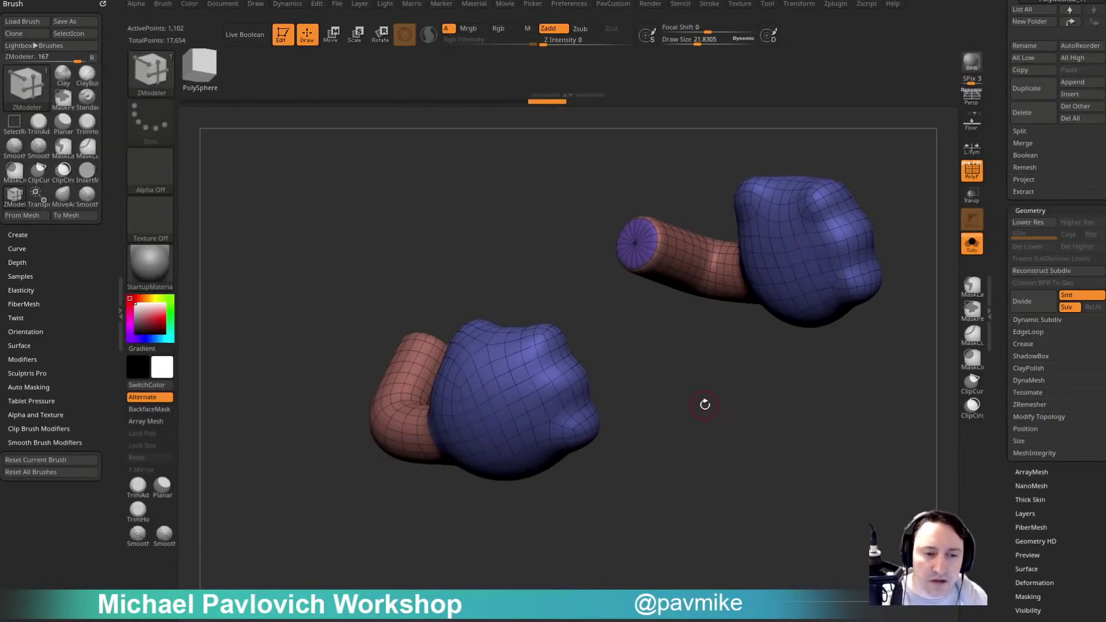
key("b")
key("c")
key("l")
mouse_move(713, 439)
right_mouse_down("alt")
mouse_move(775, 396)
mouse_move(775, 410)
right_mouse_up("alt")
key("shift+f")
Examine the smoothed fists and arms from several angles.
key("s")
left_click_drag(599, 412, 602, 410)
right_click_drag(668, 383, 622, 400)
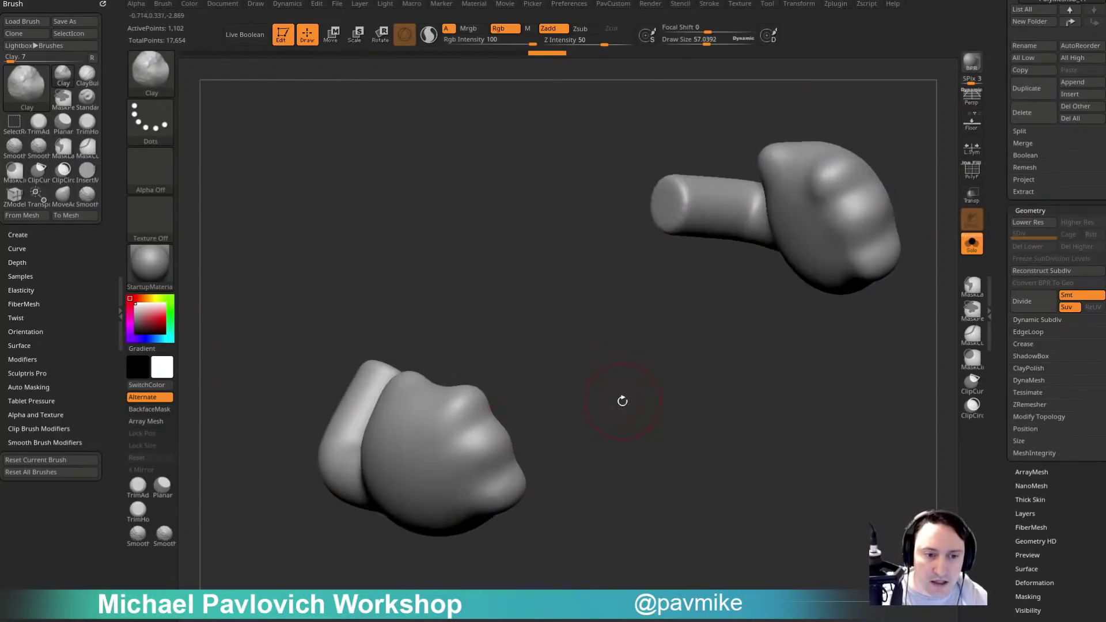
key("s")
left_click_drag(612, 413, 607, 414)
right_click_drag(538, 403, 573, 372)
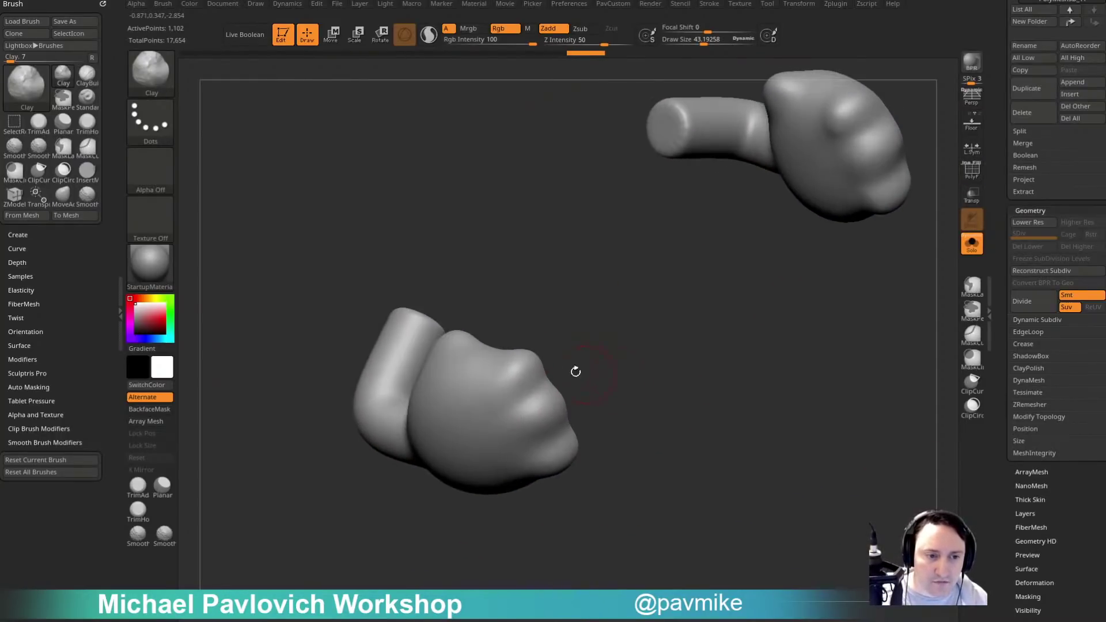
right_click_drag(507, 385, 543, 373)
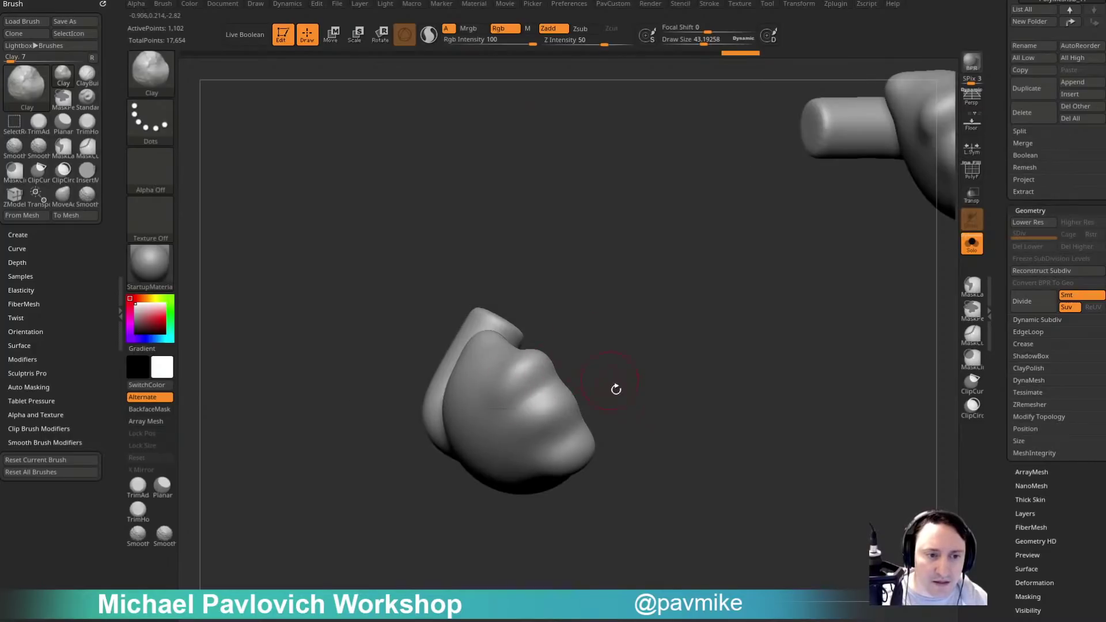
mouse_move(616, 390)
right_mouse_down()
mouse_move(602, 381)
mouse_move(640, 436)
mouse_move(631, 417)
mouse_move(651, 418)
mouse_move(636, 403)
right_mouse_up()
left_click_drag(520, 402, 522, 420)
right_click_drag(572, 397, 588, 352)
right_click_drag(508, 428, 693, 300)
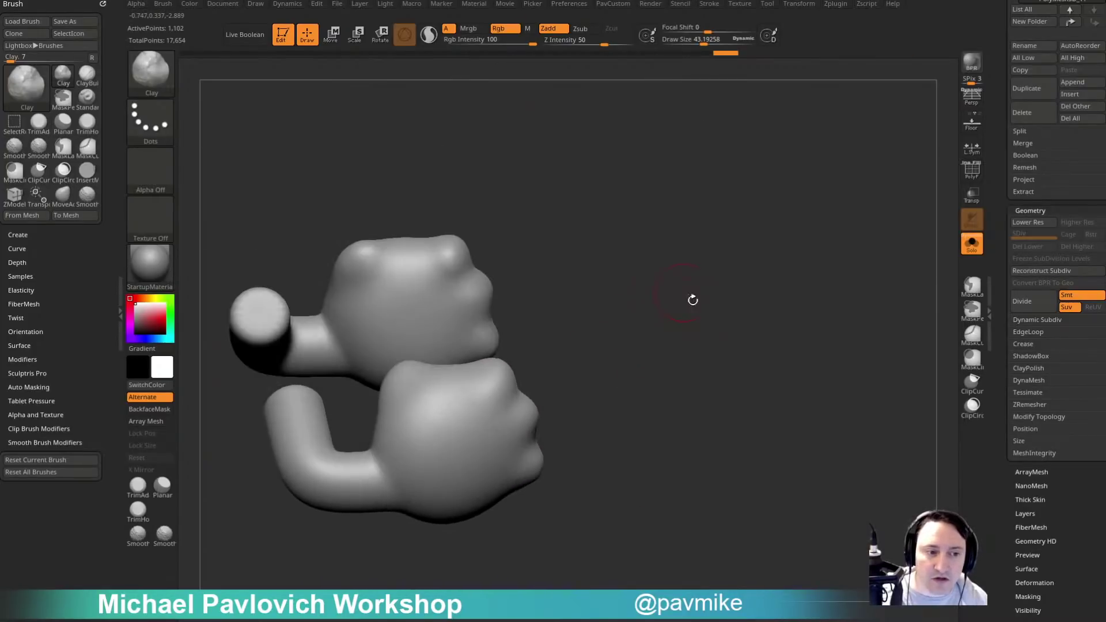
Turn dynamic subdivision off and show the fists' polyframe, with the brush draw size at about 34.
key("shift+d")
key("shift+f")
mouse_move(773, 331)
right_mouse_down()
mouse_move(856, 321)
mouse_move(753, 329)
mouse_move(783, 306)
mouse_move(762, 274)
mouse_move(779, 275)
mouse_move(582, 360)
right_mouse_up()
right_click_drag(644, 406, 768, 440)
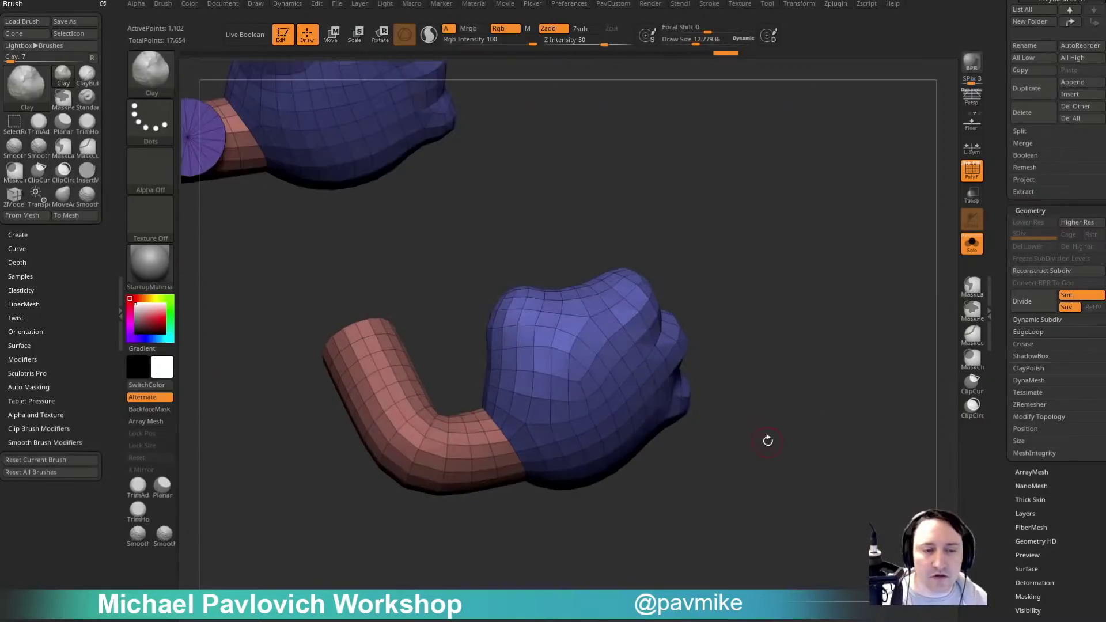
key("s")
left_click_drag(800, 393, 807, 391)
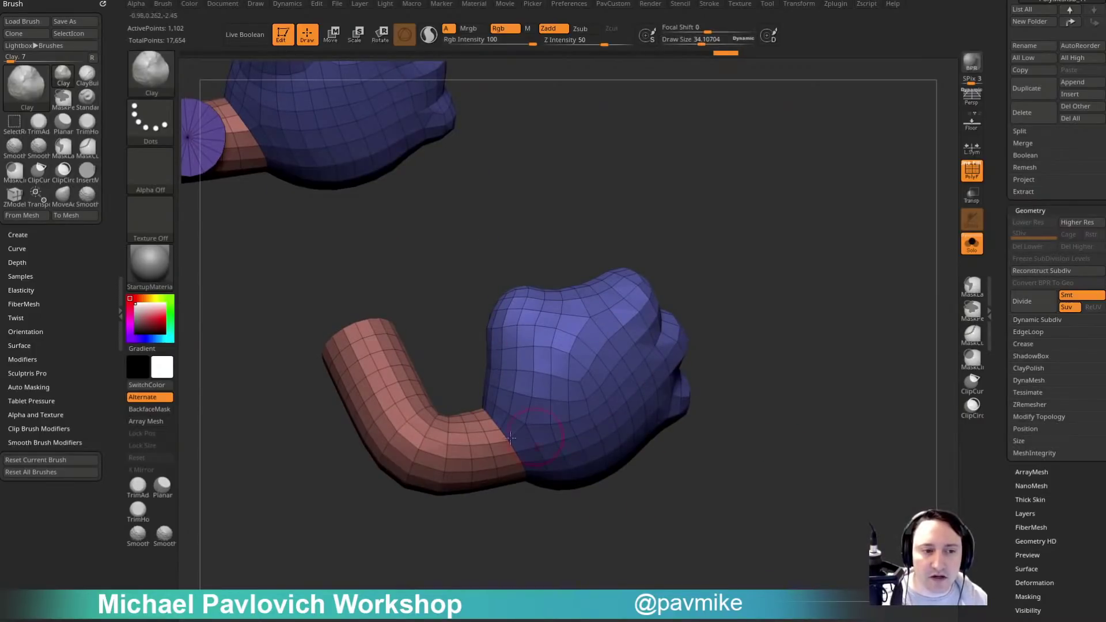
mouse_move(813, 390)
right_mouse_down()
mouse_move(847, 447)
mouse_move(839, 277)
mouse_move(790, 390)
mouse_move(801, 427)
mouse_move(815, 407)
mouse_move(777, 252)
right_mouse_up()
Try deleting an edge loop on the straight part of the arm with ZModeler's Insert edge action, and undo it.
key("b")
key("z")
key("m")
key("space")
left_click(600, 361)
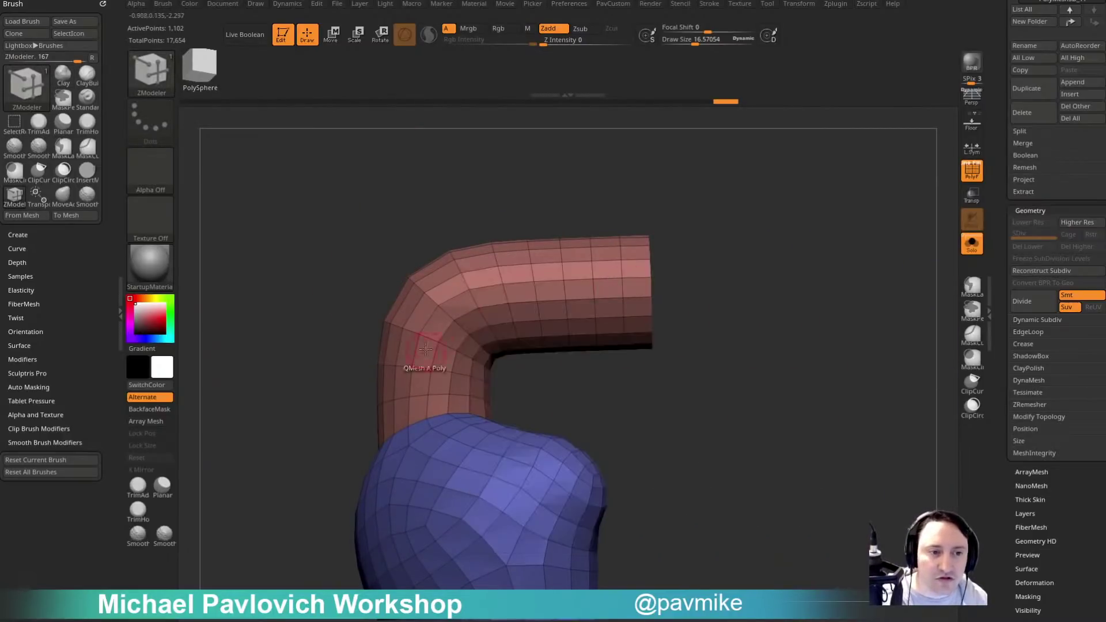
key("space")
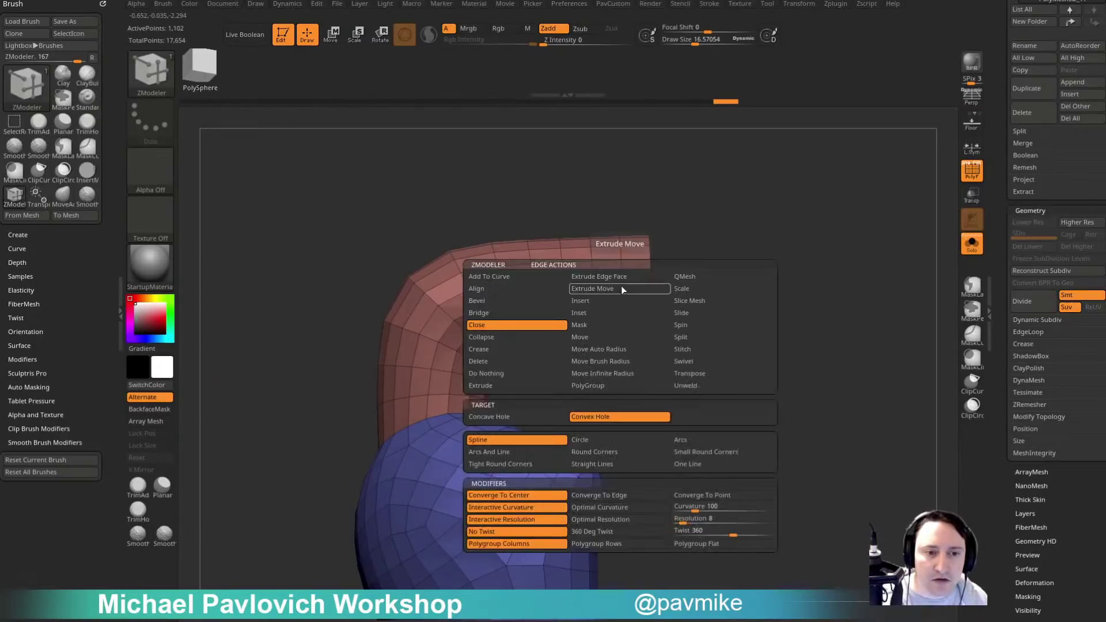
left_click(606, 300)
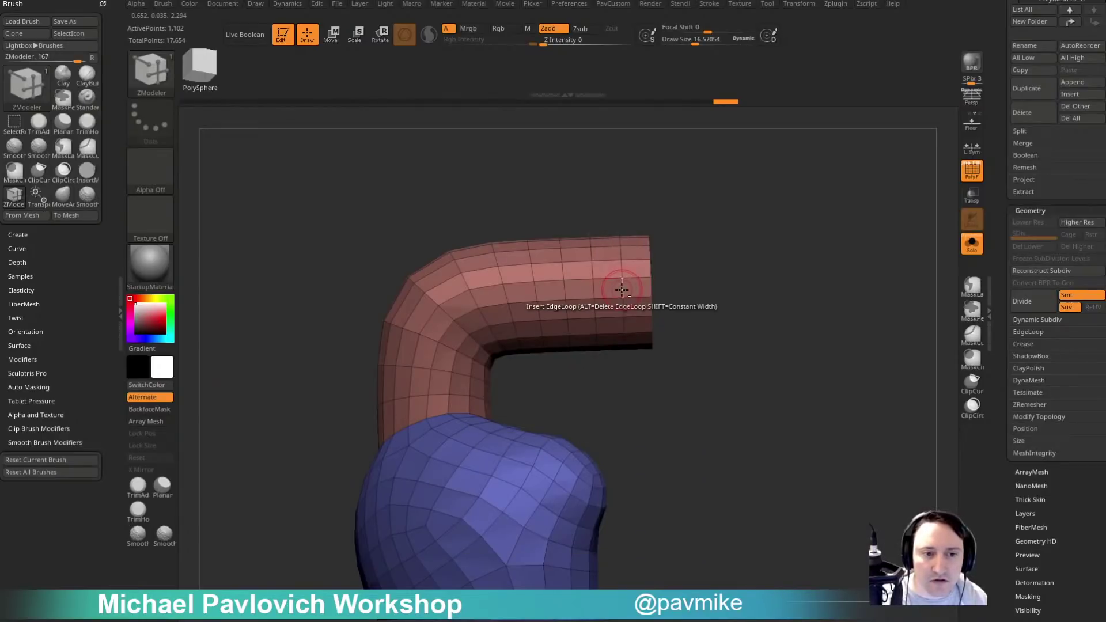
left_click(576, 288, "alt")
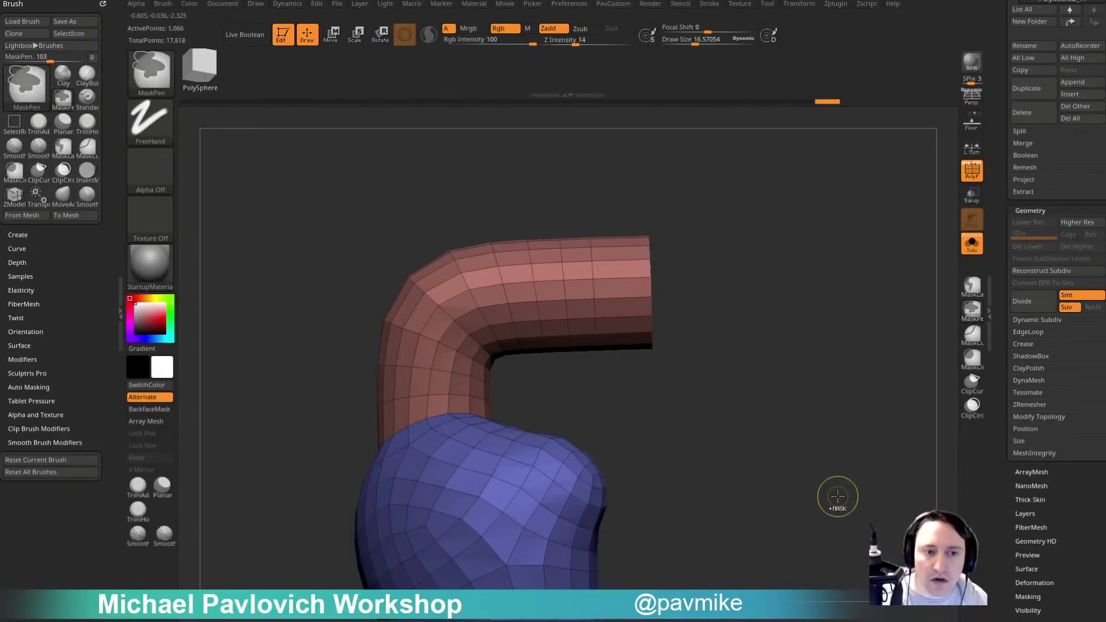
key("ctrl+z")
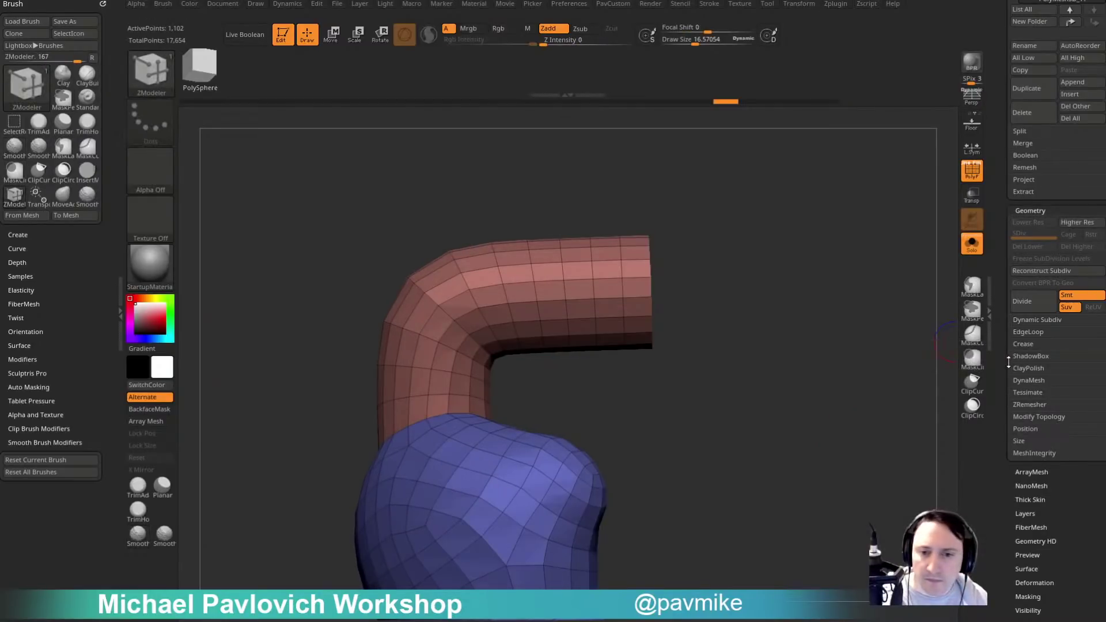
Isolate the arm's polygroup and delete its nonessential edge loops with the angle threshold at 45.
left_click(1028, 332)
left_click_drag(1020, 396, 1024, 306)
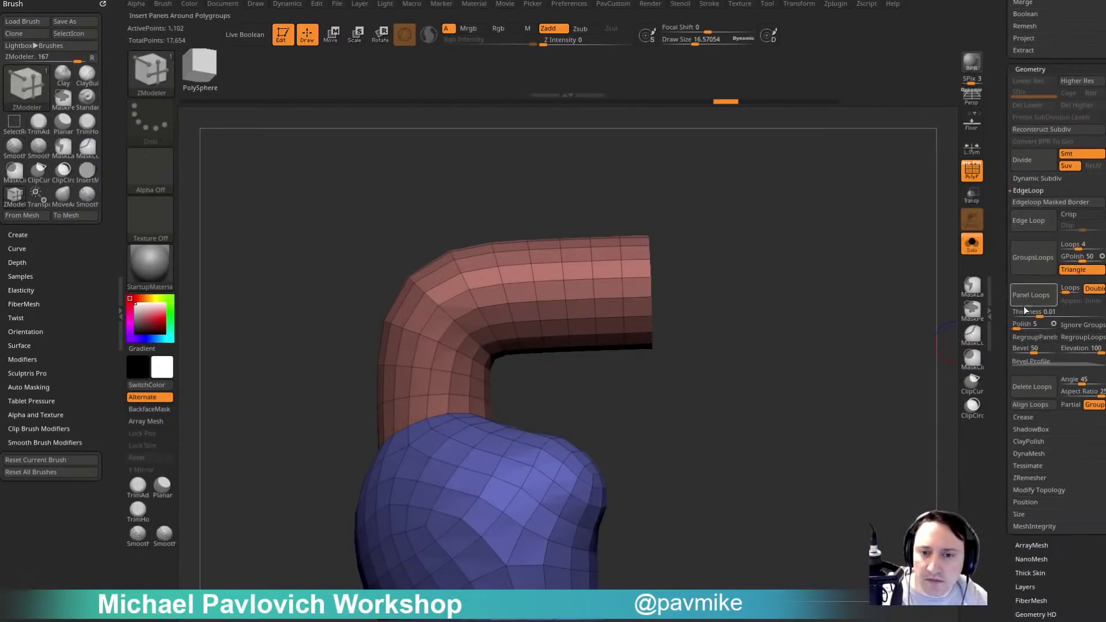
left_click(620, 281, "ctrl+shift")
left_click(621, 282, "ctrl+shift")
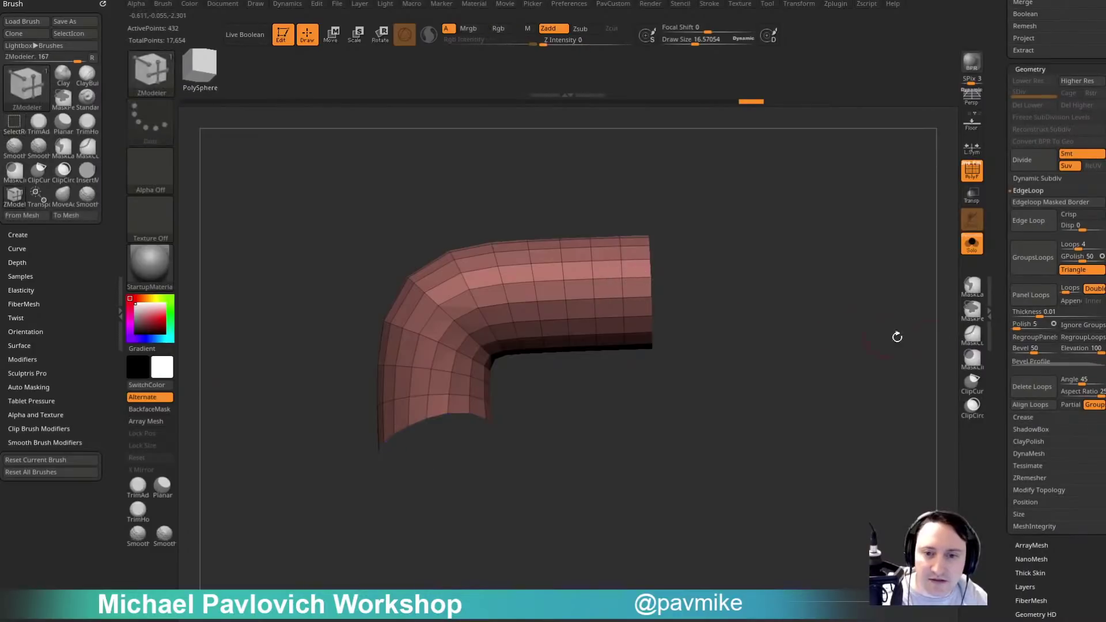
left_click(1034, 386)
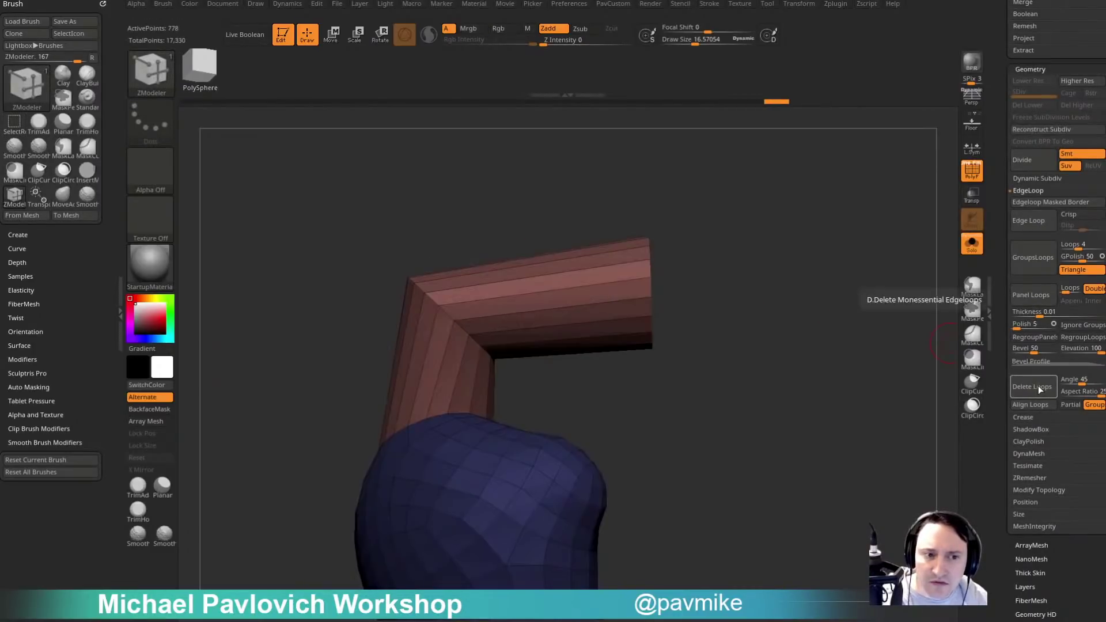
Retry deleting the arm's nonessential edge loops with the angle threshold reduced to about 5.
left_click_drag(1080, 383, 1061, 383)
left_click(1043, 387)
key("ctrl+z")
left_click(1043, 387)
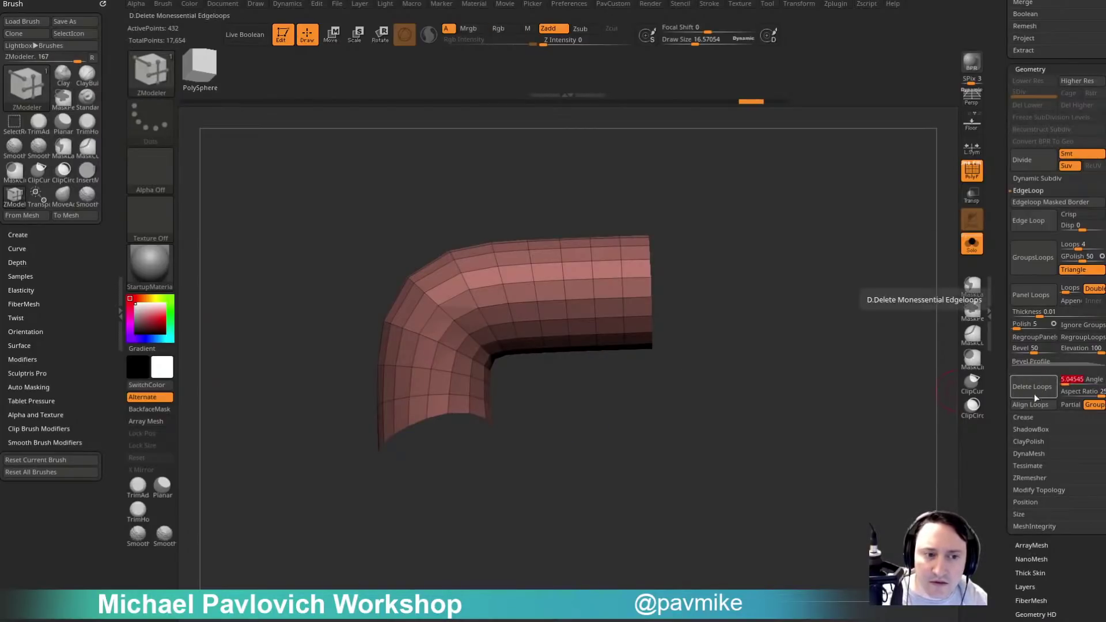
left_click(1036, 392)
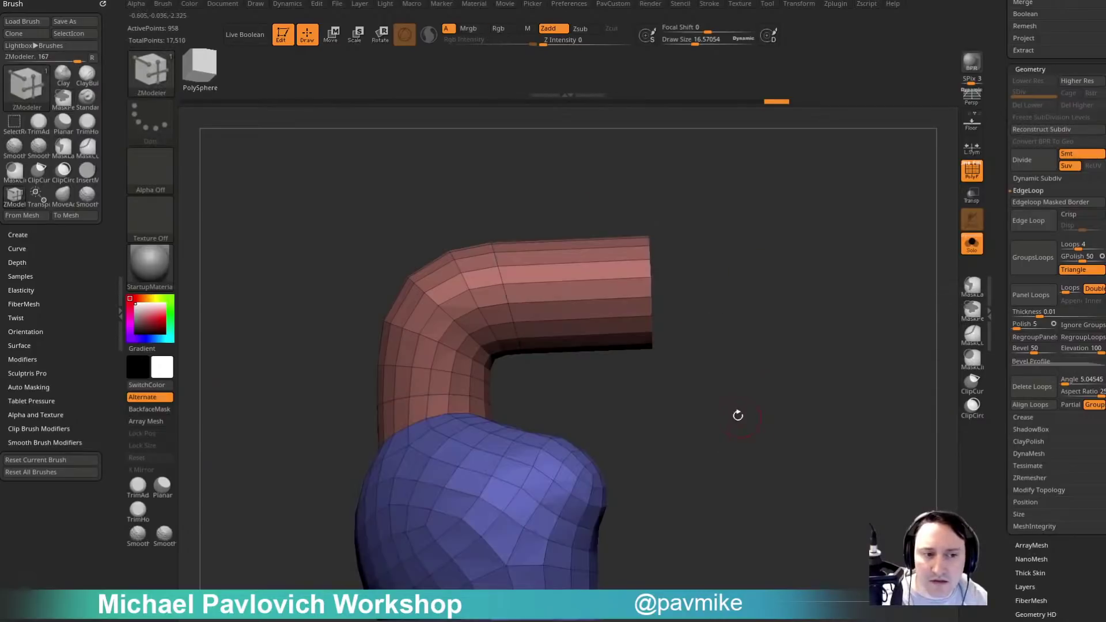
mouse_move(738, 414)
right_mouse_down("ctrl")
mouse_move(718, 395)
mouse_move(835, 403)
mouse_move(721, 413)
mouse_move(741, 395)
mouse_move(726, 388)
right_mouse_up("ctrl")
mouse_move(727, 387)
right_mouse_down("ctrl")
mouse_move(758, 408)
mouse_move(706, 400)
mouse_move(751, 304)
mouse_move(789, 365)
mouse_move(802, 363)
mouse_move(787, 387)
mouse_move(727, 406)
mouse_move(668, 313)
right_mouse_up("ctrl")
Undo the edge loop deletions and show the whole fist mesh again.
key("ctrl+z")
key("ctrl+z")
key("ctrl+z")
left_click(756, 402, "ctrl+shift")
key("ctrl+shift+z")
Switch to the Standard brush with a draw size of about 36.
key("b")
key("s")
key("t")
key("s")
left_click(816, 363)
key("s")
left_click(753, 391)
left_click_drag(668, 313, 792, 419)
Turn on dynamic subdivision for the fists with crease level 1 and smooth subdivision level 4.
key("space")
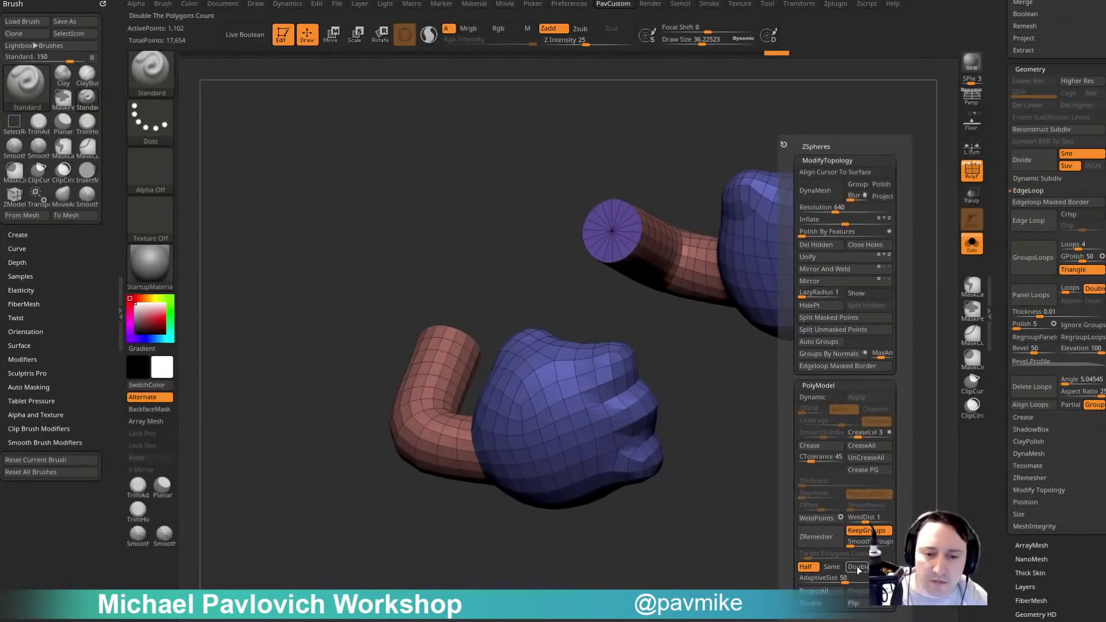
left_click(821, 398)
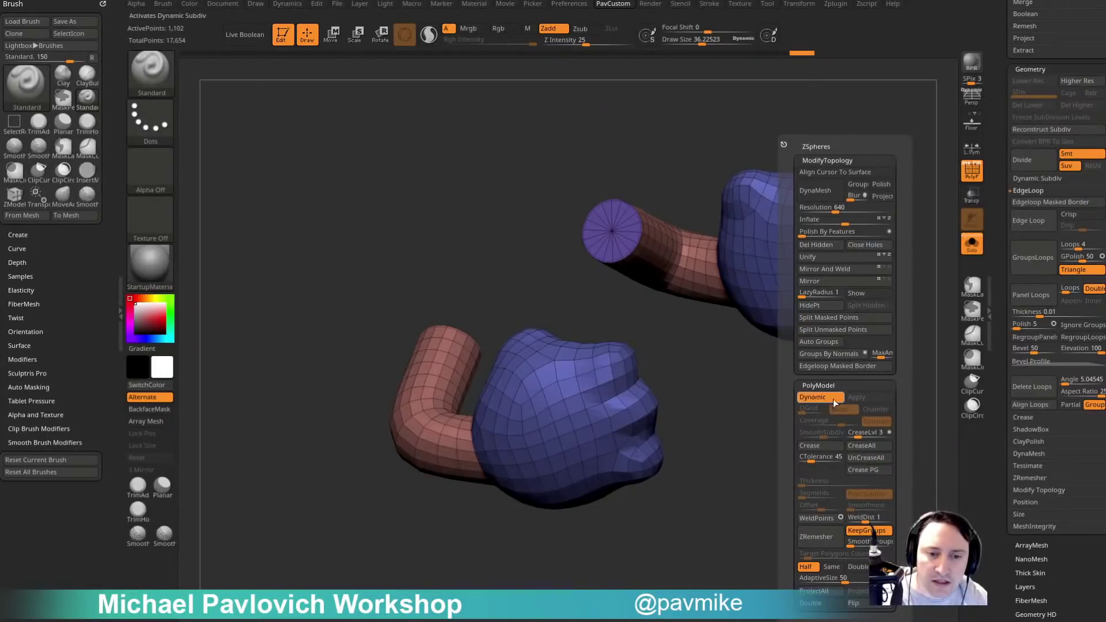
left_click_drag(856, 437, 844, 439)
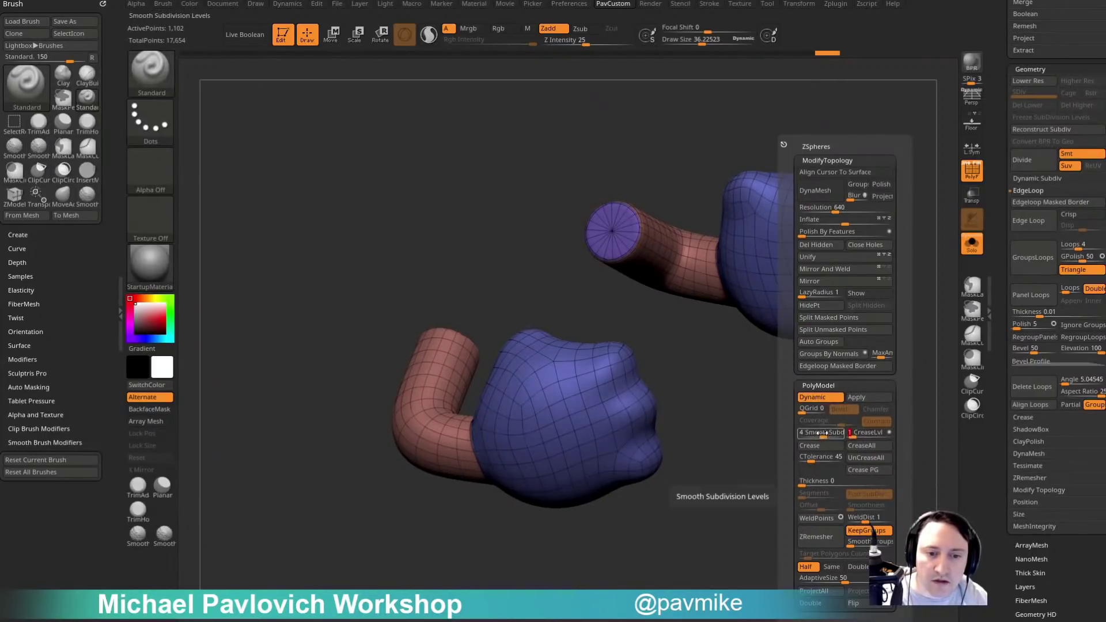
key("space")
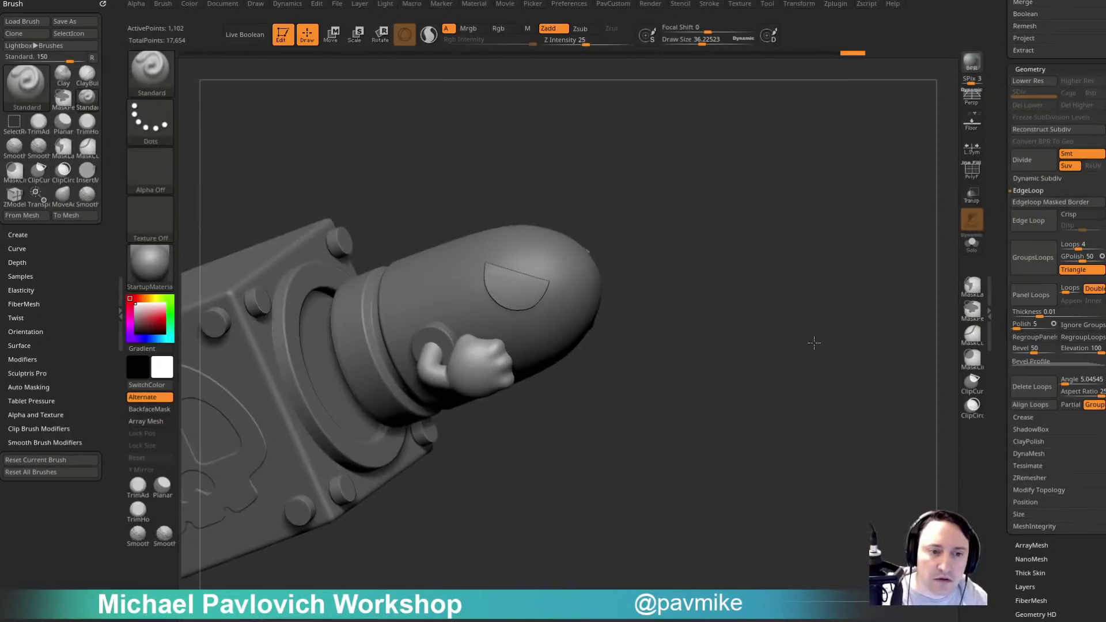
Examine the whole model, with the box, bullet body and fists, from several angles.
left_click_drag(814, 343, 939, 439)
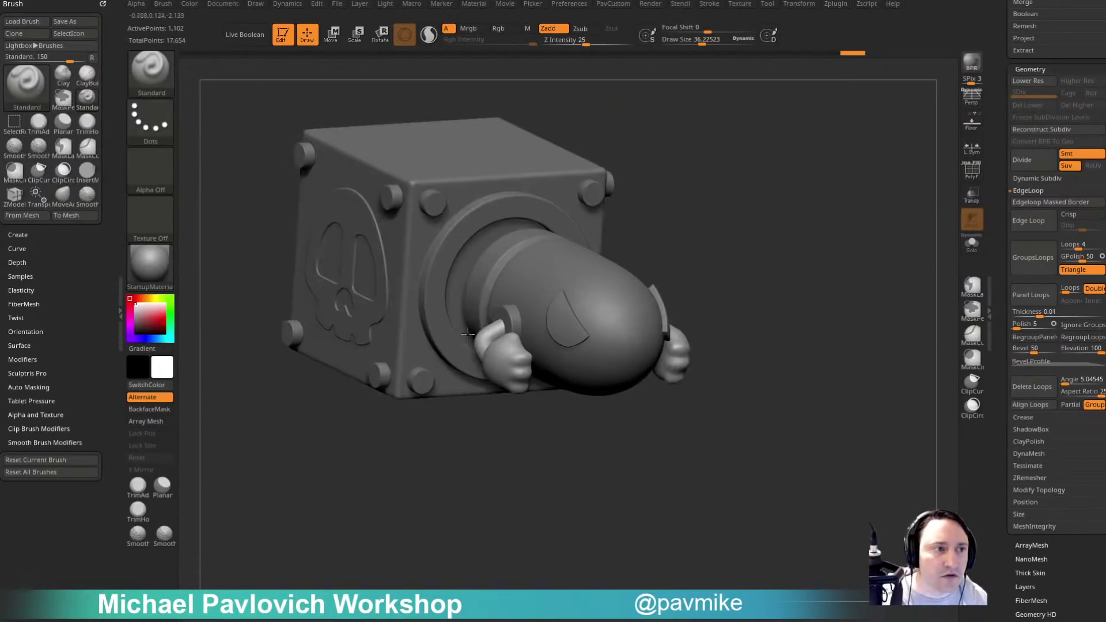
mouse_move(717, 300)
left_mouse_down()
mouse_move(869, 337)
mouse_move(893, 328)
mouse_move(879, 336)
left_mouse_up()
key("s")
left_click(867, 338)
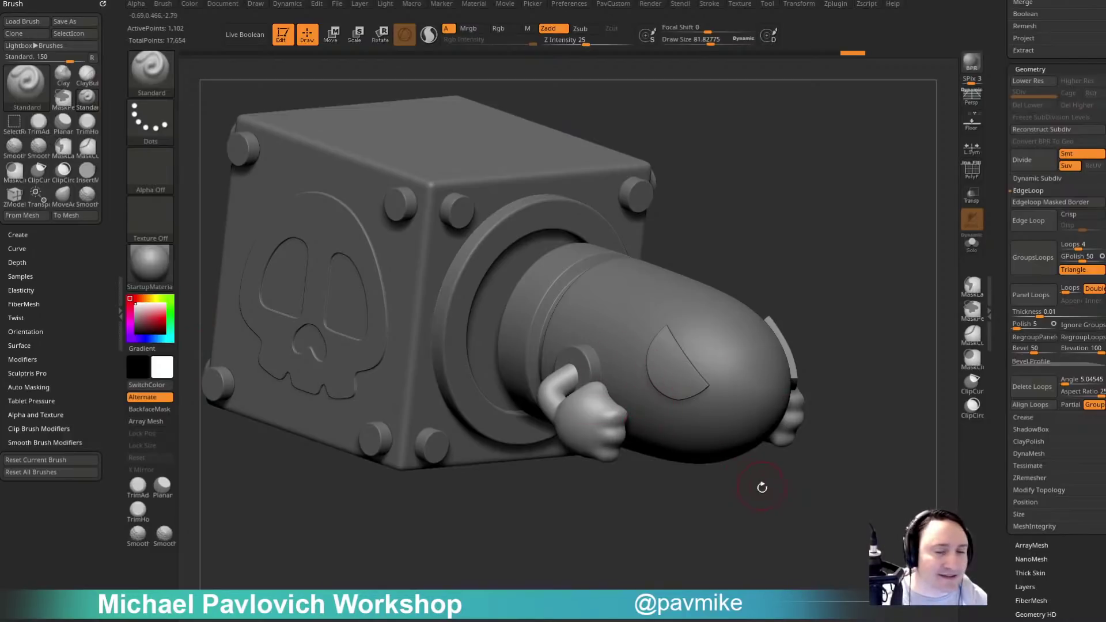
key("s")
left_click_drag(750, 477, 765, 489, "alt")
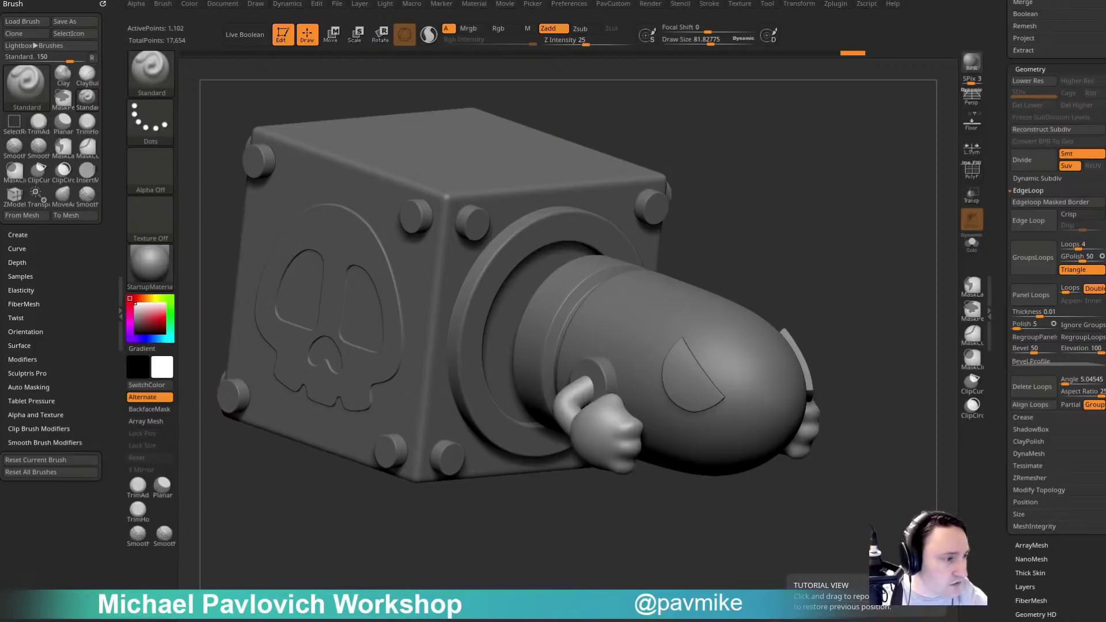
key("s")
mouse_move(829, 193)
left_mouse_down()
mouse_move(848, 201)
mouse_move(706, 147)
left_mouse_up()
Preview the whole model's cutouts with Live Boolean, and turn the preview off again.
left_click(247, 34)
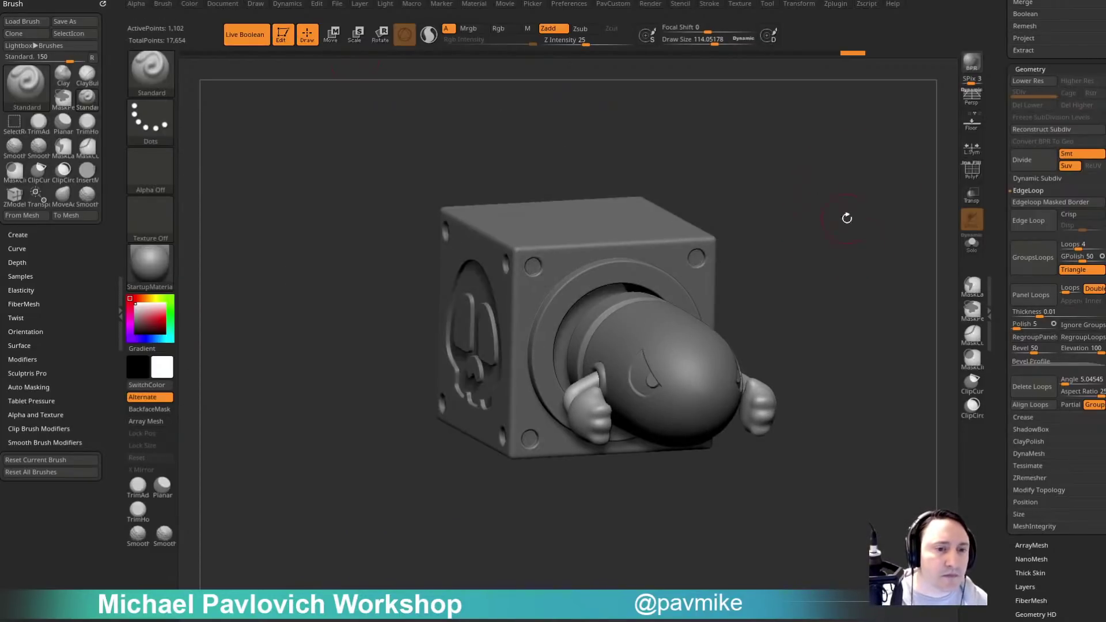
mouse_move(846, 218)
left_mouse_down()
mouse_move(822, 227)
mouse_move(842, 225)
mouse_move(834, 228)
left_mouse_up()
left_click_drag(918, 225, 801, 246)
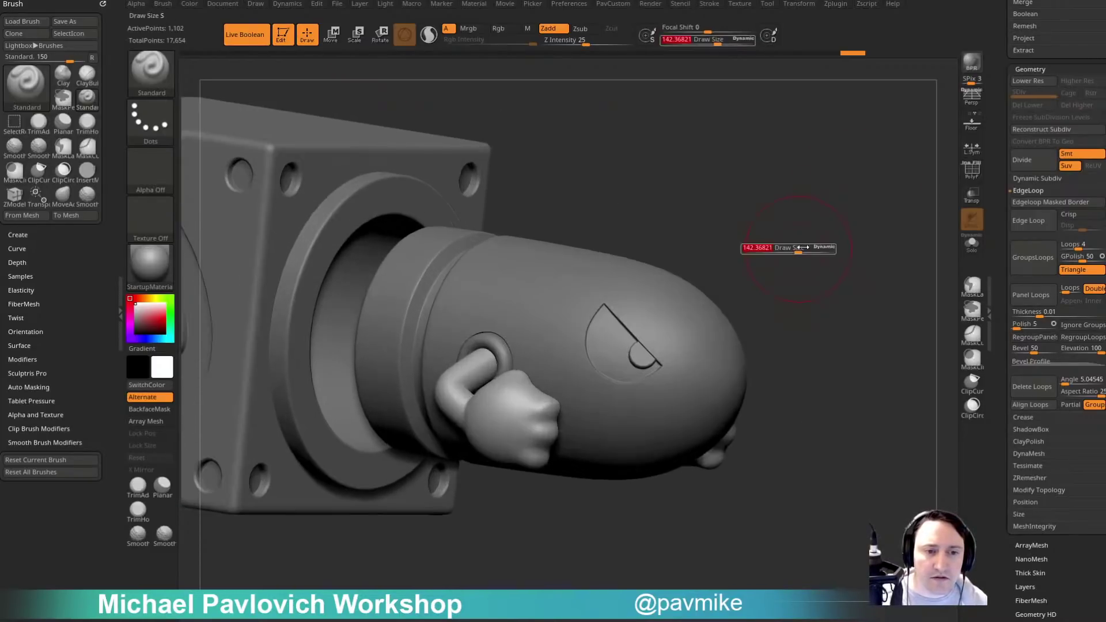
left_click(247, 34)
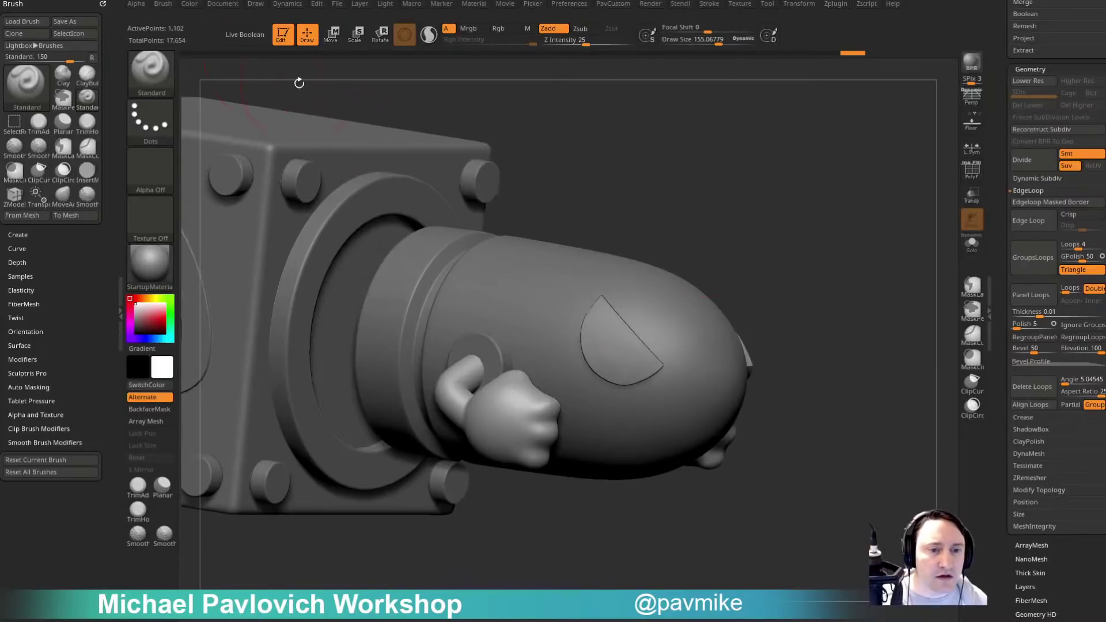
Make the bullet body the active subtool and show its polyframe.
left_click(593, 346, "alt")
left_click_drag(753, 284, 691, 331)
left_click(692, 332, "alt")
mouse_move(790, 280)
left_mouse_down()
mouse_move(810, 296)
mouse_move(807, 280)
left_mouse_up()
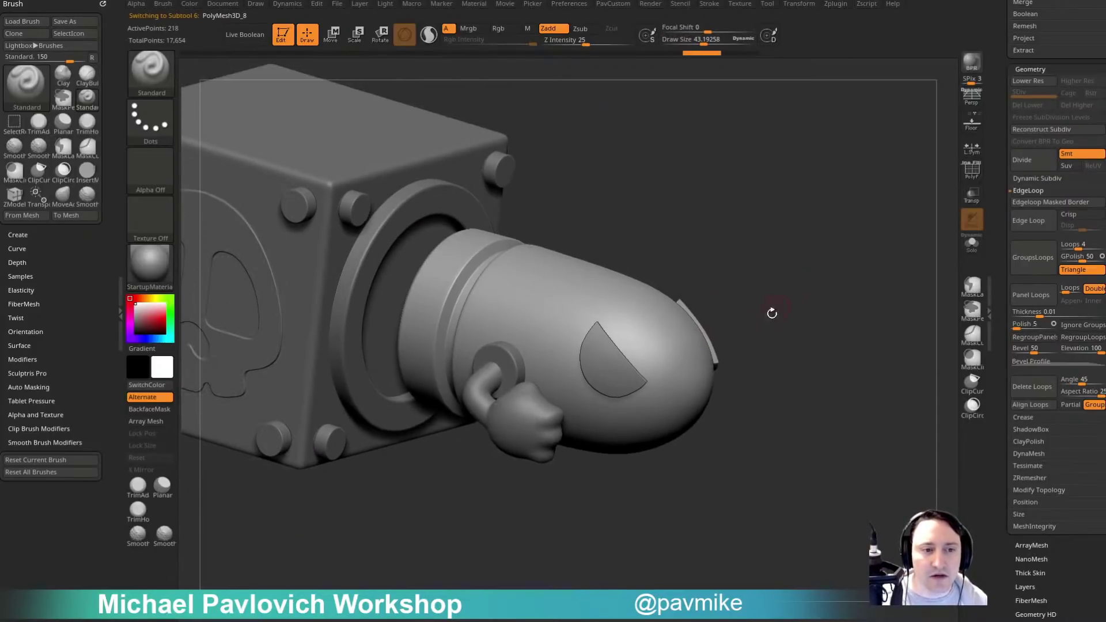
mouse_move(817, 347)
left_mouse_down("alt")
mouse_move(780, 355)
mouse_move(827, 358)
left_mouse_up("alt")
left_click(973, 172)
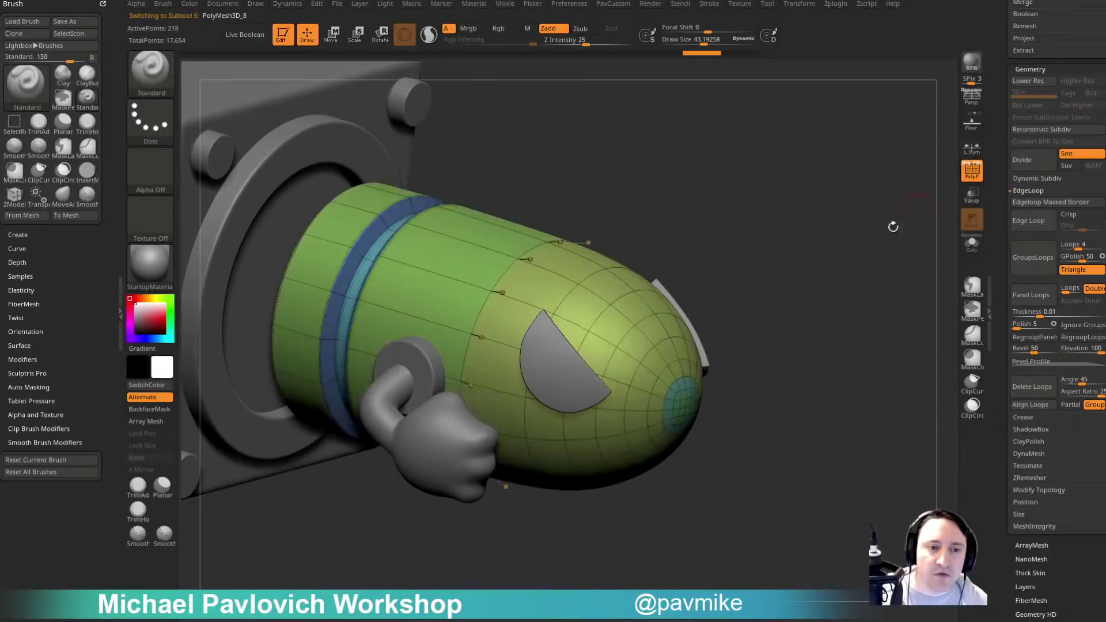
Hide the bullet body's polyframe and turn on the Live Boolean preview of the whole model.
key("s")
left_click_drag(790, 306, 787, 303)
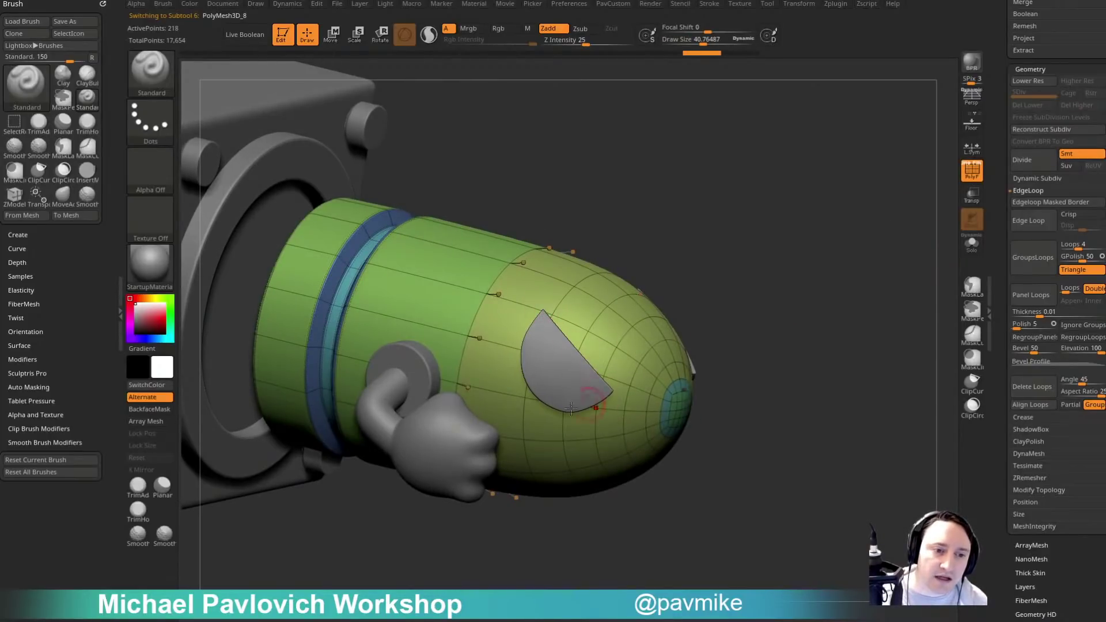
left_click_drag(705, 280, 642, 264)
left_click_drag(403, 435, 508, 418)
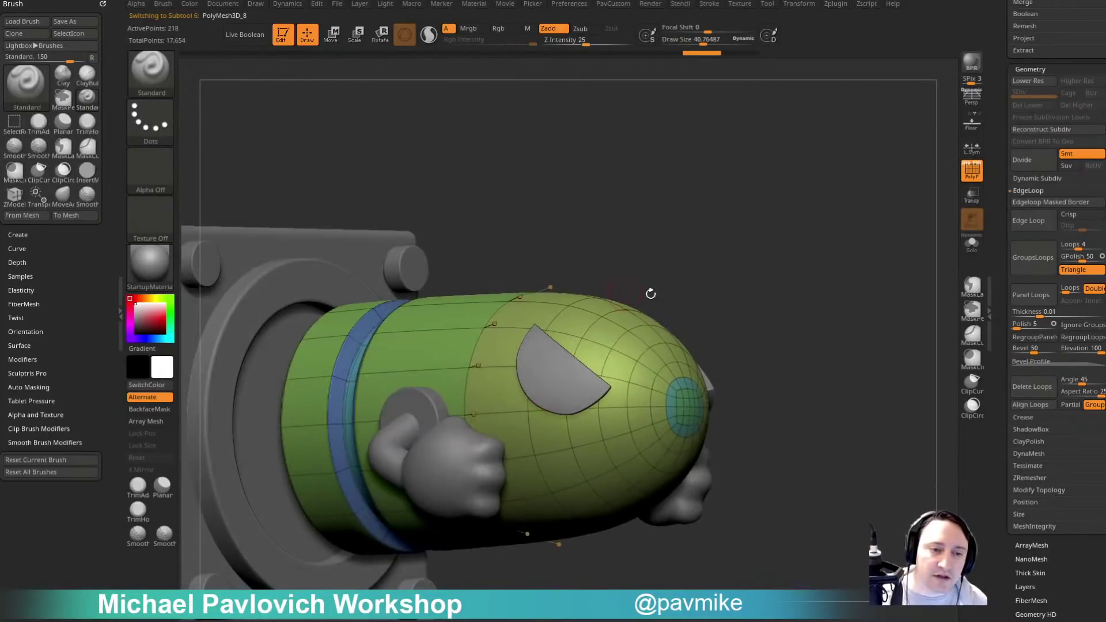
left_click_drag(780, 262, 666, 349)
left_click_drag(721, 297, 787, 286)
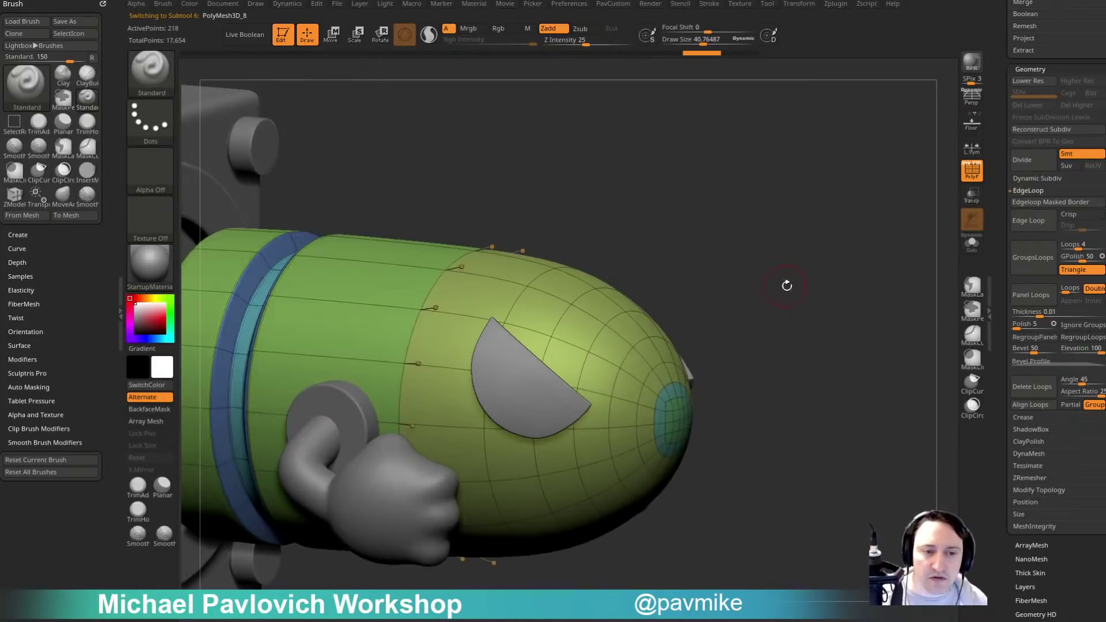
left_click(972, 172)
left_click_drag(999, 219, 998, 426)
left_click_drag(907, 351, 854, 314)
left_click_drag(853, 257, 856, 267)
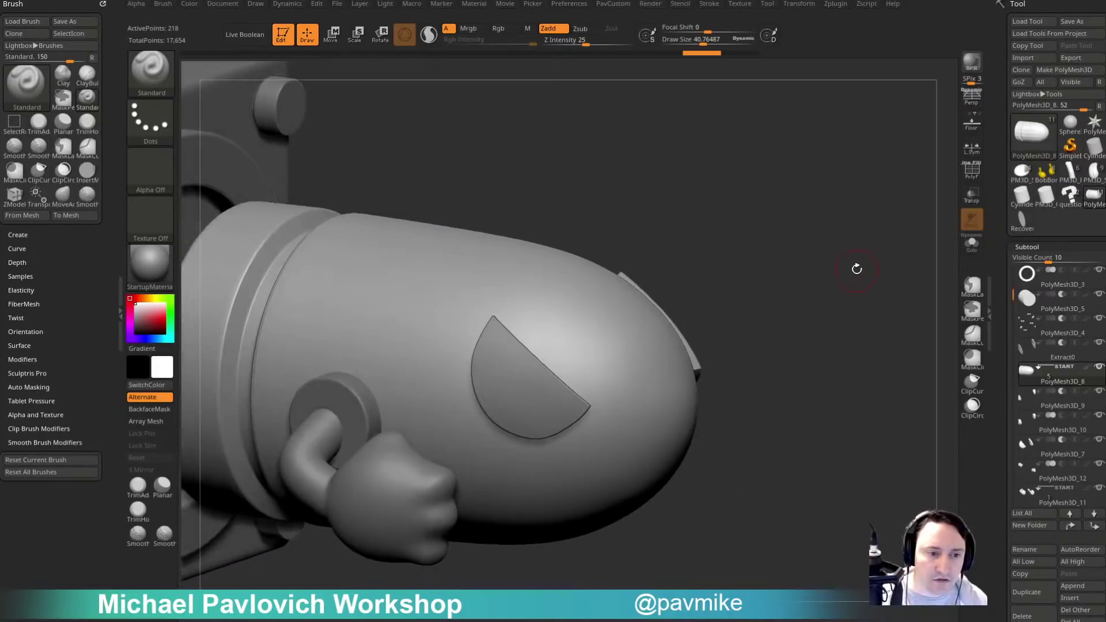
left_click(247, 36)
Examine the bullet's eye cutouts, arm rings and fists up close, then the whole boxed cannon, in the Live Boolean preview.
mouse_move(851, 339)
left_mouse_down("alt")
mouse_move(834, 295)
mouse_move(856, 301)
mouse_move(778, 352)
mouse_move(822, 316)
mouse_move(951, 364)
left_mouse_up("alt")
key("s")
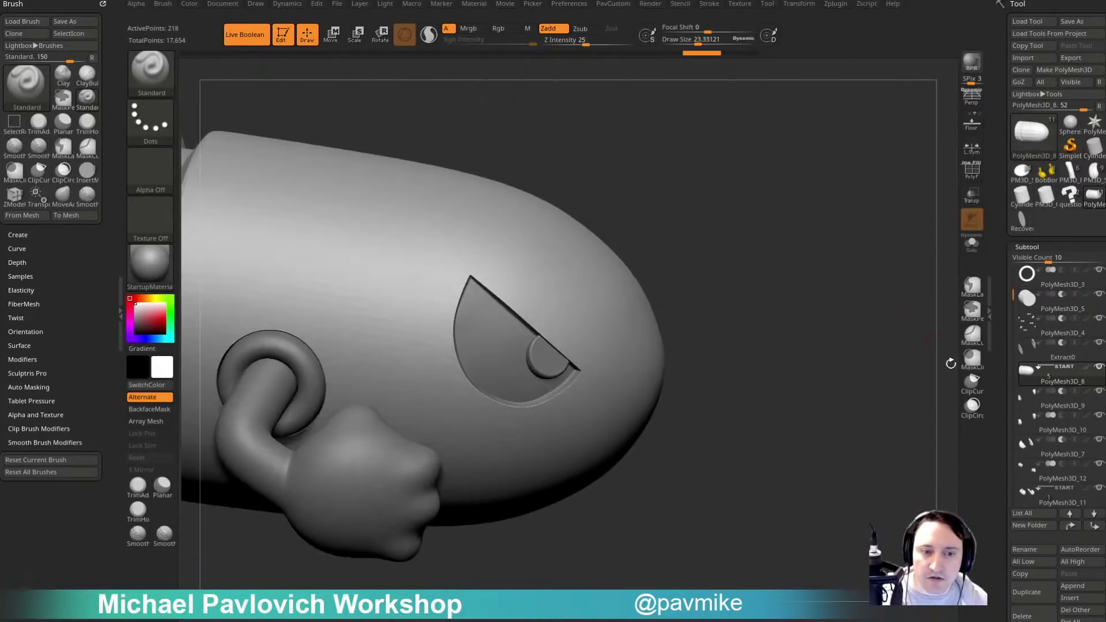
mouse_move(861, 357)
left_mouse_down()
mouse_move(827, 314)
mouse_move(898, 288)
mouse_move(839, 330)
left_mouse_up()
key("s")
key("s")
key("s")
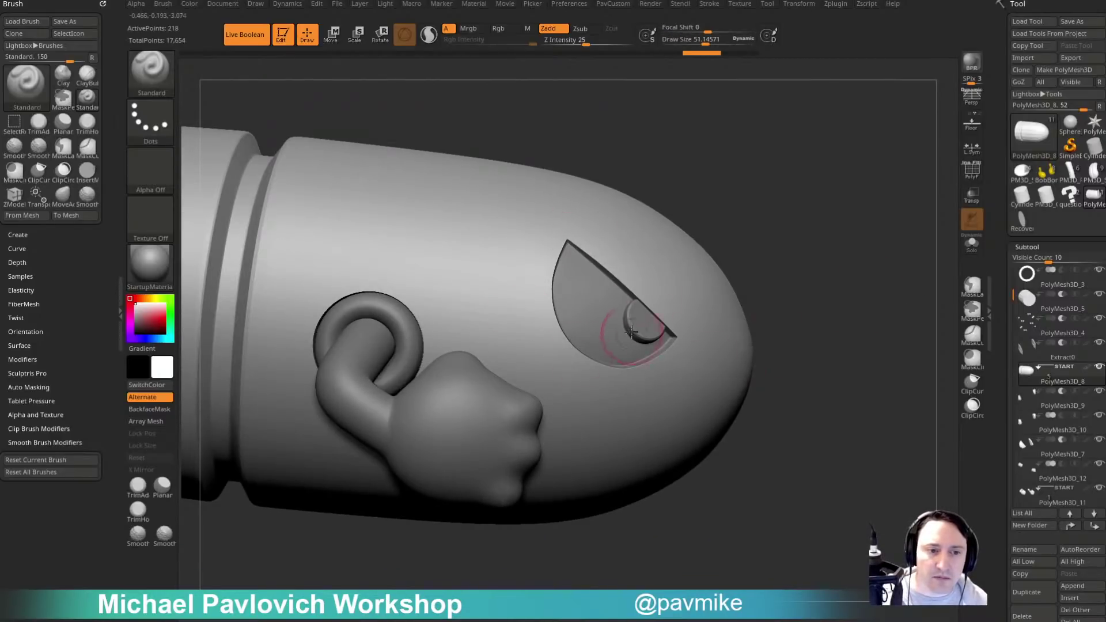
left_click_drag(769, 278, 778, 218)
left_click(407, 347, "alt")
left_click_drag(680, 254, 740, 246)
left_click(489, 400, "alt")
mouse_move(731, 309)
left_mouse_down()
mouse_move(710, 323)
mouse_move(640, 331)
mouse_move(731, 323)
mouse_move(842, 254)
mouse_move(740, 214)
mouse_move(776, 214)
mouse_move(723, 201)
mouse_move(702, 230)
left_mouse_up()
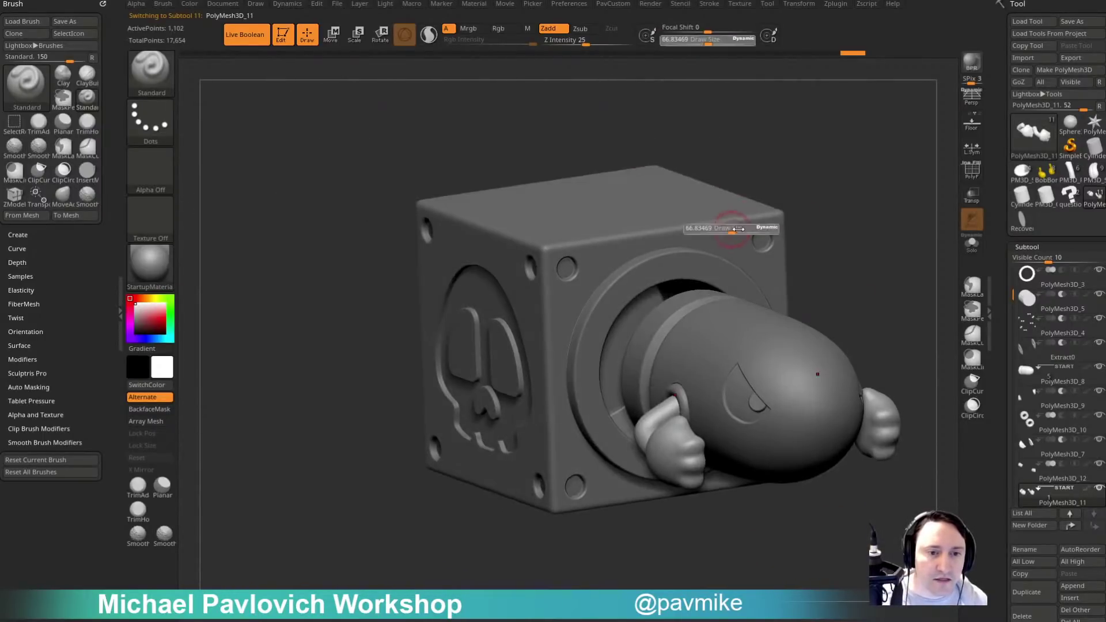
Select the ring around the box opening, show its polyframe, and compare it with dynamic subdivision off and on.
left_click(633, 304, "alt")
mouse_move(775, 202)
left_mouse_down()
mouse_move(809, 202)
mouse_move(775, 215)
mouse_move(763, 259)
left_mouse_up()
left_click(623, 258, "alt")
left_click(590, 241, "alt")
key("s")
left_click_drag(609, 281, 607, 280)
left_click(607, 281, "alt")
mouse_move(821, 230)
left_mouse_down()
mouse_move(942, 195)
mouse_move(848, 194)
left_mouse_up()
key("shift+f")
key("shift+d")
key("d")
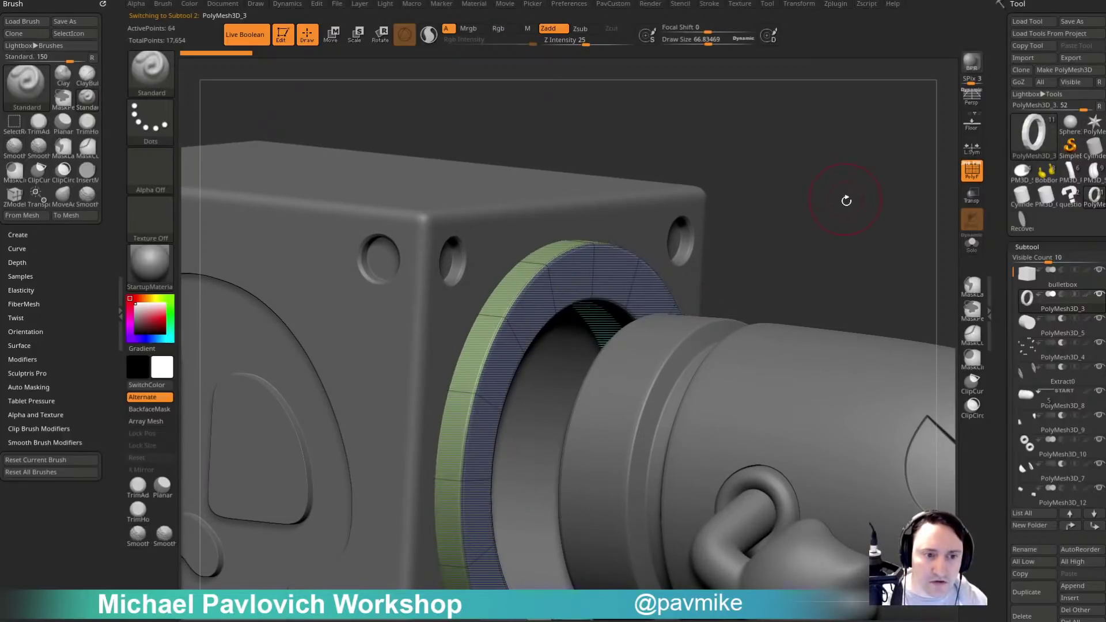
Adjust the smooth subdivision level of the ring around the box opening and hide its polyframe.
key("space")
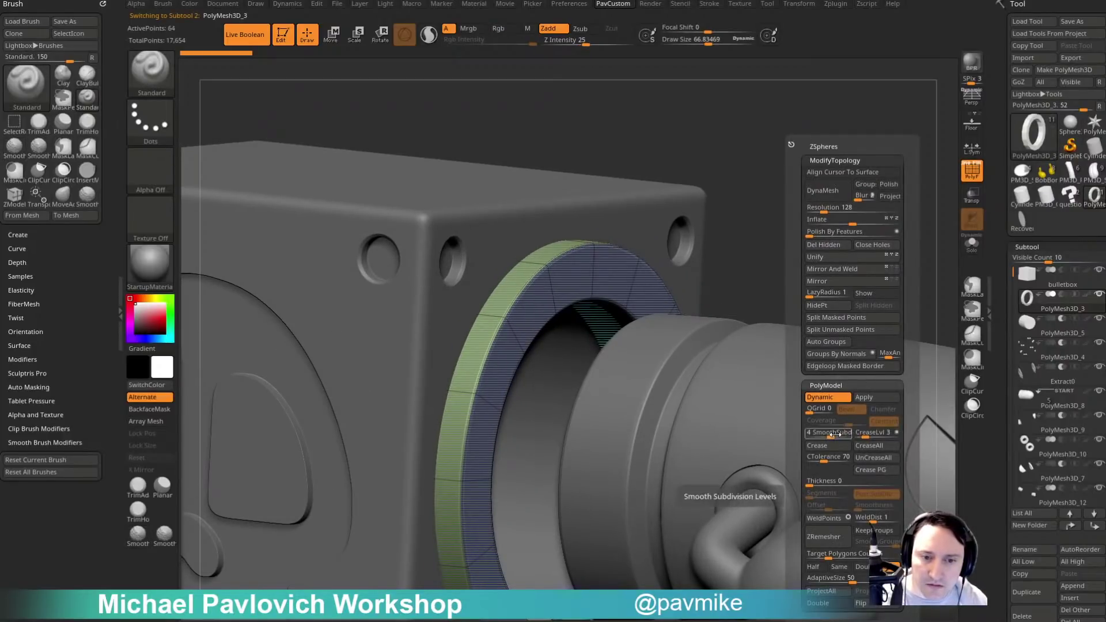
left_click_drag(832, 433, 839, 433)
left_click_drag(745, 244, 752, 199, "alt")
left_click(970, 172)
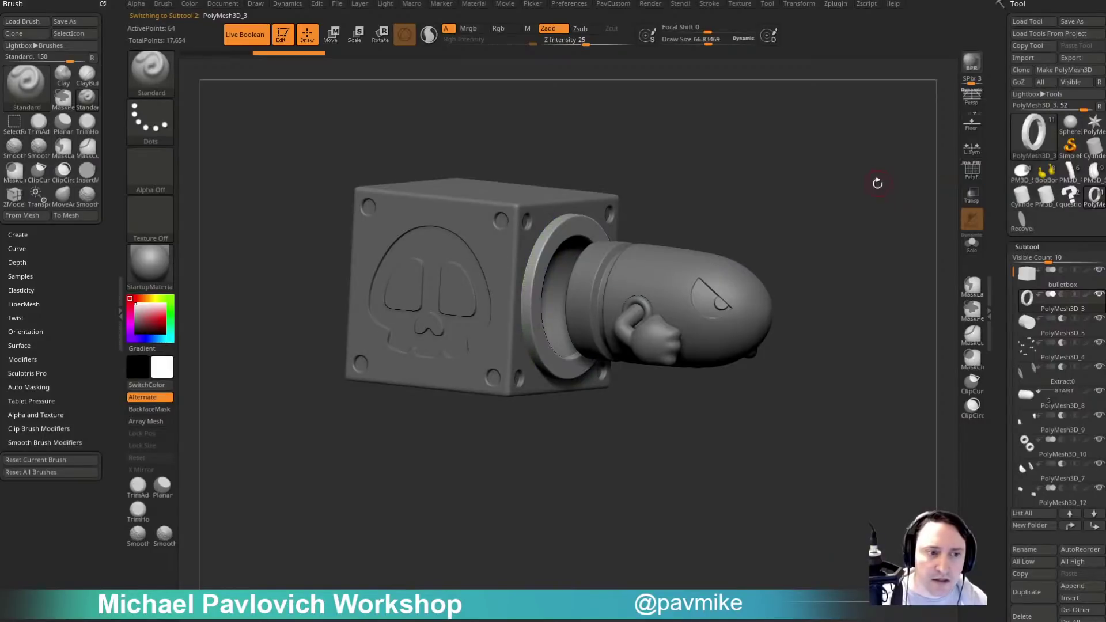
Switch to the flower model, PM3D_Ring3D_4, and frame it in the view.
left_click_drag(876, 183, 840, 197)
key("s")
mouse_move(840, 196)
left_mouse_down()
mouse_move(853, 198)
mouse_move(801, 199)
mouse_move(839, 204)
mouse_move(828, 226)
mouse_move(844, 149)
left_mouse_up()
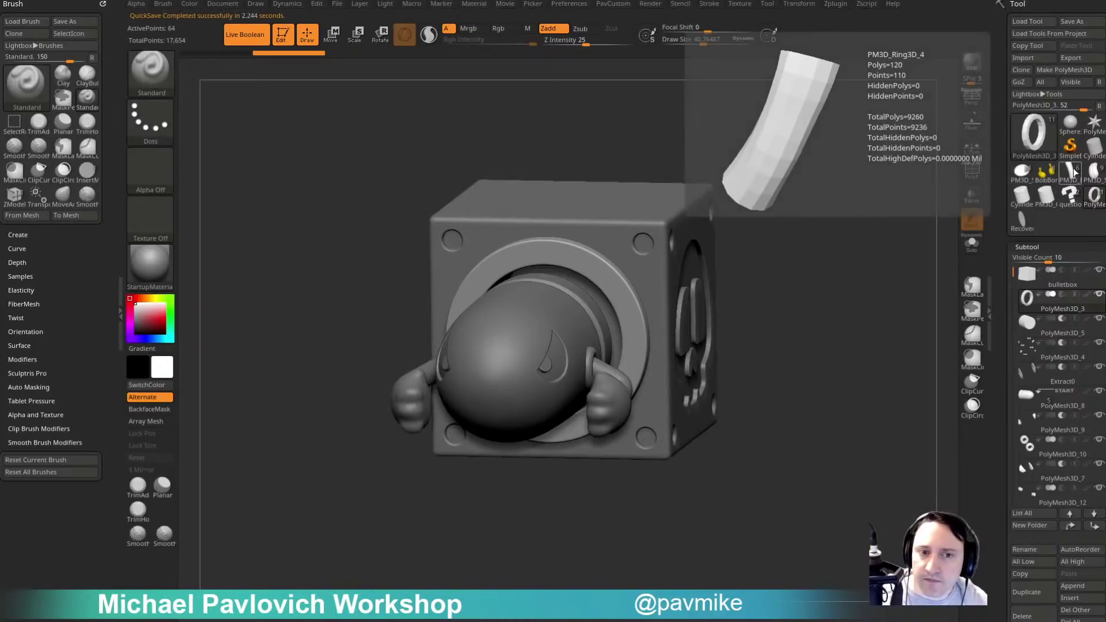
left_click(1074, 173)
key("f")
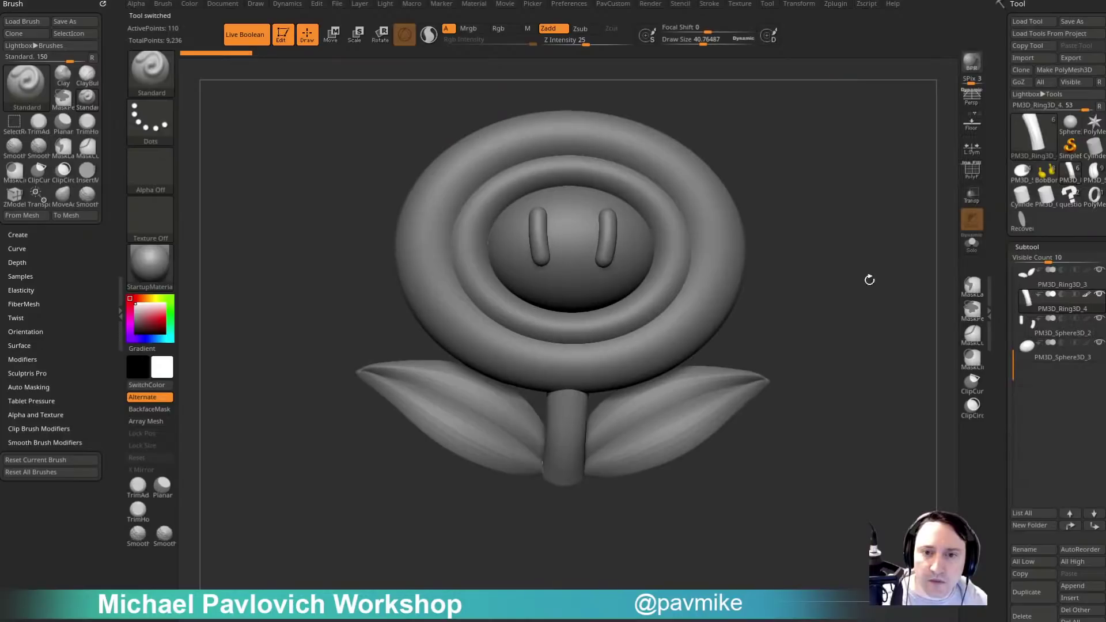
Switch to the BobBomb model and turn off the polypaint colours on all of its subtools.
left_click(1046, 173)
key("f")
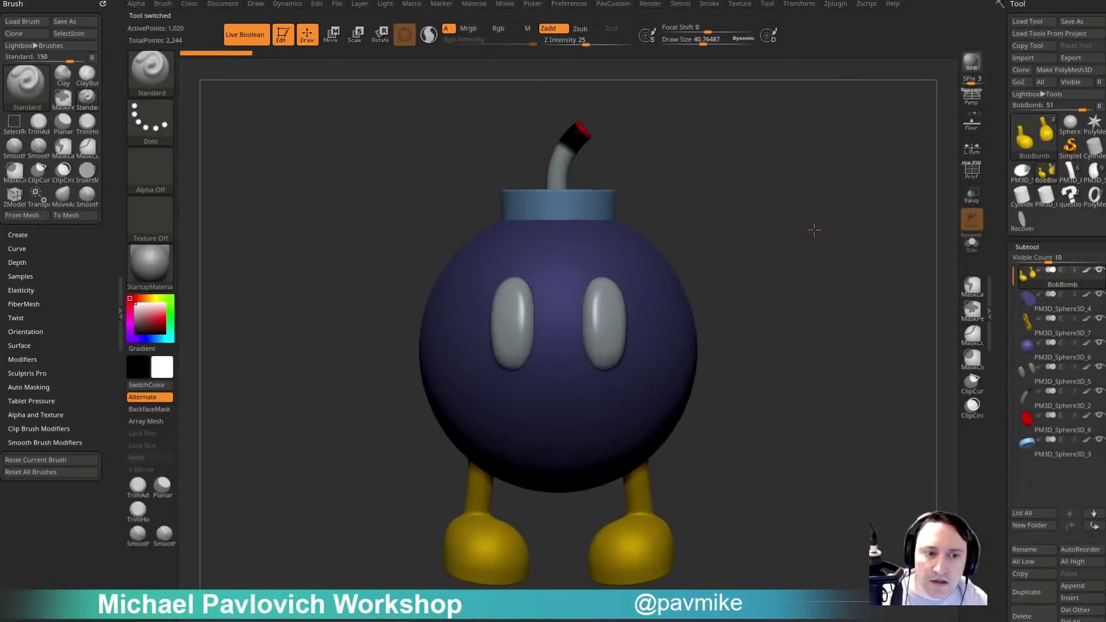
mouse_move(814, 230)
left_mouse_down()
mouse_move(868, 240)
mouse_move(884, 230)
mouse_move(821, 236)
left_mouse_up()
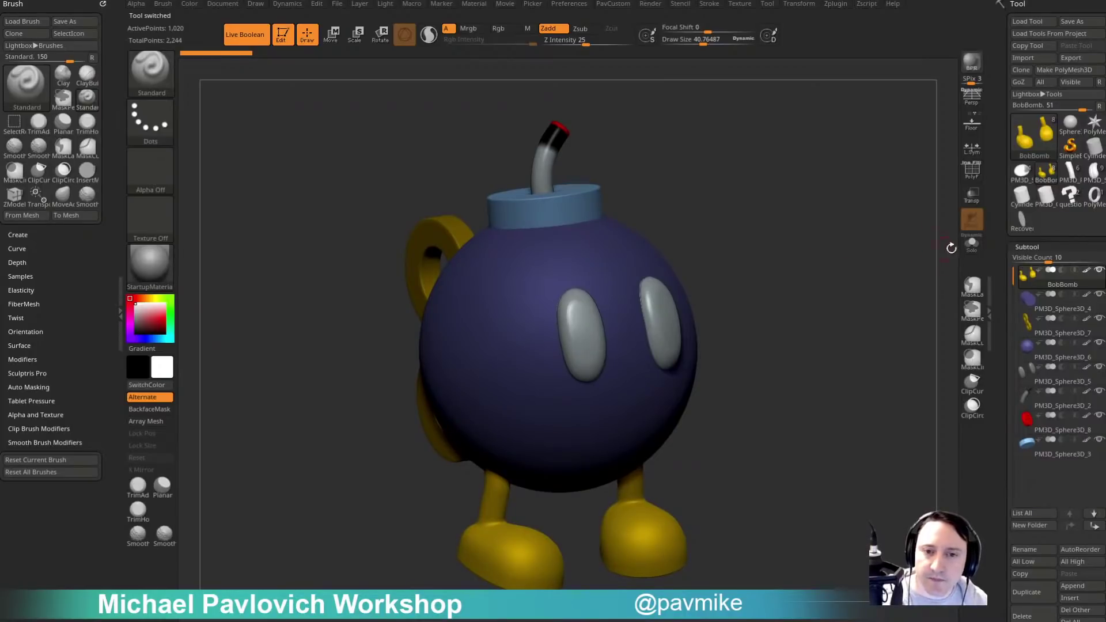
left_click_drag(857, 381, 865, 317, "alt")
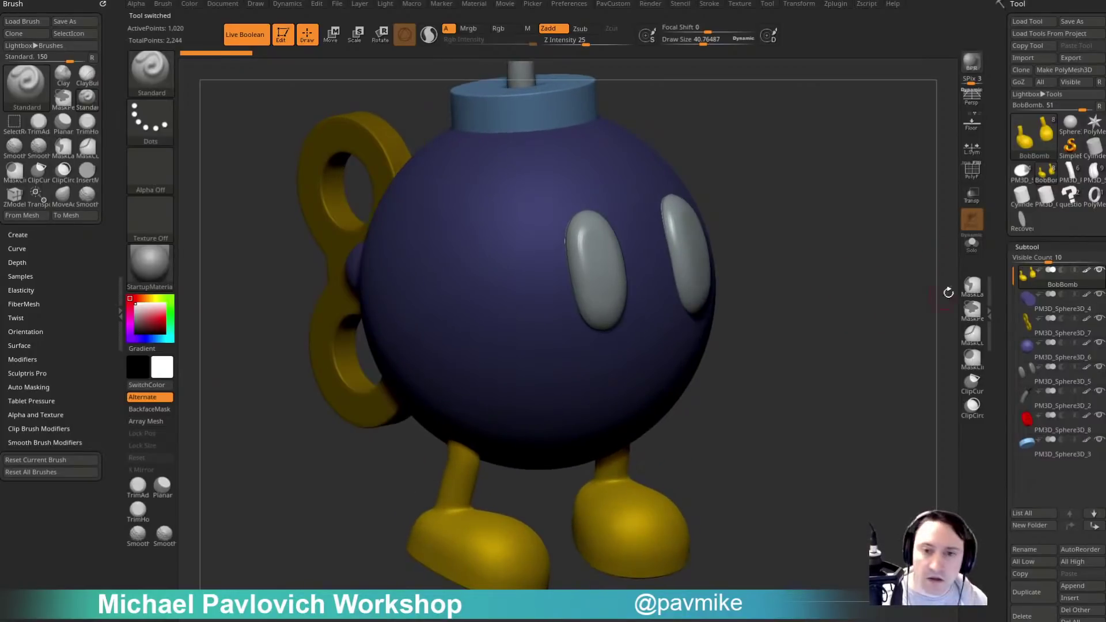
left_click(1086, 270, "shift")
left_click_drag(849, 363, 857, 317)
Turn off dynamic subdivision for the BobBomb's feet and examine their base mesh with the polyframe shown.
key("shift+d")
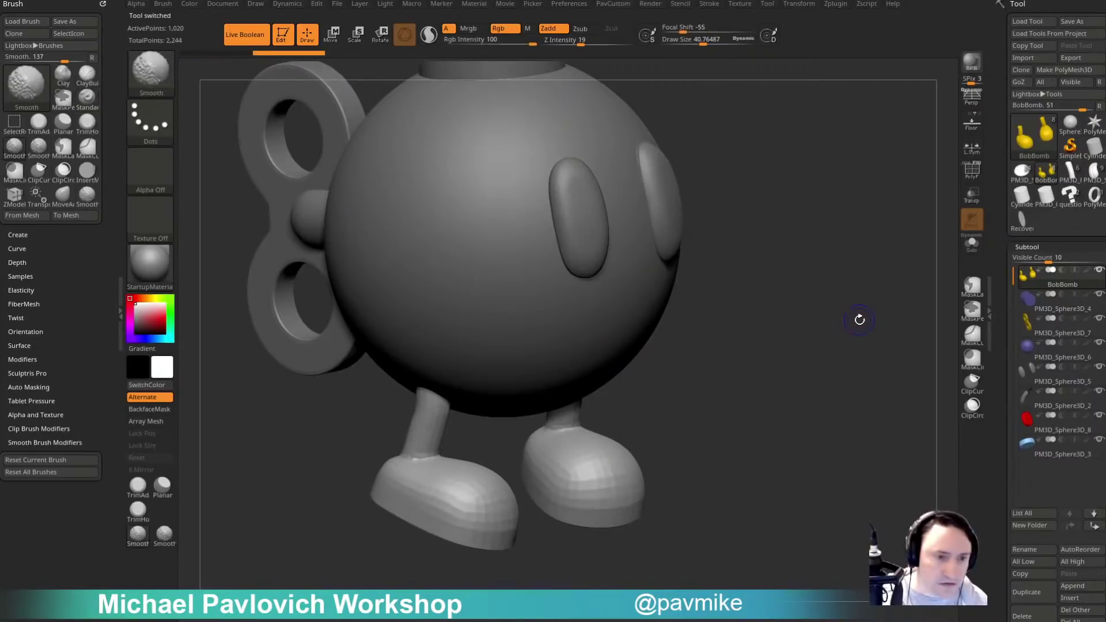
left_click(971, 170)
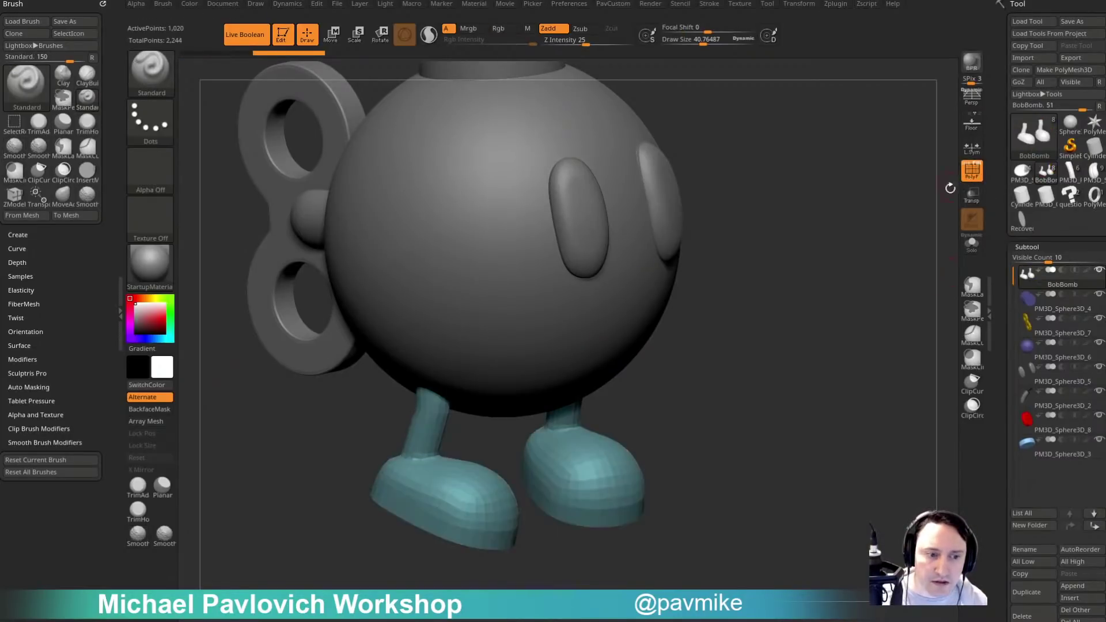
left_click_drag(870, 244, 874, 259, "alt")
left_click(968, 166)
left_click_drag(857, 321, 860, 273, "alt")
left_click_drag(860, 273, 875, 267)
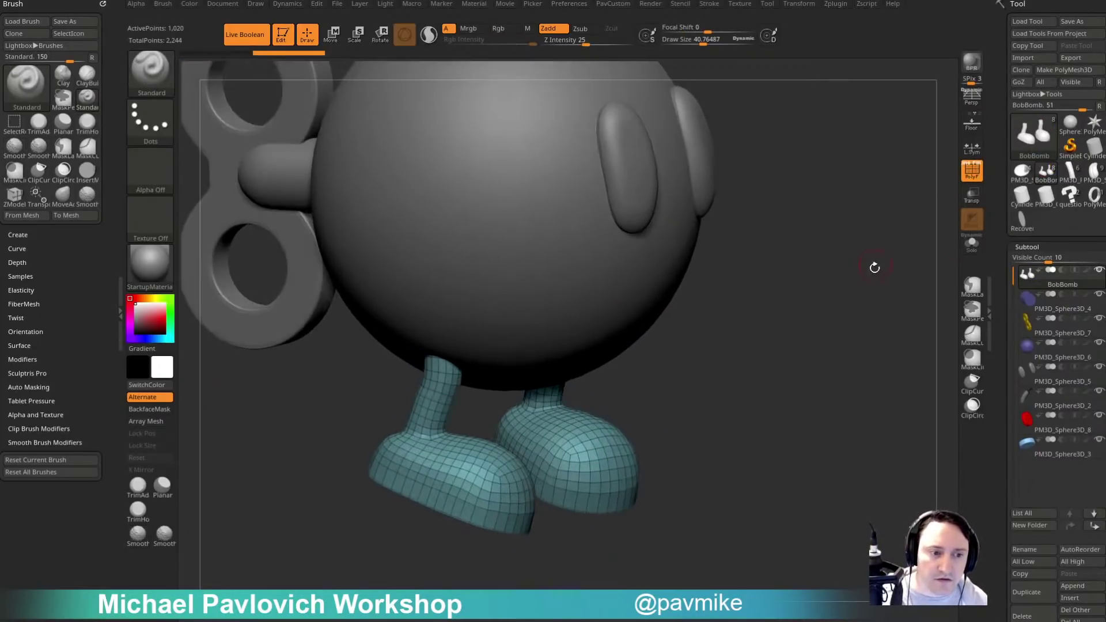
left_click_drag(765, 389, 713, 336)
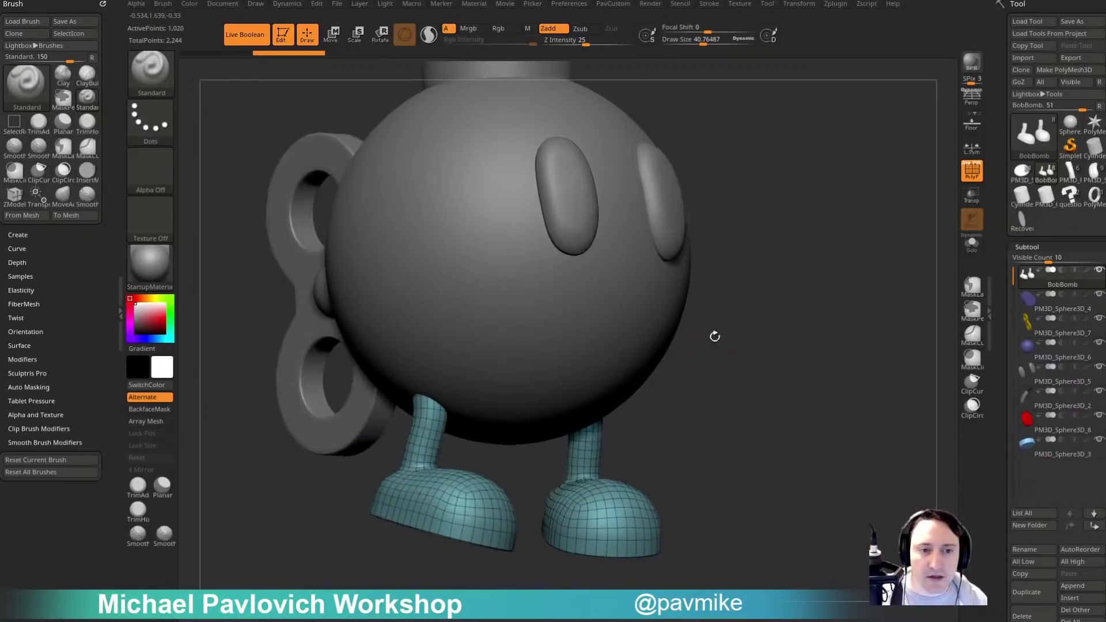
Inspect the polyframe topology of the BobBomb's eyes and the cap around its fuse.
left_click(668, 326, "alt")
left_click_drag(780, 314, 694, 293)
key("alt+Down")
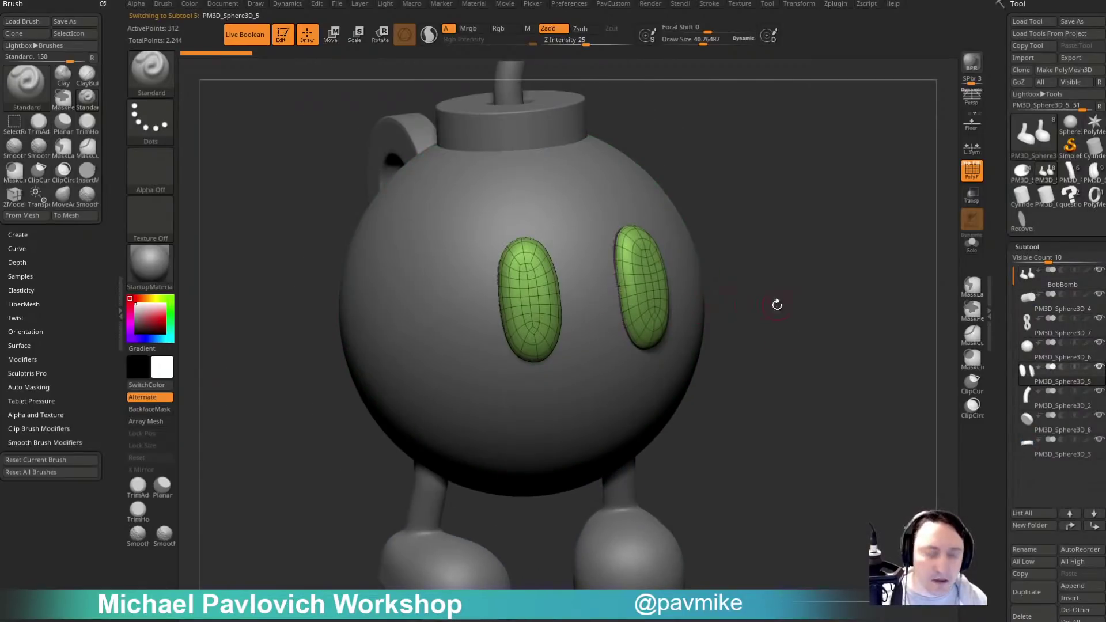
left_click_drag(881, 328, 735, 316)
left_click(786, 216, "alt")
left_click_drag(872, 171, 770, 200)
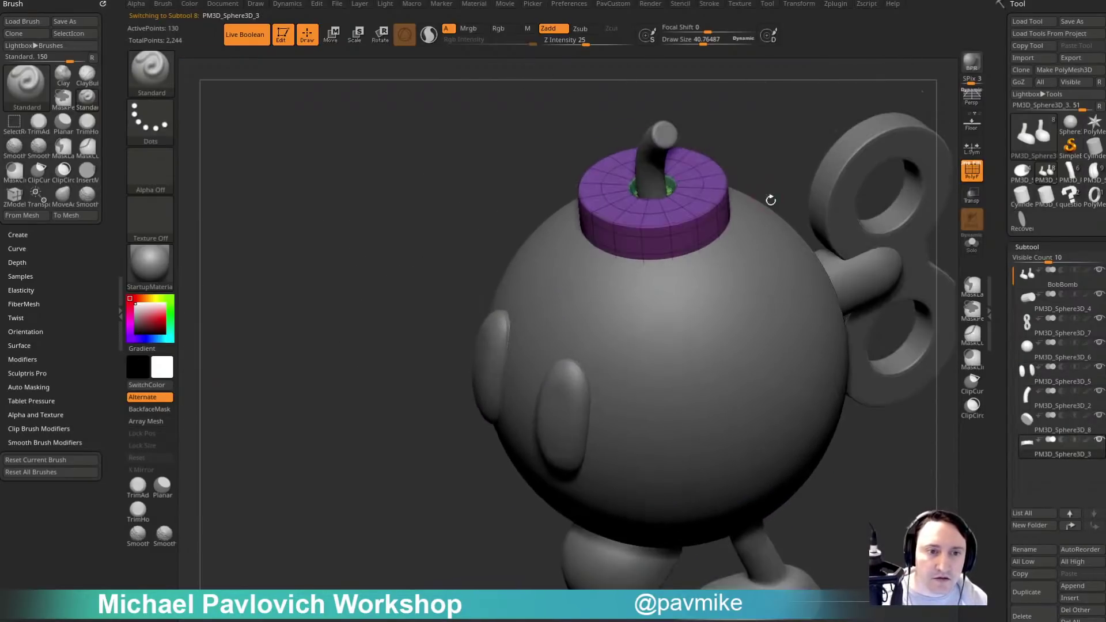
left_click_drag(760, 136, 710, 136)
Select the BobBomb's wind-up key, inspect its topology, and hide the polyframe.
key("alt+Up")
key("alt+Up")
left_click_drag(893, 180, 829, 183)
left_click(854, 292, "alt")
left_click_drag(922, 302, 809, 223, "alt")
left_click_drag(856, 269, 838, 213, "alt")
left_click_drag(858, 242, 761, 288)
left_click(973, 175)
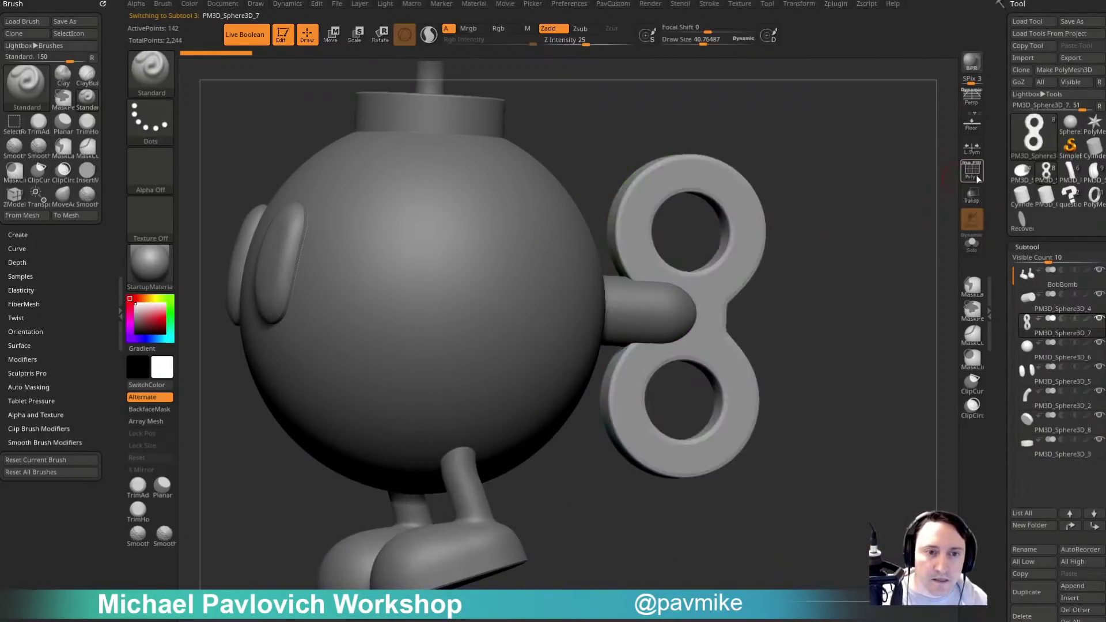
Make the shaft holding the BobBomb's wind-up key the active subtool and examine it.
key("3")
left_click_drag(883, 432, 859, 436)
left_click(647, 308, "alt")
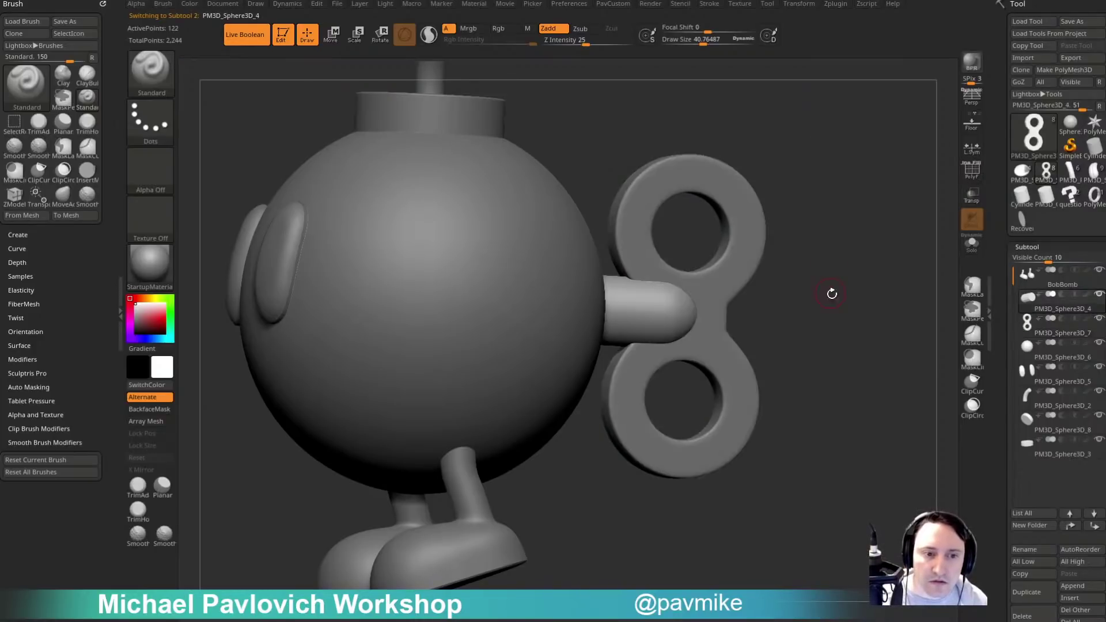
key("space")
left_click(832, 342)
left_click_drag(866, 322, 812, 317)
Switch to the Bowser Jr. model and examine the figure from the side and front.
left_click(1025, 180)
mouse_move(896, 244)
left_mouse_down("alt")
mouse_move(896, 298)
mouse_move(913, 290)
mouse_move(883, 276)
left_mouse_up("alt")
key("s")
key("s")
mouse_move(873, 277)
left_mouse_down()
mouse_move(861, 277)
mouse_move(864, 291)
mouse_move(841, 291)
left_mouse_up()
key("s")
key("s")
mouse_move(841, 290)
left_mouse_down()
mouse_move(875, 274)
mouse_move(864, 257)
left_mouse_up()
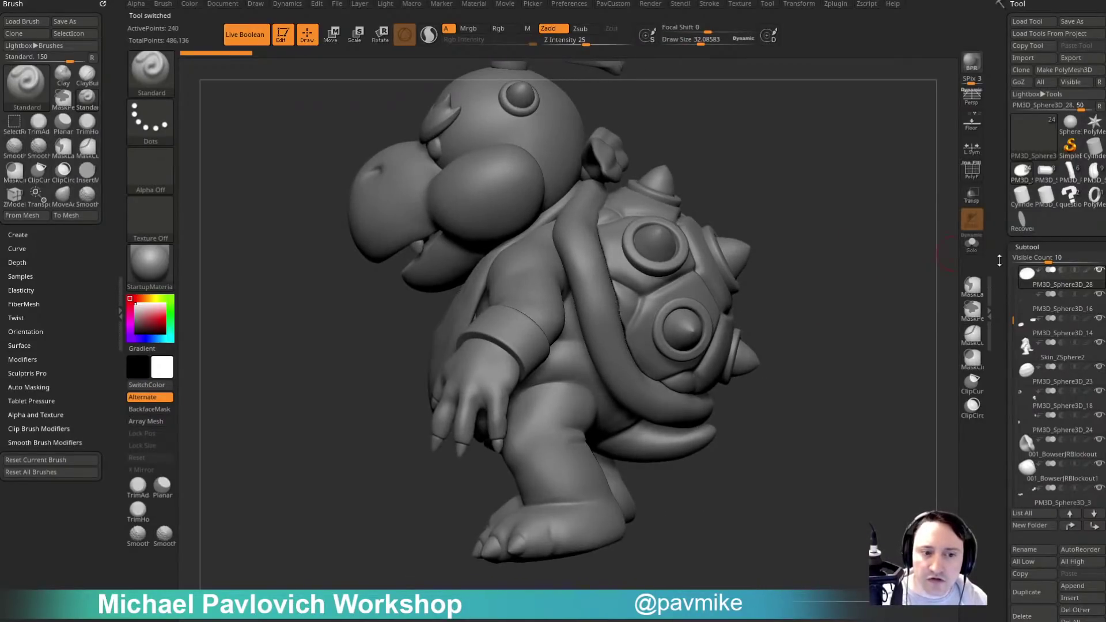
left_click_drag(999, 261, 994, 157)
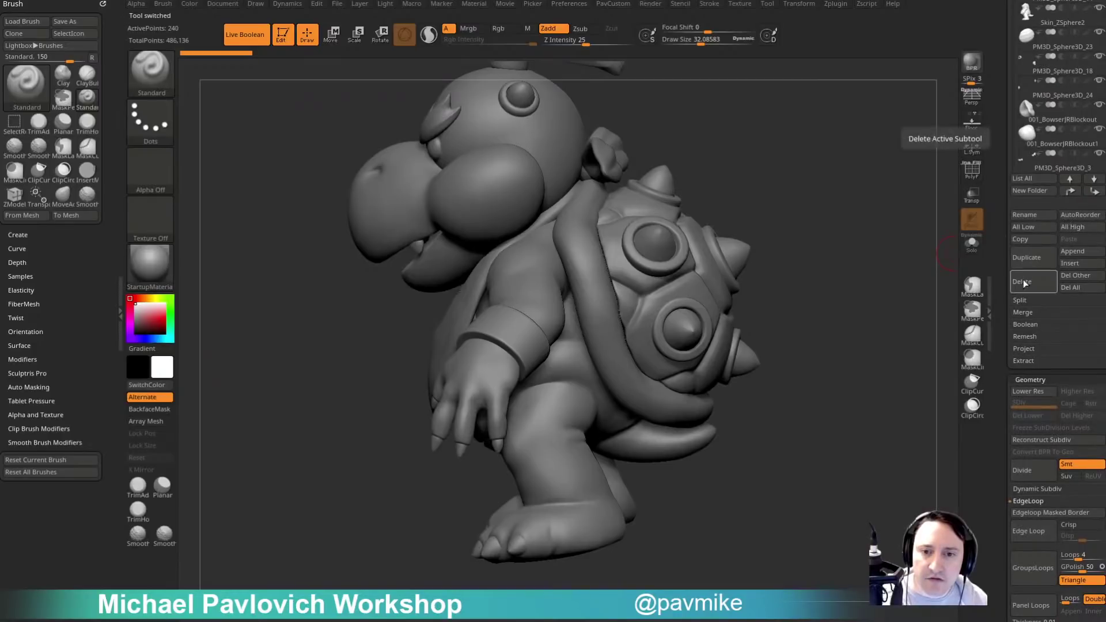
left_click_drag(837, 247, 876, 253)
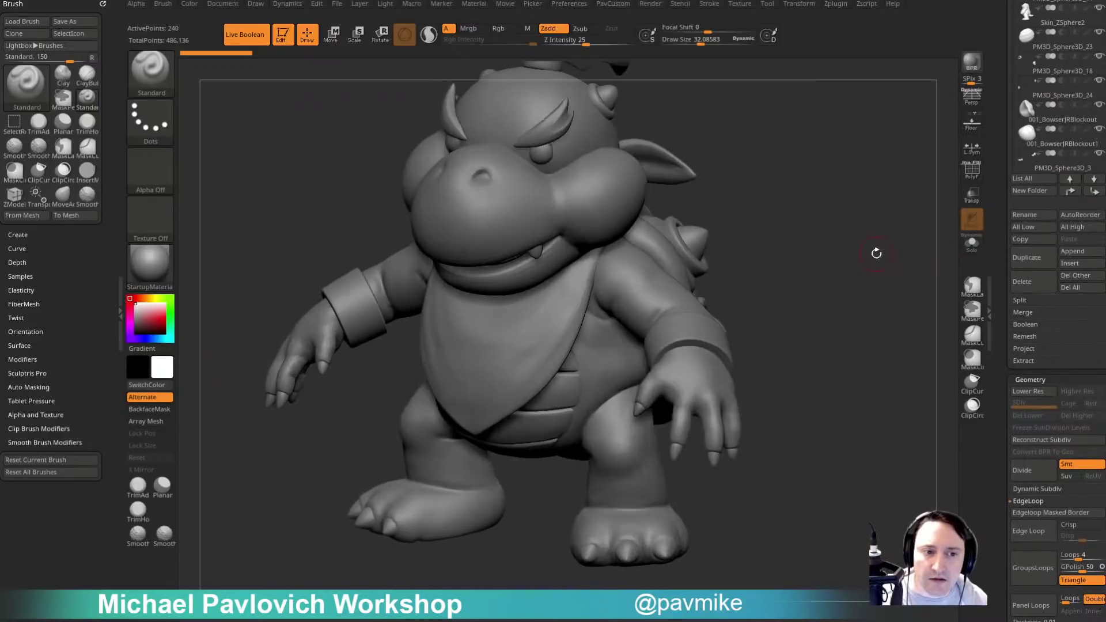
Preview the Bowser Jr. body at subdivision level 1 and return it to its highest level.
left_click(663, 301, "alt")
left_click_drag(1035, 405, 1015, 405)
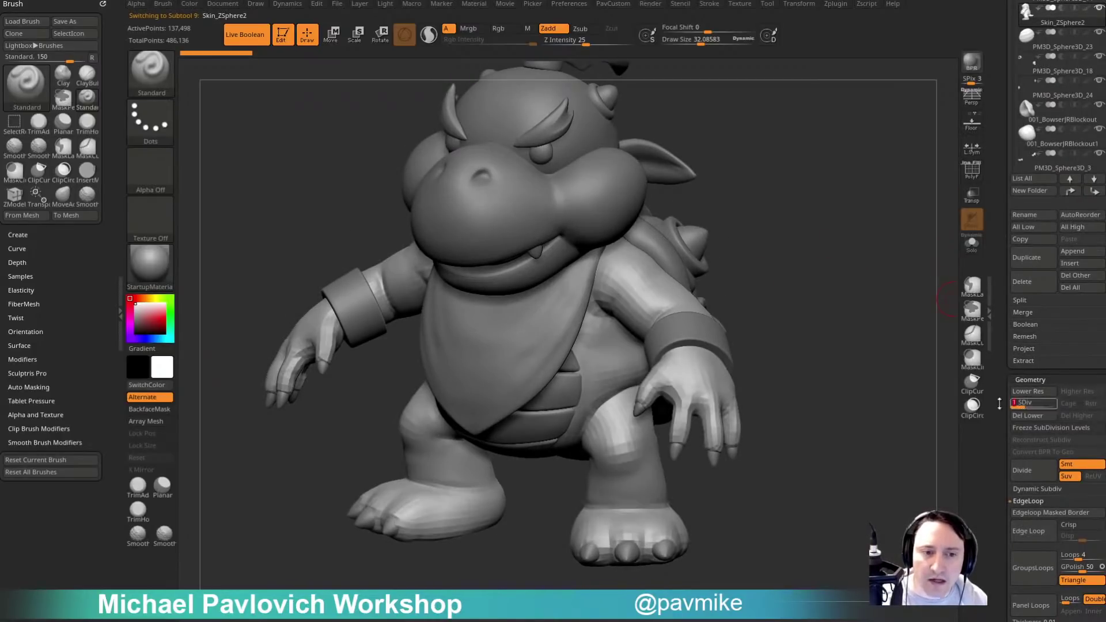
left_click(1049, 401)
Select the eyebrows subtool and merge all visible Bowser Jr. subtools into a separate model.
left_click(540, 122, "alt")
left_click_drag(833, 195, 830, 275, "alt")
scroll(1002, 245, "down", 1)
key("shift")
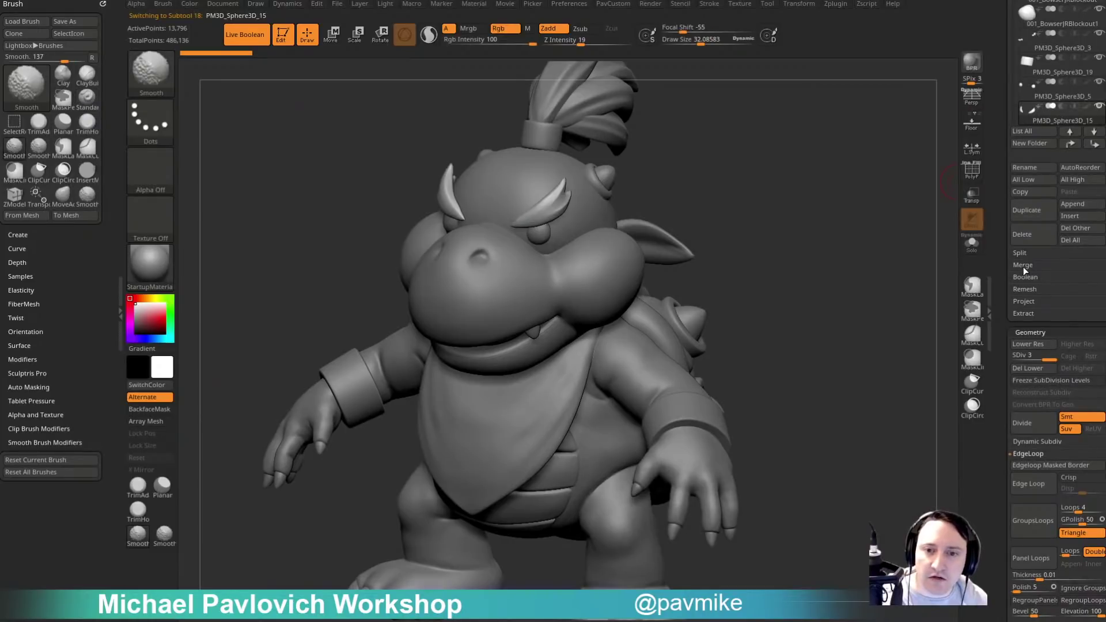
scroll(1002, 268, "down", 1)
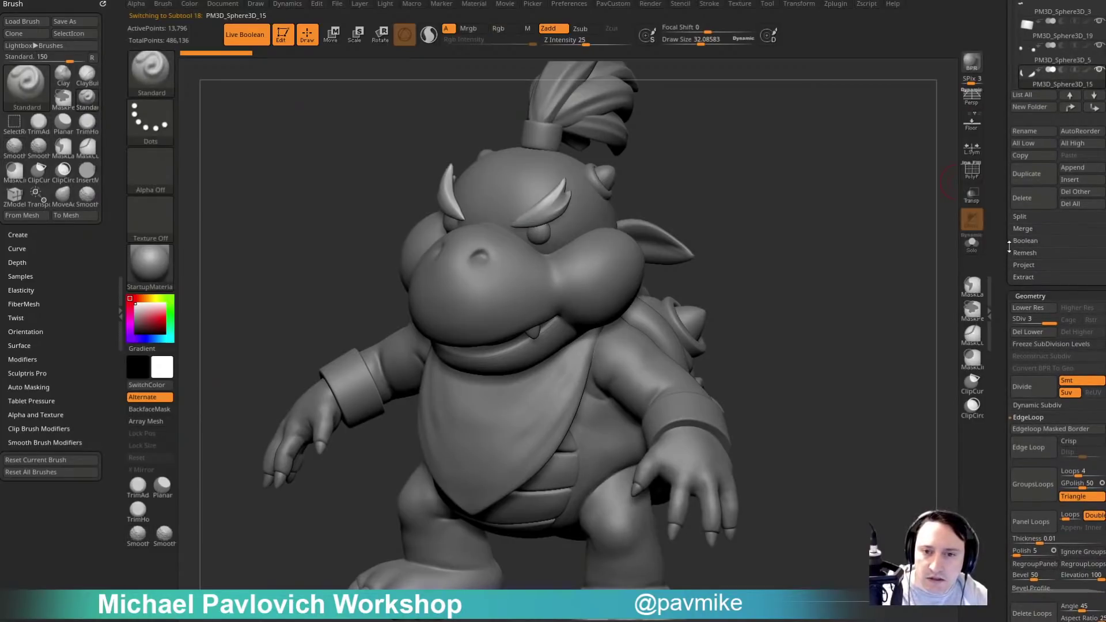
scroll(1016, 244, "up", 10)
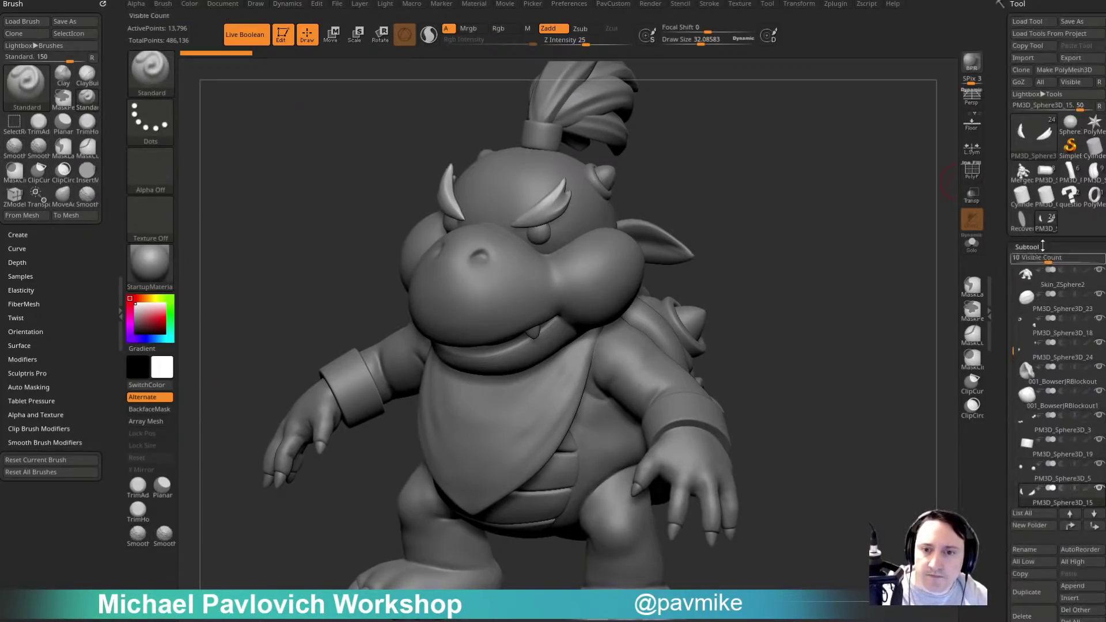
Open the merged Bowser Jr. model, check its mesh with the polyframe shown, and delete it.
left_click(1023, 171)
key("shift+f")
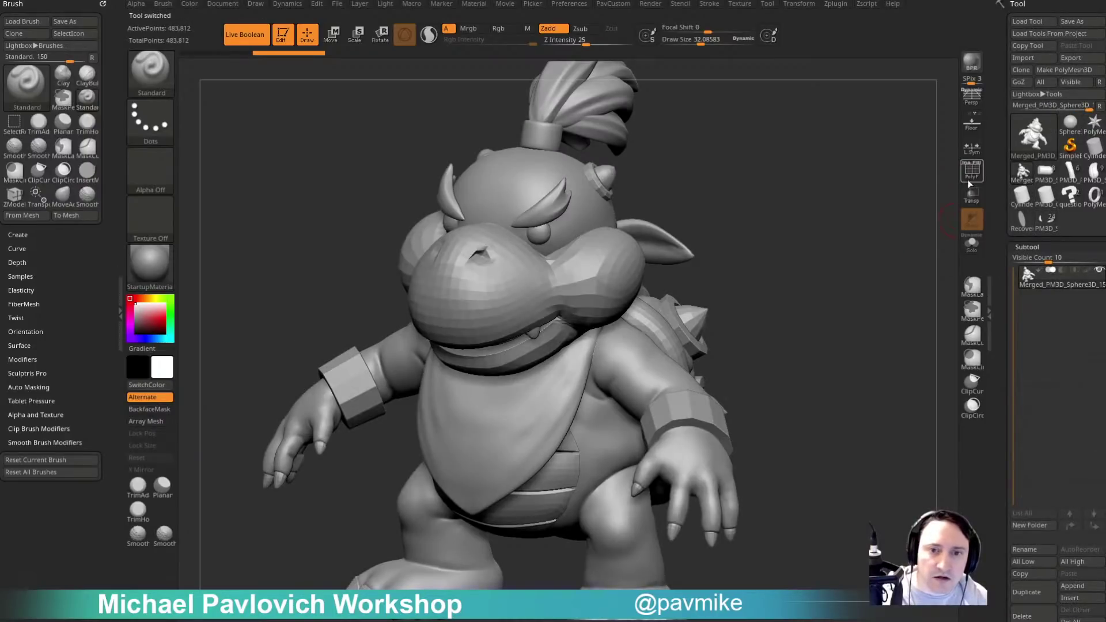
mouse_move(867, 276)
left_mouse_down()
mouse_move(891, 246)
mouse_move(852, 261)
mouse_move(847, 276)
mouse_move(938, 279)
mouse_move(900, 292)
mouse_move(875, 327)
mouse_move(844, 299)
mouse_move(903, 373)
mouse_move(869, 271)
mouse_move(898, 285)
mouse_move(888, 324)
left_mouse_up()
key("s")
left_click_drag(999, 296, 999, 244)
left_click(1034, 562)
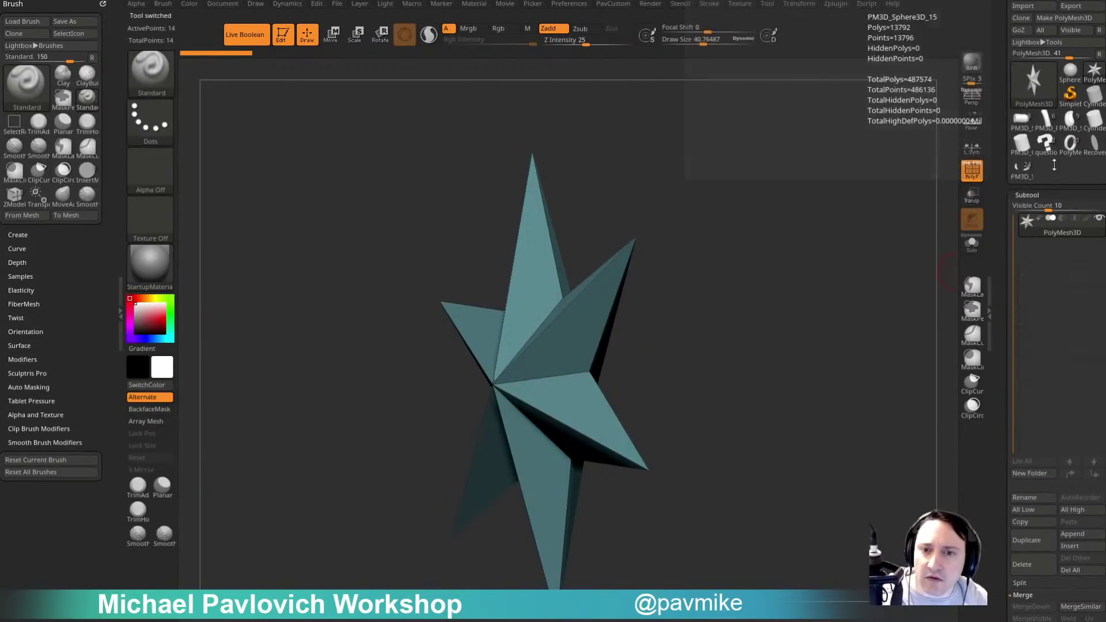
Return to the Bowser Jr. model with separate subtools and set all subtools to their lowest subdivision level.
left_click(1023, 172)
scroll(1075, 380, "down", 5)
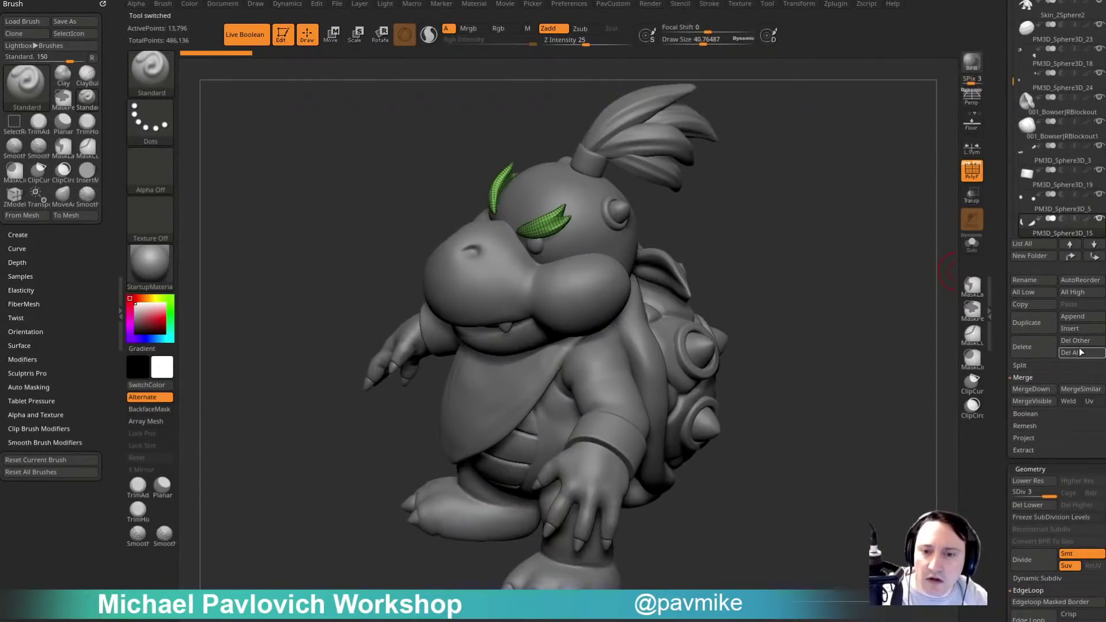
left_click(1033, 293)
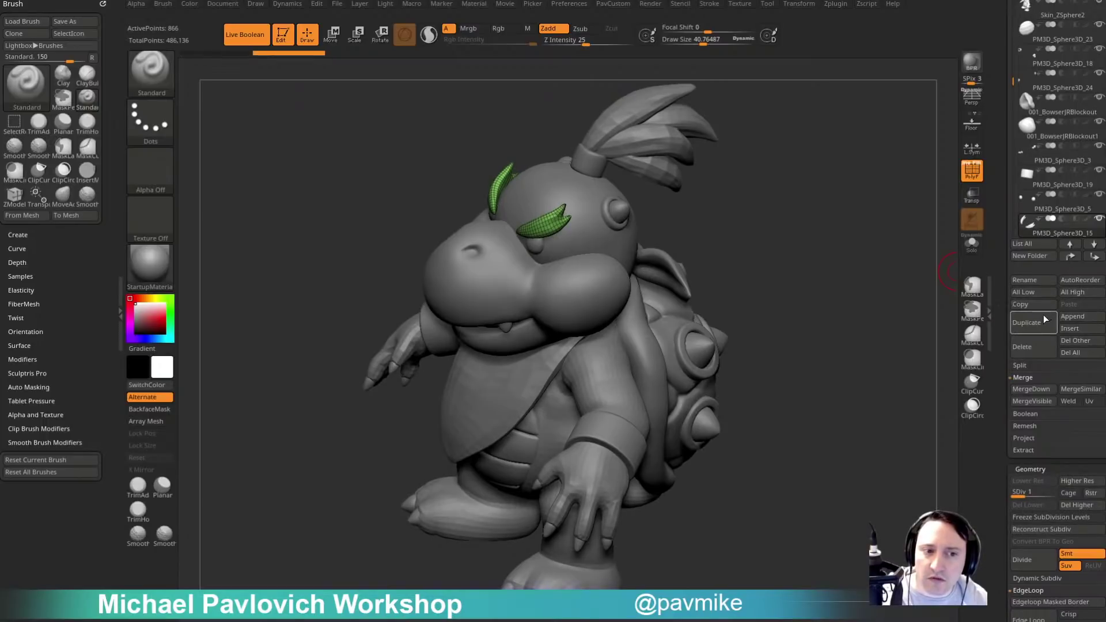
Make the head the active subtool and examine its base mesh up close.
left_click(555, 428, "alt")
left_click(597, 241, "alt")
left_click_drag(707, 241, 817, 342)
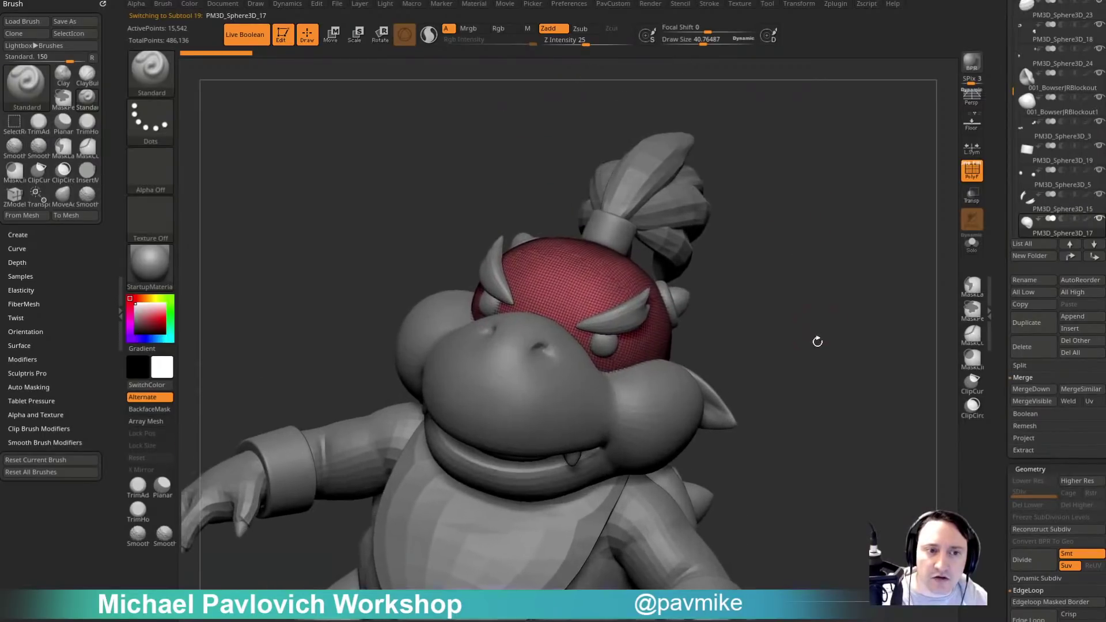
Isolate the head and ZRemesh it at half density with an adaptive size of 0.
left_click(972, 242)
left_click_drag(874, 284, 691, 299)
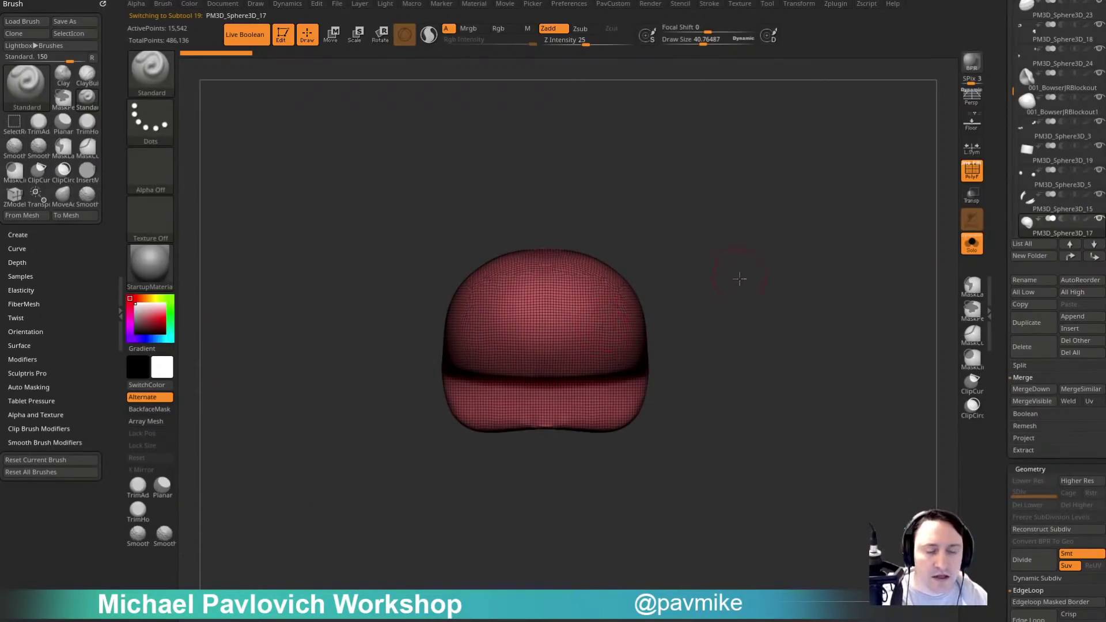
left_click_drag(766, 277, 751, 283)
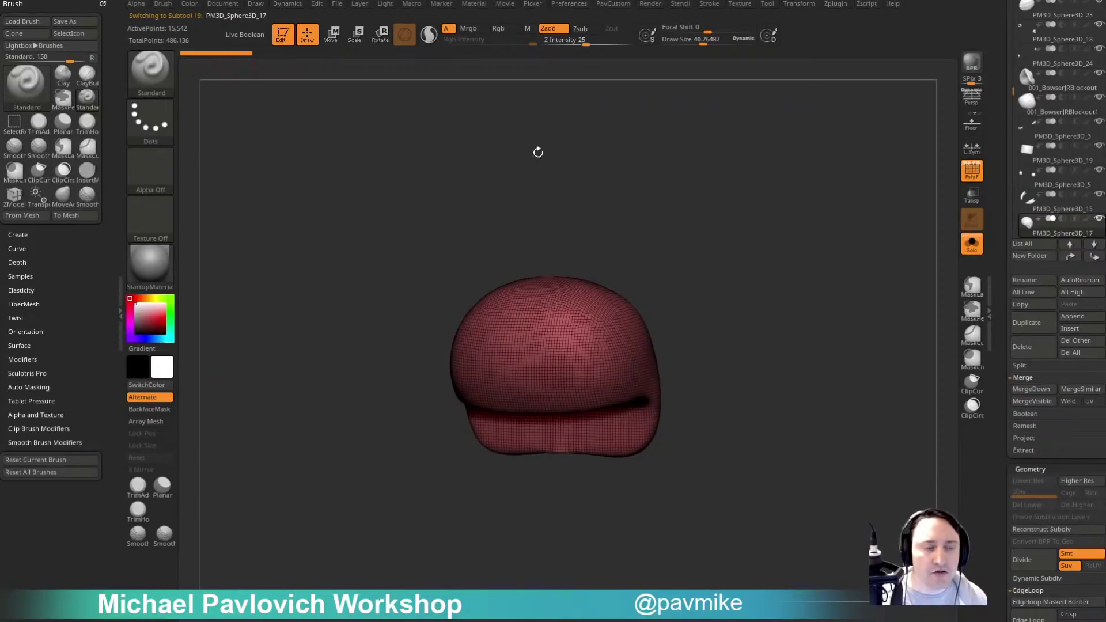
left_click_drag(538, 152, 509, 155, "alt")
key("3")
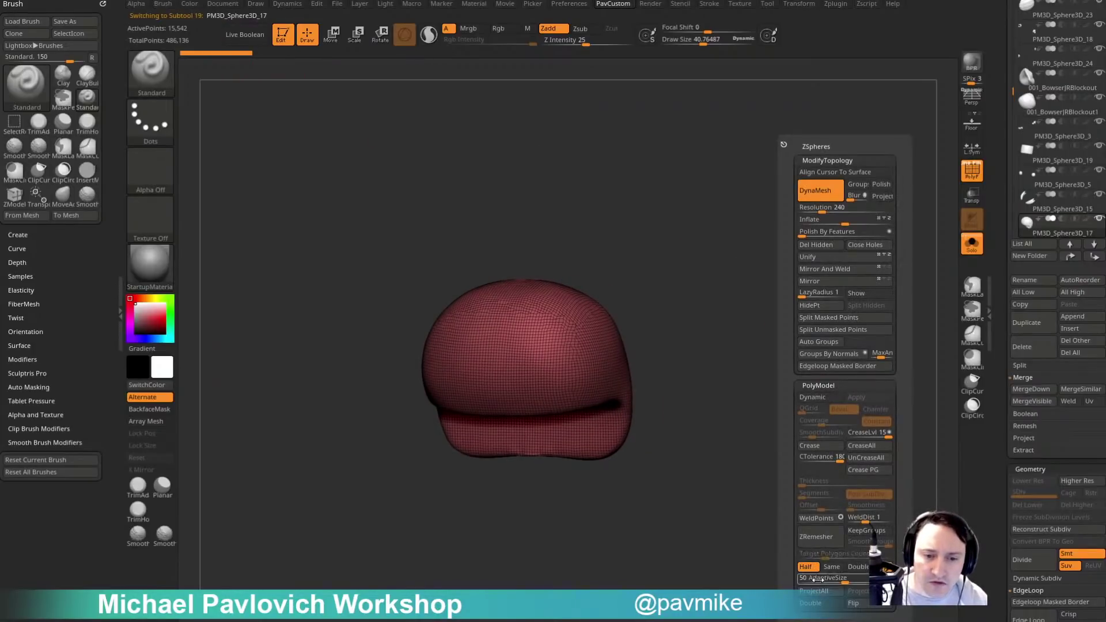
left_click(831, 540)
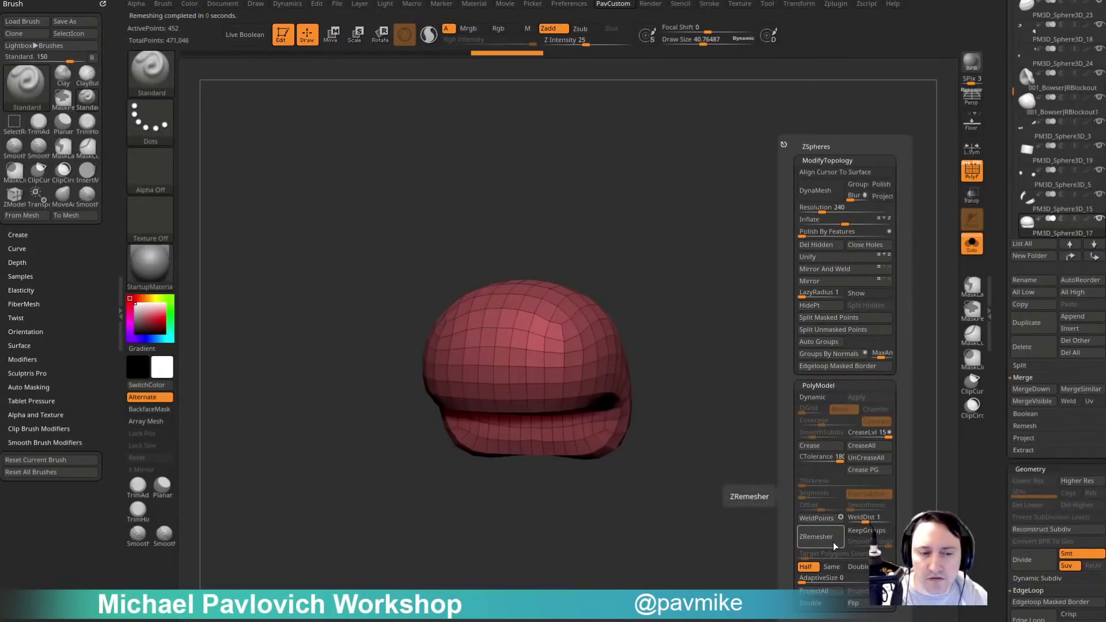
Mark the dense head in the undo history as the projection source and return to the remeshed version.
left_click(198, 53)
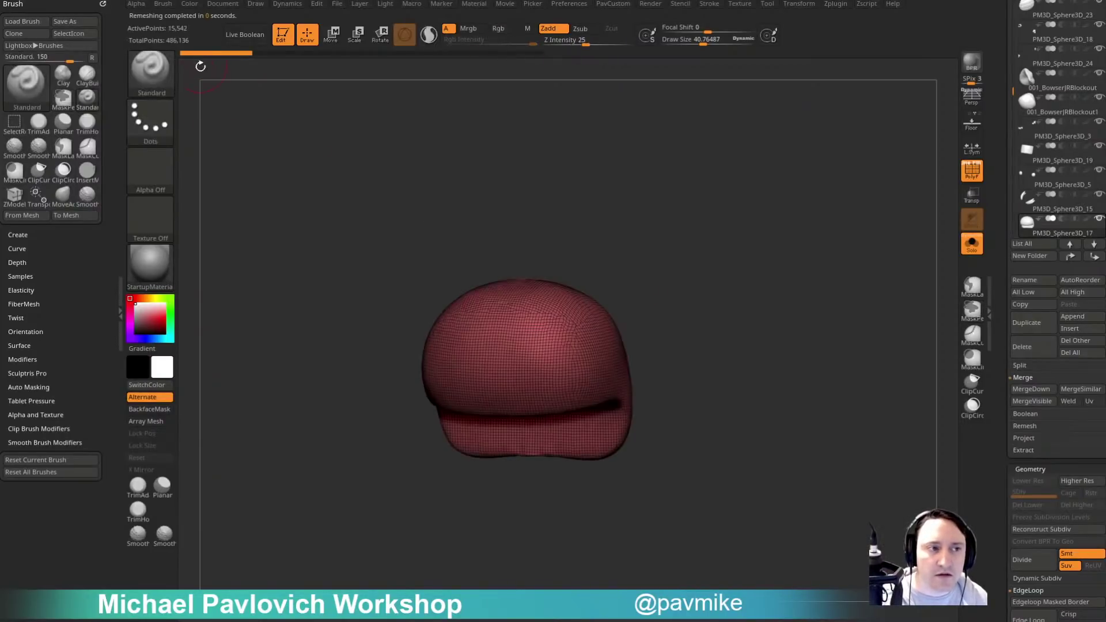
left_click(526, 53)
left_click(228, 53, "ctrl")
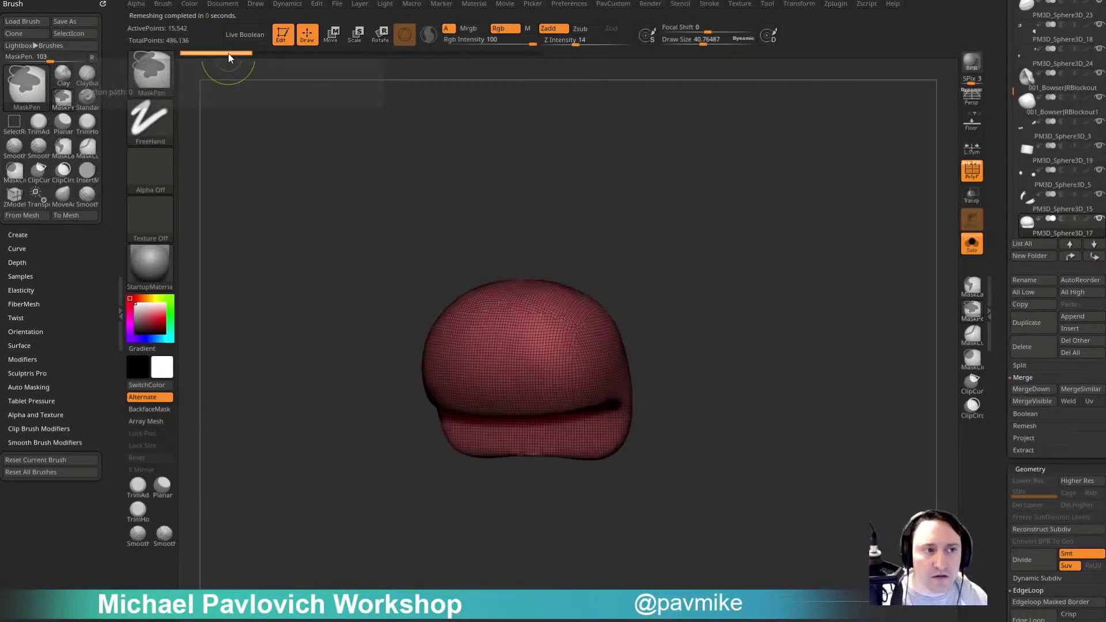
key("ctrl+z")
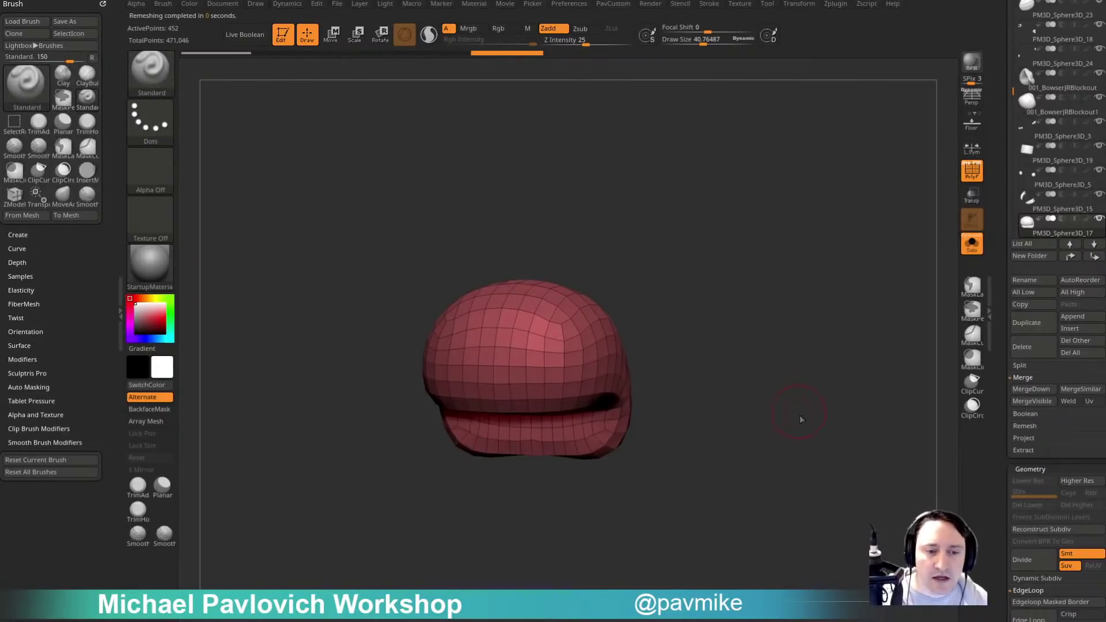
Inspect the subtool projection options, including Project History, and close them again.
key("grave")
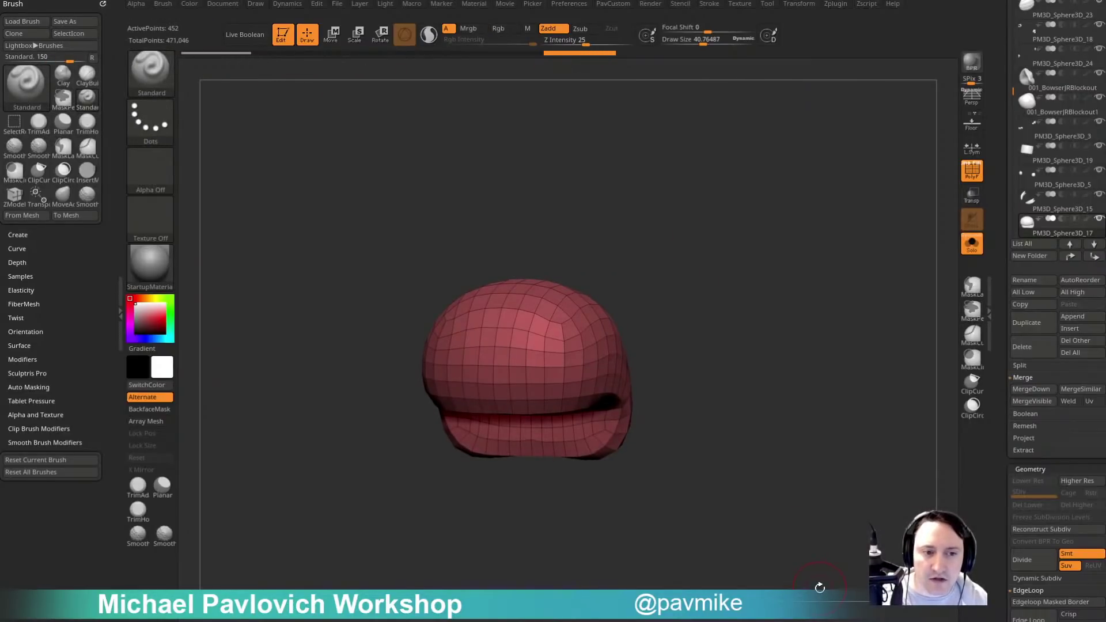
scroll(1014, 312, "down", 5)
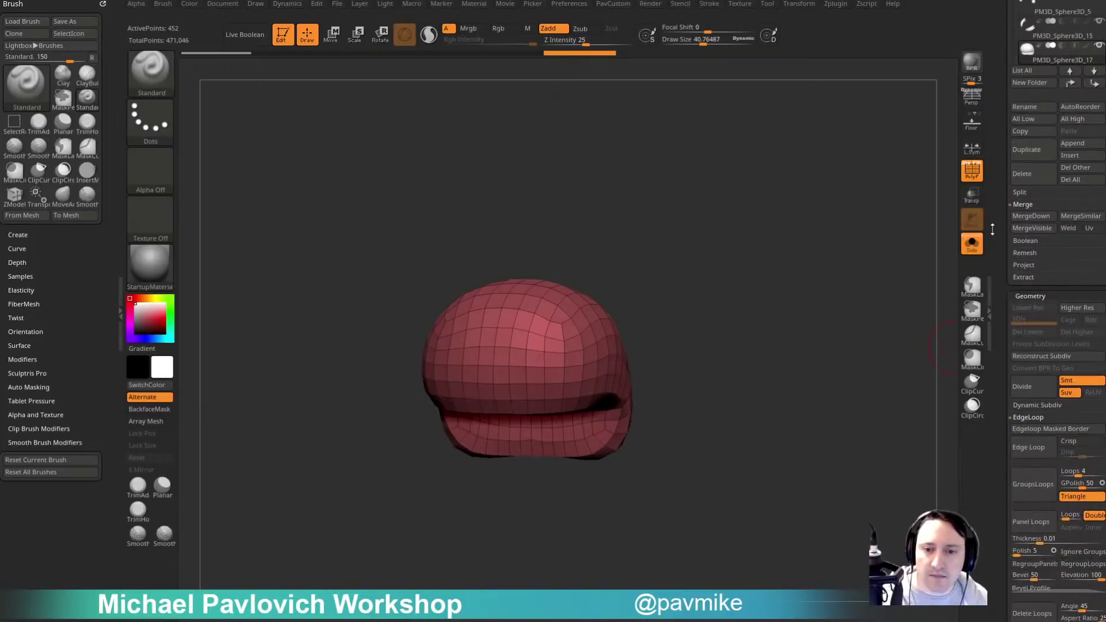
left_click(1023, 165, "shift")
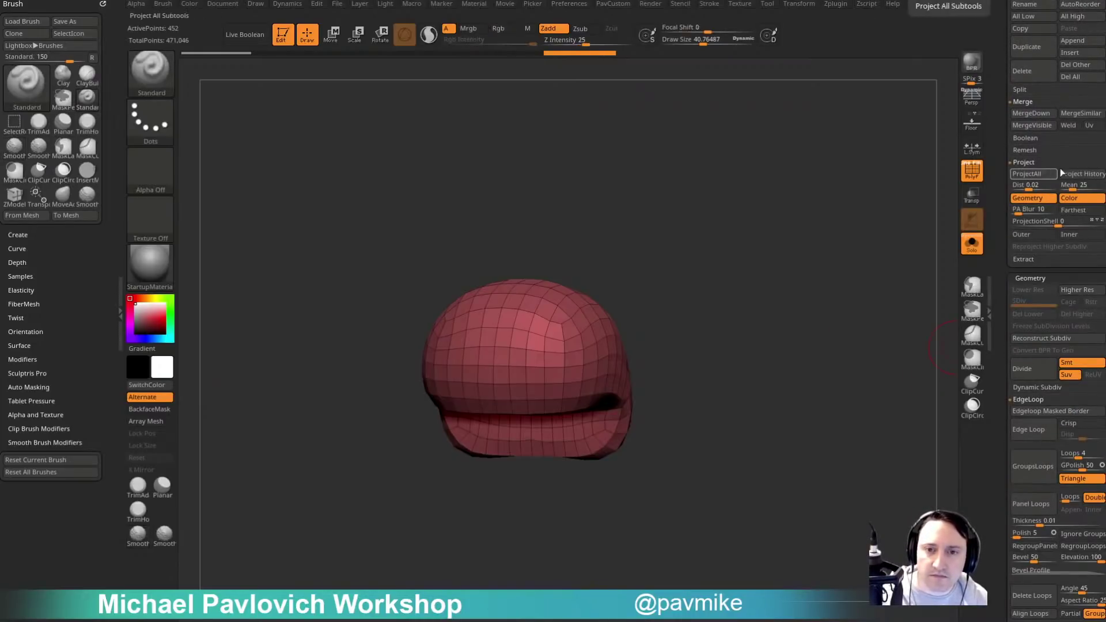
left_click(1027, 163, "shift")
Turn on dynamic subdivision for the remeshed head and show the whole model with the polyframe off.
left_click_drag(709, 275, 747, 309)
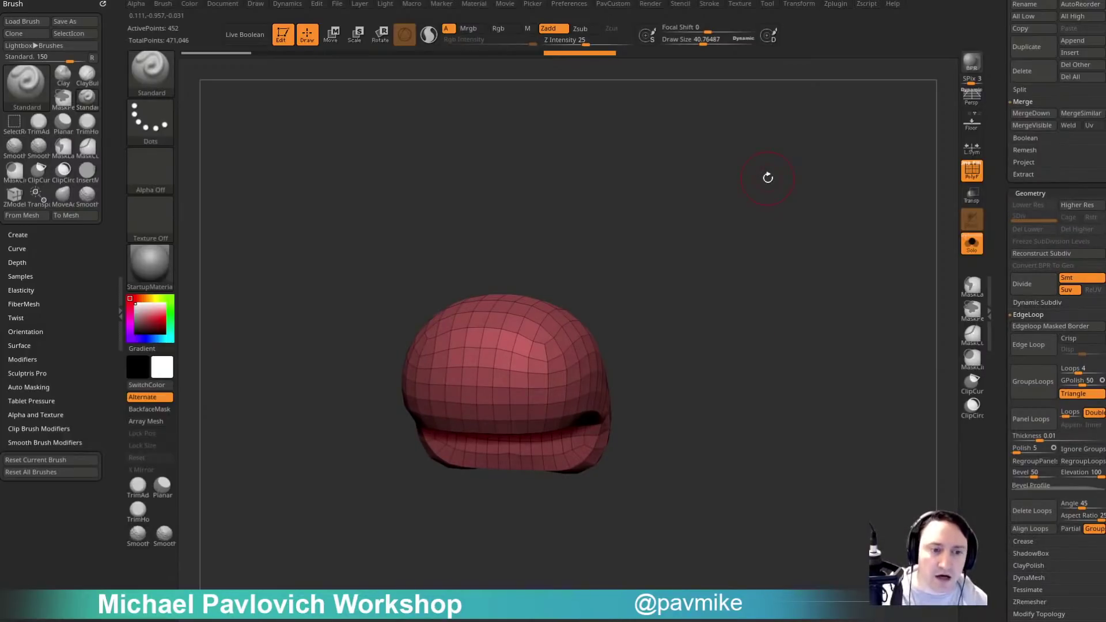
left_click_drag(750, 197, 756, 274)
key("d")
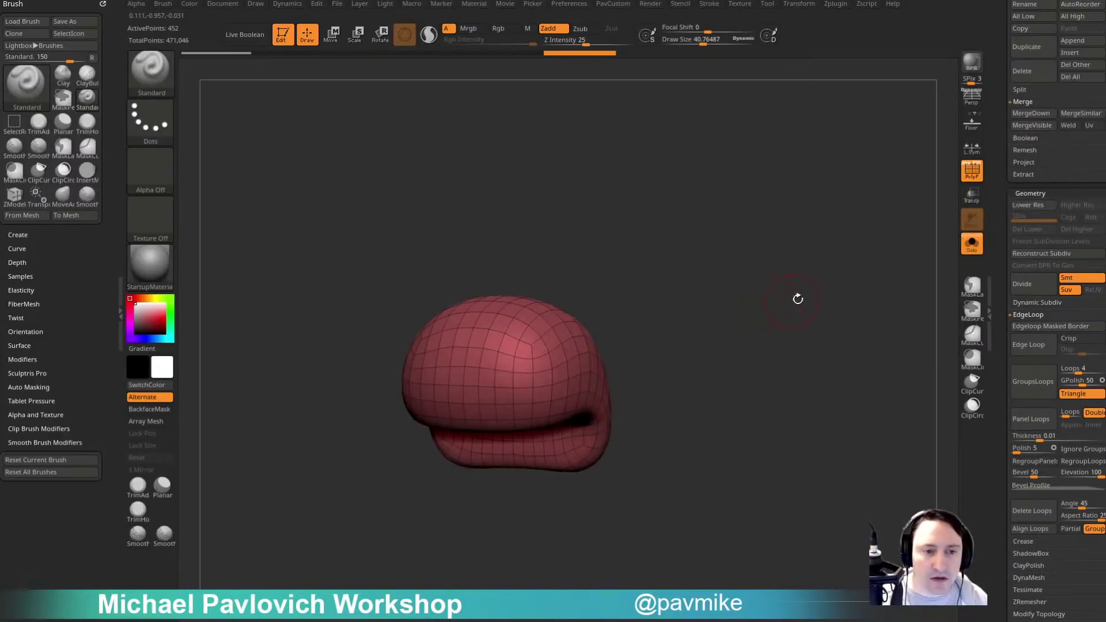
left_click(967, 246)
left_click(968, 178)
mouse_move(852, 257)
left_mouse_down()
mouse_move(795, 267)
mouse_move(847, 276)
left_mouse_up()
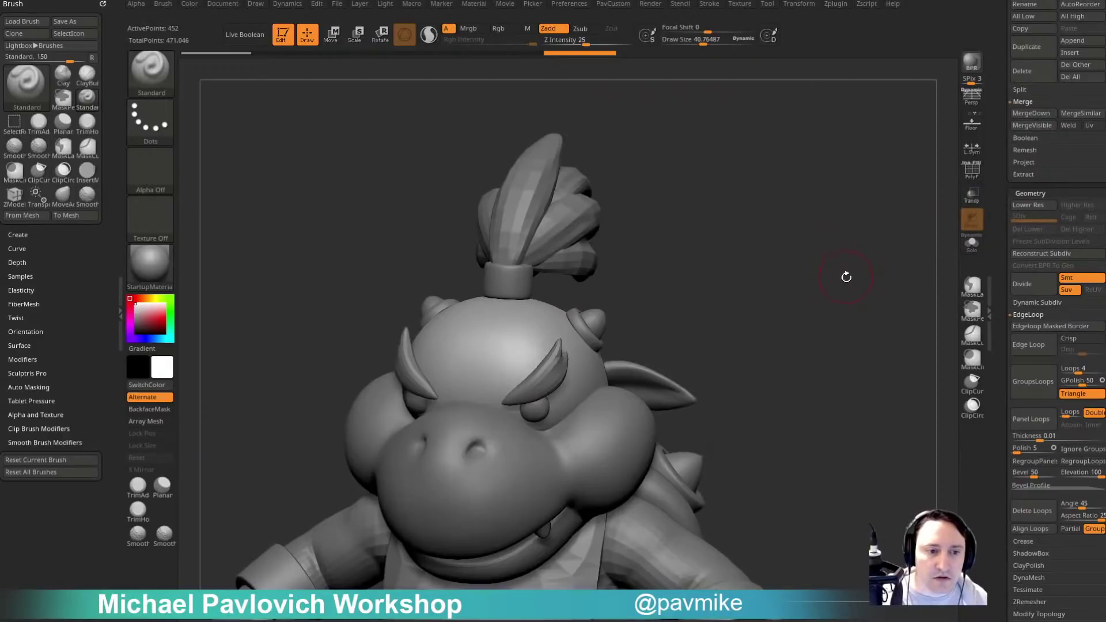
Examine the face from several angles and make the tooth the active subtool.
key("space")
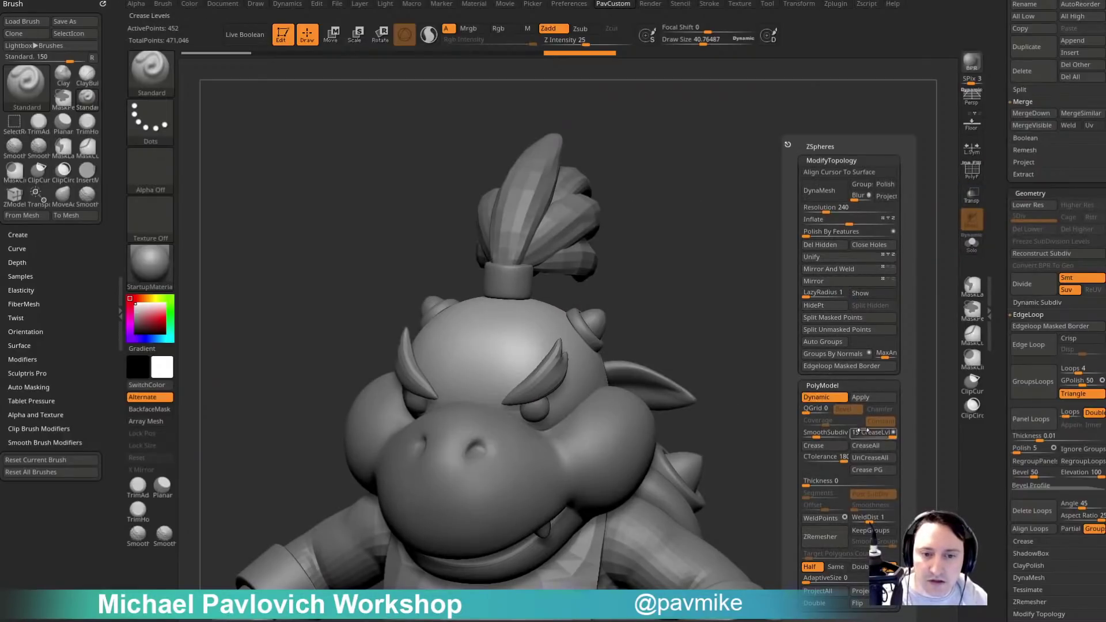
mouse_move(827, 409)
left_mouse_down("alt")
mouse_move(815, 365)
mouse_move(813, 393)
mouse_move(824, 356)
mouse_move(802, 338)
left_mouse_up("alt")
key("s")
left_click(775, 363)
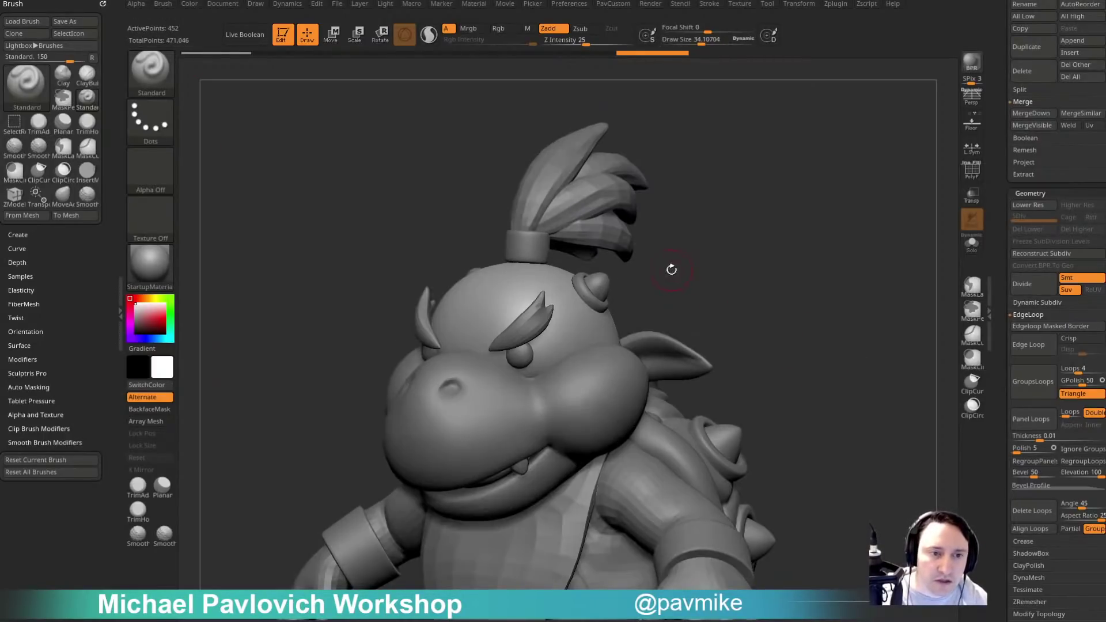
left_click_drag(691, 275, 706, 235)
left_click(539, 324, "alt")
left_click(537, 407, "alt")
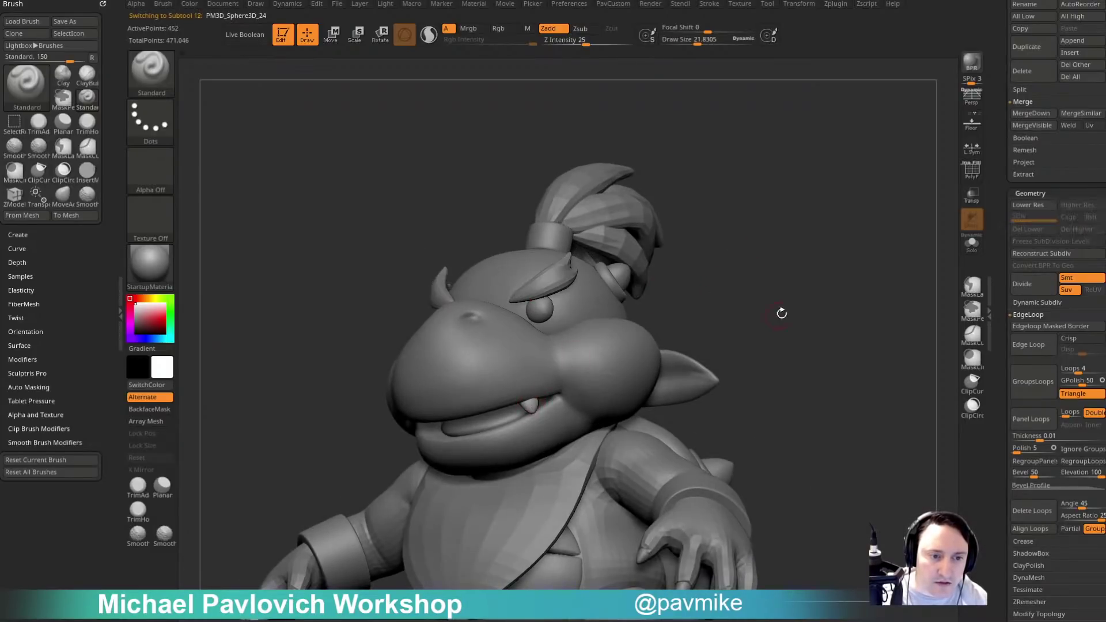
Select another Bowser Jr. subtool, check its mesh in isolation with the polyframe, and restore the full model.
left_click_drag(780, 311, 798, 252, "alt")
key("f")
left_click(803, 343, "alt")
left_click(978, 176)
left_click_drag(858, 235, 833, 251)
left_click(971, 244)
mouse_move(895, 283)
left_mouse_down("shift")
mouse_move(882, 294)
mouse_move(844, 281)
mouse_move(823, 301)
mouse_move(821, 263)
mouse_move(793, 252)
mouse_move(839, 250)
mouse_move(844, 277)
mouse_move(825, 278)
left_mouse_up("shift")
key("s")
left_click(972, 245)
key("s")
Make the shell's rim the active subtool and isolate it with the polyframe shown.
left_click(435, 300, "alt")
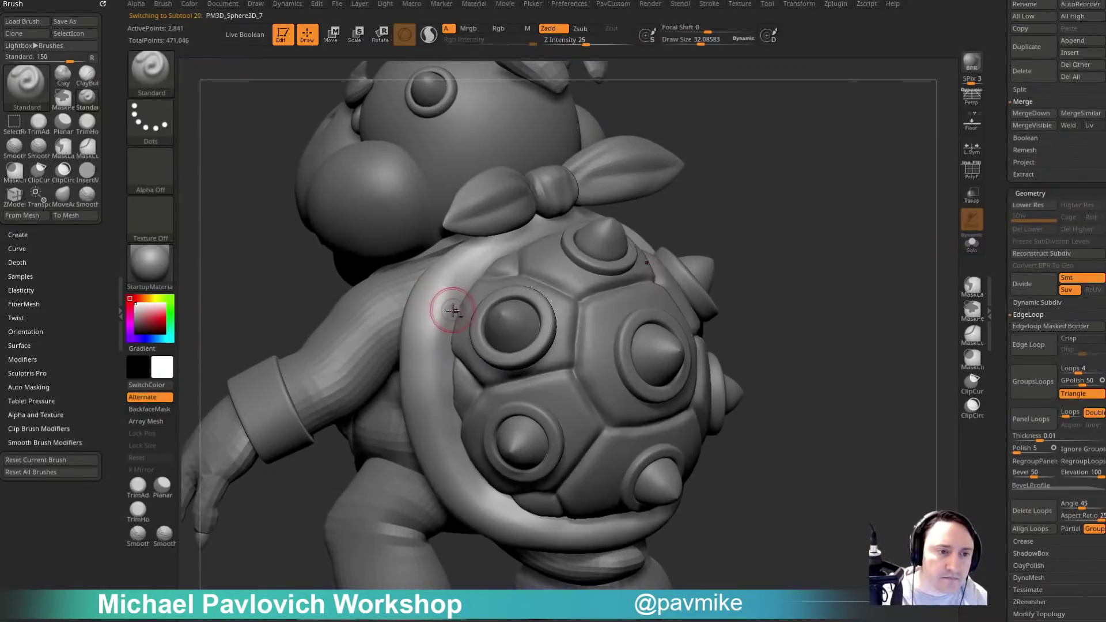
key("shift+f")
mouse_move(873, 223)
left_mouse_down()
mouse_move(906, 226)
mouse_move(884, 227)
left_mouse_up()
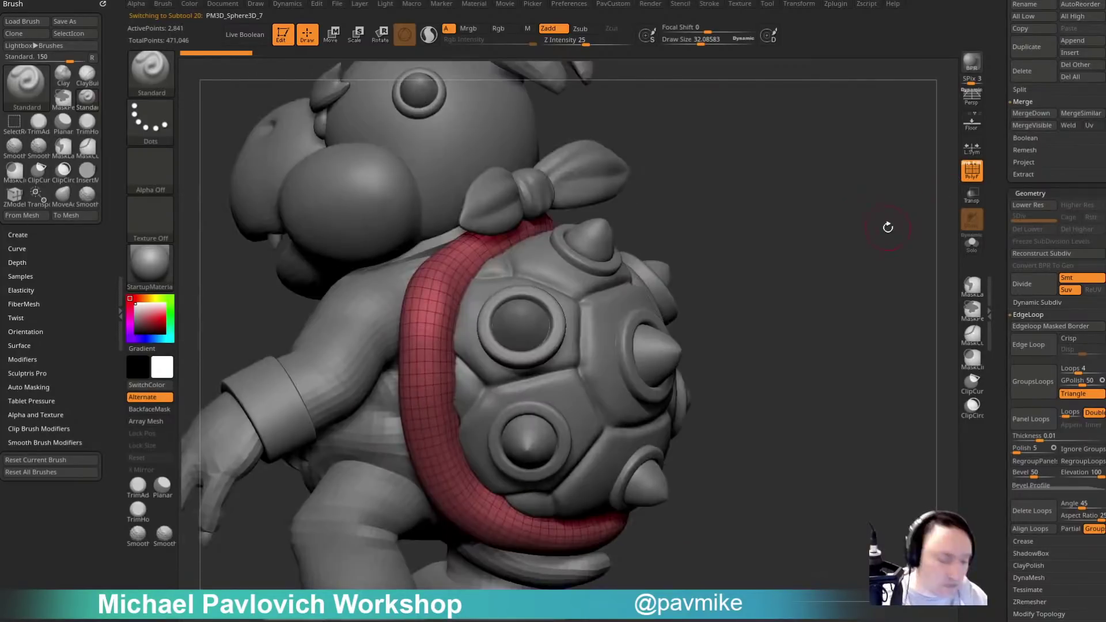
left_click(972, 244)
left_click_drag(951, 247, 881, 261)
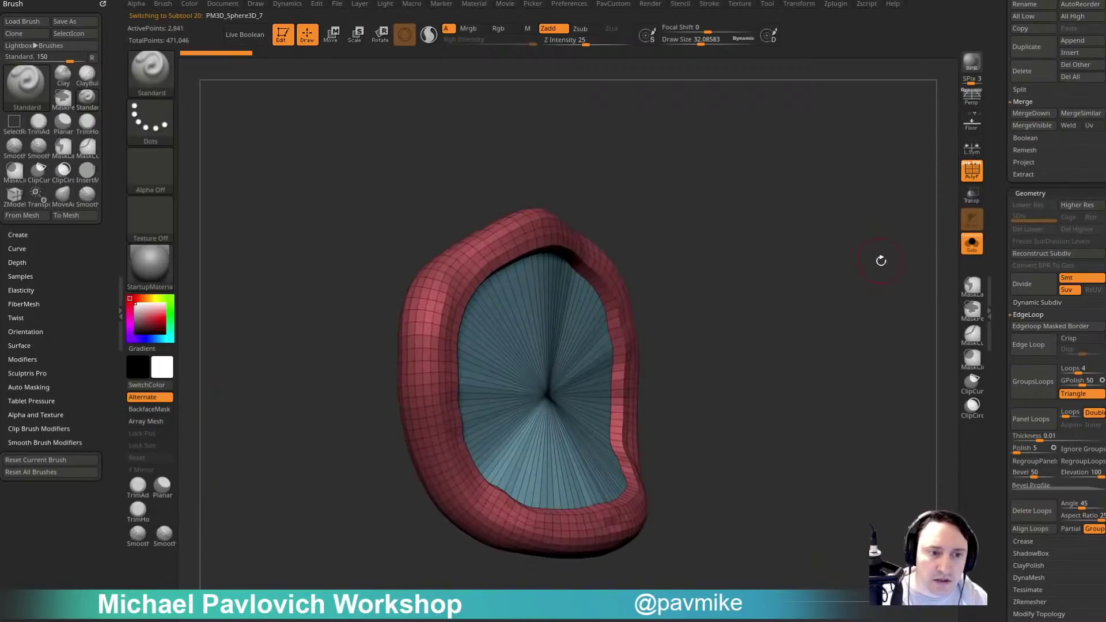
ZRemesh the shell rim twice at half density with polygroups kept, and turn on dynamic subdivision.
key("space")
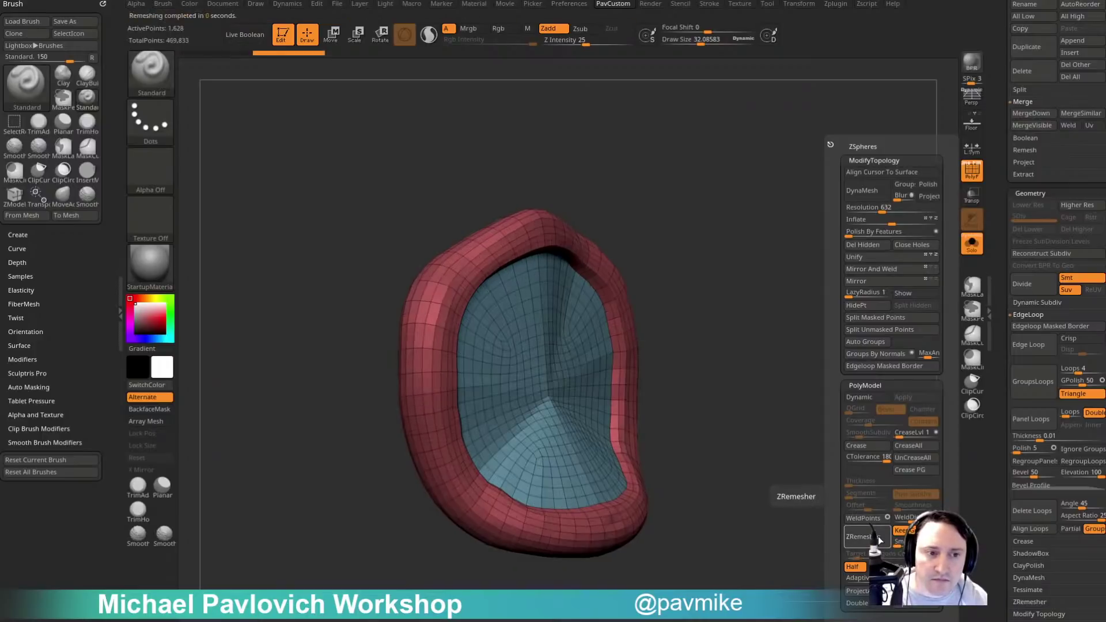
left_click(858, 536)
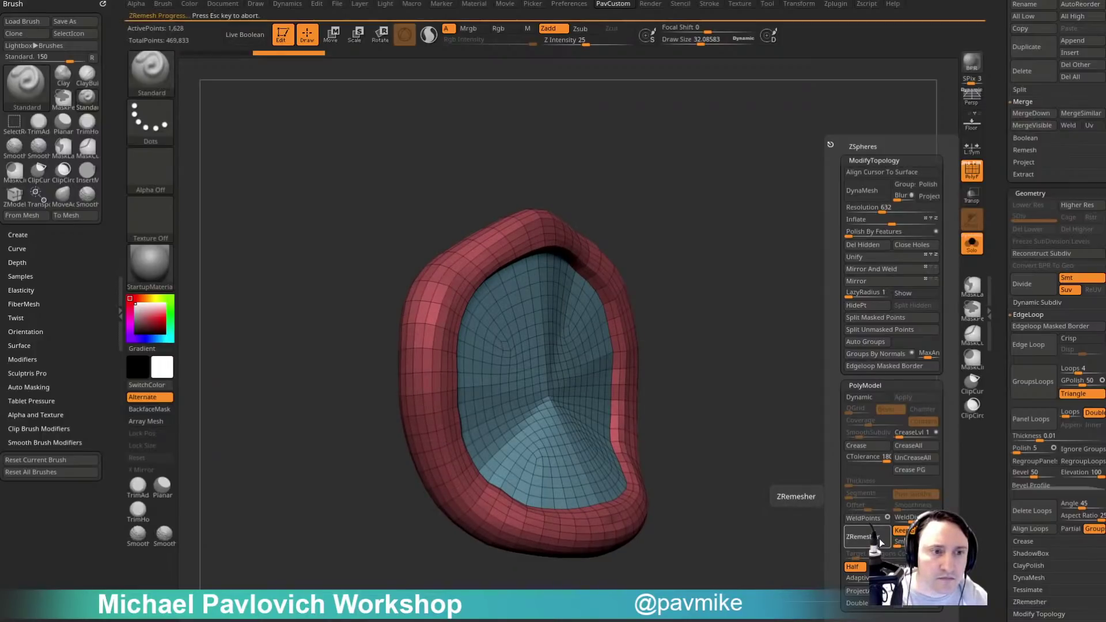
key("ctrl+d")
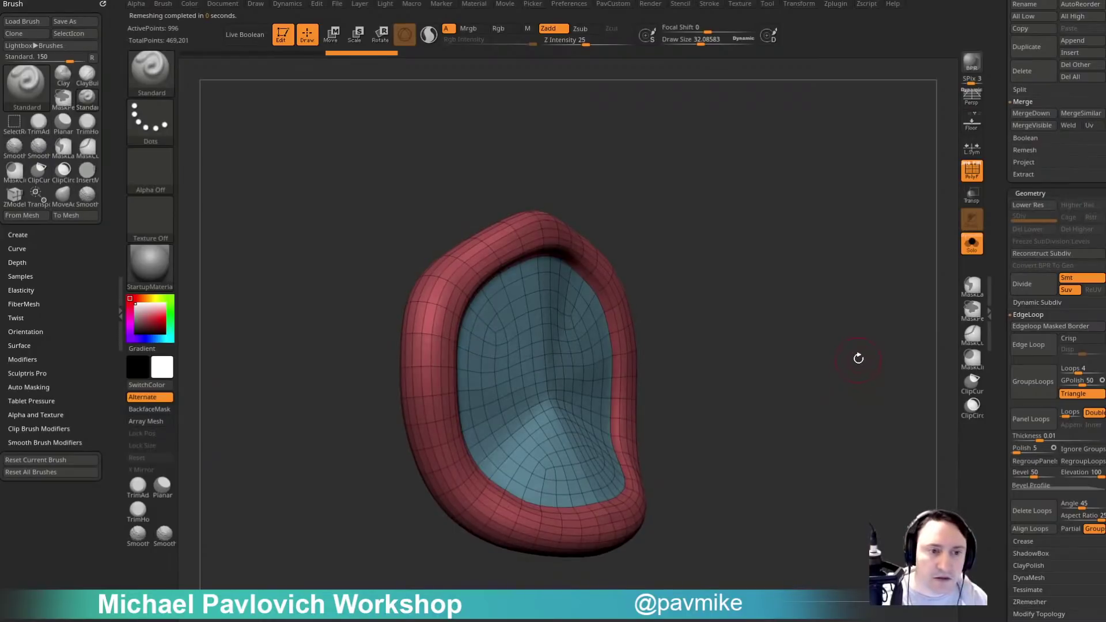
Show the whole model again without the polyframe and make the paneled shell the active subtool.
left_click(972, 244)
left_click_drag(957, 175, 886, 279)
left_click(973, 169)
left_click_drag(950, 178, 842, 259)
left_click(690, 266, "alt")
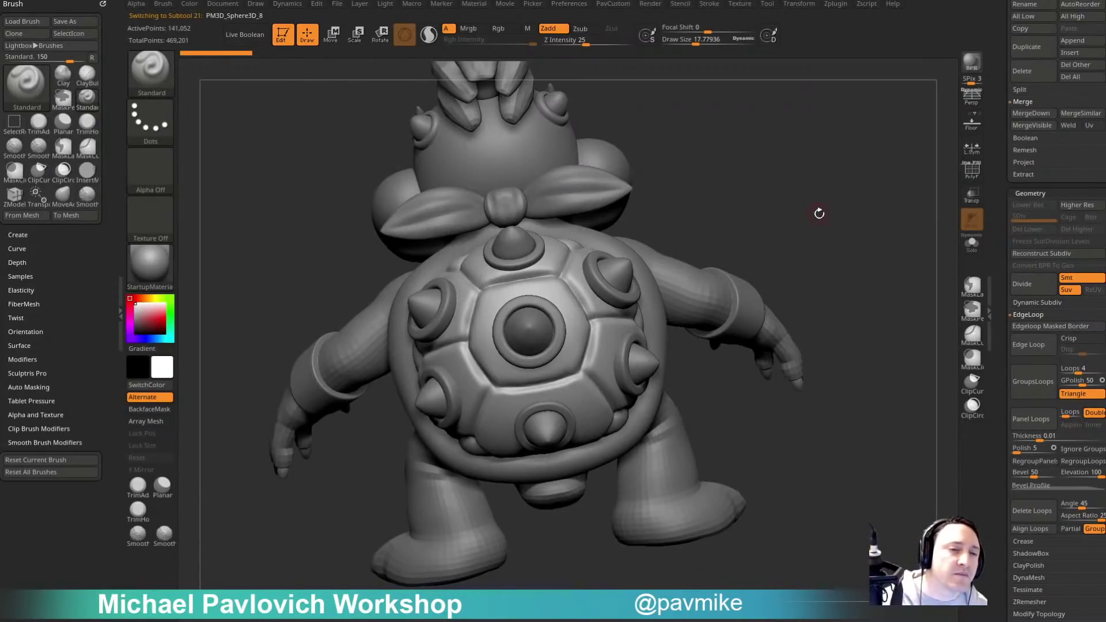
Examine the shell's panels and spikes from several angles, then view the character from the front.
key("s")
left_click_drag(820, 214, 822, 274)
key("s")
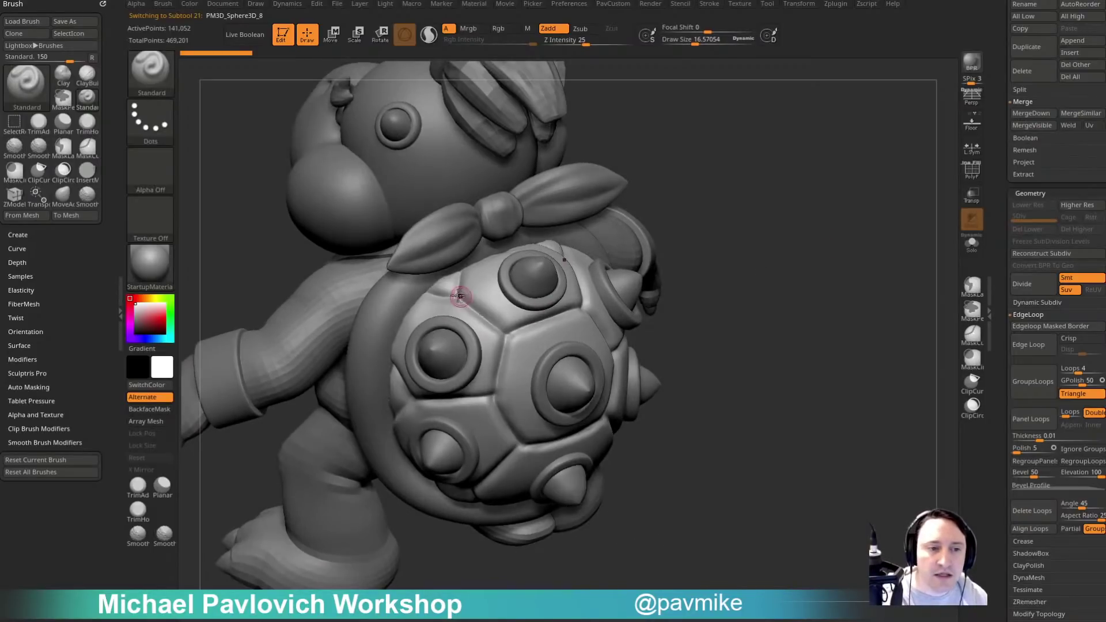
left_click_drag(795, 353, 789, 257)
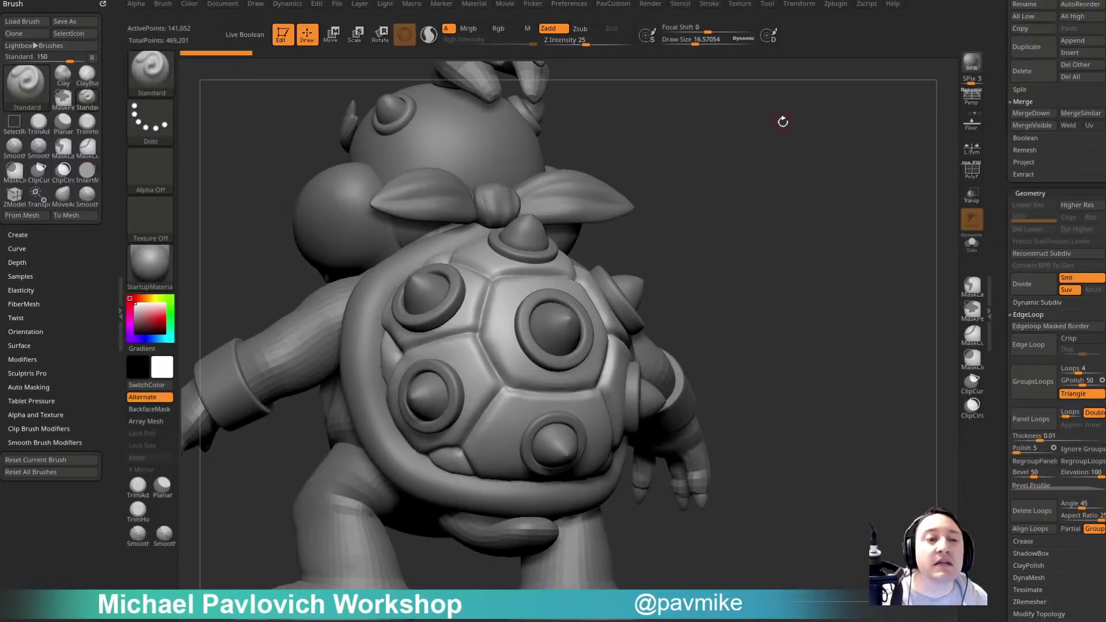
left_click_drag(783, 122, 733, 180)
key("s")
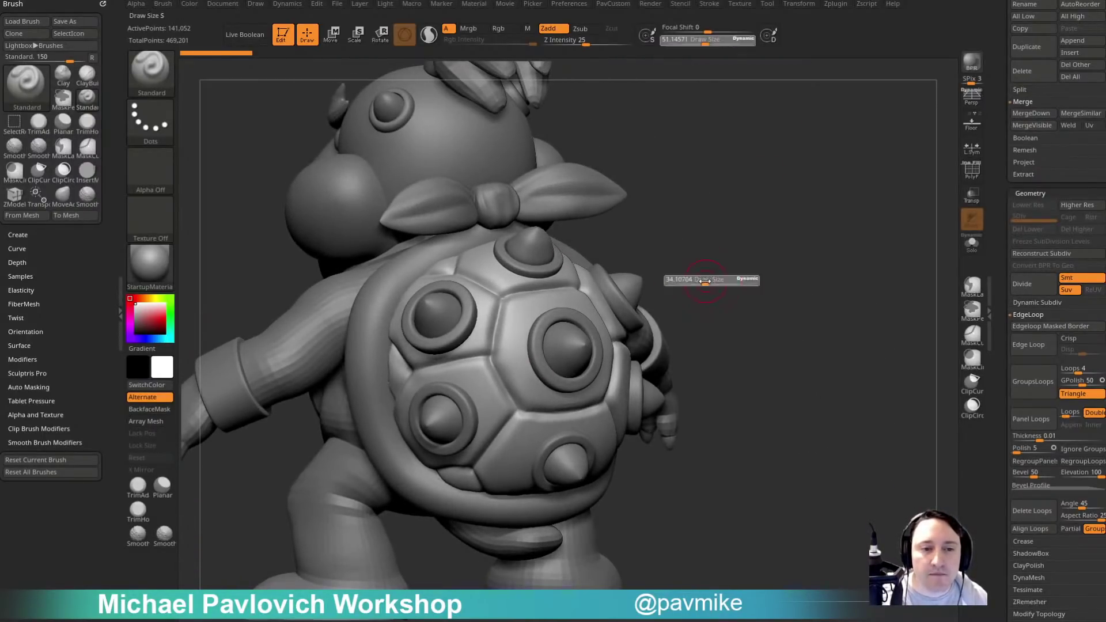
mouse_move(712, 281)
left_mouse_down()
mouse_move(723, 248)
mouse_move(805, 252)
mouse_move(794, 268)
left_mouse_up()
key("s")
left_click(794, 268)
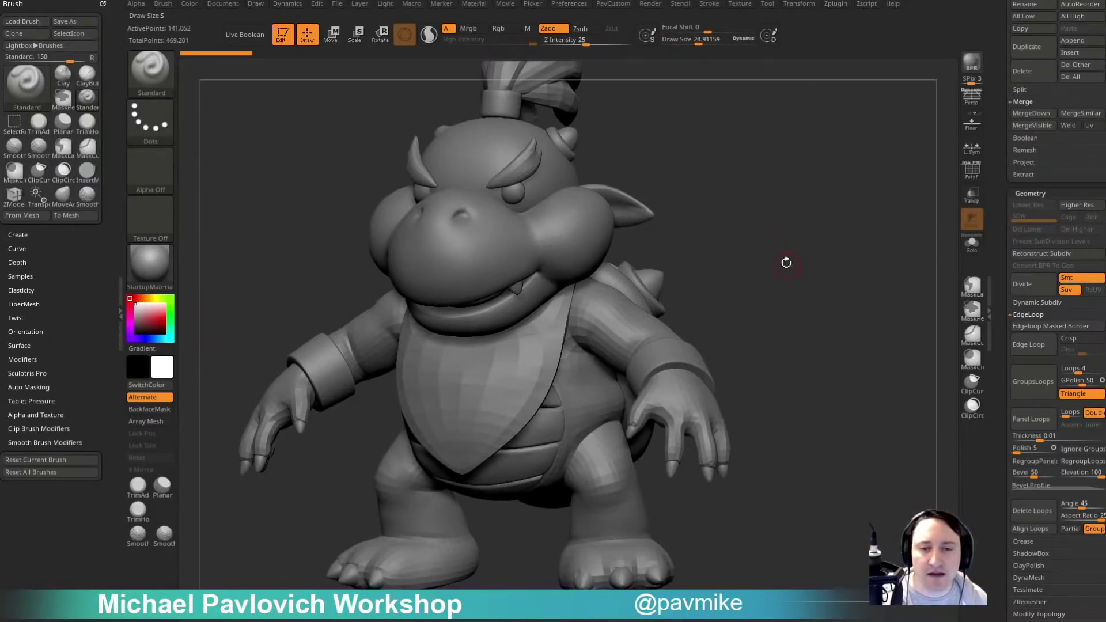
Set all Bowser Jr. subtools to their highest subdivision level.
scroll(1003, 247, "down", 5)
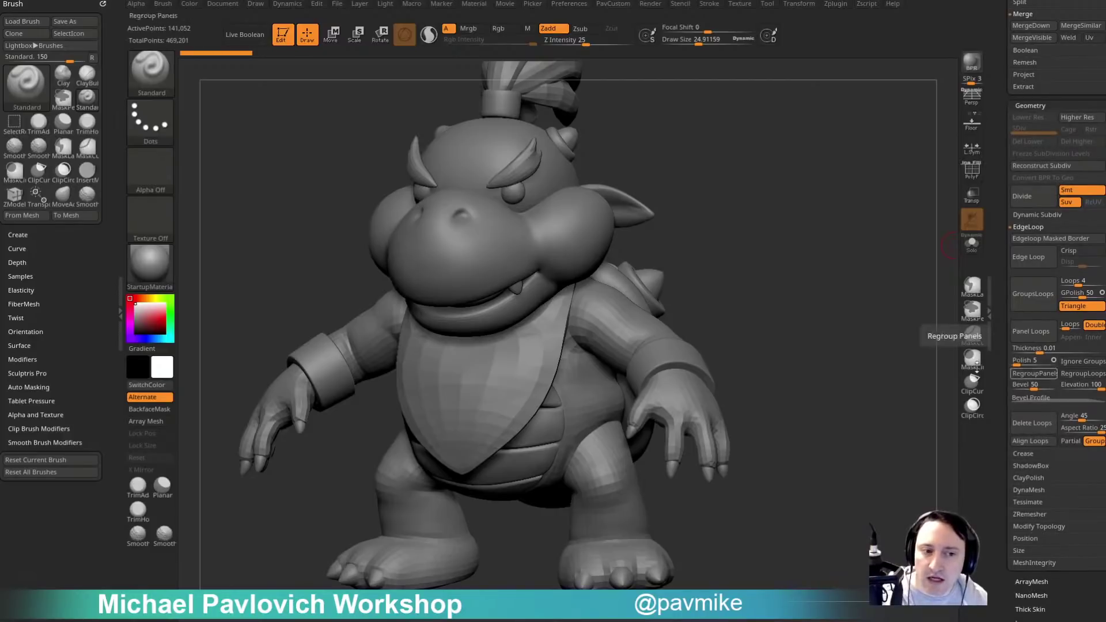
scroll(999, 241, "up", 15)
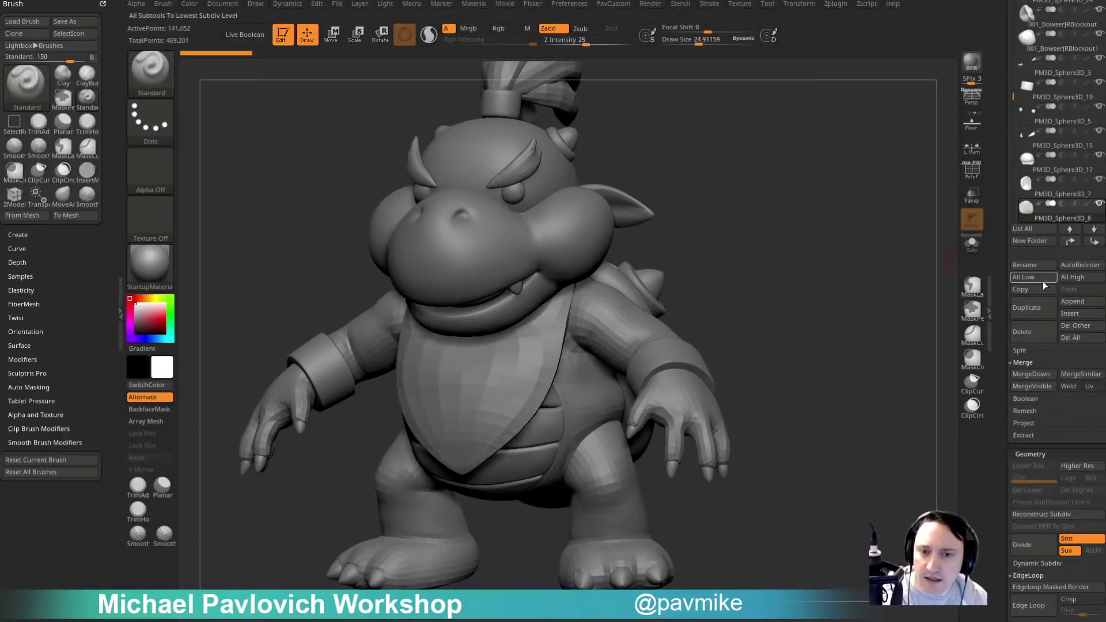
left_click(1073, 276)
Make the bib the active subtool and isolate it in front view with the polyframe shown.
left_click_drag(890, 320, 830, 258, "shift")
left_click(638, 320, "alt")
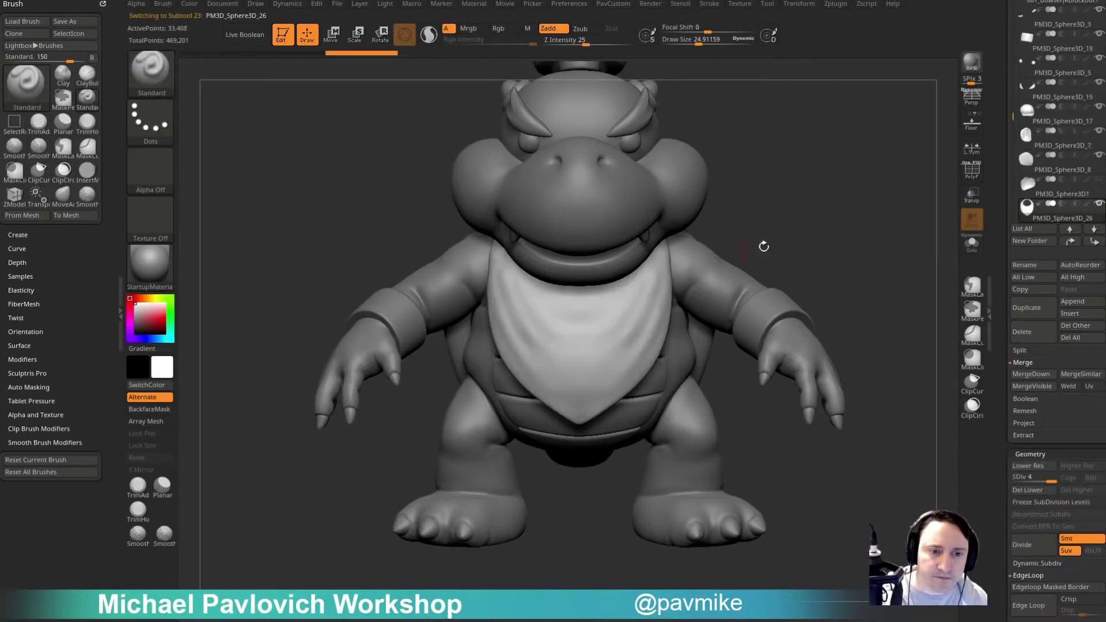
left_click_drag(764, 247, 891, 248, "alt")
left_click(972, 169)
left_click(972, 242)
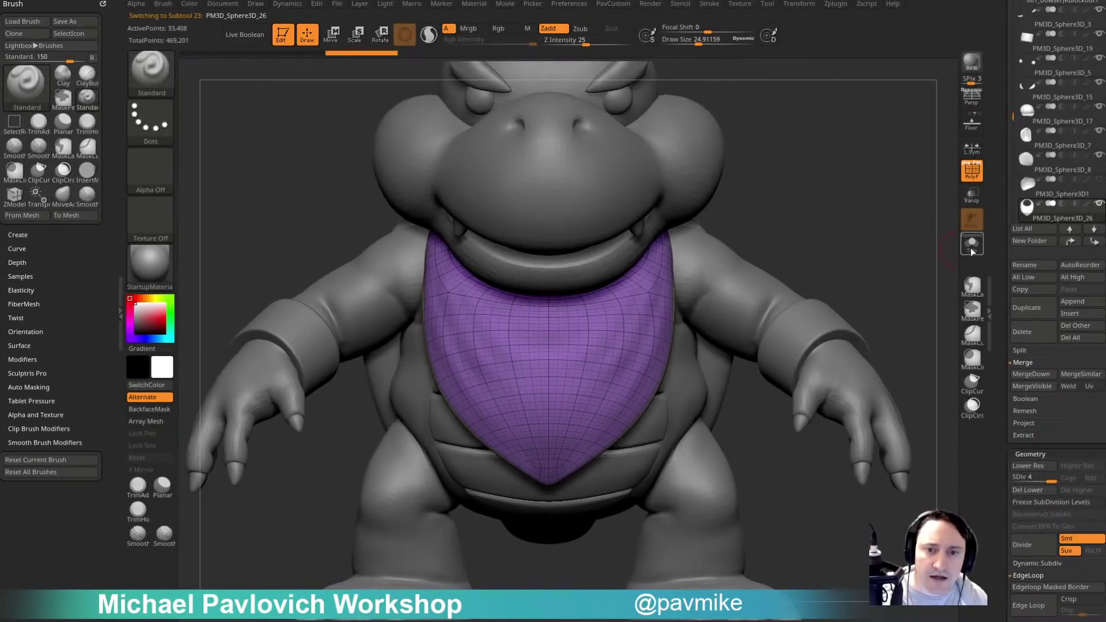
Compare the bib's mesh at subdivision level 1 and return it to level 4.
key("shift")
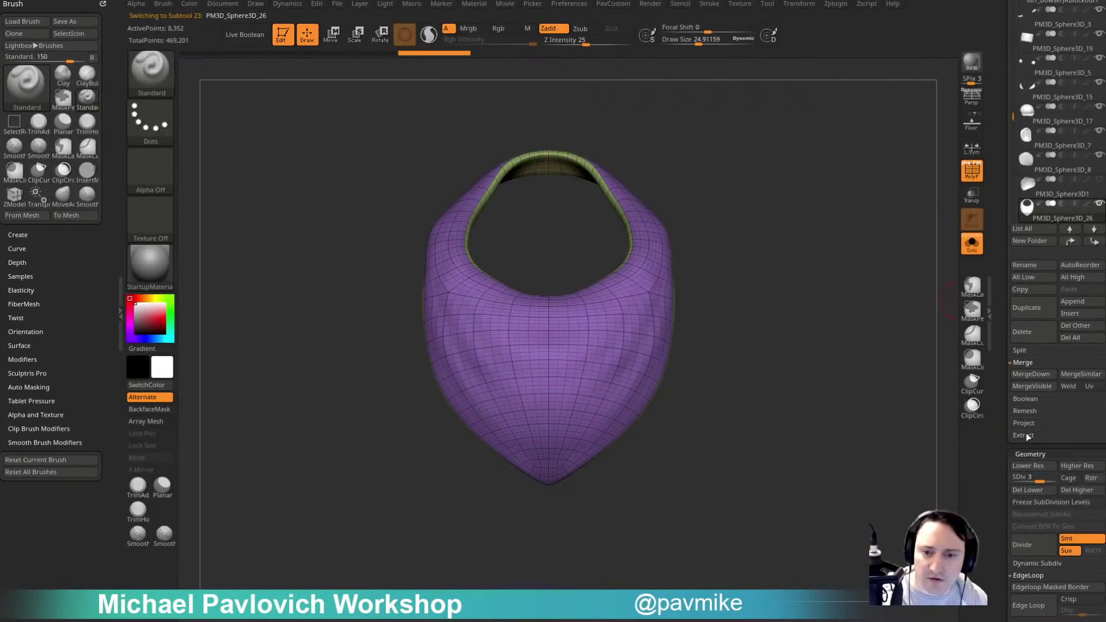
left_click_drag(1036, 478, 1002, 473)
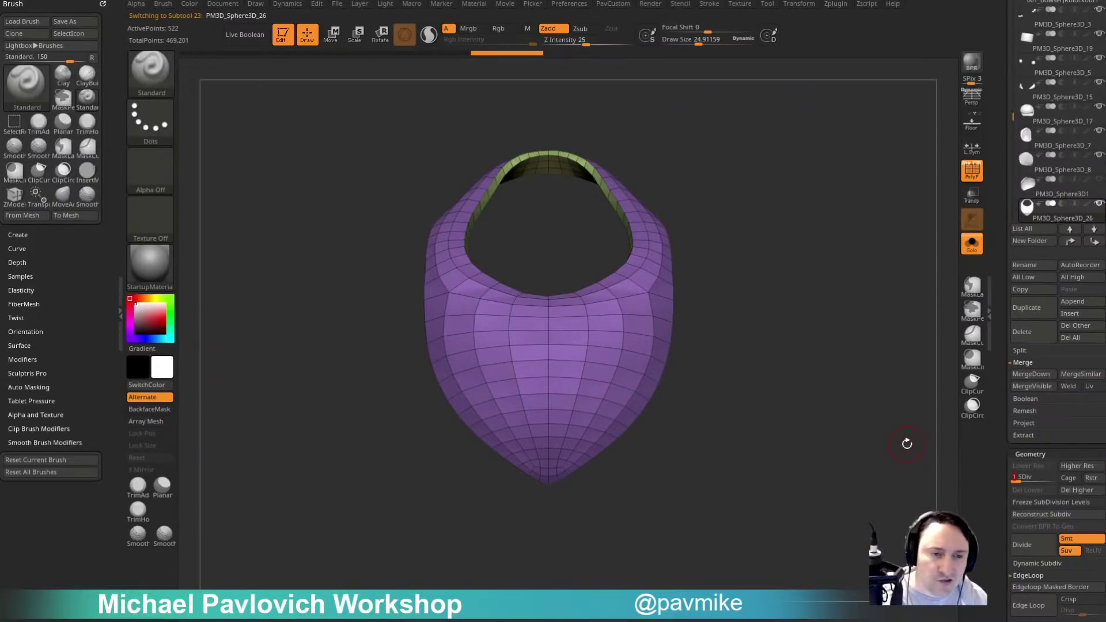
left_click_drag(1037, 475, 1055, 477)
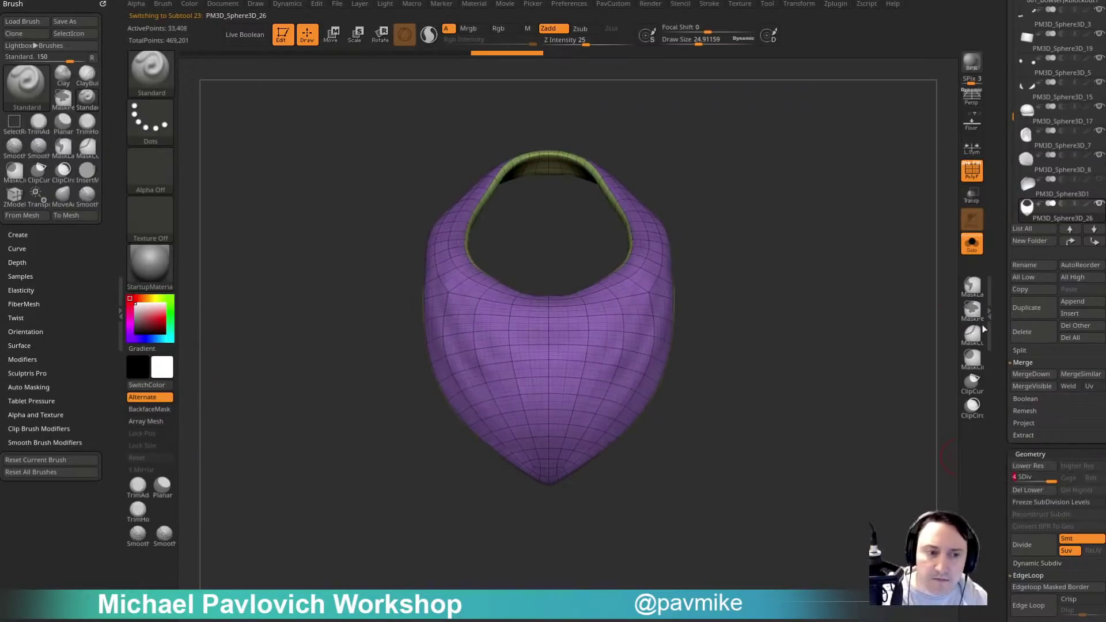
Hide the bib's polyframe, view it from a slight angle and select the ClothHook brush.
left_click_drag(810, 264, 872, 278)
key("shift+f")
key("f")
key("b")
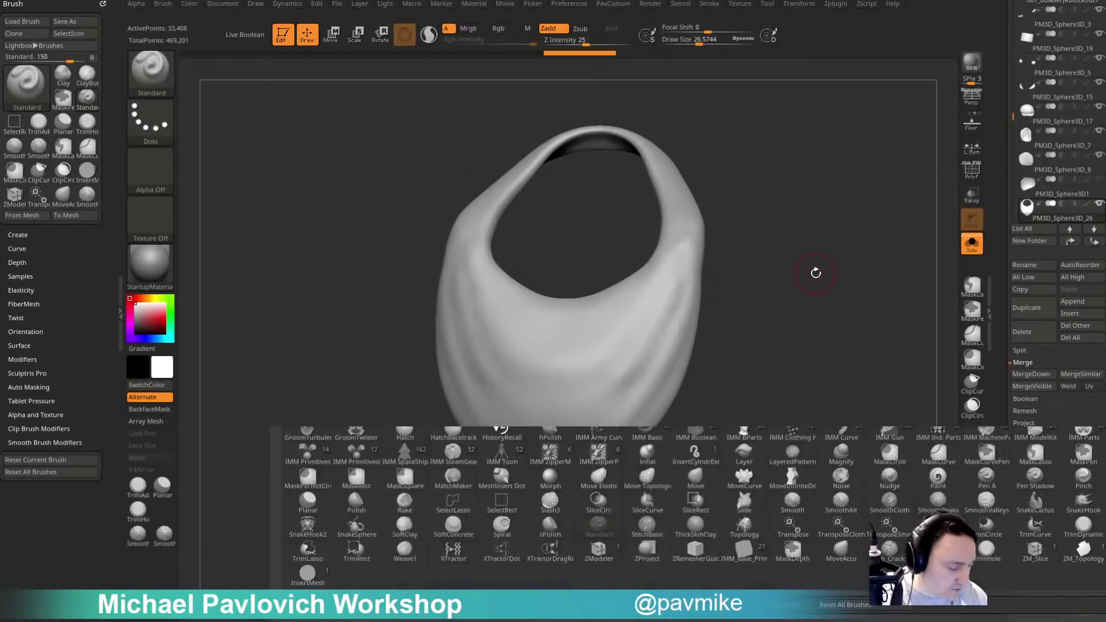
key("c")
key("h")
key("s")
Try pulling ClothHook folds across the front of the bib at subdivision level 4, and undo them.
mouse_move(650, 328)
left_mouse_down()
mouse_move(631, 342)
mouse_move(638, 331)
left_mouse_up()
left_click(972, 311)
key("ctrl+z")
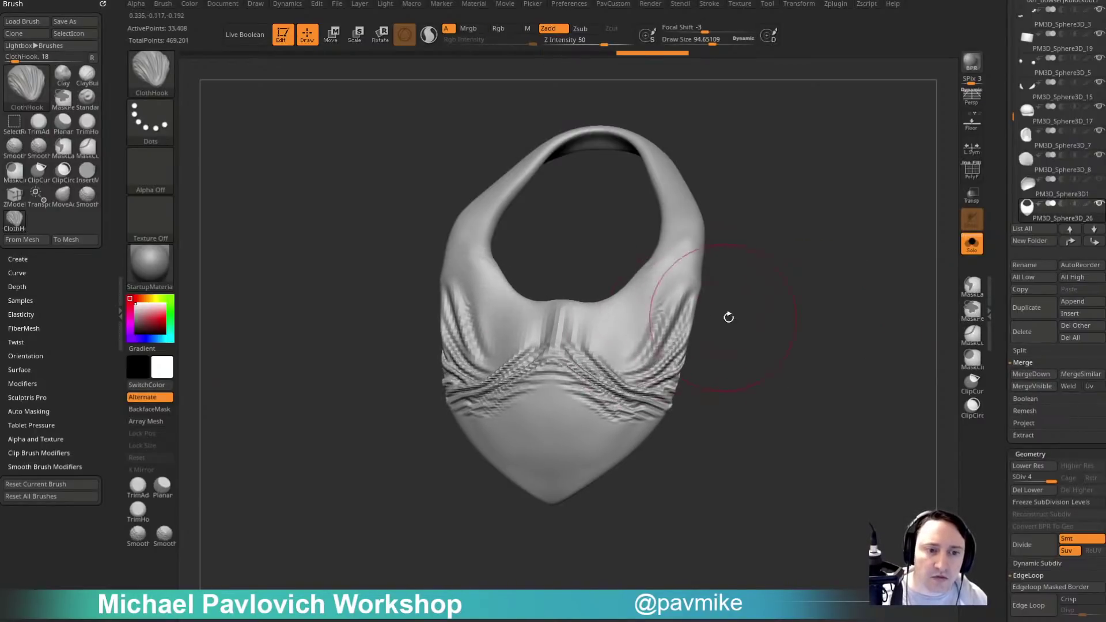
key("ctrl+z")
Enable Dynamic Subdivision on the bib, test a ClothHook stroke on its side and undo it.
left_click_drag(997, 387, 999, 324)
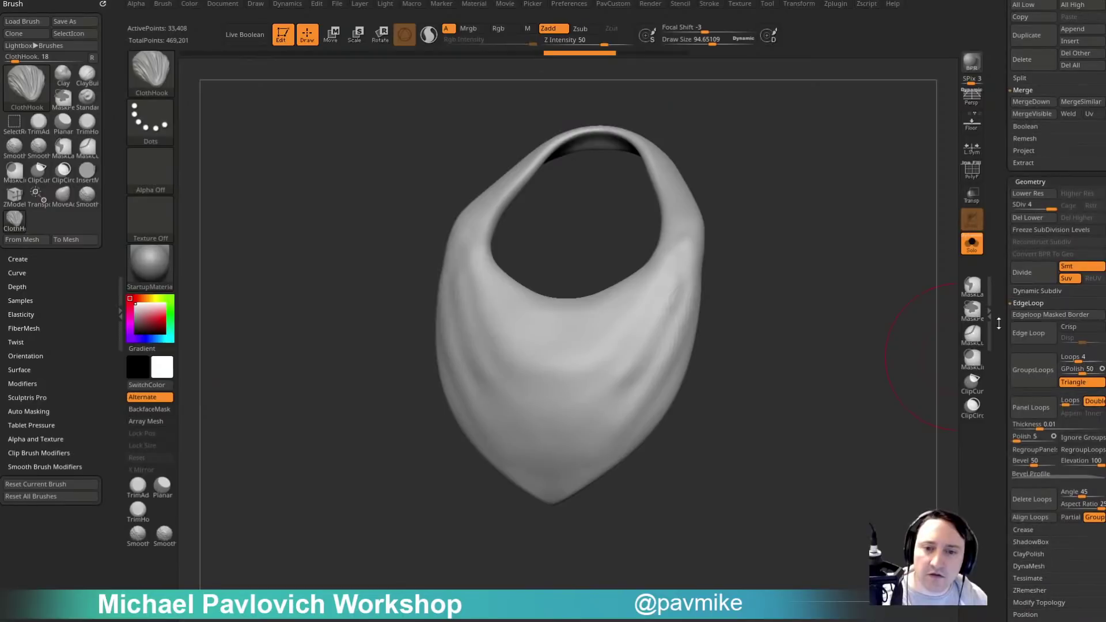
left_click(1028, 291)
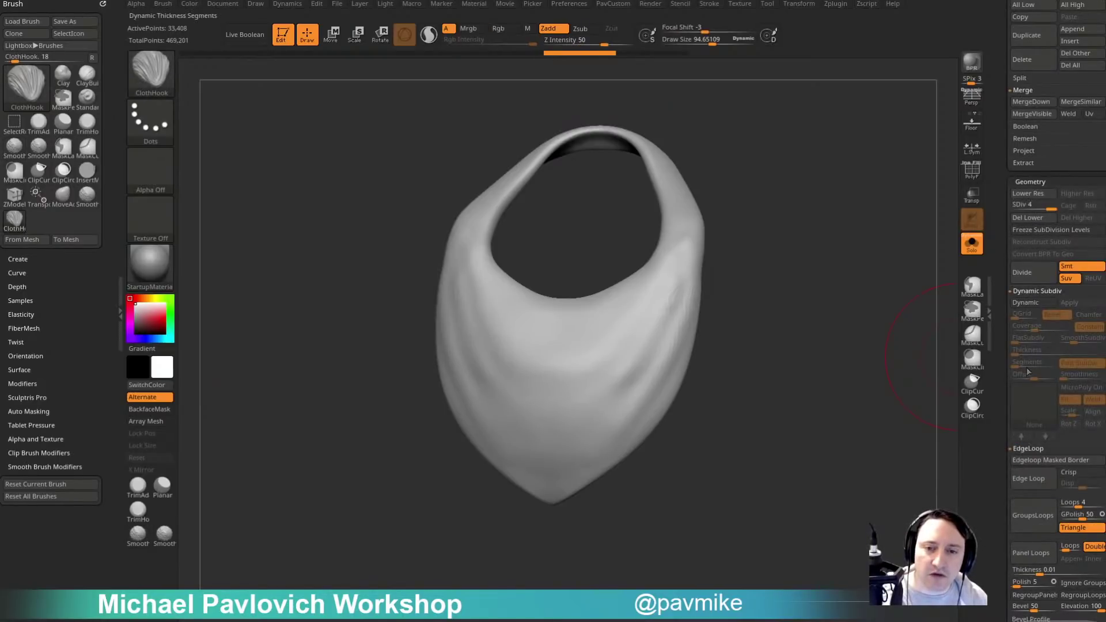
left_click(1034, 303)
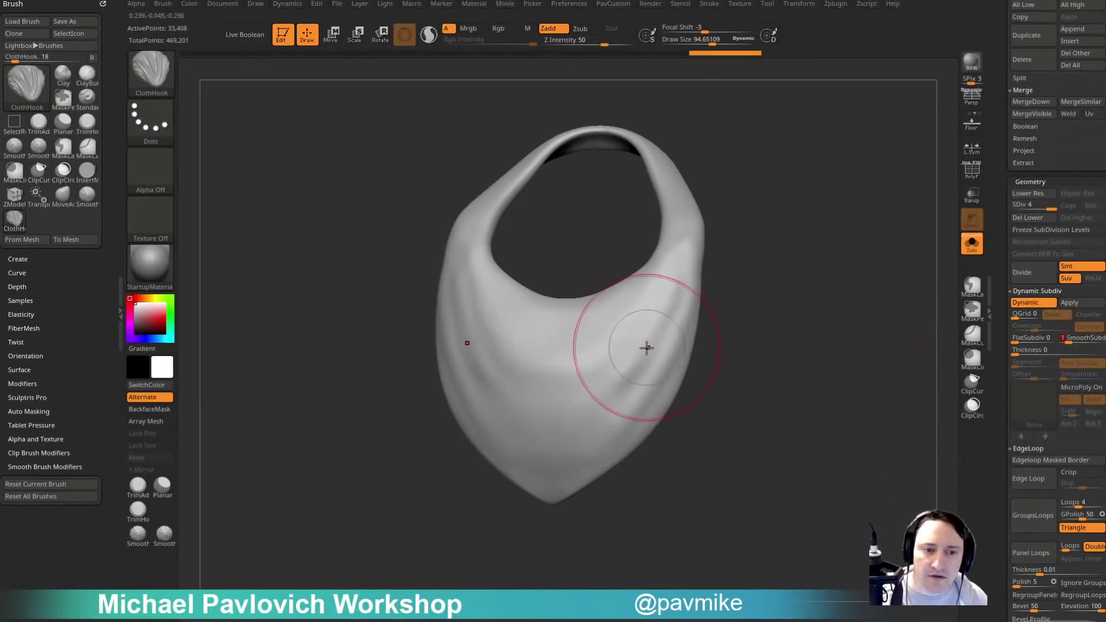
mouse_move(644, 348)
left_mouse_down()
mouse_move(654, 337)
mouse_move(627, 363)
mouse_move(639, 364)
left_mouse_up()
key("ctrl")
key("ctrl+z")
key("ctrl+z")
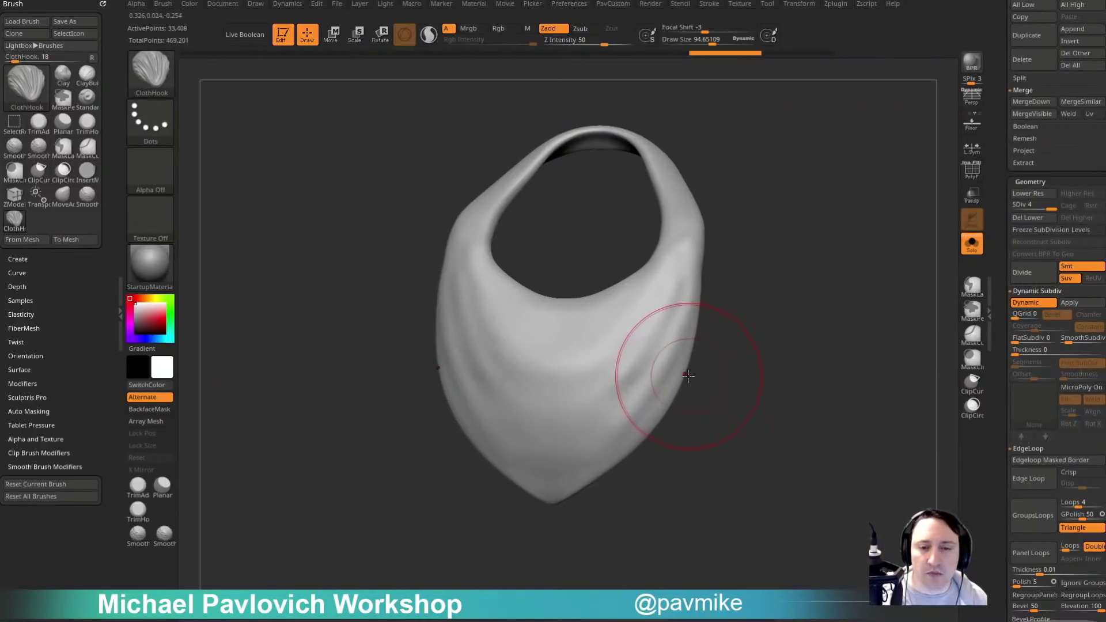
Dock the Dynamics palette and test a ClothHook stroke on the bib with Firmness set to 5.
left_click(287, 6)
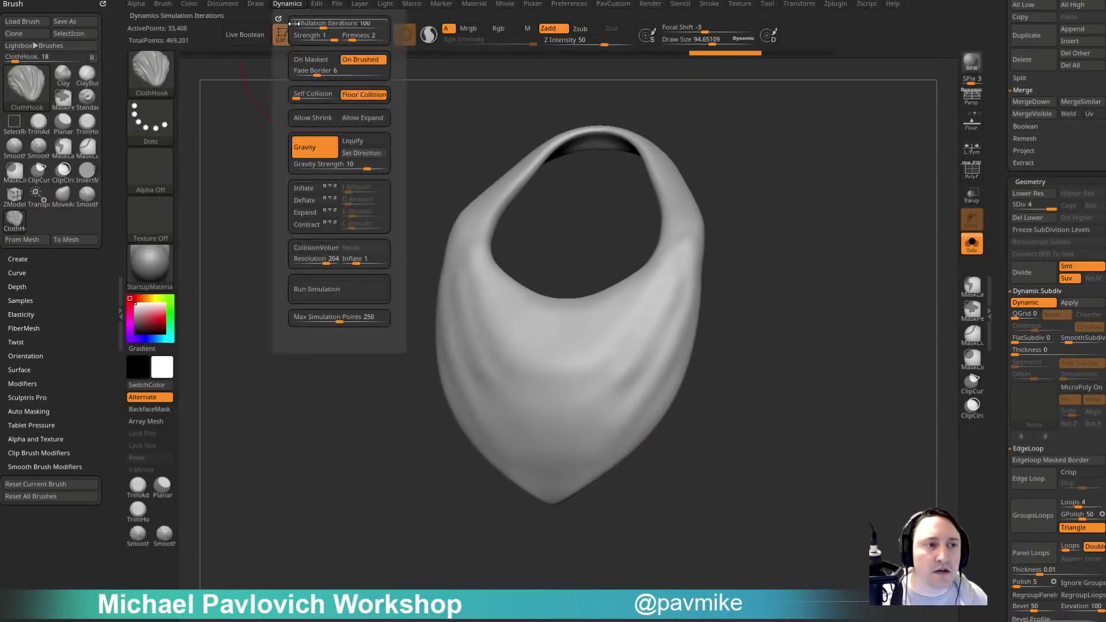
mouse_move(278, 18)
left_mouse_down()
mouse_move(104, 17)
mouse_move(73, 114)
left_mouse_up()
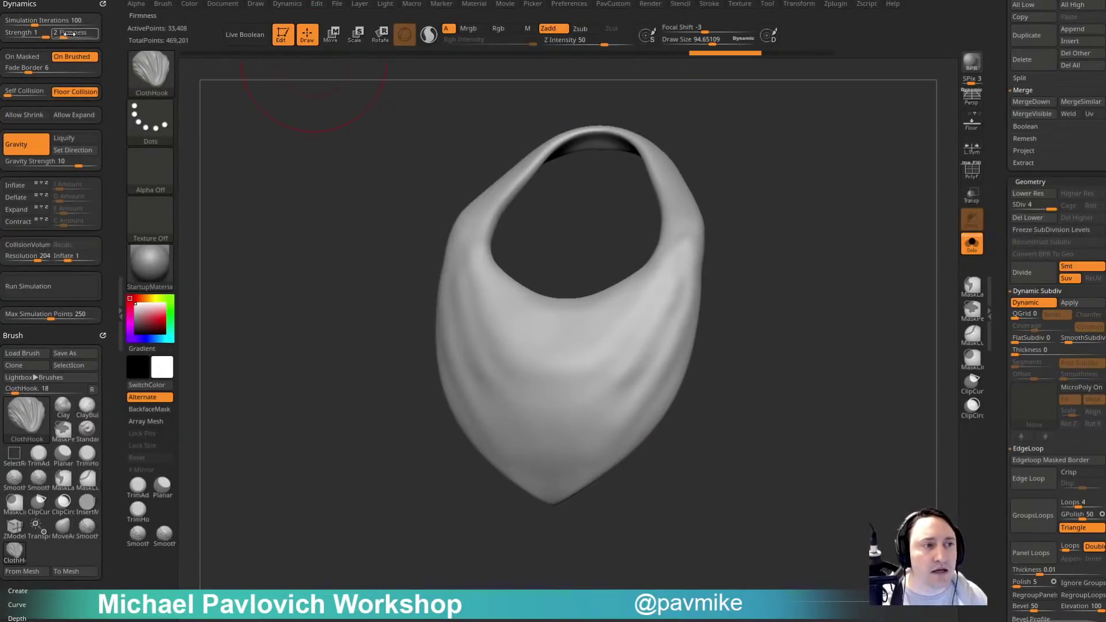
mouse_move(634, 341)
left_mouse_down()
mouse_move(625, 341)
mouse_move(639, 350)
left_mouse_up()
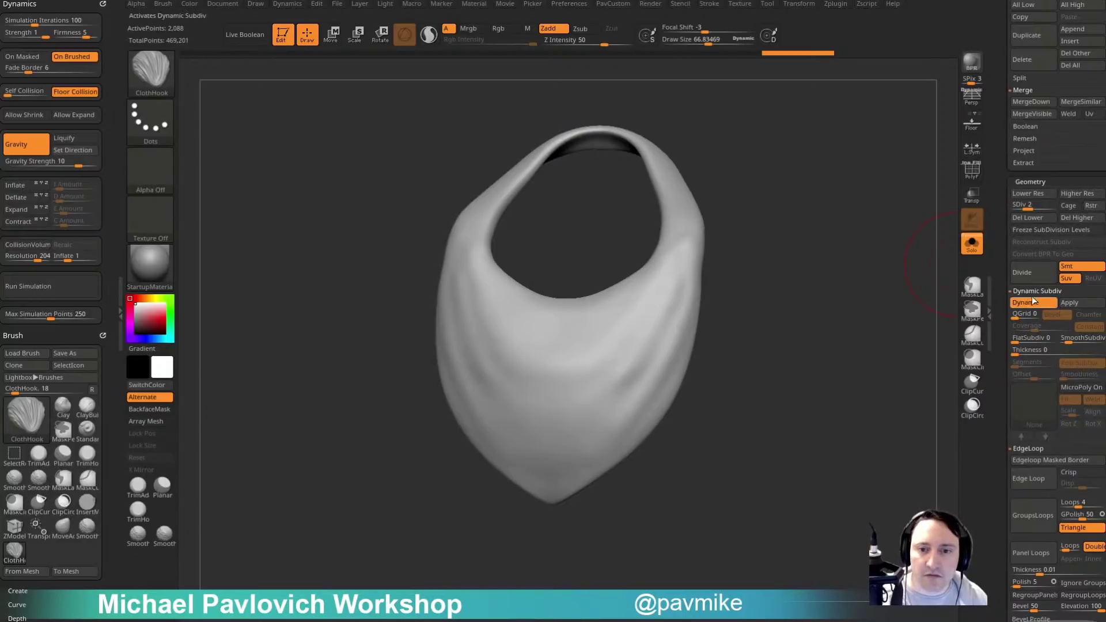
Set Firmness to 2 at subdivision level 2, compare ClothHook folds with Dynamic Subdivision off and on, and undo the strokes.
key("shift+d")
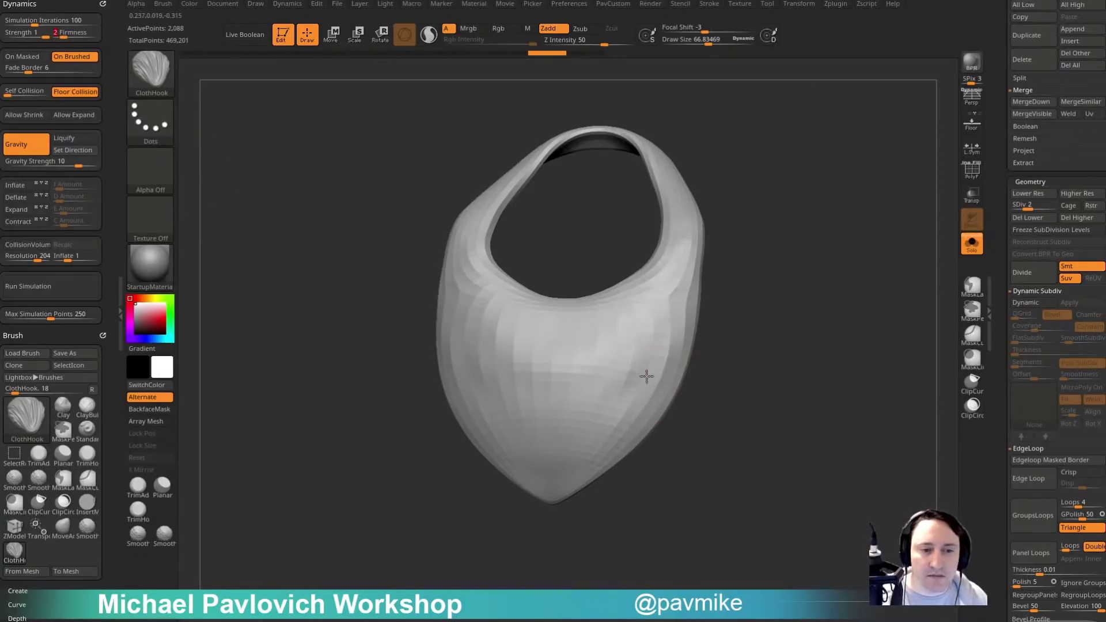
mouse_move(646, 376)
left_mouse_down()
mouse_move(606, 381)
mouse_move(618, 378)
mouse_move(615, 363)
mouse_move(612, 378)
left_mouse_up()
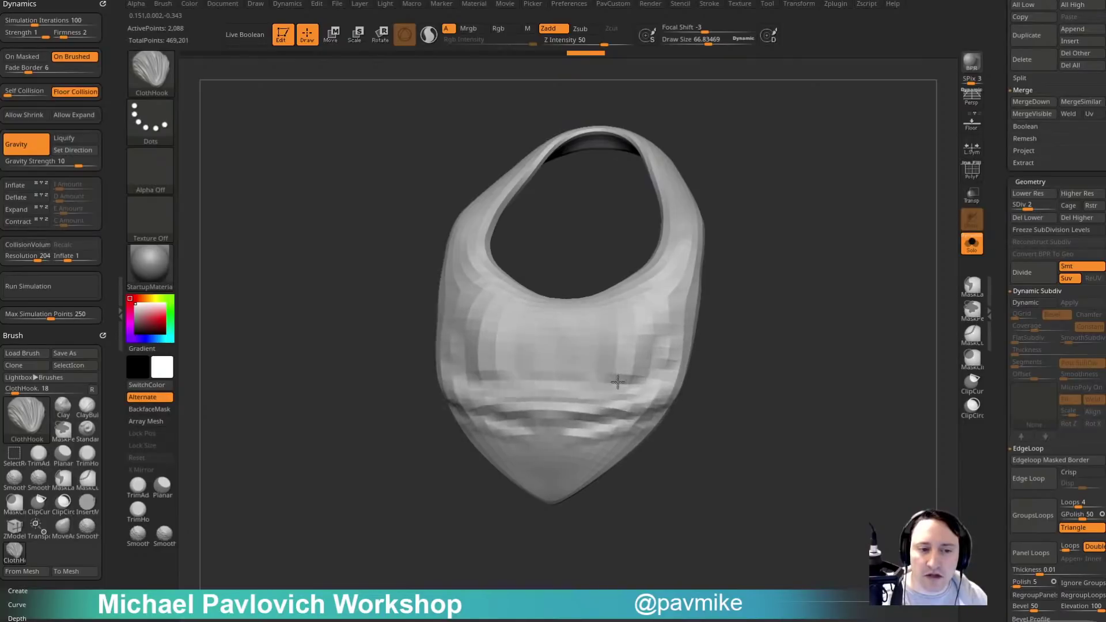
left_click(1031, 303)
left_click_drag(607, 363, 606, 381)
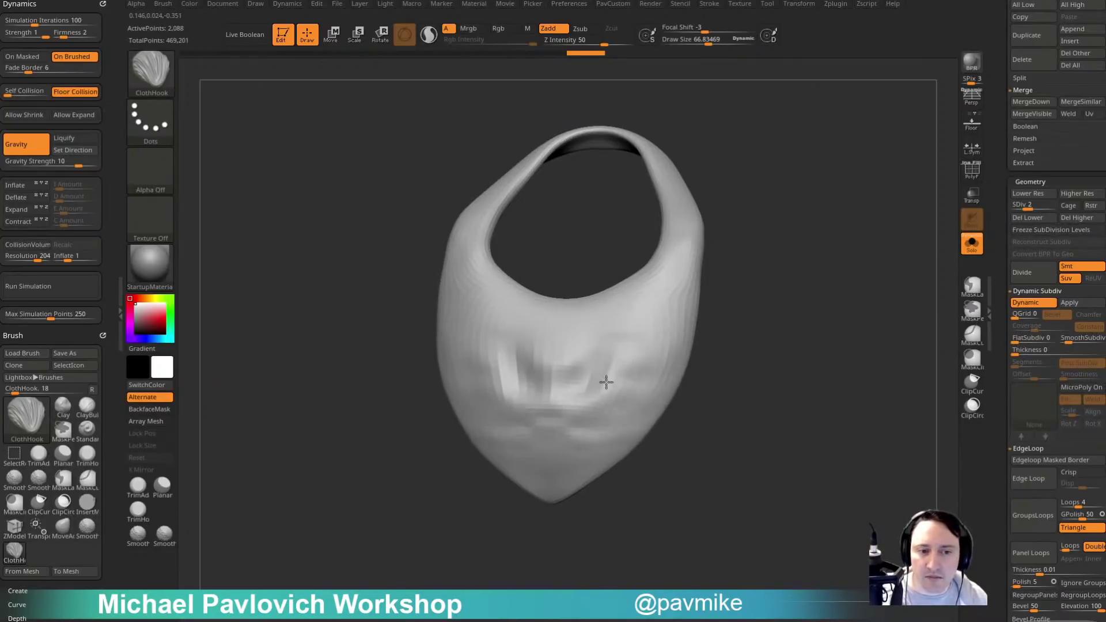
key("ctrl")
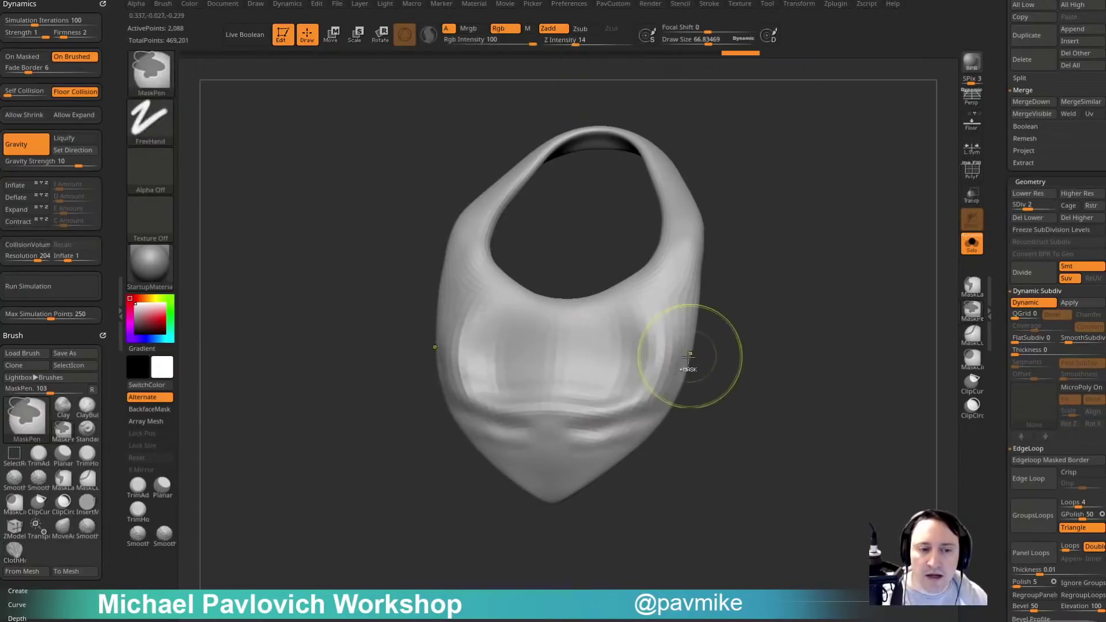
key("ctrl+z")
key("ctrl+z")
key("ctrl+z")
Try pulling deep ClothHook folds into the bib's front from an angled view.
mouse_move(801, 331)
left_mouse_down()
mouse_move(712, 327)
mouse_move(787, 336)
left_mouse_up()
left_click_drag(632, 339, 589, 361)
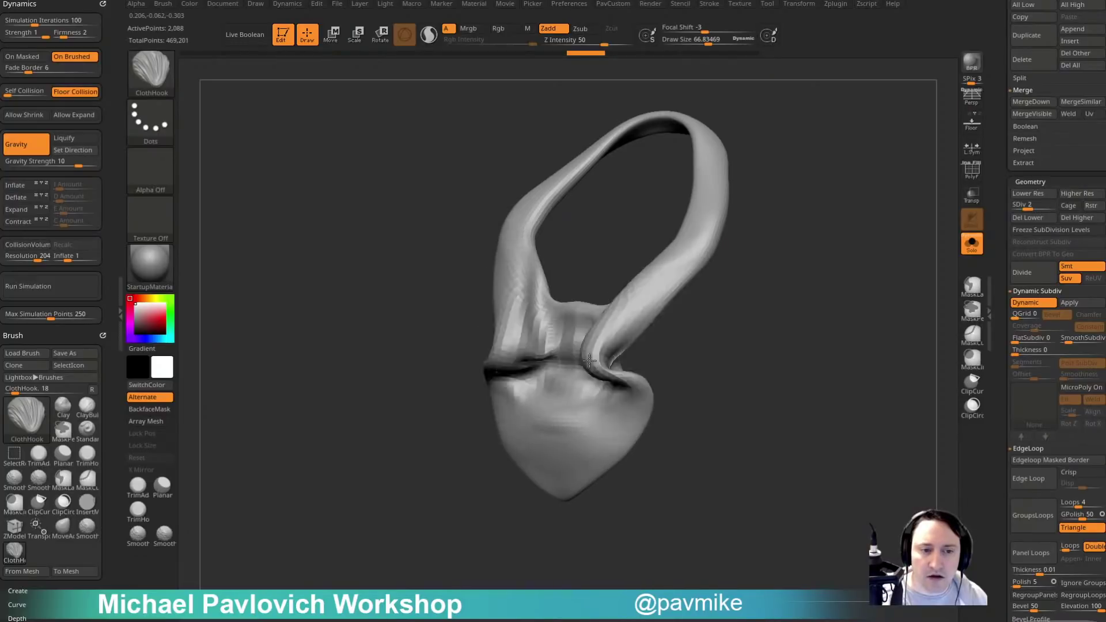
mouse_move(755, 361)
left_mouse_down()
mouse_move(670, 363)
mouse_move(581, 385)
mouse_move(536, 375)
left_mouse_up()
left_click_drag(720, 374, 798, 370)
scroll(1001, 397, "down", 10)
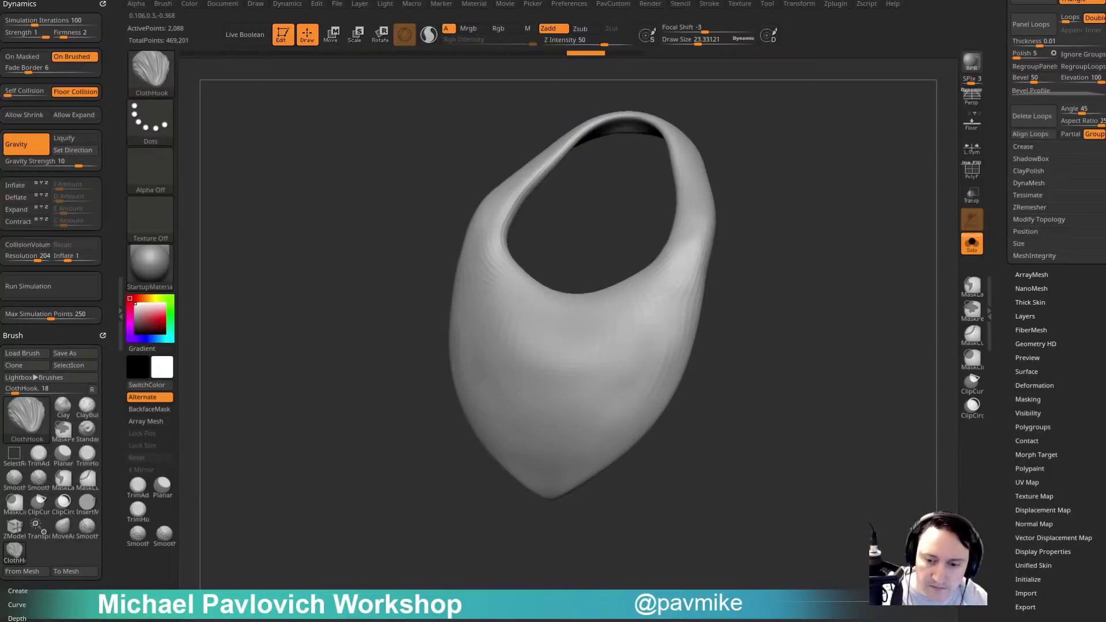
Switch to the browser and play the Artemis timelapse demo video from the ArtStation portfolio.
key("alt+Tab")
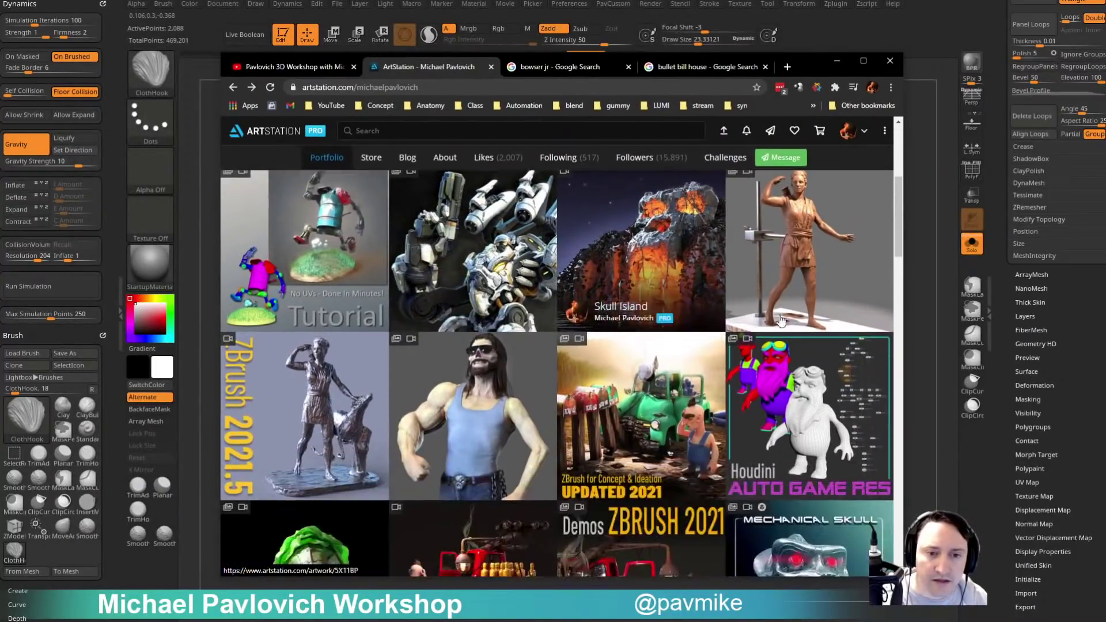
left_click(781, 321)
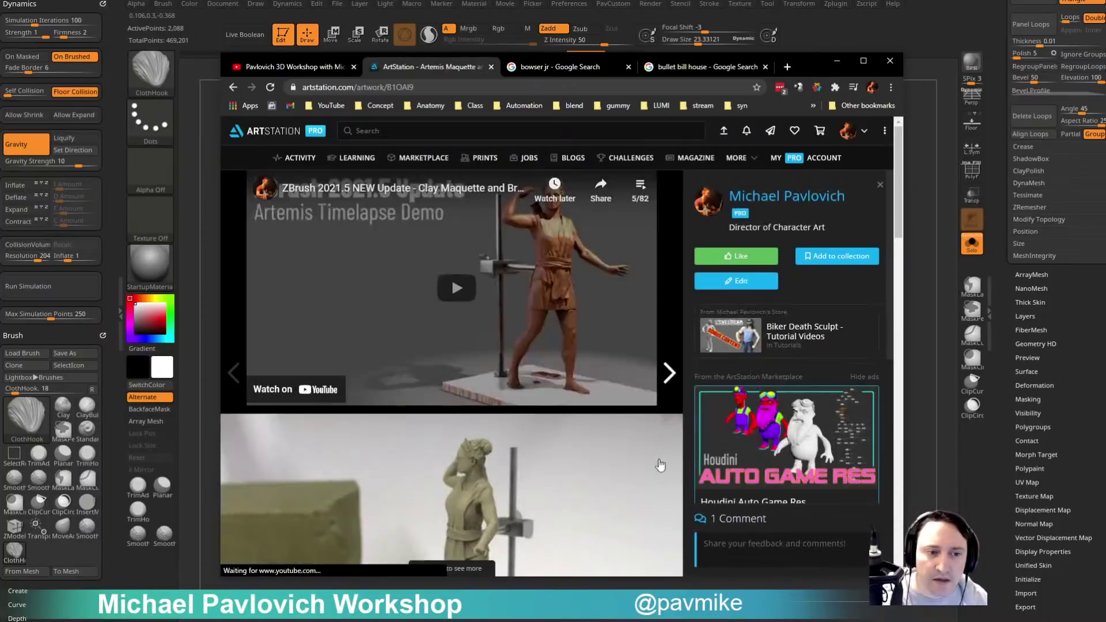
left_click(463, 294)
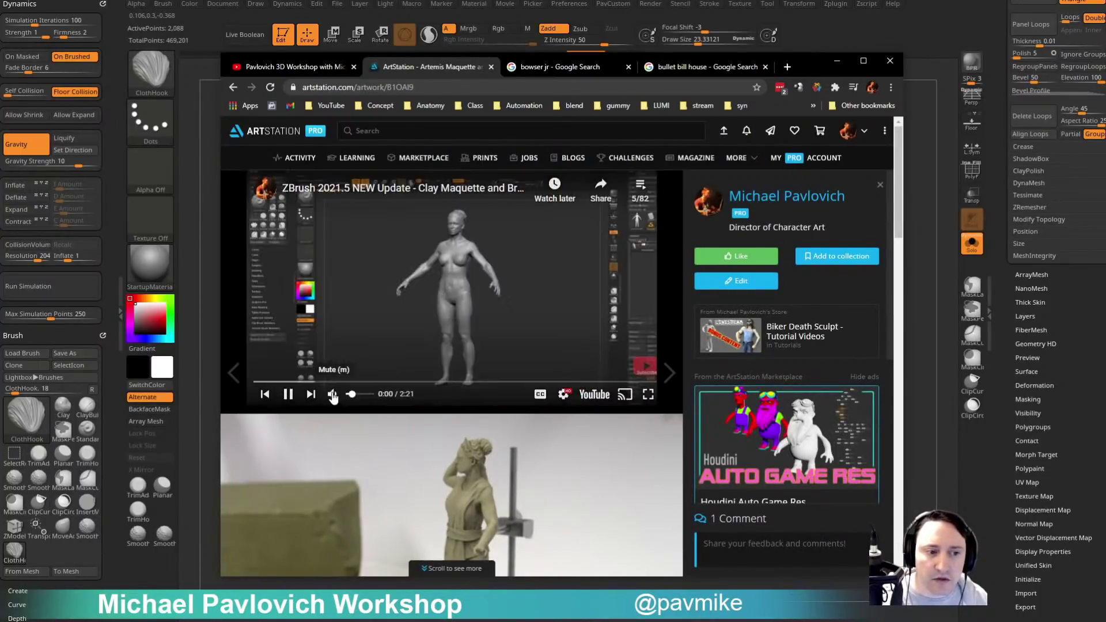
Mute and skim the Artemis video to about 1:25, return to the portfolio page and minimize the browser.
left_click(305, 383)
left_click(328, 383)
left_click(351, 383)
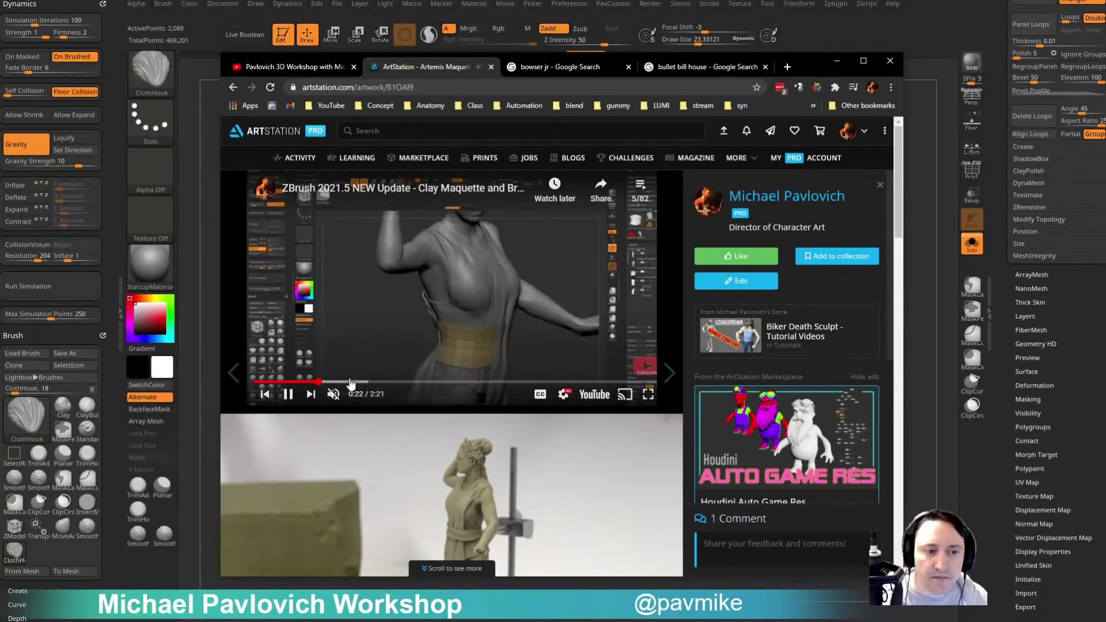
left_click(376, 383)
left_click_drag(401, 384, 495, 385)
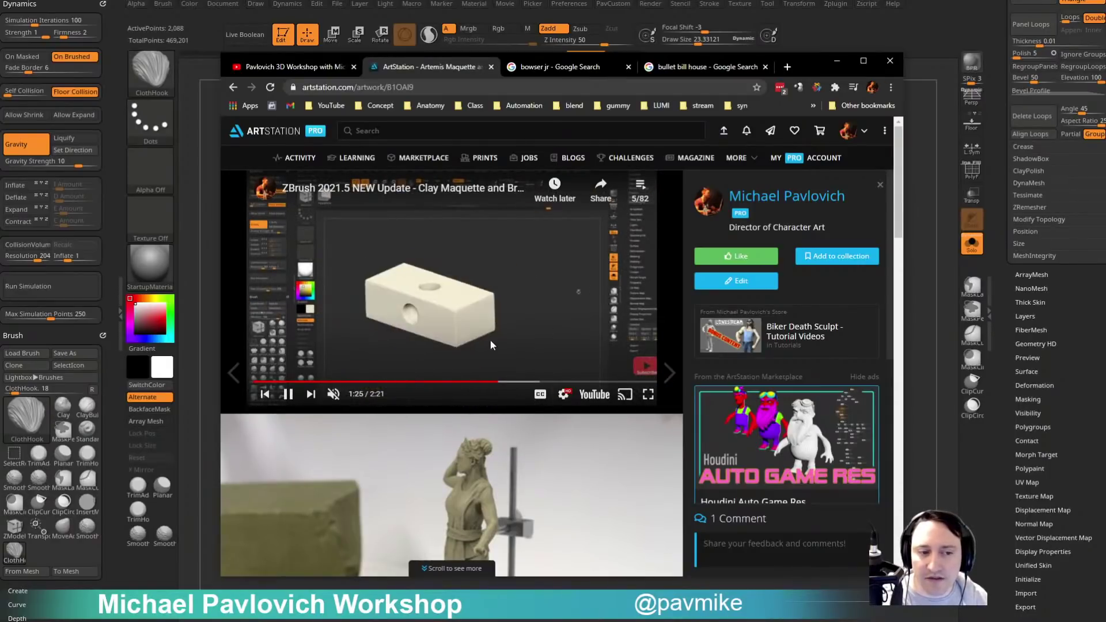
left_click(234, 88)
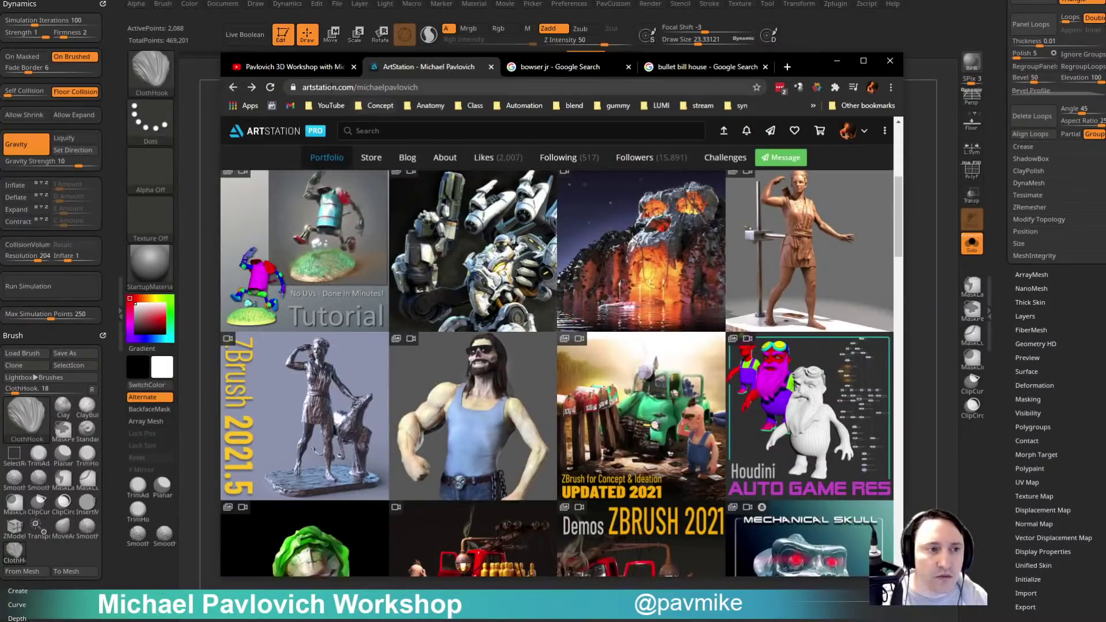
left_click(836, 60)
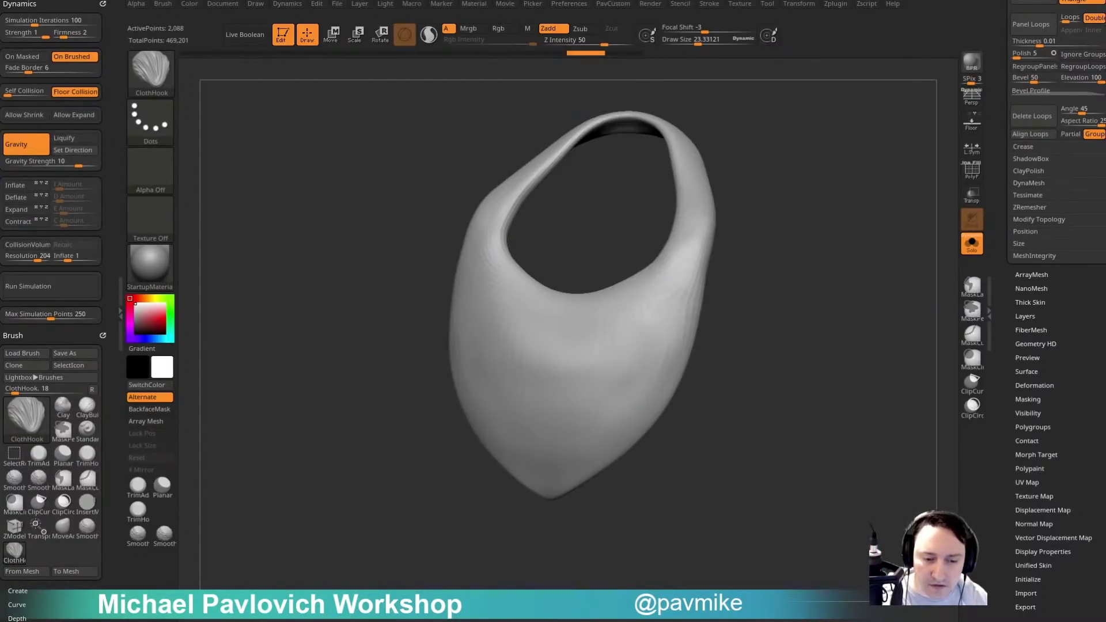
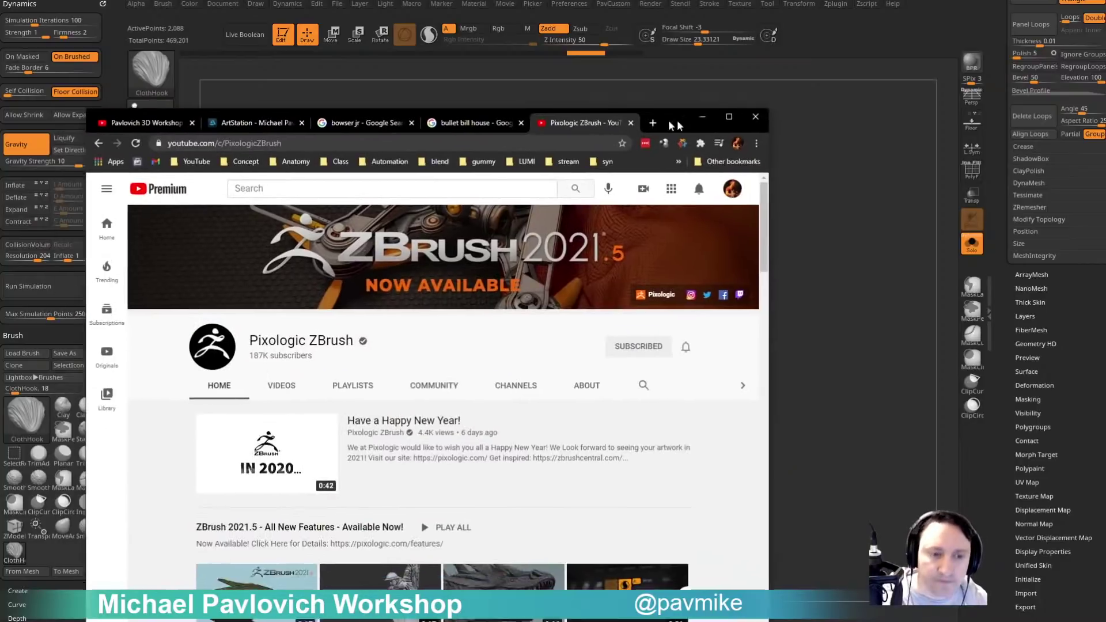
Open "ZBrush 2021.5 Live Stream Event - All New Features!" from the Pixologic ZBrush channel and rewind it to the start.
left_click_drag(671, 122, 756, 76)
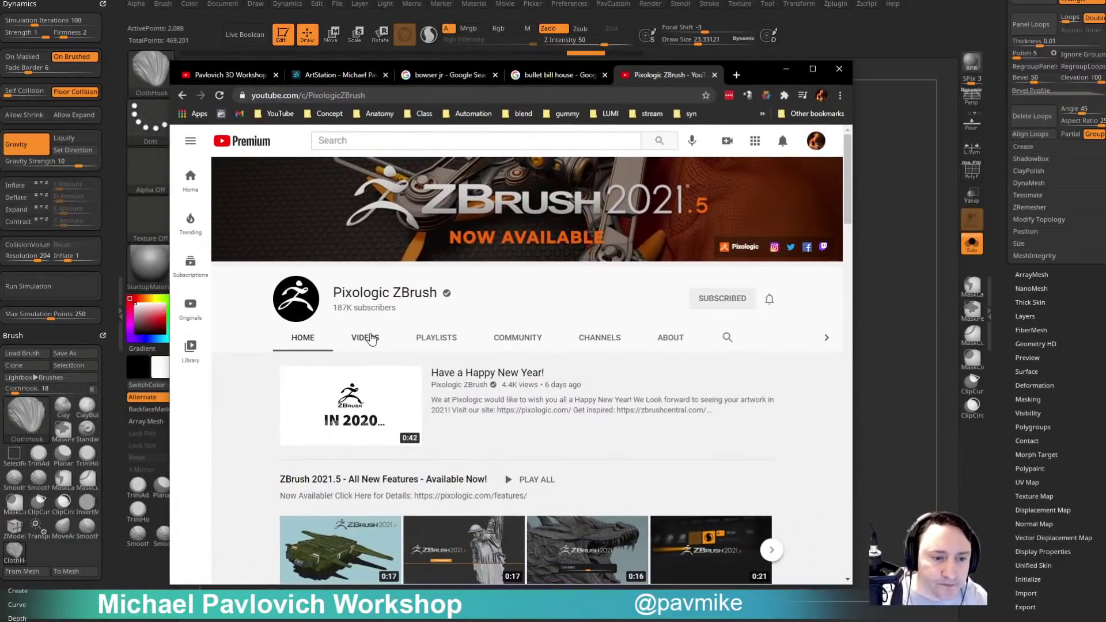
scroll(371, 339, "down", 10)
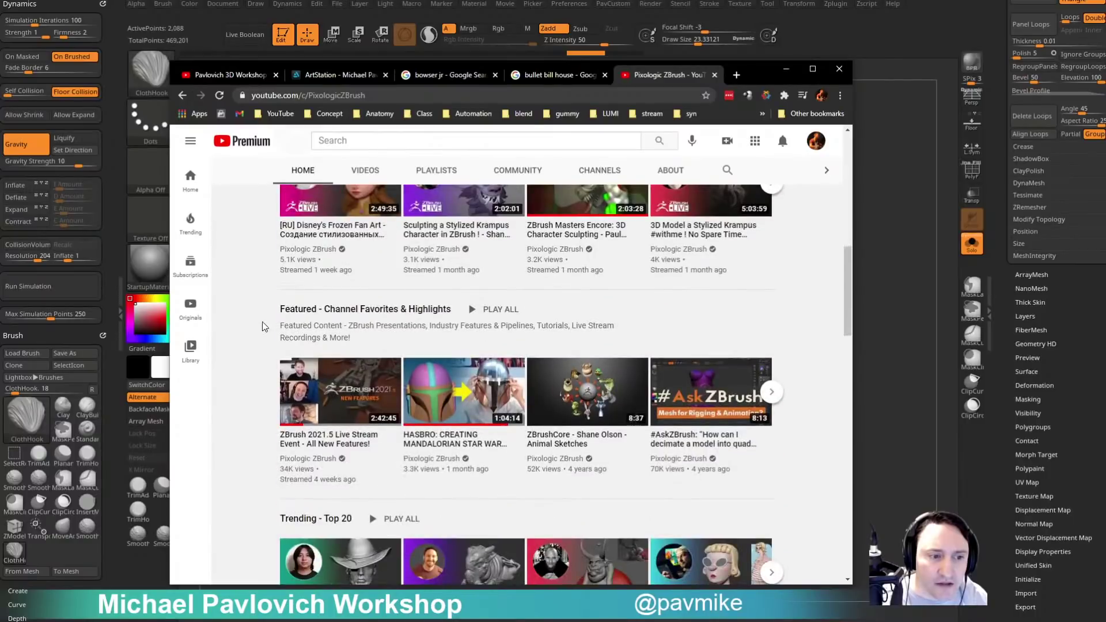
mouse_move(310, 444)
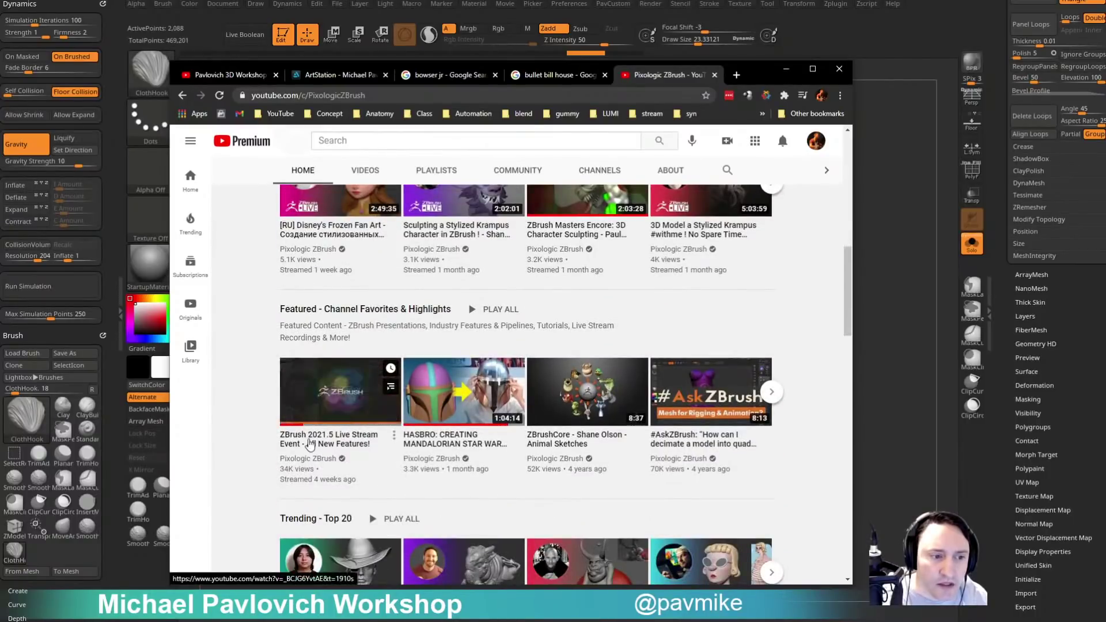
left_click(361, 441)
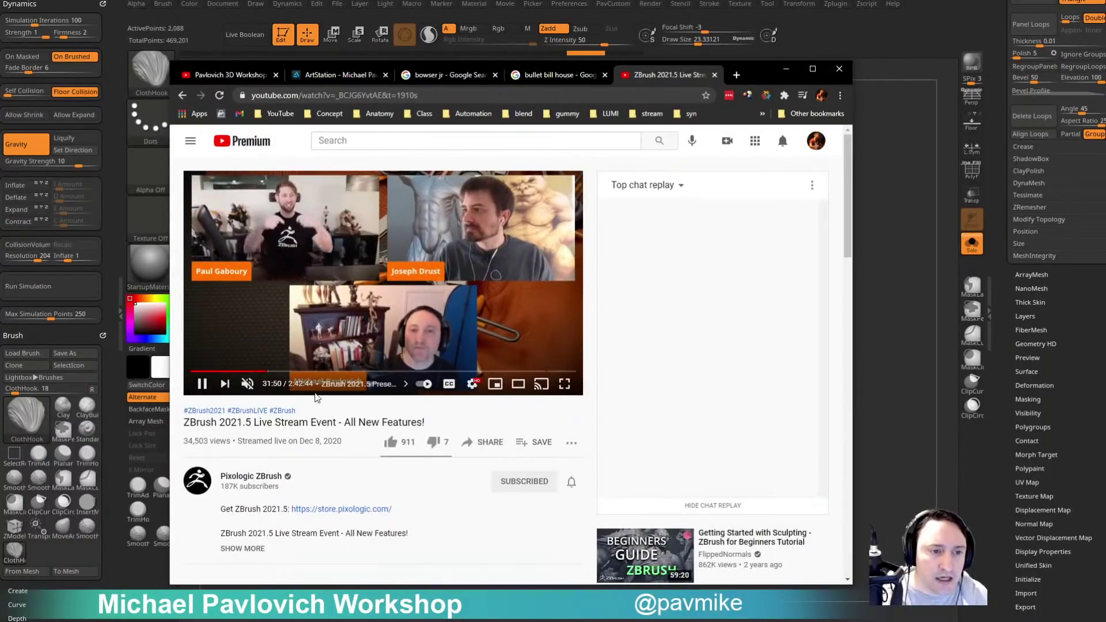
left_click(253, 373)
left_click_drag(253, 373, 192, 372)
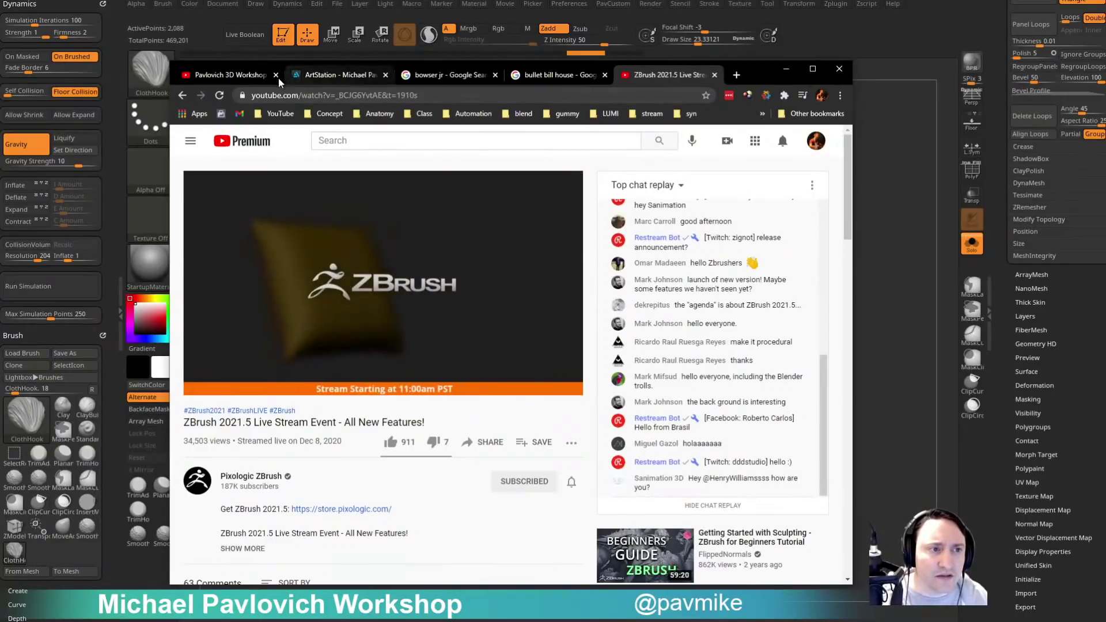
Open the channel's playlists in a new browser tab and play the first video of "Livestream Full Episodes".
left_click(254, 76)
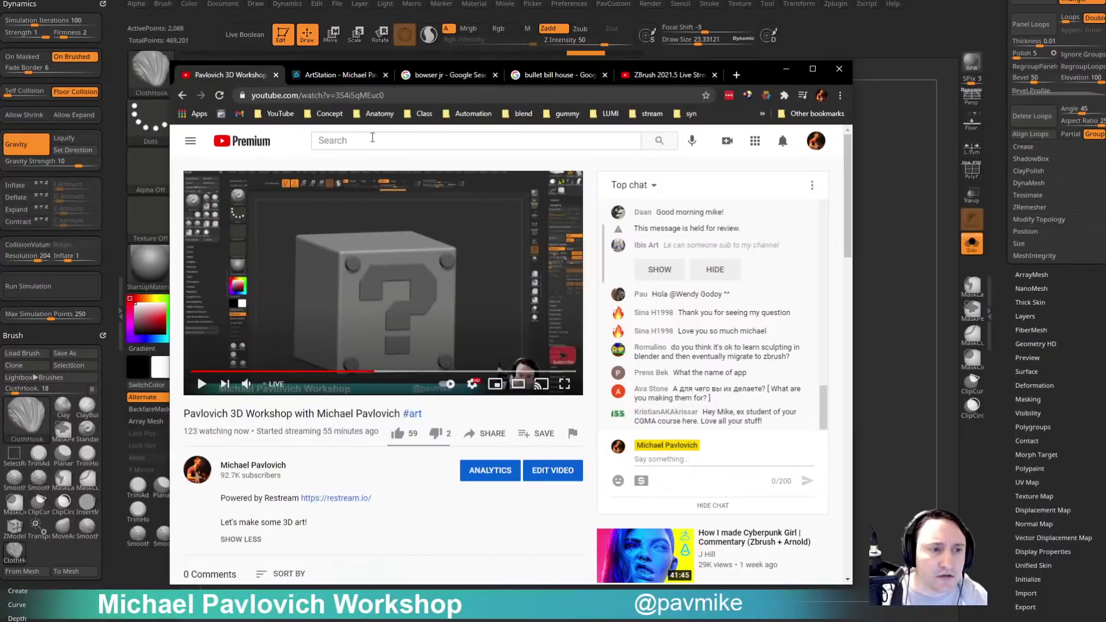
left_click(739, 75)
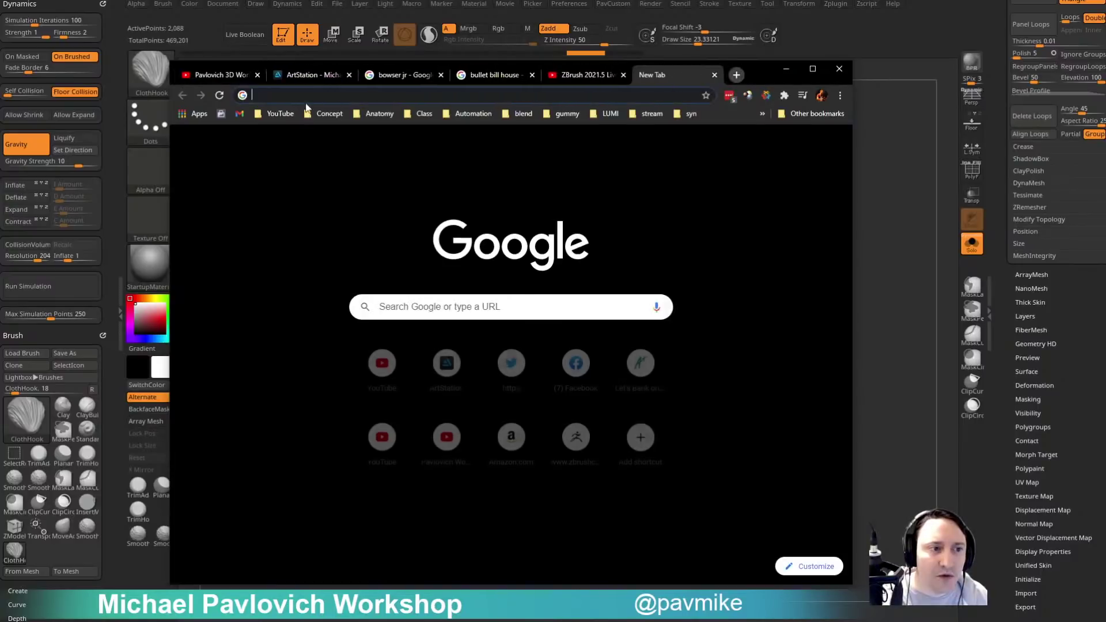
left_click(266, 112)
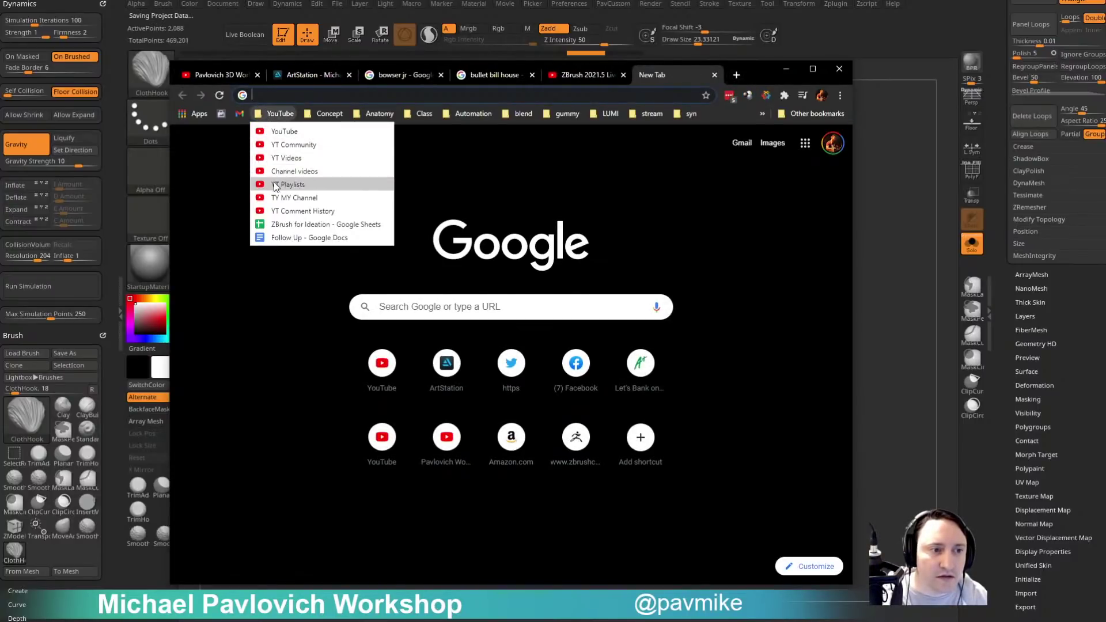
left_click(294, 183)
scroll(429, 385, "down", 2)
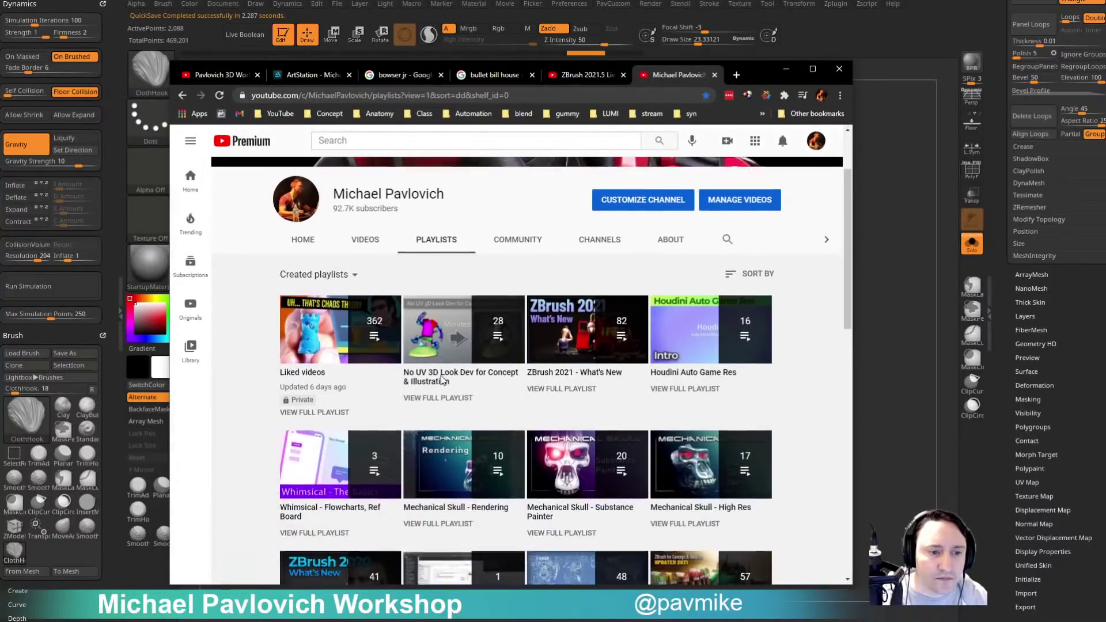
scroll(429, 385, "down", 10)
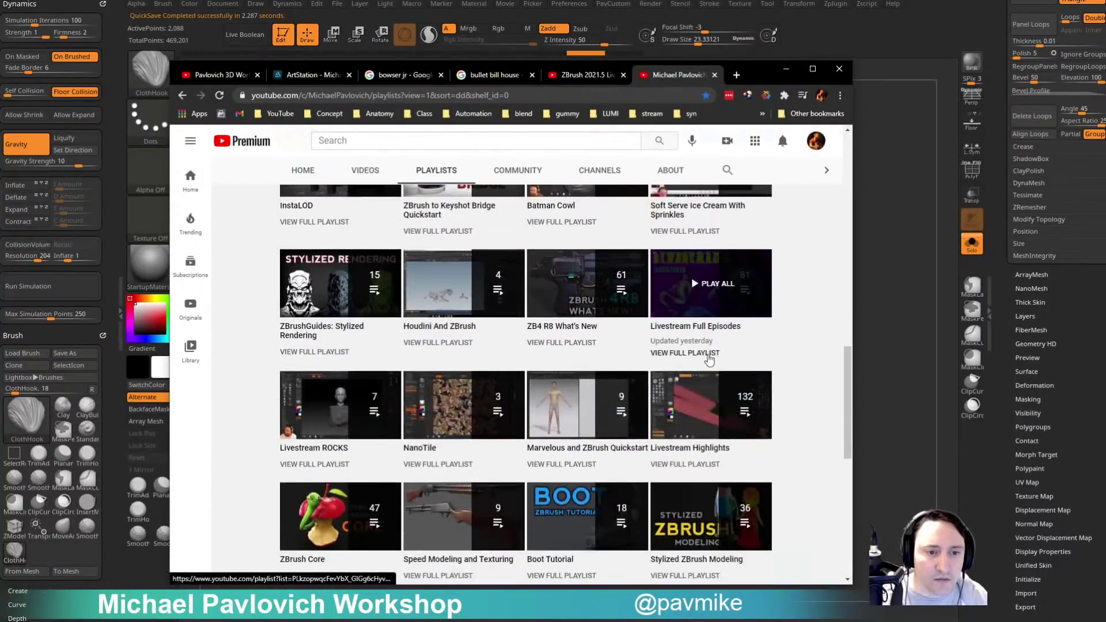
left_click(703, 327)
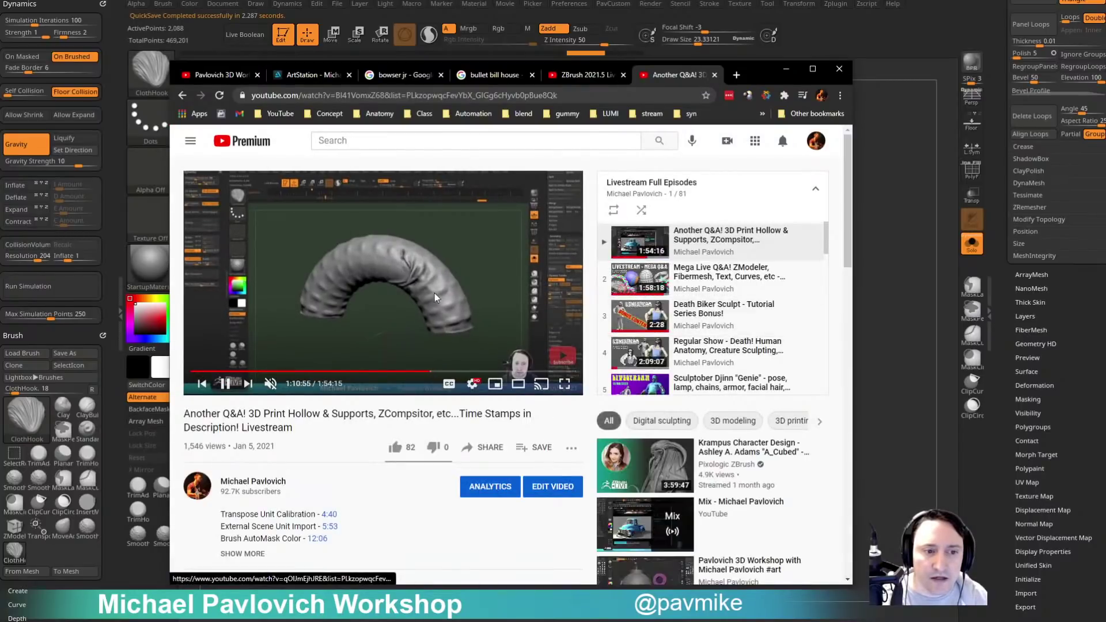
Expand the video's description and jump to the "Shrinkwrapping Cloth to a Wire Structure" chapter at 1:07:30.
scroll(265, 503, "down", 1)
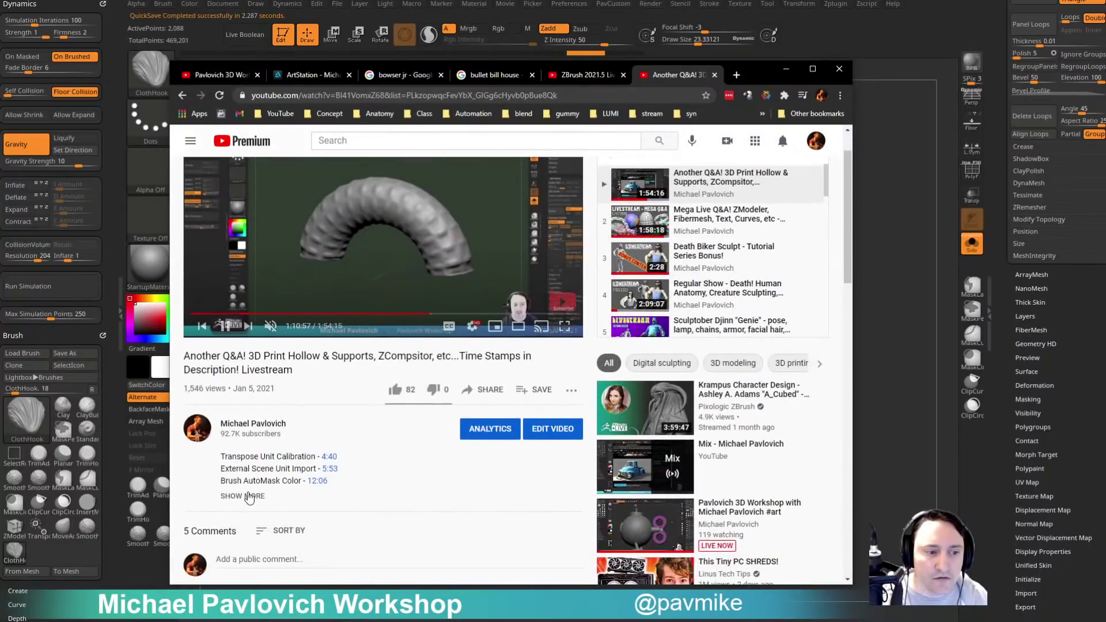
left_click(249, 496)
scroll(364, 430, "down", 4)
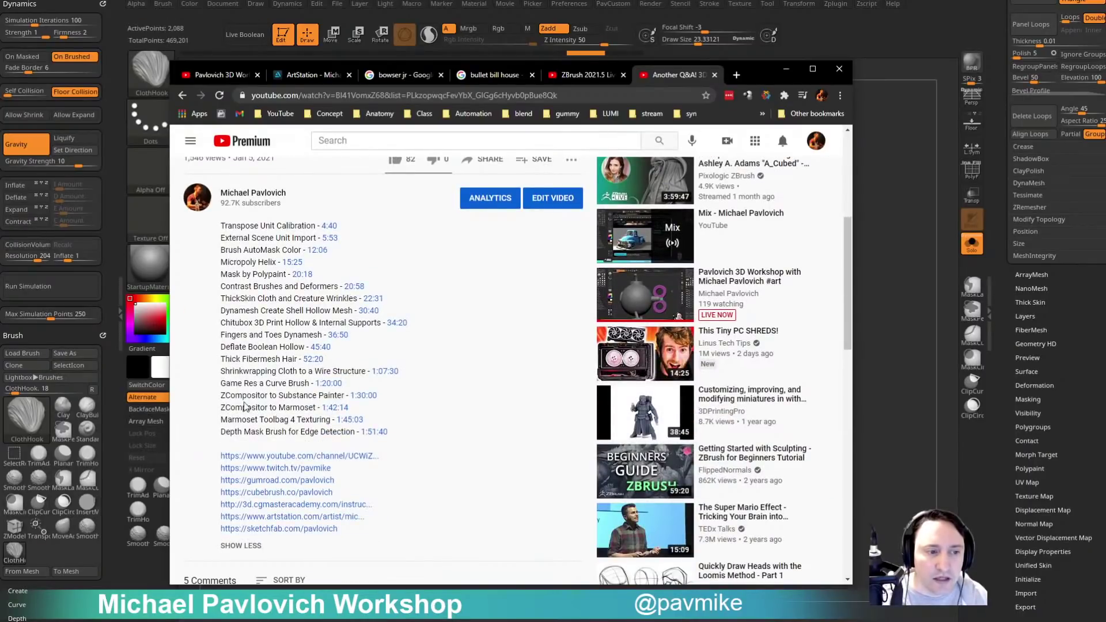
scroll(266, 224, "up", 4)
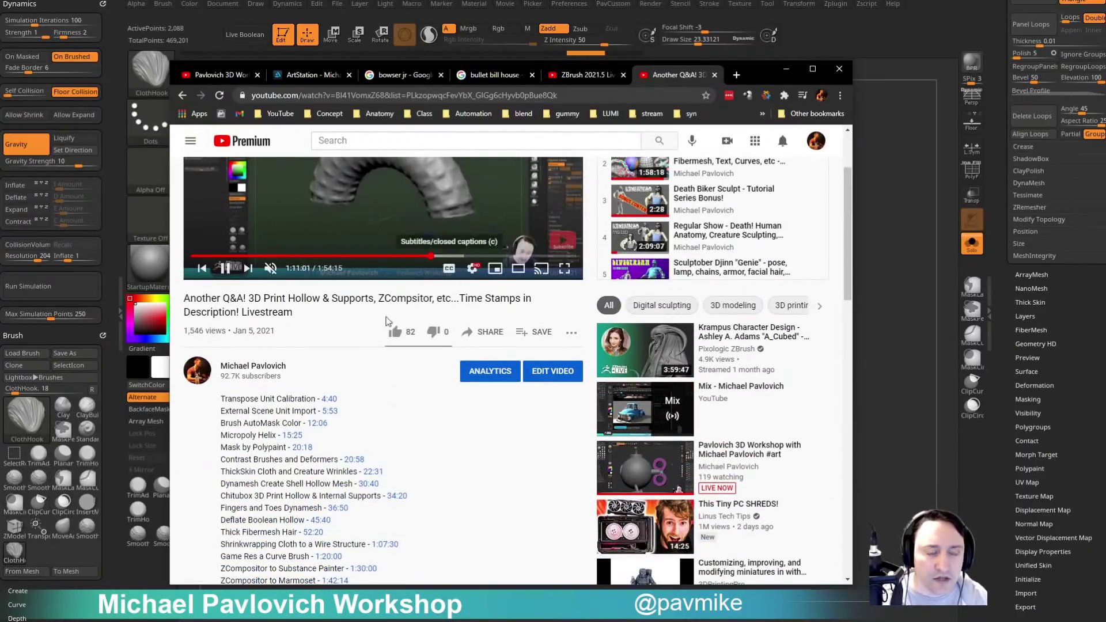
scroll(377, 349, "down", 4)
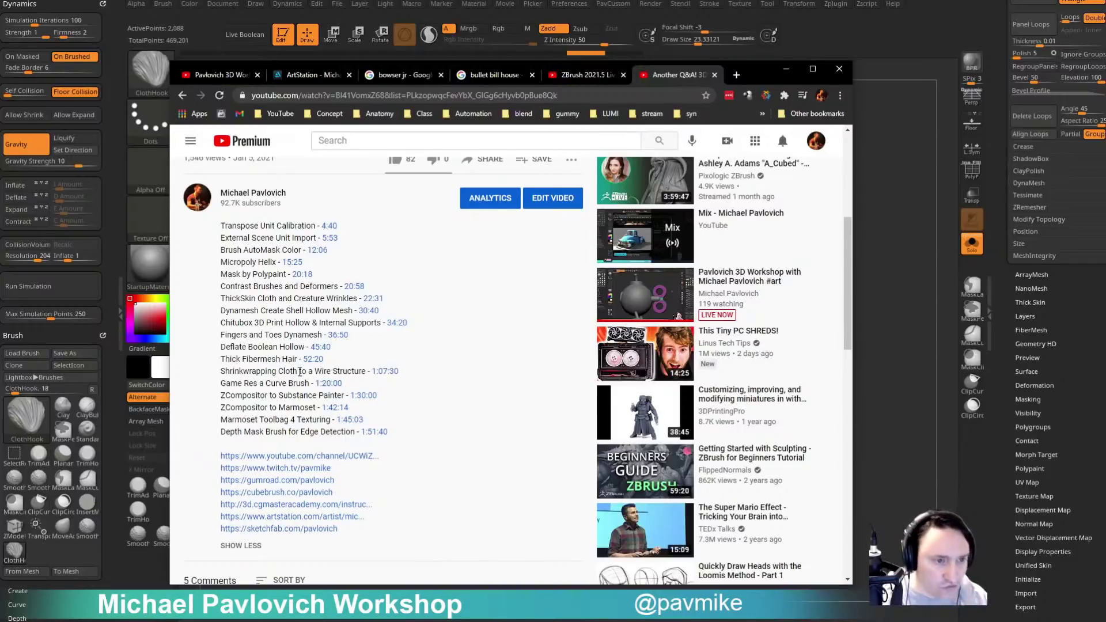
left_click(385, 371)
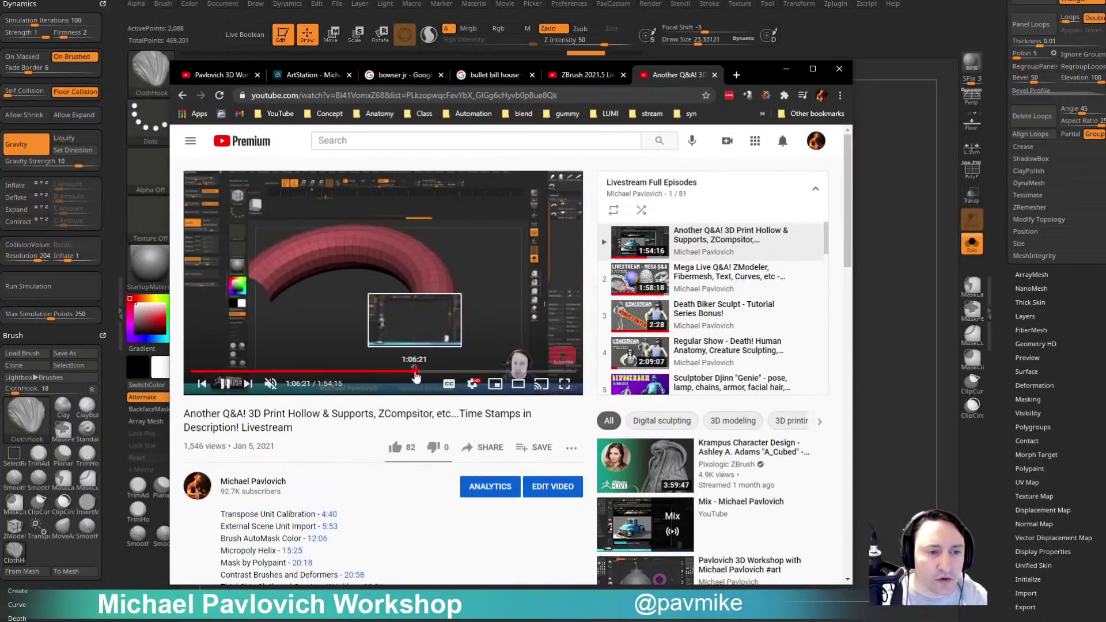
Skim the cloth-over-wire-tube demonstration between about 1:05 and 1:13, ending near 1:05:40, and minimize the browser to return to ZBrush.
left_click(413, 373)
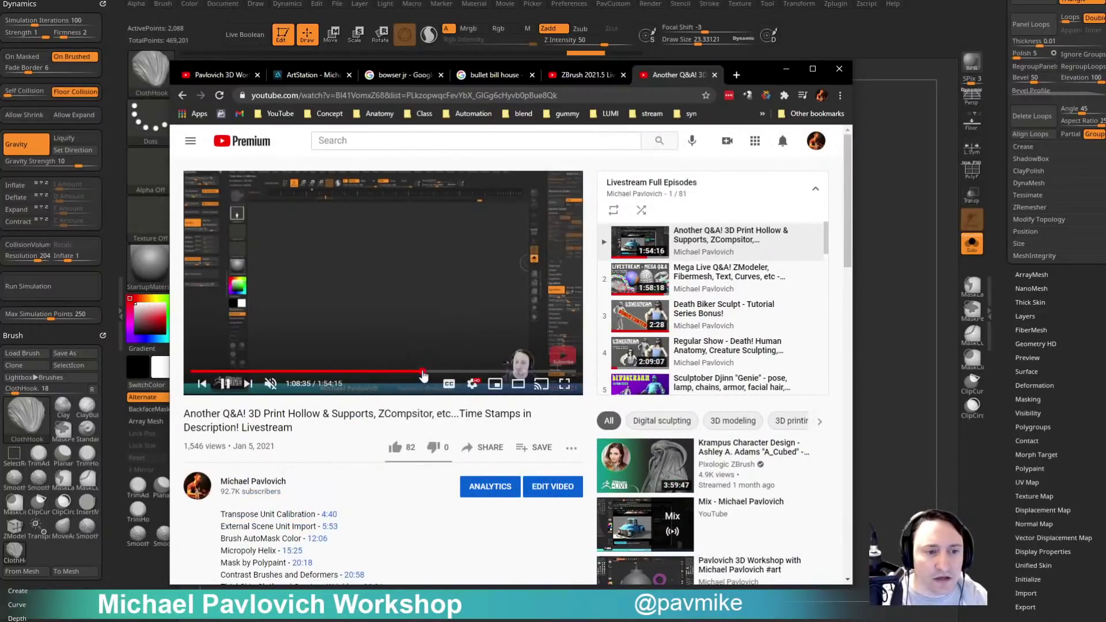
left_click(433, 372)
left_click(439, 373)
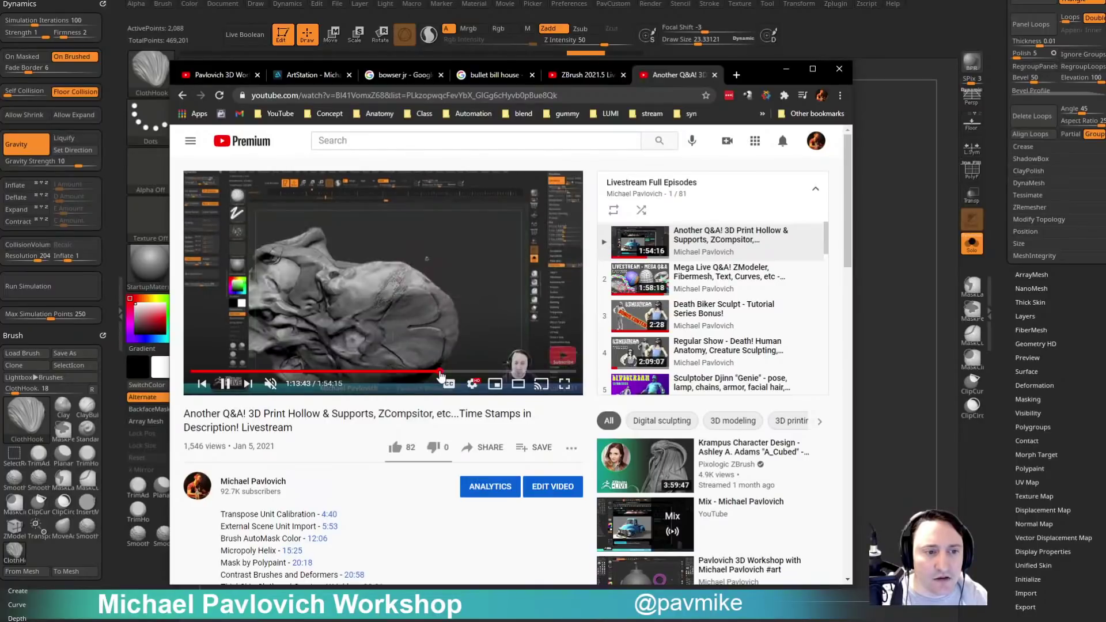
left_click(434, 373)
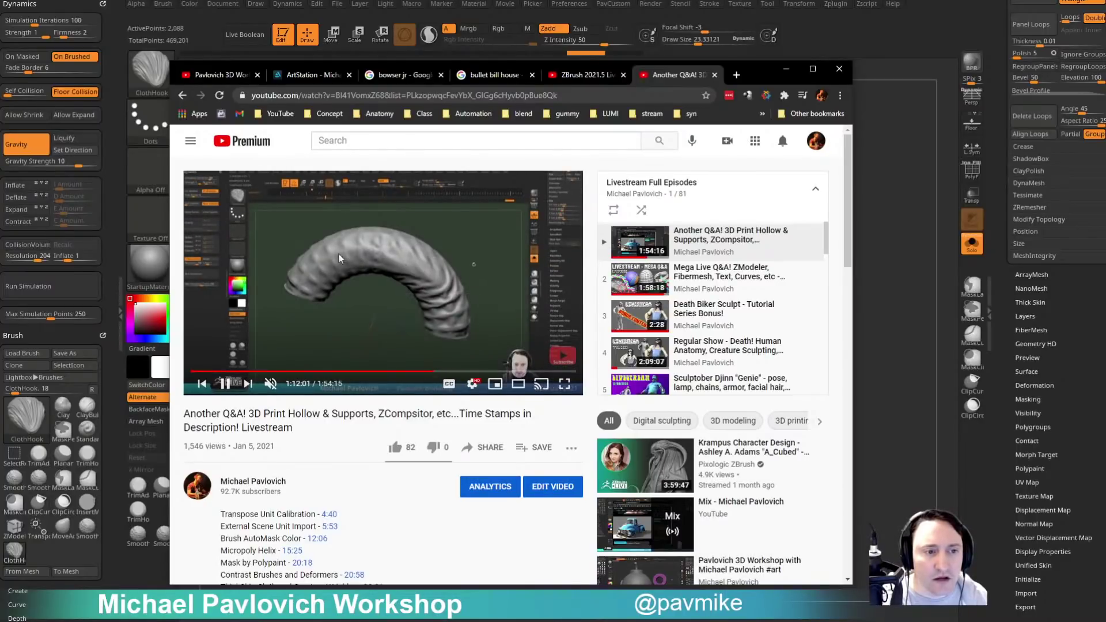
left_click(432, 373)
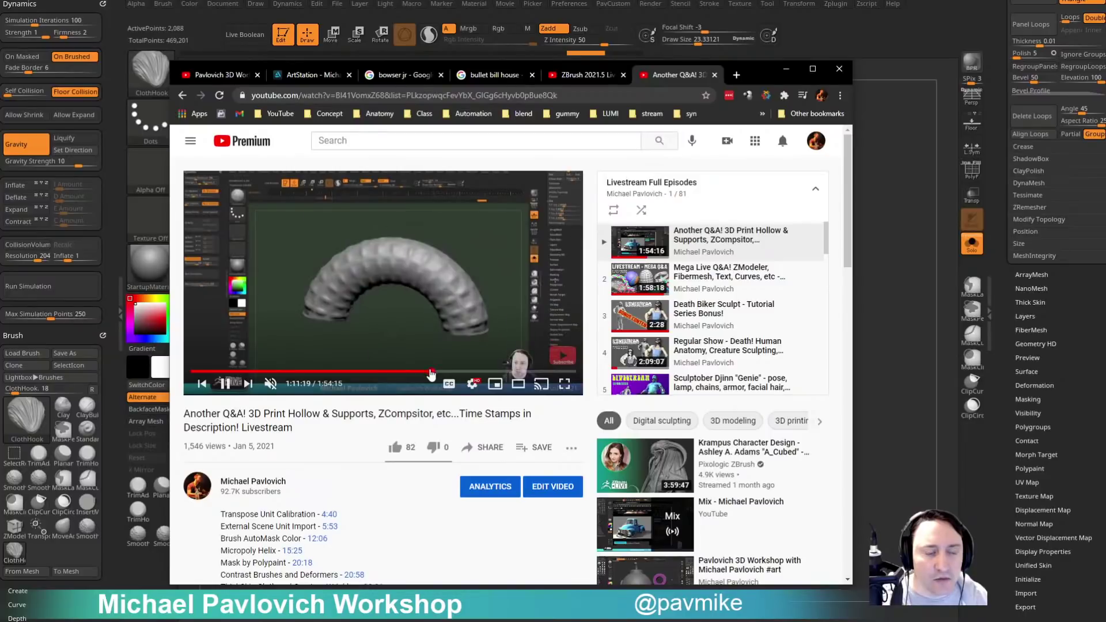
left_click(413, 372)
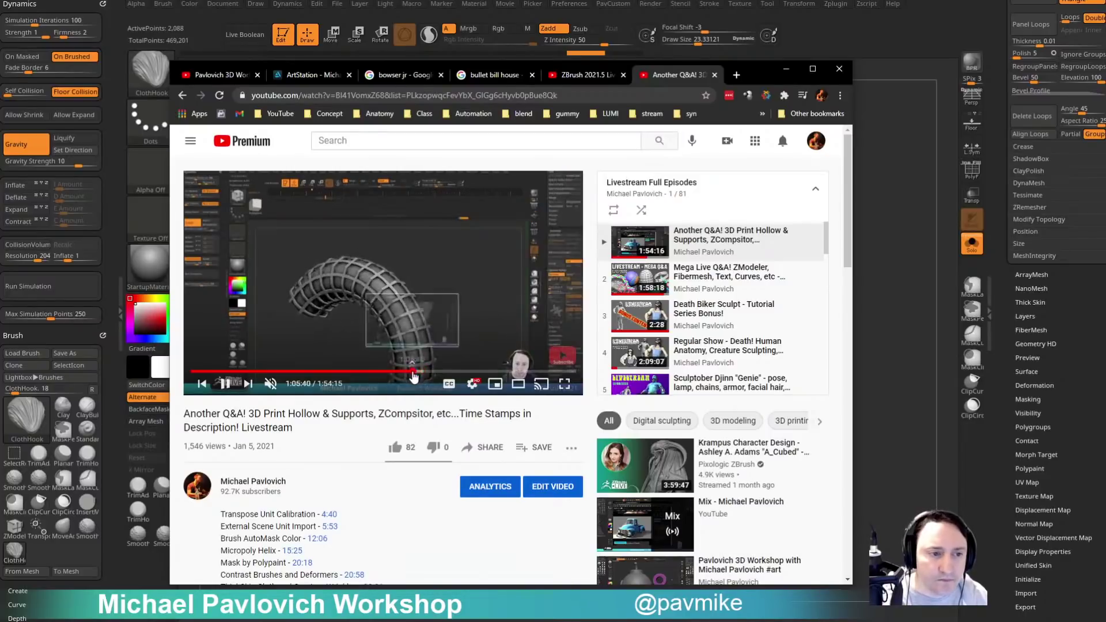
left_click(787, 69)
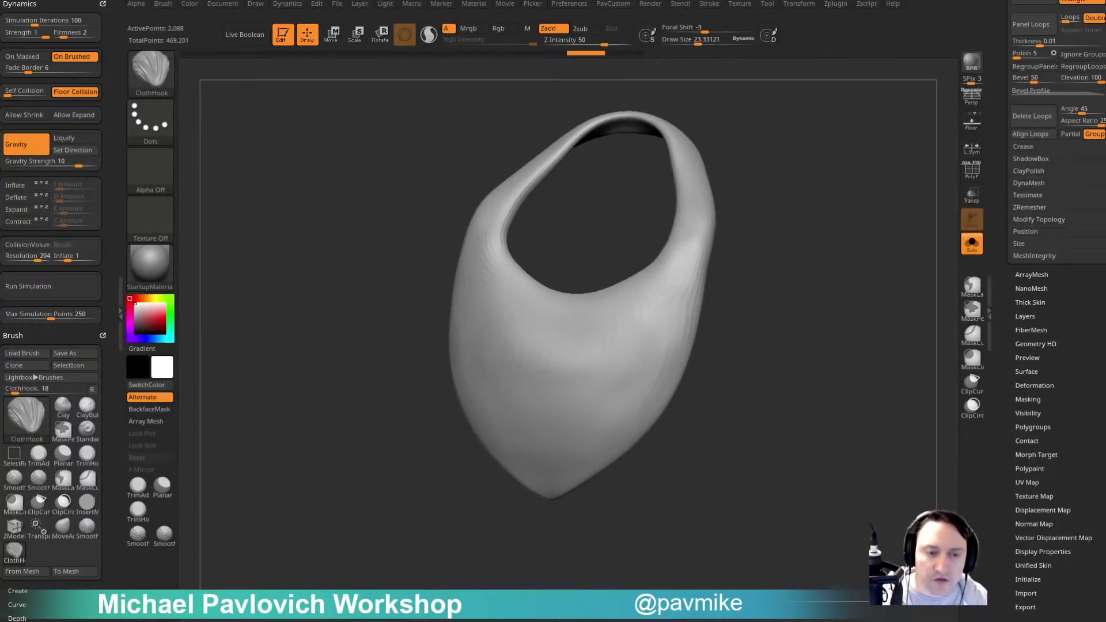
Enable Thick Skin with a thickness of about 3.26 and test ClothHook strokes on the bib's front at a draw size of about 99.
left_click(1031, 303)
left_click_drag(1068, 315, 1075, 316)
key("s")
left_click_drag(684, 362, 699, 362)
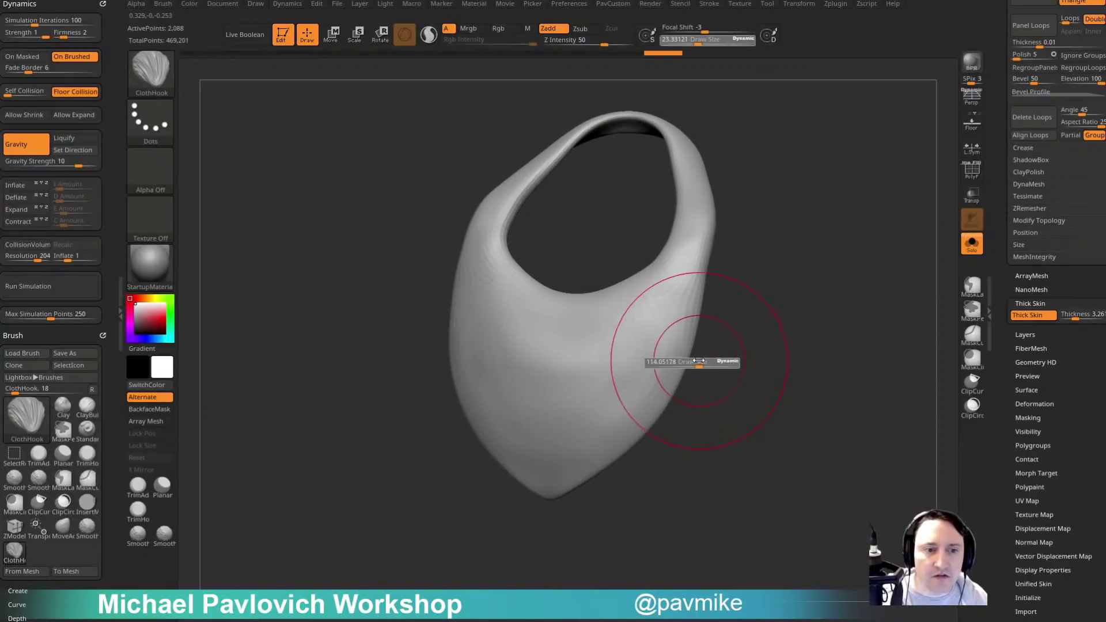
mouse_move(629, 349)
left_mouse_down()
mouse_move(633, 367)
mouse_move(617, 329)
mouse_move(620, 353)
mouse_move(637, 352)
mouse_move(608, 345)
left_mouse_up()
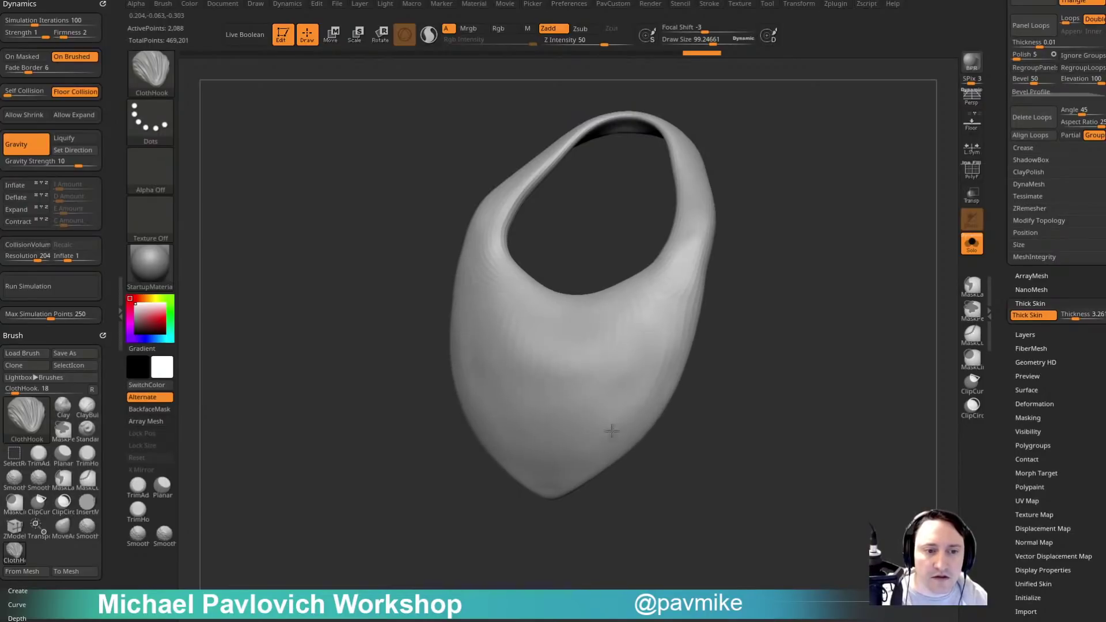
left_click_drag(612, 430, 611, 421)
Set the Thick Skin thickness to about 11.45 and try pulling ClothHook folds down the bib's front at draw size 63.4375.
key("[")
mouse_move(746, 321)
left_mouse_down()
mouse_move(671, 364)
mouse_move(748, 370)
left_mouse_up()
left_click_drag(1076, 314, 1080, 315)
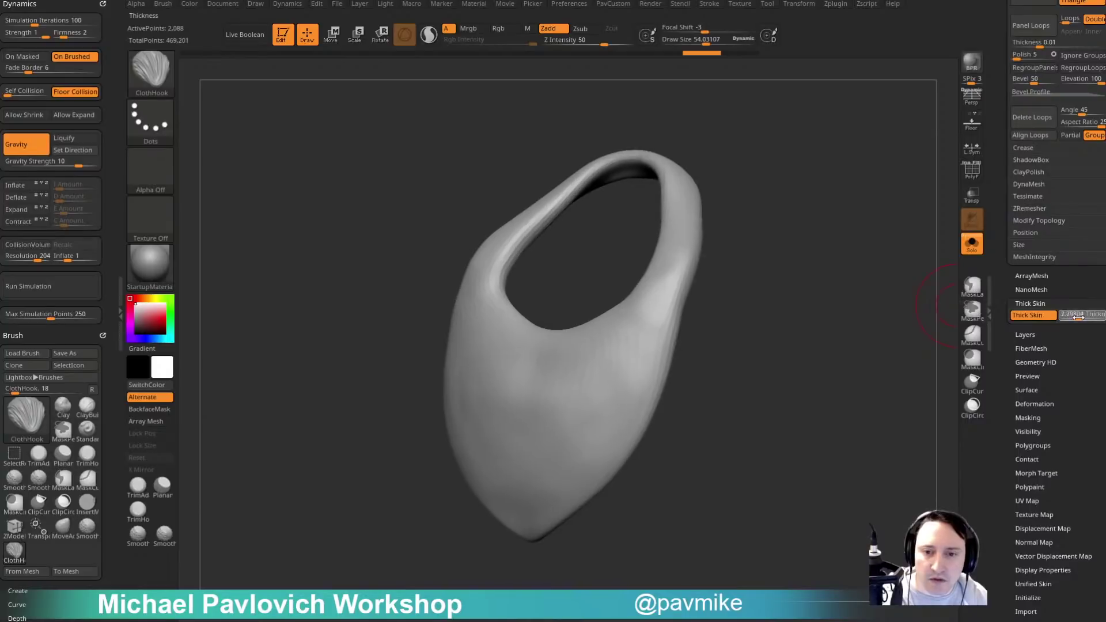
key("]")
left_click_drag(592, 365, 589, 402)
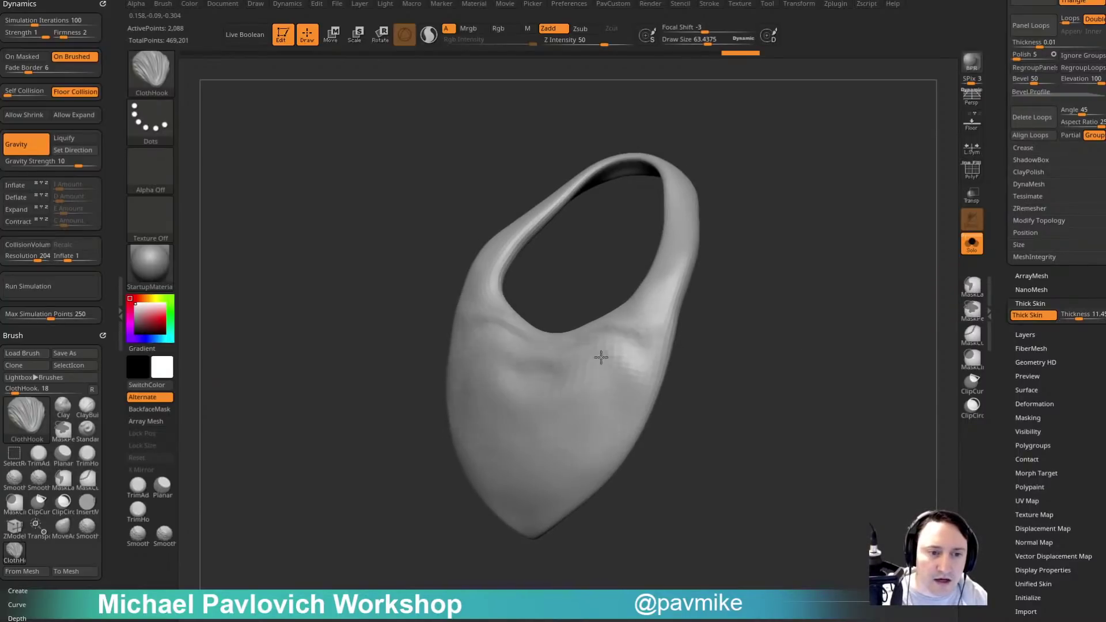
left_click_drag(600, 358, 589, 432)
left_click_drag(592, 378, 540, 448)
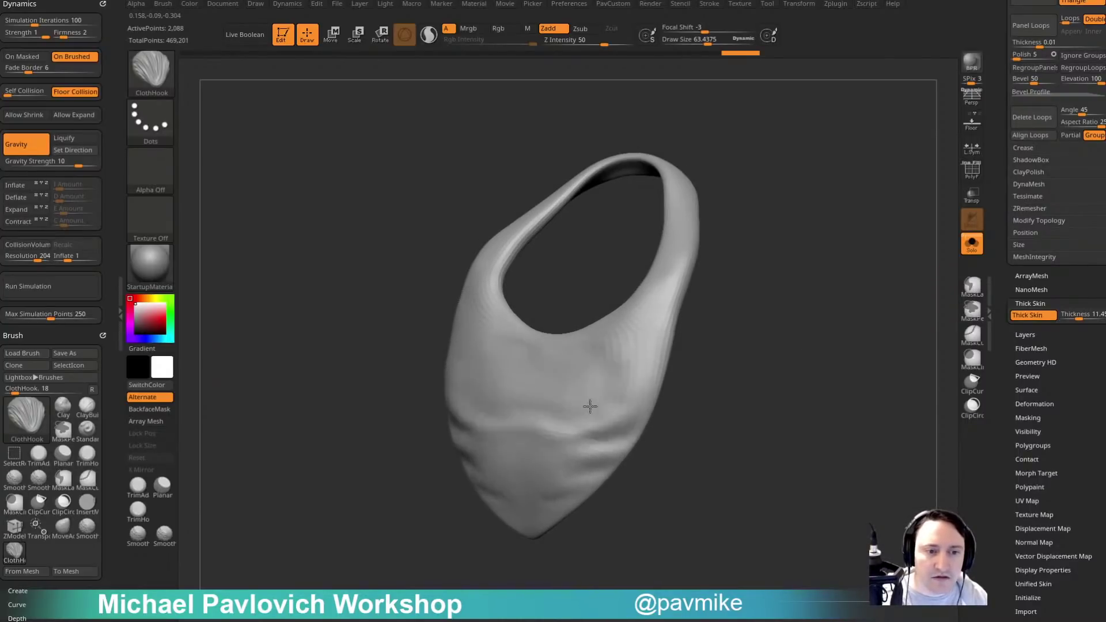
Try sculpting several downward and diagonal ClothHook folds across the bib's front with Thick Skin active.
mouse_move(716, 358)
left_mouse_down()
mouse_move(735, 347)
mouse_move(721, 361)
left_mouse_up()
key("b")
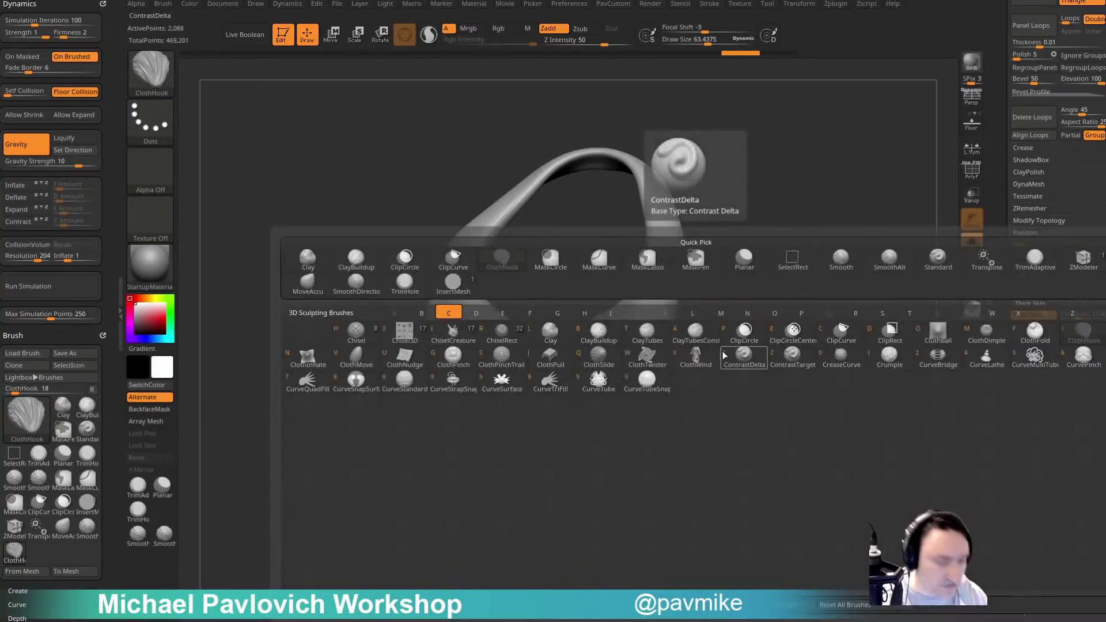
left_click_drag(828, 397, 893, 200)
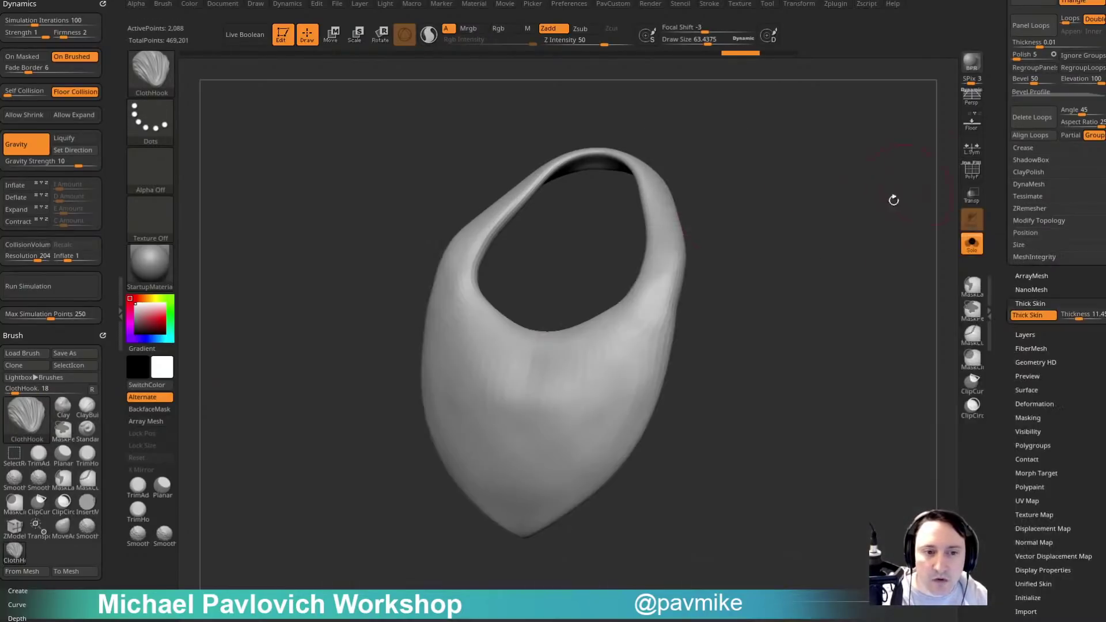
left_click_drag(631, 388, 587, 453)
mouse_move(593, 365)
left_mouse_down()
mouse_move(568, 390)
mouse_move(571, 457)
left_mouse_up()
left_click_drag(673, 440, 700, 415)
mouse_move(612, 393)
left_mouse_down()
mouse_move(610, 420)
mouse_move(548, 485)
left_mouse_up()
left_click_drag(790, 344, 761, 378)
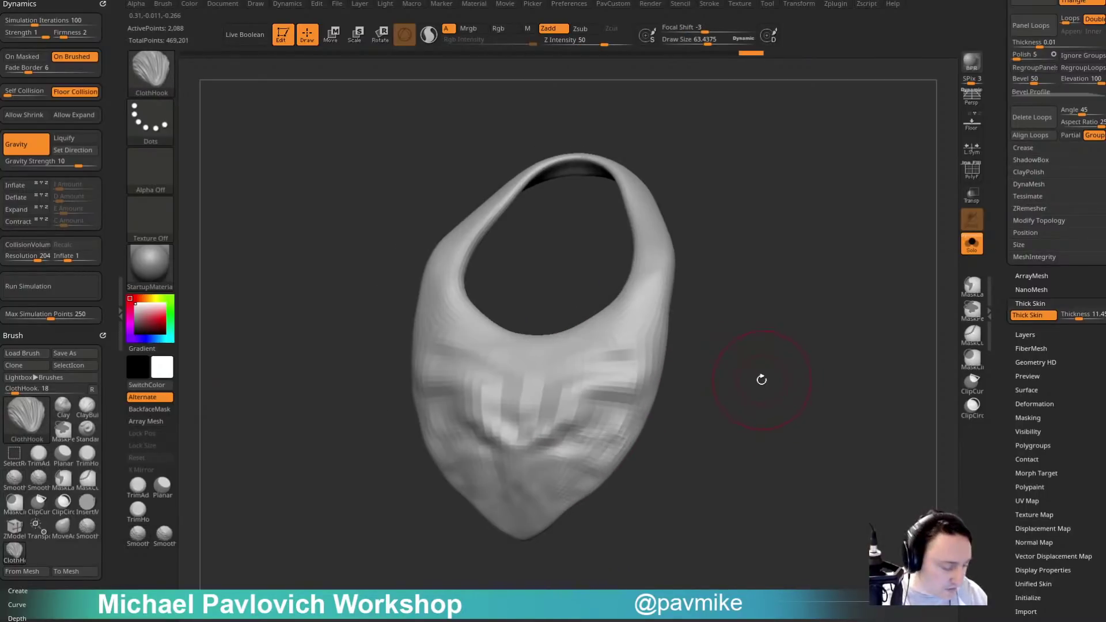
Switch from ClothHook to the TransposeCloth brush to get the cloth gizmo on the bib.
key("b")
key("s")
key("r")
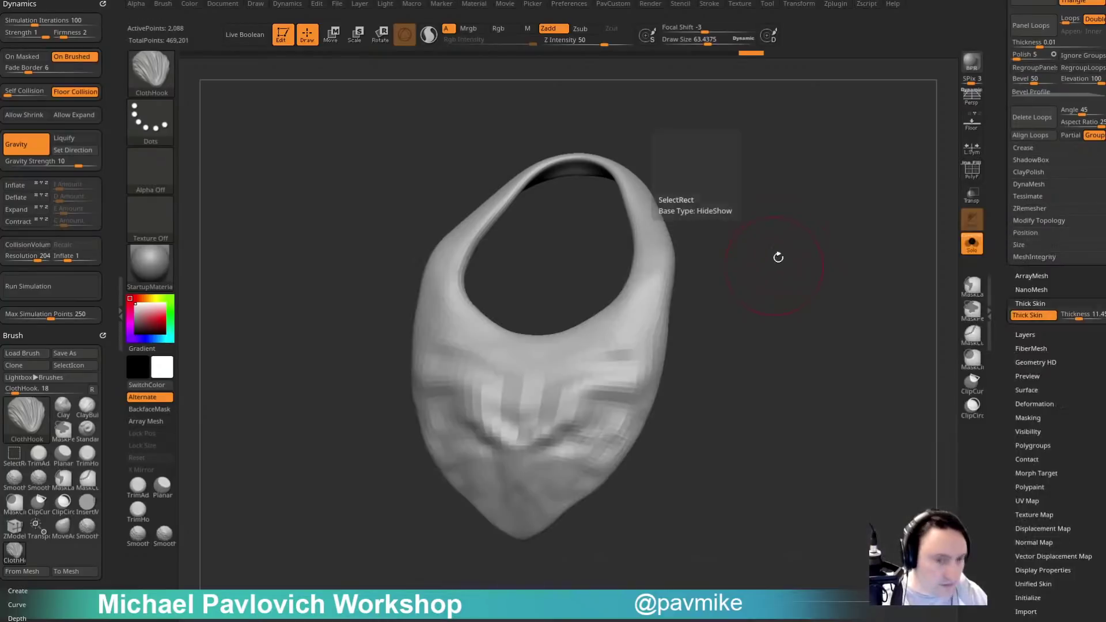
key("b")
key("t")
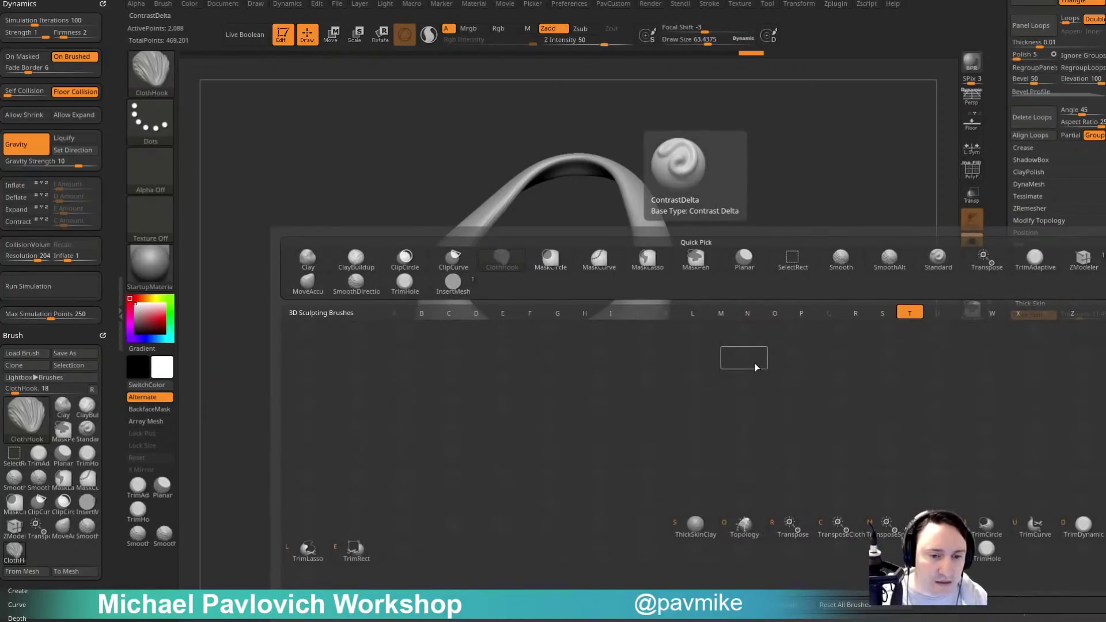
key("c")
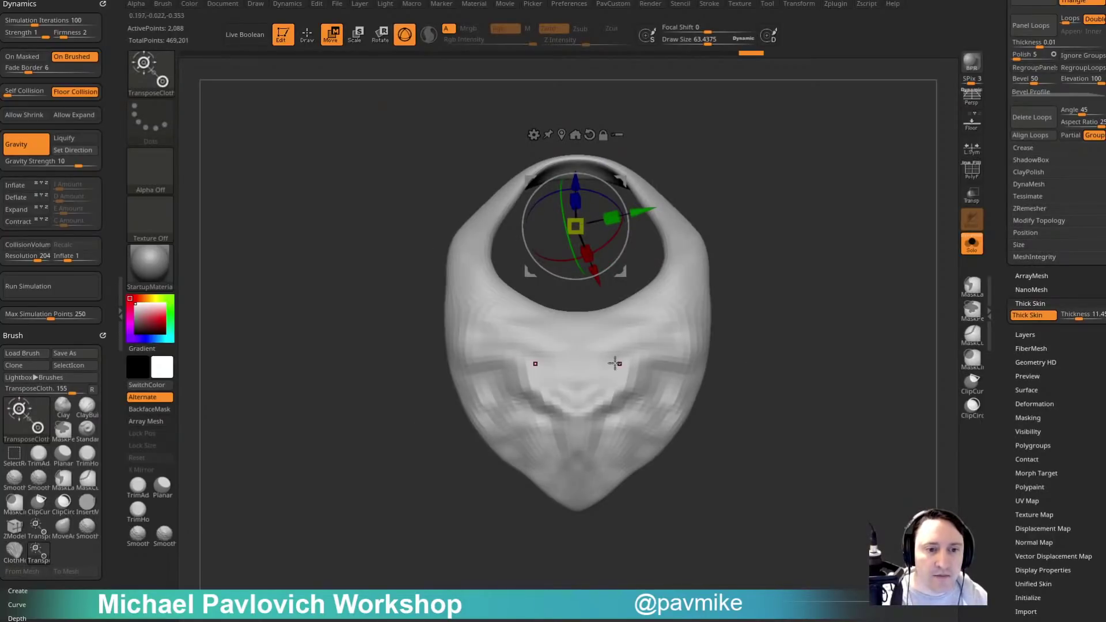
Try repositioning the TransposeCloth gizmo on one side of the bib's front and undo the last change.
key("q")
mouse_move(672, 365)
left_mouse_down()
mouse_move(654, 310)
mouse_move(655, 394)
mouse_move(654, 361)
left_mouse_up()
key("w")
left_click(654, 369)
mouse_move(823, 325)
left_mouse_down()
mouse_move(651, 334)
mouse_move(807, 338)
left_mouse_up()
key("ctrl+z")
Show the whole character and try pulling the bib with the TransposeCloth gizmo against an enabled collision volume.
left_click(971, 244)
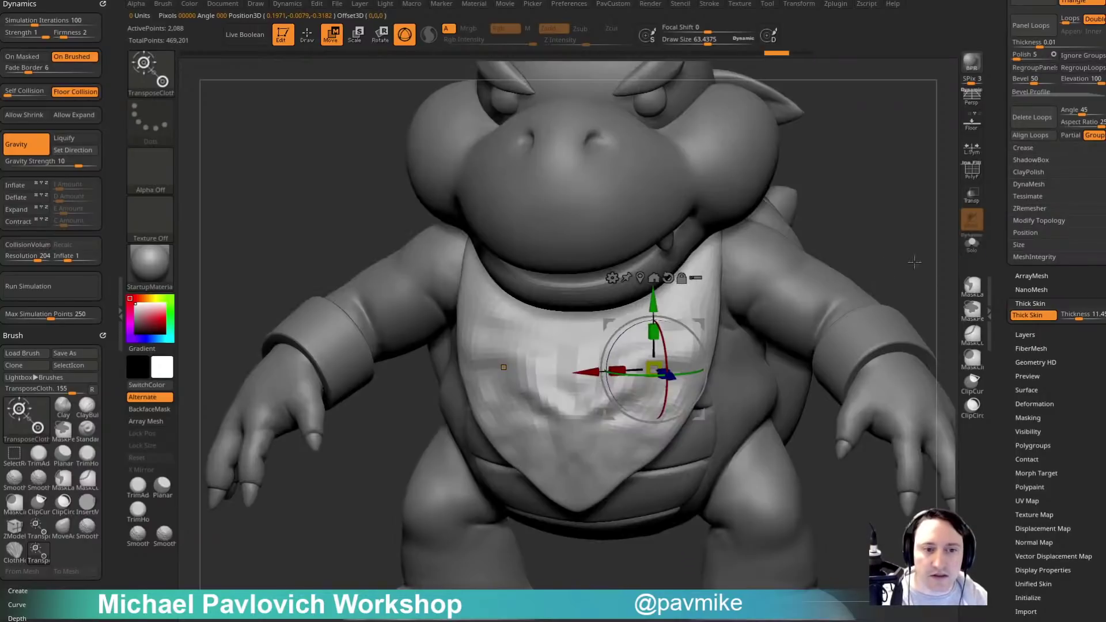
right_click_drag(847, 316, 593, 254, "ctrl")
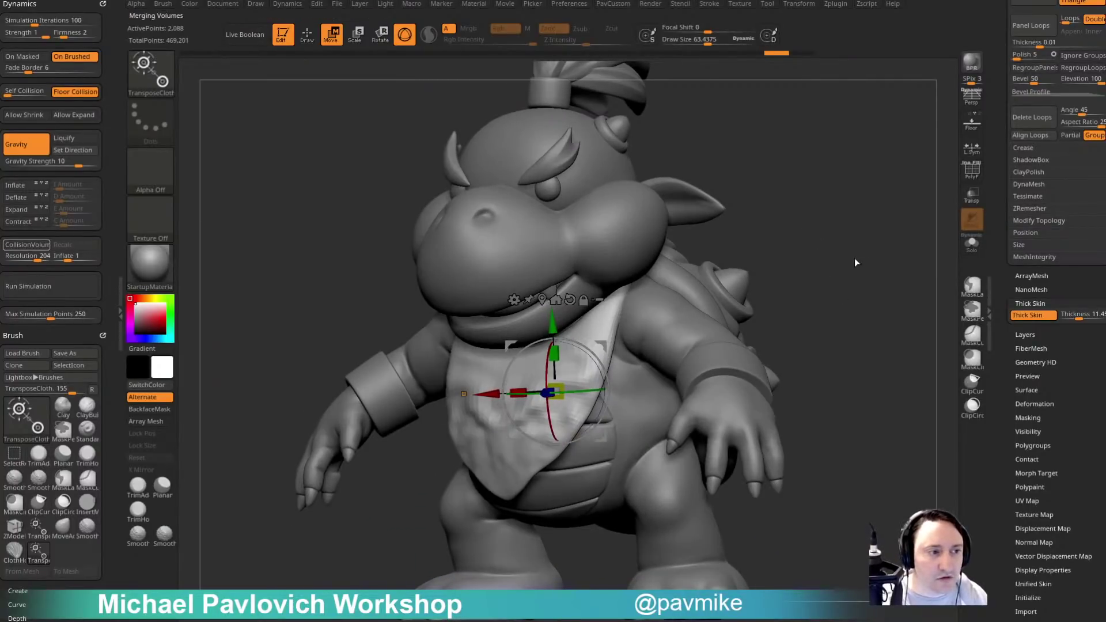
left_click_drag(853, 237, 712, 289)
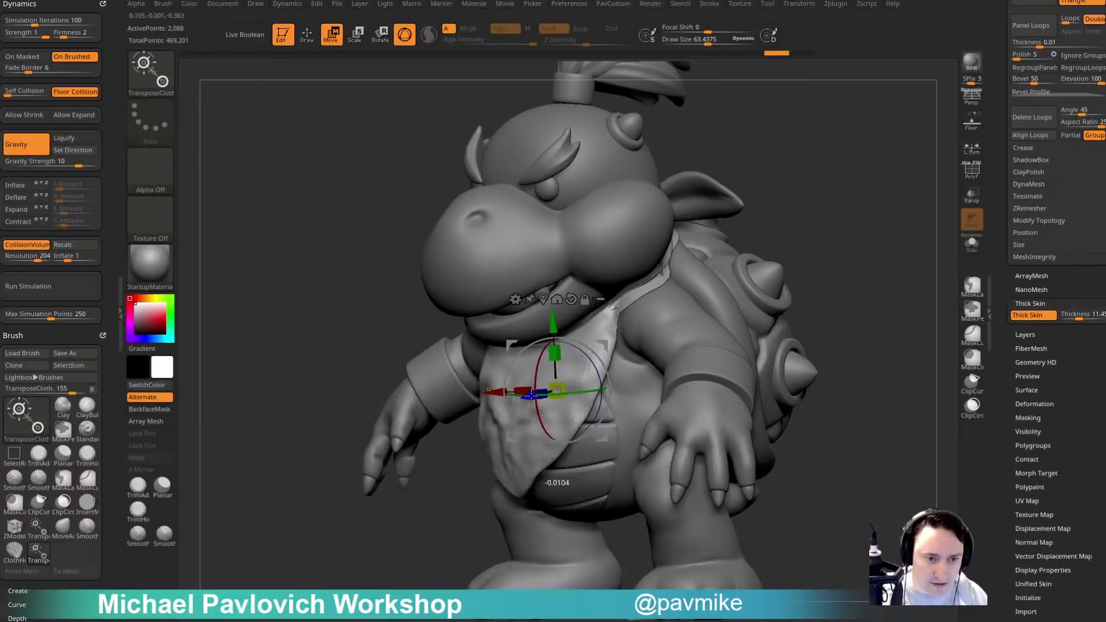
left_click_drag(551, 392, 527, 397)
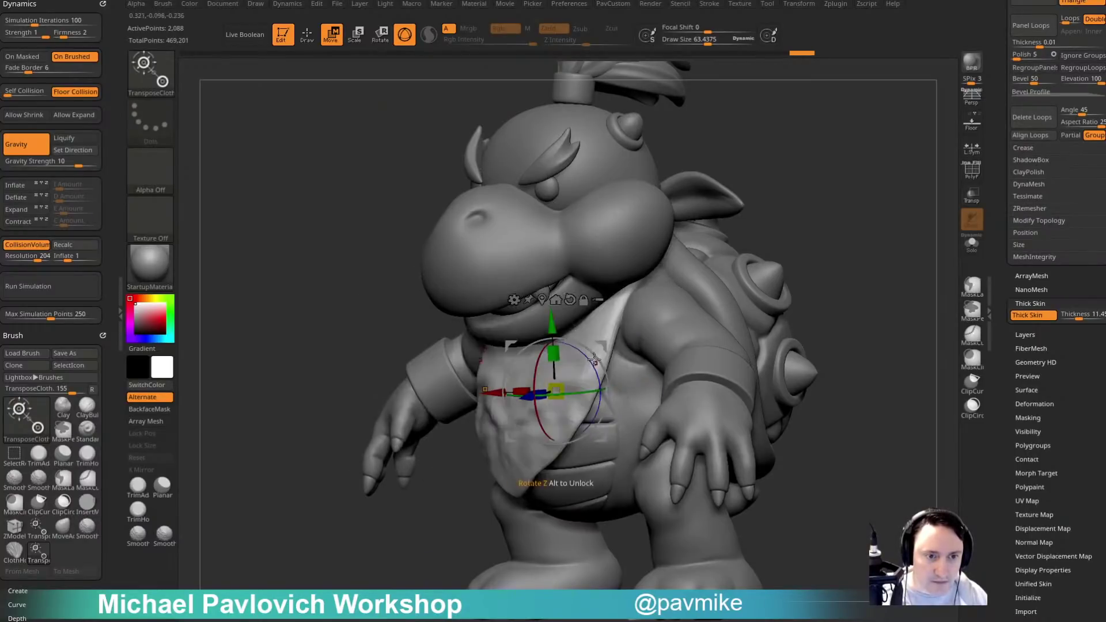
left_click_drag(620, 378, 727, 333)
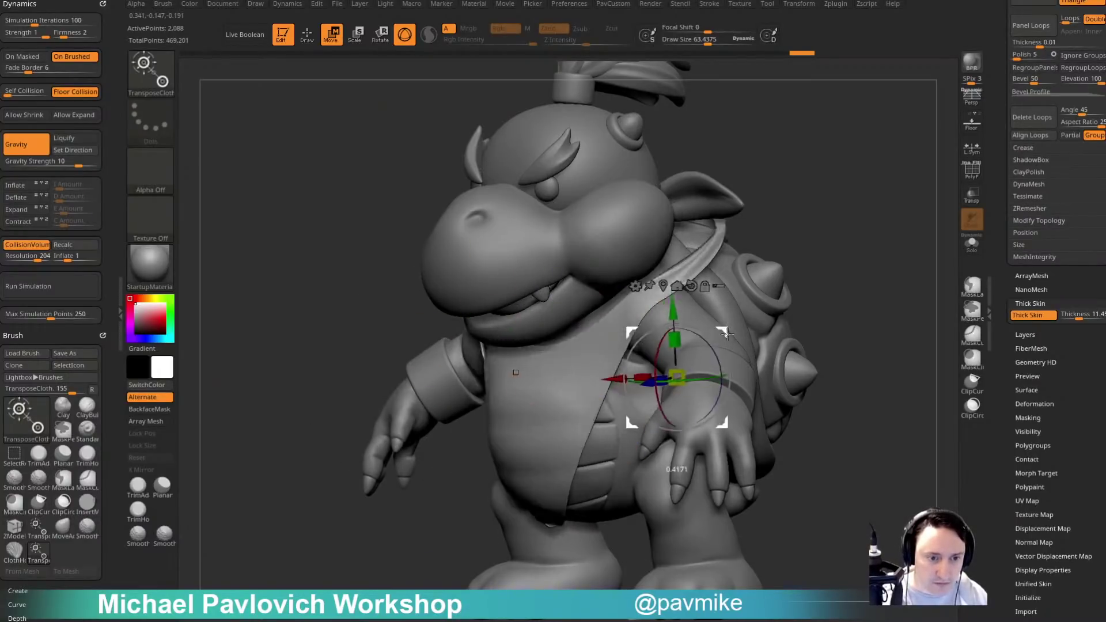
Turn off the collision volume and return to the smooth, unfolded bib with the ClothHook brush active.
left_click_drag(869, 333, 893, 315, "shift")
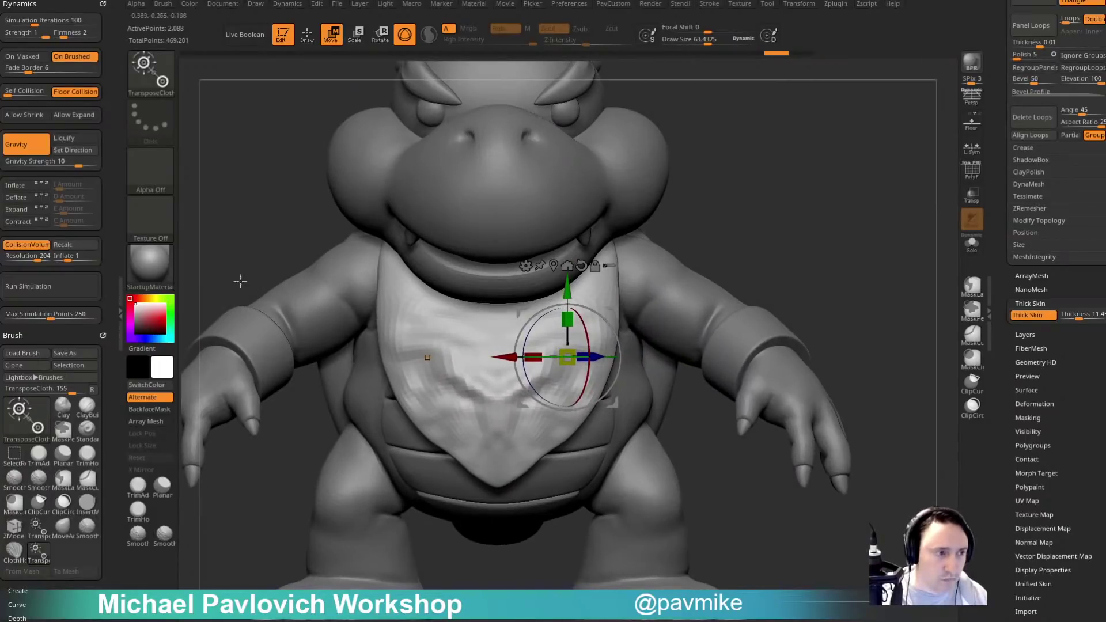
left_click(30, 249)
left_click_drag(858, 225, 642, 347)
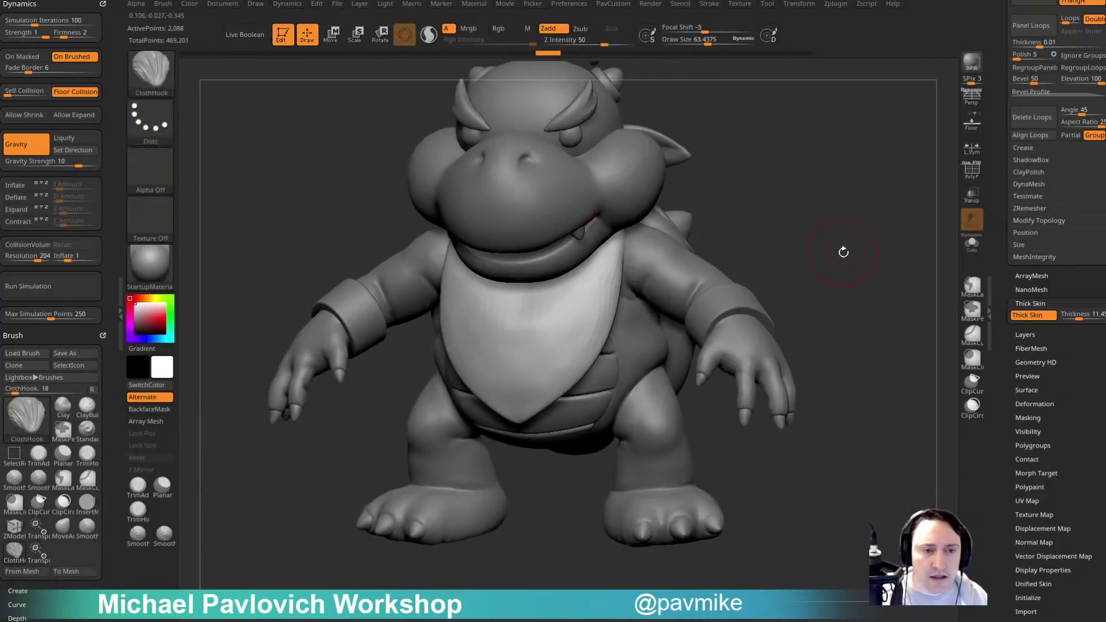
Enable the collision volume, lower the gravity strength to about 0.65 and run the cloth simulation on the bib.
mouse_move(841, 250)
left_mouse_down()
mouse_move(807, 257)
mouse_move(906, 277)
left_mouse_up()
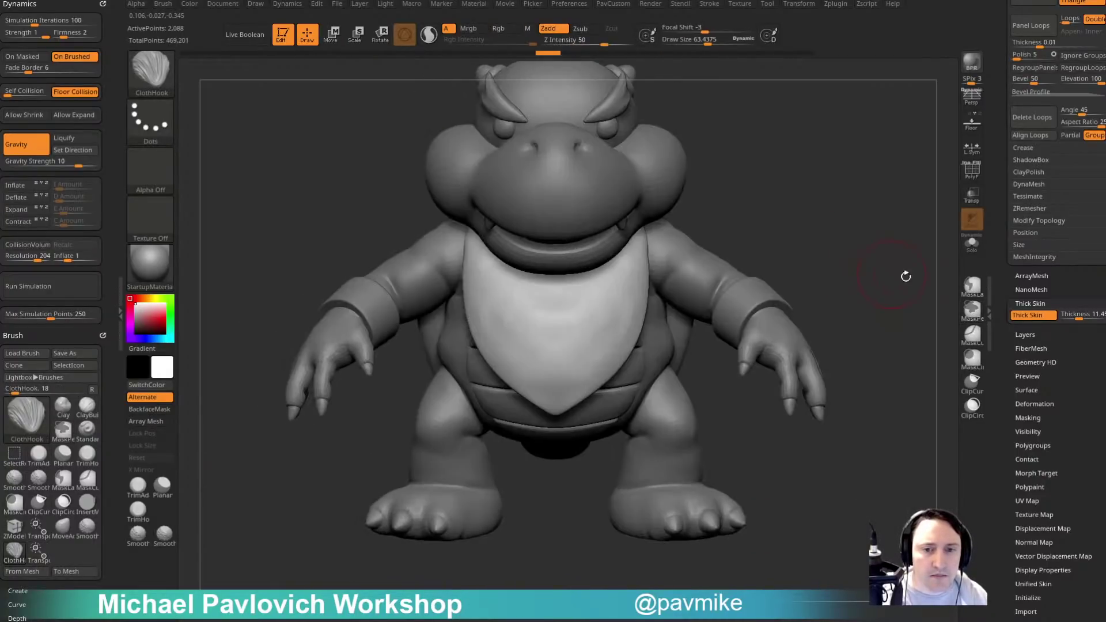
left_click_drag(1006, 281, 1000, 367)
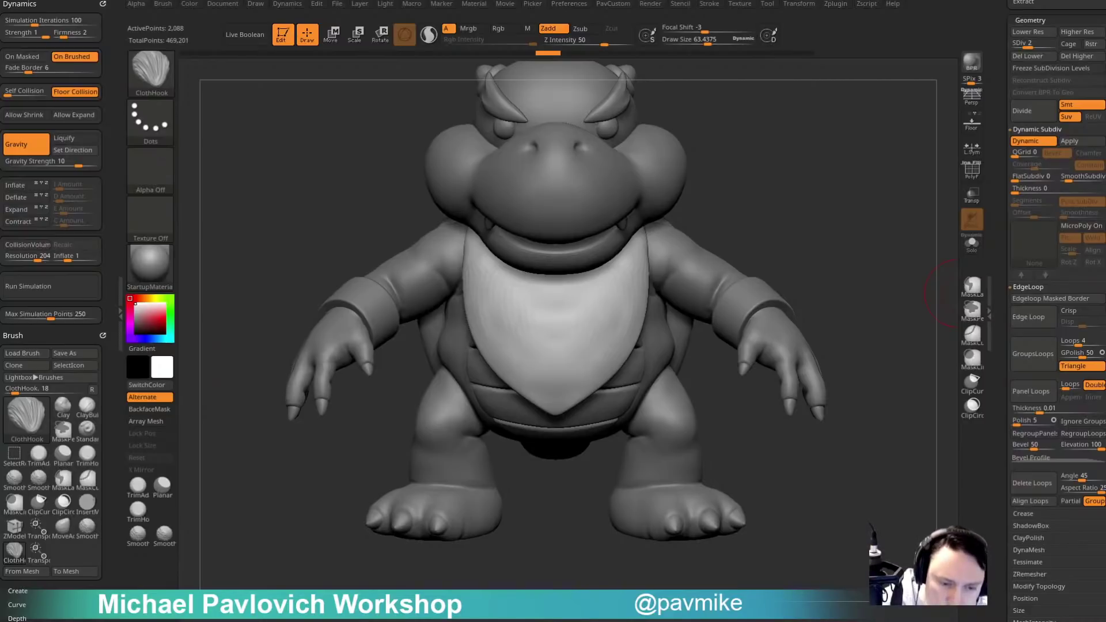
left_click_drag(851, 184, 824, 190)
left_click(38, 246)
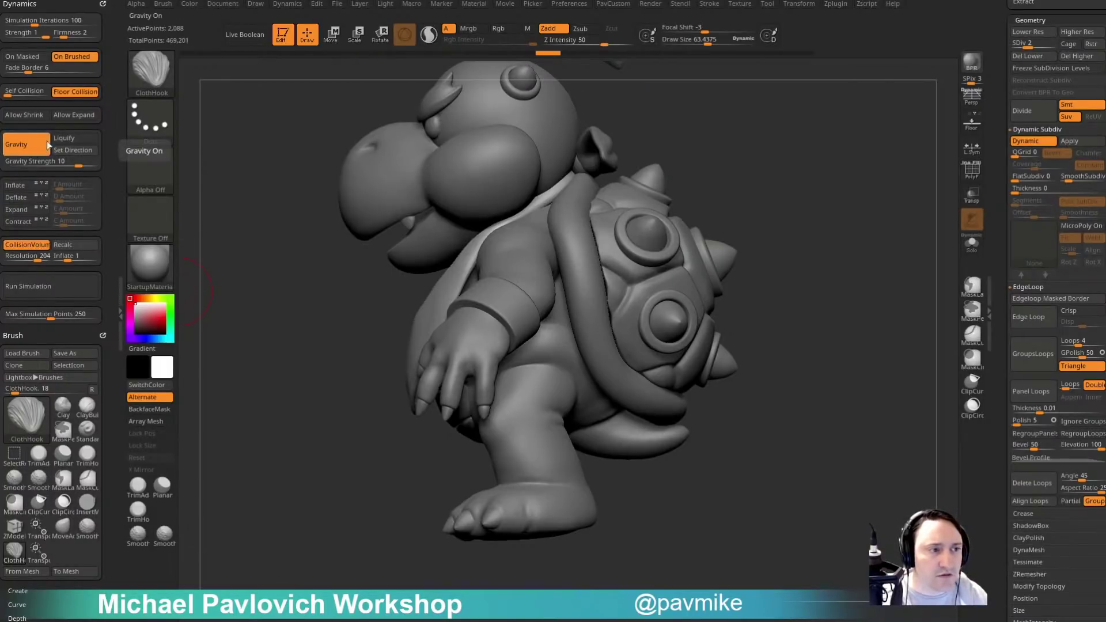
left_click_drag(78, 165, 67, 165)
left_click_drag(199, 171, 259, 168)
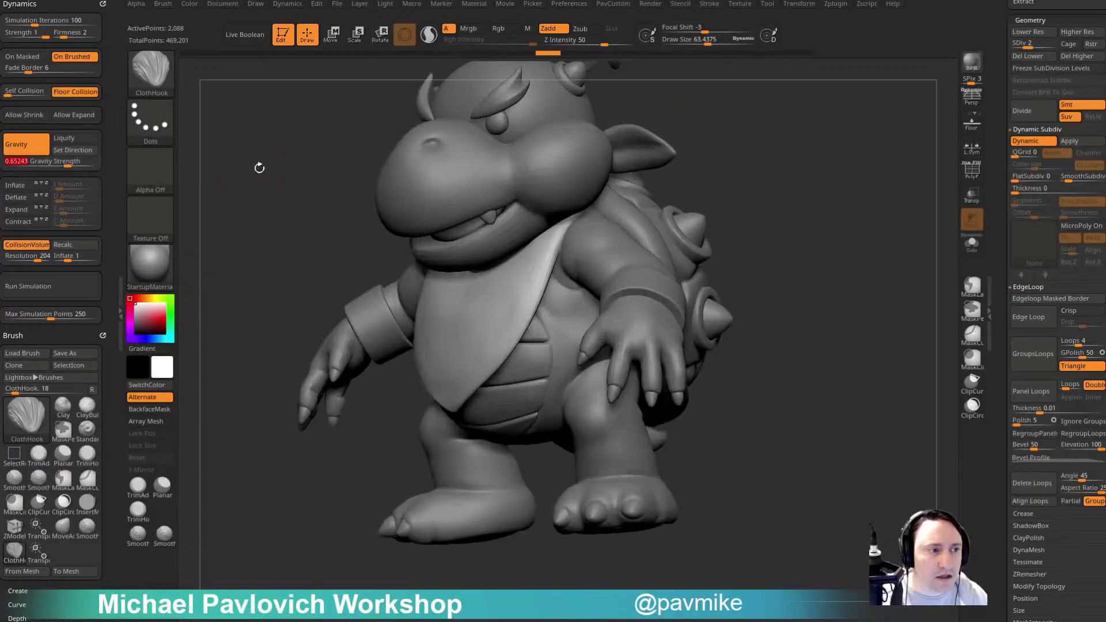
left_click(62, 286)
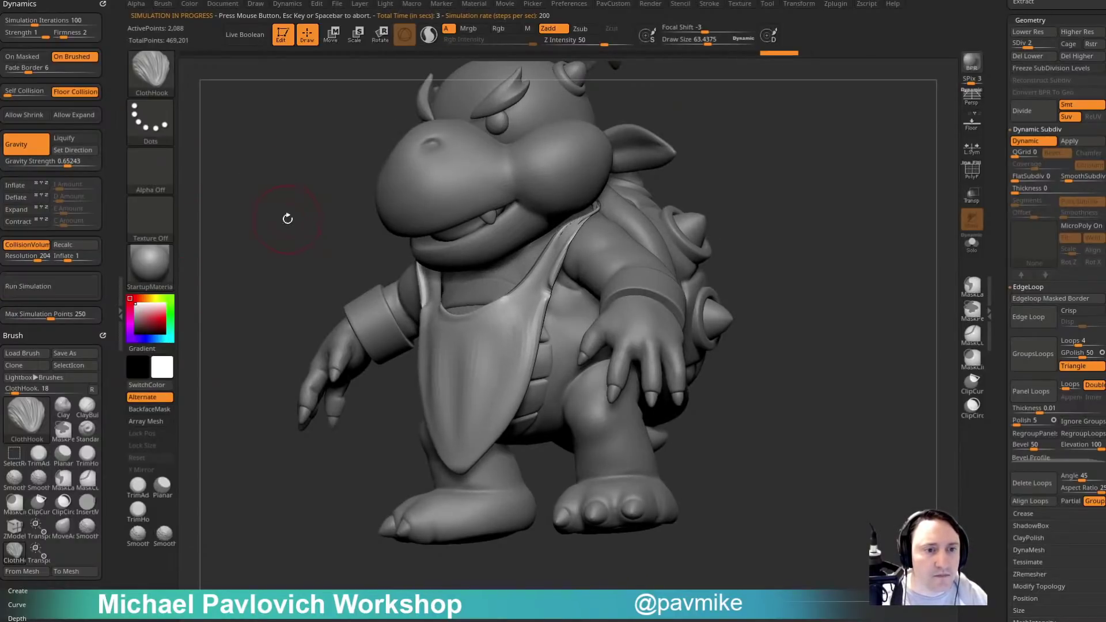
Run the bib's simulation with firmness 5, then change the firmness to 4 and run it again.
left_click_drag(282, 217, 204, 178)
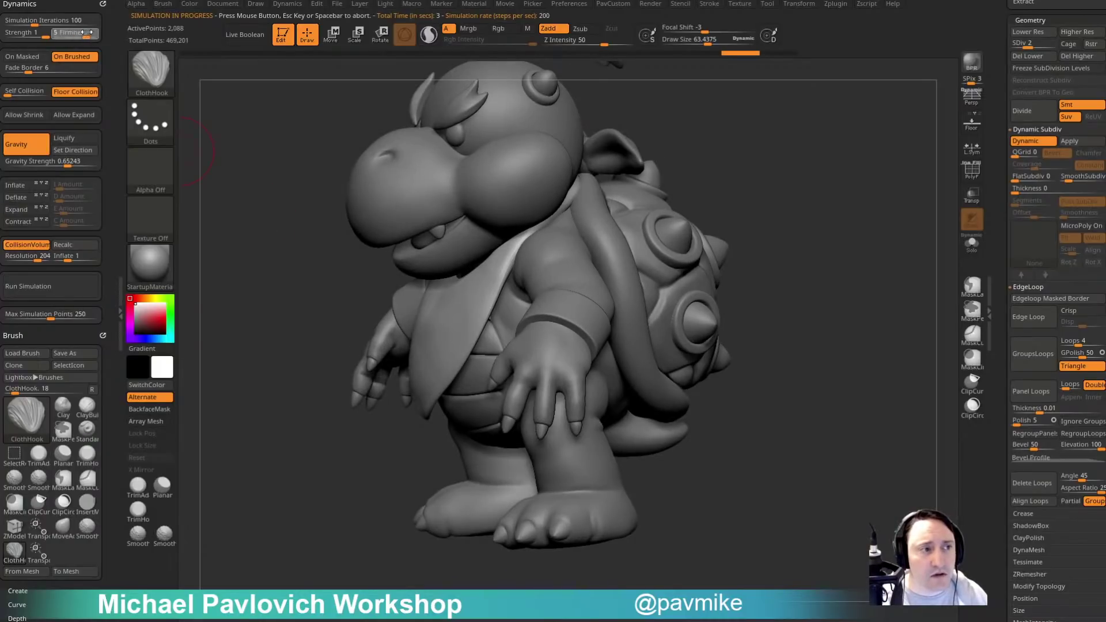
left_click(61, 288)
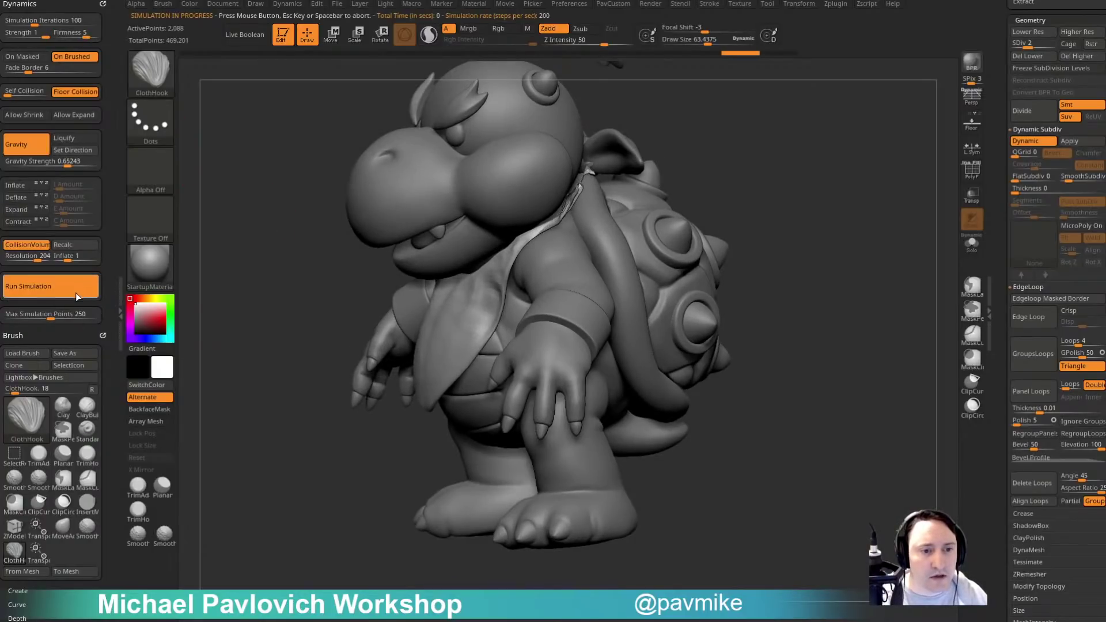
left_click(87, 33)
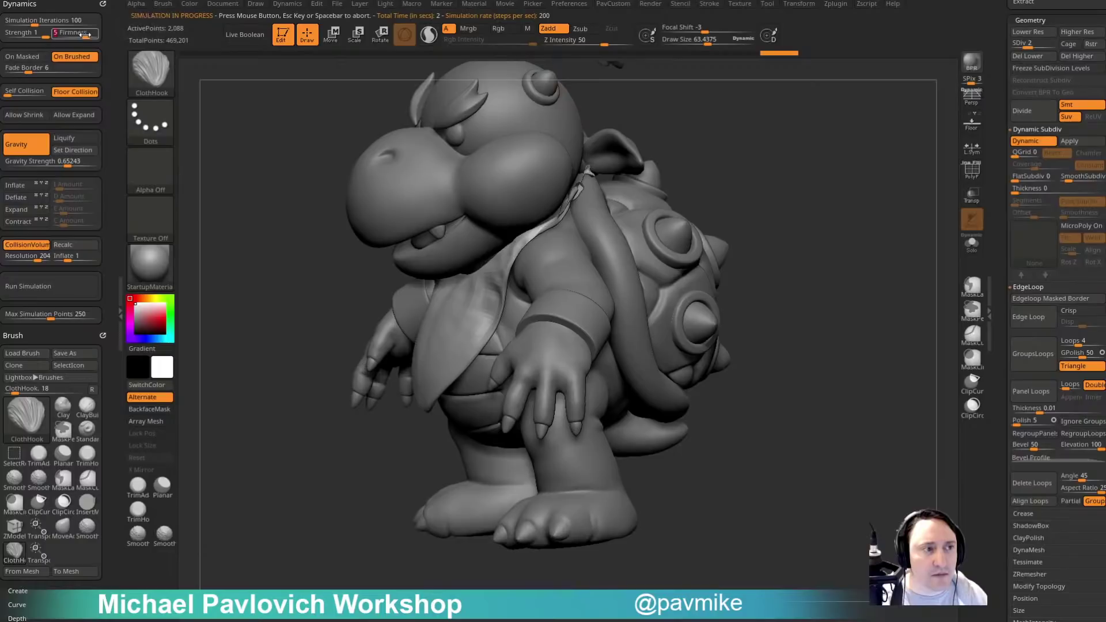
key("Return")
left_click(85, 284)
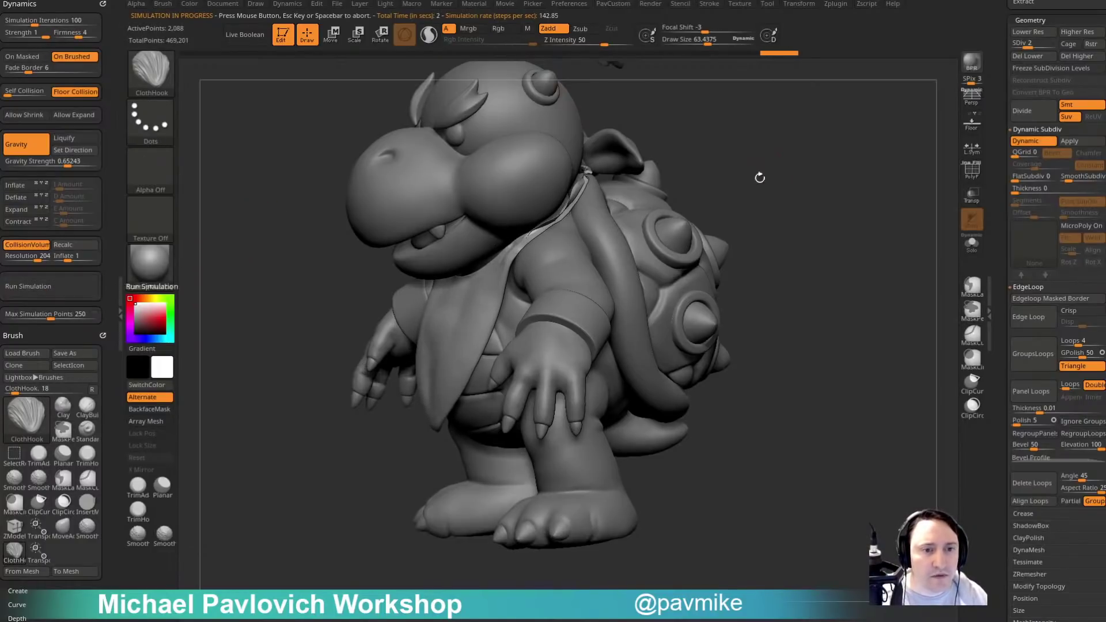
Switch the masking brush to MaskLasso and mask the bib's strap around the back of the neck.
left_click_drag(671, 143, 569, 199)
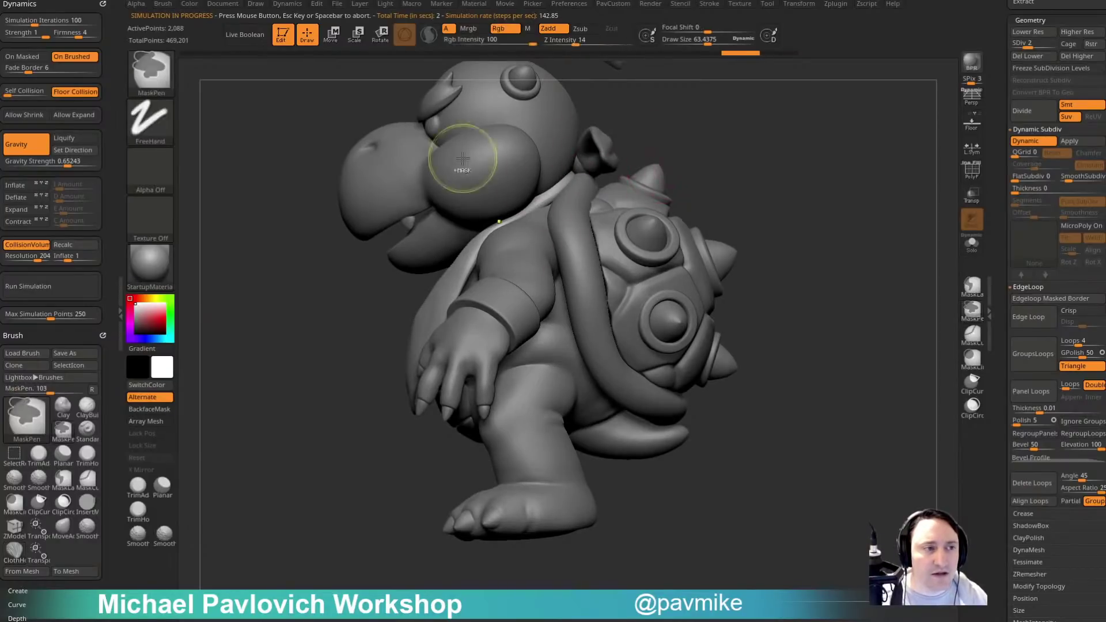
left_click(151, 69, "ctrl")
left_click(305, 84)
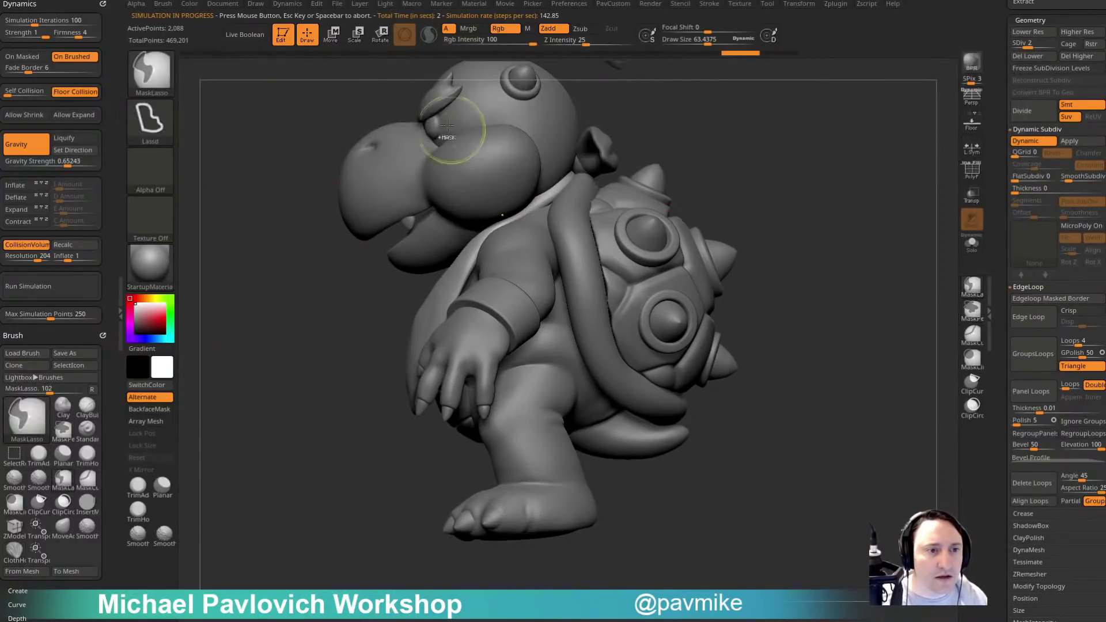
mouse_move(377, 103)
left_mouse_down("ctrl")
mouse_move(685, 222)
mouse_move(608, 392)
mouse_move(605, 365)
left_mouse_up("ctrl")
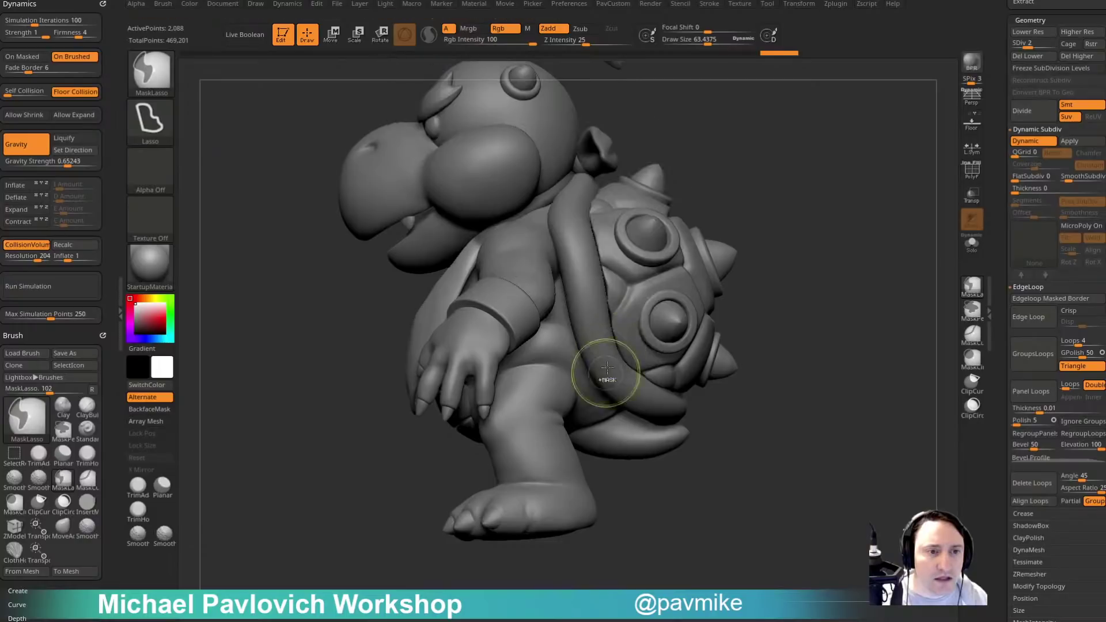
mouse_move(725, 148)
left_mouse_down()
mouse_move(729, 173)
mouse_move(457, 283)
left_mouse_up()
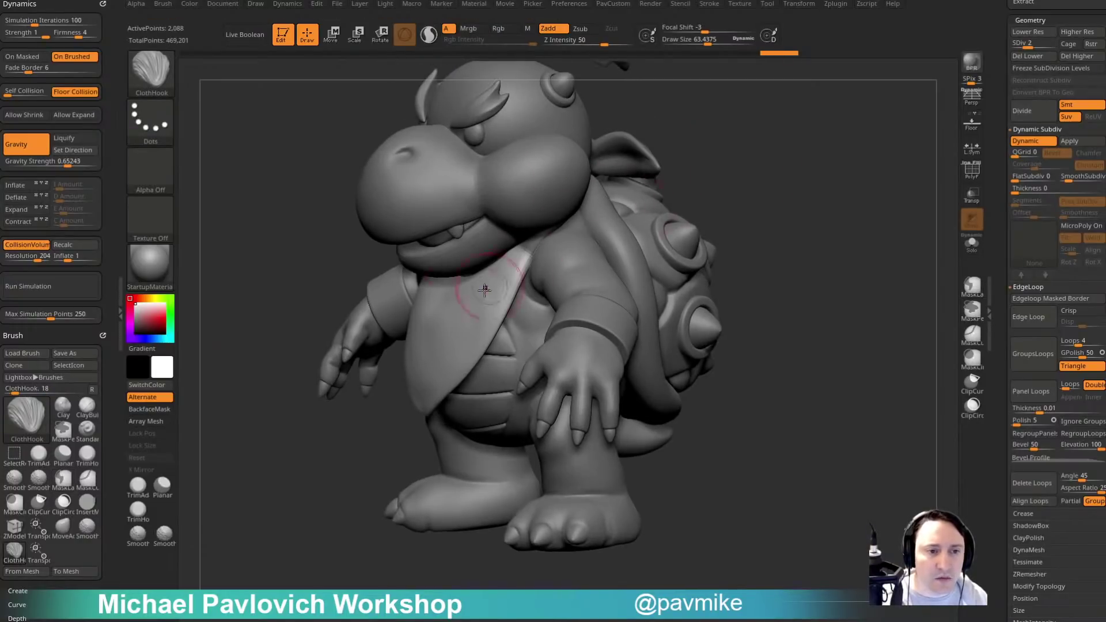
Try the cloth simulation twice on the masked bib and undo the results.
left_click_drag(733, 198, 741, 188, "shift")
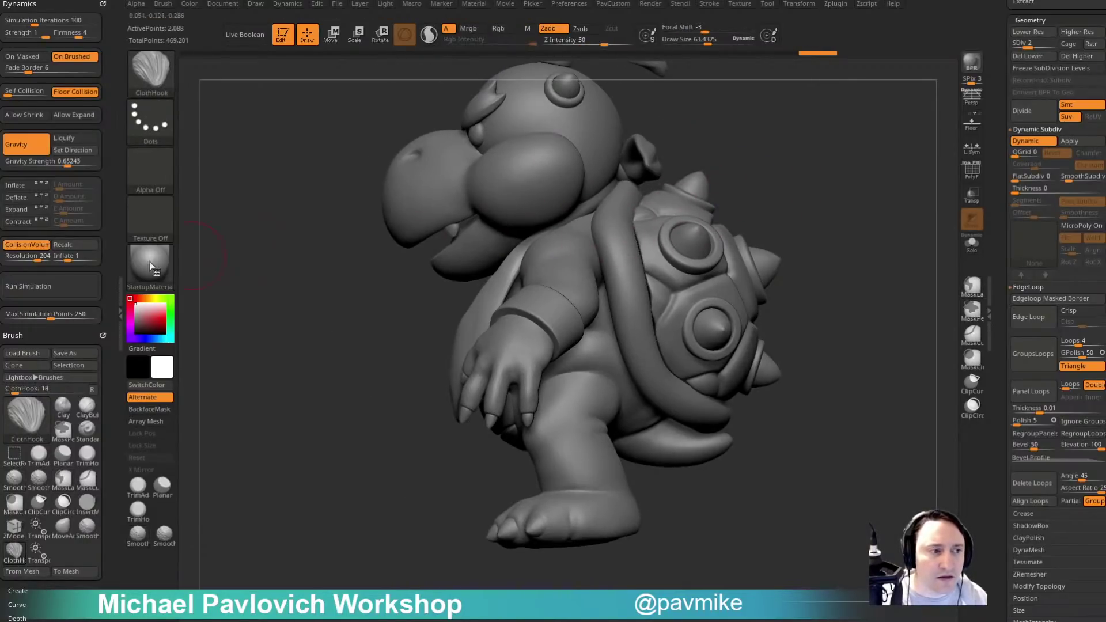
left_click(68, 285)
key("ctrl+z")
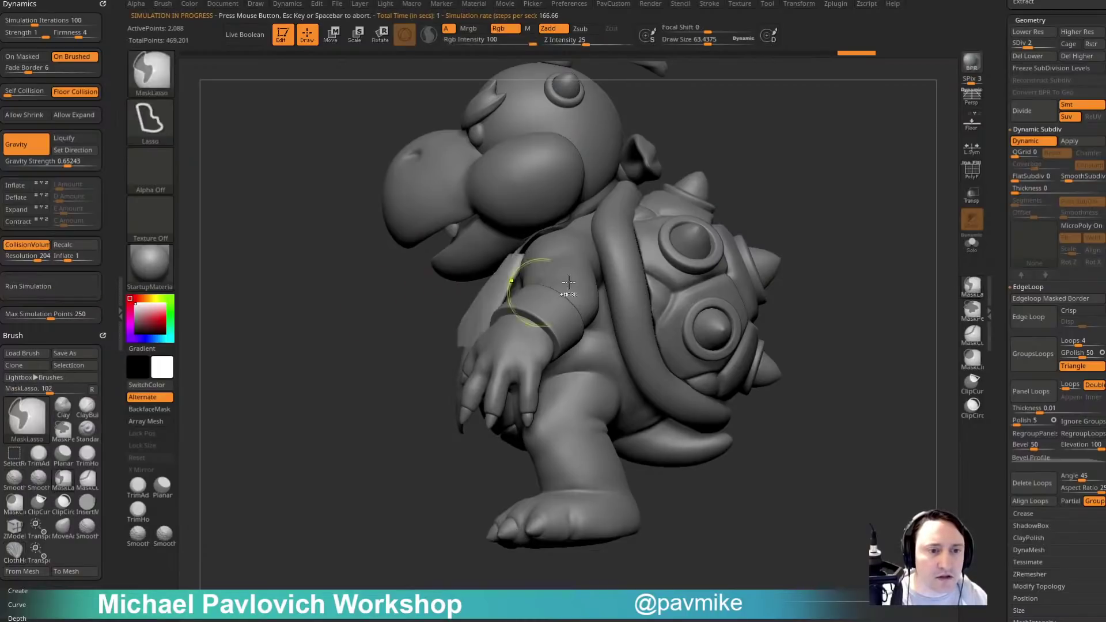
mouse_move(799, 144)
left_mouse_down("ctrl")
mouse_move(385, 196)
mouse_move(573, 295)
left_mouse_up("ctrl")
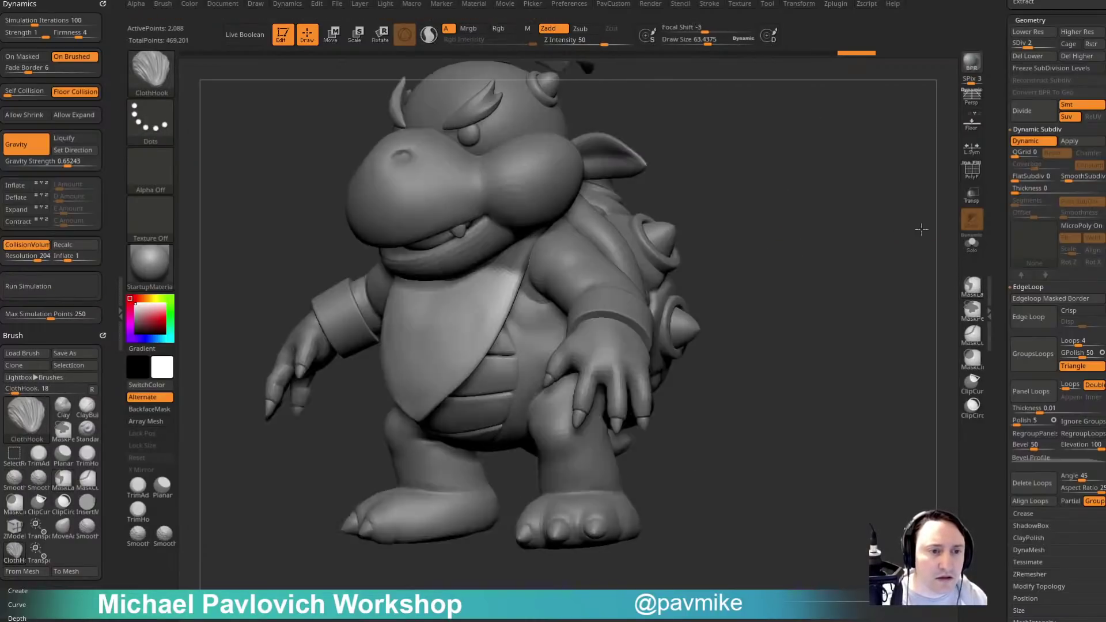
left_click(60, 288)
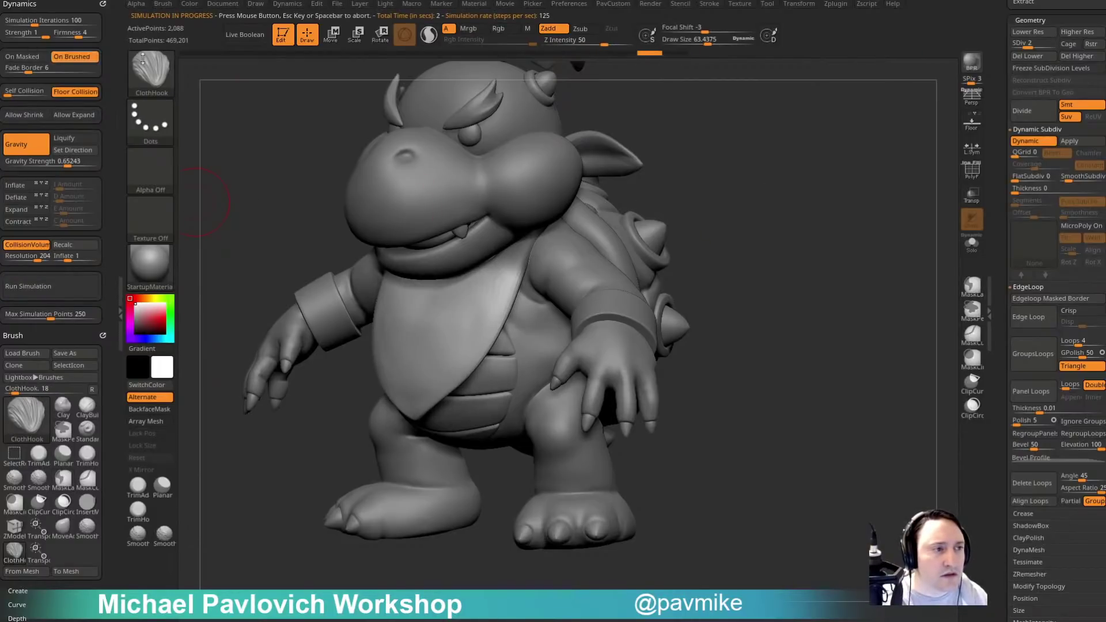
left_click_drag(789, 199, 805, 178)
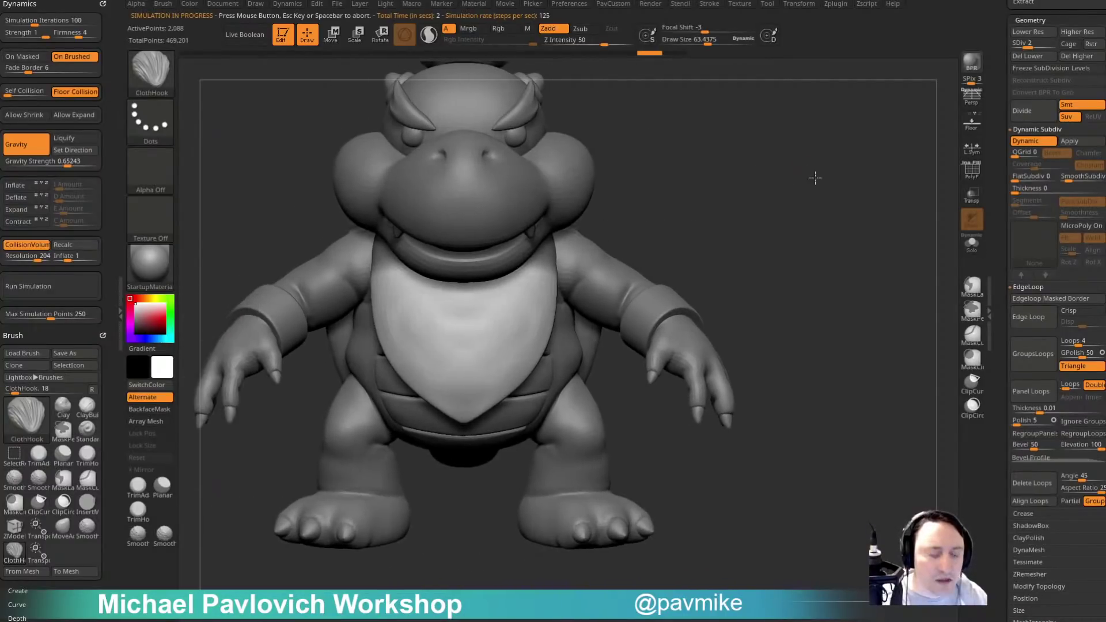
Turn off the bib's dynamic subdivision and raise its subdivision level to SDiv 3.
left_click(1026, 142)
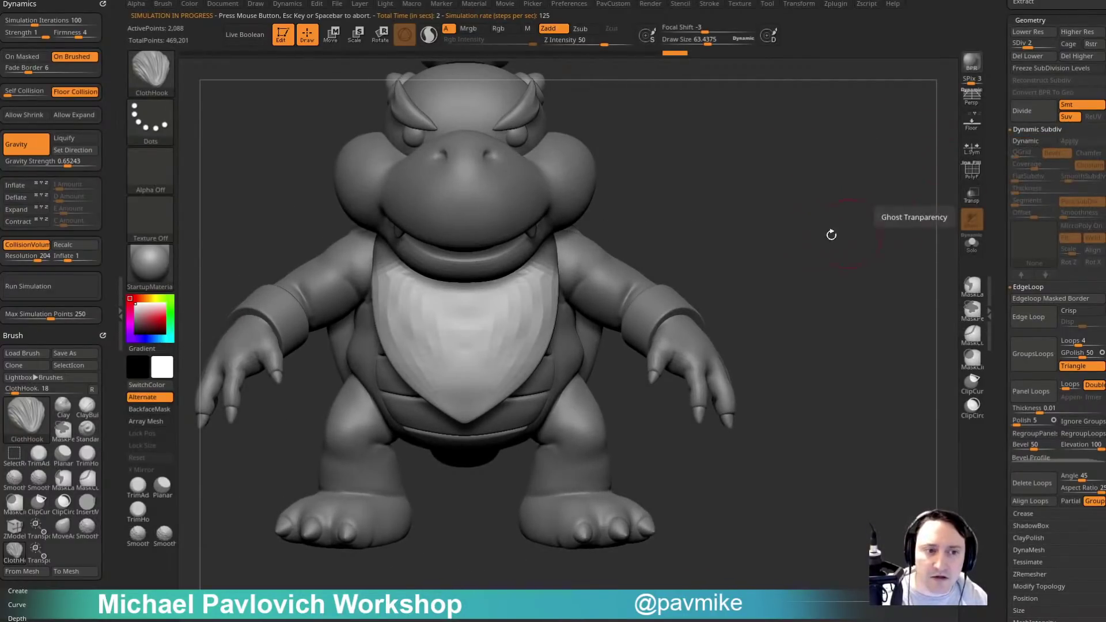
left_click_drag(829, 234, 614, 299)
left_click_drag(821, 225, 853, 232)
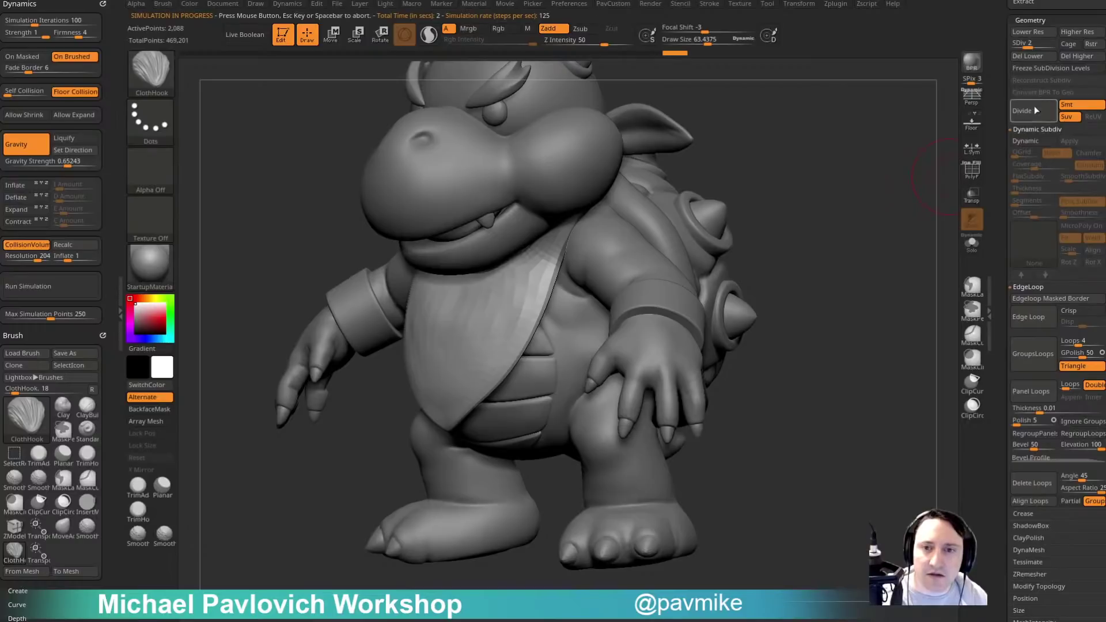
left_click_drag(1037, 45, 1051, 45)
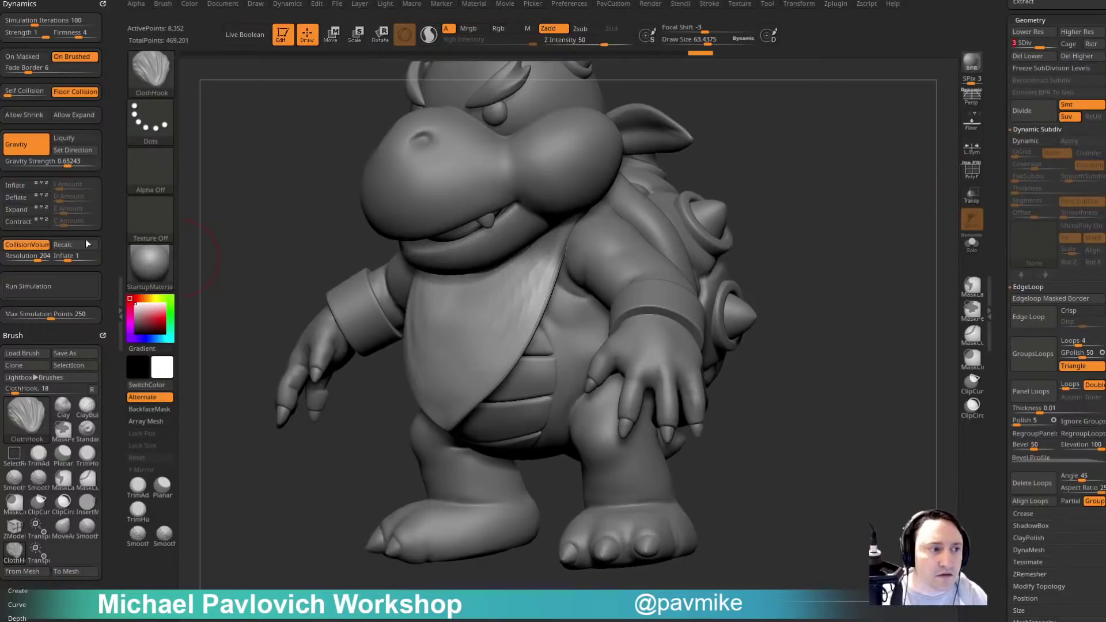
Try the cloth simulation on the SDiv 3 bib, check its front and undo the result.
left_click(54, 283)
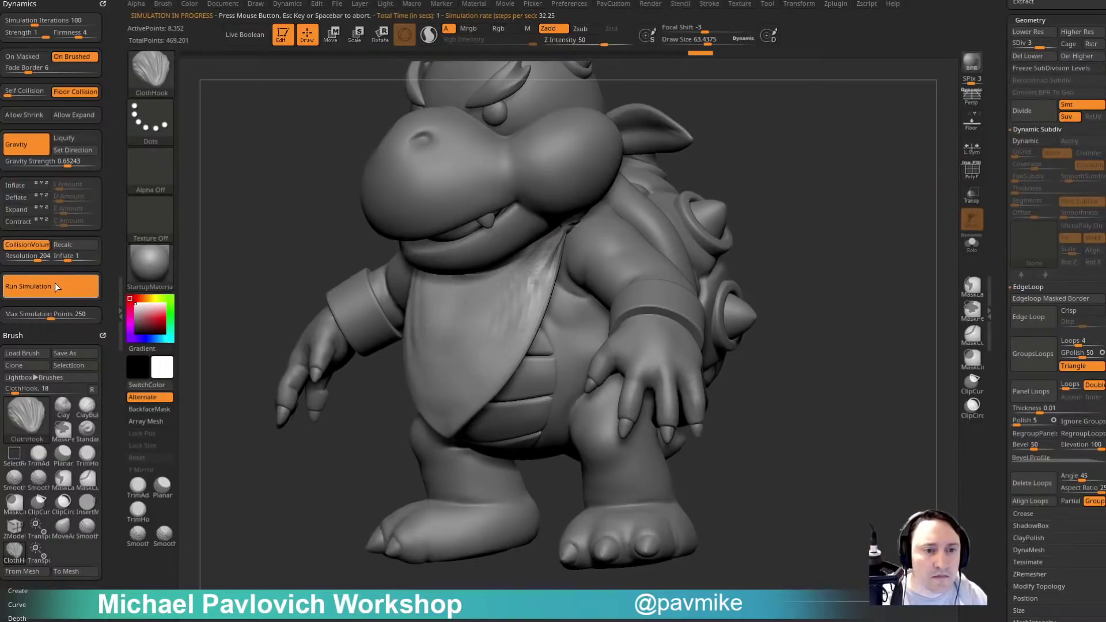
left_click_drag(230, 213, 283, 200)
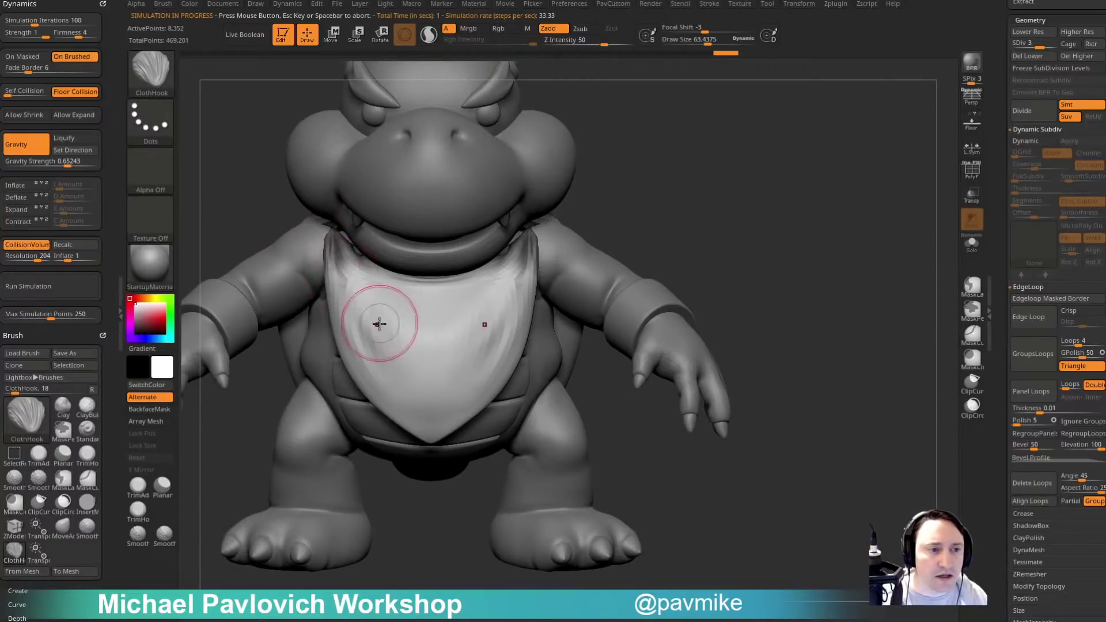
mouse_move(779, 185)
left_mouse_down()
mouse_move(846, 213)
mouse_move(830, 217)
mouse_move(862, 205)
left_mouse_up()
key("ctrl+z")
Collapse the Thick Skin settings and switch from ClothHook to the Standard brush.
left_click_drag(1004, 352, 1004, 223)
left_click(1037, 220)
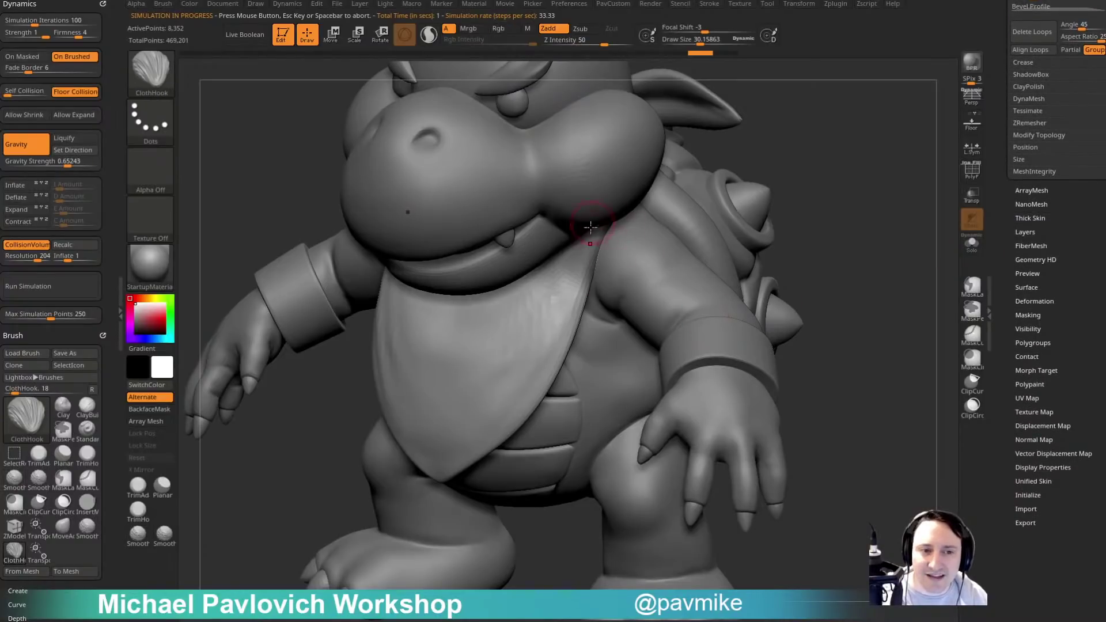
mouse_move(845, 185)
left_mouse_down()
mouse_move(766, 173)
mouse_move(797, 190)
mouse_move(859, 178)
left_mouse_up()
key("b")
key("s")
key("t")
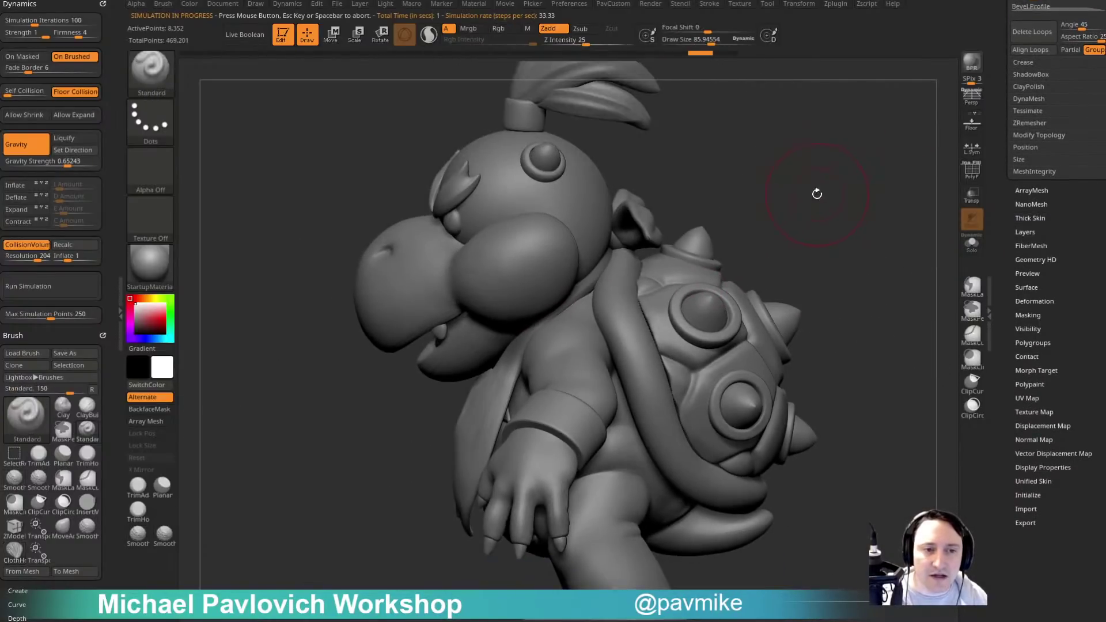
Select the snout subtool and hide the snout and cheek parts that cover the bib's neckline.
left_click(580, 270, "alt")
scroll(1009, 259, "up", 10)
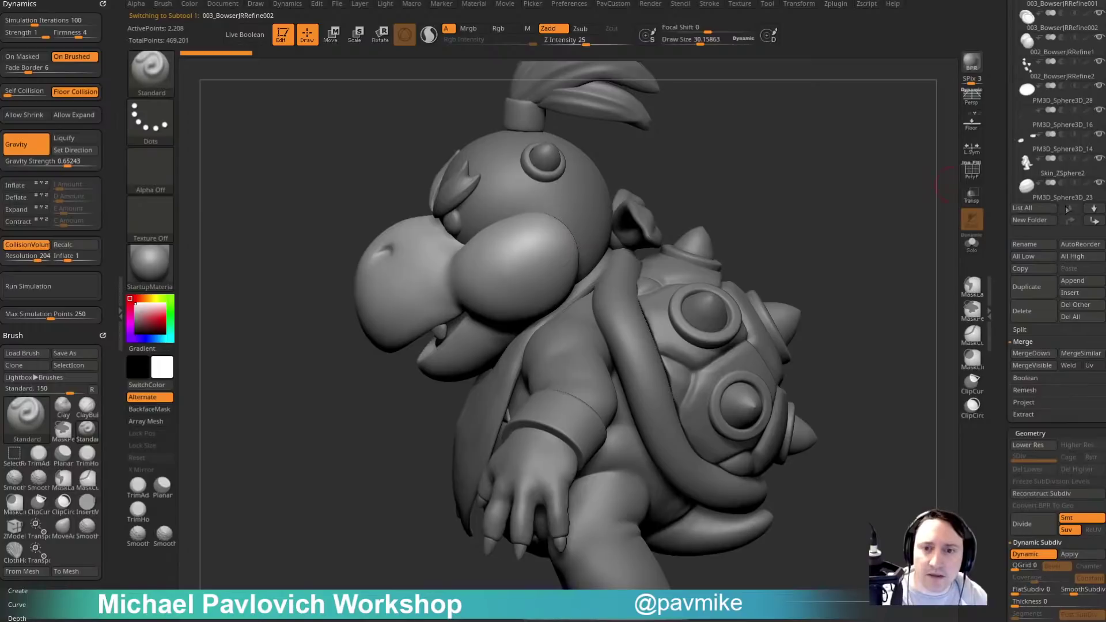
scroll(1062, 92, "up", 3)
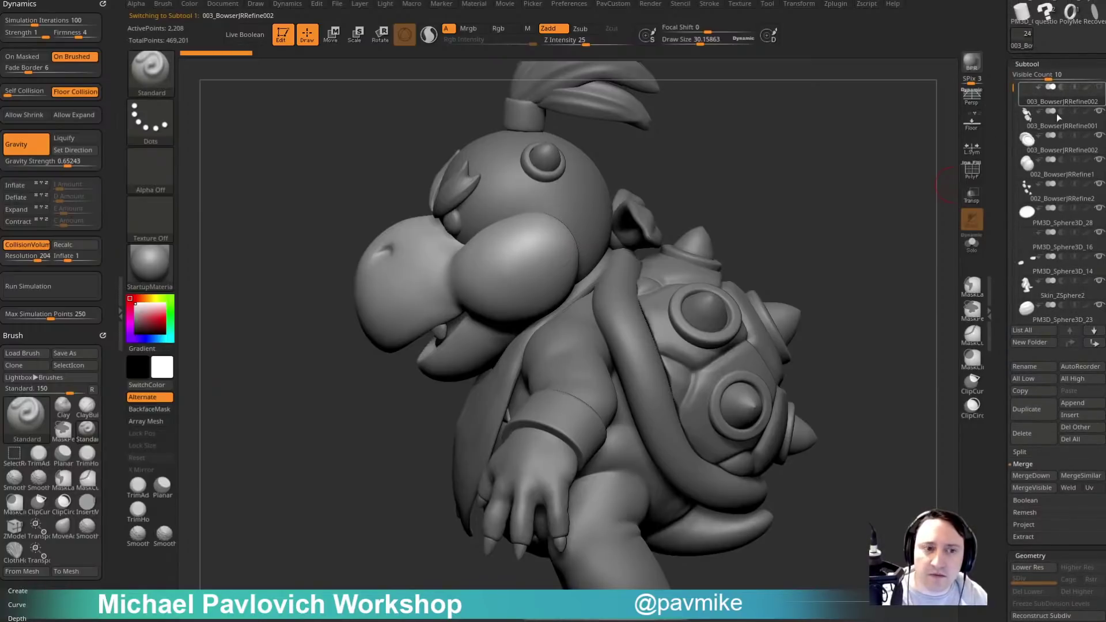
left_click(546, 199, "alt")
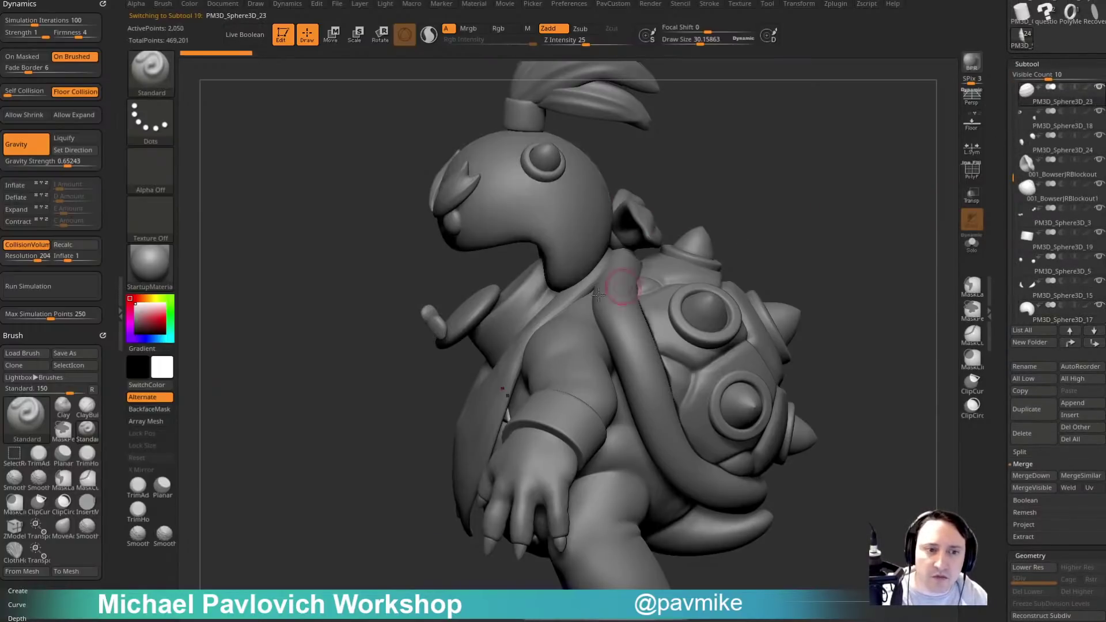
Hide the head subtool PM3D_Sphere3D_17 above the bib and reselect the bib.
left_click(623, 262, "alt")
mouse_move(858, 221)
left_mouse_down()
mouse_move(873, 215)
mouse_move(854, 224)
left_mouse_up()
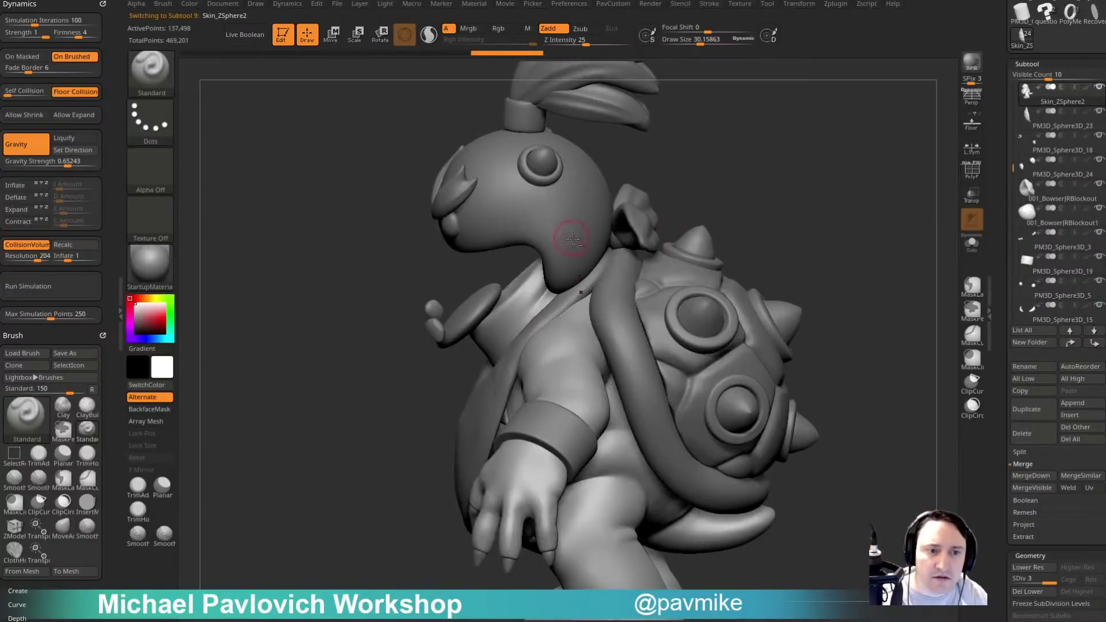
left_click(570, 237, "alt")
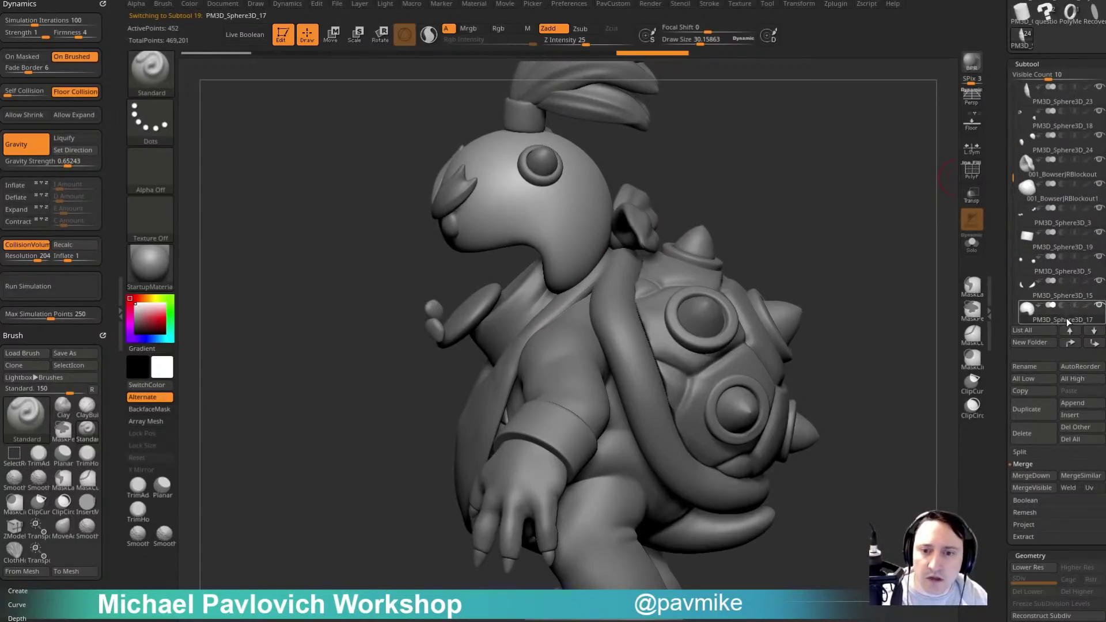
left_click(488, 296, "alt")
left_click_drag(836, 182, 807, 196)
left_click(591, 249, "alt")
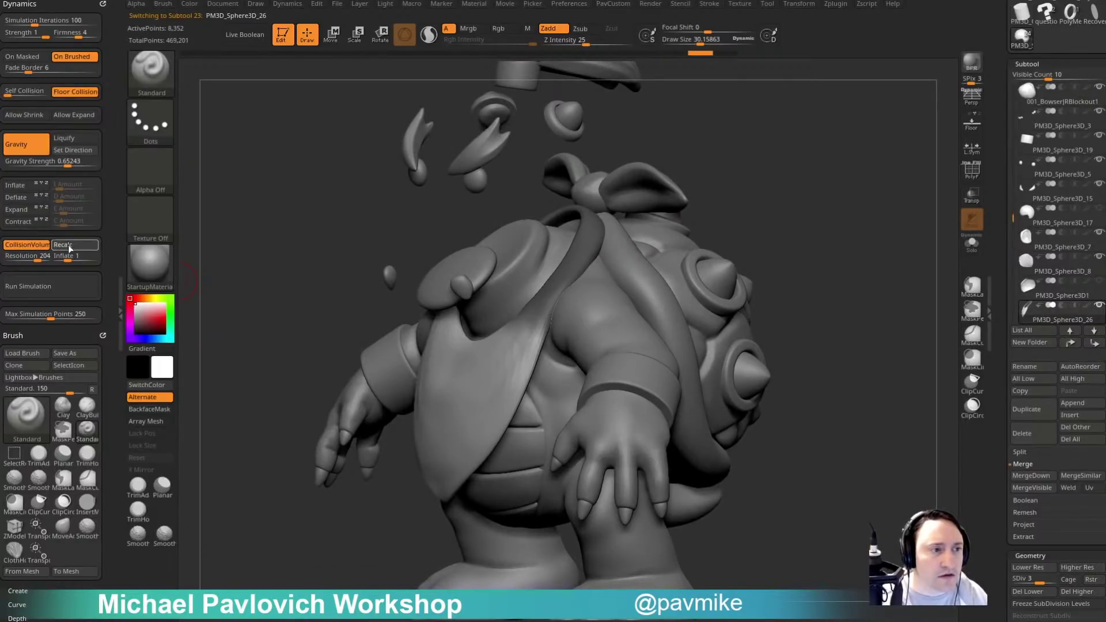
Run the cloth simulation on the bib with the head parts hidden and turn on PolyFrame to show its topology.
left_click(58, 286)
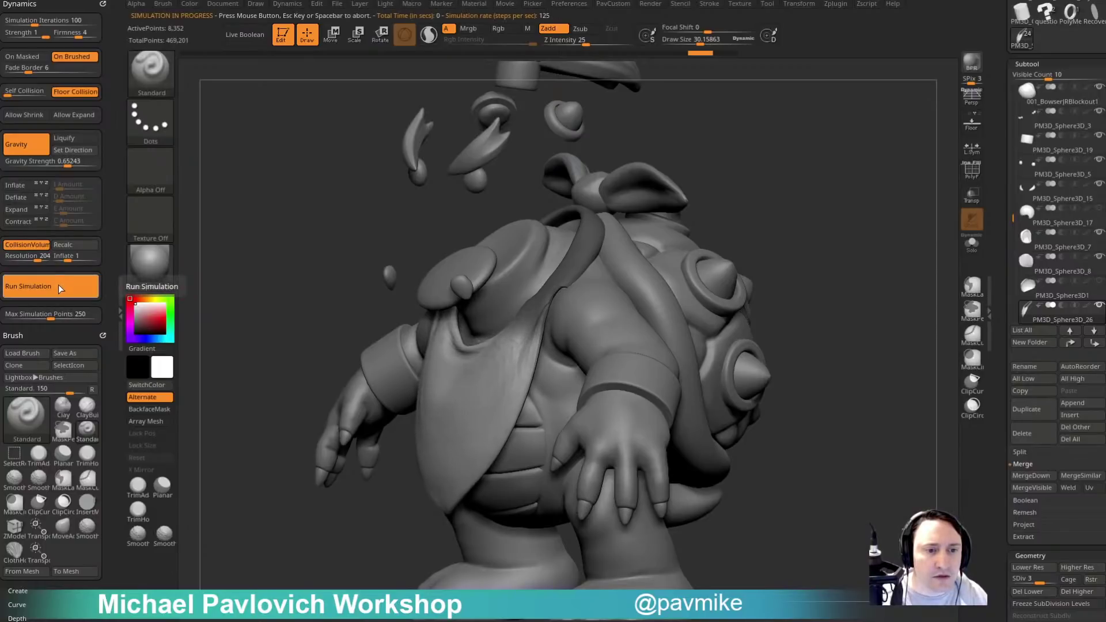
left_click_drag(817, 176, 778, 205)
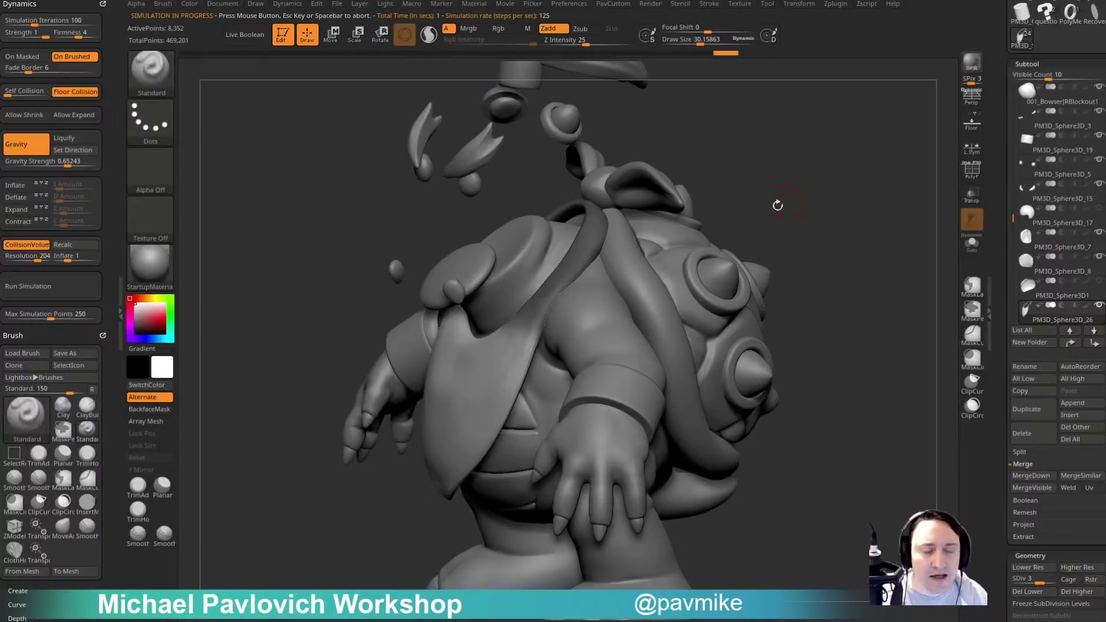
left_click(973, 168)
left_click_drag(869, 217, 889, 267)
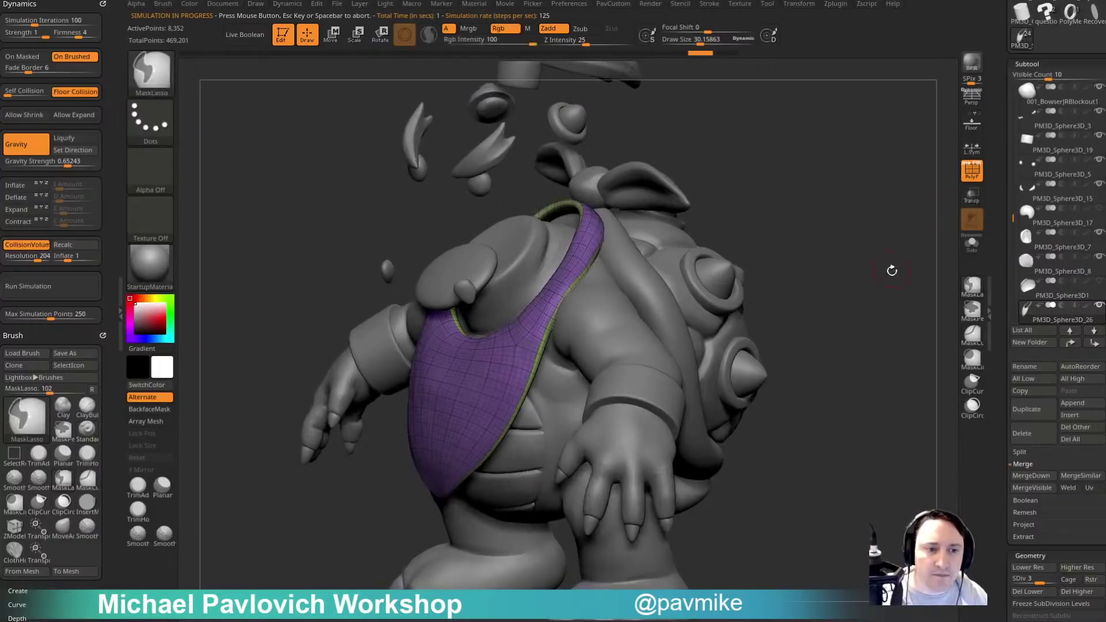
key("ctrl+shift")
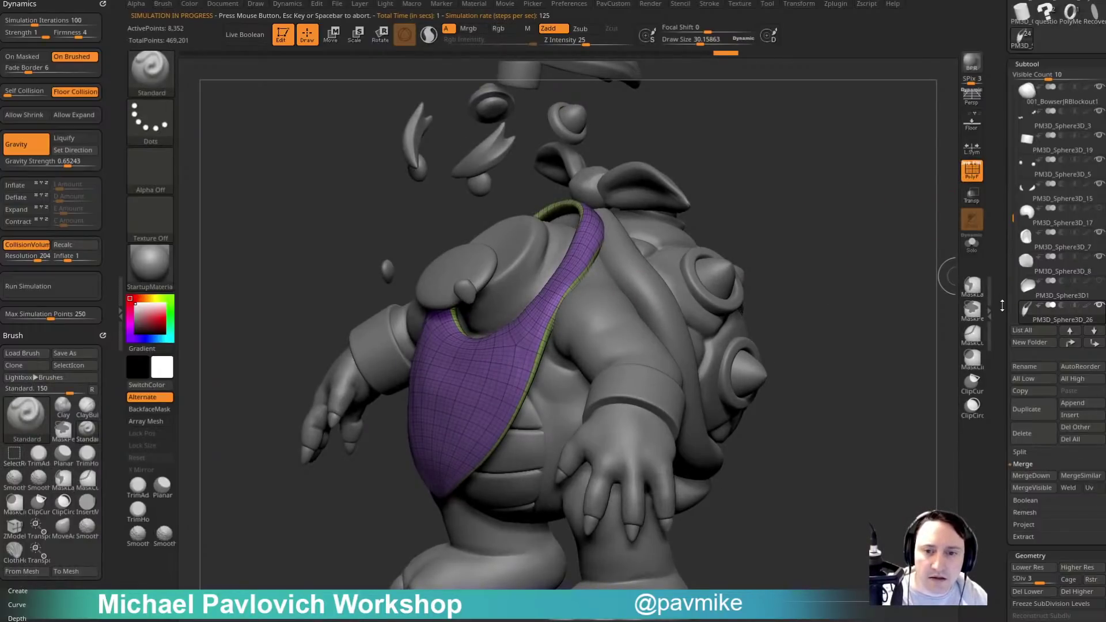
Drop the bib subtool down to subdivision level 1.
left_click_drag(1043, 556, 1043, 296)
left_click(1029, 318)
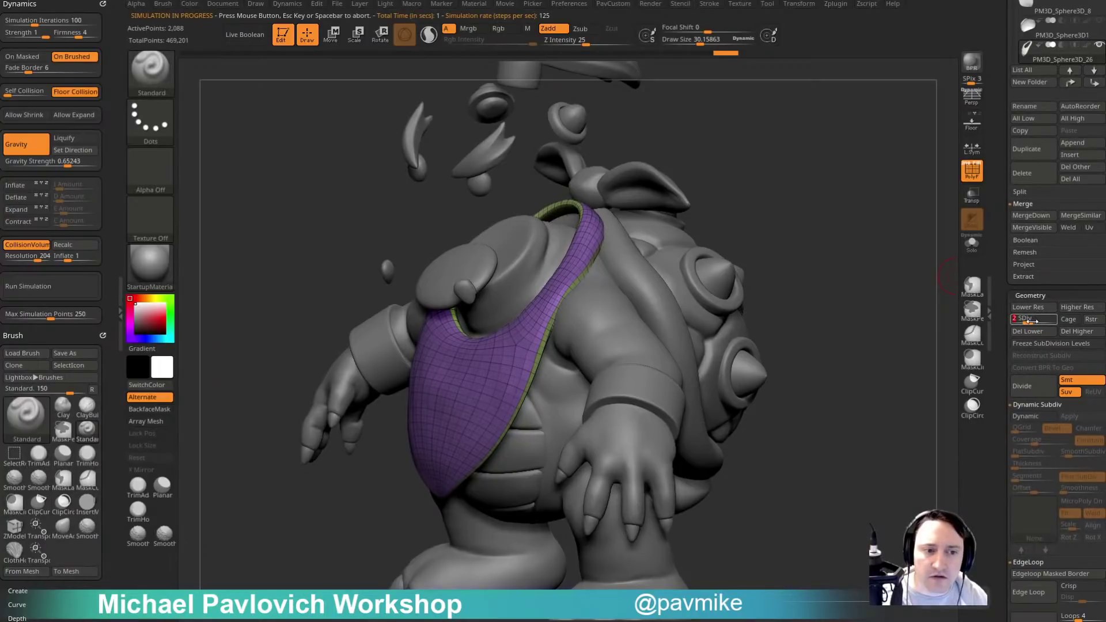
left_click(1028, 318)
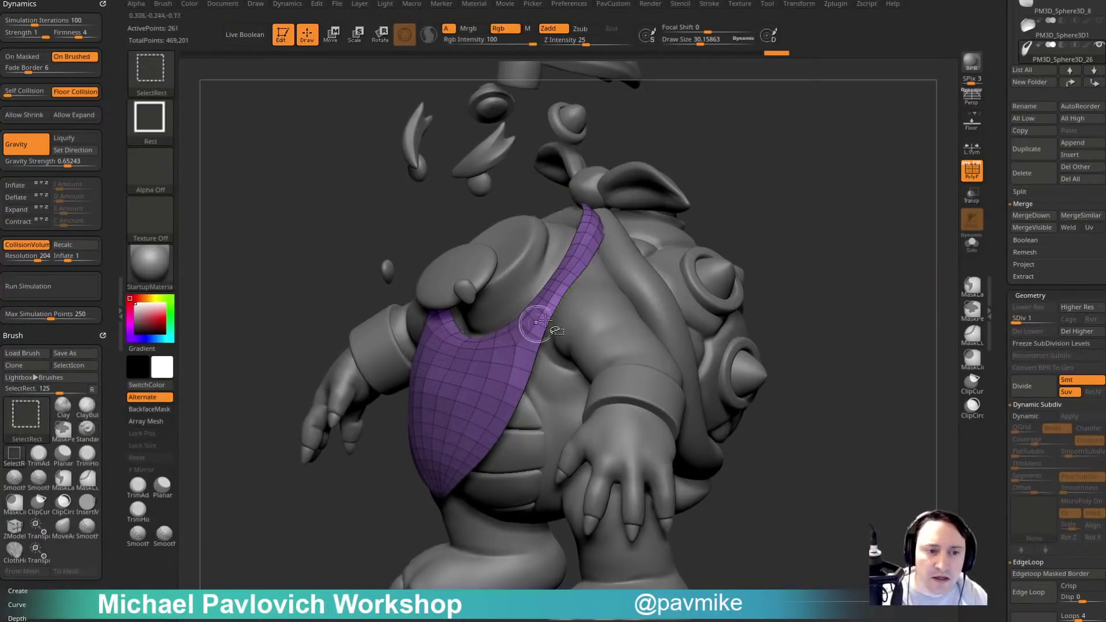
Isolate the bib's purple front surface, then delete its higher subdivision levels and the hidden polygons.
key("2")
left_click(871, 246)
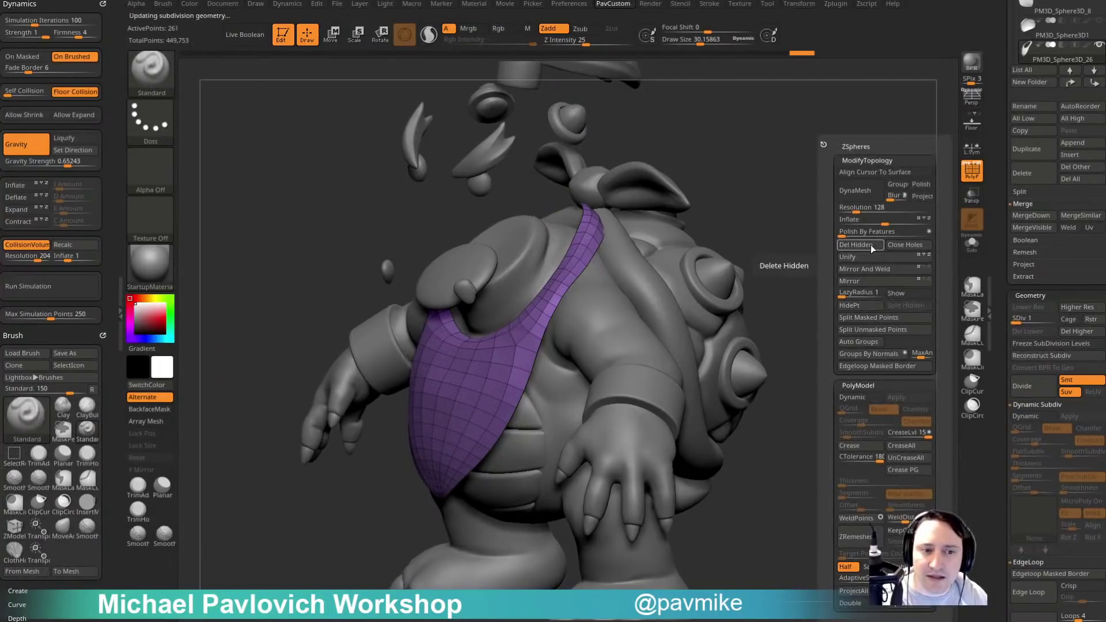
left_click(1088, 331)
key("2")
left_click(816, 245)
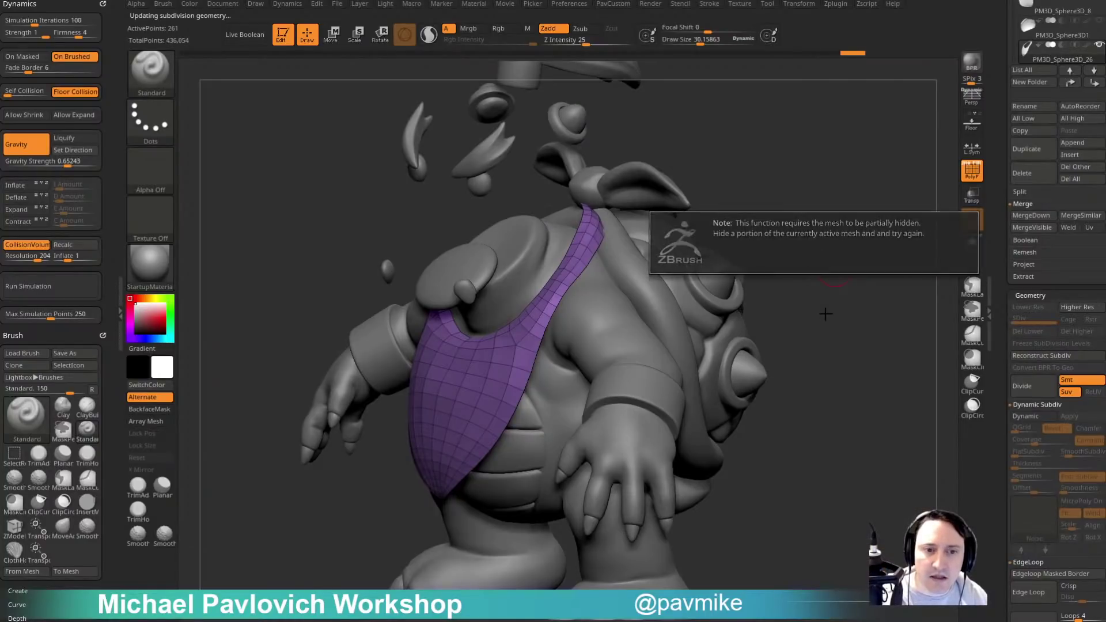
Enable Dynamic Subdiv on the single-sided bib with SmoothSubdiv 0, thickness 0.0074 and offset -100.
scroll(1001, 351, "down", 3)
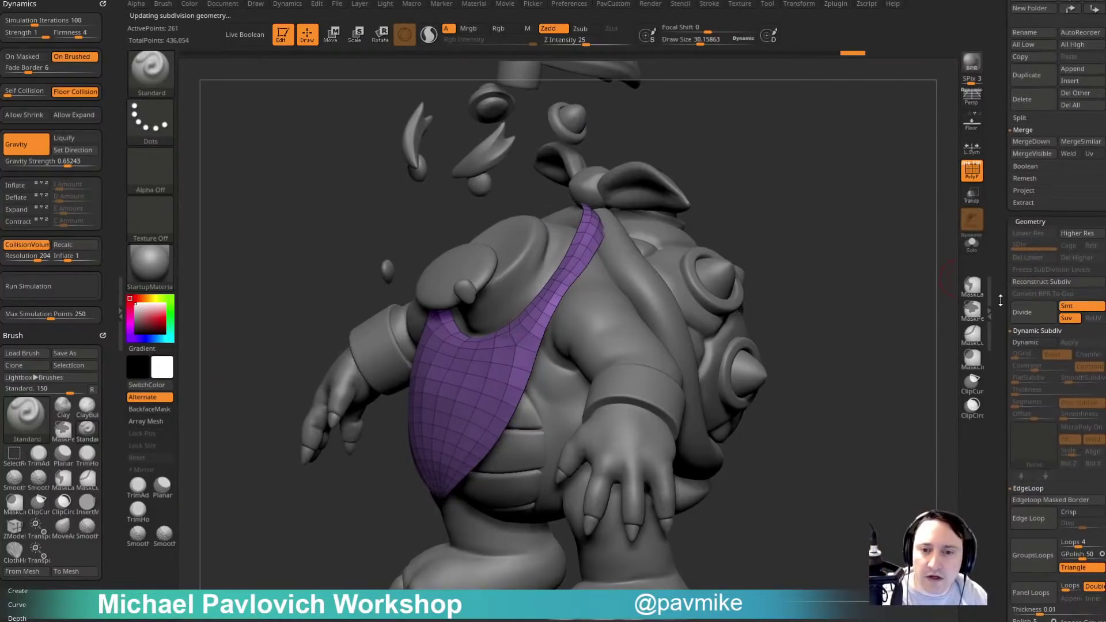
left_click(1032, 323)
left_click(1031, 322)
left_click_drag(1027, 332, 1028, 313)
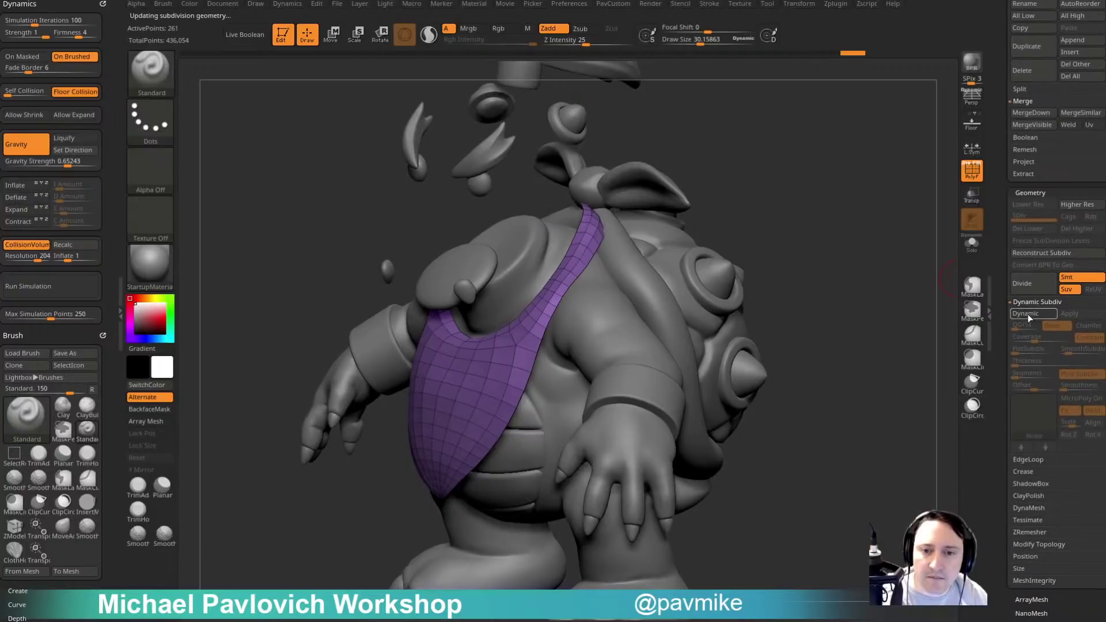
left_click(1028, 314)
left_click_drag(942, 365, 953, 318)
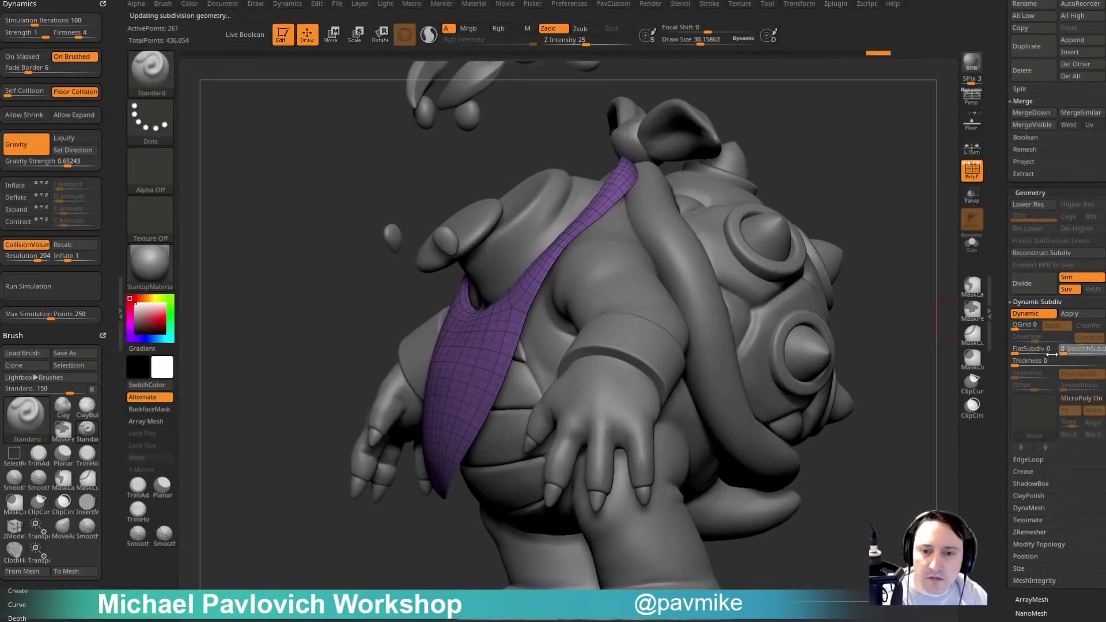
left_click_drag(1024, 363, 1015, 391)
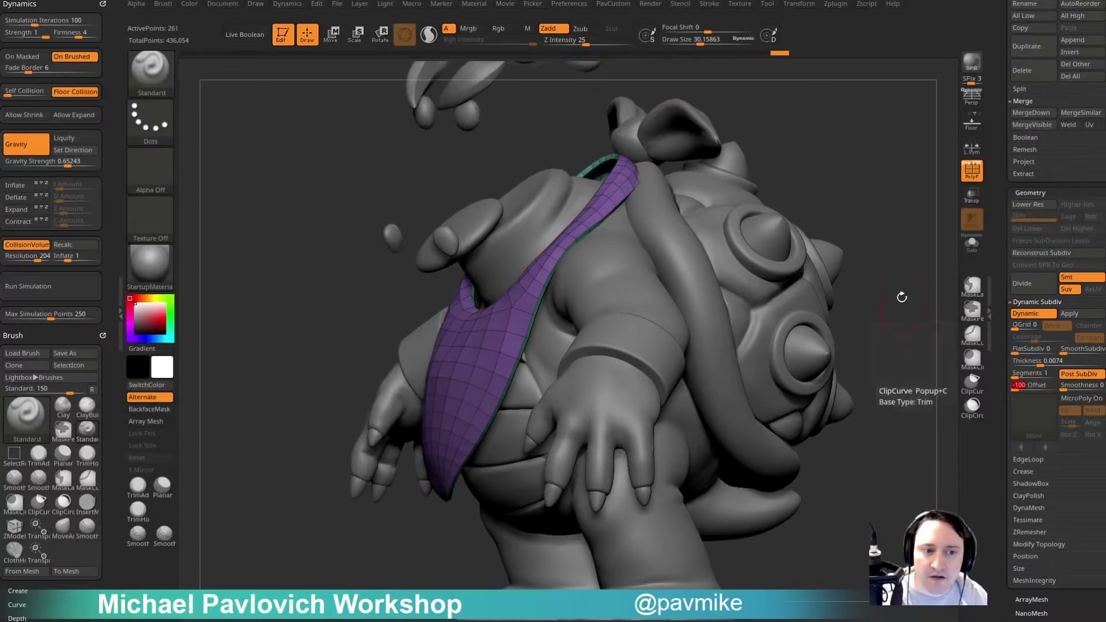
Increase the bib's dynamic thickness to 0.01048 and turn off PolyFrame.
left_click_drag(902, 298, 574, 196)
left_click_drag(842, 180, 761, 186)
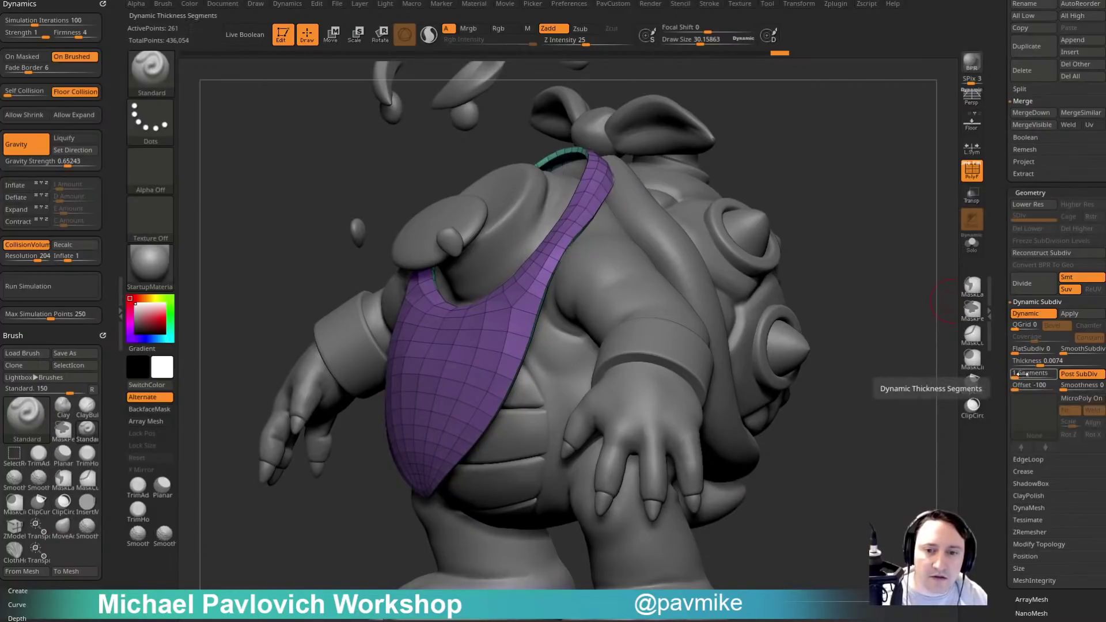
left_click_drag(1042, 366, 1042, 366)
left_click(971, 175)
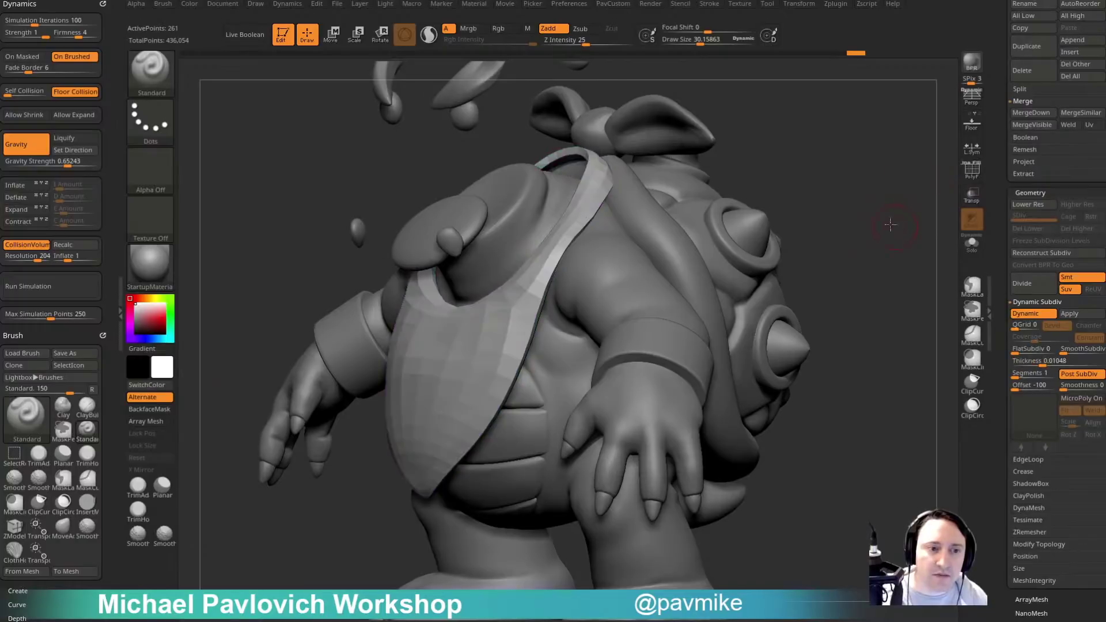
Mask the bib's neck straps with MaskLasso and raise the dynamic SmoothSubdiv level to 2.
mouse_move(891, 225)
left_mouse_down()
mouse_move(878, 225)
mouse_move(893, 234)
mouse_move(881, 212)
left_mouse_up()
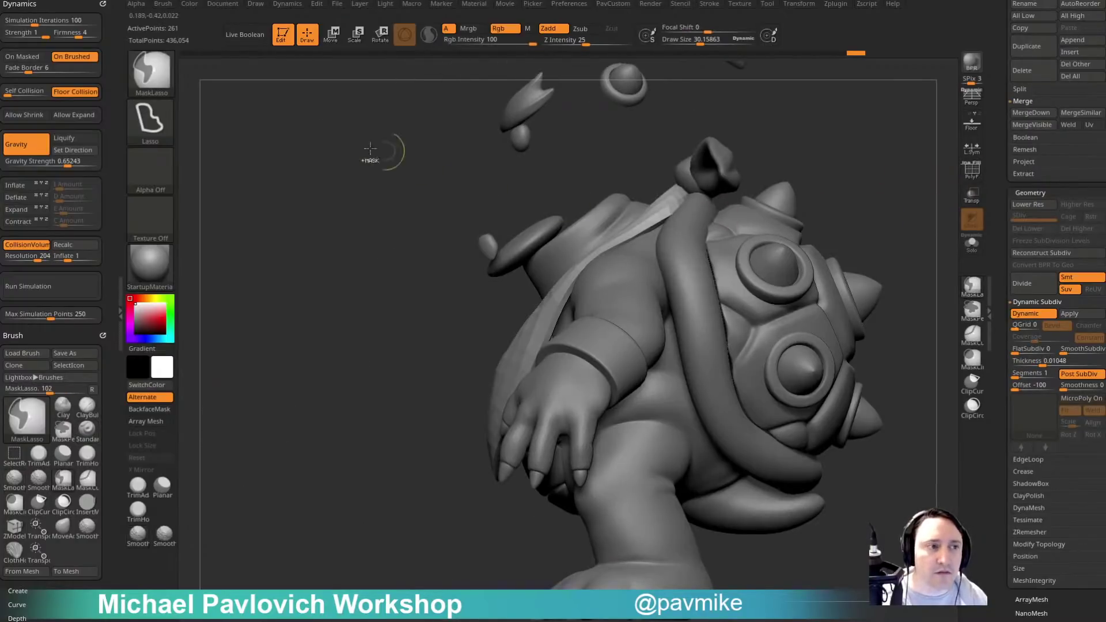
mouse_move(473, 212)
left_mouse_down("ctrl")
mouse_move(868, 245)
mouse_move(757, 414)
left_mouse_up("ctrl")
mouse_move(852, 236)
left_mouse_down()
mouse_move(926, 223)
mouse_move(903, 221)
left_mouse_up()
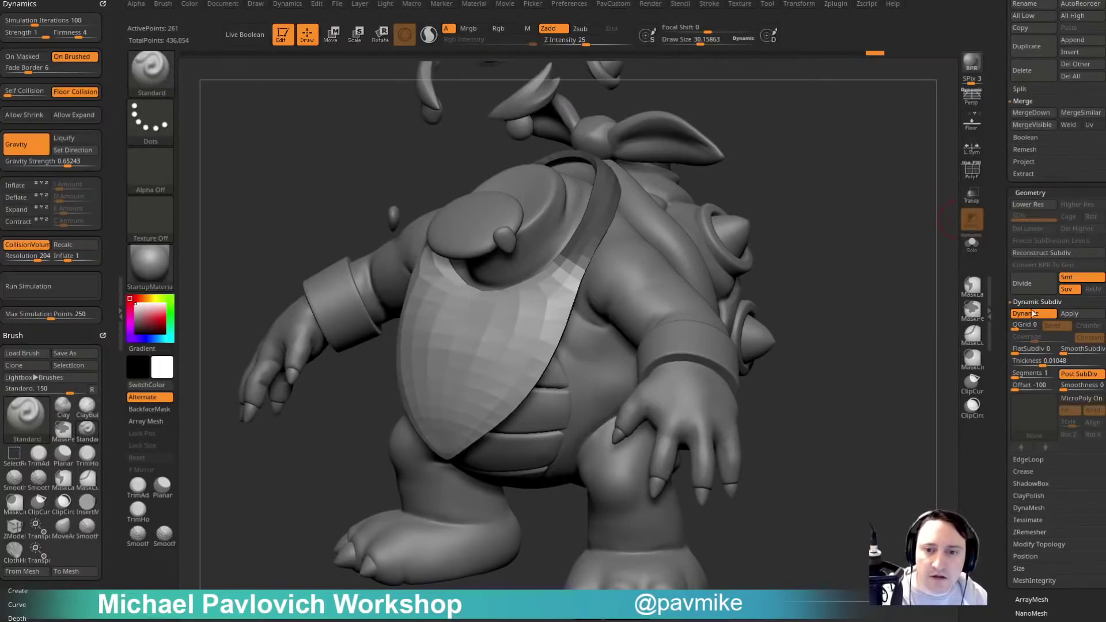
left_click_drag(1070, 350, 1075, 350)
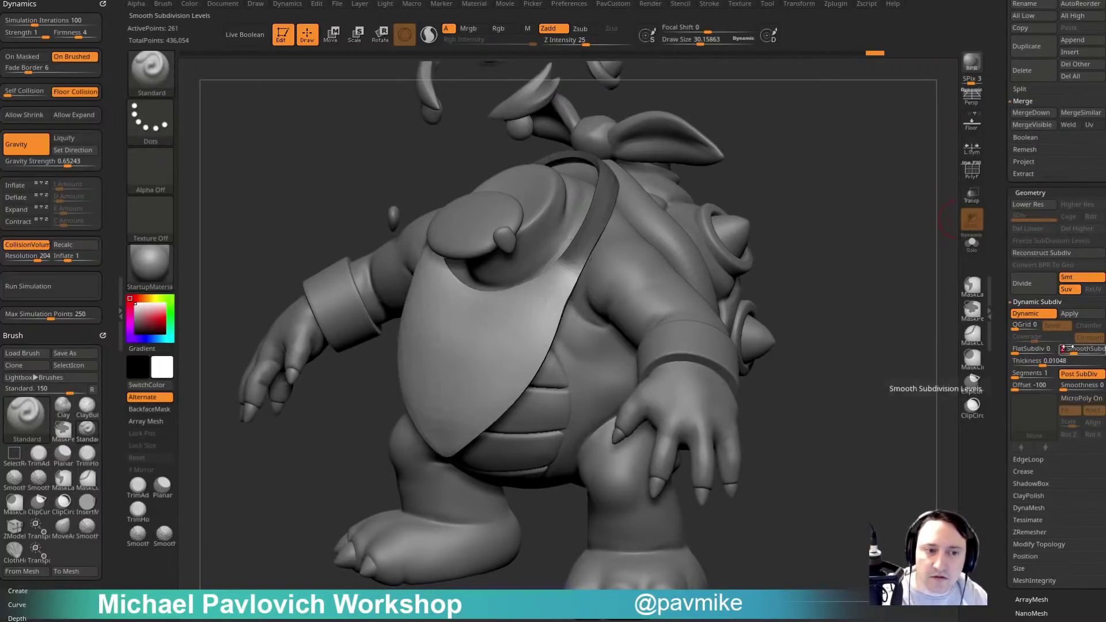
left_click_drag(865, 278, 873, 305, "alt")
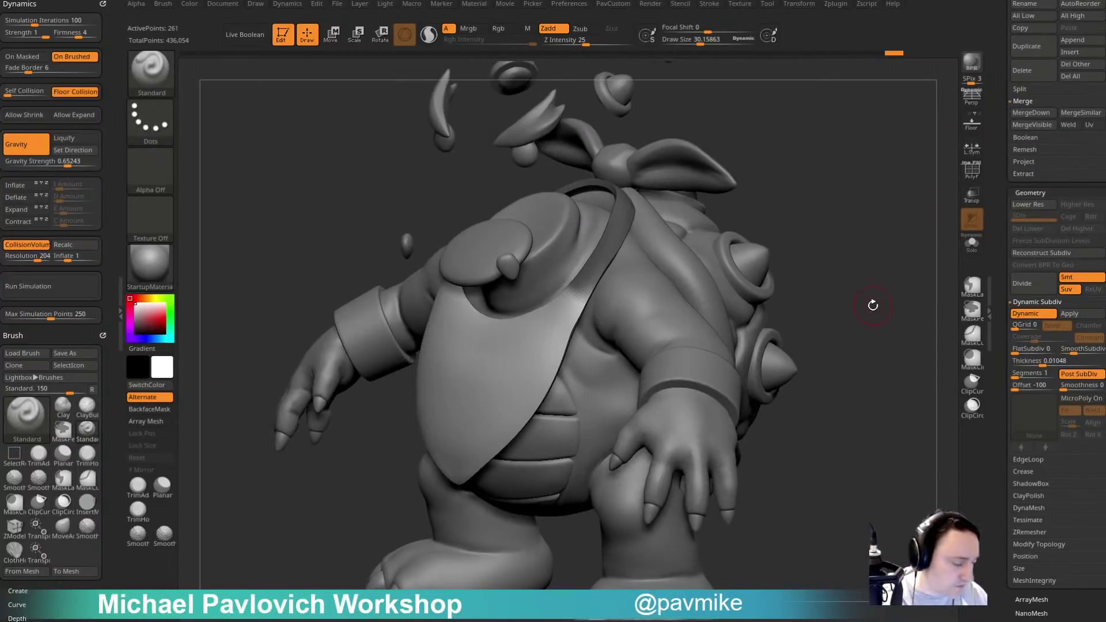
Run the cloth simulation on the bib with its straps masked, check the drape from the front and undo it.
left_click(54, 286)
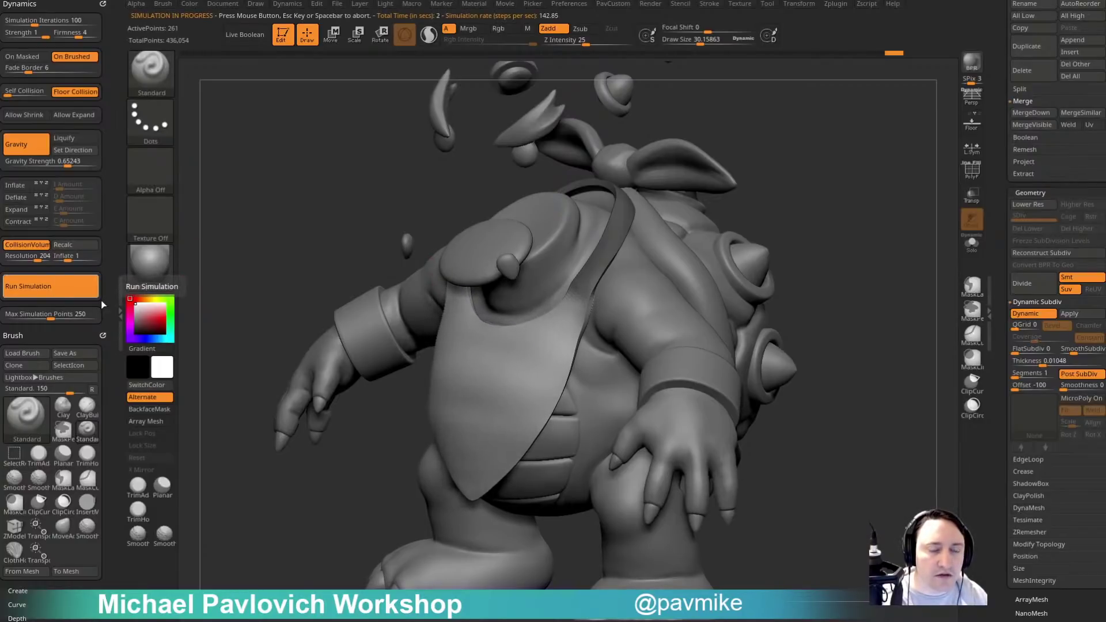
left_click(755, 167)
left_click_drag(787, 156, 659, 218)
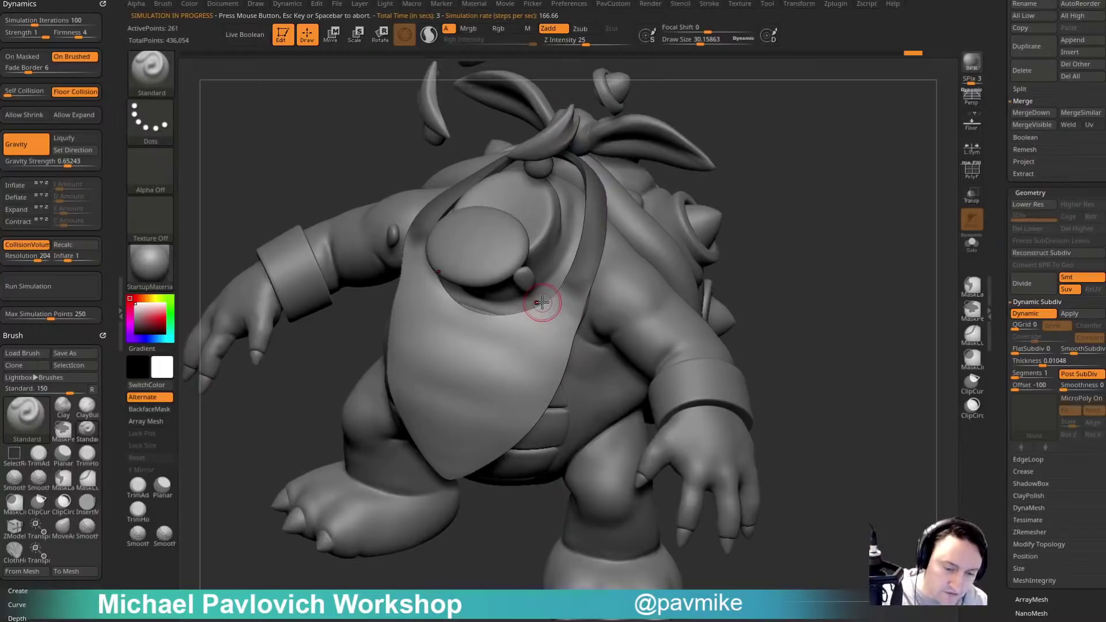
mouse_move(542, 303)
left_mouse_down()
mouse_move(830, 218)
mouse_move(835, 163)
mouse_move(909, 167)
mouse_move(881, 183)
left_mouse_up()
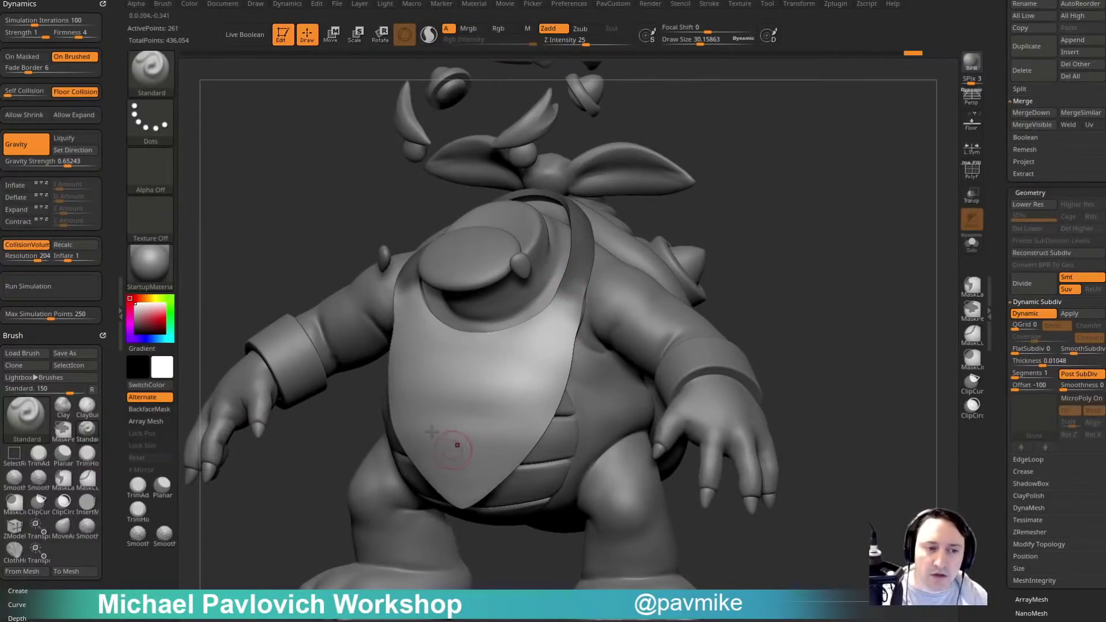
key("ctrl+z")
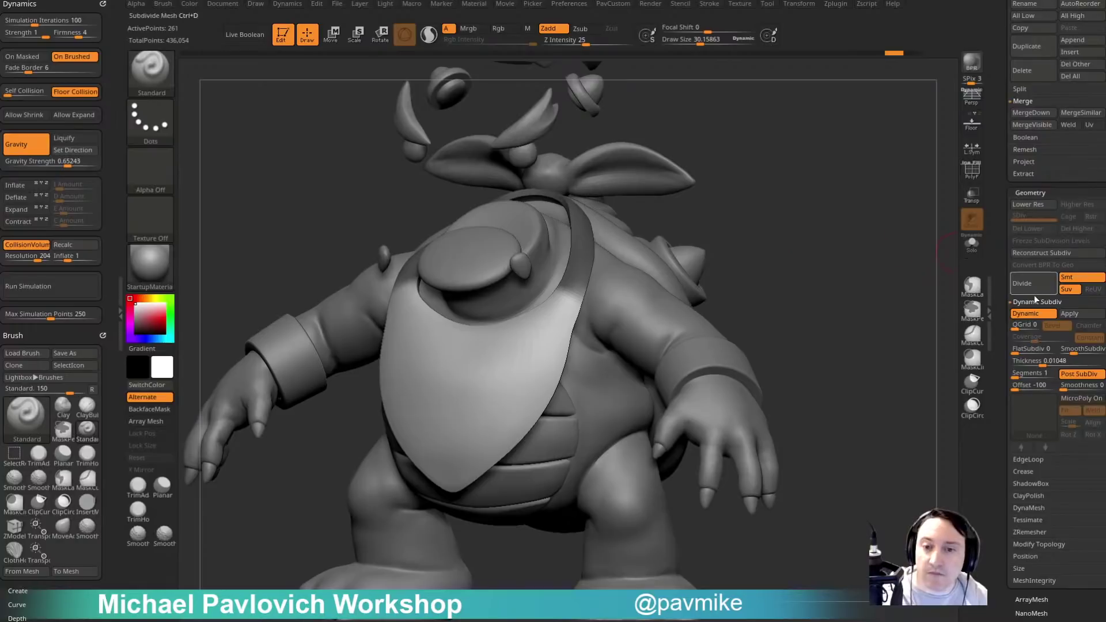
Turn off Dynamic Subdiv on the bib, undo the trial division of the masked mesh and clear the mask.
left_click(1025, 314)
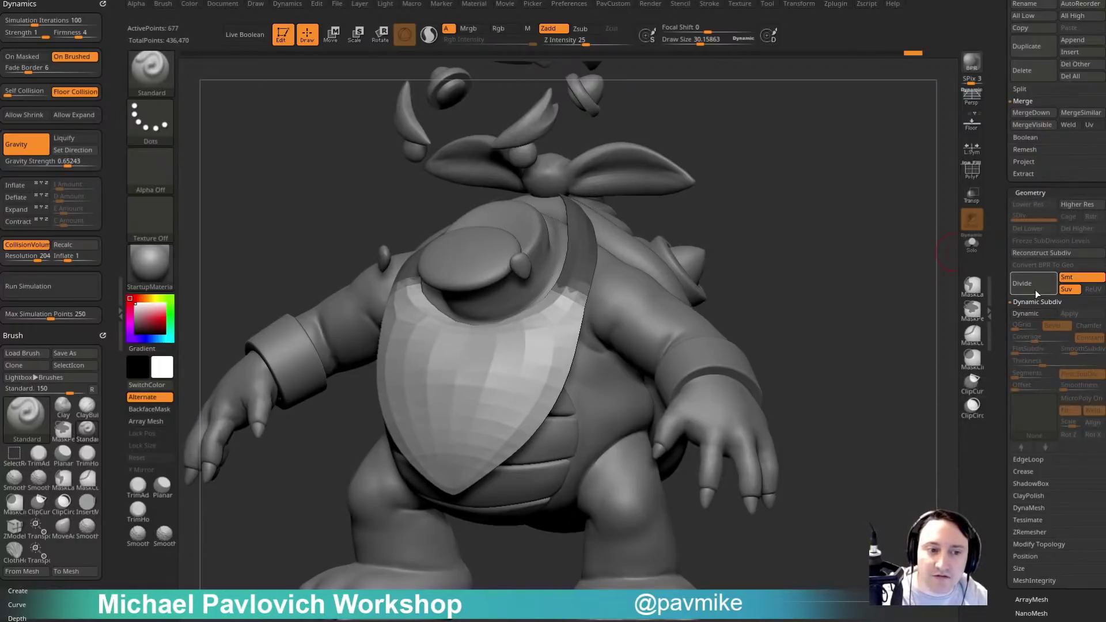
key("ctrl+z")
left_click_drag(859, 228, 911, 357, "ctrl")
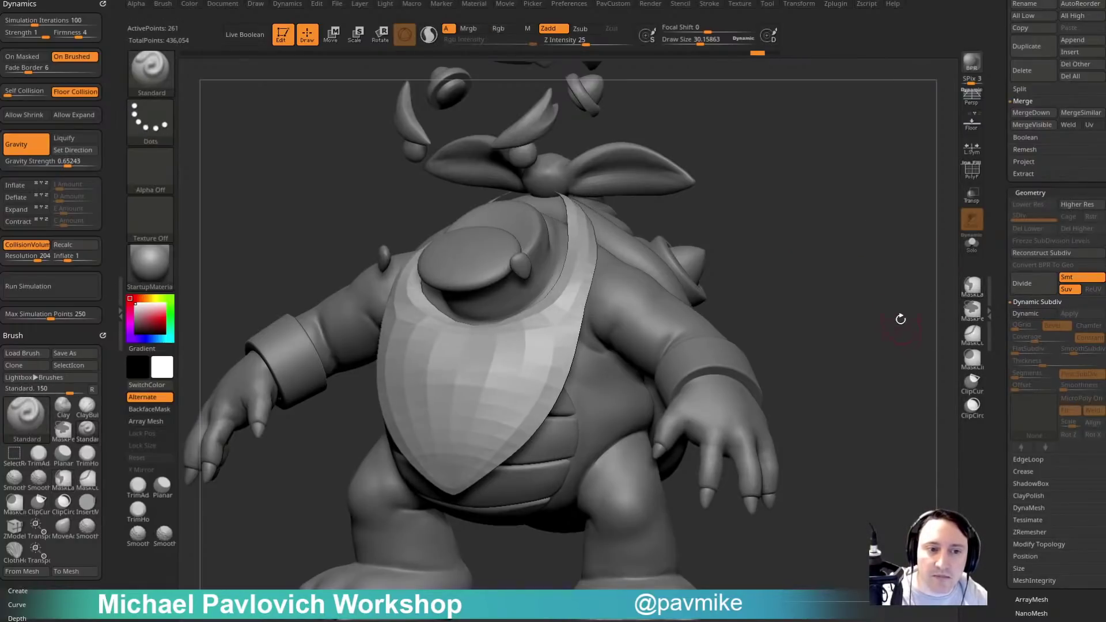
Turn on PolyFrame and divide the bib once with its neck straps masked to examine the resulting topology.
key("shift+f")
mouse_move(893, 210)
left_mouse_down()
mouse_move(874, 242)
mouse_move(891, 225)
left_mouse_up()
left_click(1028, 283)
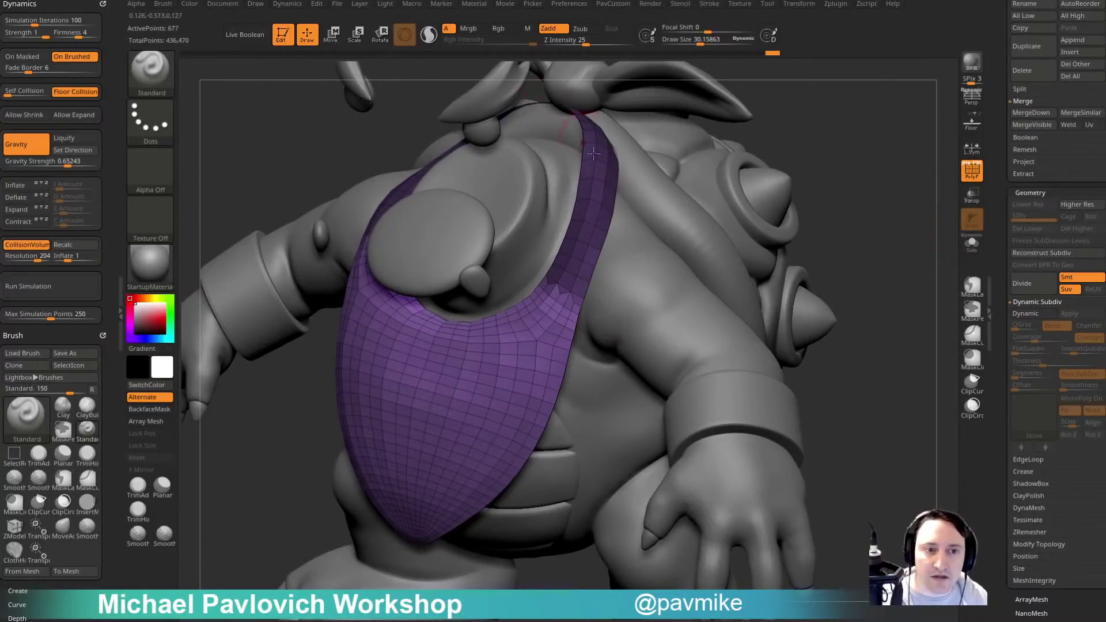
left_click_drag(895, 285, 887, 238)
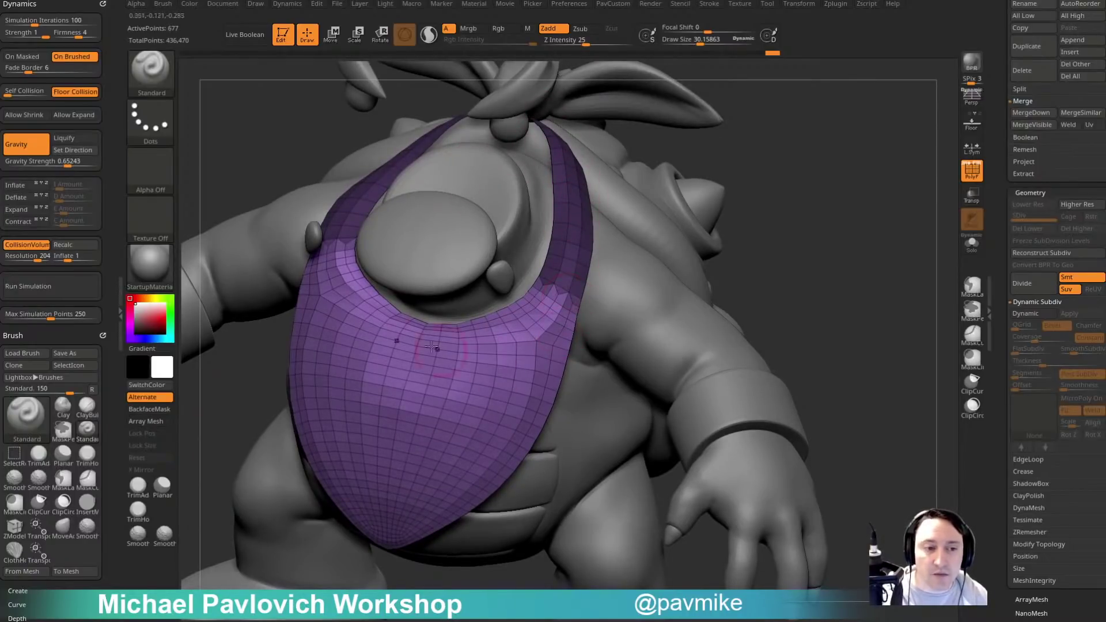
Try pulling the partially divided bib with the ClothHook brush and undo the stroke.
key("b")
key("c")
key("h")
key("s")
left_click(482, 379)
left_click_drag(479, 375, 515, 382)
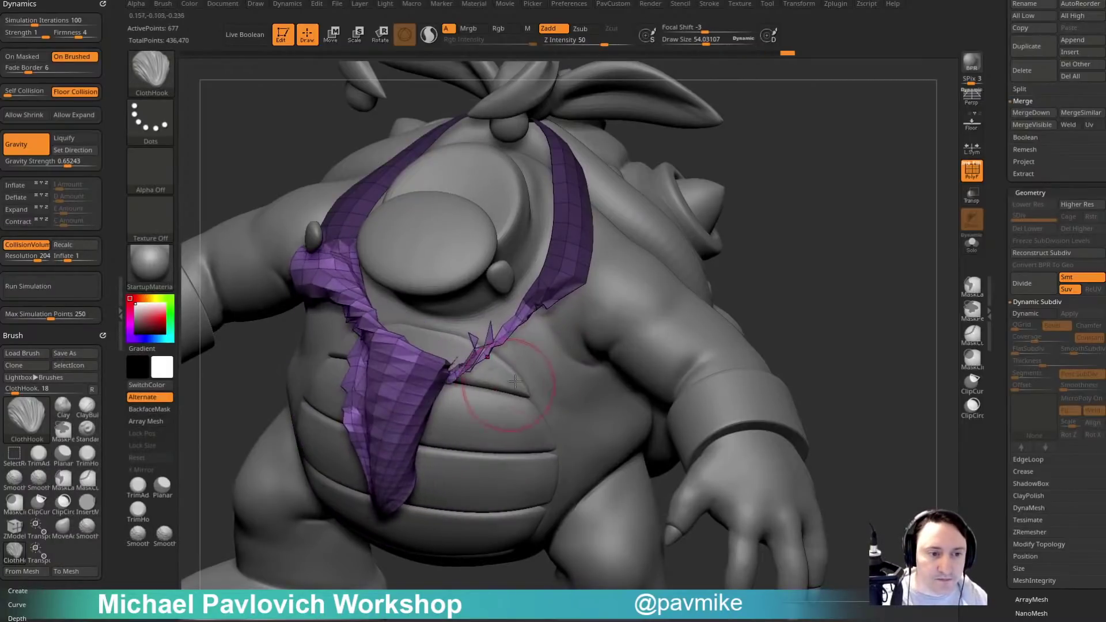
key("ctrl+z")
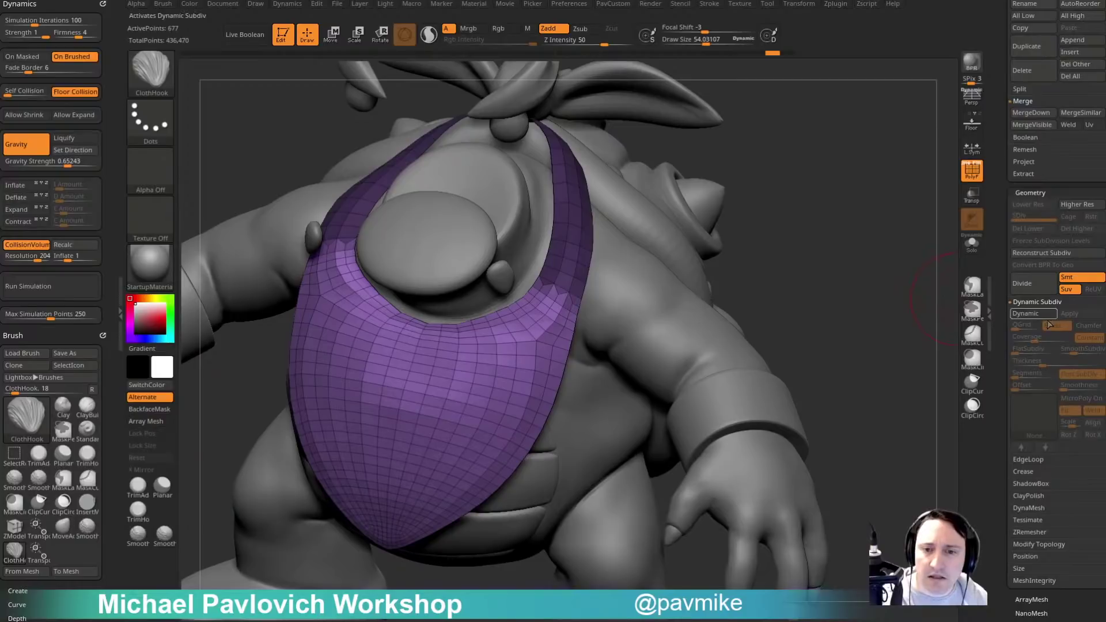
Undo the partial division, clear the mask and divide the whole bib up to subdivision level 3.
left_click_drag(897, 340, 889, 326)
key("ctrl+z")
left_click_drag(869, 279, 889, 305, "ctrl")
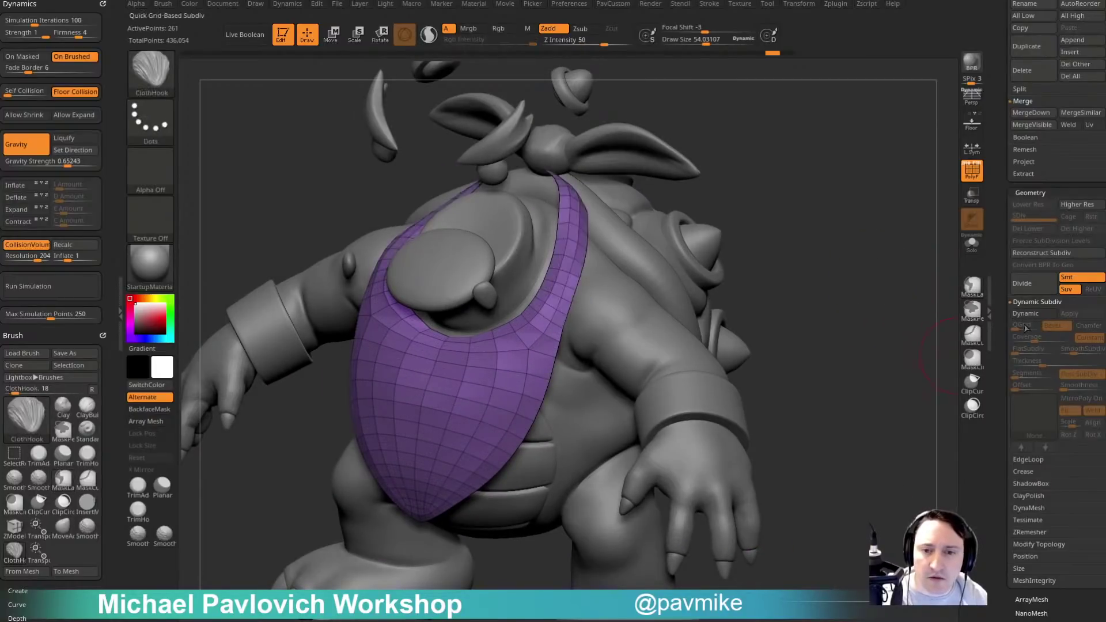
left_click(1031, 285)
left_click(1036, 288)
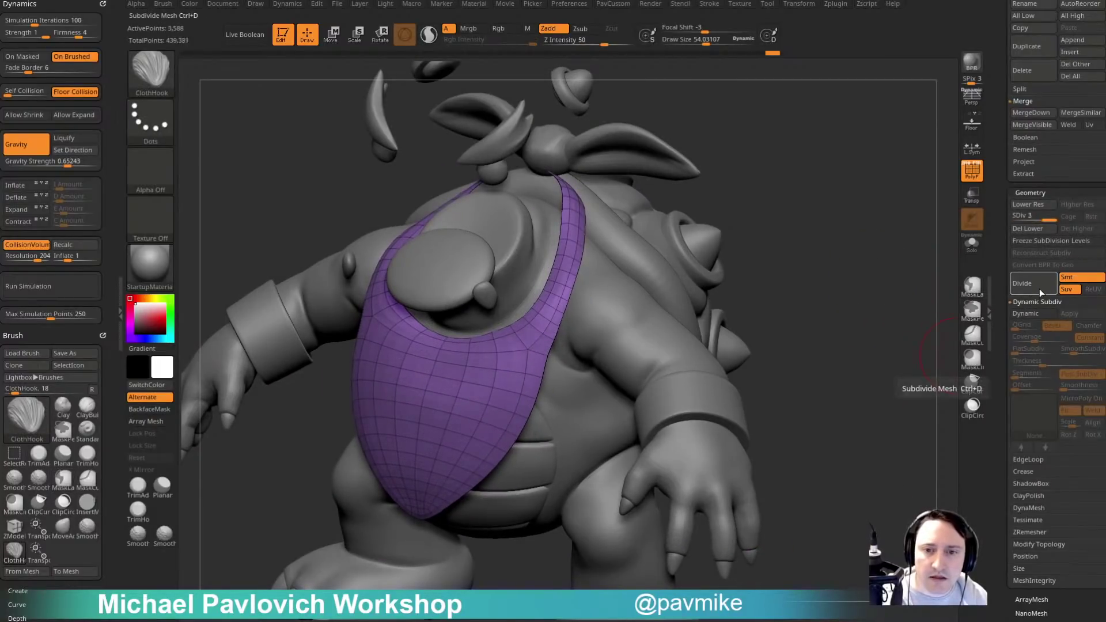
Turn Dynamic Subdiv back on for the divided bib and mask its neck straps with MaskLasso.
left_click_drag(881, 328, 884, 334)
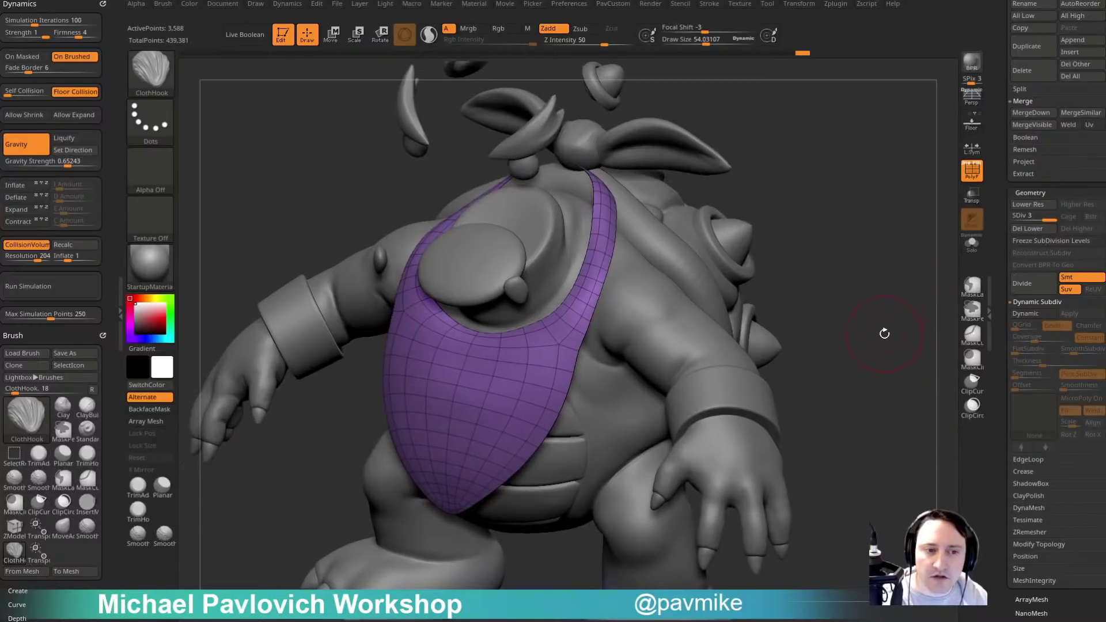
left_click(1025, 314)
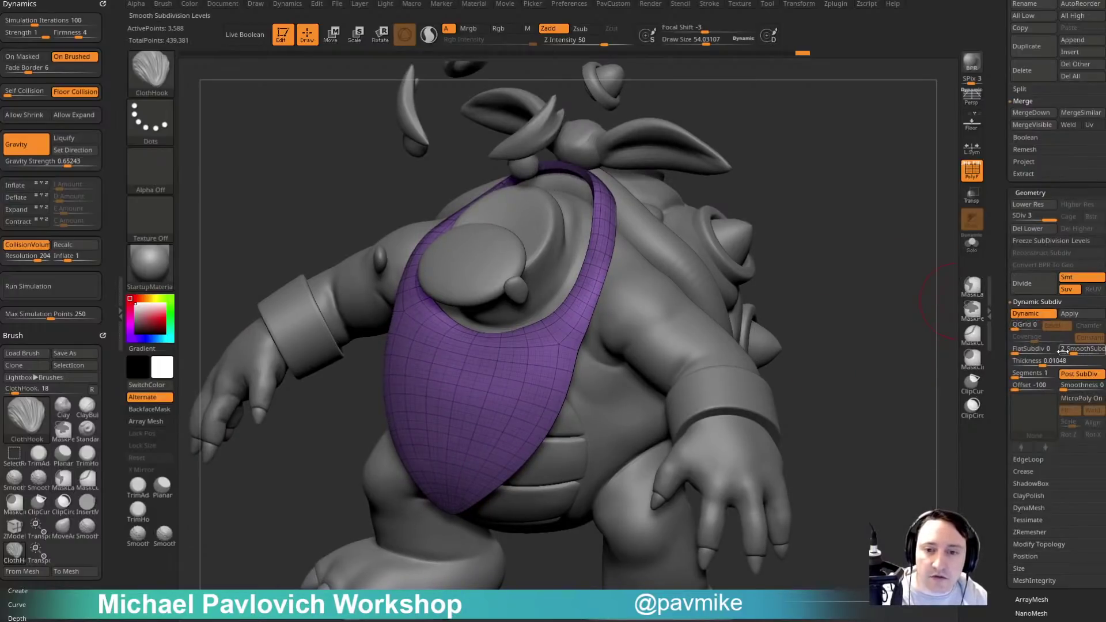
left_click_drag(921, 340, 892, 293)
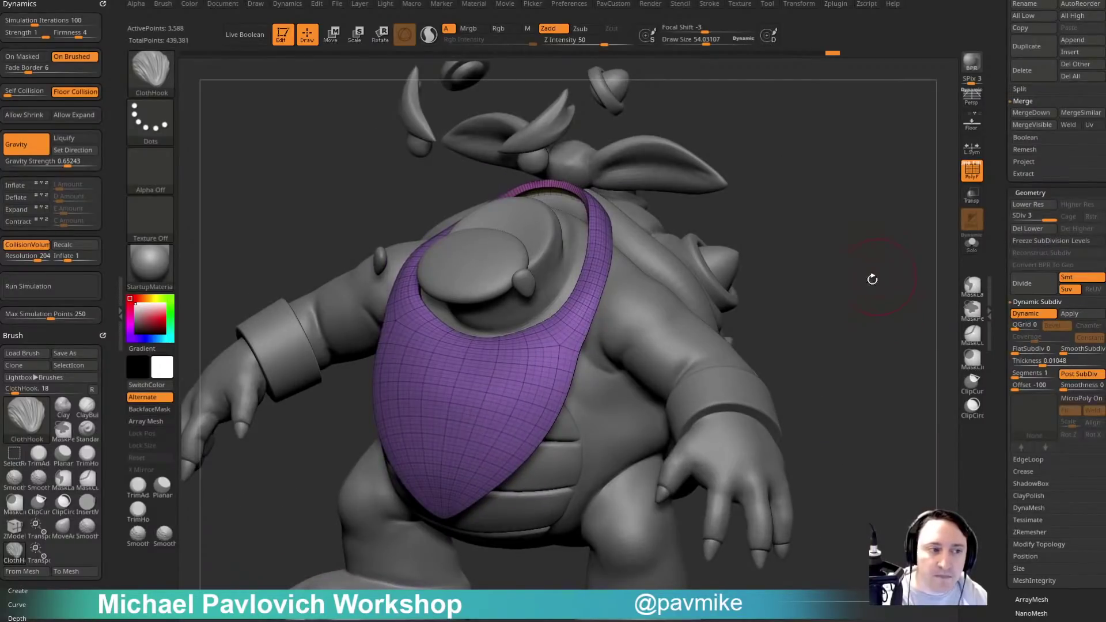
left_click_drag(297, 246, 798, 210)
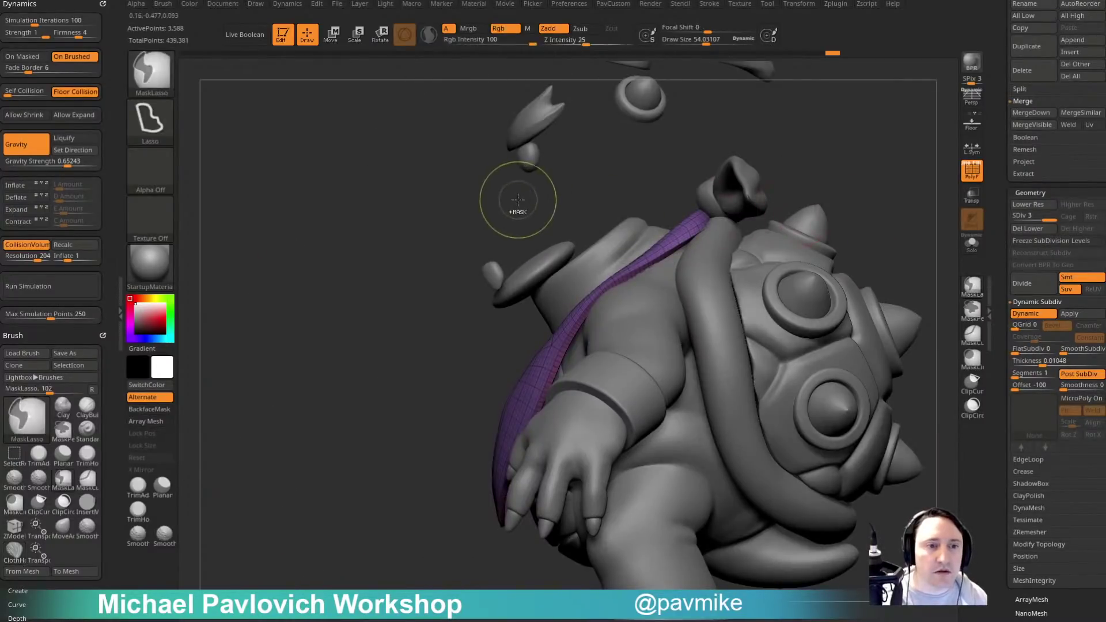
mouse_move(517, 200)
left_mouse_down("ctrl")
mouse_move(662, 277)
mouse_move(748, 407)
left_mouse_up("ctrl")
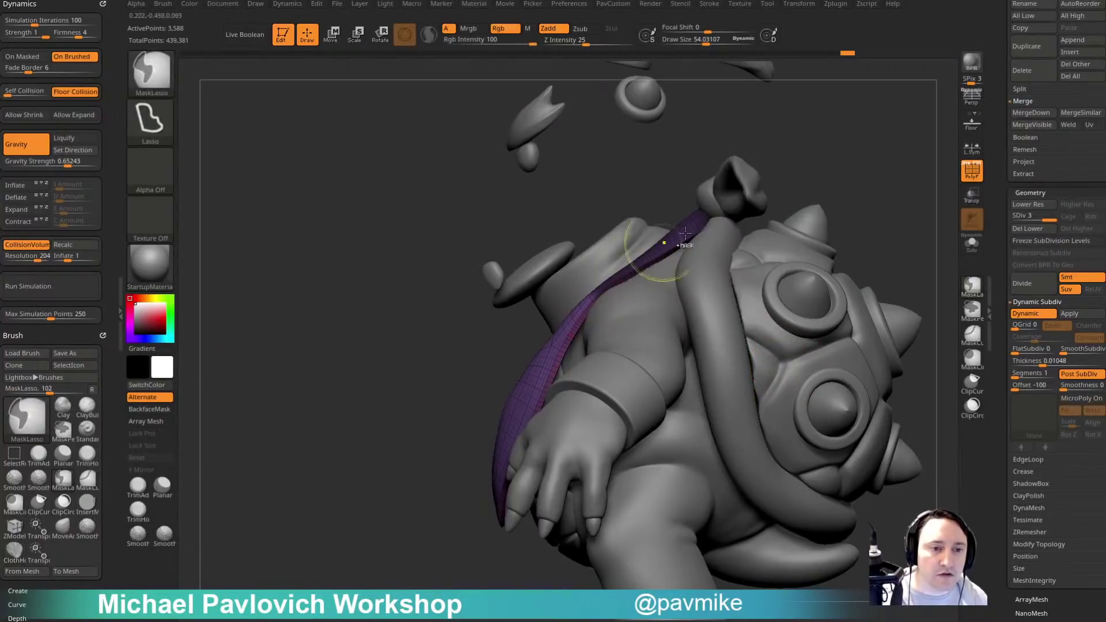
left_click_drag(810, 172, 890, 181)
Run the cloth simulation on the subdivided bib with its neck straps masked.
mouse_move(591, 317)
right_mouse_down("ctrl")
mouse_move(814, 202)
mouse_move(842, 254)
mouse_move(832, 217)
mouse_move(765, 254)
mouse_move(756, 223)
right_mouse_up("ctrl")
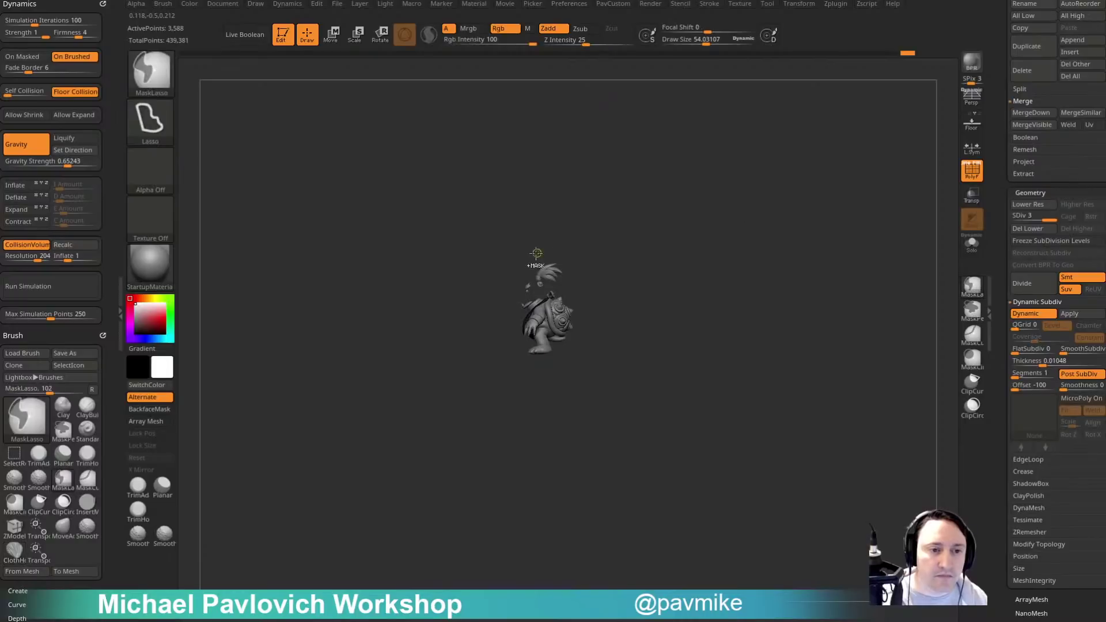
mouse_move(500, 271)
left_mouse_down("ctrl")
mouse_move(630, 236)
mouse_move(586, 419)
mouse_move(620, 395)
left_mouse_up("ctrl")
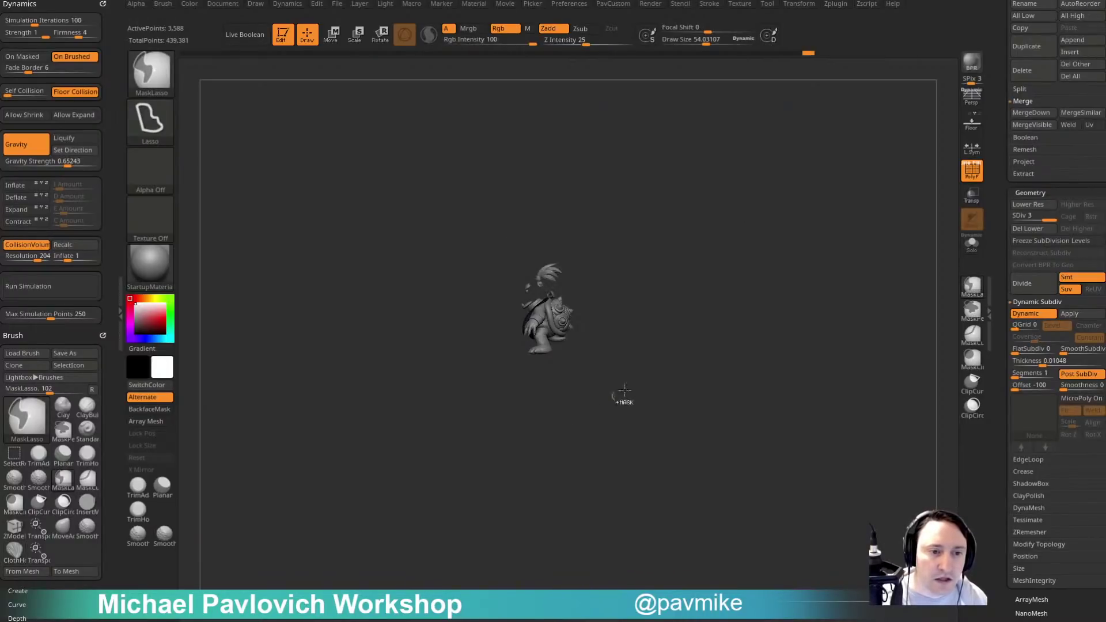
key("f")
right_click_drag(854, 363, 921, 323)
right_click_drag(775, 248, 770, 287, "ctrl")
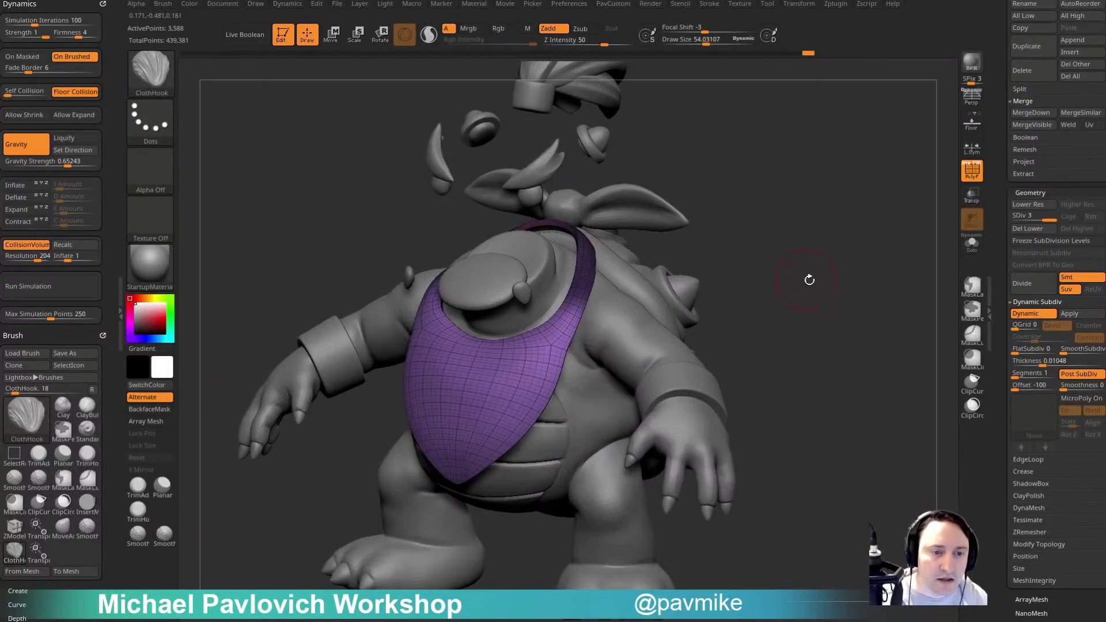
left_click(48, 291)
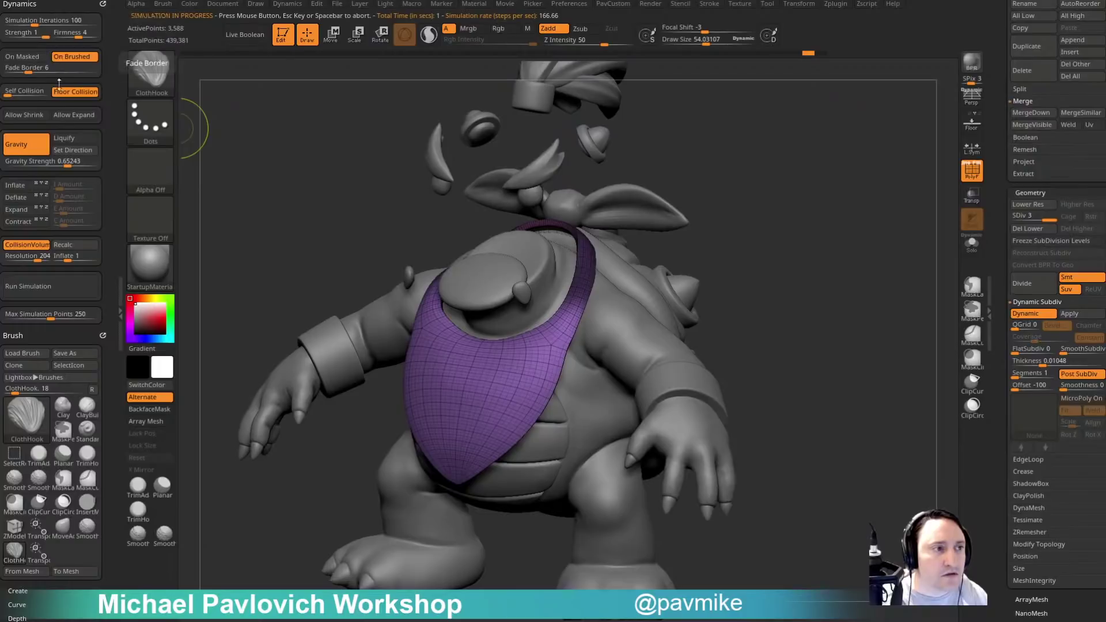
Set Gravity Strength to 0.28788 and run the cloth simulation on the bib, repeating it at subdivision level 2.
left_click_drag(69, 164, 66, 165)
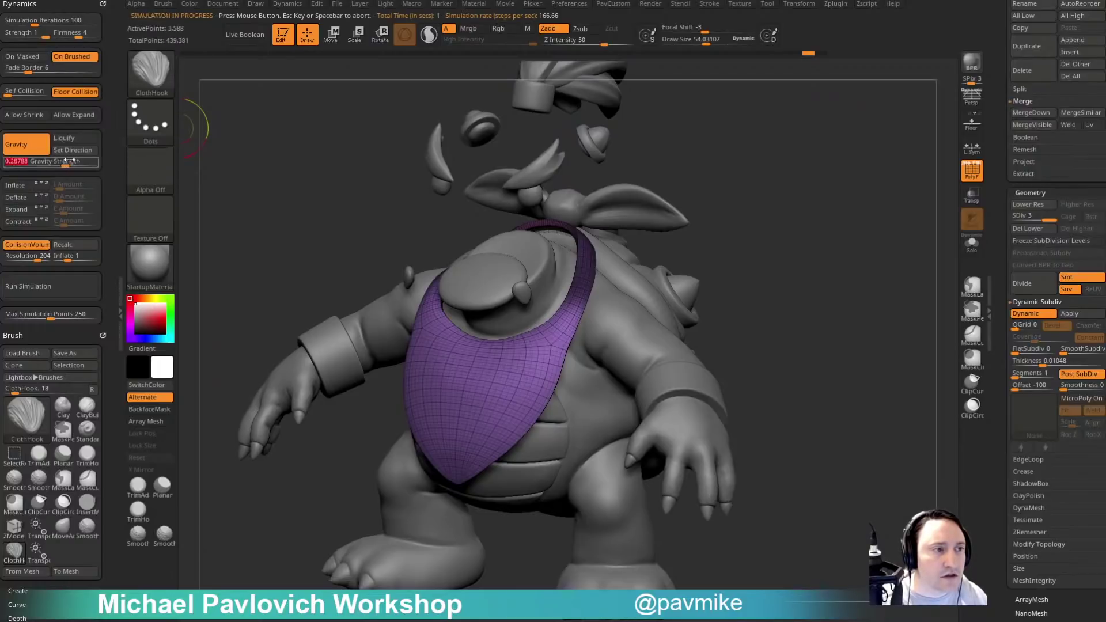
left_click(70, 285)
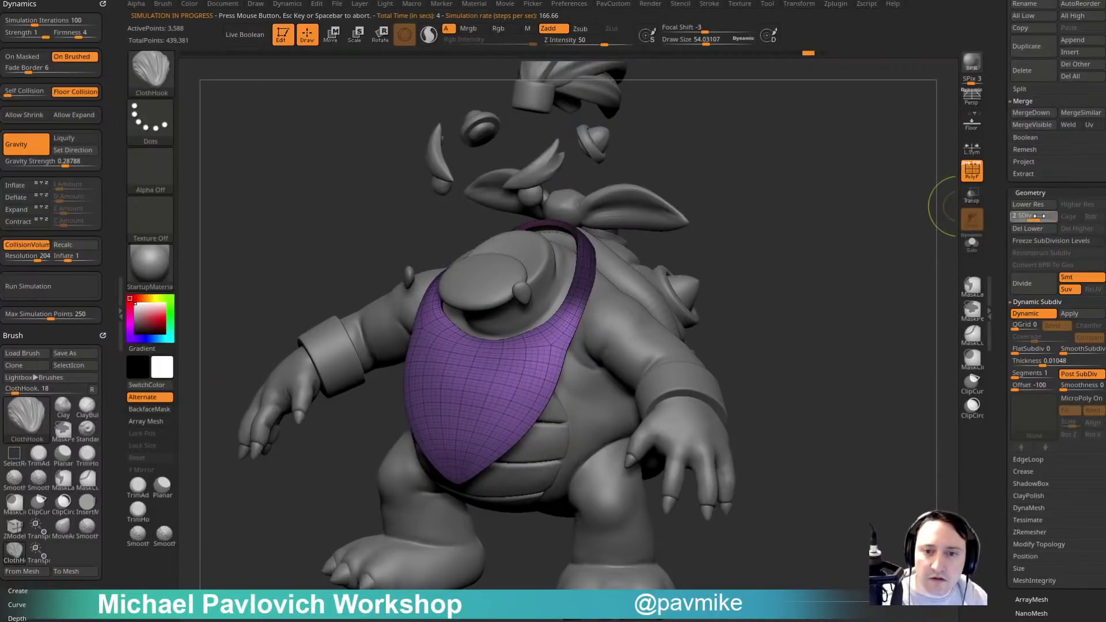
left_click(1039, 216)
left_click(53, 286)
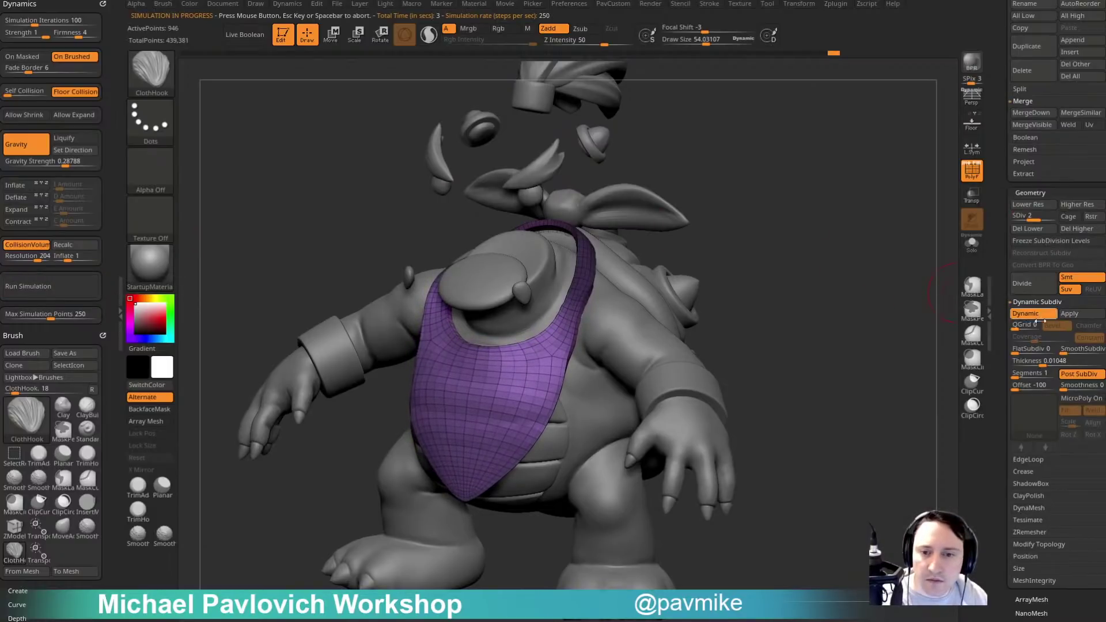
Turn off the polyframe display and view the simulated bib from the side.
left_click(972, 171)
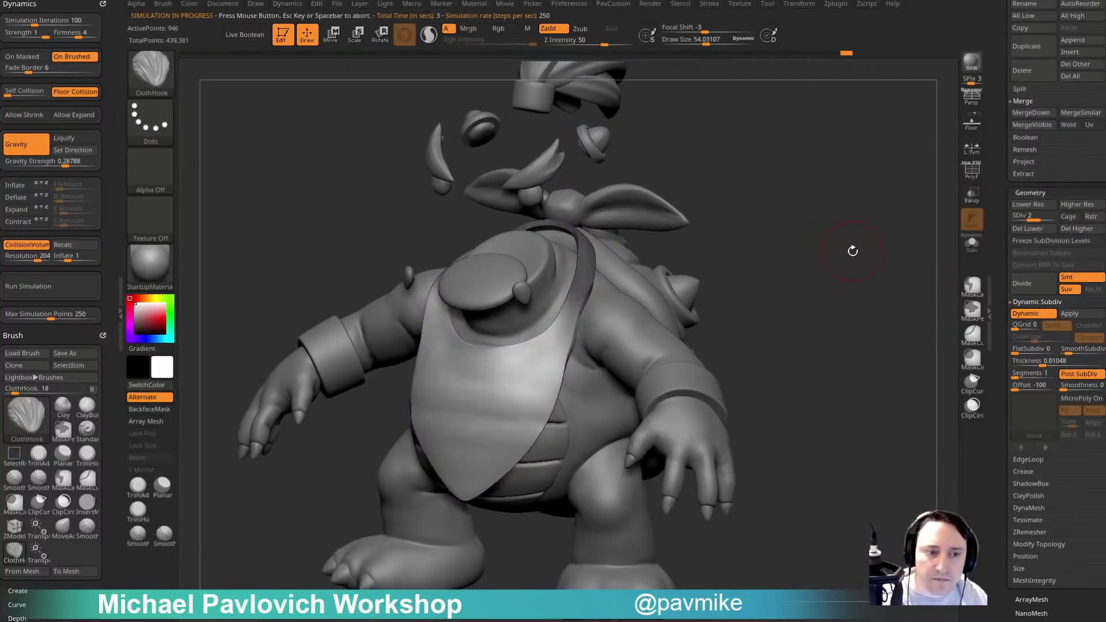
mouse_move(852, 250)
left_mouse_down("shift")
mouse_move(840, 252)
mouse_move(855, 255)
left_mouse_up("shift")
left_click_drag(879, 197, 726, 344)
mouse_move(881, 309)
left_mouse_down("alt")
mouse_move(766, 308)
mouse_move(832, 297)
mouse_move(807, 296)
mouse_move(869, 314)
mouse_move(855, 314)
mouse_move(874, 304)
mouse_move(851, 256)
mouse_move(875, 302)
left_mouse_up("alt")
Try pulling the bib away from the chest with the Move brush and undo the stroke.
key("s")
key("b")
key("m")
key("v")
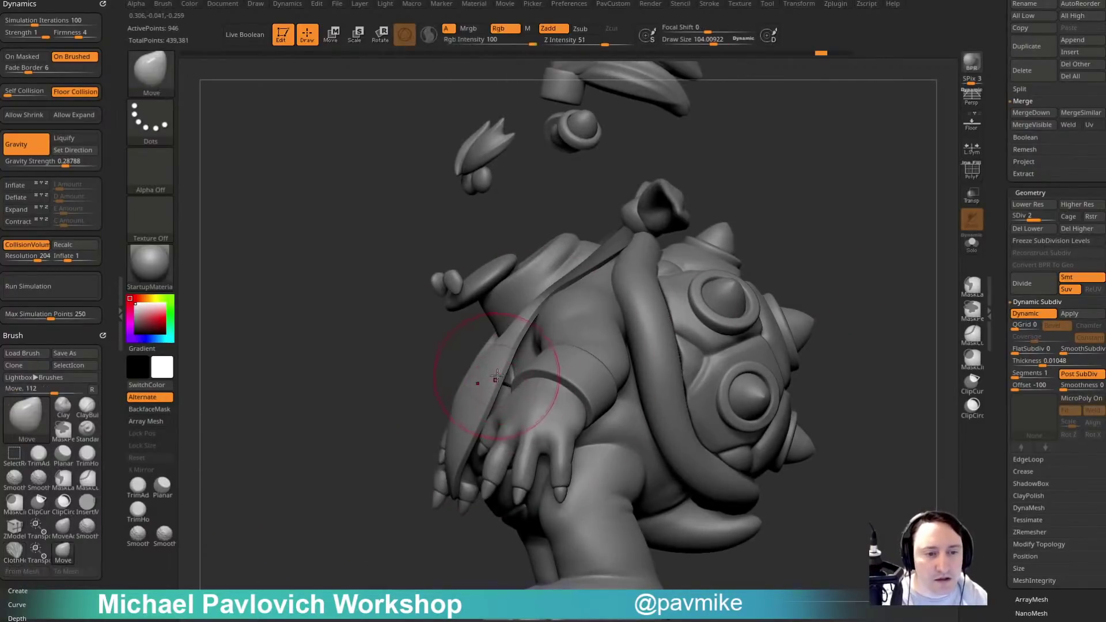
left_click_drag(498, 378, 469, 367)
key("ctrl+z")
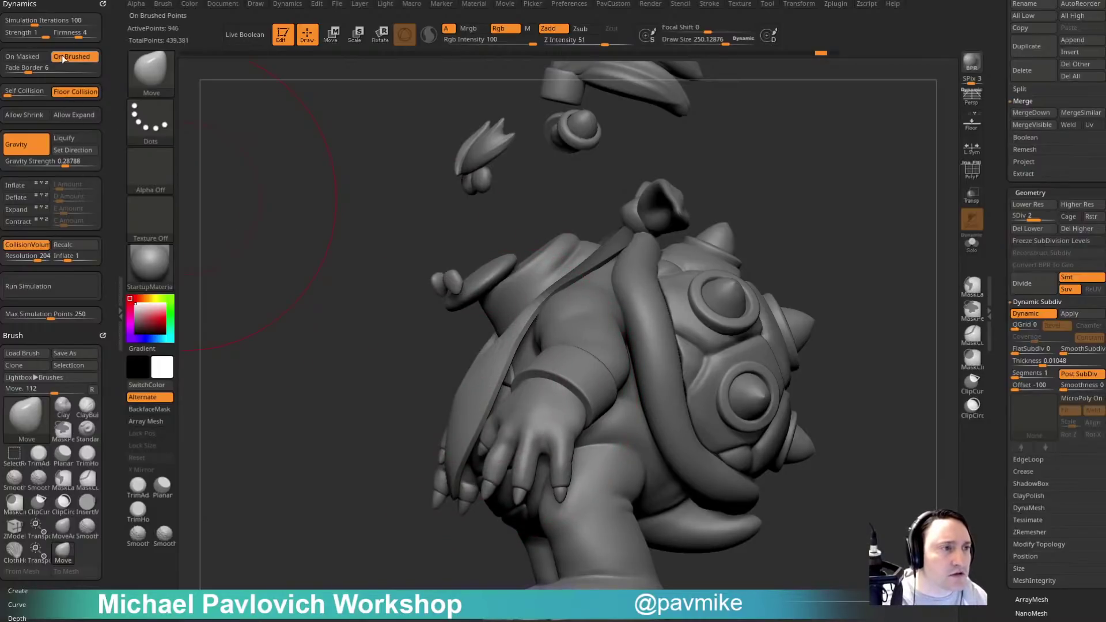
Recalculate the collision volume with gravity on, run the cloth simulation on the bib, and stop it once the cloth drops onto the belly.
left_click(32, 146)
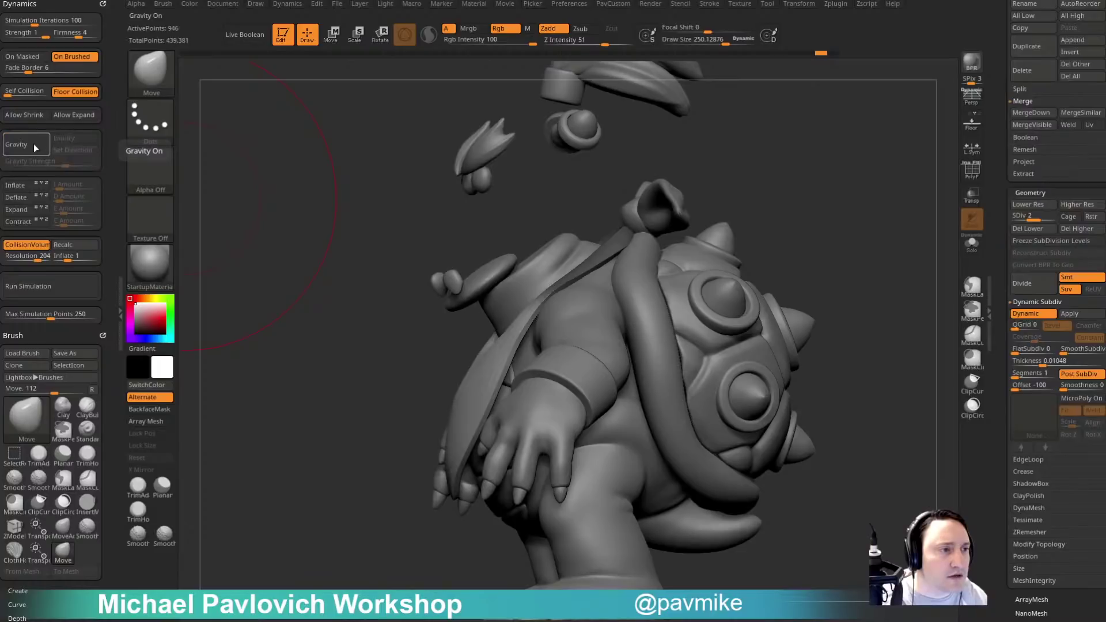
left_click(38, 146)
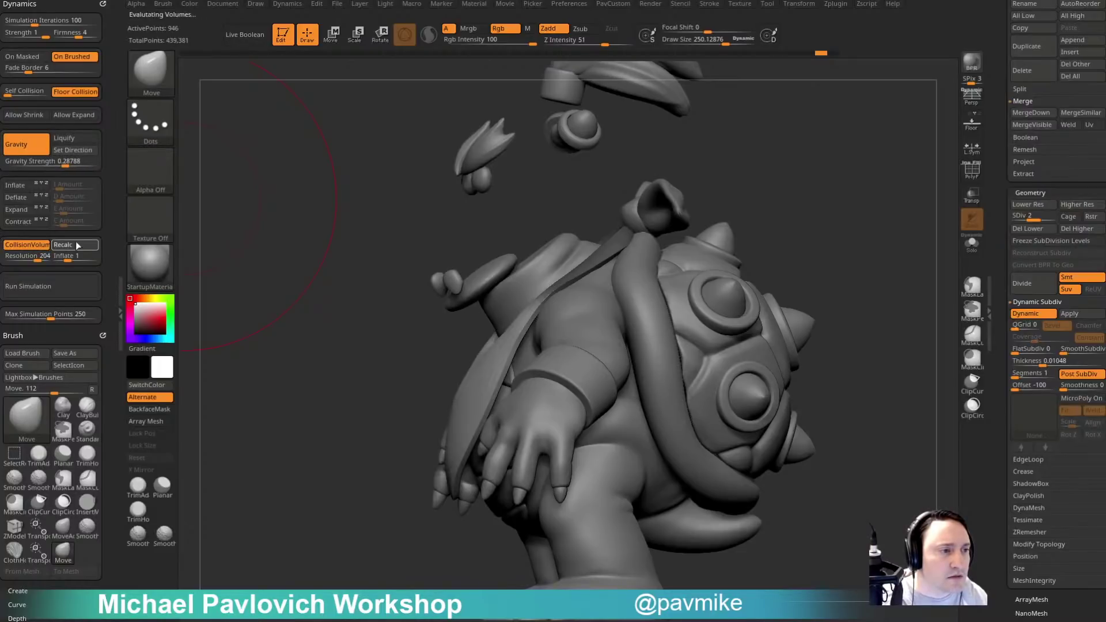
left_click(70, 280)
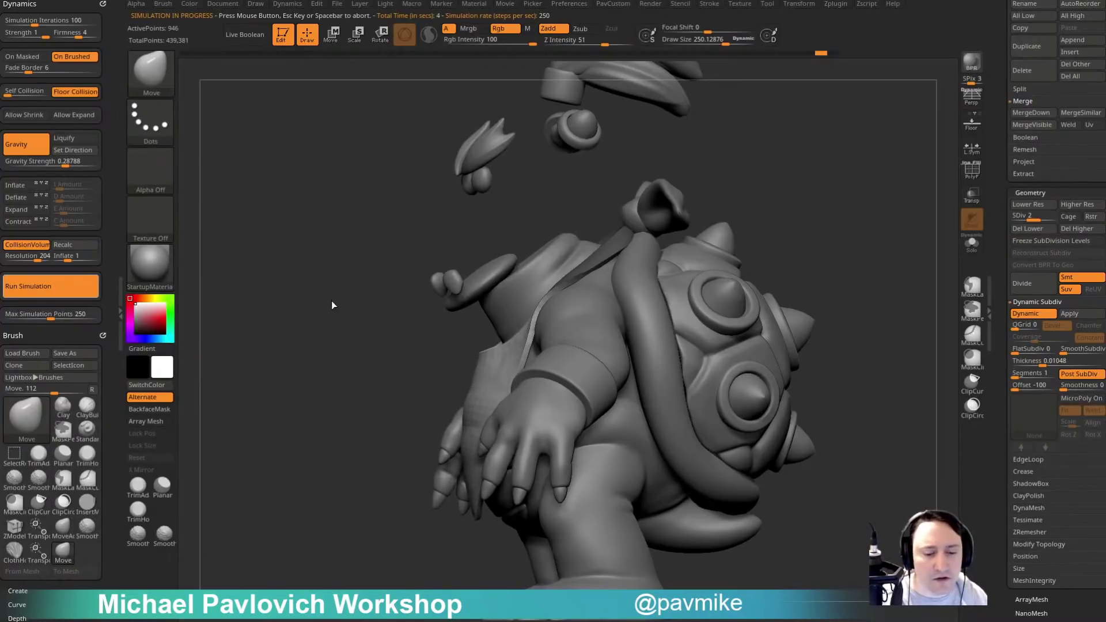
left_click(351, 326)
key("s")
left_click(347, 326)
mouse_move(347, 326)
left_mouse_down()
mouse_move(674, 285)
mouse_move(706, 343)
left_mouse_up()
mouse_move(352, 184)
left_mouse_down()
mouse_move(709, 313)
mouse_move(679, 230)
mouse_move(731, 235)
mouse_move(768, 261)
left_mouse_up()
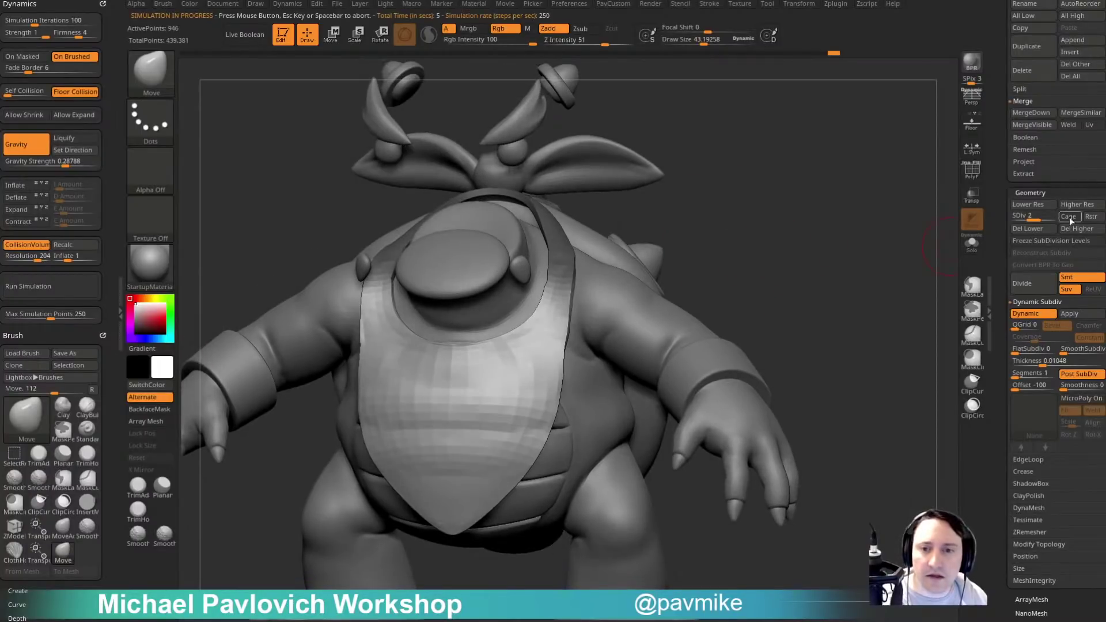
Switch the bib to subdivision level 3, set Firmness to 6 and run the cloth simulation.
left_click(1050, 218)
mouse_move(932, 248)
left_mouse_down("shift")
mouse_move(904, 265)
mouse_move(845, 257)
left_mouse_up("shift")
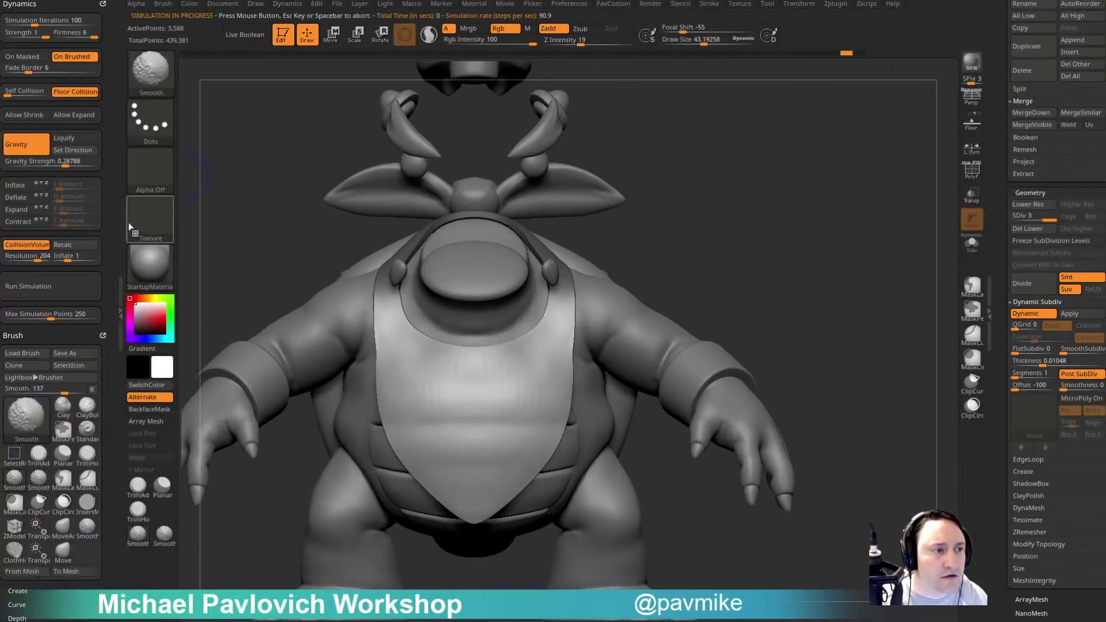
left_click(65, 285)
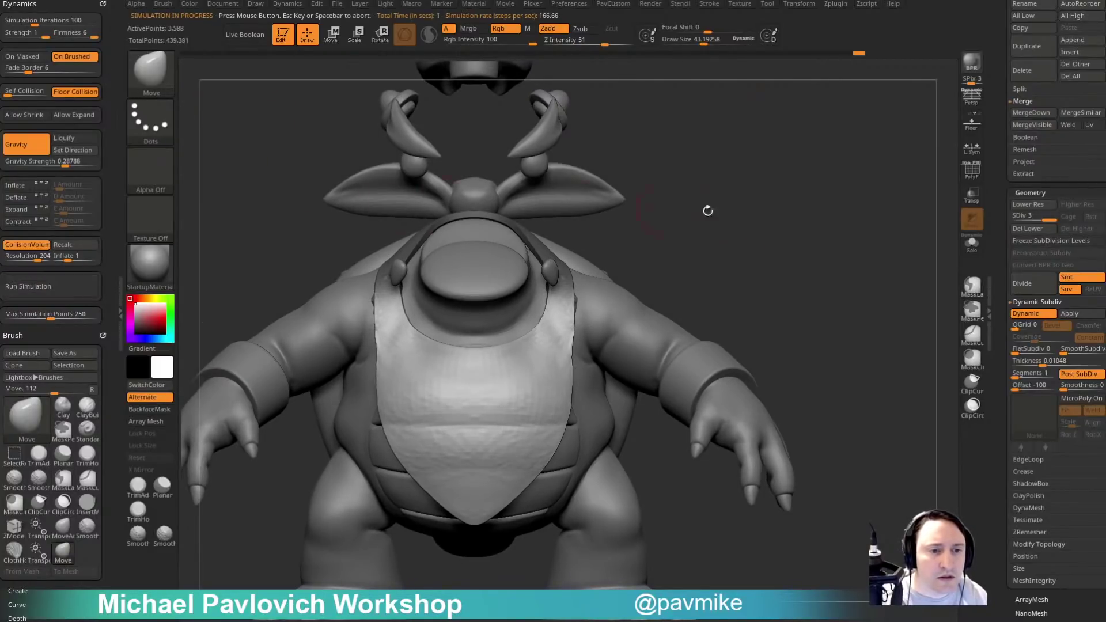
left_click_drag(706, 210, 776, 241)
Choose the ClothHook brush, enlarge it, return the simulation Firmness to 4 and turn off the collision volume.
key("b")
key("c")
key("h")
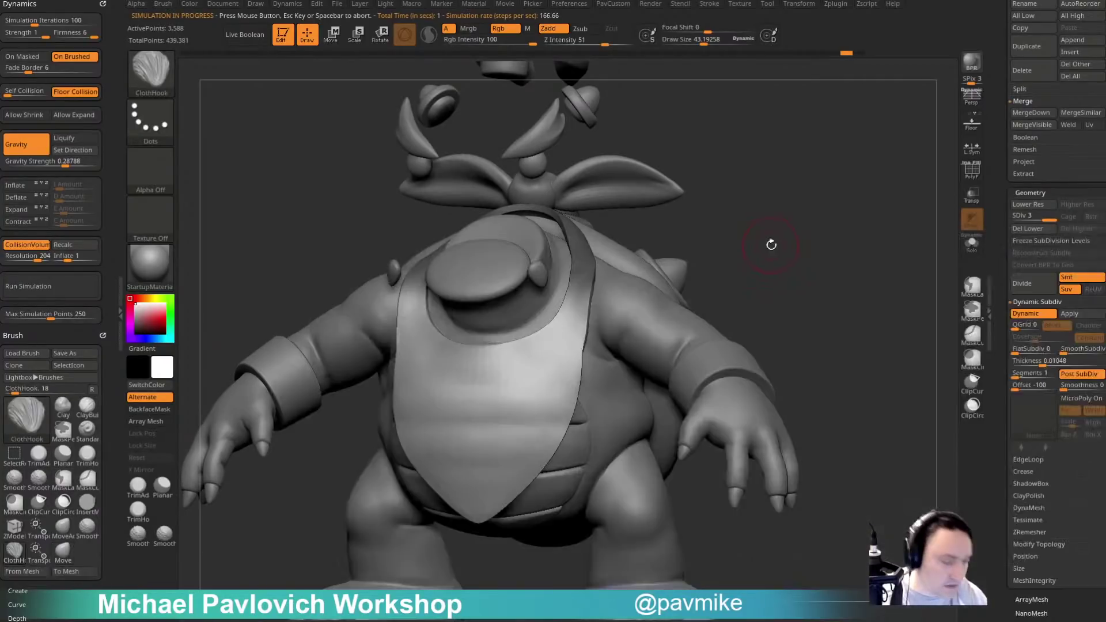
key("s")
left_click_drag(657, 307, 668, 307)
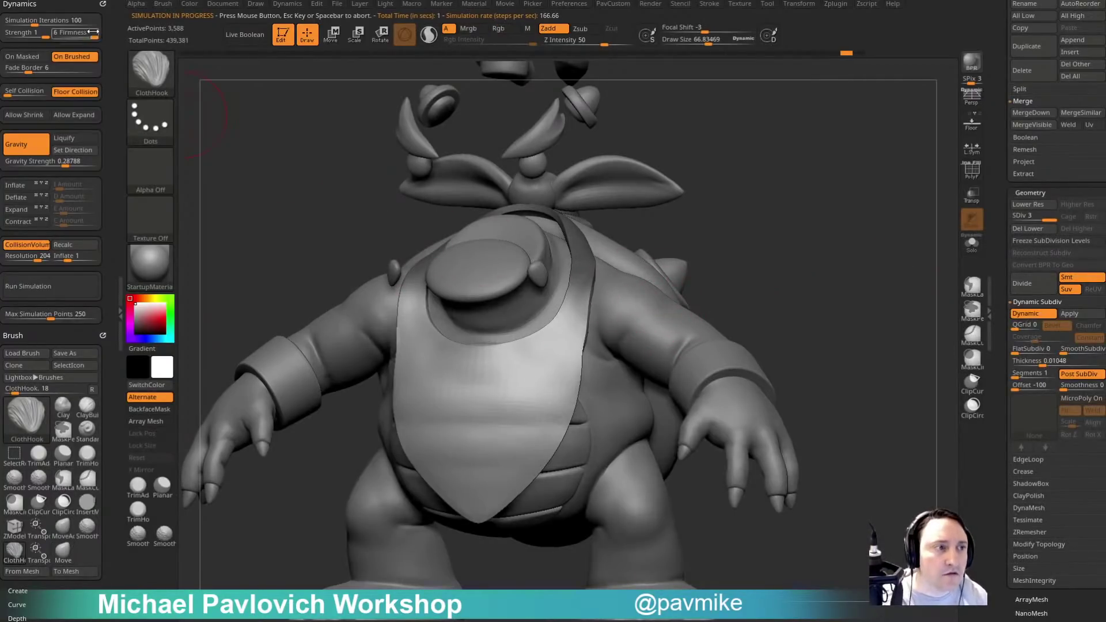
key("s")
Try pulling folds across the bib's chest and side edges with ClothHook strokes and undo them.
left_click_drag(557, 334, 569, 367)
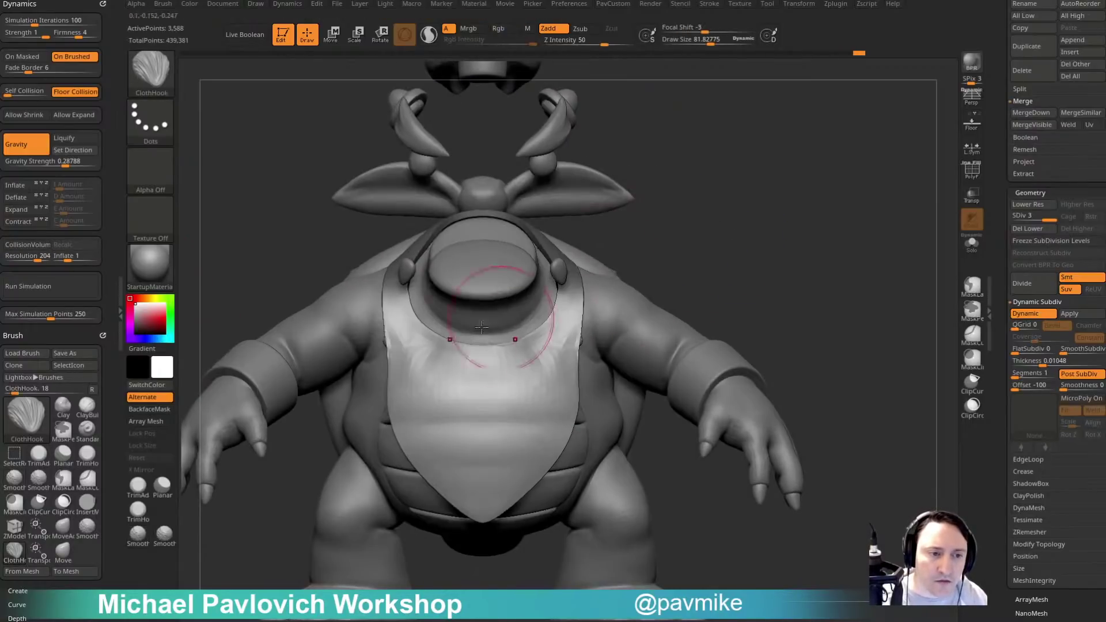
left_click_drag(398, 345, 401, 326)
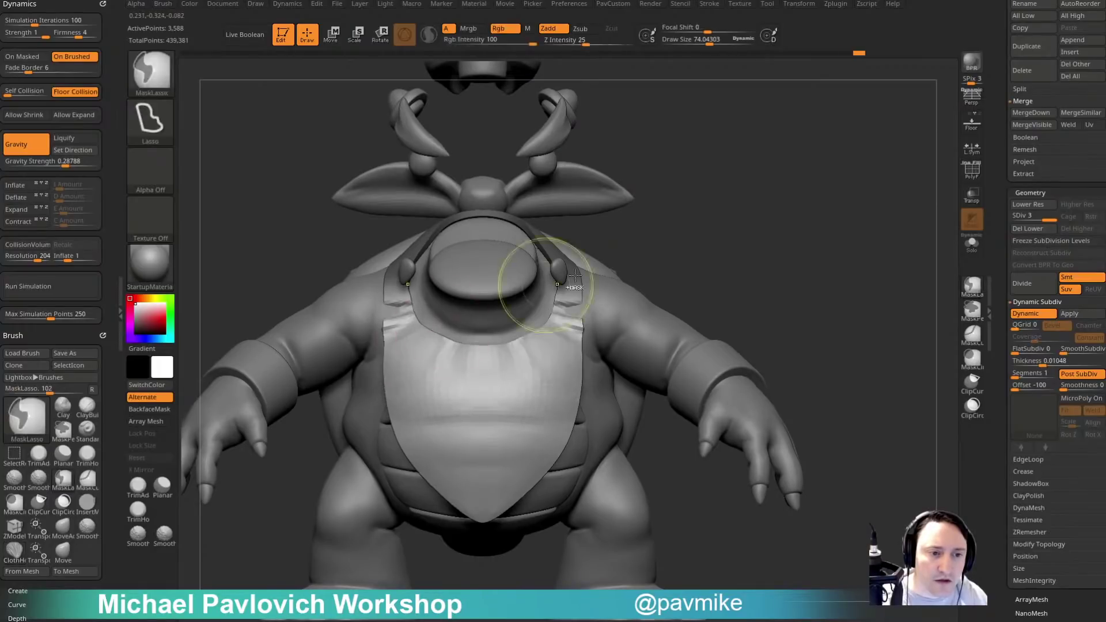
key("ctrl+z")
right_click_drag(622, 299, 553, 351)
key("s")
left_click_drag(551, 367, 568, 368)
mouse_move(545, 420)
left_mouse_down()
mouse_move(553, 396)
mouse_move(508, 403)
left_mouse_up()
key("ctrl+z")
key("ctrl+z")
key("s")
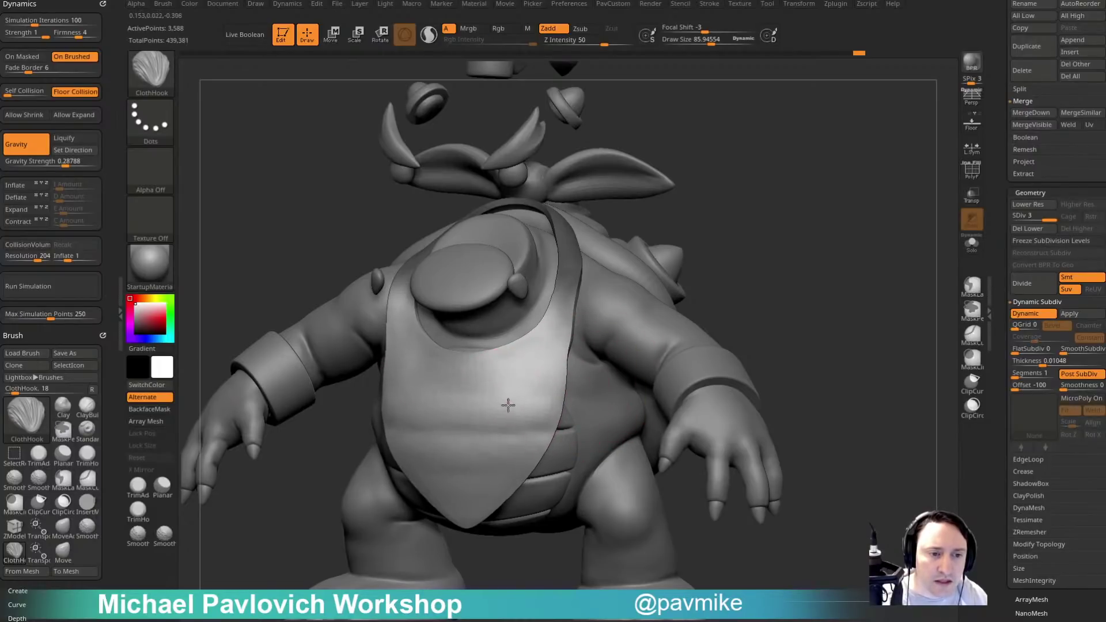
key("ctrl+z")
Turn on Thick Skin for the bib.
left_click_drag(1001, 344, 1000, 262)
key("shift")
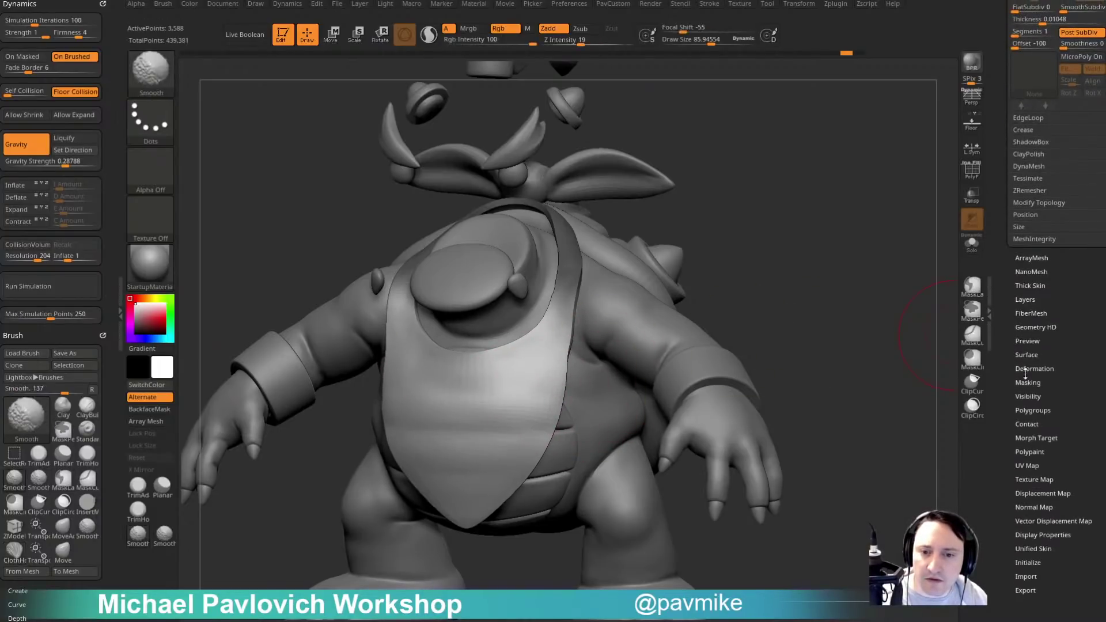
left_click(1018, 285)
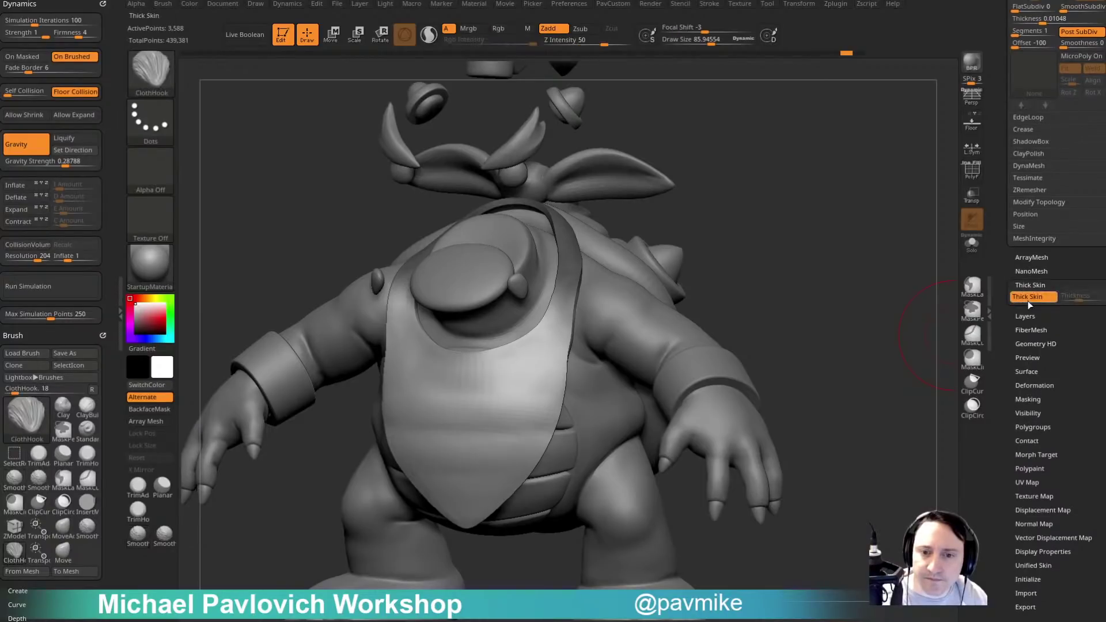
Try ClothHook strokes of different sizes on the bib with Thick Skin limiting the pull, and undo them.
left_click_drag(861, 344, 863, 317, "alt")
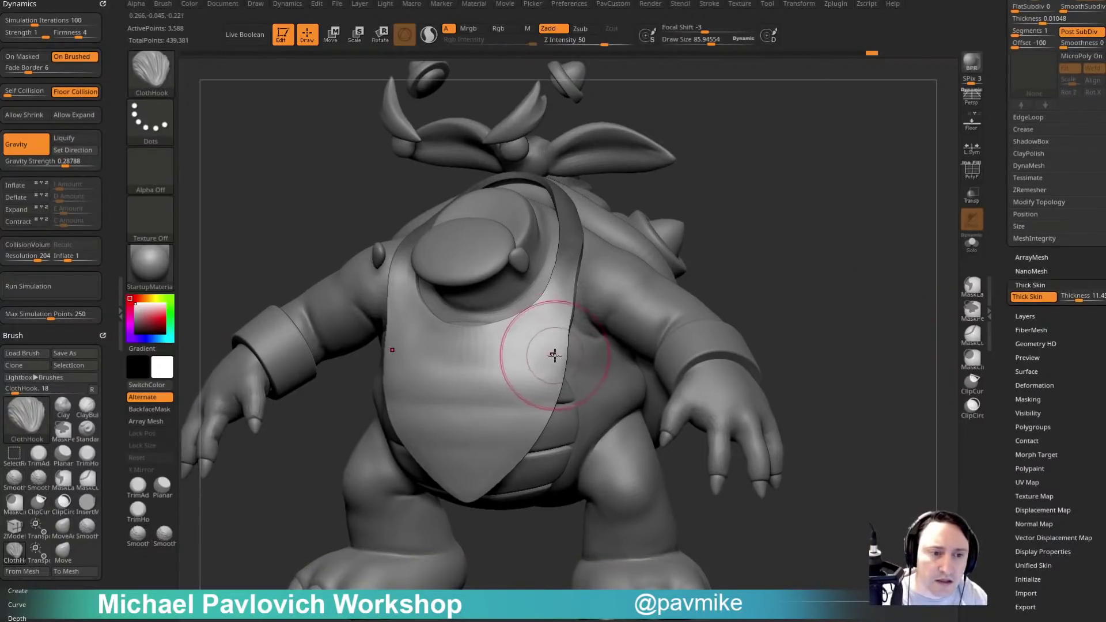
mouse_move(553, 353)
left_mouse_down()
mouse_move(547, 379)
mouse_move(524, 387)
mouse_move(536, 373)
mouse_move(521, 516)
left_mouse_up()
left_click_drag(775, 234, 827, 227)
key("ctrl+z")
key("s")
left_click_drag(440, 357, 443, 358)
left_click_drag(384, 359, 394, 352)
key("ctrl+z")
key("s")
mouse_move(394, 350)
left_mouse_down()
mouse_move(388, 326)
mouse_move(407, 359)
left_mouse_up()
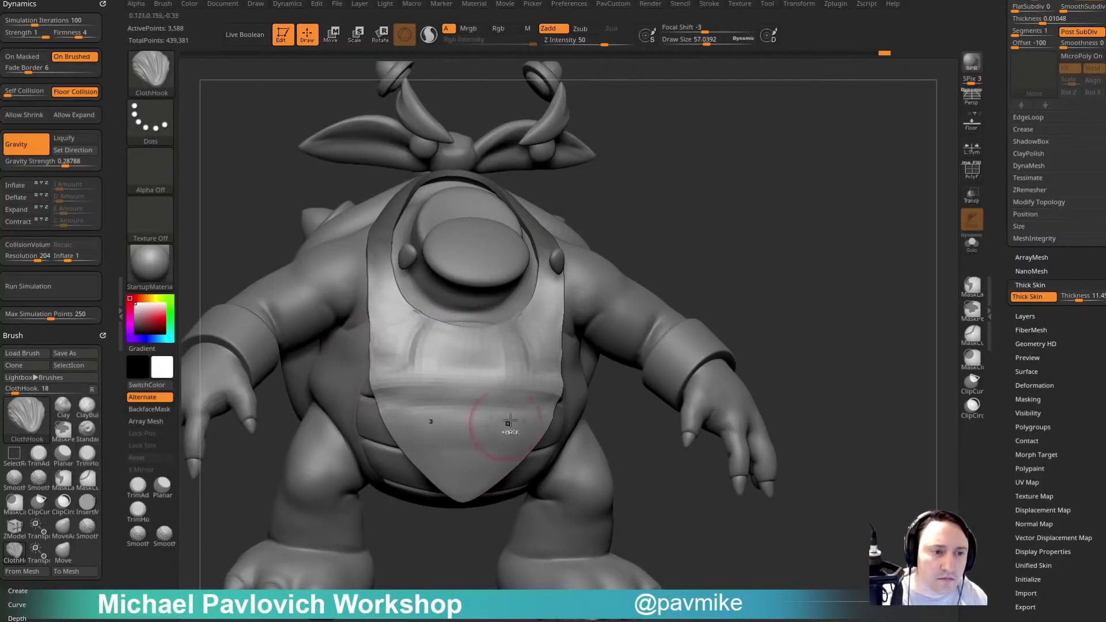
key("ctrl+z")
Choose the Pinch brush and set its Elasticity Simulation Iterations to 100.
left_click_drag(795, 228, 813, 222)
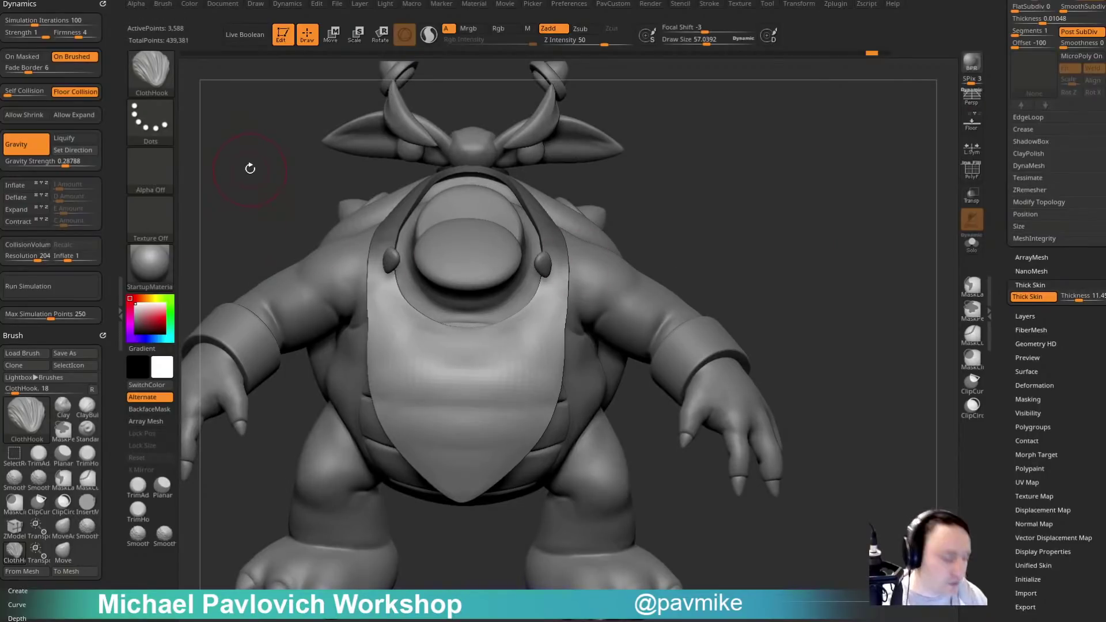
key("b")
key("i")
key("n")
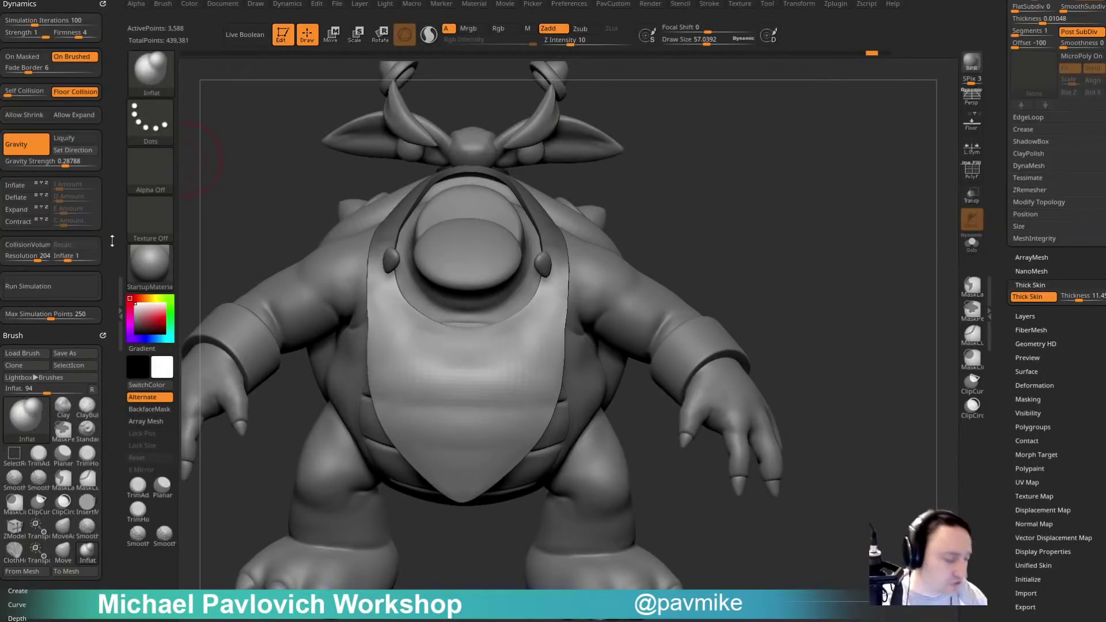
key("b")
key("p")
key("i")
scroll(96, 198, "down", 10)
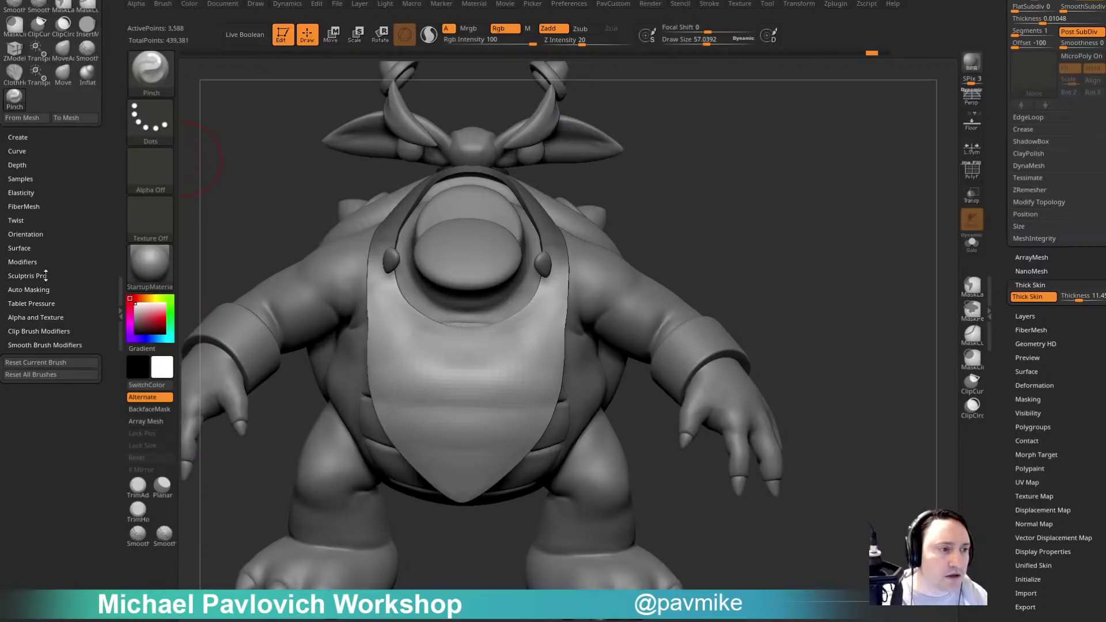
left_click(25, 193)
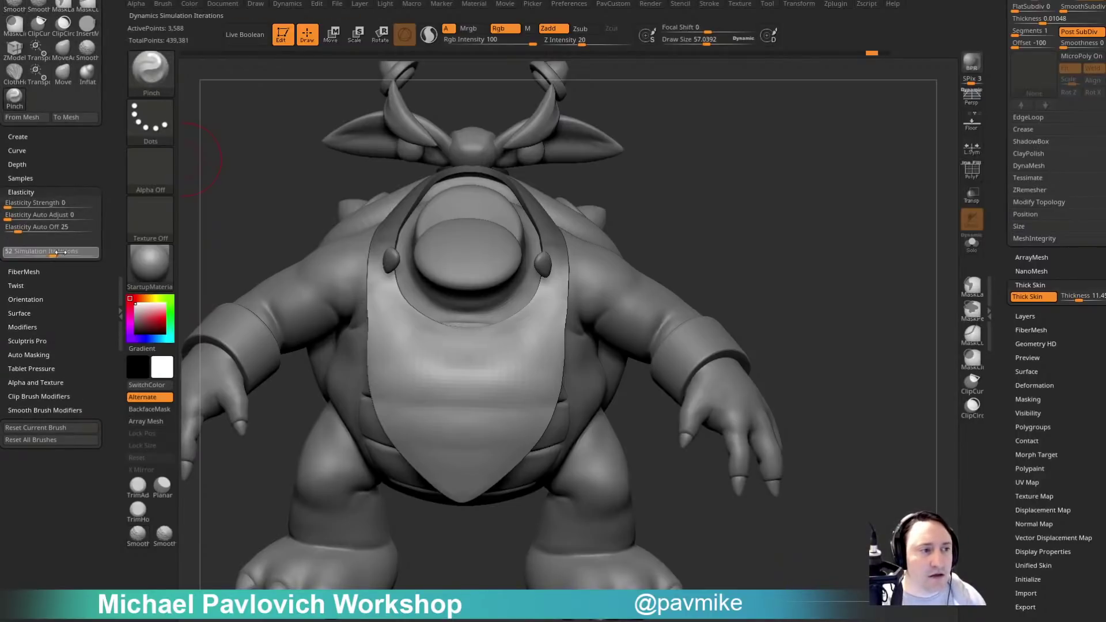
Try Pinch strokes with cloth simulation across the bib's chest and undo them.
left_click_drag(377, 311, 398, 352)
mouse_move(532, 339)
left_mouse_down()
mouse_move(548, 317)
mouse_move(467, 363)
mouse_move(384, 308)
mouse_move(414, 351)
left_mouse_up()
key("ctrl+z")
mouse_move(493, 400)
left_mouse_down()
mouse_move(470, 407)
mouse_move(422, 336)
mouse_move(519, 342)
left_mouse_up()
left_click_drag(717, 231, 651, 244)
key("ctrl+z")
Pinch cloth folds under the bib's neckline and toward the straps, reducing the Draw Size to about 46 for finer creases.
left_click_drag(484, 347, 514, 352)
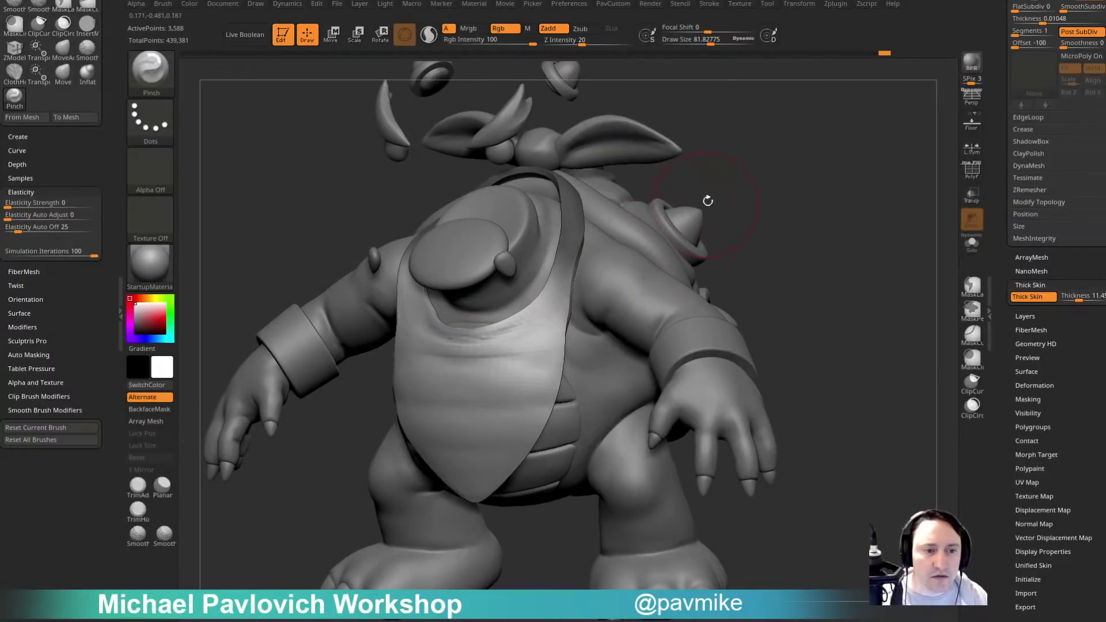
left_click_drag(708, 201, 424, 348)
mouse_move(411, 279)
left_mouse_down()
mouse_move(447, 342)
mouse_move(487, 339)
left_mouse_up()
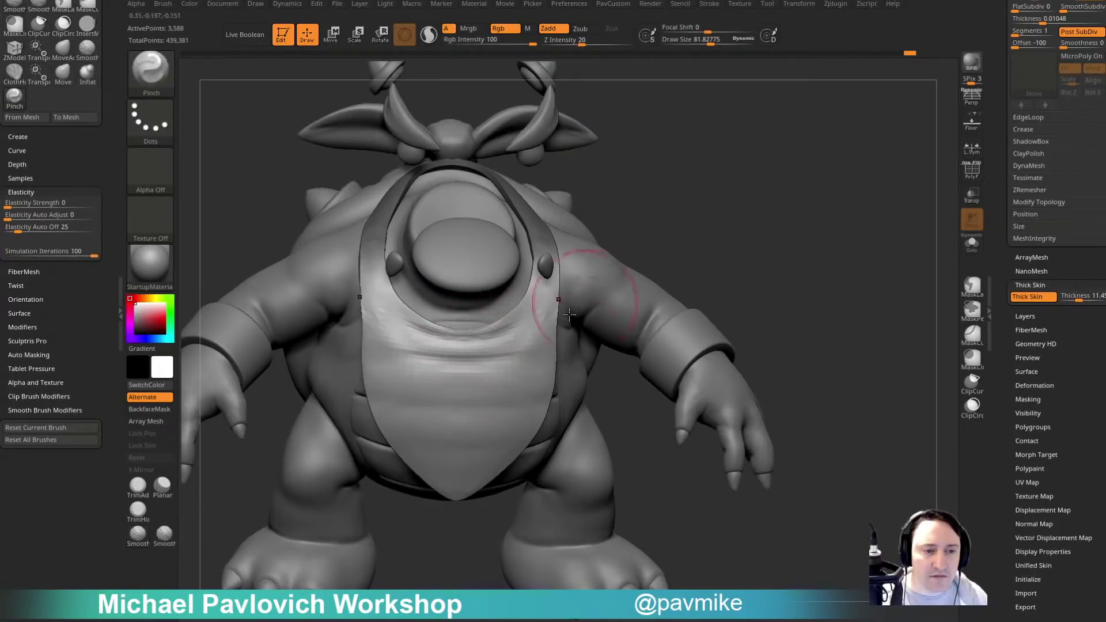
left_click_drag(621, 236, 549, 283)
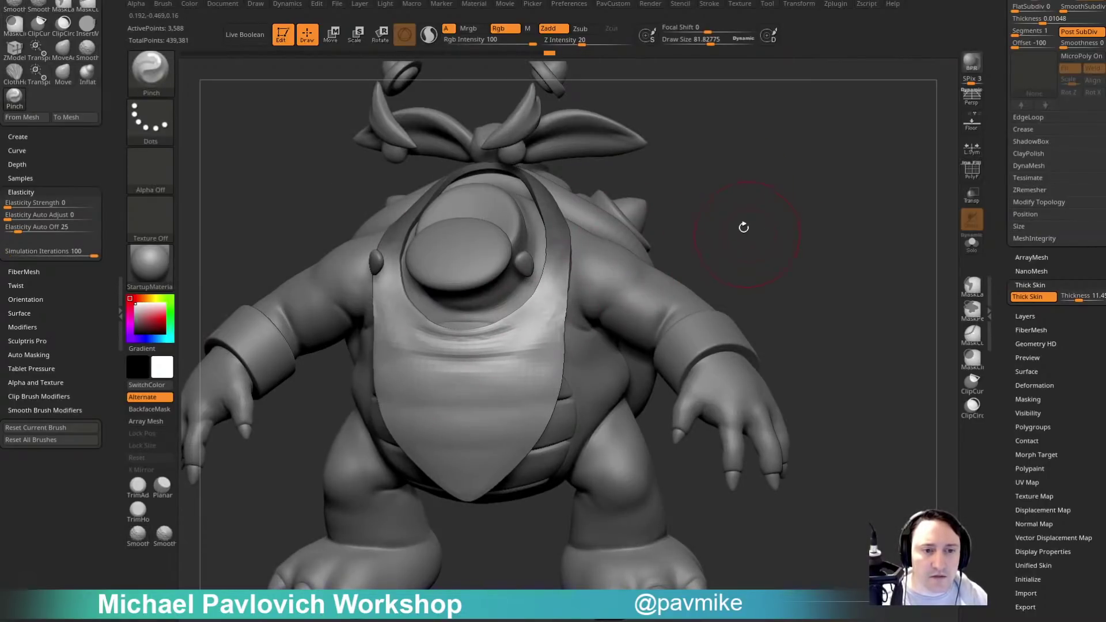
left_click_drag(744, 227, 731, 247)
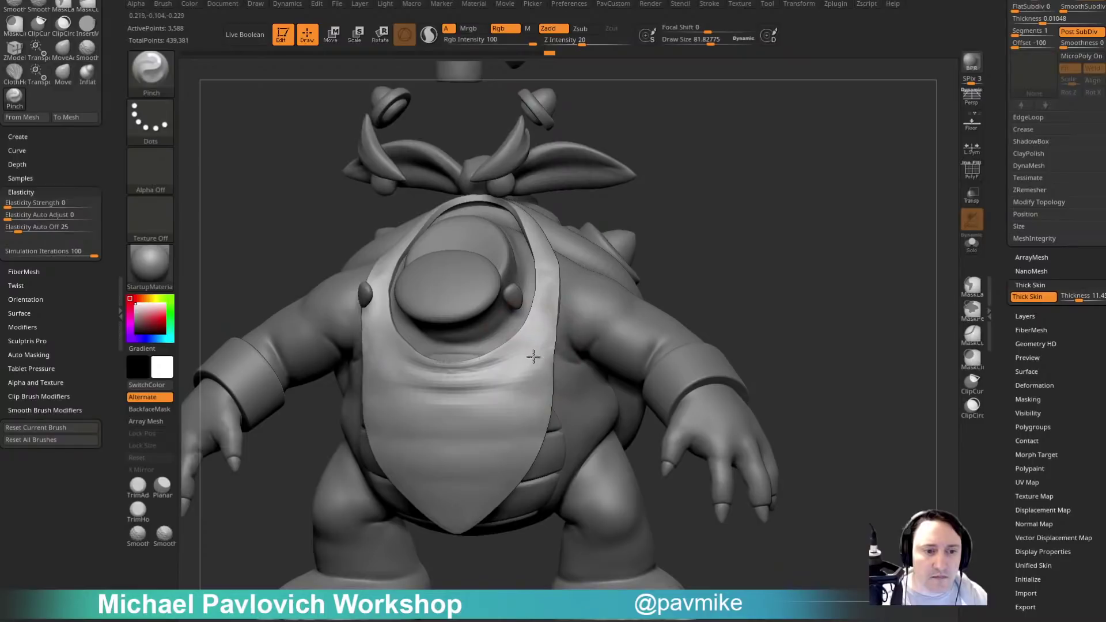
left_click_drag(530, 344, 540, 341)
key("s")
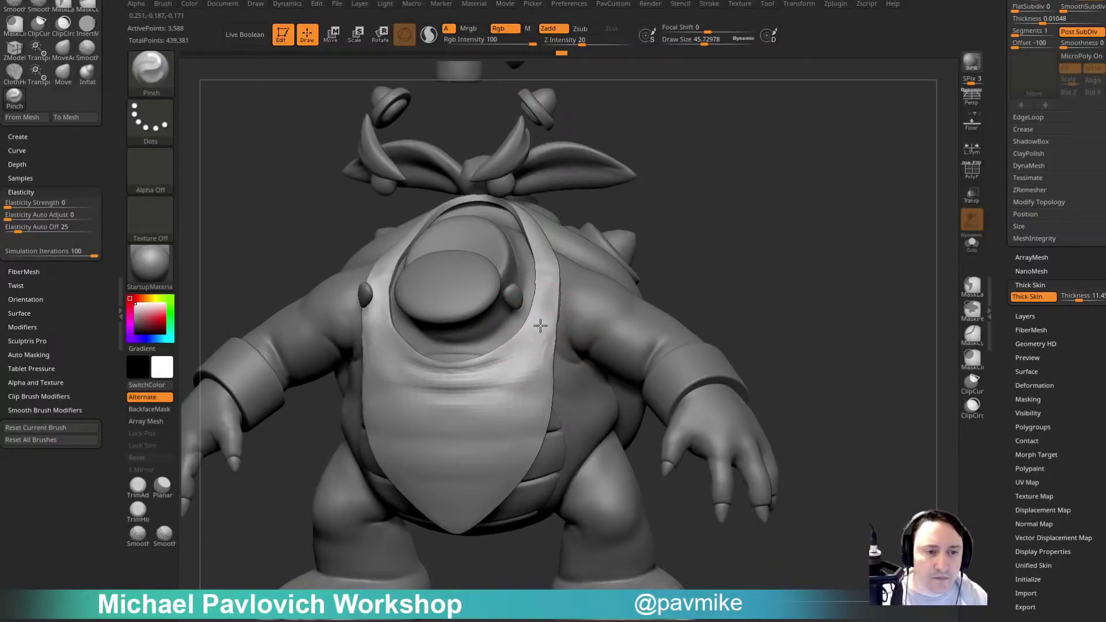
Try Pinch strokes along the bib's neckline and shoulder straps at Draw Sizes between about 63 and 48, undoing the strap stroke.
scroll(995, 353, "up", 5)
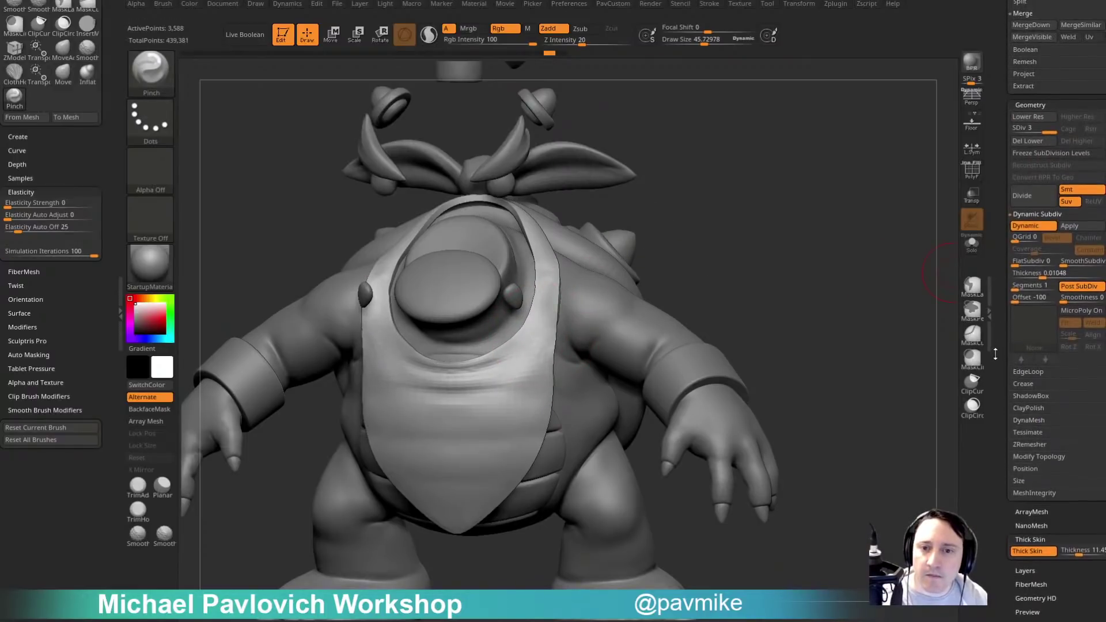
scroll(995, 353, "up", 1)
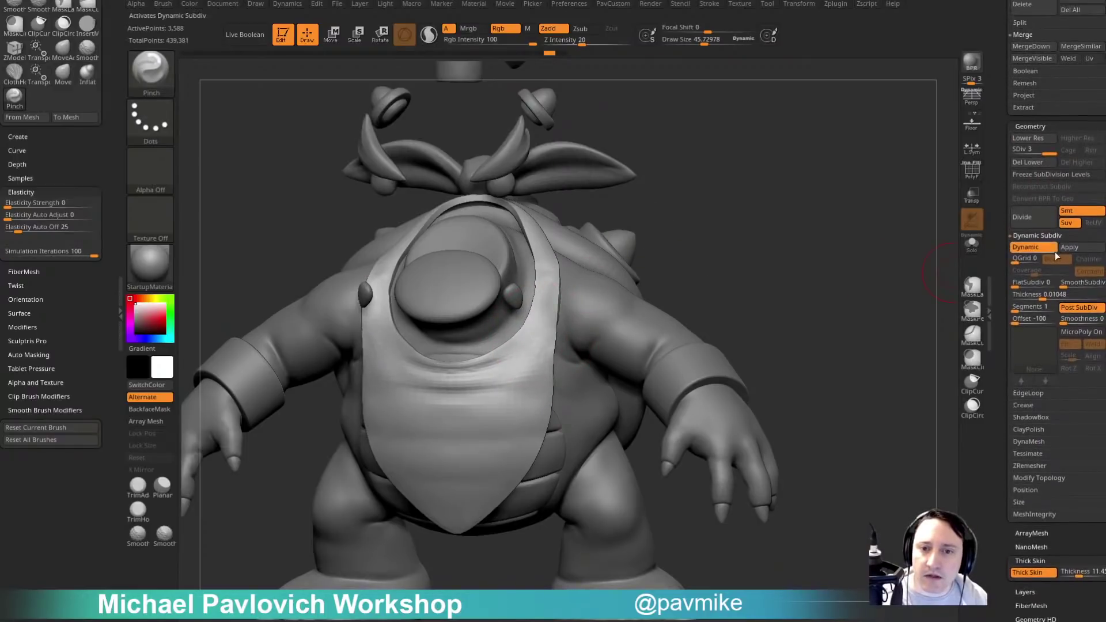
left_click(1068, 283)
key("s")
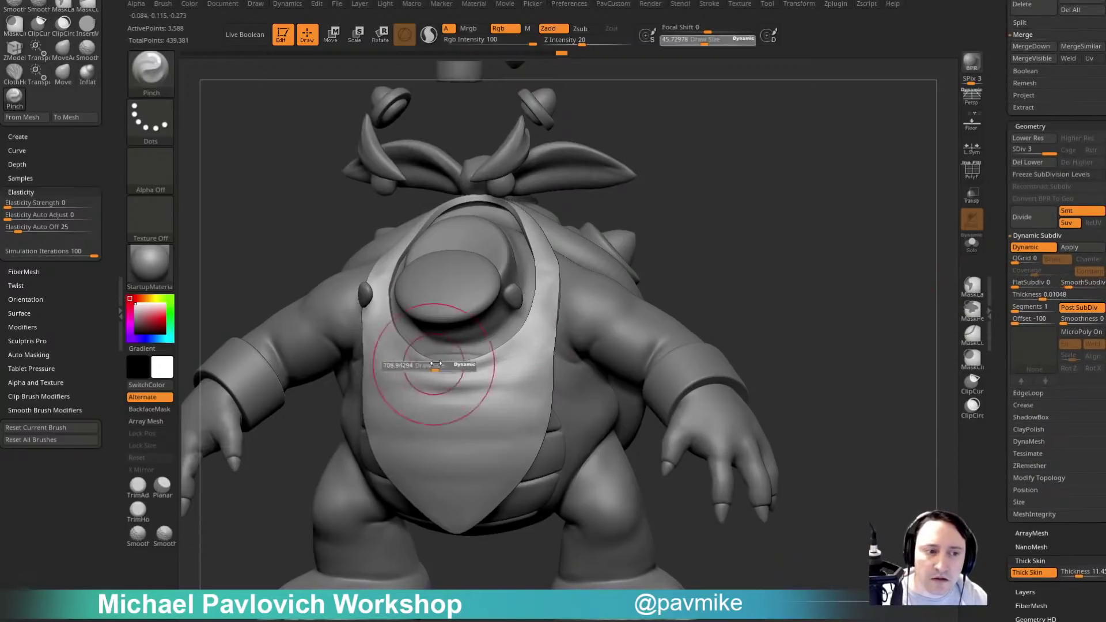
left_click_drag(434, 367, 440, 369)
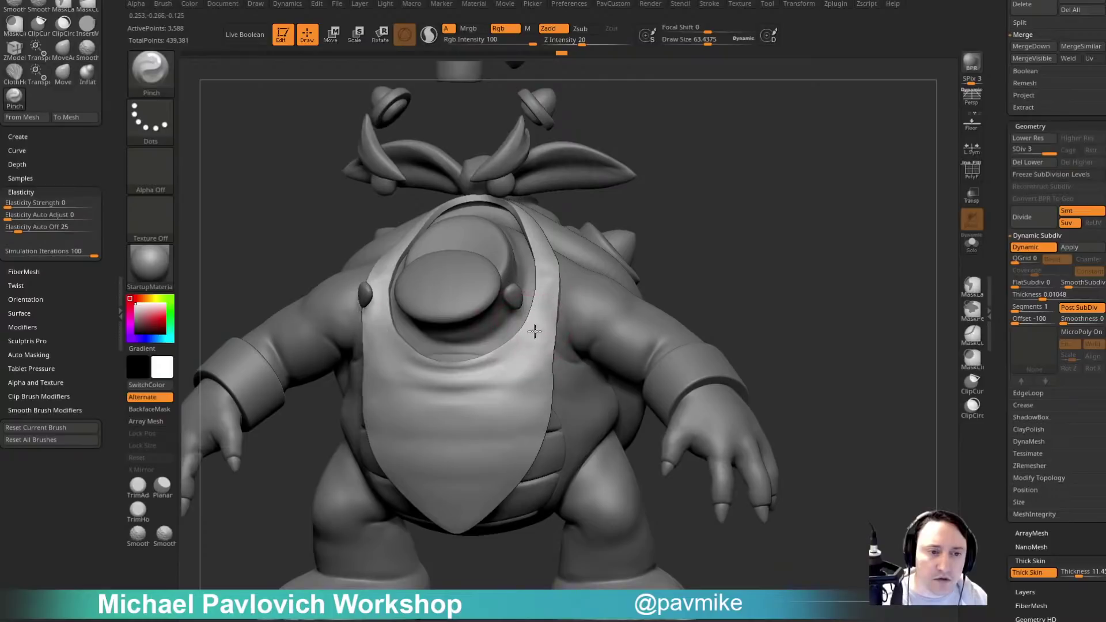
key("[")
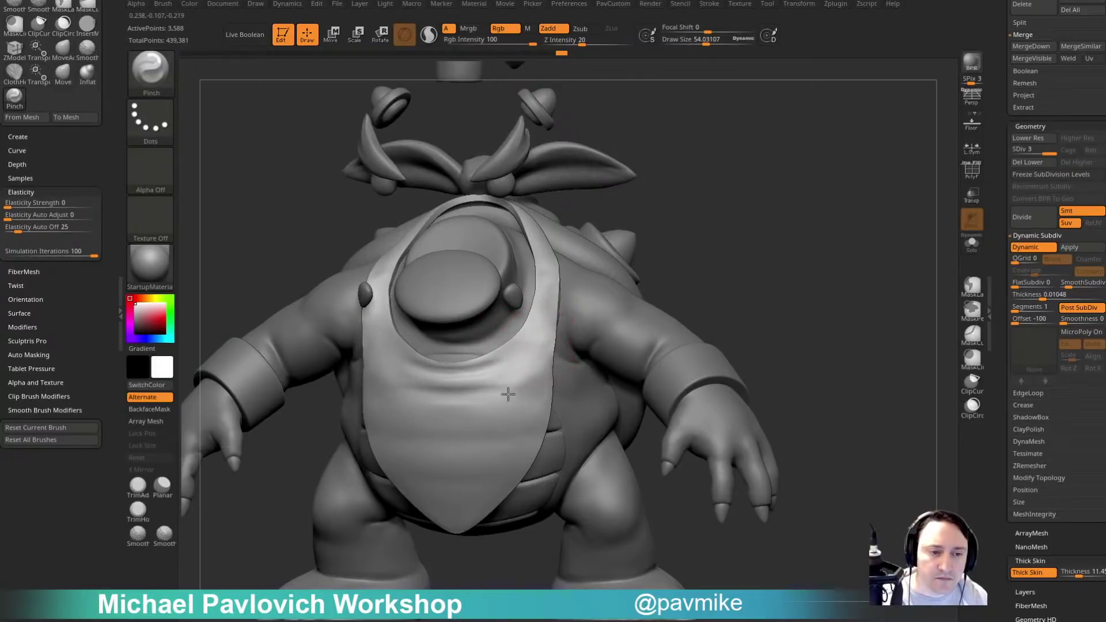
right_click_drag(458, 430, 521, 427)
left_click_drag(361, 272, 369, 275)
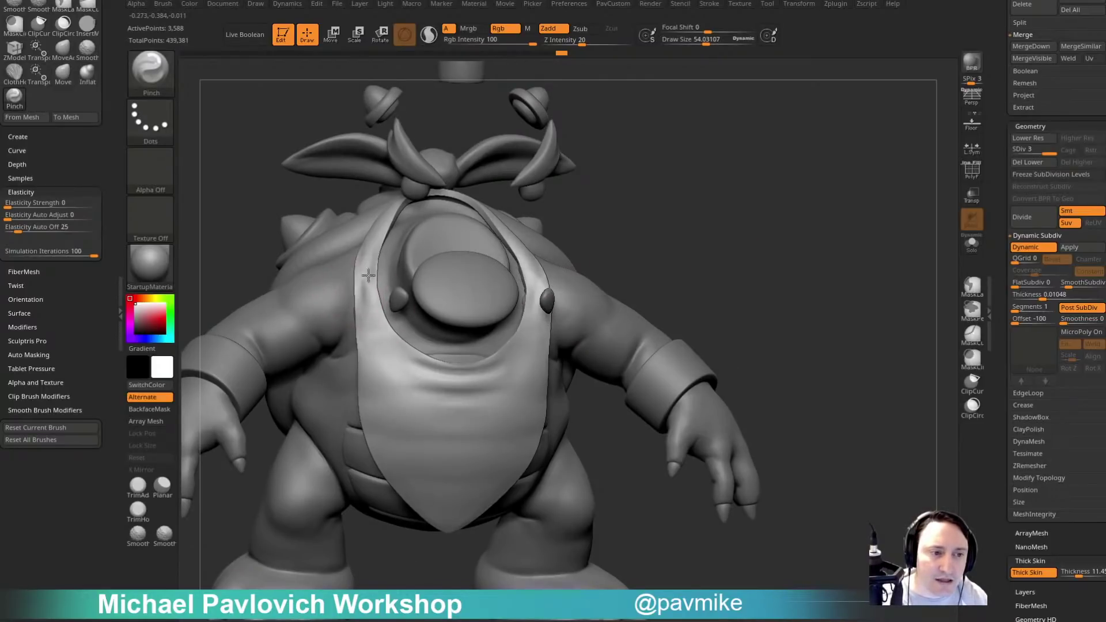
right_click_drag(564, 181, 518, 201)
key("ctrl+z")
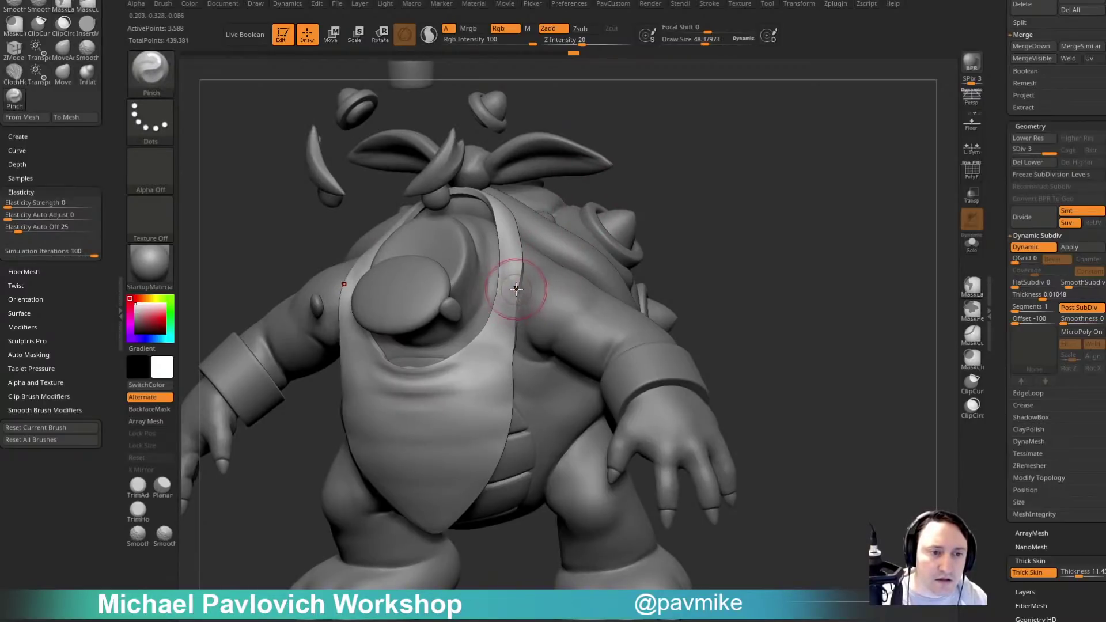
Enable Expand in the cloth Dynamics settings with an amount of about 0.15.
mouse_move(516, 288)
right_mouse_down()
mouse_move(692, 215)
mouse_move(405, 221)
right_mouse_up()
scroll(66, 157, "up", 8)
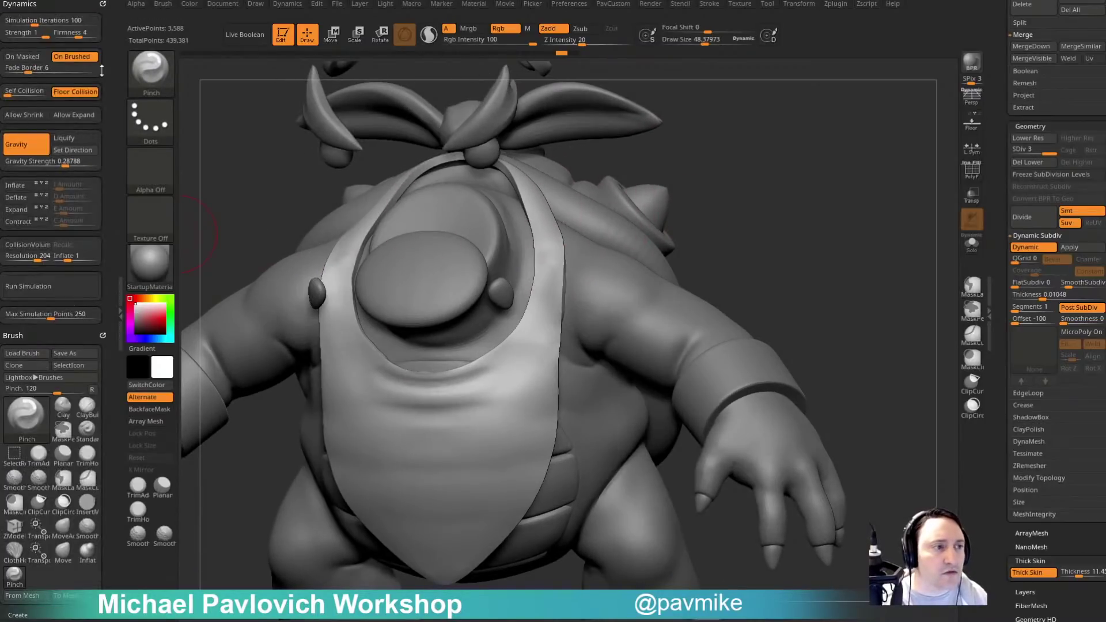
left_click(59, 213)
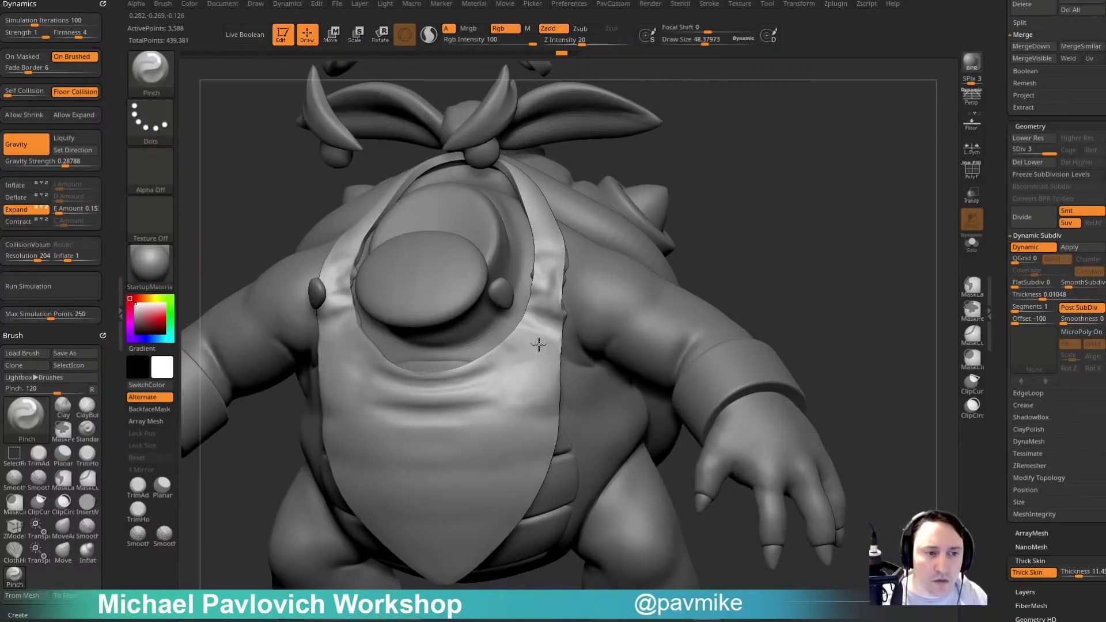
Try Pinch strokes with Expand active across the bib's chest and straps, and undo them.
mouse_move(536, 379)
left_mouse_down()
mouse_move(541, 353)
mouse_move(542, 363)
left_mouse_up()
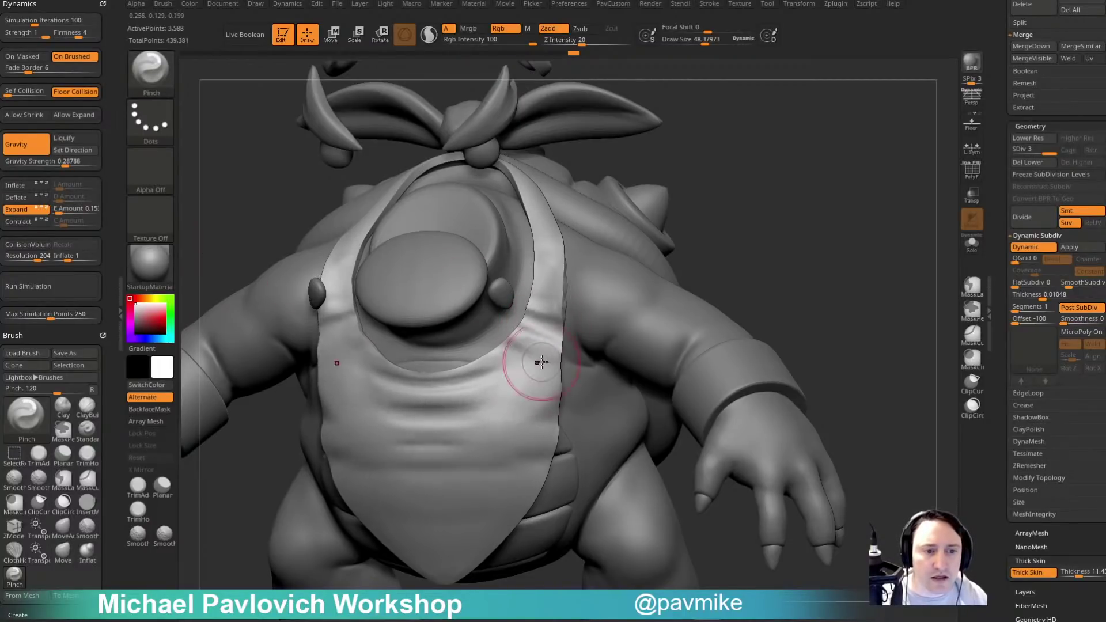
key("ctrl+z")
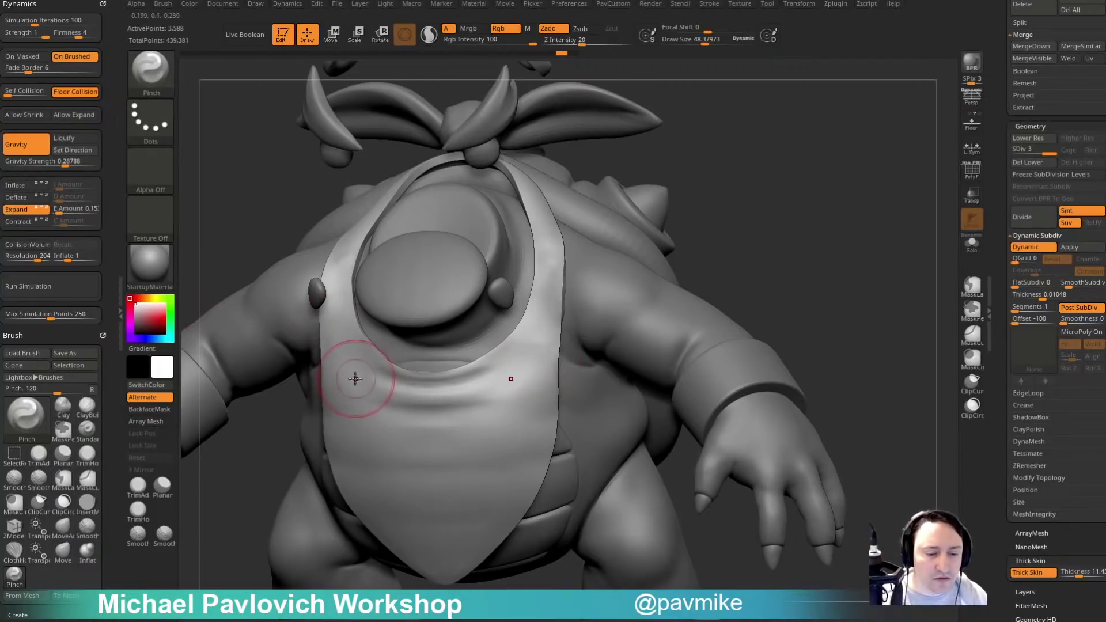
mouse_move(351, 377)
left_mouse_down()
mouse_move(486, 420)
mouse_move(503, 395)
mouse_move(494, 435)
mouse_move(484, 436)
left_mouse_up()
key("ctrl+z")
key("ctrl+z")
mouse_move(411, 430)
left_mouse_down()
mouse_move(514, 390)
mouse_move(514, 375)
left_mouse_up()
right_click_drag(515, 376, 302, 315)
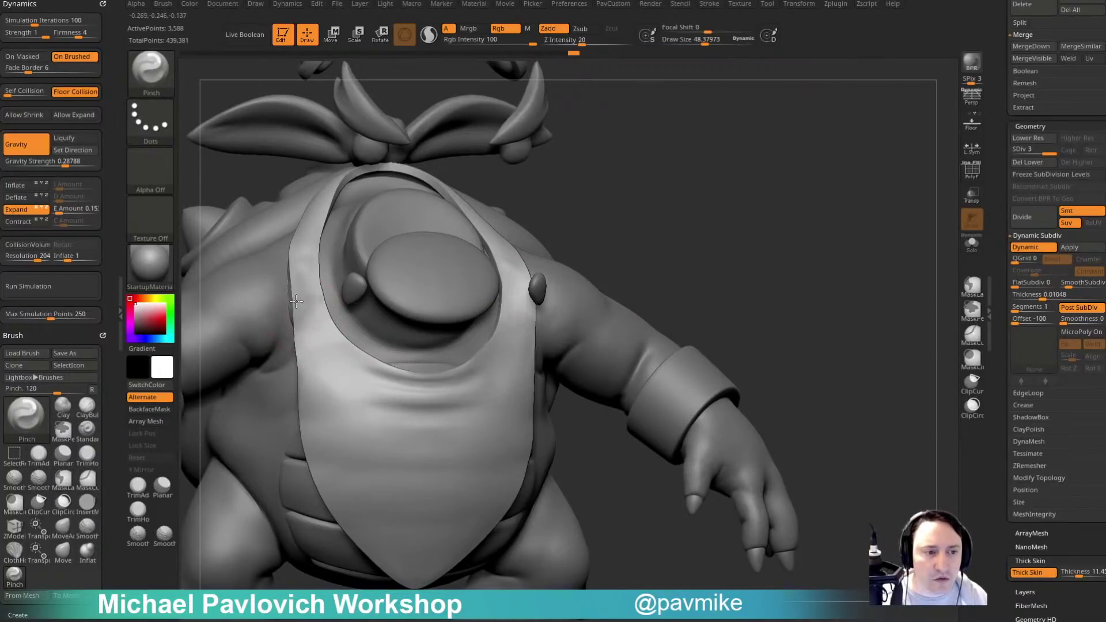
mouse_move(297, 301)
left_mouse_down()
mouse_move(316, 289)
mouse_move(299, 271)
mouse_move(321, 316)
left_mouse_up()
key("ctrl+z")
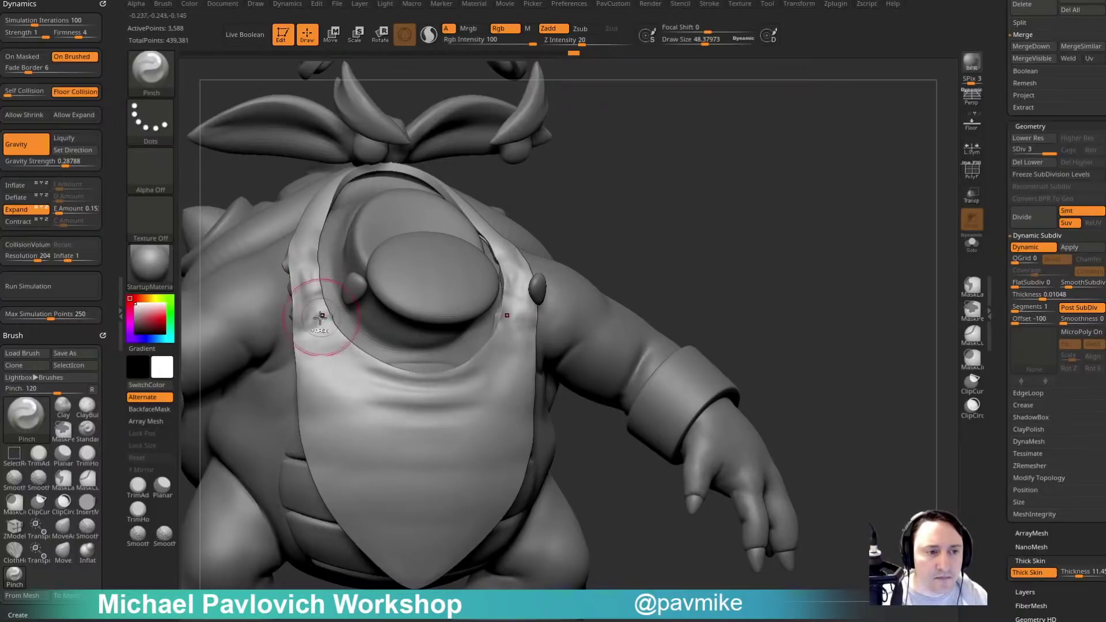
key("ctrl+z")
key("ctrl+z")
Mask the lower bib so only the shoulder straps stay free, and place the TransposeCloth gizmo on one strap.
right_click_drag(664, 235, 649, 208, "shift")
mouse_move(652, 283)
left_mouse_down("ctrl")
mouse_move(512, 179)
mouse_move(484, 326)
left_mouse_up("ctrl")
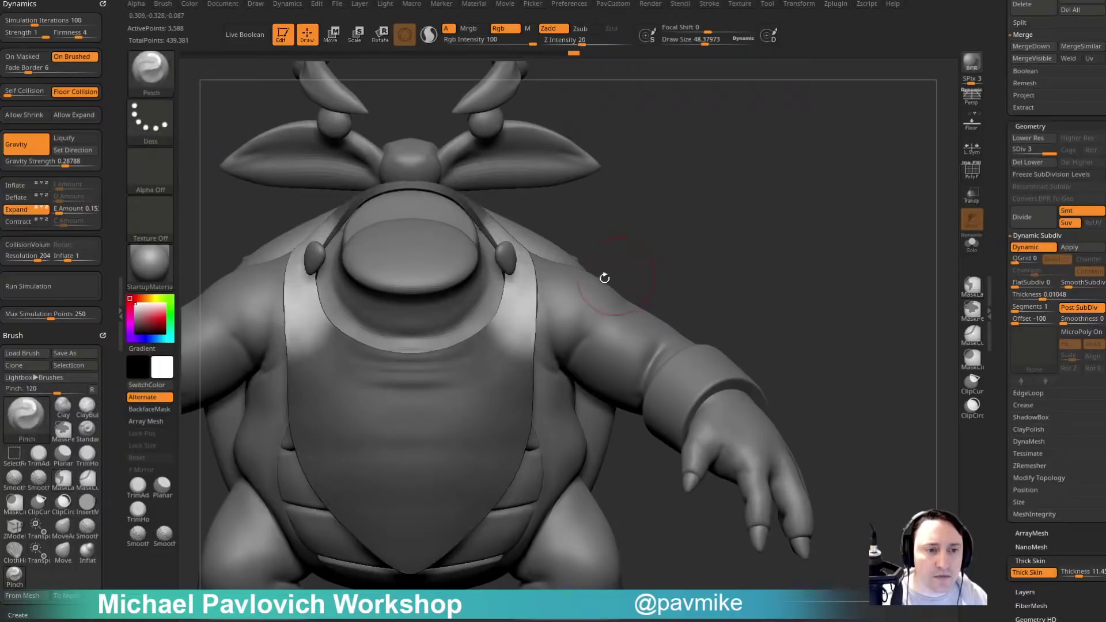
key("w")
left_click(517, 289, "alt")
mouse_move(554, 297)
left_mouse_down()
mouse_move(545, 291)
mouse_move(555, 297)
left_mouse_up()
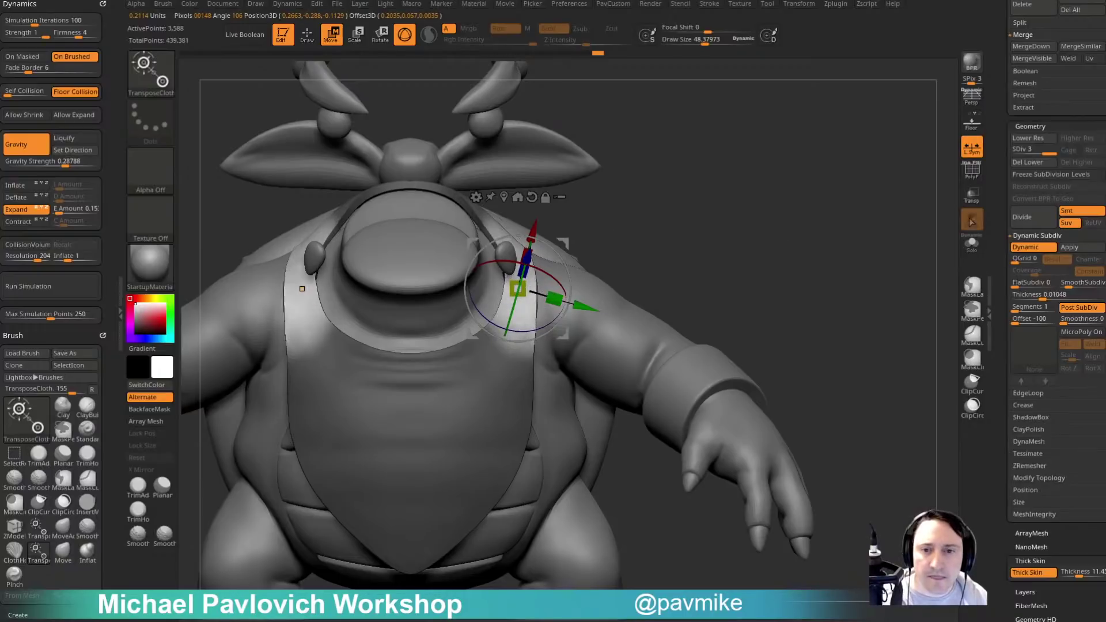
Turn off Dynamic Subdiv and try scaling the unmasked straps with the cloth gizmo, undoing the result.
left_click_drag(998, 198, 997, 194)
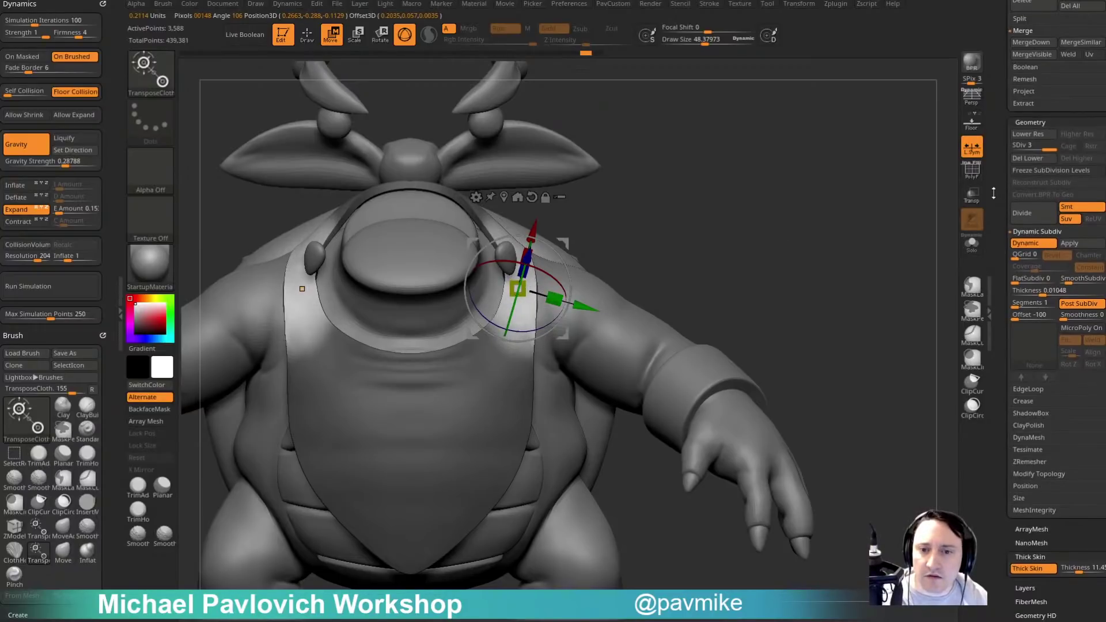
left_click(1025, 244)
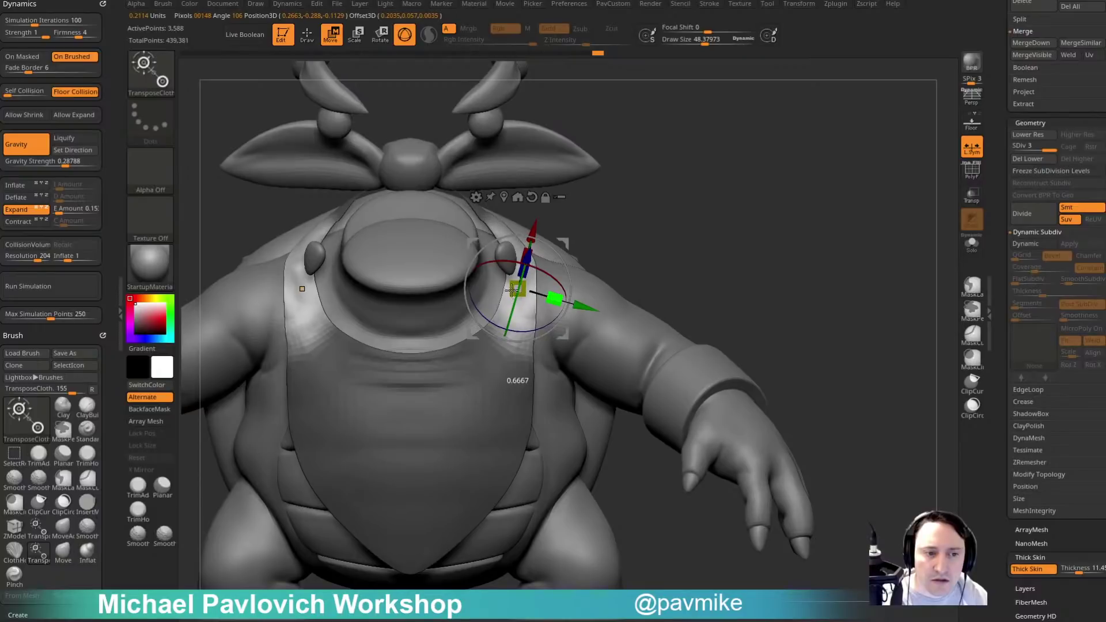
left_click_drag(493, 287, 491, 286)
key("ctrl+z")
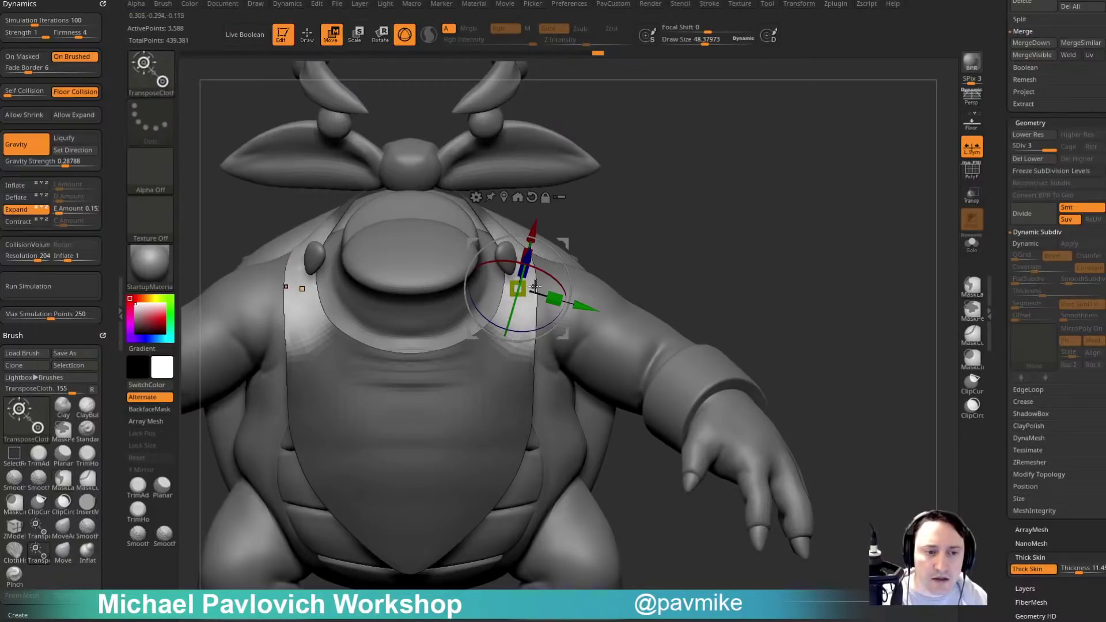
right_click_drag(634, 254, 606, 231)
left_click_drag(531, 267, 533, 264)
right_click_drag(744, 214, 670, 223)
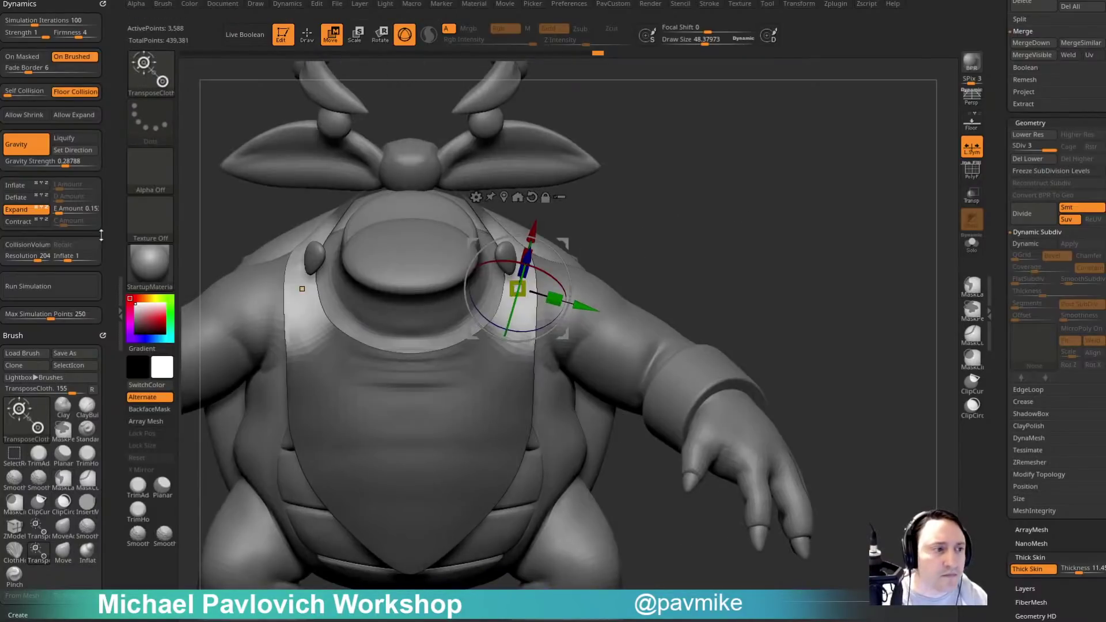
Restrict the Expand axes and scale the straps with the cloth gizmo to form folds in them.
left_click(21, 210)
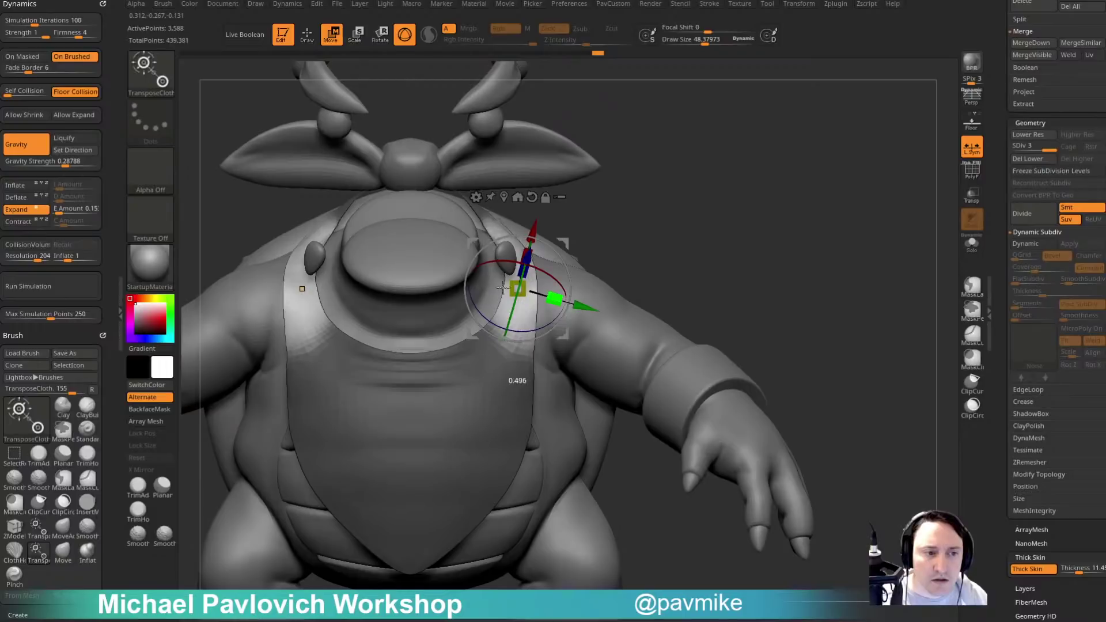
left_click_drag(480, 284, 477, 283)
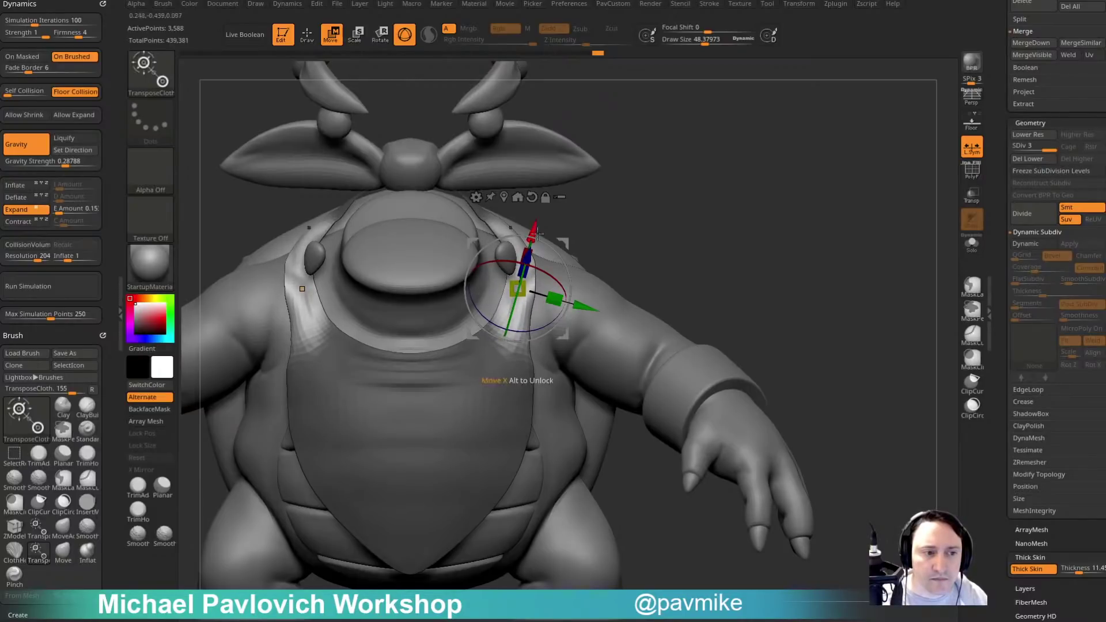
key("ctrl+z")
key("q")
left_click_drag(632, 242, 530, 271)
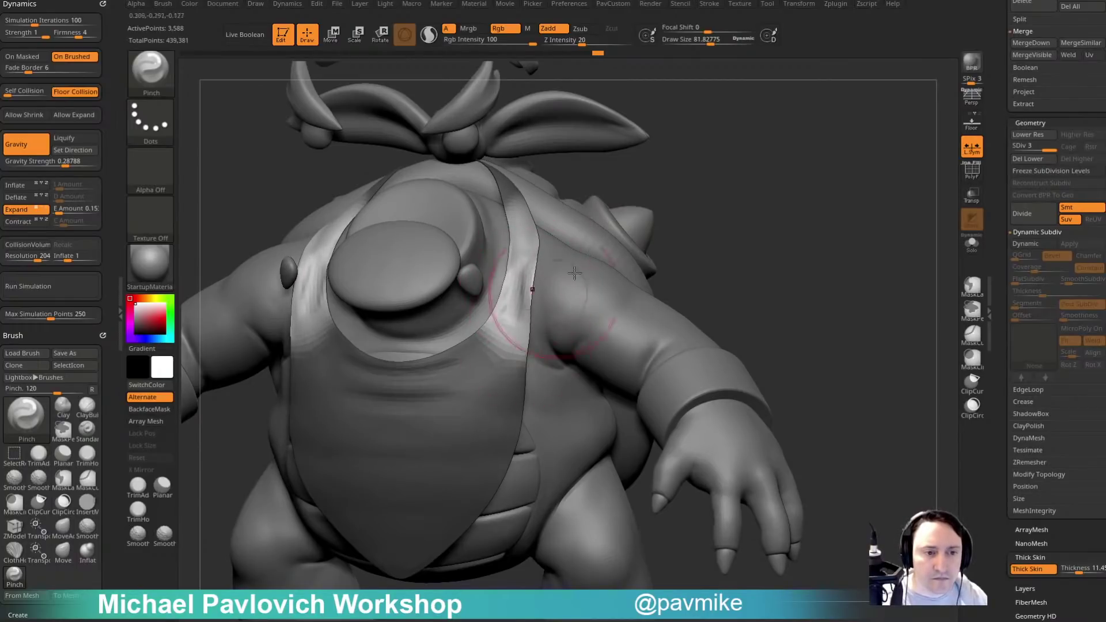
Clear the mask and refine the bib's folds with the Pinch brush, undoing a chest stroke and reducing the Draw Size to about 32.
right_click_drag(574, 273, 613, 267)
left_click_drag(691, 276, 708, 269, "ctrl")
right_click_drag(708, 269, 717, 250, "alt")
mouse_move(382, 432)
left_mouse_down()
mouse_move(370, 414)
mouse_move(402, 415)
mouse_move(427, 463)
mouse_move(435, 403)
mouse_move(431, 412)
left_mouse_up()
key("ctrl+z")
right_click_drag(510, 288, 623, 237)
key("bracketleft")
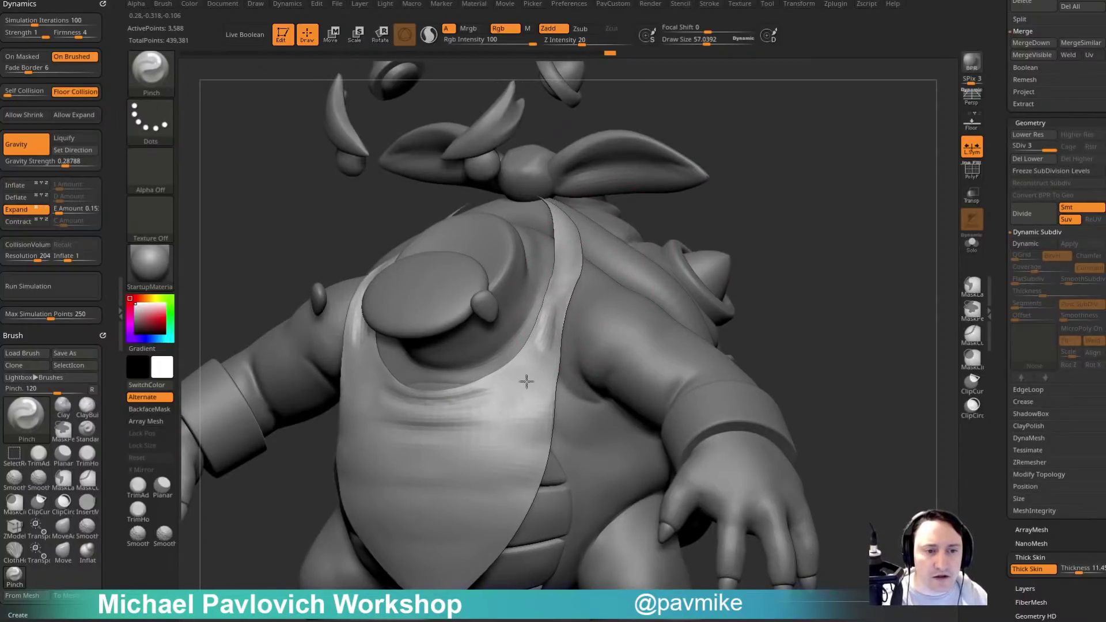
right_click_drag(526, 380, 773, 281)
key("bracketleft")
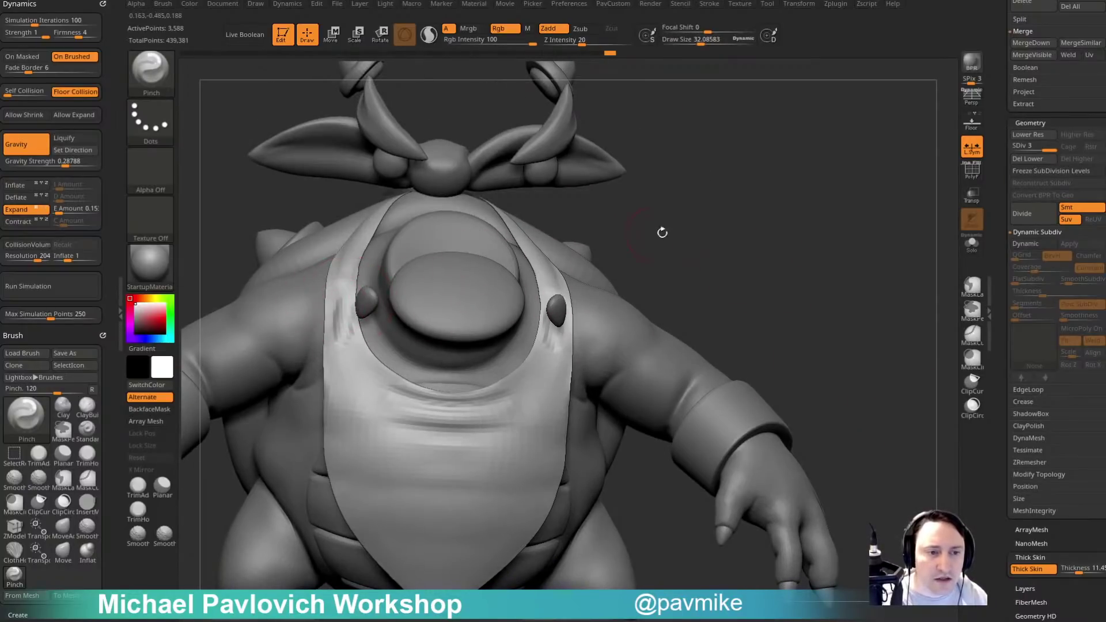
Restore the strap mask, scale the straps once more with the cloth gizmo, and clear the mask.
right_click_drag(662, 232, 719, 244)
key("w")
key("ctrl+z")
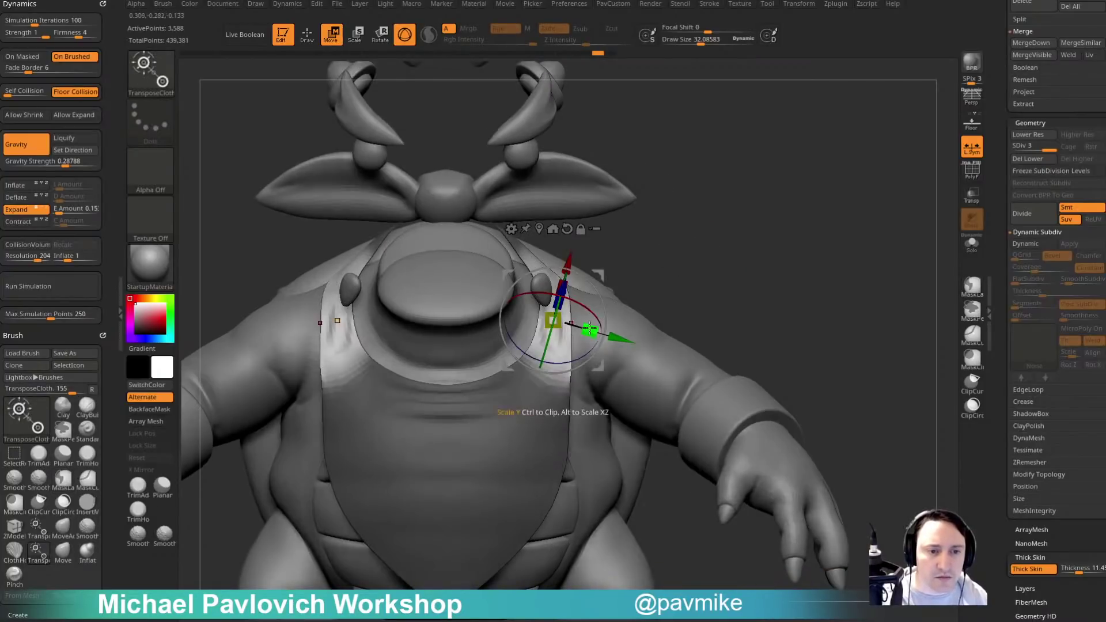
mouse_move(569, 328)
left_mouse_down()
mouse_move(557, 328)
mouse_move(576, 327)
left_mouse_up()
key("q")
mouse_move(661, 263)
left_mouse_down("ctrl")
mouse_move(686, 254)
mouse_move(663, 248)
left_mouse_up("ctrl")
Smooth the strap folds and sculpt below the straps with the Standard brush at Z Intensity 32 and Draw Size about 54.
key("s")
left_click_drag(559, 319, 555, 329, "shift")
left_click_drag(734, 291, 733, 247, "alt")
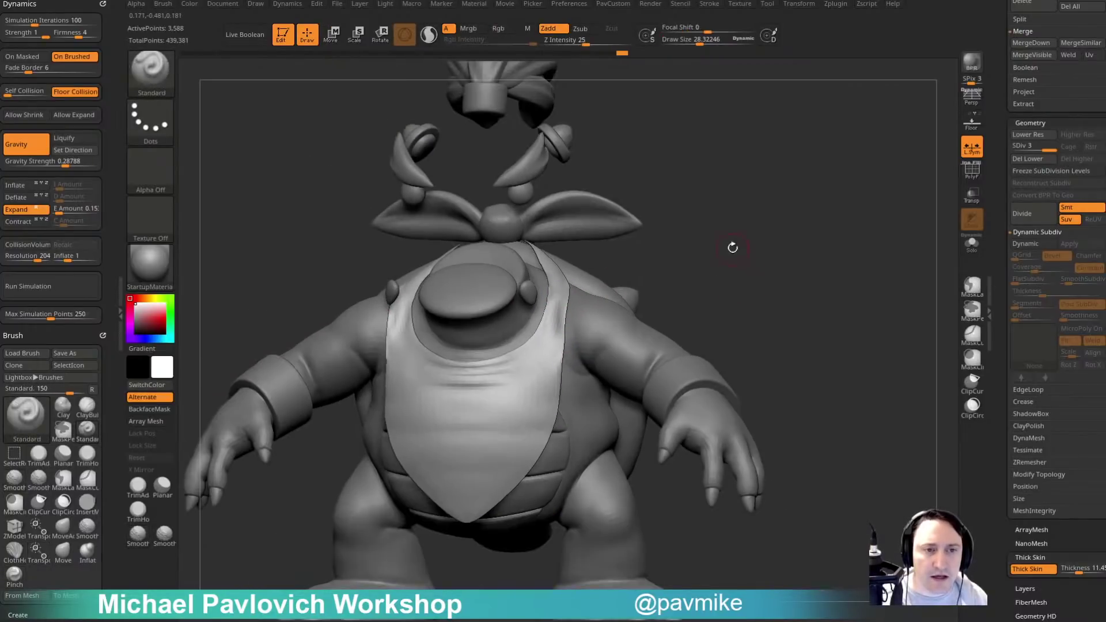
left_click(592, 41)
key("s")
left_click_drag(551, 359, 568, 382)
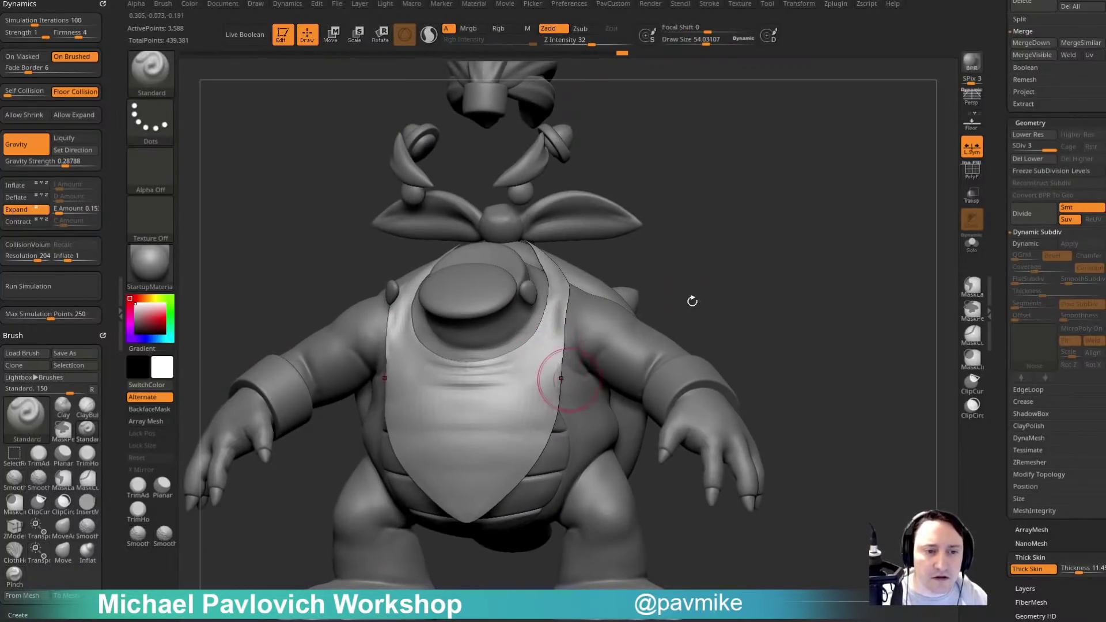
mouse_move(692, 301)
left_mouse_down()
mouse_move(736, 239)
mouse_move(708, 299)
left_mouse_up()
Carve sharper creases along the bib's straps and neckline with the DamStandard brush, reducing the Draw Size to about 32.
key("b")
key("d")
key("s")
key("s")
left_click_drag(408, 359, 405, 358)
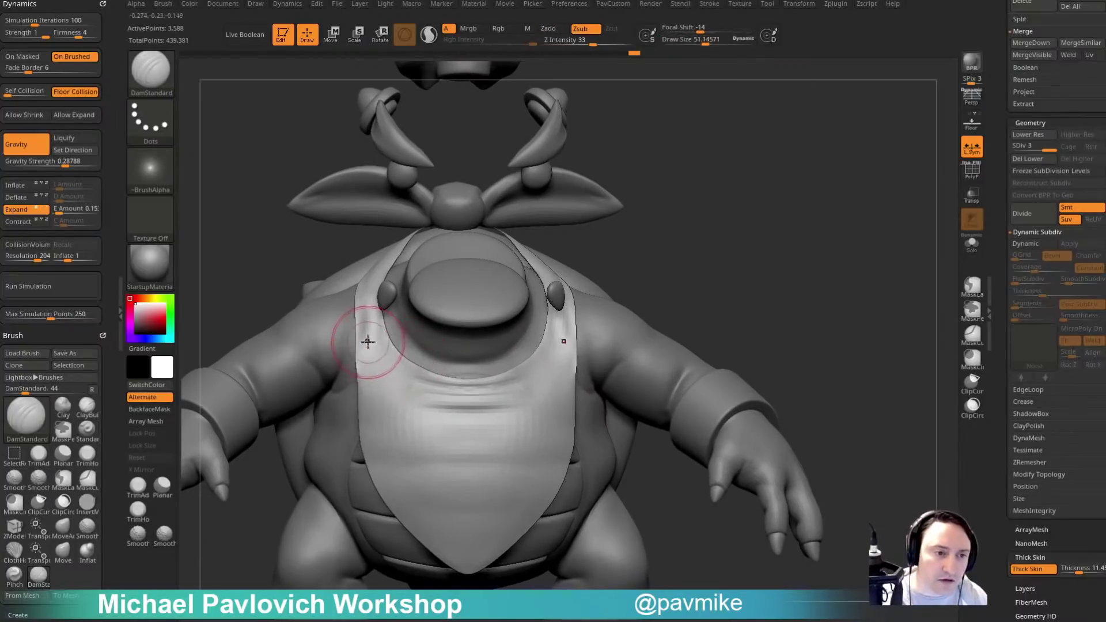
right_click_drag(395, 366, 601, 303)
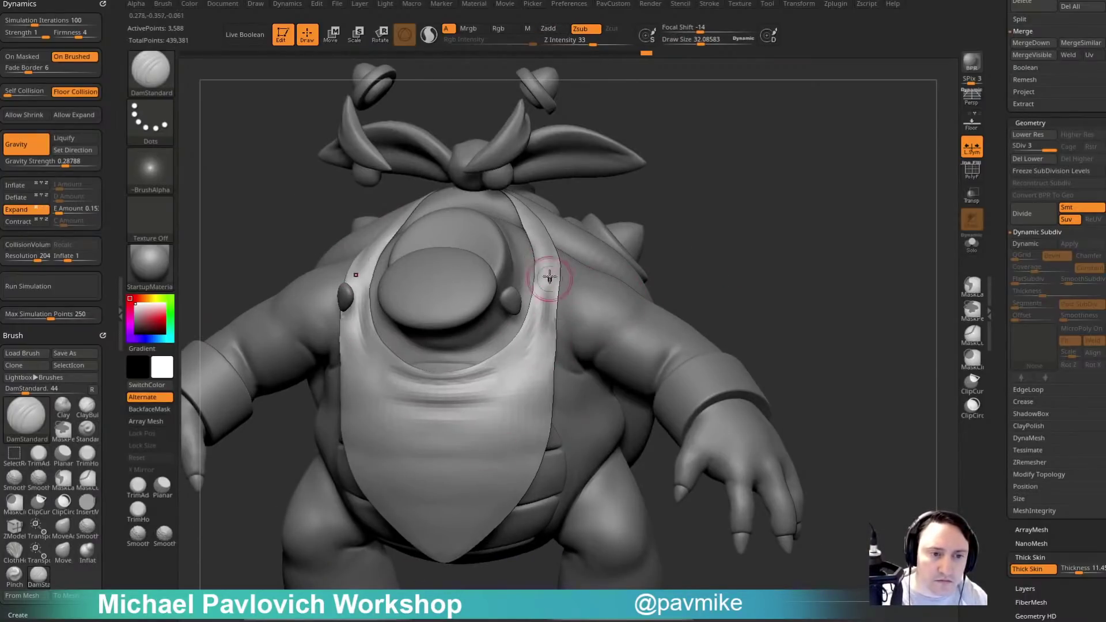
left_click(1028, 232)
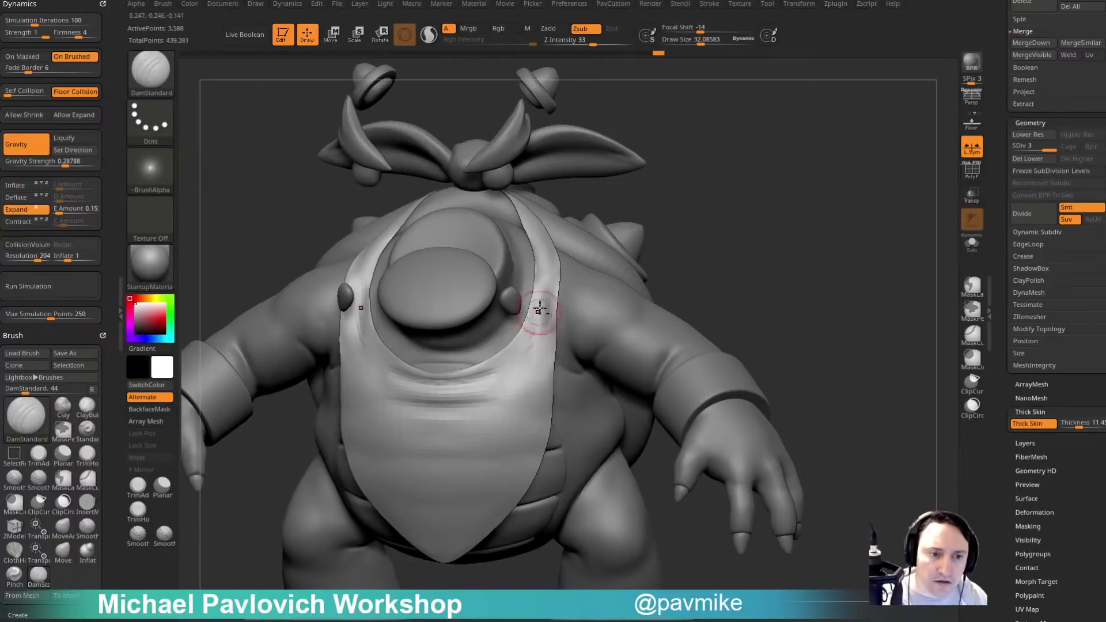
right_click_drag(548, 291, 483, 292)
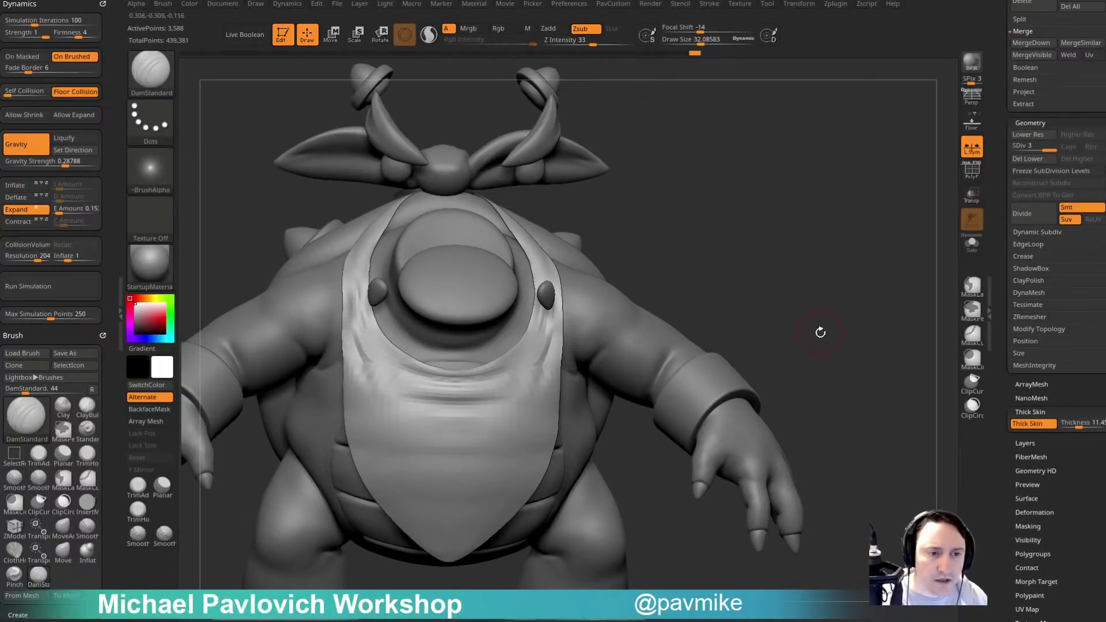
Turn Dynamic Subdiv back on for the bib and inspect its thickness from the front and side.
left_click_drag(821, 332, 988, 345)
left_click(1037, 232)
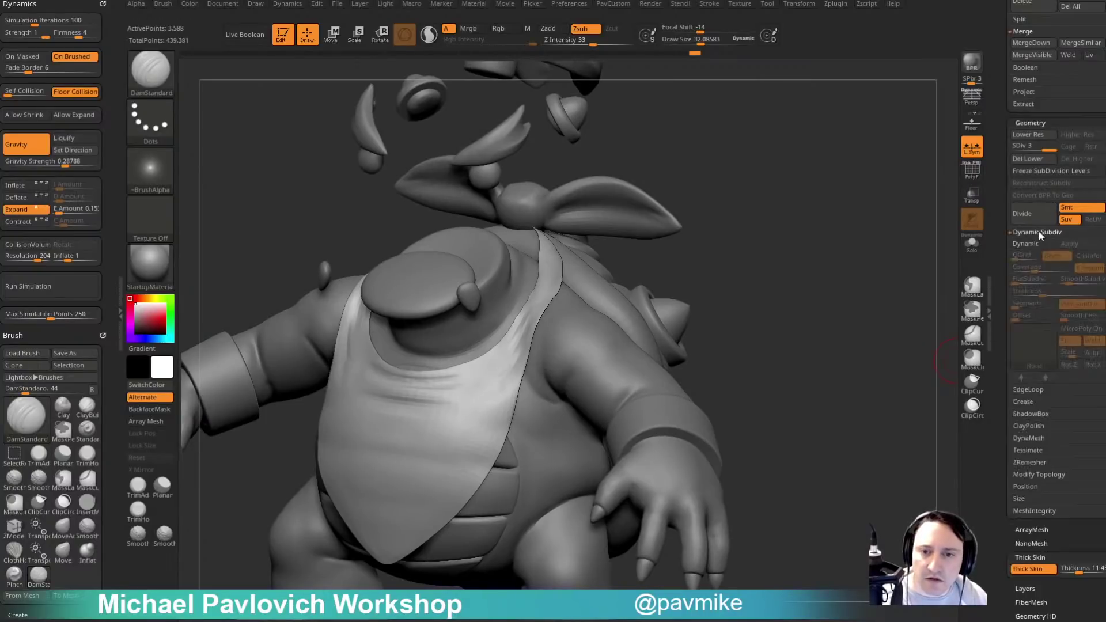
left_click(1033, 243)
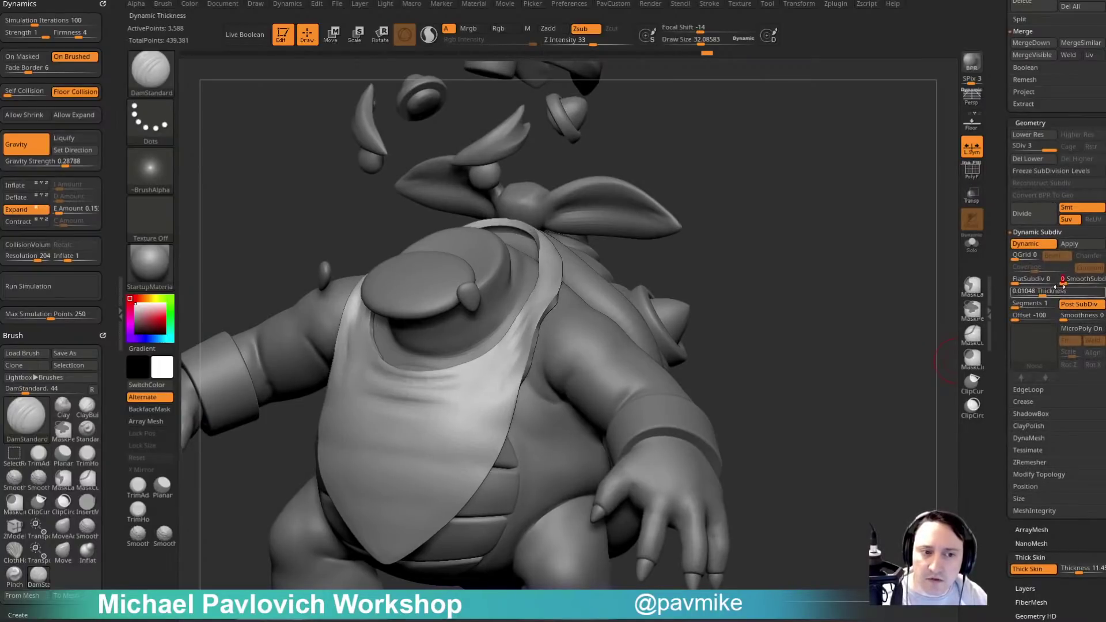
left_click_drag(936, 303, 954, 279)
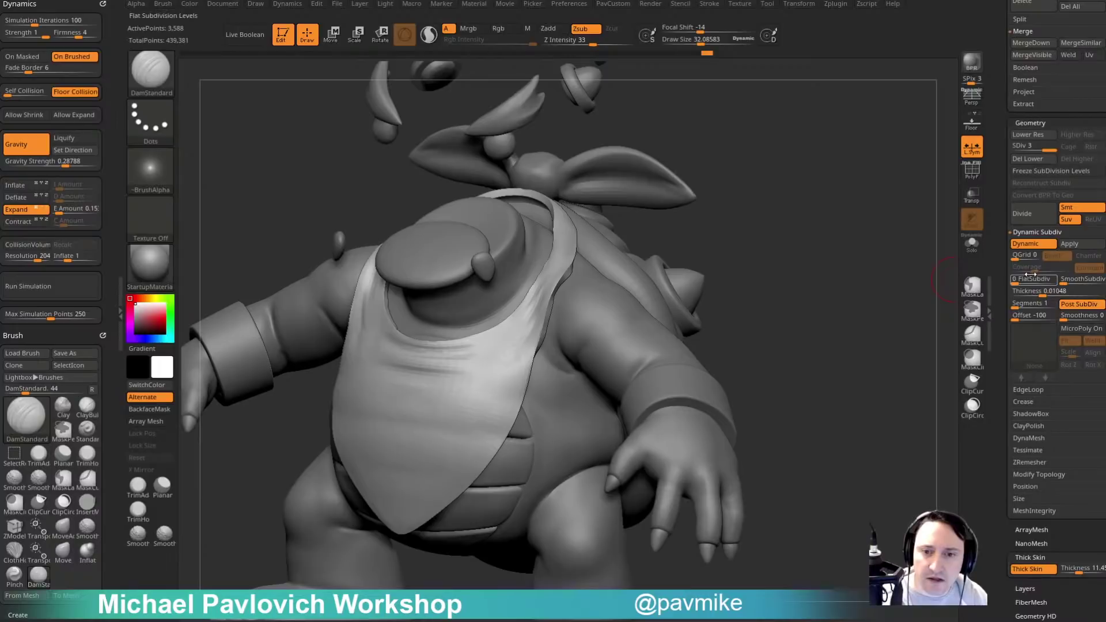
left_click_drag(910, 281, 810, 272)
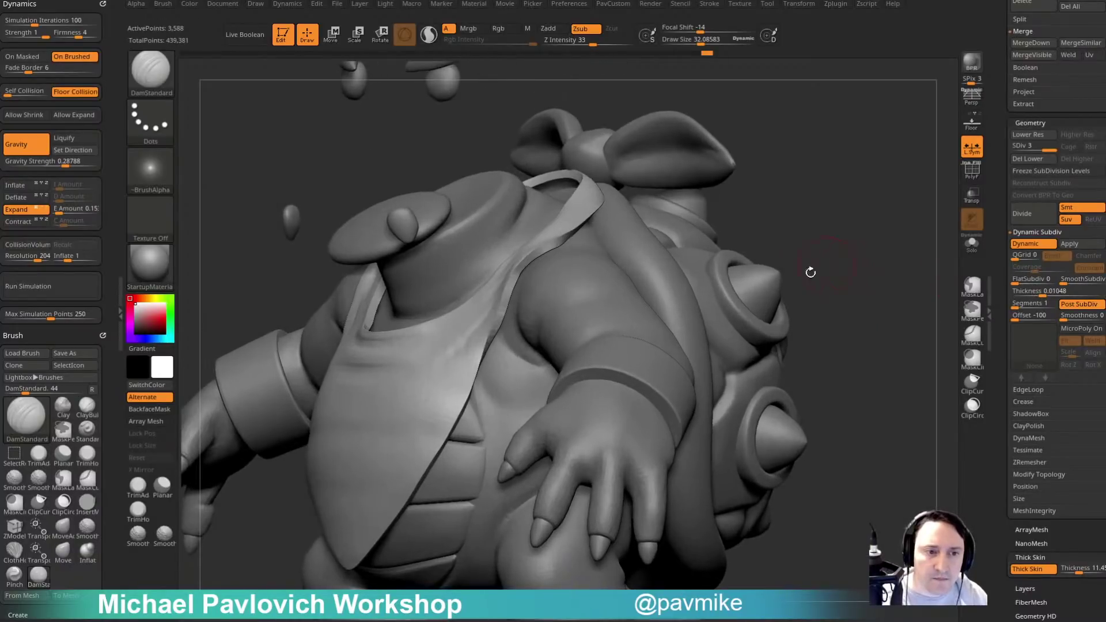
Turn off Post SubDiv for the bib's dynamic thickness and show the polyframe to examine its edge topology.
mouse_move(862, 175)
left_mouse_down()
mouse_move(841, 158)
mouse_move(936, 165)
left_mouse_up()
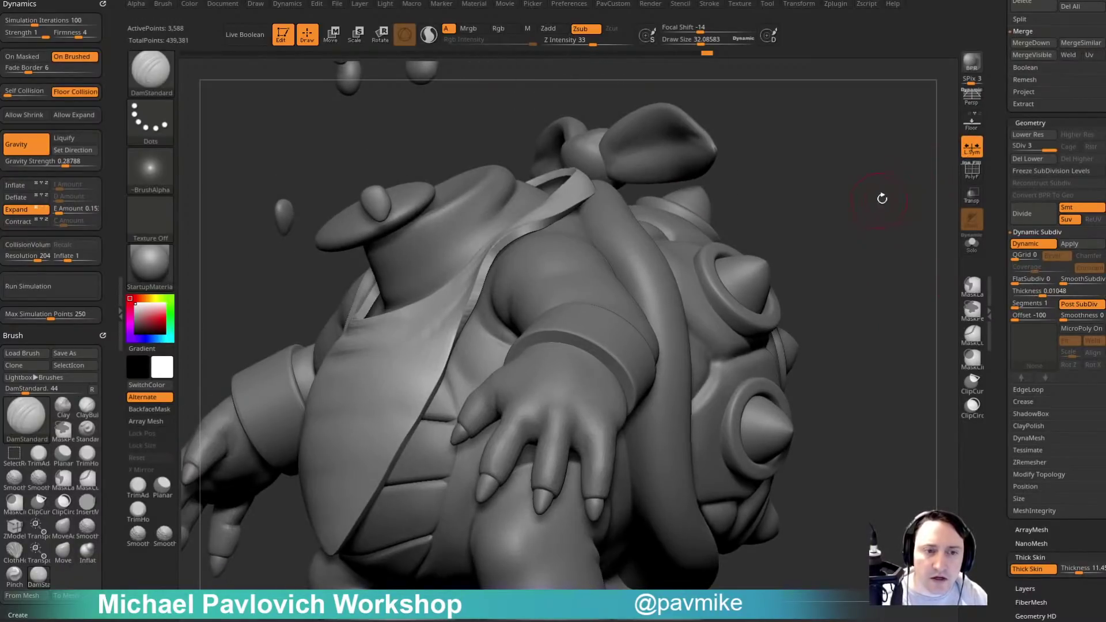
left_click(1084, 309)
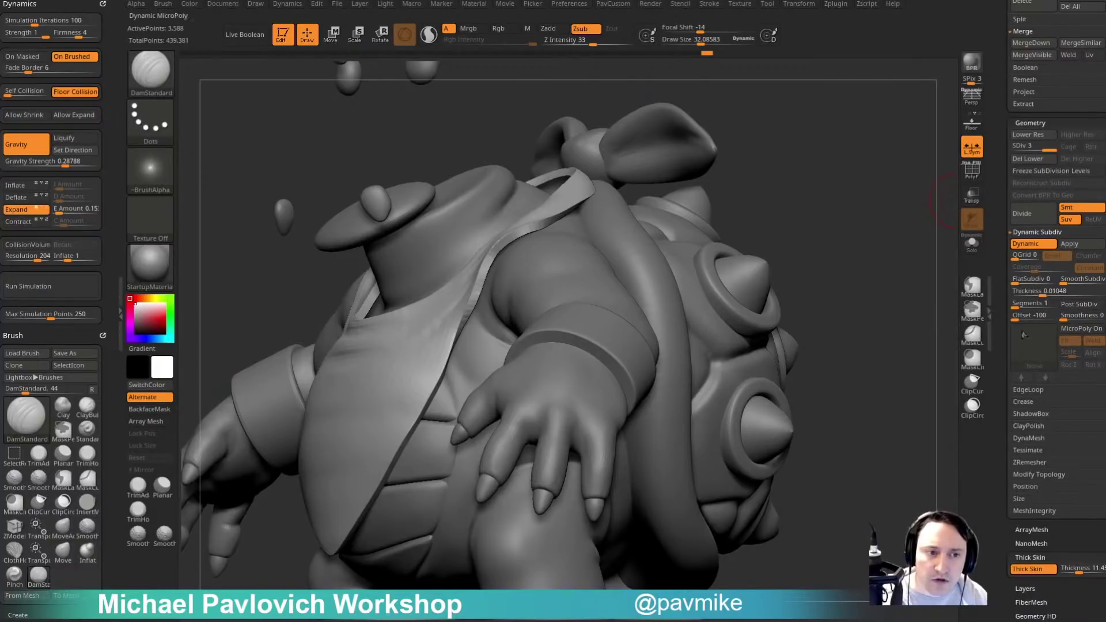
left_click(978, 179)
left_click_drag(869, 236, 875, 253)
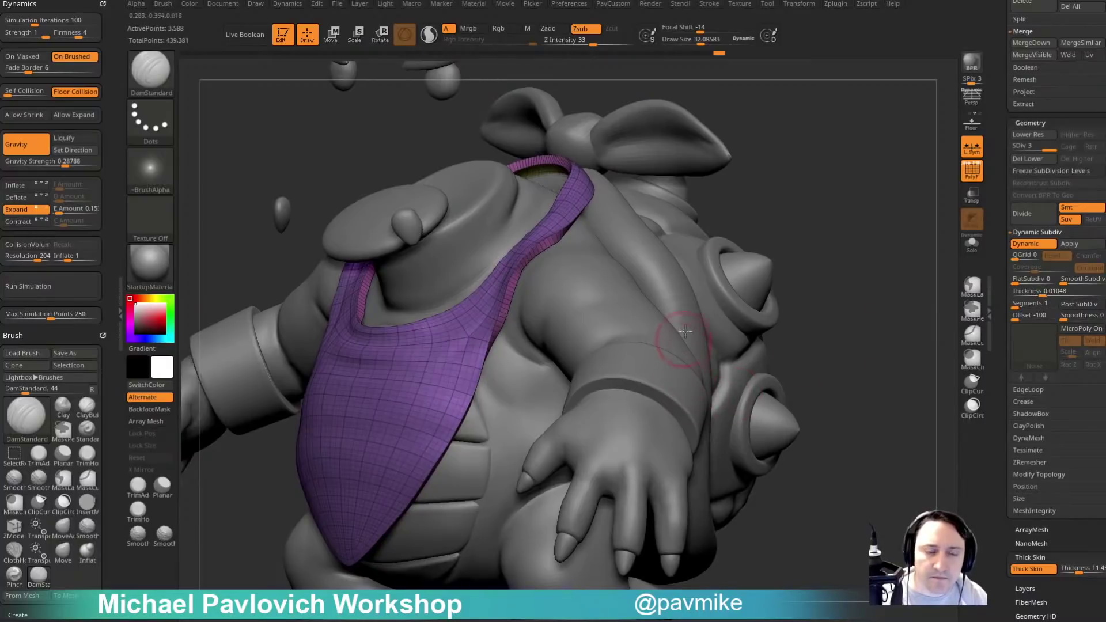
mouse_move(898, 306)
left_mouse_down()
mouse_move(882, 287)
mouse_move(984, 279)
left_mouse_up()
Try applying the dynamic thickness to the bib's mesh and undo it.
left_click(1079, 244)
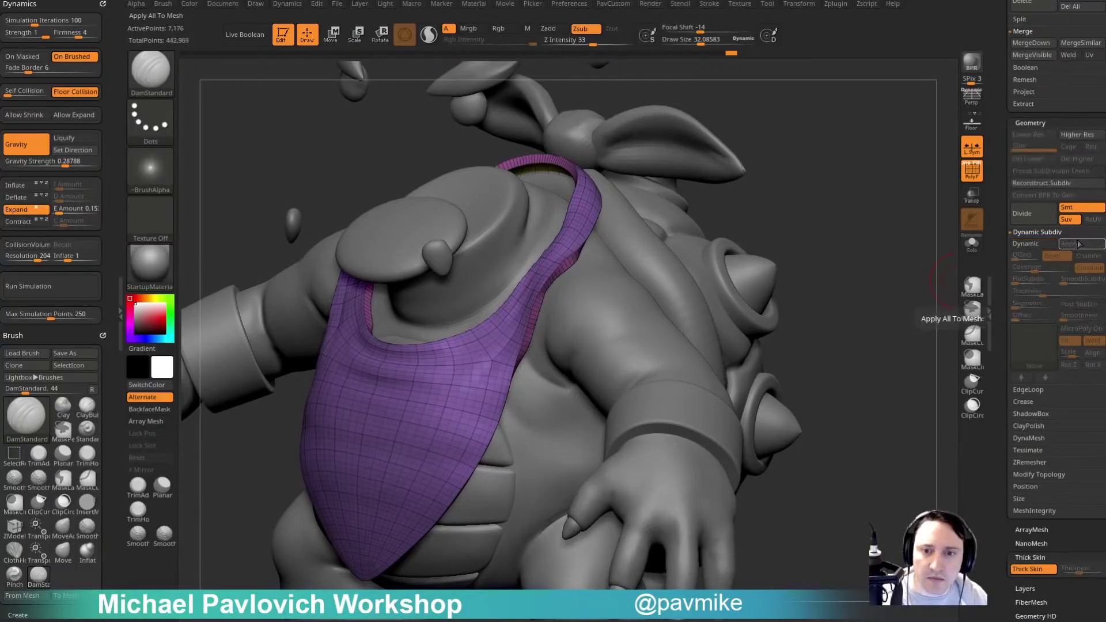
key("ctrl+z")
left_click_drag(906, 247, 916, 247)
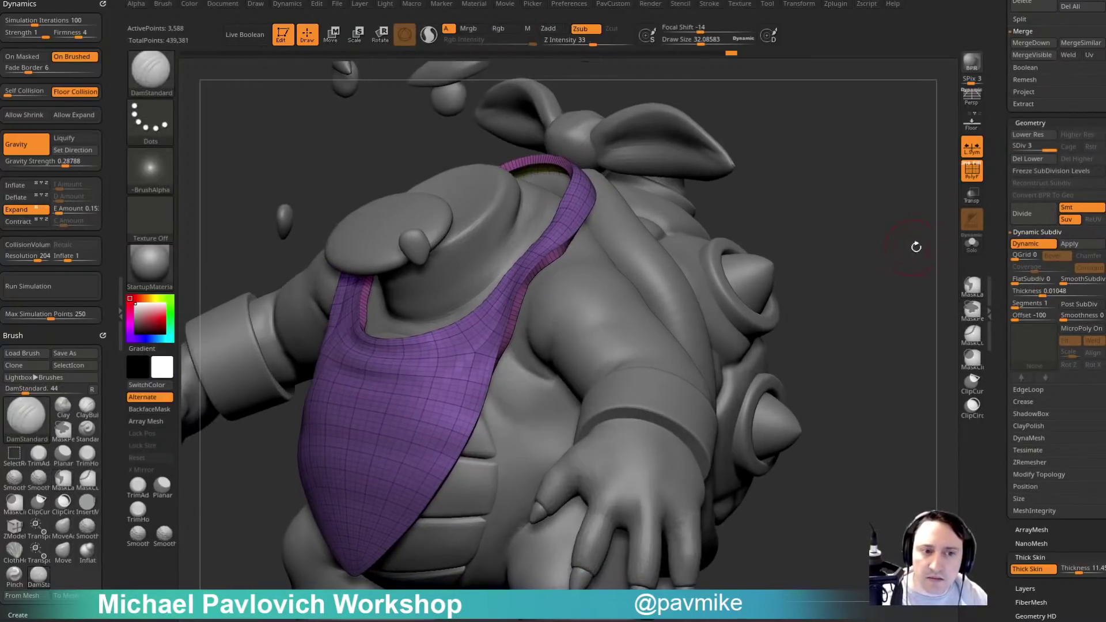
Turn Post SubDiv on to compare the bib's thickness at subdivision levels 1 and 3, and turn it off again.
left_click(1079, 304)
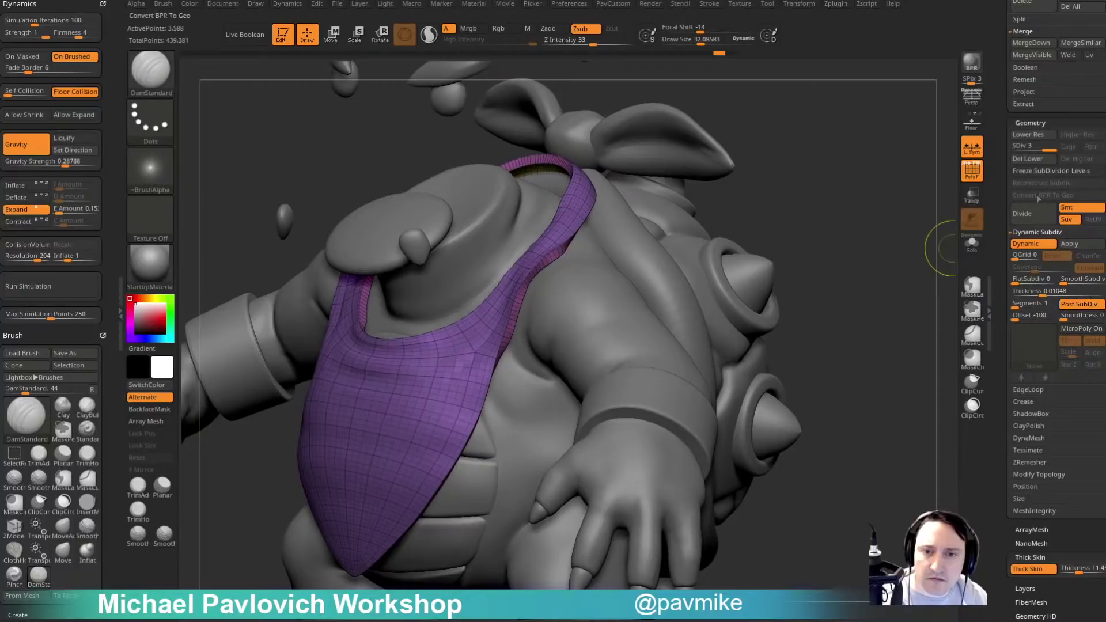
left_click_drag(1039, 148, 998, 153)
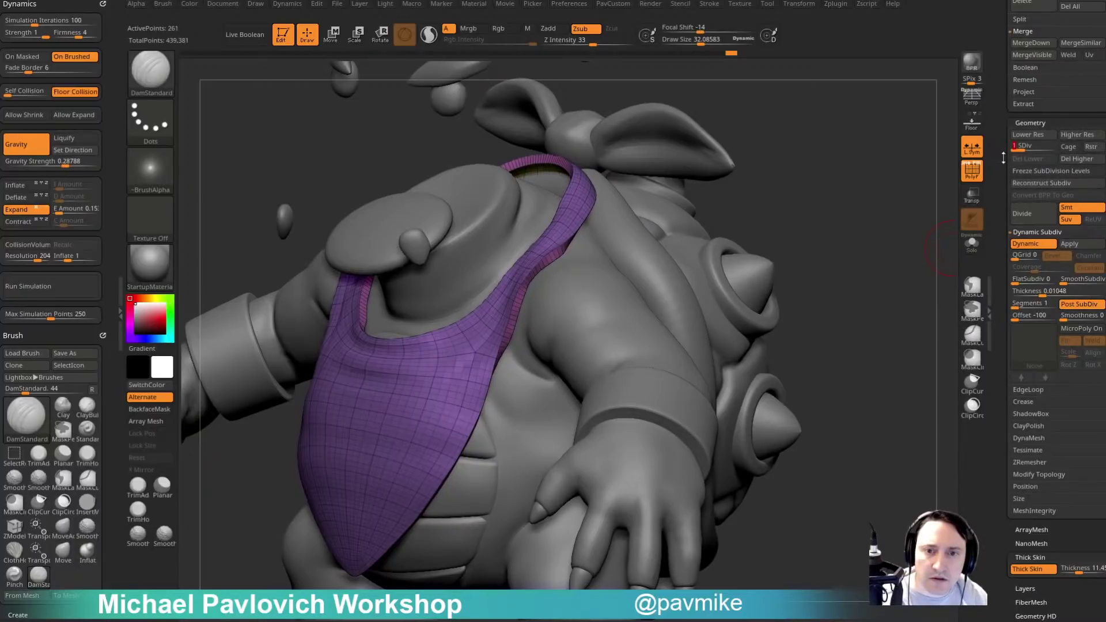
left_click_drag(872, 203, 882, 209)
key("ctrl+w")
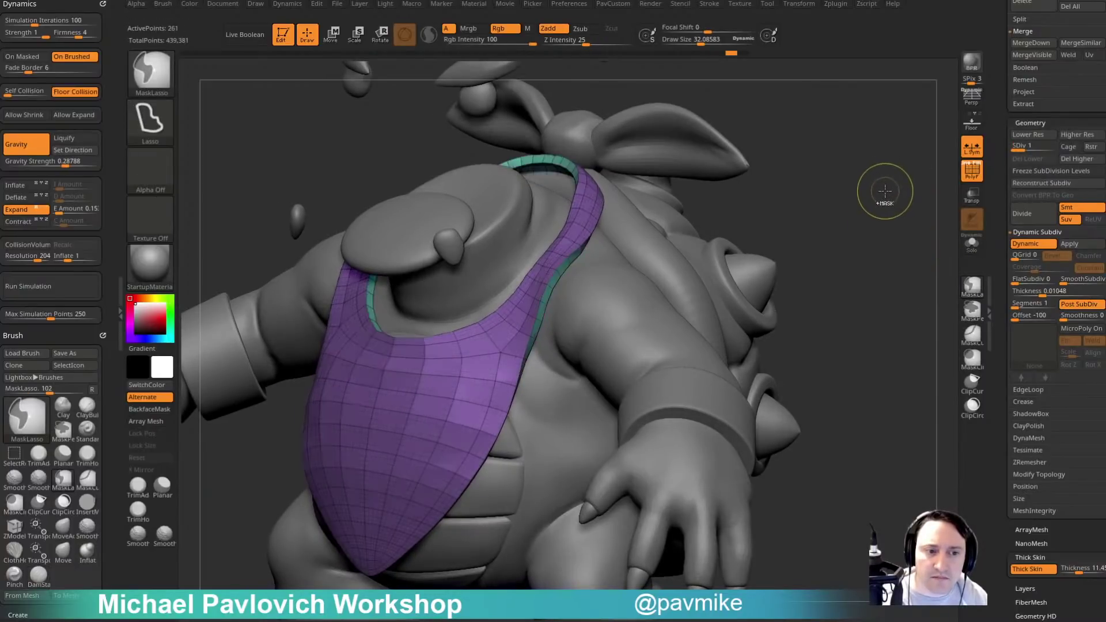
left_click(1052, 146)
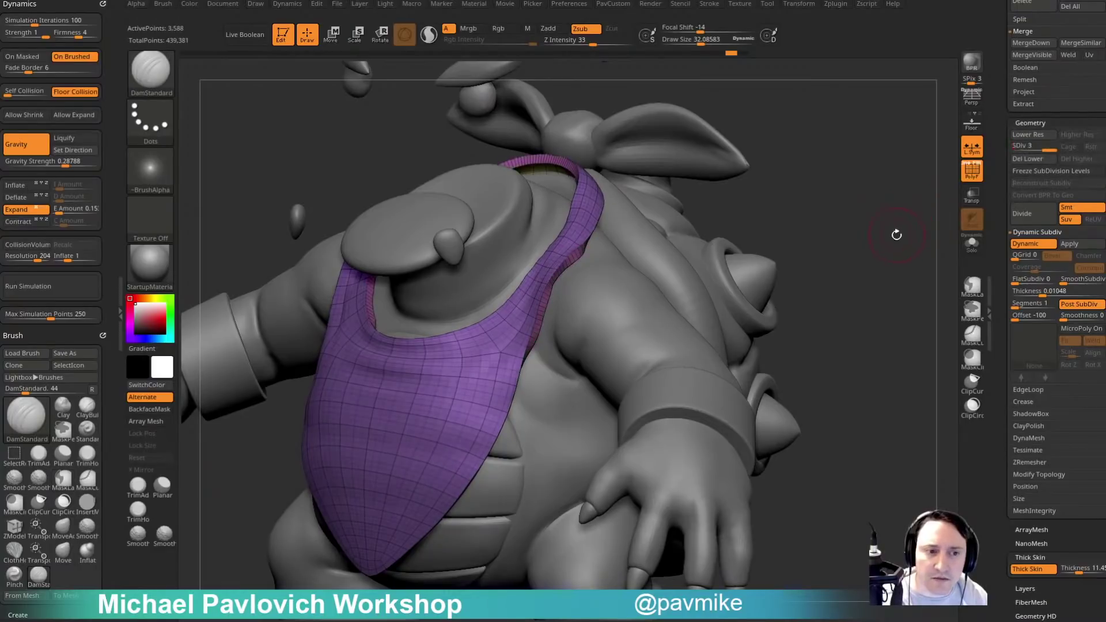
key("bracketleft")
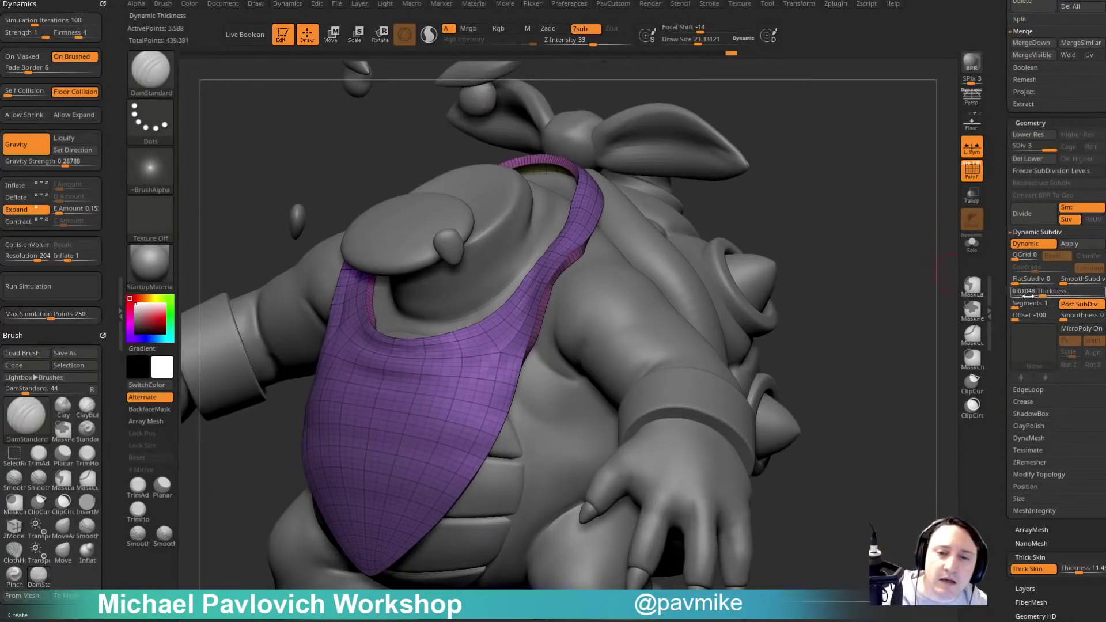
left_click(1073, 307)
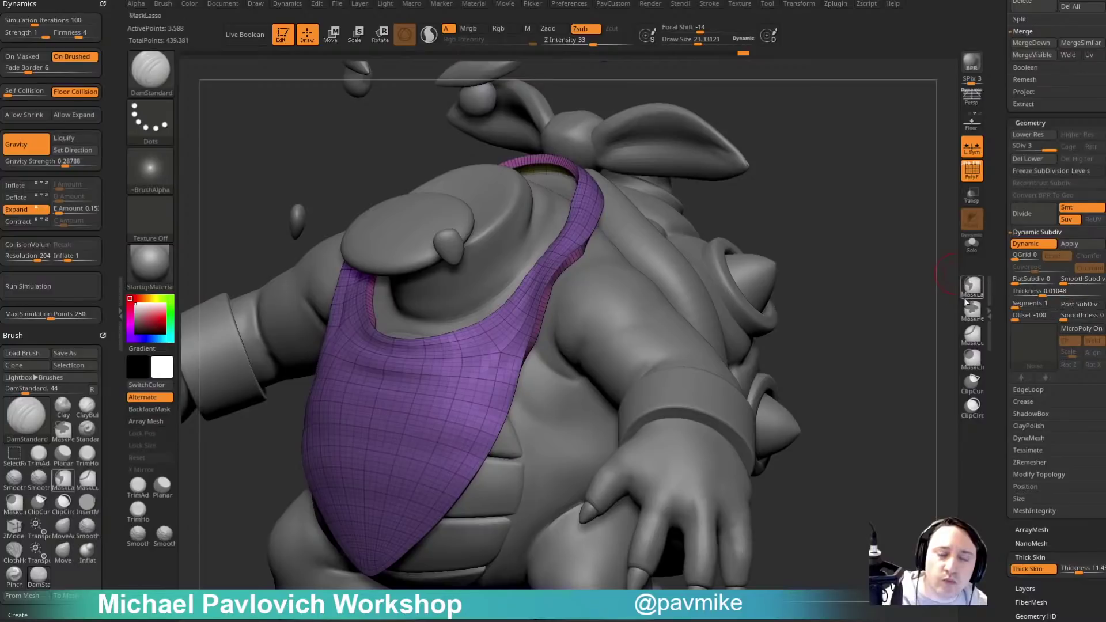
Switch the bib's Dynamic Subdiv off and back on to compare it with and without thickness.
left_click(1022, 244)
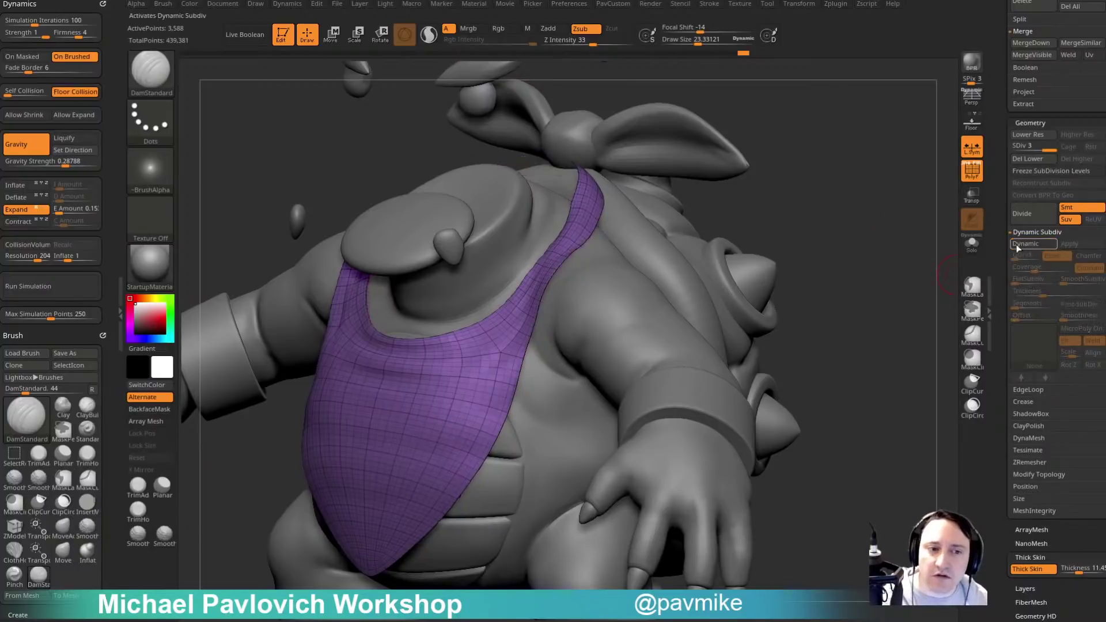
left_click_drag(909, 266, 852, 255)
key("s")
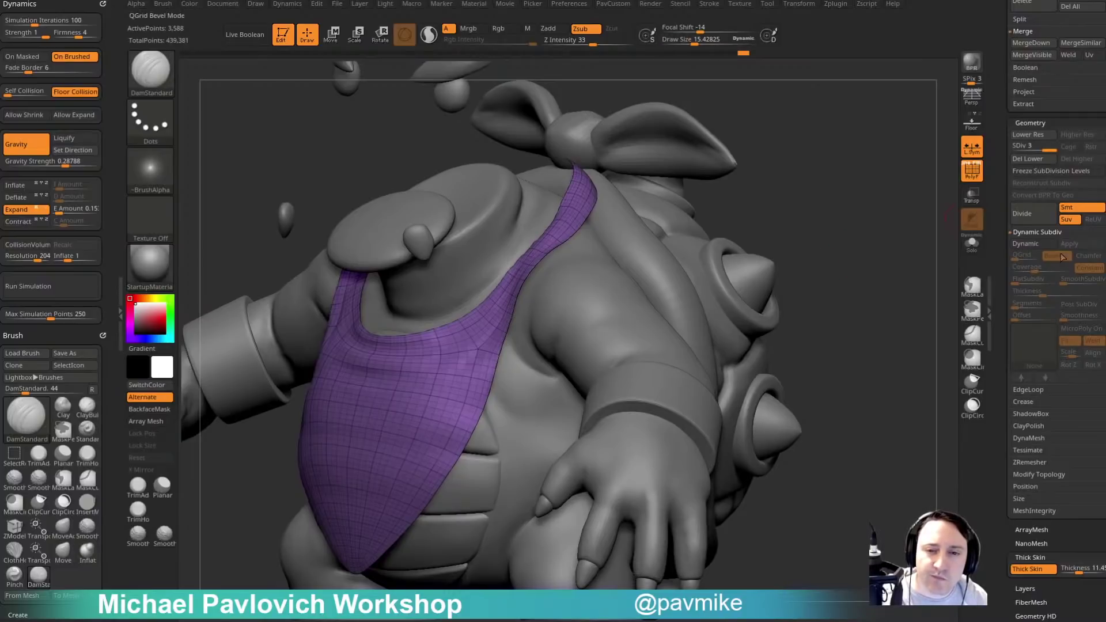
key("d")
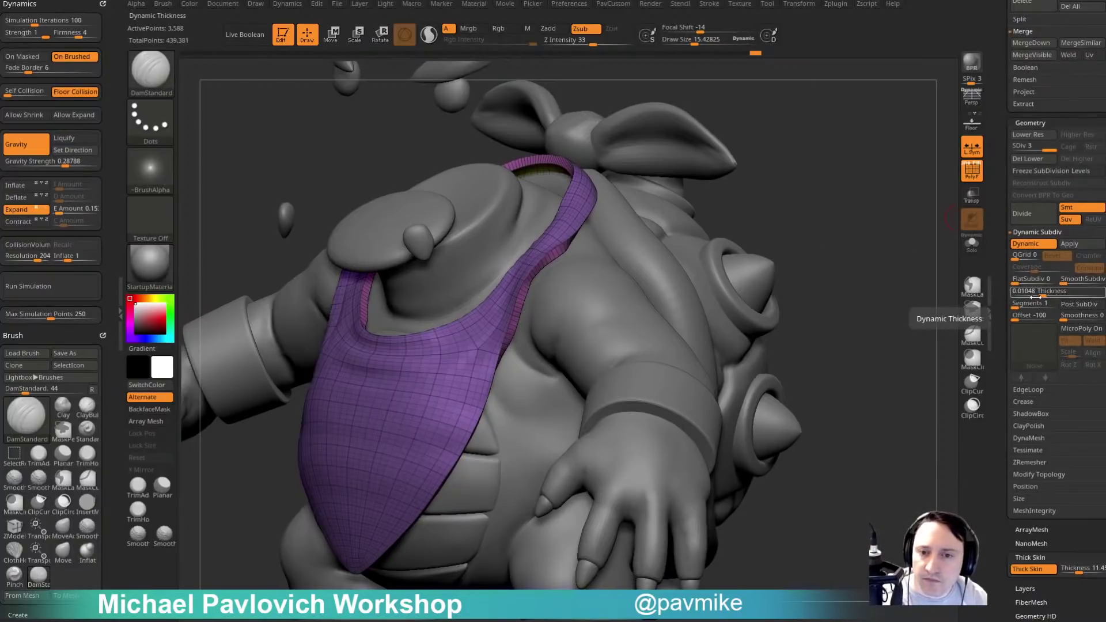
Set the Dynamic Subdiv Segments to 8, apply the thickness to the bib's mesh, and reconstruct its lower subdivision levels.
right_click_drag(904, 285, 903, 302, "ctrl")
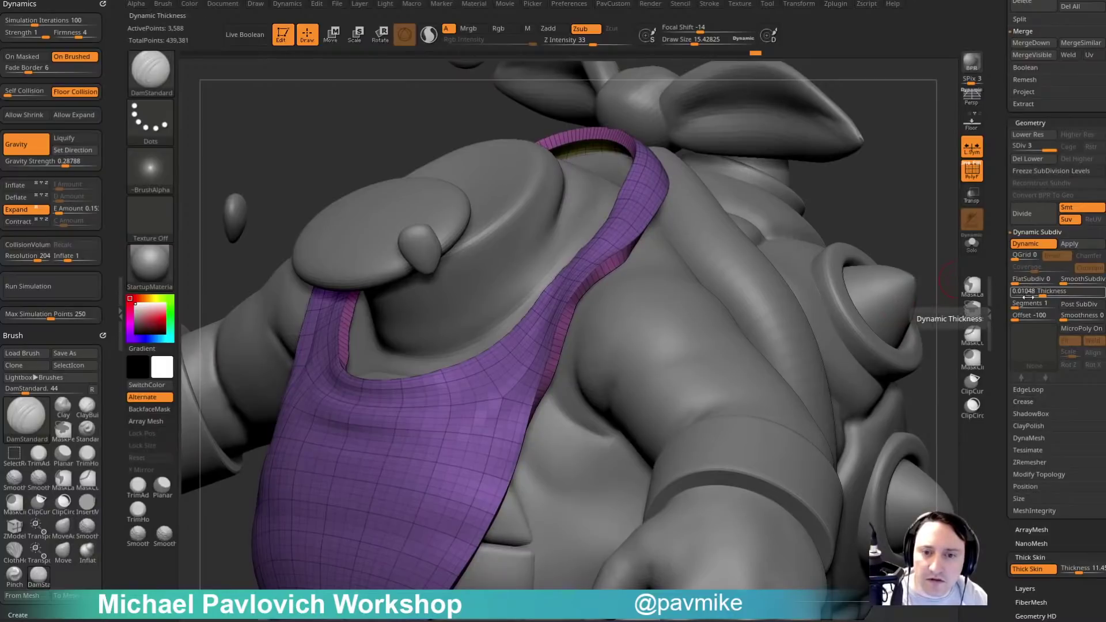
left_click_drag(1017, 308, 1045, 311)
right_click_drag(932, 223, 902, 248, "alt")
left_click(1087, 250)
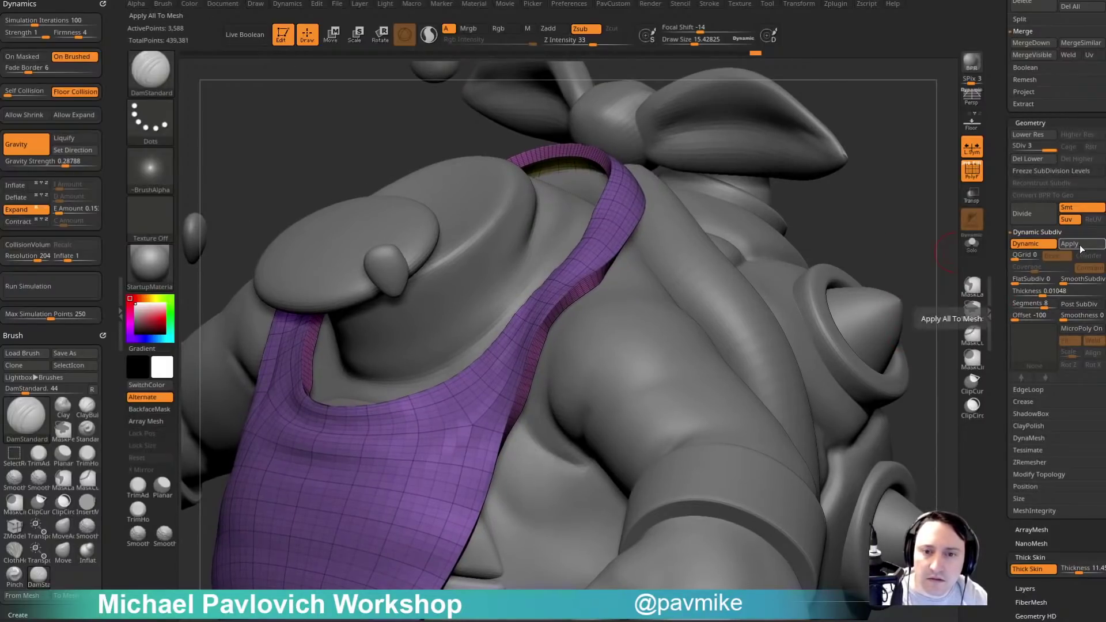
left_click(1053, 183)
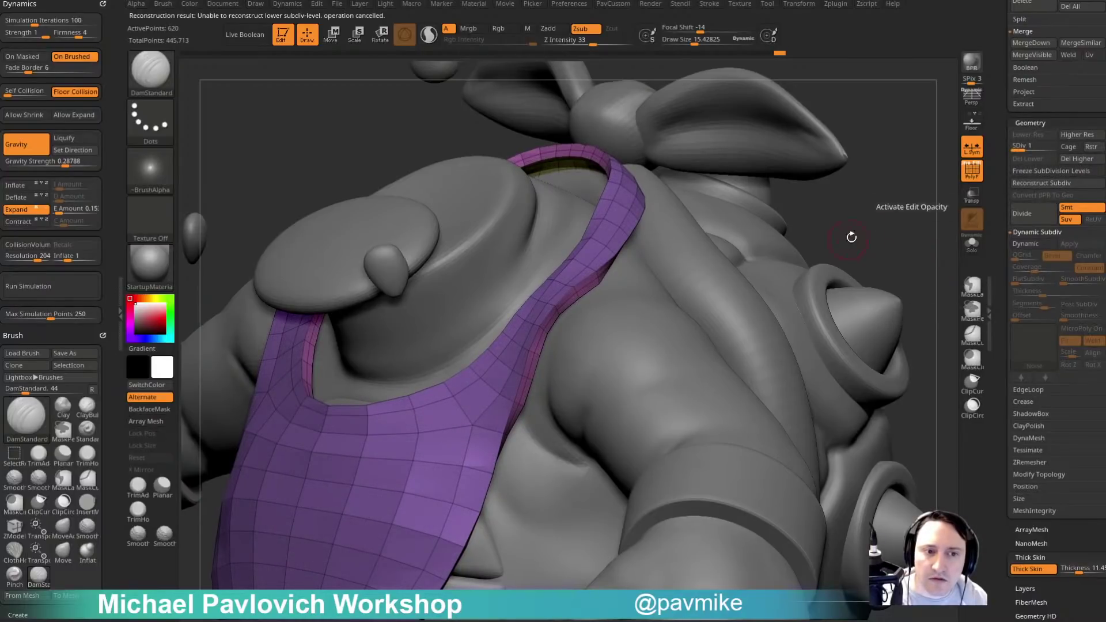
Raise the bib to subdivision level 3 and hide the polyframe.
right_click_drag(852, 236, 893, 224, "ctrl")
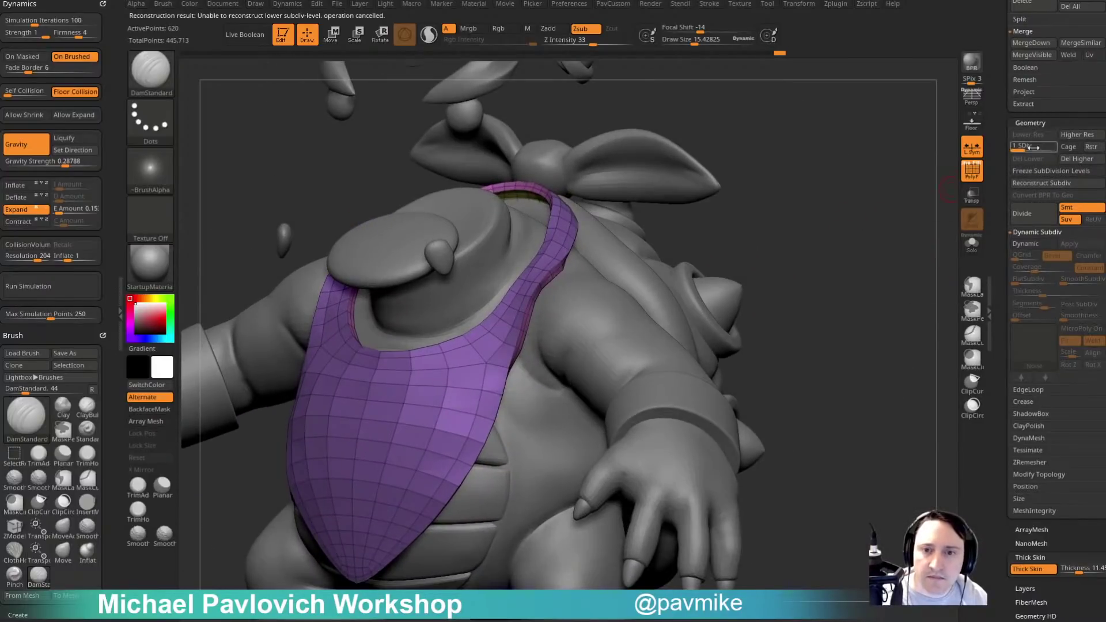
left_click_drag(1034, 148, 1053, 149)
right_click_drag(824, 215, 910, 205)
left_click(972, 172)
Smooth the thickened bib along its strap and outer edge, reducing the Draw Size to about 27.
left_click_drag(568, 360, 616, 288, "shift")
right_click_drag(870, 210, 806, 213)
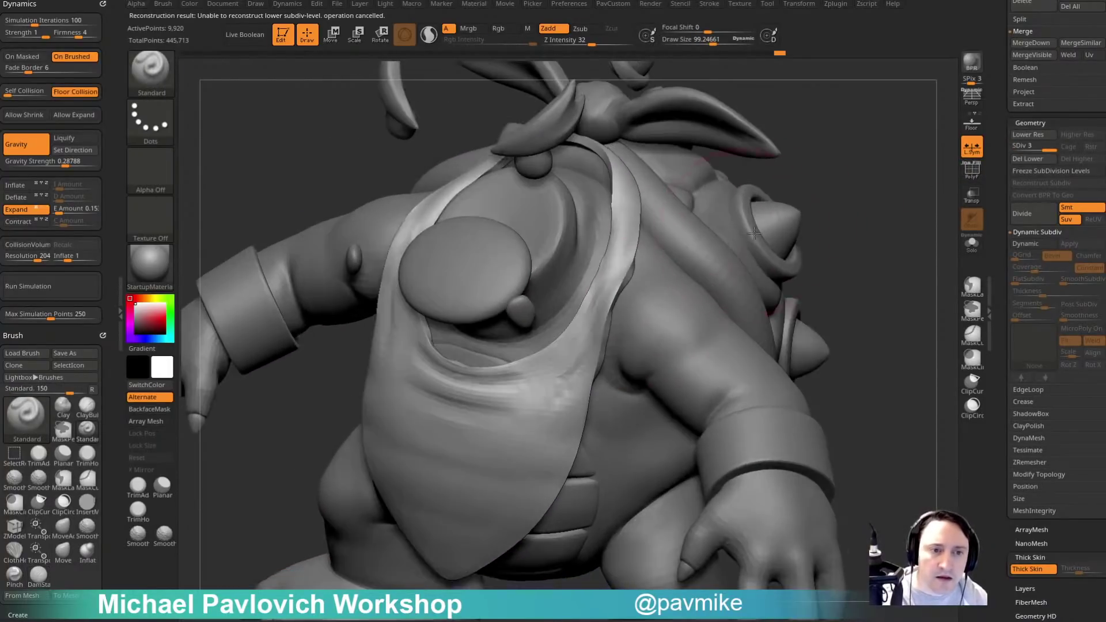
left_click_drag(613, 199, 596, 278, "shift")
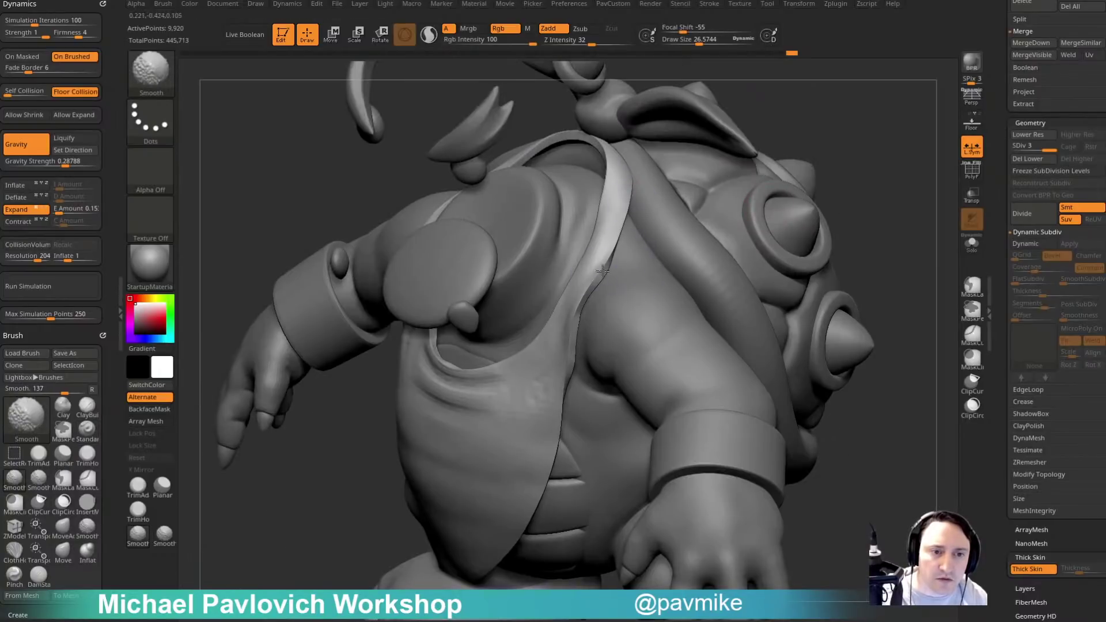
Show the head again and refine the bib's folds below the neckline with the Standard and Smooth brushes at Draw Size about 54.
left_click_drag(1102, 190, 1103, 332)
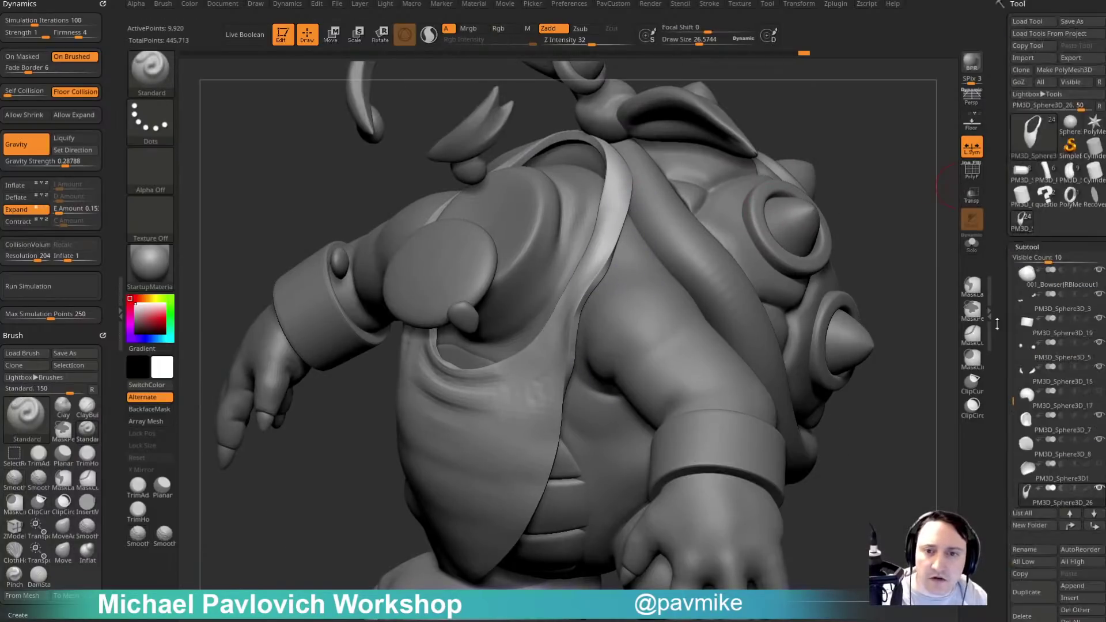
left_click(1099, 392)
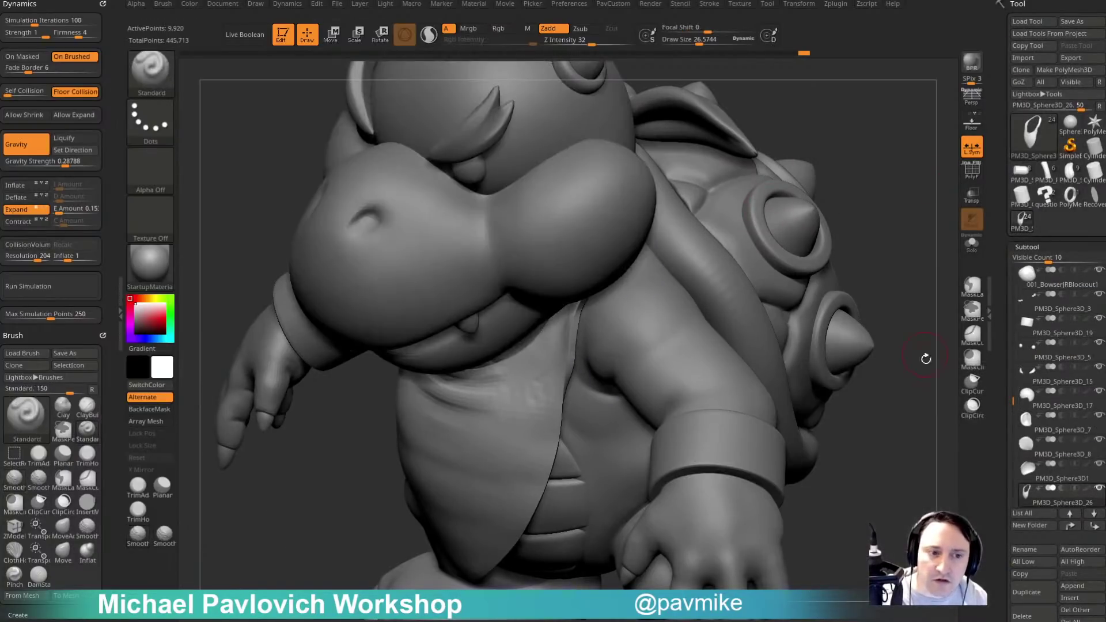
right_click_drag(926, 358, 876, 288, "ctrl")
right_click_drag(875, 288, 926, 283)
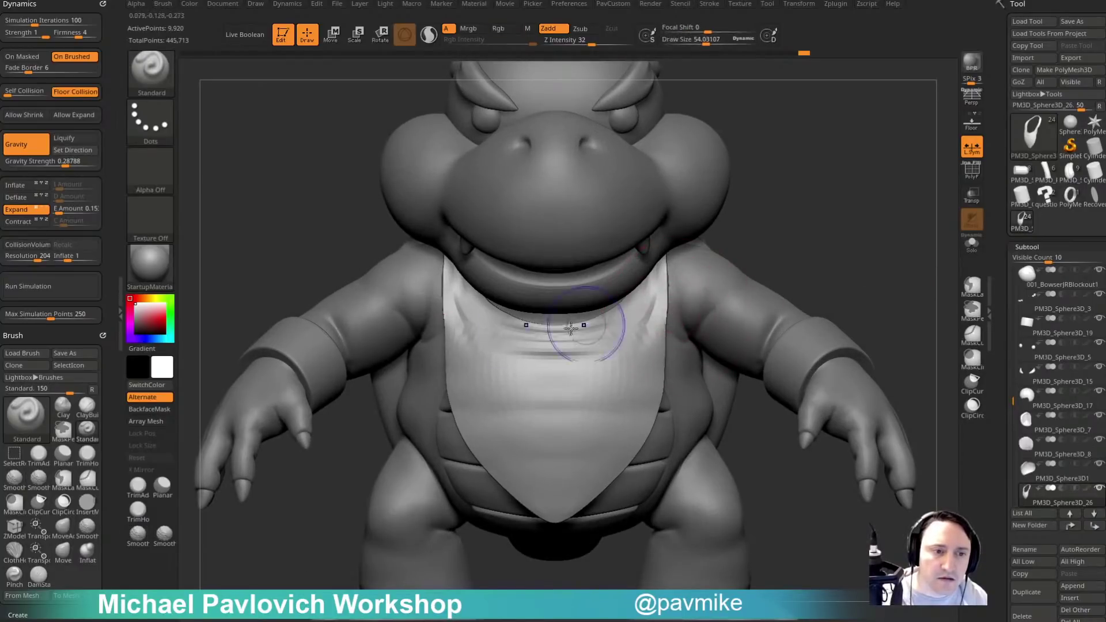
key("shift")
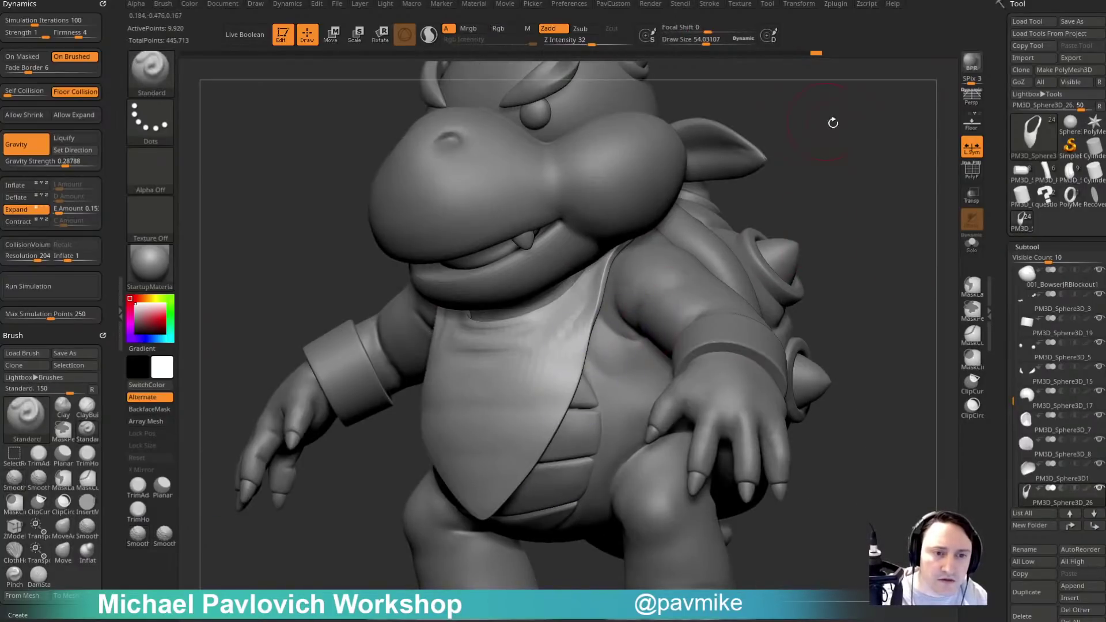
mouse_move(835, 119)
left_mouse_down()
mouse_move(772, 173)
mouse_move(738, 226)
left_mouse_up()
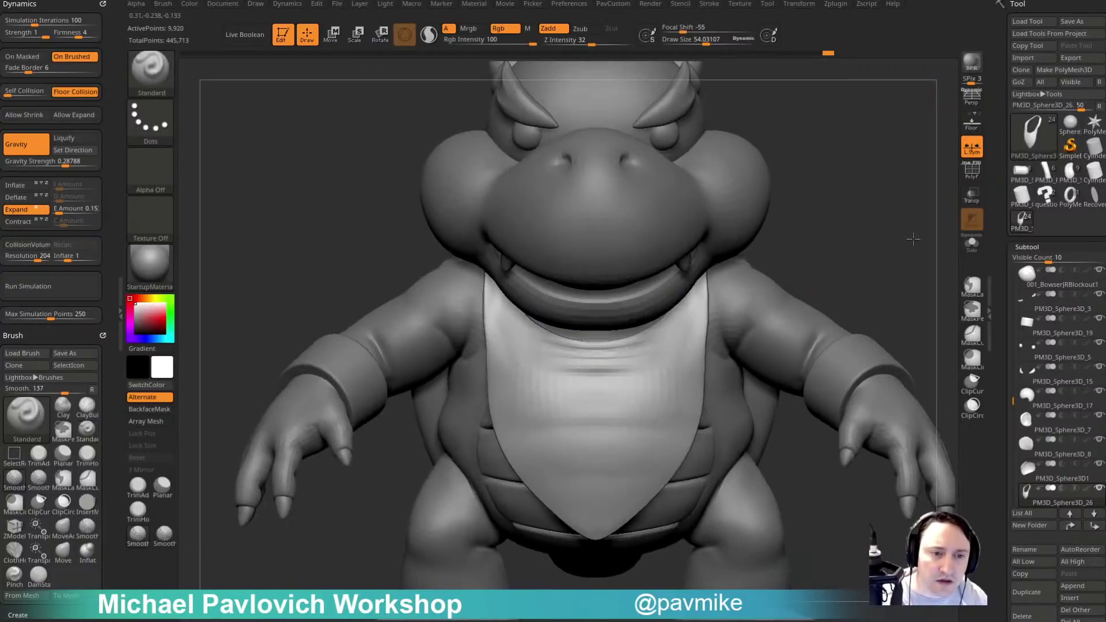
key("shift")
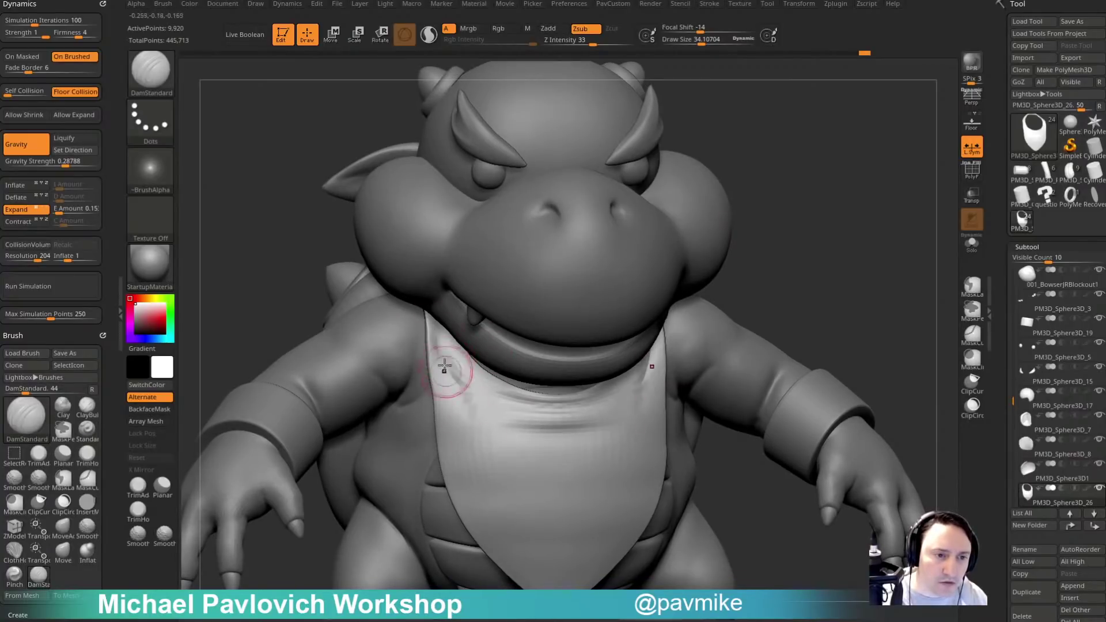
Divide the bib to subdivision level 4 and refine the creases beside the neckline with the DamStandard brush at Draw Size about 30.
key("ctrl+z")
key("ctrl+d")
key("s")
left_click(474, 365)
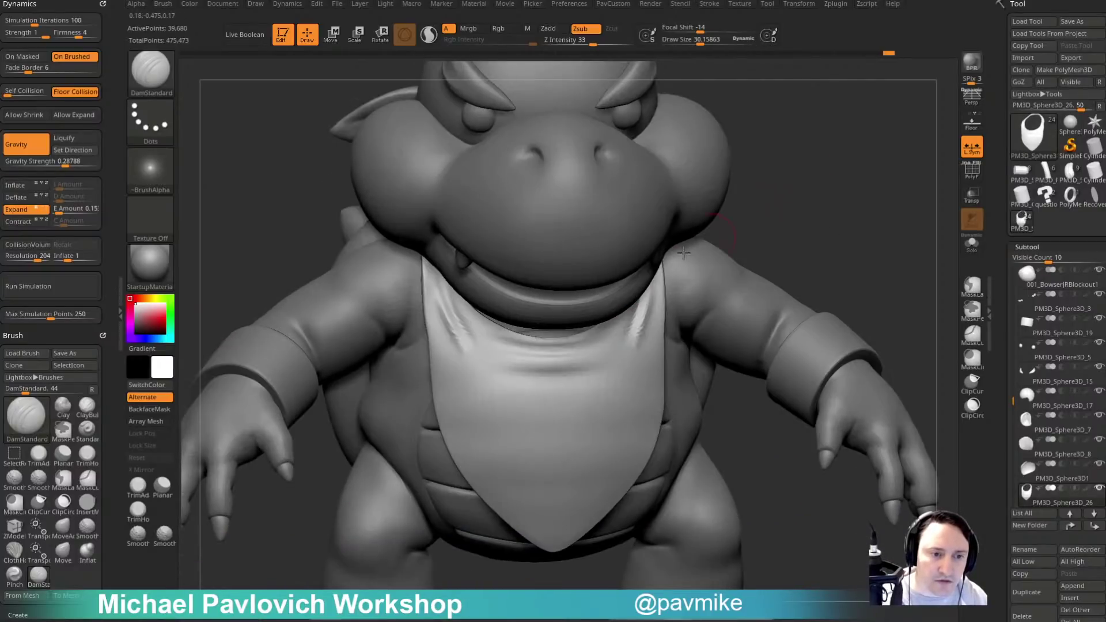
key("shift")
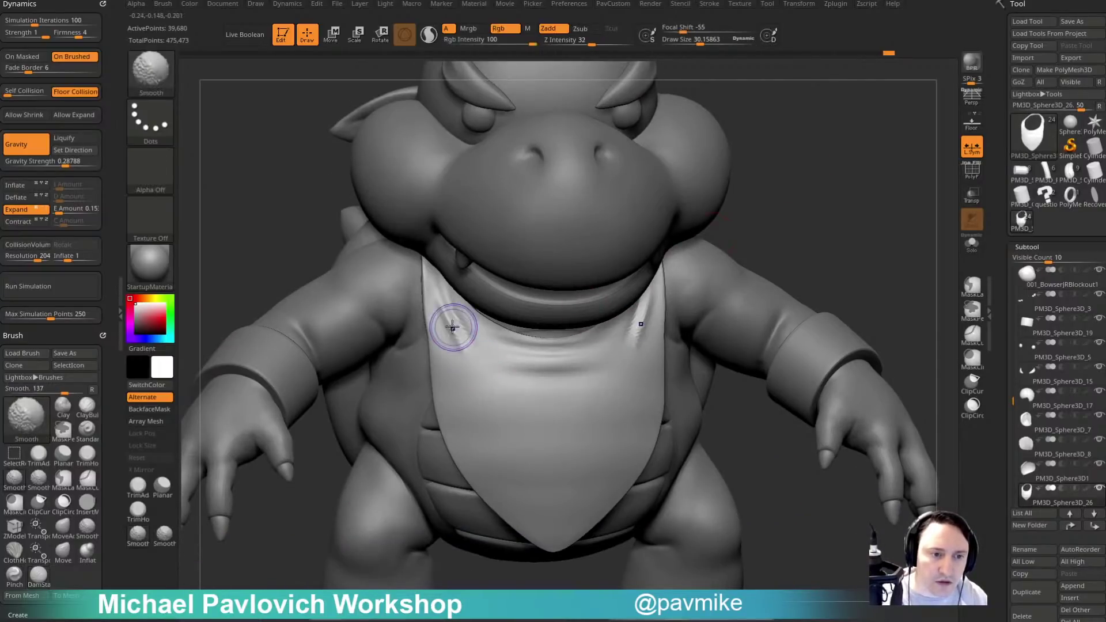
mouse_move(825, 251)
left_mouse_down()
mouse_move(810, 224)
mouse_move(631, 242)
mouse_move(749, 250)
mouse_move(910, 237)
mouse_move(772, 231)
mouse_move(889, 212)
mouse_move(760, 282)
left_mouse_up()
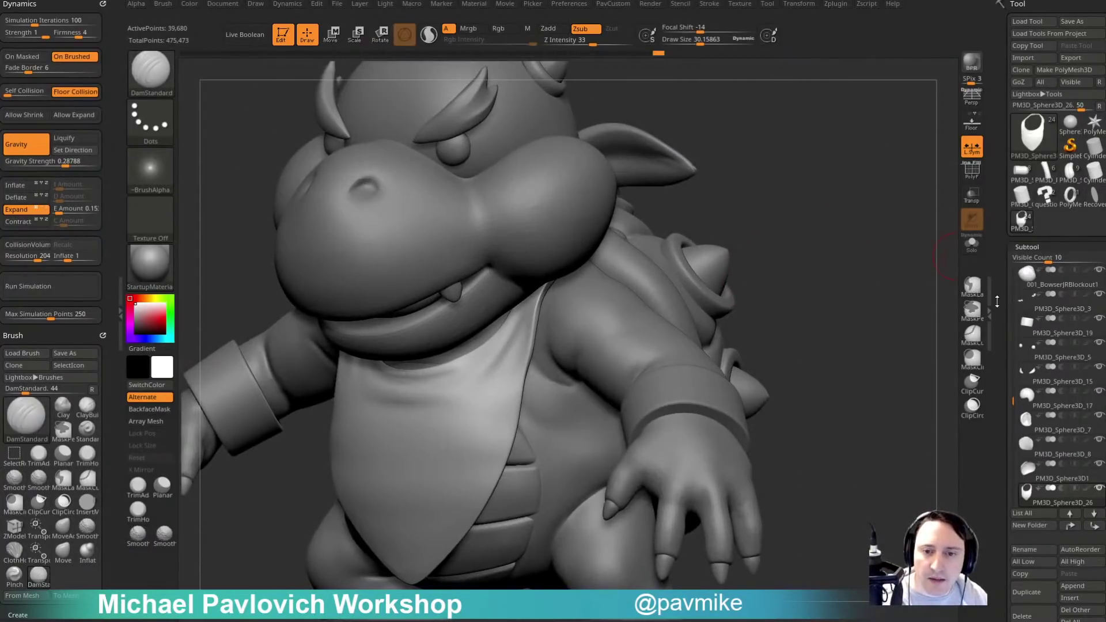
left_click_drag(997, 301, 999, 213)
left_click_drag(1012, 318, 1067, 319)
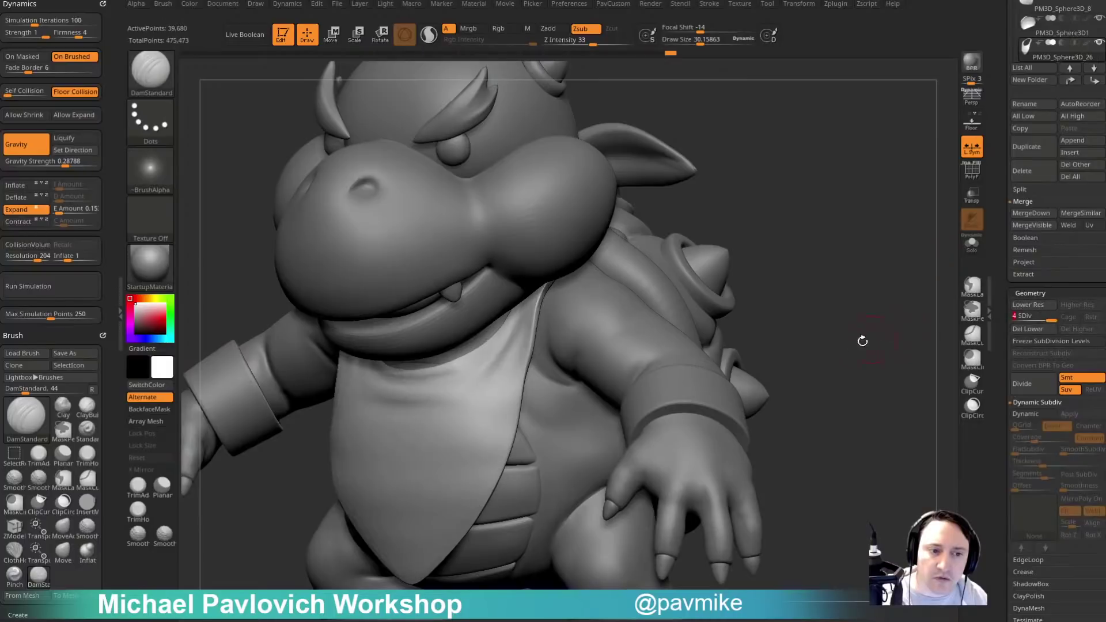
Switch to the Standard brush with a Draw Size of about 142 while viewing the shell from behind.
left_click_drag(862, 341, 830, 282, "alt")
mouse_move(829, 282)
left_mouse_down("shift")
mouse_move(822, 272)
mouse_move(846, 270)
mouse_move(795, 296)
mouse_move(662, 316)
mouse_move(881, 291)
left_mouse_up("shift")
mouse_move(881, 291)
left_mouse_down("alt")
mouse_move(874, 271)
mouse_move(872, 295)
left_mouse_up("alt")
key("s")
left_click_drag(872, 295, 792, 314)
key("b")
key("s")
key("t")
key("s")
key("s")
left_click_drag(690, 347, 709, 348)
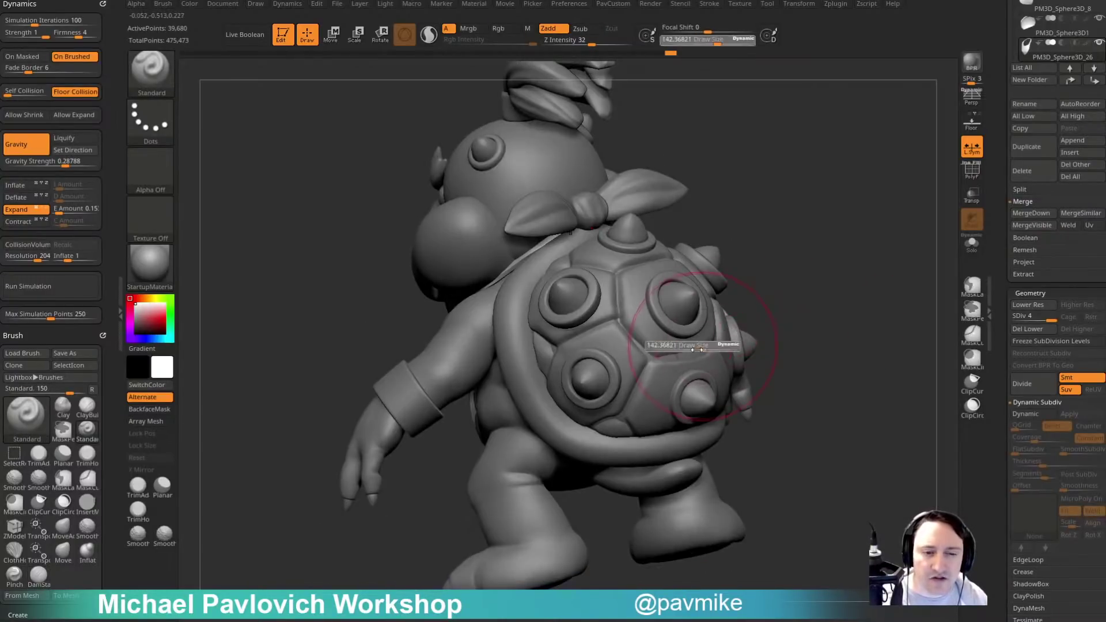
Select the PM3D_Sphere3D1 subtool on the shell and delete it.
left_click(702, 345, "alt")
left_click_drag(835, 293, 775, 326, "alt")
mouse_move(774, 325)
left_mouse_down()
mouse_move(740, 345)
mouse_move(892, 314)
left_mouse_up()
left_click(743, 342, "alt")
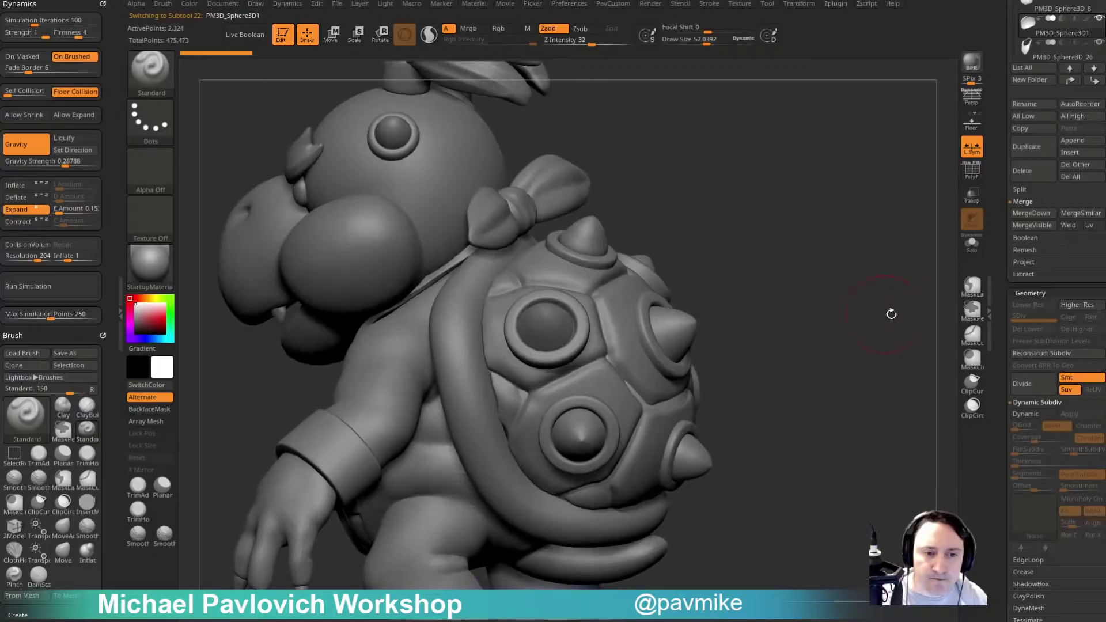
left_click(979, 258)
left_click(979, 258)
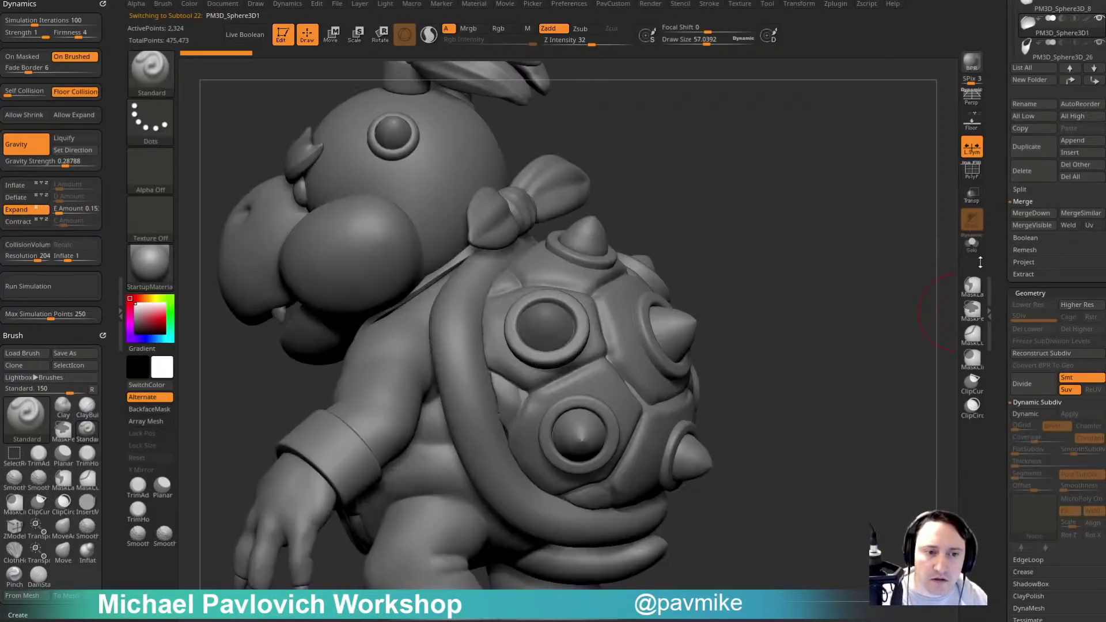
left_click_drag(1009, 274, 1009, 309)
left_click(1044, 205)
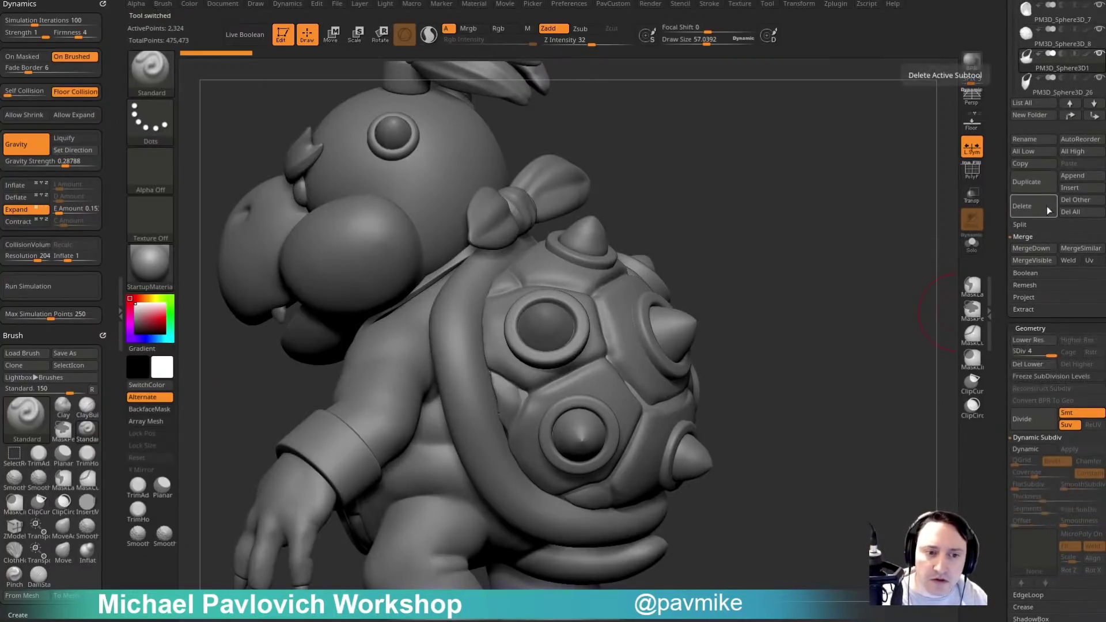
Select the spiked shell's plate subtool and choose the Pinch brush with a Draw Size of about 82.
left_click(680, 319, "alt")
mouse_move(827, 323)
left_mouse_down("alt")
mouse_move(841, 254)
mouse_move(720, 321)
left_mouse_up("alt")
key("b")
key("p")
key("i")
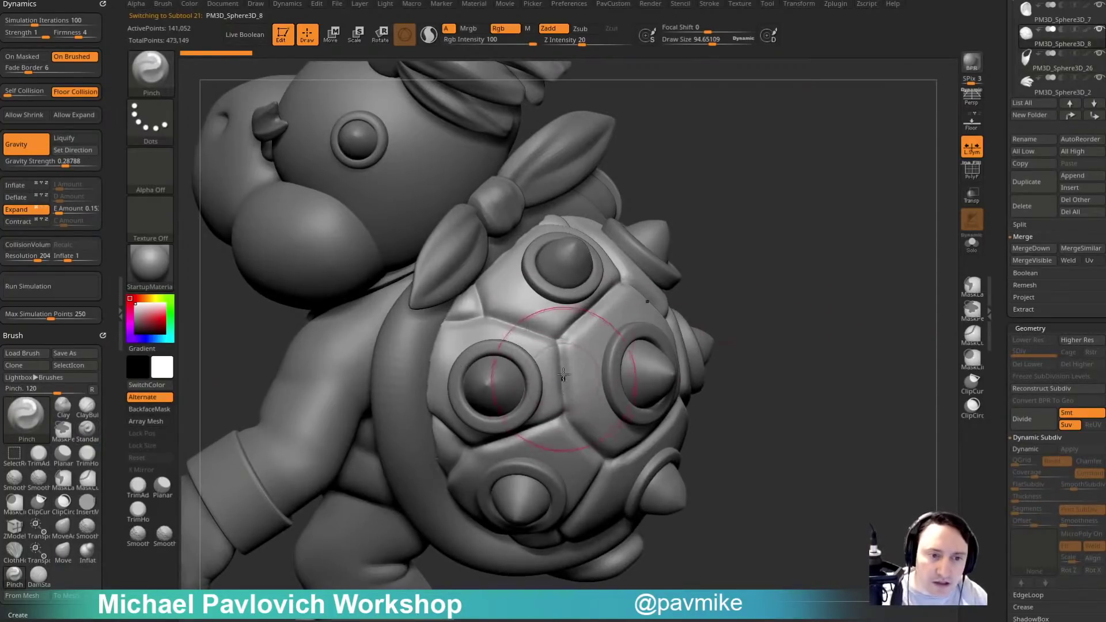
key("s")
left_click_drag(588, 372, 581, 374)
Try the Pinch brush on a seam between the shell plates and undo the stroke.
left_click(581, 374)
left_click_drag(792, 290, 771, 286, "alt")
key("ctrl+z")
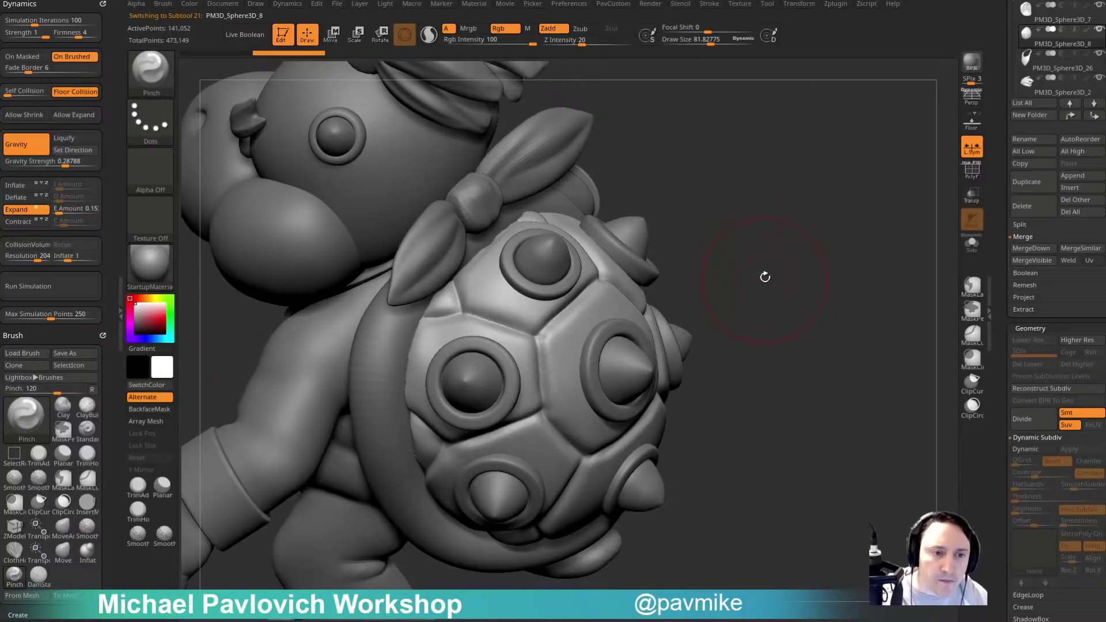
Look through the further settings of the Pinch brush.
mouse_move(115, 365)
left_mouse_down()
mouse_move(86, 277)
mouse_move(55, 227)
left_mouse_up()
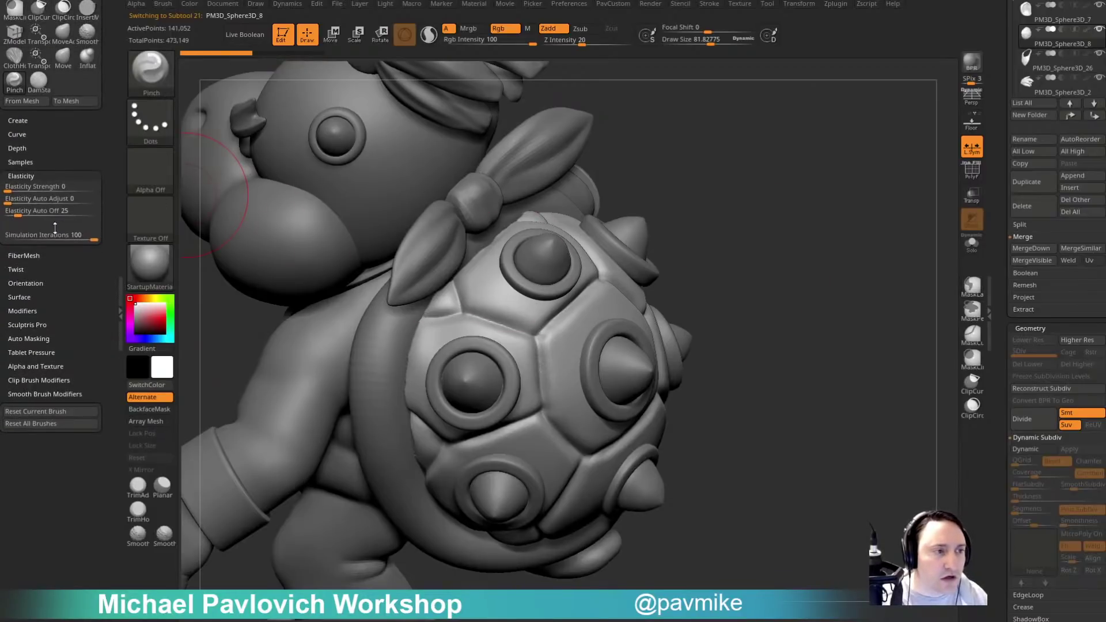
Tighten the creases between the shell plates around the side and rear spikes with the Pinch brush at draw size about 60.
key("s")
left_click_drag(625, 370, 617, 370)
left_click_drag(546, 335, 542, 403)
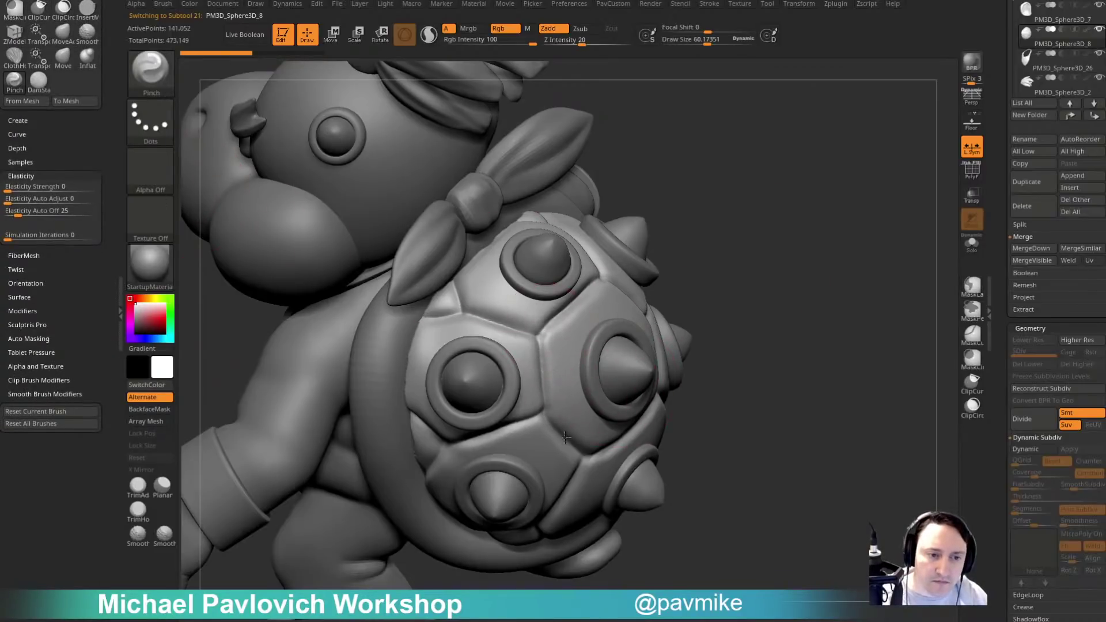
mouse_move(810, 331)
left_mouse_down("alt")
mouse_move(802, 298)
mouse_move(777, 295)
left_mouse_up("alt")
left_click_drag(597, 266, 518, 322)
left_click_drag(802, 262, 795, 230)
left_click_drag(519, 328, 528, 403)
left_click_drag(851, 400, 842, 349)
mouse_move(519, 333)
left_mouse_down()
mouse_move(552, 373)
mouse_move(639, 373)
left_mouse_up()
left_click_drag(818, 346, 803, 358)
Pinch the remaining plate seams between the upper and lower shell spikes with the draw size reduced to about 54.
key("s")
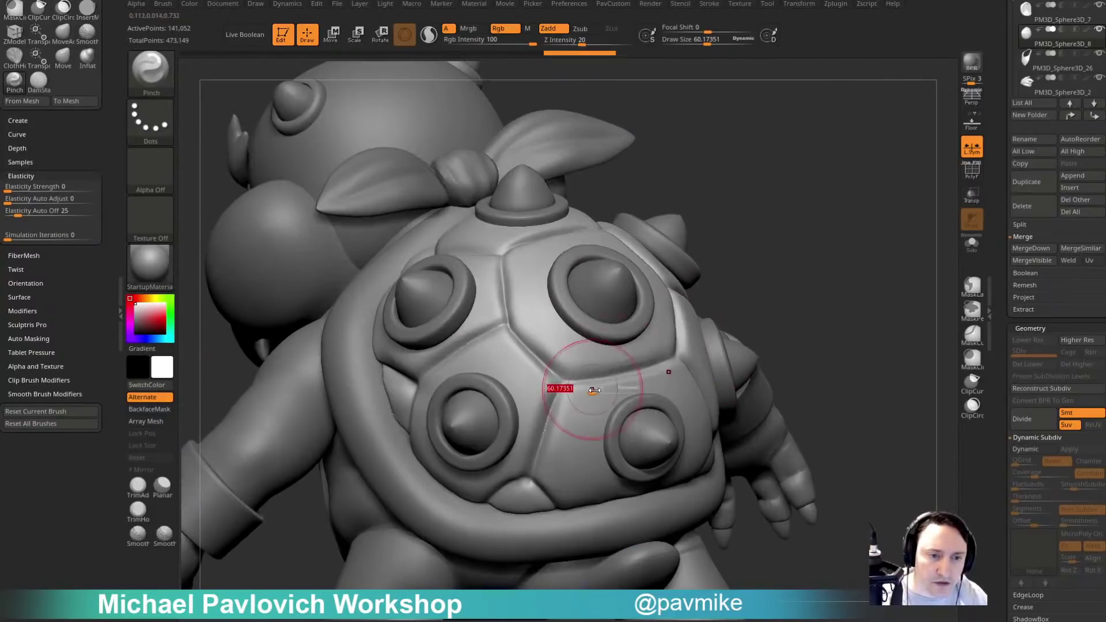
left_click_drag(595, 387, 592, 388)
left_click_drag(800, 334, 818, 336)
mouse_move(604, 381)
left_mouse_down()
mouse_move(567, 380)
mouse_move(539, 473)
left_mouse_up()
left_click_drag(754, 322, 789, 326)
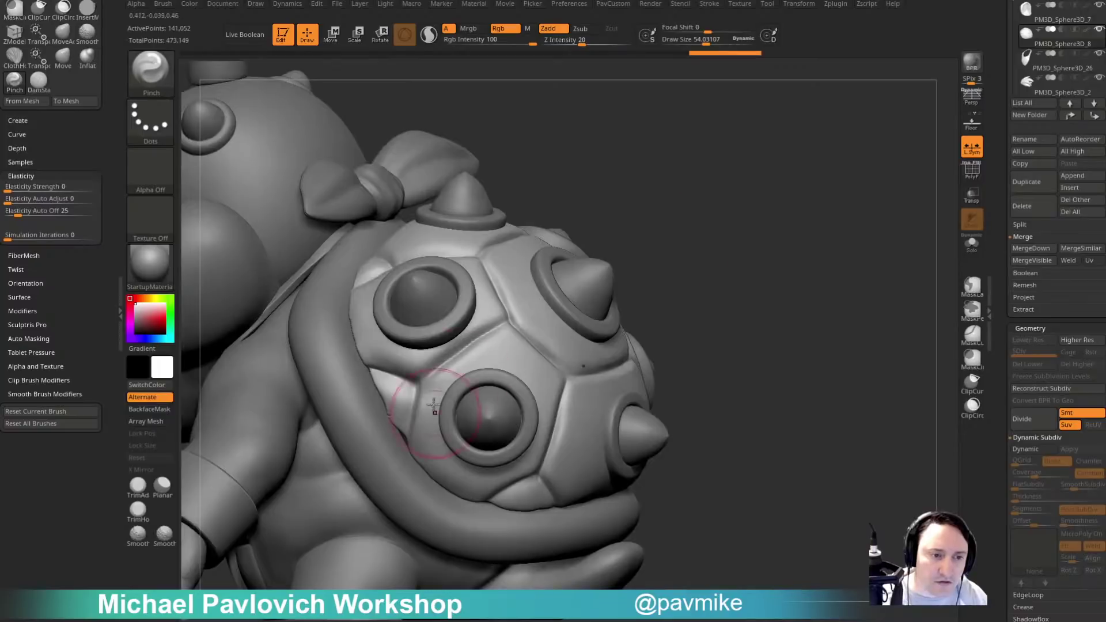
left_click_drag(657, 281, 646, 285)
key("s")
left_click_drag(426, 383, 424, 383)
left_click_drag(500, 299, 541, 323)
left_click_drag(705, 294, 671, 290)
Choose the Move brush at draw size about 99 and examine the shell's fit from behind, below and the side.
key("s")
left_click_drag(429, 403, 440, 404)
key("b")
key("m")
key("v")
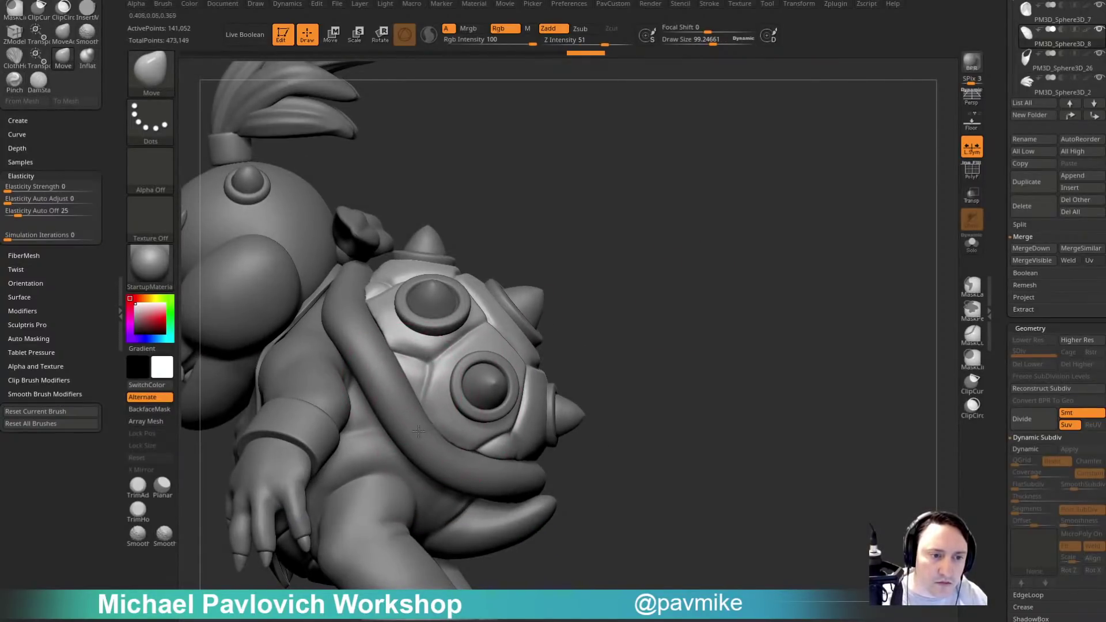
right_click_drag(461, 455, 508, 436)
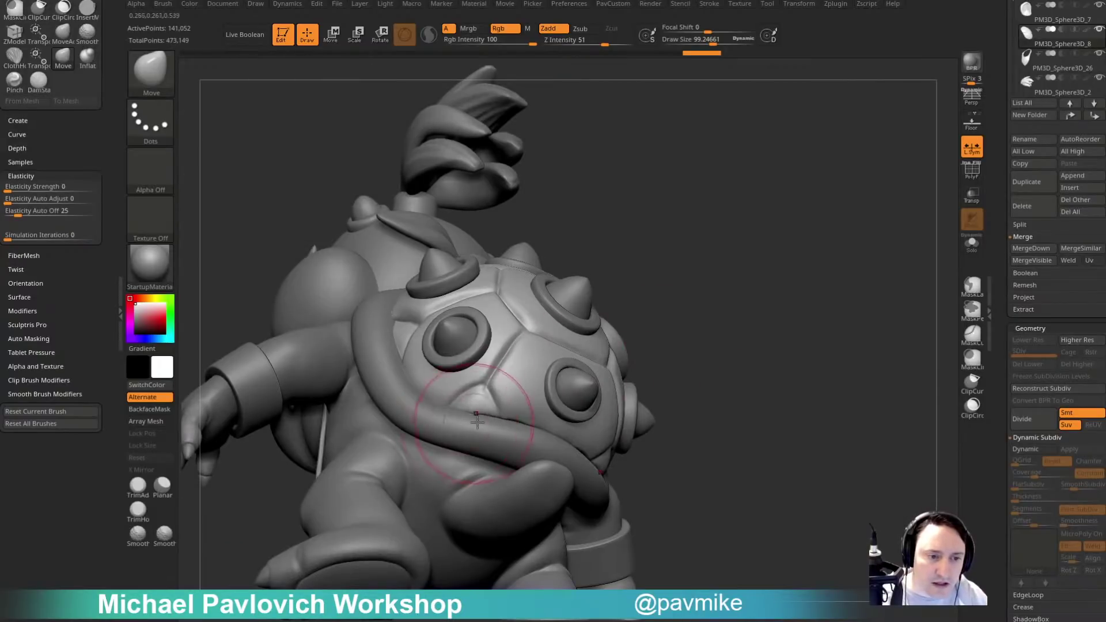
right_click_drag(639, 346, 703, 304)
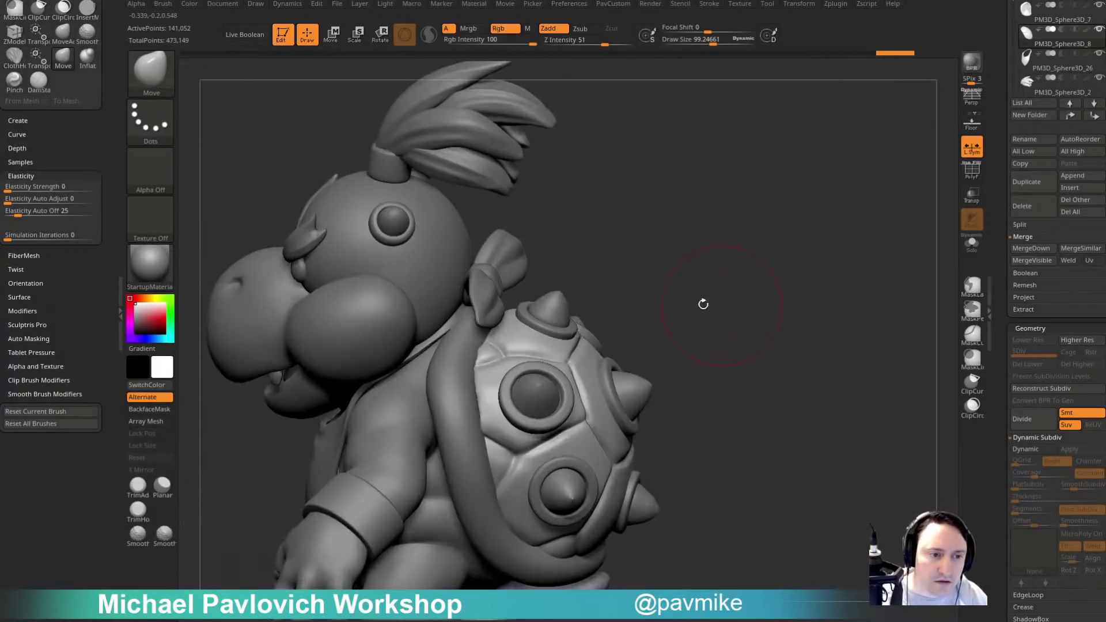
right_click_drag(625, 224, 489, 284)
mouse_move(521, 246)
right_mouse_down()
mouse_move(611, 300)
mouse_move(748, 106)
mouse_move(782, 243)
right_mouse_up()
Switch to the Standard brush with the whole character framed in view.
key("s")
left_click_drag(782, 243, 761, 244)
mouse_move(761, 244)
right_mouse_down("ctrl")
mouse_move(829, 261)
mouse_move(860, 236)
right_mouse_up("ctrl")
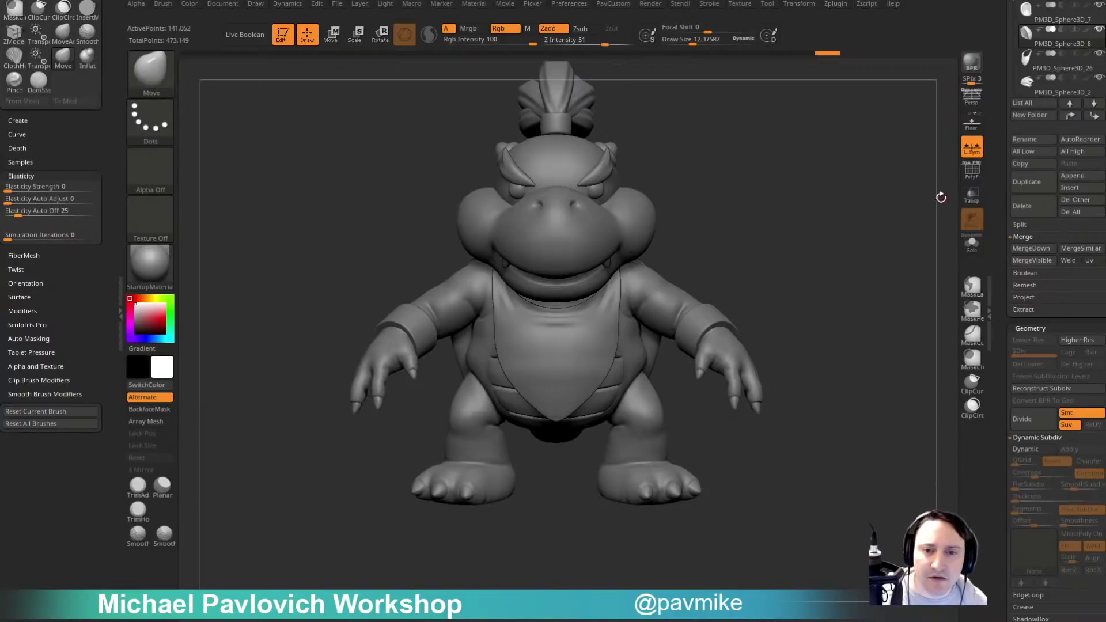
mouse_move(894, 204)
left_mouse_down()
mouse_move(864, 204)
mouse_move(947, 268)
left_mouse_up()
key("s")
key("b")
key("s")
key("t")
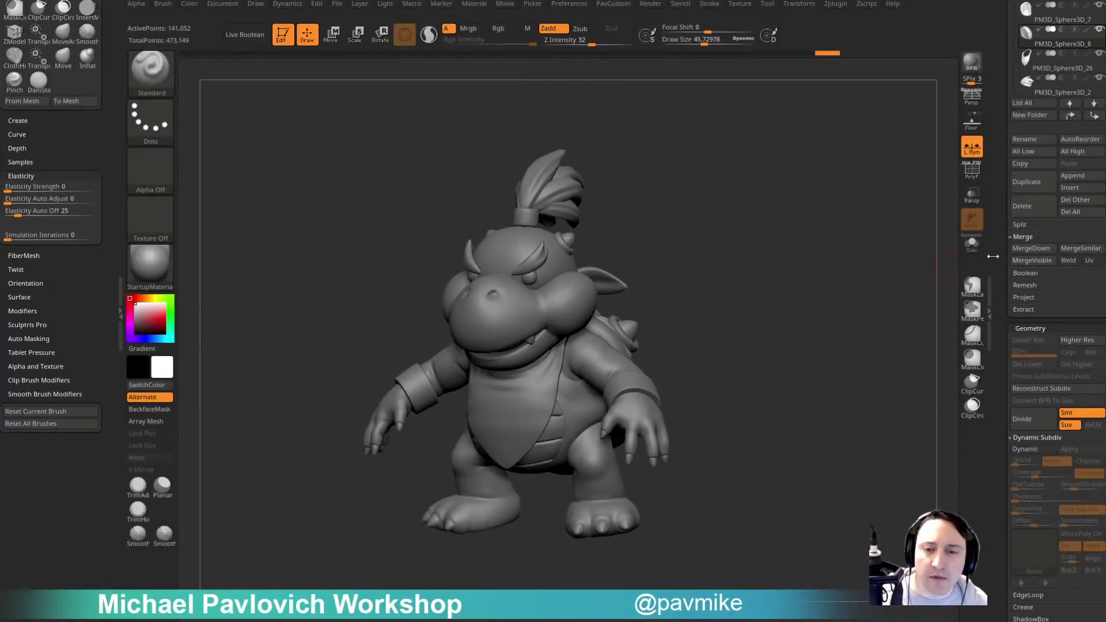
Switch to the BobBomb tool and look over its model.
scroll(1015, 369, "up", 7)
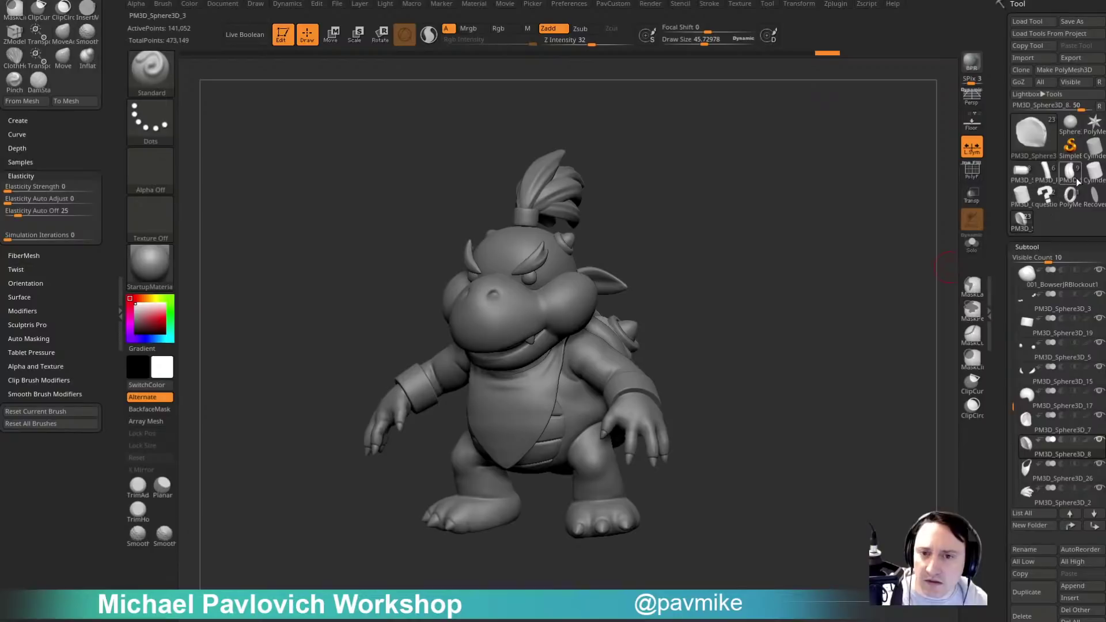
left_click(1074, 179)
left_click(1031, 177)
left_click(1031, 132)
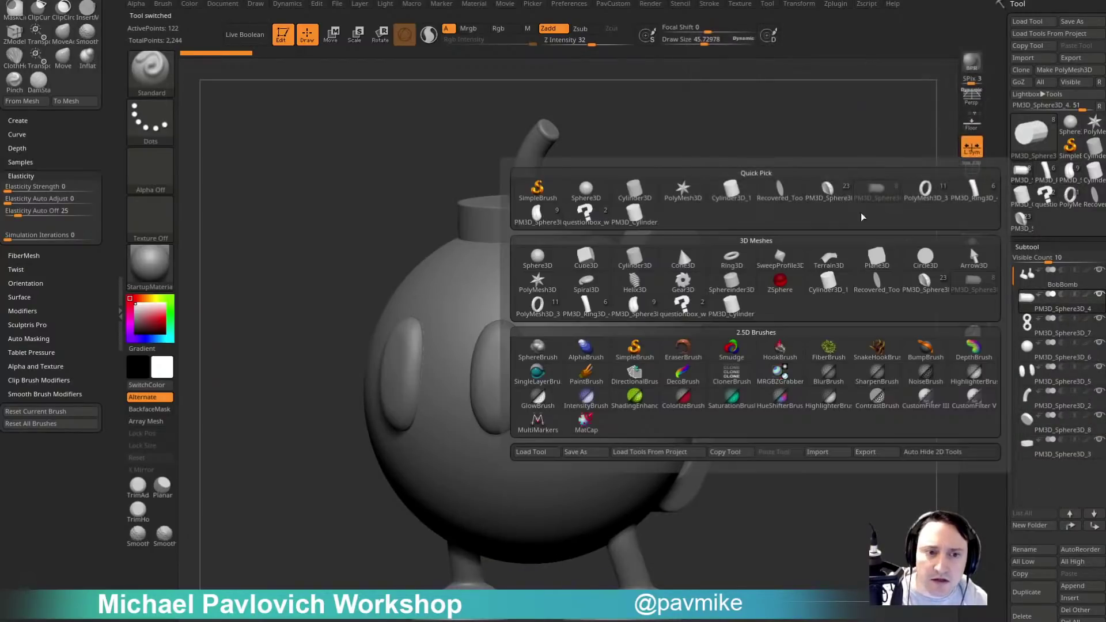
left_click(1023, 173)
left_click_drag(871, 138, 872, 124)
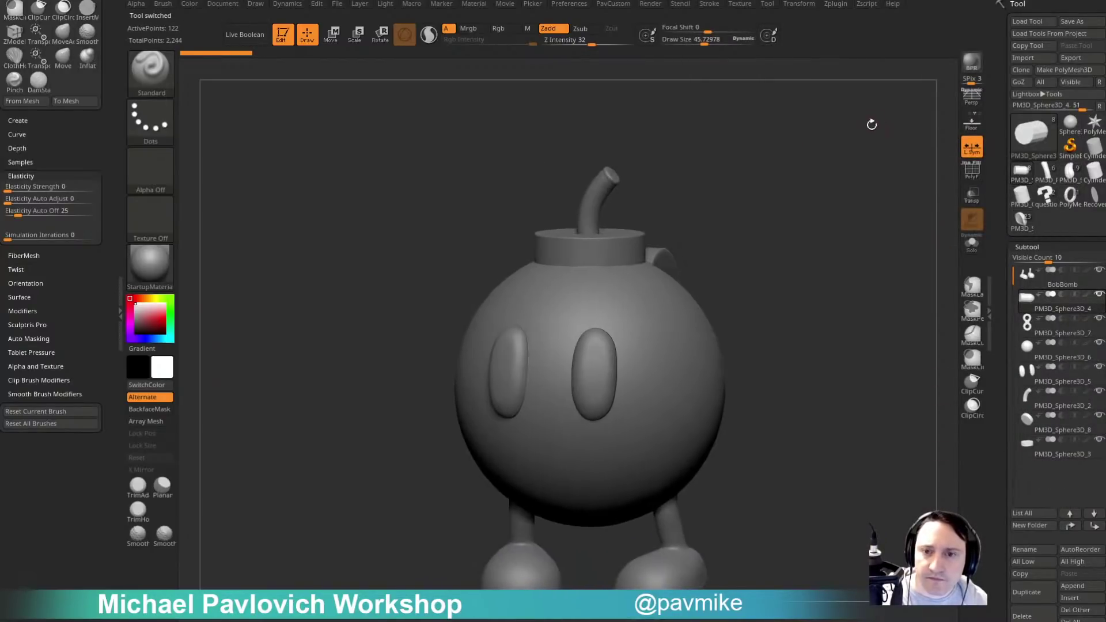
Return to the 23-subtool Bowser Jr tool and view the full character from the front.
left_click(1021, 221)
right_click_drag(866, 204, 876, 192, "ctrl")
mouse_move(876, 193)
right_mouse_down("shift")
mouse_move(810, 208)
mouse_move(832, 220)
mouse_move(845, 254)
right_mouse_up("shift")
key("s")
mouse_move(845, 254)
left_mouse_down()
mouse_move(861, 256)
mouse_move(846, 259)
left_mouse_up()
right_click_drag(845, 262, 764, 267, "alt")
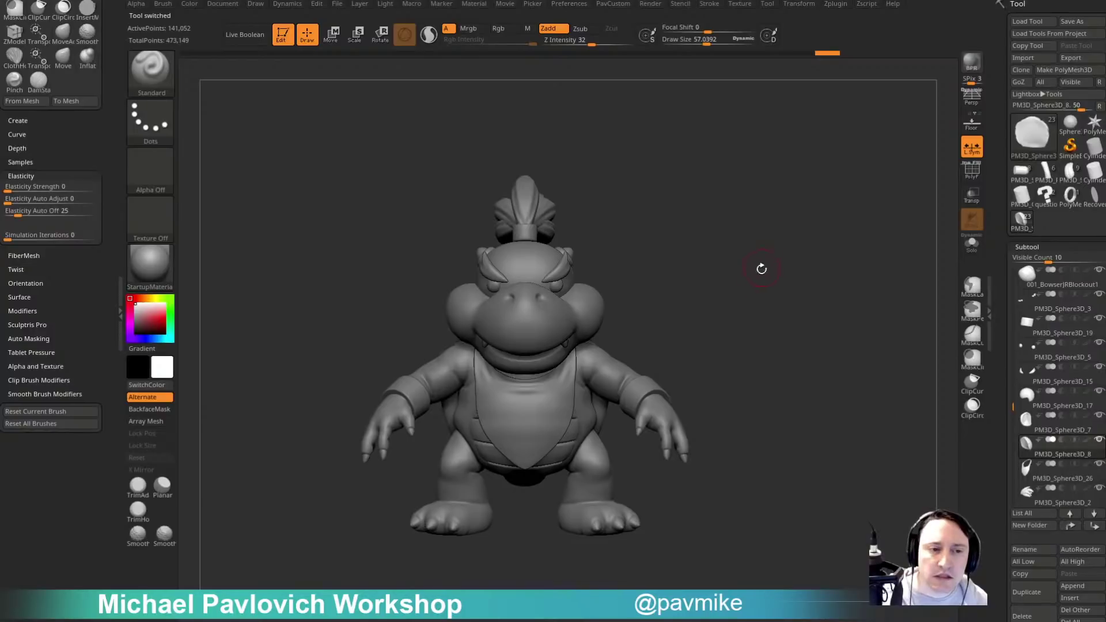
key("s")
mouse_move(762, 269)
left_mouse_down()
mouse_move(782, 270)
mouse_move(773, 270)
left_mouse_up()
Append a Cube3D subtool as a size reference and compare it with the character.
scroll(997, 267, "down", 5)
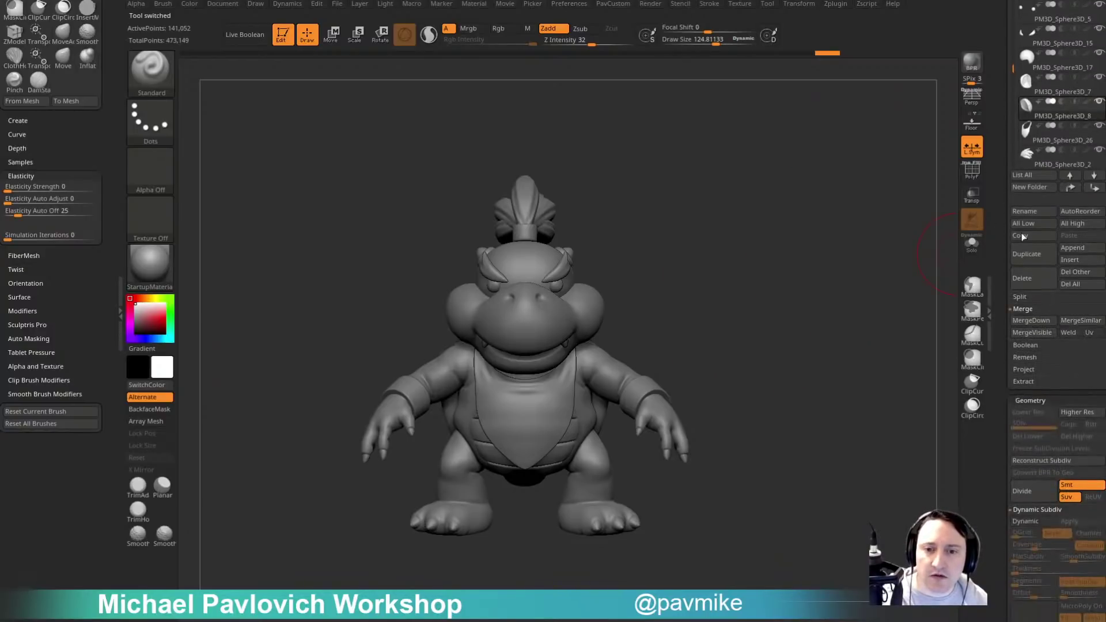
left_click(1081, 251)
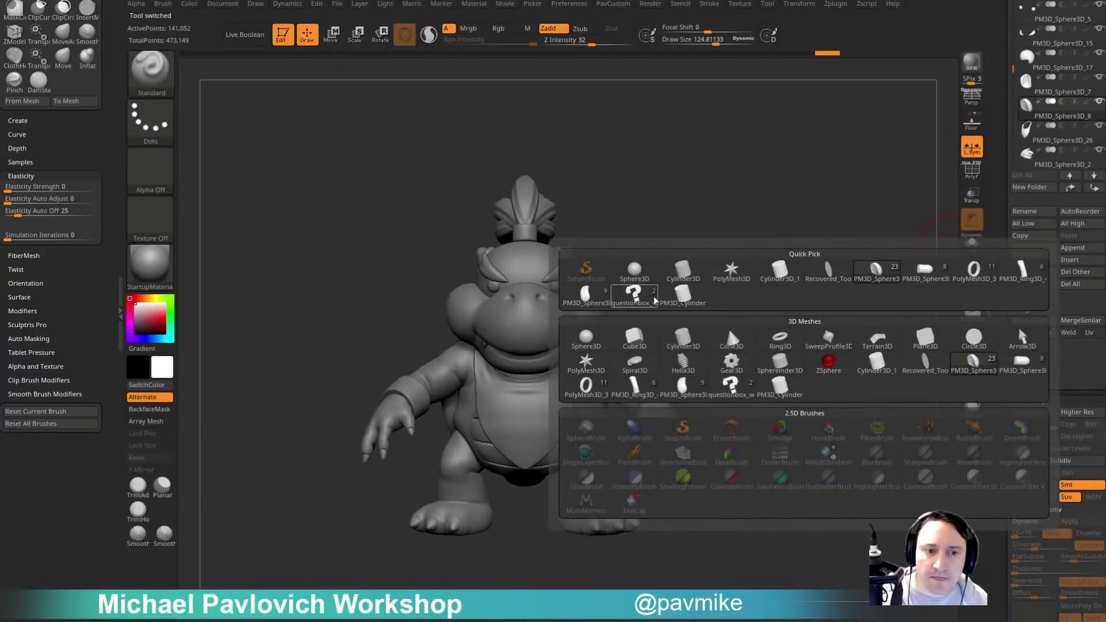
left_click(683, 341)
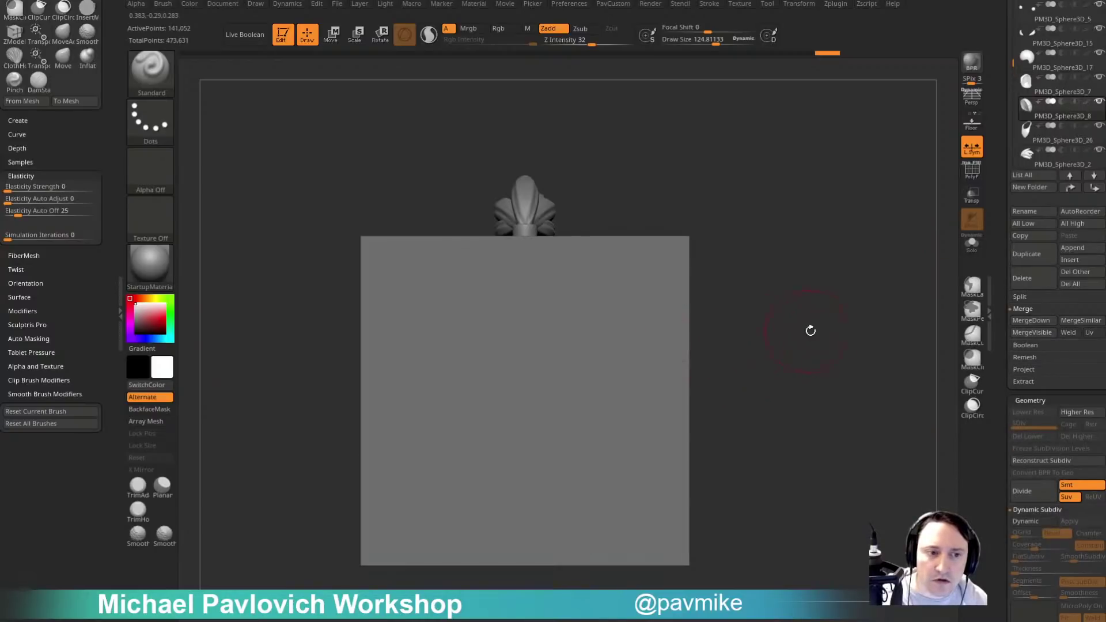
right_click_drag(810, 330, 803, 303, "ctrl")
mouse_move(803, 303)
right_mouse_down()
mouse_move(741, 317)
mouse_move(799, 311)
right_mouse_up()
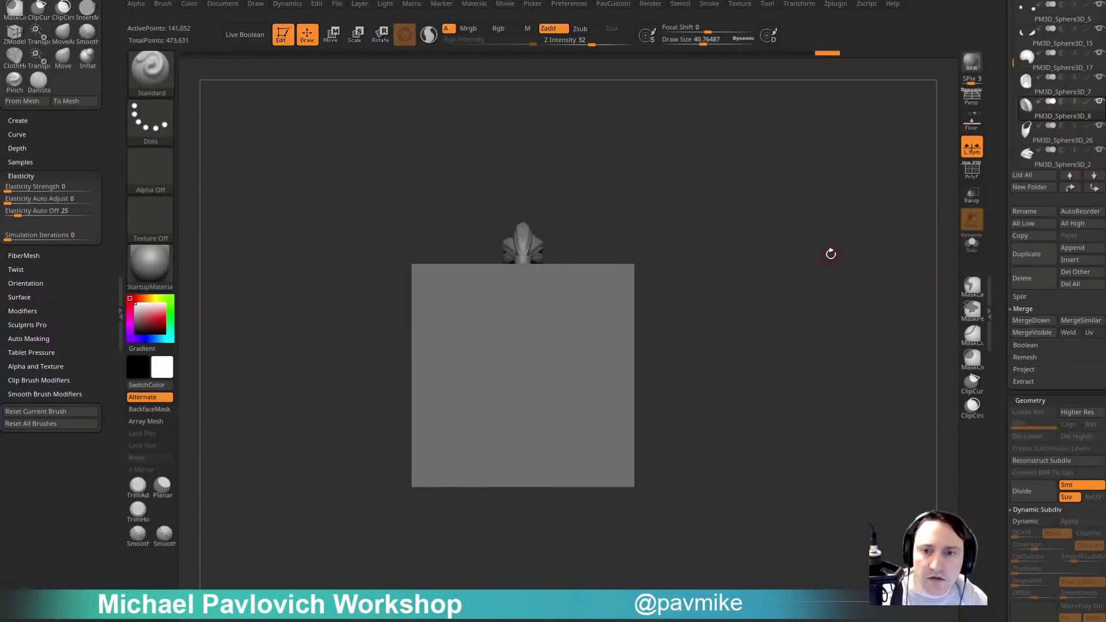
key("s")
left_click(785, 252)
mouse_move(790, 250)
right_mouse_down("ctrl")
mouse_move(802, 271)
mouse_move(816, 265)
right_mouse_up("ctrl")
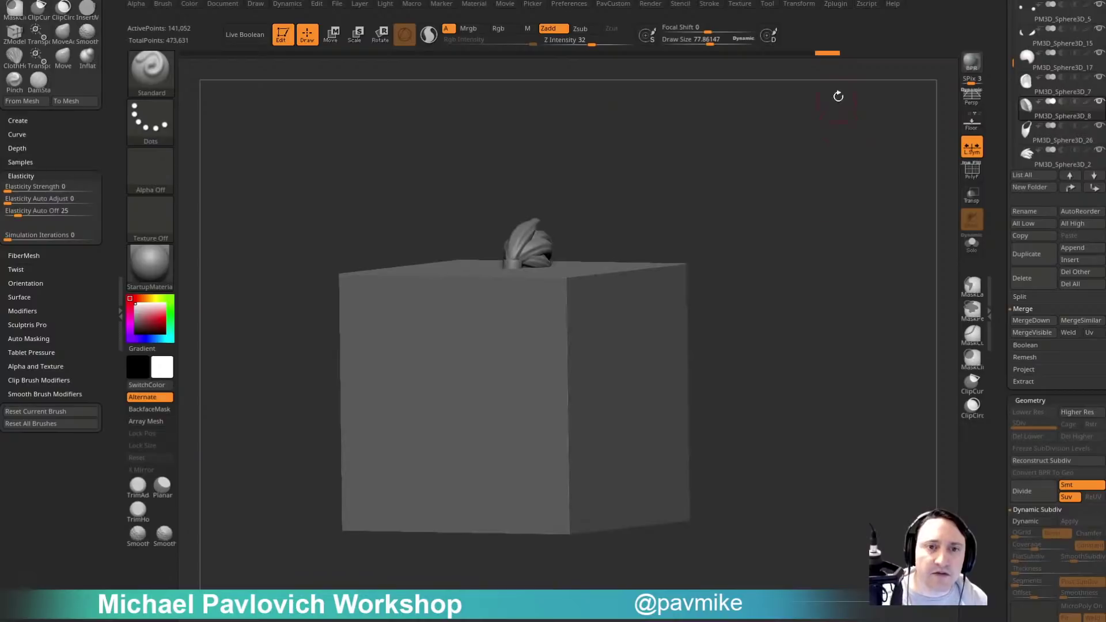
Dock the Zplugin palette in the tray and expand its Scale Master section.
left_click(840, 5)
mouse_move(829, 17)
left_mouse_down()
mouse_move(124, 55)
mouse_move(63, 75)
left_mouse_up()
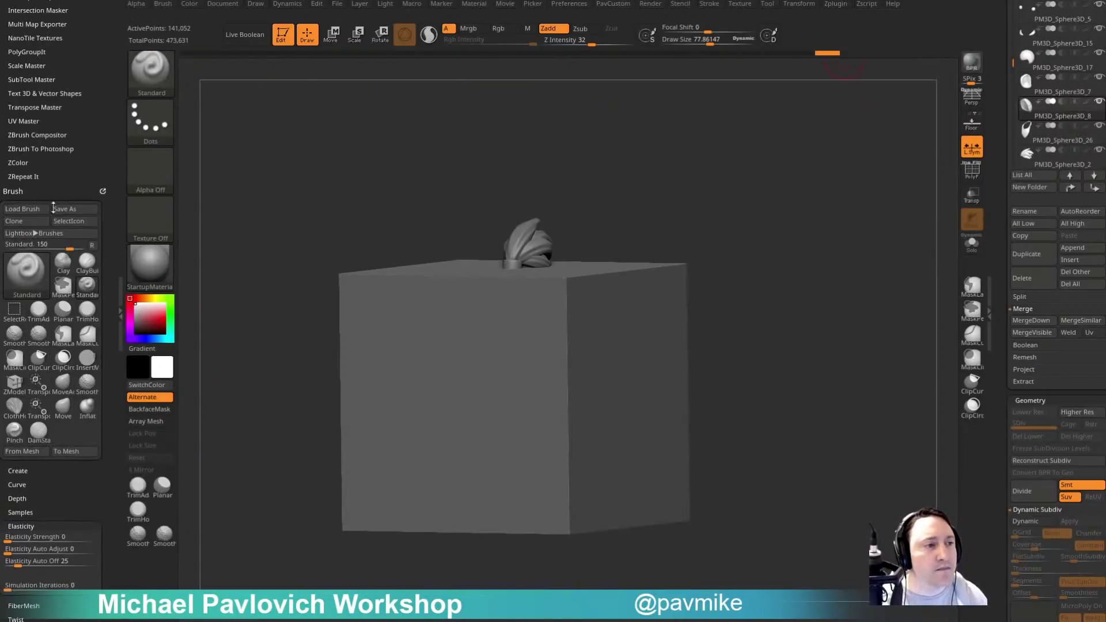
scroll(98, 93, "up", 5)
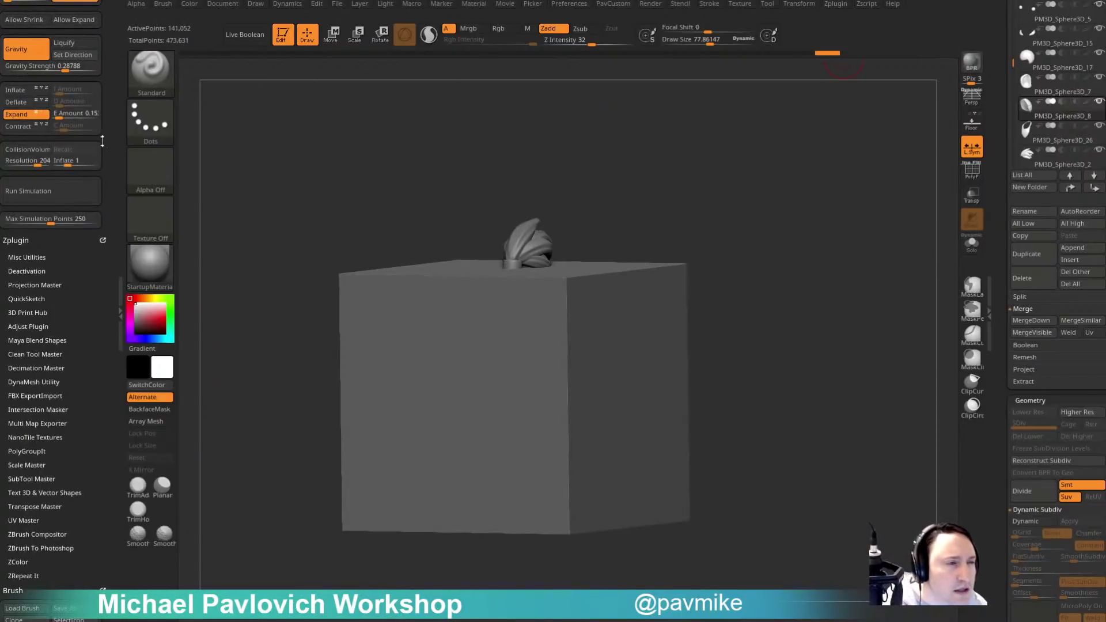
scroll(98, 215, "down", 2)
key("shift")
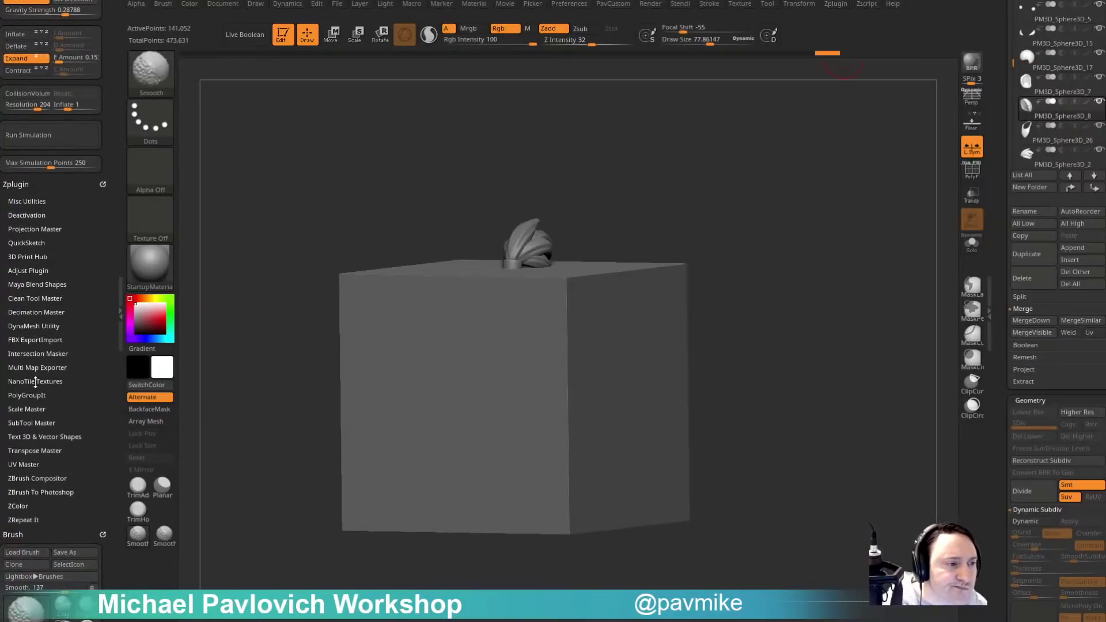
left_click(33, 410)
scroll(101, 303, "down", 3)
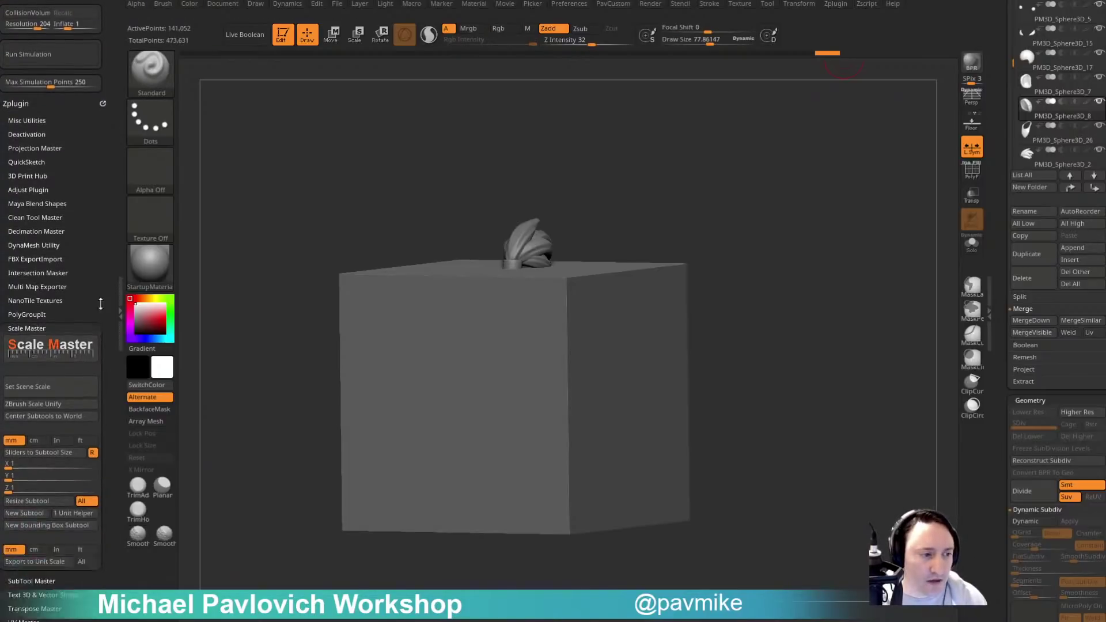
scroll(101, 303, "down", 2)
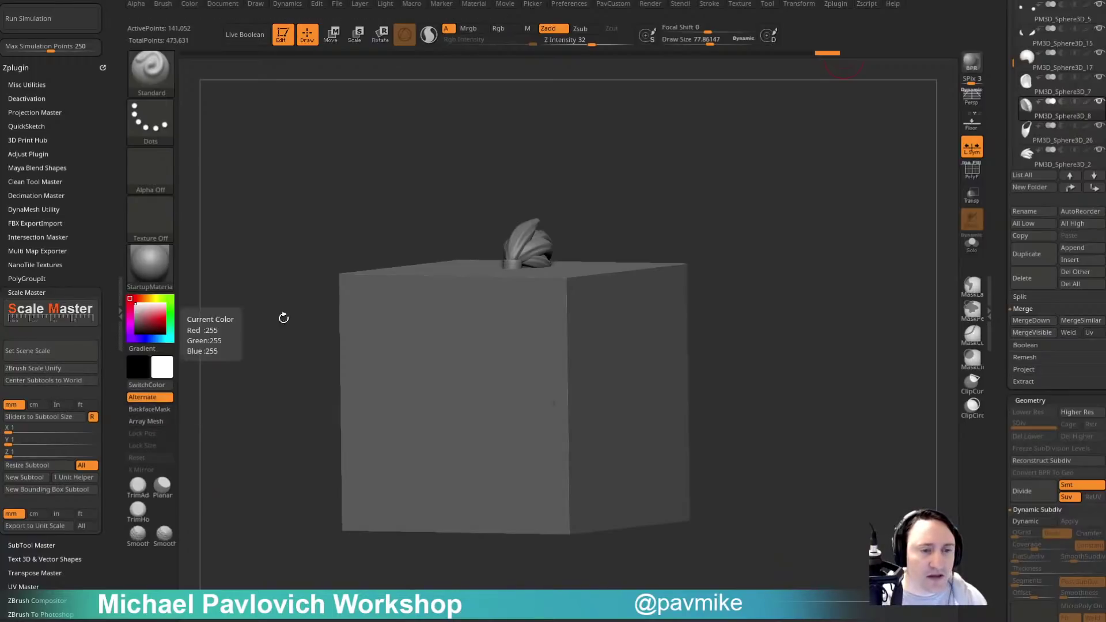
Delete the reference cube subtool.
left_click(647, 309, "alt")
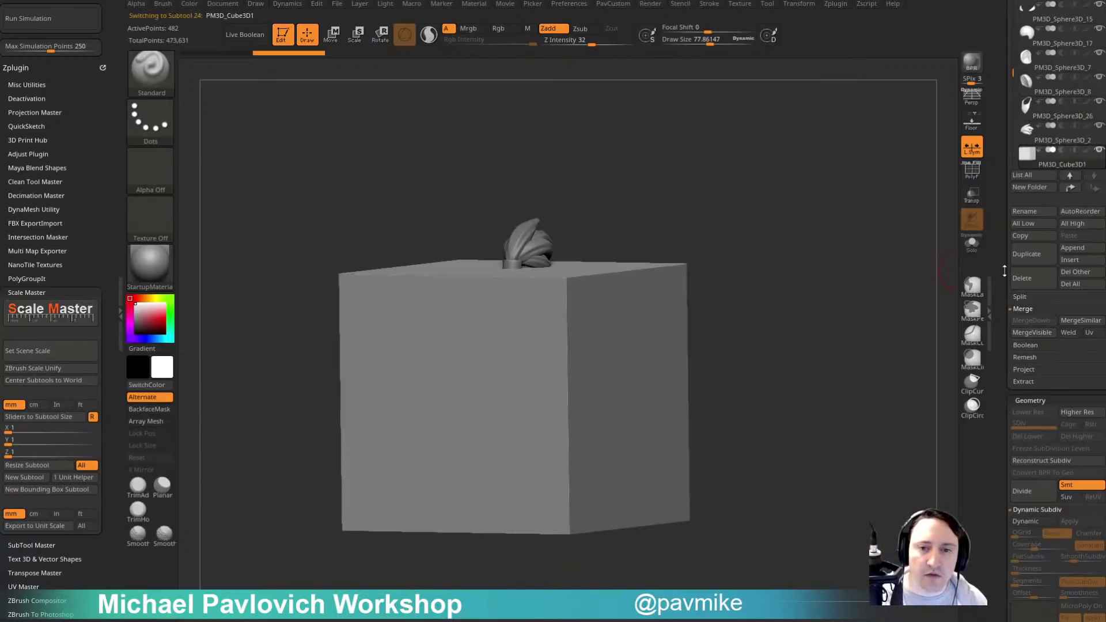
left_click(1037, 278)
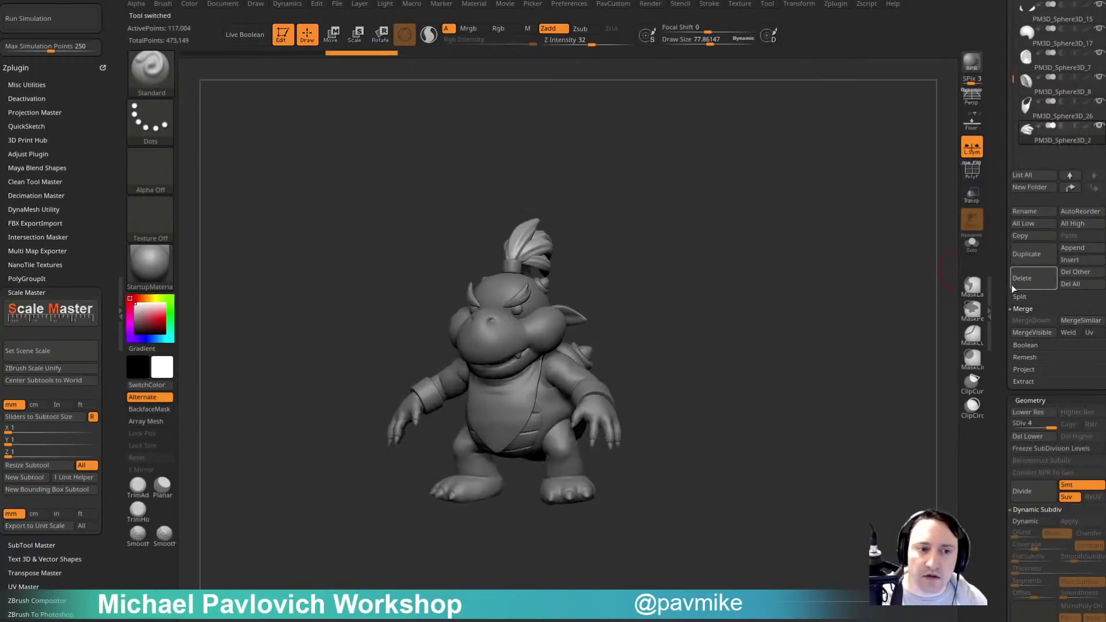
Unify the character's scale with Scale Master's ZBrush Scale Unify.
left_click(25, 369)
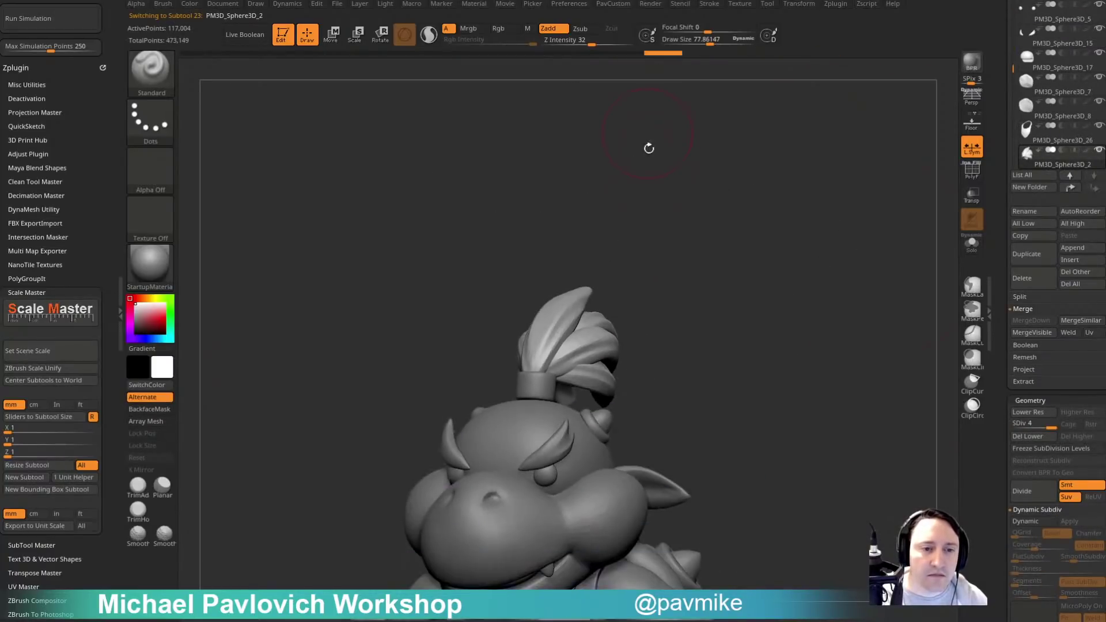
key("s")
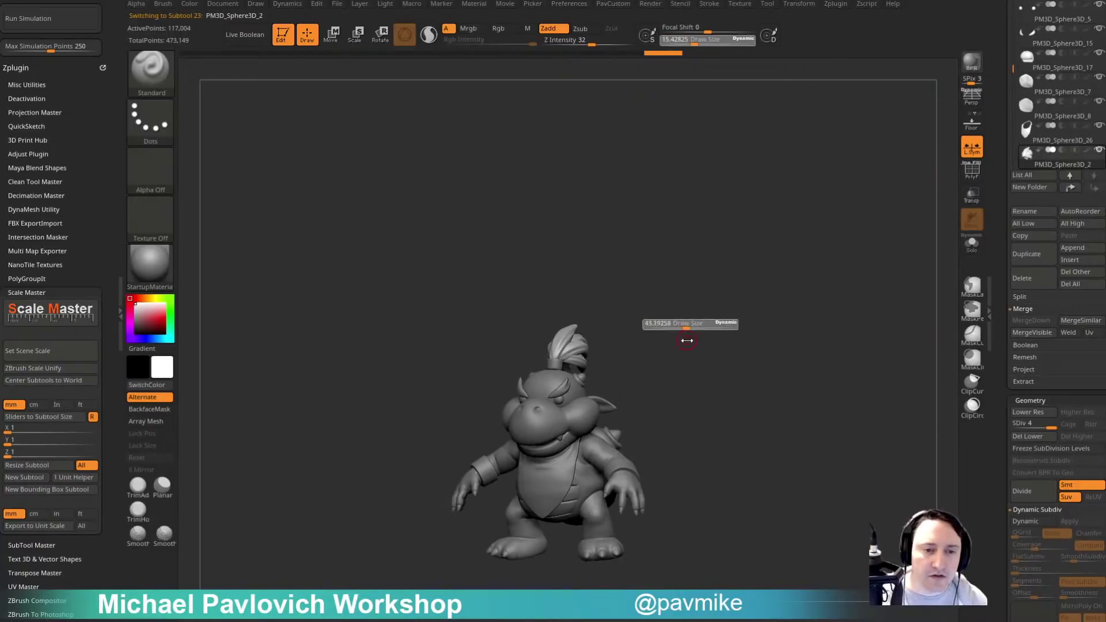
left_click_drag(694, 346, 692, 346)
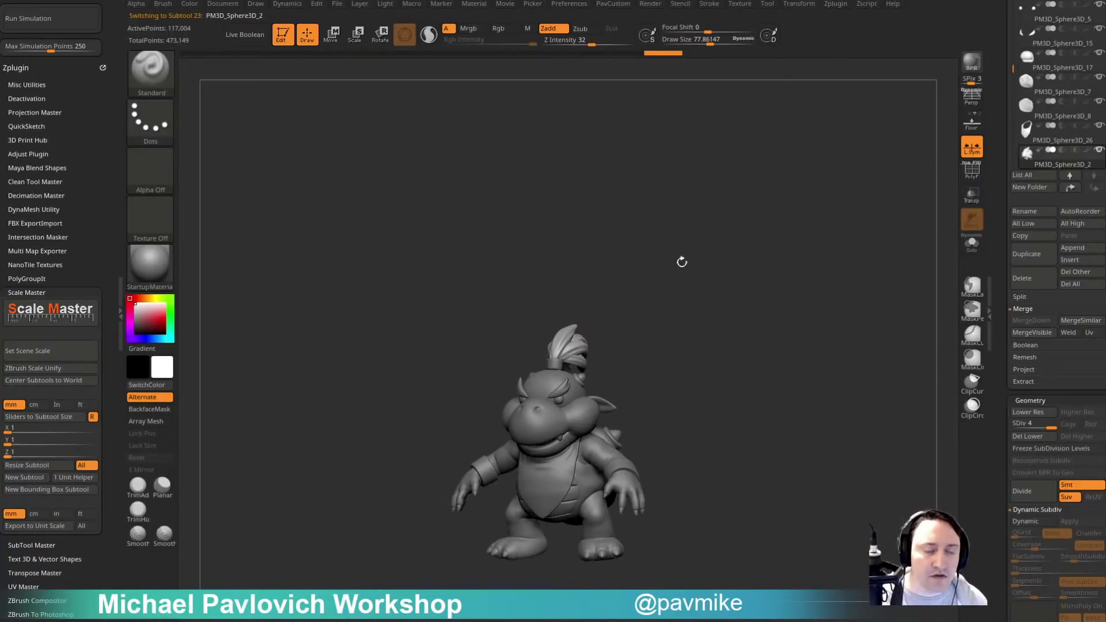
mouse_move(682, 262)
left_mouse_down("alt")
mouse_move(736, 304)
mouse_move(746, 270)
mouse_move(745, 321)
mouse_move(787, 334)
mouse_move(738, 335)
mouse_move(747, 344)
left_mouse_up("alt")
key("s")
key("s")
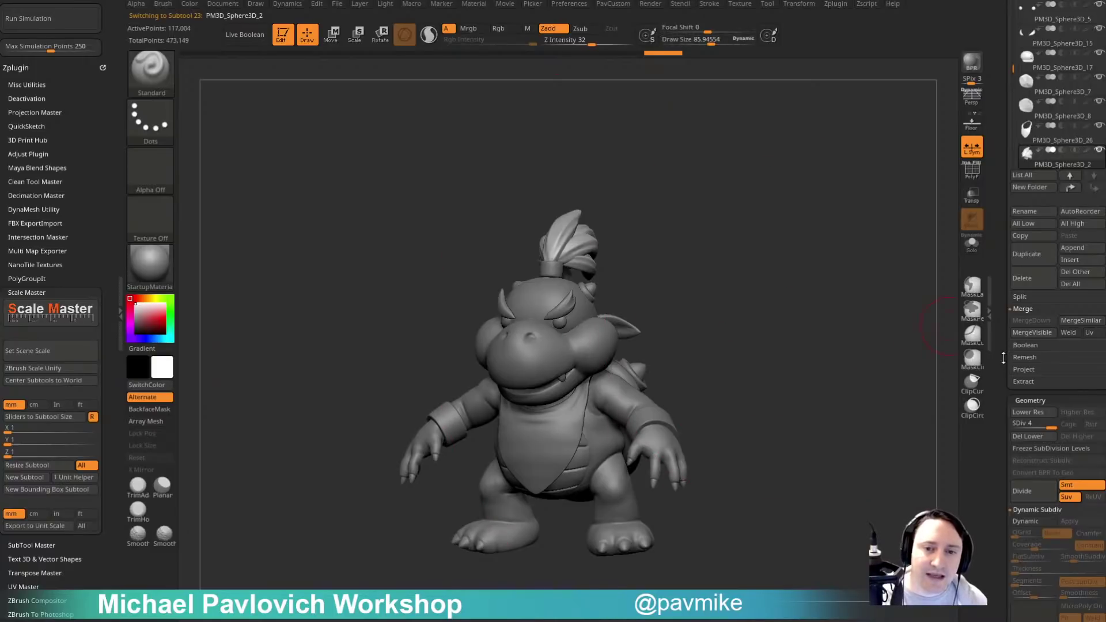
Examine the tool's export scale and its X, Y and Z offsets.
left_click_drag(1003, 358, 992, 124)
left_click(1024, 349)
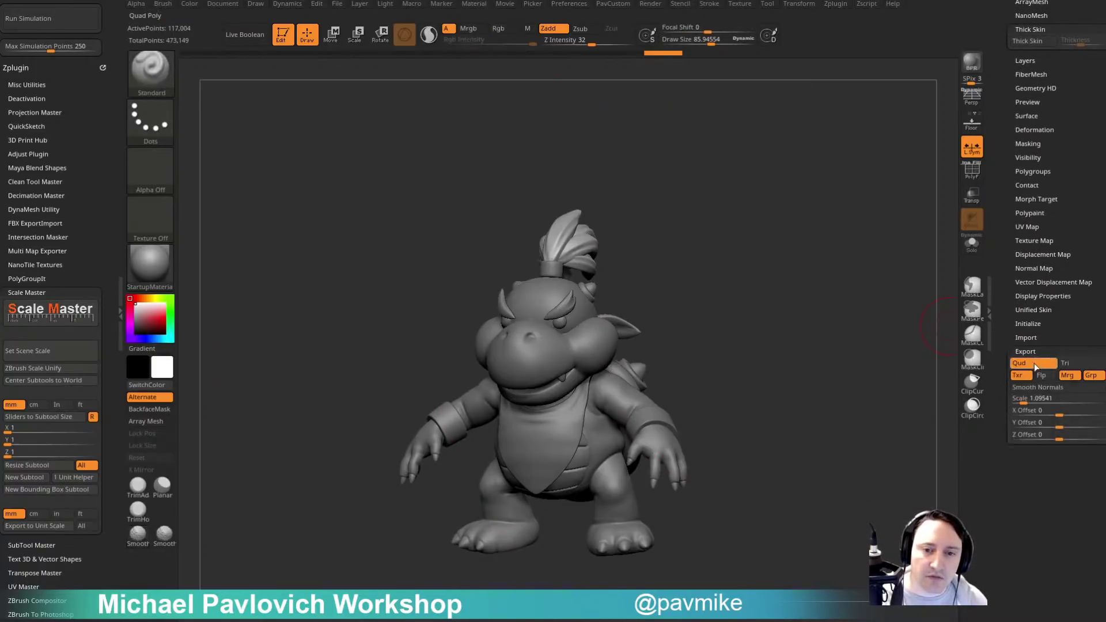
left_click_drag(1000, 270, 996, 398)
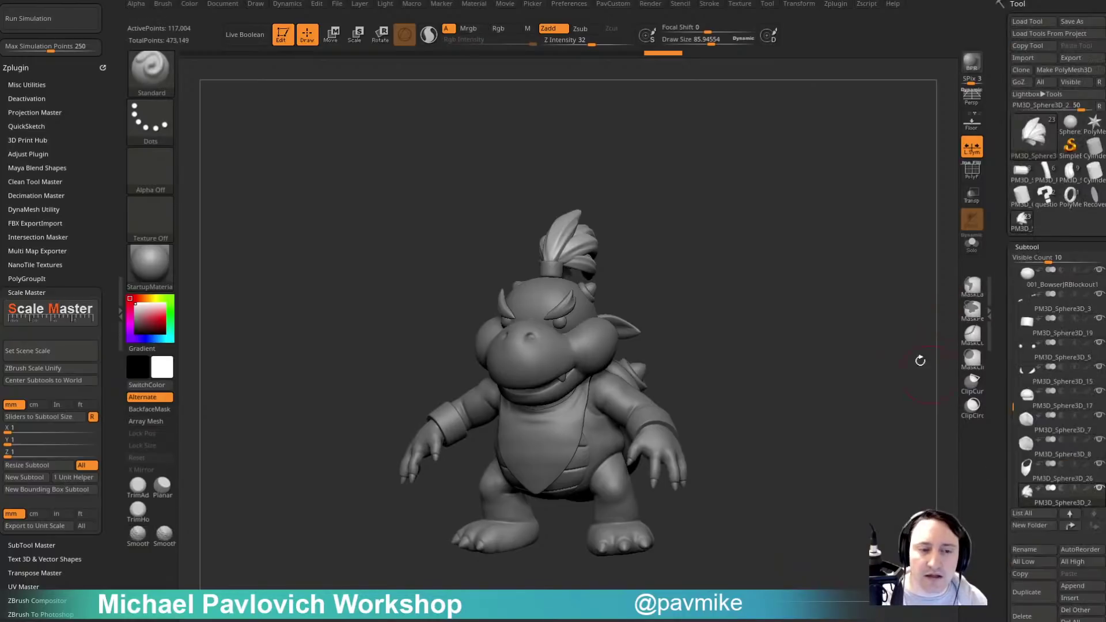
mouse_move(918, 361)
left_mouse_down()
mouse_move(846, 319)
mouse_move(811, 318)
mouse_move(741, 348)
left_mouse_up()
key("s")
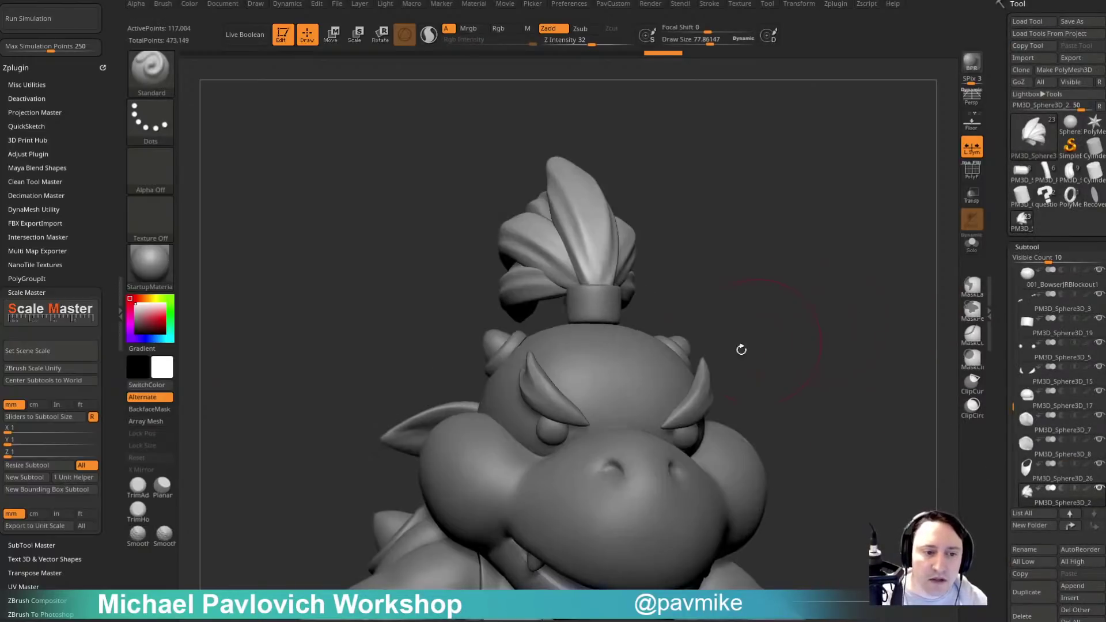
Select the head subtool PM3D_Sphere3D_17 and save the character model to disk.
left_click(624, 419, "alt")
mouse_move(829, 322)
left_mouse_down("alt")
mouse_move(819, 287)
mouse_move(819, 319)
mouse_move(797, 313)
mouse_move(811, 337)
mouse_move(820, 305)
left_mouse_up("alt")
key("s")
left_click_drag(820, 305, 855, 296)
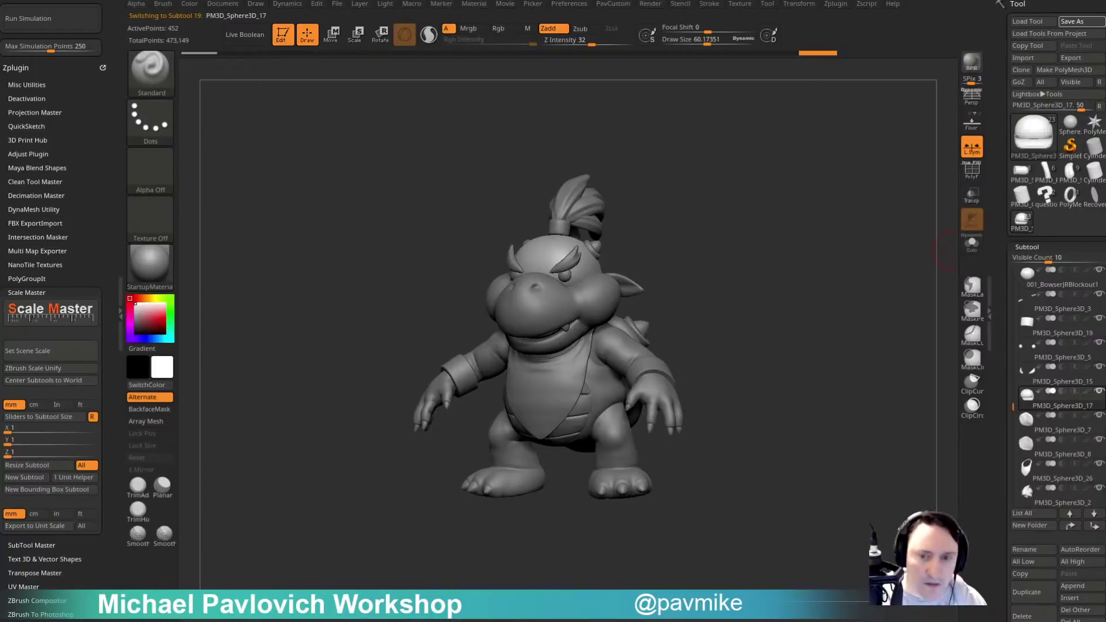
key("ctrl+s")
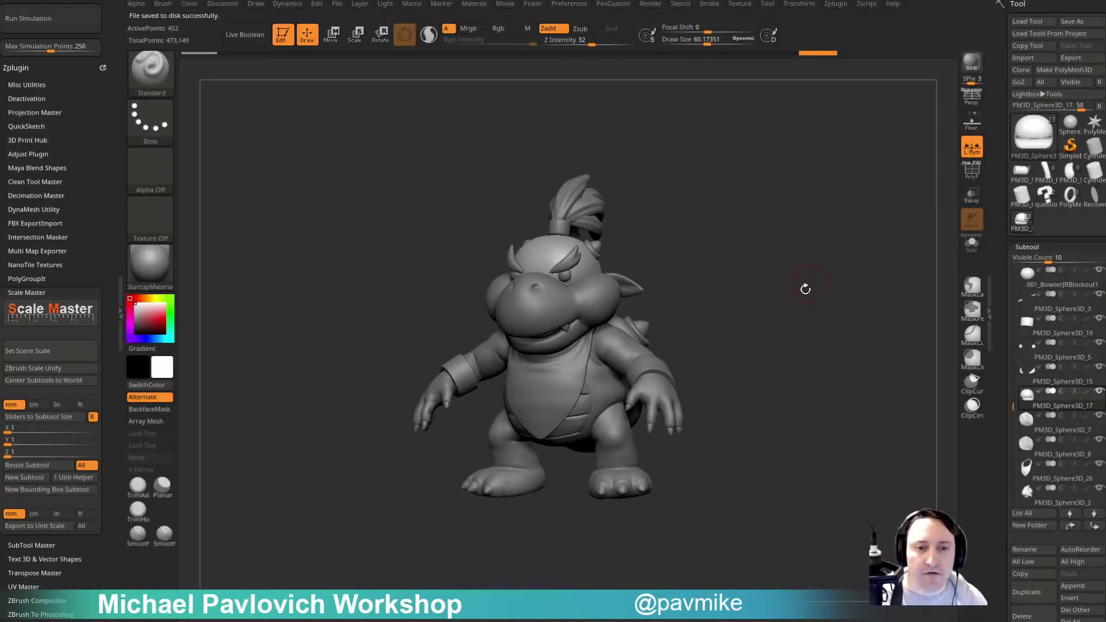
mouse_move(805, 289)
left_mouse_down()
mouse_move(691, 276)
mouse_move(822, 266)
mouse_move(816, 278)
left_mouse_up()
key("s")
mouse_move(833, 285)
left_mouse_down()
mouse_move(753, 289)
mouse_move(828, 287)
left_mouse_up()
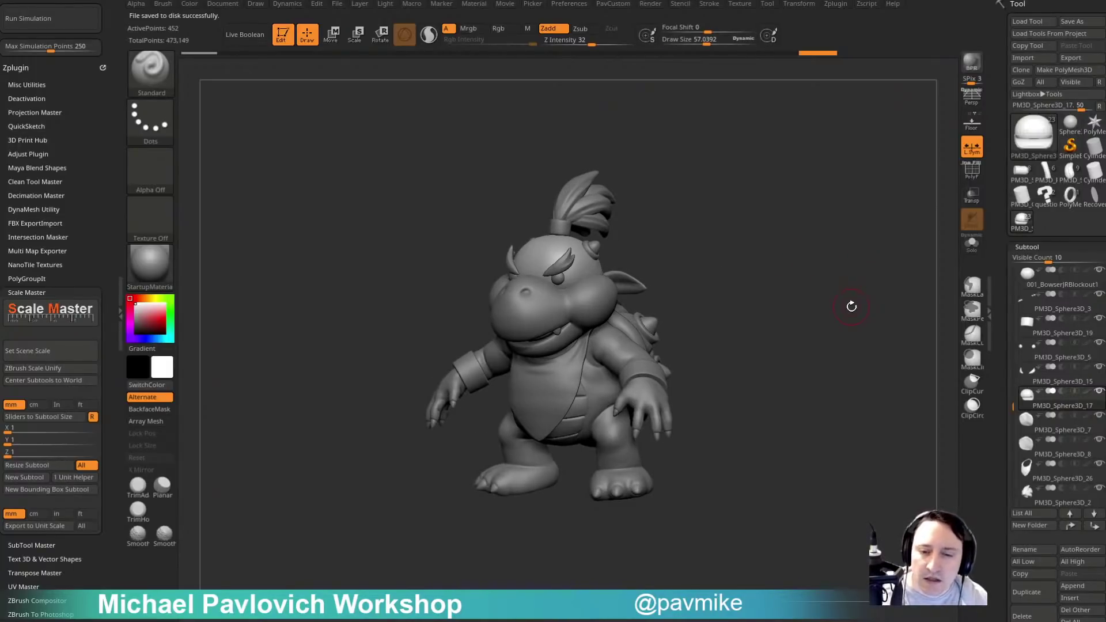
scroll(999, 288, "down", 3)
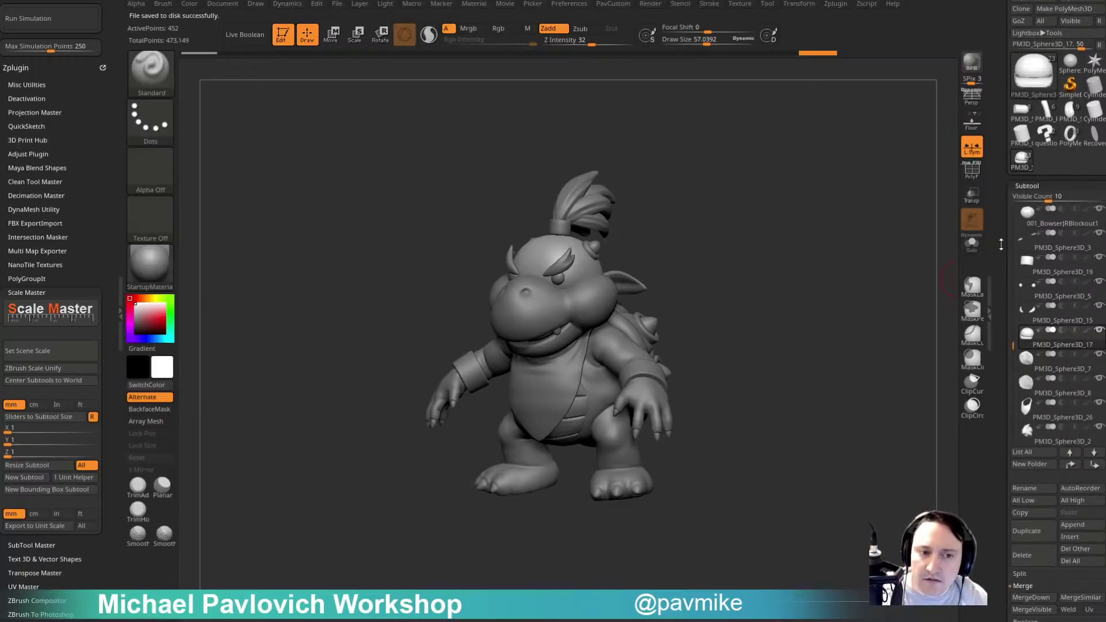
Select all of the character's subtools together for multi-transpose with the Gizmo in front view.
left_click_drag(814, 258, 747, 243)
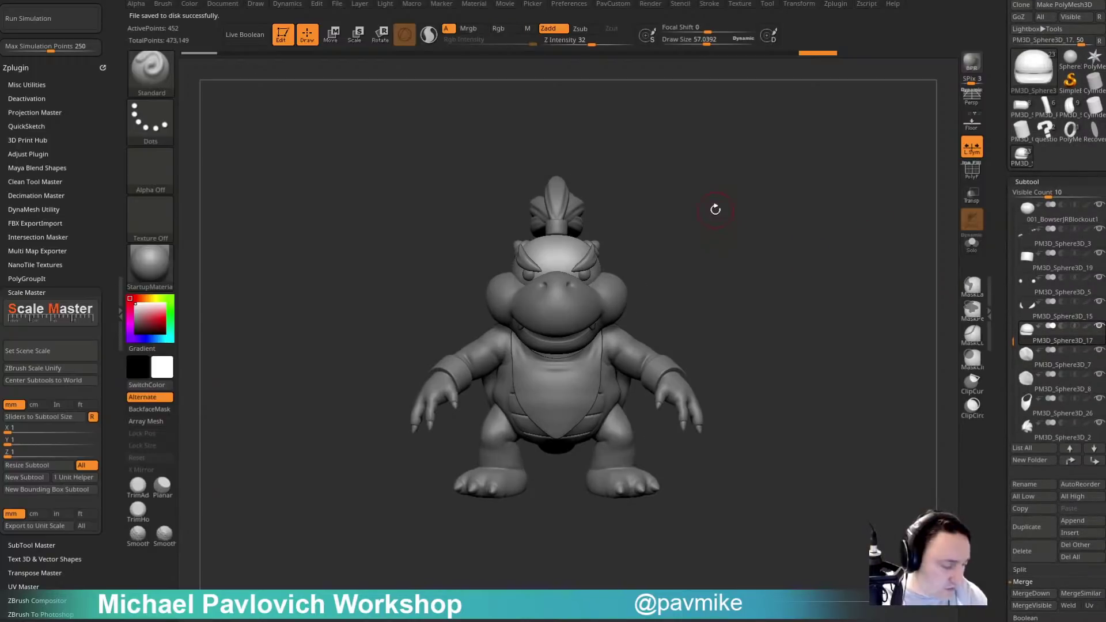
key("w")
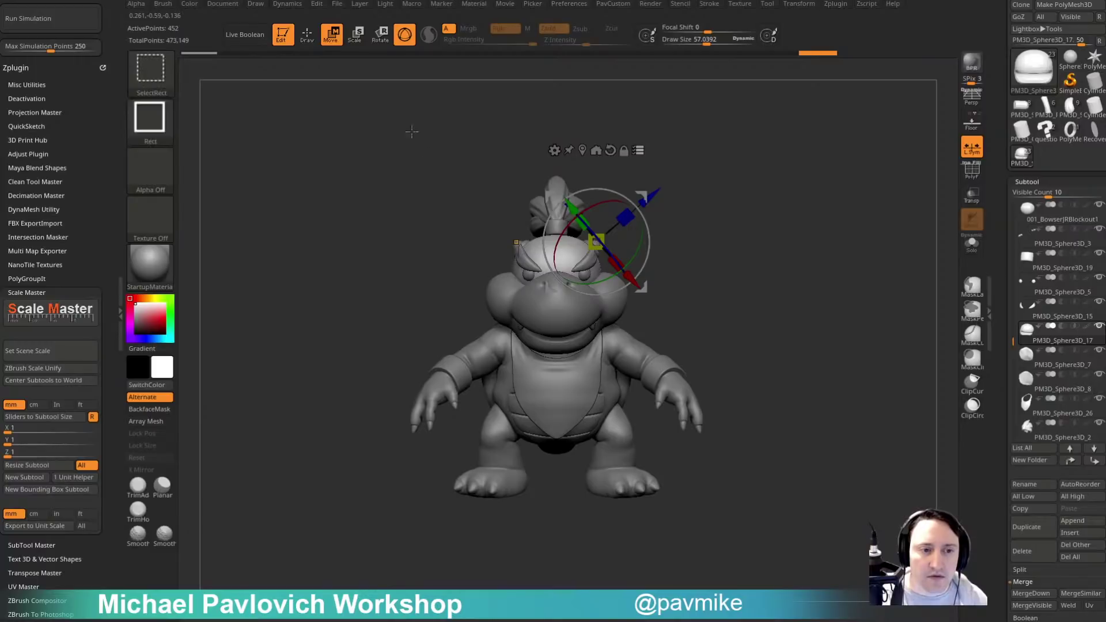
left_click_drag(352, 130, 780, 488, "ctrl+shift")
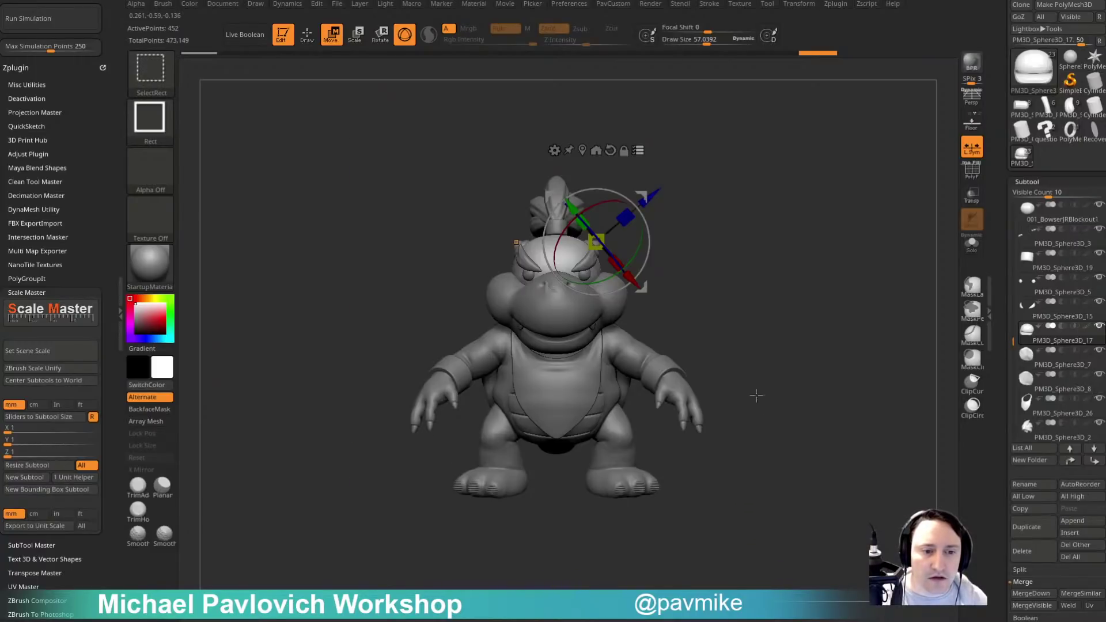
left_click_drag(762, 230, 783, 275, "ctrl+shift")
left_click_drag(398, 132, 743, 380, "ctrl+shift")
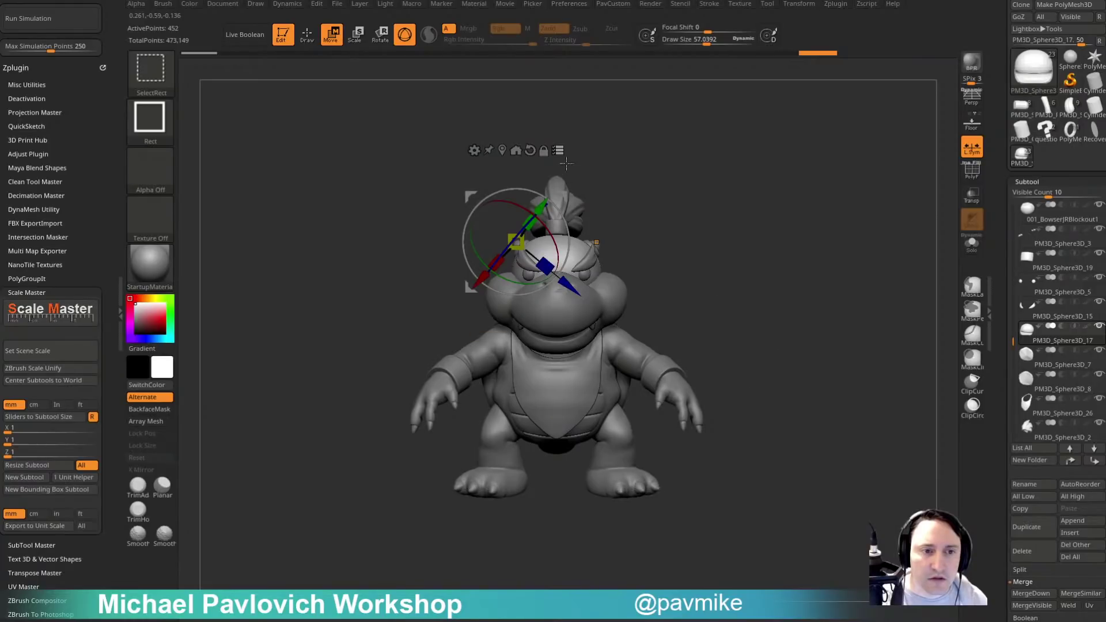
left_click_drag(368, 197, 749, 368, "ctrl+shift")
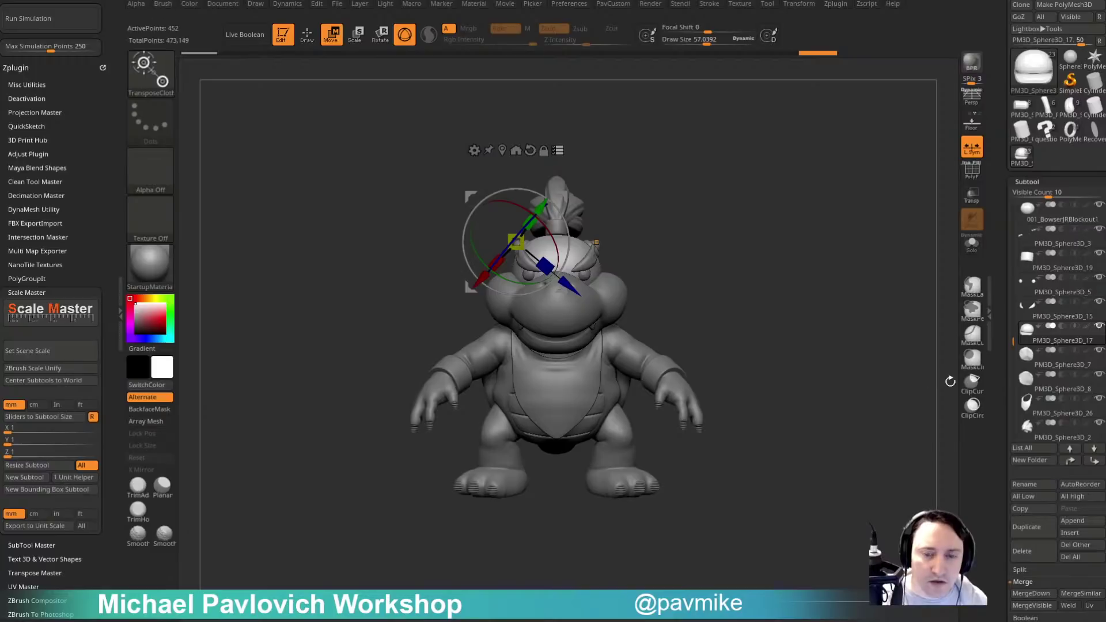
Group the multi-transpose subtools into a new subtool folder named BowserJR.
key("ctrl+g")
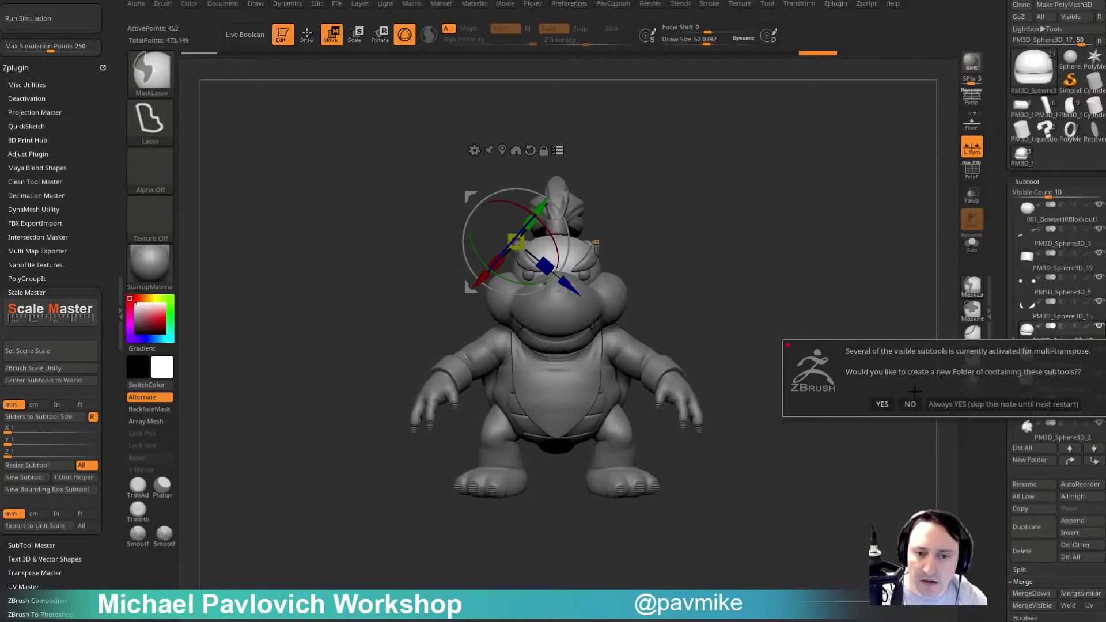
left_click(941, 404)
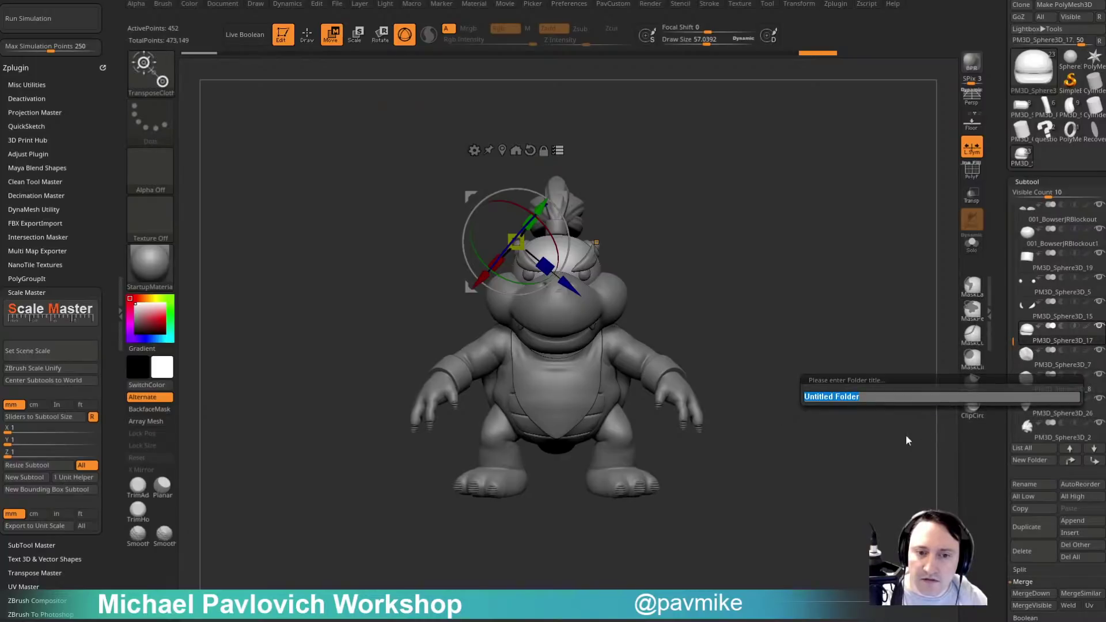
type("Bowser")
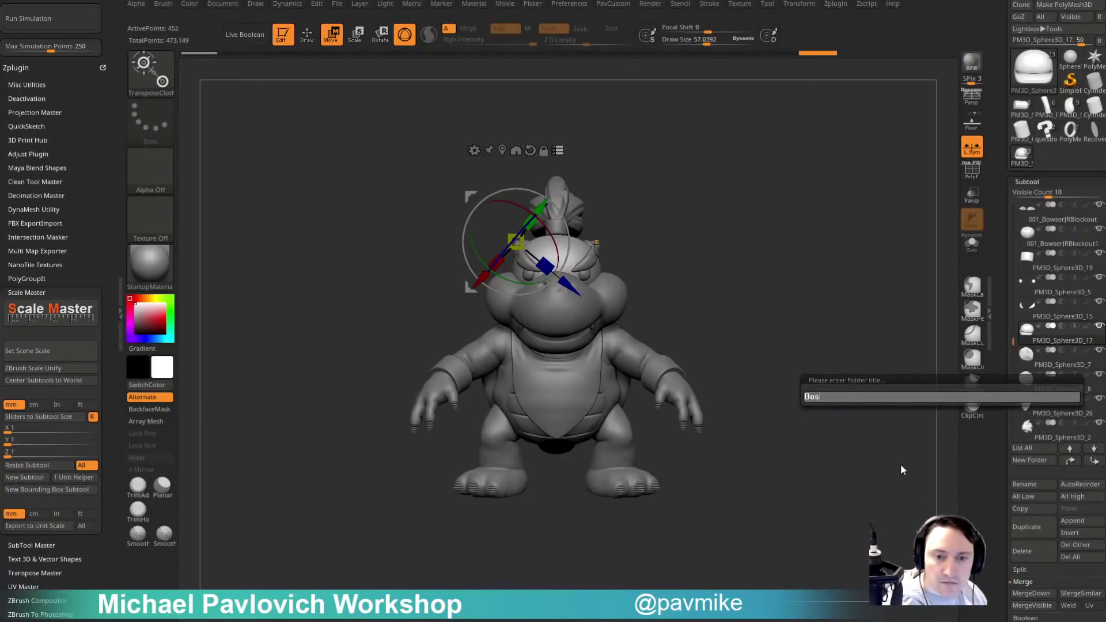
type("JR")
key("Return")
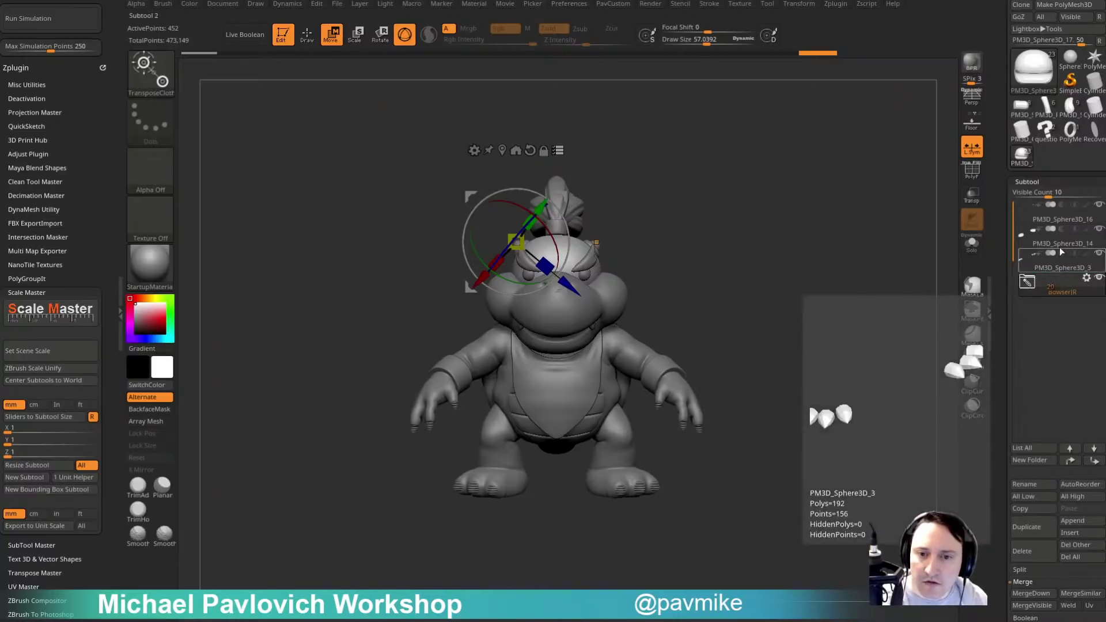
Move the remaining subtools PM3D_Sphere3D_3, PM3D_Sphere3D_14 and PM3D_Sphere3D_16 into the BowserJR folder and return to Draw mode.
left_click_drag(1054, 282, 1053, 296)
left_click_drag(1048, 235, 1053, 271)
mouse_move(1051, 215)
left_mouse_down()
mouse_move(1055, 247)
mouse_move(1059, 226)
left_mouse_up()
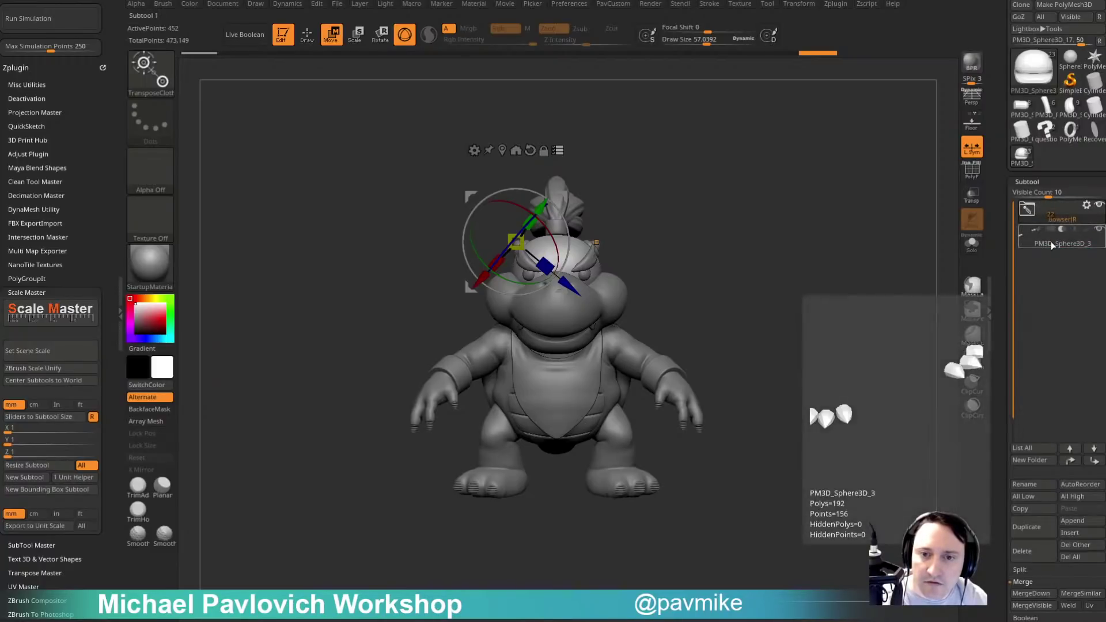
left_click(1034, 214)
left_click(1041, 280)
right_click_drag(821, 222, 767, 246)
key("q")
key("s")
mouse_move(767, 246)
left_mouse_down()
mouse_move(780, 247)
mouse_move(771, 252)
left_mouse_up()
key("s")
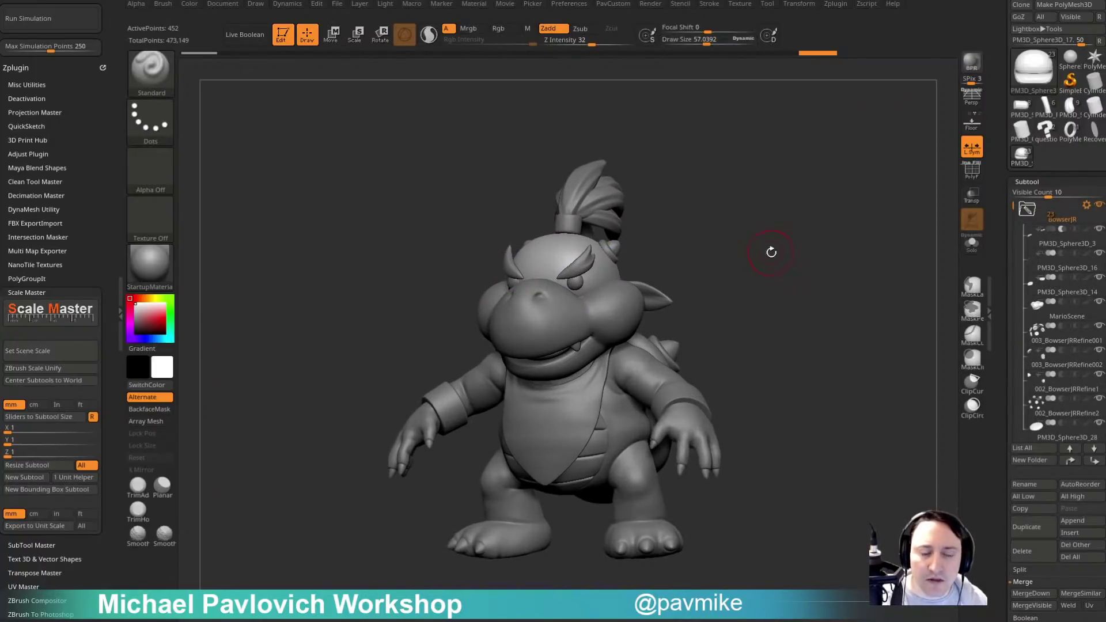
right_click_drag(770, 252, 793, 254)
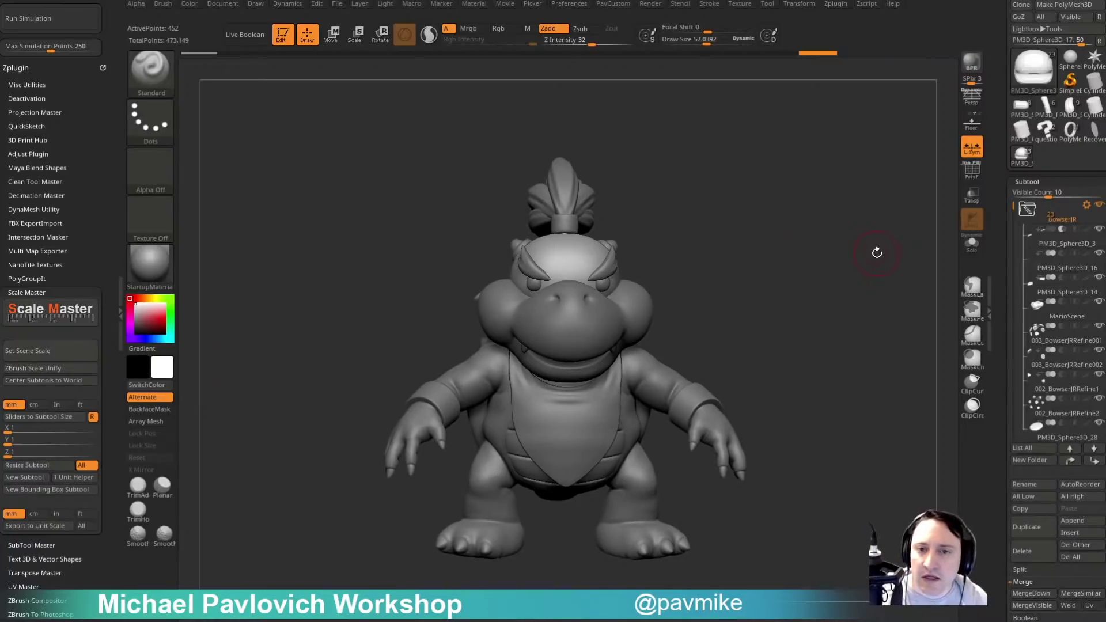
Switch to the question box tool and check how it displays with Live Boolean on and off.
left_click(1045, 130)
key("f")
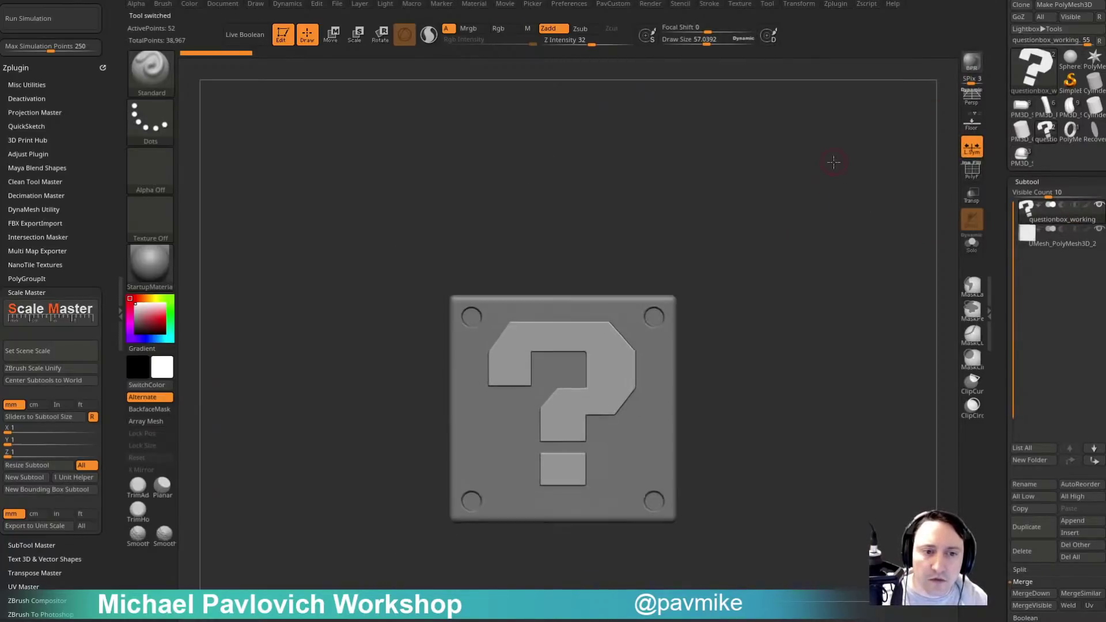
left_click_drag(834, 163, 403, 103)
left_click_drag(747, 209, 776, 214, "shift")
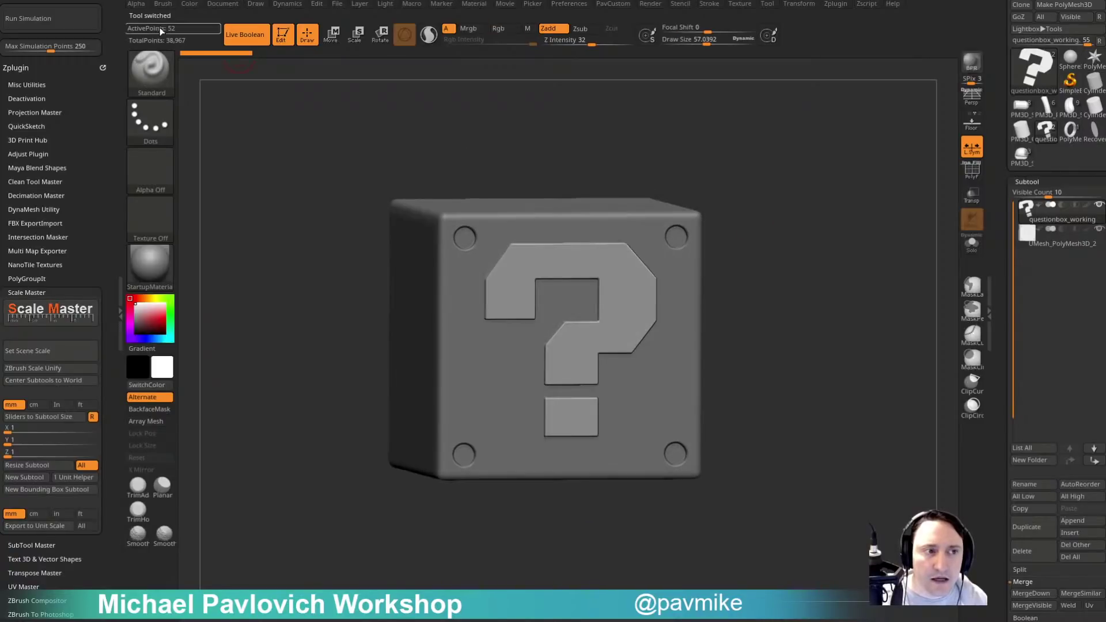
left_click(240, 27)
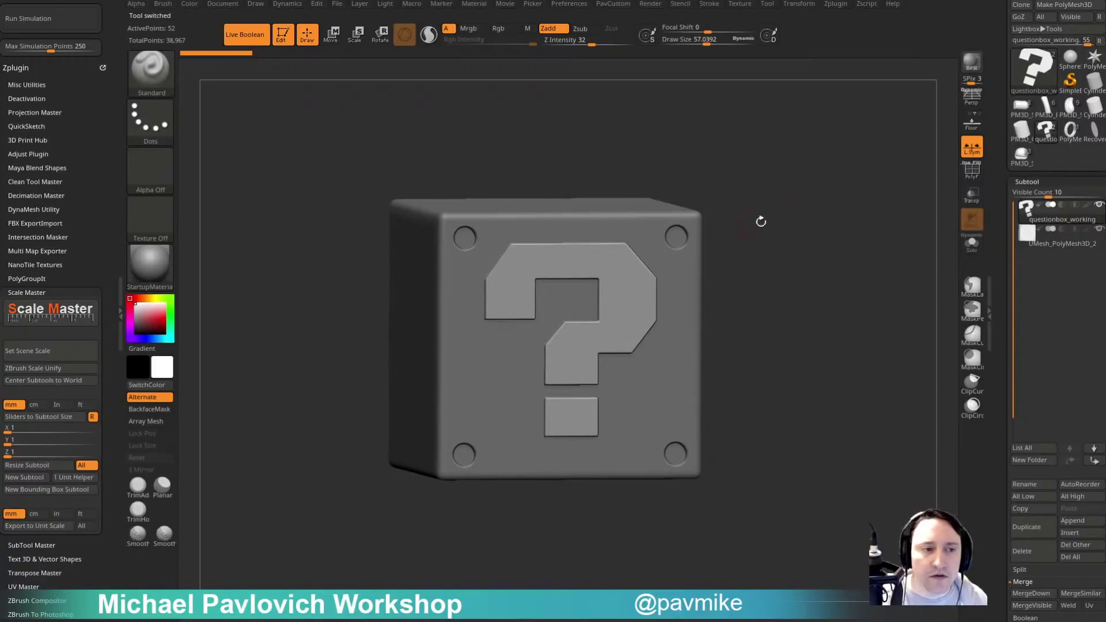
left_click_drag(819, 205, 799, 215)
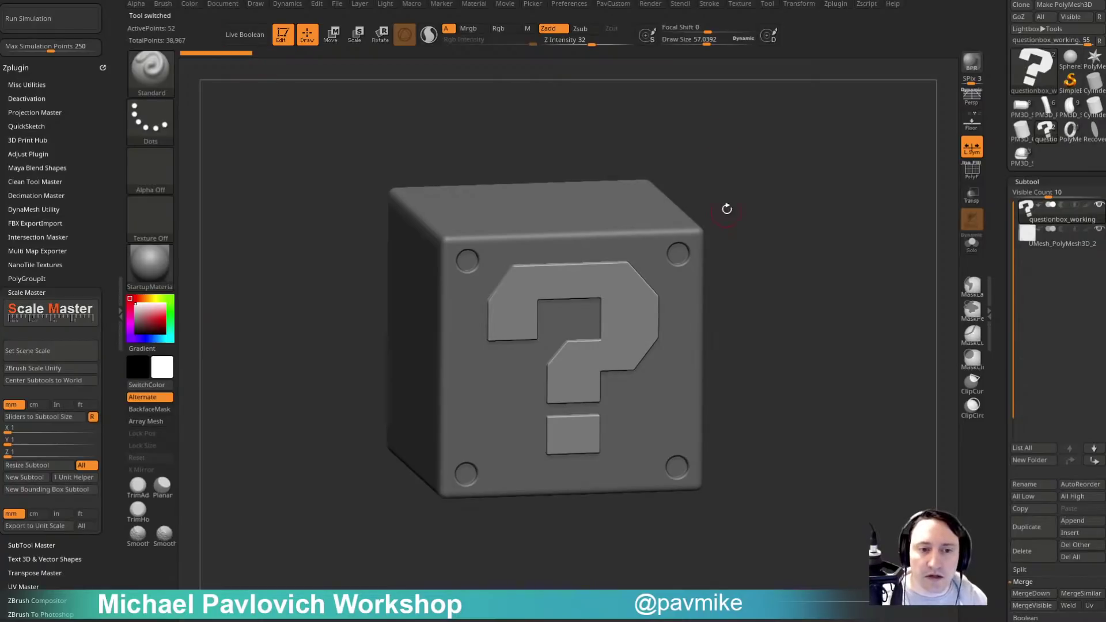
Examine the question box from several angles and check the wireframe of its UMesh_PolyMesh3D_2 block subtool.
key("s")
mouse_move(725, 269)
left_mouse_down()
mouse_move(751, 262)
mouse_move(738, 265)
left_mouse_up()
mouse_move(802, 254)
left_mouse_down()
mouse_move(753, 245)
mouse_move(767, 251)
left_mouse_up()
key("s")
mouse_move(767, 252)
left_mouse_down()
mouse_move(799, 267)
mouse_move(849, 247)
mouse_move(823, 223)
mouse_move(811, 228)
mouse_move(849, 224)
mouse_move(852, 235)
left_mouse_up()
left_click(971, 172)
left_click(688, 289, "alt")
left_click(971, 173)
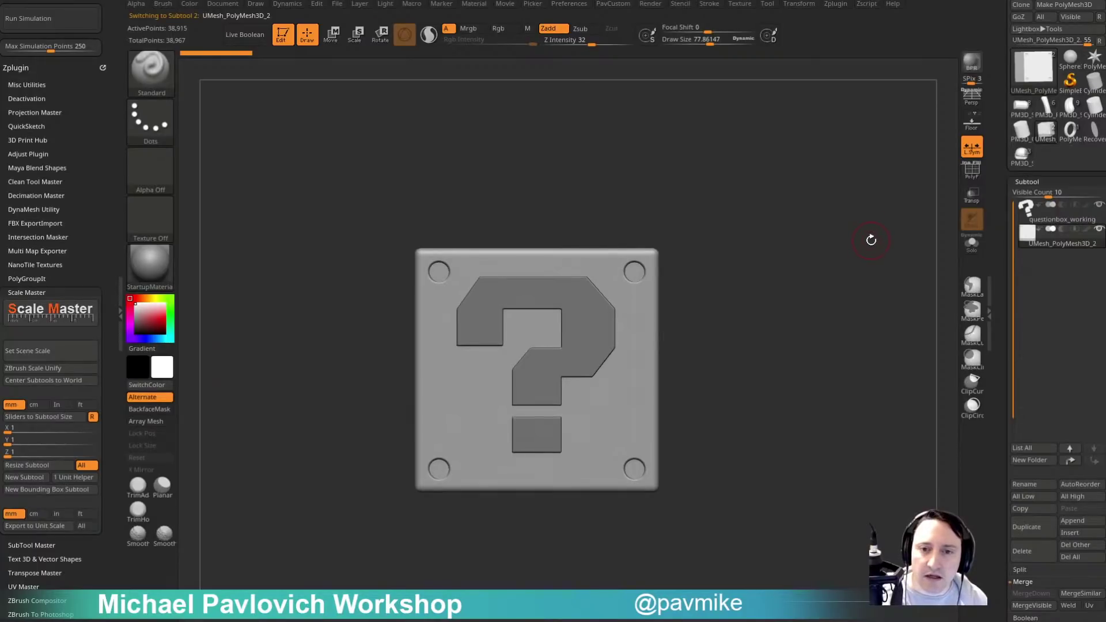
left_click_drag(789, 318, 829, 307)
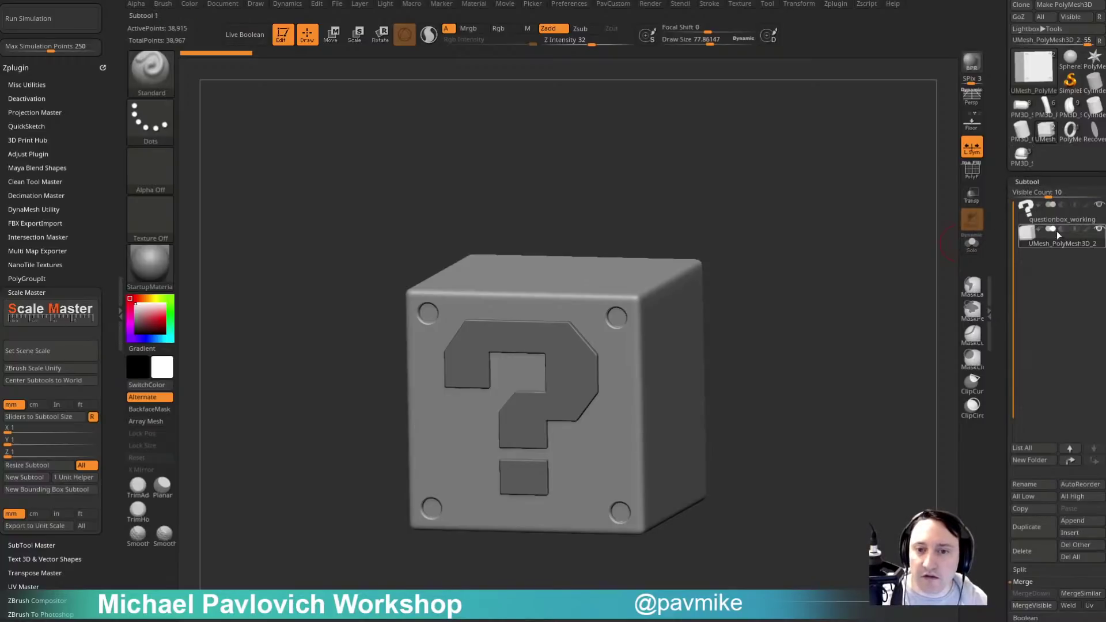
Append the question mark subtool questionbox_working to the Bowser Jr tool.
left_click(1073, 221)
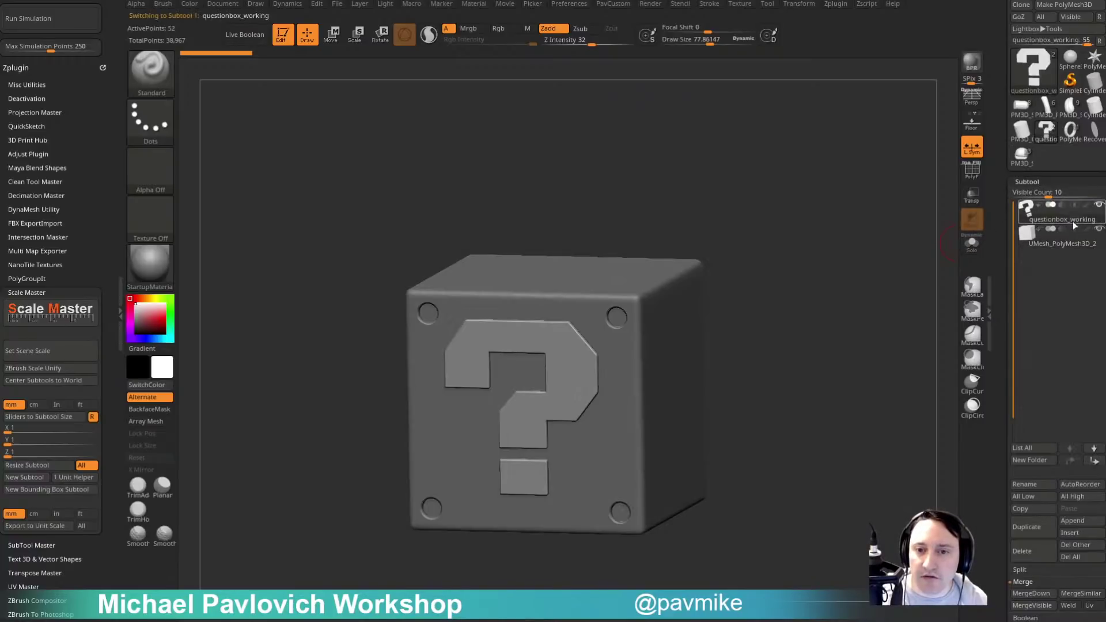
left_click(1028, 164)
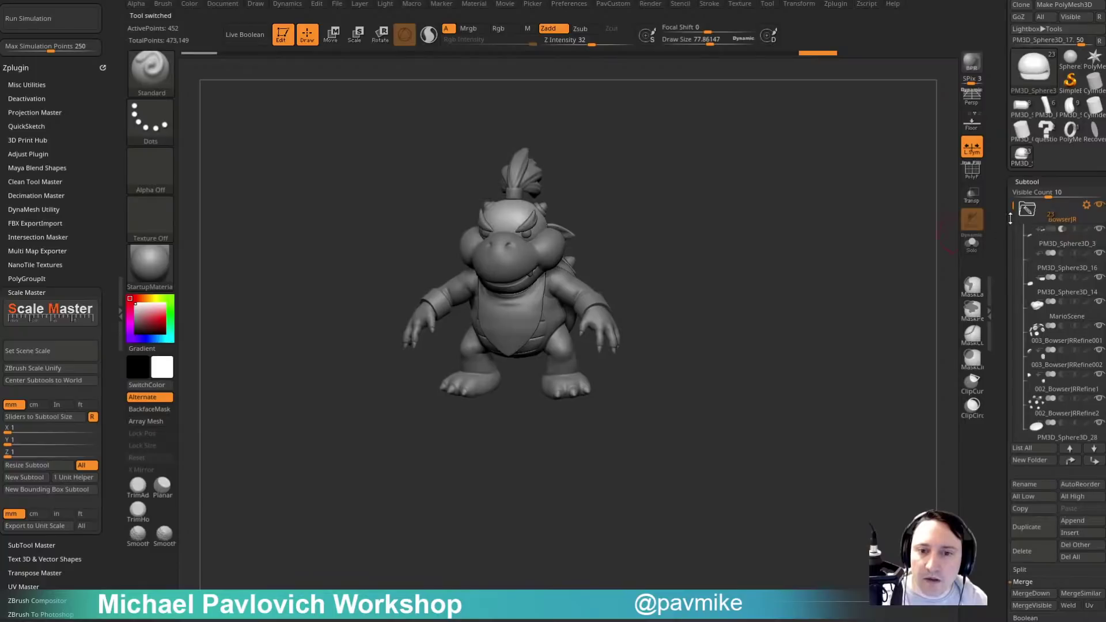
left_click(1068, 522)
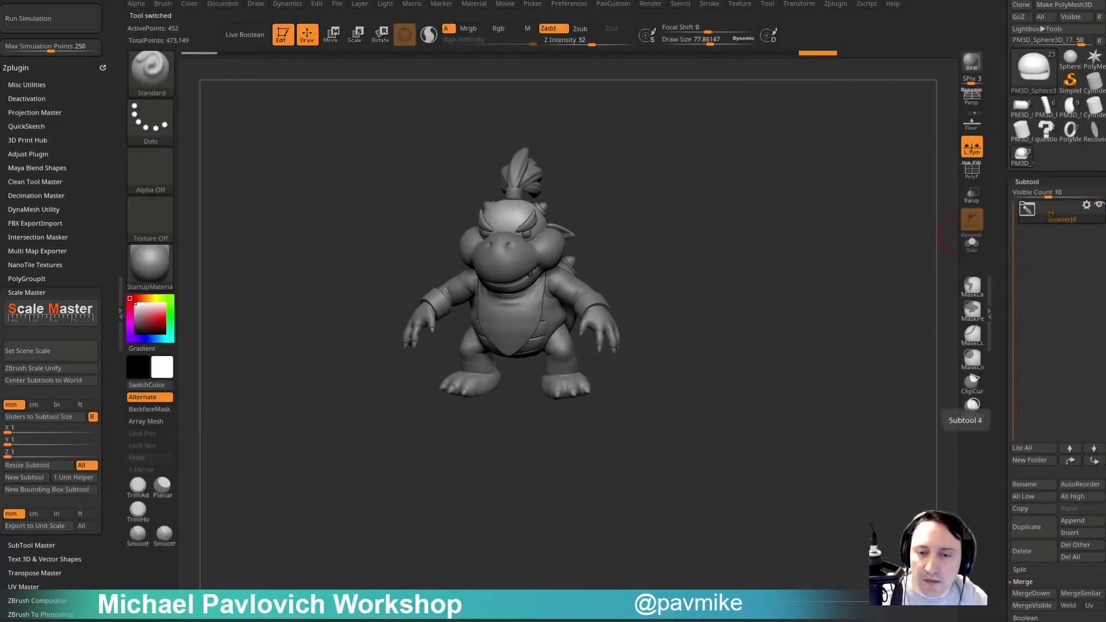
left_click(1093, 523)
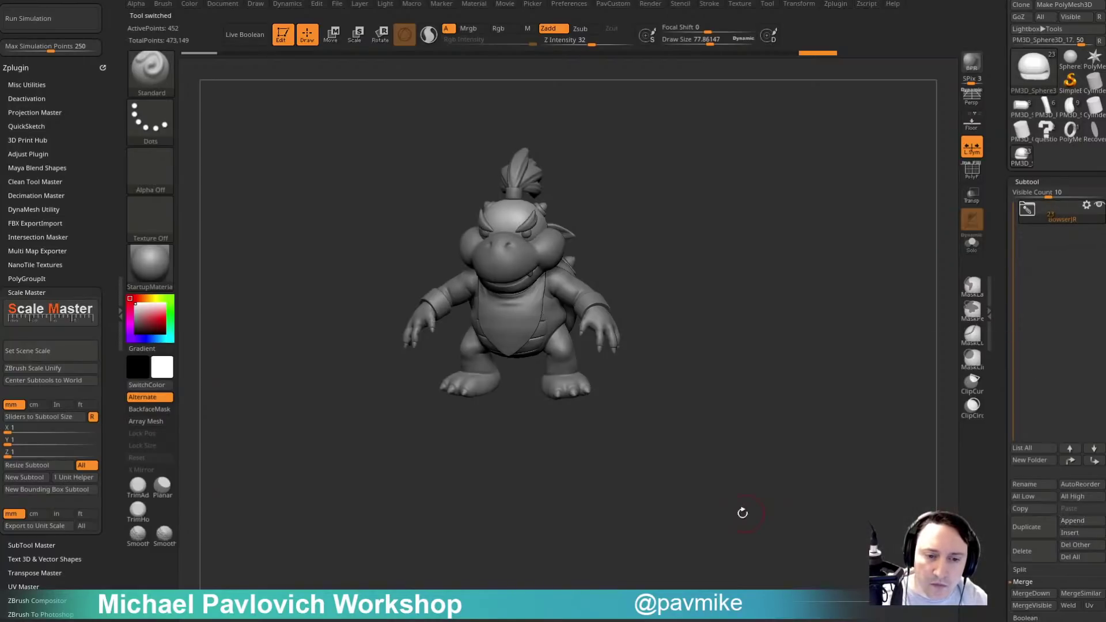
left_click(1092, 522)
left_click(727, 419)
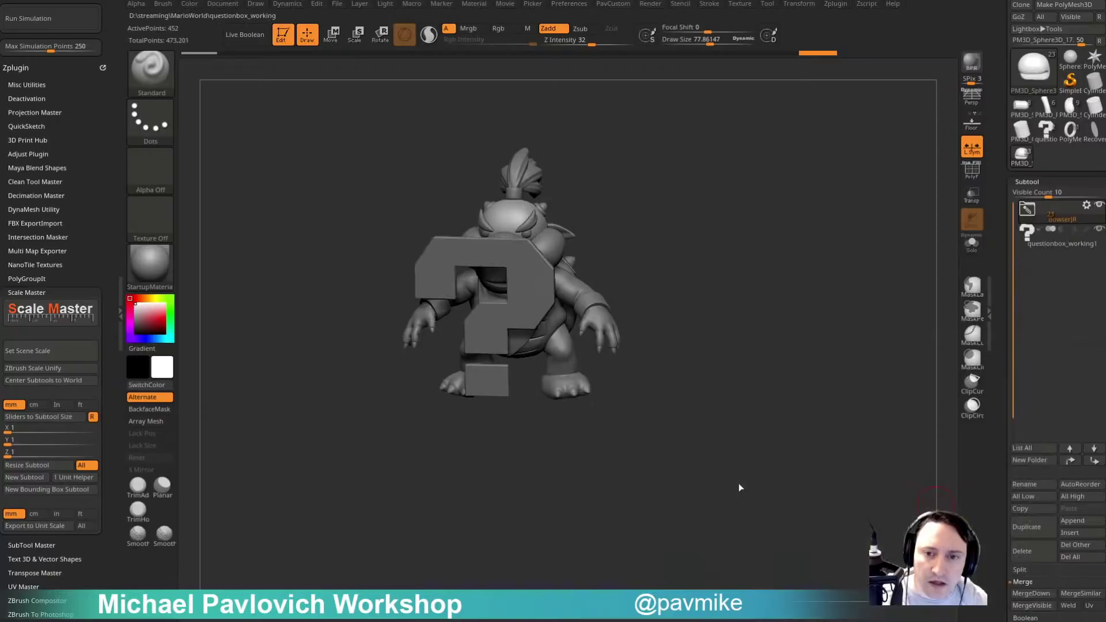
Append the question box's block mesh UMesh_PolyMesh3D_2 to the Bowser Jr tool.
left_click(1045, 131)
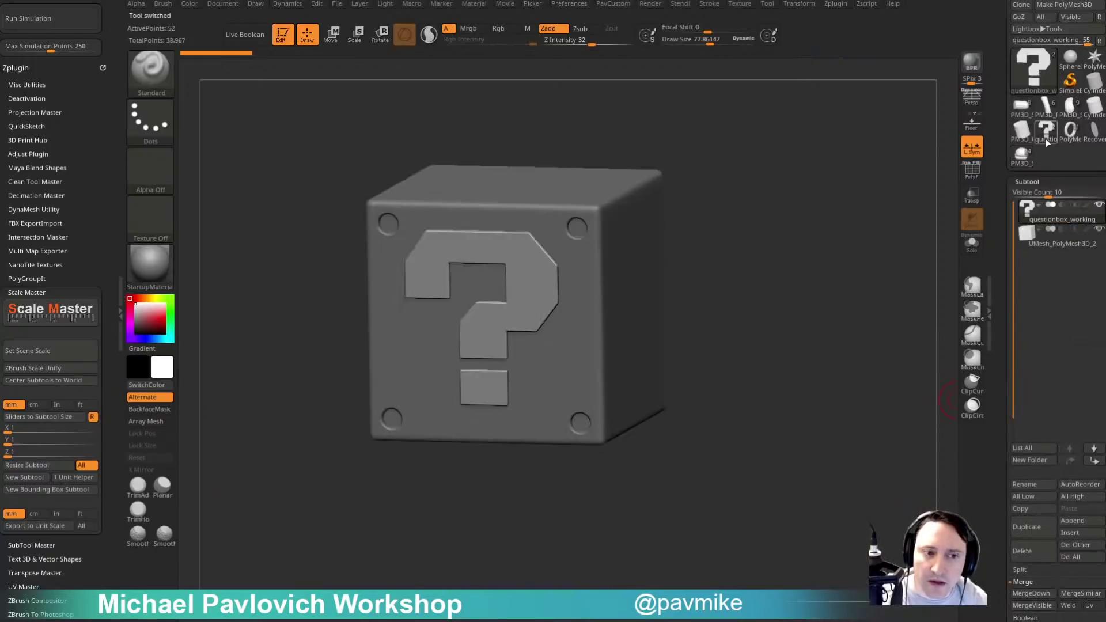
left_click(1052, 246)
left_click(1024, 161)
left_click(1072, 520)
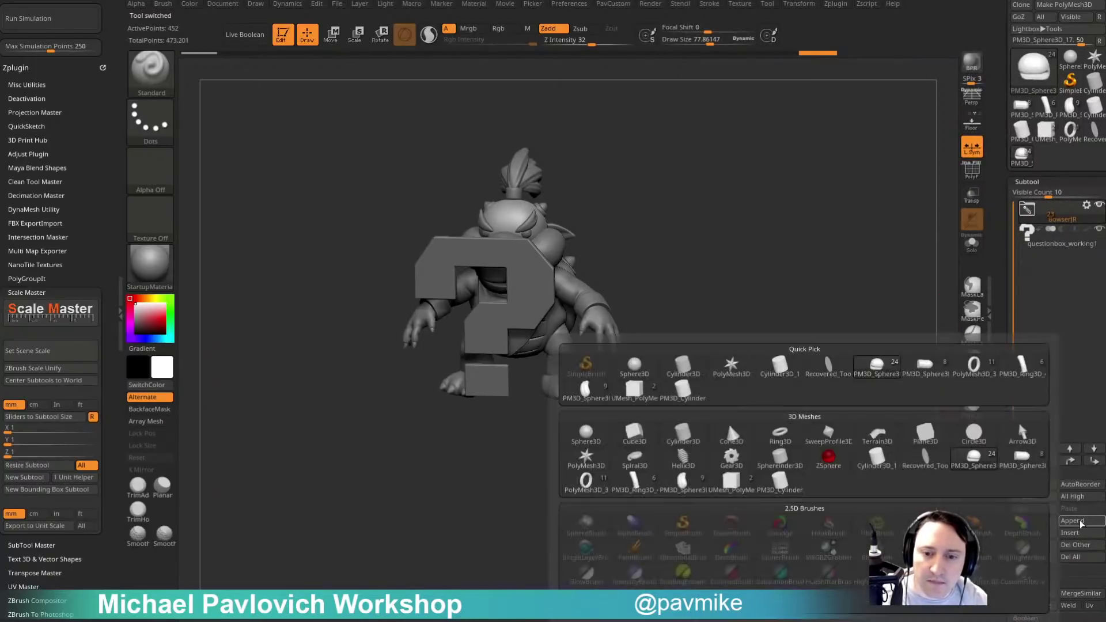
left_click(729, 486)
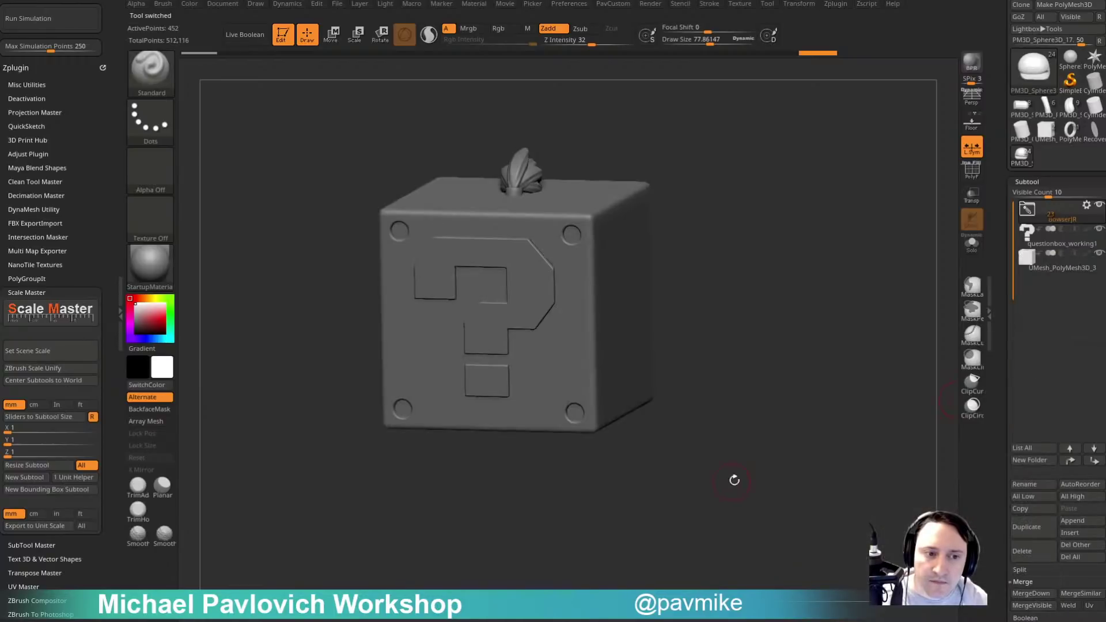
Group the appended question mark and block subtools into a new folder named QuestionBox and collapse it.
left_click(1055, 241)
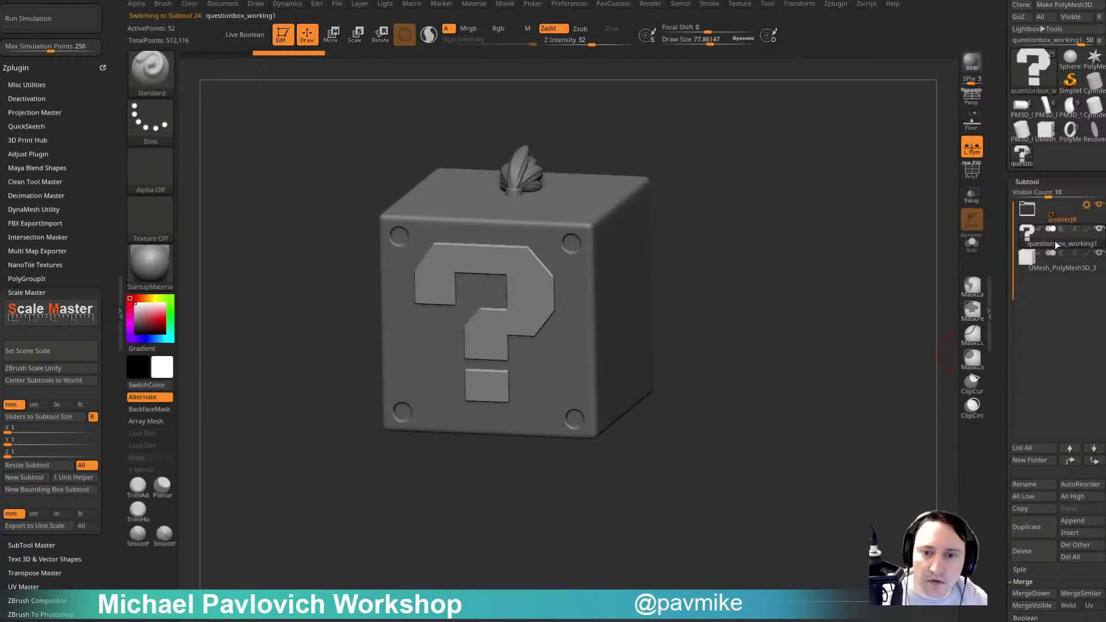
key("ctrl+g")
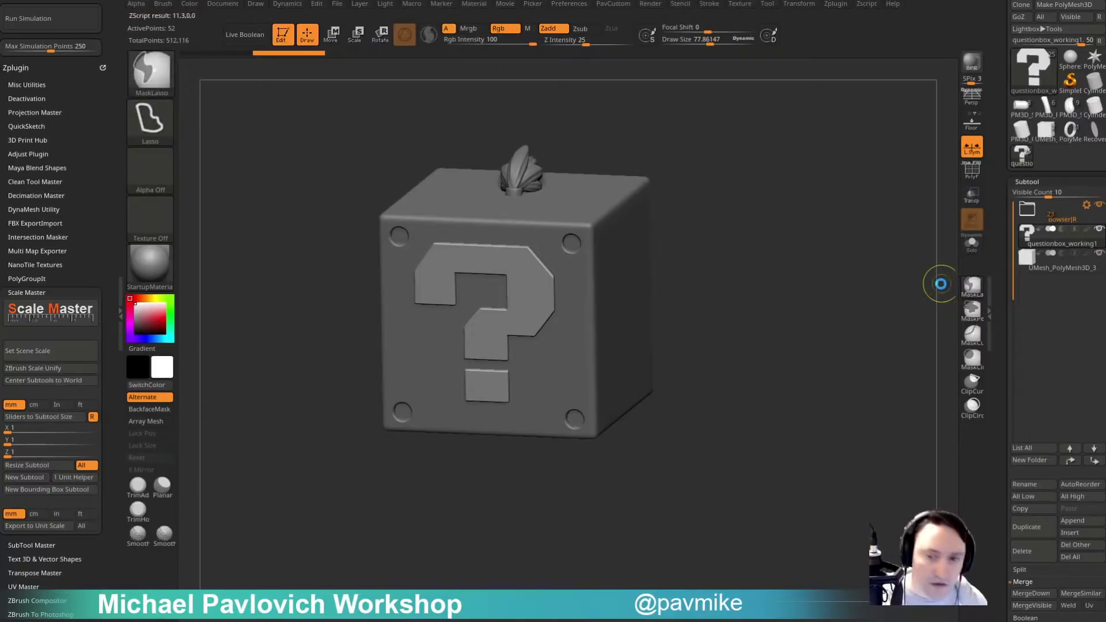
left_click(587, 294)
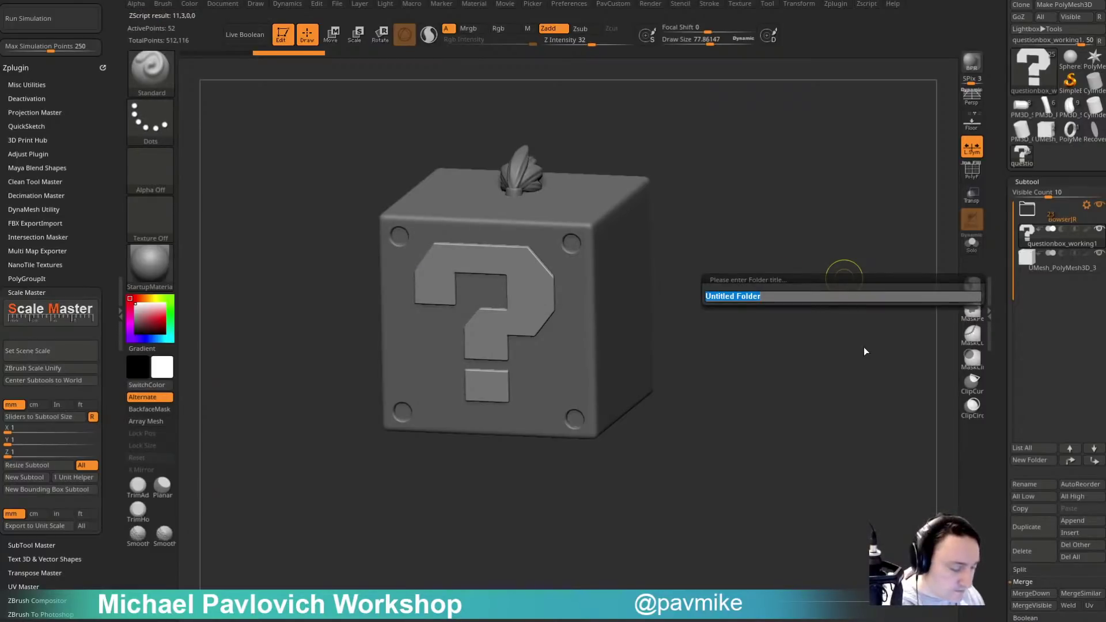
type("QuestionBox")
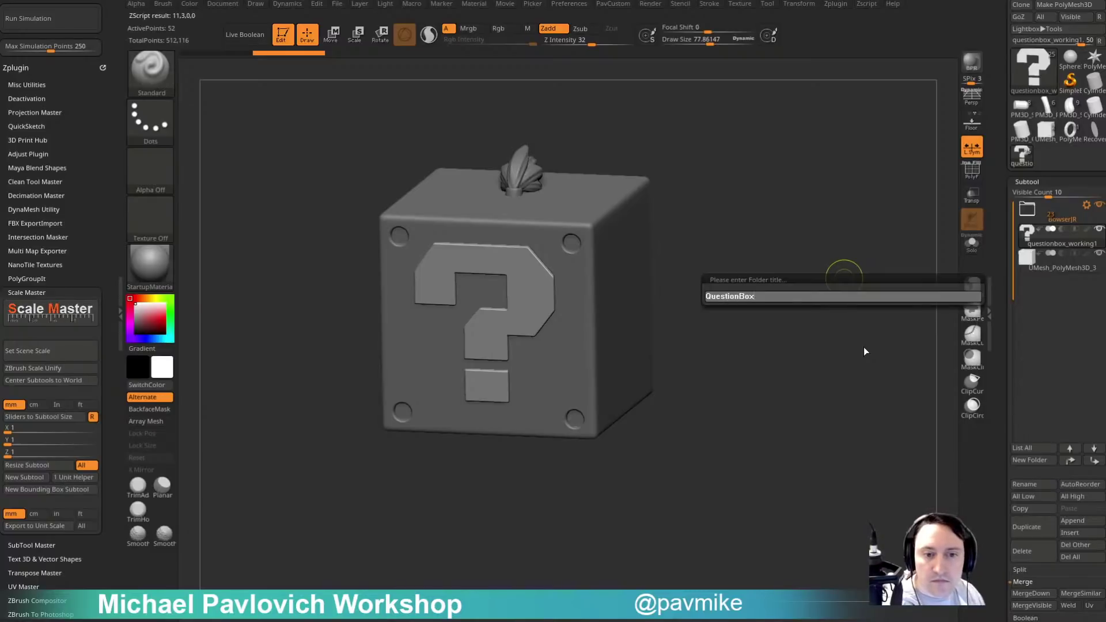
key("Return")
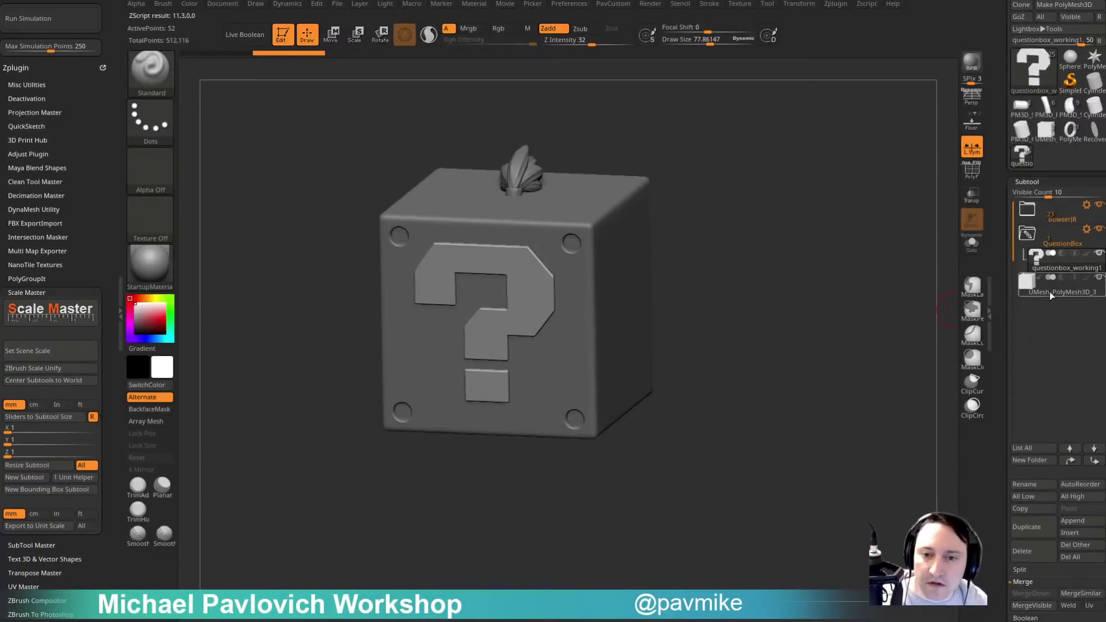
left_click(1026, 234)
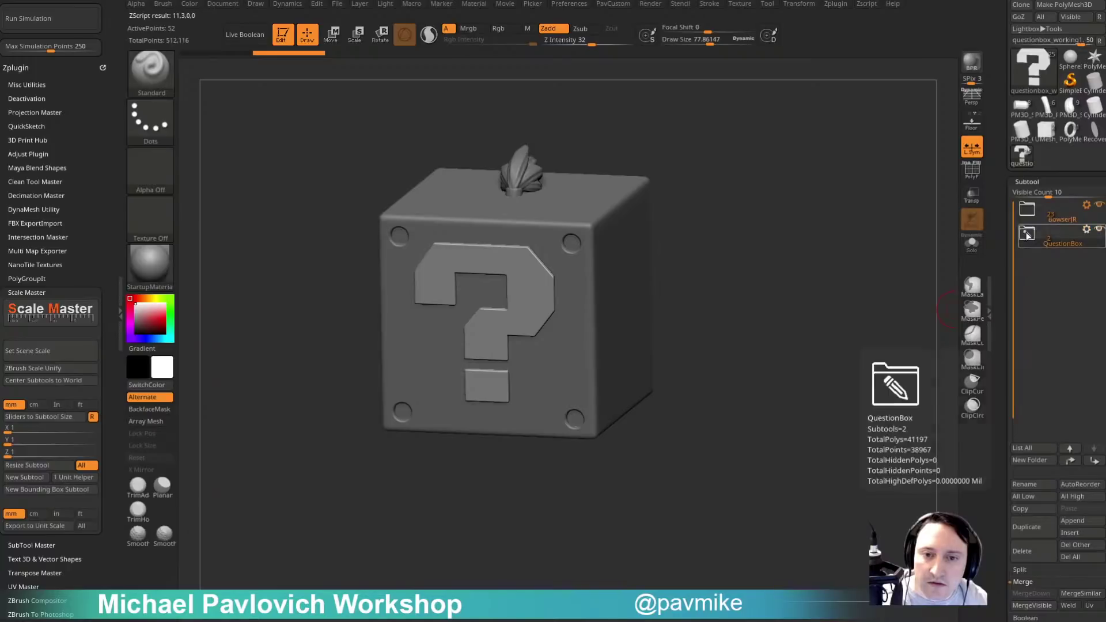
Hide the QuestionBox folder and make the BowserJR folder active.
mouse_move(825, 223)
left_mouse_down()
mouse_move(830, 206)
mouse_move(818, 212)
left_mouse_up()
left_click(1099, 229)
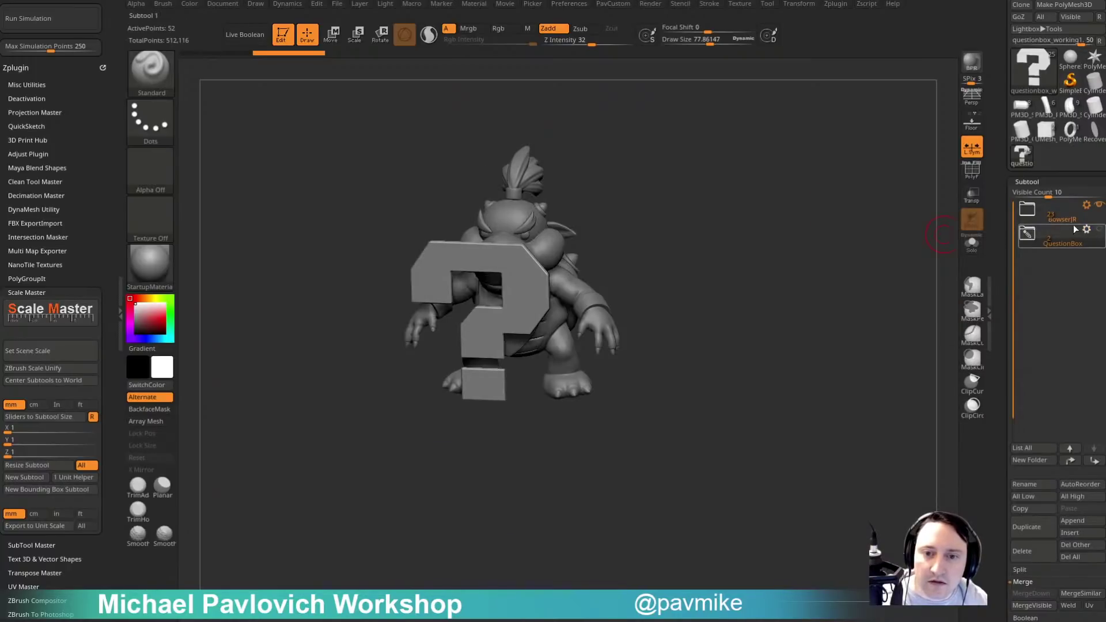
left_click(1066, 220)
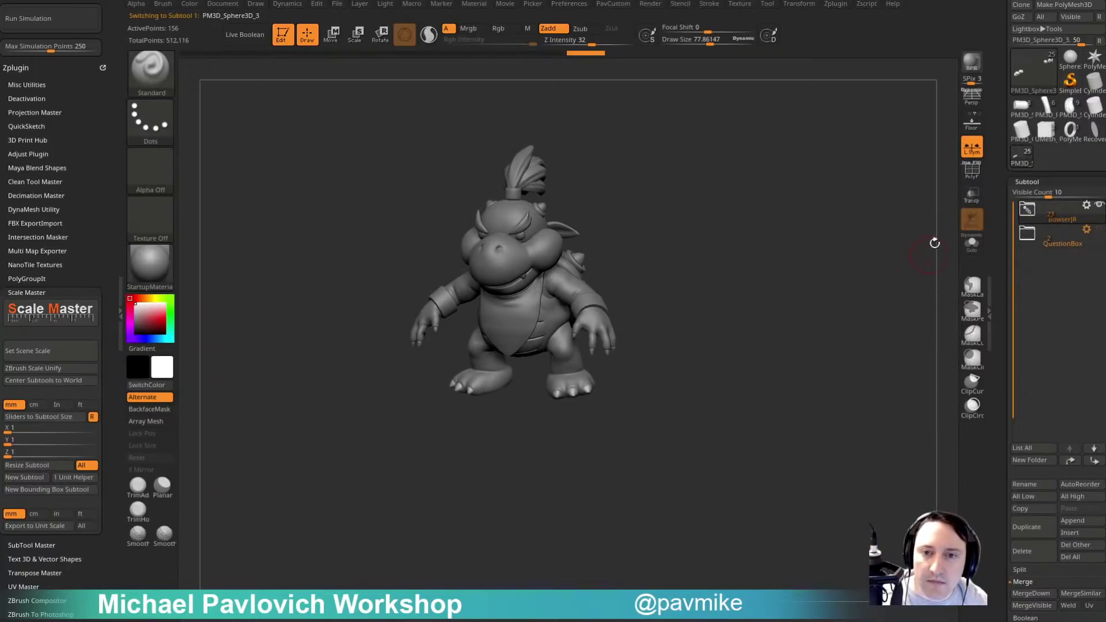
Delete the standalone question box tool with all its subtools and switch to the bullet box tool.
left_click(1045, 134)
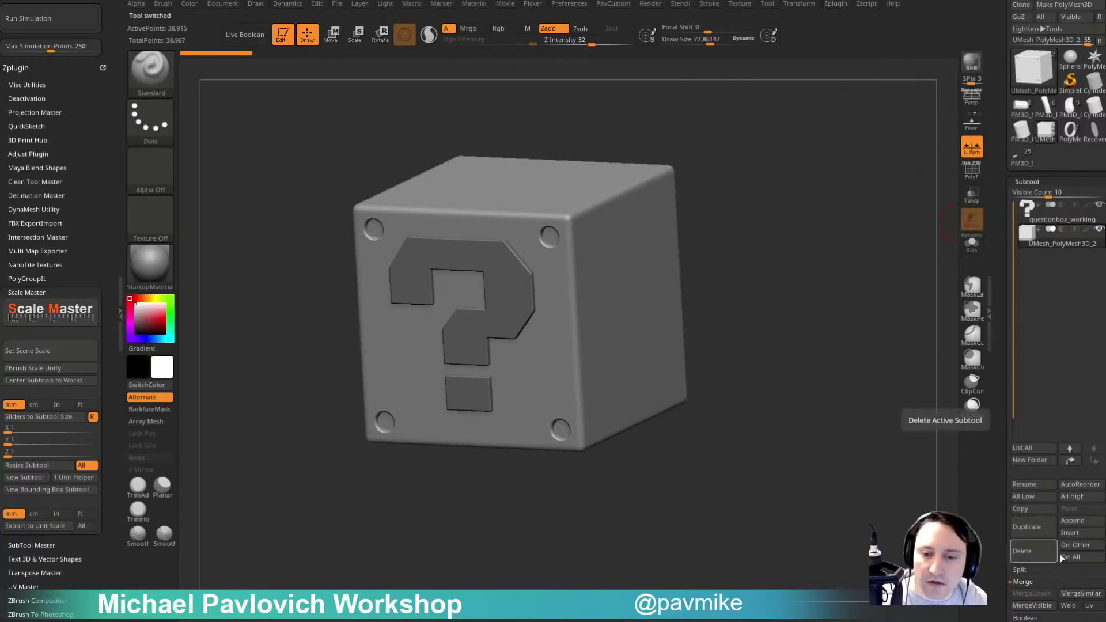
left_click(1080, 559)
left_click(1034, 585)
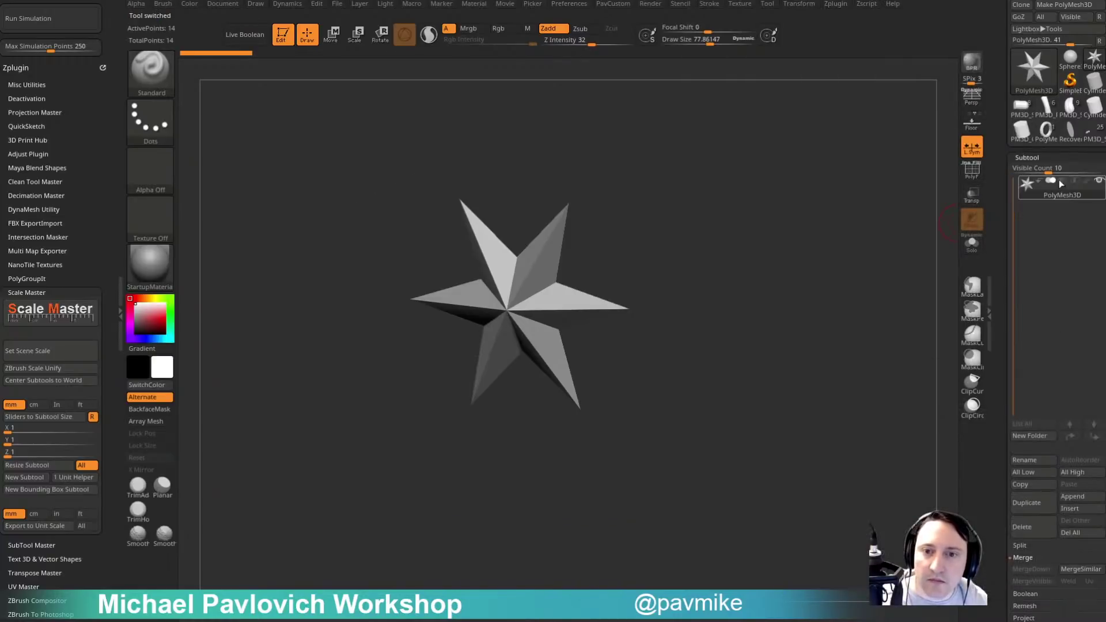
left_click(1052, 140)
left_click_drag(817, 278, 835, 217)
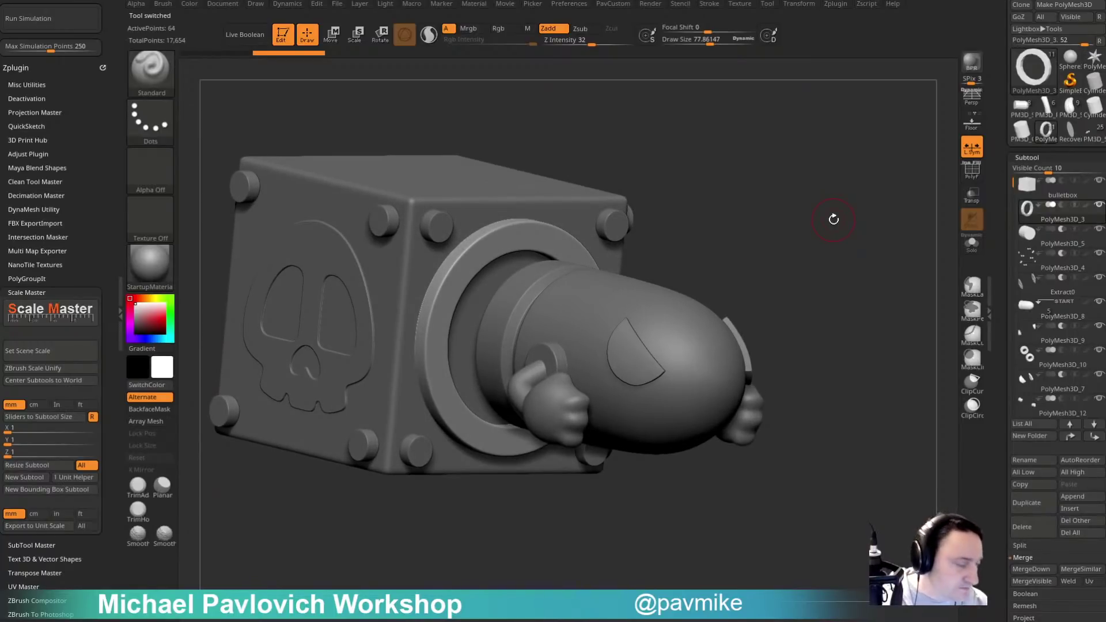
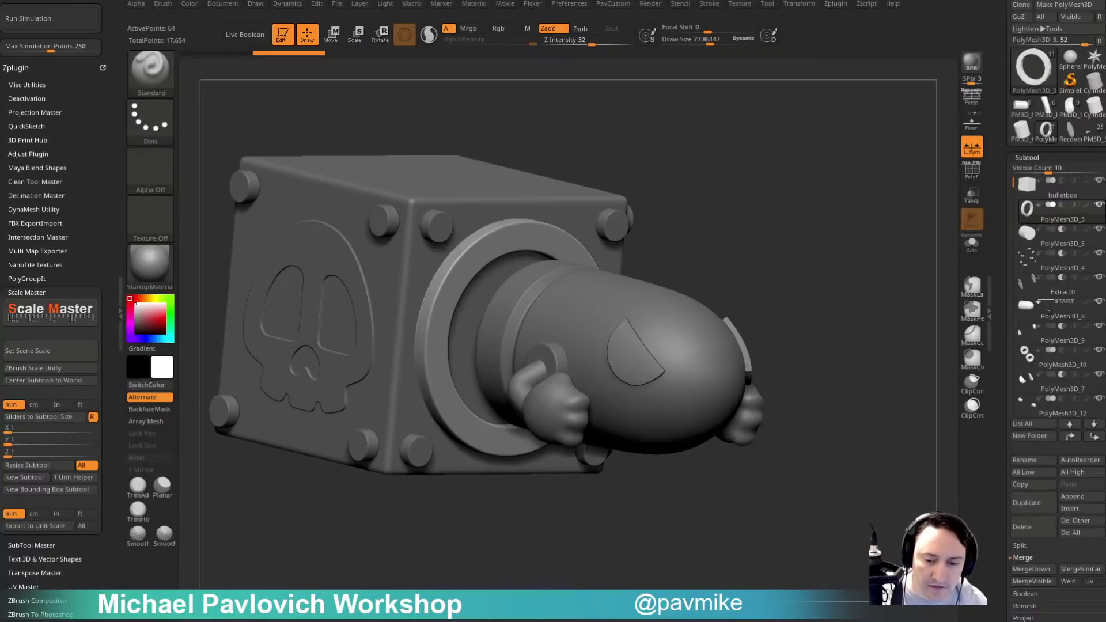
Switch to the browser and look through the ZBrush for Ideation video playlist in the ArtStation portfolio.
left_click_drag(875, 621, 884, 41)
scroll(605, 241, "down", 2)
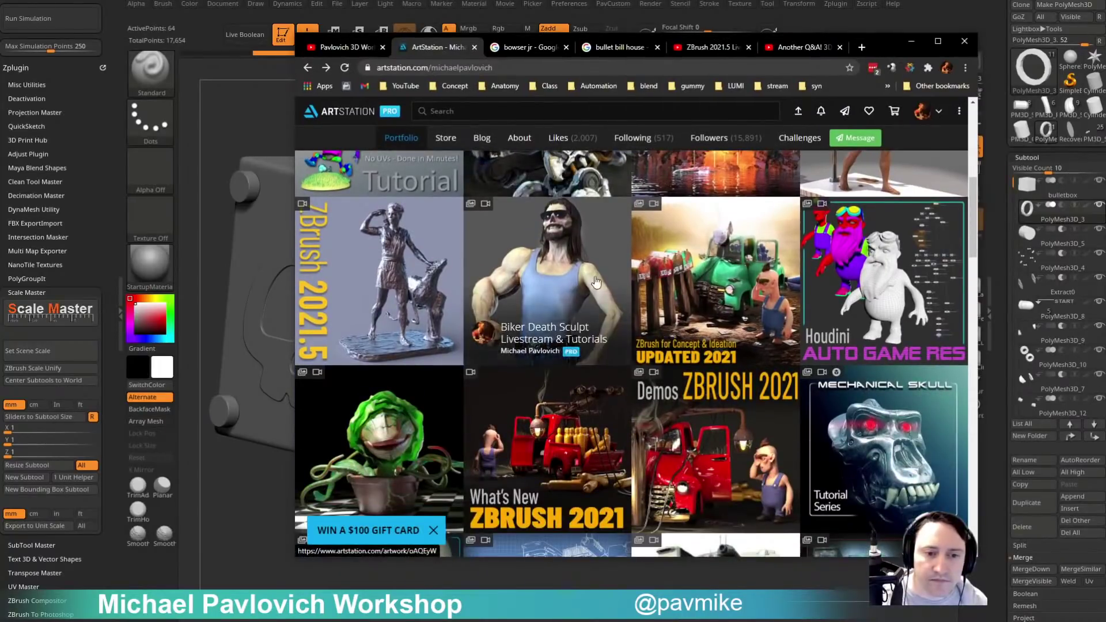
scroll(596, 283, "down", 3)
scroll(611, 305, "up", 5)
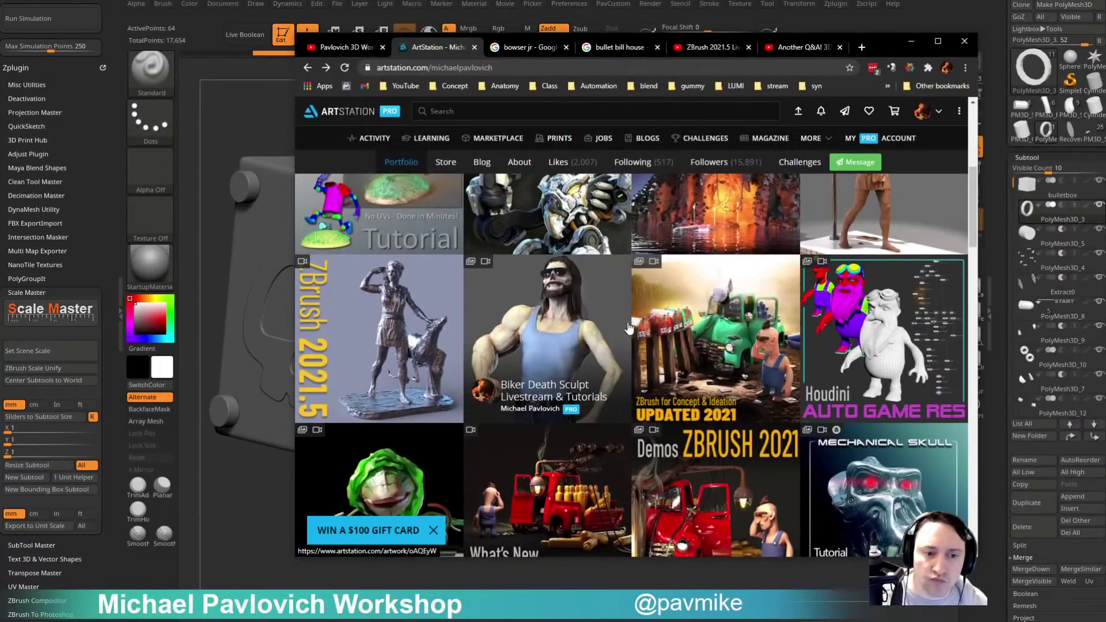
left_click(747, 331)
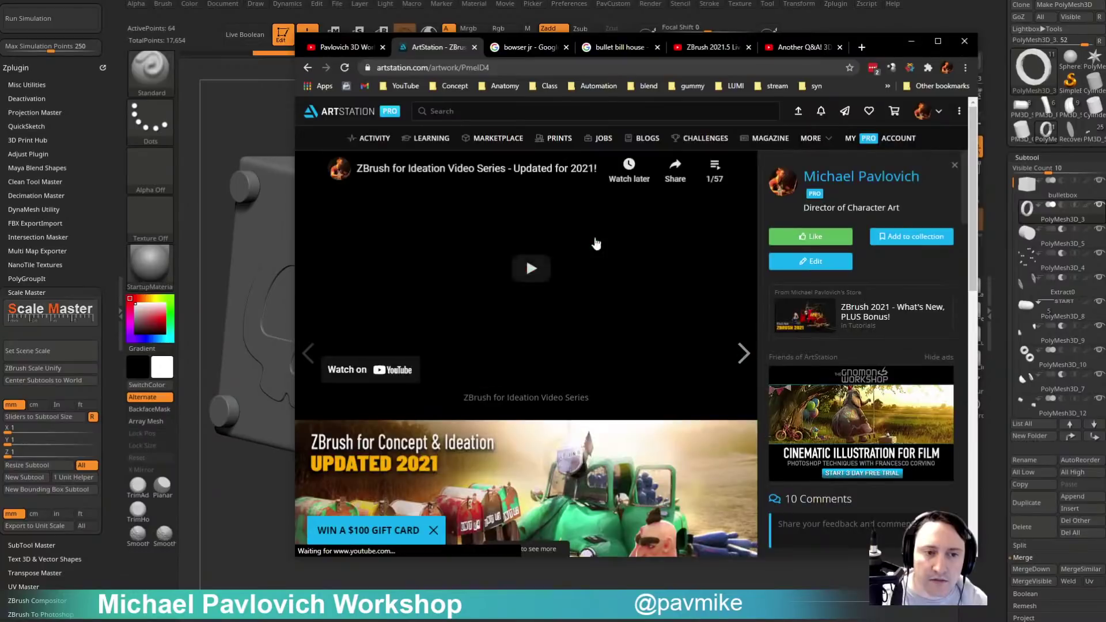
left_click(714, 167)
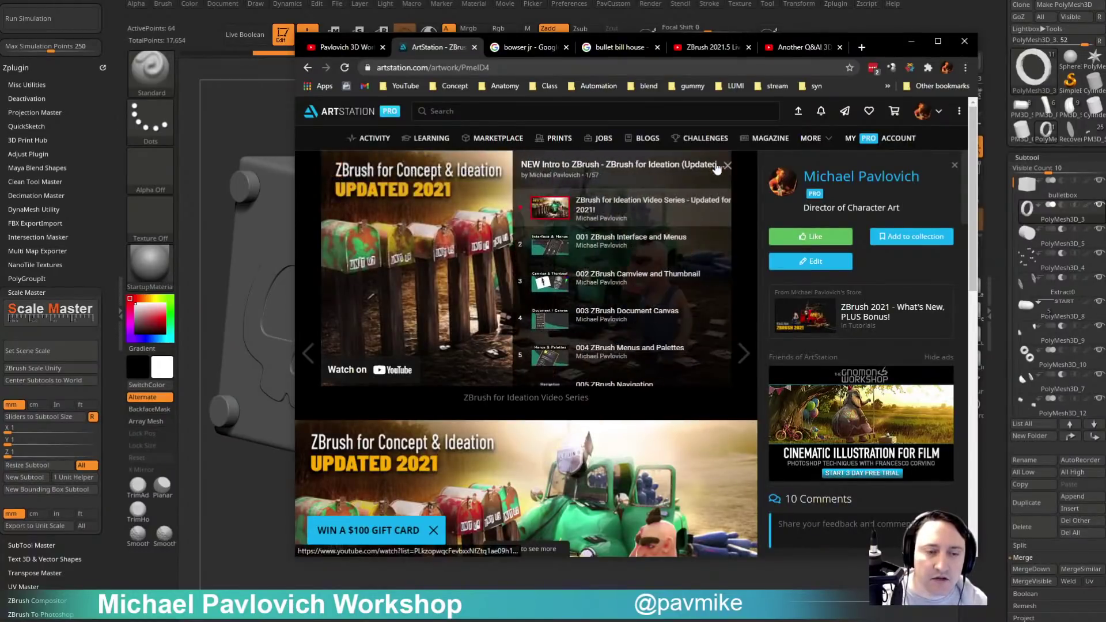
scroll(651, 232, "down", 20)
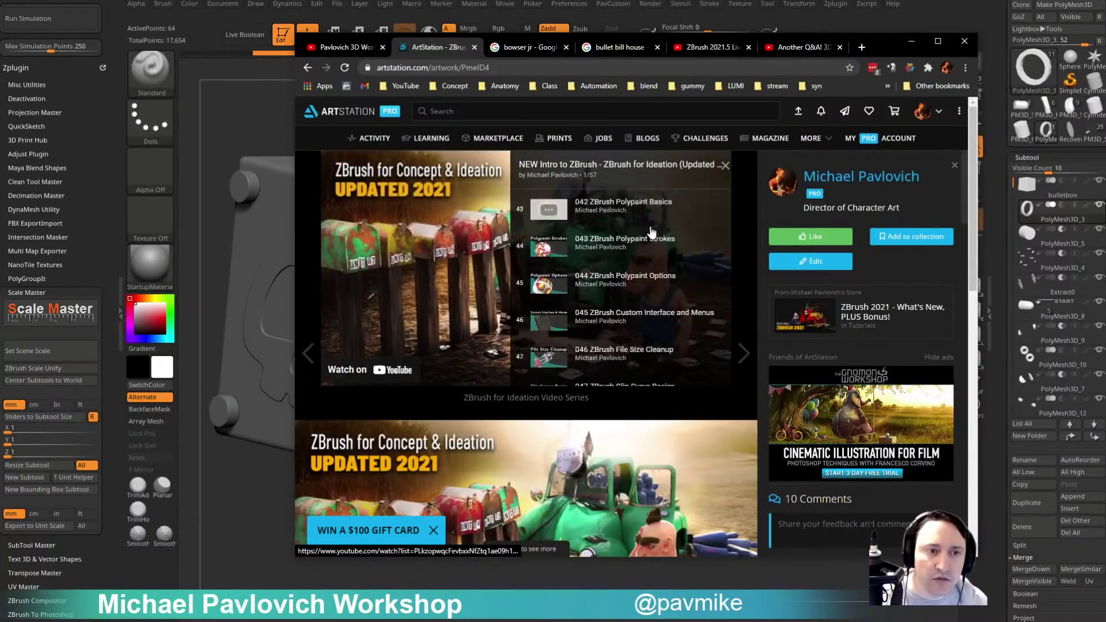
scroll(652, 232, "up", 10)
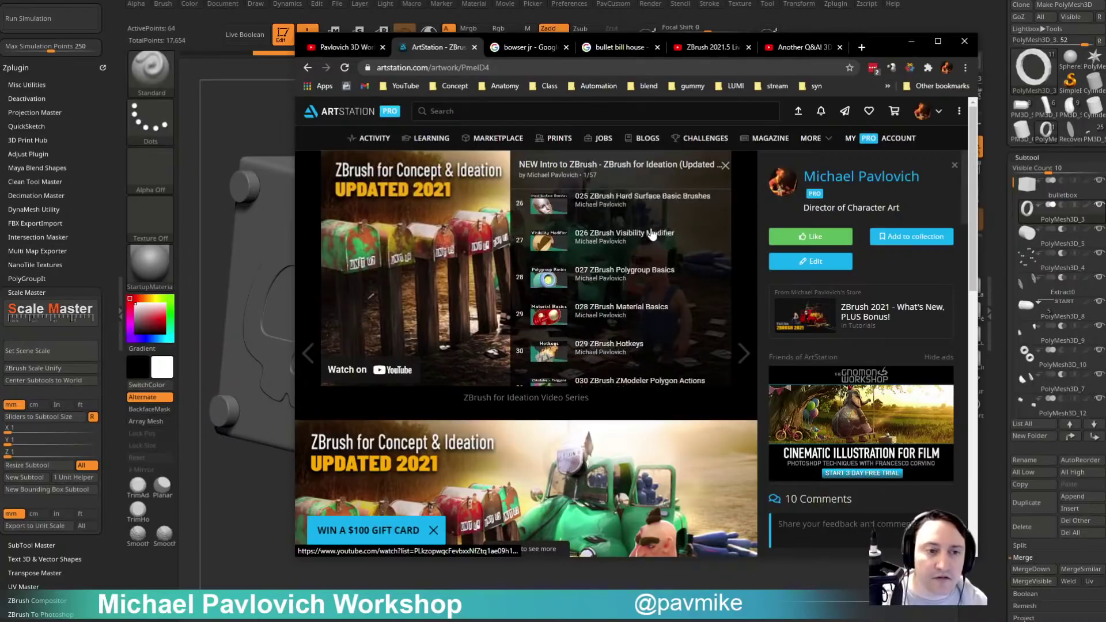
scroll(652, 231, "up", 12)
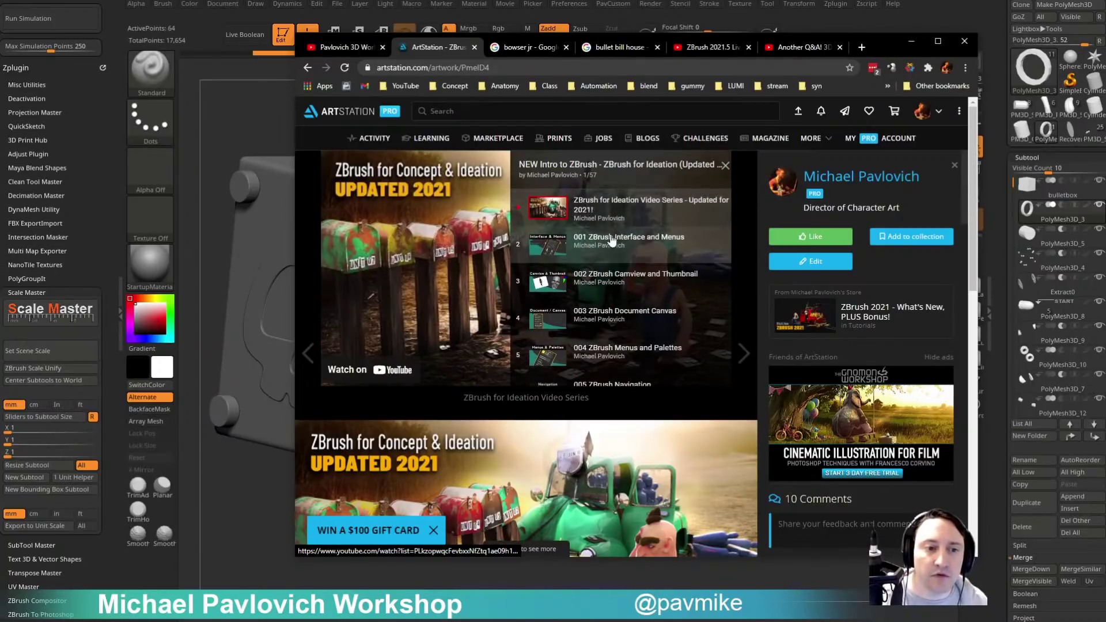
left_click(725, 165)
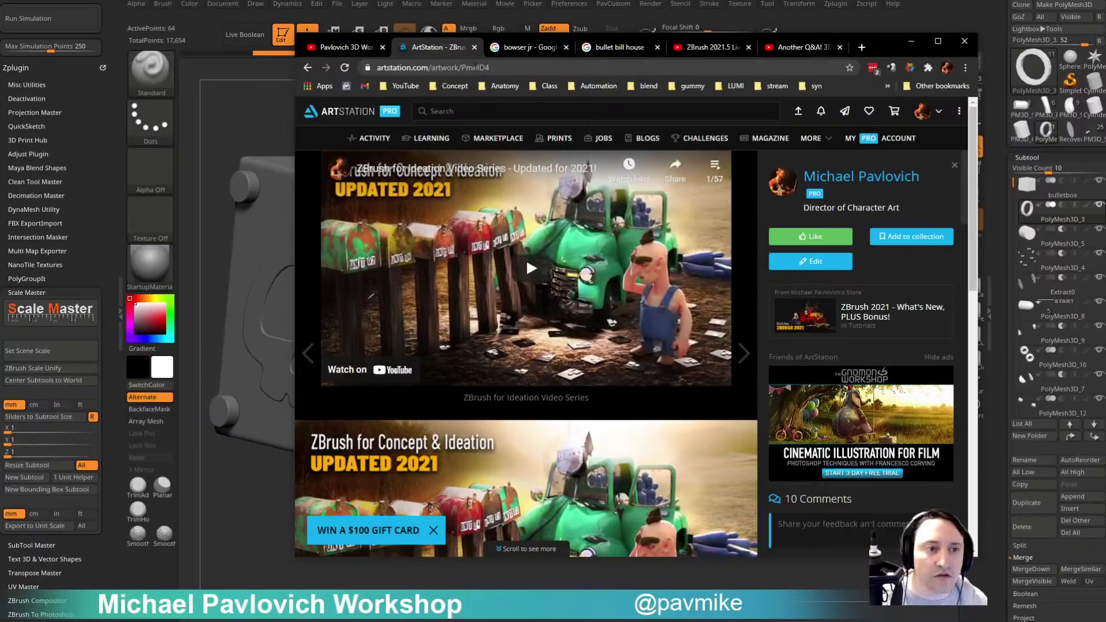
Open the NEW Intro to ZBrush - ZBrush for Ideation playlist from the YouTube channel's playlists and look through its videos.
left_click(359, 48)
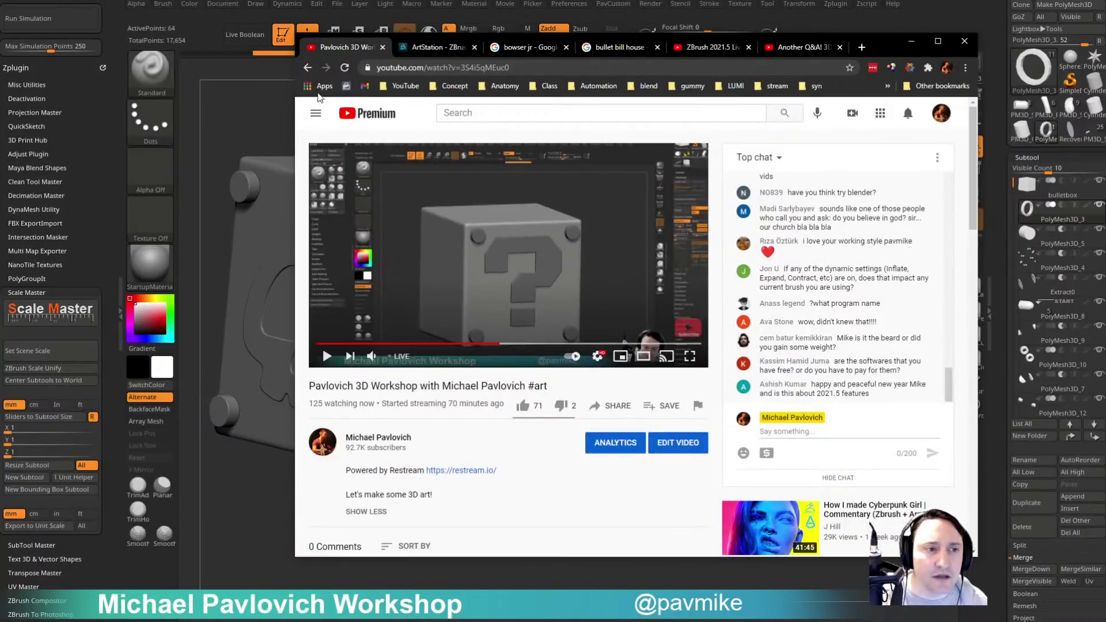
left_click(728, 47)
left_click(820, 49)
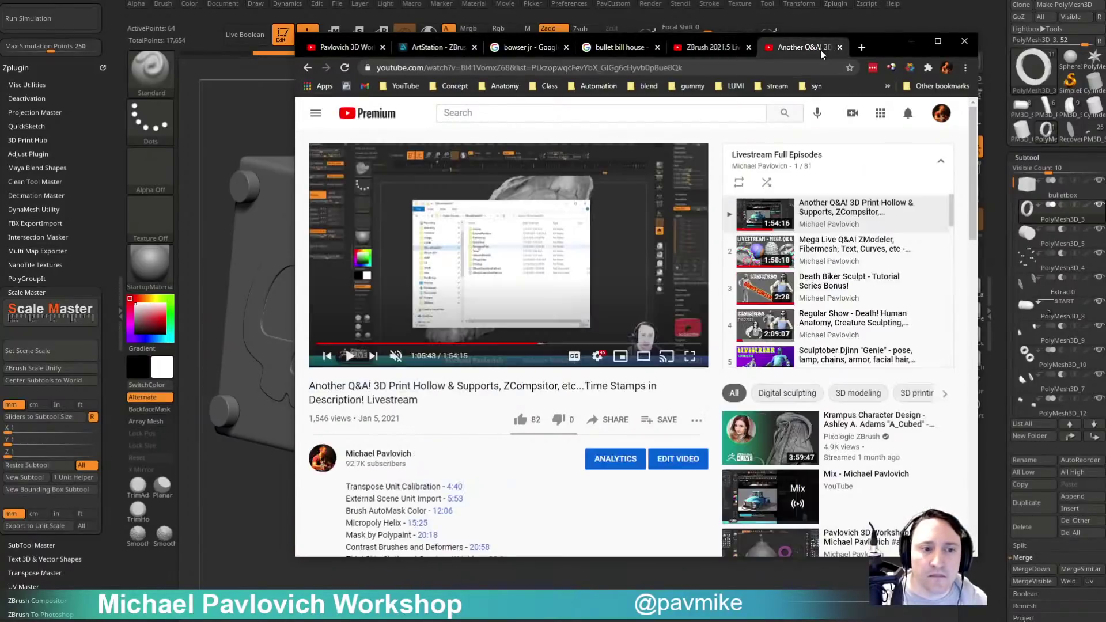
left_click(307, 68)
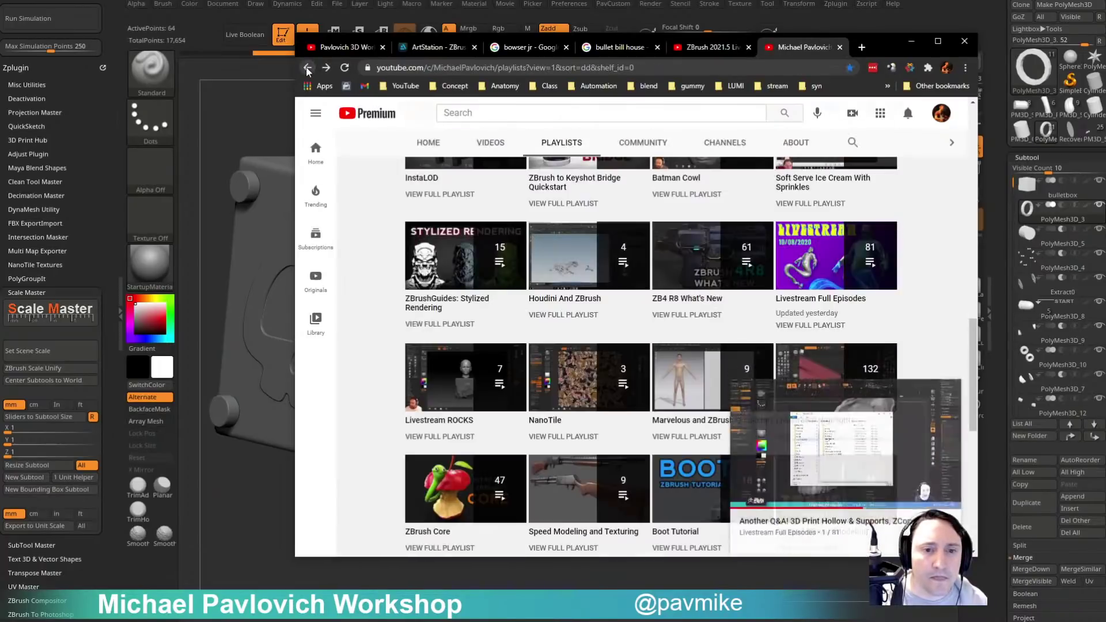
scroll(380, 280, "up", 10)
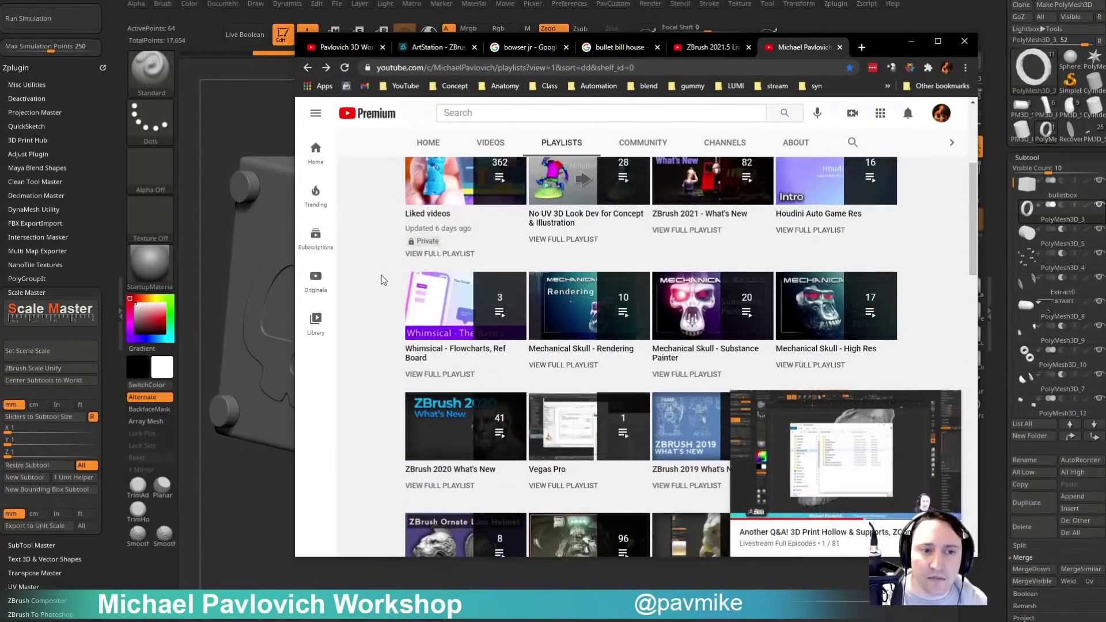
scroll(381, 280, "up", 4)
scroll(383, 280, "down", 4)
scroll(383, 280, "down", 3)
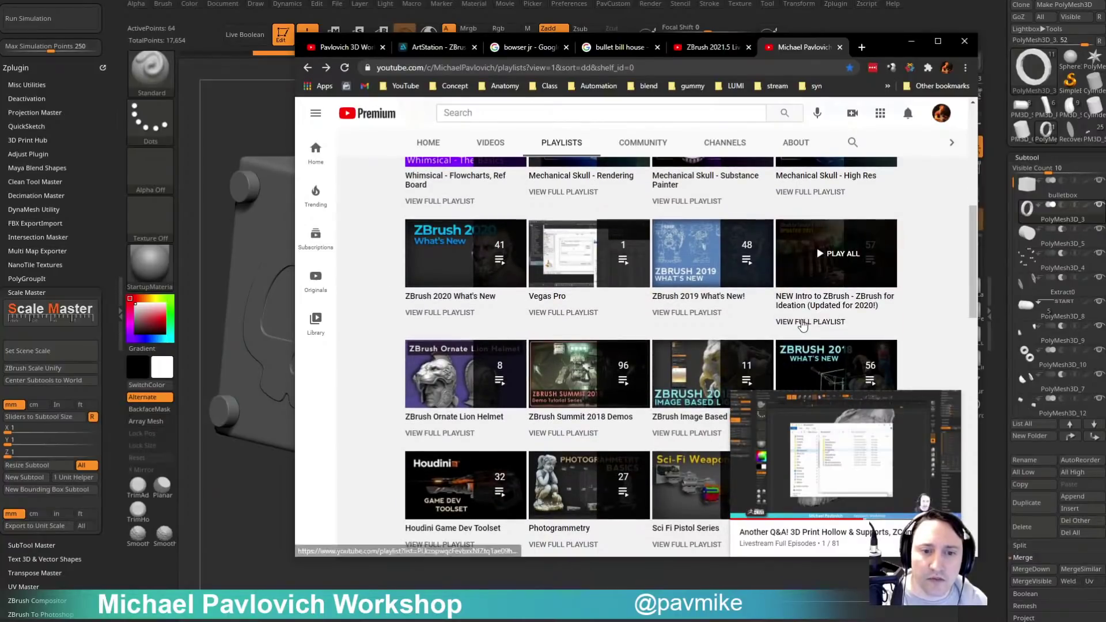
left_click(804, 320)
scroll(699, 260, "down", 7)
scroll(699, 260, "down", 20)
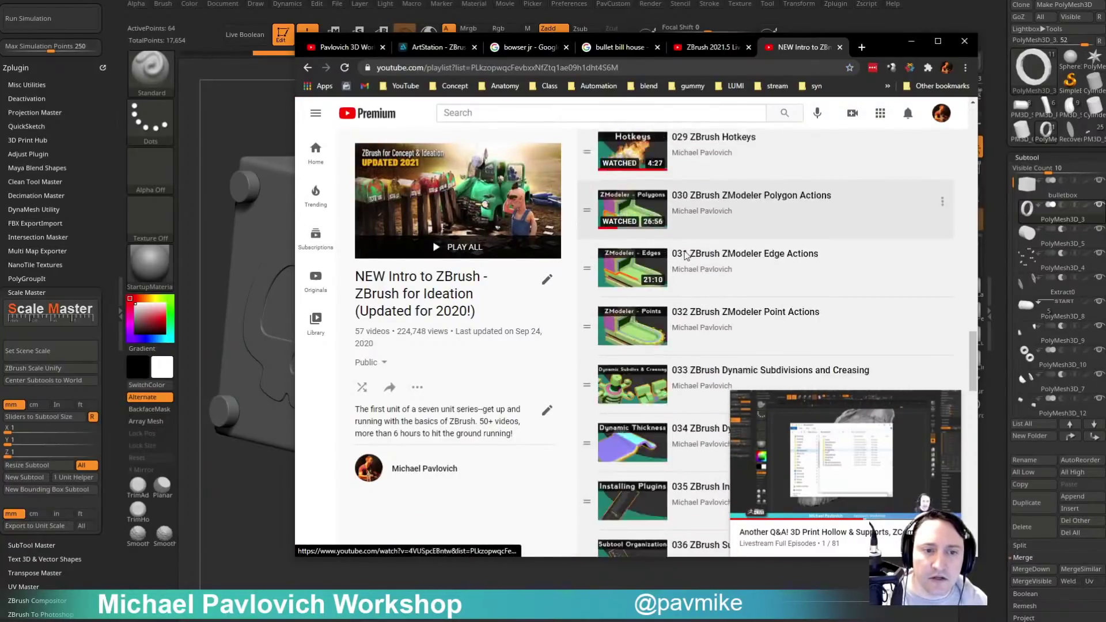
Return YouTube to the channel's playlists page and close the ZBrush 2021.5 live stream page.
left_click(709, 47)
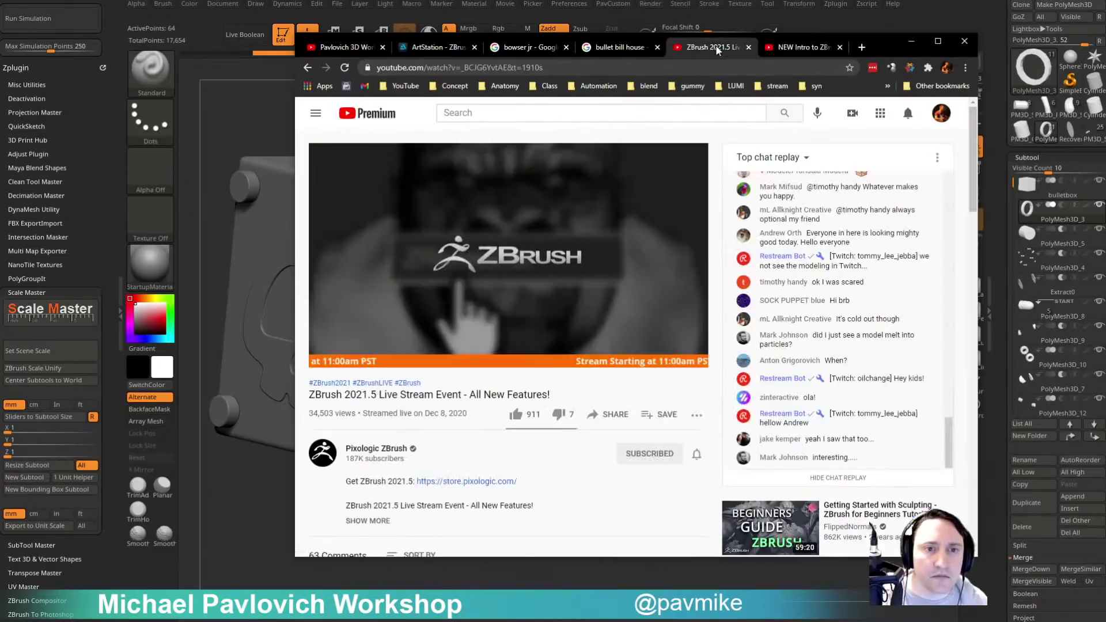
left_click(807, 48)
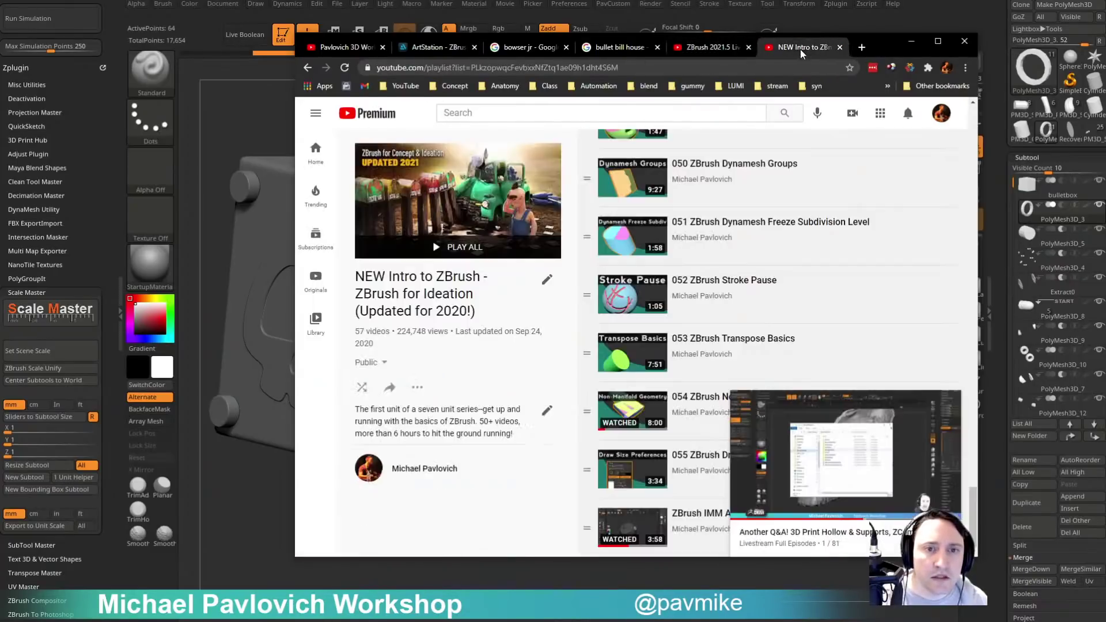
left_click(308, 68)
left_click(749, 47)
left_click(612, 68)
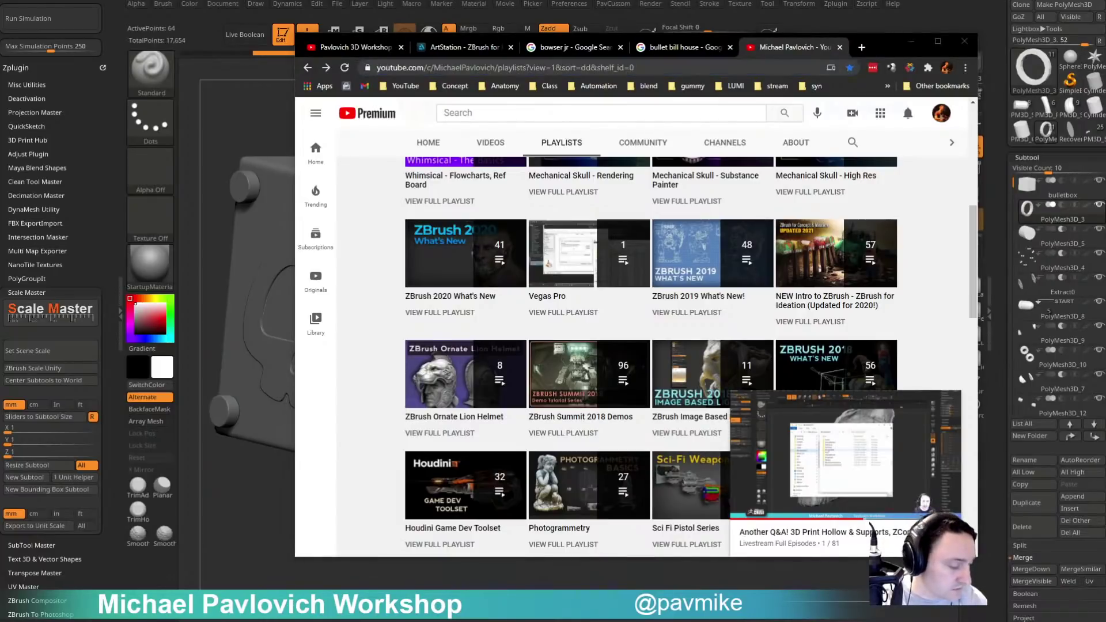
Return ArtStation to the portfolio page and minimize the browser.
left_click(456, 50)
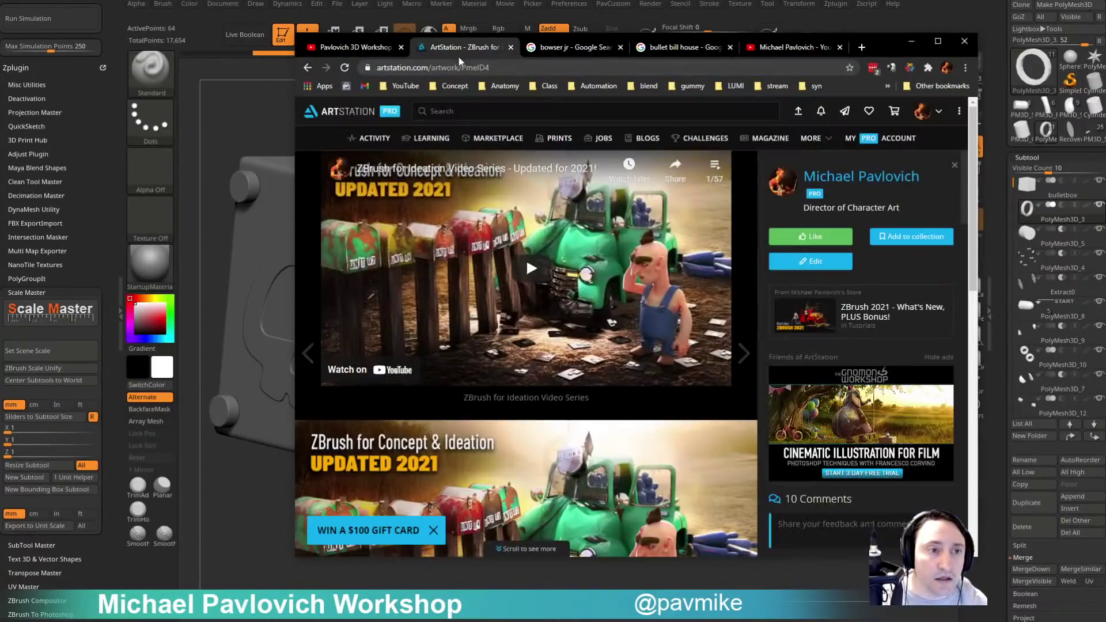
left_click(308, 68)
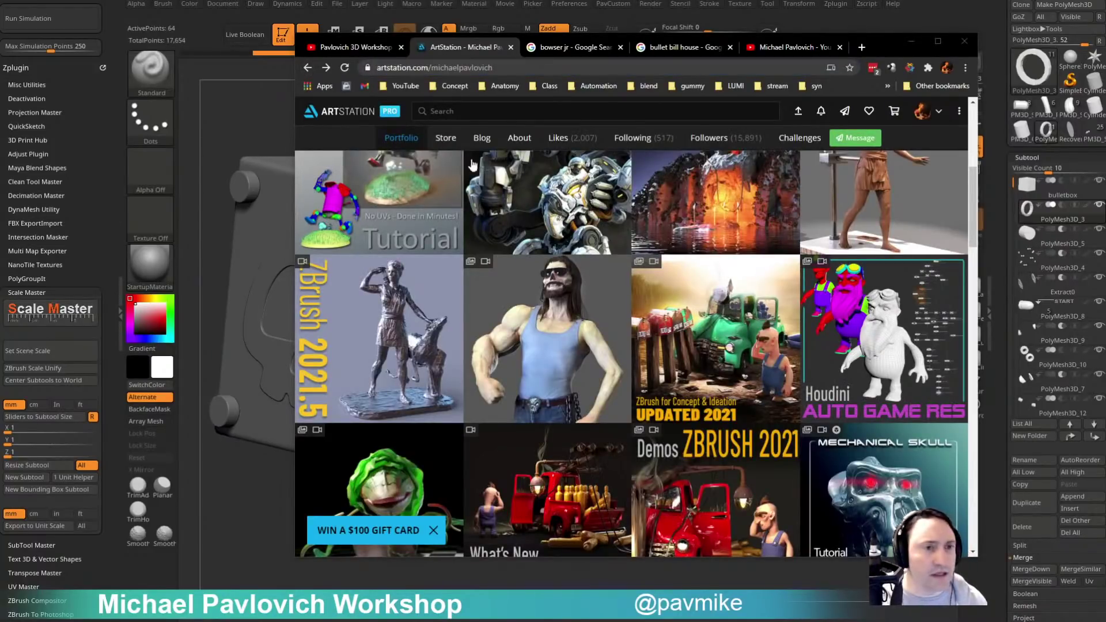
left_click(911, 42)
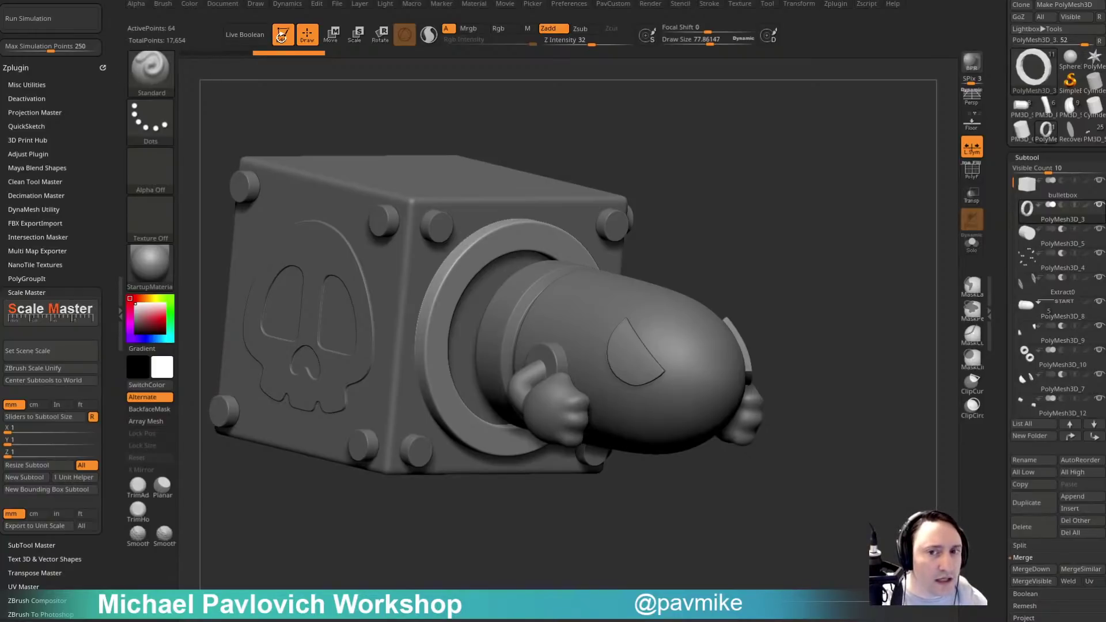
Reopen the browser, view the Biker Death Sculpt artwork's full-size render on ArtStation, and minimize the browser.
left_click_drag(0, 40, 785, 76)
left_click(459, 330)
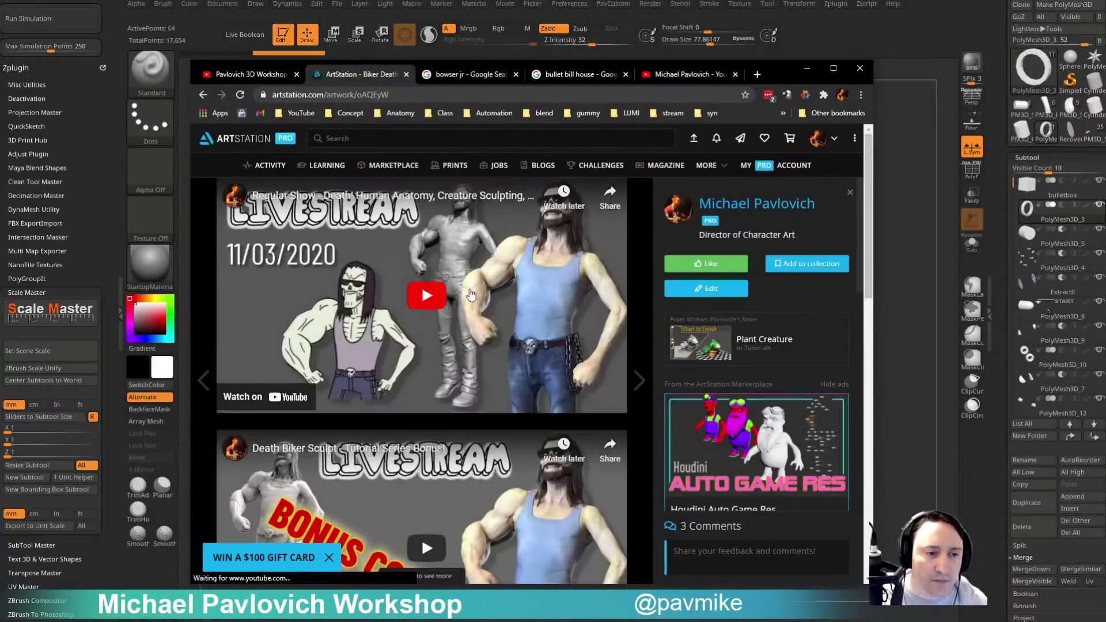
scroll(534, 467, "down", 3)
scroll(535, 467, "down", 10)
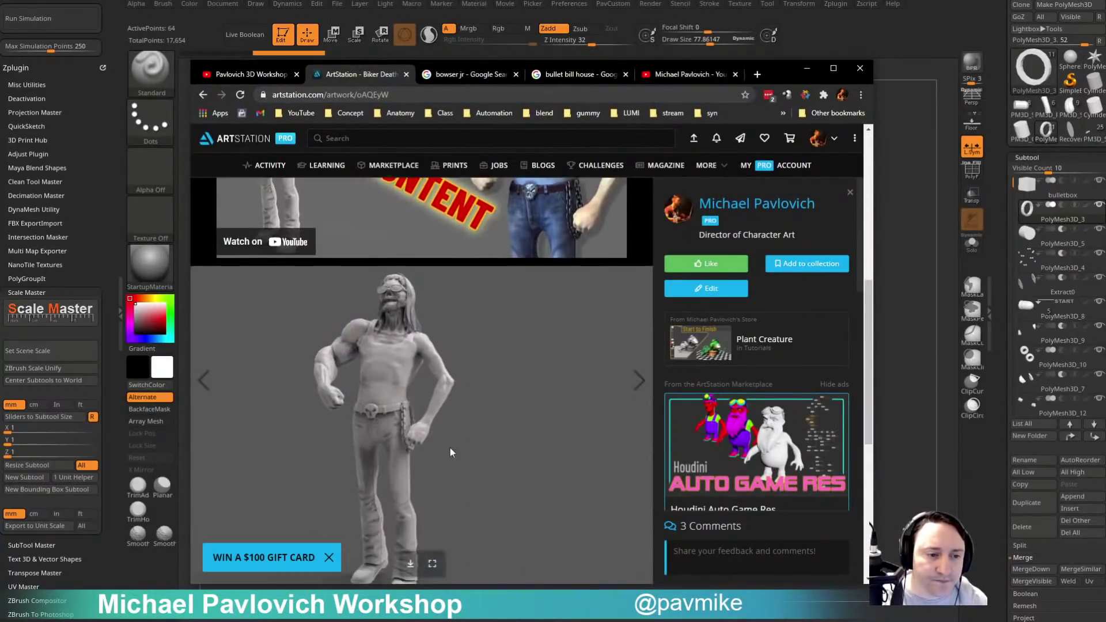
left_click(434, 548)
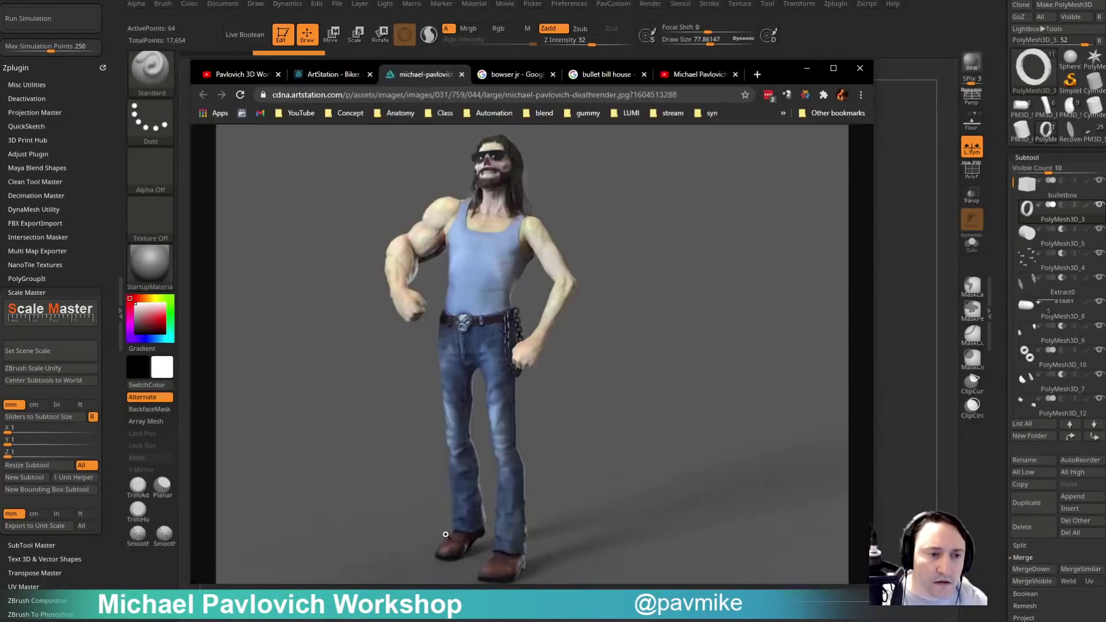
left_click(516, 382)
scroll(571, 375, "down", 5)
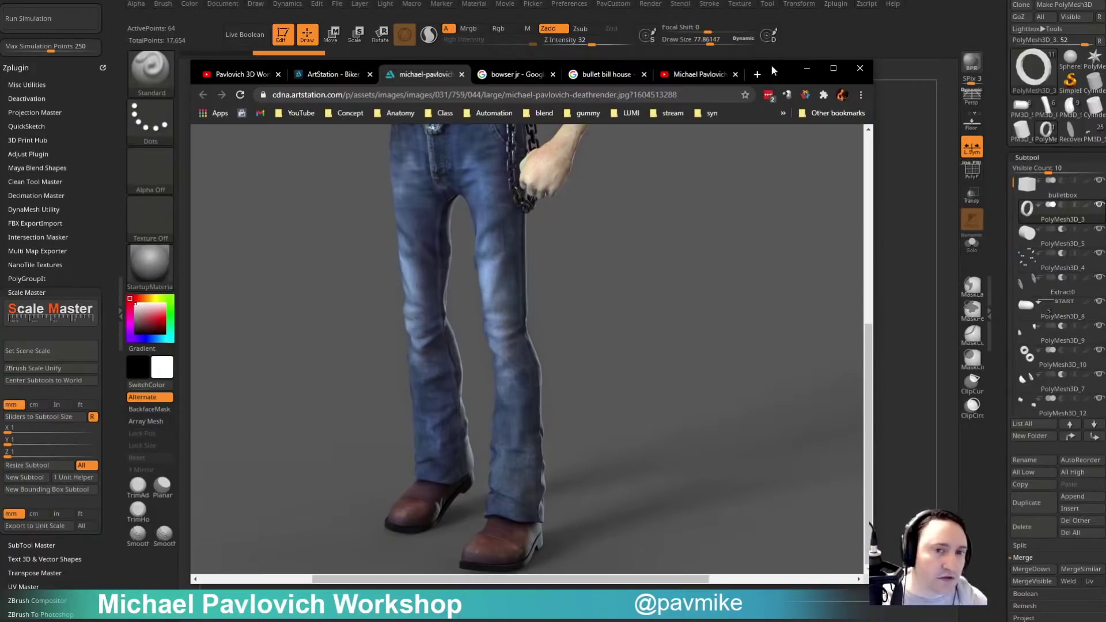
left_click(807, 68)
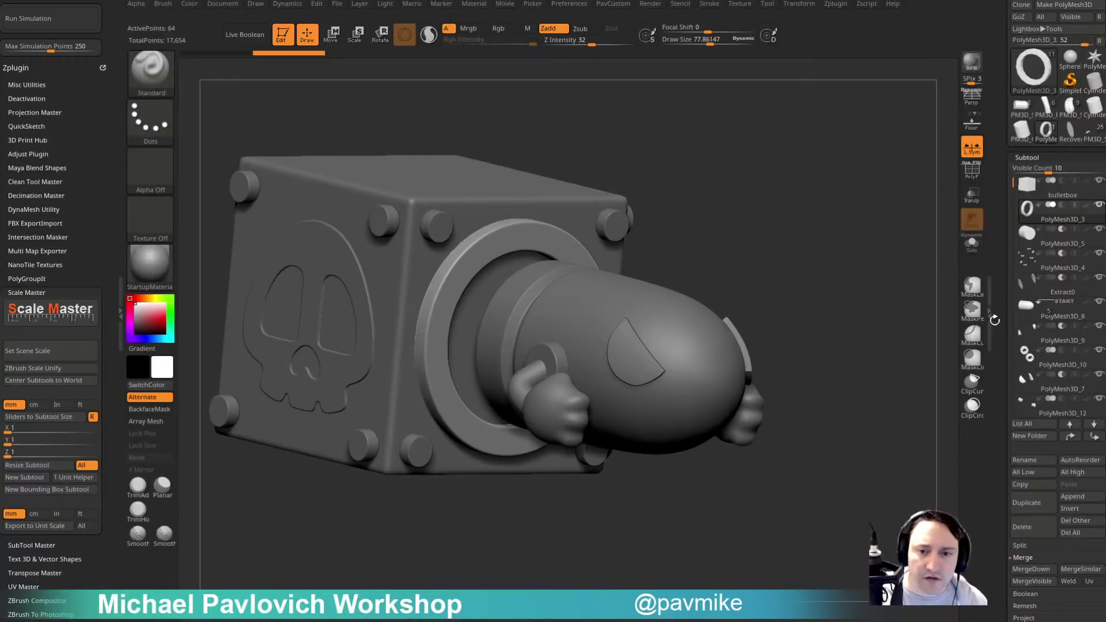
Switch back to ZBrush, make the bulletbox subtool active and choose the IMM_Base_Prim insert brush.
left_click_drag(994, 321, 988, 139)
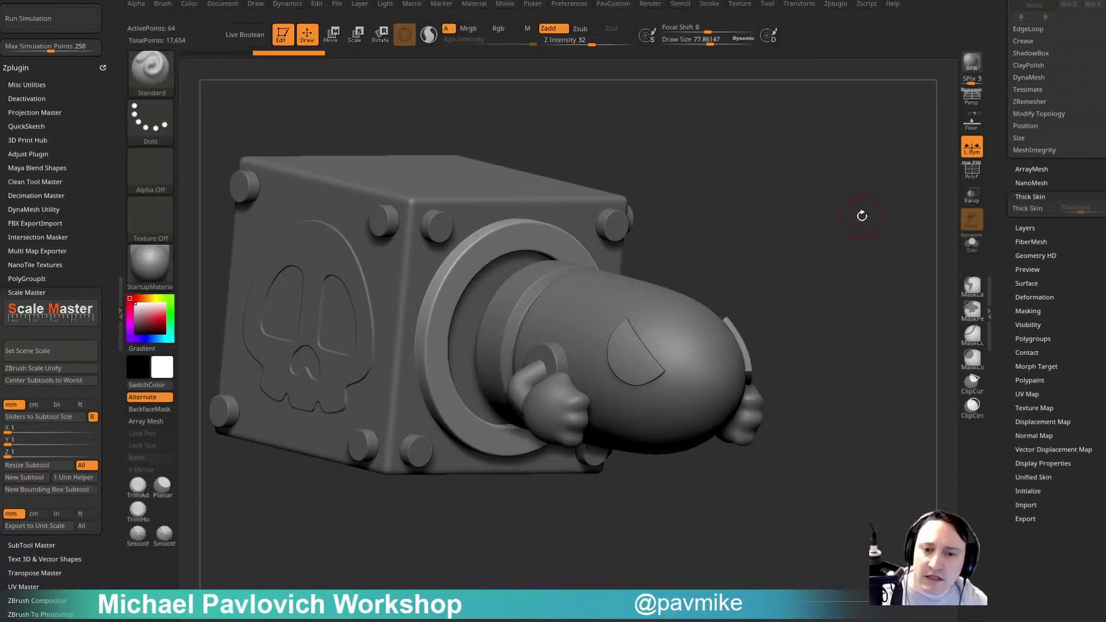
mouse_move(856, 195)
left_mouse_down()
mouse_move(822, 195)
mouse_move(831, 196)
mouse_move(759, 237)
mouse_move(770, 246)
left_mouse_up()
key("s")
left_click(550, 239, "alt")
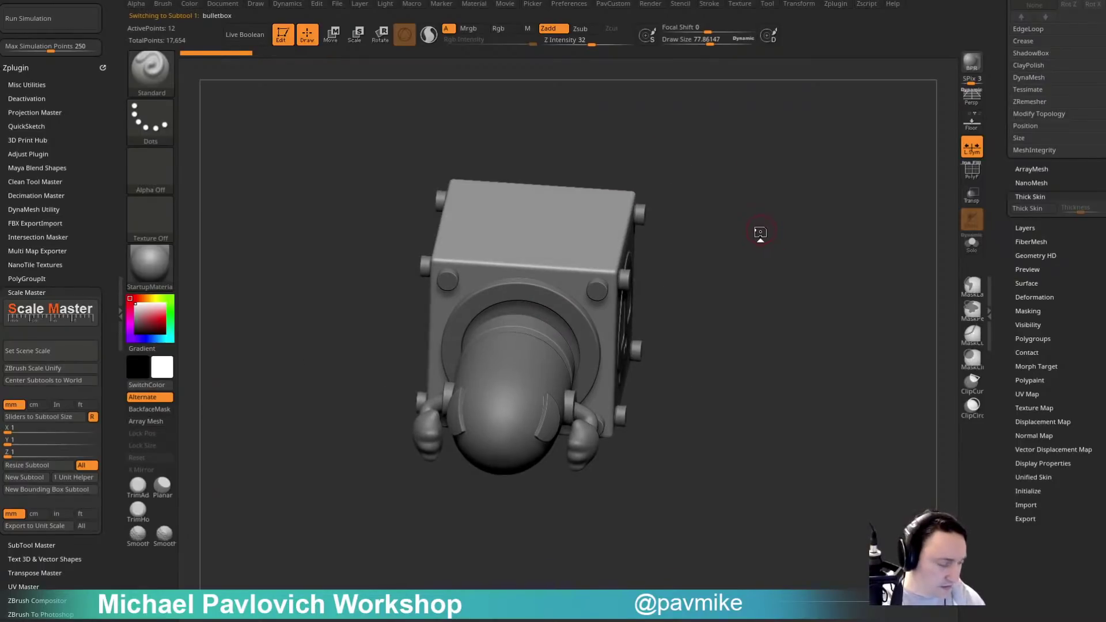
key("m")
left_click(879, 270)
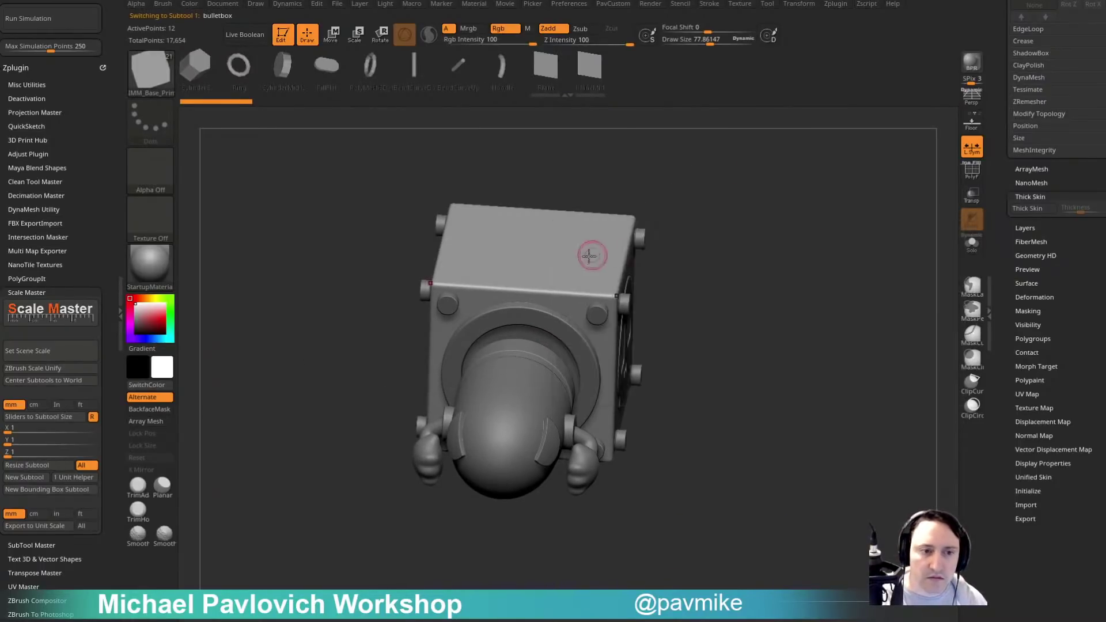
Try inserting a cube on top of the bullet box, inspect it, and undo the insertion.
left_click_drag(530, 244, 855, 332)
left_click_drag(799, 315, 831, 257)
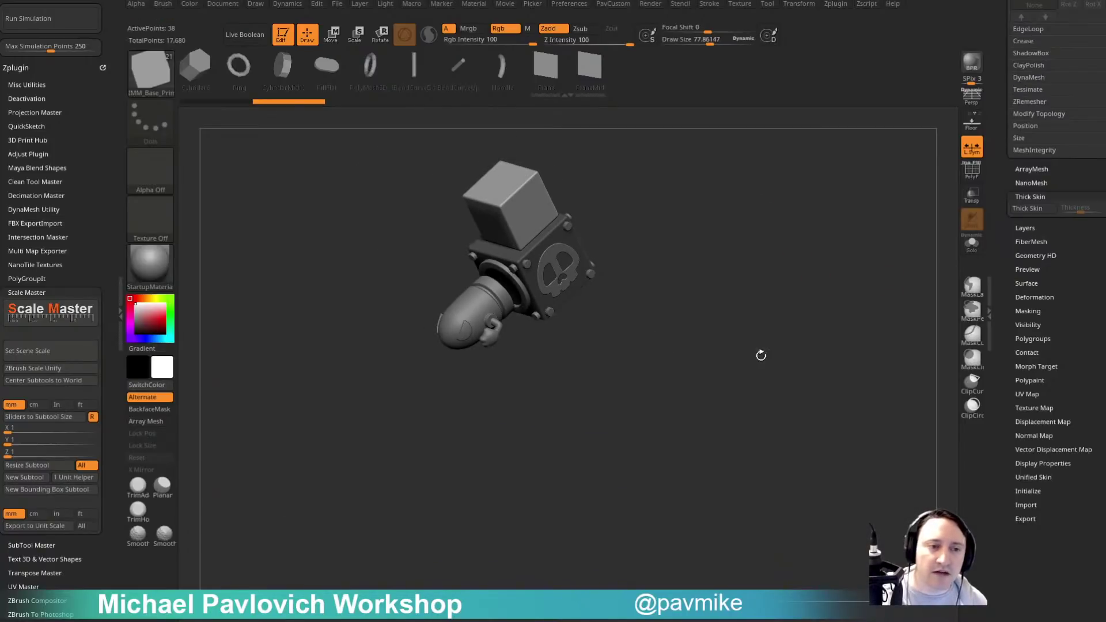
mouse_move(749, 257)
left_mouse_down("alt")
mouse_move(765, 342)
mouse_move(744, 348)
left_mouse_up("alt")
mouse_move(745, 348)
left_mouse_down()
mouse_move(801, 305)
mouse_move(798, 330)
left_mouse_up()
key("ctrl+z")
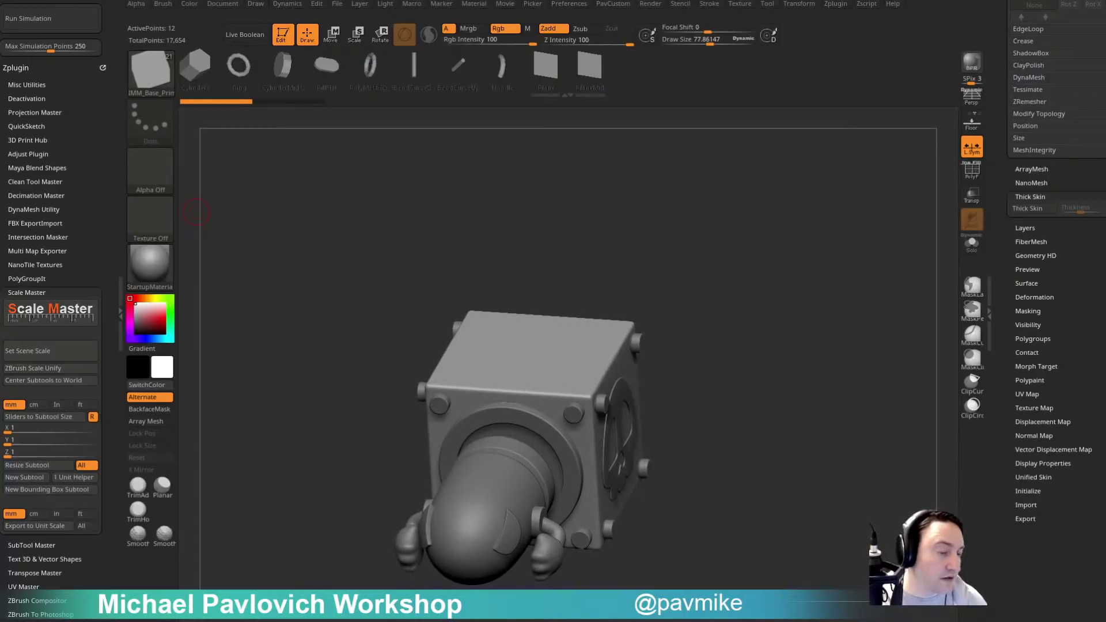
left_click_drag(658, 267, 683, 172, "alt")
left_click_drag(683, 171, 566, 263, "alt")
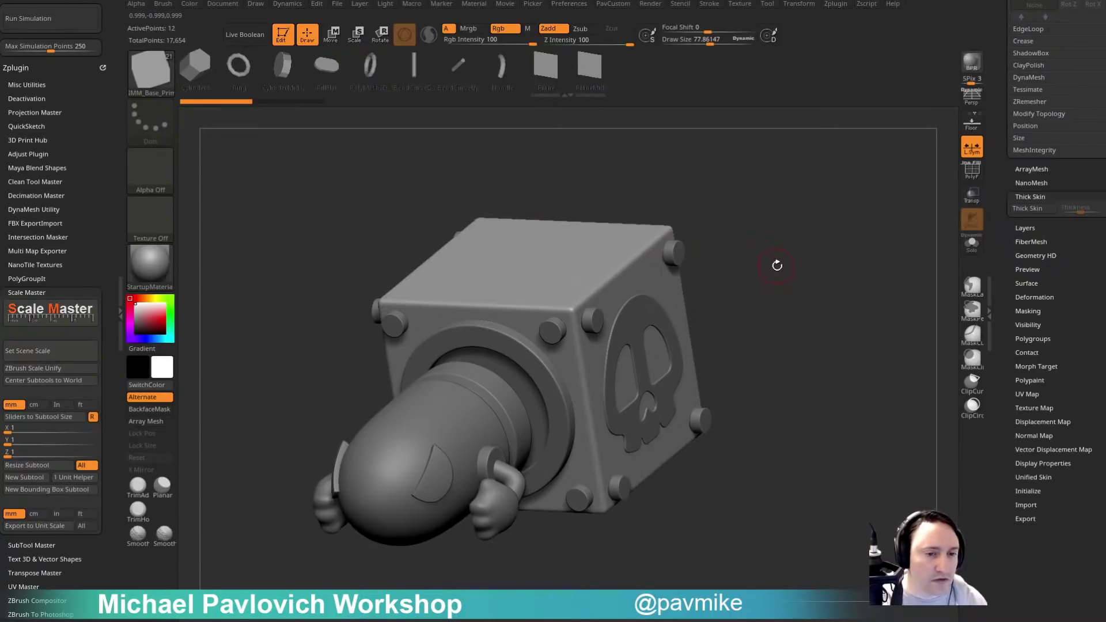
Orbit around the bullet box and switch back to the Standard brush.
left_click_drag(776, 265, 816, 232)
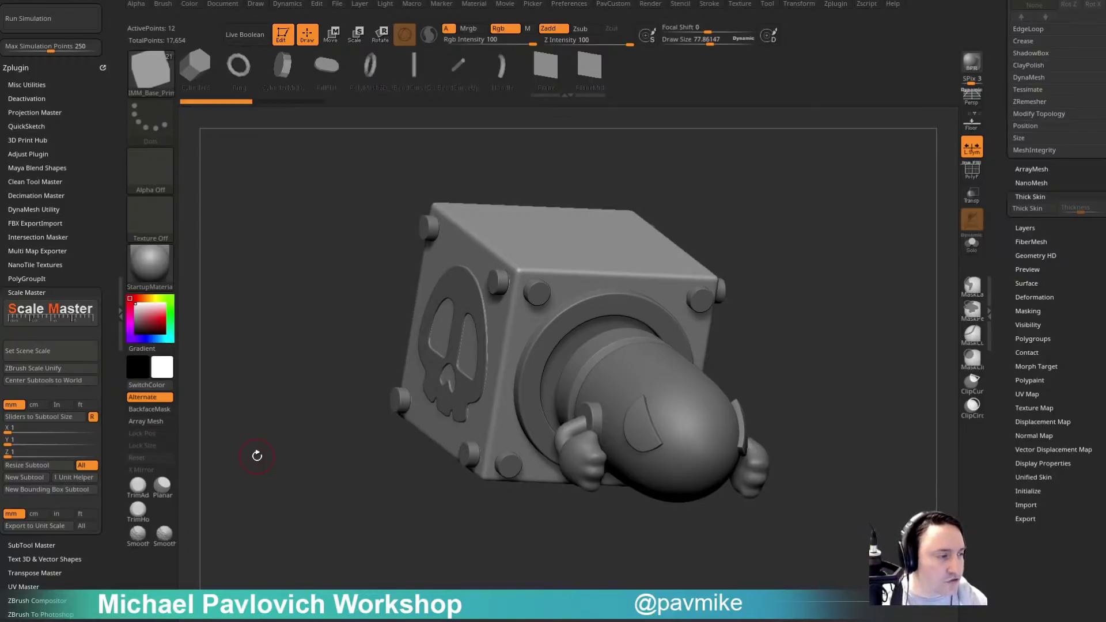
left_click_drag(804, 361, 876, 302)
key("b")
key("s")
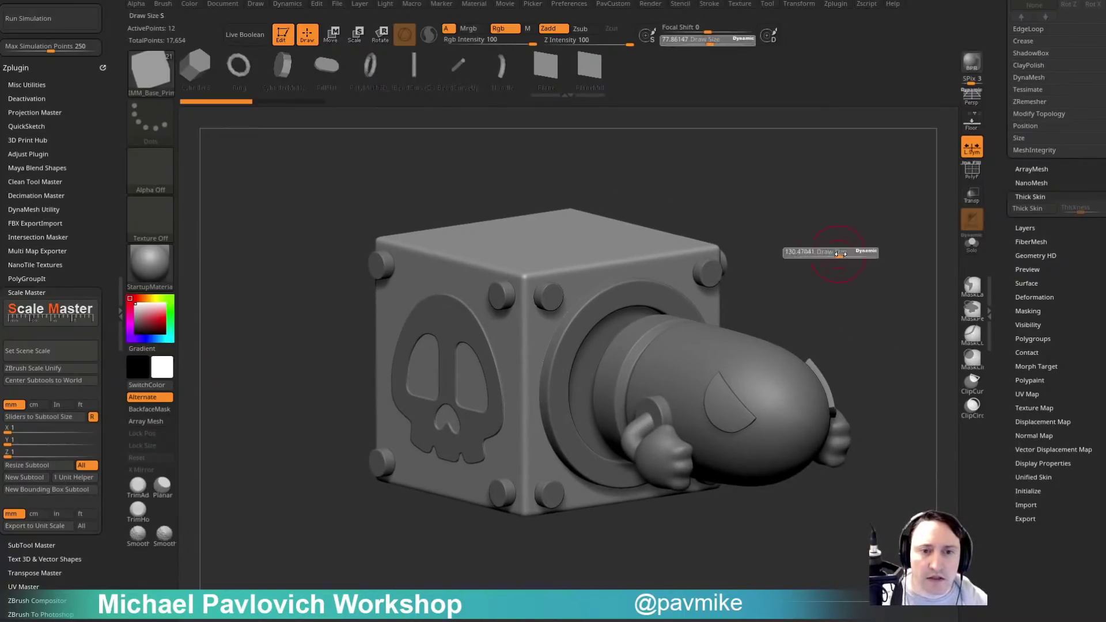
key("t")
left_click_drag(846, 244, 839, 272, "alt")
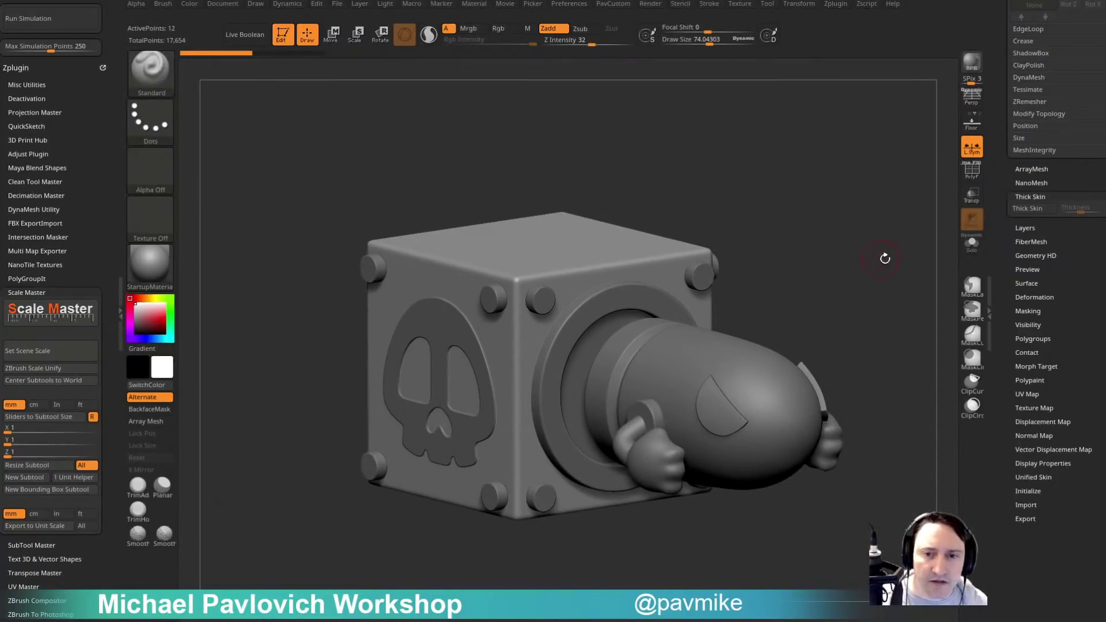
Turn on Live Boolean rendering and inspect the carved bullet box from several angles.
left_click_drag(1007, 223, 1004, 430)
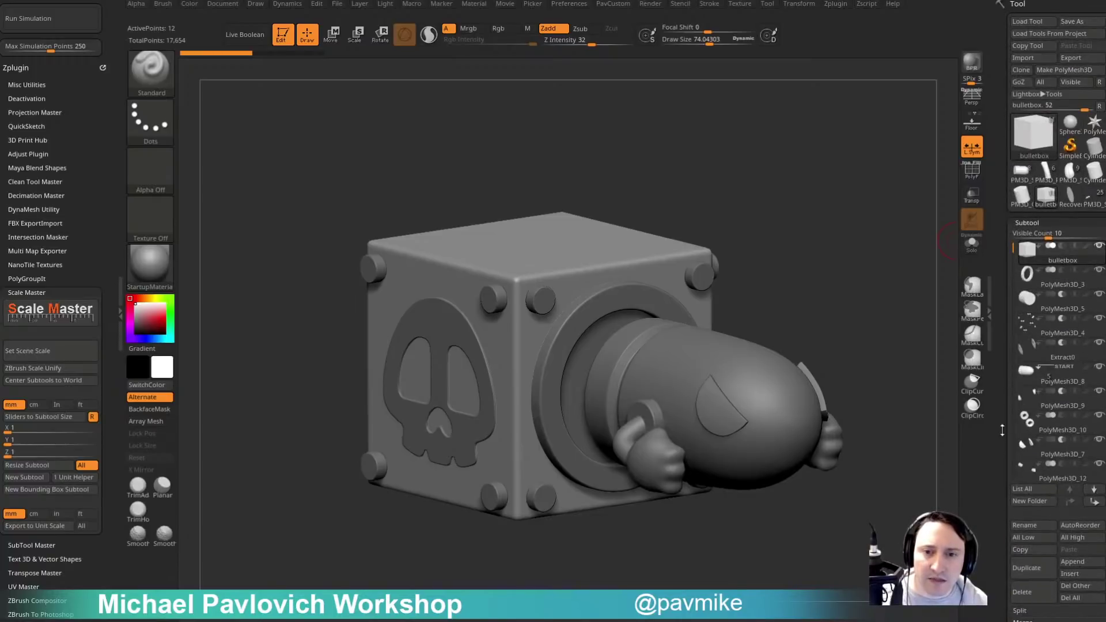
key("s")
mouse_move(894, 283)
left_mouse_down()
mouse_move(881, 331)
mouse_move(857, 276)
mouse_move(870, 282)
mouse_move(867, 306)
left_mouse_up()
key("s")
key("s")
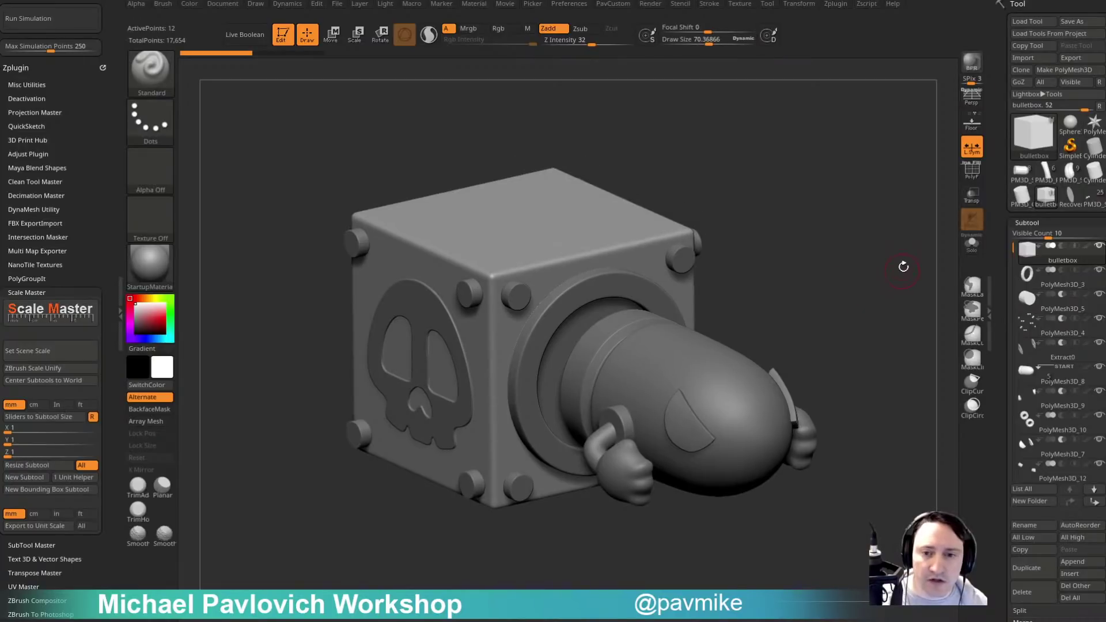
left_click(259, 43)
key("s")
mouse_move(829, 270)
left_mouse_down("alt")
mouse_move(842, 284)
mouse_move(828, 284)
mouse_move(835, 254)
mouse_move(821, 244)
left_mouse_up("alt")
key("s")
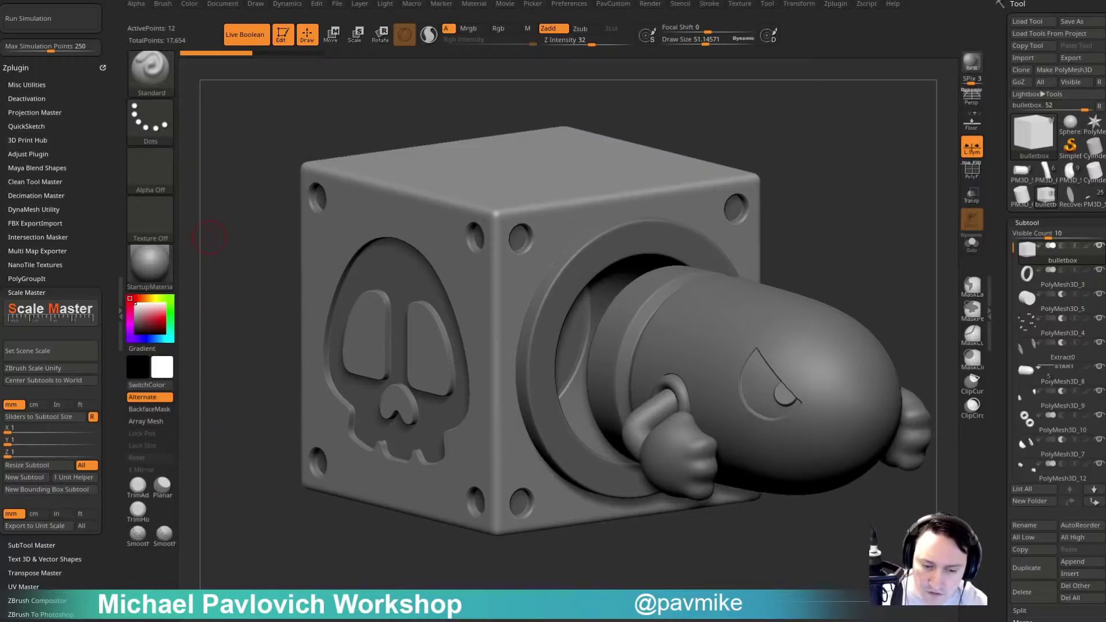
key("s")
mouse_move(869, 162)
left_mouse_down()
mouse_move(943, 165)
mouse_move(872, 164)
mouse_move(850, 185)
left_mouse_up()
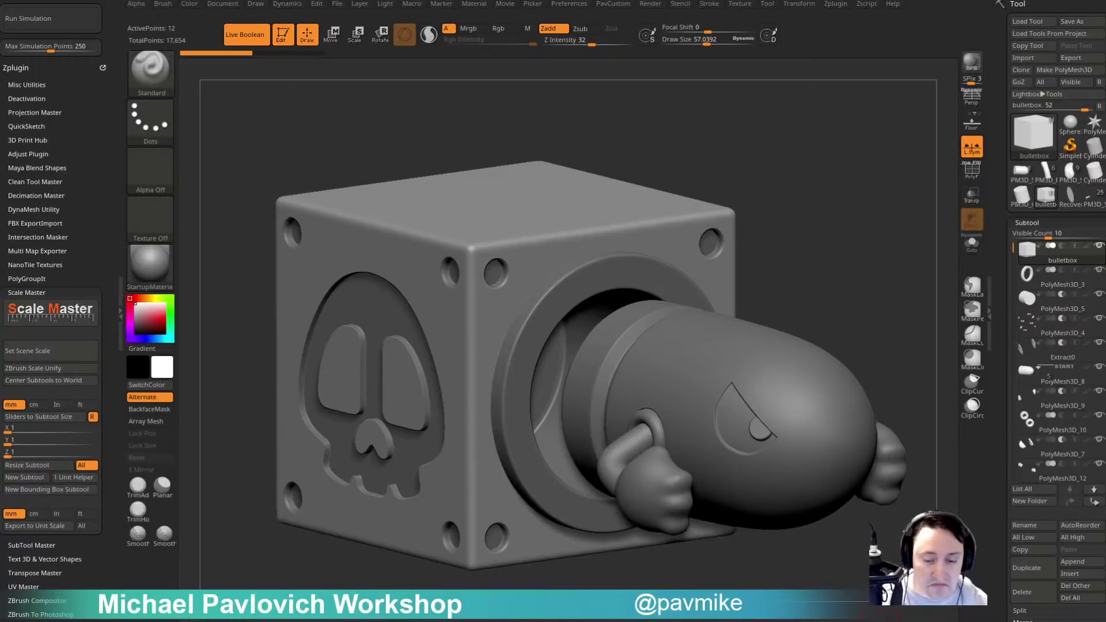
key("s")
left_click(858, 143)
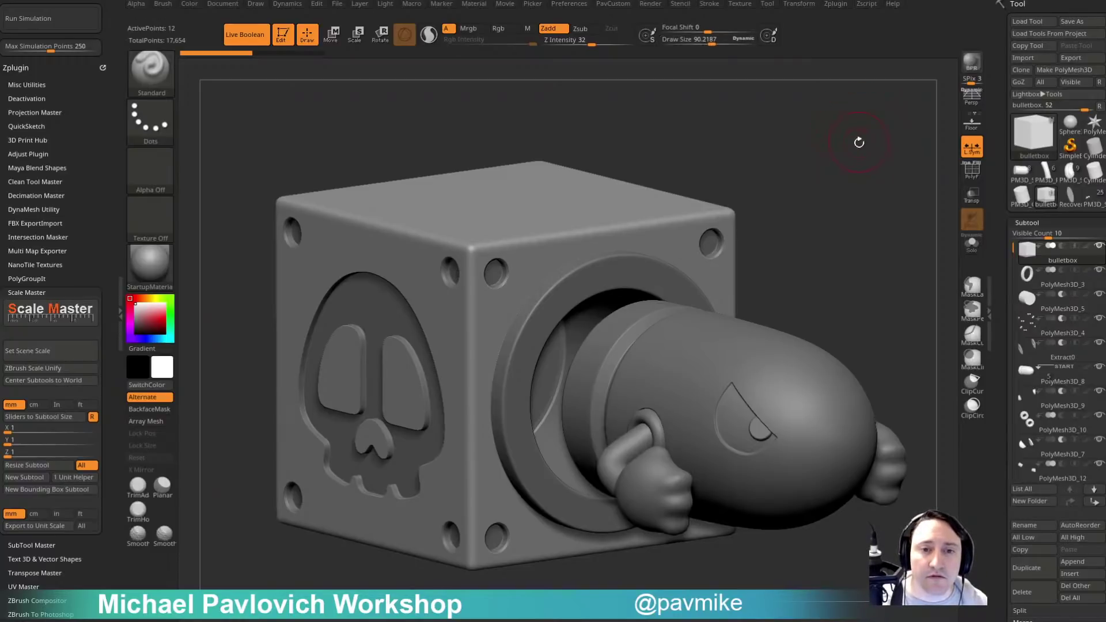
mouse_move(859, 142)
left_mouse_down()
mouse_move(891, 164)
mouse_move(872, 148)
left_mouse_up()
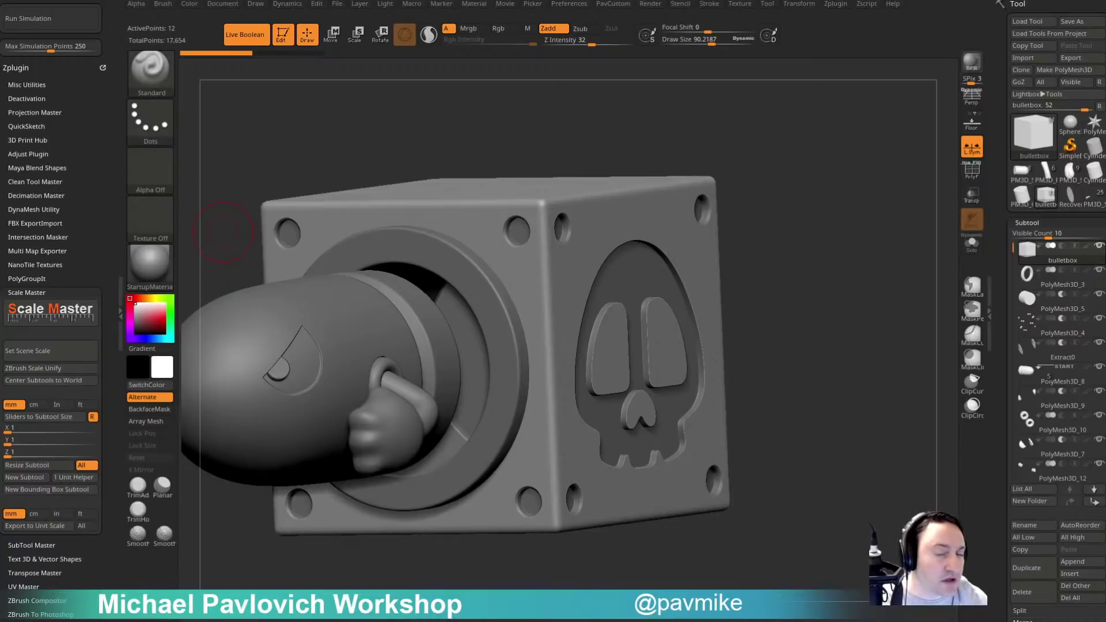
left_click_drag(1002, 238, 1011, 103)
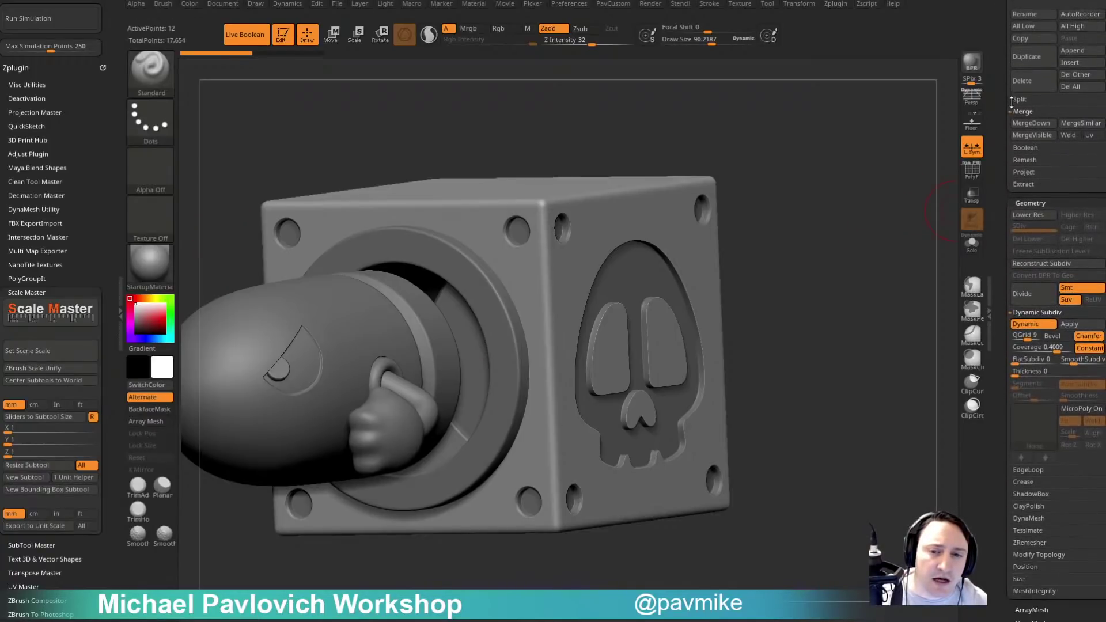
left_click(1075, 291)
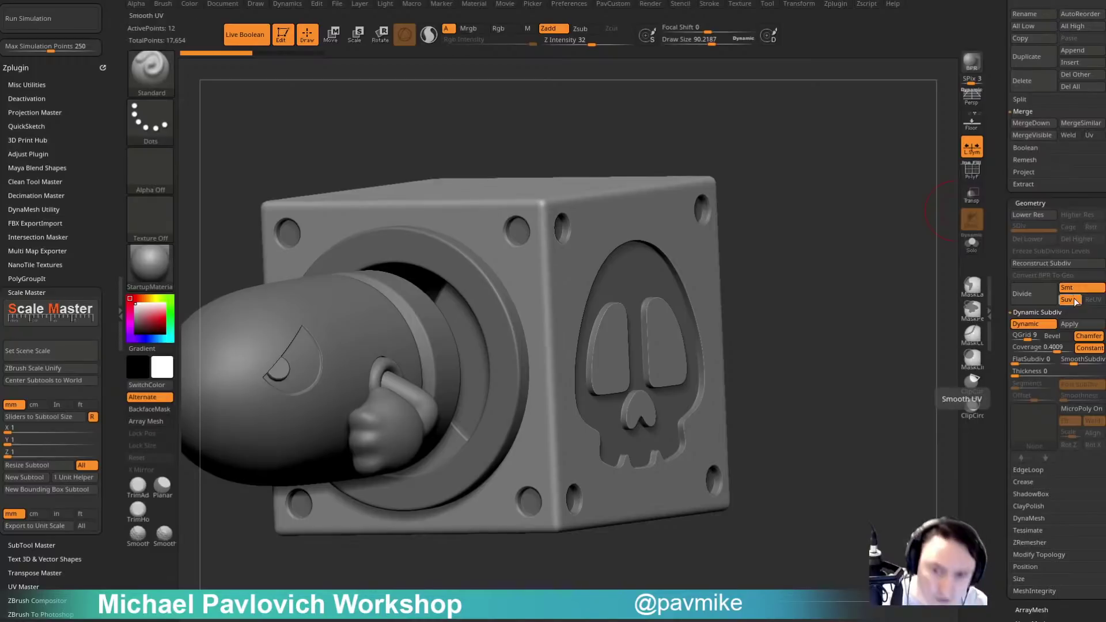
left_click(1077, 291)
left_click(1080, 292)
left_click(1081, 290)
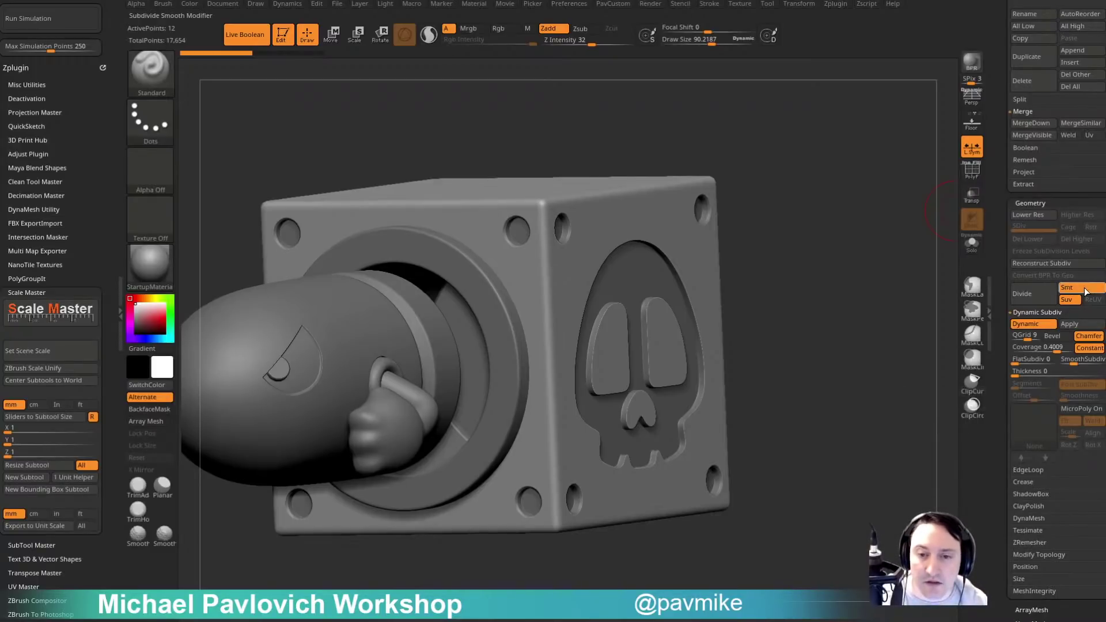
left_click_drag(874, 164, 865, 174)
key("s")
left_click(864, 175)
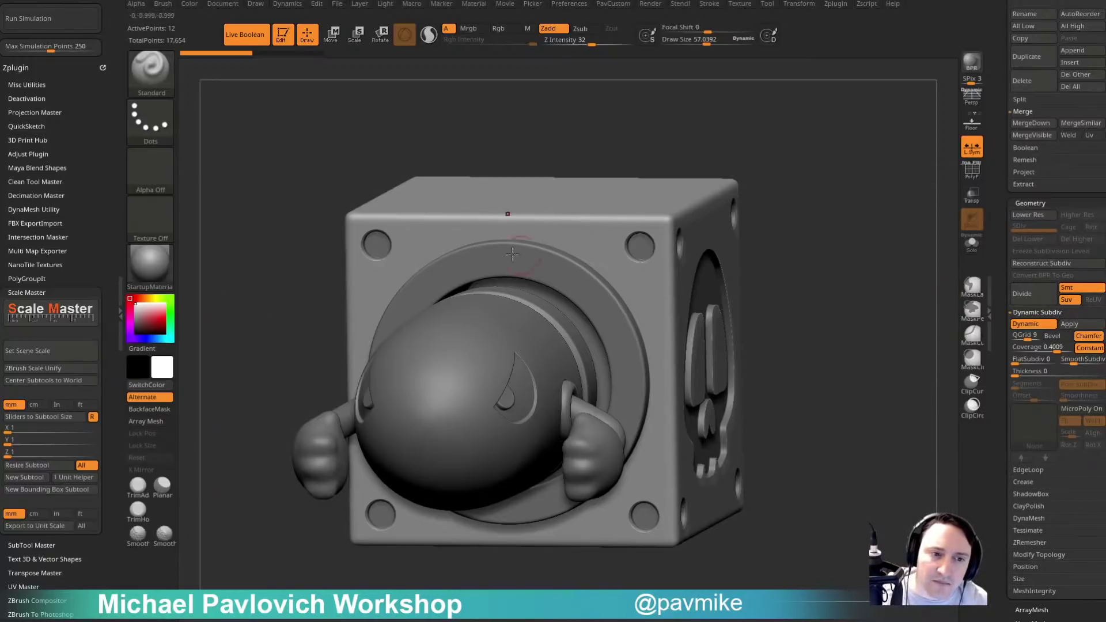
Make a boolean mesh from the bulletbox subtools and switch to the resulting tool.
left_click_drag(999, 225, 1015, 398)
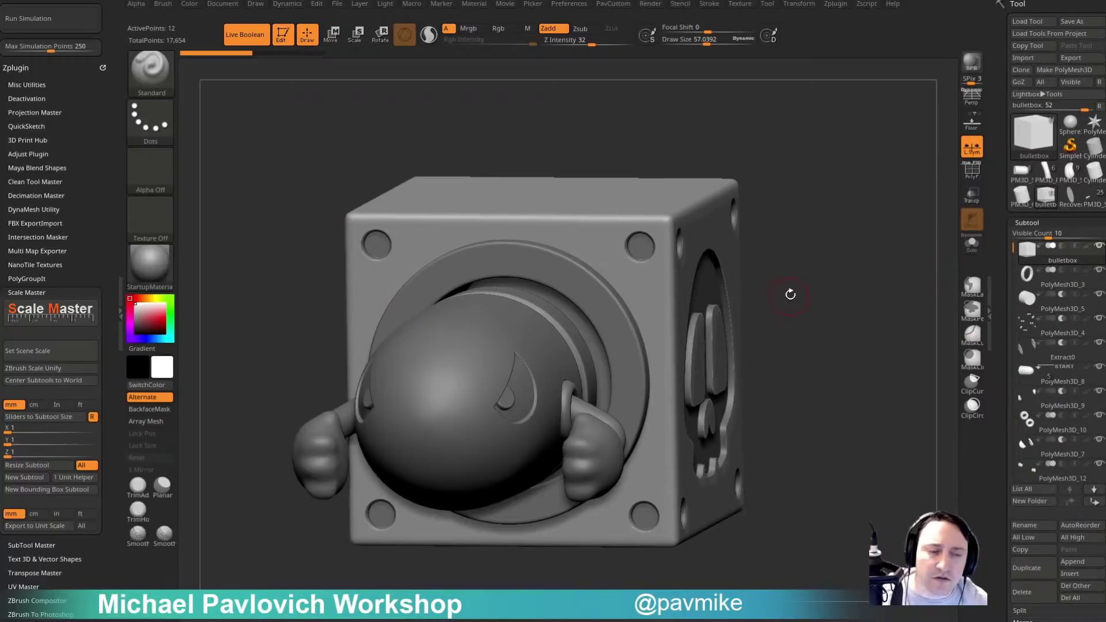
left_click_drag(822, 255, 825, 253)
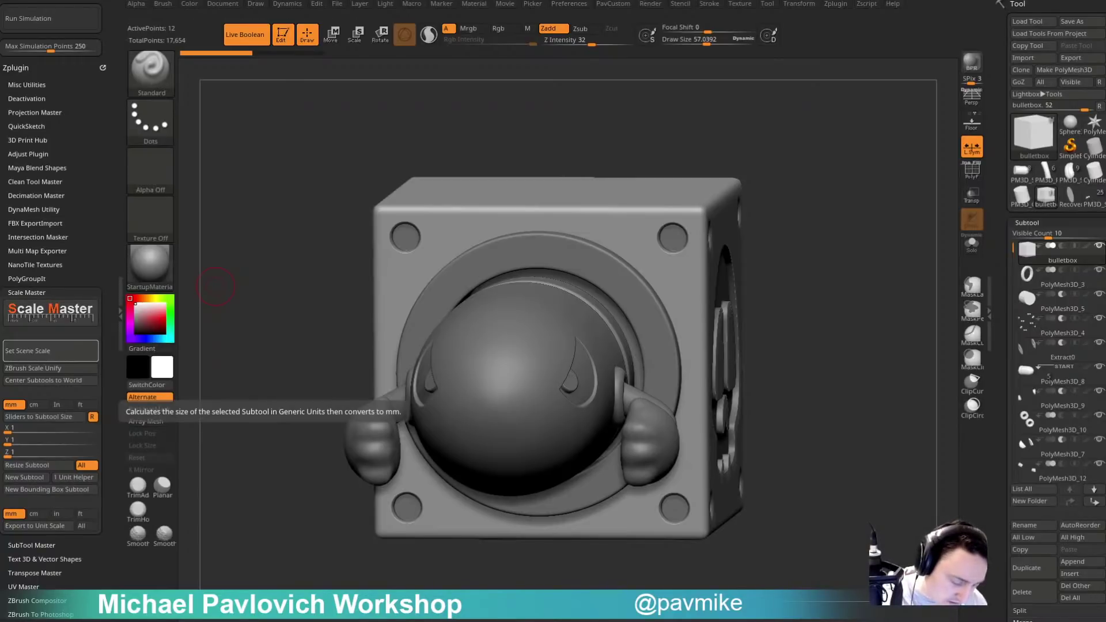
mouse_move(869, 177)
left_mouse_down()
mouse_move(882, 177)
mouse_move(897, 212)
mouse_move(822, 218)
mouse_move(835, 217)
left_mouse_up()
key("s")
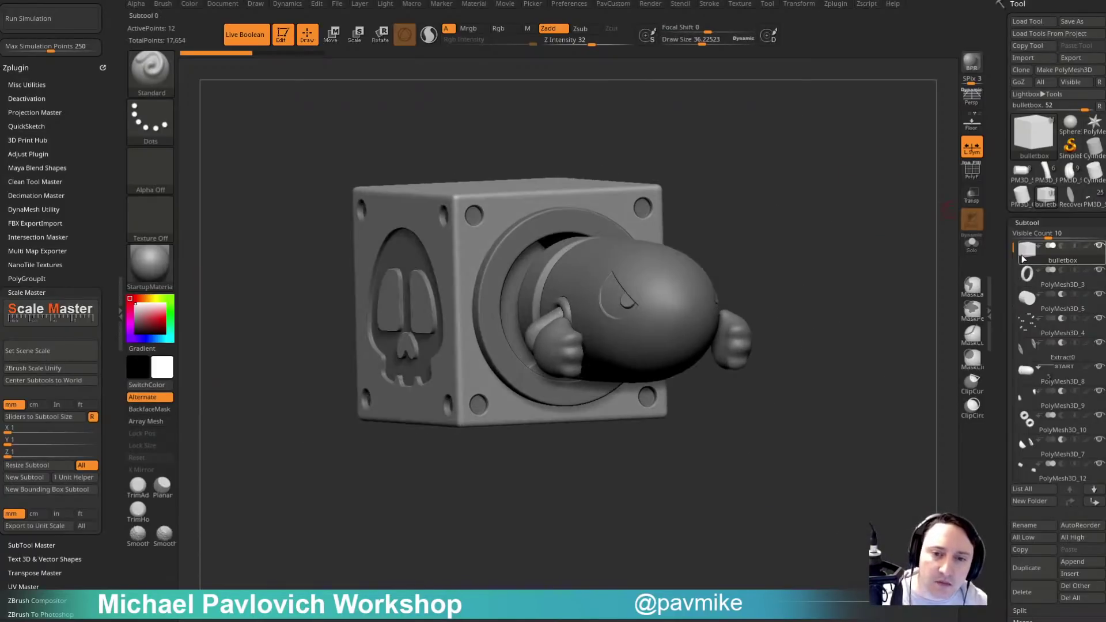
left_click(1027, 297)
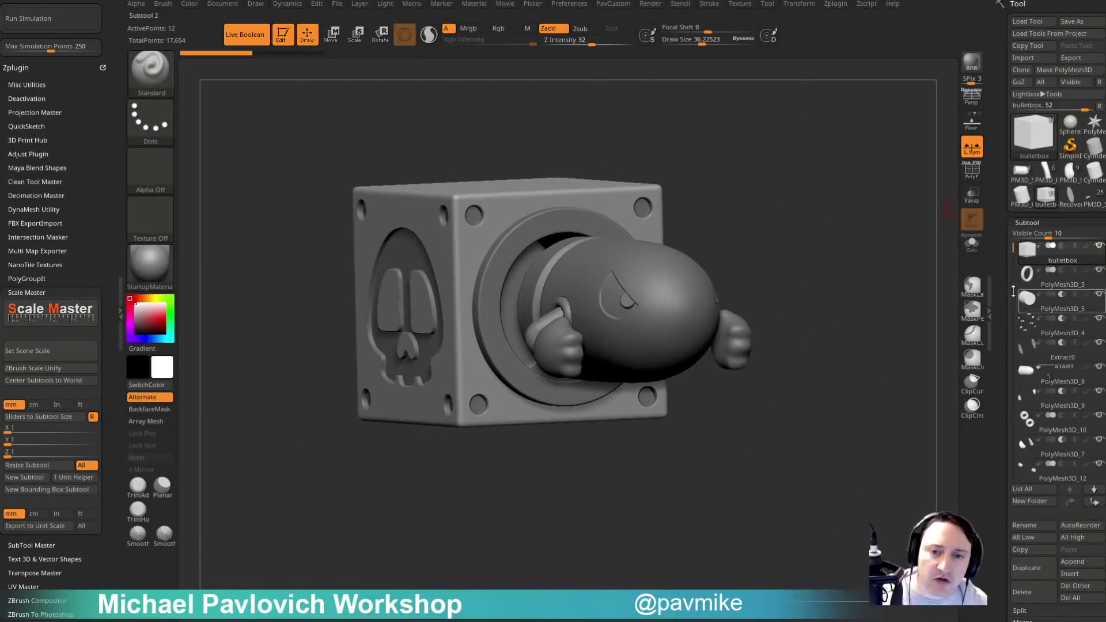
left_click_drag(886, 255, 877, 278, "alt")
key("s")
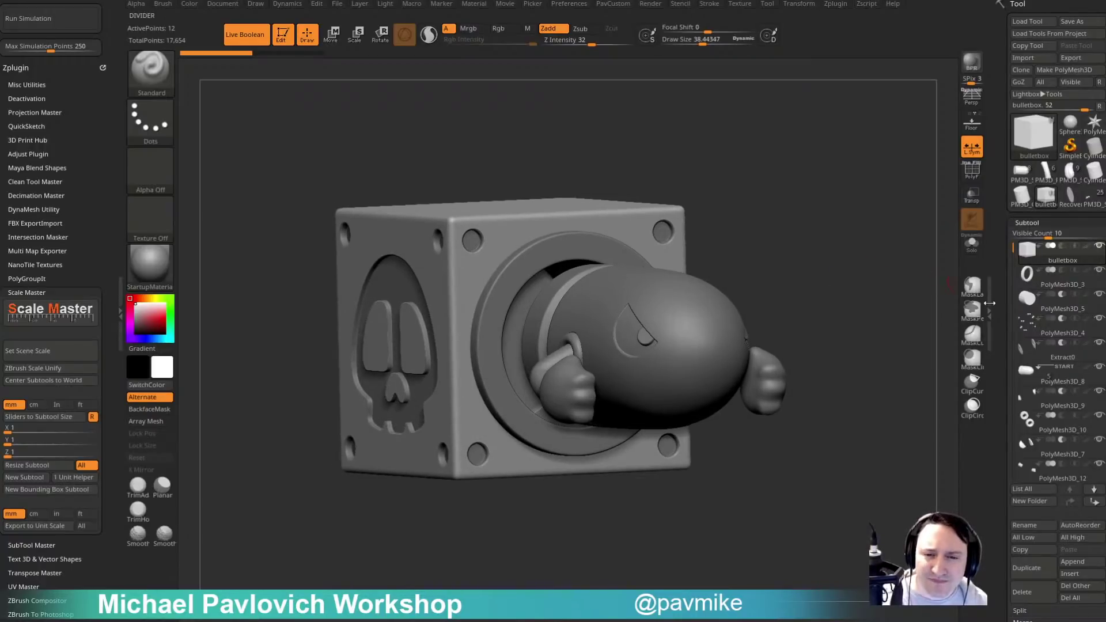
scroll(1037, 403, "down", 5)
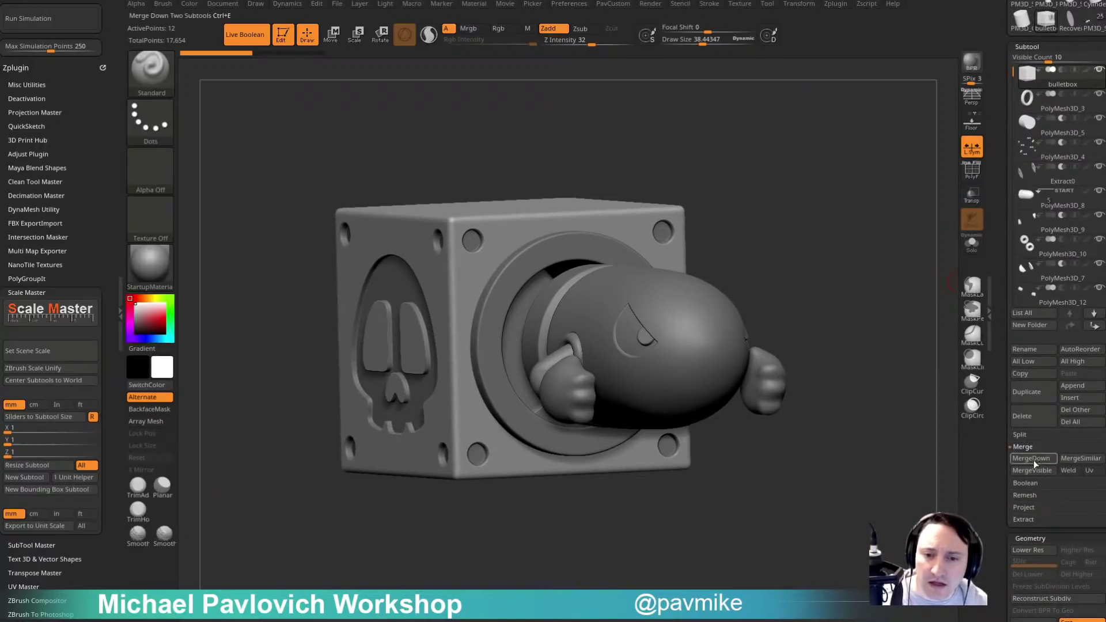
left_click(1028, 485)
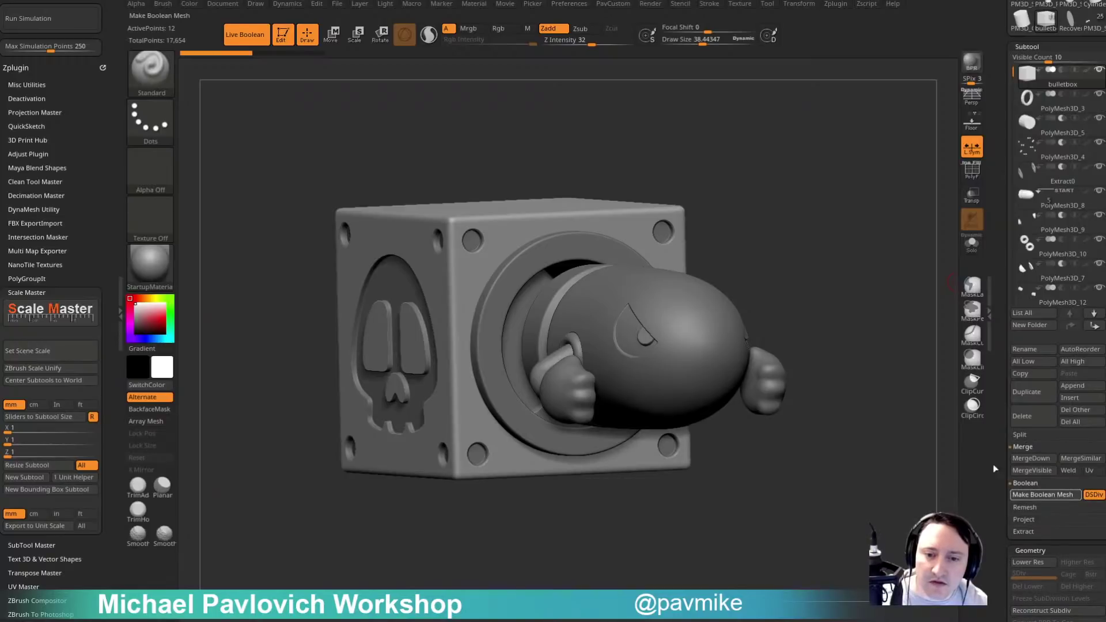
left_click_drag(1001, 364, 994, 477)
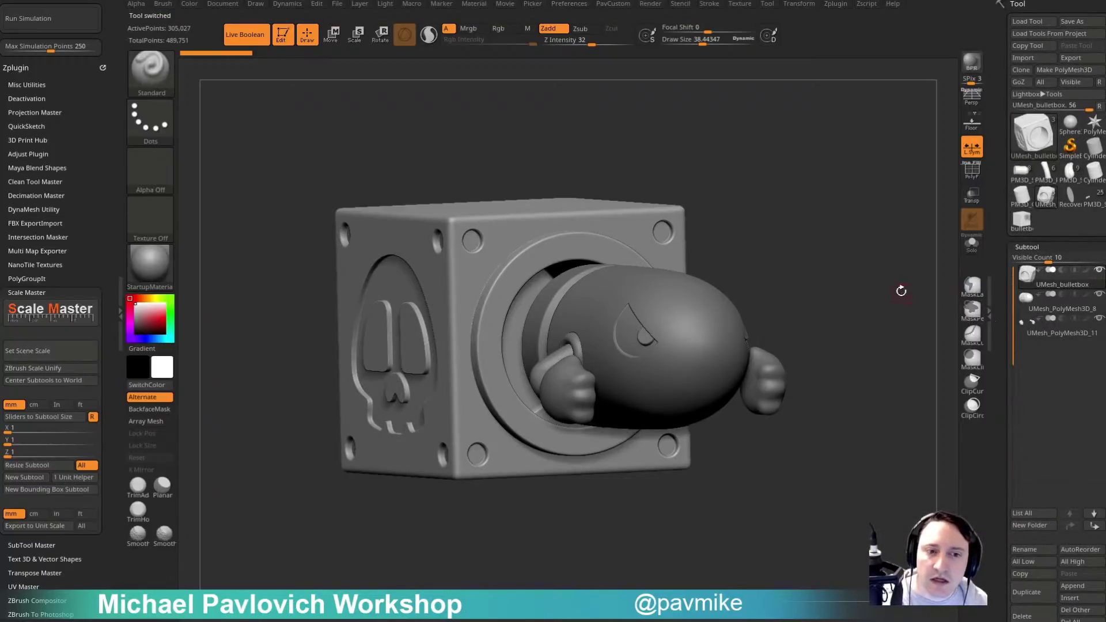
Inspect the boolean result, isolating the bullet subtool and hiding and revealing its polygroups.
left_click_drag(901, 291, 891, 275)
key("s")
left_click(791, 247)
mouse_move(820, 249)
left_mouse_down("alt")
mouse_move(788, 254)
mouse_move(891, 240)
mouse_move(851, 199)
mouse_move(842, 242)
mouse_move(849, 176)
mouse_move(828, 187)
left_mouse_up("alt")
left_click(734, 343, "alt")
left_click(969, 246)
left_click(674, 383, "ctrl+shift")
left_click(826, 220, "ctrl+shift")
mouse_move(667, 539)
left_mouse_down("alt")
mouse_move(654, 501)
mouse_move(627, 523)
left_mouse_up("alt")
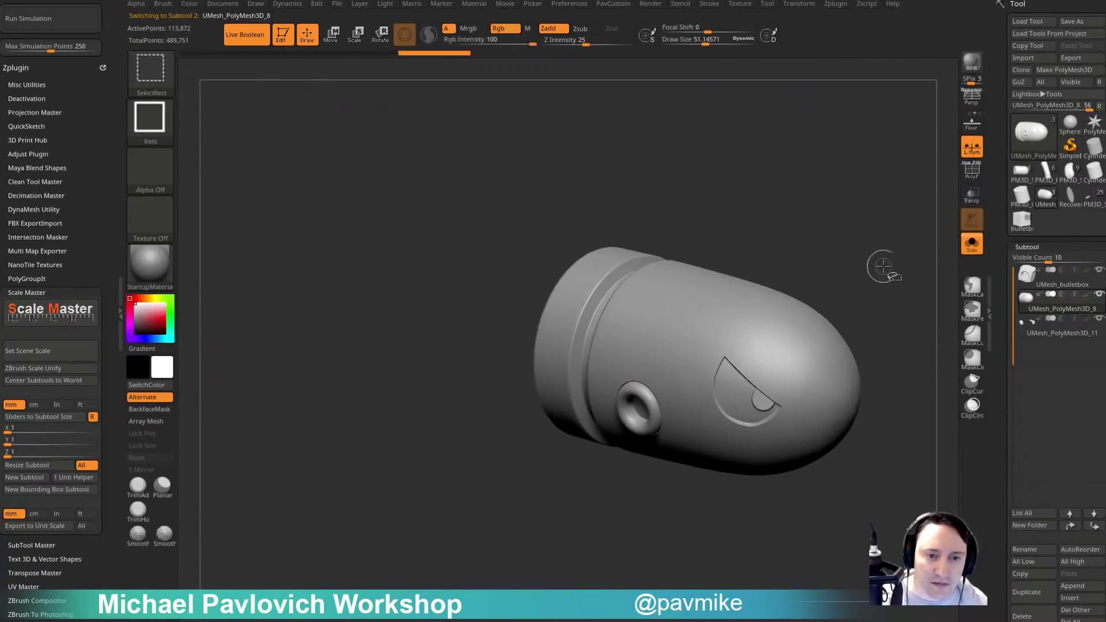
left_click_drag(883, 266, 903, 222)
left_click_drag(896, 265, 827, 250)
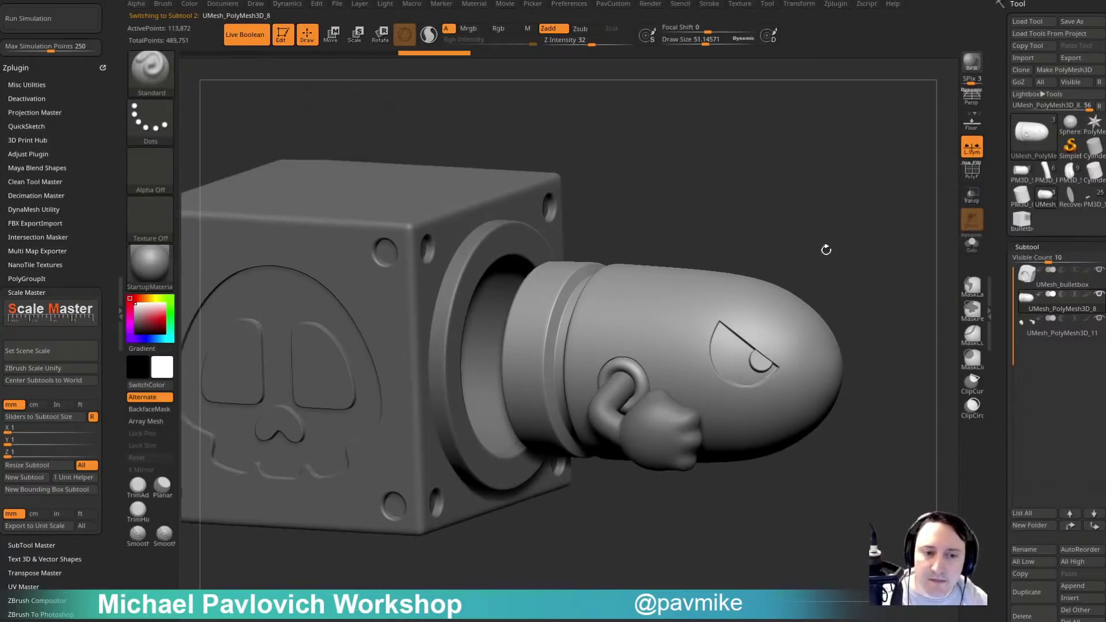
Pick the hands and the bullet in turn to check how the boolean mesh is divided into subtools.
left_click(675, 453, "alt")
left_click_drag(686, 504, 634, 544)
left_click(582, 376, "alt")
left_click_drag(819, 212, 760, 306)
left_click(753, 260, "alt")
Delete all subtools of the generated boolean mesh tool.
left_click_drag(993, 339, 1002, 266)
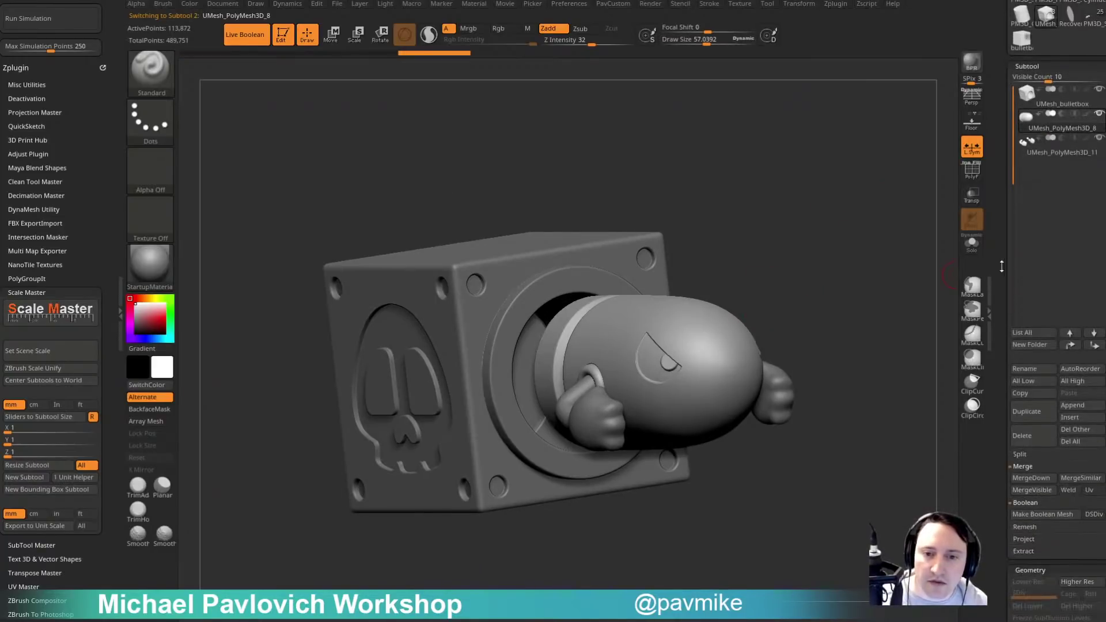
left_click(1066, 443)
left_click_drag(999, 403, 998, 492)
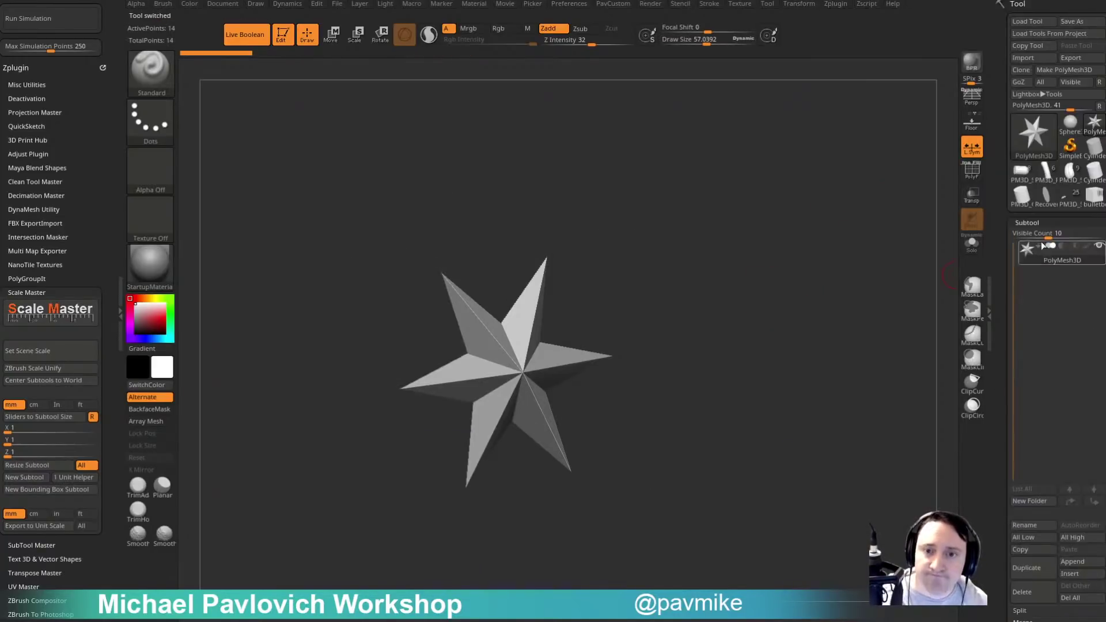
Go through the loaded Bowser Jr and Bob-omb tools and make the original bulletbox tool active.
left_click(1064, 203)
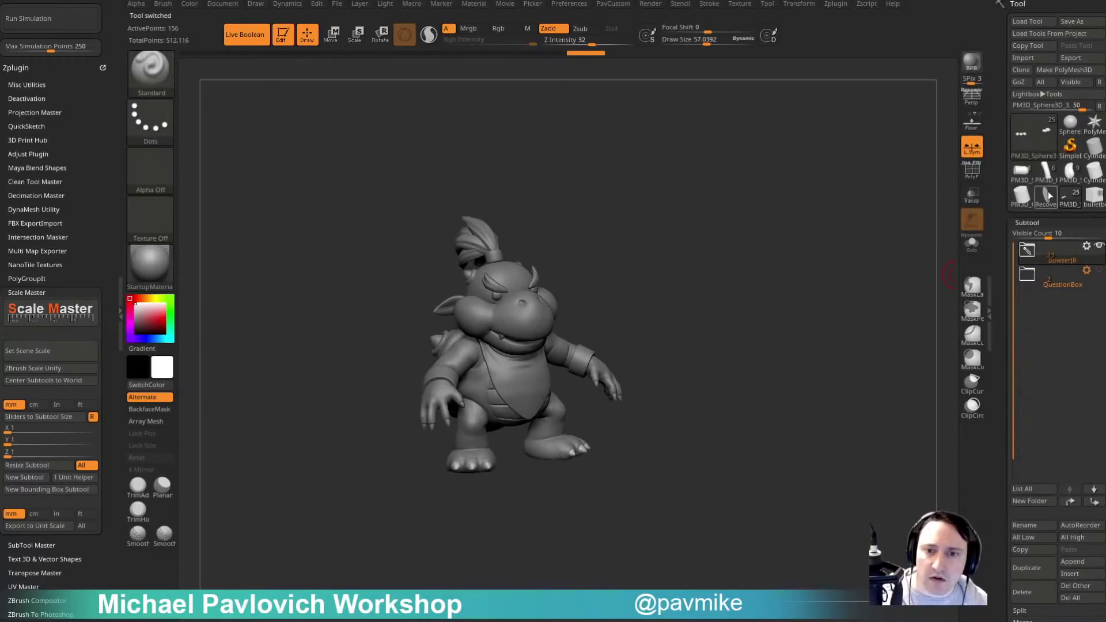
left_click(1023, 175)
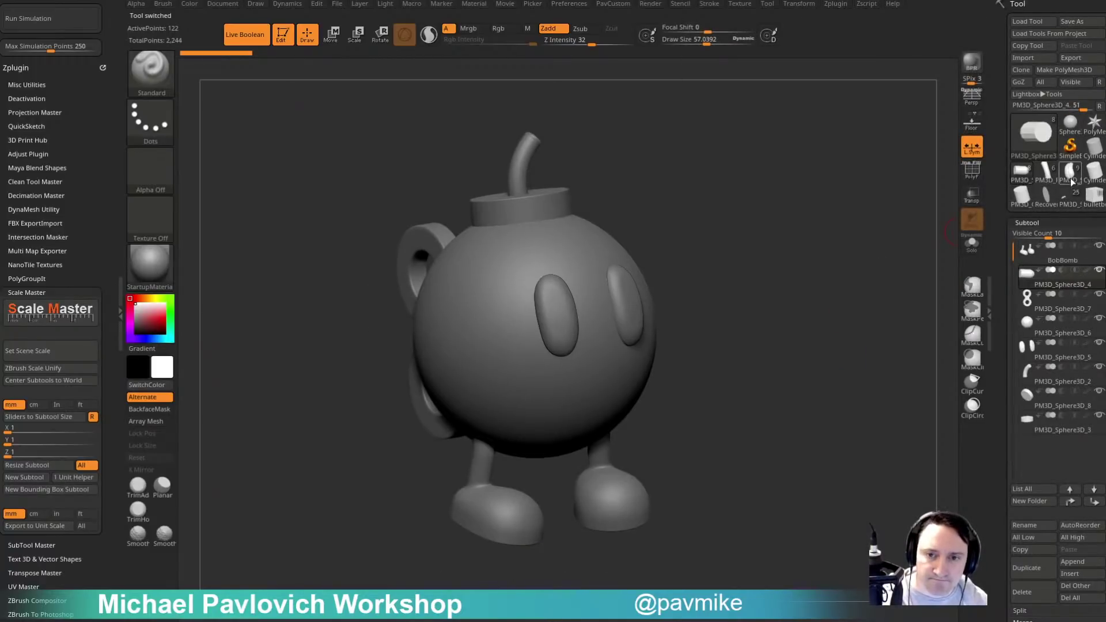
left_click(1071, 178)
left_click(1073, 201)
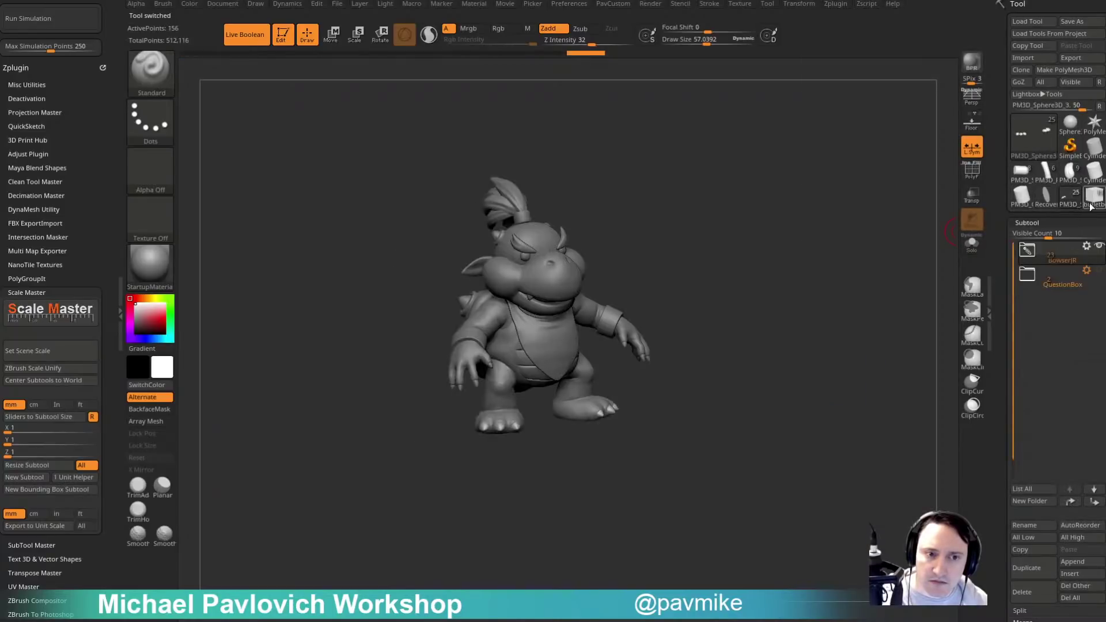
left_click(1091, 206)
Select the arm ring subtool and the PolyMesh3D_9 arm socket cutter, and view the cutter with PolyFrame.
left_click_drag(872, 296, 862, 259)
left_click(680, 300, "alt")
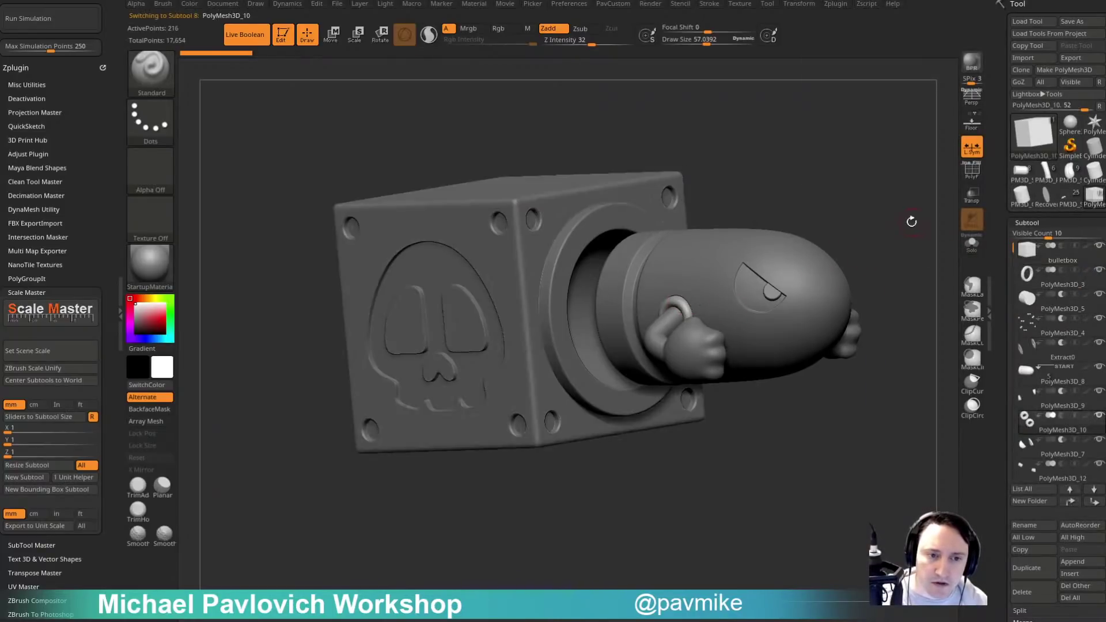
left_click_drag(911, 222, 910, 247)
mouse_move(1051, 404)
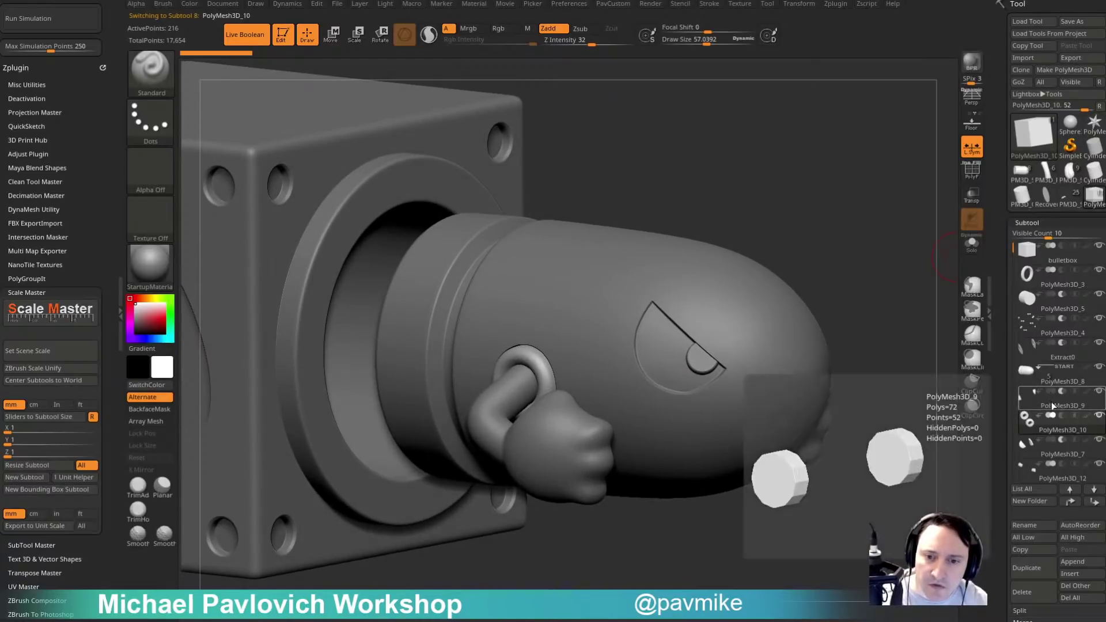
left_click(1060, 403)
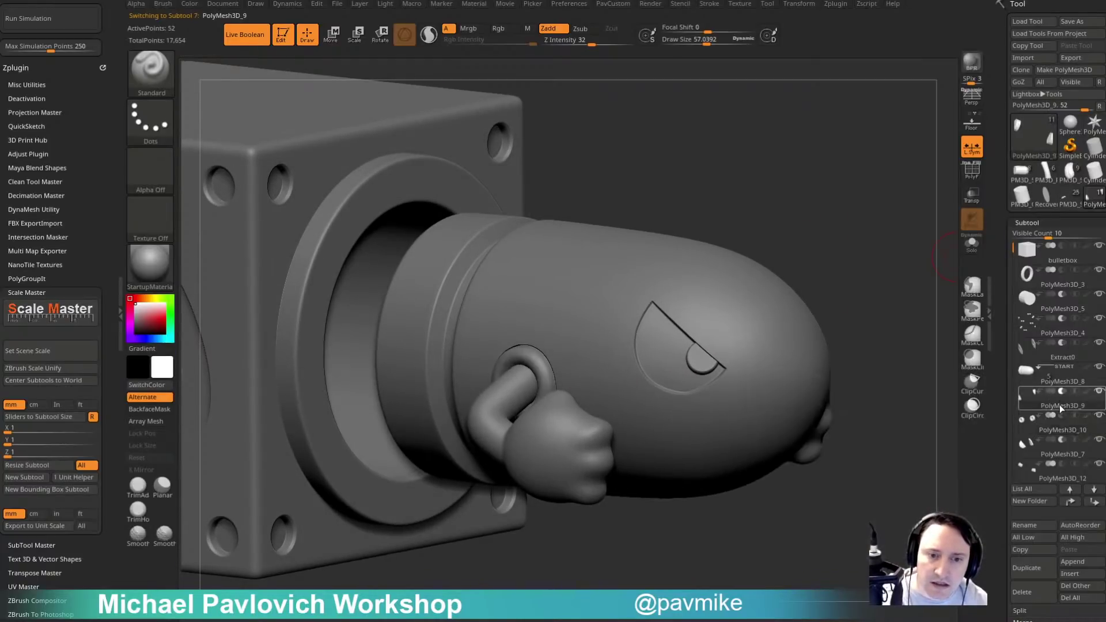
left_click(973, 173)
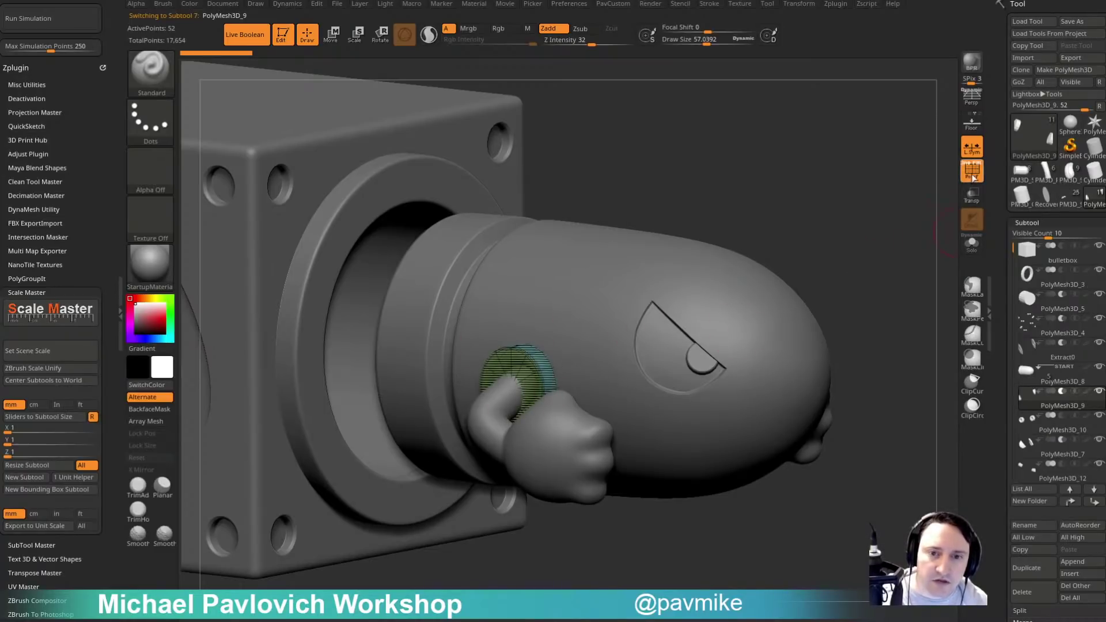
left_click(973, 173)
Mark the arm ring subtool PolyMesh3D_10 and the eye subtool PolyMesh3D_7 as boolean Start groups.
left_click(1057, 429)
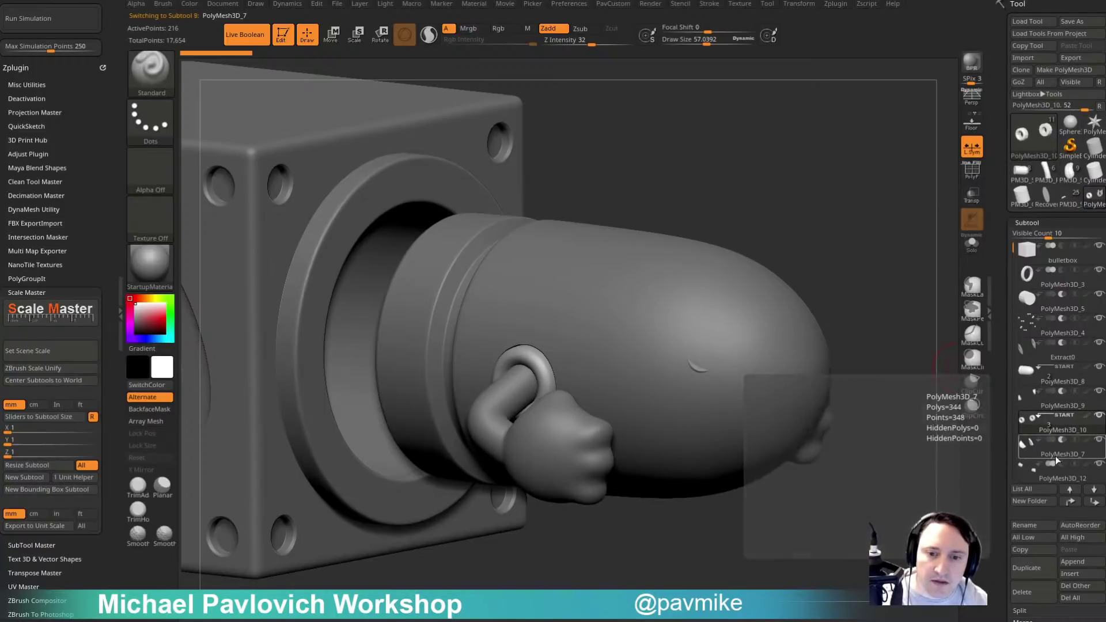
left_click(1040, 438)
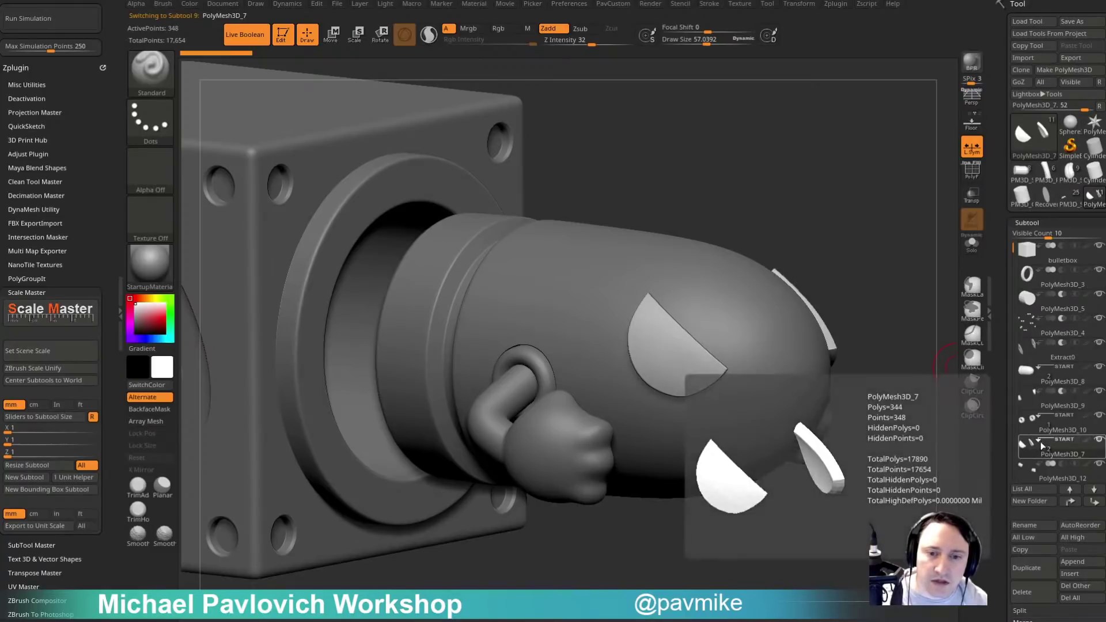
left_click_drag(899, 464, 892, 435, "alt")
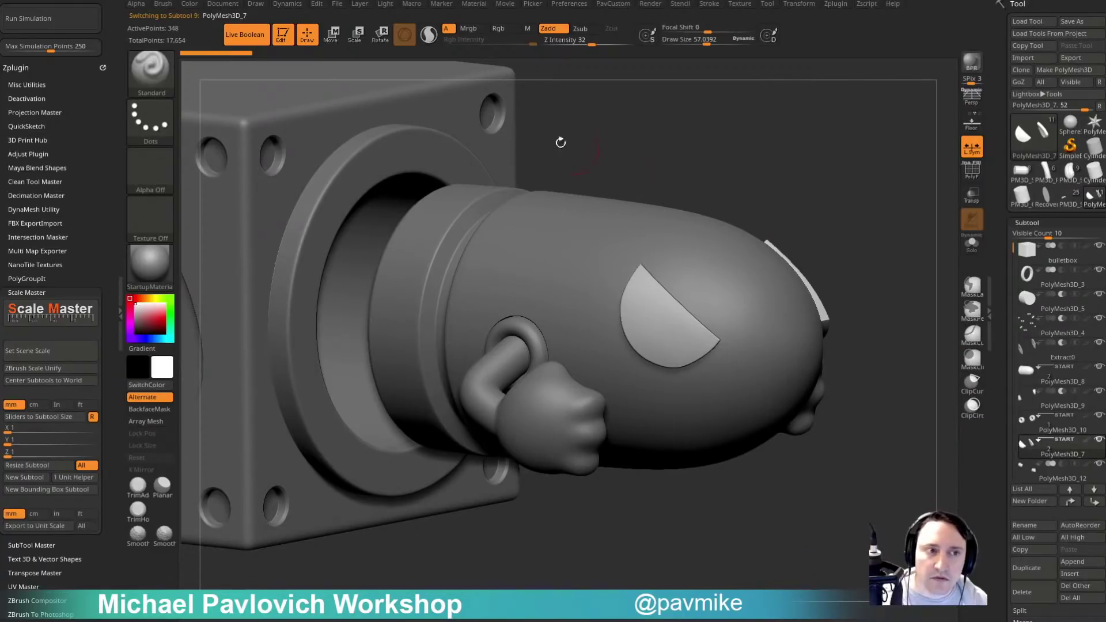
Move the arm ring subtool PolyMesh3D_10 to the end of the subtool list, below PolyMesh3D_11.
mouse_move(1059, 458)
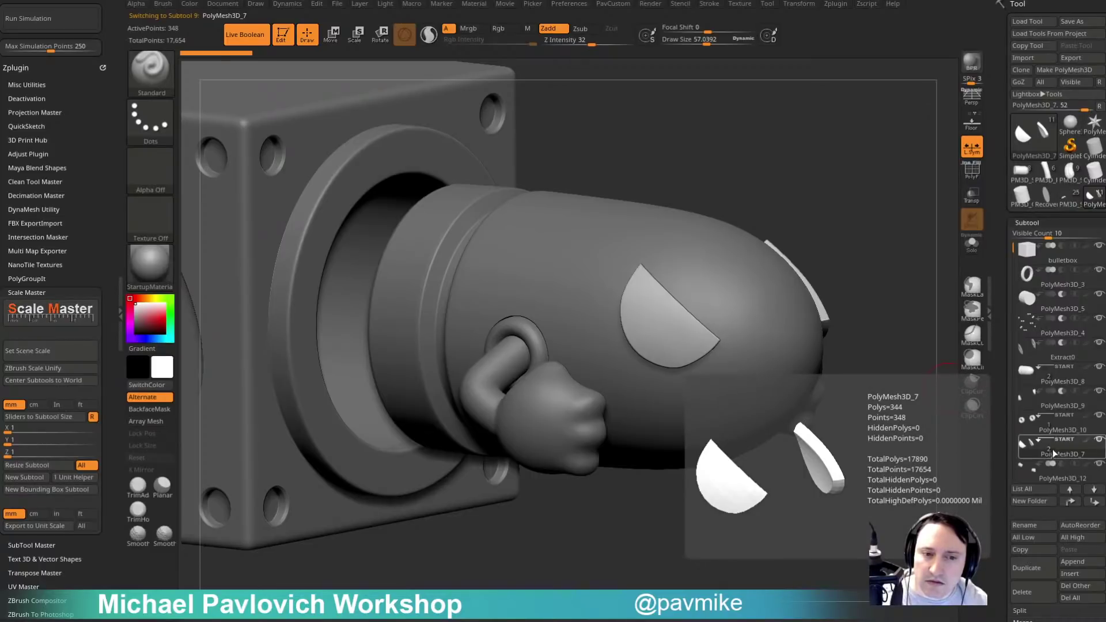
mouse_move(1022, 388)
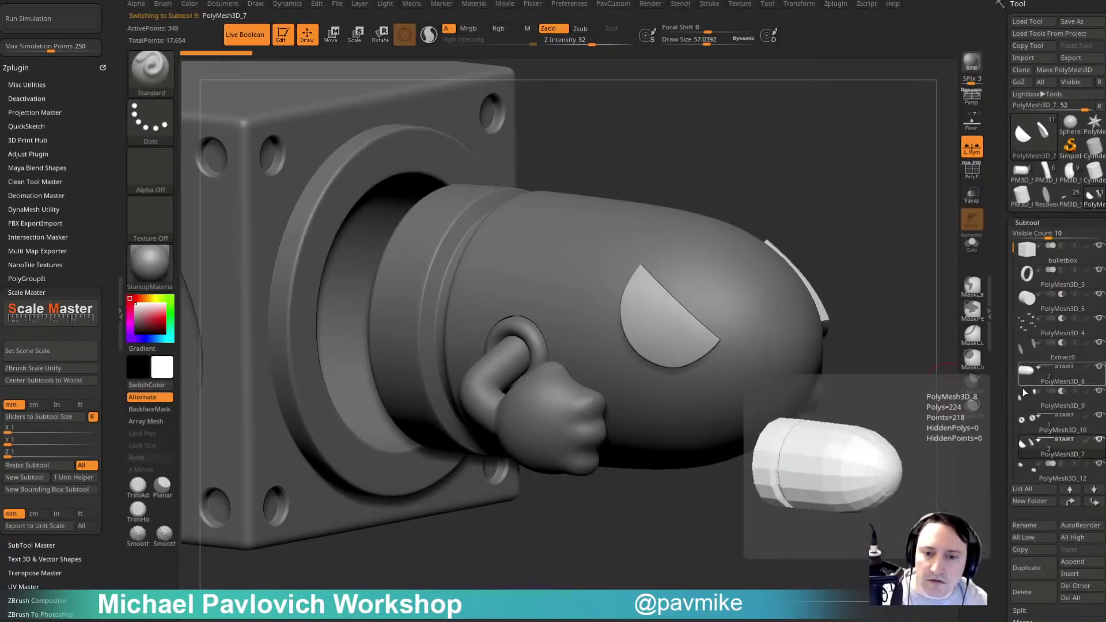
left_click(1057, 430)
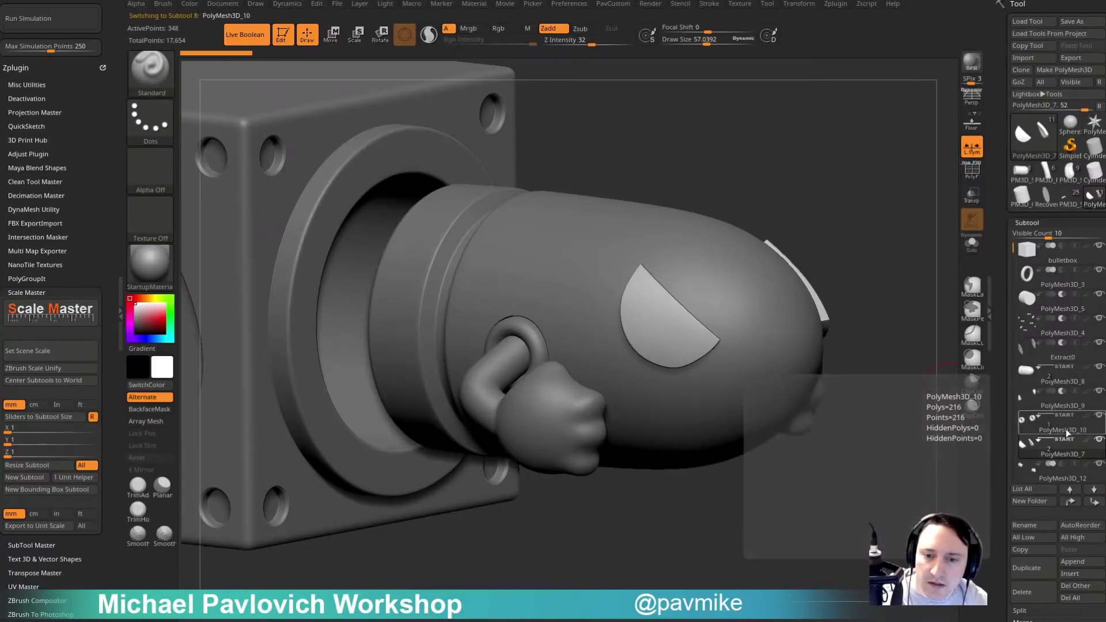
left_click(1070, 502)
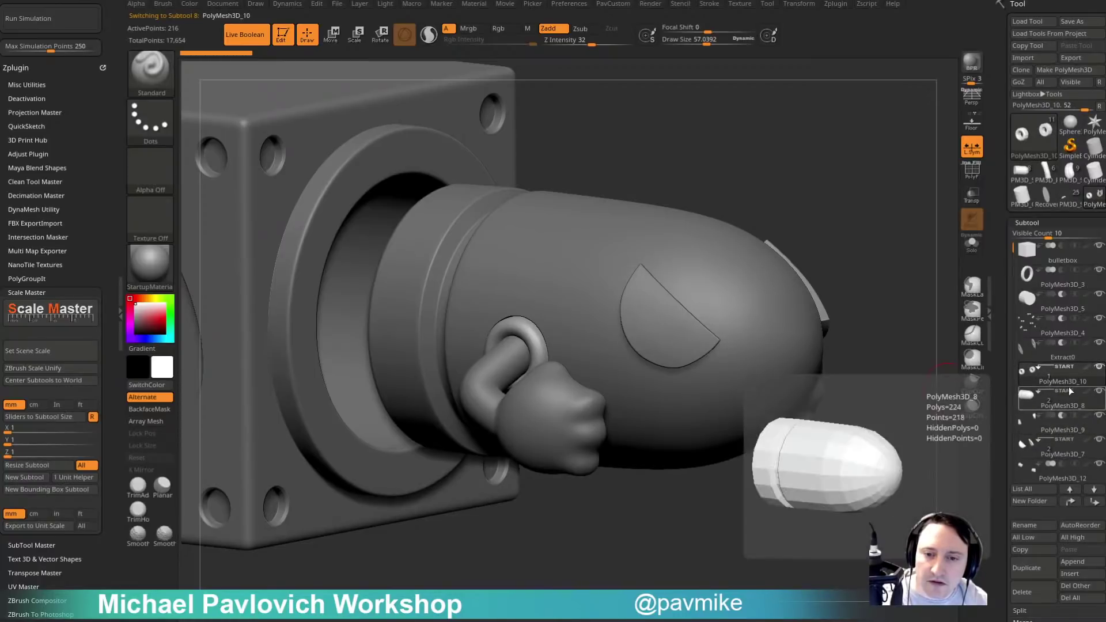
left_click(1095, 503, "shift")
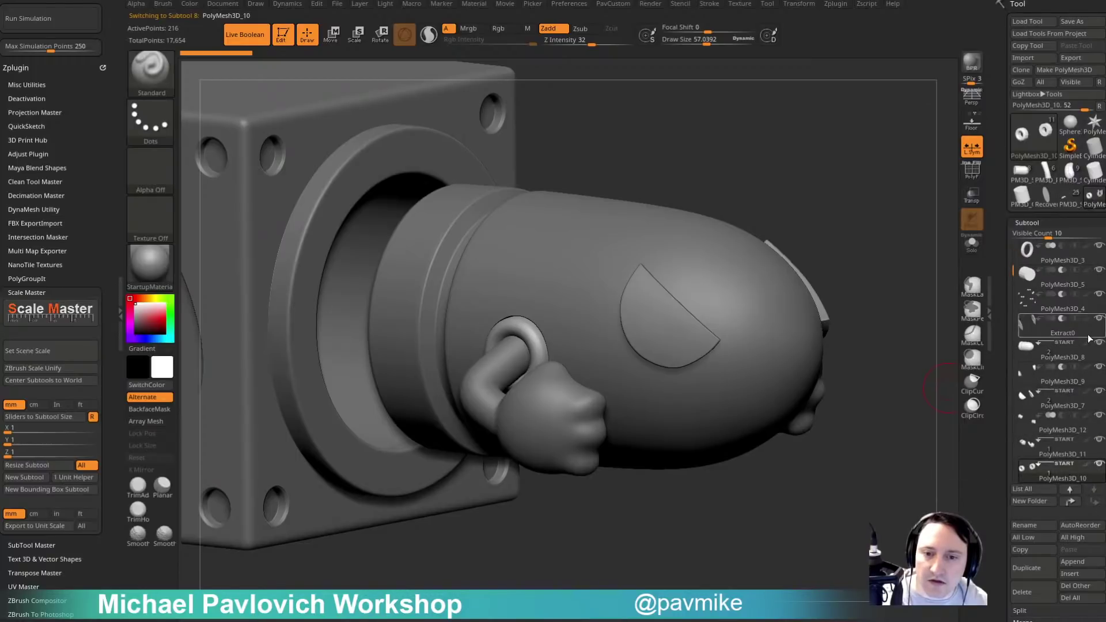
Clear the Start flag on the eye subtool PolyMesh3D_7 to group it with the bullet body PolyMesh3D_8, and toggle Live Boolean off and on.
left_click(1055, 352)
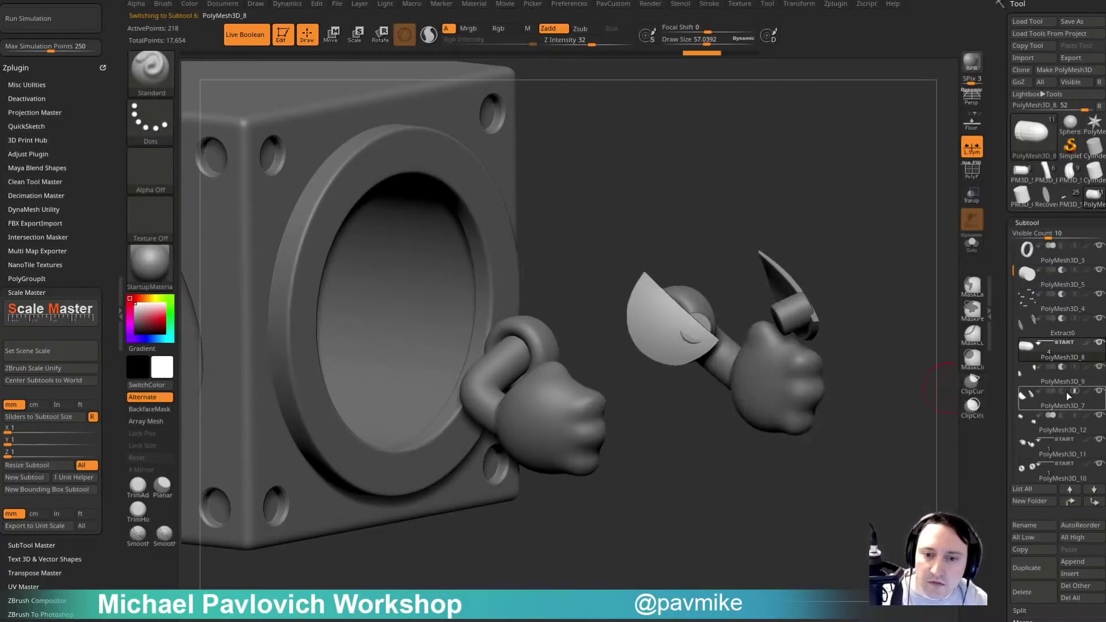
left_click(1039, 391)
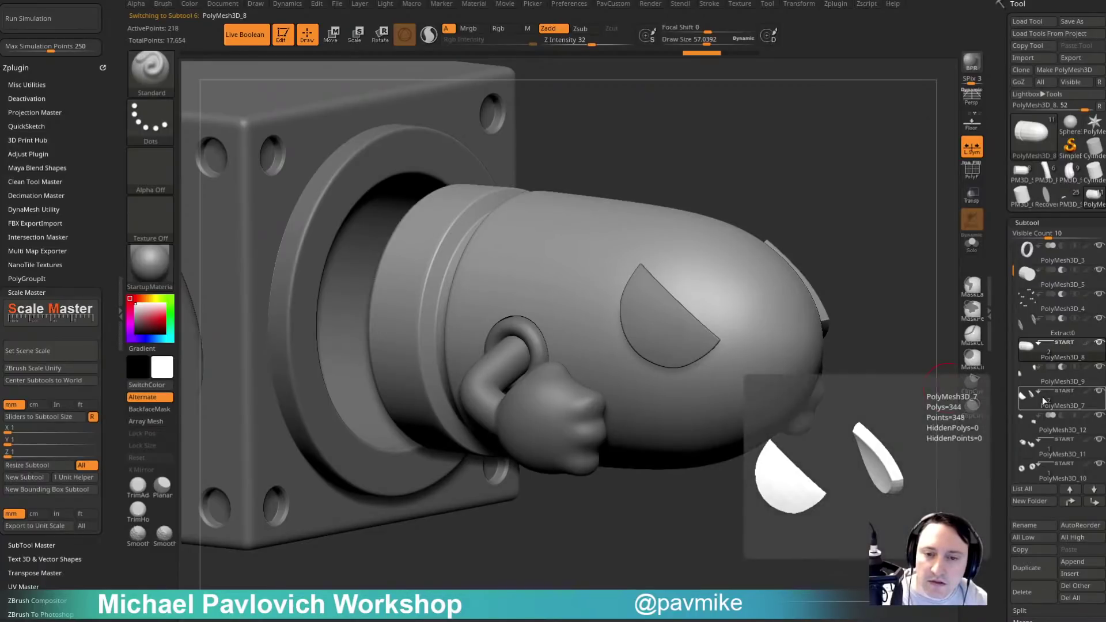
left_click(1042, 397)
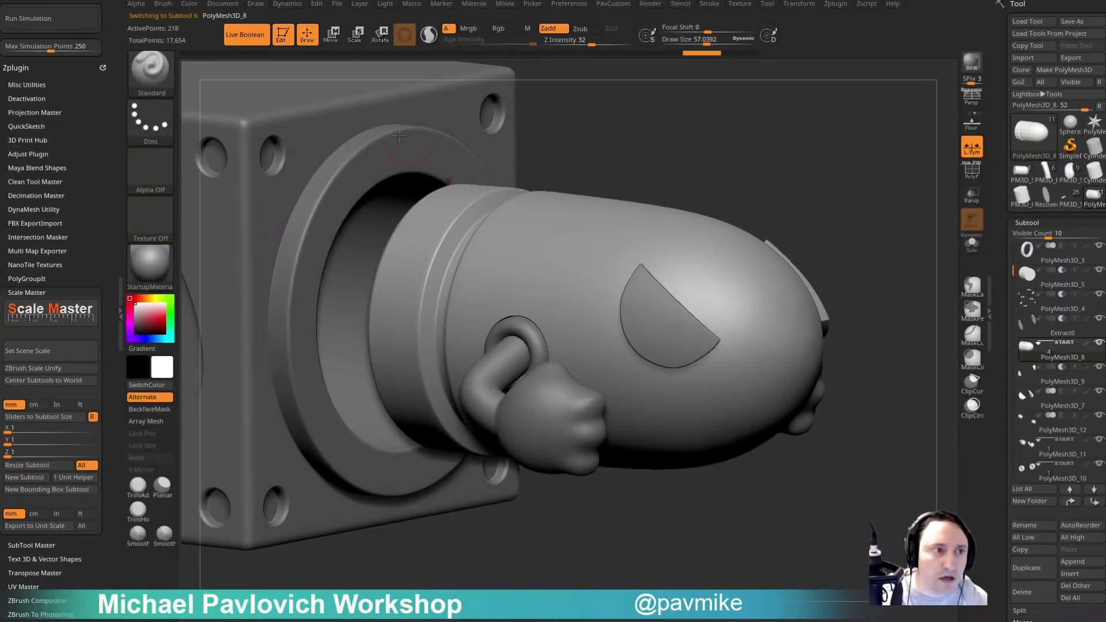
left_click(257, 35)
left_click(257, 35)
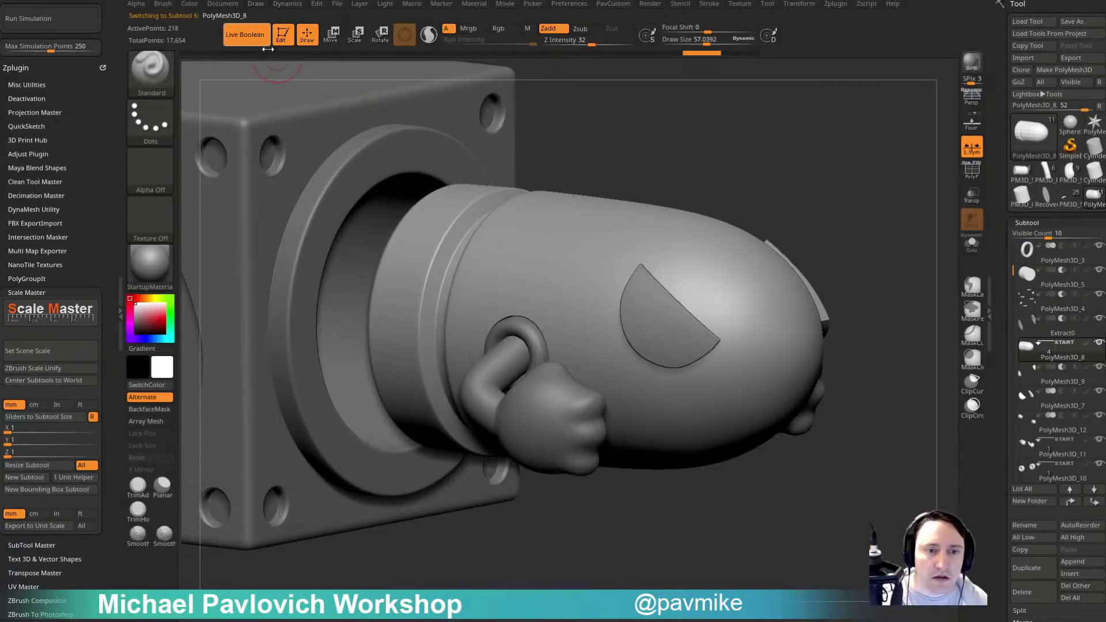
Set the eye subtool PolyMesh3D_7 to subtract from the bullet body, and check the arm and arm ring subtools.
left_click(1054, 379)
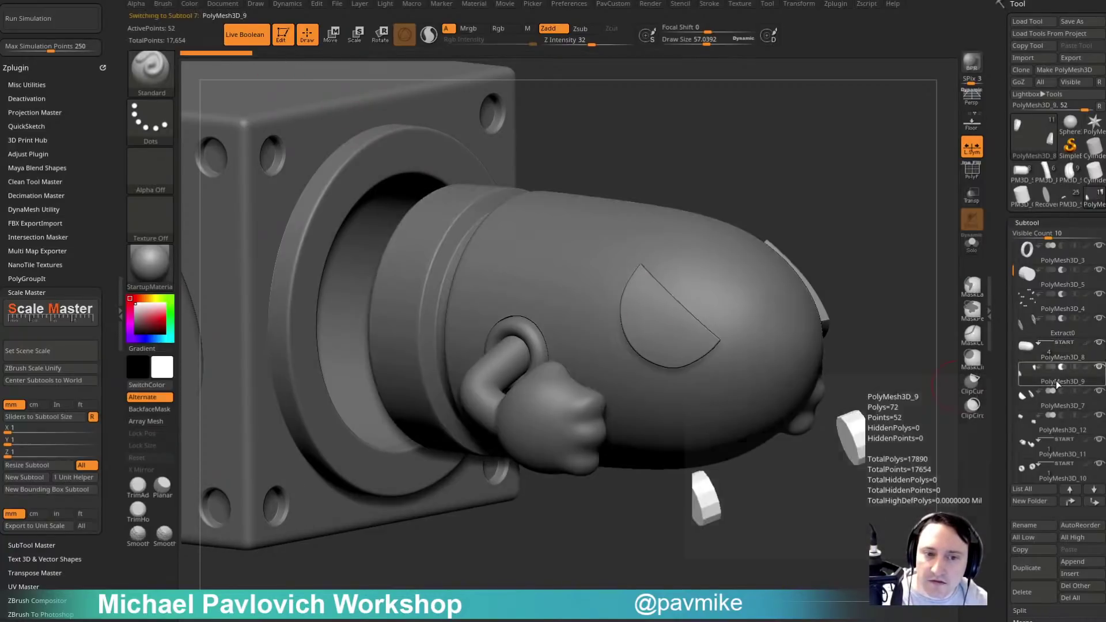
left_click(1057, 404)
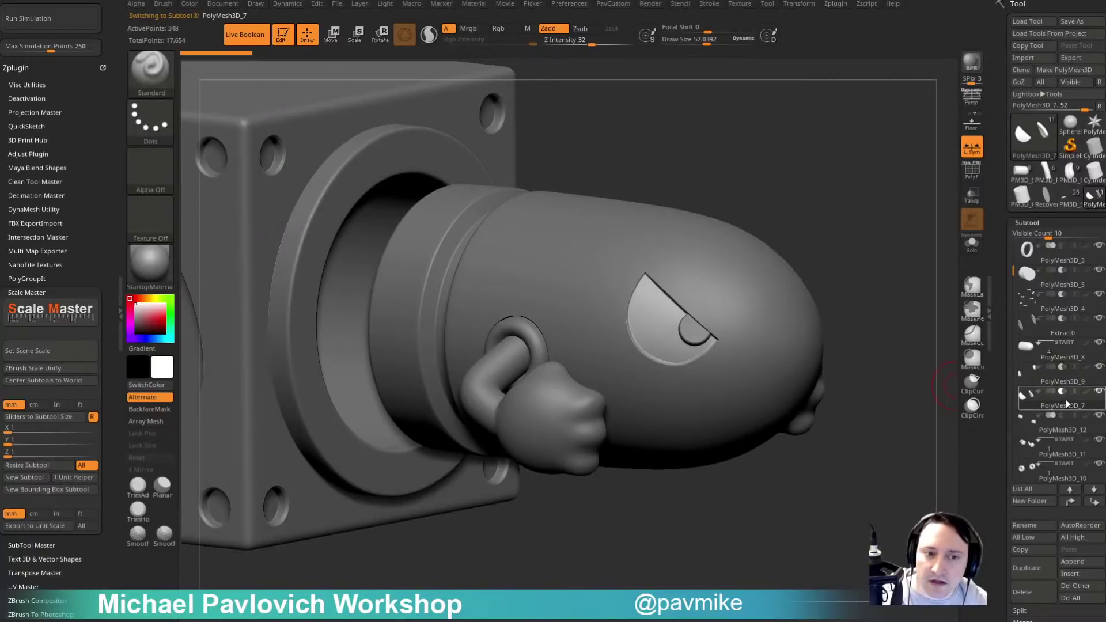
mouse_move(1055, 427)
left_click_drag(877, 400, 910, 416, "alt")
left_click(1066, 454)
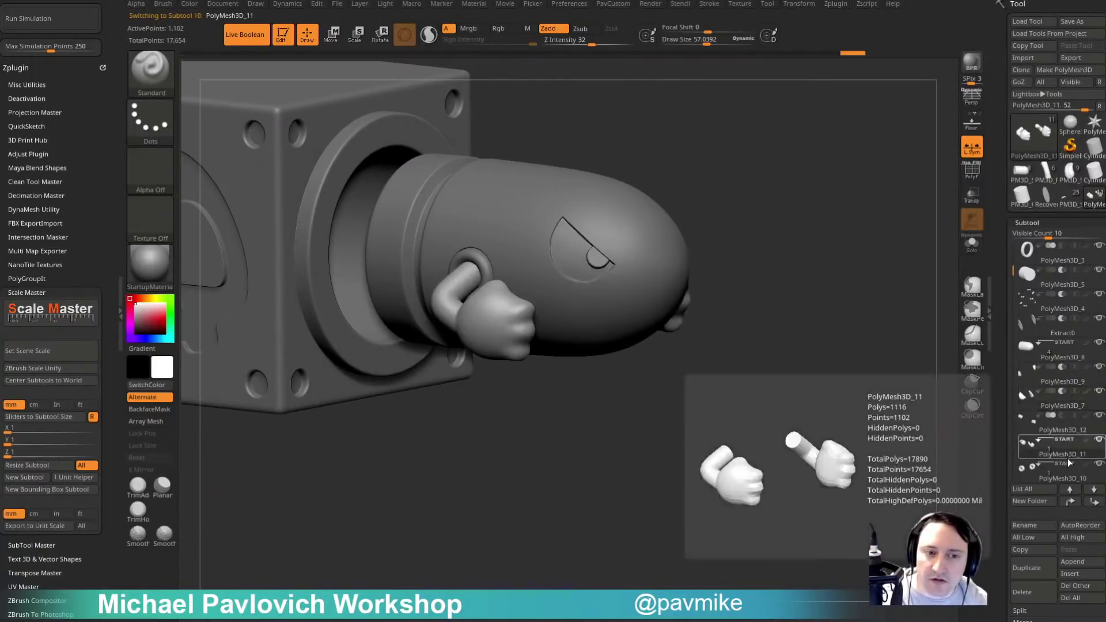
left_click(1065, 473)
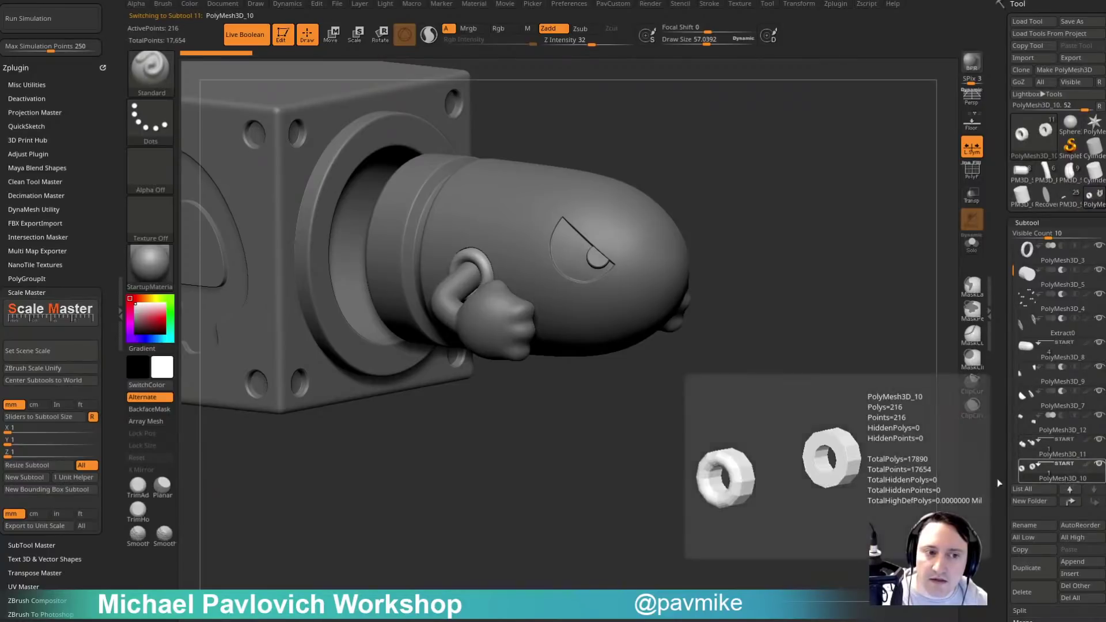
Make a boolean mesh of the bullet box with DSDiv enabled and switch to the generated tool.
key("f")
scroll(1000, 449, "down", 5)
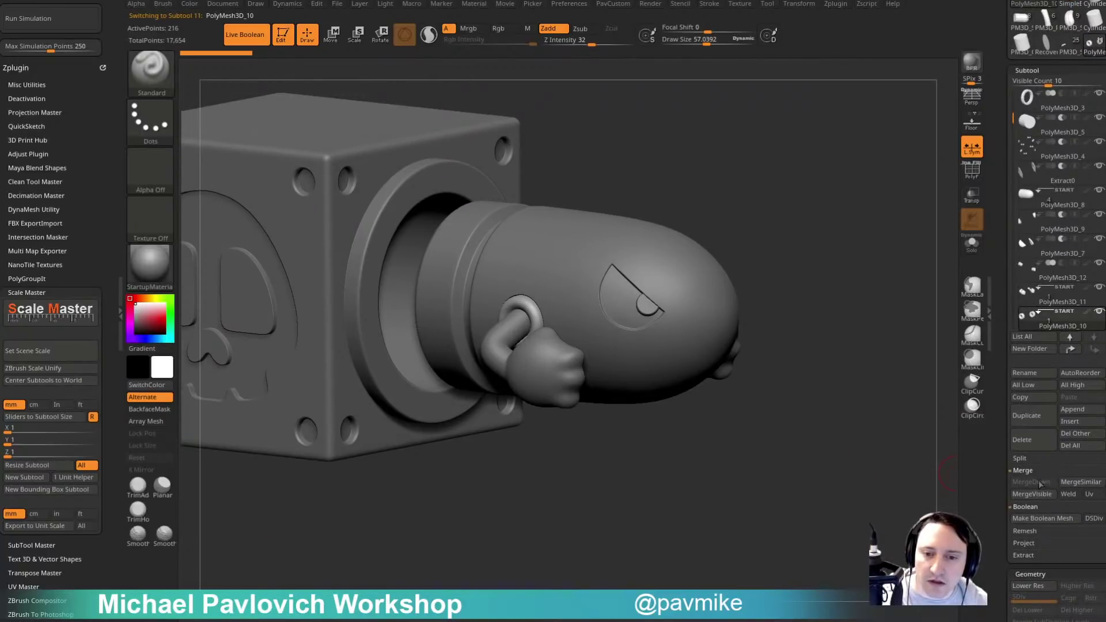
left_click(1066, 519)
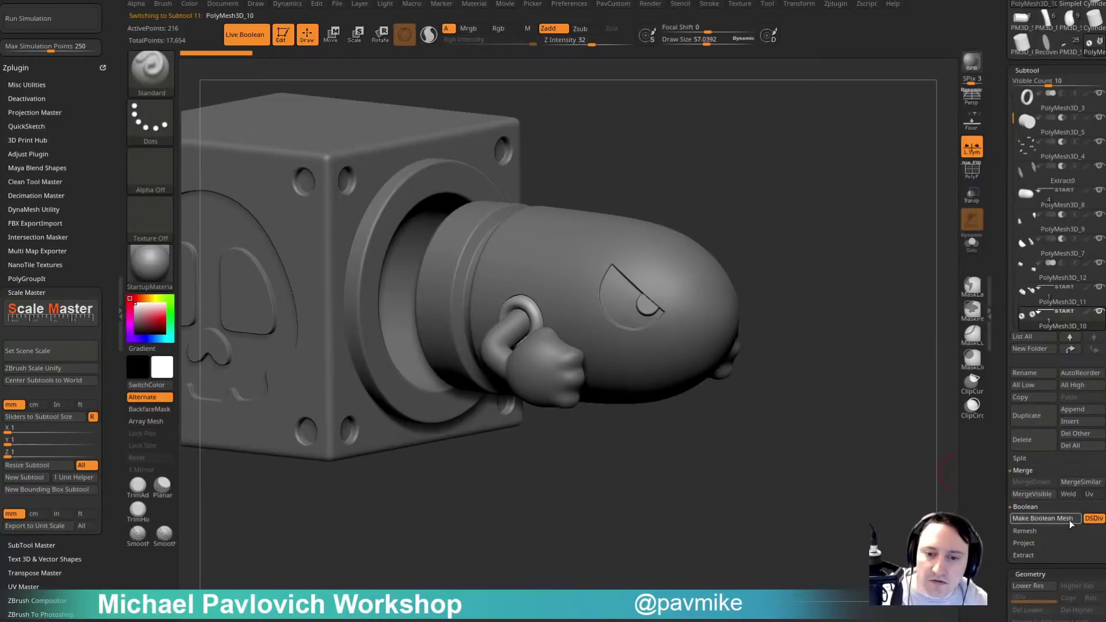
left_click_drag(1063, 80, 1063, 231)
left_click(1093, 196)
Inspect the arm rings, arms, bullet and box of the boolean result by selecting each and viewing it from several angles.
mouse_move(801, 288)
left_mouse_down()
mouse_move(854, 292)
mouse_move(815, 235)
mouse_move(805, 234)
mouse_move(806, 253)
left_mouse_up()
key("s")
left_click(818, 271, "alt")
key("s")
left_click_drag(744, 316, 740, 316)
left_click(749, 386, "alt")
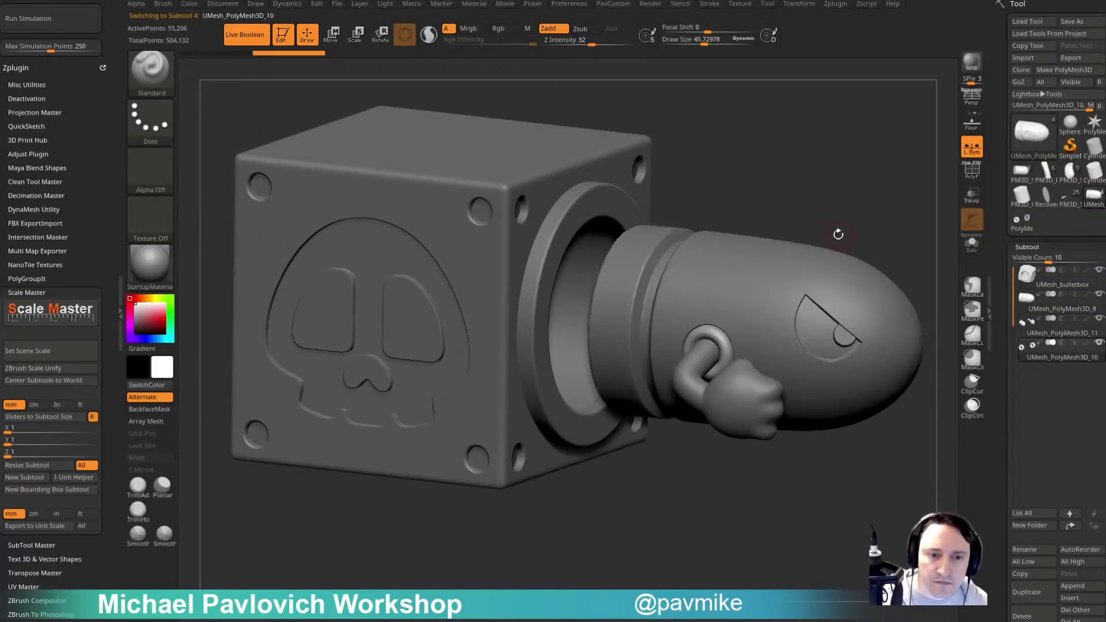
left_click_drag(837, 234, 821, 271)
left_click(710, 353, "alt")
left_click(699, 352, "alt")
left_click(632, 292, "alt")
left_click(619, 178, "alt")
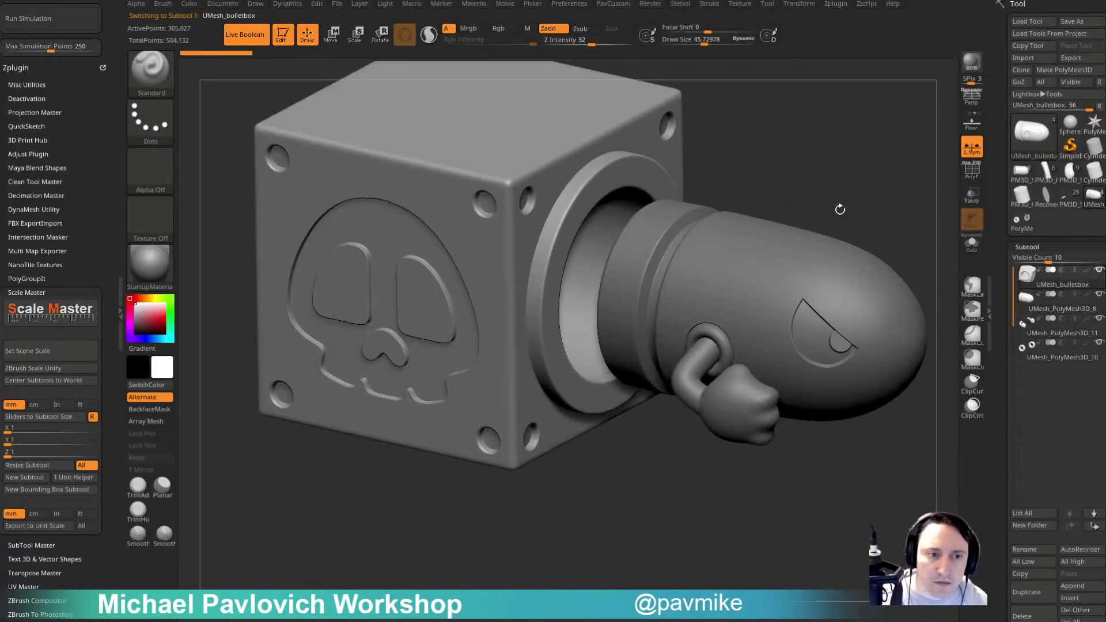
left_click_drag(839, 208, 878, 232, "shift")
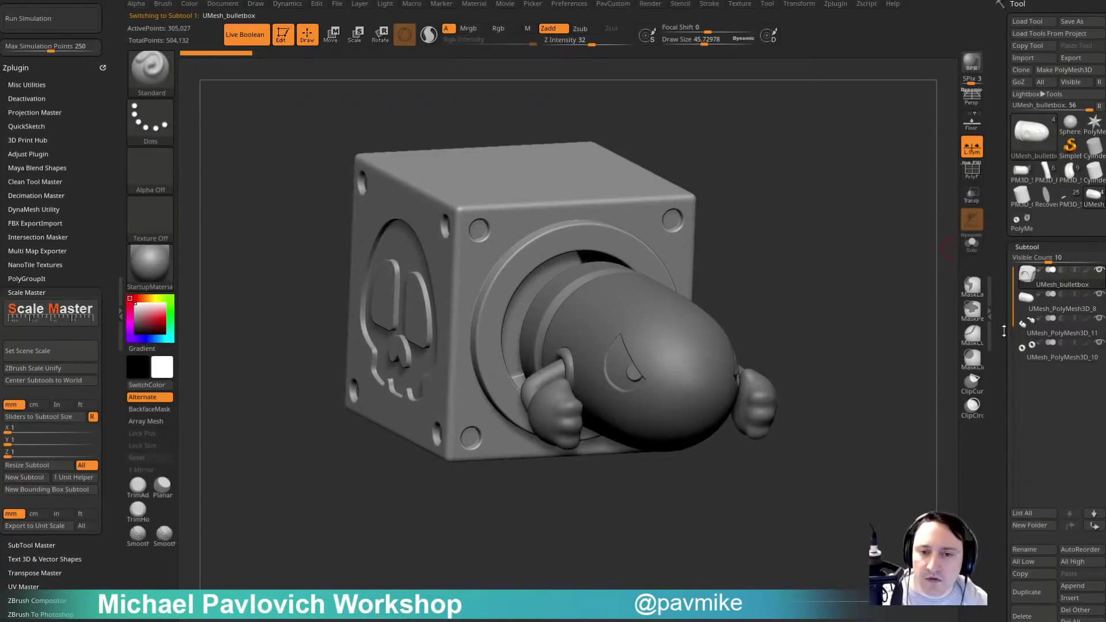
Create a subtool folder named BulletBill and place the box, bullet, arm and arm ring meshes in it.
scroll(1004, 331, "down", 3)
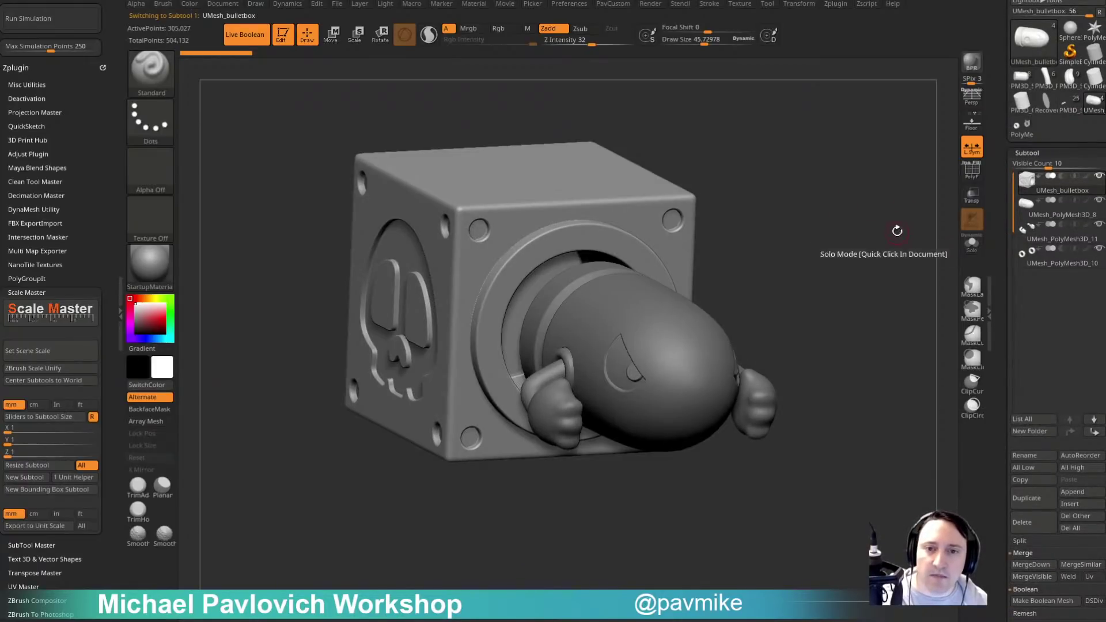
scroll(1086, 214, "up", 3)
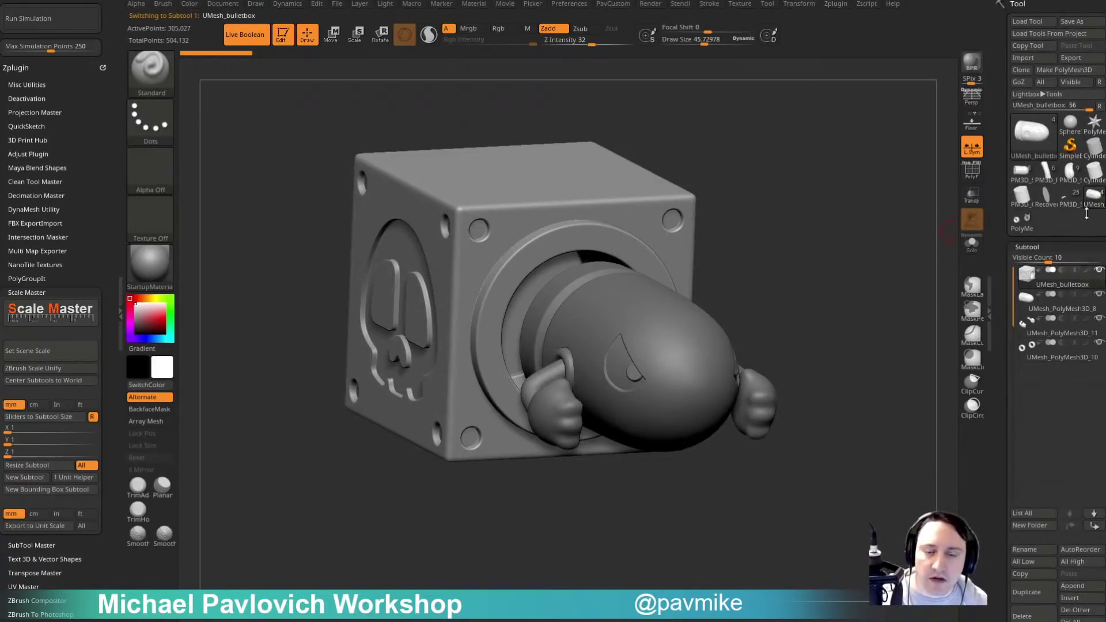
scroll(1031, 518, "down", 2)
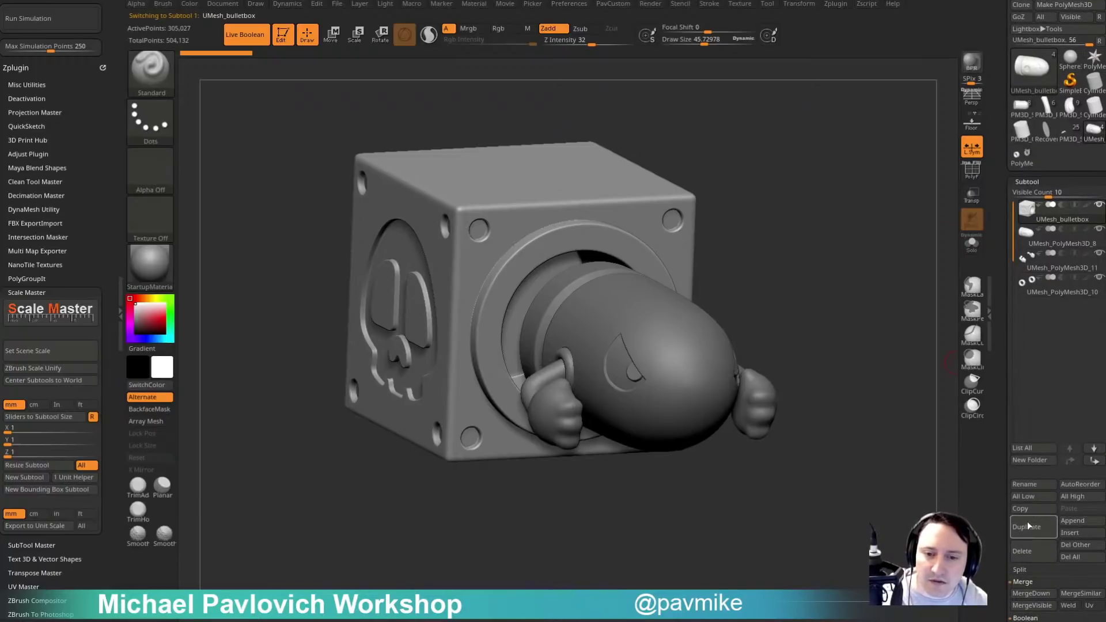
left_click(1029, 461)
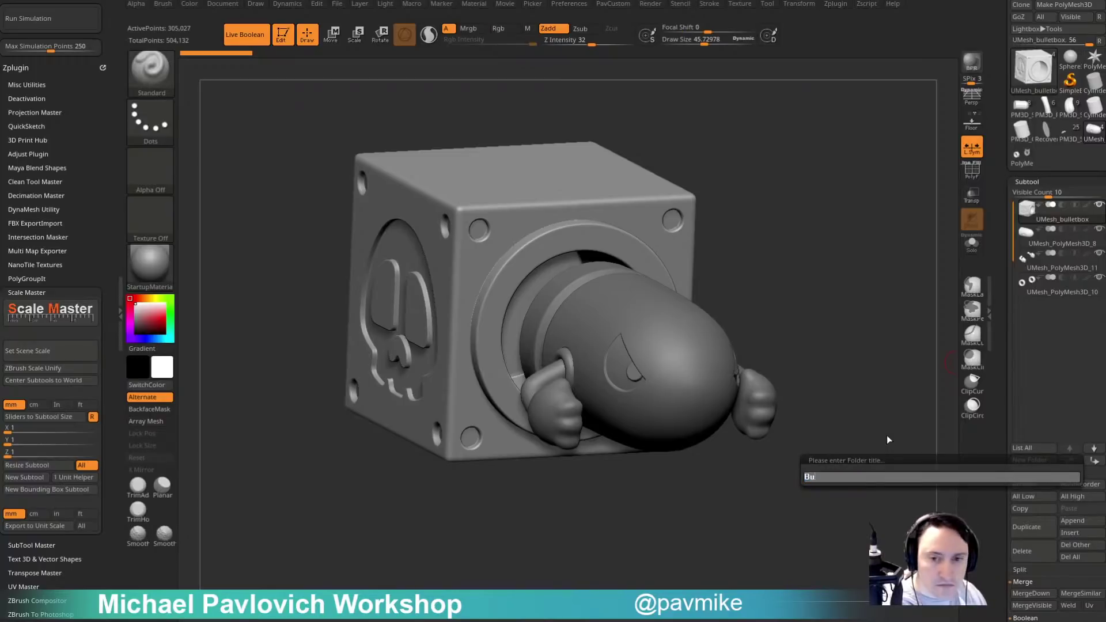
key("BackSpace")
type("BulletBill")
key("Return")
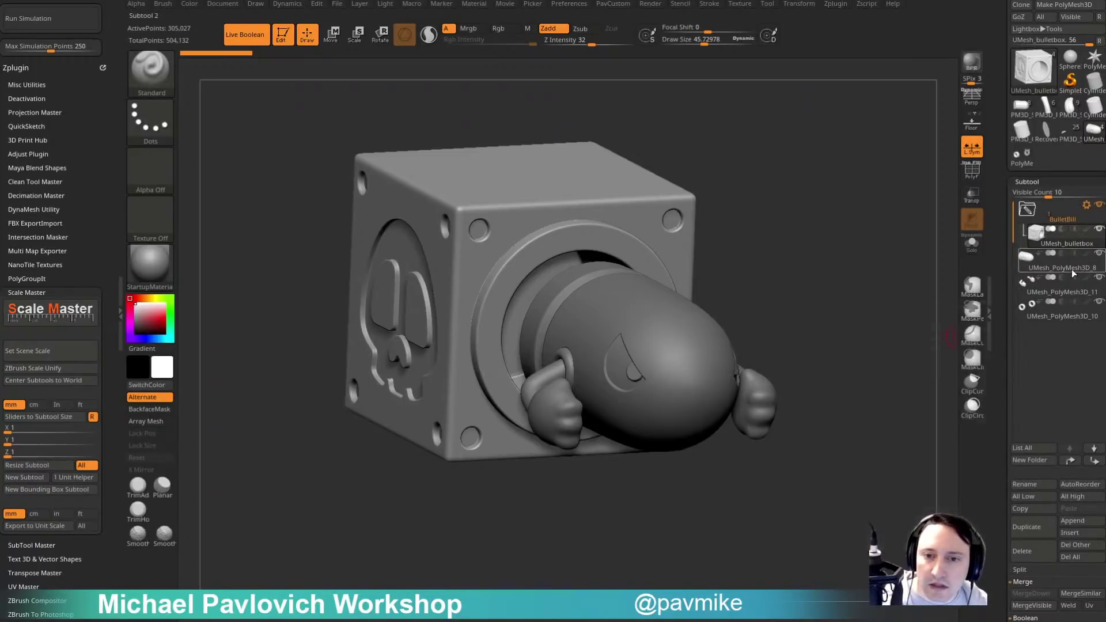
left_click_drag(1071, 269, 1065, 227)
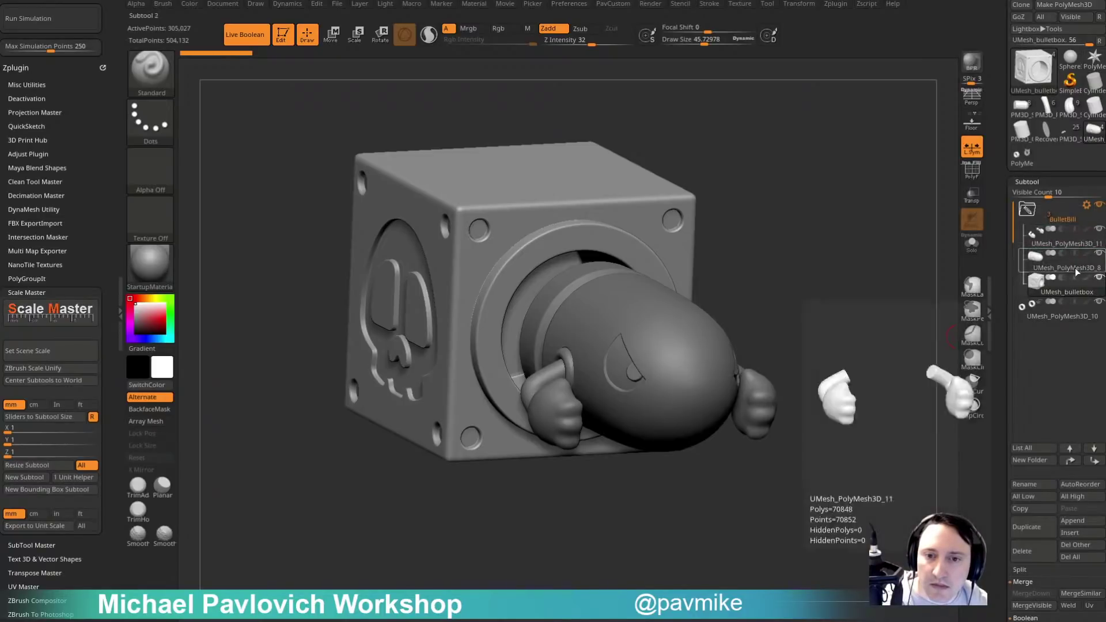
left_click_drag(1066, 286, 1068, 251)
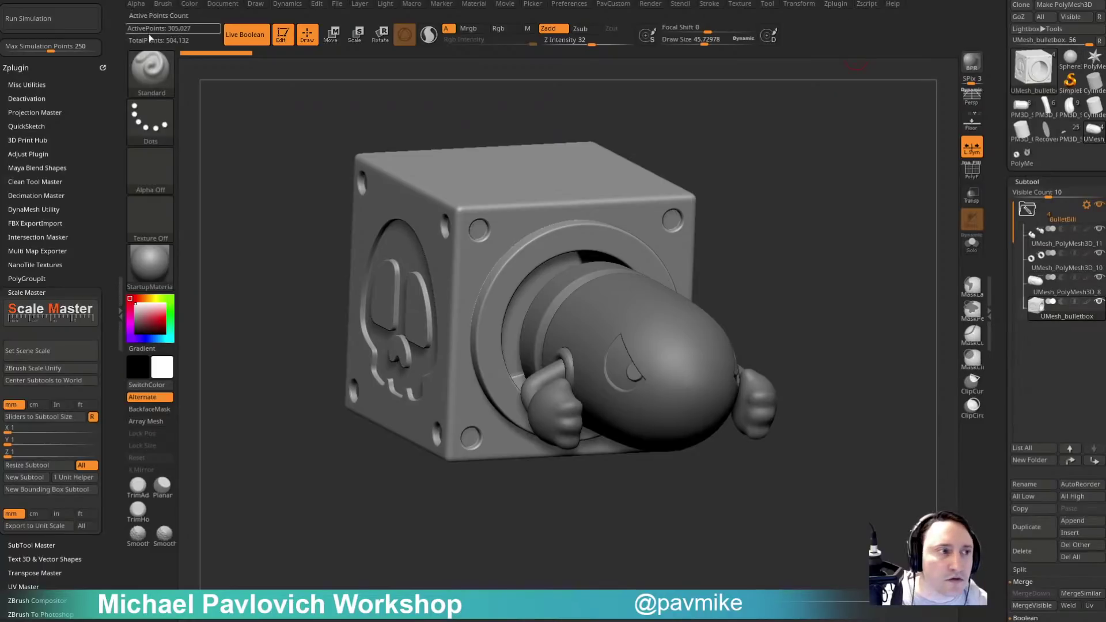
Copy the BulletBill folder with SubTool Master and paste it into the Bowser Jr tool.
left_click(27, 292, "shift")
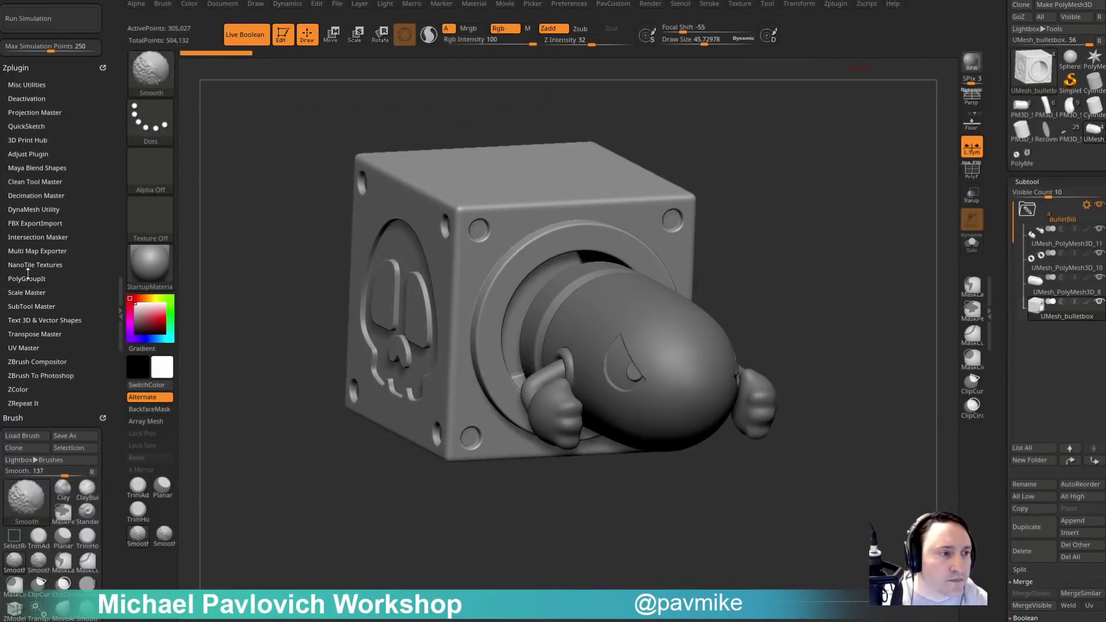
left_click(32, 306)
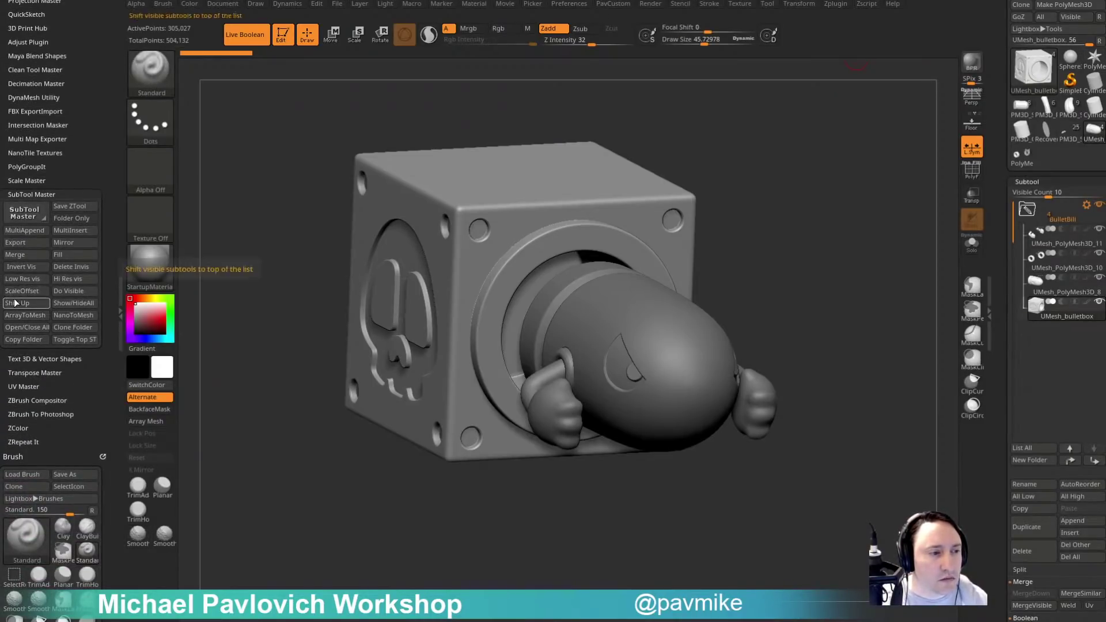
left_click(17, 340)
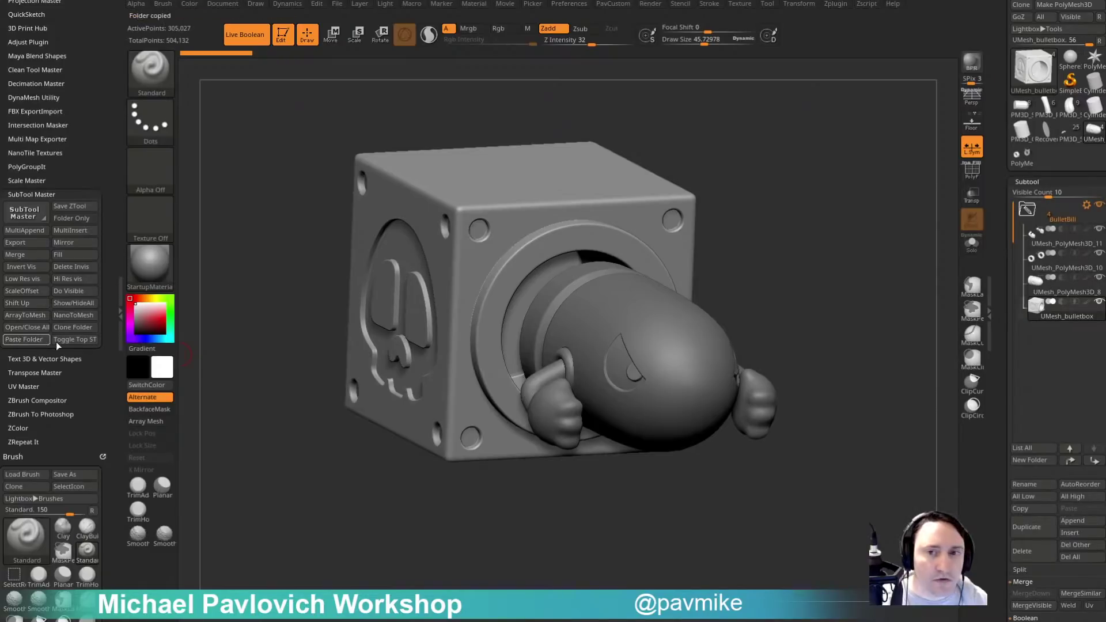
left_click(1069, 137)
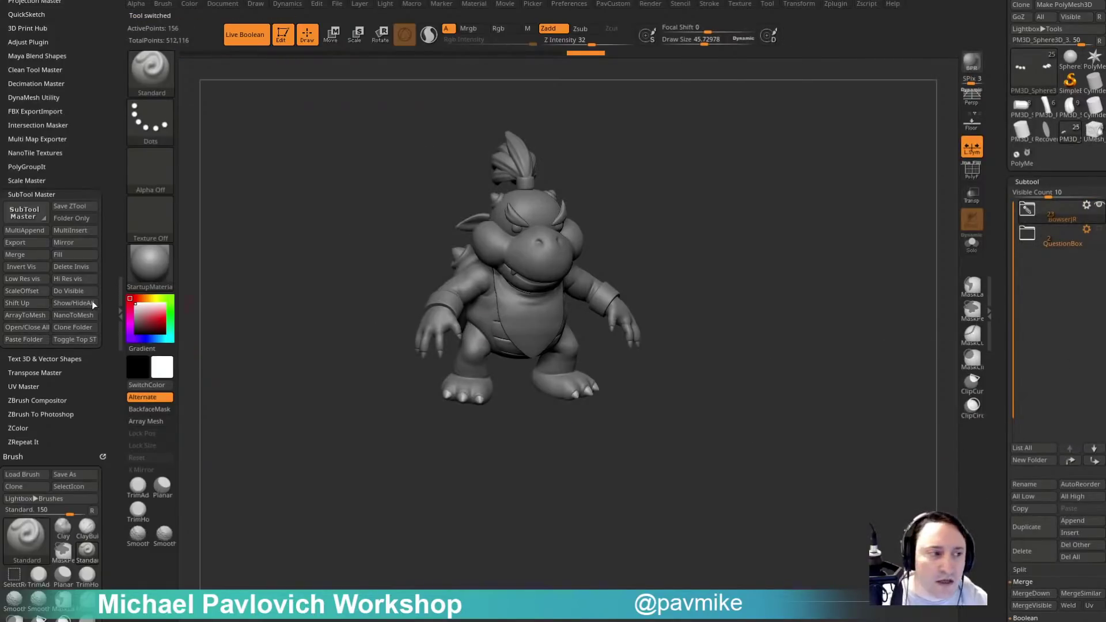
left_click(27, 340)
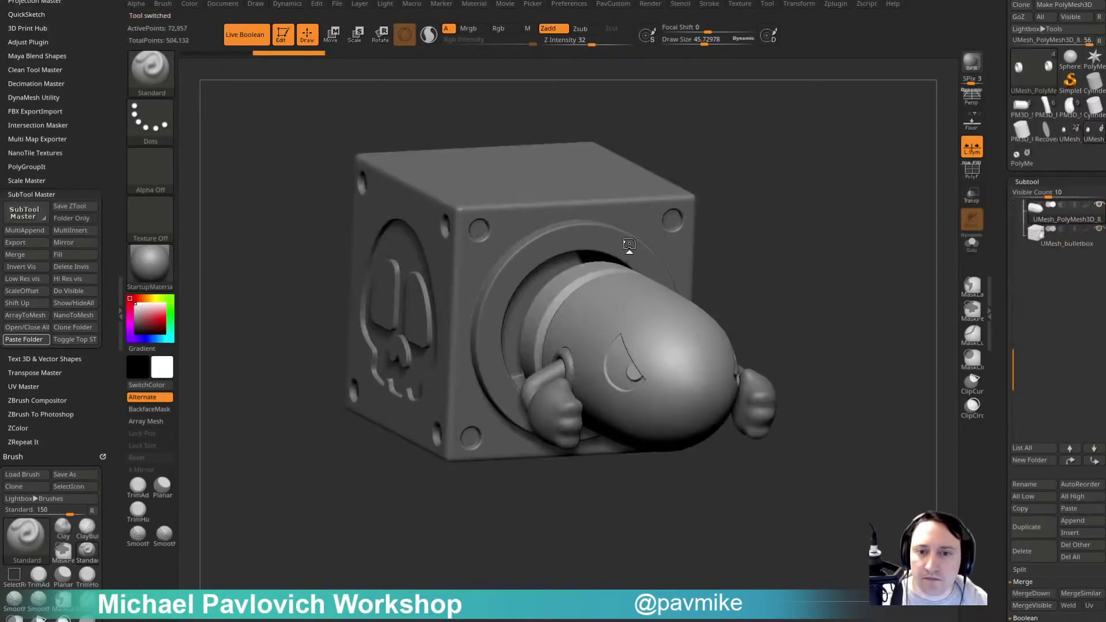
Apply Transpose Set to the BulletBill folder, center the gizmo on it and move the whole bullet box above Bowser Jr's head.
left_click_drag(811, 201, 869, 216)
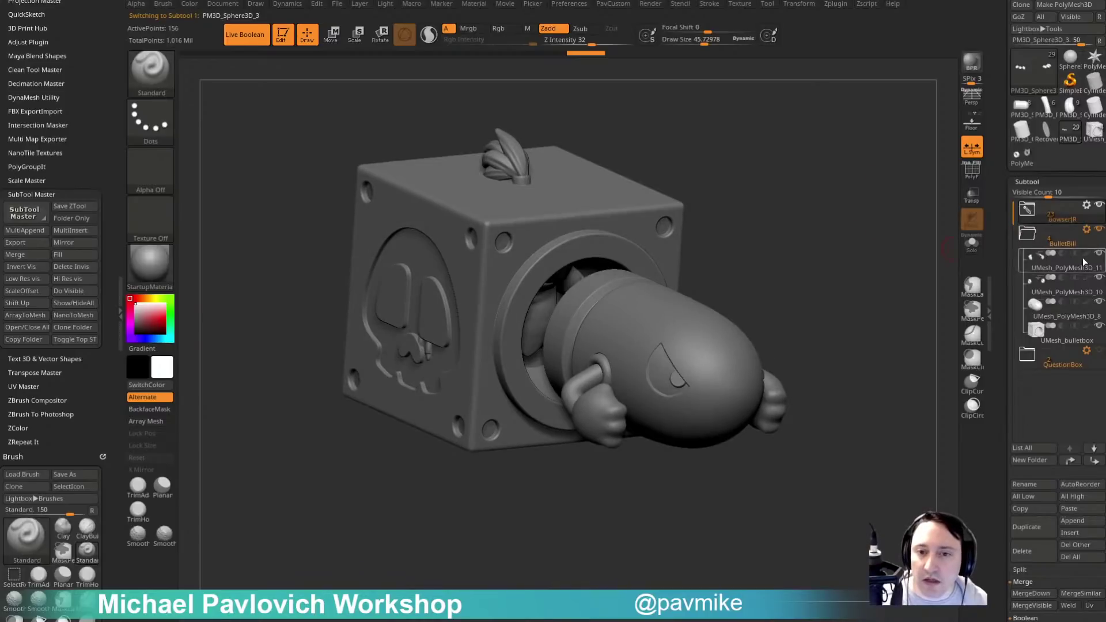
left_click(1087, 230)
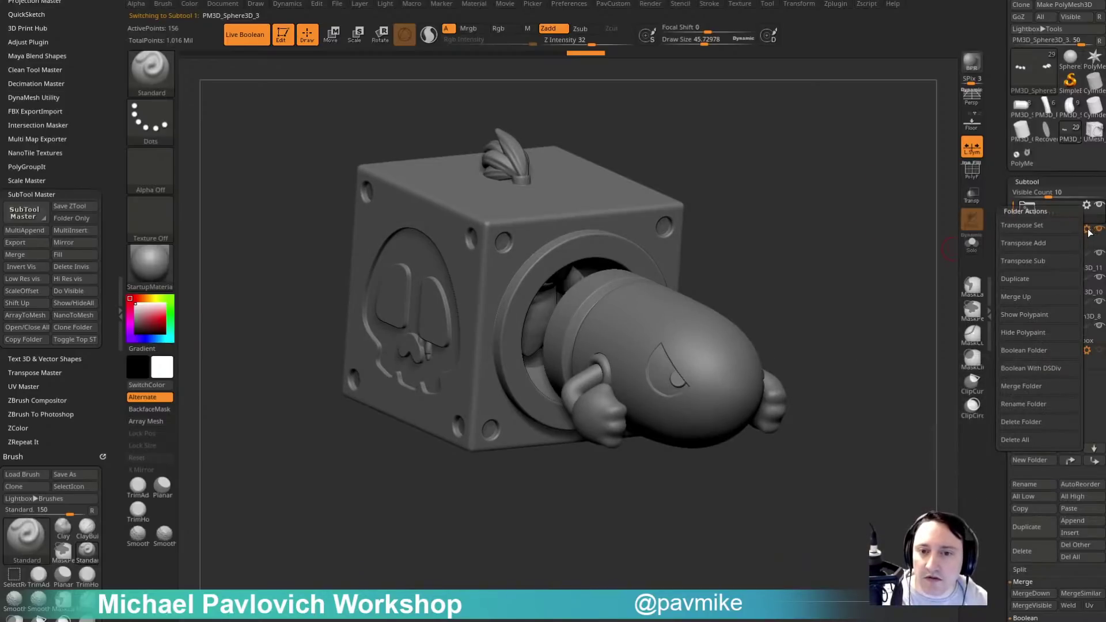
left_click(1055, 226)
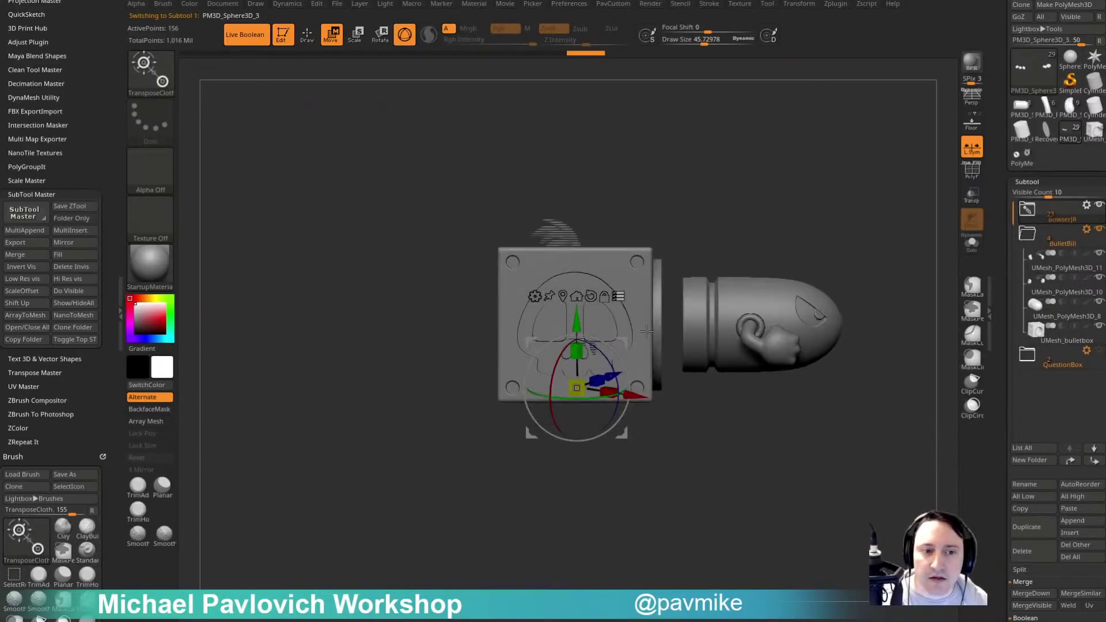
left_click_drag(748, 221, 731, 256, "alt")
left_click(573, 331, "alt")
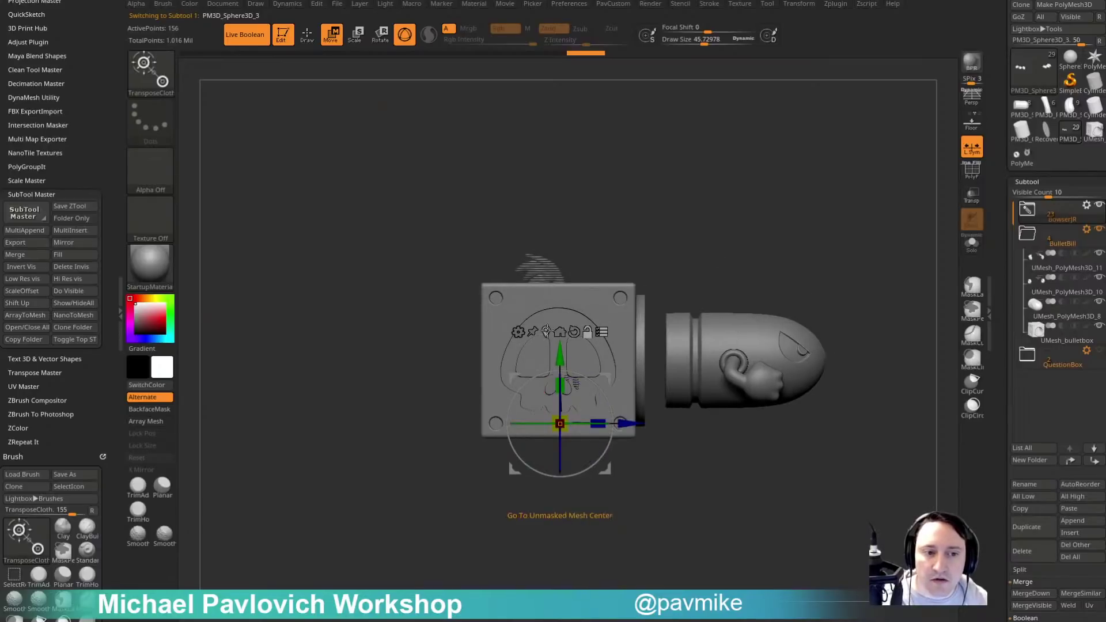
left_click(546, 331, "alt")
left_click_drag(613, 373, 580, 113)
right_click_drag(795, 314, 790, 288, "ctrl")
left_click_drag(790, 287, 831, 324)
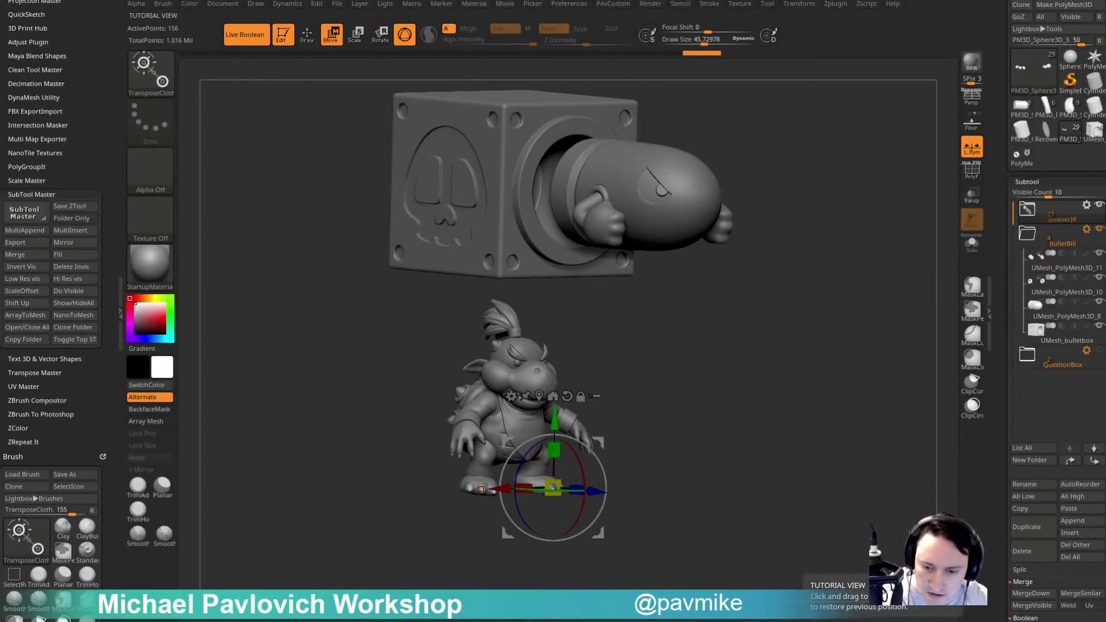
Delete all subtools of the leftover Recovered_Tool and of the UMesh_bulletbox tool.
scroll(1082, 230, "up", 2)
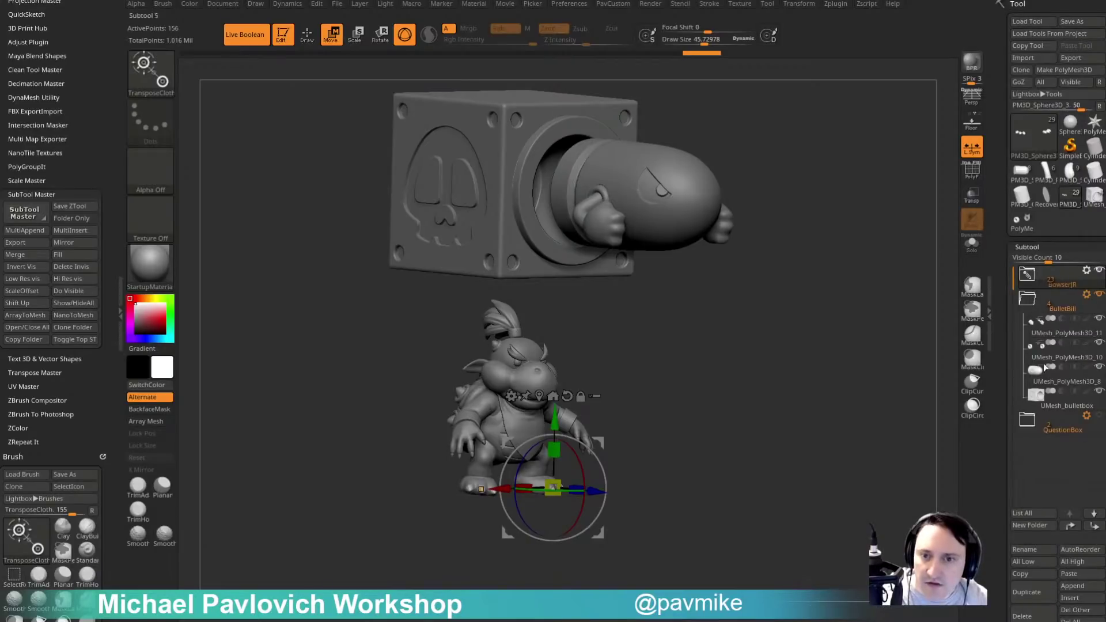
left_click(1046, 196)
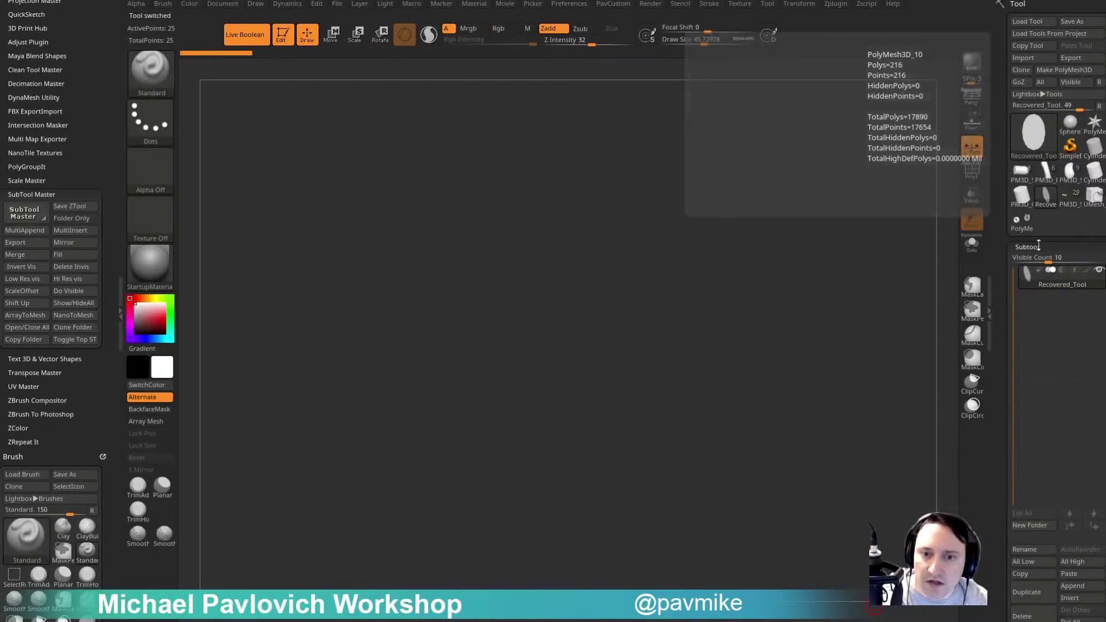
left_click(1033, 617)
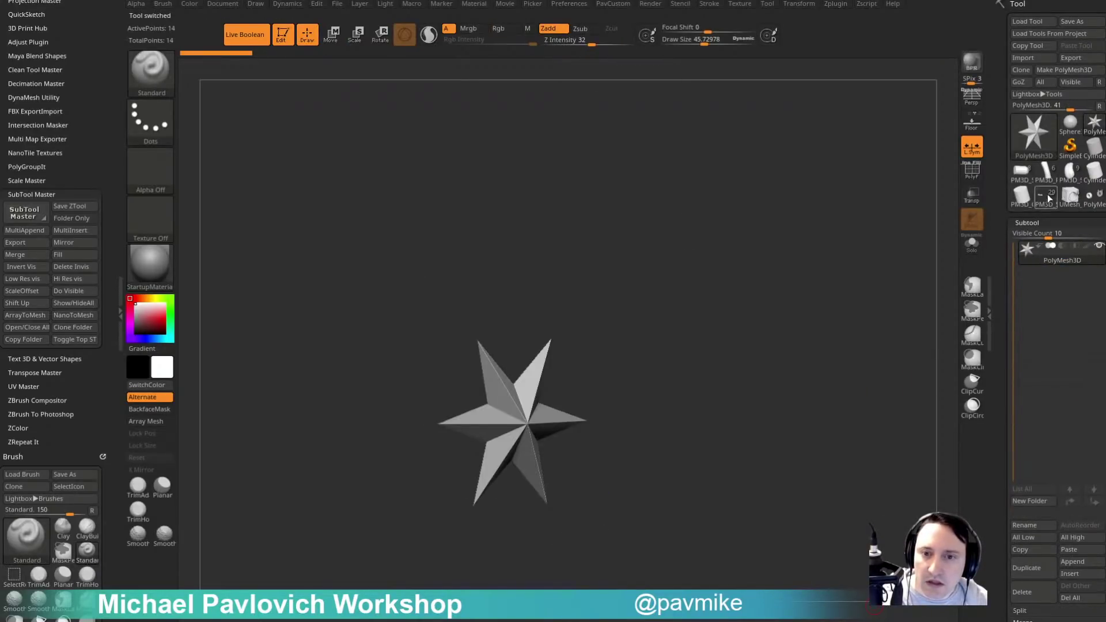
left_click(1069, 200)
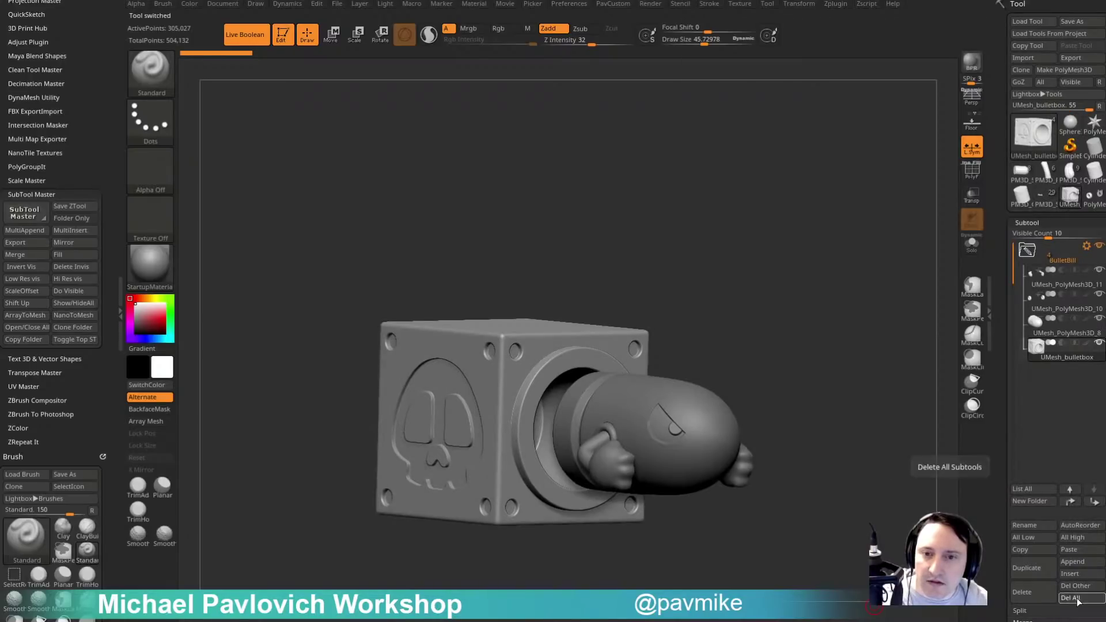
left_click(1070, 598)
Save the original live boolean bullet box as a tool file, then delete all of its subtools from the session.
left_click(1063, 204)
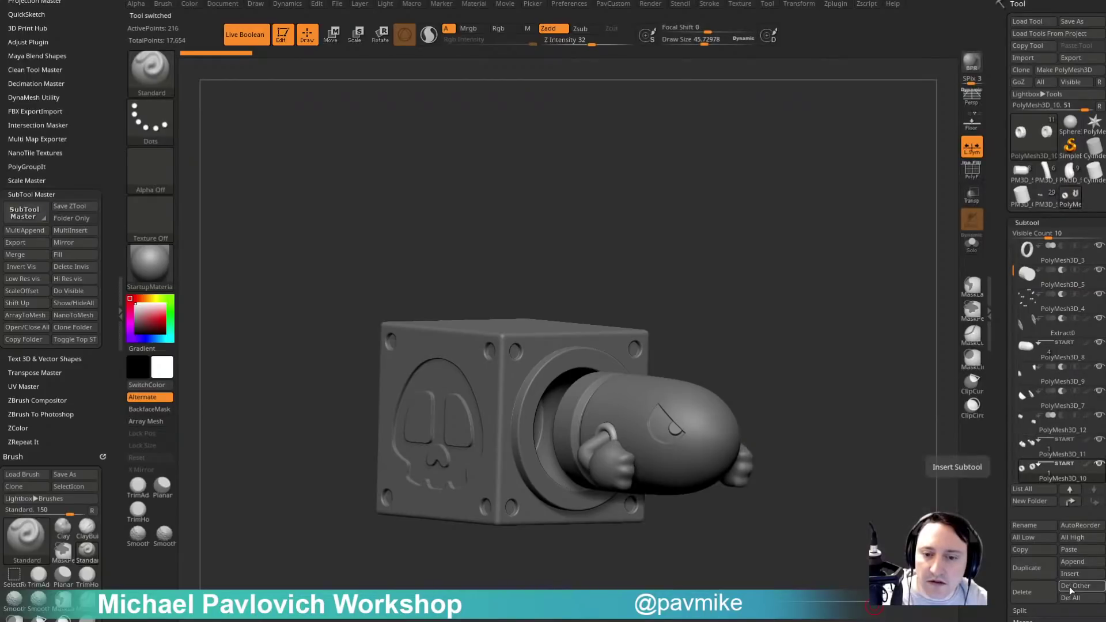
left_click_drag(864, 236, 827, 275)
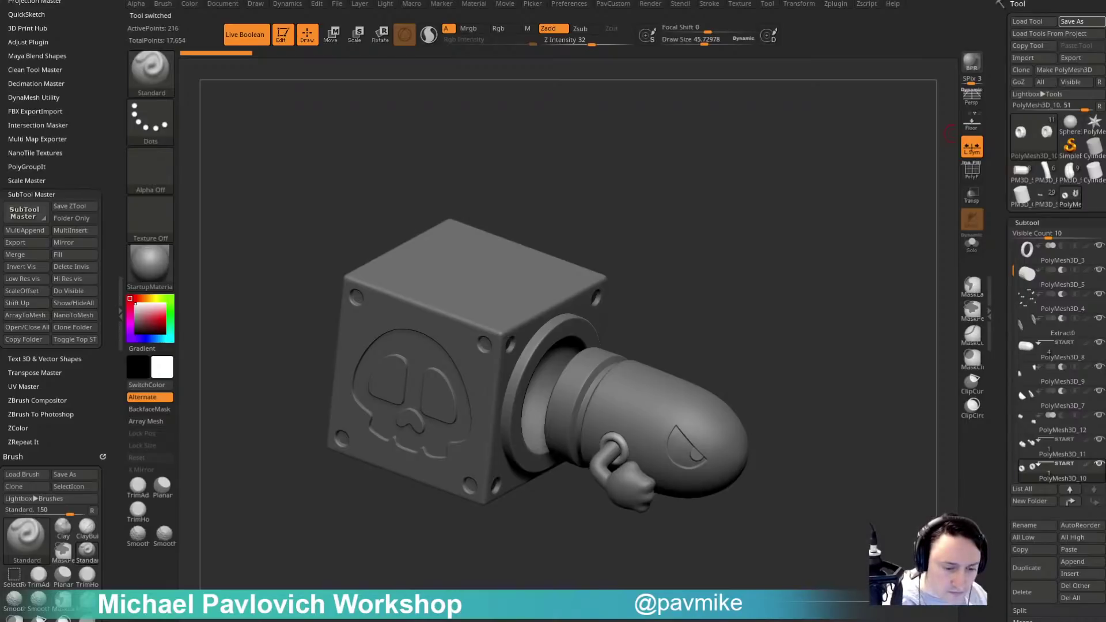
key("ctrl+s")
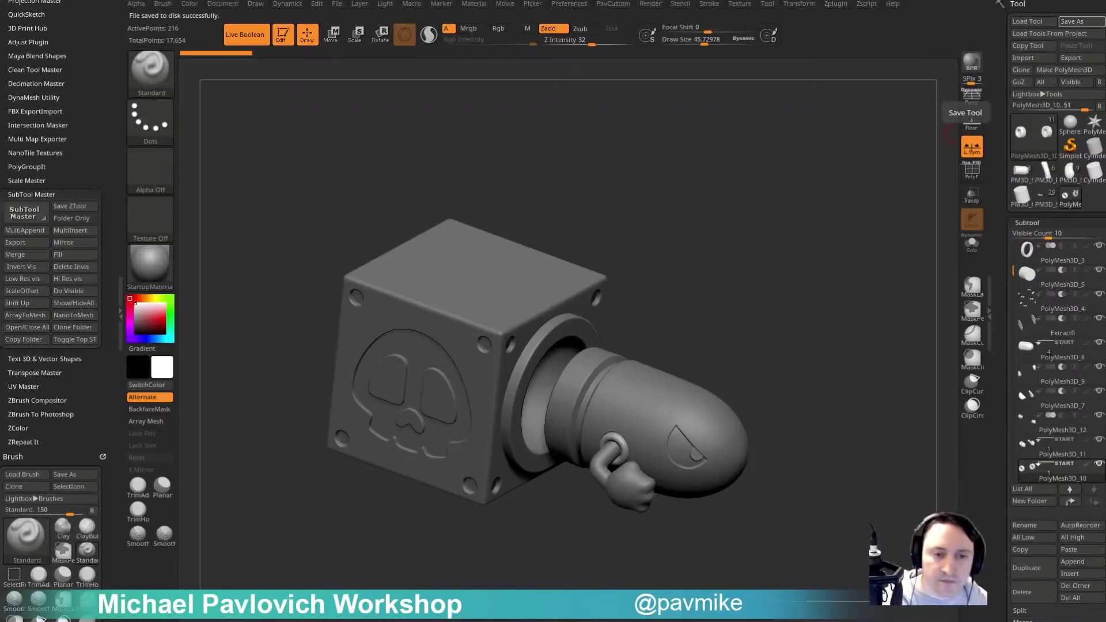
left_click(1081, 597)
left_click(1045, 196)
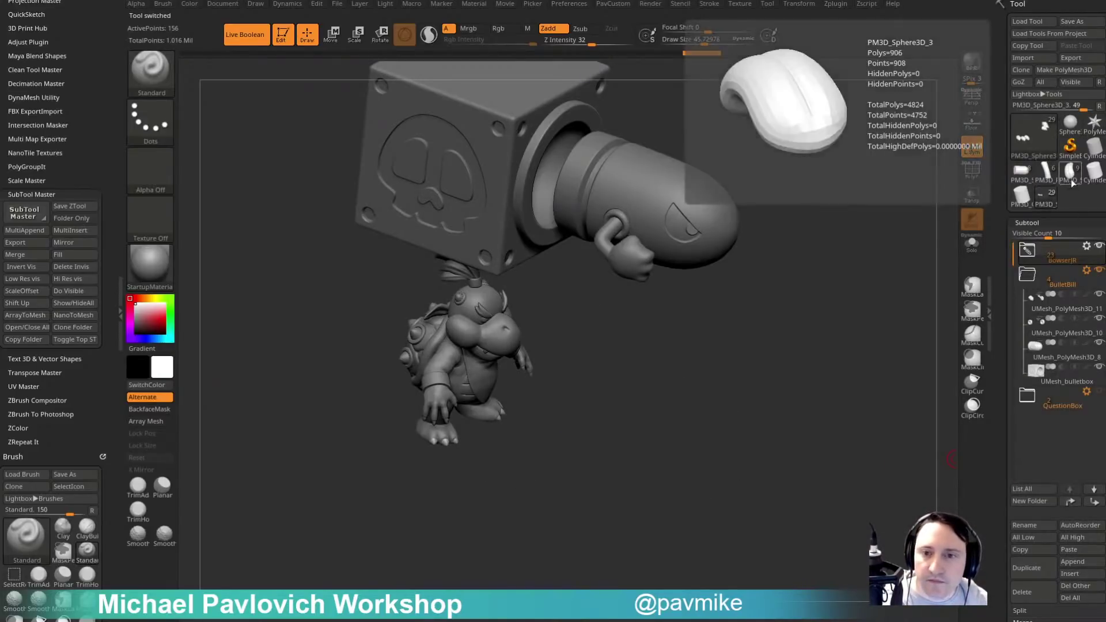
Switch to the crowned ghost tool and turn off Live Boolean.
left_click(1070, 179)
left_click_drag(732, 342, 805, 331, "alt")
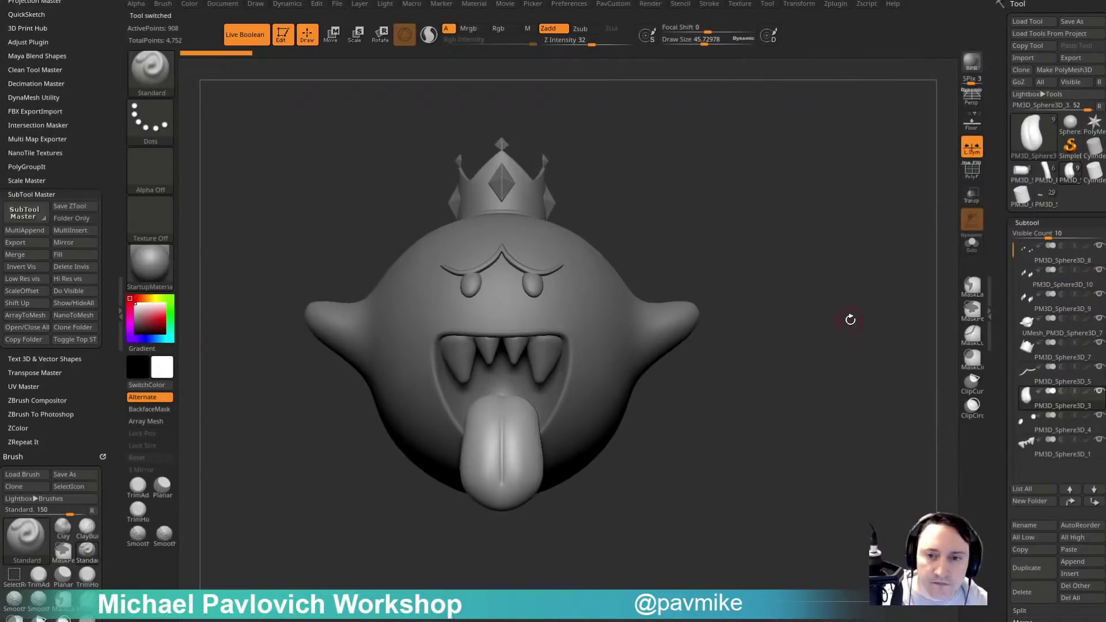
left_click_drag(823, 293, 852, 314, "alt")
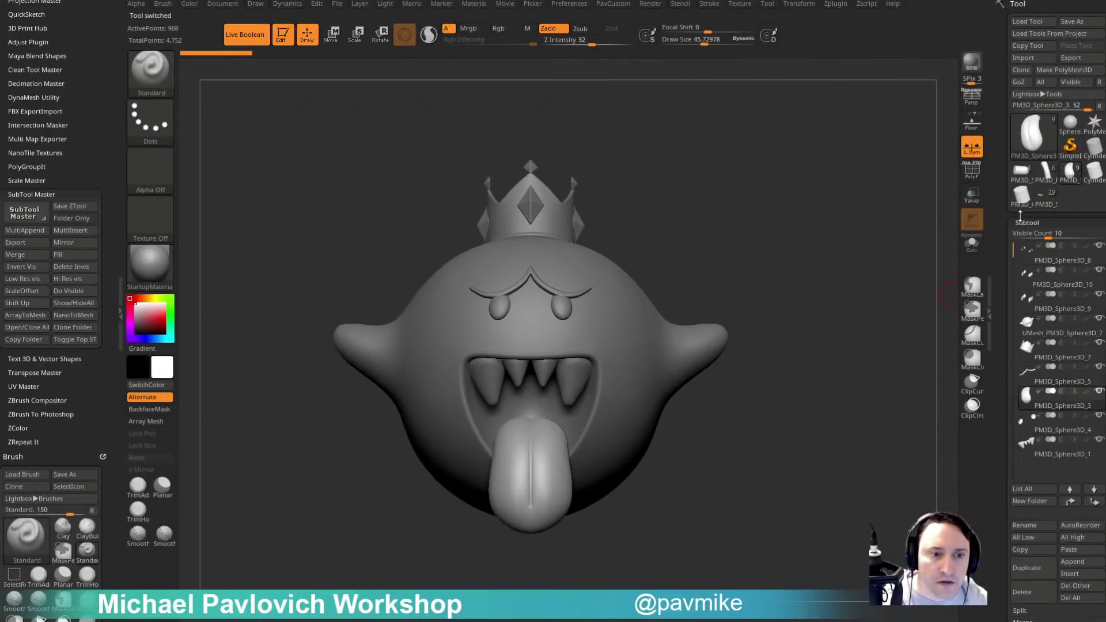
left_click(247, 37)
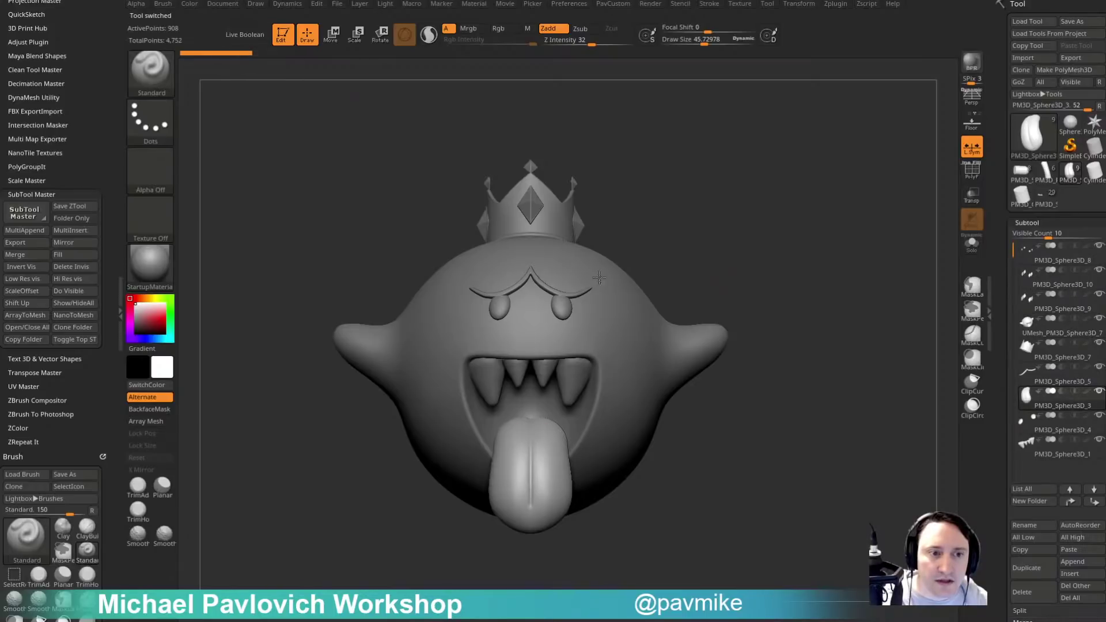
left_click_drag(772, 280, 831, 309)
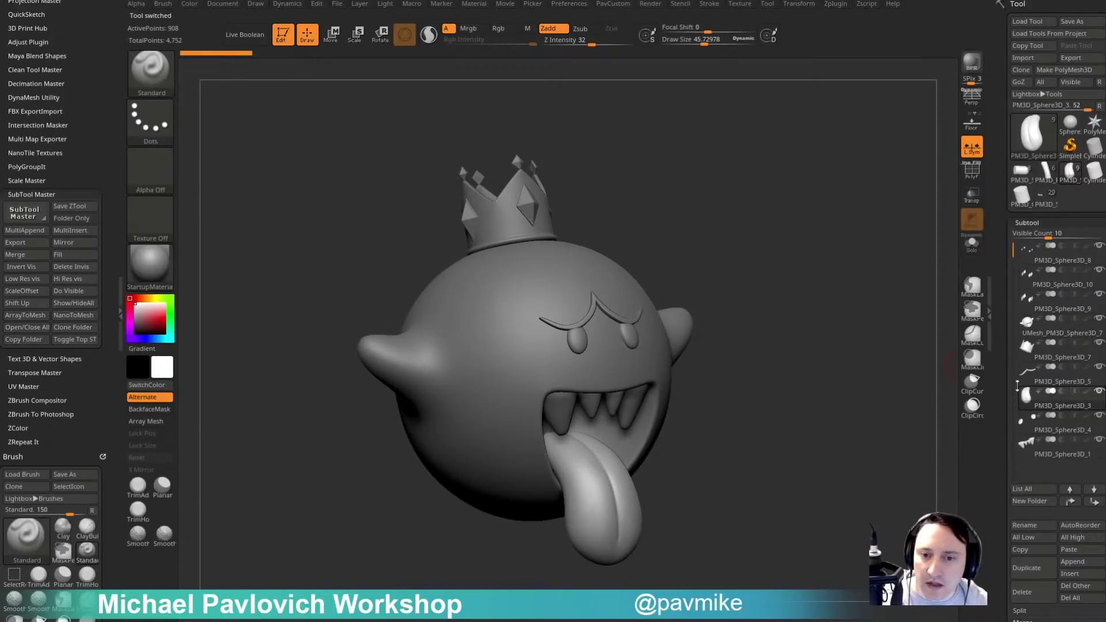
Create a subtool folder named Ghost and place all the ghost's subtools in it, including the tongue and teeth.
left_click_drag(918, 255, 693, 202, "shift")
key("w")
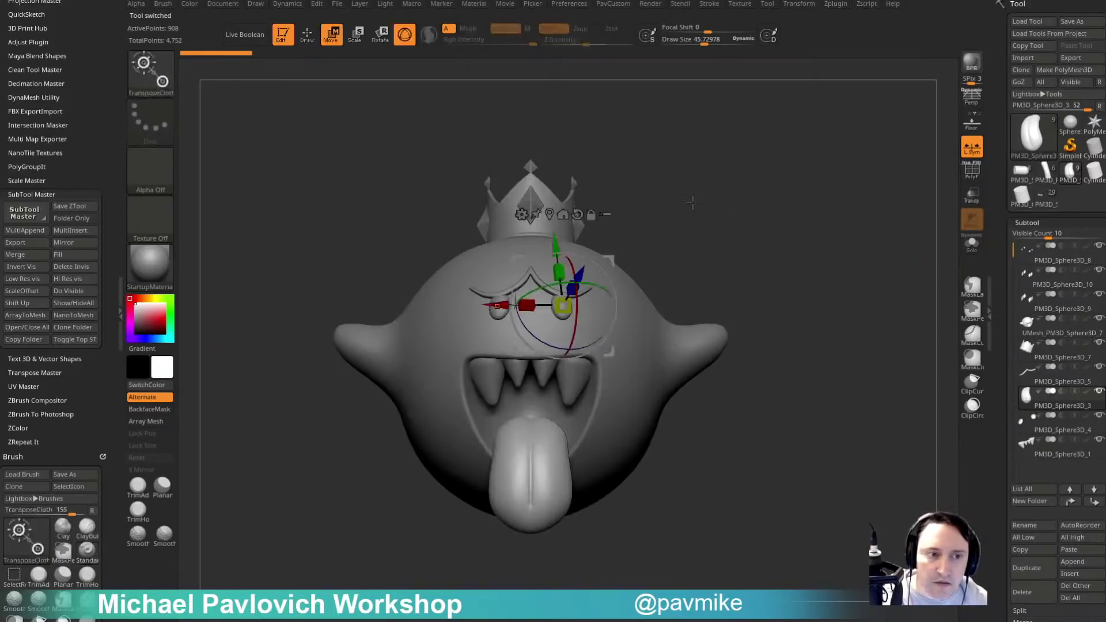
mouse_move(380, 123)
left_mouse_down("ctrl+shift")
mouse_move(717, 305)
mouse_move(724, 325)
left_mouse_up("ctrl+shift")
key("ctrl+f")
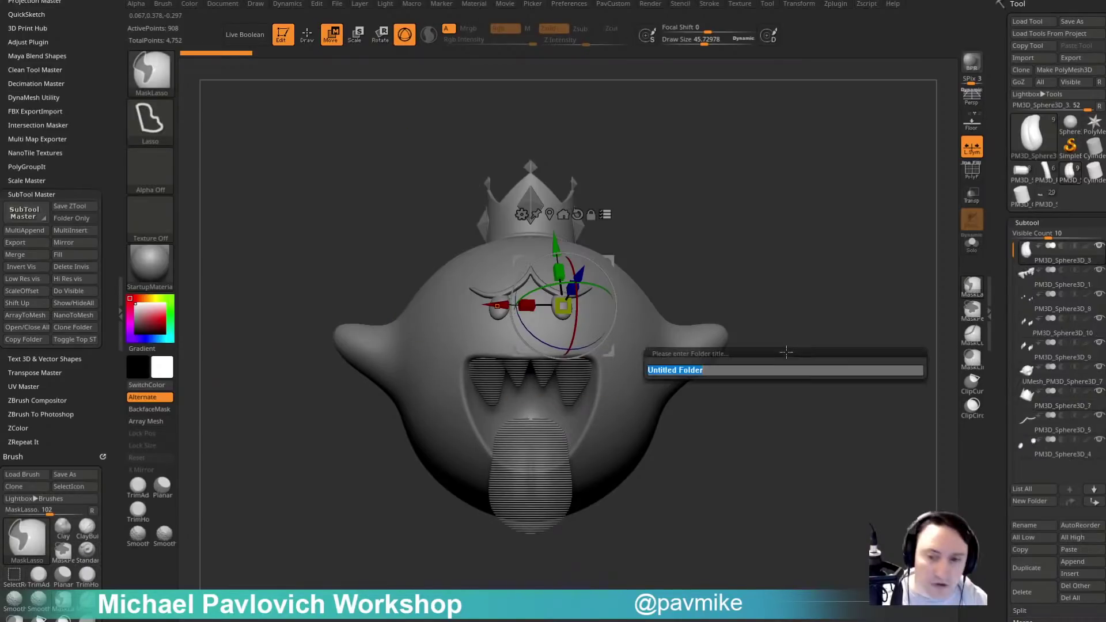
type("Ghost")
key("Return")
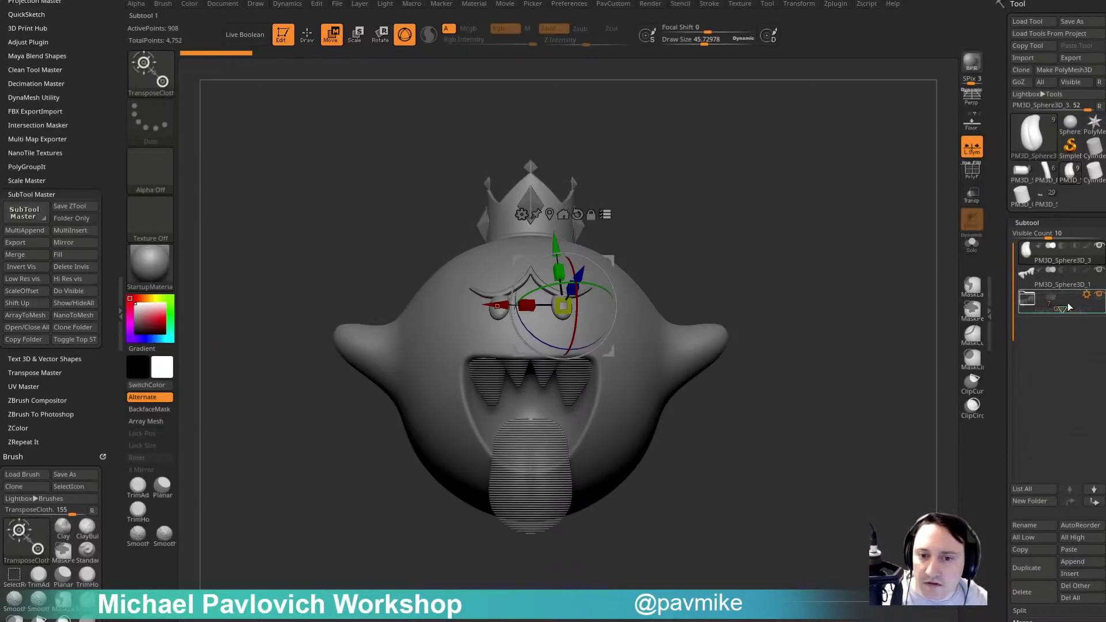
left_click_drag(1067, 303, 1067, 303)
left_click_drag(1073, 249, 1066, 286)
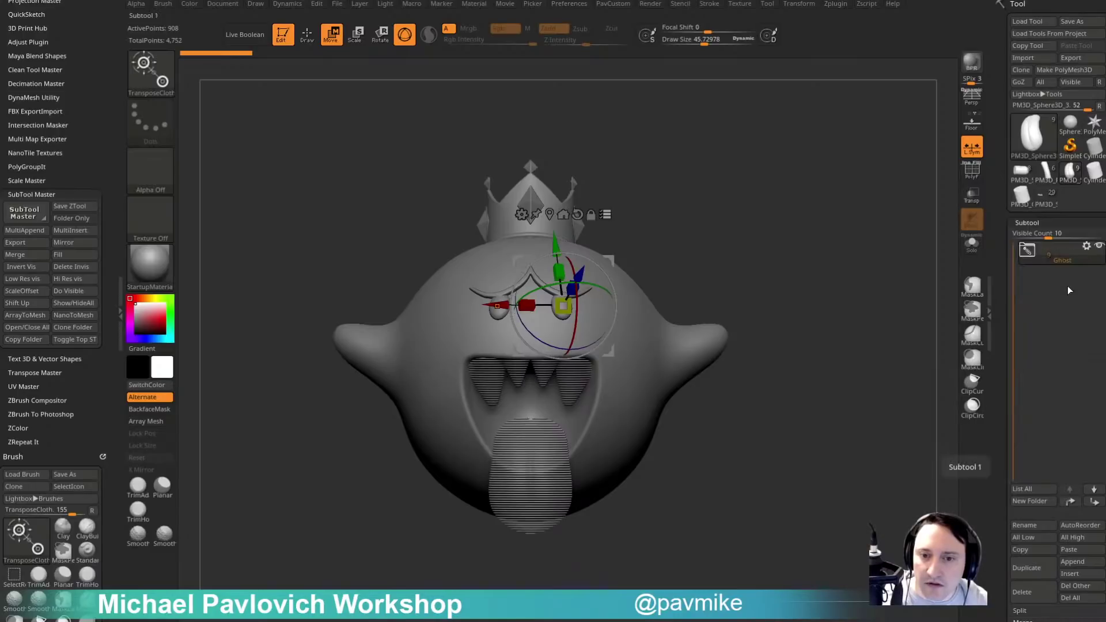
Copy the Ghost folder with SubTool Master and paste it into the Bowser Jr tool.
left_click(1087, 246)
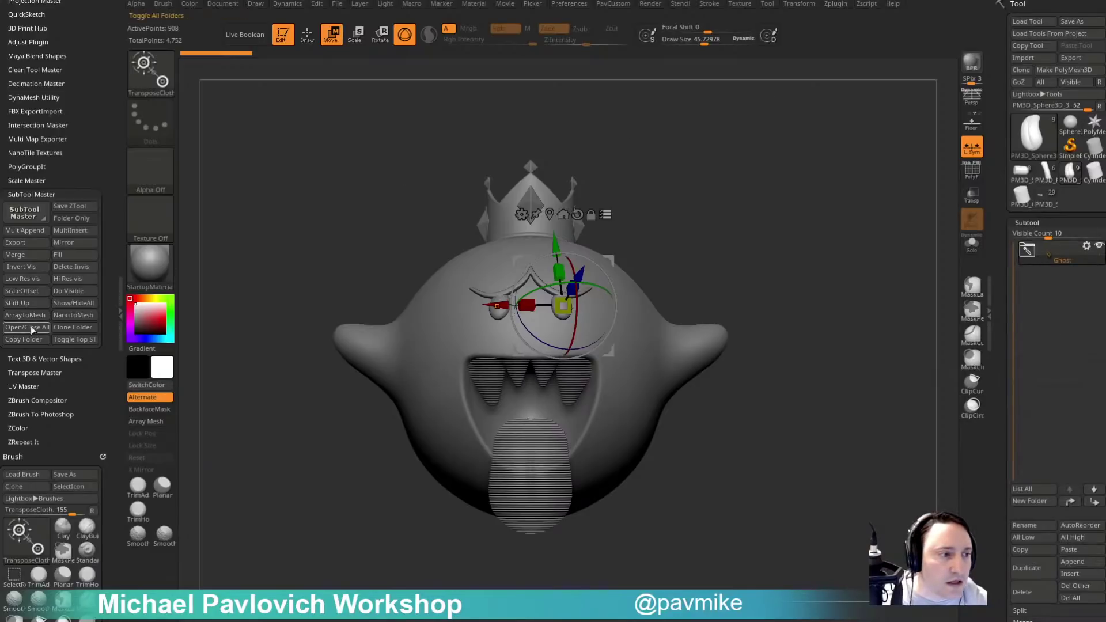
left_click(1047, 199)
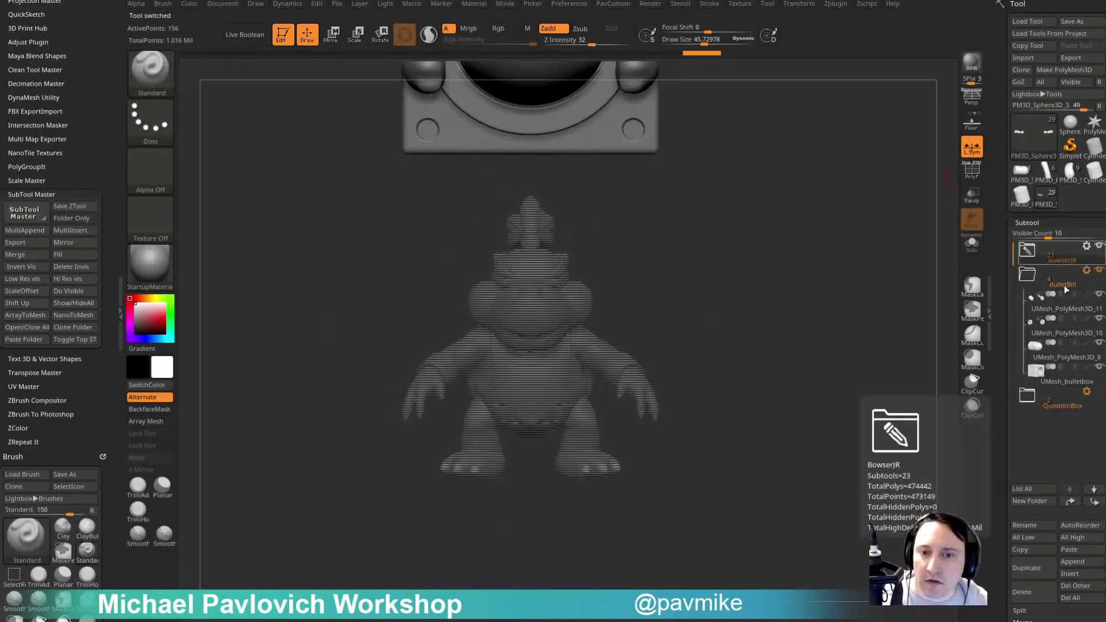
key("w")
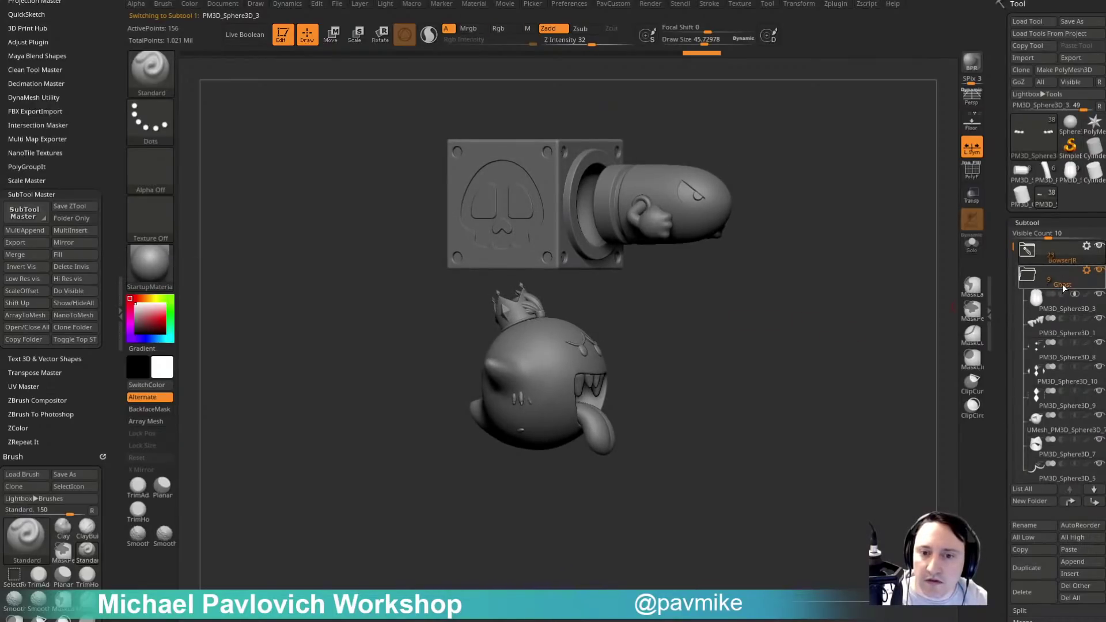
Apply Transpose Set to the Ghost folder and move the whole ghost forward in front of Bowser Jr.
mouse_move(1062, 284)
left_click(1086, 271)
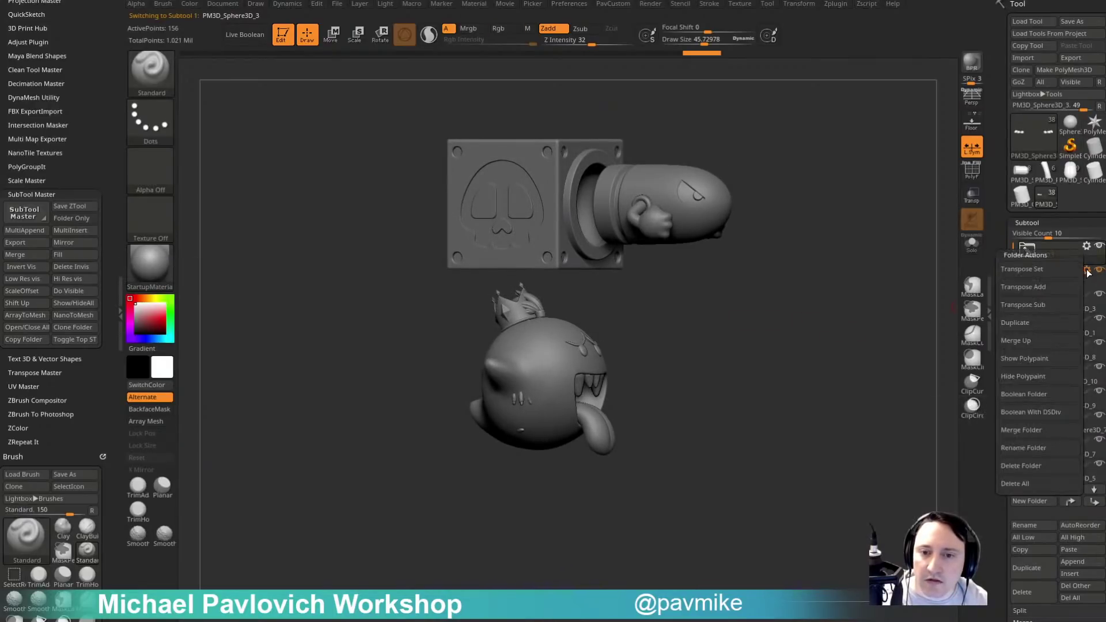
left_click(1060, 270)
left_click_drag(858, 309, 864, 310, "shift")
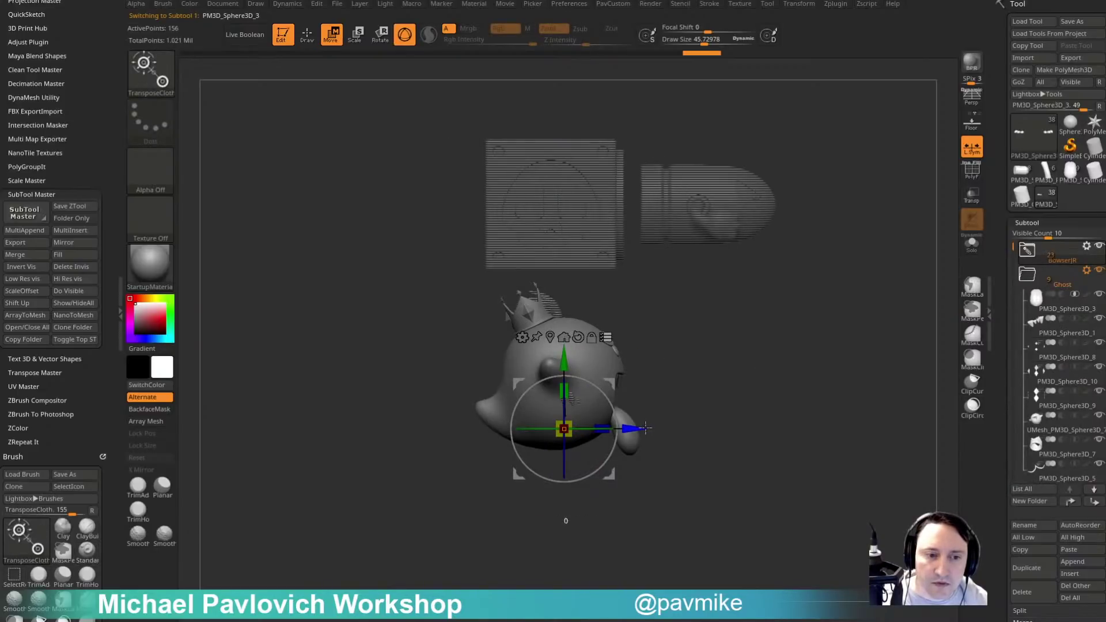
left_click_drag(638, 429, 827, 418)
left_click_drag(856, 317, 777, 313)
left_click_drag(777, 313, 806, 314)
left_click(596, 338)
left_click_drag(714, 308, 797, 296)
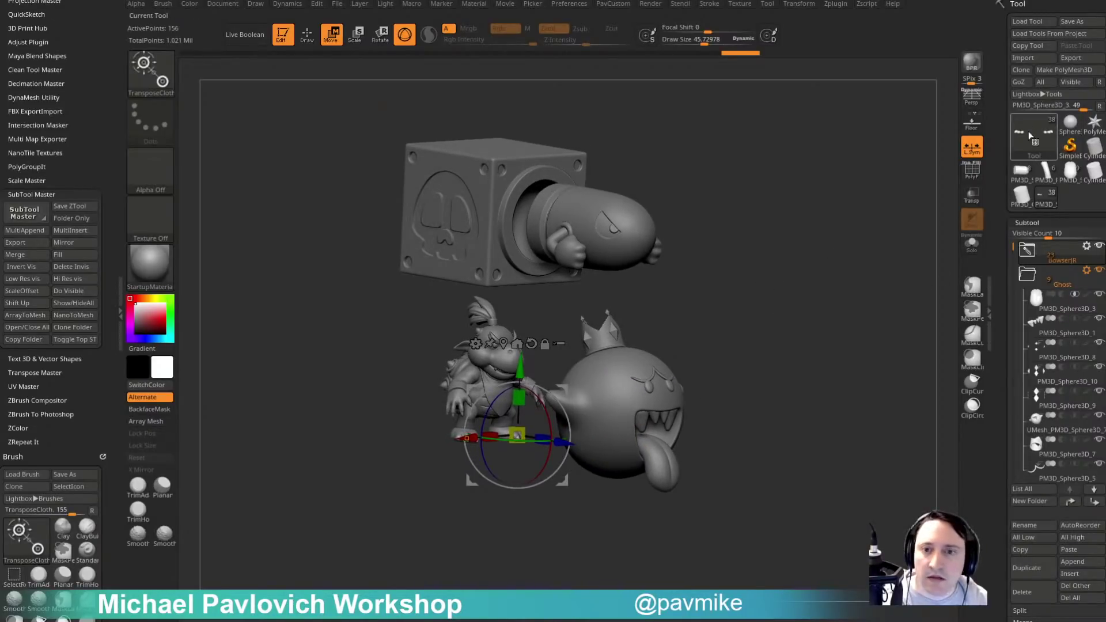
Delete all subtools of the original ghost tool.
left_click(1047, 175)
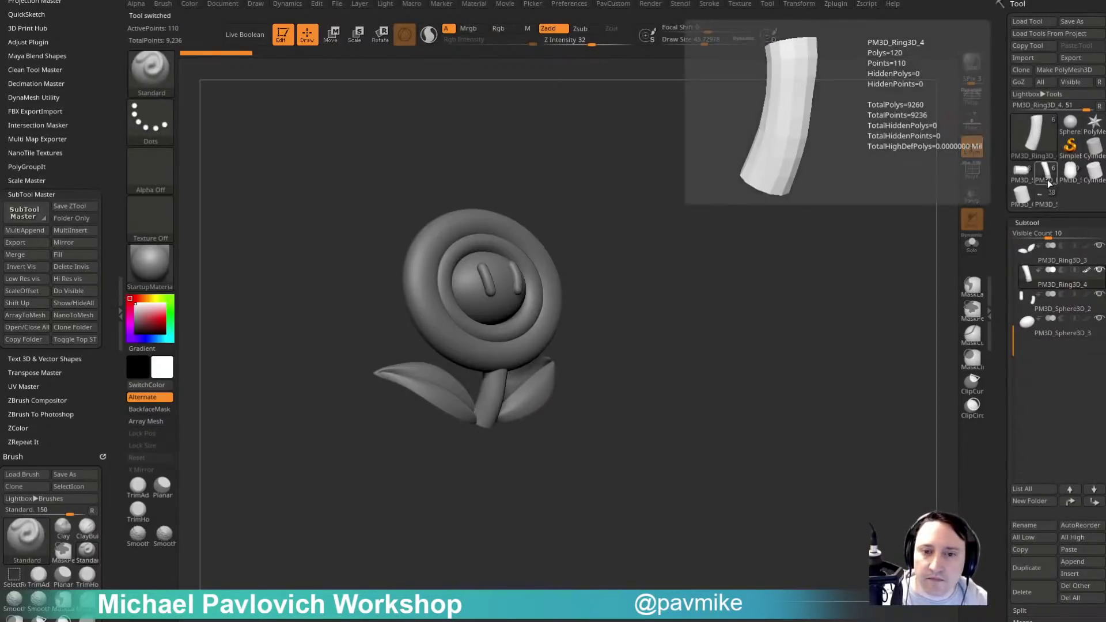
left_click(1070, 175)
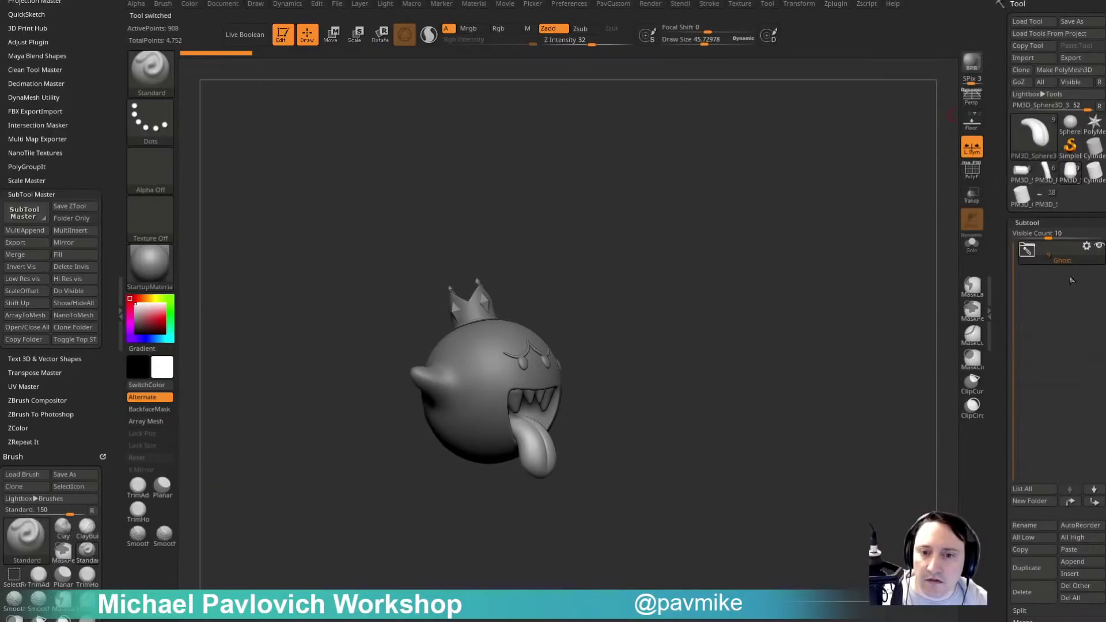
left_click(1080, 596)
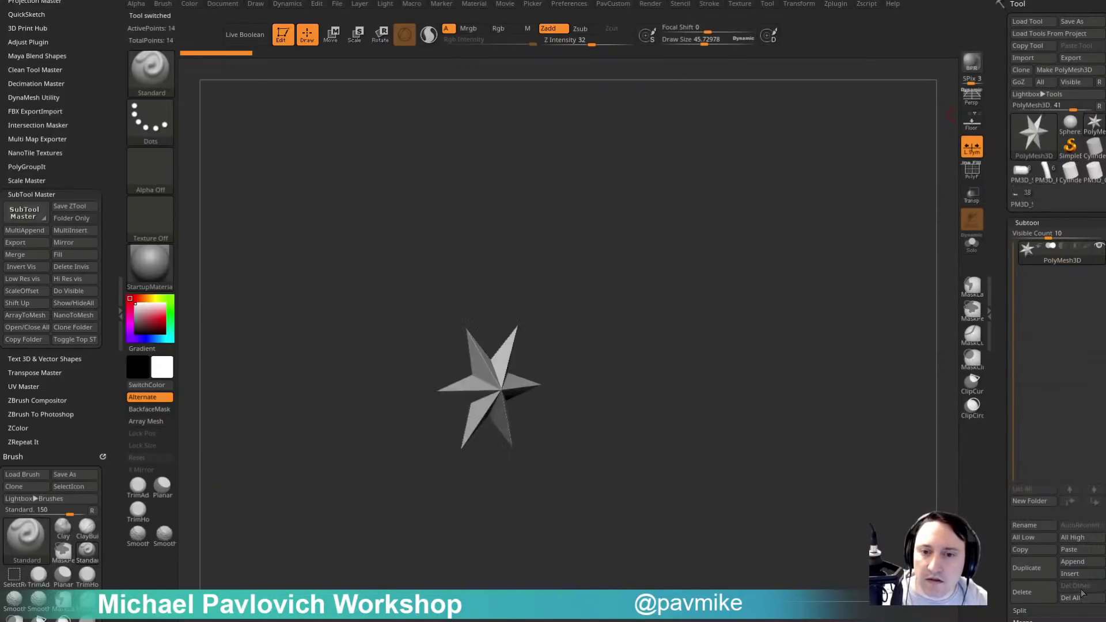
In the flower tool, create a subtool folder named Flower and place all the flower's subtools in it.
left_click(1046, 176)
left_click_drag(700, 274, 760, 302)
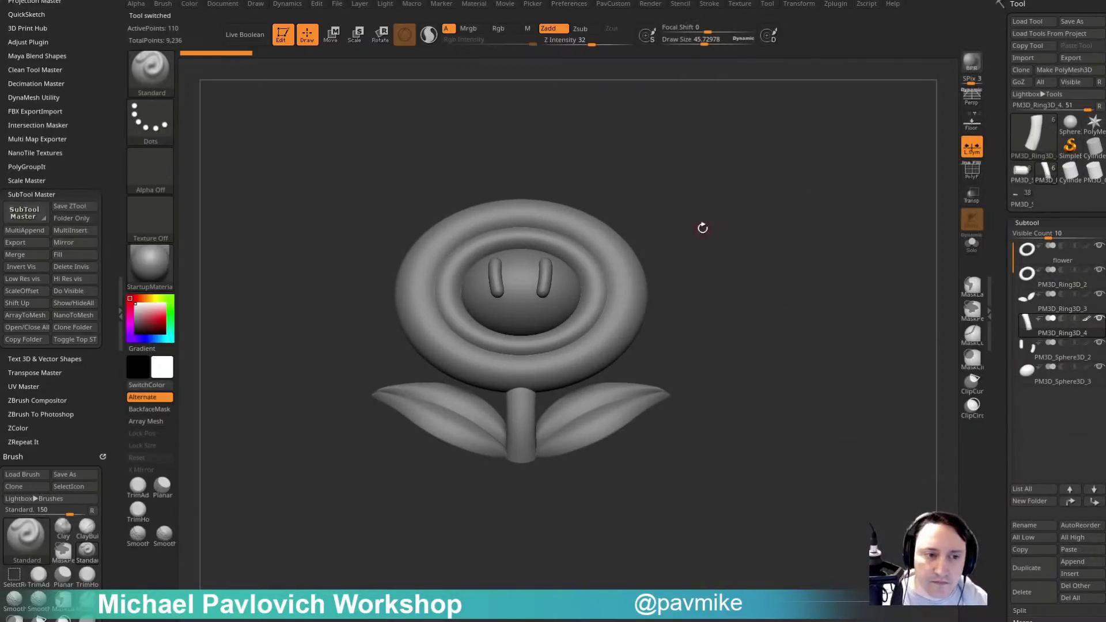
key("w")
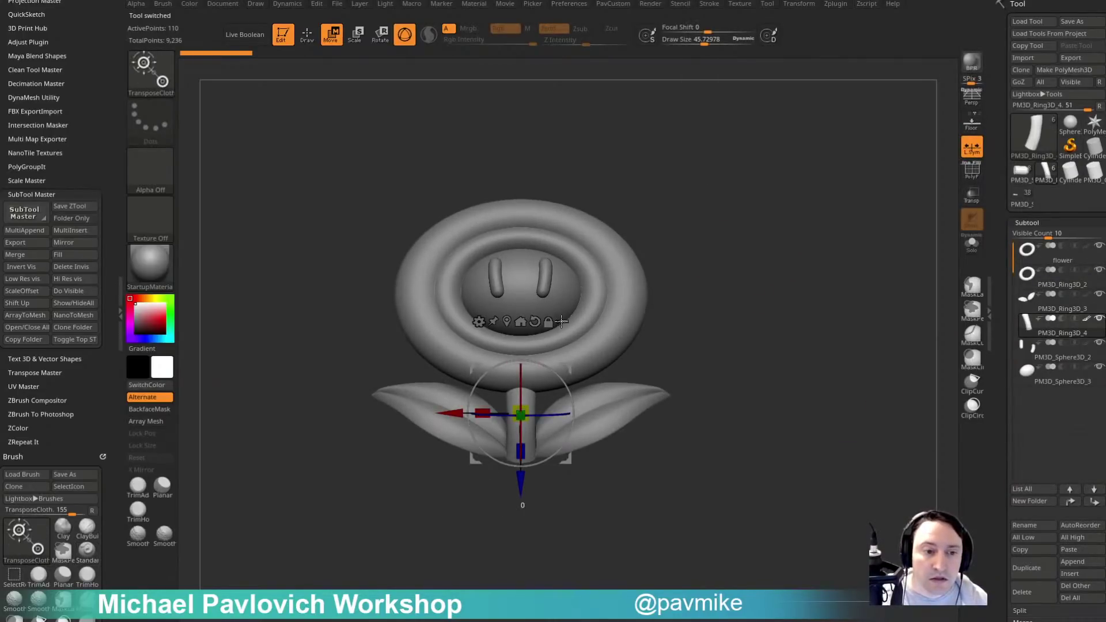
left_click_drag(378, 170, 681, 341, "ctrl+shift")
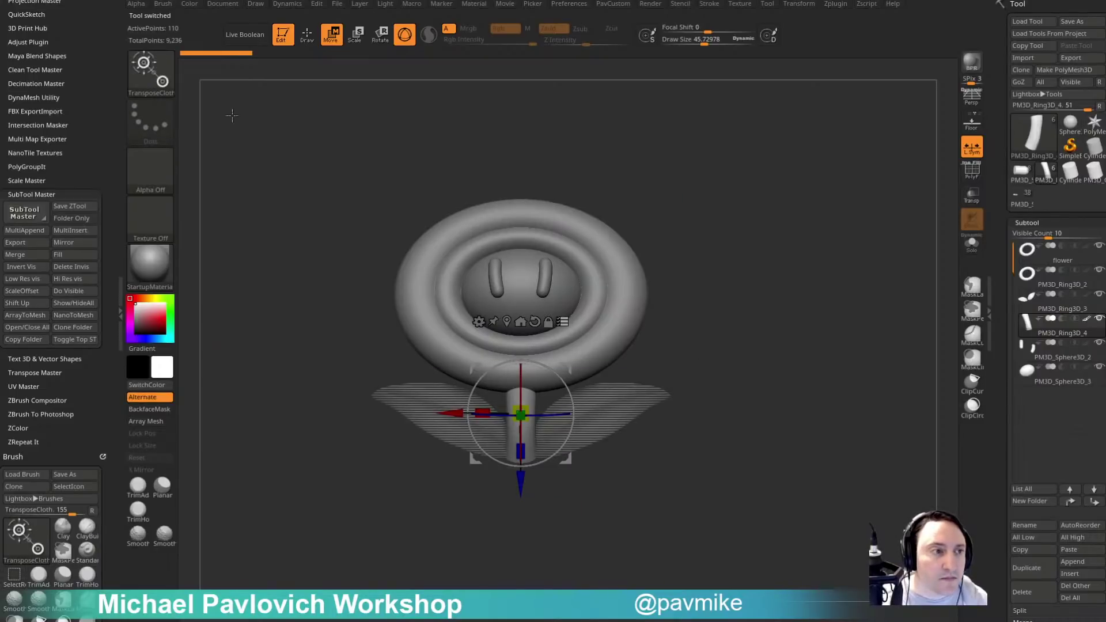
mouse_move(271, 211)
left_mouse_down()
mouse_move(279, 204)
mouse_move(282, 214)
left_mouse_up()
key("ctrl+f")
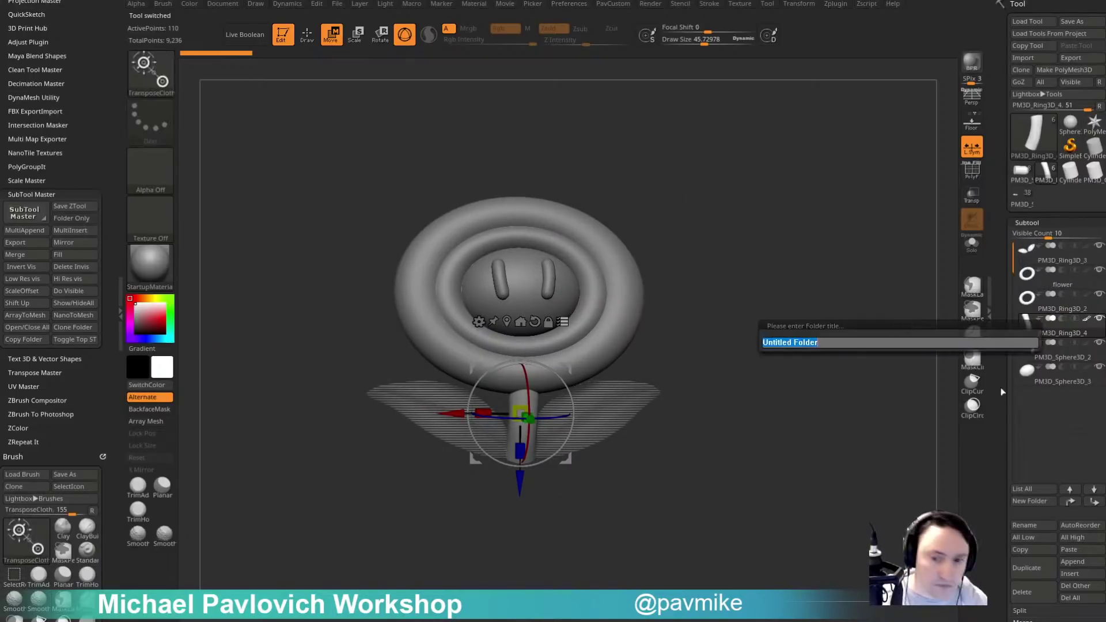
type("Flower")
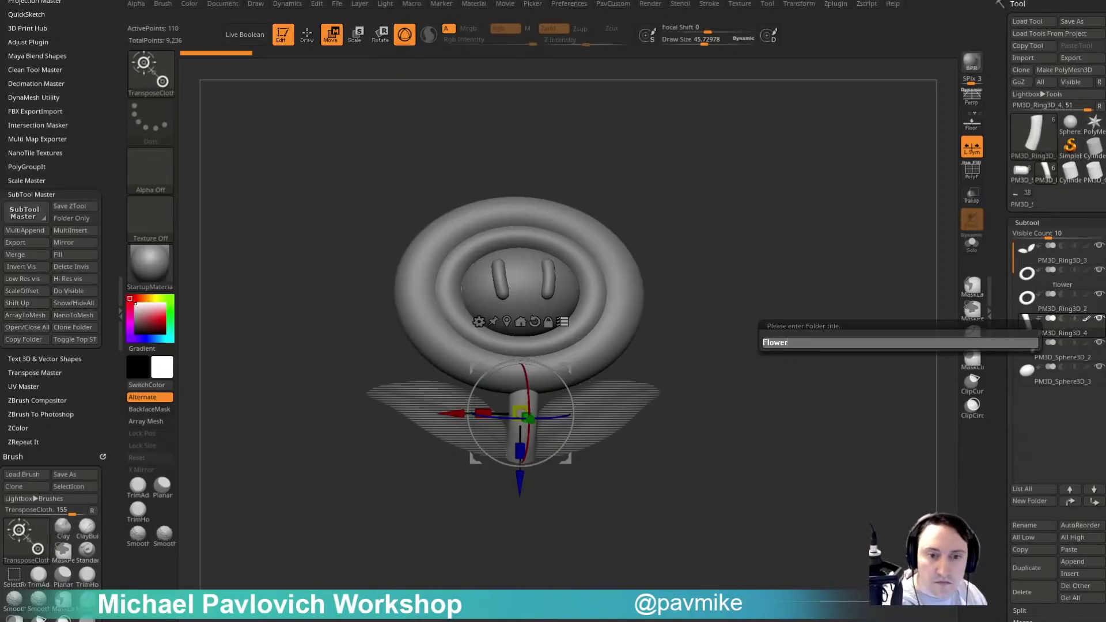
key("Return")
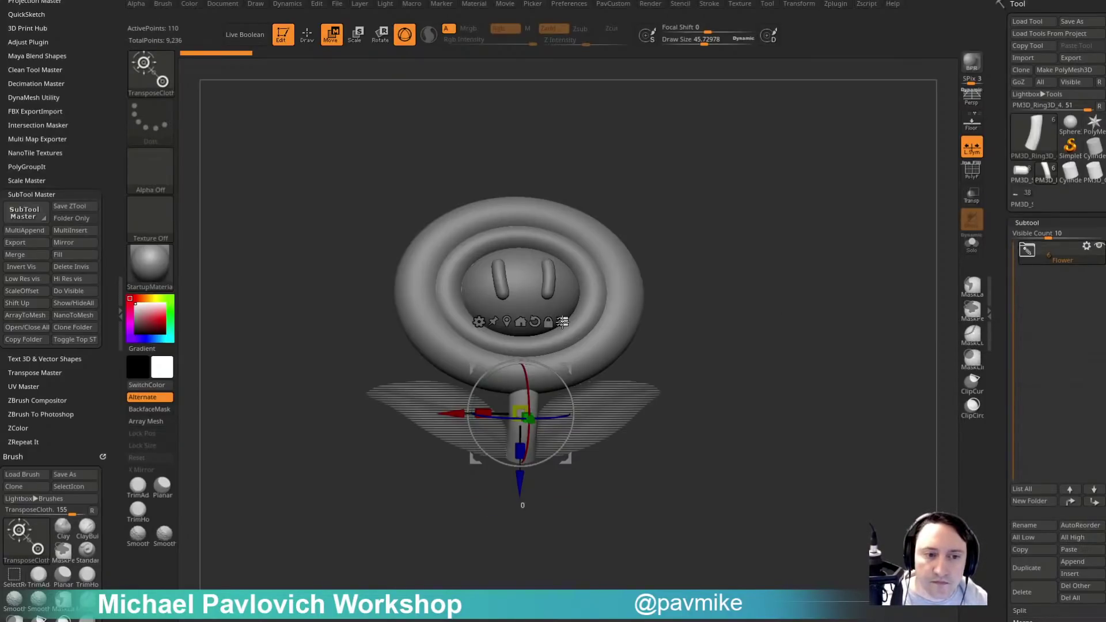
Copy the Flower folder with SubTool Master into the Bowser Jr tool and delete the original flower tool's subtools.
left_click(26, 339)
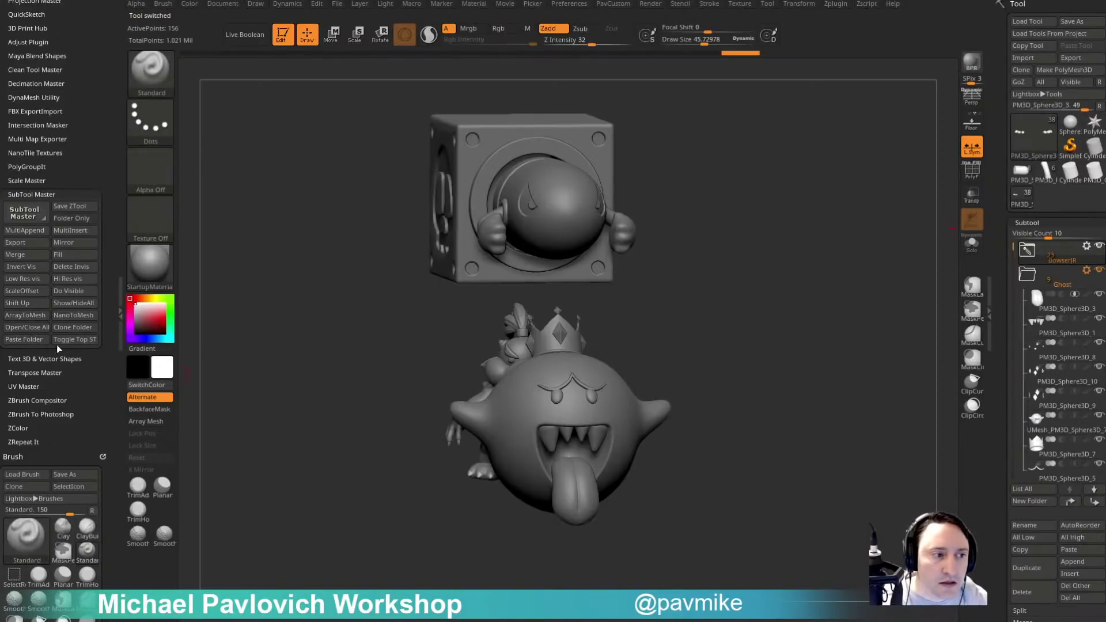
left_click(27, 338)
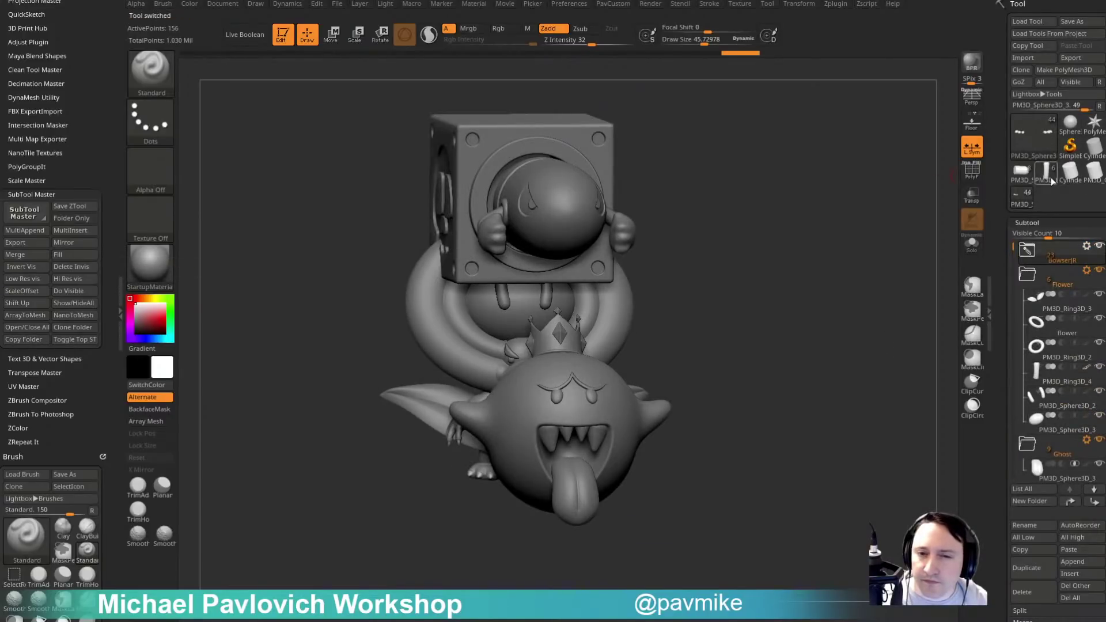
left_click(1050, 177)
left_click(1072, 602)
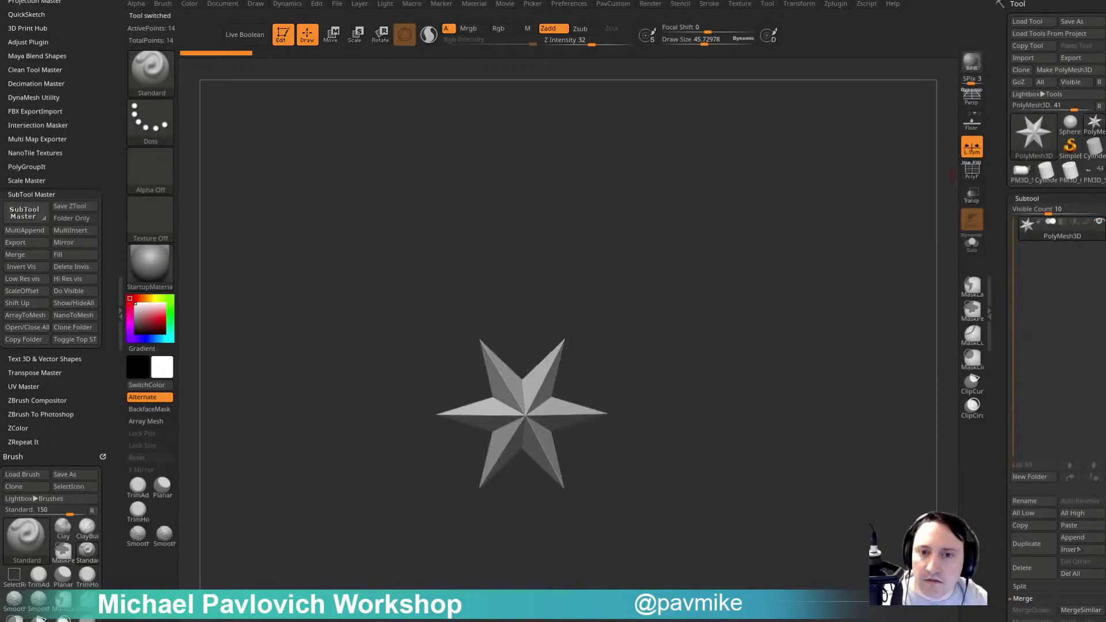
Switch to the BobBomb tool and show polypaint on all of its subtools.
left_click(1021, 169)
mouse_move(800, 232)
left_mouse_down("alt")
mouse_move(869, 227)
mouse_move(843, 233)
left_mouse_up("alt")
left_click(1085, 223, "shift")
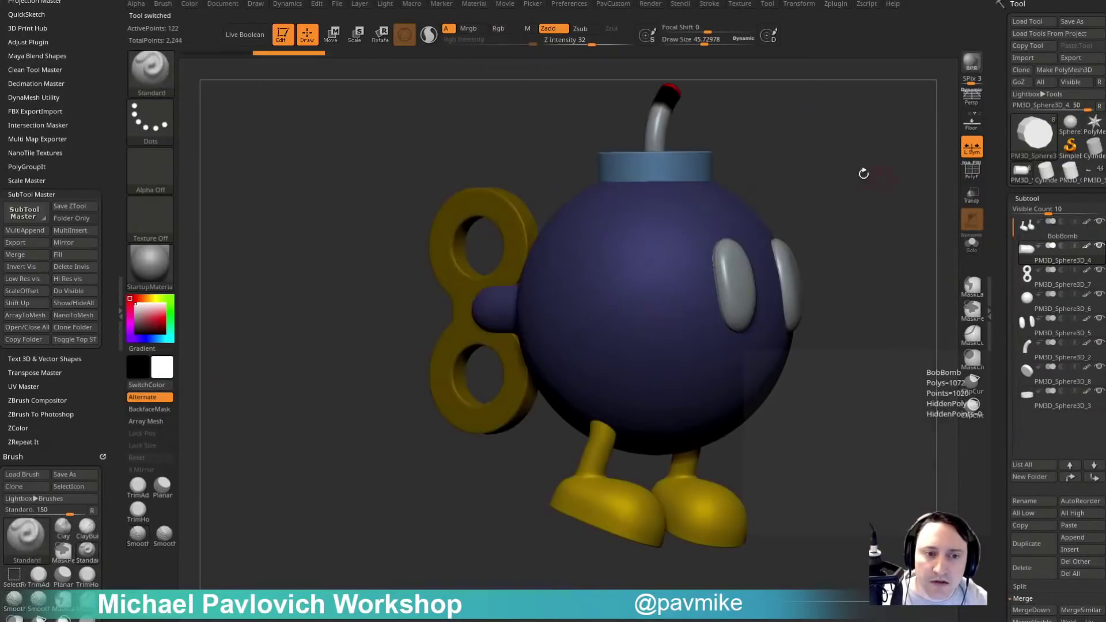
Hide polypaint on all of the BobBomb tool's subtools and face the model from the front.
mouse_move(934, 173)
left_mouse_down()
mouse_move(755, 178)
mouse_move(860, 184)
mouse_move(839, 168)
mouse_move(764, 190)
mouse_move(797, 171)
mouse_move(762, 157)
mouse_move(814, 161)
mouse_move(785, 165)
left_mouse_up()
left_click(1087, 223, "shift")
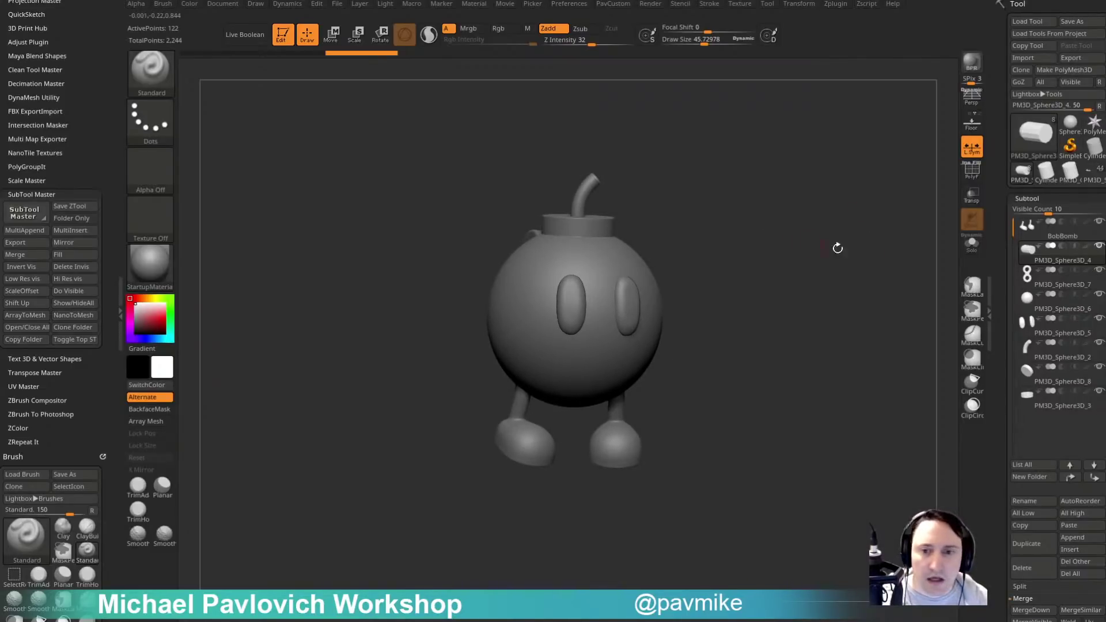
left_click_drag(731, 230, 725, 222, "shift")
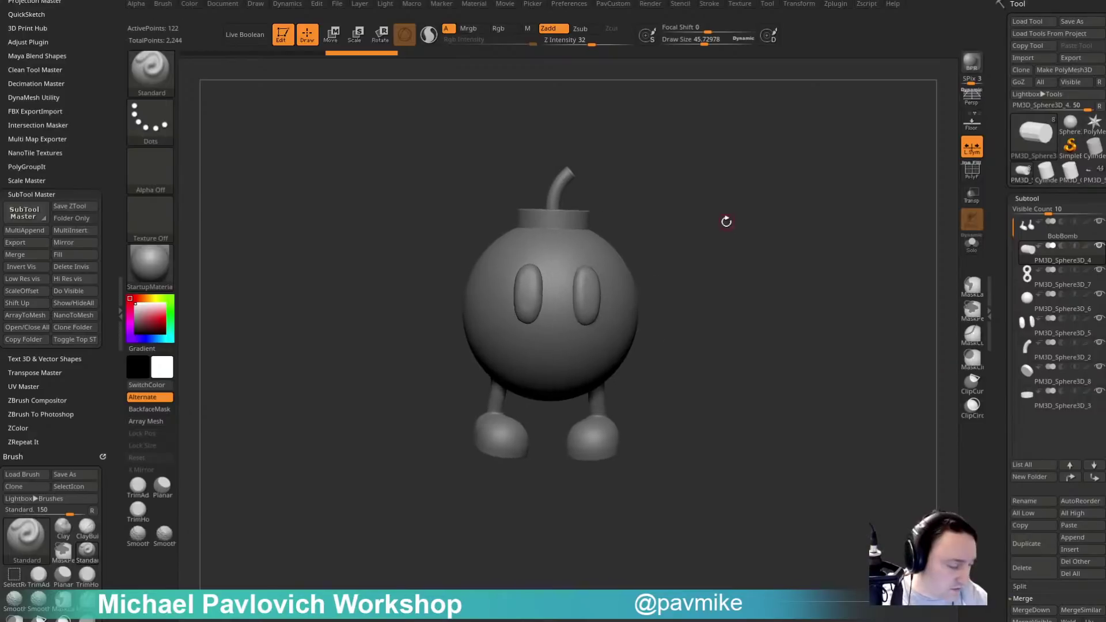
Create a subtool folder named Bomb and place all the BobBomb tool's subtools in it, including the feet.
key("w")
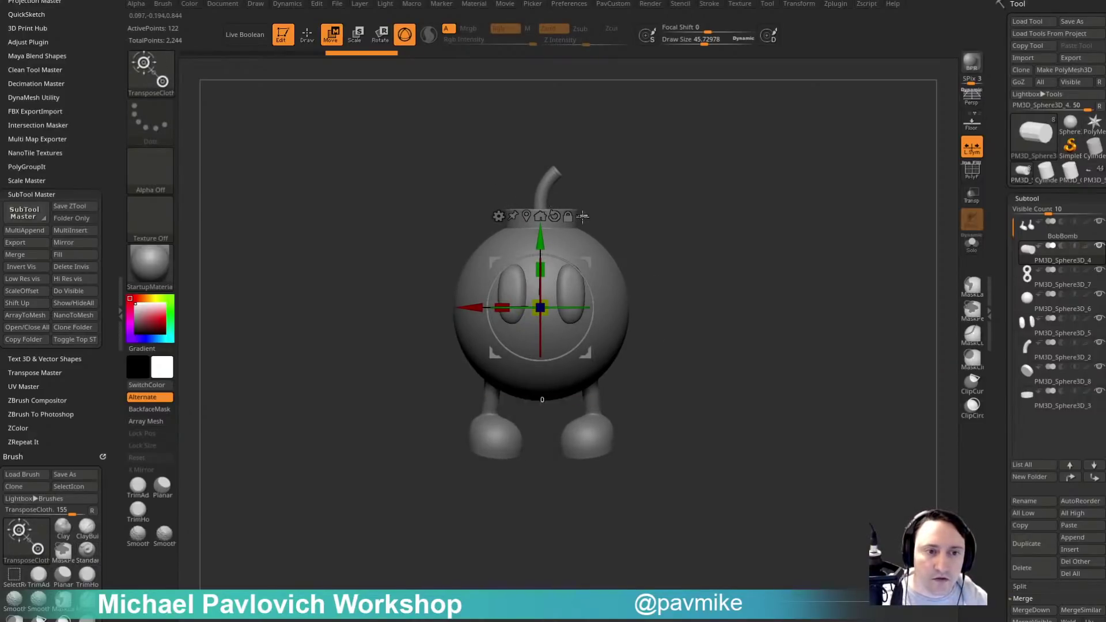
mouse_move(427, 128)
left_mouse_down("ctrl+shift")
mouse_move(654, 317)
mouse_move(770, 287)
left_mouse_up("ctrl+shift")
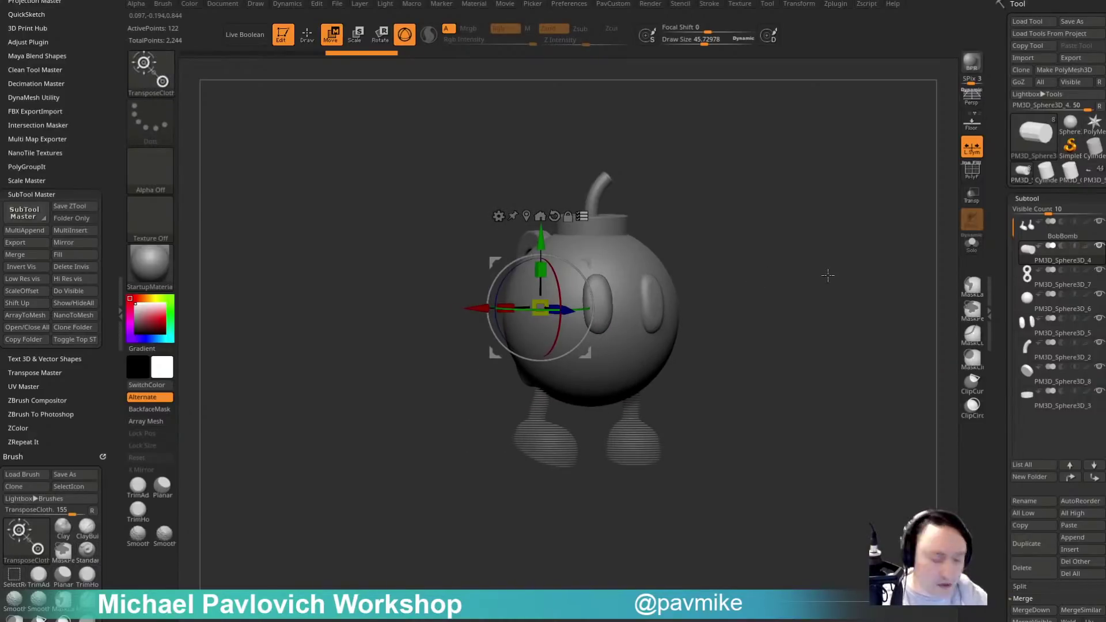
key("ctrl+g")
type("B")
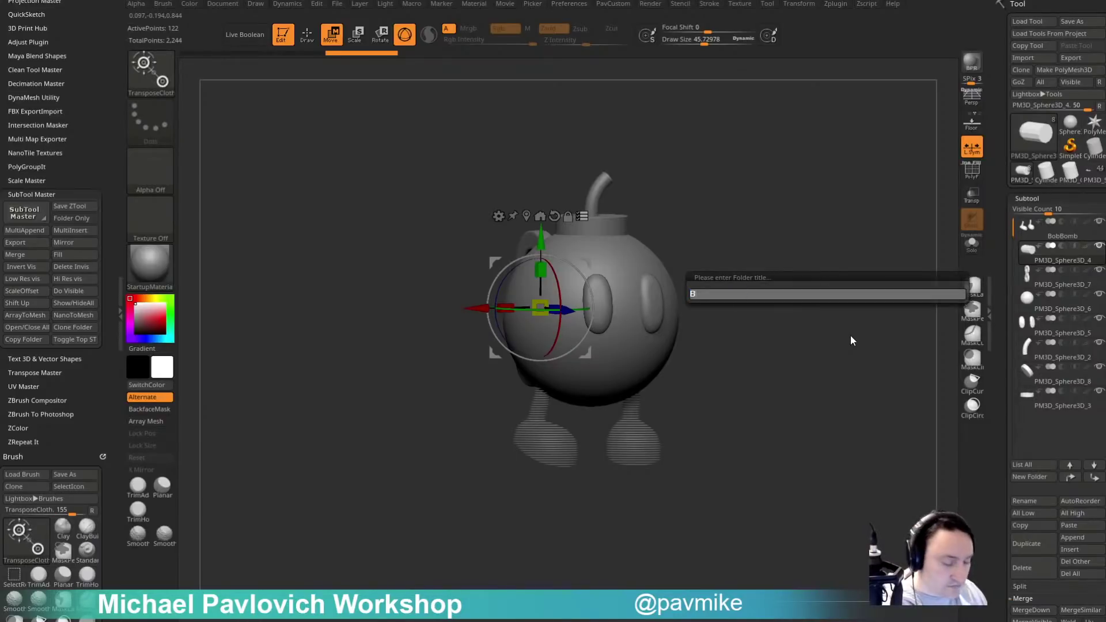
type("omb")
key("Return")
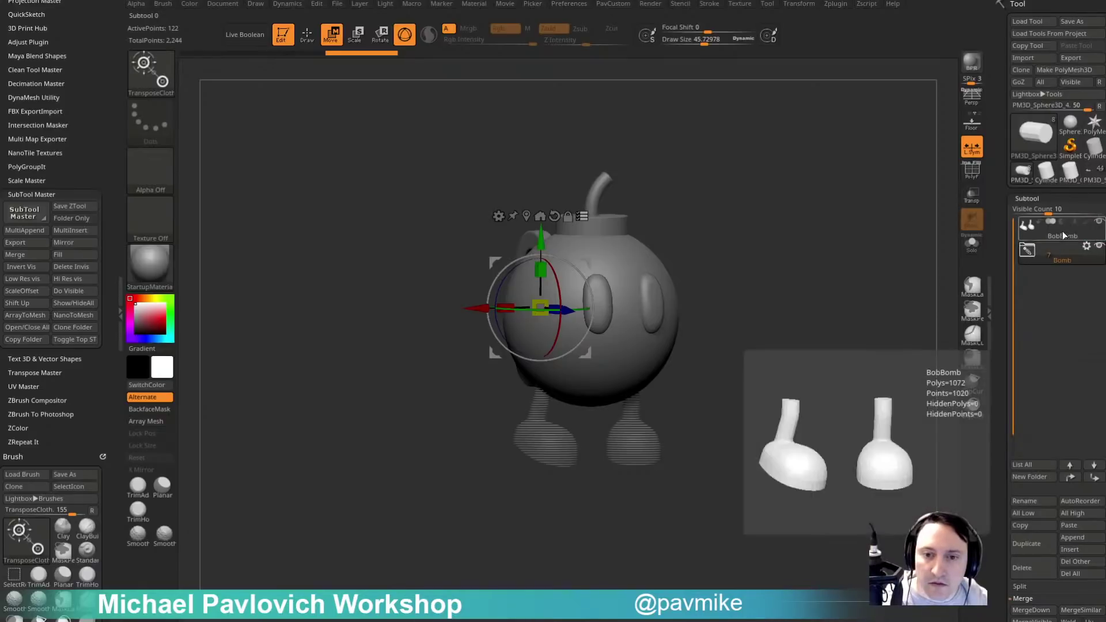
left_click_drag(1065, 233, 1060, 264)
left_click(1059, 261)
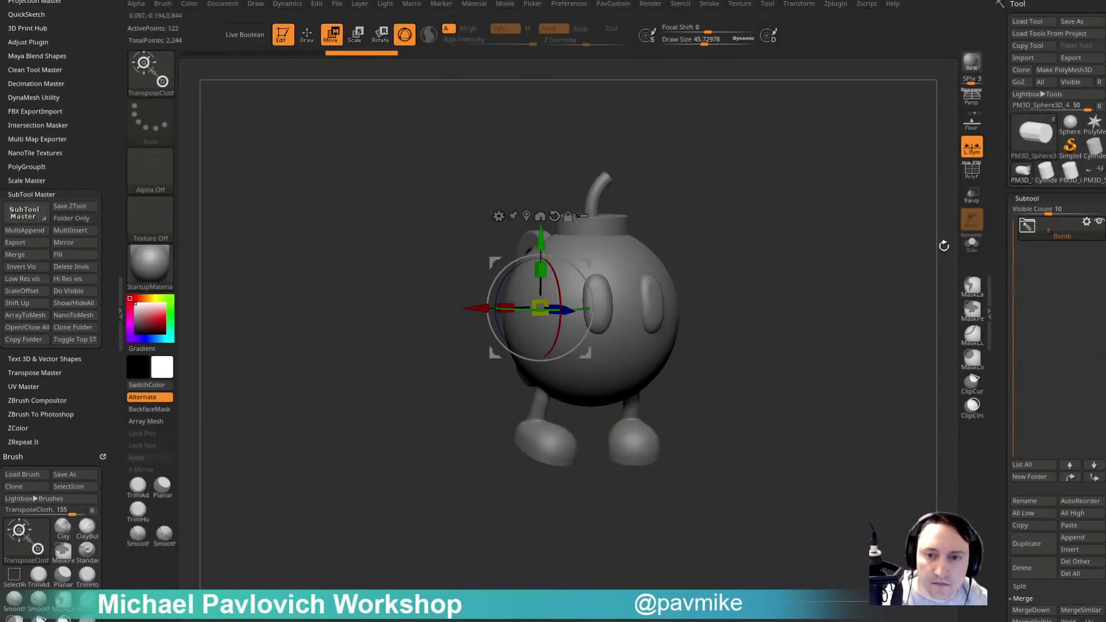
Copy the Bomb folder with SubTool Master into the Bowser Jr tool and delete all subtools of the original BobBomb tool.
left_click(24, 339)
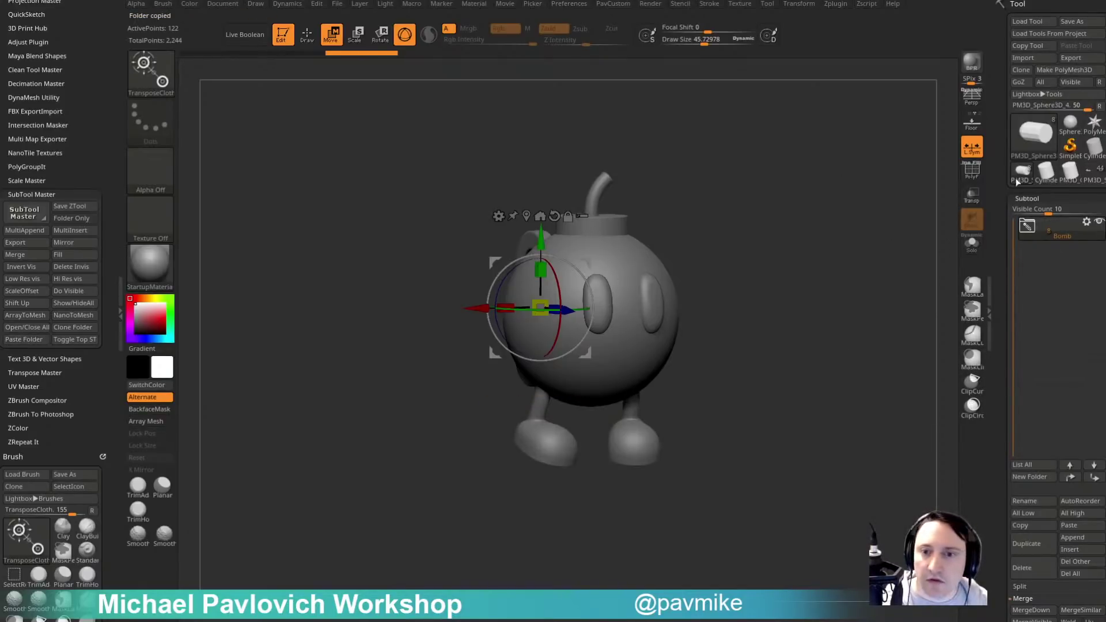
left_click(1094, 172)
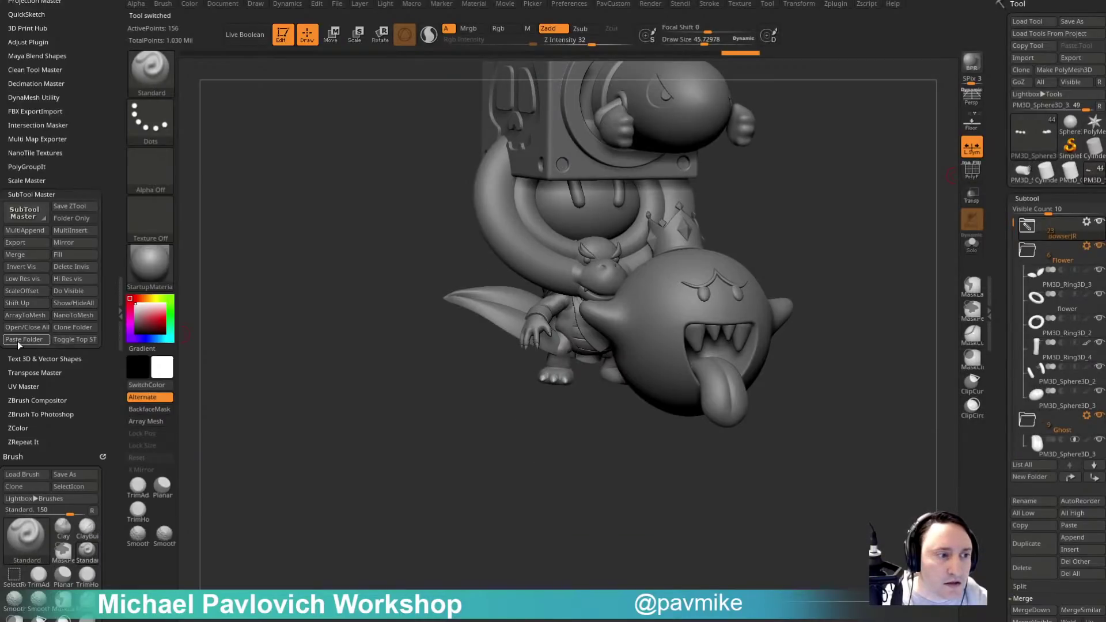
left_click(18, 340)
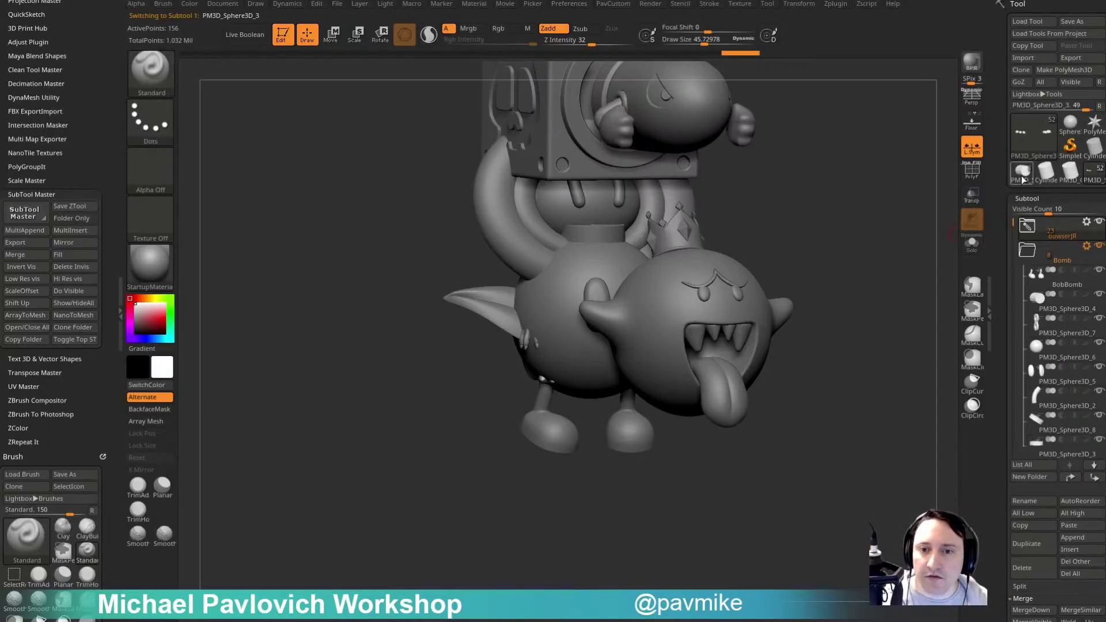
left_click(1022, 176)
left_click_drag(1079, 584, 1080, 539)
left_click(1089, 529)
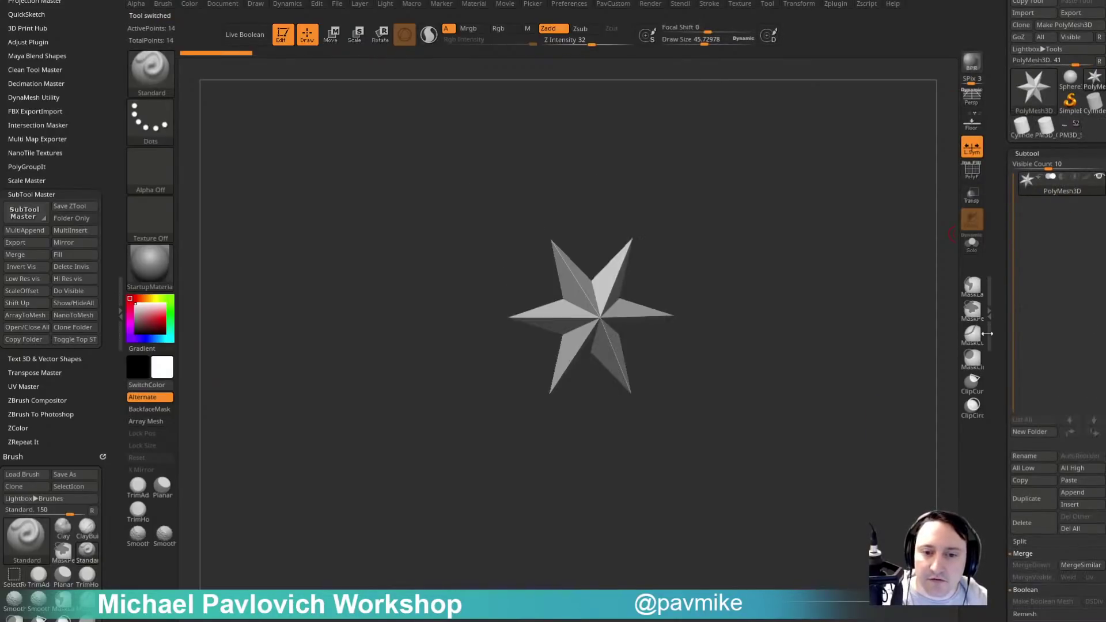
Switch back to the assembled Bowser Jr tool and save it as MarioScene.
left_click(1042, 171)
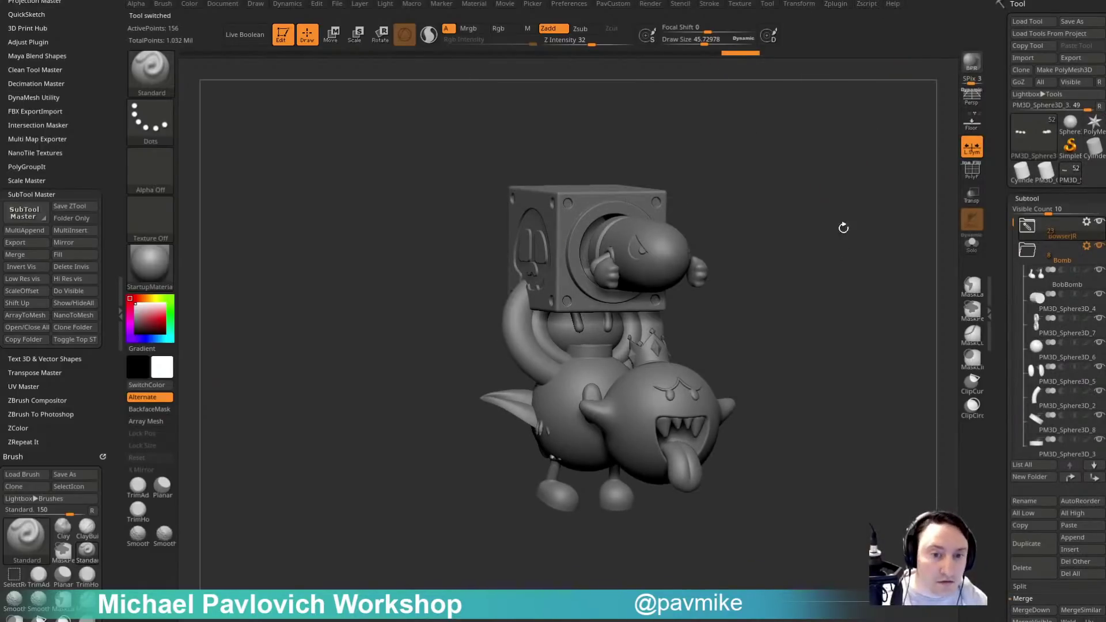
left_click_drag(826, 244, 799, 244)
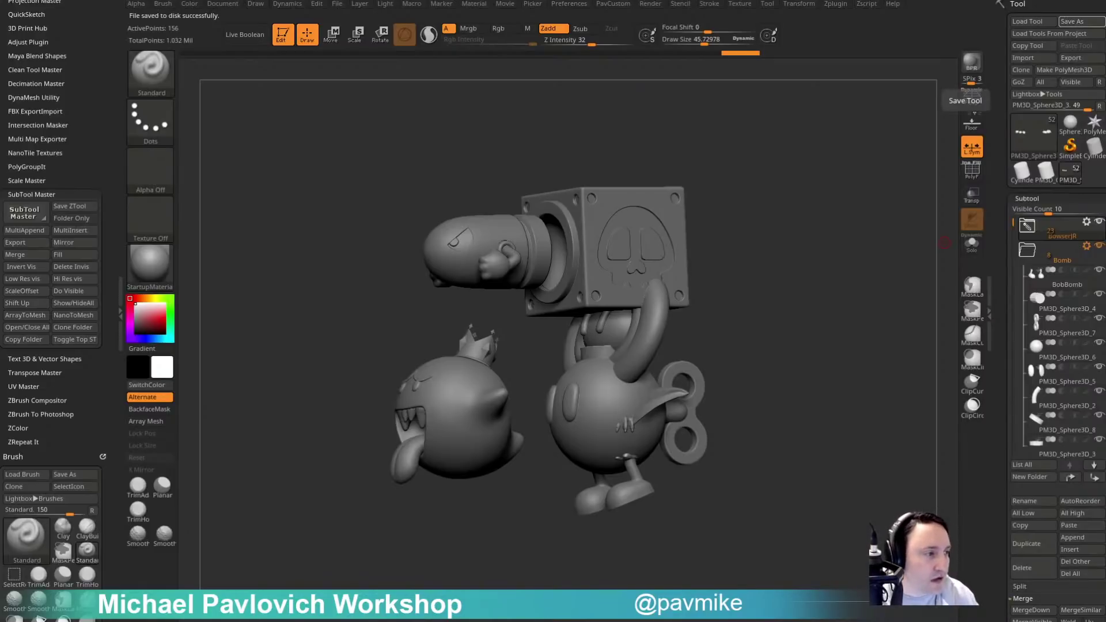
left_click_drag(775, 213, 842, 246)
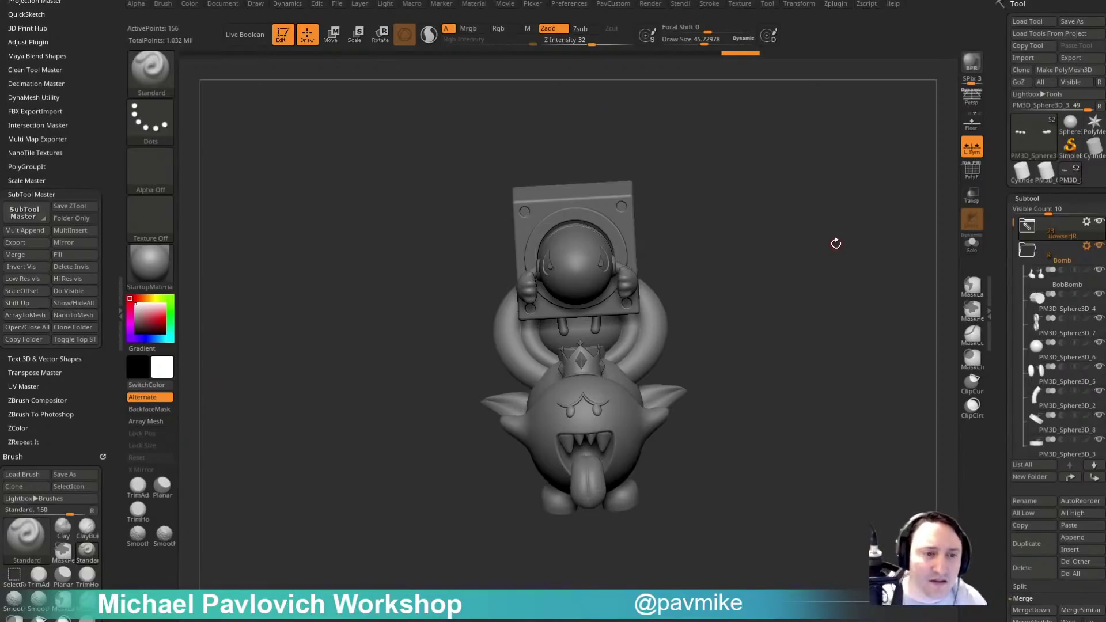
key("s")
left_click_drag(710, 193, 763, 255)
key("s")
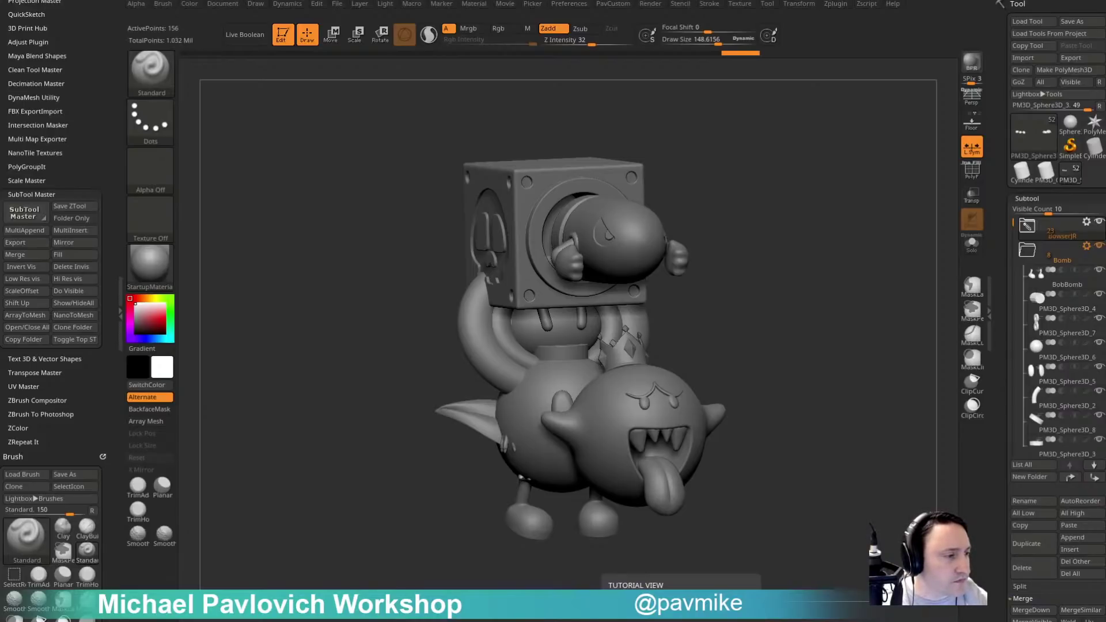
mouse_move(775, 270)
left_mouse_down()
mouse_move(806, 258)
mouse_move(745, 260)
mouse_move(746, 275)
left_mouse_up()
key("s")
key("s")
left_click(805, 262)
left_click_drag(748, 272, 817, 282)
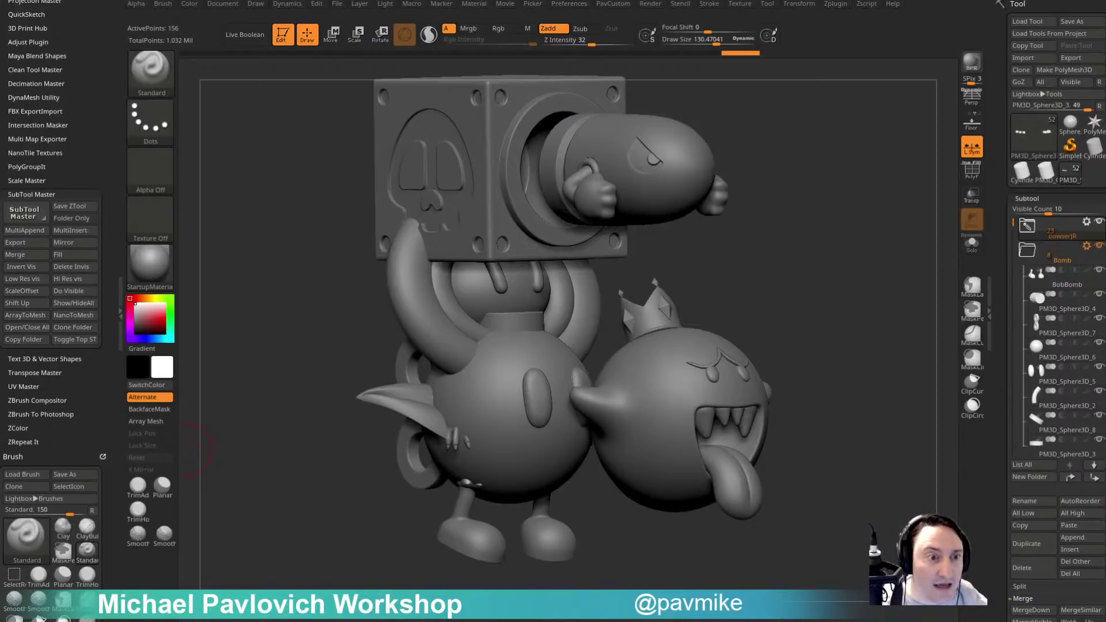
key("s")
left_click_drag(812, 212, 806, 228)
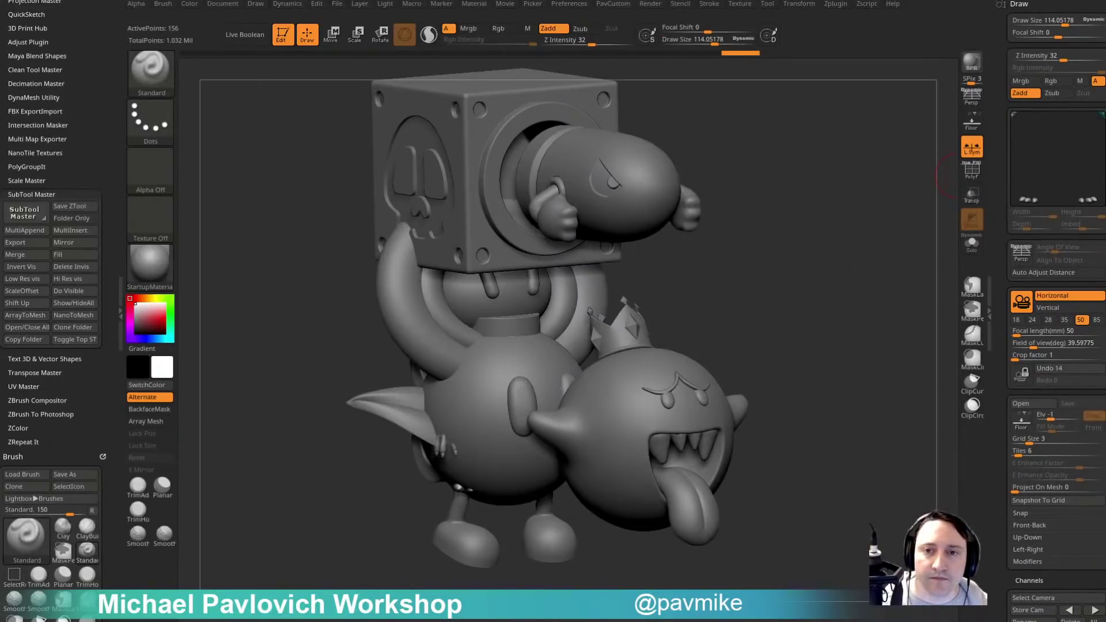
left_click(1103, 2)
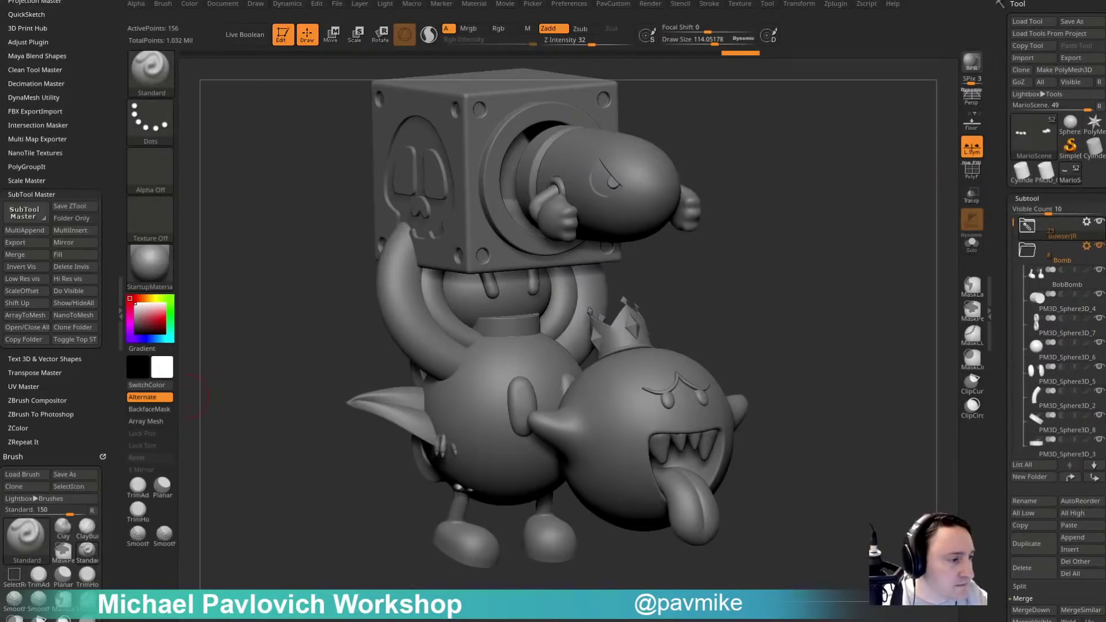
mouse_move(813, 230)
left_mouse_down()
mouse_move(845, 227)
mouse_move(816, 243)
mouse_move(819, 254)
mouse_move(785, 257)
mouse_move(827, 272)
left_mouse_up()
key("s")
key("s")
key("s")
Make the BobBomb's eyes the active subtool and collapse the expanded folders in the subtool list.
left_click(697, 233, "alt")
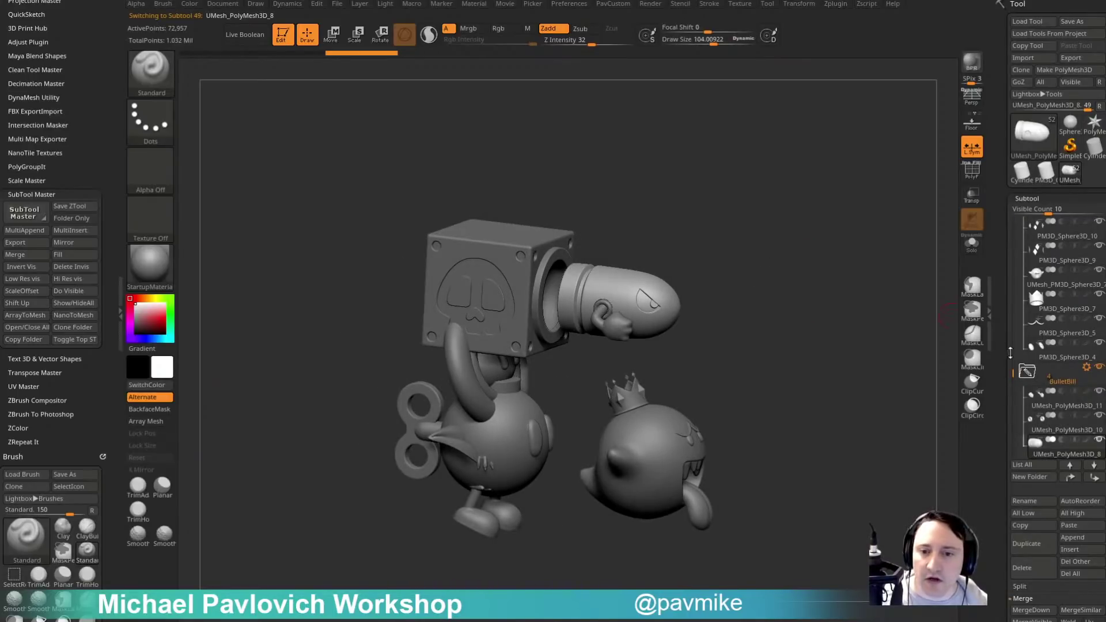
left_click_drag(1011, 372, 1008, 216)
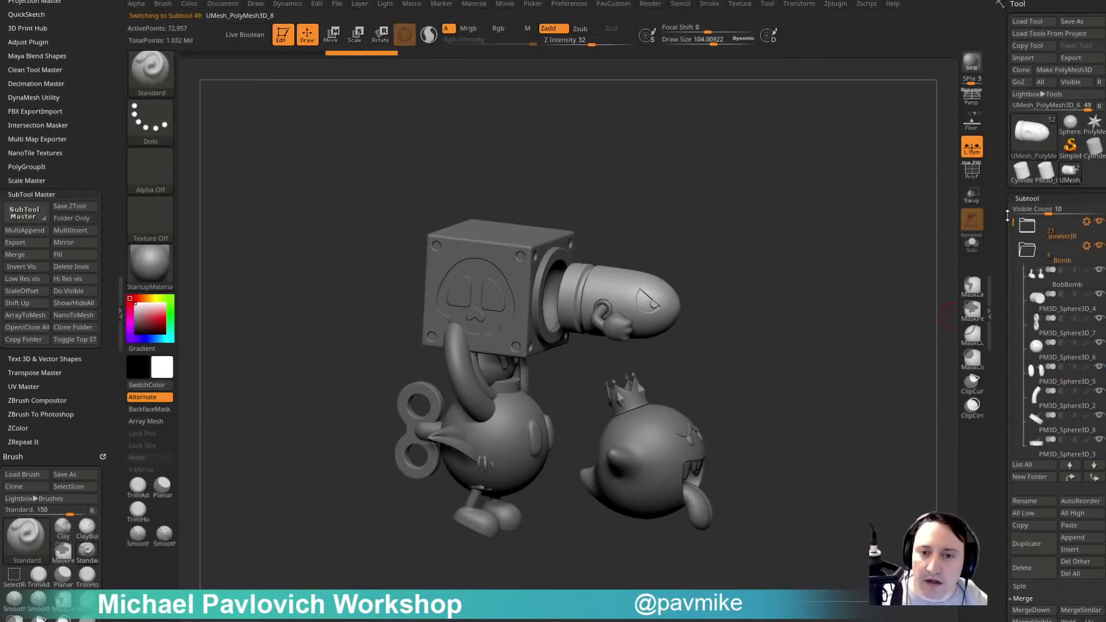
left_click(1072, 238)
left_click(1073, 240)
mouse_move(894, 299)
left_mouse_down()
mouse_move(849, 266)
mouse_move(860, 295)
mouse_move(882, 285)
left_mouse_up()
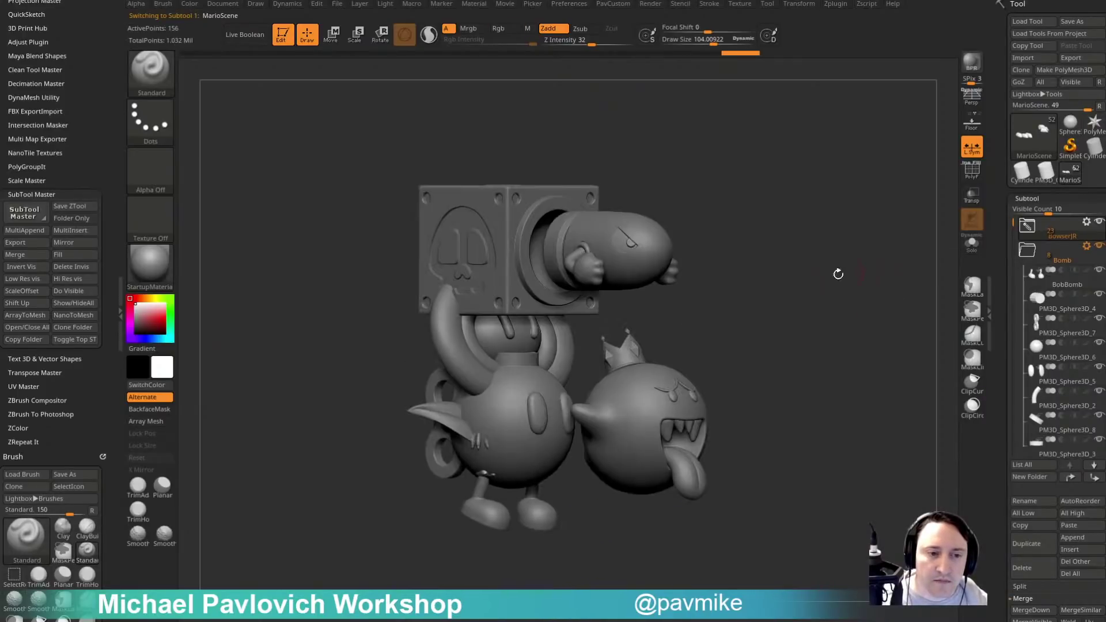
left_click(534, 410, "alt")
left_click_drag(798, 316, 843, 302)
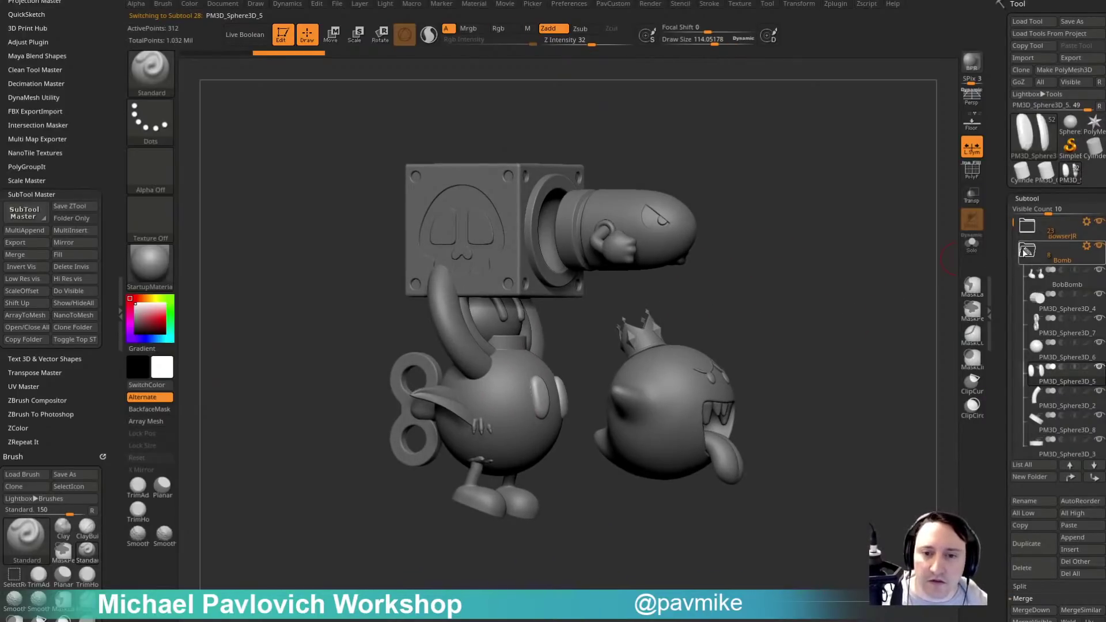
left_click(1028, 252)
left_click(1040, 282)
left_click(1043, 333)
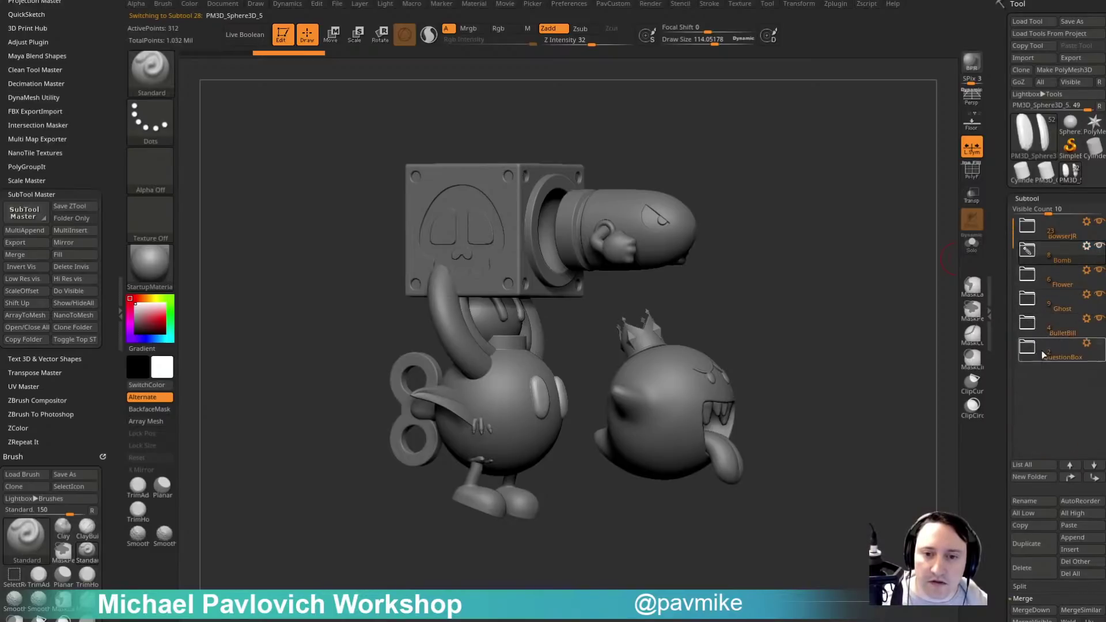
Apply Transpose Add to the Bomb folder and extend the multi-subtool selection to the ghost's body and the winding key, using SelectLasso.
left_click(1087, 247)
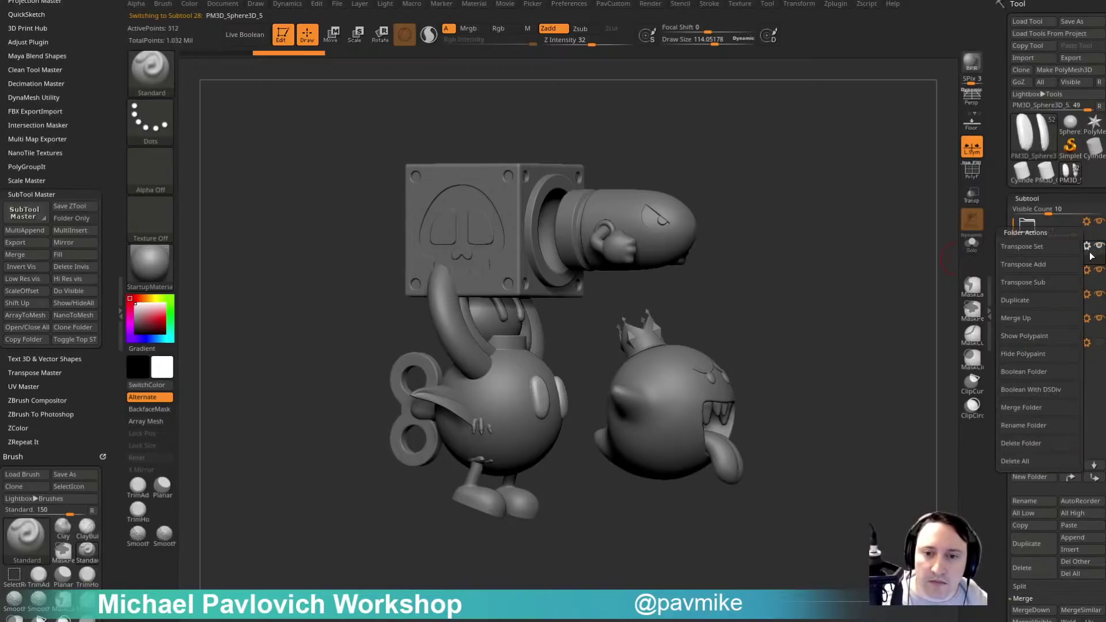
left_click(1046, 265)
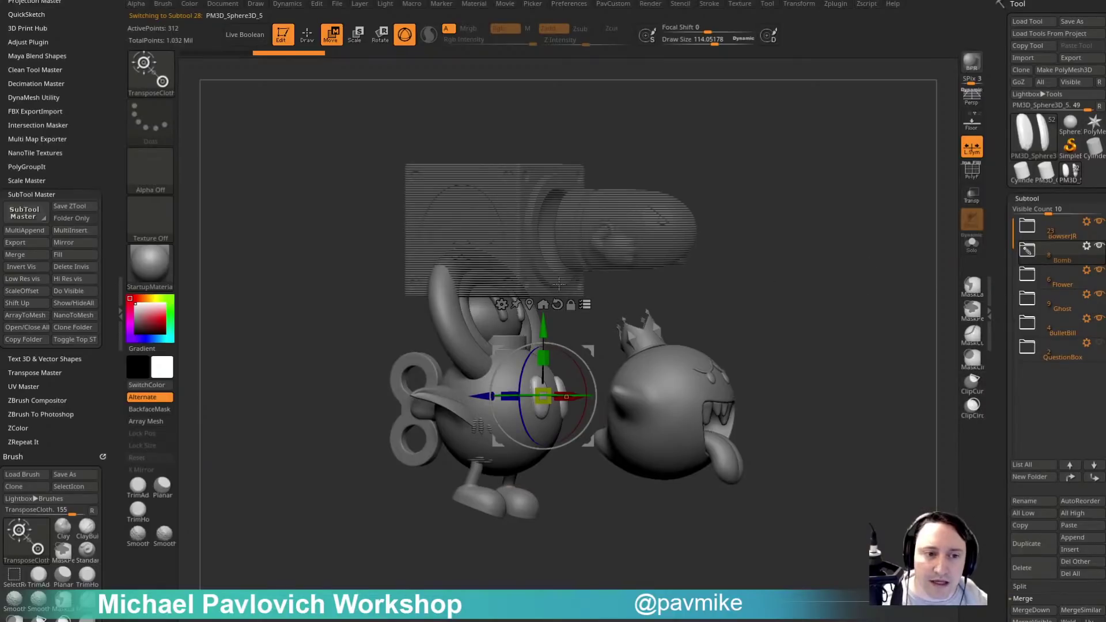
key("ctrl+shift")
left_click_drag(779, 240, 803, 231)
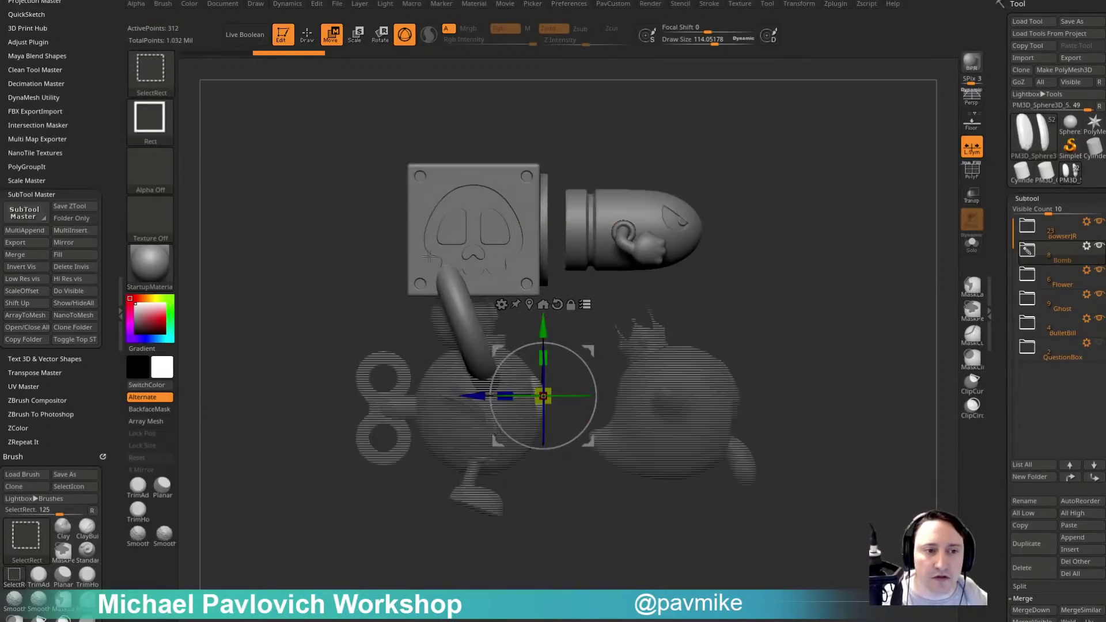
left_click(151, 70, "ctrl+shift")
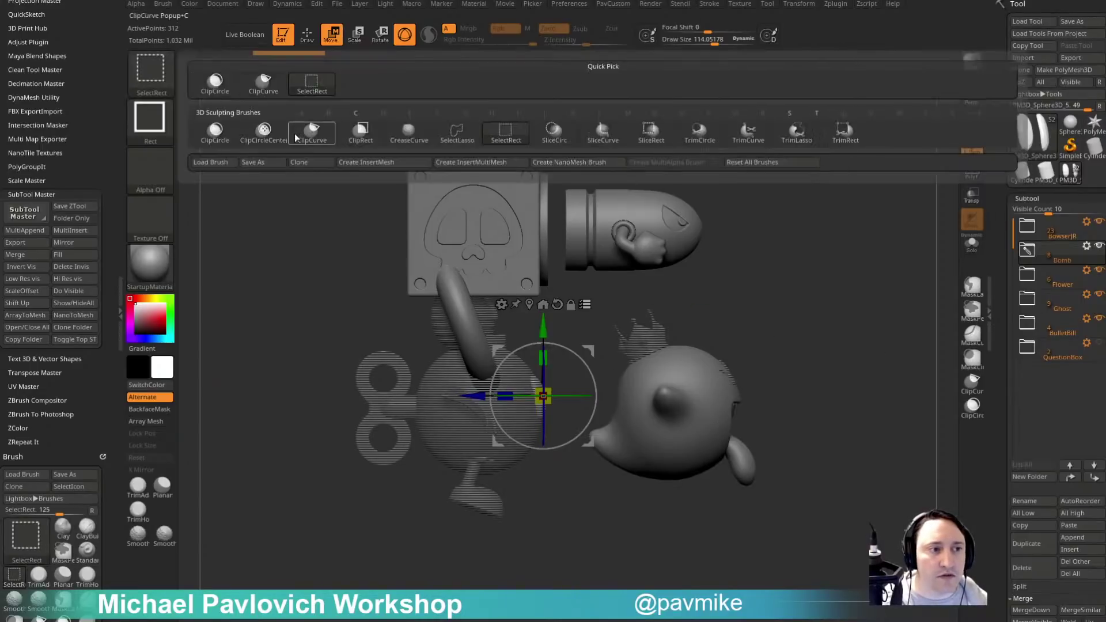
left_click(458, 132, "ctrl+shift")
left_click_drag(377, 334, 386, 398, "ctrl+shift")
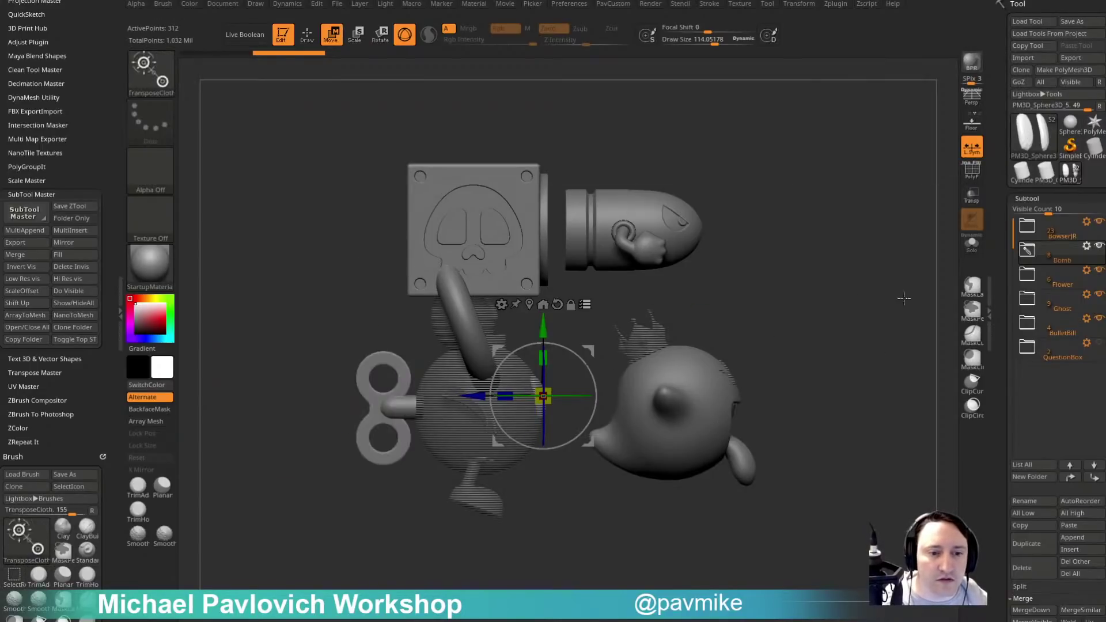
Try raising the selected subtools slightly along the vertical axis and undo the move.
left_click_drag(903, 299, 837, 285)
left_click_drag(543, 325, 543, 302)
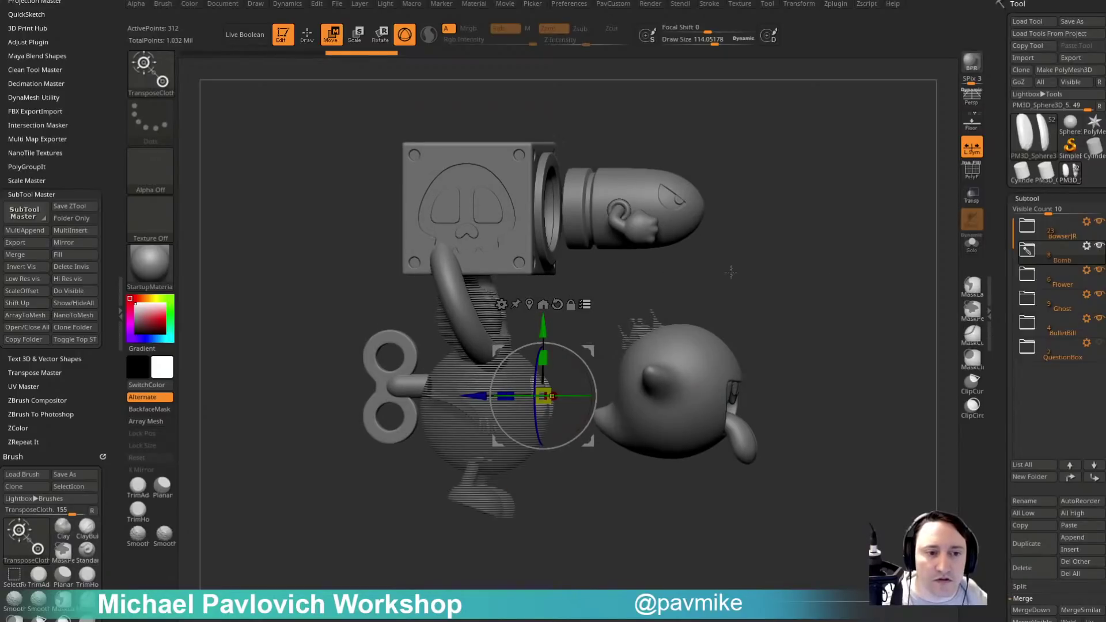
key("ctrl+z")
Reset the transpose selection using Transpose Sub on the Bomb folder and the SelectRect brush, leaving only the bullet's parts selected.
left_click(1086, 246)
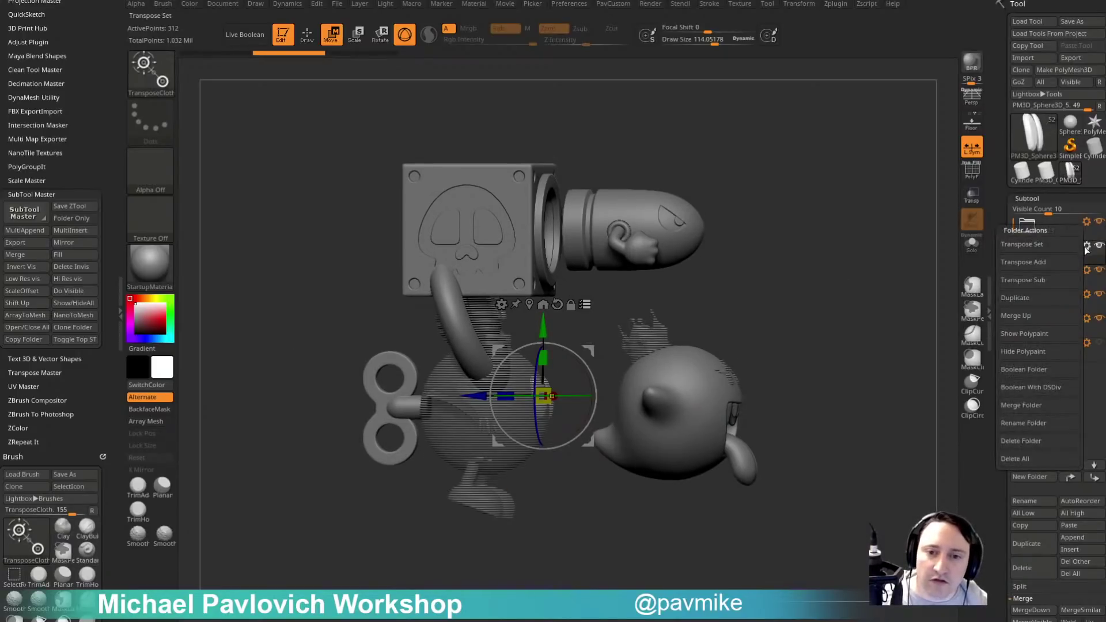
left_click(1059, 280)
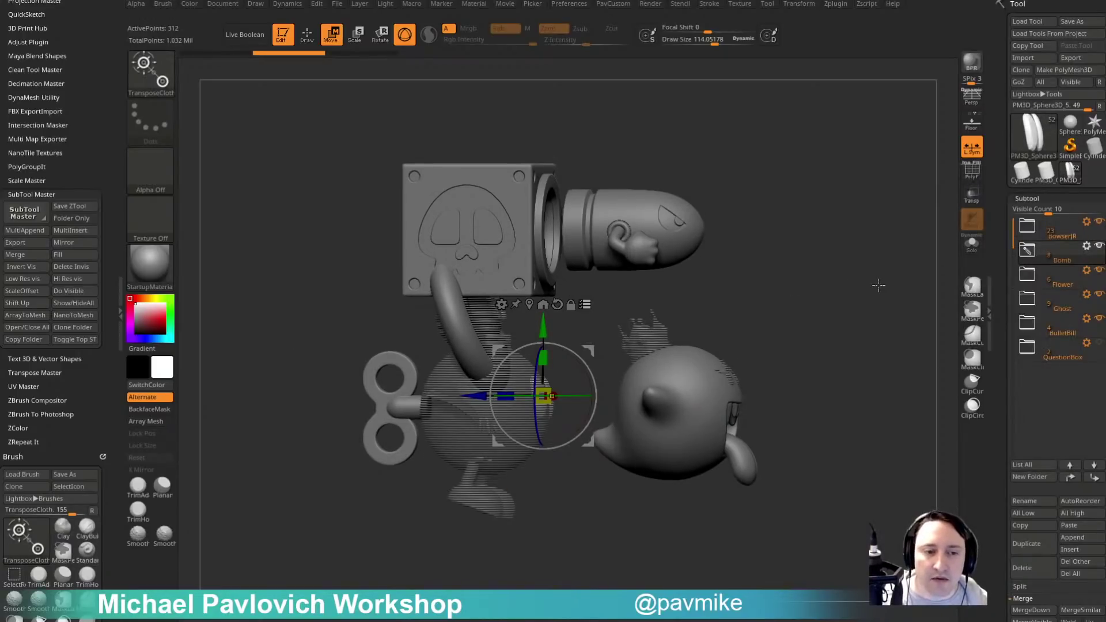
key("ctrl+shift")
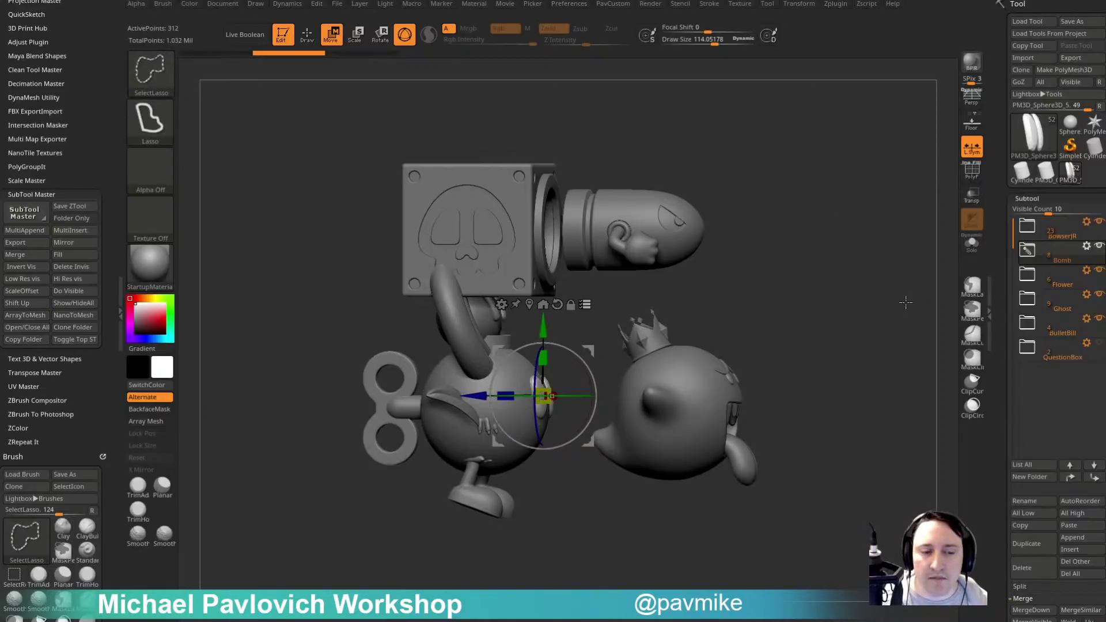
left_click(163, 71, "ctrl+shift")
left_click(373, 91, "ctrl+shift")
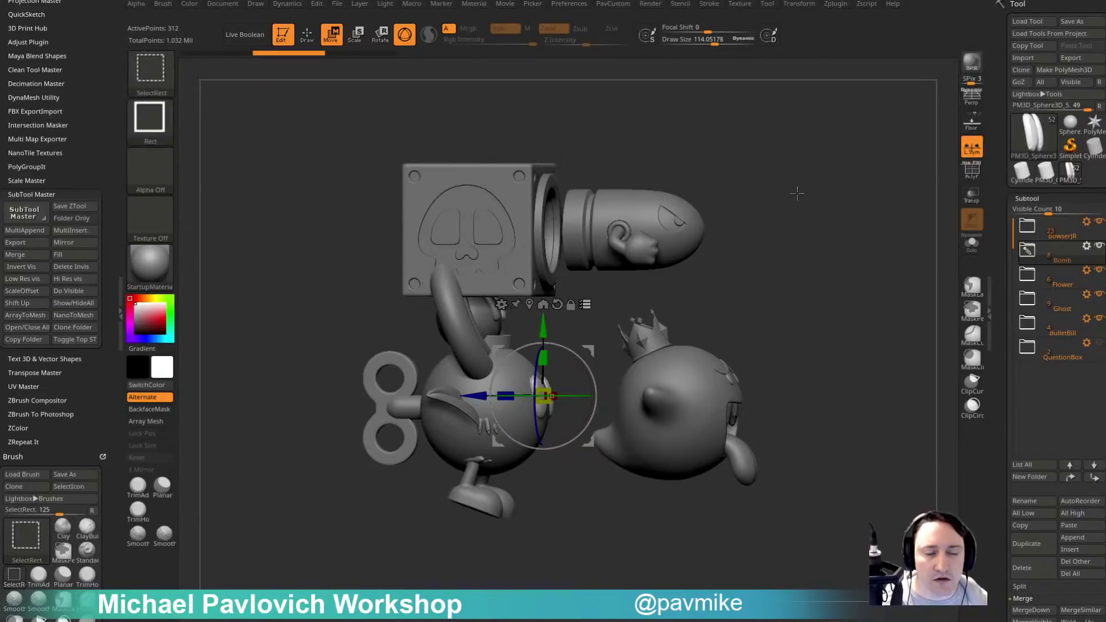
left_click_drag(799, 178, 861, 285, "ctrl+shift")
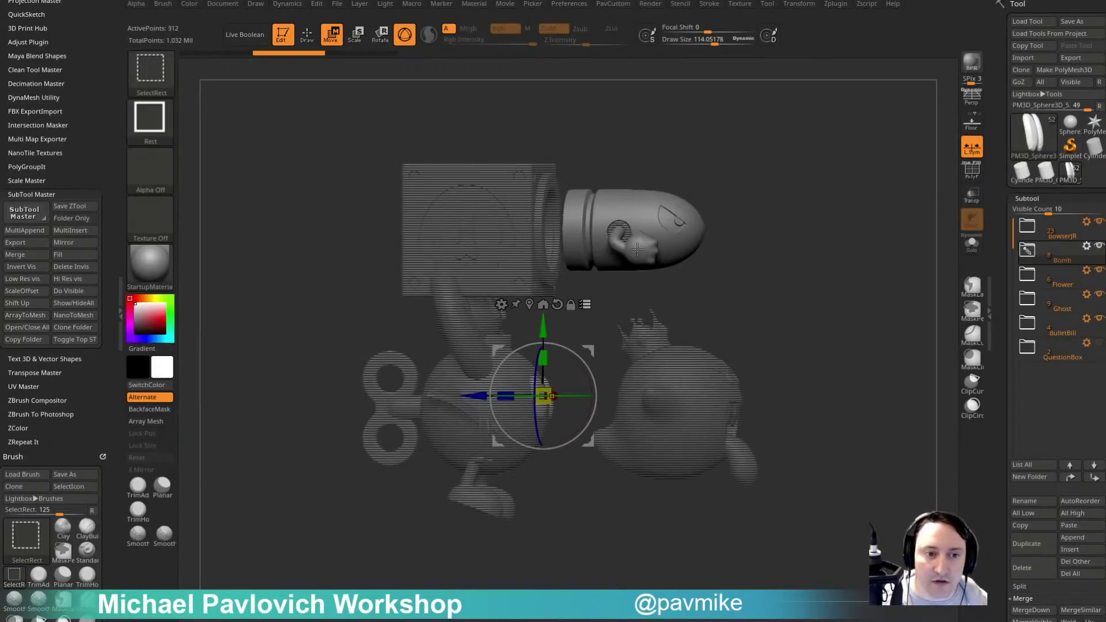
left_click(669, 210, "ctrl+shift")
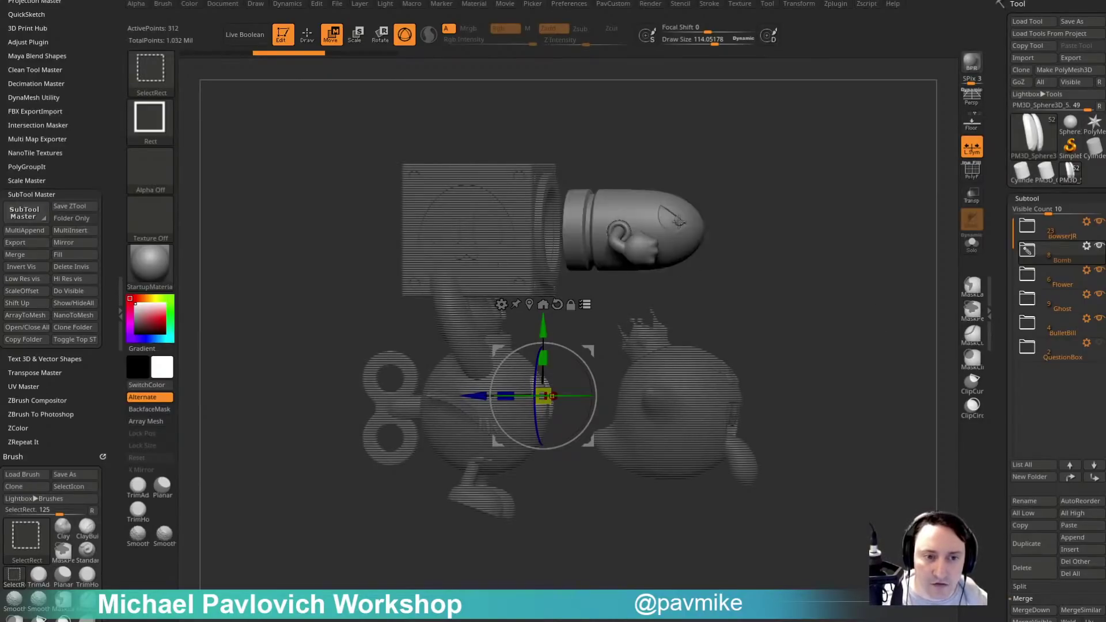
Clear the multi-subtool transpose selection and make the BowserJR folder's subtool active.
mouse_move(781, 225)
left_mouse_down()
mouse_move(753, 227)
mouse_move(808, 222)
left_mouse_up()
left_click_drag(827, 193, 862, 213, "ctrl+shift")
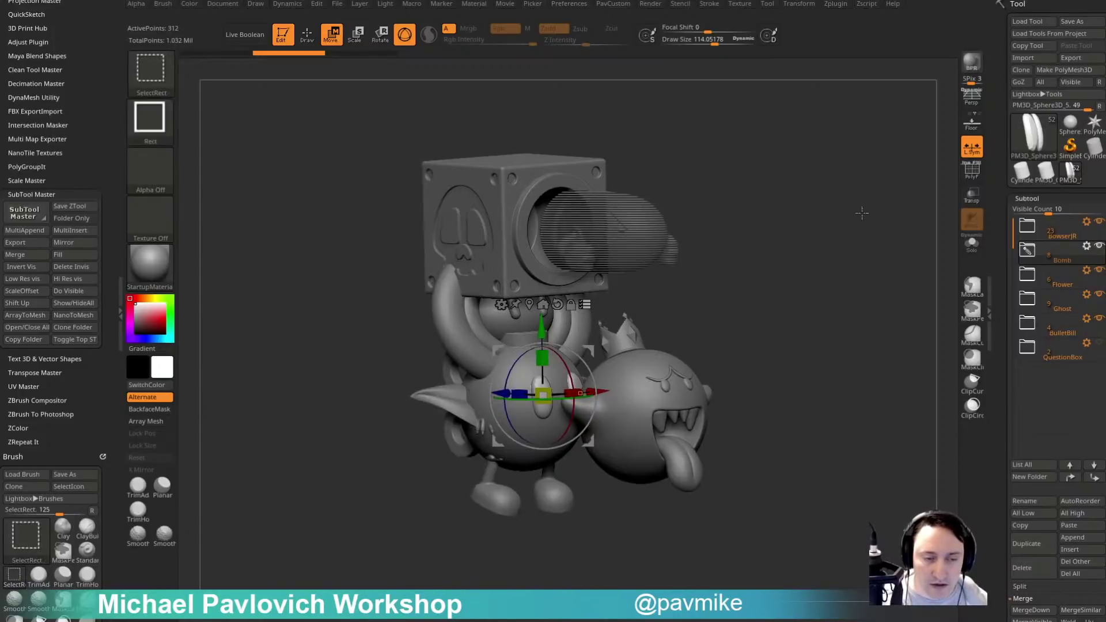
left_click(825, 201, "ctrl+shift")
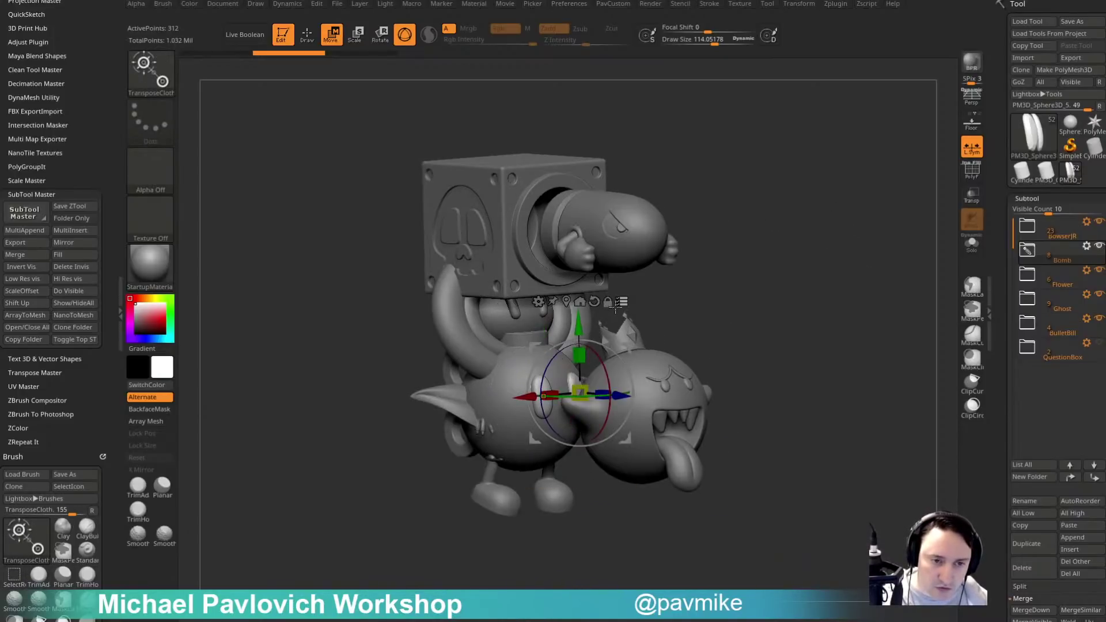
left_click(1064, 237)
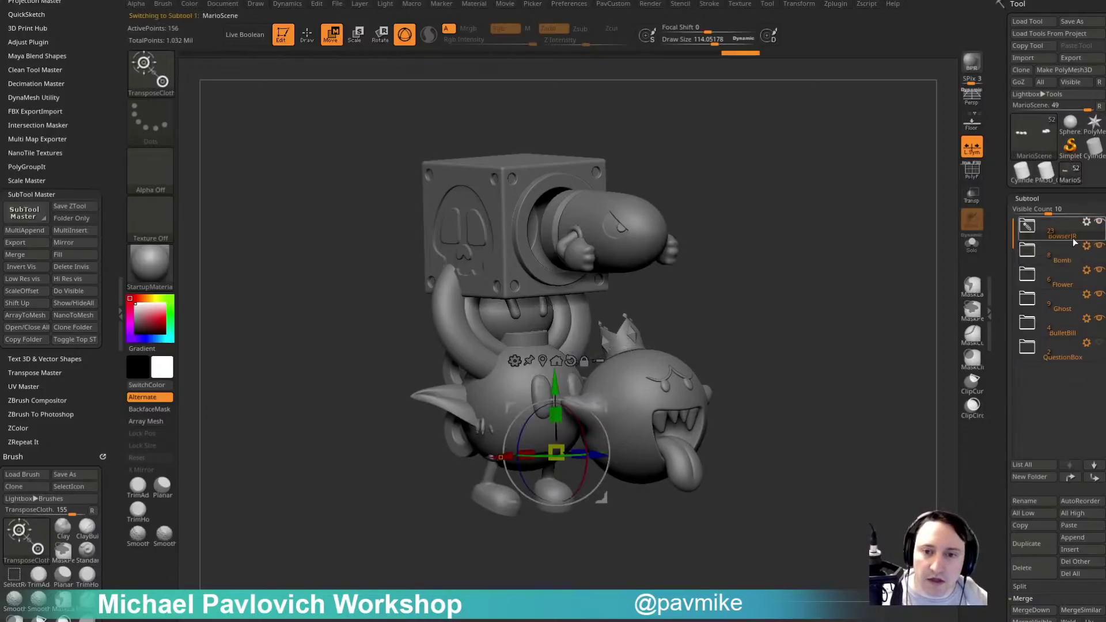
Select only the bullet's parts for Transpose, centre the gizmo on them and move the bullet forward along Z, away from the box.
mouse_move(847, 302)
left_mouse_down()
mouse_move(886, 304)
mouse_move(845, 303)
mouse_move(869, 260)
mouse_move(822, 297)
left_mouse_up()
mouse_move(794, 171)
left_mouse_down("ctrl+shift")
mouse_move(654, 255)
mouse_move(609, 316)
left_mouse_up("ctrl+shift")
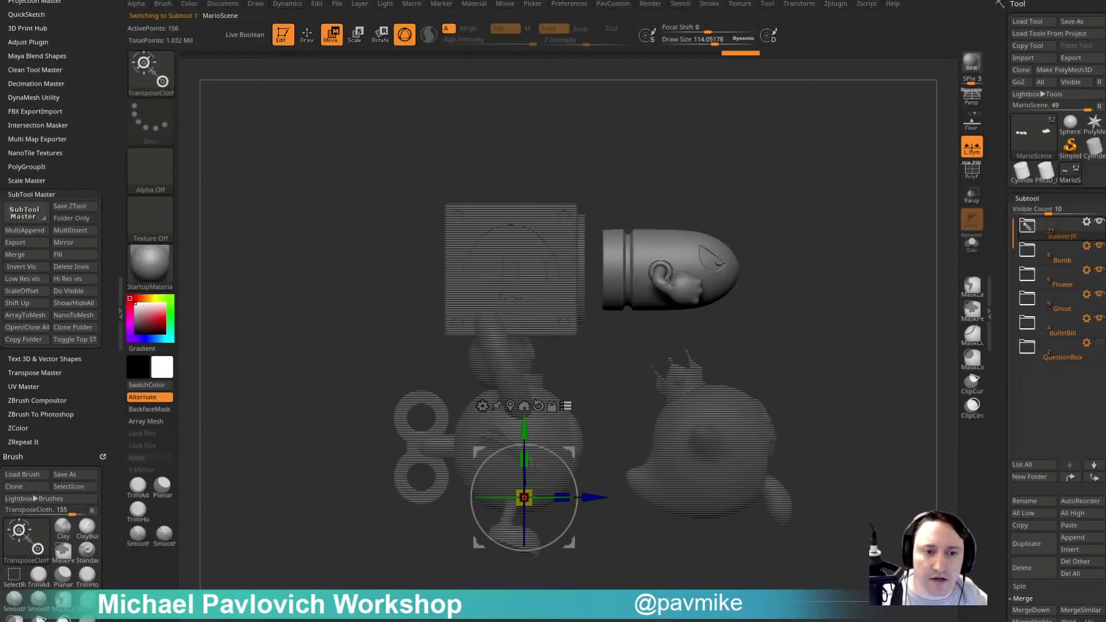
left_click_drag(569, 452, 713, 226, "alt")
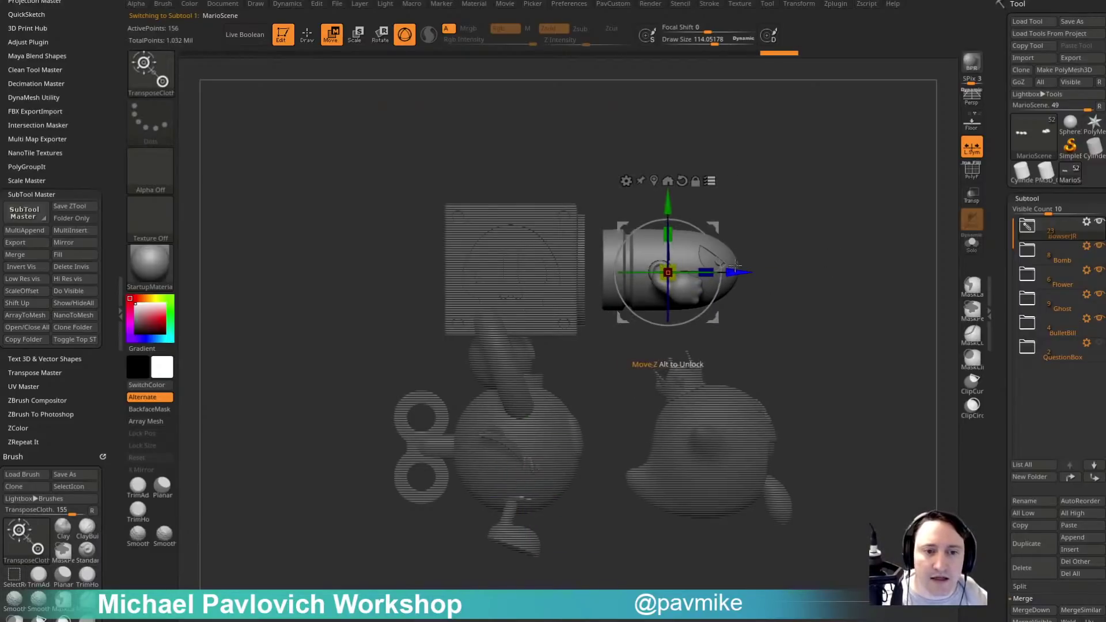
left_click_drag(738, 272, 861, 253)
left_click_drag(867, 216, 432, 327)
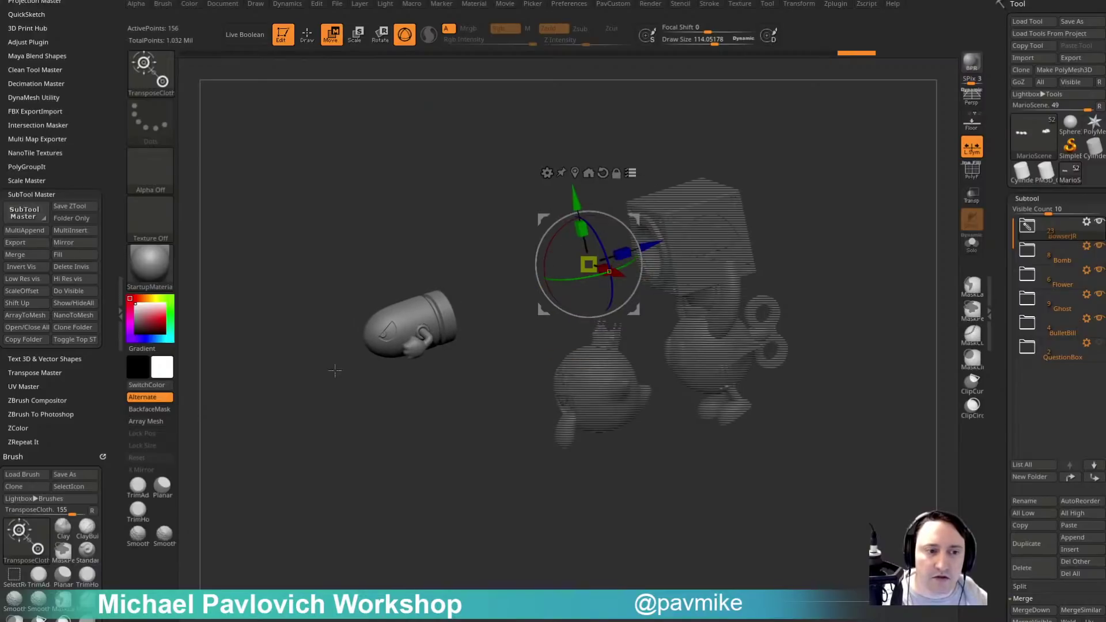
left_click_drag(857, 251, 842, 234)
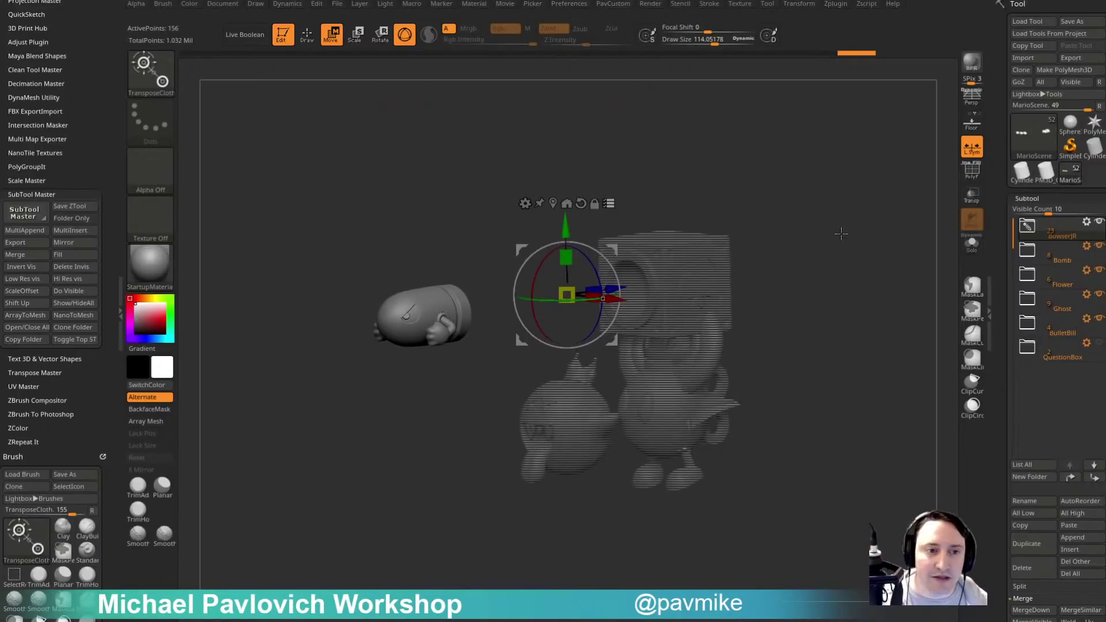
Return to Draw mode with the Standard brush and set the draw size to about 260.
key("q")
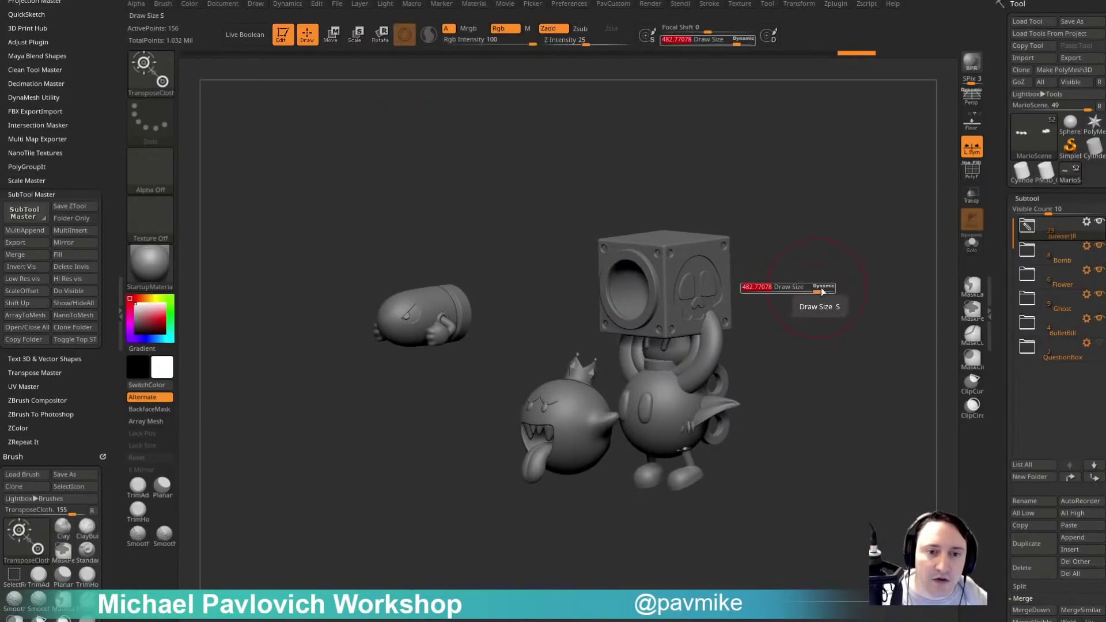
mouse_move(811, 285)
left_mouse_down()
mouse_move(812, 269)
mouse_move(826, 292)
left_mouse_up()
key("b")
key("s")
key("t")
key("s")
left_click(846, 395)
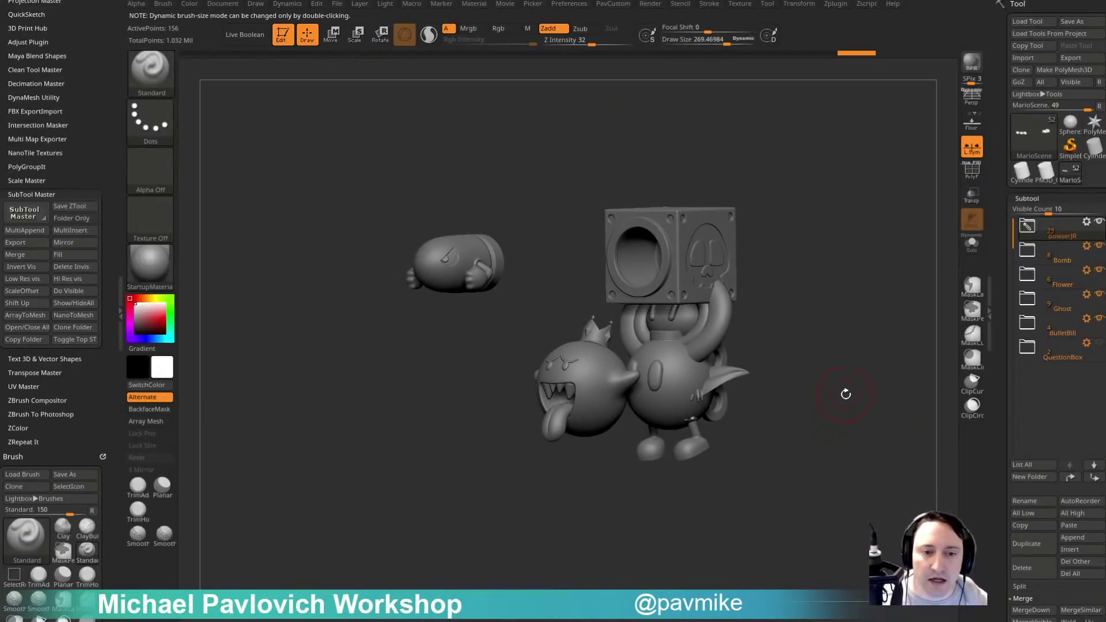
key("s")
mouse_move(845, 394)
left_mouse_down()
mouse_move(827, 370)
mouse_move(831, 403)
mouse_move(825, 374)
mouse_move(824, 386)
left_mouse_up()
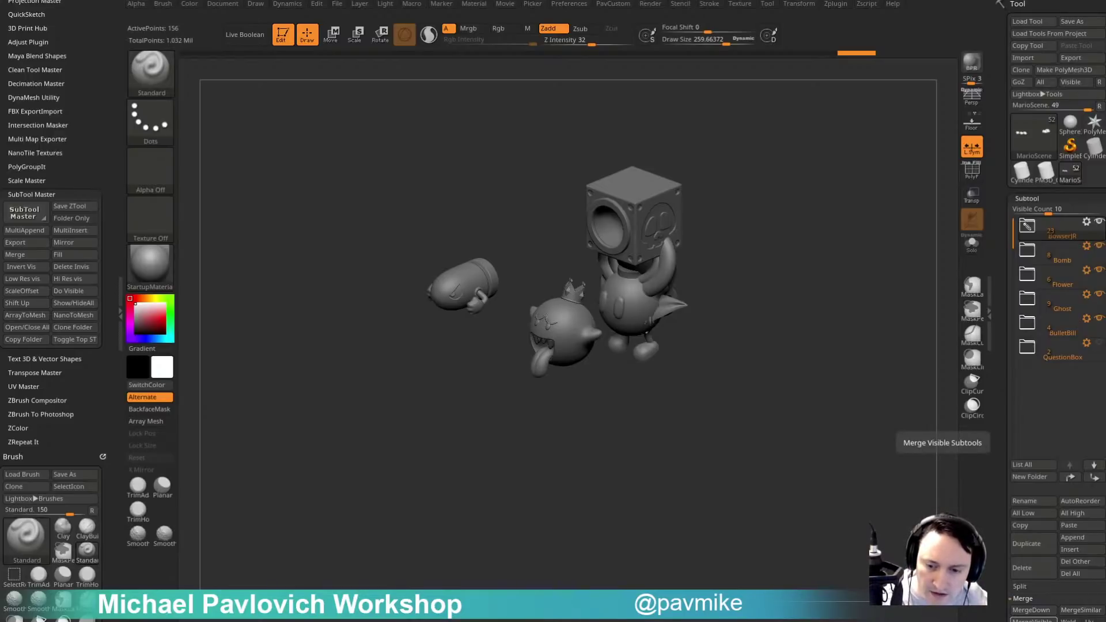
Switch to the browser, open the No UV 3D Look Dev artwork on ArtStation, view its video playlist and select the page address.
key("alt+Tab")
left_click_drag(802, 106, 822, 98)
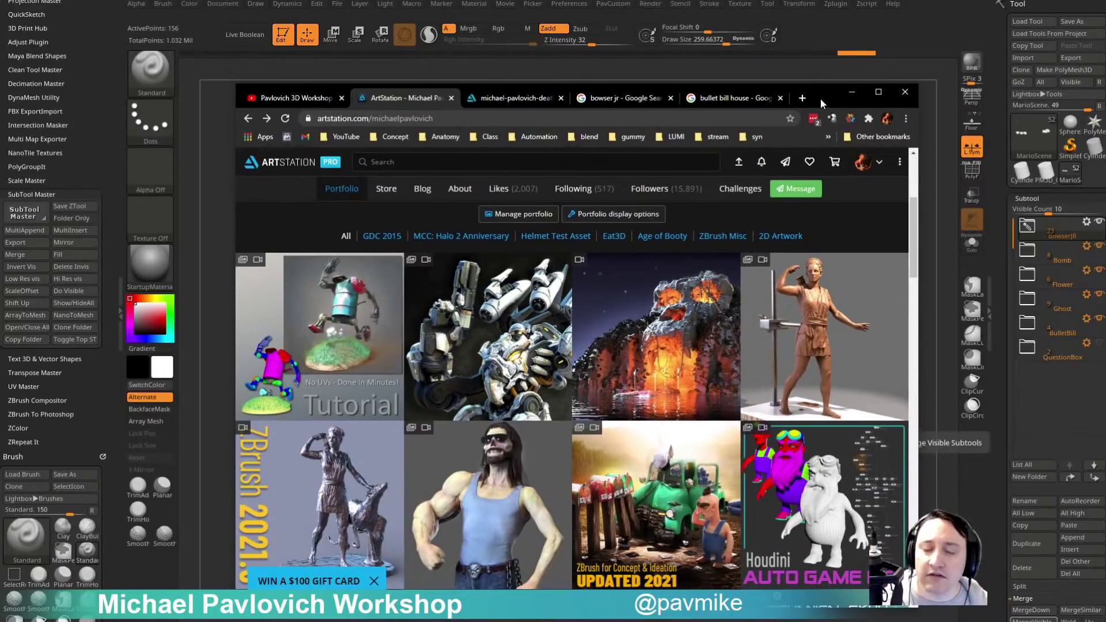
left_click(346, 351)
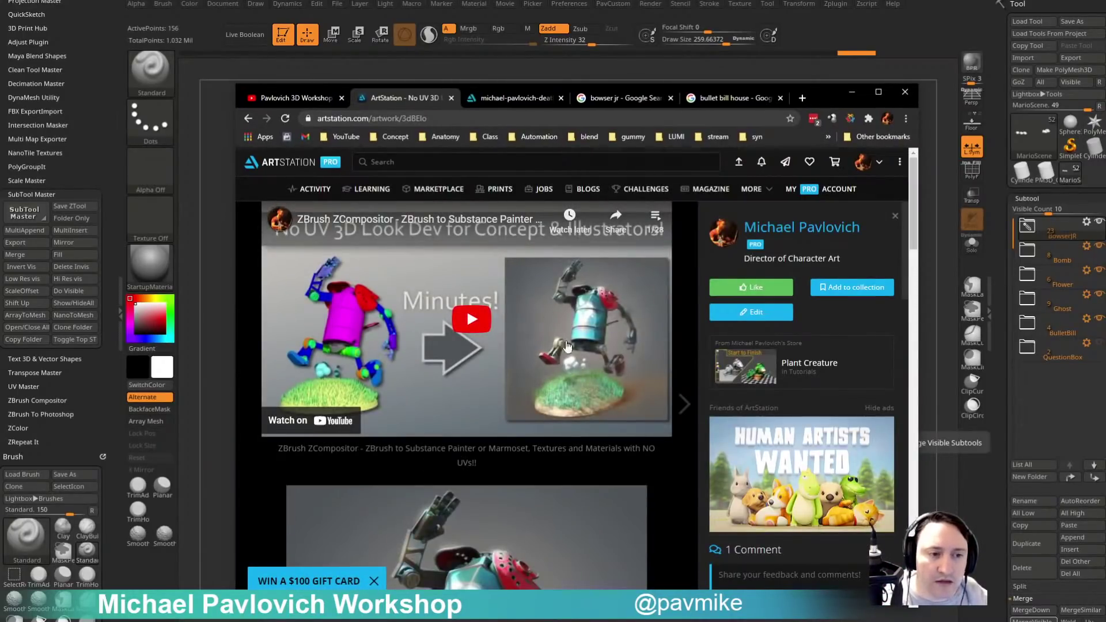
left_click(654, 219)
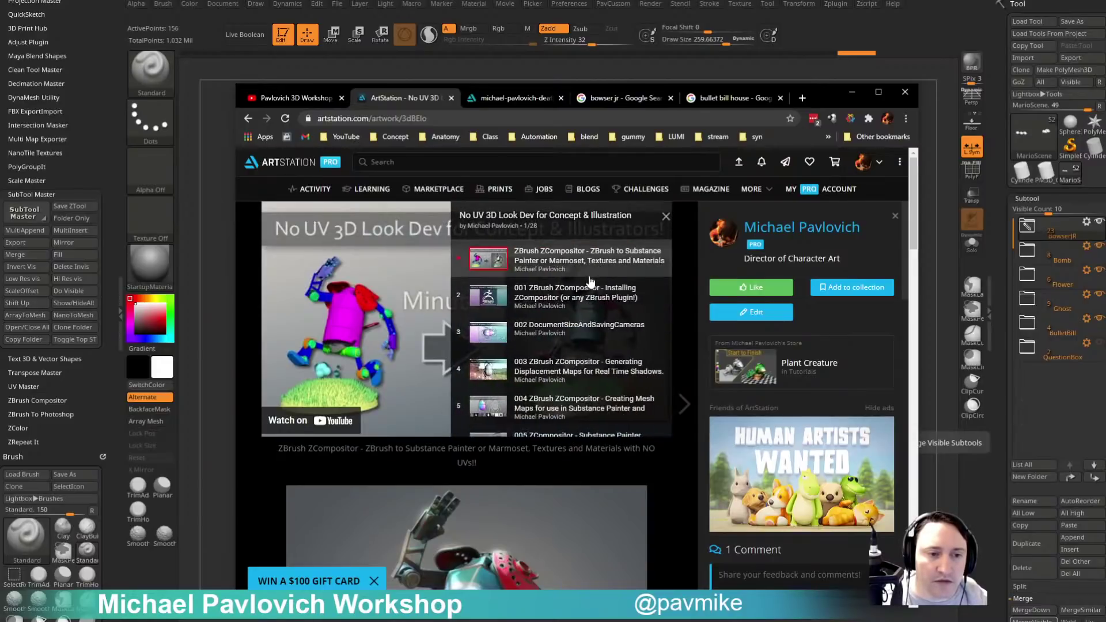
left_click(455, 284)
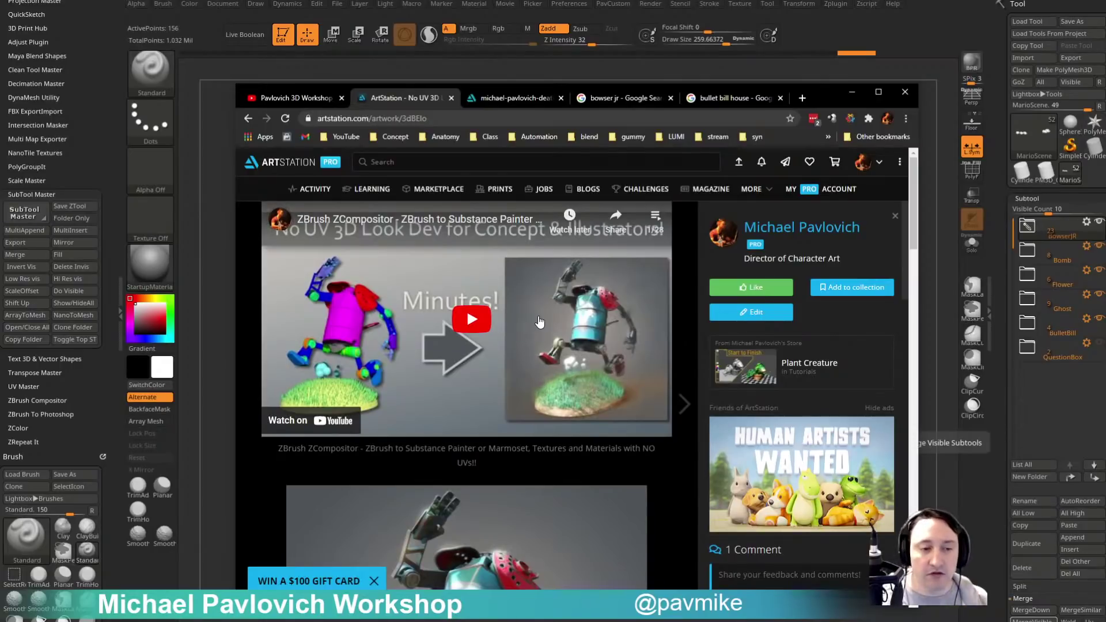
left_click(476, 117)
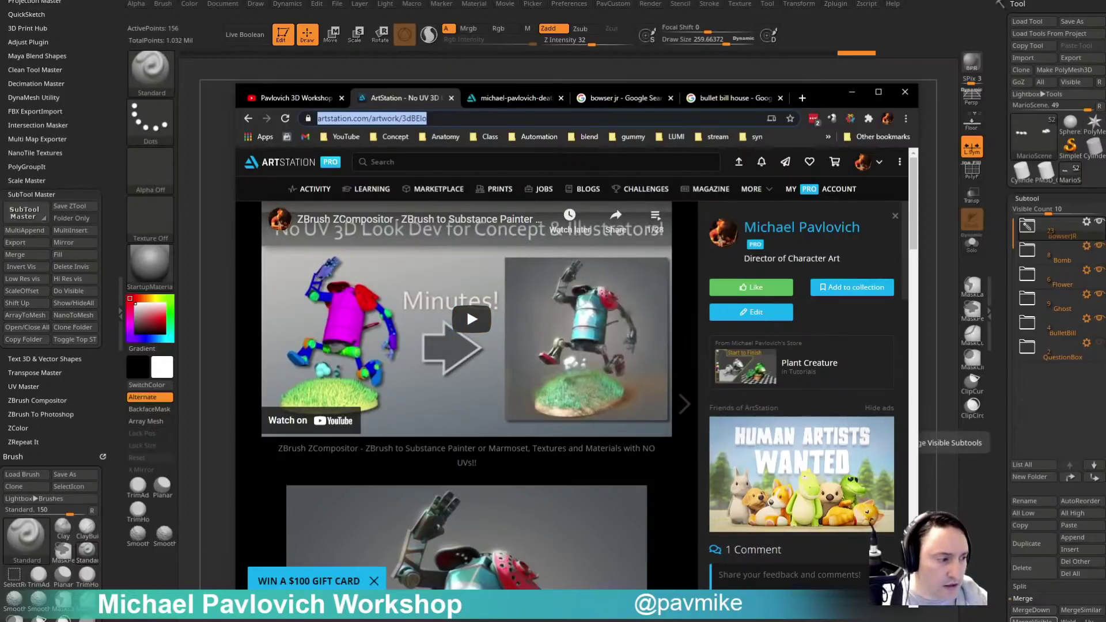
key("alt+Tab")
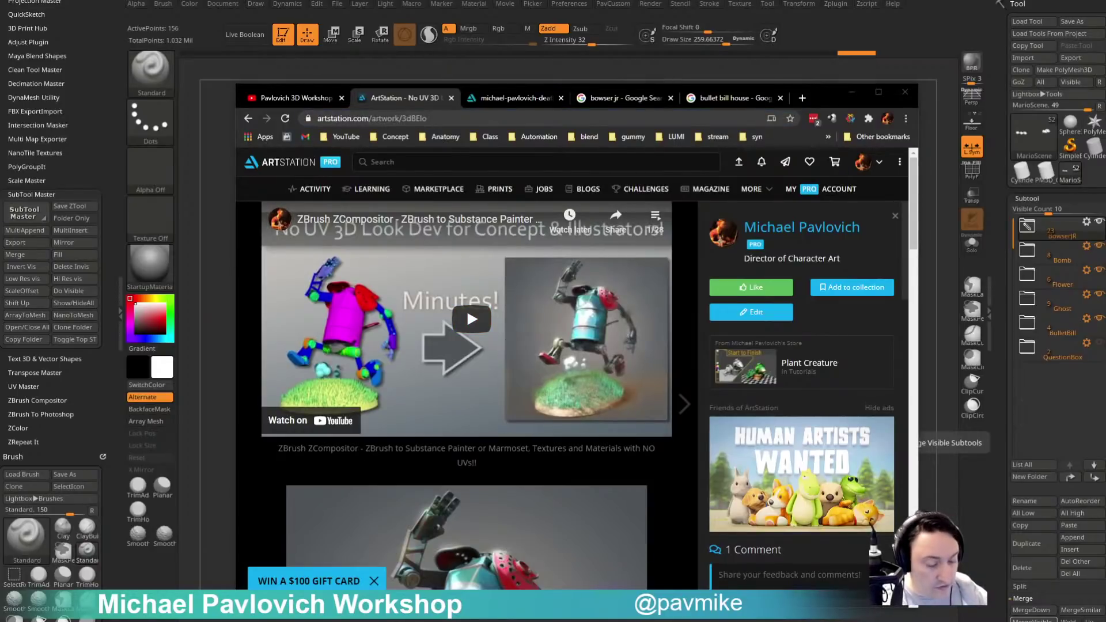
Play and skim through the embedded ZBrush ZCompositor video, pause it and return to ZBrush.
left_click(464, 326)
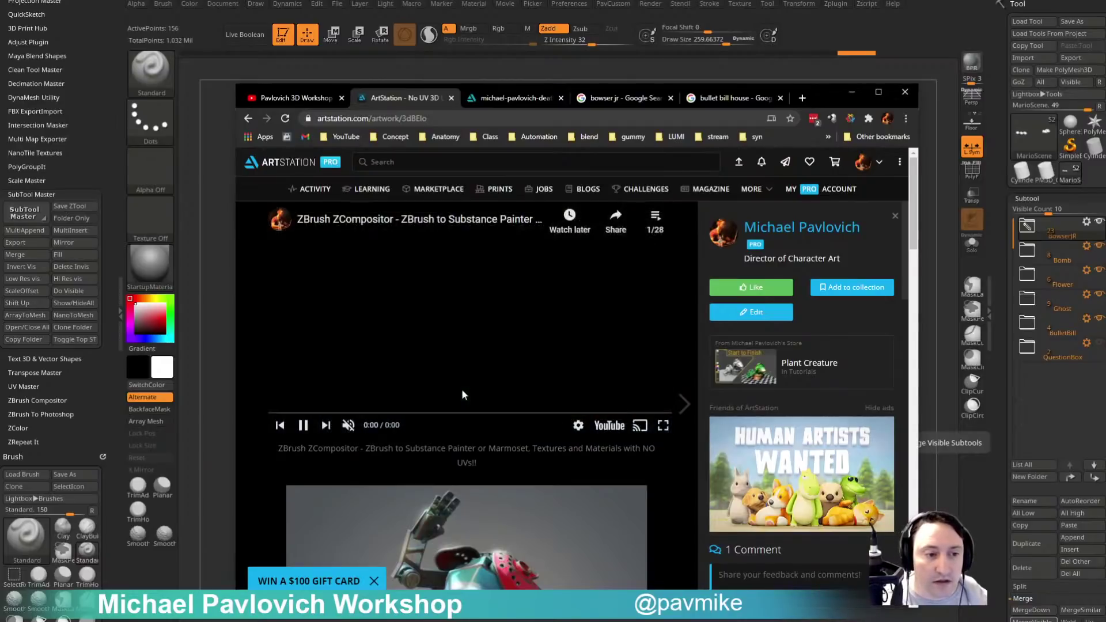
left_click(306, 413)
left_click(339, 414)
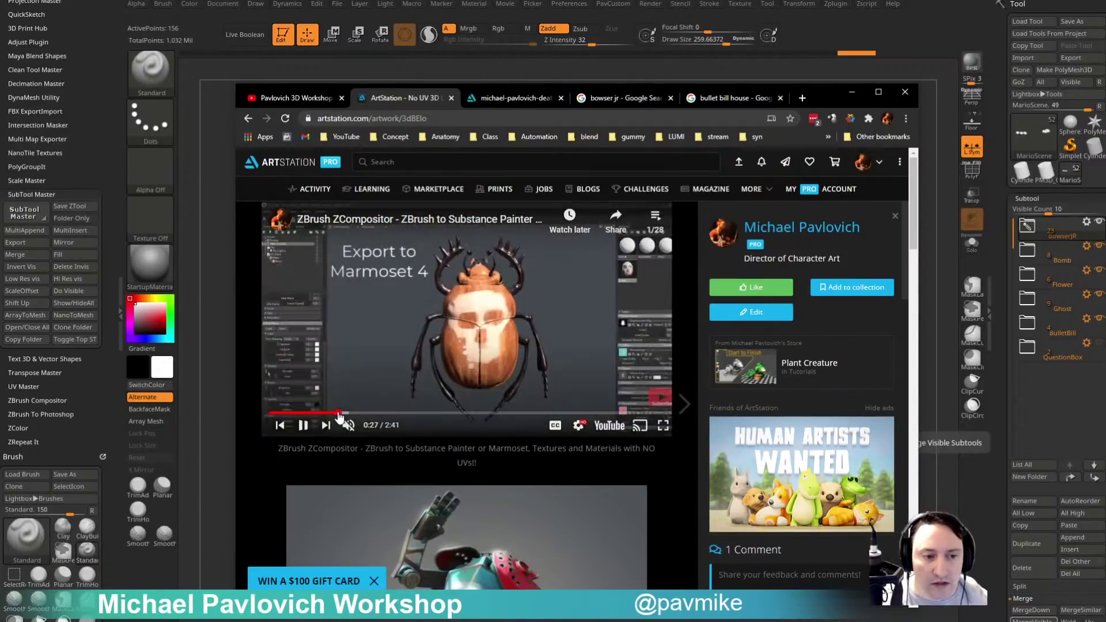
left_click(365, 414)
left_click(394, 414)
left_click(421, 414)
left_click_drag(452, 415, 641, 414)
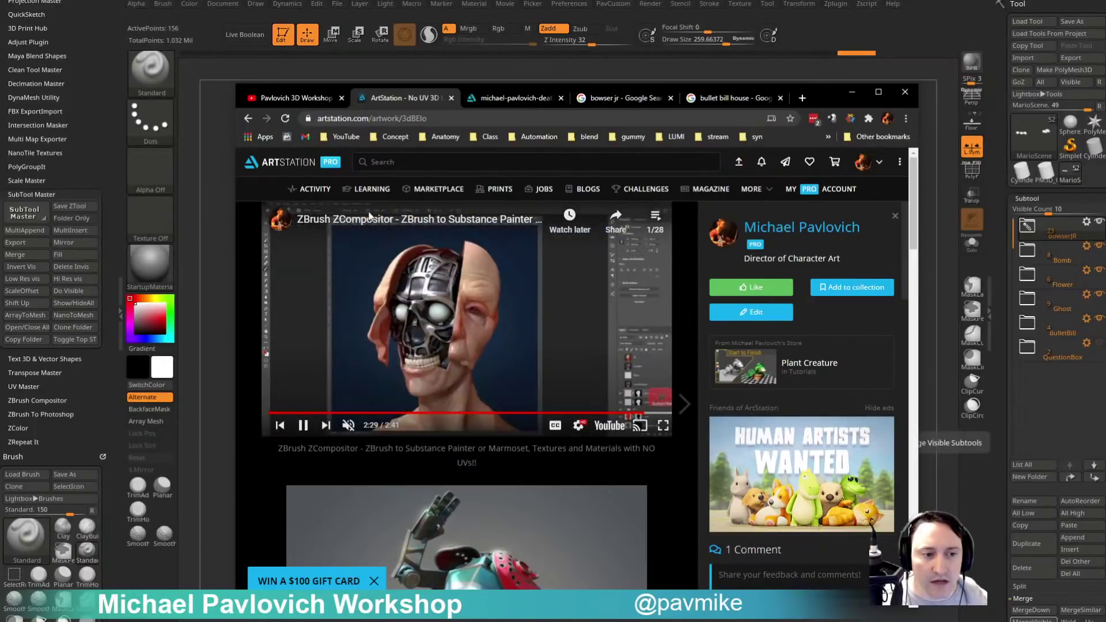
left_click(307, 424)
left_click_drag(809, 93, 898, 621)
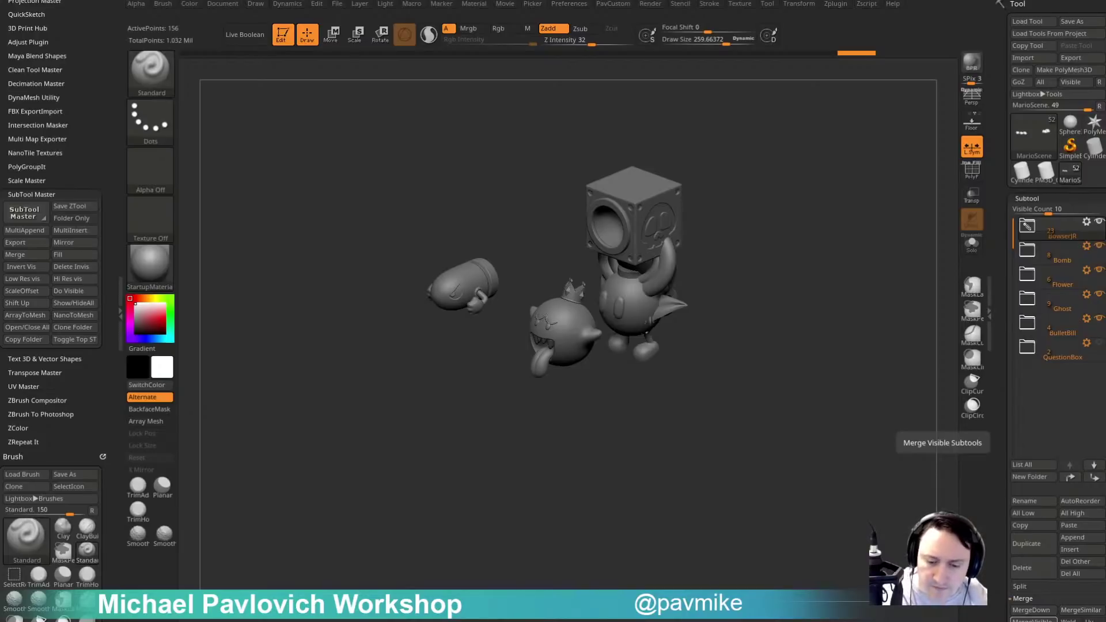
Reduce the draw size to about 215 and make the bullet box the active subtool.
mouse_move(807, 253)
right_mouse_down()
mouse_move(785, 246)
mouse_move(809, 236)
right_mouse_up()
right_click_drag(809, 236, 809, 289, "ctrl")
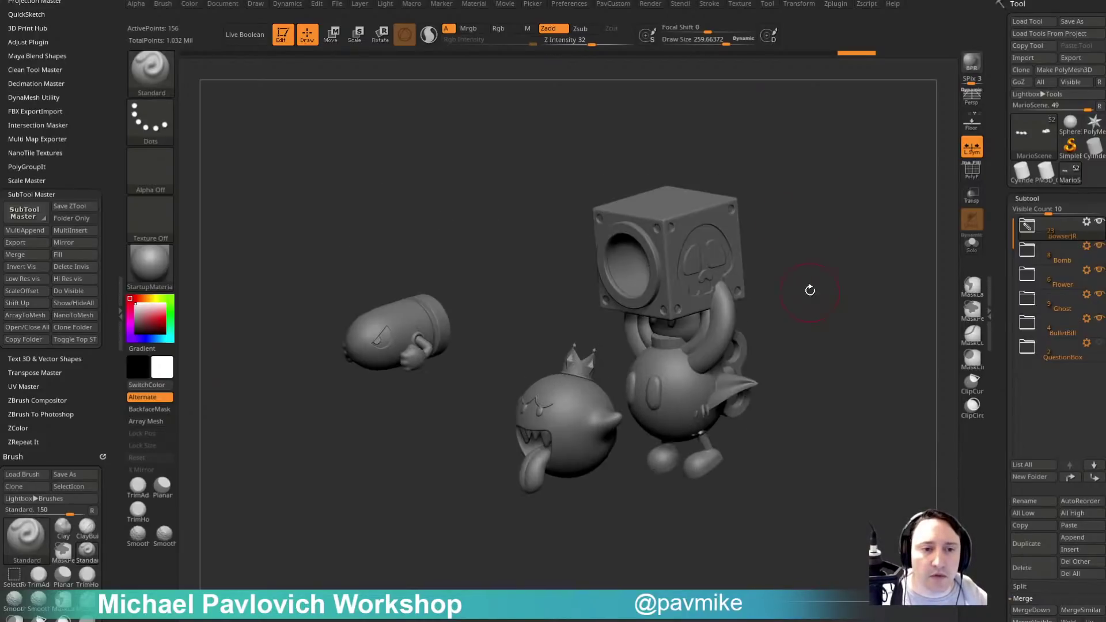
key("s")
left_click_drag(755, 265, 743, 265)
left_click(705, 258, "alt")
right_click_drag(690, 254, 711, 275)
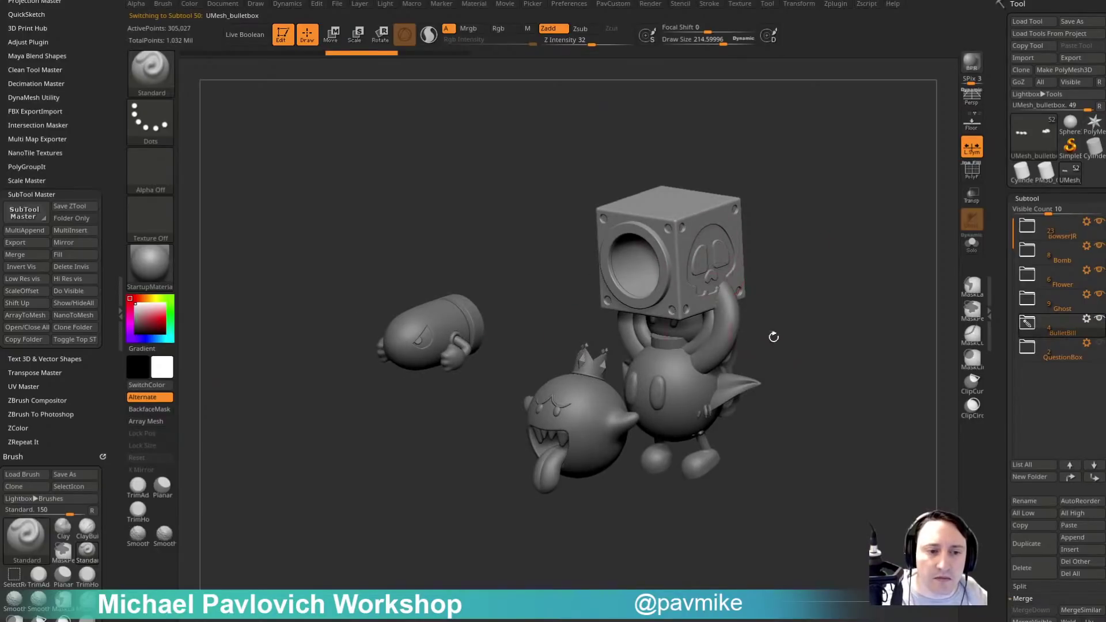
Append a Sphere3D as a new subtool to the scene.
left_click_drag(799, 344, 840, 273)
scroll(1003, 386, "down", 5)
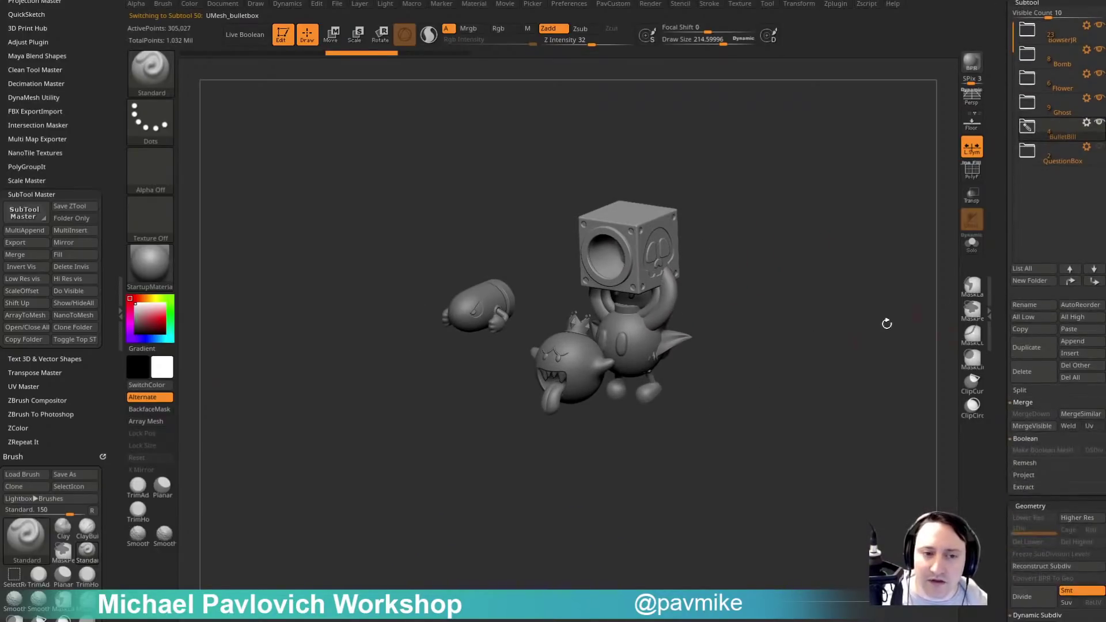
left_click_drag(996, 364, 1000, 353)
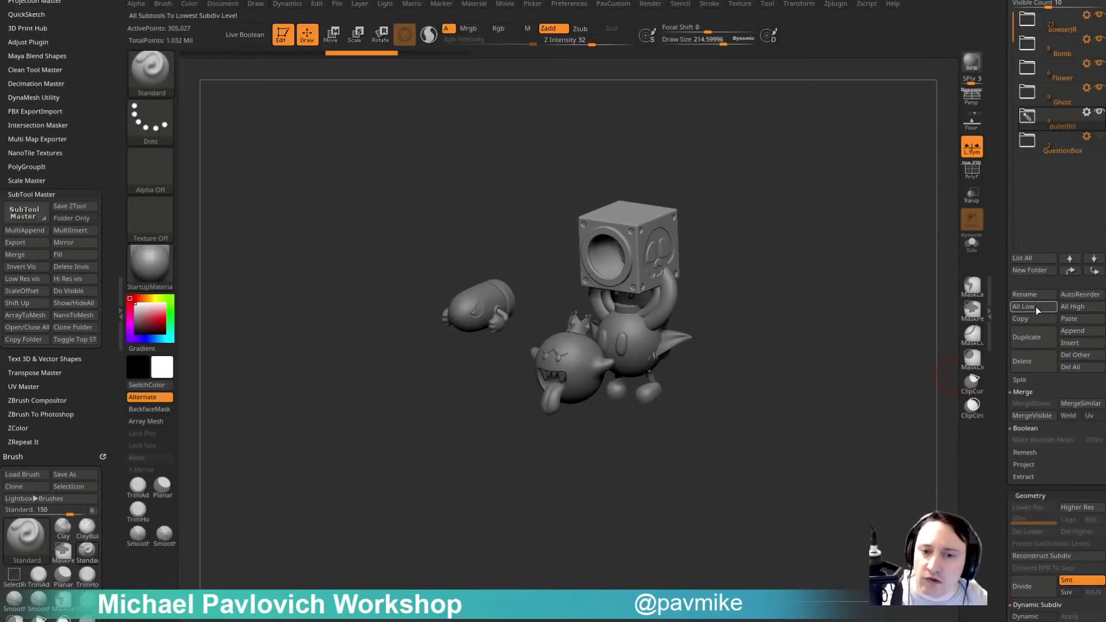
left_click(1073, 333)
left_click(683, 355)
Make the appended sphere the active subtool and switch to the Move gizmo in a side view.
left_click_drag(834, 296, 720, 305)
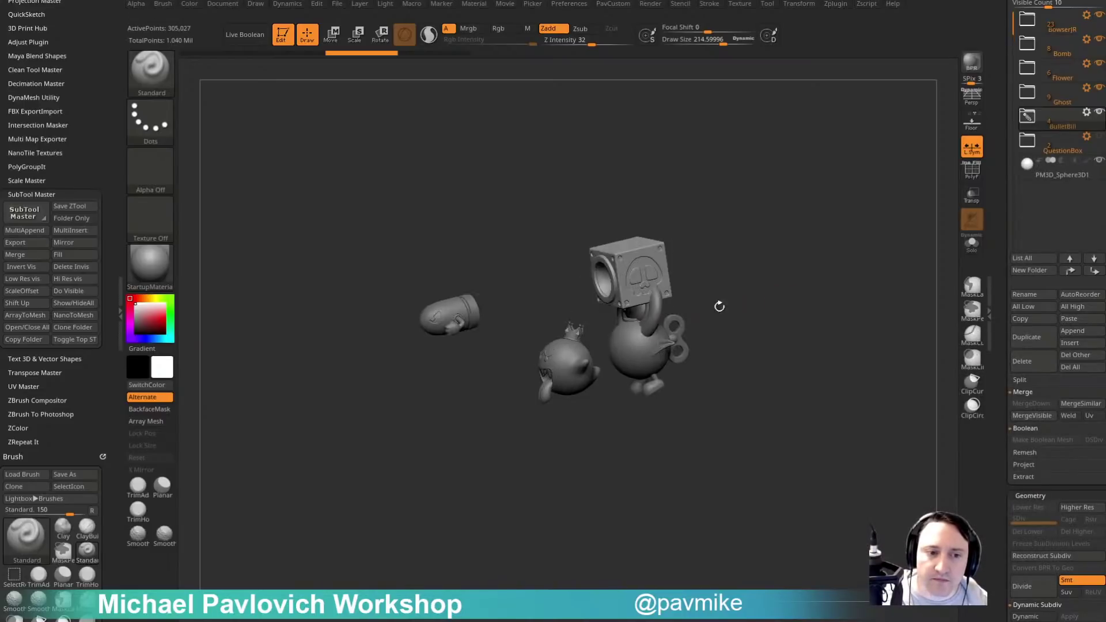
left_click(651, 347, "alt")
left_click_drag(780, 323, 754, 324, "shift")
key("w")
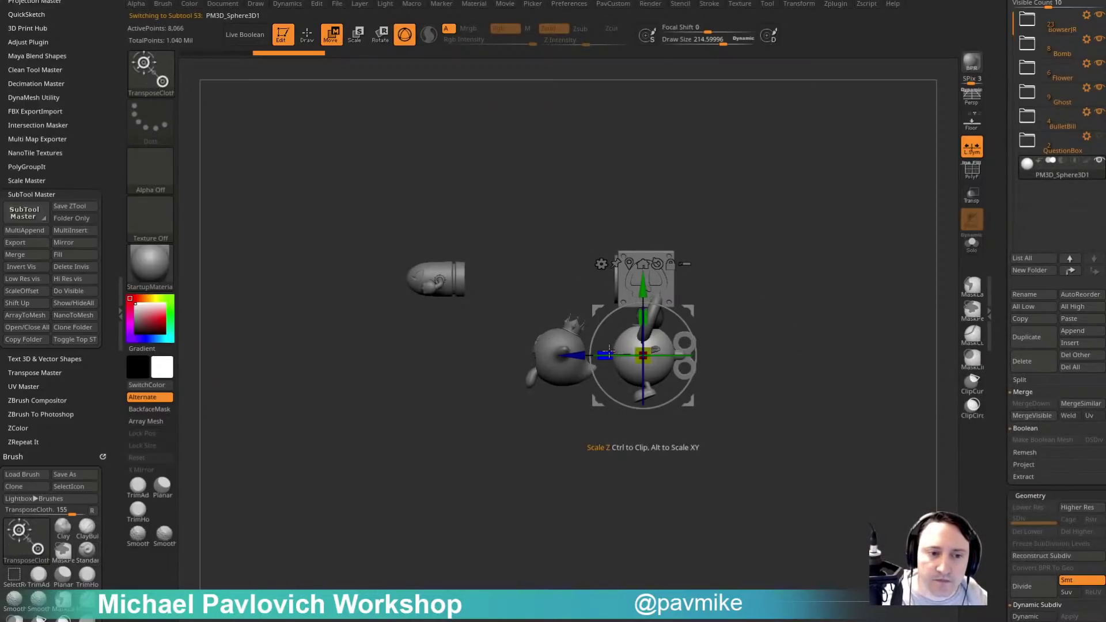
Try scaling the isolated sphere along Z and Y with the TransposeCloth gizmo, and undo the changes.
left_click_drag(605, 355, 562, 345)
left_click_drag(768, 283, 835, 397)
left_click(974, 245)
left_click_drag(643, 318, 641, 258)
left_click_drag(606, 356, 511, 360)
left_click_drag(755, 282, 837, 282)
key("ctrl+z")
key("ctrl+z")
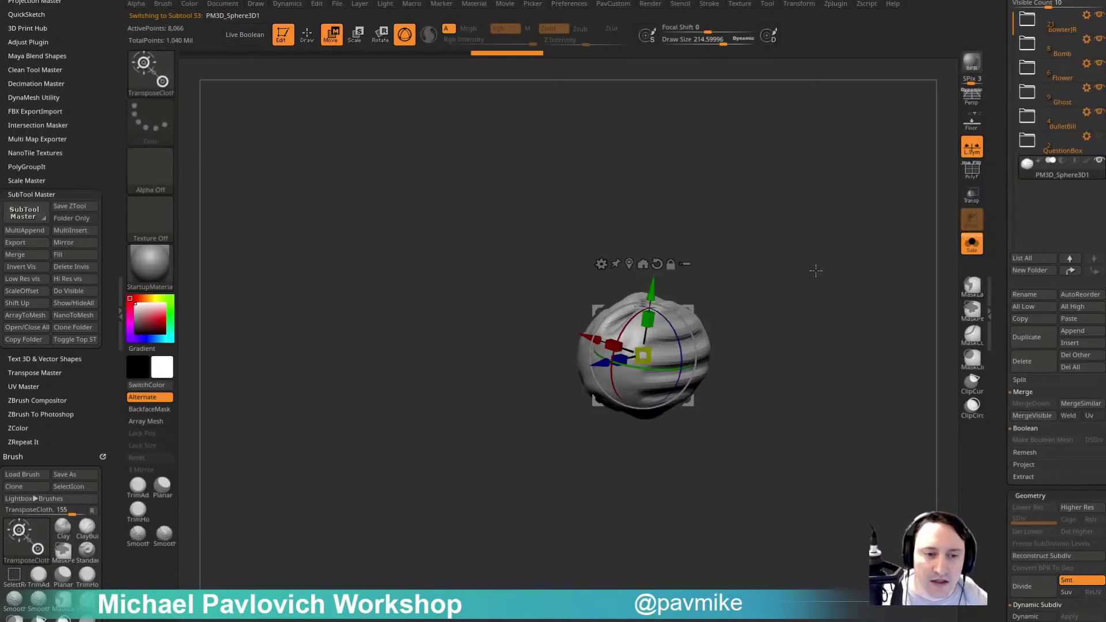
Choose Rake as the sculpting brush and replace TransposeCloth with the regular Transpose brush.
key("b")
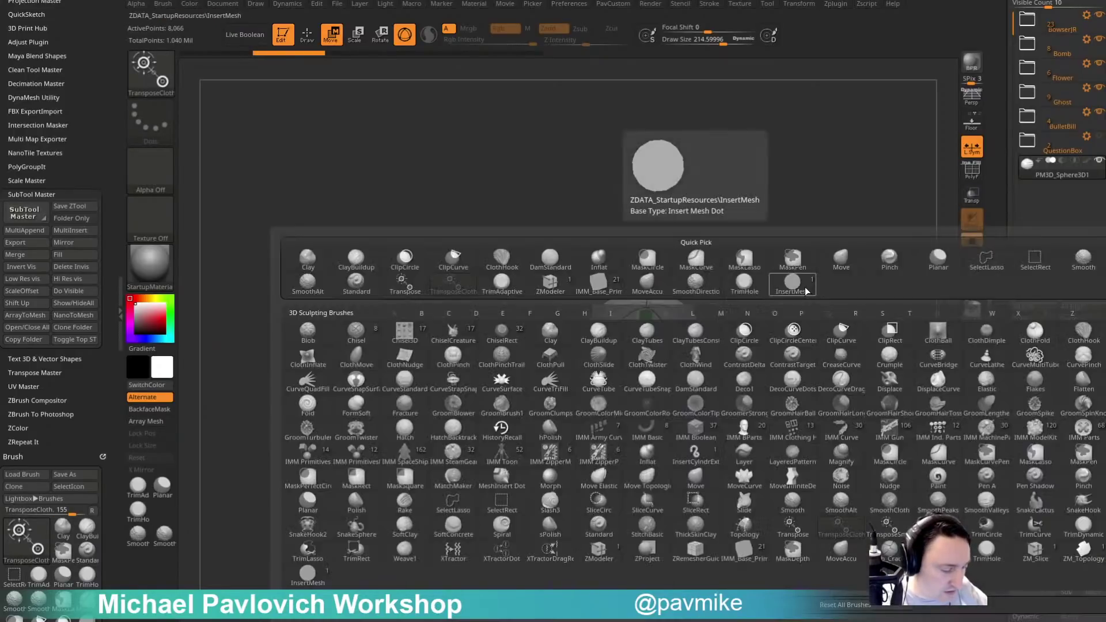
key("r")
key("a")
key("b")
key("t")
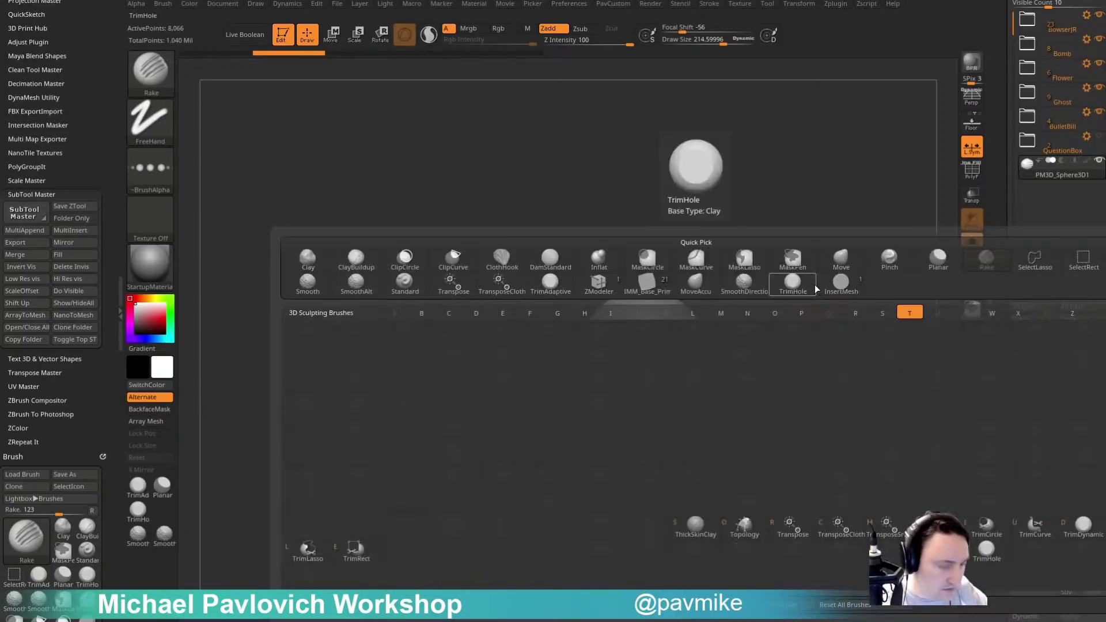
key("r")
Enlarge the sphere, lower it beneath the characters and stretch it along Z into a wide, flattened ground ellipsoid.
mouse_move(646, 318)
left_mouse_down()
mouse_move(645, 339)
mouse_move(675, 342)
mouse_move(759, 311)
left_mouse_up()
key("alt+s")
right_click_drag(857, 272, 816, 235, "shift")
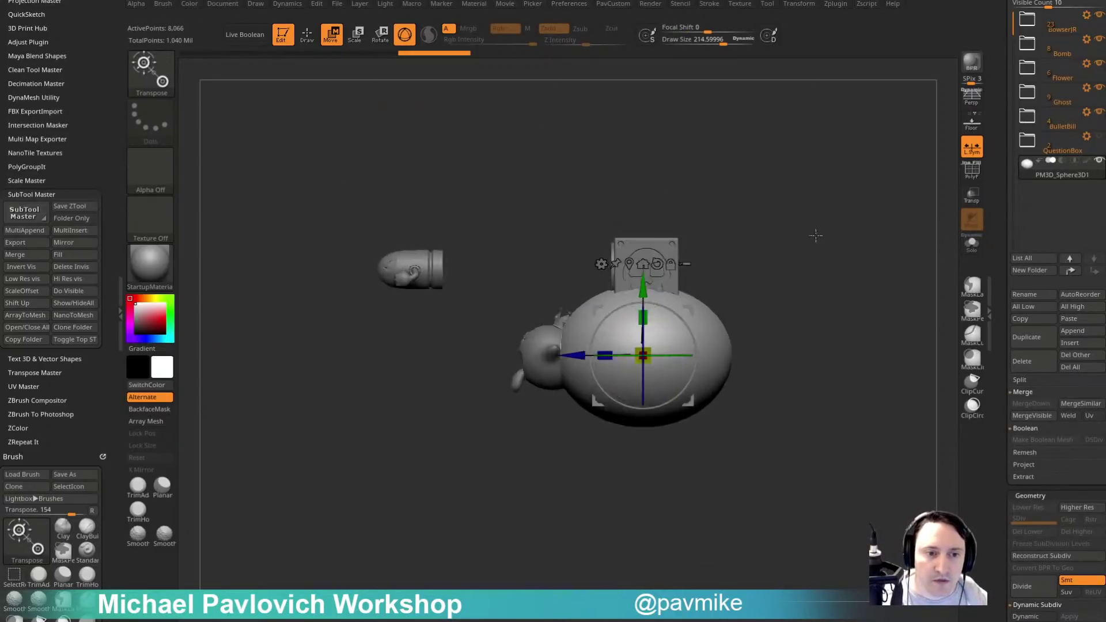
left_click_drag(642, 288, 641, 396)
left_click_drag(605, 464, 536, 463)
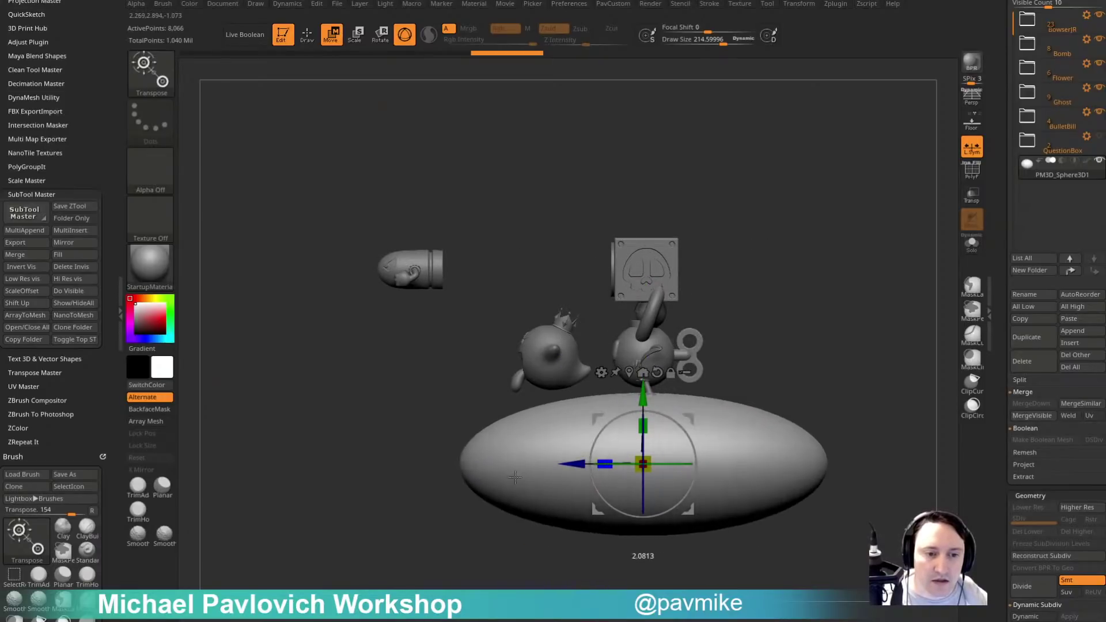
right_click_drag(690, 408, 824, 312)
left_click_drag(584, 403, 620, 397)
Turn on PolyFrame and slice the ellipsoid horizontally through its middle with SliceCurve to split it into two polygroups.
key("shift+f")
key("q")
right_click_drag(849, 351, 832, 315, "alt")
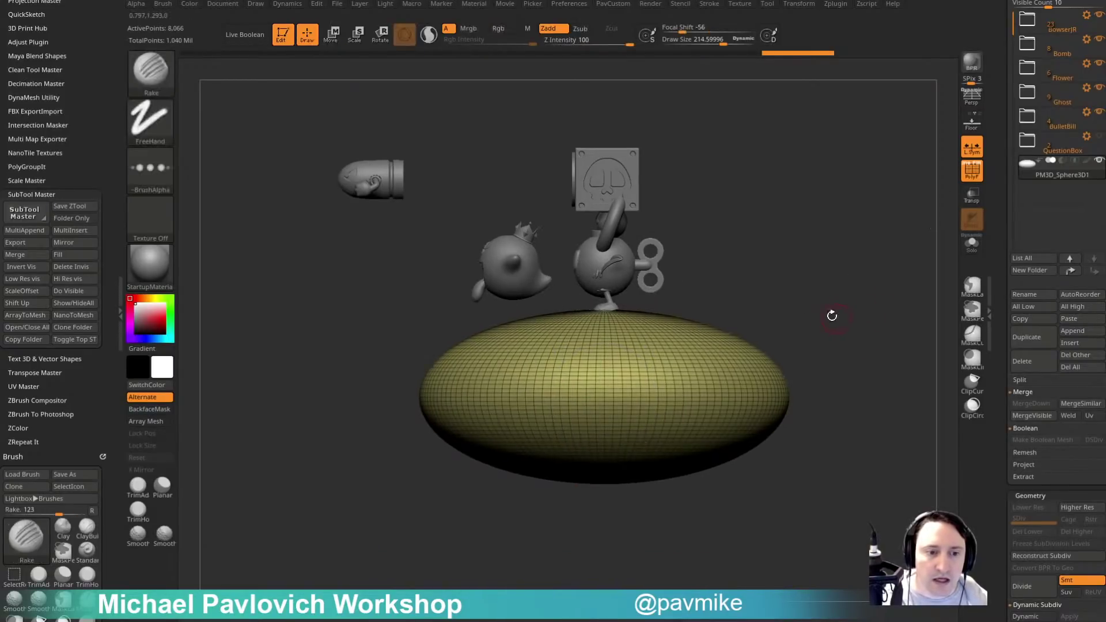
left_click(152, 74, "ctrl+shift")
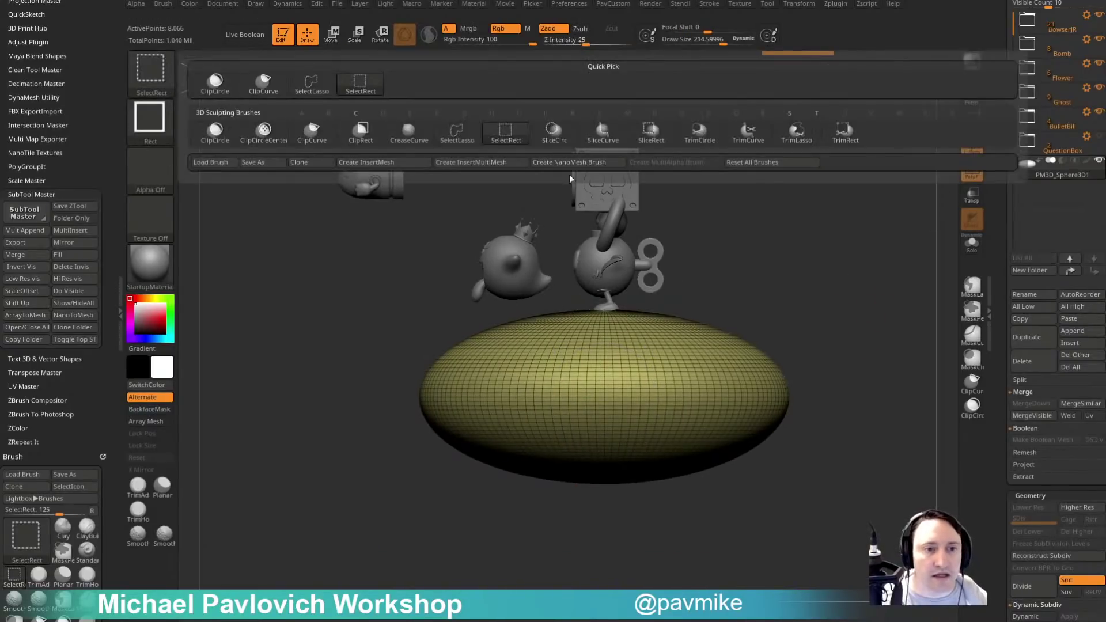
left_click(599, 146)
left_click_drag(223, 403, 872, 392)
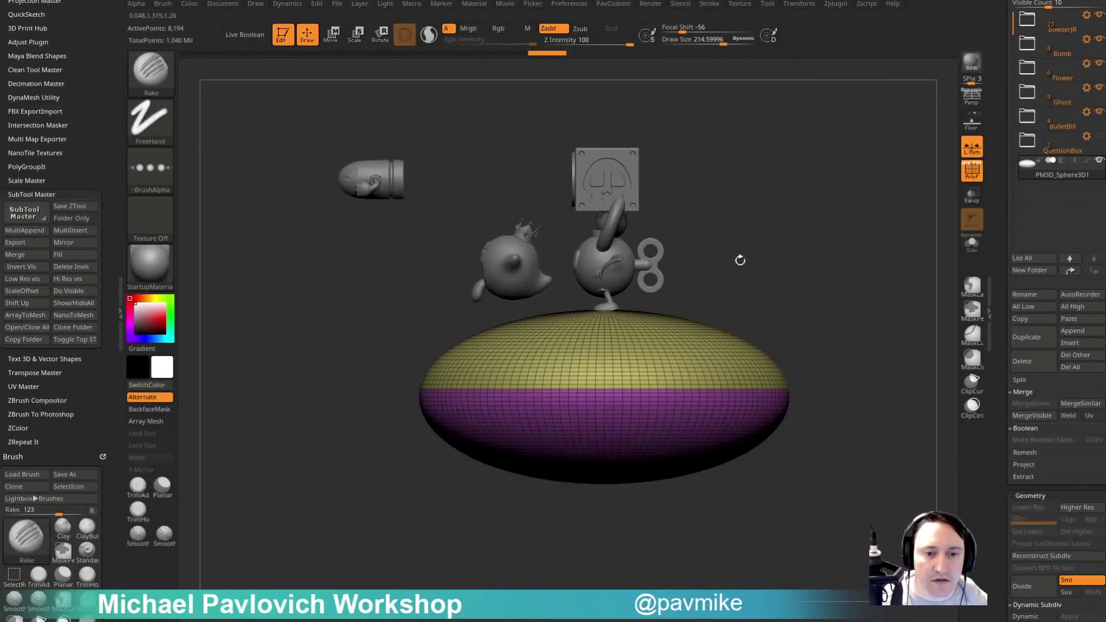
Isolate the ellipsoid's upper polygroup and delete the hidden lower half, leaving an open dome.
left_click(685, 370, "ctrl+shift")
key("3")
key("ctrl+z")
left_click(675, 337, "ctrl+shift")
key("3")
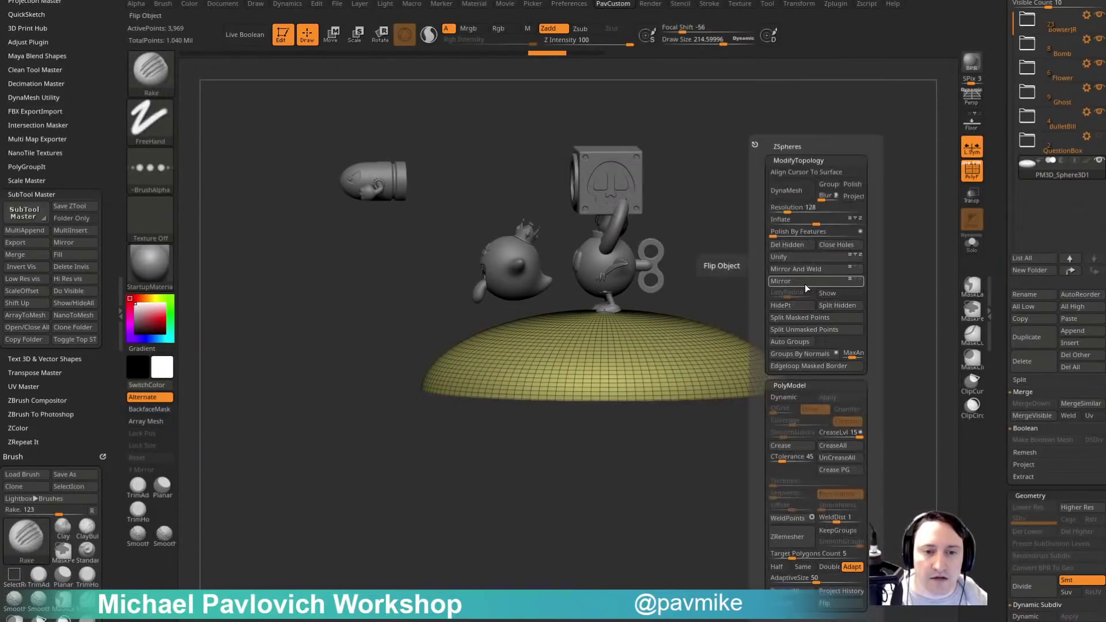
left_click(795, 244)
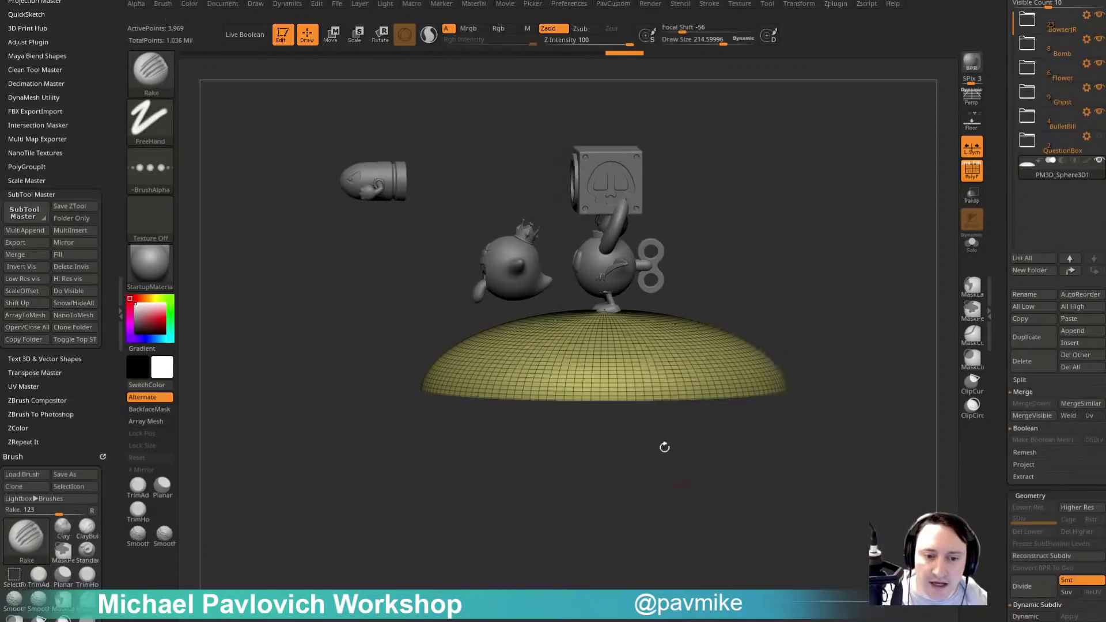
Reduce the dome's mesh with repeated ZRemesher passes at Half and AdaptiveSize 0.
left_click_drag(664, 447, 644, 381)
key("space")
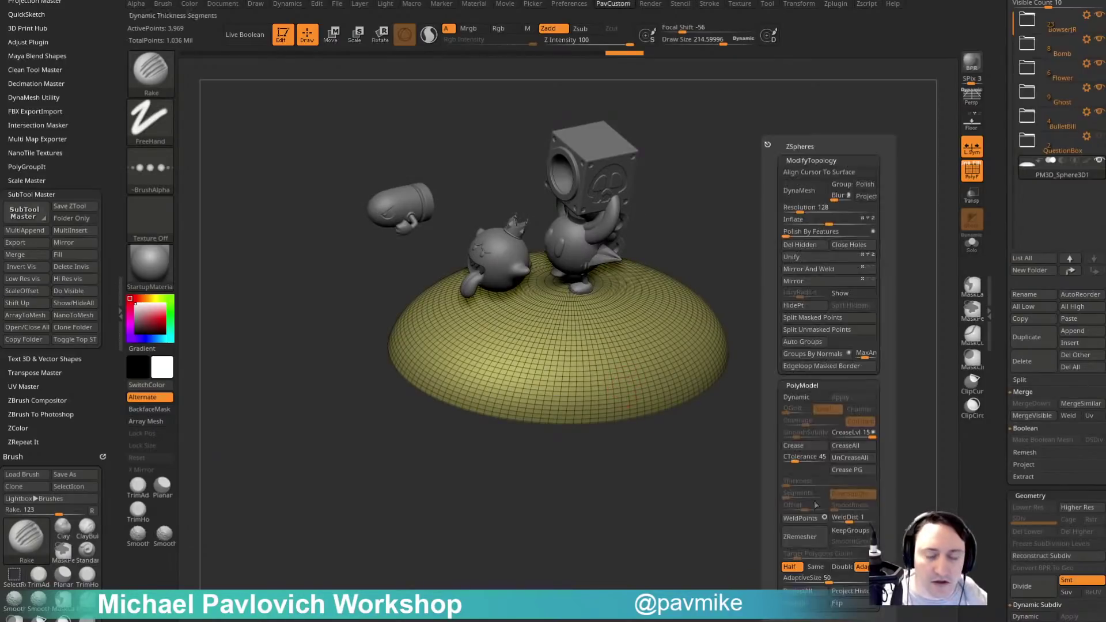
left_click_drag(821, 579, 784, 578)
left_click(810, 537)
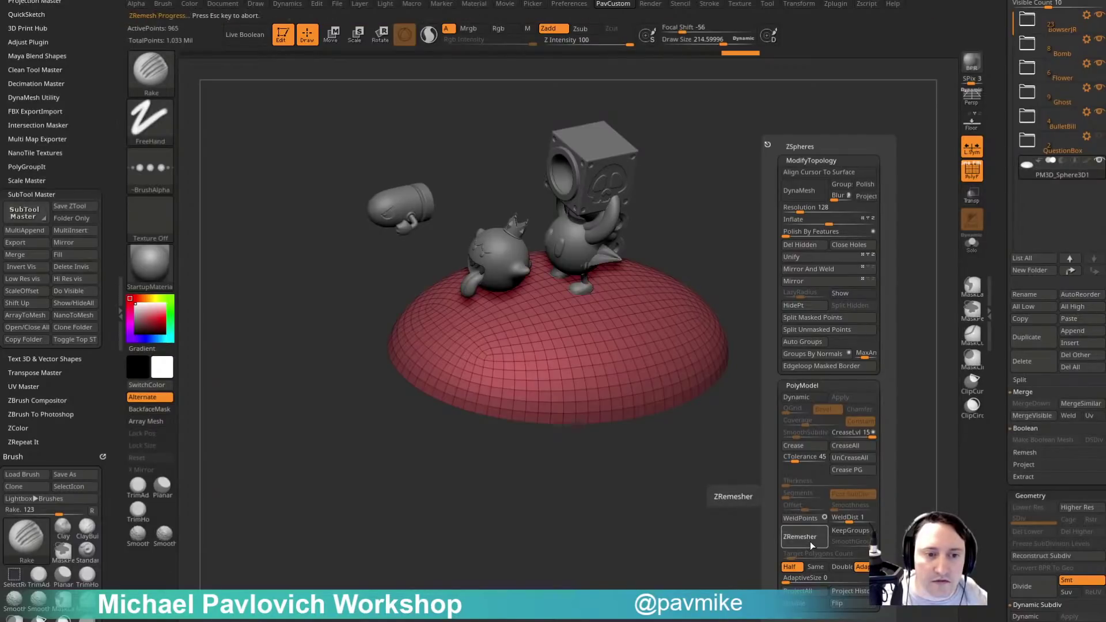
left_click(810, 541)
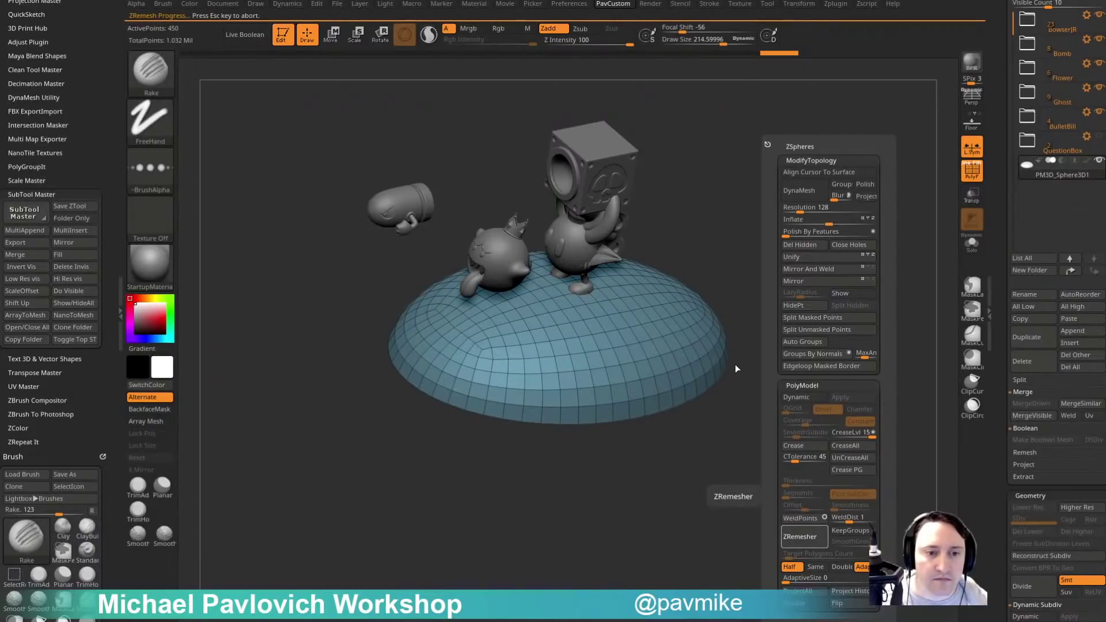
Extrude the dome's open bottom edge loop outward with ZModeler to form a wide flat brim.
mouse_move(729, 377)
left_mouse_down()
mouse_move(810, 400)
mouse_move(797, 353)
mouse_move(830, 422)
mouse_move(765, 412)
left_mouse_up()
key("b")
key("z")
key("m")
key("space")
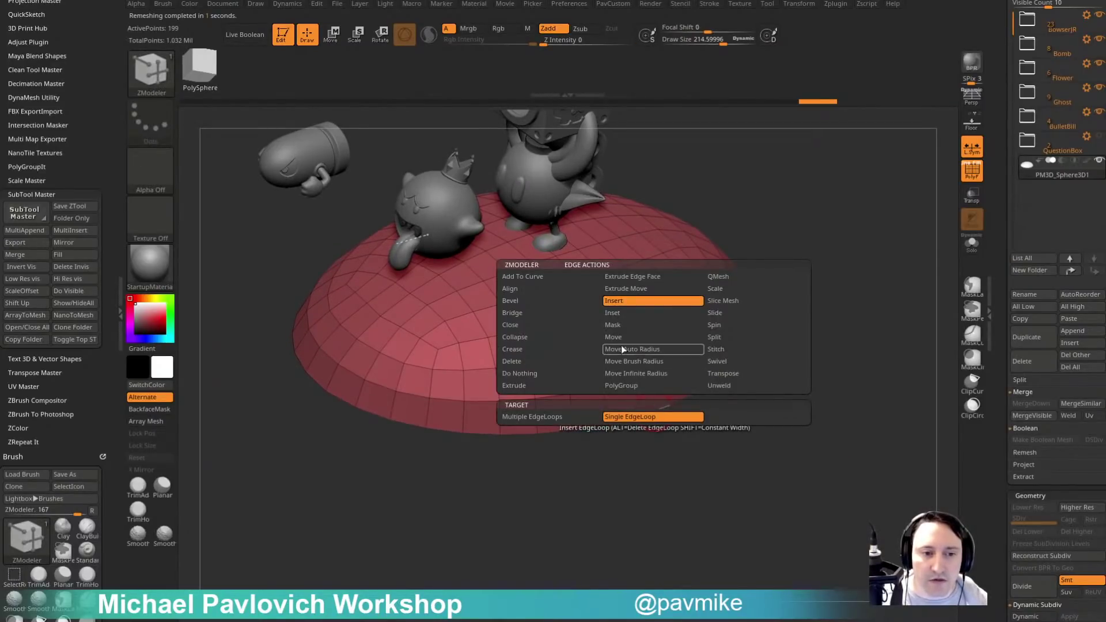
left_click(547, 385)
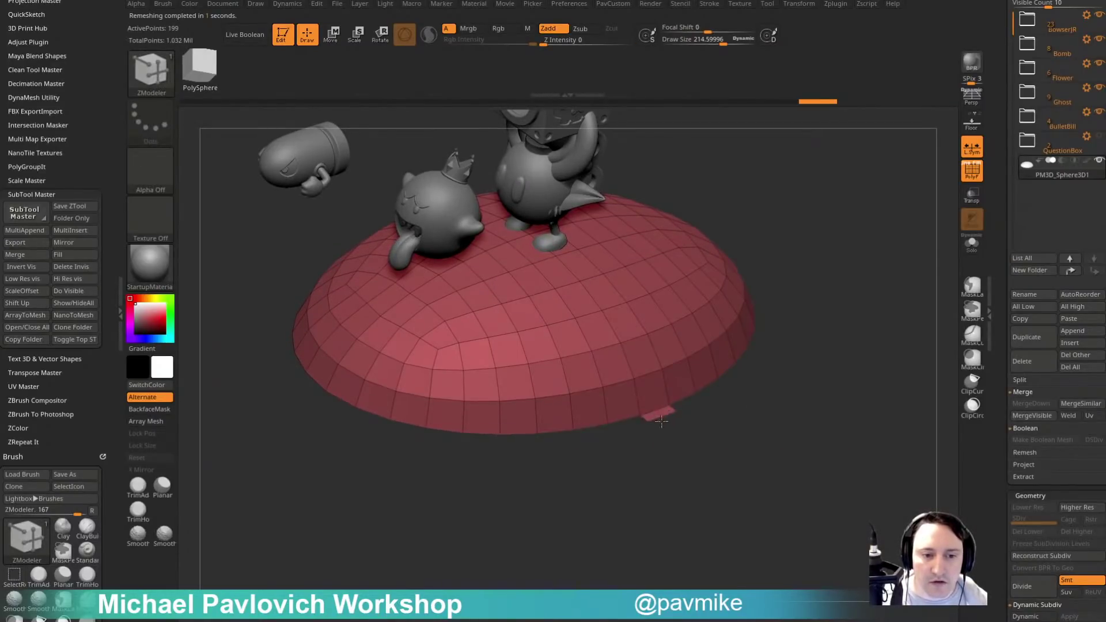
mouse_move(661, 421)
left_mouse_down()
mouse_move(731, 447)
mouse_move(736, 430)
mouse_move(706, 422)
mouse_move(841, 477)
mouse_move(909, 477)
mouse_move(881, 461)
mouse_move(866, 471)
mouse_move(880, 445)
mouse_move(844, 533)
left_mouse_up()
Choose the Standard brush at a Draw Size of about 582 and smooth the crease between dome and brim.
key("b")
key("s")
key("t")
key("s")
left_click(504, 441)
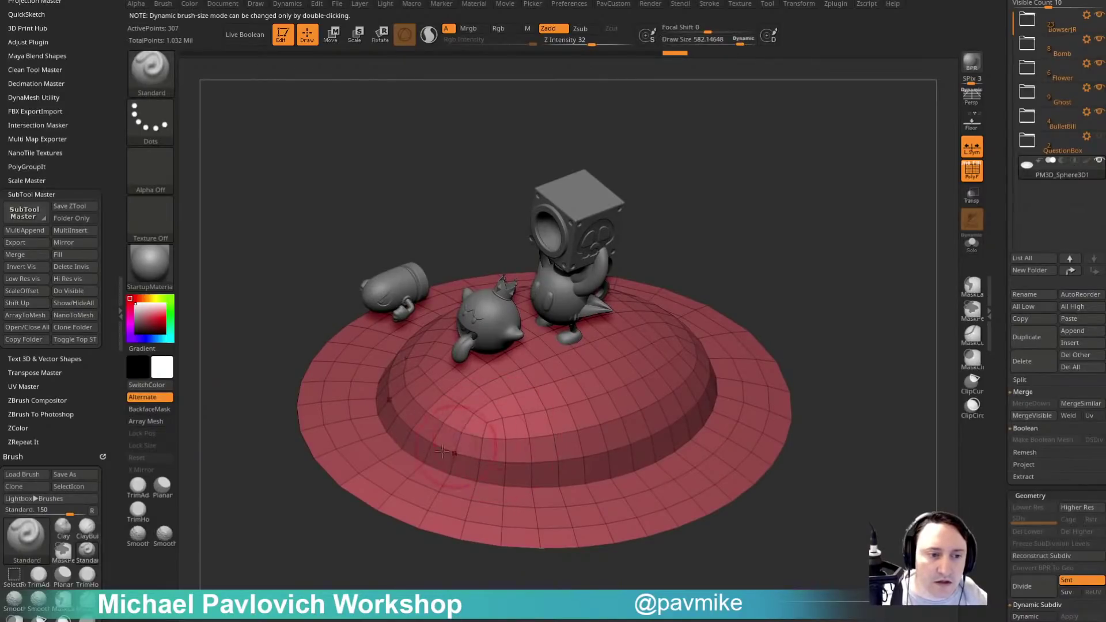
mouse_move(442, 451)
left_mouse_down("shift")
mouse_move(501, 417)
mouse_move(414, 383)
left_mouse_up("shift")
mouse_move(864, 346)
left_mouse_down()
mouse_move(806, 311)
mouse_move(792, 288)
left_mouse_up()
mouse_move(792, 322)
left_mouse_down("shift")
mouse_move(785, 276)
mouse_move(727, 322)
left_mouse_up("shift")
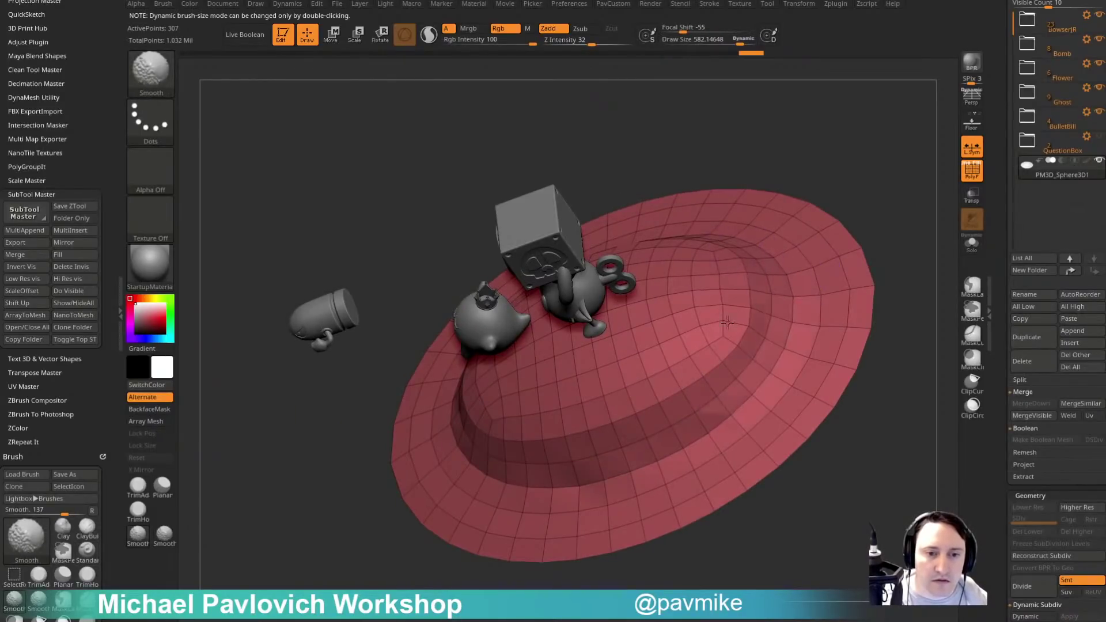
left_click_drag(884, 439, 876, 415)
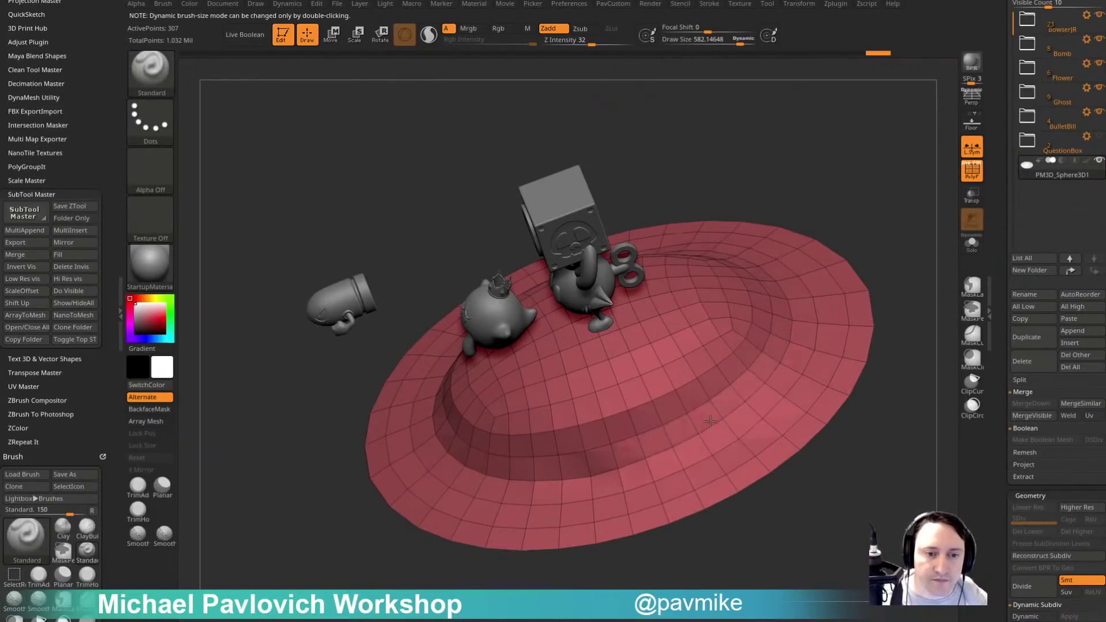
left_click_drag(743, 498, 669, 439)
mouse_move(405, 386)
left_mouse_down("shift")
mouse_move(473, 463)
mouse_move(485, 460)
left_mouse_up("shift")
left_click_drag(828, 314, 815, 360)
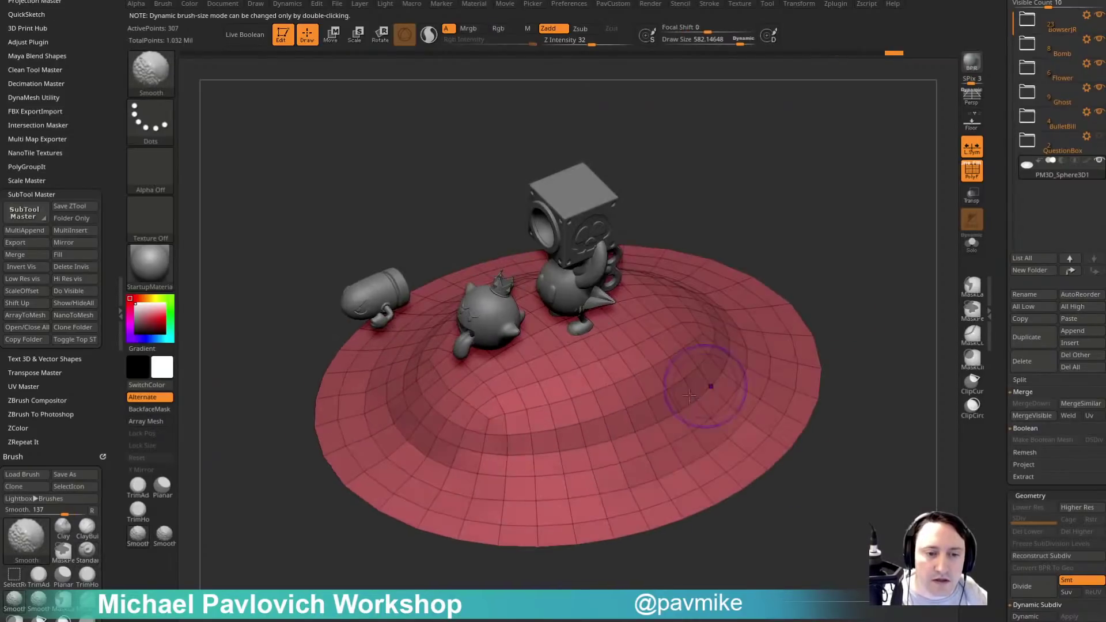
left_click_drag(709, 386, 700, 406, "shift")
mouse_move(864, 401)
left_mouse_down()
mouse_move(881, 358)
mouse_move(837, 392)
mouse_move(844, 301)
mouse_move(829, 352)
left_mouse_up()
Thicken the whole mound with ZModeler's QMesh on Polygroup All and flip its faces.
key("s")
key("b")
key("z")
key("m")
key("space")
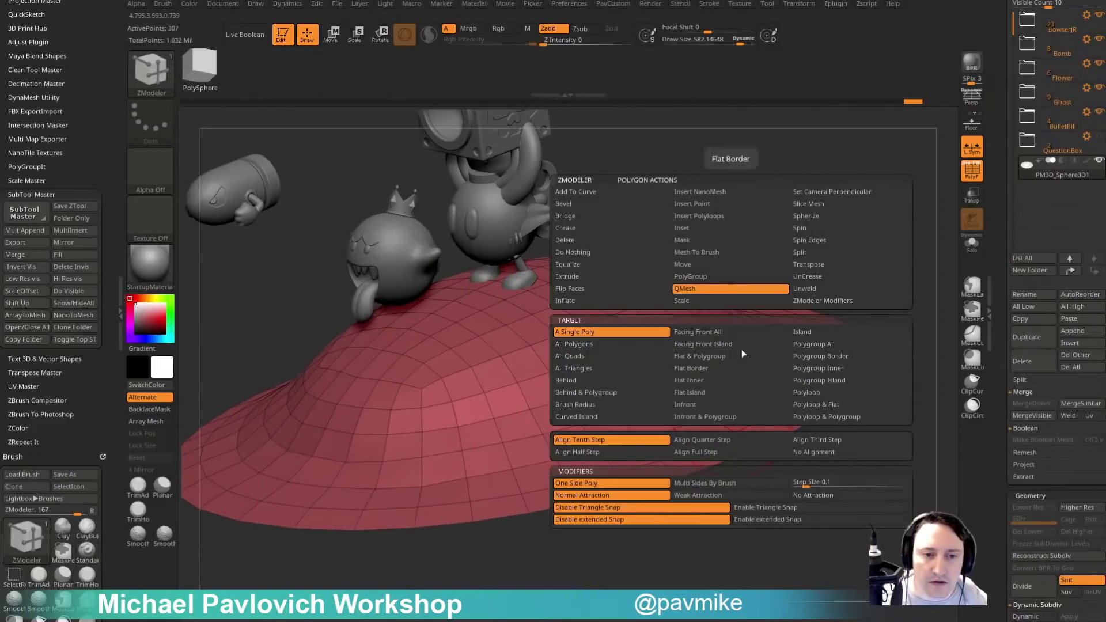
left_click(815, 346)
left_click_drag(704, 452, 847, 552)
key("3")
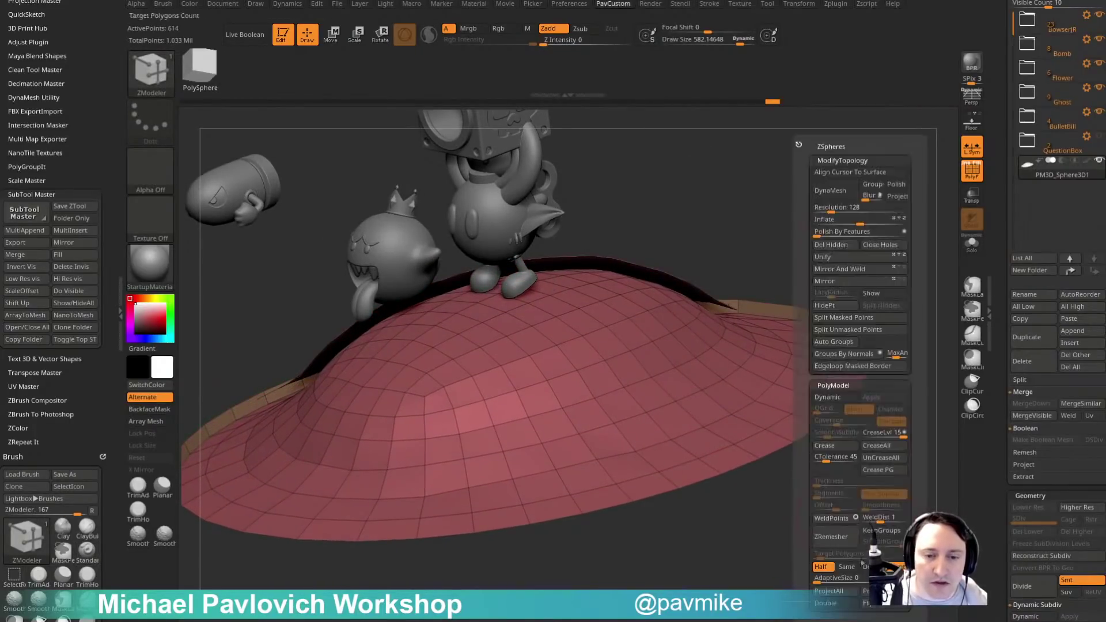
left_click(871, 609)
Centre the Transpose gizmo at the mound's base, flatten the underside along Y and undo the extra adjustment.
mouse_move(746, 533)
left_mouse_down("alt")
mouse_move(719, 501)
mouse_move(720, 444)
mouse_move(746, 455)
left_mouse_up("alt")
key("s")
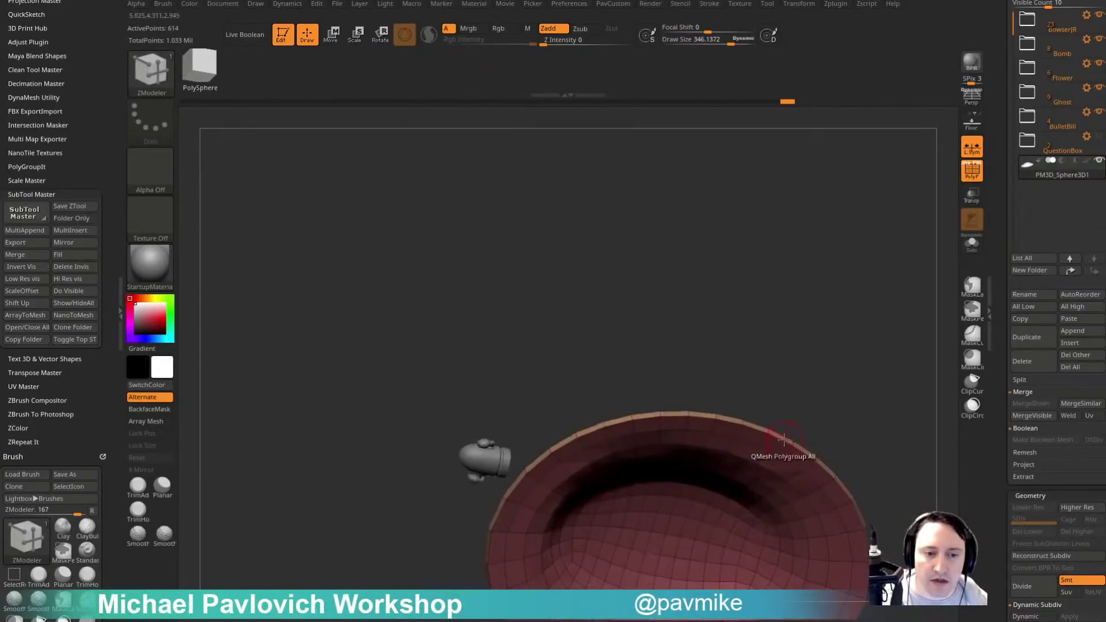
key("w")
left_click_drag(869, 410, 774, 325, "alt")
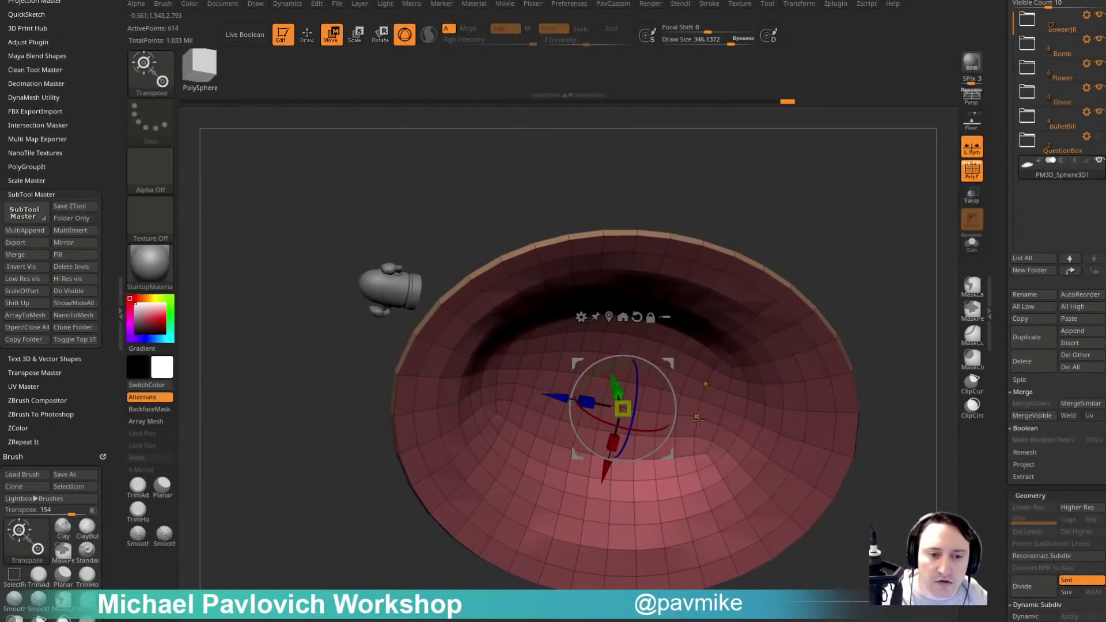
left_click(697, 419, "alt")
left_click_drag(879, 358, 881, 411, "shift")
left_click_drag(739, 466, 735, 390, "alt")
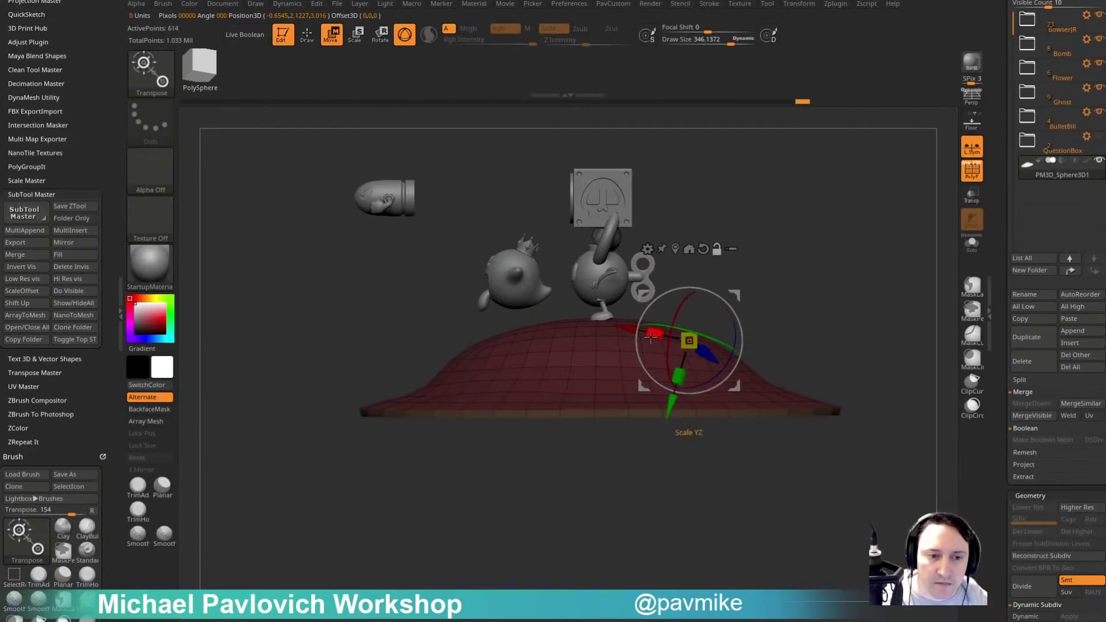
left_click(704, 249, "alt")
left_click(675, 248)
left_click_drag(613, 323, 632, 522, "alt")
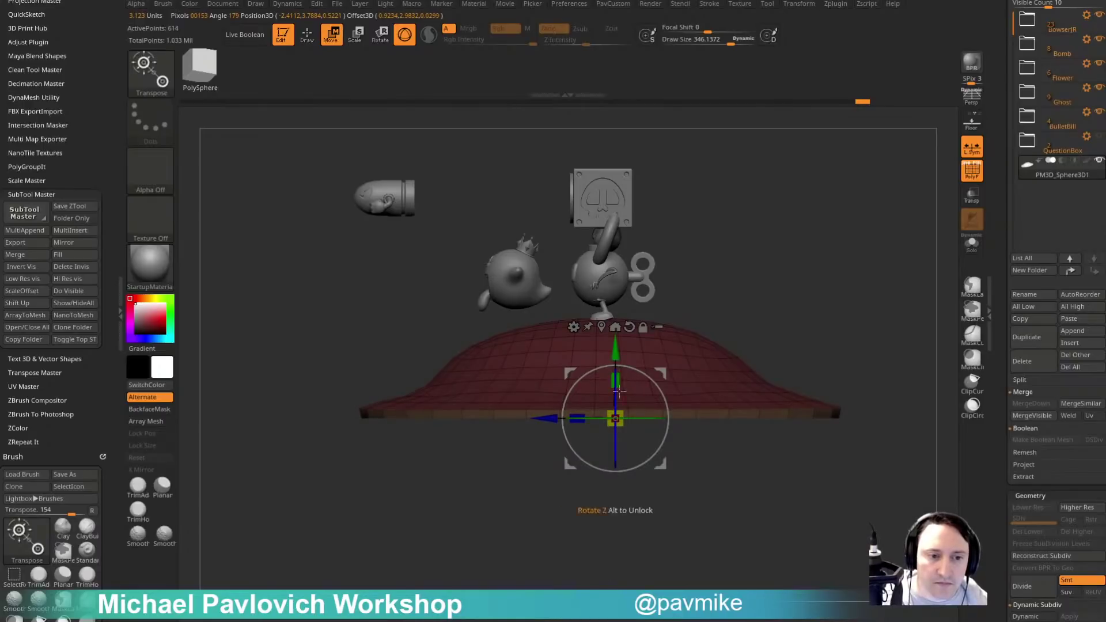
left_click_drag(616, 380, 615, 511)
left_click_drag(617, 403, 617, 387)
key("ctrl+z")
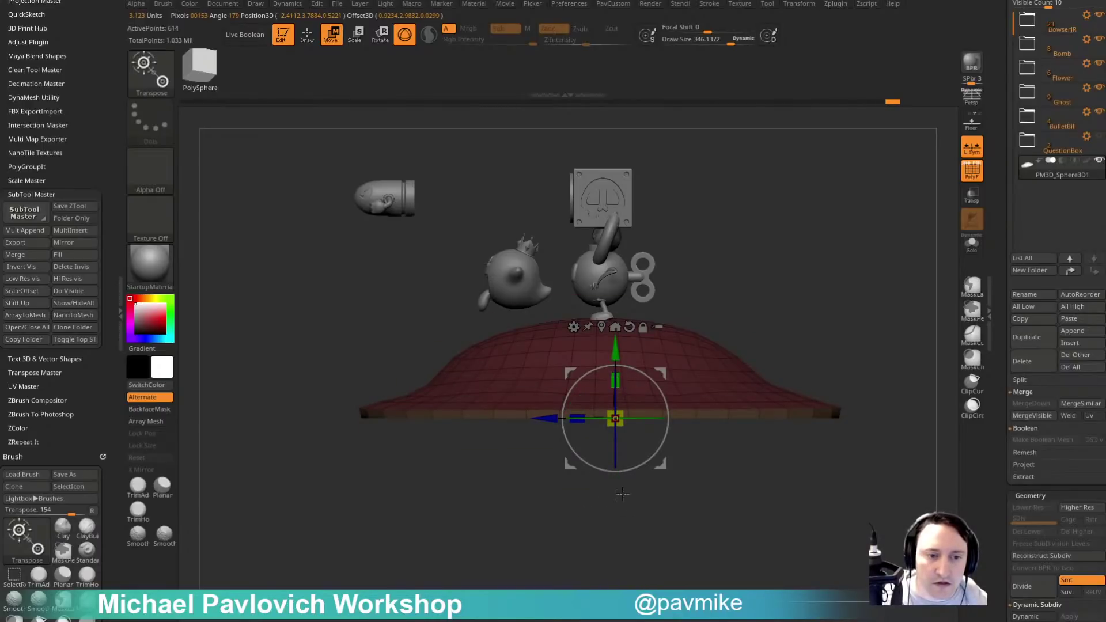
Hide the mound's underside polygroup and delete the hidden faces.
key("q")
mouse_move(622, 494)
left_mouse_down()
mouse_move(827, 243)
mouse_move(867, 253)
mouse_move(859, 189)
mouse_move(827, 267)
mouse_move(827, 237)
left_mouse_up()
key("ctrl+shift")
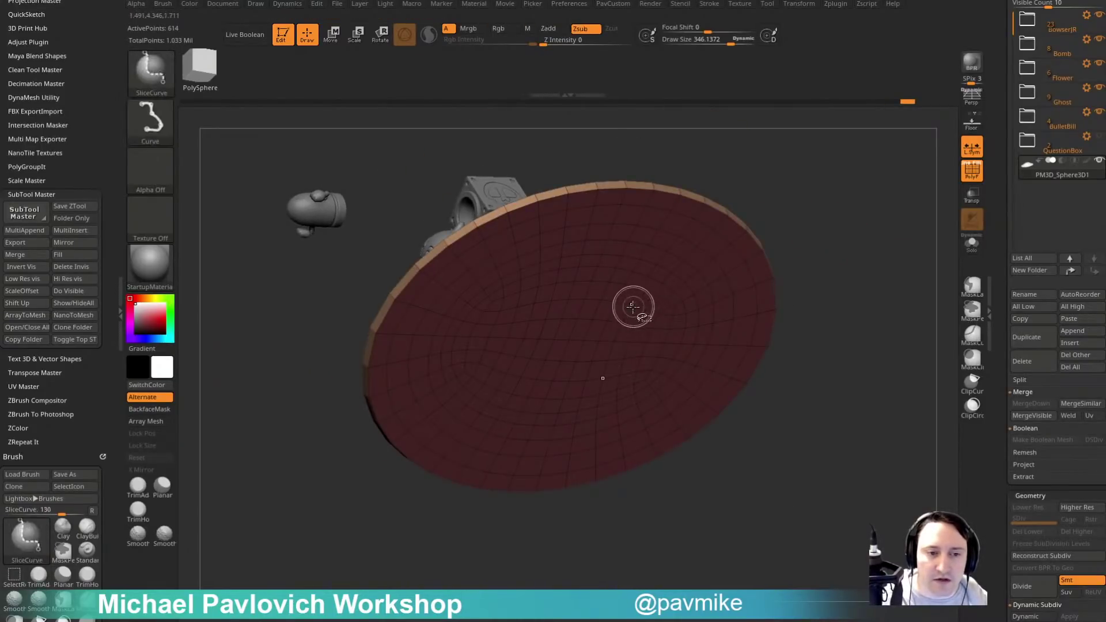
left_click(633, 307, "ctrl+shift")
left_click_drag(868, 300, 887, 238, "ctrl+shift")
key("space")
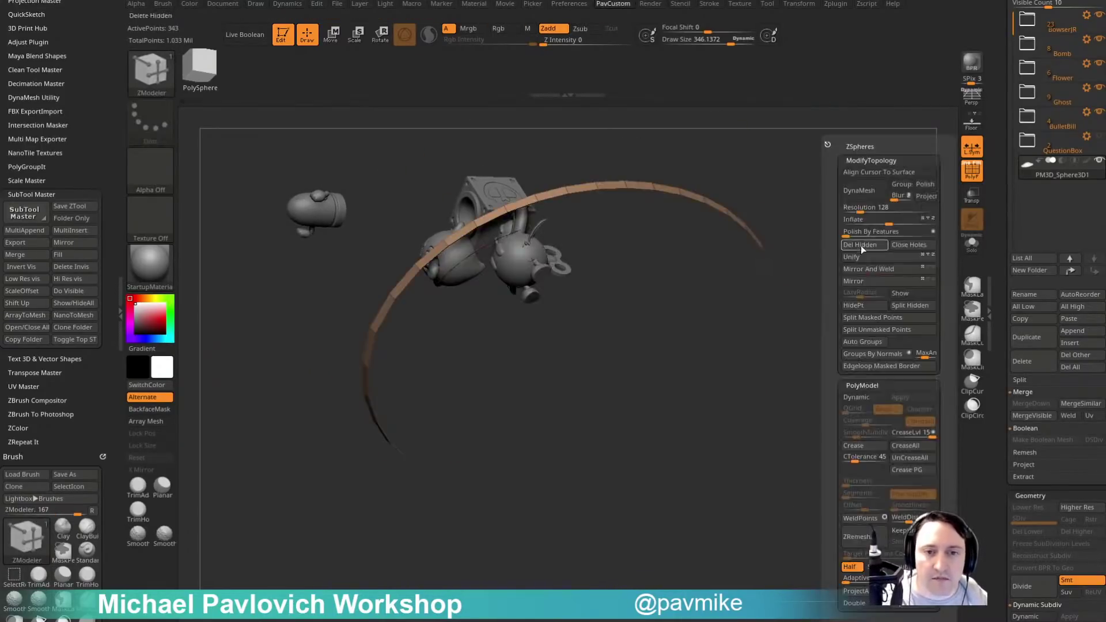
Cap the open underside with ZModeler's Close Convex Hole, give the cap its own polygroup and show the full mound.
key("space")
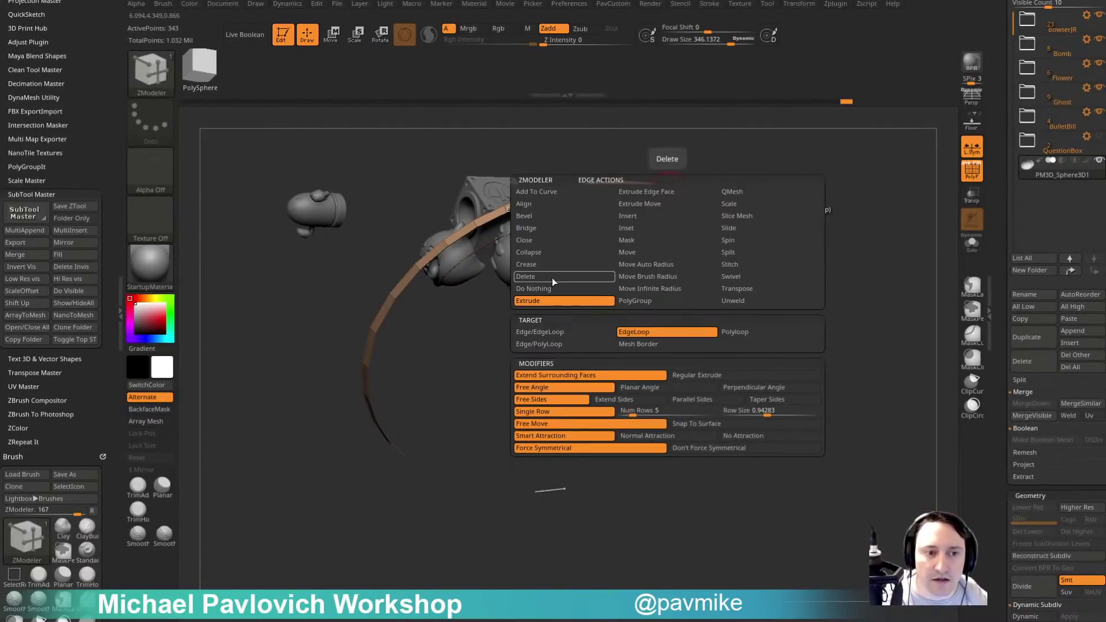
left_click(548, 252)
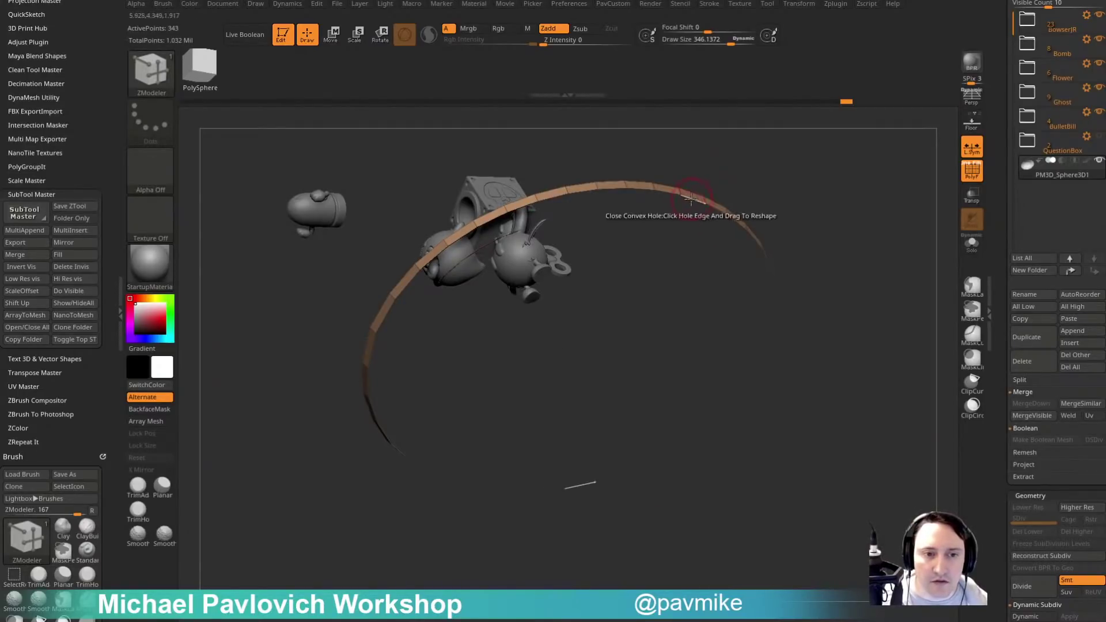
left_click(691, 198)
left_click(569, 333, "ctrl+shift")
key("ctrl+w")
left_click(859, 249, "ctrl+shift")
mouse_move(858, 250)
left_mouse_down("alt")
mouse_move(857, 221)
mouse_move(858, 284)
mouse_move(857, 267)
mouse_move(879, 297)
mouse_move(825, 297)
mouse_move(879, 269)
mouse_move(864, 272)
left_mouse_up("alt")
Return to the Standard brush and reduce the Draw Size to about 183.
key("b")
key("s")
key("t")
key("s")
left_click_drag(856, 277, 847, 277)
mouse_move(839, 230)
left_mouse_down("alt")
mouse_move(853, 290)
mouse_move(820, 249)
mouse_move(831, 267)
mouse_move(777, 272)
left_mouse_up("alt")
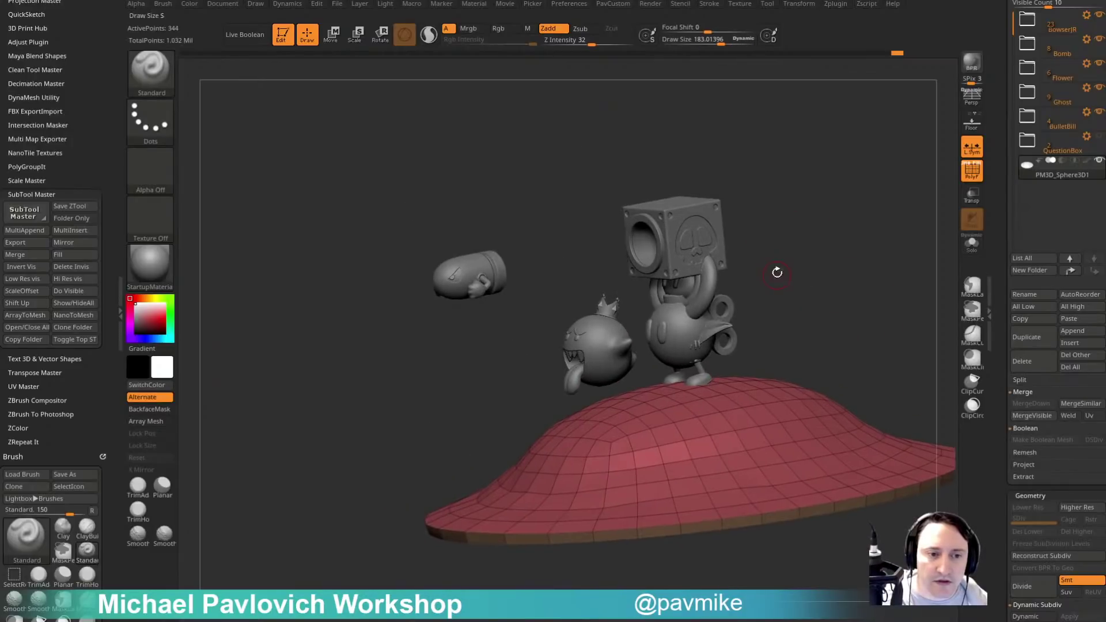
Activate multi-subtool Transpose on the ghost and box-select all of its parts.
left_click(602, 352, "alt")
left_click_drag(851, 271, 879, 301)
key("w")
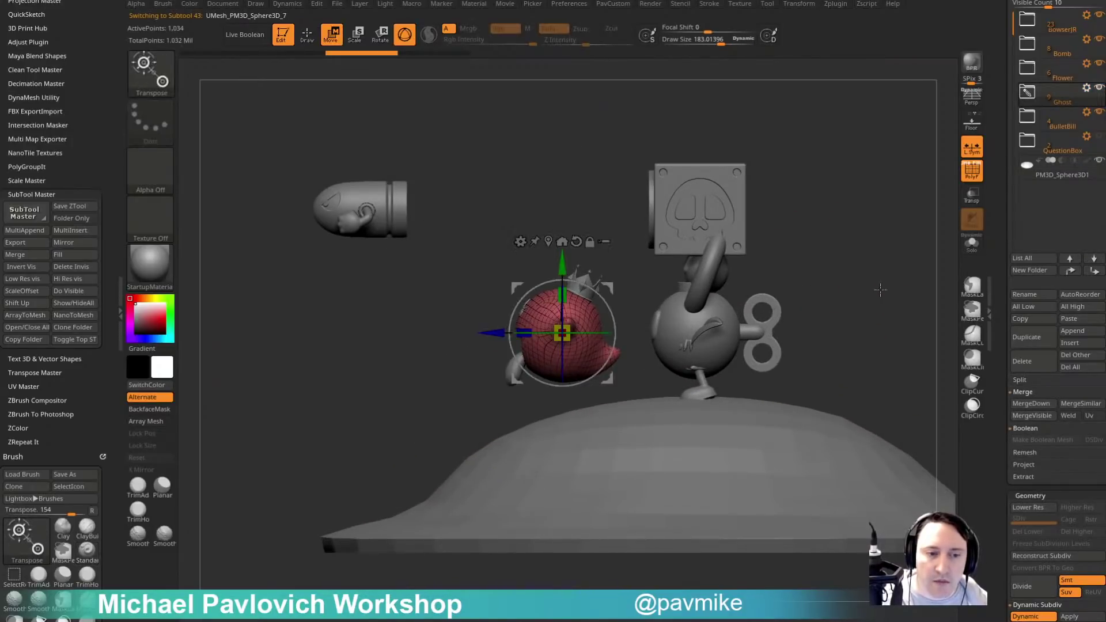
left_click(606, 242)
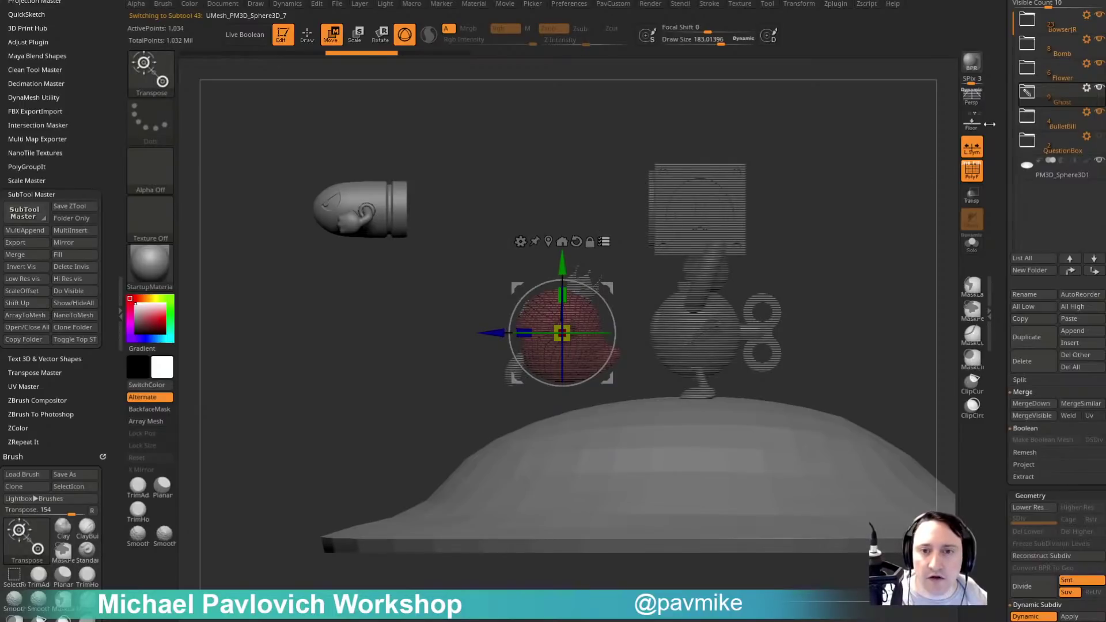
left_click_drag(1009, 128, 1009, 260)
left_click(541, 142, "ctrl+shift")
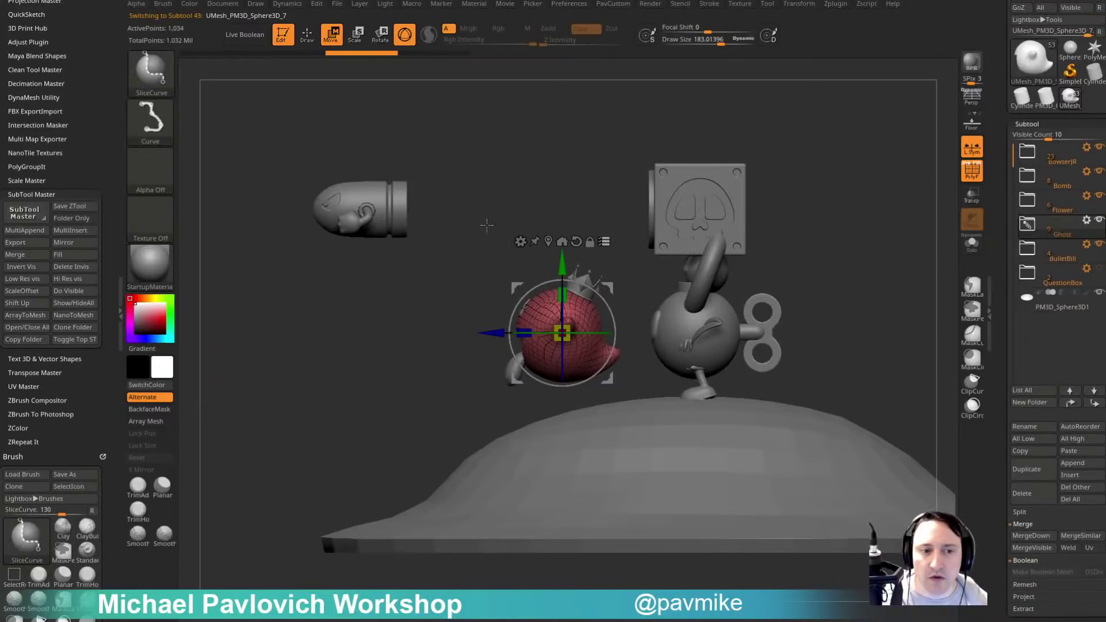
left_click(149, 72, "ctrl+shift")
left_click(402, 84, "ctrl+shift")
mouse_move(466, 205)
left_mouse_down("ctrl+shift")
mouse_move(516, 284)
mouse_move(624, 390)
left_mouse_up("ctrl+shift")
Raise the ghost off to one side of the bomb character and tilt it with the gizmo.
left_click_drag(869, 292, 914, 299)
left_click_drag(616, 294, 473, 178)
left_click_drag(466, 225, 484, 231)
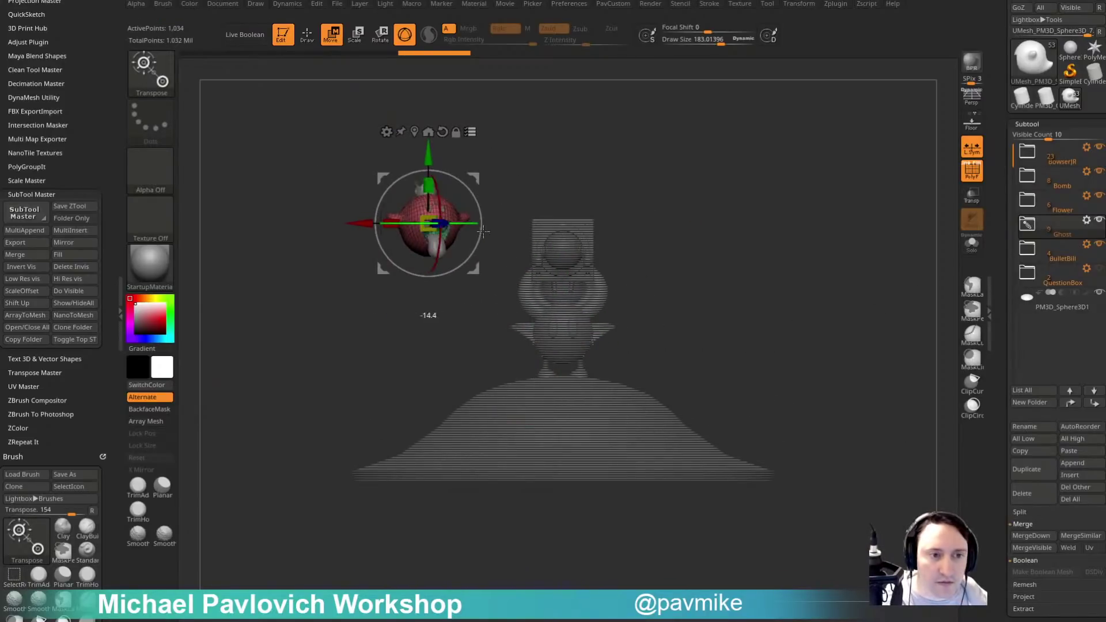
left_click_drag(449, 198, 648, 188)
left_click_drag(536, 199, 678, 187)
left_click_drag(348, 186, 459, 168)
Turn on perspective, shift the ghost up toward the question box and leave multi-subtool Transpose.
left_click_drag(826, 148, 795, 138)
left_click(973, 99)
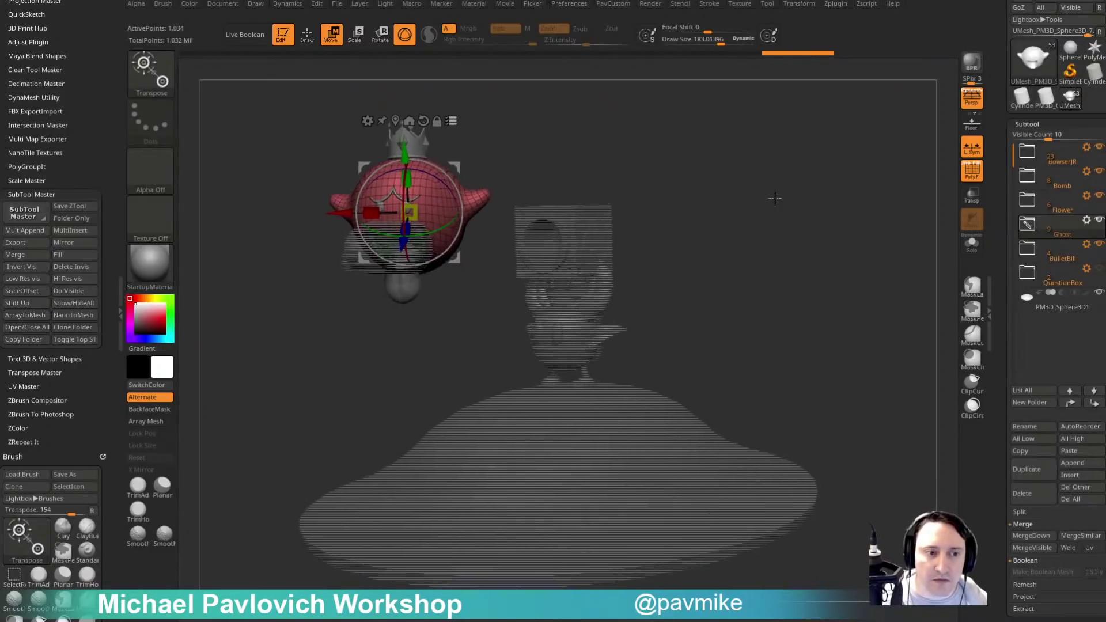
left_click_drag(803, 208, 787, 206)
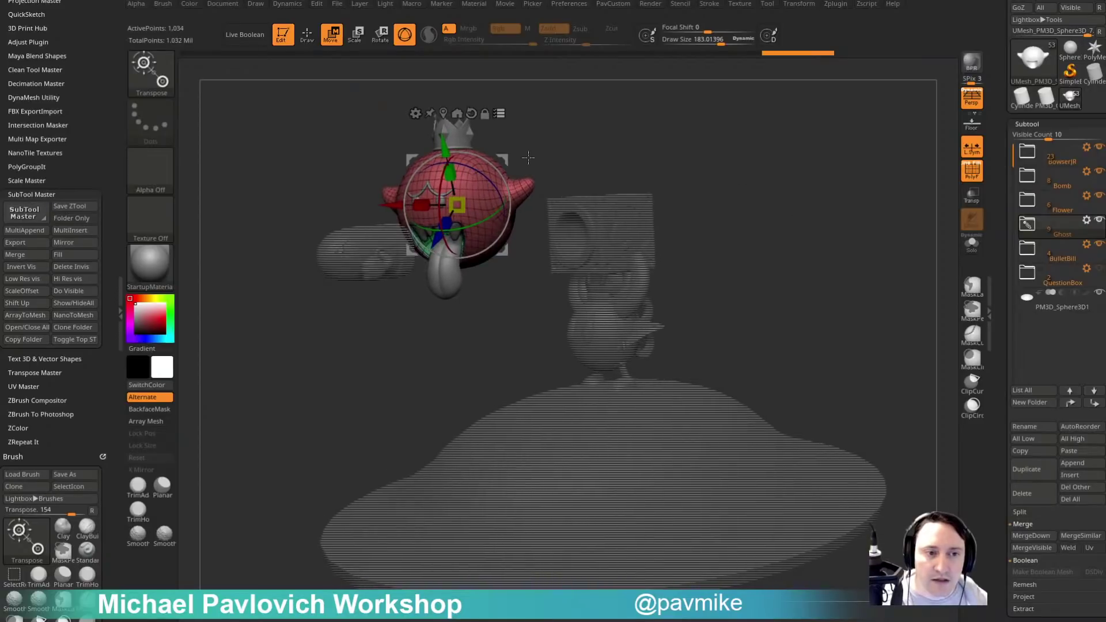
mouse_move(502, 160)
left_mouse_down()
mouse_move(542, 148)
mouse_move(533, 143)
left_mouse_up()
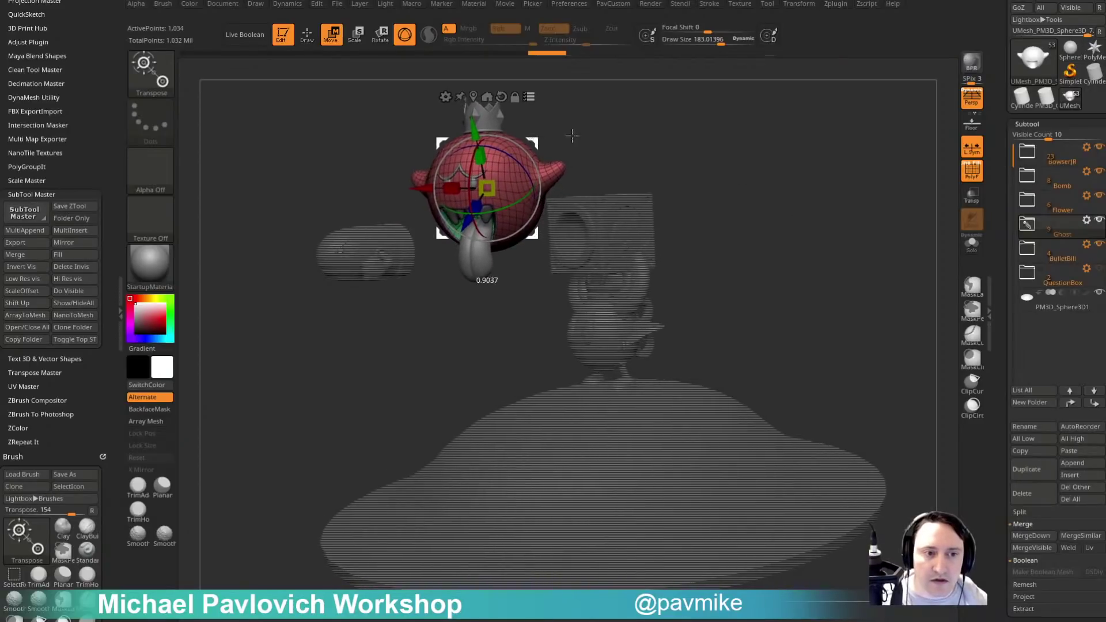
left_click(529, 97)
Select the bomb character and activate multi-subtool Transpose on all the parts in its folder.
mouse_move(807, 238)
left_mouse_down("alt")
mouse_move(813, 191)
mouse_move(810, 226)
left_mouse_up("alt")
key("q")
key("s")
key("s")
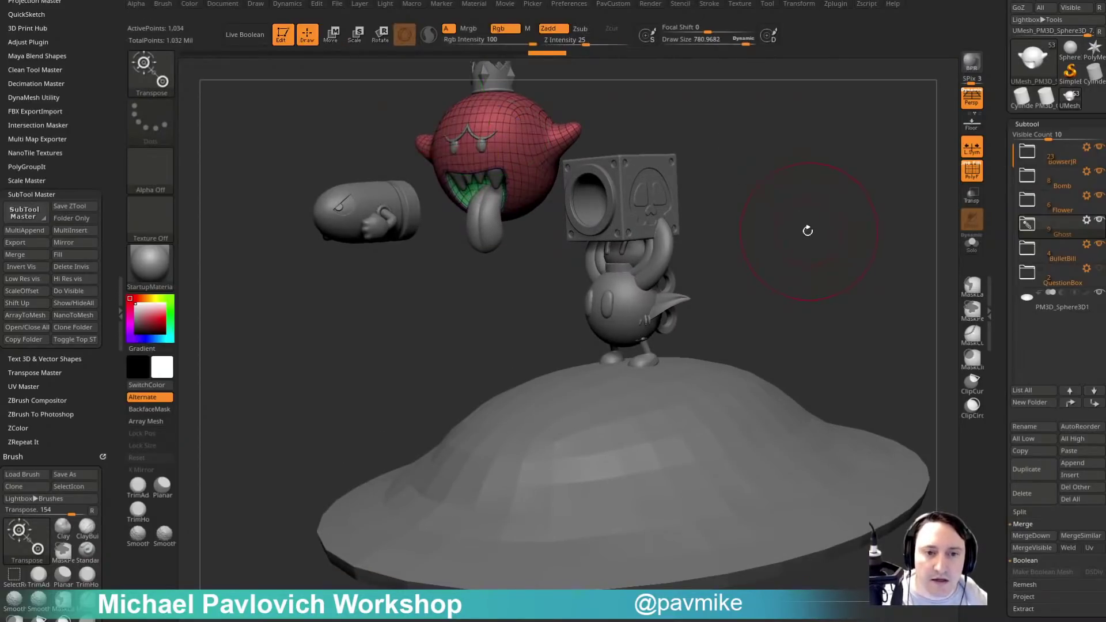
left_click(617, 312, "alt")
mouse_move(810, 274)
left_mouse_down()
mouse_move(777, 261)
mouse_move(789, 271)
mouse_move(567, 297)
left_mouse_up()
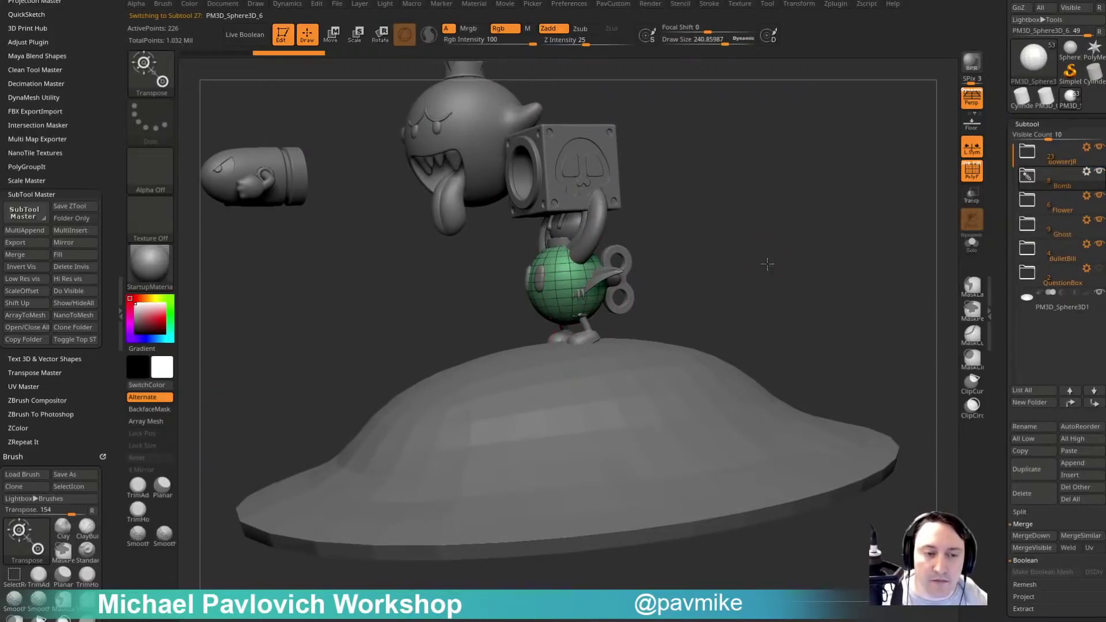
left_click_drag(767, 264, 771, 274)
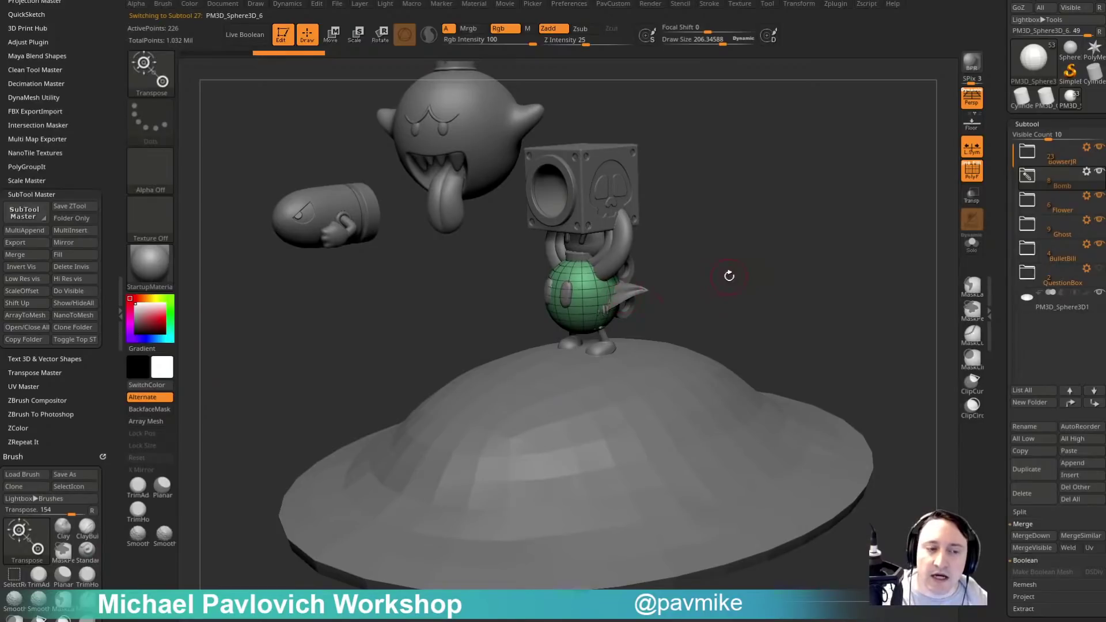
key("q")
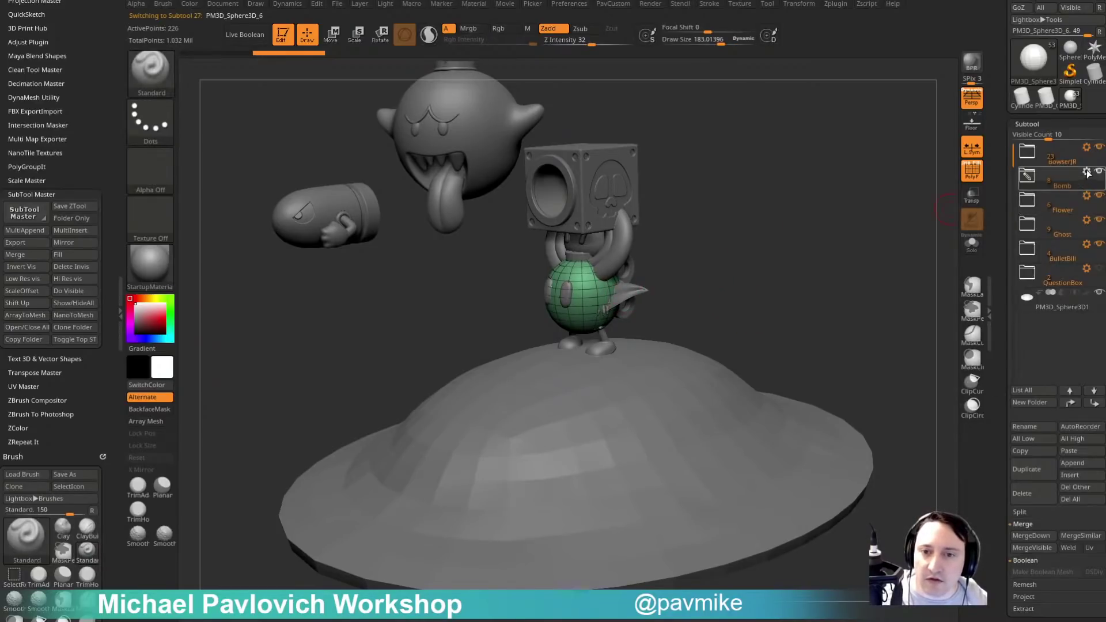
key("w")
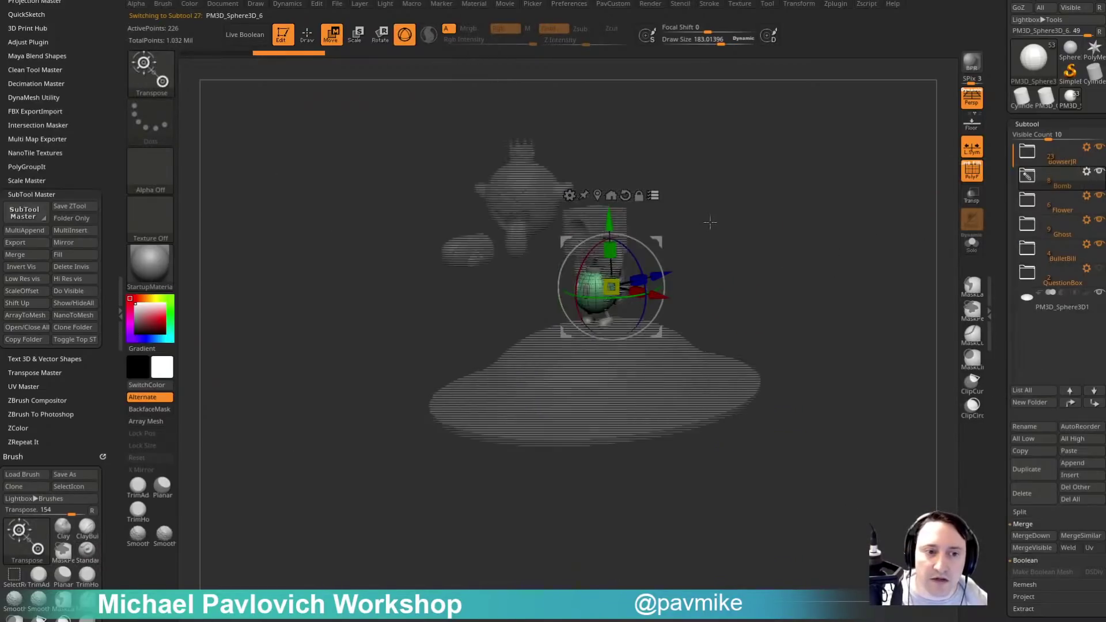
Undo the accidental stretch of the bomb, then move it down onto one side of the mound and tilt it along the slope.
left_click_drag(711, 222, 743, 267, "shift")
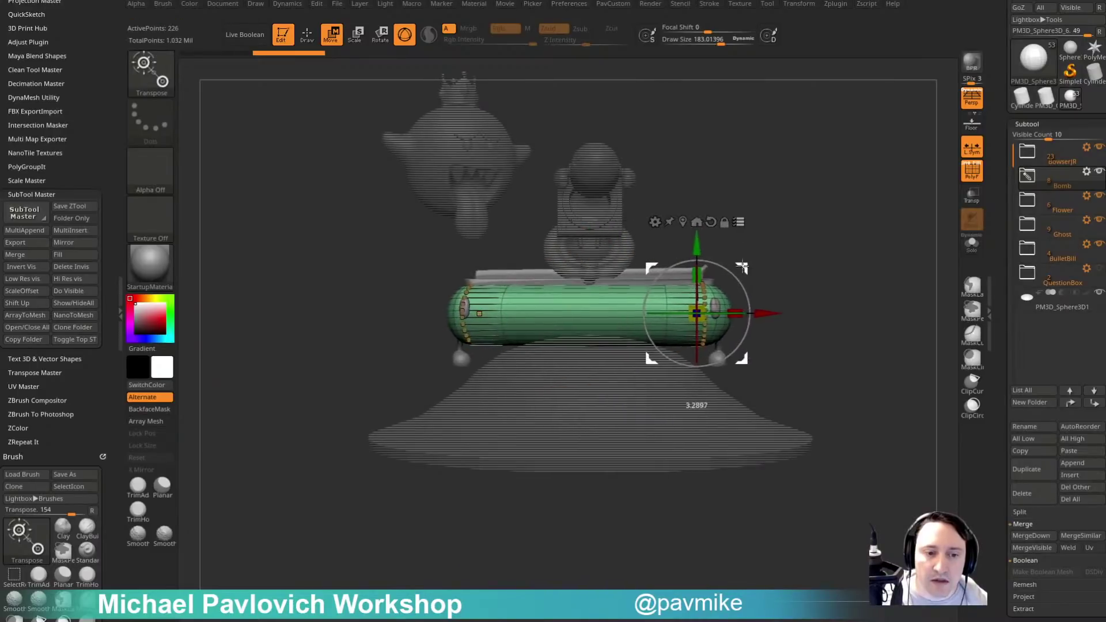
key("ctrl+z")
mouse_move(658, 251)
left_mouse_down()
mouse_move(690, 246)
mouse_move(794, 301)
left_mouse_up()
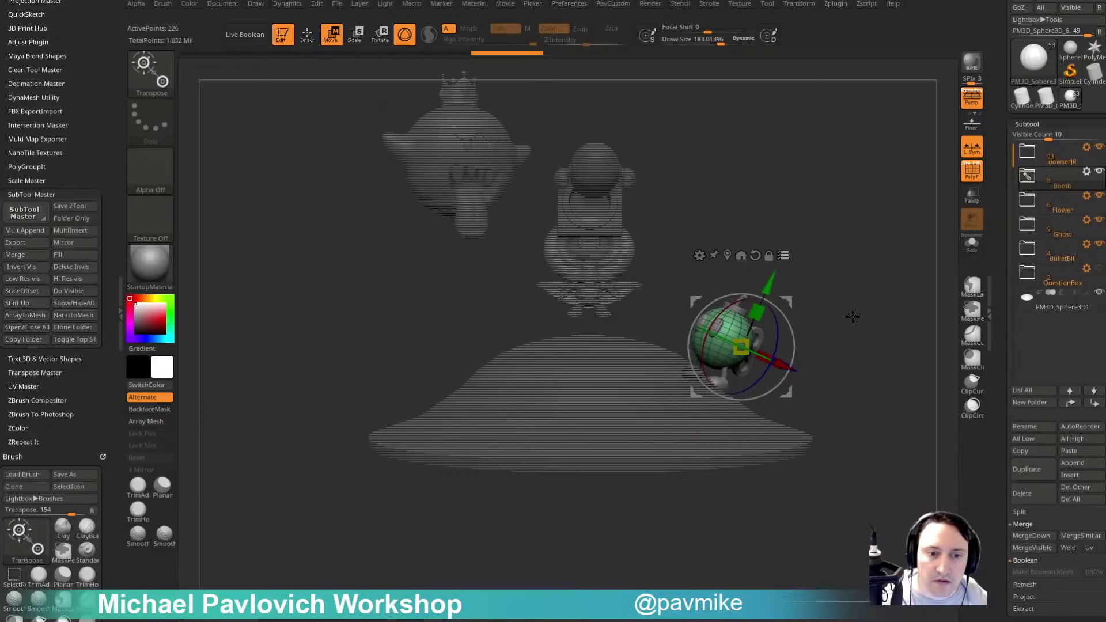
left_click_drag(853, 317, 697, 310, "alt")
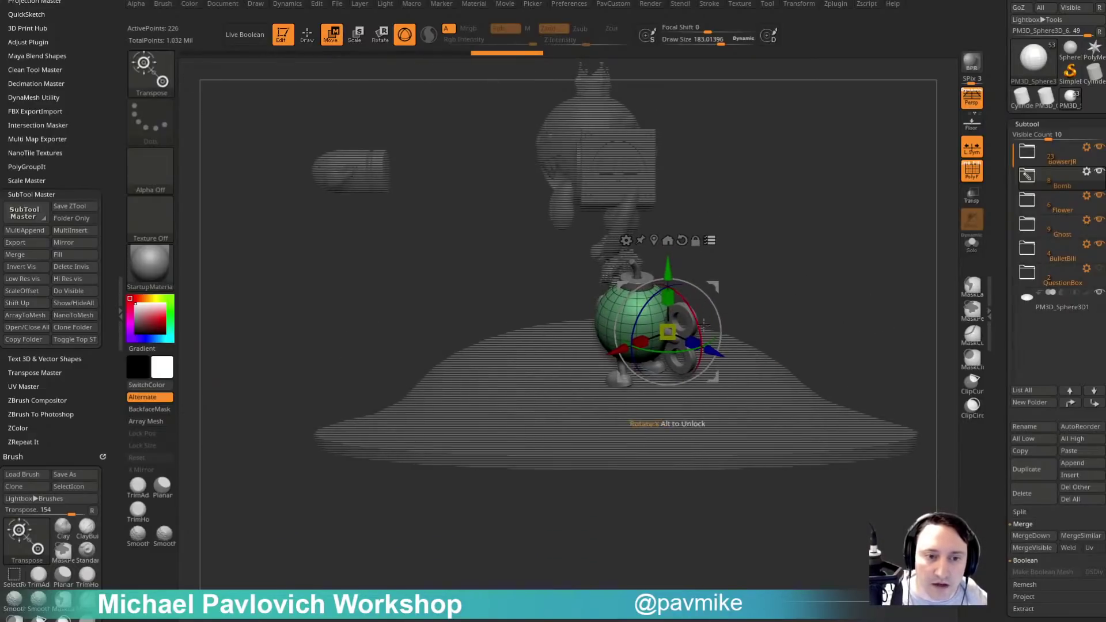
Shift the bomb out to the mound's outer edge and fine-tune its rotation so it stands on the slope.
mouse_move(683, 349)
left_mouse_down()
mouse_move(703, 347)
mouse_move(674, 350)
left_mouse_up()
left_click_drag(716, 290, 747, 322)
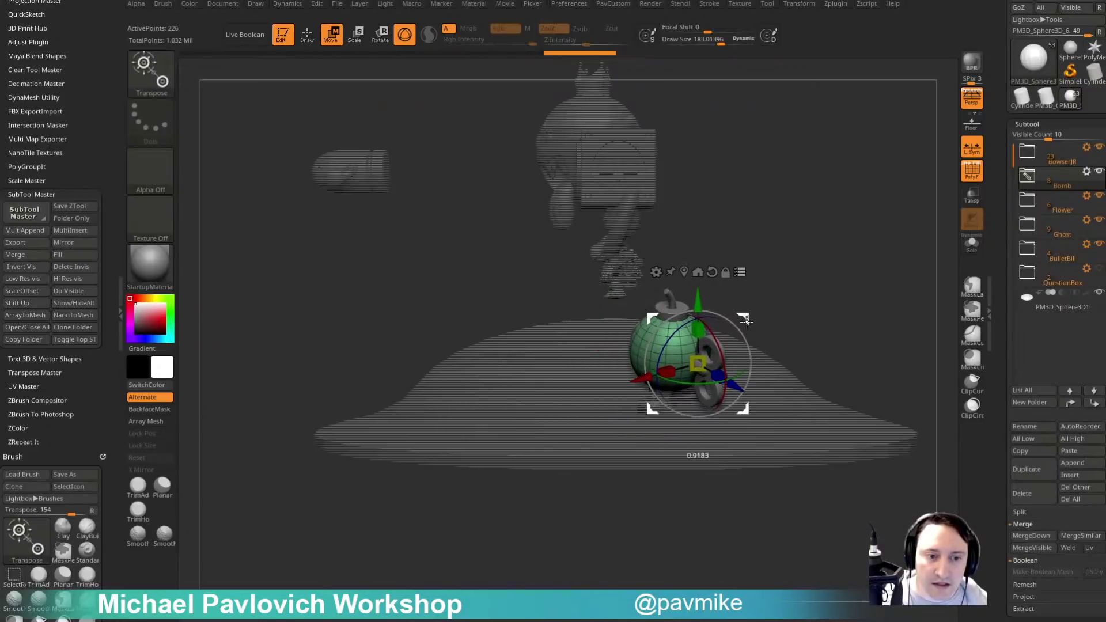
mouse_move(864, 302)
left_mouse_down()
mouse_move(921, 311)
mouse_move(824, 303)
left_mouse_up()
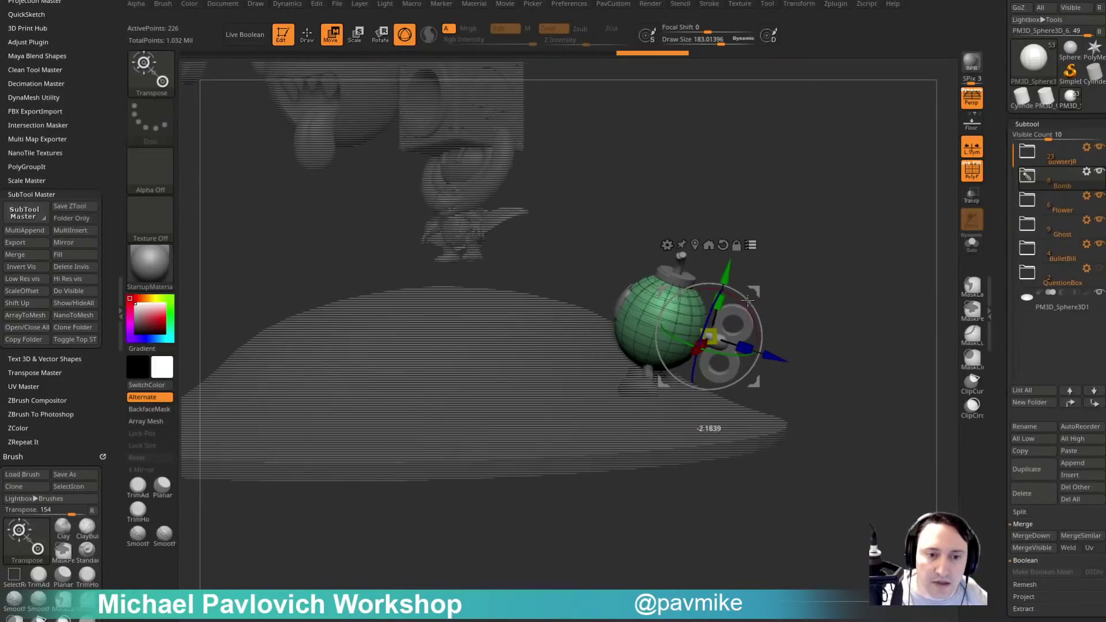
mouse_move(711, 300)
left_mouse_down()
mouse_move(893, 301)
mouse_move(876, 292)
mouse_move(856, 312)
left_mouse_up()
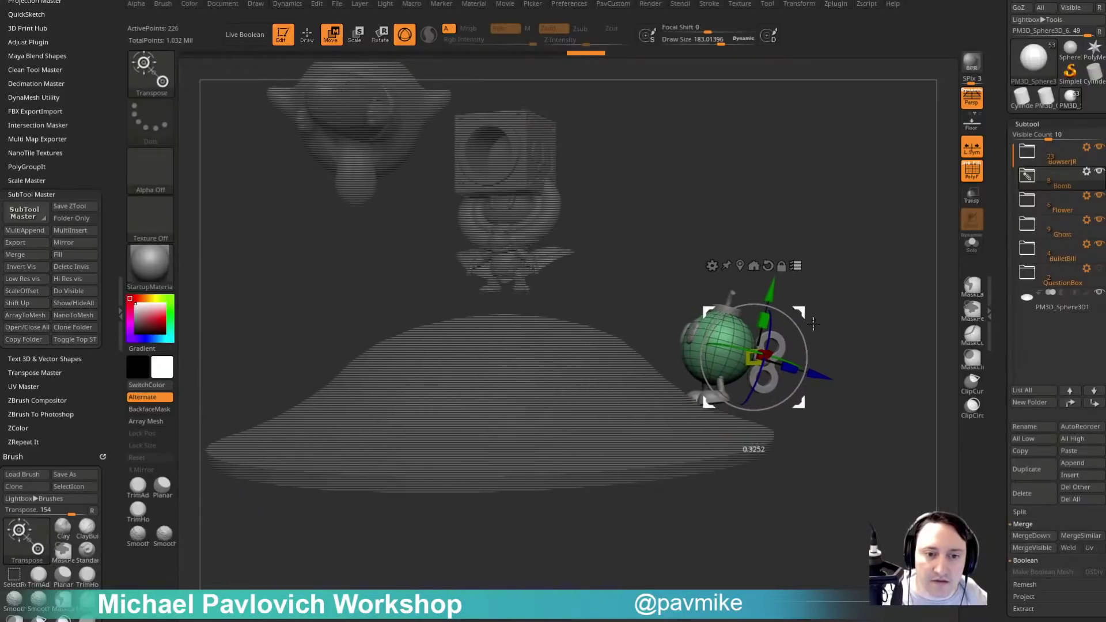
mouse_move(790, 302)
left_mouse_down()
mouse_move(806, 323)
mouse_move(864, 286)
mouse_move(866, 331)
mouse_move(769, 392)
mouse_move(896, 338)
mouse_move(896, 313)
mouse_move(893, 343)
mouse_move(849, 314)
mouse_move(874, 257)
mouse_move(758, 257)
mouse_move(724, 280)
left_mouse_up()
Leave multi-subtool Transpose and raise the Draw Size to about 301.
key("q")
key("s")
key("s")
key("s")
mouse_move(724, 279)
left_mouse_down()
mouse_move(742, 280)
mouse_move(719, 280)
left_mouse_up()
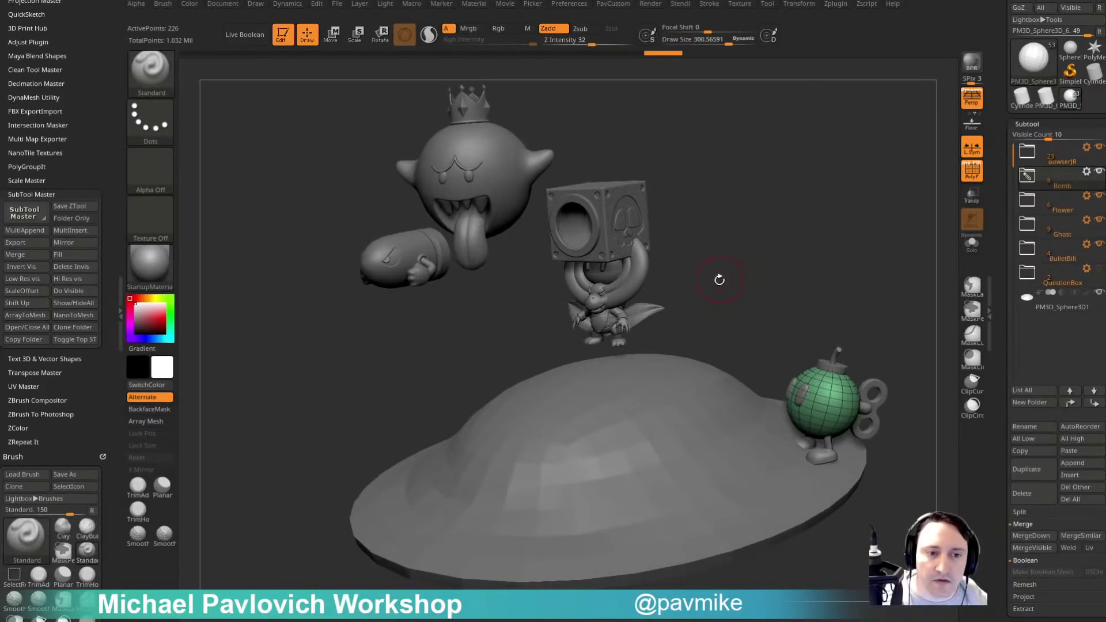
Activate multi-subtool Transpose on the Flower folder and move the flower to the mound's edge opposite the bomb.
left_click(1085, 197)
left_click(1061, 199)
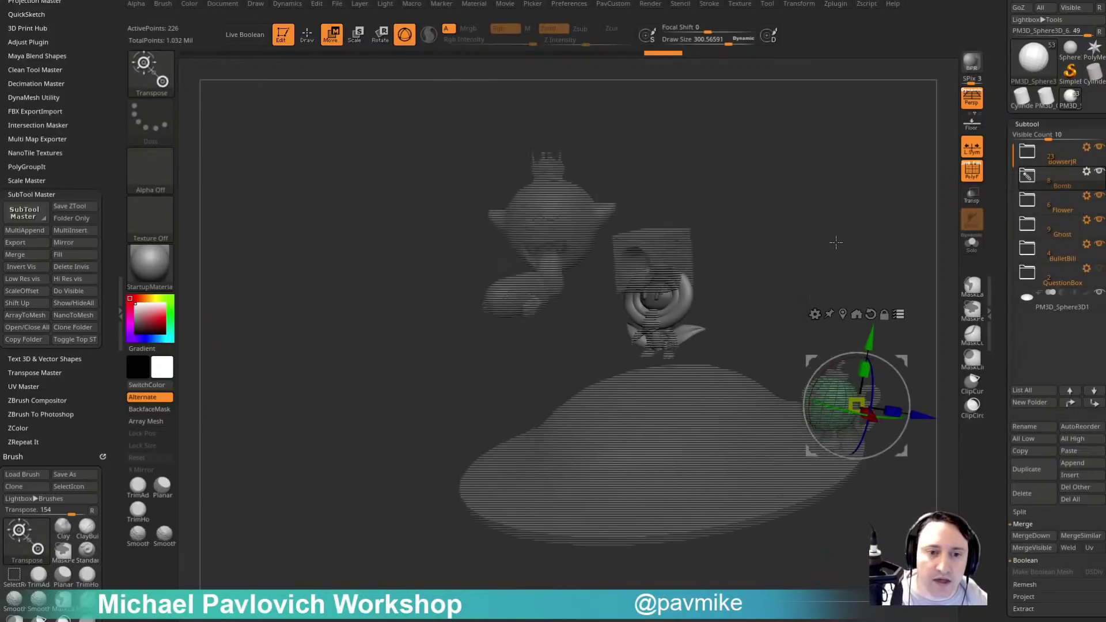
left_click_drag(856, 314, 857, 286)
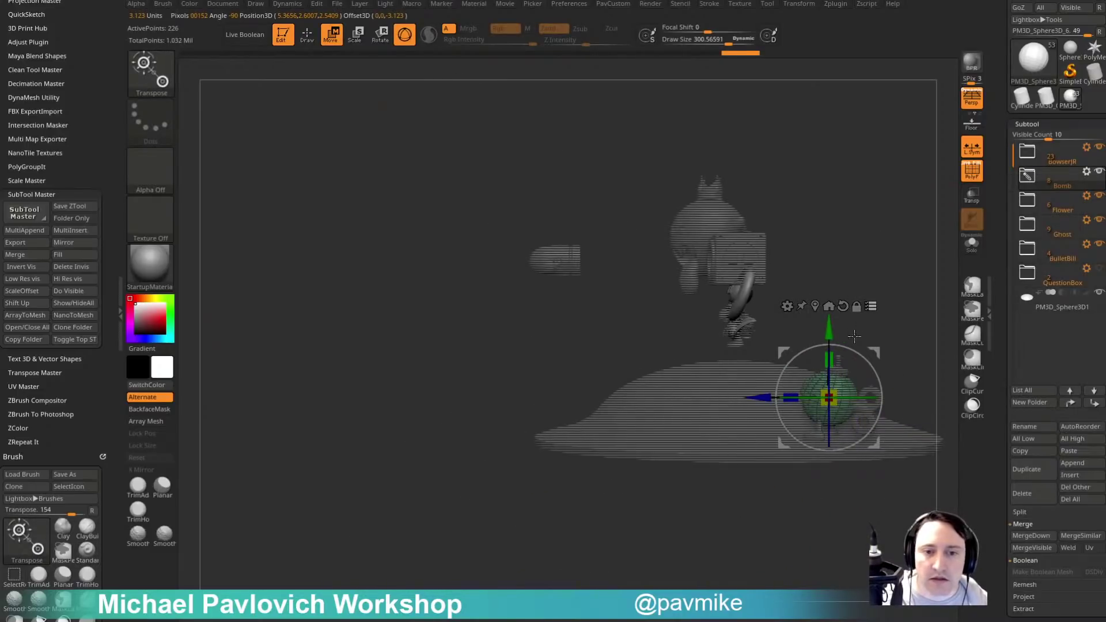
left_click_drag(873, 352, 623, 338, "alt")
left_click_drag(872, 245, 951, 234, "shift")
left_click_drag(833, 216, 720, 219)
left_click_drag(887, 179, 856, 190)
left_click_drag(946, 196, 885, 215, "alt")
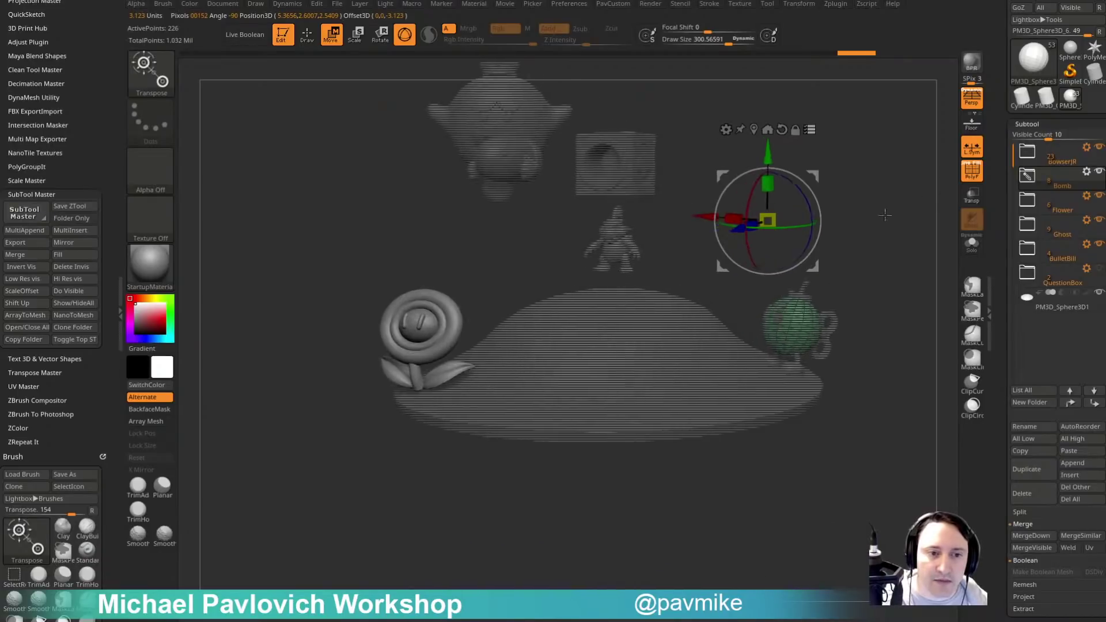
Recenter the gizmo on the flower and rotate the flower about its vertical axis.
left_click(753, 129, "alt")
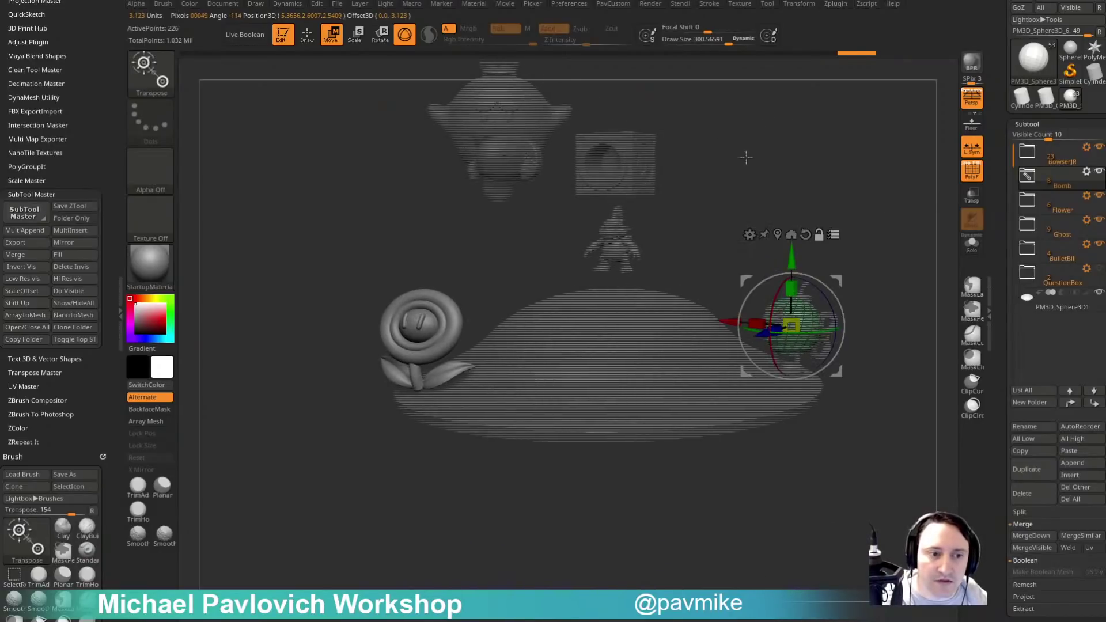
left_click(422, 349)
left_click(459, 272, "alt")
left_click(432, 273, "alt")
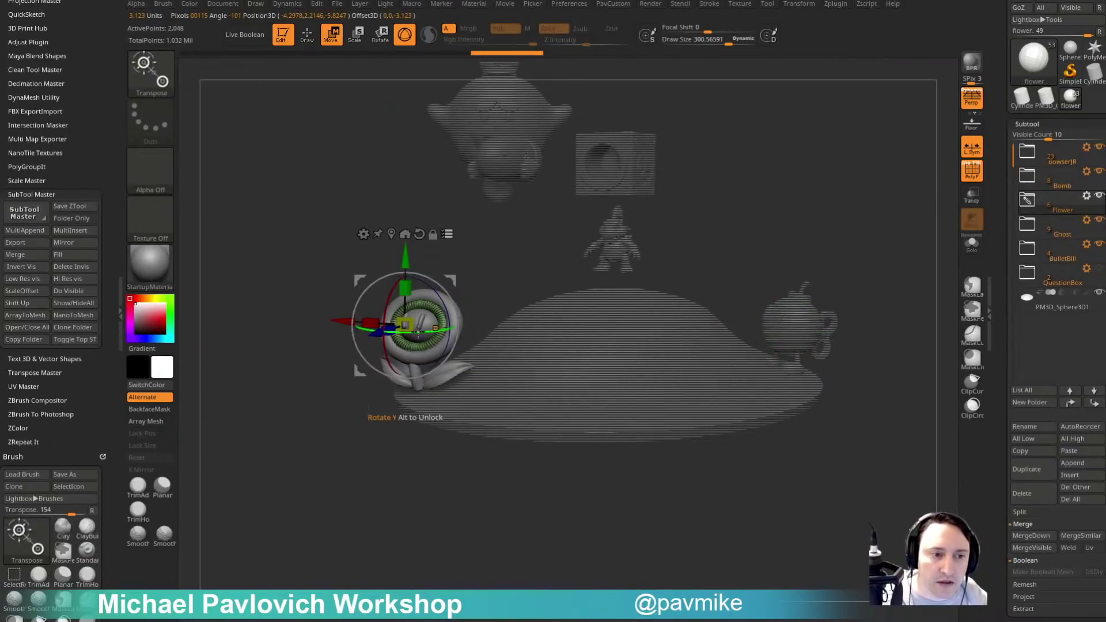
left_click_drag(421, 334, 482, 322)
left_click_drag(731, 184, 794, 231)
left_click_drag(613, 292, 499, 376)
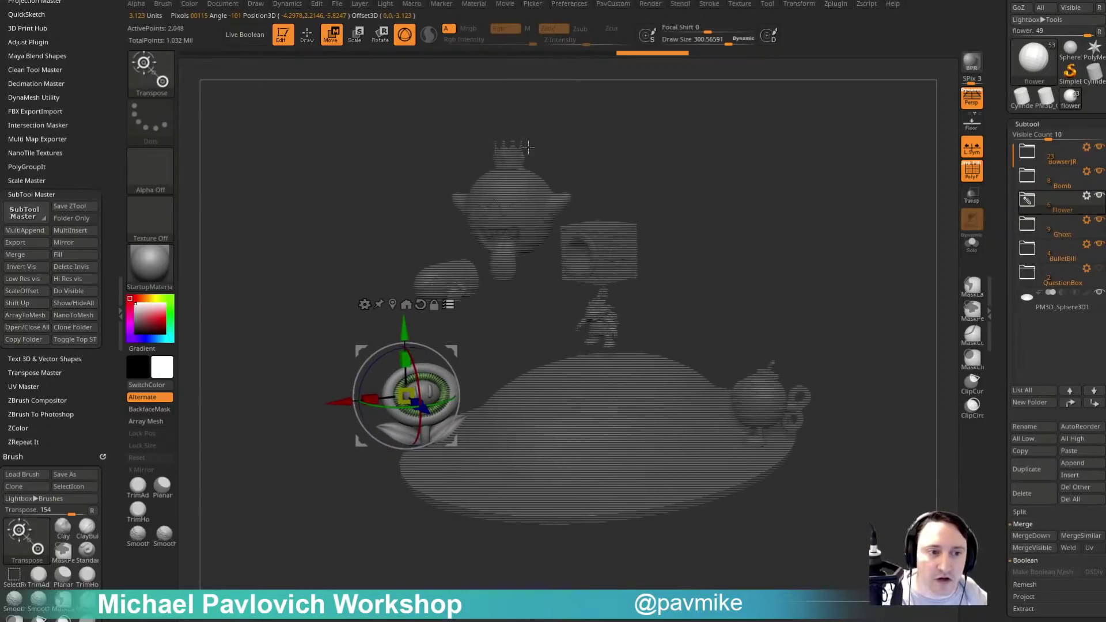
Tilt the flower slightly away from the mound and leave multi-subtool Transpose.
left_click_drag(732, 284, 768, 288)
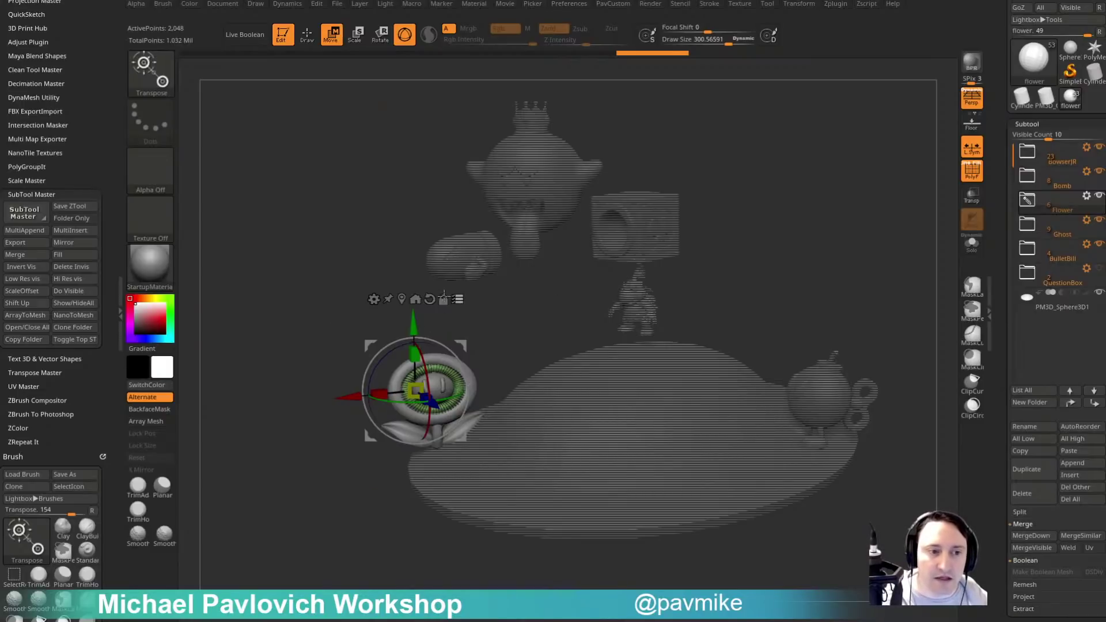
left_click_drag(524, 288, 477, 254)
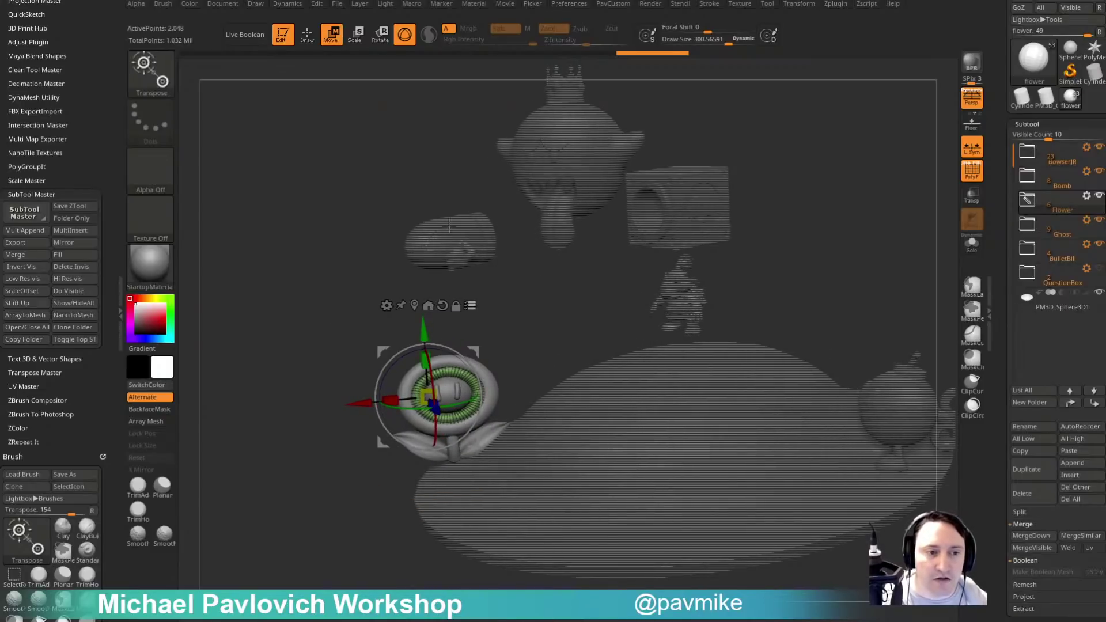
left_click_drag(540, 305, 507, 326)
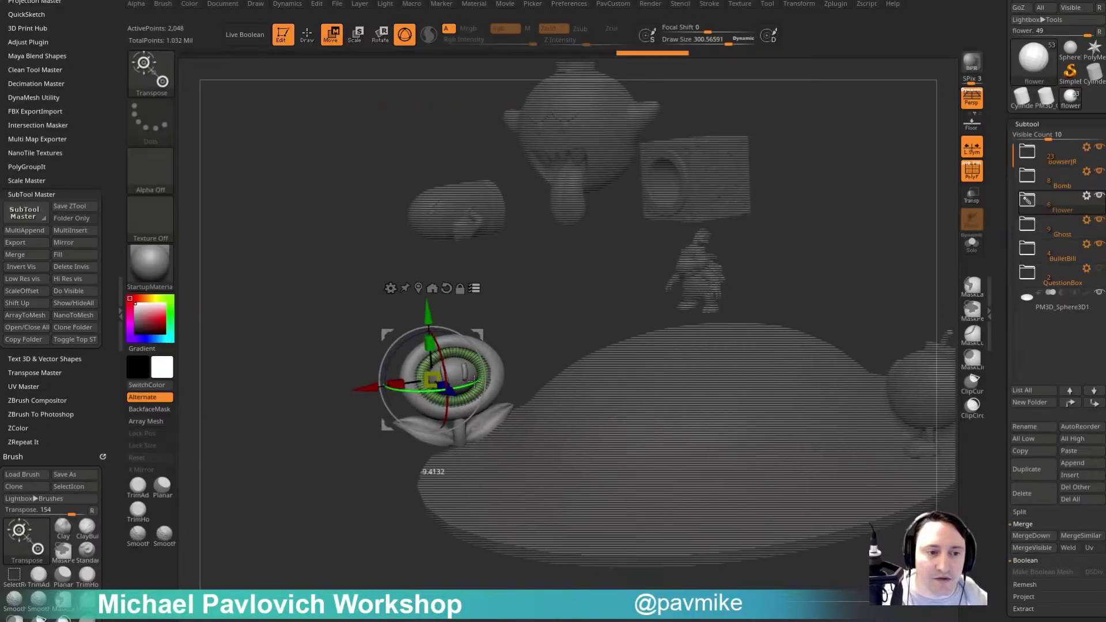
mouse_move(459, 353)
left_mouse_down()
mouse_move(443, 347)
mouse_move(468, 344)
left_mouse_up()
key("q")
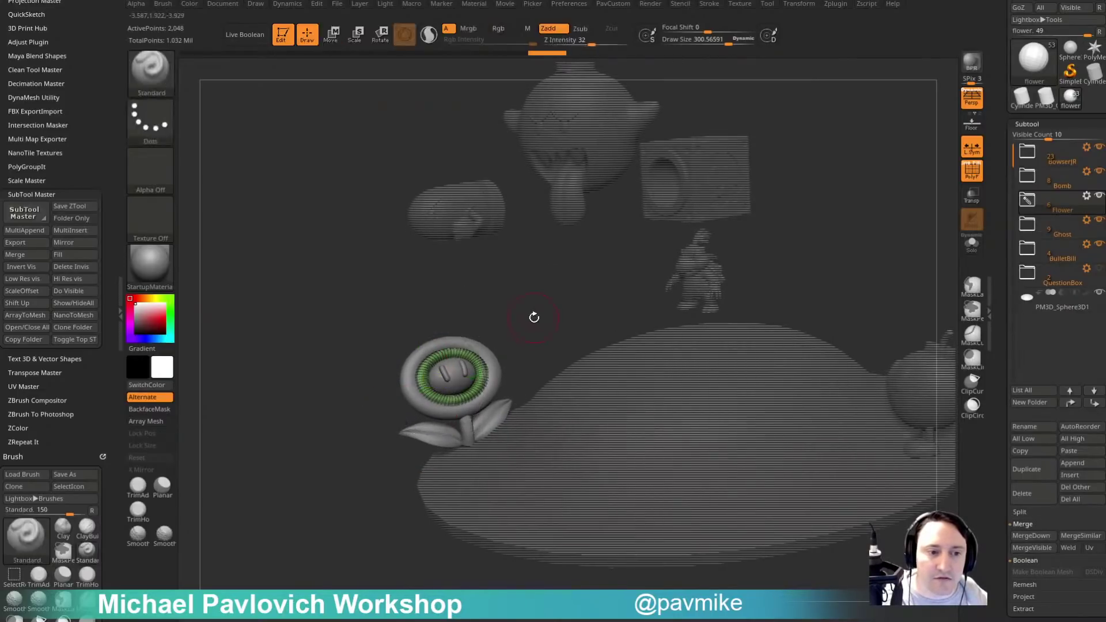
left_click_drag(534, 317, 542, 296)
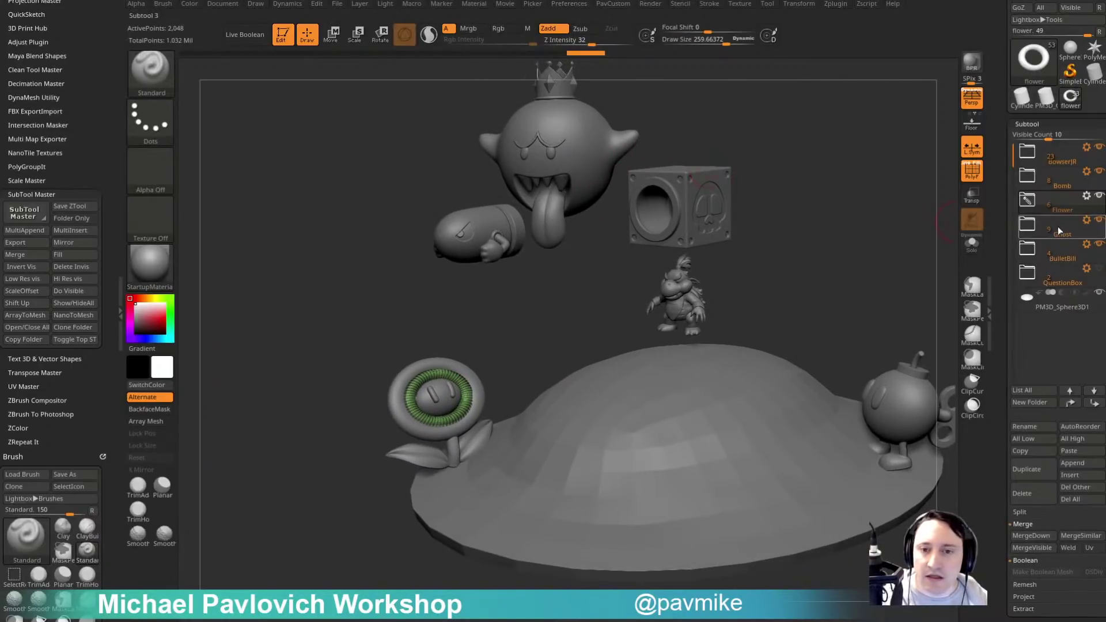
Reduce the Draw Size to about 215, then activate multi-subtool Transpose and box-select only Bowser Jr.'s parts.
left_click_drag(872, 226, 864, 239, "alt")
key("s")
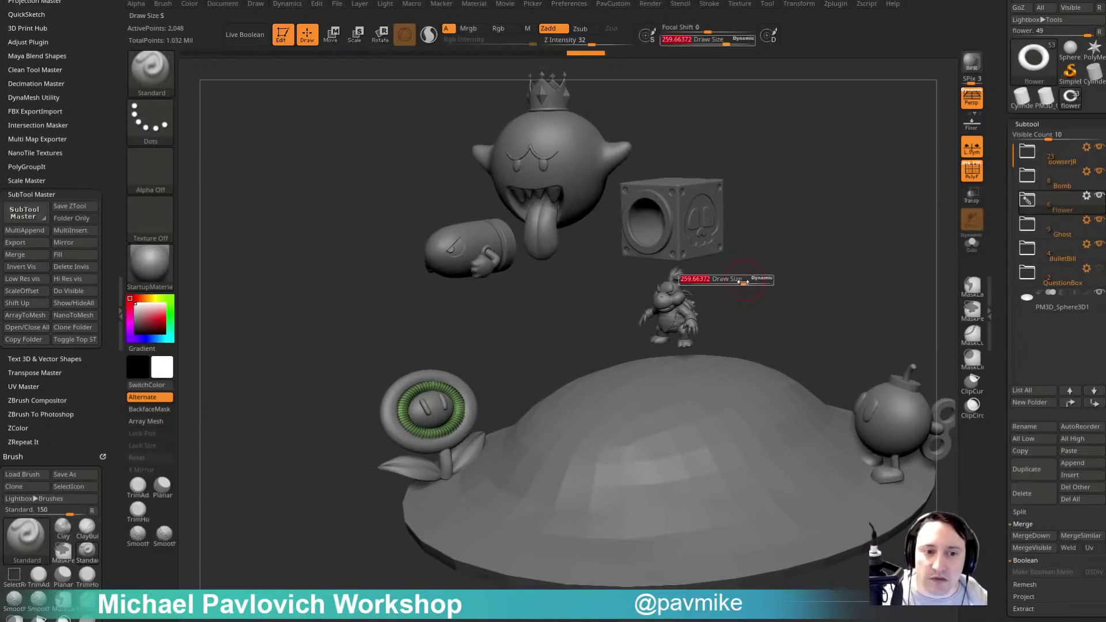
key("s")
left_click_drag(747, 280, 794, 265)
left_click(736, 281)
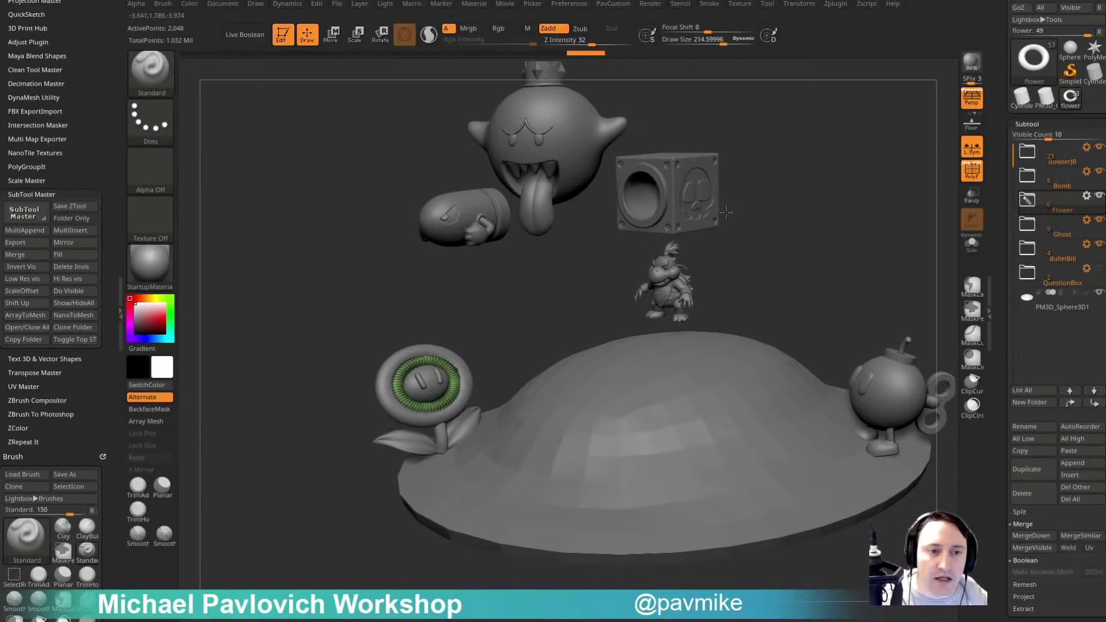
left_click_drag(726, 212, 703, 269)
key("w")
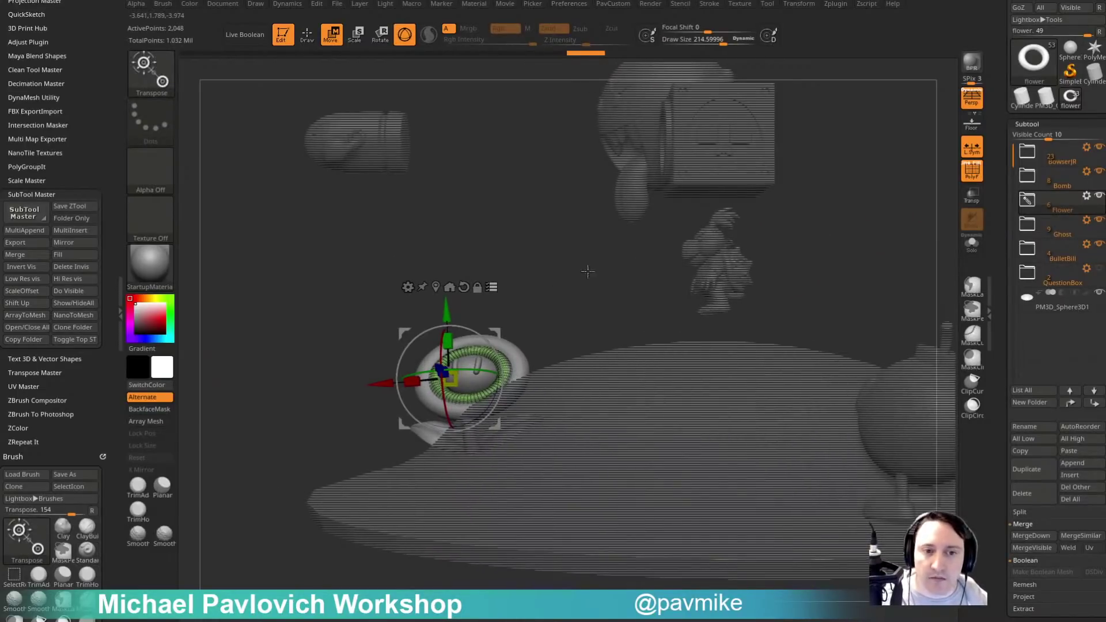
key("ctrl+shift")
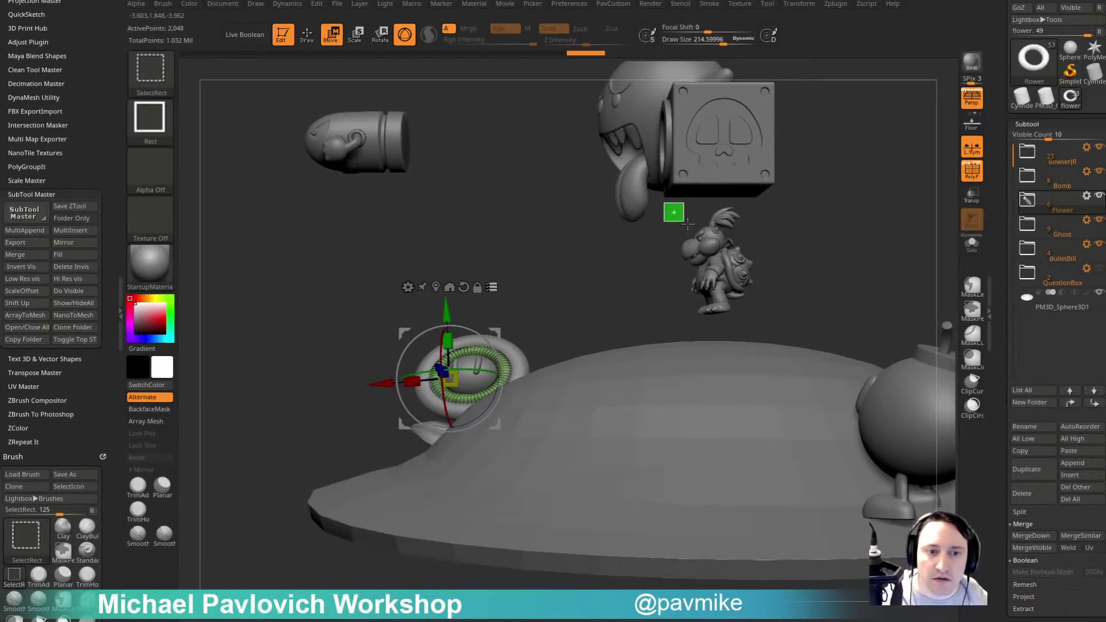
left_click_drag(687, 224, 775, 319, "ctrl+shift")
left_click_drag(857, 281, 872, 264, "alt")
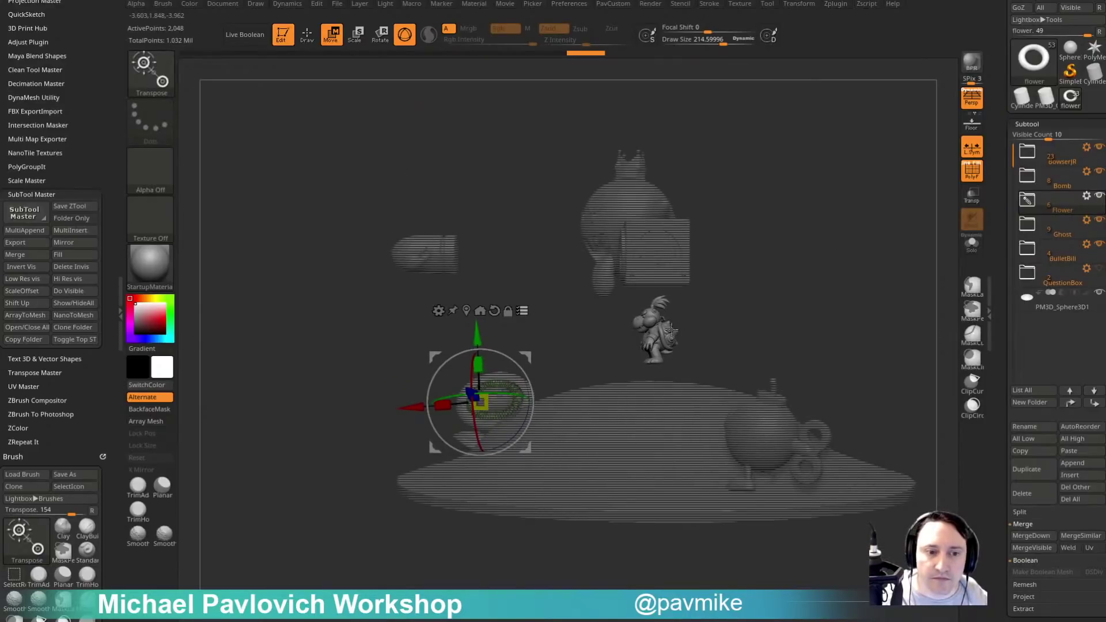
Reposition the gizmo and move Bowser Jr. up onto the top of the bullet character.
left_click(660, 305)
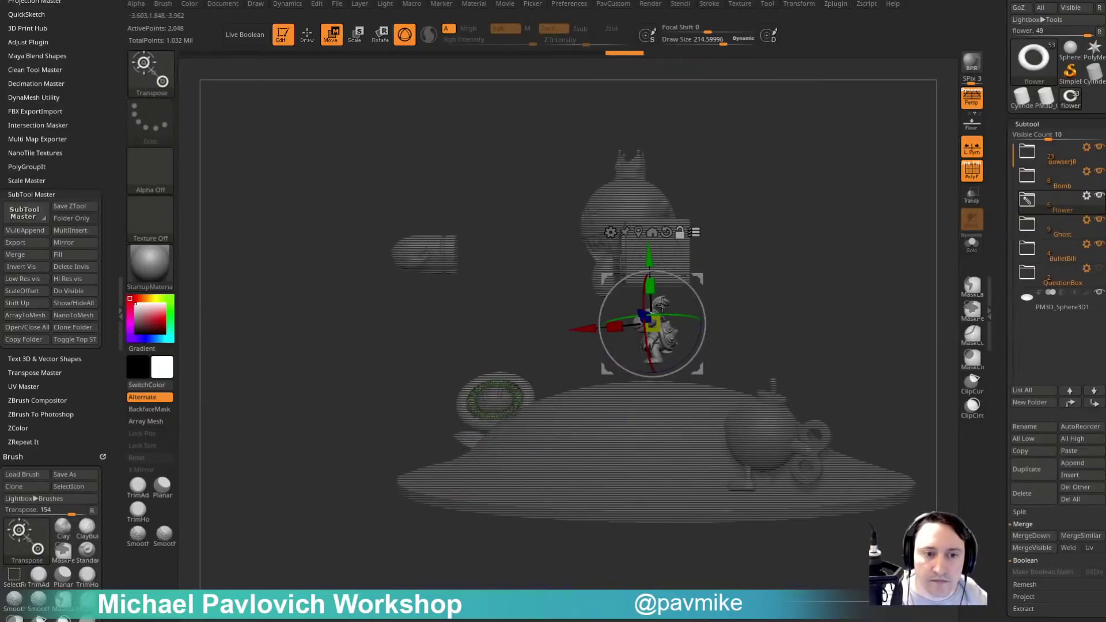
left_click(667, 232)
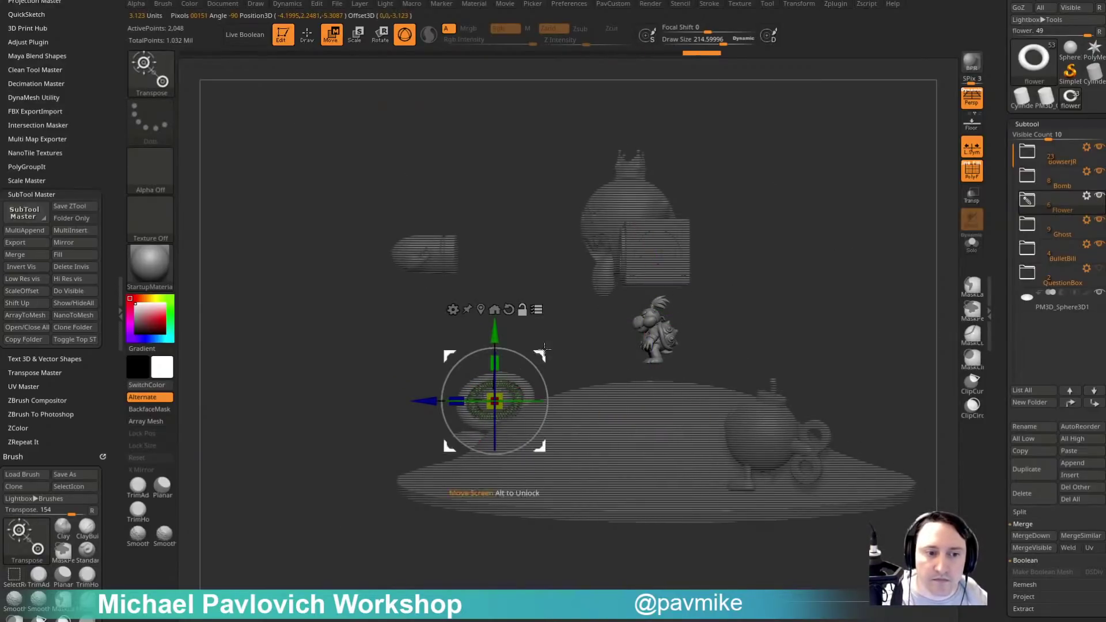
mouse_move(544, 349)
left_mouse_down("alt")
mouse_move(708, 276)
mouse_move(621, 271)
mouse_move(485, 173)
mouse_move(744, 223)
mouse_move(790, 208)
left_mouse_up("alt")
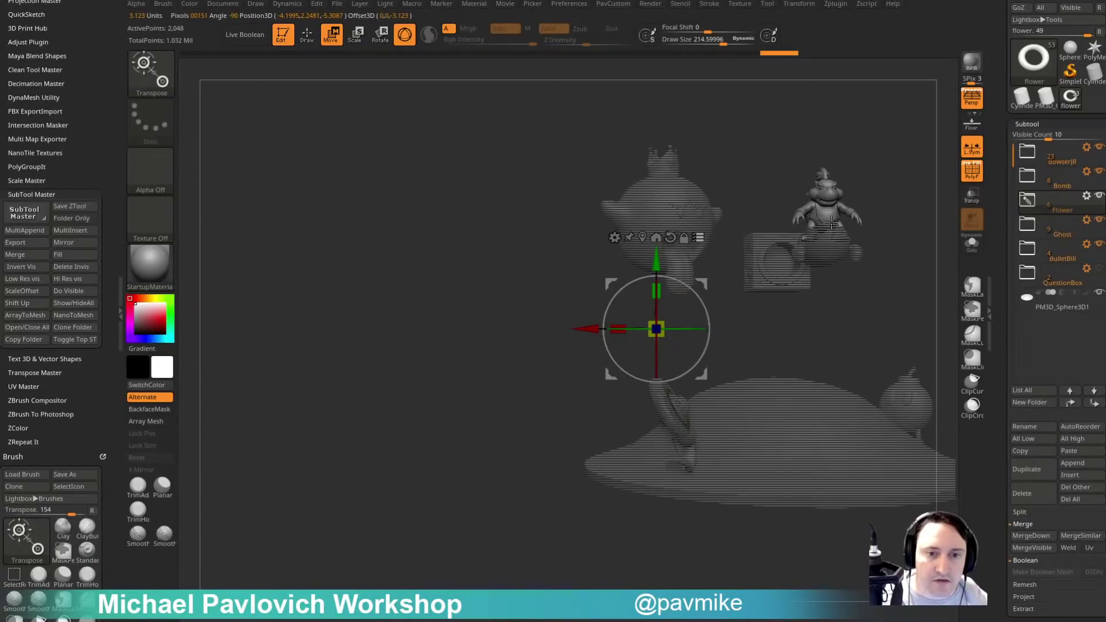
left_click_drag(898, 170, 705, 252, "alt")
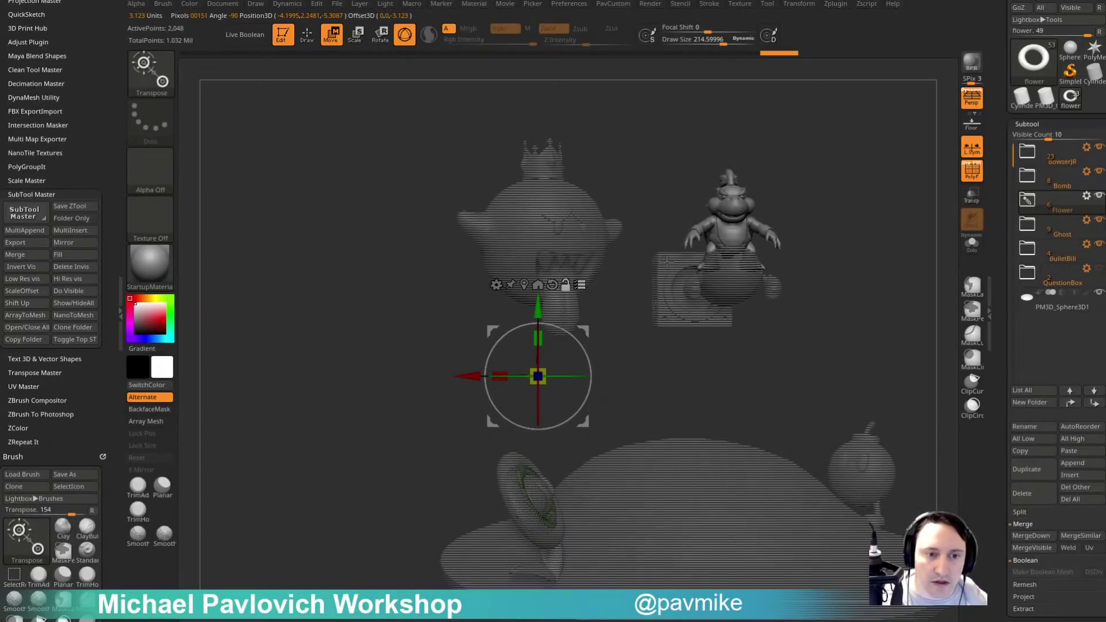
Make Bowser Jr. the active subtool and center the transform gizmo on his mesh.
left_click(732, 233, "alt")
left_click(761, 125)
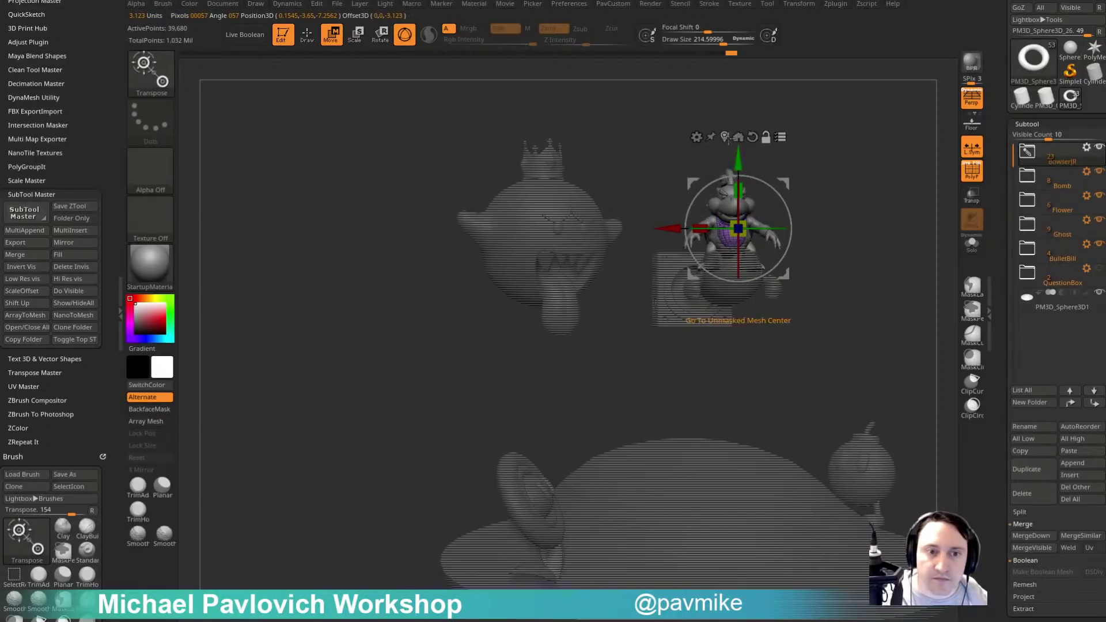
left_click(729, 138)
left_click_drag(887, 141, 759, 235, "alt")
left_click_drag(625, 253, 644, 213)
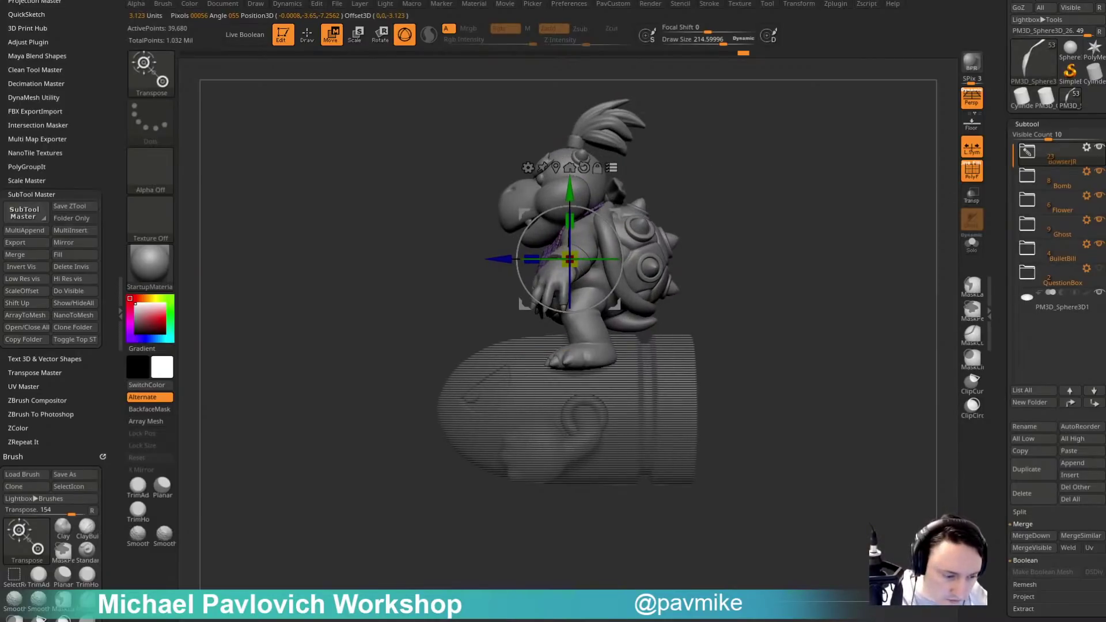
Switch to the browser to check the Dr. Strangelove image results for the bomb-riding pose, and return to ZBrush.
left_click_drag(519, 621, 606, 75)
scroll(673, 431, "up", 6)
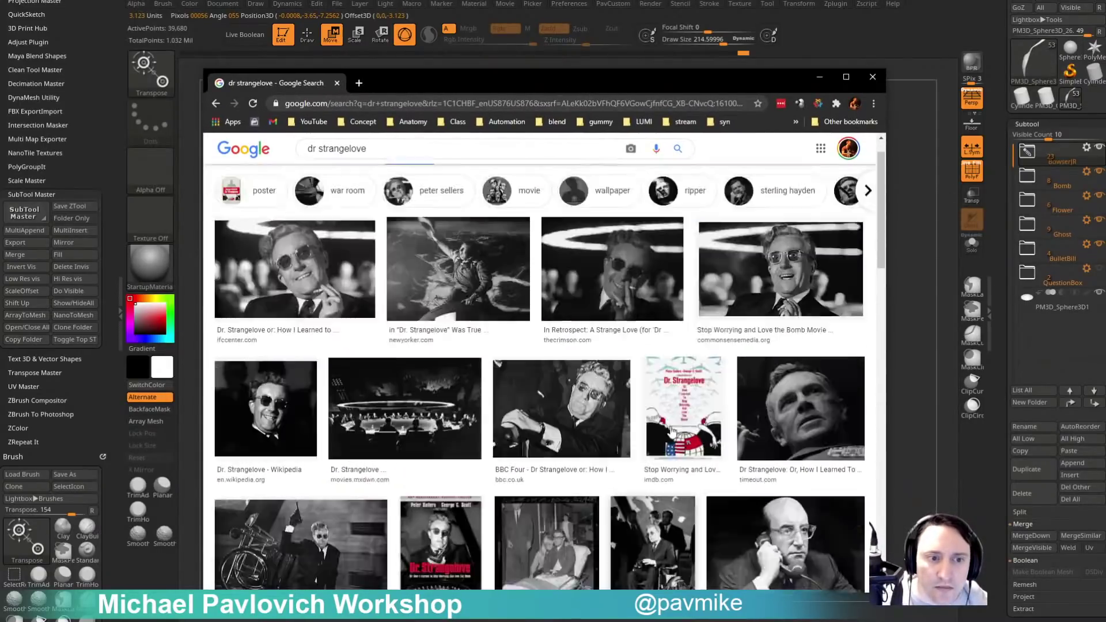
scroll(673, 431, "up", 1)
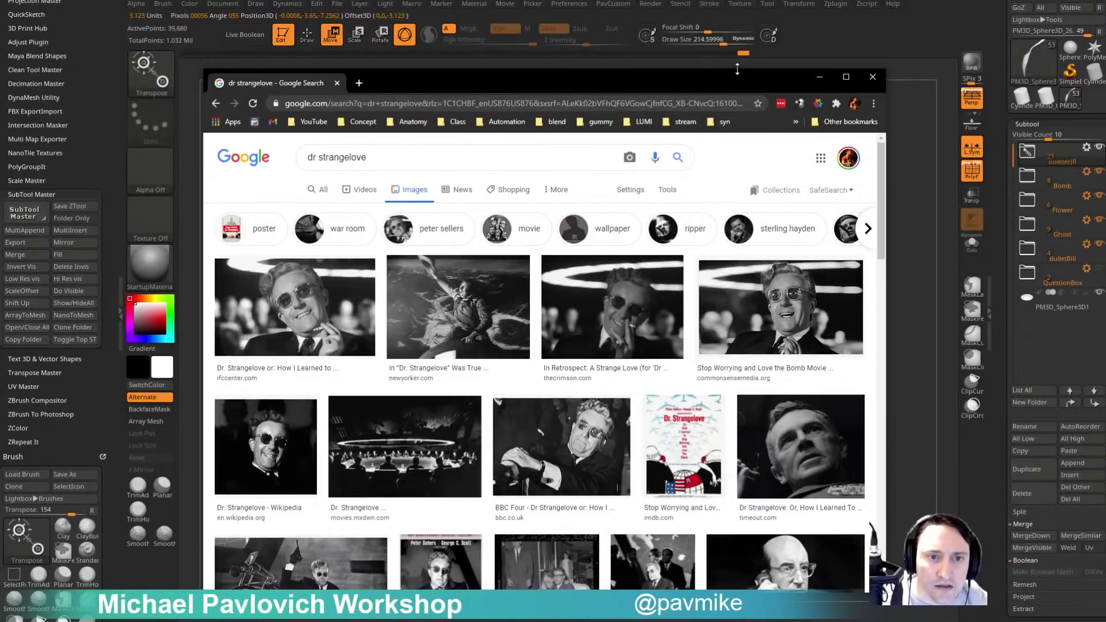
key("alt+Tab")
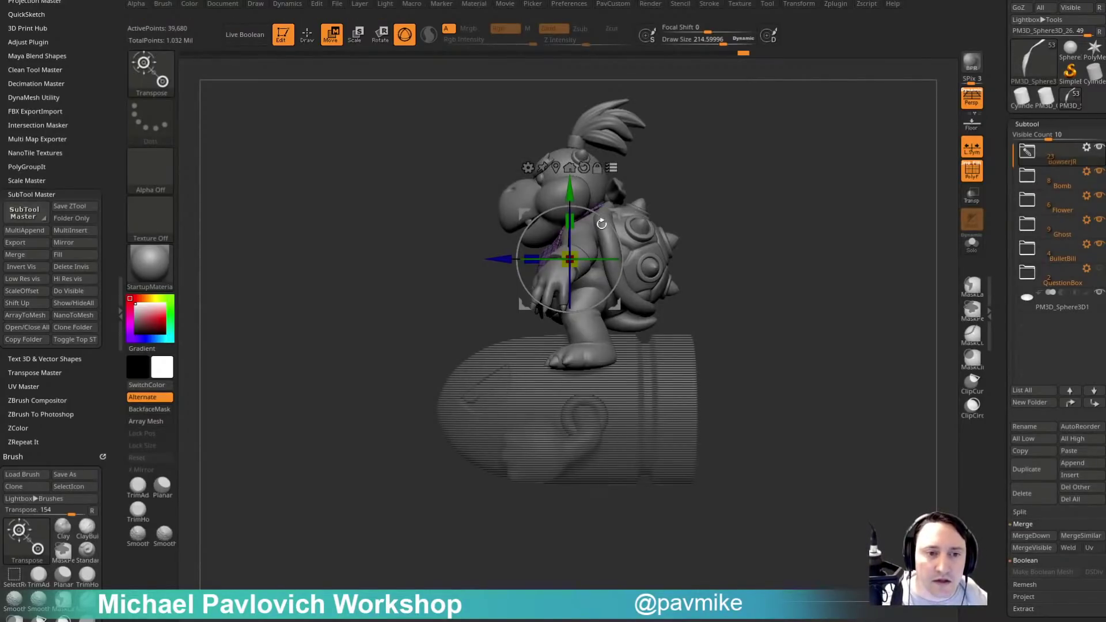
Tilt Bowser Jr. backward and shift him forward and down so he sits astride the bullet.
left_click_drag(615, 245, 617, 230)
right_click_drag(633, 230, 799, 240)
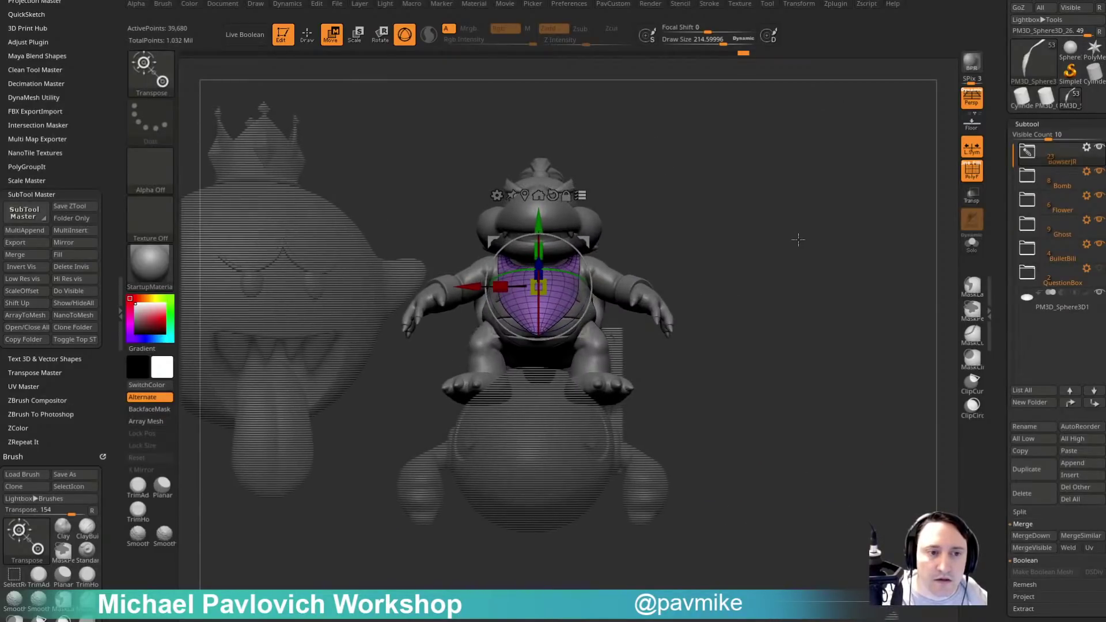
left_click_drag(799, 239, 793, 276)
mouse_move(803, 191)
left_mouse_down()
mouse_move(692, 132)
mouse_move(719, 155)
mouse_move(773, 156)
mouse_move(591, 138)
mouse_move(595, 123)
left_mouse_up()
key("q")
key("w")
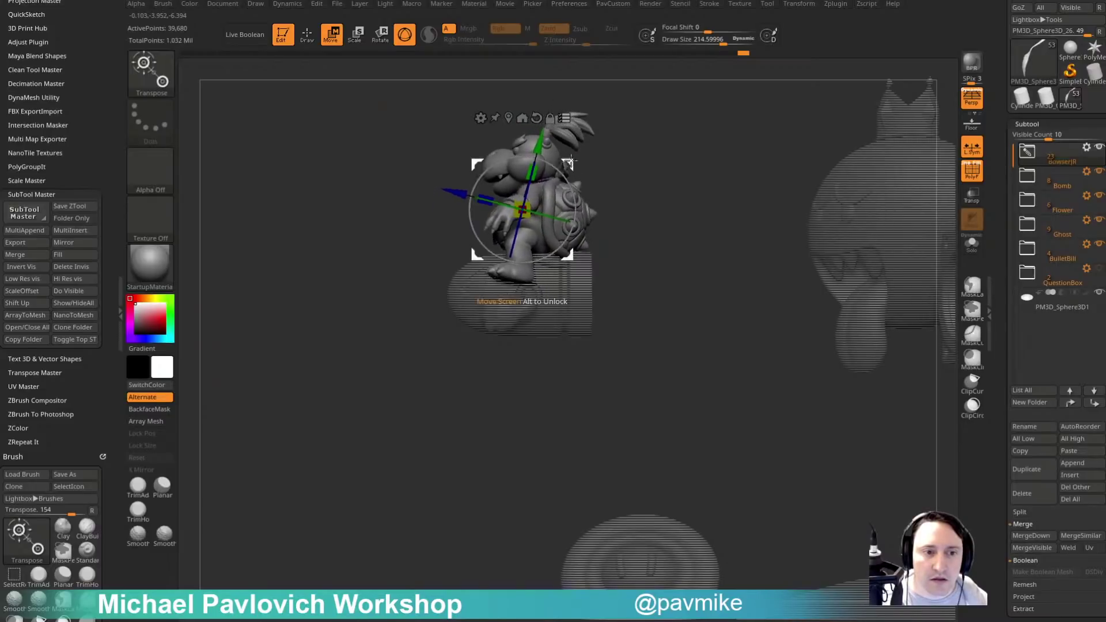
Select Bowser Jr., the bullet, the ghost and the question box together and lower them toward the mound.
left_click_drag(655, 145, 807, 222, "alt")
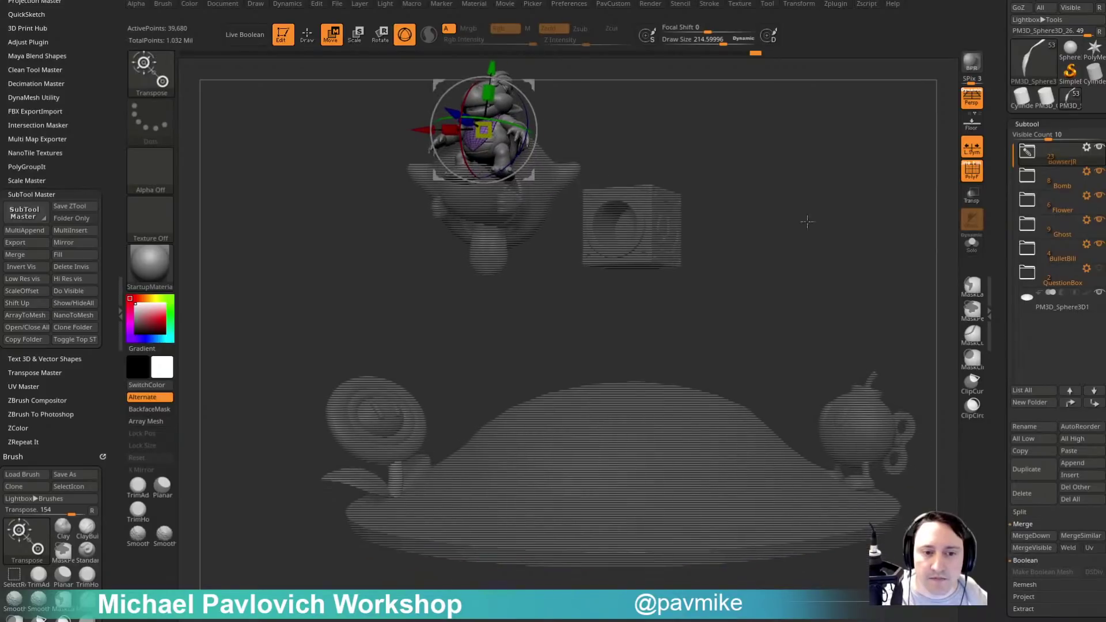
left_click_drag(765, 370, 730, 277)
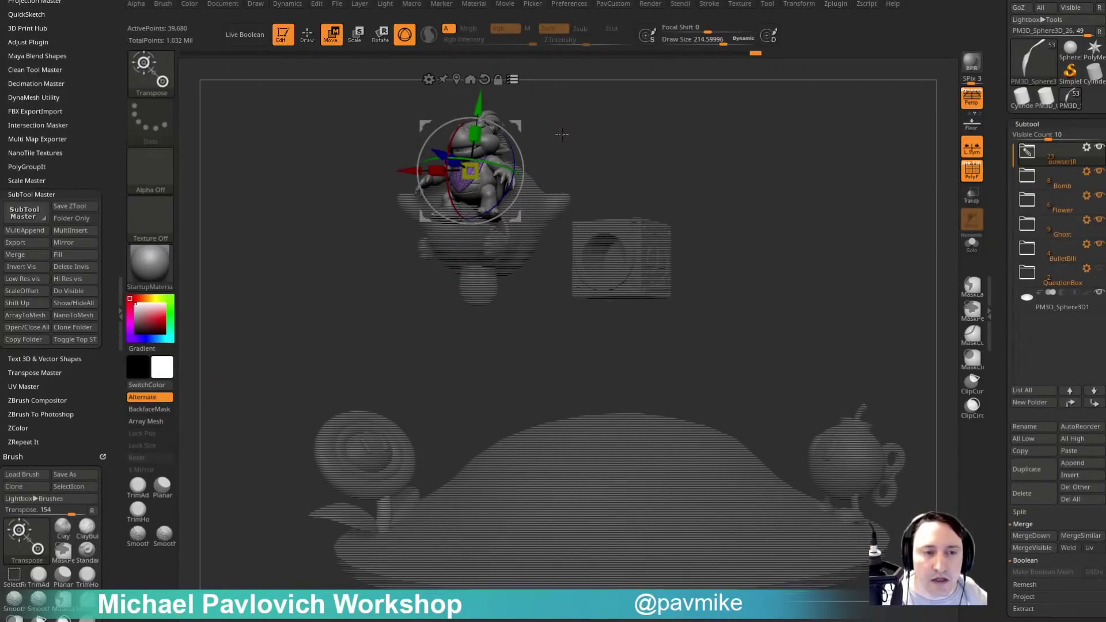
left_click_drag(562, 134, 429, 120)
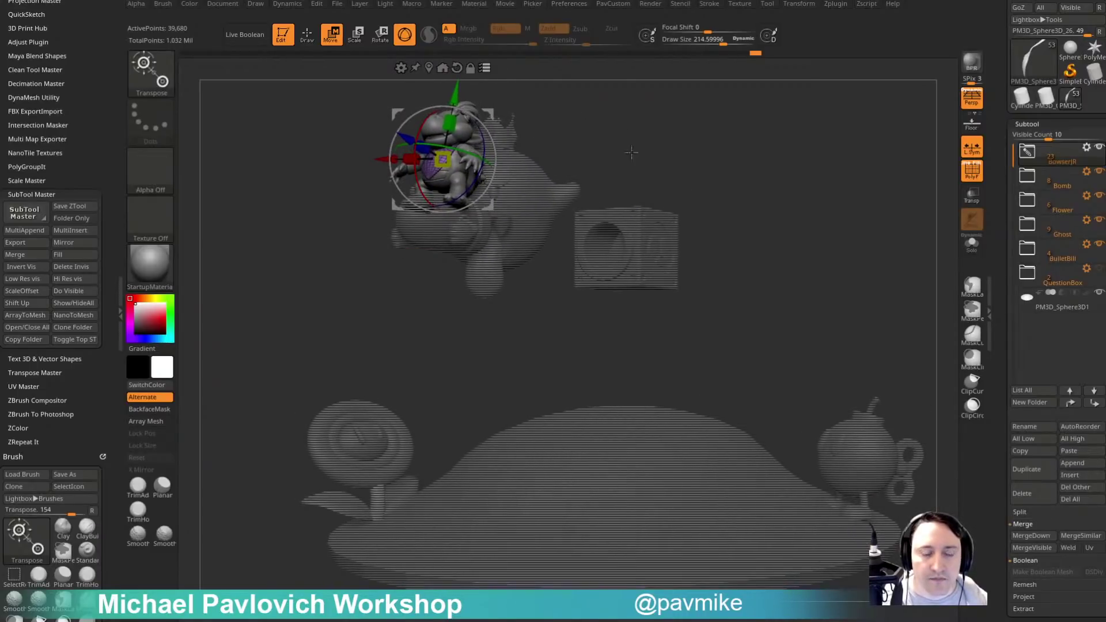
left_click_drag(758, 244, 733, 250)
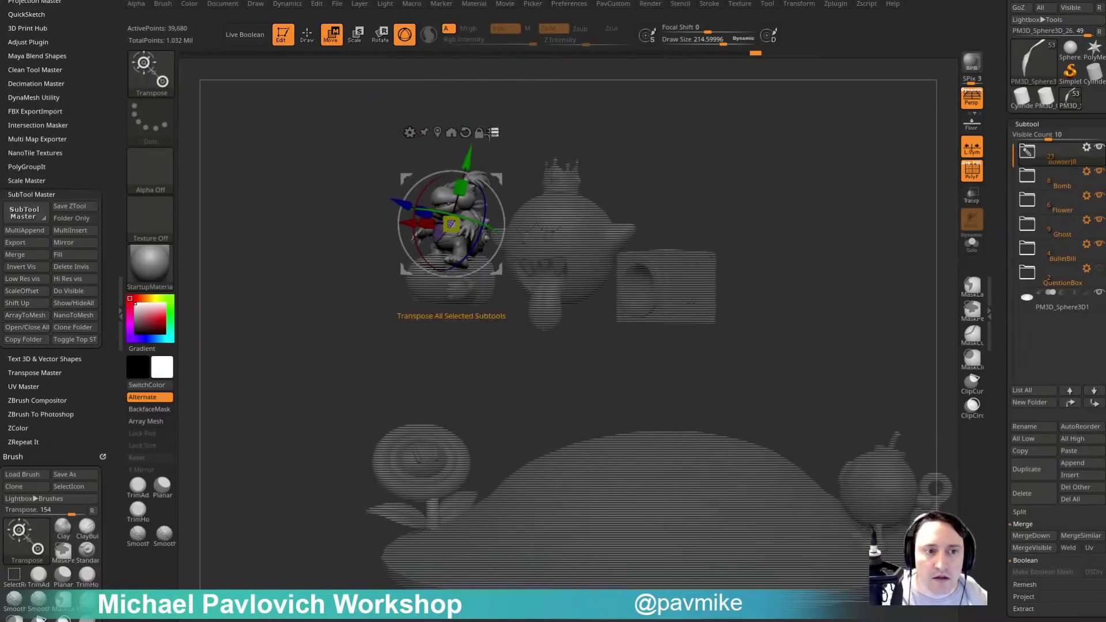
left_click_drag(662, 176, 610, 104, "ctrl+shift")
left_click_drag(348, 118, 753, 350, "ctrl+shift")
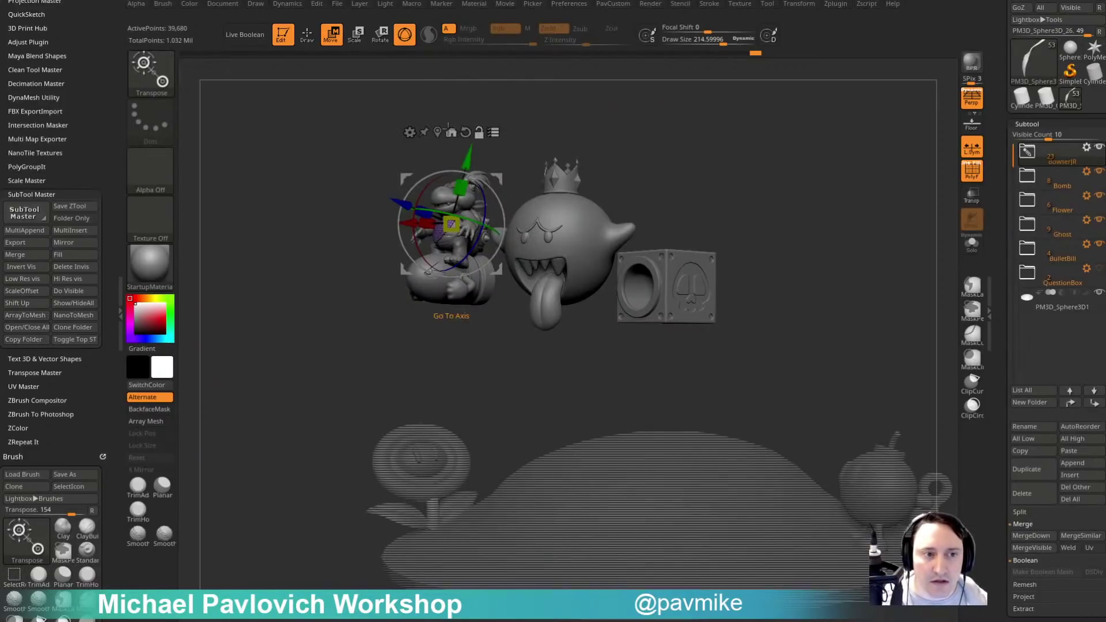
left_click(455, 131)
left_click_drag(453, 161, 453, 223)
Select only the bomb's parts for transforming and move the bomb inward and up along the mound's slope.
left_click_drag(828, 273, 793, 215, "alt")
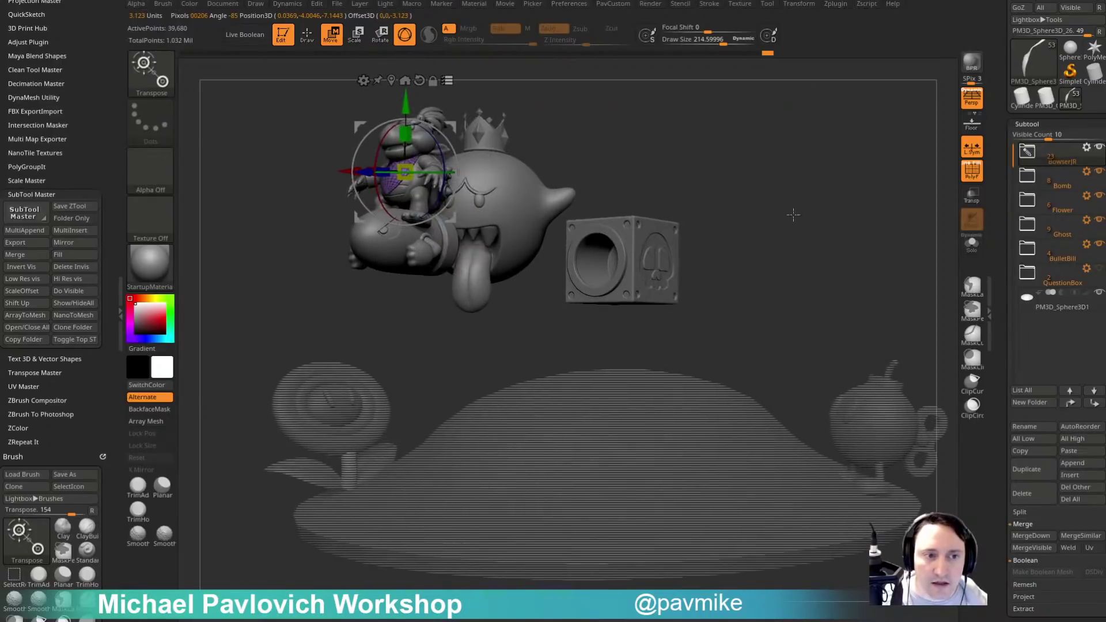
left_click_drag(747, 164, 726, 179, "alt")
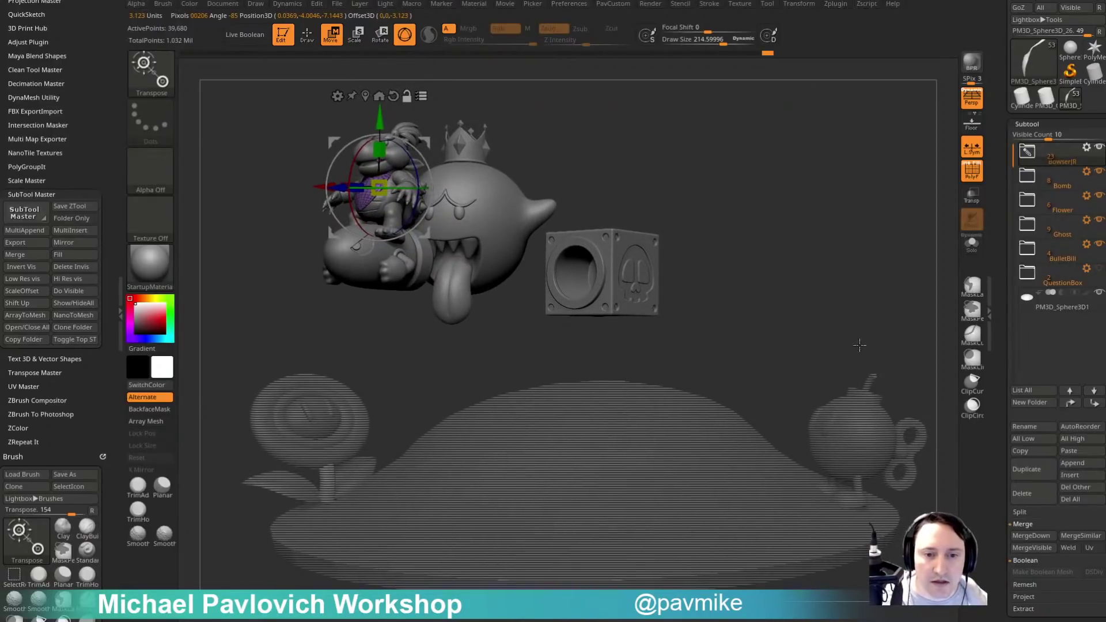
left_click(883, 314, "ctrl+shift")
left_click_drag(884, 313, 793, 268, "alt")
left_click_drag(883, 273, 728, 431, "ctrl+shift")
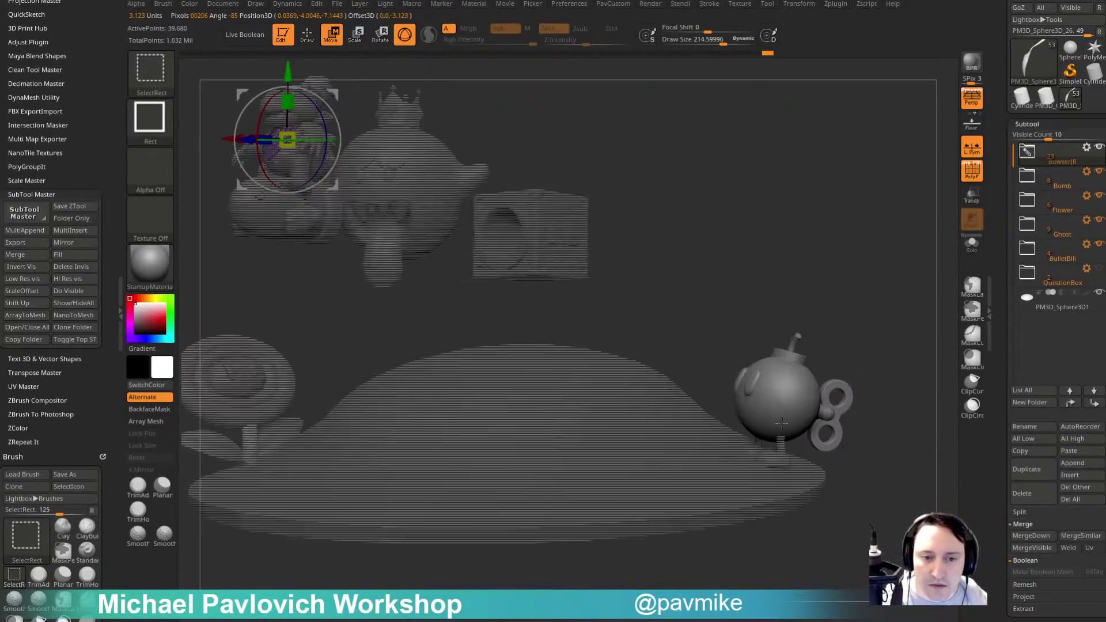
left_click(782, 444, "ctrl+shift")
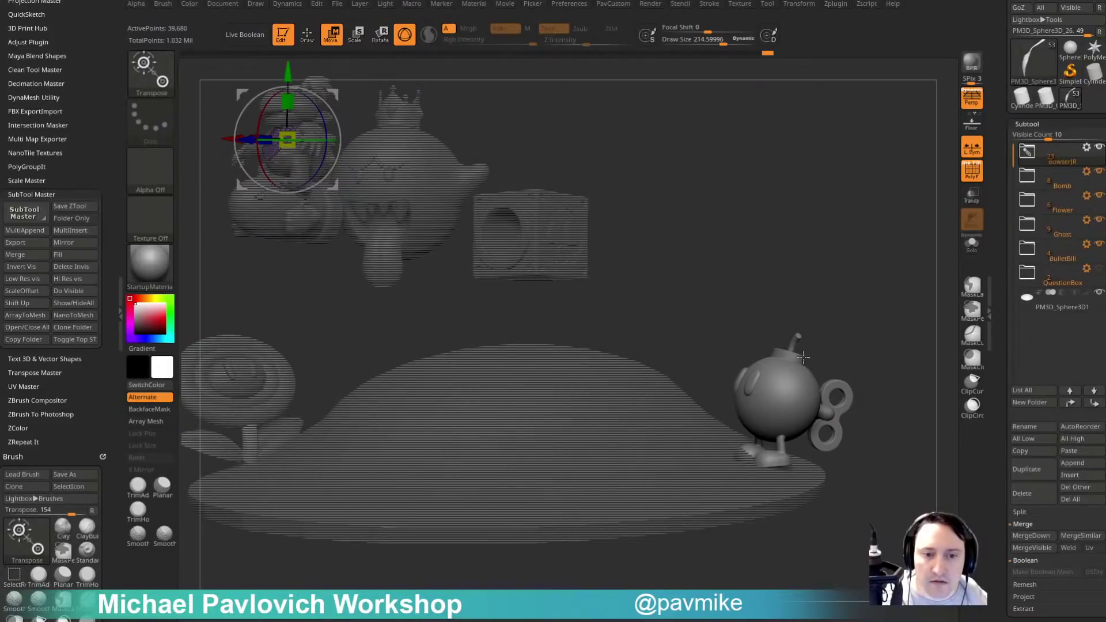
left_click_drag(840, 290, 800, 276, "alt")
left_click_drag(473, 109, 528, 140, "alt")
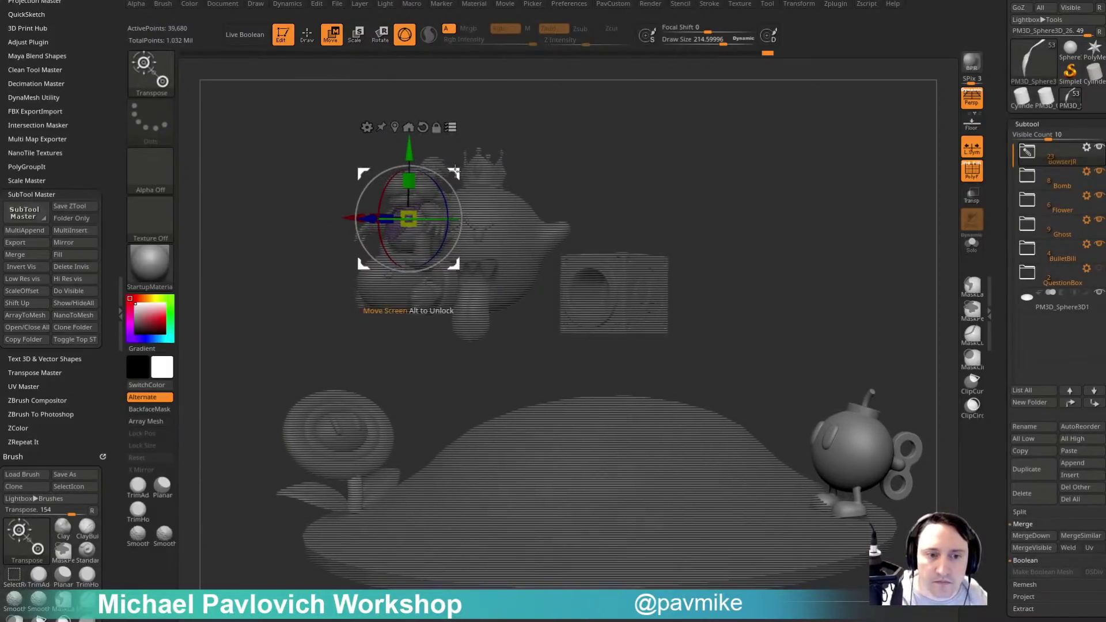
left_click_drag(455, 172, 343, 103)
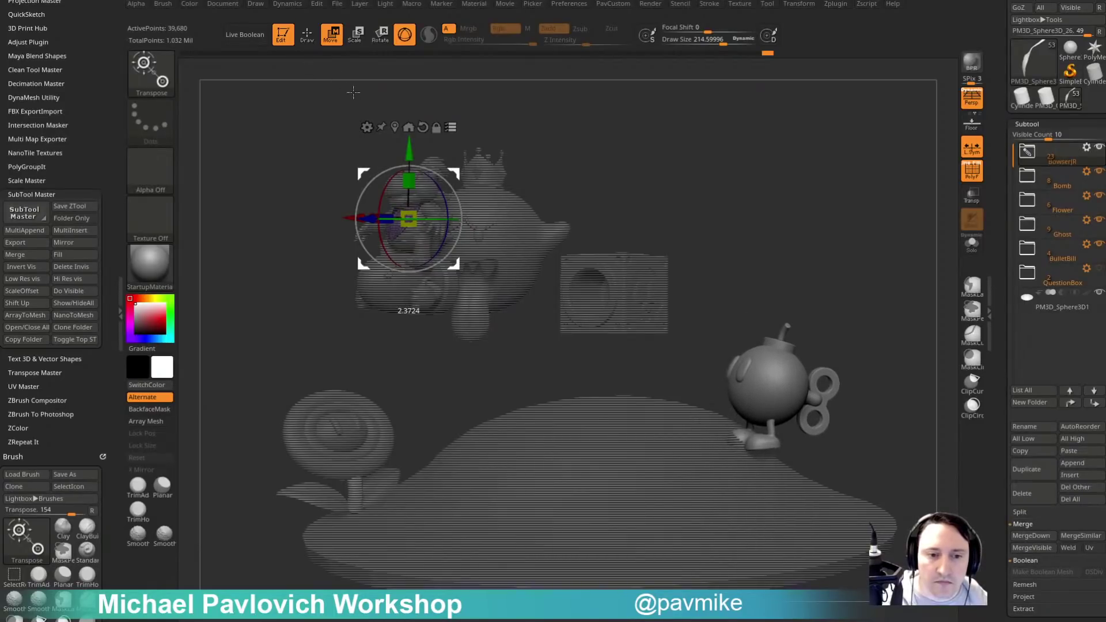
left_click_drag(331, 62, 332, 90)
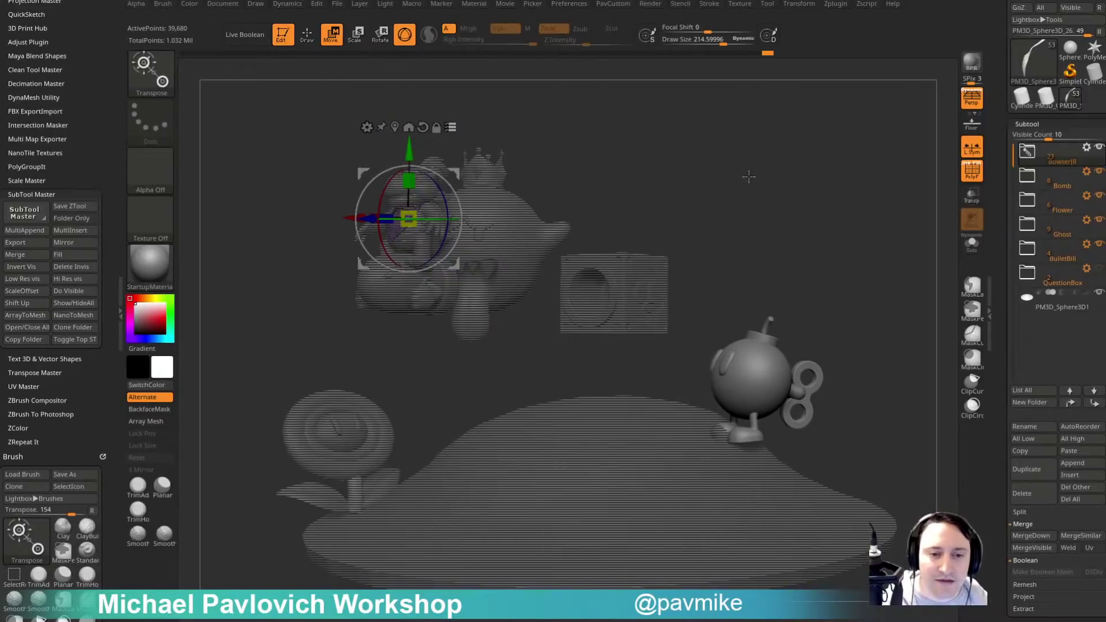
Select only the ghost for transforming and push it back behind the question box.
left_click_drag(748, 176, 769, 183)
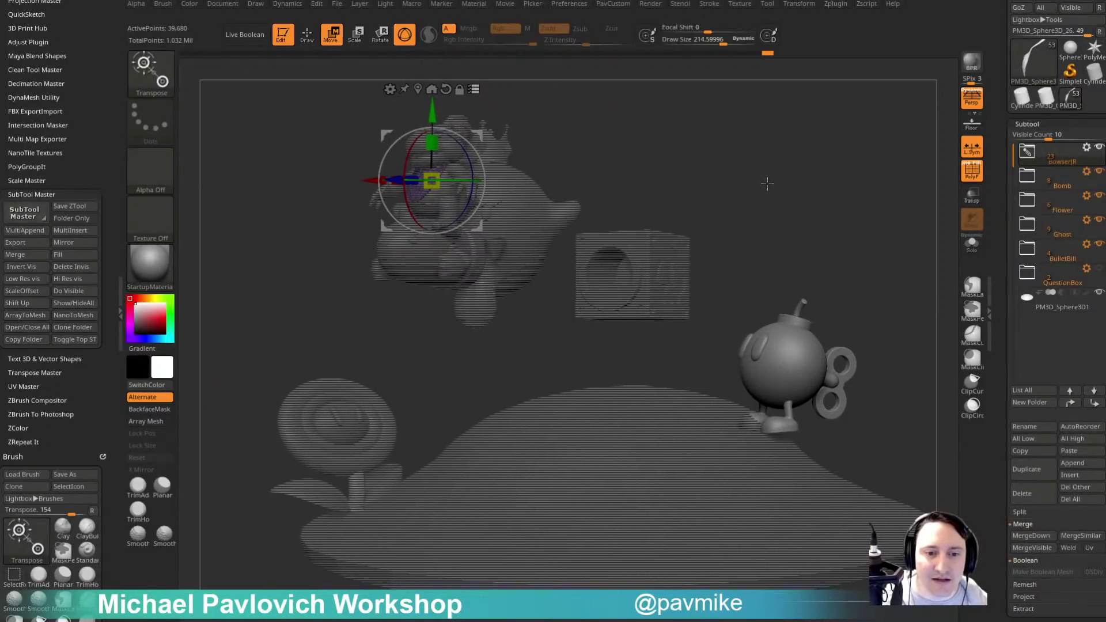
left_click_drag(801, 265, 817, 213)
left_click_drag(813, 167, 835, 205, "ctrl+shift")
left_click_drag(529, 97, 640, 313, "ctrl+shift")
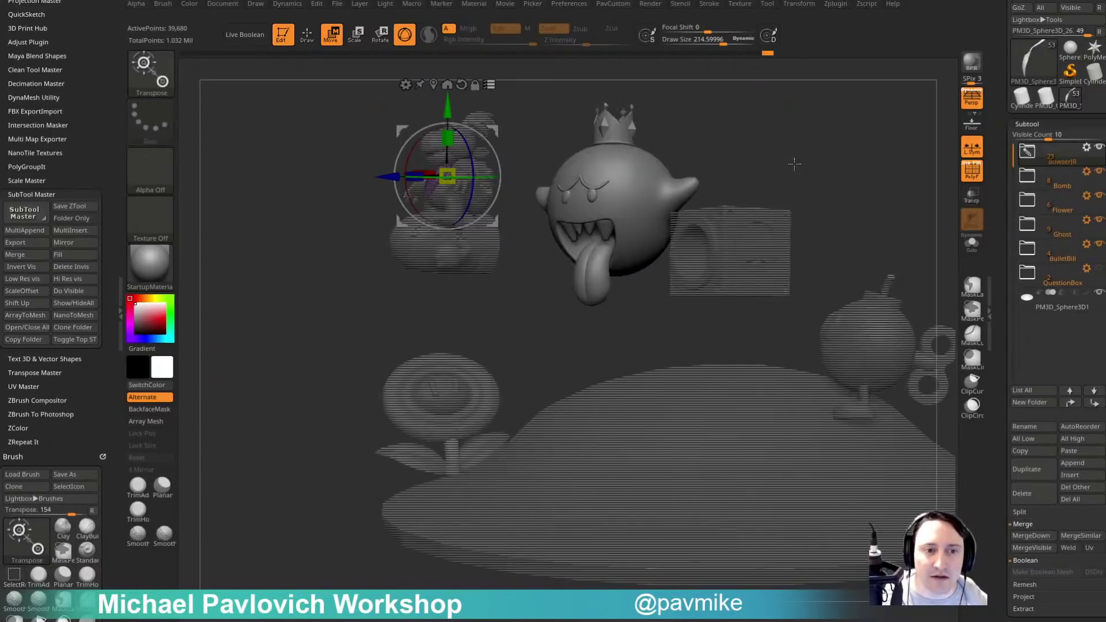
mouse_move(792, 165)
left_mouse_down()
mouse_move(781, 187)
mouse_move(827, 143)
mouse_move(797, 170)
left_mouse_up()
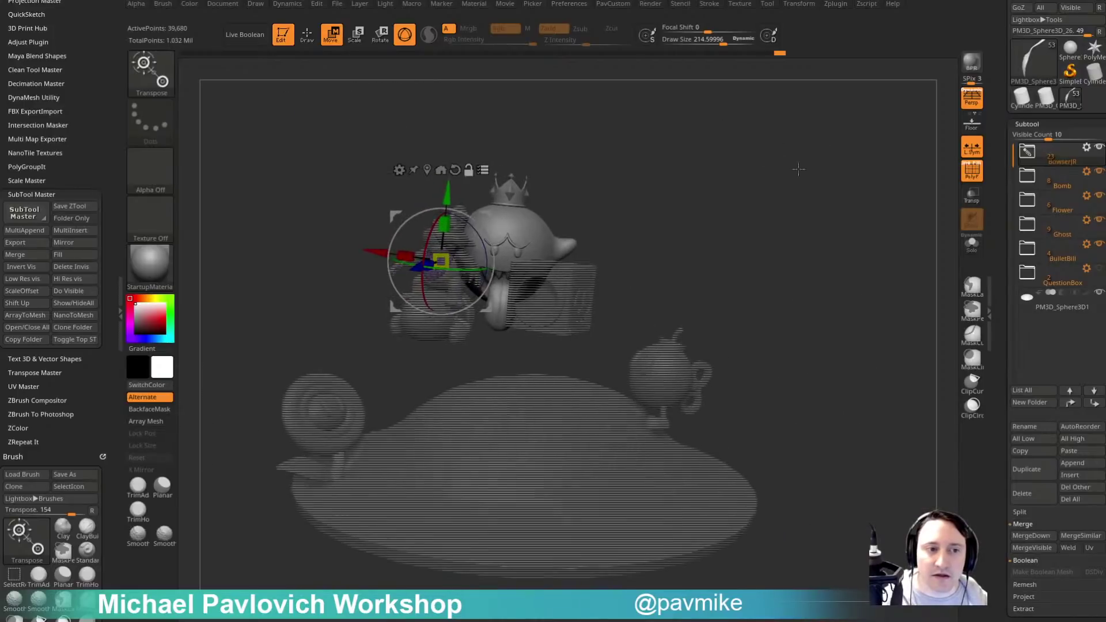
left_click_drag(599, 196, 679, 161)
left_click(426, 170)
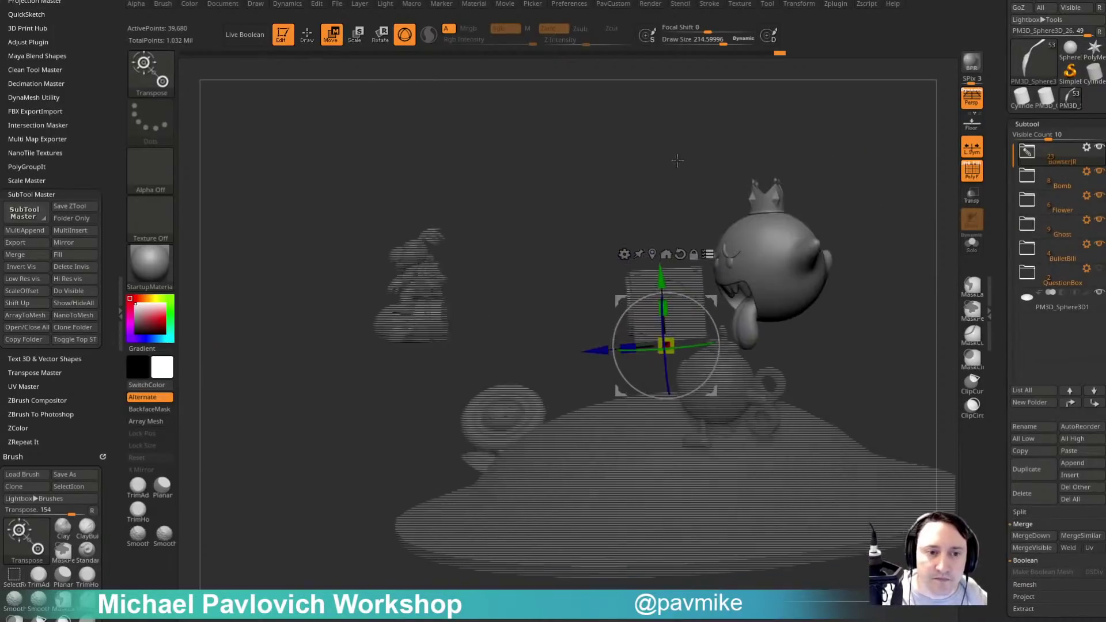
Reselect the ghost's parts, make its body the active subtool and turn off the polyframe display.
left_click_drag(864, 170, 685, 153, "alt")
left_click_drag(701, 104, 548, 305, "ctrl+shift")
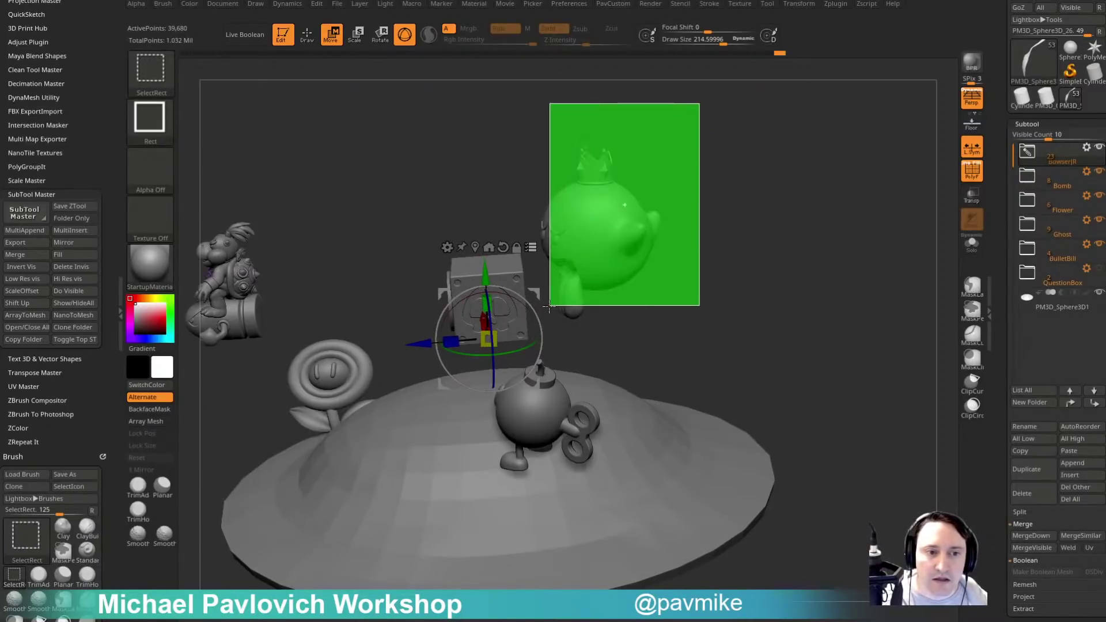
mouse_move(713, 227)
left_mouse_down()
mouse_move(720, 214)
mouse_move(704, 216)
left_mouse_up()
left_click_drag(513, 271, 534, 265)
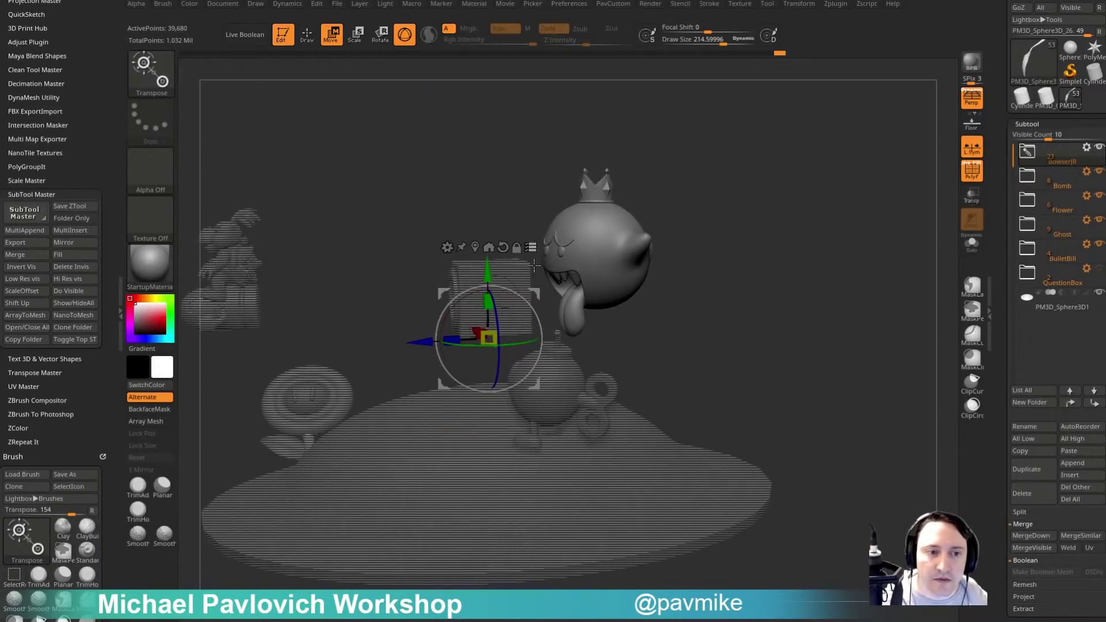
left_click(597, 241, "alt")
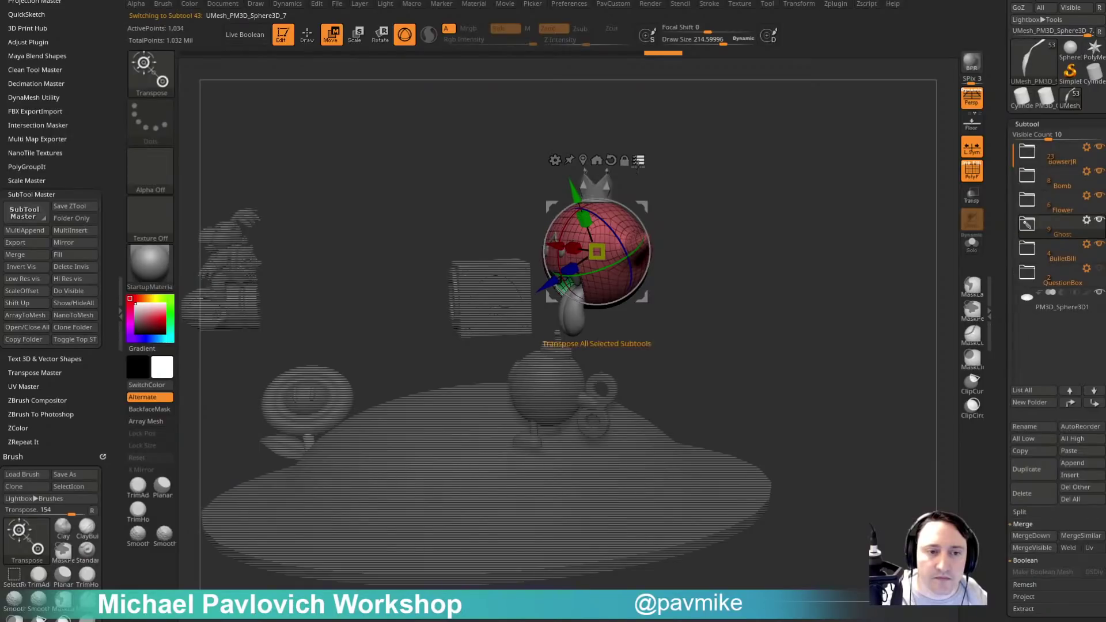
left_click(971, 173)
left_click_drag(830, 205, 865, 213)
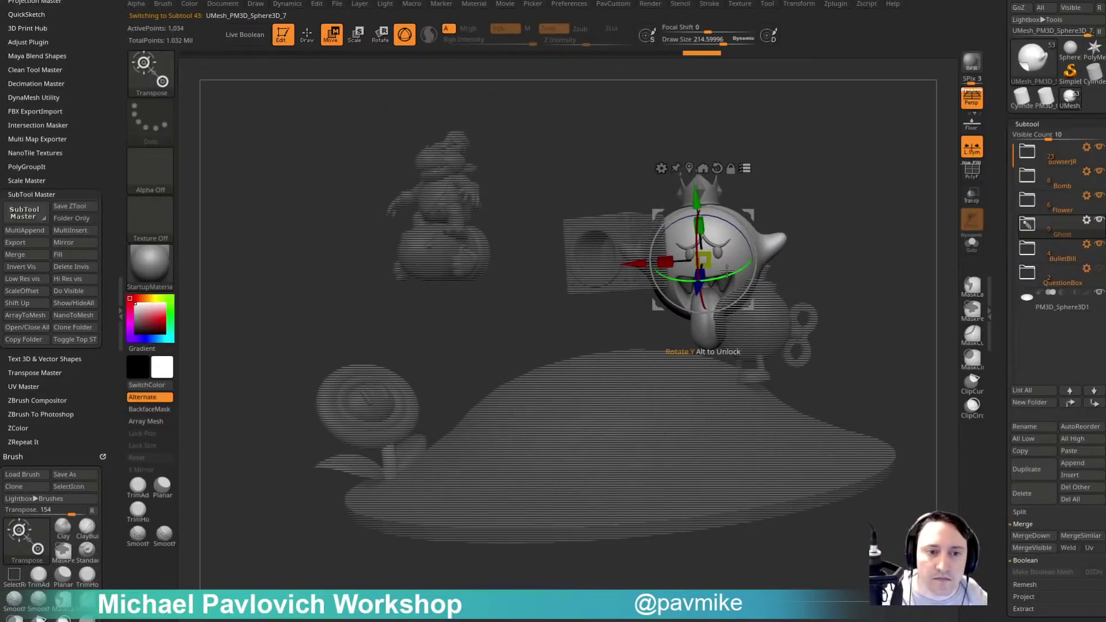
Move the ghost up above the bomb and rotate it to a tilted, turned pose facing the scene.
left_click_drag(727, 271, 797, 150)
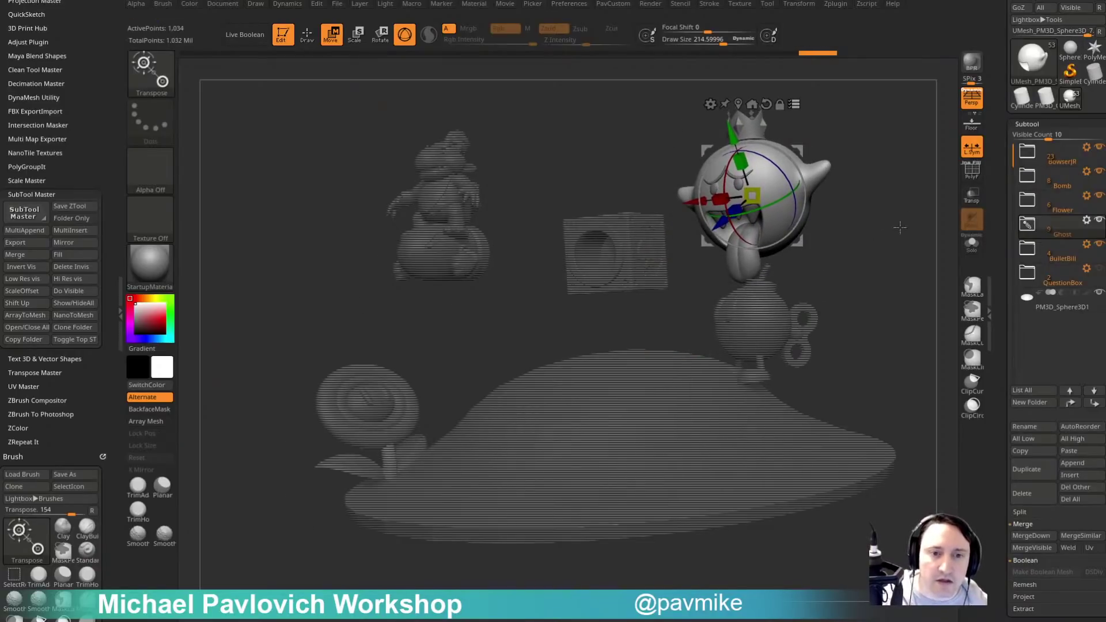
left_click_drag(900, 228, 855, 260, "alt")
left_click_drag(735, 232, 715, 238)
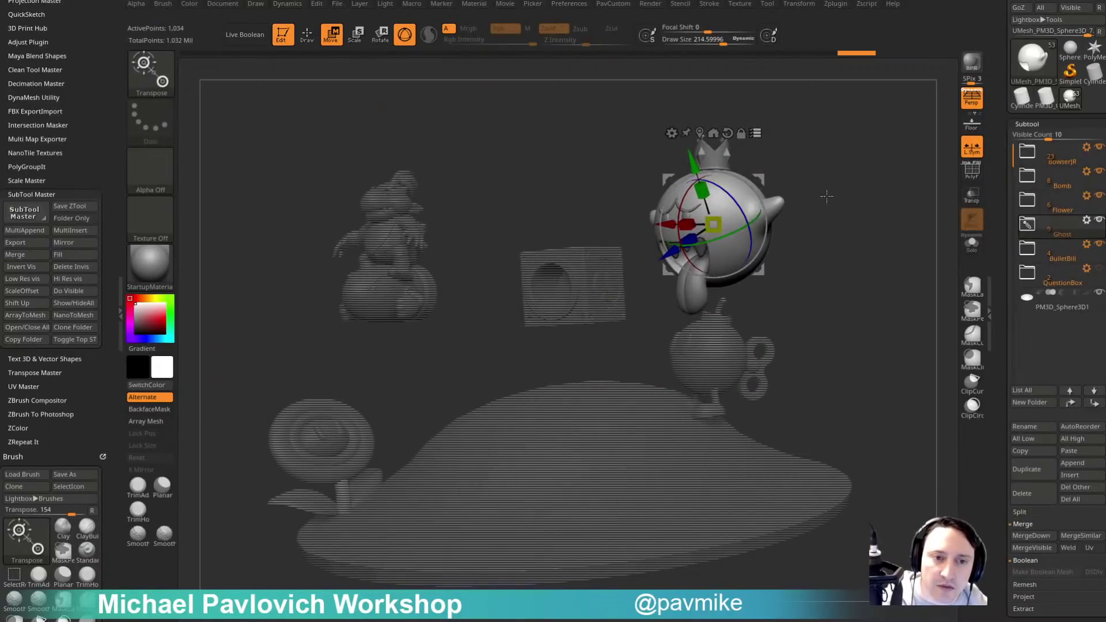
left_click_drag(827, 197, 819, 153)
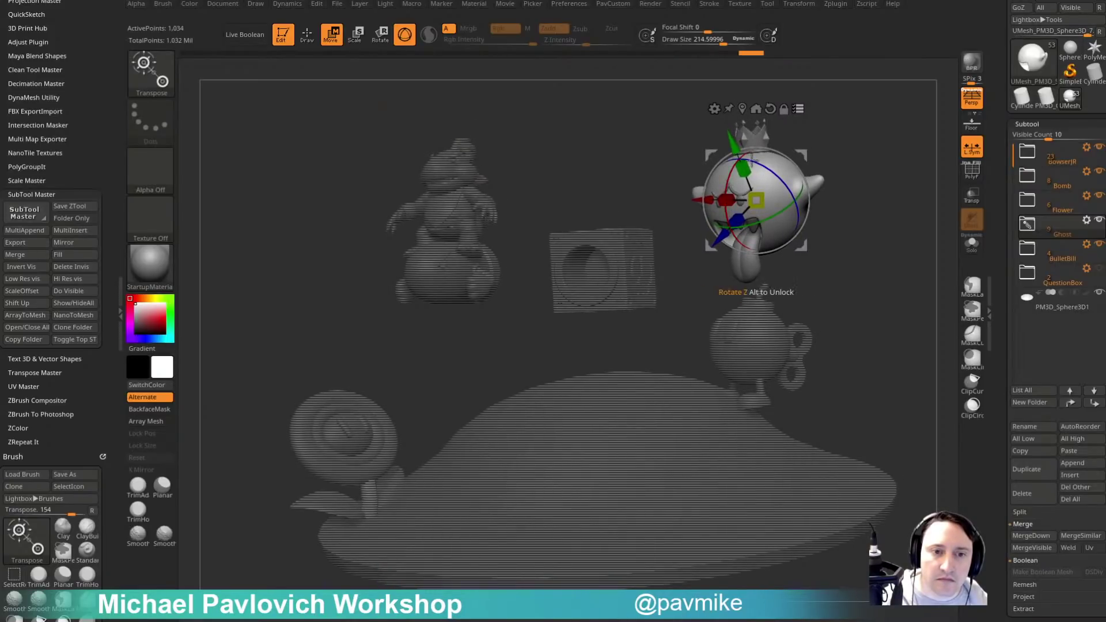
left_click_drag(731, 173, 741, 117)
mouse_move(849, 190)
left_mouse_down()
mouse_move(862, 205)
mouse_move(828, 306)
mouse_move(828, 292)
mouse_move(874, 308)
mouse_move(508, 341)
left_mouse_up()
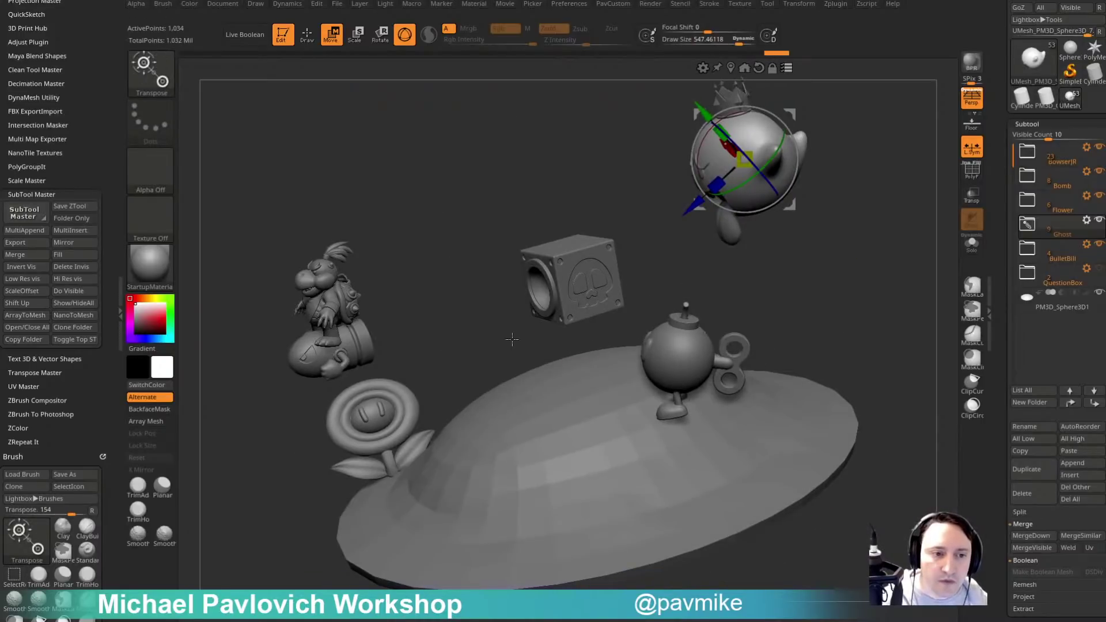
Turn off perspective and make the bullet the active subtool in Draw mode, with a draw size of about 162.
key("q")
left_click(972, 99)
key("s")
left_click(493, 264)
mouse_move(445, 272)
left_mouse_down("alt")
mouse_move(613, 223)
mouse_move(515, 276)
left_mouse_up("alt")
left_click(403, 327, "alt")
left_click_drag(282, 455, 322, 492)
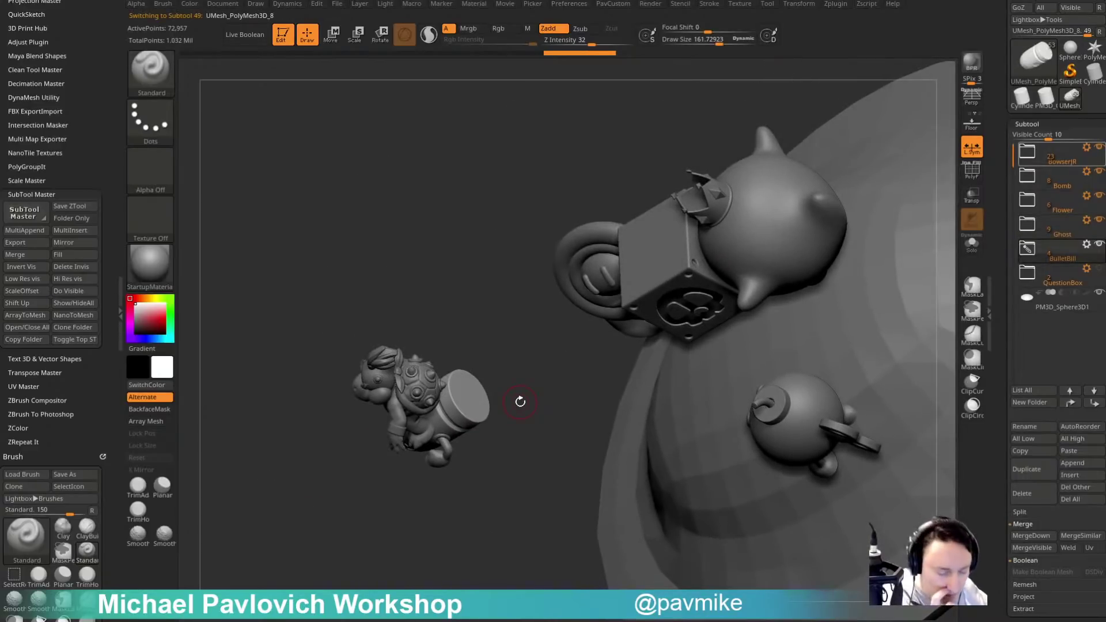
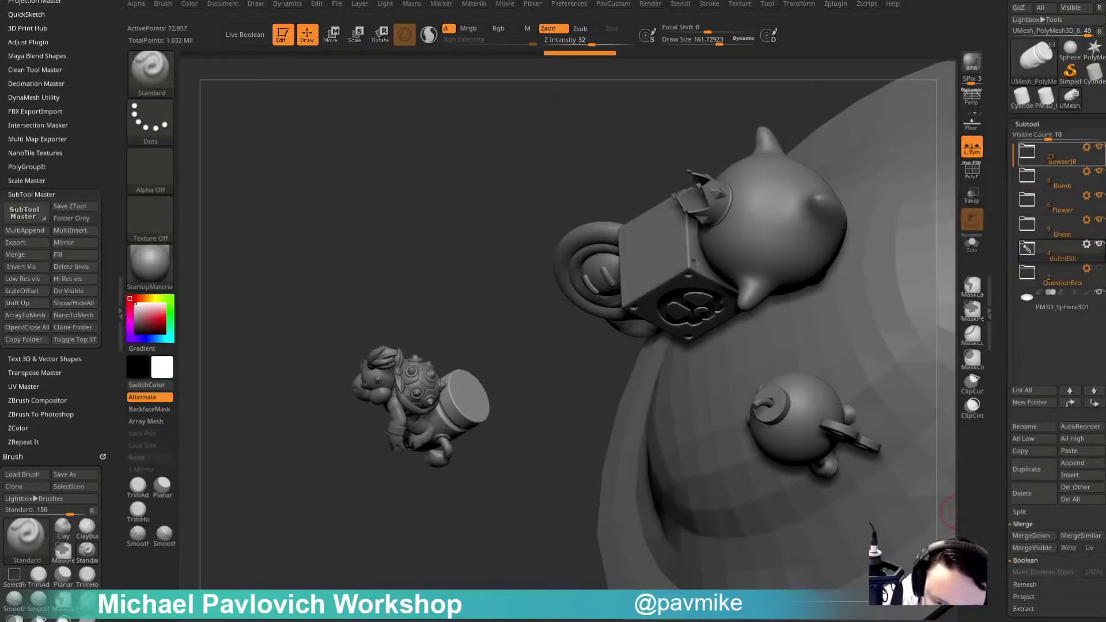
Switch to the browser to check the bullet bill image results for reference, and return to ZBrush.
key("alt+Tab")
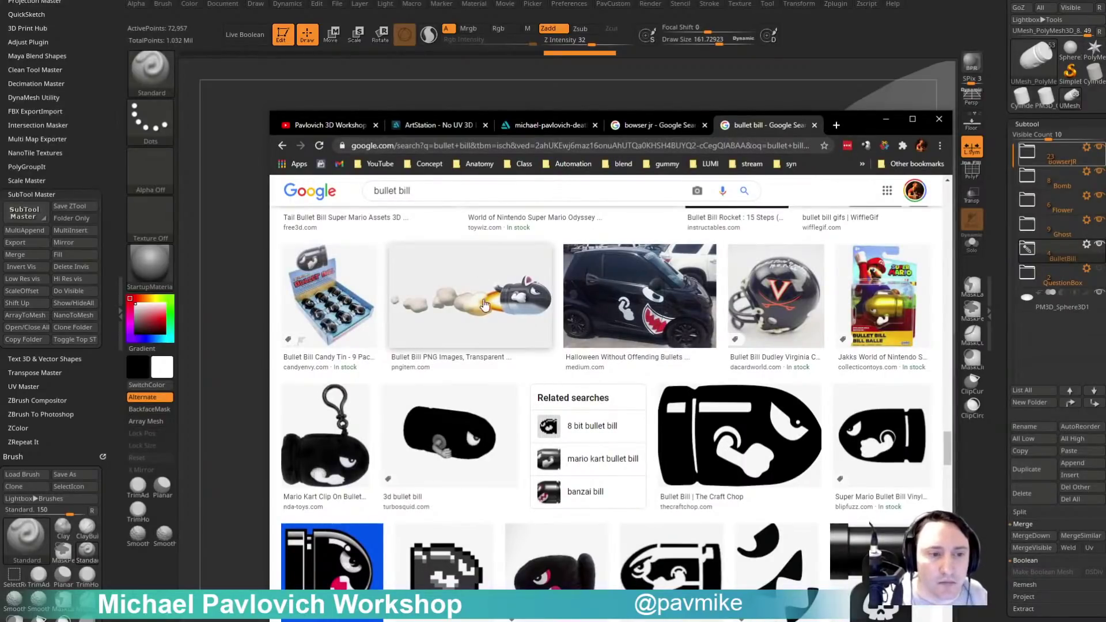
left_click(886, 119)
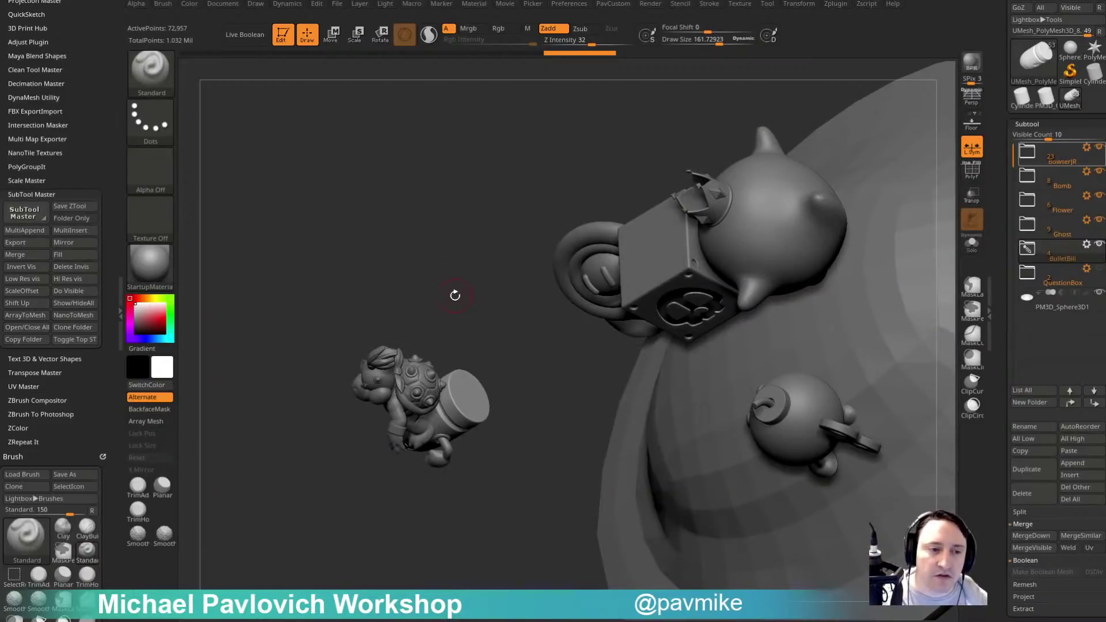
Insert a Sphere32 primitive on the bullet's flat back end with the IMM primitives brush at a draw size of about 142.
key("s")
mouse_move(461, 290)
right_mouse_down("ctrl")
mouse_move(466, 314)
mouse_move(478, 199)
right_mouse_up("ctrl")
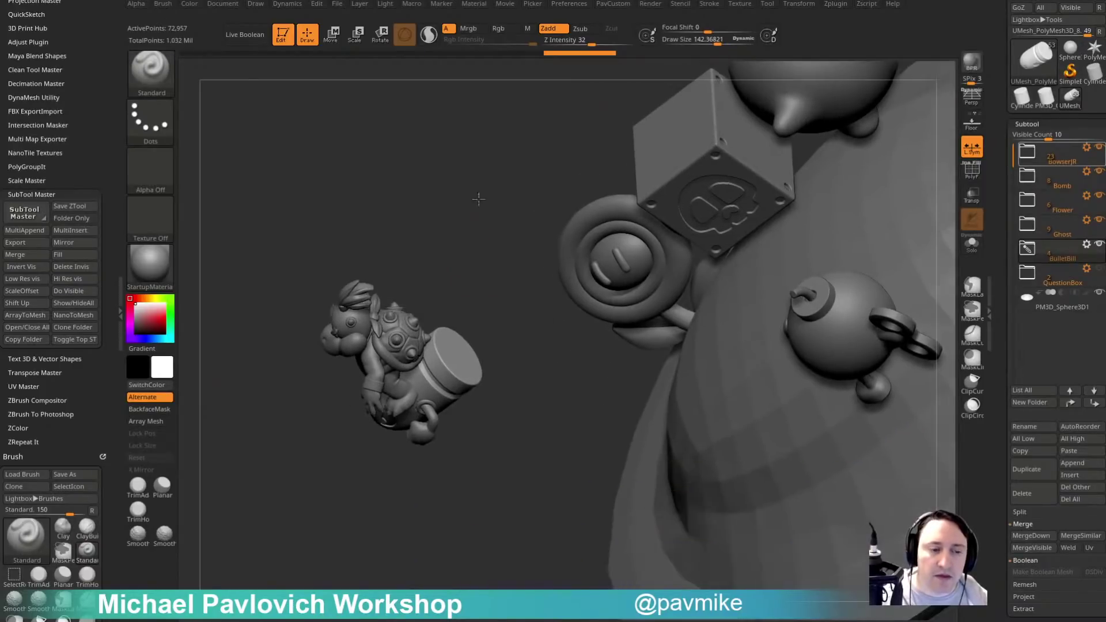
left_click_drag(511, 360, 518, 377)
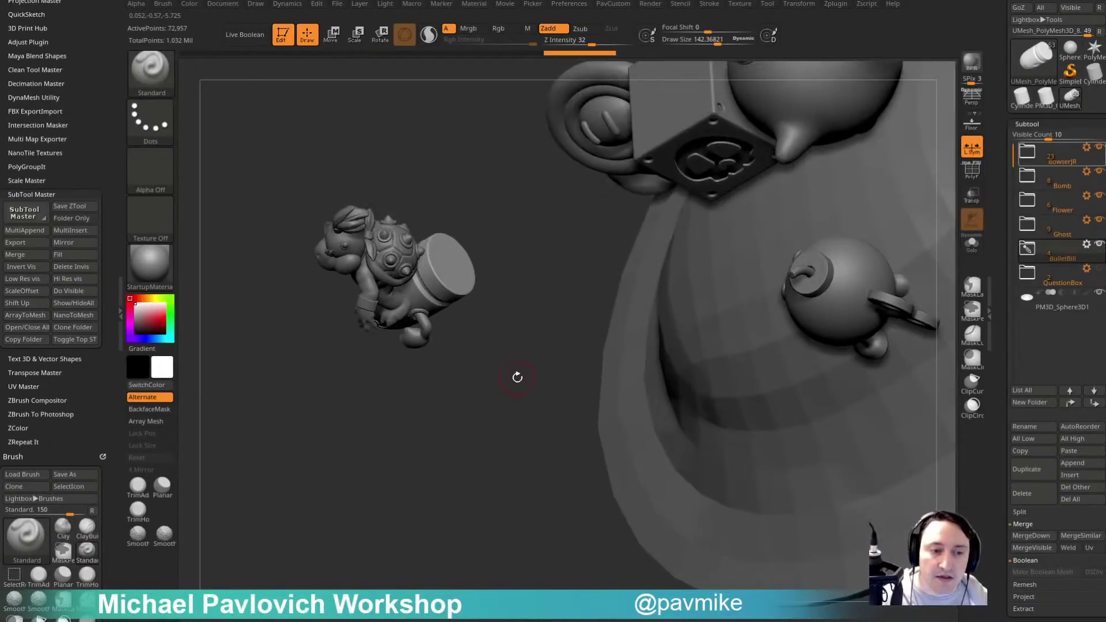
left_click_drag(513, 292, 634, 294)
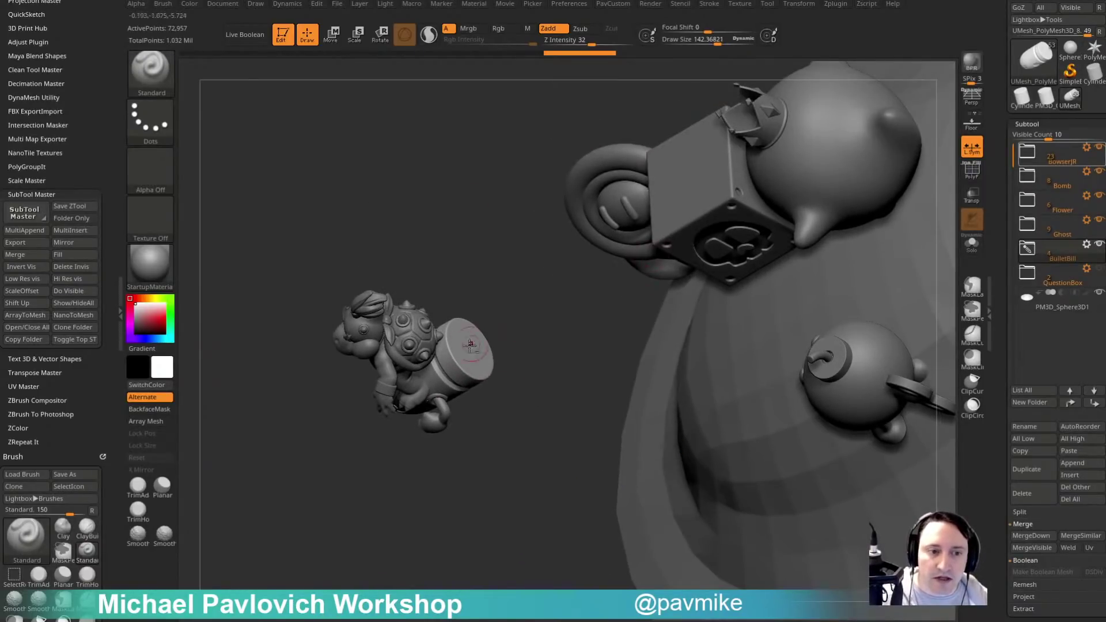
key("b")
key("i")
key("p")
key("m")
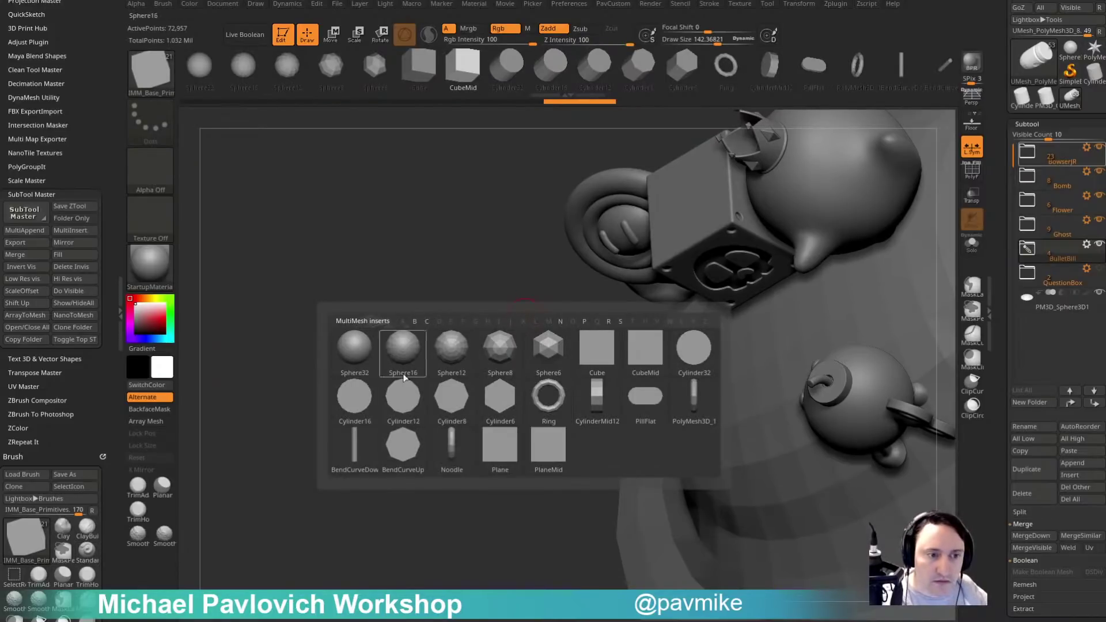
left_click(362, 361)
left_click_drag(523, 327, 542, 313)
left_click_drag(574, 273, 593, 288)
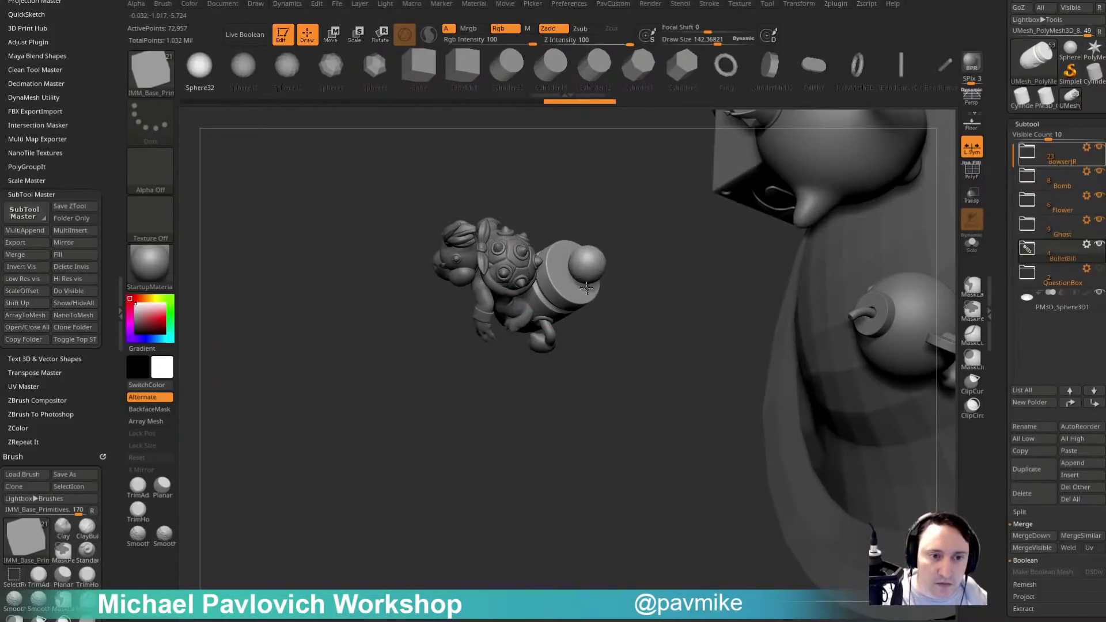
Centre the gizmo on the inserted sphere, then enlarge and stretch it into an oval smoke puff seated in the bullet's back end.
mouse_move(563, 434)
left_mouse_down()
mouse_move(611, 349)
mouse_move(588, 294)
mouse_move(544, 345)
left_mouse_up()
key("w")
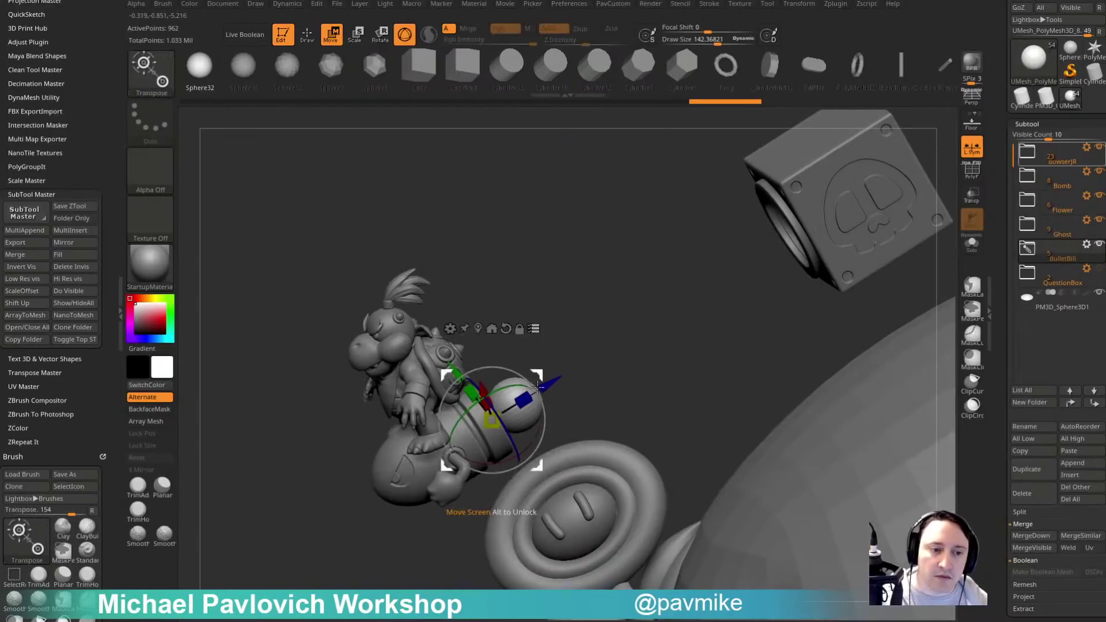
left_click(479, 328)
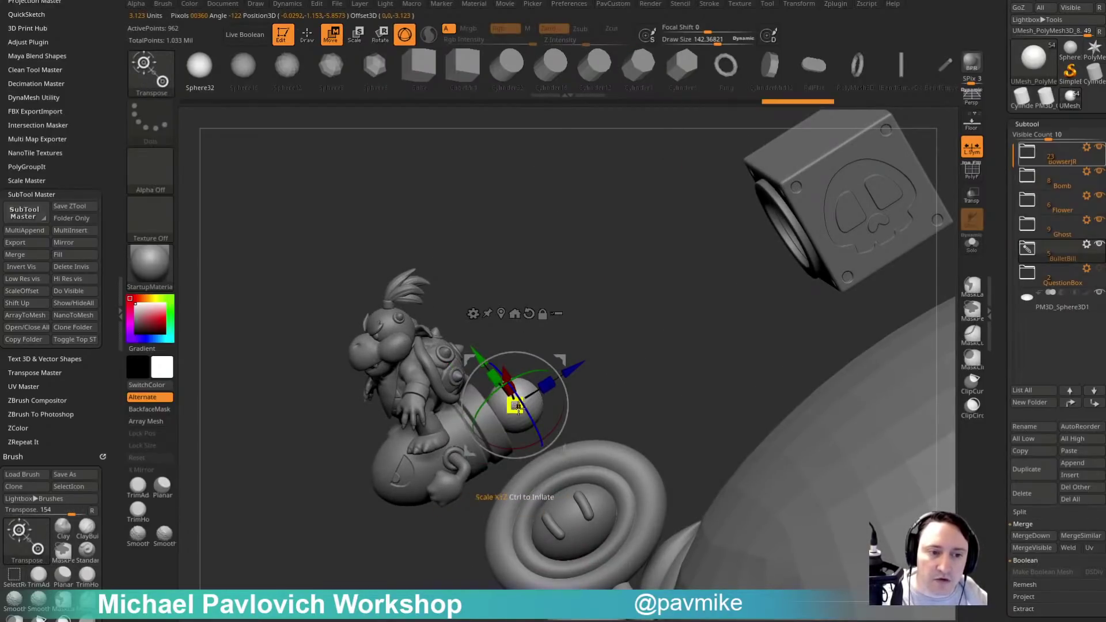
left_click_drag(518, 406, 522, 402)
left_click_drag(632, 385, 630, 336, "shift")
mouse_move(558, 380)
left_mouse_down()
mouse_move(540, 330)
mouse_move(547, 372)
left_mouse_up()
left_click_drag(542, 330, 549, 334)
key("q")
mouse_move(622, 336)
left_mouse_down("alt")
mouse_move(614, 324)
mouse_move(600, 338)
mouse_move(605, 363)
mouse_move(597, 333)
left_mouse_up("alt")
key("w")
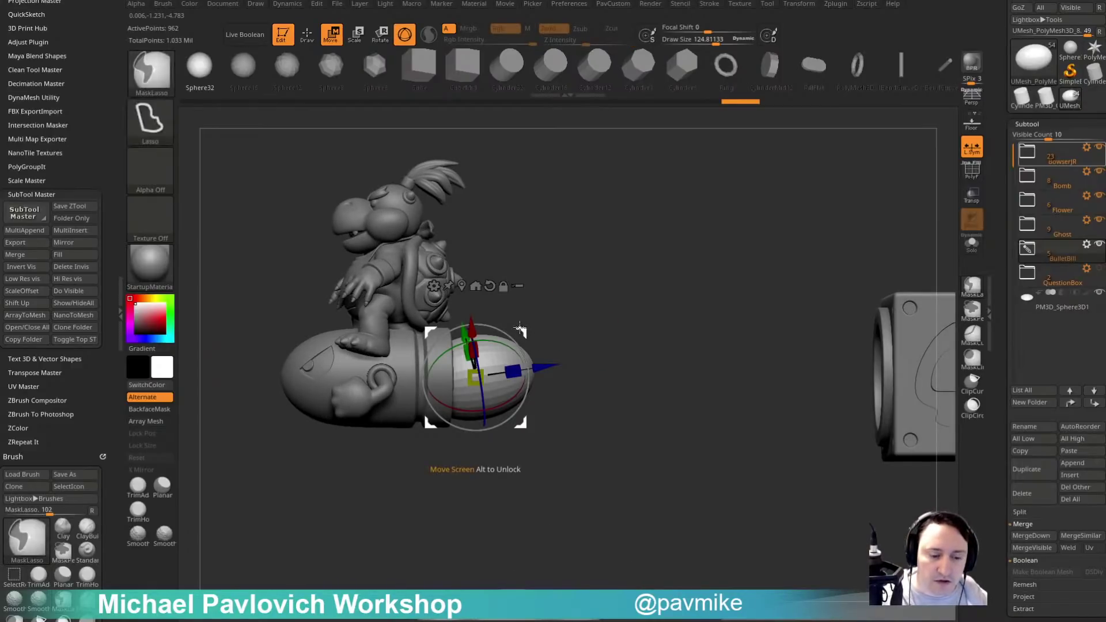
Duplicate the oval puff behind the bullet and scale the copy down as a second trailing puff.
left_click_drag(524, 327, 651, 312, "ctrl")
left_click_drag(610, 364, 669, 377)
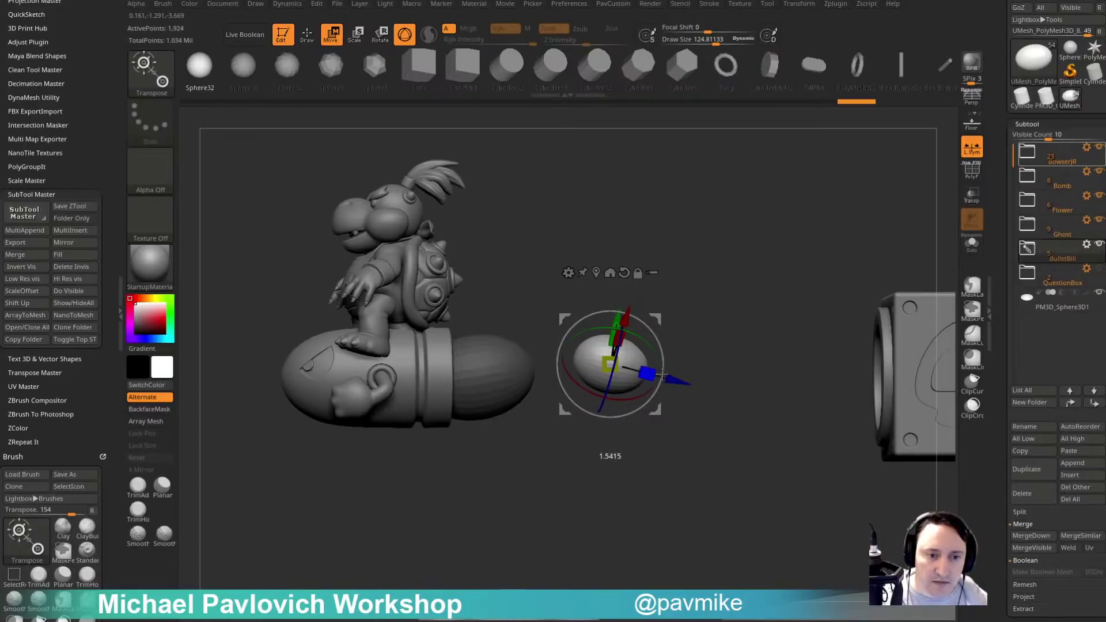
left_click_drag(710, 345, 660, 346)
left_click_drag(655, 320, 648, 325)
mouse_move(675, 335)
left_mouse_down("alt")
mouse_move(568, 335)
mouse_move(665, 339)
left_mouse_up("alt")
Duplicate the puff twice more with smaller copies trailing farther behind the bullet.
left_click_drag(663, 357, 612, 362)
right_click_drag(627, 364, 624, 382)
left_click_drag(626, 383, 620, 384)
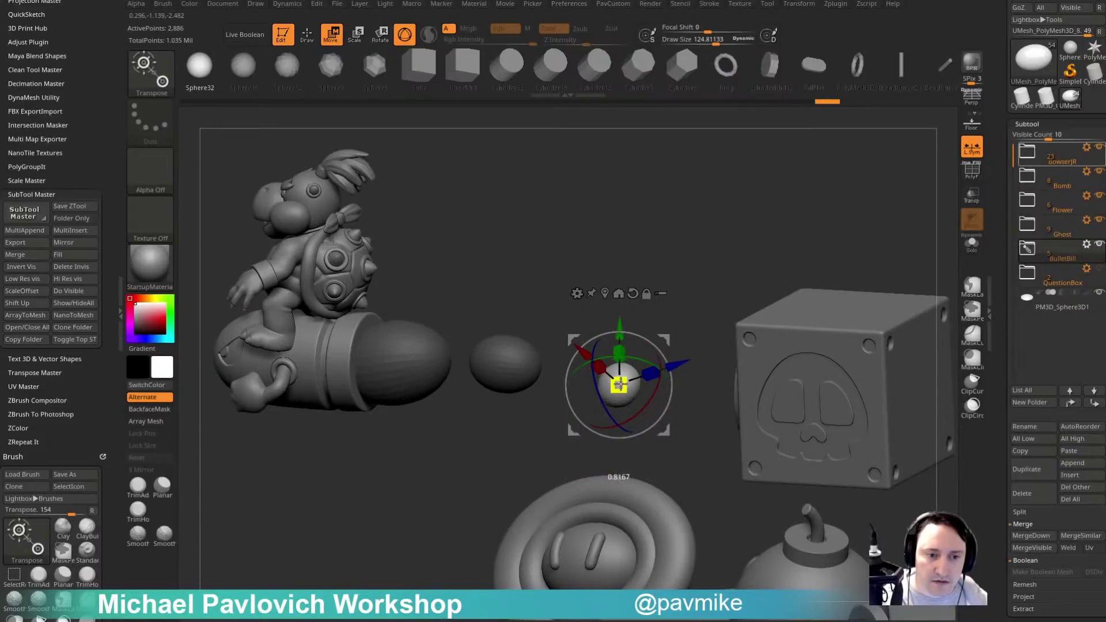
right_click_drag(640, 372, 672, 273, "shift")
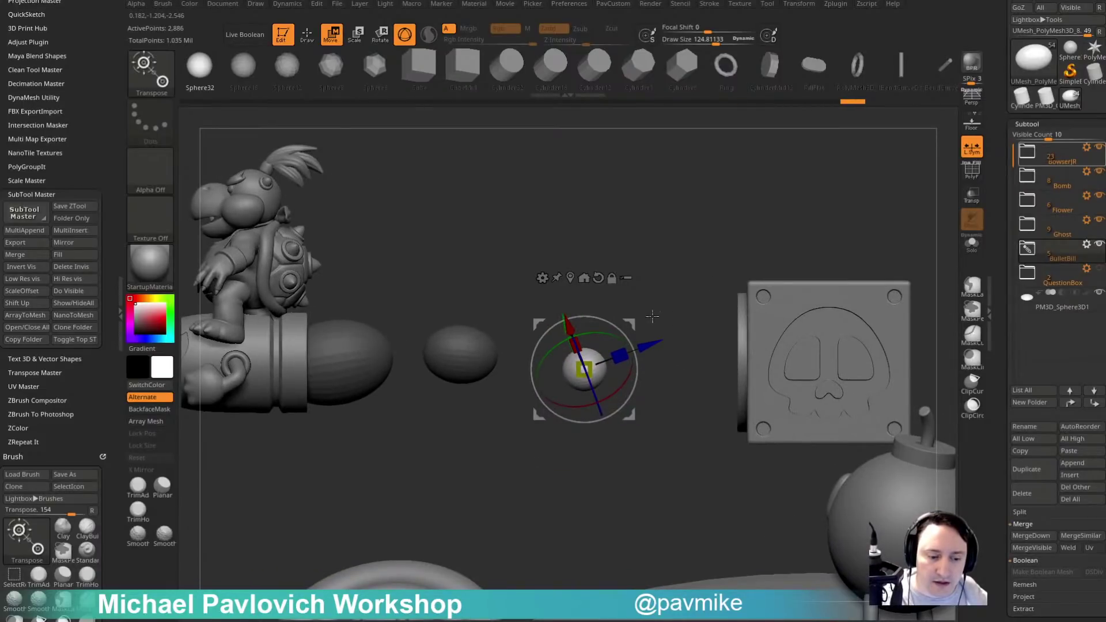
left_click_drag(588, 367, 665, 358, "ctrl")
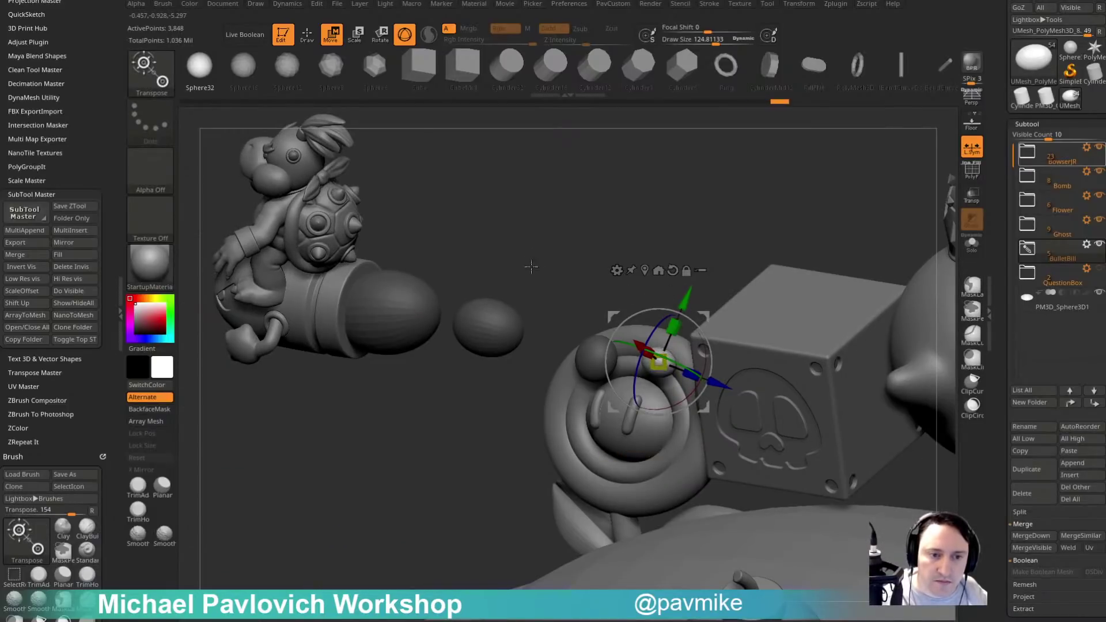
left_click_drag(530, 265, 565, 225, "shift")
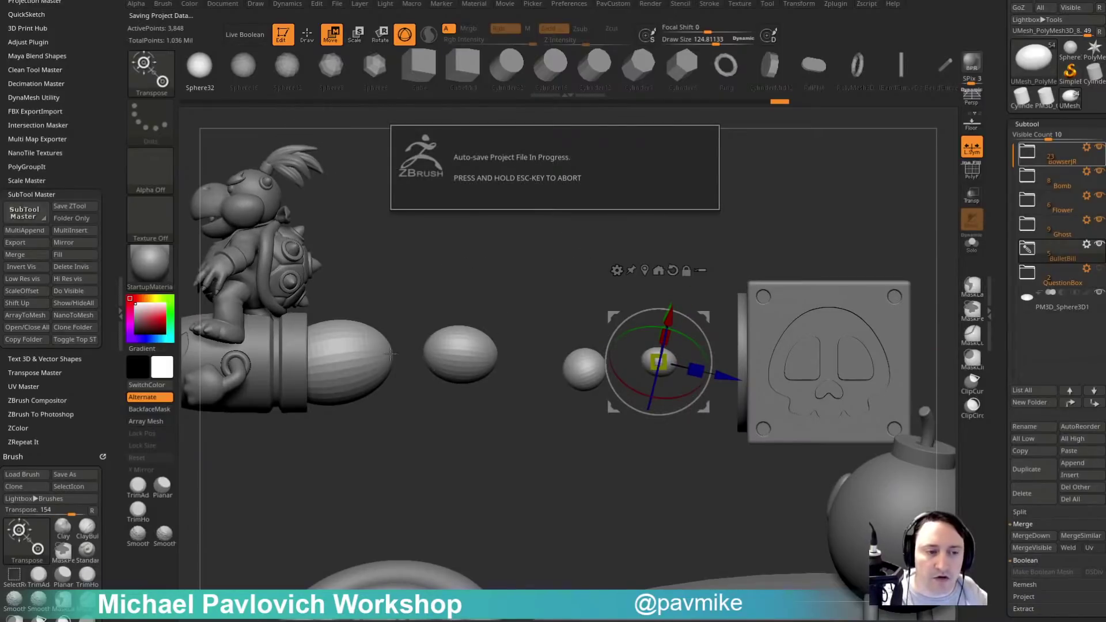
Return to Draw mode with the Standard brush and a draw size of about 78.
key("q")
right_click_drag(740, 357, 773, 371, "ctrl")
right_click_drag(549, 279, 777, 294, "alt")
key("s")
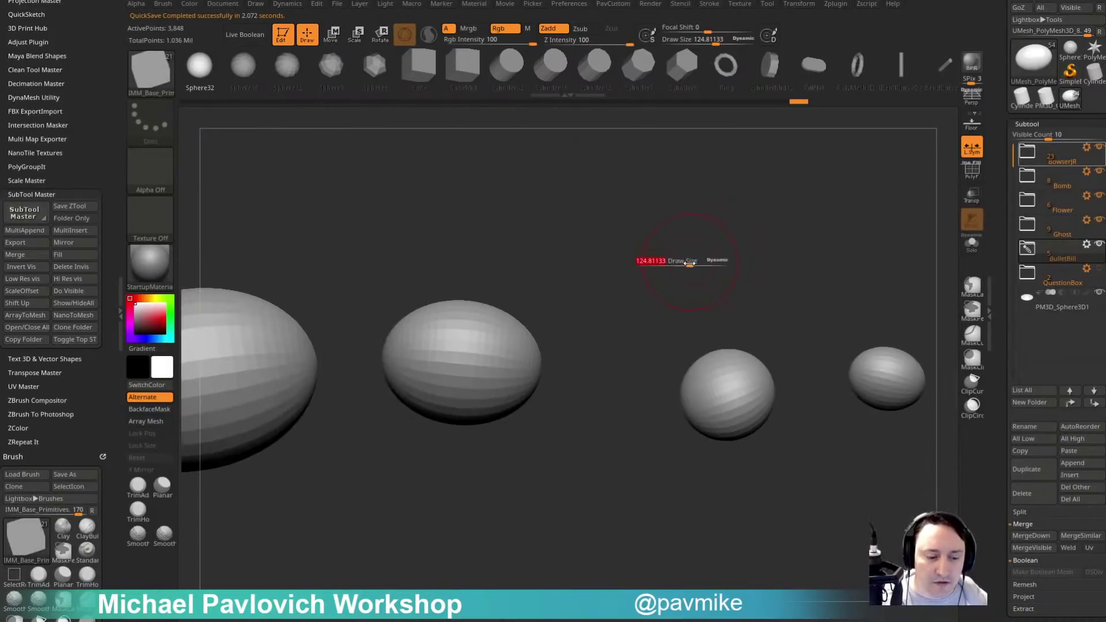
mouse_move(691, 262)
right_mouse_down("ctrl")
mouse_move(635, 248)
mouse_move(720, 237)
right_mouse_up("ctrl")
right_click_drag(630, 244, 626, 256)
key("s")
key("b")
key("s")
key("t")
key("s")
left_click_drag(619, 256, 615, 255)
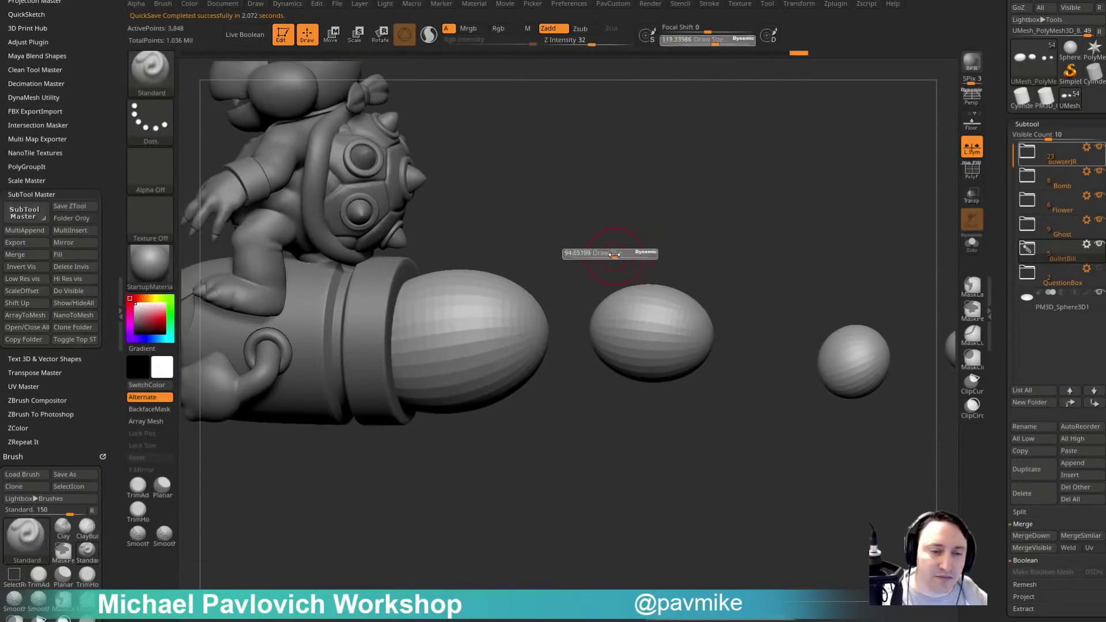
right_click_drag(614, 256, 637, 303, "alt")
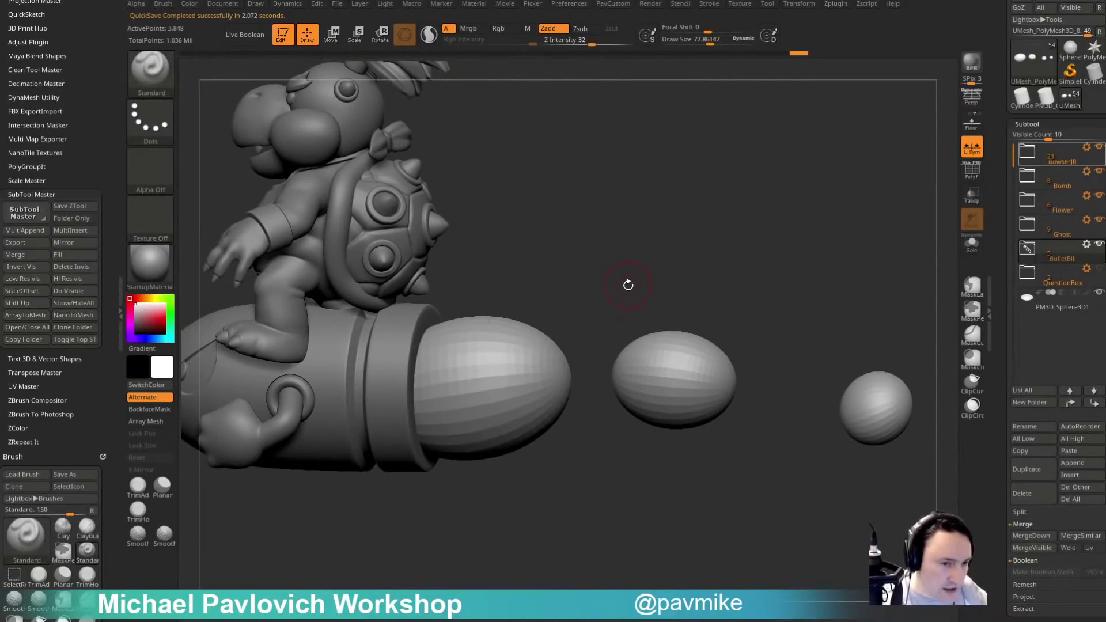
Reselect the IMM primitives brush with the Sphere32 mesh and a draw size of about 114.
key("b")
key("i")
key("p")
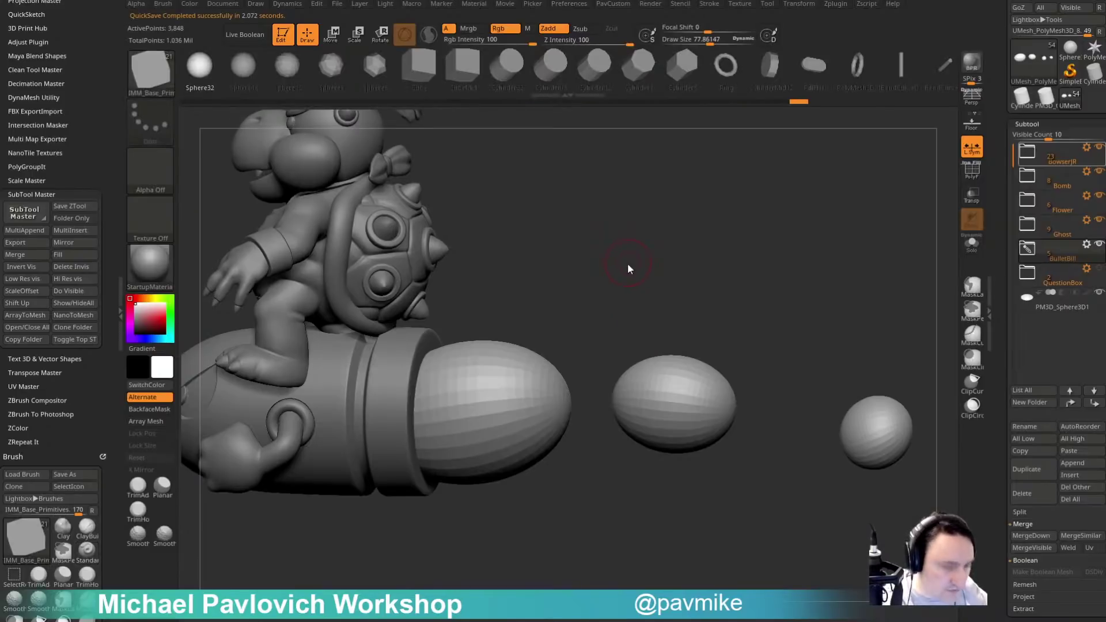
key("m")
left_click(457, 301)
right_click_drag(622, 240, 641, 229)
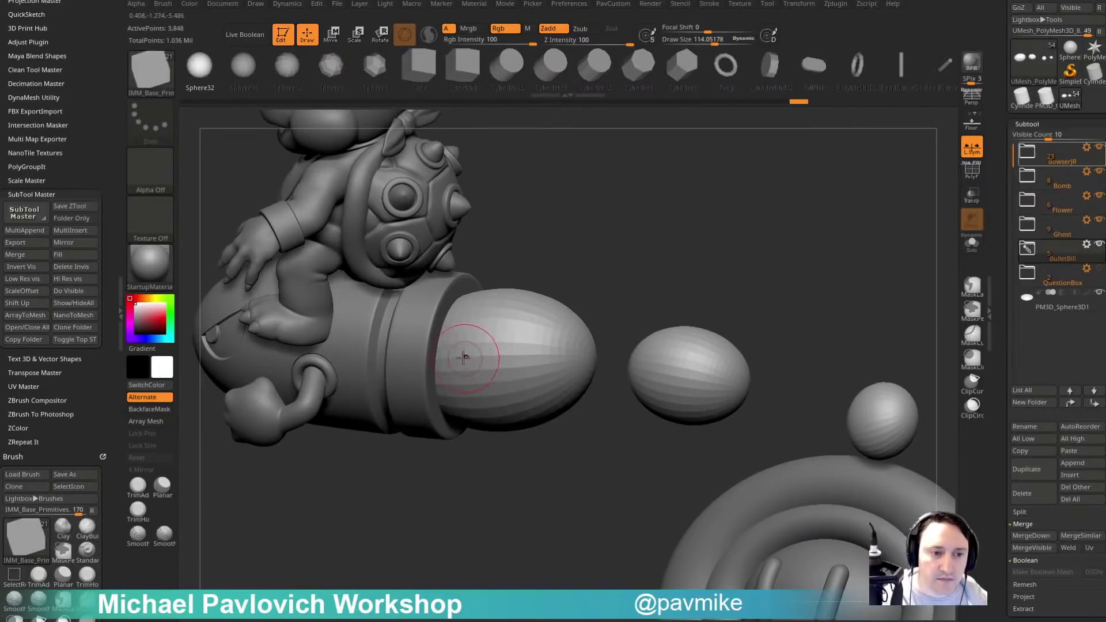
Try inserting a sphere on the side of the largest puff, and undo it.
left_click_drag(447, 360, 472, 372)
right_click_drag(585, 276, 453, 275)
key("ctrl+z")
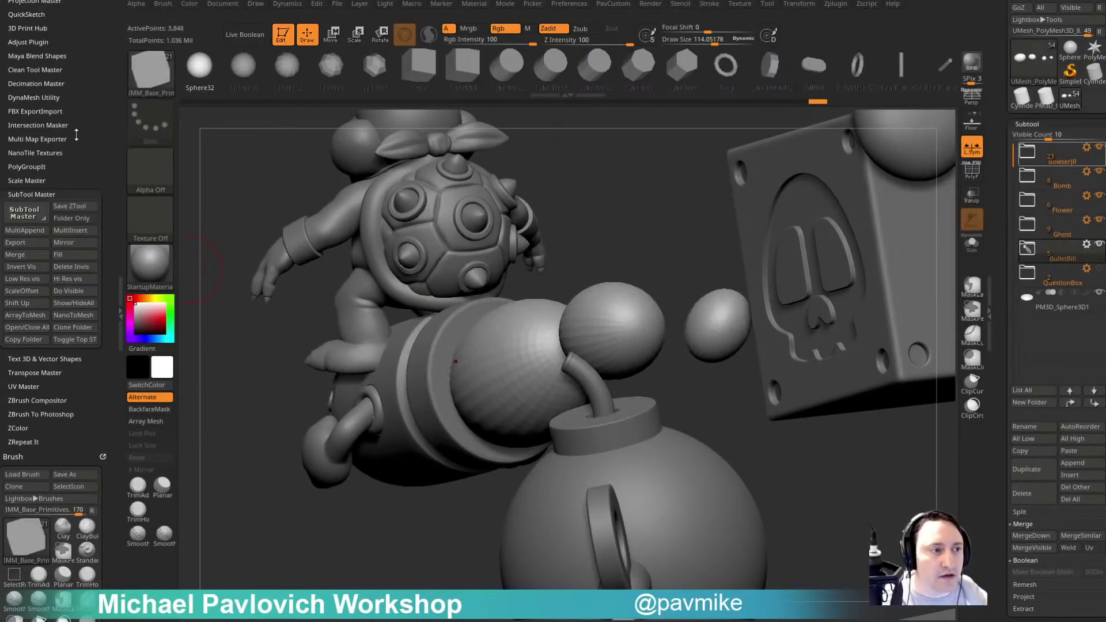
Set the Imbed depth of the IMM primitives brush to 0.
left_click_drag(86, 102, 105, 251)
scroll(101, 6, "up", 5)
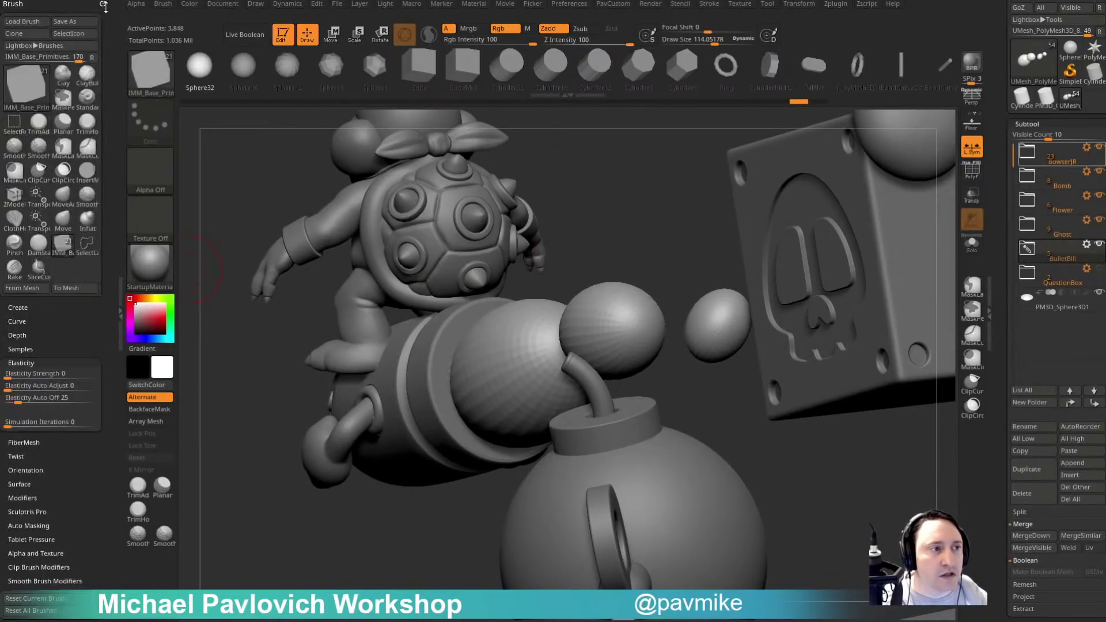
left_click(18, 335)
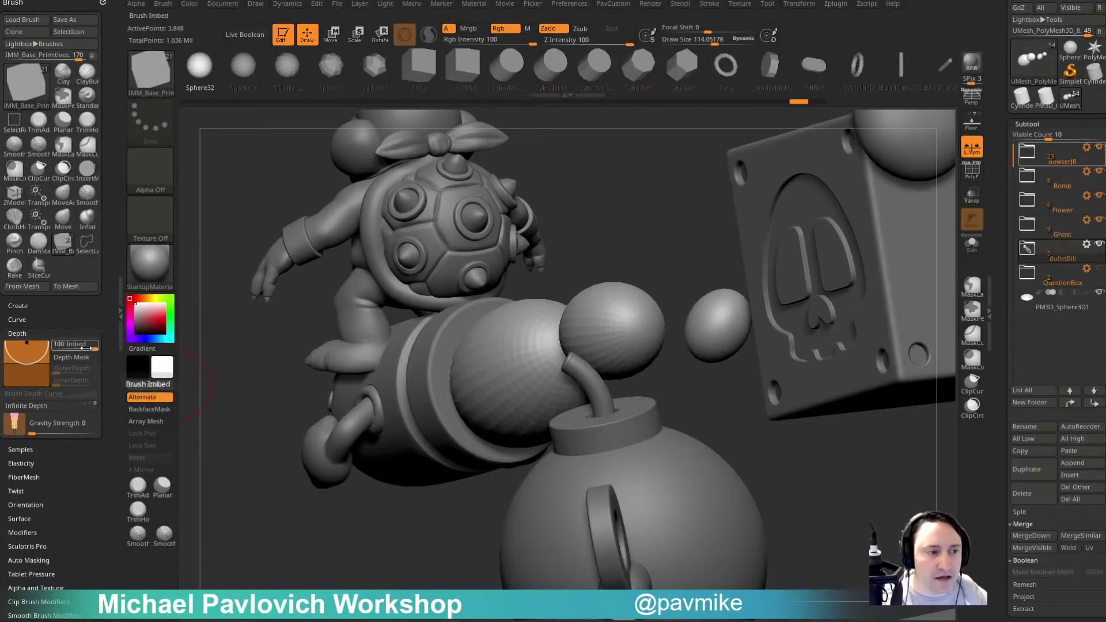
Insert a sphere on the side of the largest puff and adjust its shape, rotation and position with the gizmo.
left_click_drag(611, 217, 507, 374)
left_click_drag(600, 294, 639, 271)
key("w")
left_click_drag(462, 332, 447, 329)
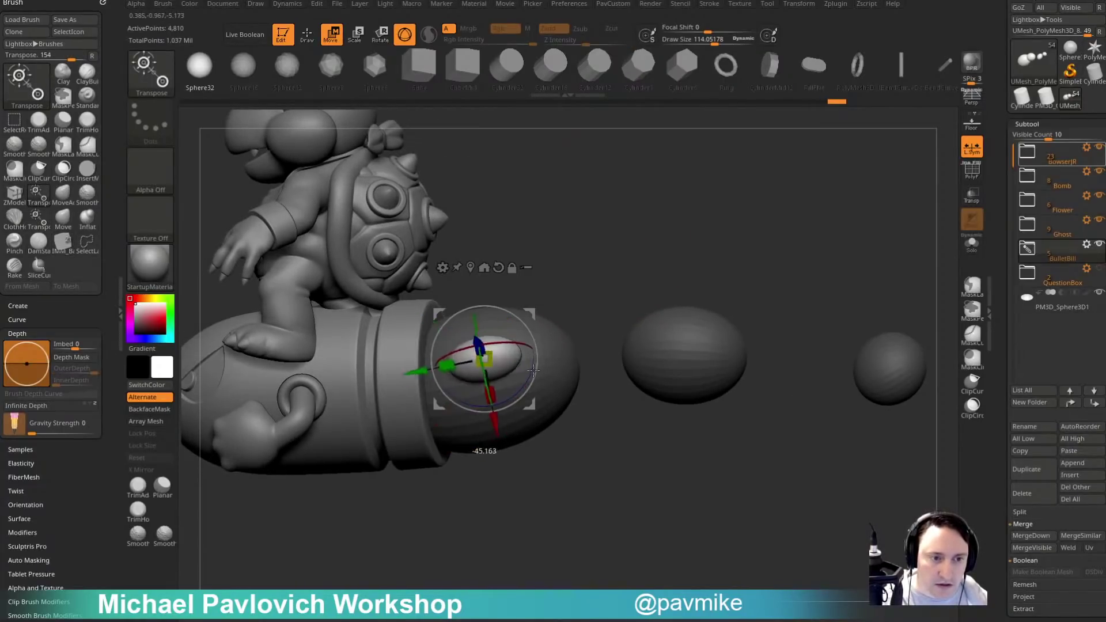
key("q")
mouse_move(584, 301)
left_mouse_down()
mouse_move(628, 271)
mouse_move(580, 296)
left_mouse_up()
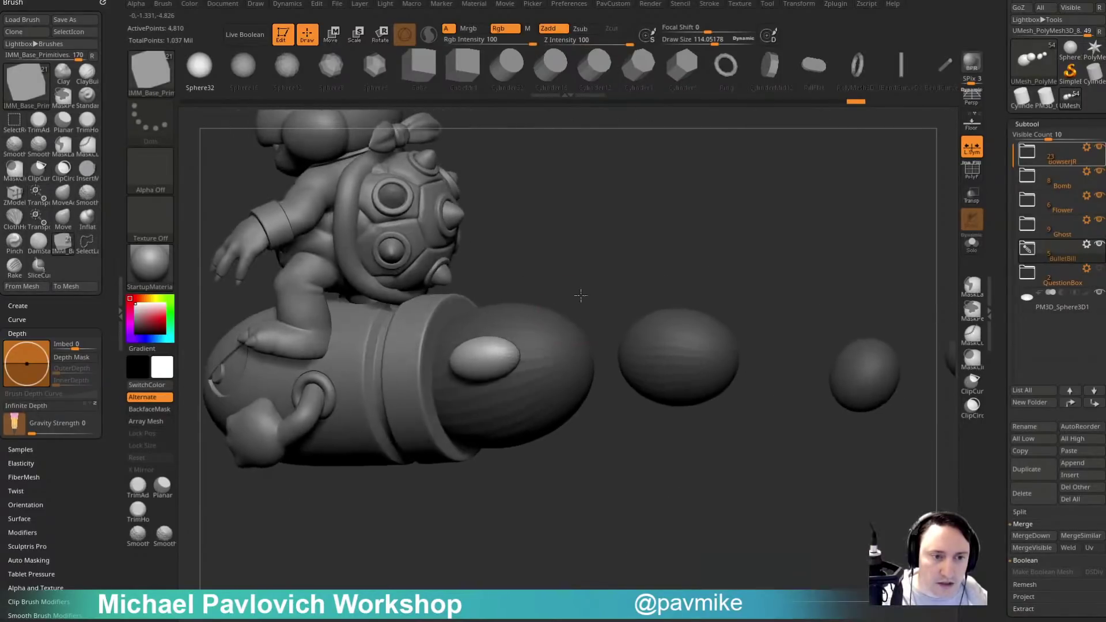
key("w")
left_click_drag(491, 370, 508, 358)
key("q")
left_click_drag(582, 281, 636, 288)
Reshape the side sphere on the largest puff with a large Move brush so it blends into the puff.
key("s")
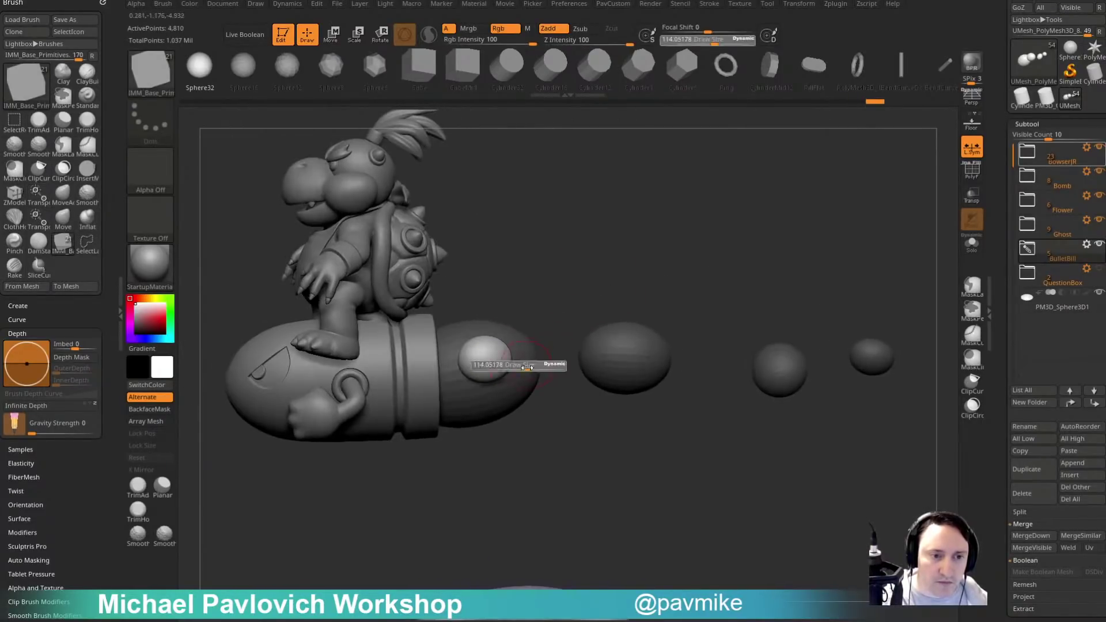
key("b")
key("m")
key("v")
mouse_move(512, 369)
left_mouse_down()
mouse_move(523, 368)
mouse_move(473, 348)
mouse_move(475, 334)
left_mouse_up()
right_click_drag(530, 352, 492, 339)
key("s")
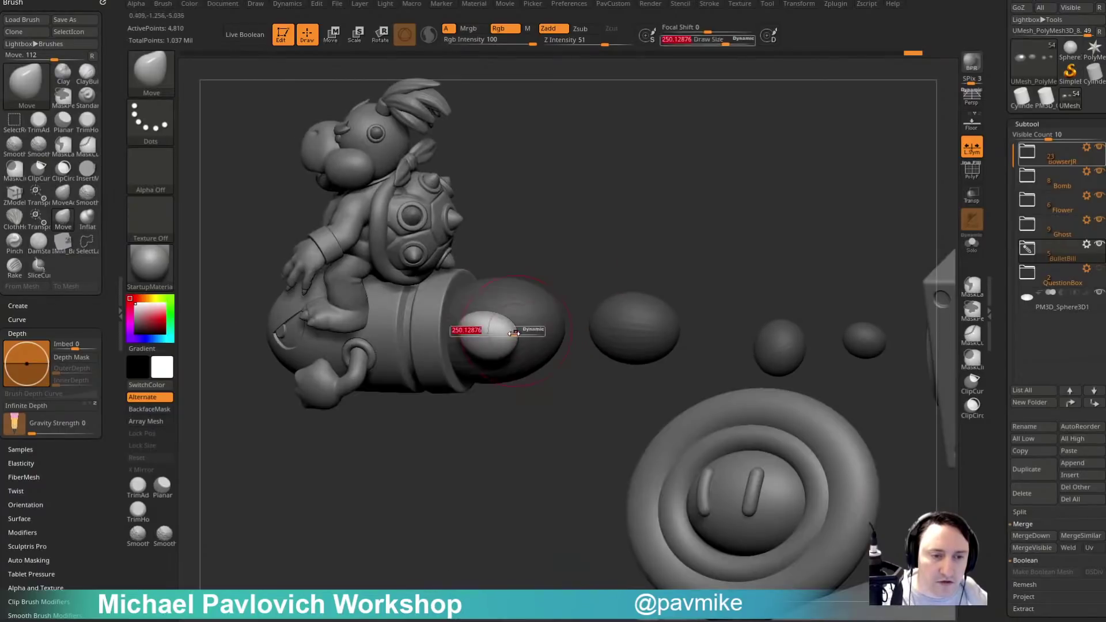
mouse_move(487, 338)
left_mouse_down()
mouse_move(477, 338)
mouse_move(570, 254)
mouse_move(530, 286)
mouse_move(539, 264)
mouse_move(502, 305)
mouse_move(581, 276)
left_mouse_up()
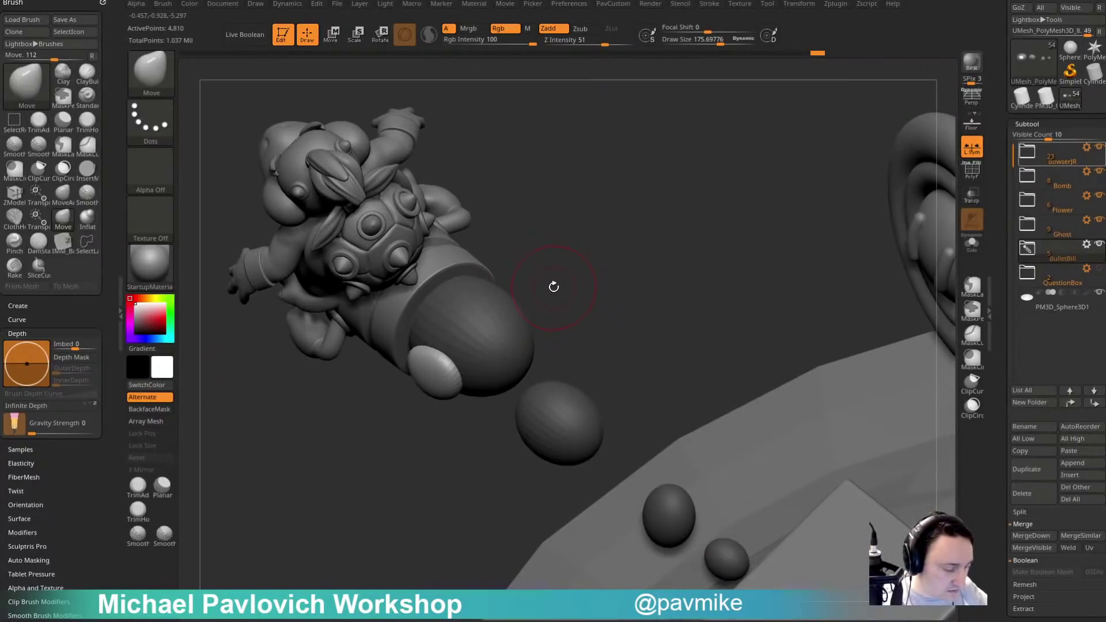
Insert another sphere on the upper side of the largest puff and flatten it along the surface with the Move brush.
key("5")
left_click_drag(571, 280, 556, 294)
left_click_drag(506, 331, 572, 314)
key("w")
key("b")
key("m")
key("v")
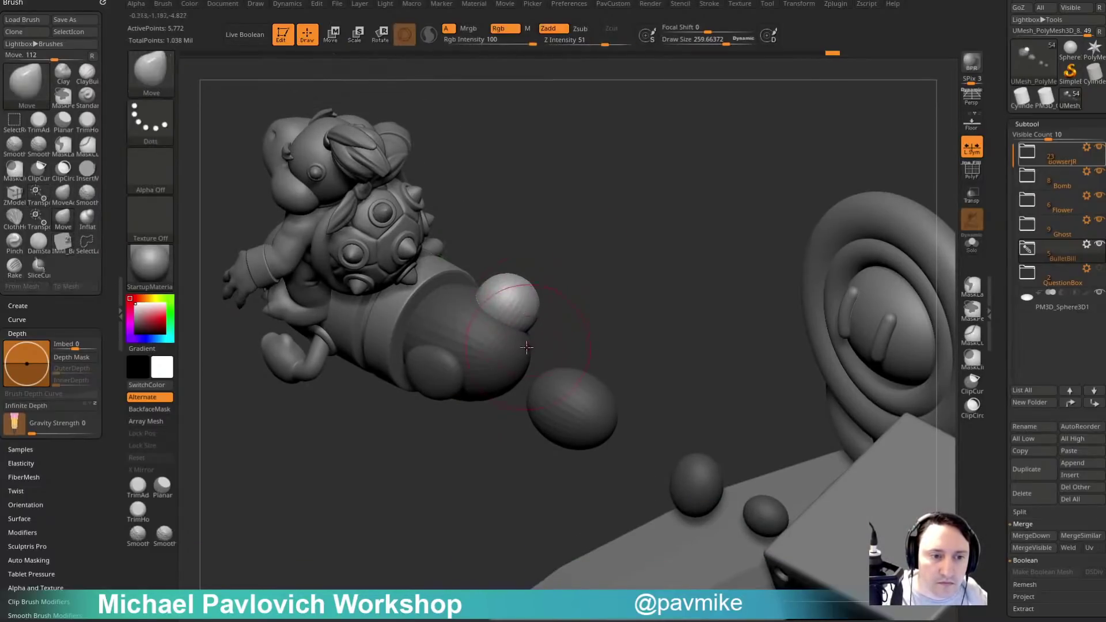
right_click_drag(506, 295, 533, 315)
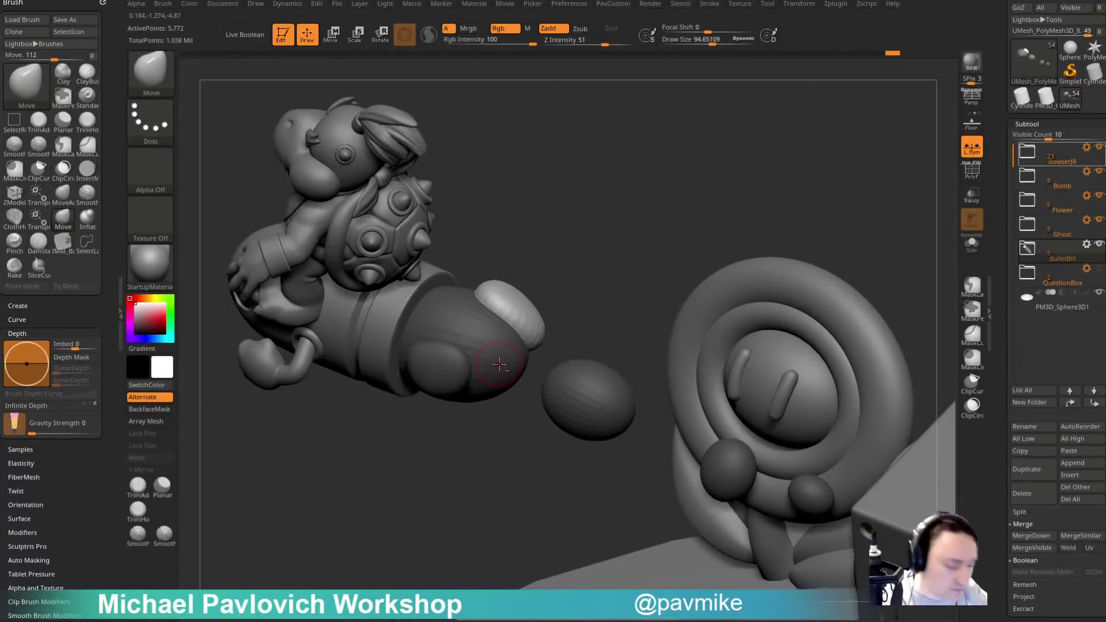
mouse_move(542, 292)
left_mouse_down()
mouse_move(570, 251)
mouse_move(501, 319)
left_mouse_up()
Insert a smaller sphere near the rear of the largest puff with the IMM primitives brush at a draw size of about 95.
key("b")
key("i")
key("p")
left_click_drag(474, 383, 493, 393)
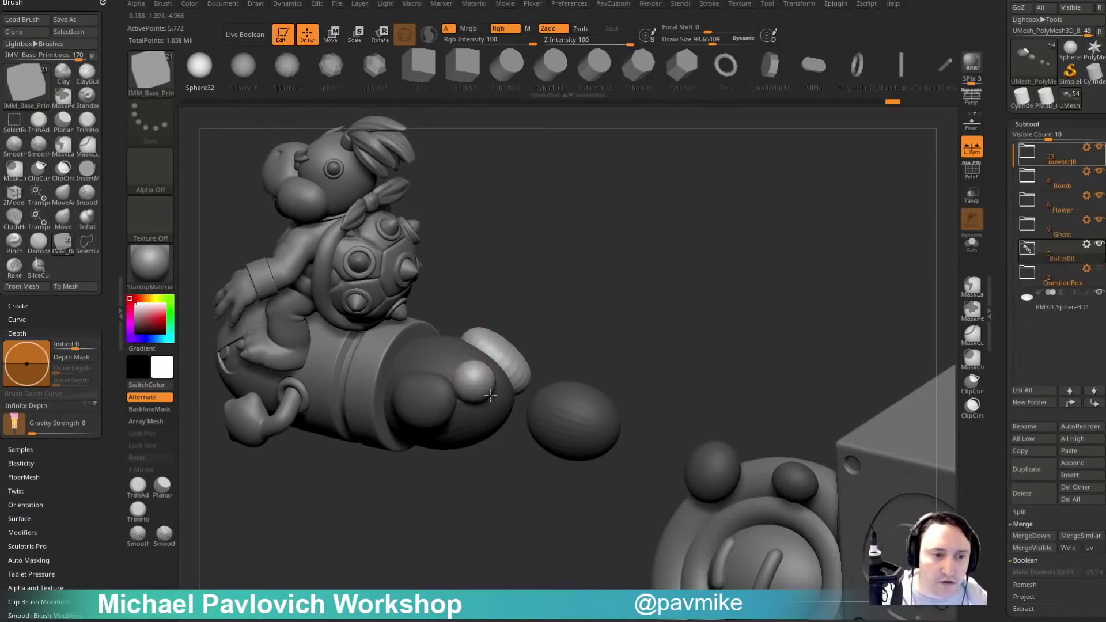
left_click_drag(550, 321, 577, 274)
Insert several overlapping small spheres around the second trailing puff to make it billowy.
left_click_drag(492, 367, 512, 374)
left_click_drag(567, 303, 538, 327)
left_click_drag(525, 343, 539, 350)
left_click_drag(528, 383, 549, 388)
mouse_move(611, 346)
left_mouse_down()
mouse_move(577, 351)
mouse_move(586, 358)
left_mouse_up()
left_click_drag(552, 323, 548, 309)
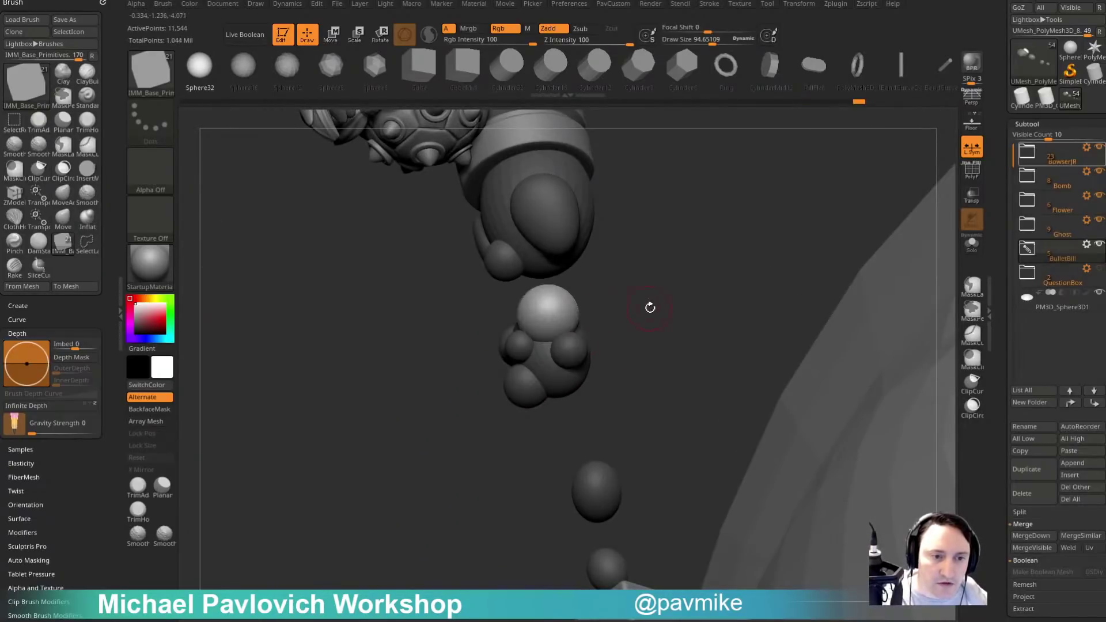
Insert overlapping small spheres around the two smallest trailing puffs.
right_click_drag(650, 309, 598, 247)
left_click_drag(553, 378, 560, 383)
left_click_drag(574, 381, 585, 391)
mouse_move(642, 310)
left_mouse_down()
mouse_move(599, 337)
mouse_move(603, 387)
left_mouse_up()
left_click_drag(486, 418, 621, 281)
left_click(575, 388)
right_click_drag(575, 388, 585, 367)
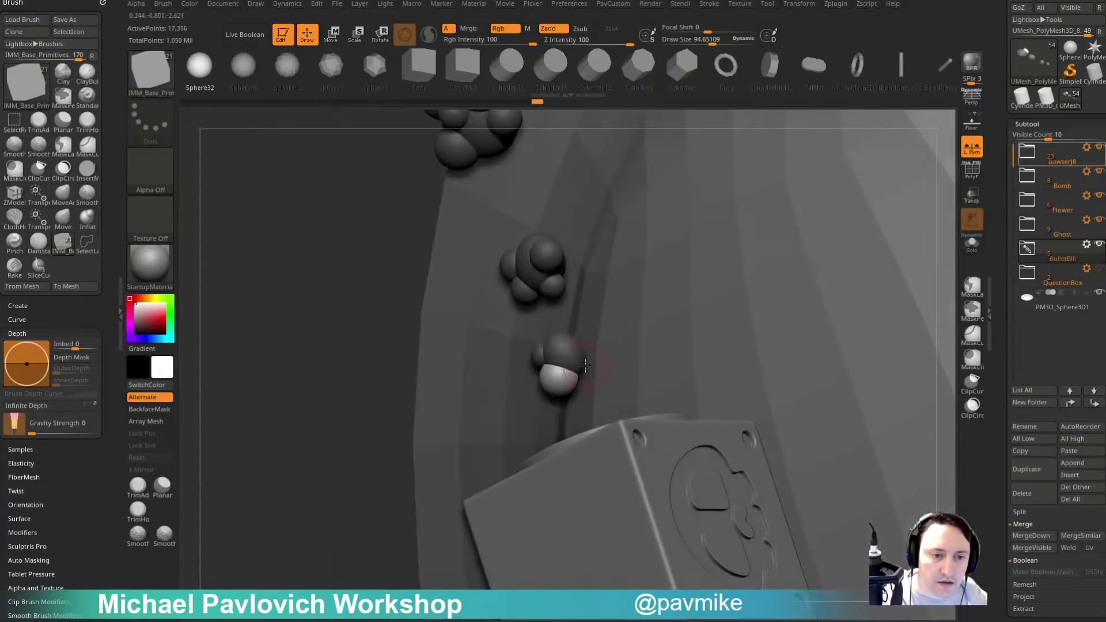
left_click_drag(345, 387, 721, 188)
left_click_drag(415, 225, 706, 267, "alt")
left_click_drag(706, 268, 680, 305)
Turn on the polyframe display and give each smoke sphere its own polygroup with Auto Groups.
left_click(973, 173)
left_click_drag(715, 340, 684, 279)
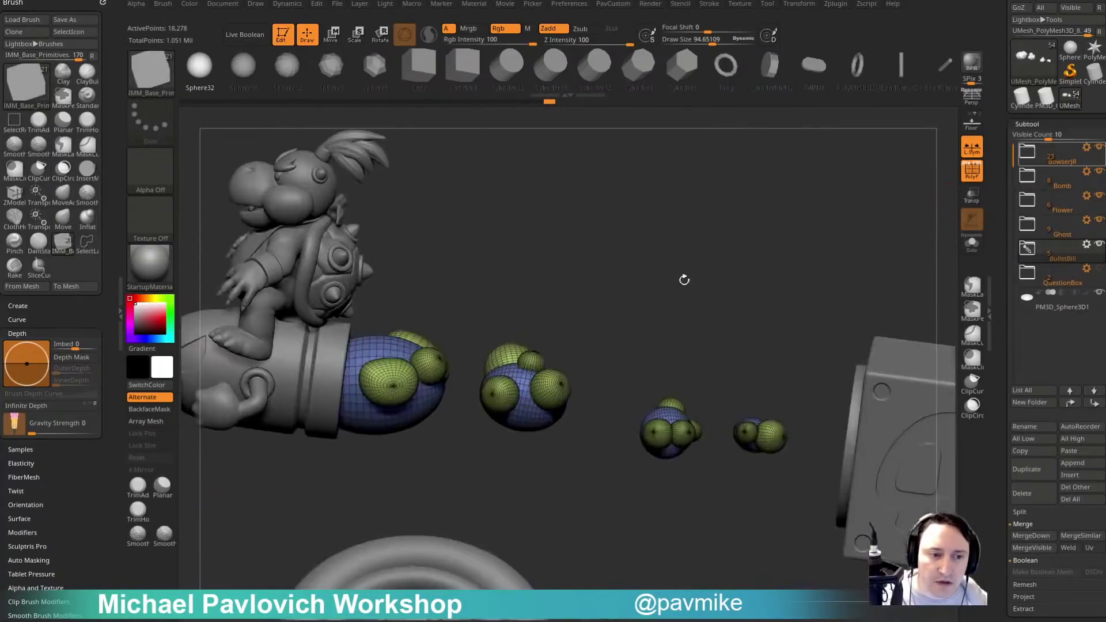
key("3")
left_click(680, 355)
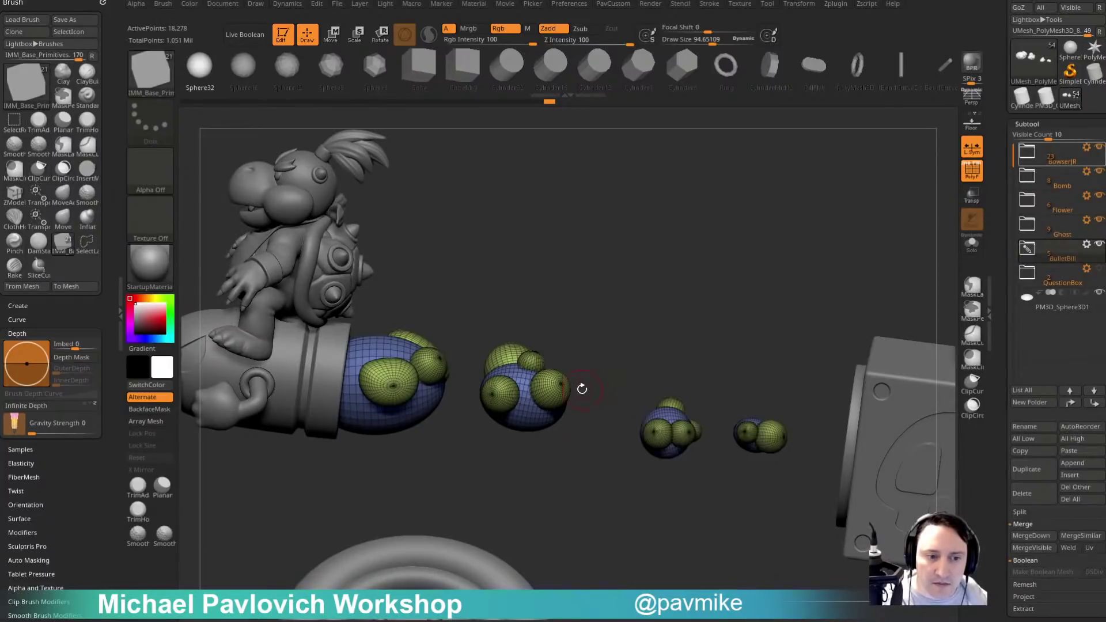
left_click(555, 386, "ctrl+shift")
left_click(667, 354, "ctrl+shift")
key("3")
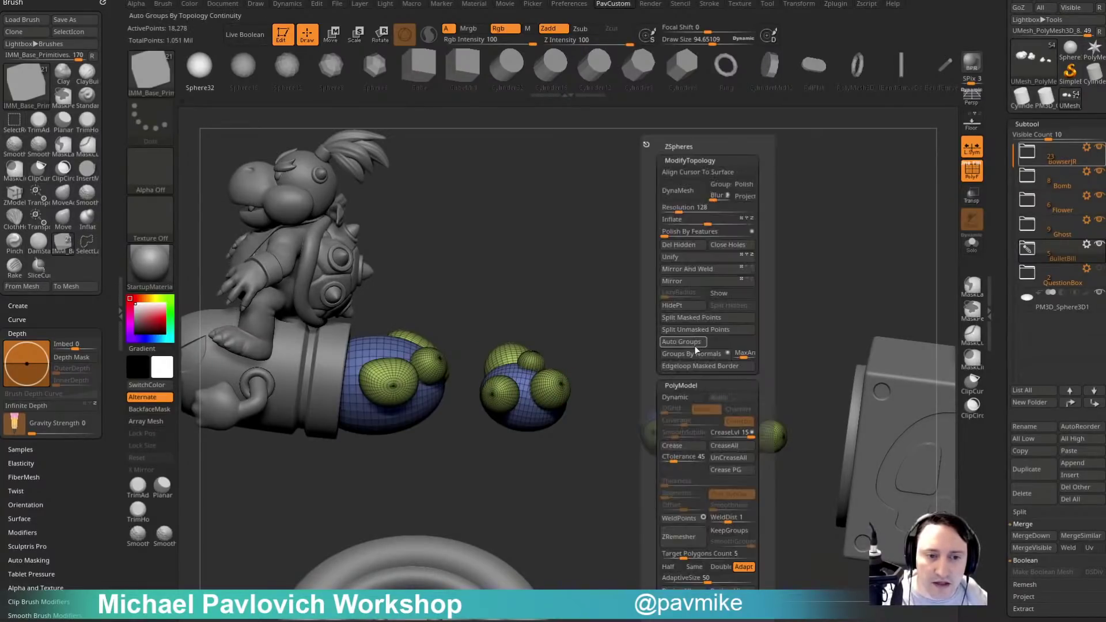
left_click(694, 345)
mouse_move(682, 309)
left_mouse_down("alt")
mouse_move(741, 307)
mouse_move(726, 301)
left_mouse_up("alt")
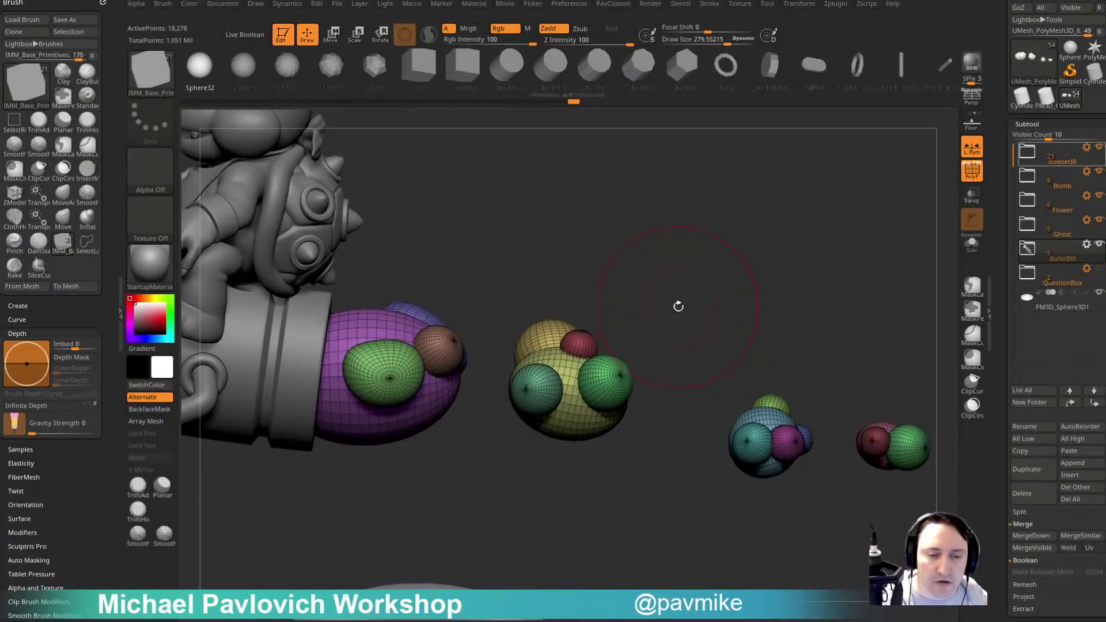
Set the Move brush's Mask By Polygroups to 100 and push the teal front sphere of the second smoke puff into shape.
key("b")
key("m")
key("v")
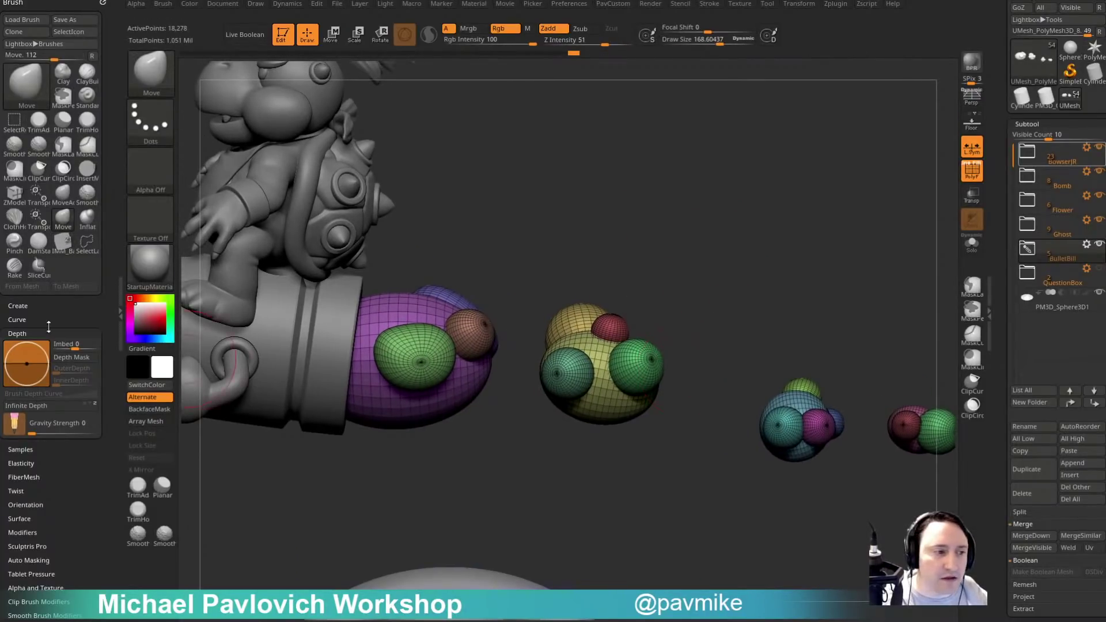
left_click_drag(59, 316, 57, 62)
left_click(27, 305)
left_click_drag(38, 316, 104, 316)
mouse_move(583, 370)
left_mouse_down()
mouse_move(596, 379)
mouse_move(608, 365)
left_mouse_up()
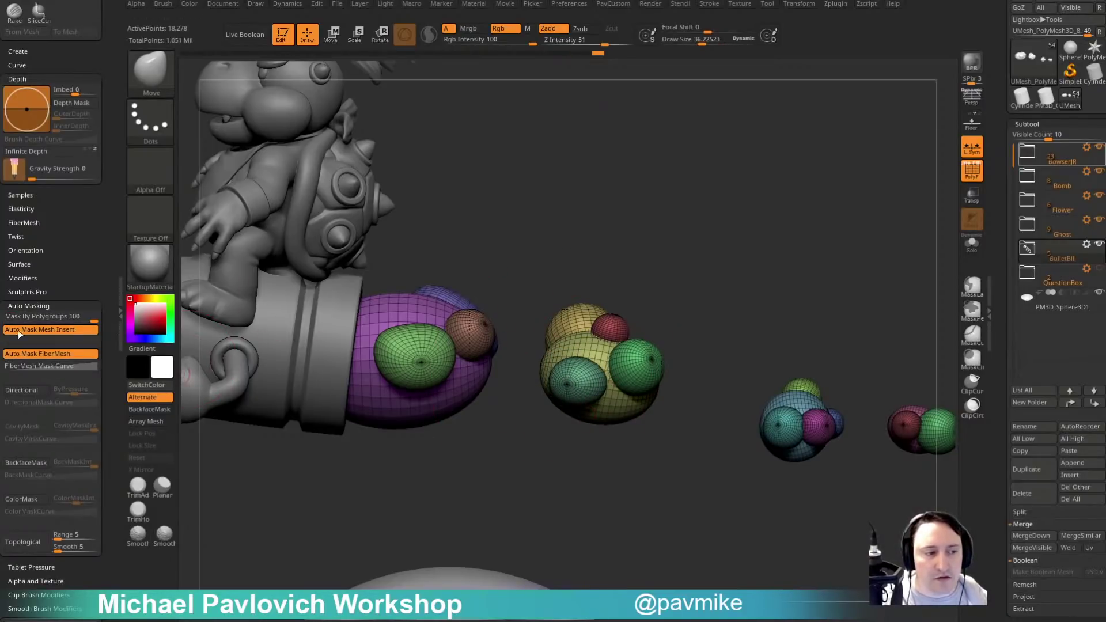
Set Mask By Polygroups to 0, enable Topological auto masking, and reshape the second puff's teal and upper yellow spheres at draw size about 260.
left_click(26, 542)
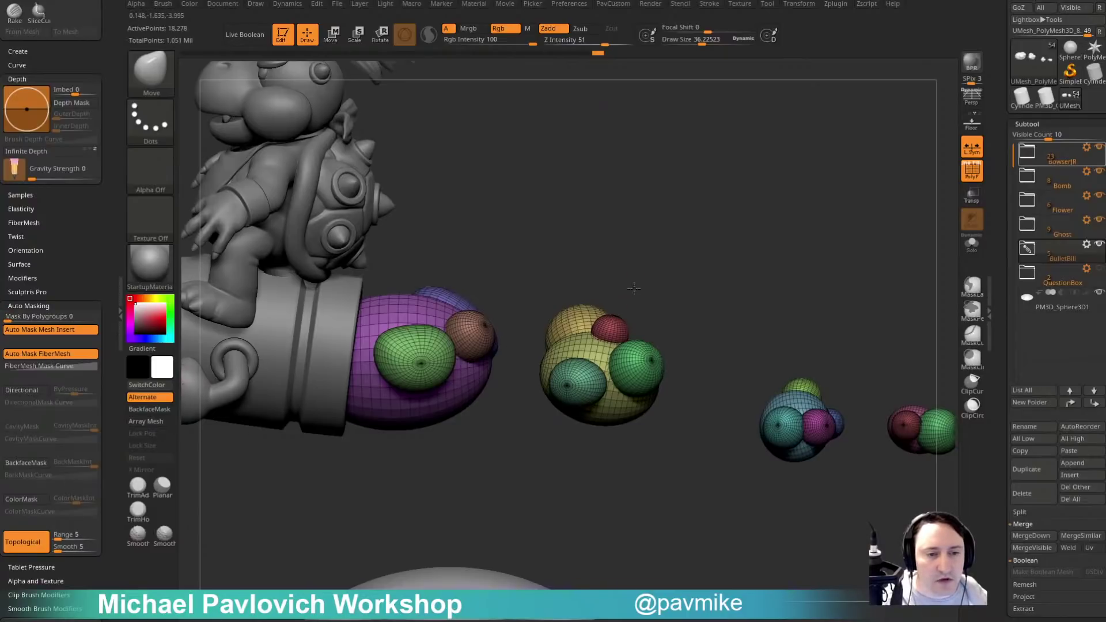
mouse_move(632, 288)
left_mouse_down("alt")
mouse_move(663, 452)
mouse_move(613, 461)
mouse_move(625, 442)
mouse_move(651, 460)
left_mouse_up("alt")
key("s")
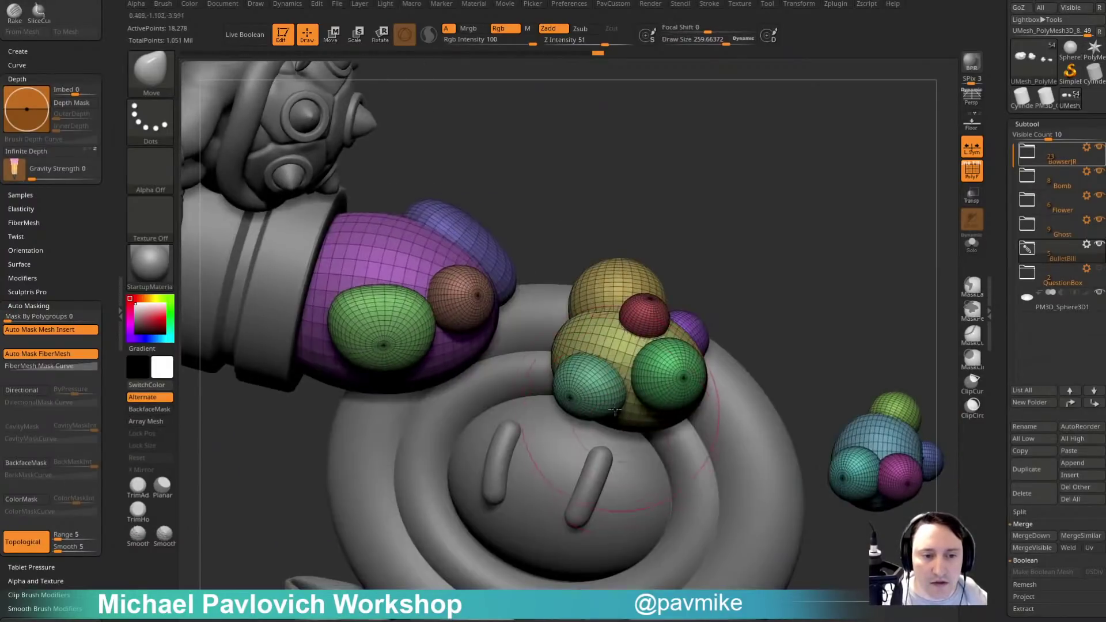
mouse_move(593, 383)
left_mouse_down()
mouse_move(606, 392)
mouse_move(617, 380)
left_mouse_up()
mouse_move(712, 291)
left_mouse_down()
mouse_move(627, 320)
mouse_move(649, 331)
left_mouse_up()
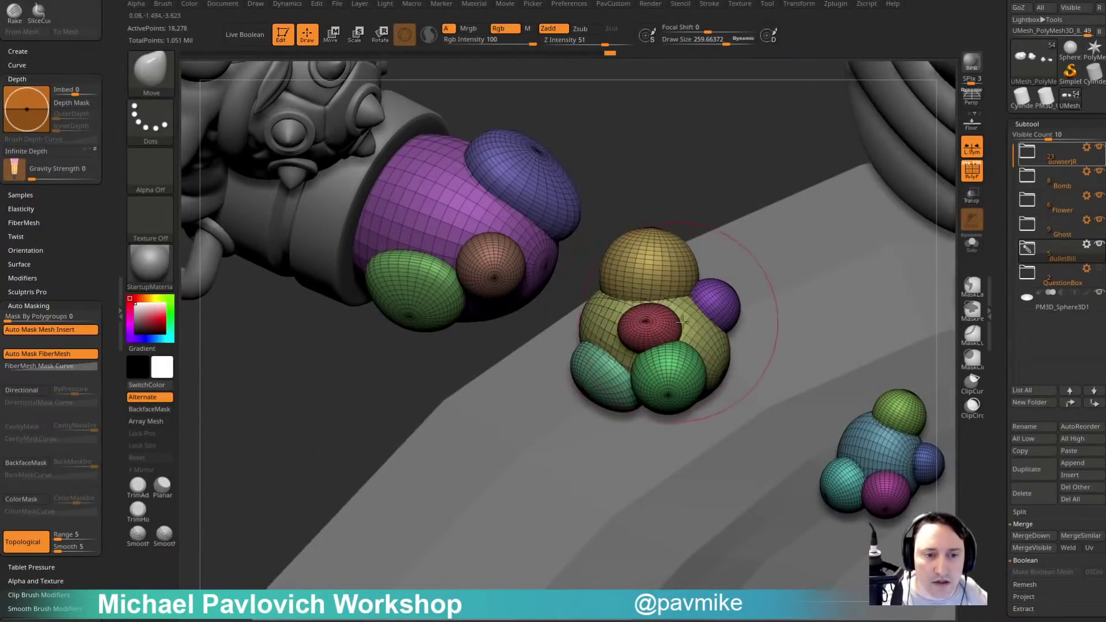
left_click_drag(740, 265, 767, 215)
mouse_move(621, 283)
left_mouse_down()
mouse_move(568, 312)
mouse_move(646, 262)
left_mouse_up()
Reshape the green, red and purple spheres on the second puff with the Move brush at a draw size of about 114.
mouse_move(772, 259)
left_mouse_down()
mouse_move(766, 222)
mouse_move(705, 199)
left_mouse_up()
mouse_move(704, 306)
left_mouse_down()
mouse_move(725, 348)
mouse_move(766, 380)
left_mouse_up()
key("s")
left_click_drag(676, 399, 679, 399)
left_click_drag(660, 386, 666, 398)
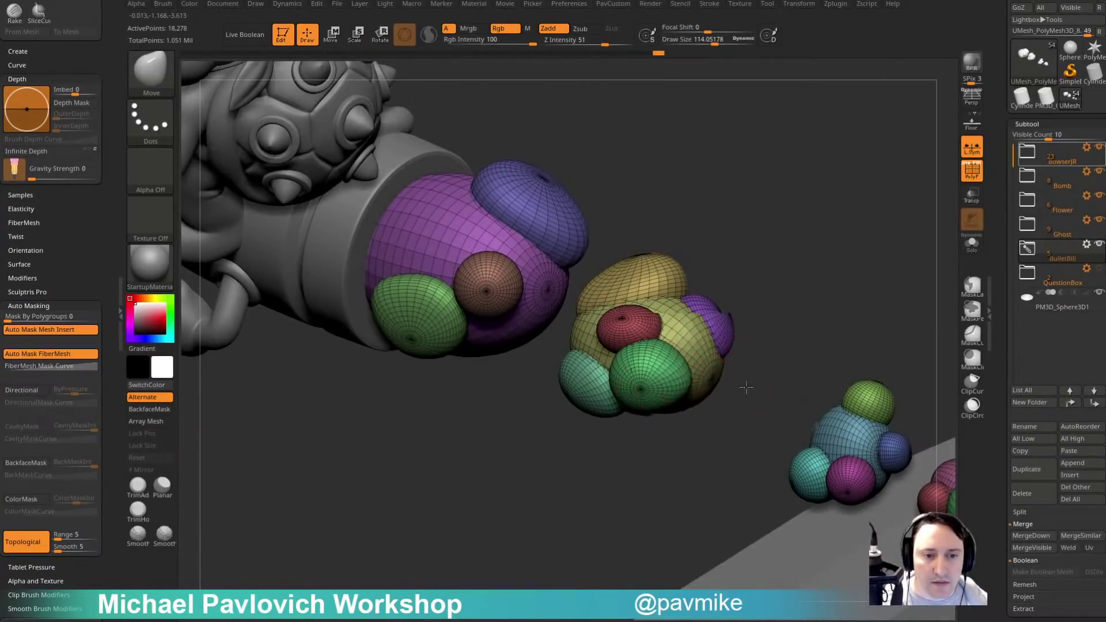
Stretch the brown and blue spheres on the largest puff with the Move brush at a draw size of about 280.
left_click_drag(806, 388, 740, 383)
key("s")
left_click_drag(716, 388, 675, 397)
left_click_drag(598, 408, 648, 368)
left_click_drag(720, 332, 567, 278)
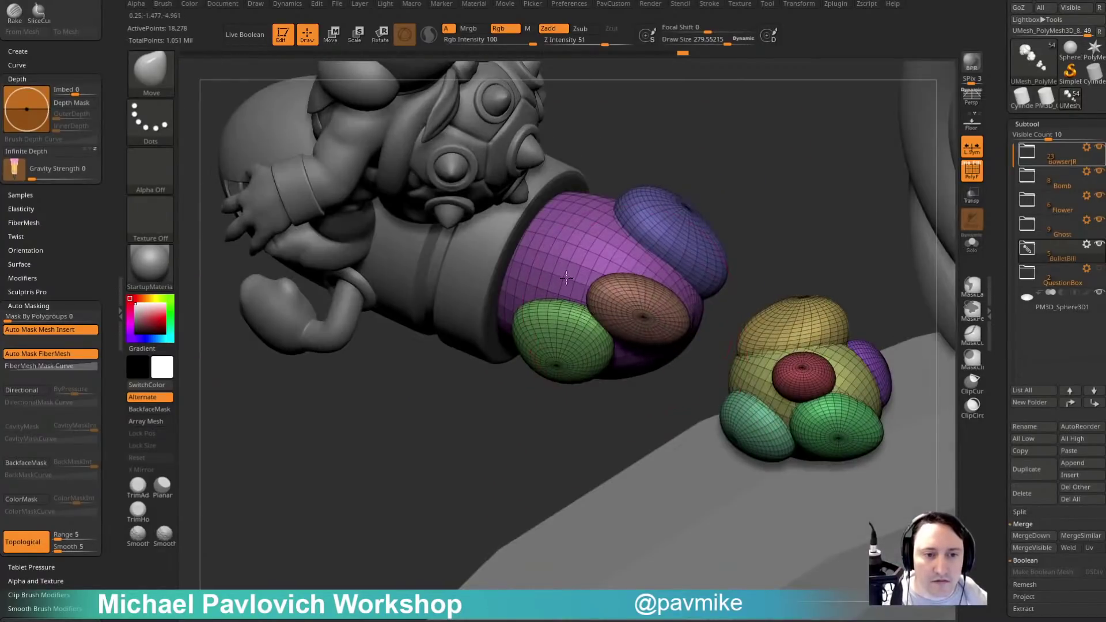
left_click_drag(776, 180, 727, 312)
left_click_drag(725, 365, 708, 386)
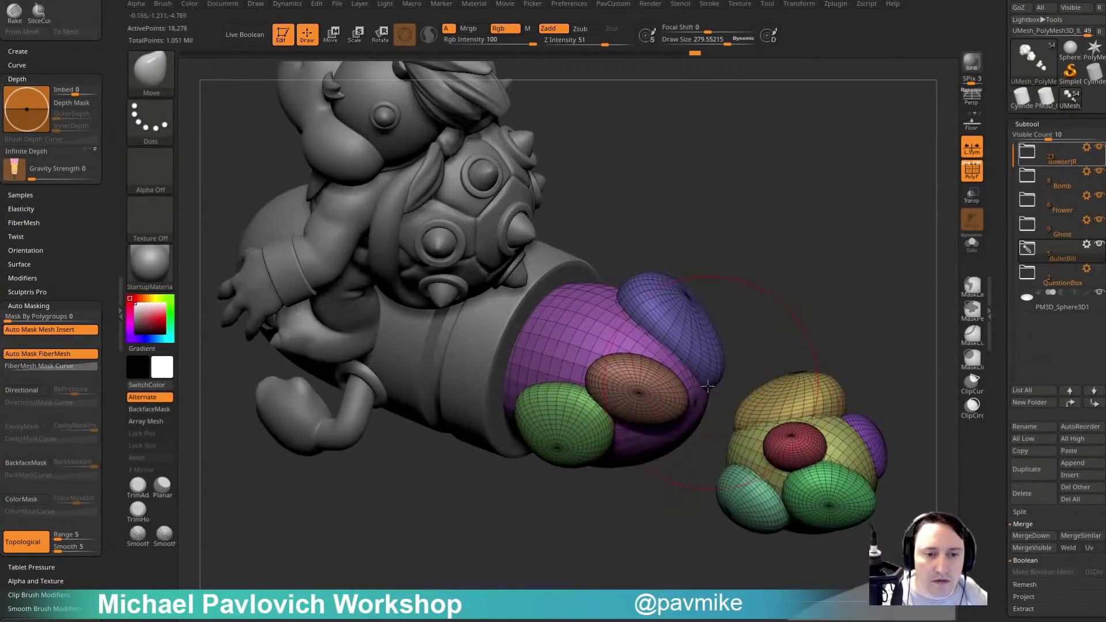
left_click_drag(799, 292, 659, 335)
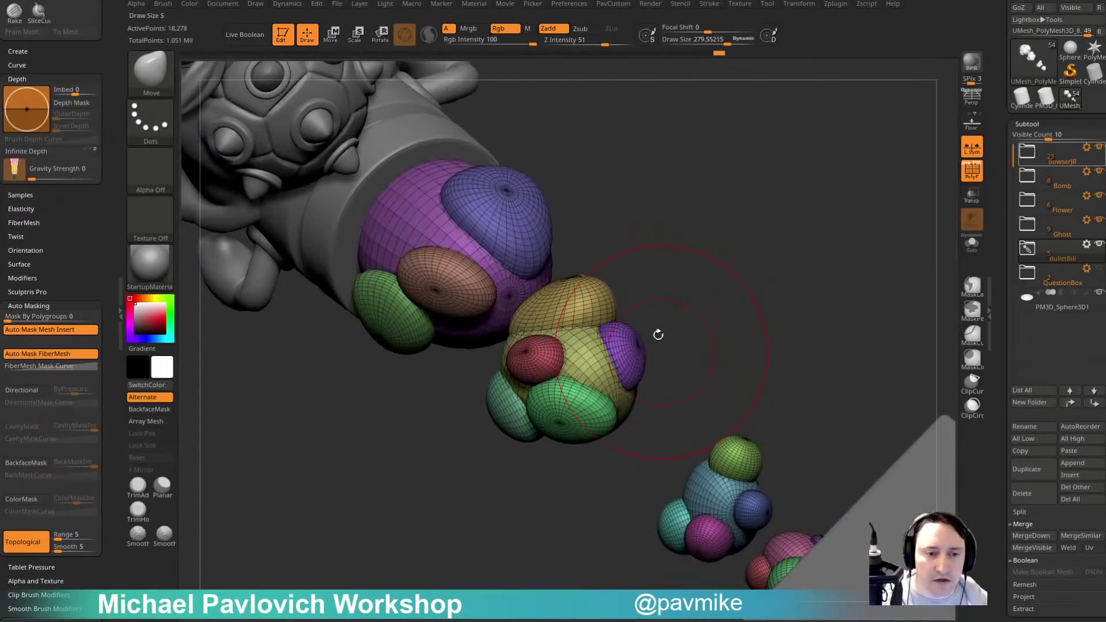
Pull the upper yellow sphere of the second puff into a fuller, less regular shape.
left_click_drag(601, 290, 591, 279)
left_click_drag(775, 259, 648, 306)
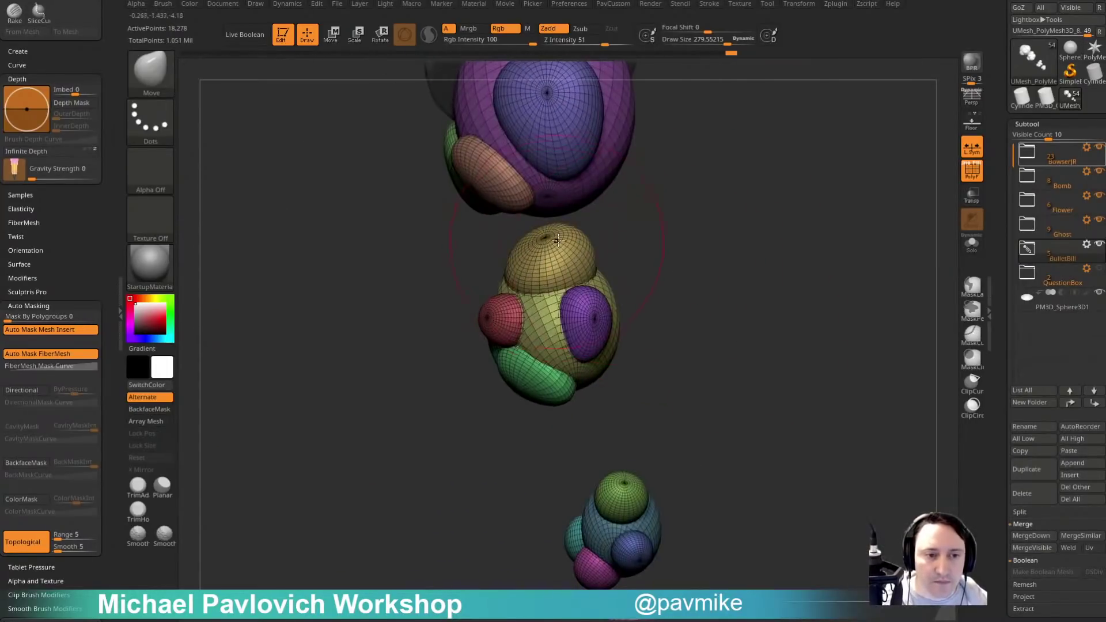
left_click_drag(560, 237, 575, 249)
left_click_drag(643, 253, 720, 254)
Reshape the overlapping spheres on the two smallest puffs with the Move brush at draw sizes of about 160 to 175.
left_click_drag(800, 291, 689, 313, "alt")
key("s")
left_click_drag(747, 290, 703, 349)
left_click_drag(763, 258, 874, 94)
left_click_drag(829, 242, 807, 186, "alt")
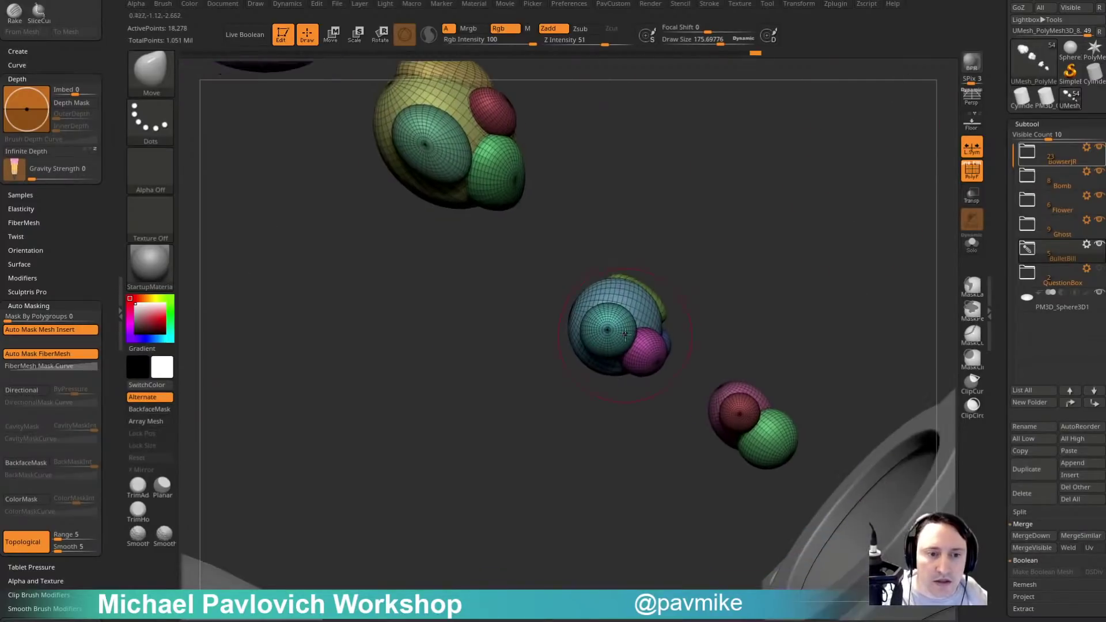
left_click_drag(743, 253, 818, 259)
key("s")
left_click_drag(599, 301, 666, 366)
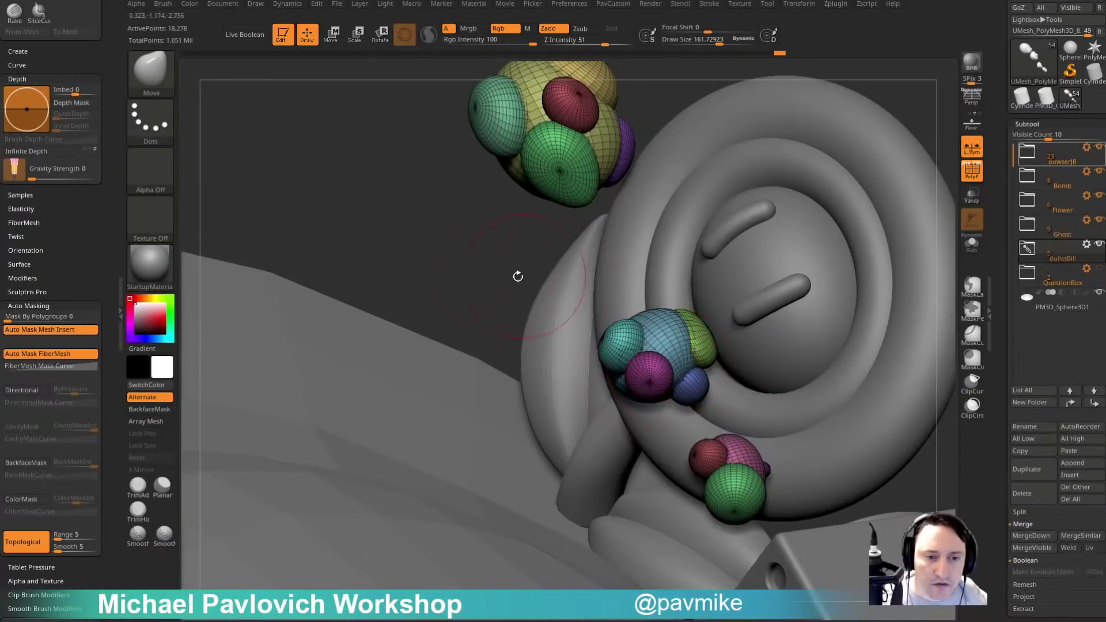
left_click_drag(518, 276, 661, 375)
mouse_move(849, 102)
left_mouse_down()
mouse_move(906, 170)
mouse_move(694, 302)
mouse_move(719, 323)
mouse_move(715, 351)
mouse_move(680, 372)
mouse_move(714, 368)
mouse_move(689, 345)
mouse_move(671, 366)
mouse_move(925, 185)
mouse_move(940, 118)
mouse_move(654, 414)
mouse_move(681, 264)
mouse_move(789, 262)
mouse_move(933, 303)
mouse_move(872, 224)
mouse_move(731, 168)
mouse_move(660, 382)
mouse_move(682, 381)
left_mouse_up()
key("s")
key("s")
left_click_drag(705, 292, 487, 373)
Disable Topological masking and pull the whole second puff toward the bullet with the Move brush at a draw size of about 384.
left_click(33, 535)
key("s")
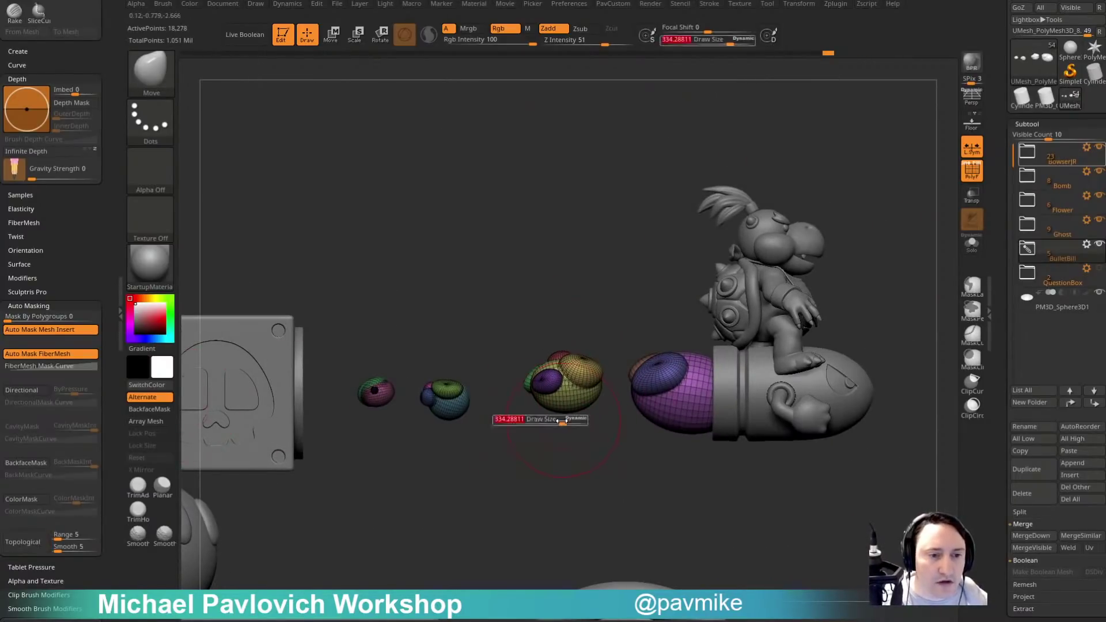
left_click_drag(563, 421, 573, 421)
left_click_drag(592, 386, 601, 388)
left_click_drag(573, 323, 531, 325, "alt")
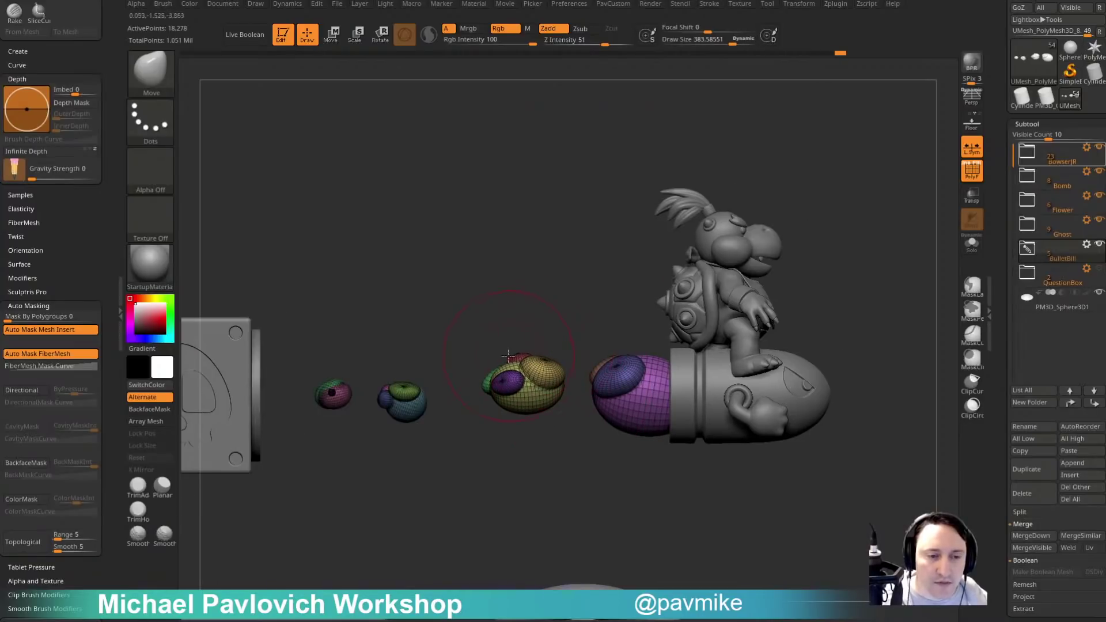
Isolate the second puff and stretch its ends into an elongated cloud with the Move brush at a draw size of about 206.
mouse_move(452, 314)
left_mouse_down("ctrl+shift")
mouse_move(529, 427)
mouse_move(571, 452)
left_mouse_up("ctrl+shift")
key("s")
left_click(569, 402)
left_click_drag(566, 390, 574, 392)
left_click_drag(499, 392, 499, 397)
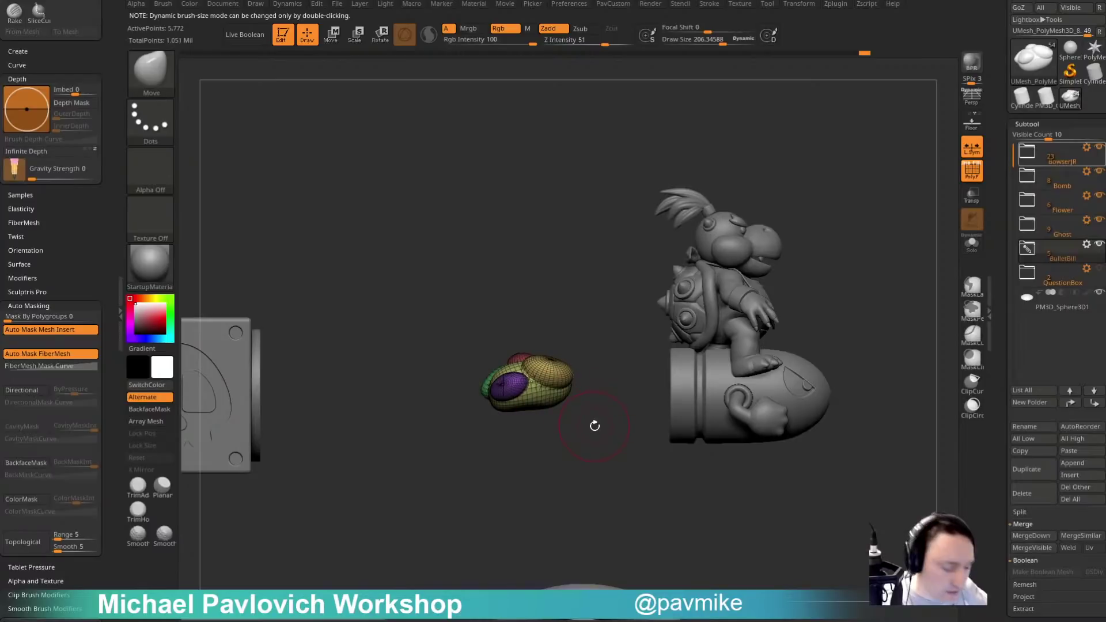
Unhide all the smoke puffs and DynaMesh them at resolution 128.
left_click(637, 454, "ctrl+shift")
mouse_move(609, 469)
left_mouse_down("alt")
mouse_move(597, 502)
mouse_move(558, 509)
left_mouse_up("alt")
key("grave")
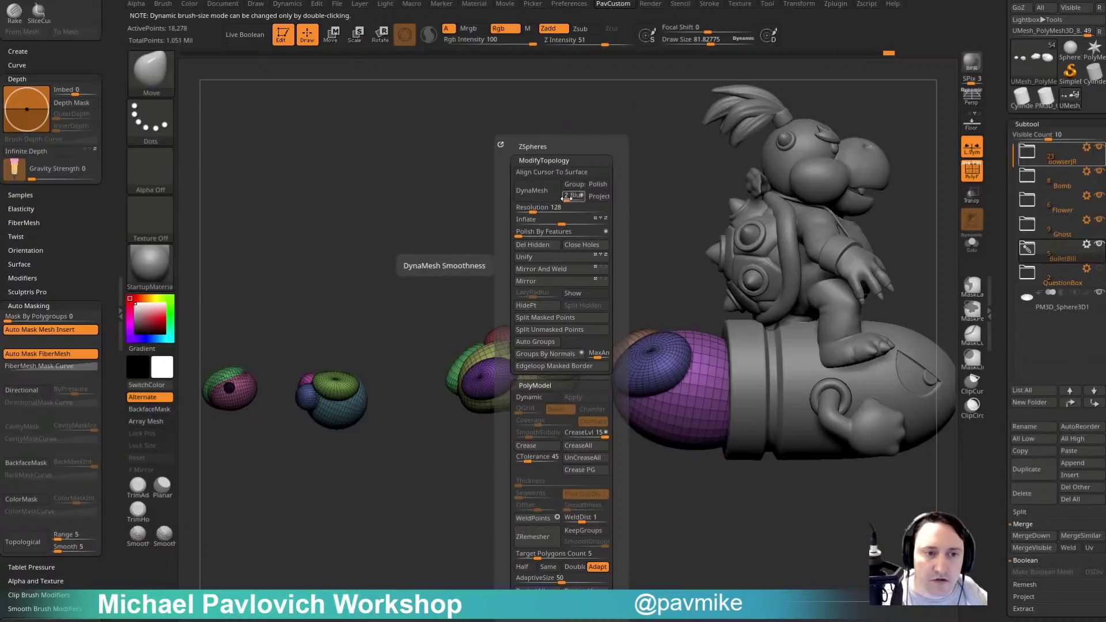
left_click(545, 195)
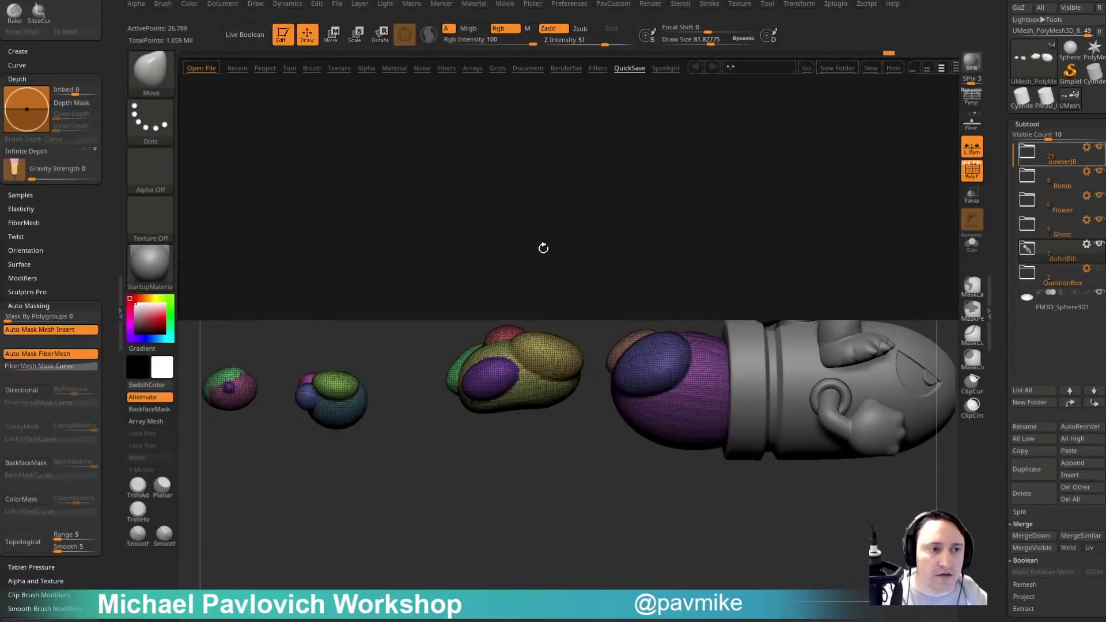
Load the Spherical brush from the LightBox brush library and turn off the polyframe display.
left_click(312, 68)
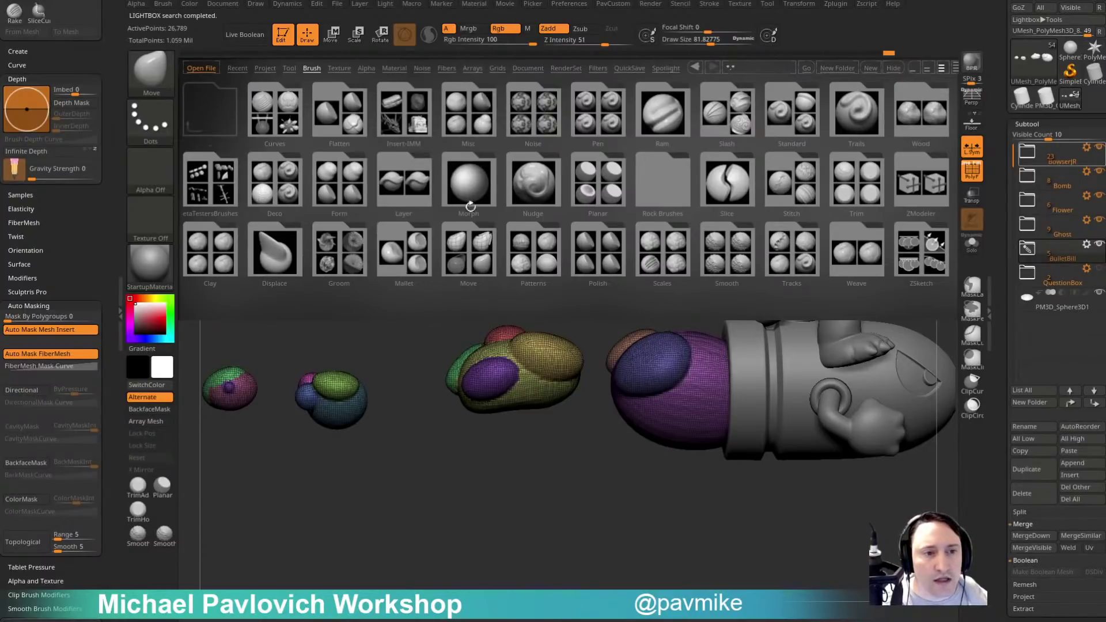
double_click(541, 126)
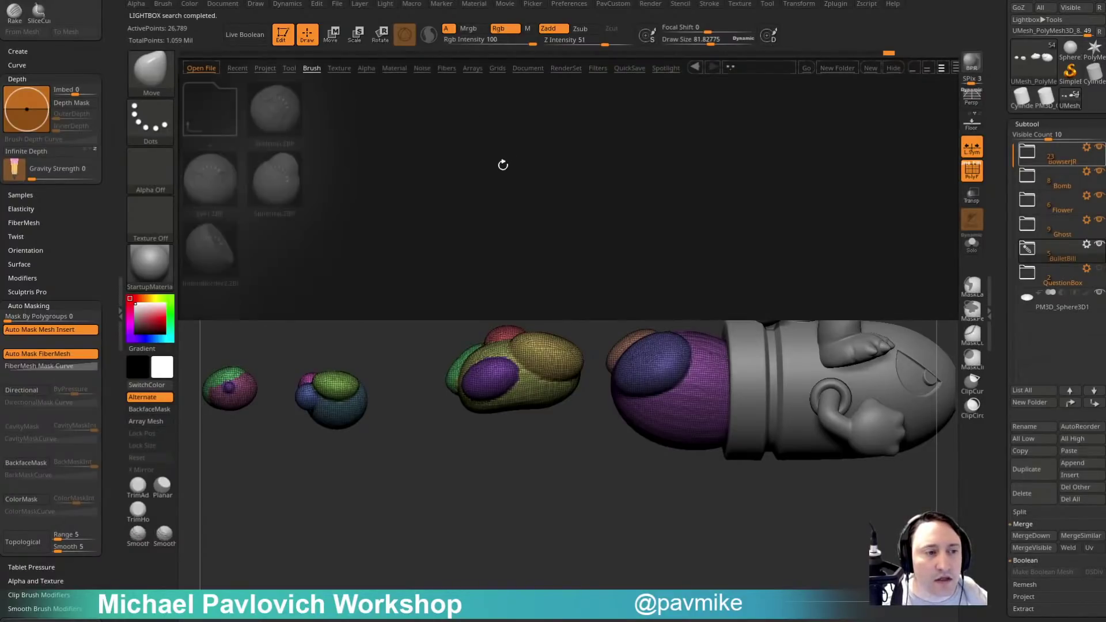
double_click(280, 183)
mouse_move(552, 227)
left_mouse_down("alt")
mouse_move(600, 212)
mouse_move(577, 354)
left_mouse_up("alt")
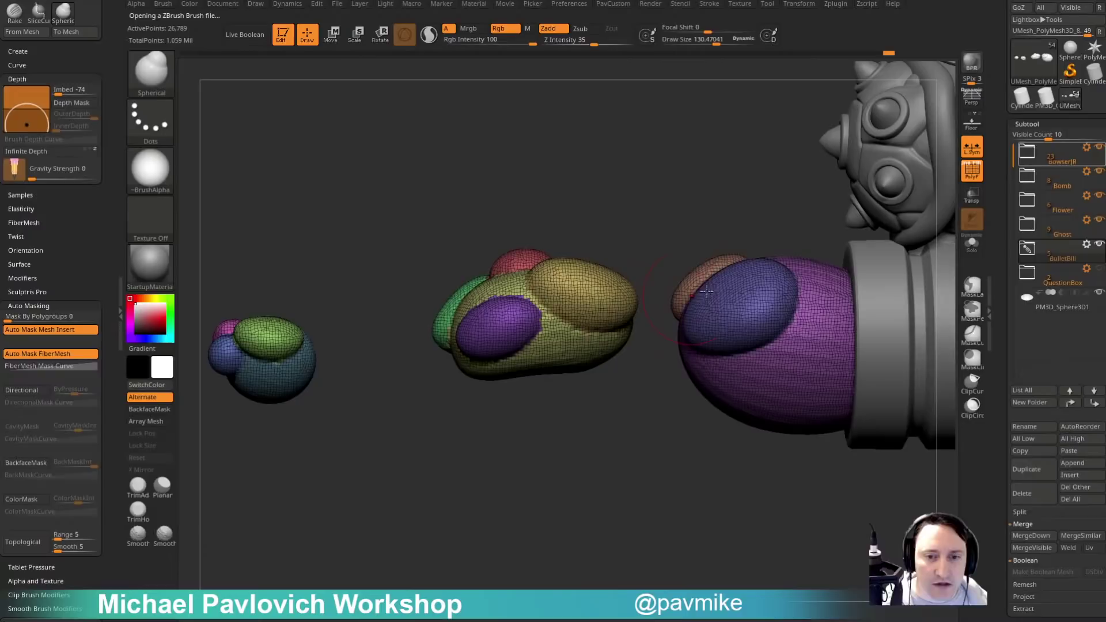
left_click(967, 173)
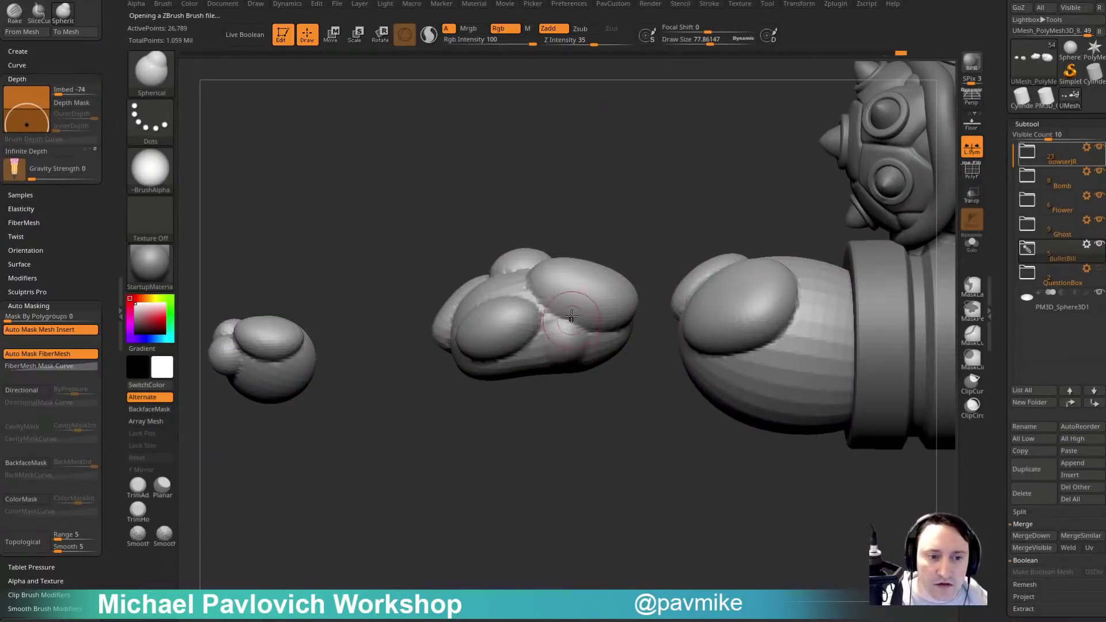
Sculpt extra round bumps on the second and third puffs with the Spherical brush at Z Intensity 67.
key("alt+q")
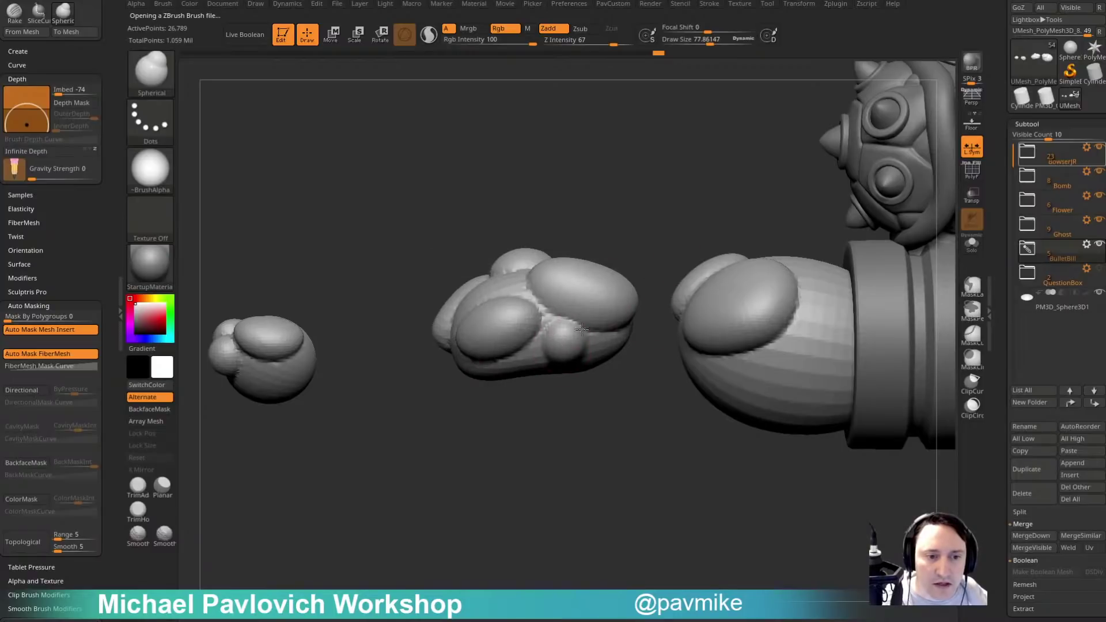
mouse_move(581, 329)
left_mouse_down()
mouse_move(568, 295)
mouse_move(587, 278)
left_mouse_up()
mouse_move(586, 279)
right_mouse_down("ctrl")
mouse_move(664, 219)
mouse_move(731, 231)
right_mouse_up("ctrl")
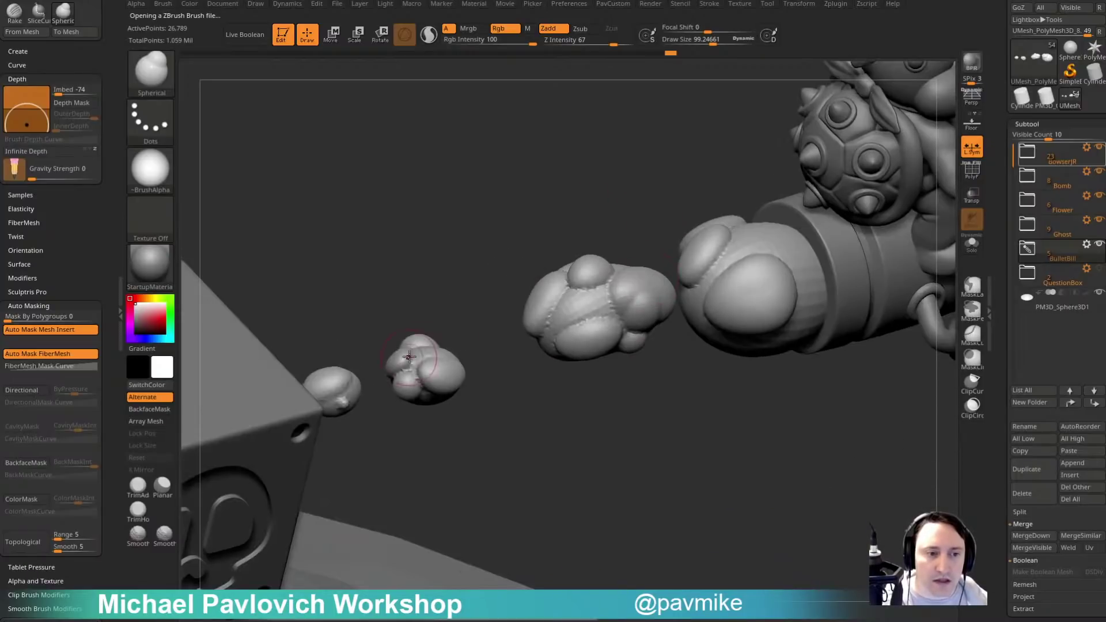
left_click_drag(409, 357, 416, 378)
right_click_drag(455, 402, 459, 372)
key("s")
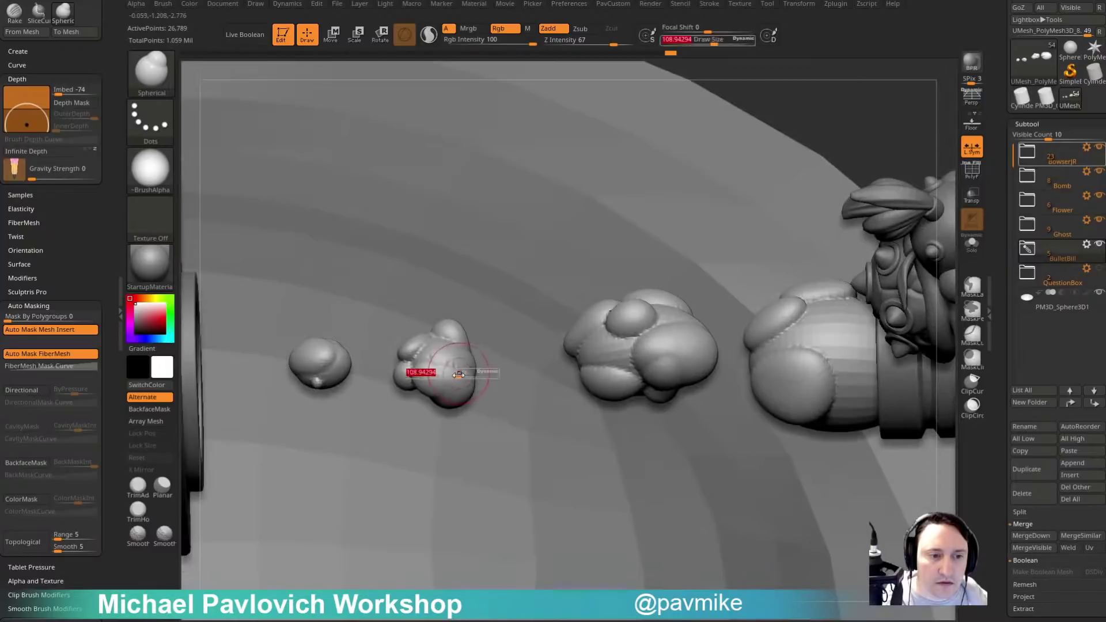
left_click_drag(458, 371, 453, 372)
left_click_drag(444, 362, 447, 356)
Sculpt larger round bumps on the largest puff behind the bullet with the Spherical brush at a draw size of about 176.
key("s")
mouse_move(828, 350)
left_mouse_down()
mouse_move(838, 350)
mouse_move(819, 342)
left_mouse_up()
mouse_move(930, 97)
right_mouse_down("alt")
mouse_move(805, 133)
mouse_move(799, 109)
right_mouse_up("alt")
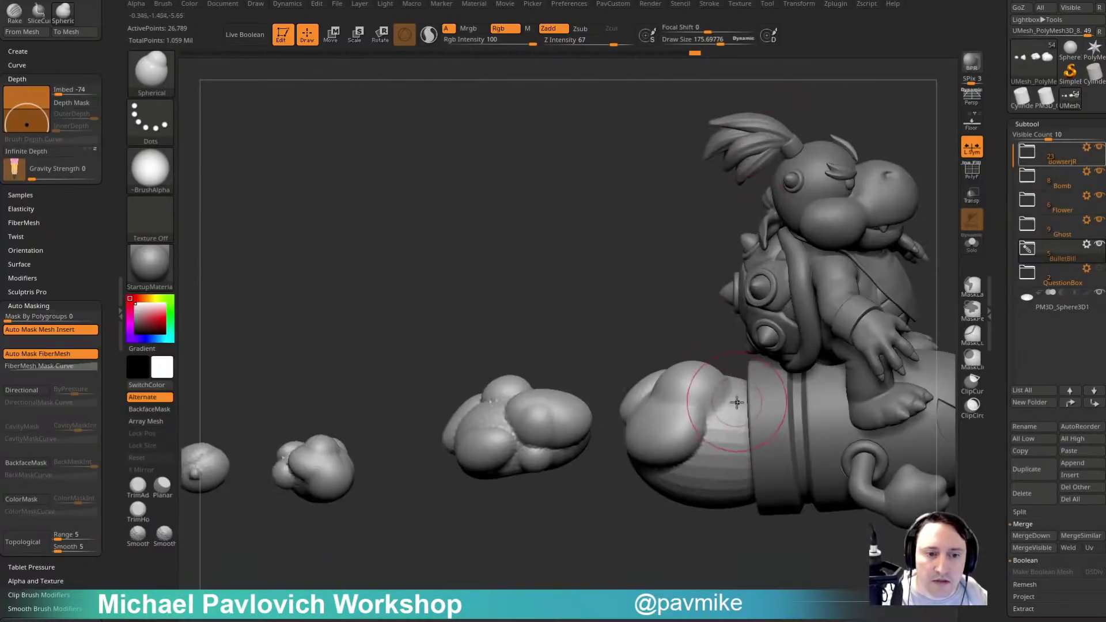
left_click_drag(720, 429, 734, 440)
right_click_drag(636, 249, 619, 262)
mouse_move(619, 261)
left_mouse_down()
mouse_move(603, 272)
mouse_move(661, 250)
mouse_move(651, 274)
mouse_move(617, 267)
mouse_move(628, 309)
mouse_move(605, 257)
mouse_move(610, 299)
mouse_move(634, 296)
mouse_move(614, 274)
left_mouse_up()
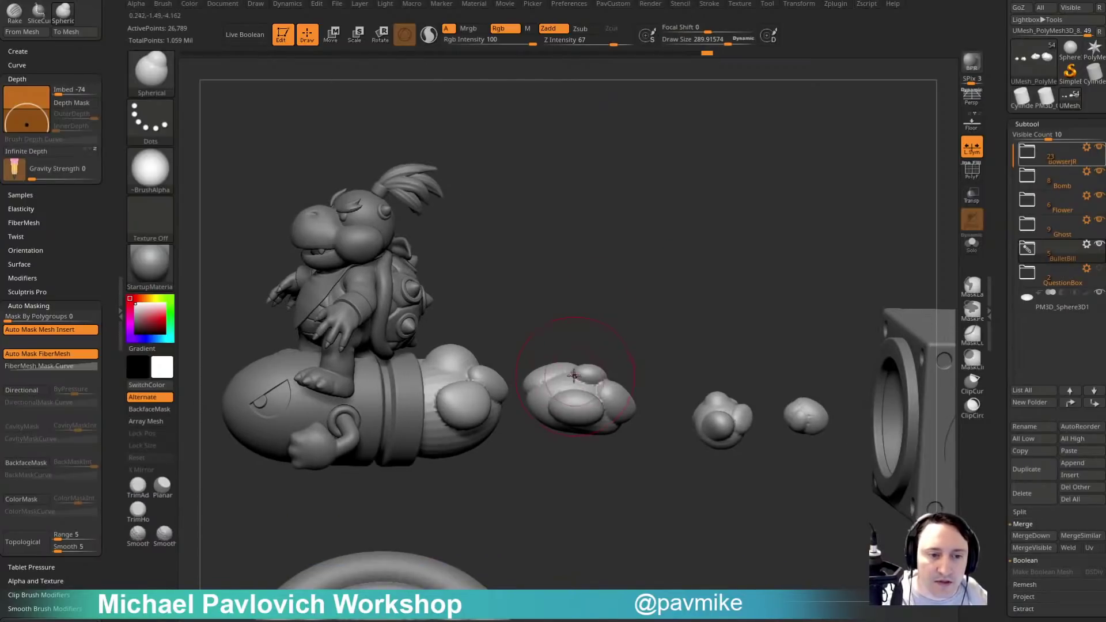
Smooth the creases on all the smoke puffs and sculpt another bump on the underside of the largest one.
left_click_drag(574, 374, 622, 399, "shift")
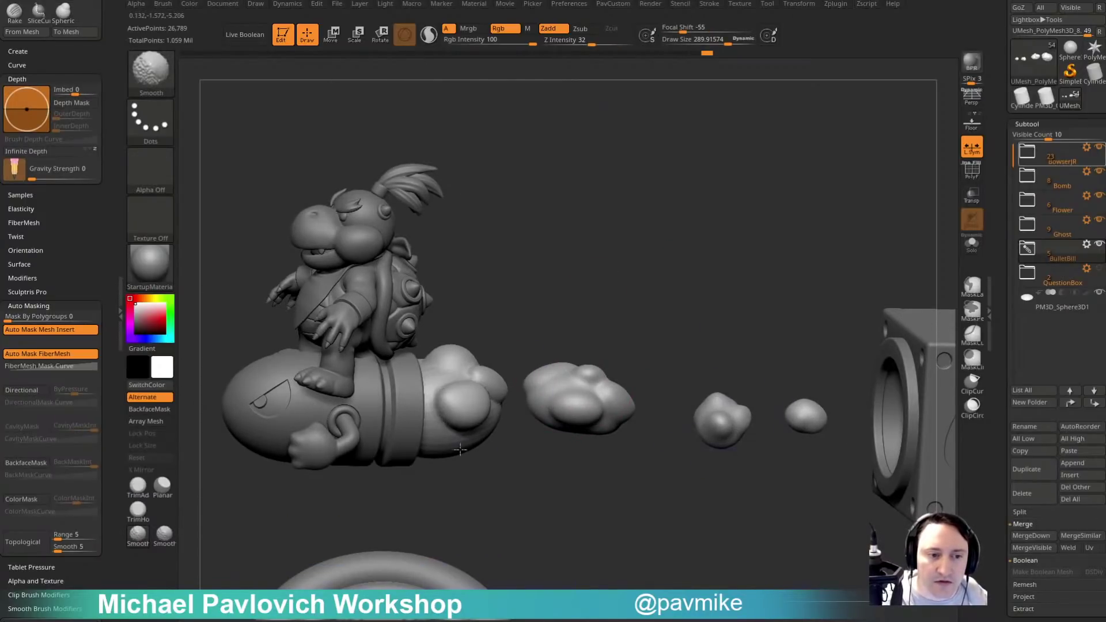
left_click_drag(461, 450, 477, 423, "shift")
left_click_drag(630, 250, 575, 267)
left_click_drag(488, 421, 497, 407)
left_click_drag(546, 490, 567, 465)
Isolate the largest puff attached to the bullet and split it off into its own subtool.
left_click_drag(514, 318, 464, 435, "ctrl+shift")
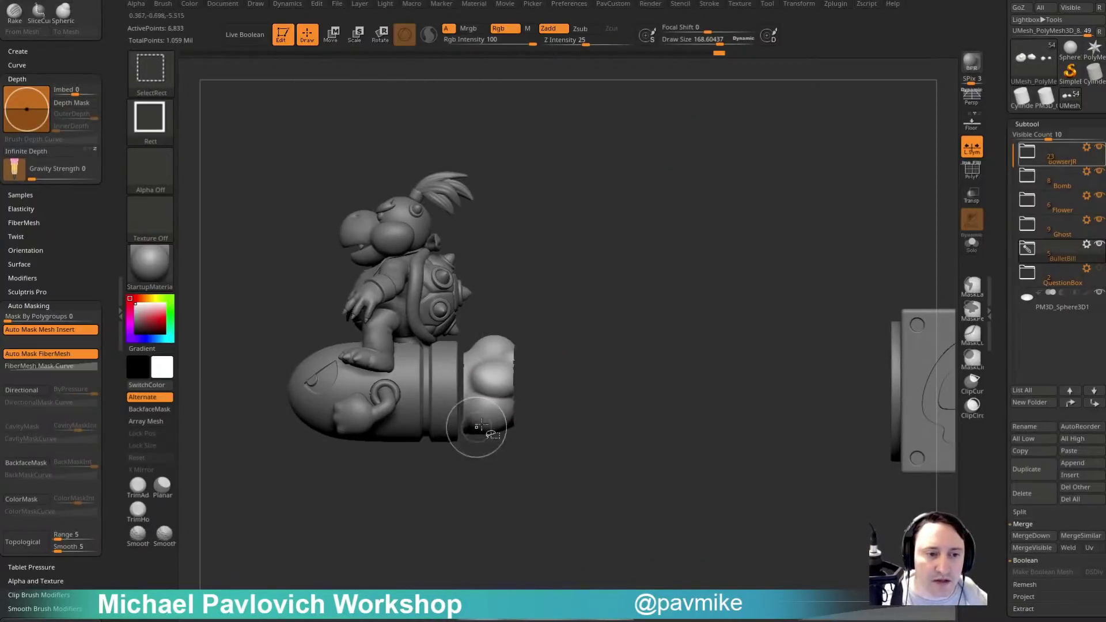
key("ctrl+shift+a")
key("2")
left_click(678, 309)
Center and reset the gizmo on the largest puff and apply the Project Primitive deformer to it.
left_click_drag(639, 284, 705, 312, "alt")
key("w")
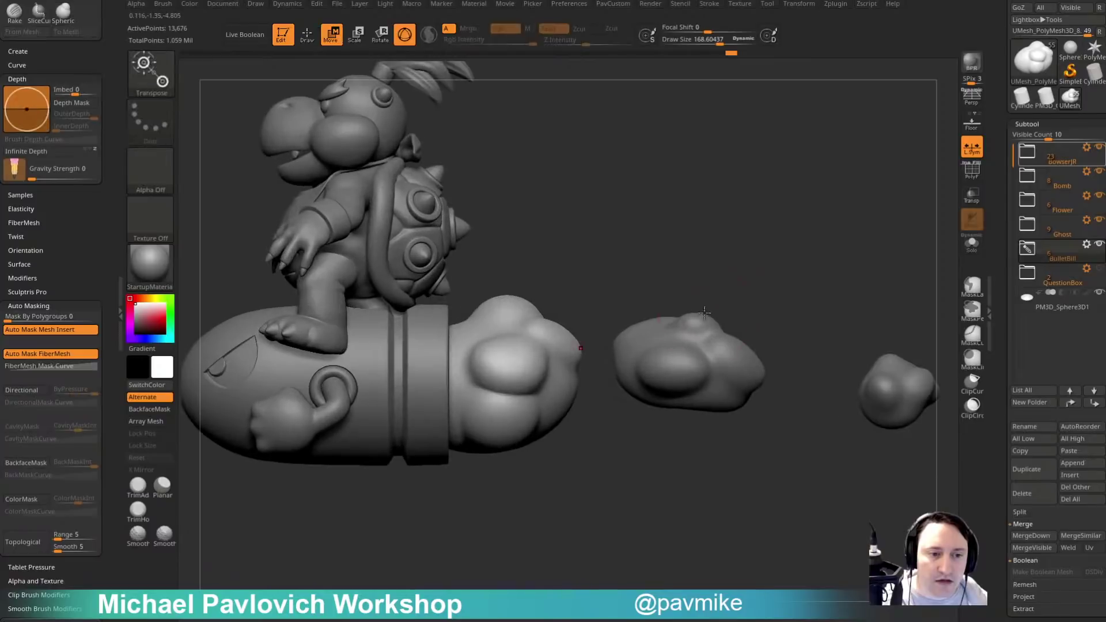
left_click(511, 368)
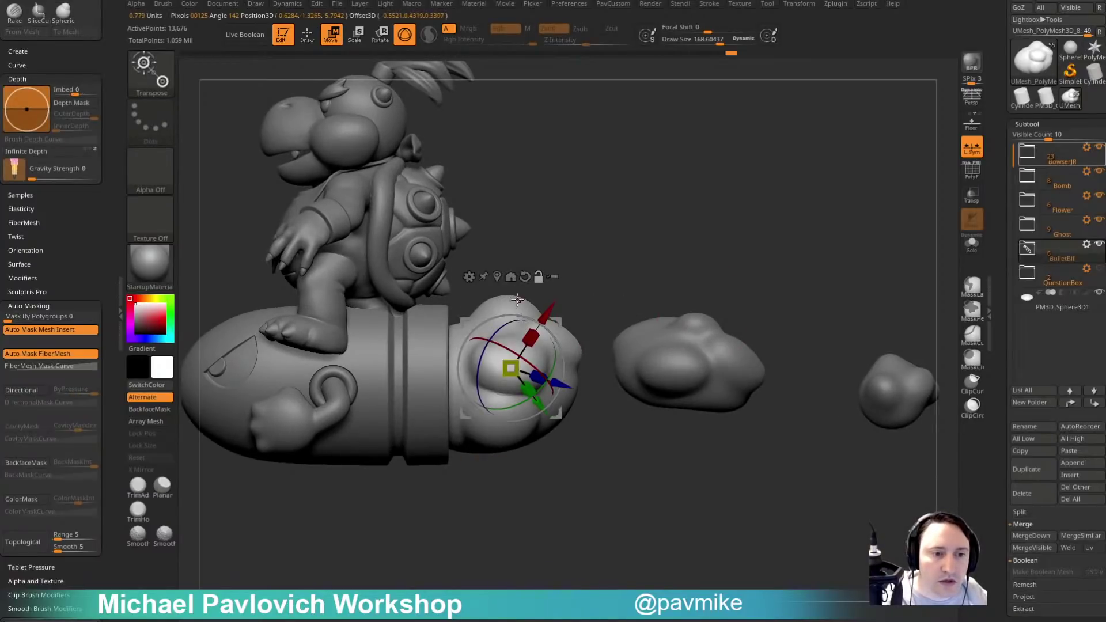
left_click(524, 277, "alt")
left_click(497, 277)
left_click_drag(615, 258, 532, 248)
left_click(448, 282)
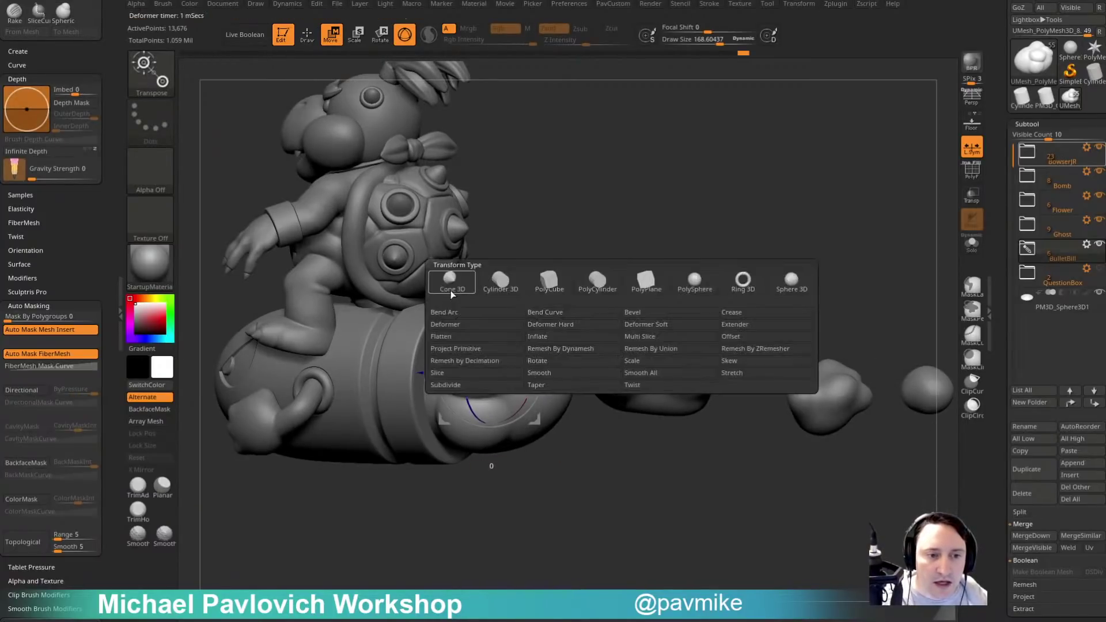
left_click(494, 351)
left_click_drag(654, 259, 602, 271)
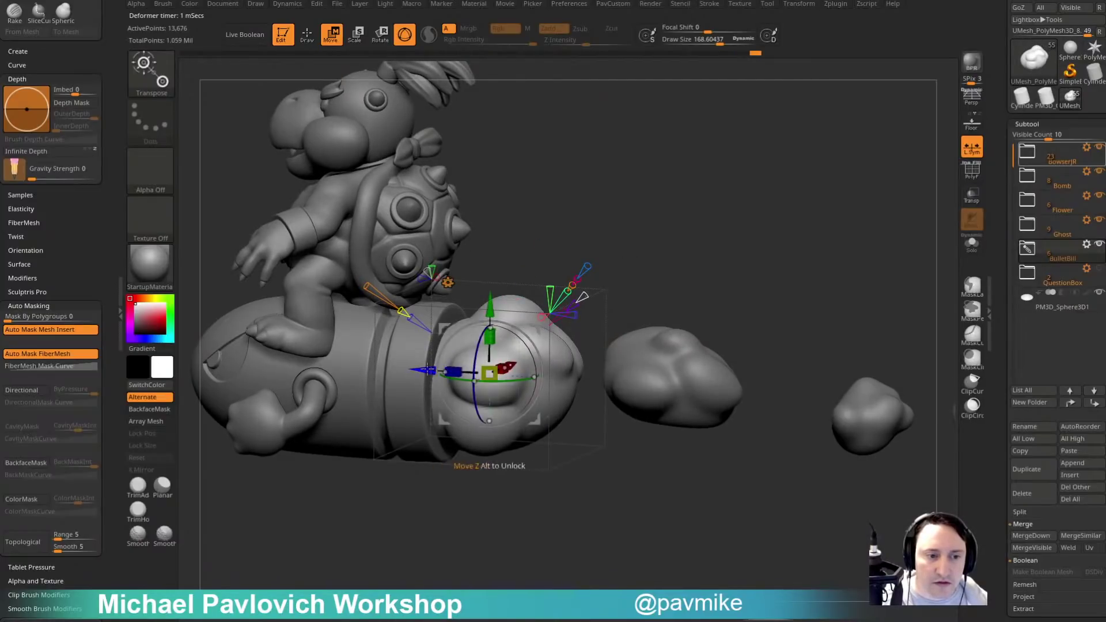
Reposition and scale the Project Primitive spheres to form round bumps at the rear and underside of the largest puff.
left_click_drag(428, 369, 500, 375)
mouse_move(651, 323)
left_mouse_down()
mouse_move(606, 332)
mouse_move(567, 366)
mouse_move(577, 347)
mouse_move(569, 362)
mouse_move(780, 246)
mouse_move(632, 314)
left_mouse_up()
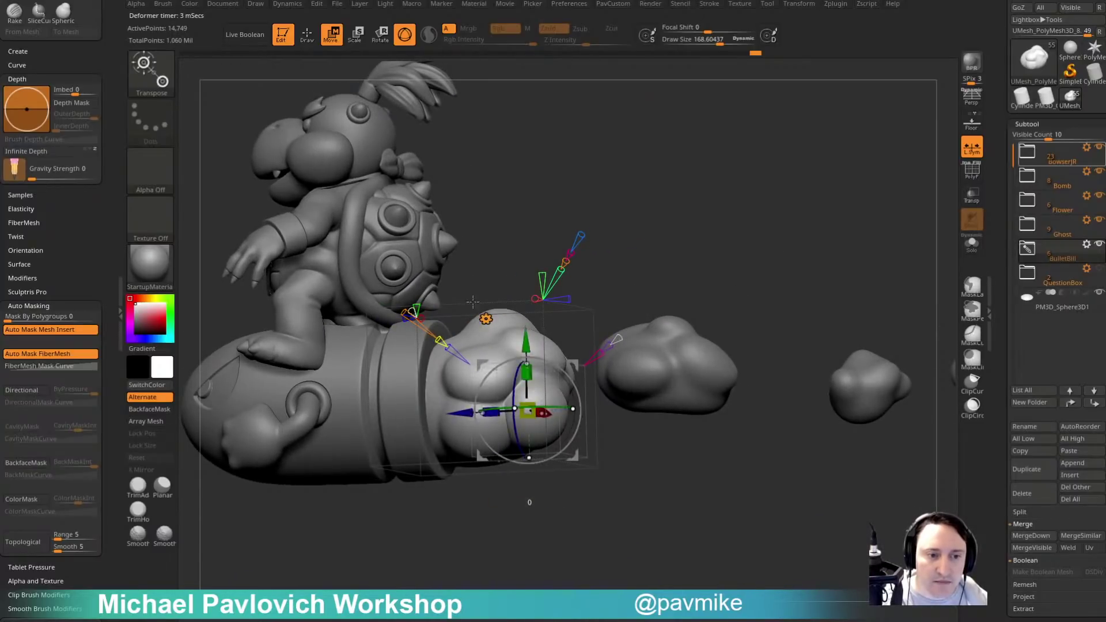
left_click(486, 319)
left_click_drag(705, 178, 740, 183)
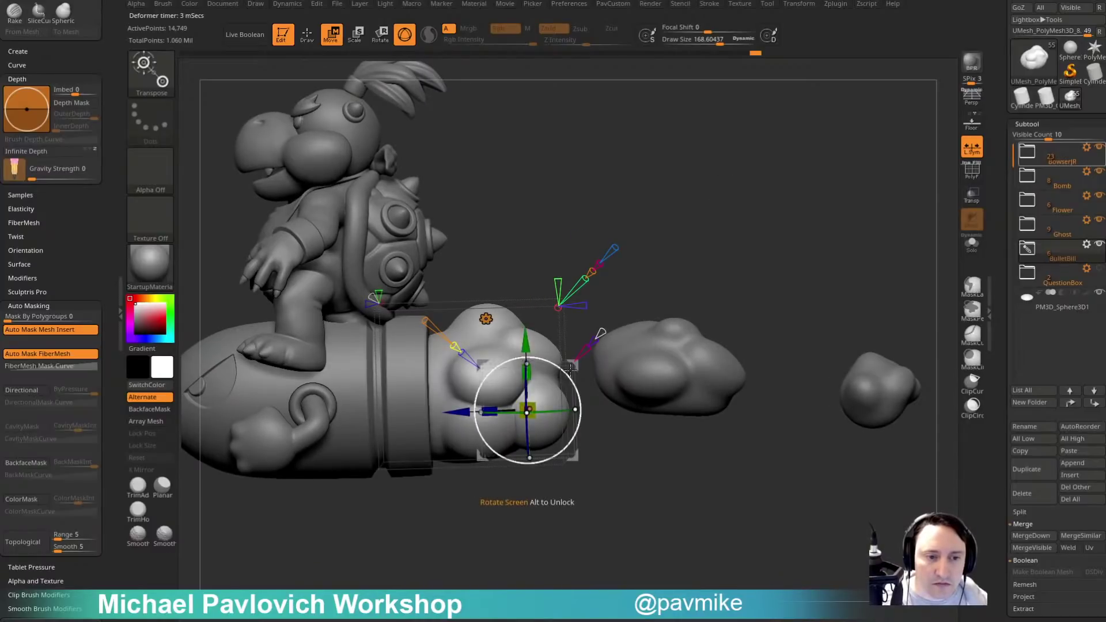
mouse_move(575, 367)
left_mouse_down()
mouse_move(567, 316)
mouse_move(582, 367)
mouse_move(581, 359)
left_mouse_up()
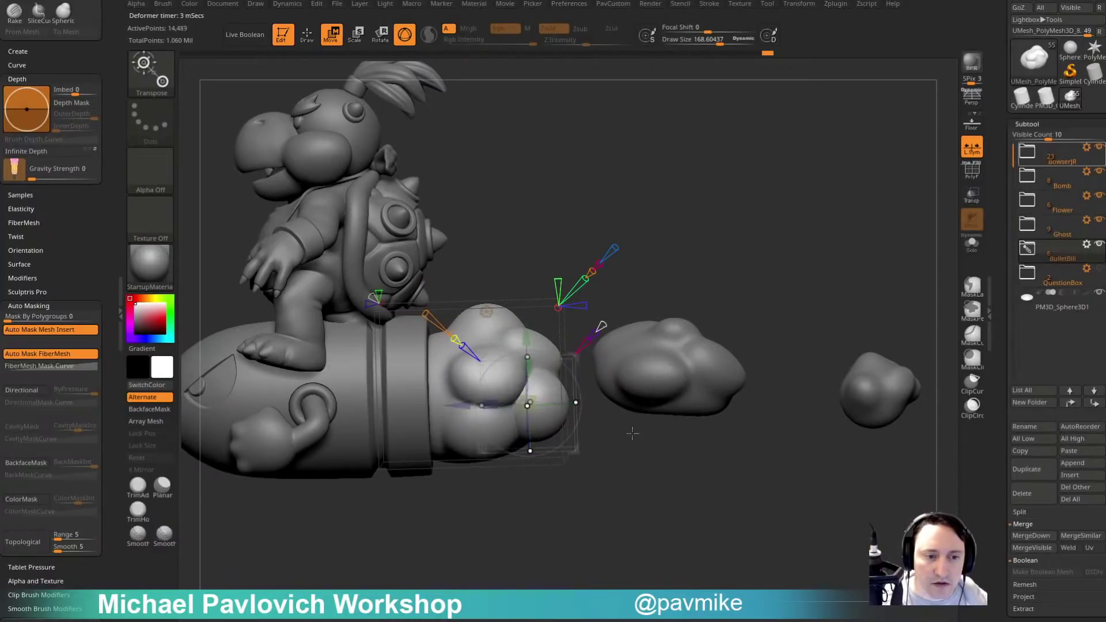
left_click_drag(632, 433, 608, 467)
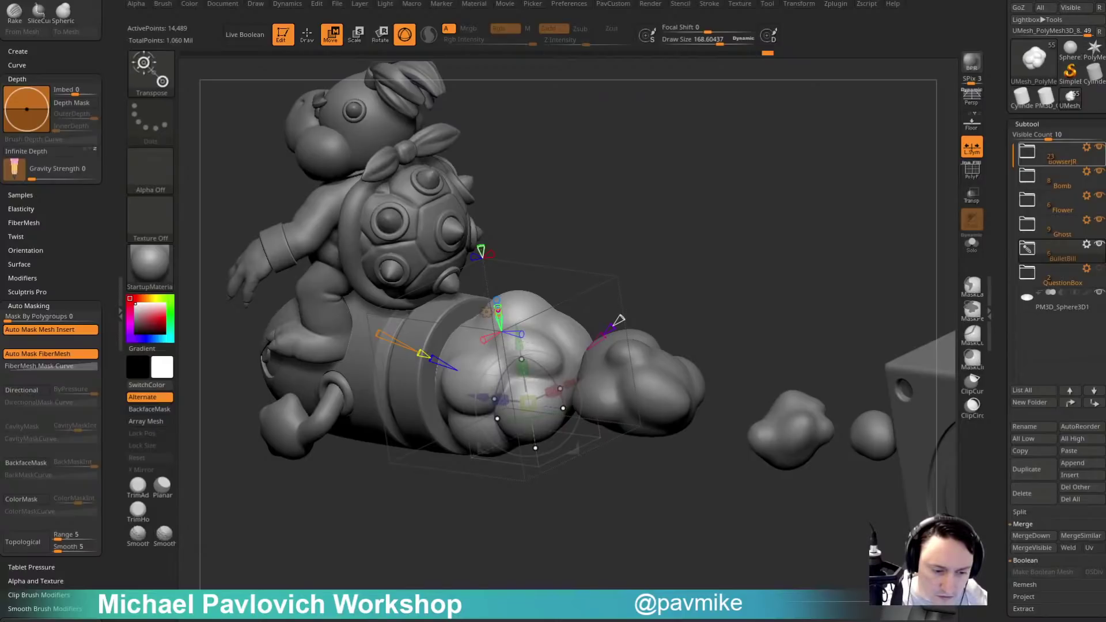
Switch to the browser, open the ZBrush 2018 What's New project from the ArtStation portfolio, play its intro video, and return to the portfolio.
key("alt+Tab")
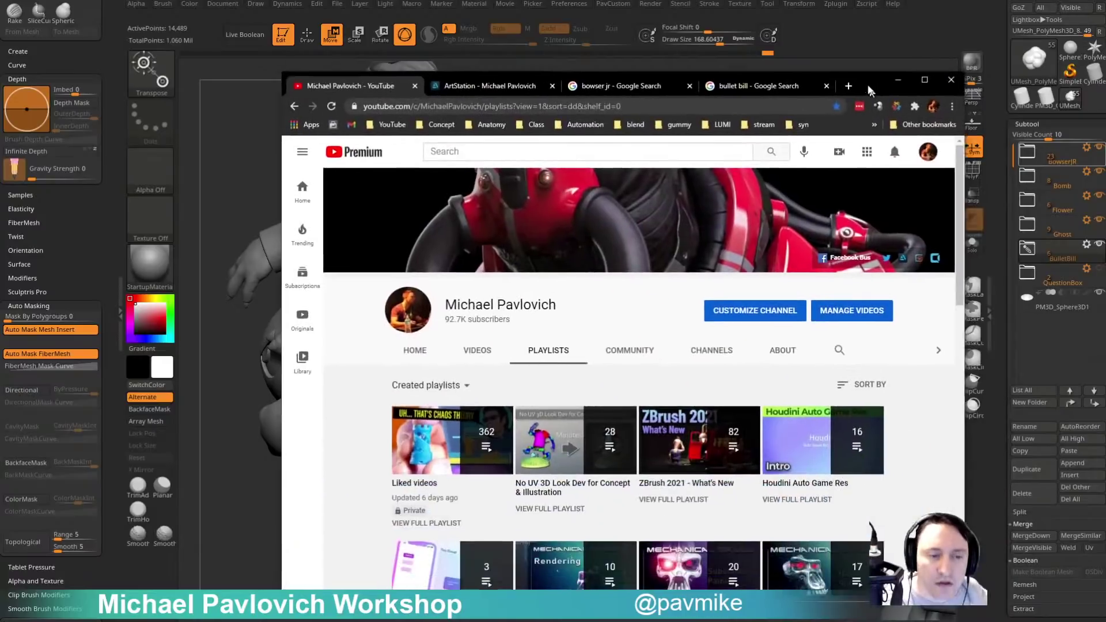
left_click(508, 31)
scroll(499, 320, "down", 8)
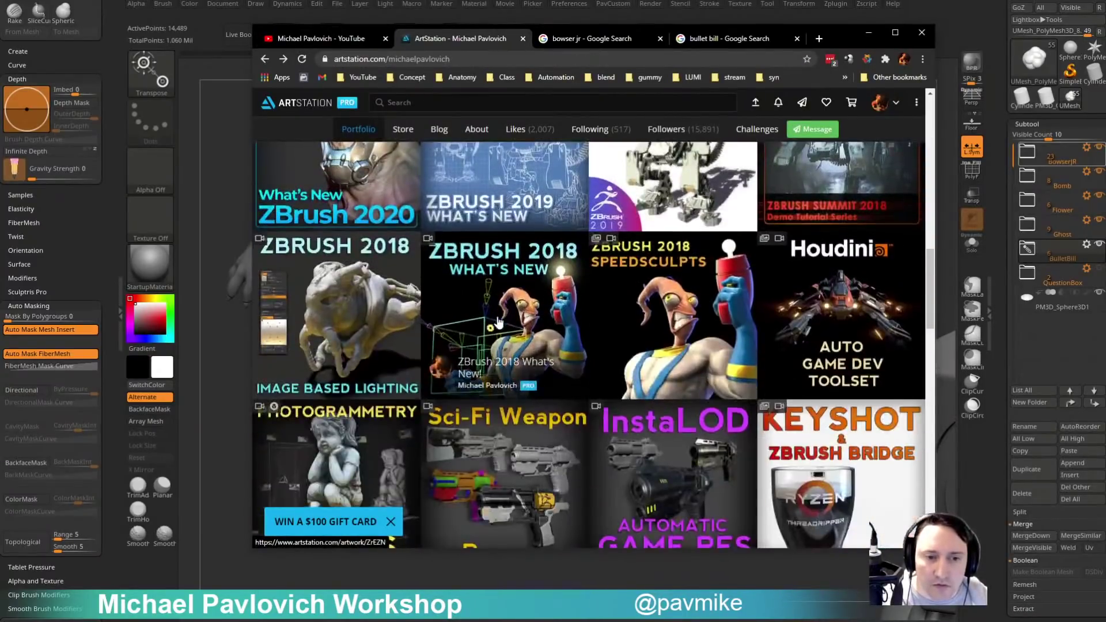
left_click(499, 320)
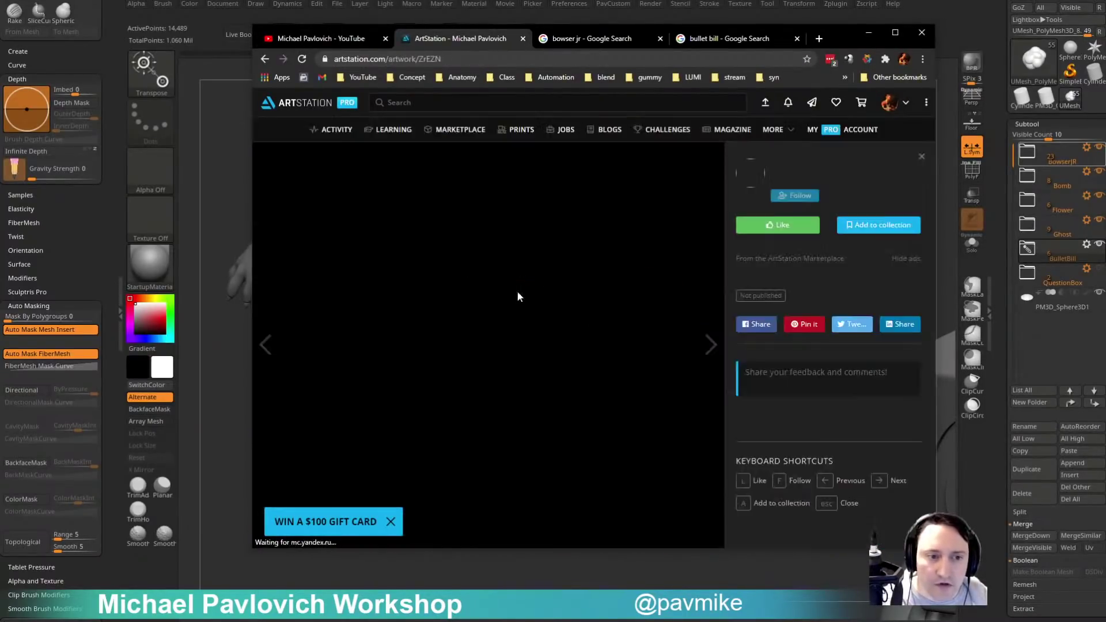
left_click(500, 58)
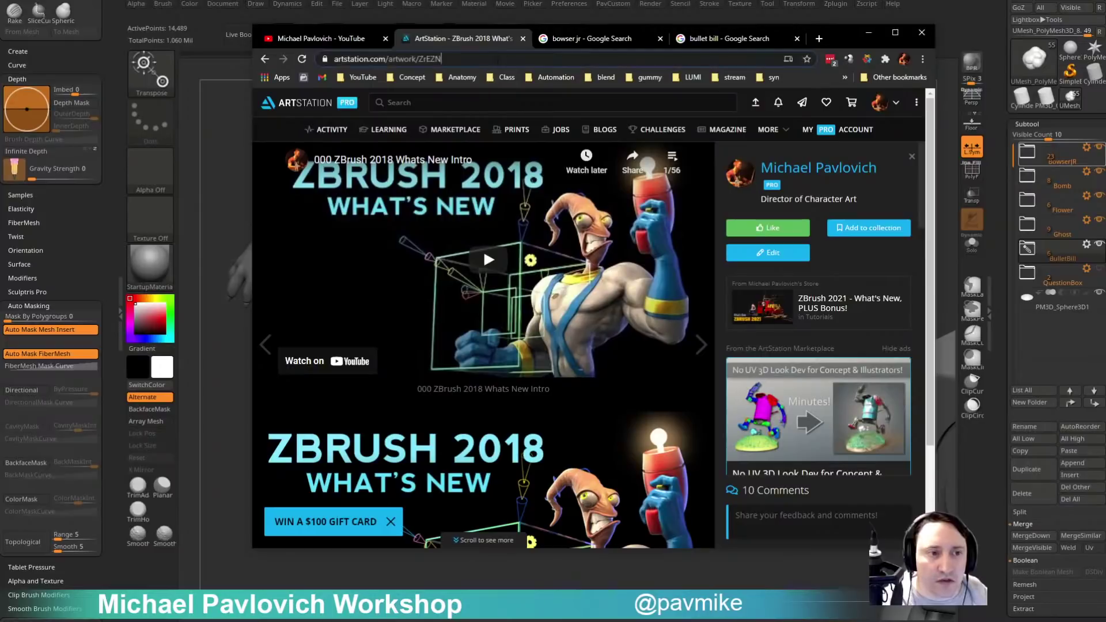
key("alt+Tab")
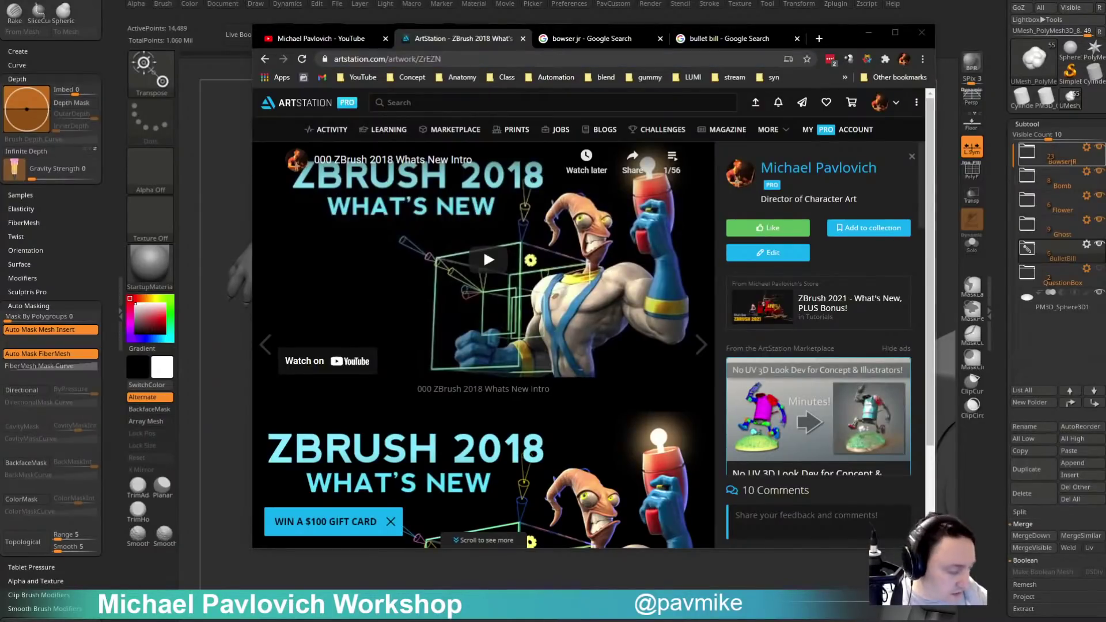
scroll(550, 273, "down", 2)
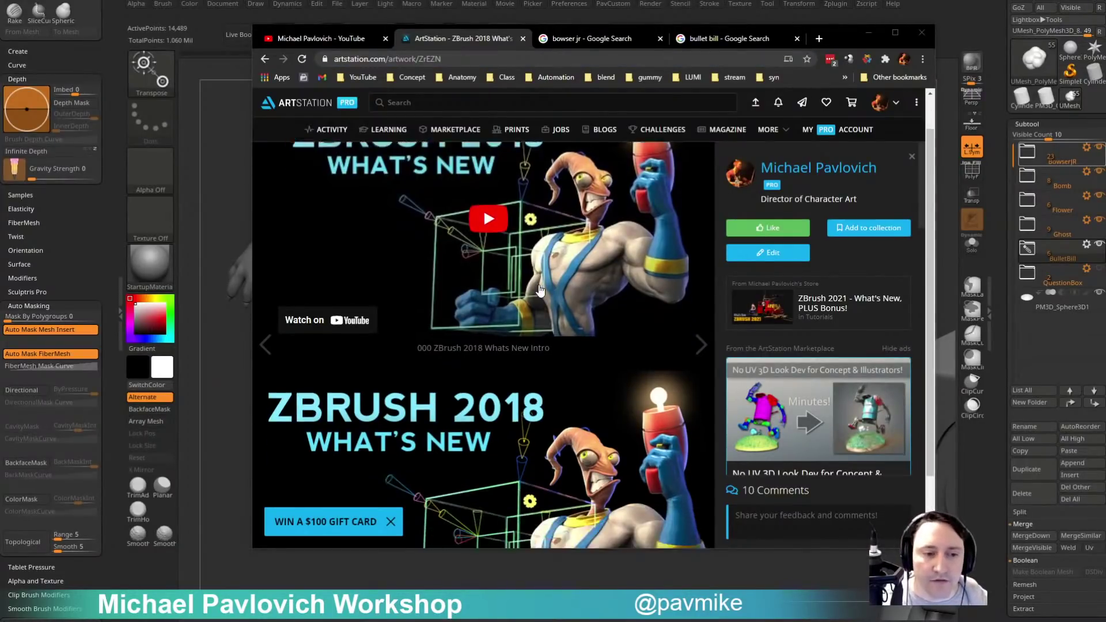
scroll(488, 272, "up", 2)
left_click(484, 262)
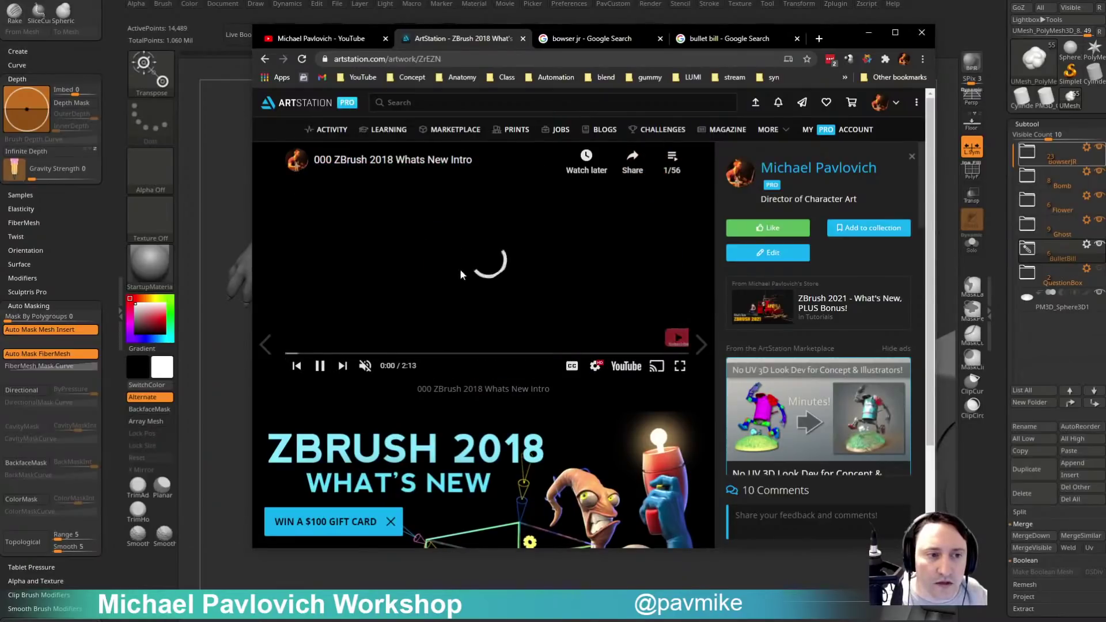
left_click(264, 58)
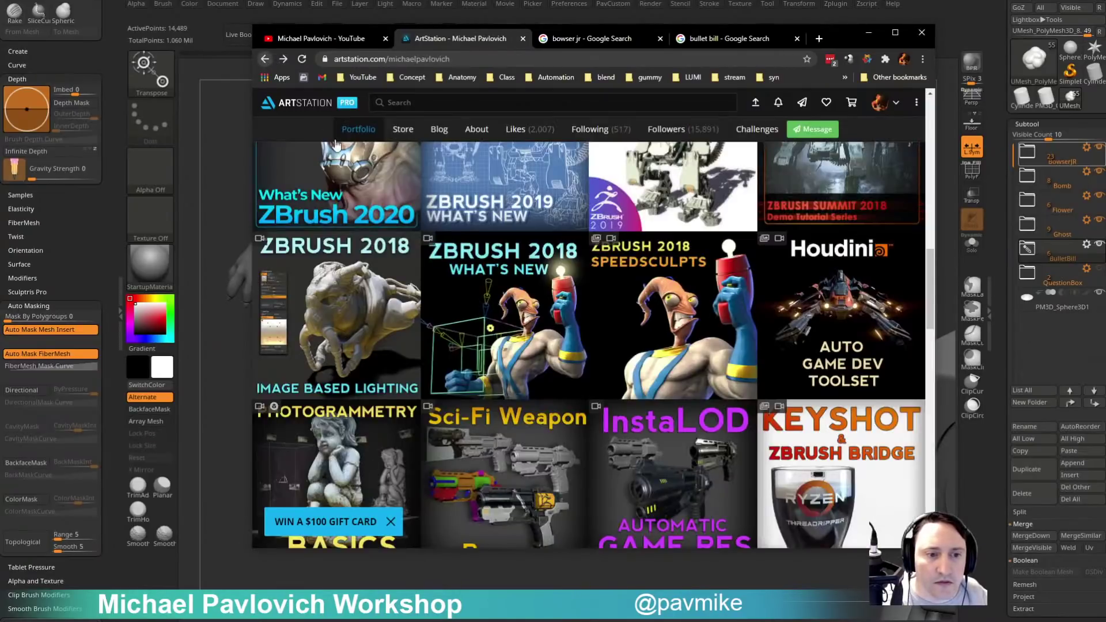
Open the ZBrush 2018 Speedsculpts project, skim the Project Primitive Earthworm Jim video, and minimize the browser to return to ZBrush.
left_click(702, 332)
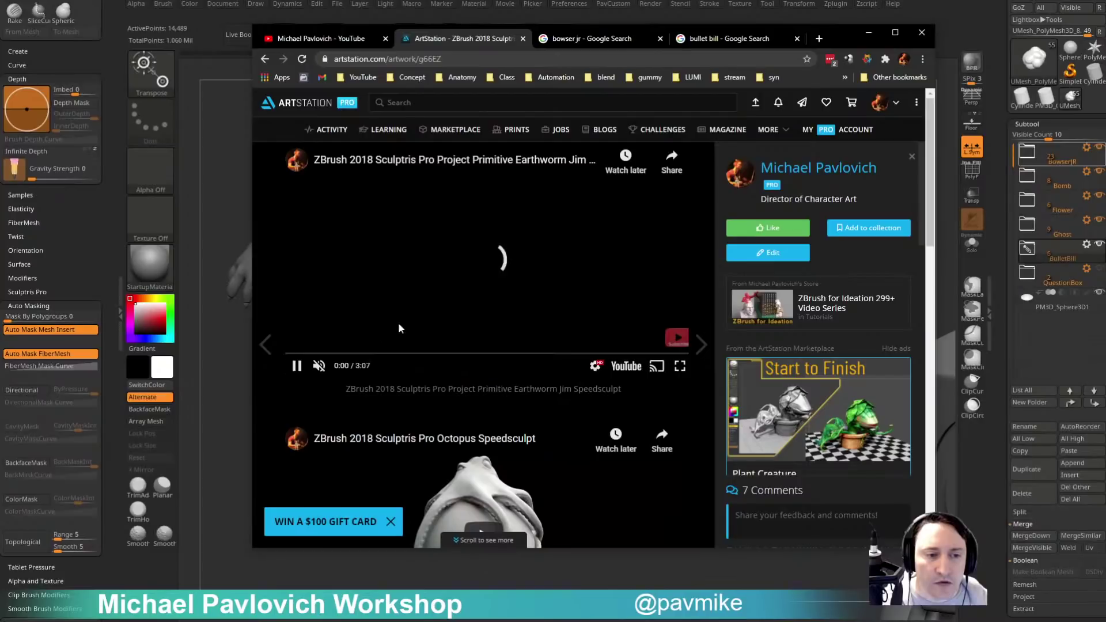
left_click(313, 354)
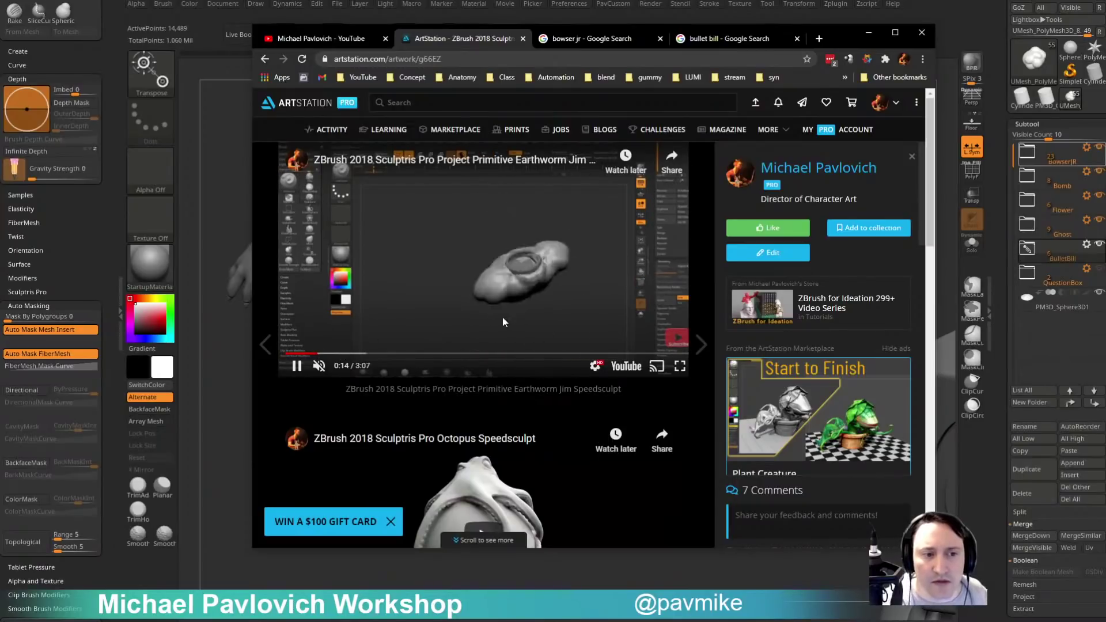
left_click(336, 354)
left_click(359, 354)
left_click(380, 354)
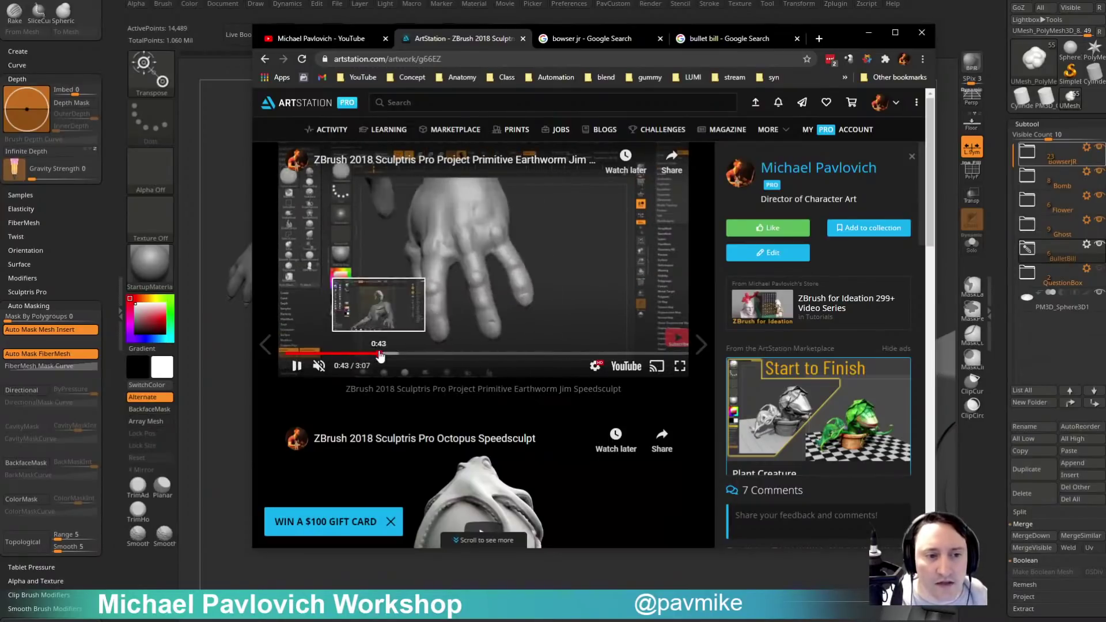
left_click(397, 354)
left_click(421, 354)
left_click(439, 353)
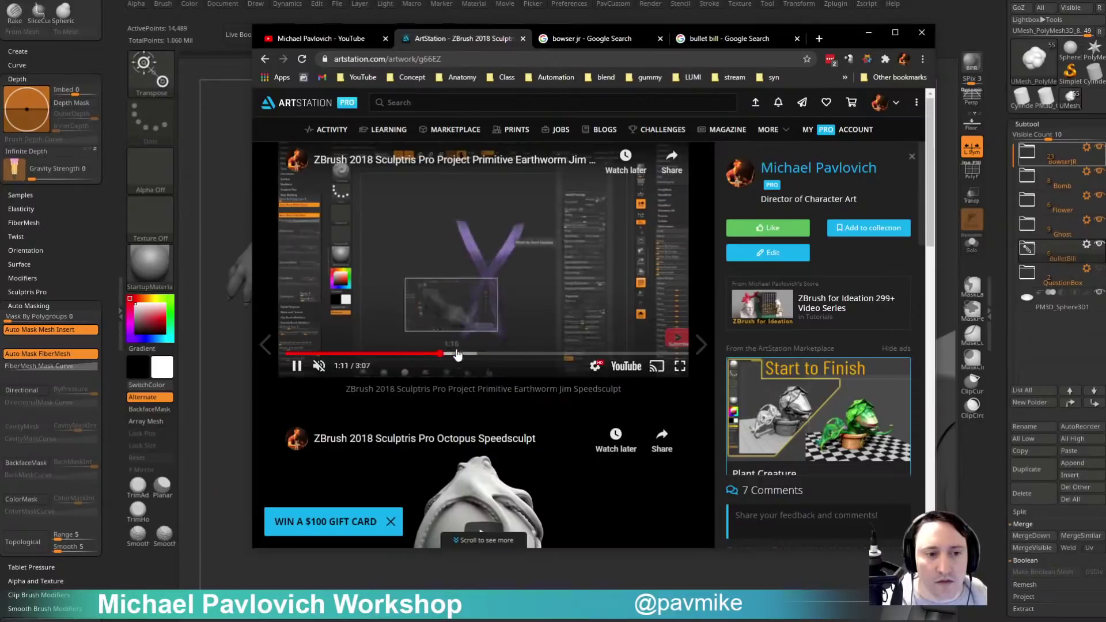
left_click_drag(457, 353, 506, 354)
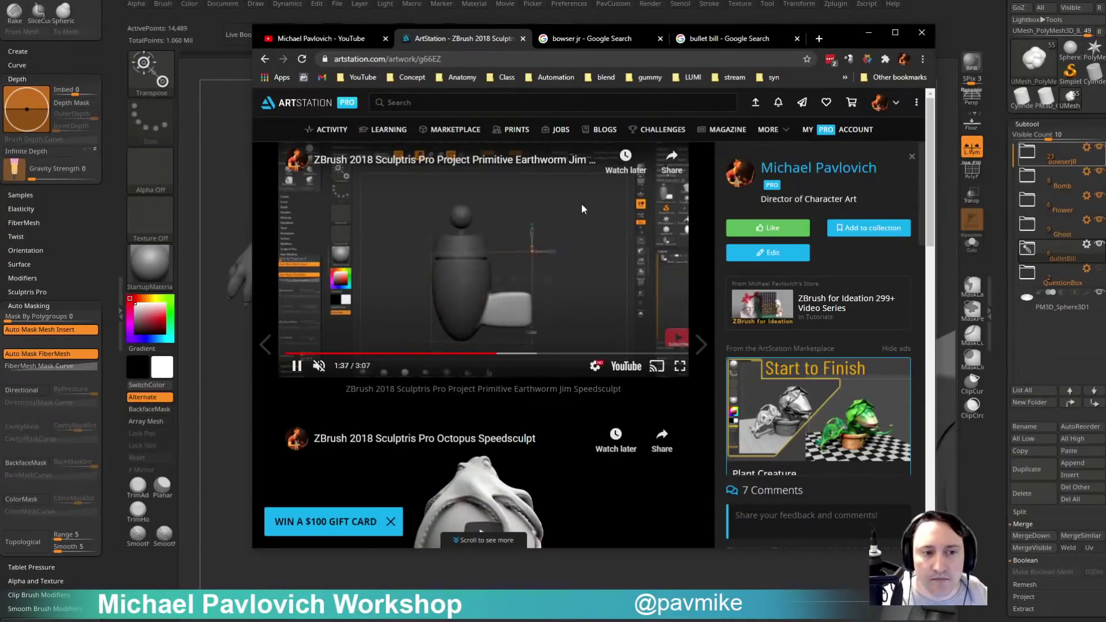
left_click(347, 40)
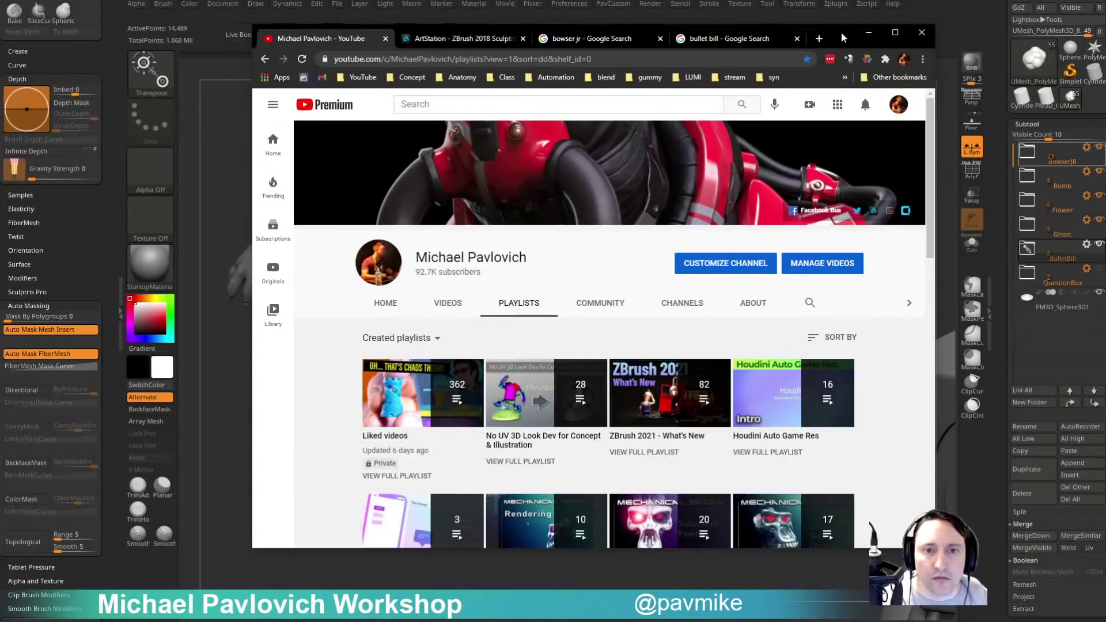
left_click(869, 33)
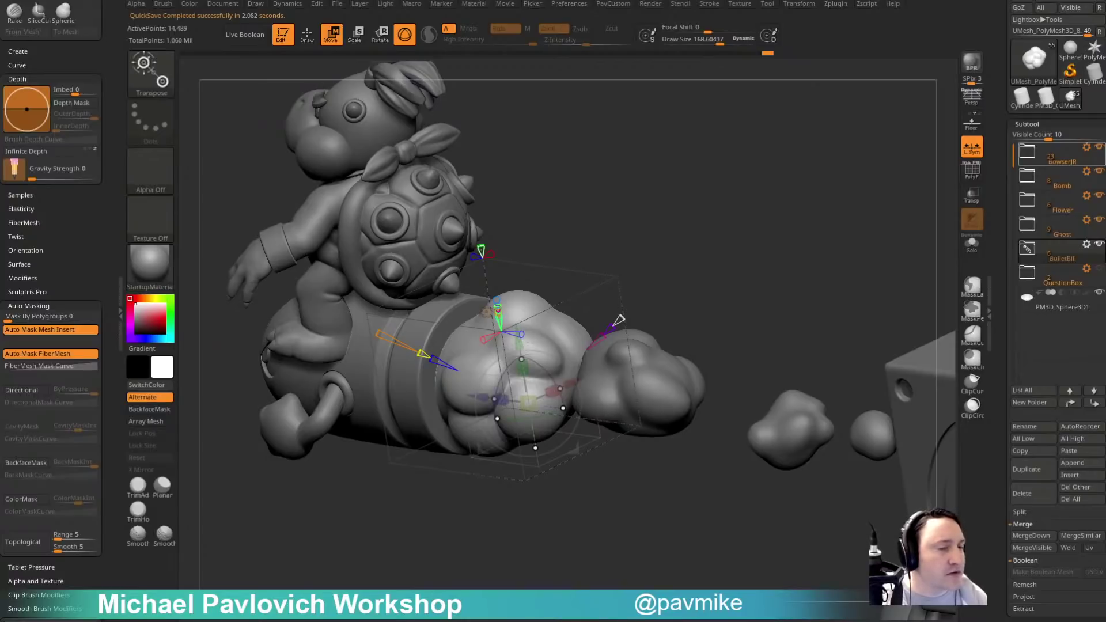
Sculpt another round bump on the rear of the largest puff with the Spherical brush at a draw size of about 176.
left_click_drag(618, 164, 631, 166)
key("q")
key("s")
key("s")
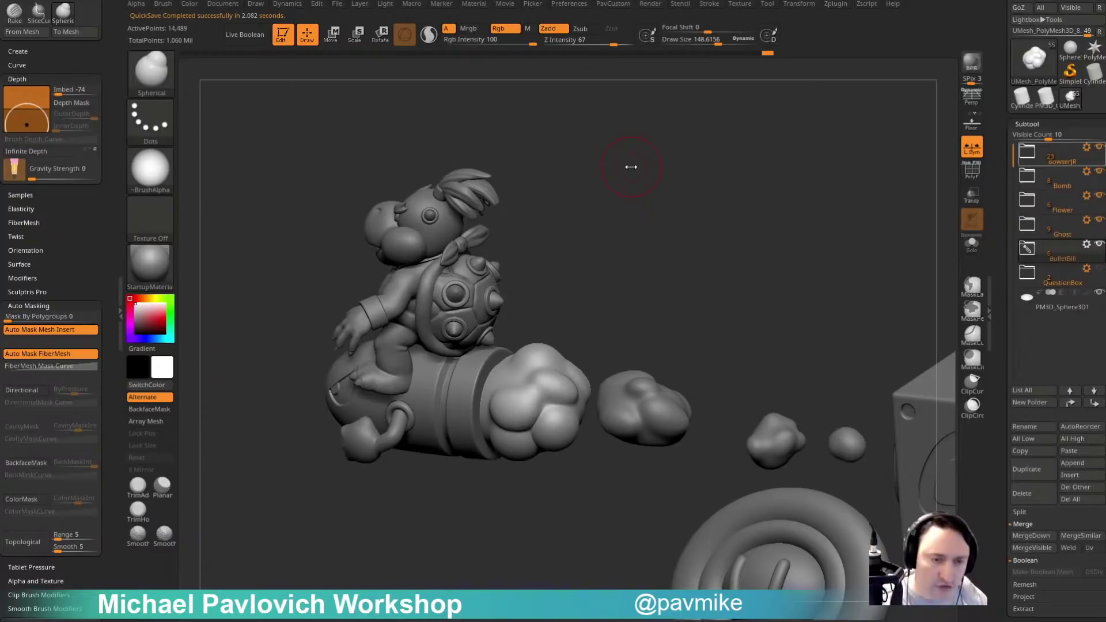
mouse_move(631, 167)
left_mouse_down()
mouse_move(659, 328)
mouse_move(657, 273)
mouse_move(635, 248)
left_mouse_up()
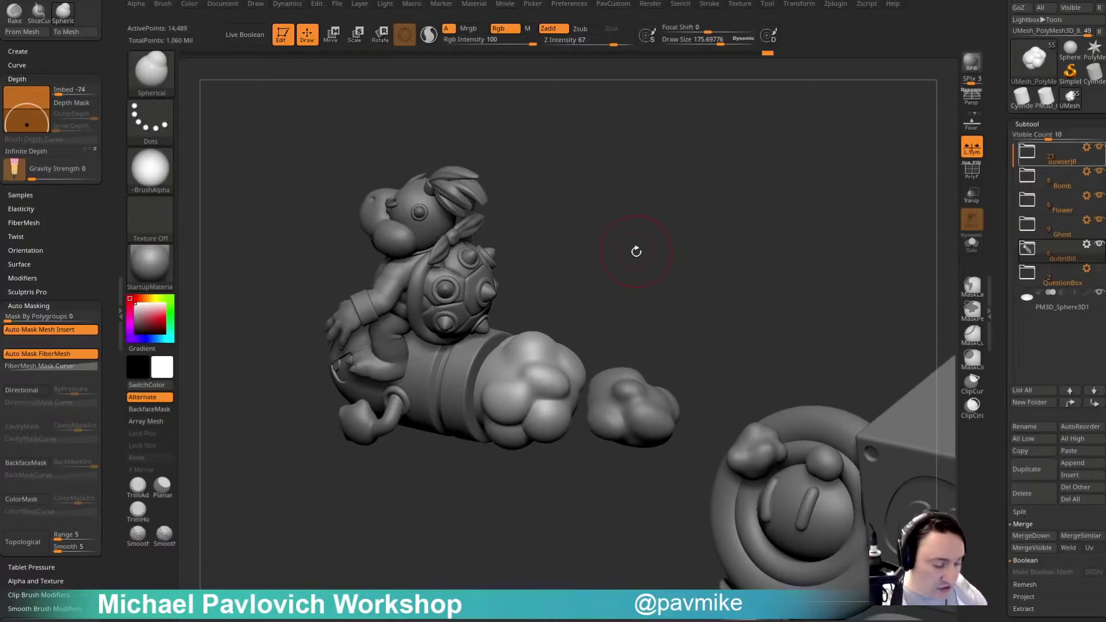
key("b")
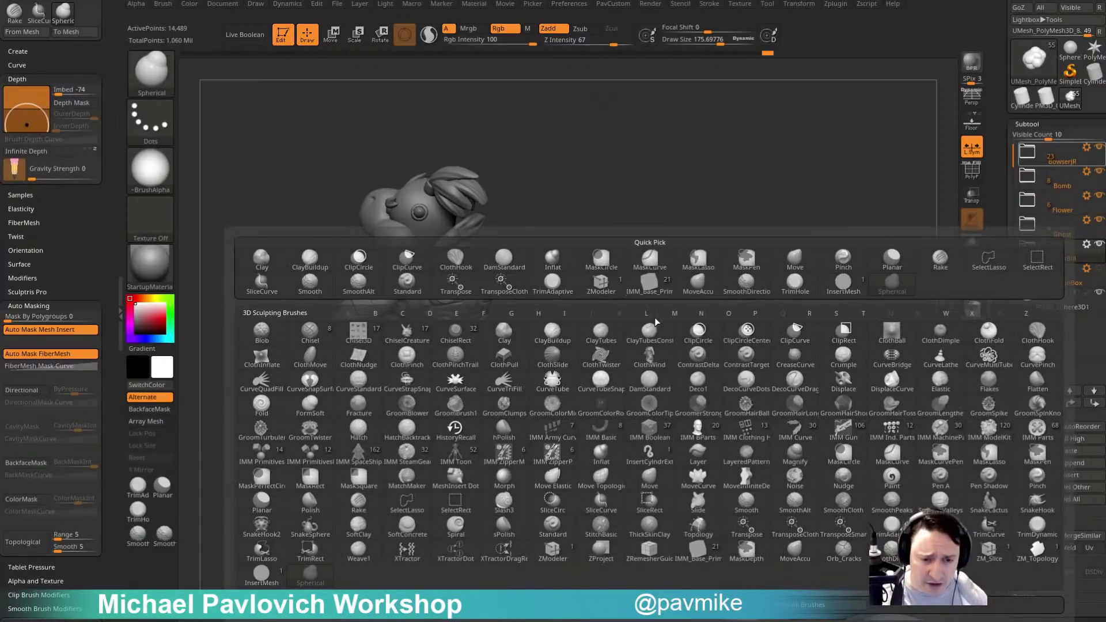
mouse_move(626, 218)
left_mouse_down("alt")
mouse_move(641, 171)
mouse_move(634, 242)
left_mouse_up("alt")
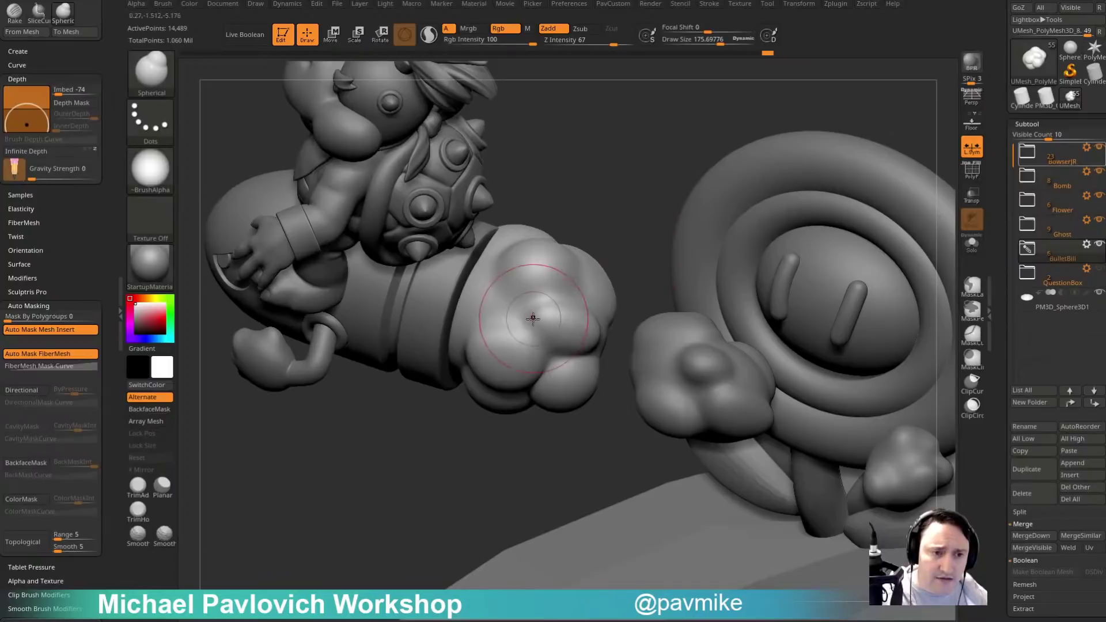
left_click_drag(497, 297, 488, 316)
left_click_drag(444, 419, 455, 340, "alt")
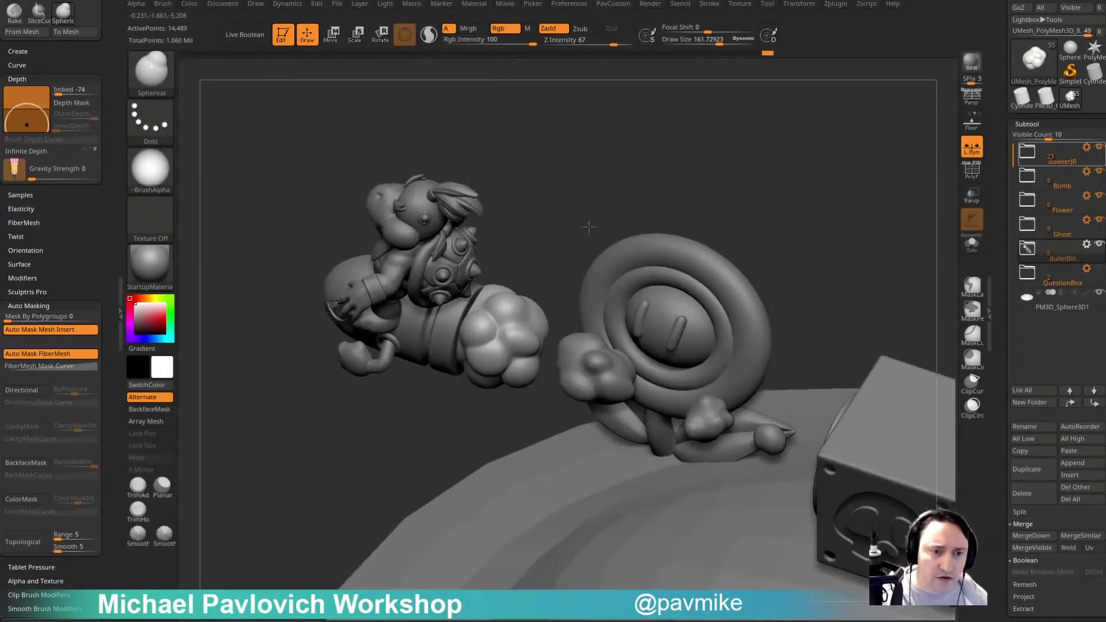
Add smaller bumps between the existing ones on the largest puff at a draw size of about 130.
left_click_drag(587, 227, 562, 311)
key("s")
left_click_drag(519, 397, 514, 398)
left_click_drag(511, 394, 507, 405)
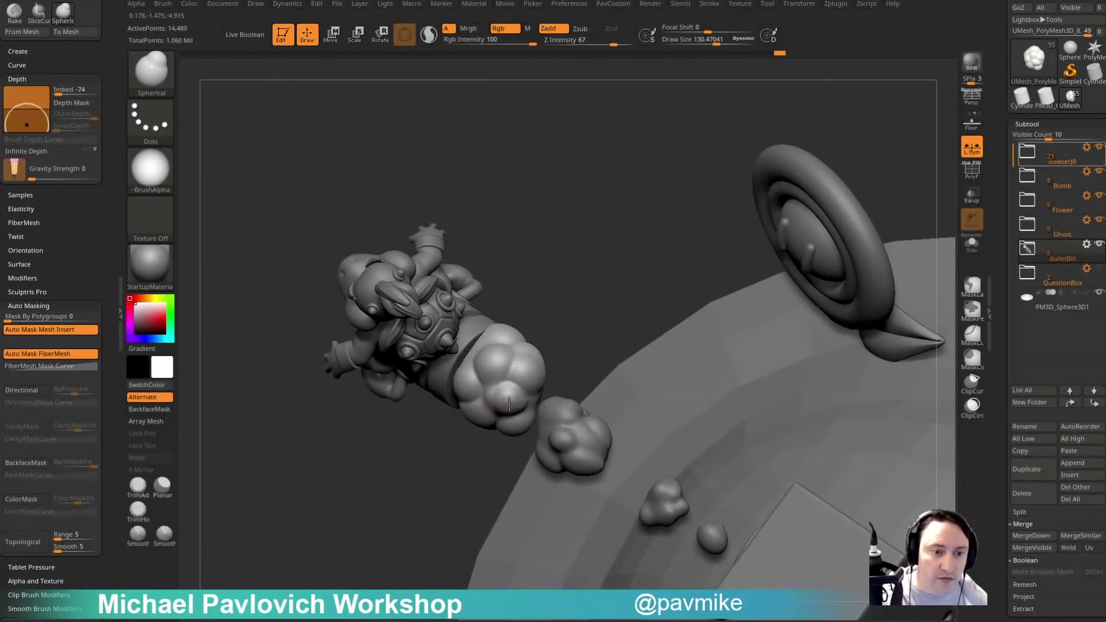
mouse_move(567, 380)
left_mouse_down()
mouse_move(543, 326)
mouse_move(532, 347)
mouse_move(625, 226)
mouse_move(597, 291)
mouse_move(610, 345)
left_mouse_up()
Select the trailing smoke puffs and sculpt round bumps on top of the one nearest the bullet at a draw size of about 155.
key("s")
left_click(570, 354, "alt")
key("s")
left_click_drag(522, 369, 533, 375)
left_click_drag(628, 243, 586, 306)
key("ctrl+z")
key("s")
left_click_drag(521, 366, 525, 383)
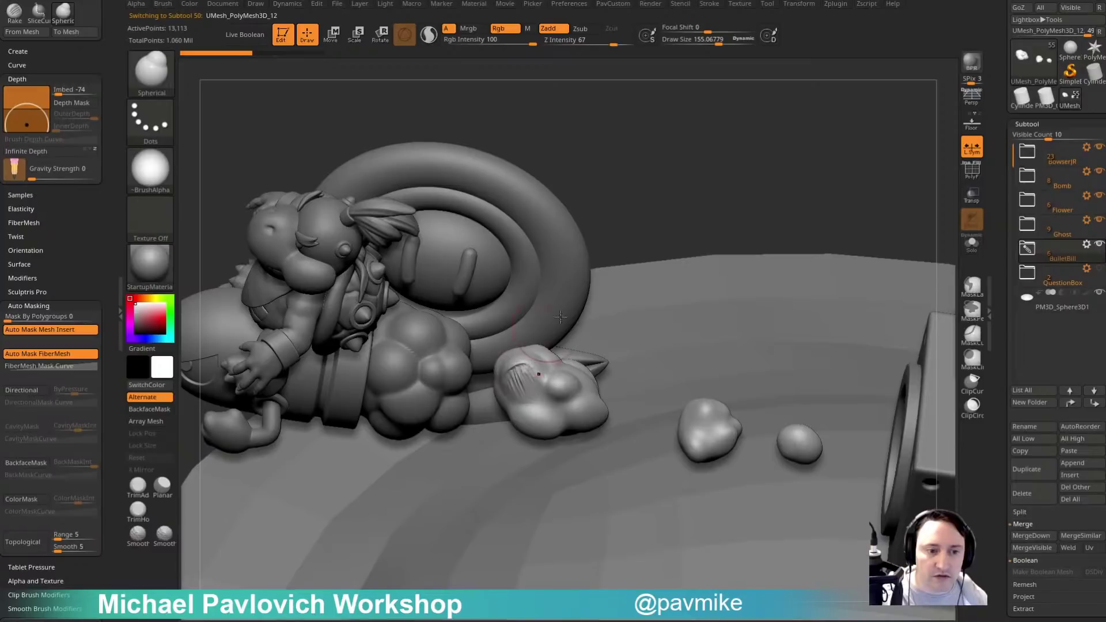
left_click_drag(640, 215, 523, 357)
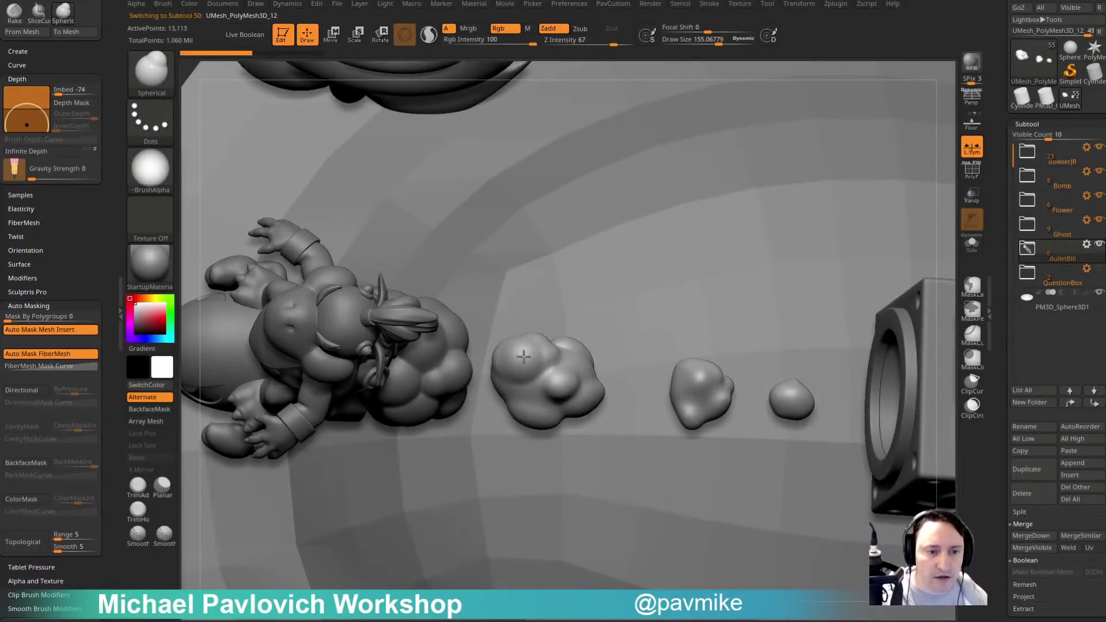
Sculpt bumps around the sides of the nearest trailing puff with the Spherical brush at a draw size of about 130.
left_click_drag(941, 257, 528, 394)
left_click_drag(634, 372, 614, 336)
left_click_drag(590, 406, 584, 424)
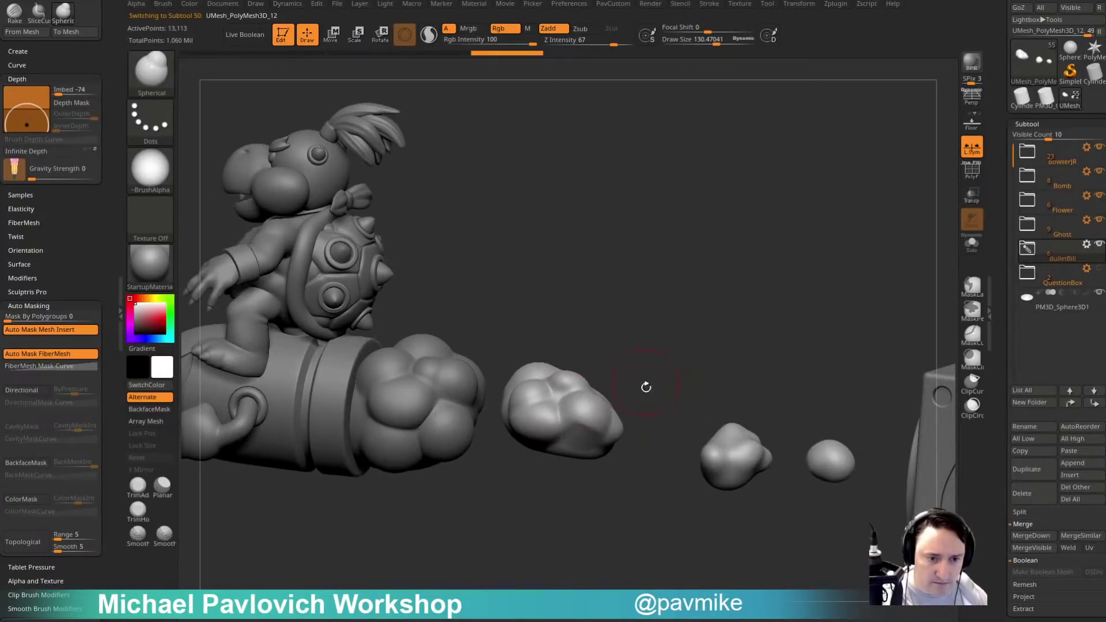
left_click_drag(646, 386, 628, 374)
right_click_drag(586, 371, 577, 370)
left_click_drag(578, 371, 577, 373)
right_click_drag(577, 374, 582, 396)
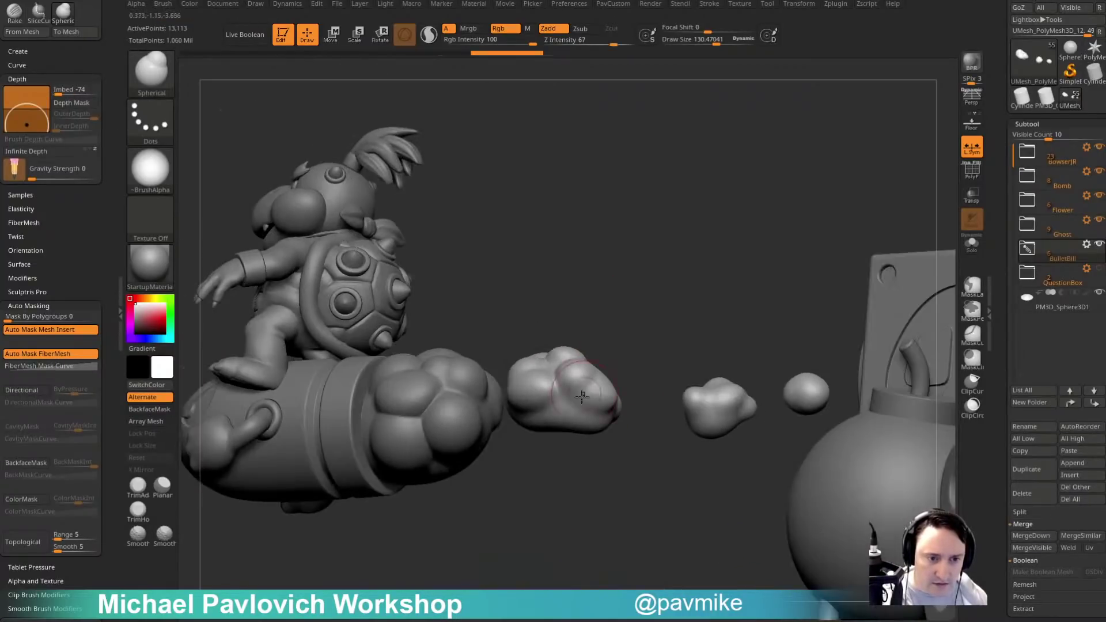
left_click_drag(630, 381, 592, 298)
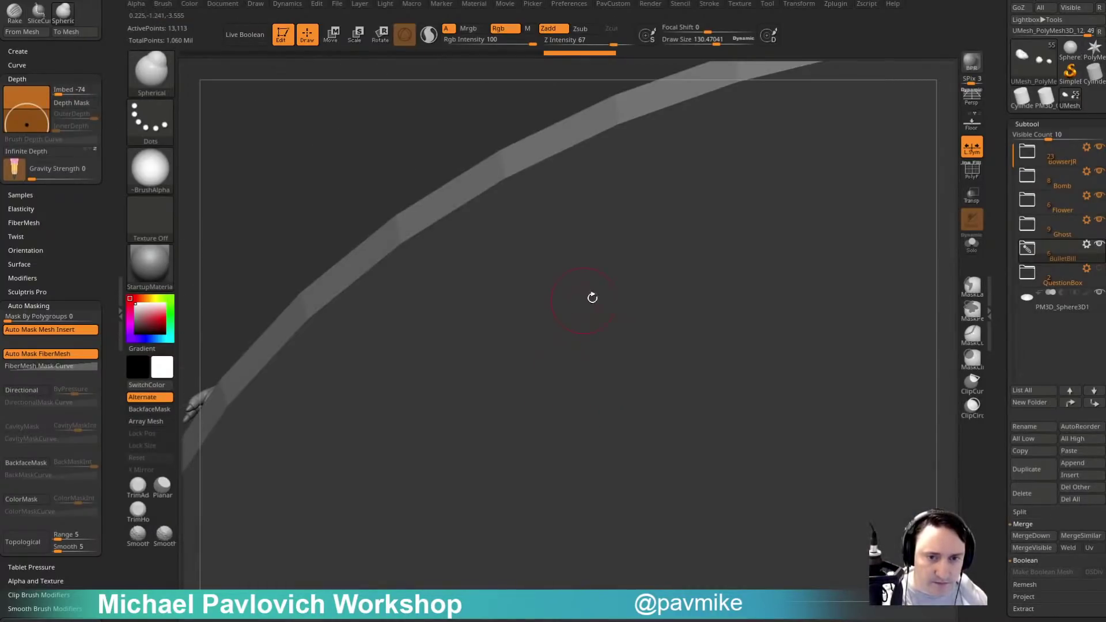
Isolate the trailing puffs and fill in the remaining smooth areas of the biggest one with round bumps.
left_click(974, 245)
left_click_drag(834, 392, 806, 397)
left_click_drag(538, 444, 536, 446)
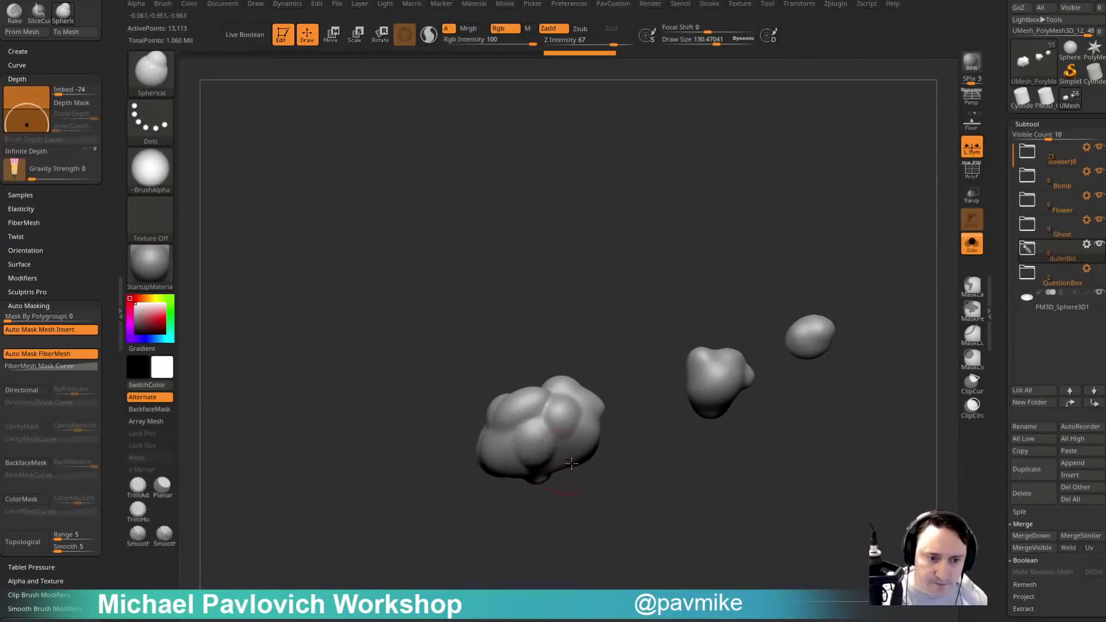
right_click_drag(533, 438, 500, 465)
key("s")
left_click_drag(499, 464, 491, 470)
key("s")
left_click_drag(619, 477, 541, 468)
left_click_drag(529, 443, 533, 446)
Sculpt round bumps all around the two smaller trailing puffs, reducing the draw size to about 70 for the finest ones.
left_click_drag(616, 331, 553, 350)
left_click_drag(605, 377, 609, 390)
left_click_drag(668, 381, 629, 397)
left_click_drag(555, 384, 554, 379)
mouse_move(635, 386)
left_mouse_down()
mouse_move(601, 391)
mouse_move(573, 416)
left_mouse_up()
mouse_move(623, 416)
left_mouse_down()
mouse_move(654, 426)
mouse_move(616, 407)
mouse_move(683, 367)
mouse_move(625, 377)
left_mouse_up()
left_click_drag(710, 316, 642, 359)
mouse_move(698, 315)
left_mouse_down()
mouse_move(770, 306)
mouse_move(659, 337)
left_mouse_up()
left_click_drag(572, 464, 575, 467)
left_click_drag(662, 463, 636, 420, "alt")
left_click_drag(555, 426, 586, 417)
mouse_move(648, 401)
left_mouse_down()
mouse_move(602, 403)
mouse_move(686, 437)
mouse_move(619, 423)
left_mouse_up()
key("[")
left_click(587, 407)
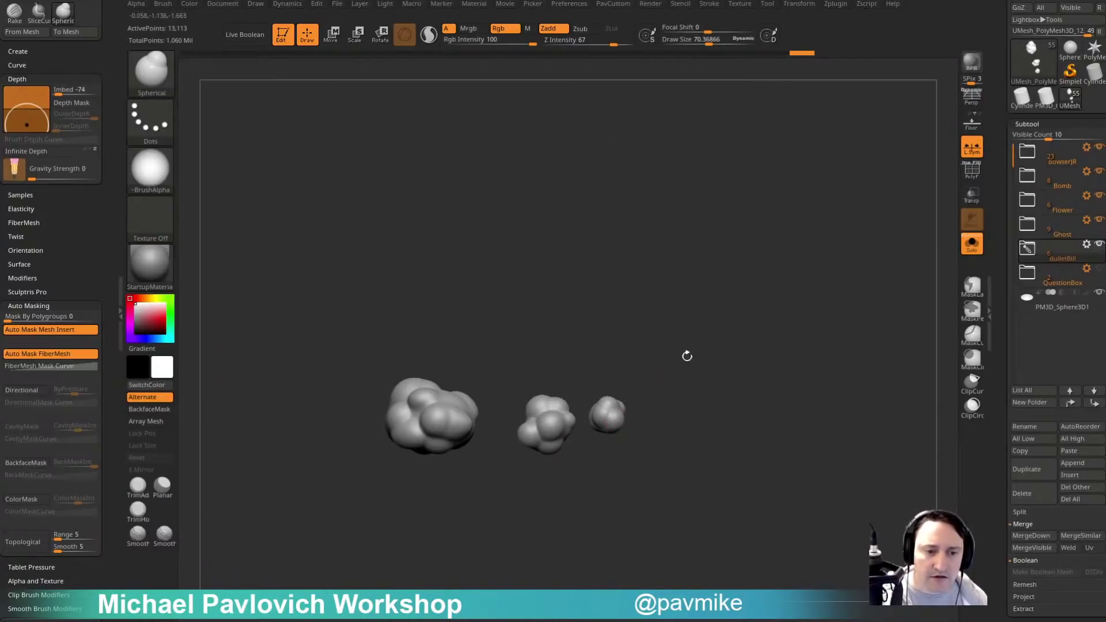
Show the other models again and sculpt a bump on the side of the nearest trailing puff at a draw size of about 125.
left_click(972, 245)
left_click_drag(626, 275, 664, 248)
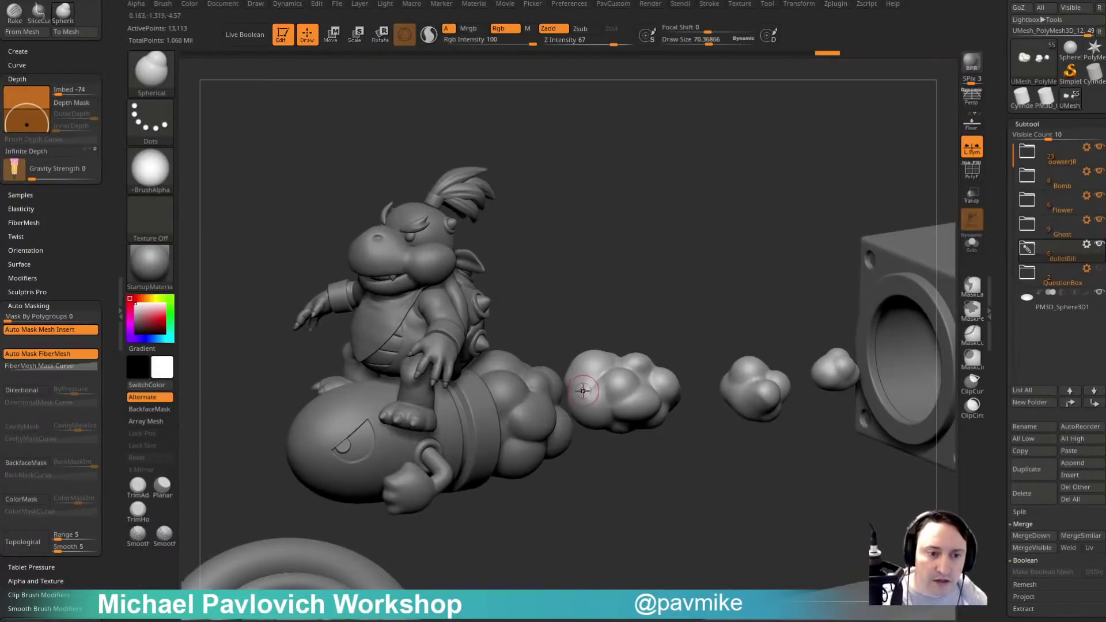
key("s")
left_click_drag(583, 391, 590, 389)
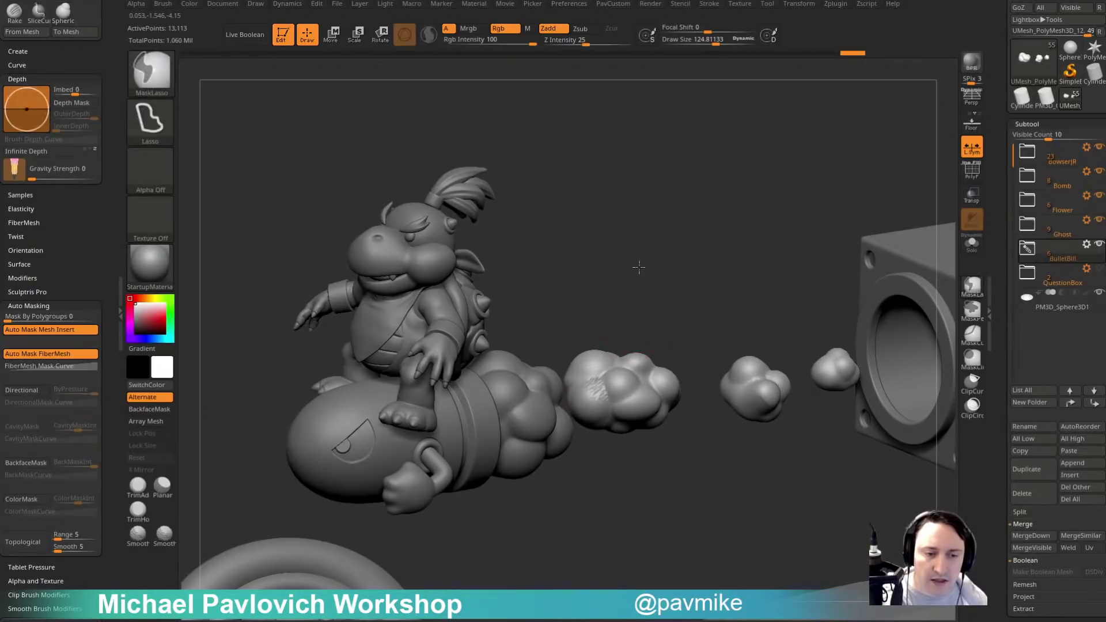
Remesh the trailing puffs with DynaMesh and sculpt more bumps on top of the nearest one at a draw size of about 99.
mouse_move(637, 269)
left_mouse_down("ctrl")
mouse_move(656, 337)
mouse_move(575, 395)
left_mouse_up("ctrl")
mouse_move(655, 322)
left_mouse_down()
mouse_move(620, 340)
mouse_move(597, 381)
left_mouse_up()
left_click_drag(628, 283, 601, 368)
left_click(577, 372)
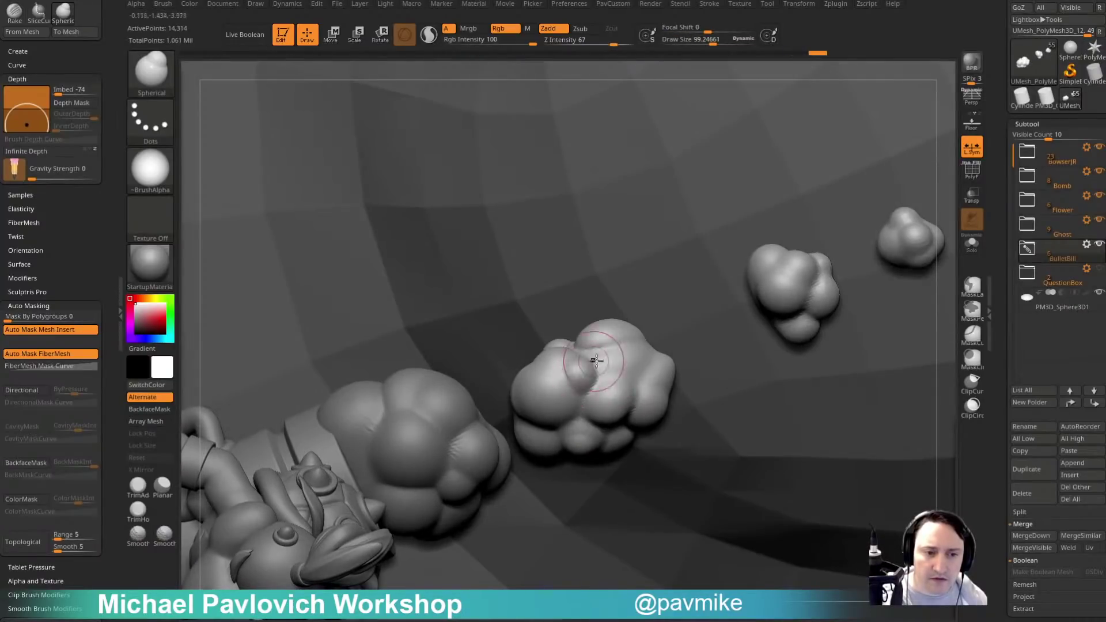
Sculpt one more bump on the nearest trailing puff and shift that puff slightly closer to the bullet.
left_click(618, 357)
left_click_drag(642, 291, 492, 369)
key("w")
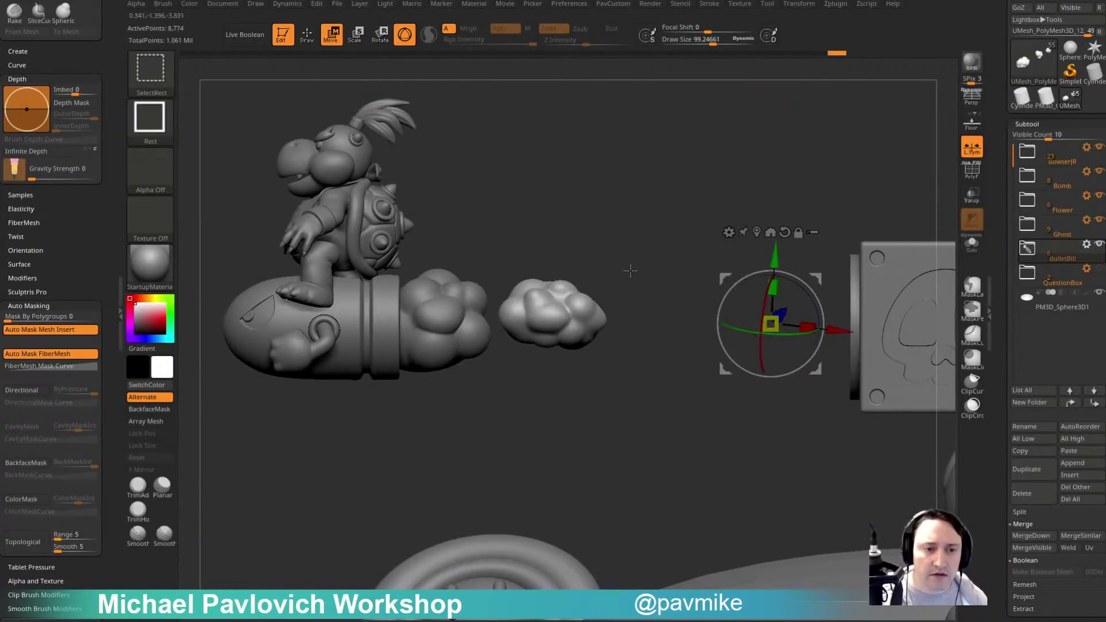
left_click(622, 251, "ctrl")
left_click(617, 227, "ctrl+shift")
left_click(615, 217, "ctrl")
left_click_drag(814, 280, 625, 261, "alt")
left_click(596, 214, "alt")
left_click(569, 213, "alt")
left_click_drag(551, 316, 540, 321)
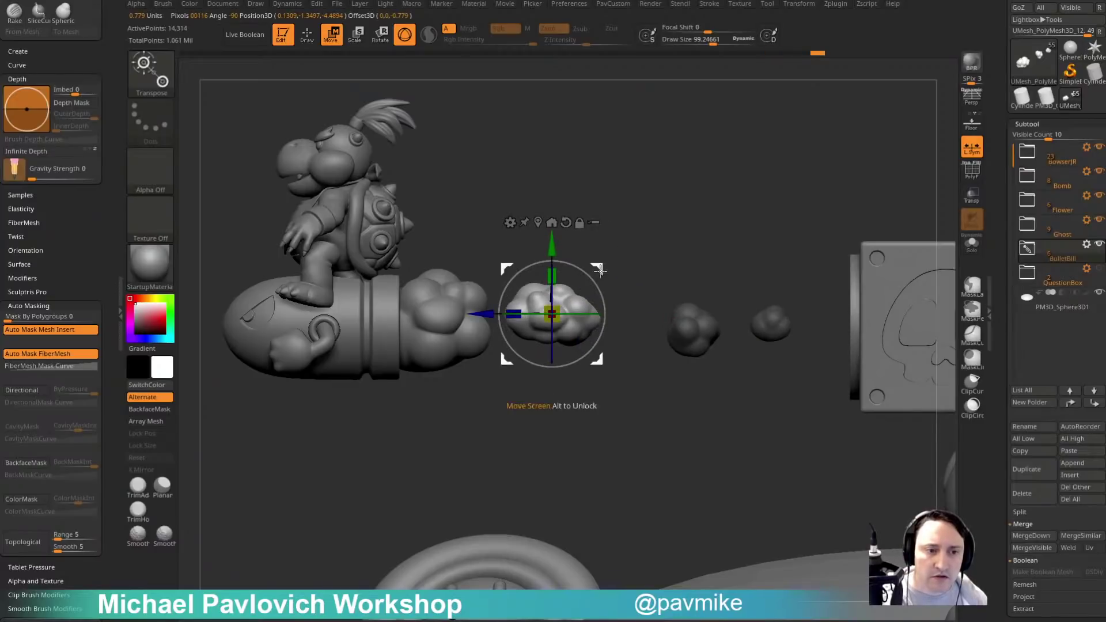
mouse_move(599, 267)
left_mouse_down()
mouse_move(715, 262)
mouse_move(648, 201)
left_mouse_up()
key("q")
Sculpt round bumps over the smooth far side and underside of the puff attached to the bullet, at a draw size of about 125.
mouse_move(648, 201)
left_mouse_down()
mouse_move(664, 228)
mouse_move(796, 223)
mouse_move(845, 235)
mouse_move(712, 299)
left_mouse_up()
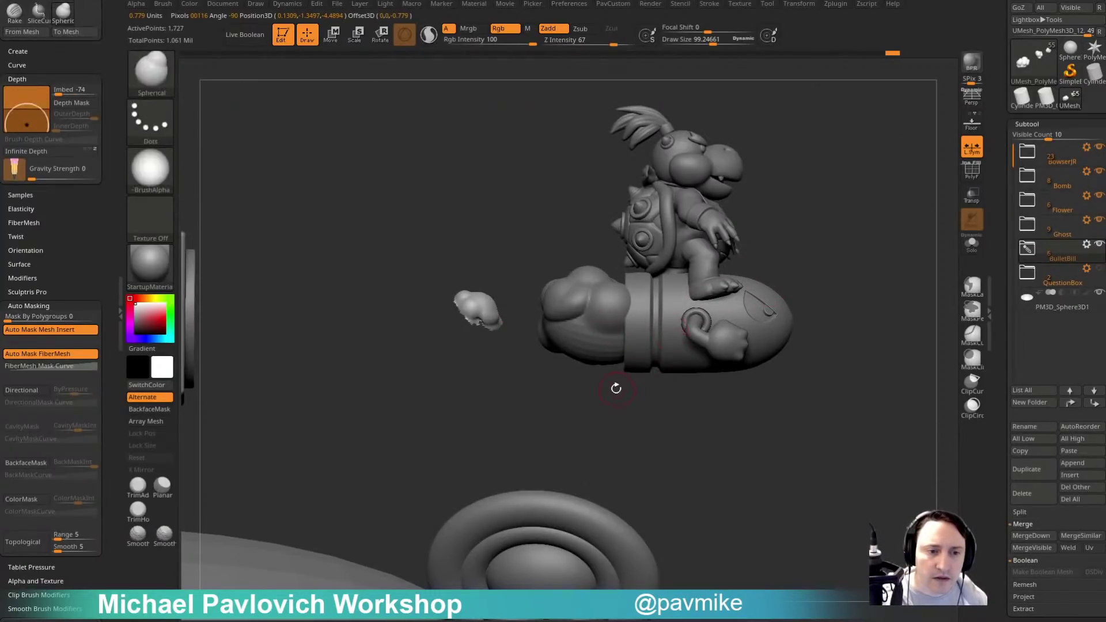
left_click_drag(588, 400, 587, 351)
left_click(587, 351, "alt")
mouse_move(507, 398)
left_mouse_down("alt")
mouse_move(495, 413)
mouse_move(499, 449)
left_mouse_up("alt")
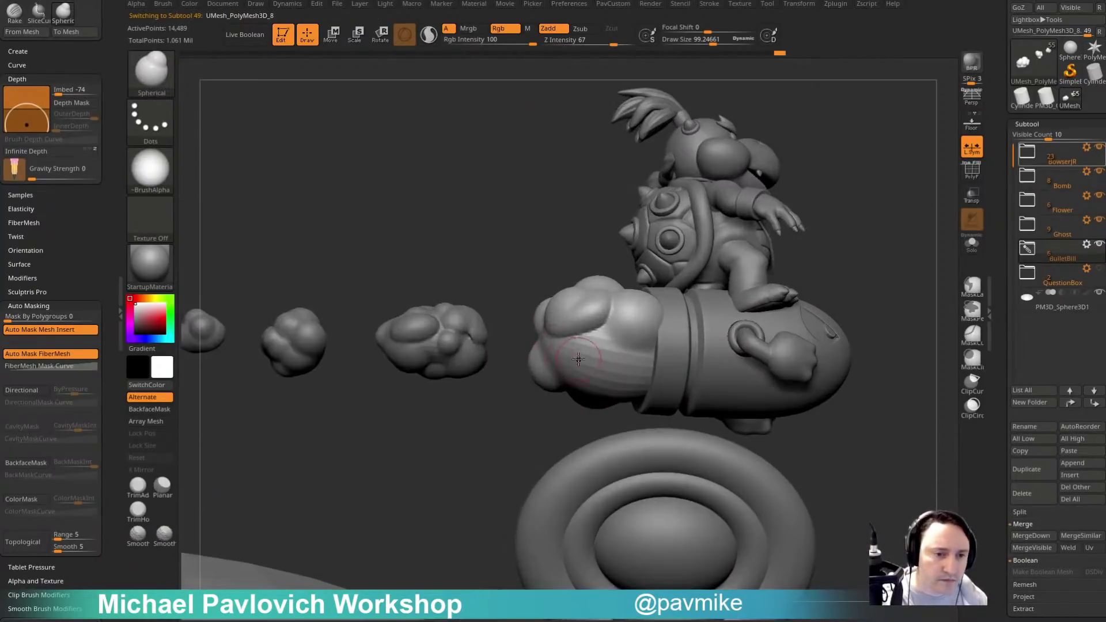
left_click(592, 354)
key("s")
left_click_drag(593, 355, 595, 355)
key("s")
left_click_drag(612, 355, 633, 367)
key("s")
left_click_drag(507, 427, 567, 417)
left_click_drag(557, 352, 557, 355)
left_click_drag(544, 445, 582, 349)
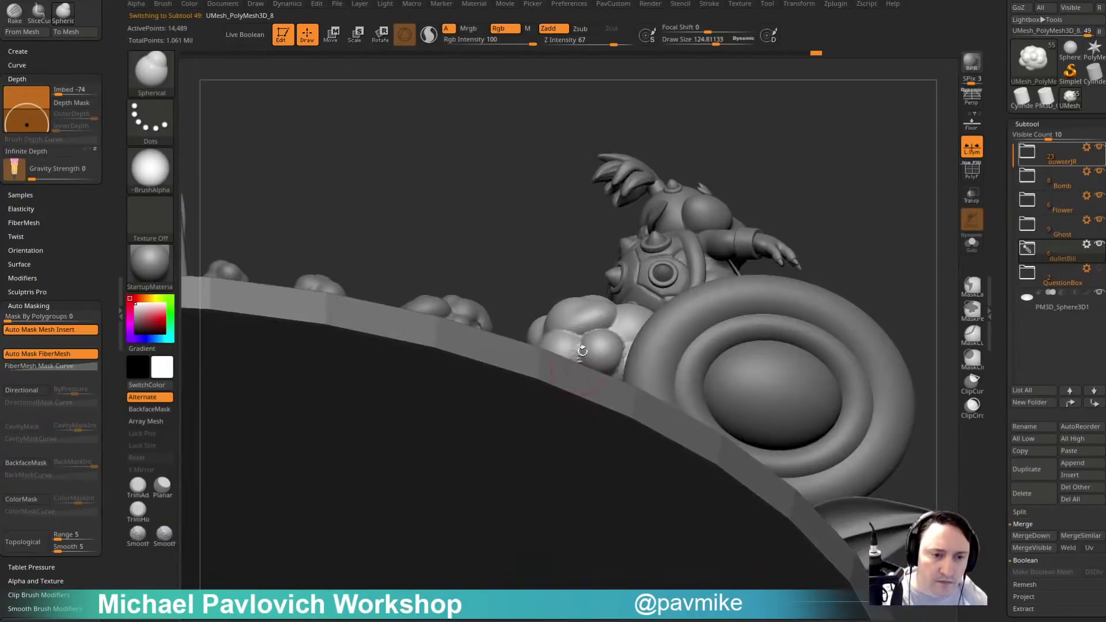
left_click_drag(568, 244, 582, 288)
Finish the attached puff's bumps in isolation at a draw size of about 155 and remesh it with DynaMesh.
left_click(972, 245)
mouse_move(651, 460)
left_mouse_down()
mouse_move(605, 424)
mouse_move(597, 395)
mouse_move(635, 405)
left_mouse_up()
left_click_drag(768, 328, 721, 361)
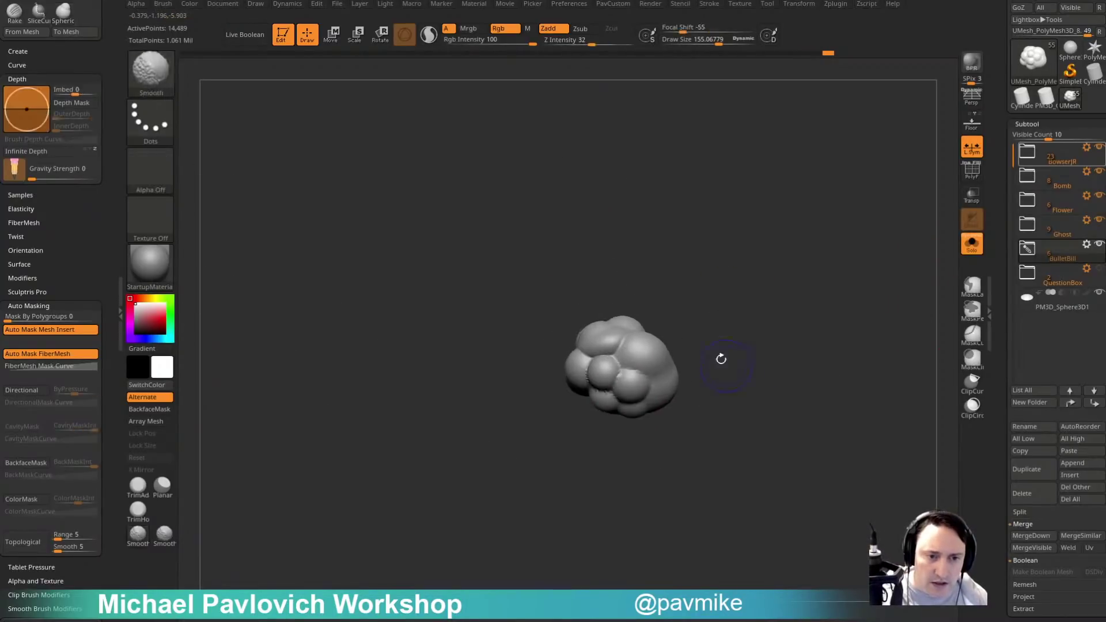
left_click_drag(797, 348, 950, 288)
left_click(972, 244)
key("3")
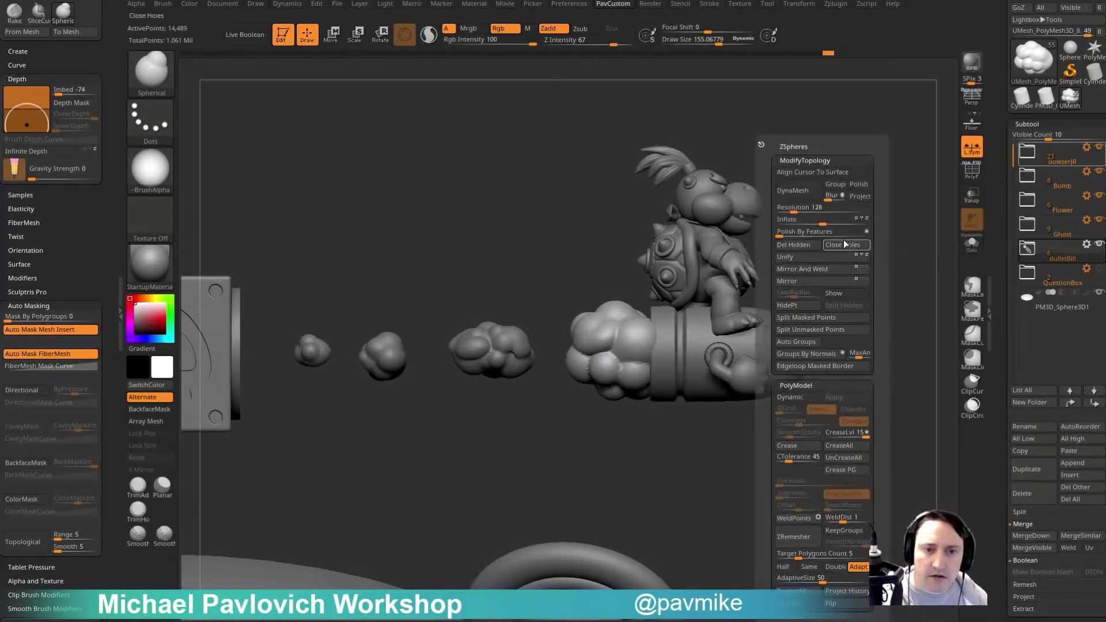
left_click(797, 202)
Scale the attached puff down to about 0.84 and adjust how it sits on the bullet's tail.
key("w")
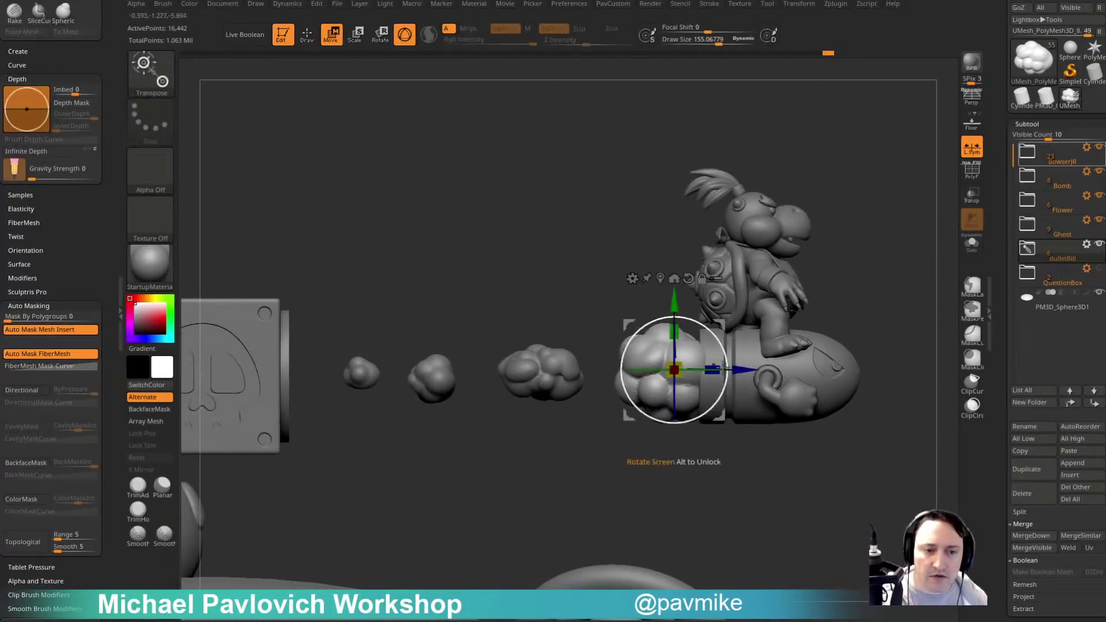
left_click_drag(676, 373, 672, 377)
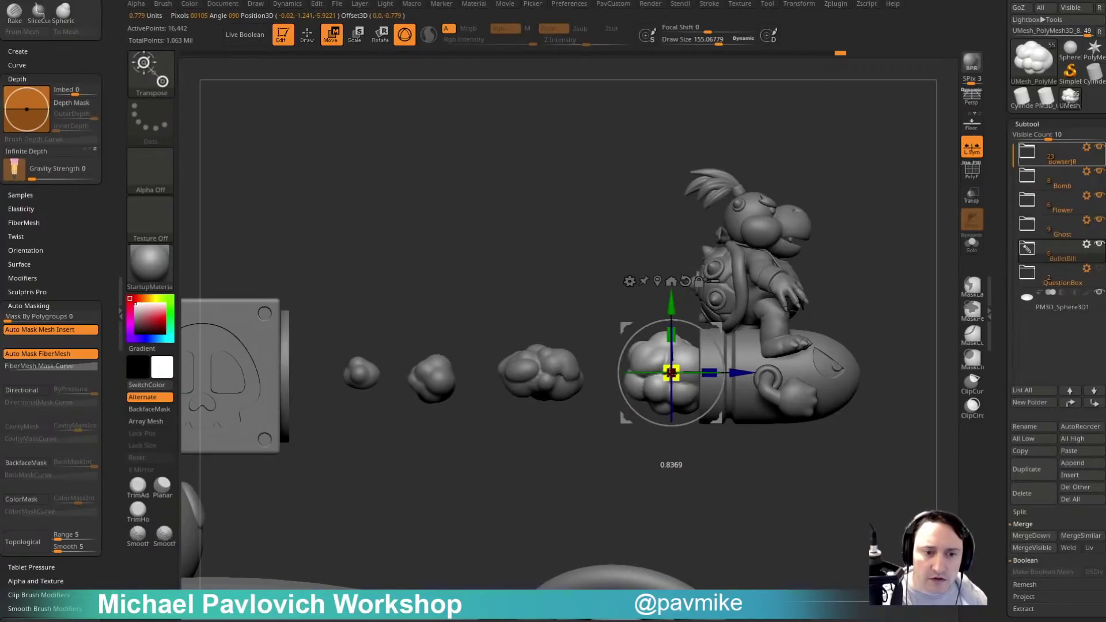
left_click_drag(672, 332, 623, 323)
key("q")
left_click_drag(575, 288, 713, 323)
key("w")
key("q")
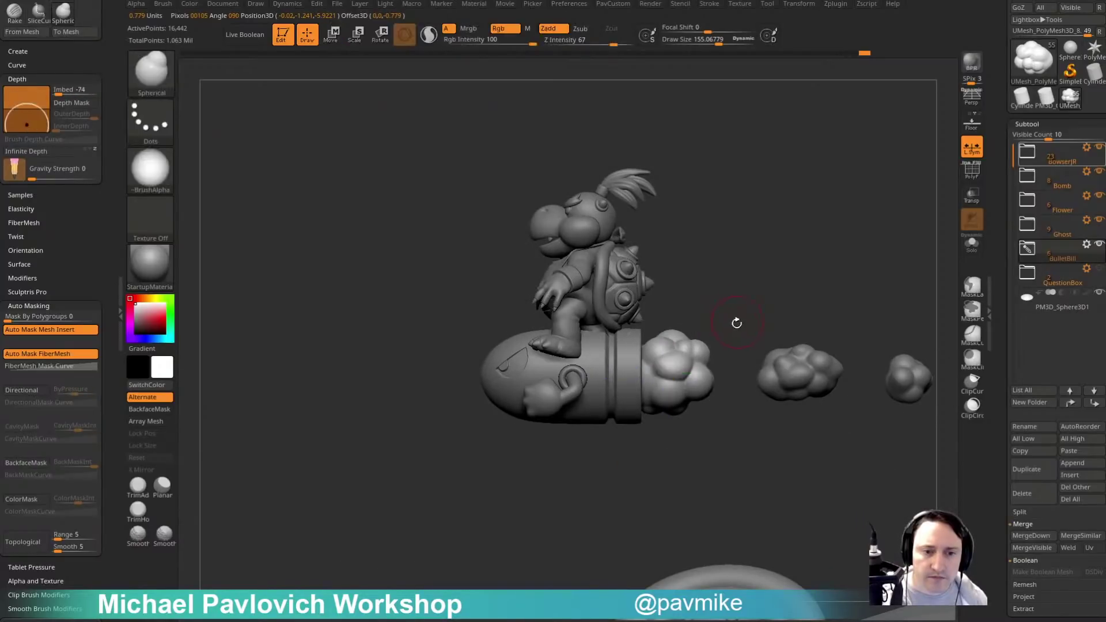
key("w")
left_click_drag(670, 368, 693, 368)
key("q")
Open the BulletBill folder and merge the attached puff with the trailing puffs subtool below it.
right_click_drag(737, 288, 778, 282)
right_click_drag(778, 282, 738, 243, "ctrl")
left_click_drag(738, 243, 744, 253, "ctrl")
mouse_move(744, 254)
right_mouse_down()
mouse_move(691, 264)
mouse_move(780, 262)
right_mouse_up()
left_click(1028, 250)
left_click(1048, 330)
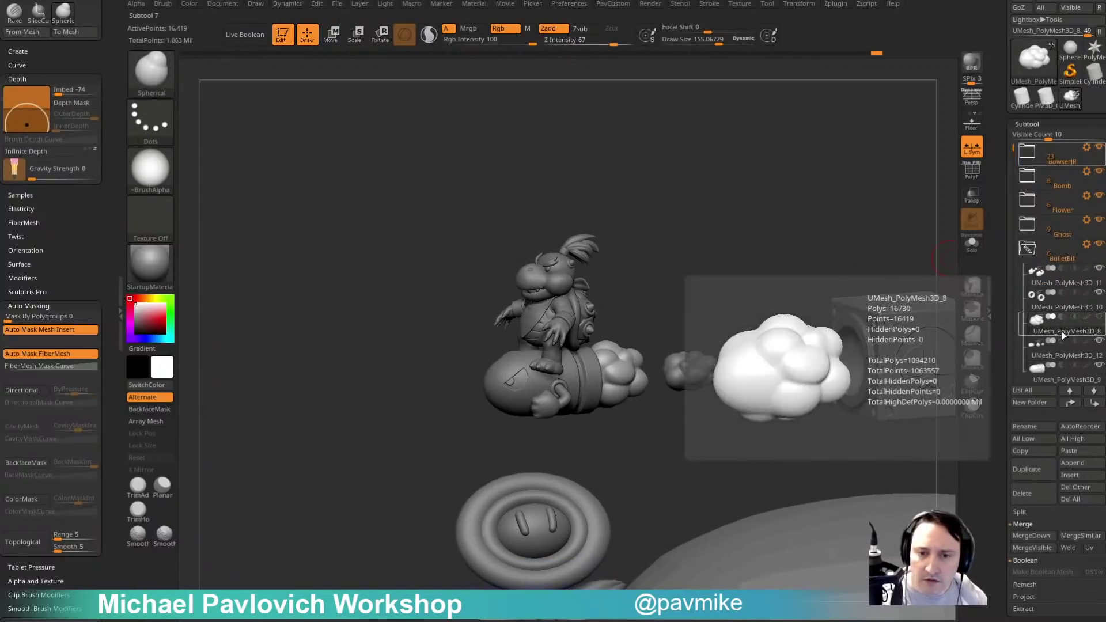
key("ctrl+e")
left_click(874, 299)
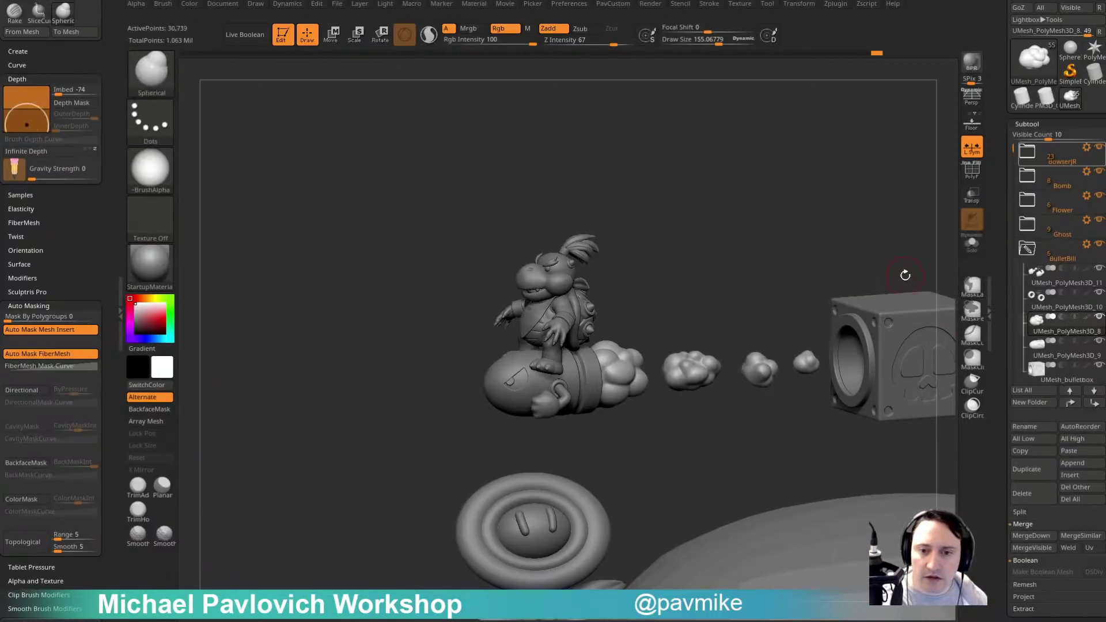
mouse_move(777, 272)
left_mouse_down()
mouse_move(741, 230)
mouse_move(741, 279)
mouse_move(750, 263)
left_mouse_up()
Switch to the Standard brush and set the draw size to about 78.
key("b")
key("s")
key("t")
key("s")
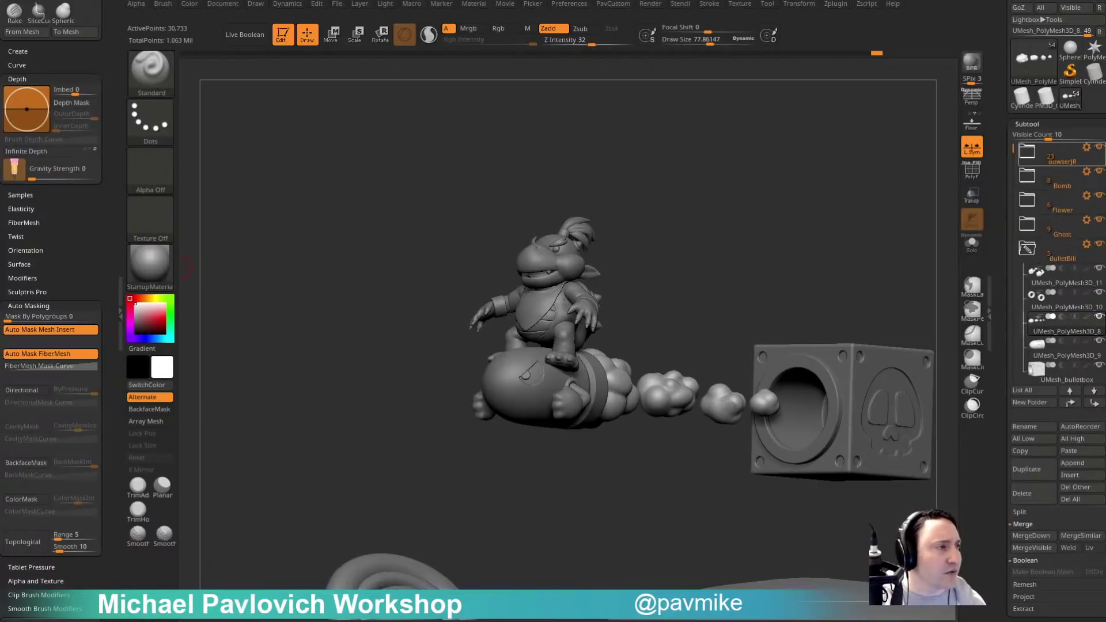
Clear the canvas, place a new Cylinder3D and convert it into an editable PolyMesh3D.
left_click(281, 34)
left_click(375, 66)
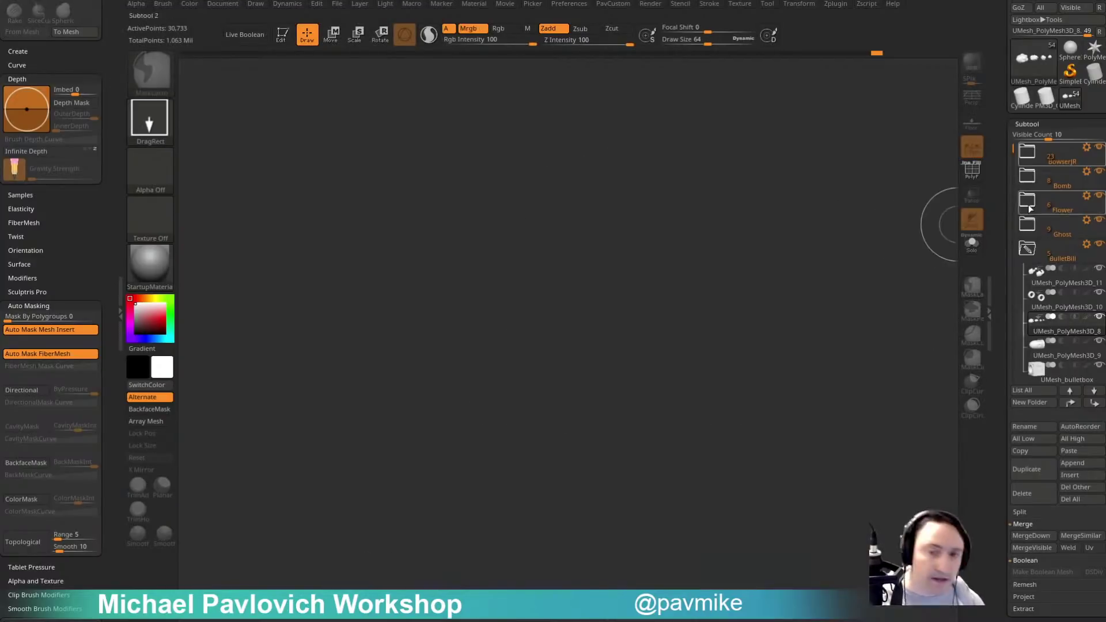
left_click(1060, 151)
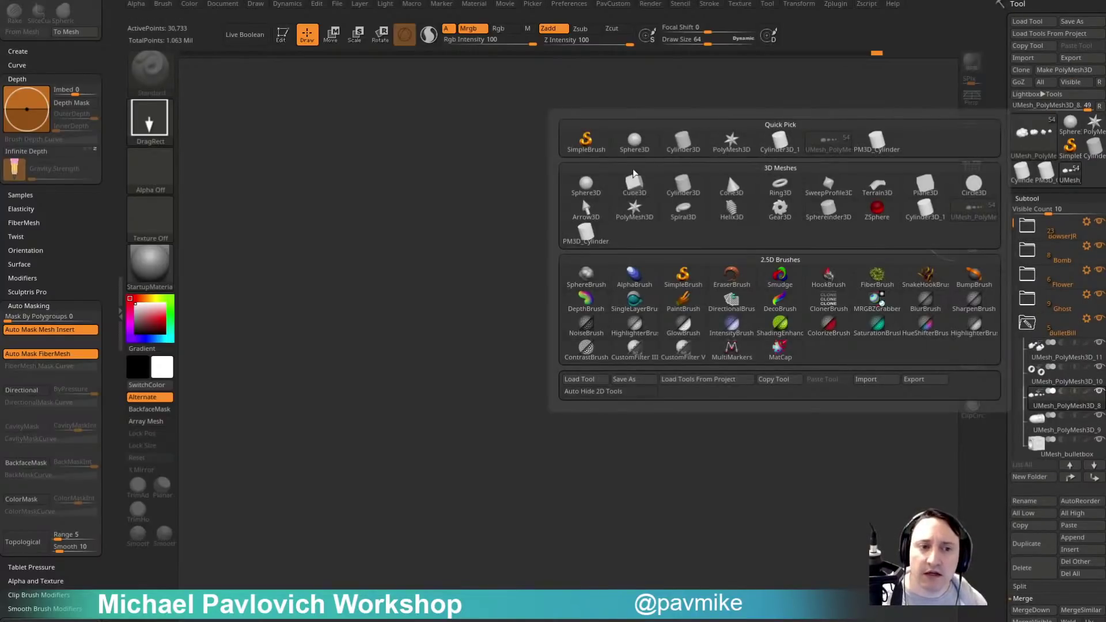
left_click(683, 140)
left_click_drag(544, 293, 362, 99)
left_click(283, 35)
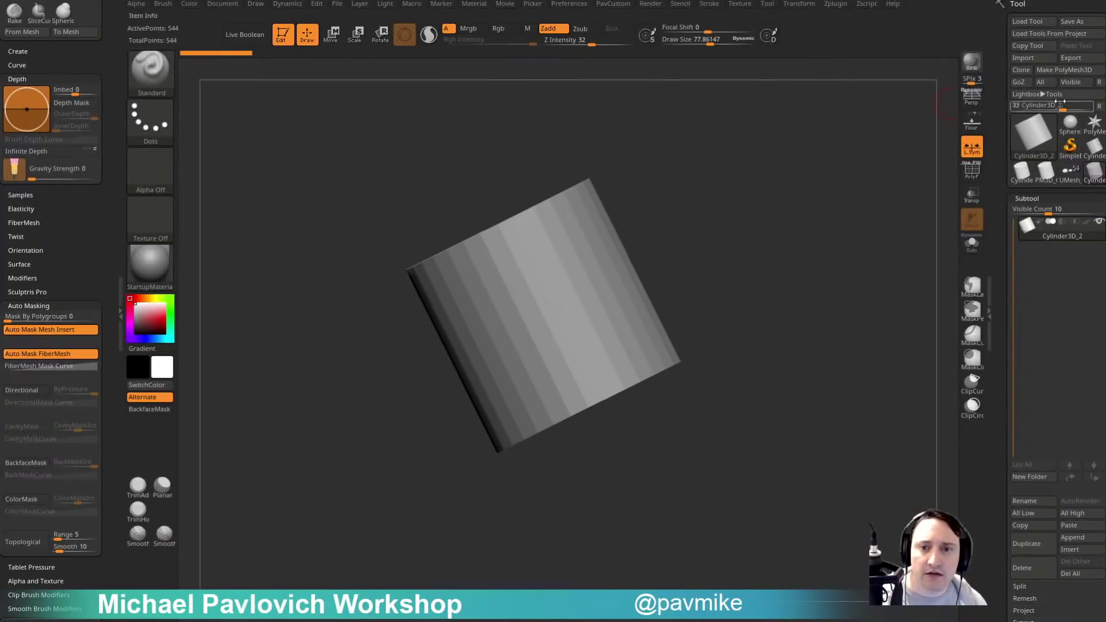
left_click(1063, 70)
Show the cylinder's polyframe and assign separate polygroups to its caps and side with Groups By Normals.
left_click_drag(950, 127, 949, 206)
key("shift+f")
key("space")
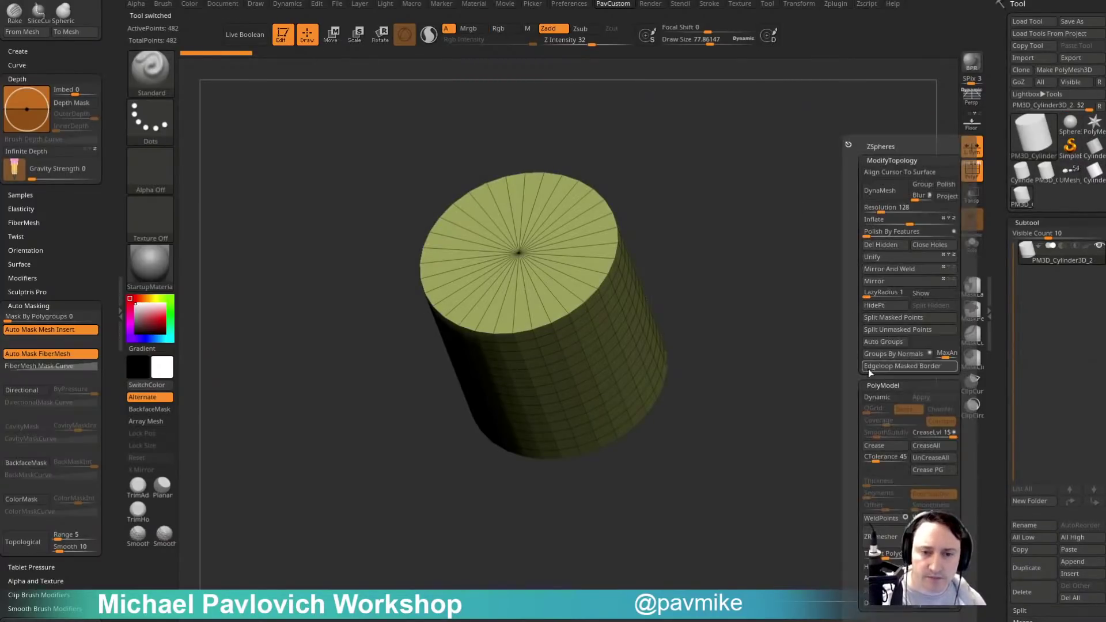
left_click(874, 353)
Hide the cylinder's bottom cap and delete the hidden geometry to leave an open edge.
left_click_drag(775, 344, 720, 310)
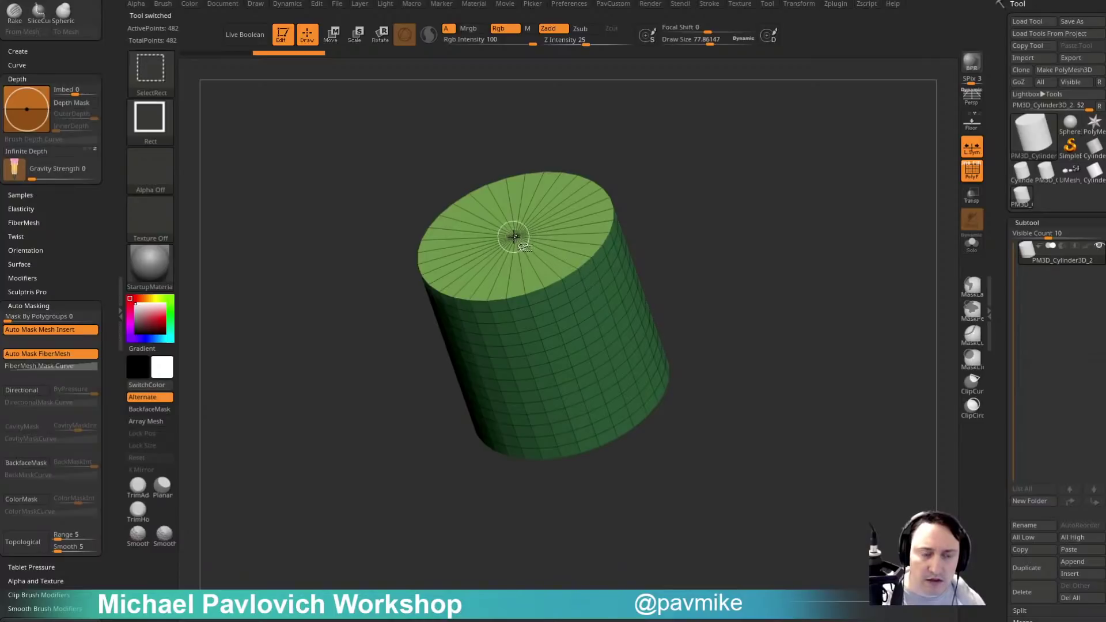
left_click(578, 267, "ctrl+shift")
left_click_drag(784, 305, 797, 270)
key("space")
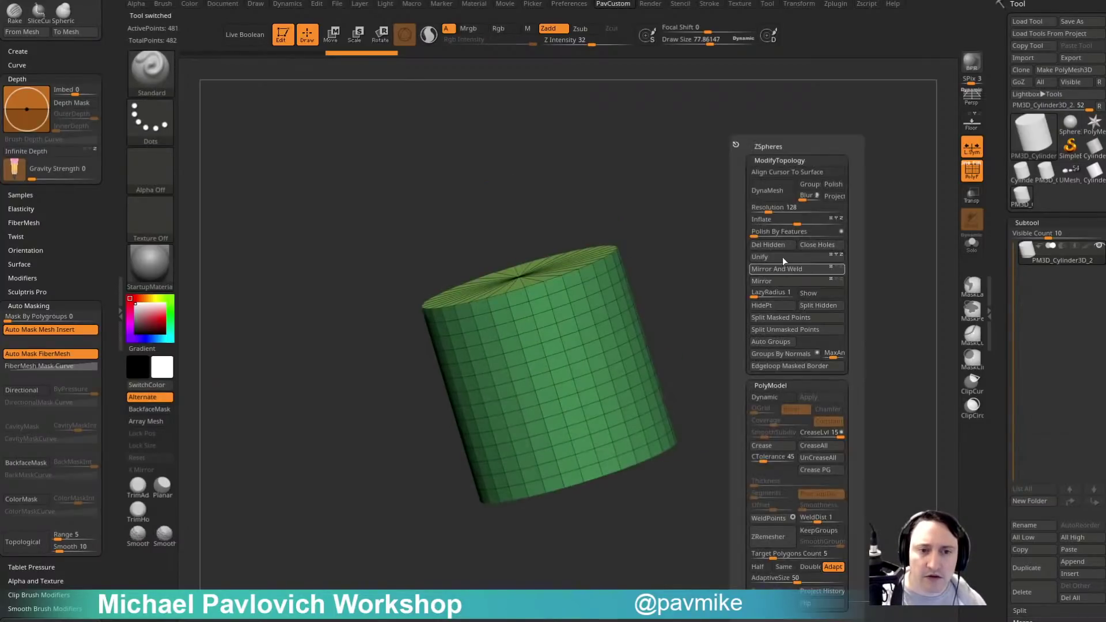
left_click(773, 246)
left_click_drag(680, 316, 741, 256, "alt")
Set the ZModeler brush's edge action to Extrude and try a free-angle extrusion of the cylinder's open bottom edge loop.
key("b")
key("z")
key("m")
key("space")
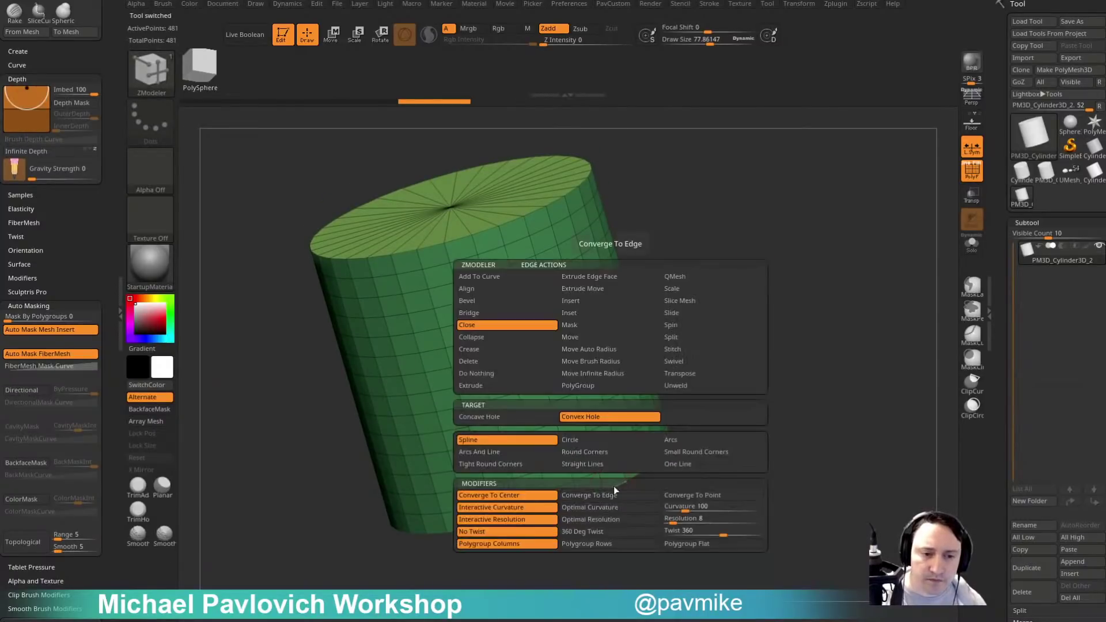
left_click(520, 388)
left_click_drag(680, 412, 657, 369, "alt")
left_click_drag(657, 368, 637, 424)
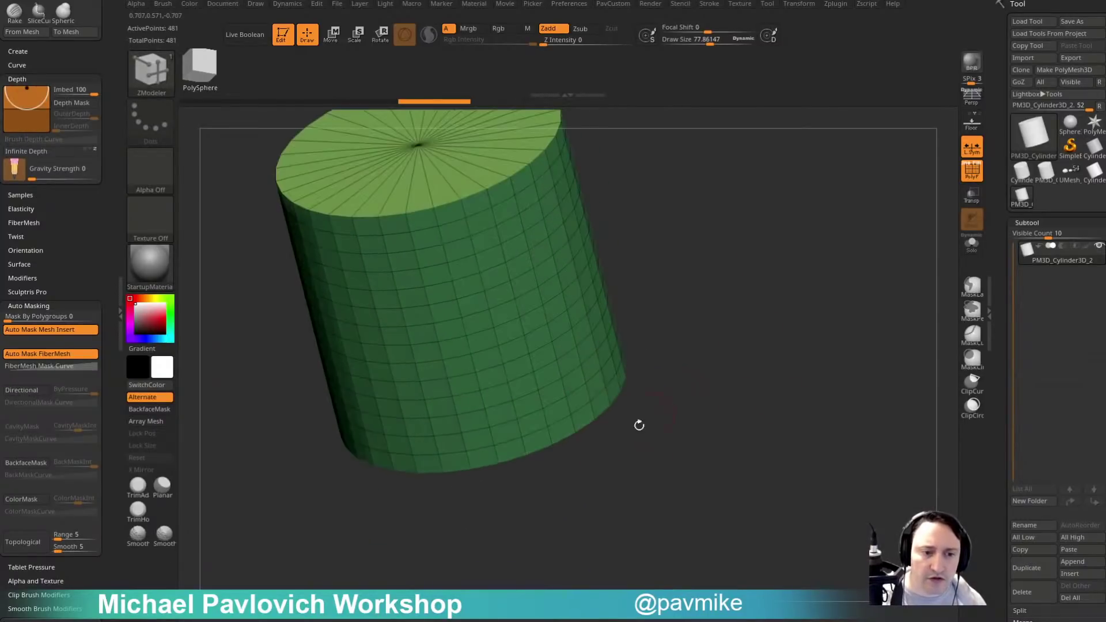
left_click_drag(567, 440, 661, 438)
key("ctrl+z")
Extrude the open bottom edge loop outward into a flat brim with Planar Angle and toggle the extrusion to Perpendicular Angle.
key("space")
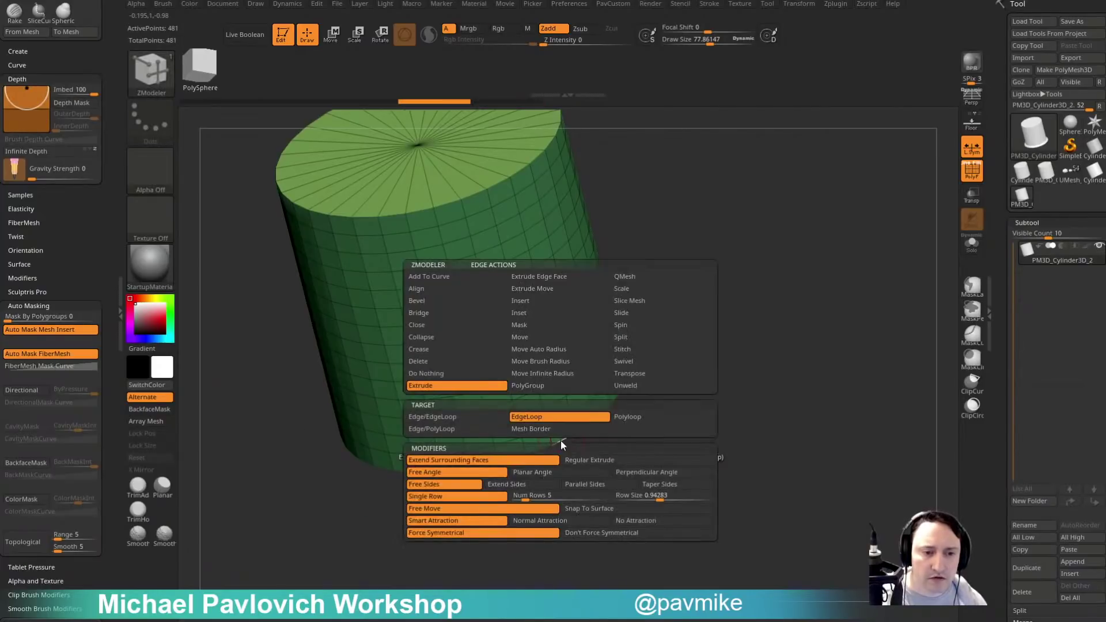
left_click(553, 474)
left_click_drag(567, 454, 660, 419)
key("alt")
key("alt")
key("alt")
key("alt")
key("alt")
key("alt")
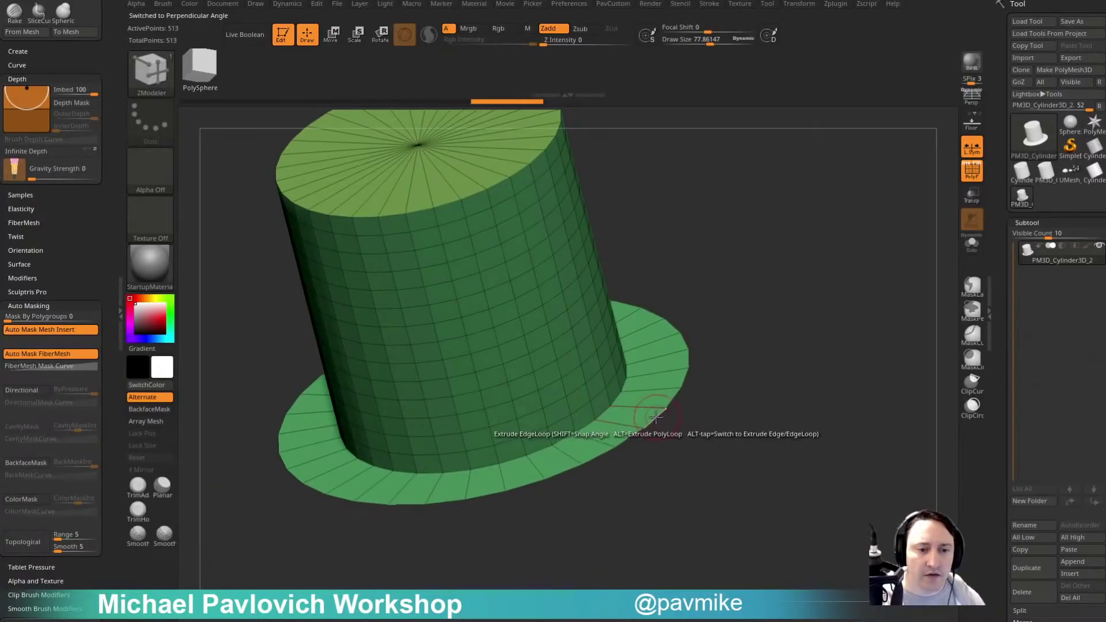
Extrude the brim's outer edge loop repeatedly downward and outward to form a stepped base.
key("space")
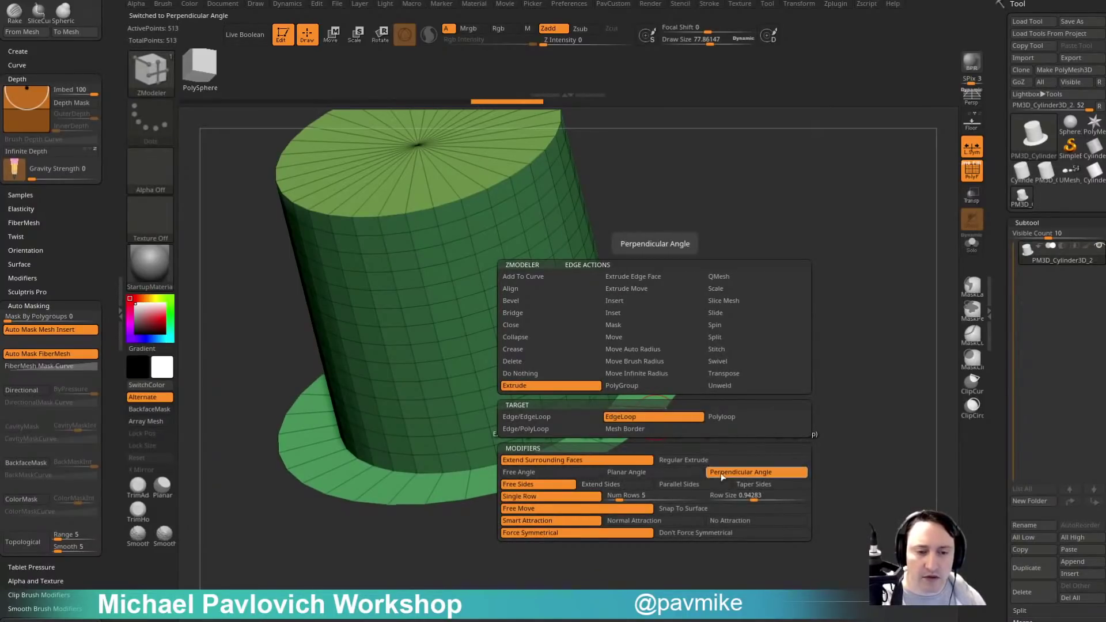
left_click_drag(655, 420, 701, 493)
mouse_move(728, 507)
left_mouse_down("alt")
mouse_move(693, 439)
mouse_move(687, 457)
mouse_move(698, 470)
mouse_move(704, 434)
mouse_move(691, 448)
left_mouse_up("alt")
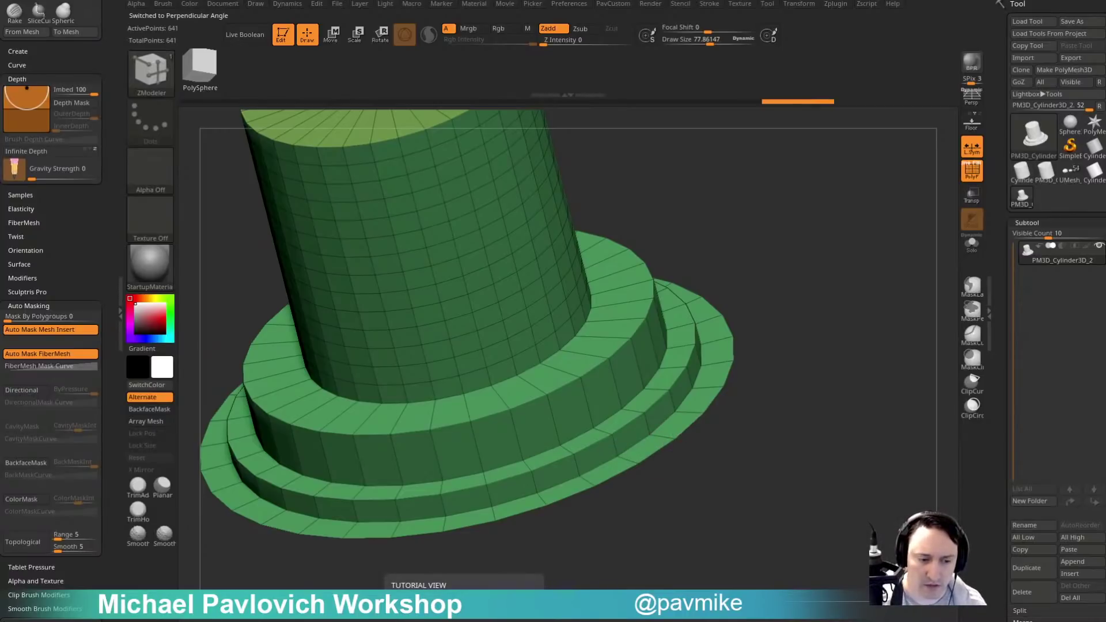
Switch to the browser and look through the ZBrush 2021 What's New video list on the ArtStation portfolio.
left_click(464, 620)
scroll(730, 323, "up", 4)
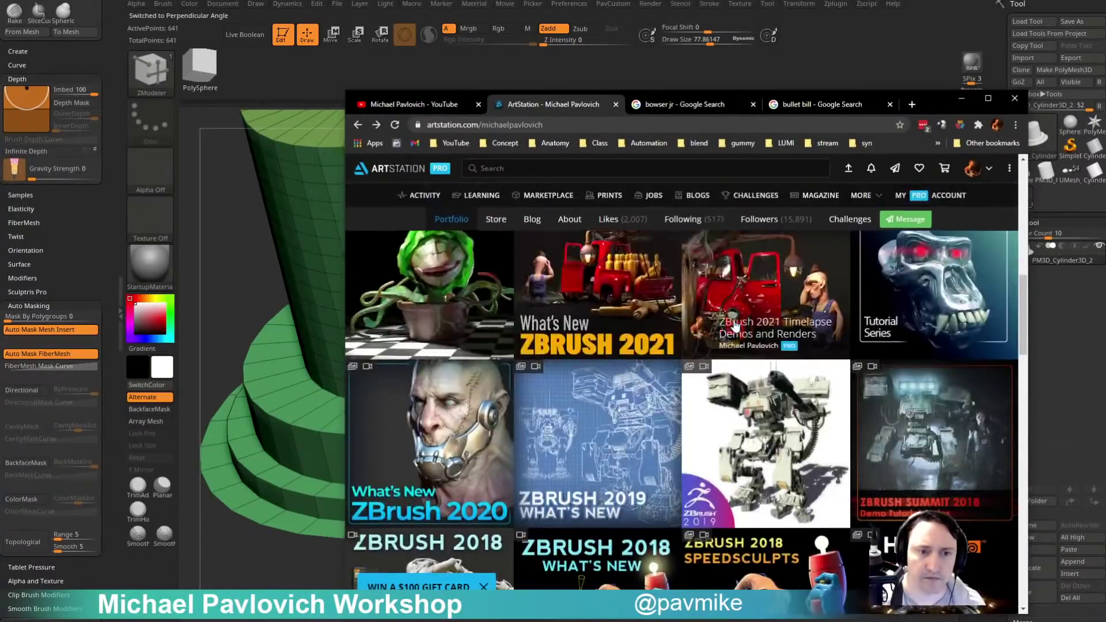
scroll(652, 315, "up", 2)
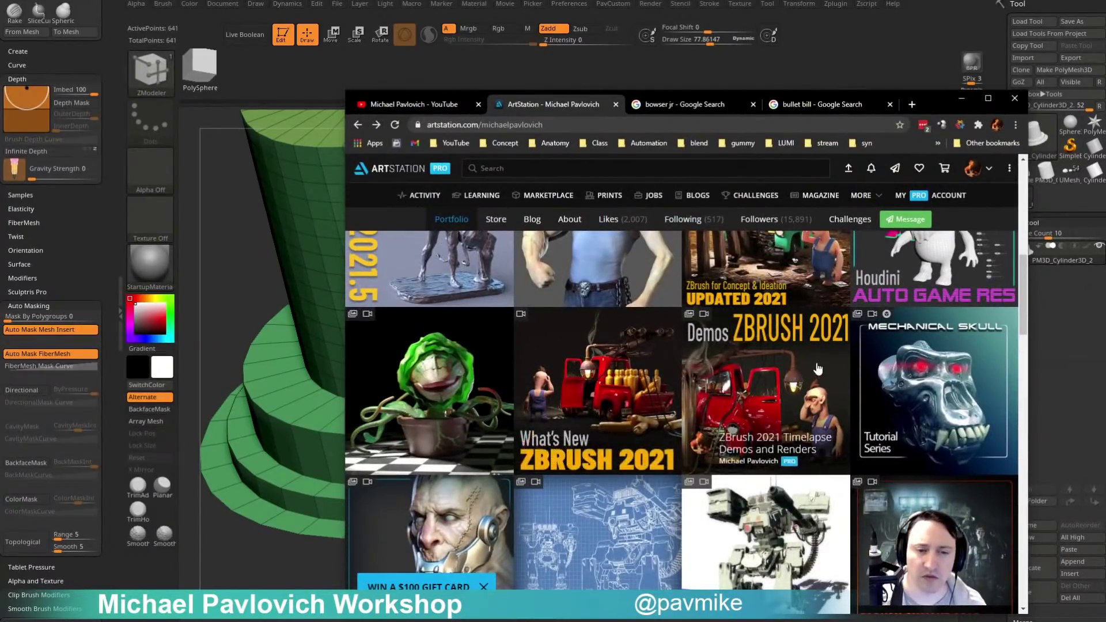
left_click(653, 316)
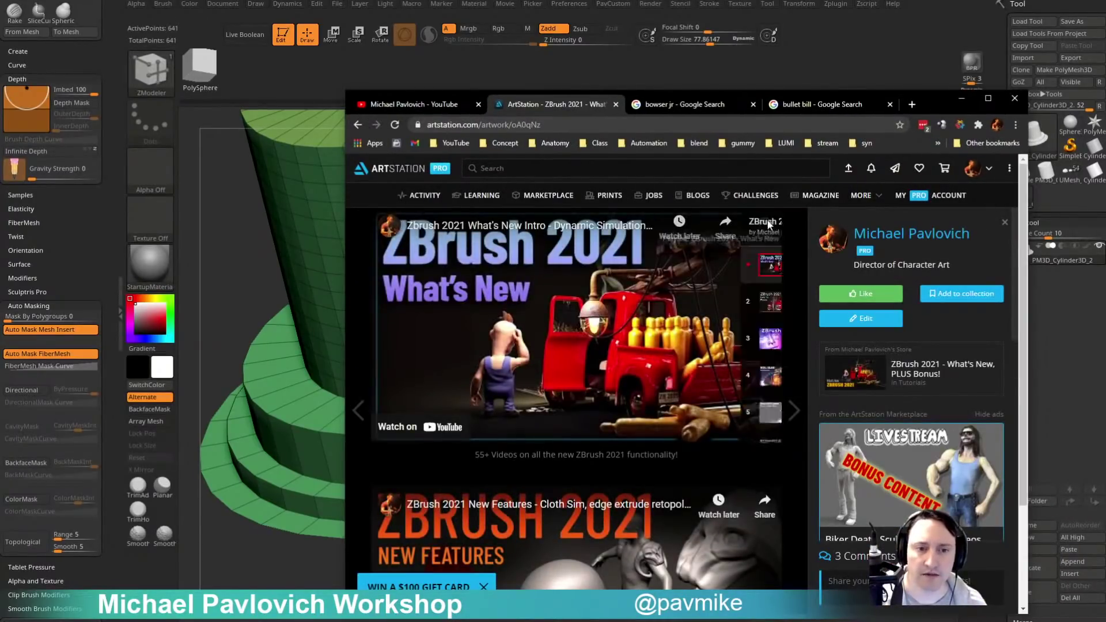
left_click(772, 223)
scroll(711, 296, "down", 1)
scroll(712, 295, "down", 9)
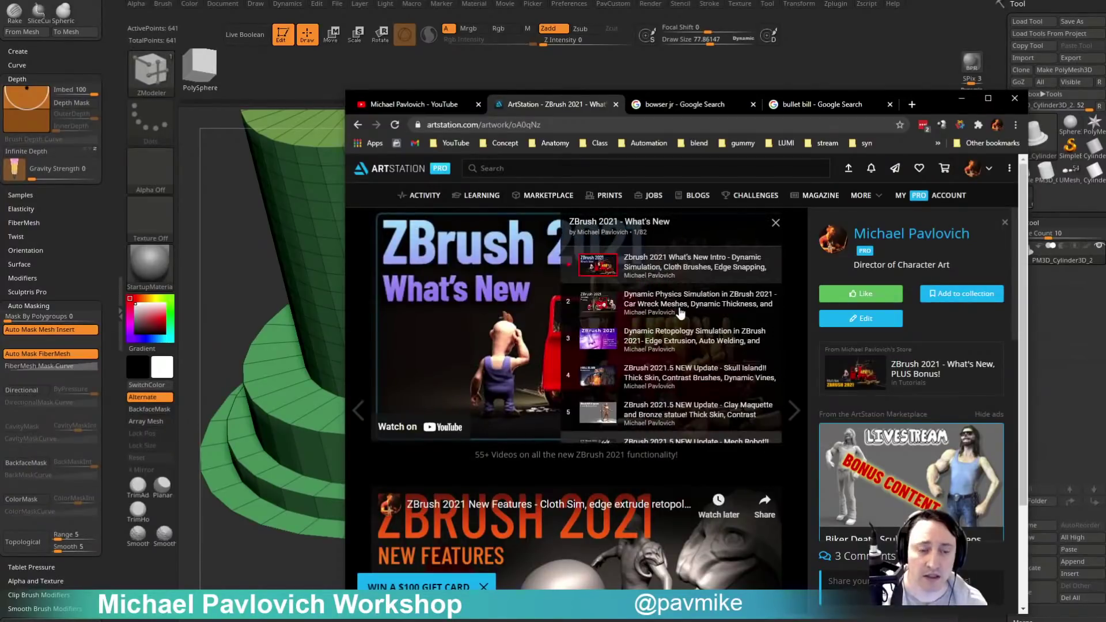
scroll(666, 286, "down", 20)
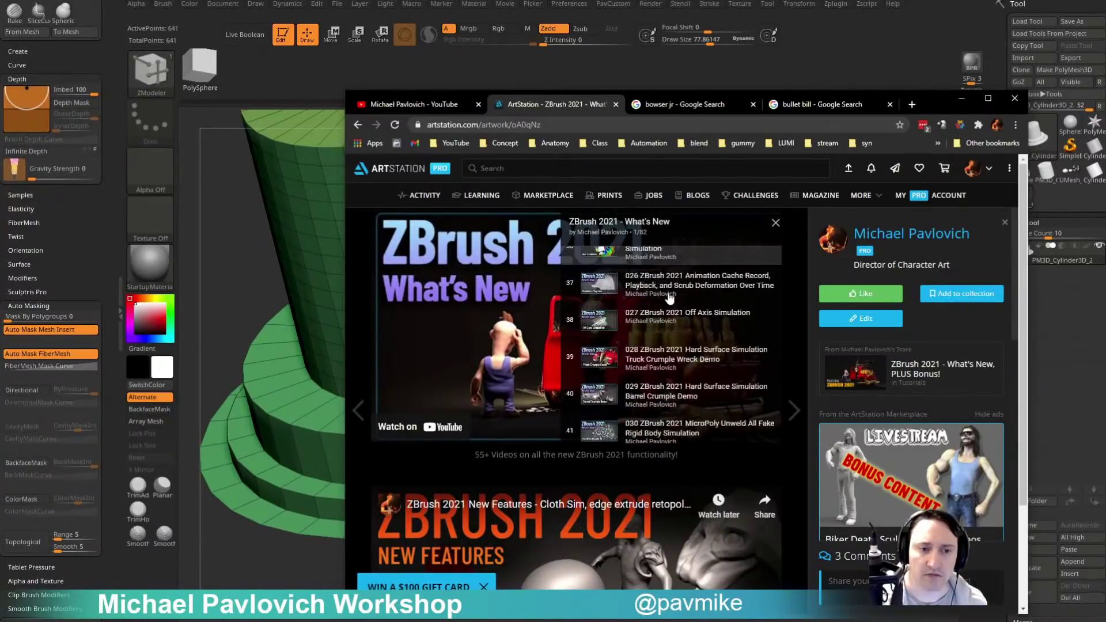
left_click(960, 99)
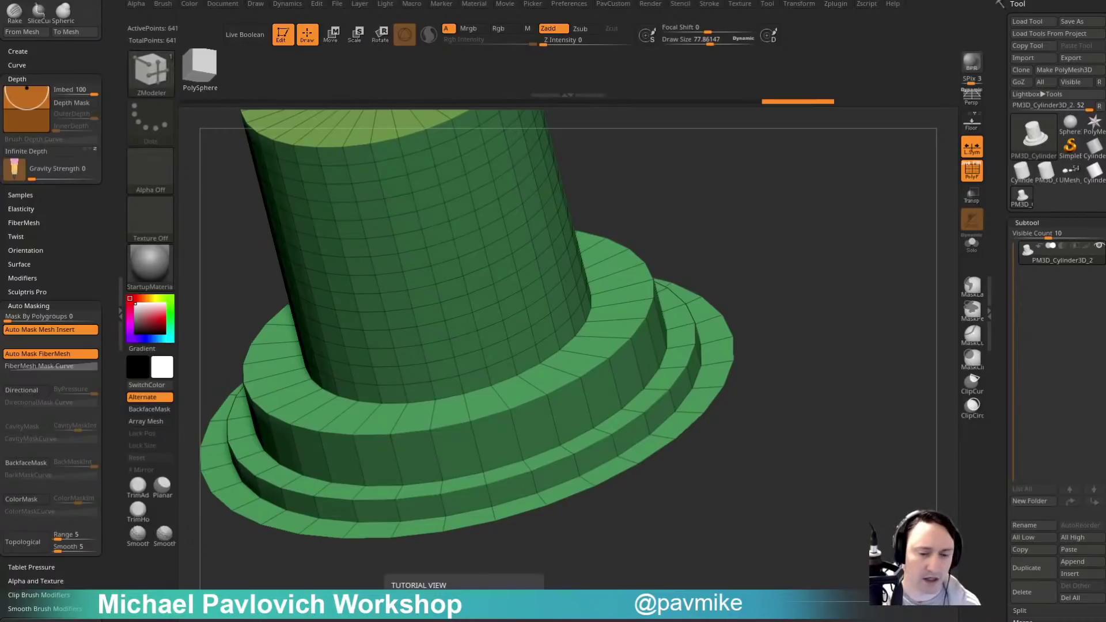
Bring the browser back, open the full ZBrush 2021 - What's New playlist on YouTube and select its web address.
left_click_drag(1105, 127, 898, 104)
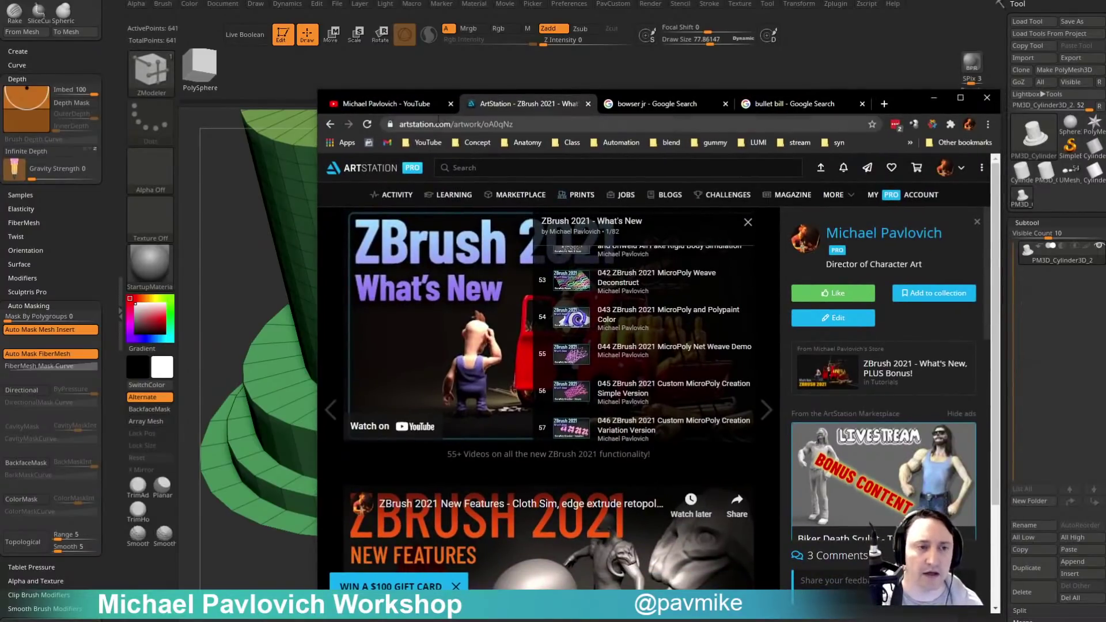
left_click(398, 105)
scroll(558, 361, "down", 3)
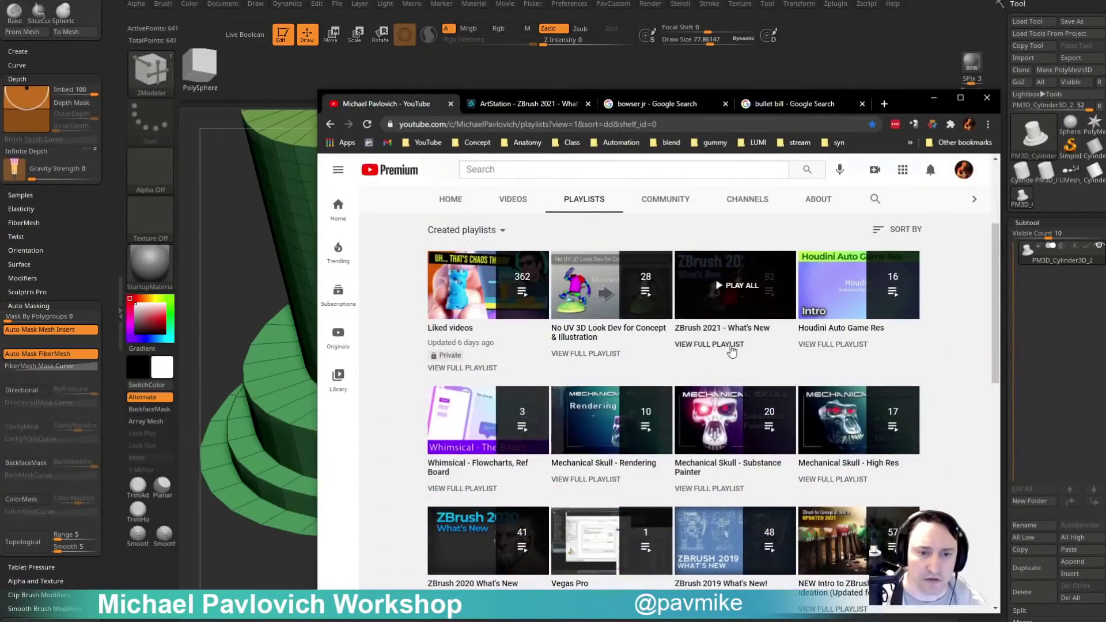
left_click(709, 344)
left_click(680, 125)
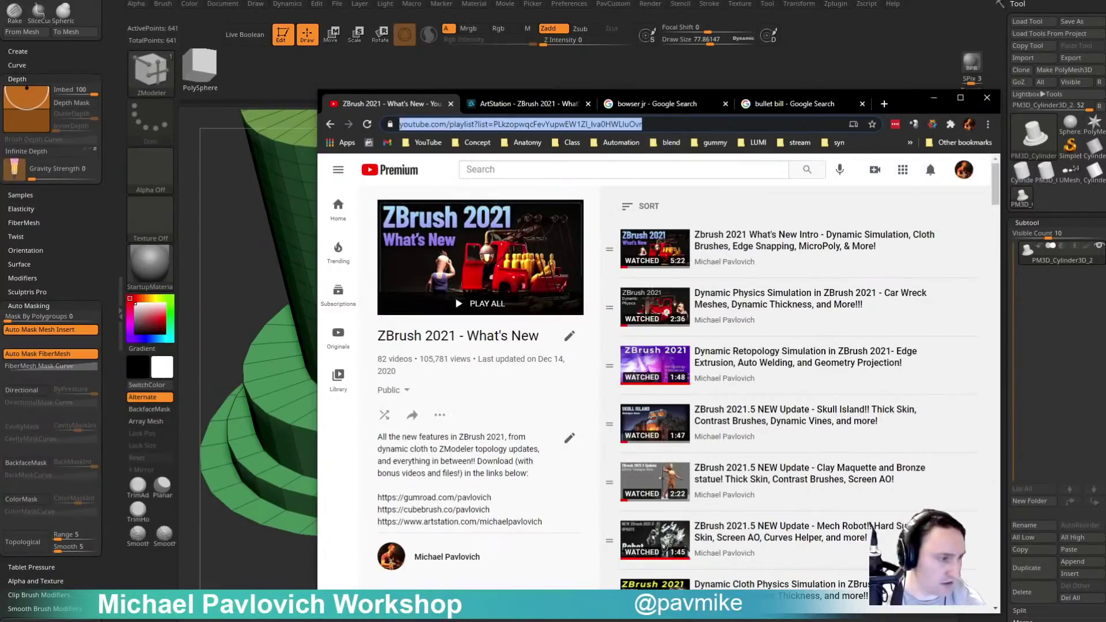
key("alt+Tab")
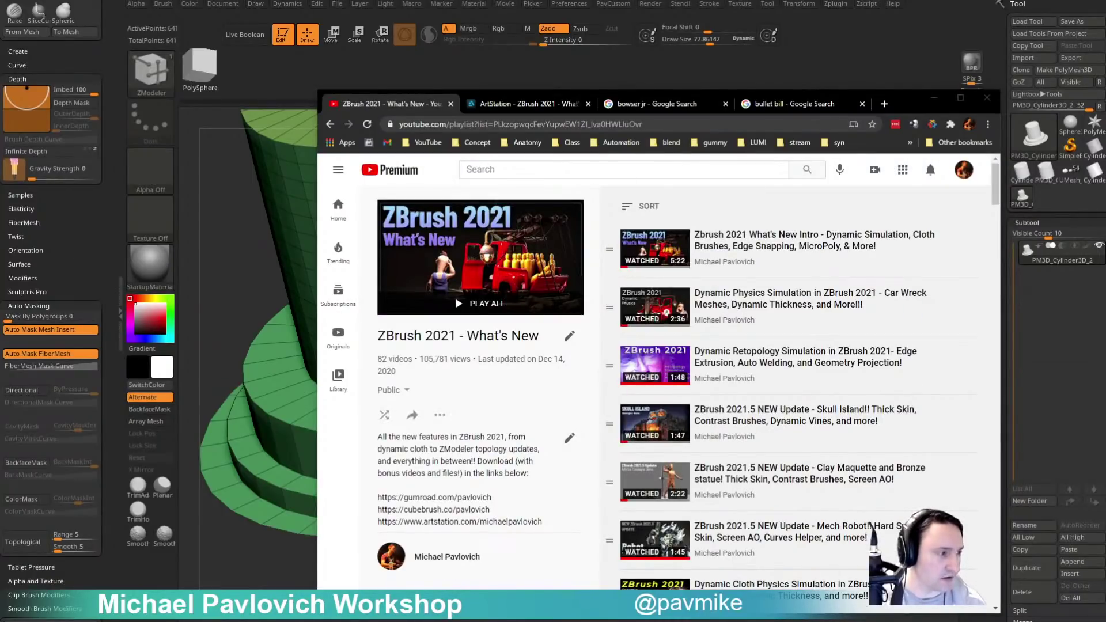
Search the ZBrush 2021 - What's New playlist page for "edge" to find the ZModeler Edge Extrude videos, and move the browser away.
left_click(787, 206)
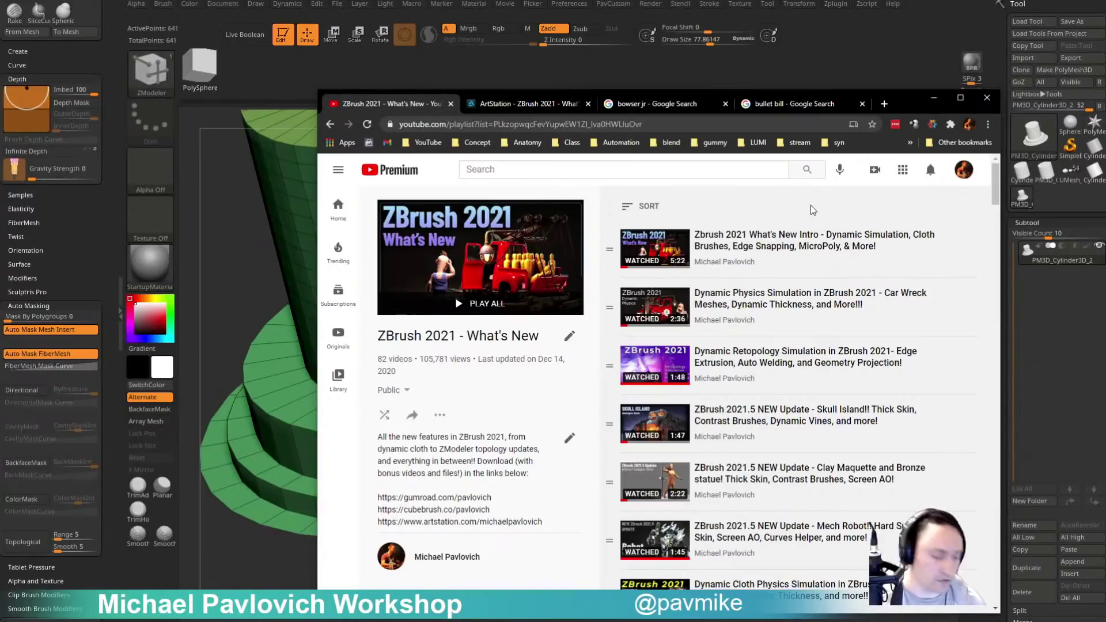
key("ctrl+f")
type("edge")
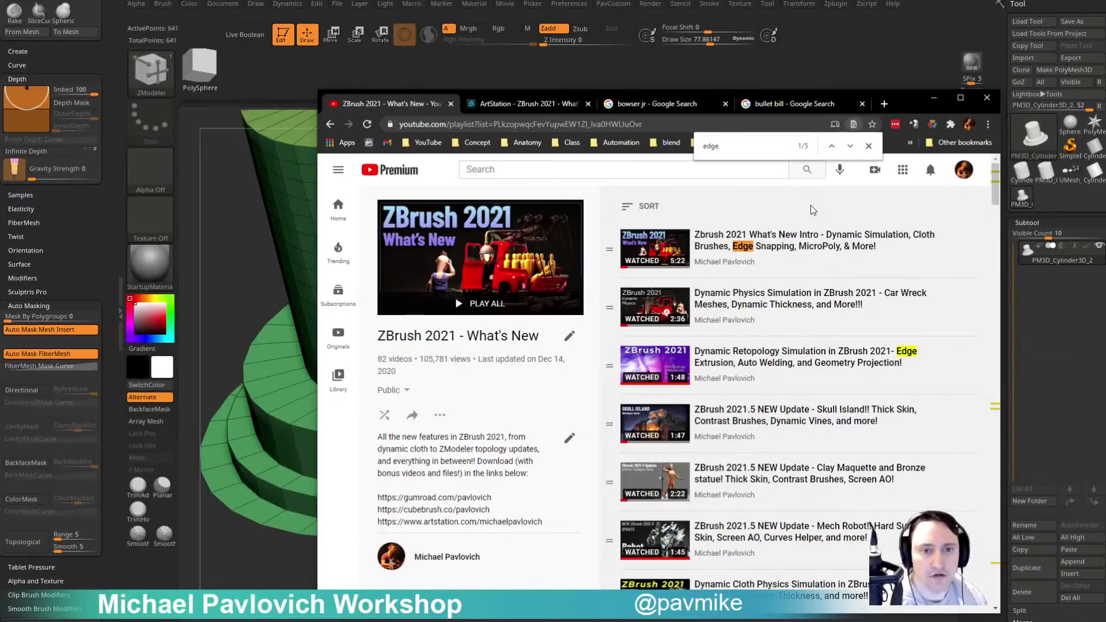
left_click(849, 146)
left_click(850, 145)
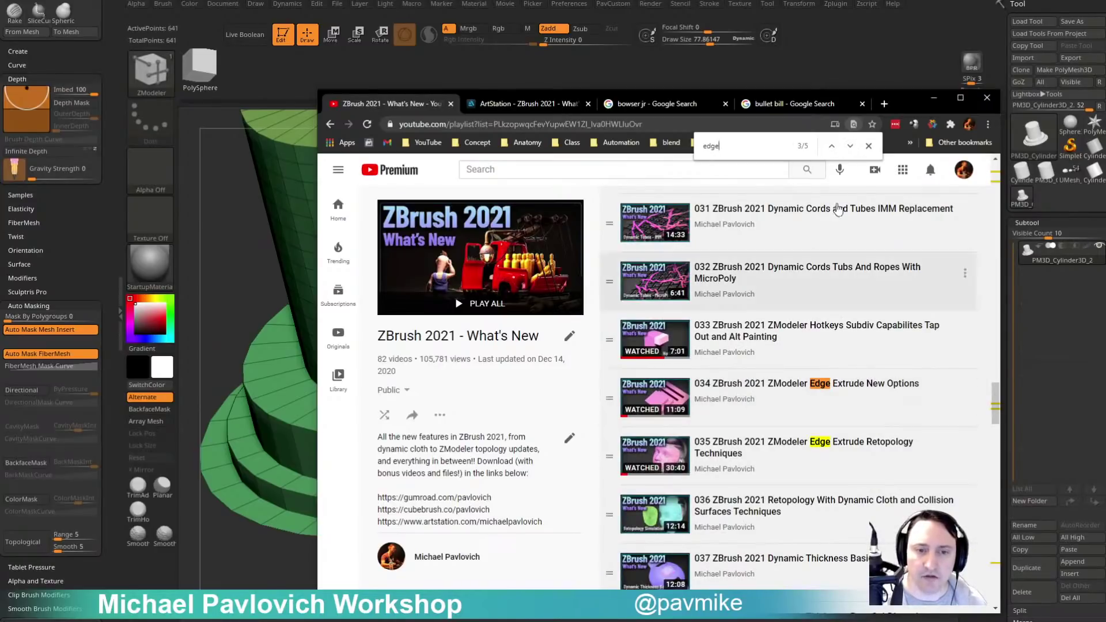
left_click(868, 146)
left_click_drag(905, 106, 1086, 621)
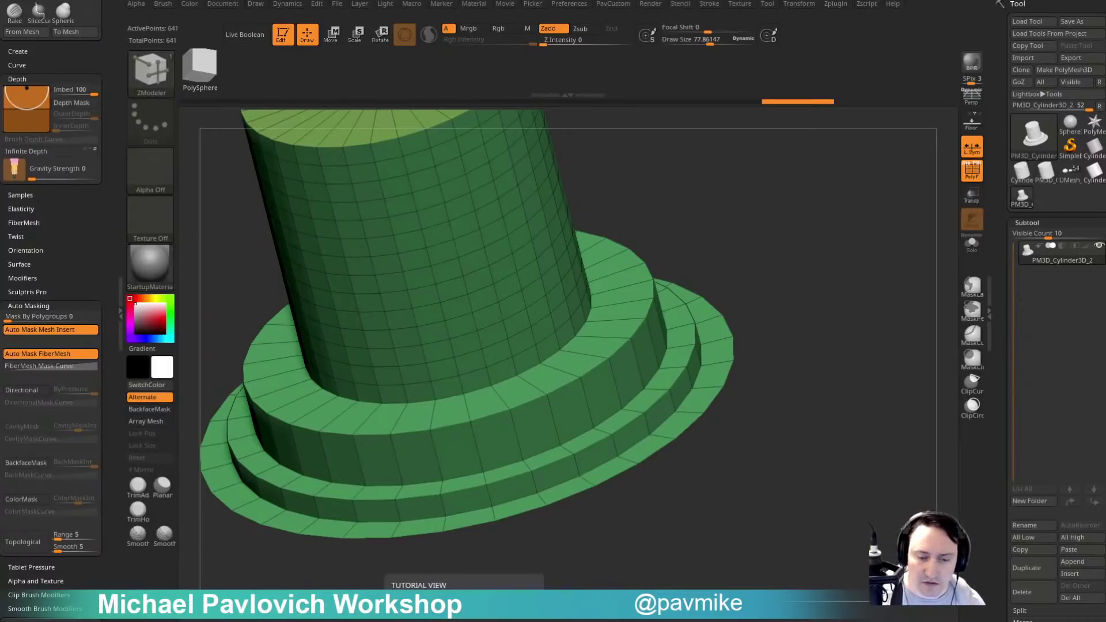
Bring the browser back and look through the created playlists on the YouTube channel.
left_click_drag(870, 1, 901, 98)
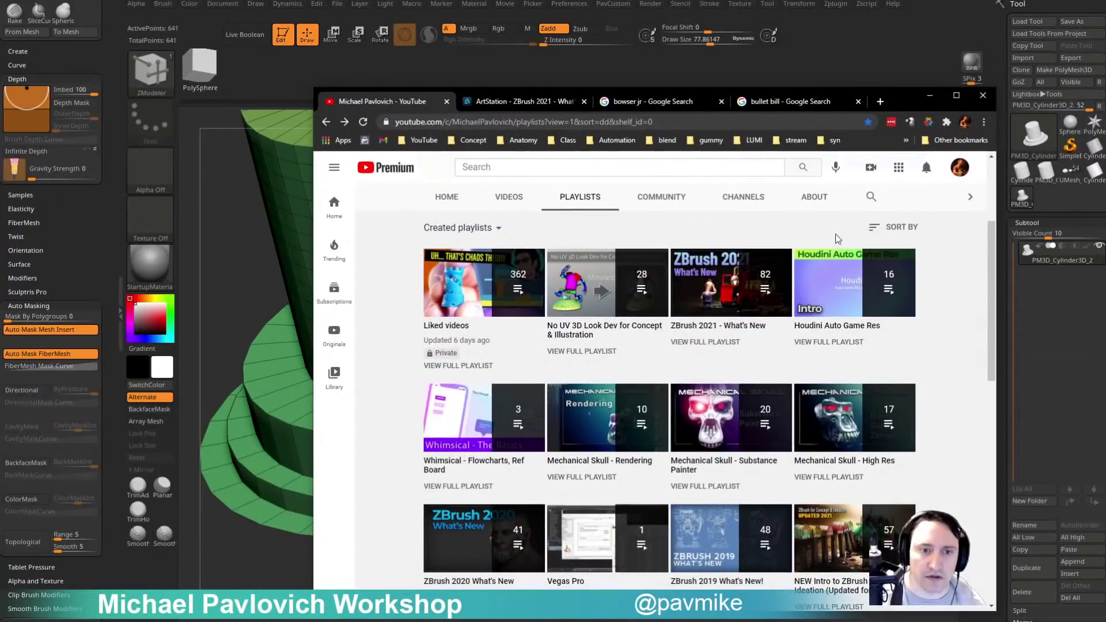
scroll(778, 464, "down", 3)
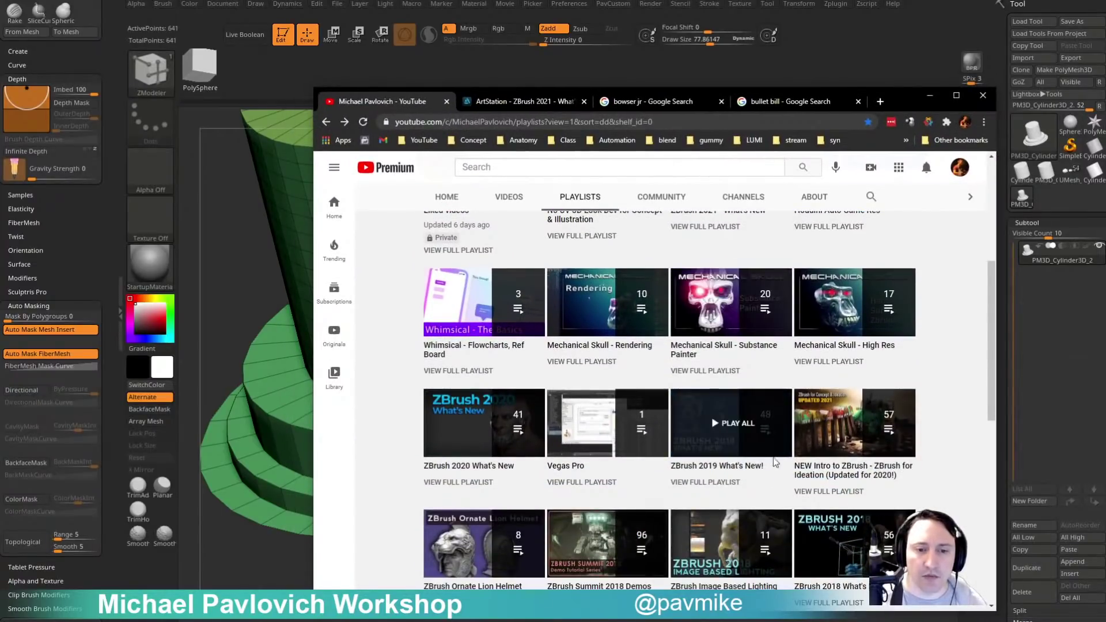
scroll(779, 464, "down", 4)
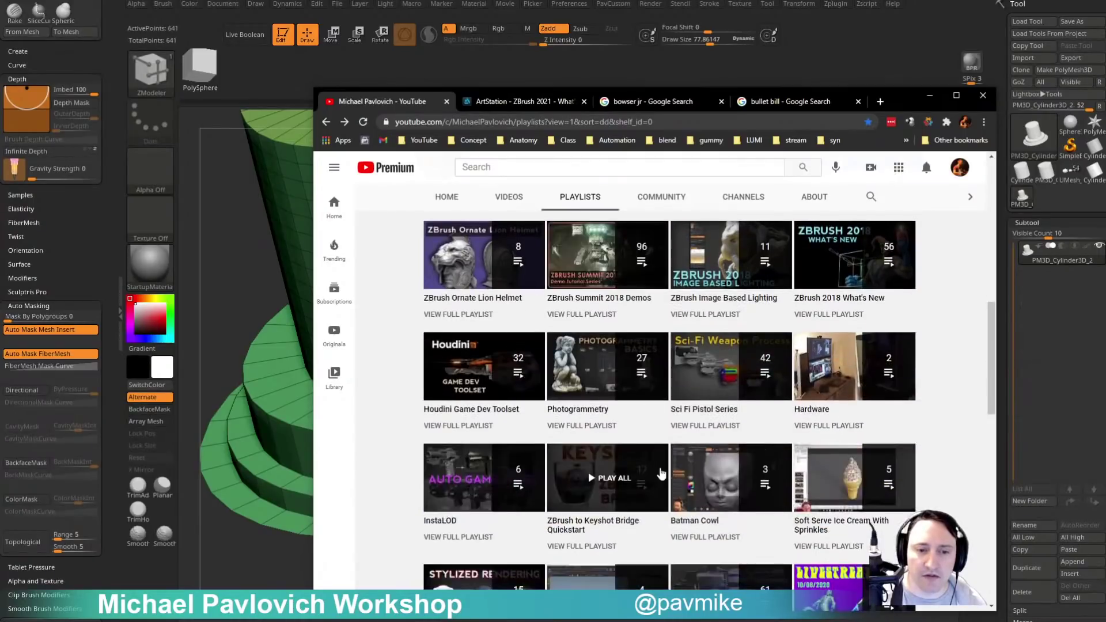
scroll(673, 459, "up", 4)
scroll(672, 459, "up", 3)
scroll(681, 372, "down", 10)
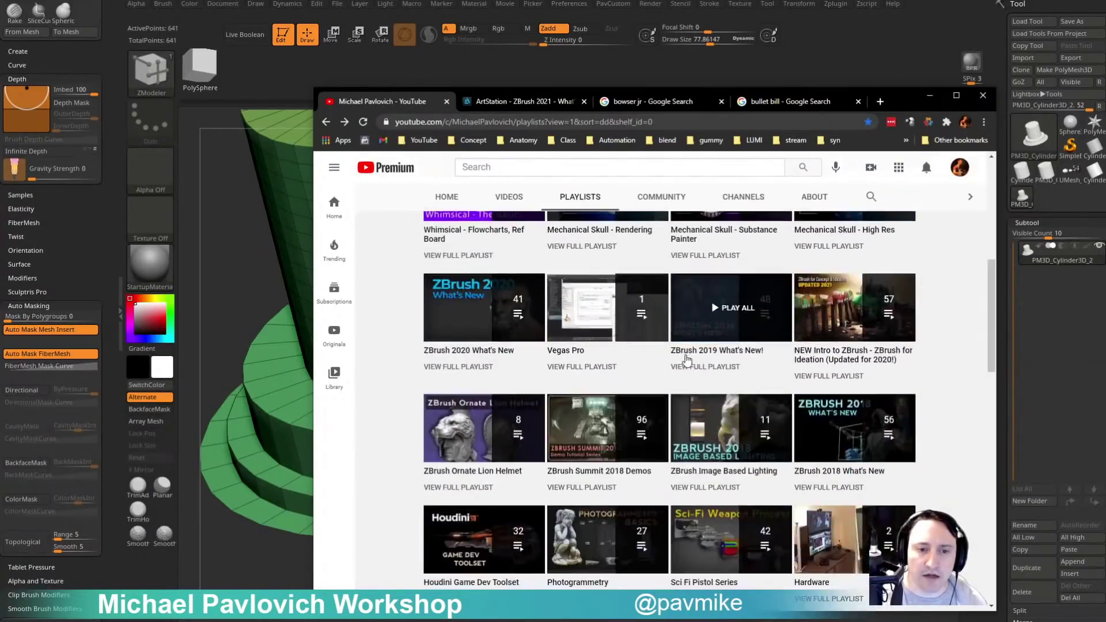
scroll(681, 372, "down", 10)
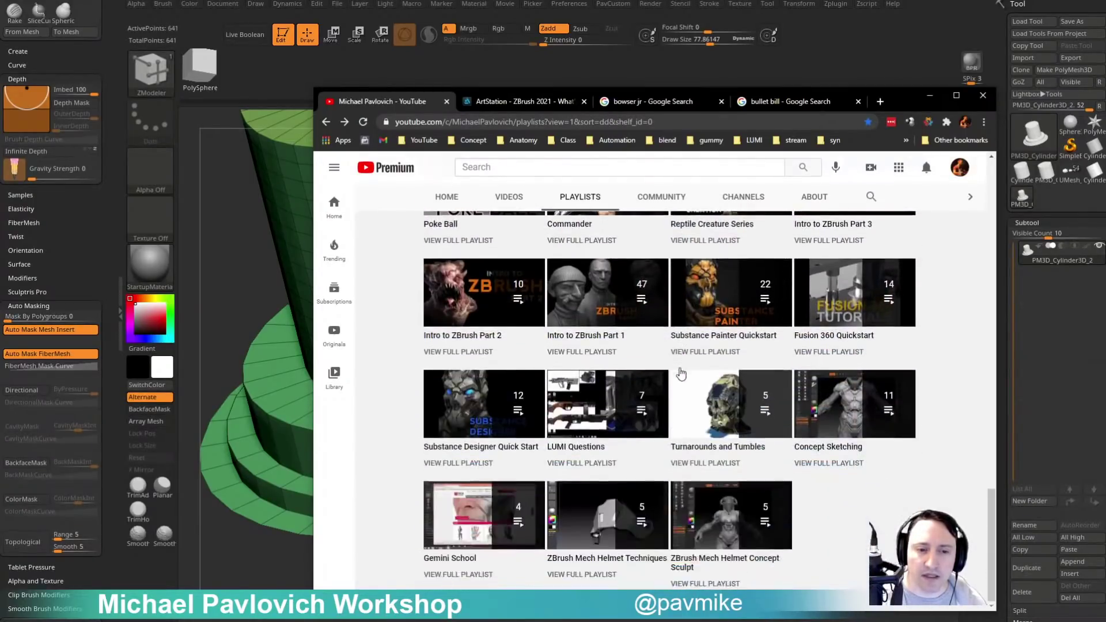
Open the ZBrush for Ideation 300+ Video Series from the ArtStation portfolio, look through its video list and put the browser away.
left_click(519, 102)
left_click(327, 122)
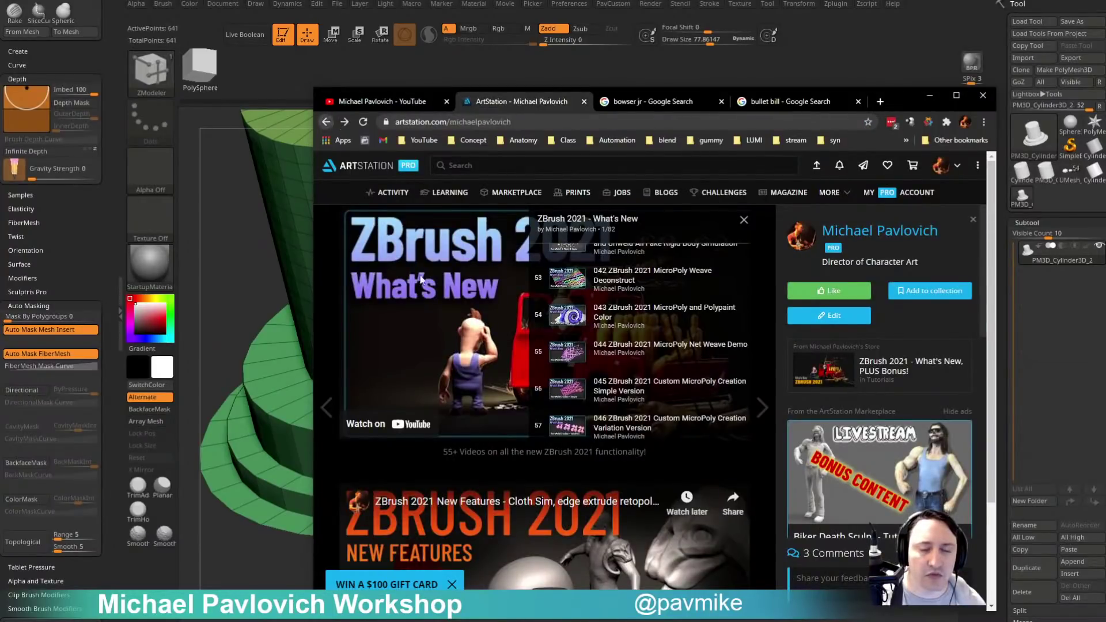
scroll(735, 313, "up", 2)
left_click(735, 314)
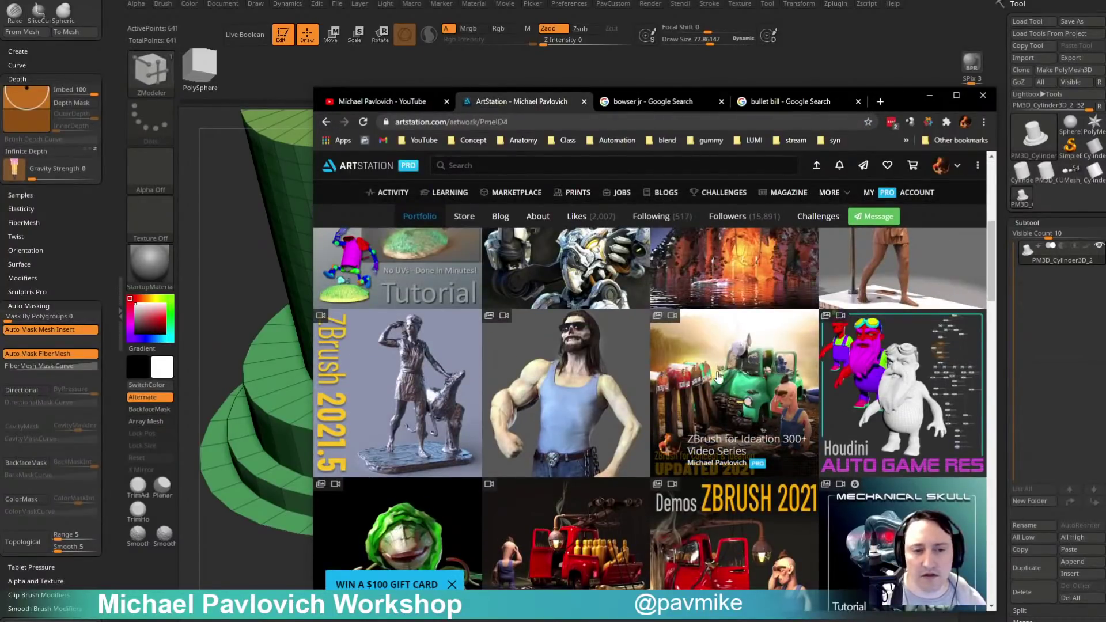
left_click(724, 220)
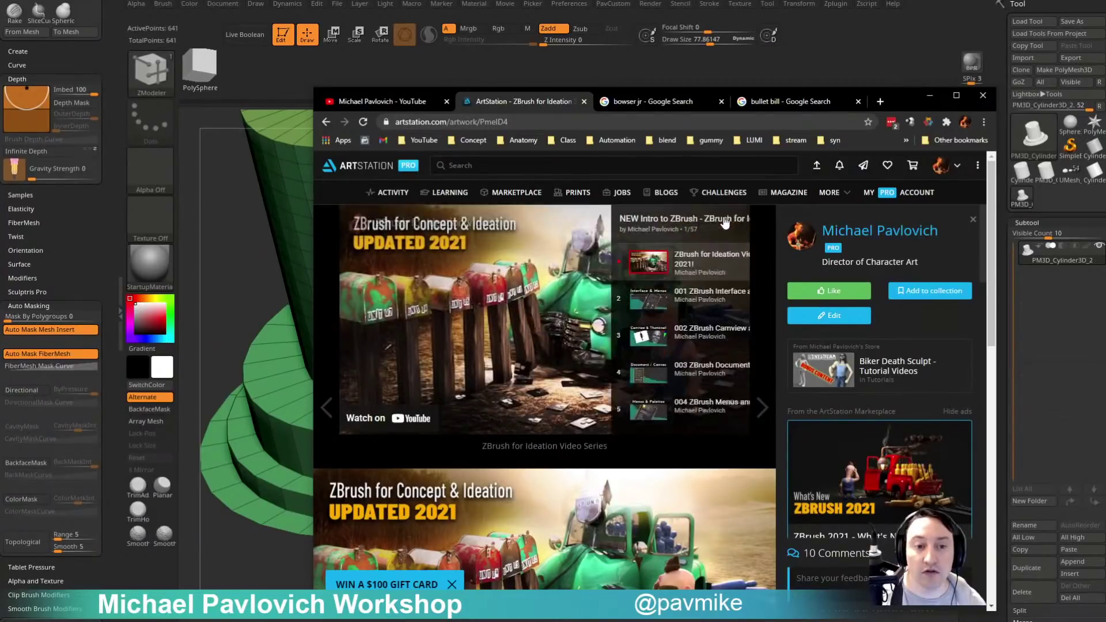
scroll(636, 286, "down", 10)
scroll(635, 286, "down", 15)
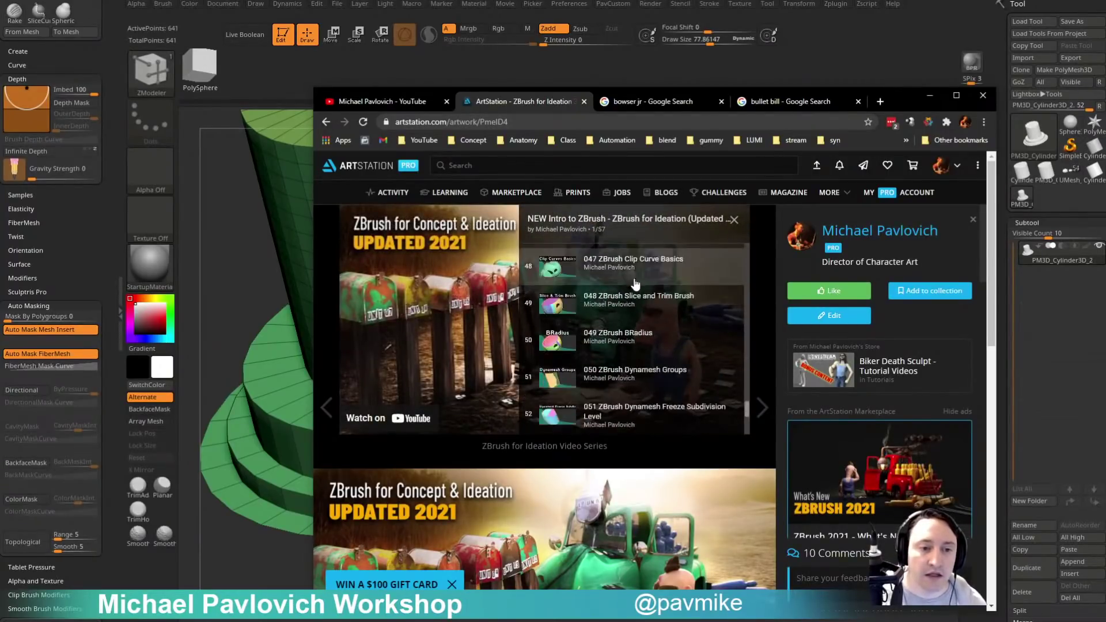
left_click_drag(903, 100, 907, 111)
left_click(933, 107)
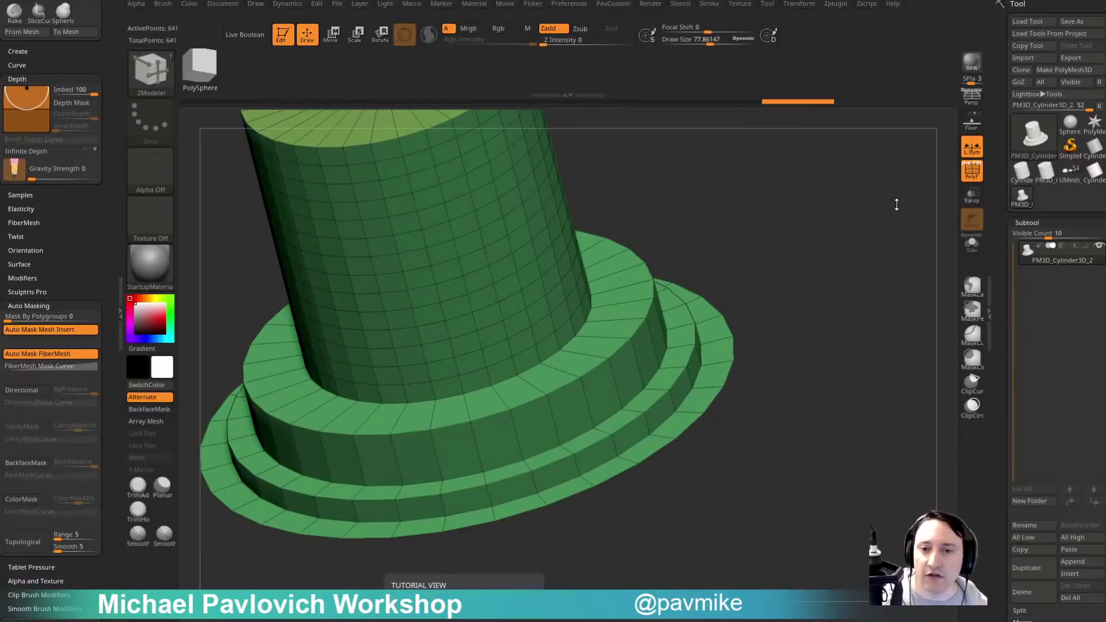
Switch from the cylinder back to the character scene tool and frame the bullet's smoke puffs with polygroups shown.
left_click(1068, 172)
left_click_drag(954, 265, 691, 95, "alt")
left_click_drag(668, 230, 491, 240, "shift")
left_click_drag(491, 240, 245, 407, "alt")
left_click(976, 170)
left_click_drag(918, 204, 852, 288)
left_click(977, 168)
left_click_drag(845, 189, 783, 295, "alt")
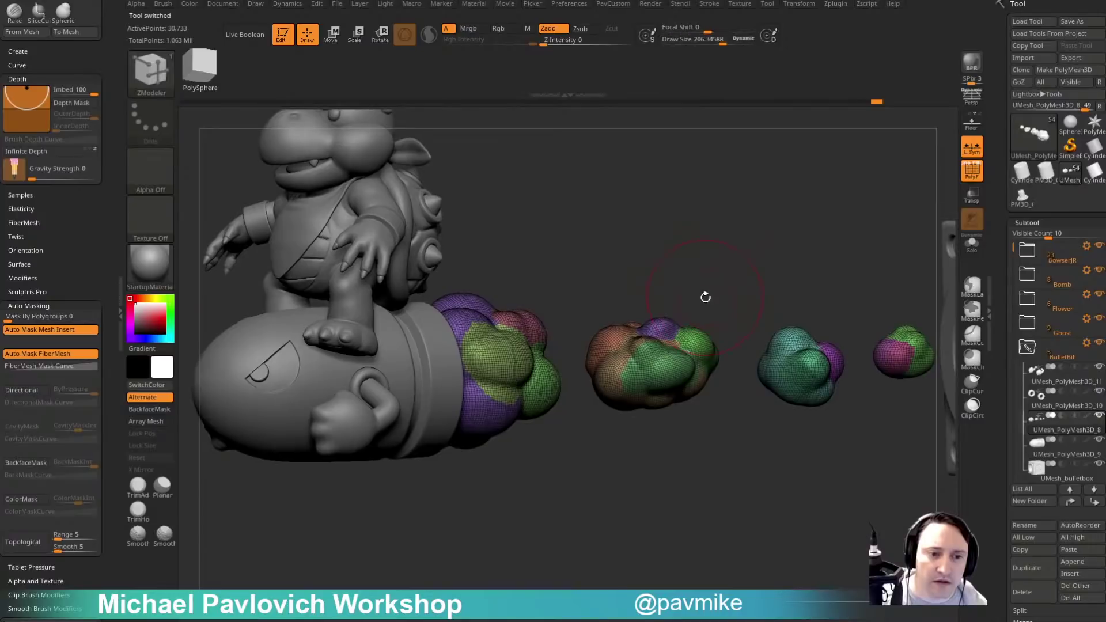
Choose the Standard brush with a draw size of about 104 and hide the polyframe on the smoke puffs.
key("b")
key("s")
key("t")
left_click_drag(693, 286, 679, 277)
key("s")
left_click_drag(680, 340, 518, 365)
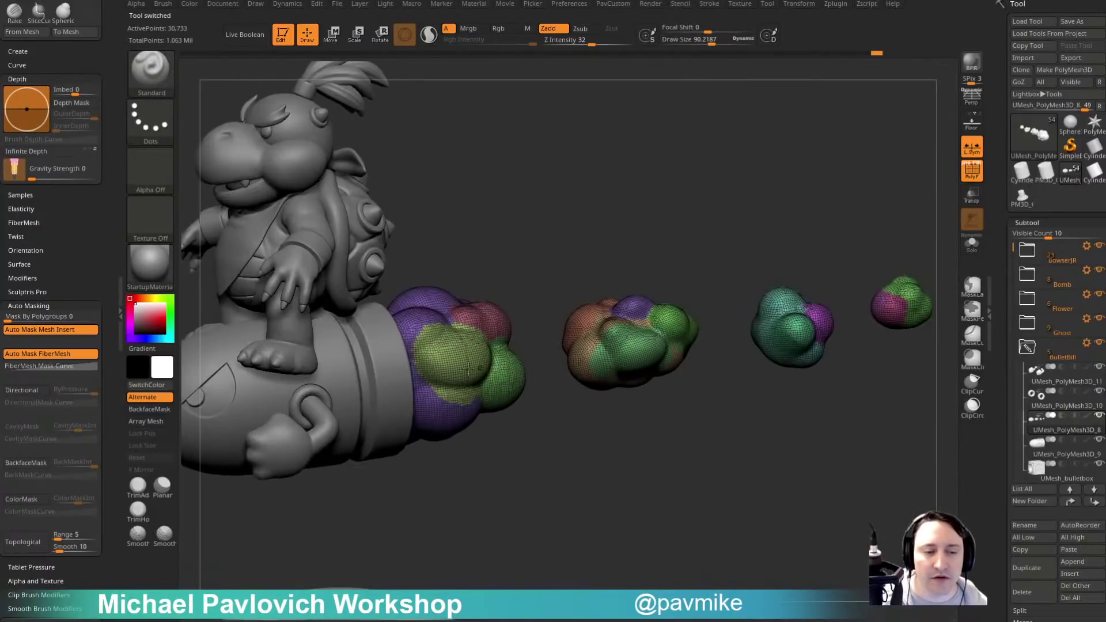
mouse_move(632, 435)
left_mouse_down("alt")
mouse_move(601, 457)
mouse_move(628, 488)
left_mouse_up("alt")
key("s")
key("s")
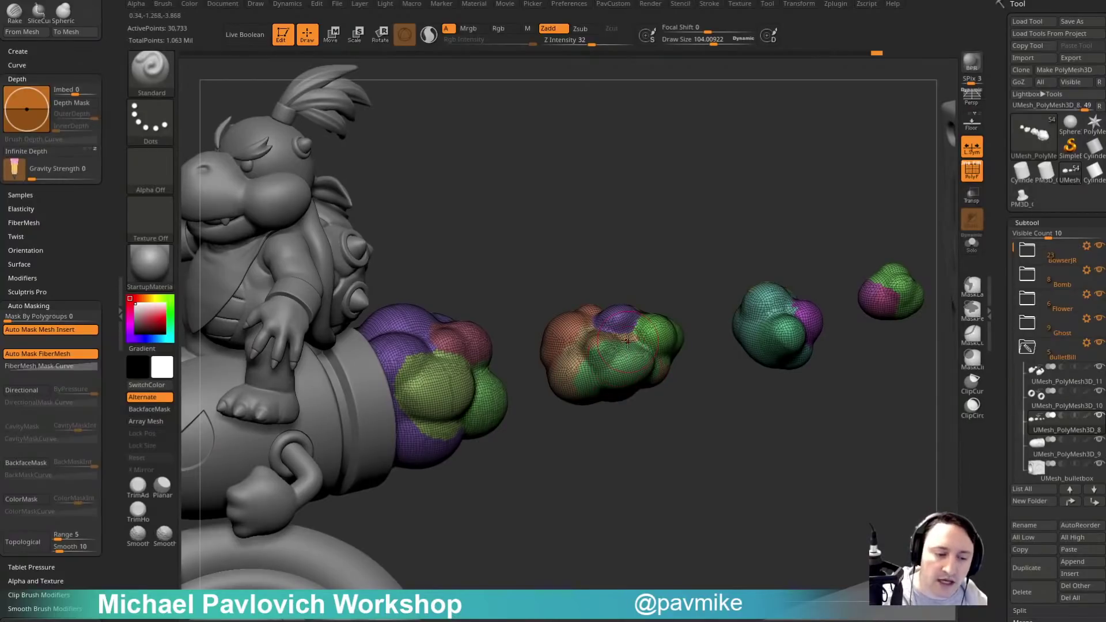
left_click_drag(551, 444, 931, 171)
left_click(972, 171)
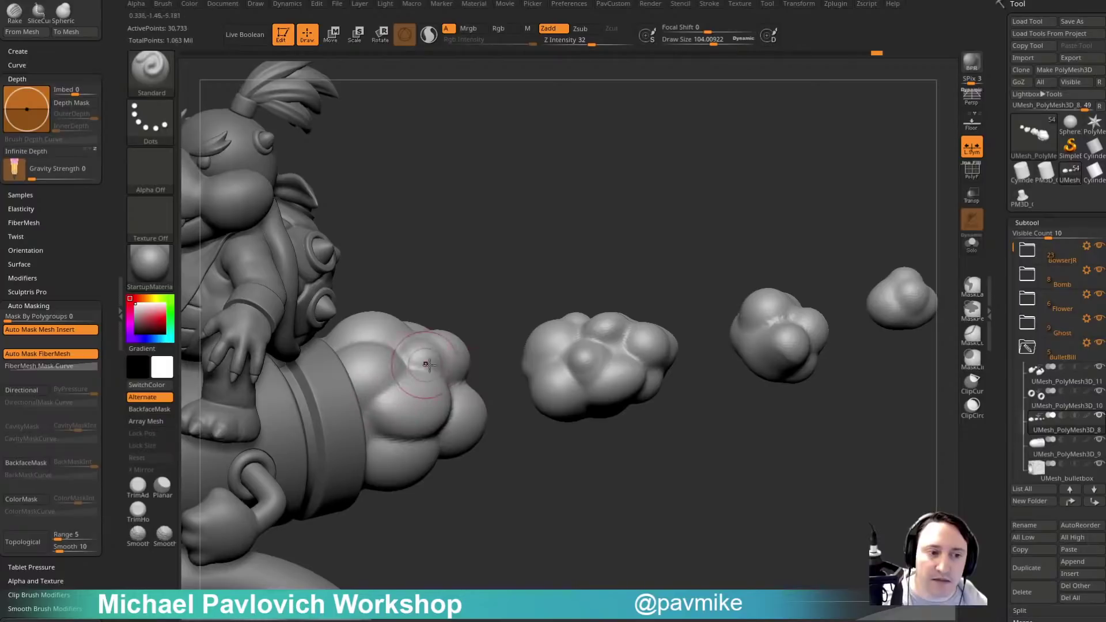
ZRemesh the smoke puffs with a target polygon count of 5 and Adapt on.
left_click_drag(500, 375, 432, 398)
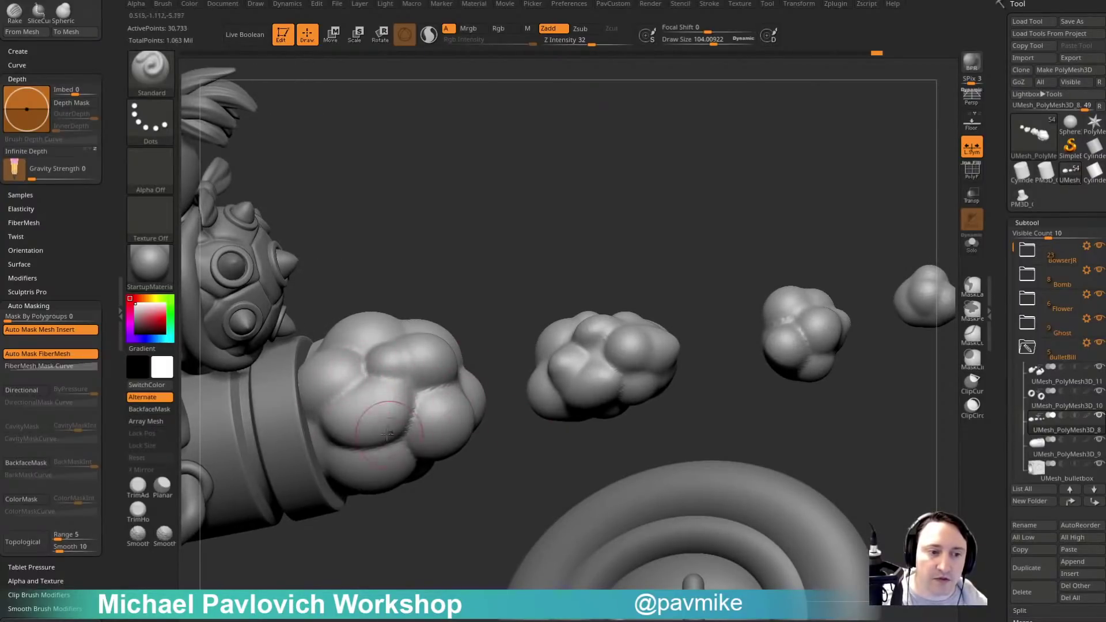
left_click_drag(406, 285, 539, 261)
right_click_drag(539, 260, 669, 227)
key("2")
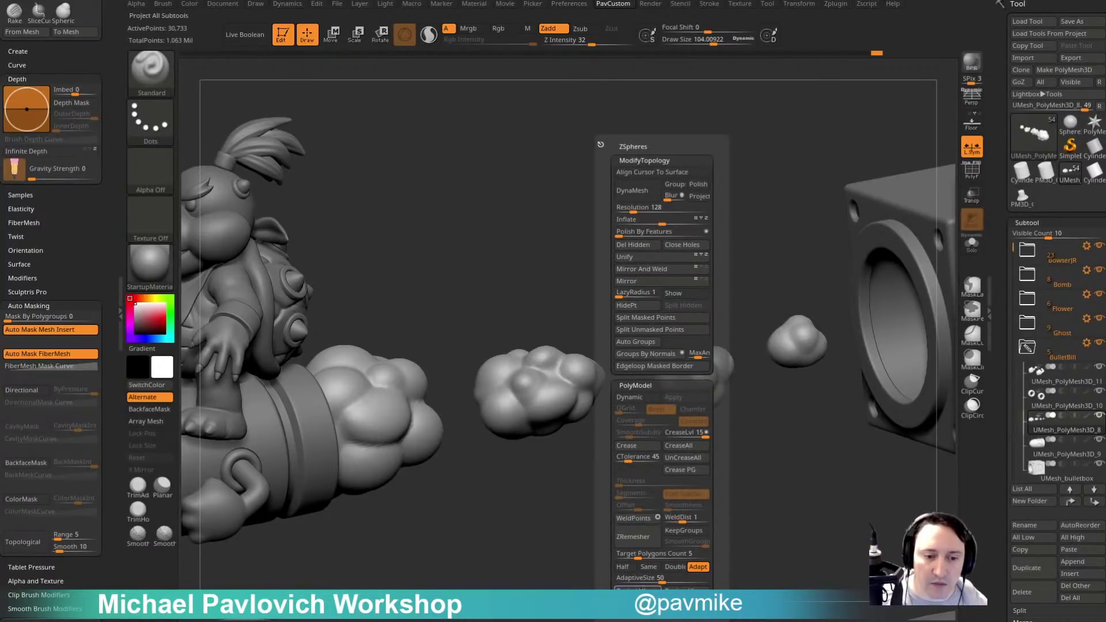
key("space")
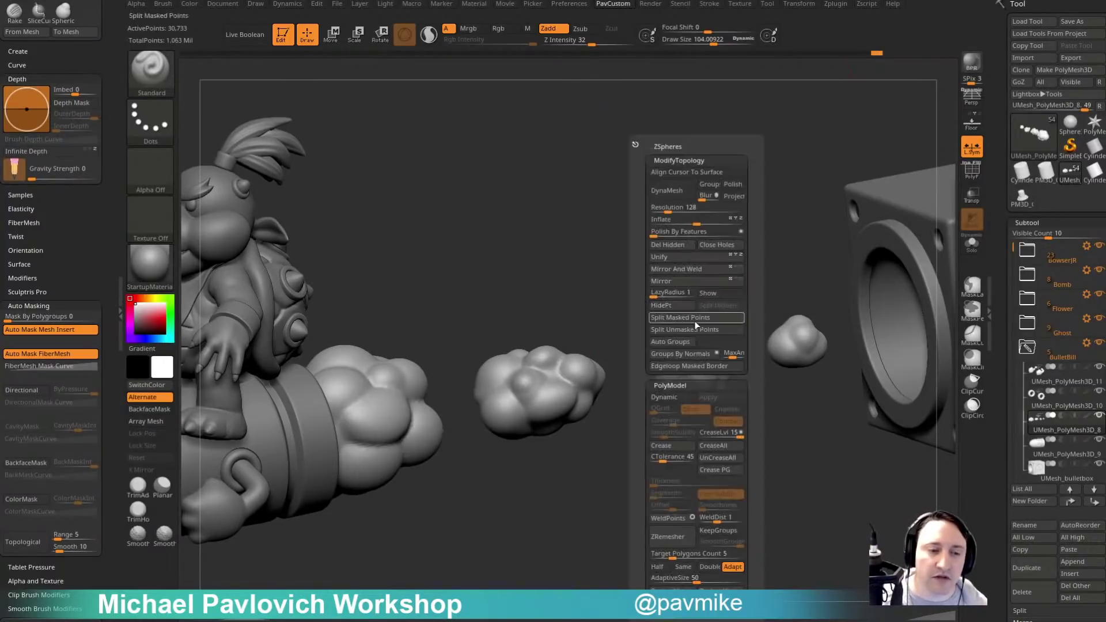
key("space")
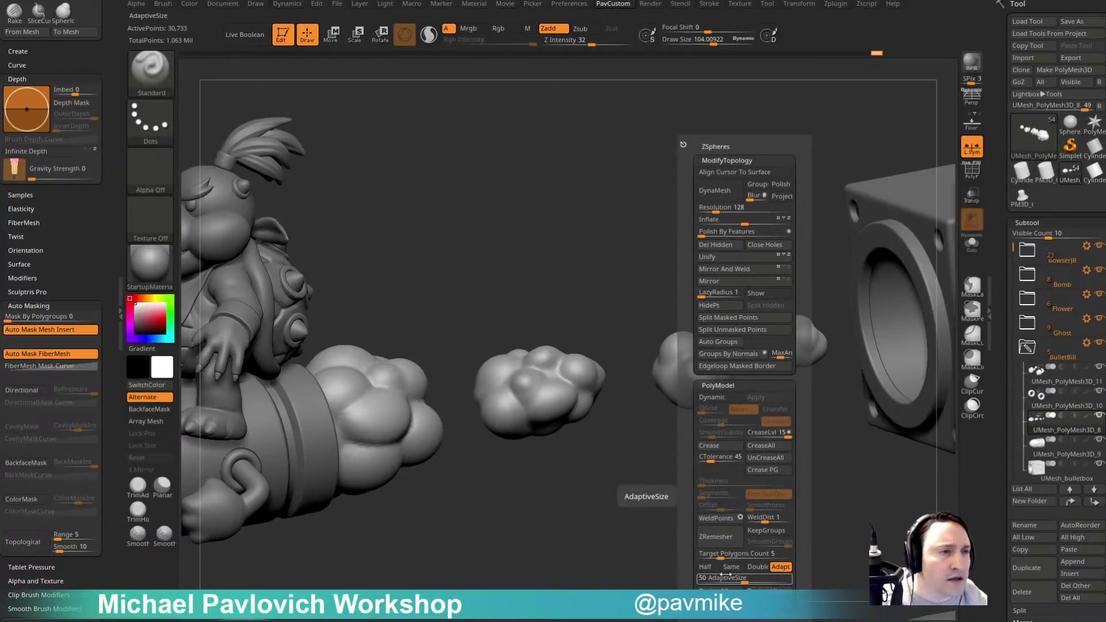
left_click(724, 540)
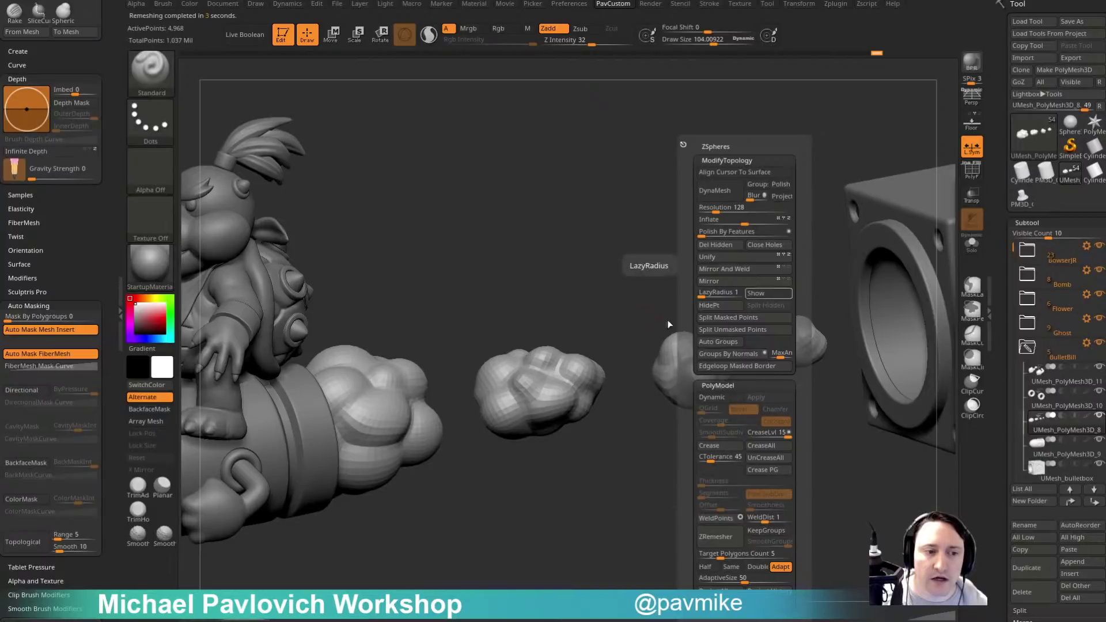
key("5")
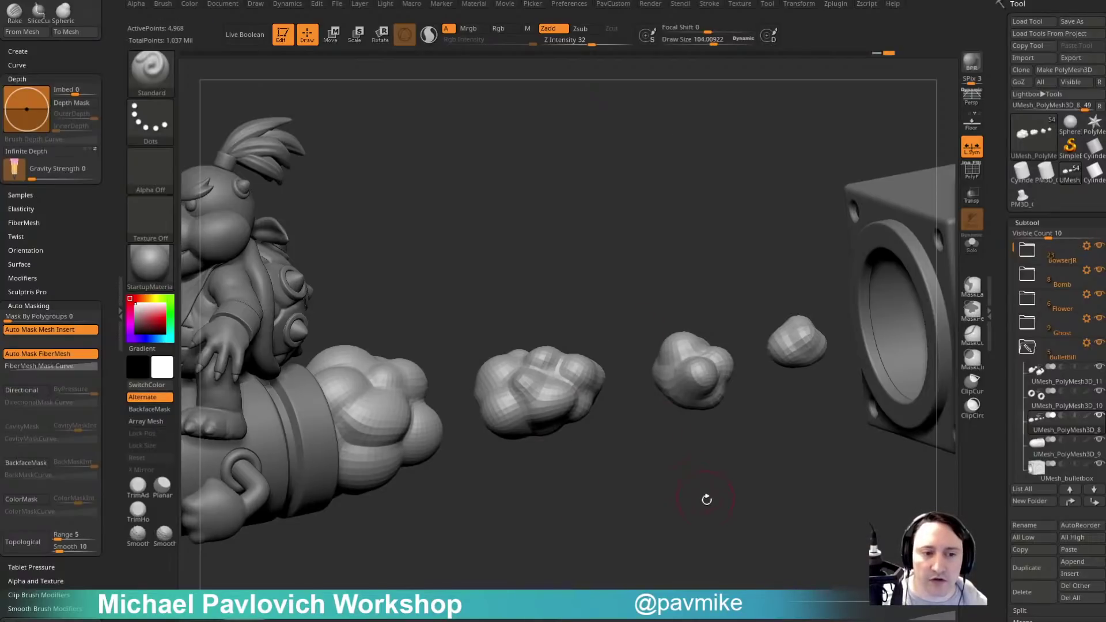
Enable the Half option and ZRemesh the smoke puffs twice more.
key("space")
left_click(672, 567)
left_click(685, 537)
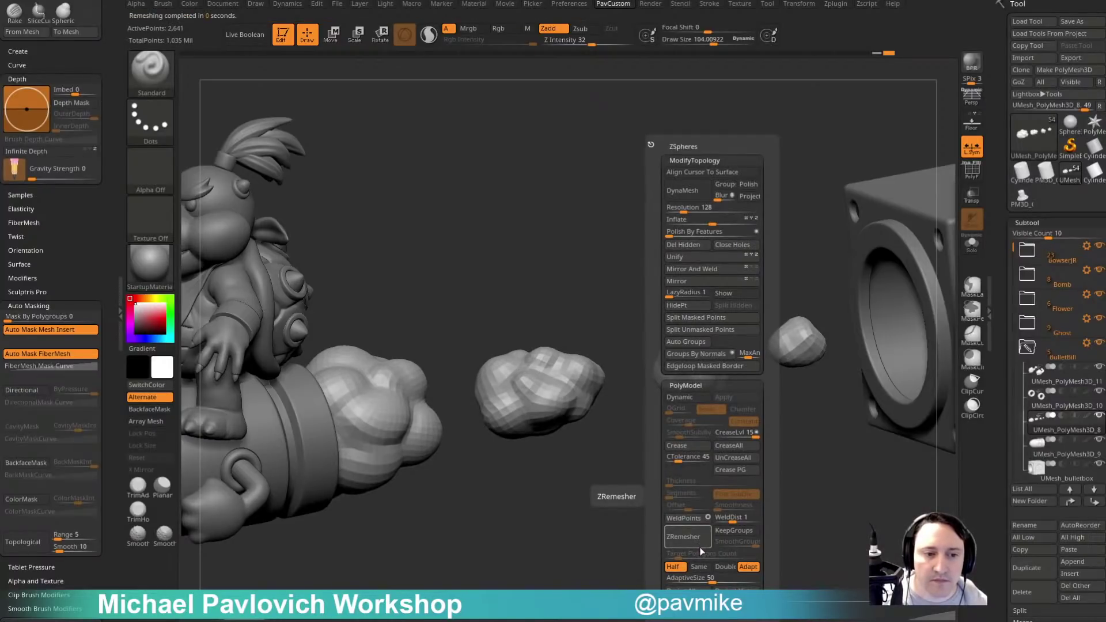
left_click(701, 551)
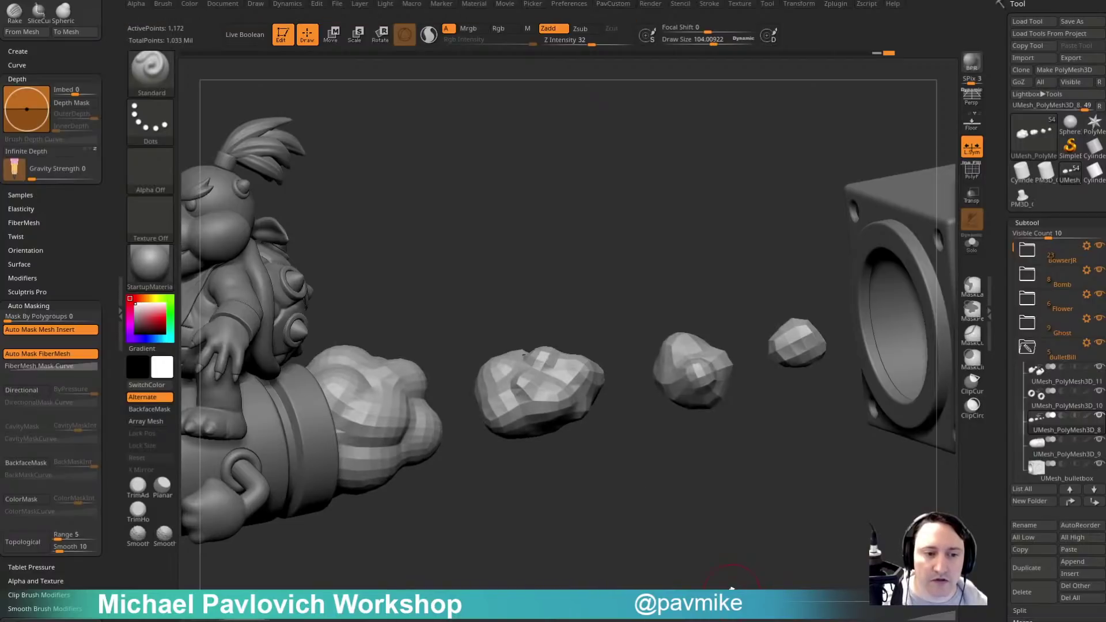
Preview the remeshed puffs with dynamic subdivision and step back to an earlier dense version in the undo history.
mouse_move(642, 454)
left_mouse_down()
mouse_move(648, 467)
mouse_move(620, 408)
mouse_move(669, 454)
mouse_move(660, 459)
left_mouse_up()
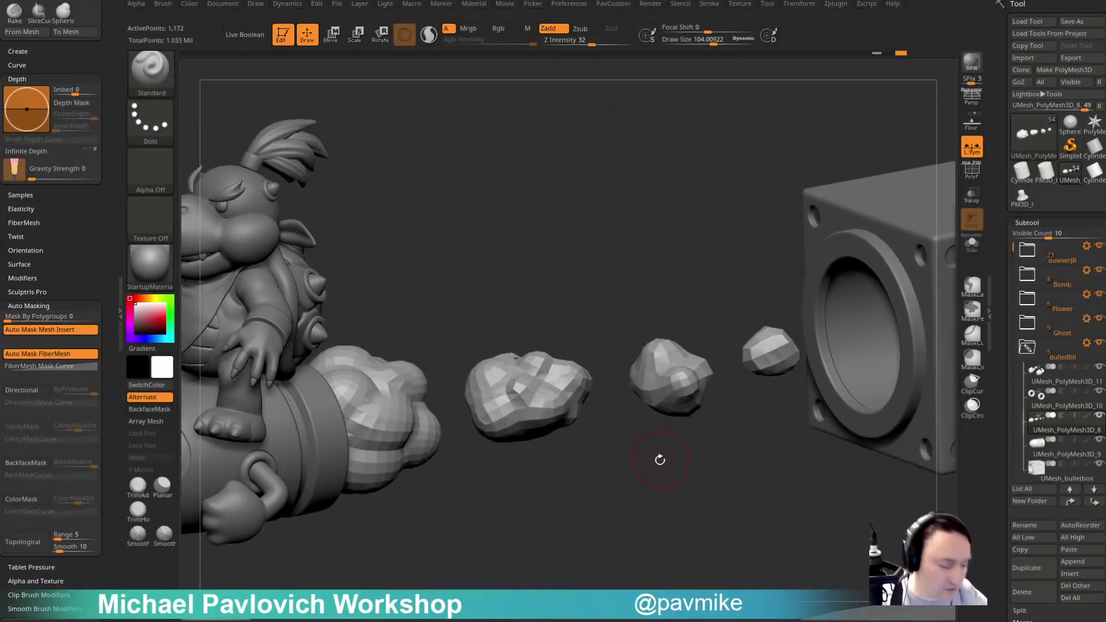
key("d")
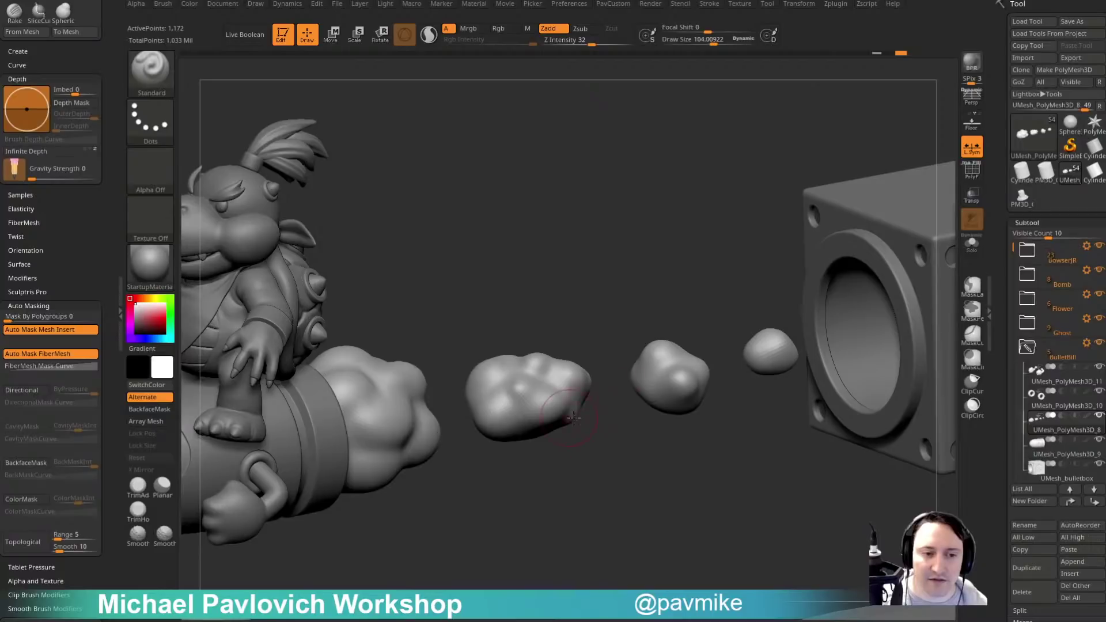
key("ctrl+z")
left_click(876, 53)
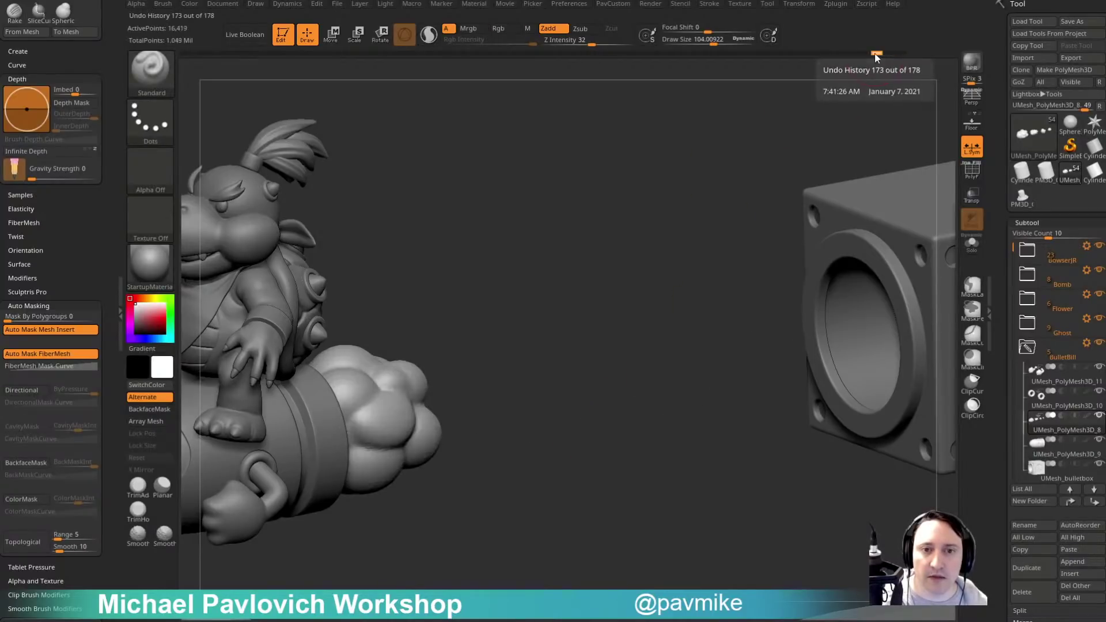
Return to the ZRemeshed puffs in the undo history and subdivide the mesh once, without dynamic subdivision.
left_click(902, 60)
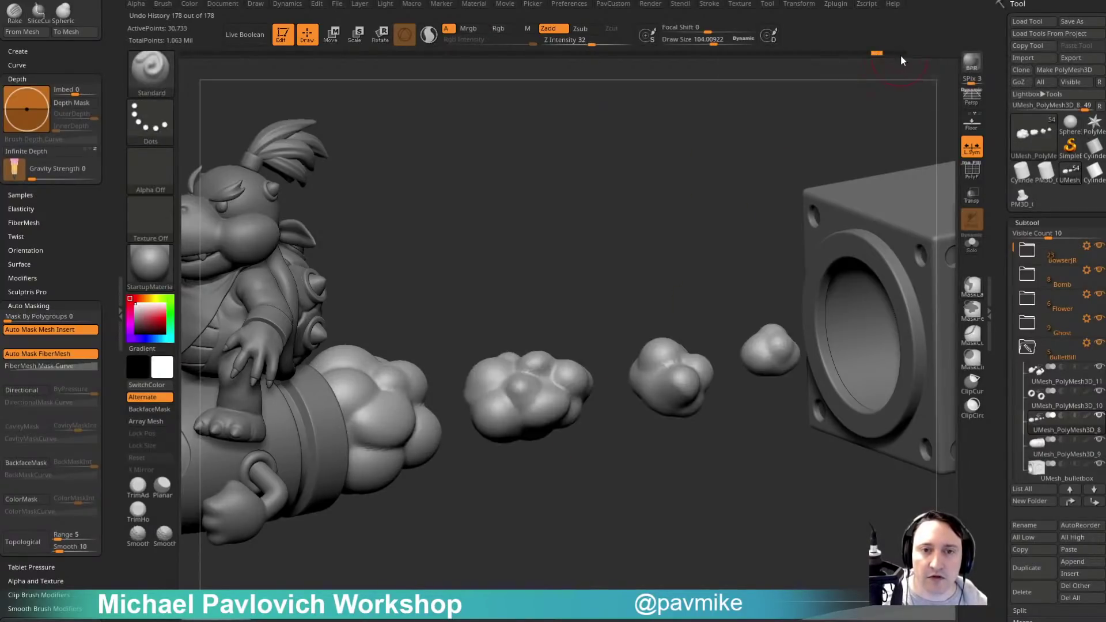
key("shift+d")
mouse_move(675, 283)
left_mouse_down()
mouse_move(630, 252)
mouse_move(606, 262)
mouse_move(648, 213)
left_mouse_up()
key("ctrl+d")
left_click_drag(568, 249, 606, 241, "alt")
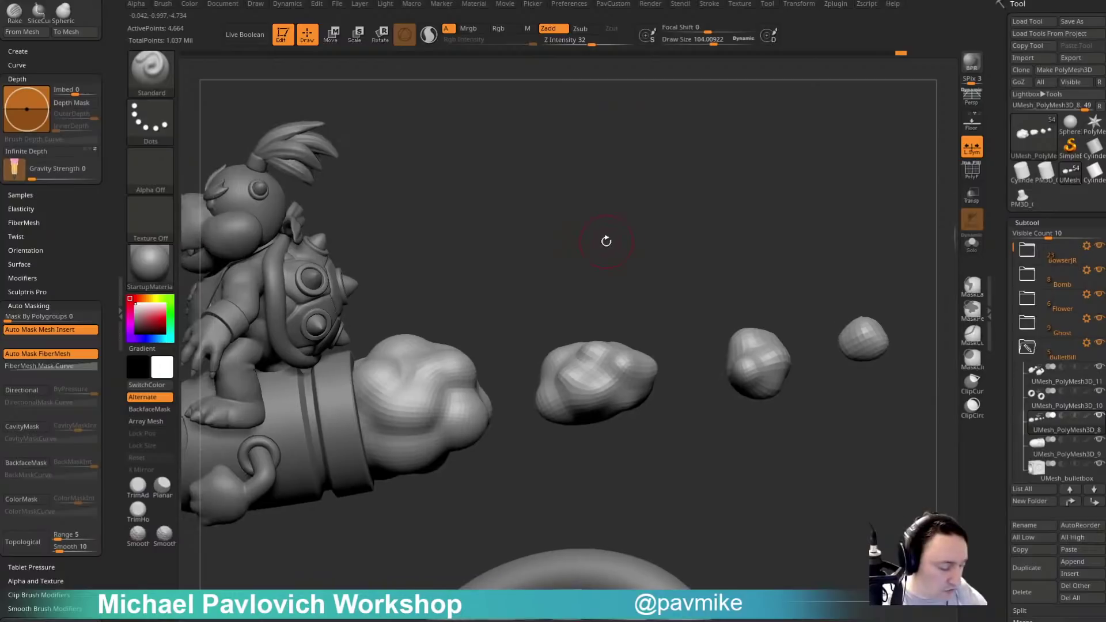
Choose the Spherical brush and build round bumps on the side and rear of the smoke puff attached to the bullet.
key("b")
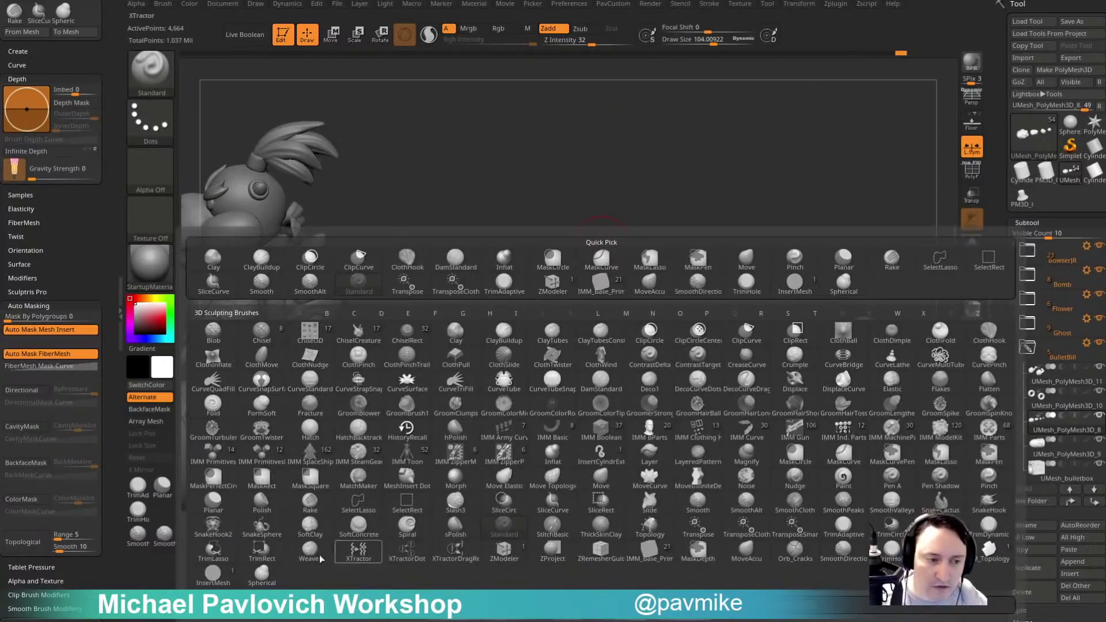
left_click(262, 575)
mouse_move(592, 242)
left_mouse_down()
mouse_move(657, 222)
mouse_move(685, 242)
left_mouse_up()
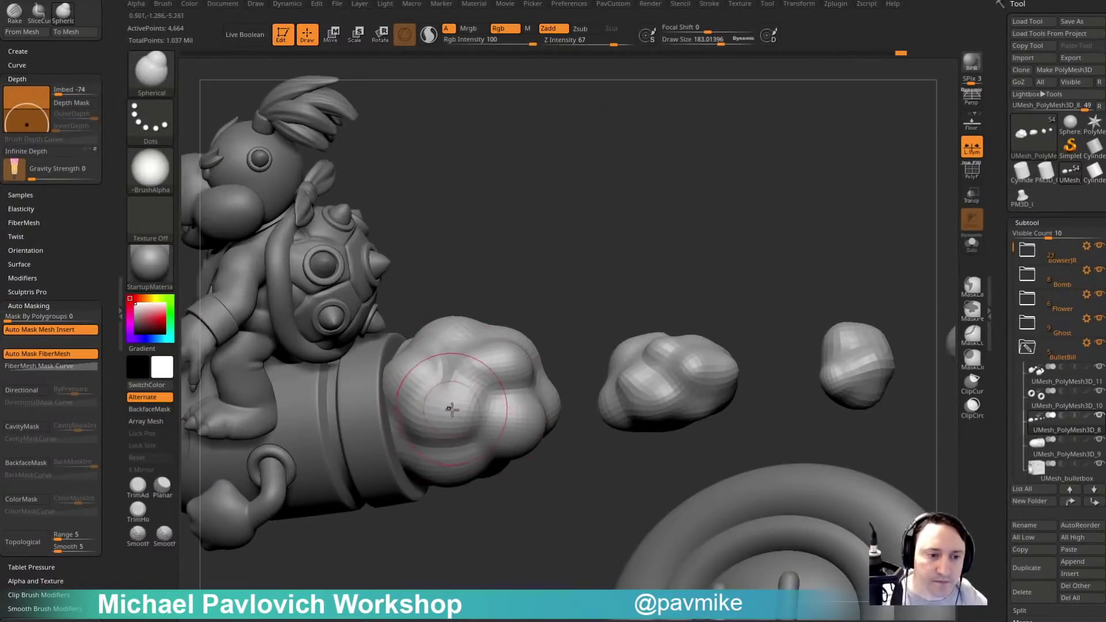
left_click_drag(453, 410, 449, 411)
left_click_drag(491, 512, 495, 544)
left_click_drag(512, 433, 517, 431)
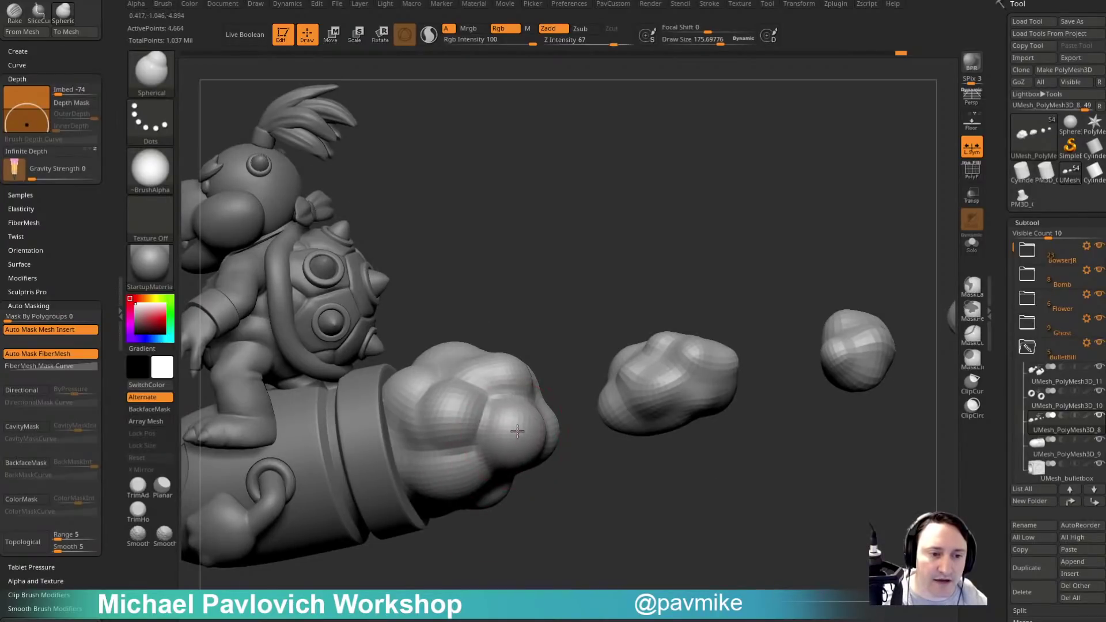
Build further round bumps over the top, side and rear of the smoke puff attached to the bullet.
mouse_move(545, 306)
left_mouse_down()
mouse_move(546, 339)
mouse_move(499, 354)
left_mouse_up()
left_click_drag(538, 282, 543, 363)
key("s")
left_click_drag(525, 359, 519, 349)
mouse_move(526, 242)
left_mouse_down()
mouse_move(530, 210)
mouse_move(507, 247)
left_mouse_up()
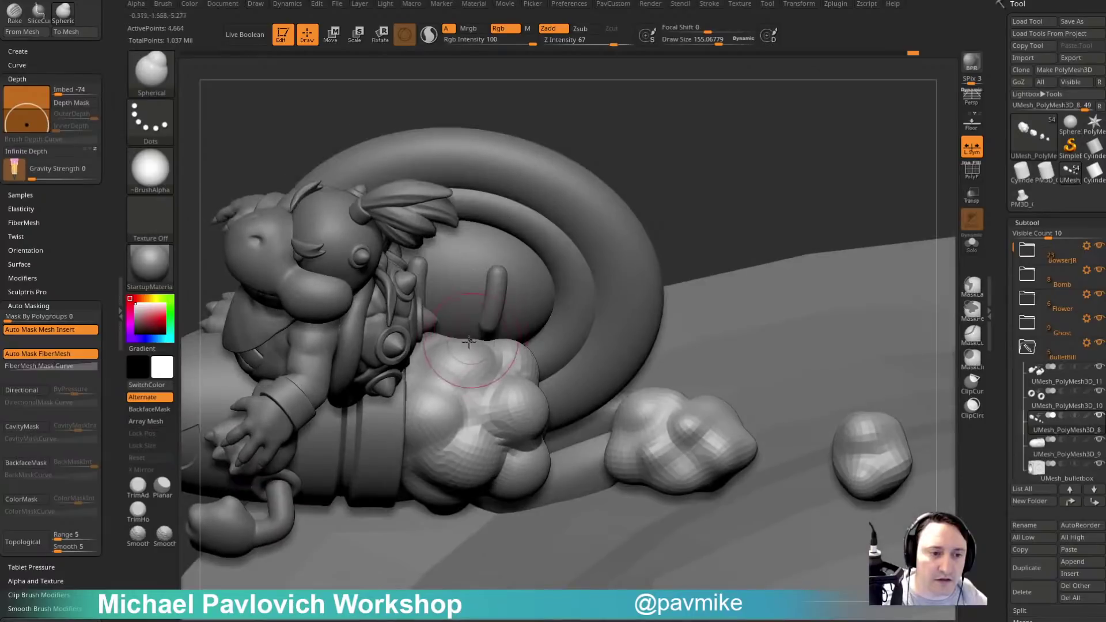
left_click_drag(661, 153, 465, 346)
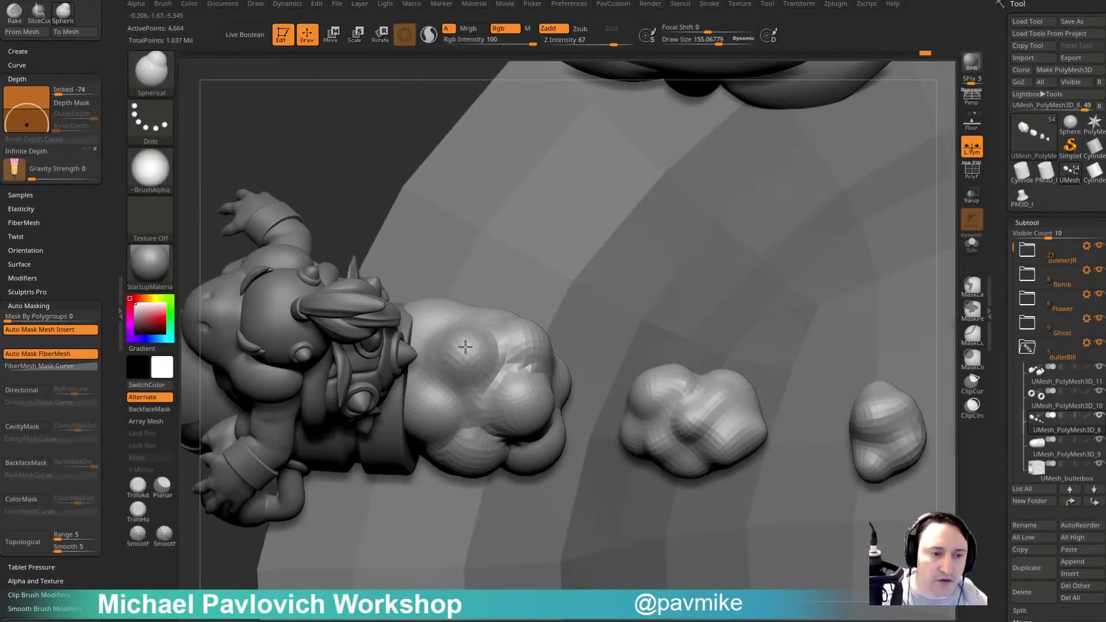
mouse_move(358, 212)
left_mouse_down()
mouse_move(599, 198)
mouse_move(693, 252)
mouse_move(515, 372)
left_mouse_up()
Reduce the Spherical brush size and build round bumps on the second smoke puff.
key("s")
left_click_drag(586, 403, 541, 400)
left_click(543, 400)
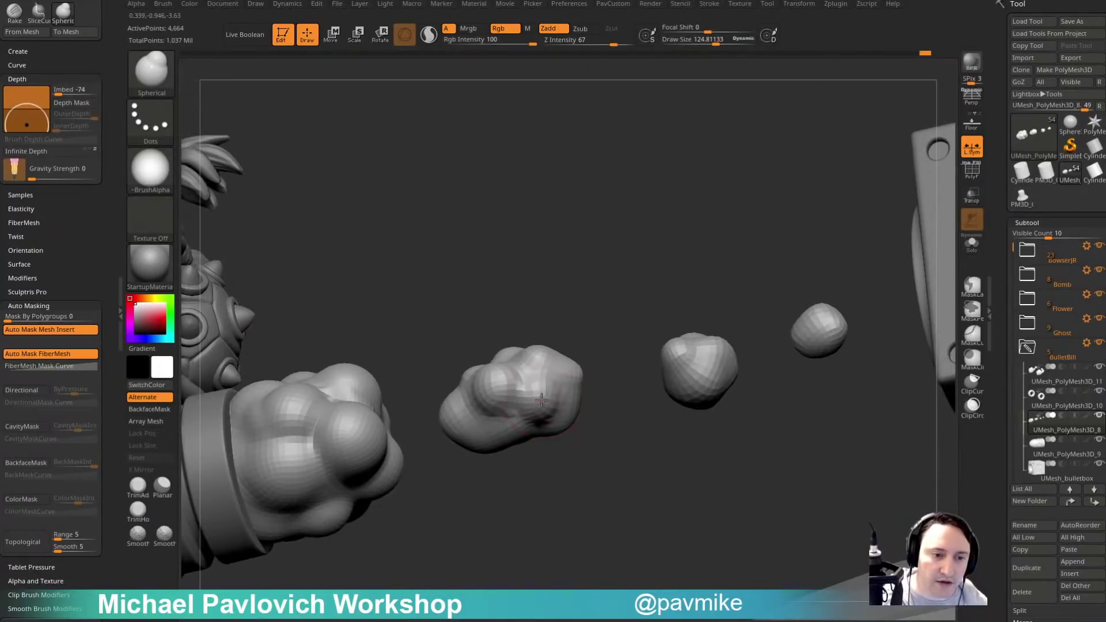
mouse_move(568, 299)
left_mouse_down()
mouse_move(548, 360)
mouse_move(543, 331)
mouse_move(576, 352)
left_mouse_up()
Subdivide the smoke puff mesh once and sharpen the round bumps on the puff behind the bullet.
key("ctrl+d")
left_click_drag(484, 434, 549, 238)
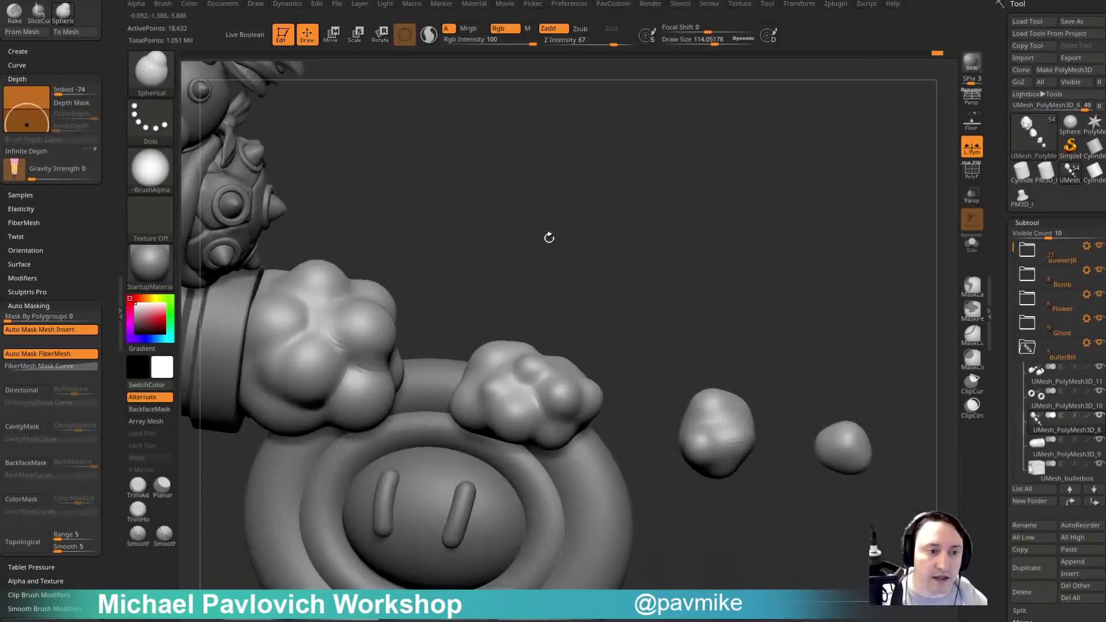
right_click_drag(549, 237, 514, 249)
key("s")
left_click(434, 390)
left_click_drag(410, 376, 406, 381)
right_click_drag(406, 391, 402, 463)
left_click_drag(396, 447, 398, 447)
Enlarge the brush and swell large round bumps around the underside, rear and far side of the attached smoke puff.
right_click_drag(512, 283, 501, 369)
key("s")
left_click_drag(382, 426, 384, 426)
left_click_drag(375, 424, 376, 427)
left_click_drag(442, 407, 440, 404)
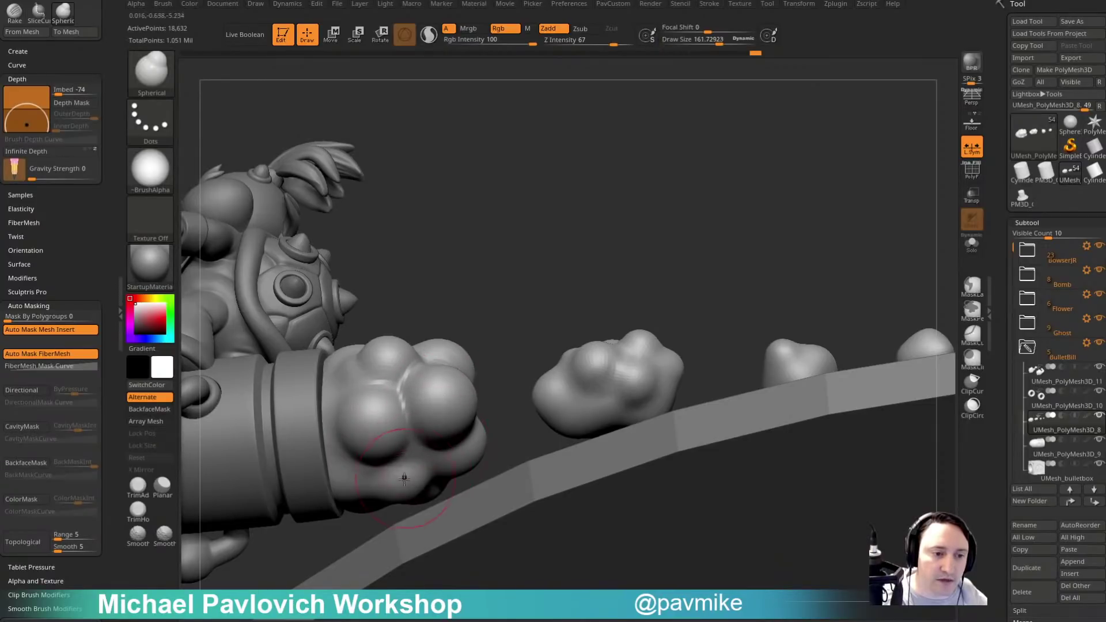
left_click_drag(403, 479, 400, 476)
mouse_move(544, 276)
right_mouse_down()
mouse_move(538, 338)
mouse_move(429, 376)
right_mouse_up()
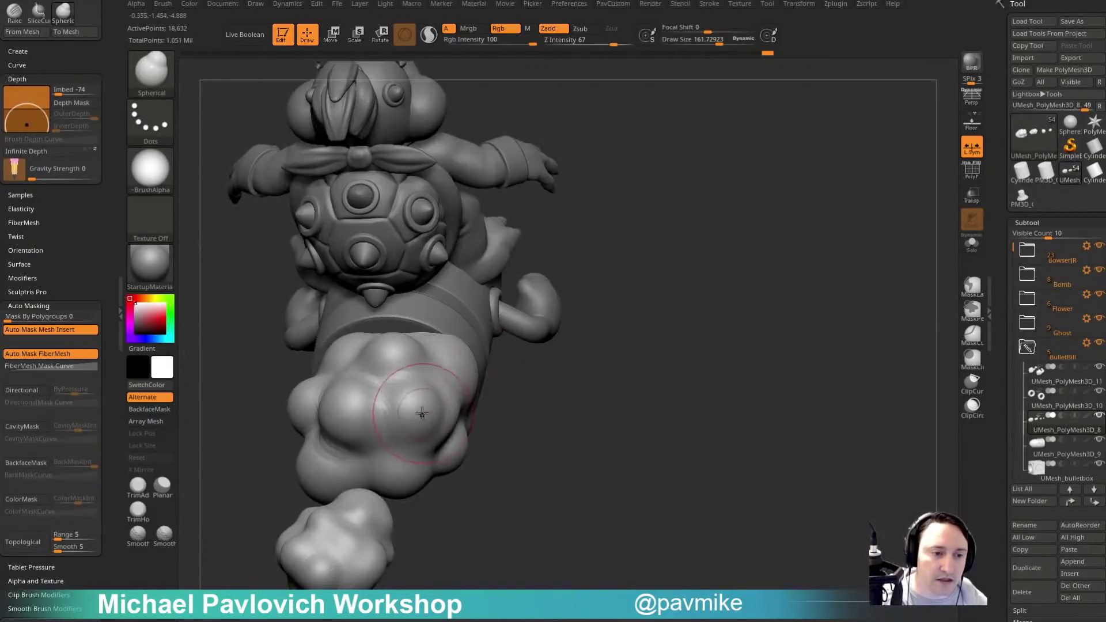
left_click_drag(422, 414, 419, 410)
right_click_drag(530, 412, 464, 405)
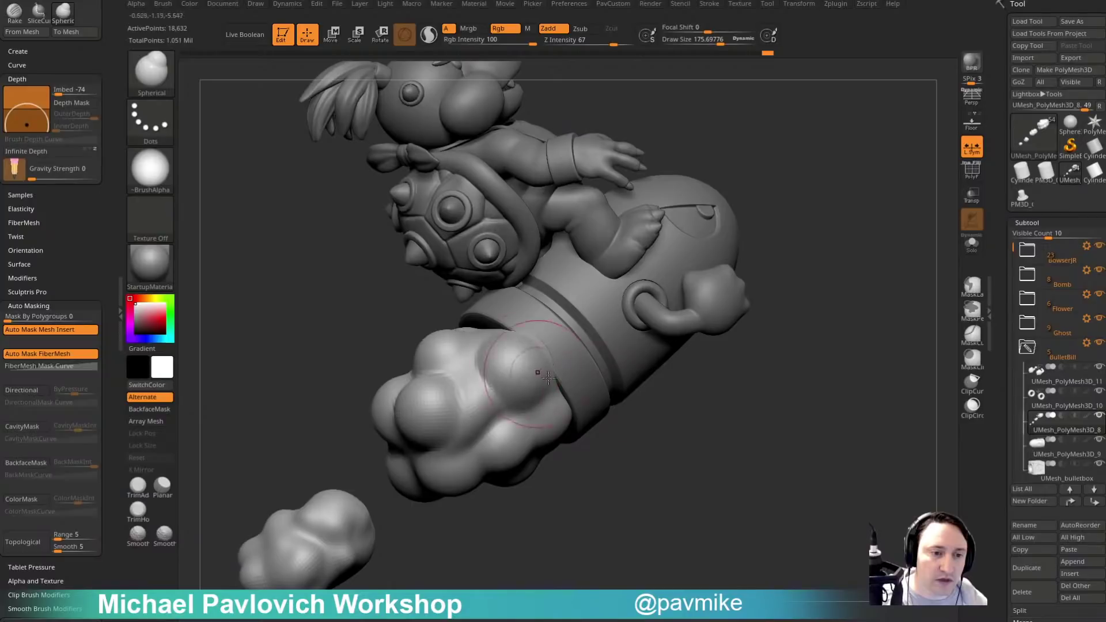
mouse_move(548, 377)
right_mouse_down()
mouse_move(637, 447)
mouse_move(565, 384)
right_mouse_up()
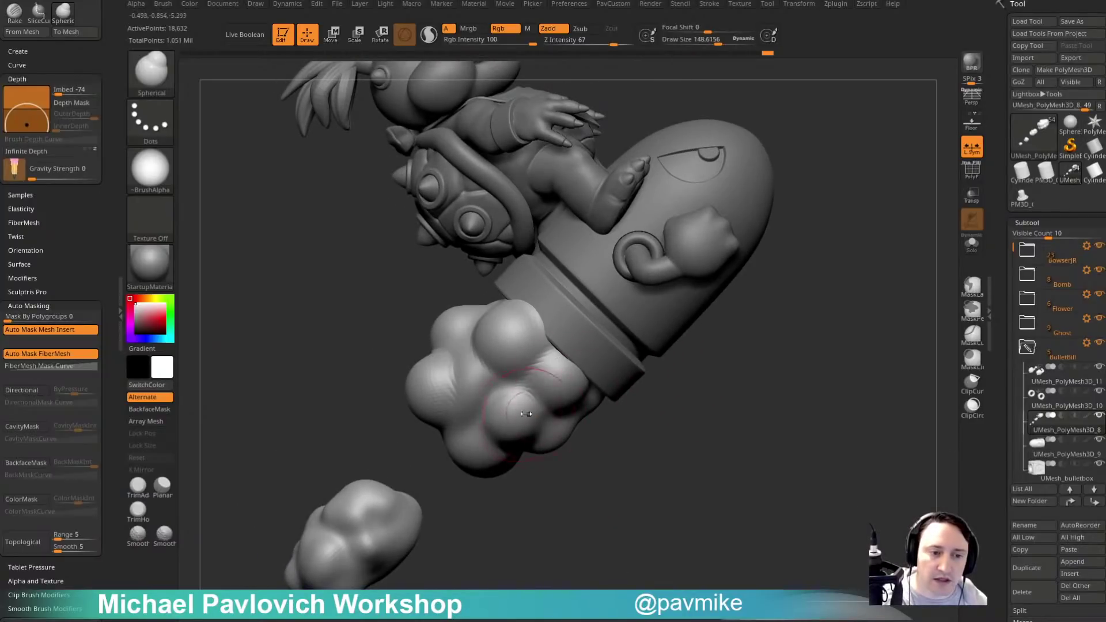
Sculpt round bumps on the far side and top of the second smoke puff.
right_click_drag(477, 506, 520, 381)
right_click_drag(446, 379, 455, 387)
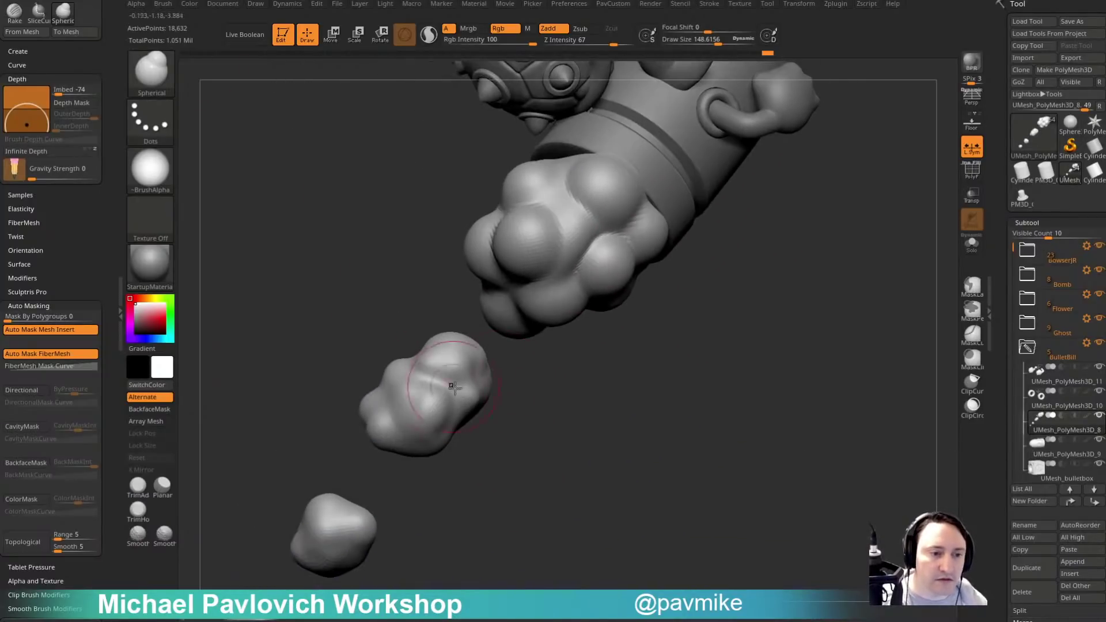
left_click_drag(433, 401, 436, 400)
right_click_drag(439, 402, 499, 390)
key("bracketleft")
left_click_drag(394, 398, 404, 387)
Isolate the smoke puffs from the scene and subdivide their mesh once more.
right_click_drag(449, 323, 440, 383)
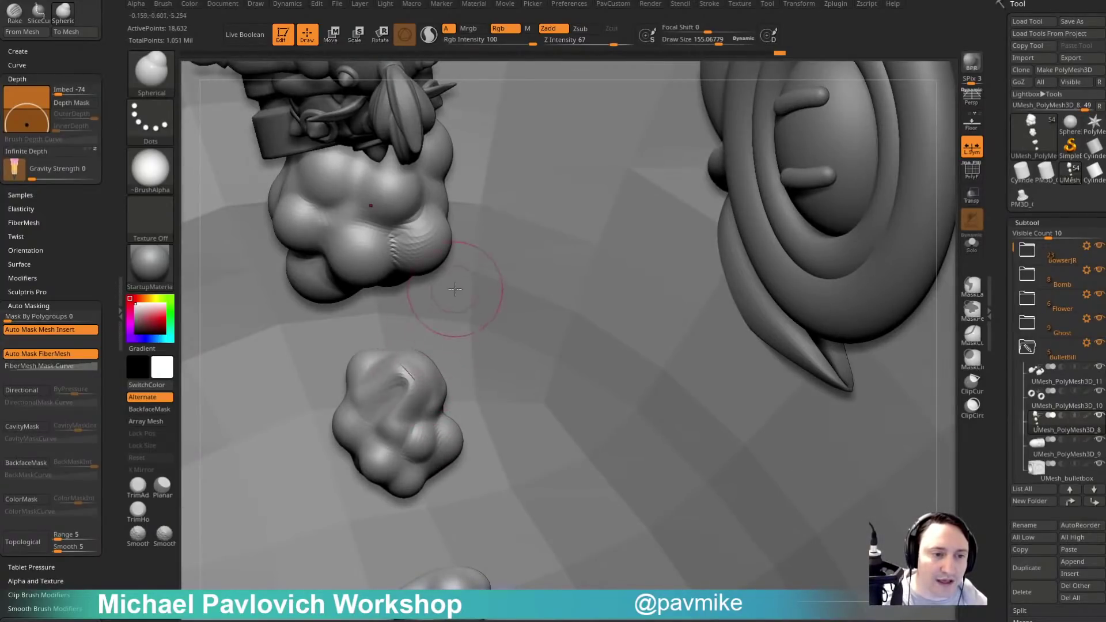
left_click(972, 242)
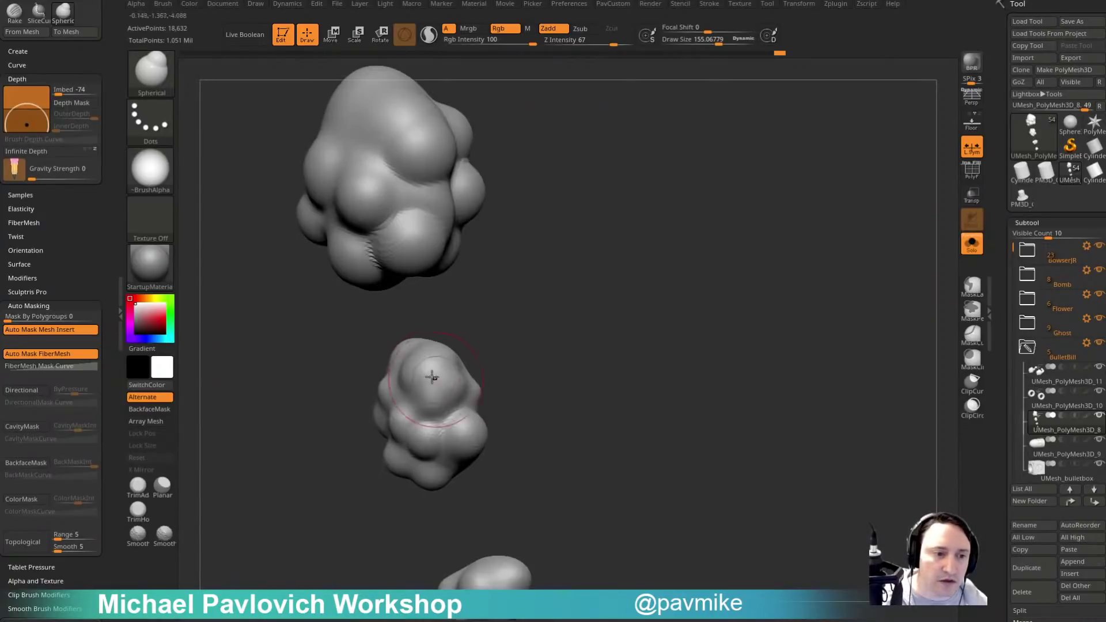
mouse_move(504, 342)
right_mouse_down()
mouse_move(475, 375)
mouse_move(503, 351)
mouse_move(538, 376)
right_mouse_up()
mouse_move(612, 338)
right_mouse_down()
mouse_move(708, 326)
mouse_move(674, 279)
mouse_move(656, 289)
right_mouse_up()
key("ctrl+d")
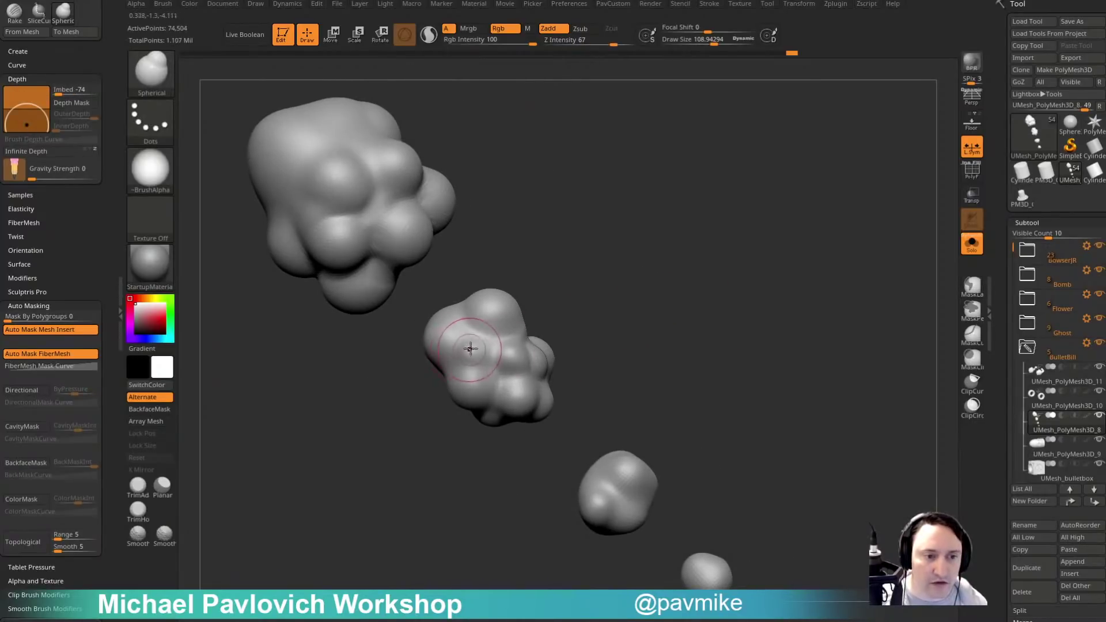
Define smaller round bumps across the rear face of the second smoke puff.
right_click_drag(473, 352, 517, 358)
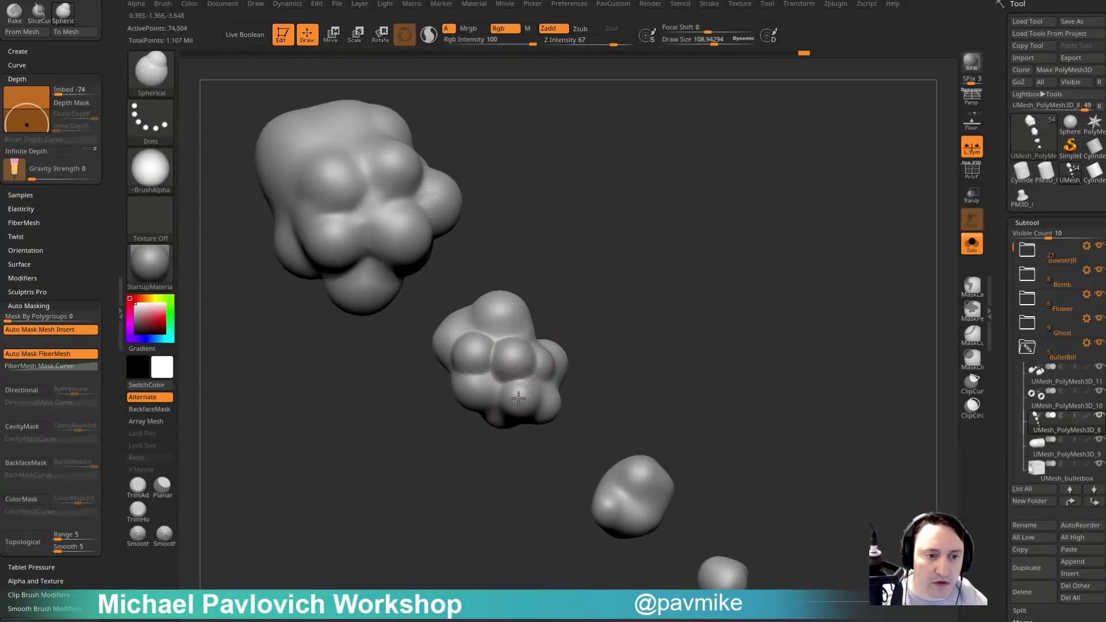
left_click_drag(518, 398, 522, 403)
mouse_move(589, 291)
right_mouse_down("alt")
mouse_move(622, 373)
mouse_move(668, 424)
right_mouse_up("alt")
Round out the bumps across the rear, underside and side of the largest smoke puff with a larger Spherical brush.
left_click_drag(464, 368, 461, 362)
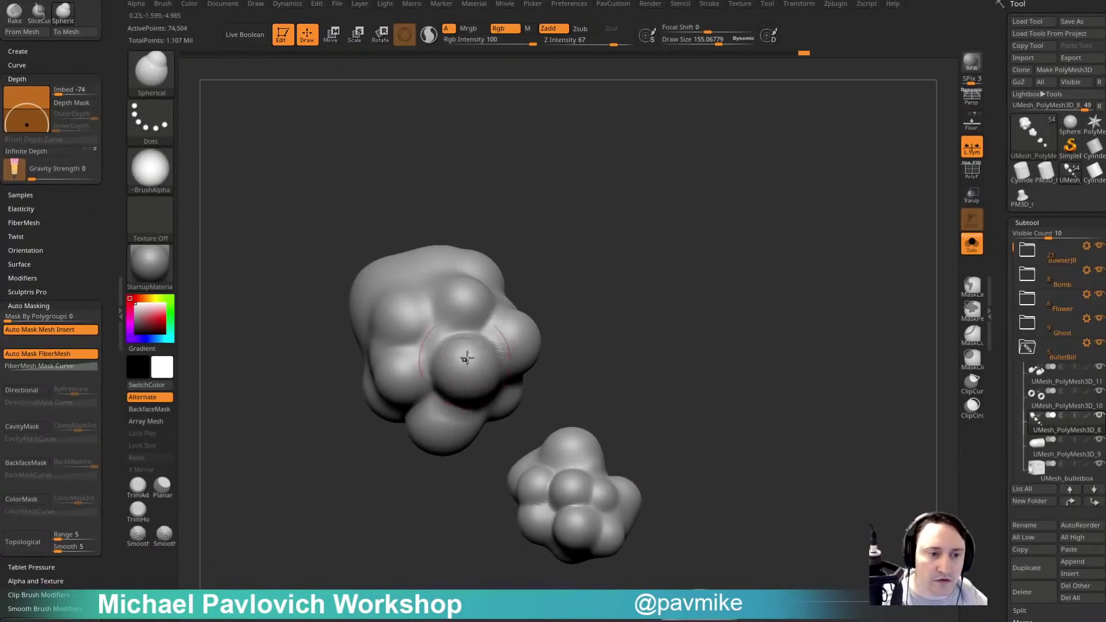
mouse_move(466, 358)
right_mouse_down()
mouse_move(460, 307)
mouse_move(392, 327)
right_mouse_up()
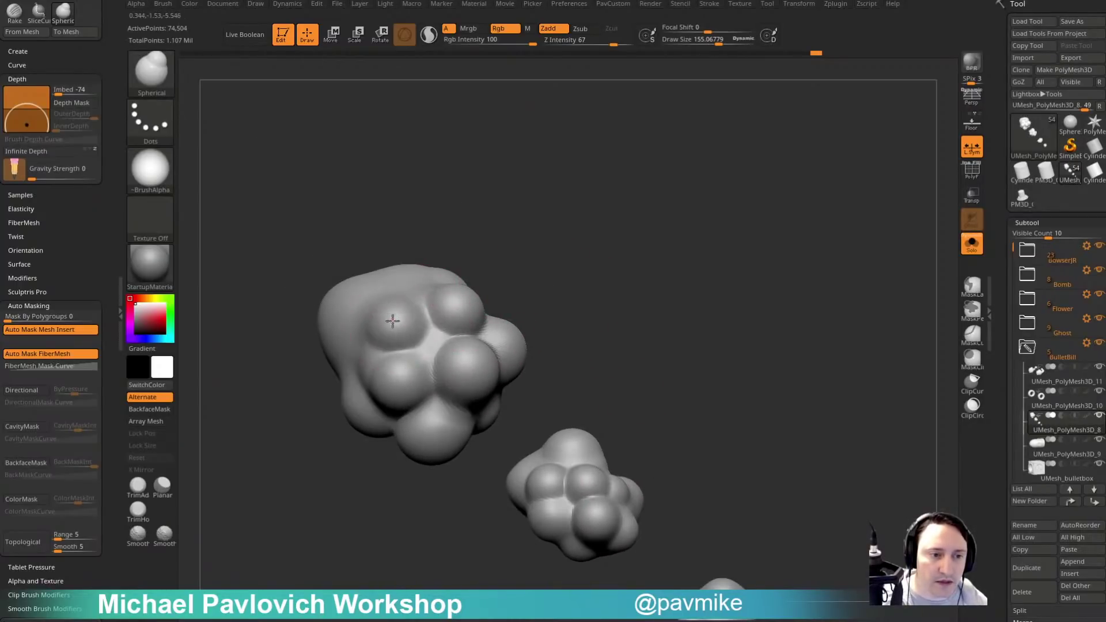
mouse_move(567, 359)
right_mouse_down()
mouse_move(430, 406)
mouse_move(479, 373)
mouse_move(519, 378)
right_mouse_up()
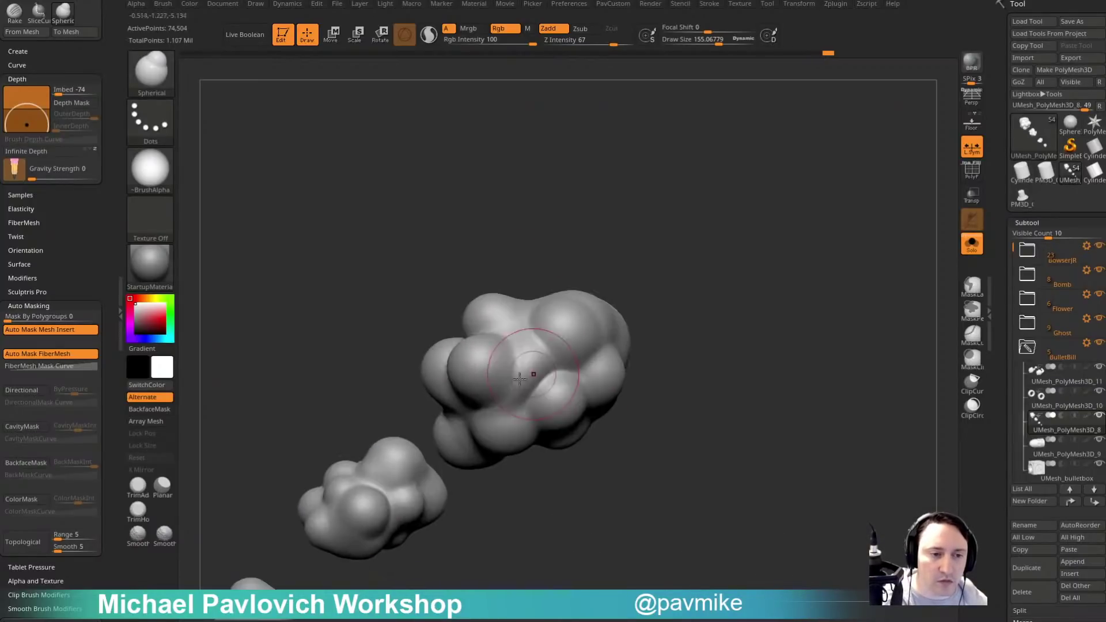
mouse_move(502, 429)
right_mouse_down()
mouse_move(612, 412)
mouse_move(489, 353)
right_mouse_up()
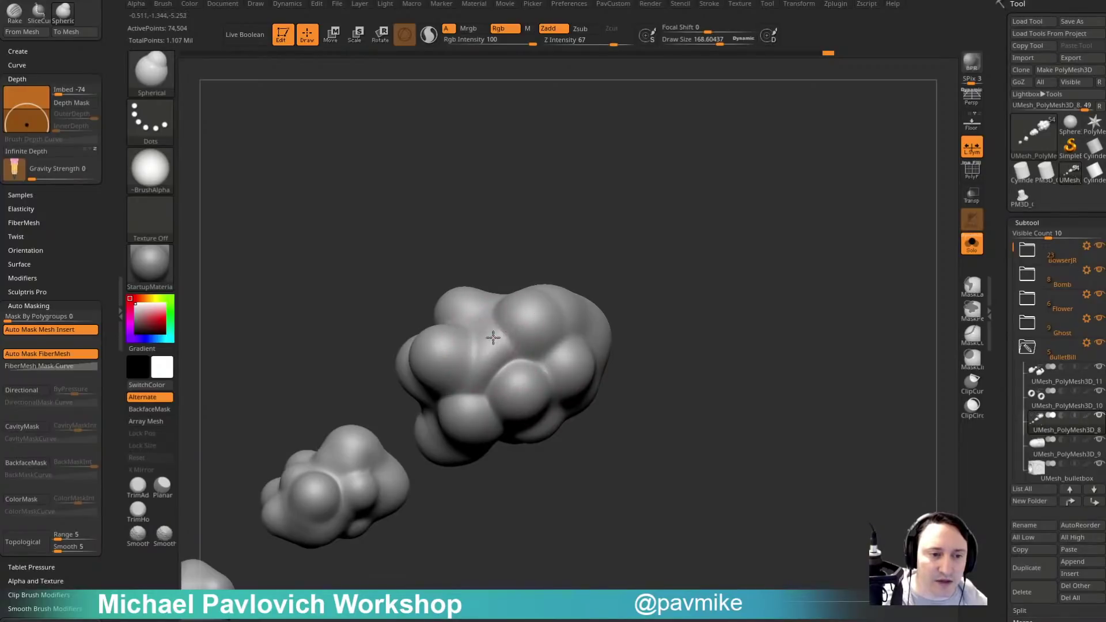
right_click_drag(550, 266, 526, 296)
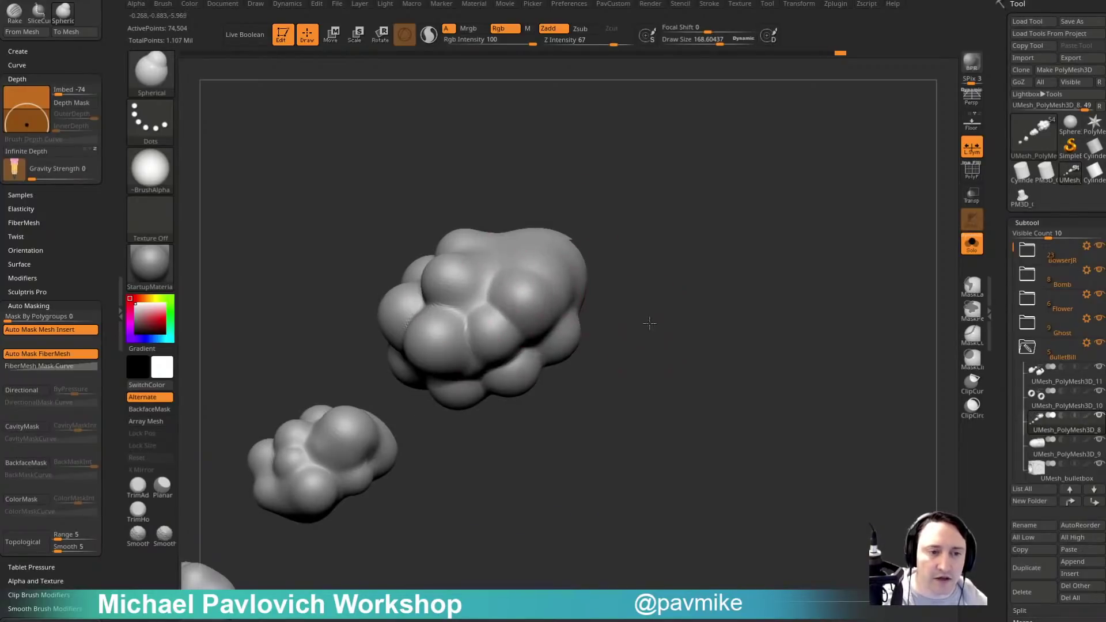
right_click_drag(647, 321, 441, 371)
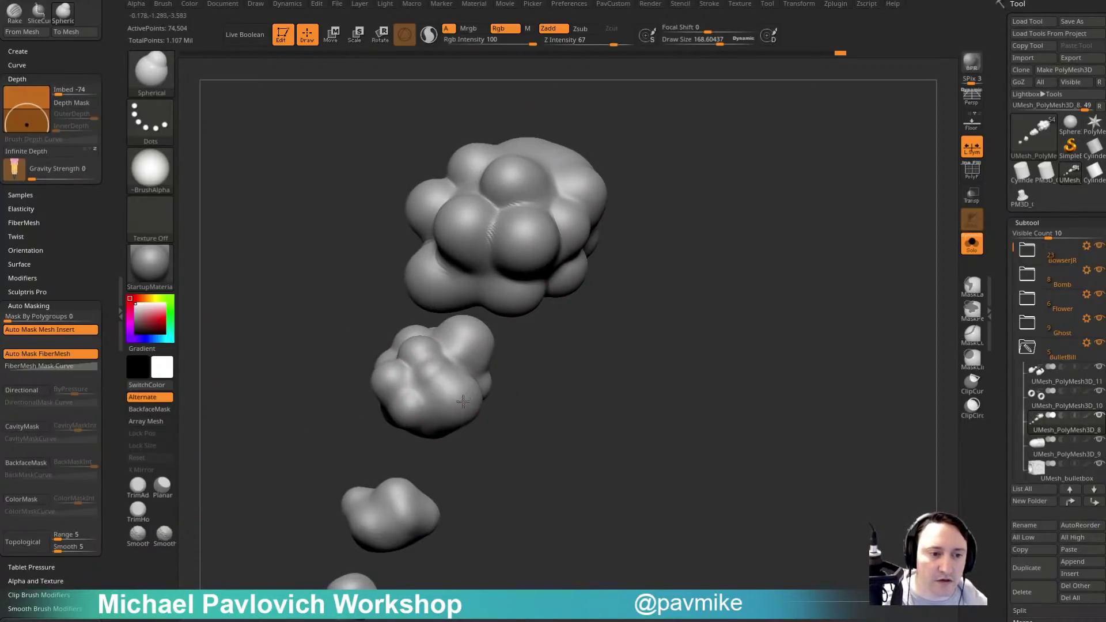
Build round bumps on the remaining sides of the second smoke puff with a smaller brush.
mouse_move(455, 426)
right_mouse_down()
mouse_move(501, 410)
mouse_move(464, 365)
right_mouse_up()
mouse_move(470, 451)
right_mouse_down()
mouse_move(435, 400)
mouse_move(571, 286)
mouse_move(578, 310)
right_mouse_up()
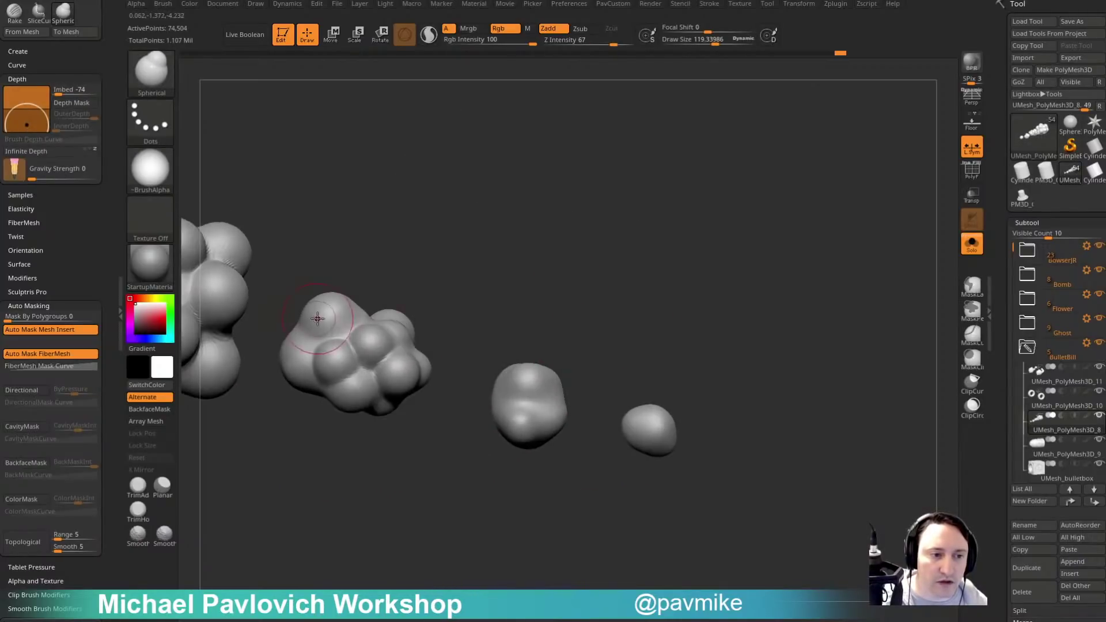
left_click_drag(318, 317, 328, 325)
left_click_drag(297, 362, 300, 359)
Enable BackfaceMask for the Spherical brush and build round bumps around the third smoke puff.
mouse_move(489, 311)
right_mouse_down("alt")
mouse_move(453, 312)
mouse_move(507, 374)
mouse_move(531, 357)
mouse_move(489, 420)
mouse_move(456, 423)
mouse_move(507, 383)
mouse_move(590, 396)
mouse_move(529, 419)
right_mouse_up("alt")
right_click_drag(613, 410, 563, 420)
key("alt+b")
mouse_move(620, 359)
right_mouse_down()
mouse_move(589, 362)
mouse_move(628, 377)
right_mouse_up()
left_click_drag(649, 371, 608, 375)
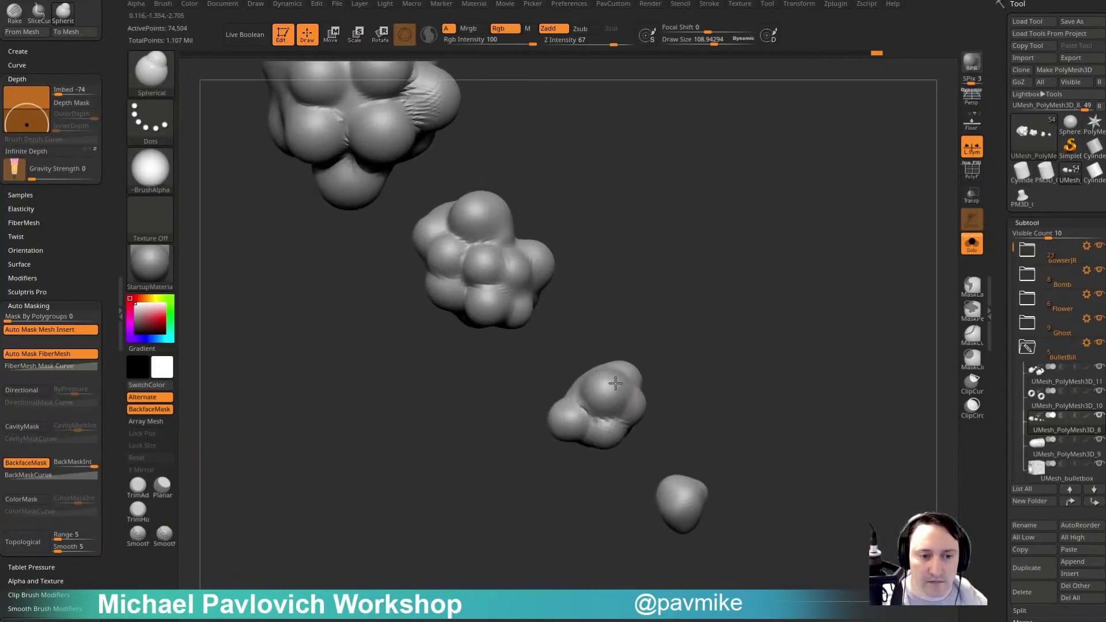
left_click_drag(526, 452, 556, 447)
mouse_move(598, 349)
right_mouse_down()
mouse_move(555, 375)
mouse_move(636, 353)
mouse_move(600, 365)
right_mouse_up()
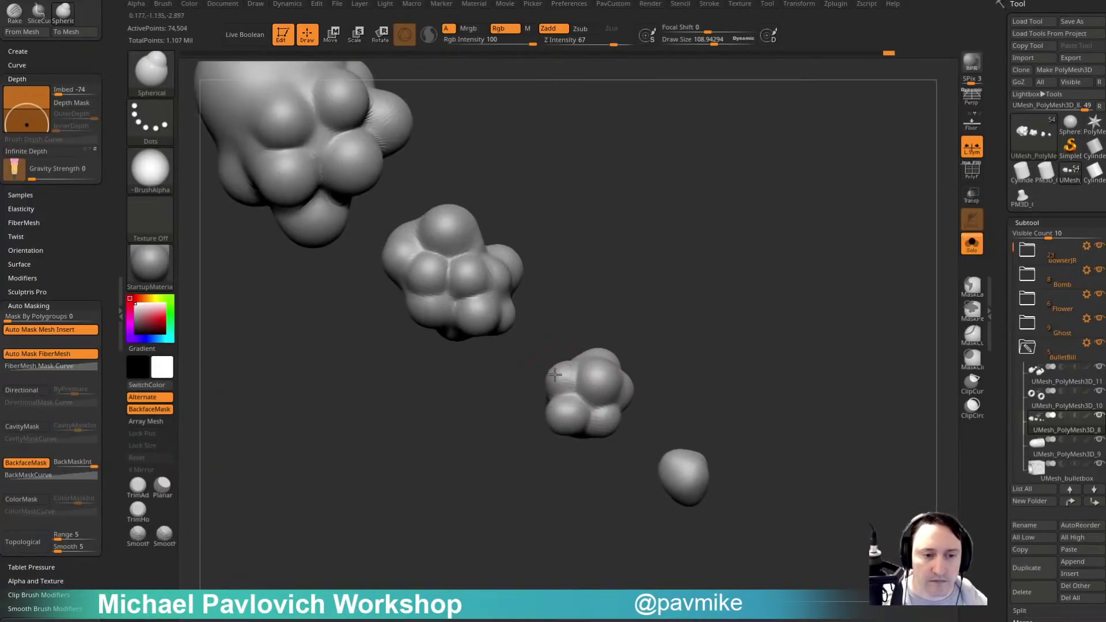
Sculpt round bumps on the last and smallest smoke puff with a smaller brush.
right_click_drag(742, 403, 668, 390, "alt")
mouse_move(629, 449)
right_mouse_down()
mouse_move(666, 447)
mouse_move(619, 428)
mouse_move(605, 460)
mouse_move(644, 463)
right_mouse_up()
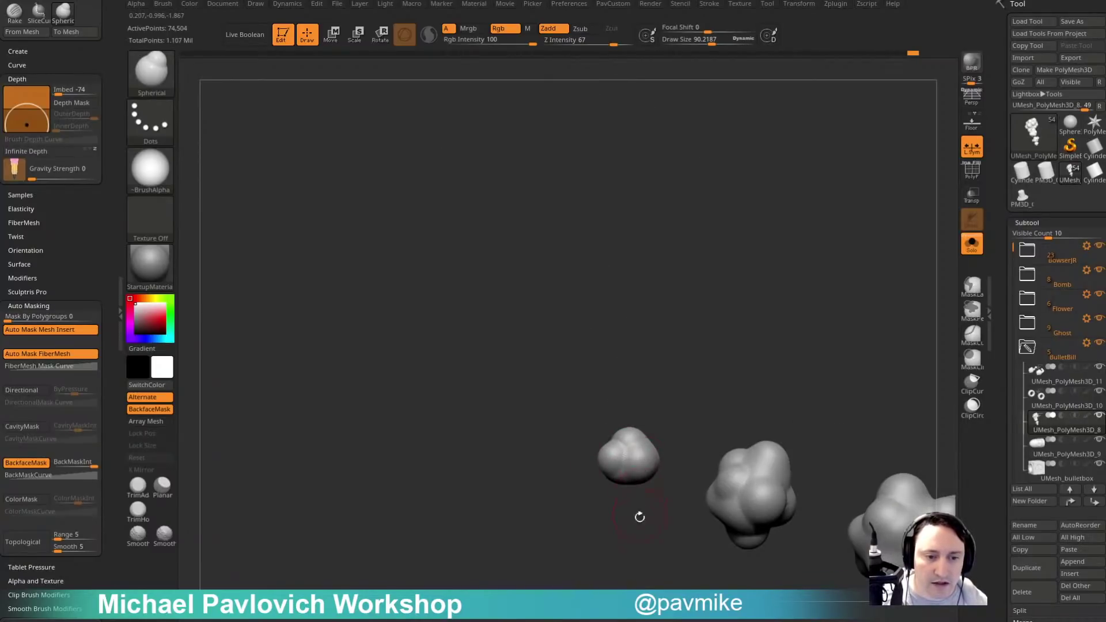
right_click_drag(639, 516, 628, 461)
key("s")
left_click_drag(620, 455, 618, 455)
key("ctrl+z")
key("s")
left_click(617, 455)
key("ctrl+z")
Add a final round bump to the smallest smoke puff with the adjusted brush size.
key("s")
mouse_move(657, 413)
right_mouse_down("ctrl")
mouse_move(634, 409)
mouse_move(636, 452)
right_mouse_up("ctrl")
left_click(619, 470)
right_click_drag(692, 395, 672, 398, "ctrl")
right_click_drag(672, 397, 765, 353)
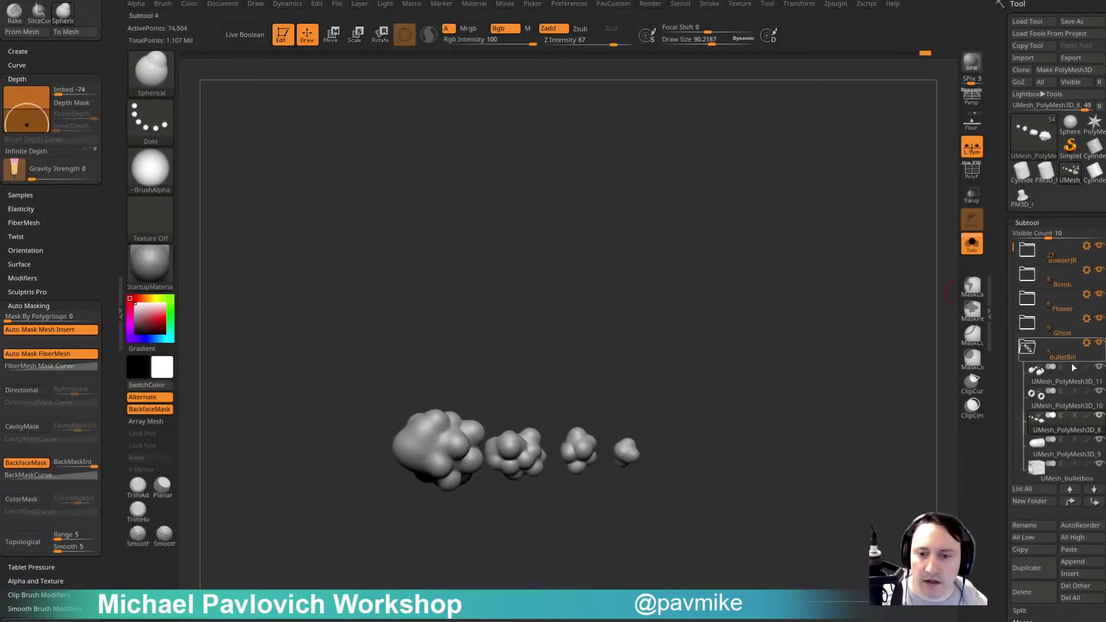
Bring back the rest of the scene and make the ground mound the active subtool with the Standard brush.
left_click(972, 243)
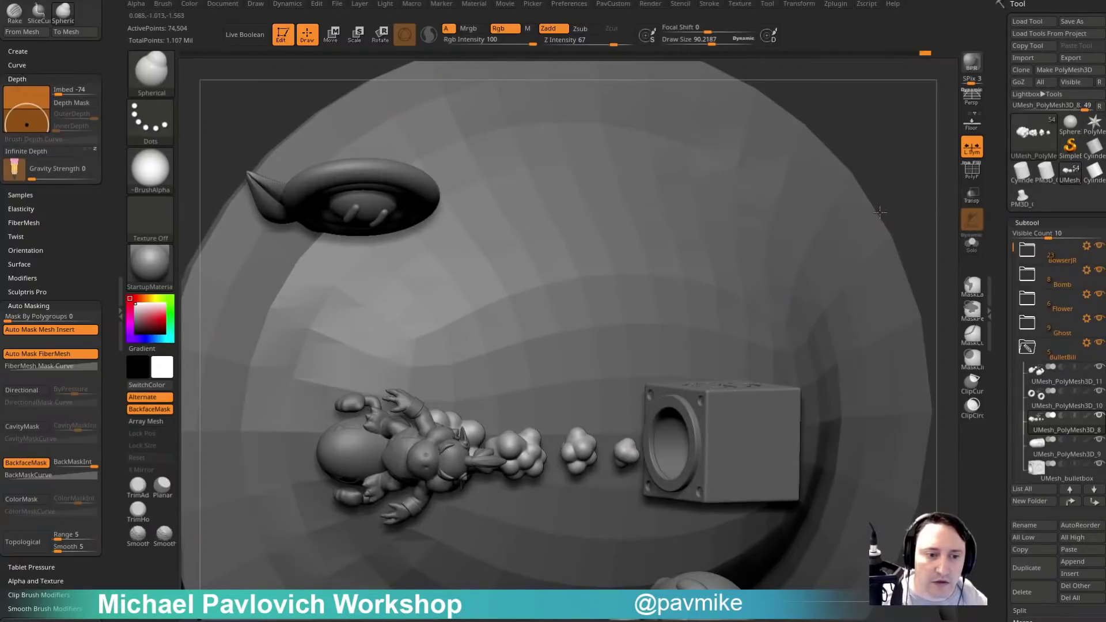
mouse_move(868, 212)
right_mouse_down("ctrl")
mouse_move(851, 188)
mouse_move(819, 205)
mouse_move(881, 230)
right_mouse_up("ctrl")
key("s")
key("b")
key("s")
key("t")
left_click(687, 468, "alt")
Smooth the ground mound with dynamic subdivision and lower its crease level.
right_click_drag(758, 425, 762, 461)
key("s")
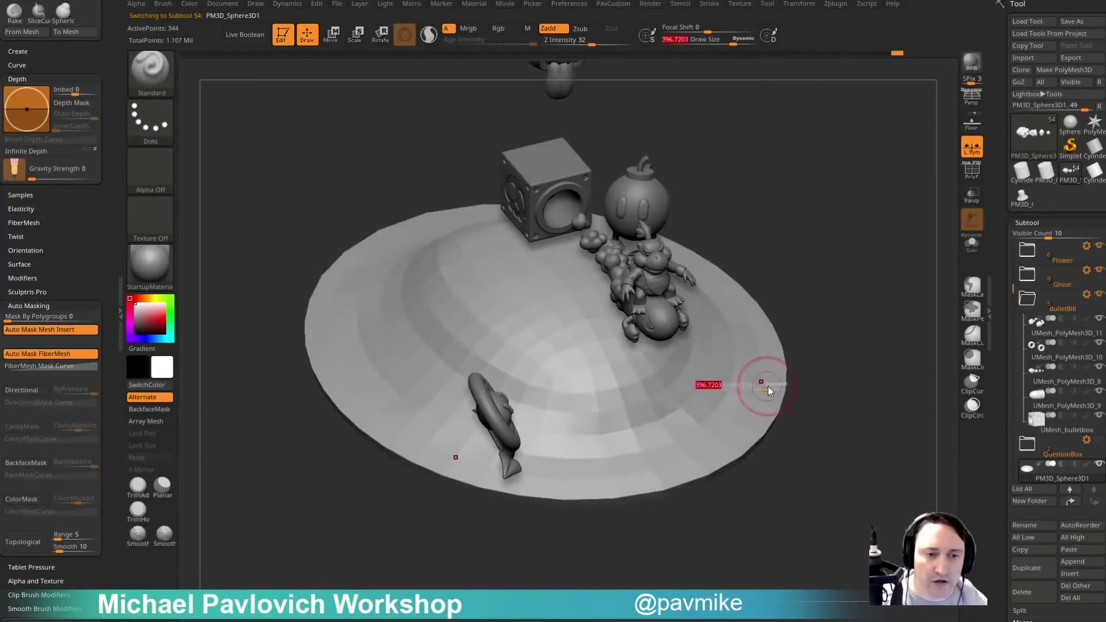
left_click_drag(762, 383, 791, 375)
mouse_move(791, 371)
right_mouse_down()
mouse_move(904, 358)
mouse_move(893, 435)
right_mouse_up()
key("s")
left_click_drag(881, 438, 832, 444)
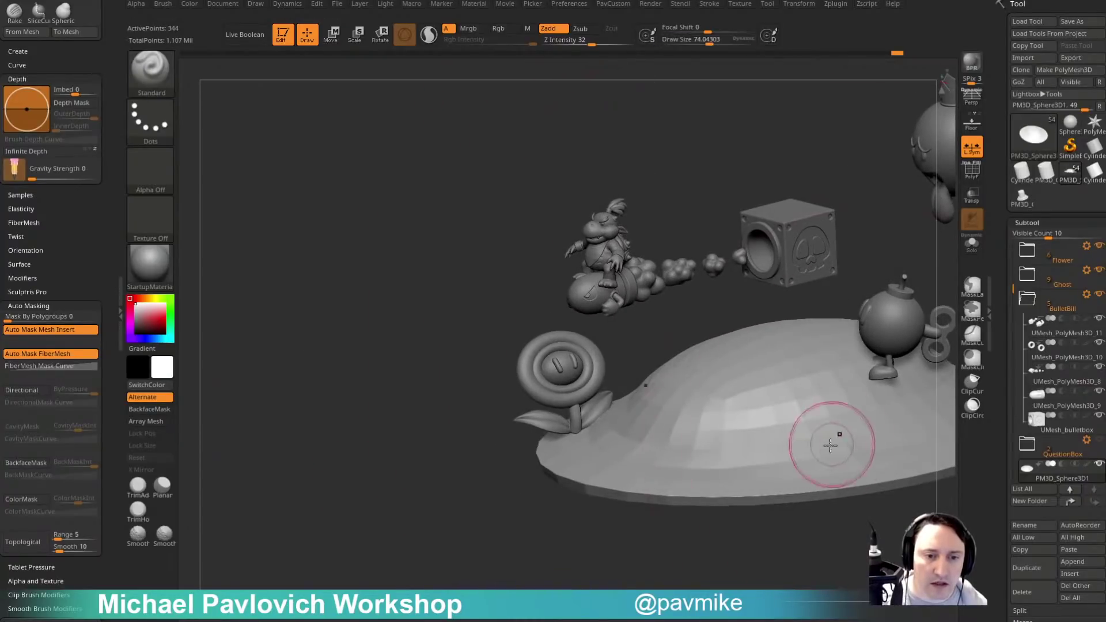
right_click_drag(831, 444, 592, 410, "alt")
right_click_drag(615, 528, 745, 519)
key("4")
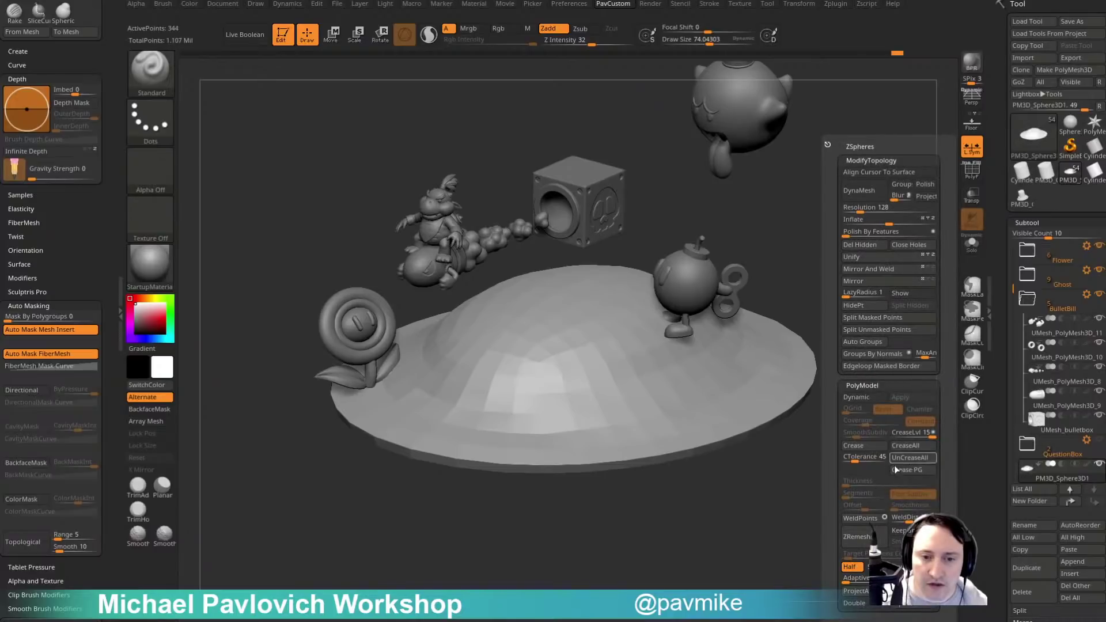
key("d")
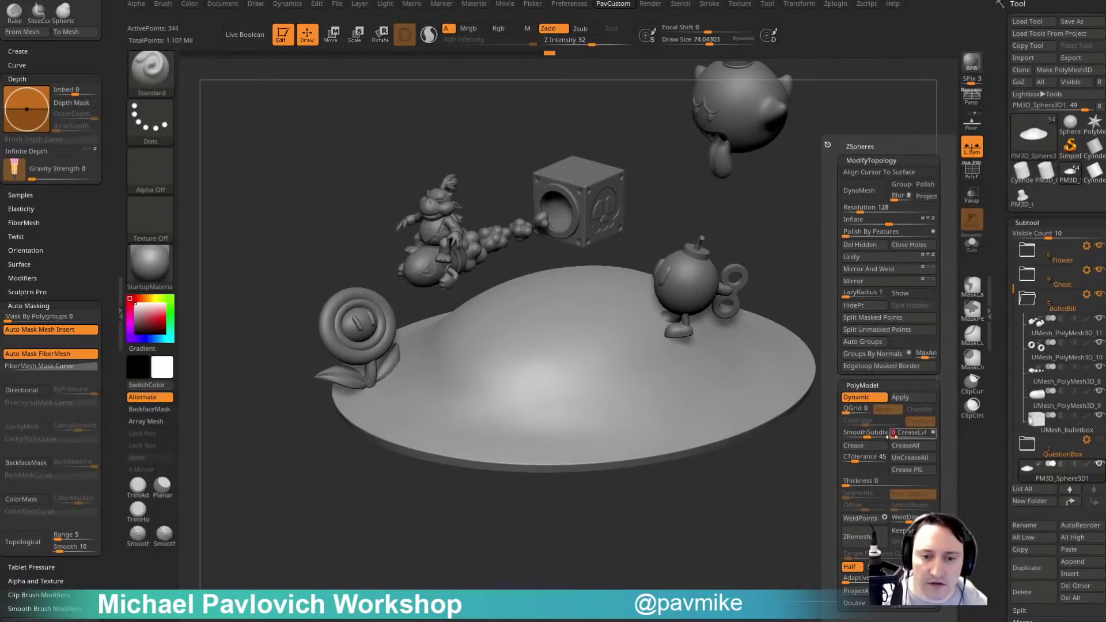
left_click_drag(824, 463, 819, 463)
Display the polygon wireframe on the smoothed ground mound.
mouse_move(842, 420)
left_mouse_down("alt")
mouse_move(846, 483)
mouse_move(864, 493)
mouse_move(845, 489)
mouse_move(847, 455)
mouse_move(834, 459)
left_mouse_up("alt")
key("s")
mouse_move(837, 462)
left_mouse_down("alt")
mouse_move(844, 475)
mouse_move(901, 386)
left_mouse_up("alt")
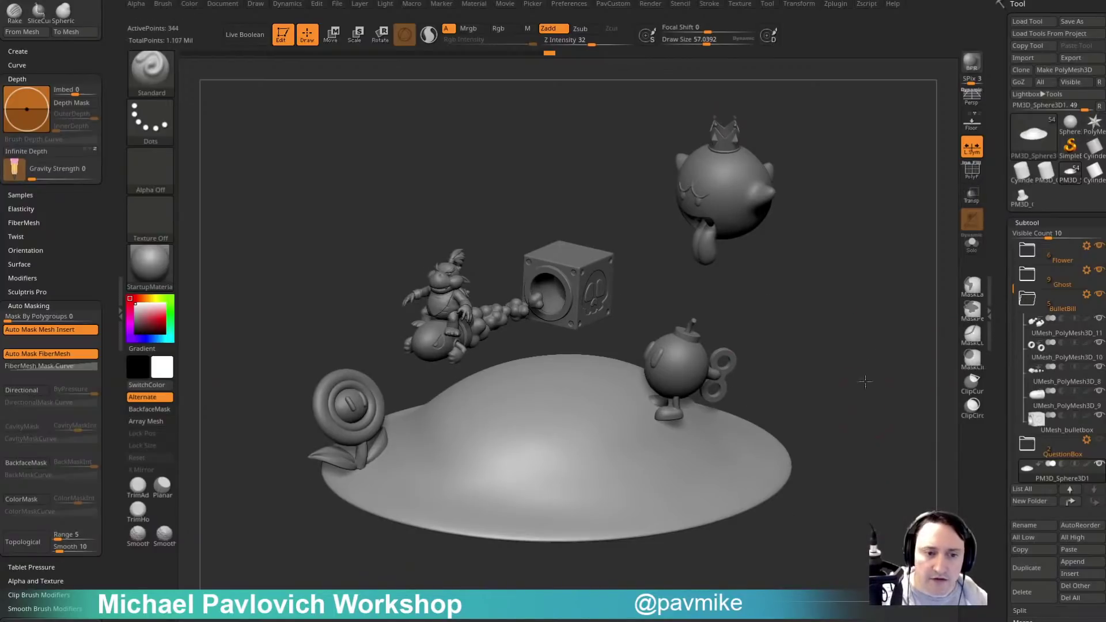
left_click_drag(925, 530, 600, 430)
key("shift+f")
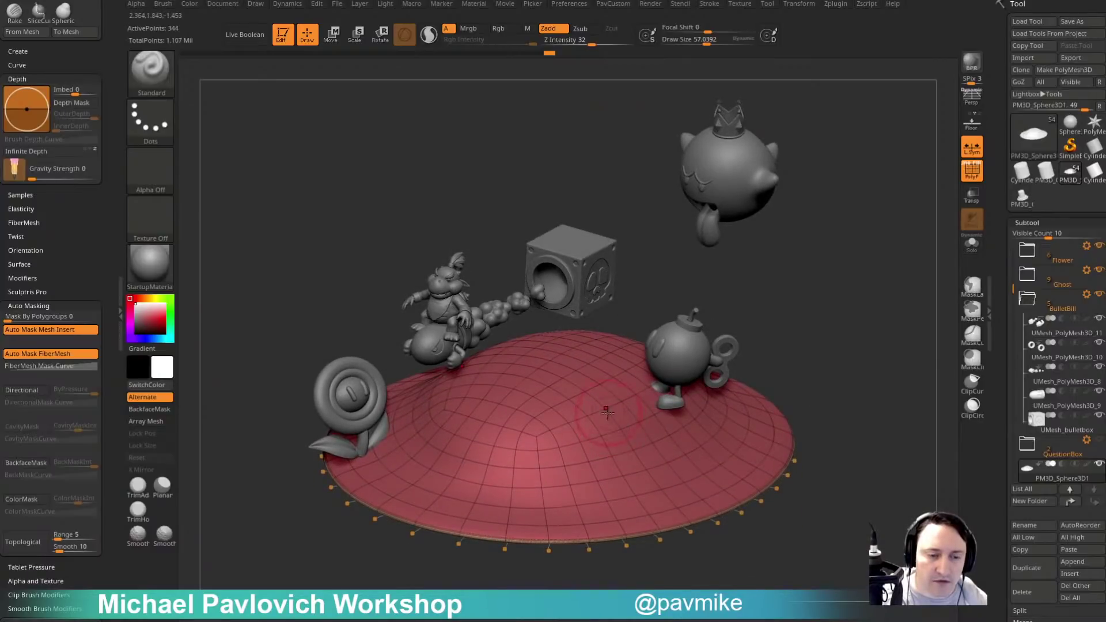
Mask the mound's top inside its outer edge ring, show the whole mesh, and turn off dynamic subdivision.
left_click_drag(818, 369, 893, 353)
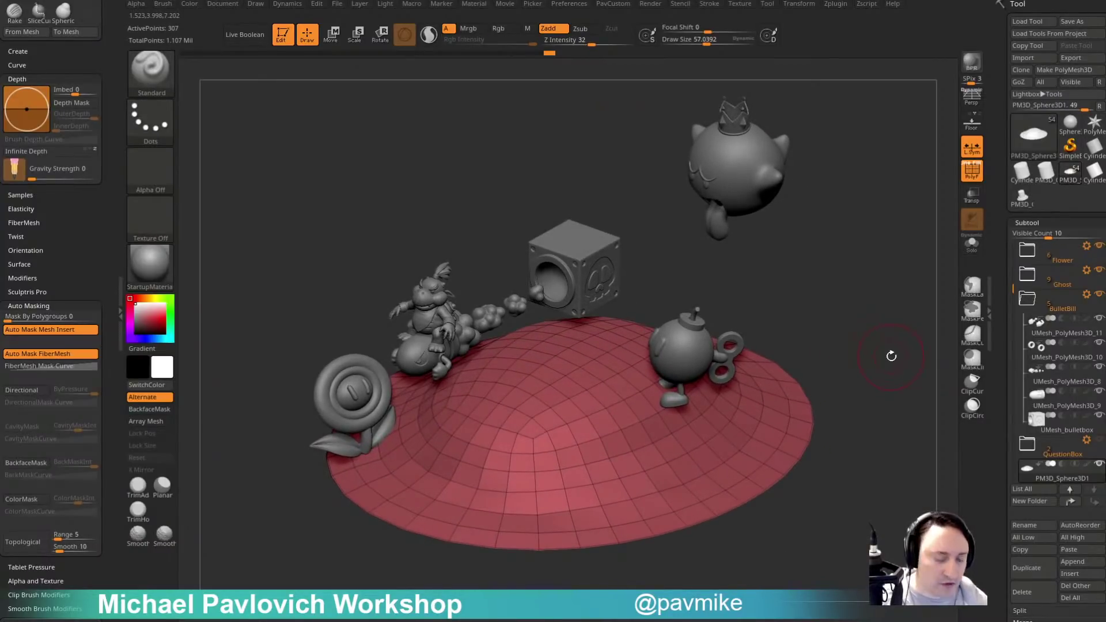
key("ctrl+shift")
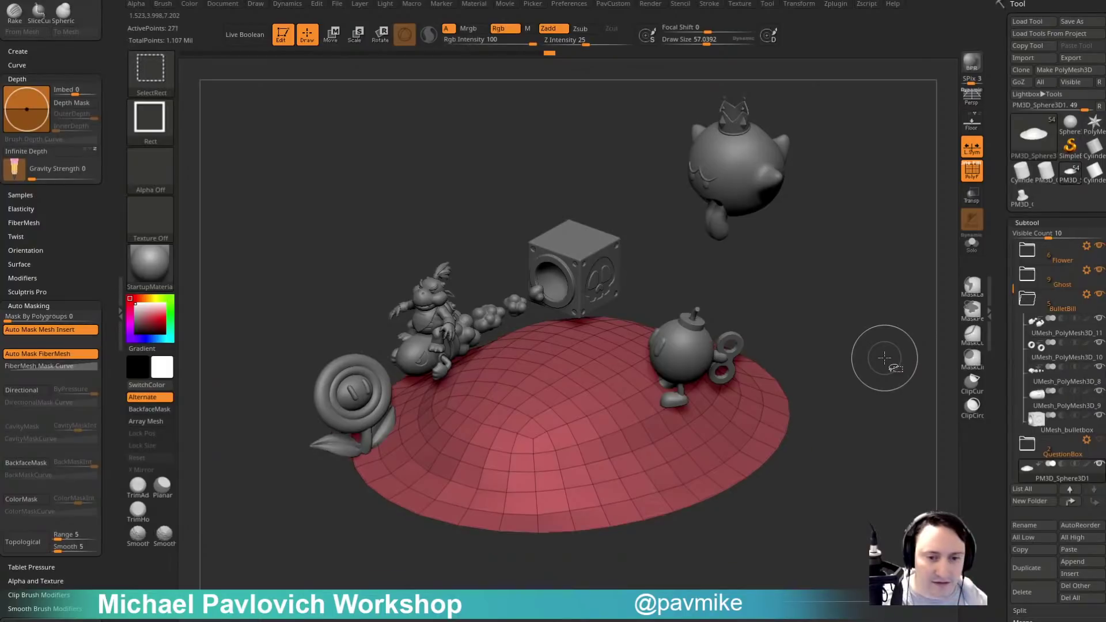
left_click(886, 352, "ctrl")
left_click(886, 353, "ctrl+shift")
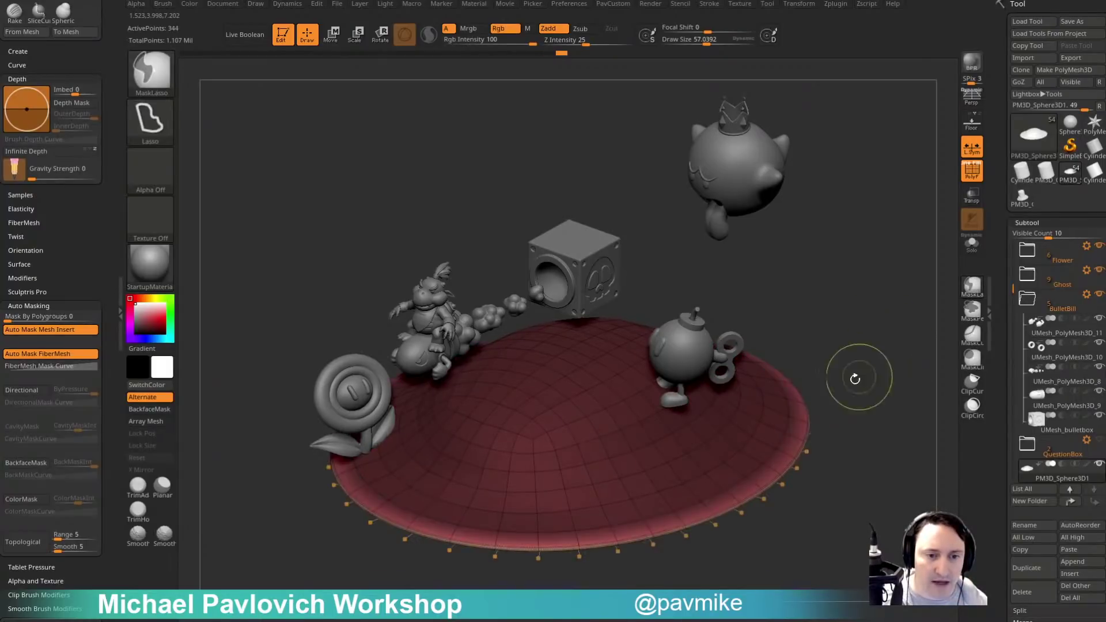
key("shift+d")
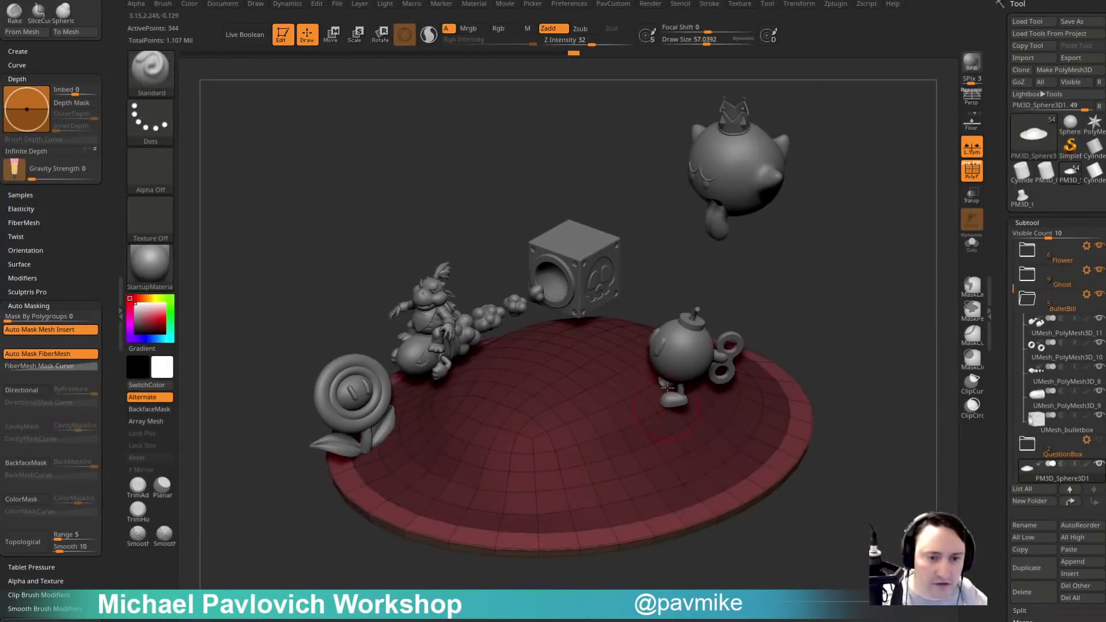
Preview FiberMesh grass on the masked ground mound using the Fibers78 preset.
scroll(1057, 288, "down", 10)
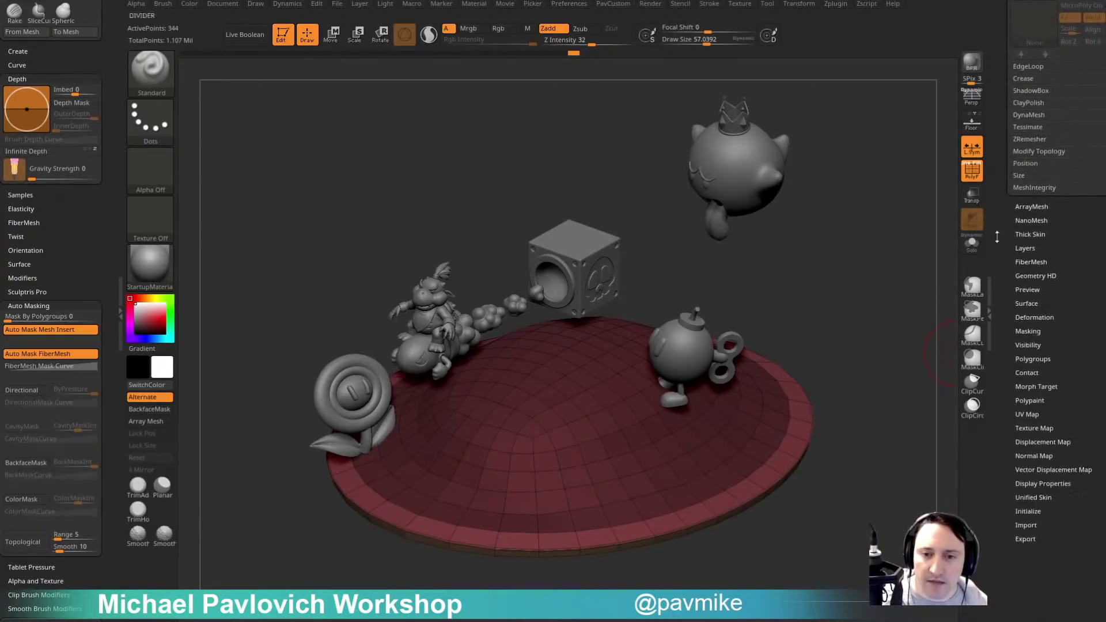
left_click(1031, 261)
left_click(1033, 274)
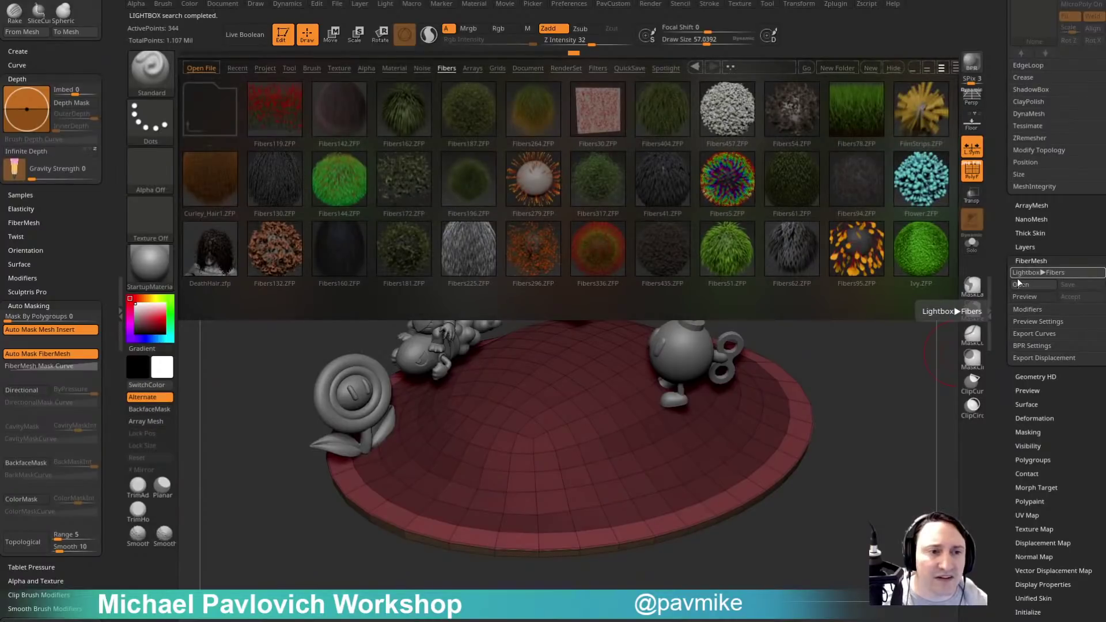
left_click(858, 108)
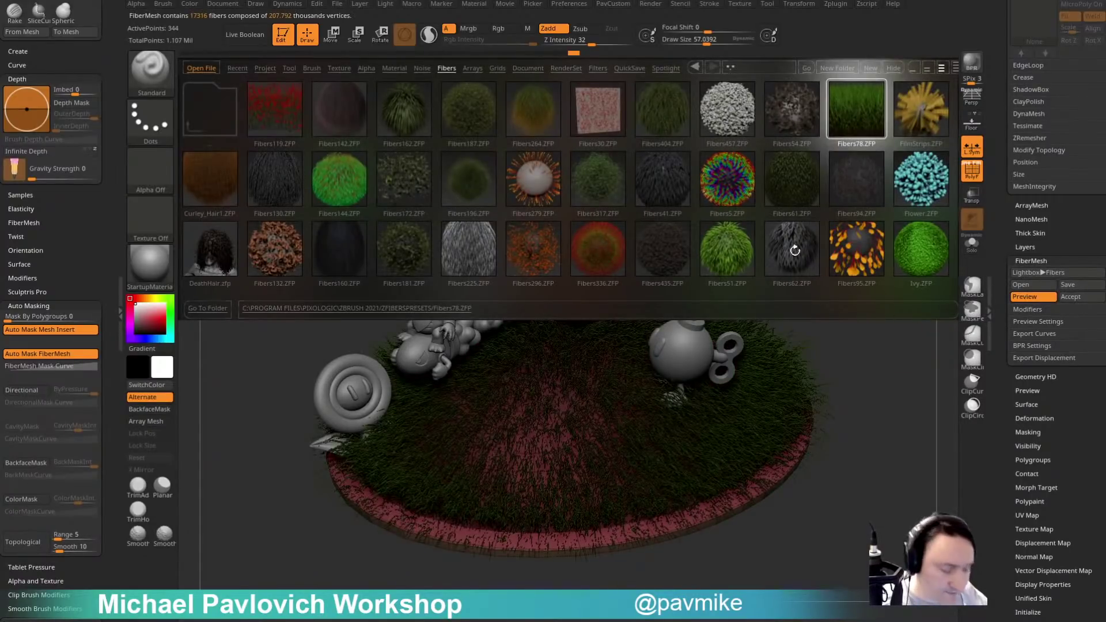
key("comma")
left_click_drag(871, 395, 905, 338, "alt")
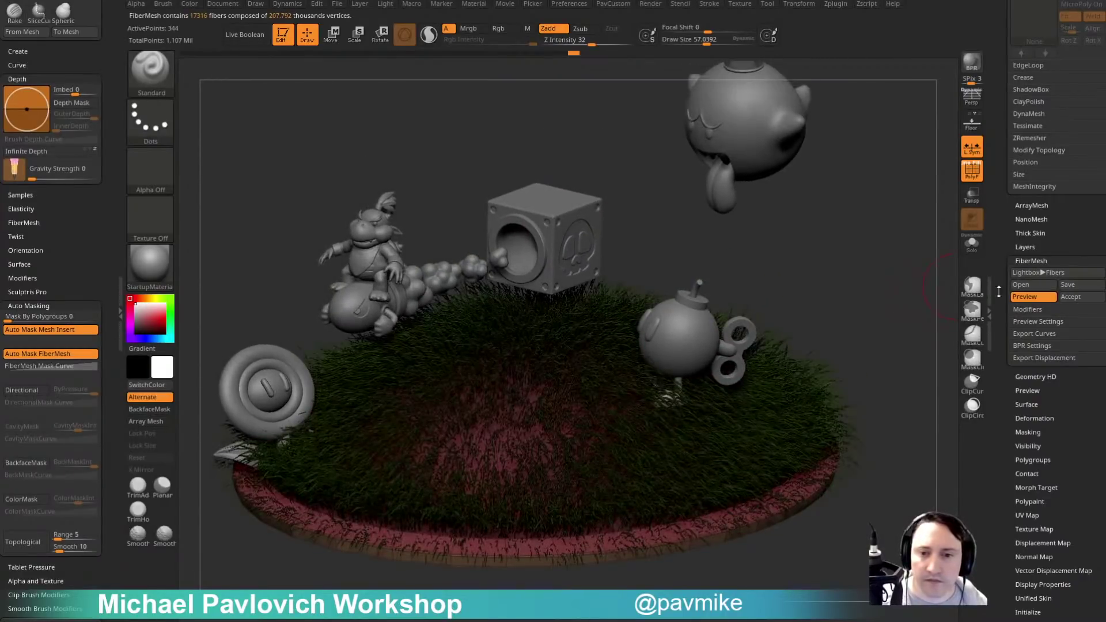
Set the grass fibers' base and tip colours to white and turn off the polygon wireframe.
left_click(1023, 312, "shift")
left_click_drag(1008, 320, 1007, 167)
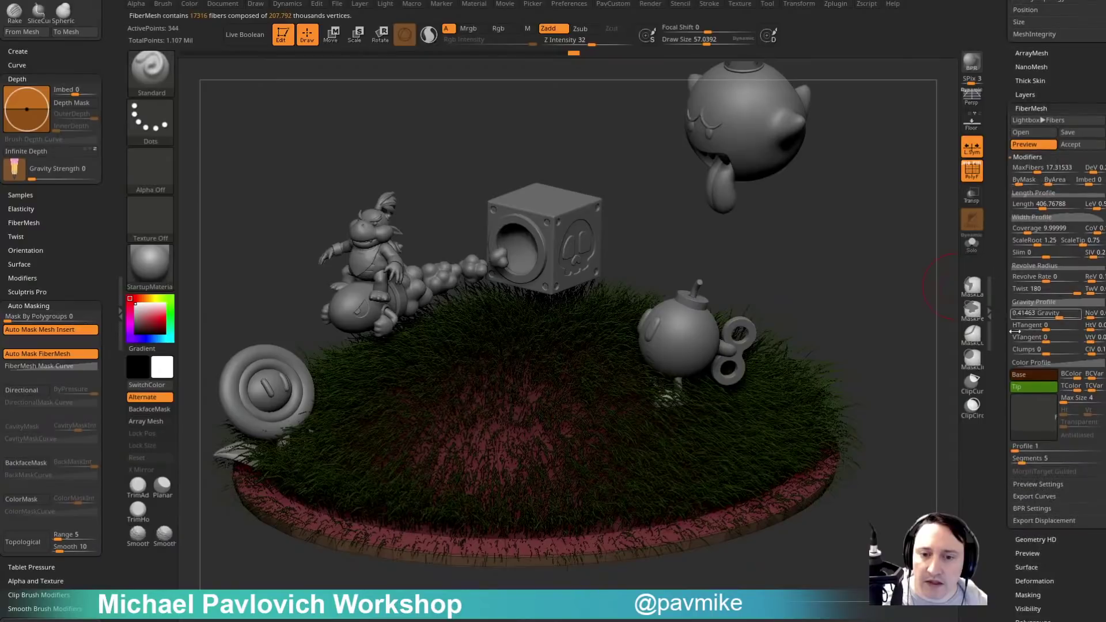
left_click(1031, 374)
left_click(927, 300)
left_click(1022, 390)
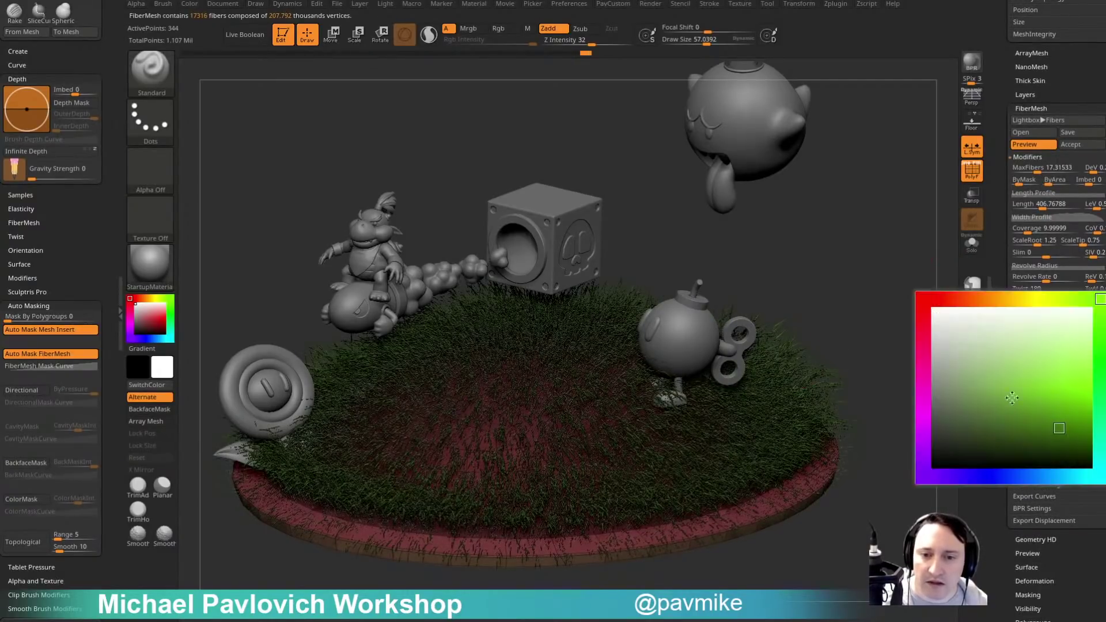
left_click(936, 314)
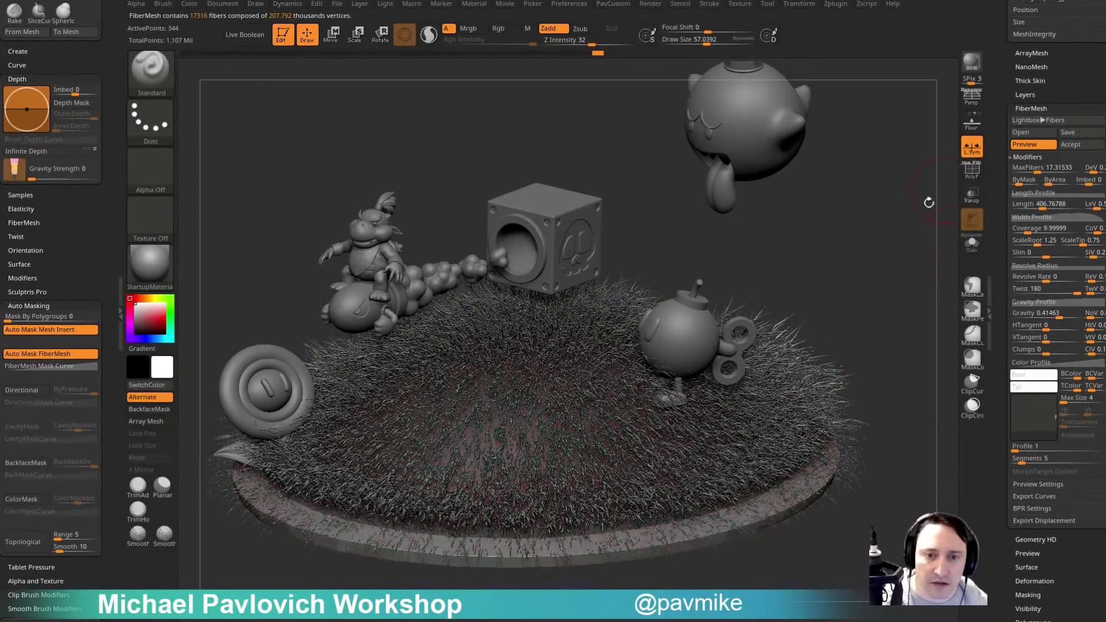
left_click_drag(928, 202, 904, 271)
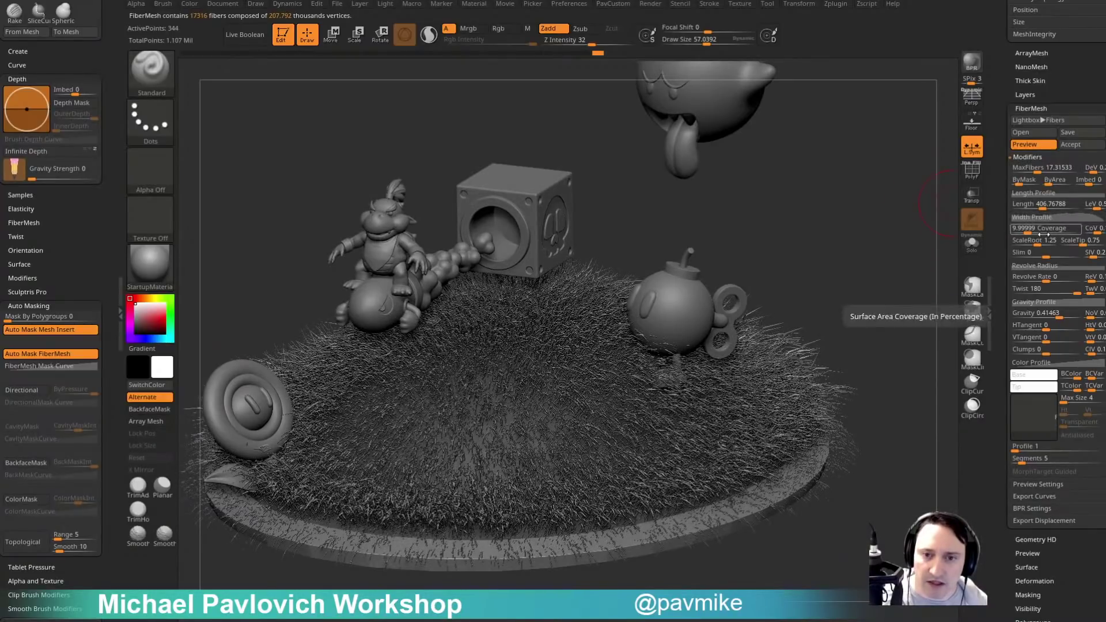
Make the grass sparser, wider and shorter with coverage about 211.87, MaxFibers about 1.72, length about 164.78 and length variation 1.
left_click_drag(1022, 230, 1046, 228)
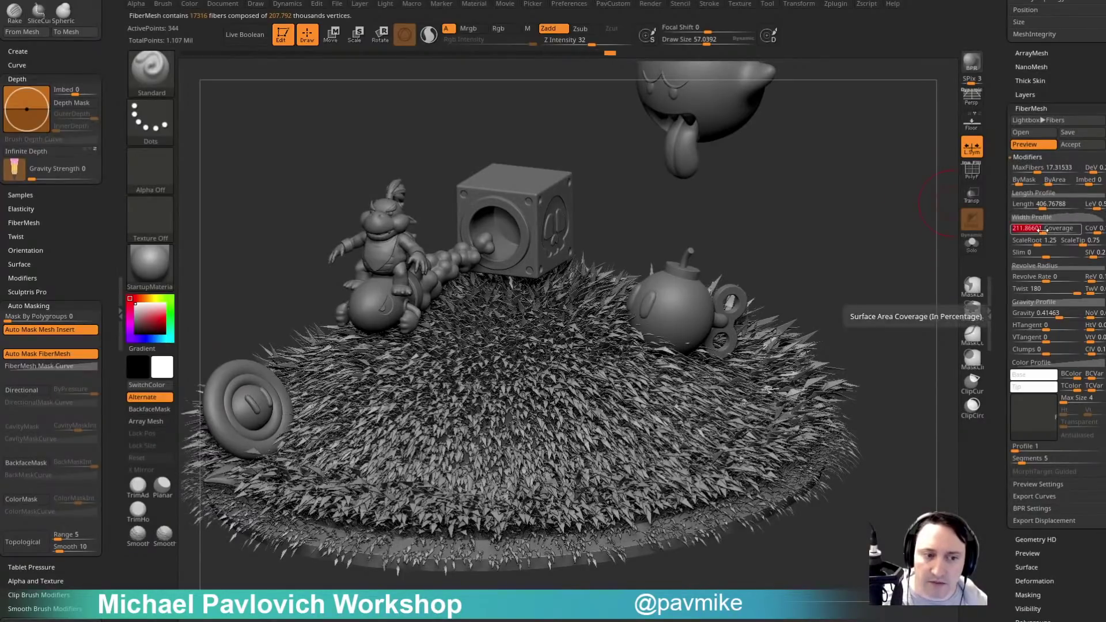
left_click_drag(1039, 169, 1025, 170)
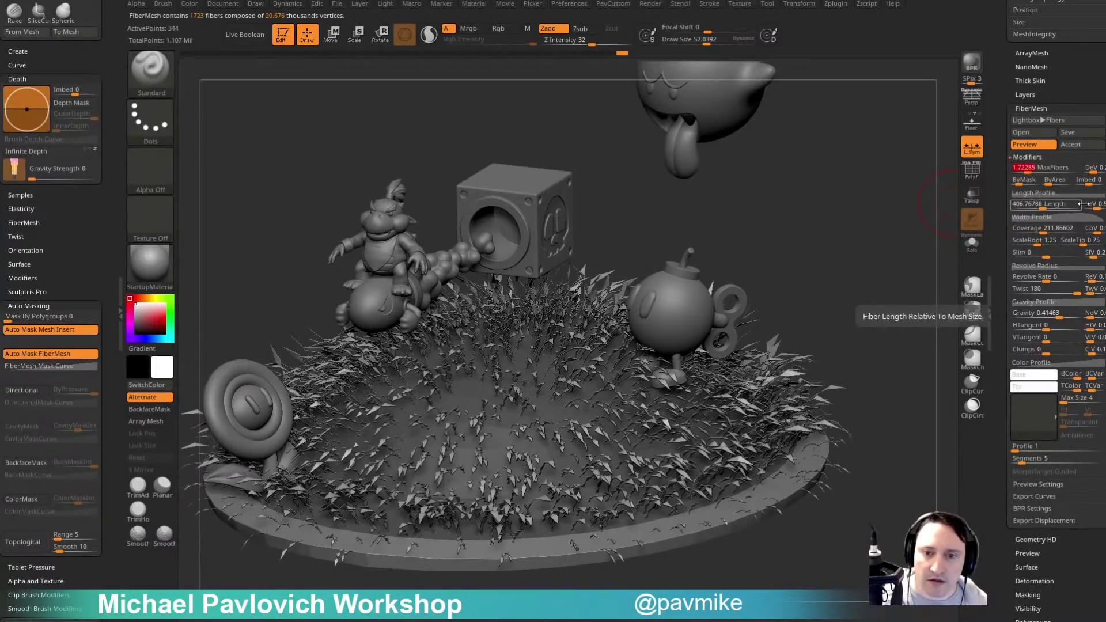
left_click_drag(1054, 205, 1015, 205)
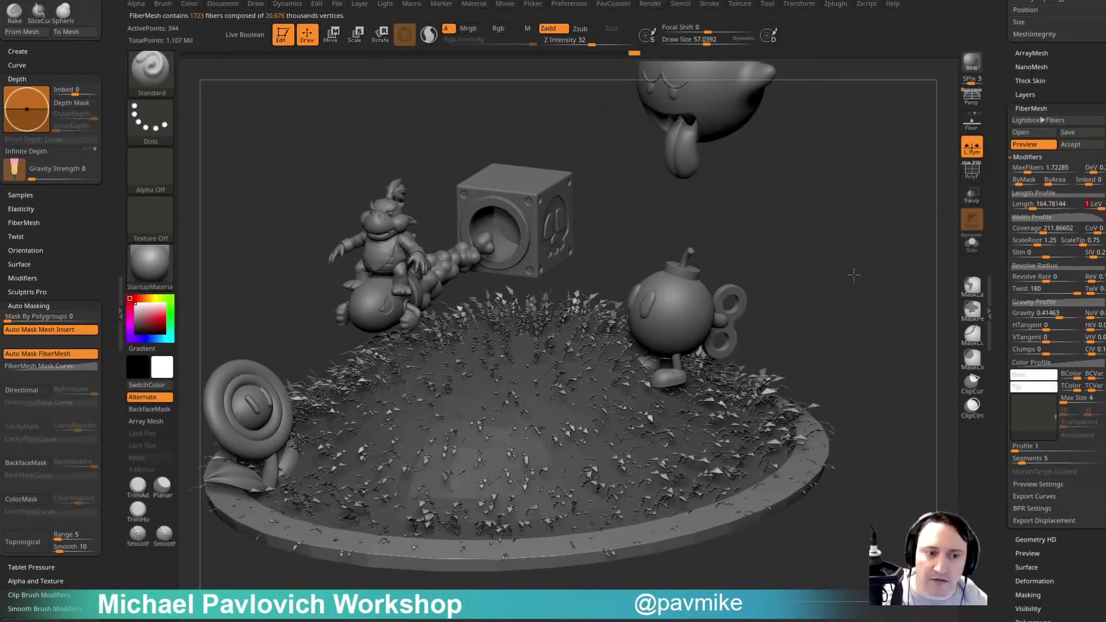
left_click_drag(854, 275, 899, 203, "alt")
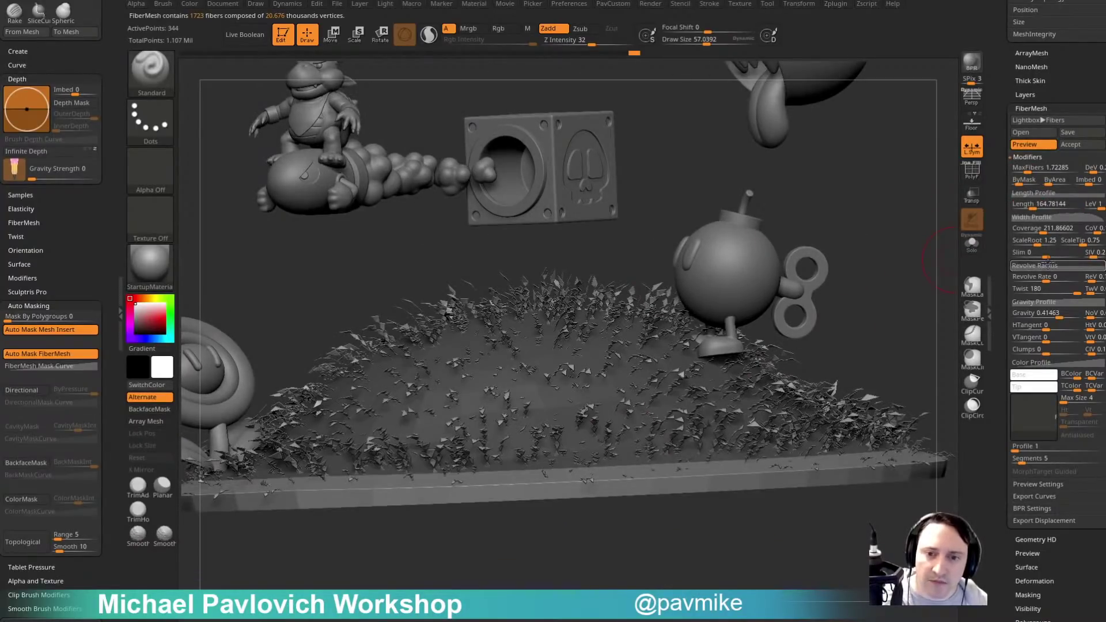
Reduce the grass fibers' twist to about 54.17 and compare BPR renders of the blades.
left_click_drag(893, 247, 911, 429)
key("shift+r")
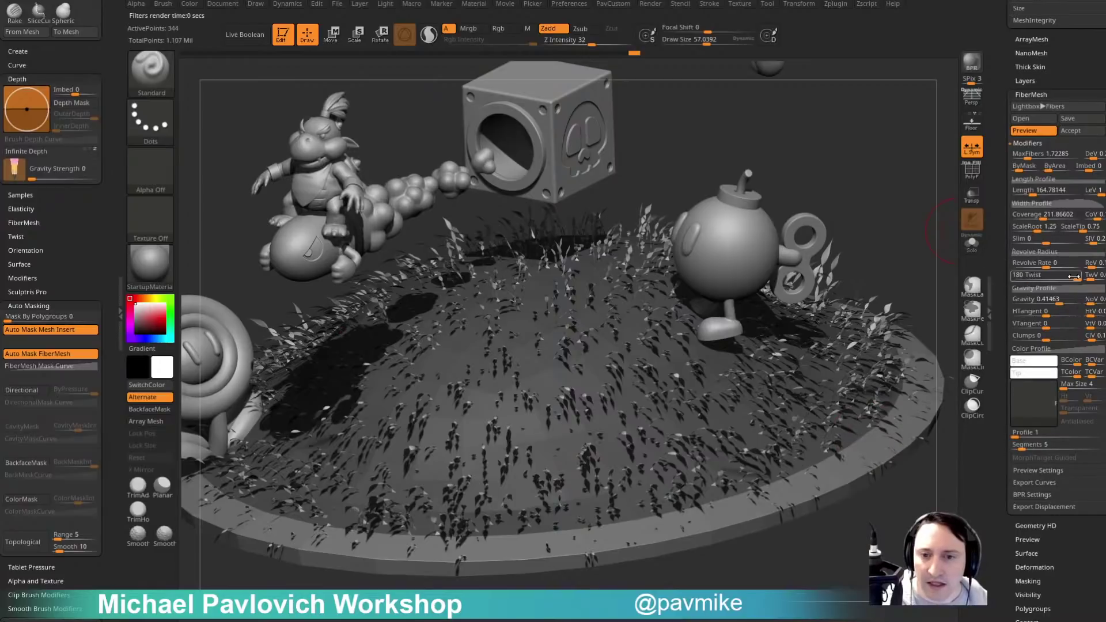
scroll(1060, 277, "down", 1)
left_click_drag(1074, 275, 1059, 277)
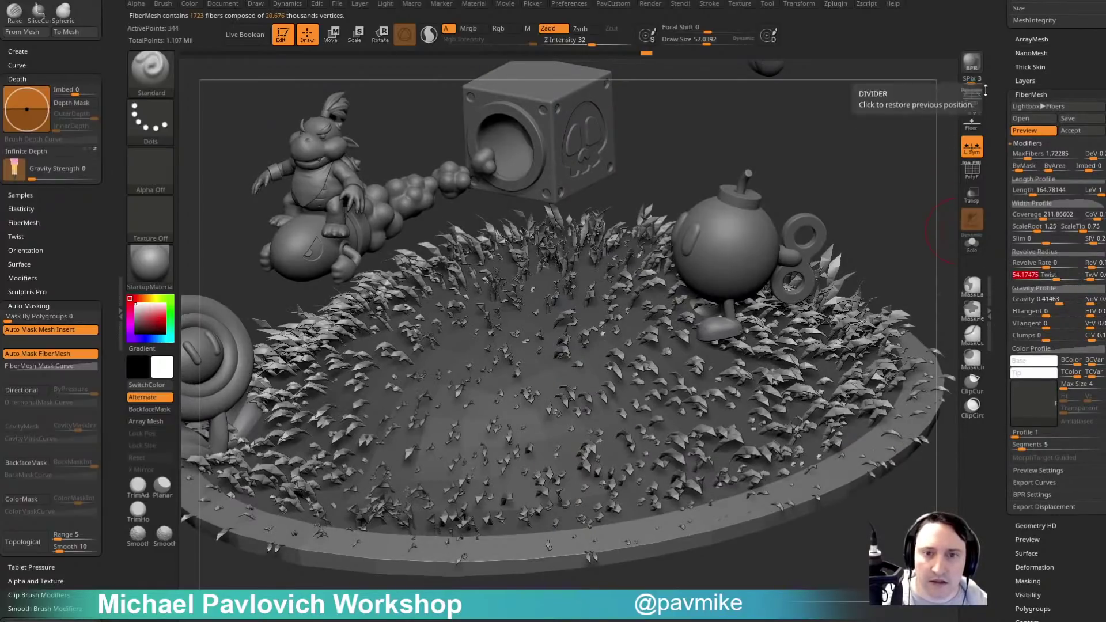
left_click(972, 63)
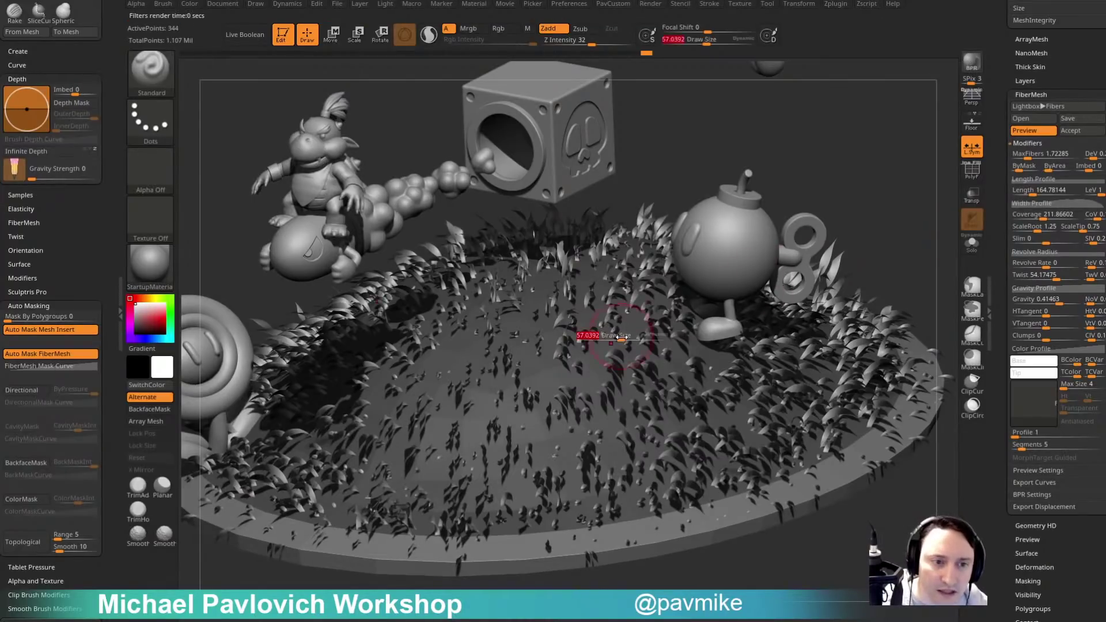
Set the fibers' BPR tip anisotropy to 0 and render the grass.
scroll(1037, 311, "down", 5)
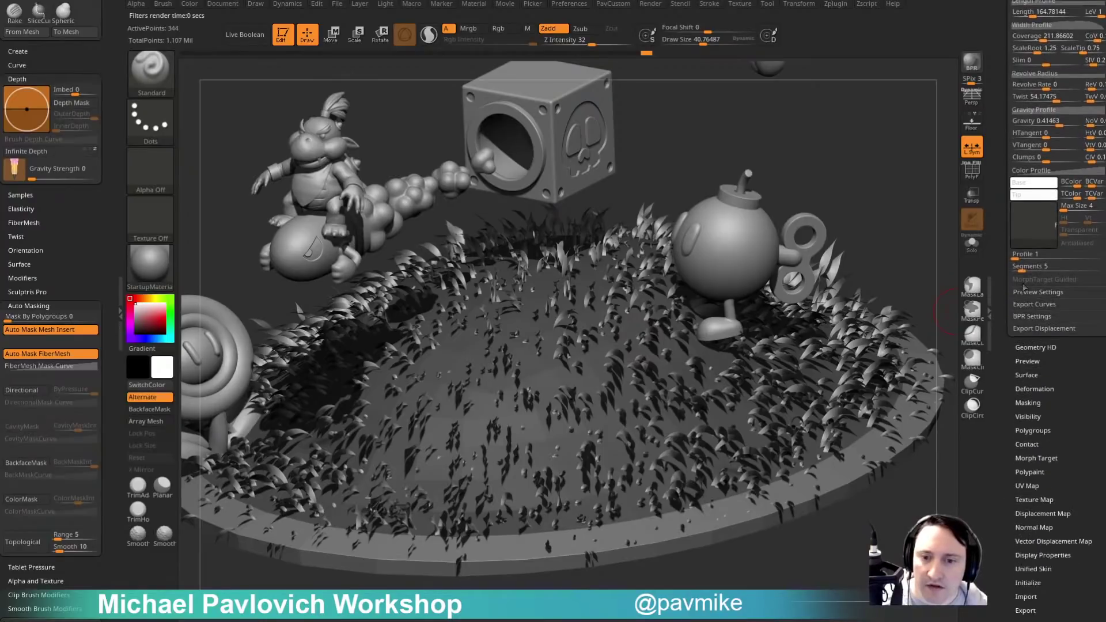
key("shift")
left_click(1035, 317, "shift")
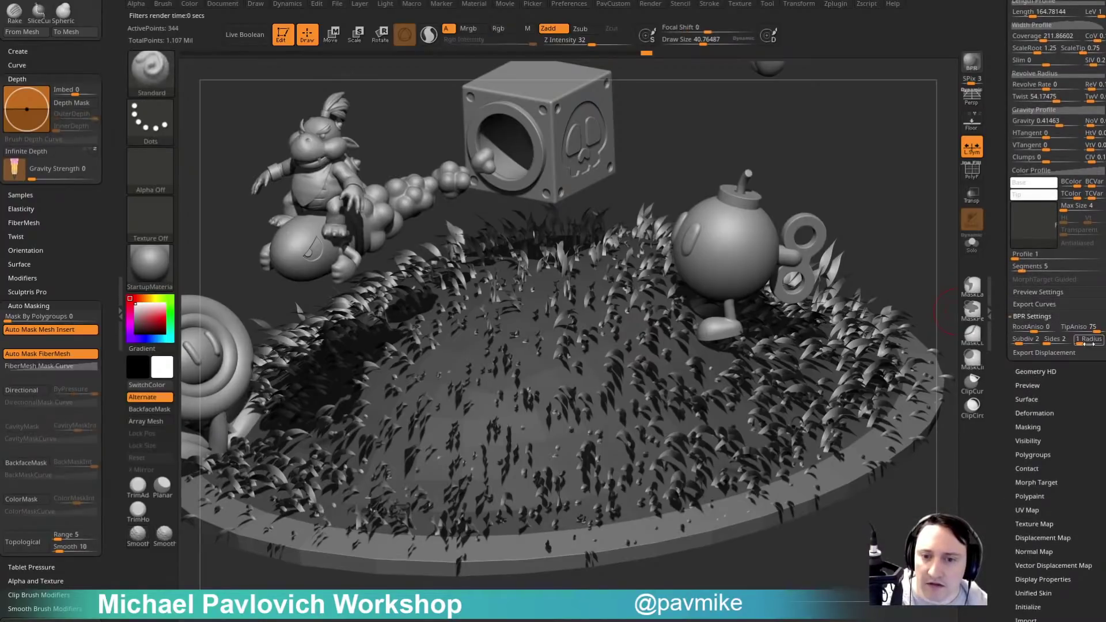
left_click_drag(1086, 330, 1094, 317)
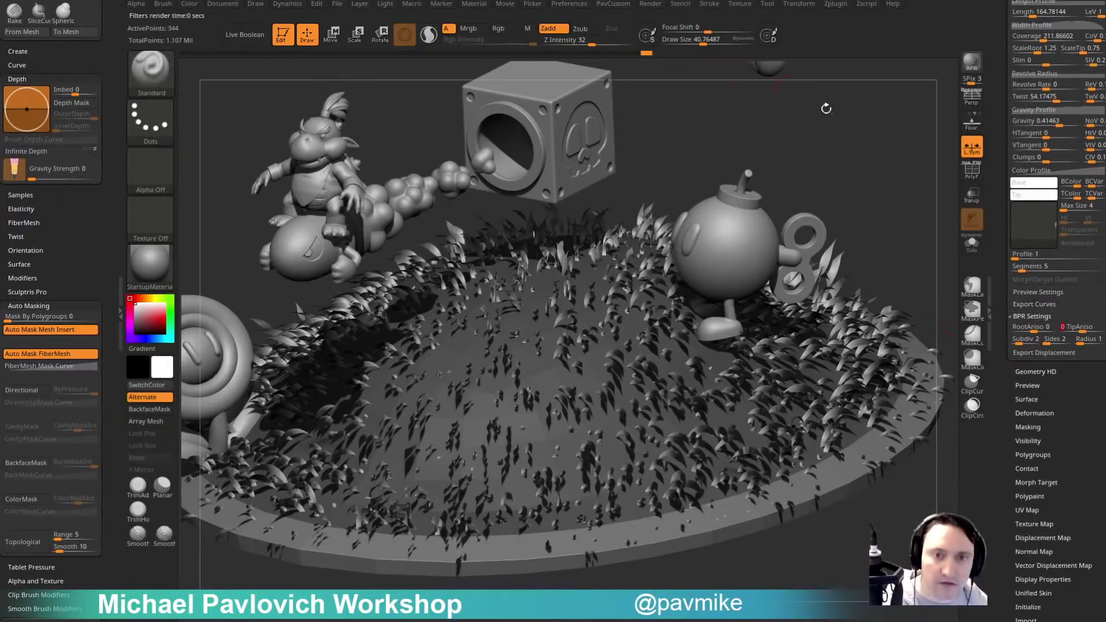
left_click_drag(826, 108, 943, 255)
key("shift+r")
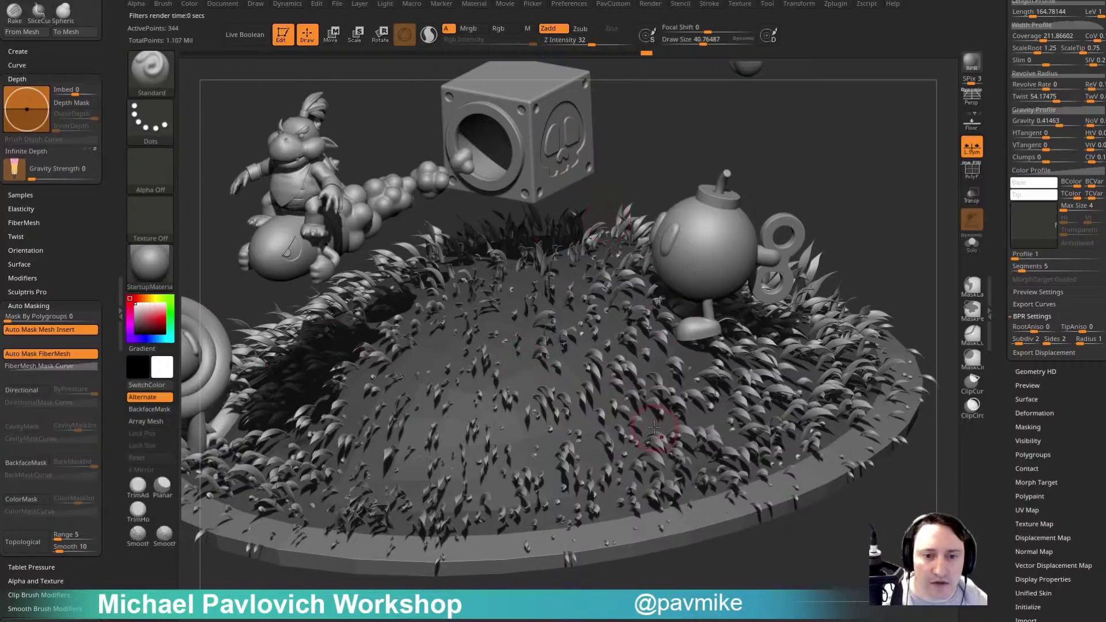
Set the fibers' BPR sides to 4 and render the grass again.
left_click(1048, 343)
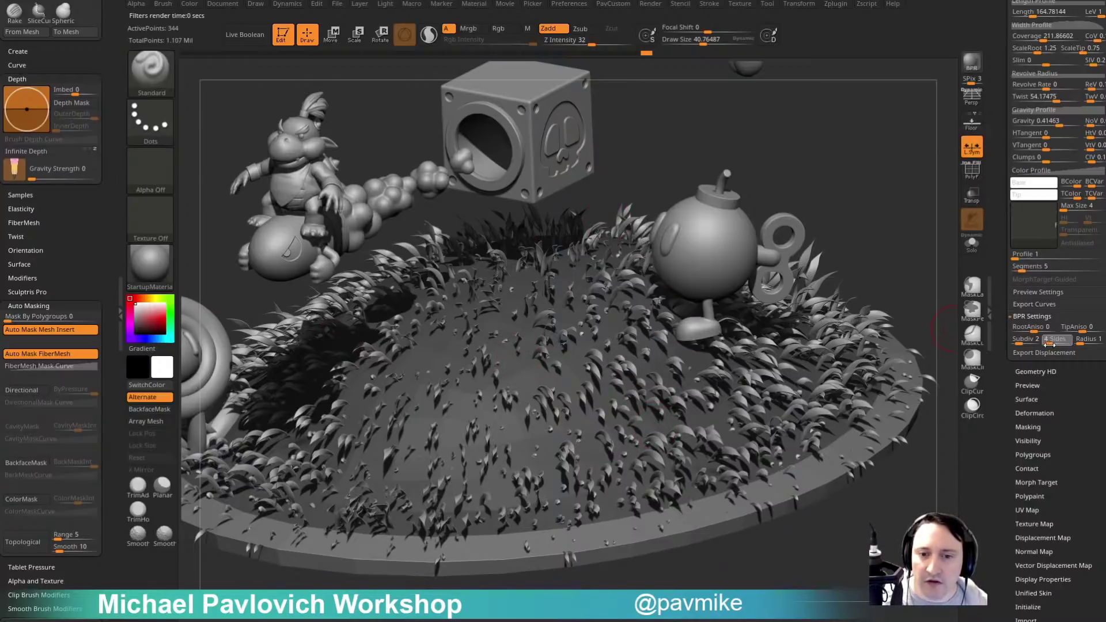
left_click(972, 62)
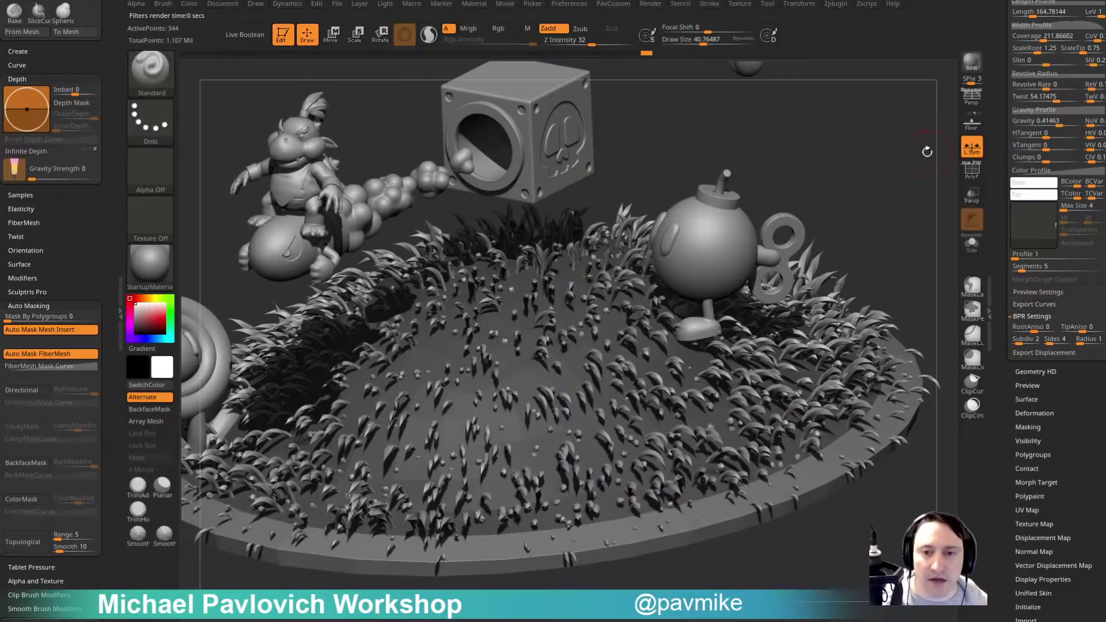
left_click_drag(894, 165, 860, 168)
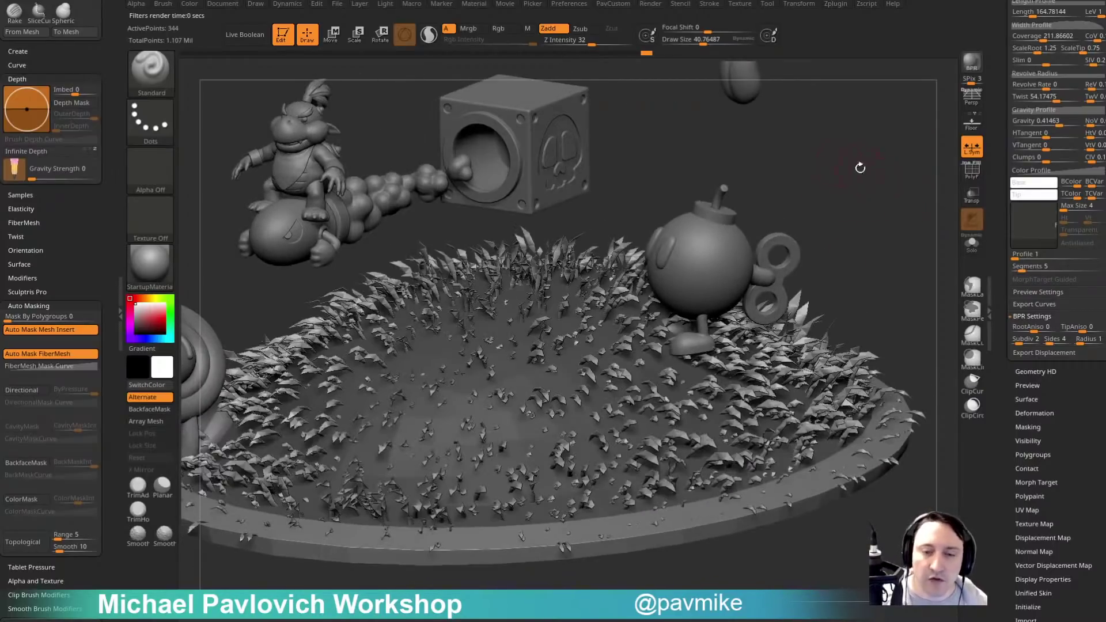
Give the grass fibers real thickness with a profile of 4 and inspect the blades on the mound.
left_click(1030, 255)
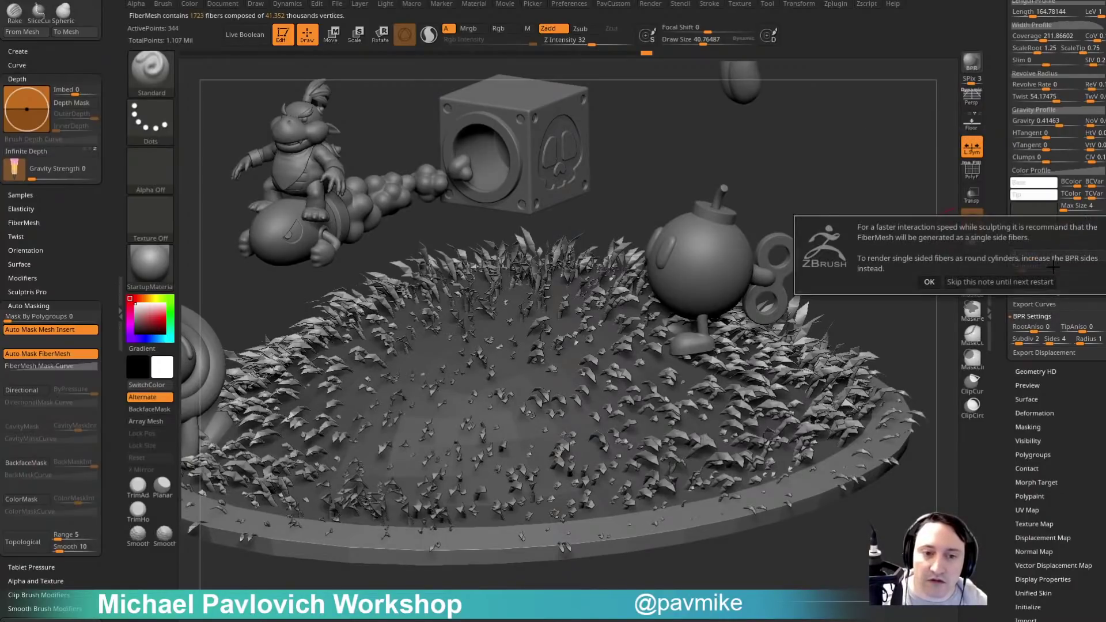
left_click(969, 284)
left_click_drag(864, 213, 877, 191)
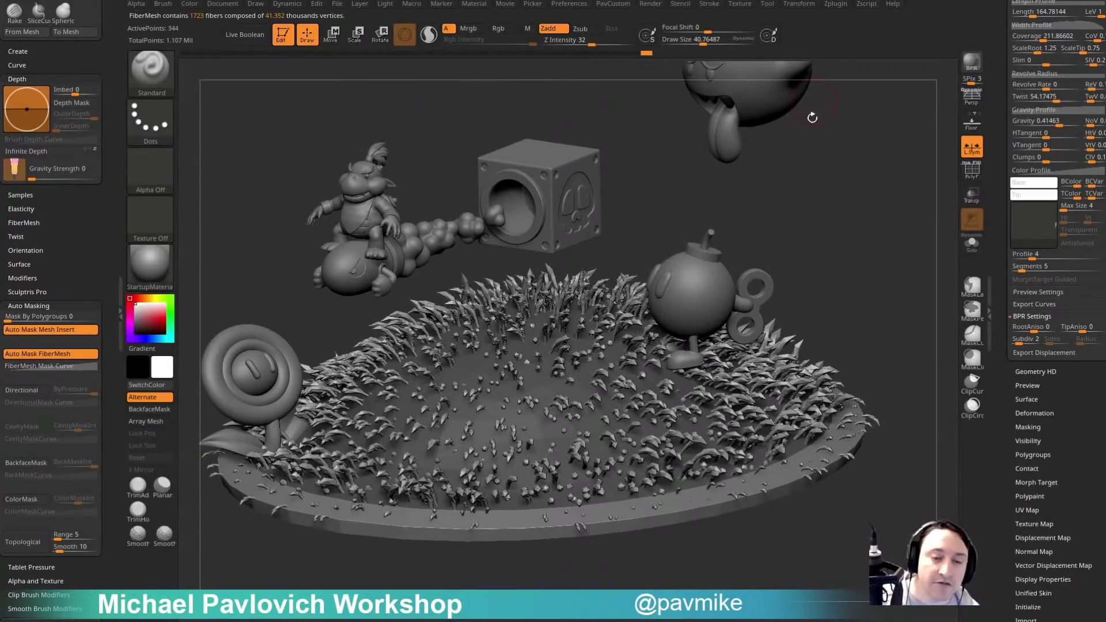
left_click_drag(860, 174, 936, 229)
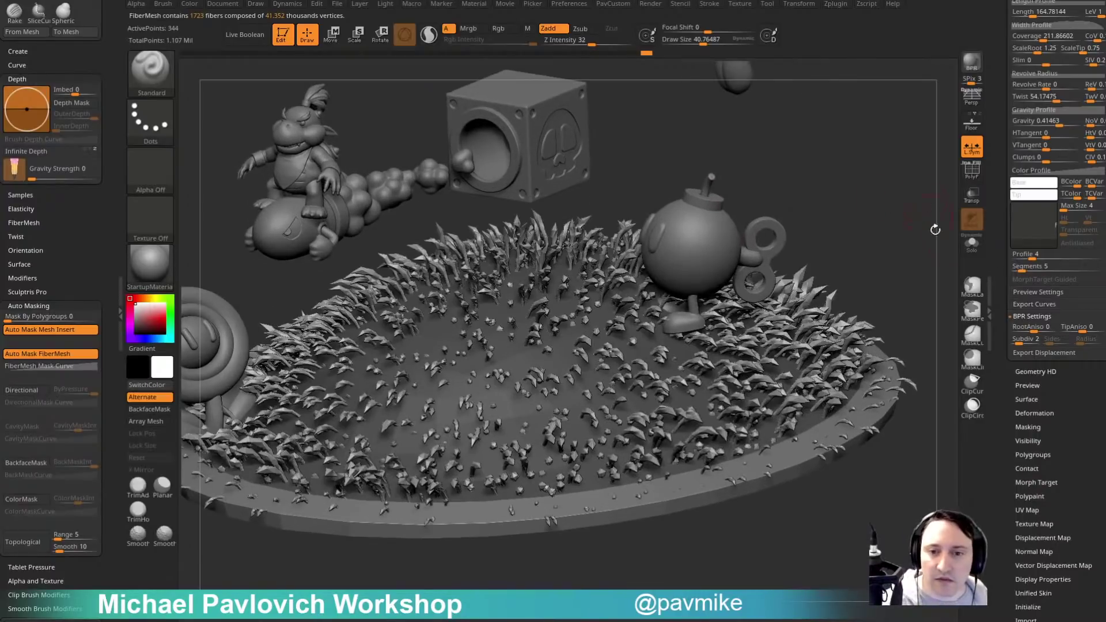
Try reducing the grass fibers to 2 segments.
left_click_drag(1022, 269, 1021, 276)
left_click(995, 299)
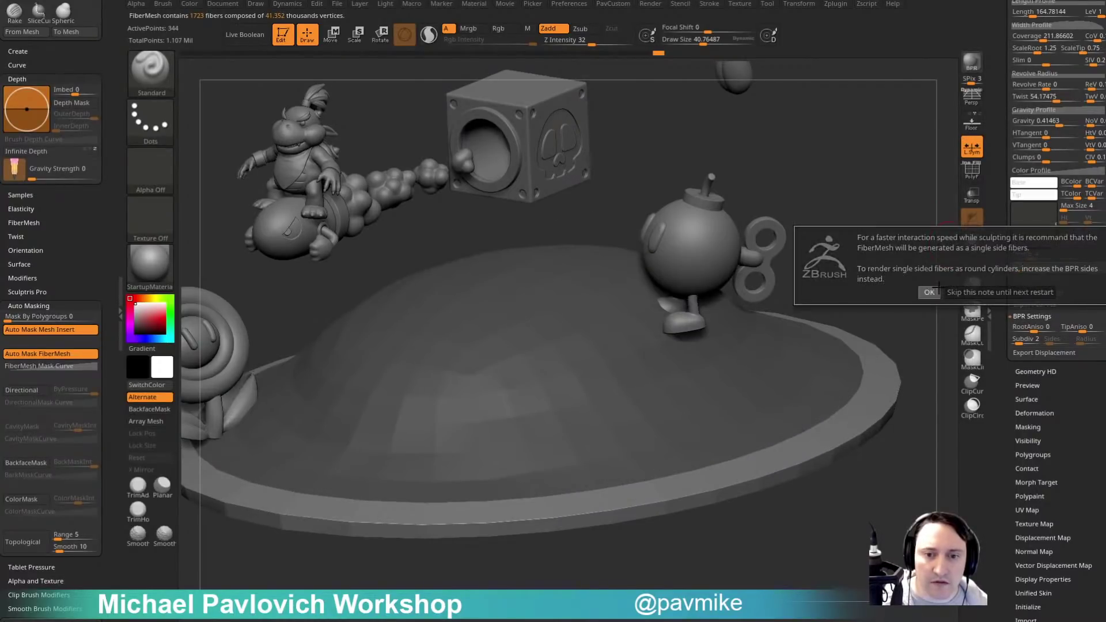
left_click(929, 292)
left_click_drag(1021, 269, 1020, 273)
left_click(947, 290)
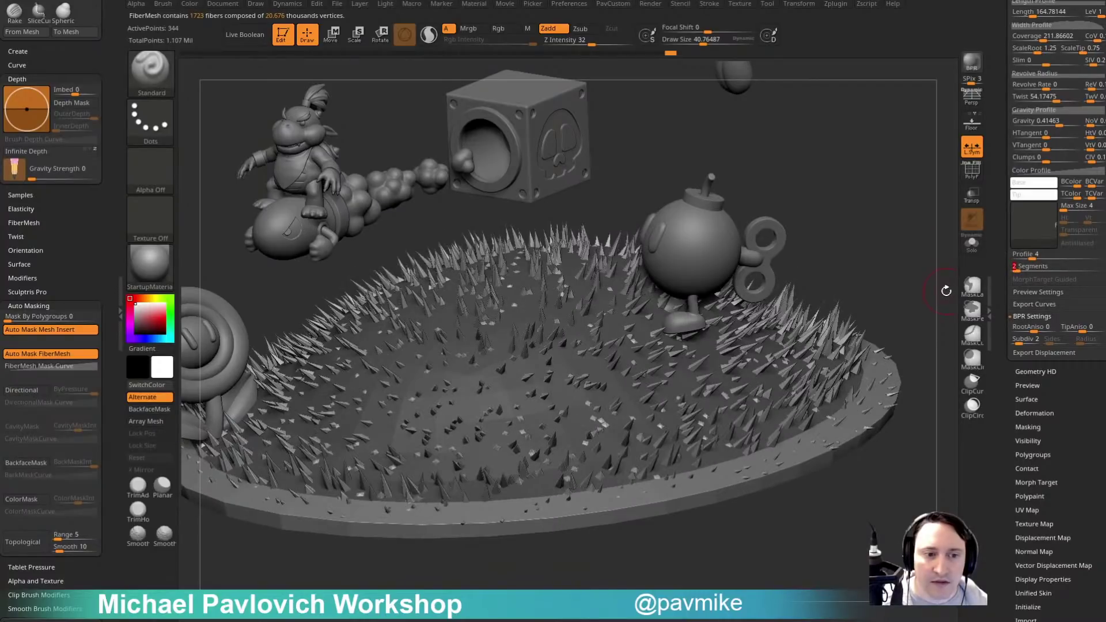
Set the grass fibers to 8 segments.
left_click_drag(1019, 267, 1029, 268)
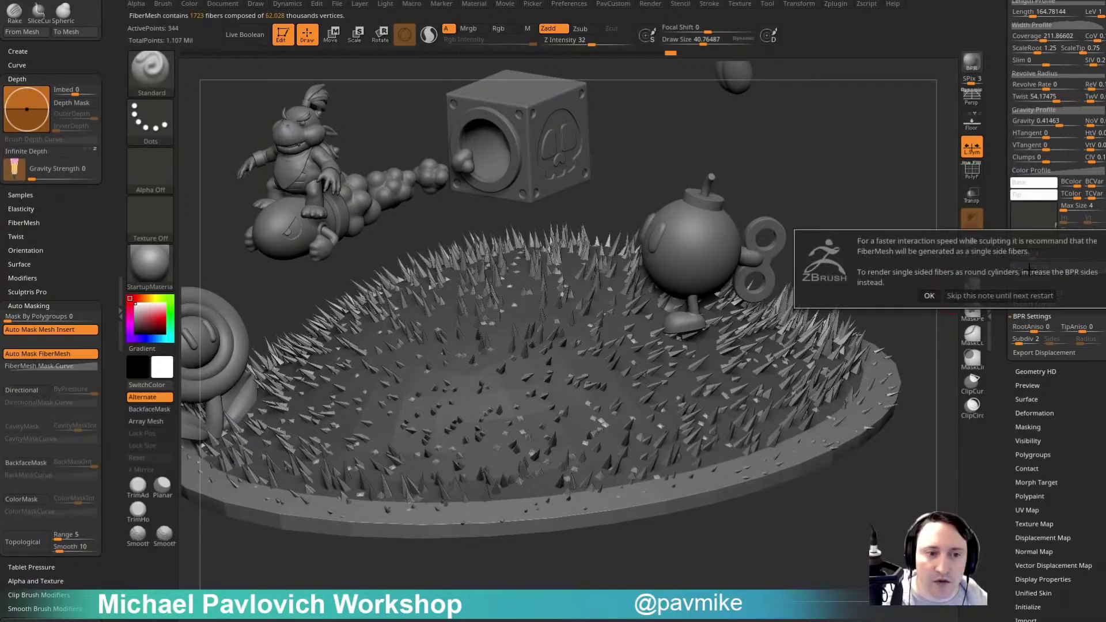
left_click(968, 296)
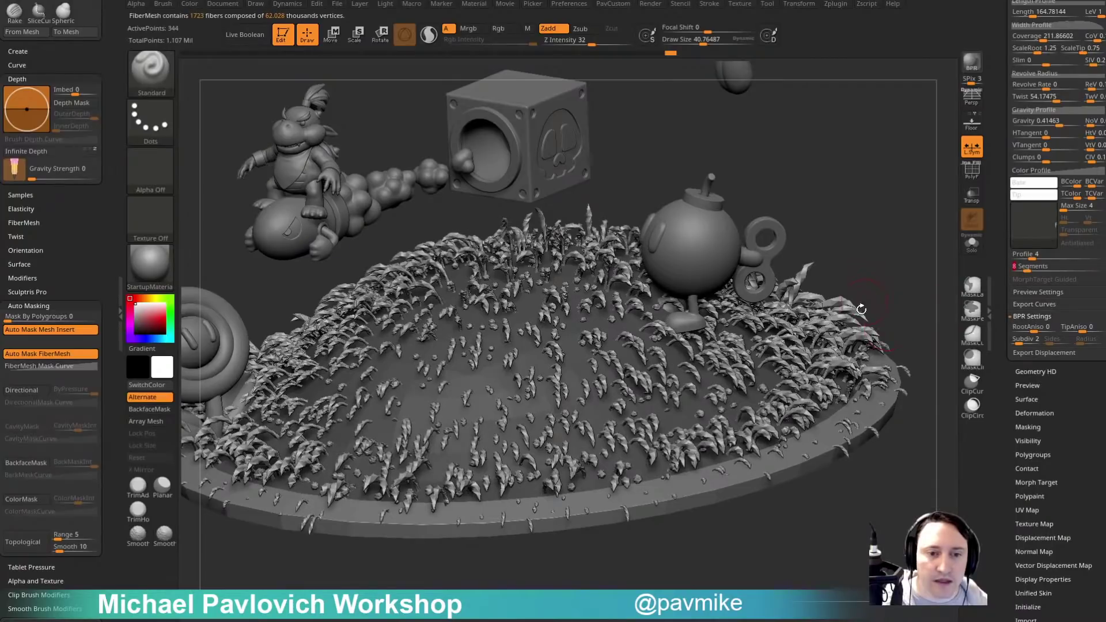
Set the grass fibers' twist to 0 and check the blades from a lower angle.
scroll(1039, 182, "up", 5)
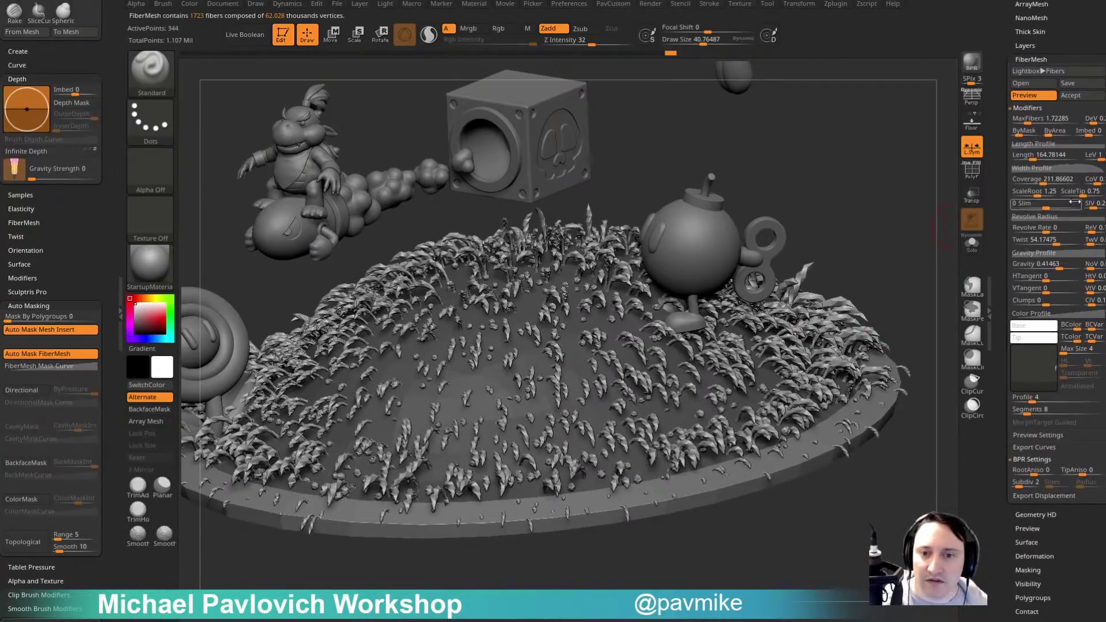
left_click_drag(1057, 242, 1054, 242)
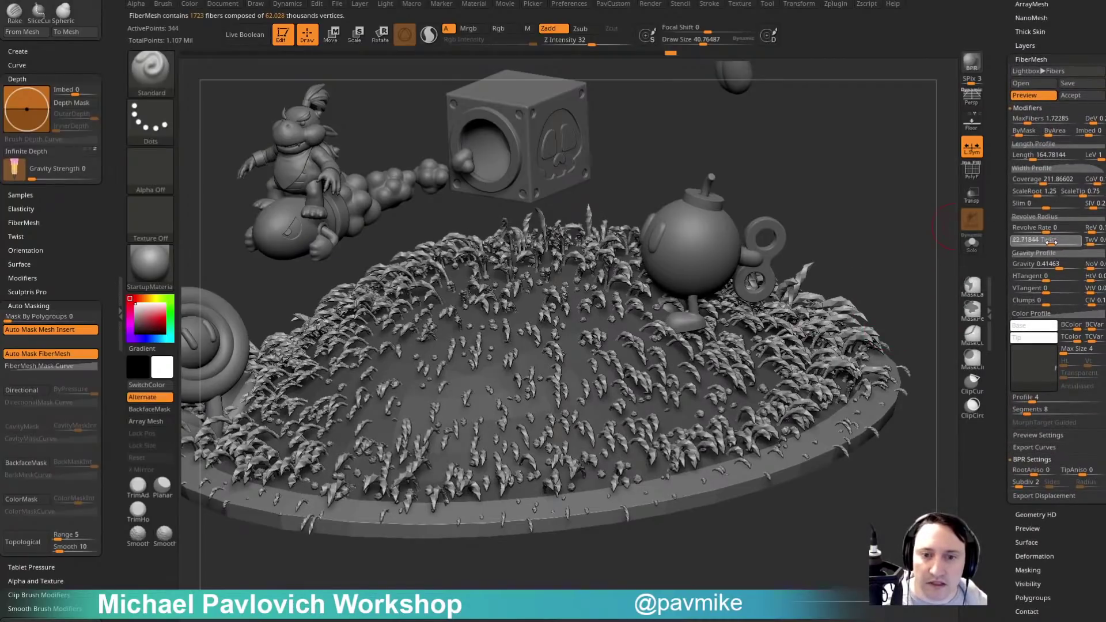
key("Return")
left_click(929, 270)
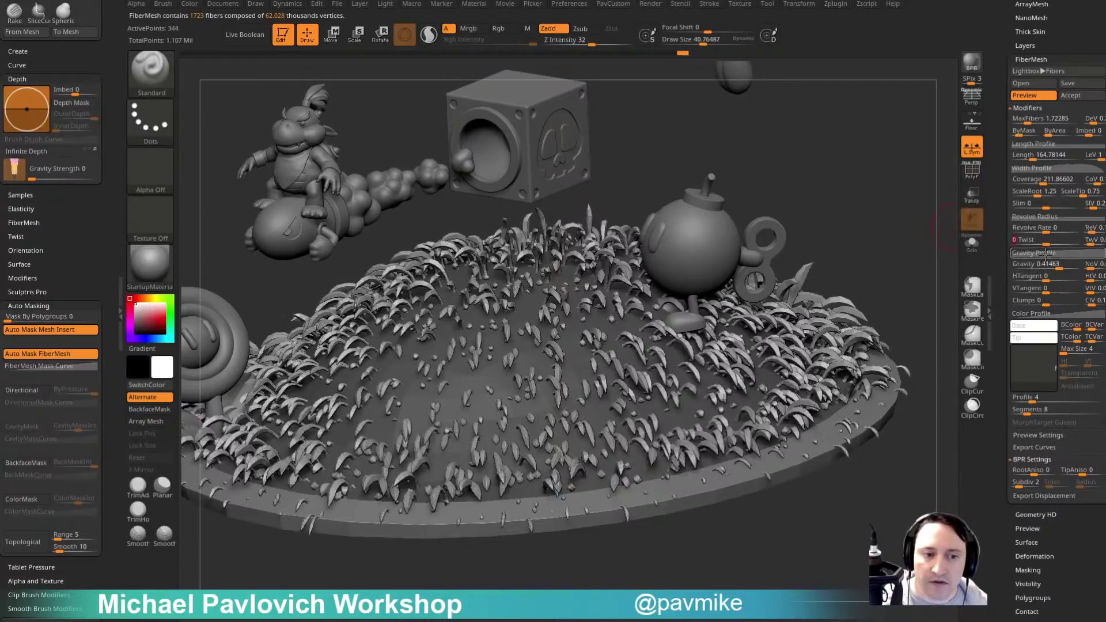
left_click_drag(866, 227, 899, 245)
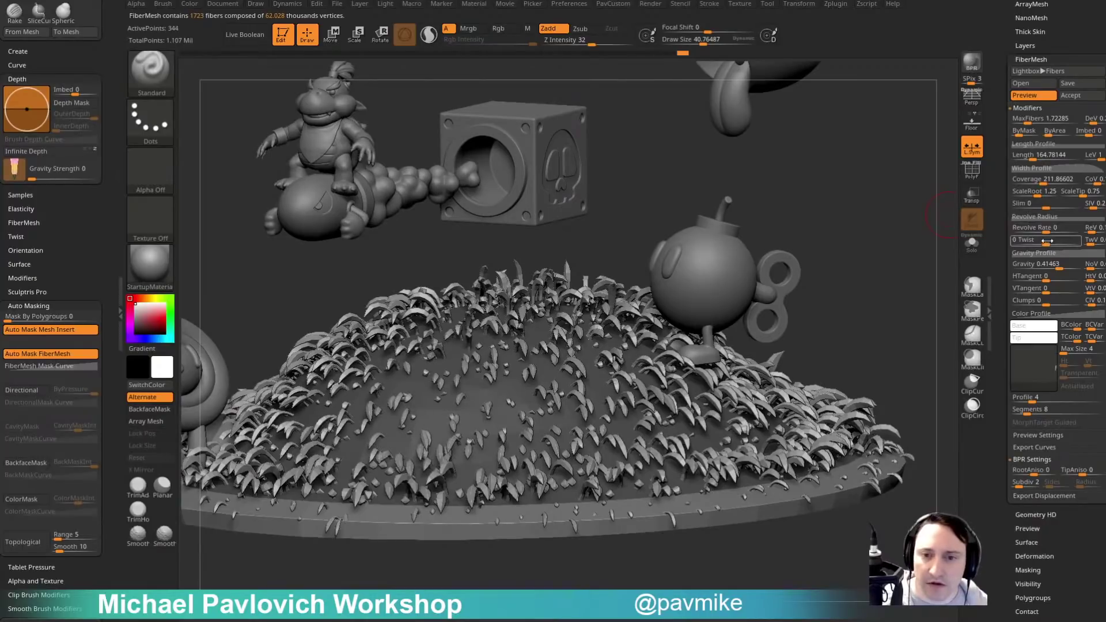
Lower the grass fibers' gravity to about 0.146 and review the whole mound.
left_click_drag(1060, 265, 1051, 267)
left_click_drag(891, 254, 828, 381, "shift")
left_click_drag(384, 403, 790, 305)
left_click_drag(844, 255, 736, 356)
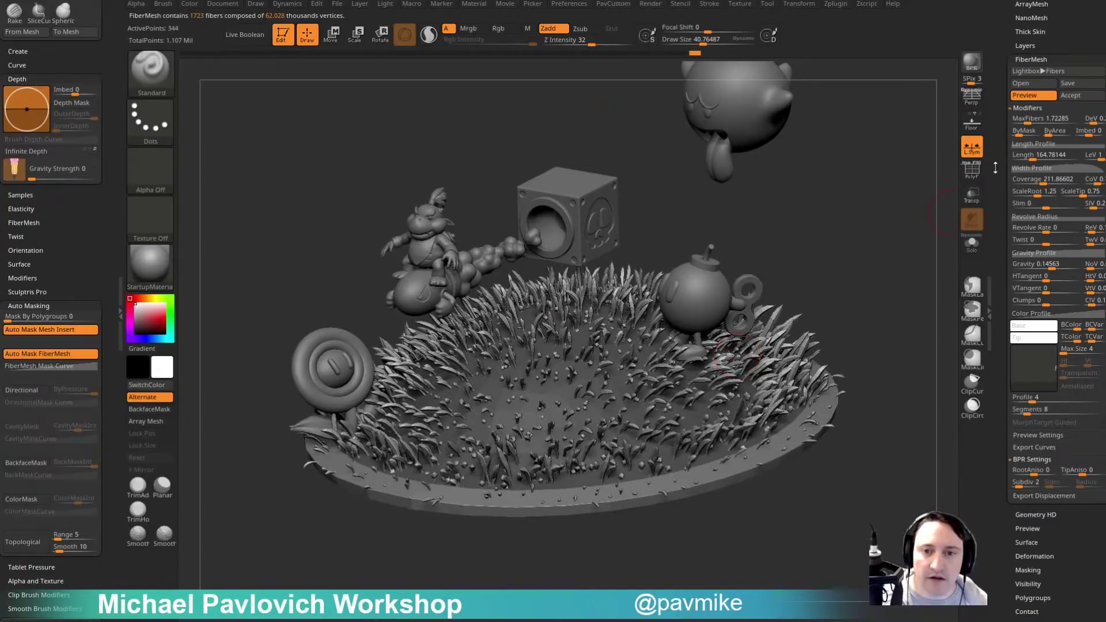
scroll(994, 167, "up", 3)
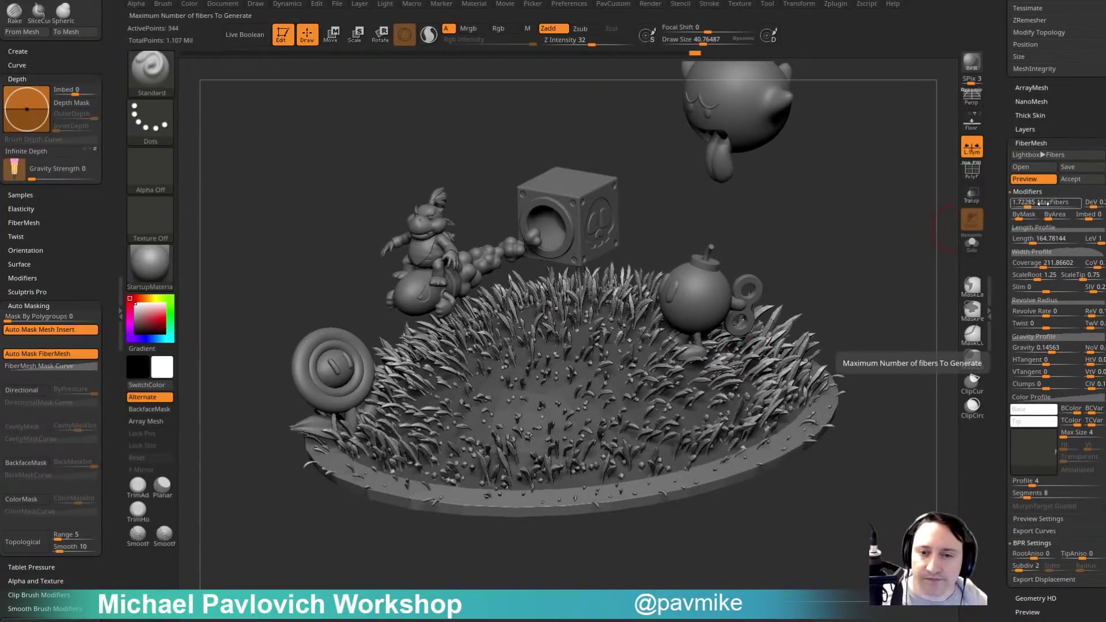
Try a much denser grass cover by raising the maximum fibers to about 27.55.
left_click(1025, 203)
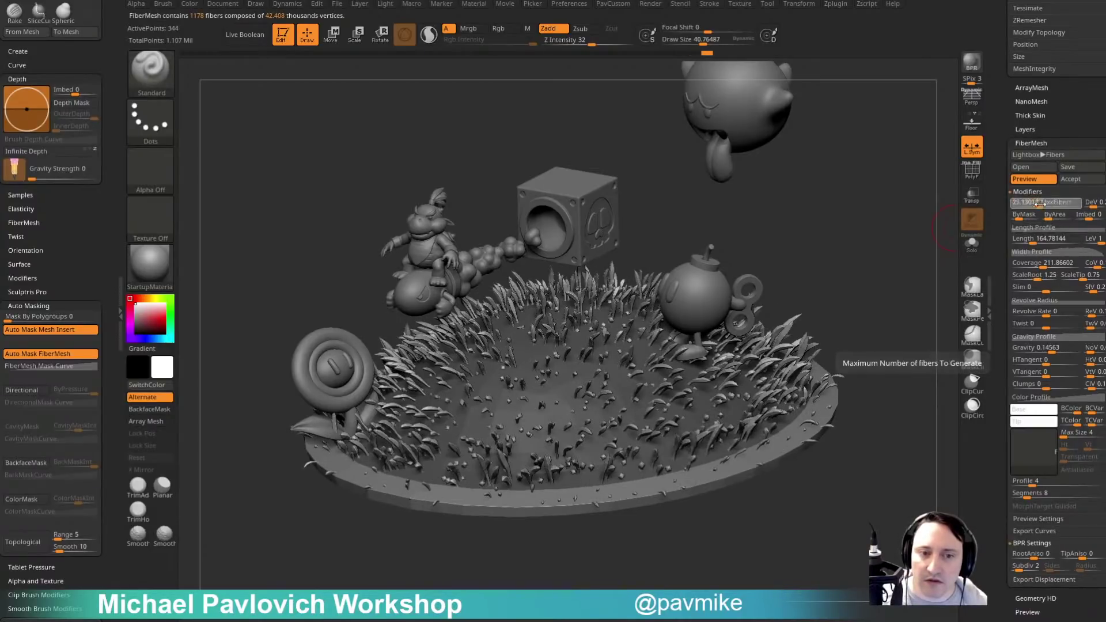
left_click(1040, 203)
left_click_drag(927, 233, 912, 257)
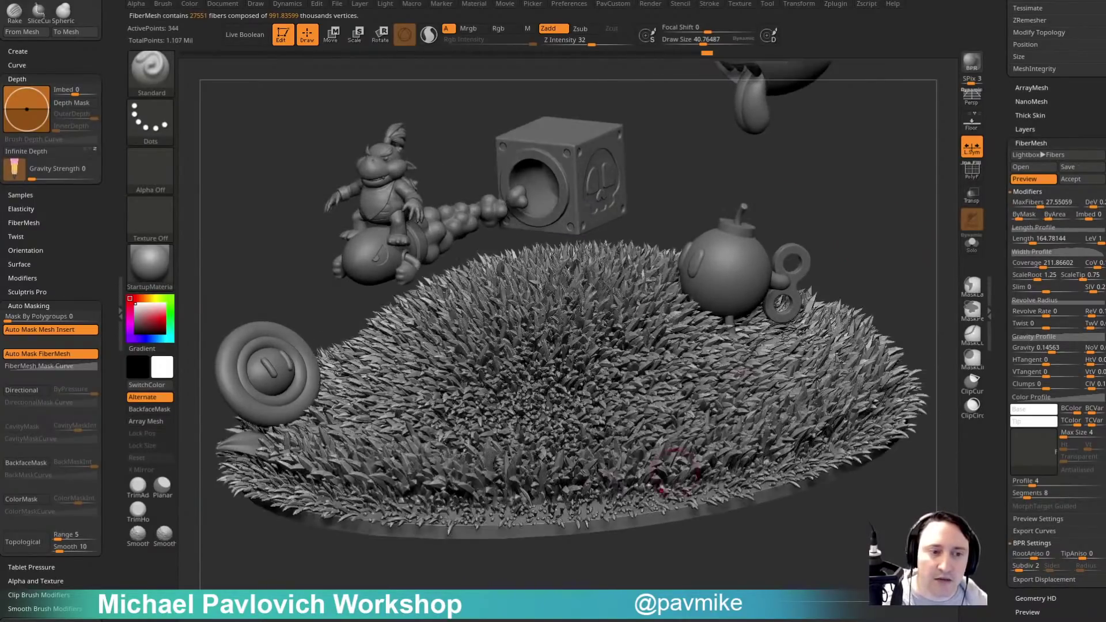
Thin the grass by setting the maximum fibers to about 2.06, and review the mound from several angles.
left_click(1038, 207)
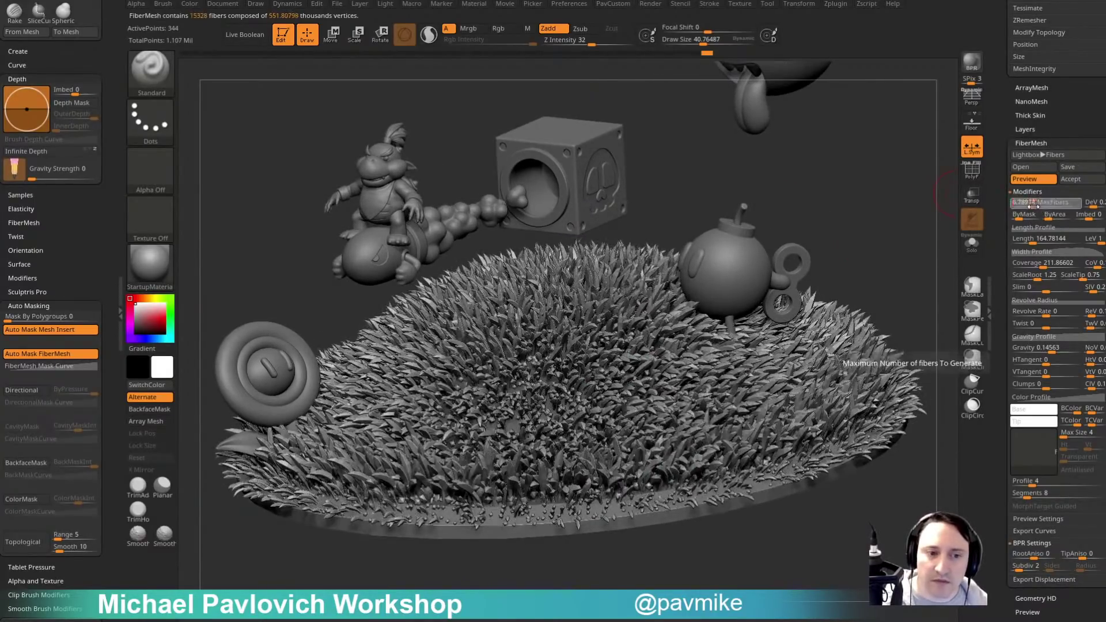
left_click(1037, 207)
left_click_drag(1043, 207, 1039, 207)
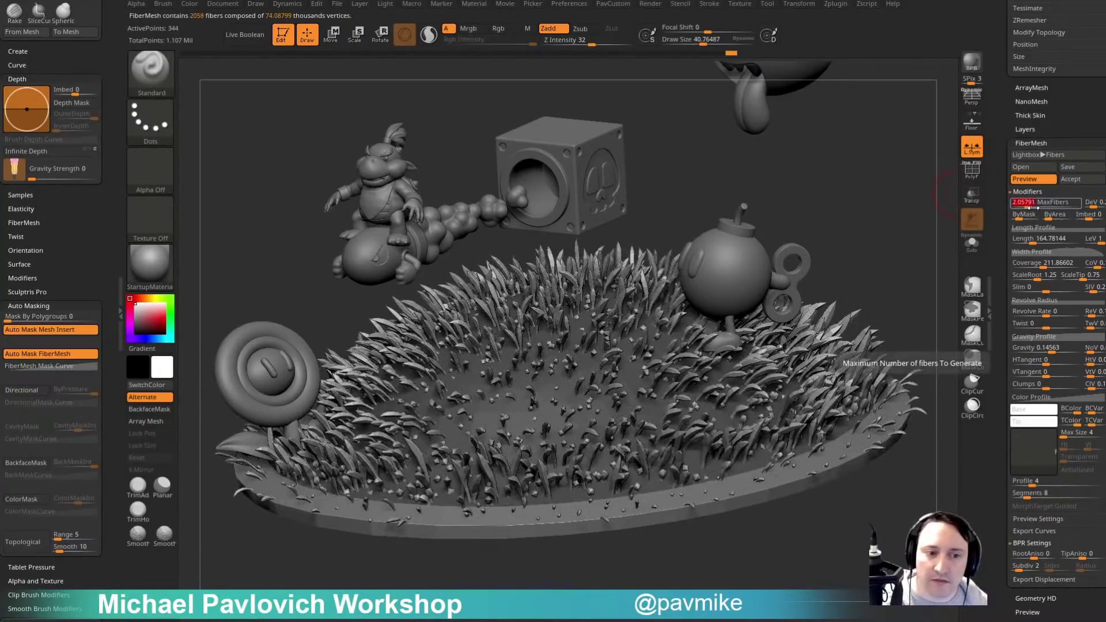
left_click_drag(855, 255, 865, 261)
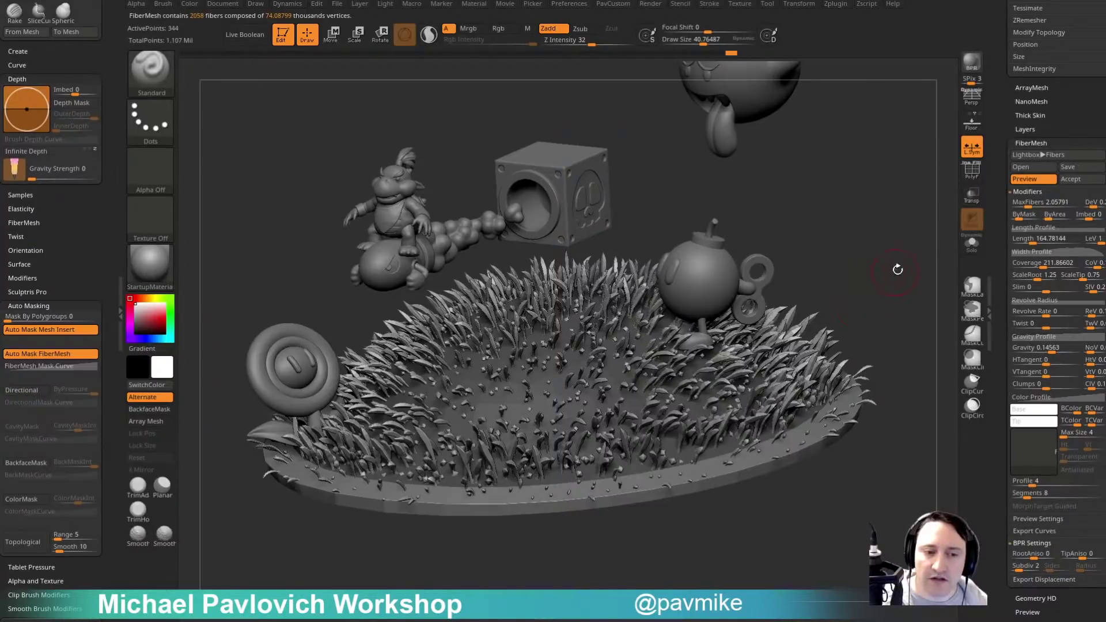
left_click_drag(909, 240, 911, 256)
left_click_drag(928, 167, 937, 167)
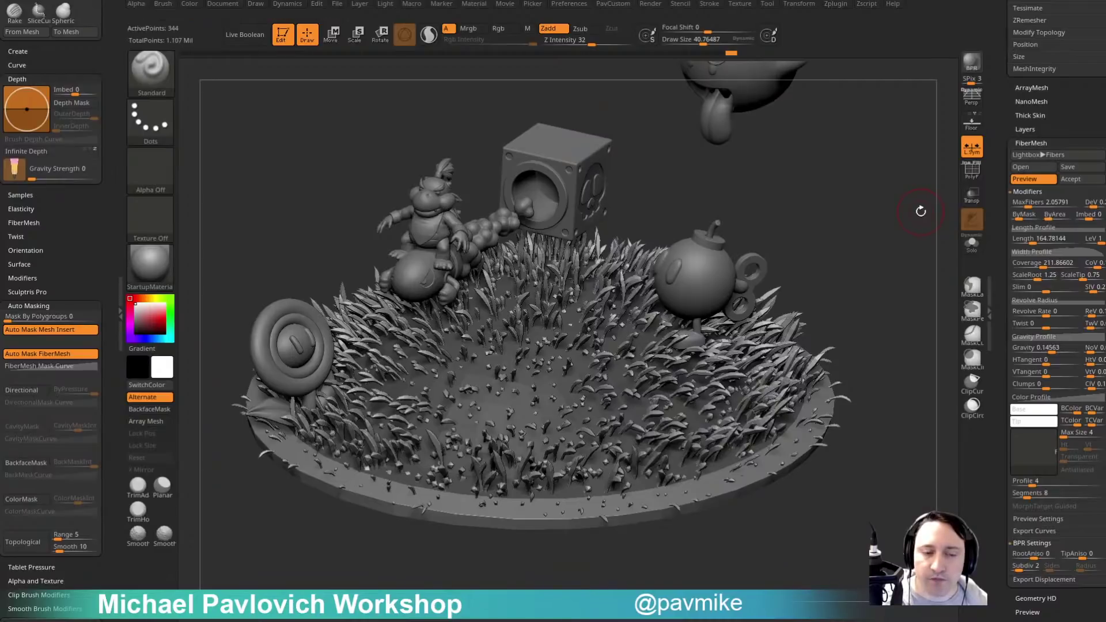
left_click_drag(908, 238, 903, 245)
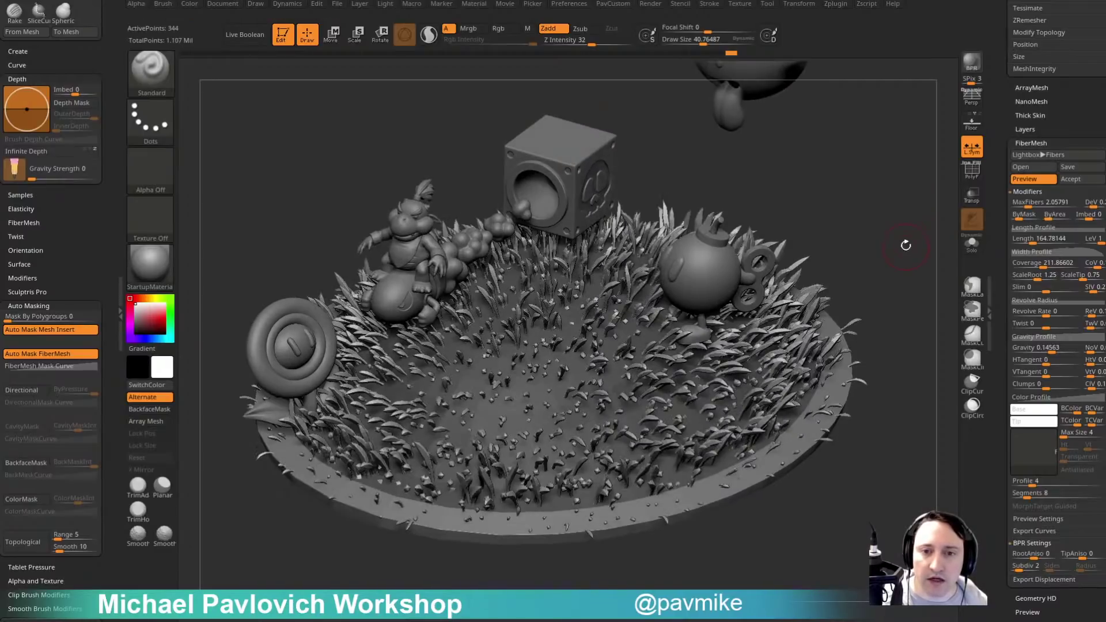
Trim the mask back along the mound's outer rim with the MaskPen brush and preview the grass fibers again.
left_click(1031, 179)
key("s")
left_click_drag(869, 326, 877, 327)
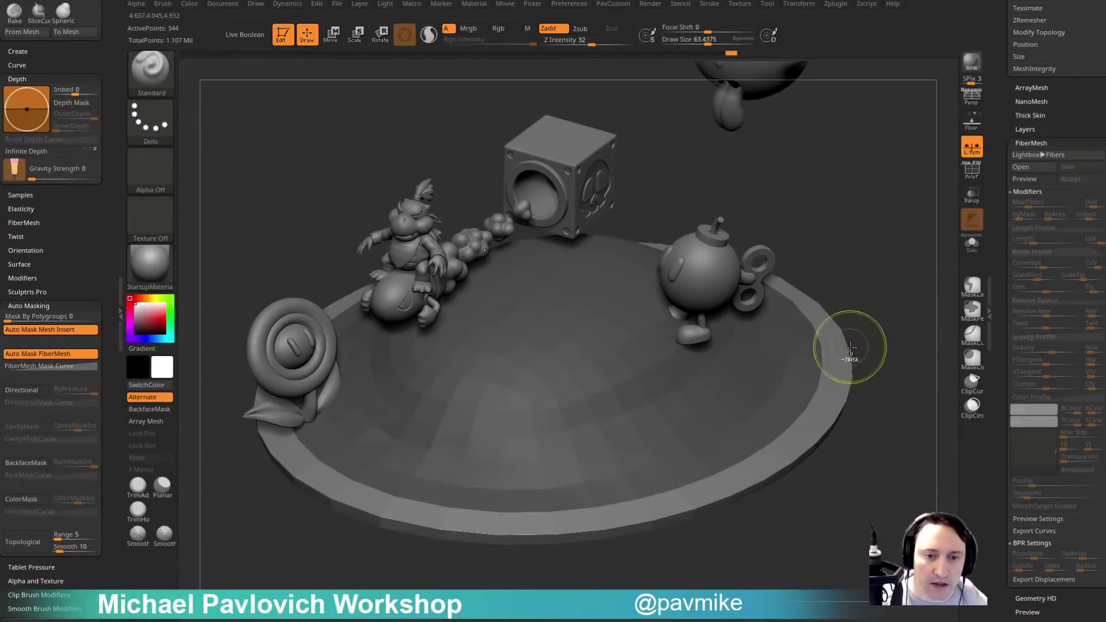
left_click(172, 94, "ctrl")
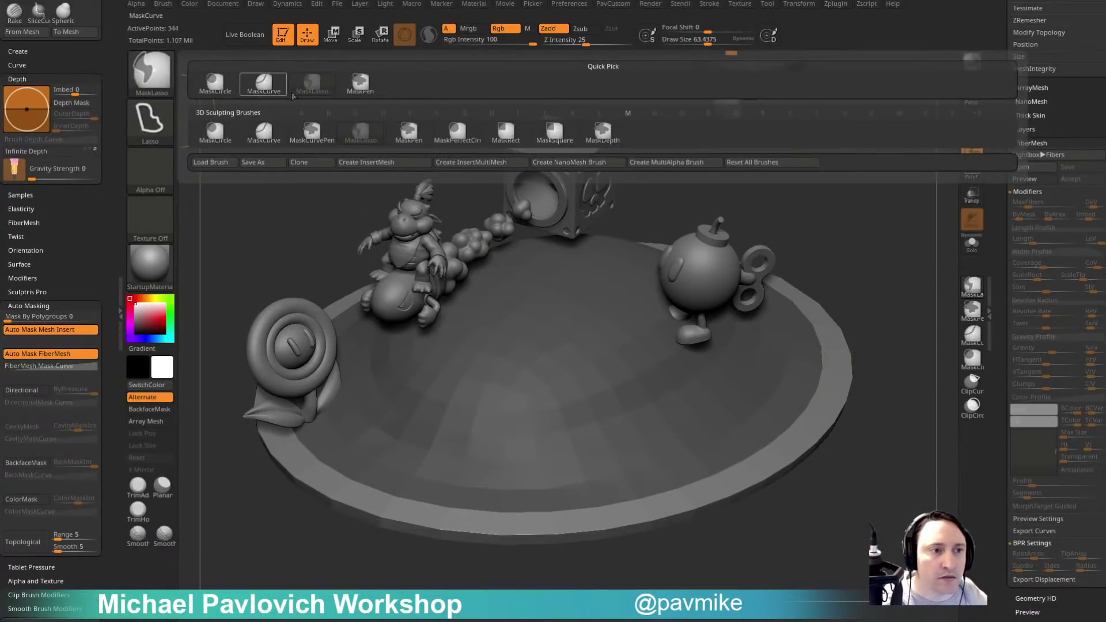
left_click(360, 84)
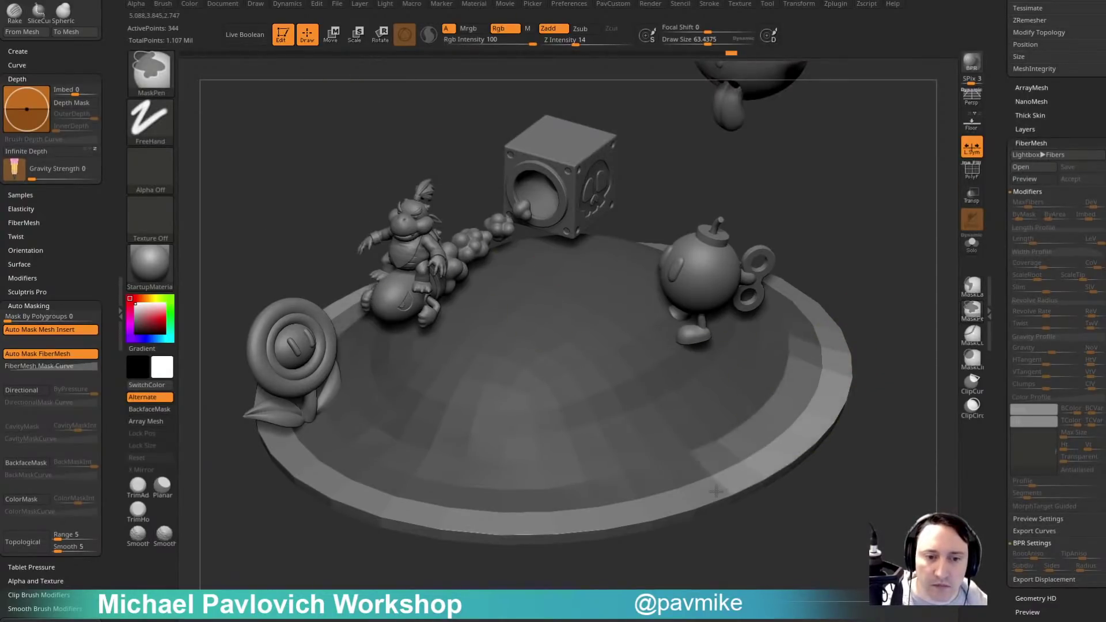
left_click_drag(918, 276, 893, 263)
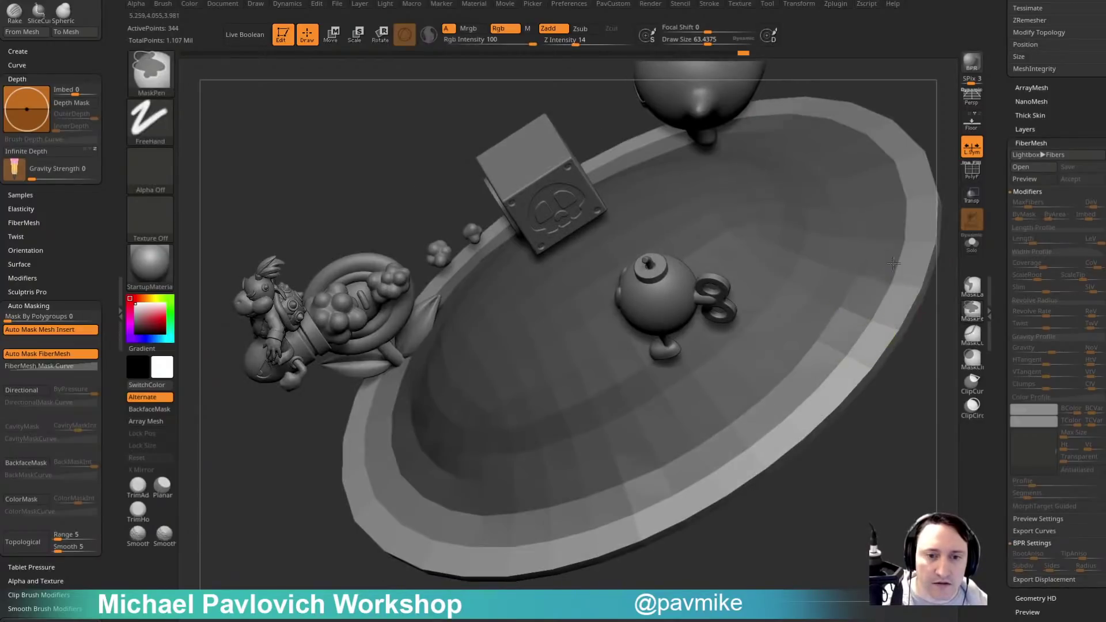
mouse_move(864, 185)
left_mouse_down()
mouse_move(918, 424)
mouse_move(950, 316)
mouse_move(764, 436)
left_mouse_up()
left_click(1032, 182)
left_click_drag(944, 311, 779, 343)
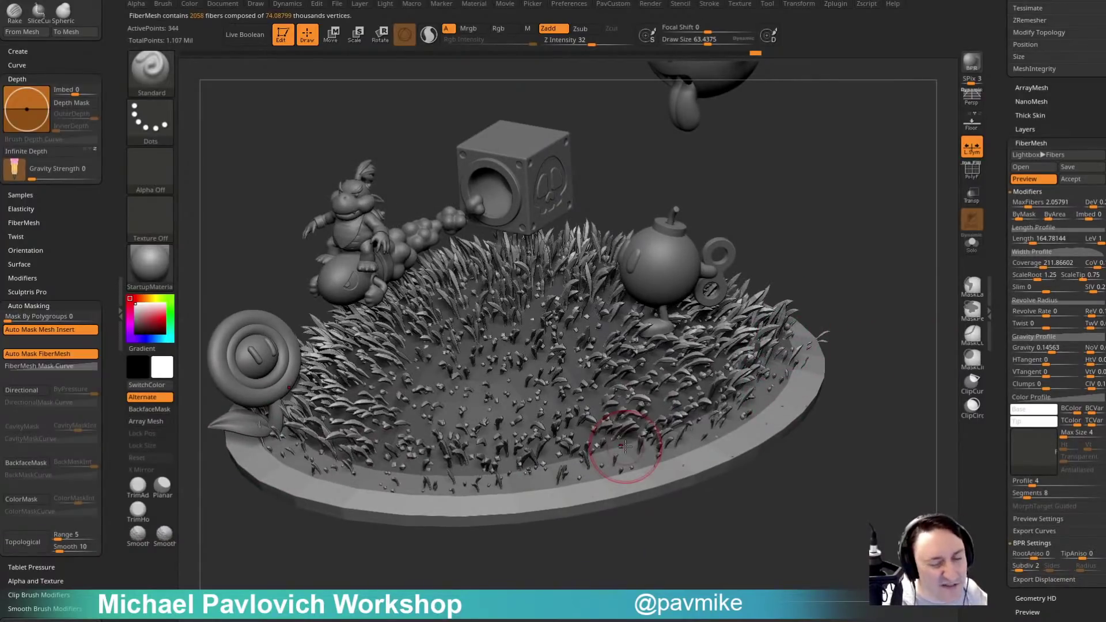
left_click_drag(887, 369, 928, 319)
Clear the mask from the ground mound and check the previewed grass.
left_click_drag(998, 242, 999, 106)
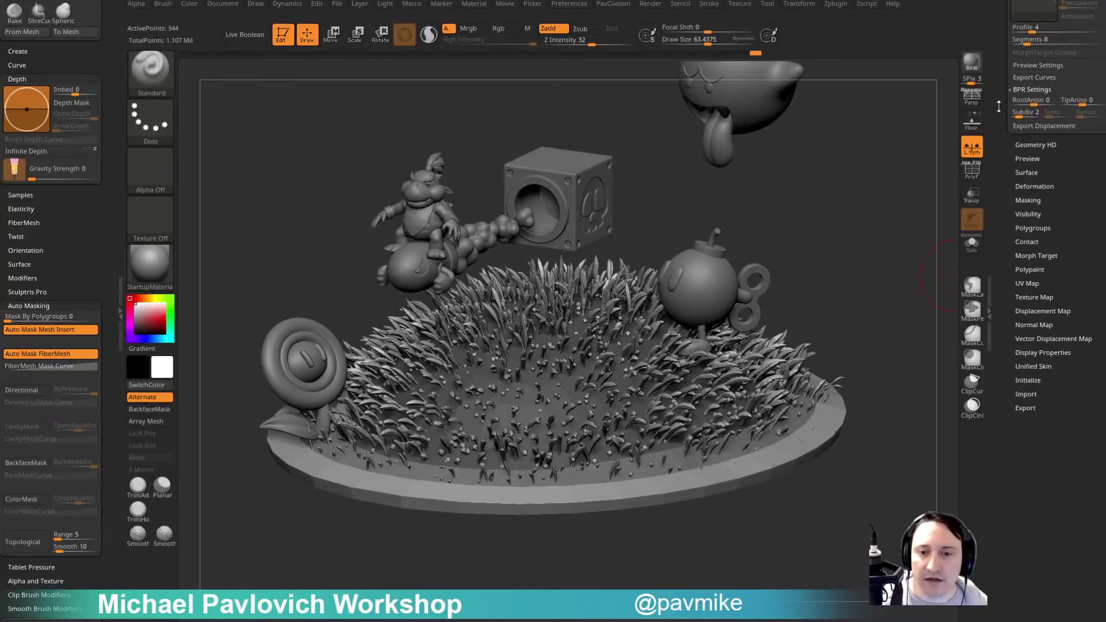
left_click(1027, 200)
left_click_drag(869, 276, 897, 294)
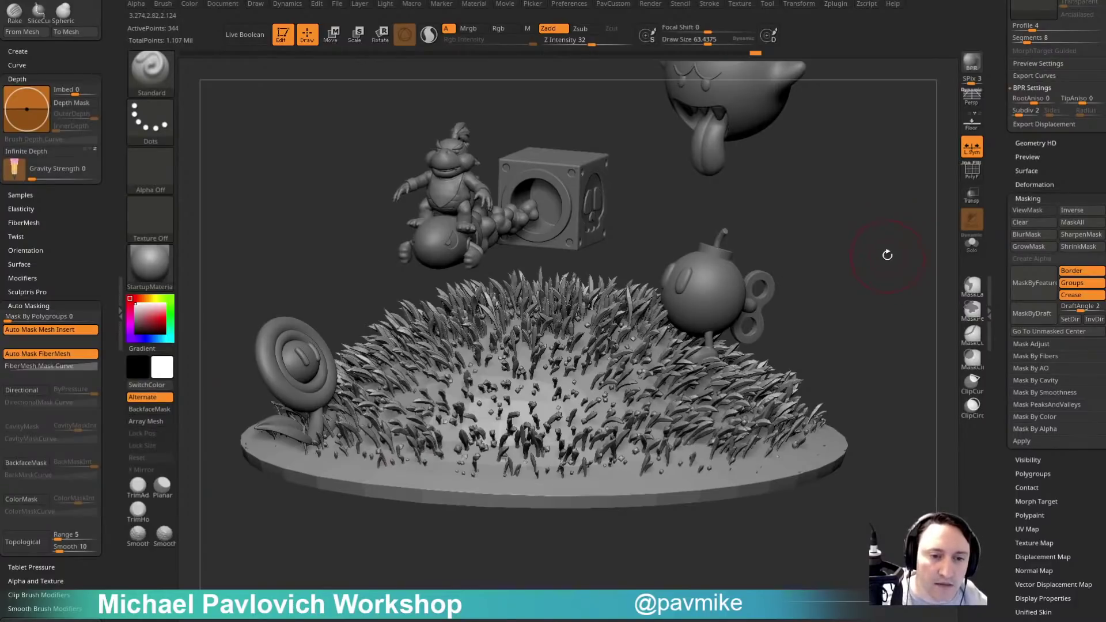
left_click_drag(888, 255, 820, 269)
left_click_drag(893, 197, 896, 212)
Turn on perspective, switch to the walking bomb's subtool and review the composition with a draw size of about 41.
left_click_drag(992, 171, 998, 358)
mouse_move(860, 314)
left_mouse_down("alt")
mouse_move(893, 269)
mouse_move(901, 304)
mouse_move(910, 230)
mouse_move(886, 257)
mouse_move(881, 247)
mouse_move(865, 286)
mouse_move(884, 264)
mouse_move(817, 295)
mouse_move(870, 275)
mouse_move(855, 282)
left_mouse_up("alt")
left_click(981, 101)
key("s")
left_click(774, 305, "alt")
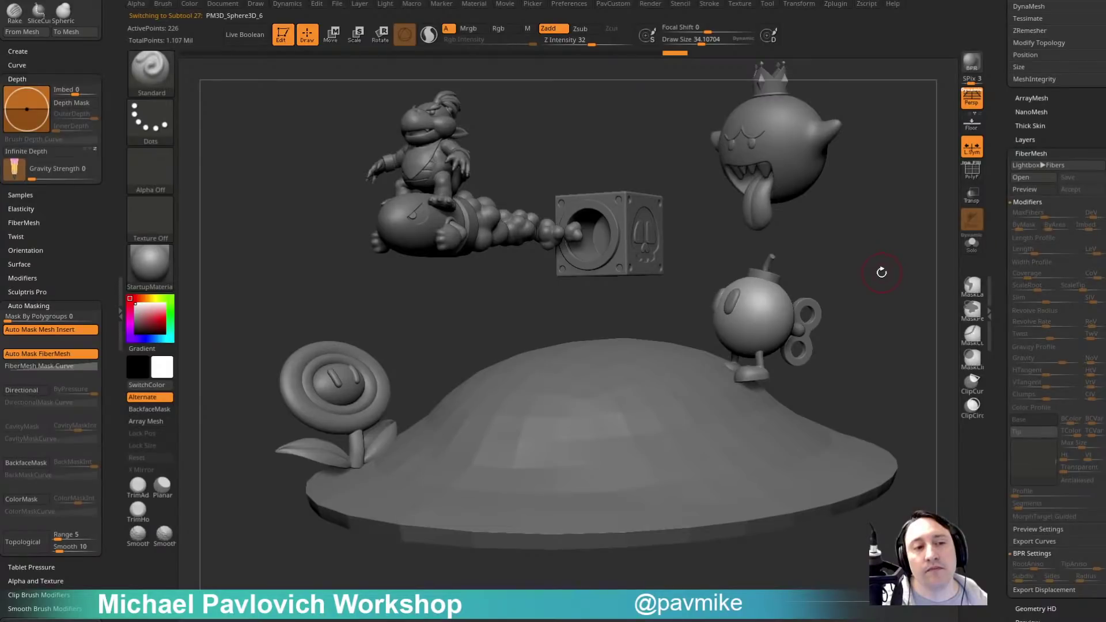
mouse_move(546, 150)
left_mouse_down()
mouse_move(570, 165)
mouse_move(573, 150)
left_mouse_up()
key("s")
key("s")
left_click_drag(889, 277, 946, 279)
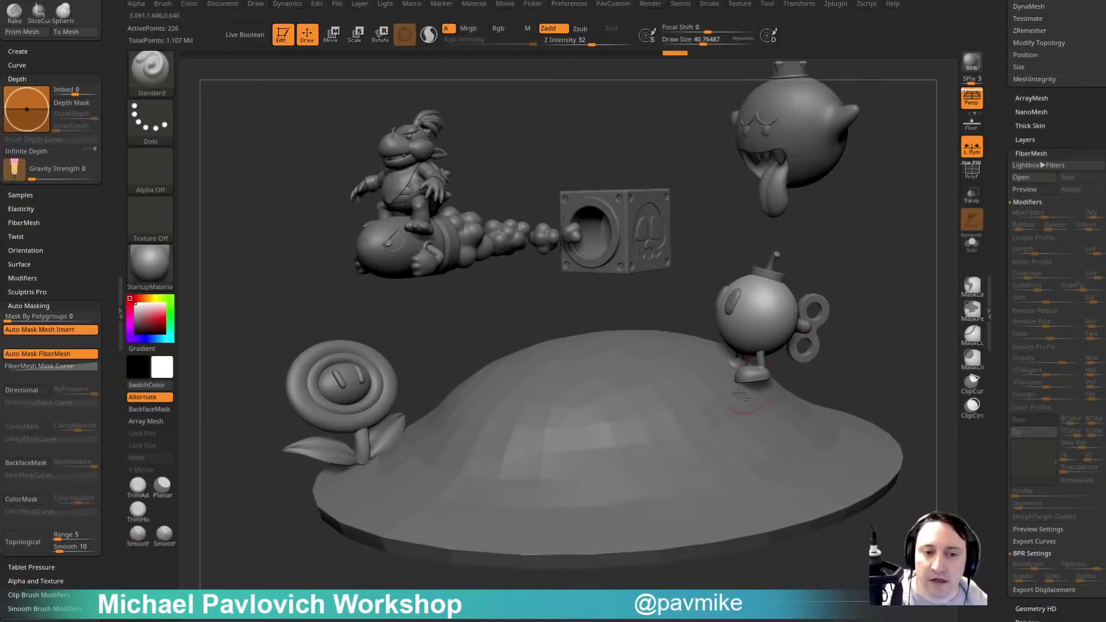
Try accepting the mound's grass fibers with Fast Preview always enabled, and delete the resulting fiber subtool.
left_click(714, 409, "alt")
left_click(1070, 189)
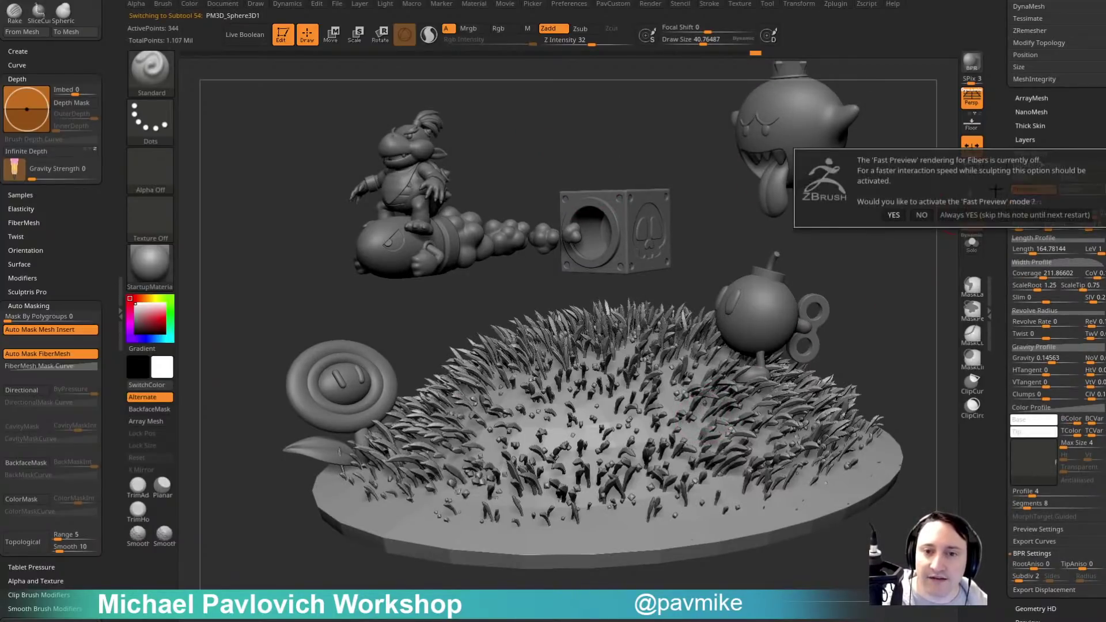
left_click(961, 218)
left_click_drag(1003, 140, 1010, 314)
left_click_drag(1014, 274, 1013, 248)
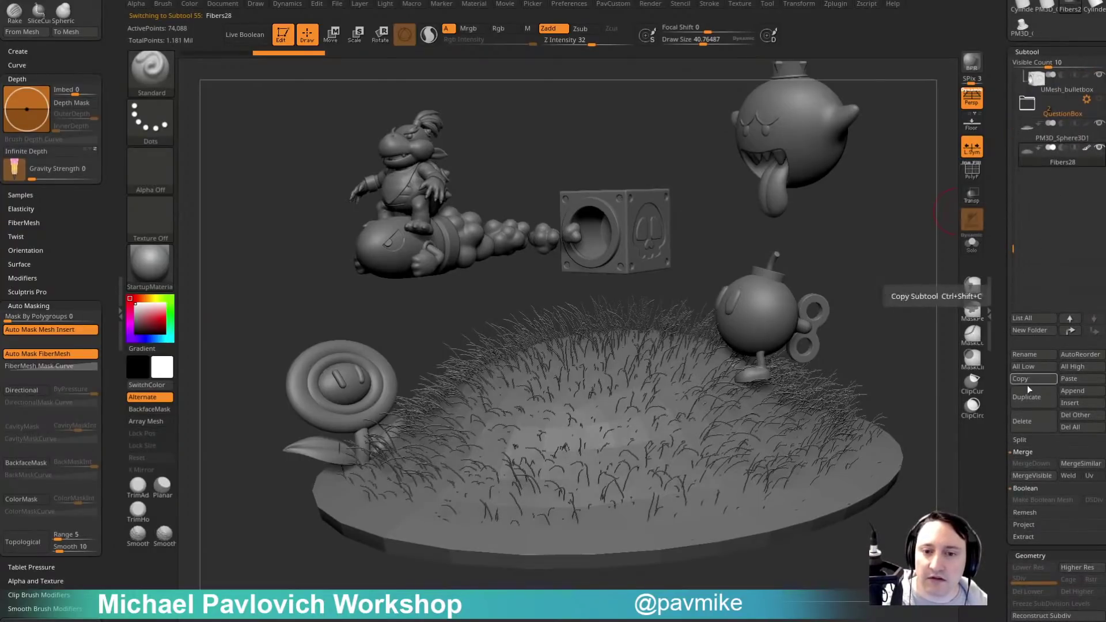
left_click(1022, 421)
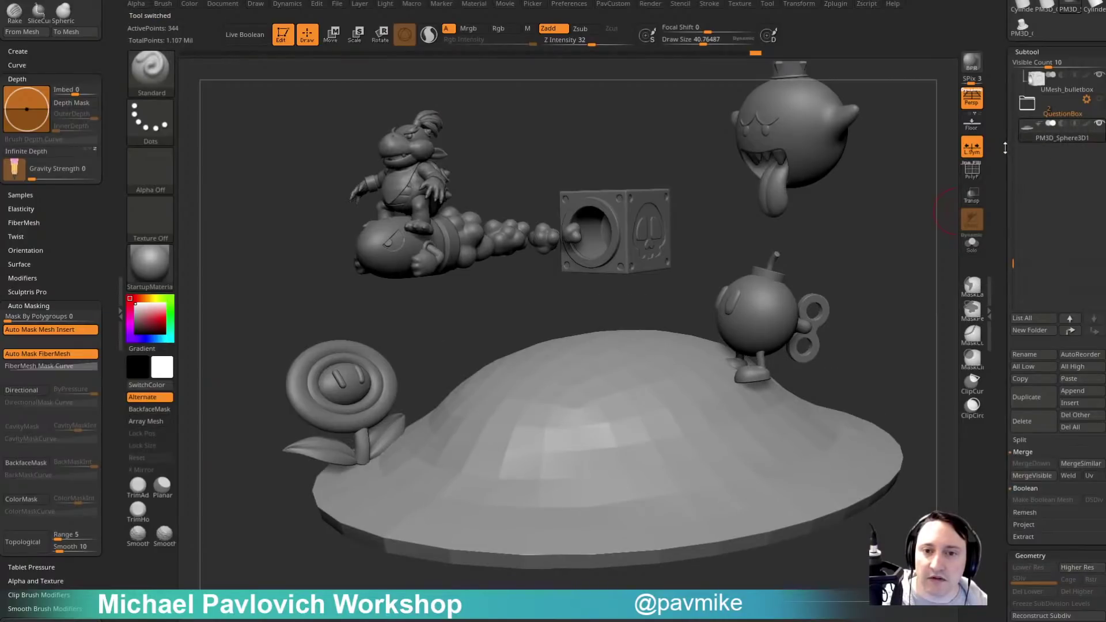
QuickSave the scene and close ZBrush without saving the project changes.
left_click_drag(1007, 151, 966, 3)
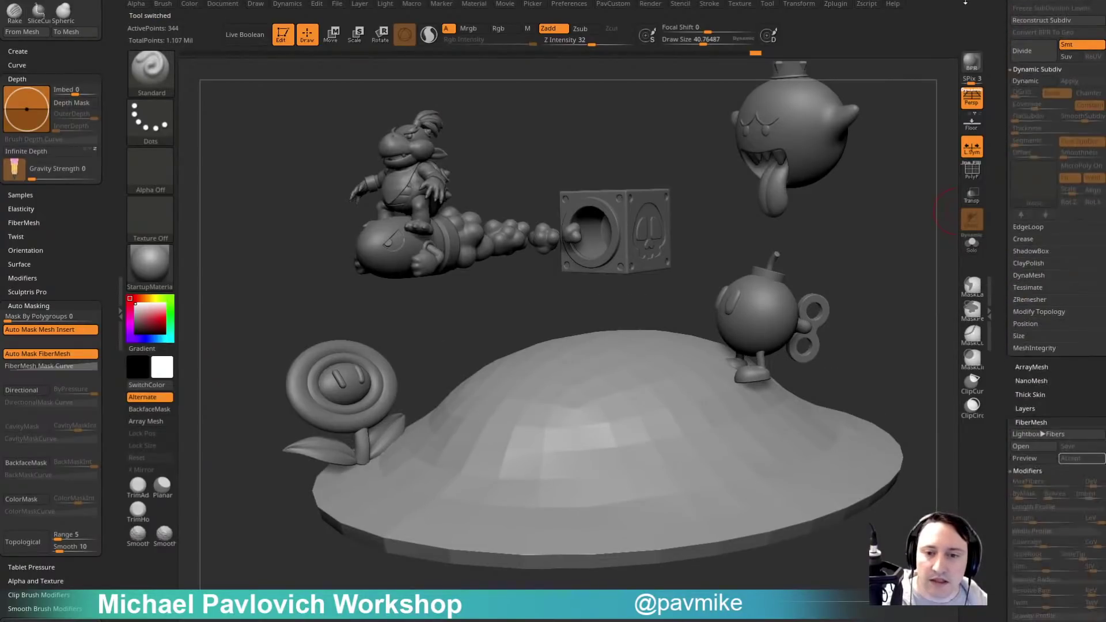
left_click(1026, 461)
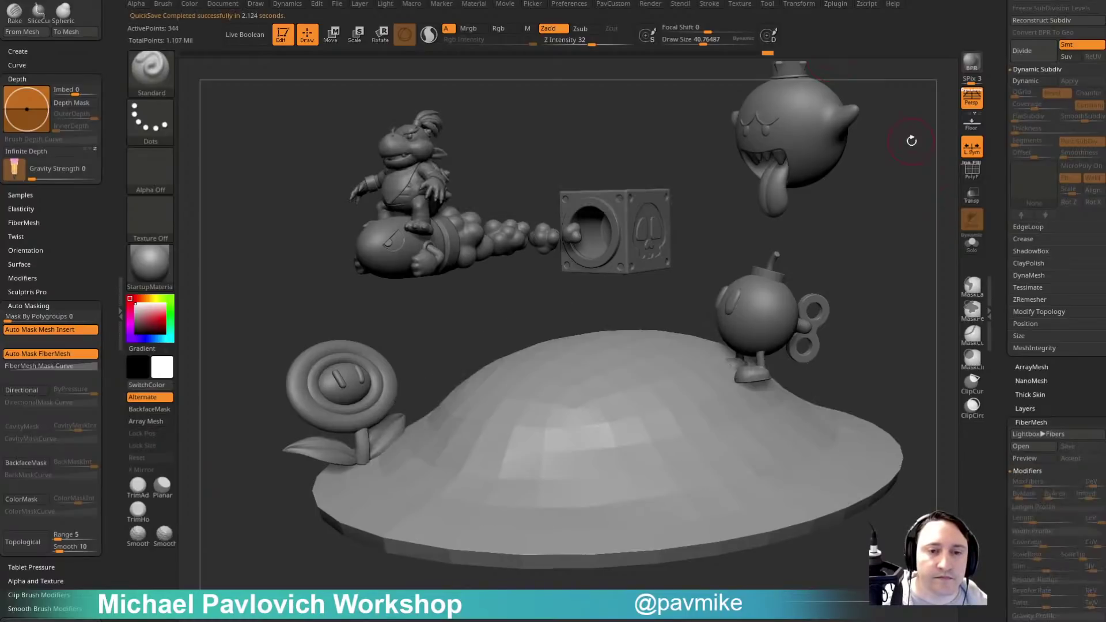
left_click(1102, 3)
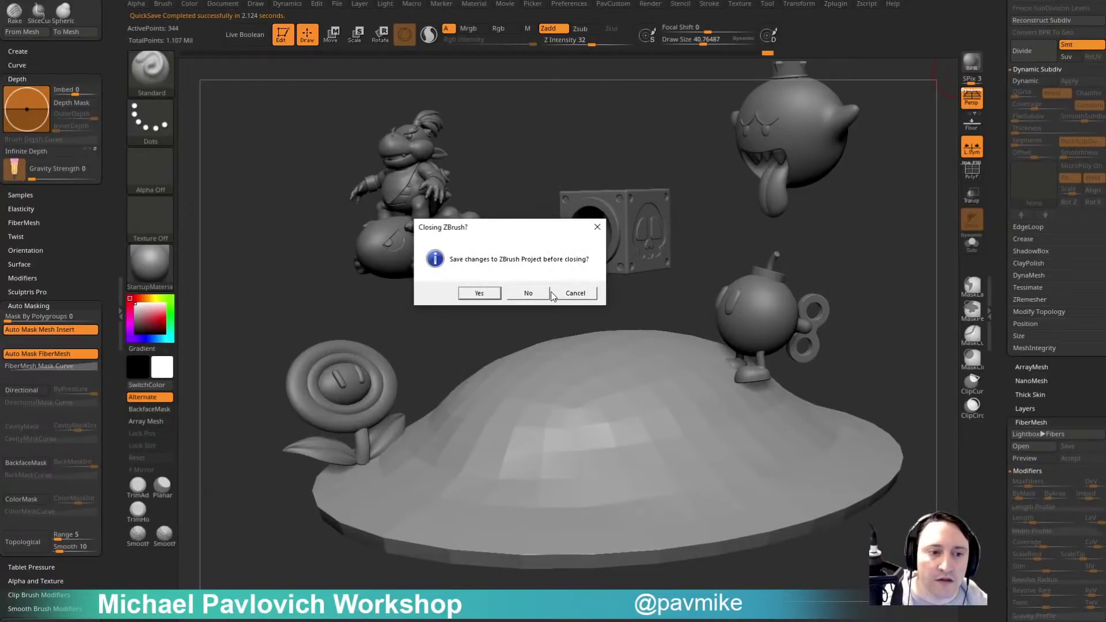
left_click(528, 293)
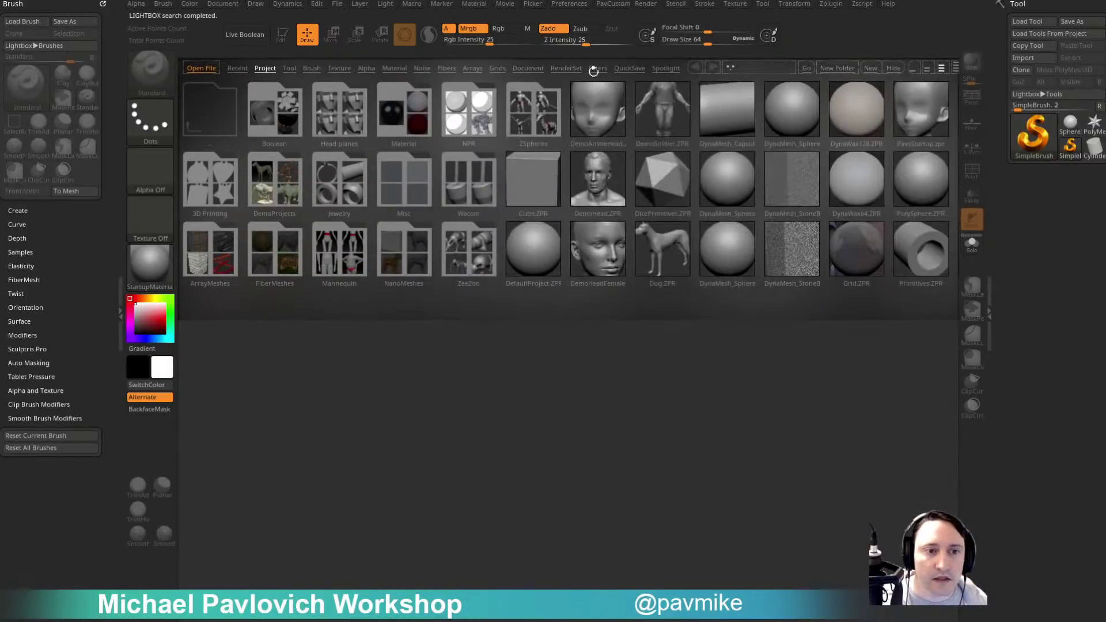
Restore the scene from the QuickSave file QS_3297.zpr in the restarted session.
left_click(629, 68)
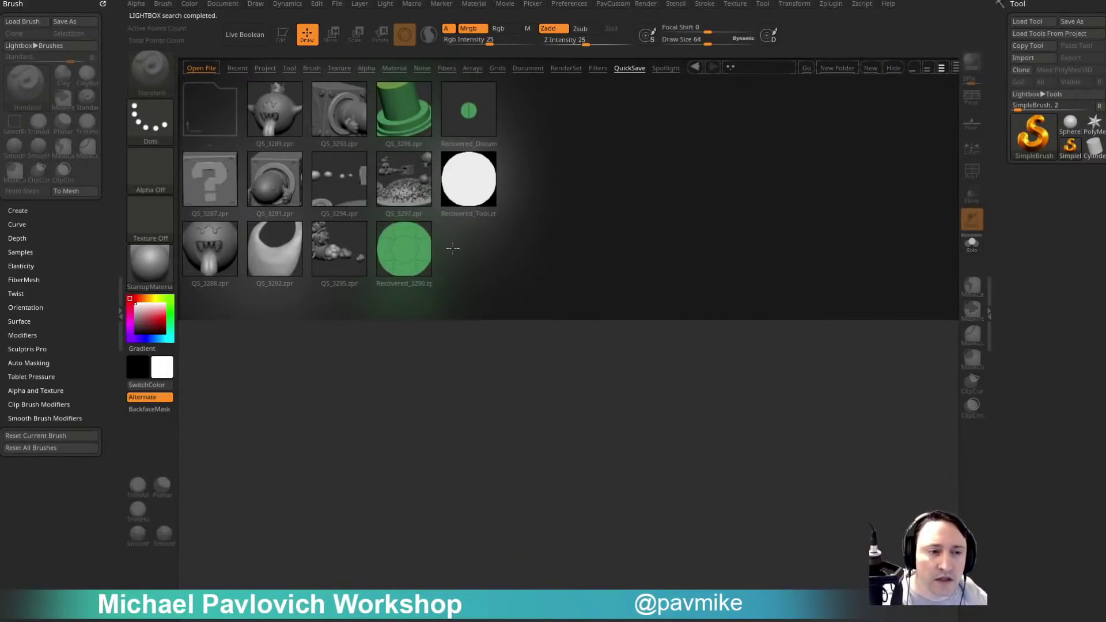
double_click(423, 186)
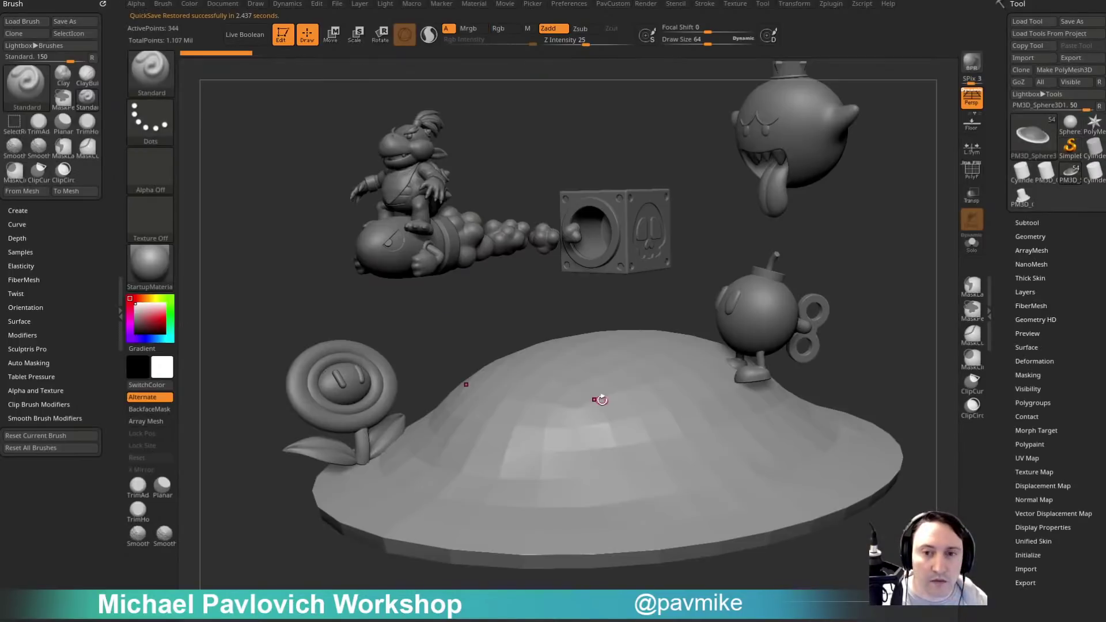
left_click_drag(860, 293, 886, 303)
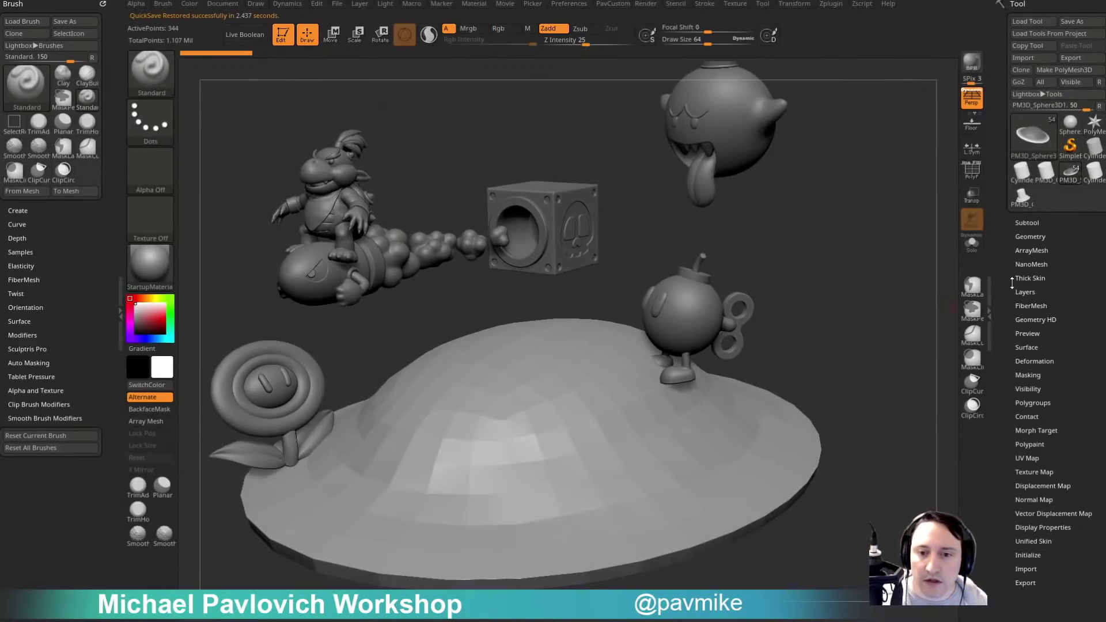
Preview the FiberMesh grass on the restored mound, dismissing the single-sided fiber recommendation.
key("shift")
left_click(1031, 305)
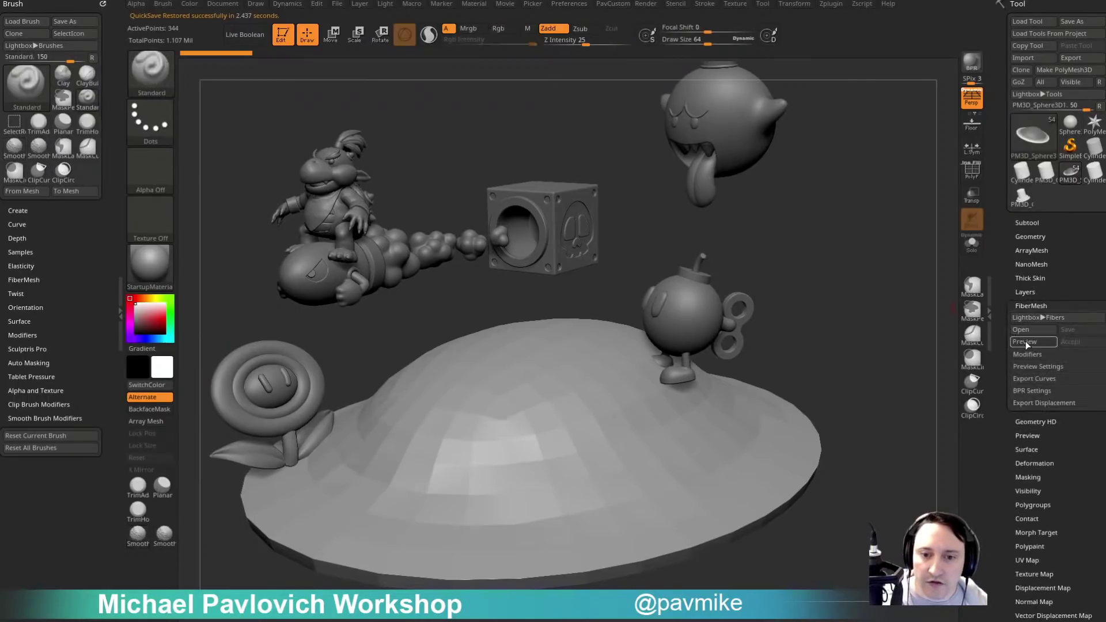
left_click(929, 368)
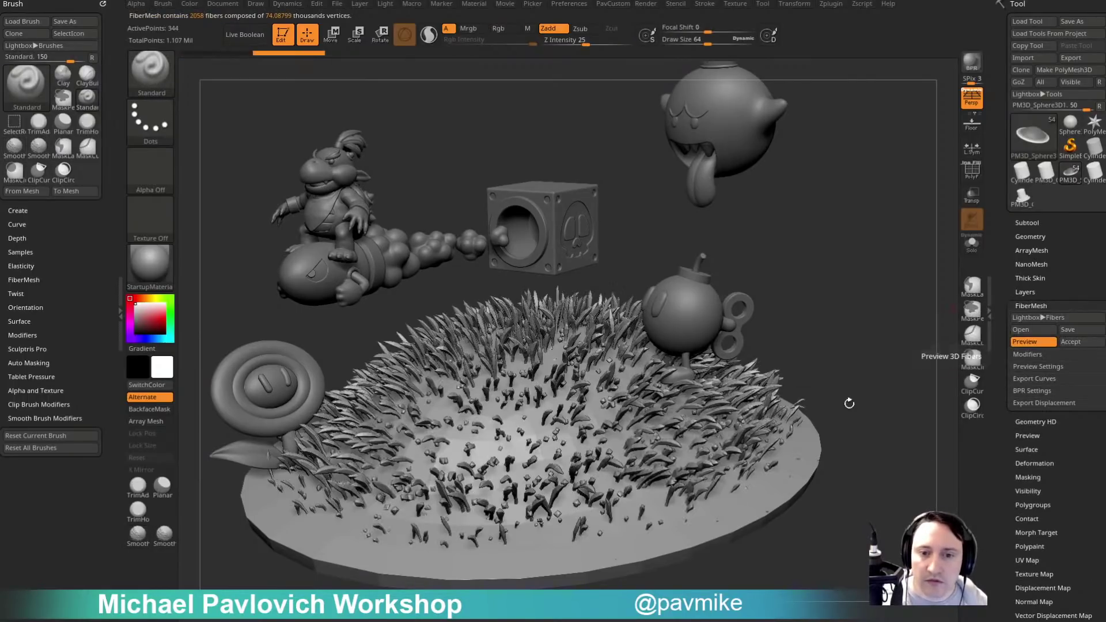
left_click_drag(840, 325, 856, 311)
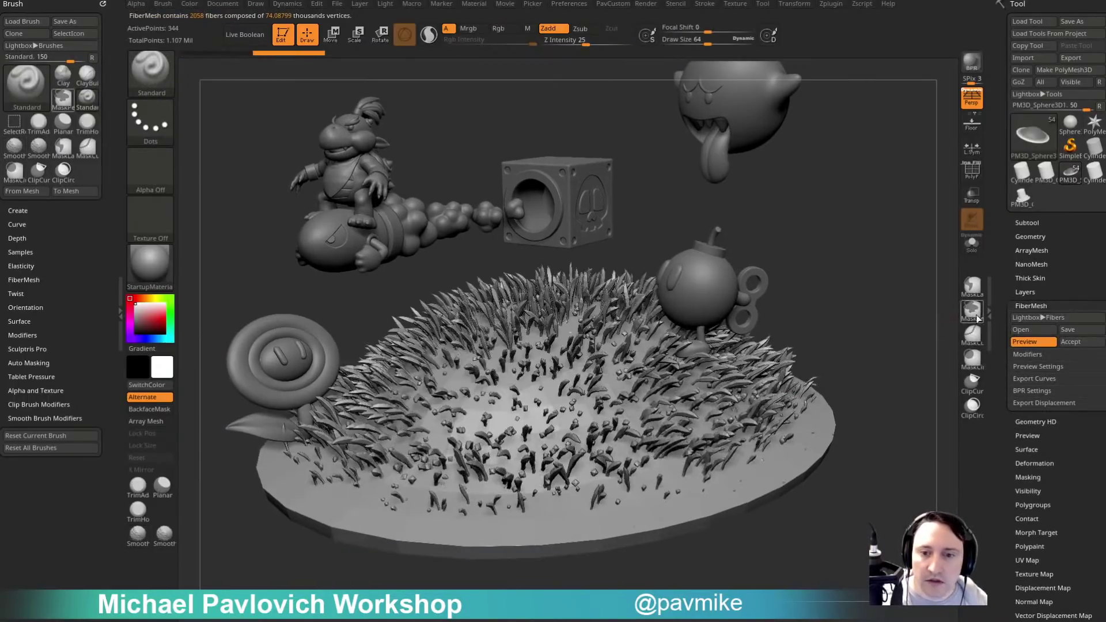
Refresh the fiber preview, accept the grass as its own subtool without Fast Preview, and show the subtool list.
left_click(1029, 342)
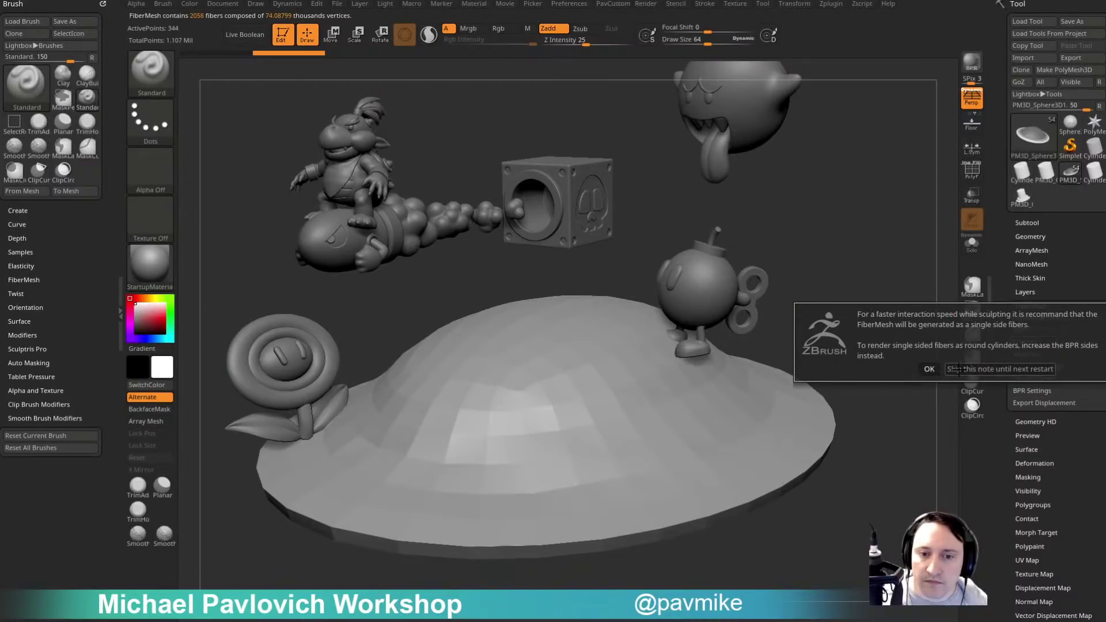
left_click(957, 369)
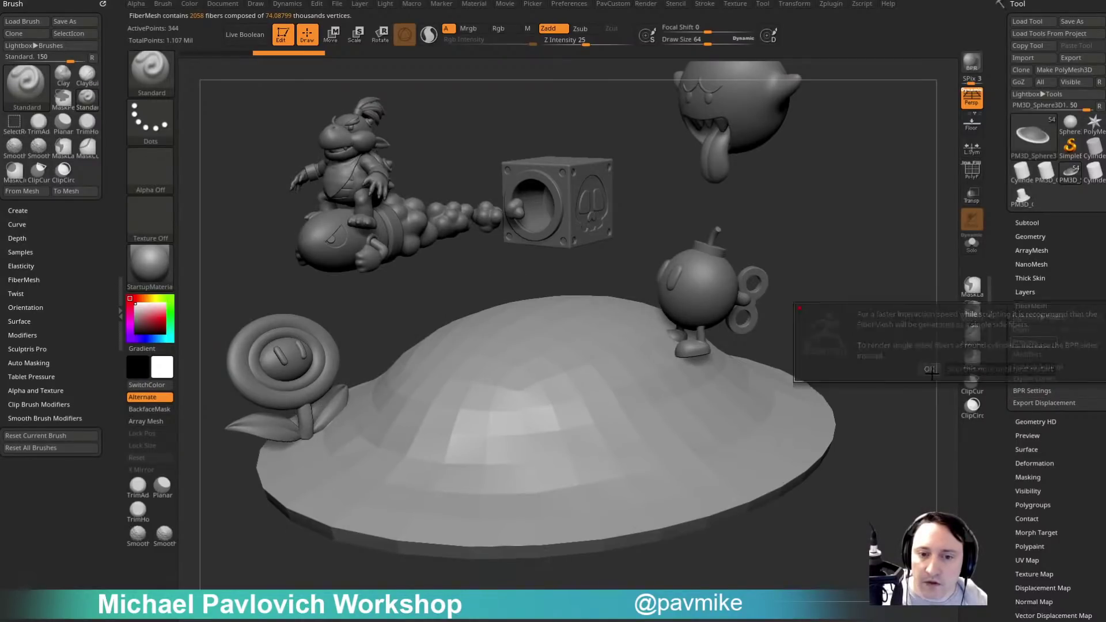
left_click(1070, 342)
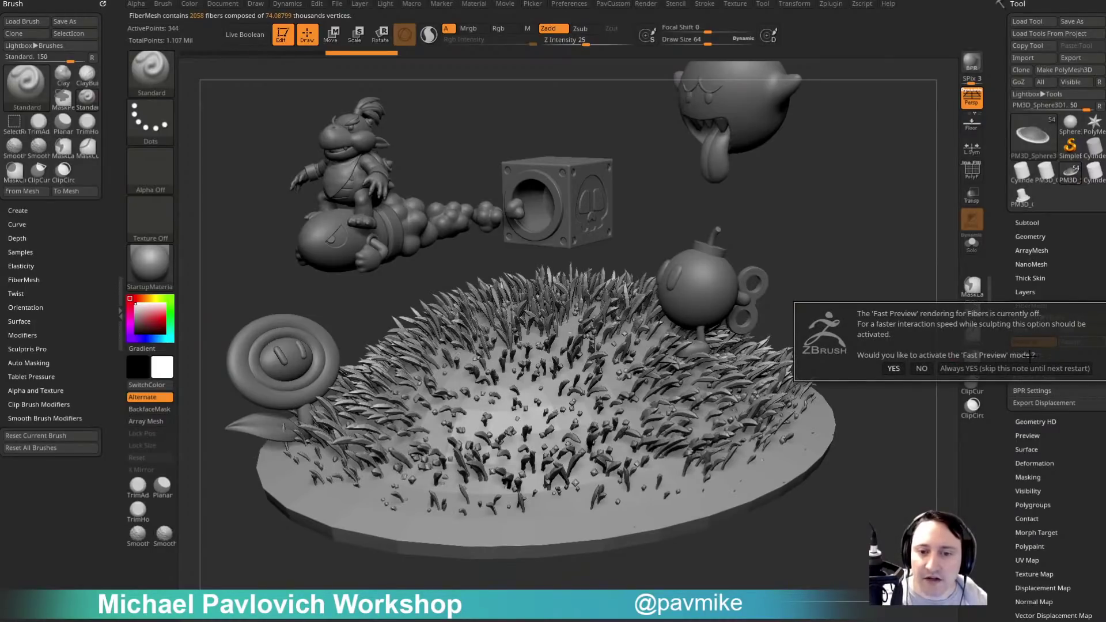
left_click(920, 369)
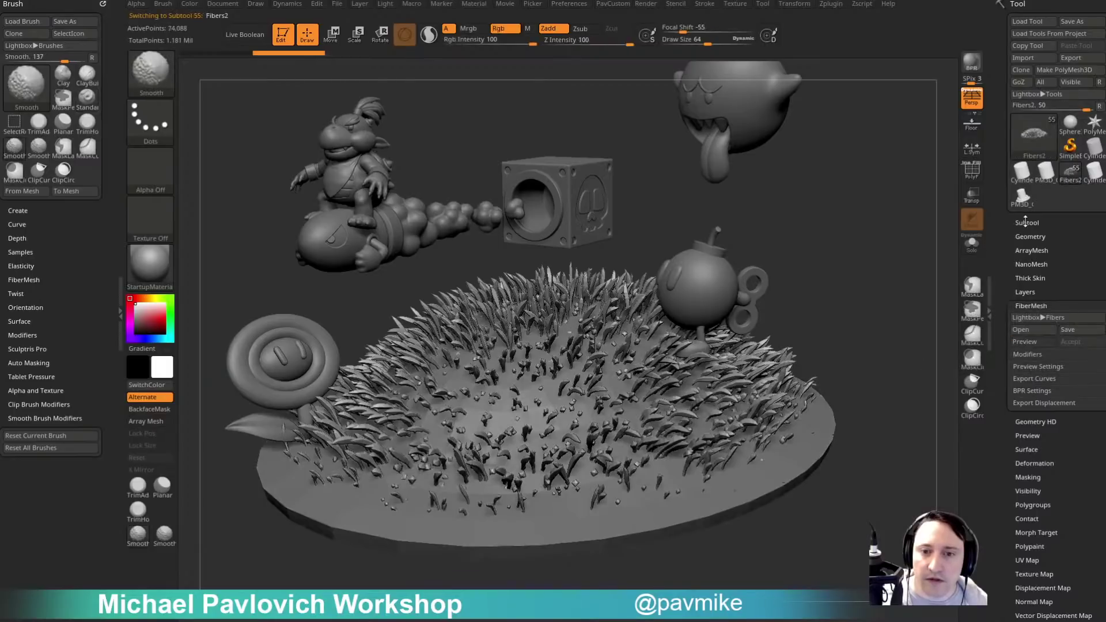
left_click(1026, 223)
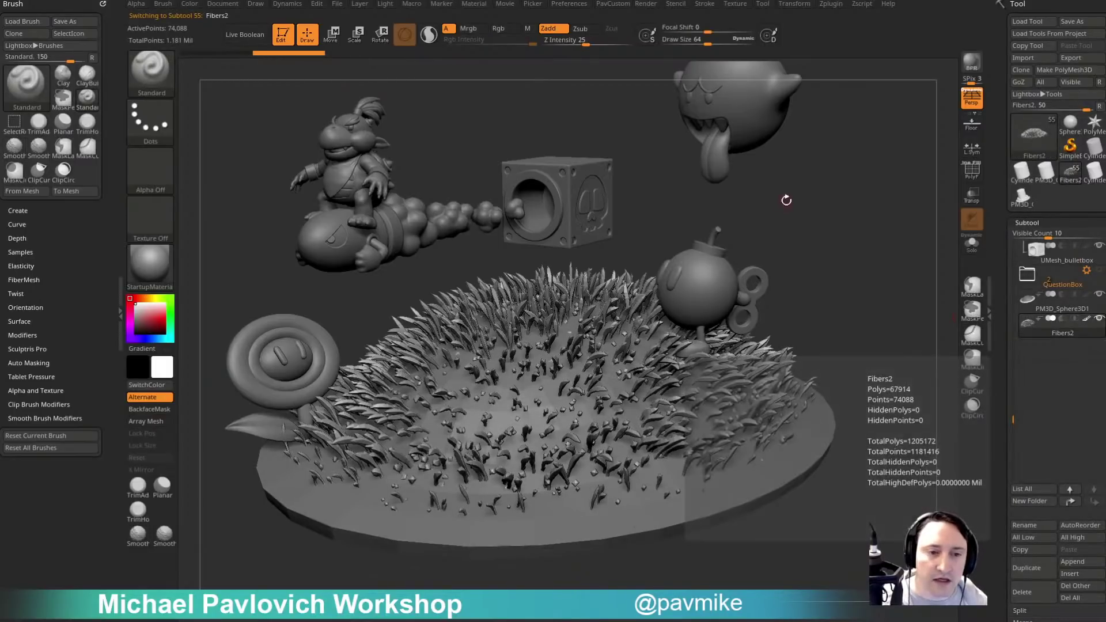
left_click_drag(785, 198, 819, 174)
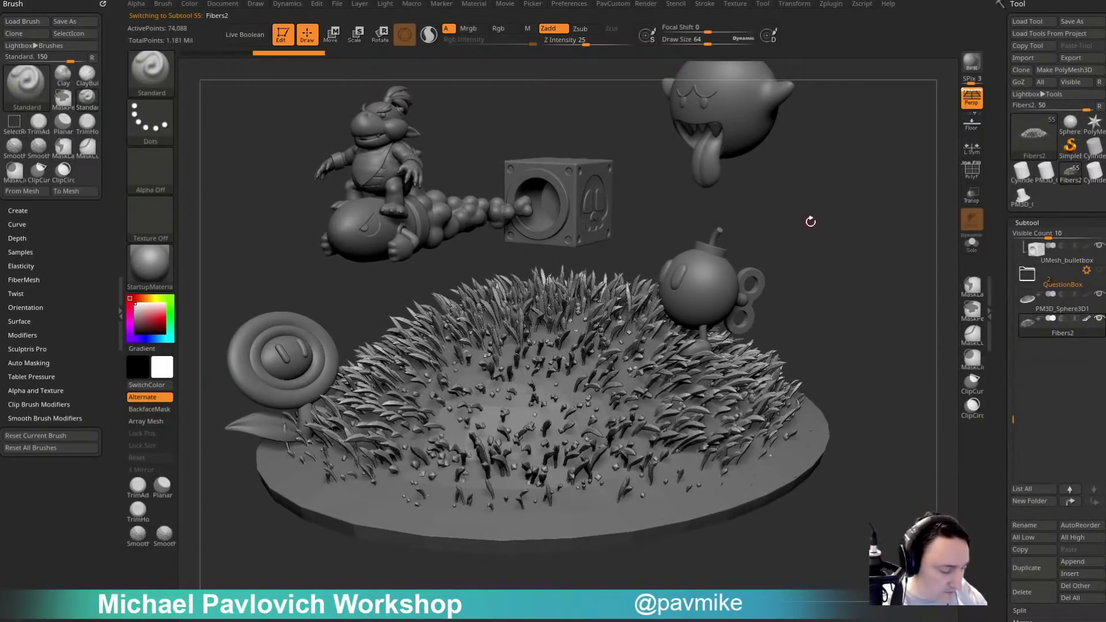
Try combing the grass with the GroomHairToss brush, undo the strokes, and return to the Standard brush.
key("b")
key("g")
left_click(936, 354)
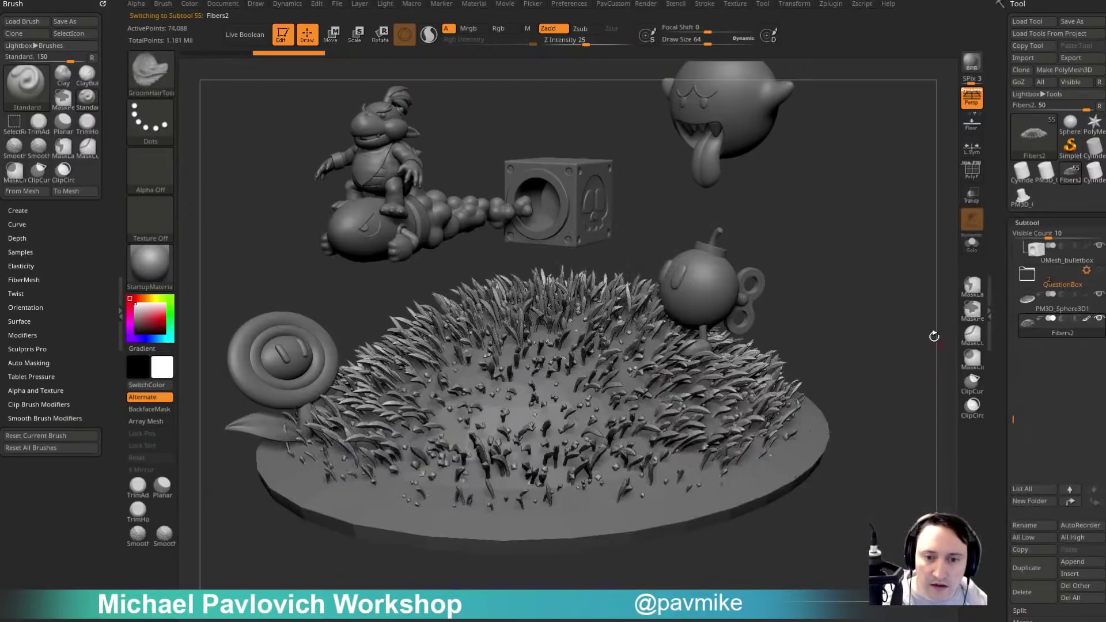
left_click_drag(655, 389, 579, 295)
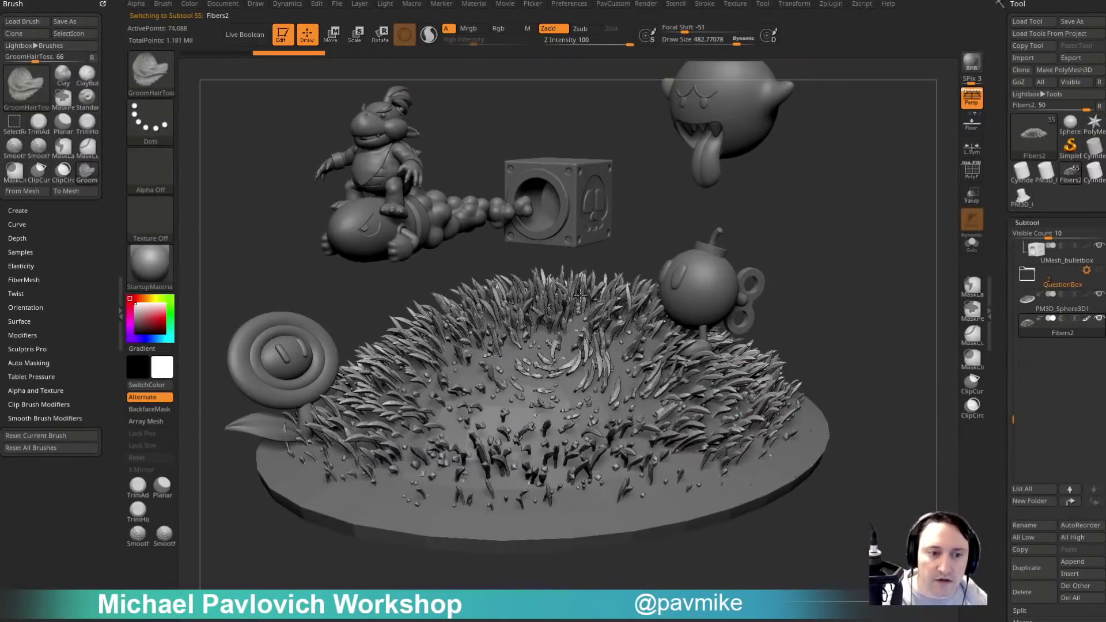
mouse_move(576, 307)
left_mouse_down()
mouse_move(634, 323)
mouse_move(507, 322)
left_mouse_up()
key("ctrl+z")
key("b")
key("s")
key("t")
left_click_drag(839, 272, 864, 242)
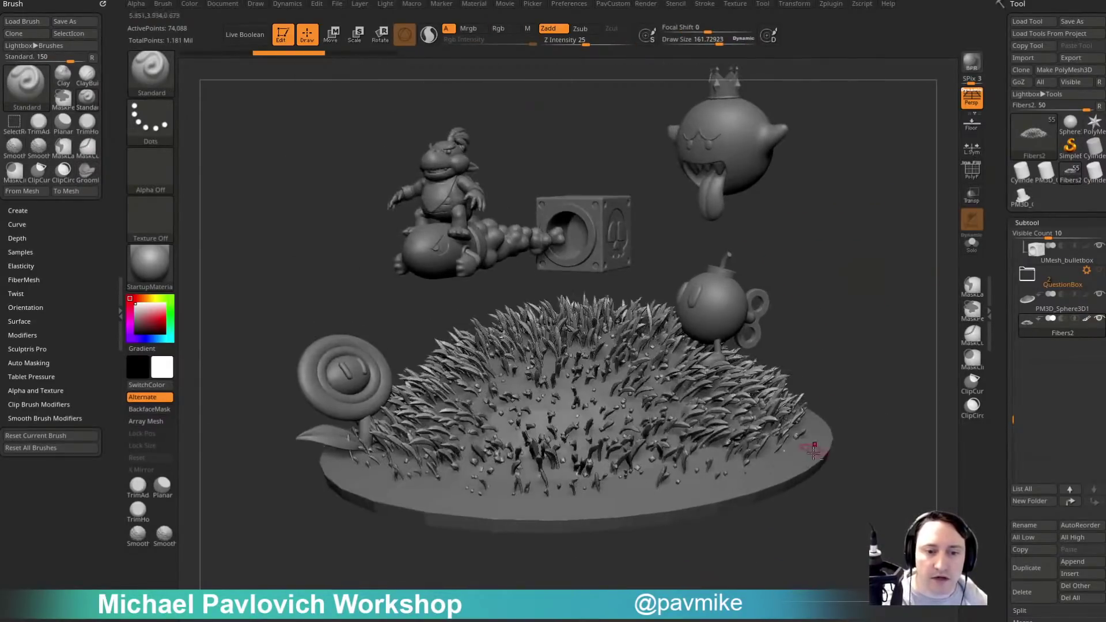
Select the ground mound subtool and smooth it with Dynamic Subdiv, always allowing auto-activation until the next restart.
left_click(815, 444, "alt")
left_click_drag(896, 311, 891, 296)
key("d")
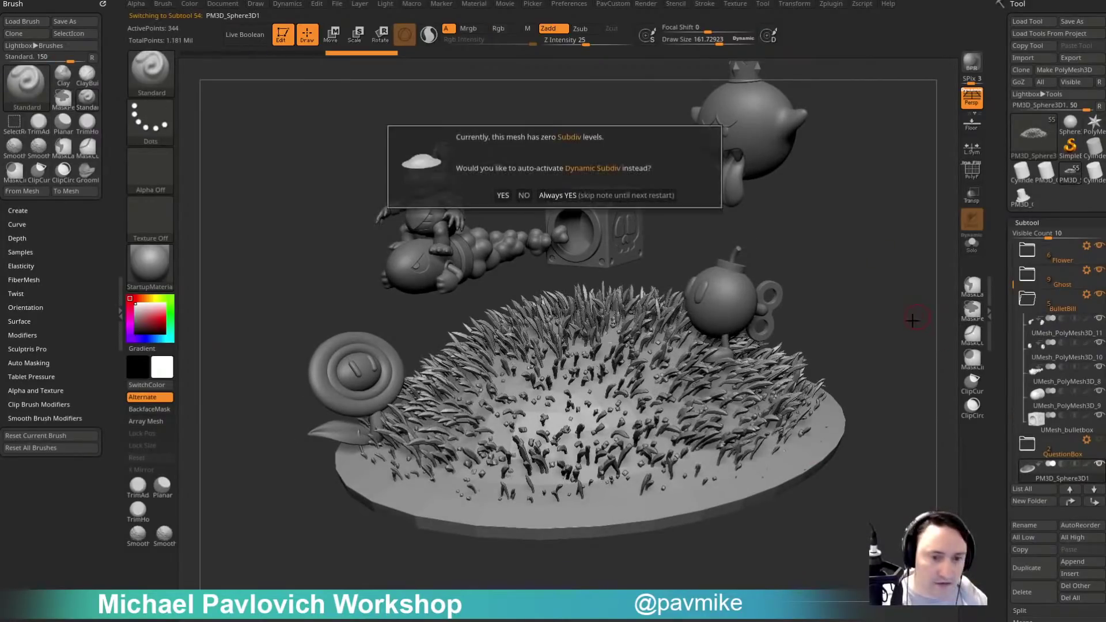
left_click(624, 198)
key("s")
mouse_move(857, 307)
left_mouse_down()
mouse_move(870, 302)
mouse_move(856, 274)
mouse_move(881, 314)
left_mouse_up()
key("s")
key("space")
left_click(891, 436)
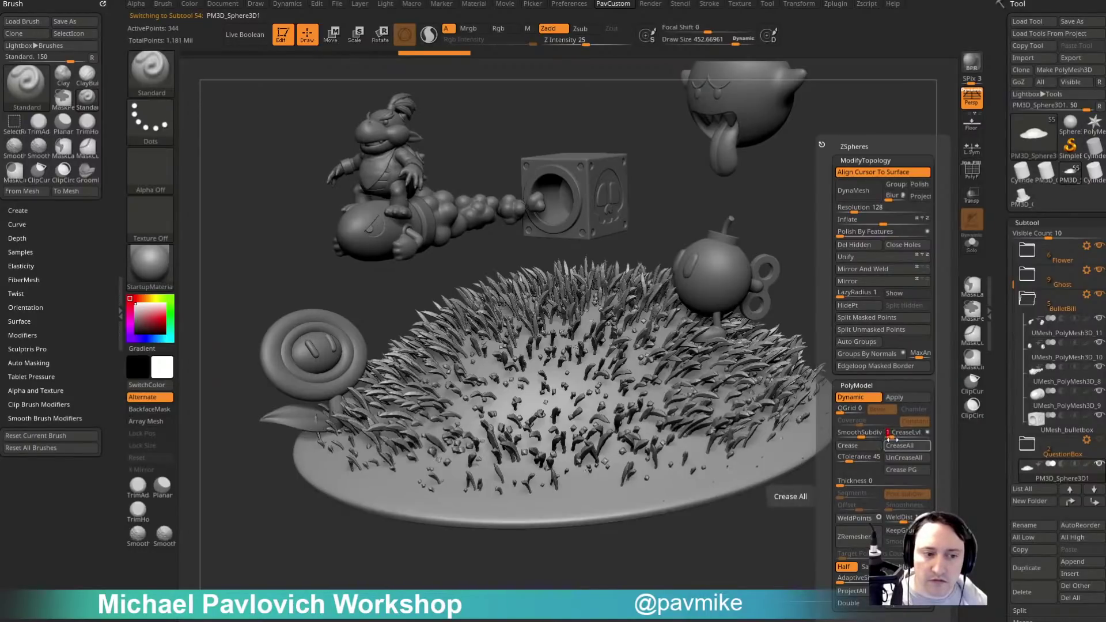
Select the grass fibers subtool again and render the scene with BPR.
left_click_drag(881, 227, 884, 296, "alt")
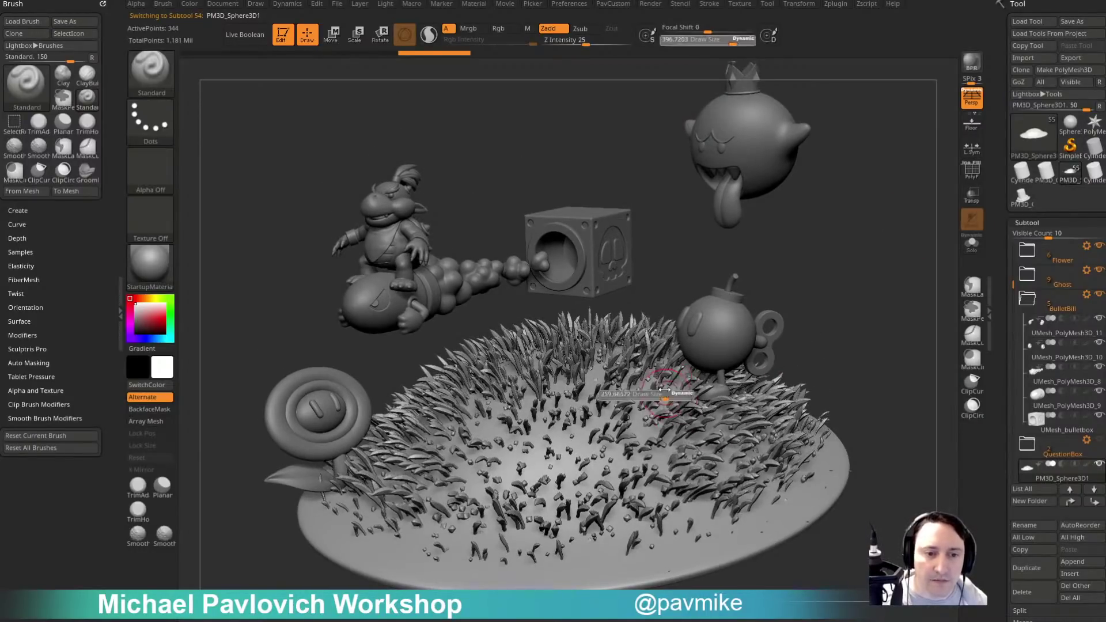
left_click(666, 389, "alt")
key("ctrl+shift+p")
left_click_drag(827, 254, 920, 287)
key("shift+r")
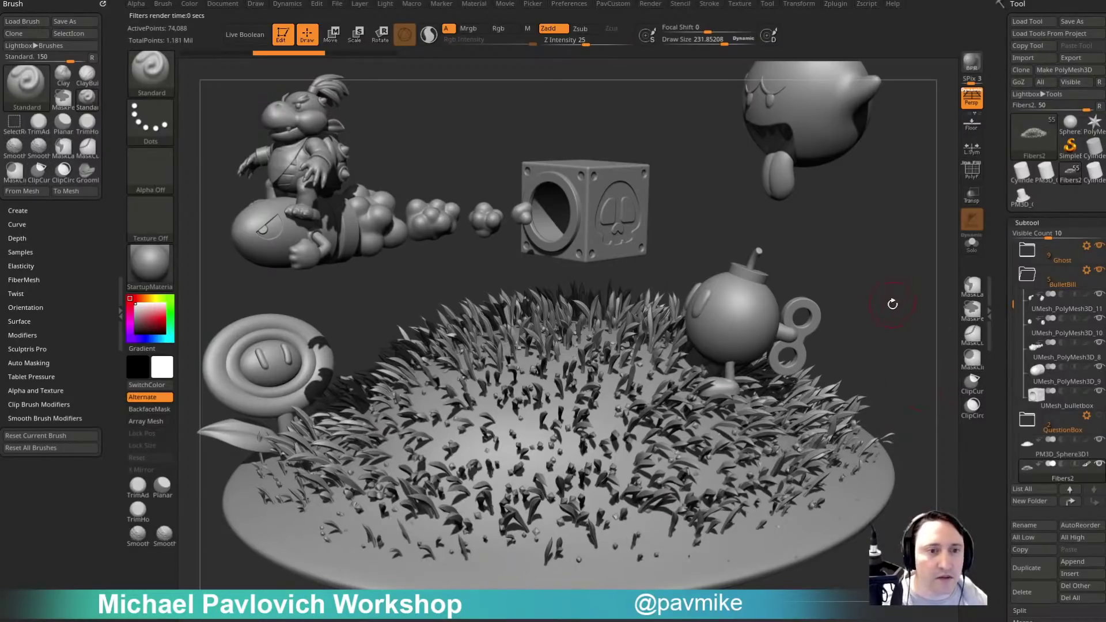
Select Bowser Jr. and the bullet he rides as the only subtools to transform together.
key("]")
key("s")
mouse_move(867, 248)
left_mouse_down()
mouse_move(879, 222)
mouse_move(823, 247)
left_mouse_up()
left_click_drag(655, 190, 707, 150)
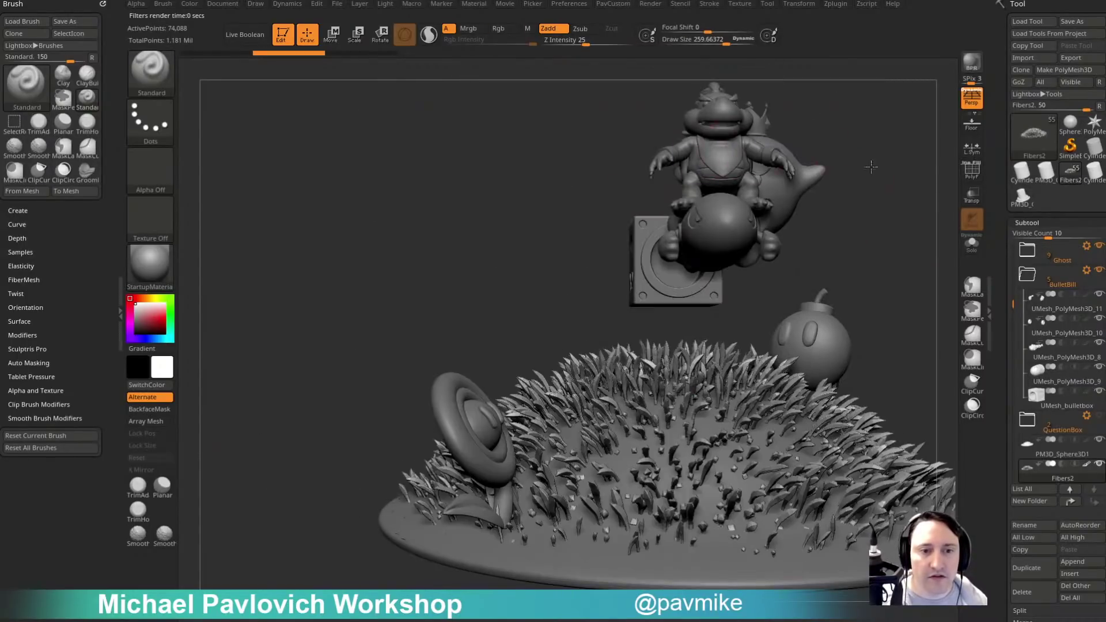
left_click_drag(871, 167, 899, 229)
mouse_move(605, 167)
left_mouse_down()
mouse_move(639, 158)
mouse_move(627, 155)
left_mouse_up()
key("s")
key("w")
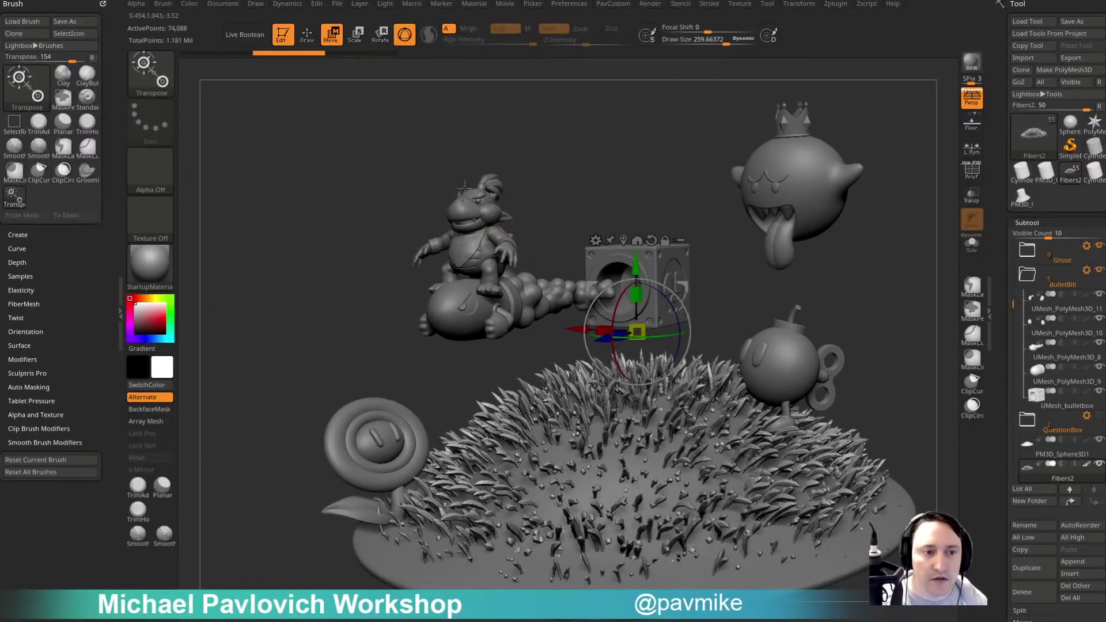
mouse_move(378, 146)
left_mouse_down("ctrl+shift")
mouse_move(488, 332)
mouse_move(531, 360)
left_mouse_up("ctrl+shift")
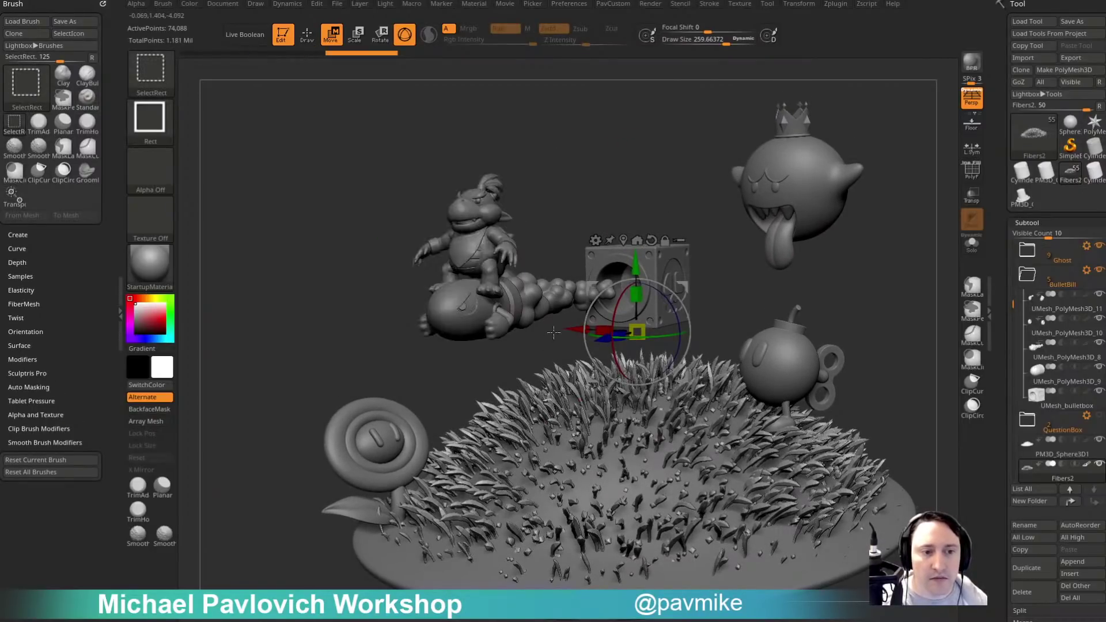
left_click_drag(375, 160, 512, 339, "ctrl+shift")
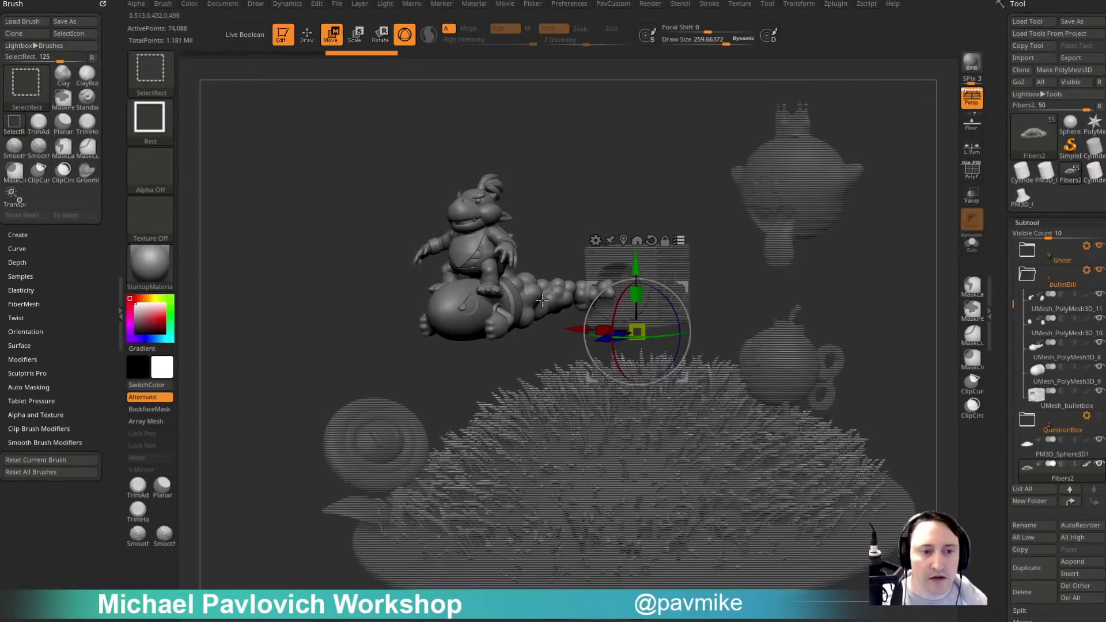
Center the gizmo on the bullet's unmasked mesh and adjust the placement of the bullet and its rider together.
left_click(449, 305)
left_click(523, 217)
left_click(510, 216)
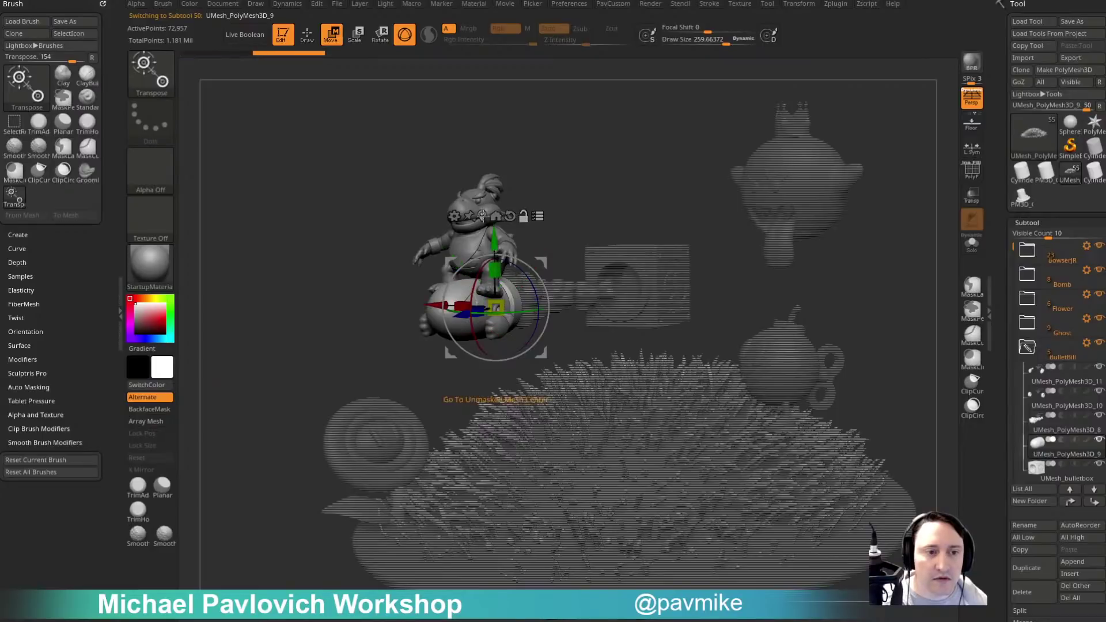
left_click(482, 216)
left_click(496, 217)
left_click_drag(467, 307, 496, 282)
key("q")
mouse_move(901, 259)
left_mouse_down()
mouse_move(755, 259)
mouse_move(768, 266)
mouse_move(655, 256)
left_mouse_up()
left_click_drag(675, 220, 599, 230, "alt")
key("w")
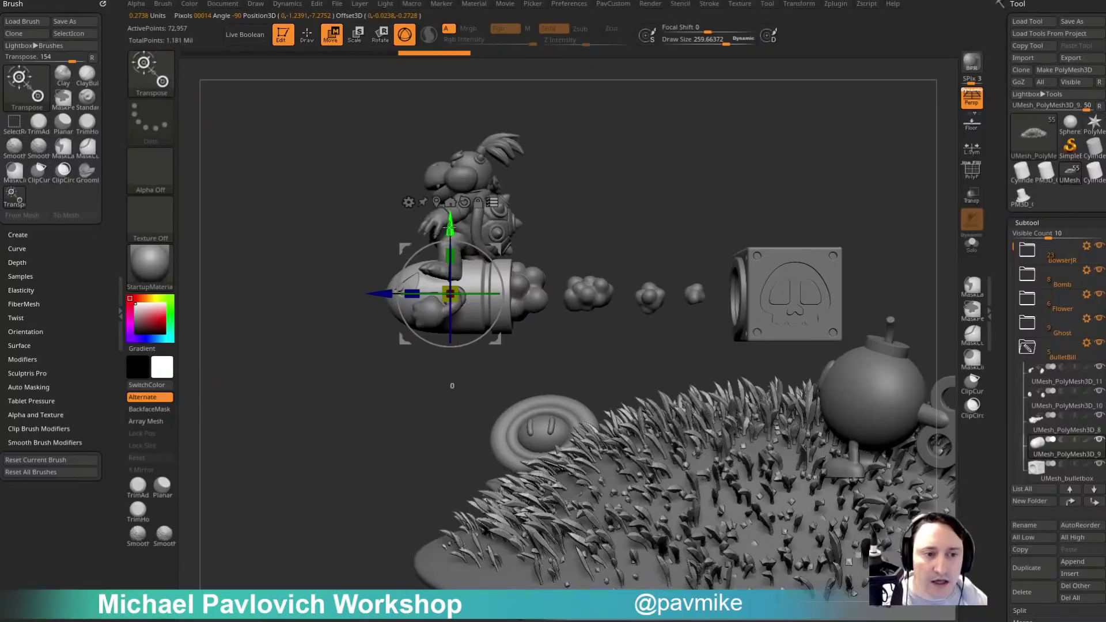
key("q")
mouse_move(604, 176)
left_mouse_down()
mouse_move(864, 222)
mouse_move(857, 234)
mouse_move(881, 244)
mouse_move(854, 245)
mouse_move(822, 309)
mouse_move(915, 309)
left_mouse_up()
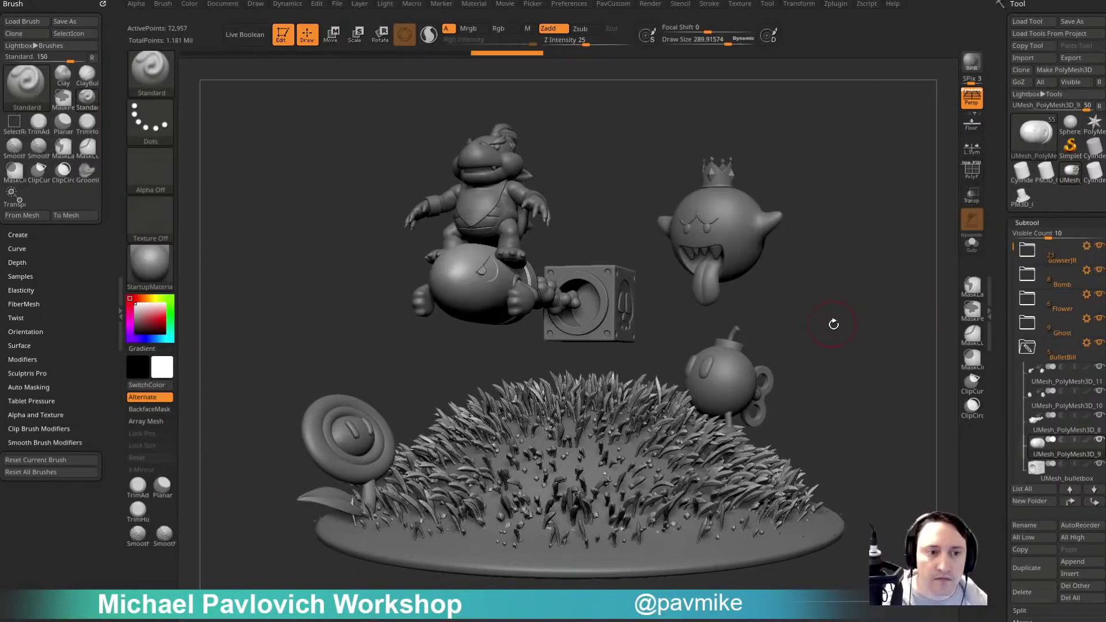
Limit the transform selection to the bomb character and rotate it about 13 degrees around its vertical axis.
key("w")
left_click_drag(816, 314, 719, 374, "ctrl+shift")
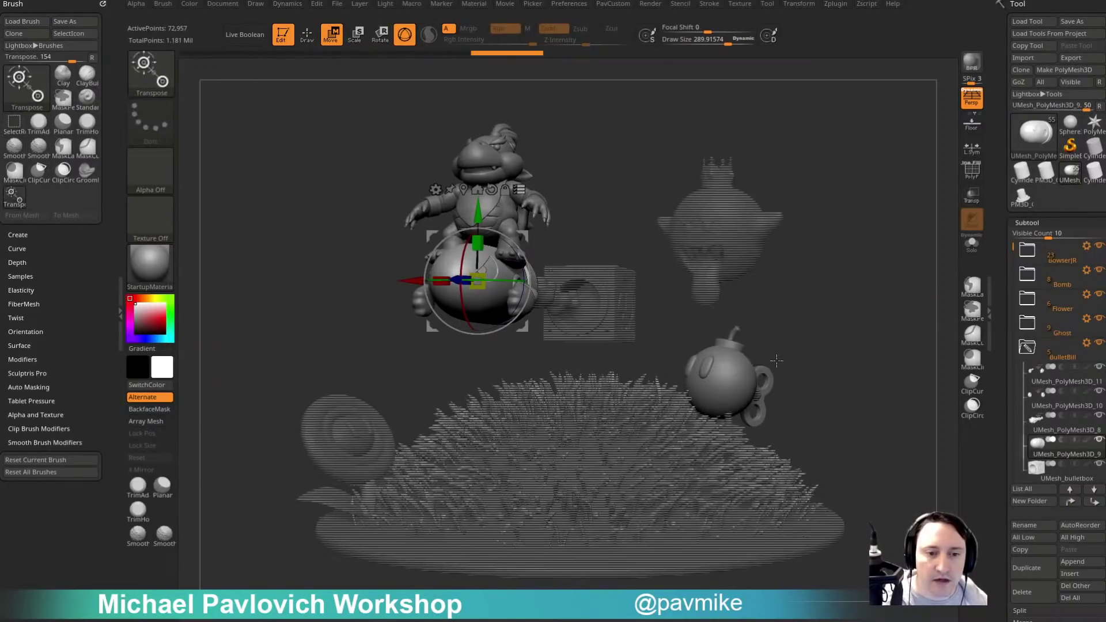
left_click(727, 346)
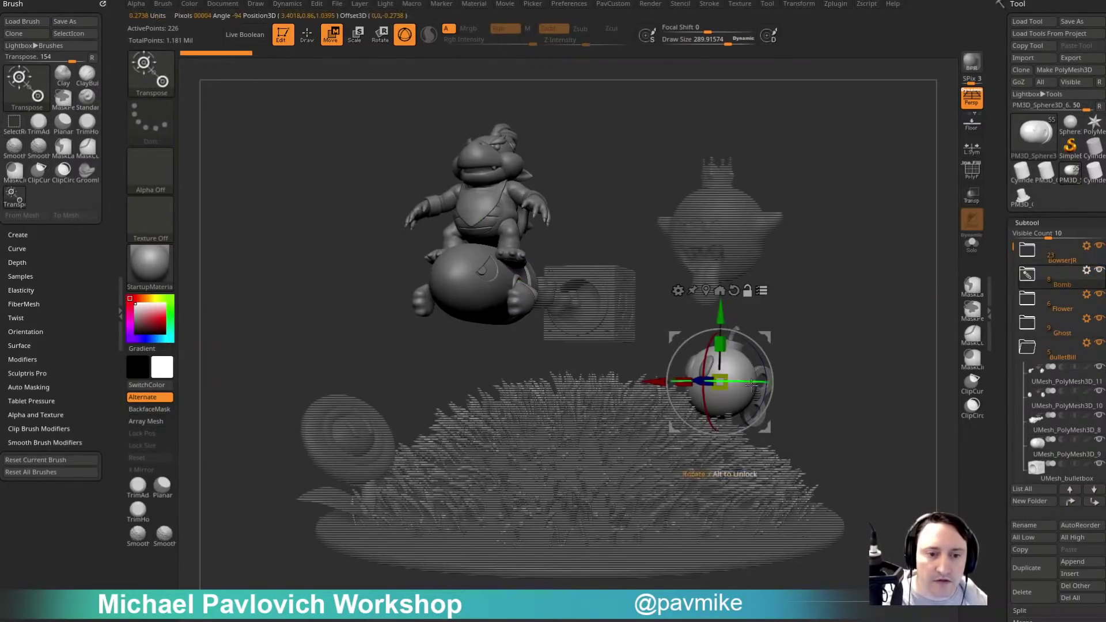
key("ctrl+shift")
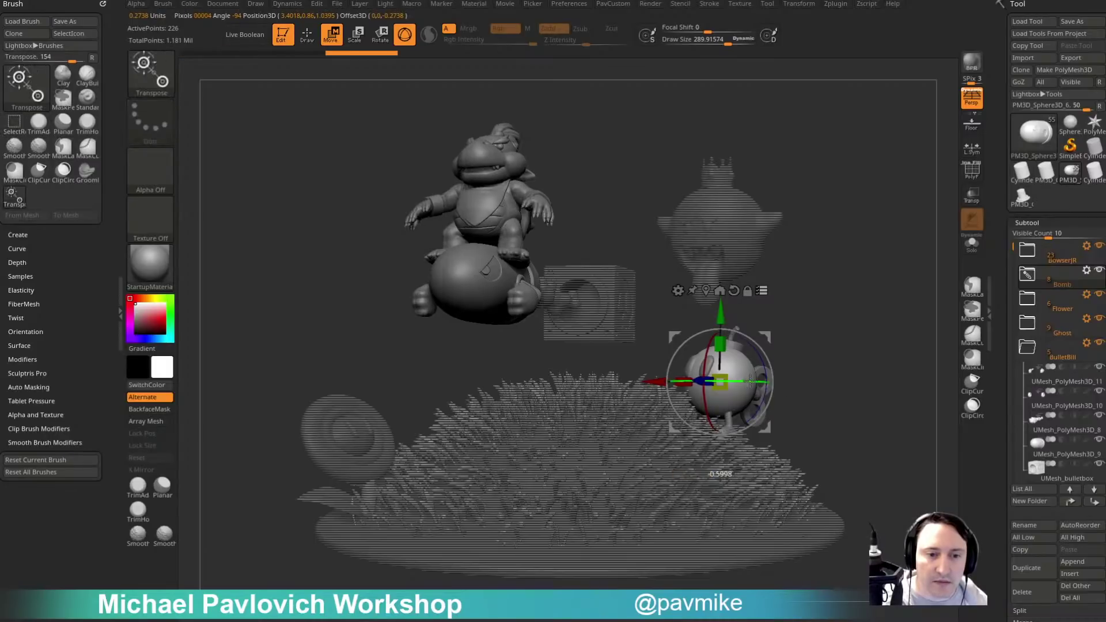
left_click_drag(351, 119, 558, 380, "ctrl+alt+shift")
left_click_drag(740, 380, 755, 377)
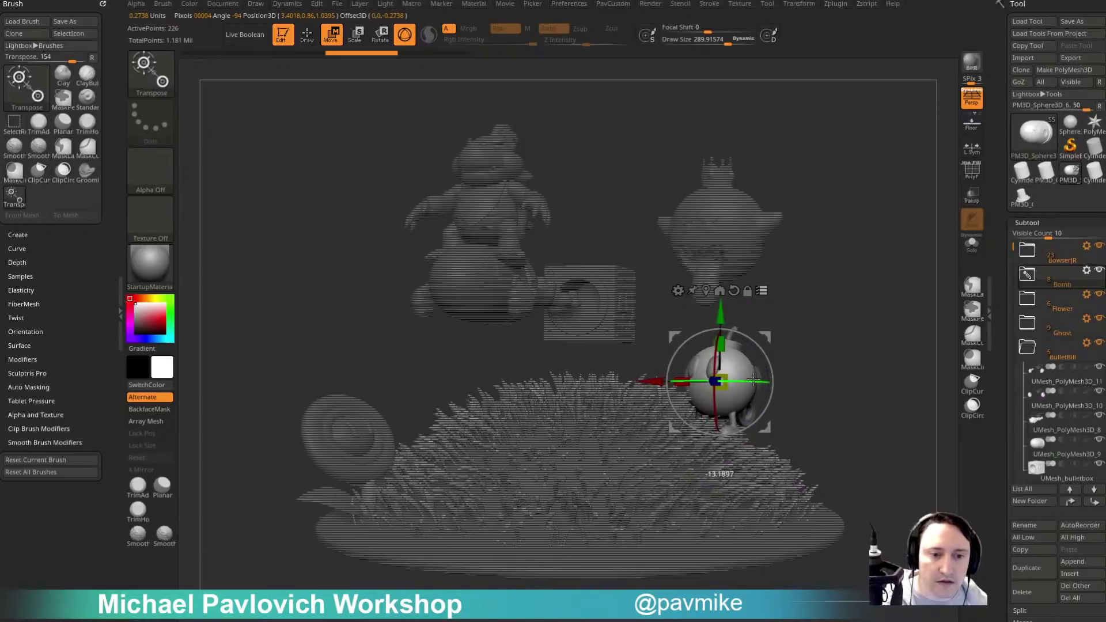
mouse_move(824, 351)
left_mouse_down("alt")
mouse_move(840, 352)
mouse_move(804, 383)
mouse_move(777, 383)
mouse_move(822, 383)
mouse_move(837, 315)
left_mouse_up("alt")
key("q")
key("]")
key("[")
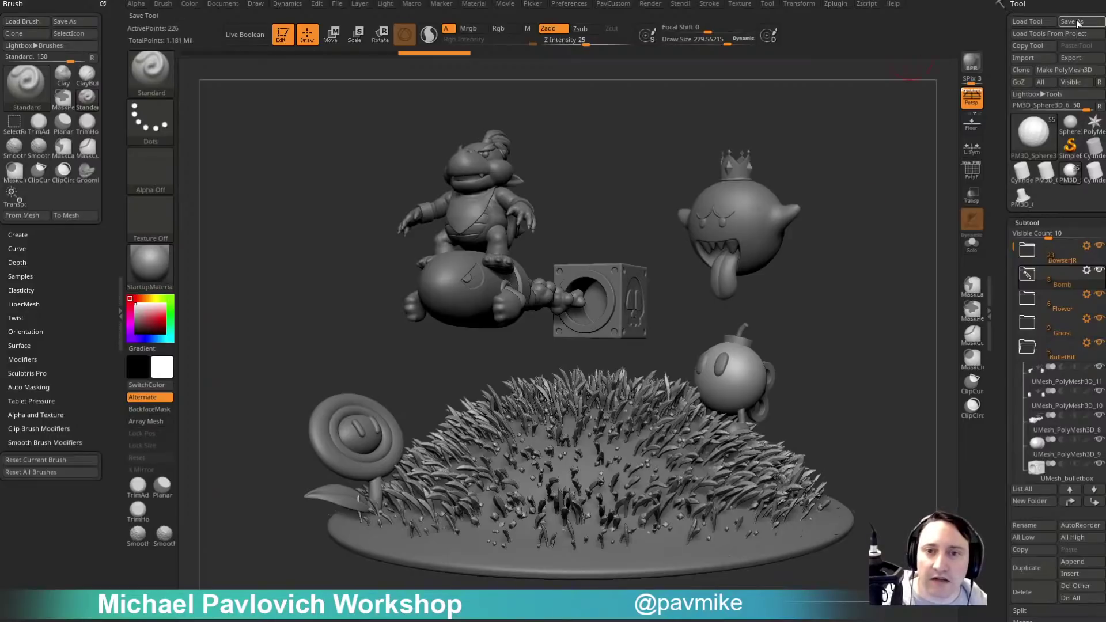
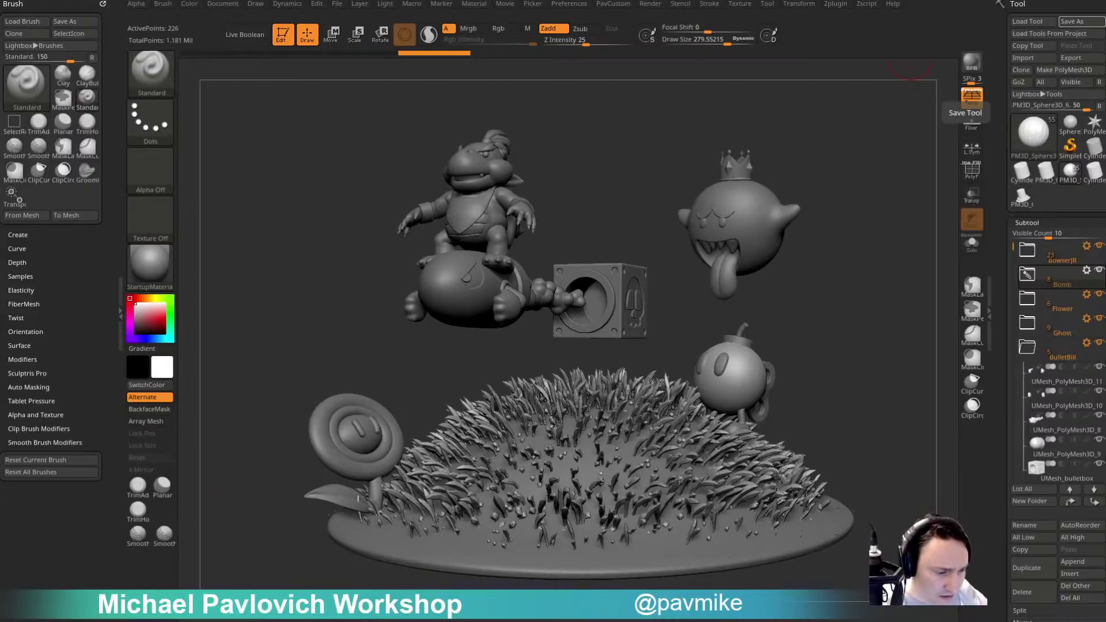
Switch to the browser's Google results for "tick mark", look through the check mark images, and put the window away.
left_click_drag(315, 323, 307, 51)
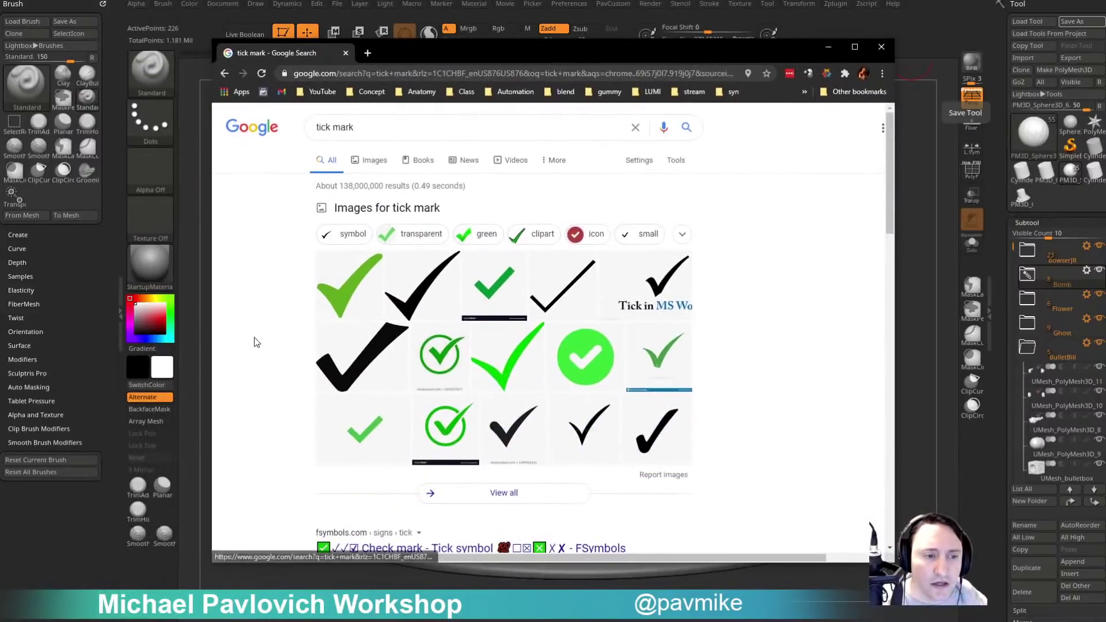
scroll(262, 356, "down", 4)
scroll(265, 354, "up", 5)
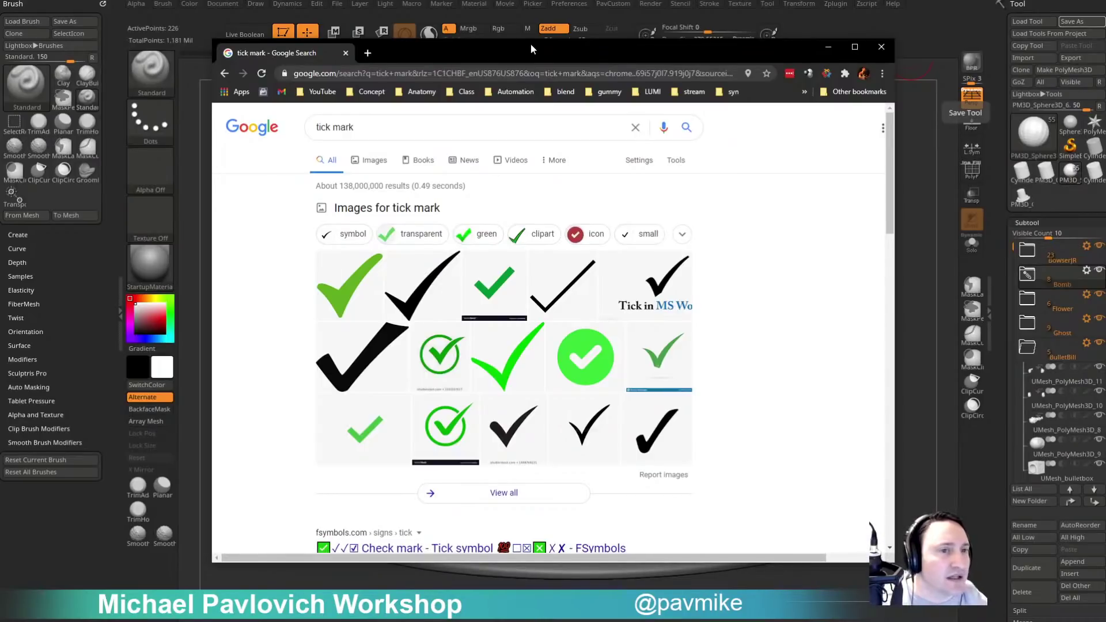
left_click_drag(531, 49, 1105, 49)
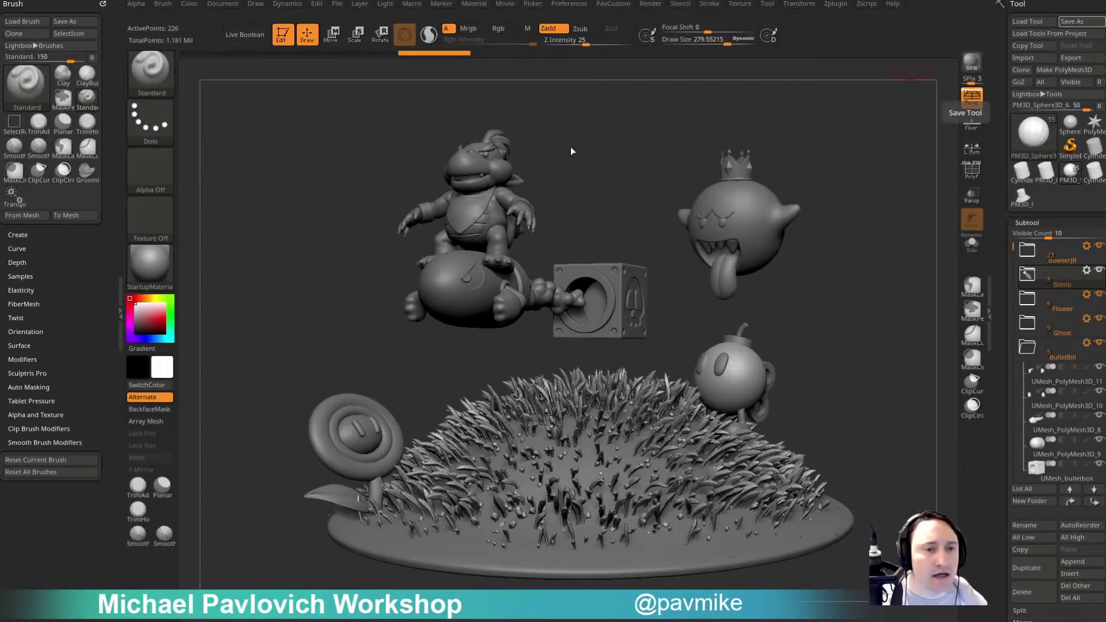
Select the bib on Bowser Jr.'s chest as the active subtool and frame it in the view.
mouse_move(573, 152)
right_mouse_down()
mouse_move(691, 207)
mouse_move(581, 173)
mouse_move(571, 219)
mouse_move(576, 299)
mouse_move(619, 349)
right_mouse_up()
key("s")
left_click_drag(541, 307, 531, 307)
left_click(536, 292, "alt")
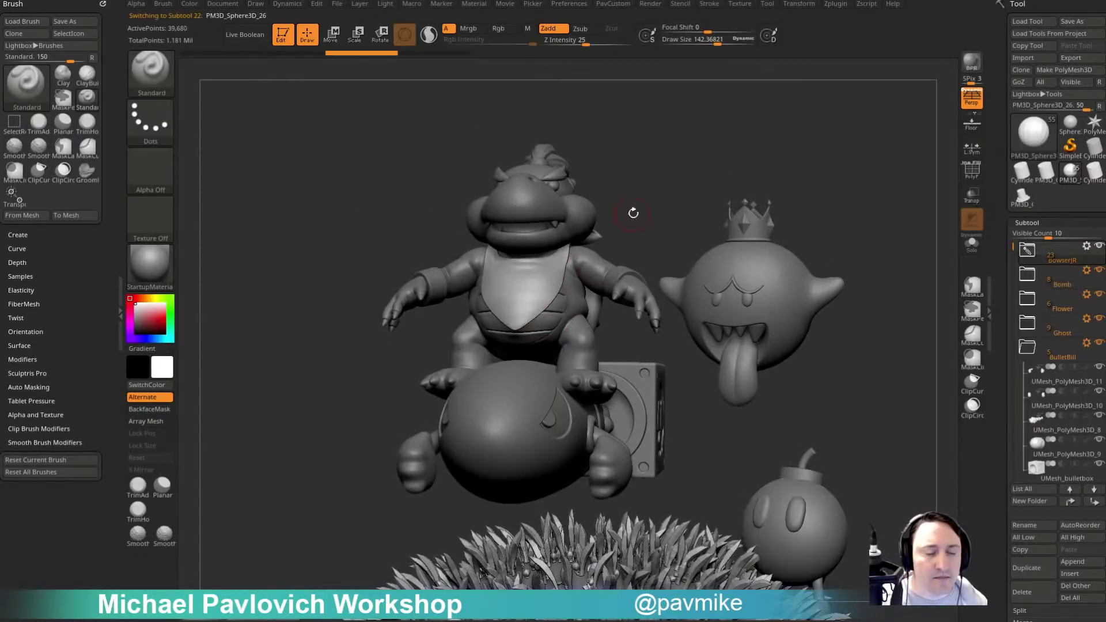
mouse_move(629, 215)
left_mouse_down()
mouse_move(600, 224)
mouse_move(615, 223)
left_mouse_up()
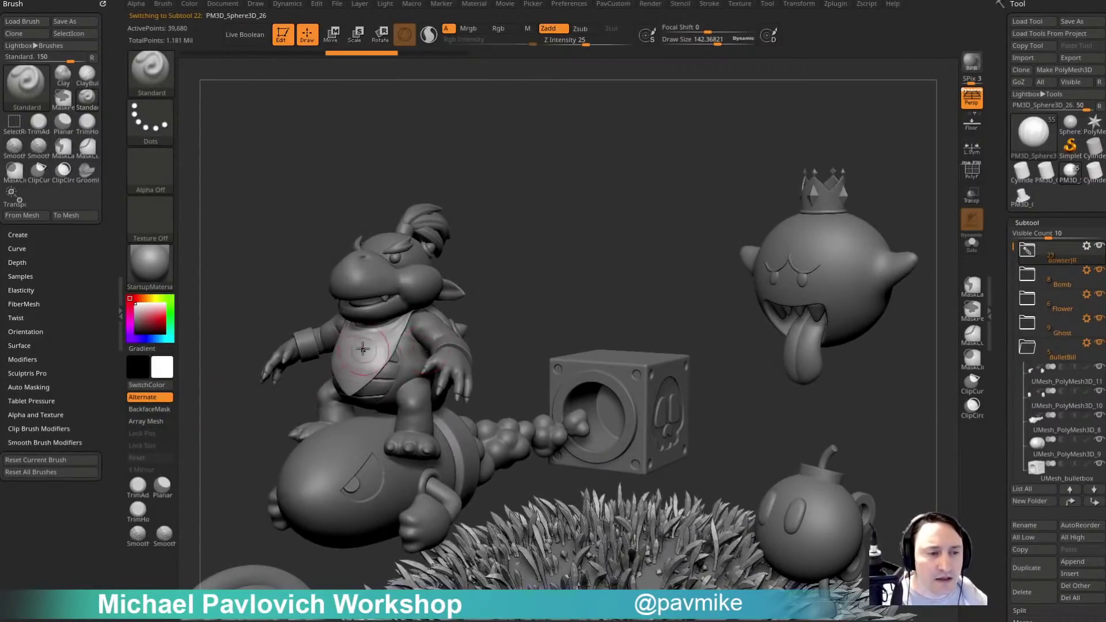
key("f")
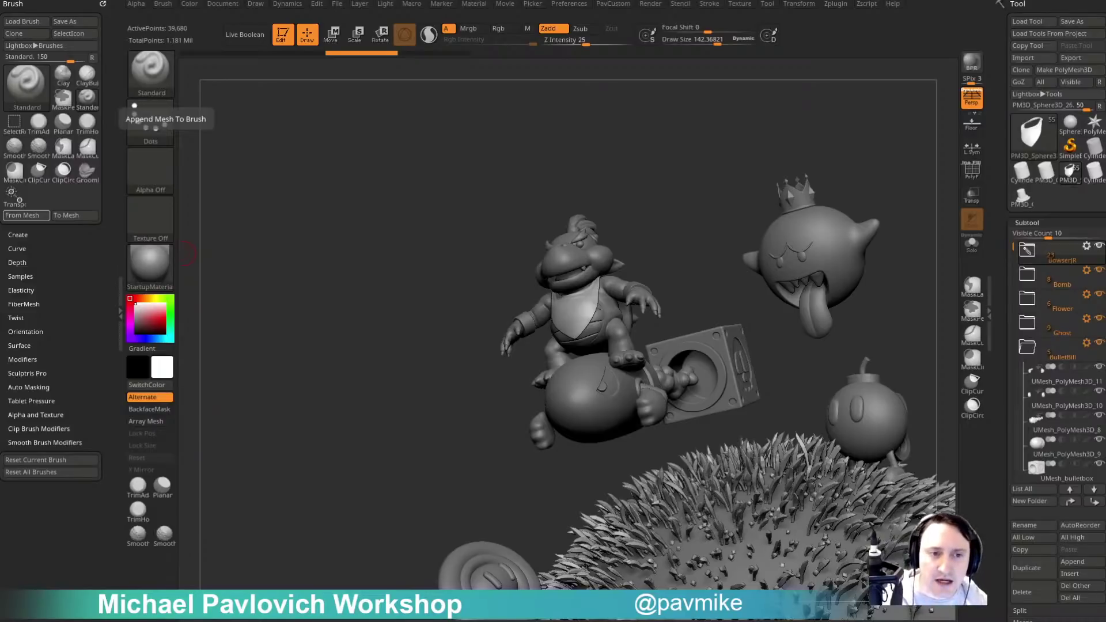
mouse_move(303, 143)
left_mouse_down()
mouse_move(373, 163)
mouse_move(247, 137)
mouse_move(313, 157)
mouse_move(577, 109)
mouse_move(639, 122)
mouse_move(591, 156)
left_mouse_up()
key("s")
key("s")
key("s")
left_click(581, 167)
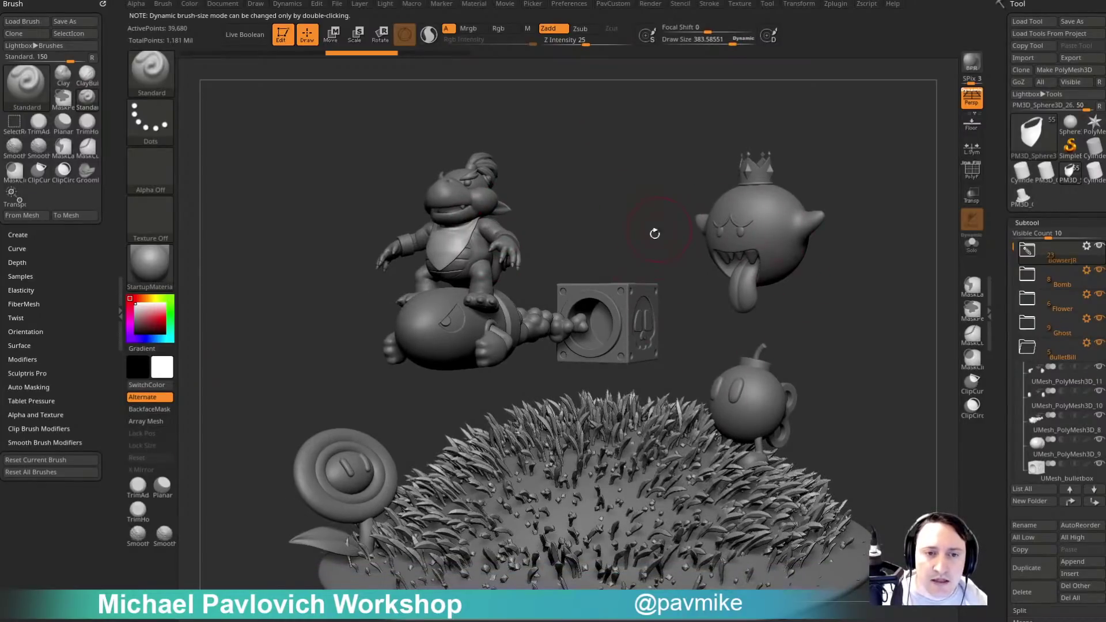
key("s")
left_click_drag(656, 167, 641, 167)
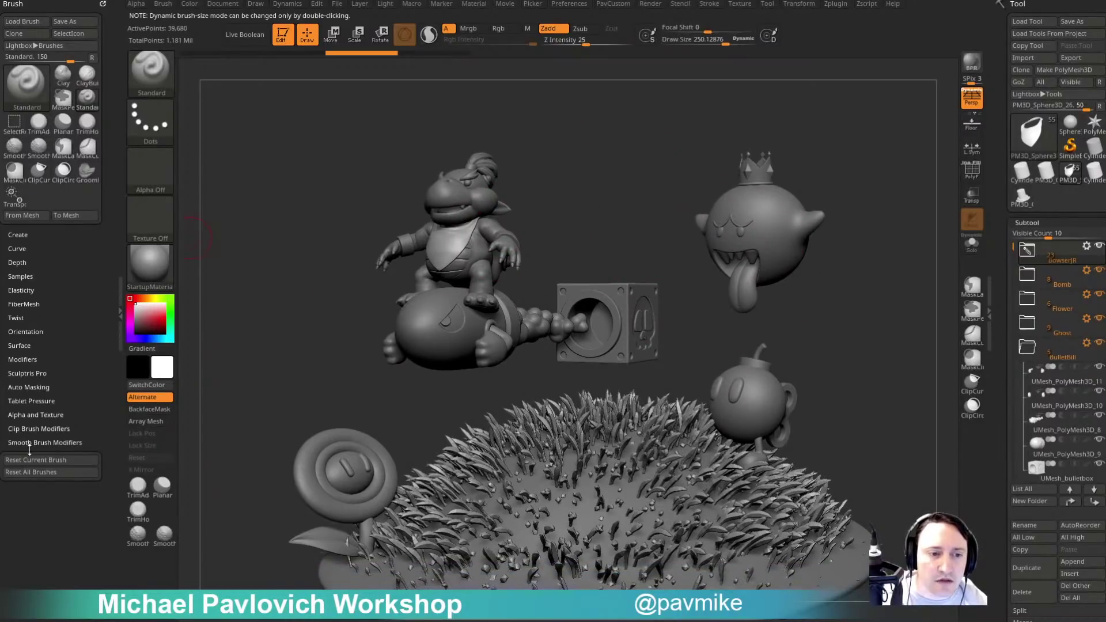